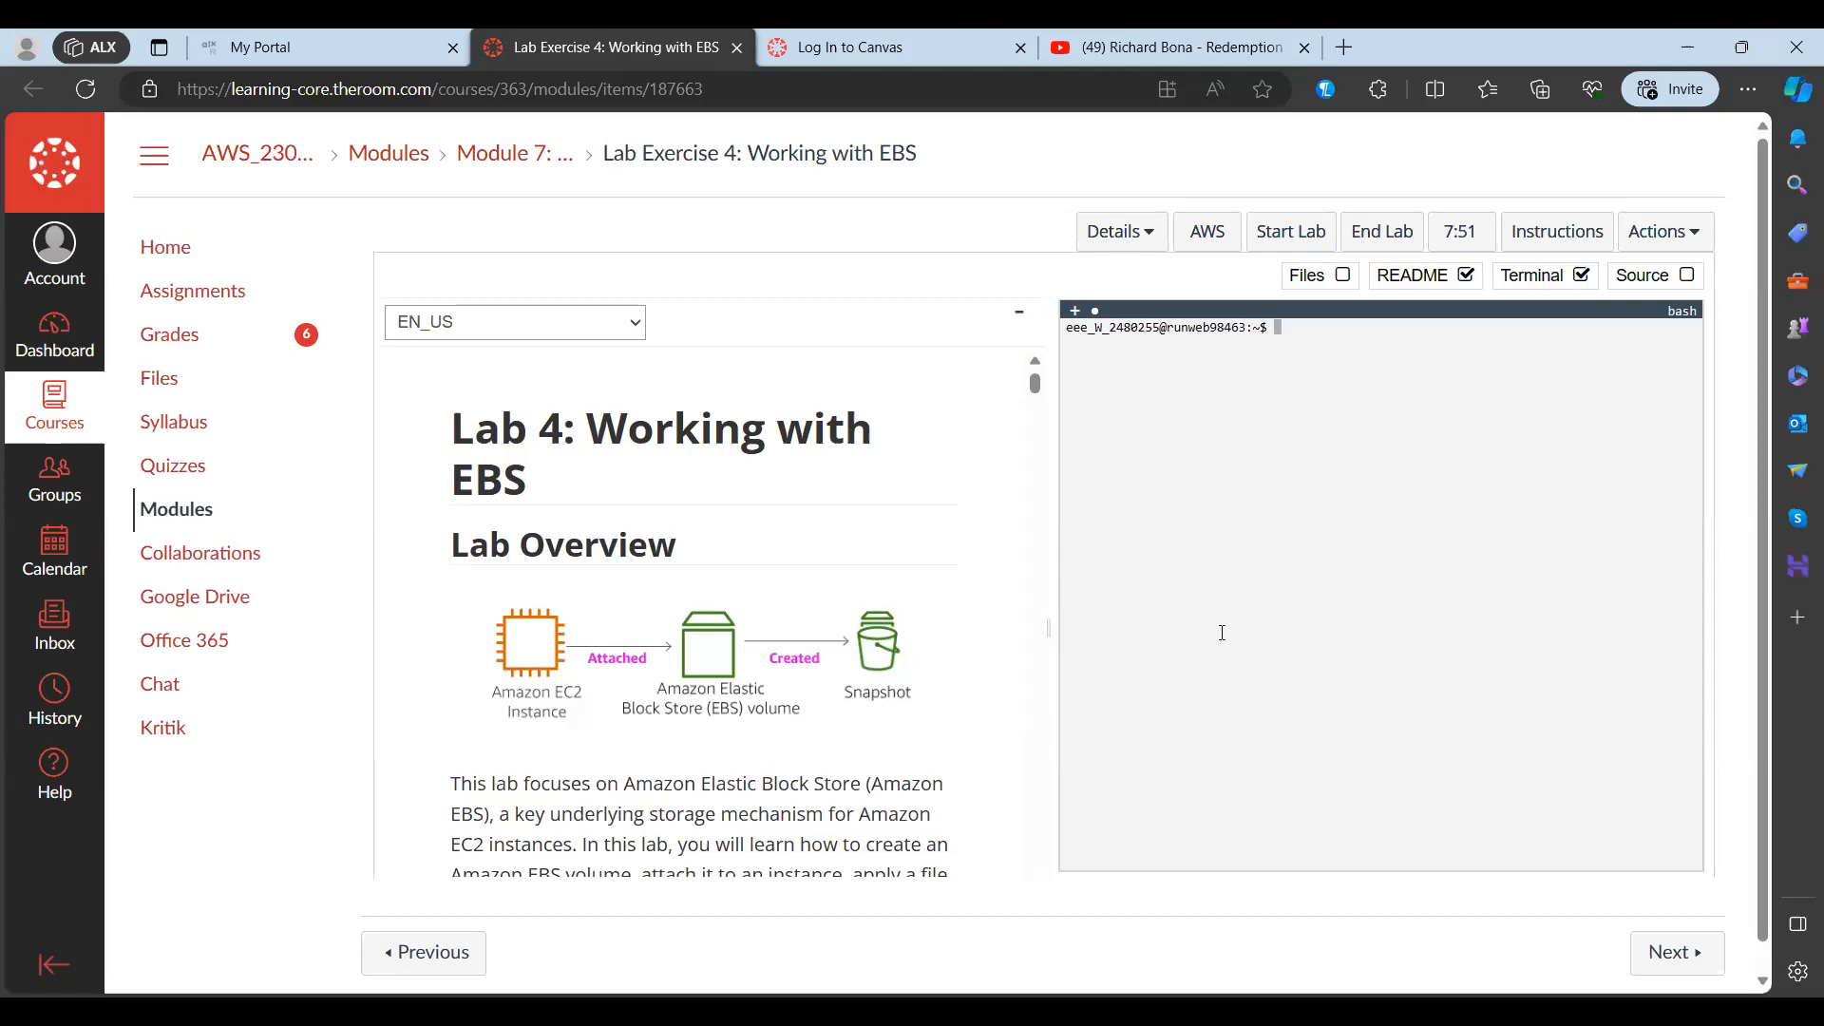
Step: Open the AWS console from the lab page, logging out of the invalid session and relaunching the console
click(1199, 240)
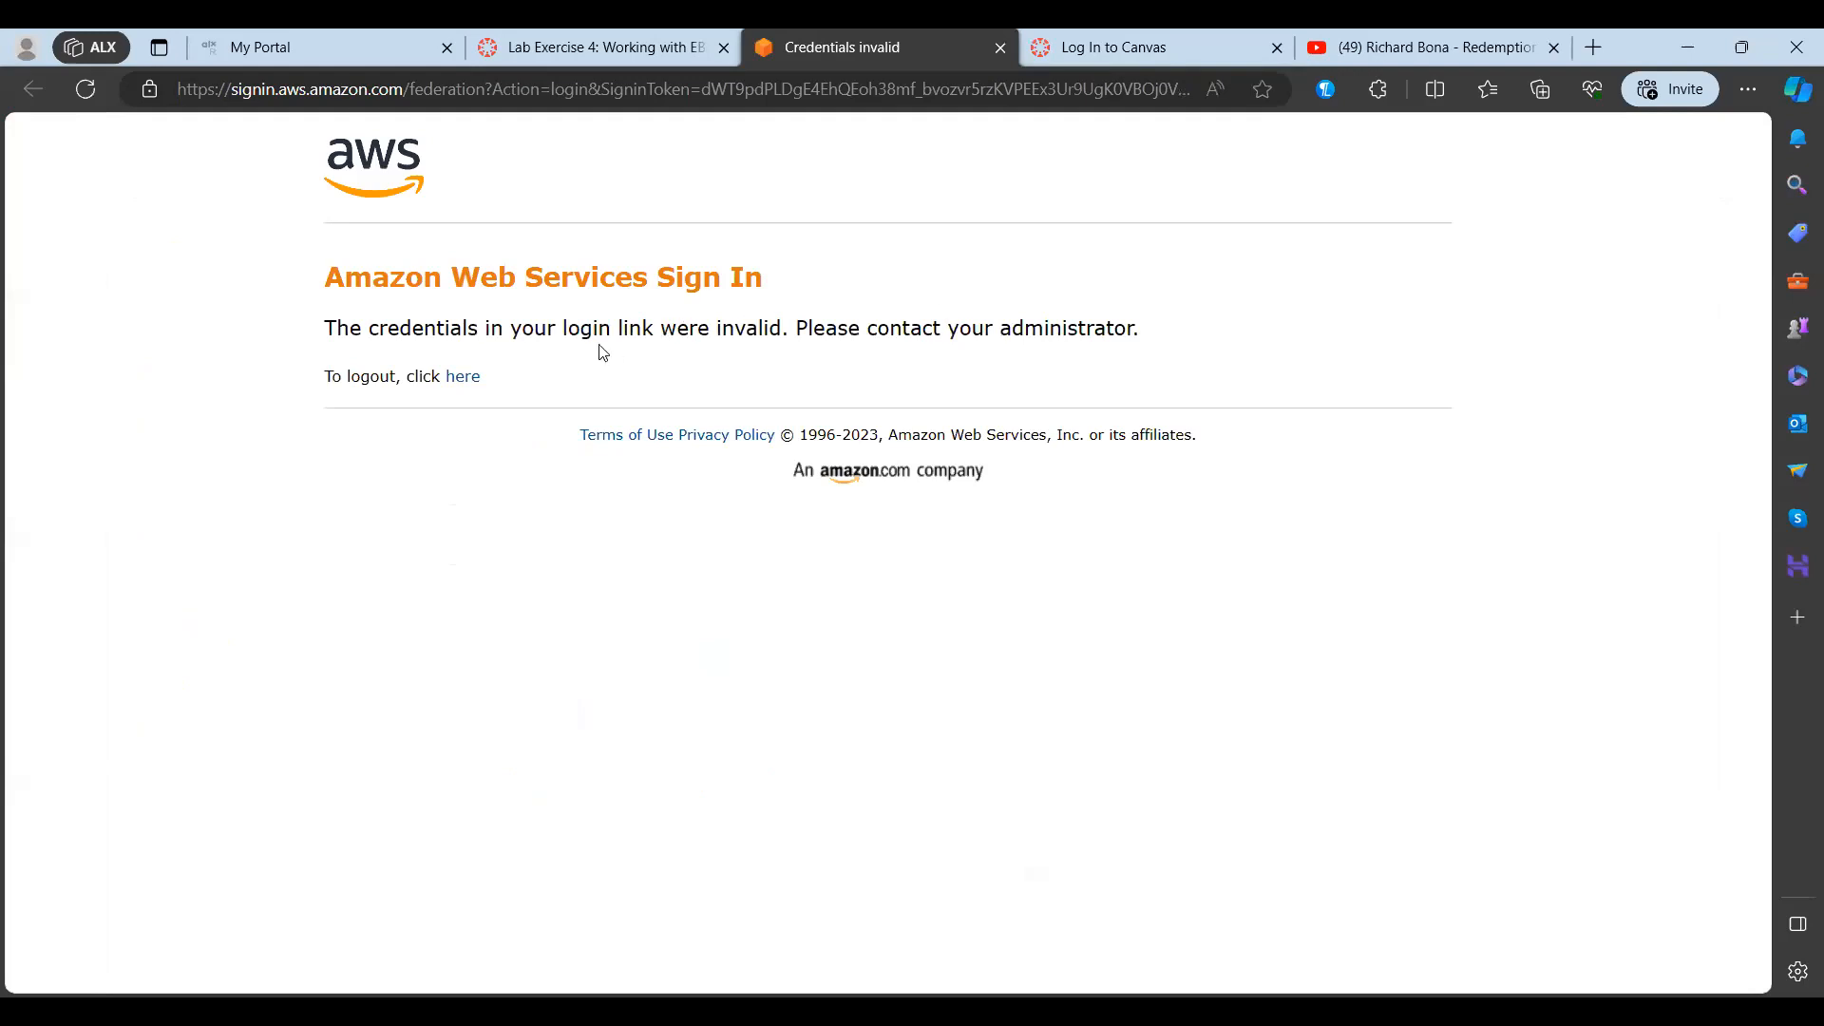
click(462, 380)
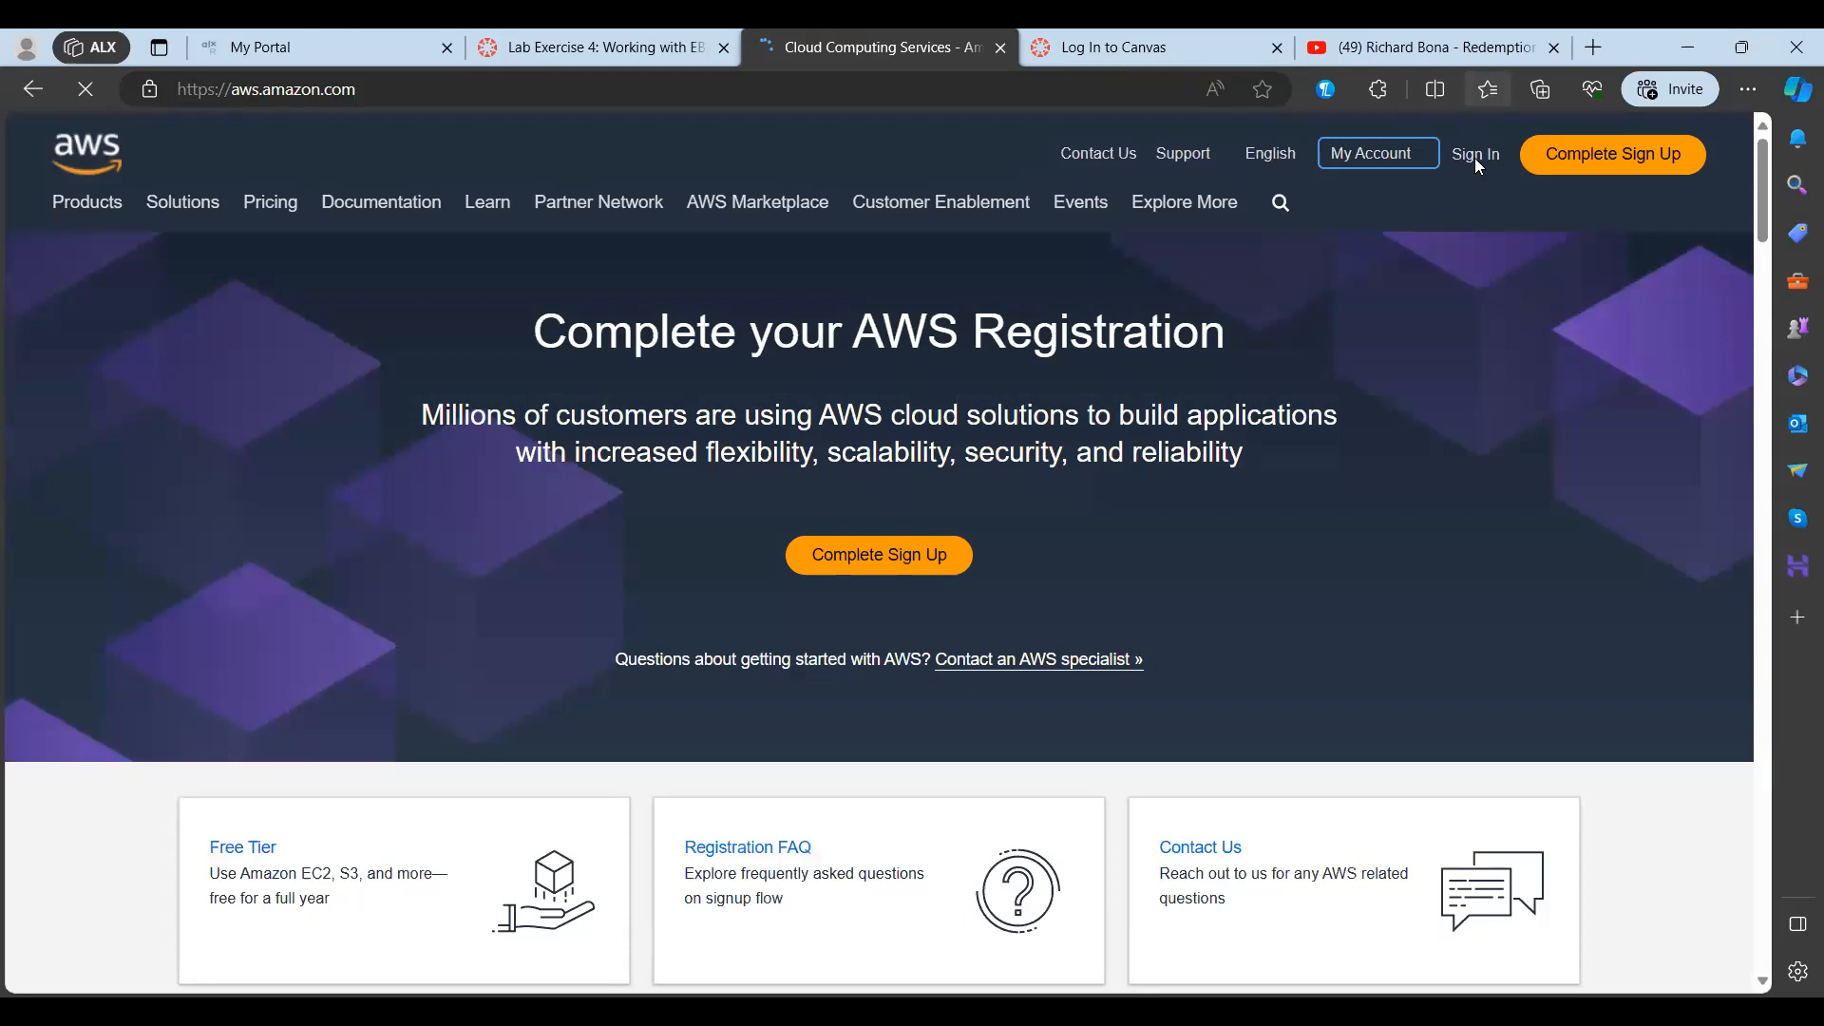
key(ctrl+w)
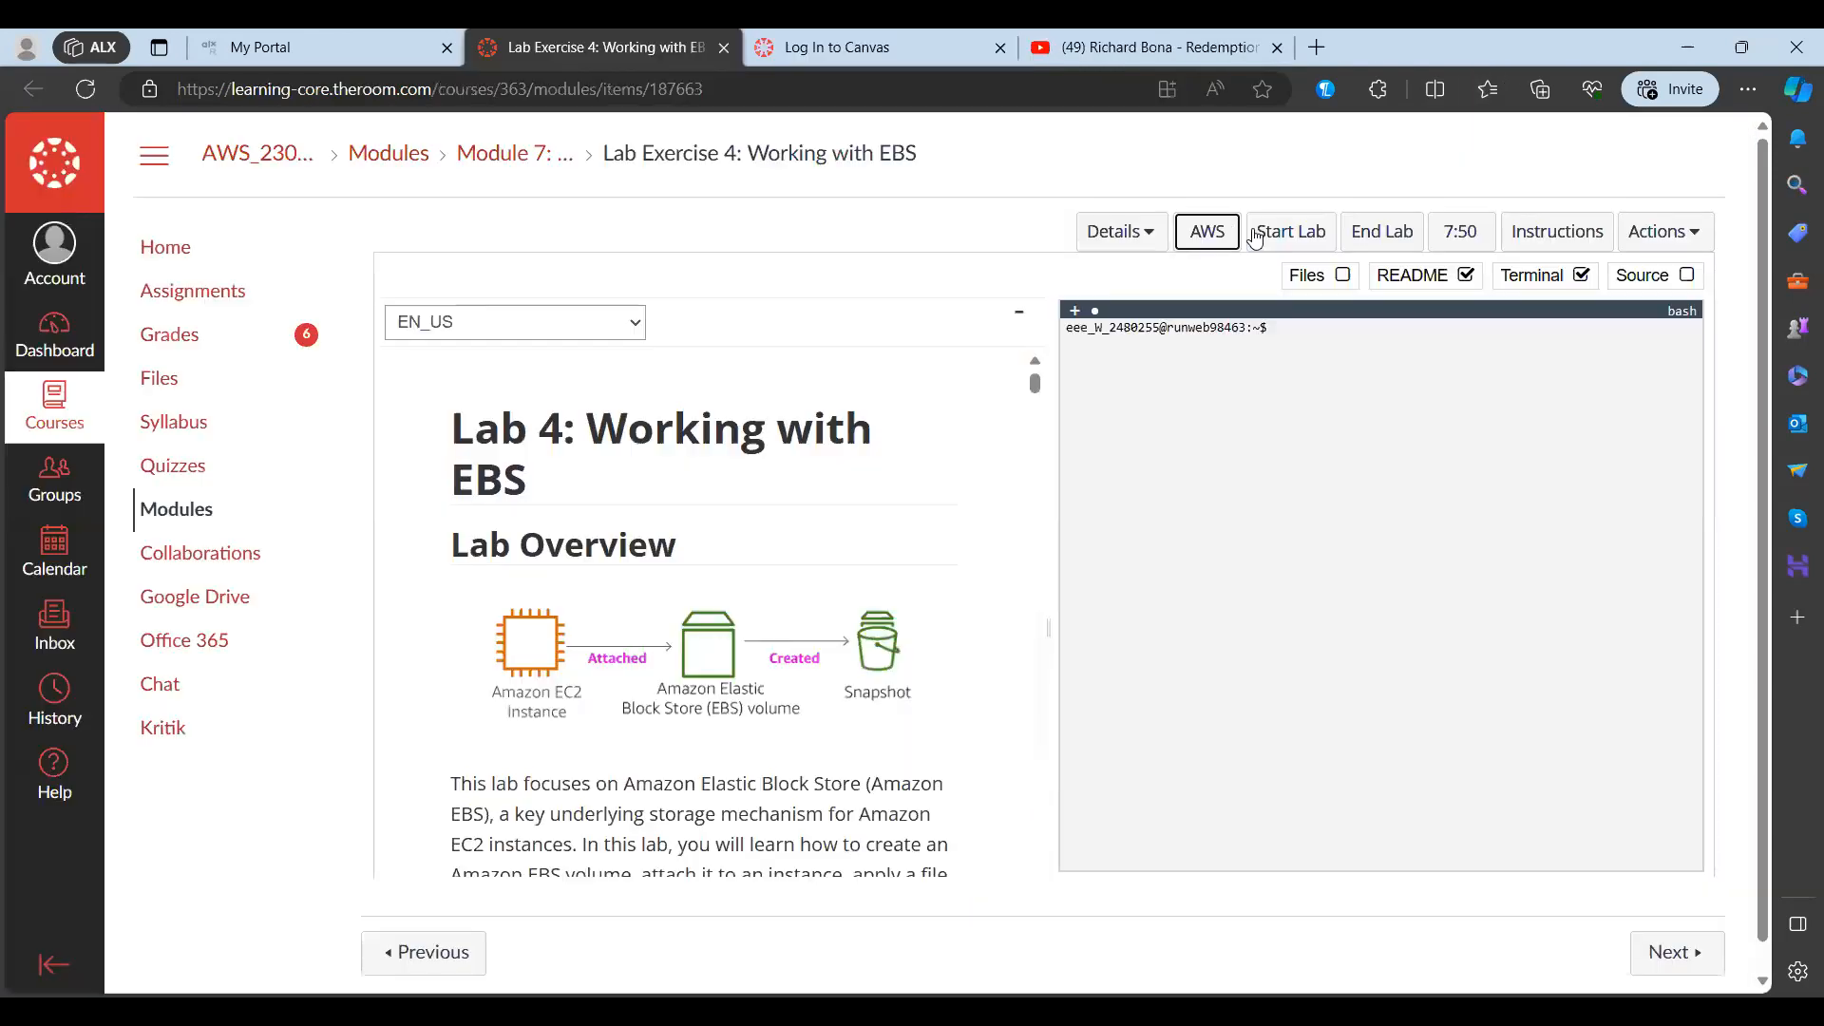
click(1225, 228)
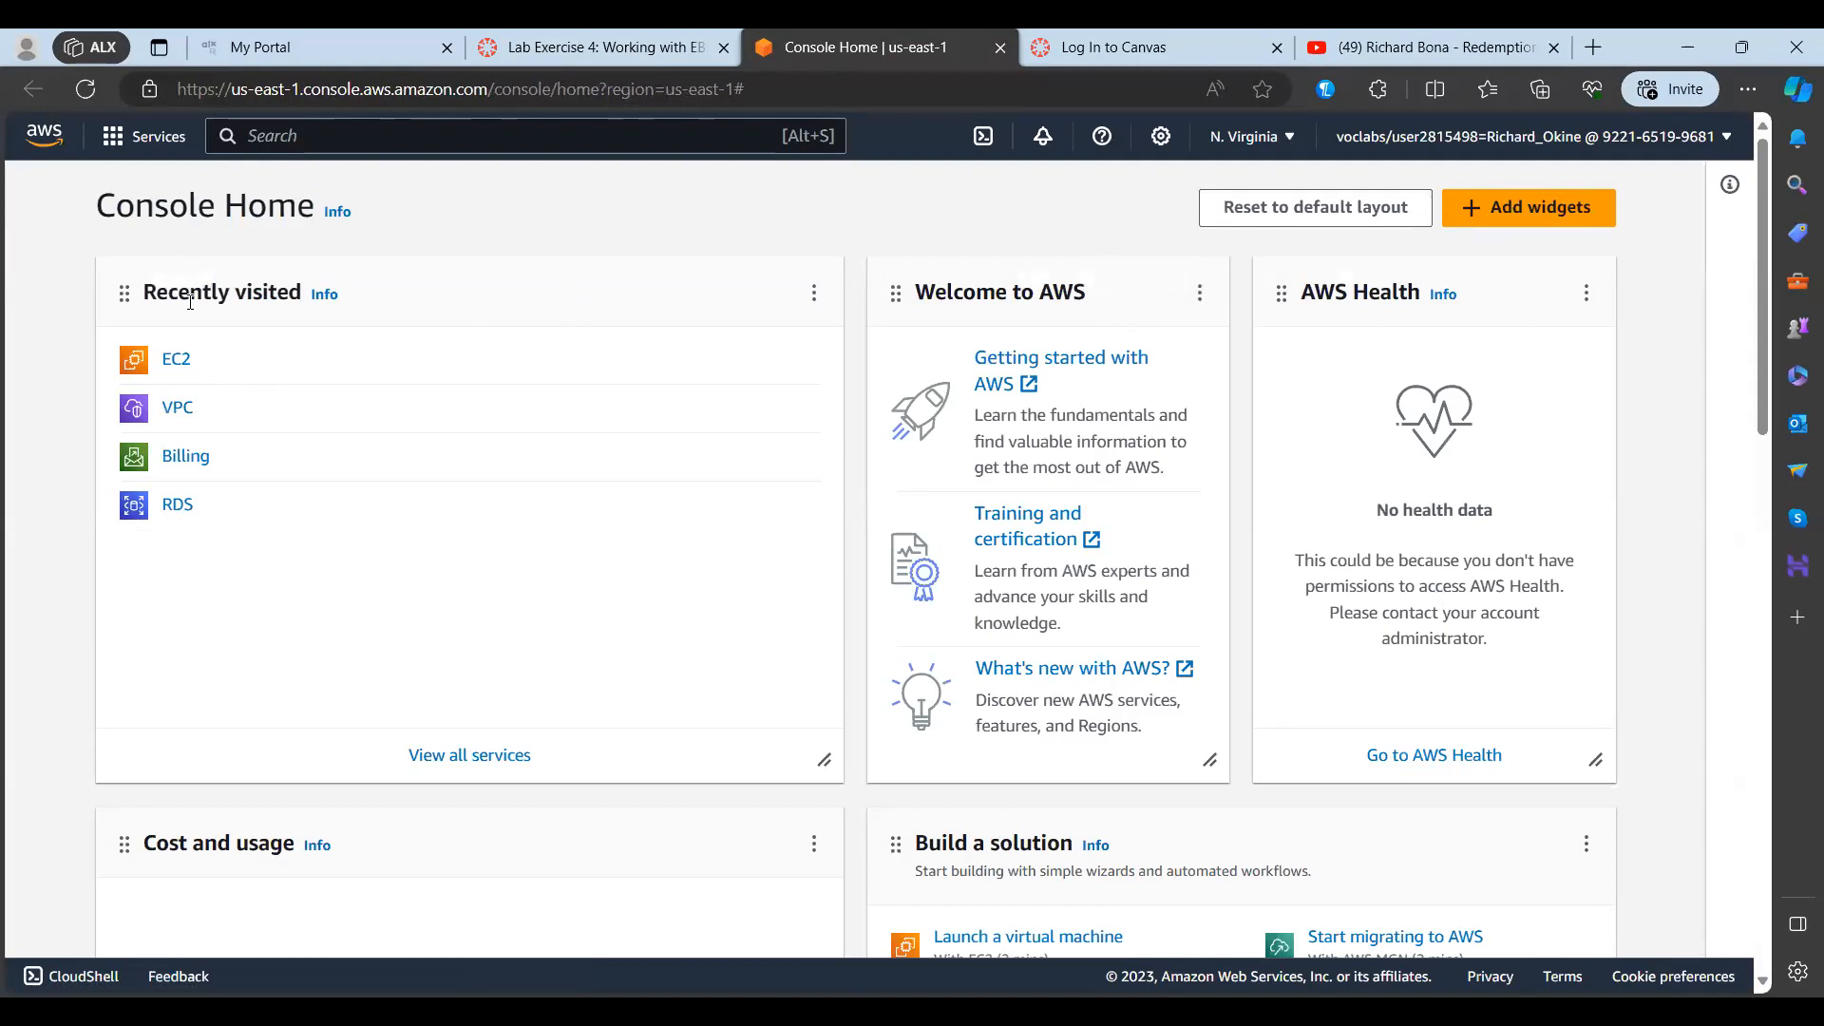
click(118, 154)
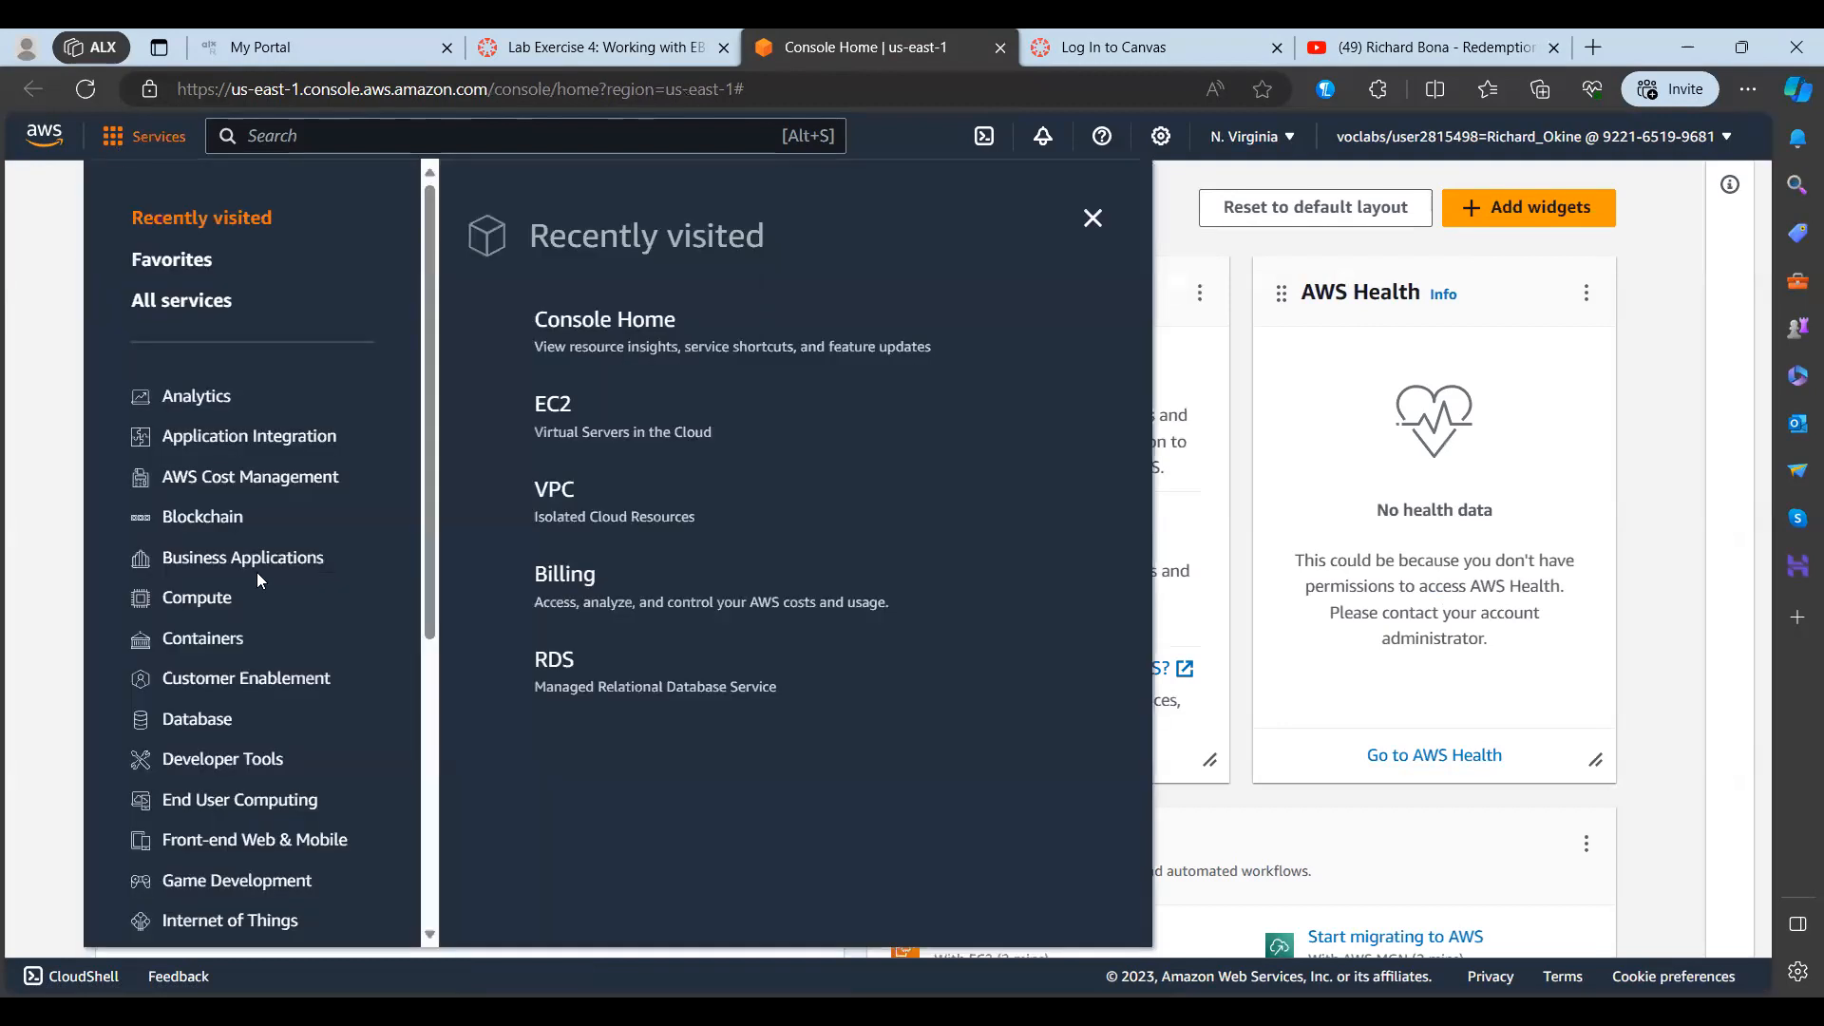
scroll(256, 580, down, 5)
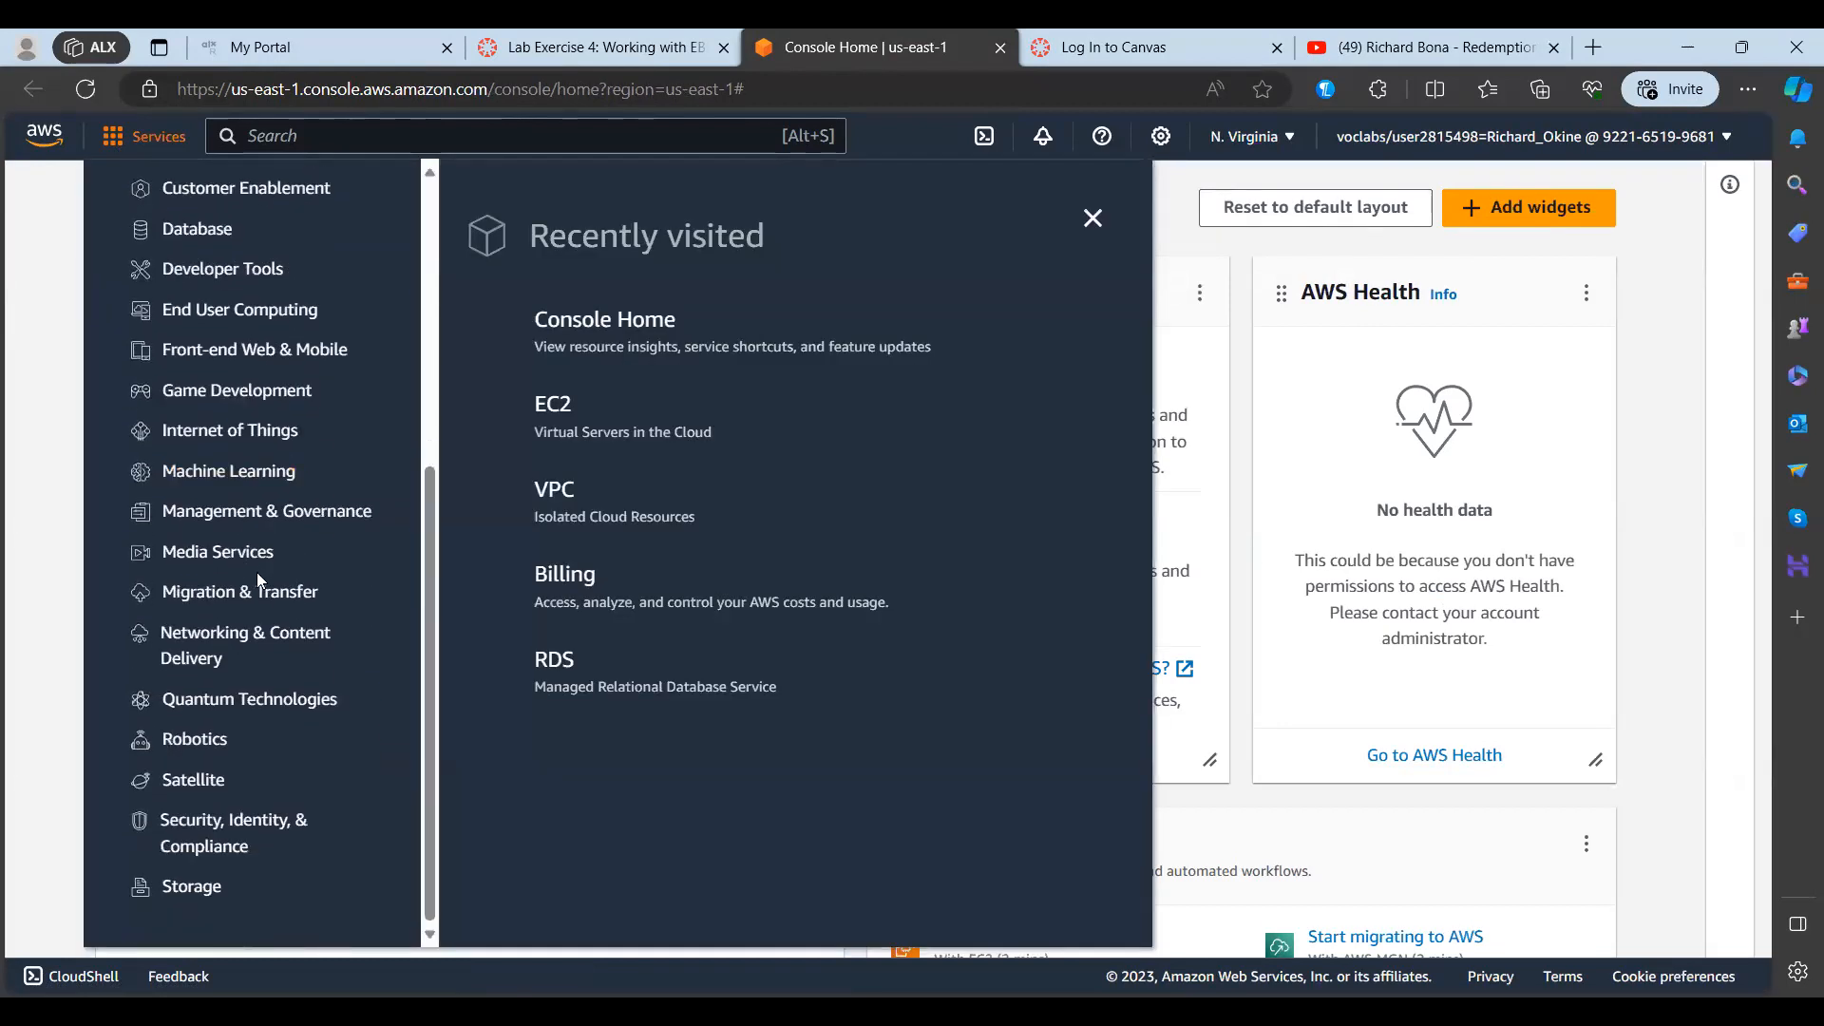
scroll(256, 572, up, 2)
Step: Search the console for EC2 and open the EC2 service
click(352, 138)
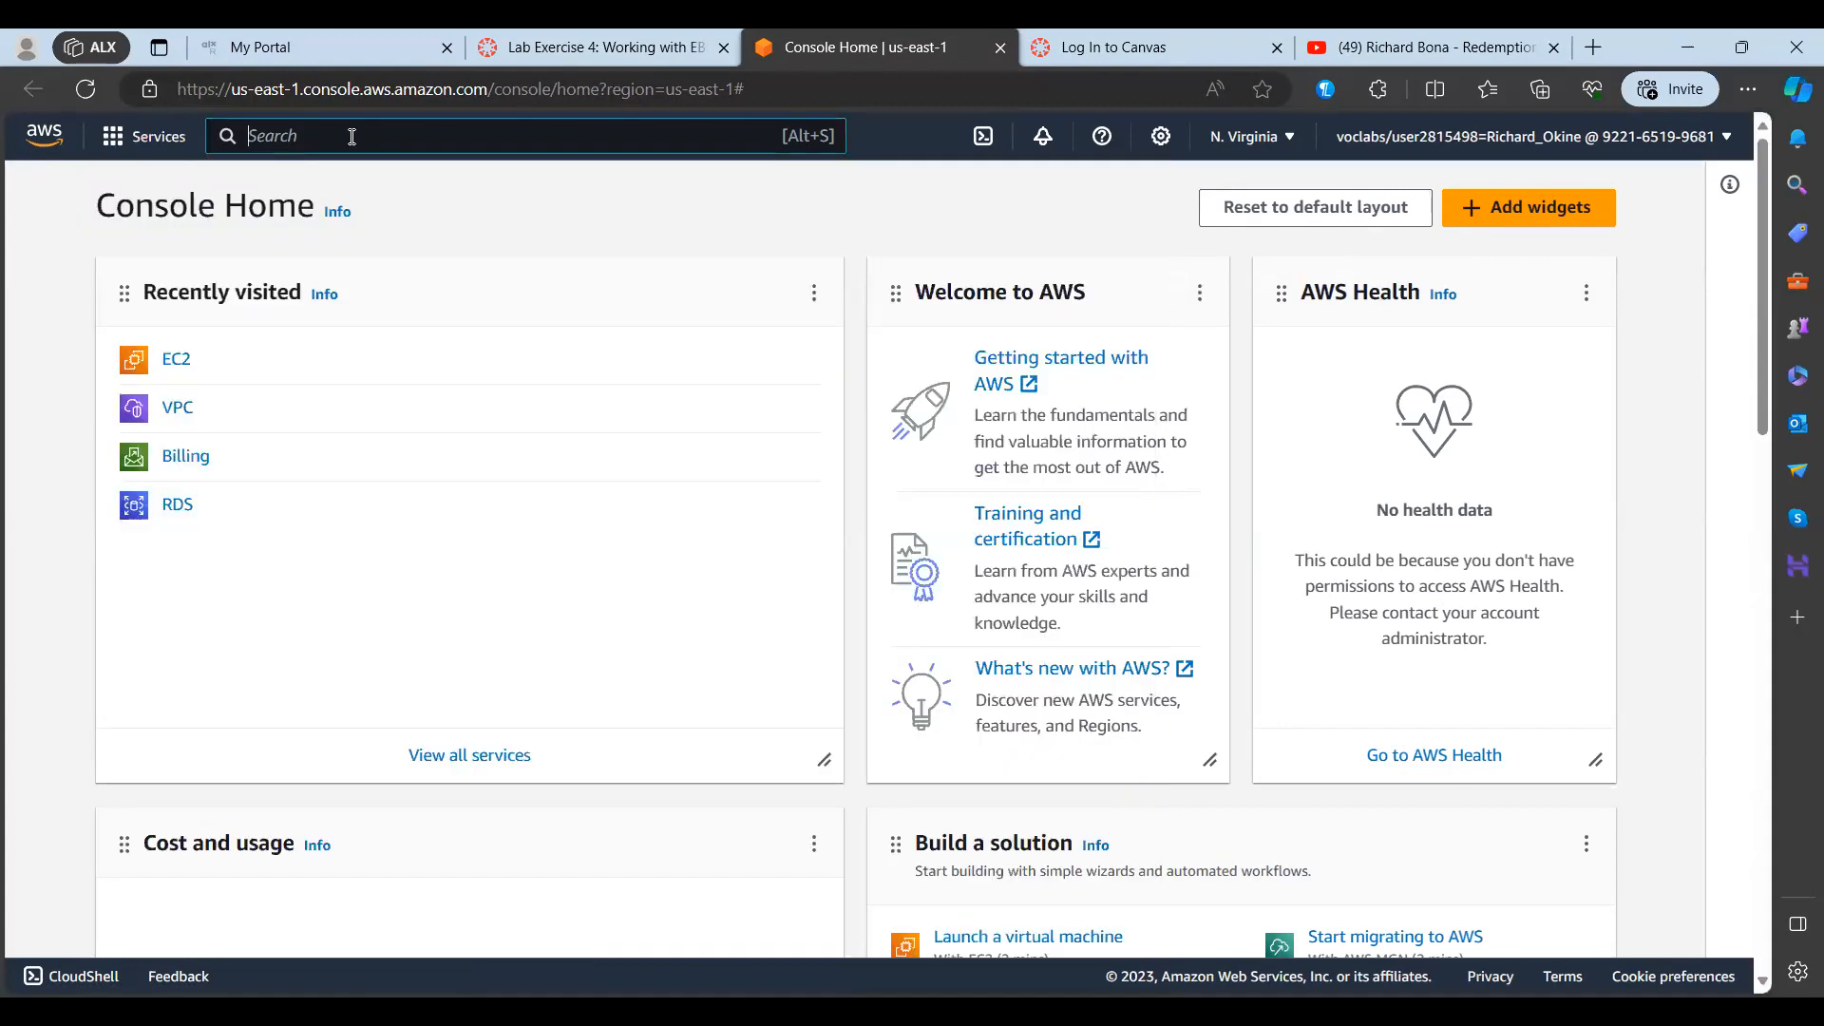
text(EC2)
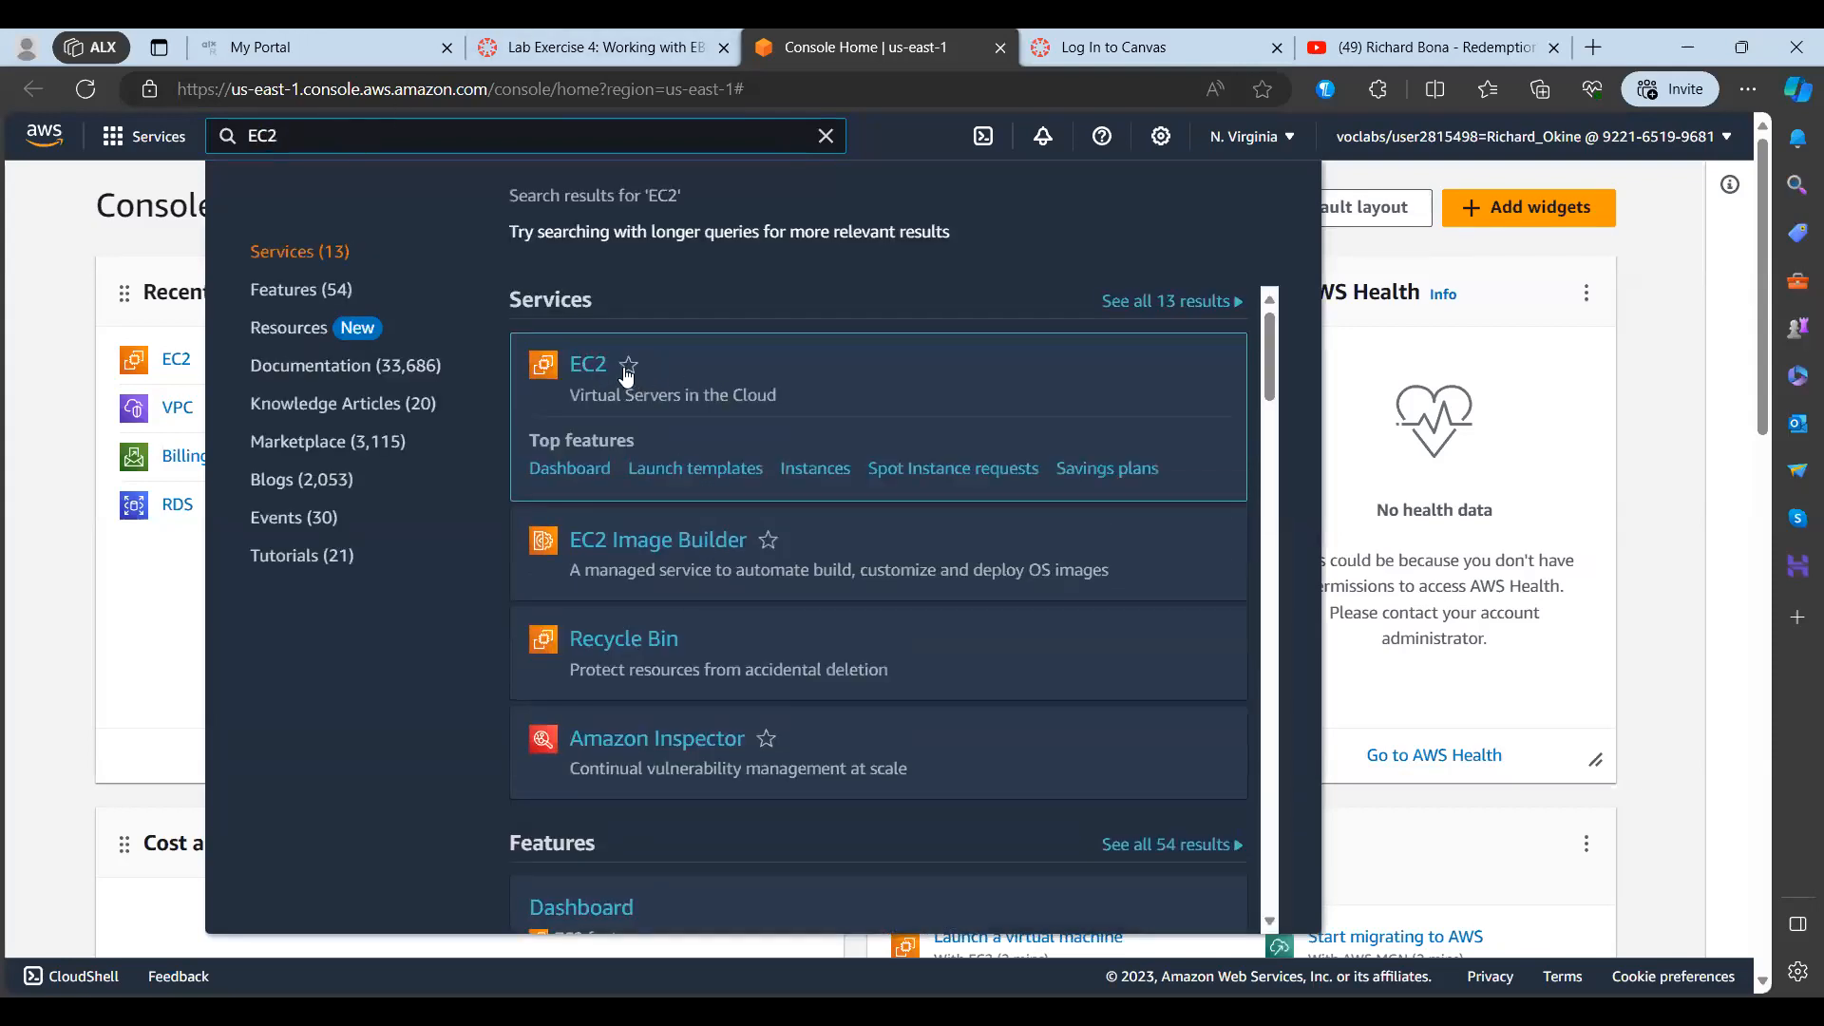
click(589, 367)
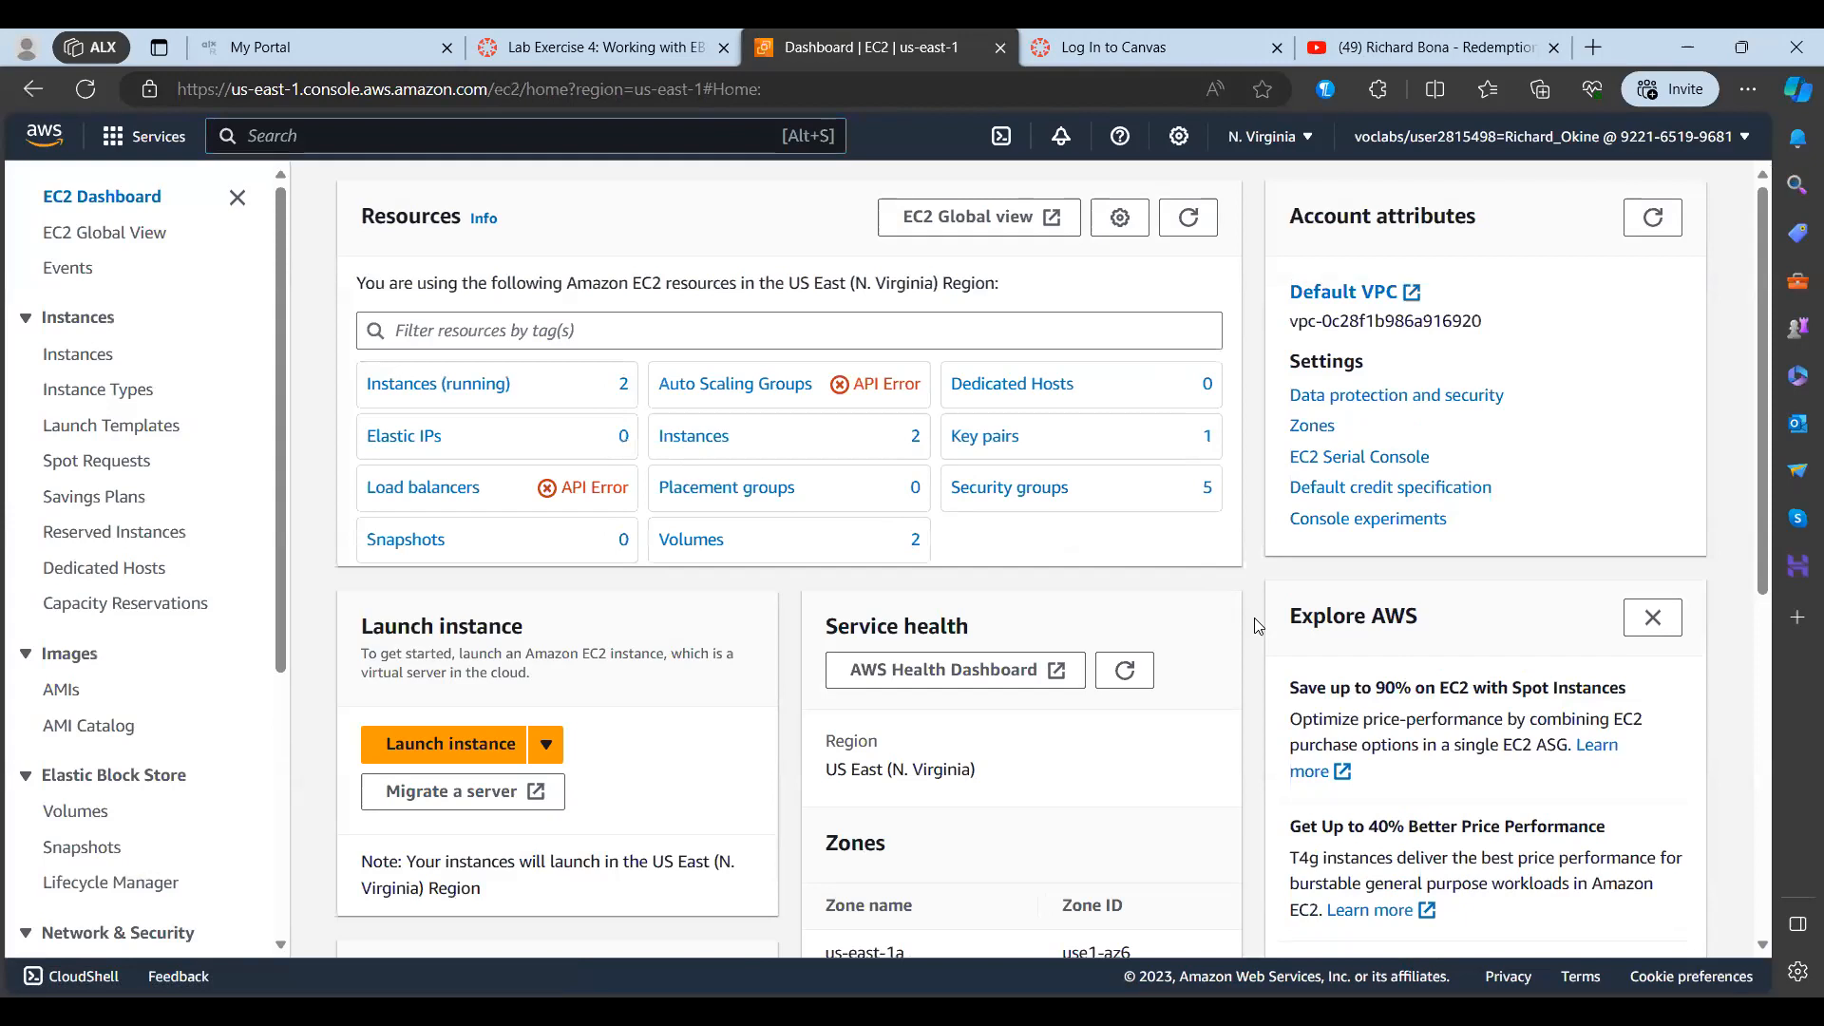
Step: Start launching a new instance from the EC2 dashboard
scroll(1258, 626, down, 1)
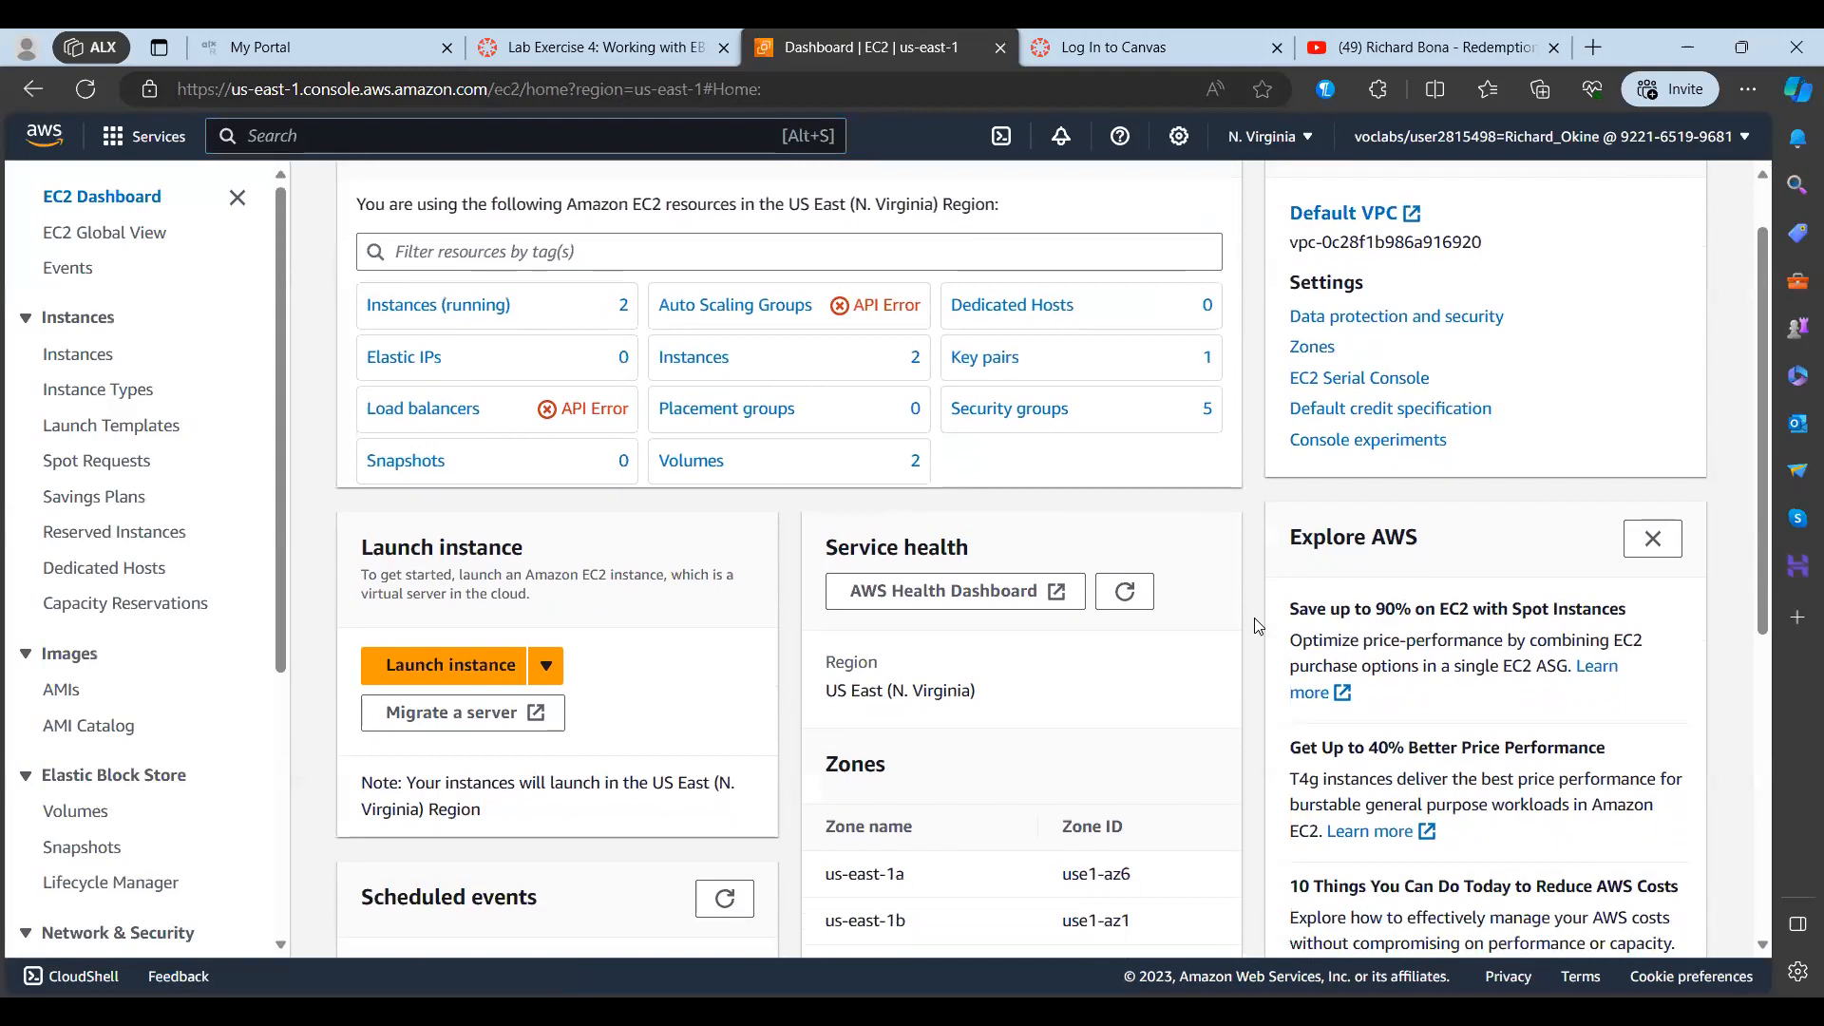
scroll(1258, 626, down, 1)
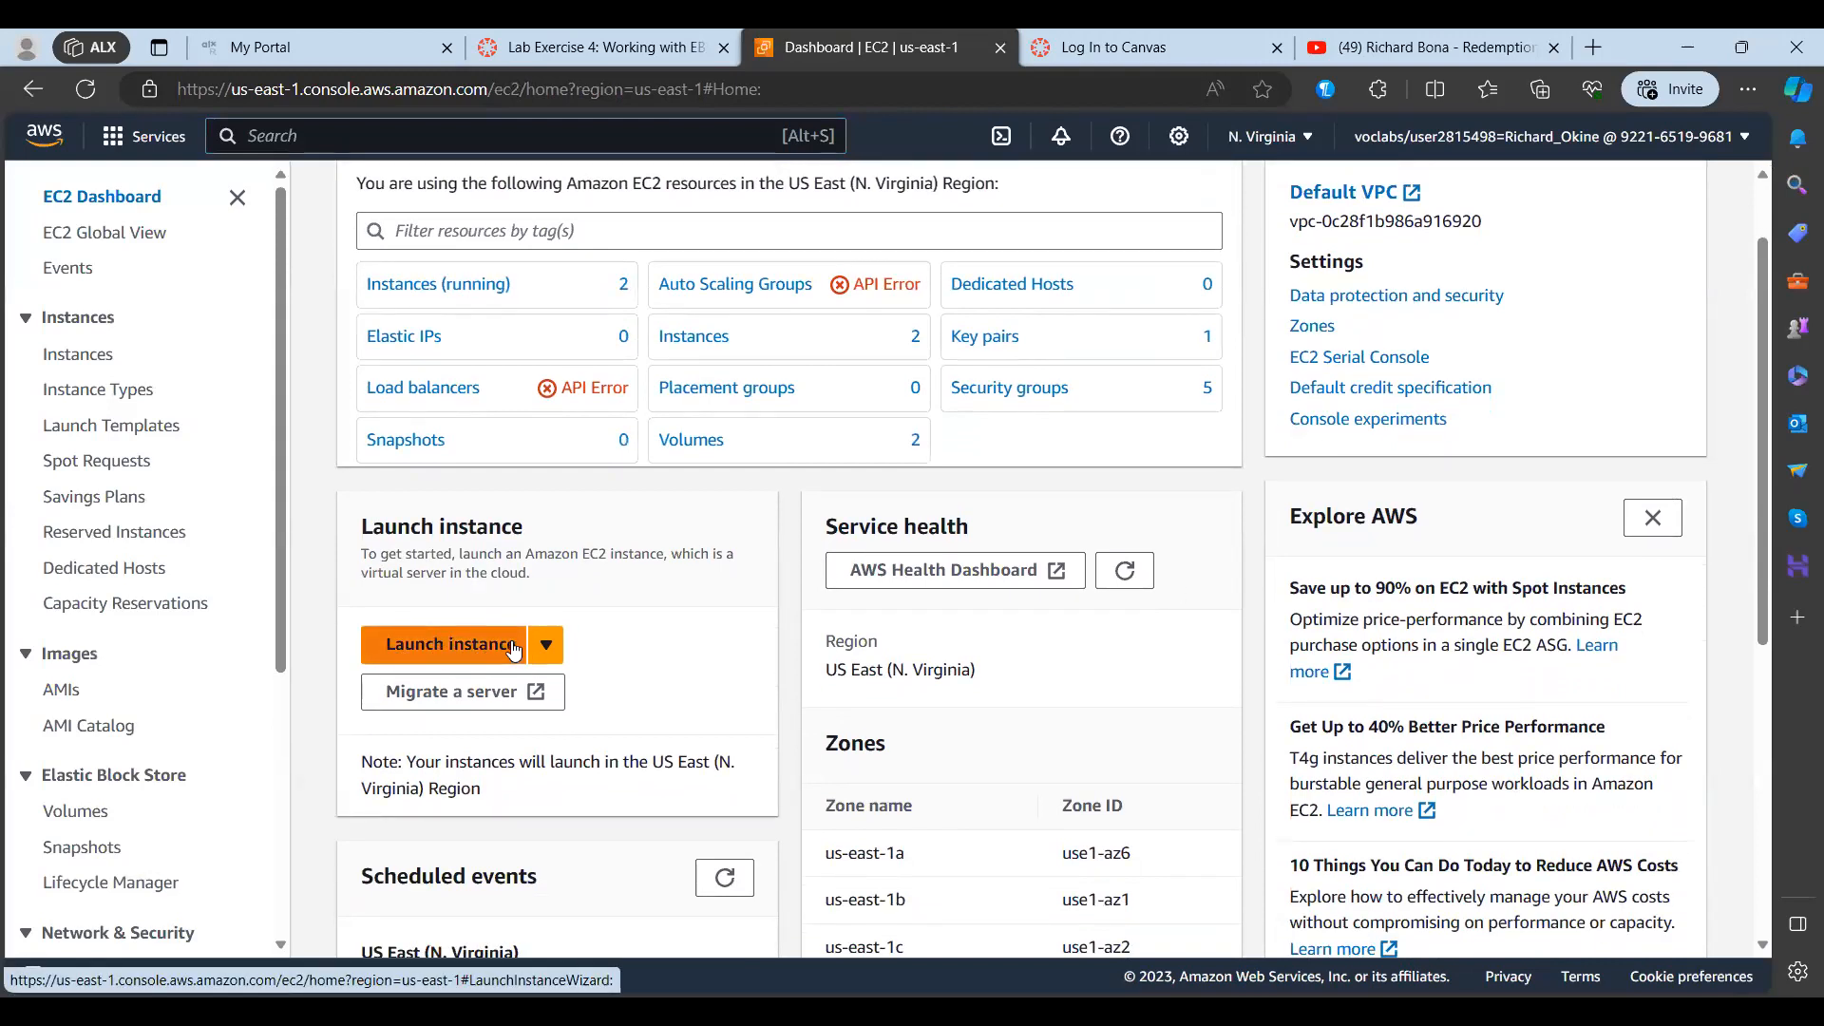
click(459, 649)
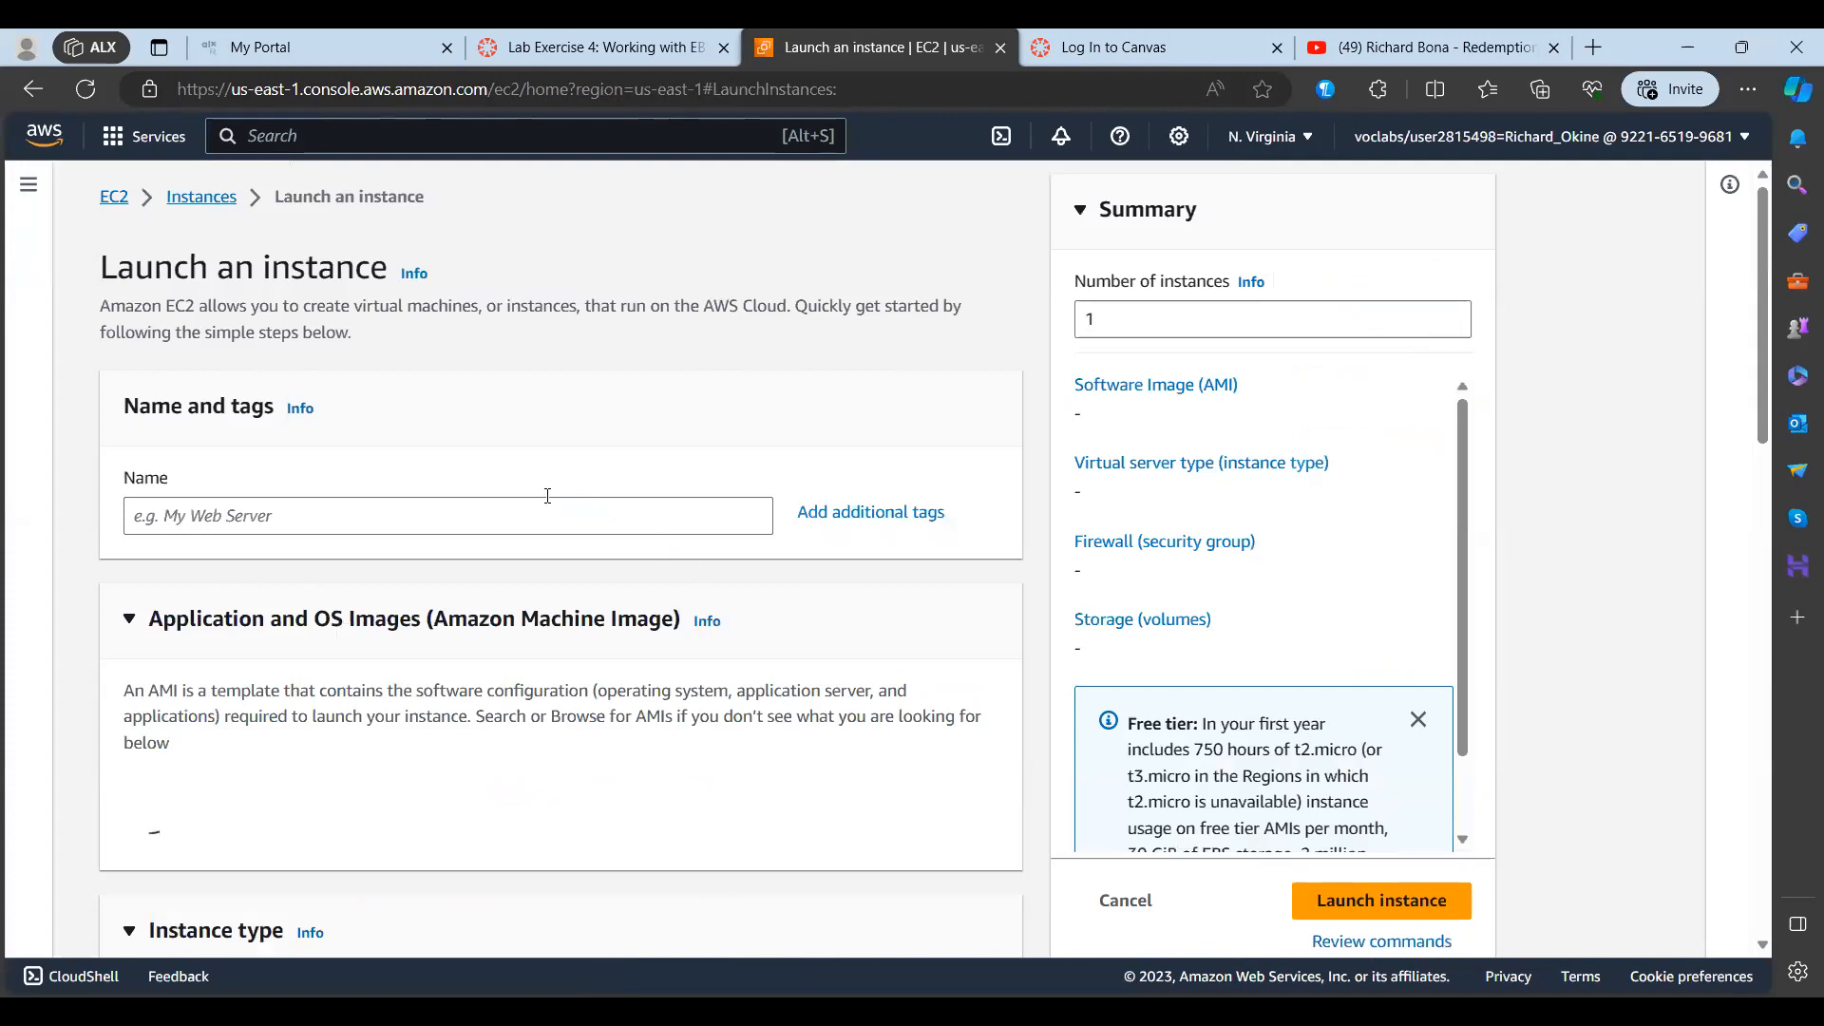
Step: Name the new instance Web Server
click(285, 513)
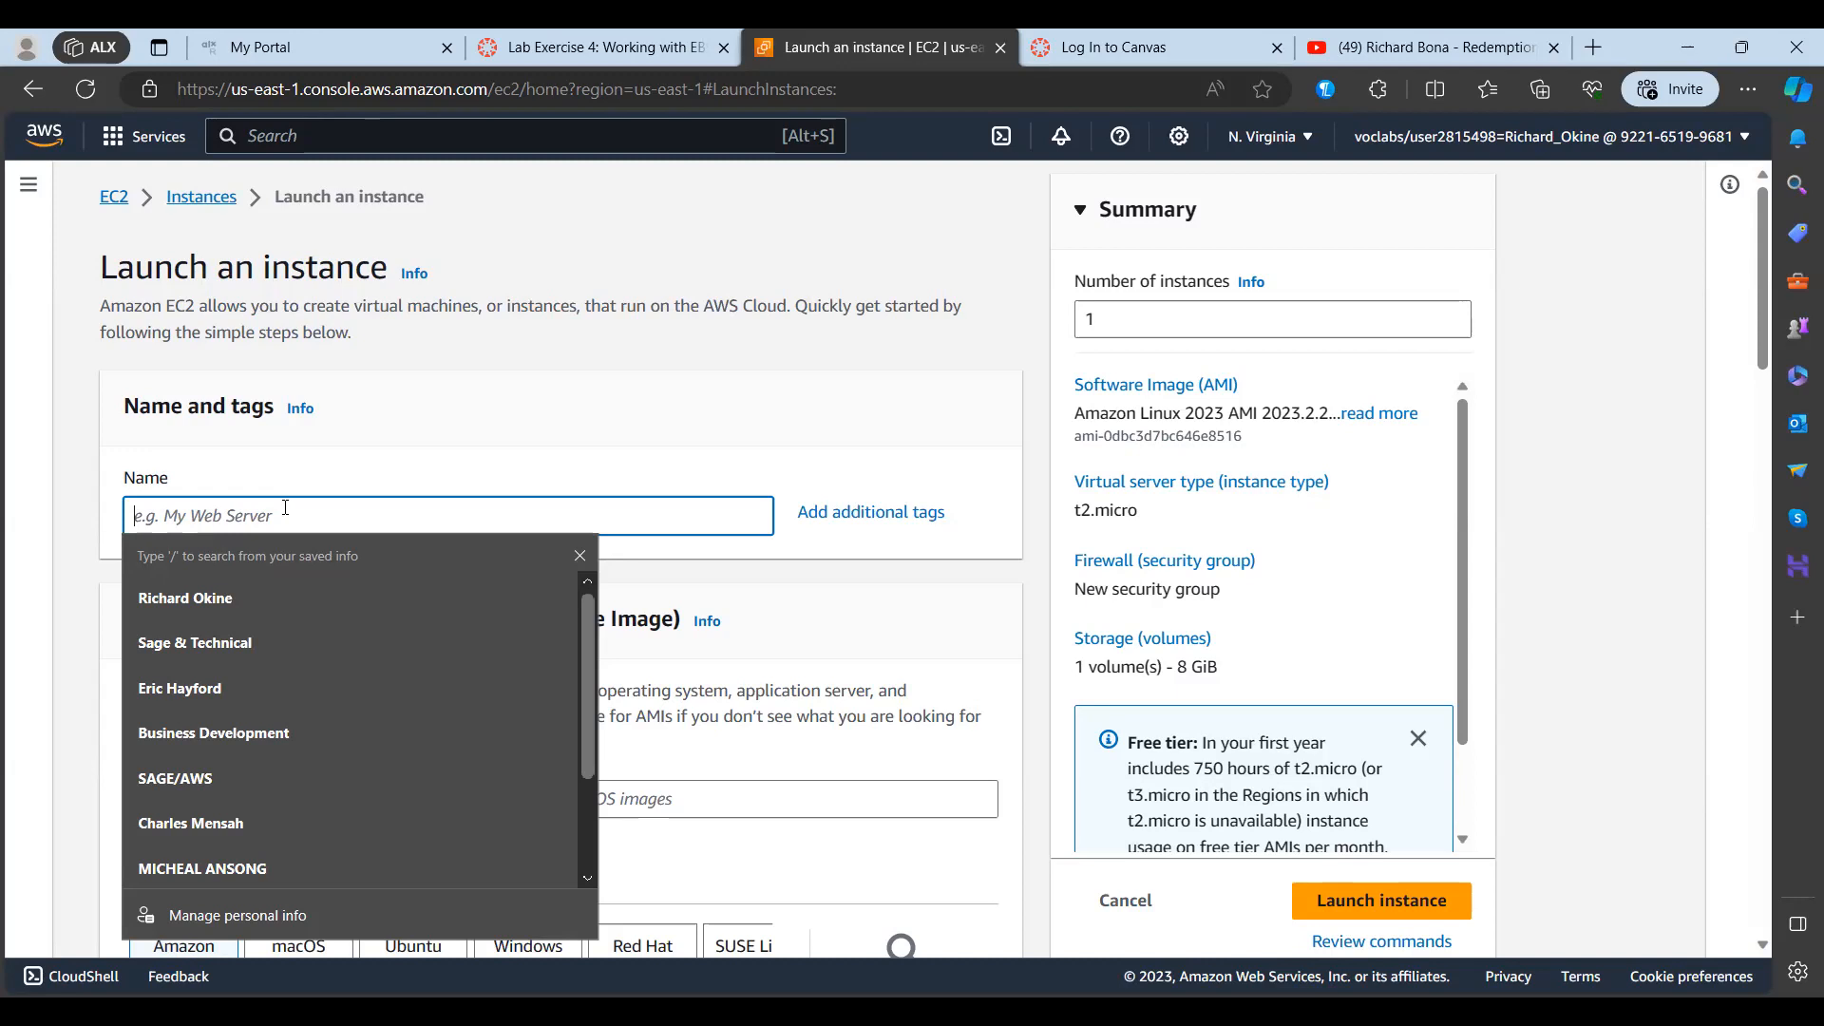
text(wE)
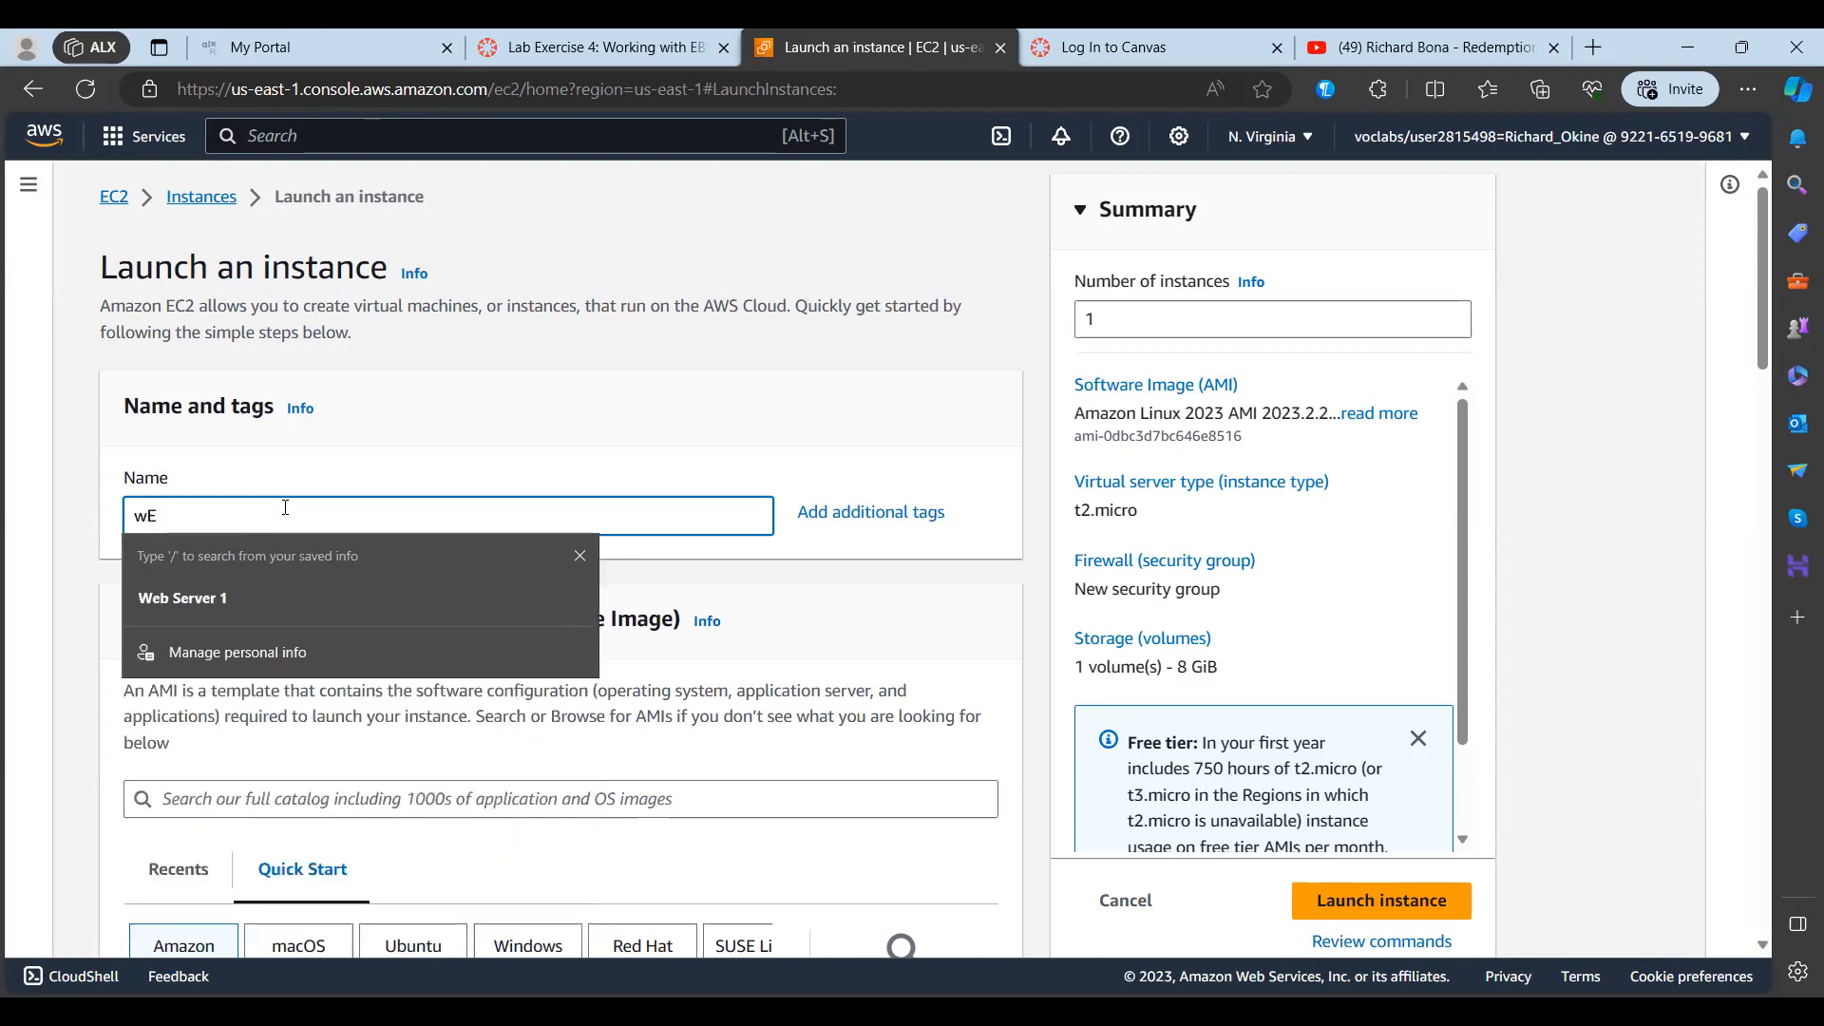
key(BackSpace)
key(BackSpace)
text(web Server 1)
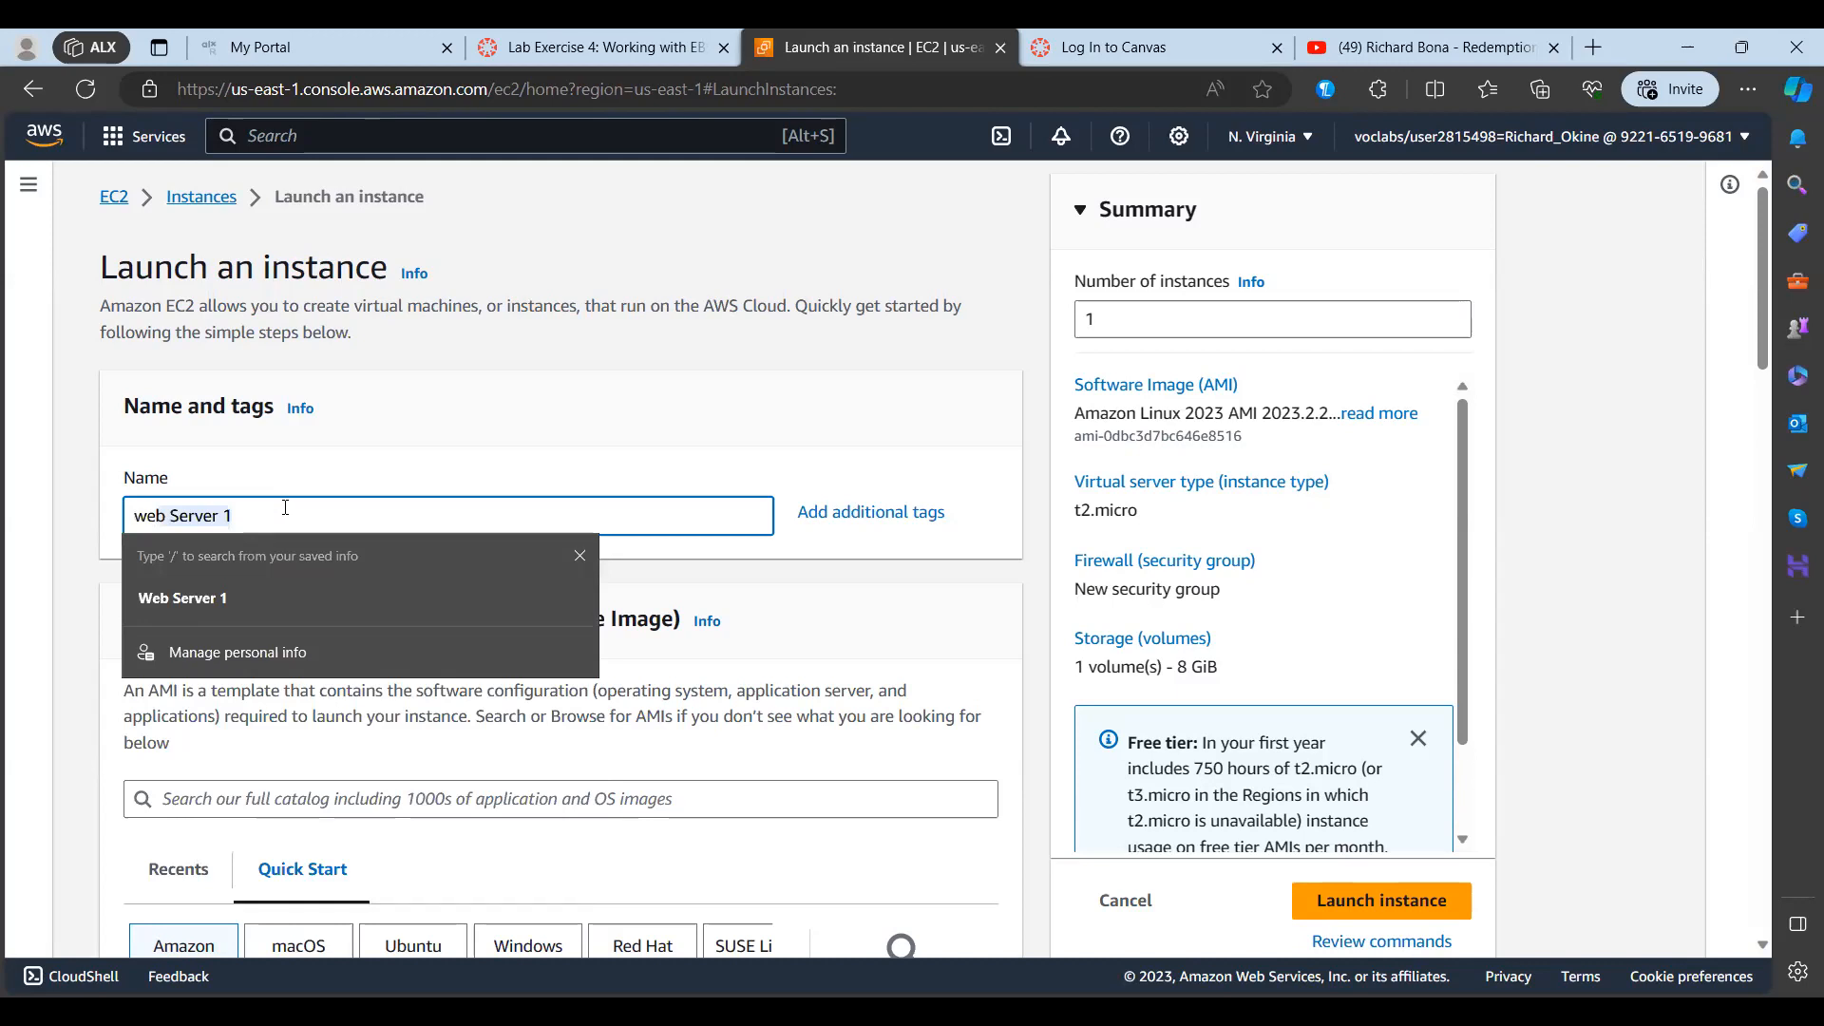
key(Tab)
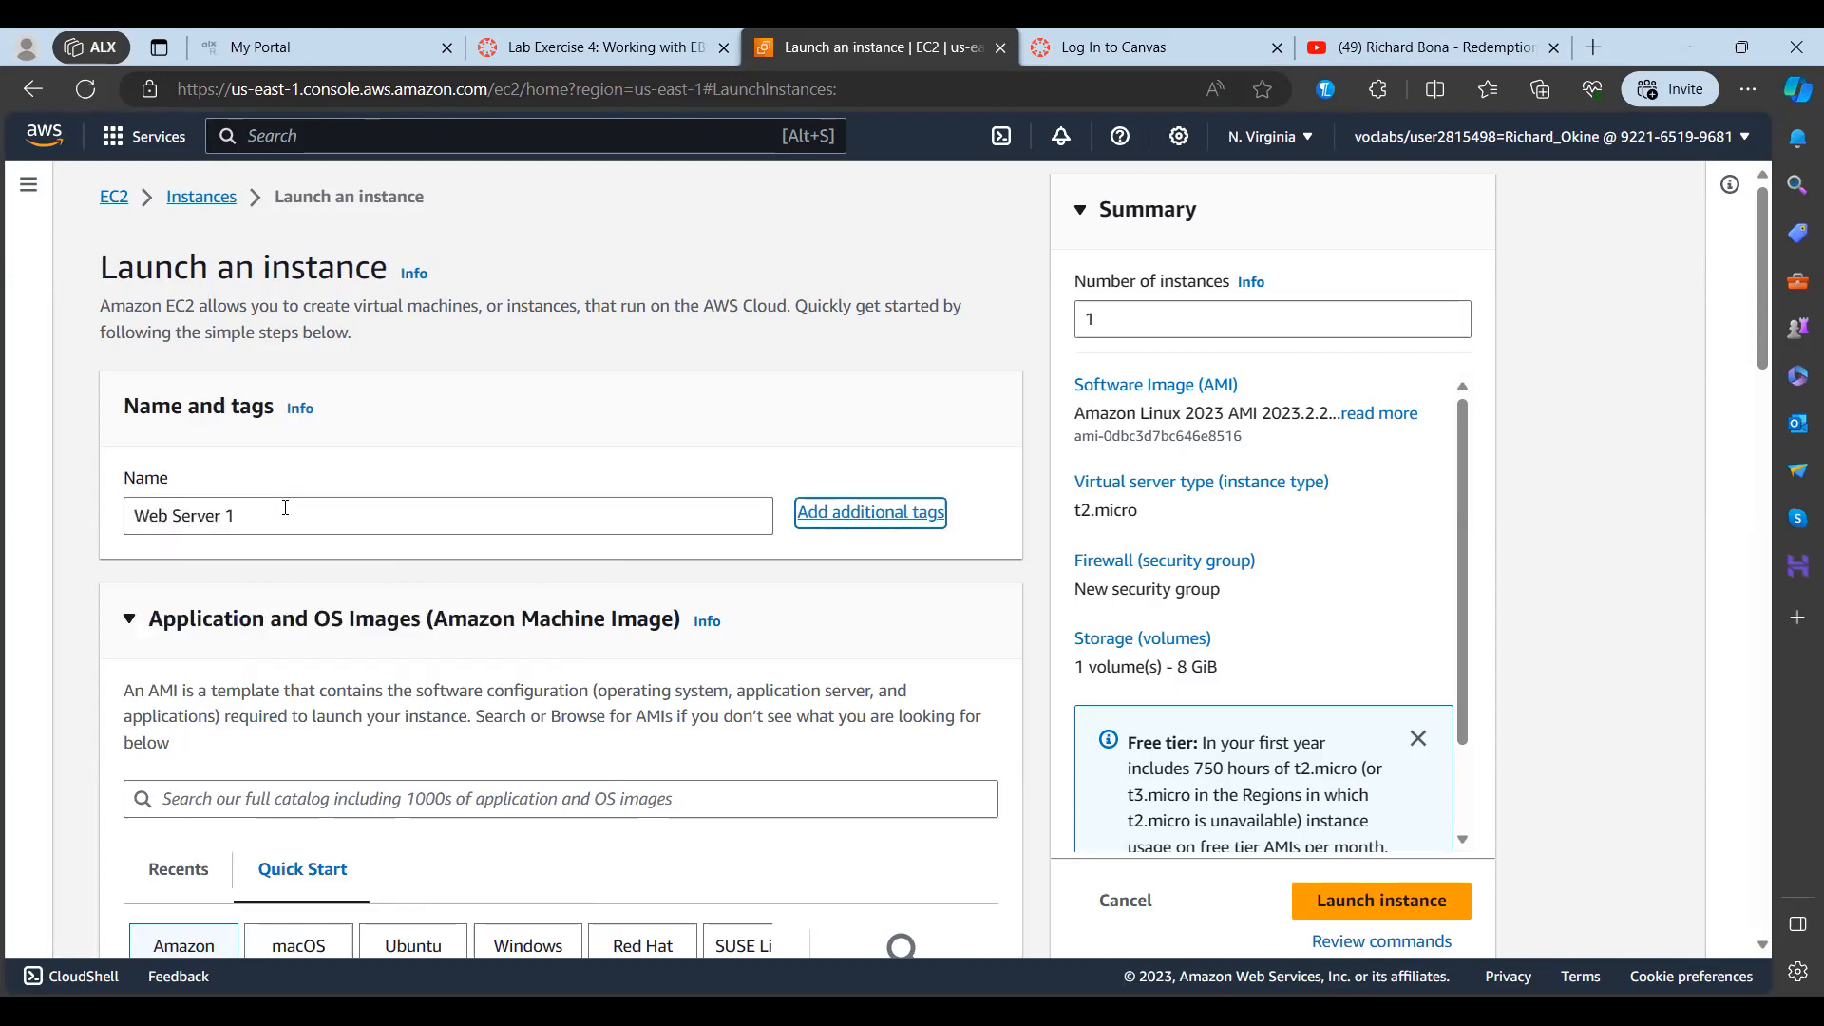
click(285, 508)
key(shift+Left)
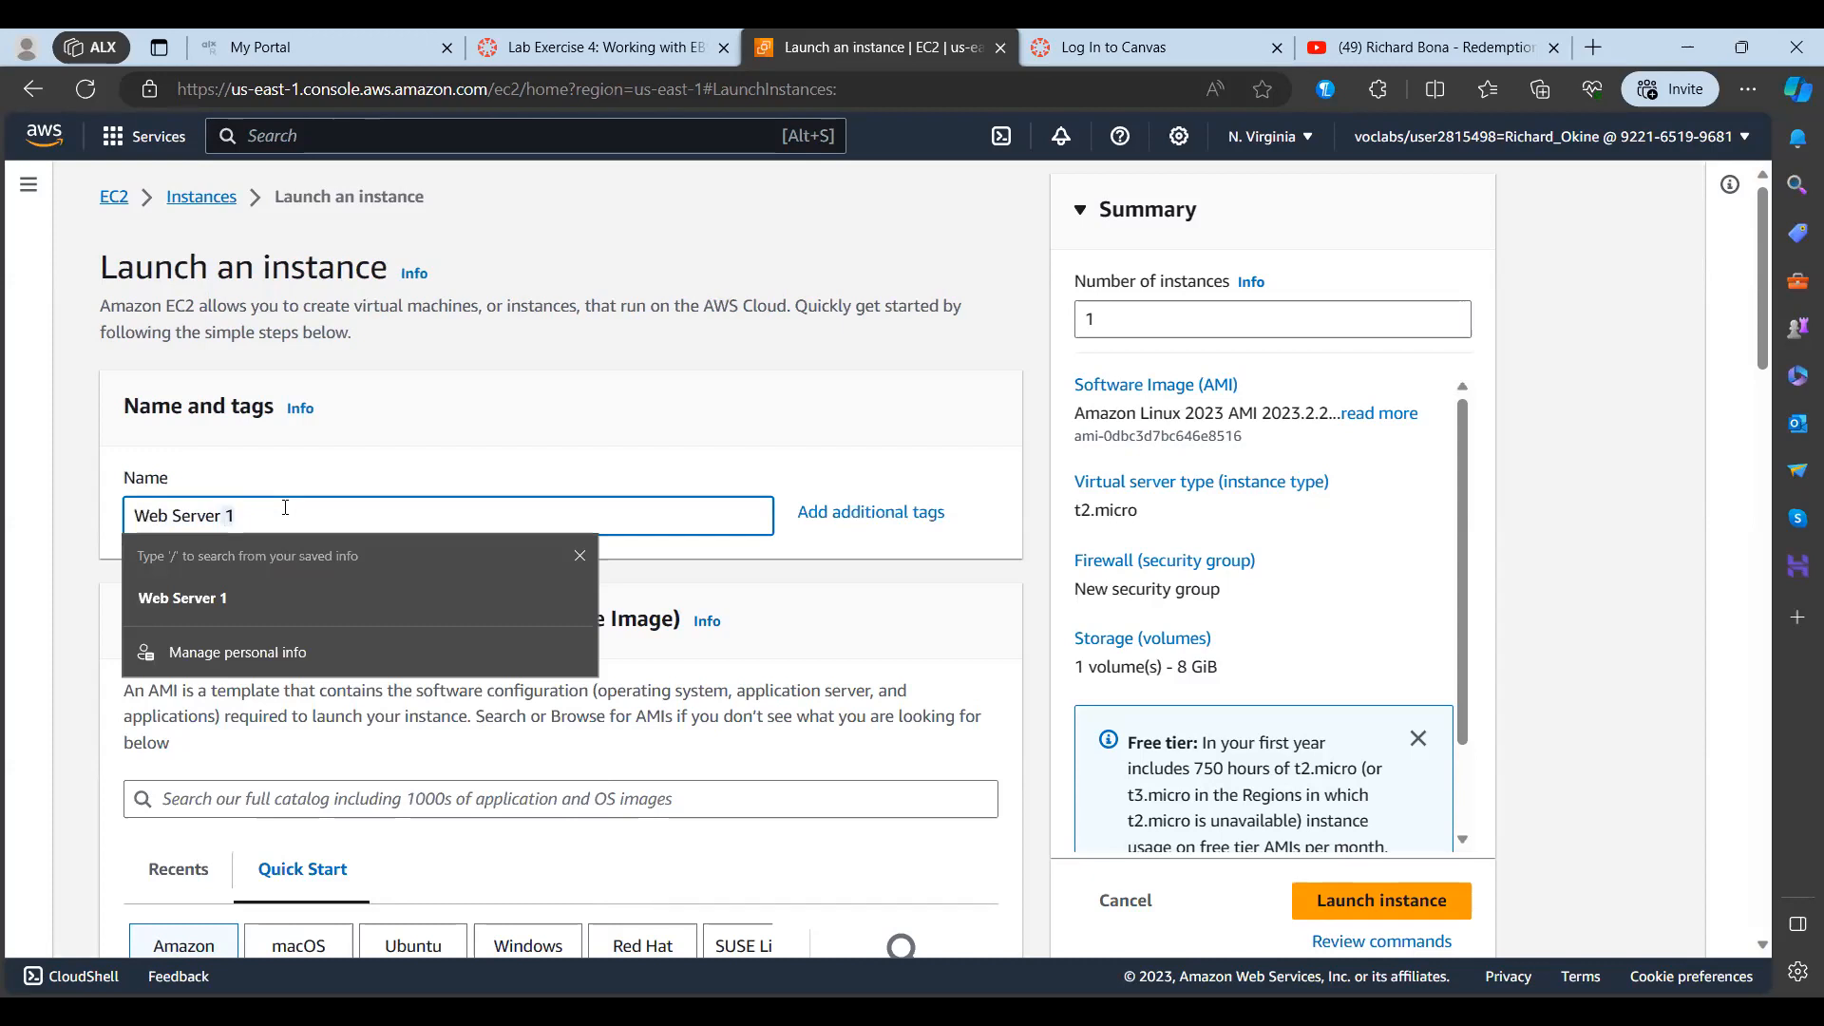
key(BackSpace)
Step: Review the instance type and key pair sections of the launch form
scroll(796, 623, down, 2)
scroll(796, 623, down, 1)
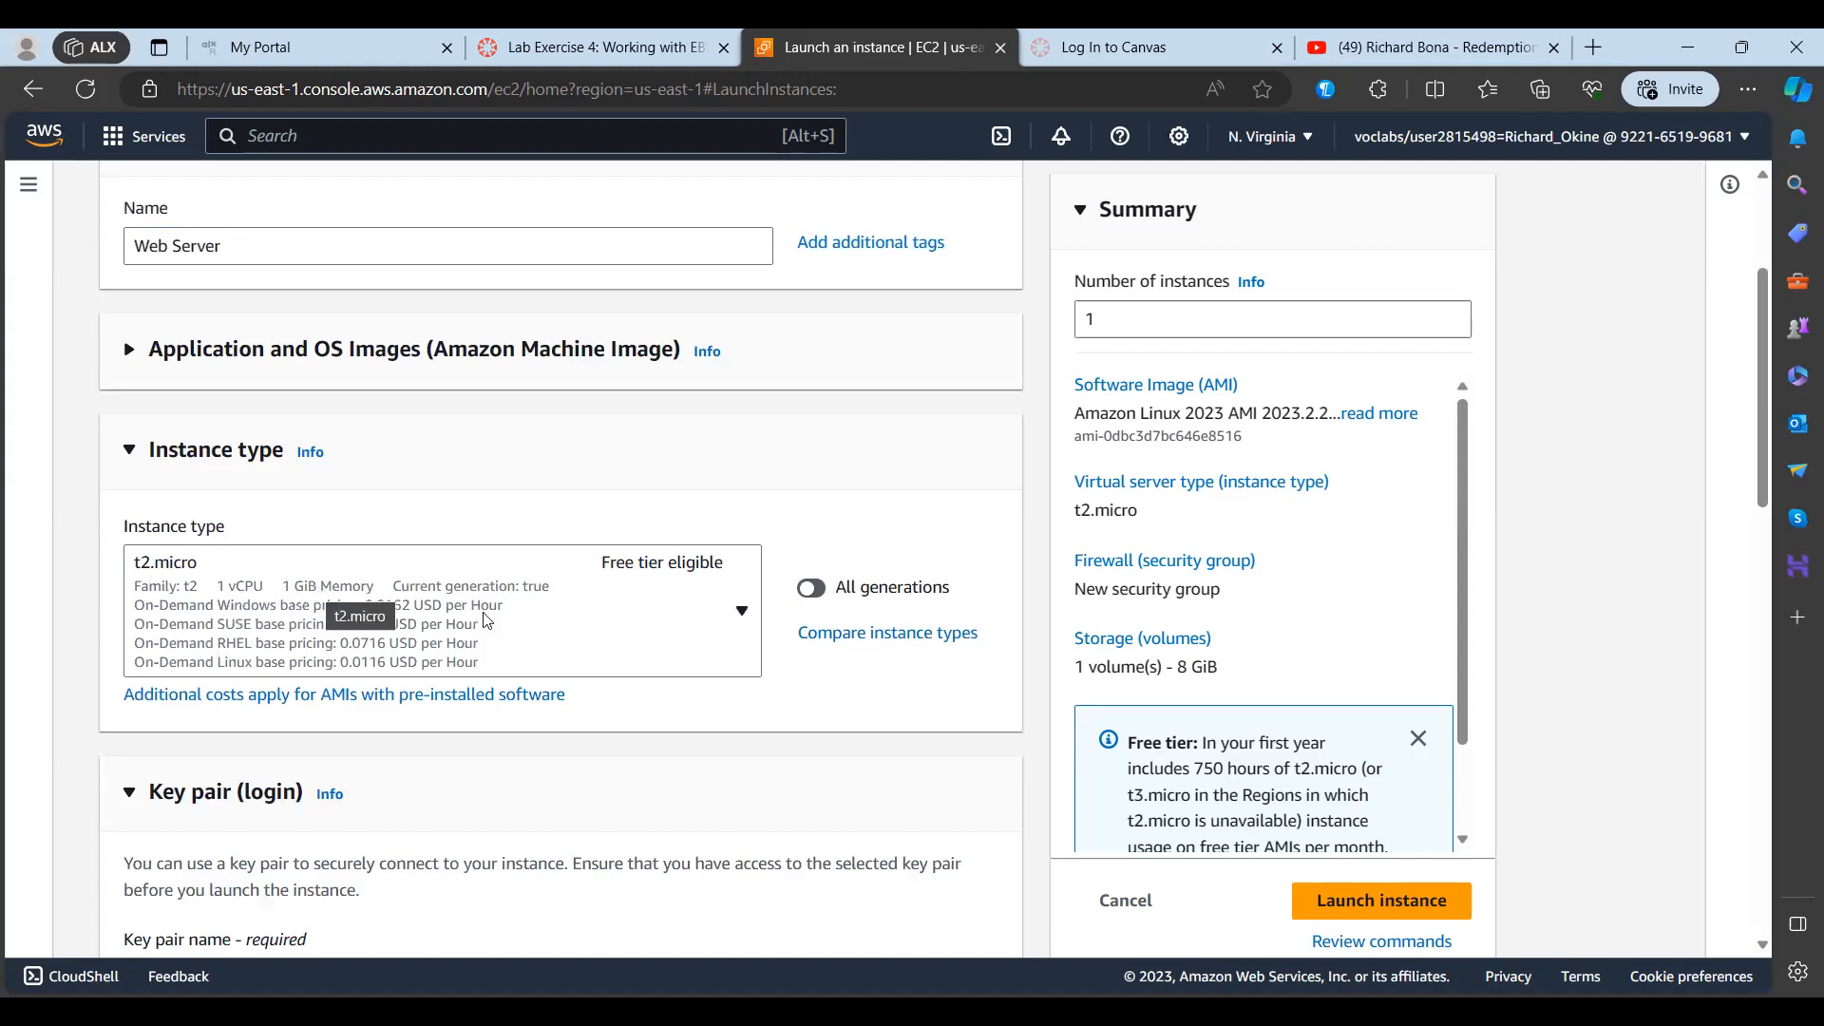
scroll(485, 620, down, 3)
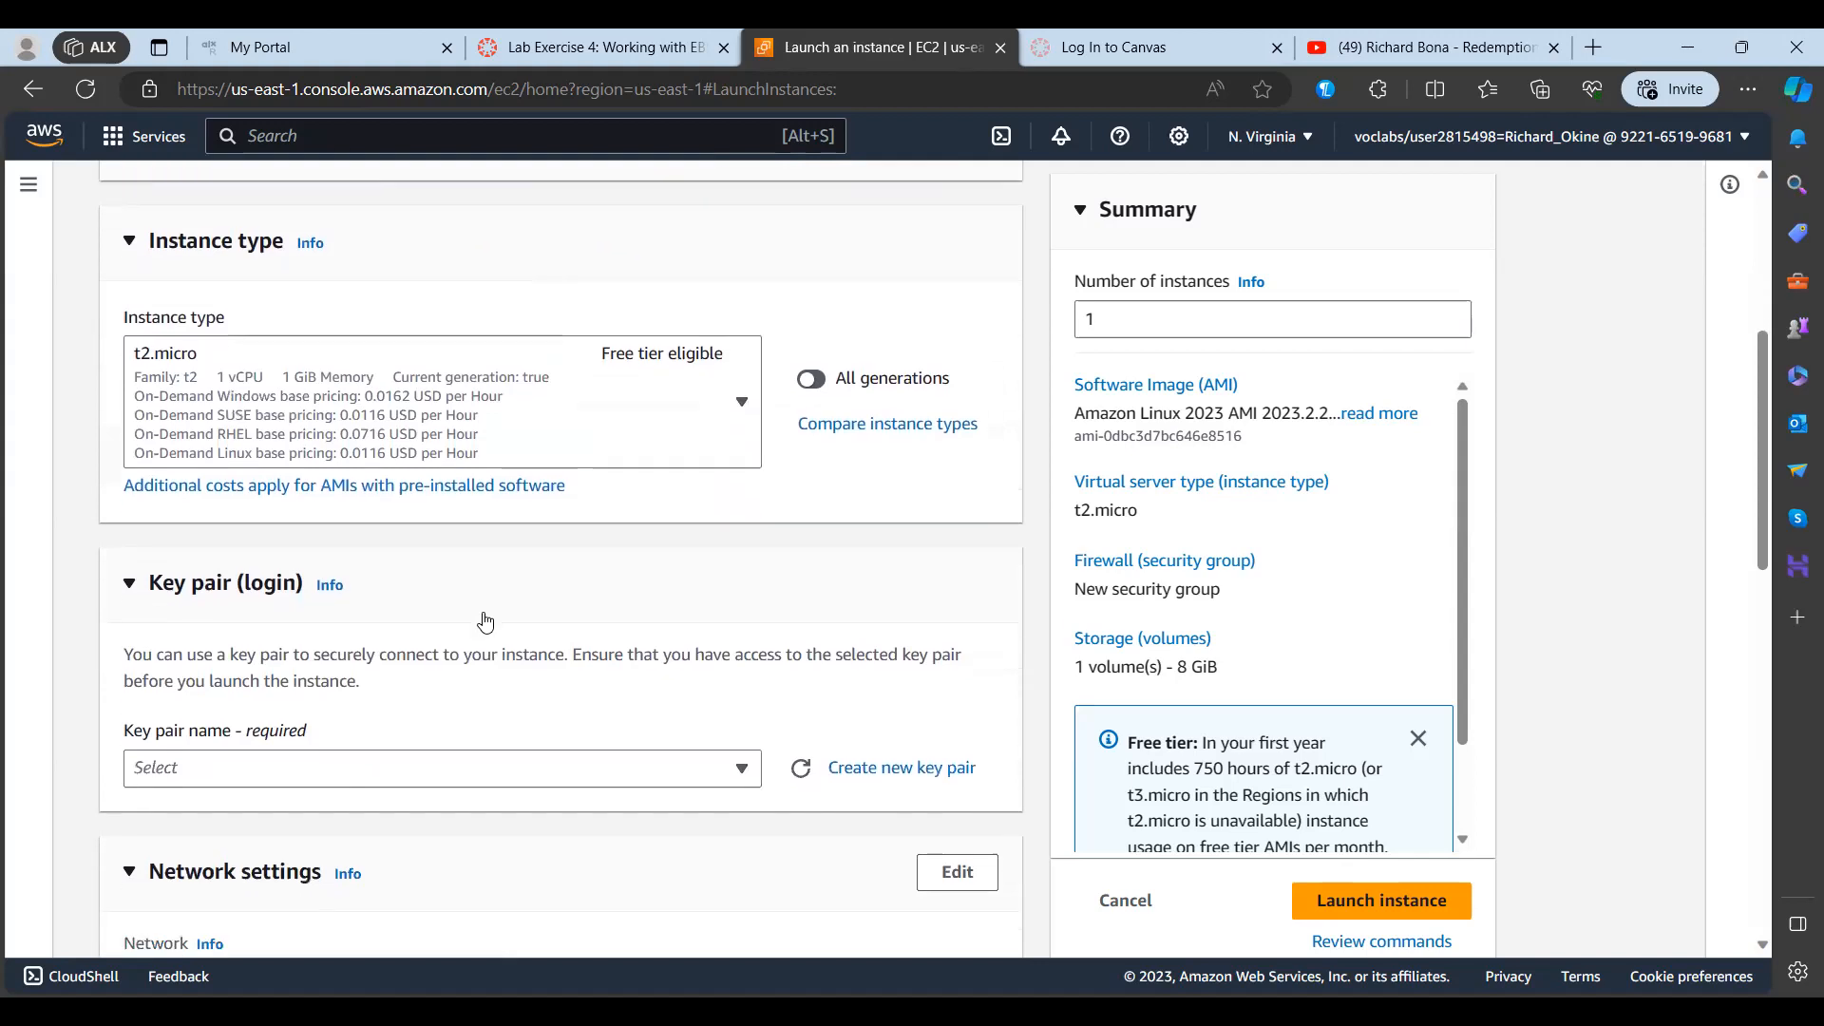
scroll(486, 621, down, 1)
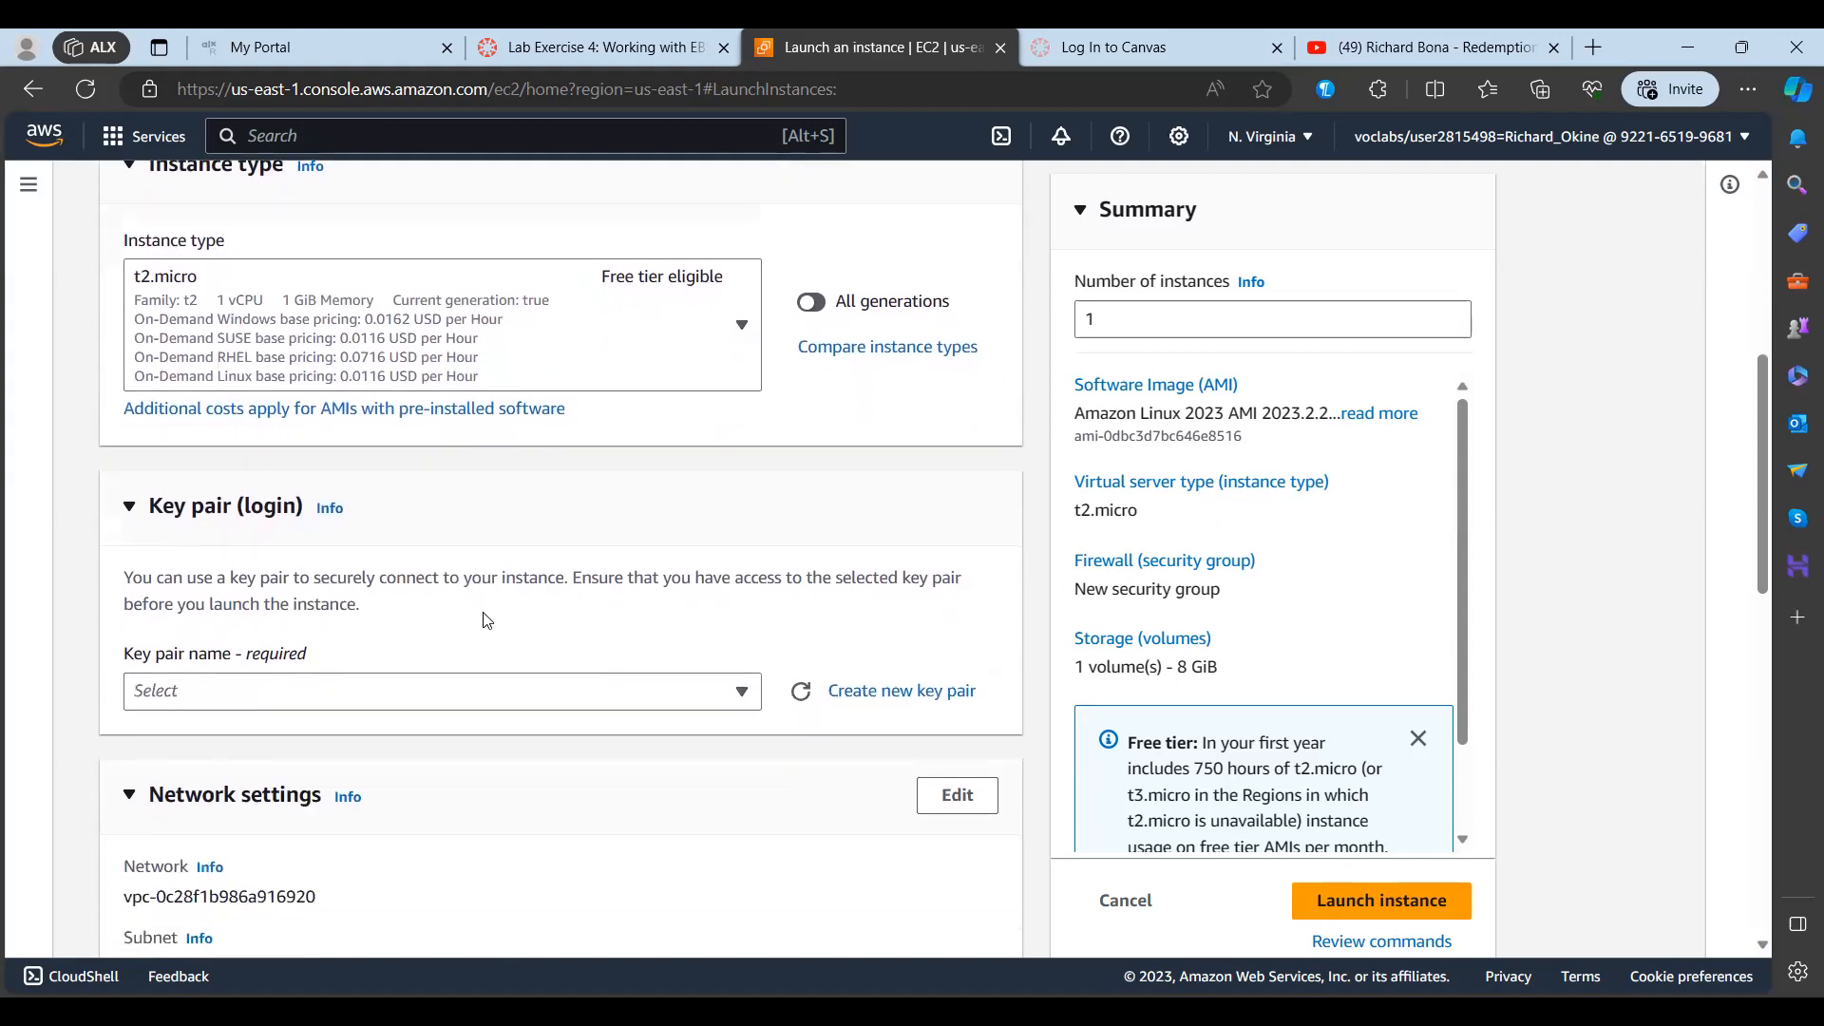
scroll(485, 620, up, 3)
scroll(486, 620, up, 2)
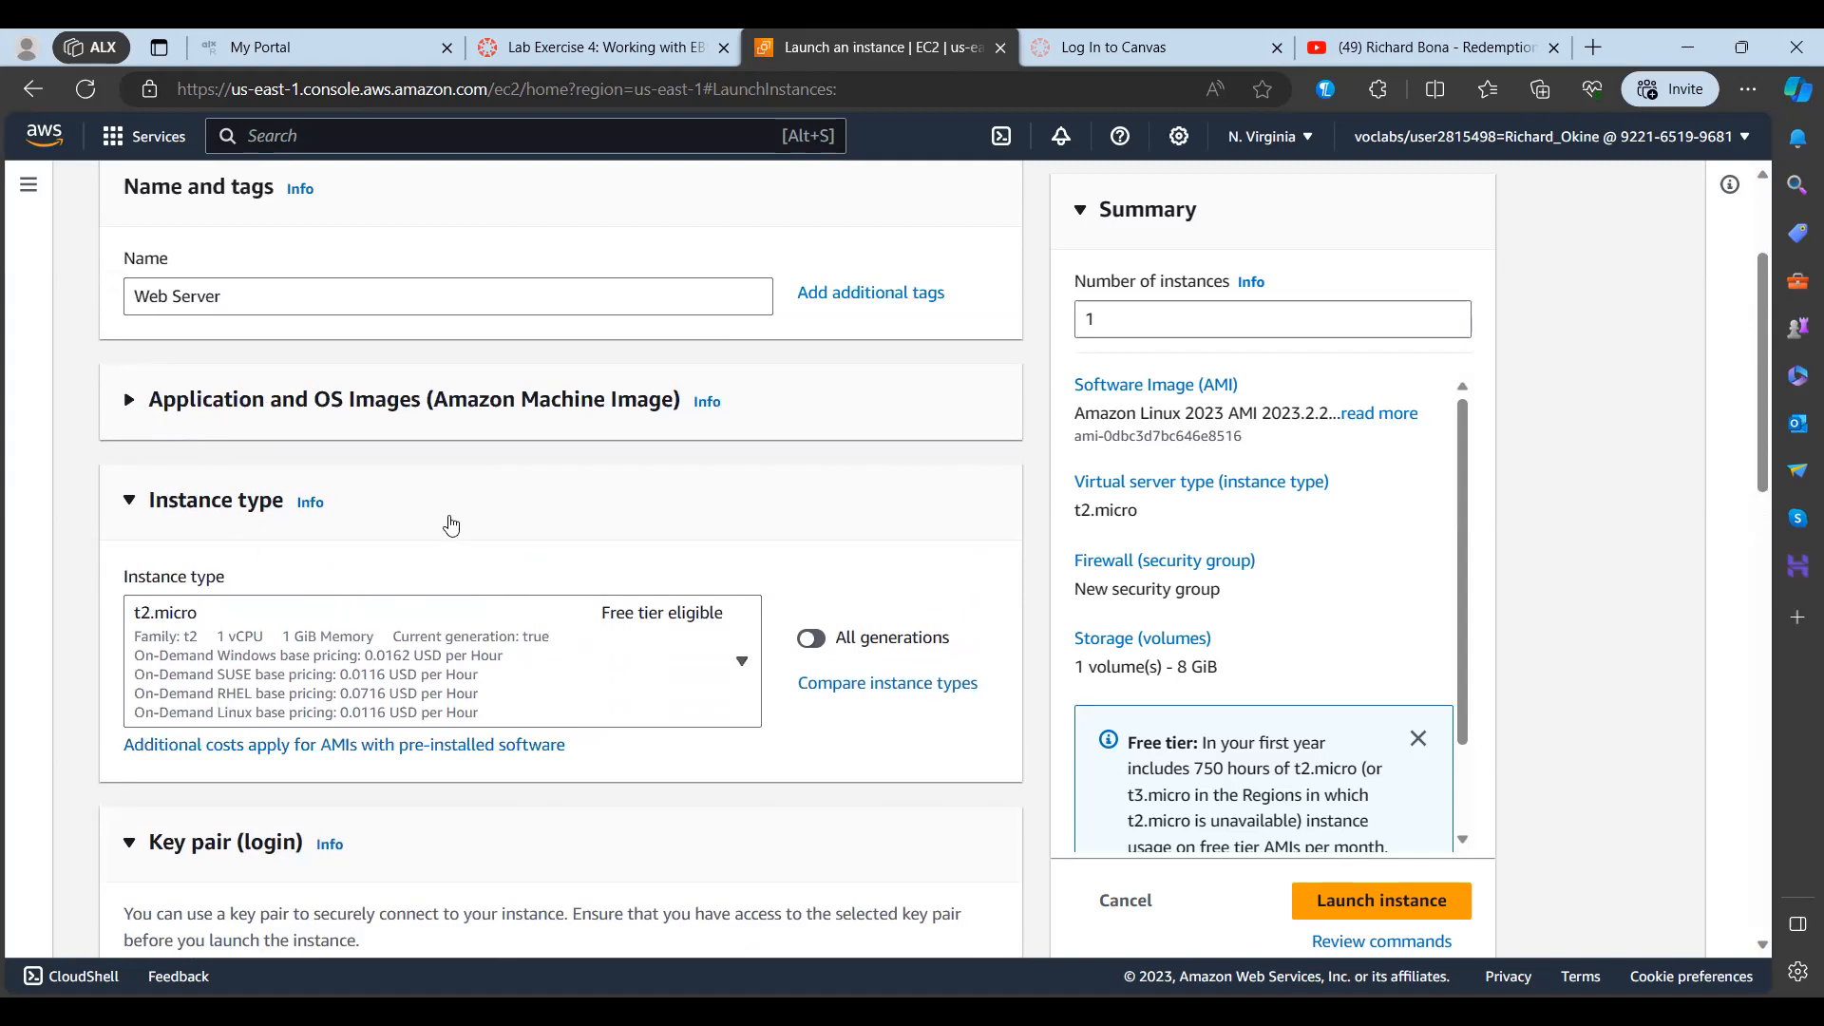
scroll(451, 526, up, 2)
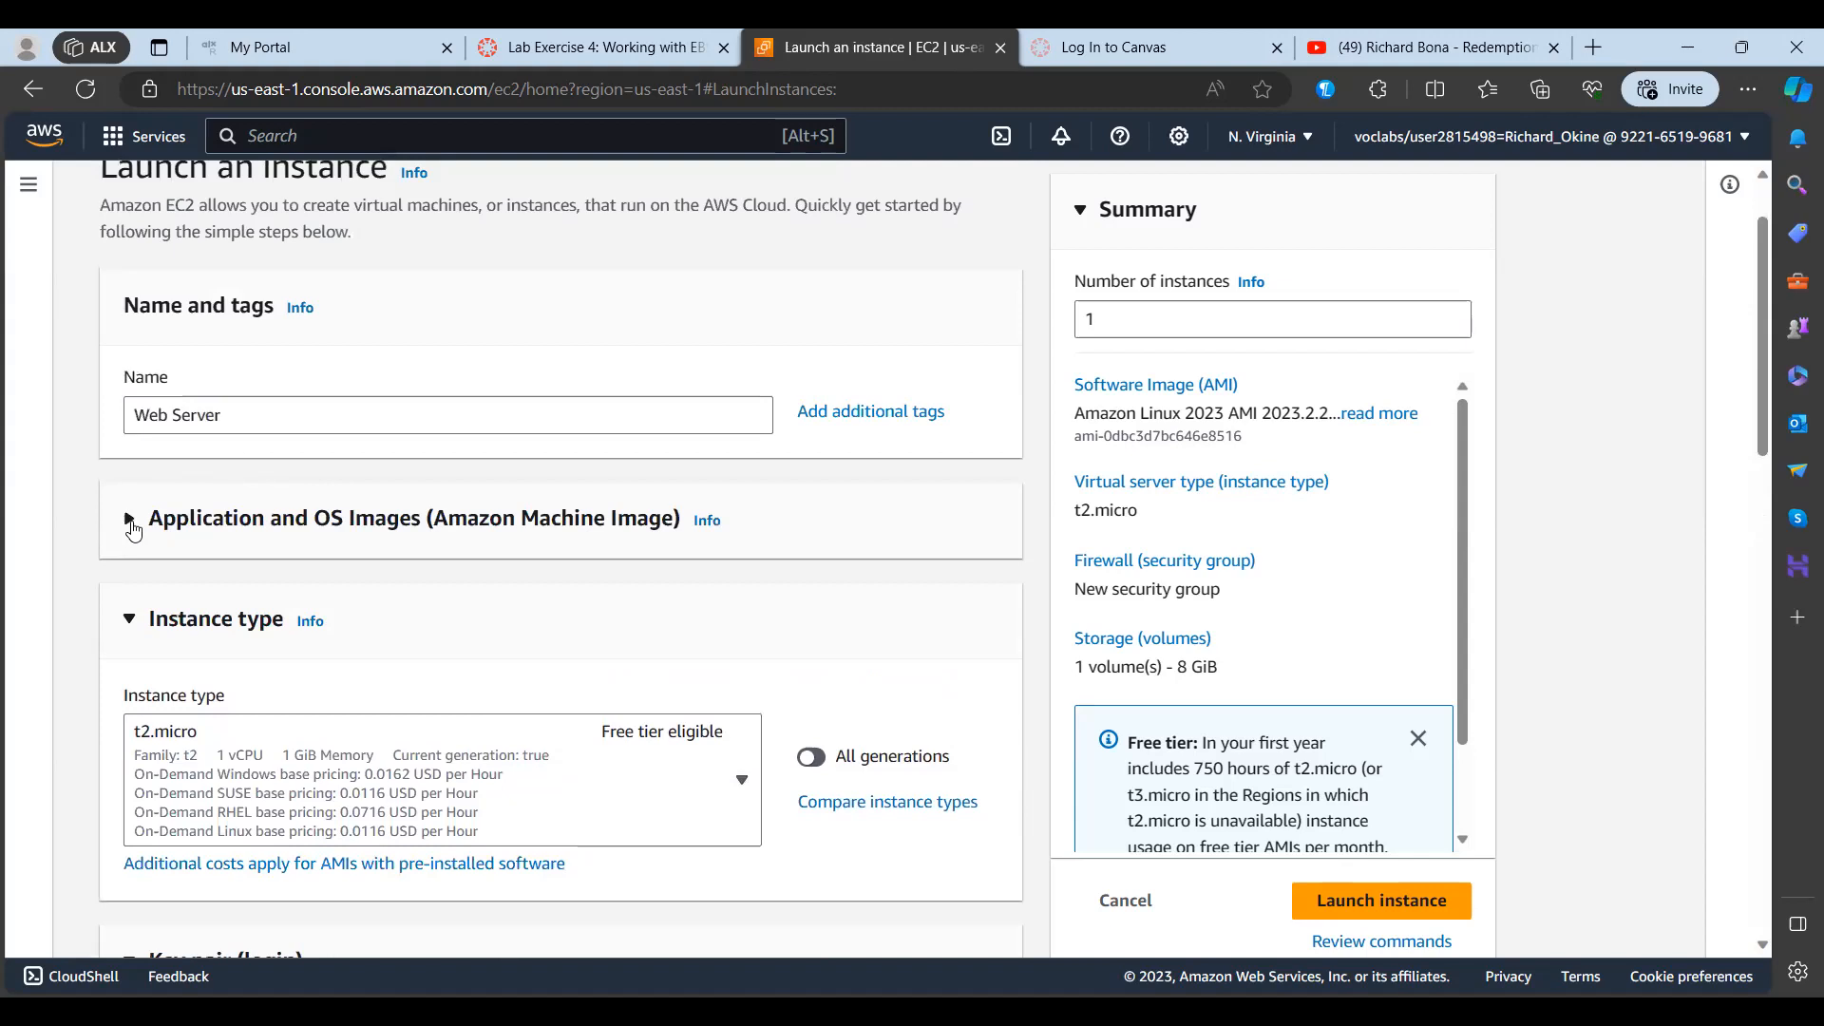
Step: Expand the Application and OS Images section and look through the Quick Start operating systems
click(131, 522)
scroll(281, 665, down, 1)
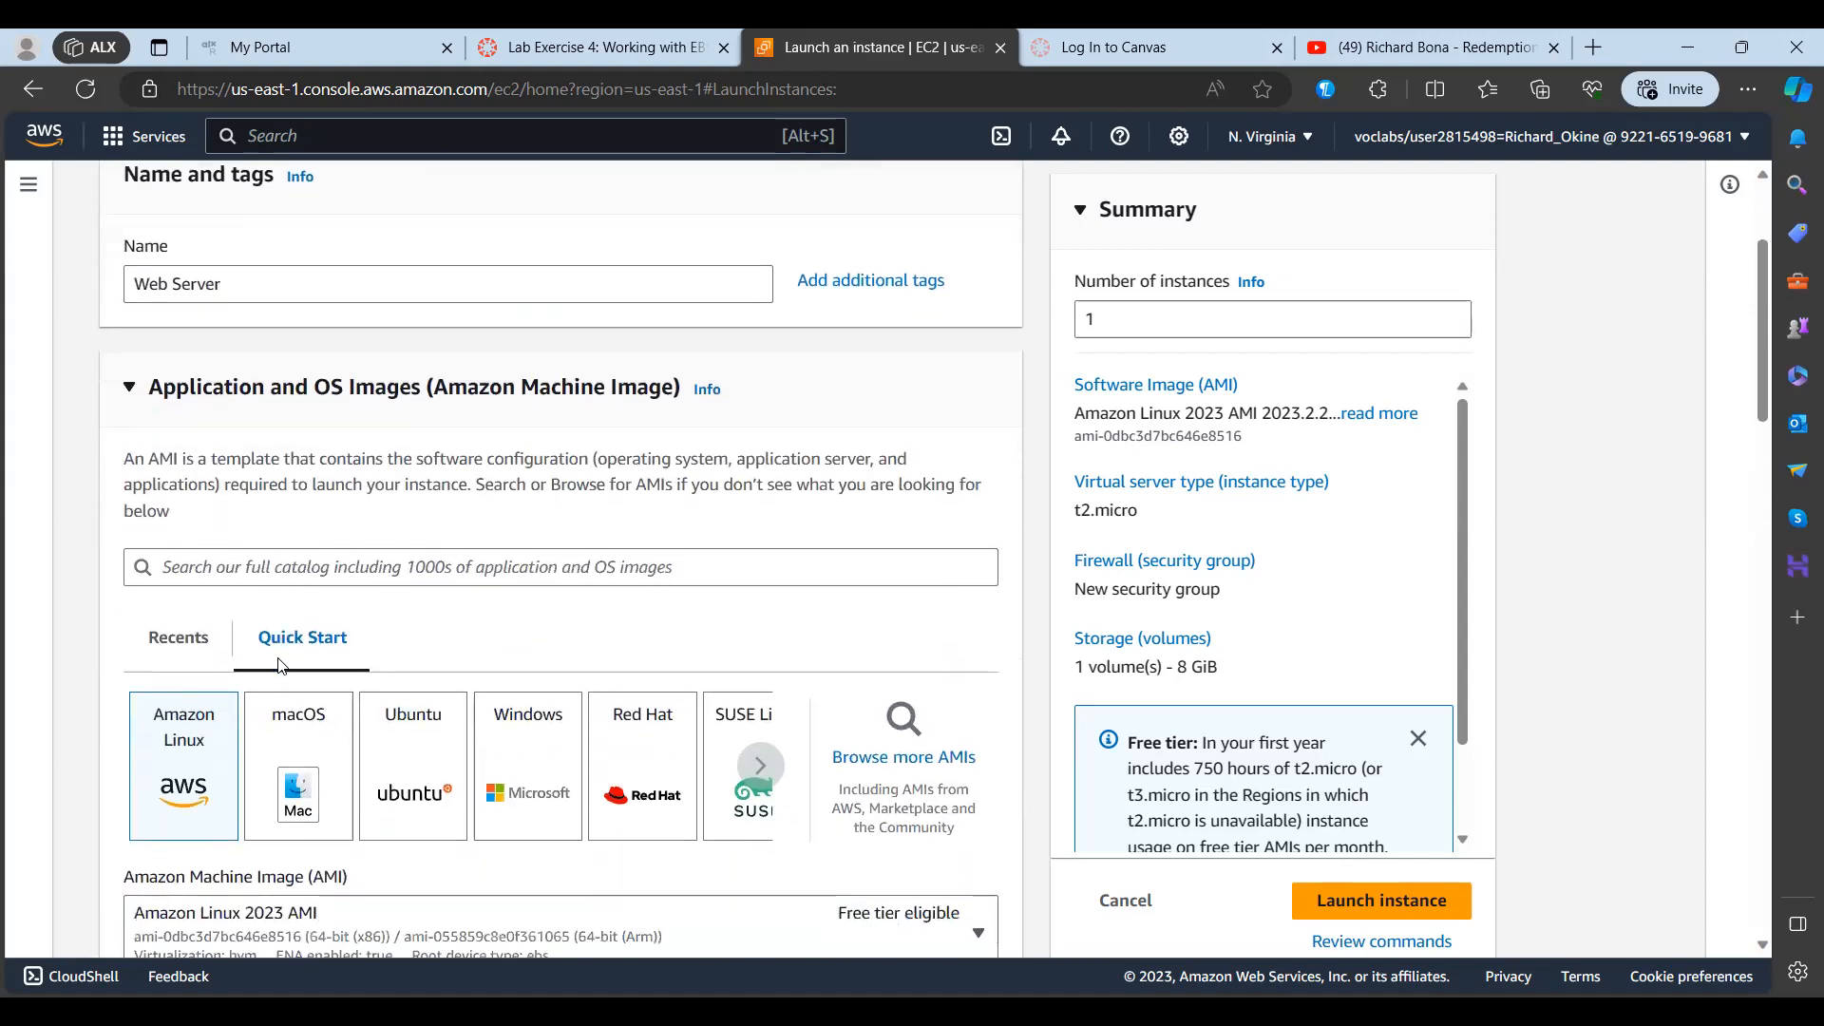
scroll(281, 666, down, 1)
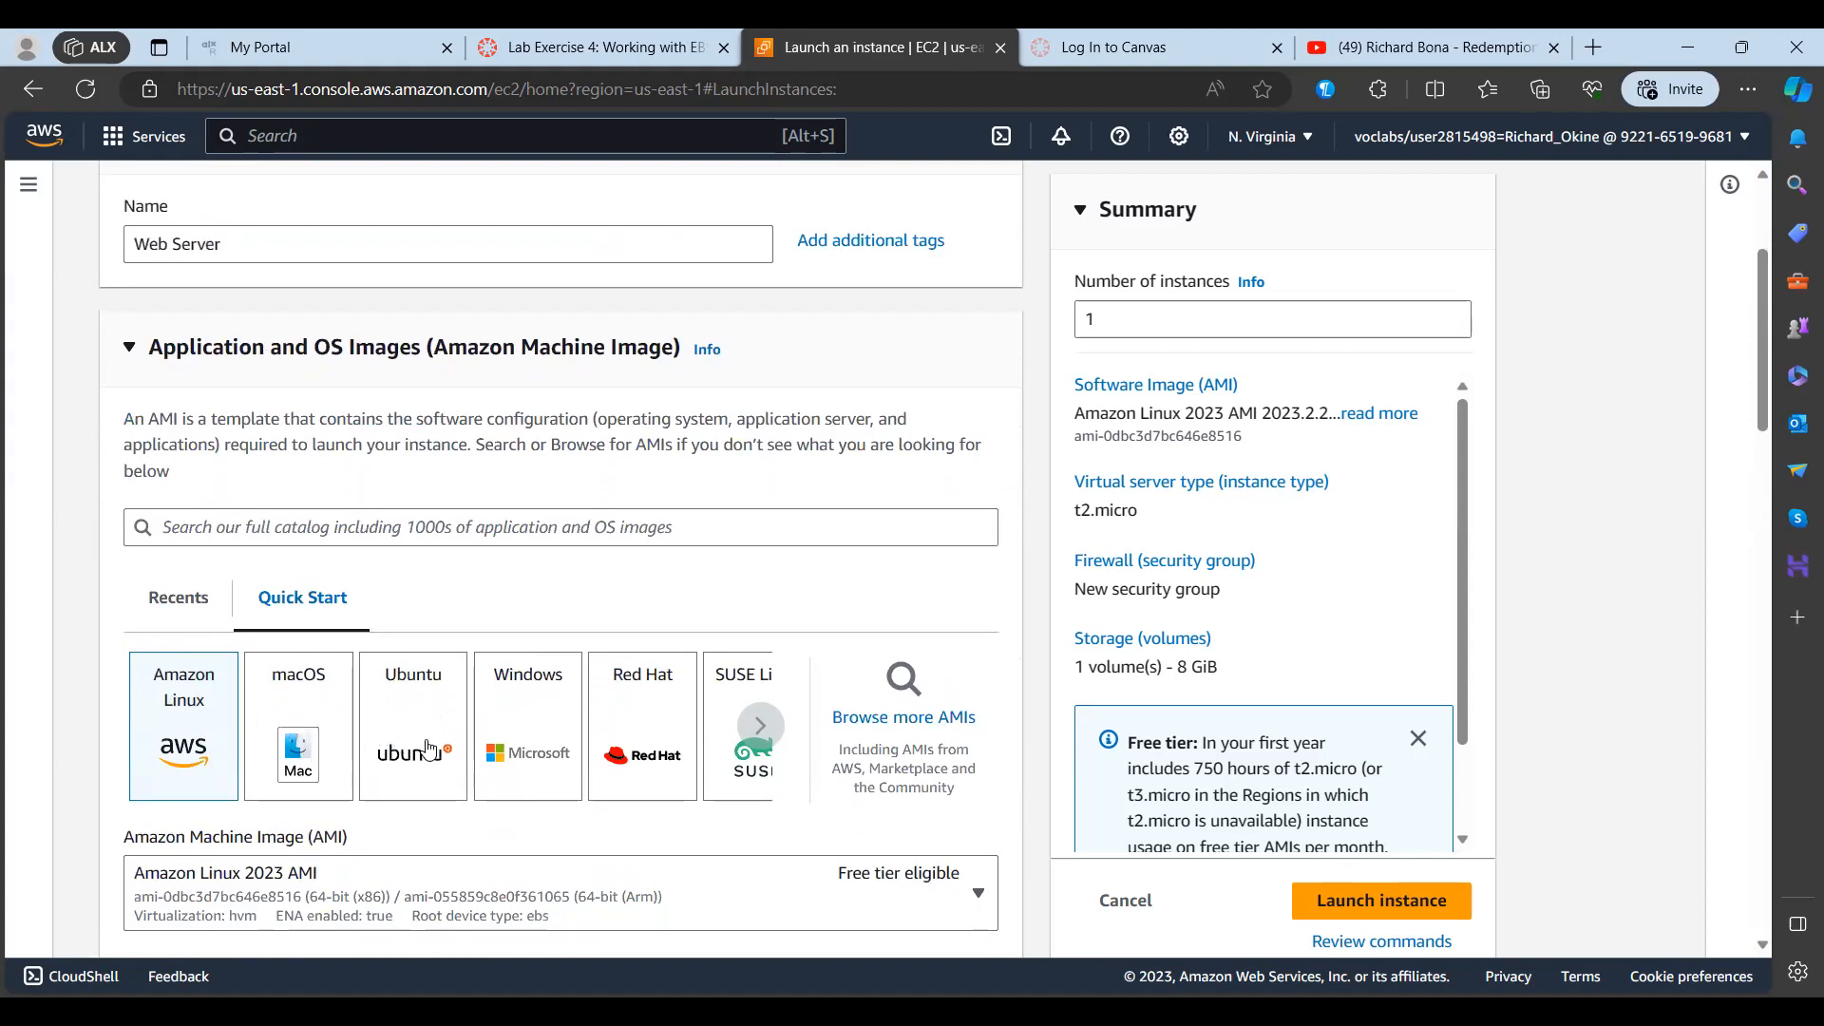
scroll(429, 748, down, 1)
scroll(428, 748, down, 1)
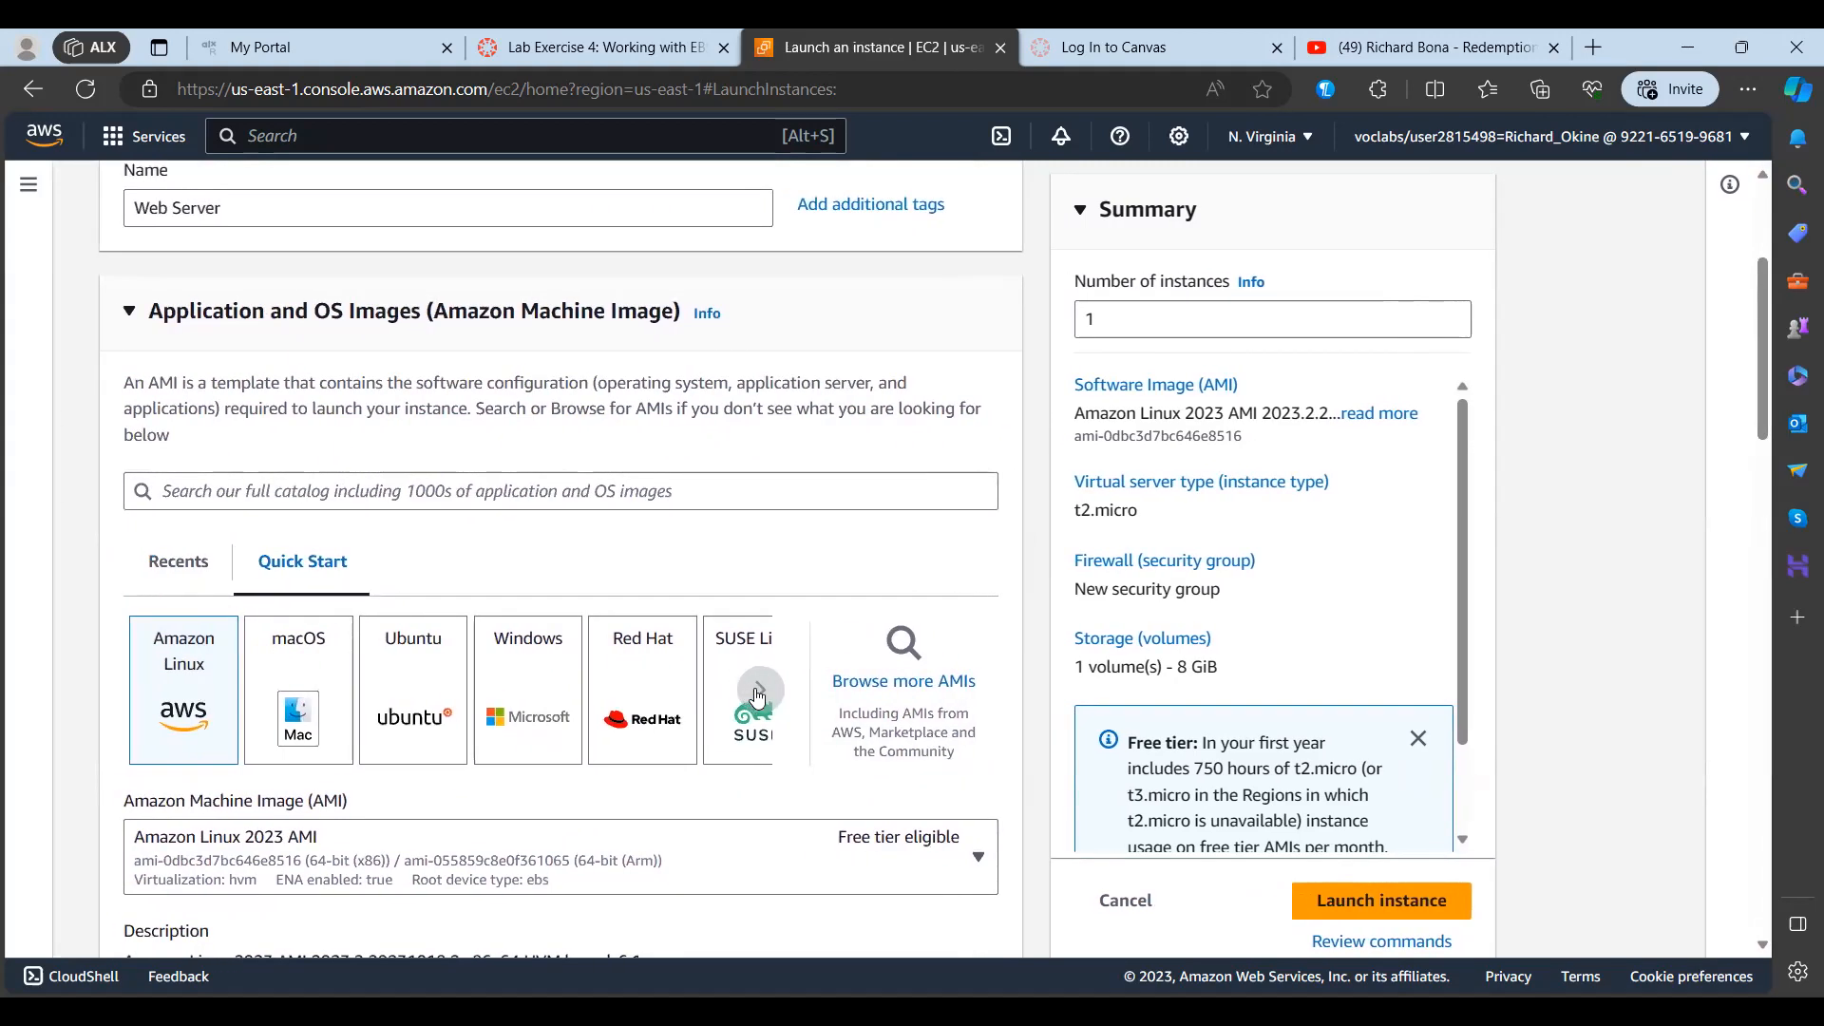
click(757, 691)
click(757, 691)
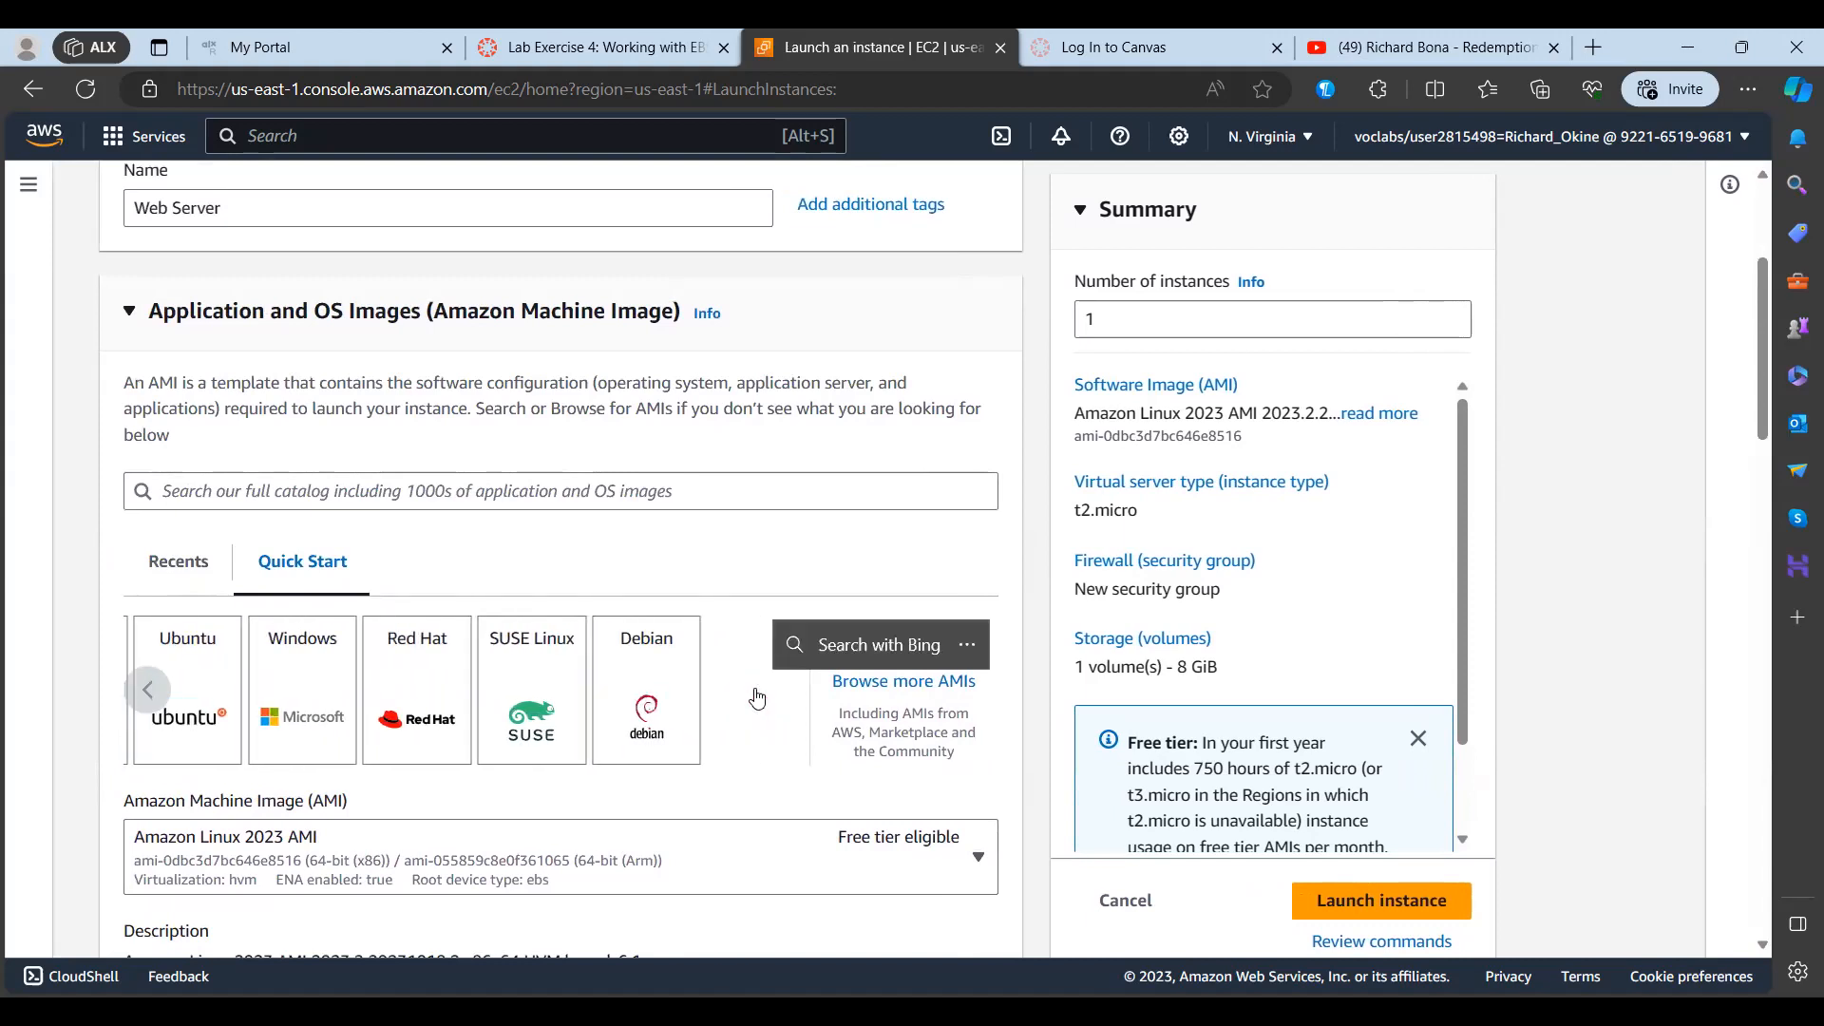
click(157, 708)
click(157, 707)
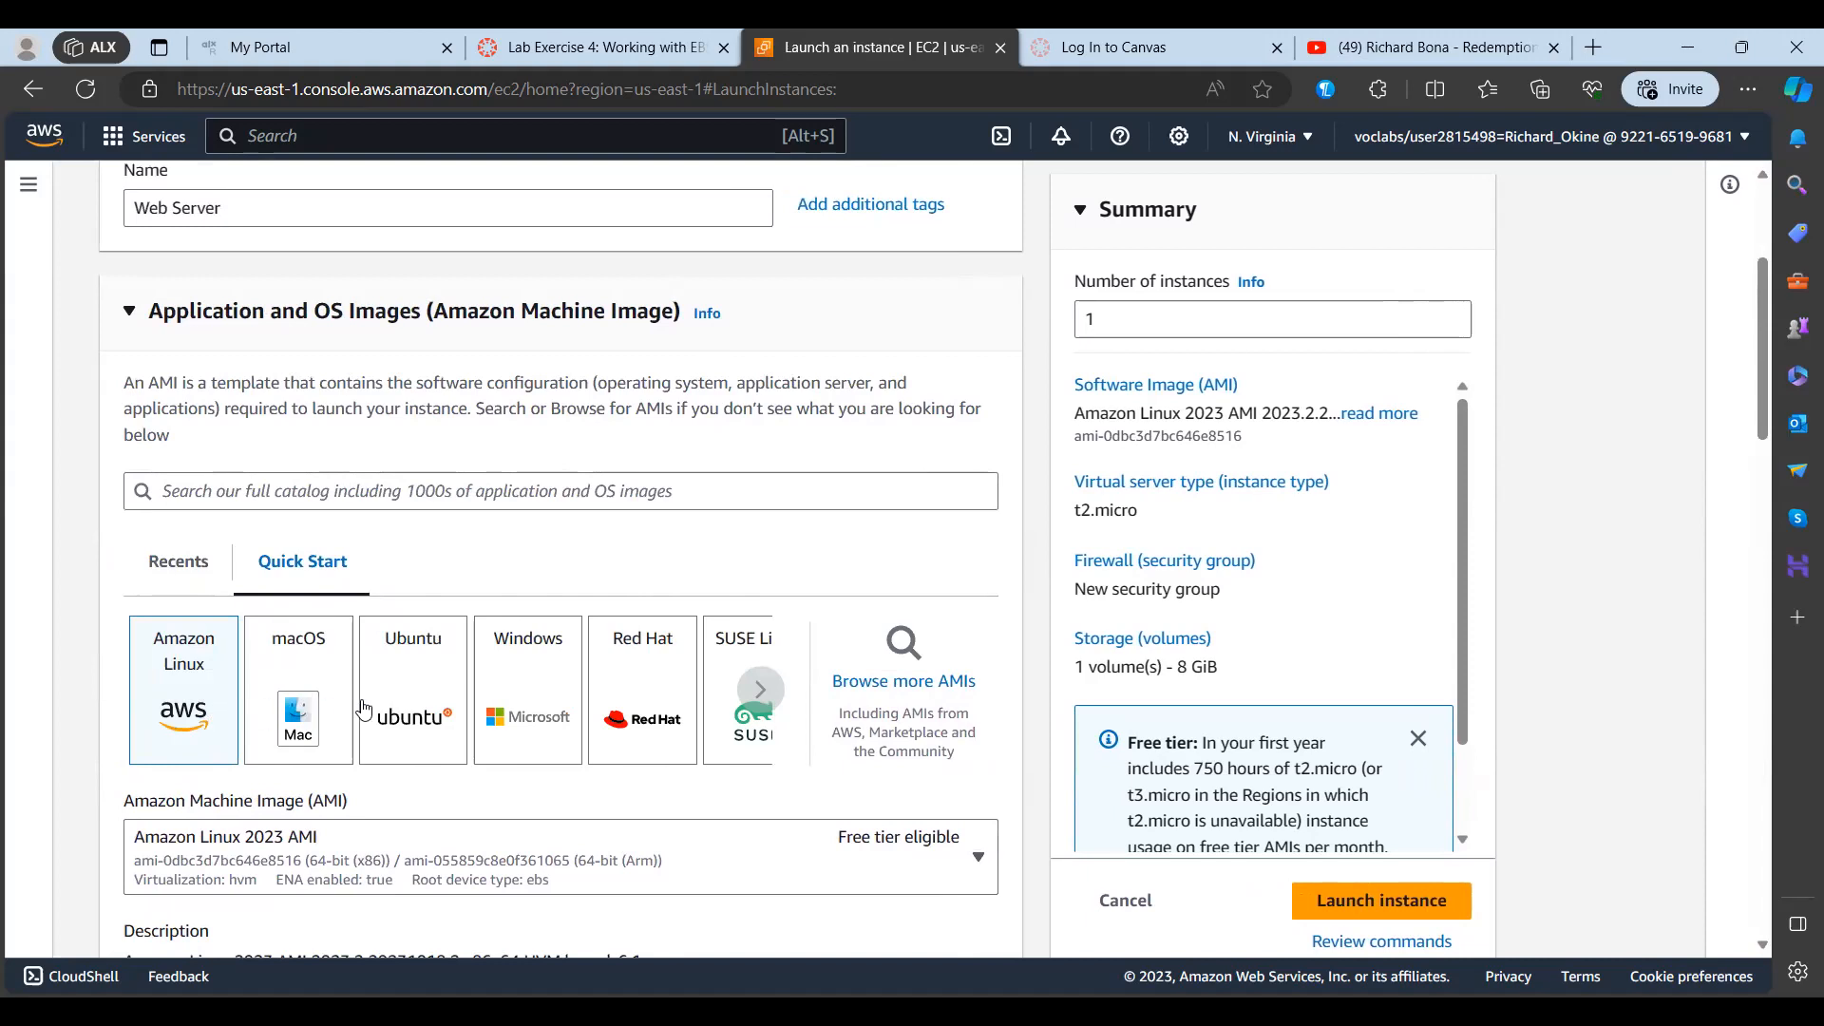
Step: Choose the Windows Quick Start image and keep Microsoft Windows Server 2022 Base as the Amazon Machine Image
click(535, 695)
scroll(535, 694, down, 2)
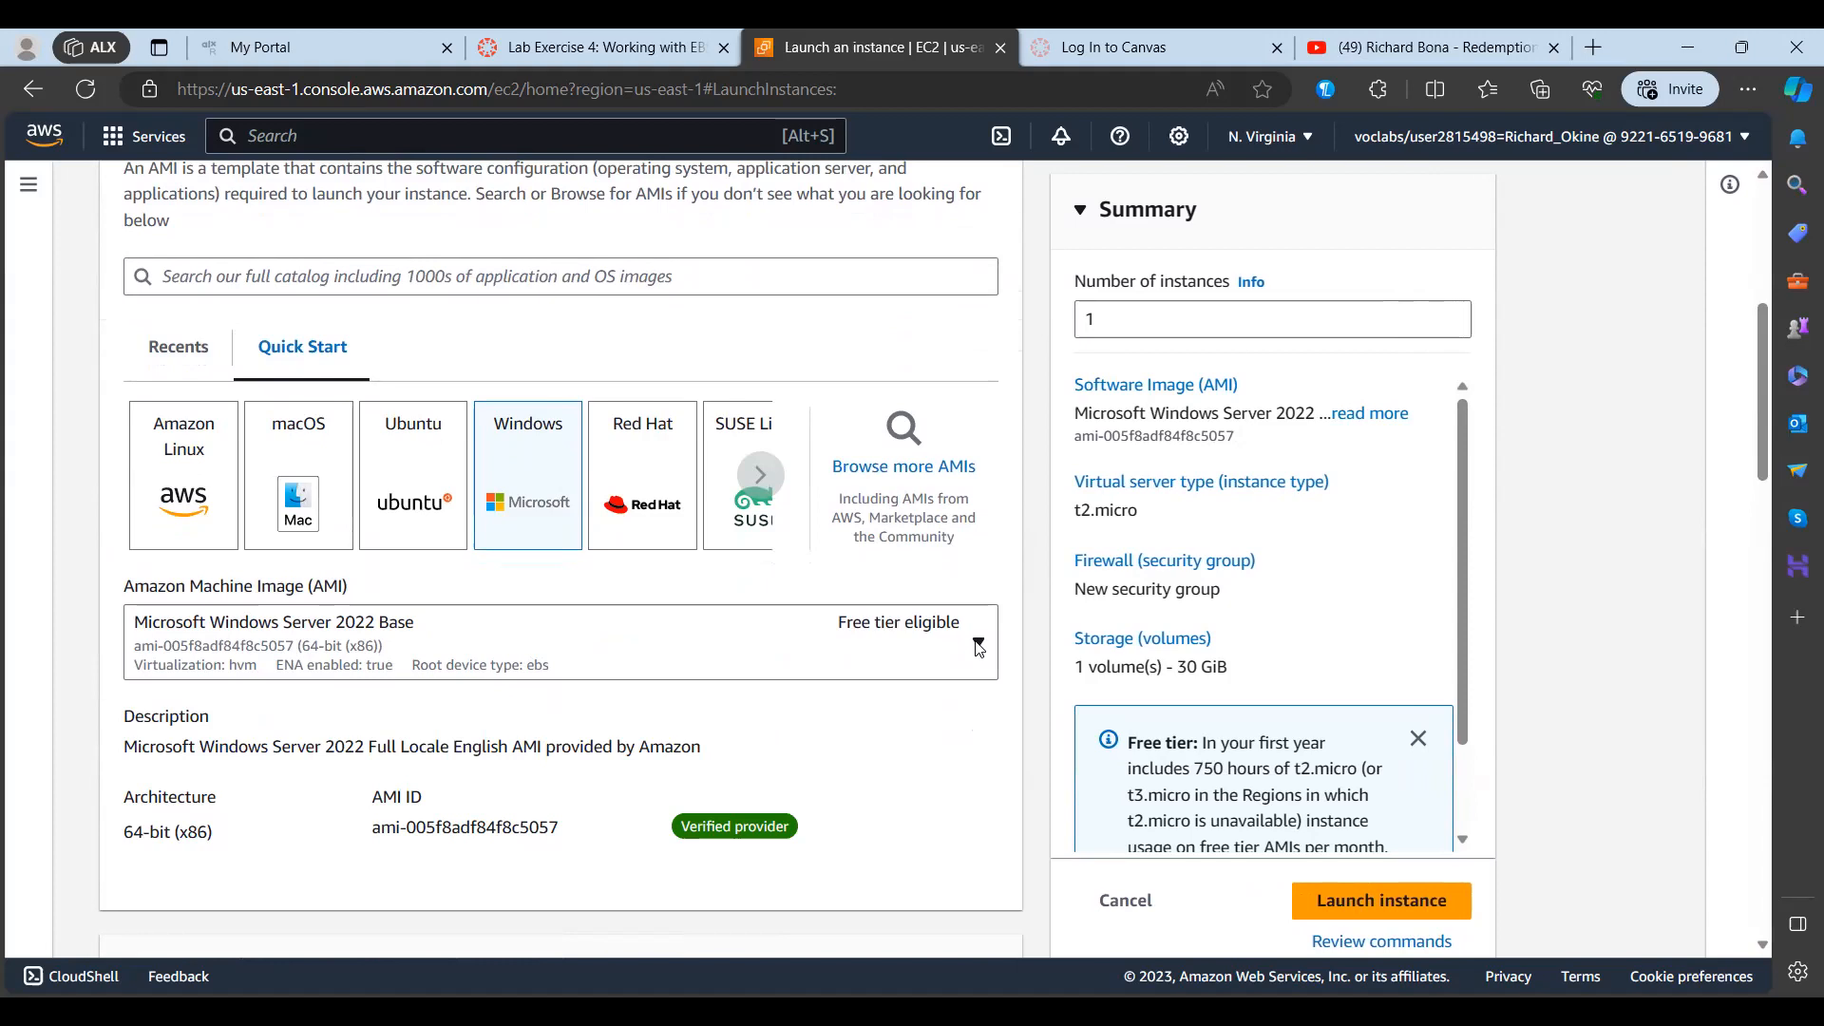
click(979, 649)
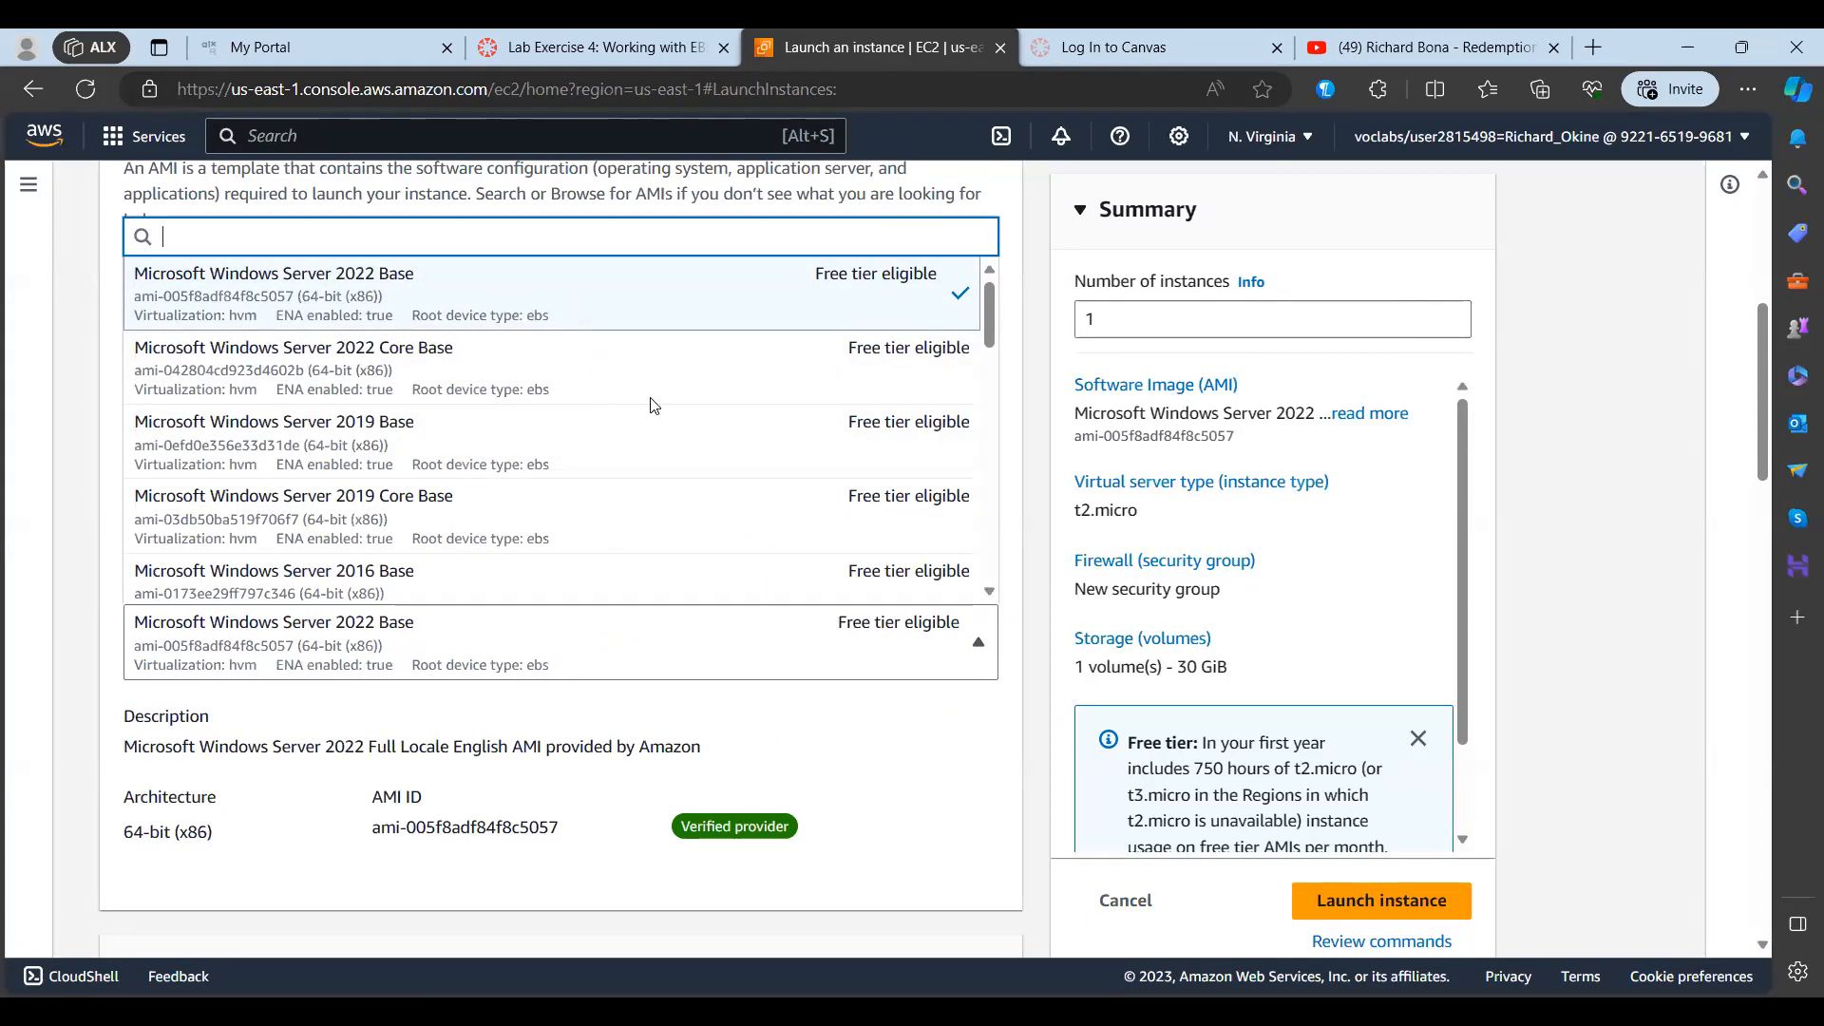
click(842, 748)
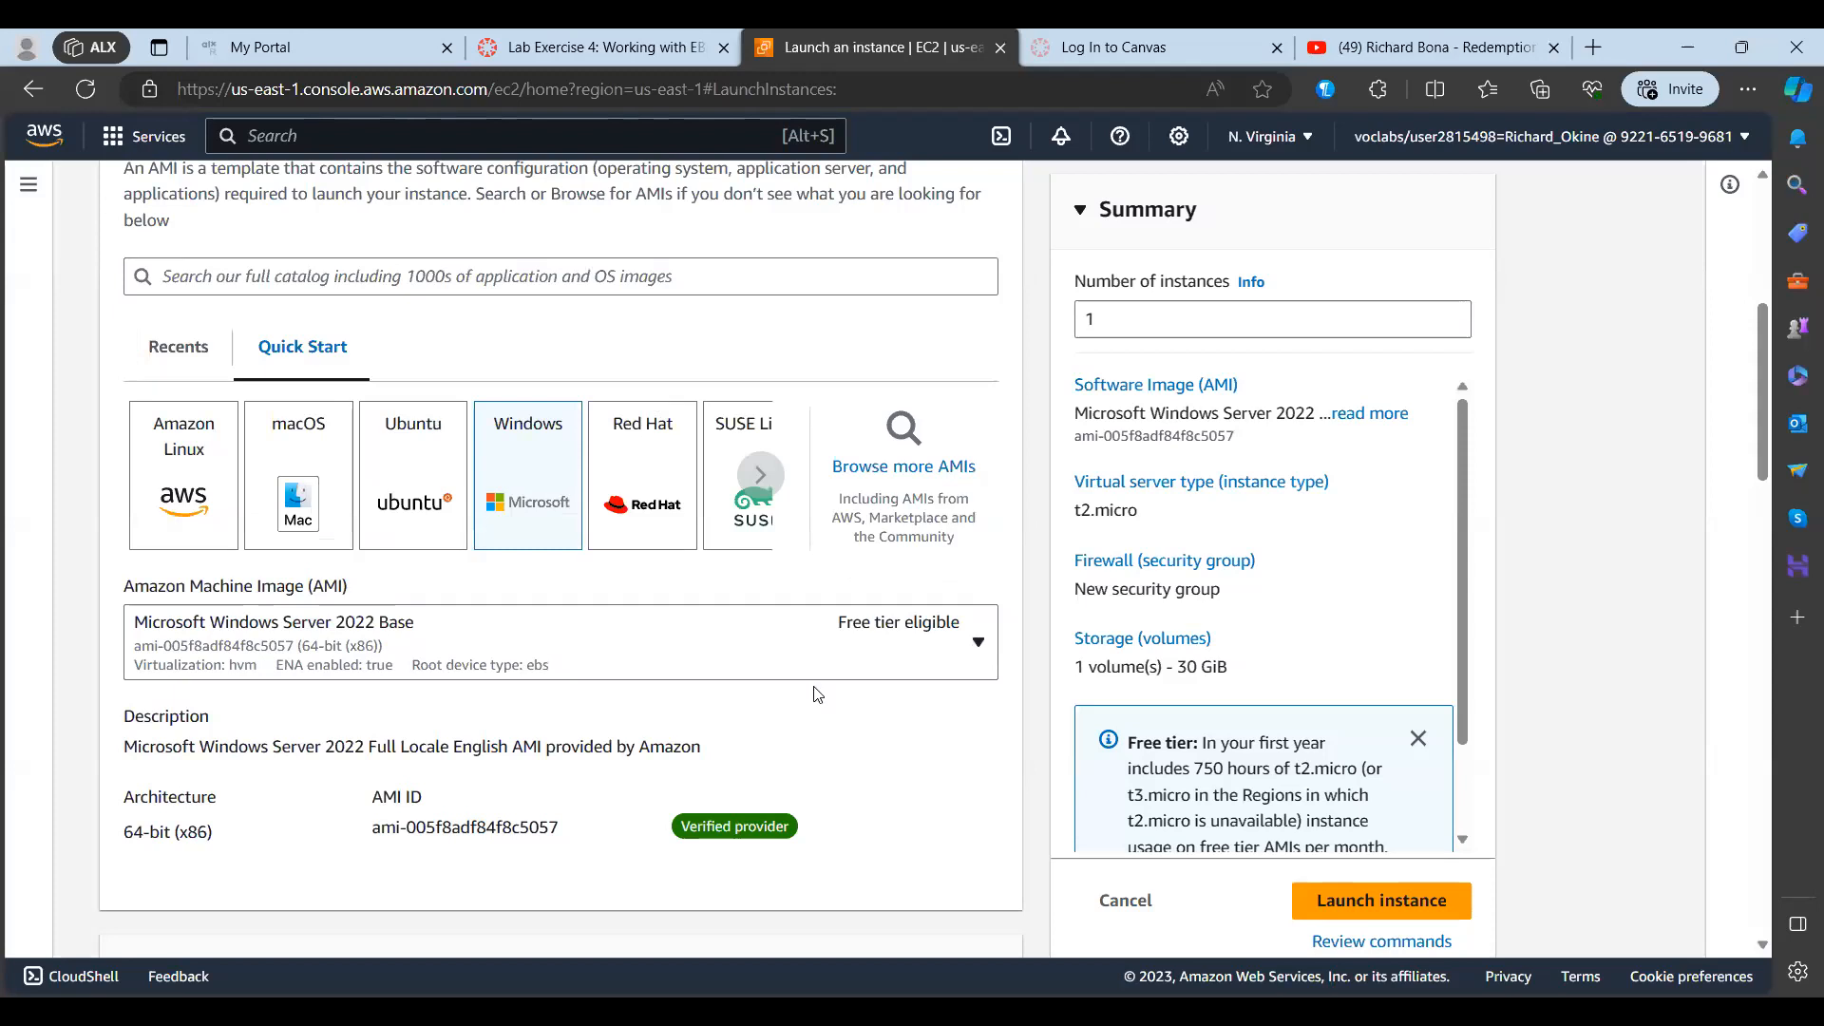
scroll(817, 694, down, 5)
scroll(815, 694, down, 4)
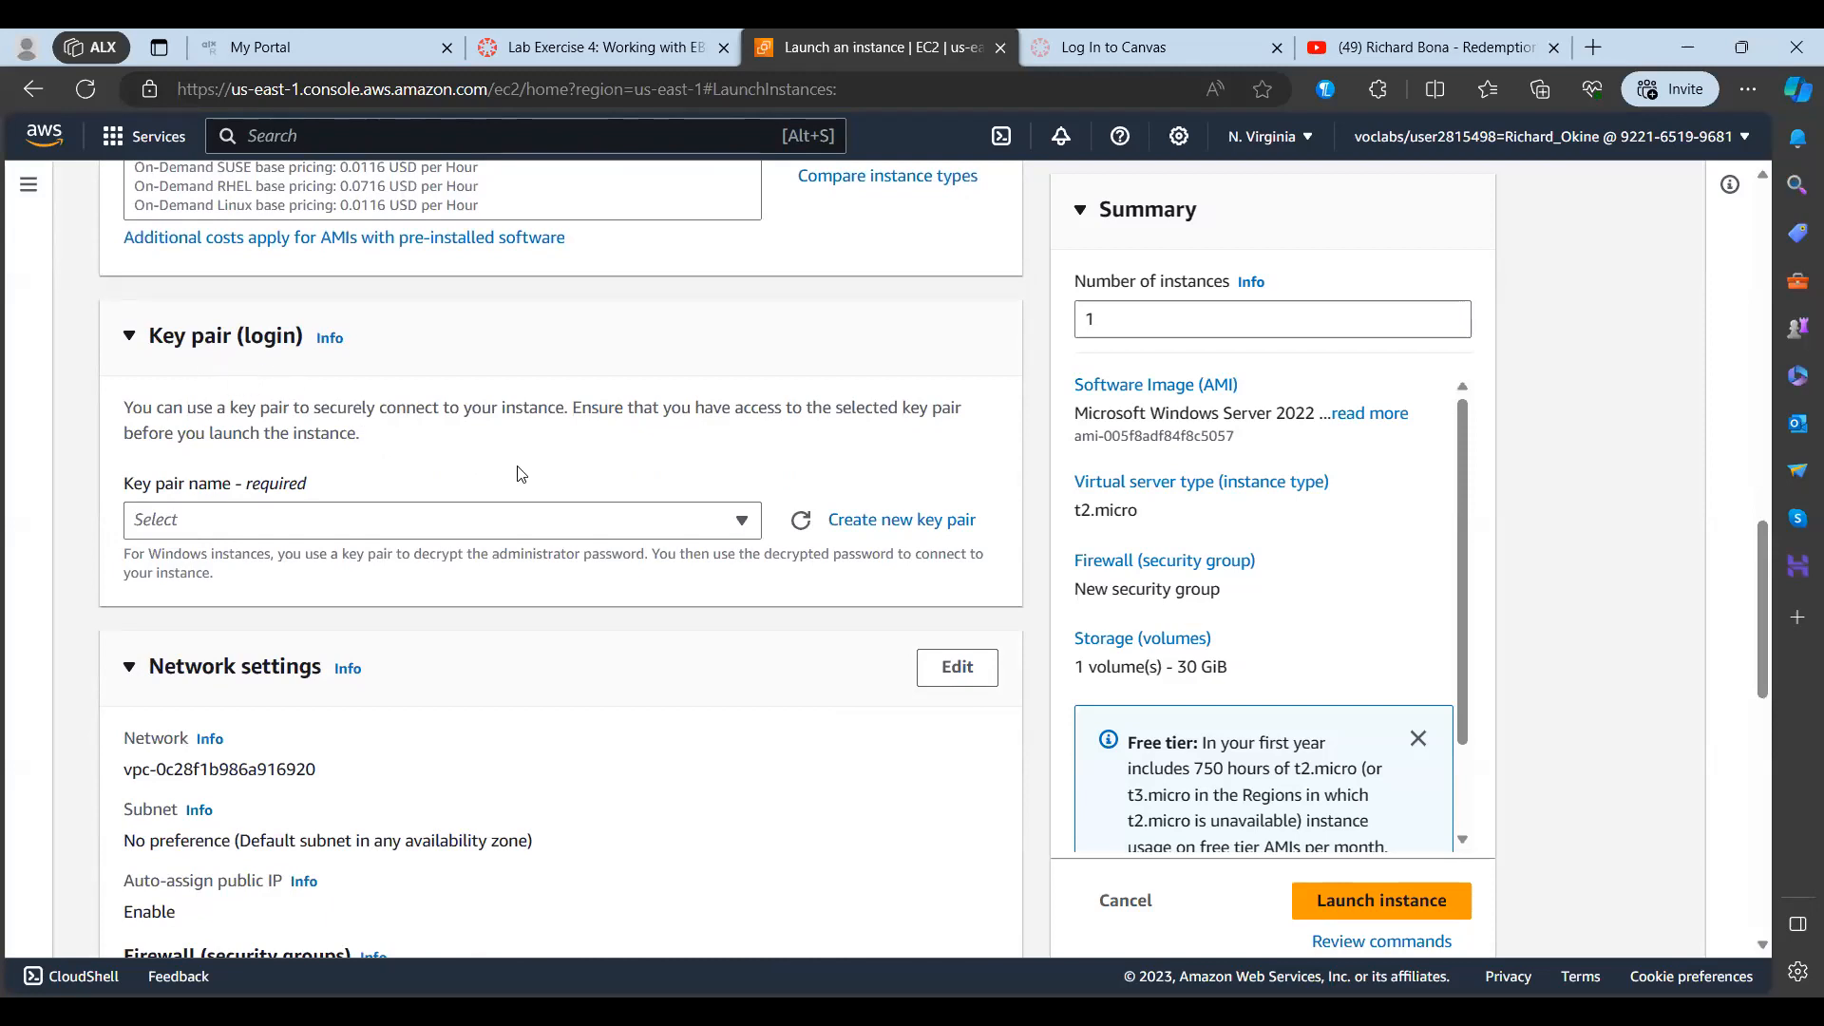
click(882, 522)
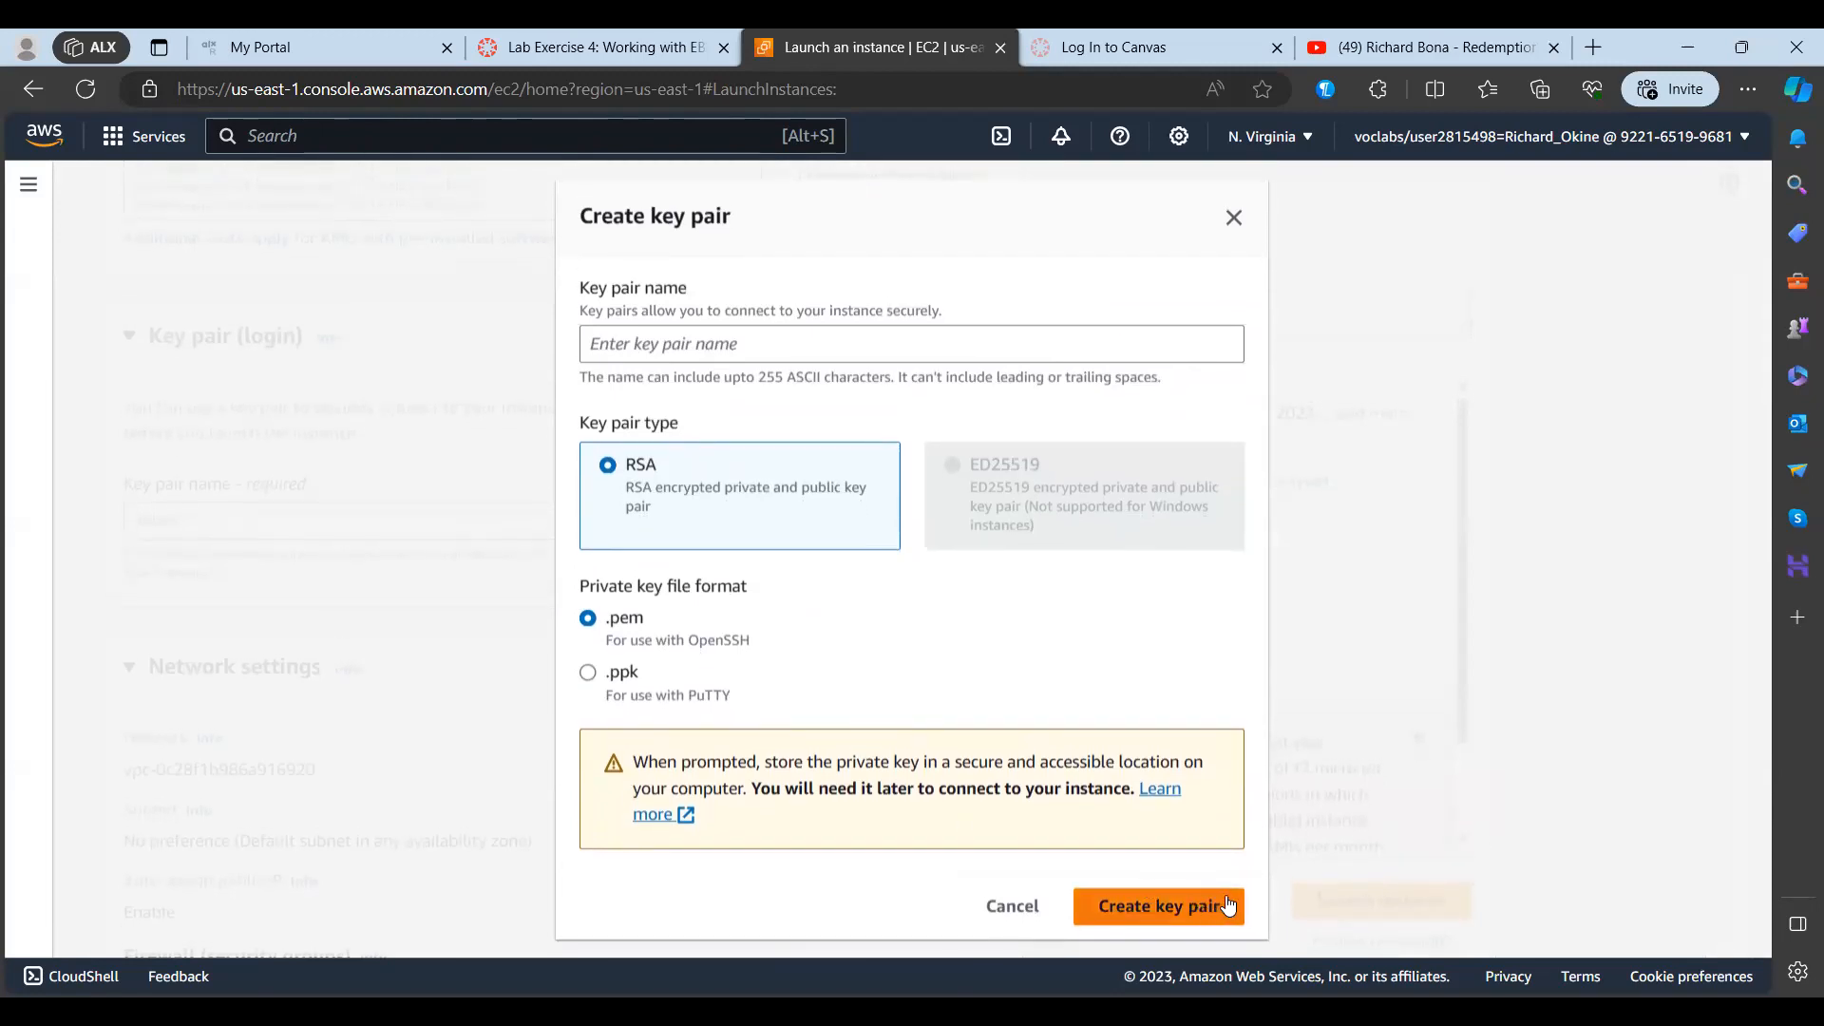
scroll(1228, 905, down, 1)
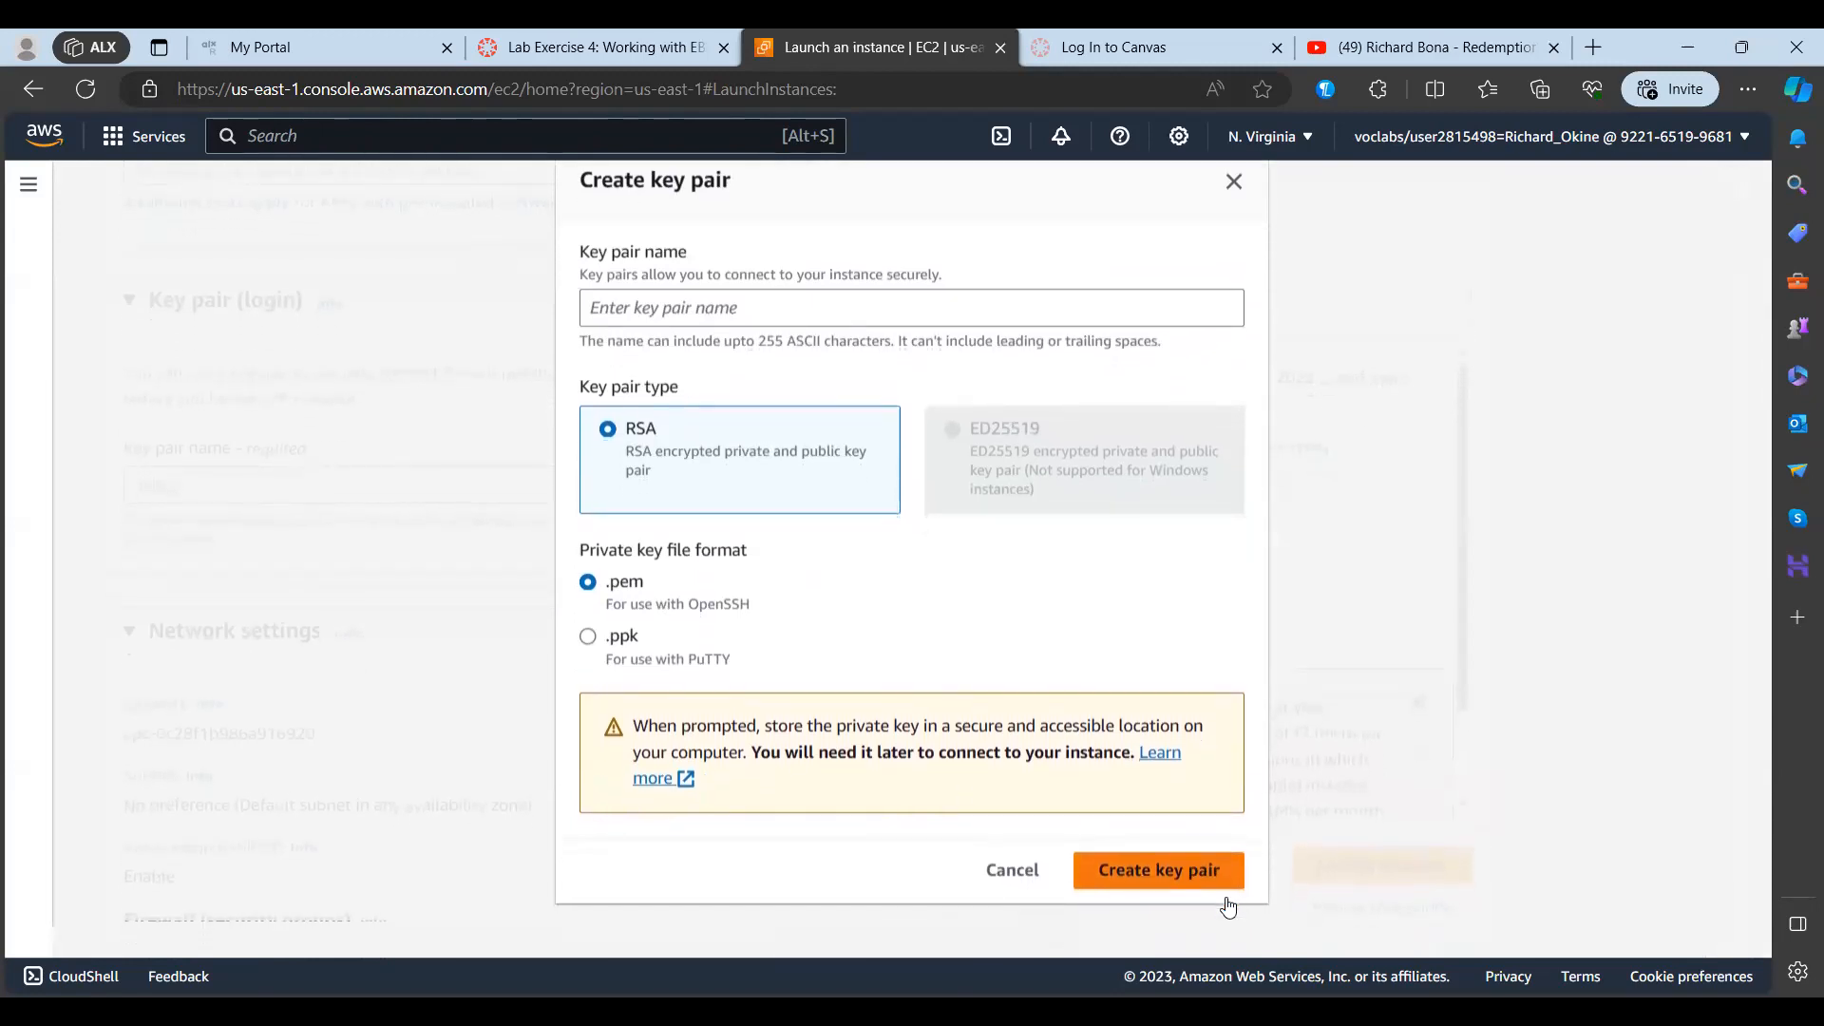
scroll(1229, 908, up, 1)
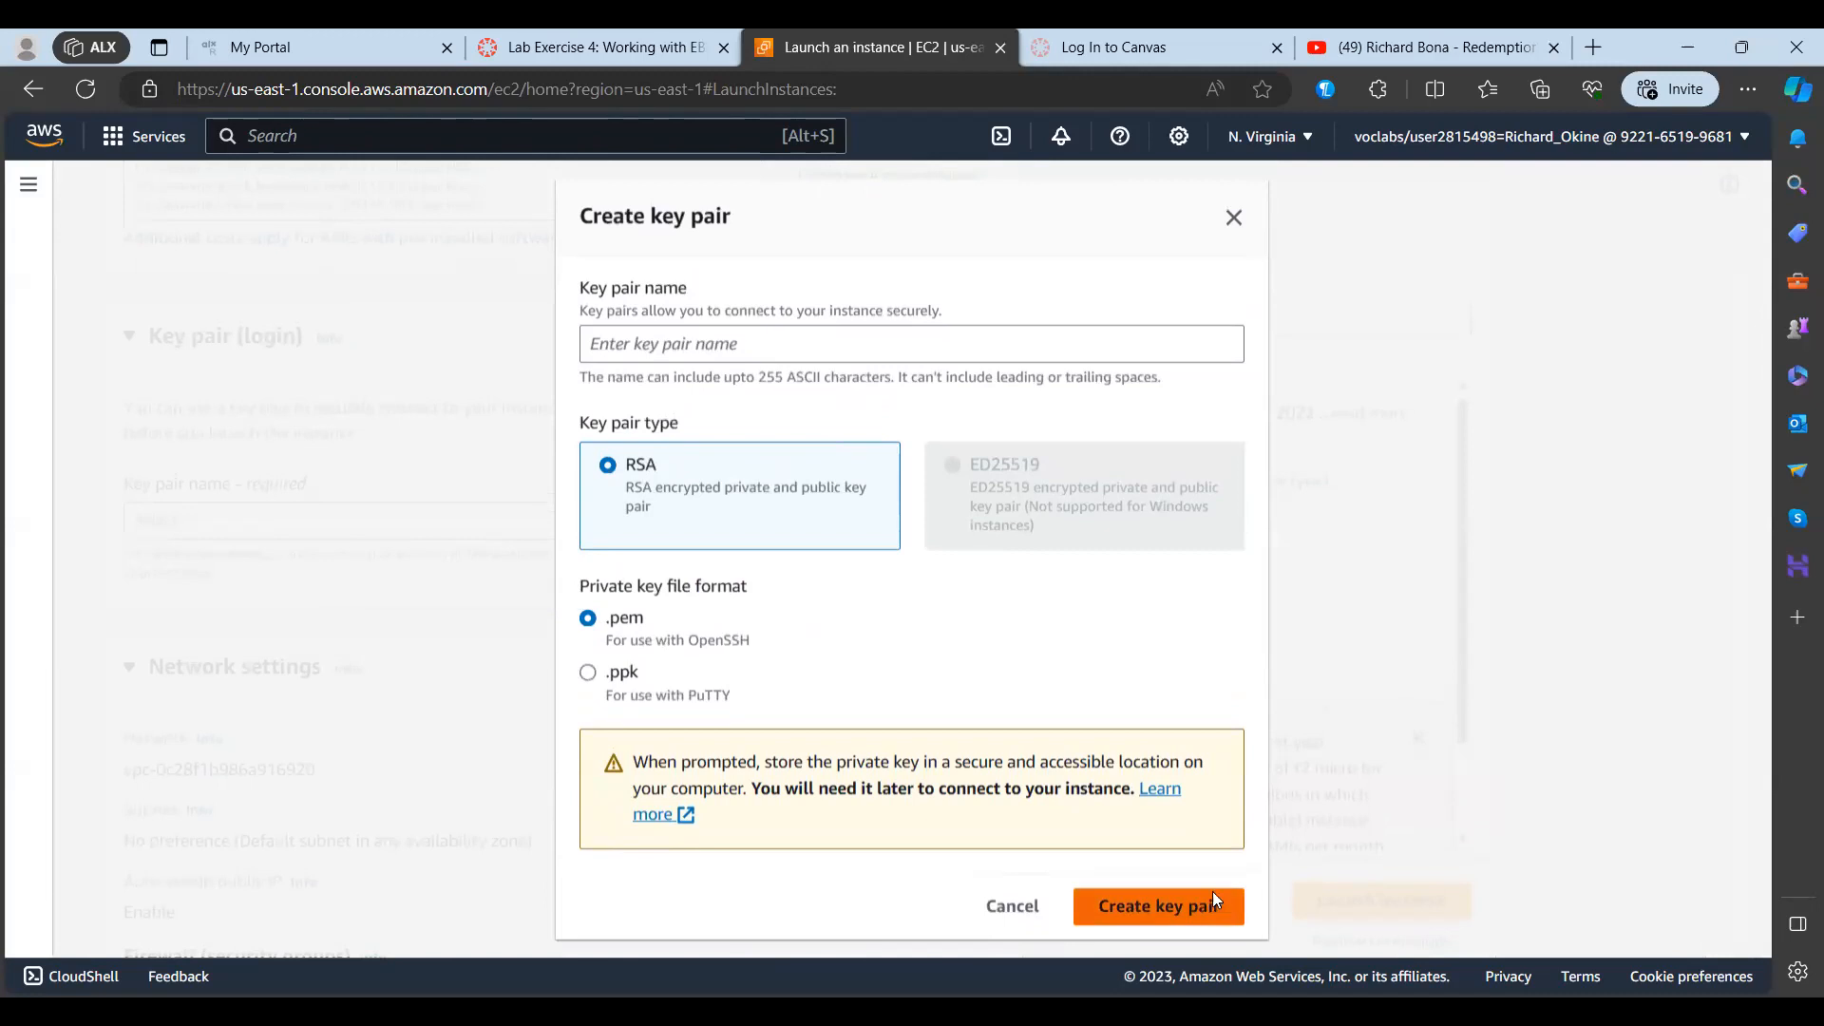
click(1213, 900)
click(768, 342)
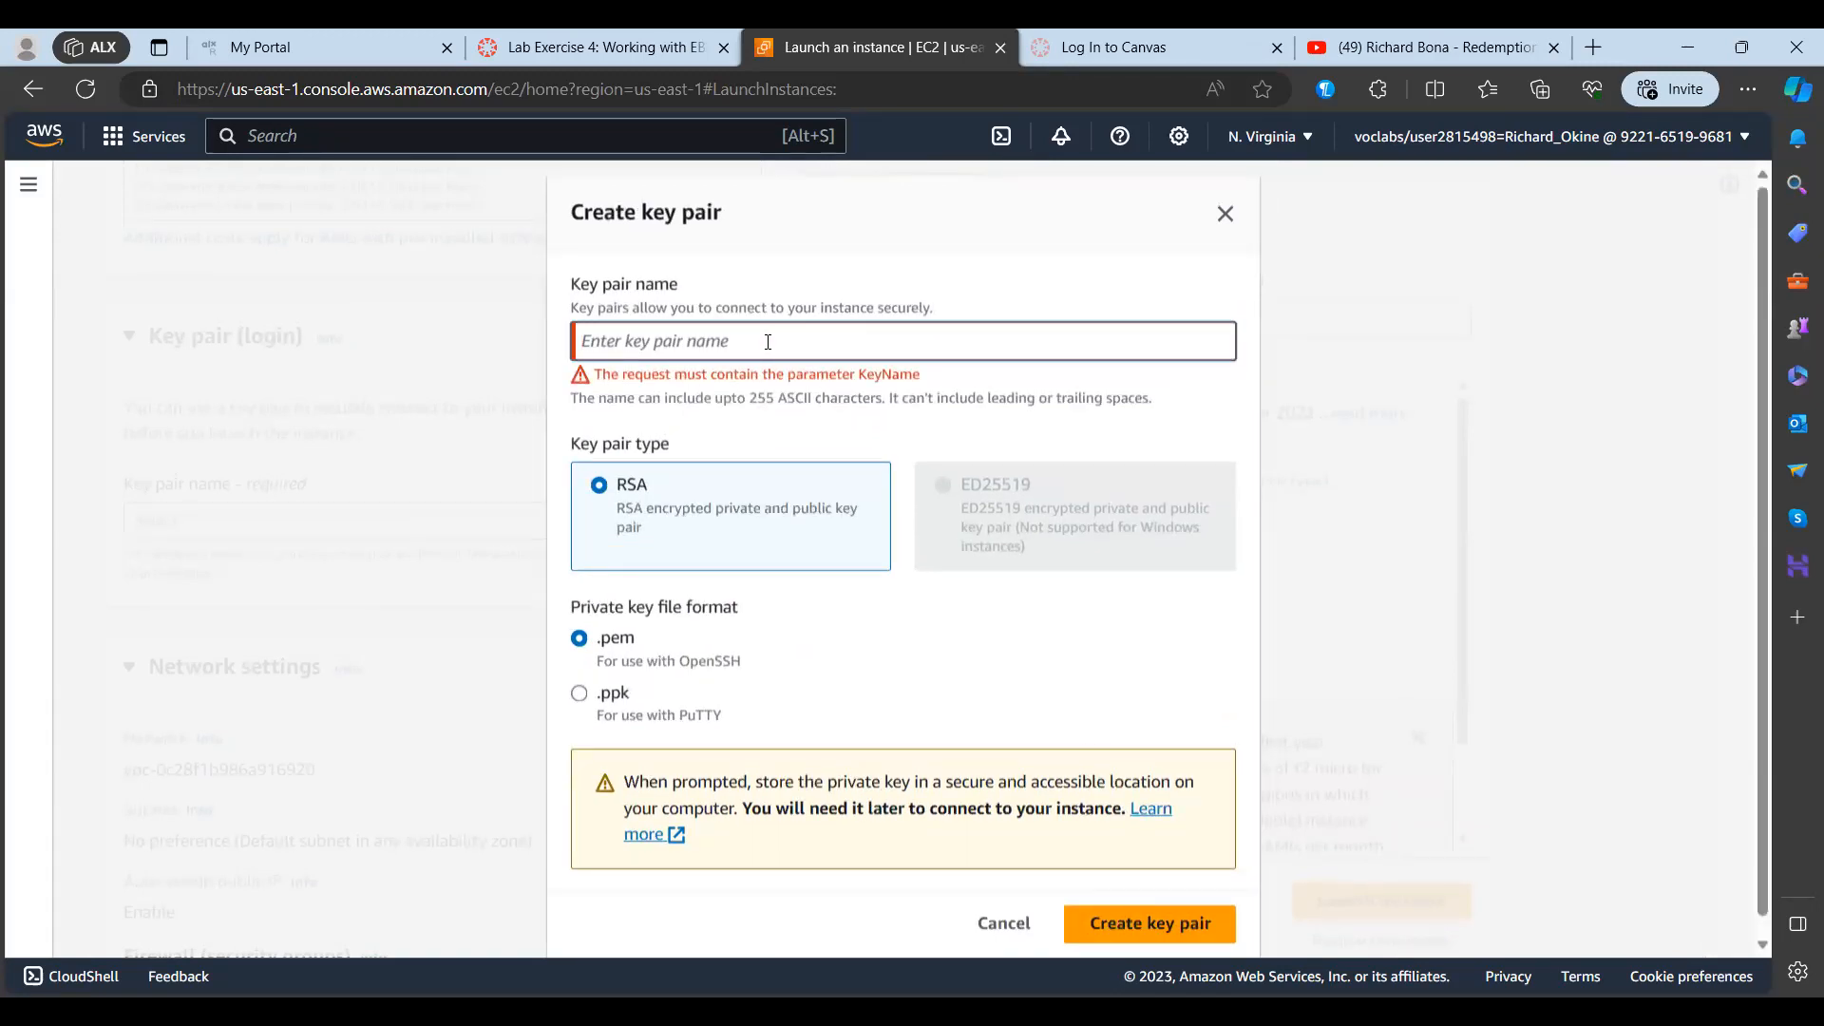
text(we)
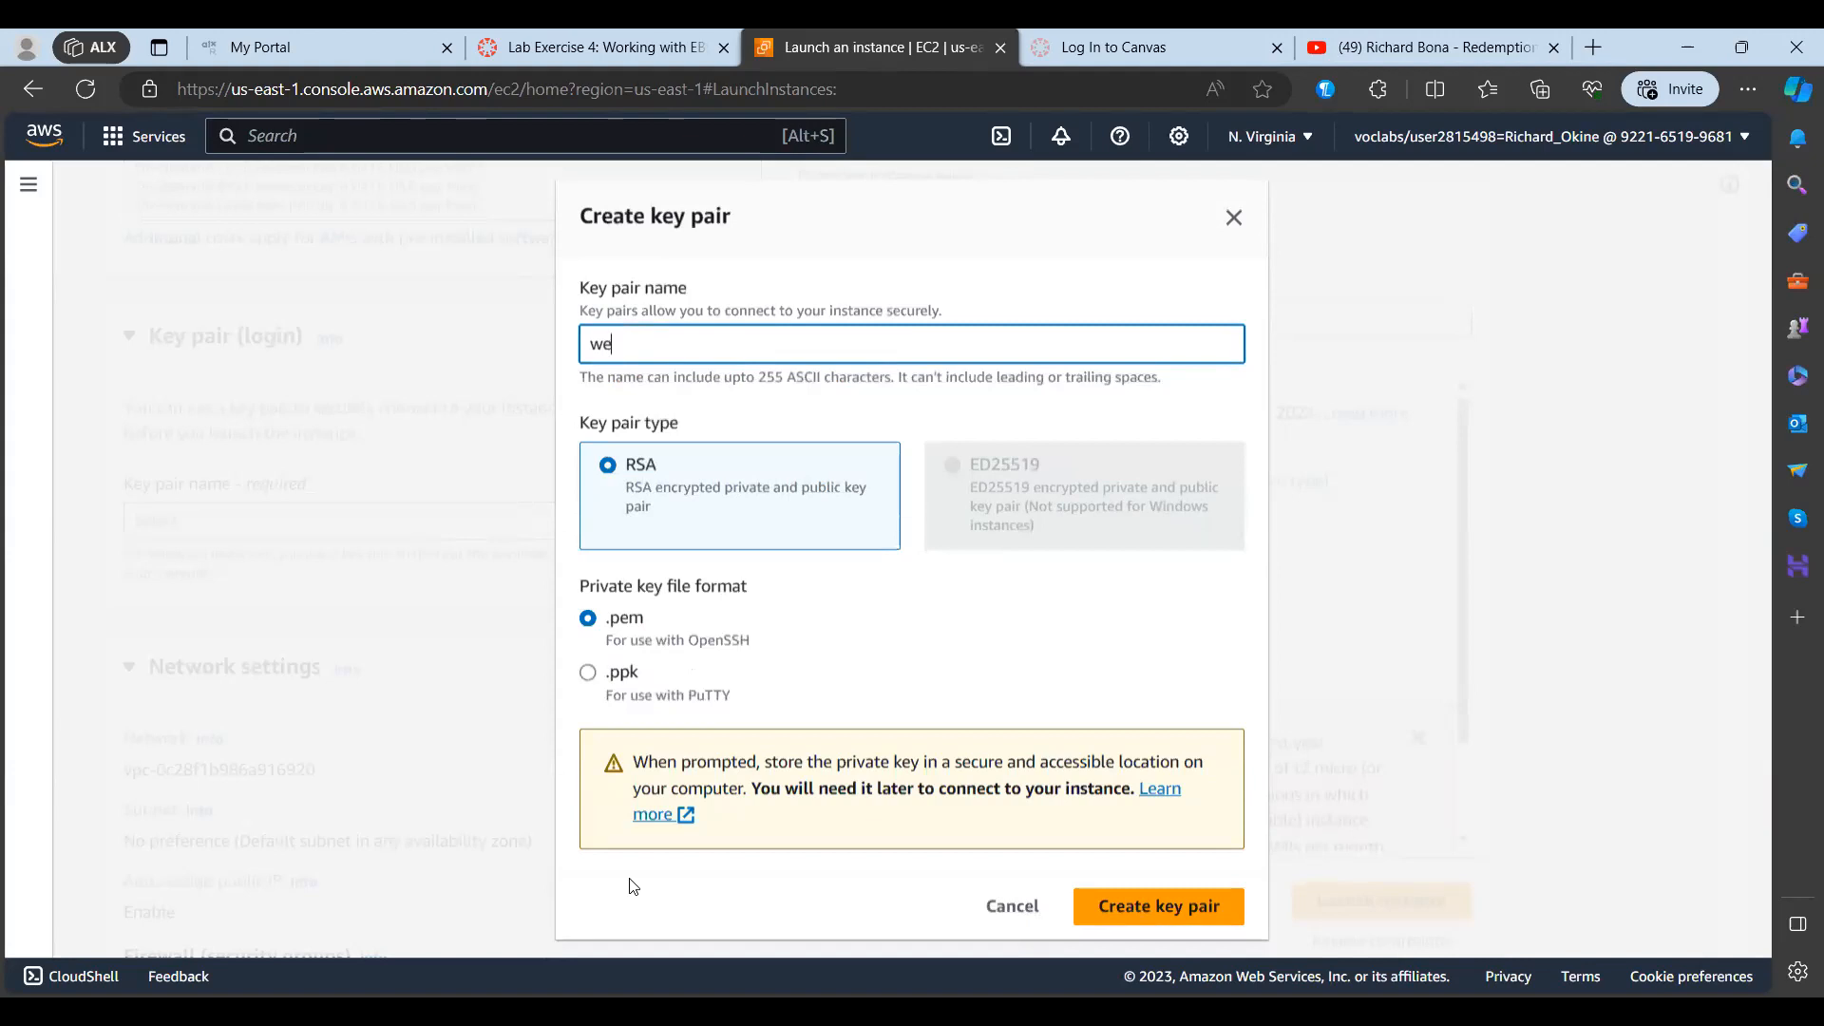
key(alt+Tab)
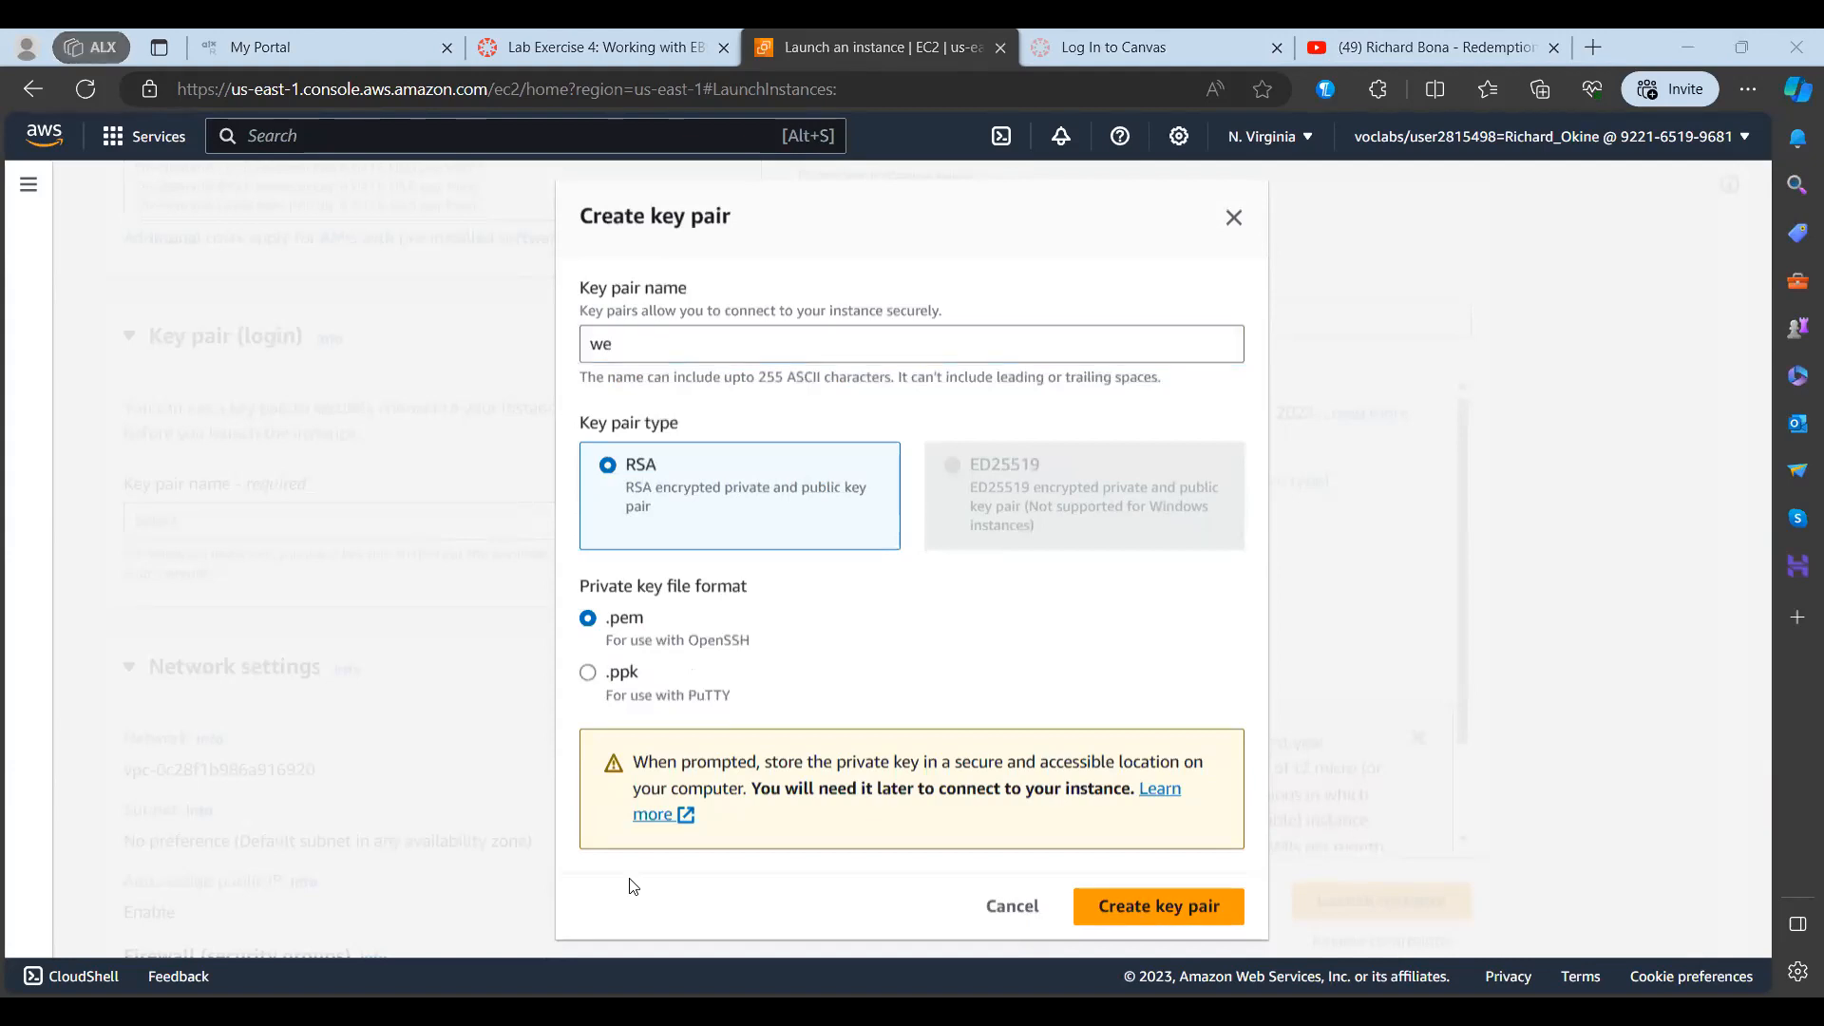
click(518, 694)
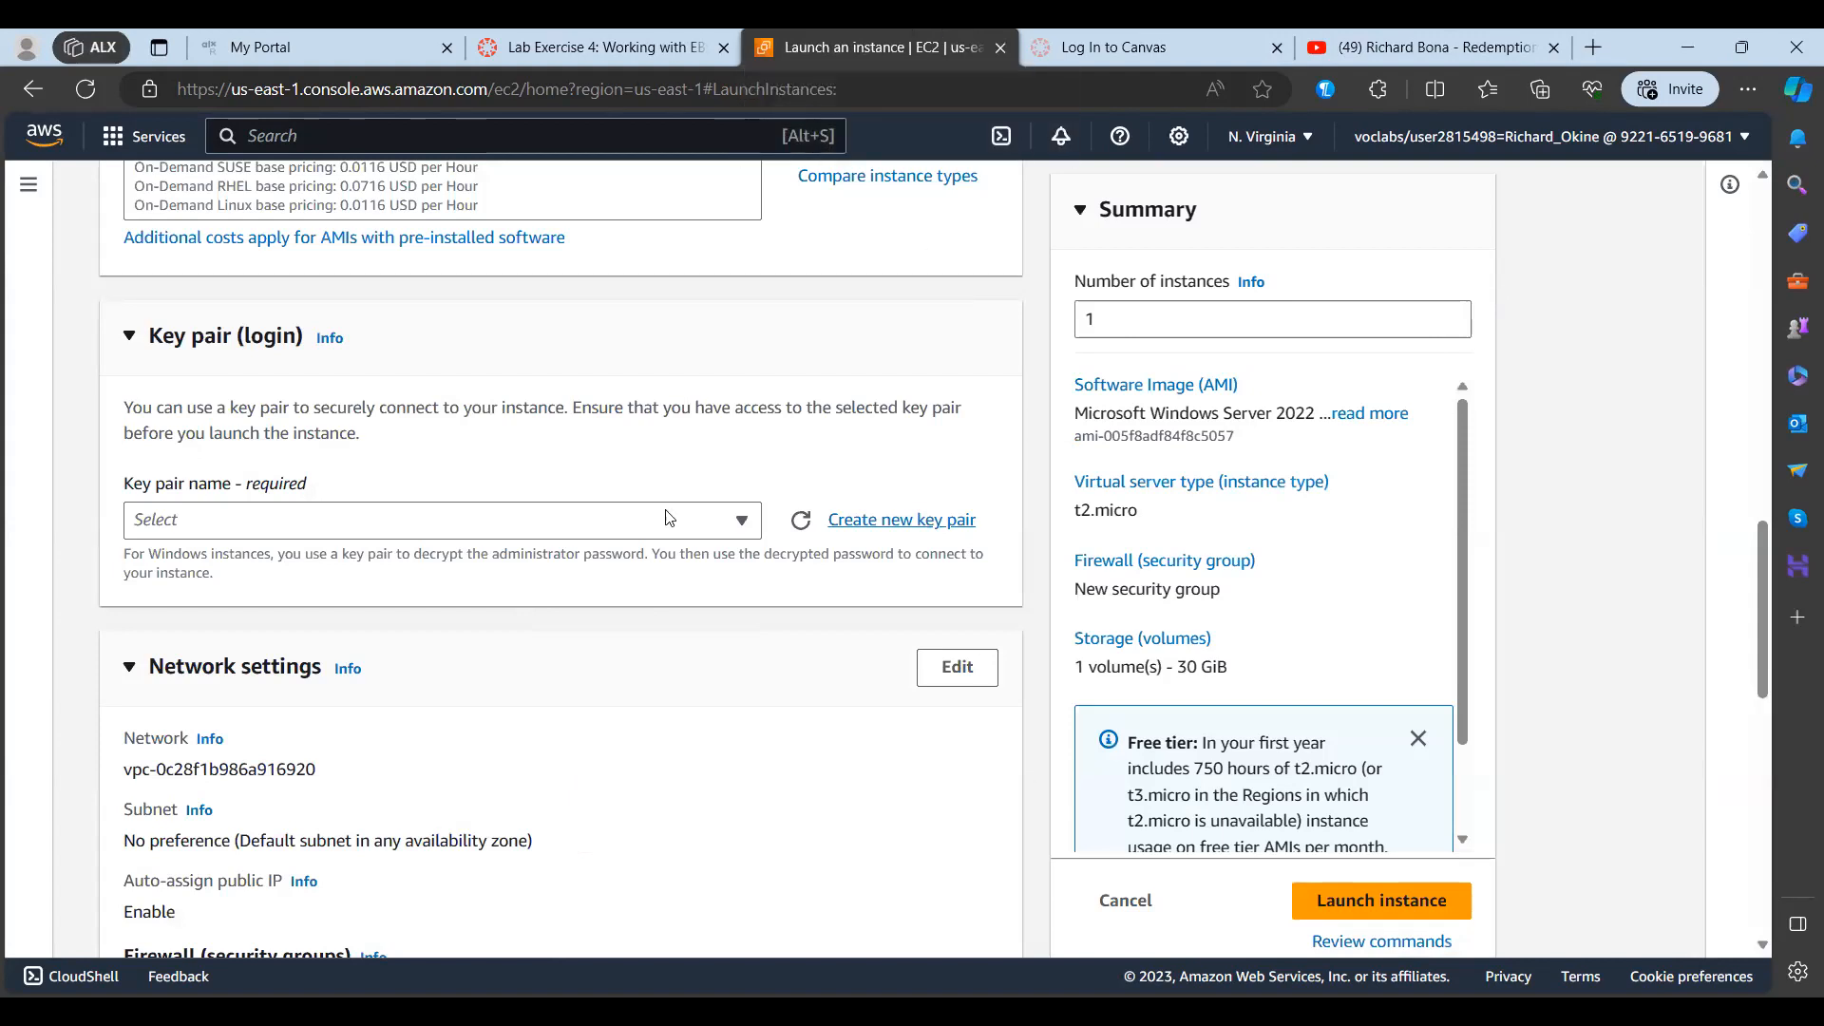
click(542, 525)
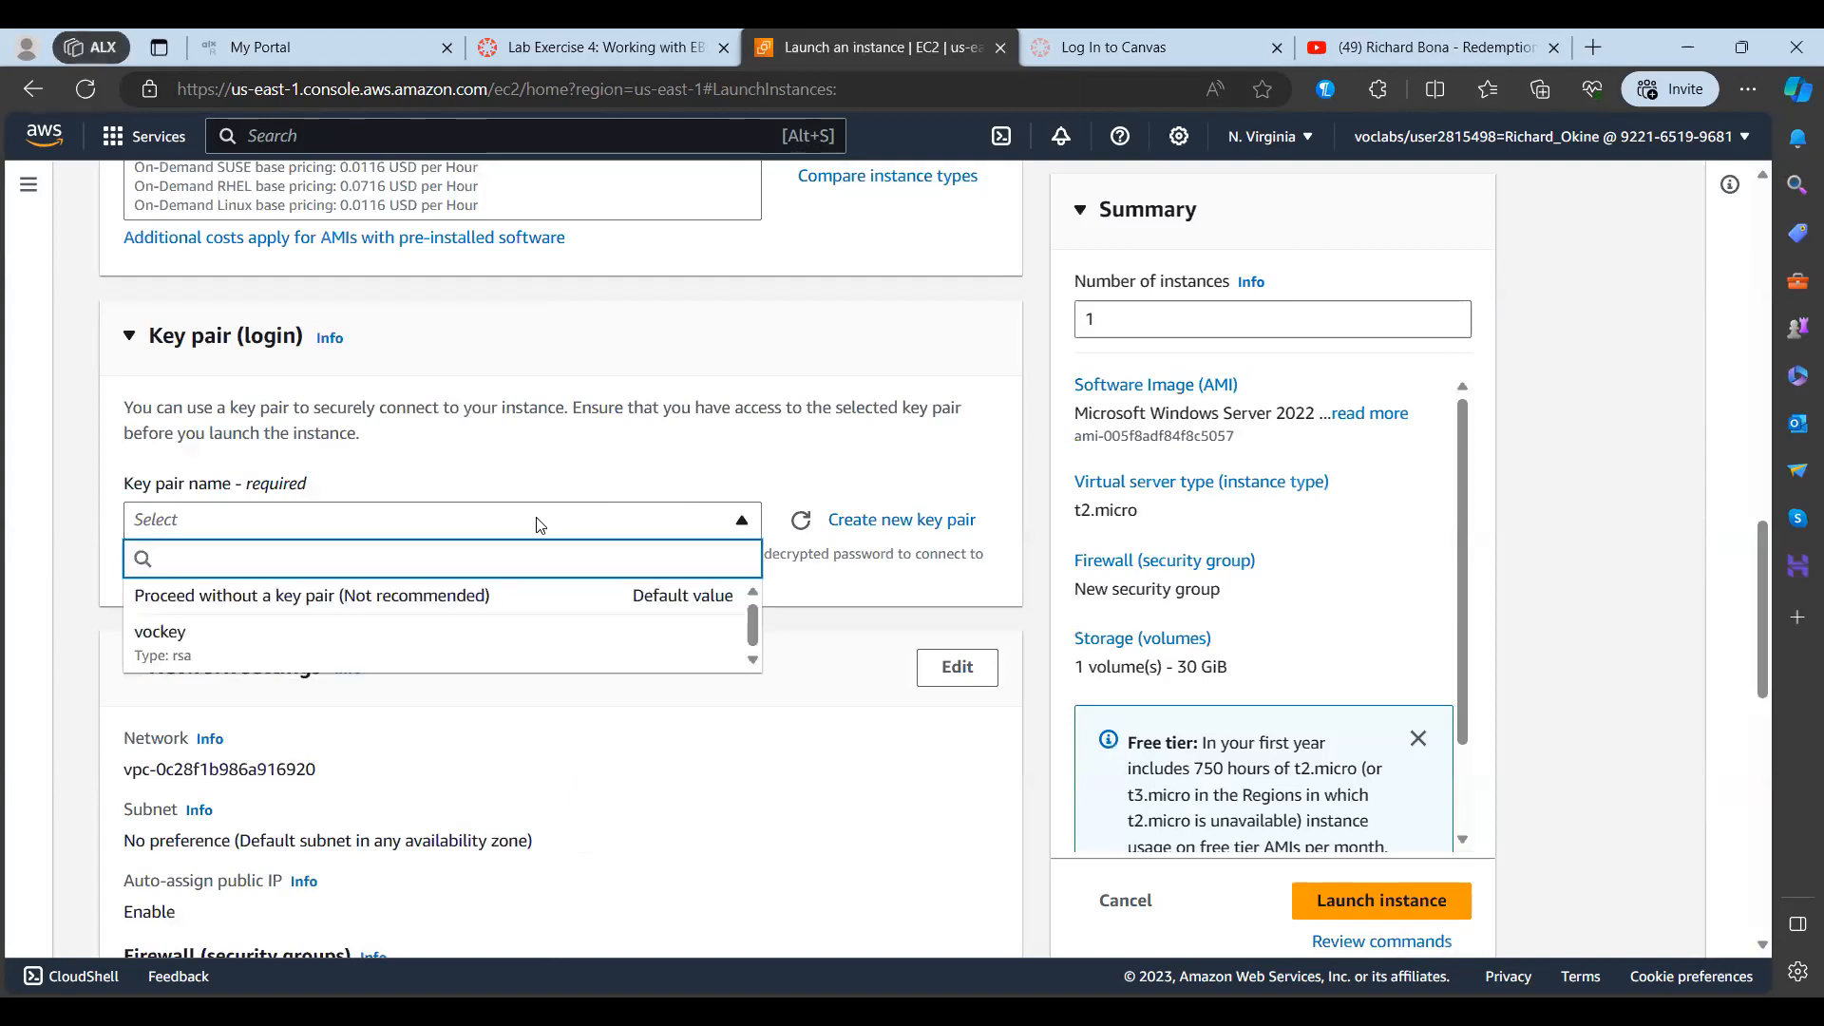
click(714, 478)
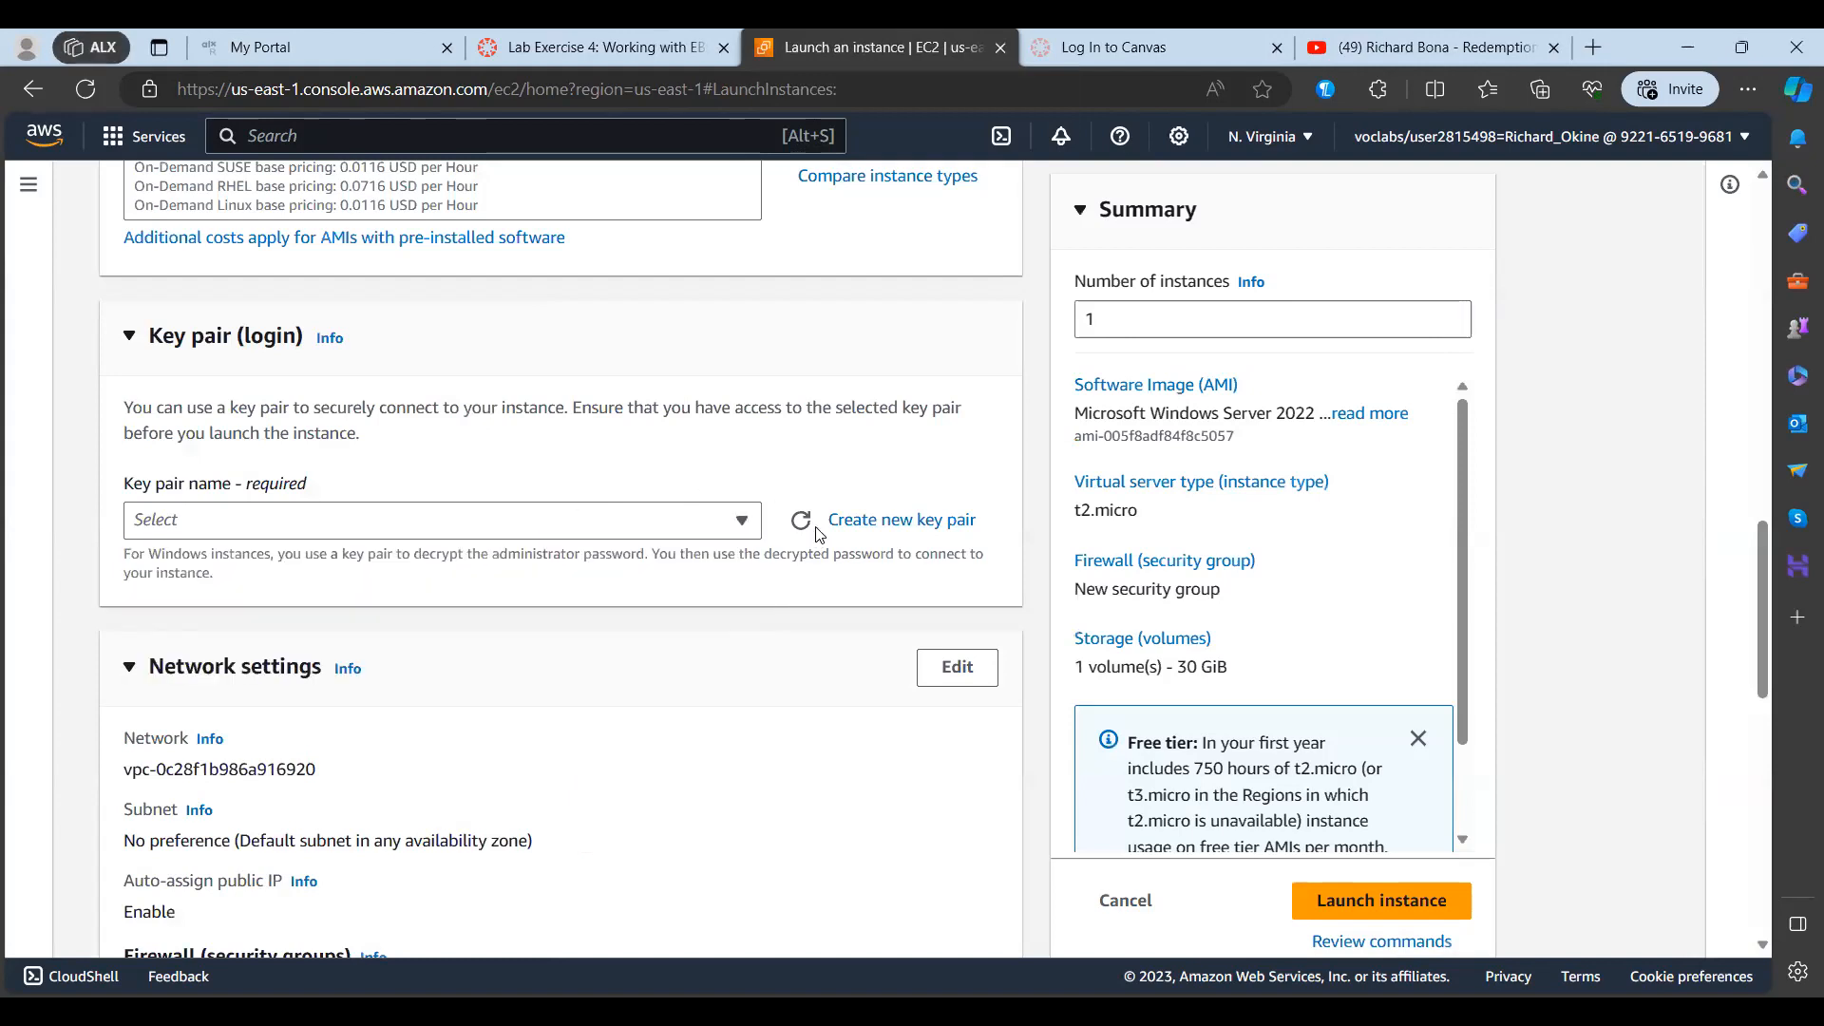
Step: Create a new key pair named webserver, keeping the RSA type and the .pem private key file format
click(881, 520)
text(we)
click(698, 340)
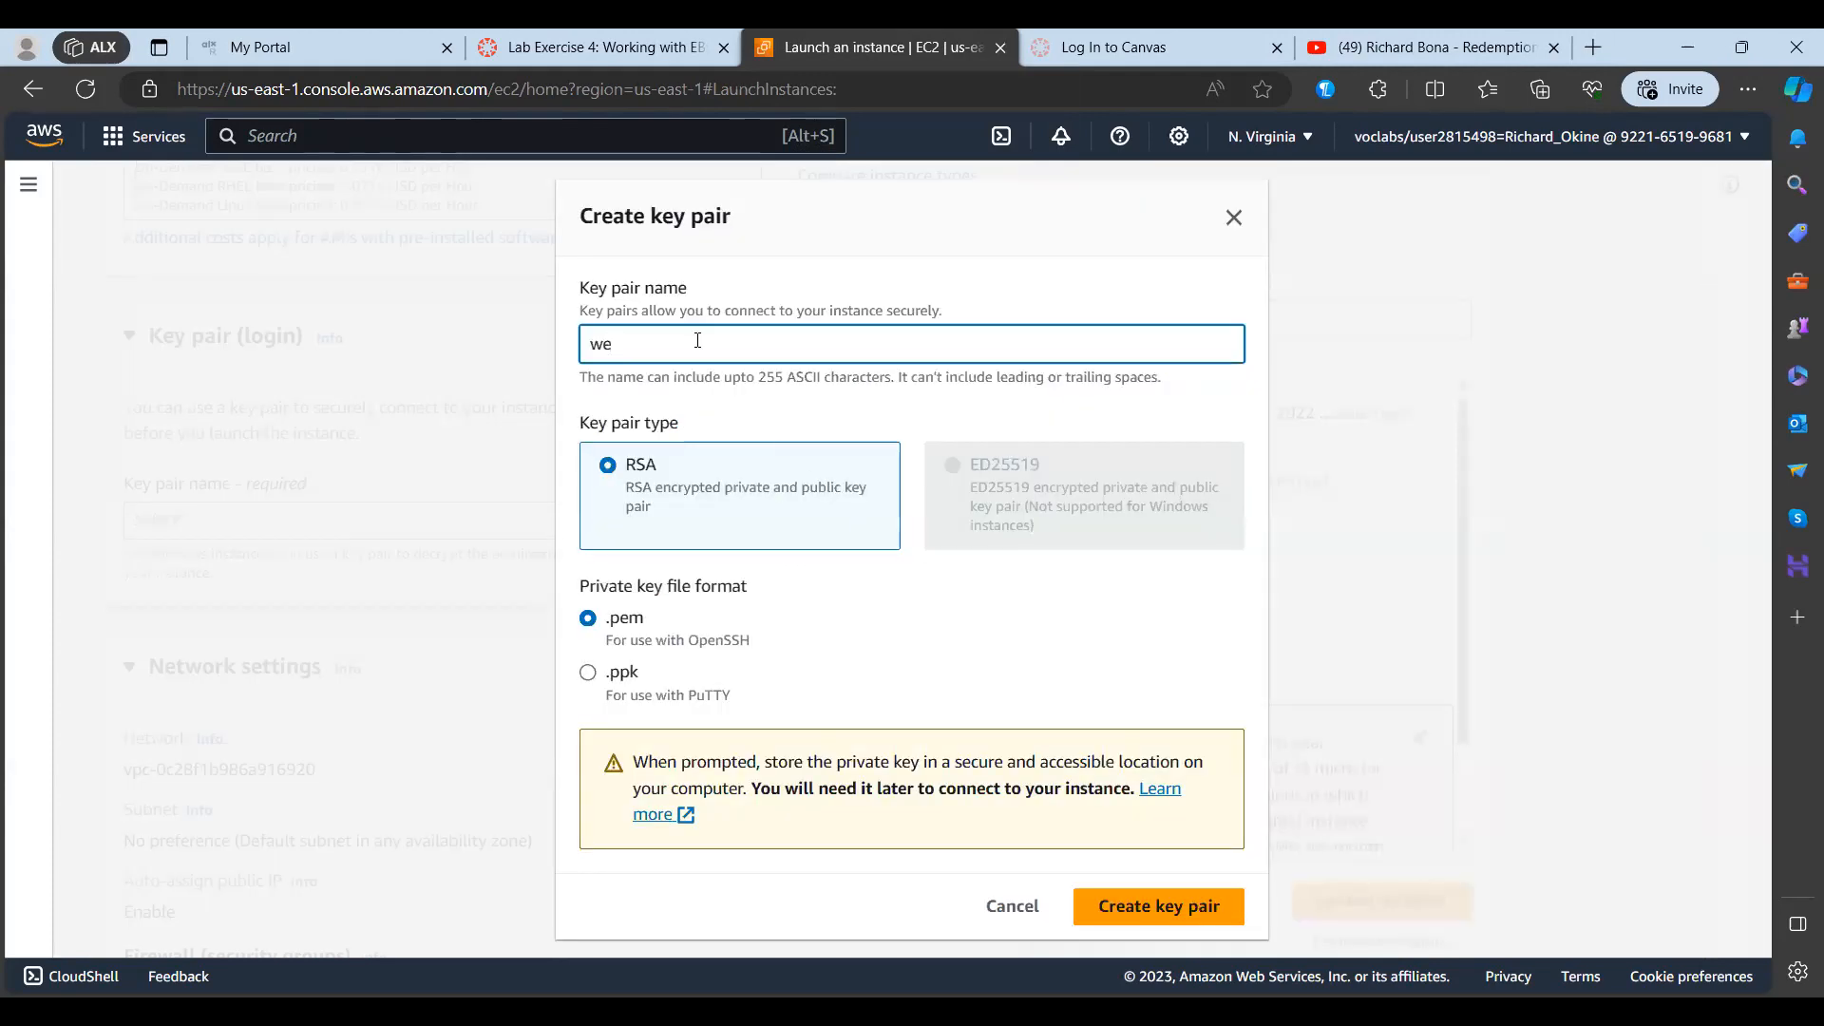
text(bserveer)
key(BackSpace)
key(BackSpace)
text(r)
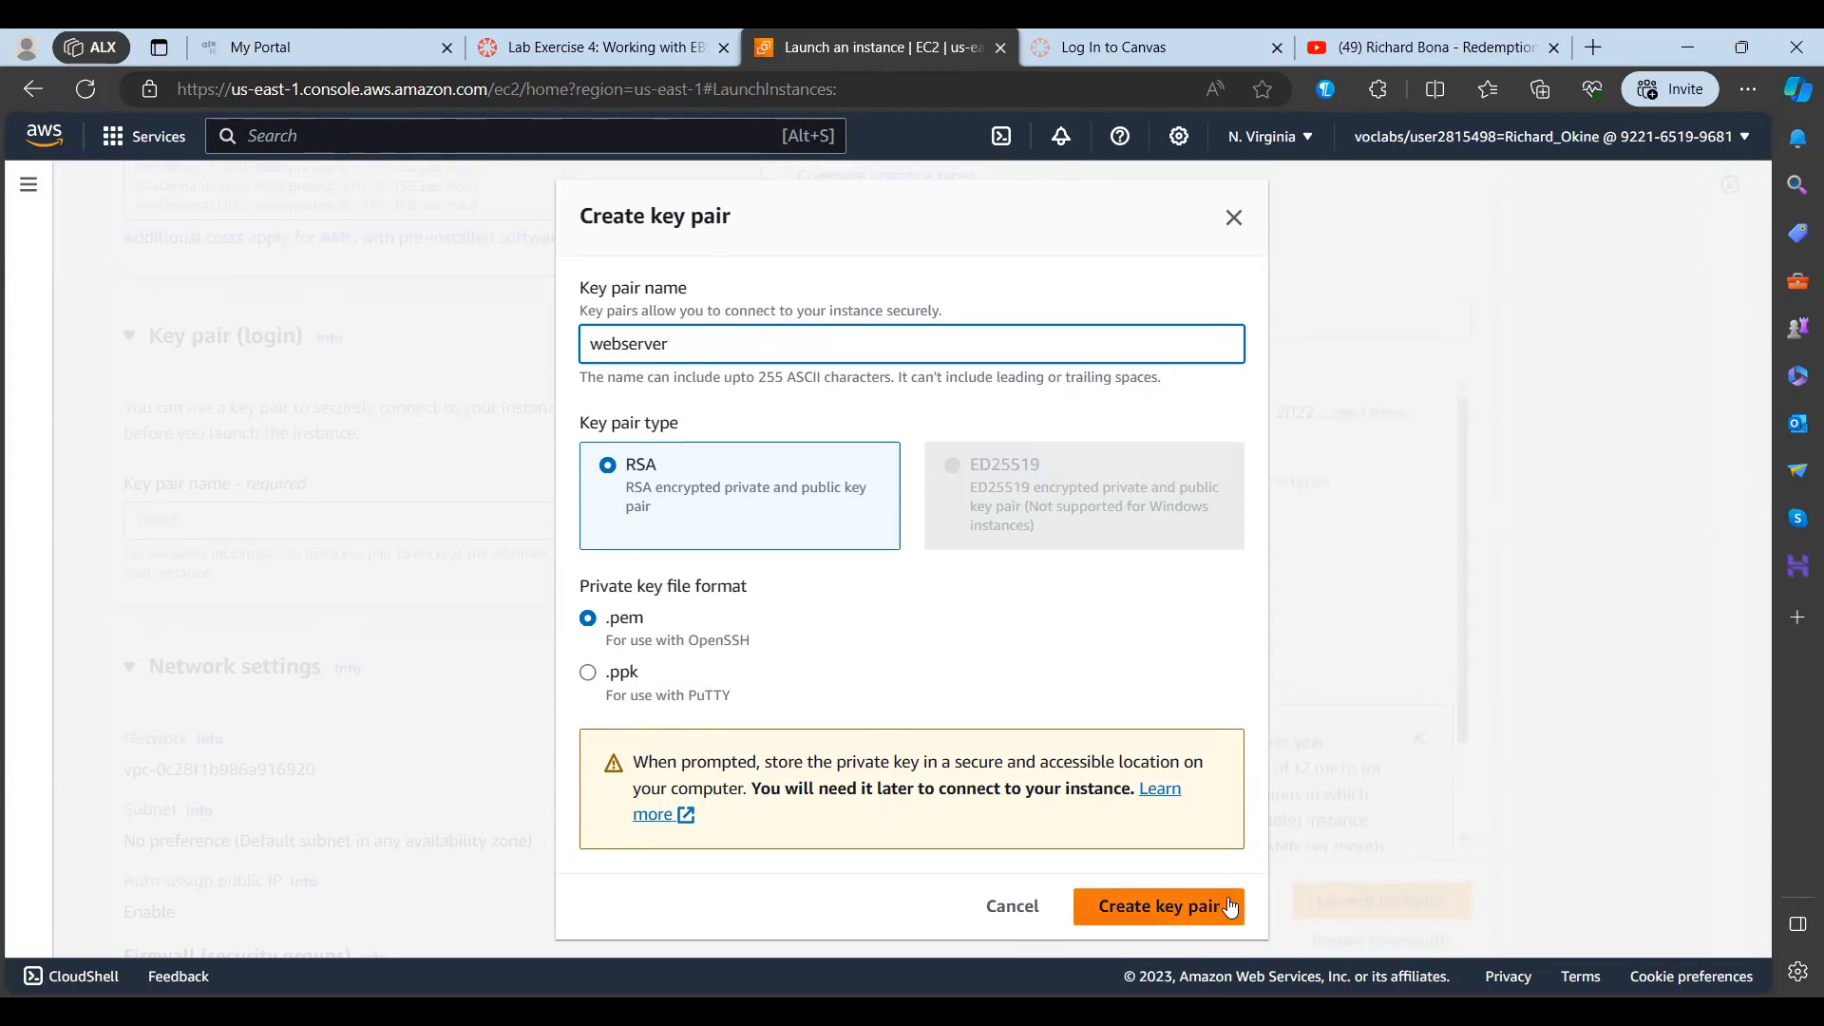
click(1231, 907)
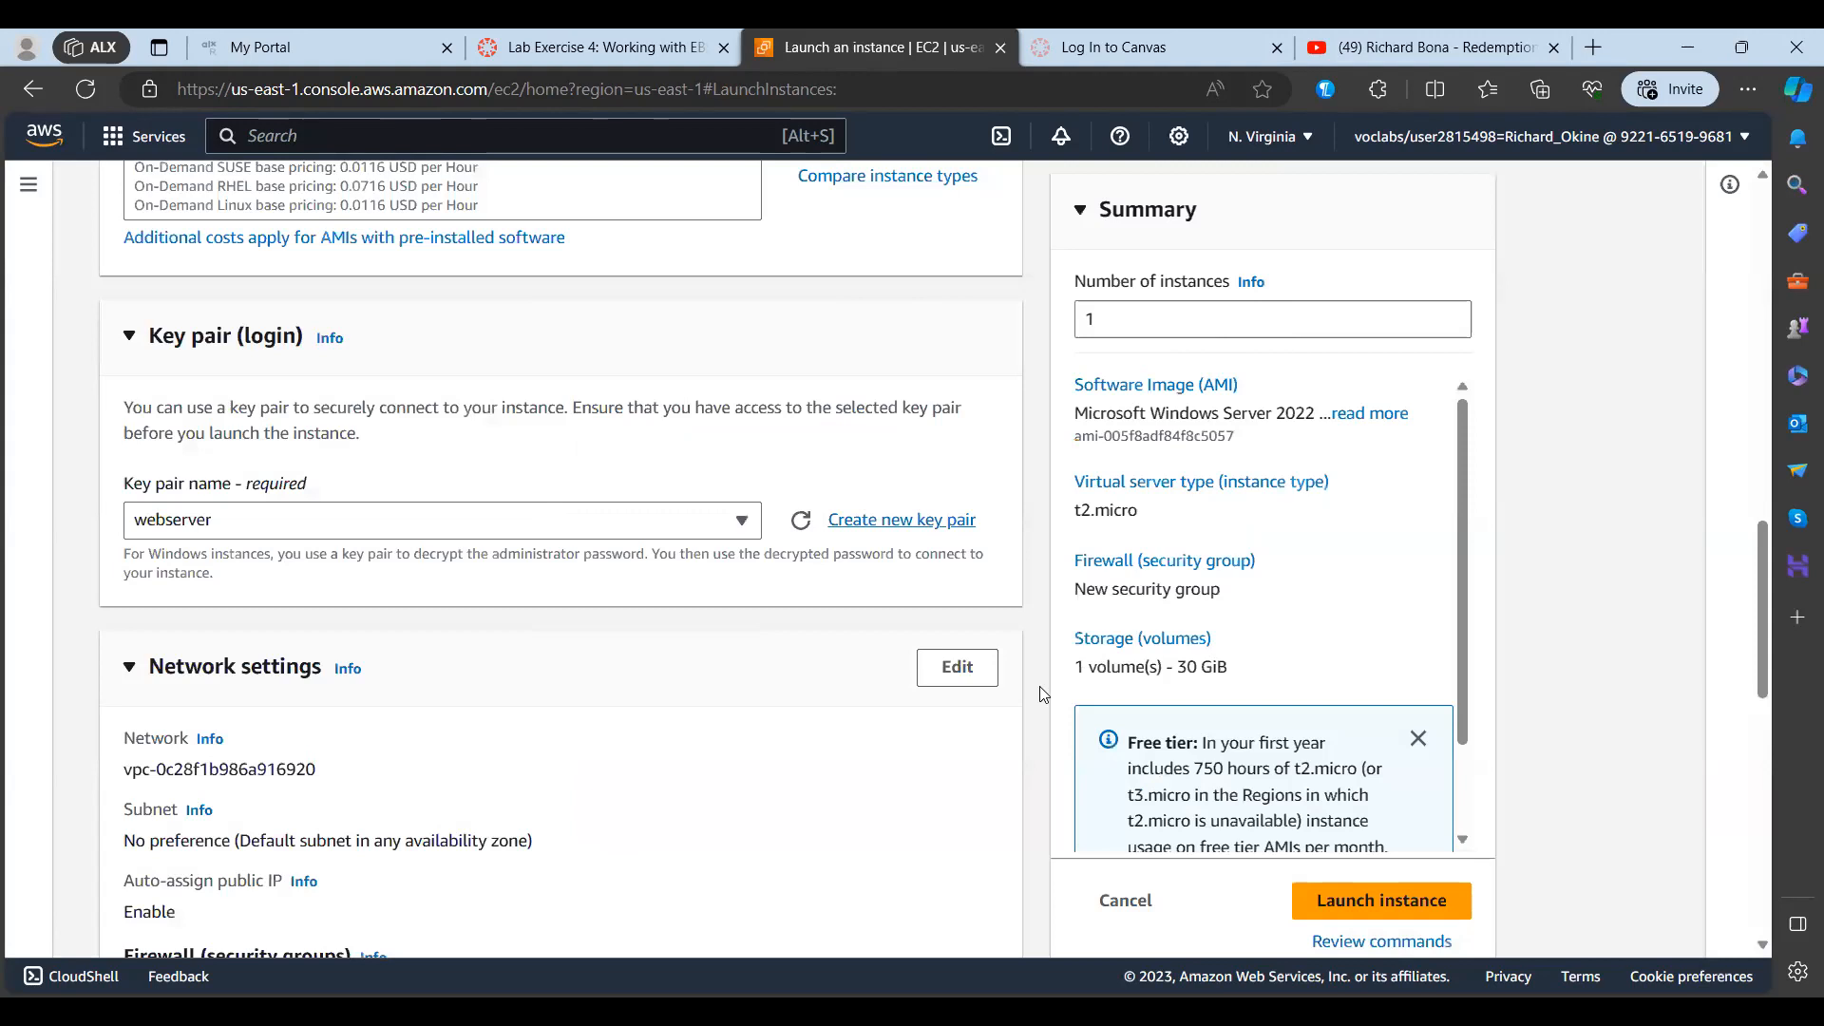
scroll(845, 707, down, 3)
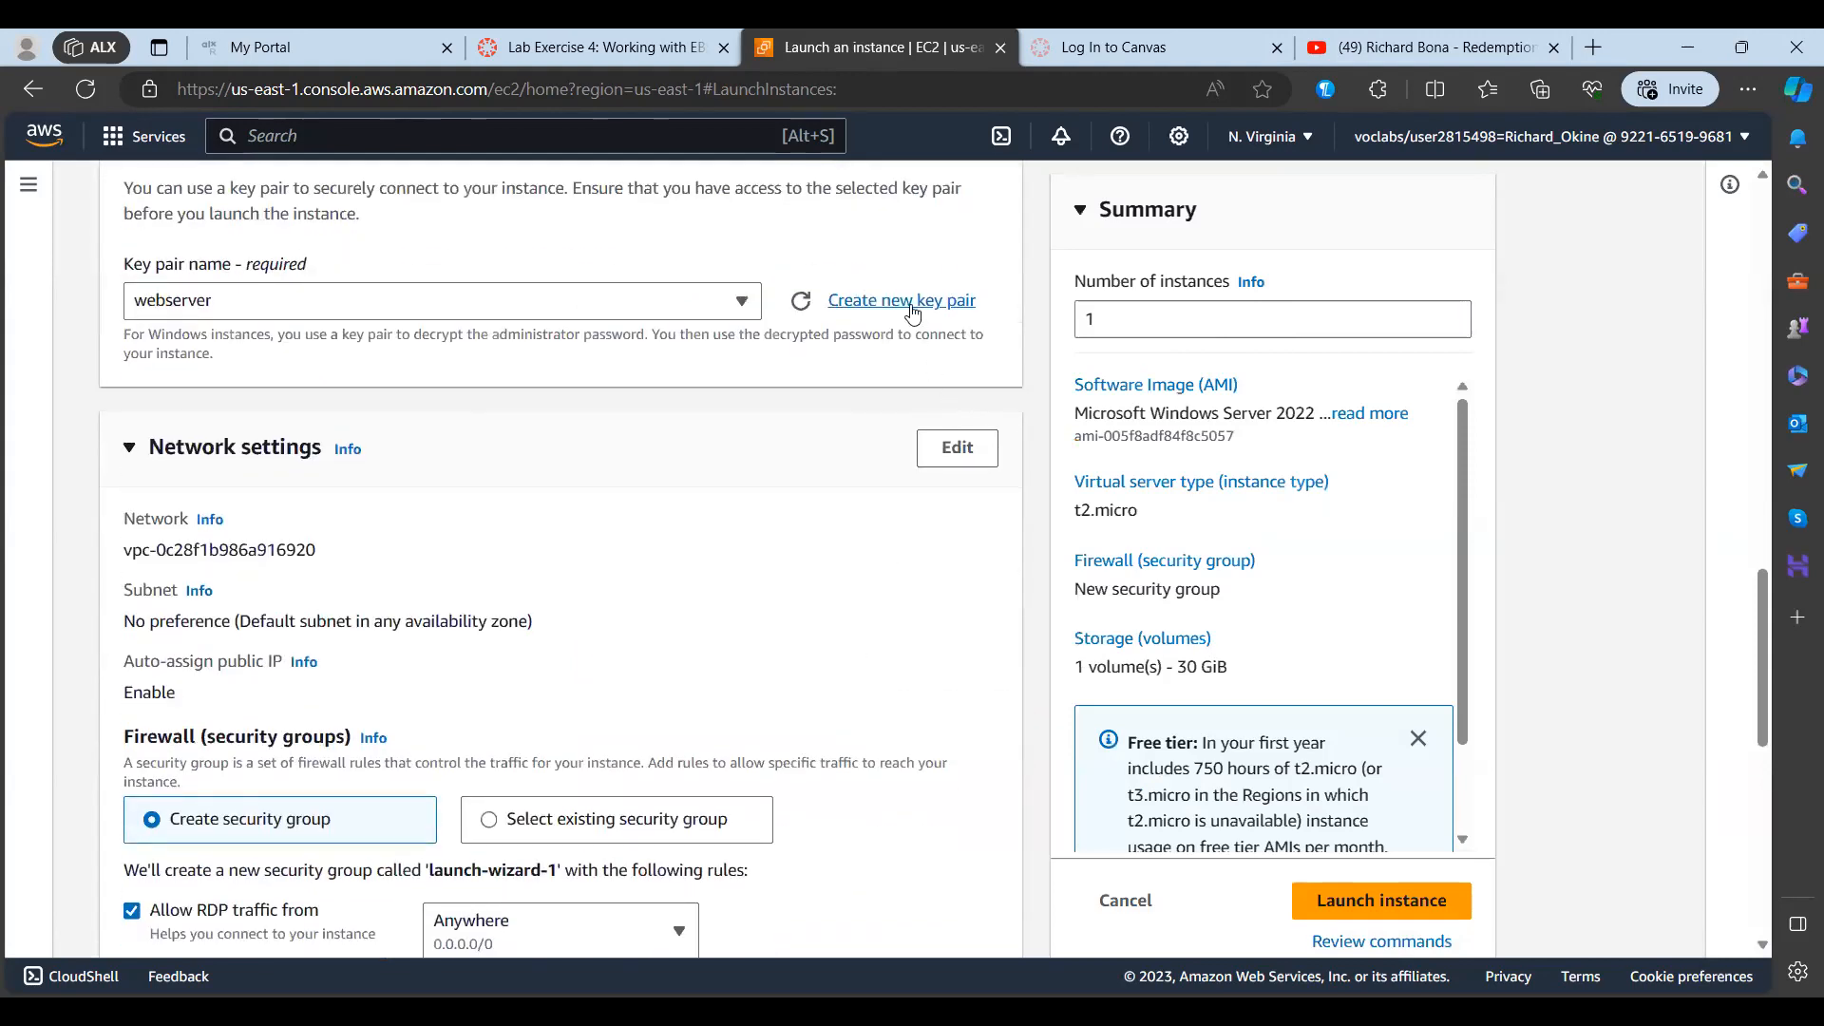
click(912, 299)
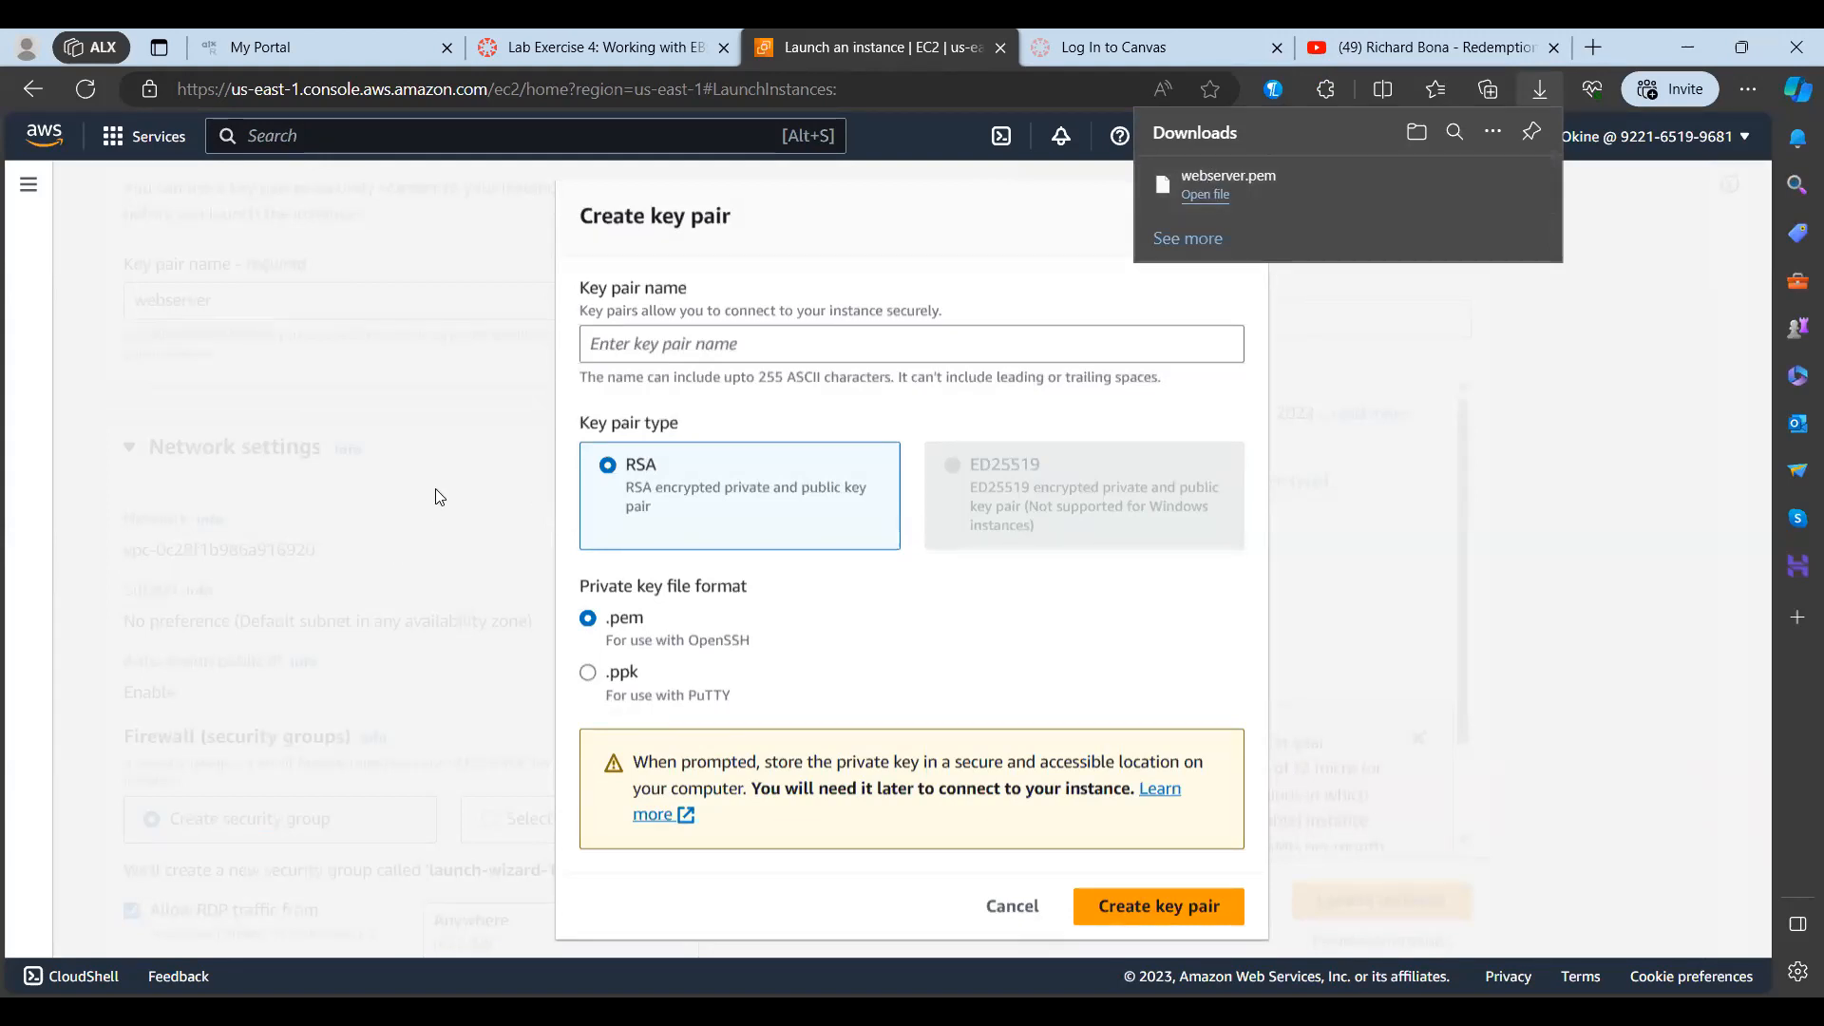
click(857, 482)
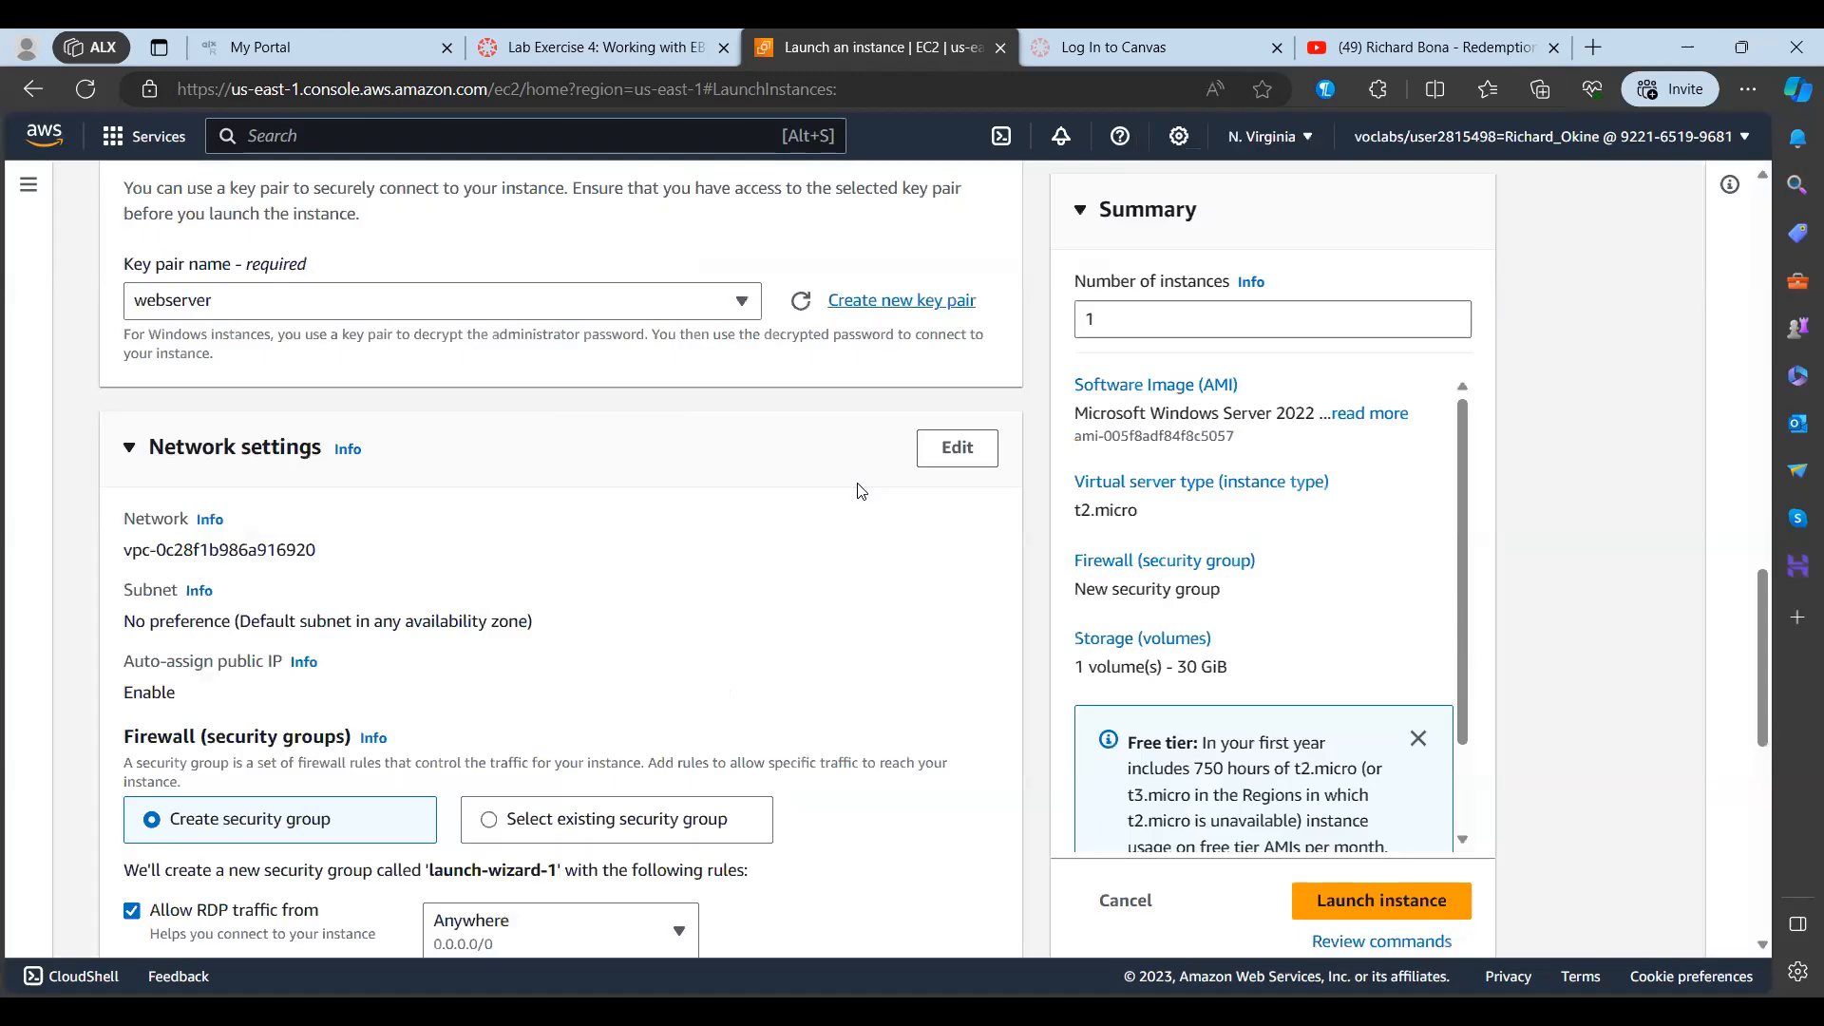
Step: Allow HTTPS and HTTP traffic from the internet in the new security group of the network settings
scroll(777, 554, down, 1)
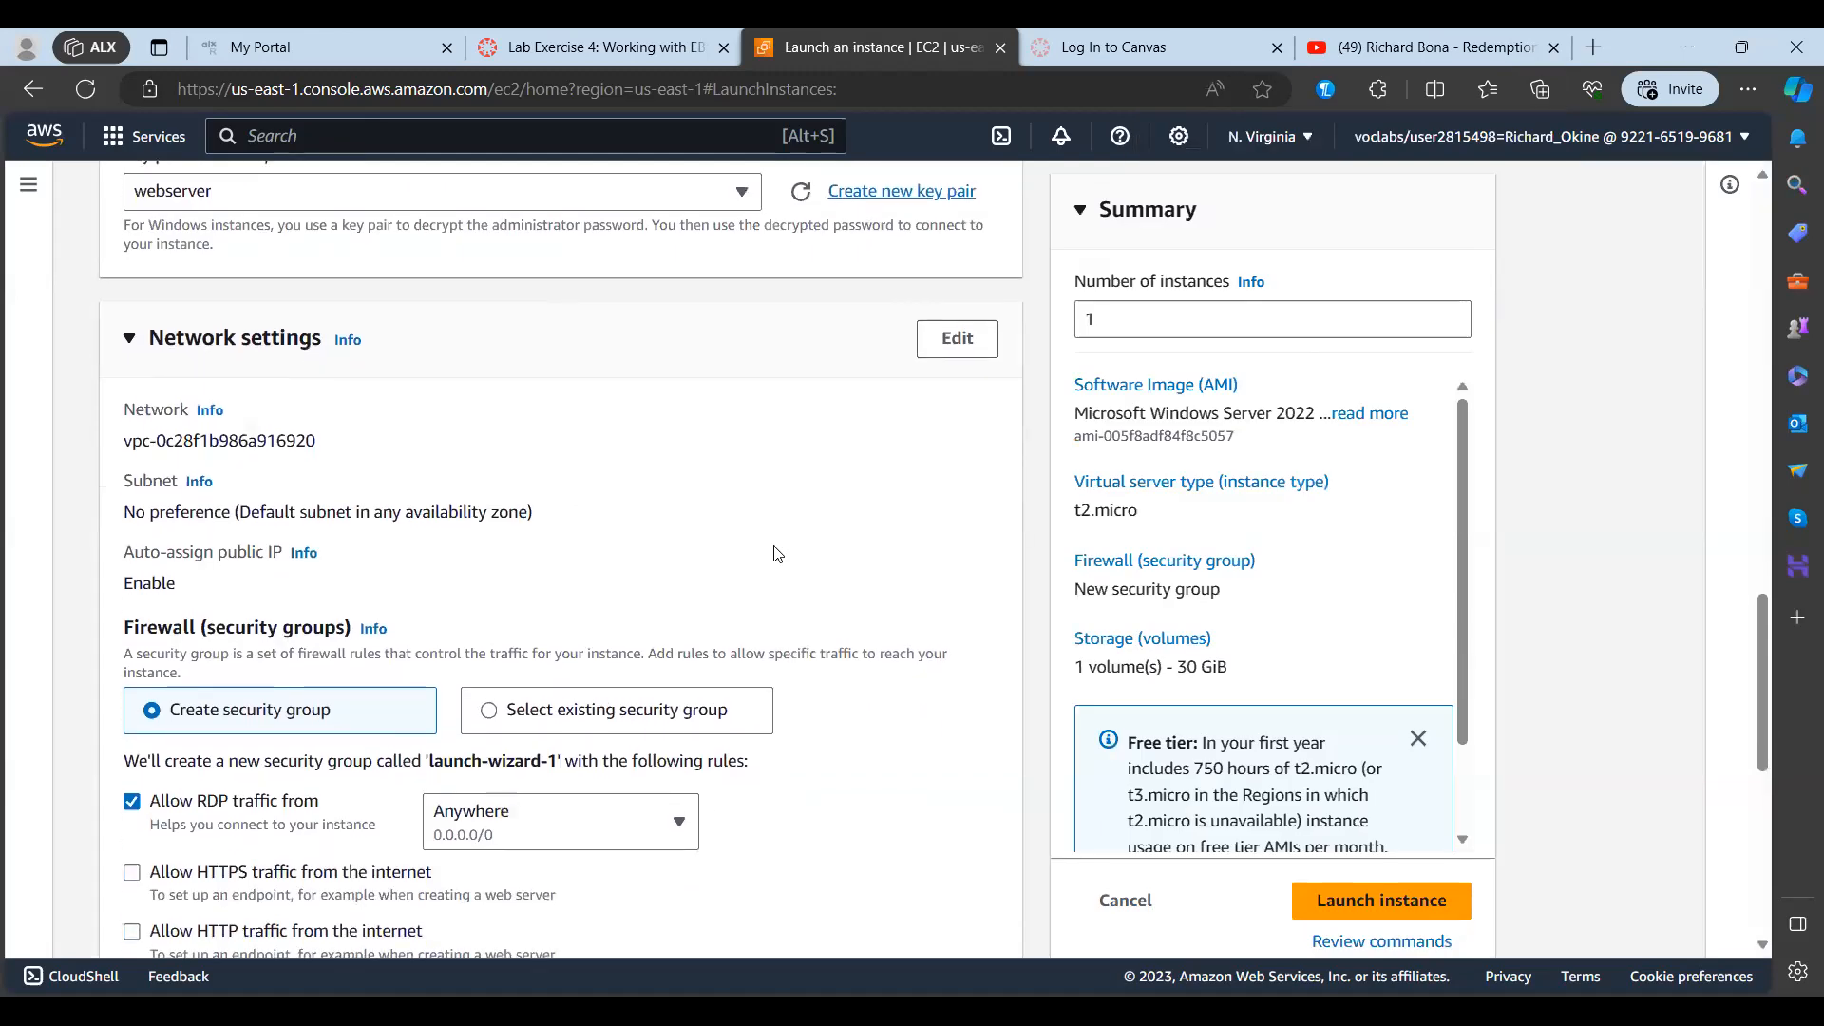
scroll(778, 554, down, 1)
scroll(777, 554, up, 1)
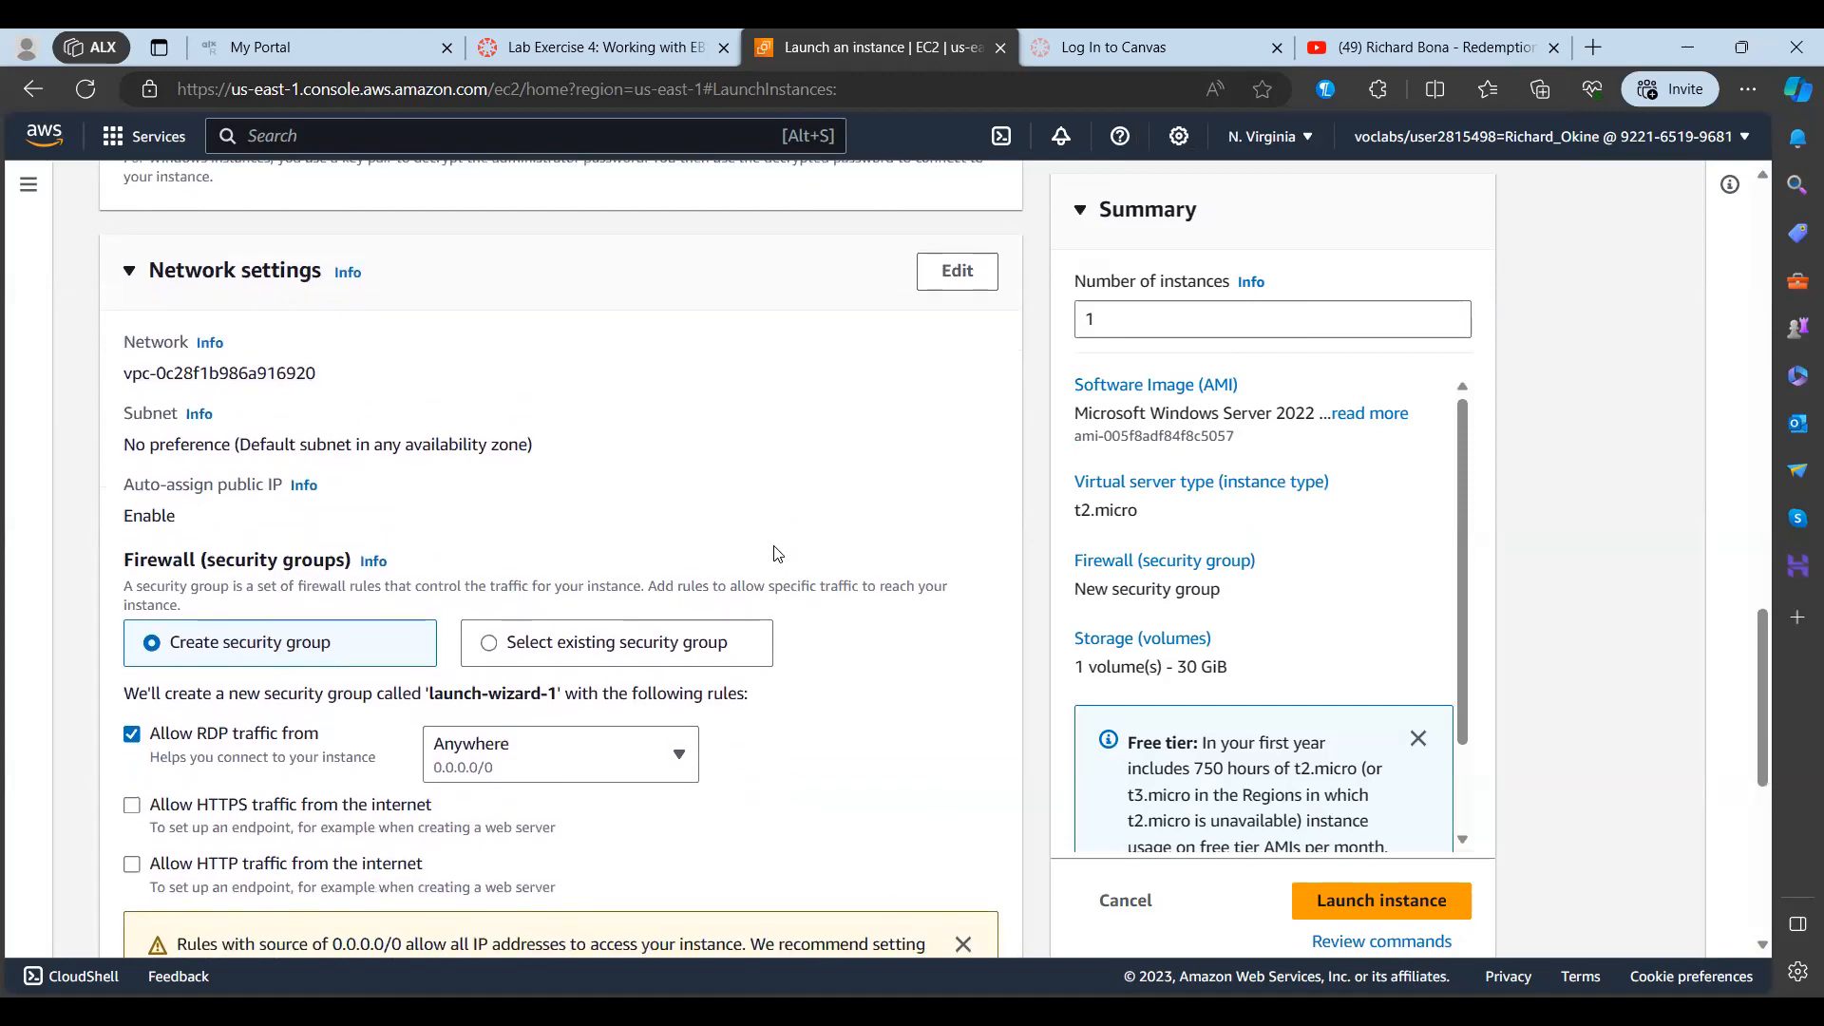
scroll(777, 554, down, 3)
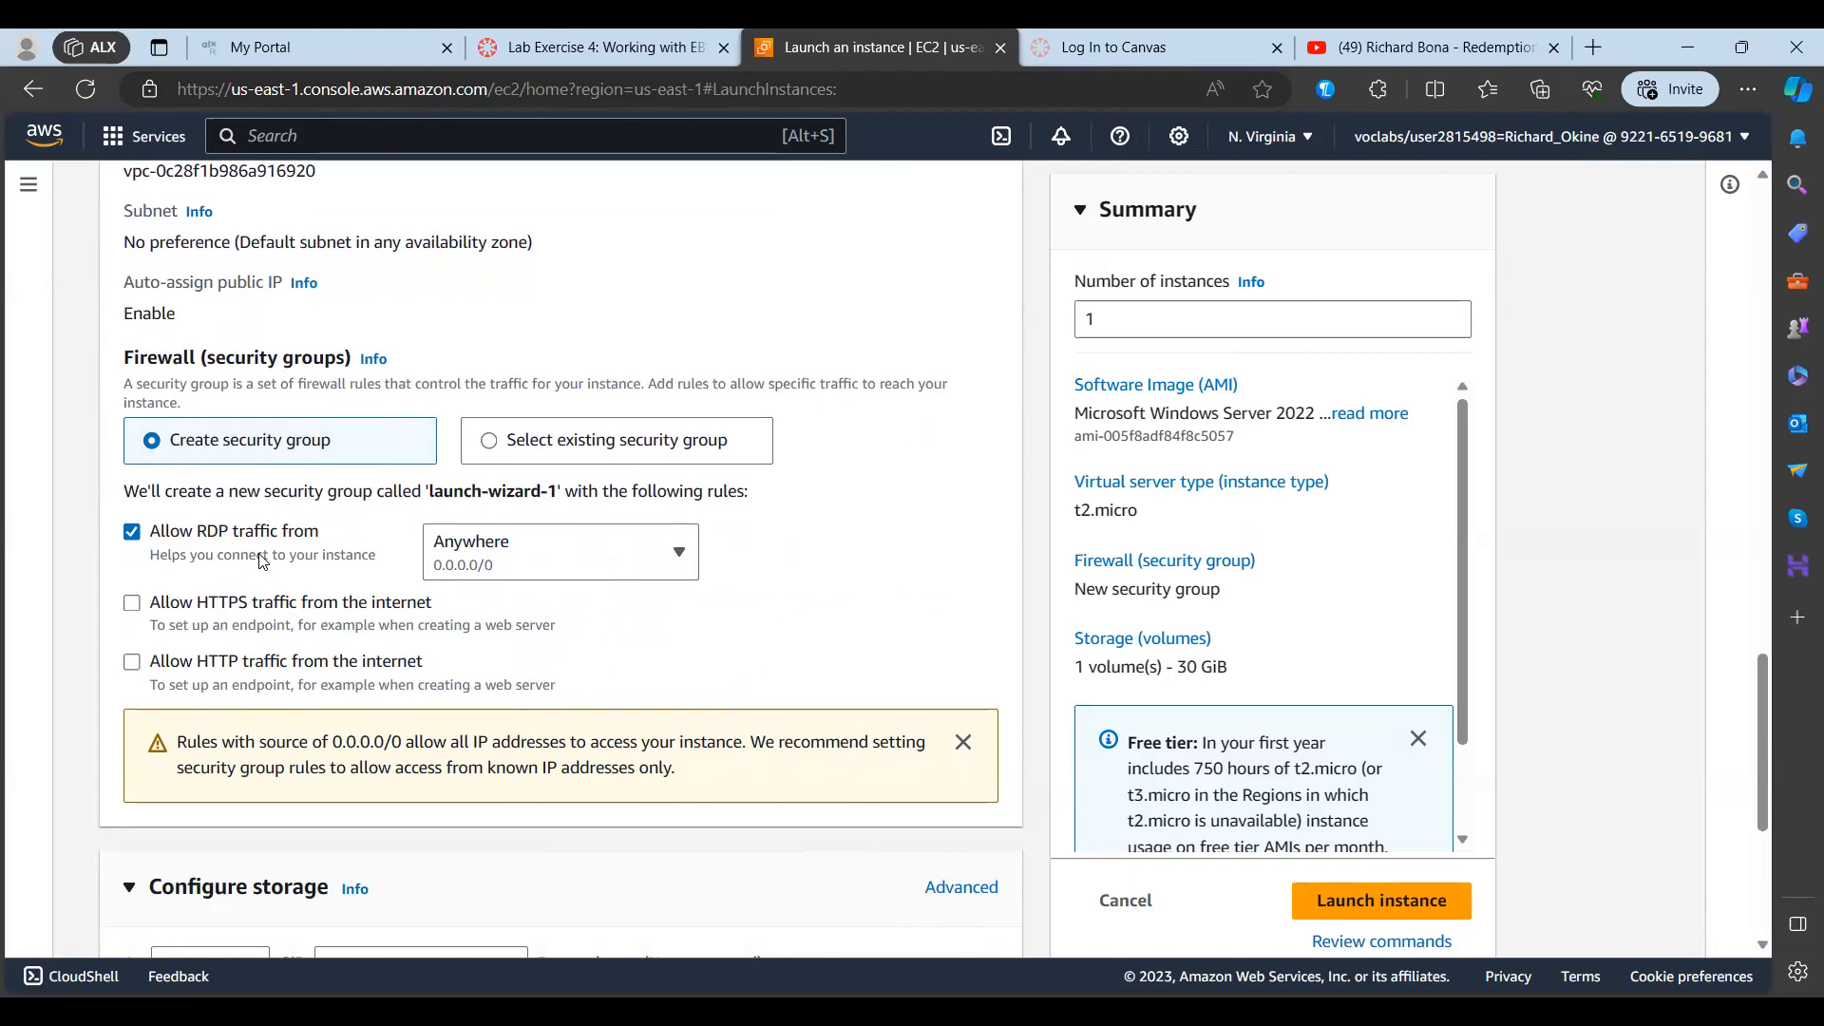
scroll(263, 561, down, 1)
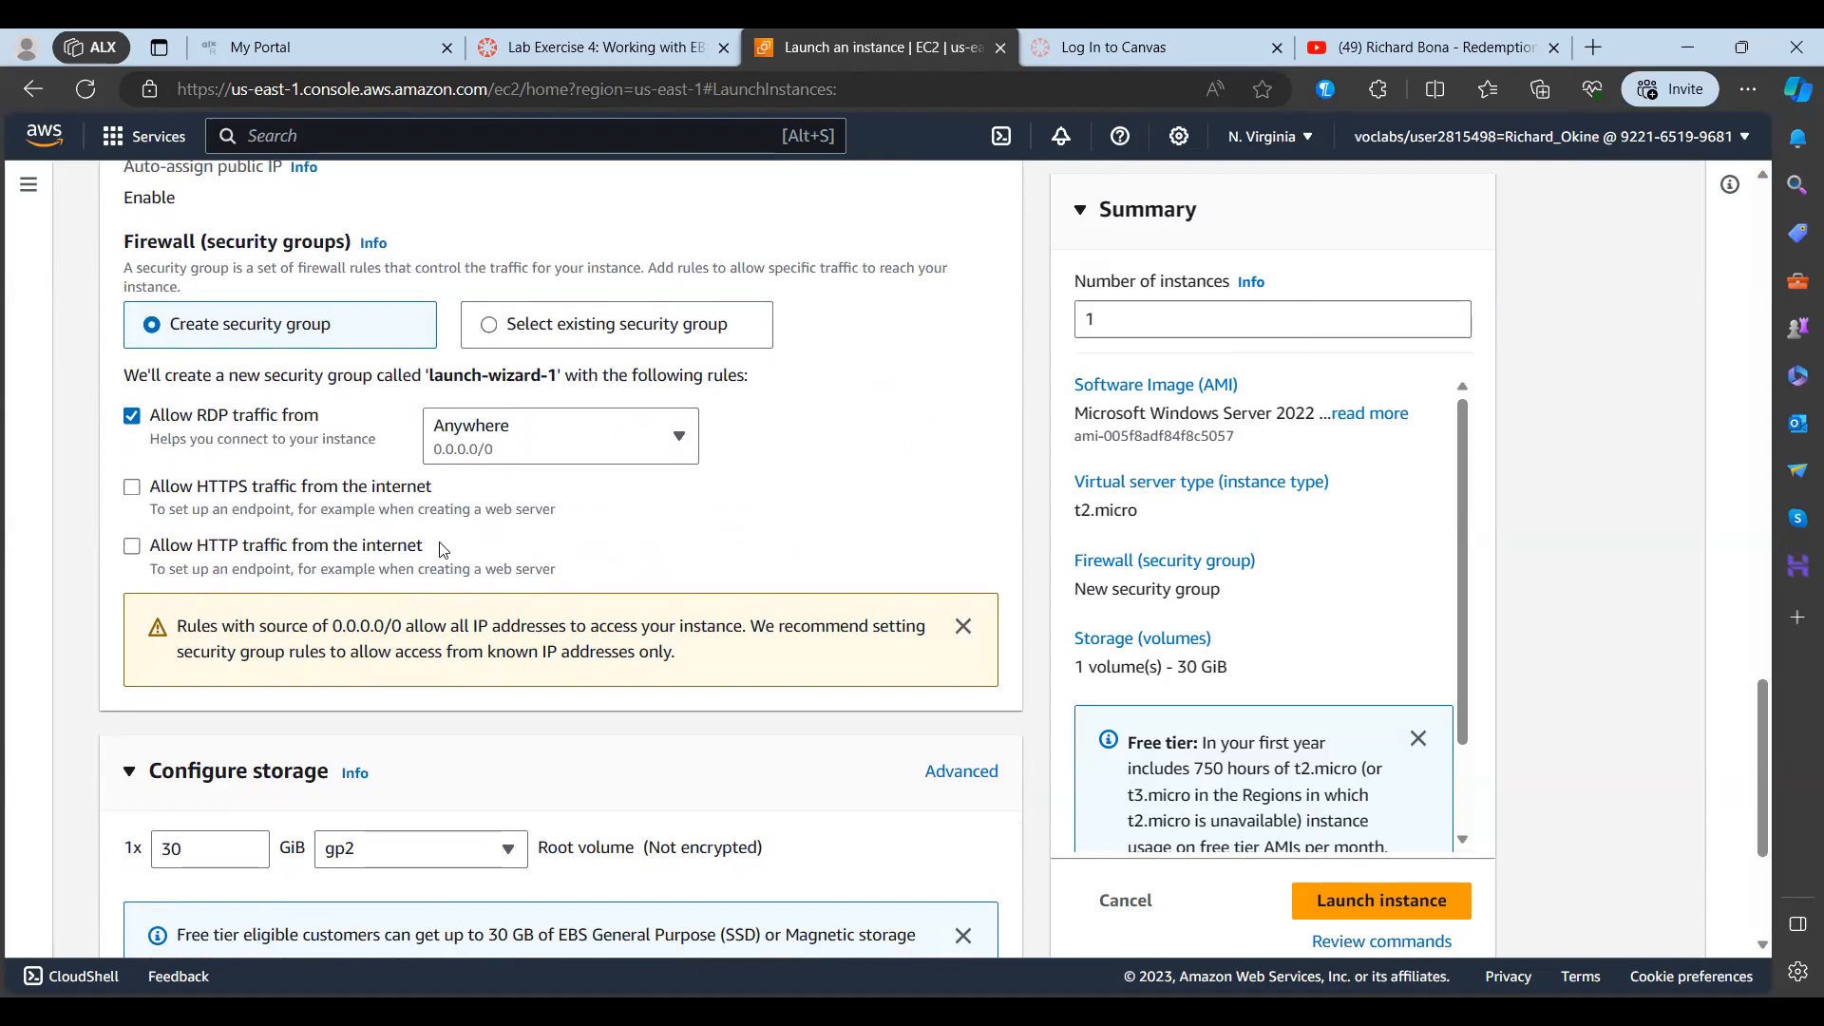
click(132, 489)
click(132, 547)
Step: Review the storage and other launch settings, and launch the instance
scroll(846, 722, down, 3)
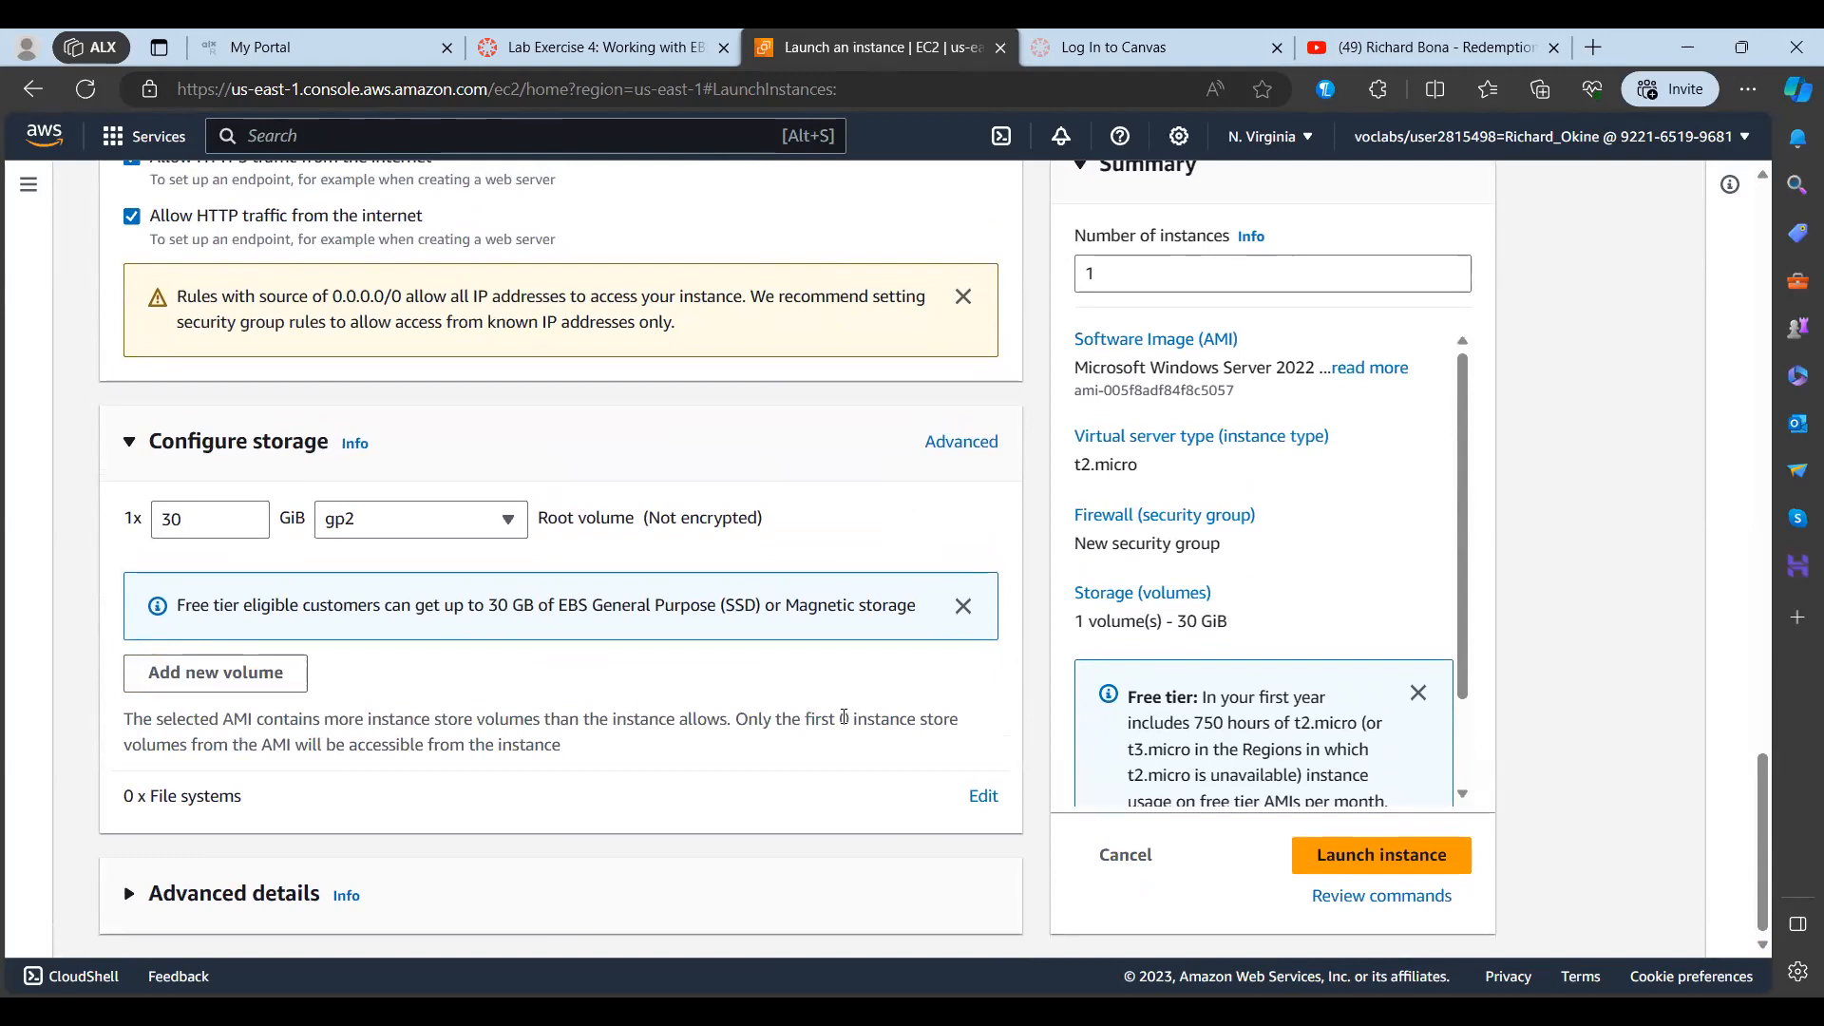
scroll(844, 717, down, 1)
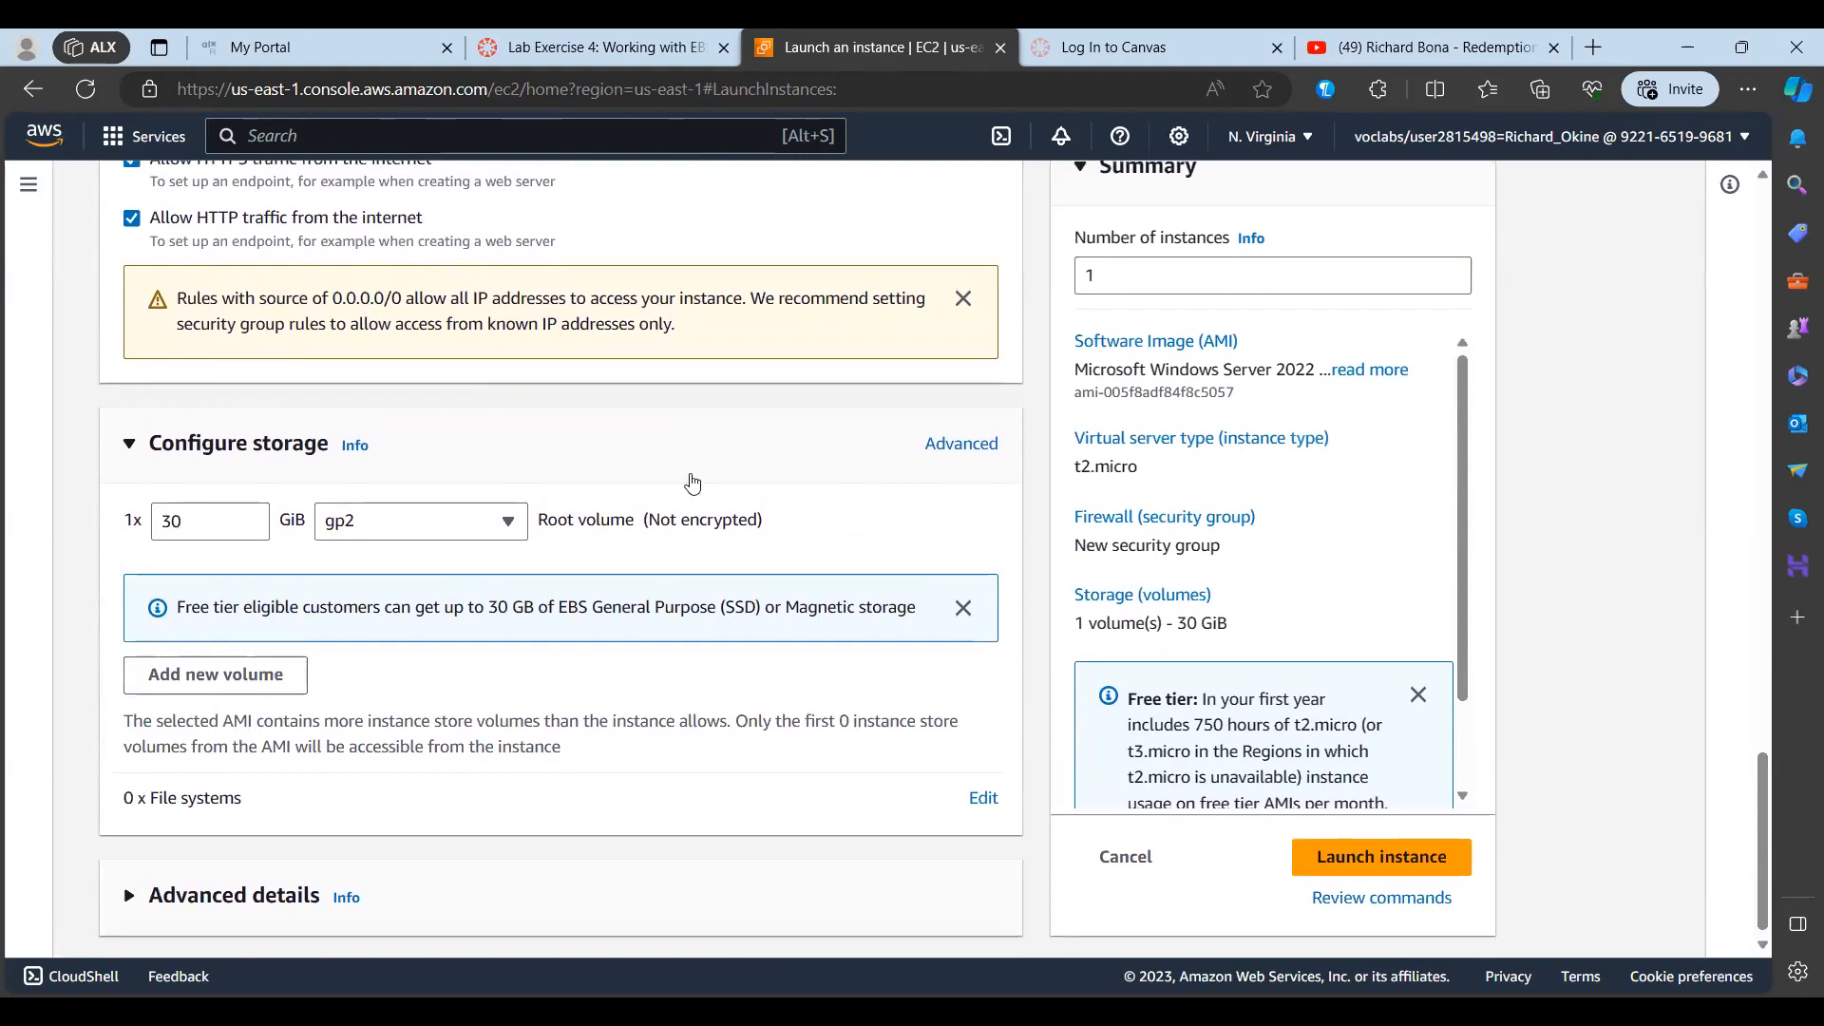
scroll(693, 481, up, 10)
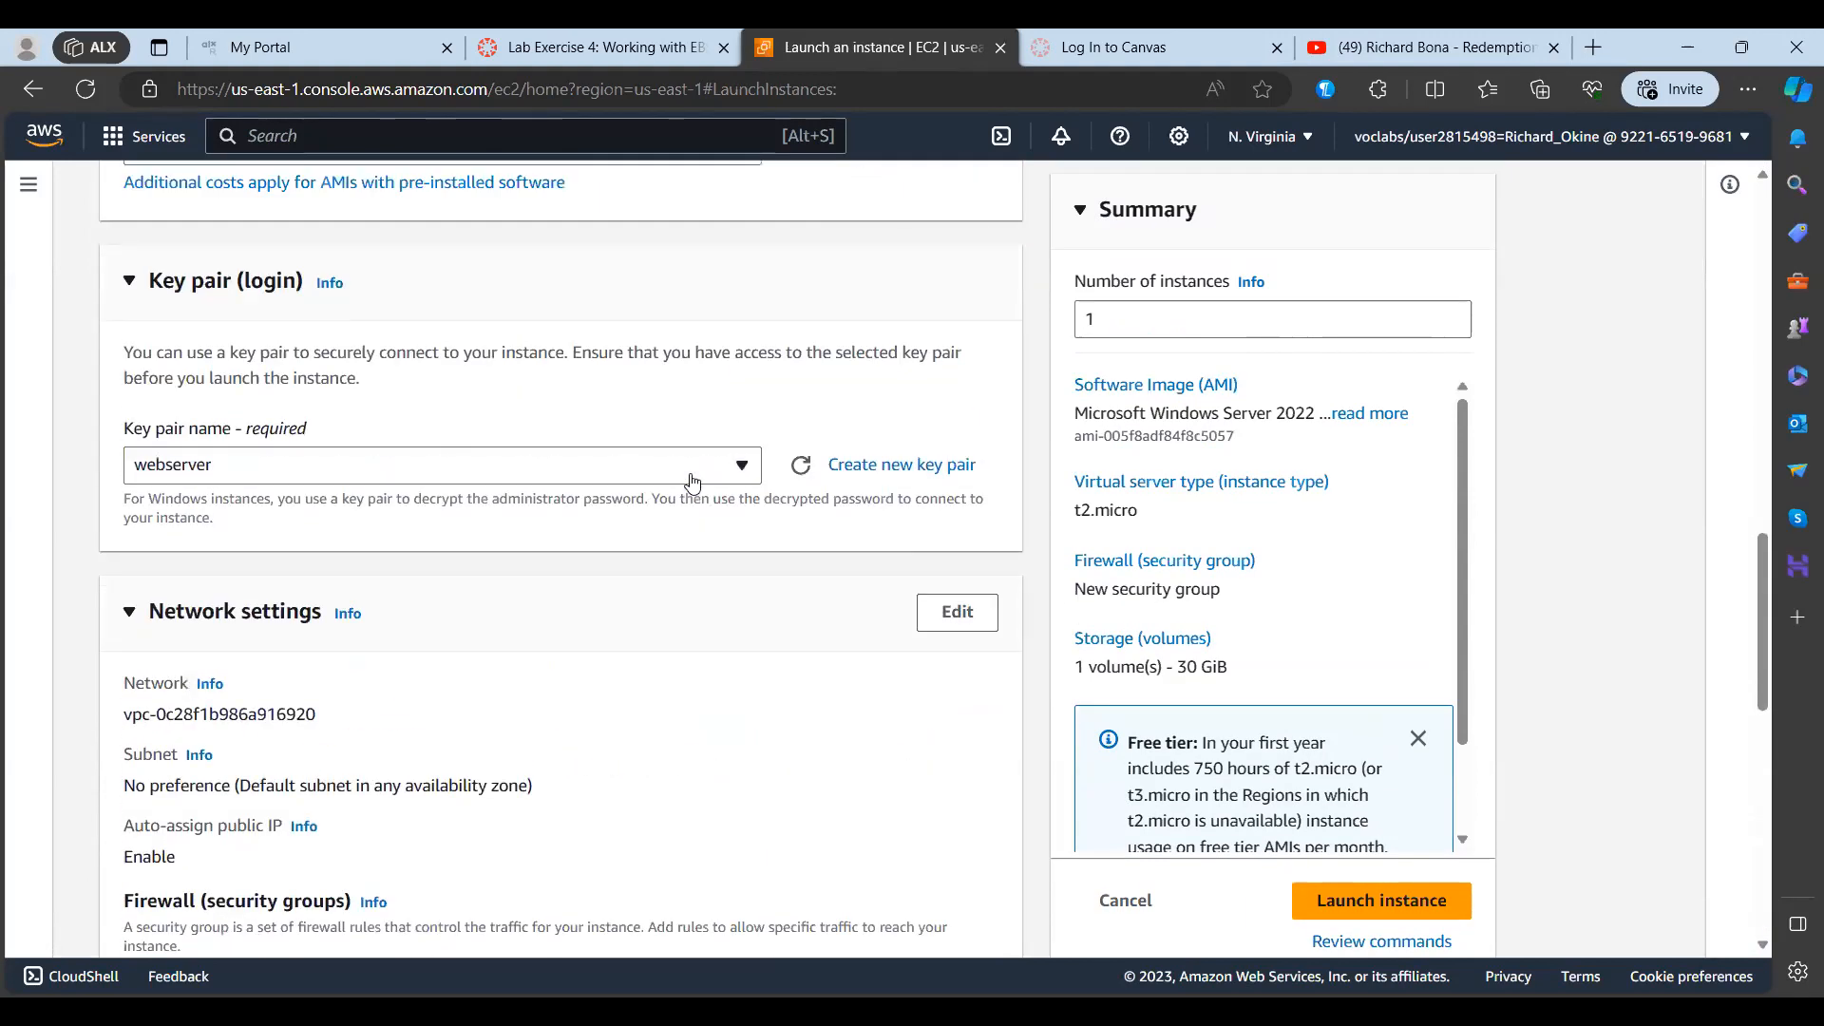
scroll(692, 481, up, 10)
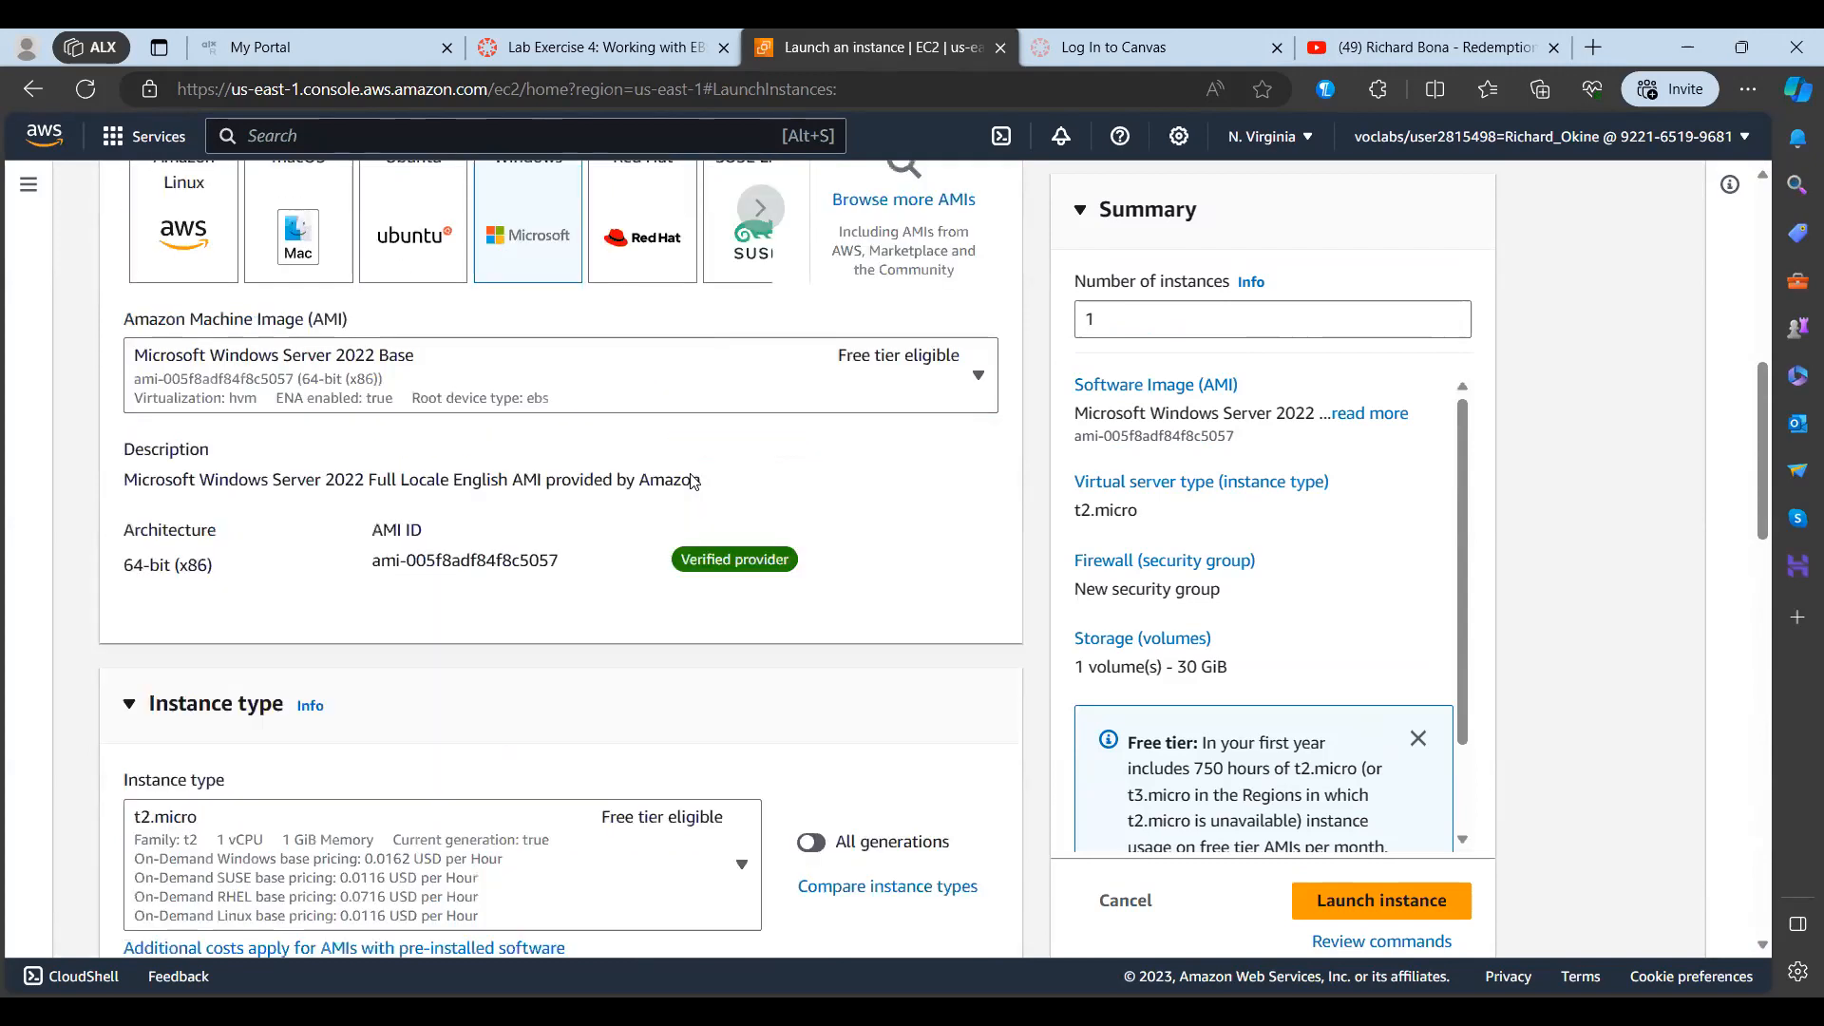
scroll(692, 481, up, 2)
scroll(692, 481, down, 15)
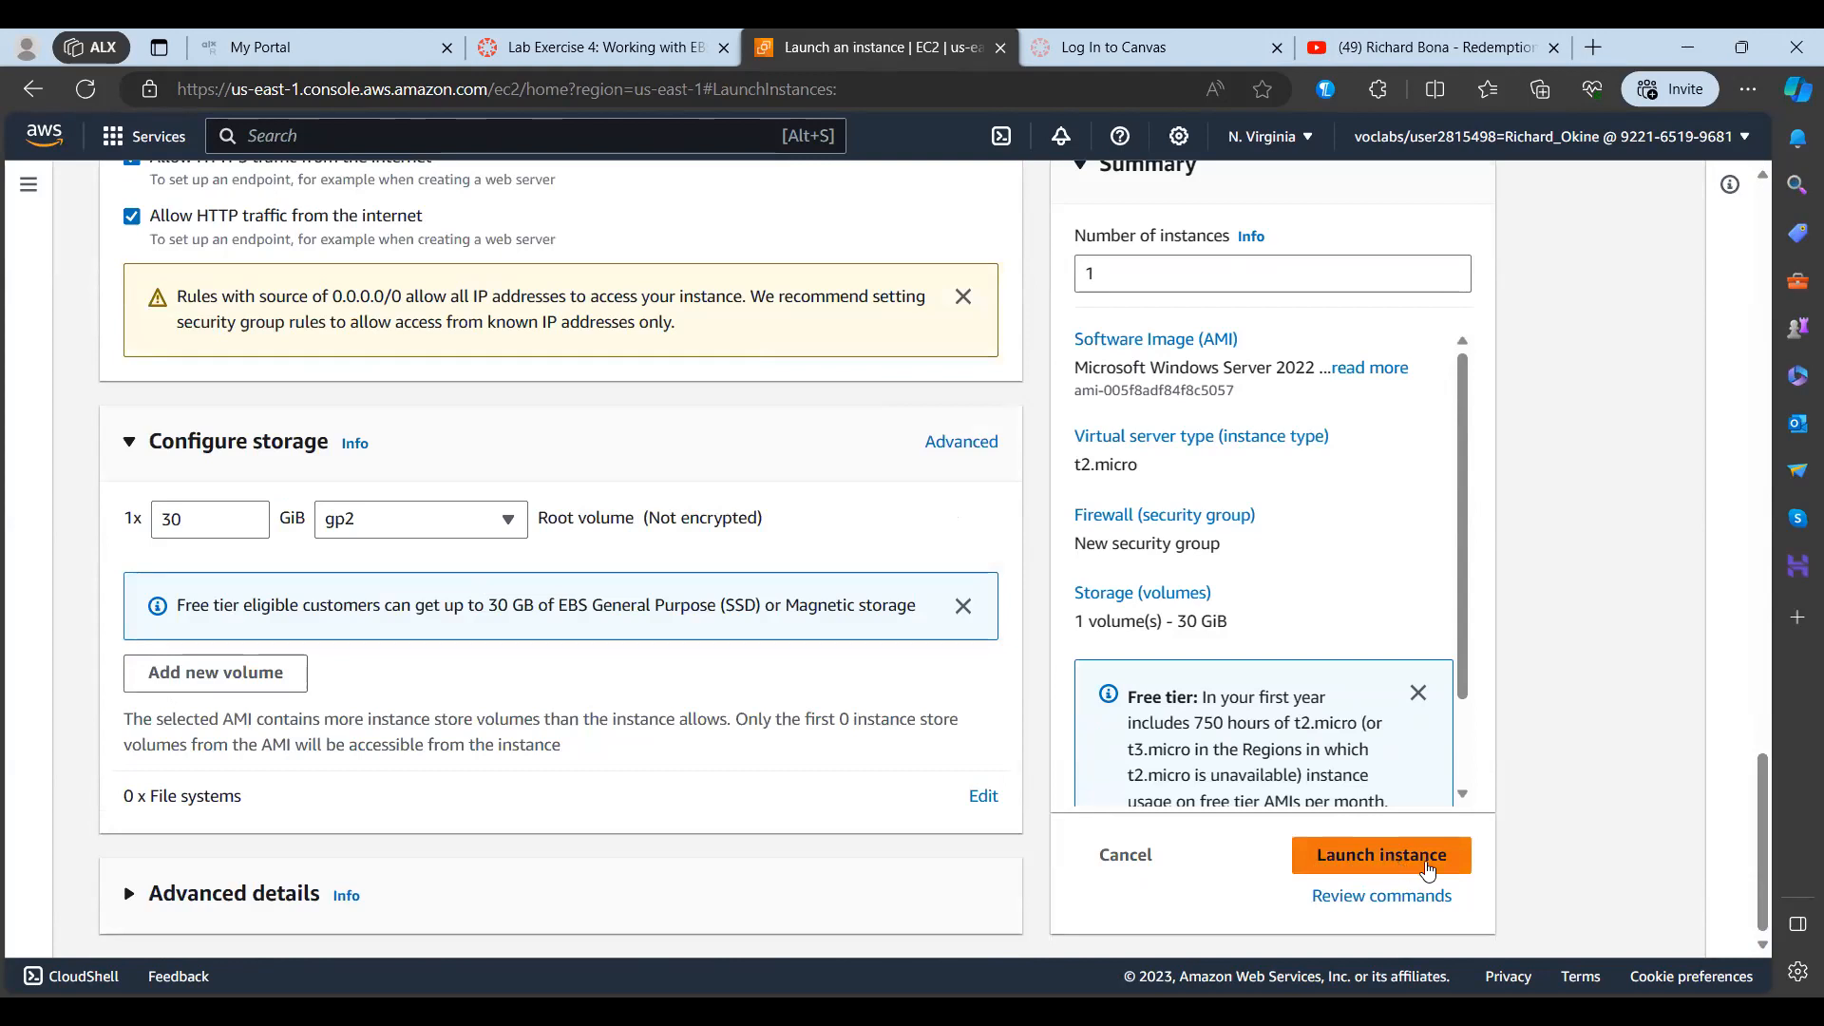
click(1428, 869)
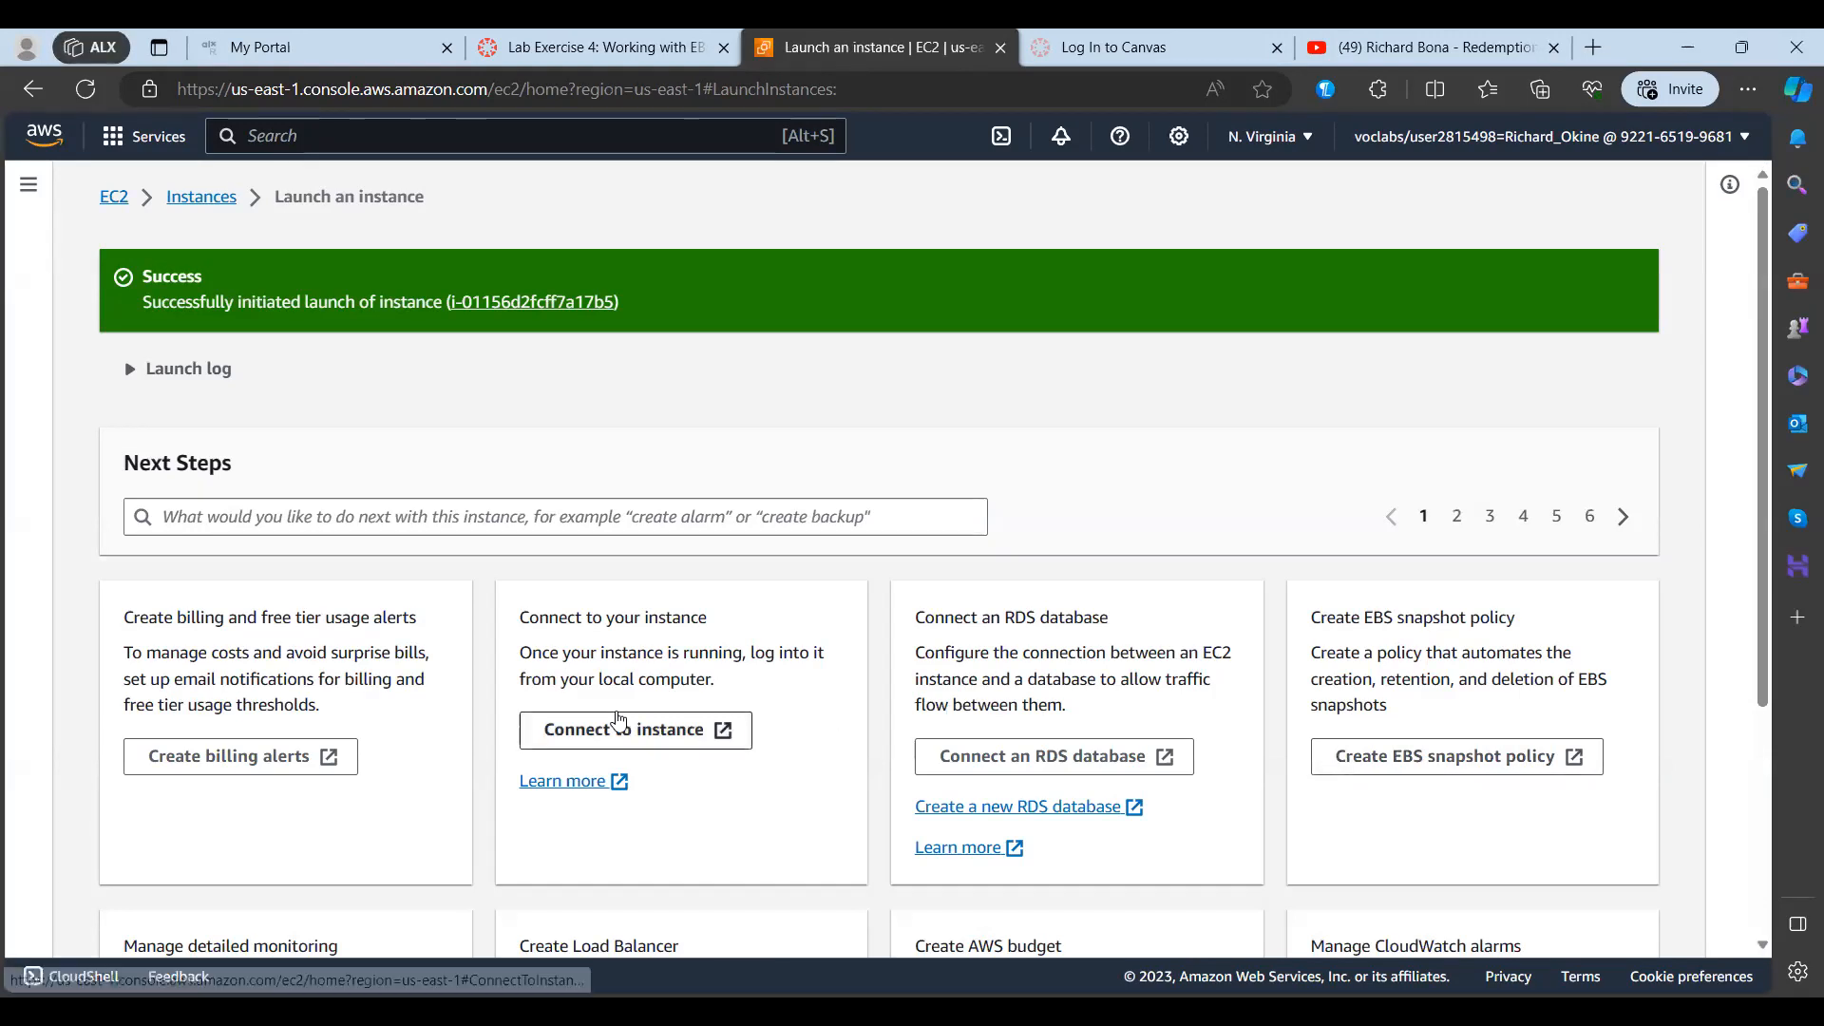
Step: Look through the Next Steps options offered for the launched instance
scroll(621, 726, down, 2)
scroll(621, 719, down, 1)
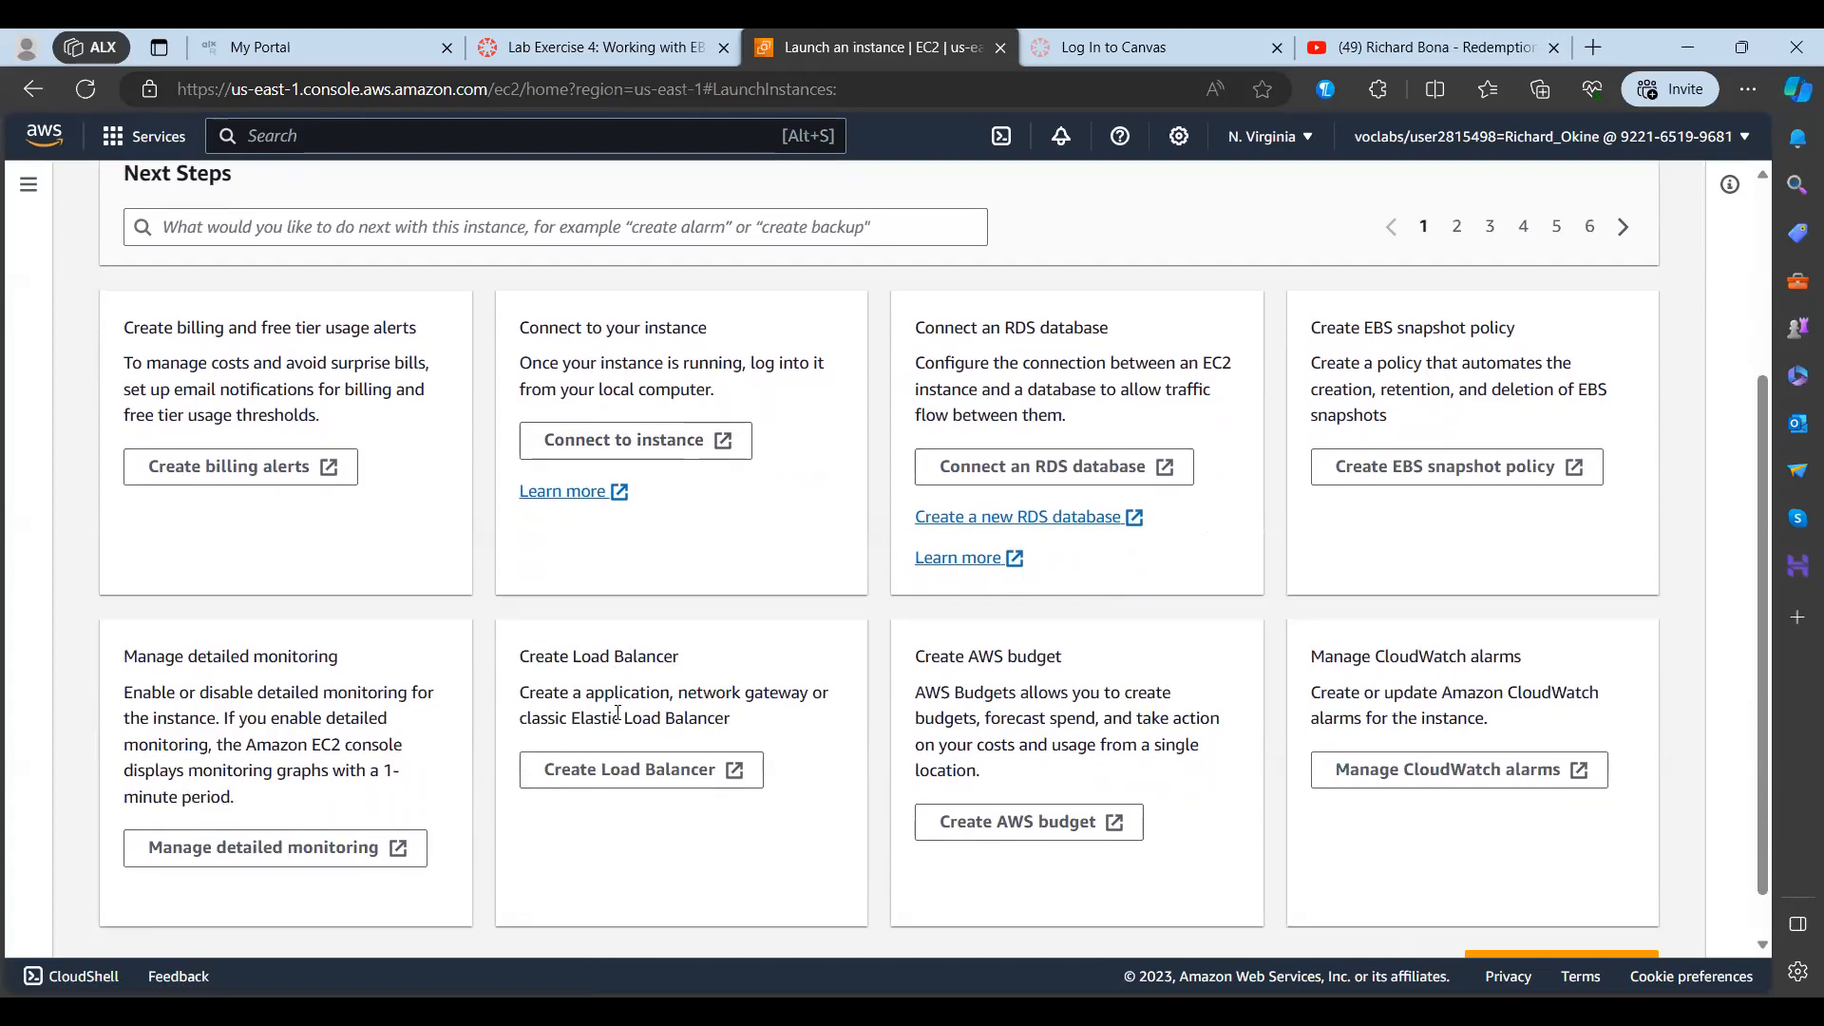
scroll(619, 714, up, 2)
scroll(621, 719, up, 1)
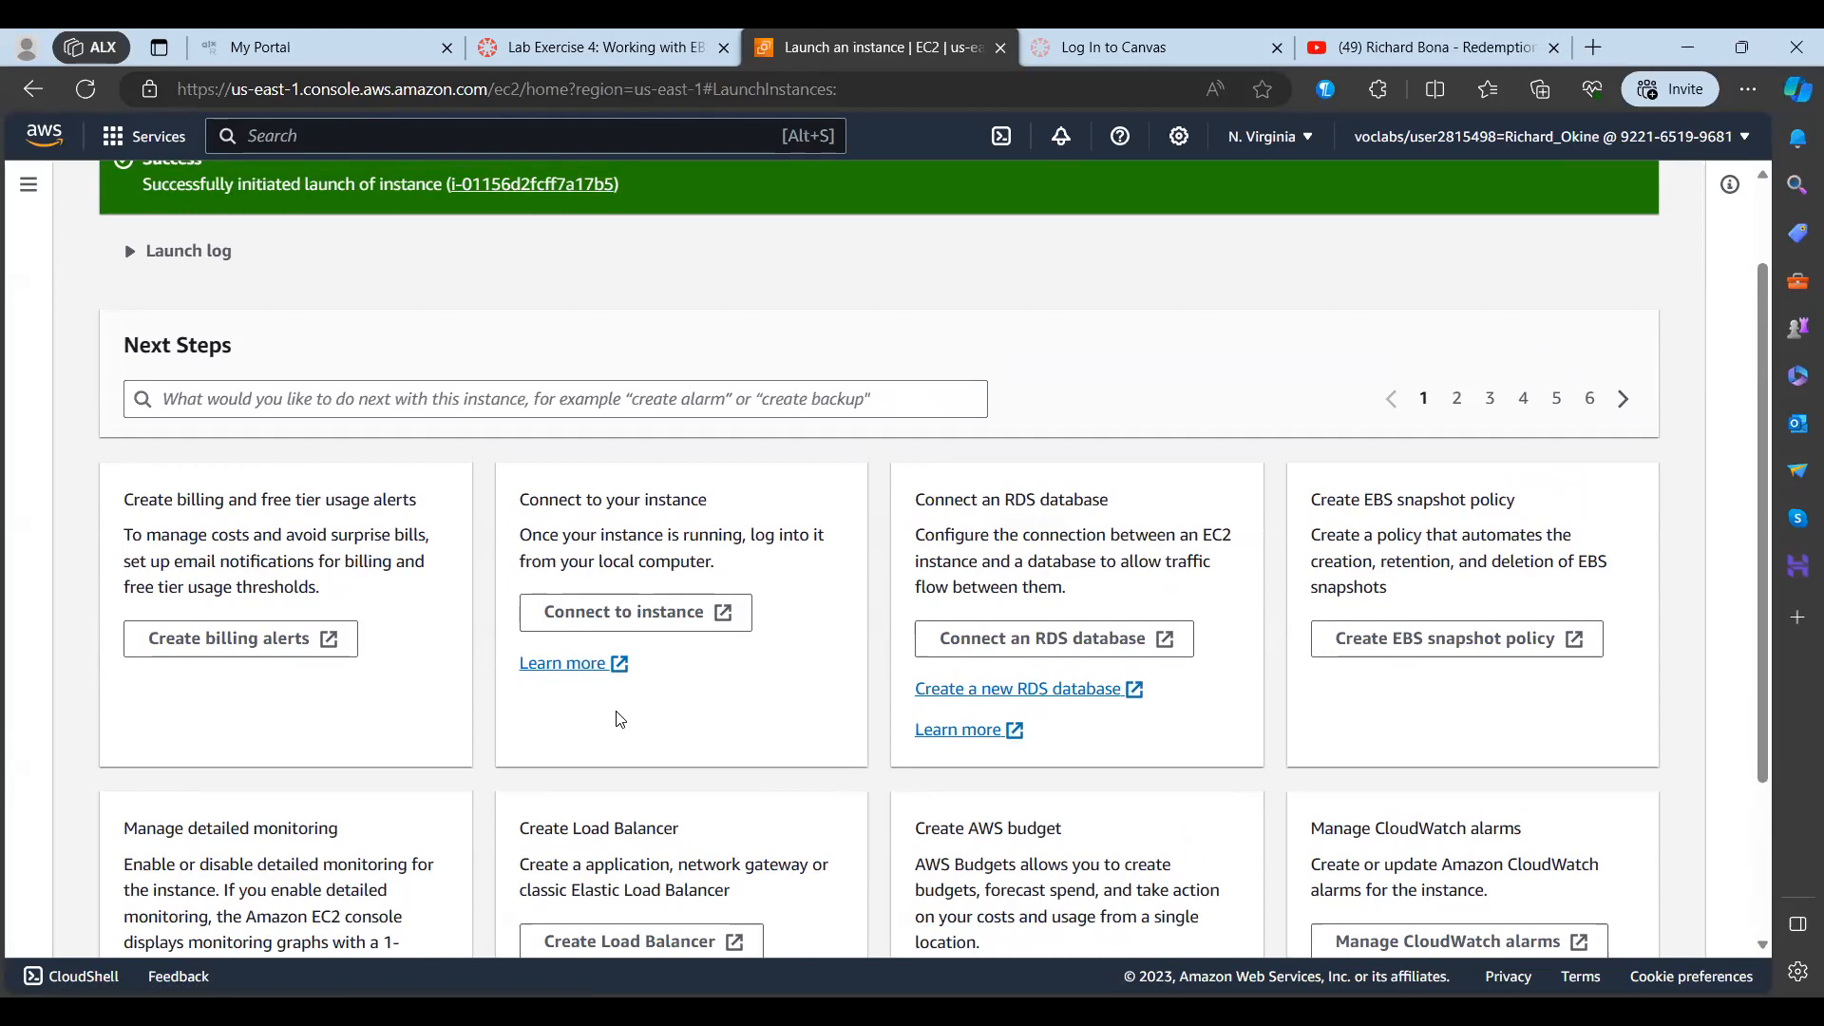
scroll(619, 646, down, 1)
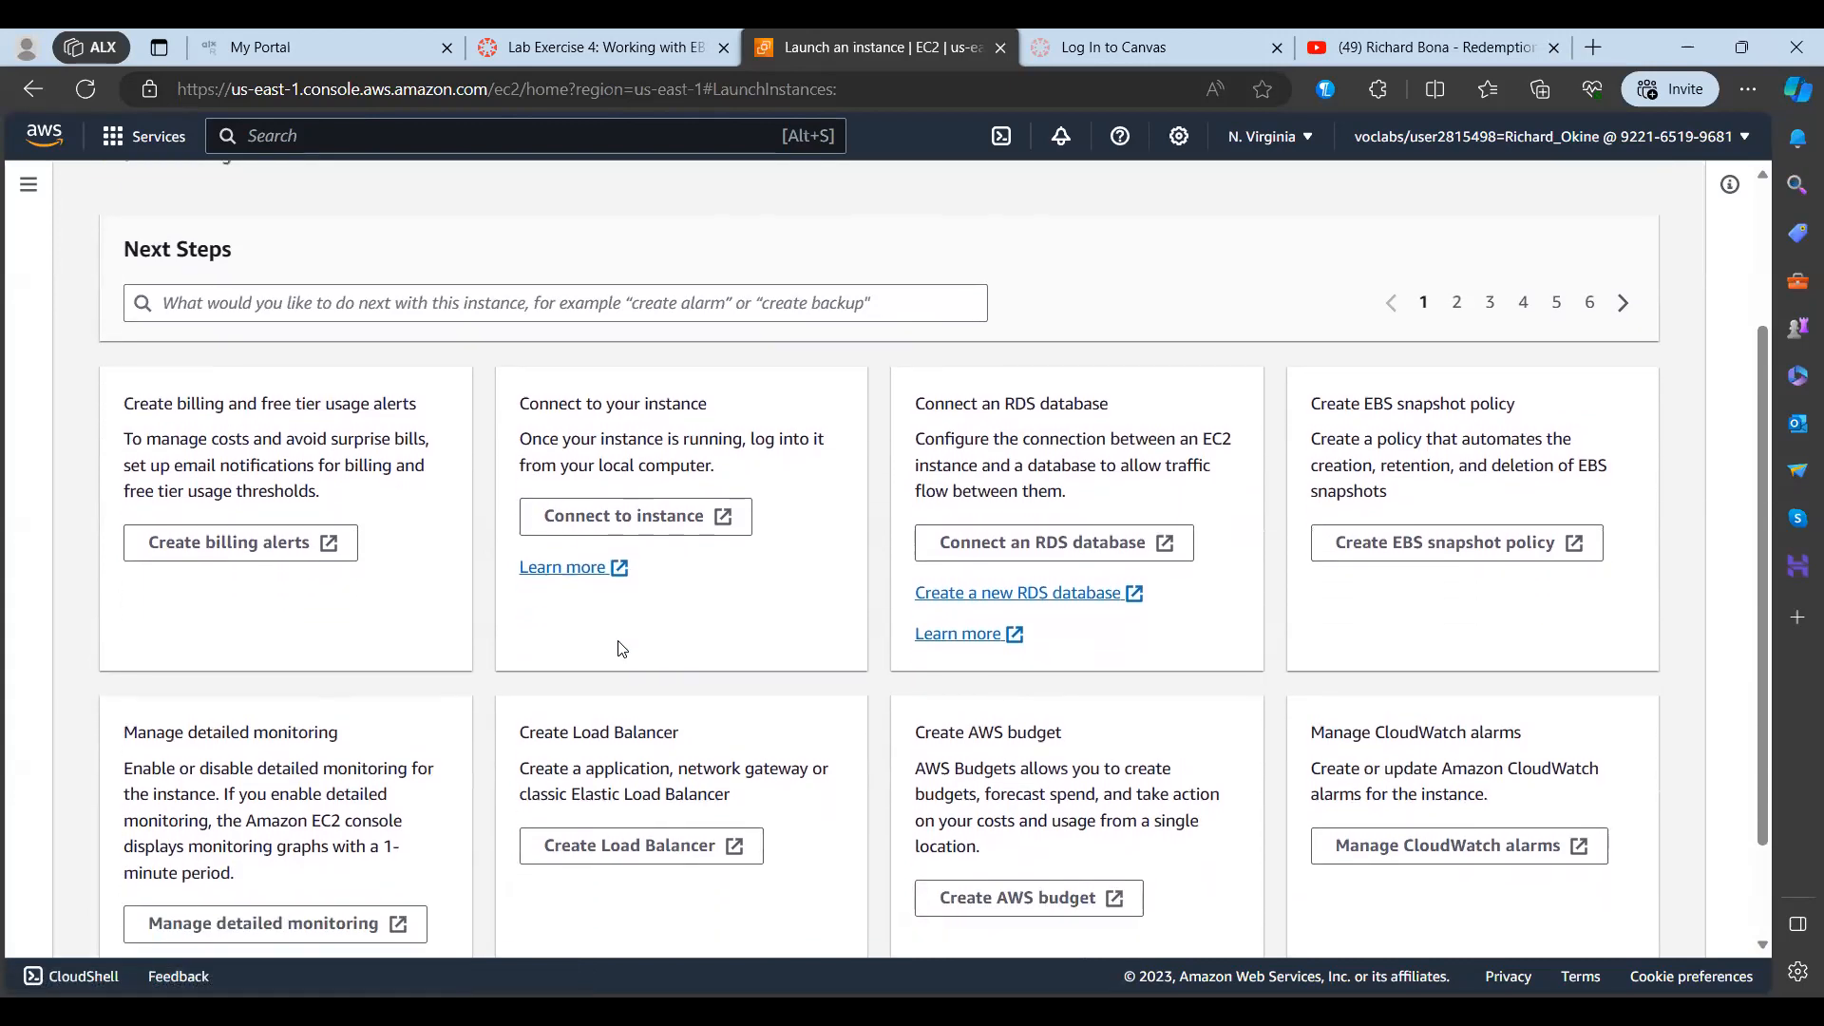
scroll(619, 649, down, 1)
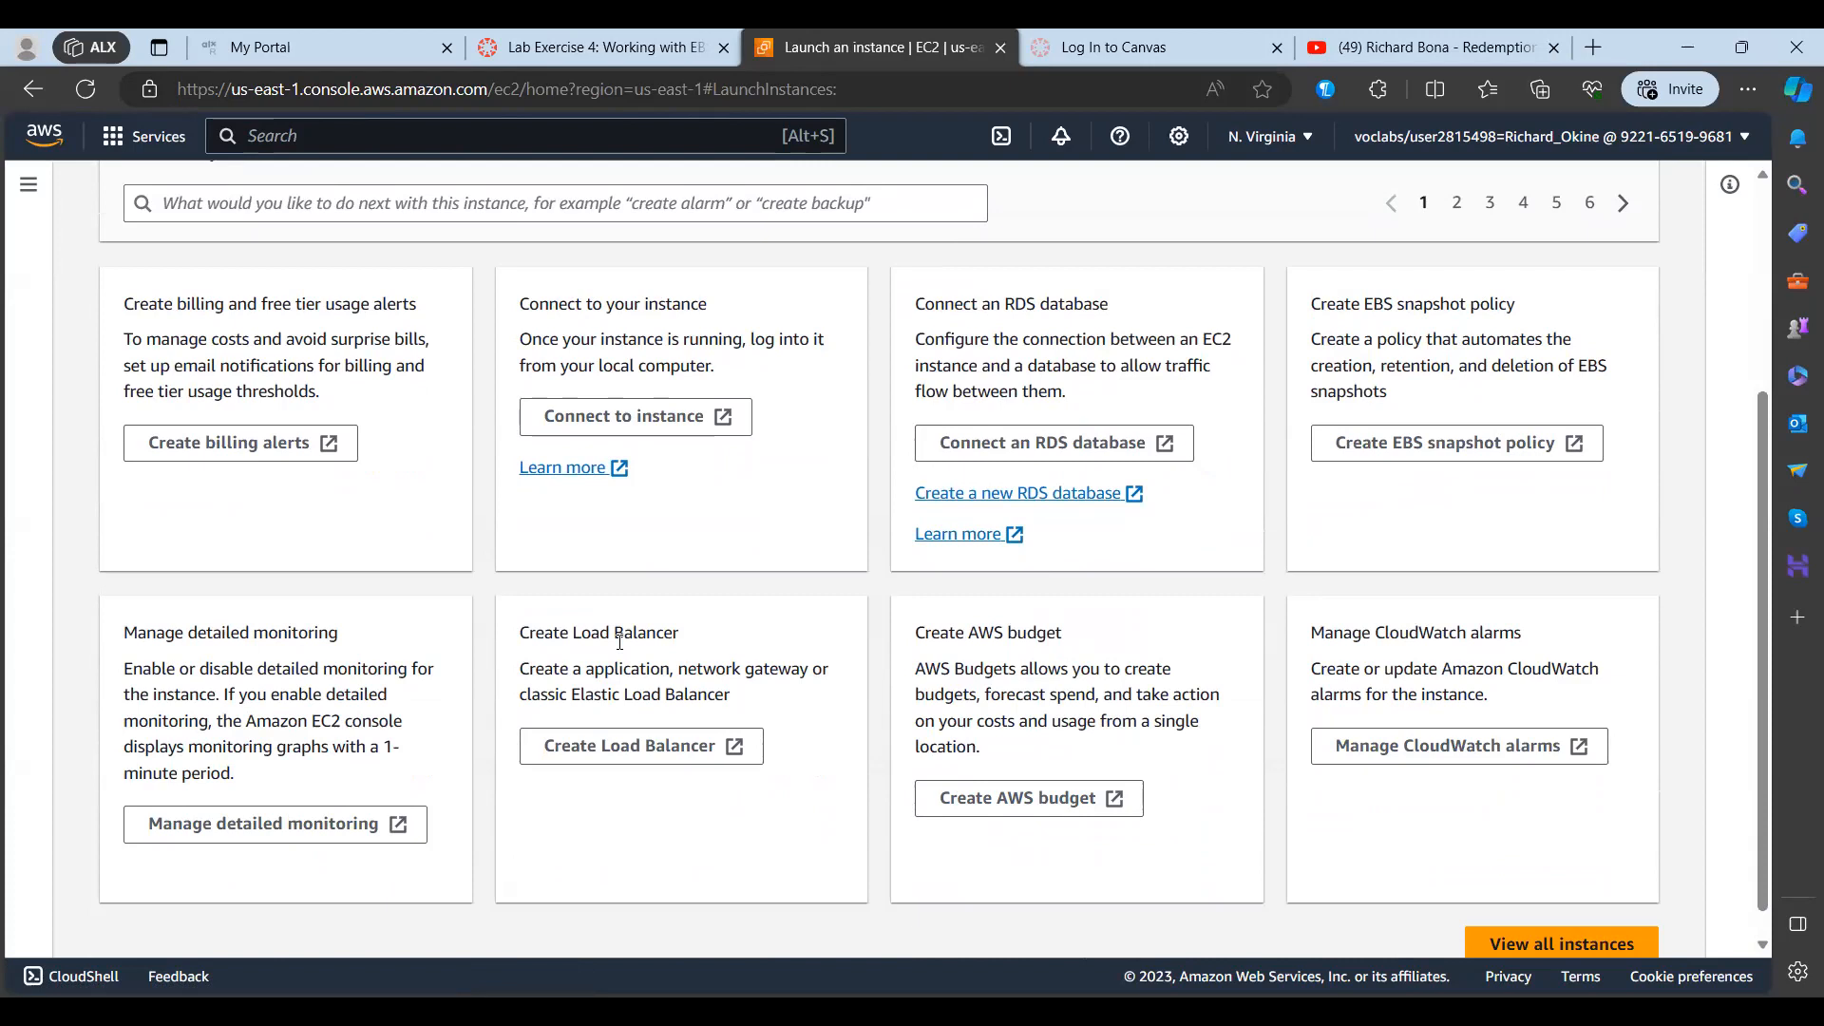
scroll(618, 643, down, 1)
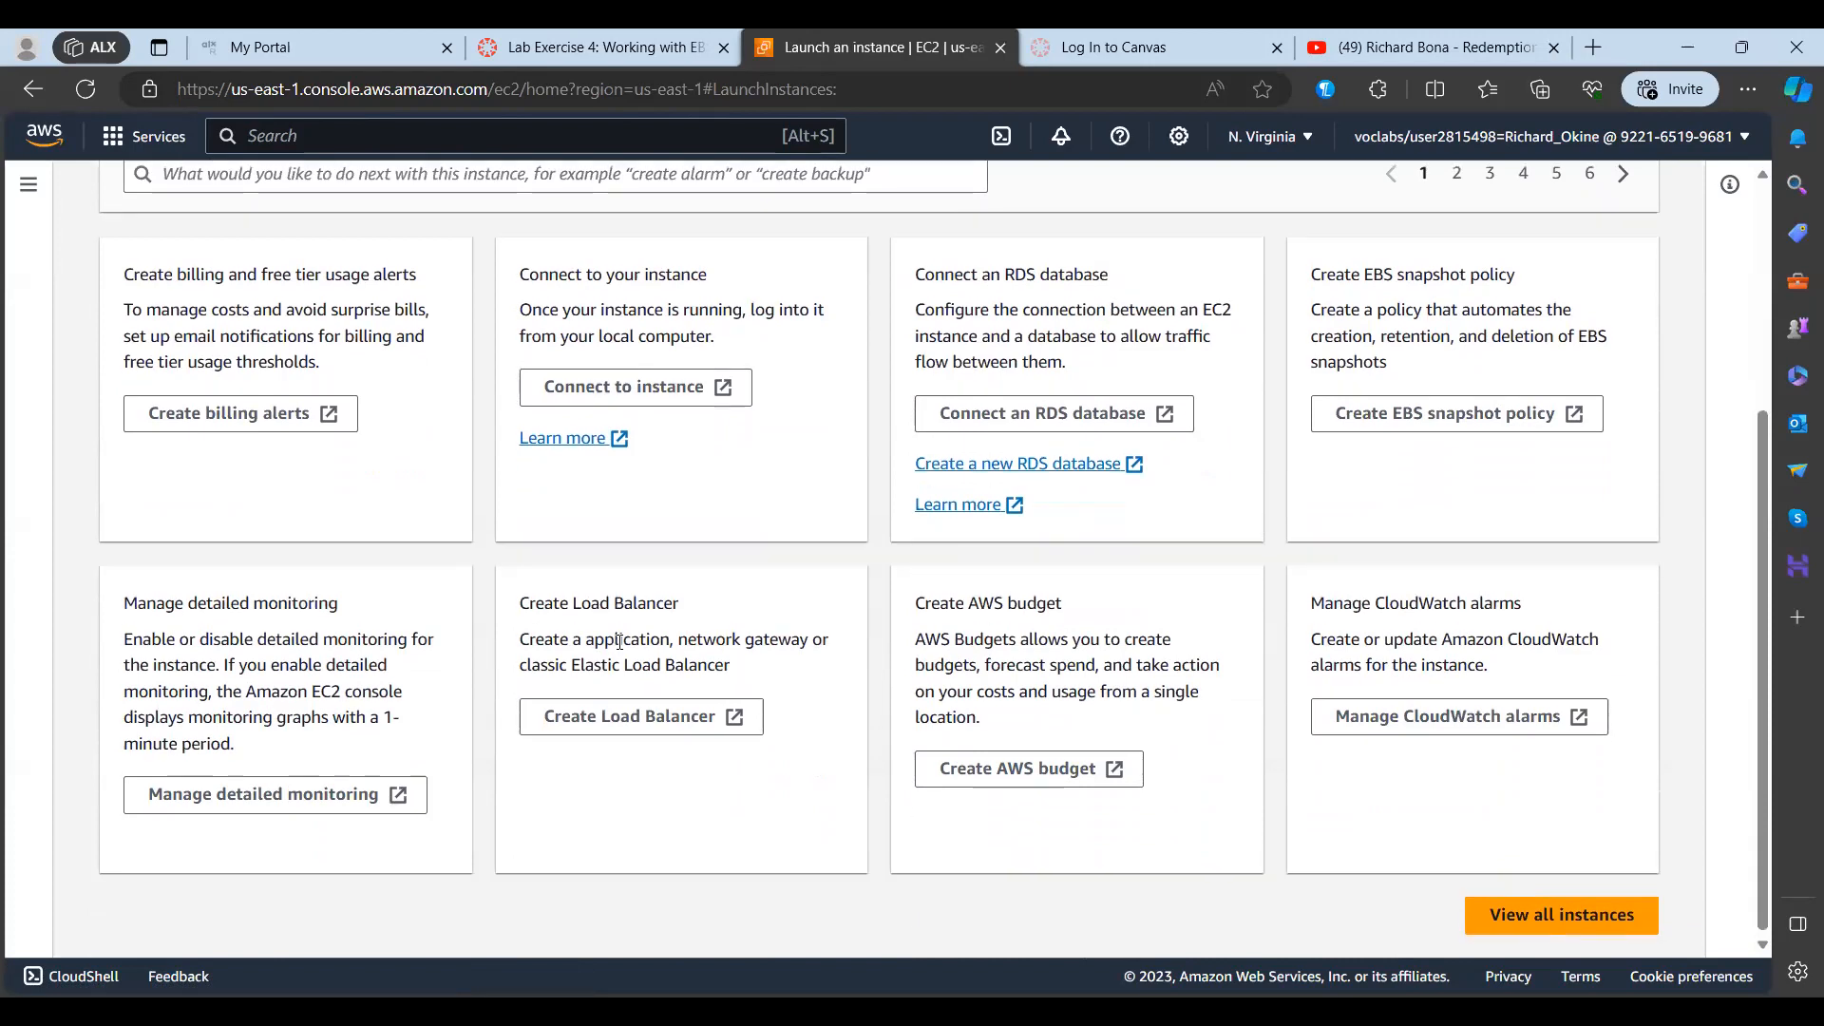
Step: Go to the instances list and terminate the Lab and Bastion Host instances
scroll(618, 642, up, 3)
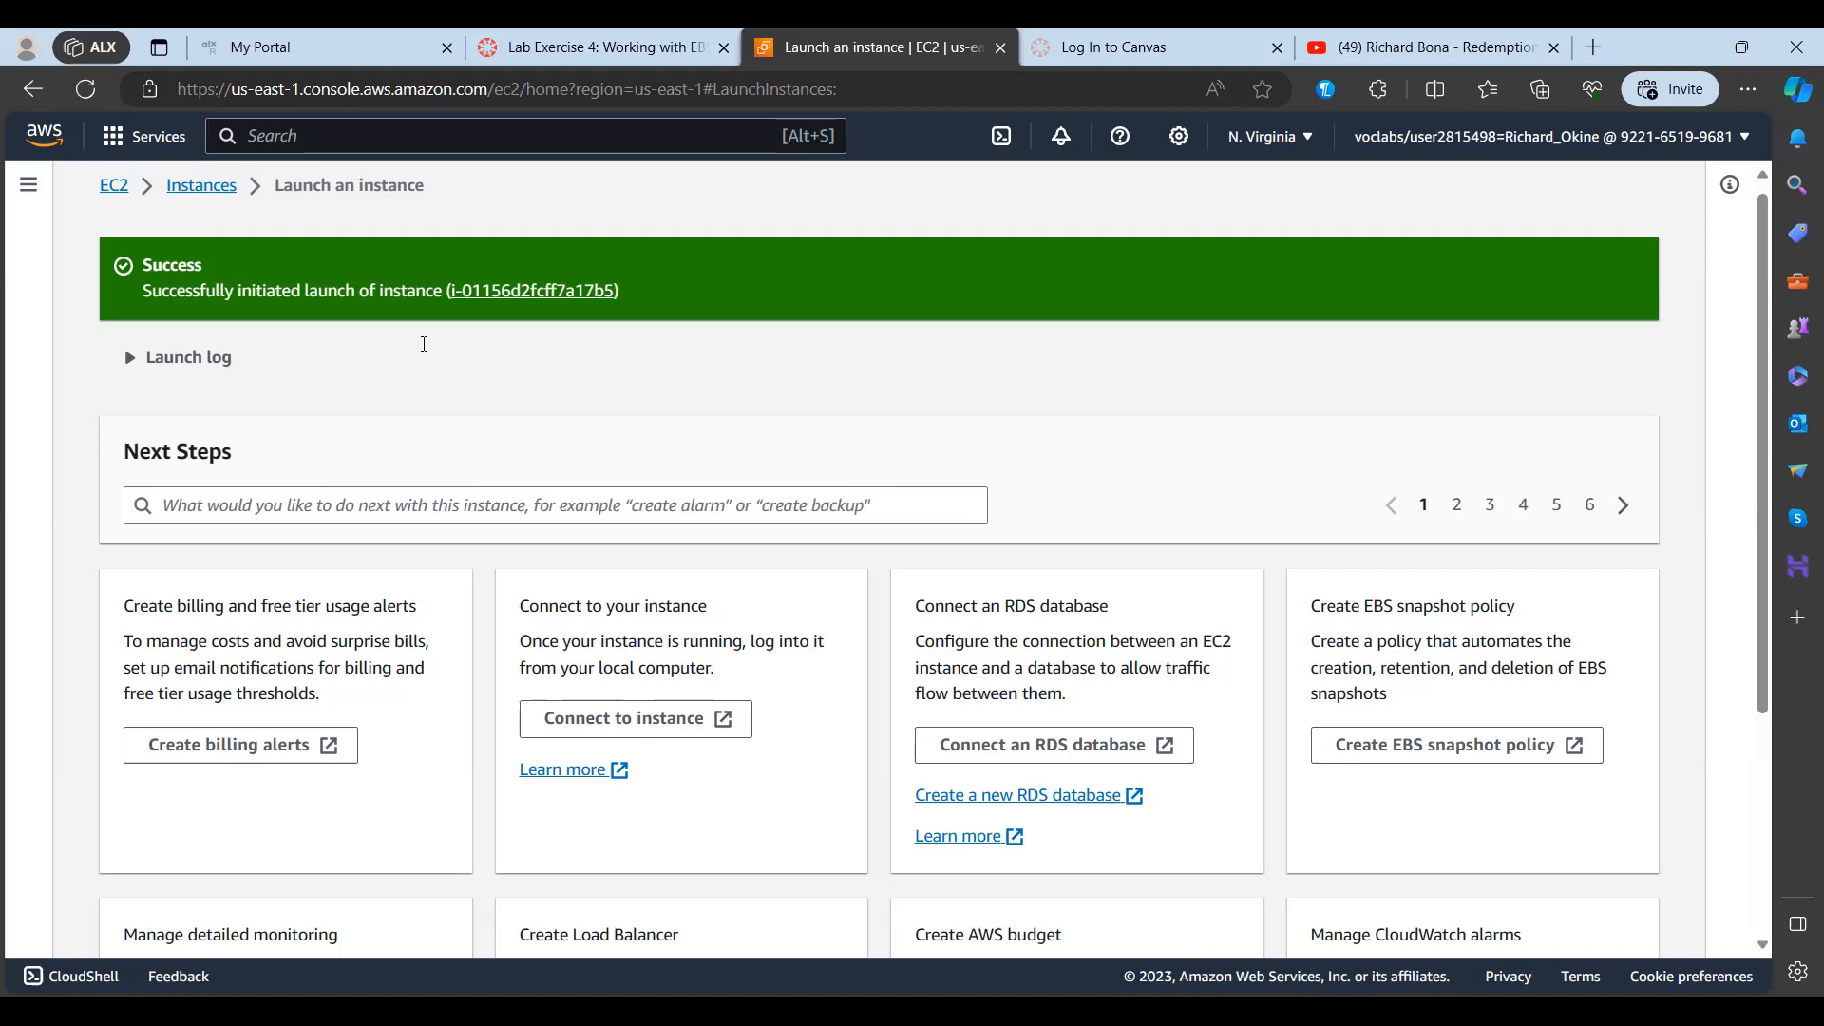
click(199, 188)
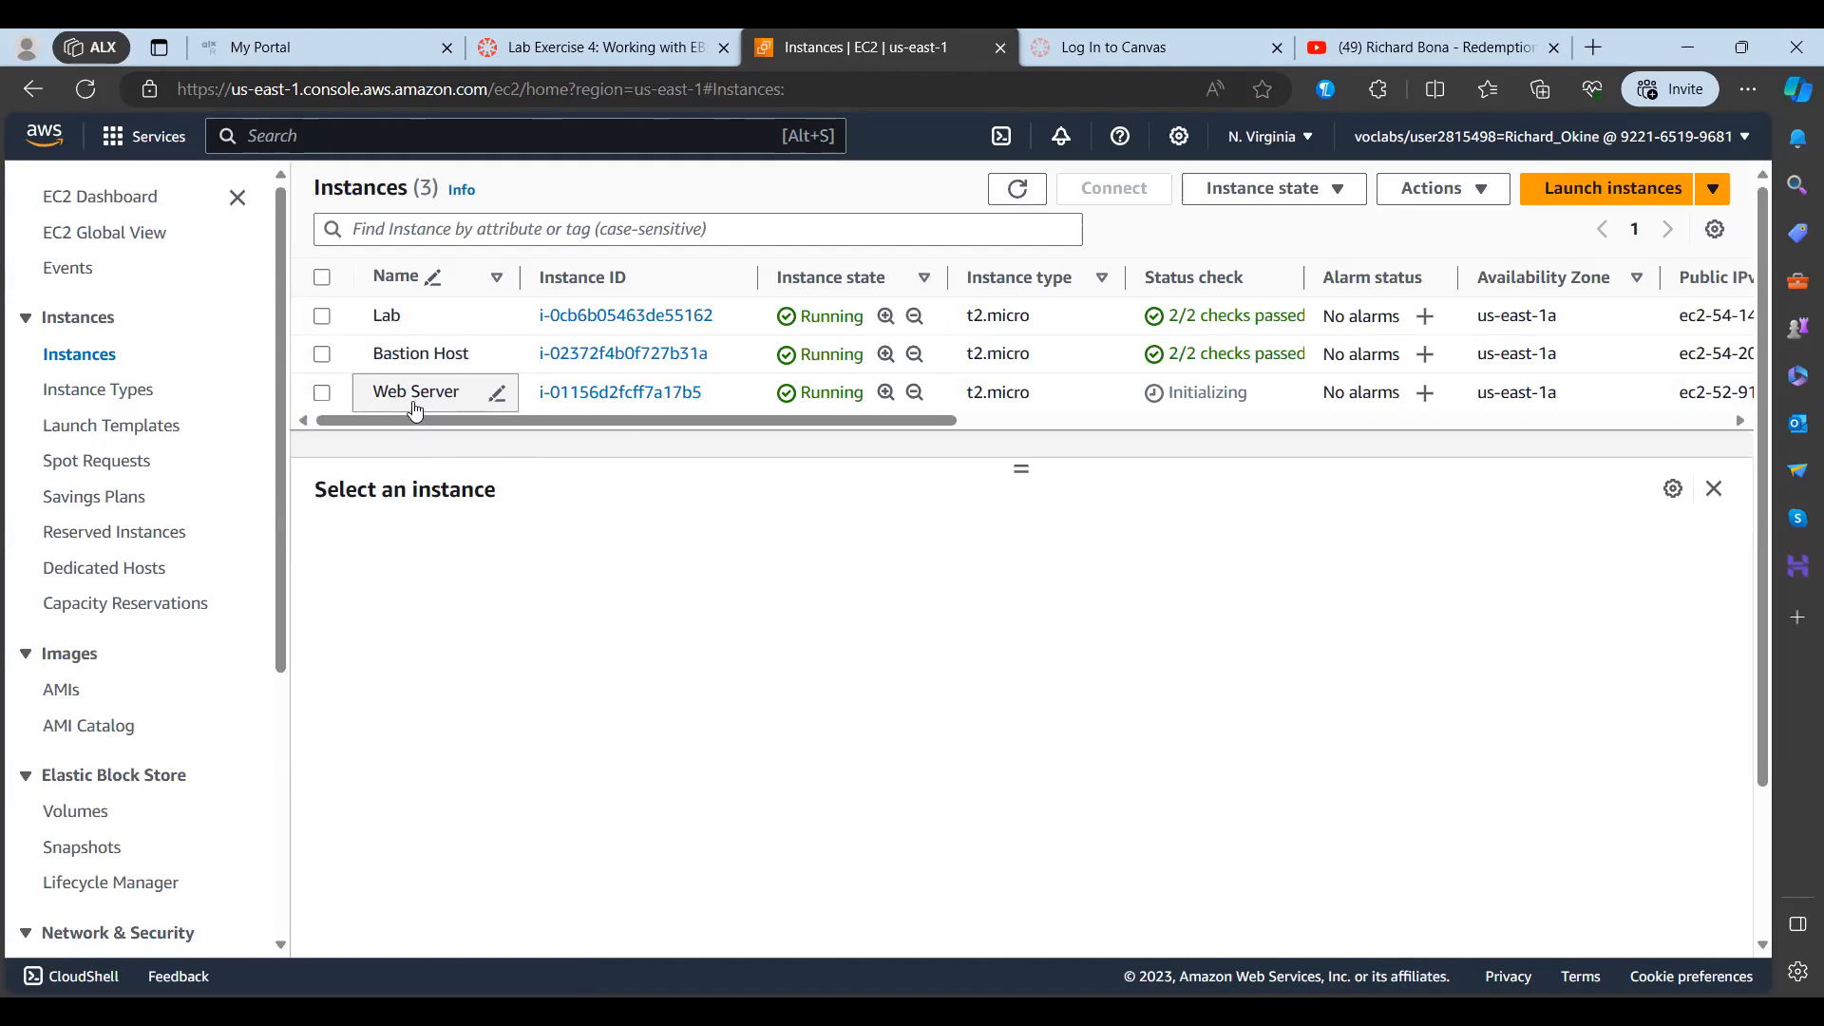
click(322, 356)
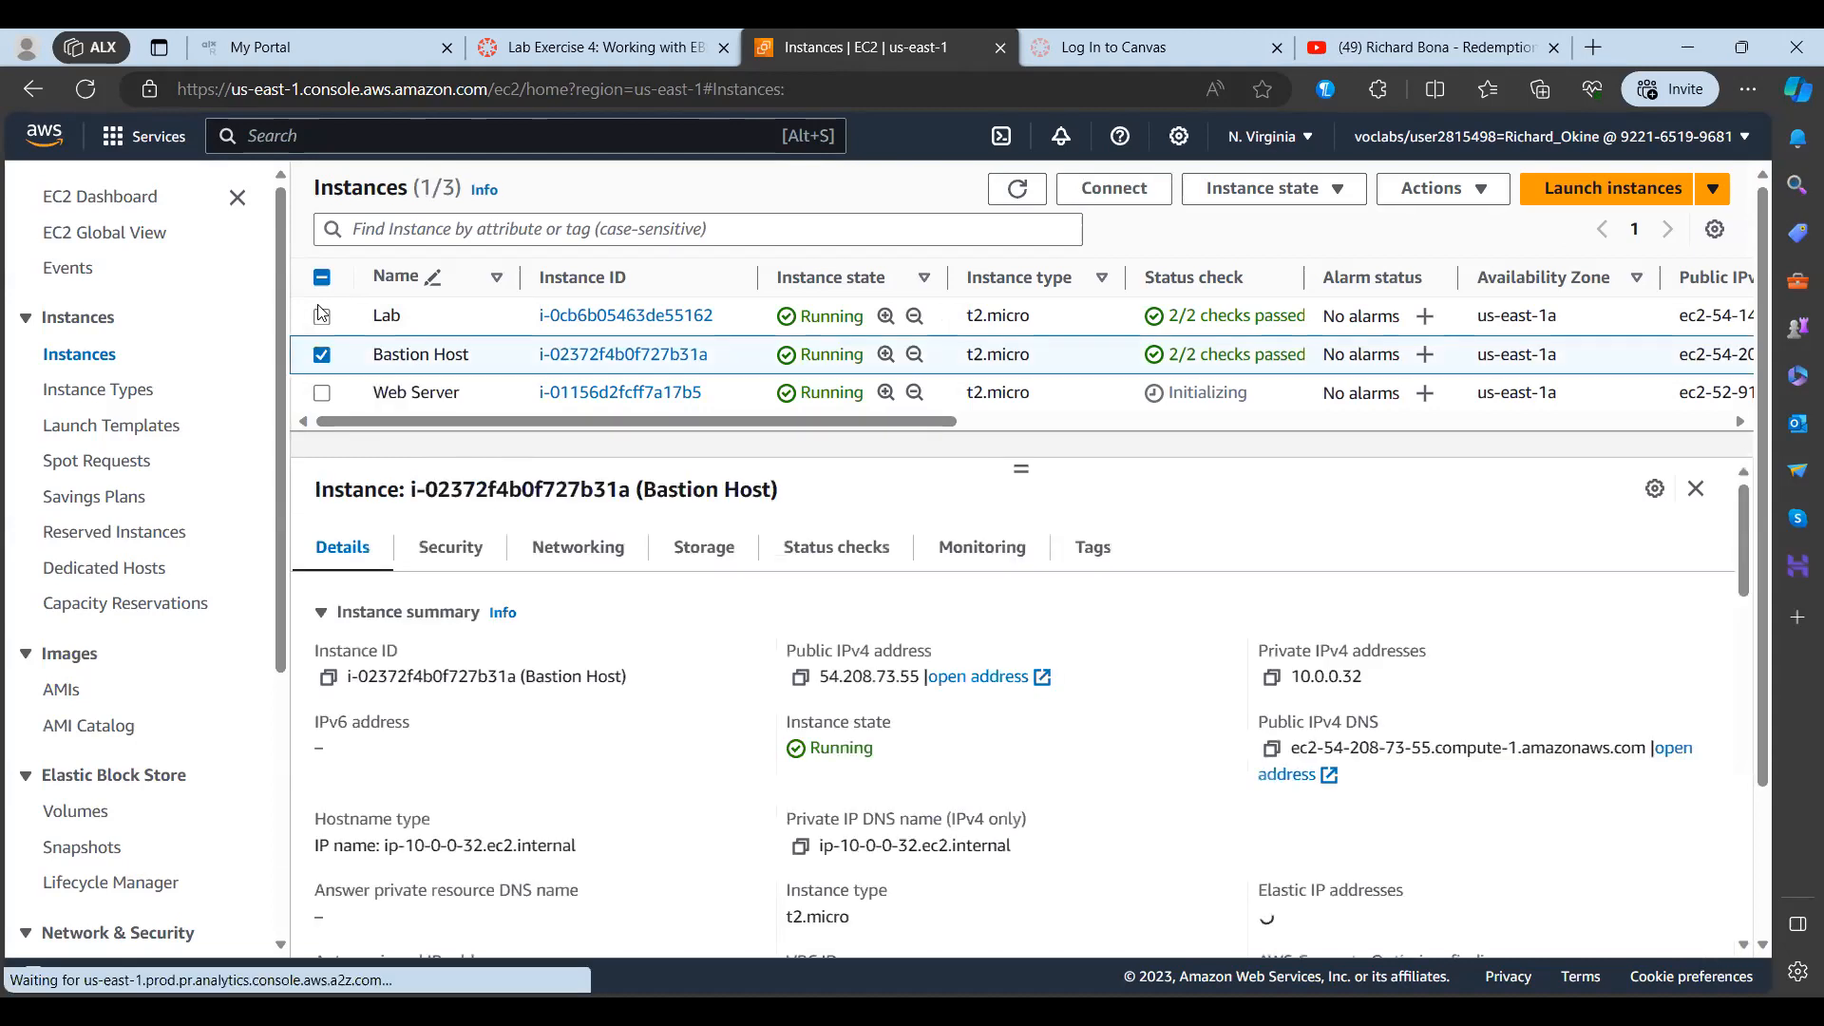
click(322, 319)
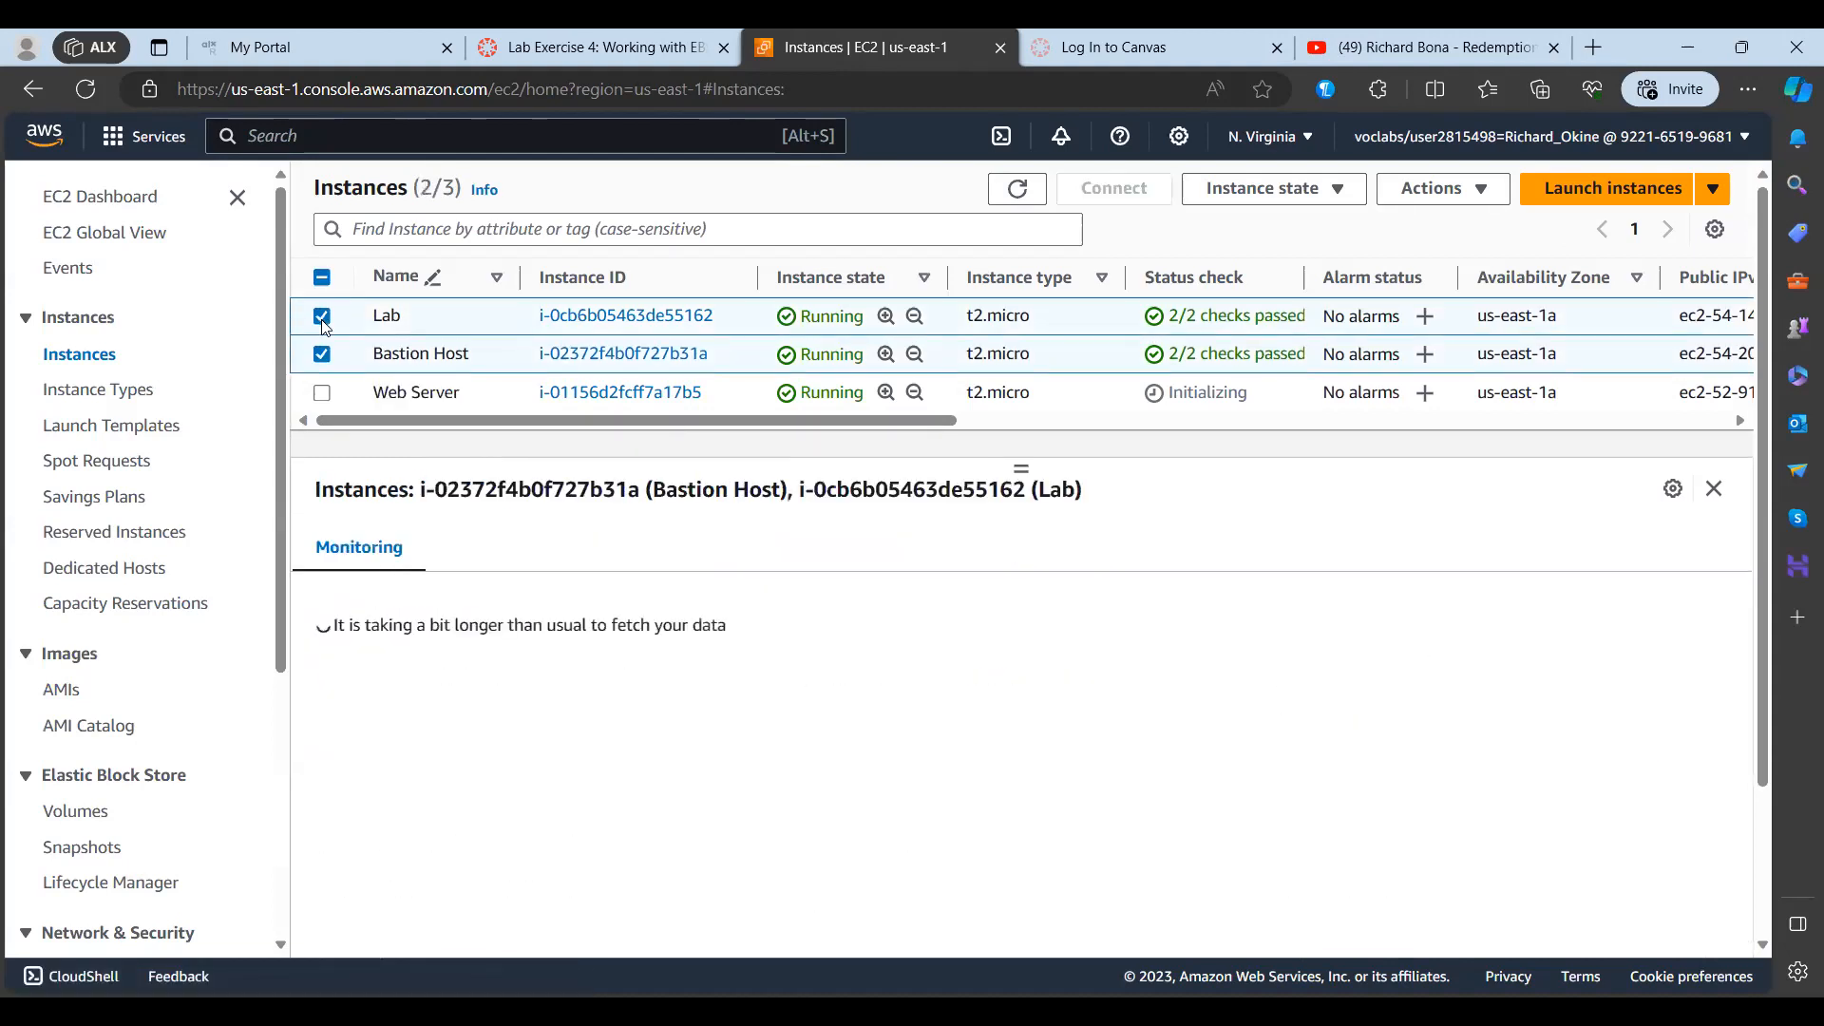
right_click(476, 325)
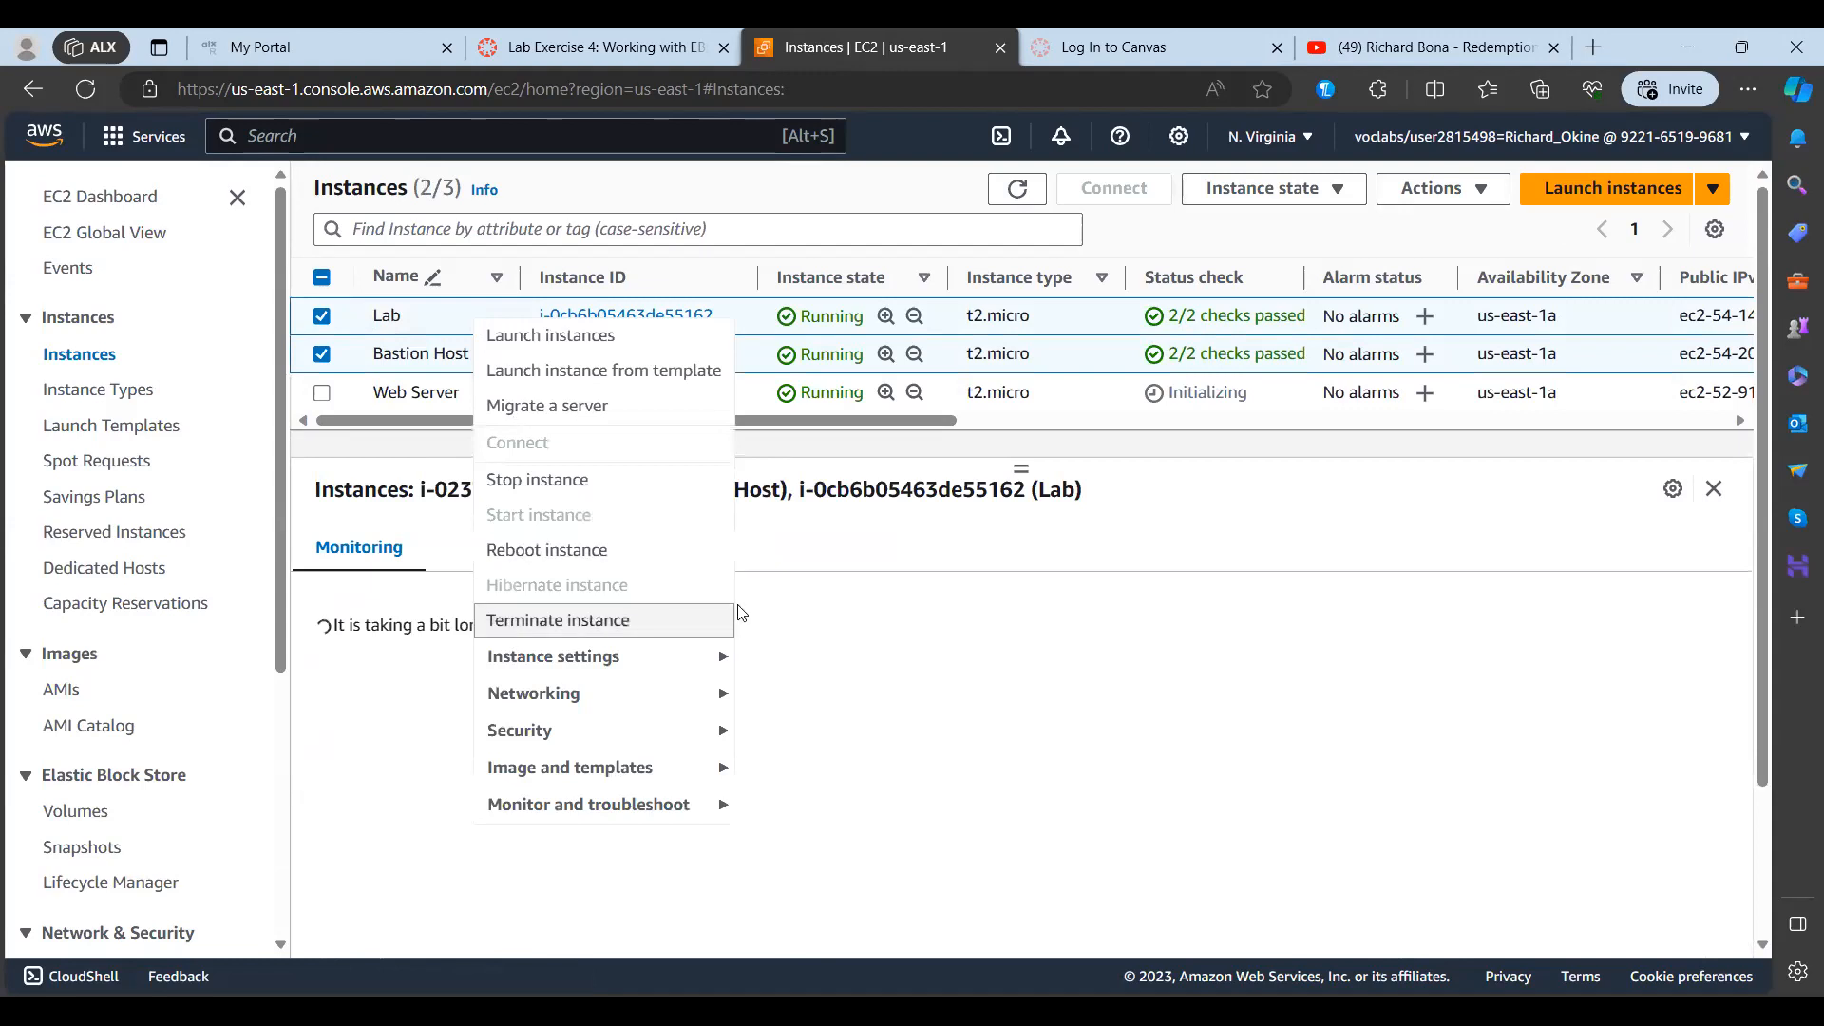
click(591, 623)
click(1433, 752)
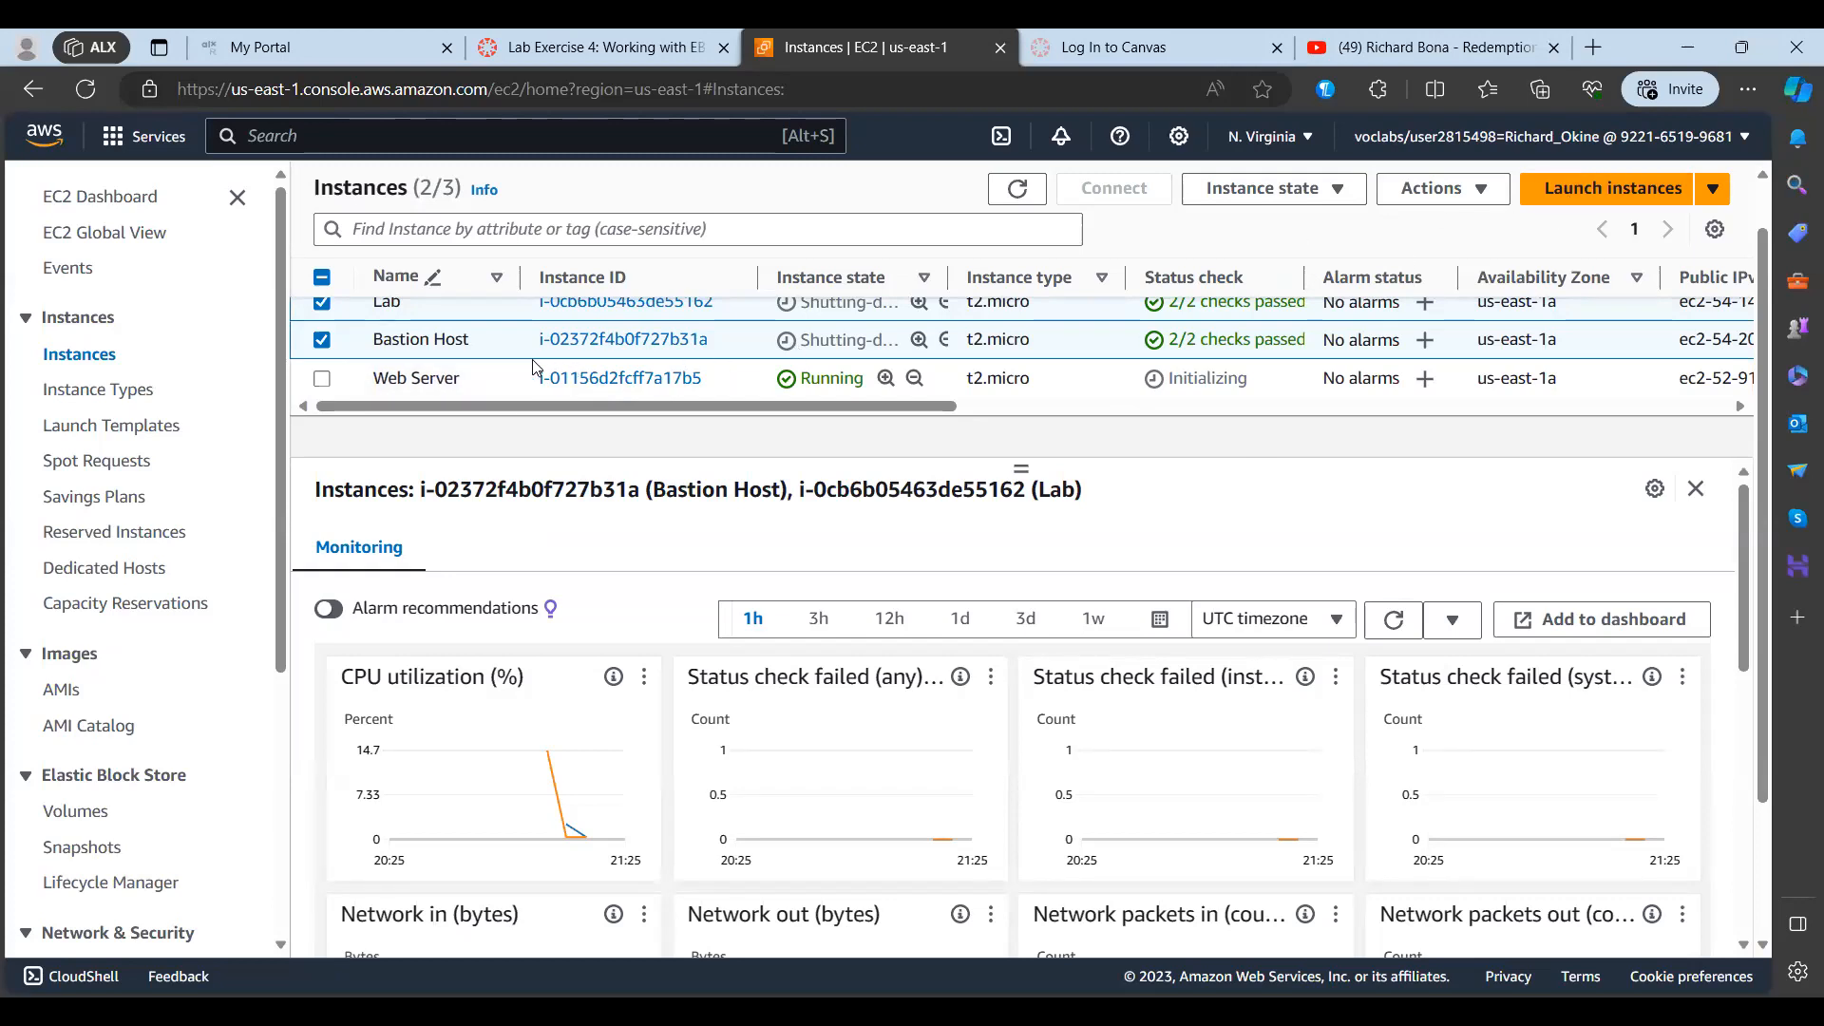
Step: Select only the Web Server instance and review its instance summary and instance details
click(446, 375)
key(Return)
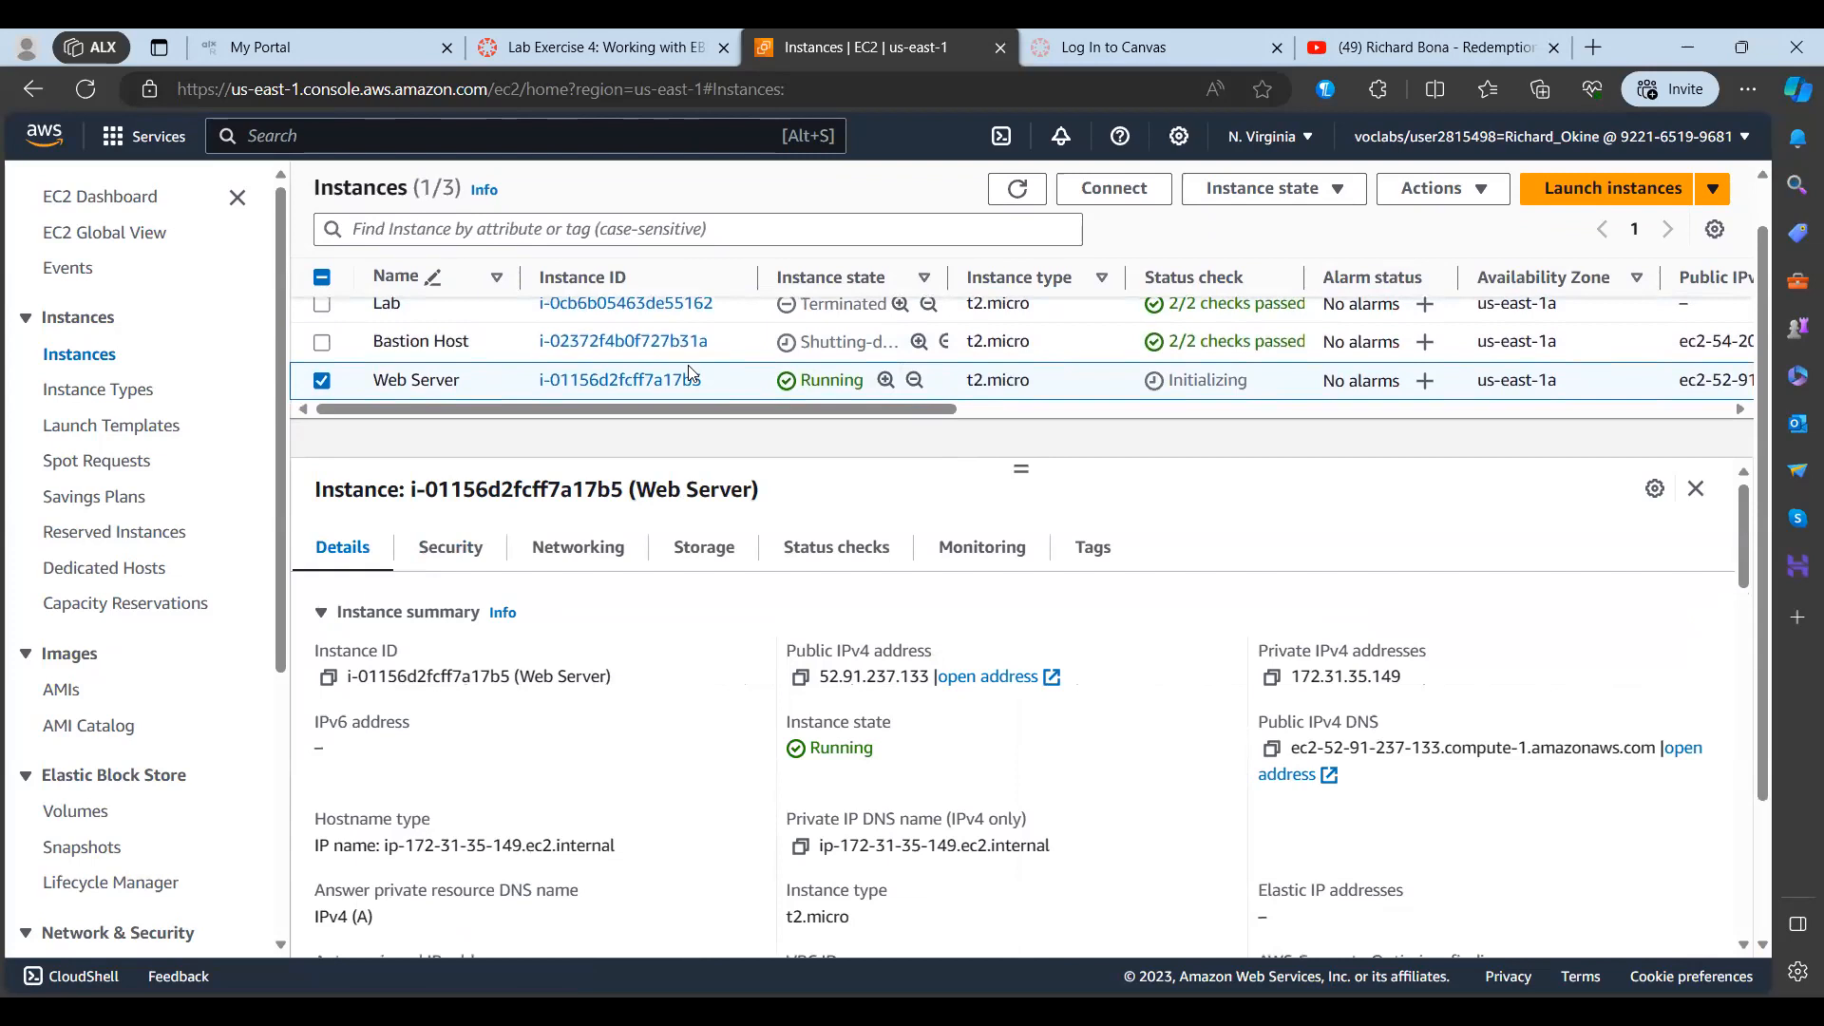
scroll(655, 589, down, 1)
scroll(665, 617, up, 1)
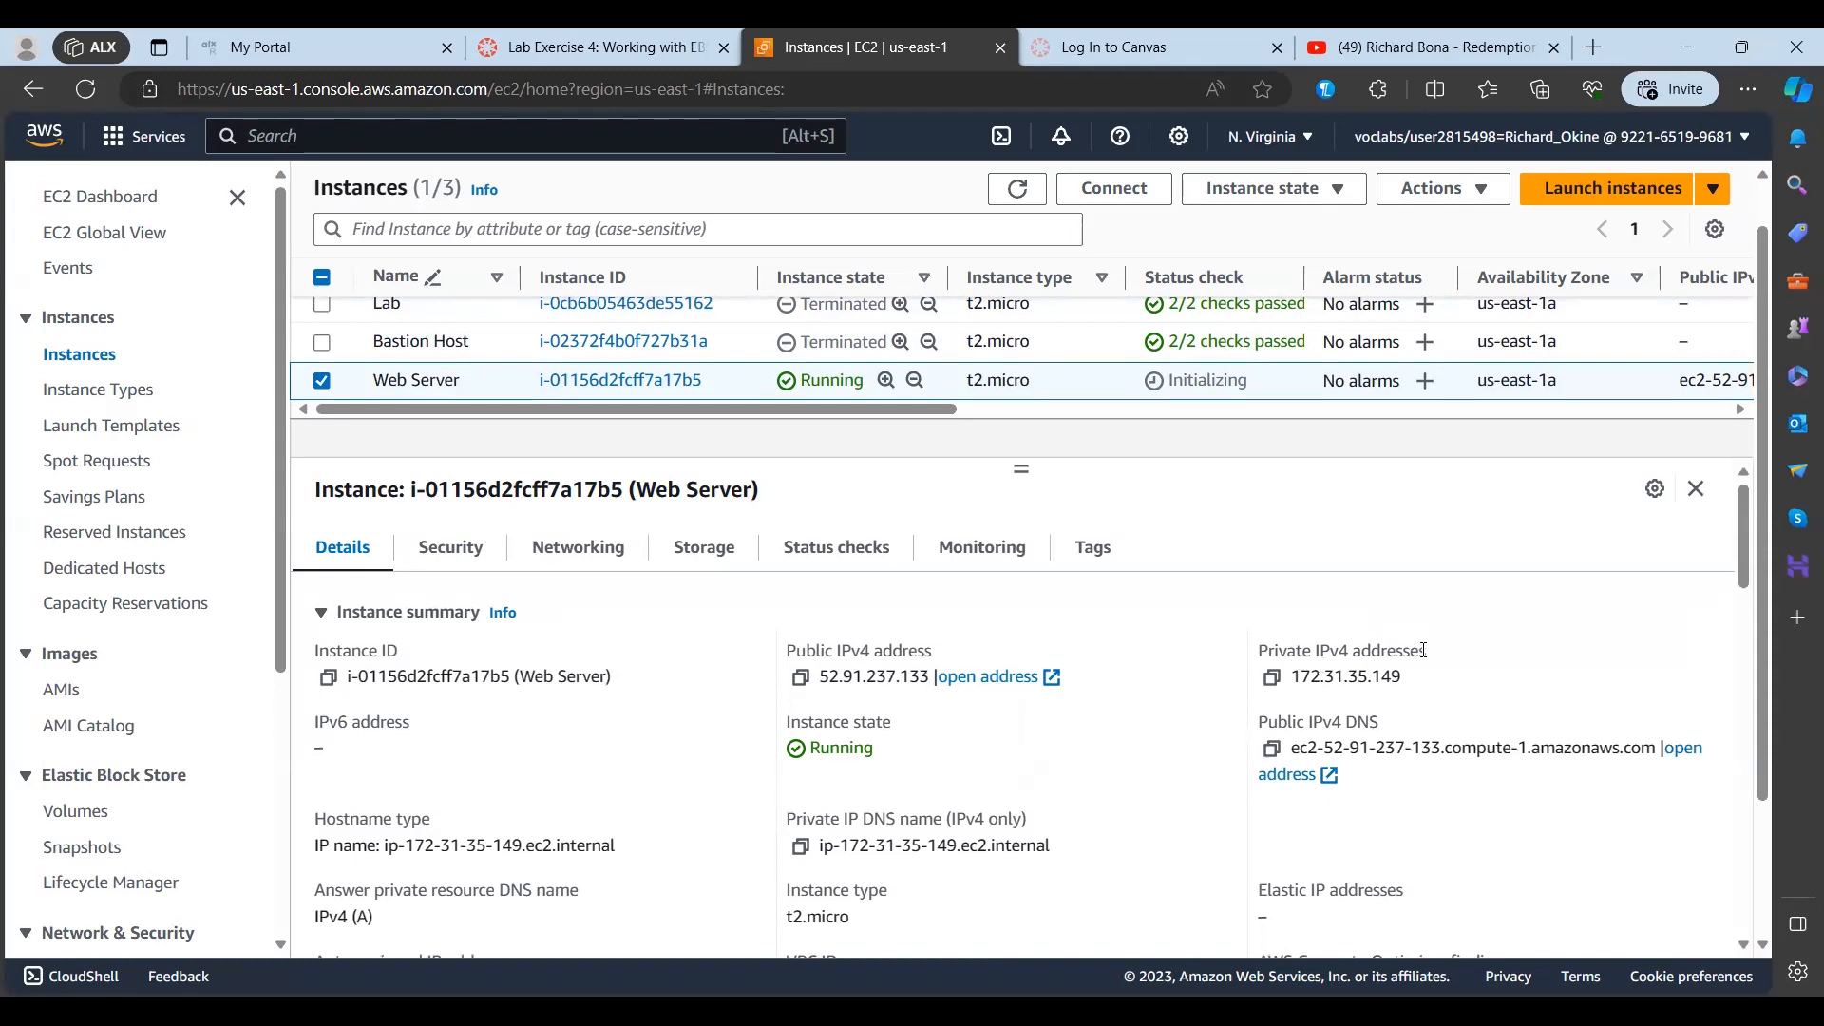
scroll(886, 751, down, 2)
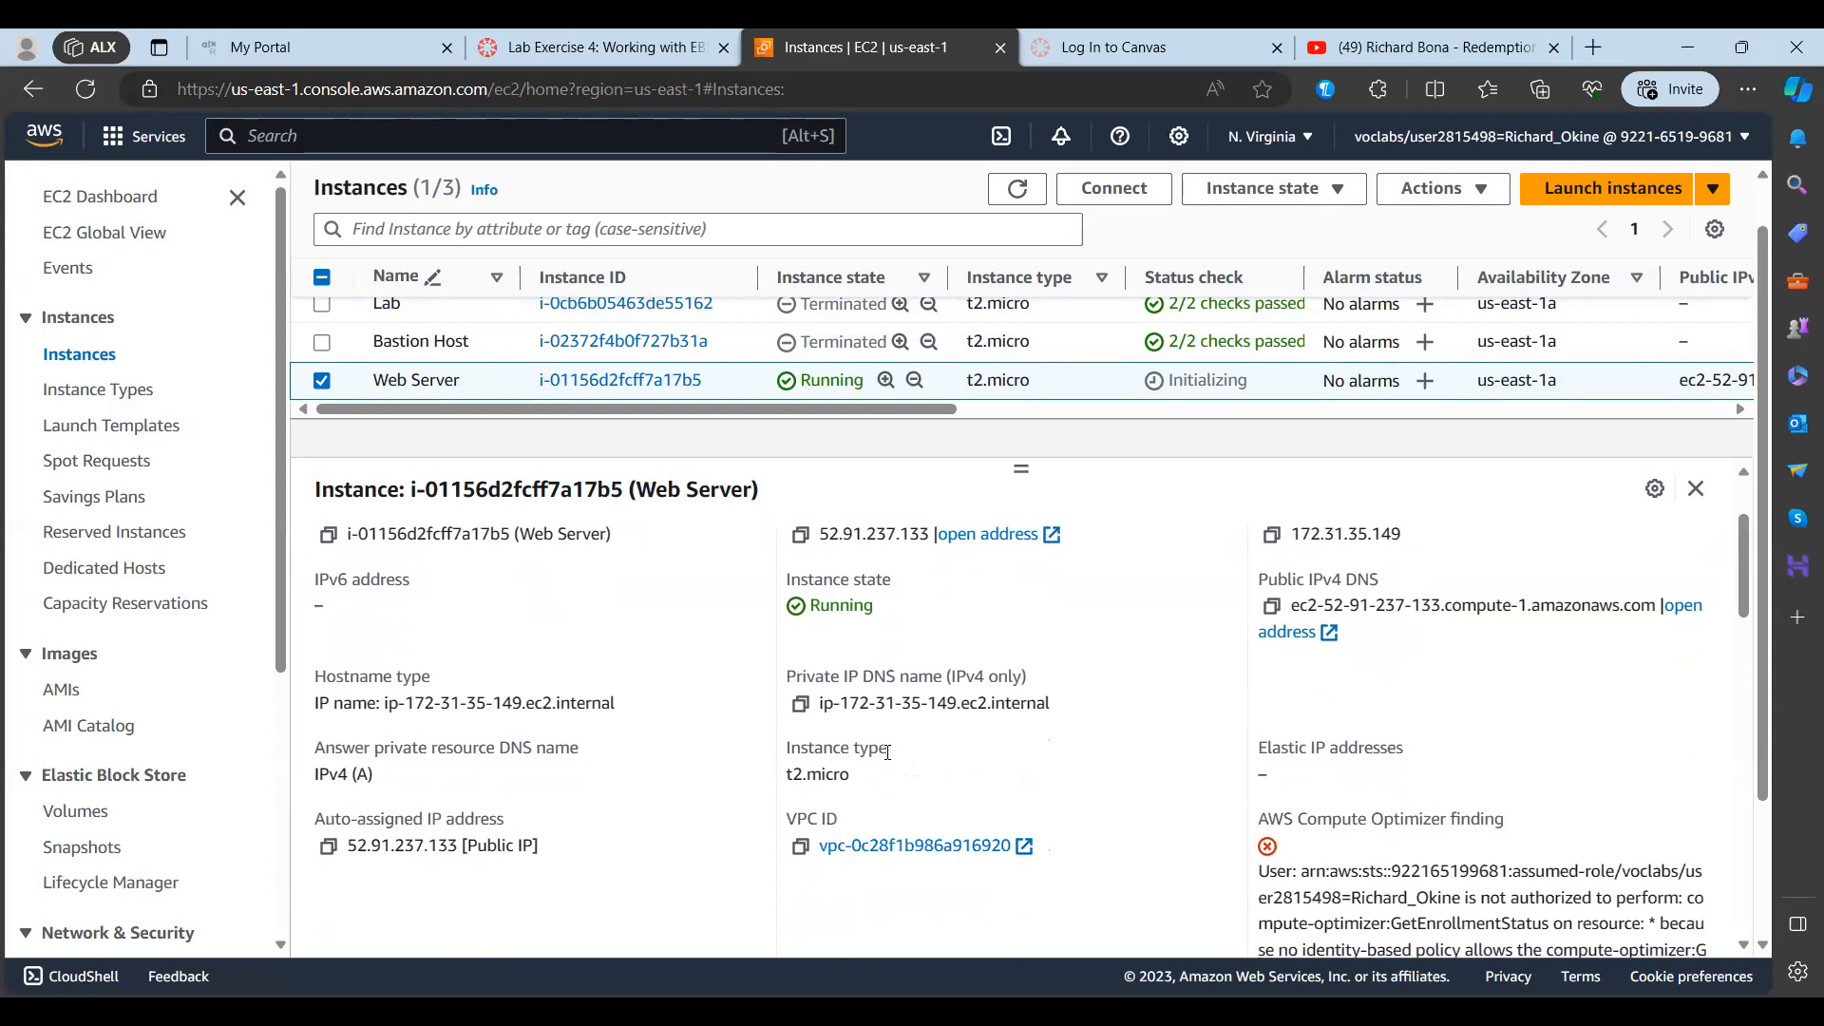
scroll(886, 750, down, 6)
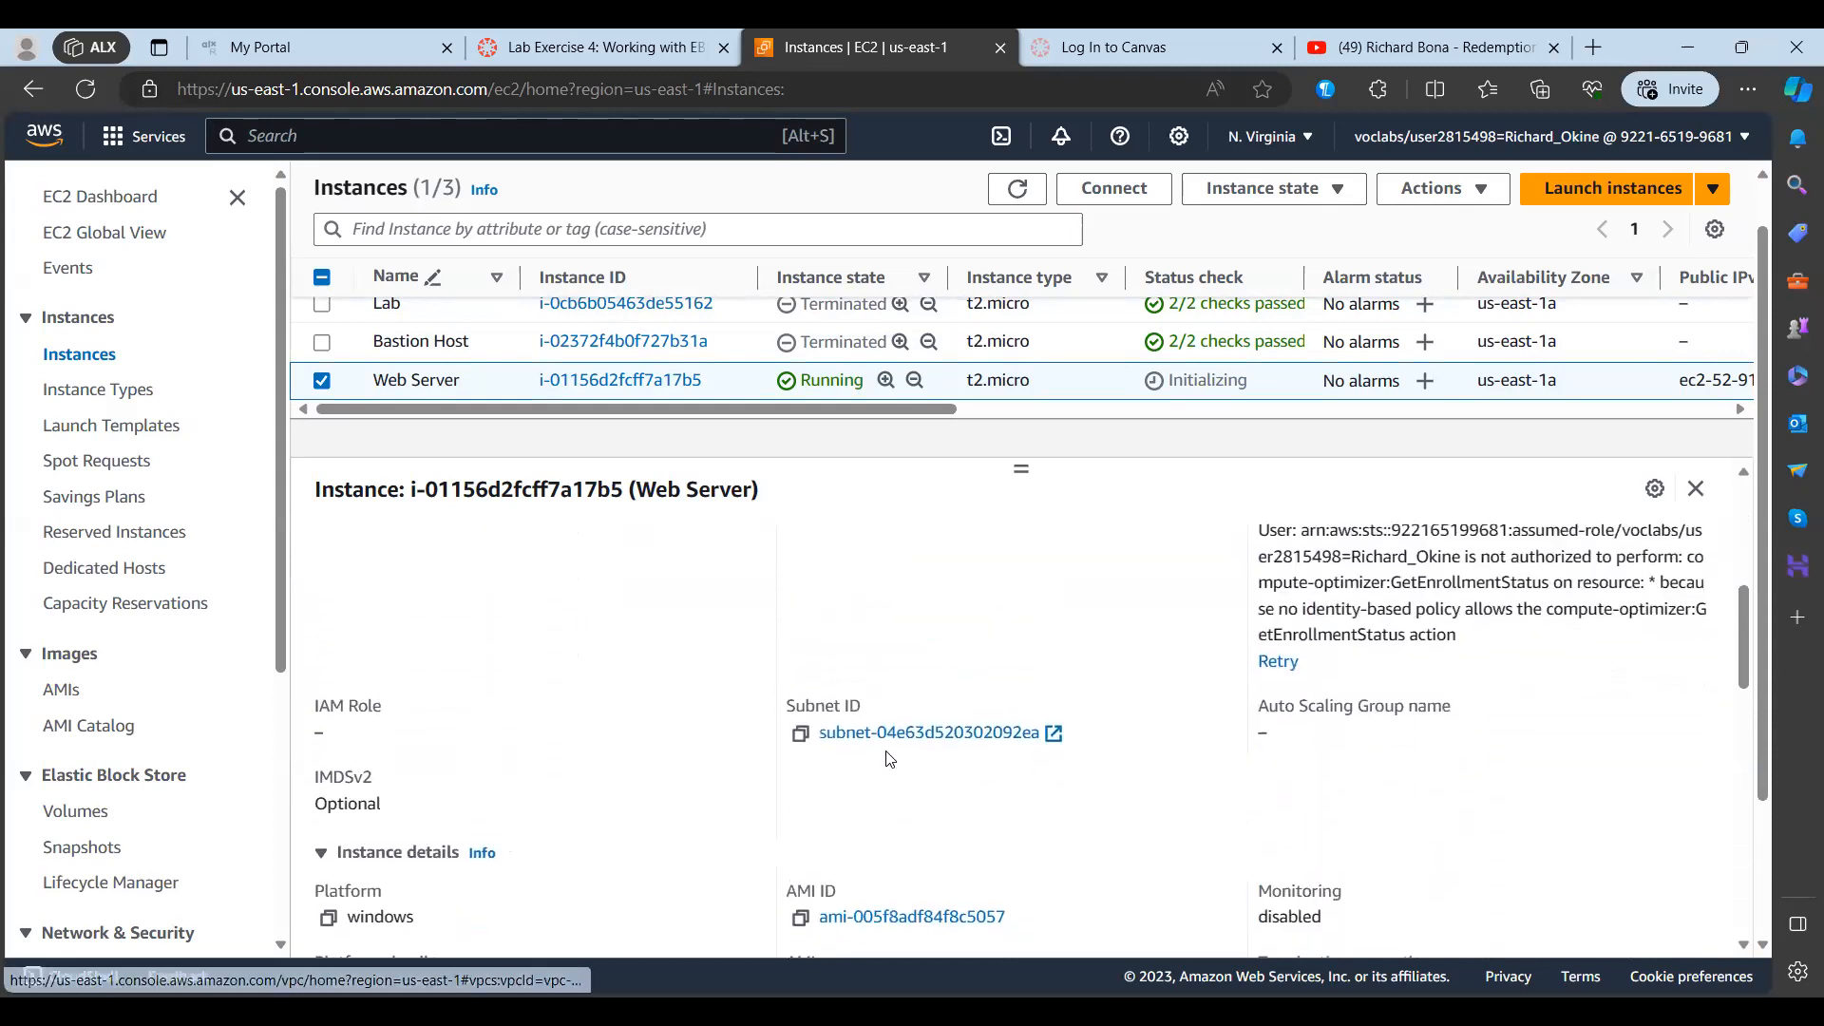
scroll(890, 757, down, 6)
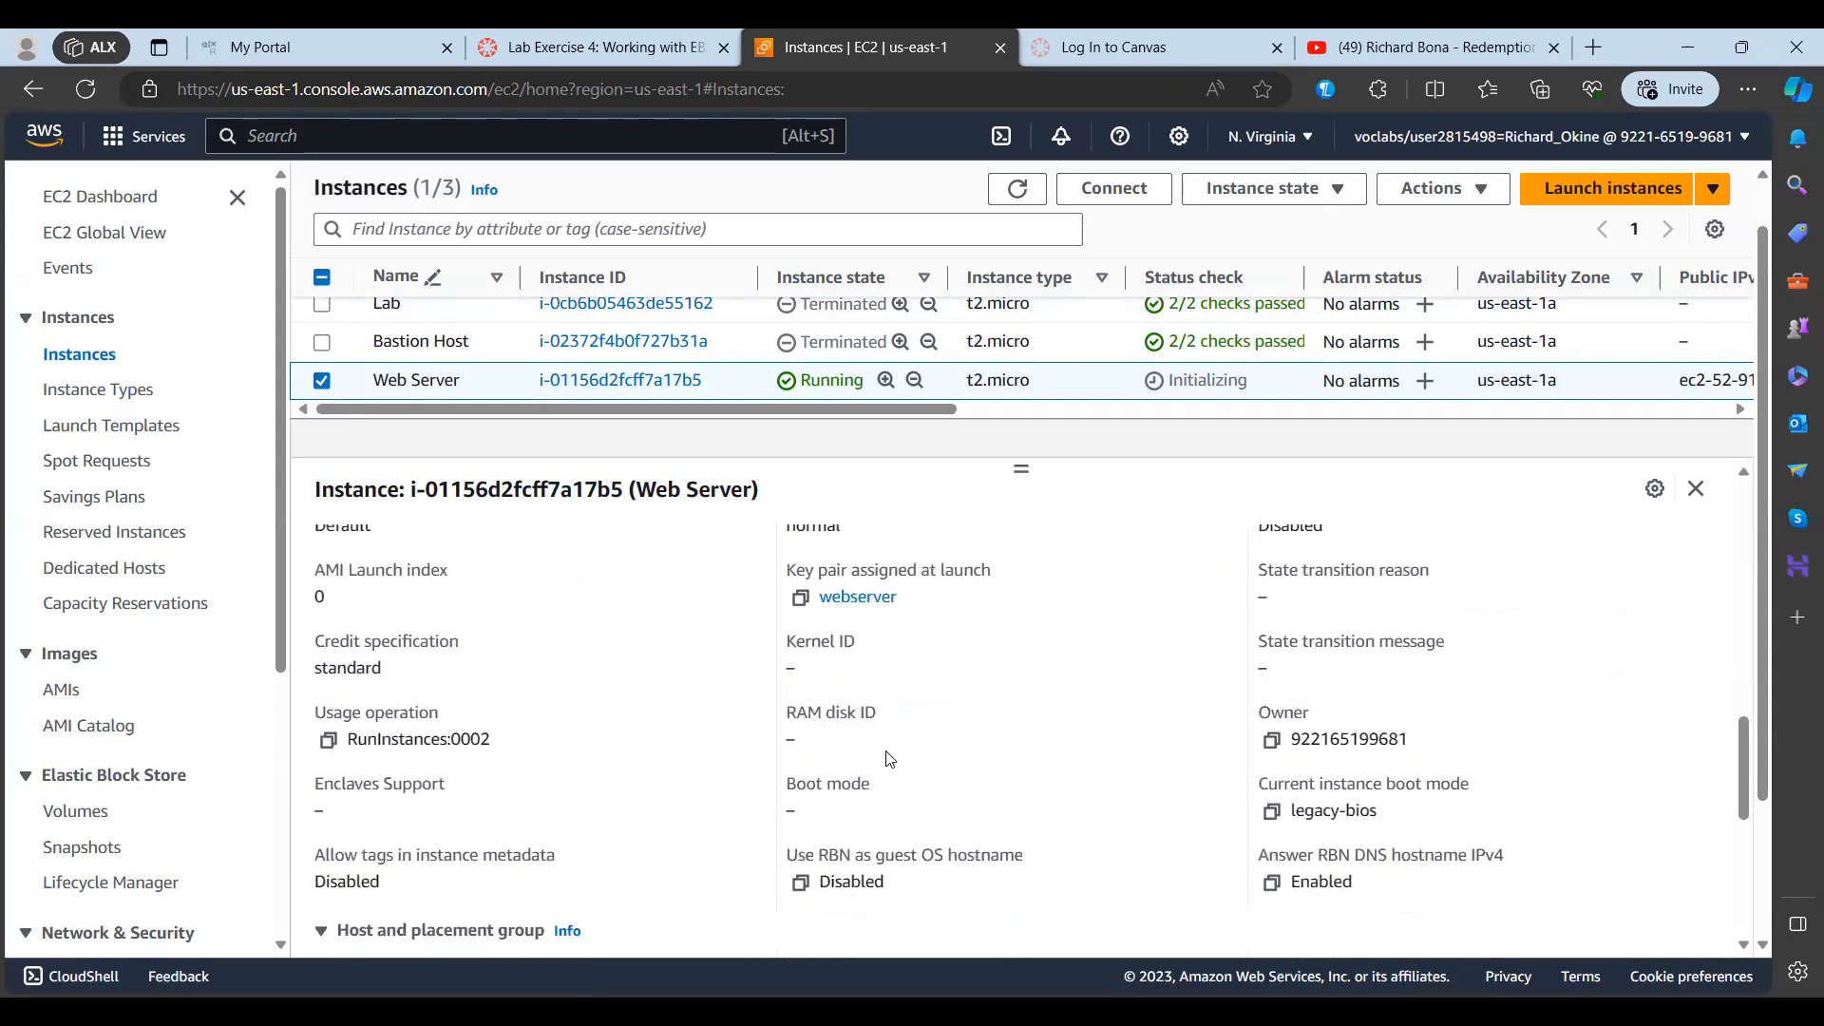
scroll(890, 757, down, 6)
scroll(890, 757, up, 3)
scroll(891, 757, up, 15)
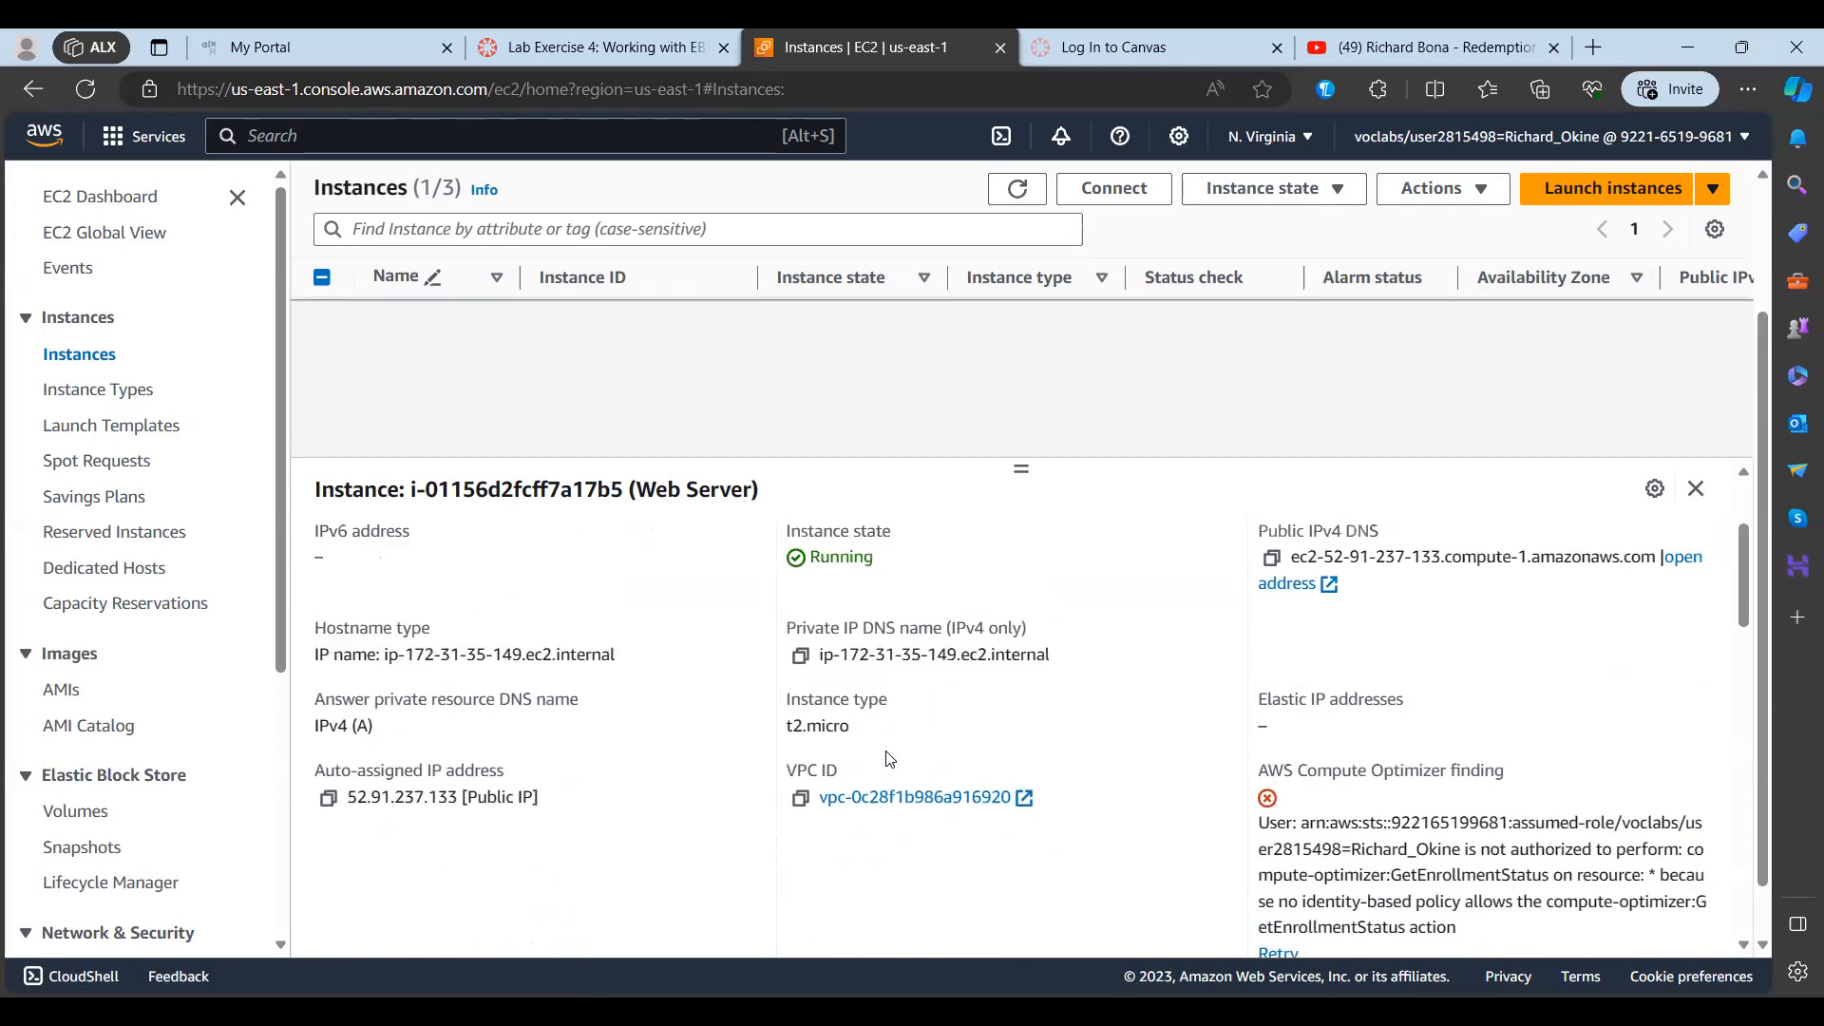
scroll(891, 758, up, 1)
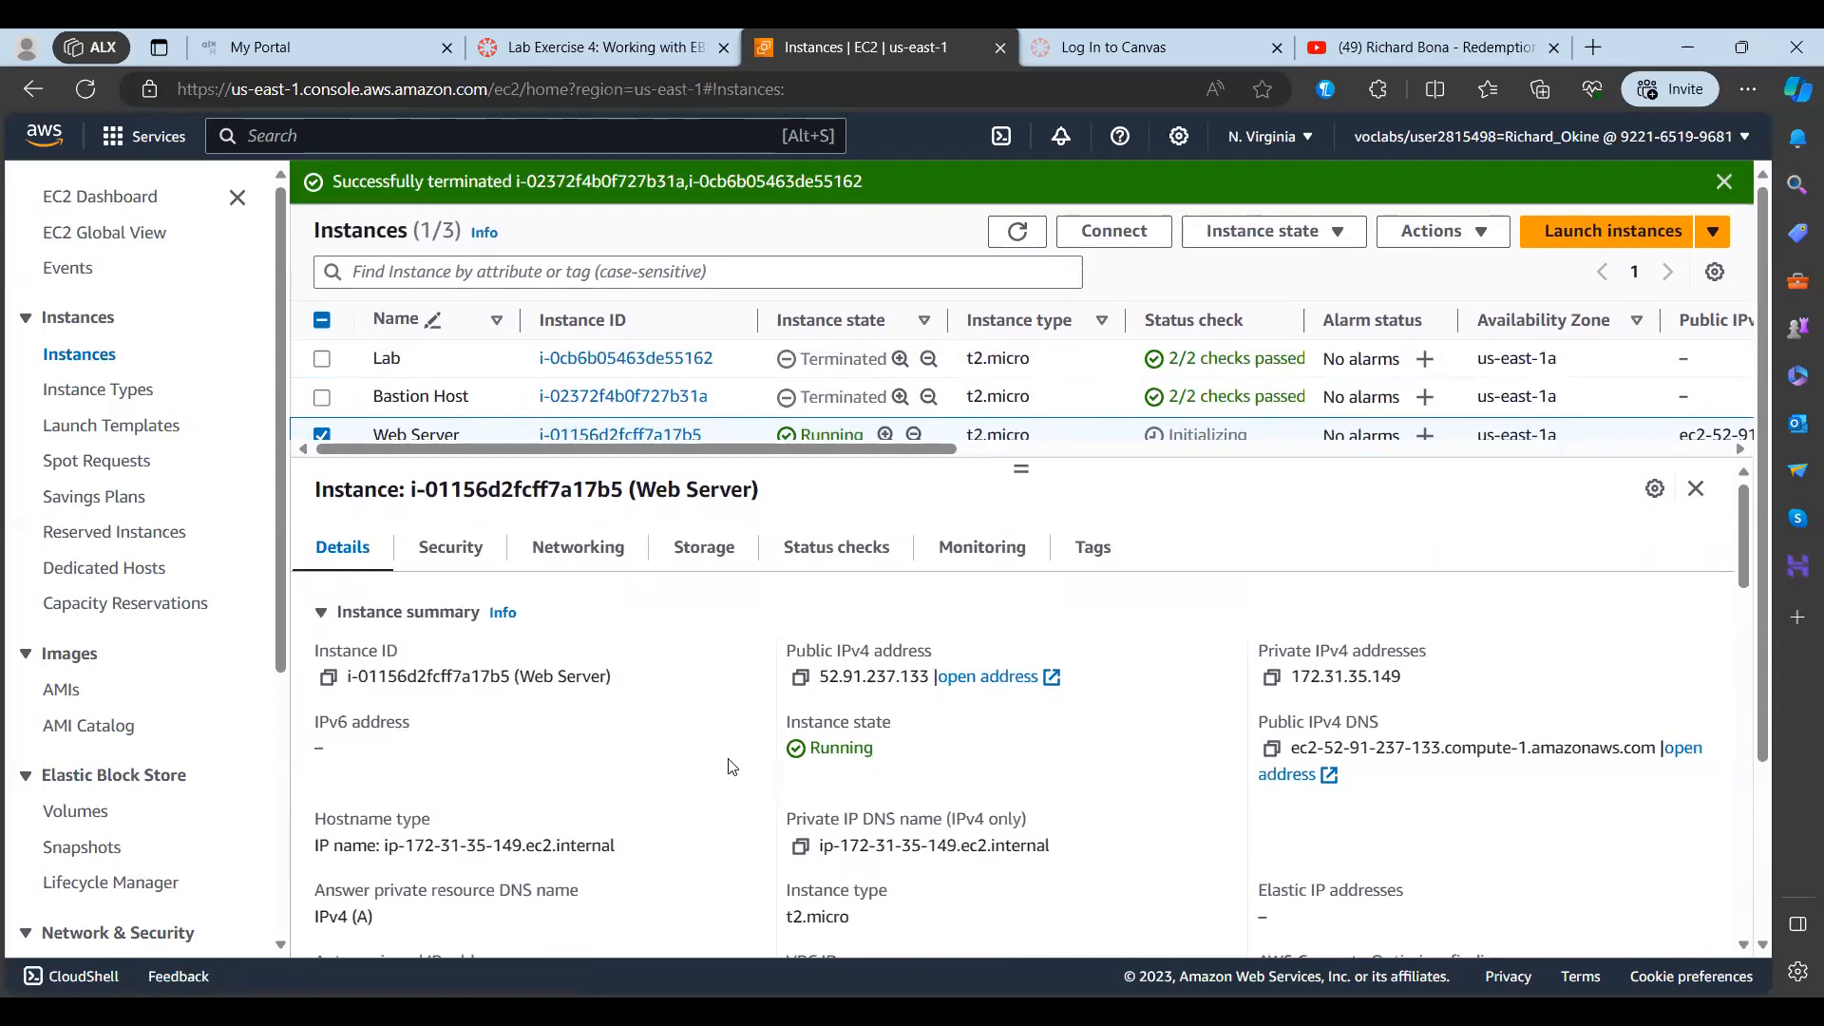
Step: Review the Web Server's security details, including its security group and the inbound and outbound rules
click(452, 547)
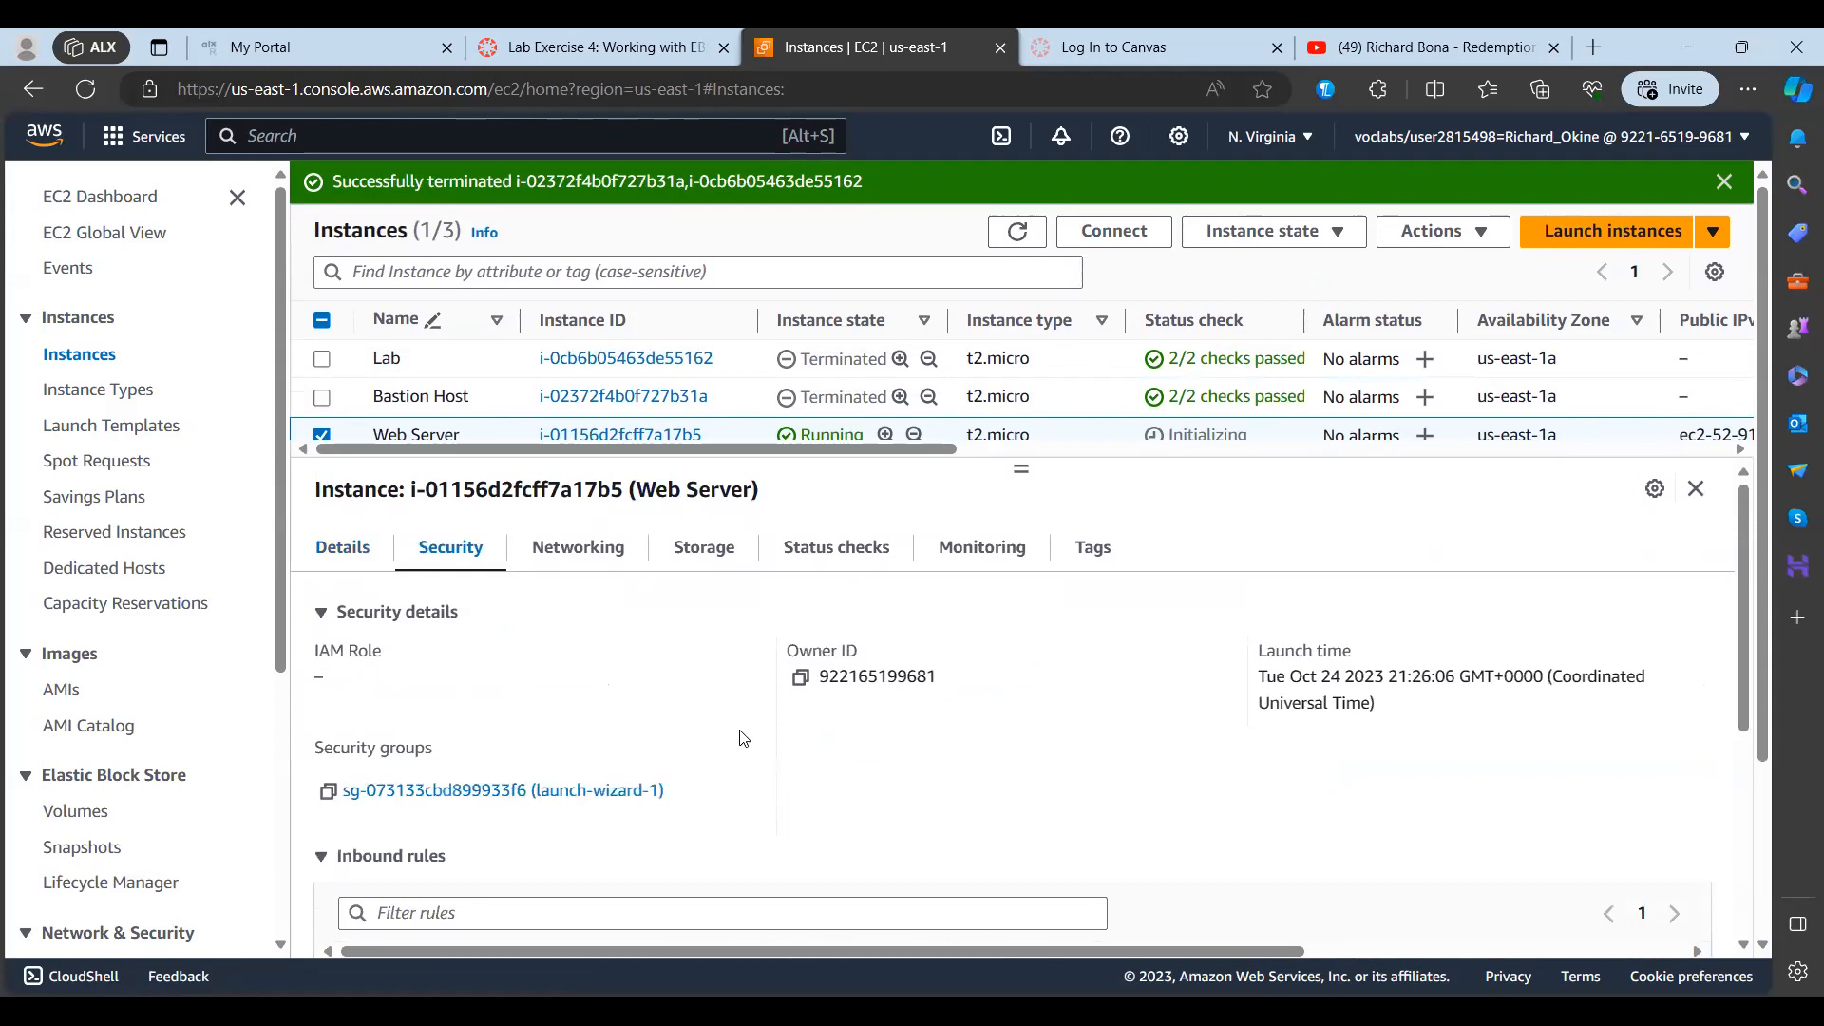
scroll(743, 738, down, 1)
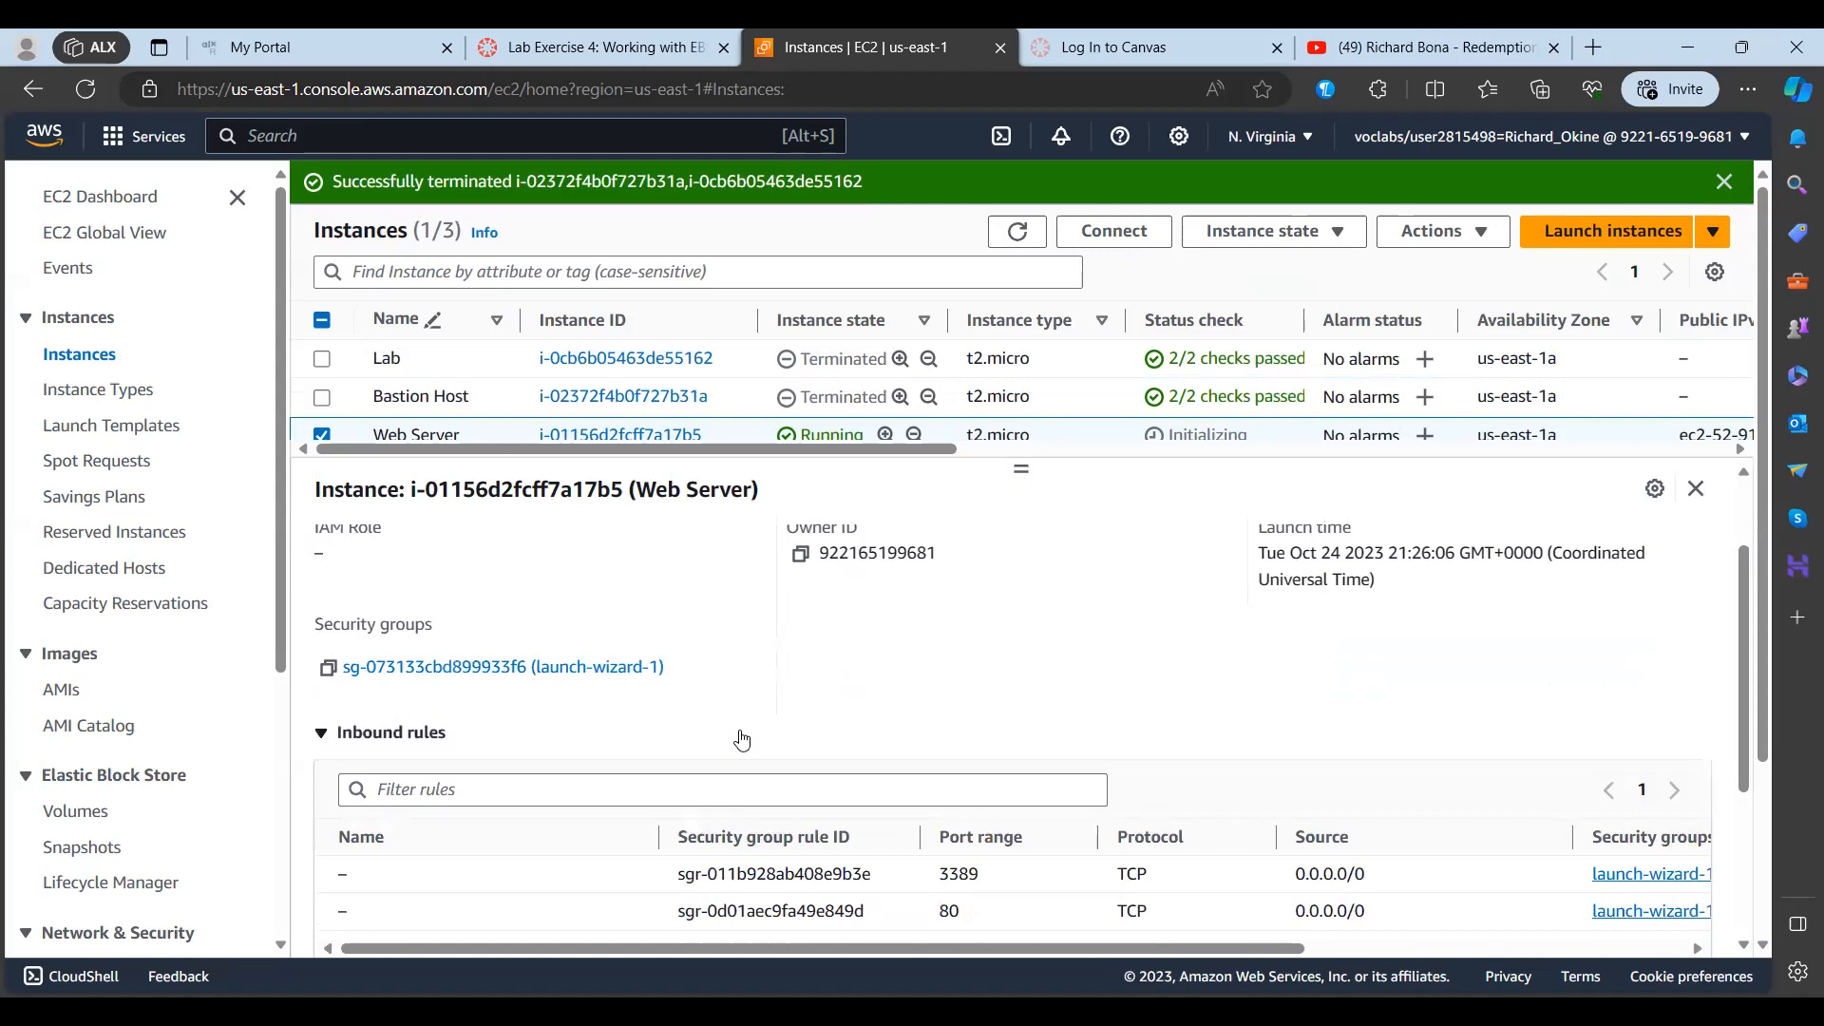
scroll(743, 738, down, 1)
scroll(837, 741, down, 1)
scroll(837, 741, down, 2)
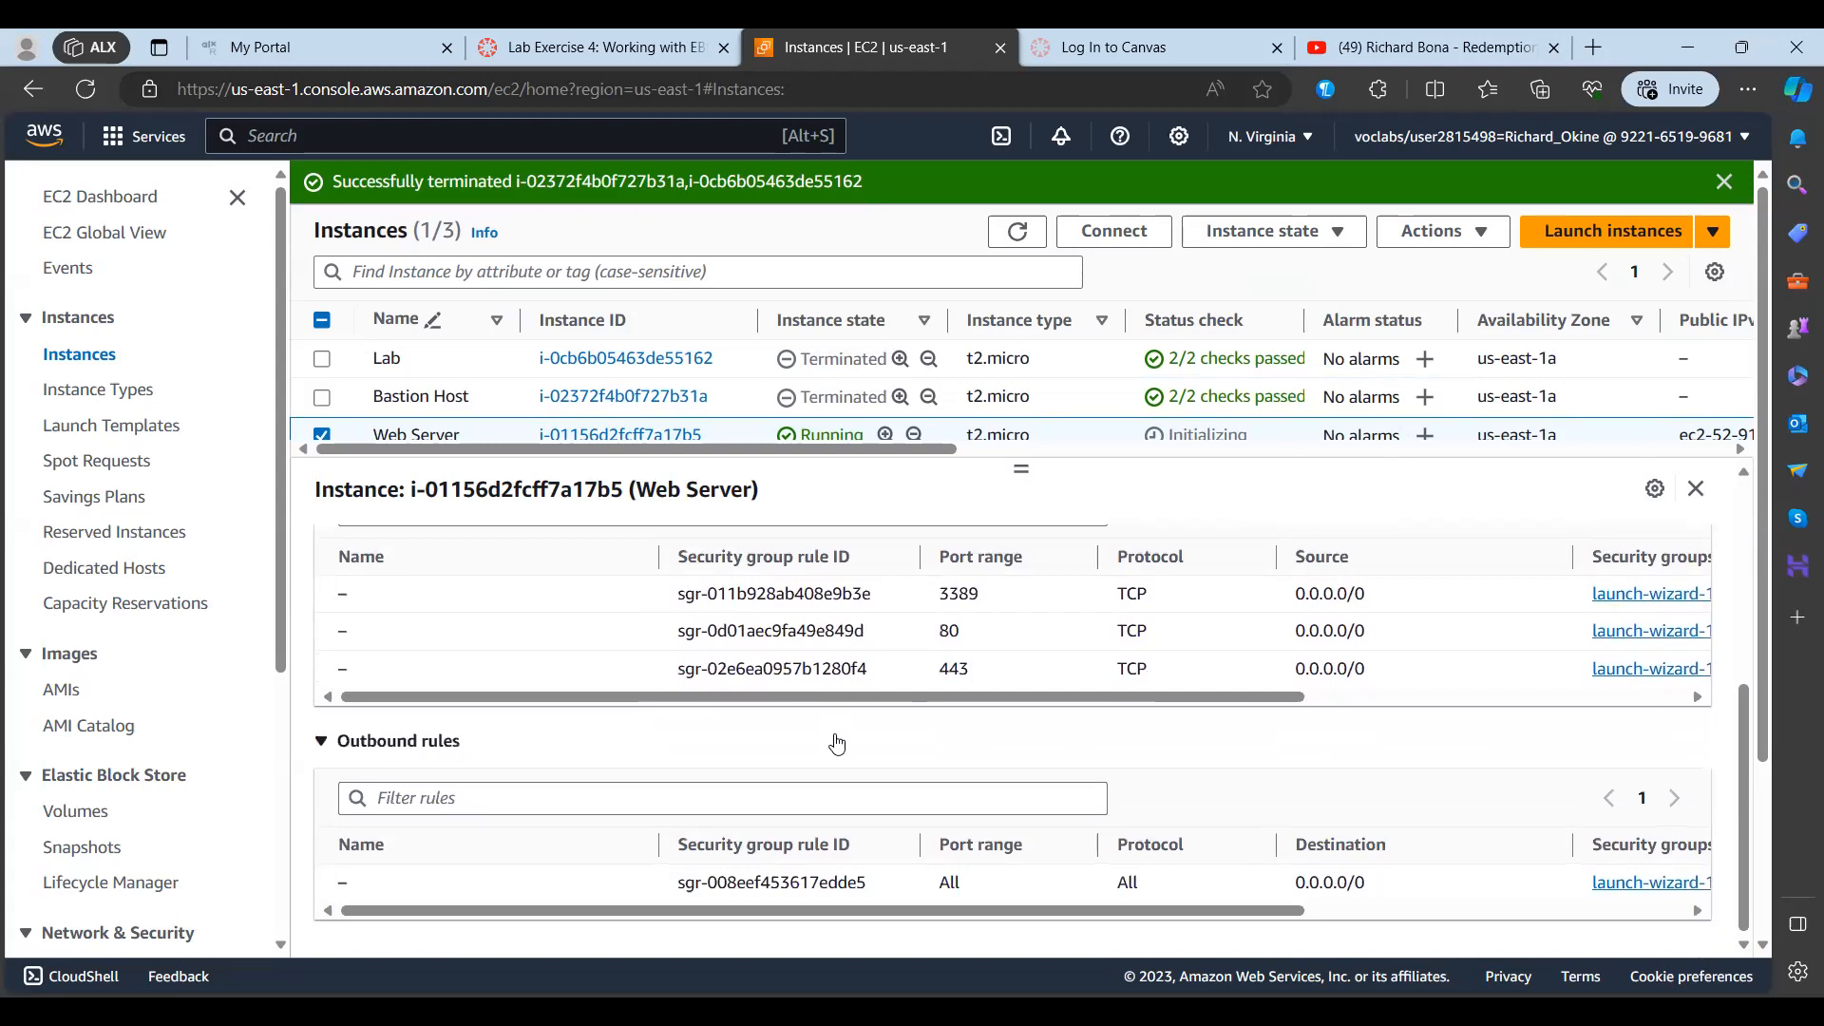
scroll(750, 612, up, 3)
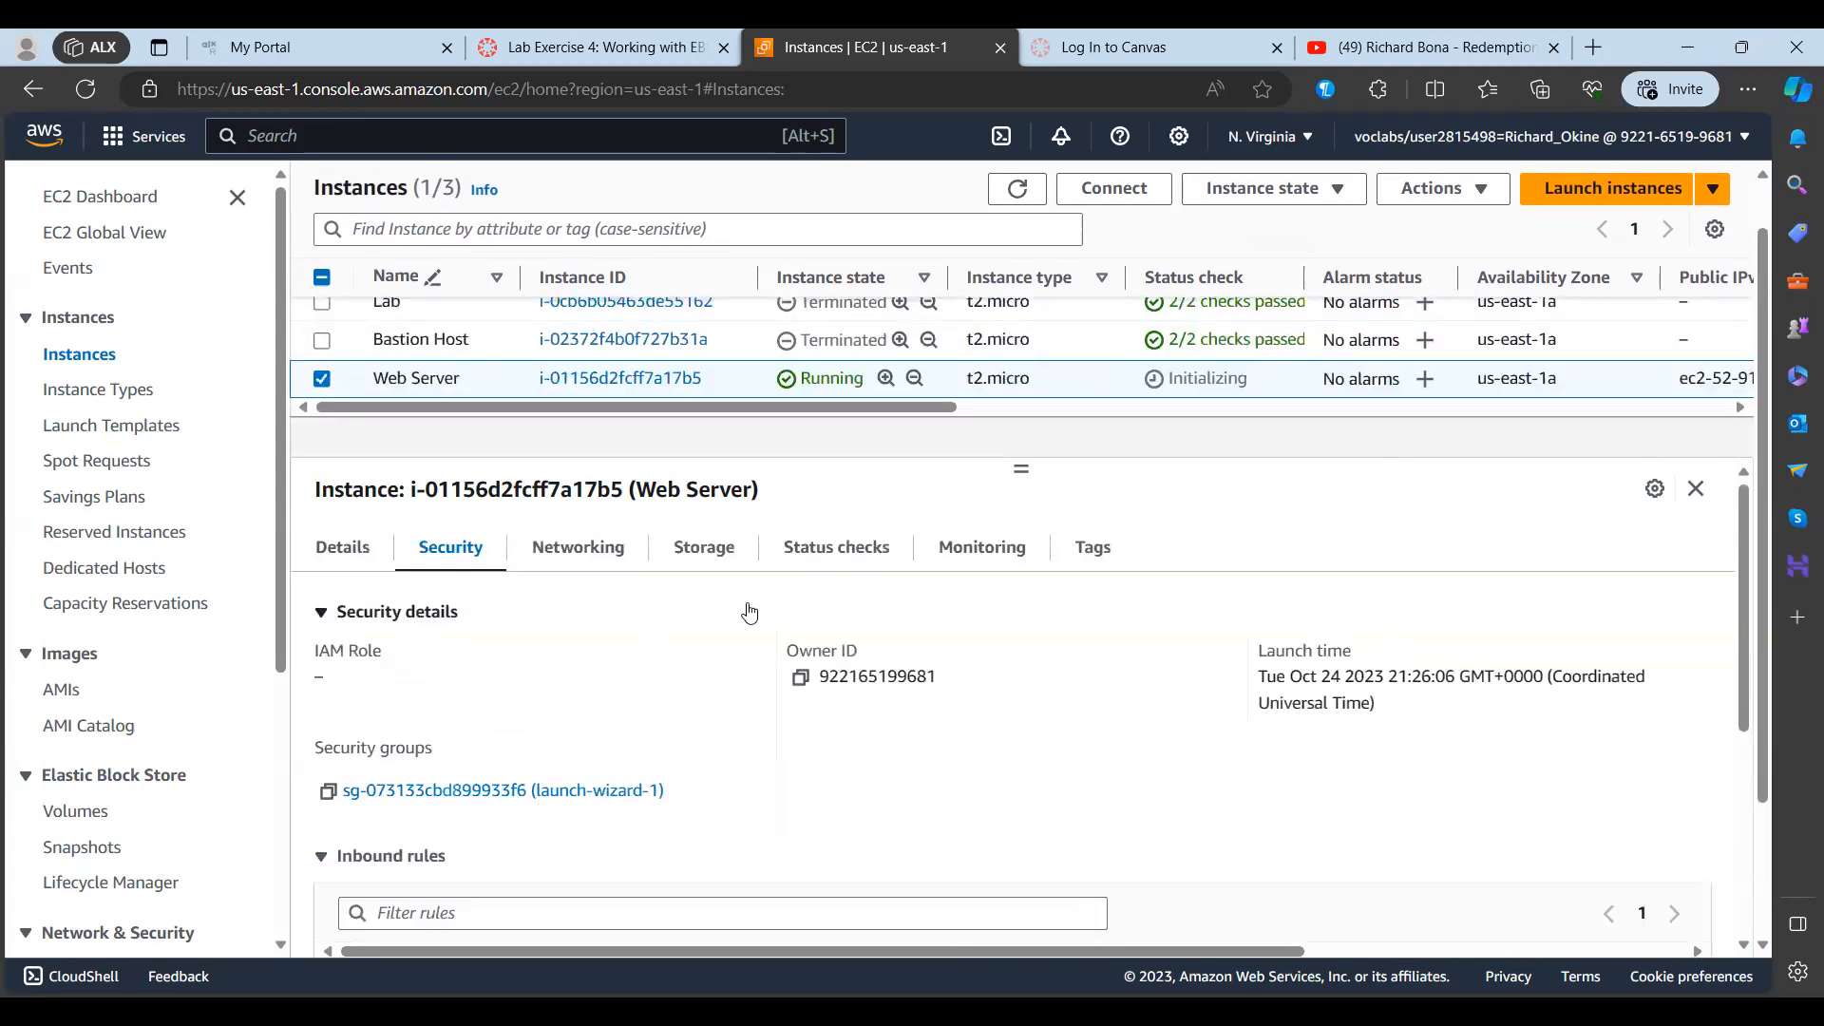
Step: Review the Web Server's networking details, such as its IP addresses, VPC and subnet
click(597, 558)
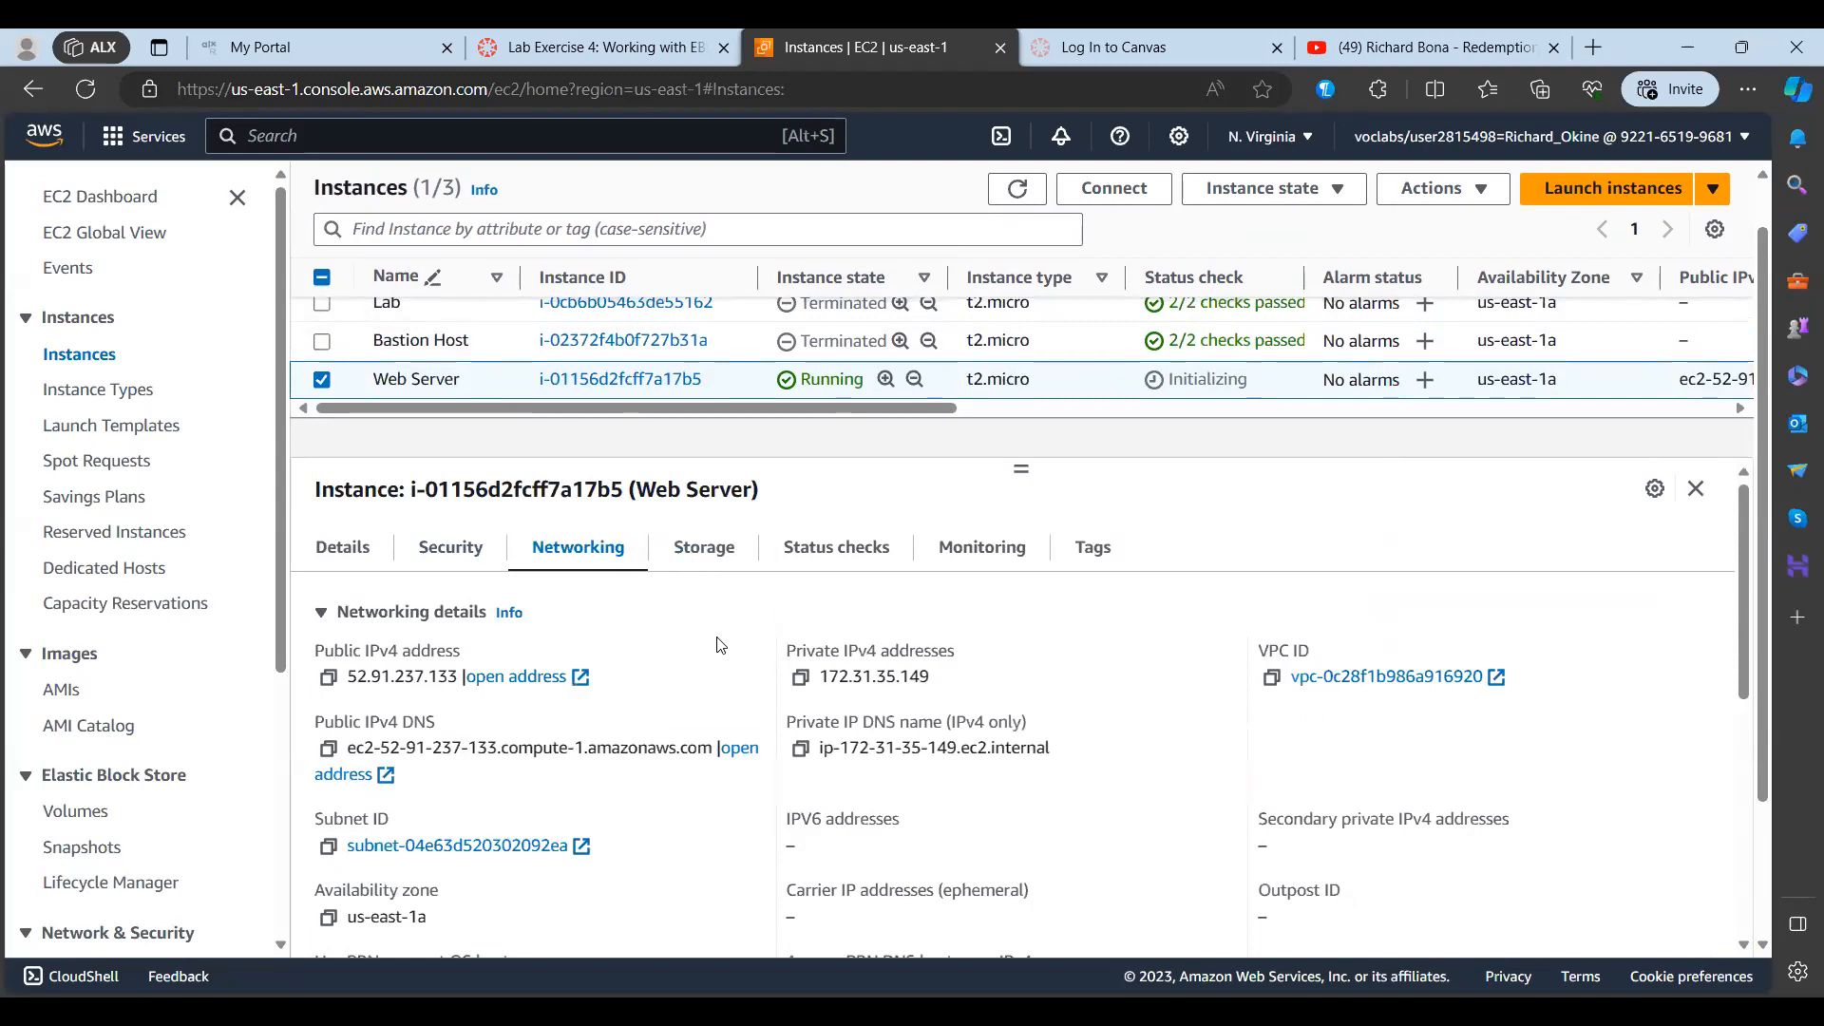
scroll(721, 646, down, 2)
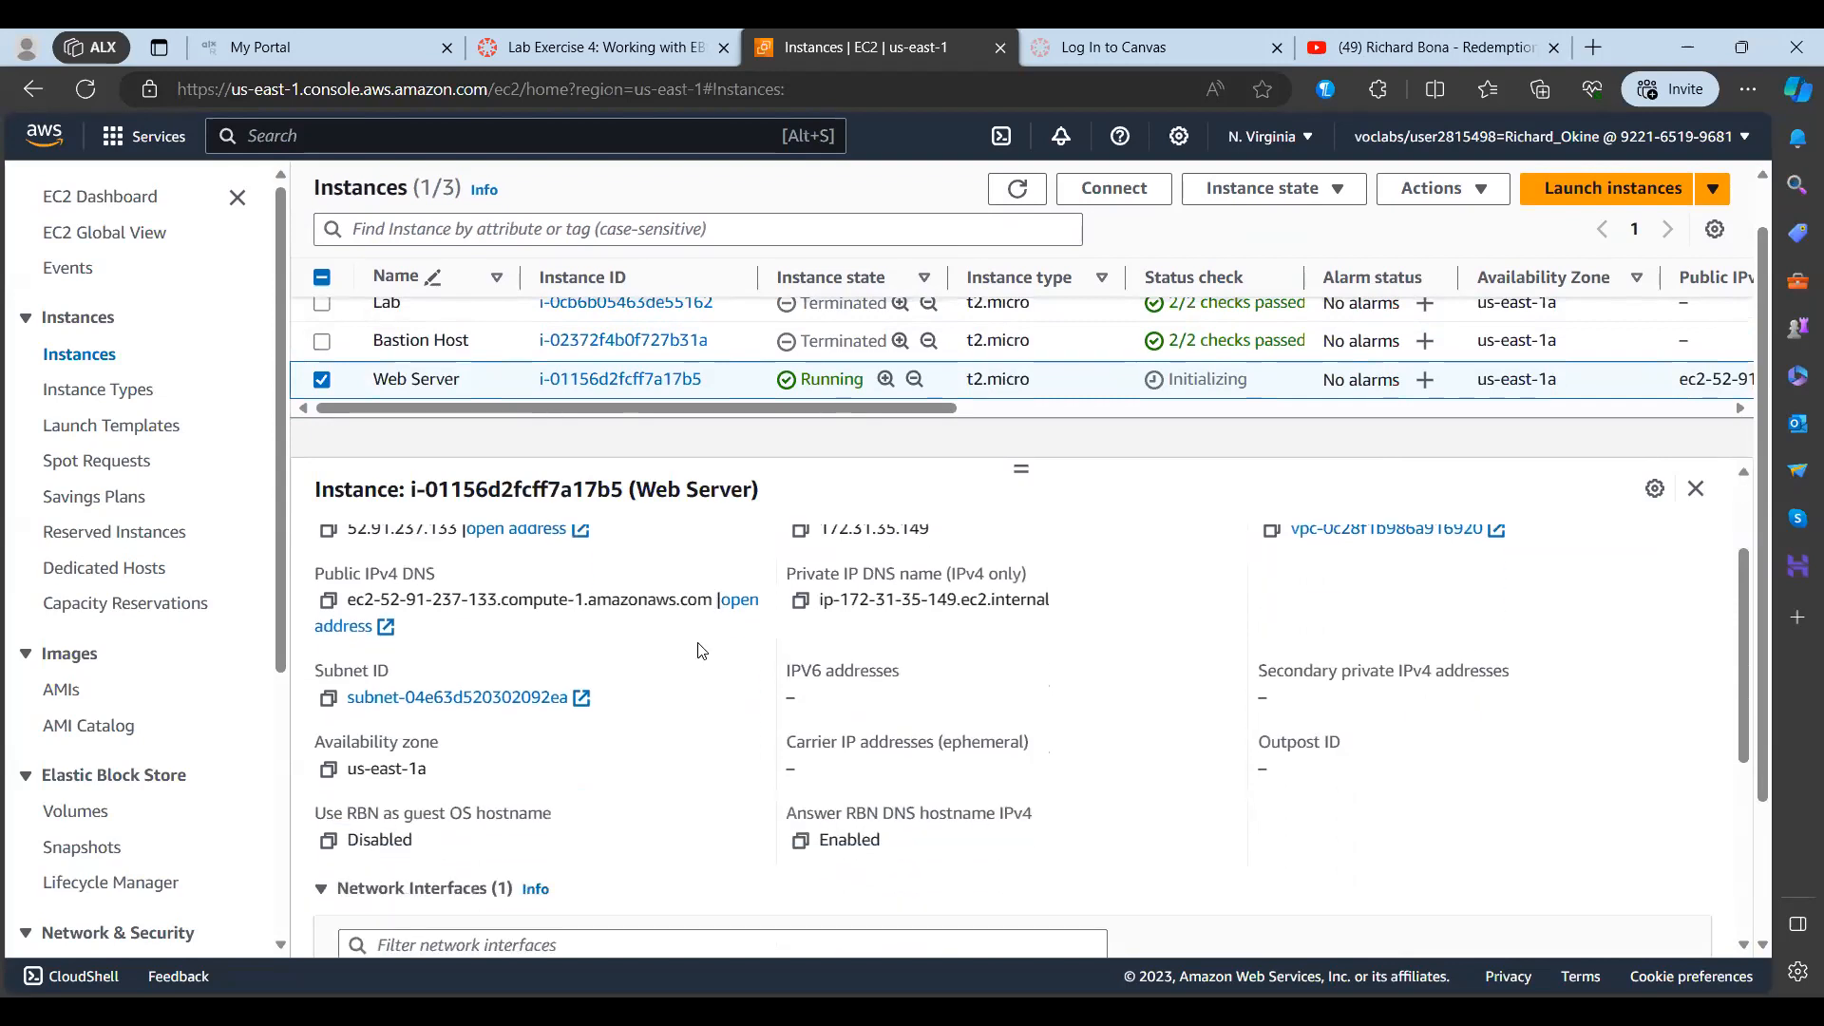
scroll(677, 712, up, 2)
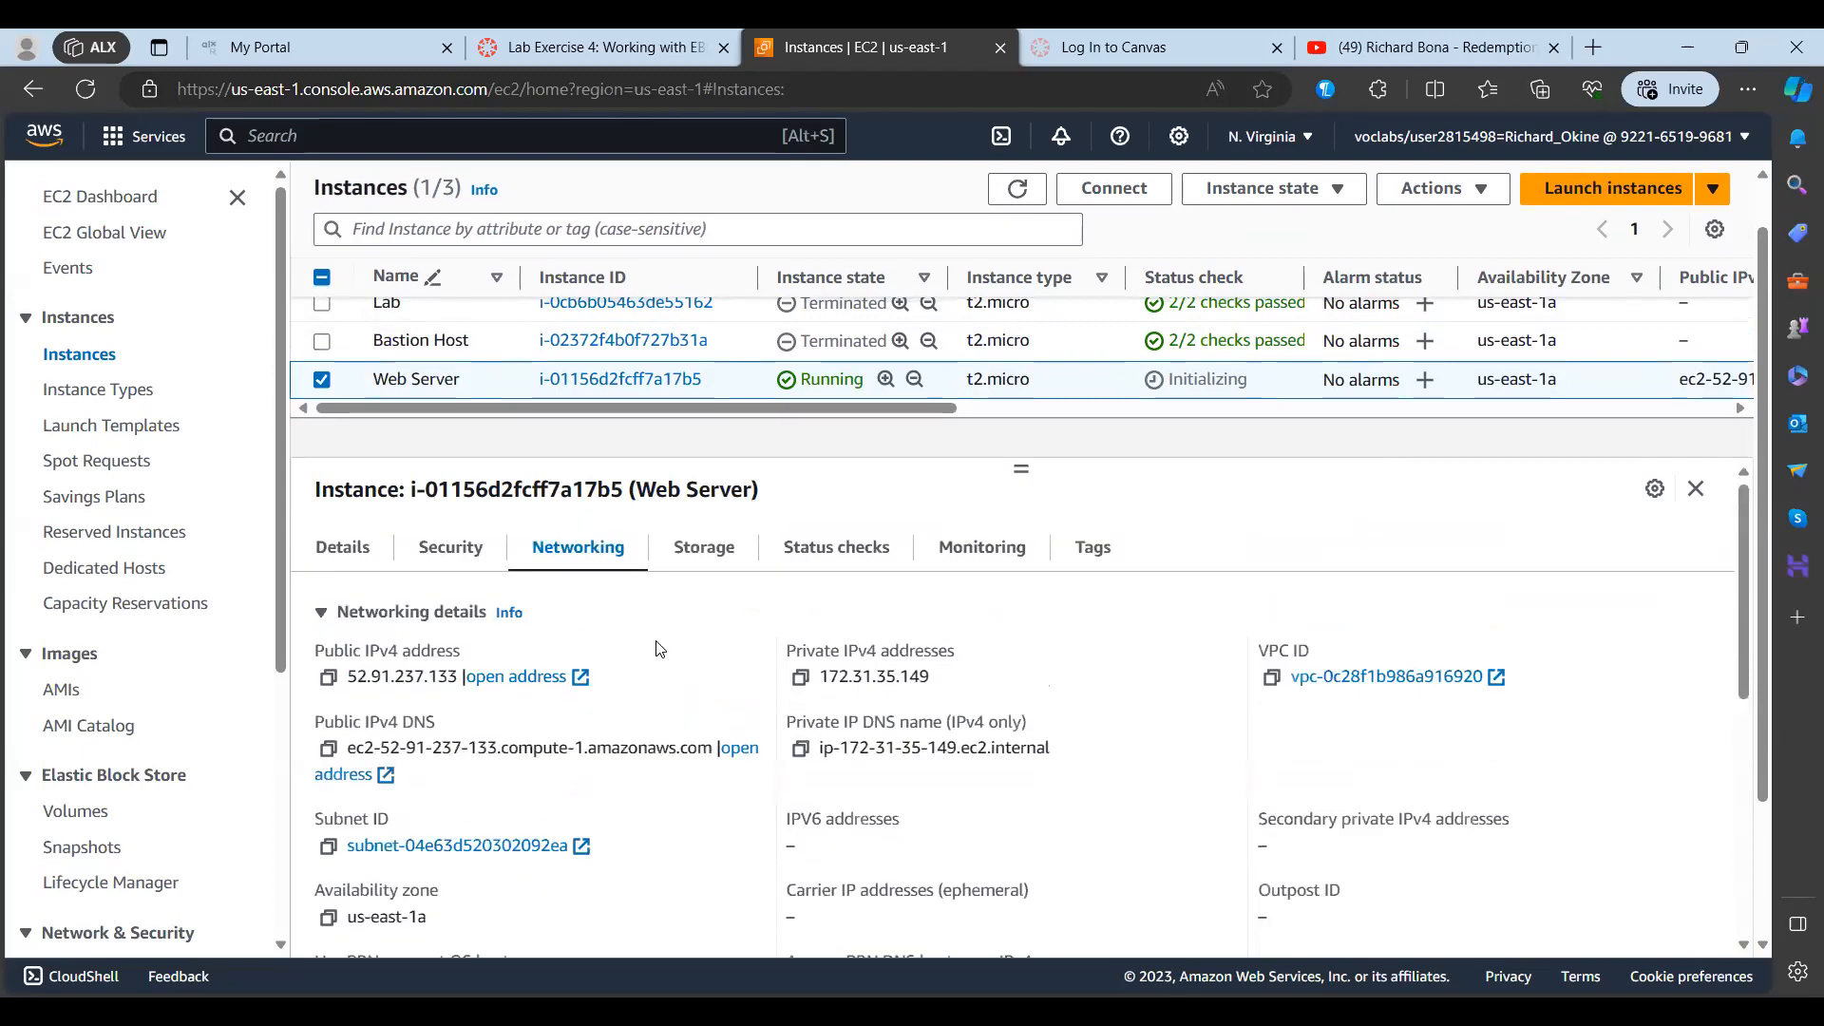
Step: Examine the Web Server's storage information, covering the root device, block devices and root volume replacement tasks
click(704, 553)
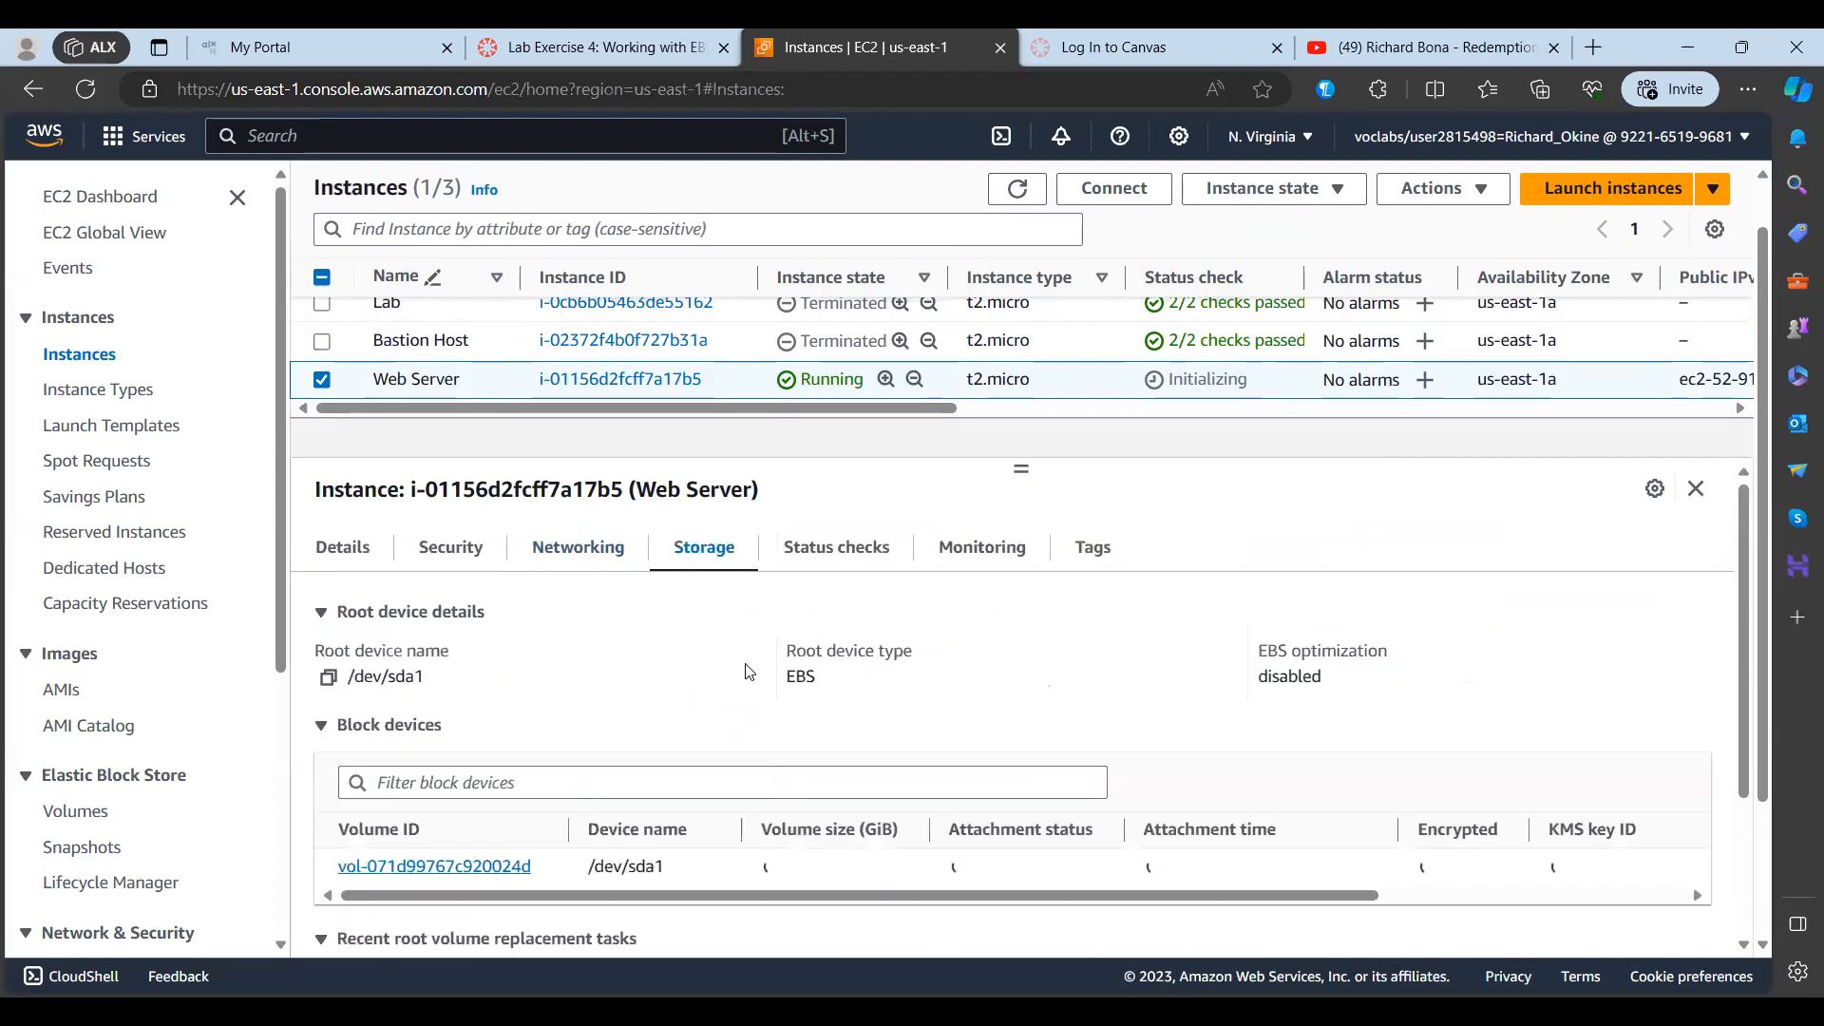
scroll(750, 672, down, 1)
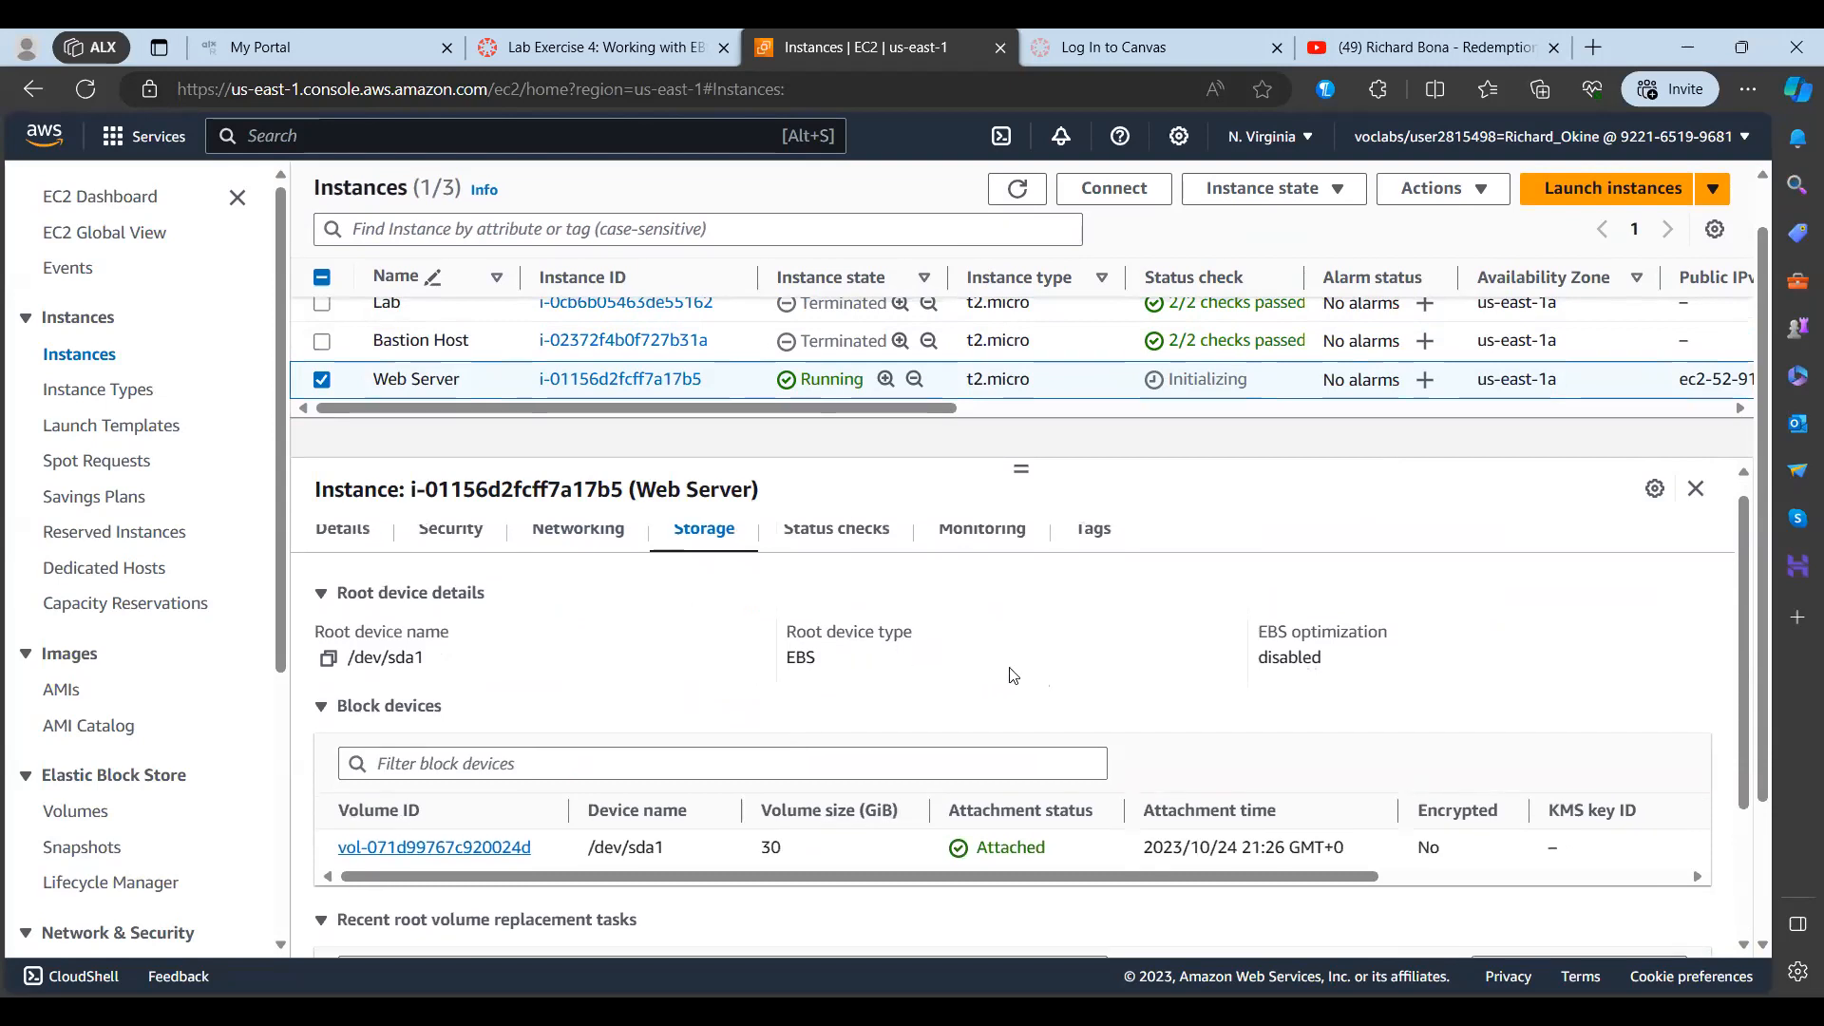
scroll(1014, 675, down, 2)
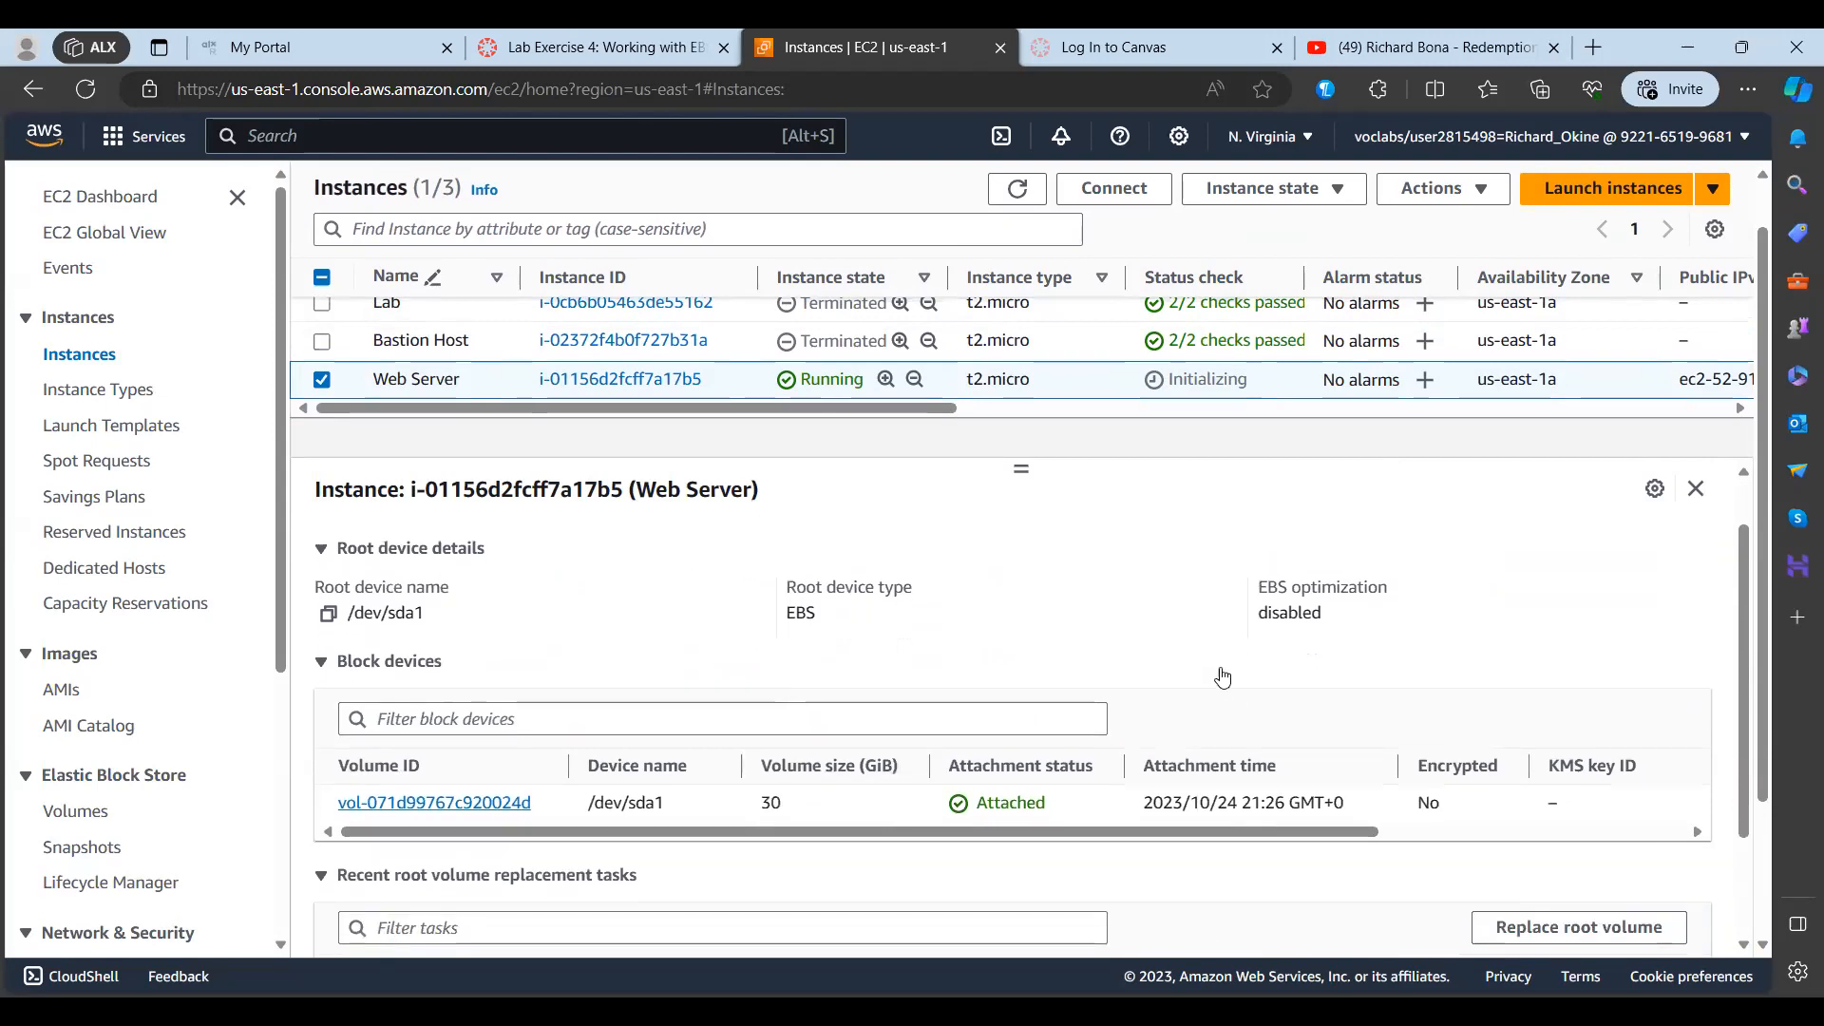
scroll(1255, 681, down, 1)
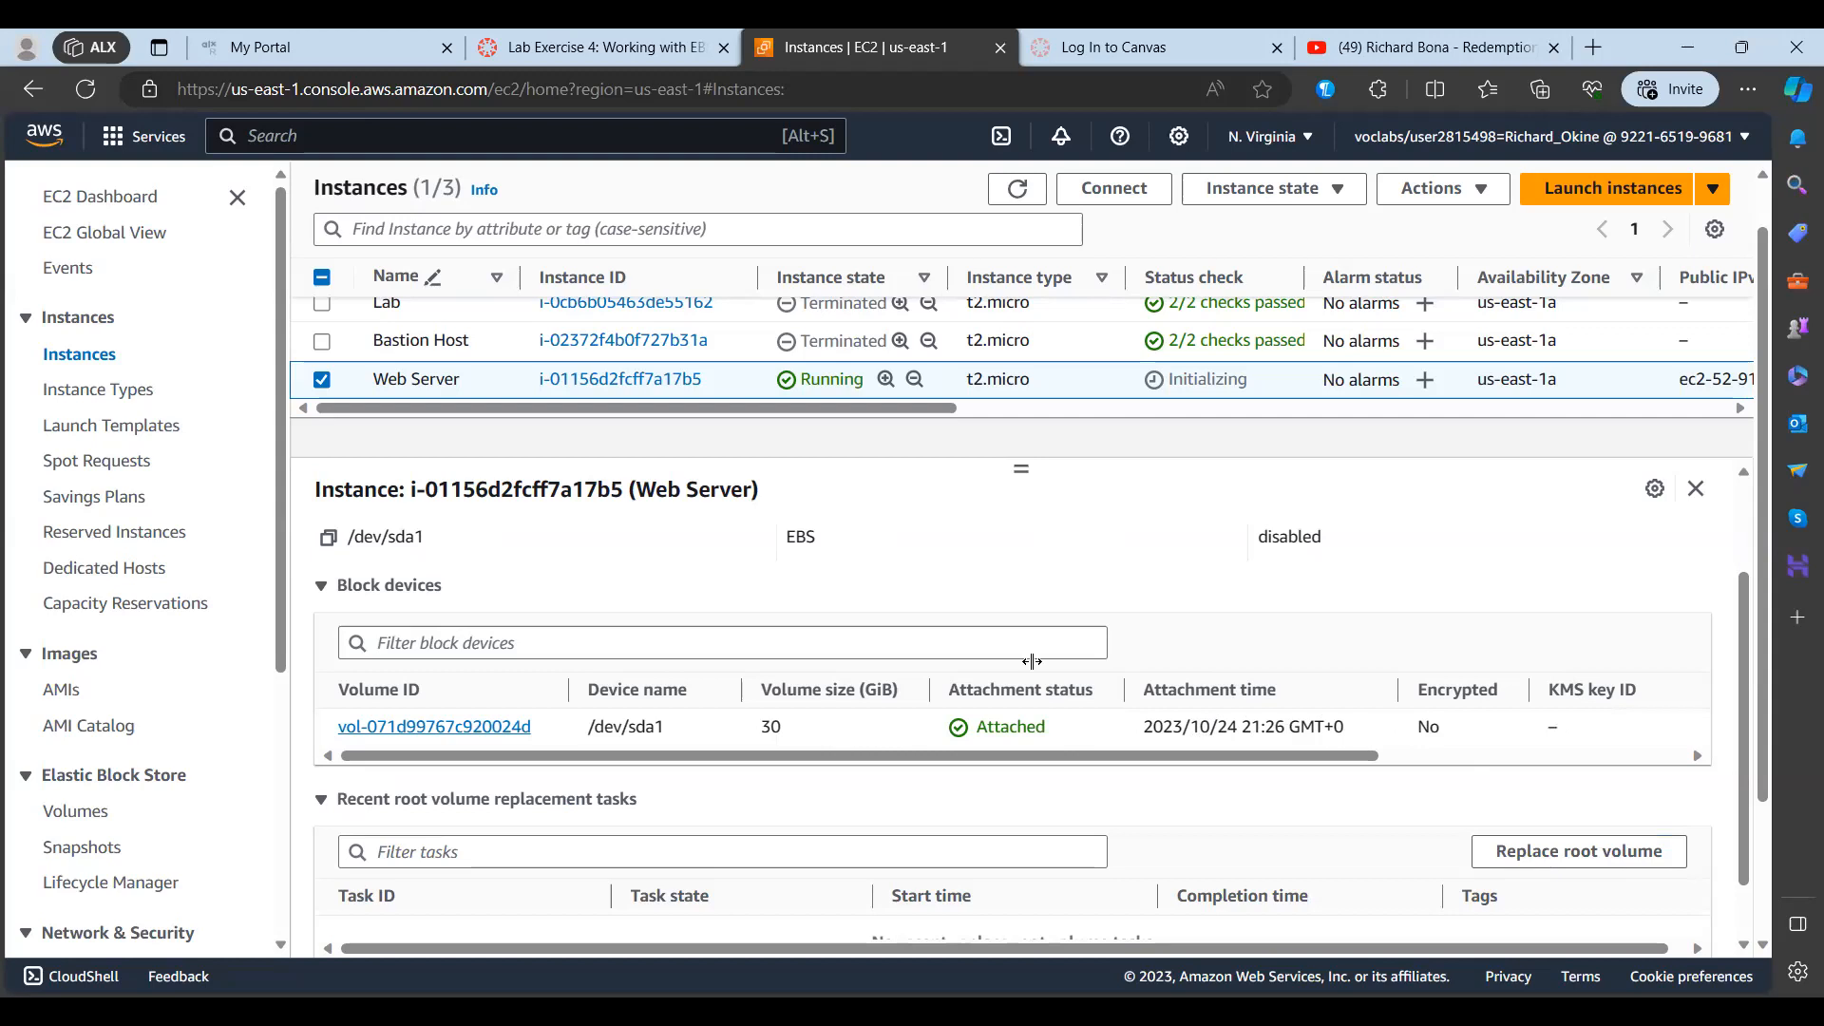
scroll(660, 806, down, 1)
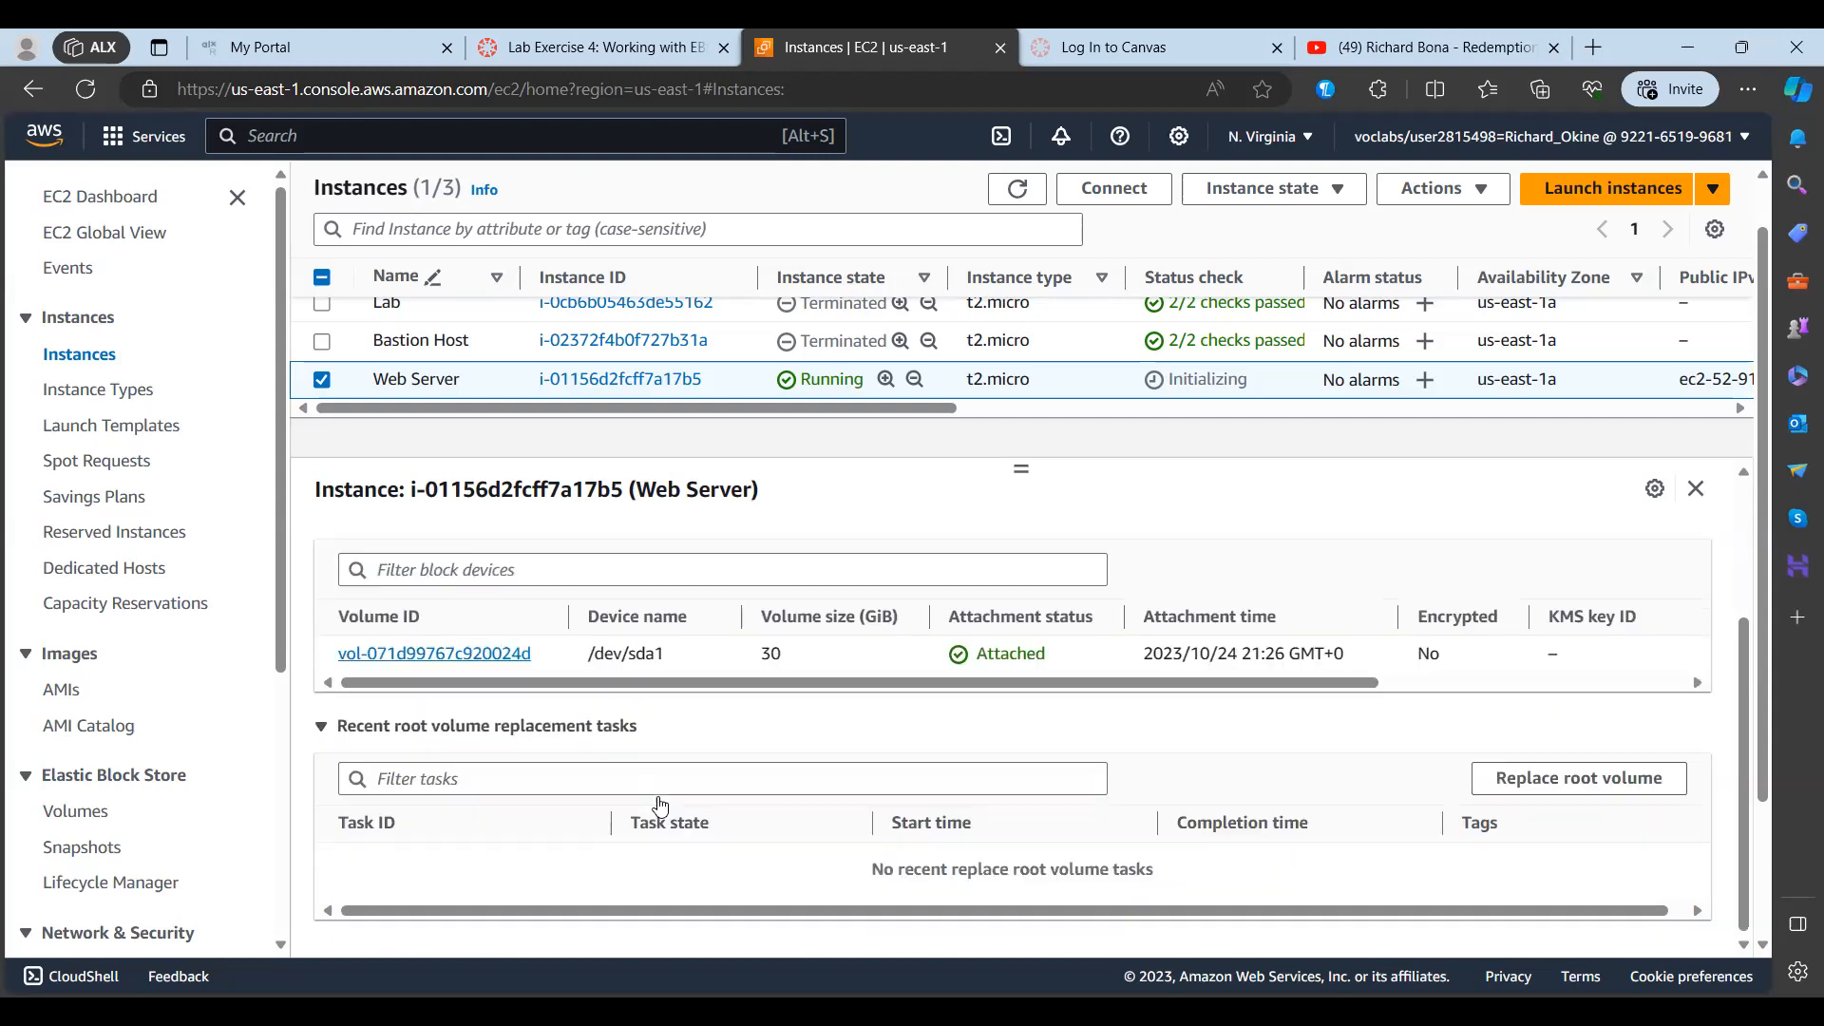
scroll(661, 806, up, 3)
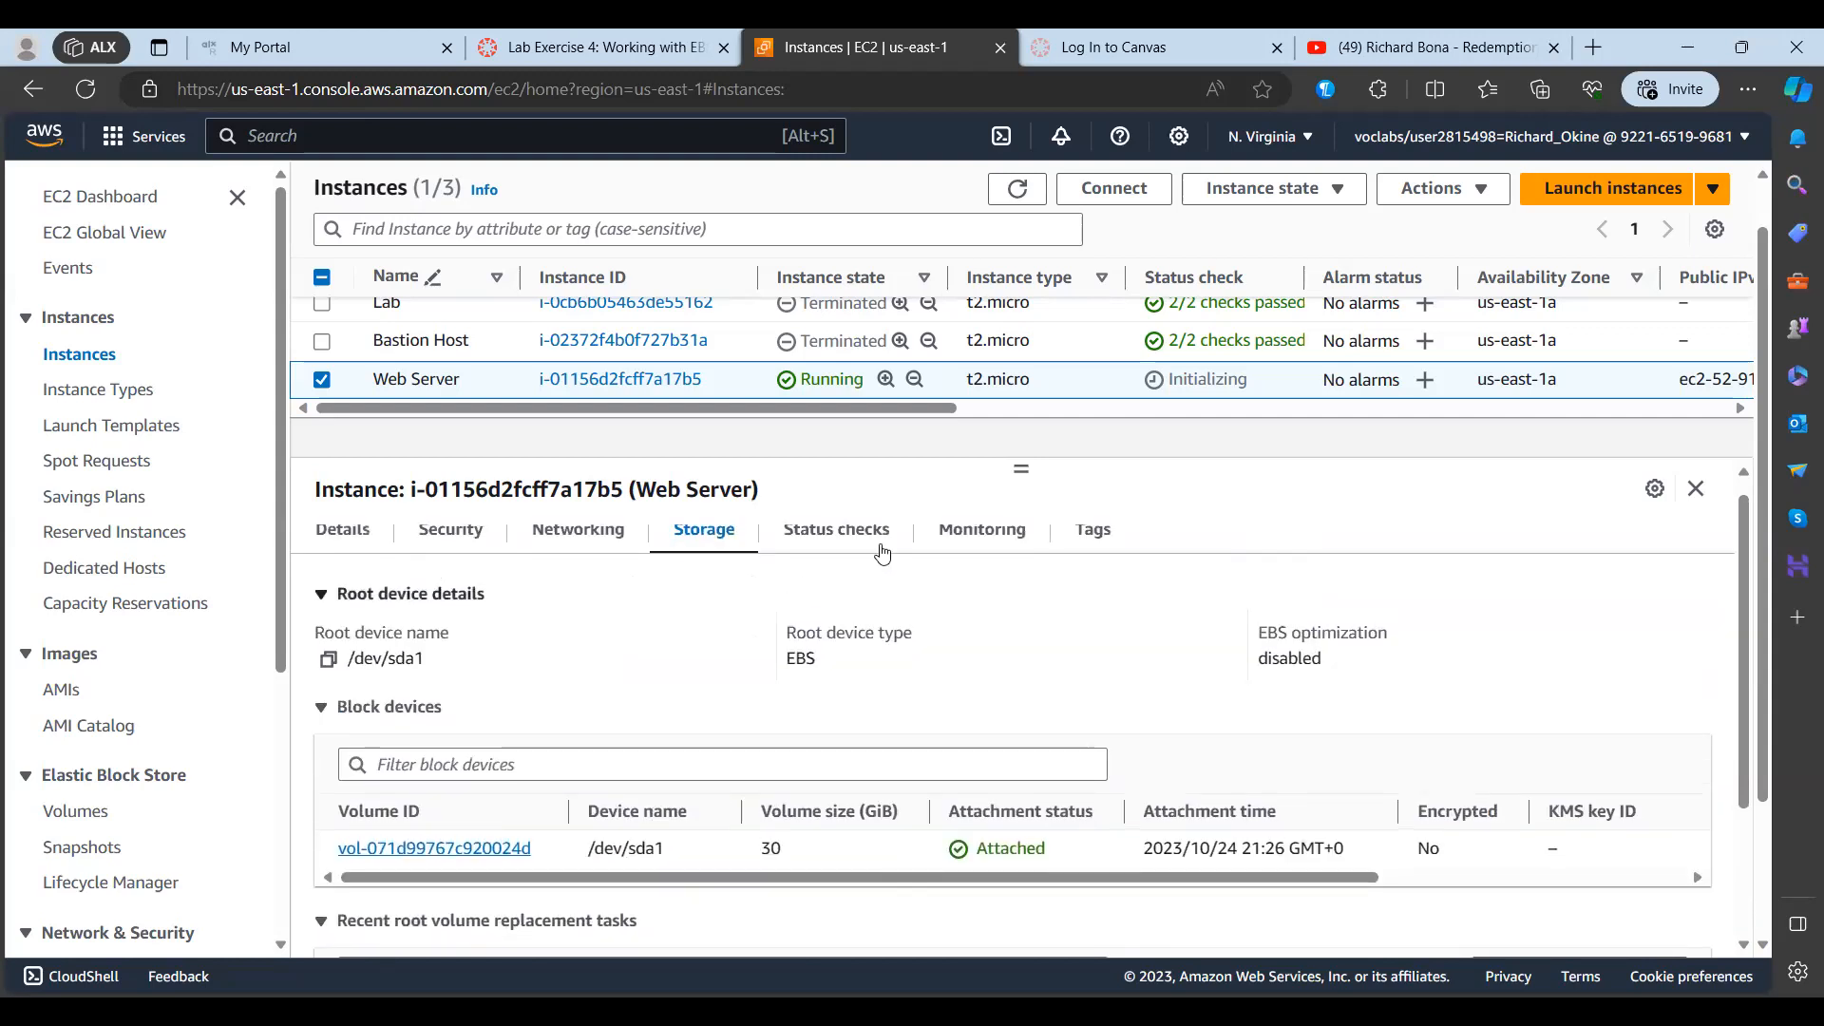
Step: Check the Web Server's status checks and look through its CPU, network, disk and CPU credit monitoring graphs
click(815, 555)
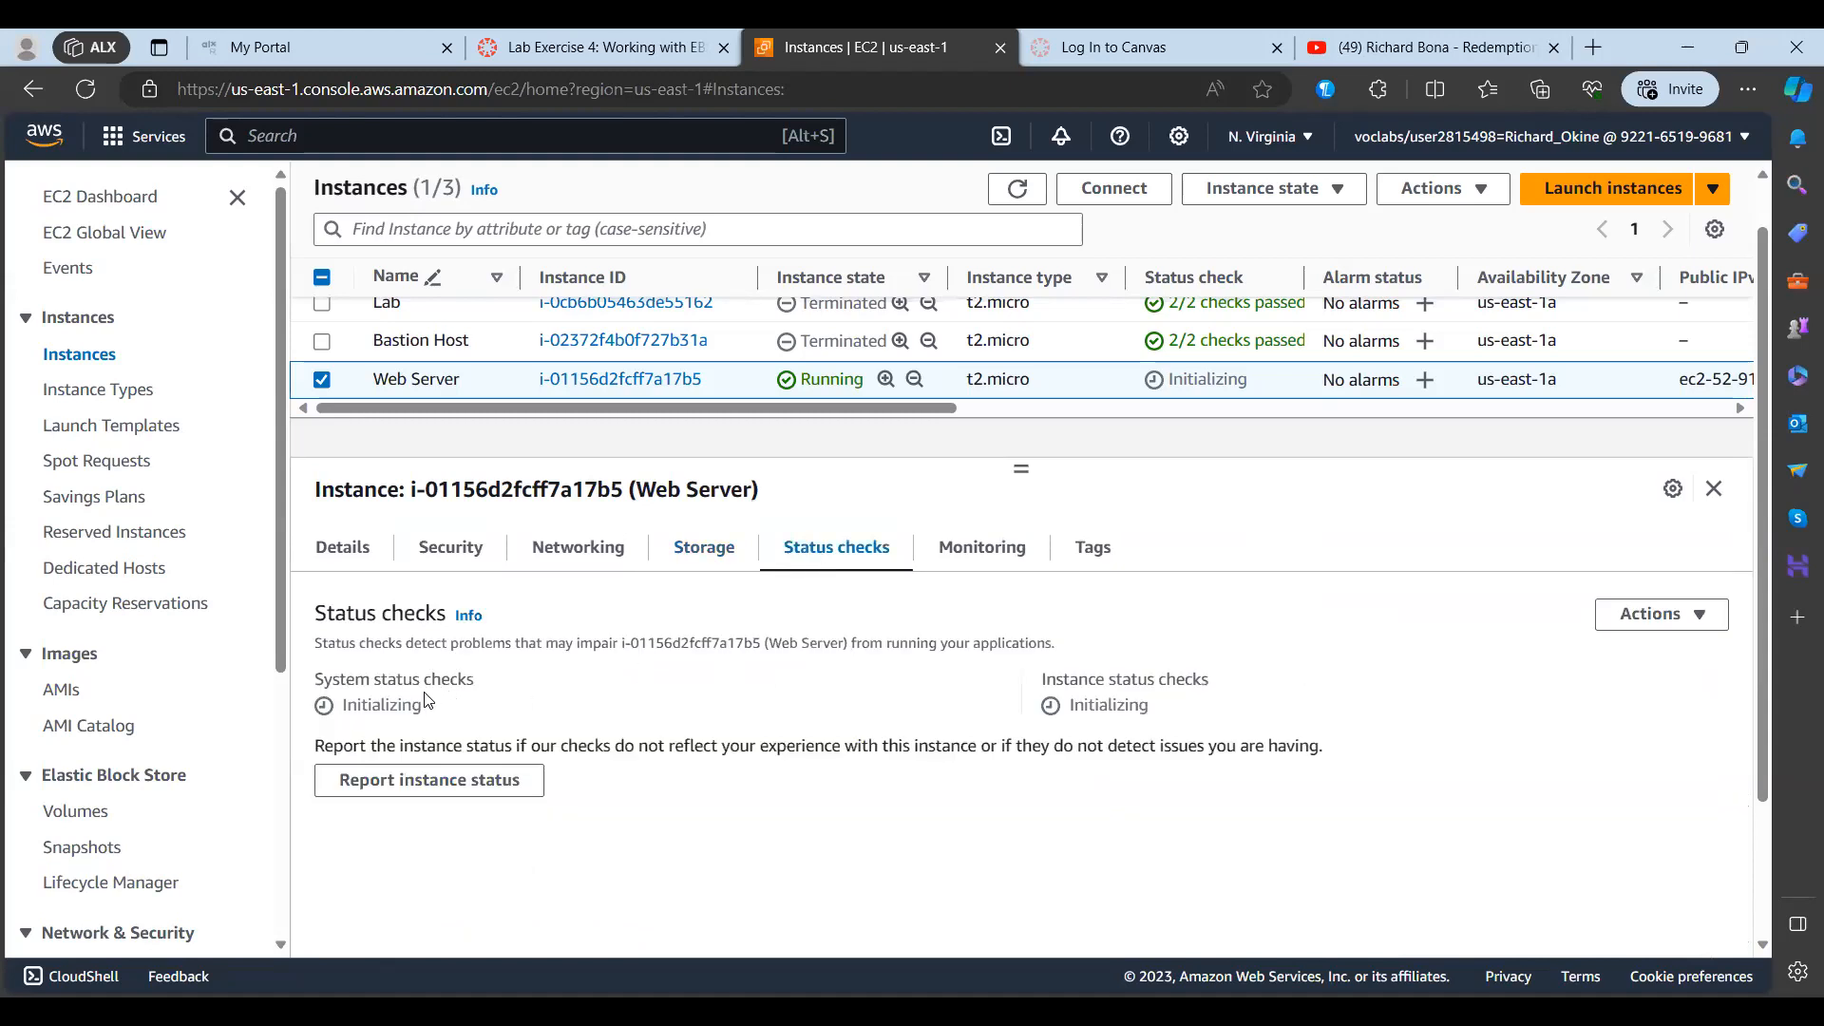
click(964, 561)
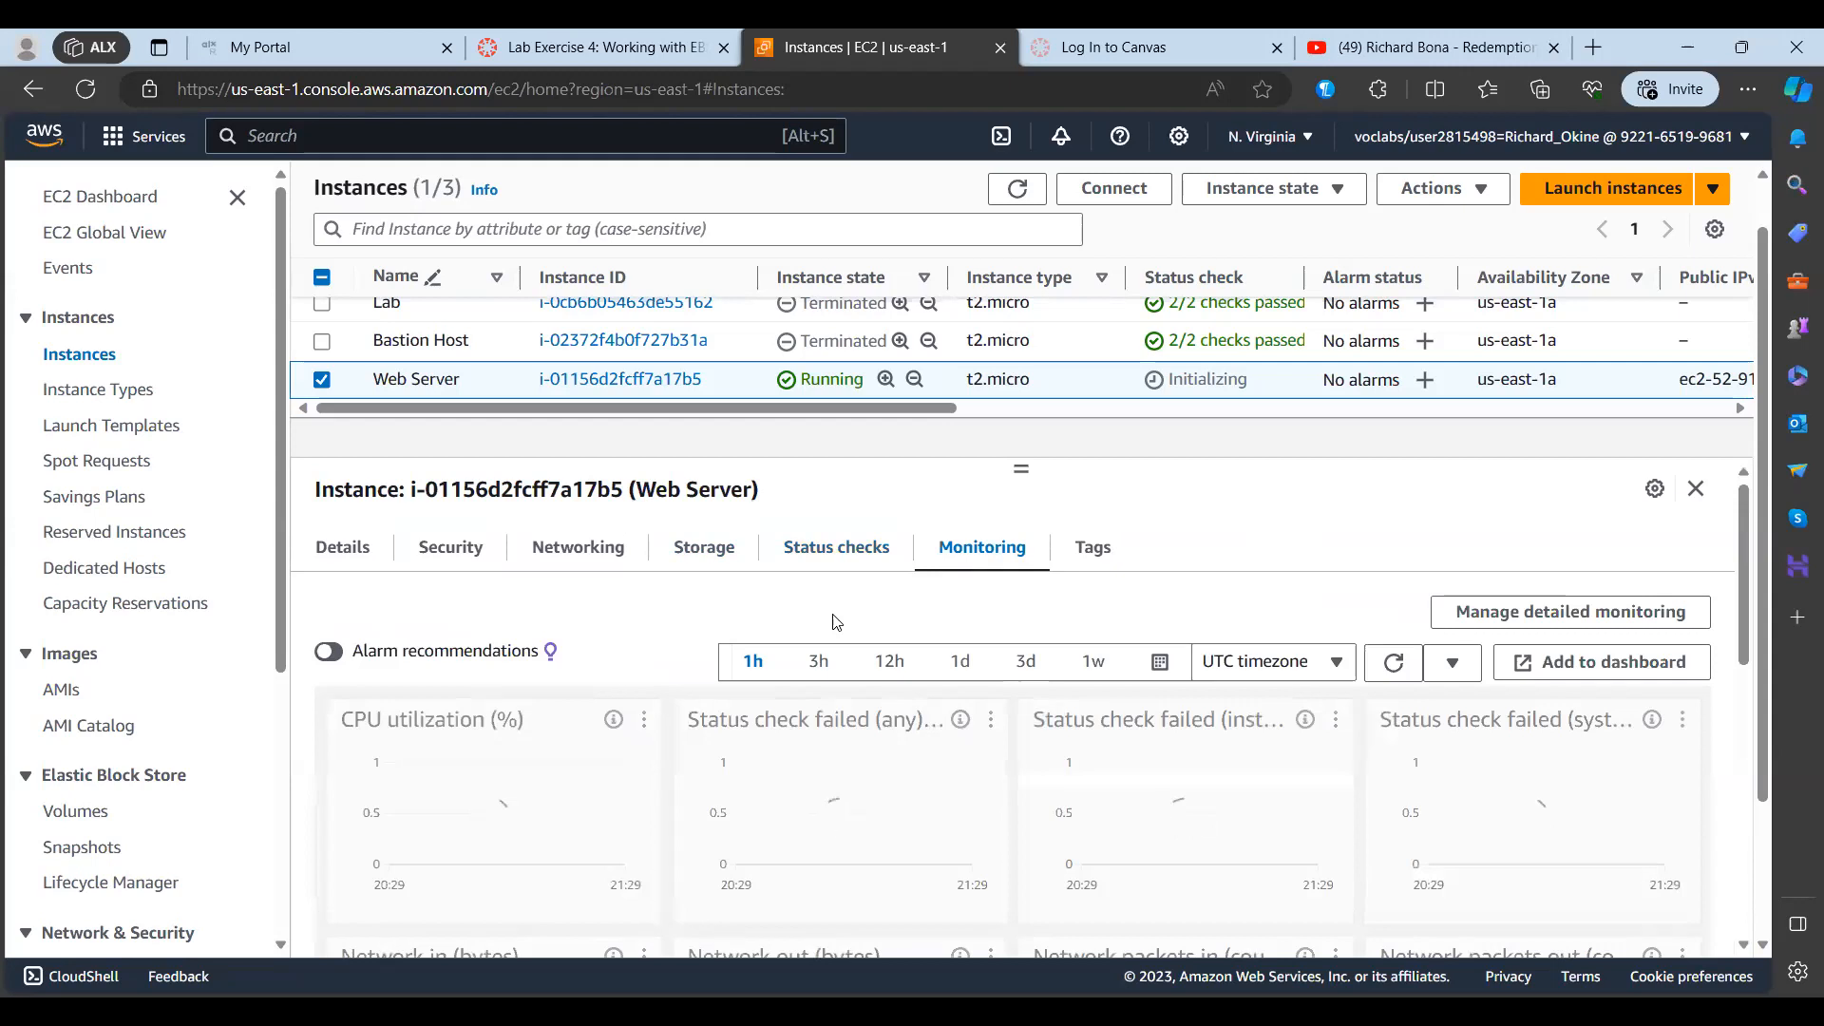
scroll(1285, 578, down, 1)
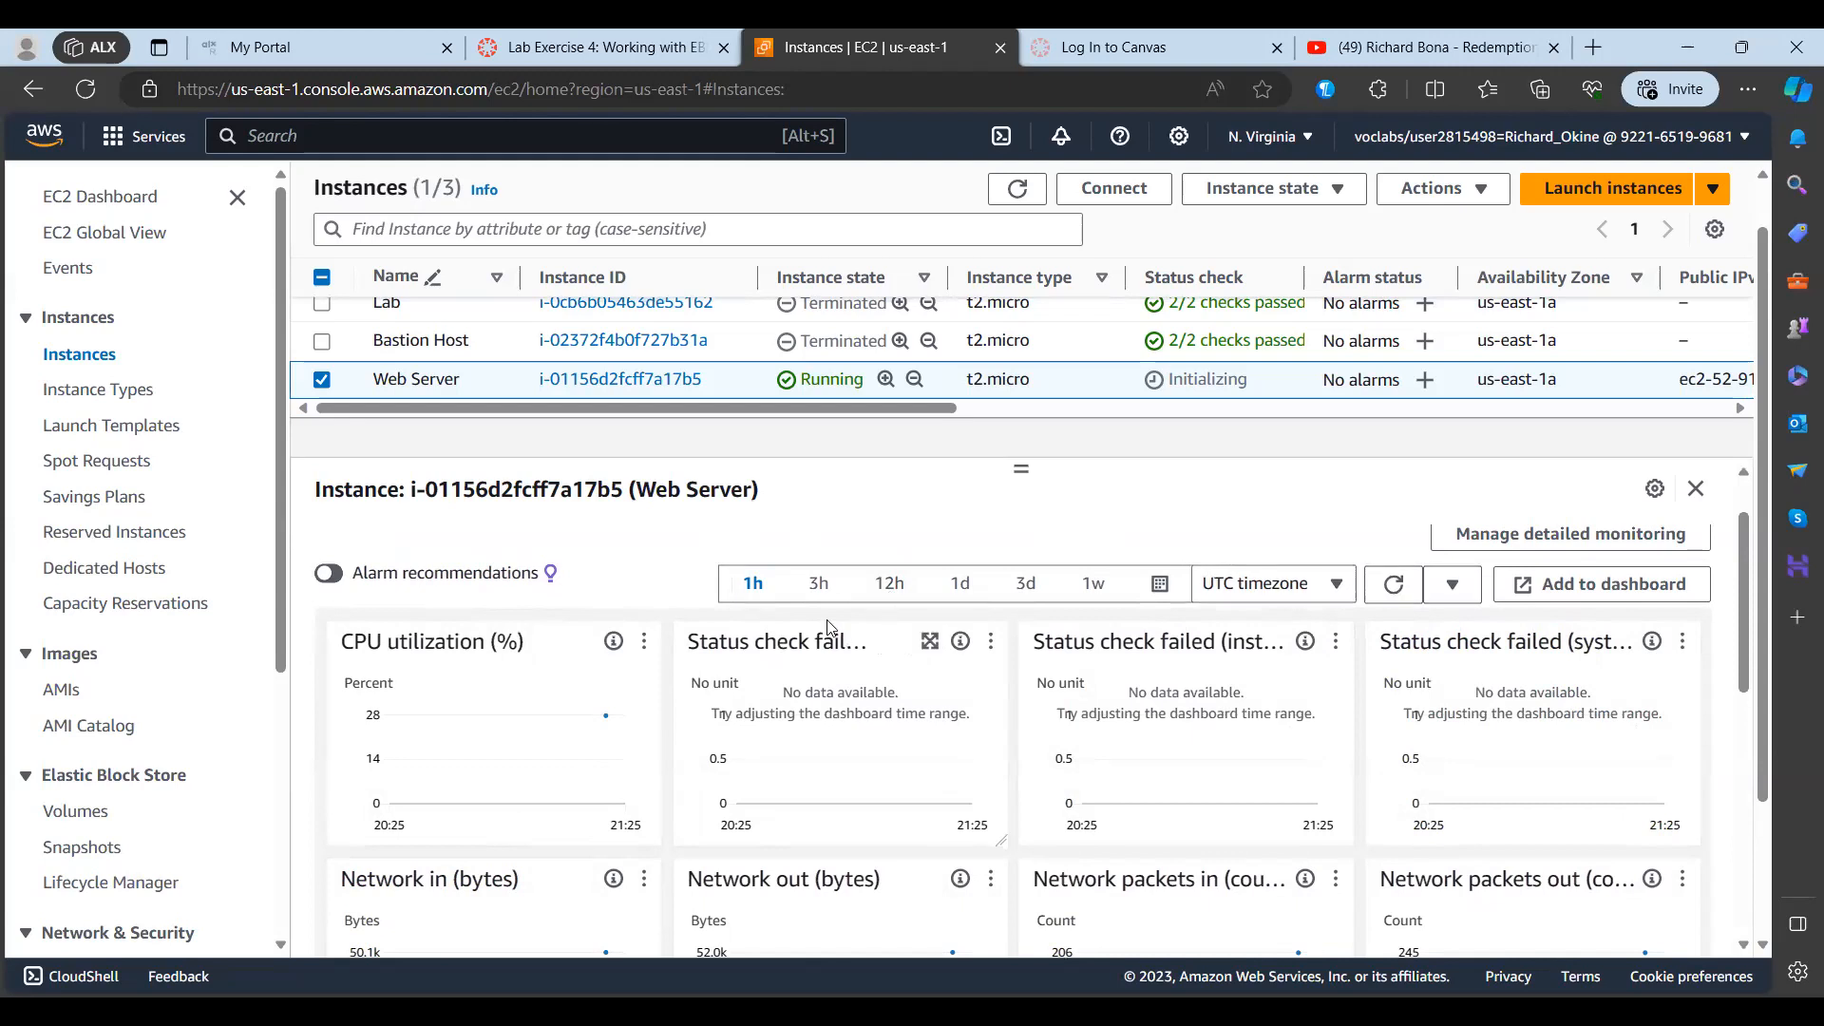
scroll(1501, 757, down, 2)
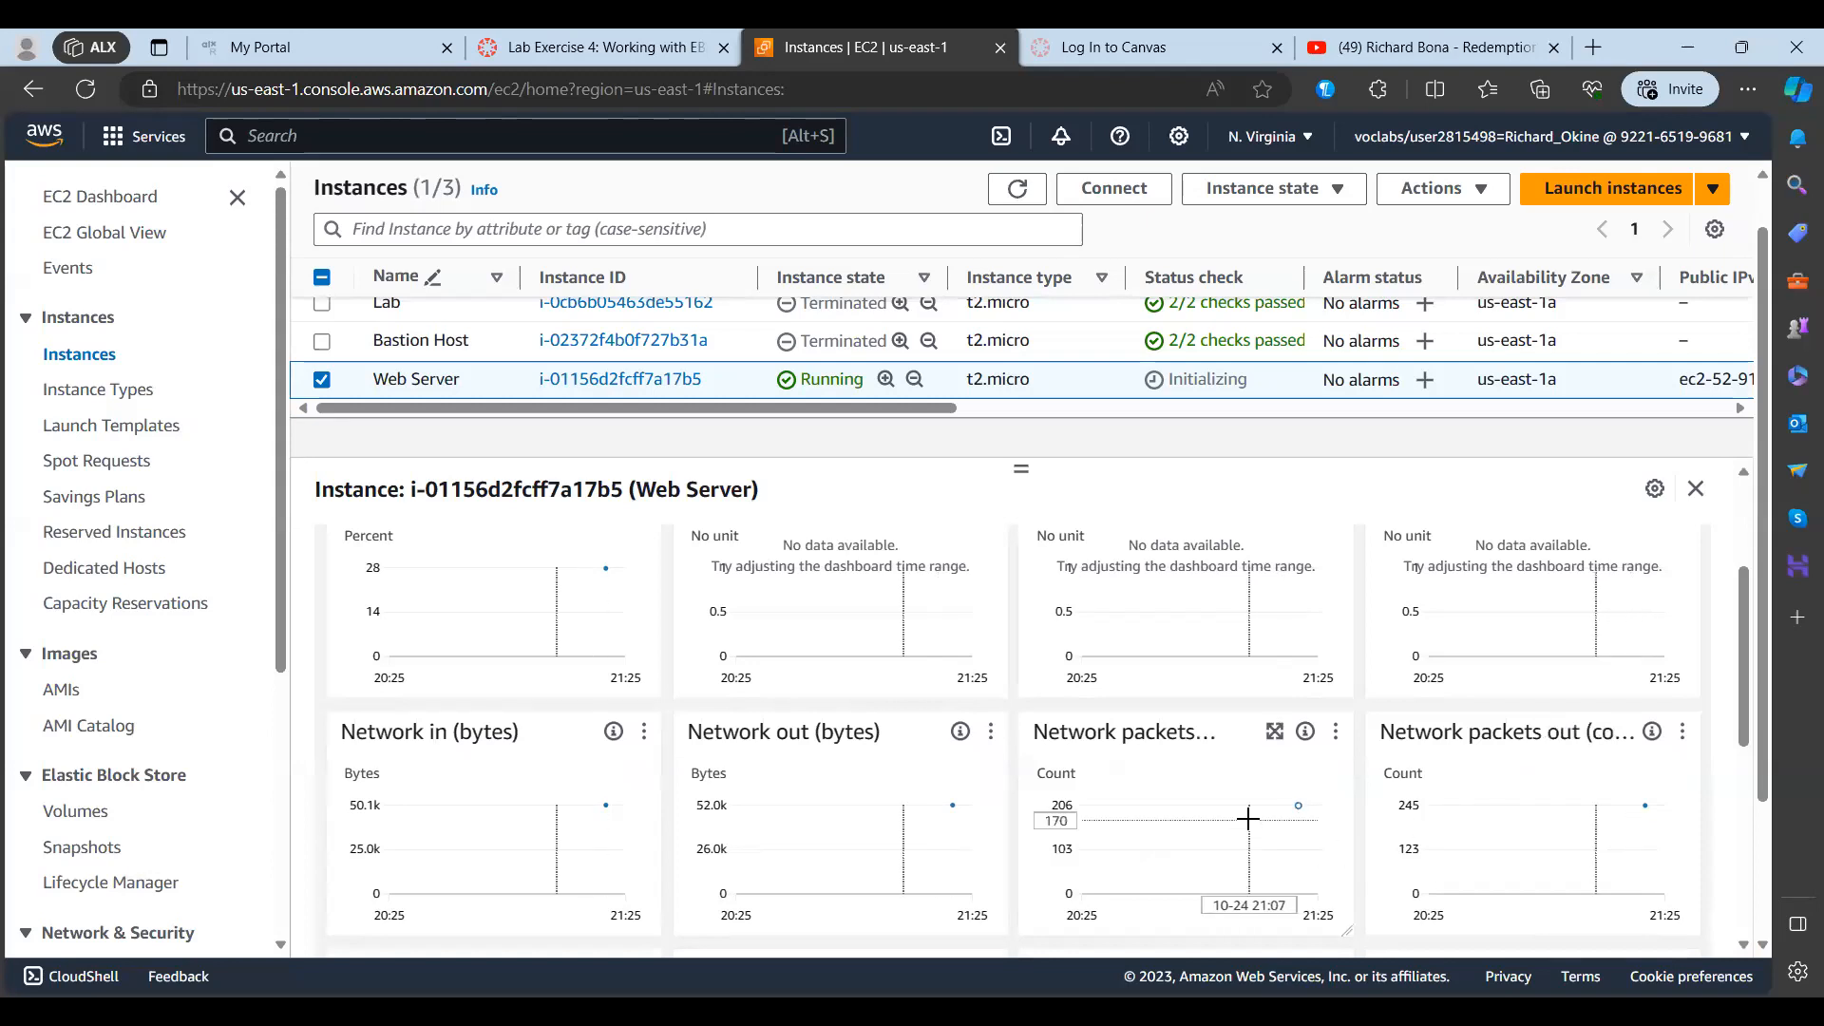
scroll(1247, 818, down, 3)
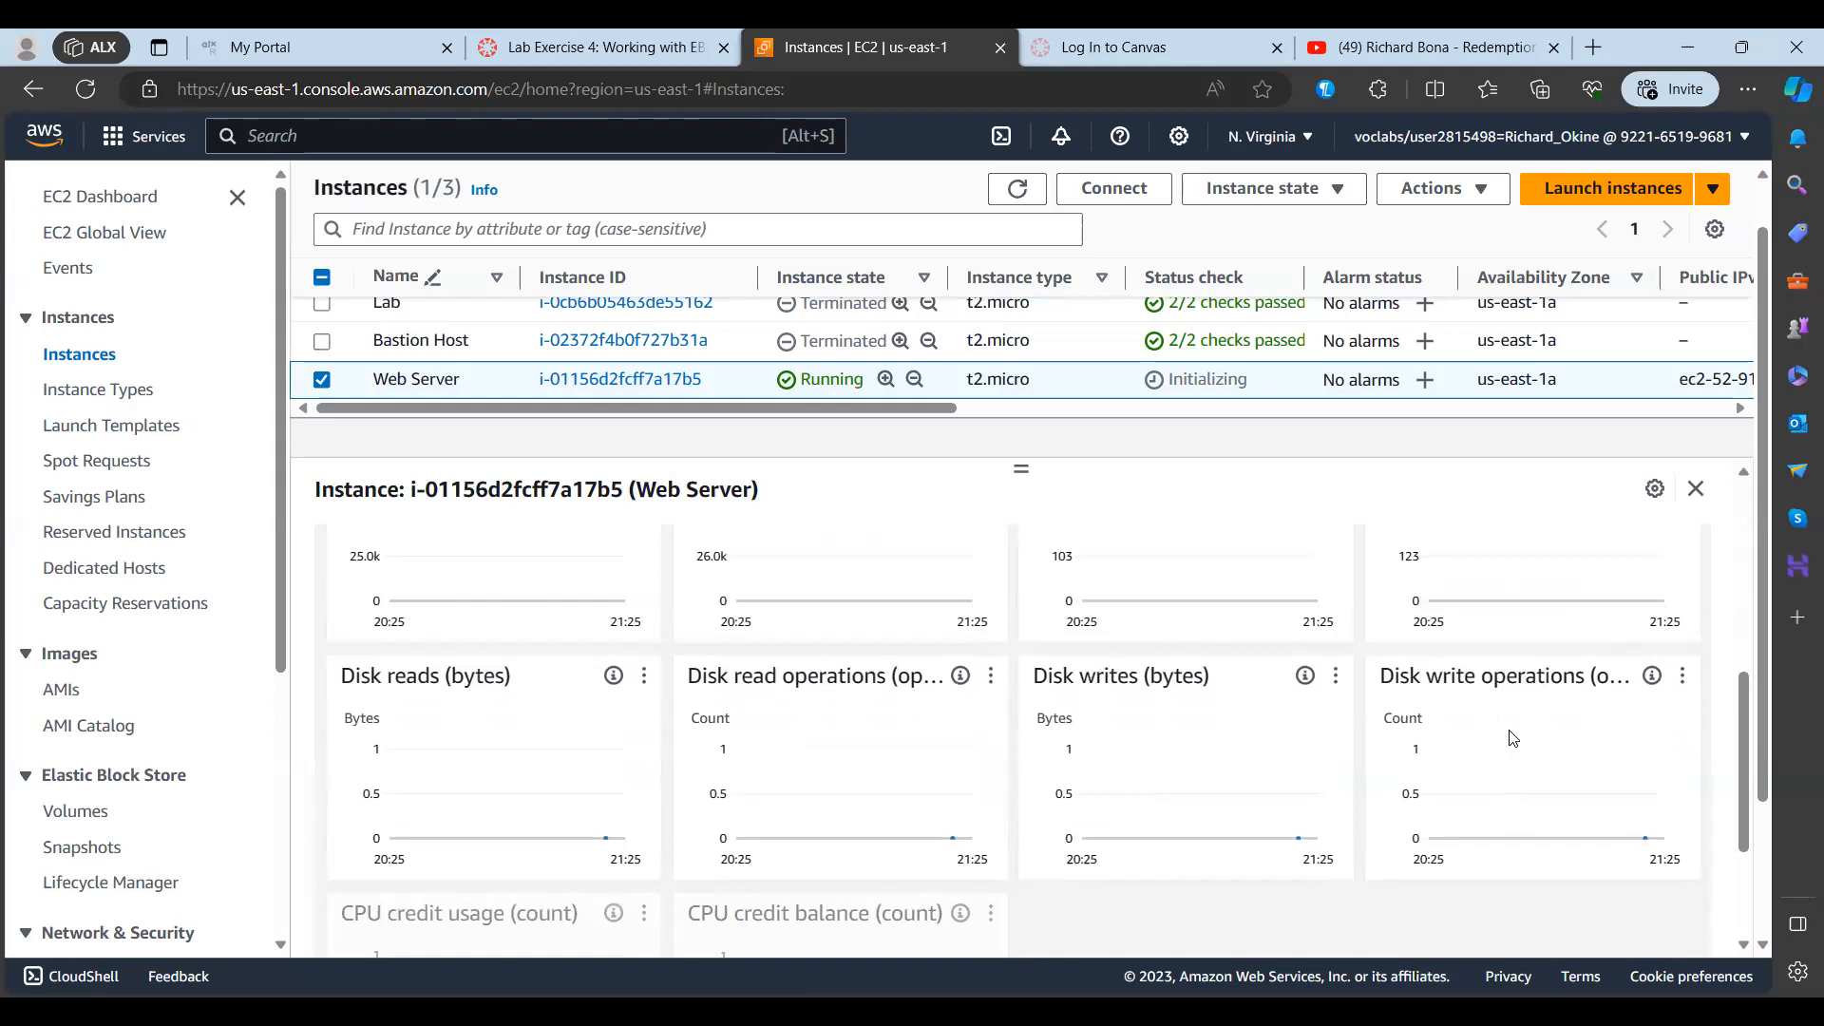
scroll(1509, 731, down, 1)
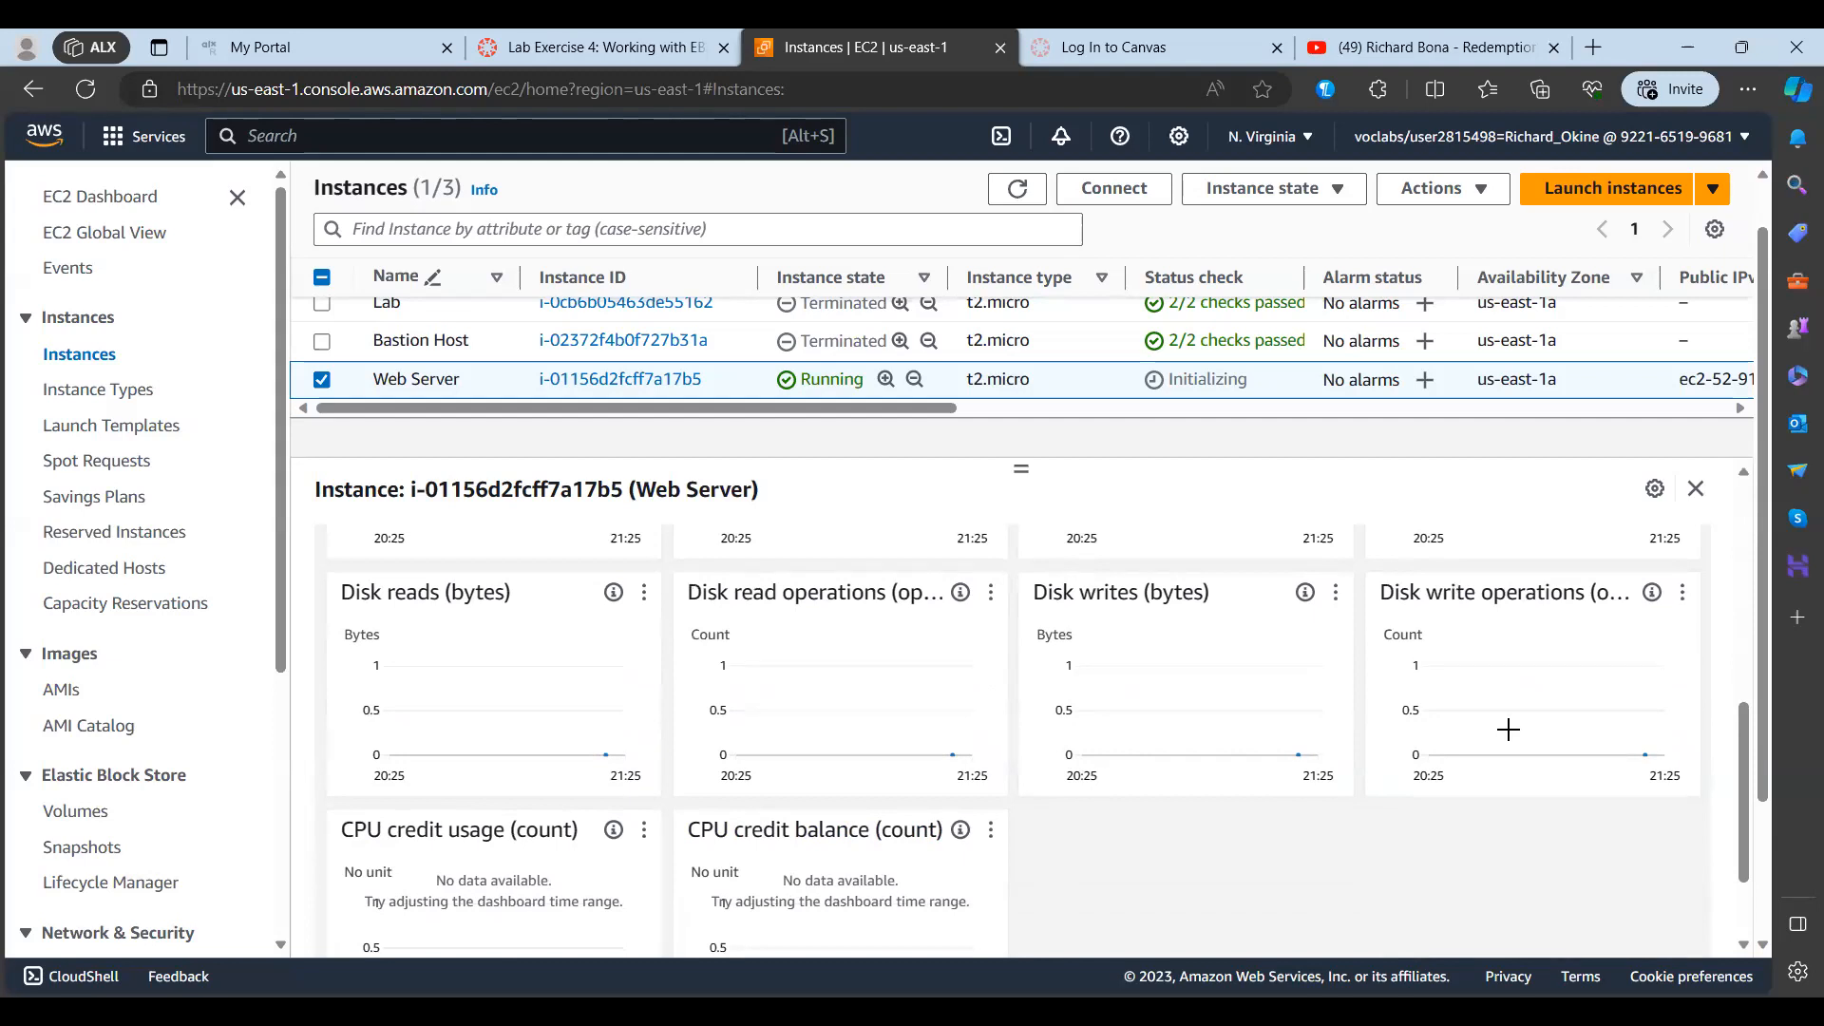
scroll(1416, 720, down, 2)
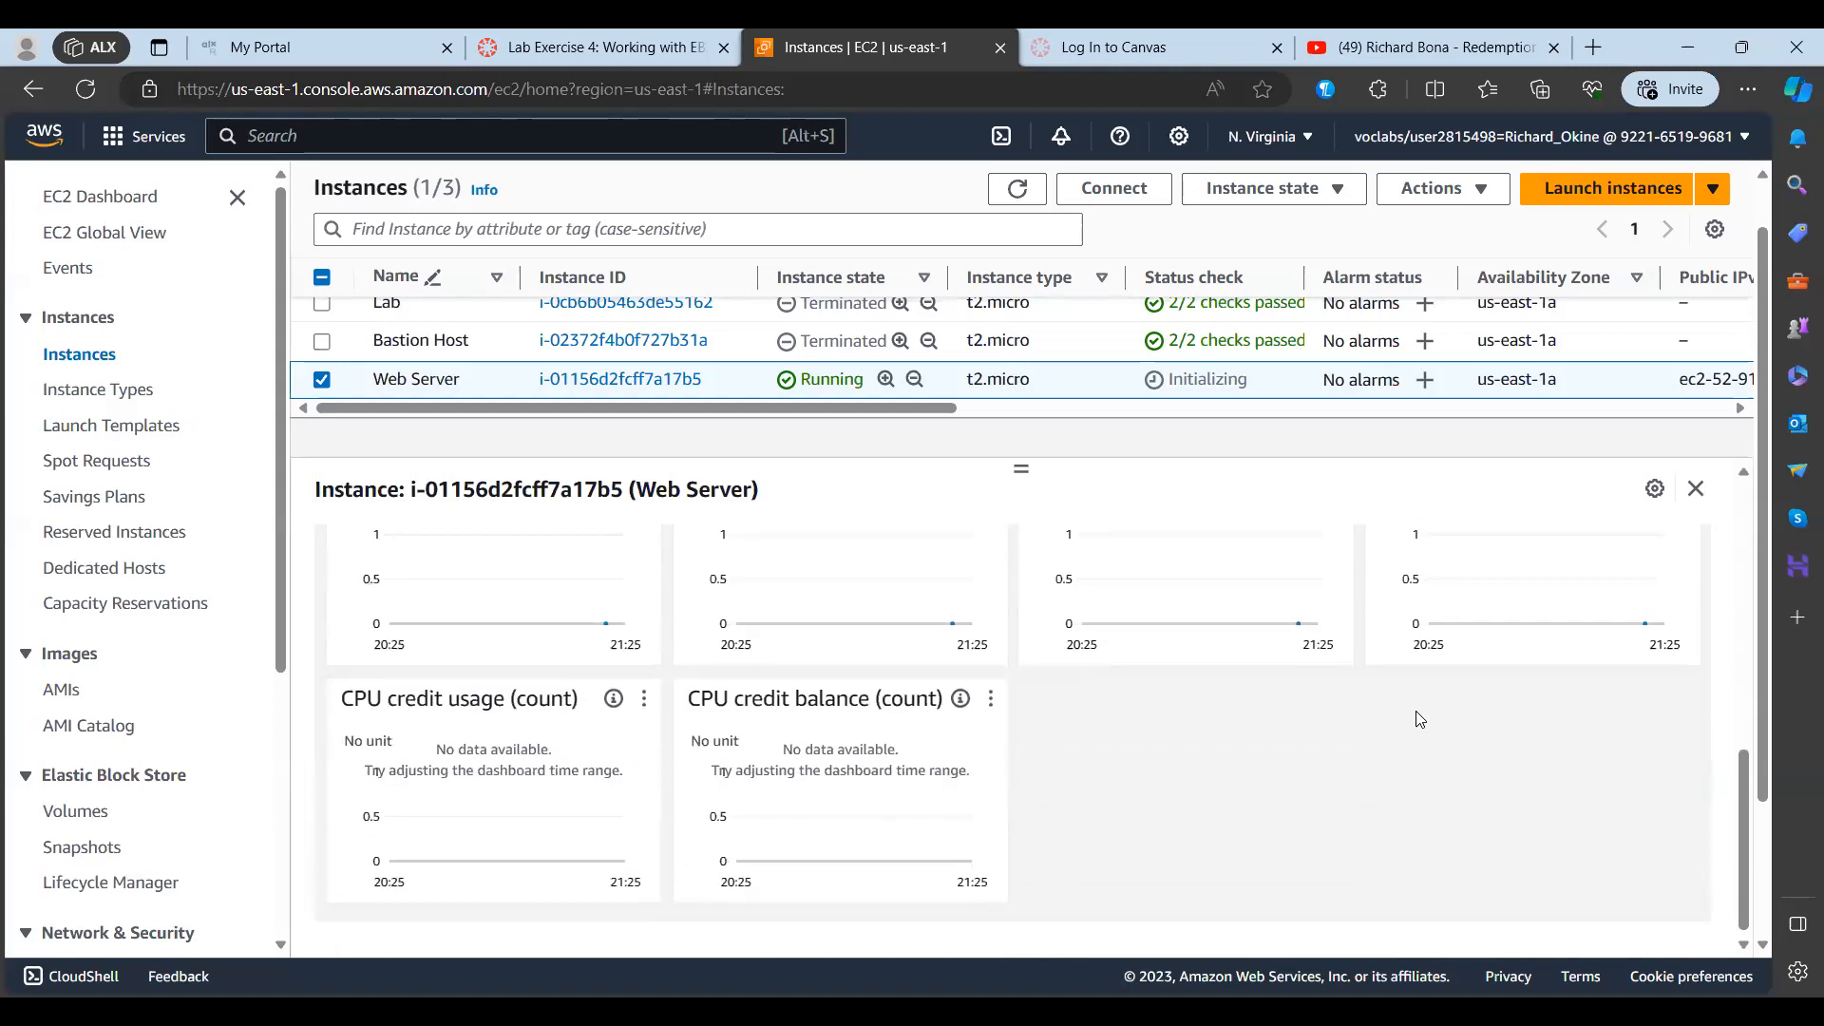
scroll(1416, 719, up, 4)
scroll(1416, 712, up, 3)
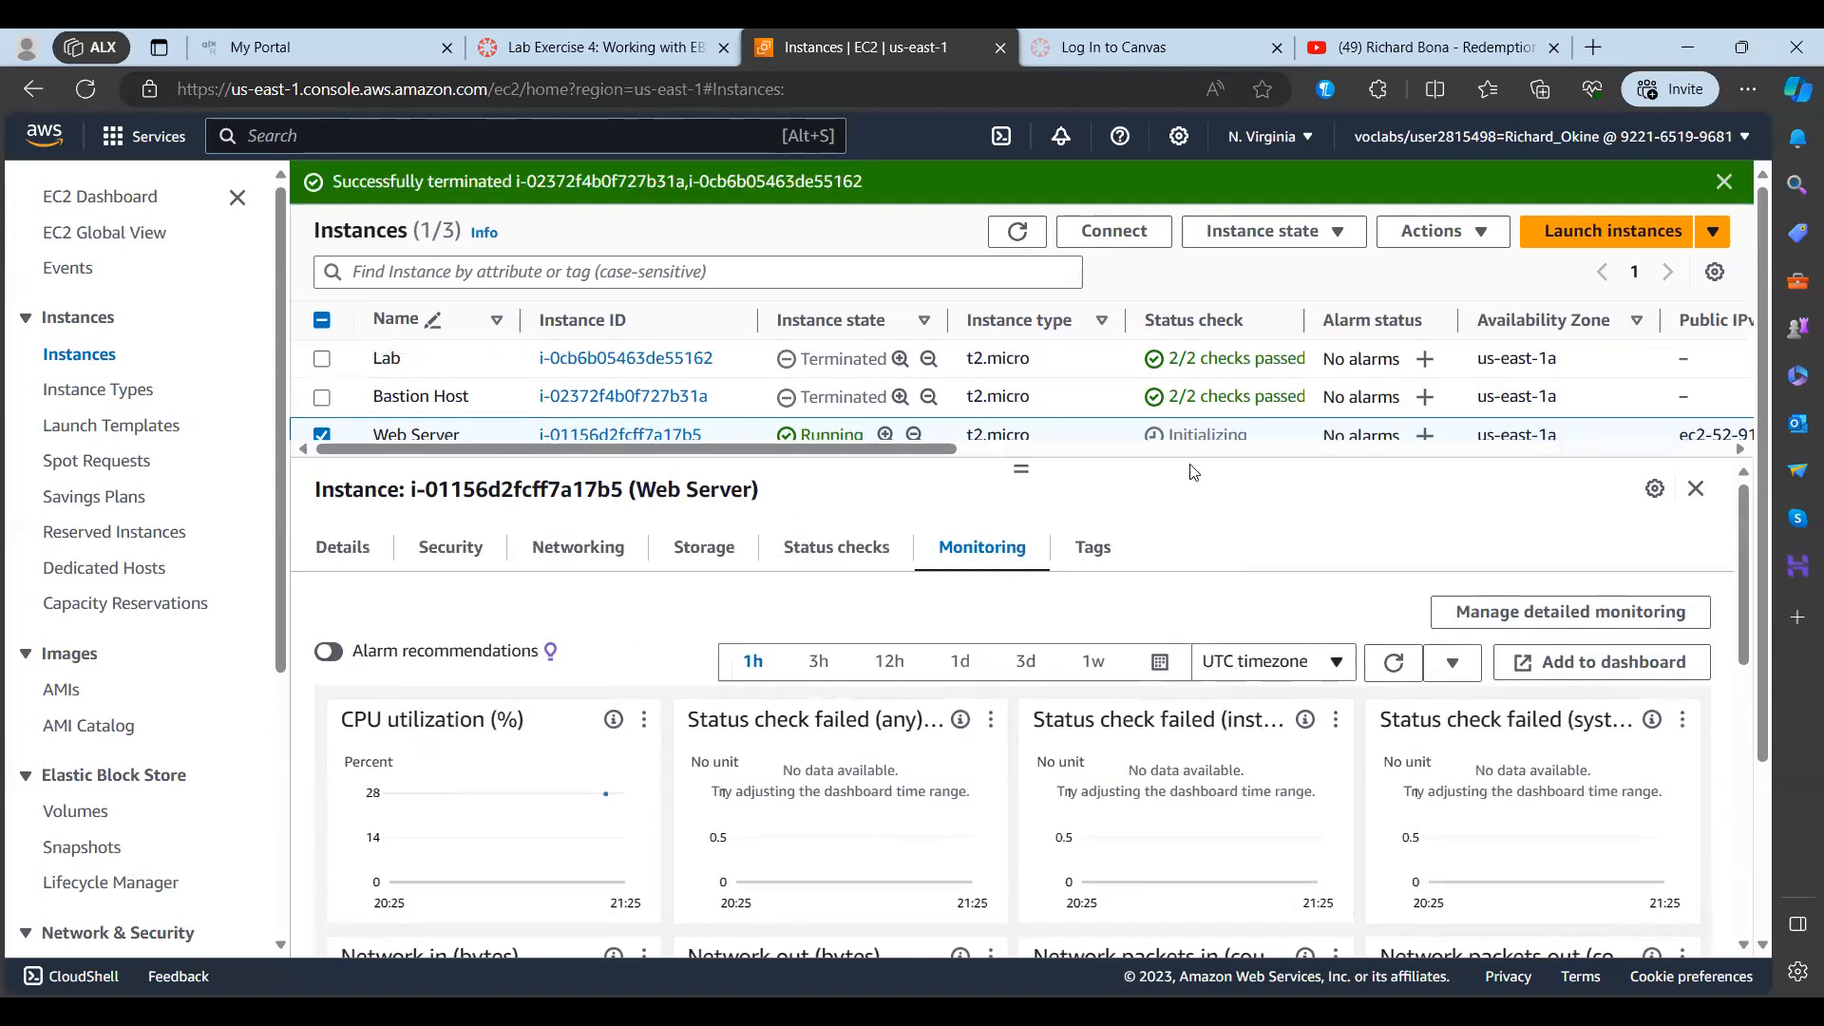
scroll(1295, 363, down, 2)
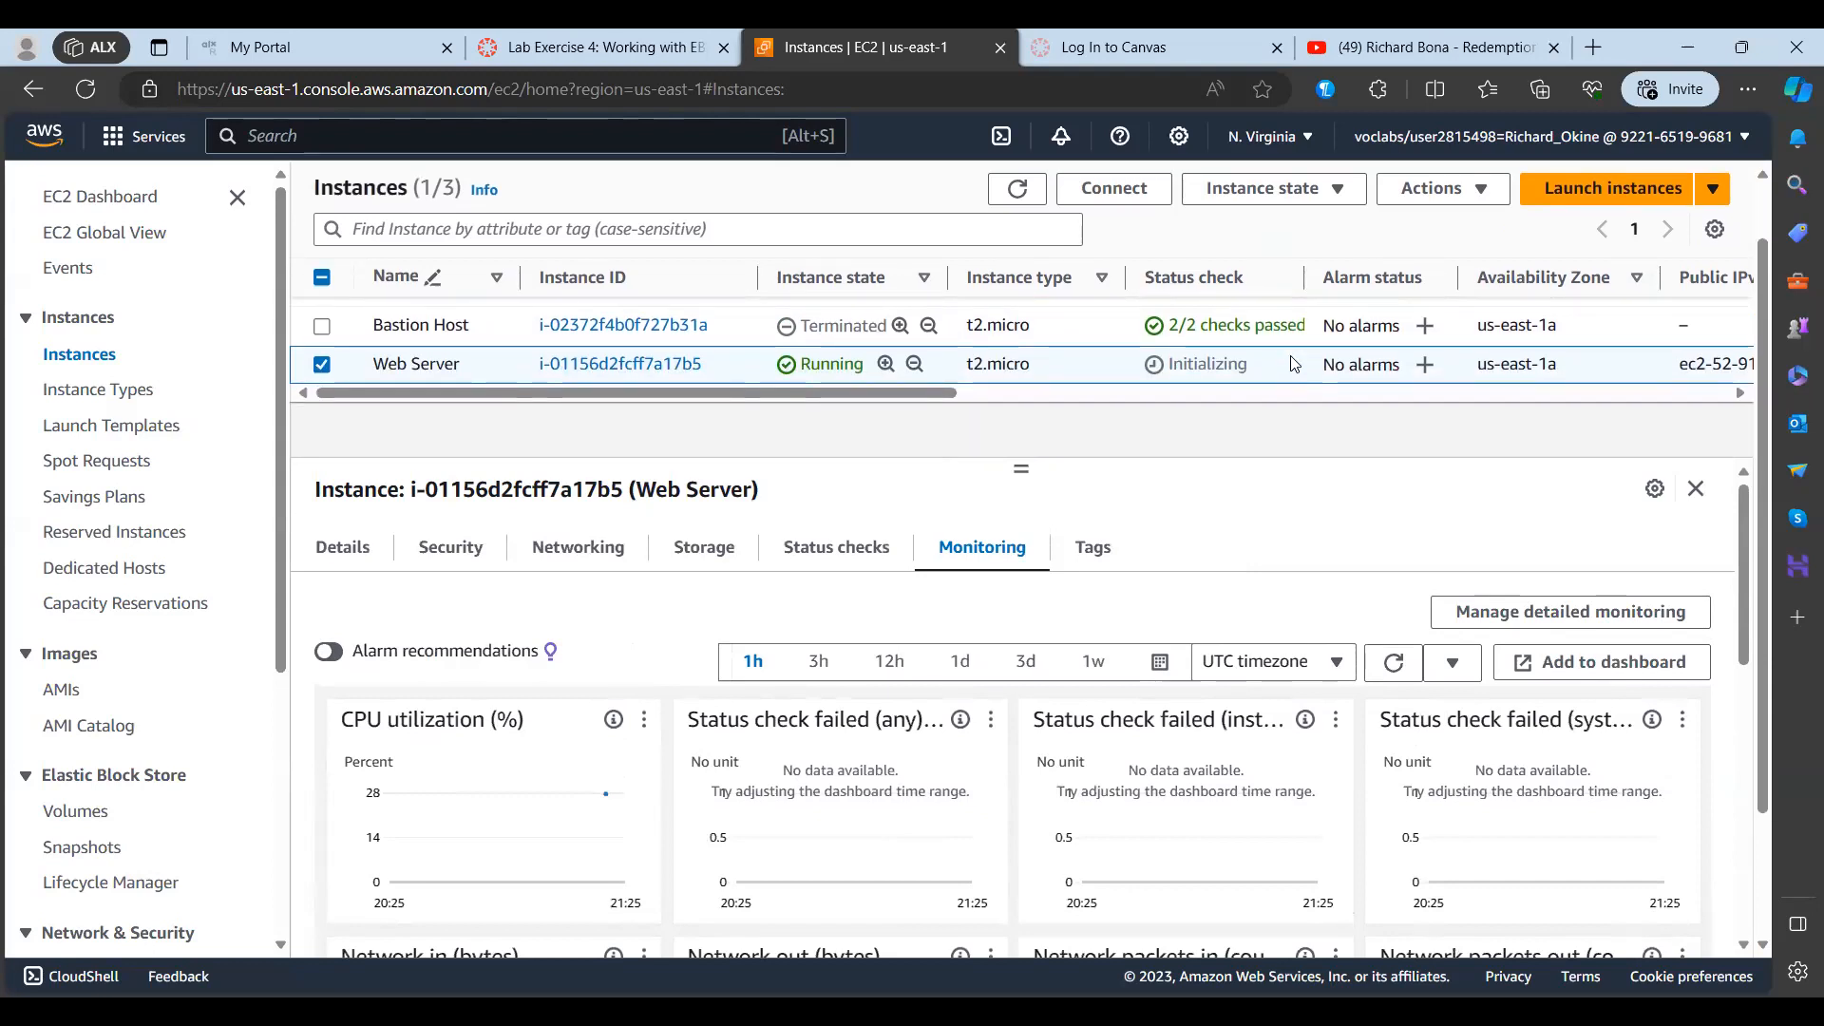
Step: Check the Web Server instance's tags and reload the instances list
click(1104, 567)
click(697, 676)
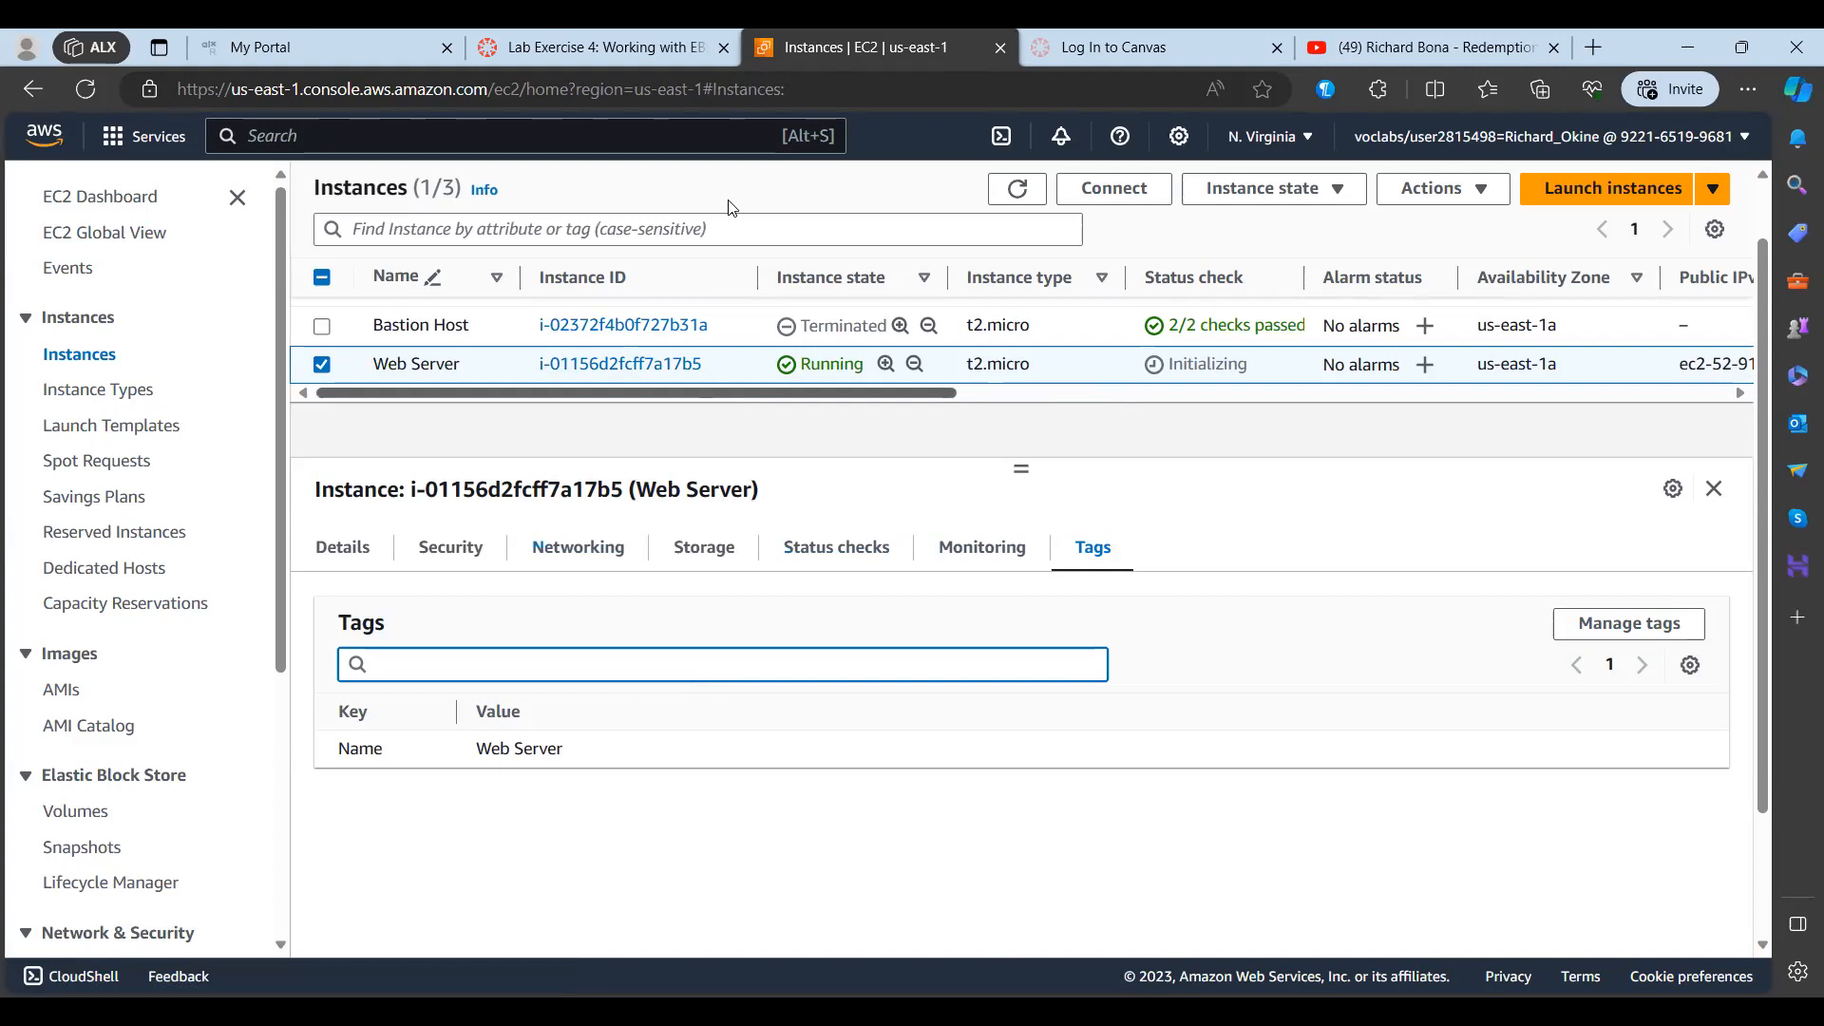
click(821, 95)
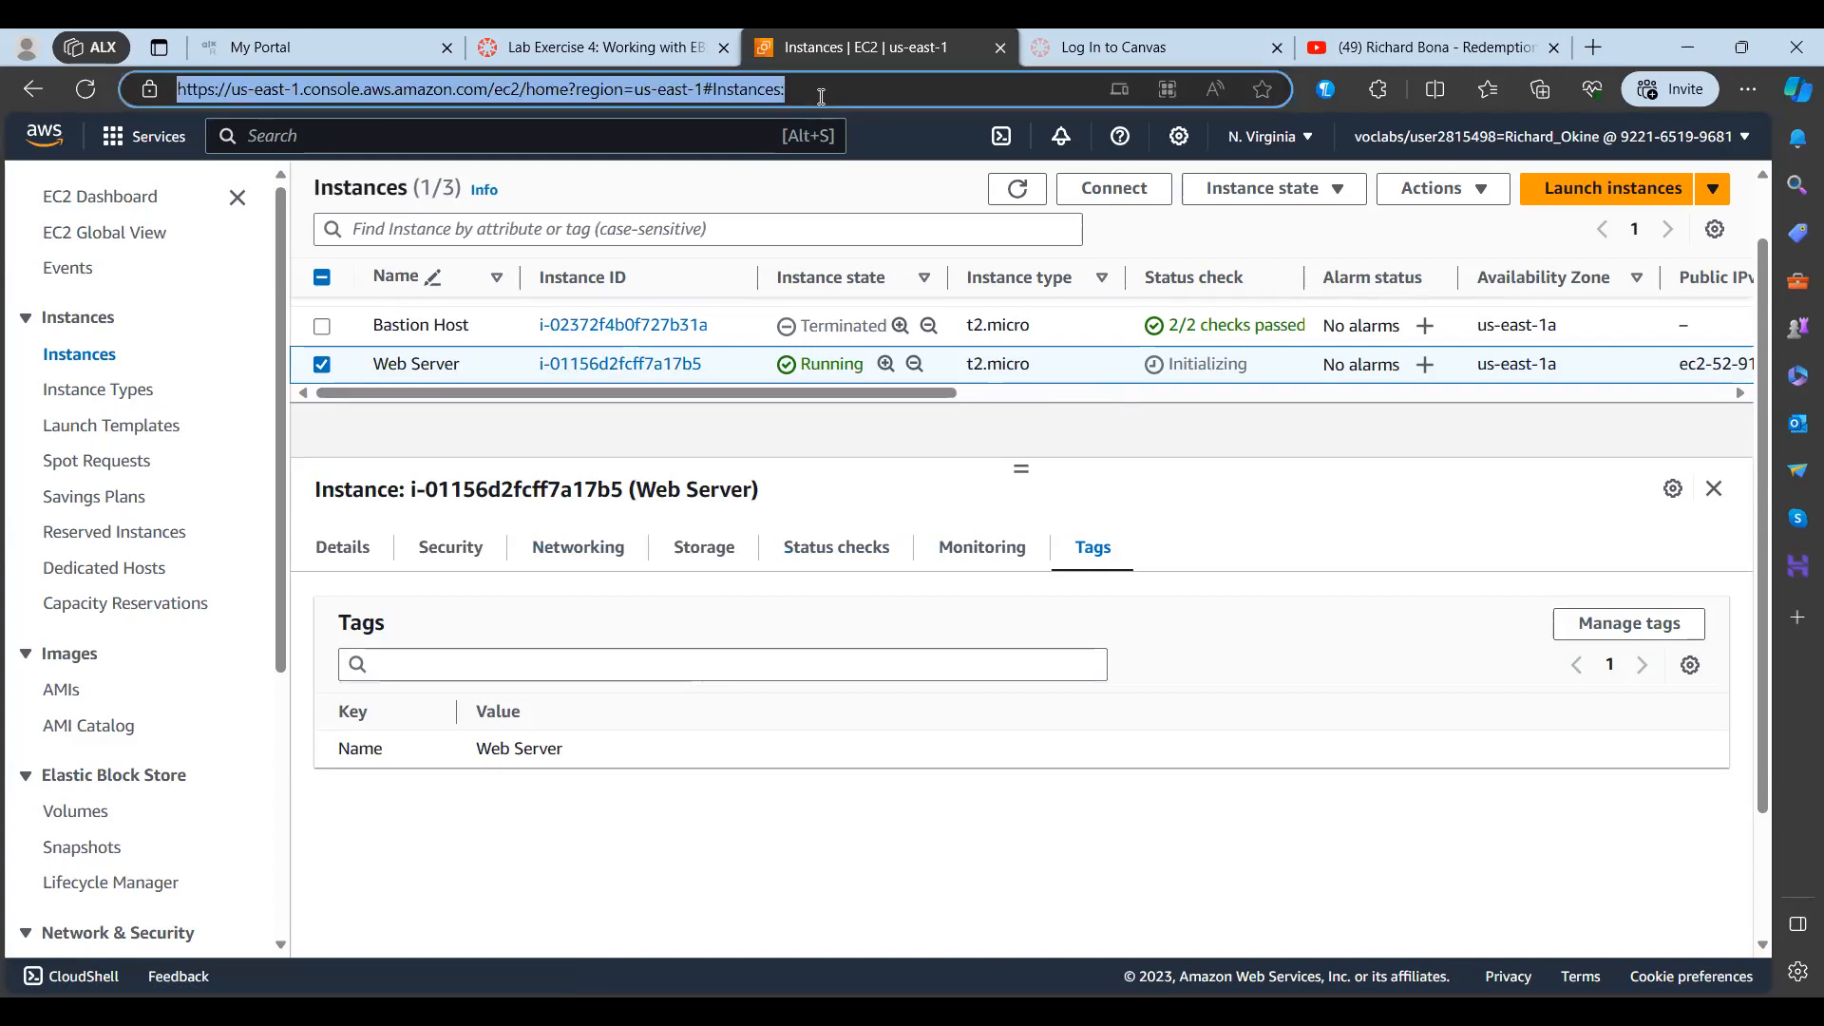
key(Return)
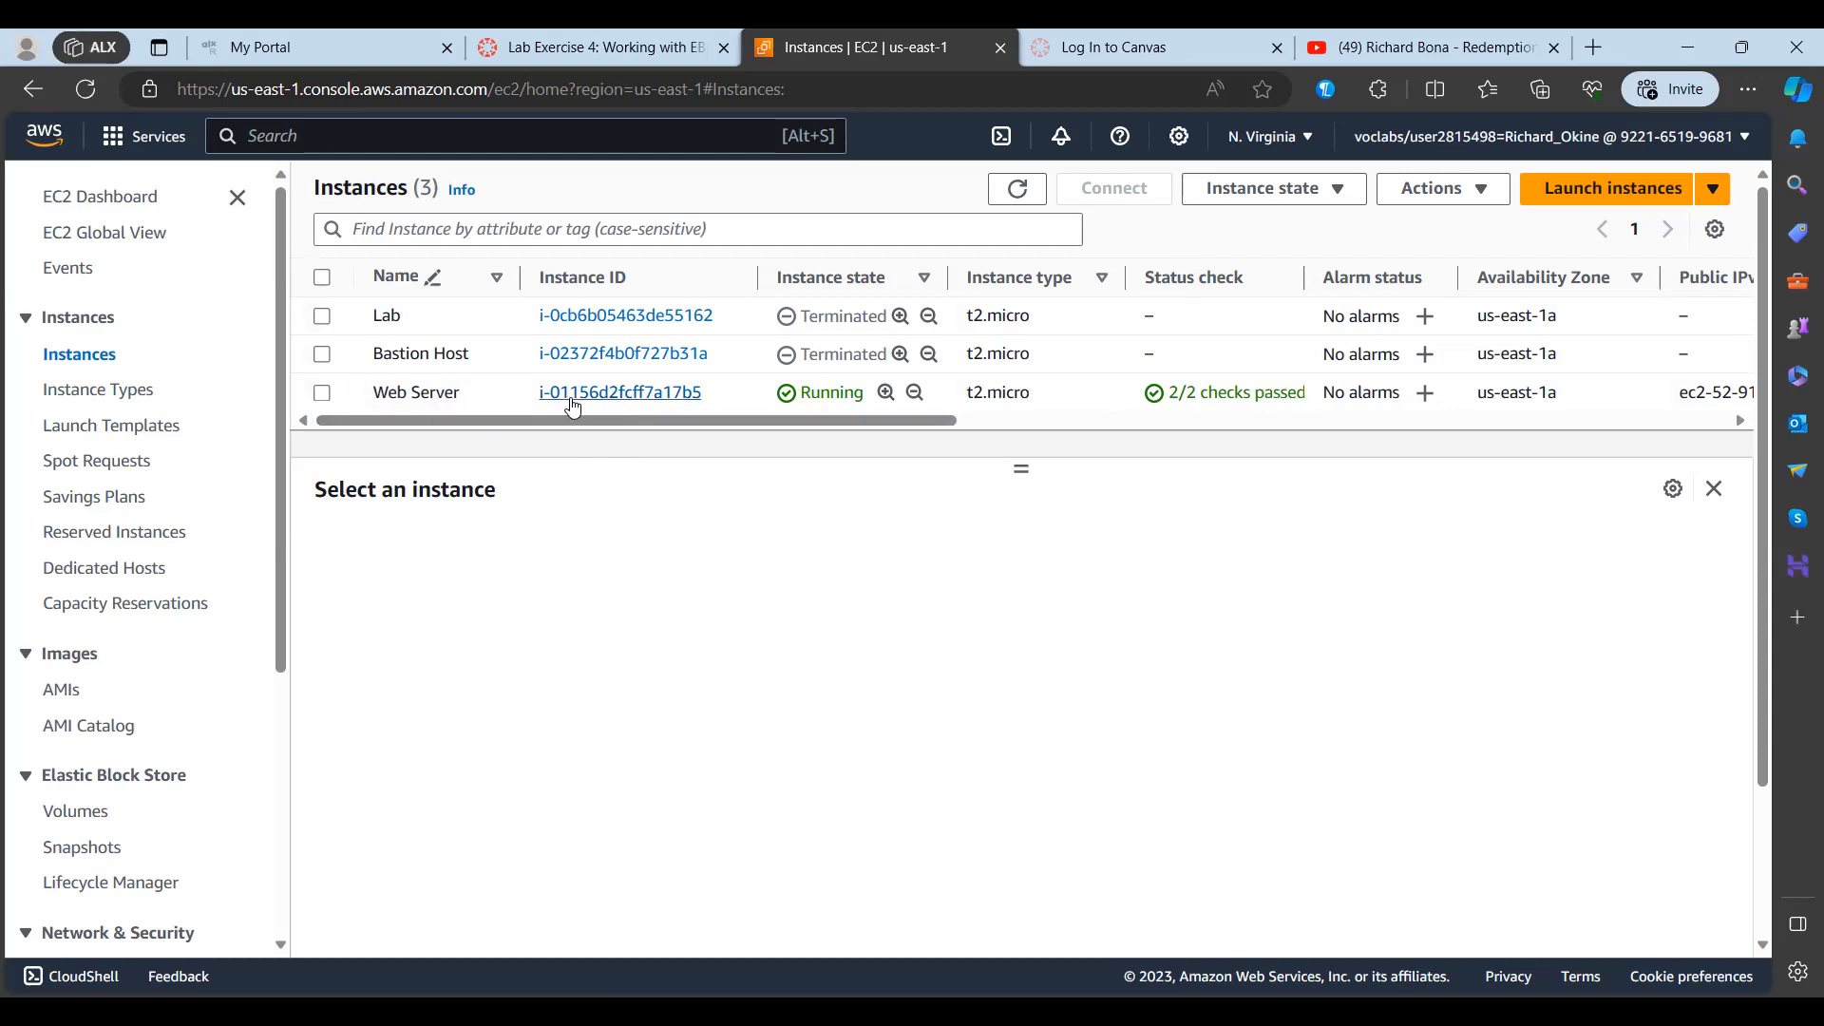
Step: Open the connection options for the Web Server instance and view its RDP client details
click(406, 397)
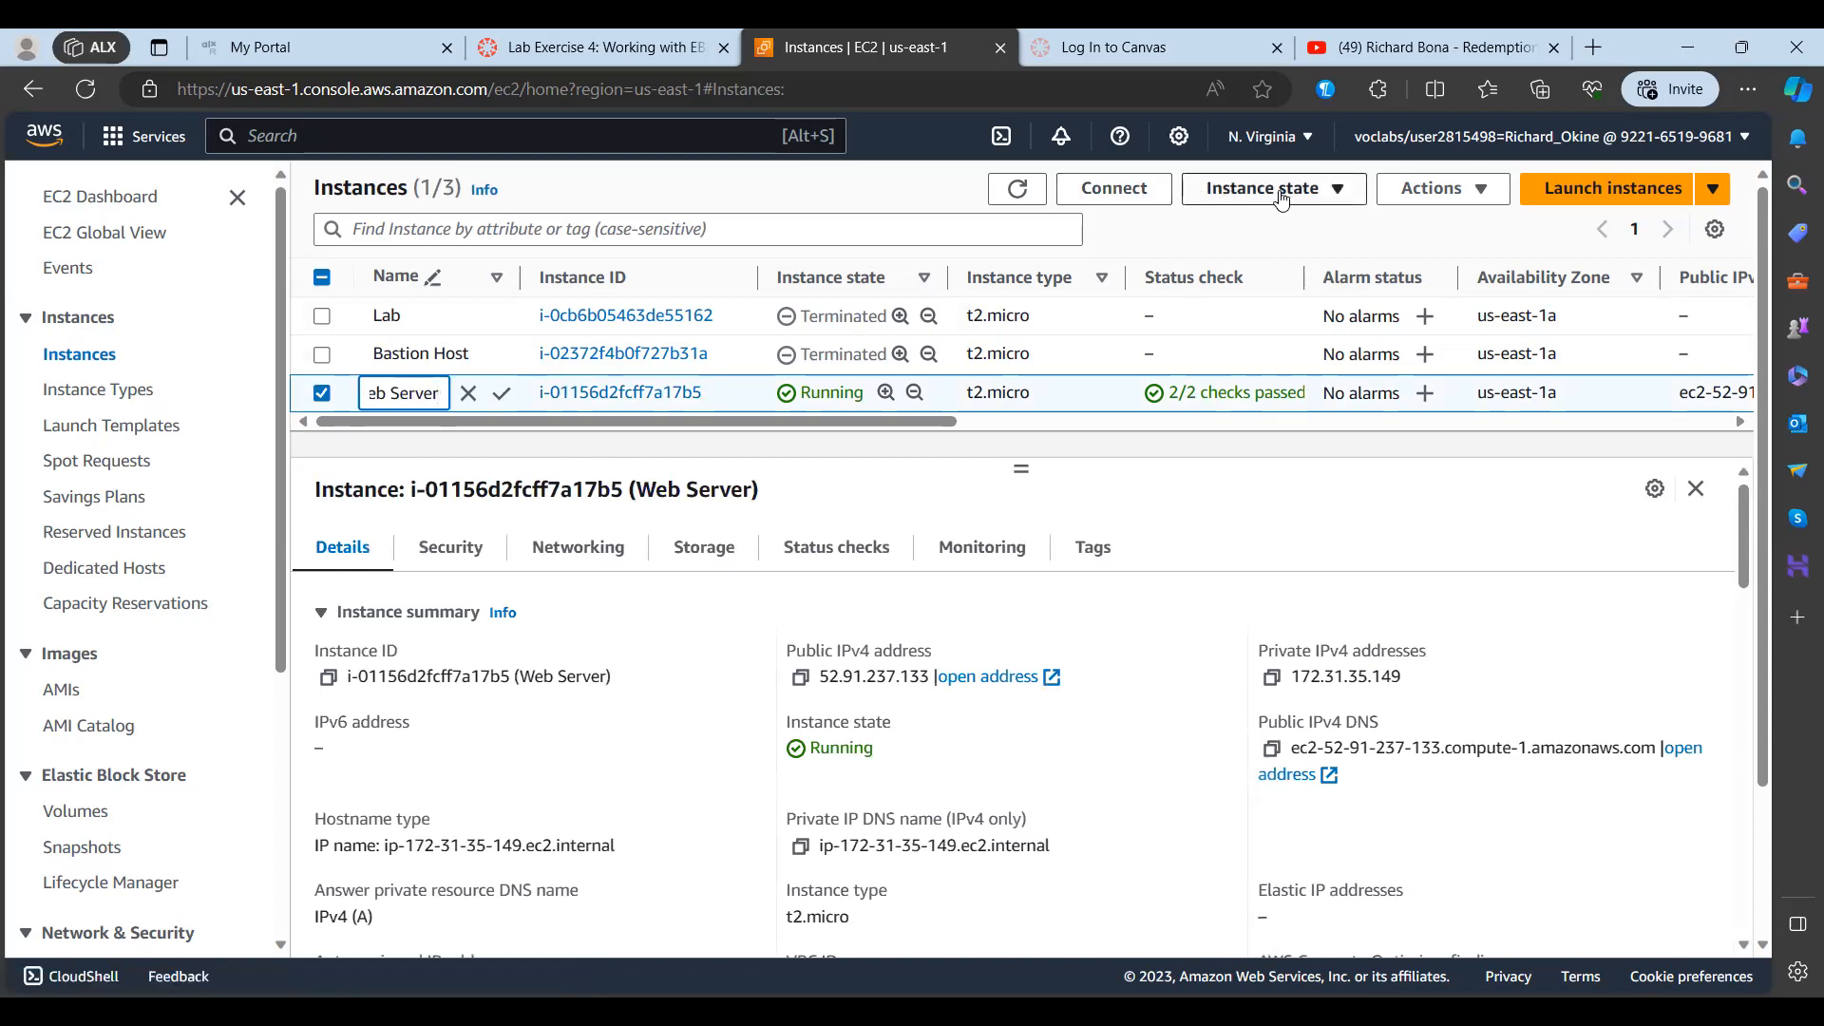
click(1116, 189)
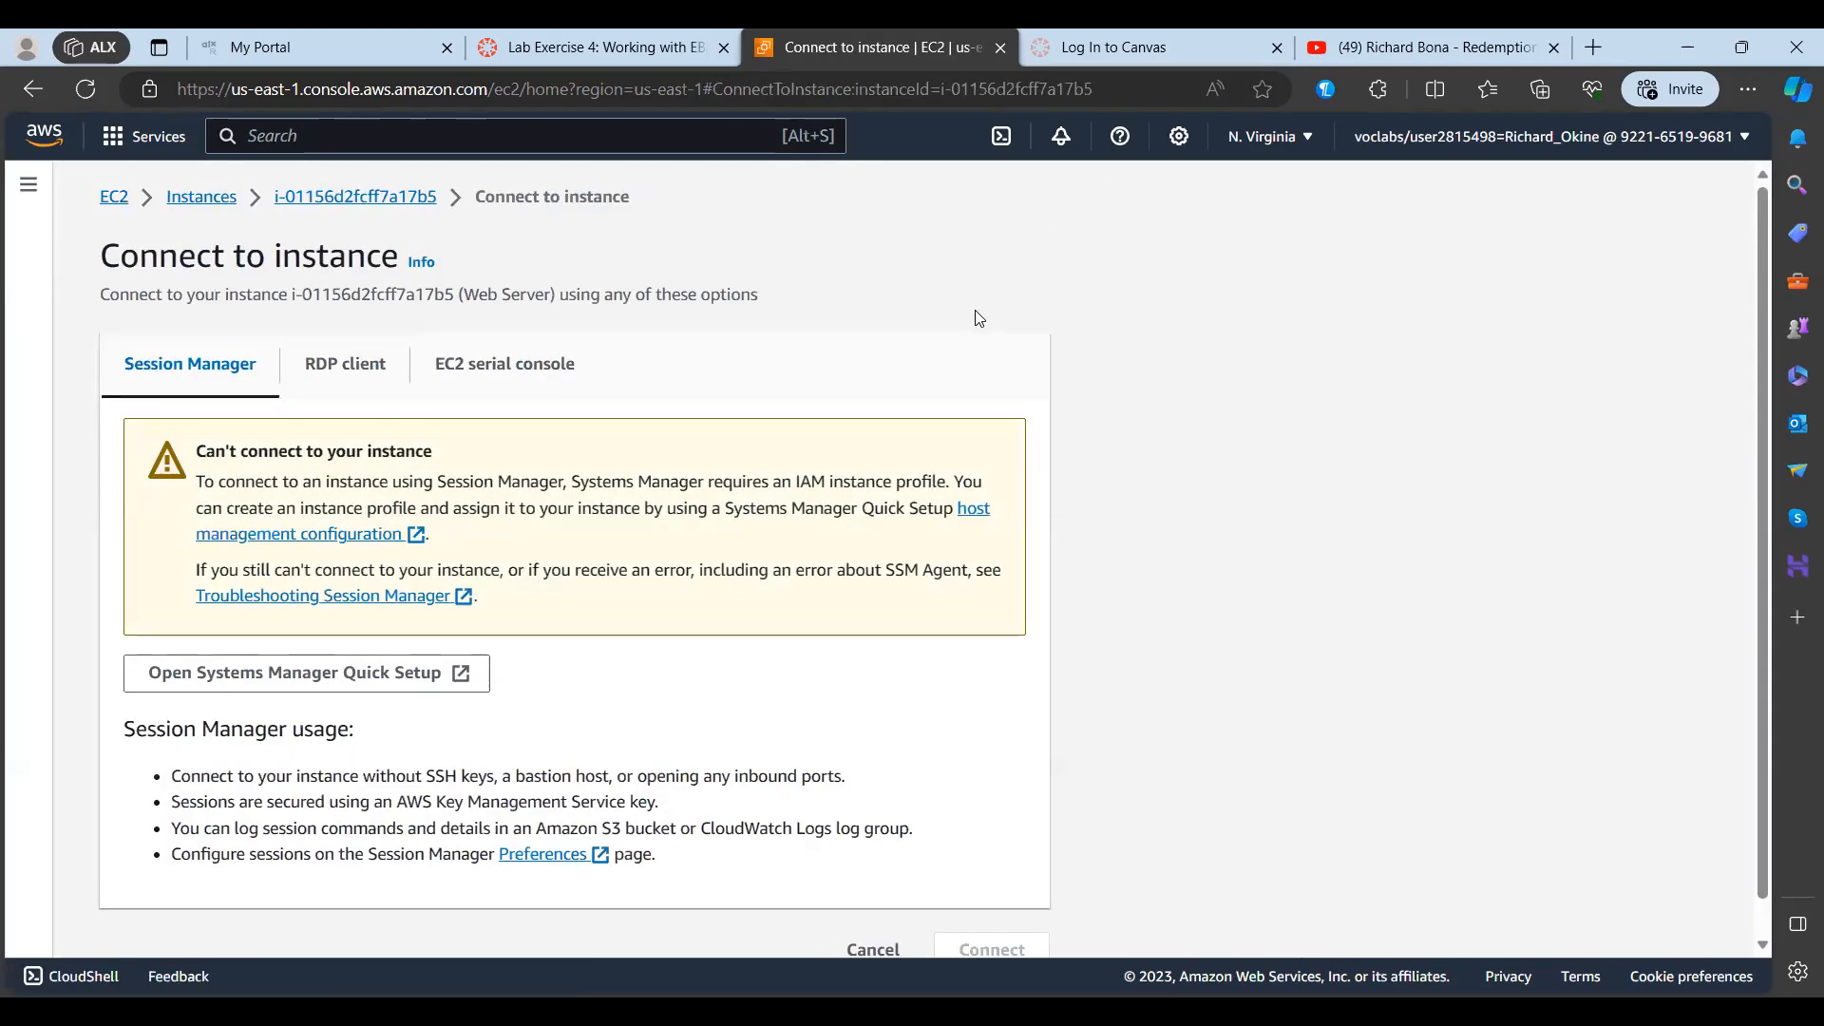
click(337, 376)
scroll(832, 466, down, 1)
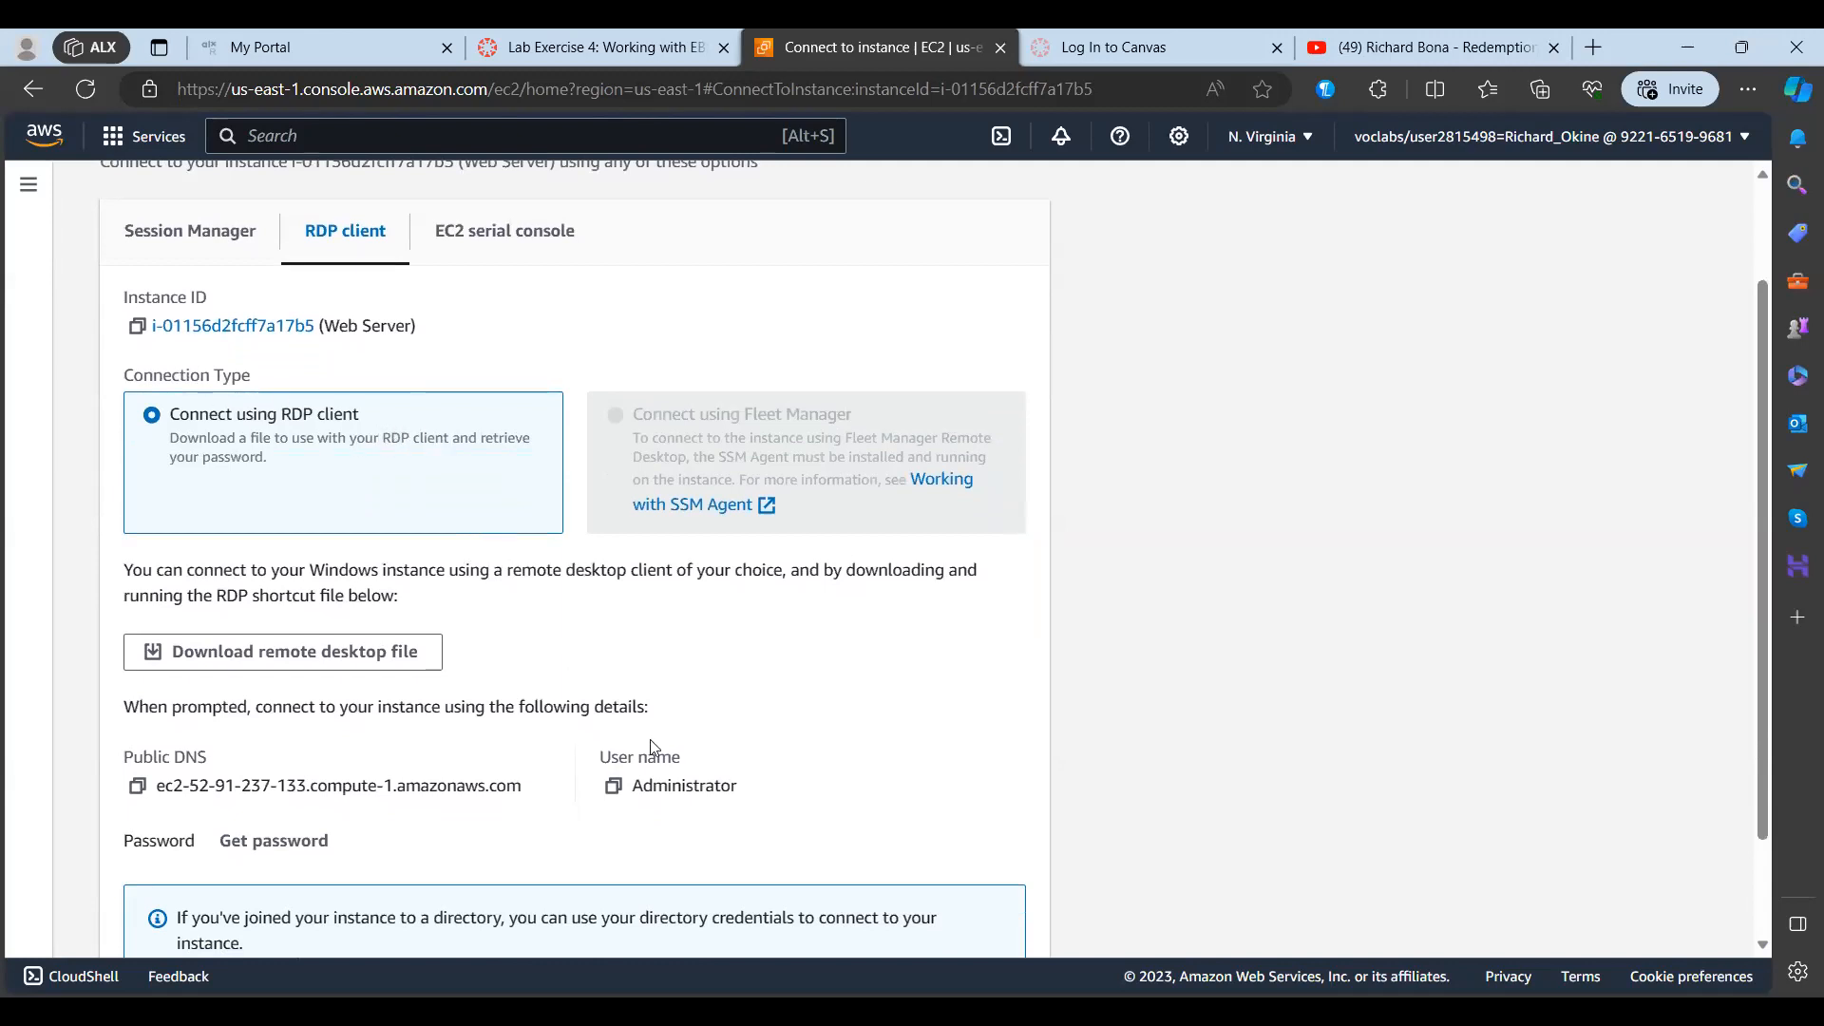
scroll(653, 746, down, 1)
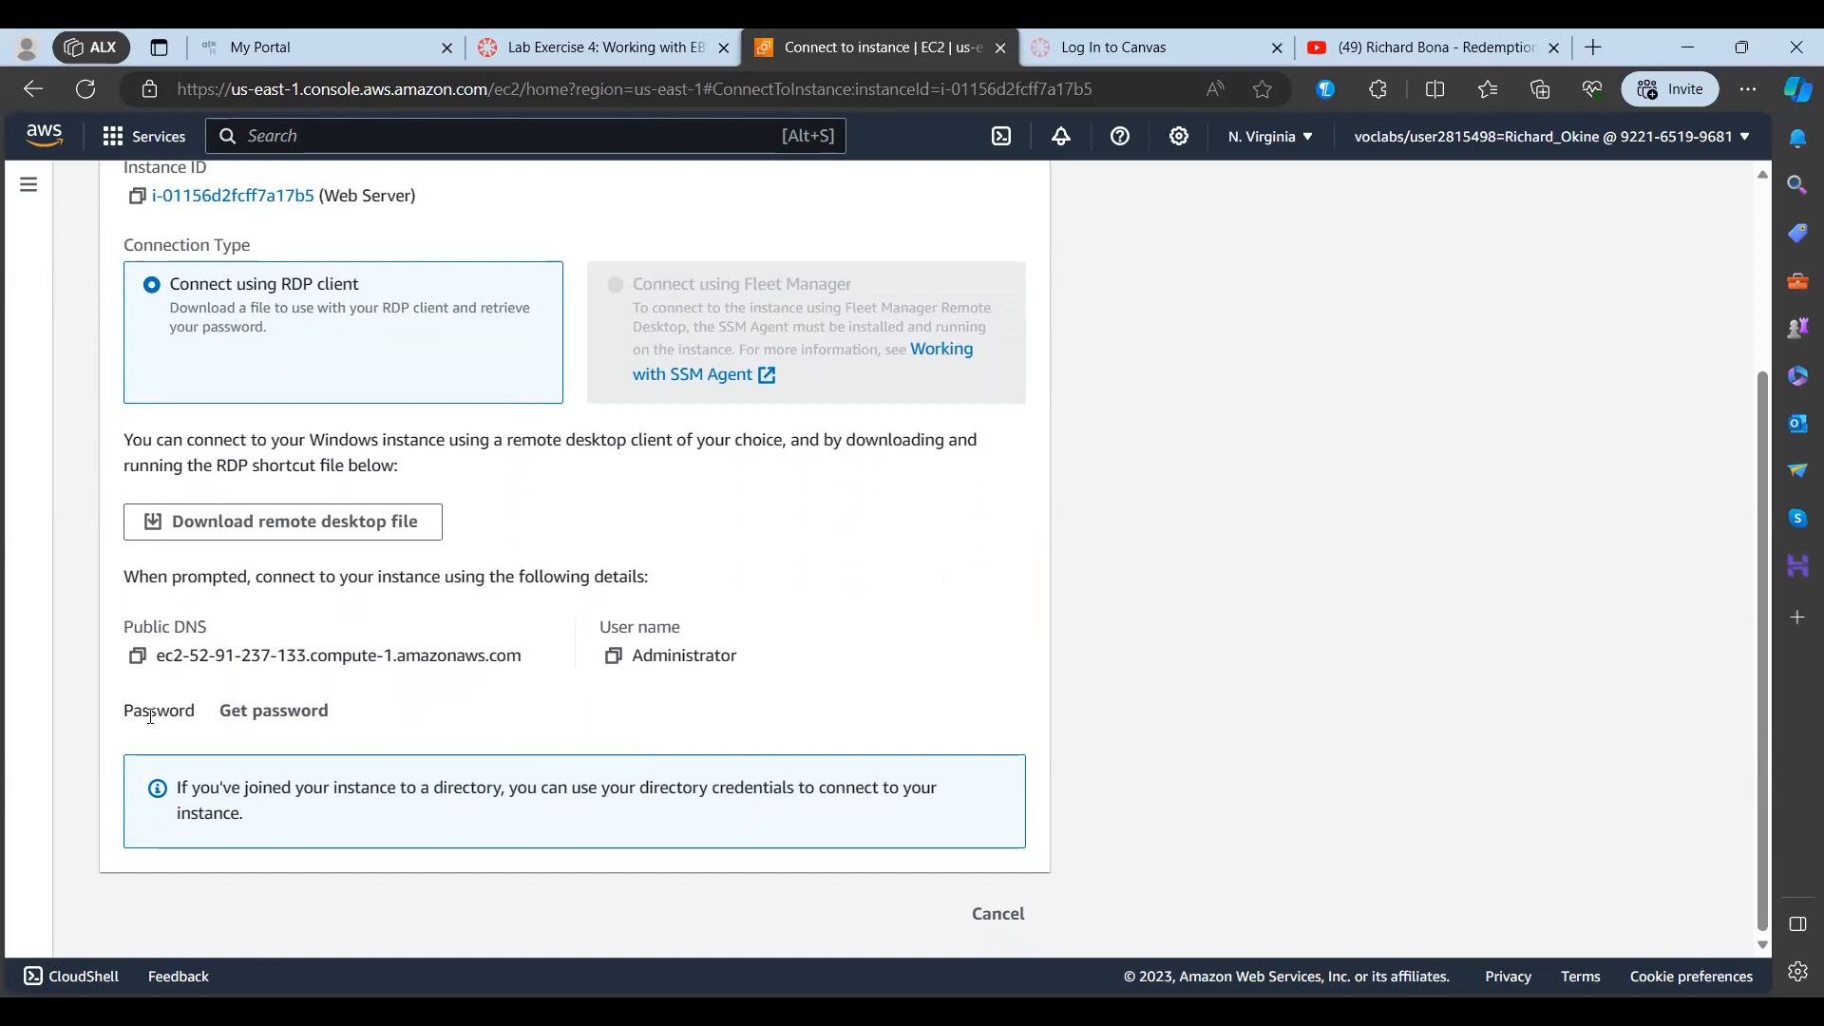
Step: Request the Web Server's Windows password and upload the private key file webserver.pem from Downloads
click(283, 712)
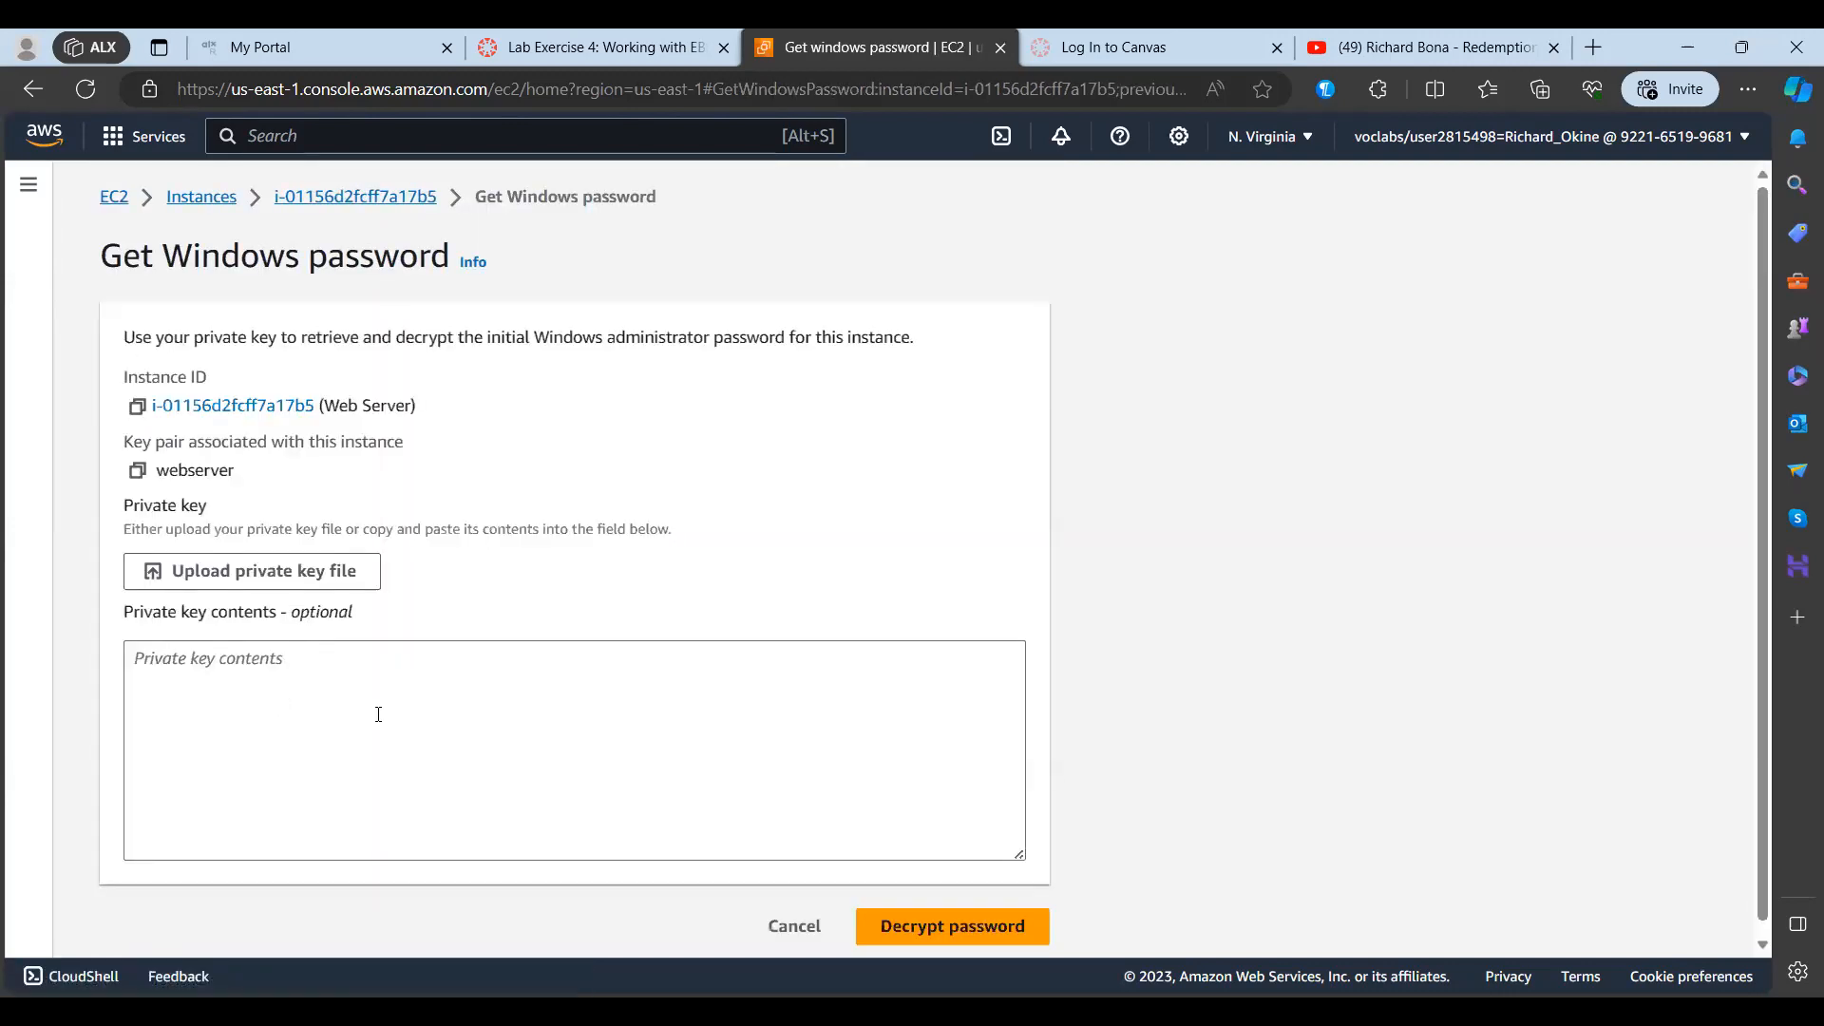
scroll(507, 718, down, 1)
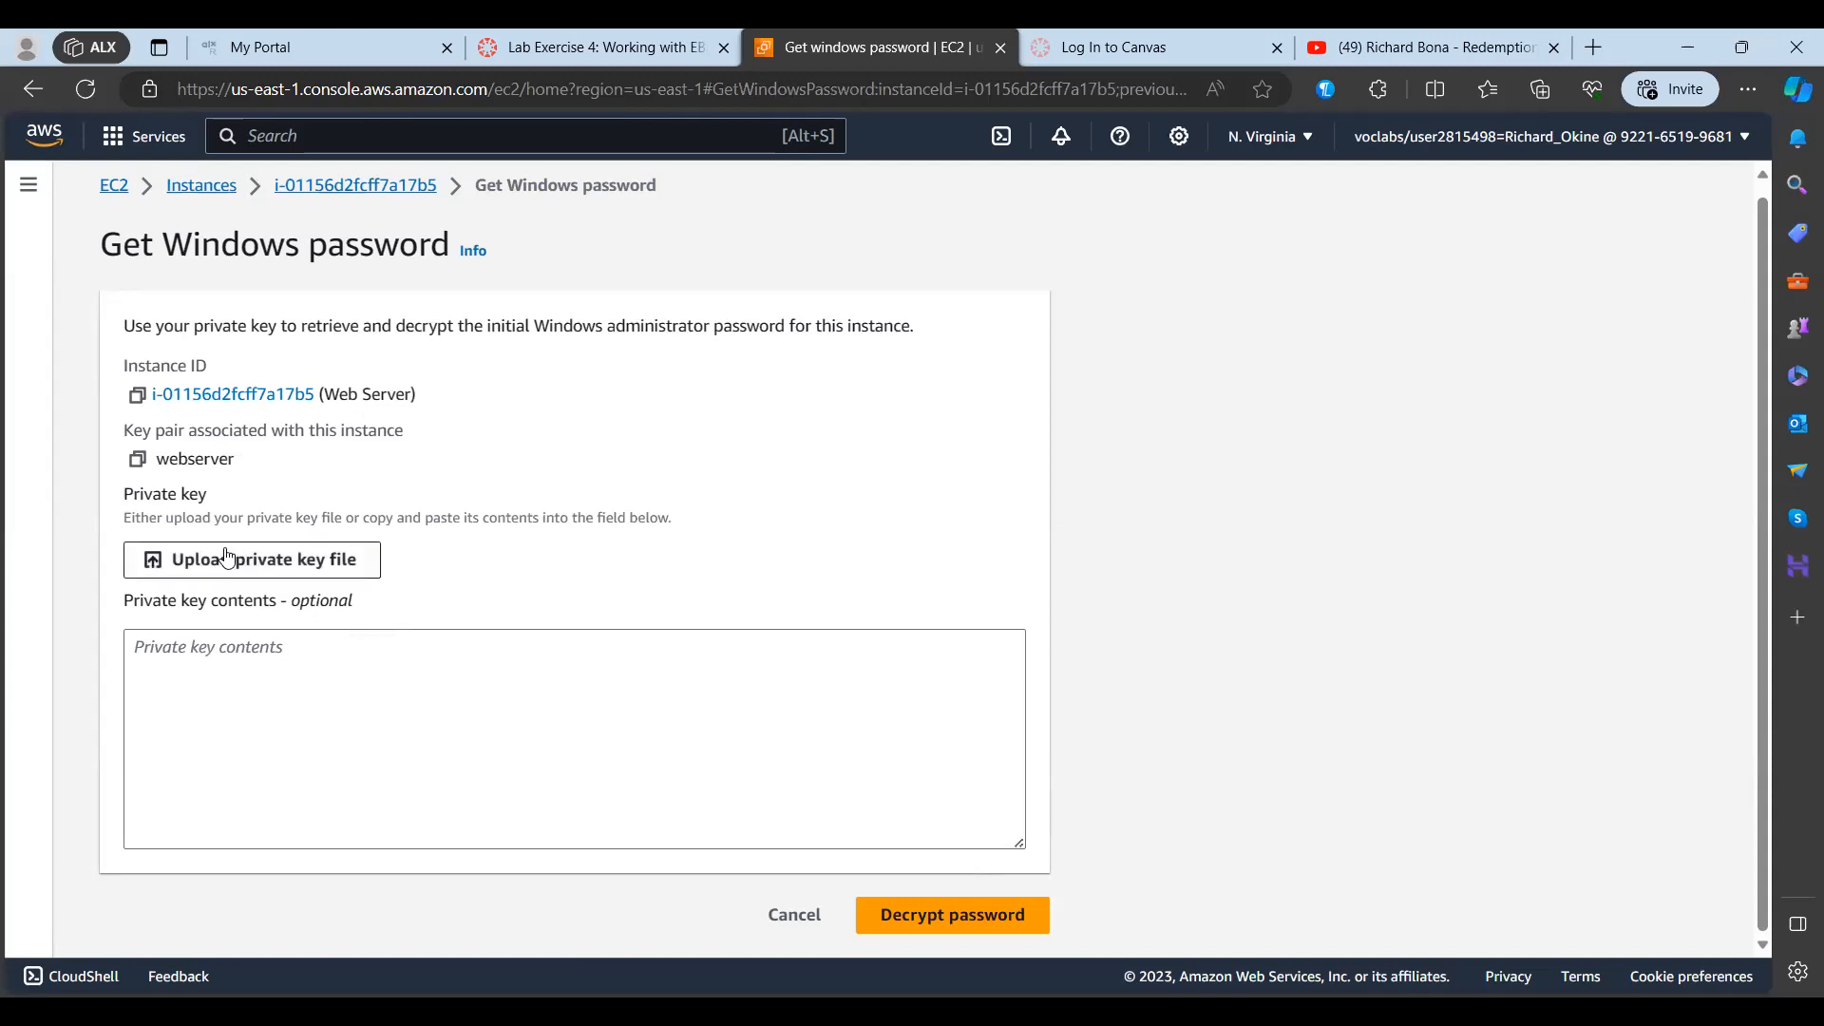
click(340, 560)
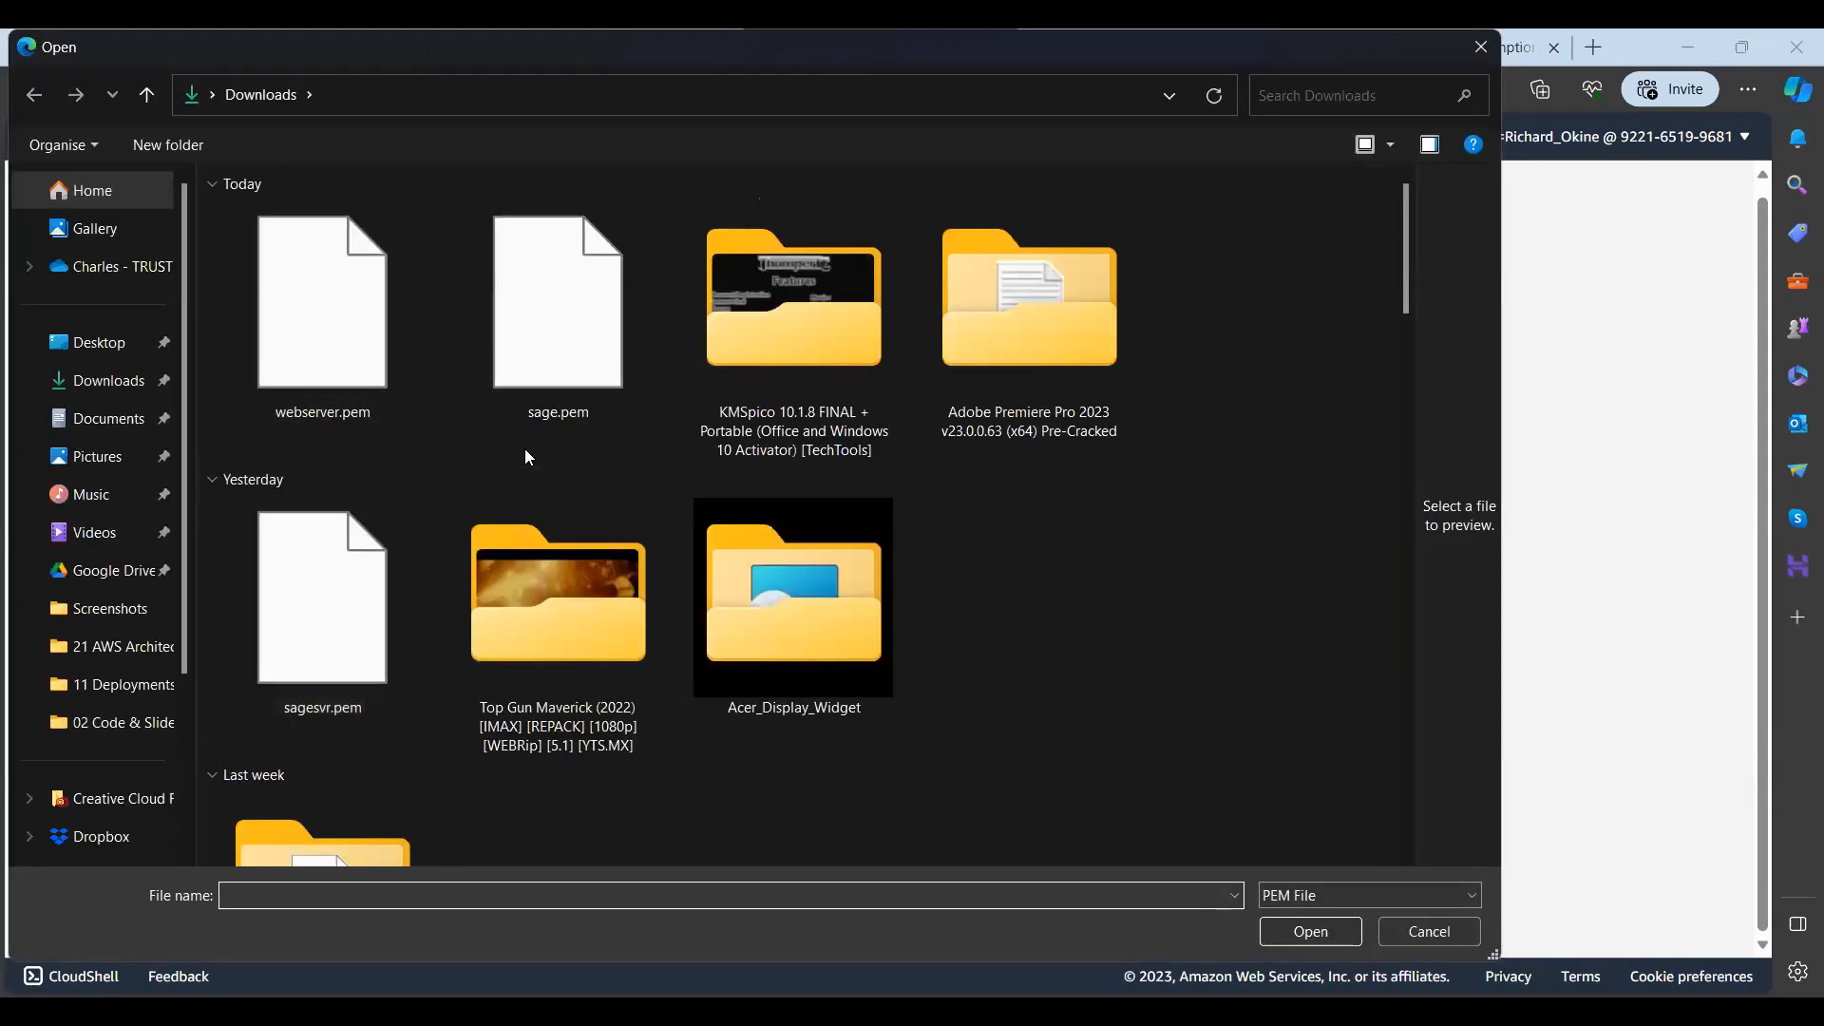
click(347, 366)
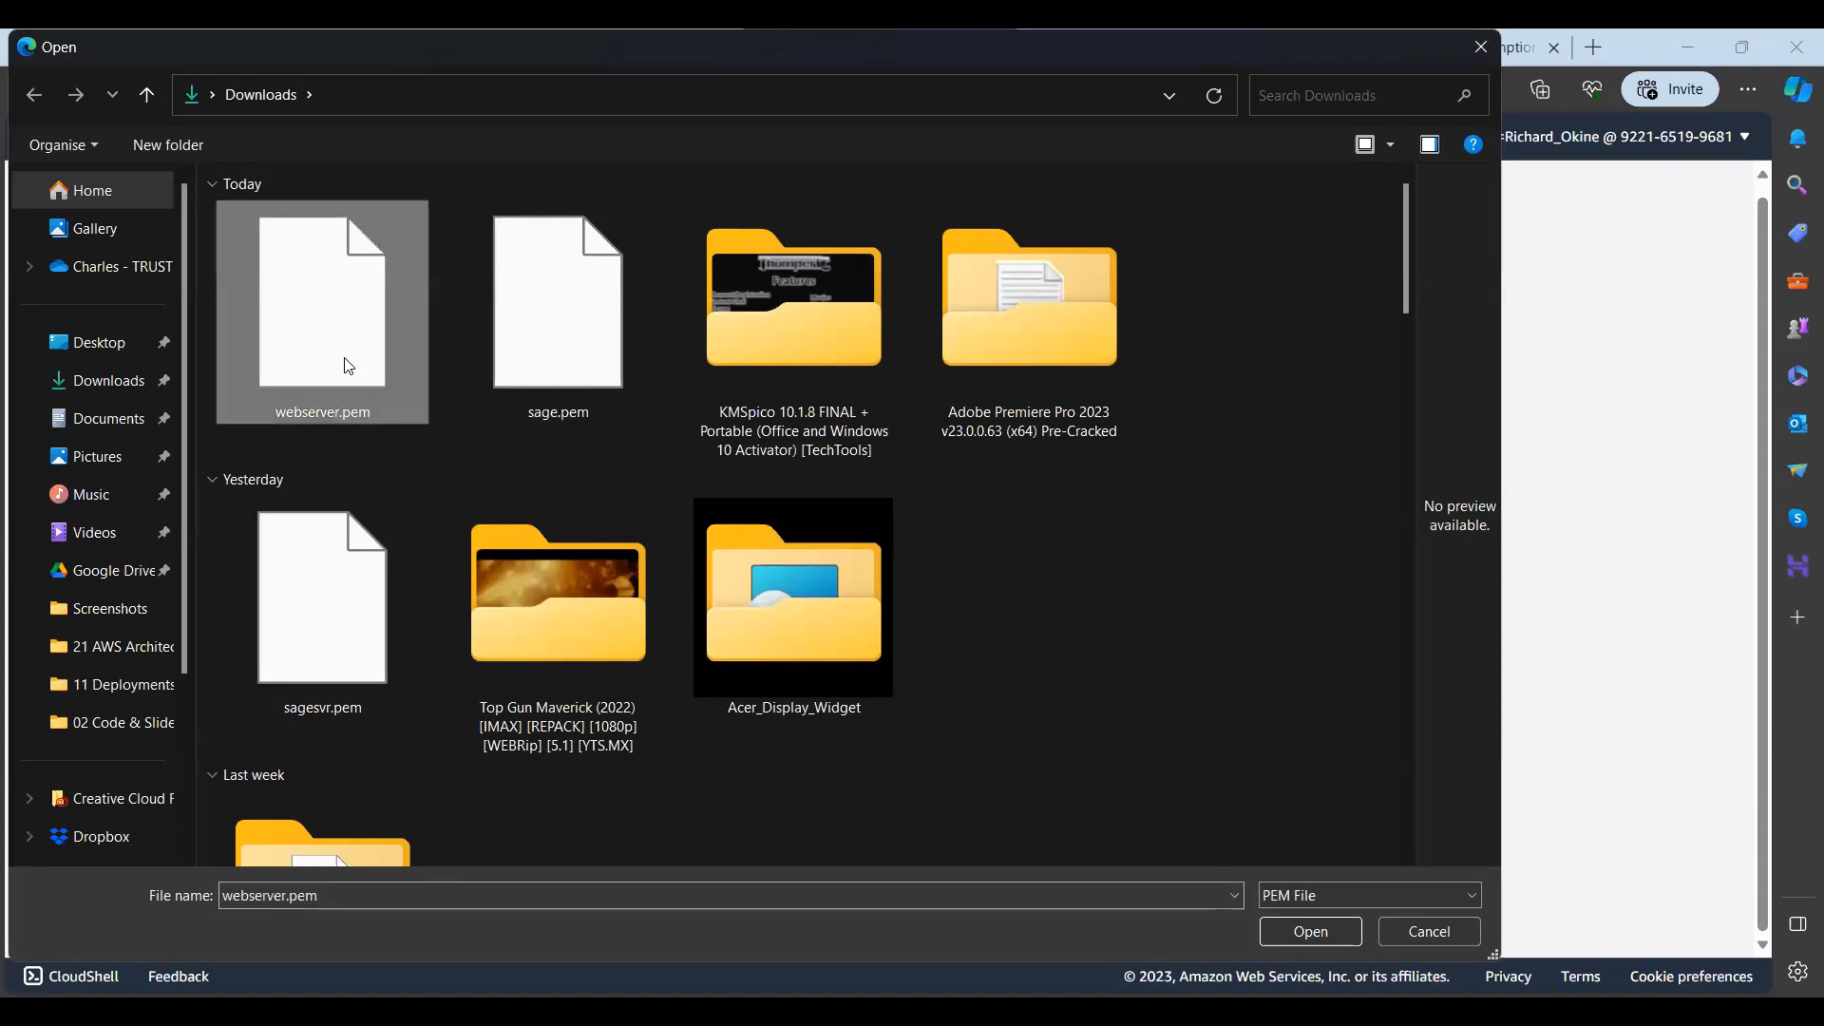
key(Return)
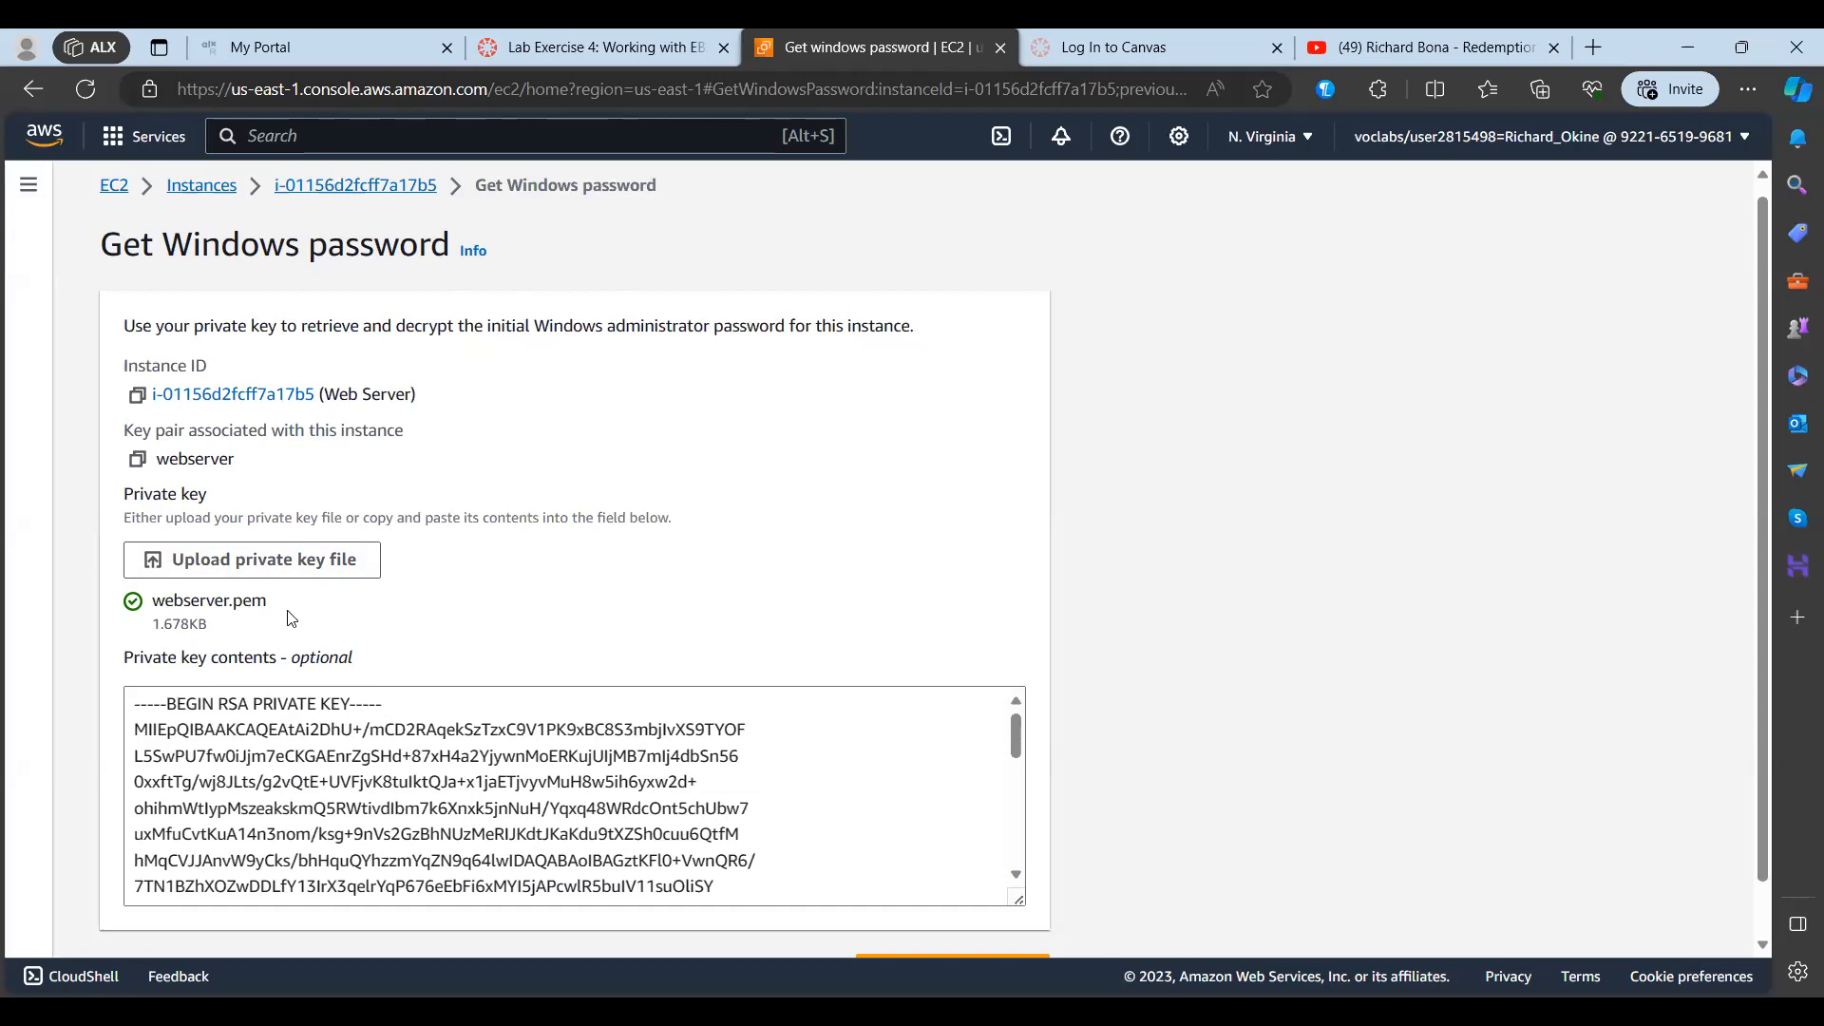
Step: Review the uploaded private key contents and decrypt the Windows administrator password
scroll(775, 729, down, 5)
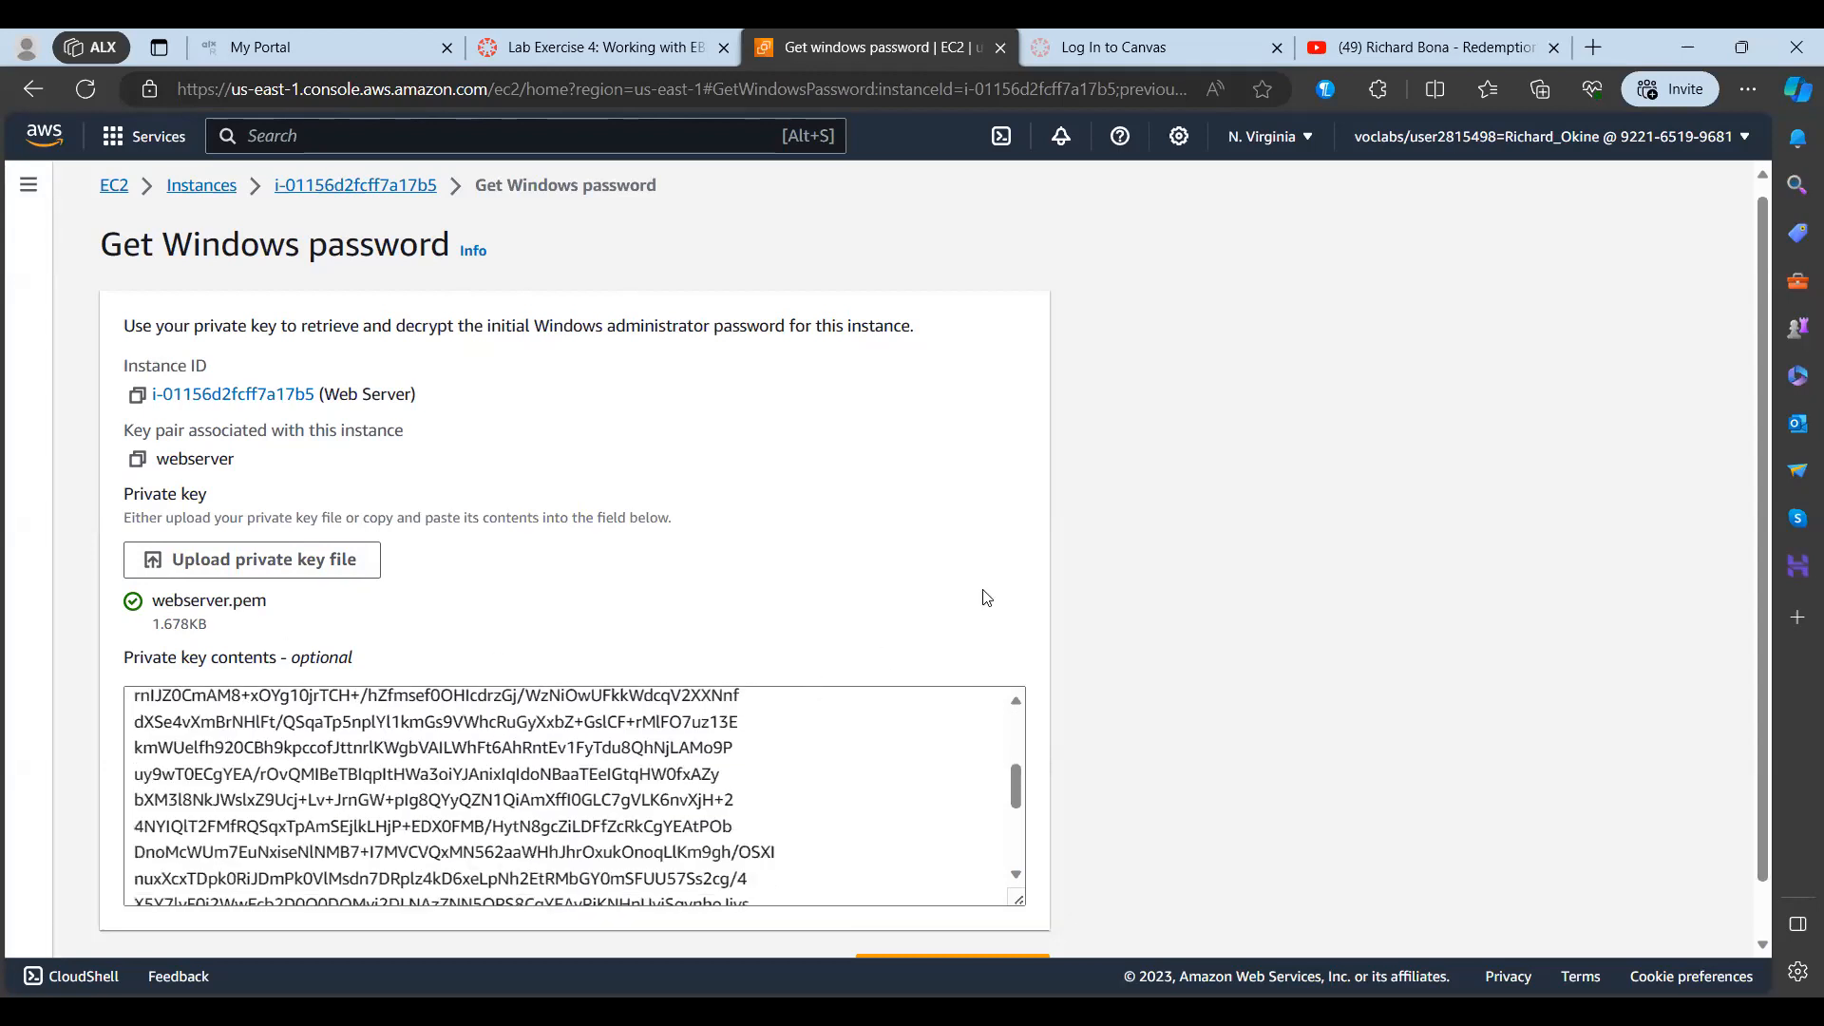
scroll(1022, 728, down, 3)
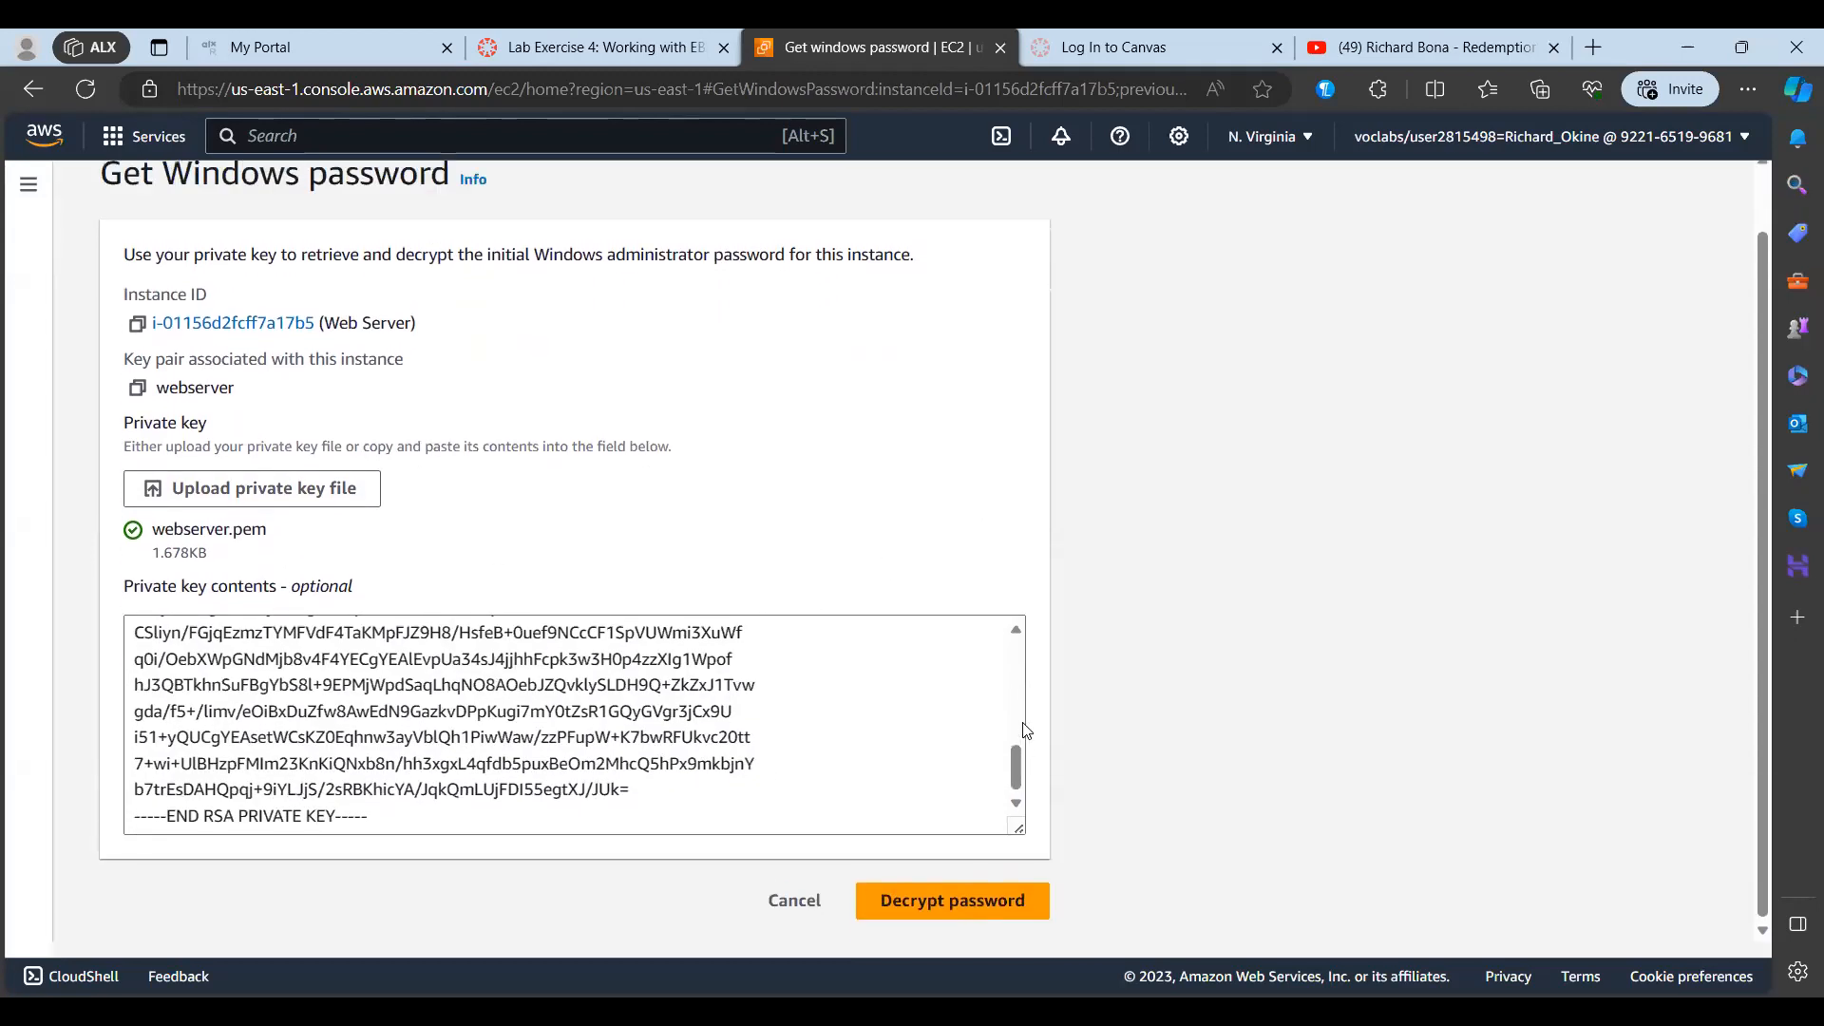
scroll(1024, 730, up, 1)
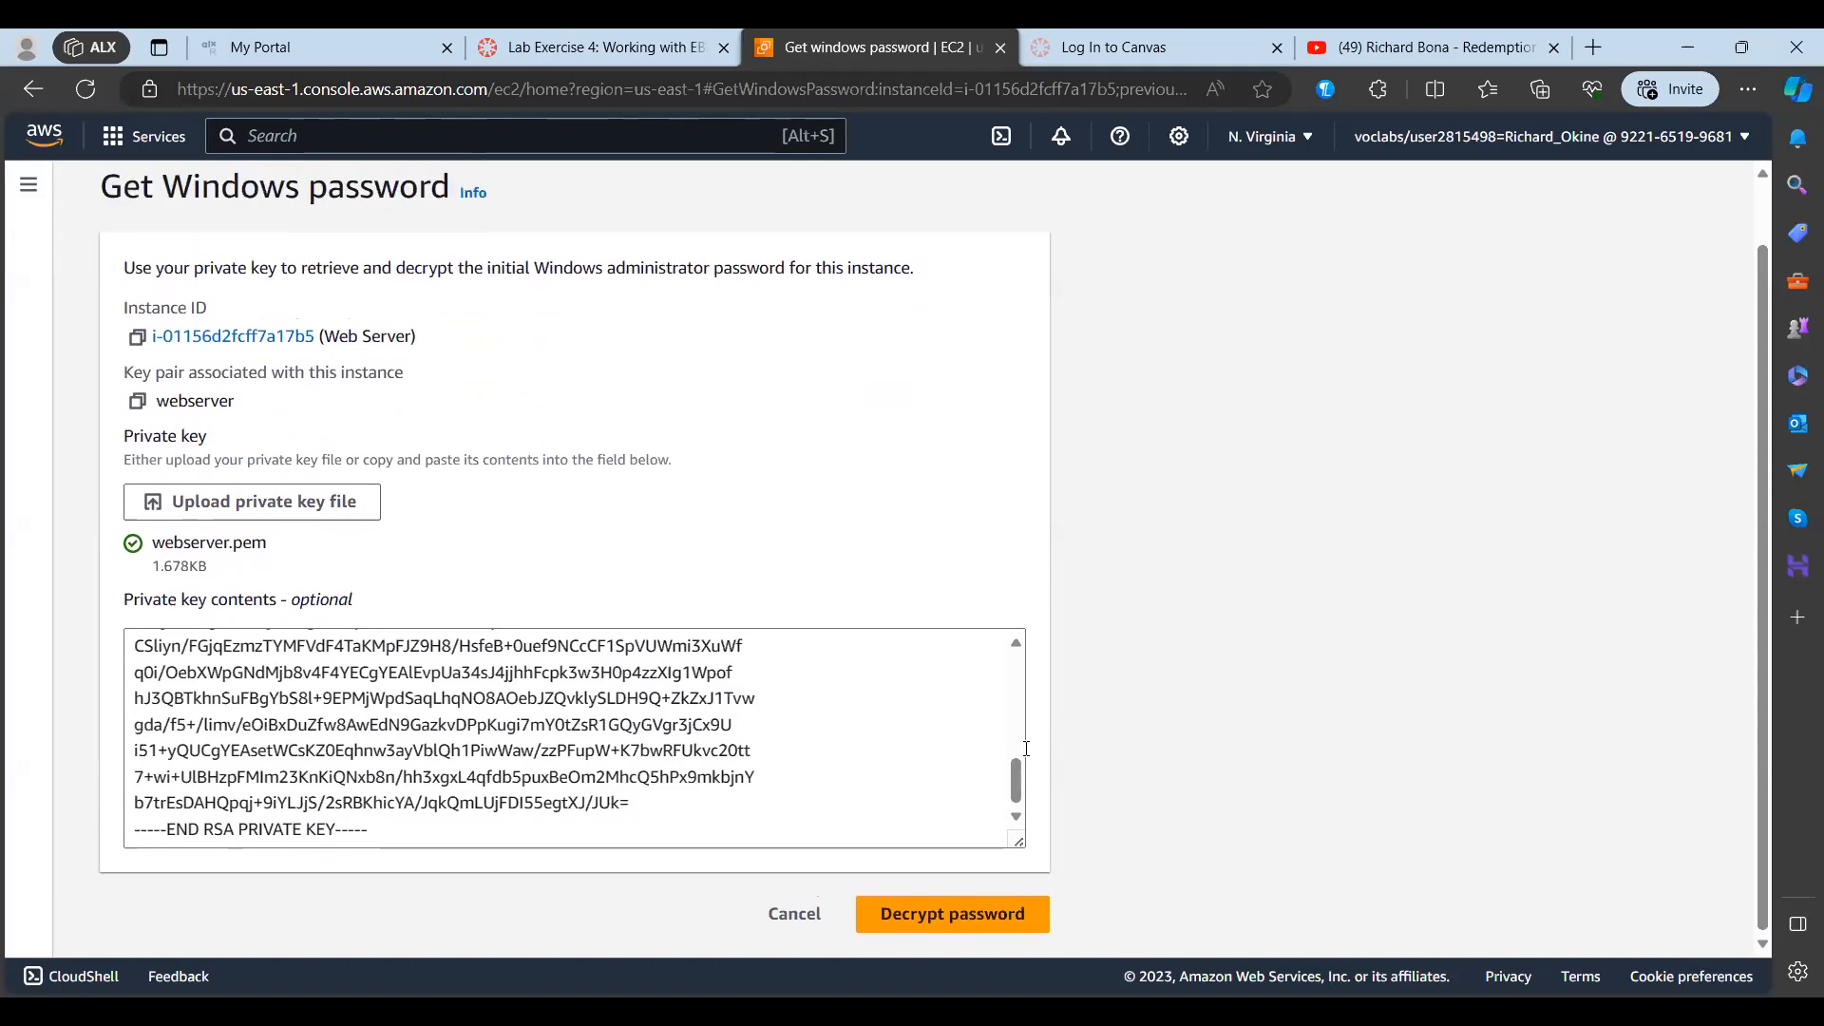
click(922, 908)
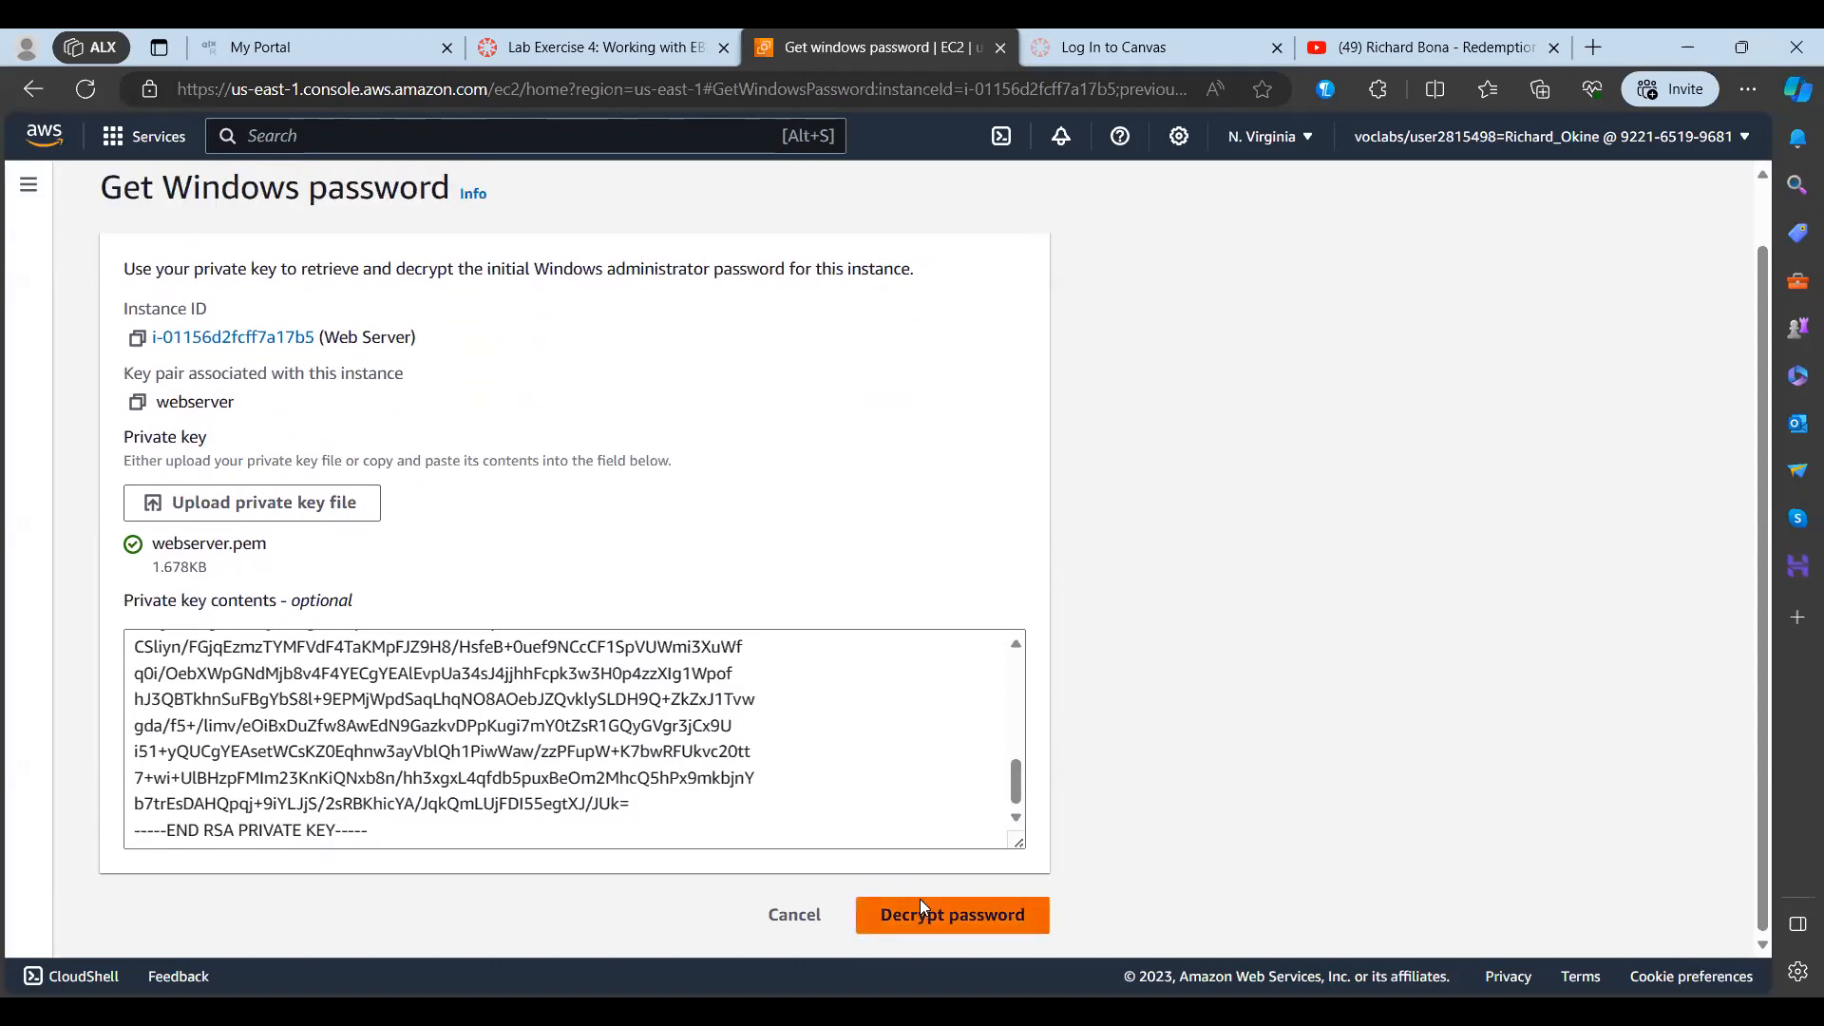
scroll(636, 717, down, 2)
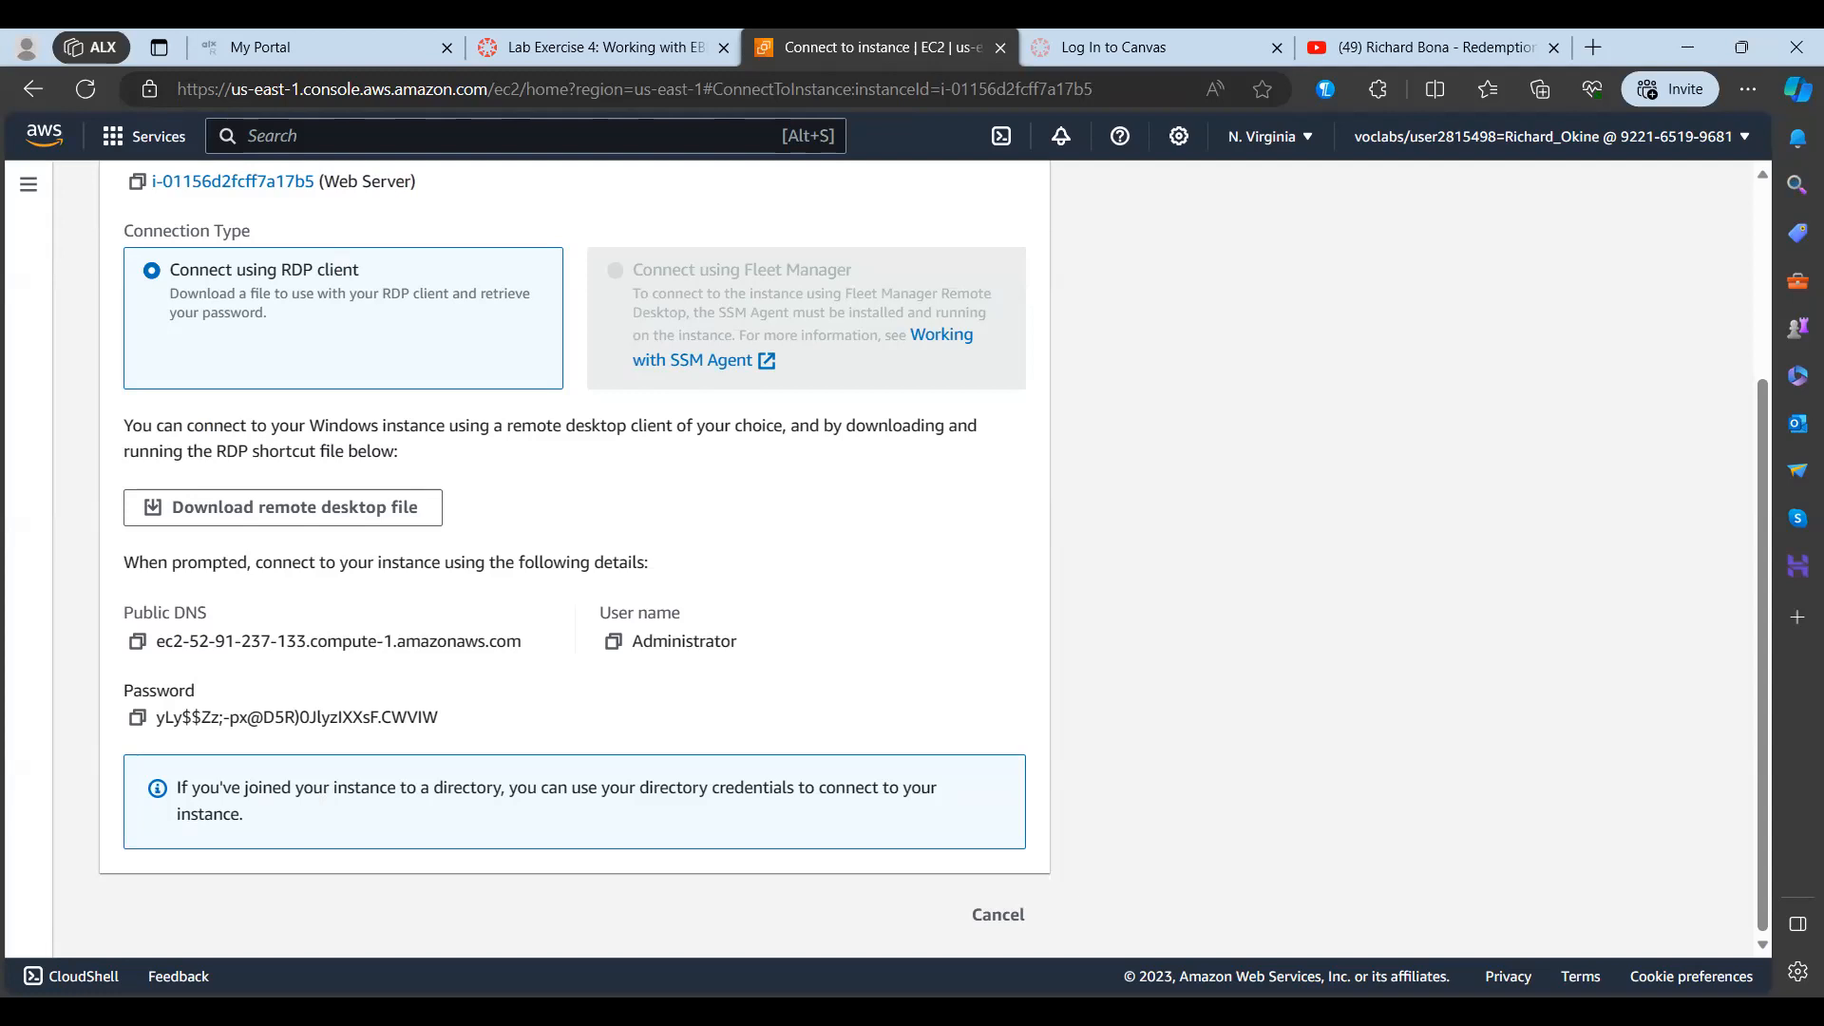
Step: Open the Remote Desktop Connection app, clear its computer address and move its window beside the instance's connection details
key(alt+Tab)
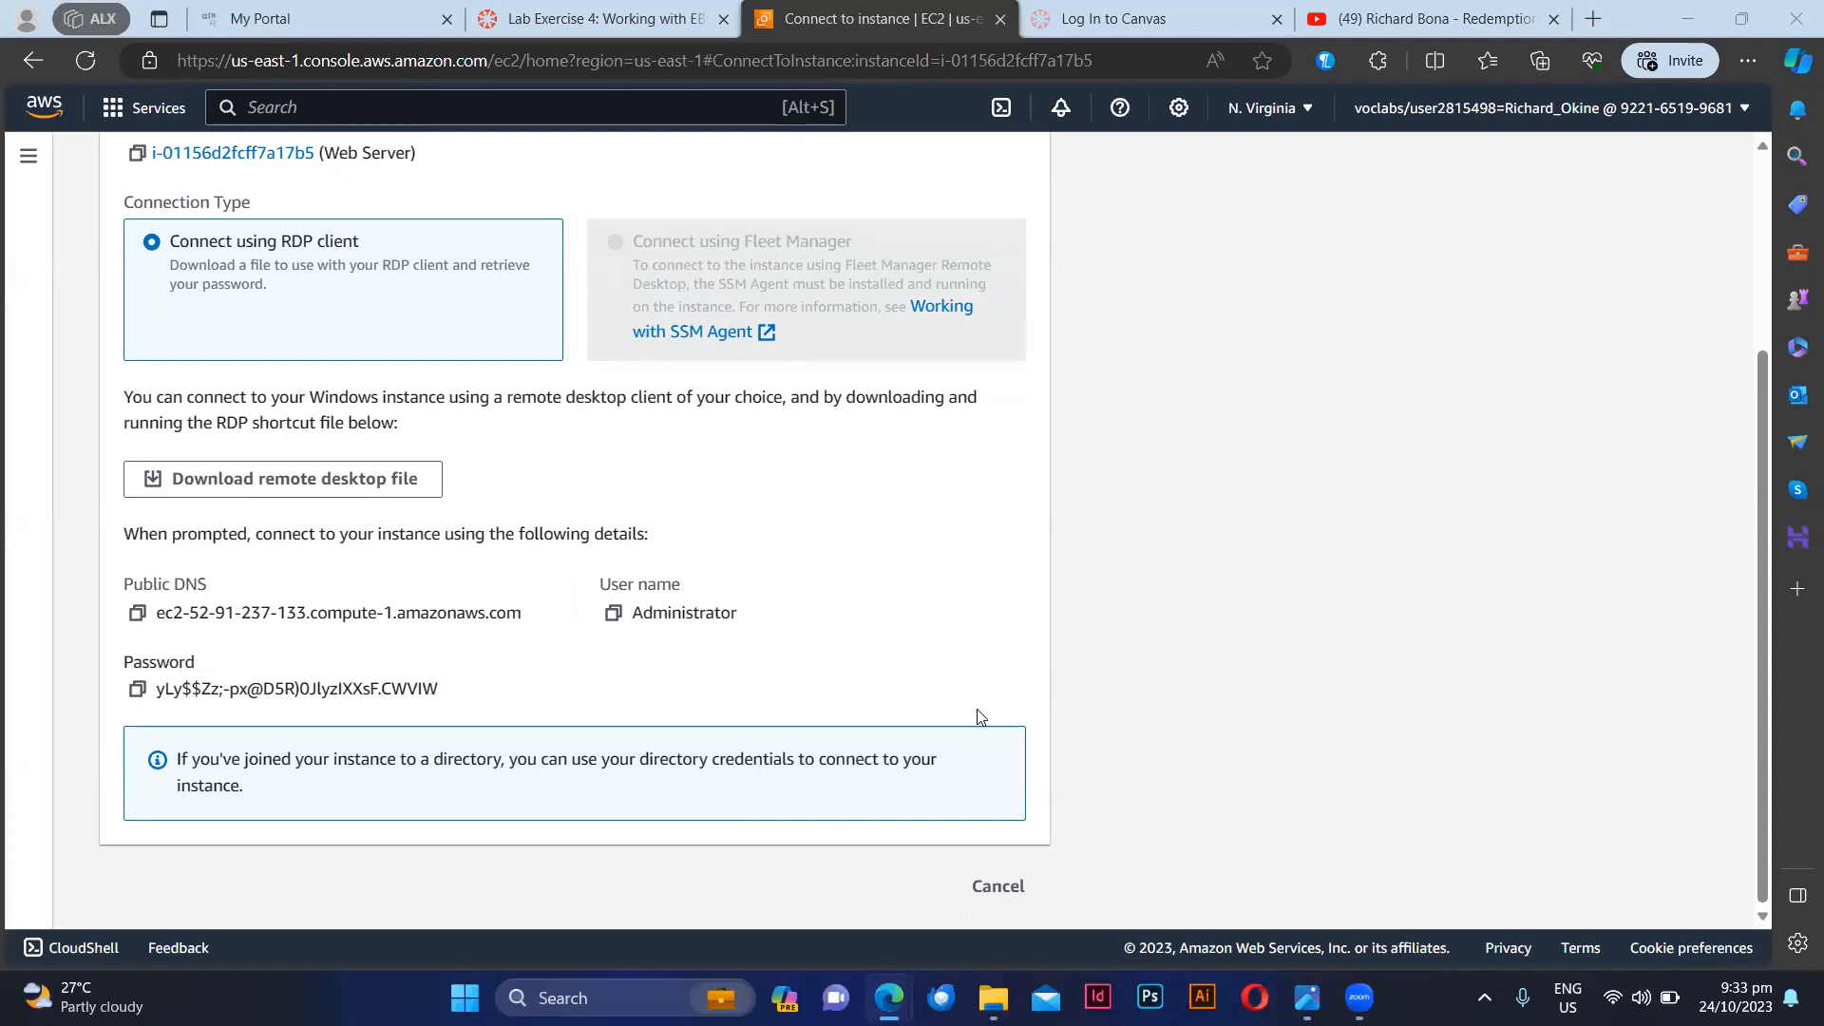
scroll(1233, 507, down, 2)
click(554, 997)
text(rdp)
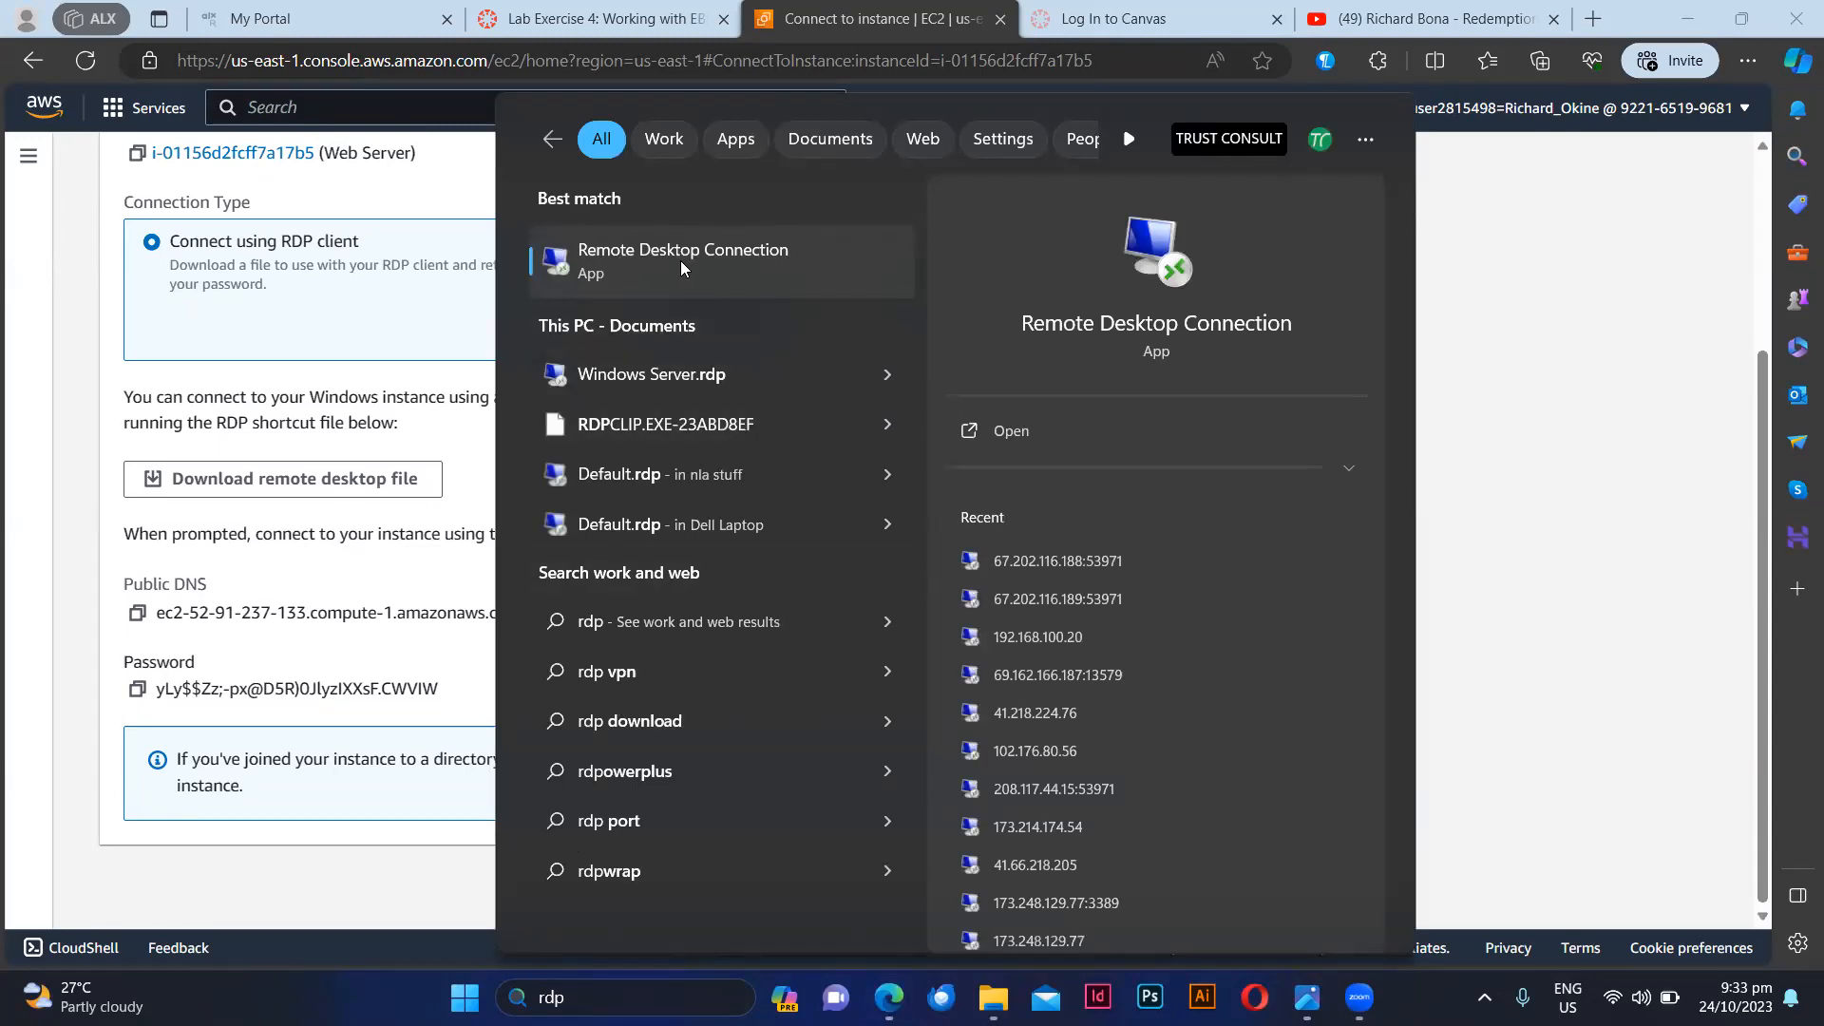
click(628, 272)
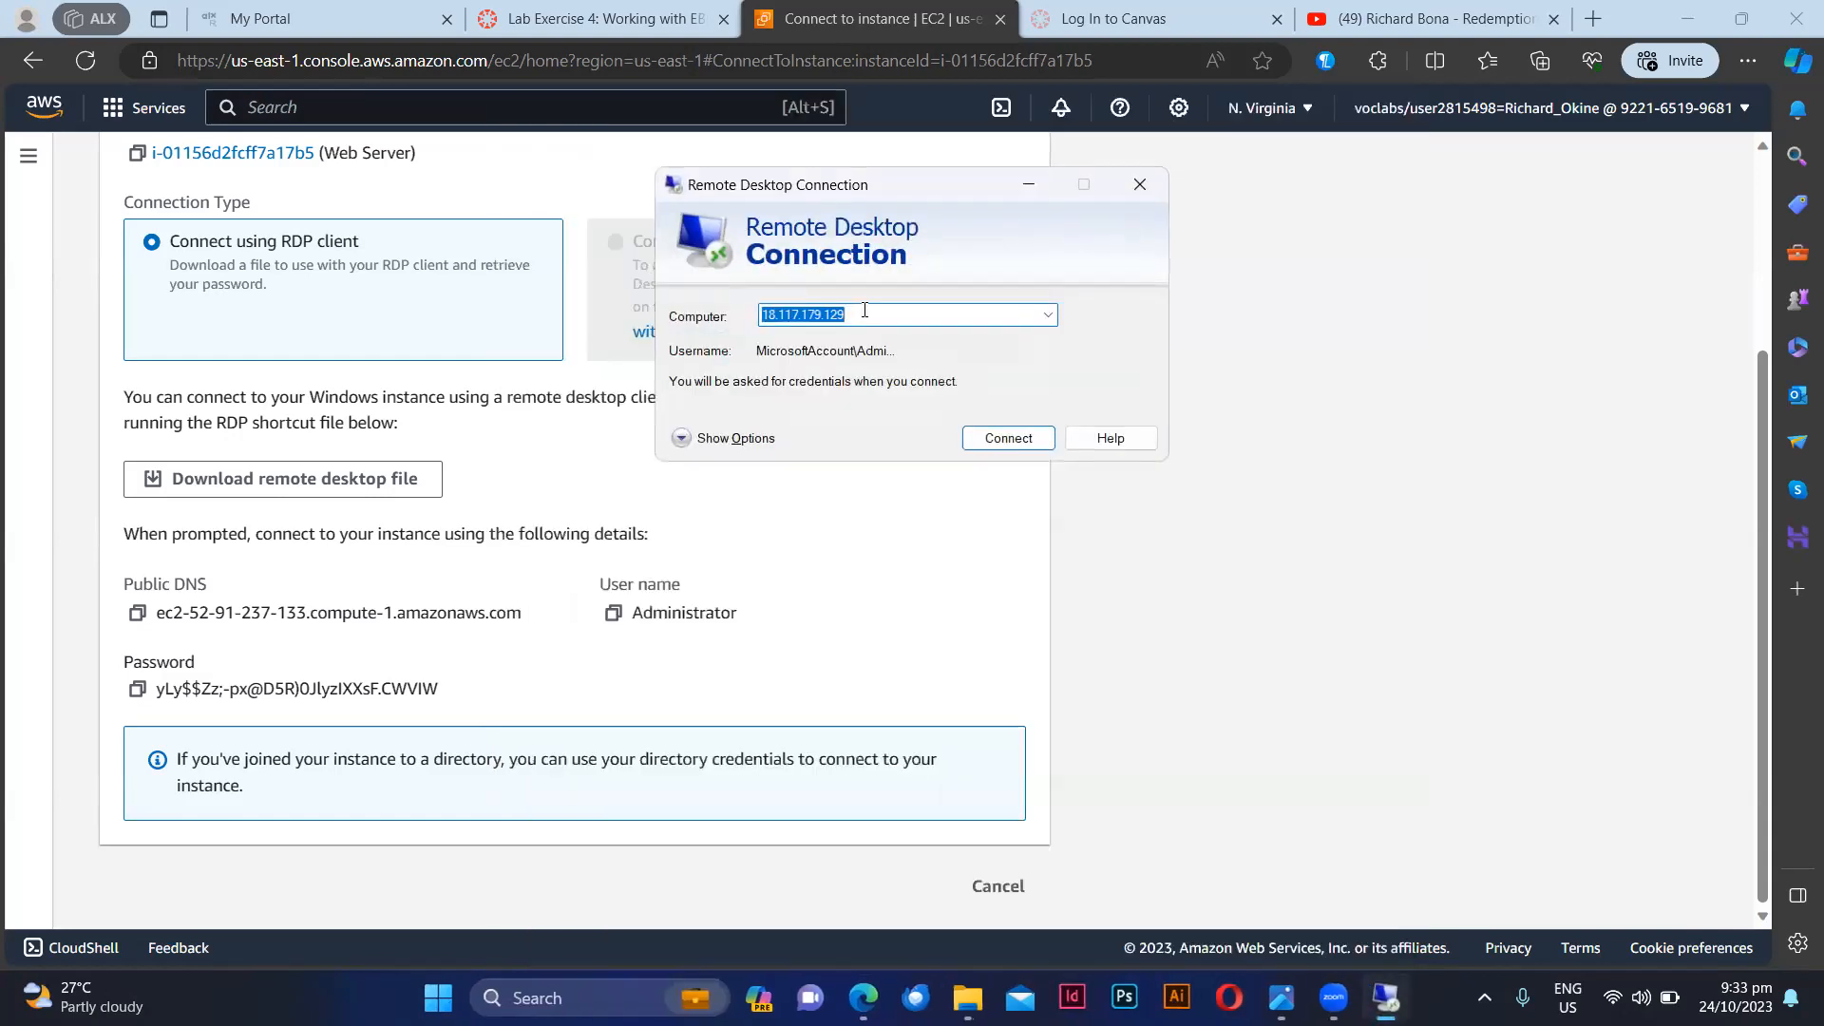
key(BackSpace)
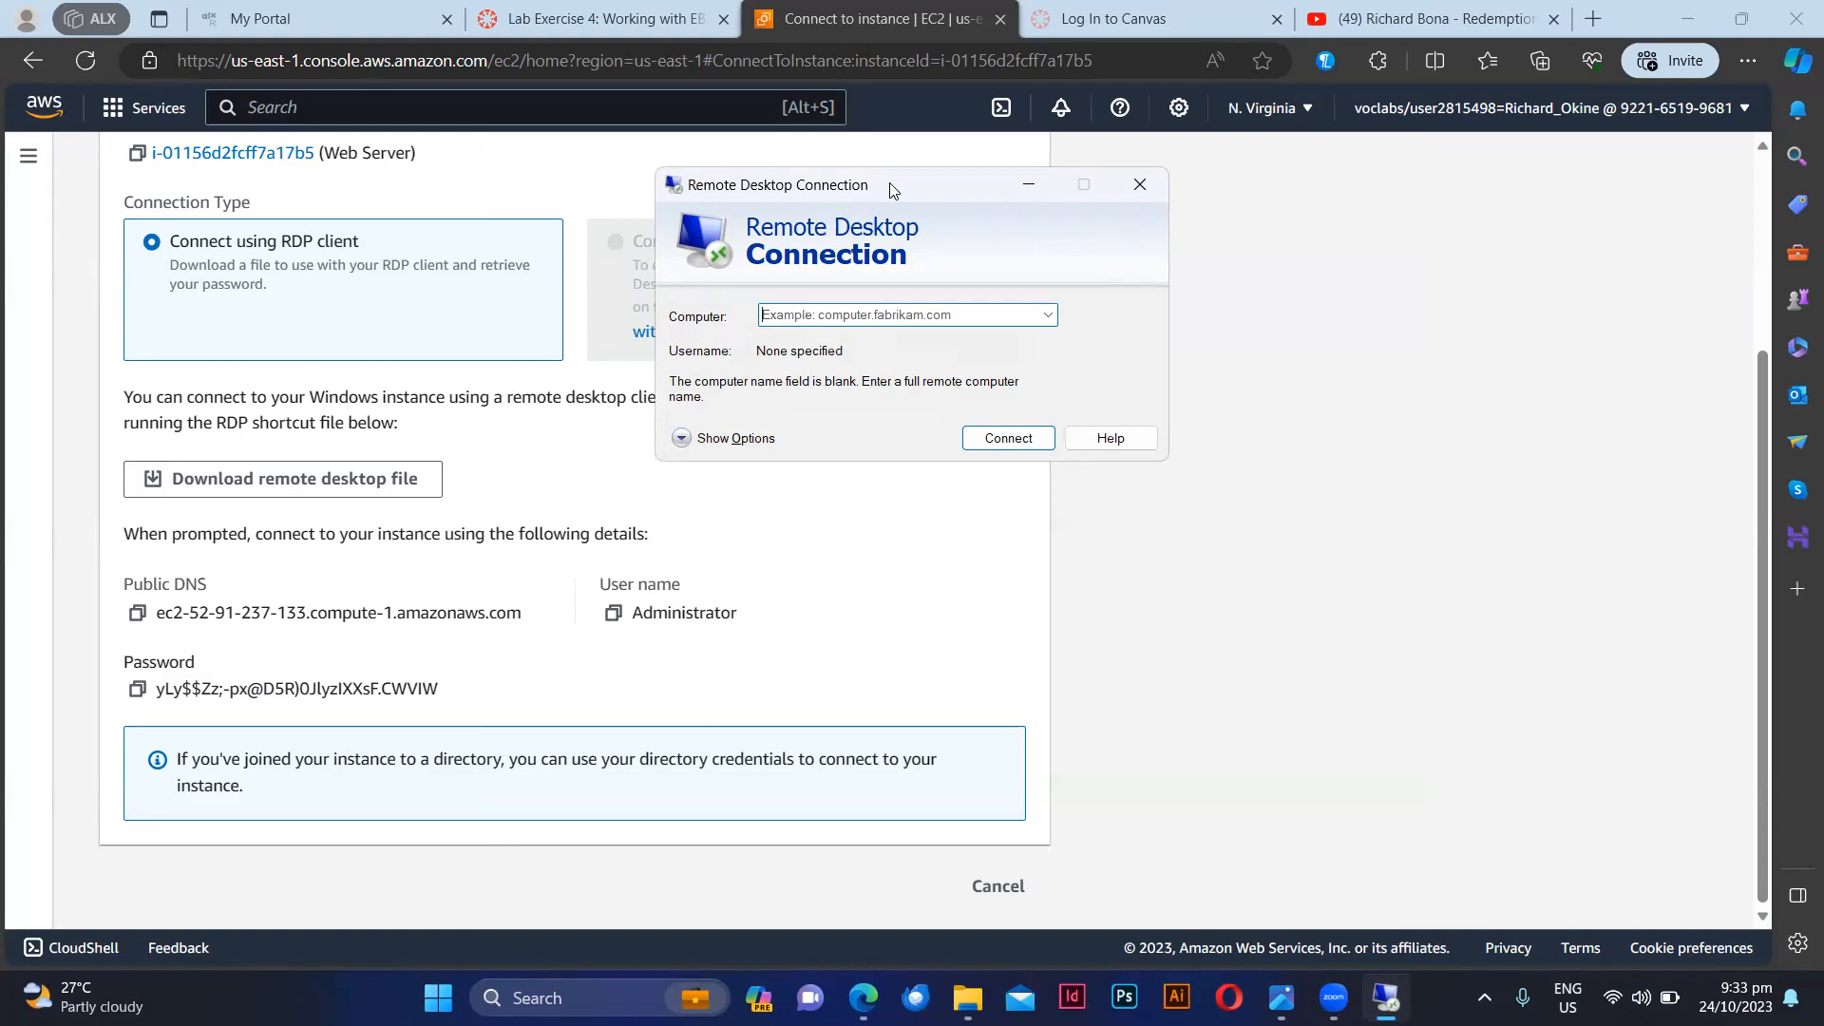
drag(901, 183, 1313, 204)
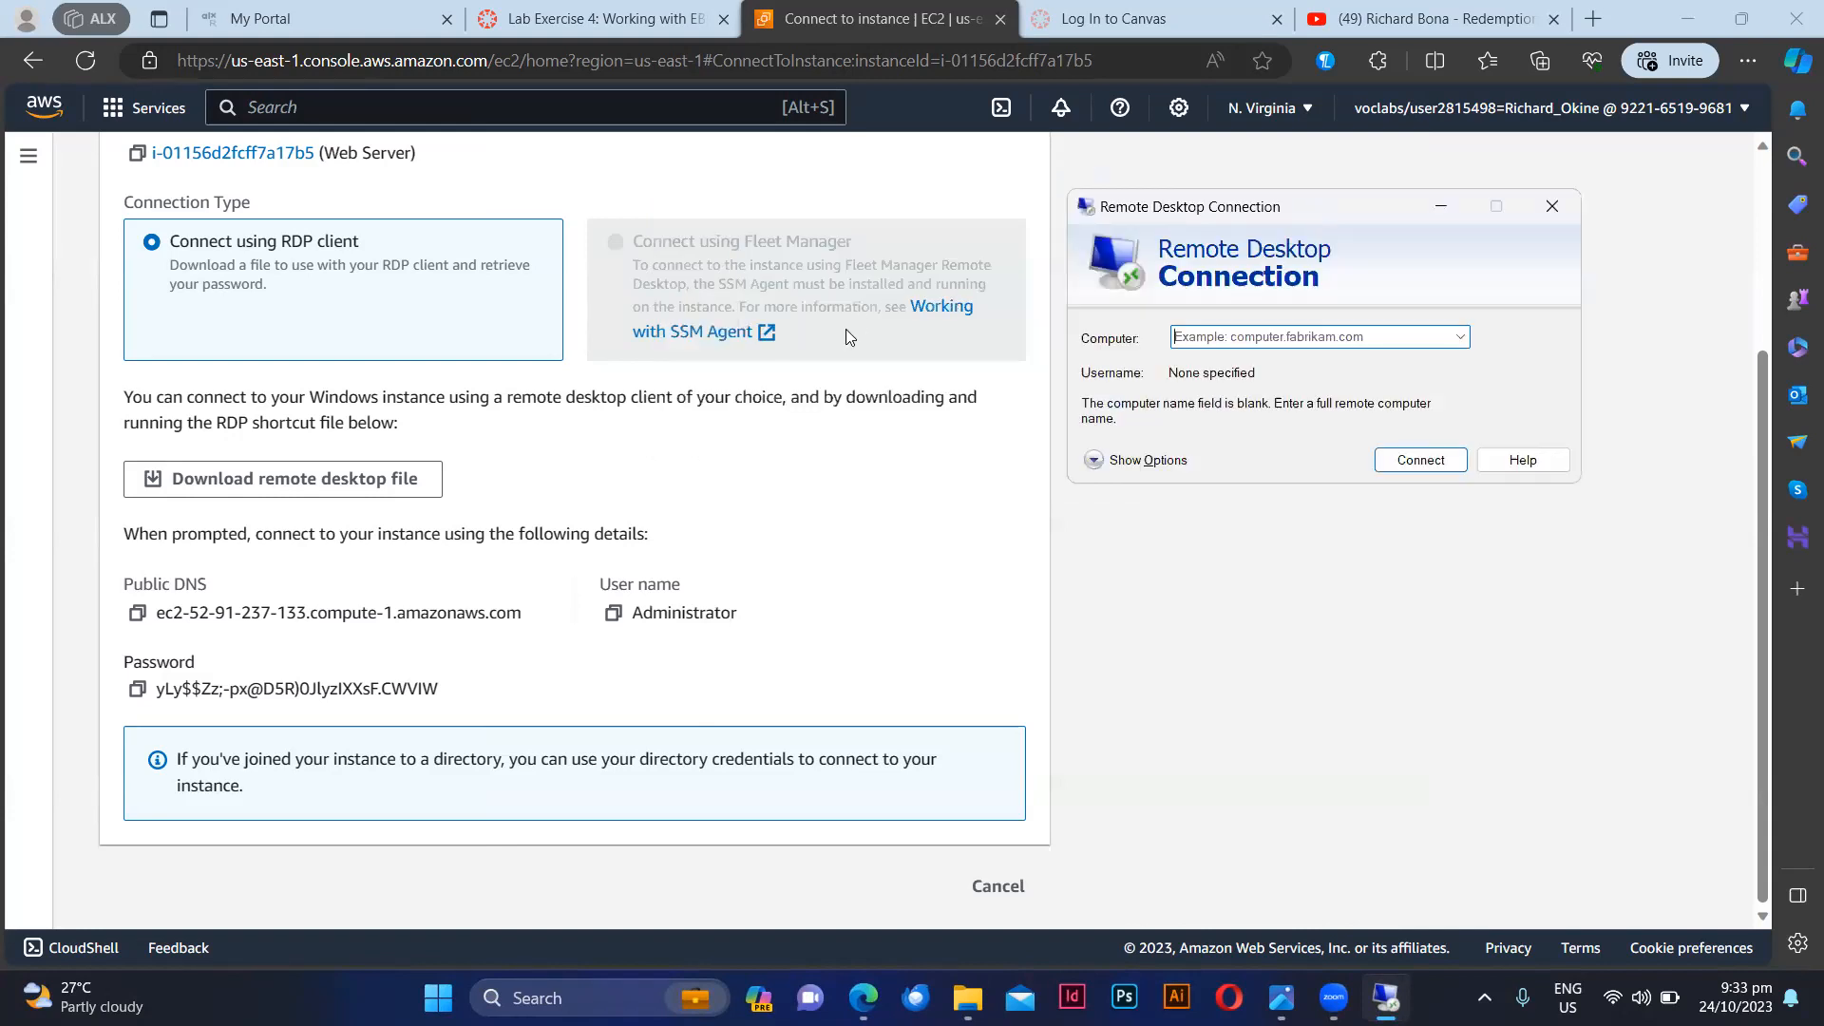
Step: Return to the EC2 instances list and copy the Web Server's public IPv4 address
scroll(872, 456, up, 2)
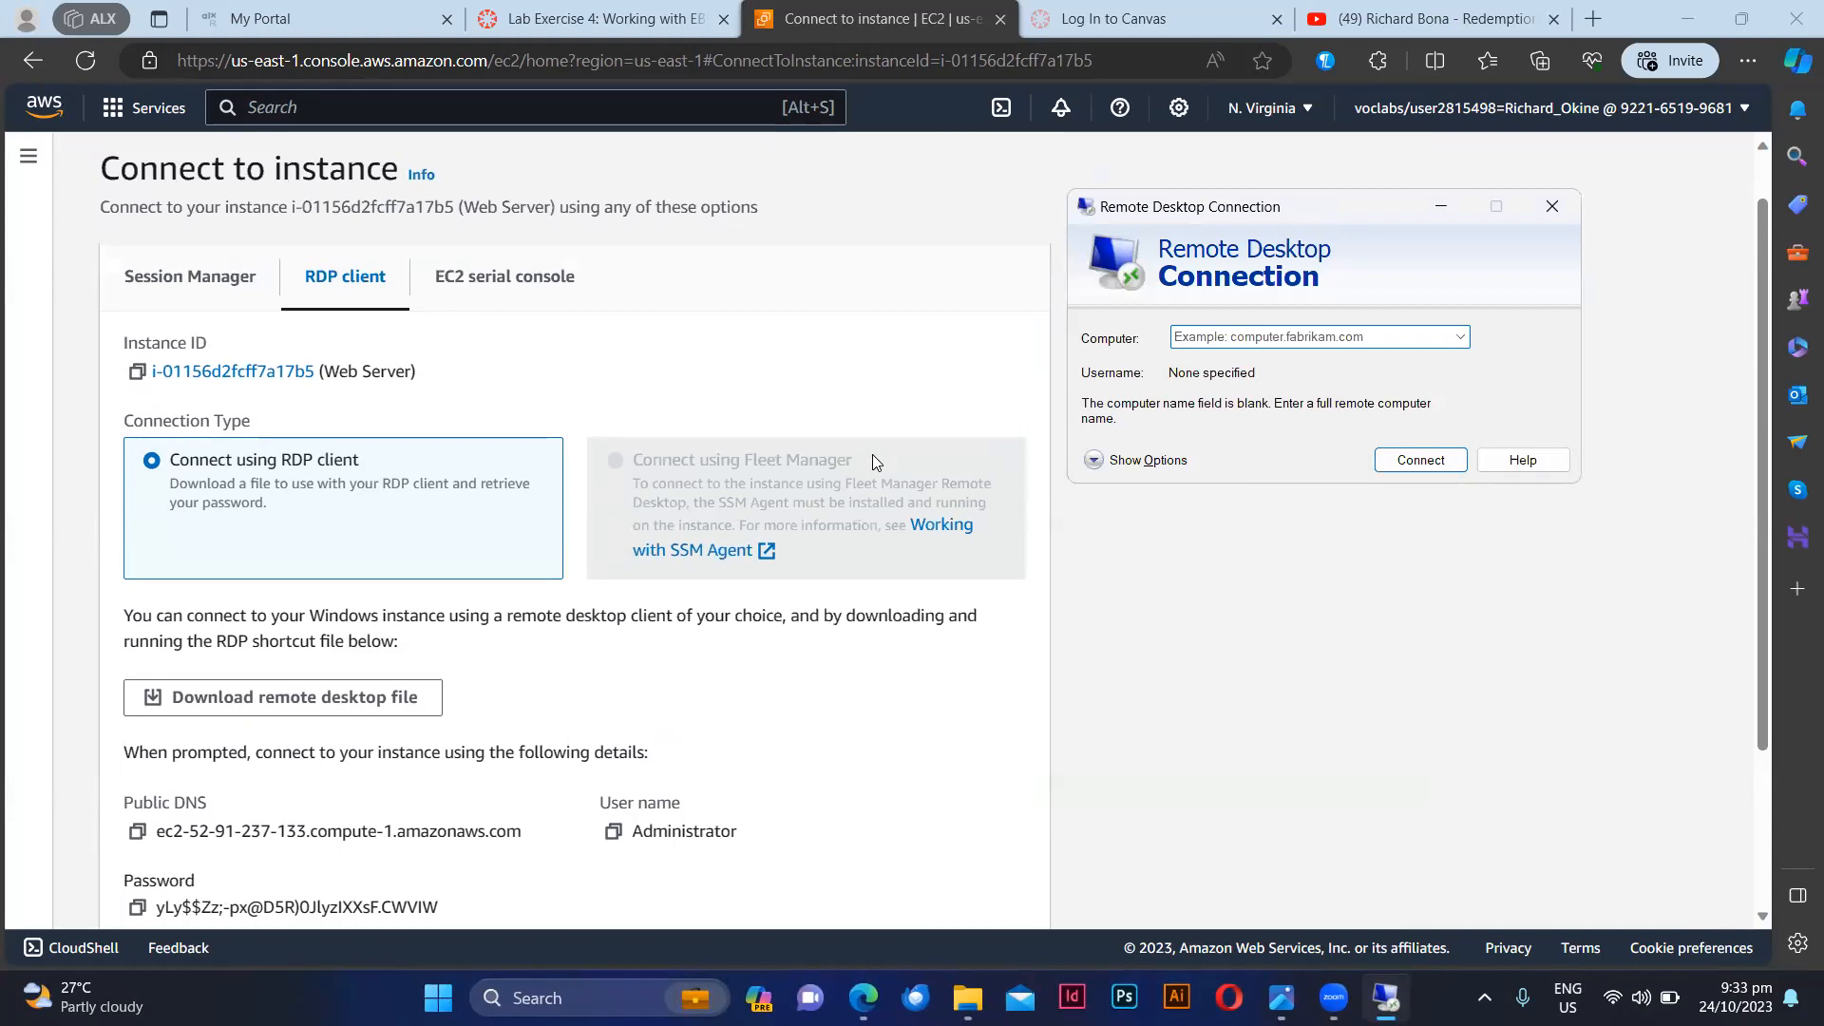
scroll(872, 455, down, 2)
scroll(700, 419, up, 3)
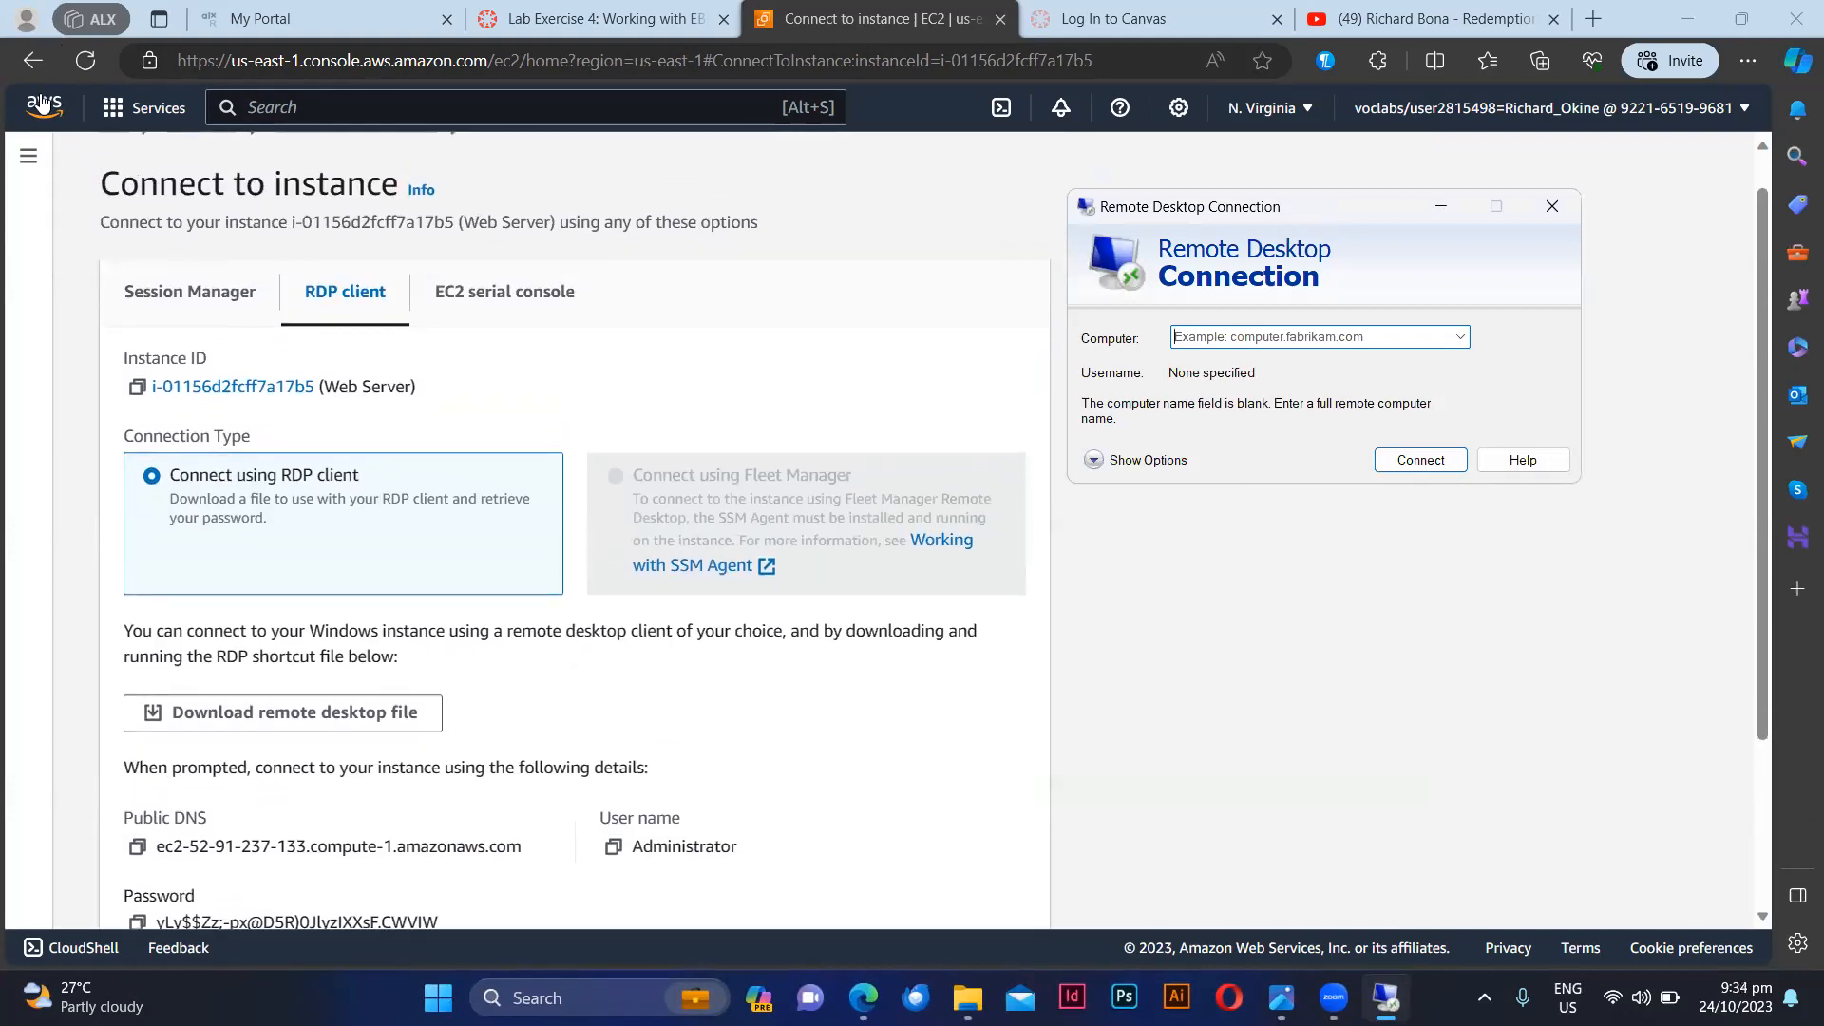
click(29, 60)
click(28, 60)
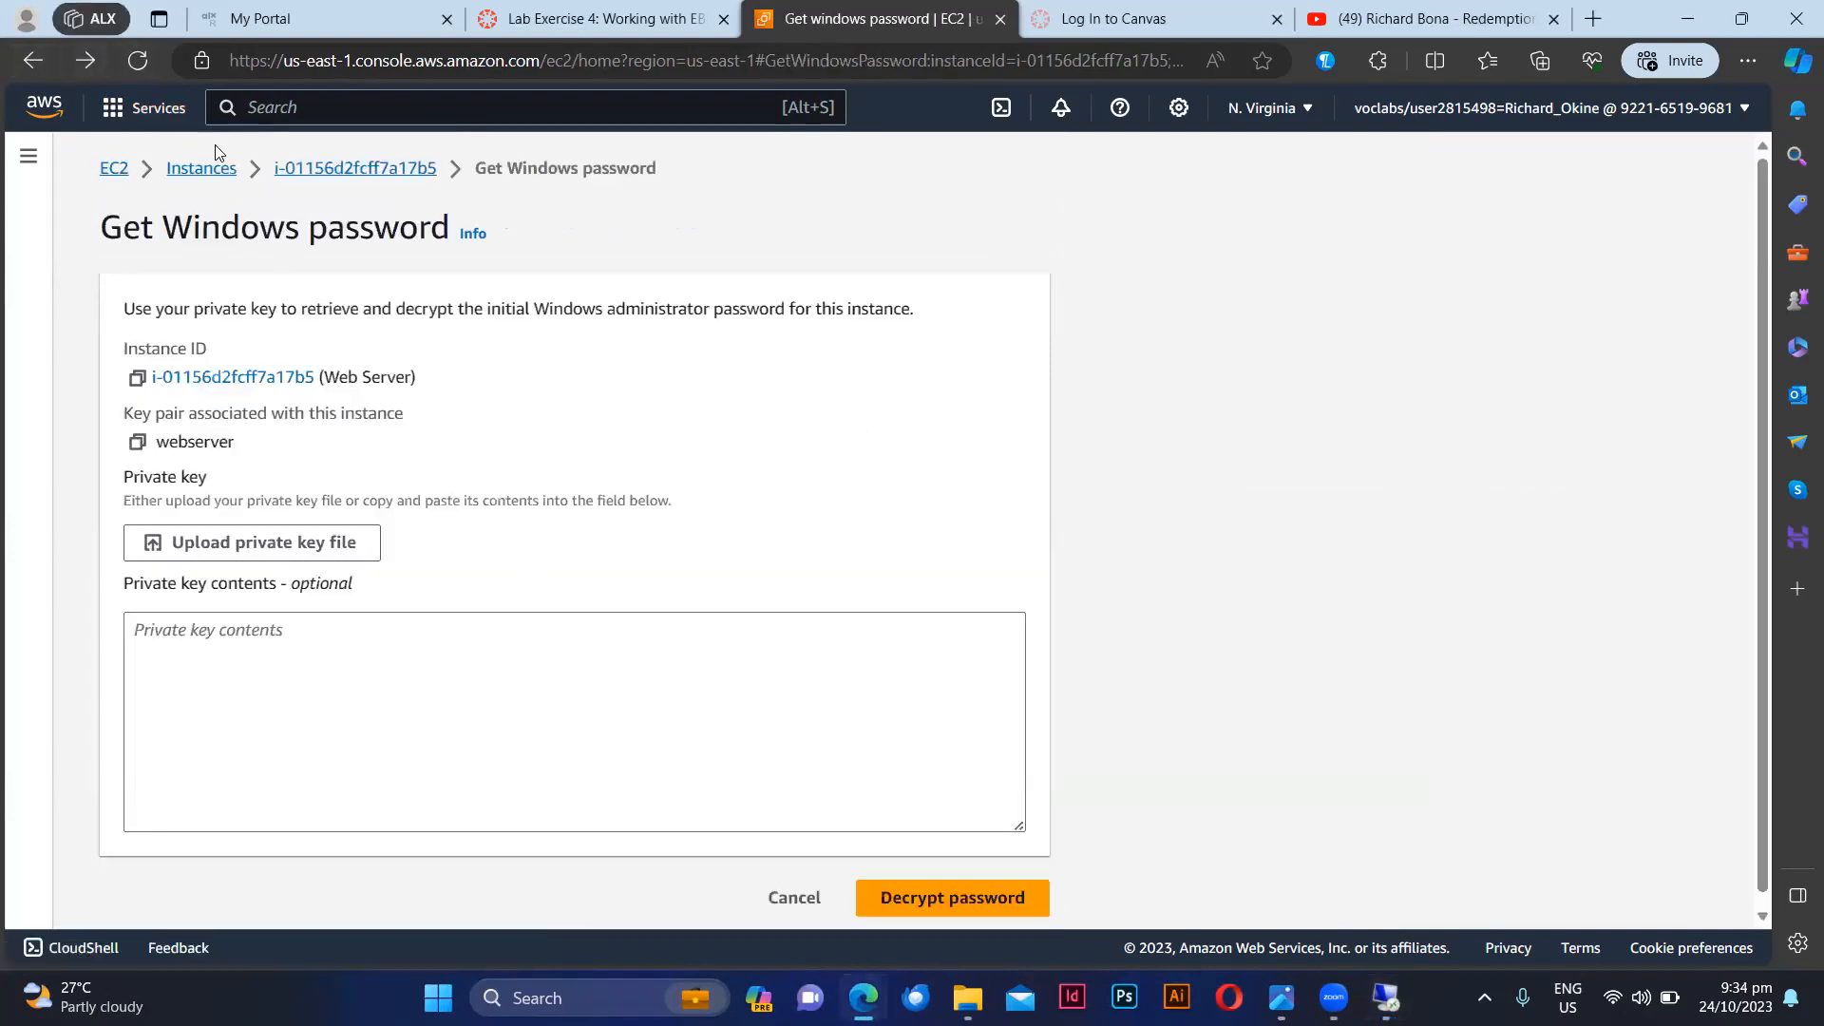
click(202, 171)
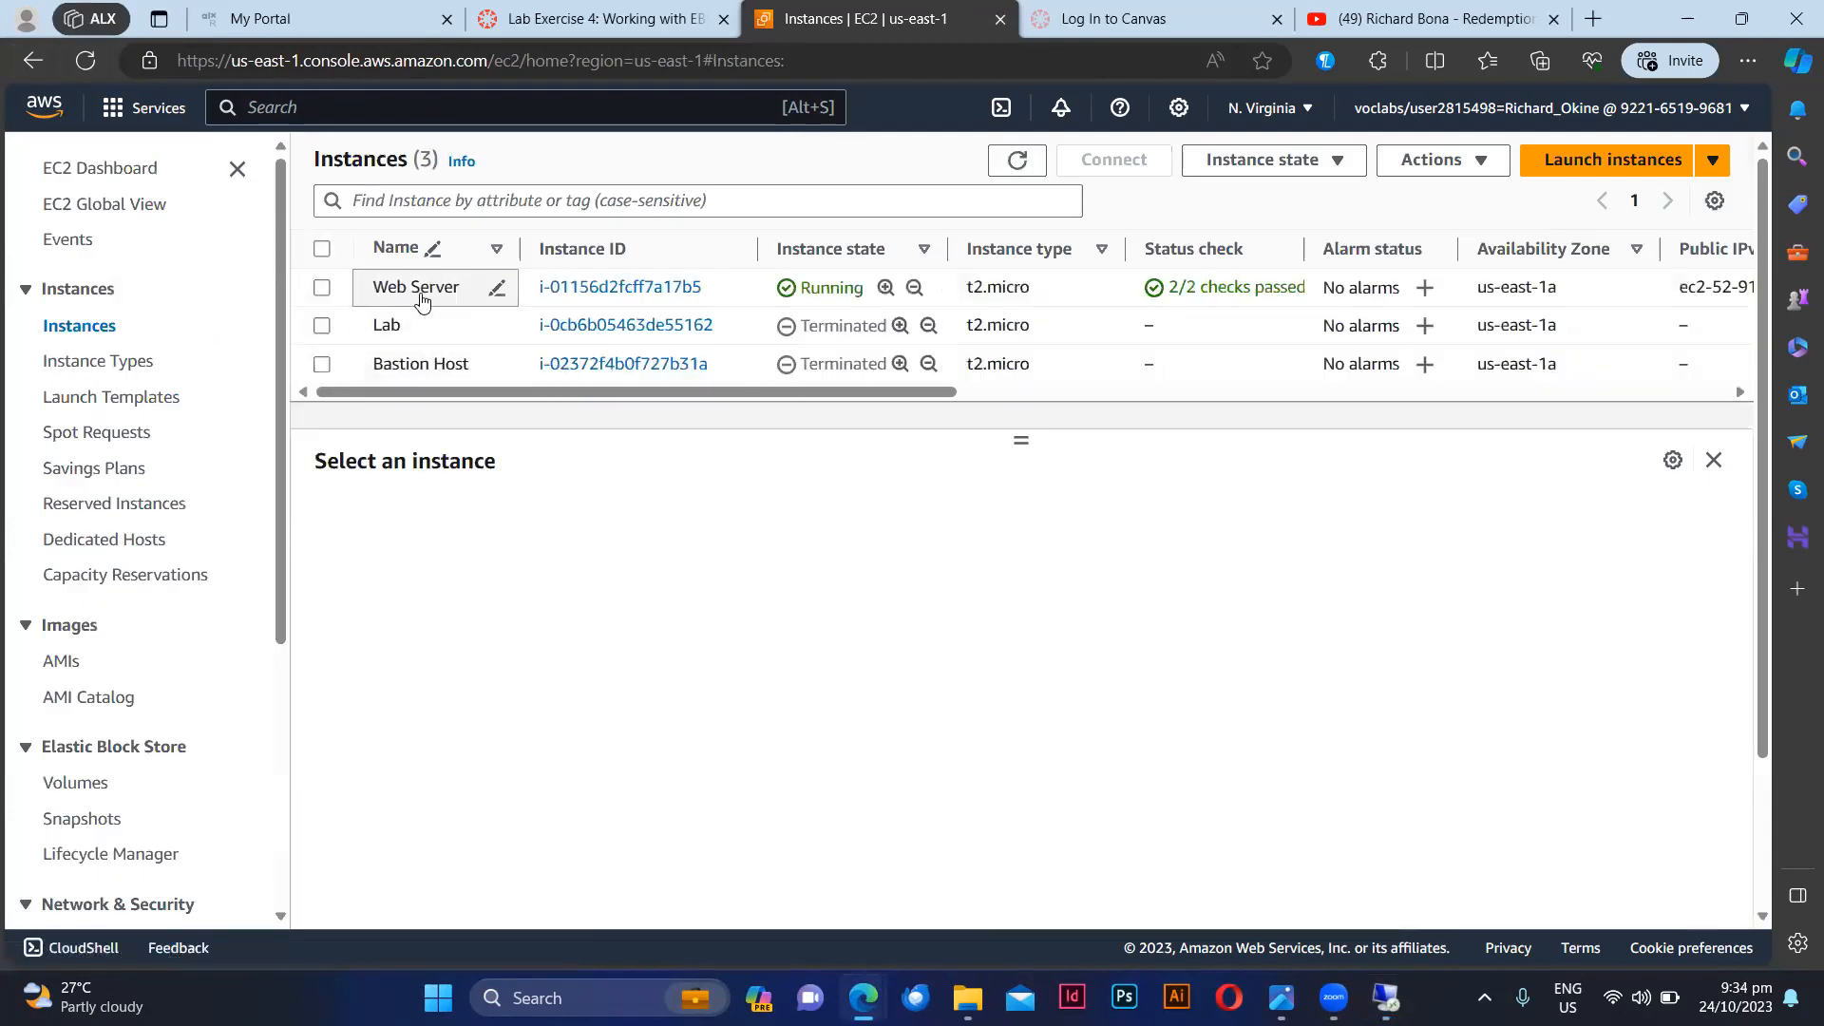
click(424, 291)
scroll(881, 608, down, 1)
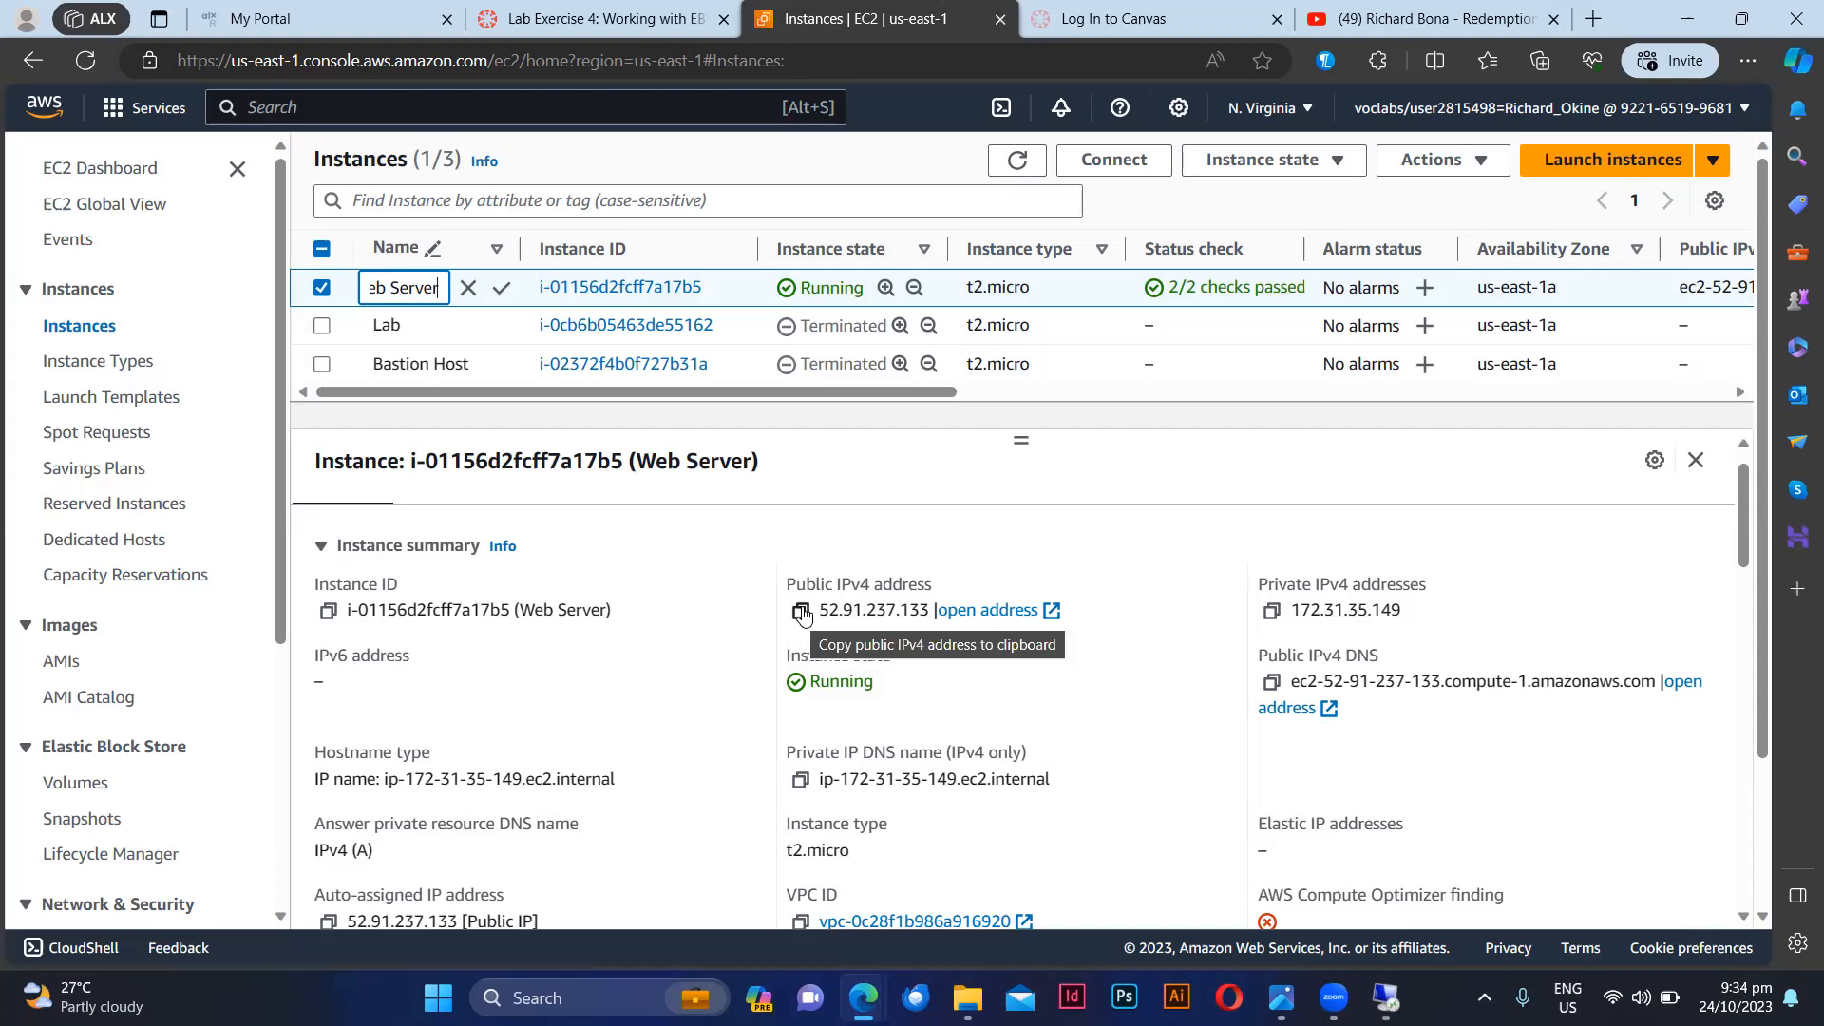
drag(820, 610, 930, 608)
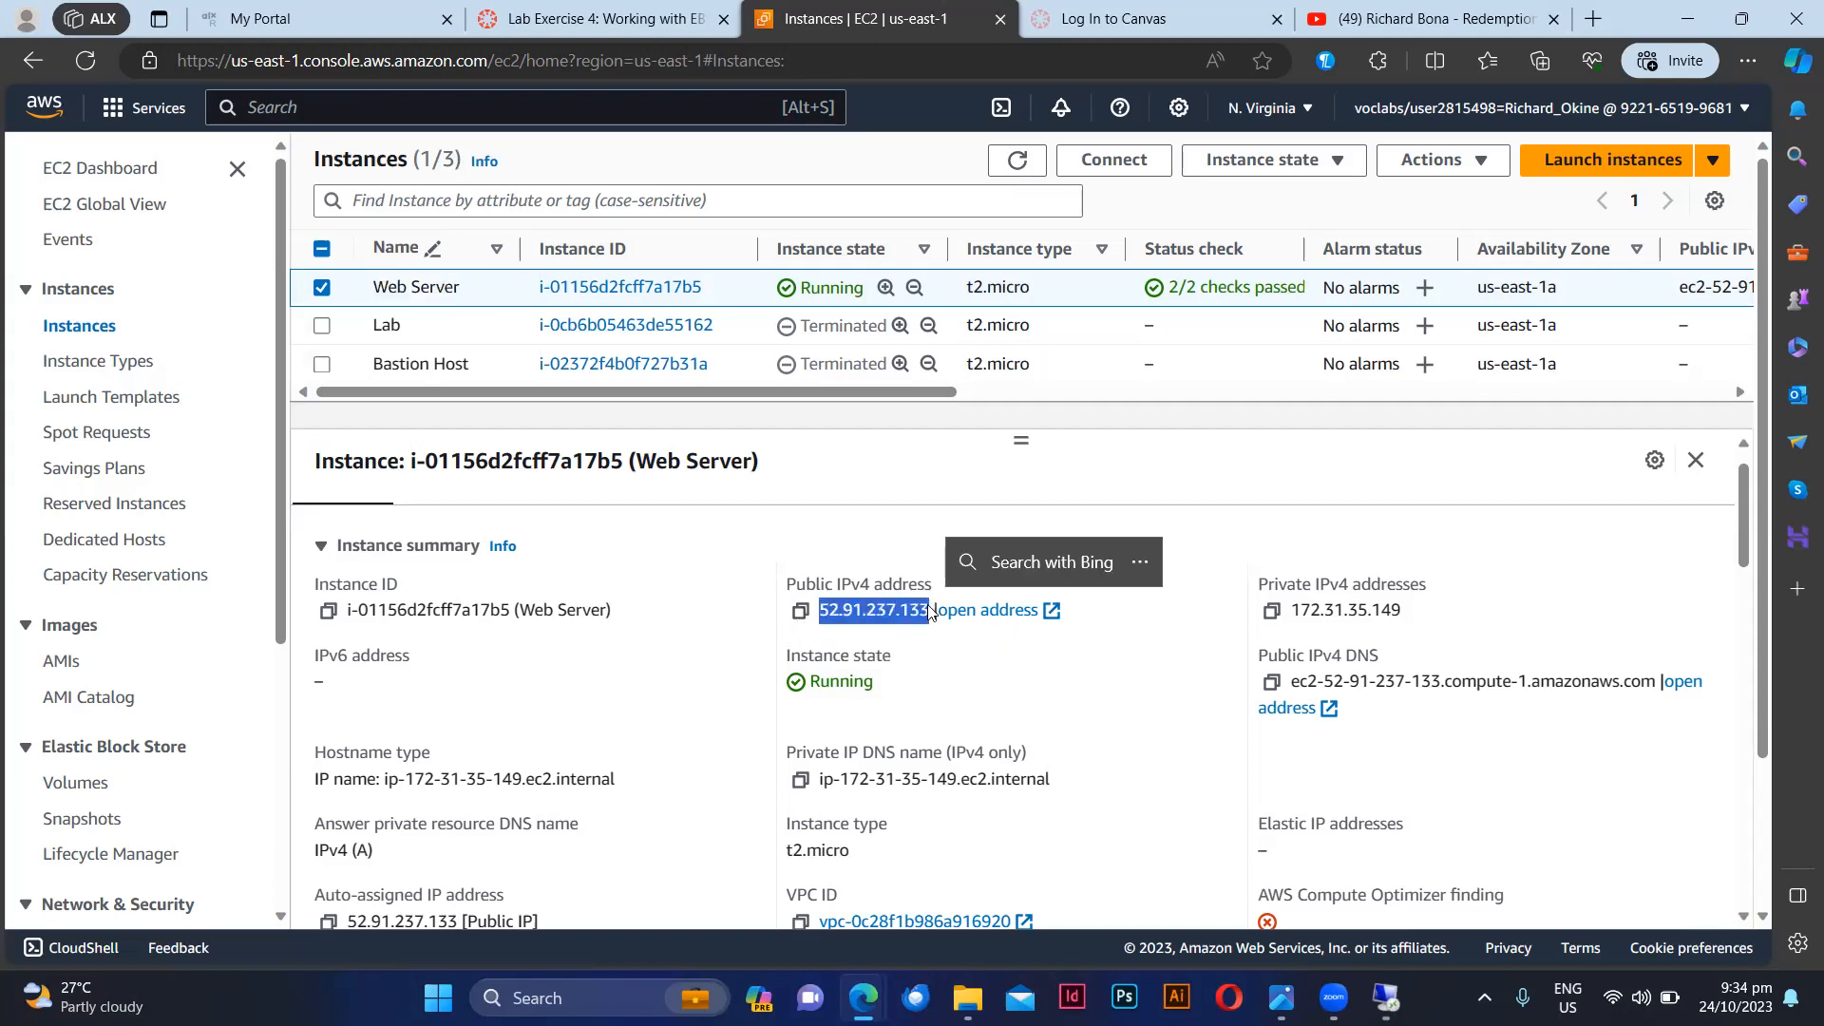
click(801, 612)
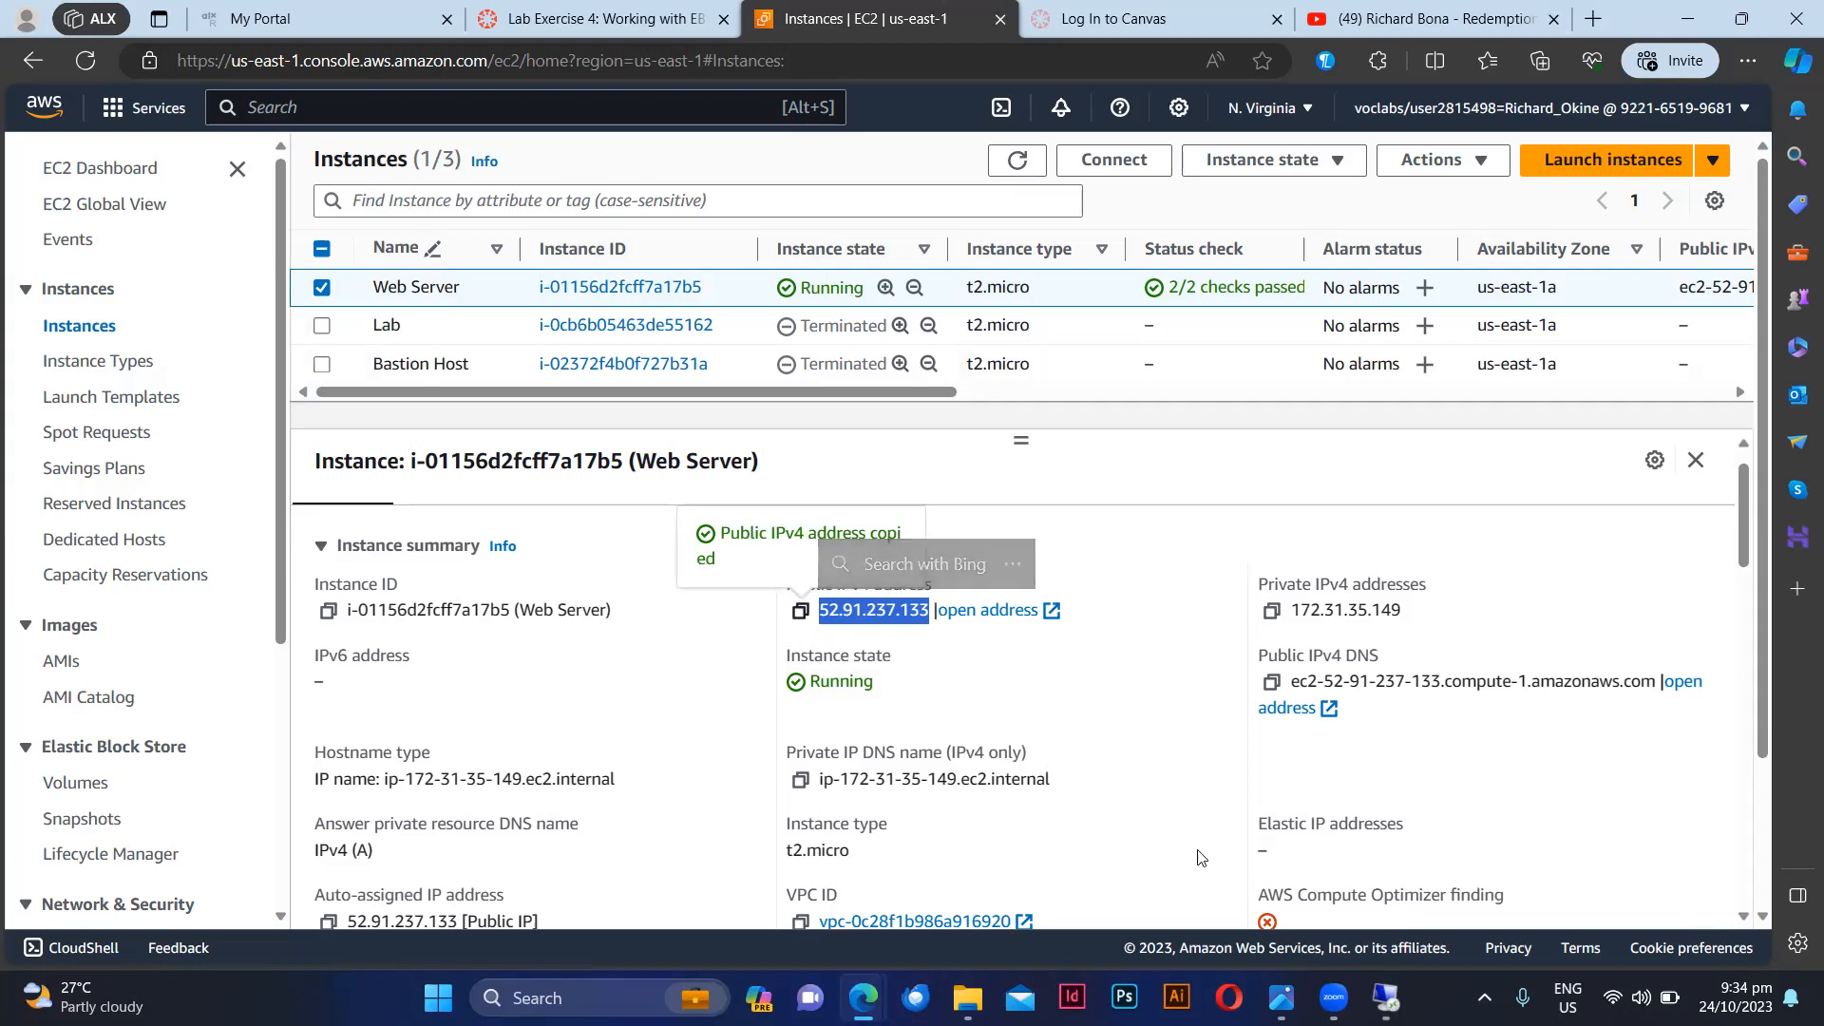
Step: Switch to Remote Desktop Connection, connect to 52.91.237.133 and choose to sign in with a different account
click(1382, 993)
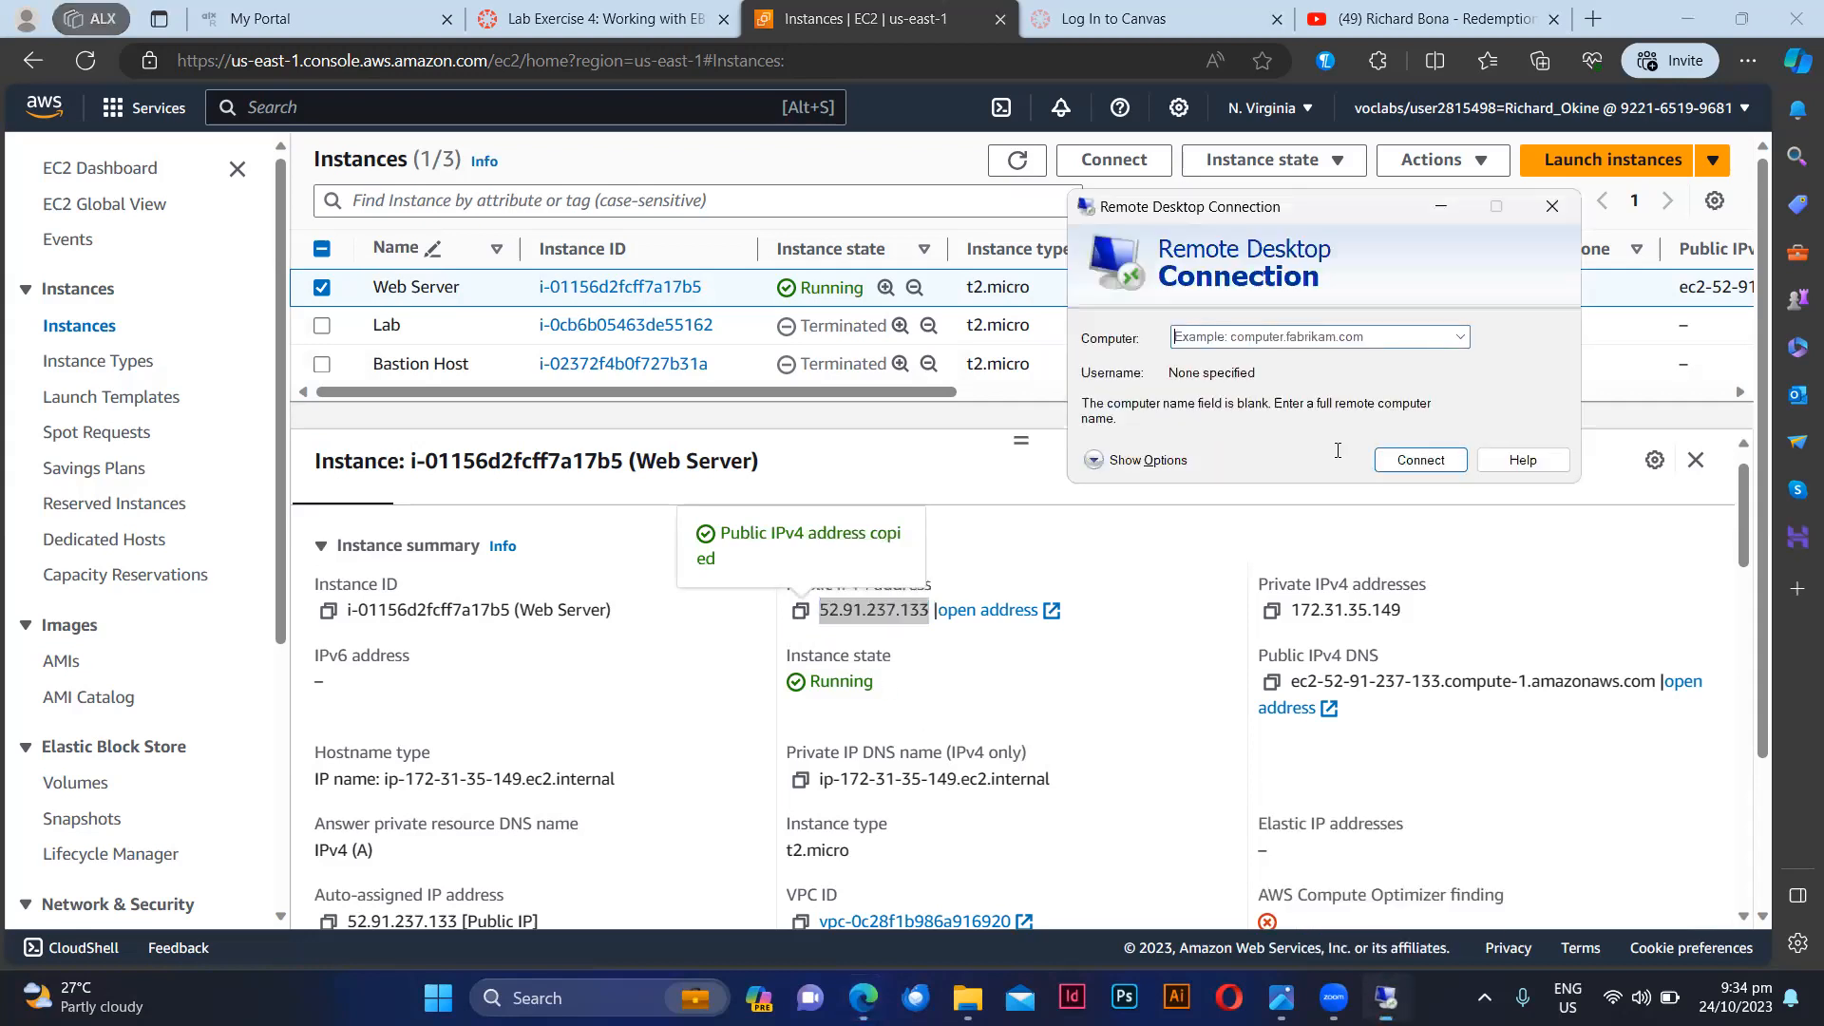
right_click(1217, 342)
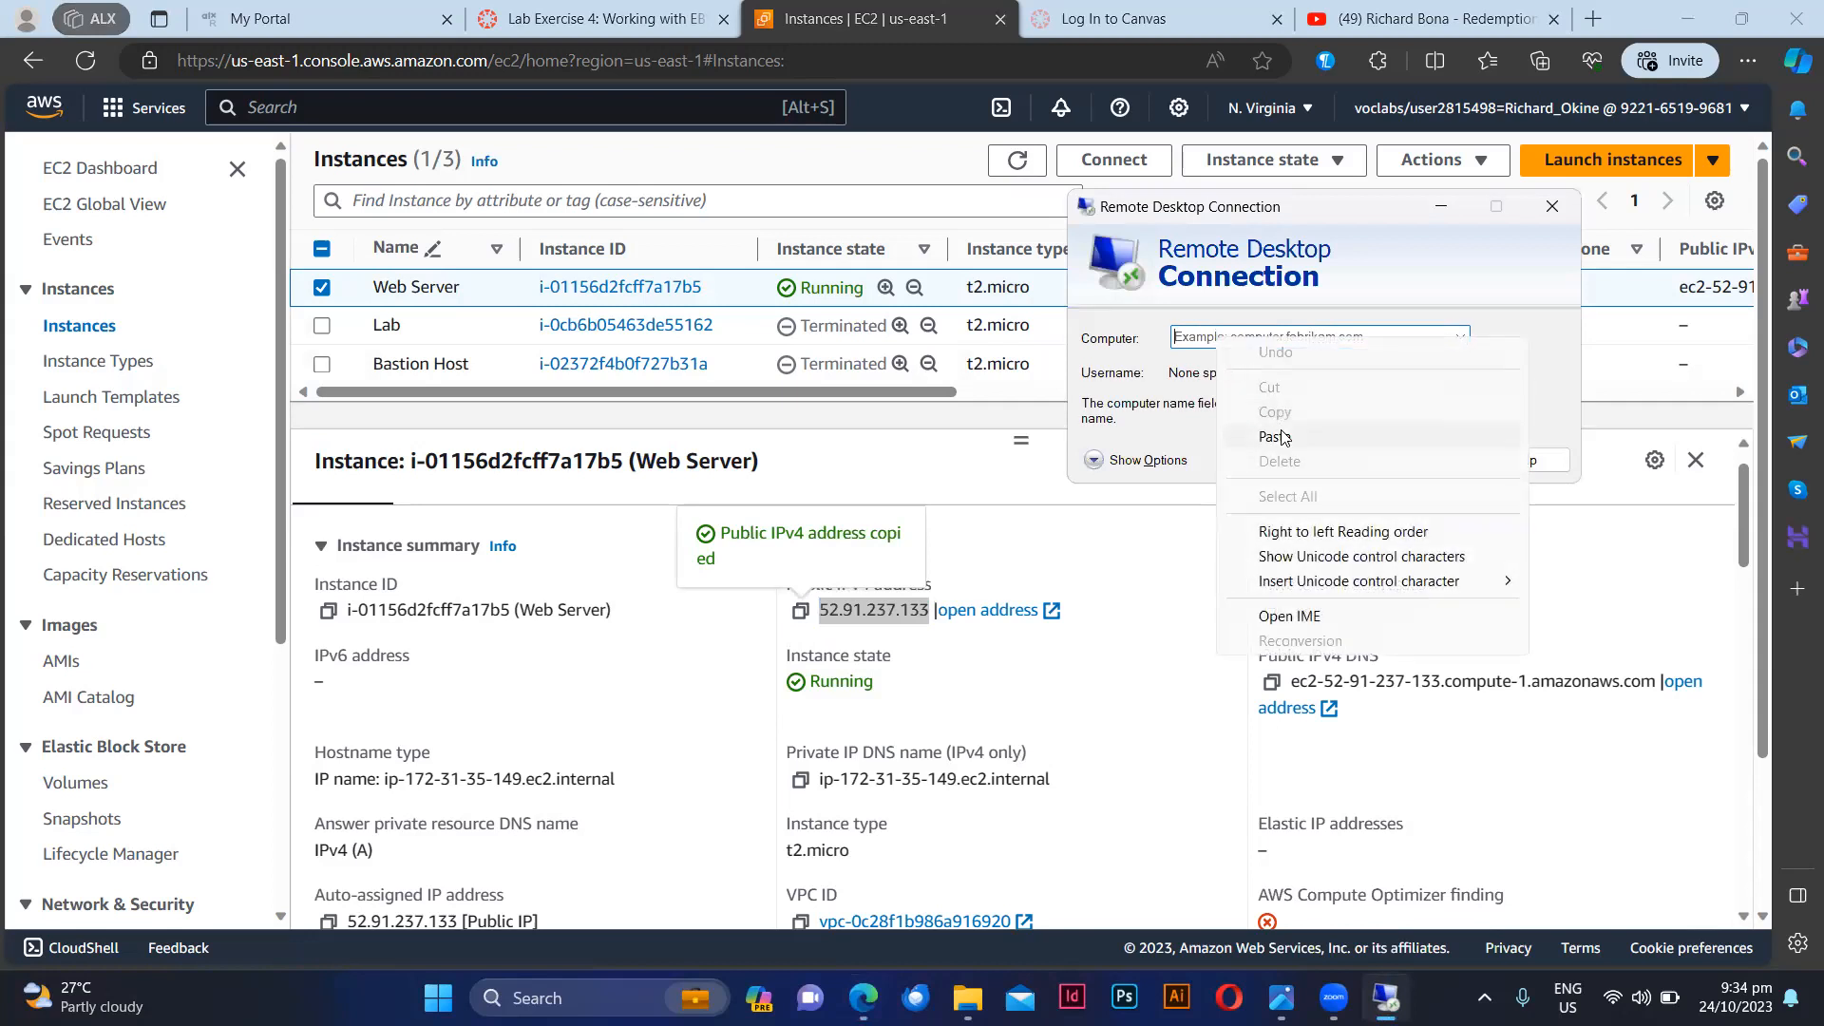
click(1282, 435)
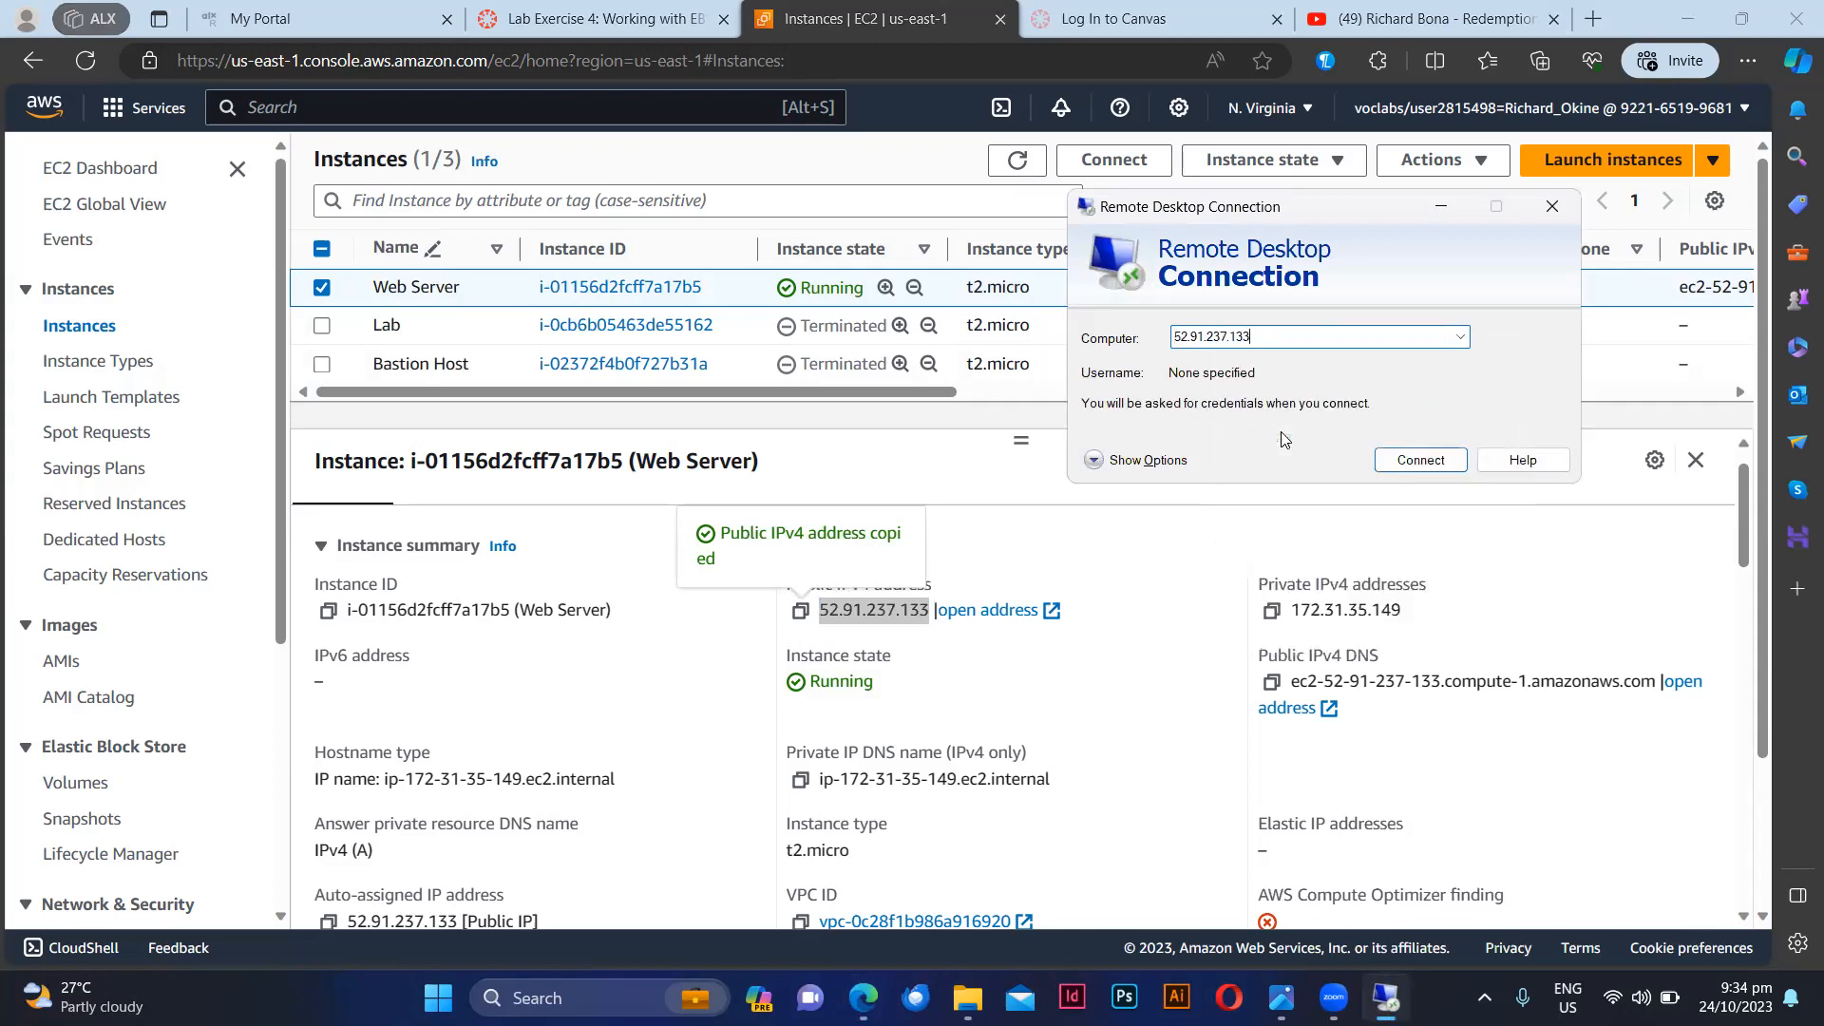
click(1428, 463)
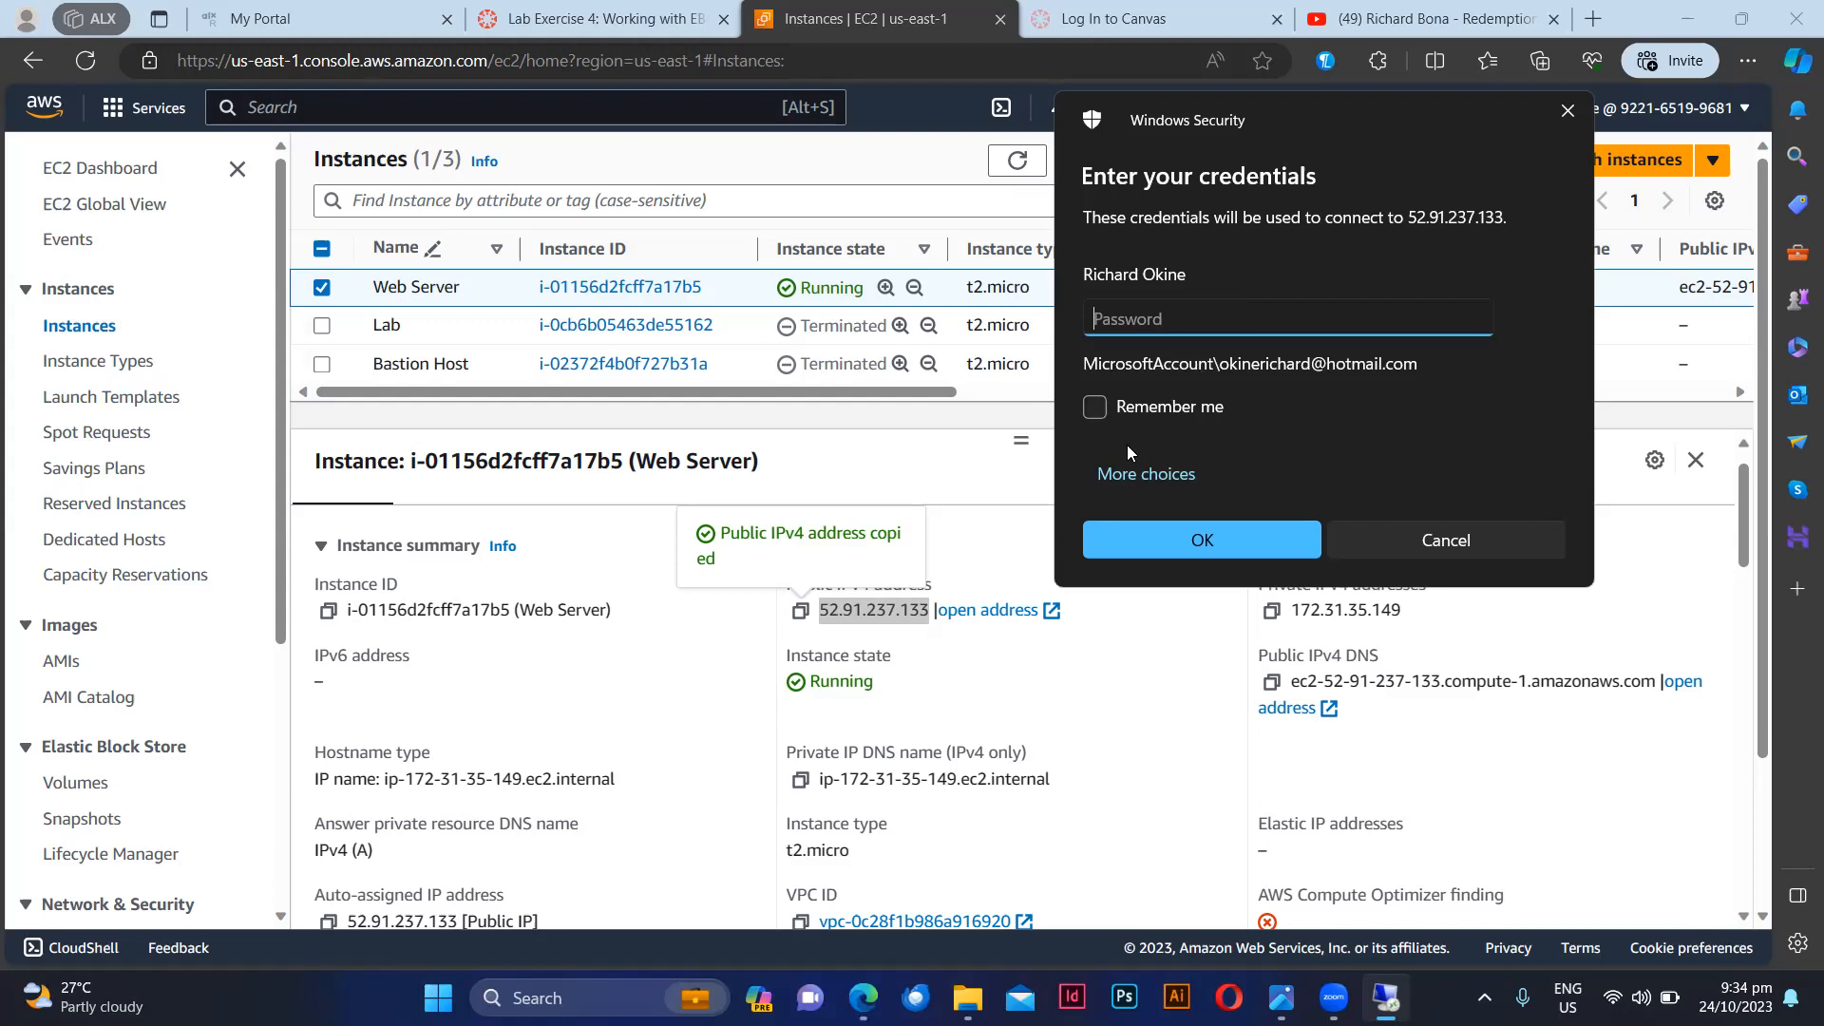
click(1116, 477)
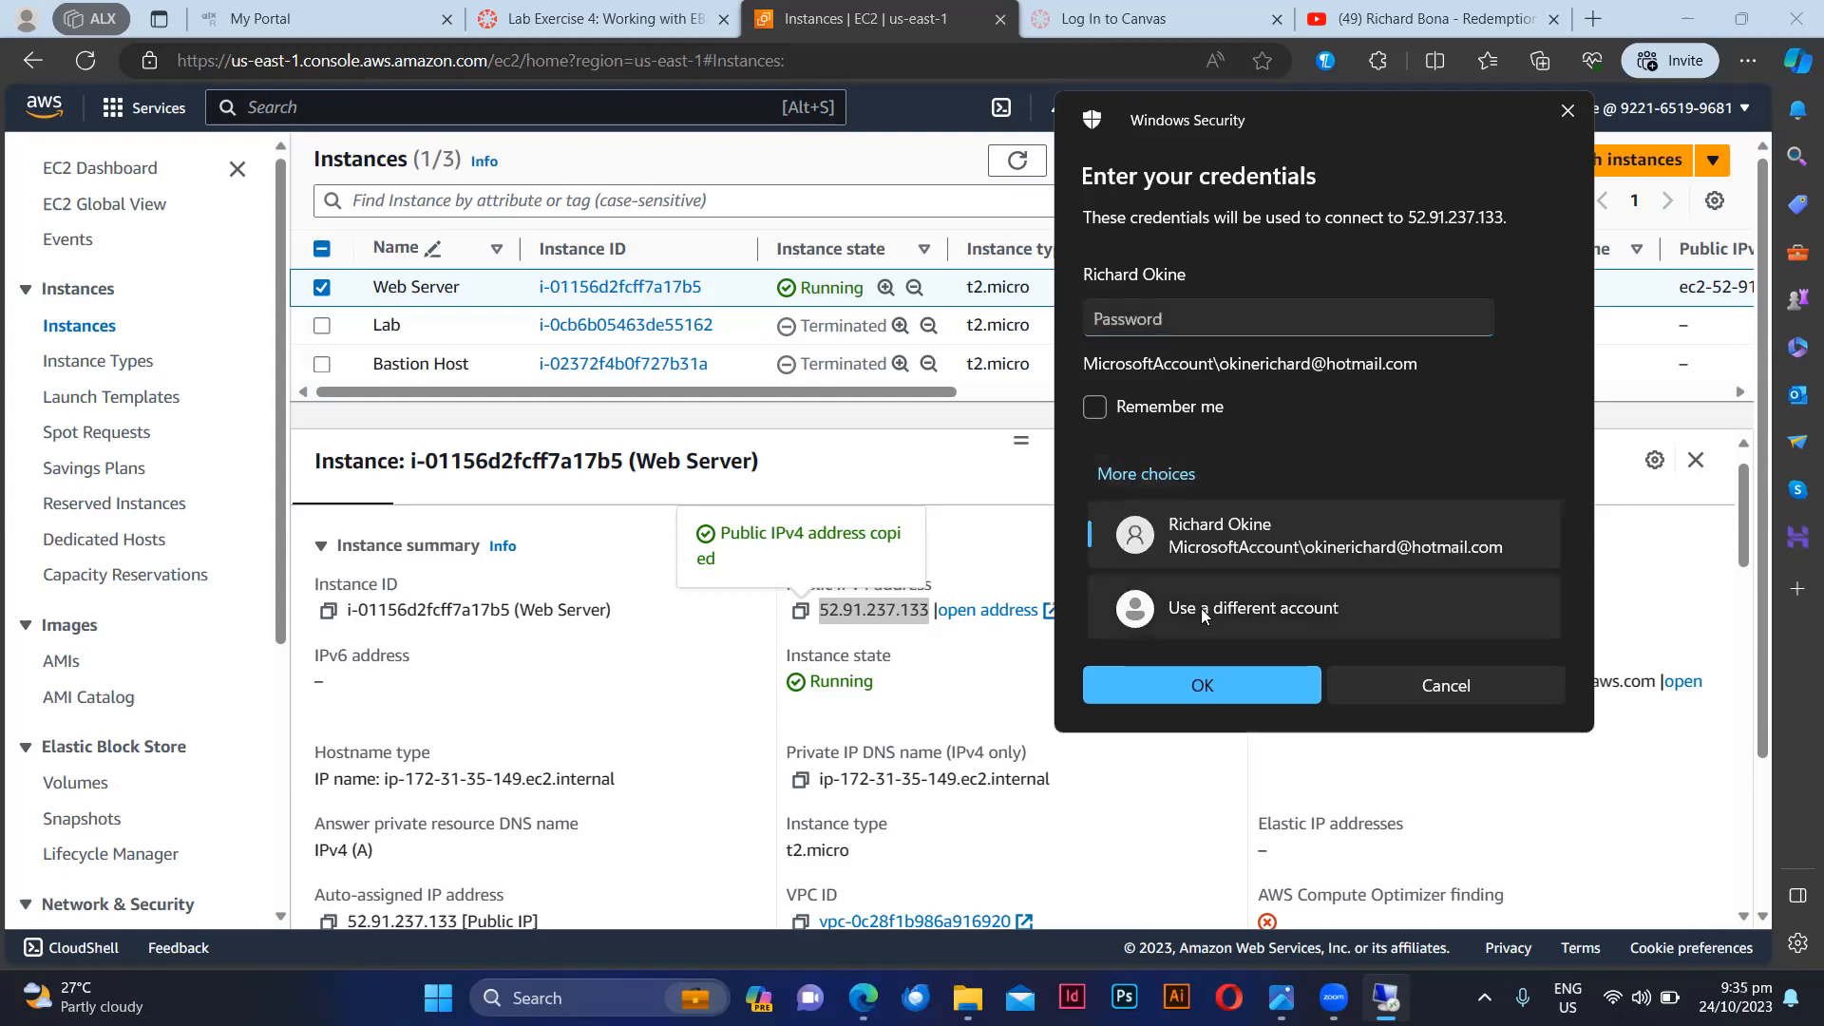
click(1268, 608)
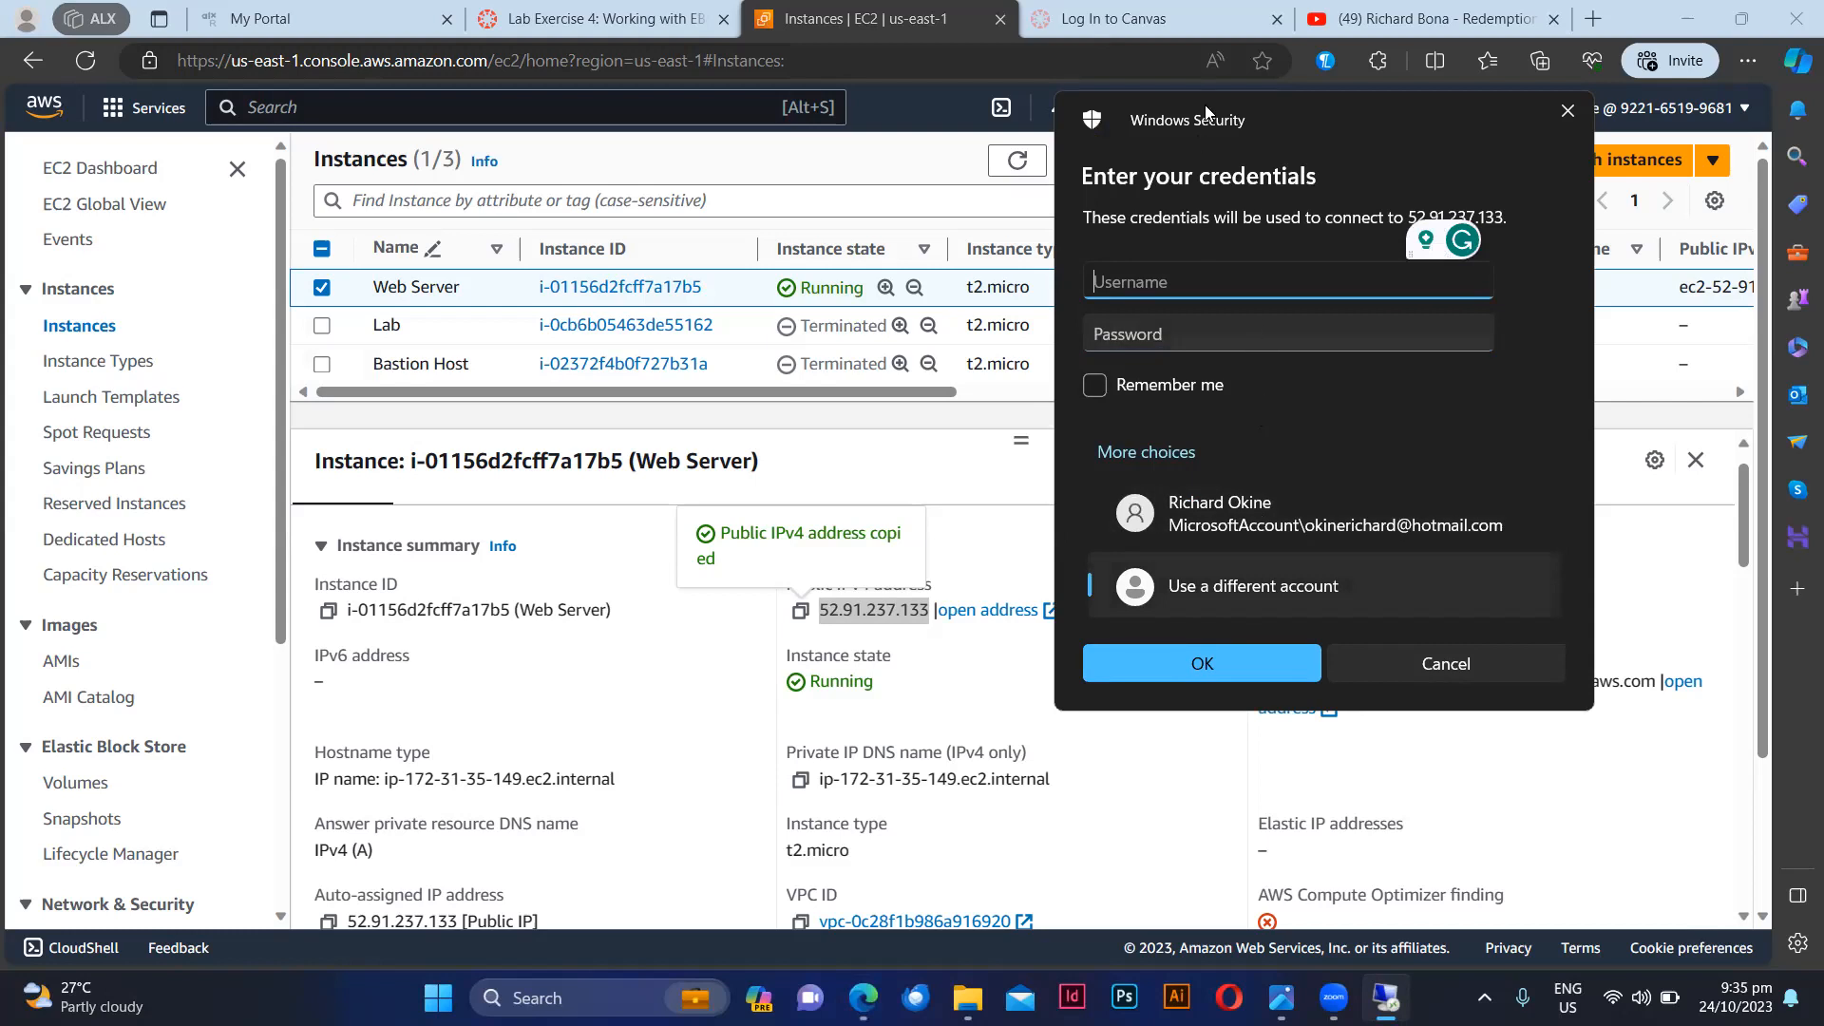
Step: Return to the Web Server's Connect to instance page, show the RDP client details and start retrieving the Windows password
key(Escape)
click(1145, 169)
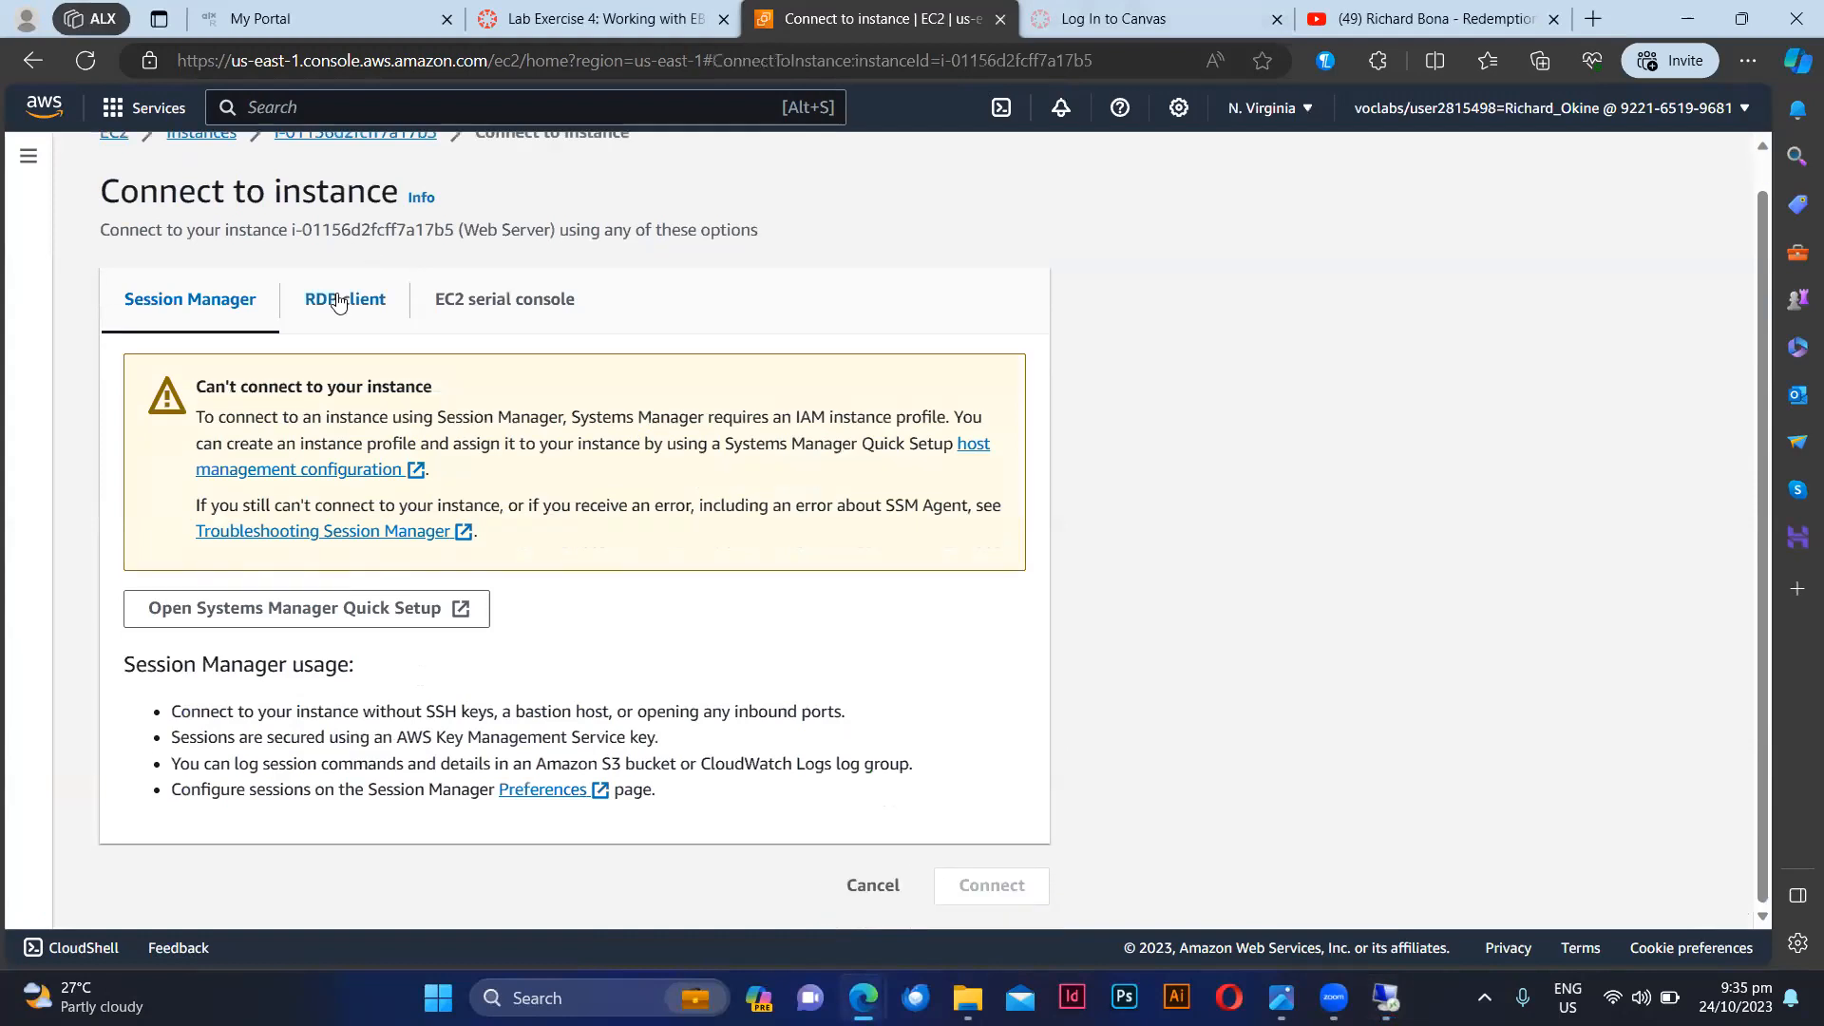
click(337, 302)
scroll(551, 655, down, 2)
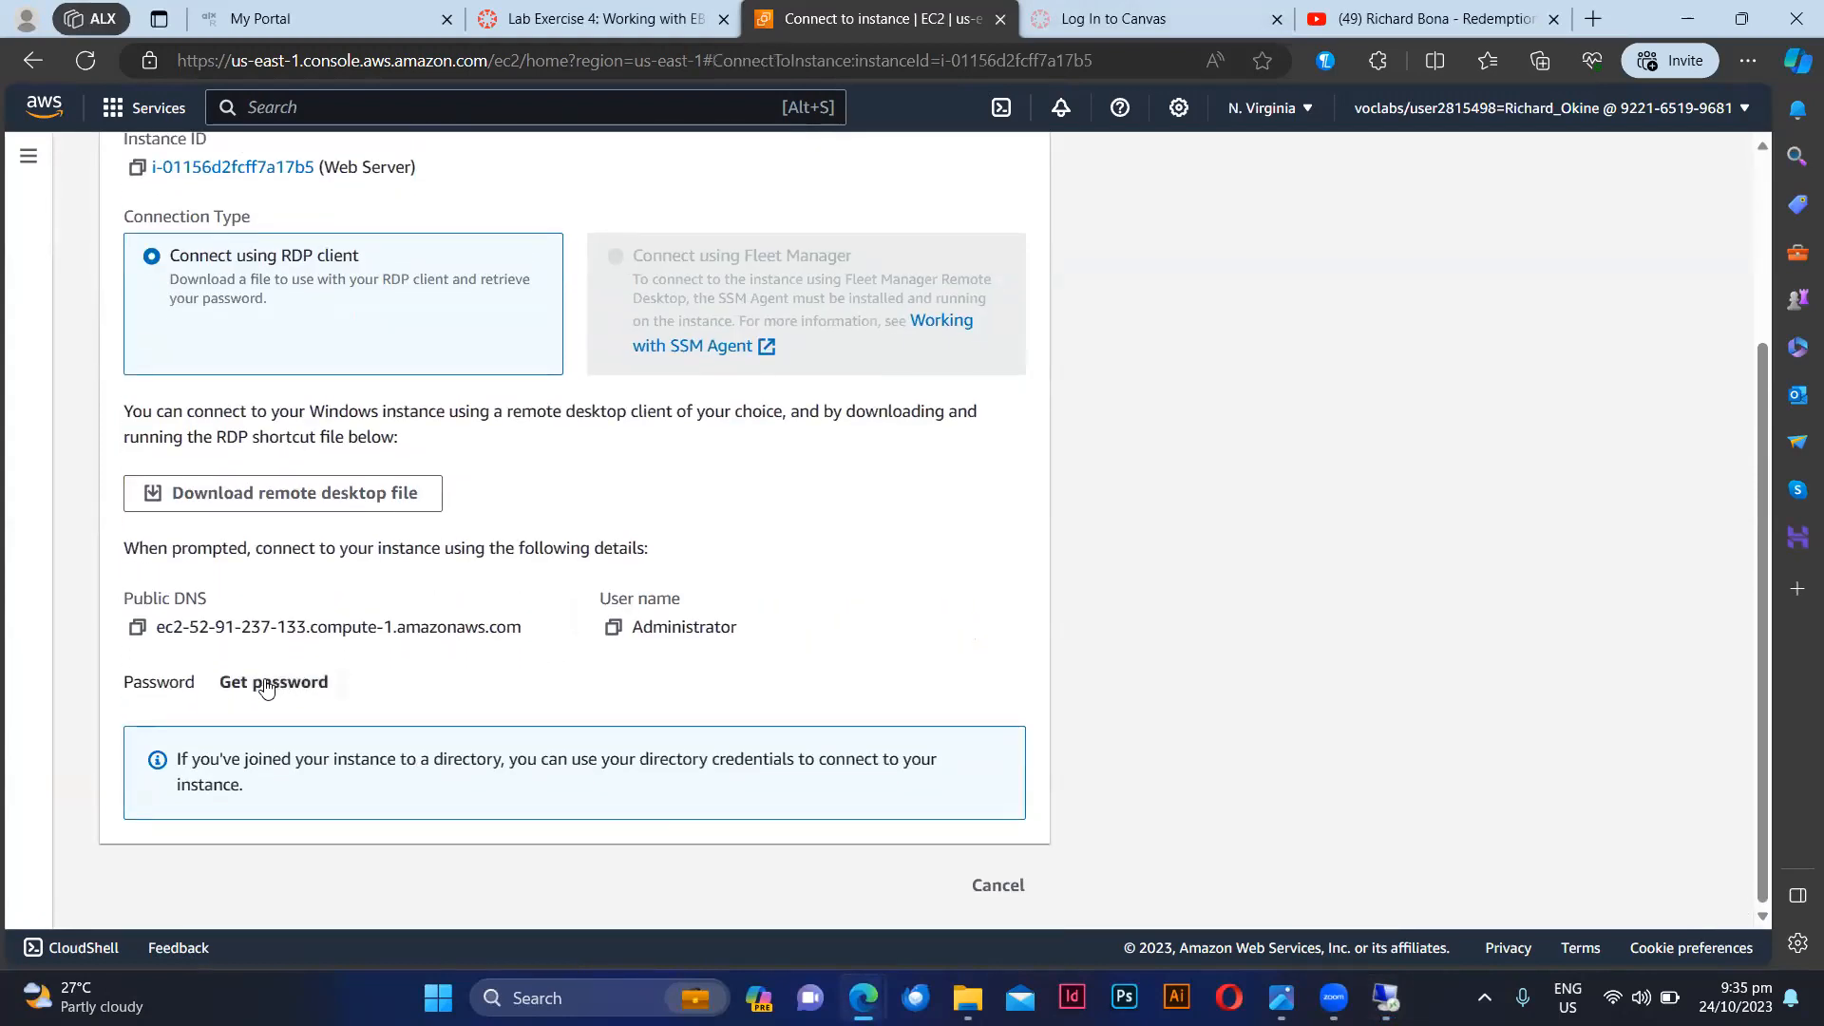
click(292, 691)
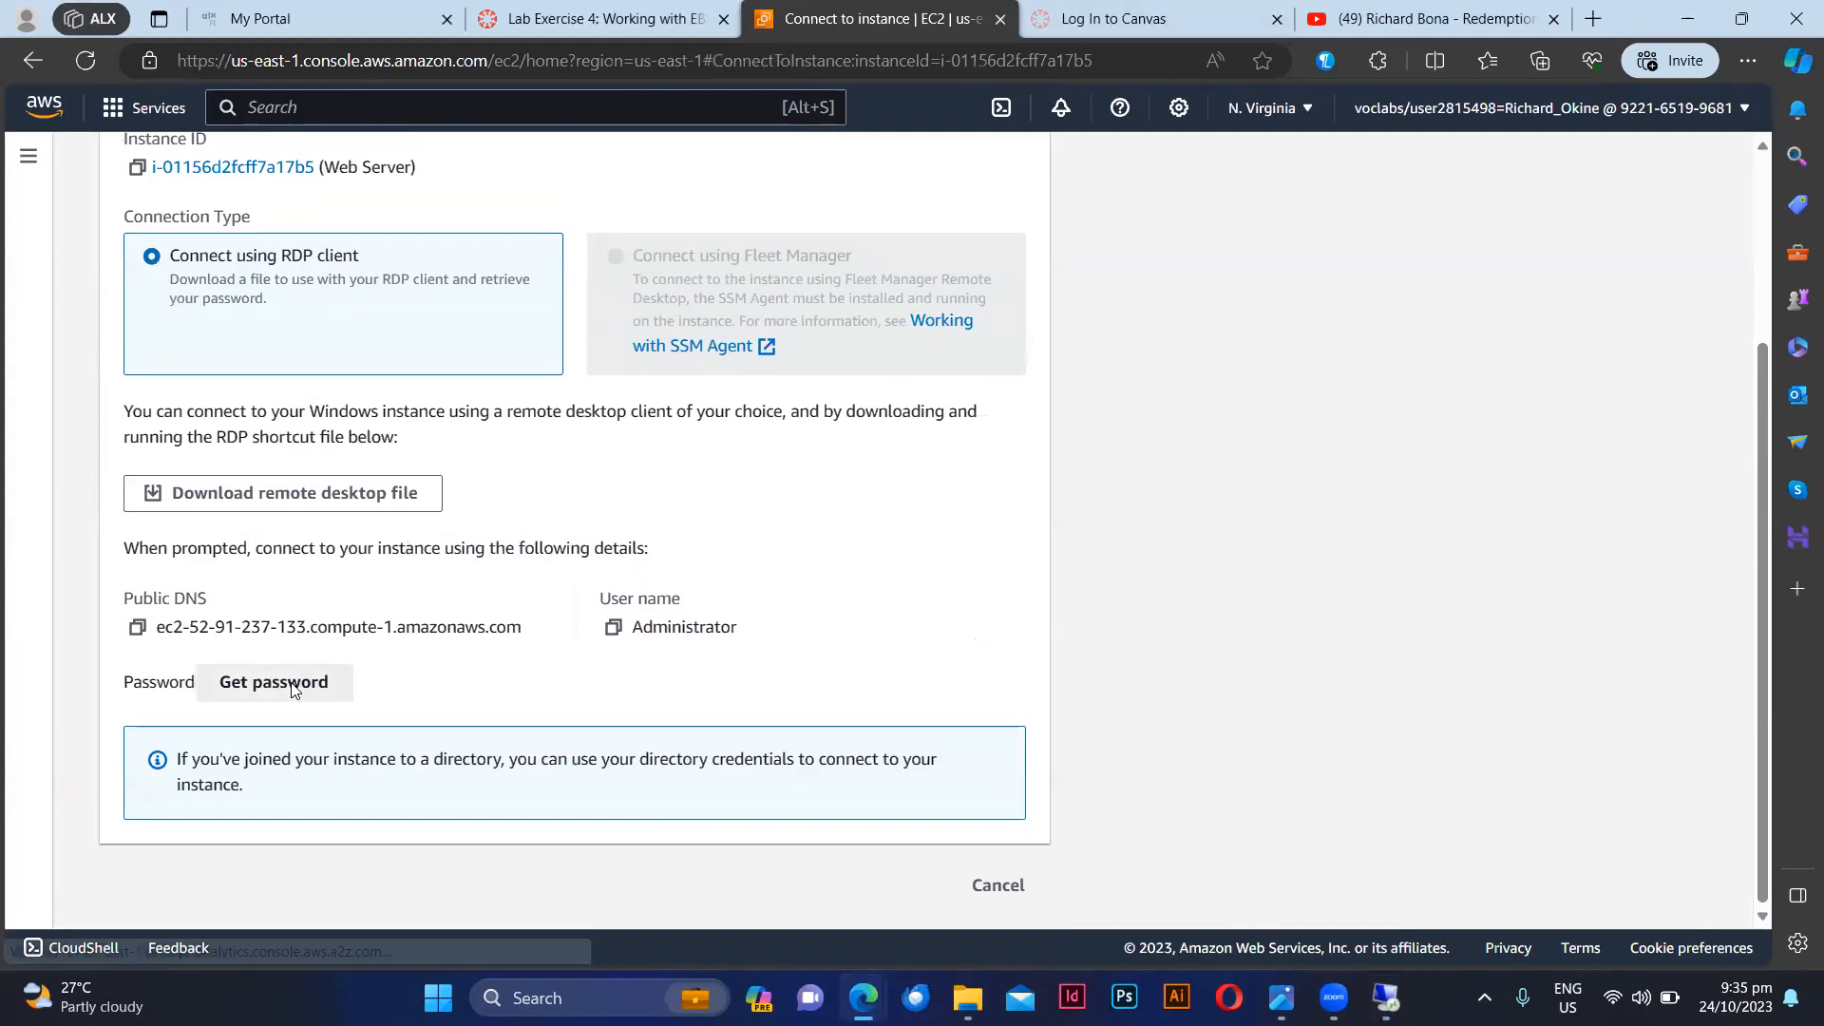
Step: Upload webserver.pem as the private key and decrypt the Windows administrator password
click(305, 538)
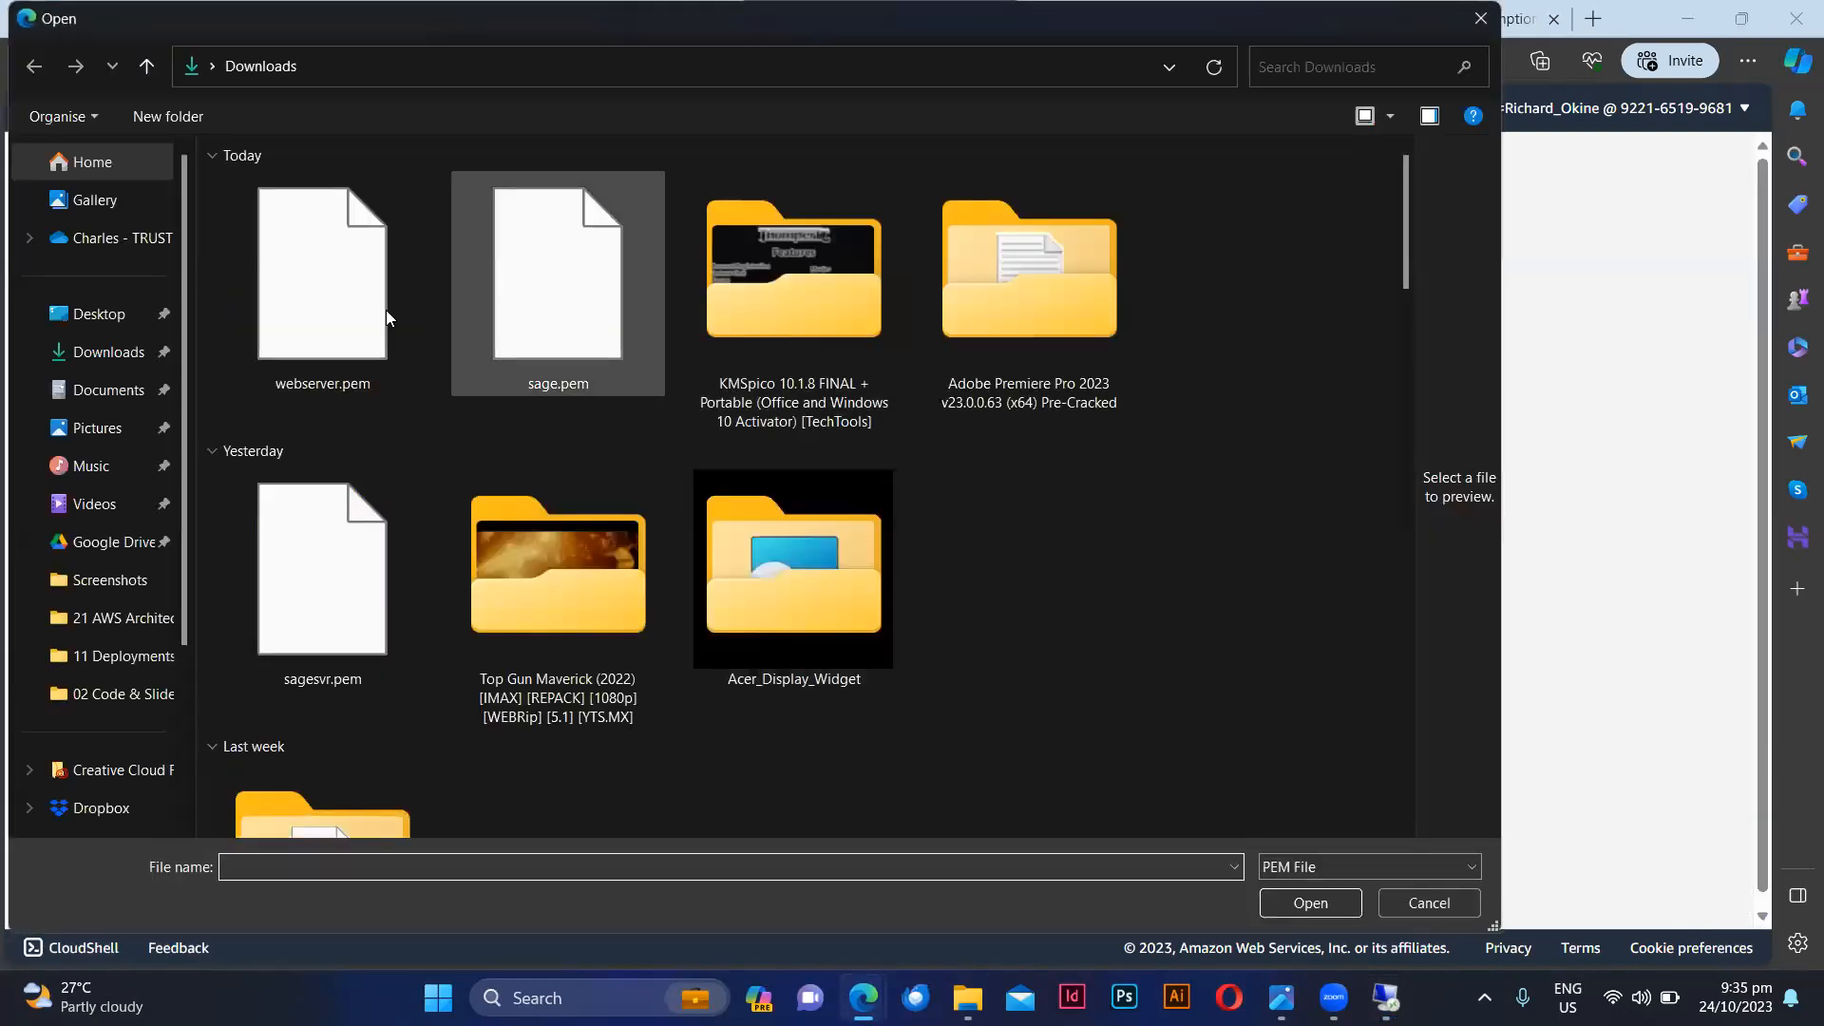
click(328, 316)
double_click(328, 317)
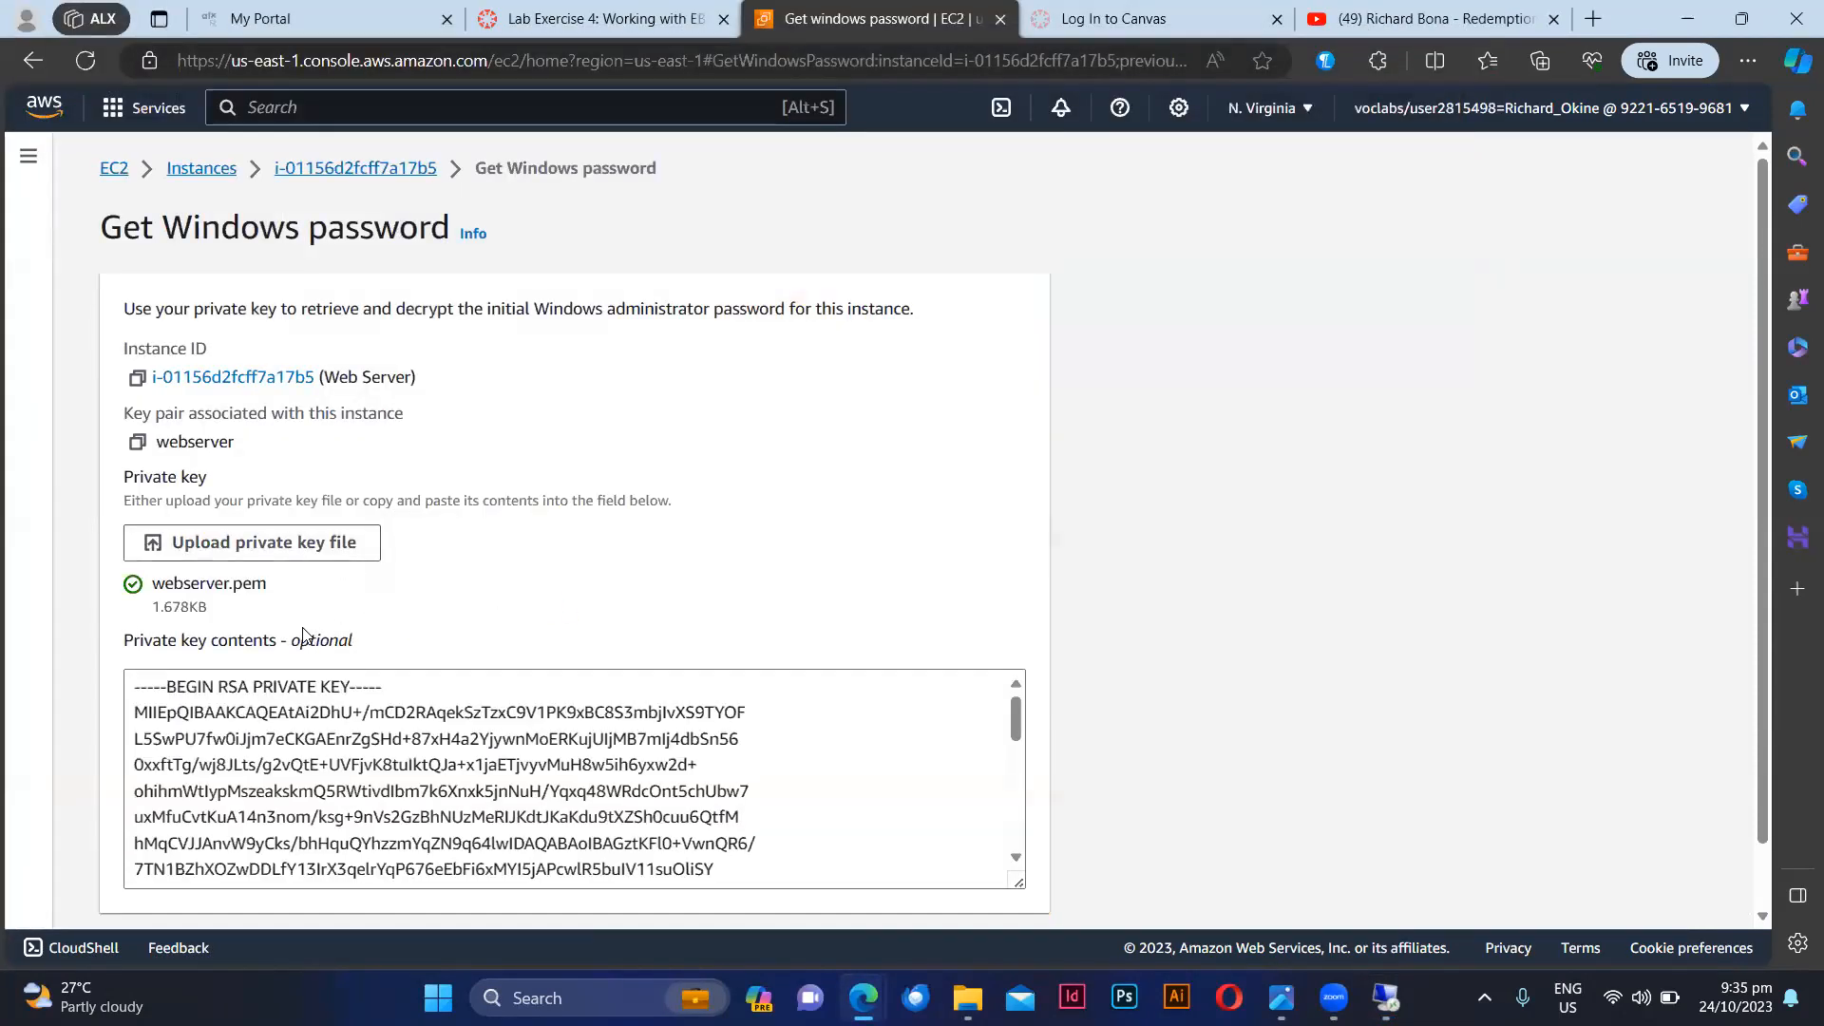
scroll(934, 845, down, 1)
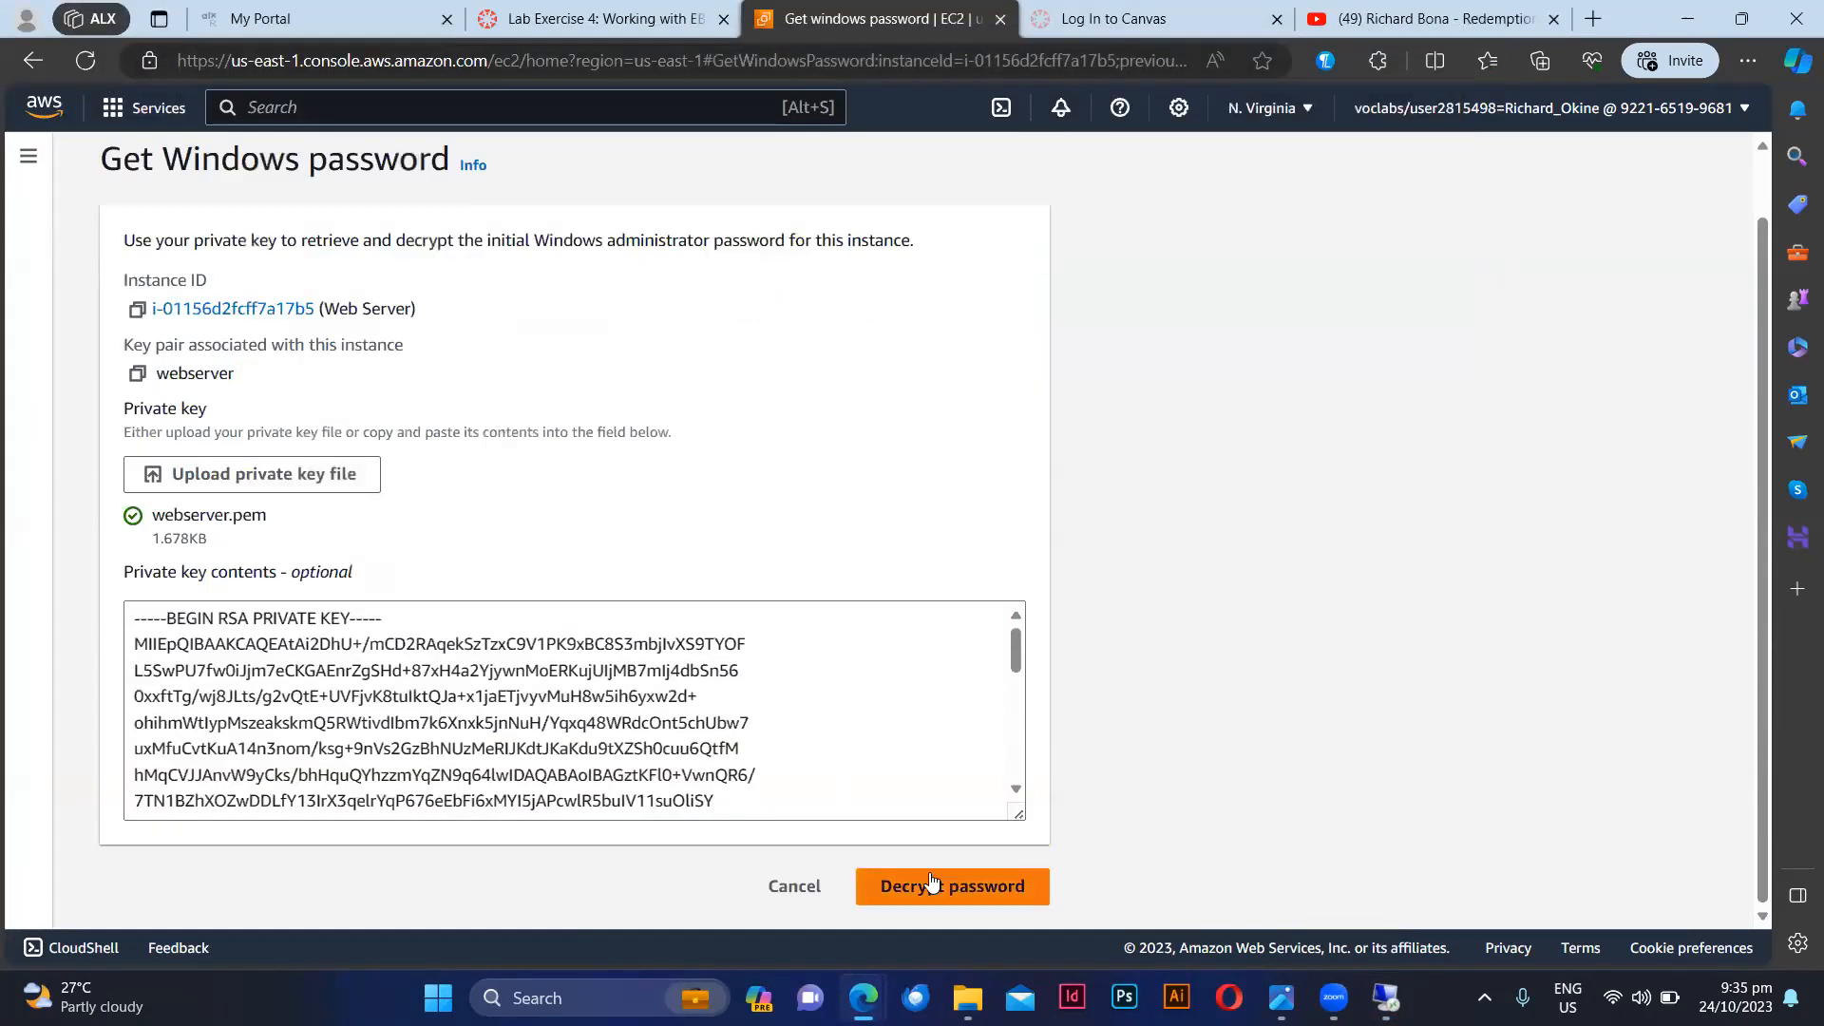
click(930, 869)
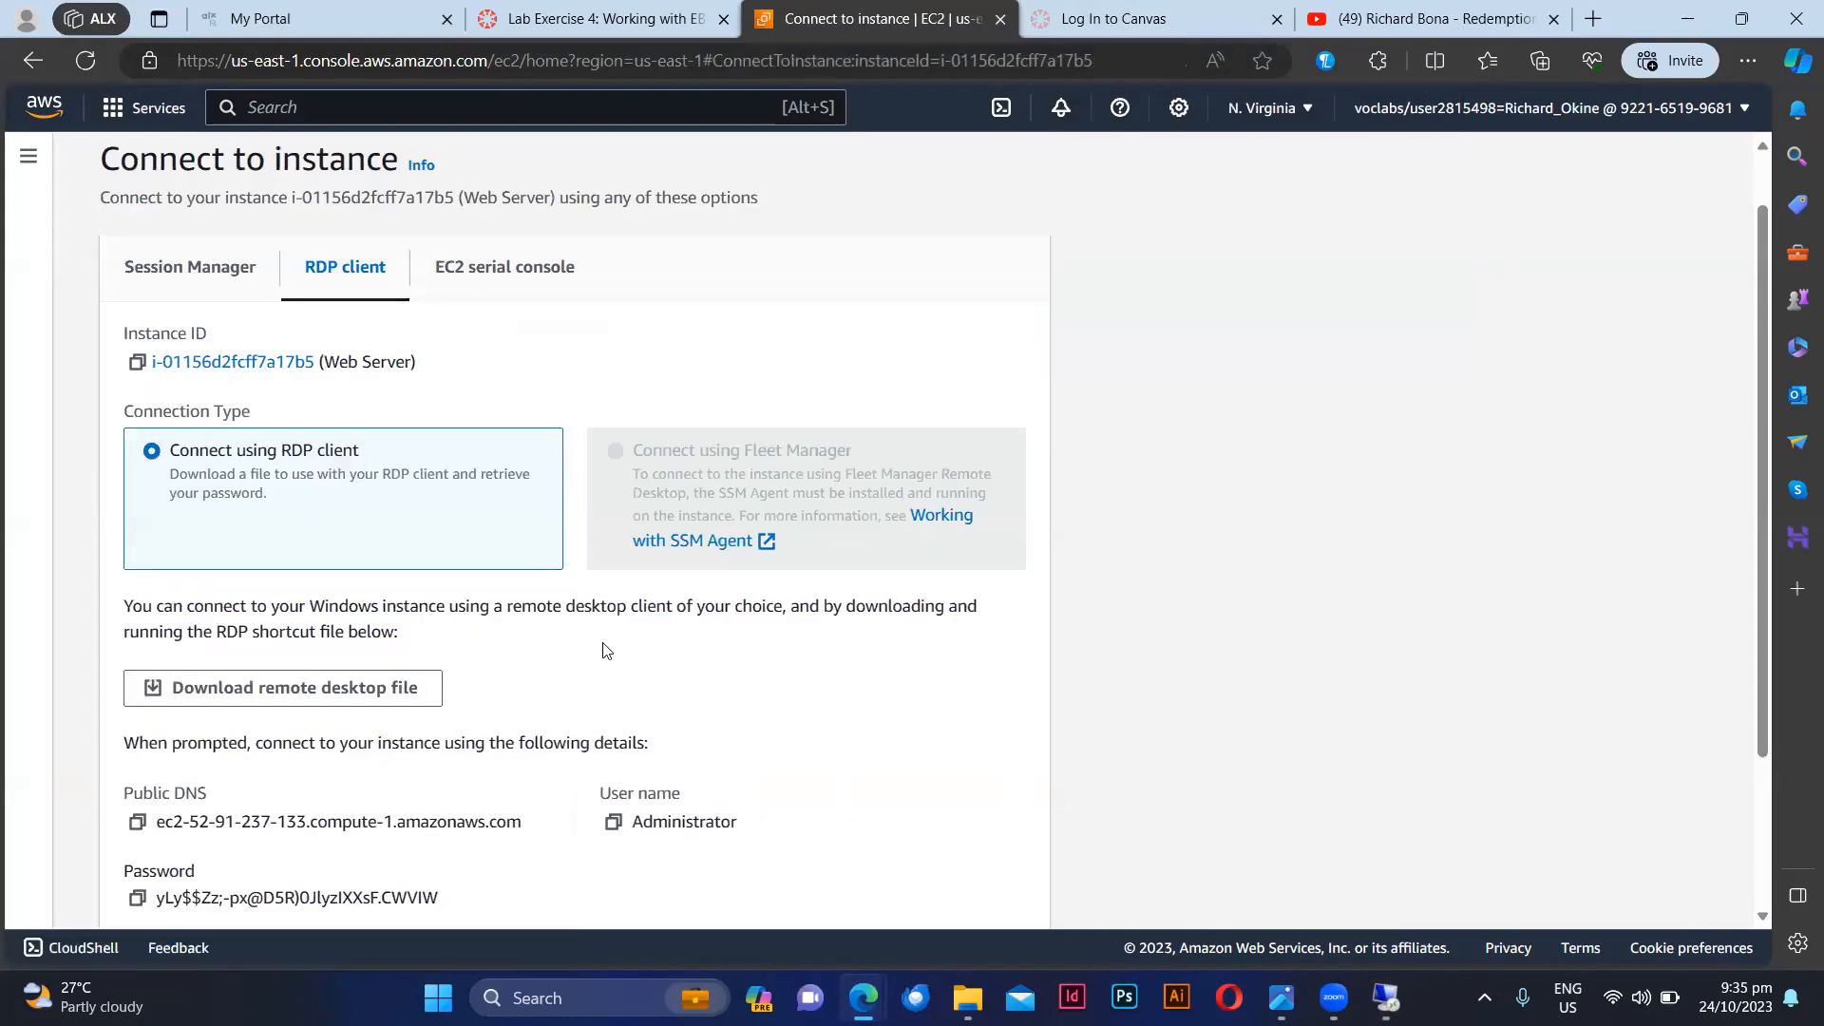
Step: Copy the instance's user name and enter Administrator as the username in the Remote Desktop credentials prompt
scroll(773, 692, down, 2)
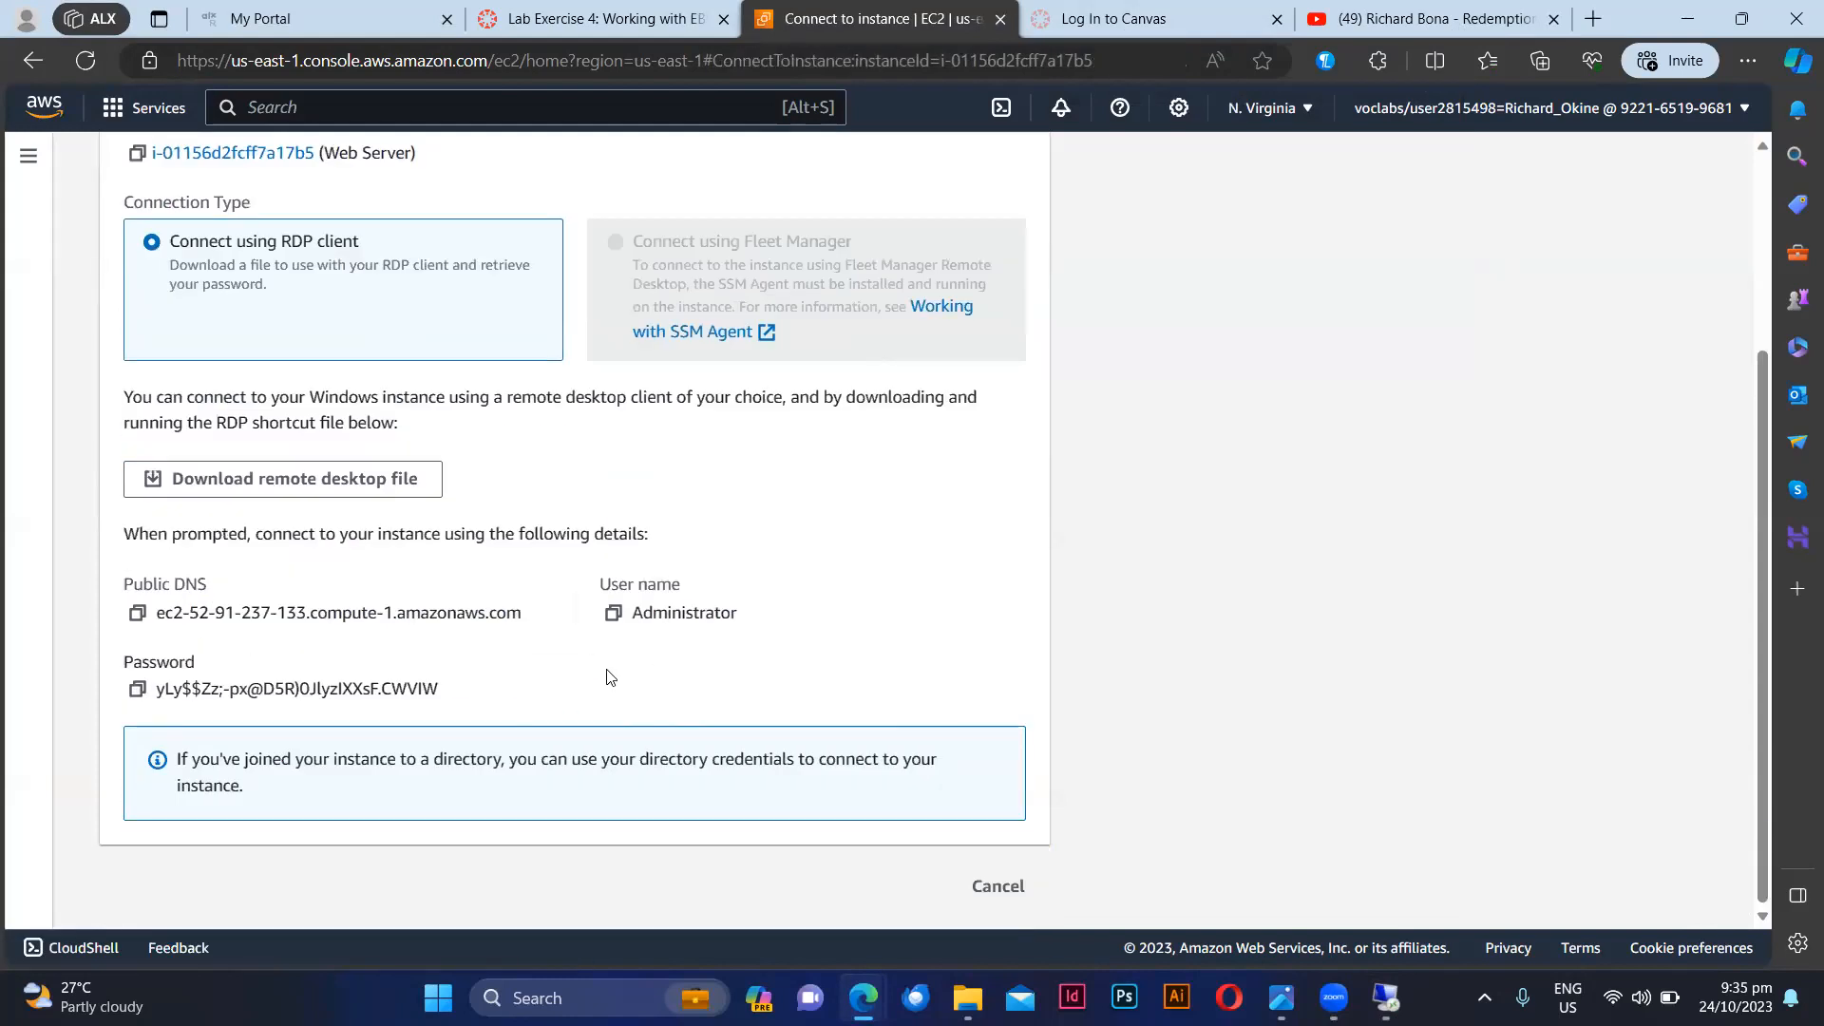
click(613, 616)
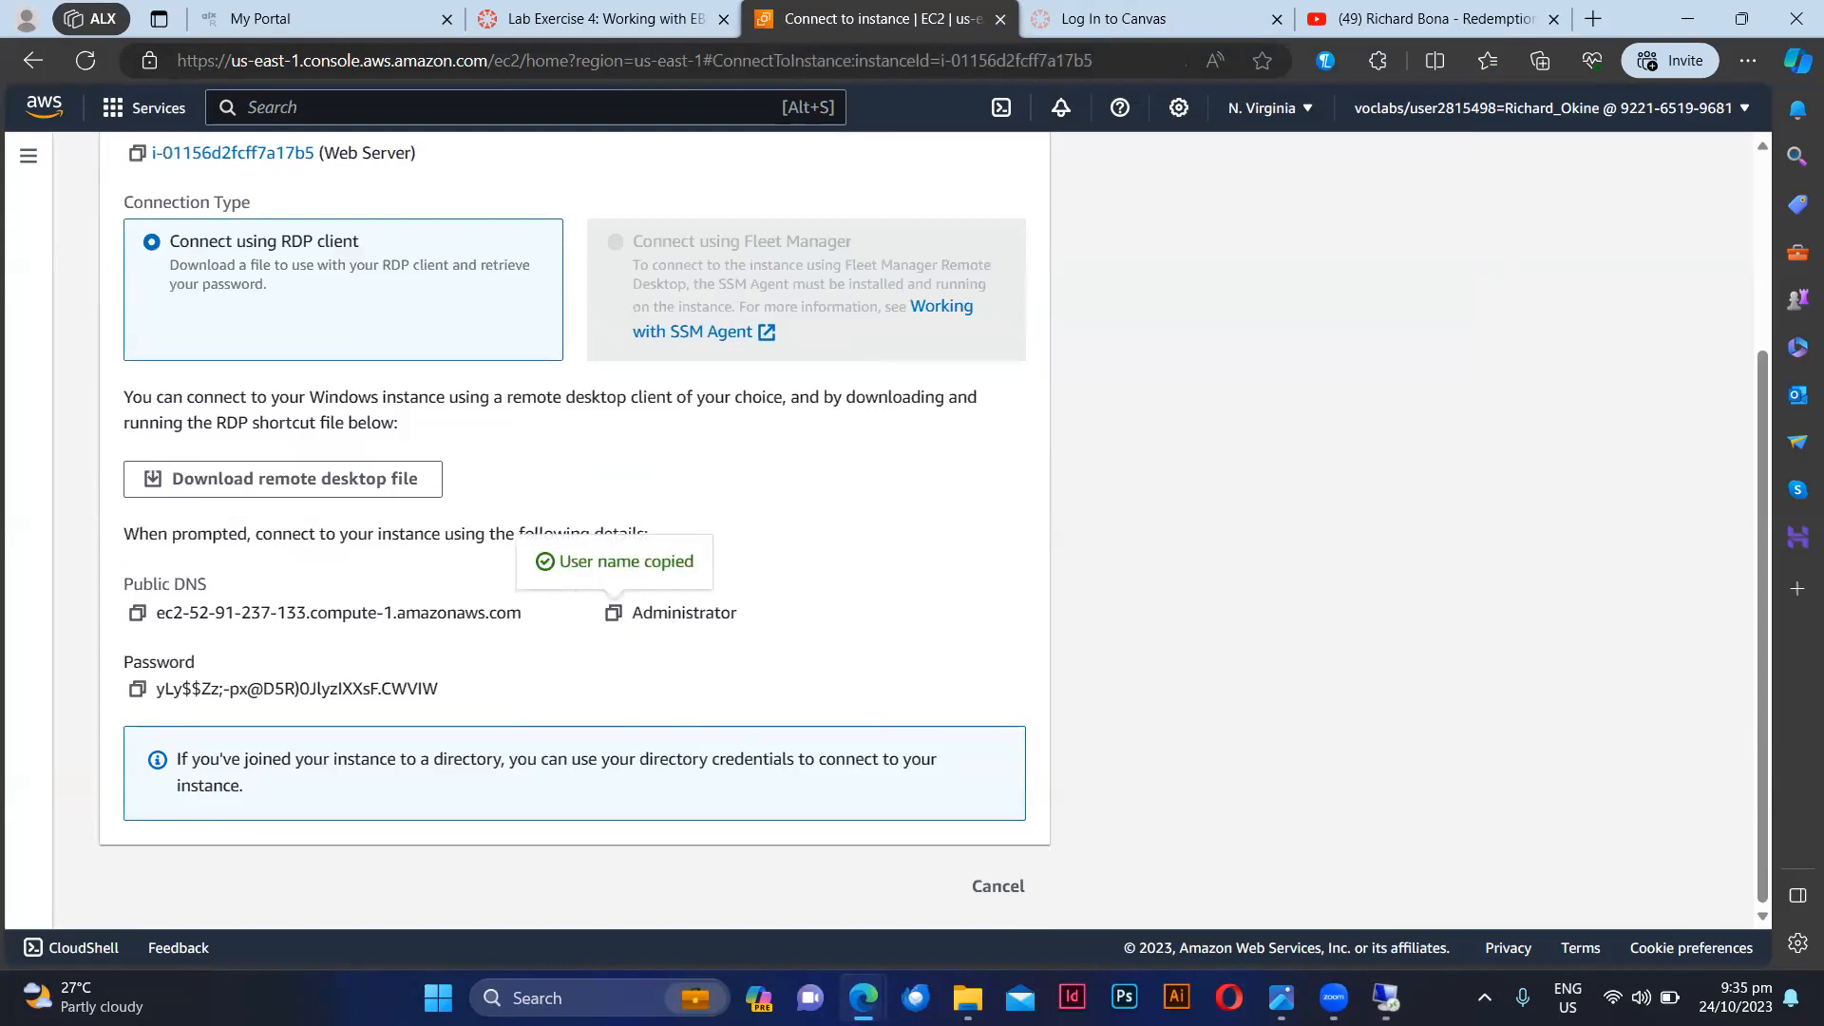
click(1386, 998)
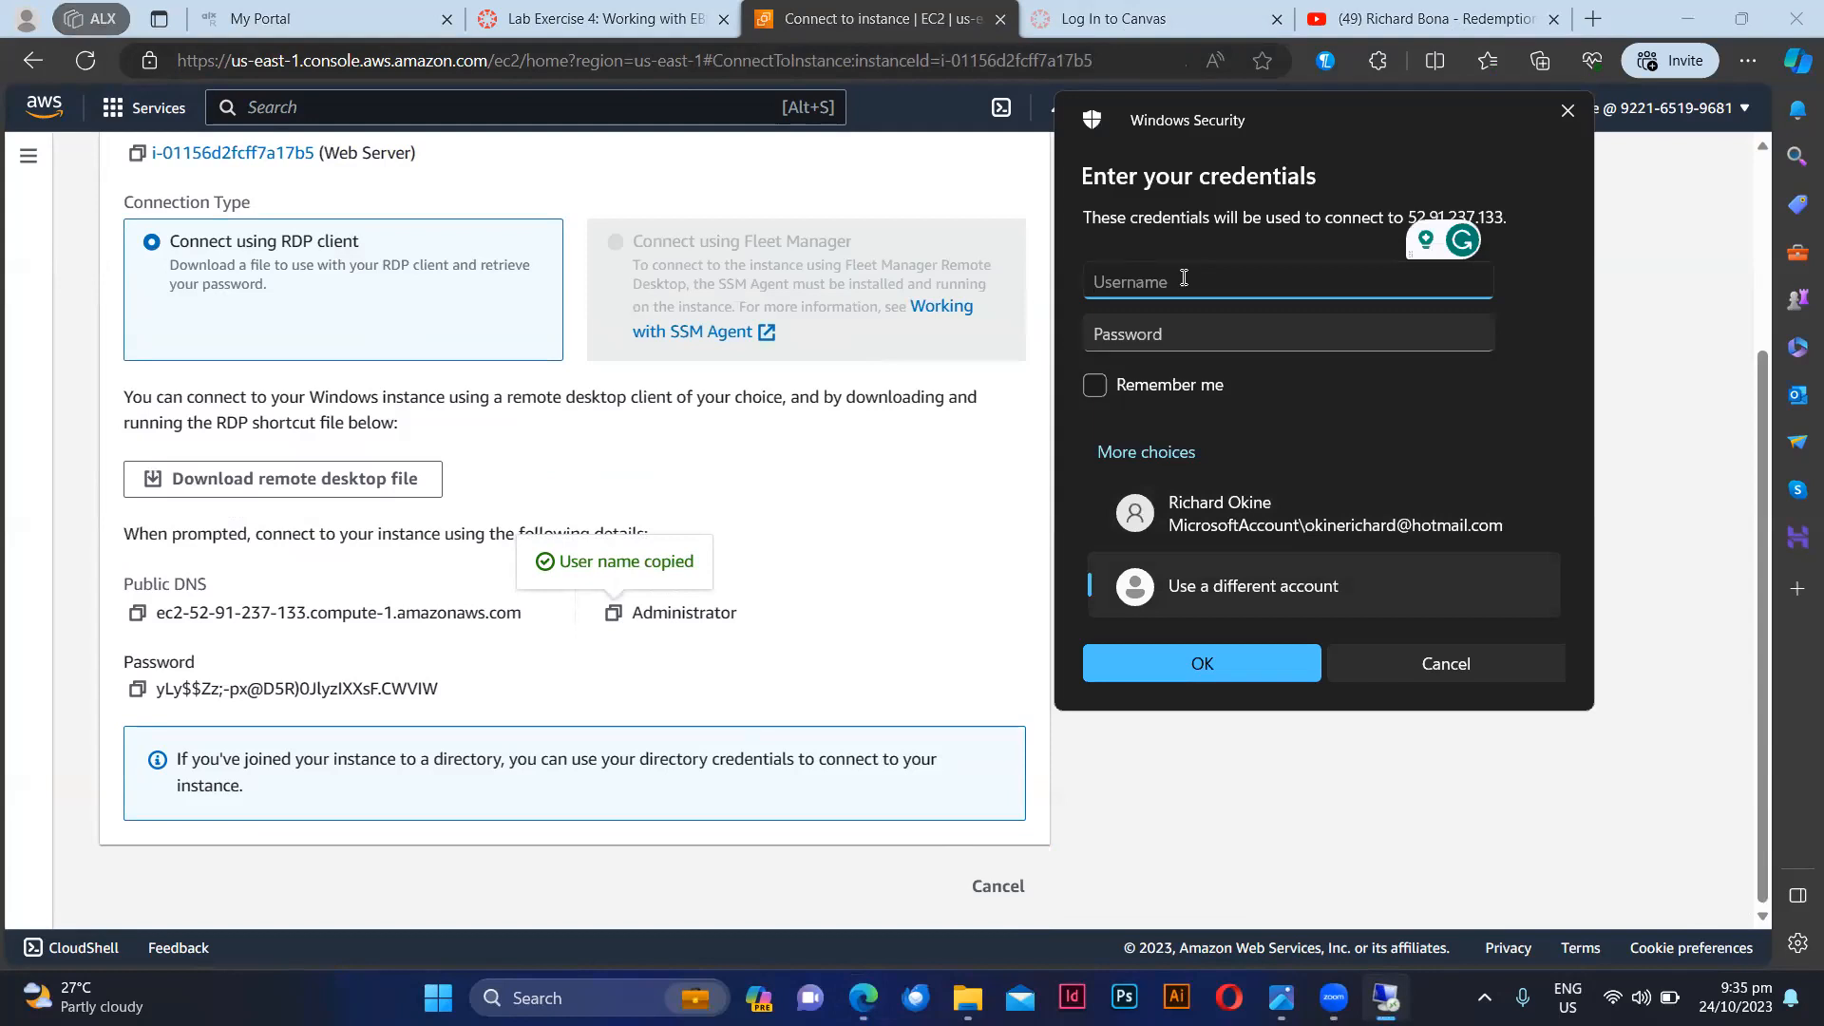
key(ctrl+v)
key(ctrl+v)
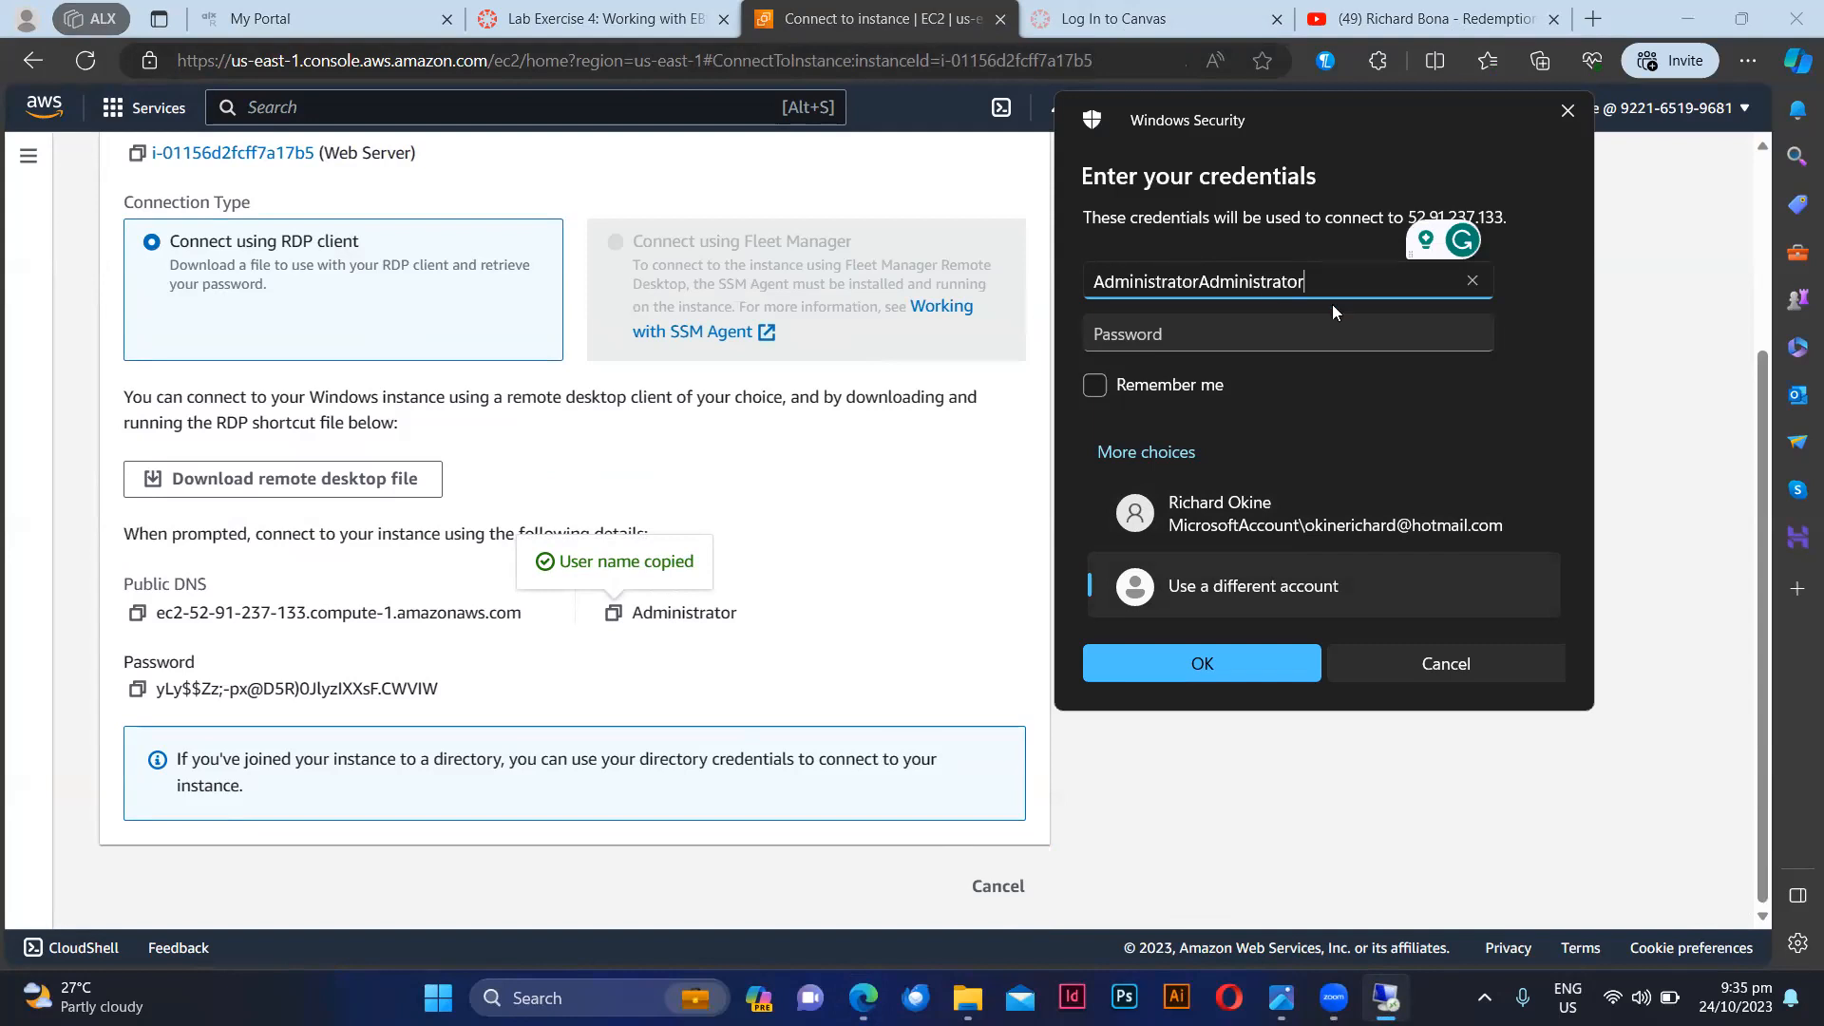
key(BackSpace)
key(BackSpace)
key(BackSpace)
key(BackSpace)
key(BackSpace)
key(BackSpace)
key(BackSpace)
key(BackSpace)
key(BackSpace)
key(BackSpace)
key(BackSpace)
key(BackSpace)
key(BackSpace)
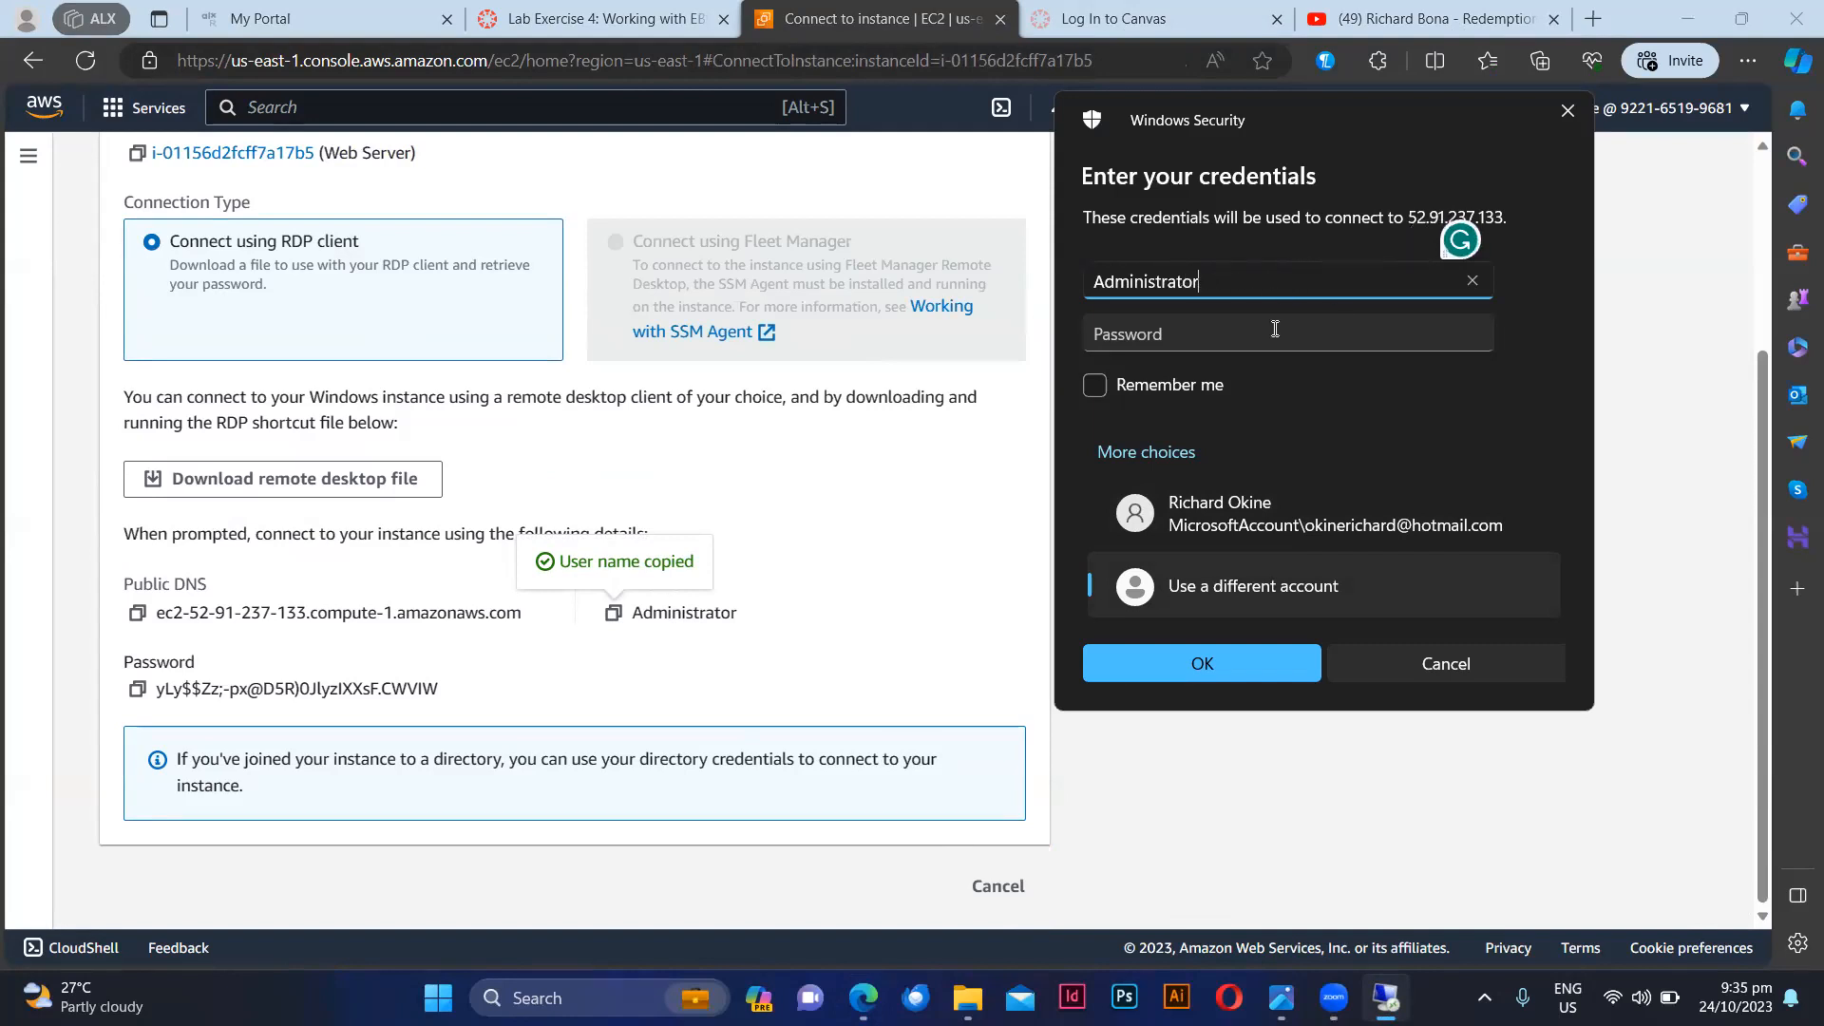
Step: Copy the decrypted administrator password from the connection details and paste it into the password field of the Remote Desktop credentials prompt
click(139, 697)
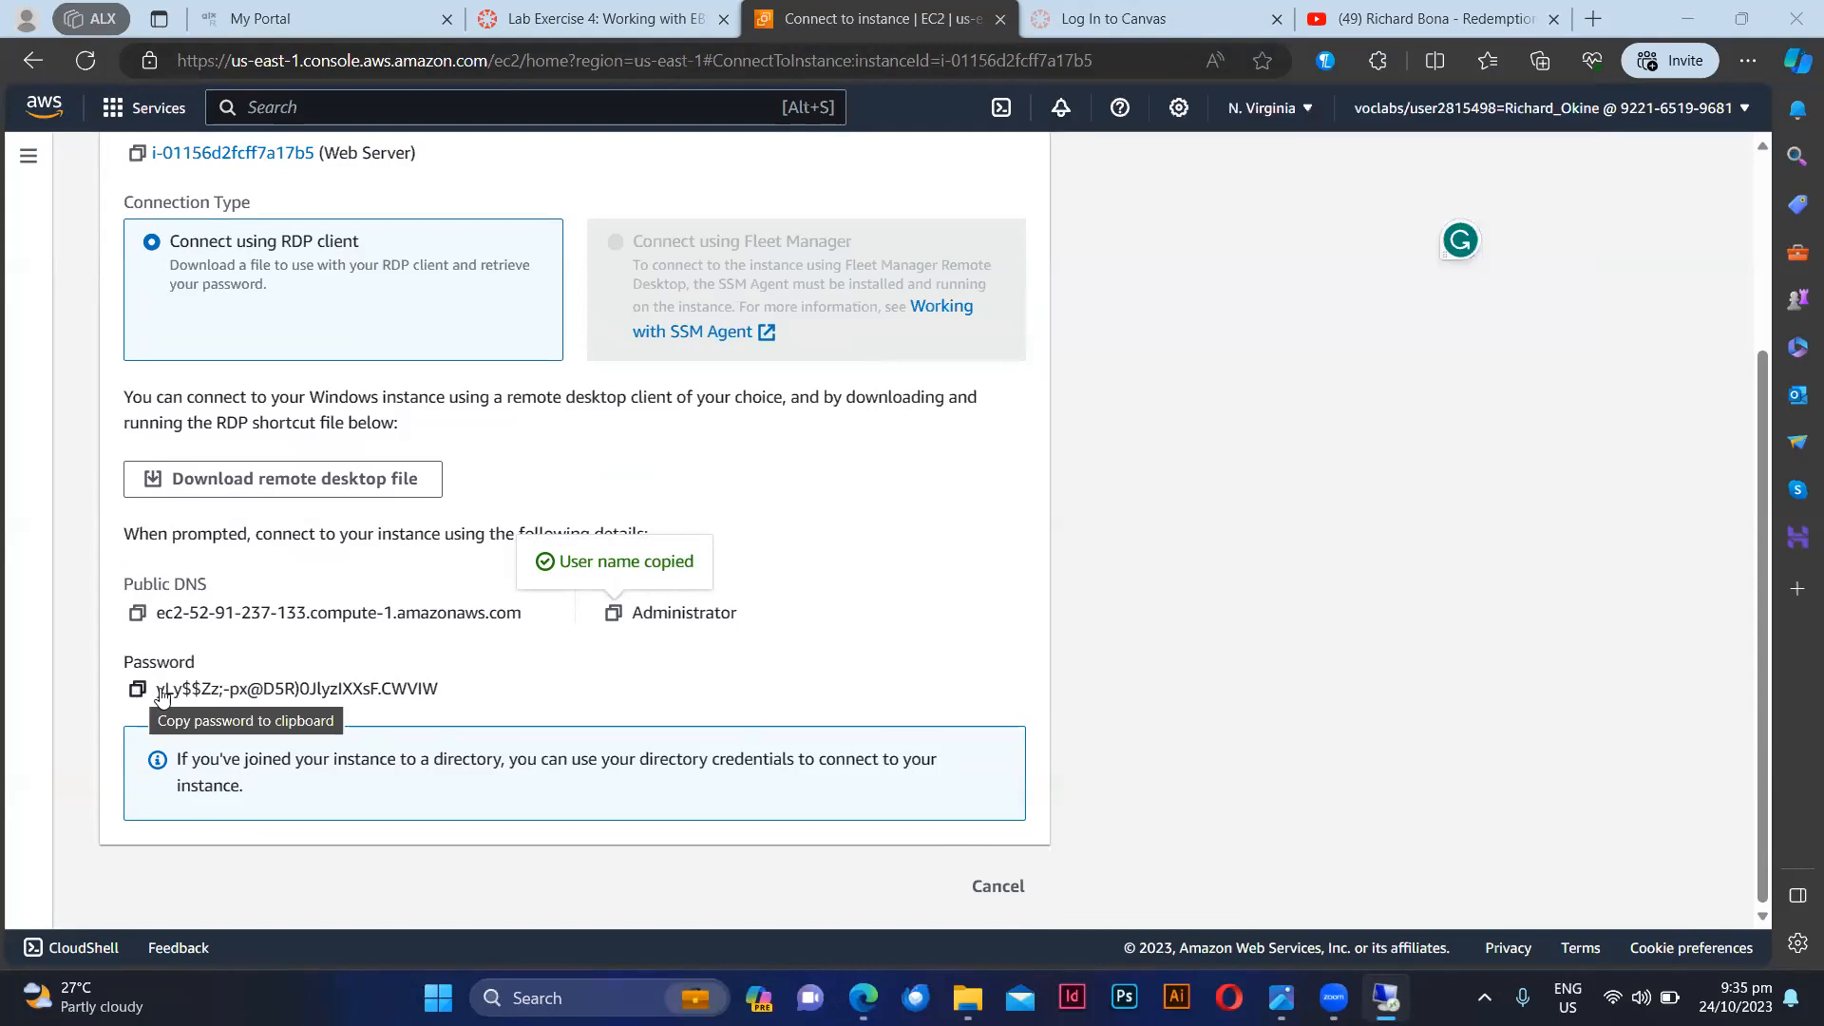
mouse_move(1386, 998)
click(1384, 860)
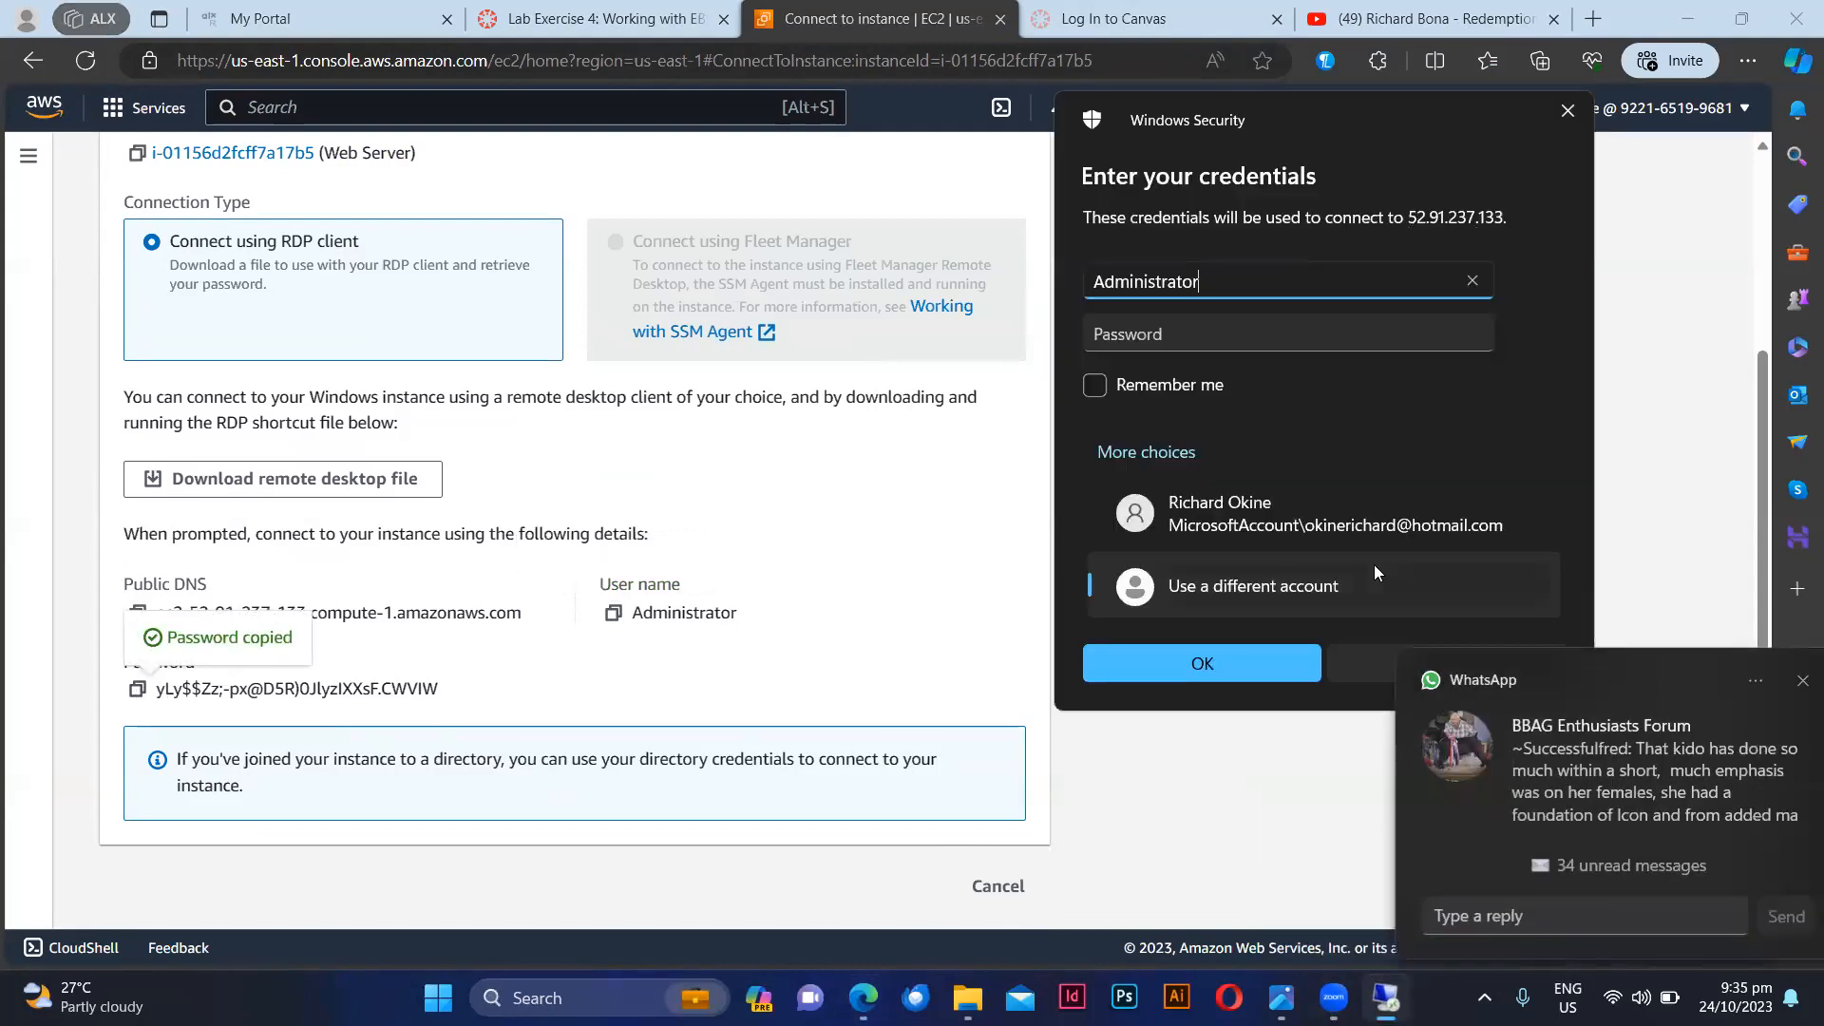
click(1243, 329)
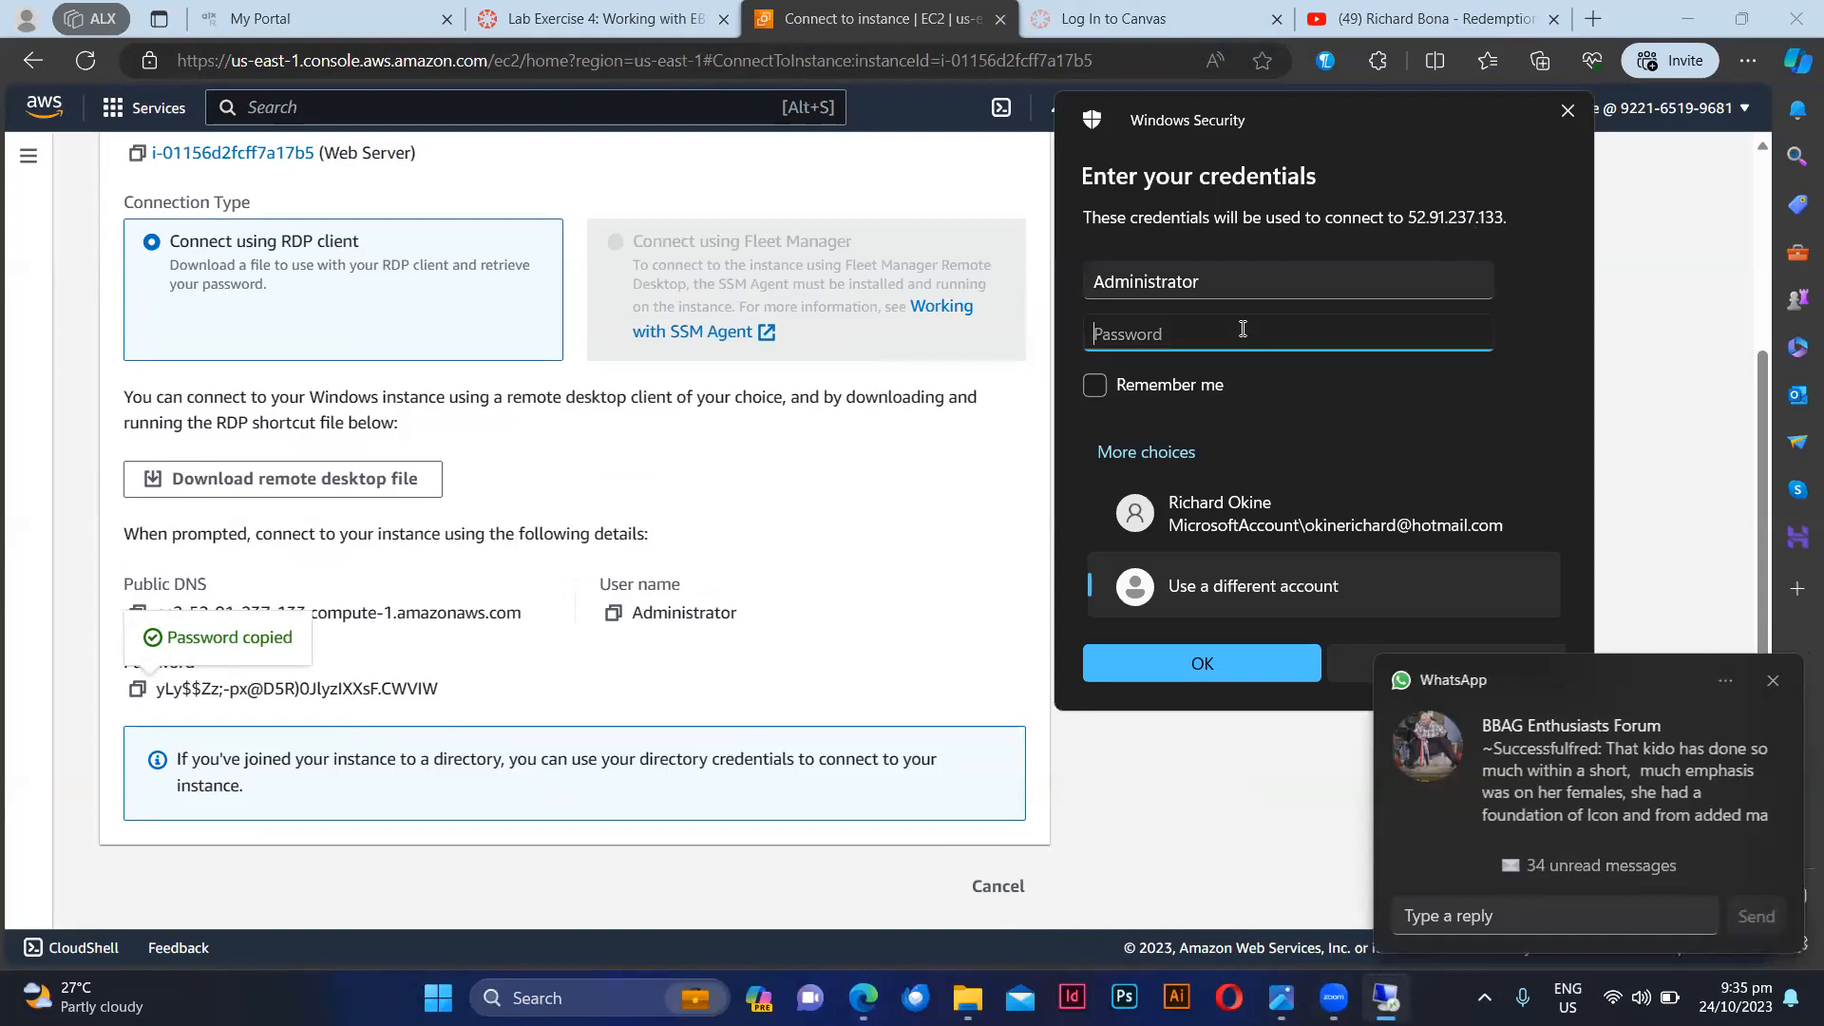
key(ctrl+v)
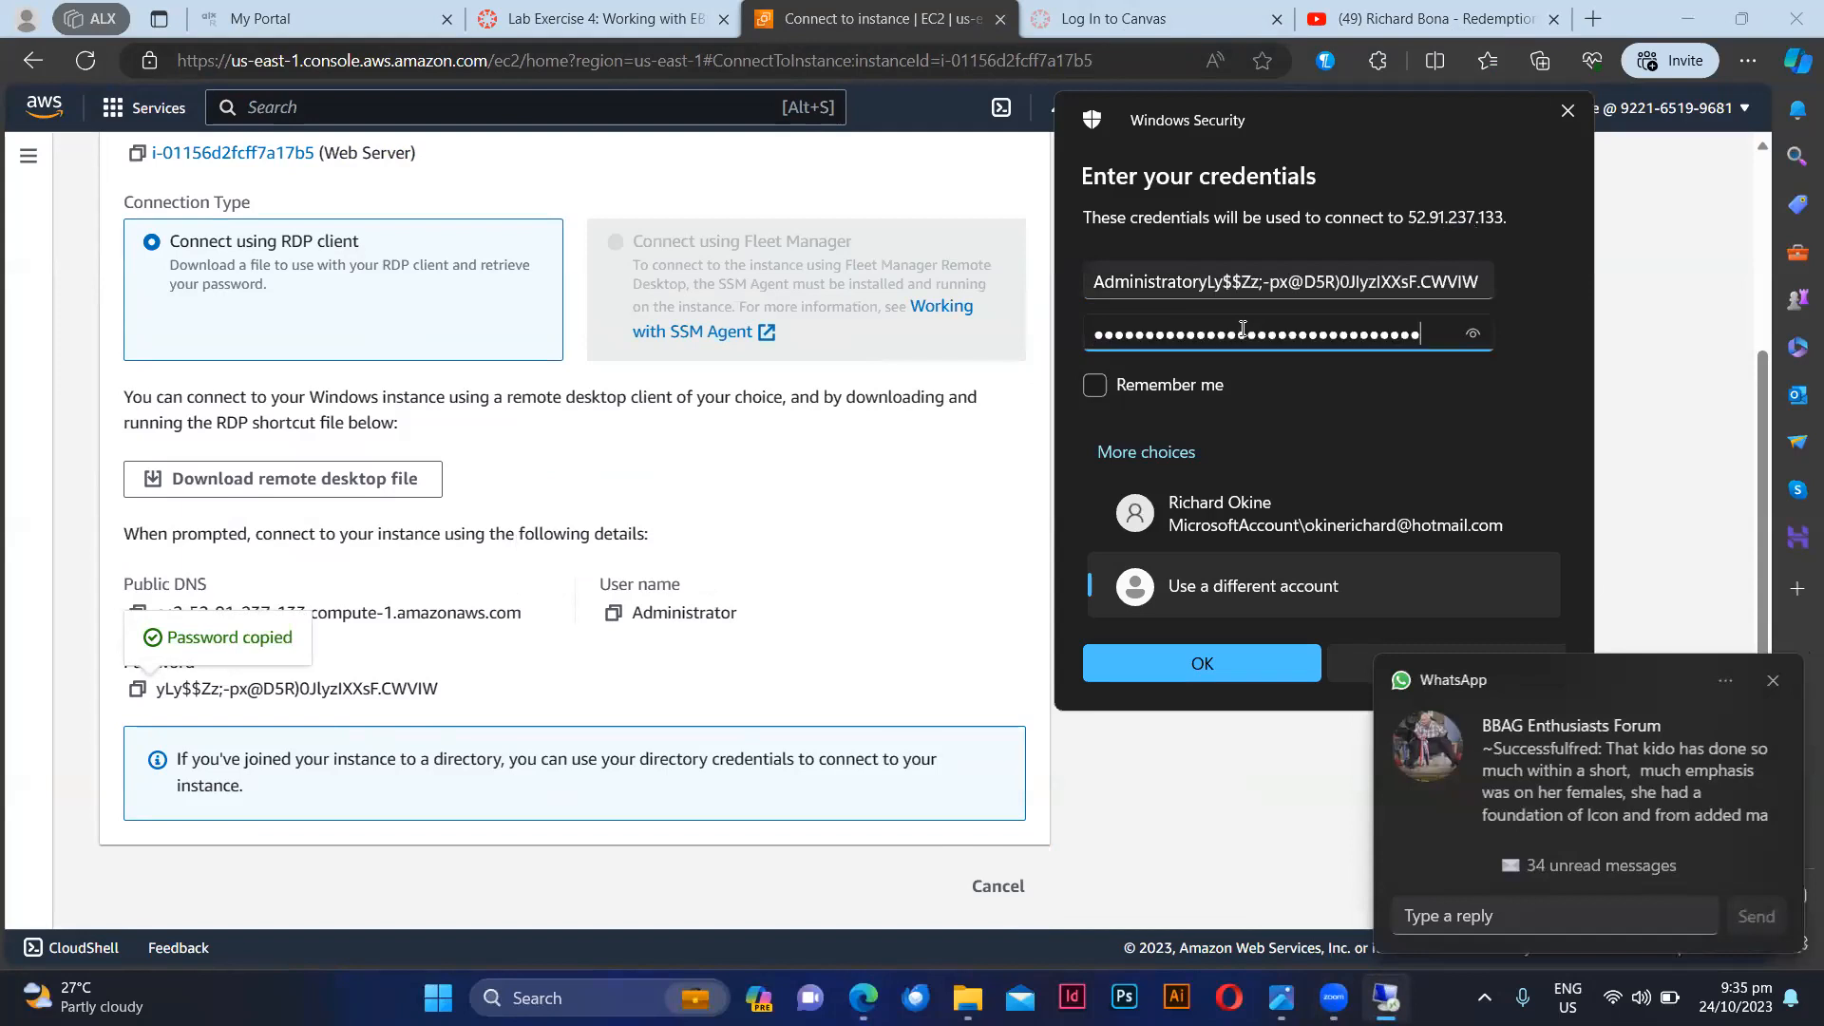
click(1476, 338)
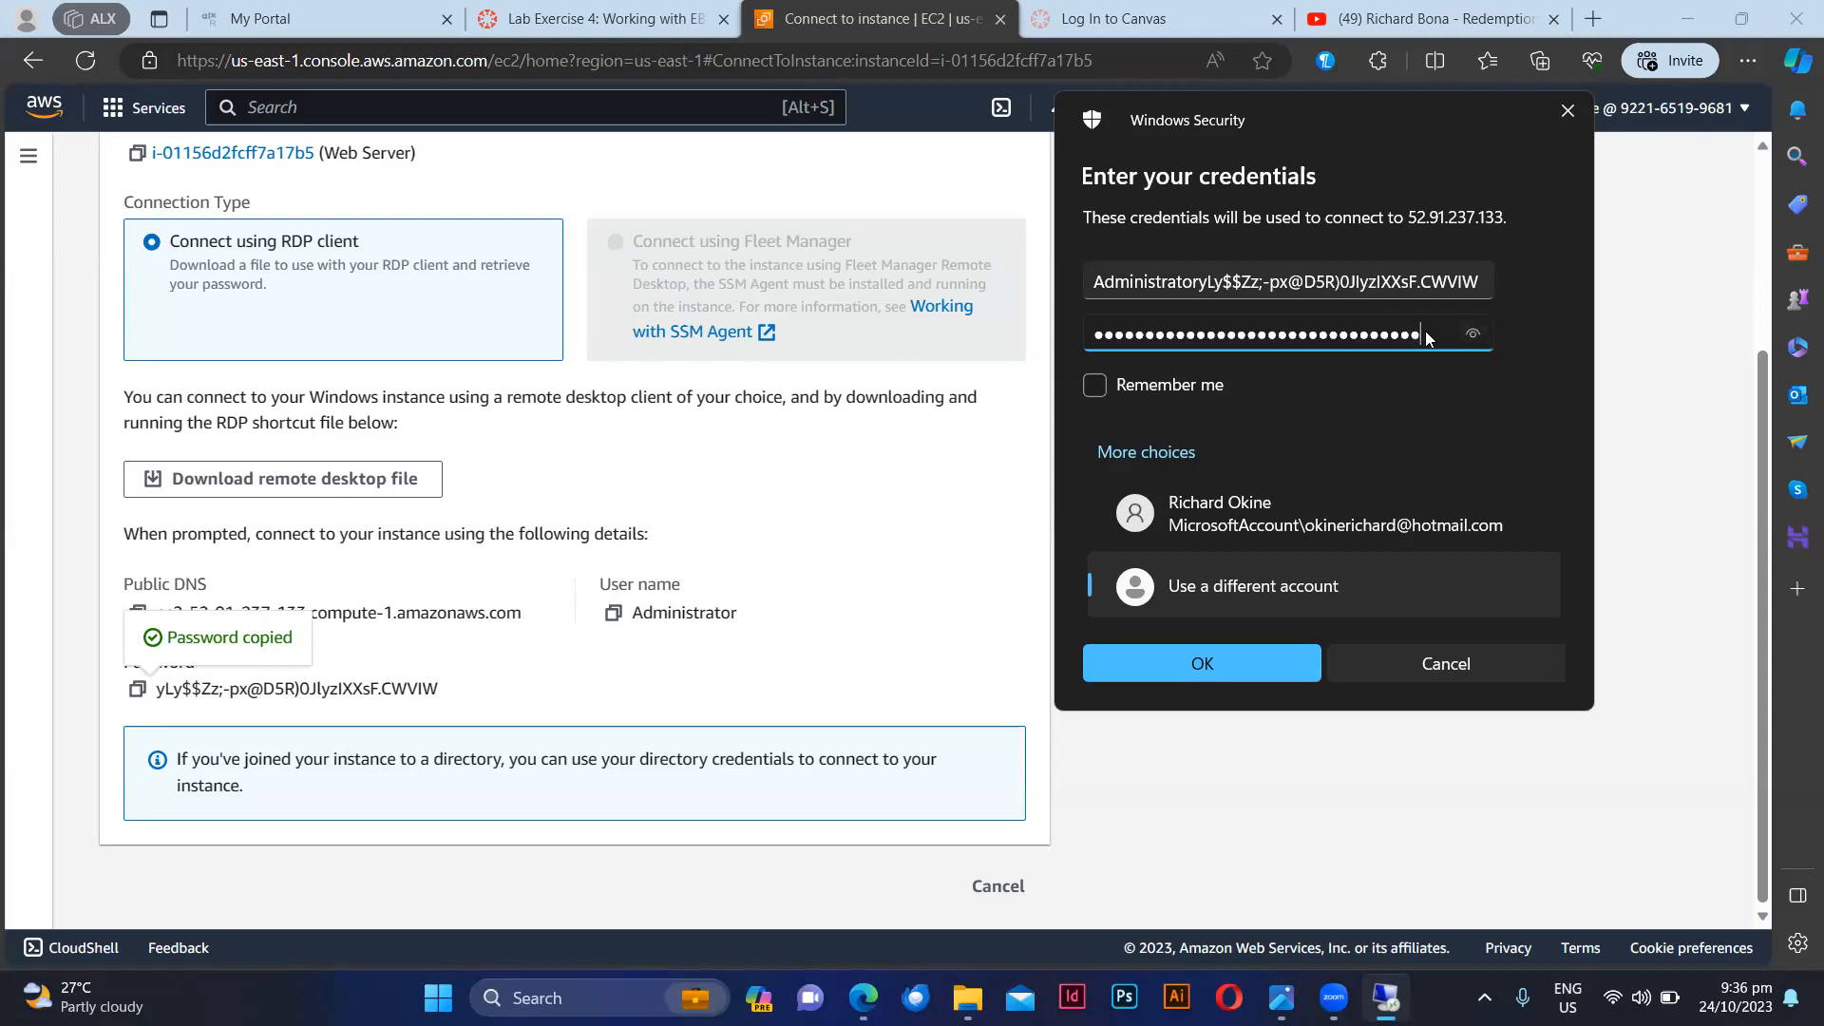
Step: Remove the stray text after Administrator in the username, submit the credentials and connect despite the certificate errors
drag(1206, 281, 1655, 301)
key(BackSpace)
key(BackSpace)
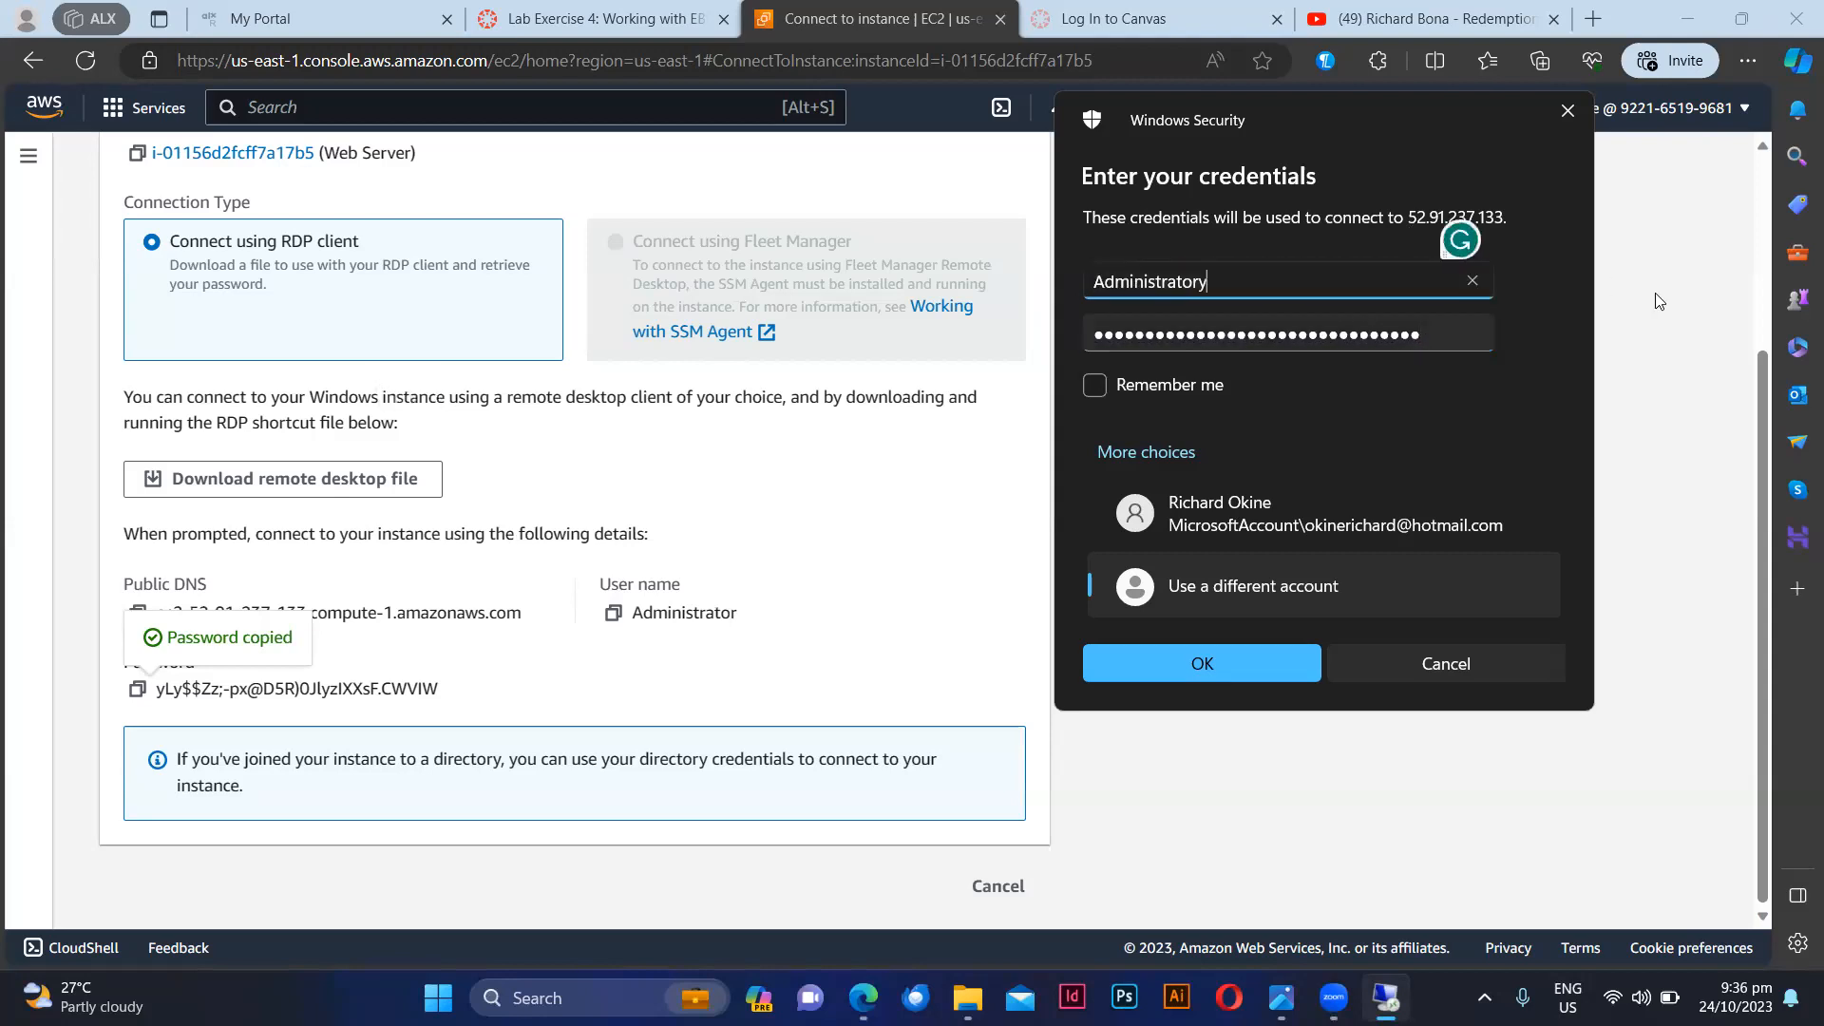
click(1190, 659)
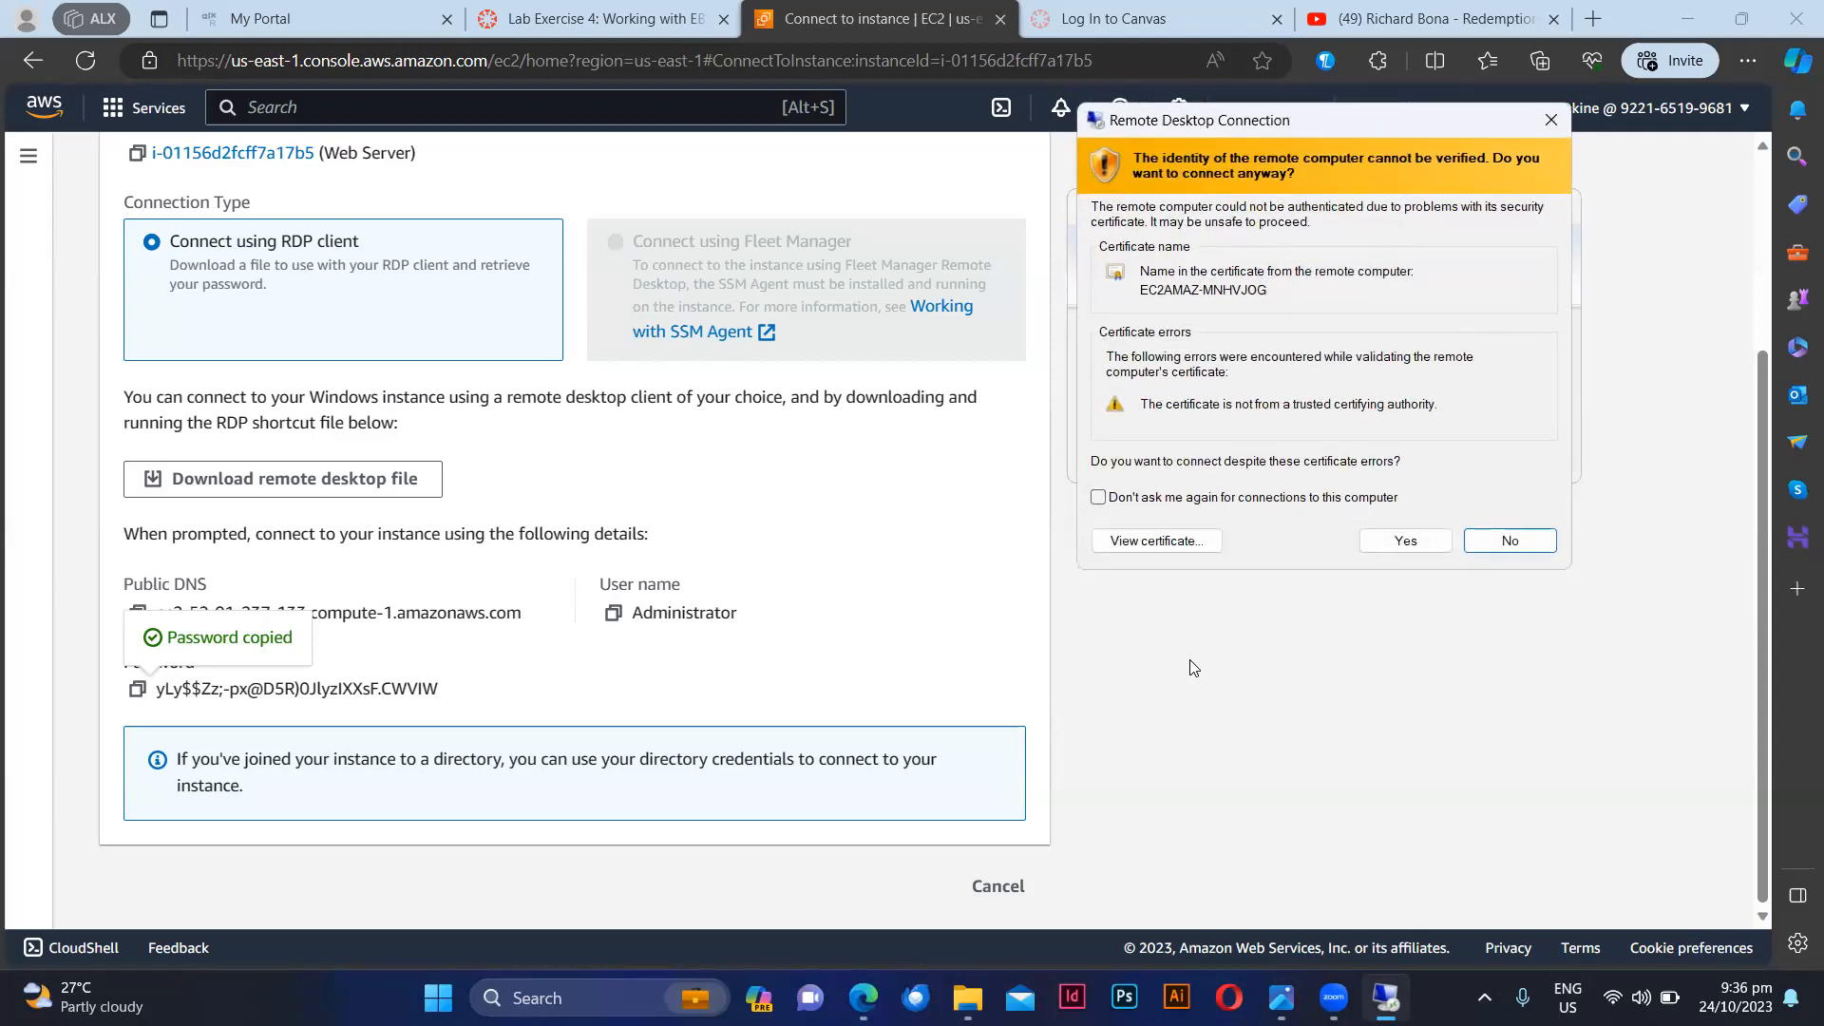
click(1408, 540)
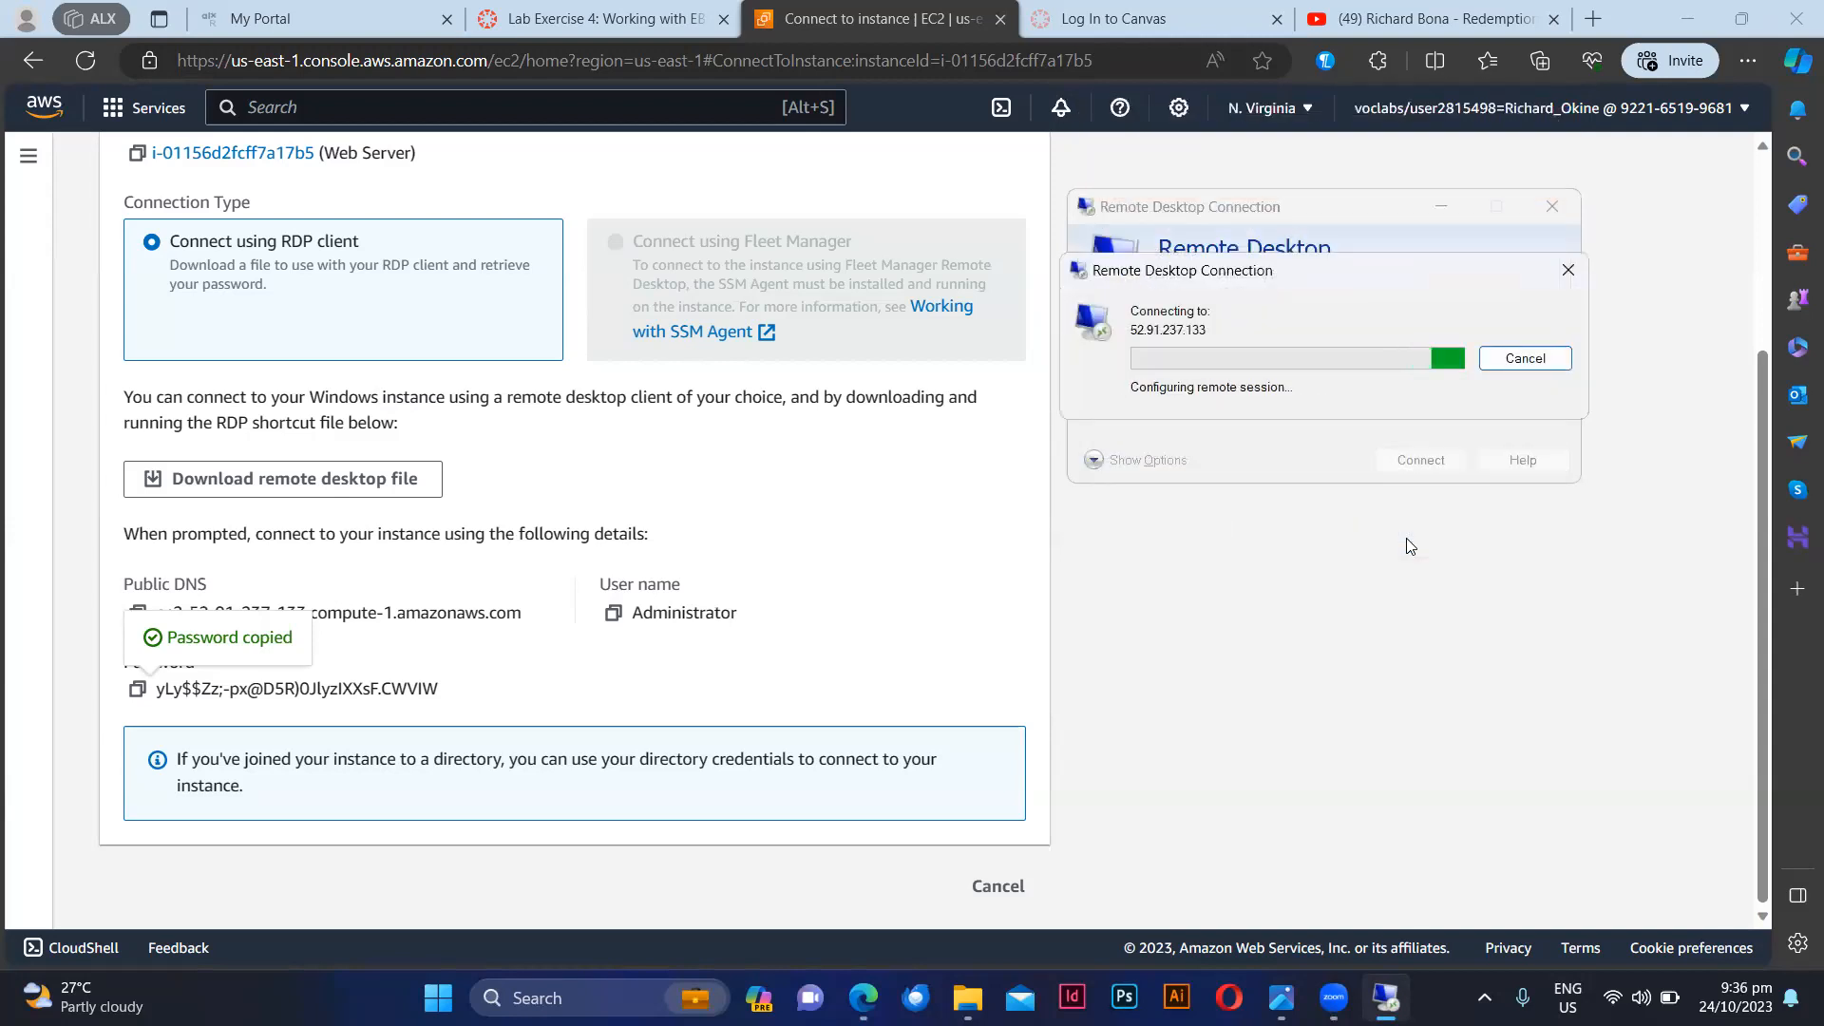
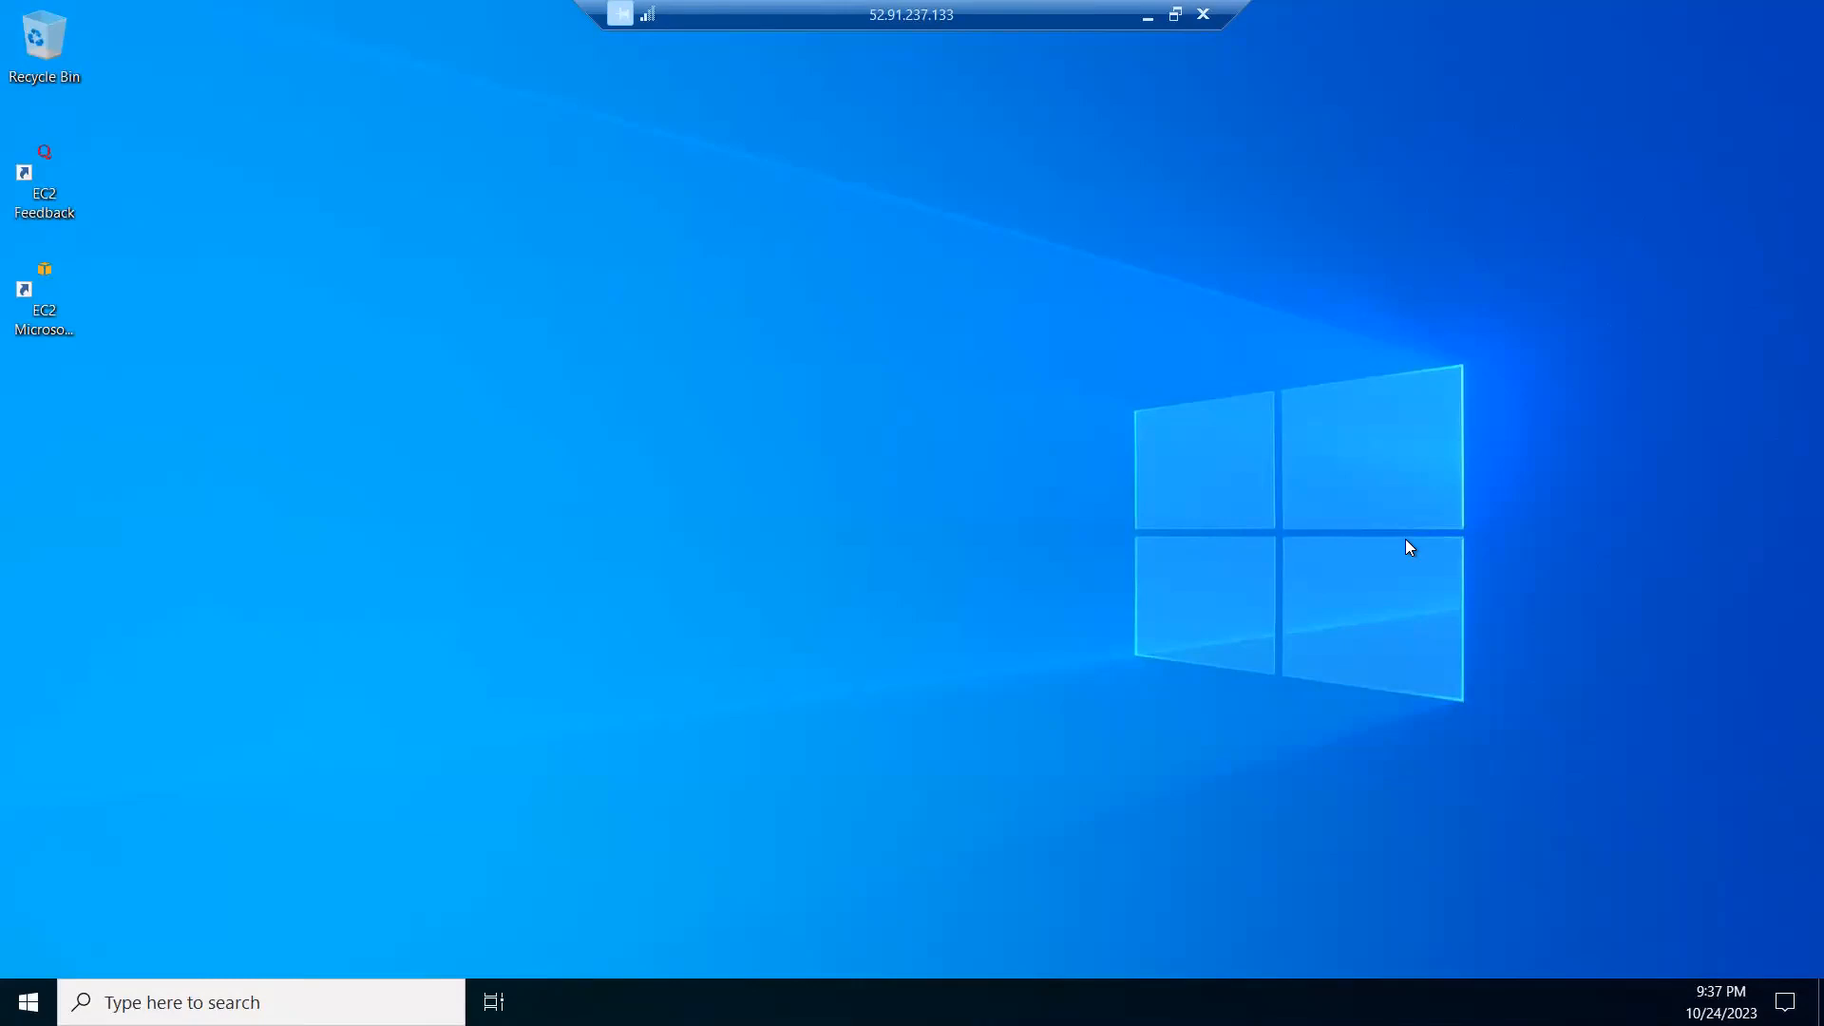
Step: Decline making the server discoverable on Network 2 and look over its installed programs
click(67, 327)
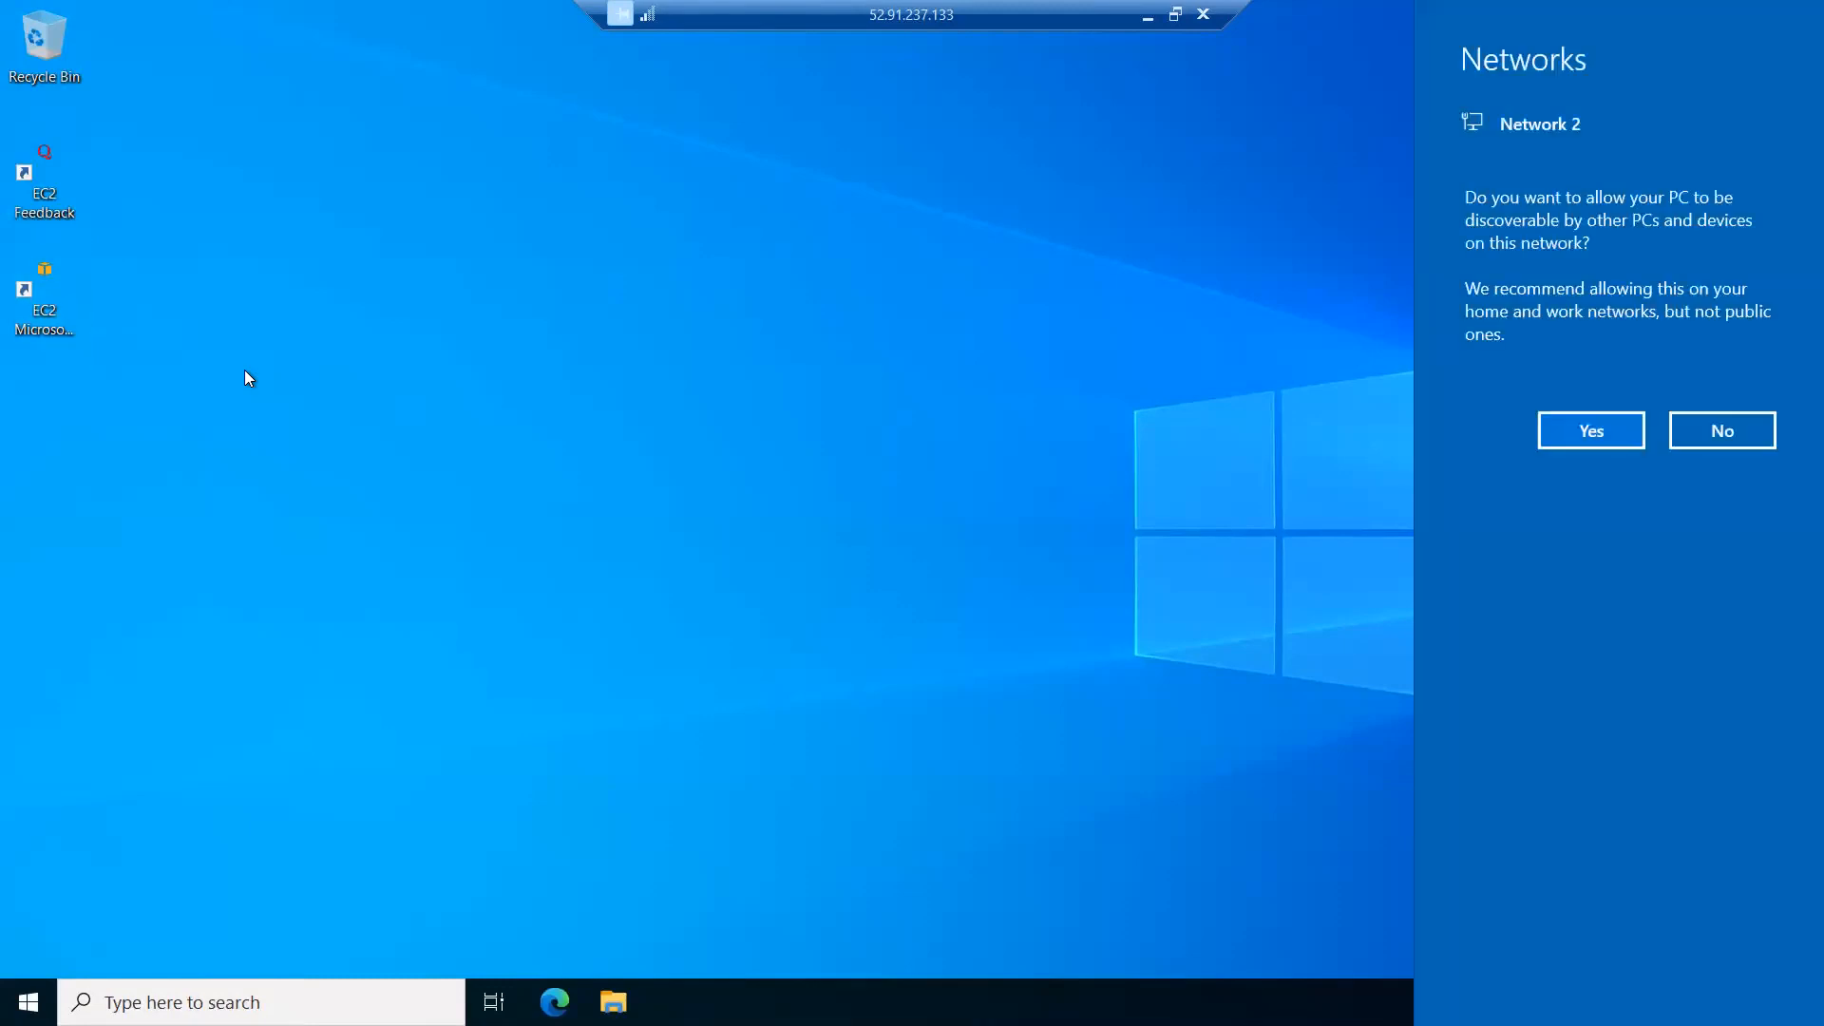
click(1737, 435)
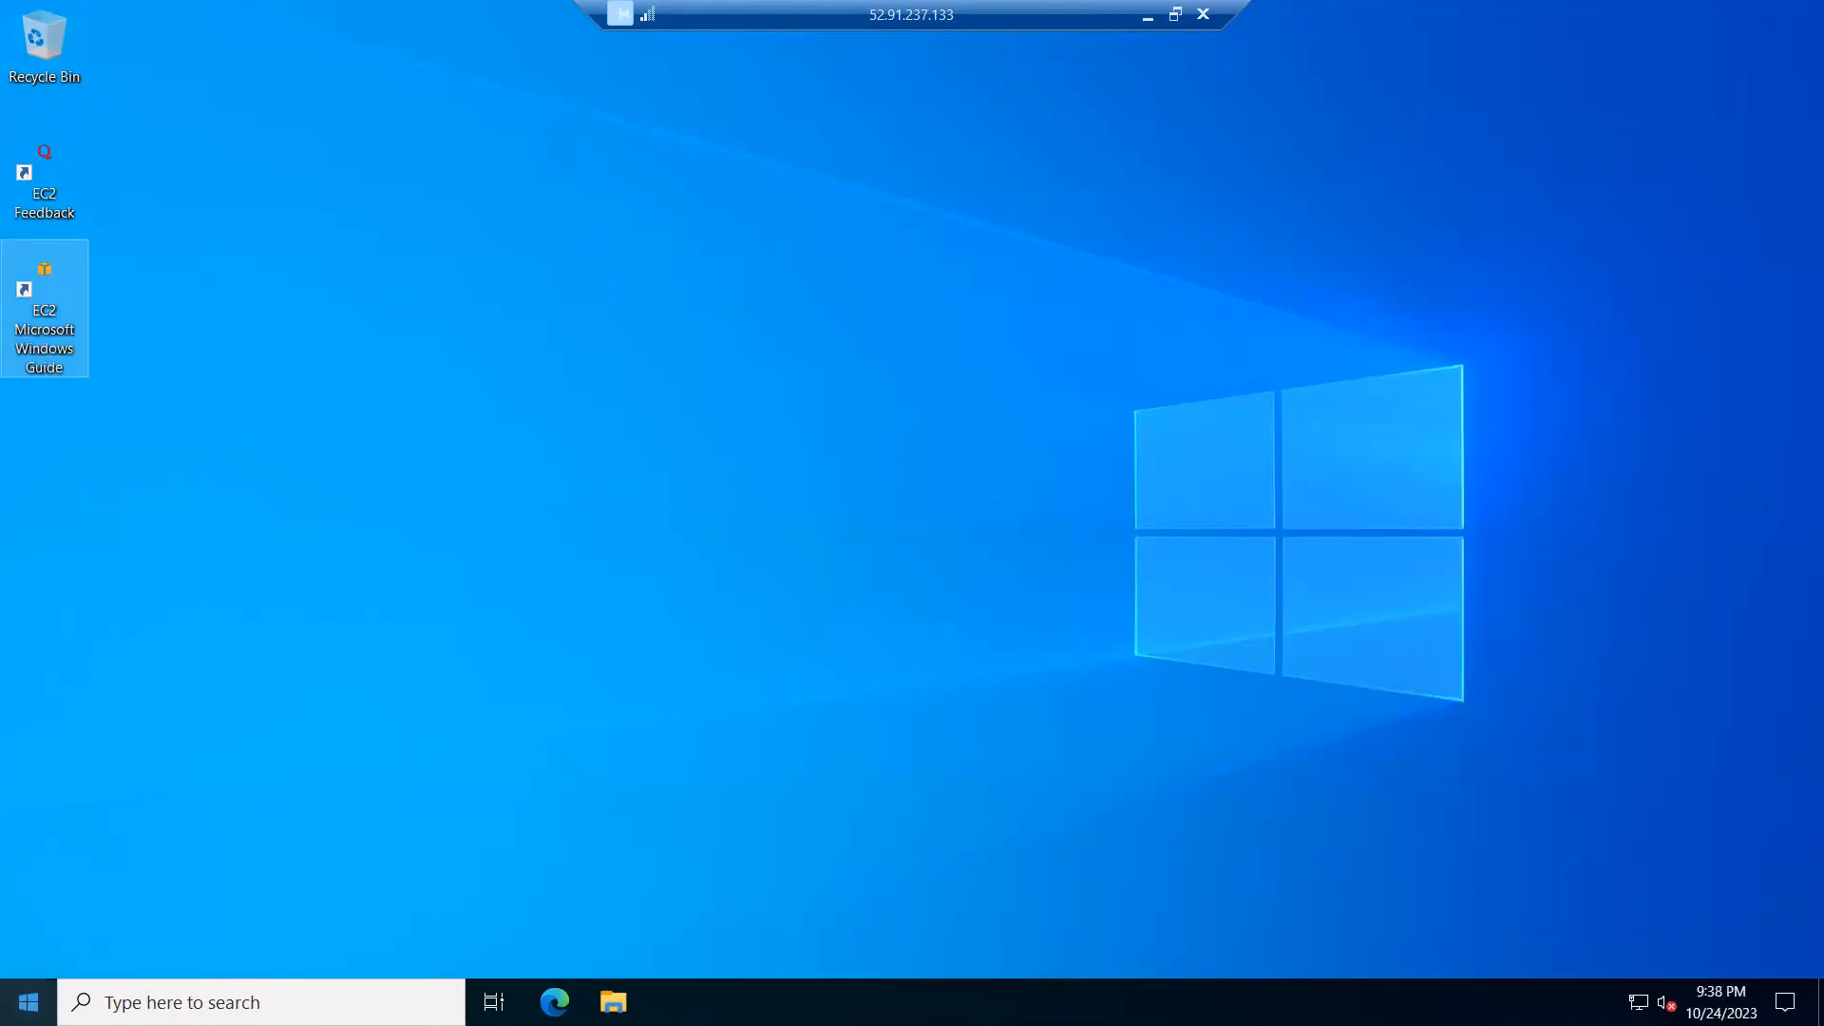
click(29, 1003)
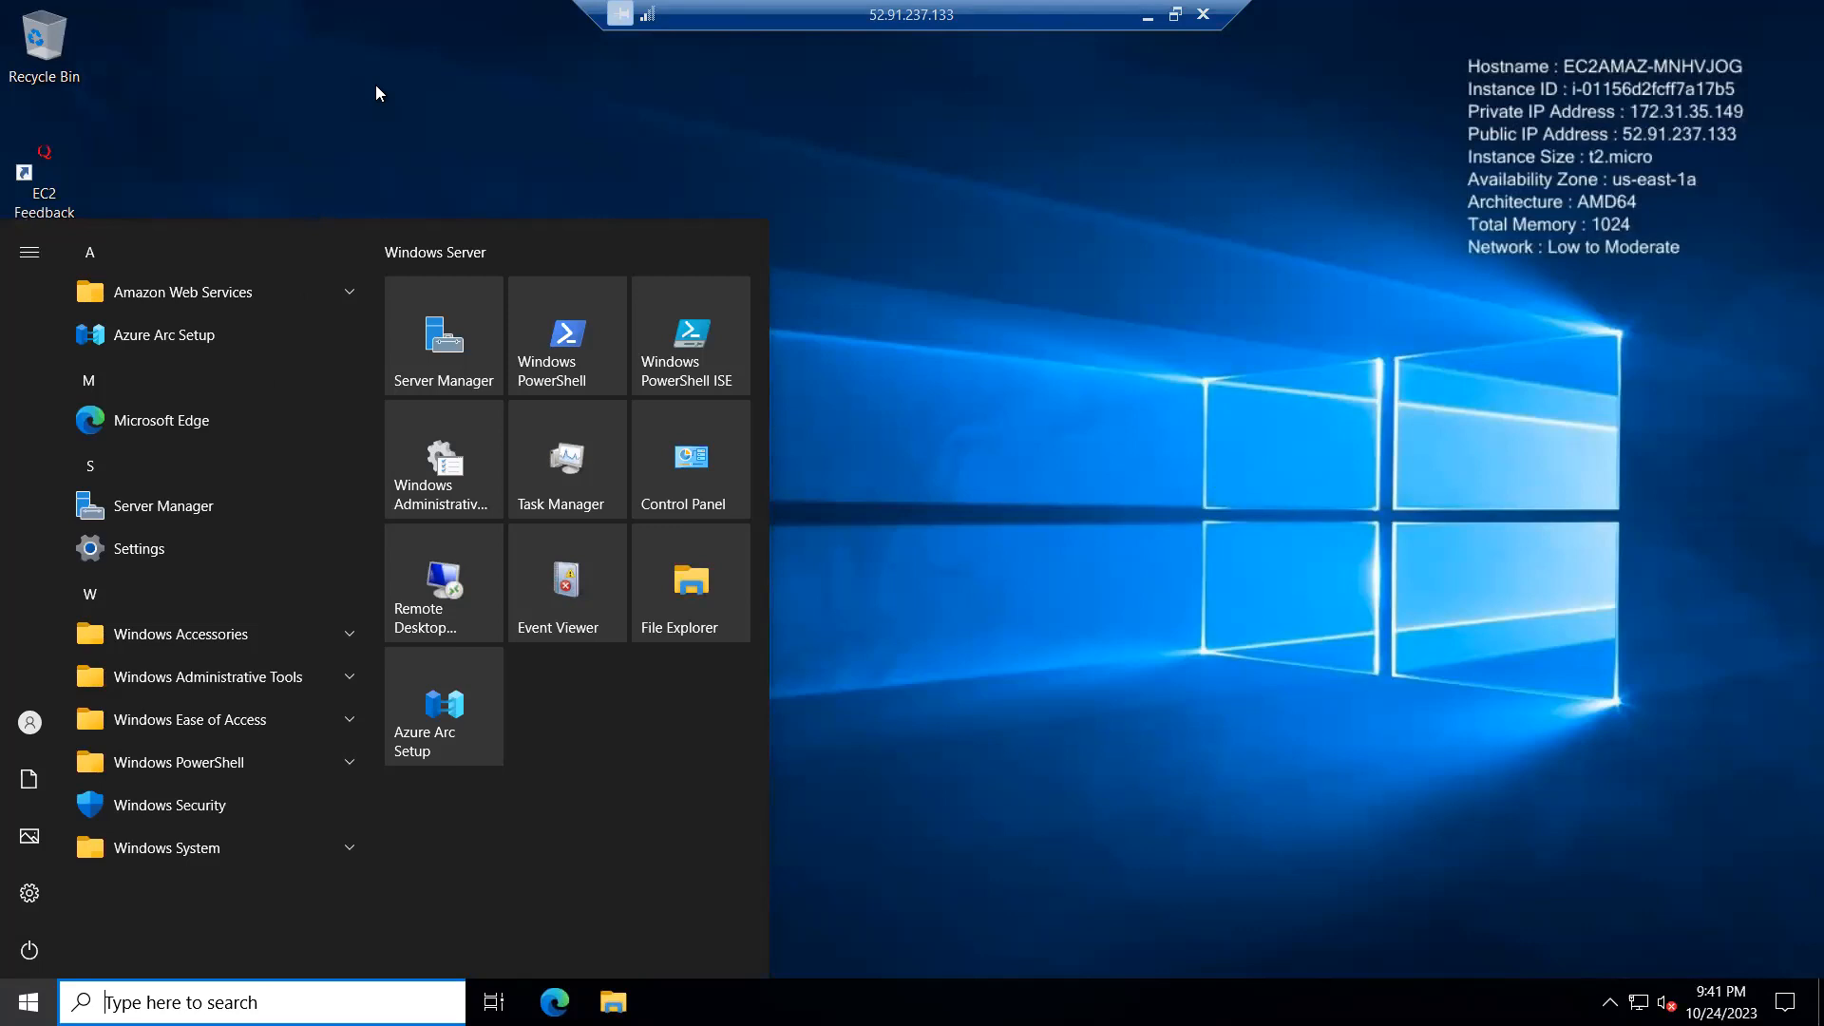
click(304, 212)
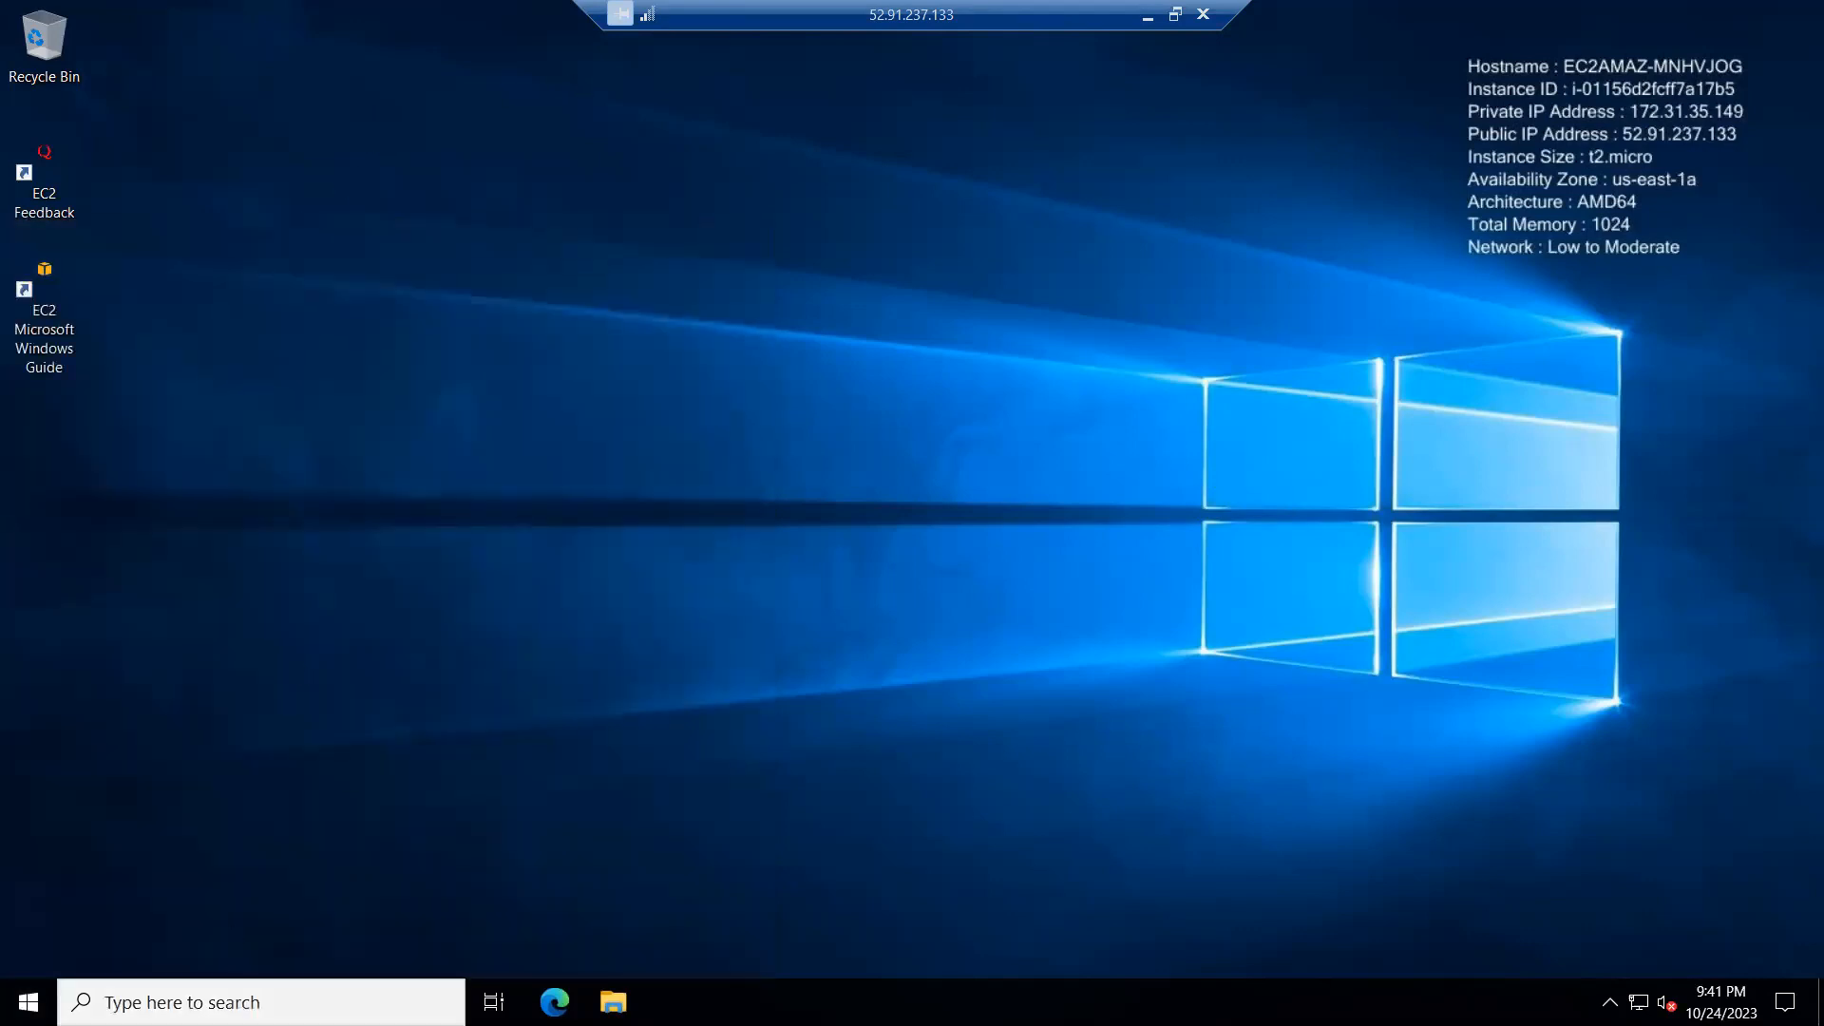
Step: Open File Explorer on the remote server and show the contents of This PC
click(854, 506)
key(super+e)
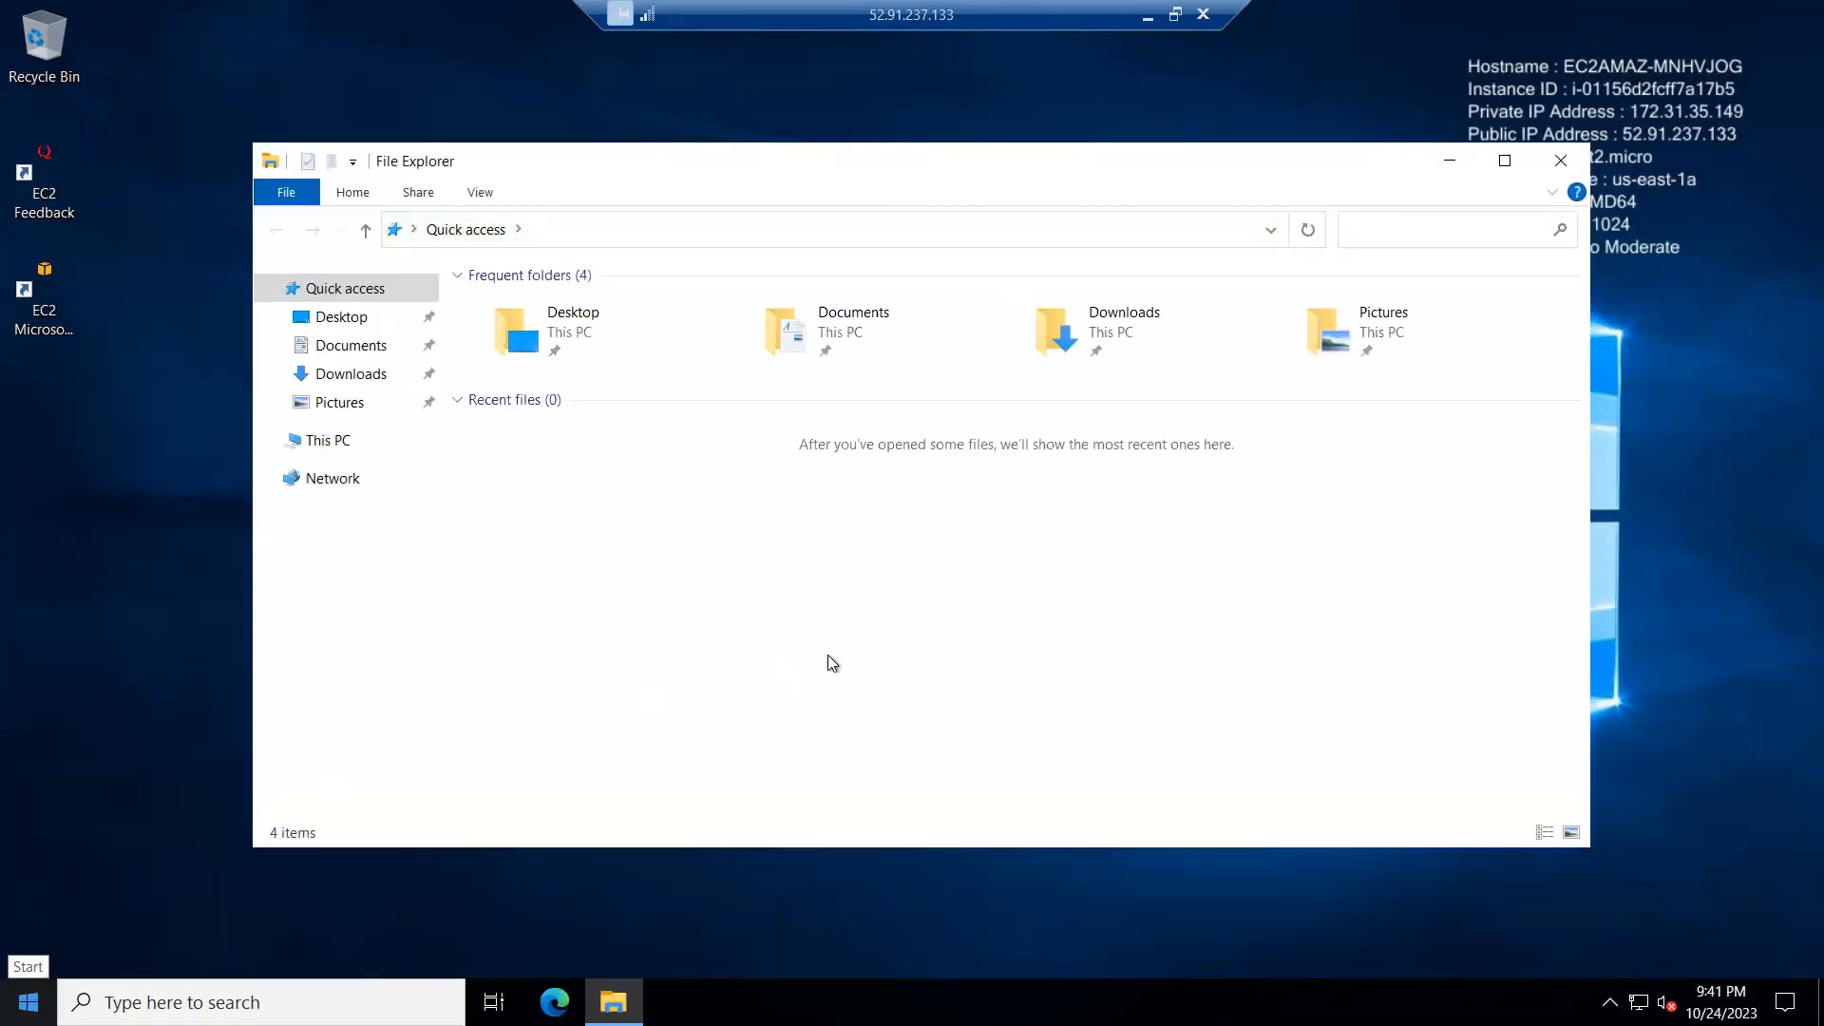
right_click(941, 566)
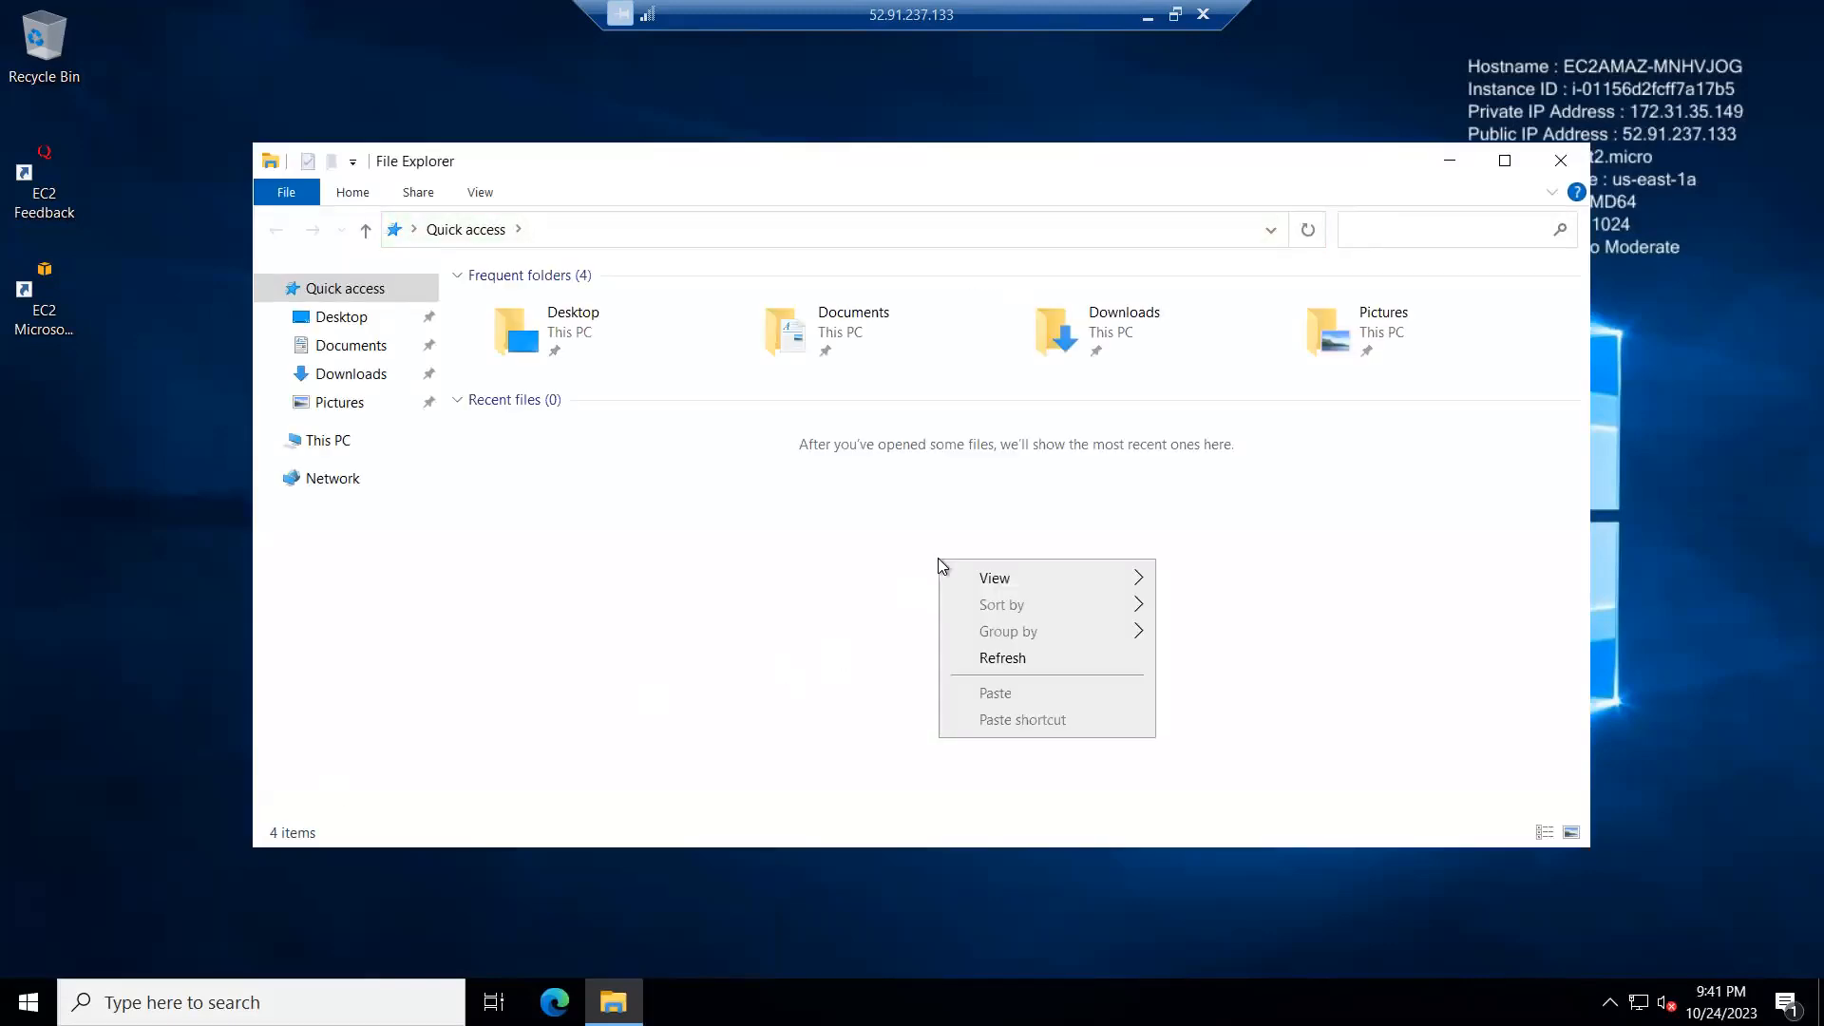
click(328, 444)
click(329, 444)
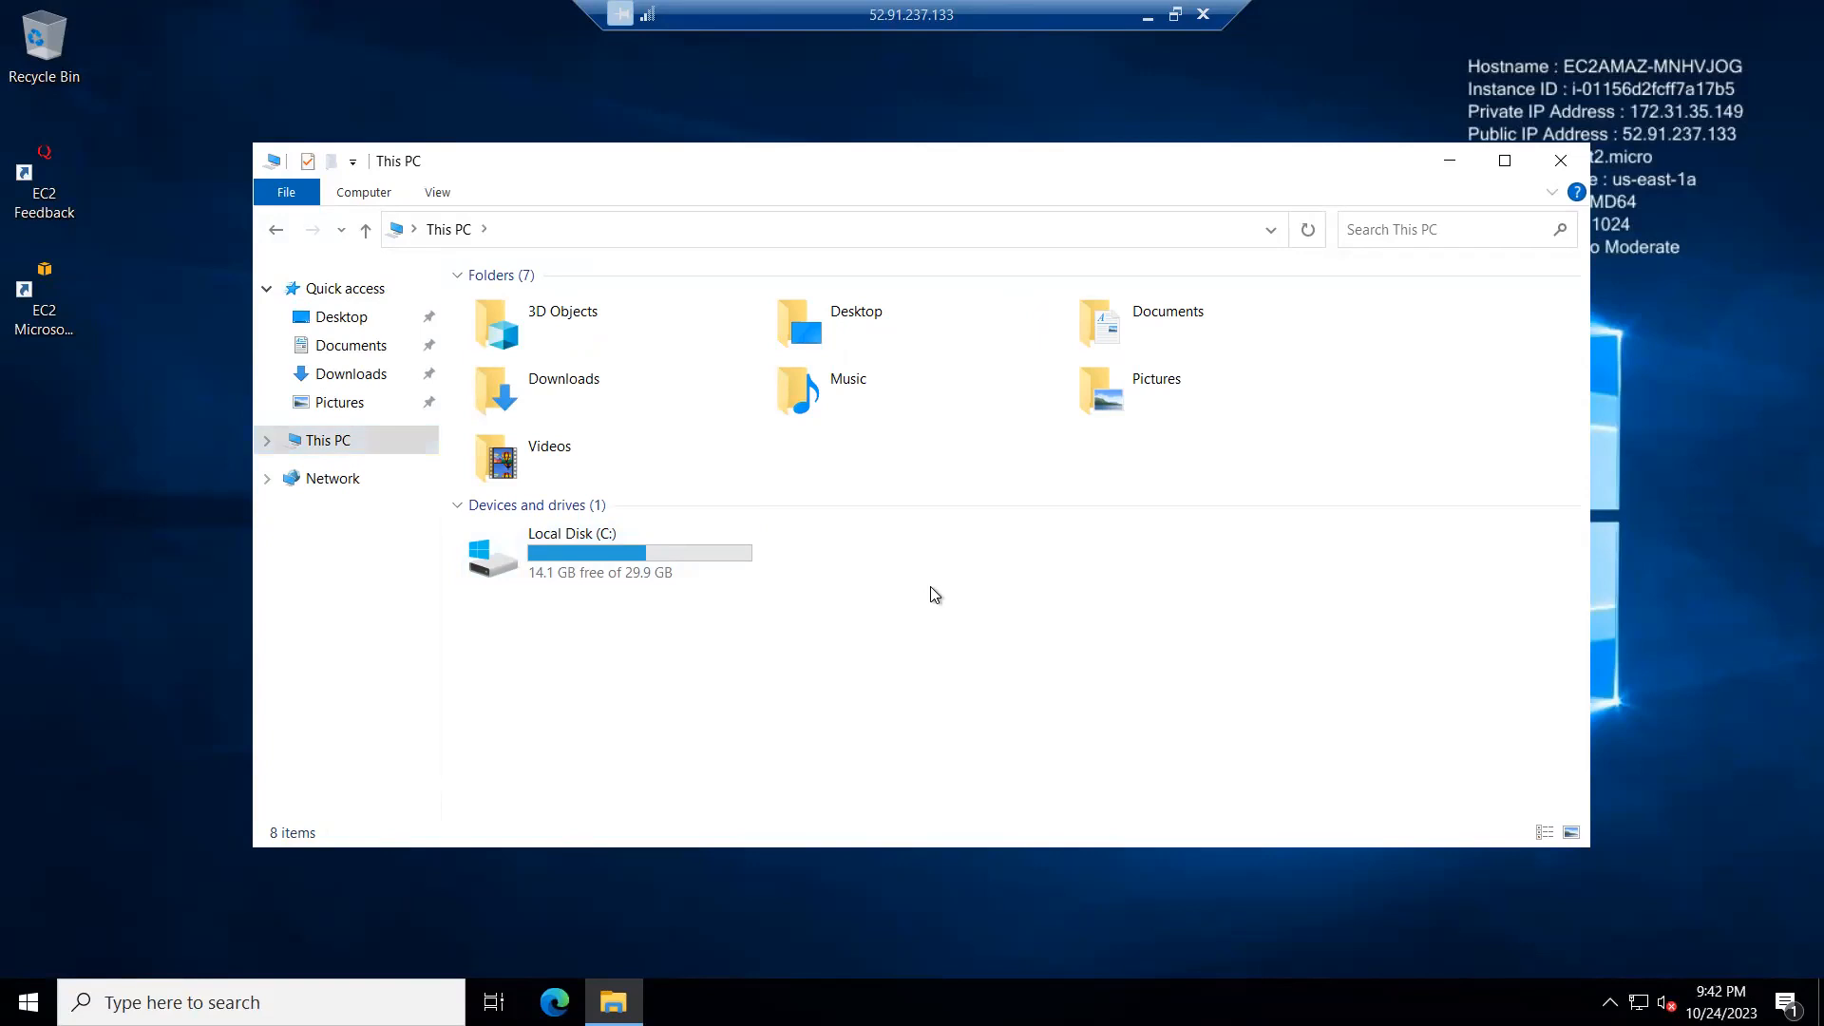
Step: Open the properties of This PC and examine the device specifications, Windows specifications and related settings
right_click(931, 588)
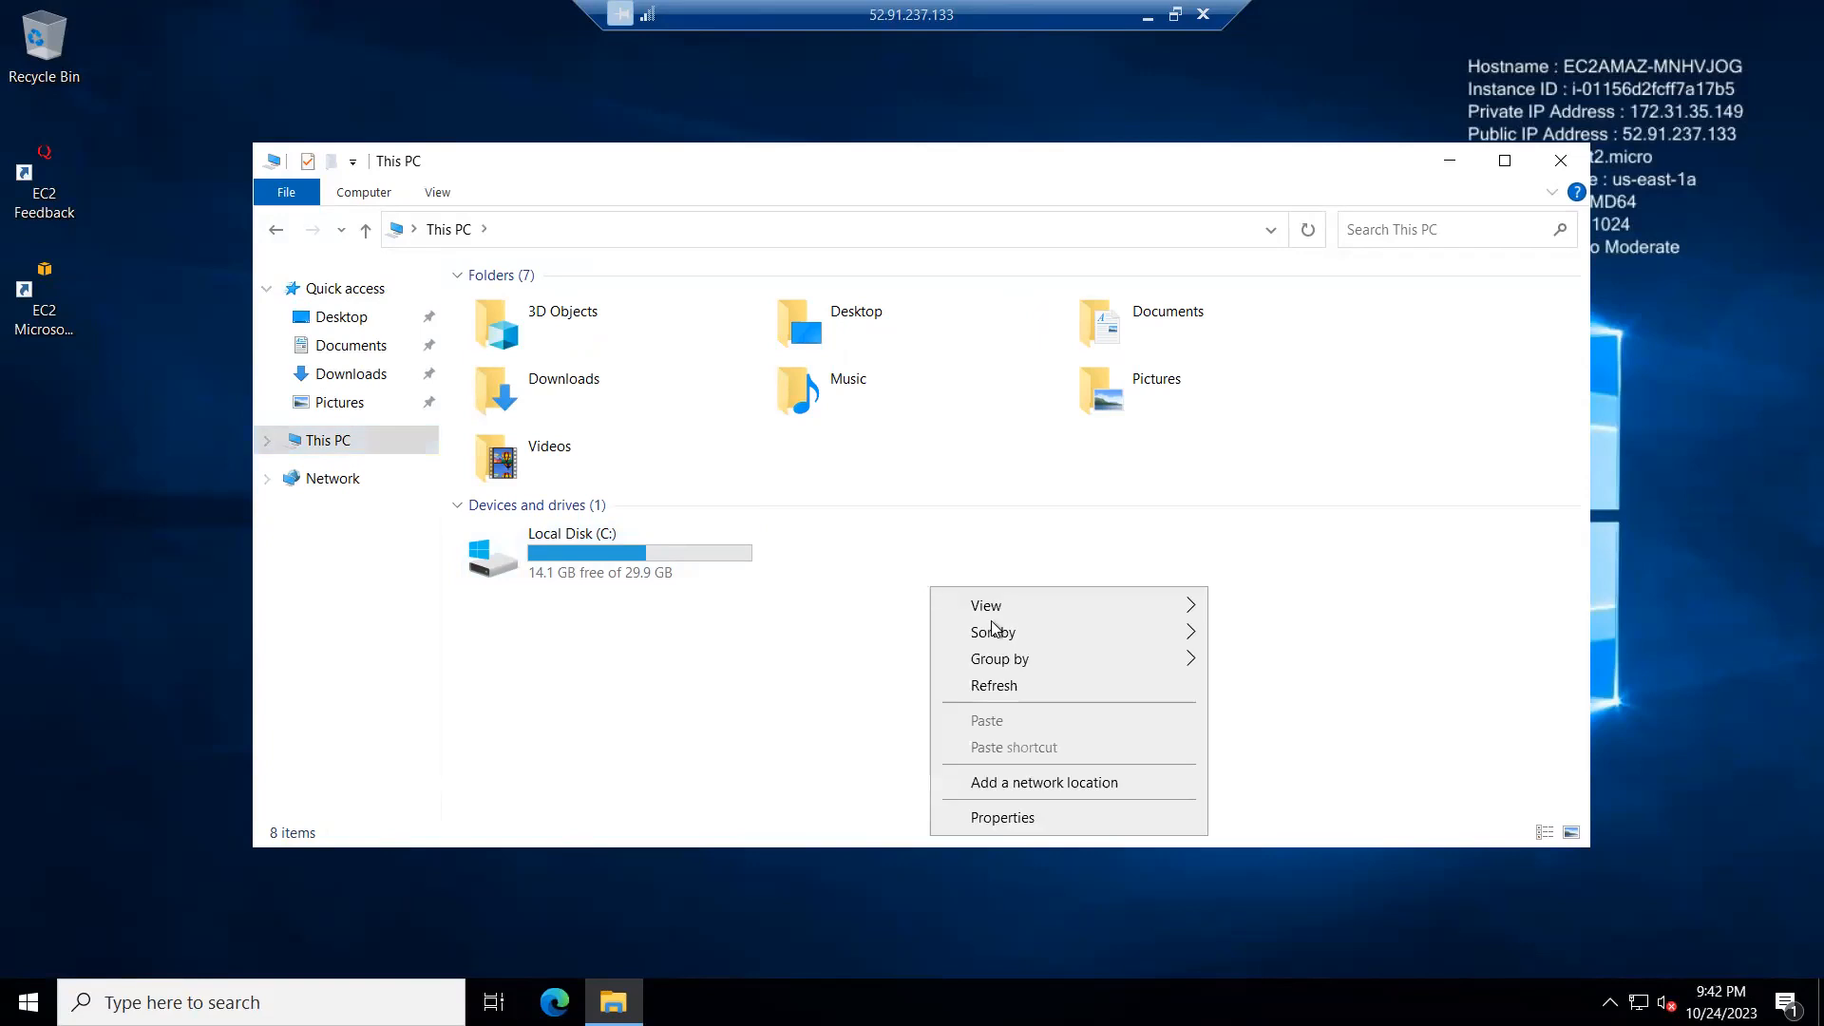
click(1003, 818)
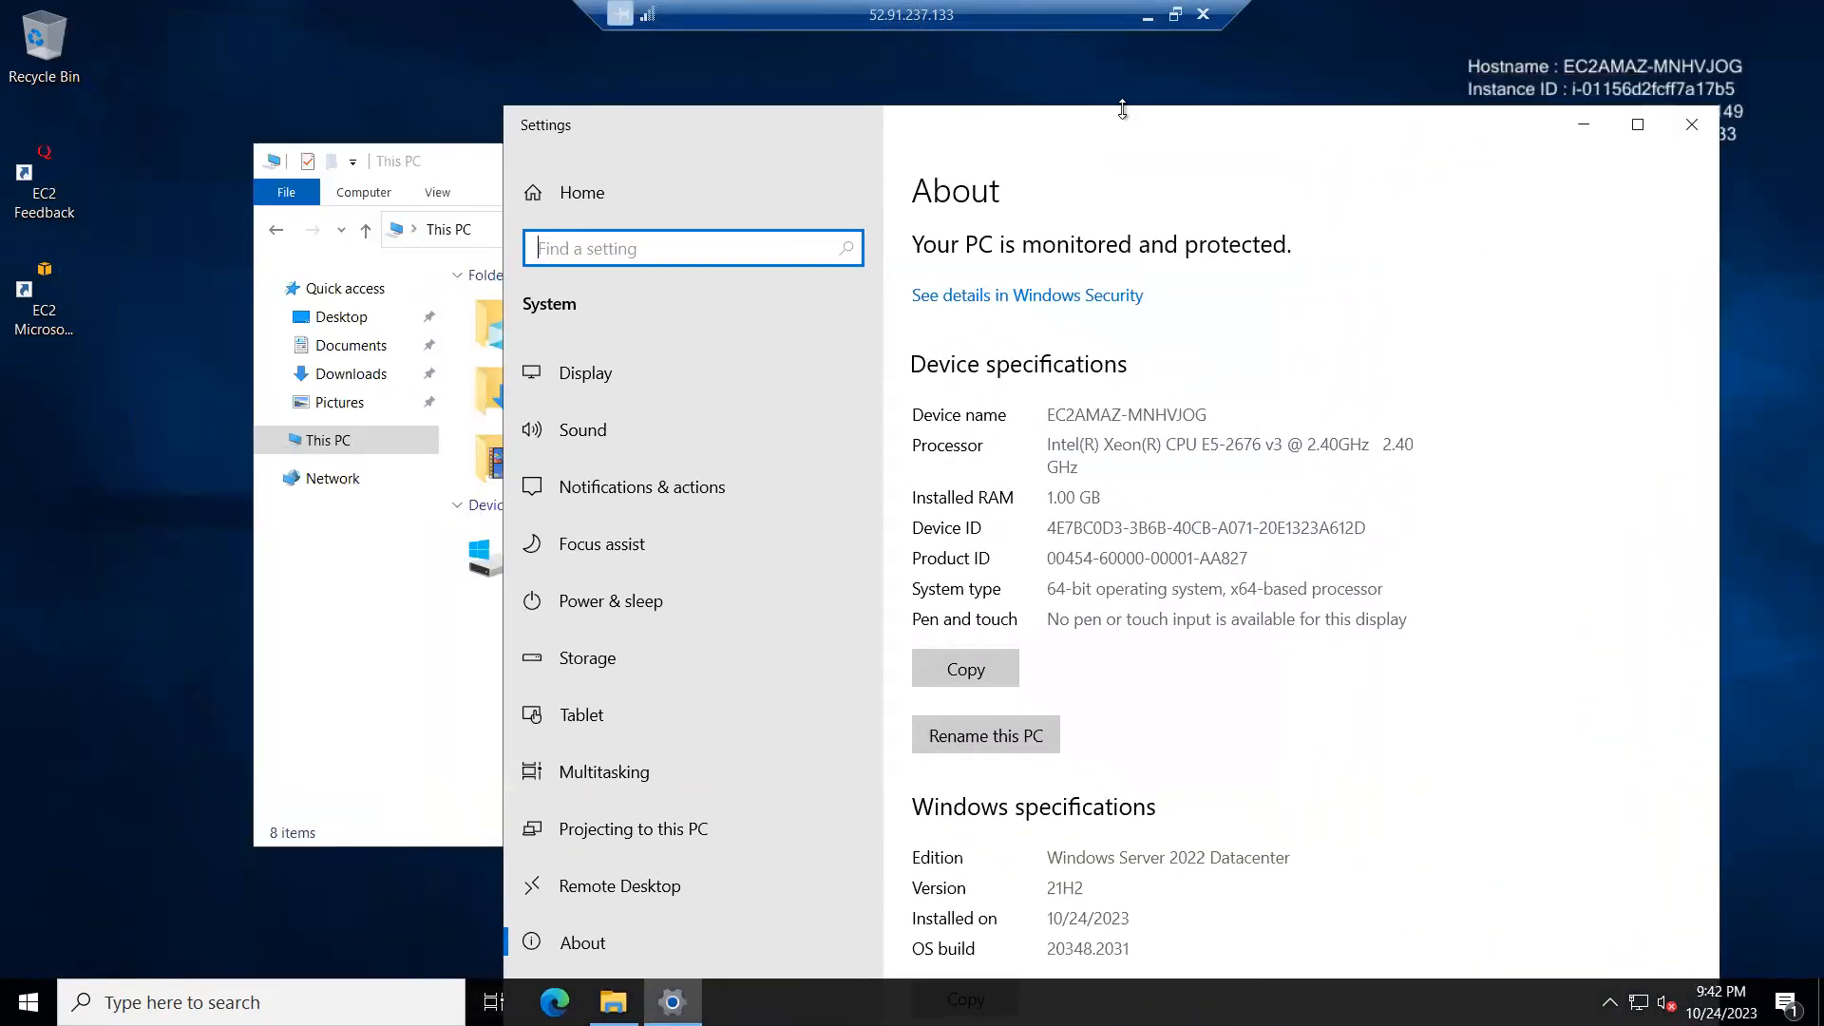
drag(1122, 110, 1212, 87)
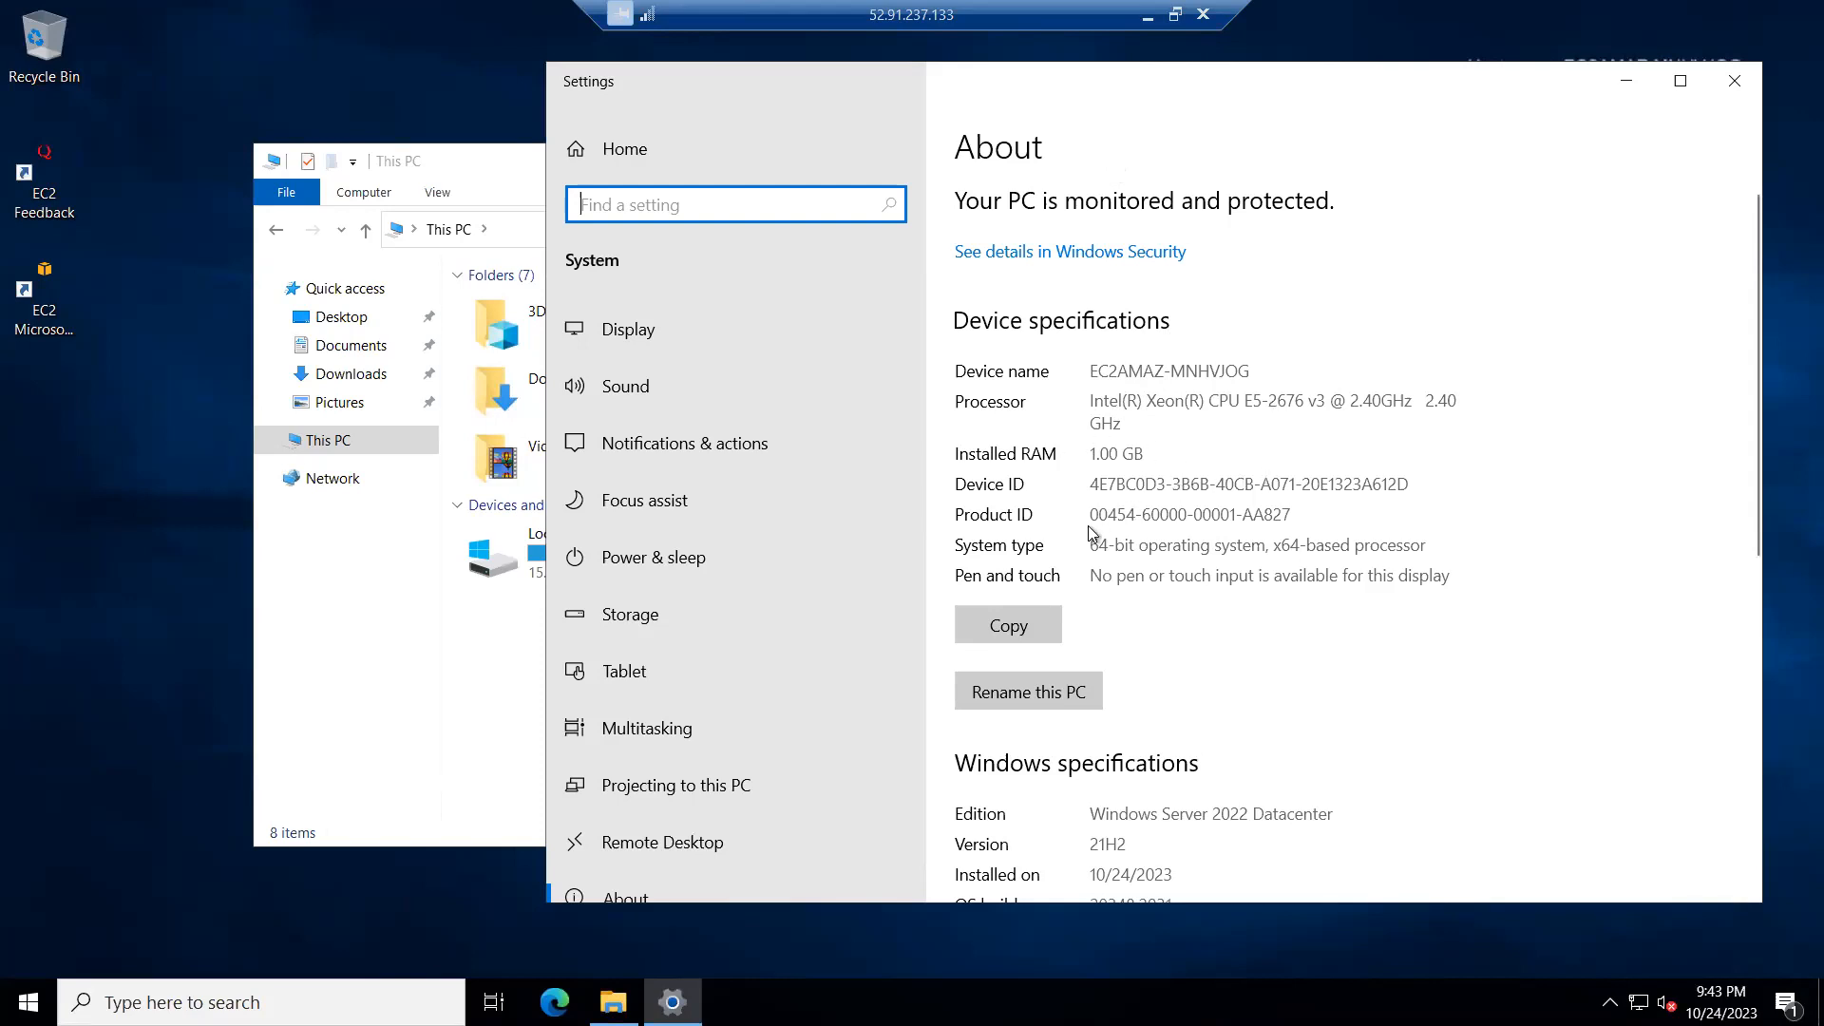
scroll(1140, 485, down, 4)
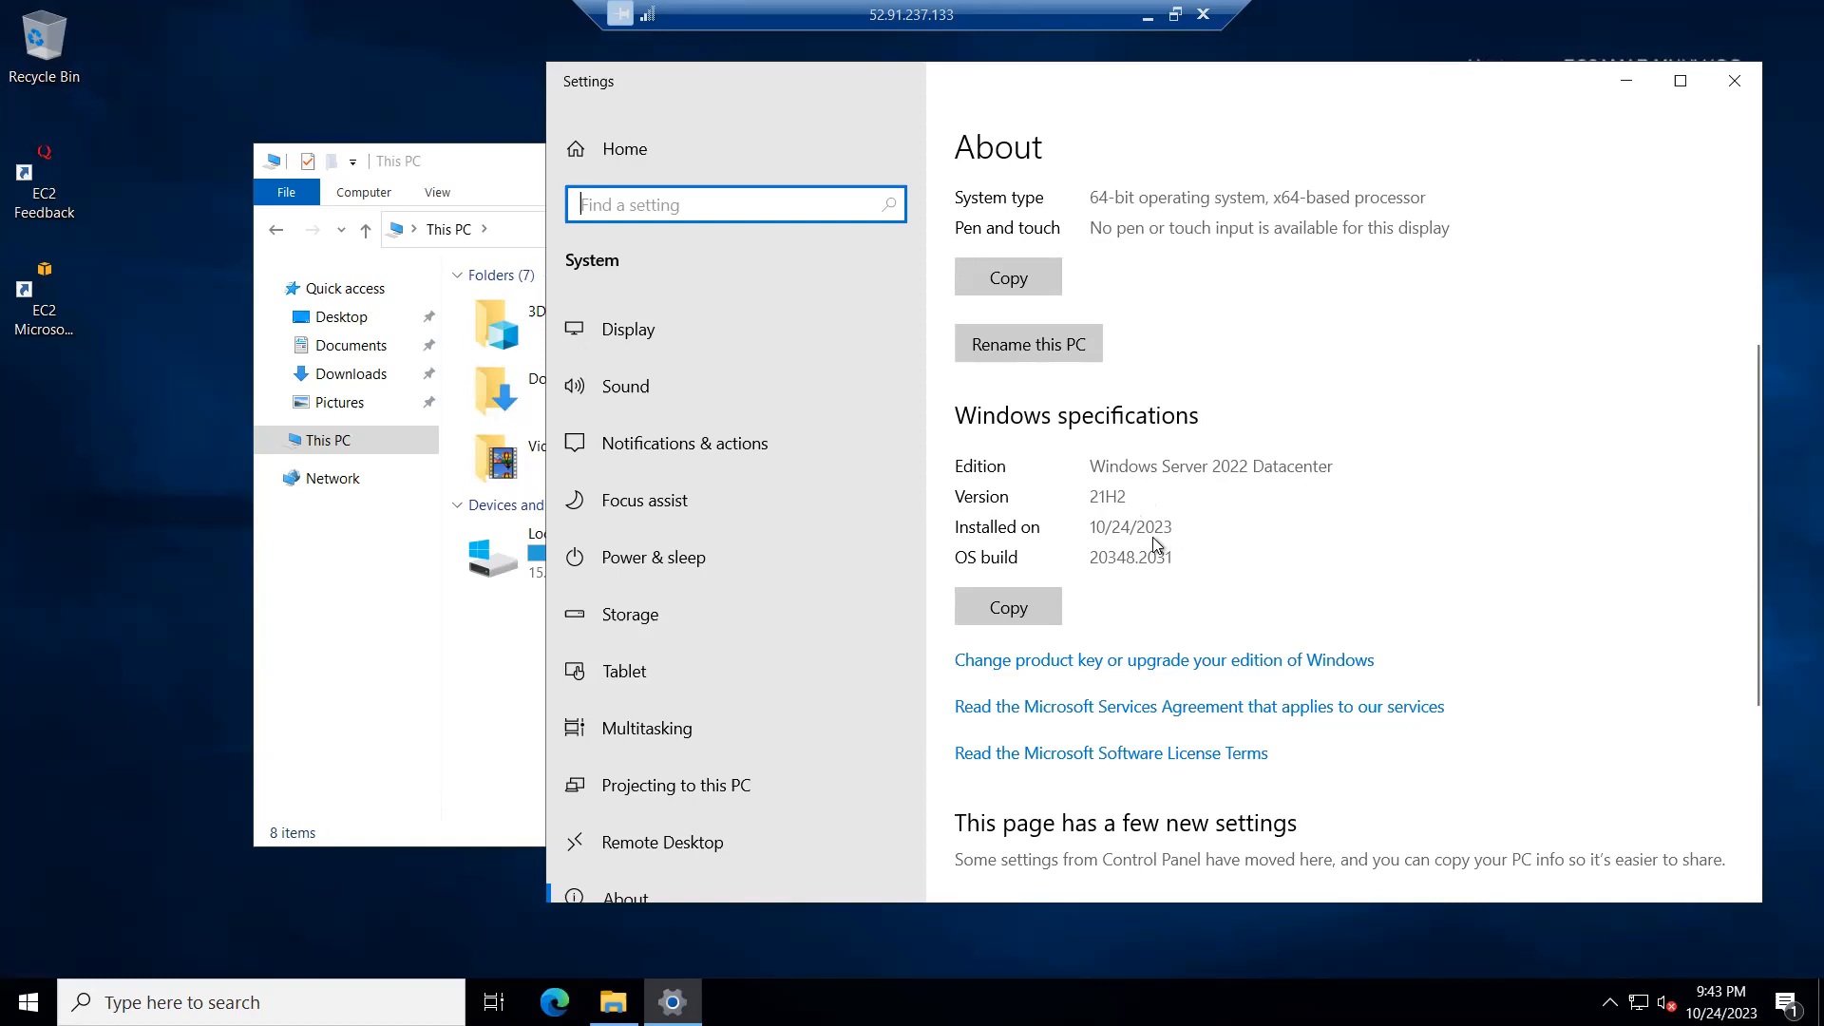
scroll(1286, 578, down, 3)
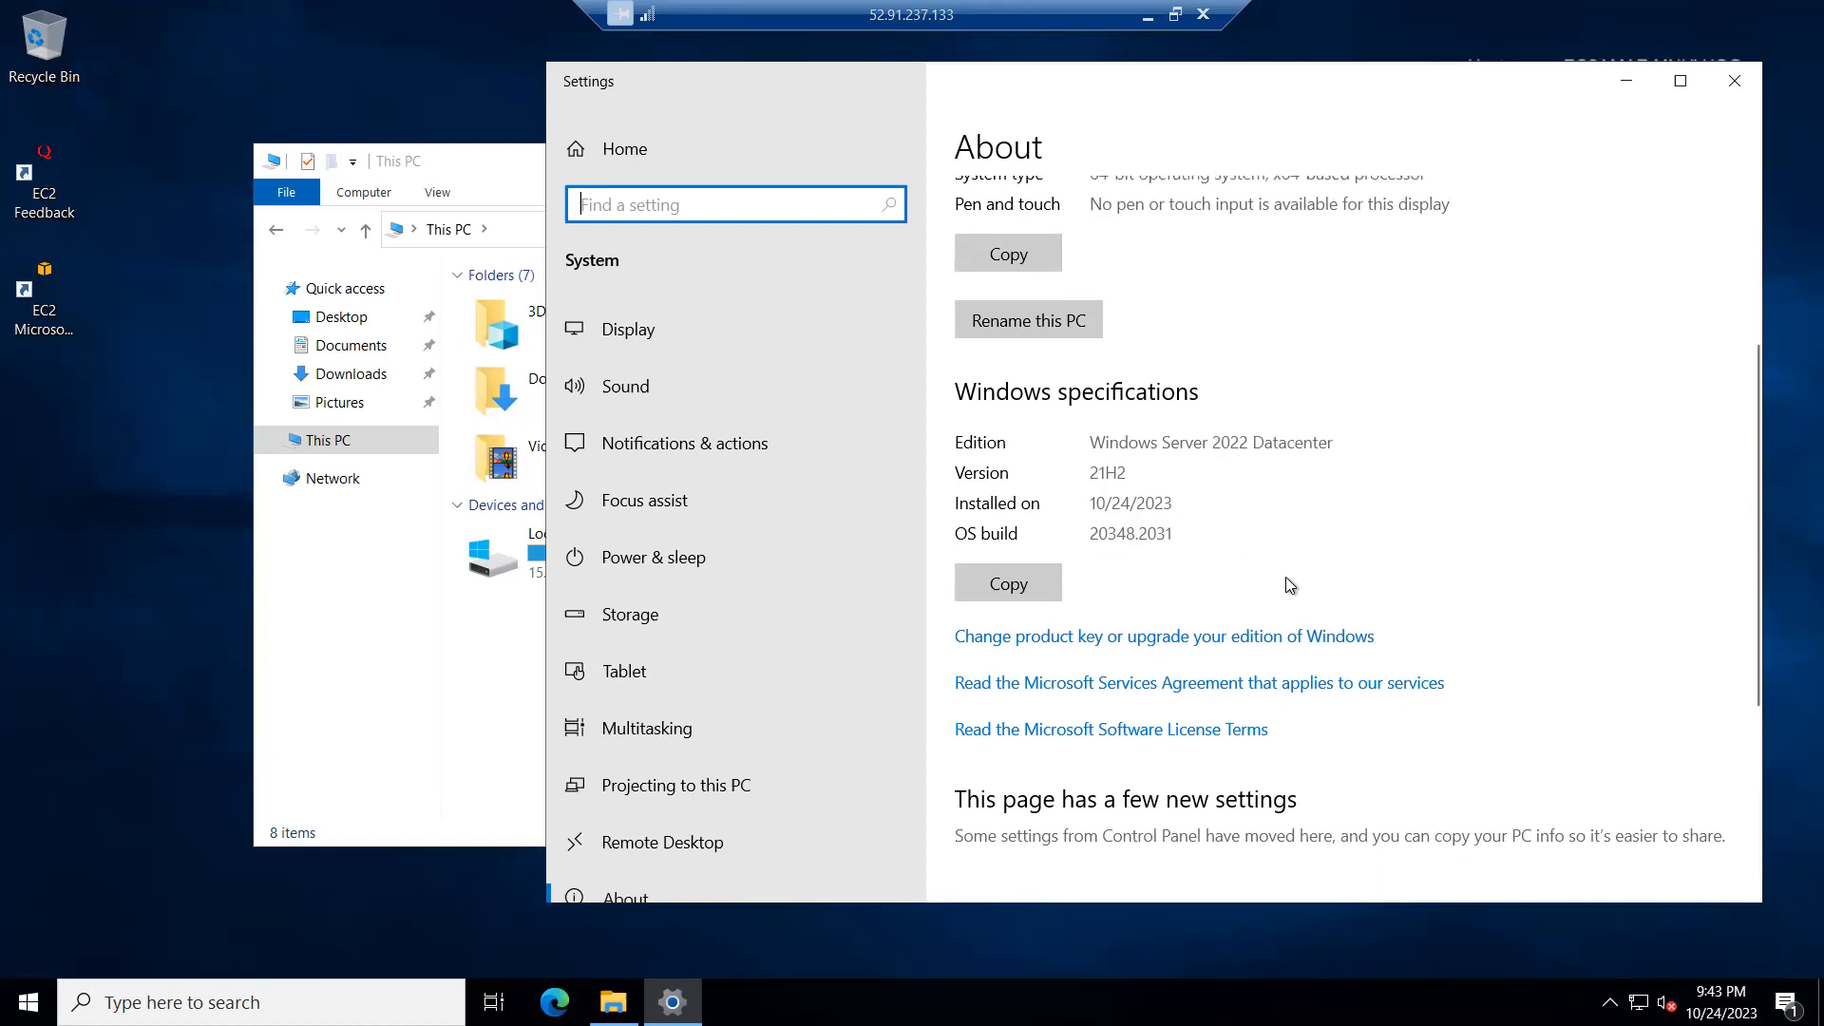
scroll(997, 483, down, 3)
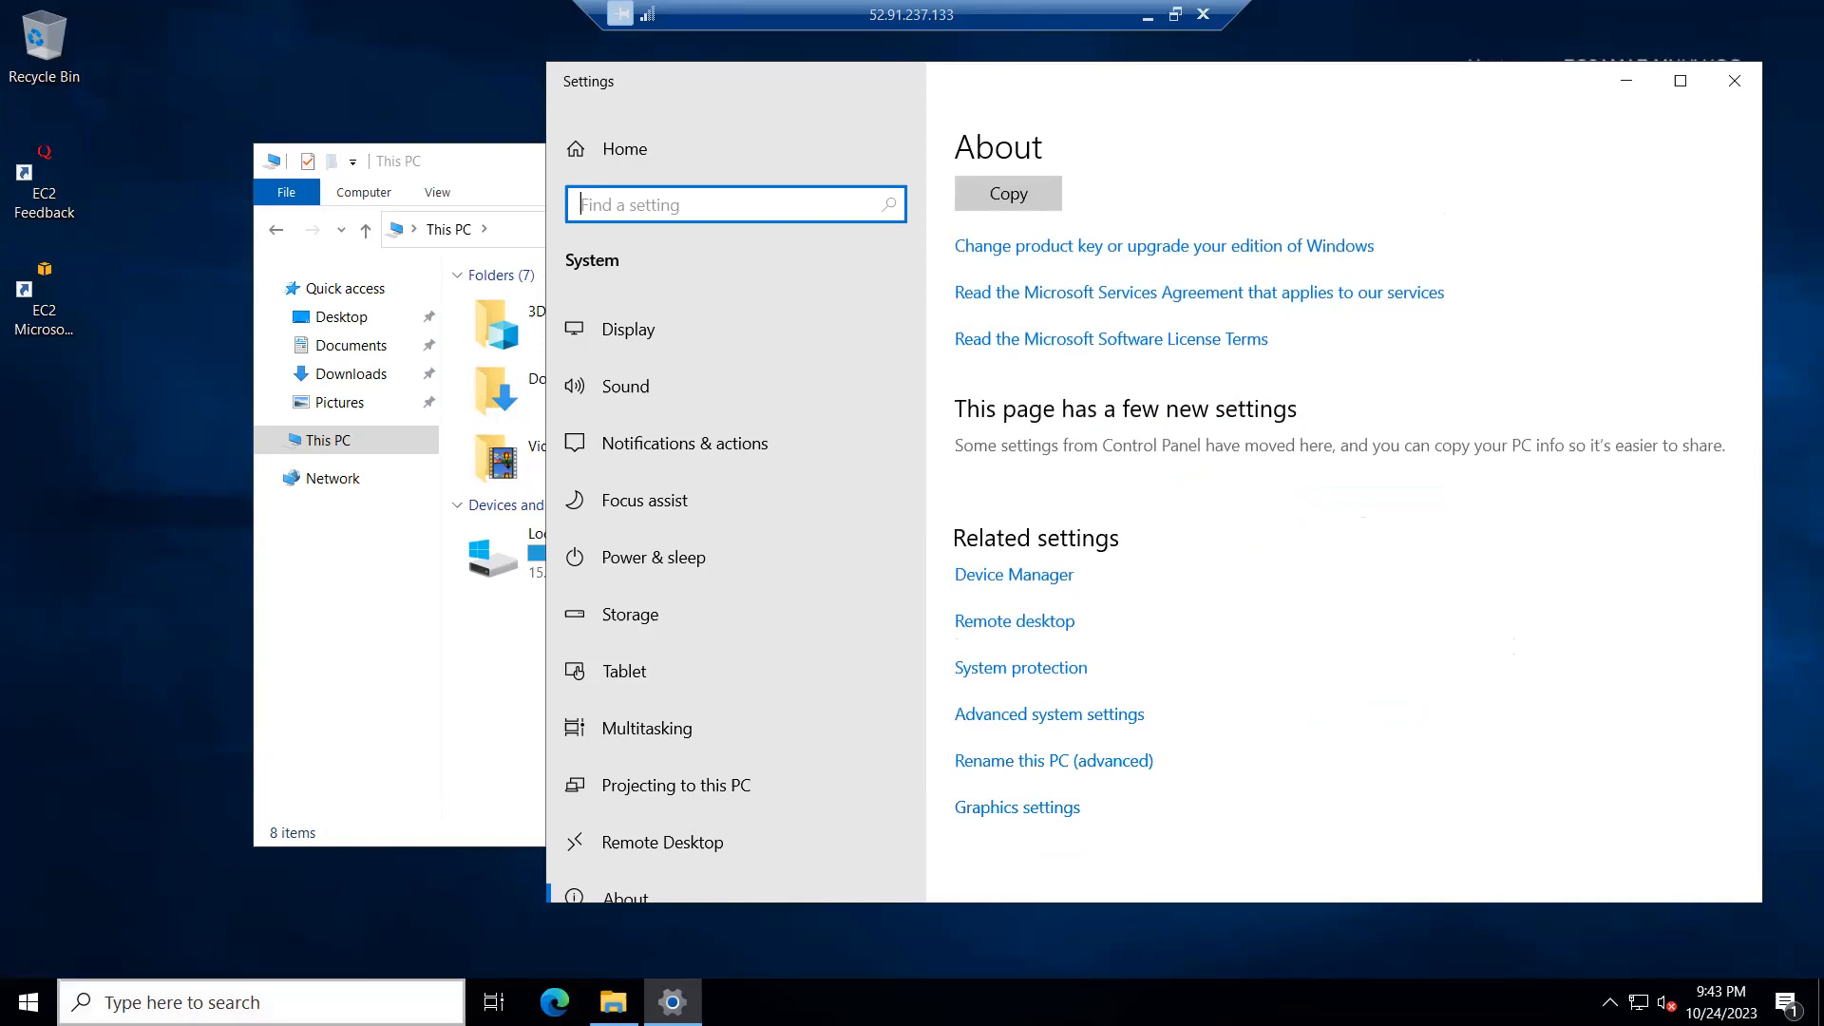
Step: Launch the DirectX Diagnostic Tool by running dxdiag, accept the driver signature check and minimize the Settings window
click(261, 1002)
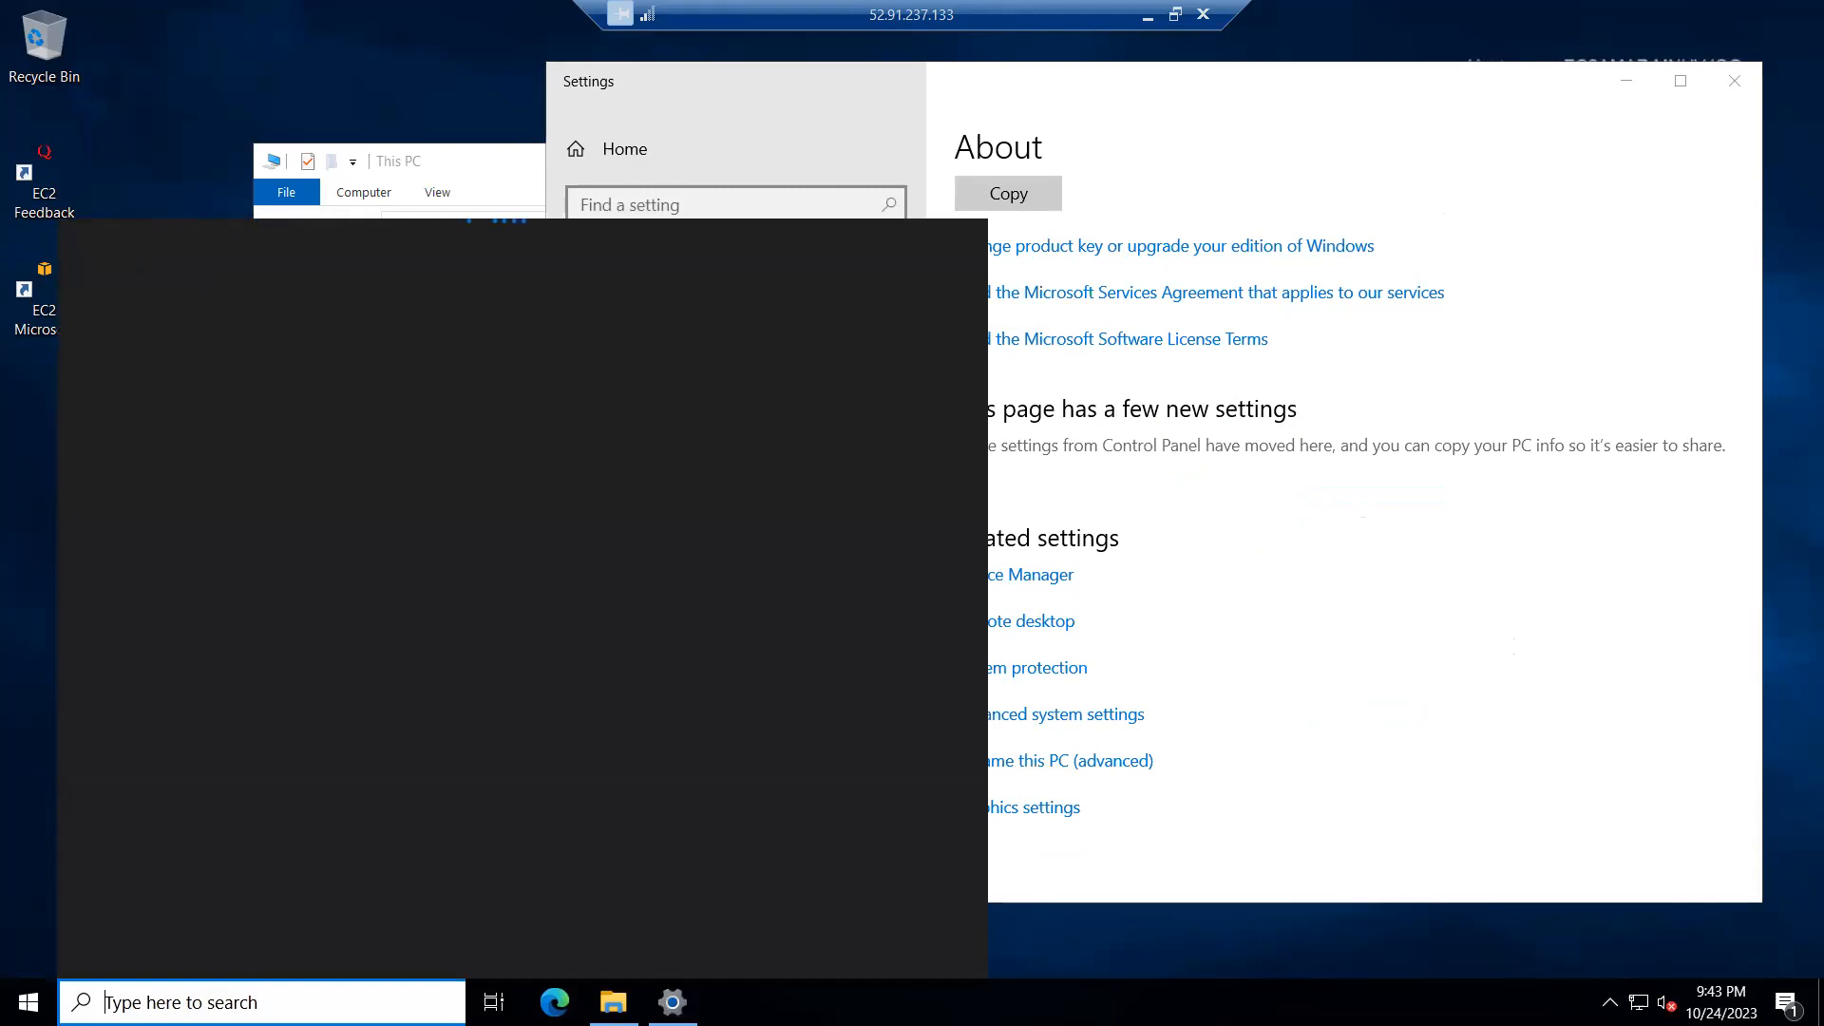
text(ru)
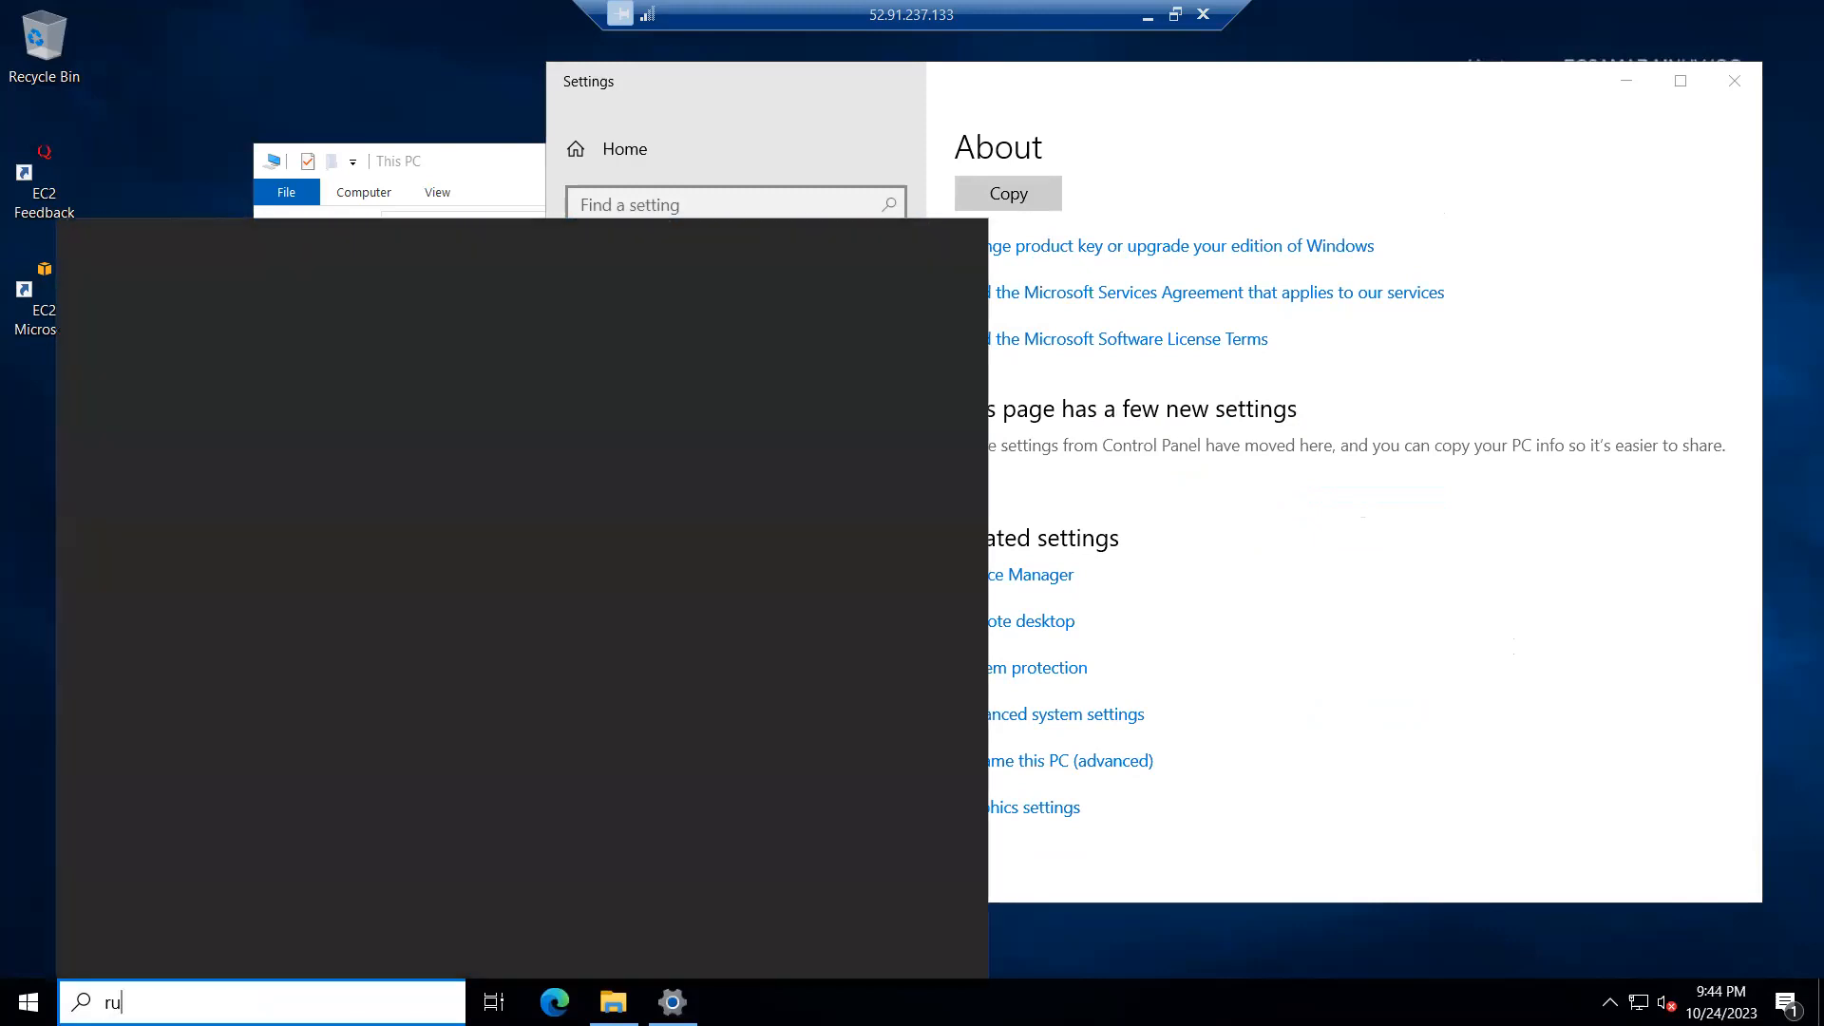
text(n)
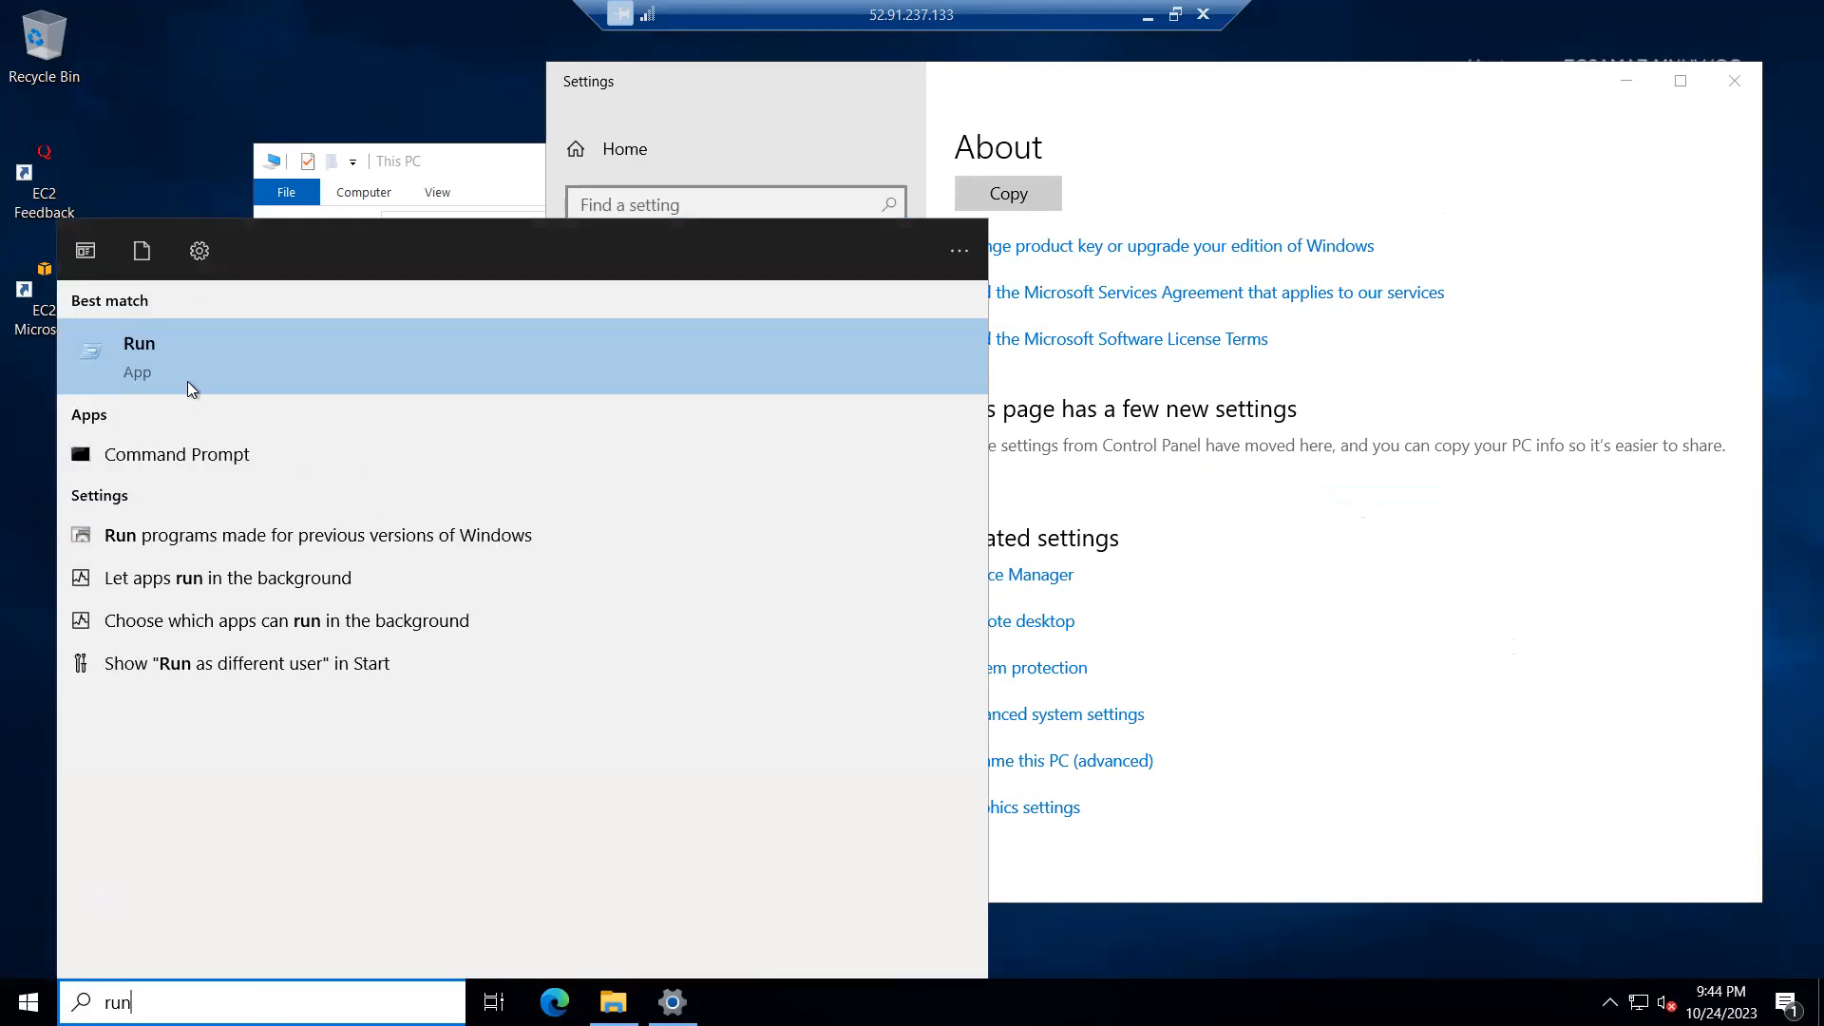
click(182, 373)
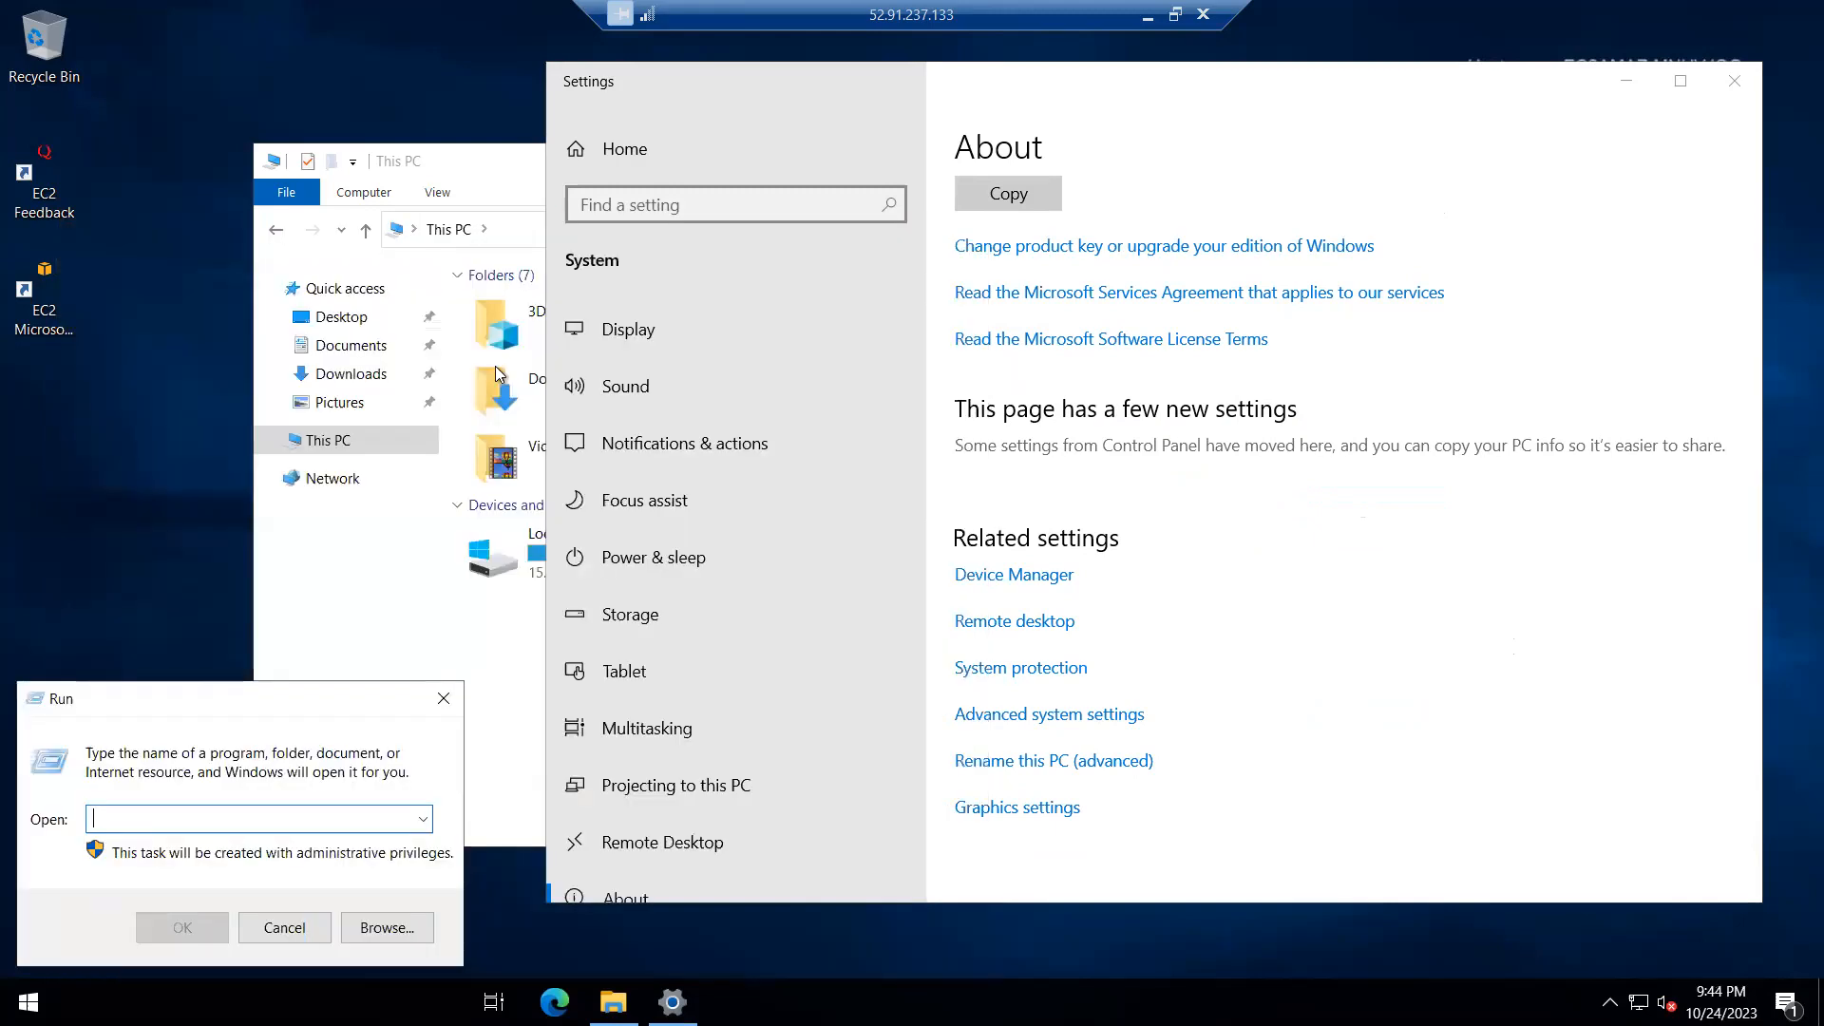
text(dx)
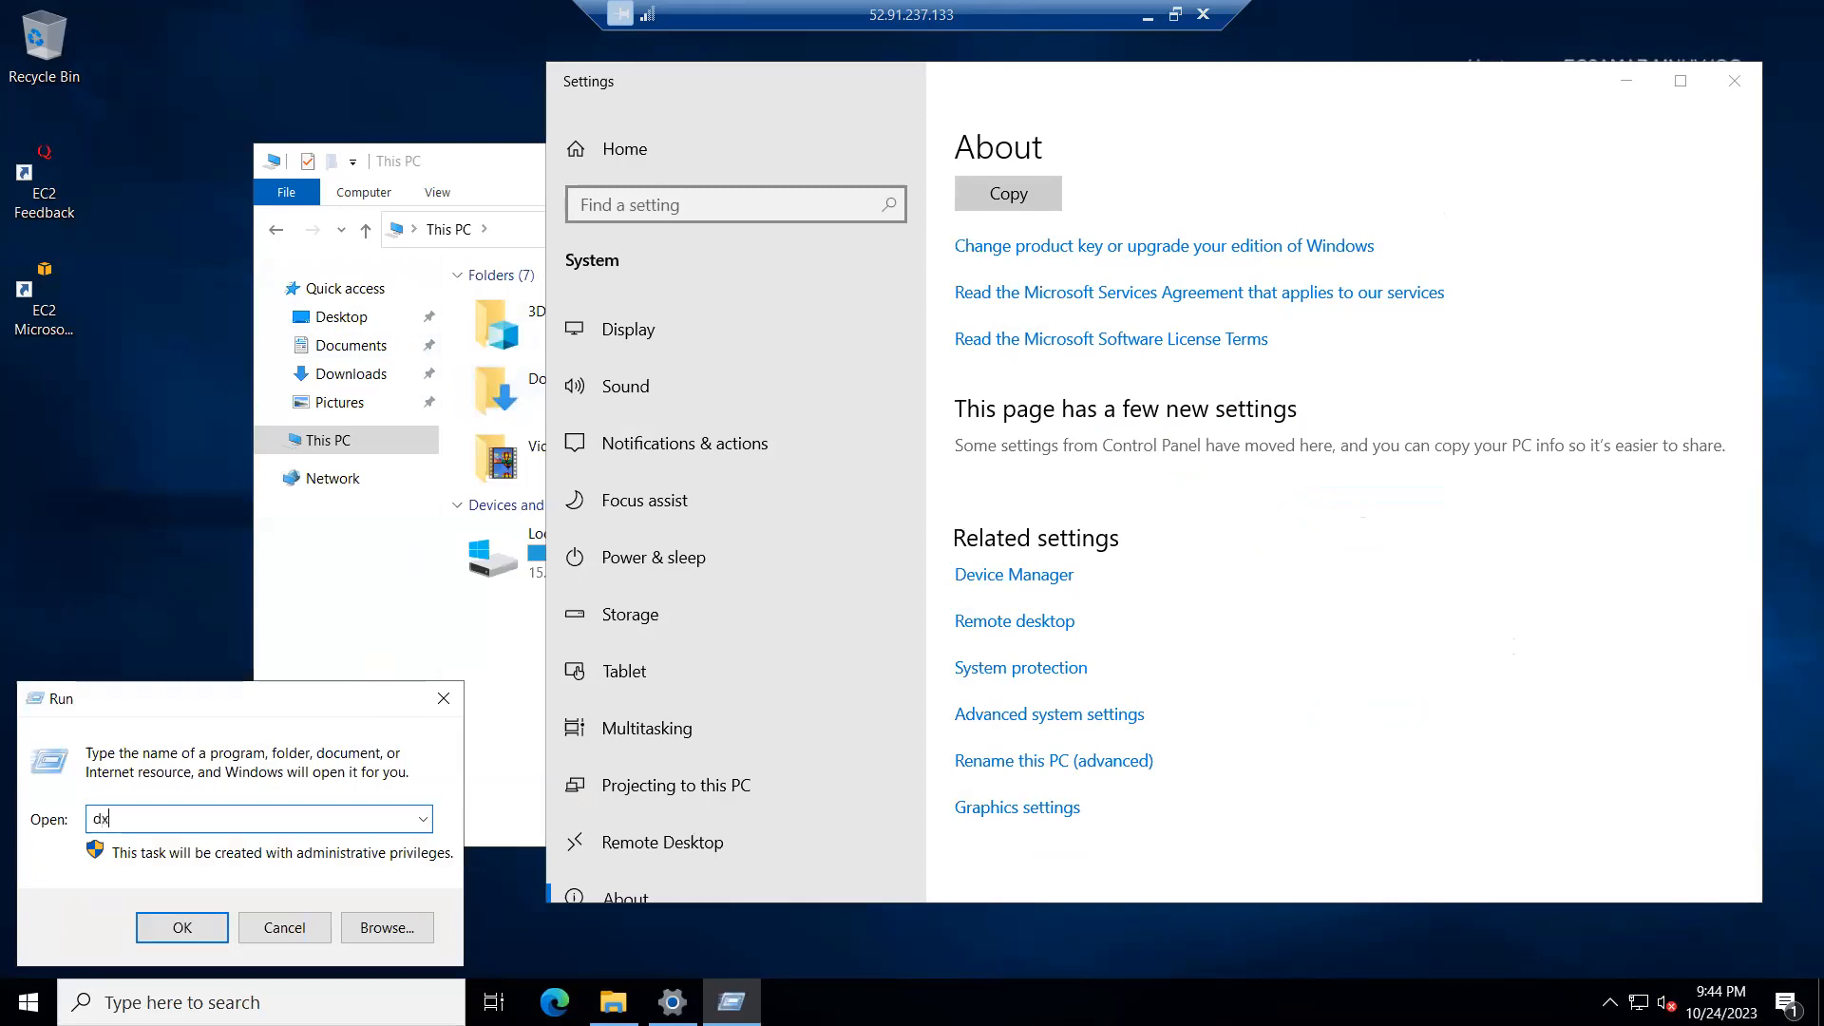
text(diag)
key(Return)
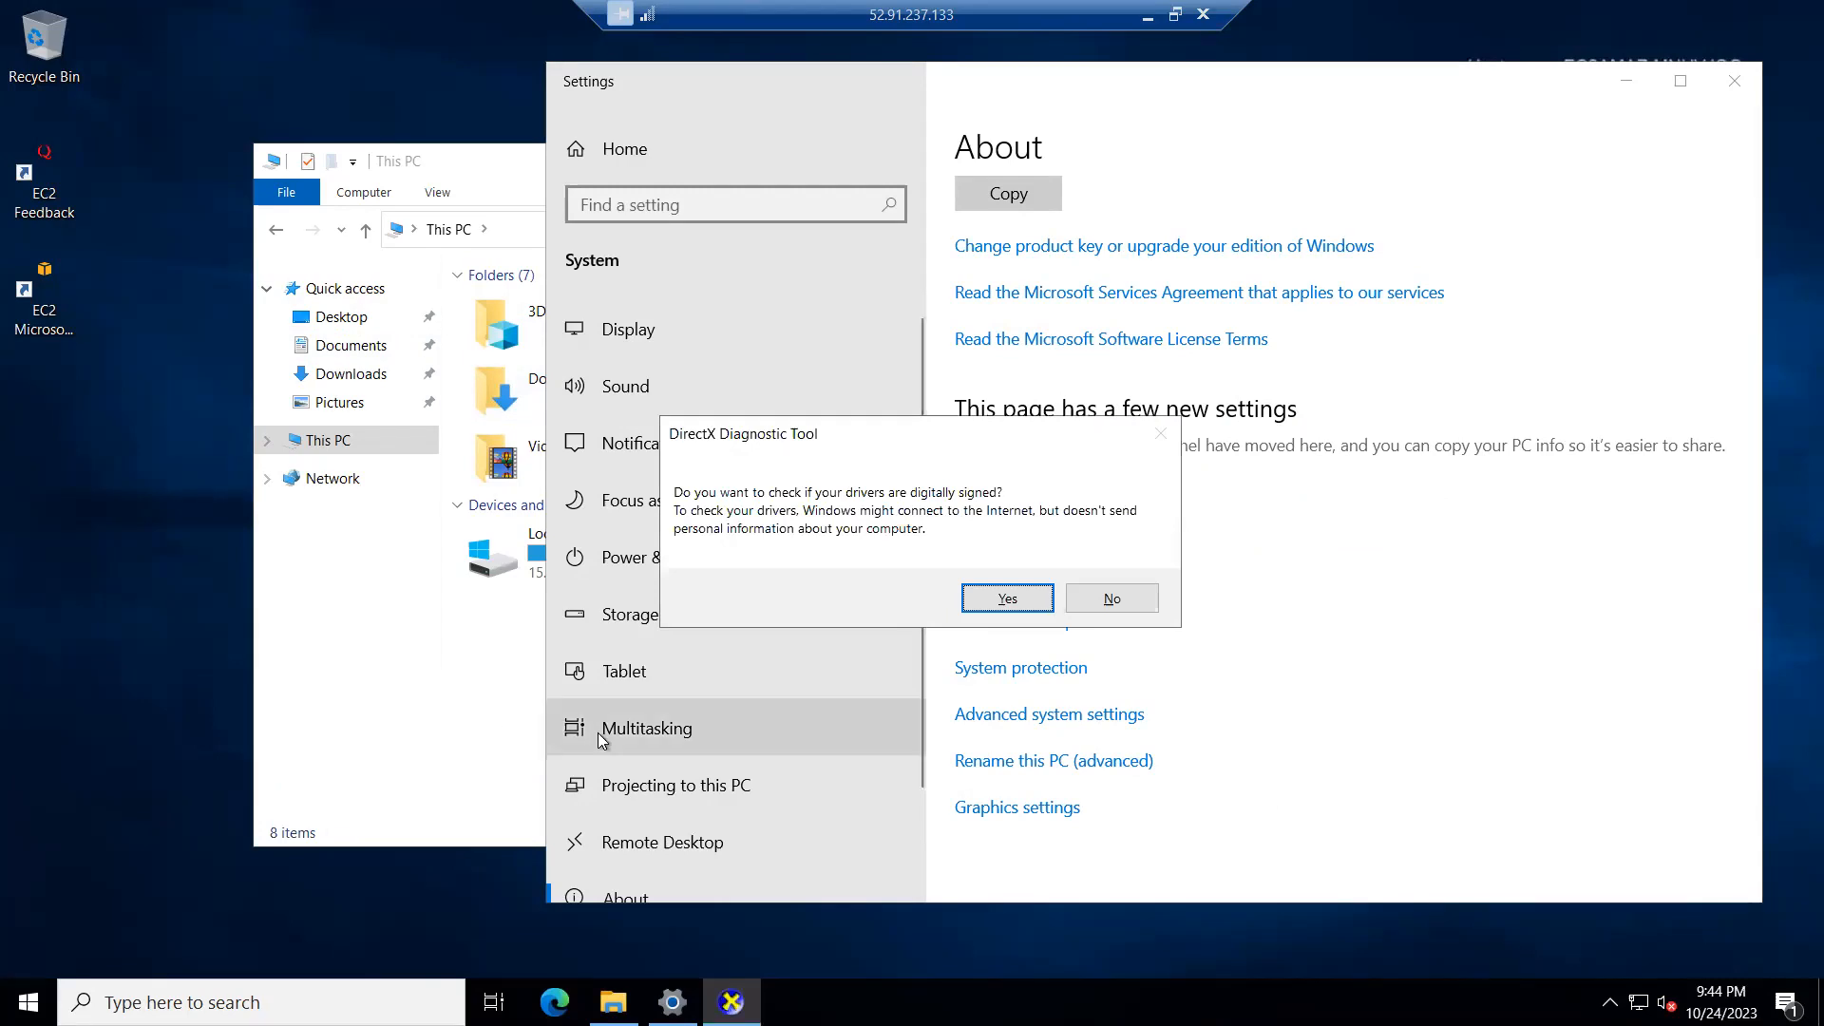
key(Return)
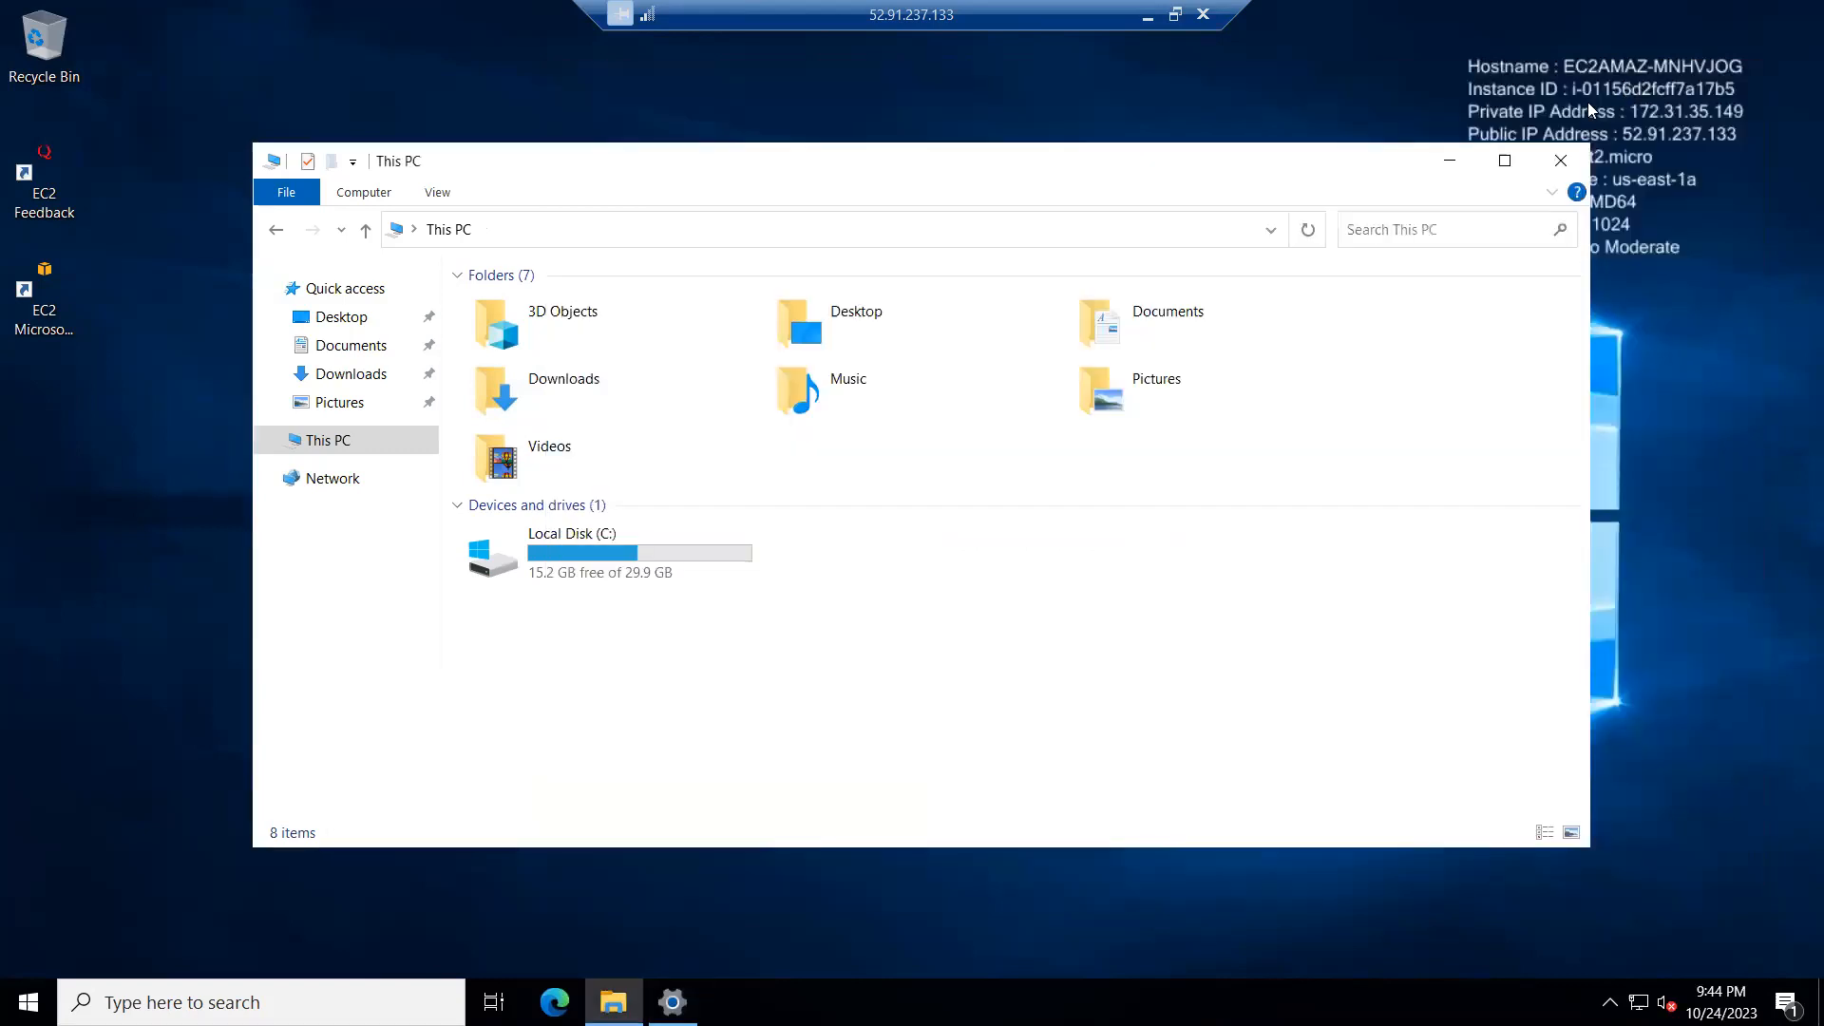
click(1627, 91)
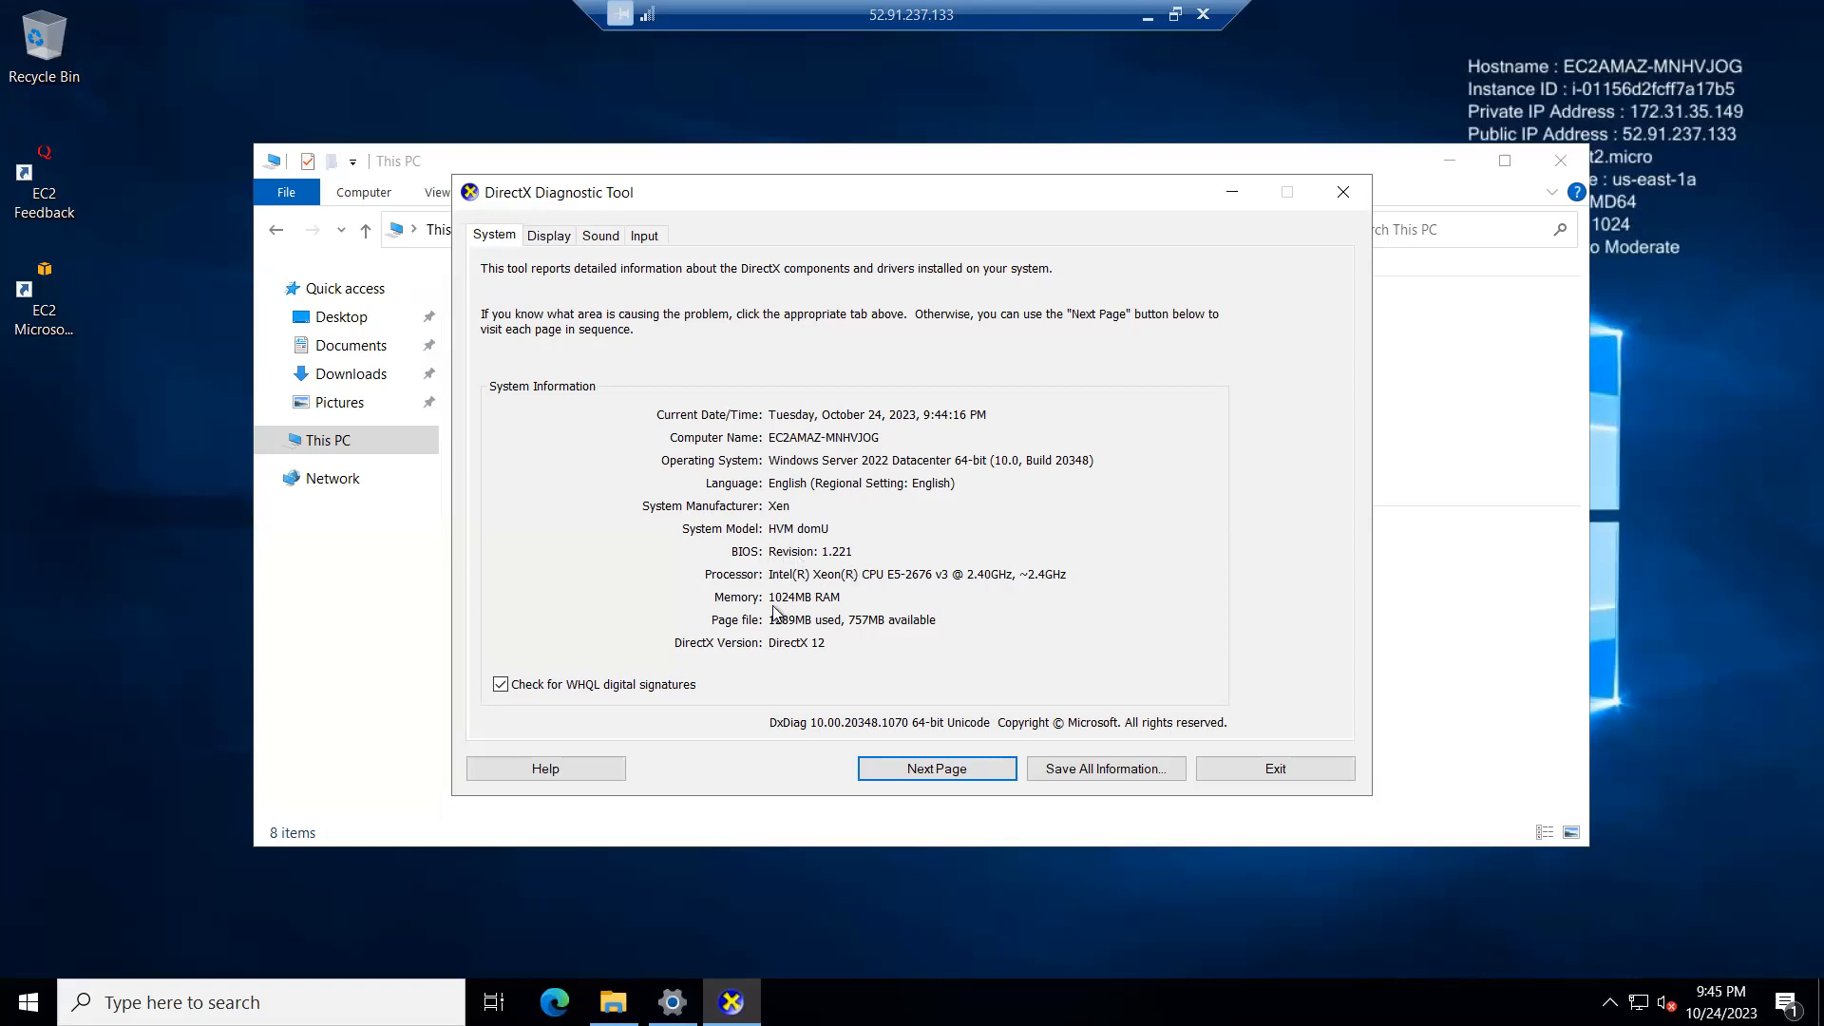
Step: Review the display, sound and input information in the DirectX Diagnostic Tool and close it
click(535, 237)
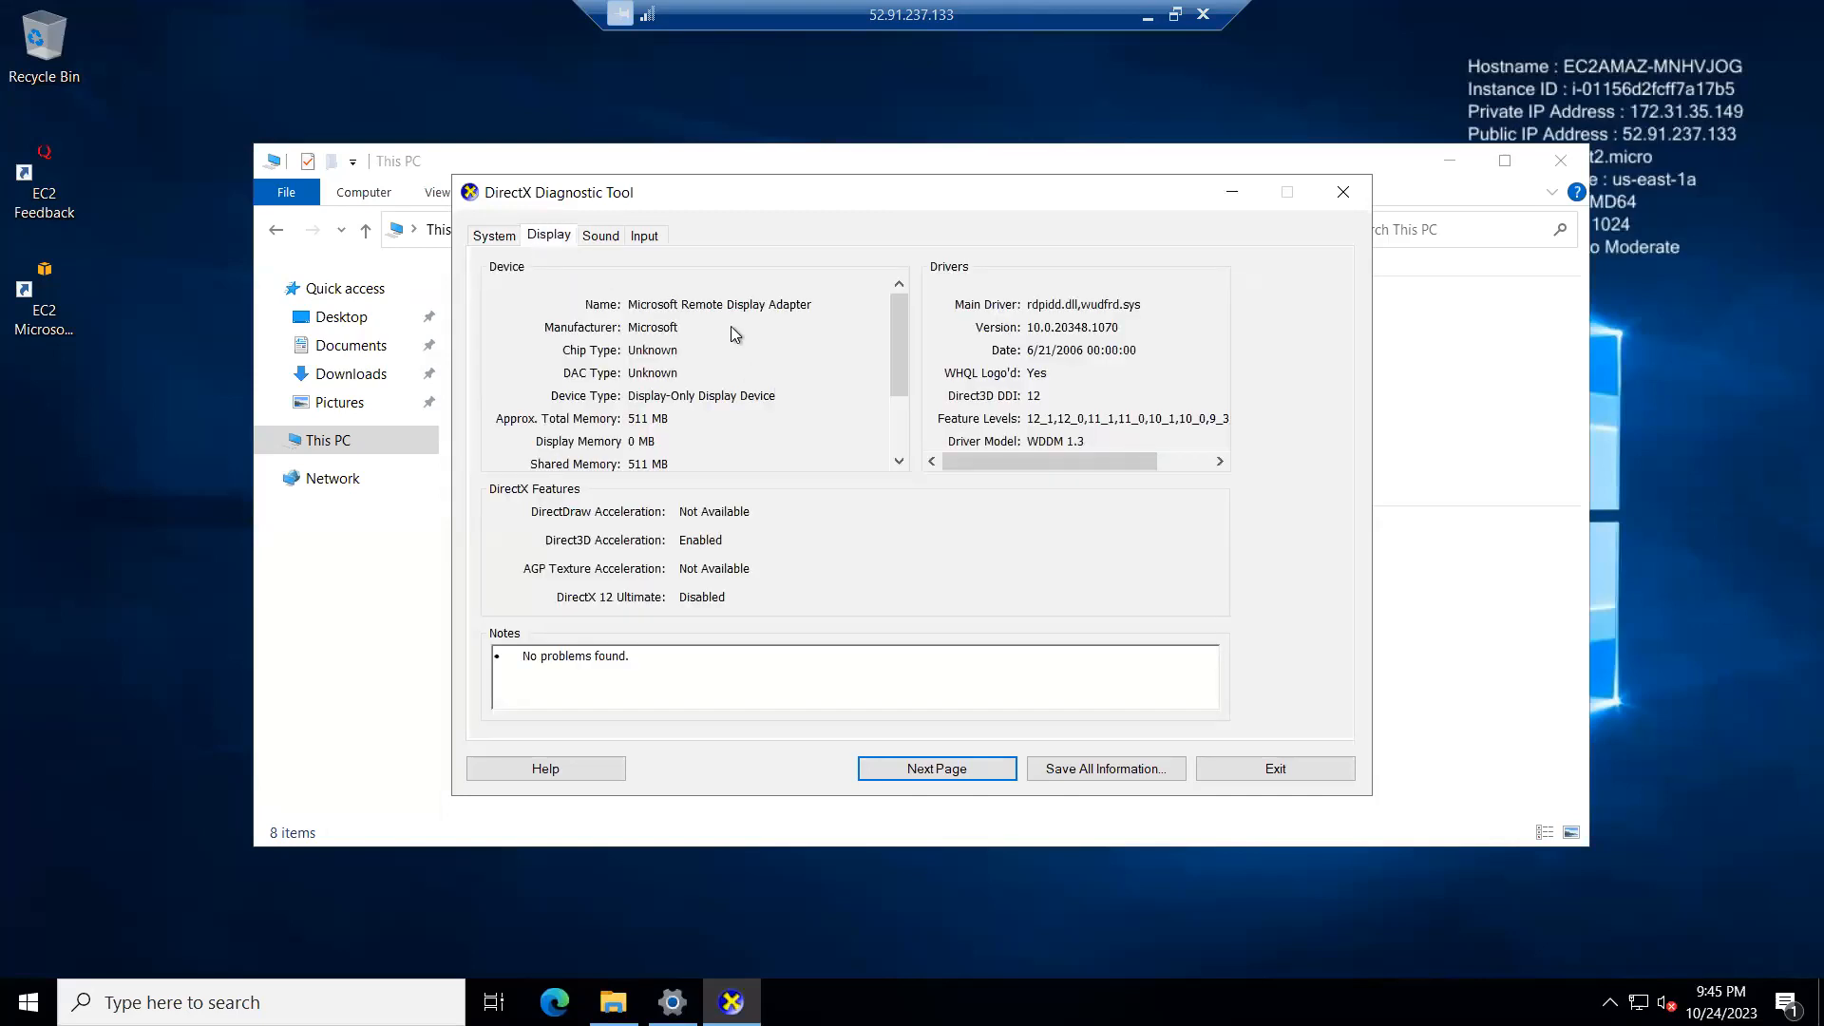
click(595, 236)
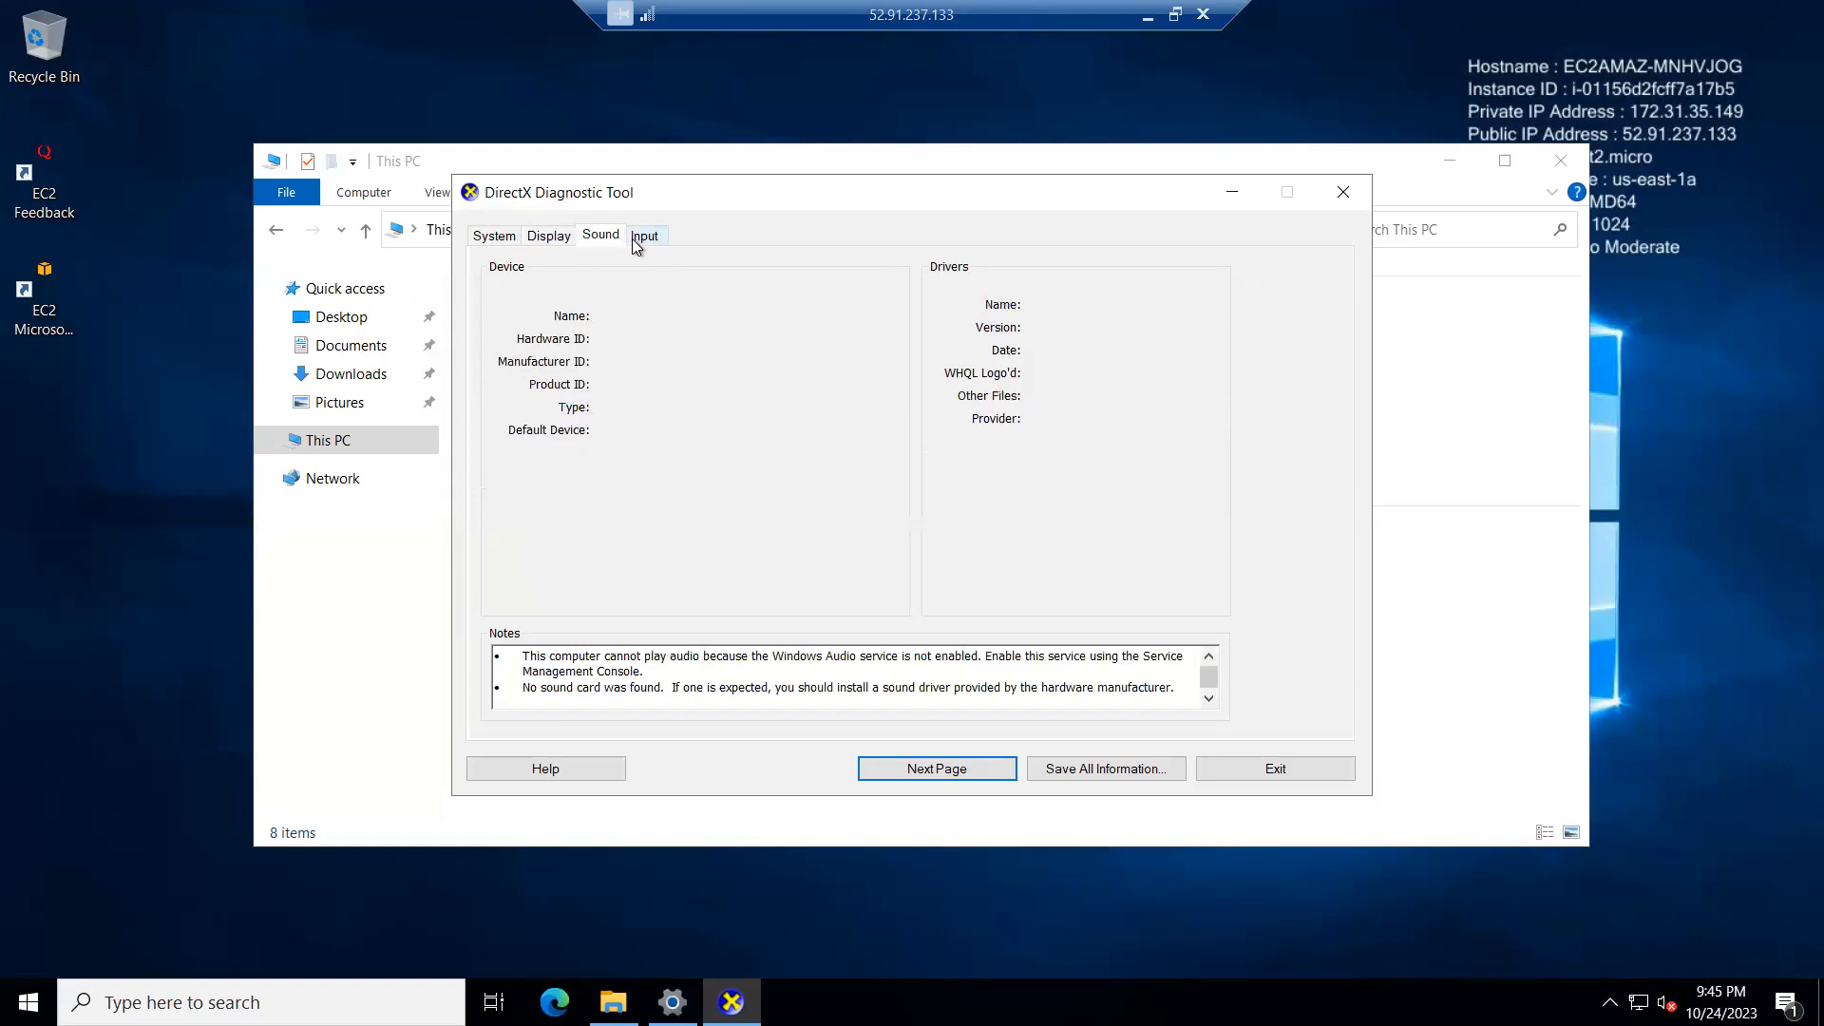
click(636, 240)
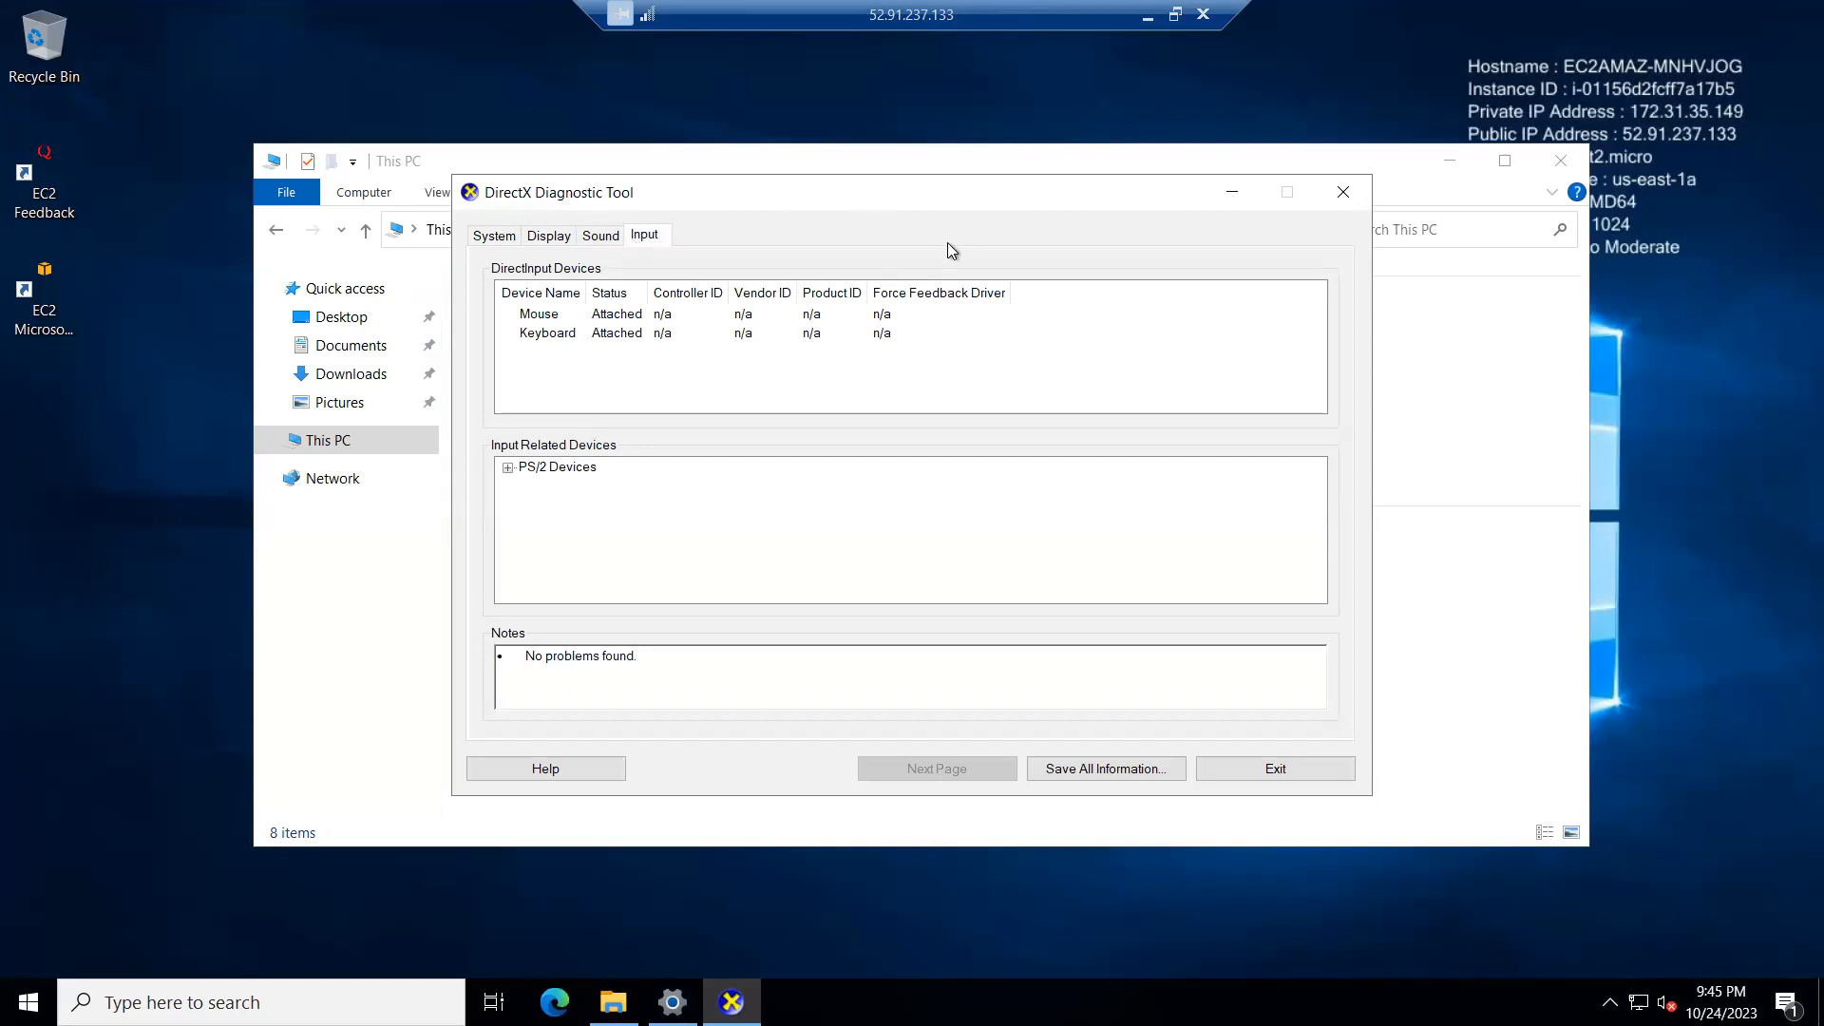
click(1344, 193)
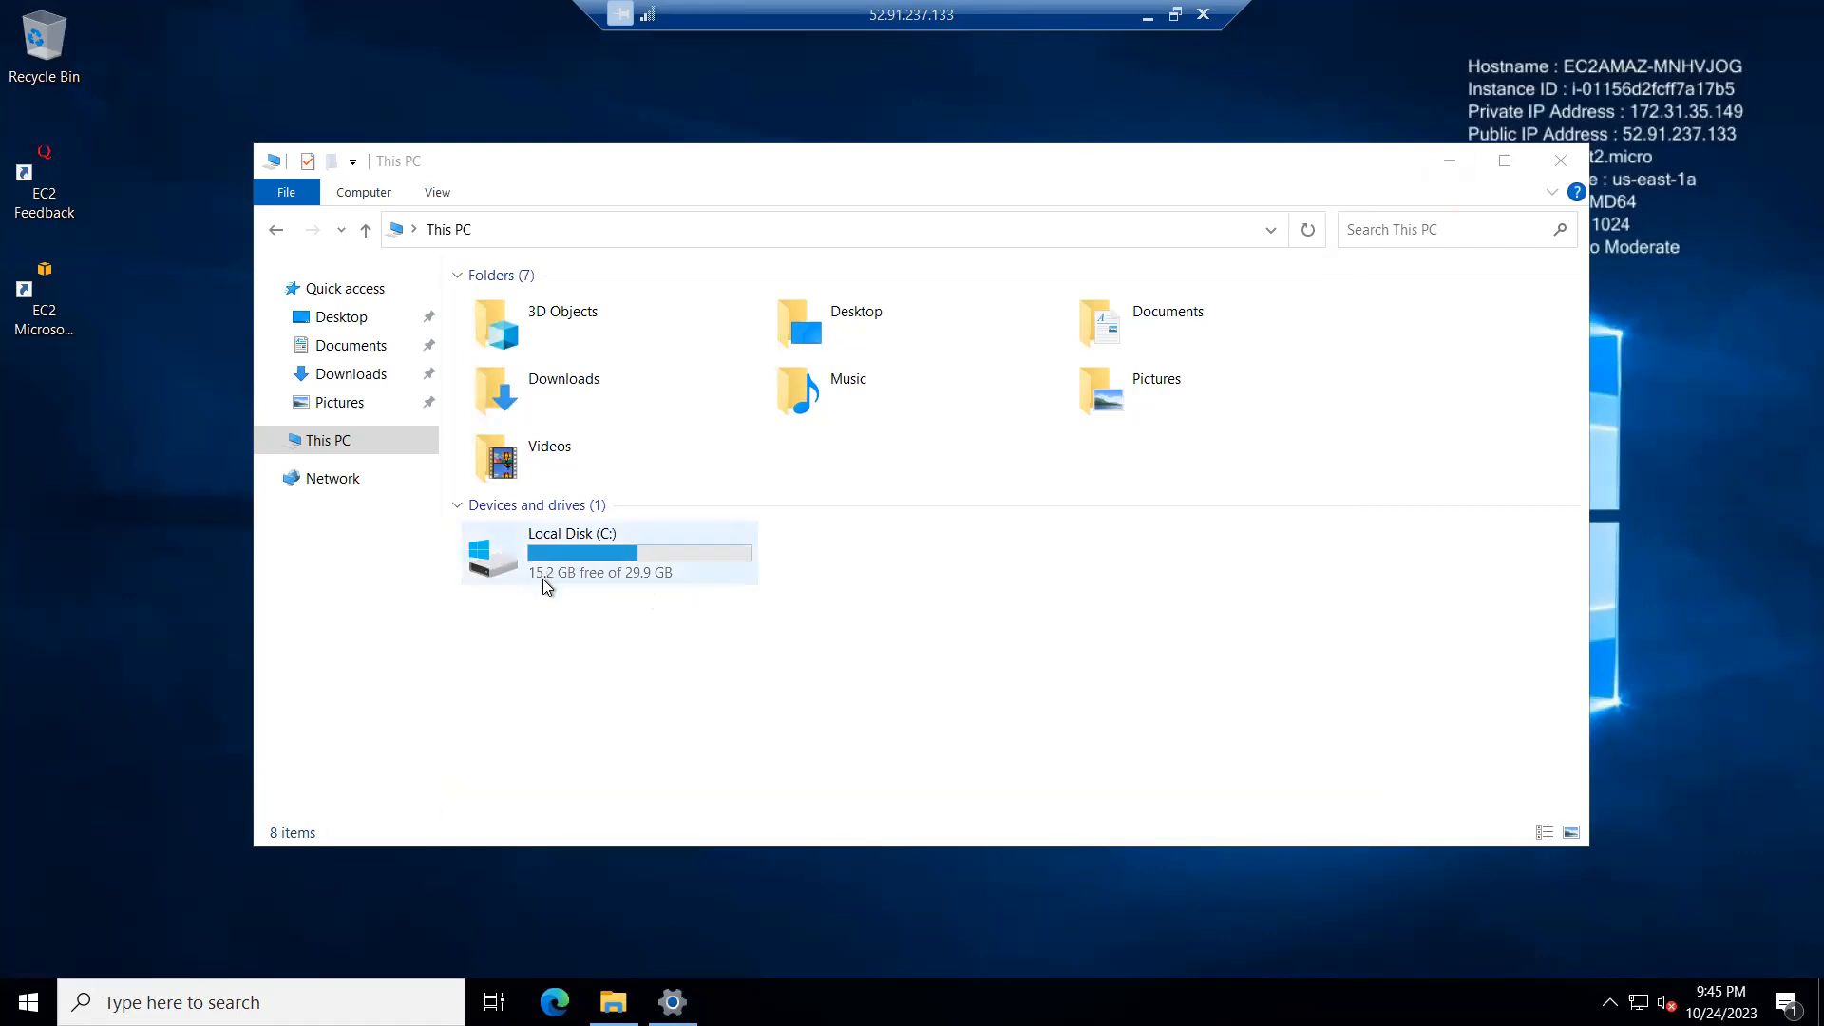
Step: Browse the contents of Local Disk (C:) and the Pictures and Downloads folders
double_click(632, 561)
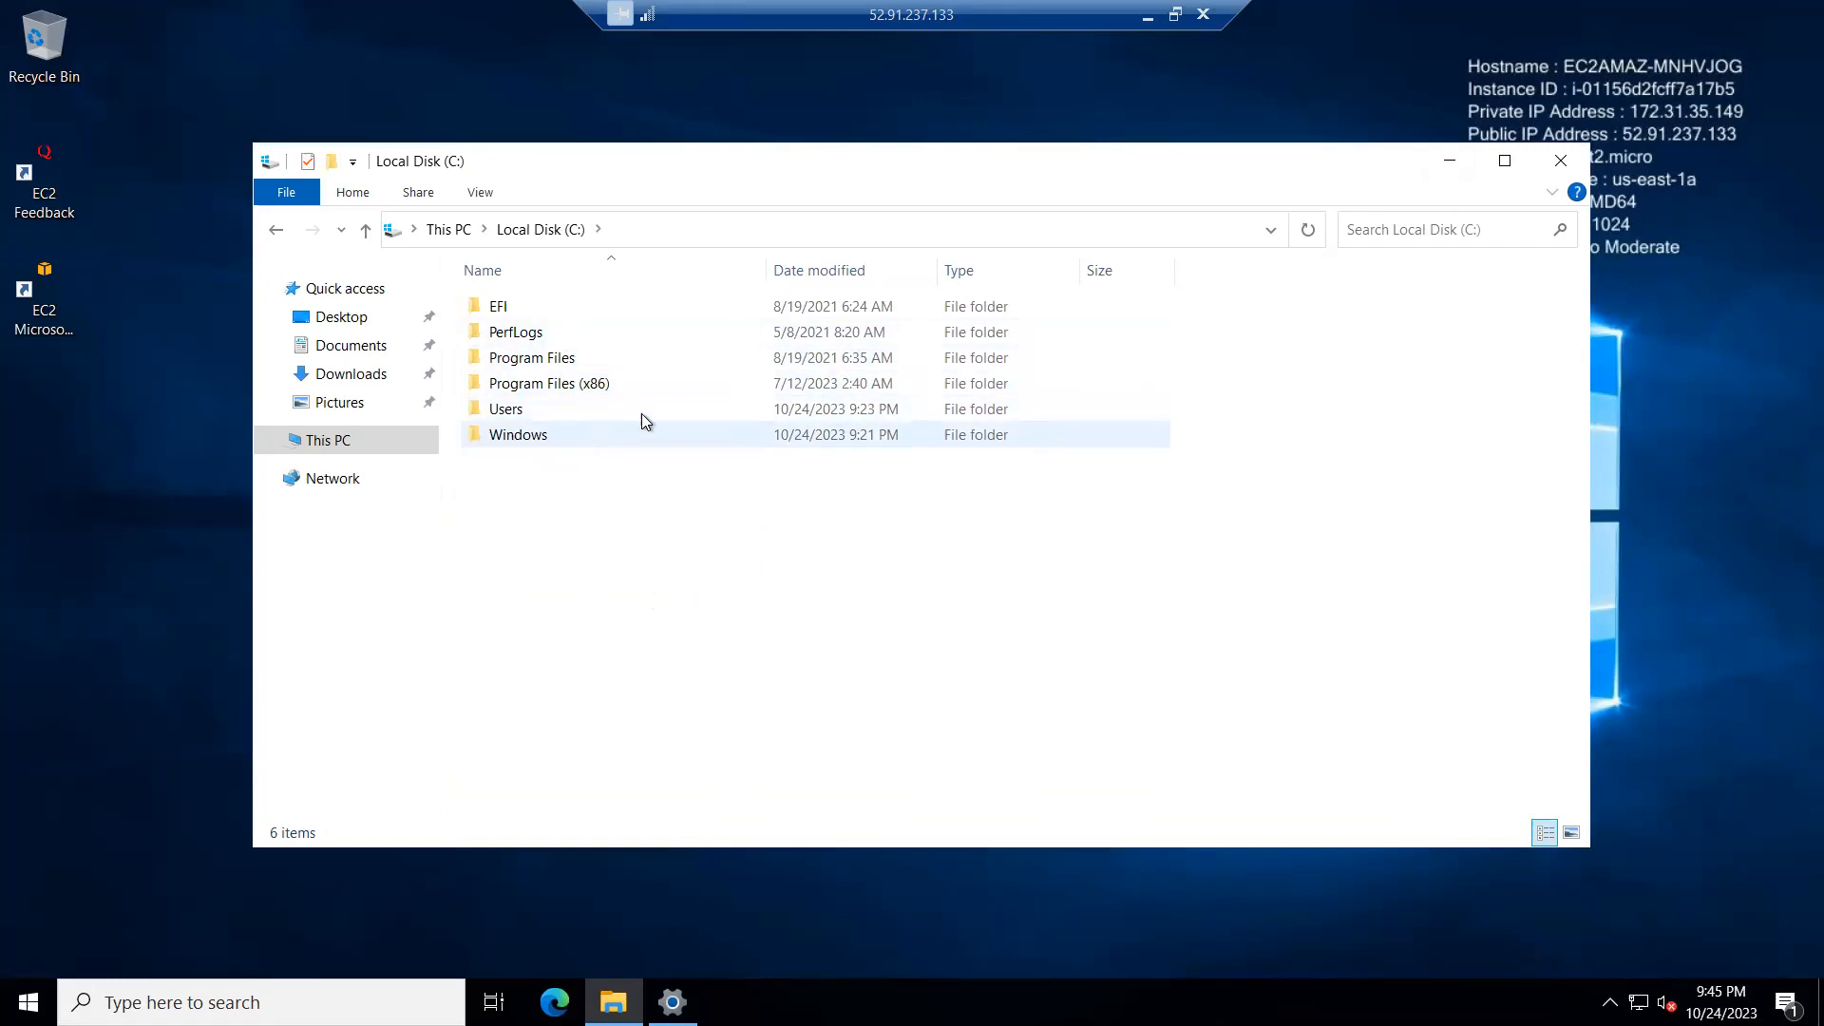
click(335, 402)
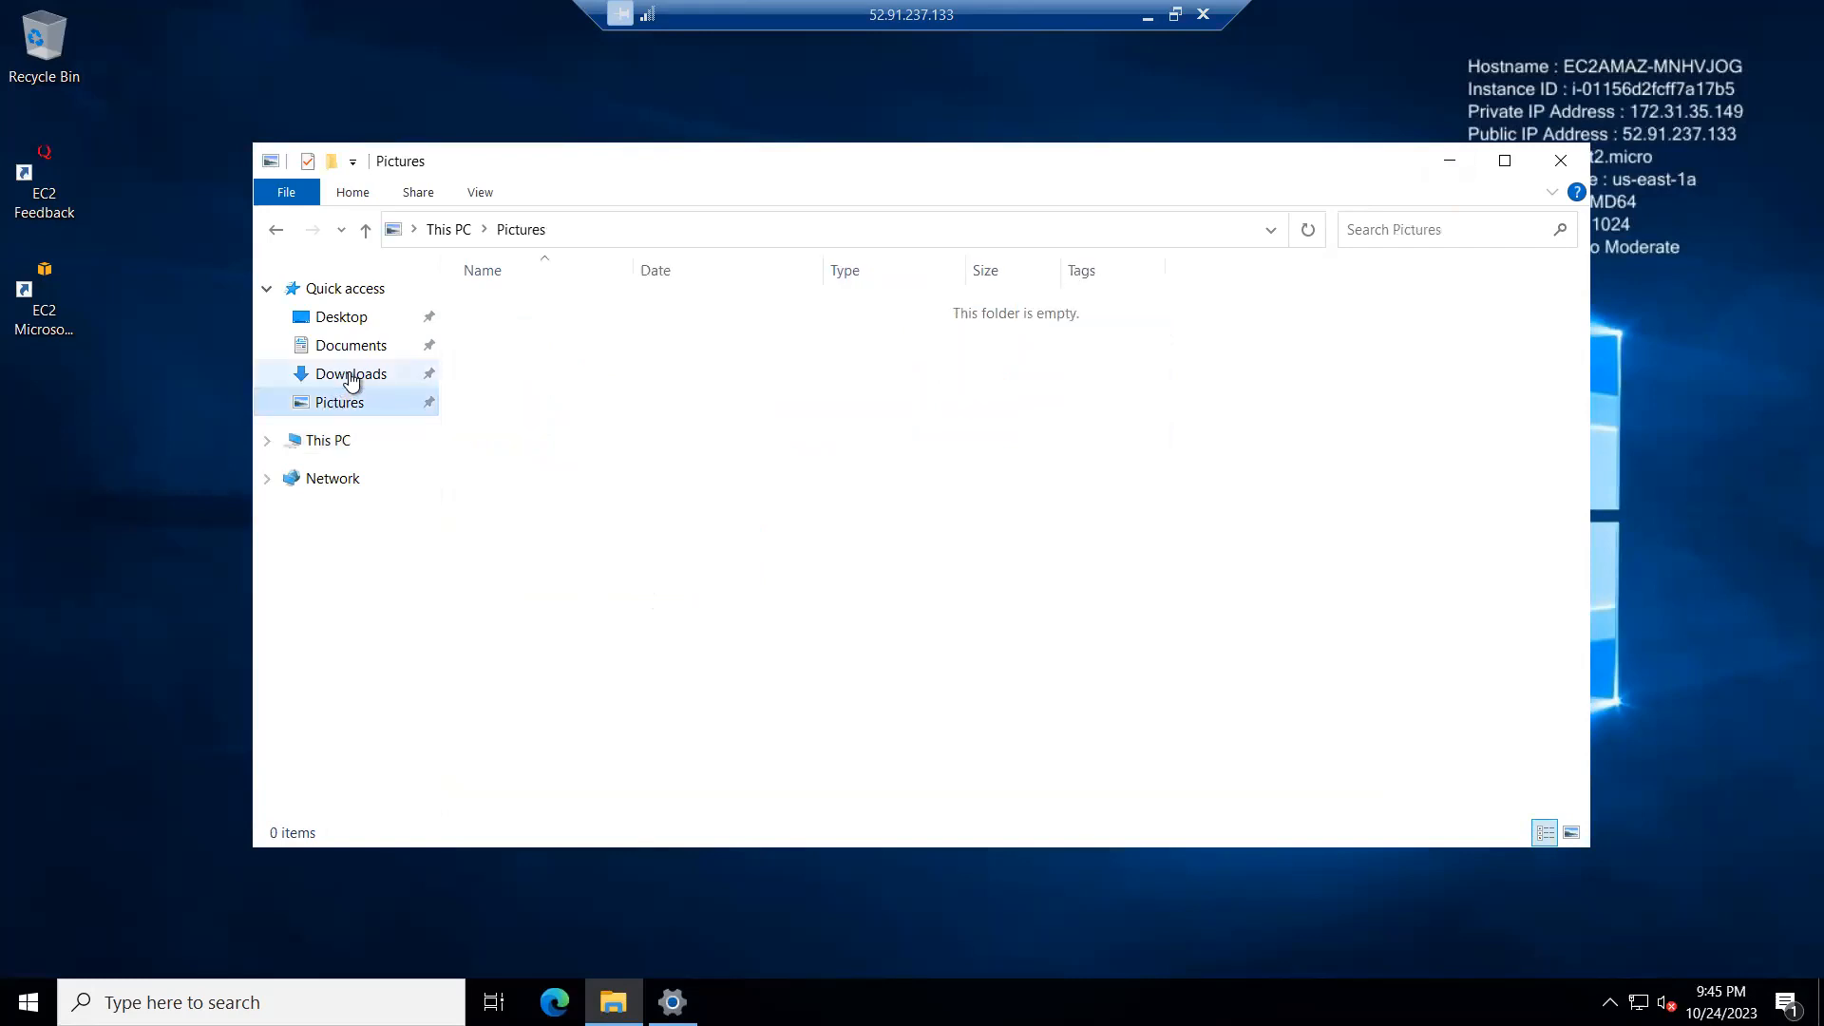
click(350, 378)
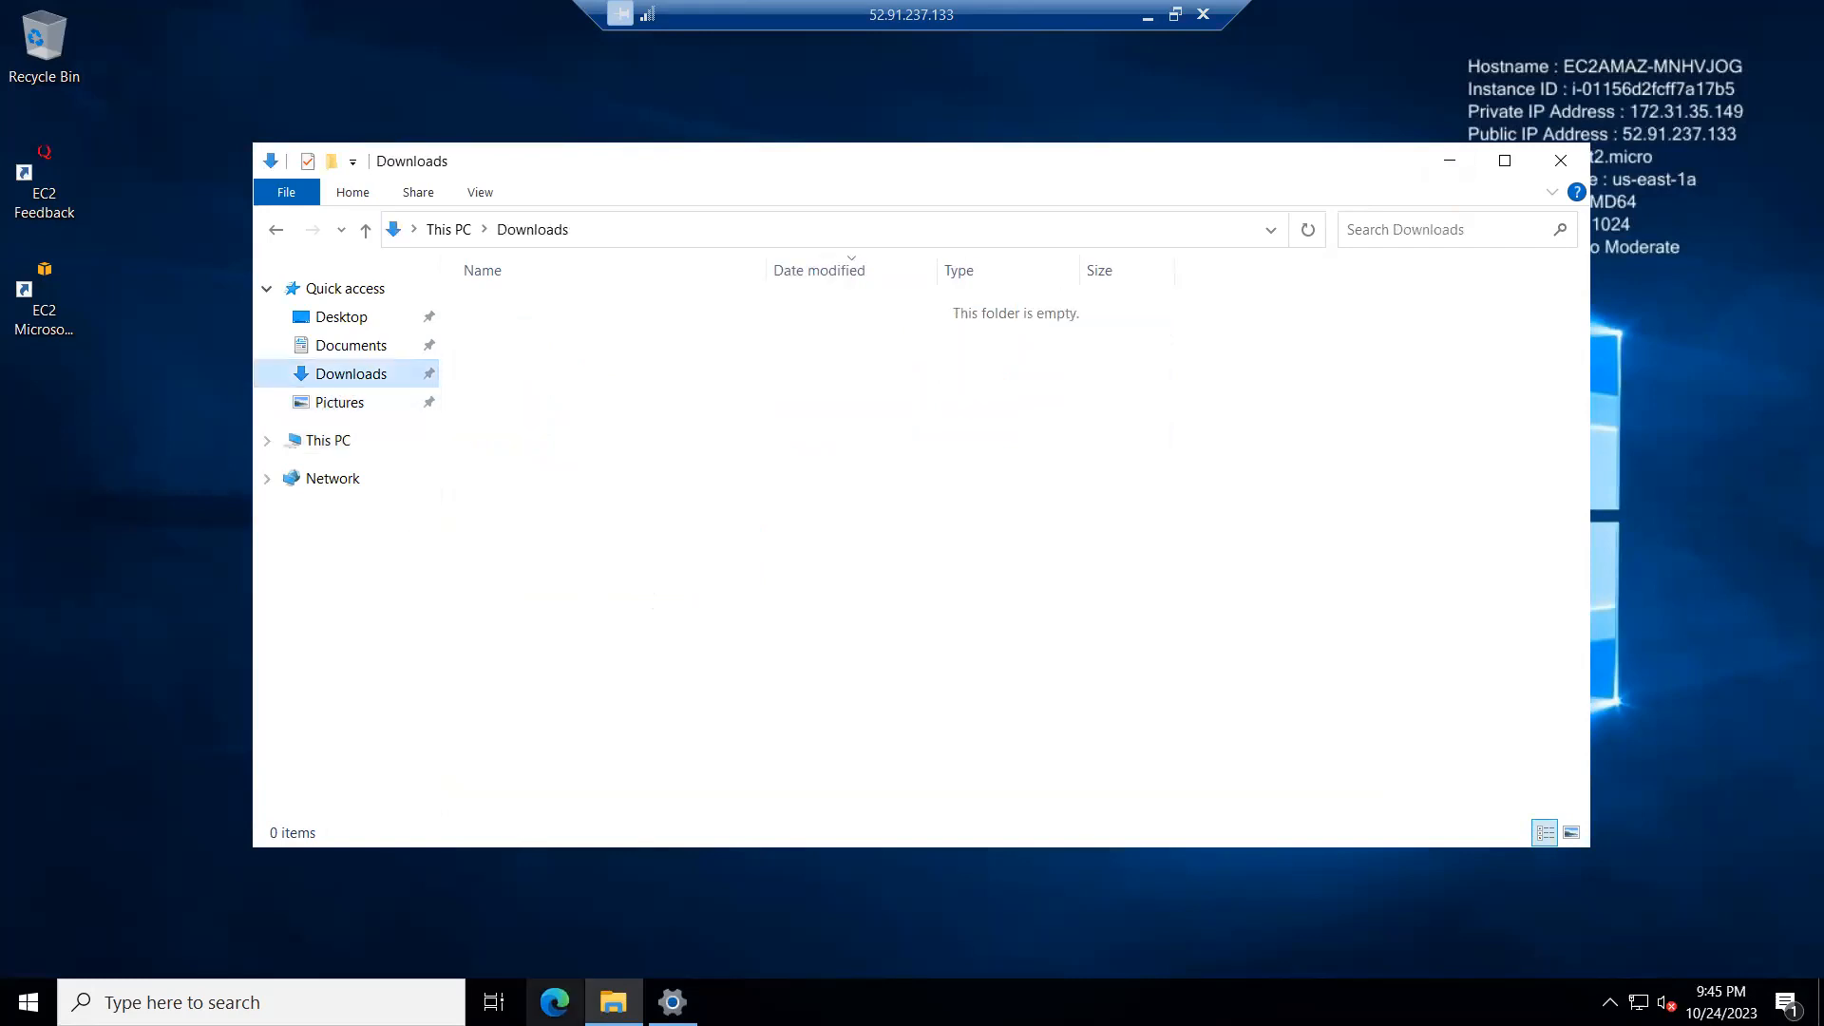
Step: Launch Microsoft Edge on the server, start without signing in and confirm bringing over data from other browsers regularly
click(555, 1003)
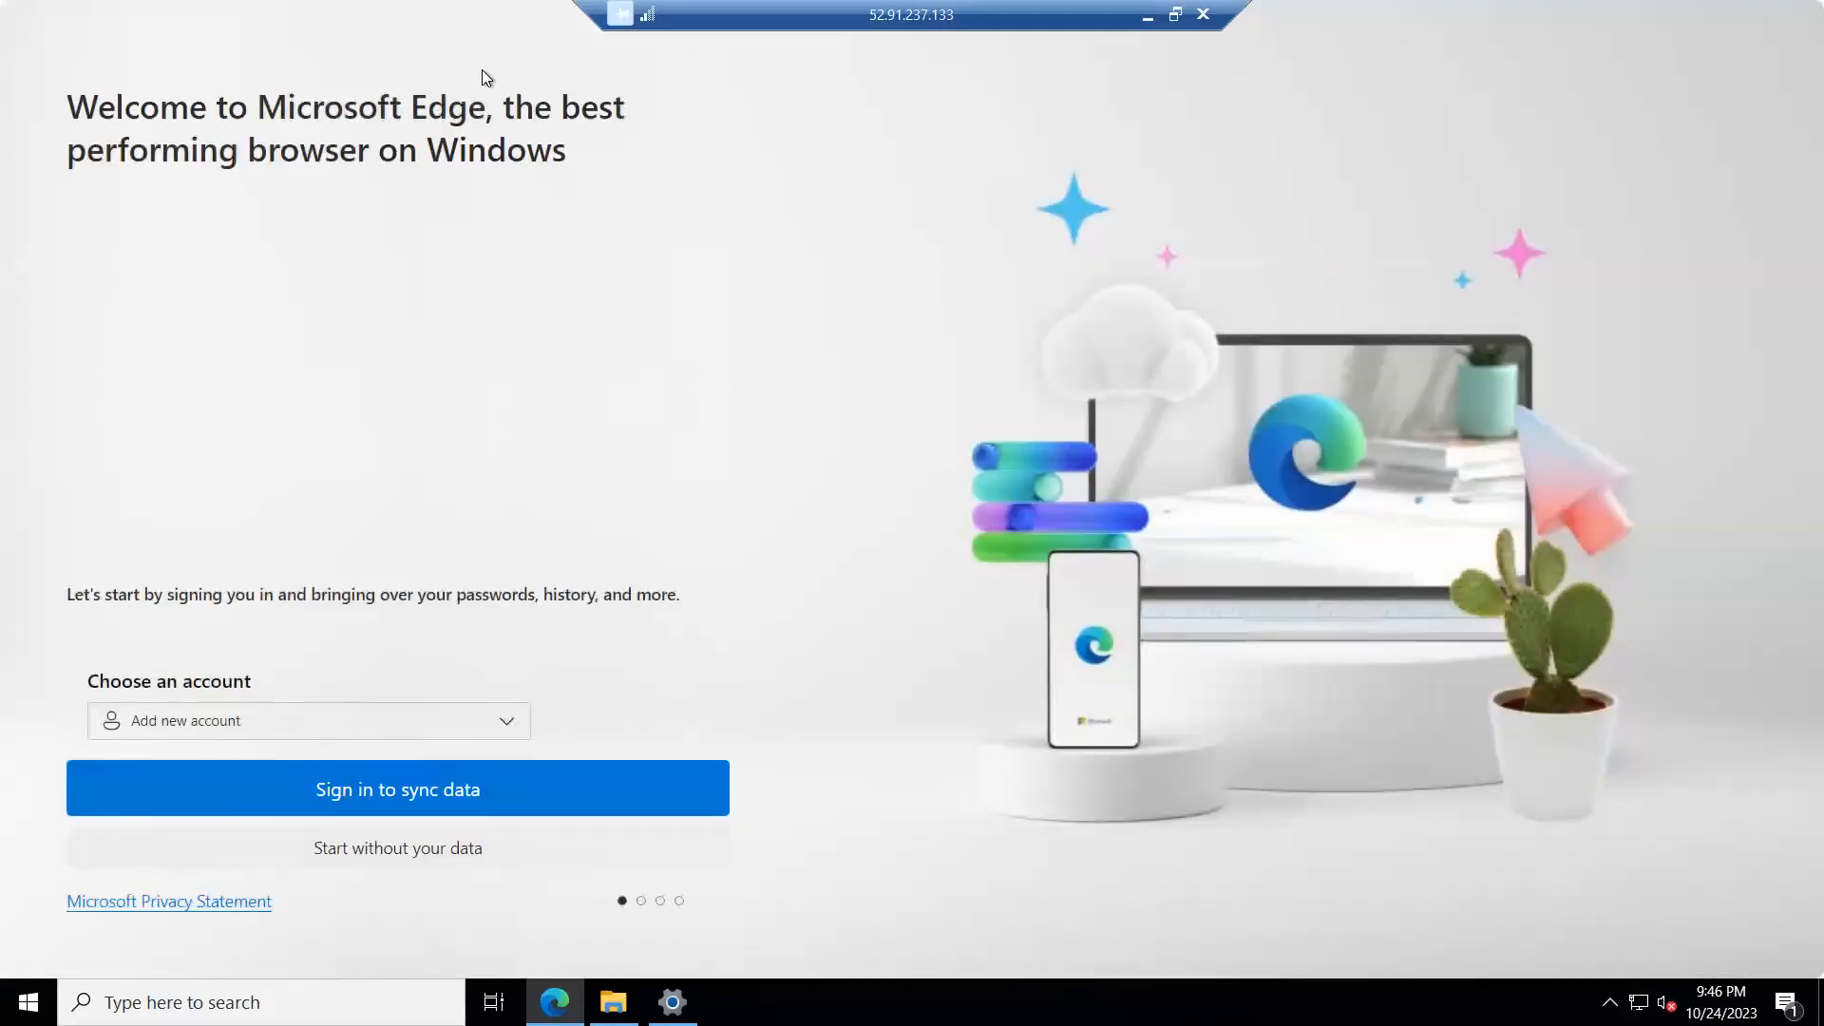
click(451, 847)
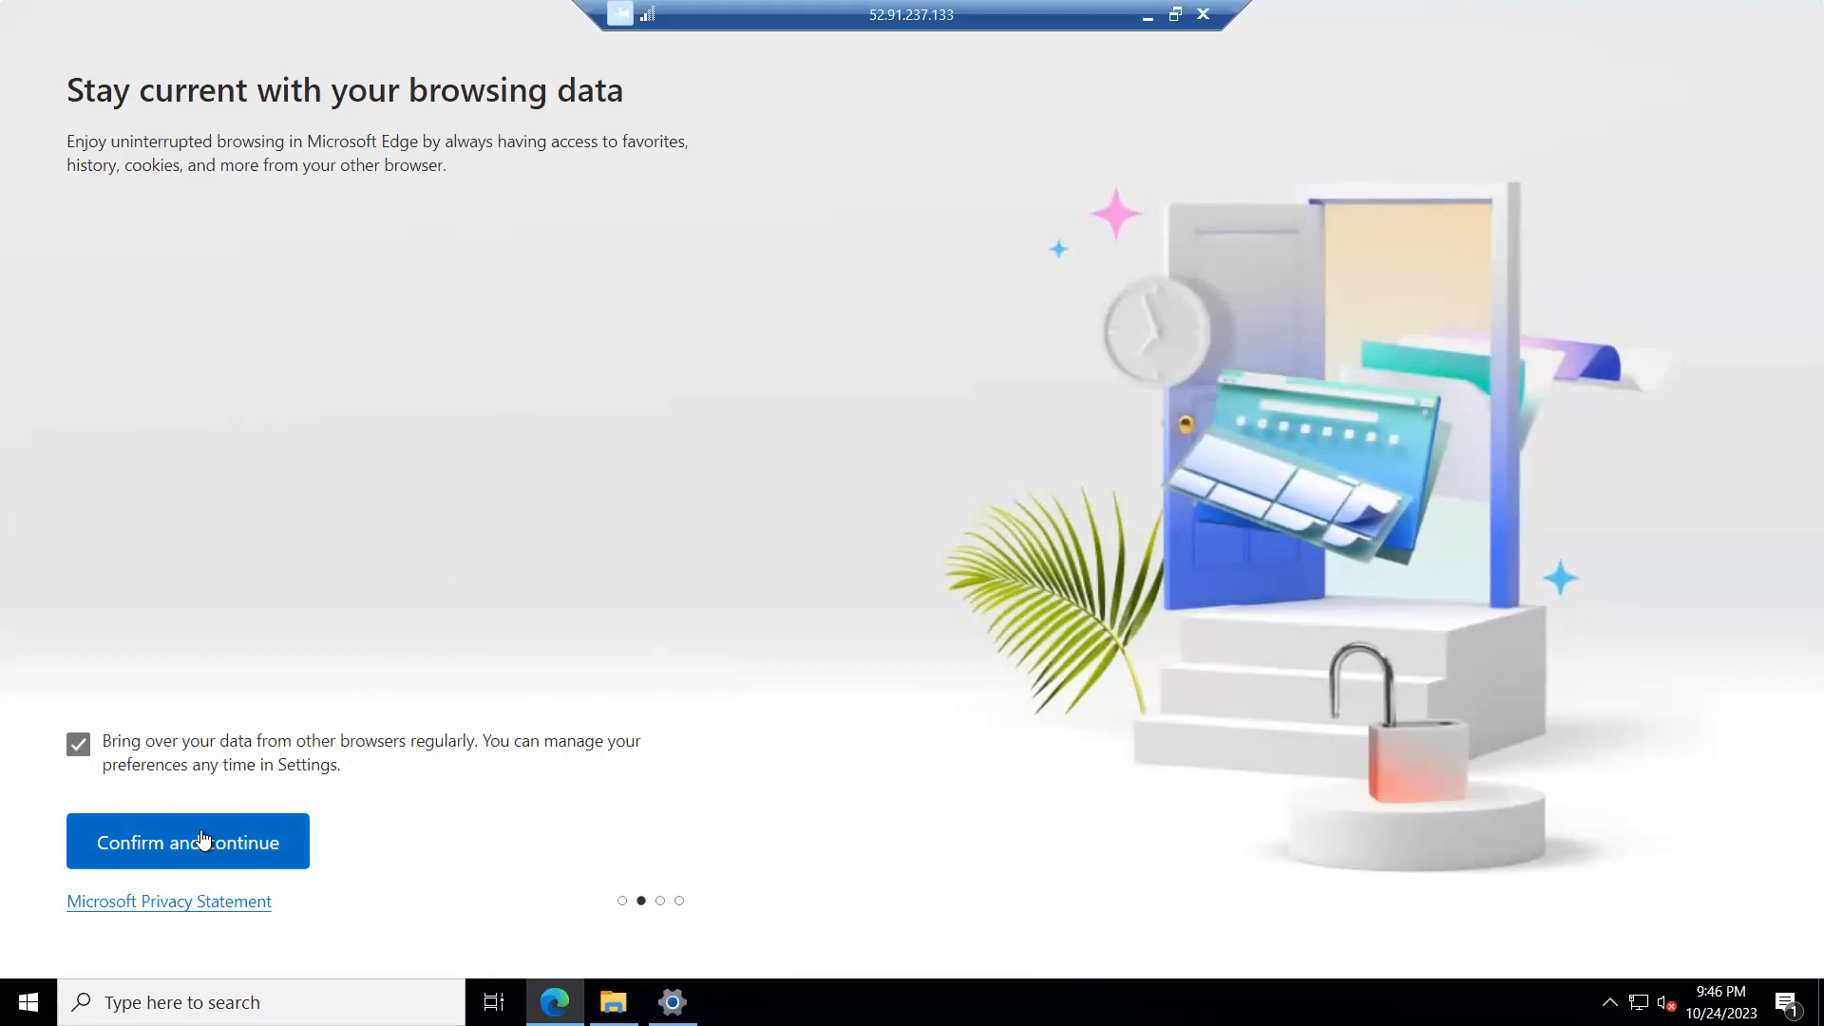
click(274, 849)
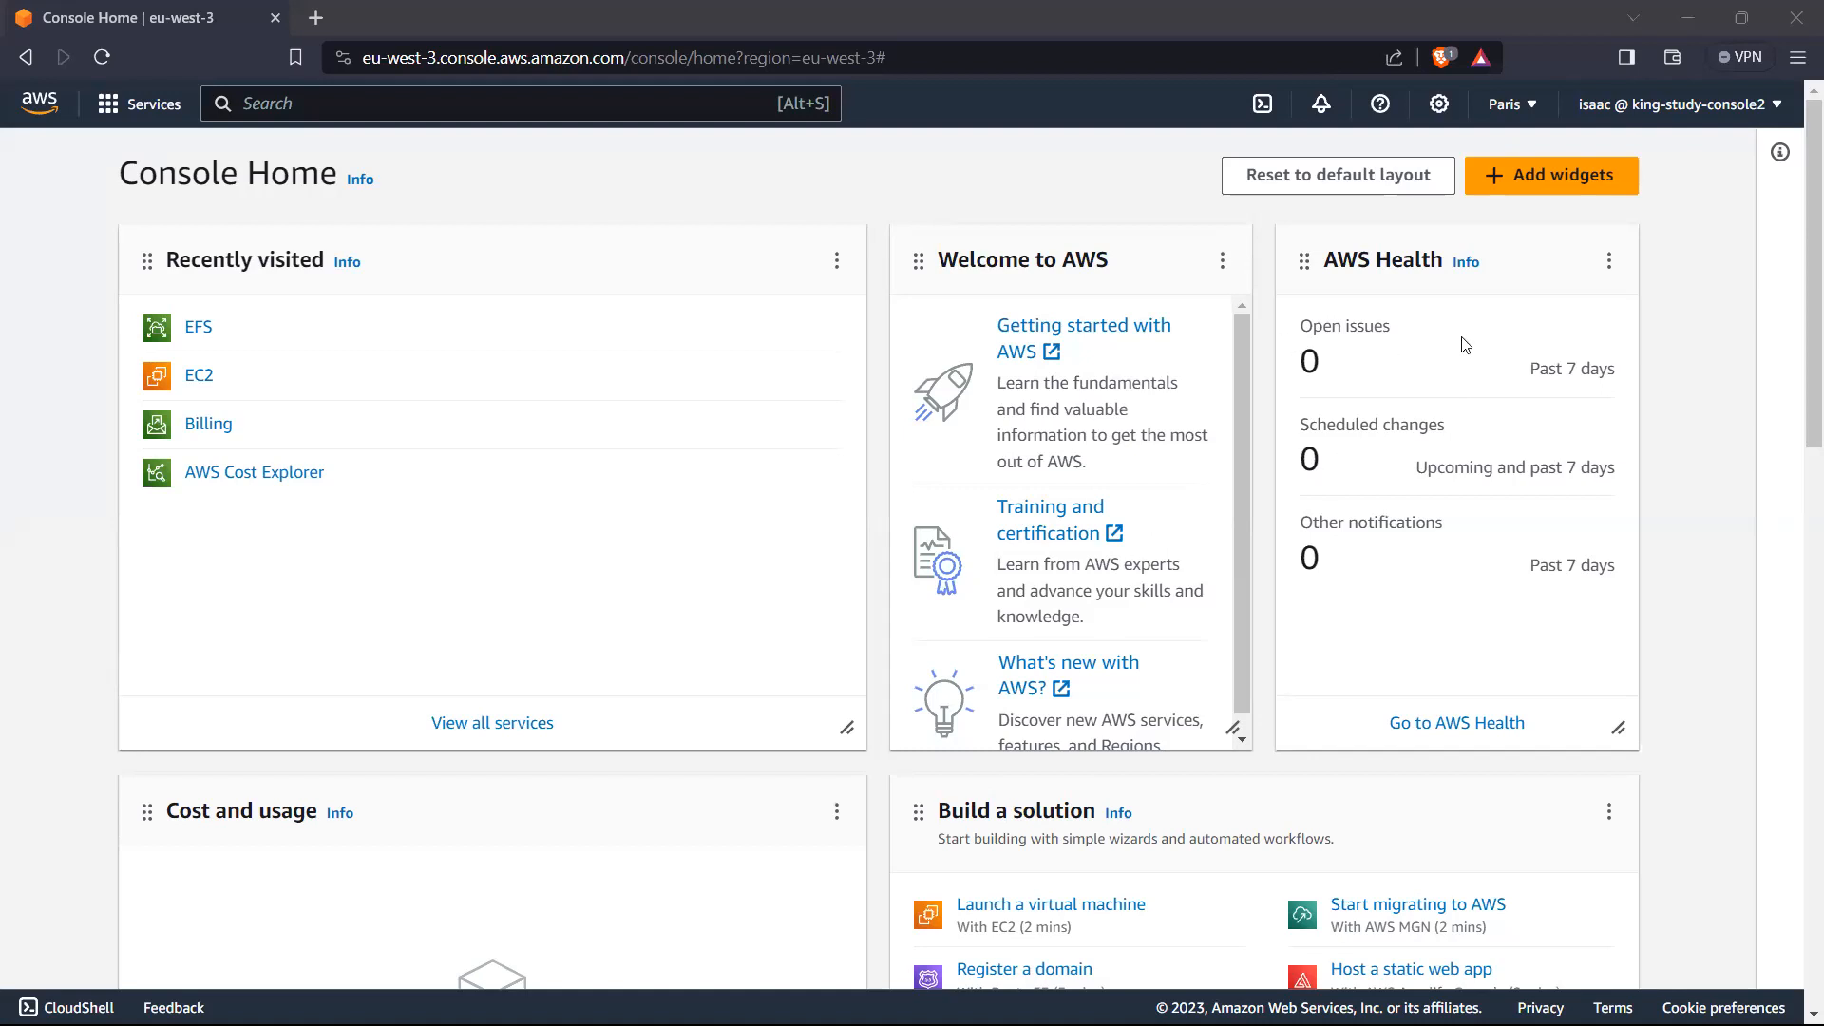
Step: Try to view the Billing Dashboard as the IAM user and switch to the king-study-console1 AWS console in Chrome
click(1742, 123)
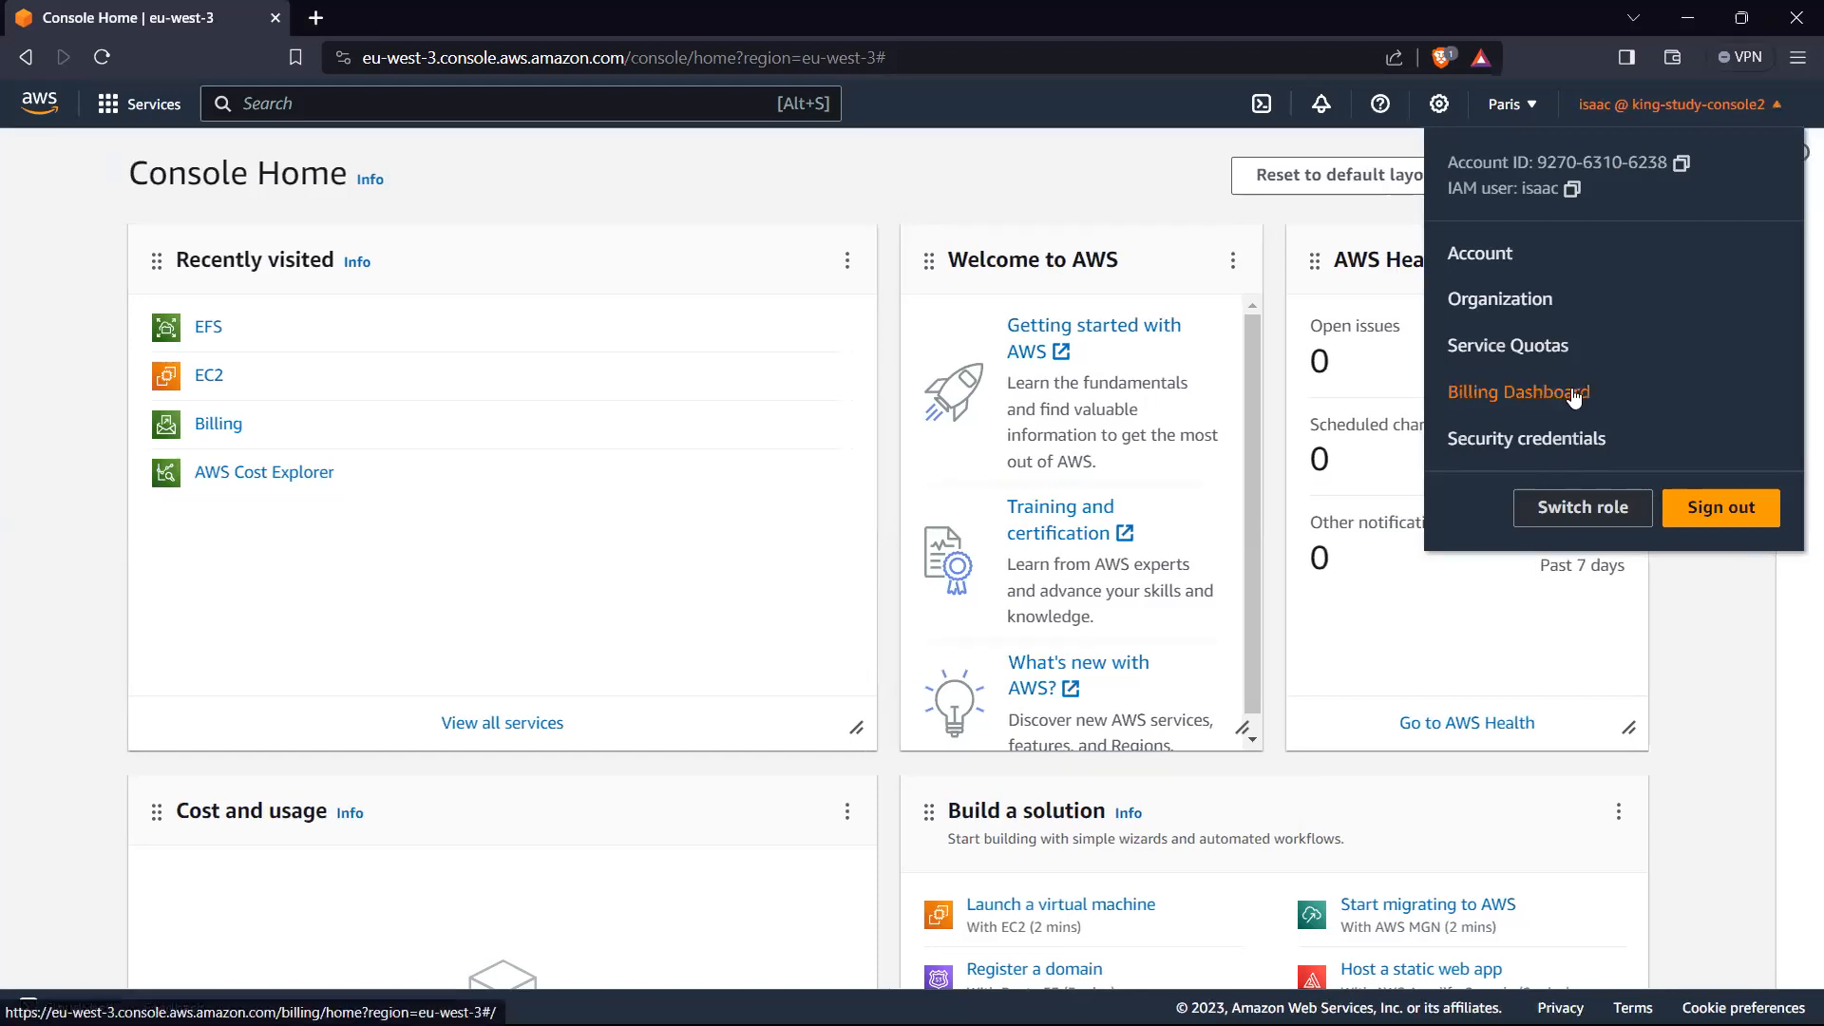
click(1574, 393)
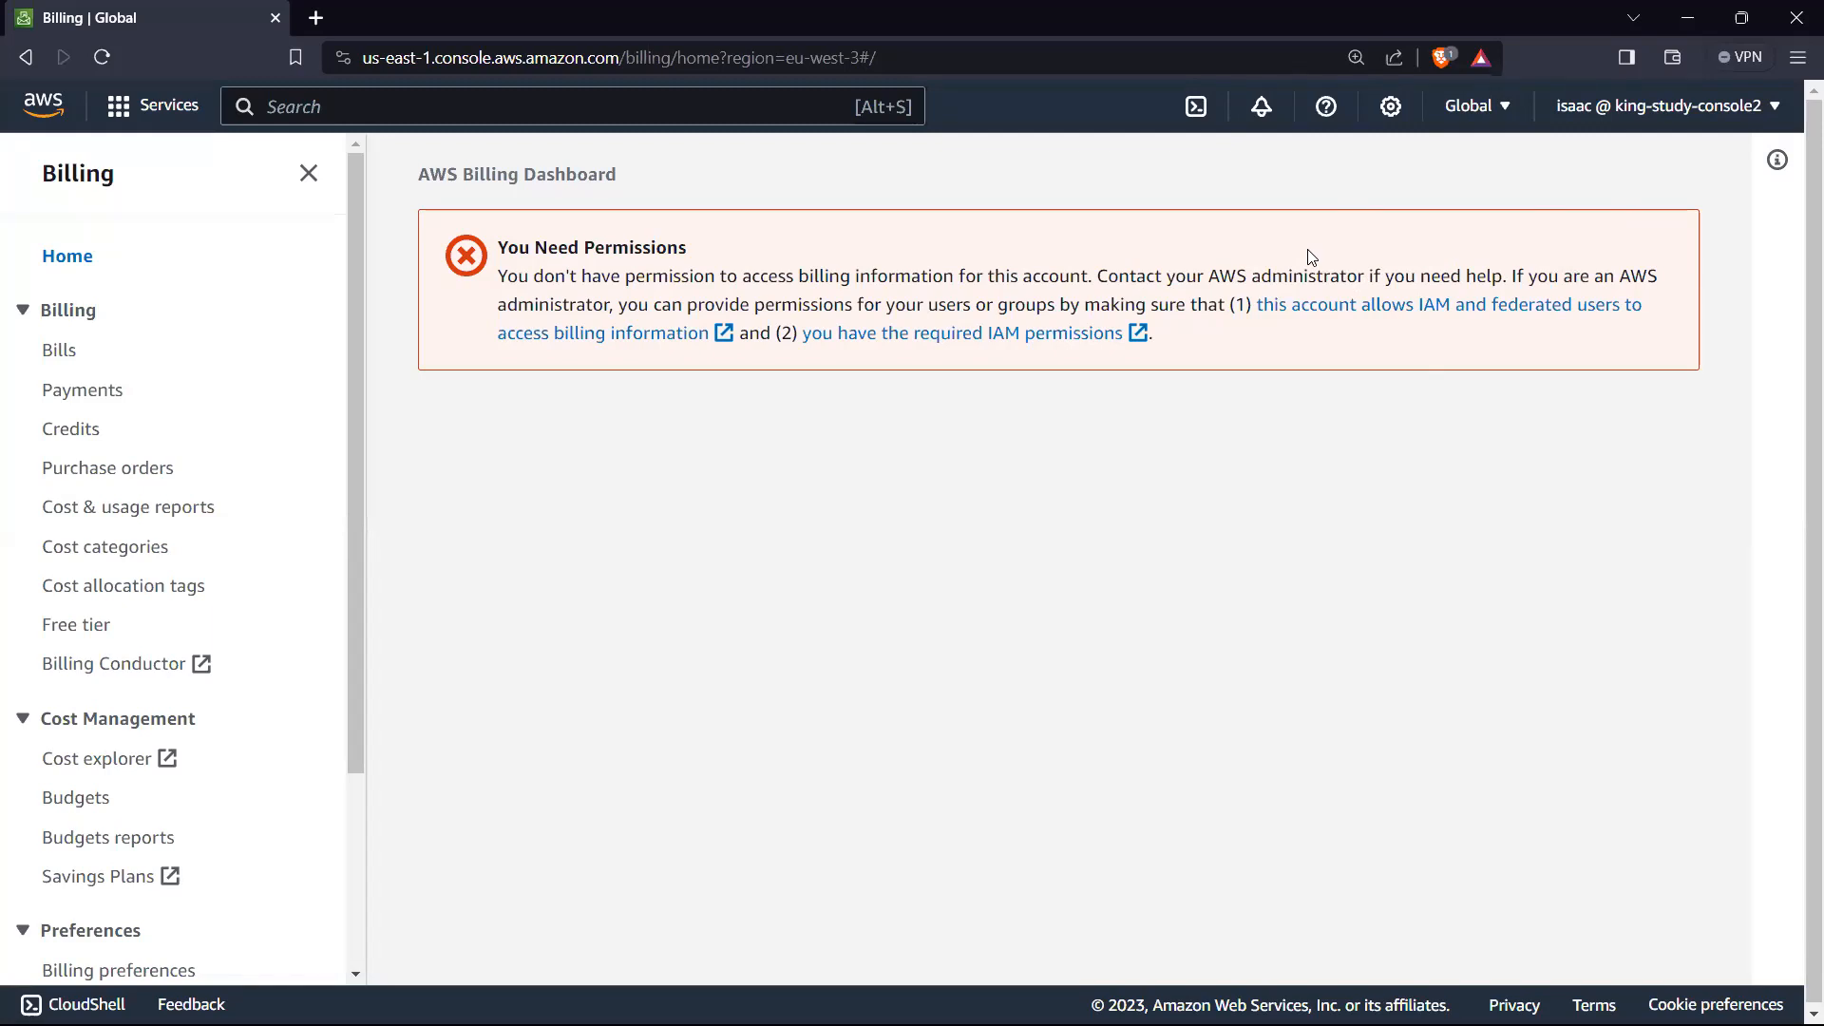
mouse_move(1349, 1024)
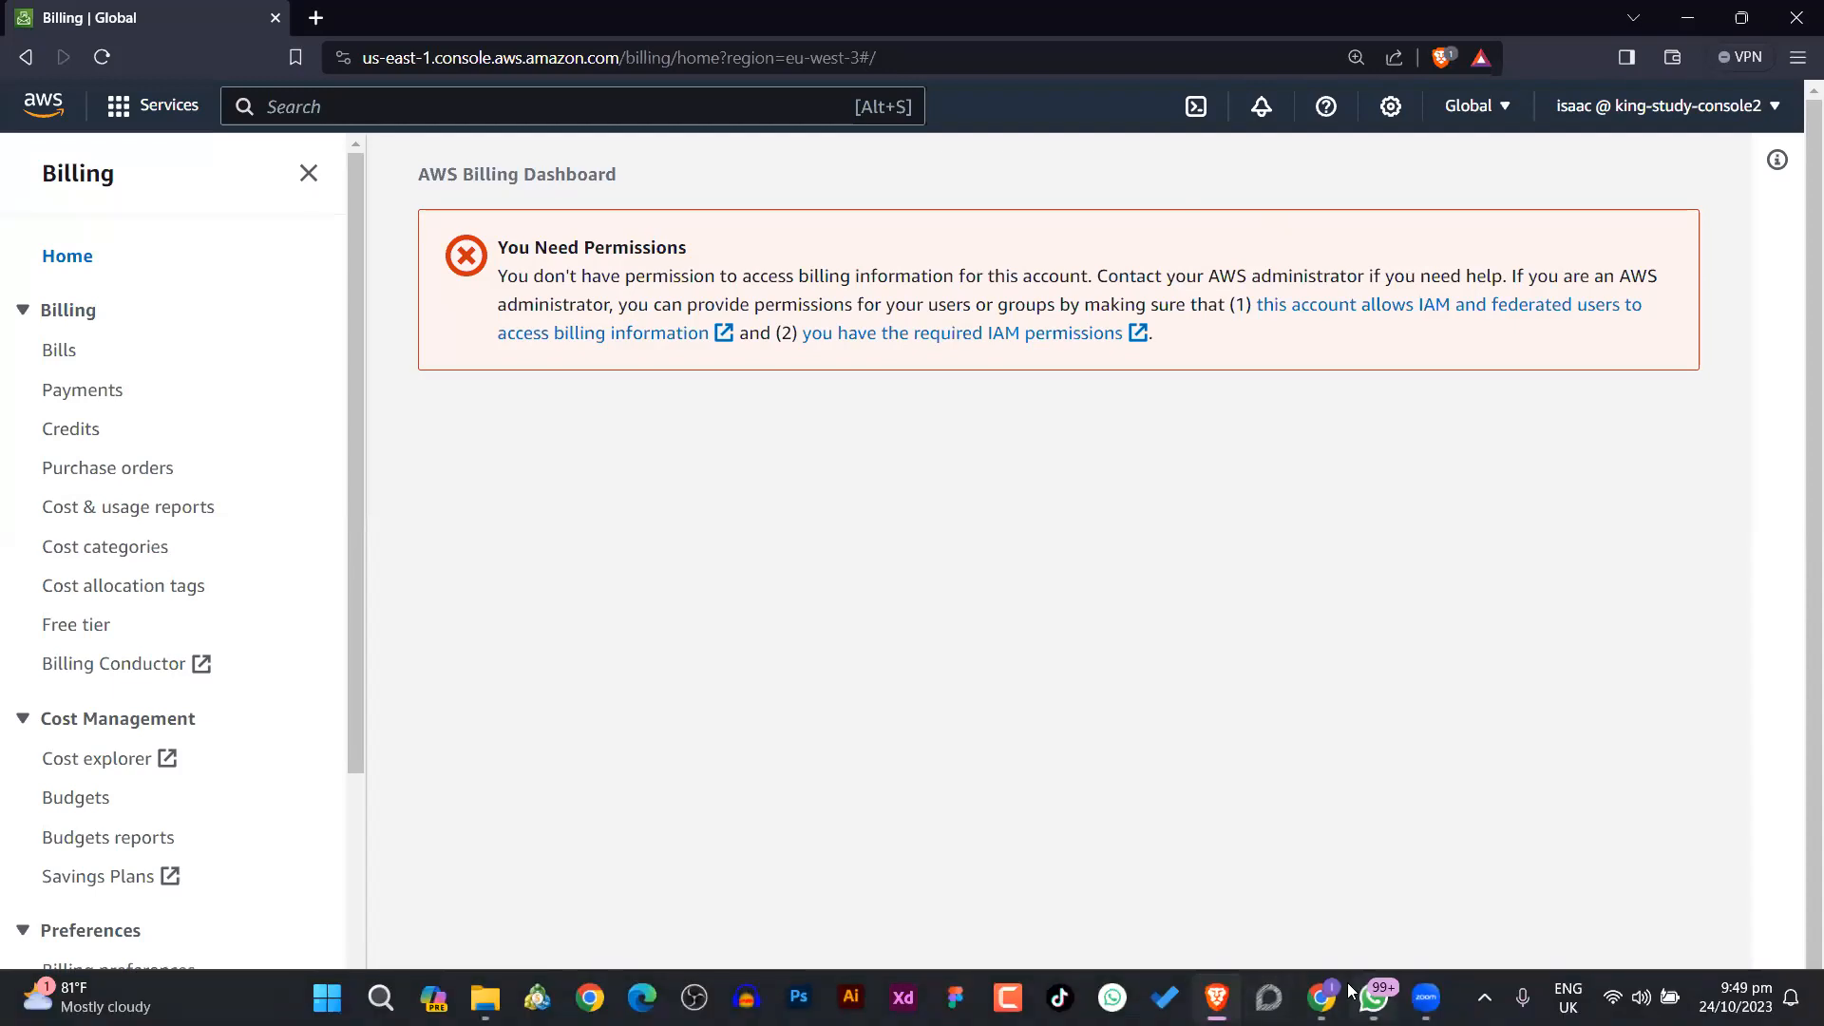
click(1321, 996)
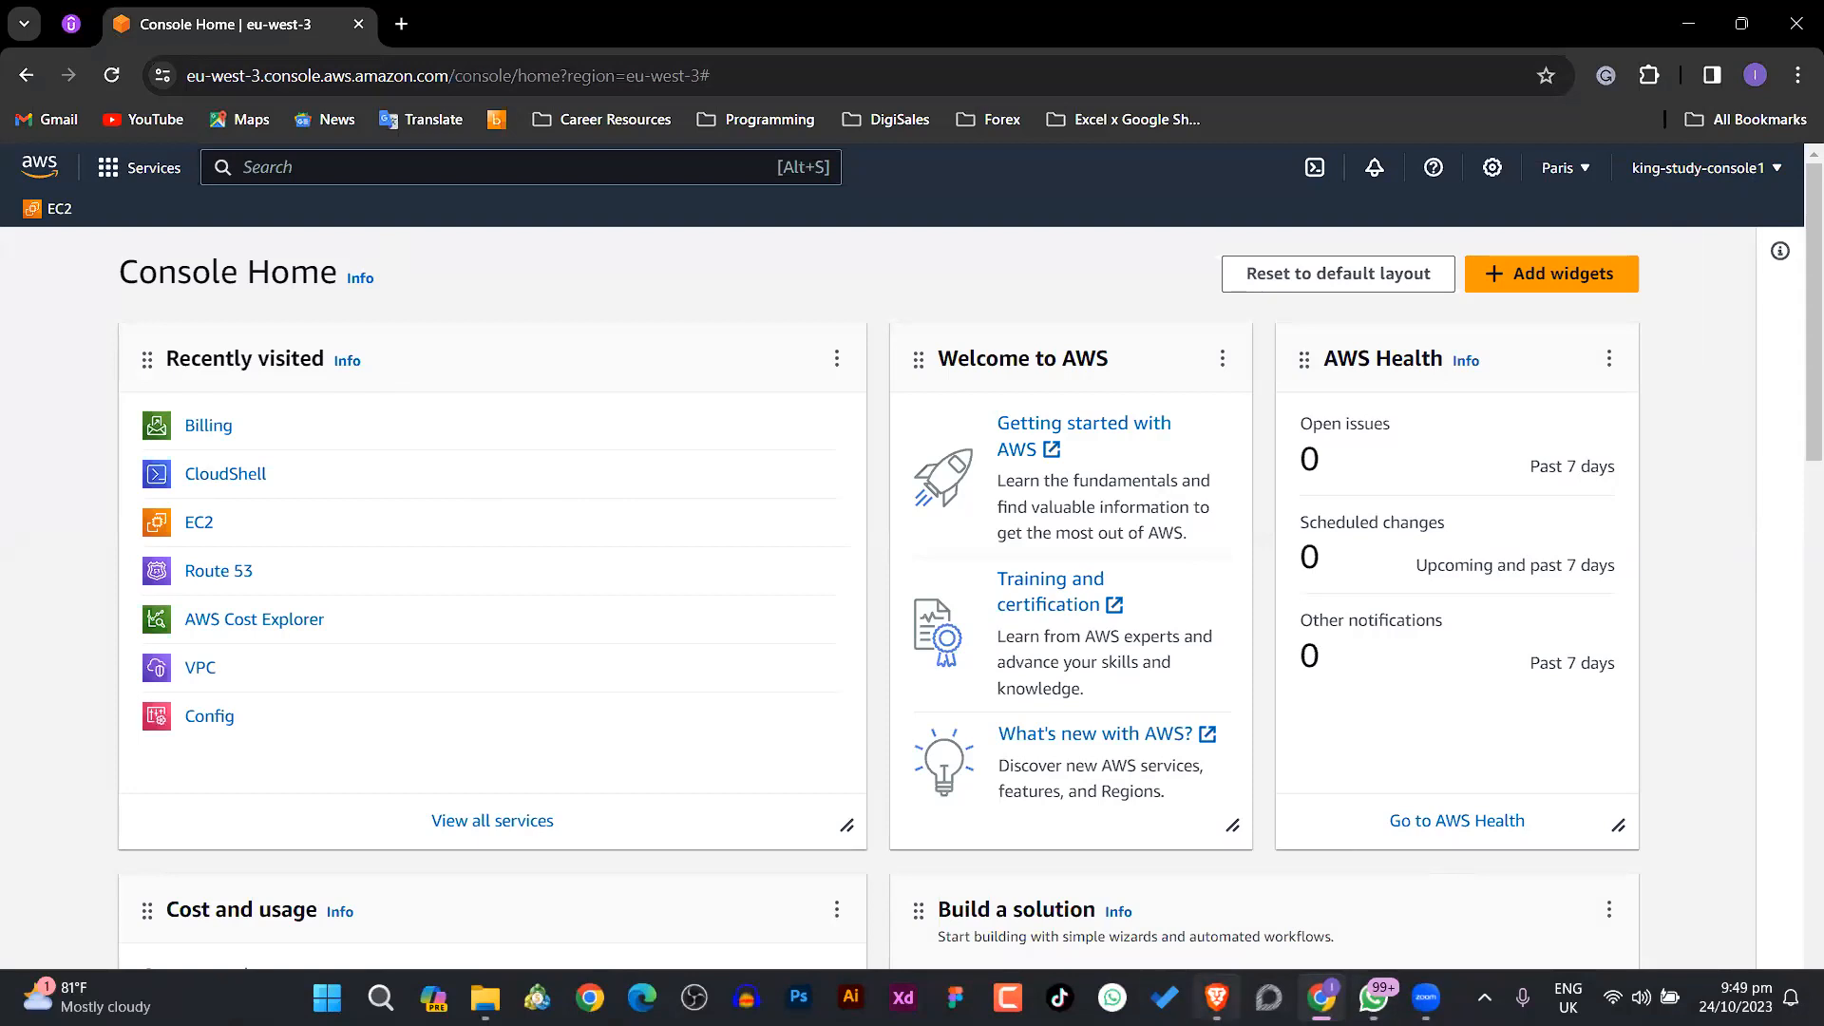
Step: Recheck the IAM user's Billing Dashboard in Brave and switch to Chrome to open the king-study-console1 Account page
click(1216, 998)
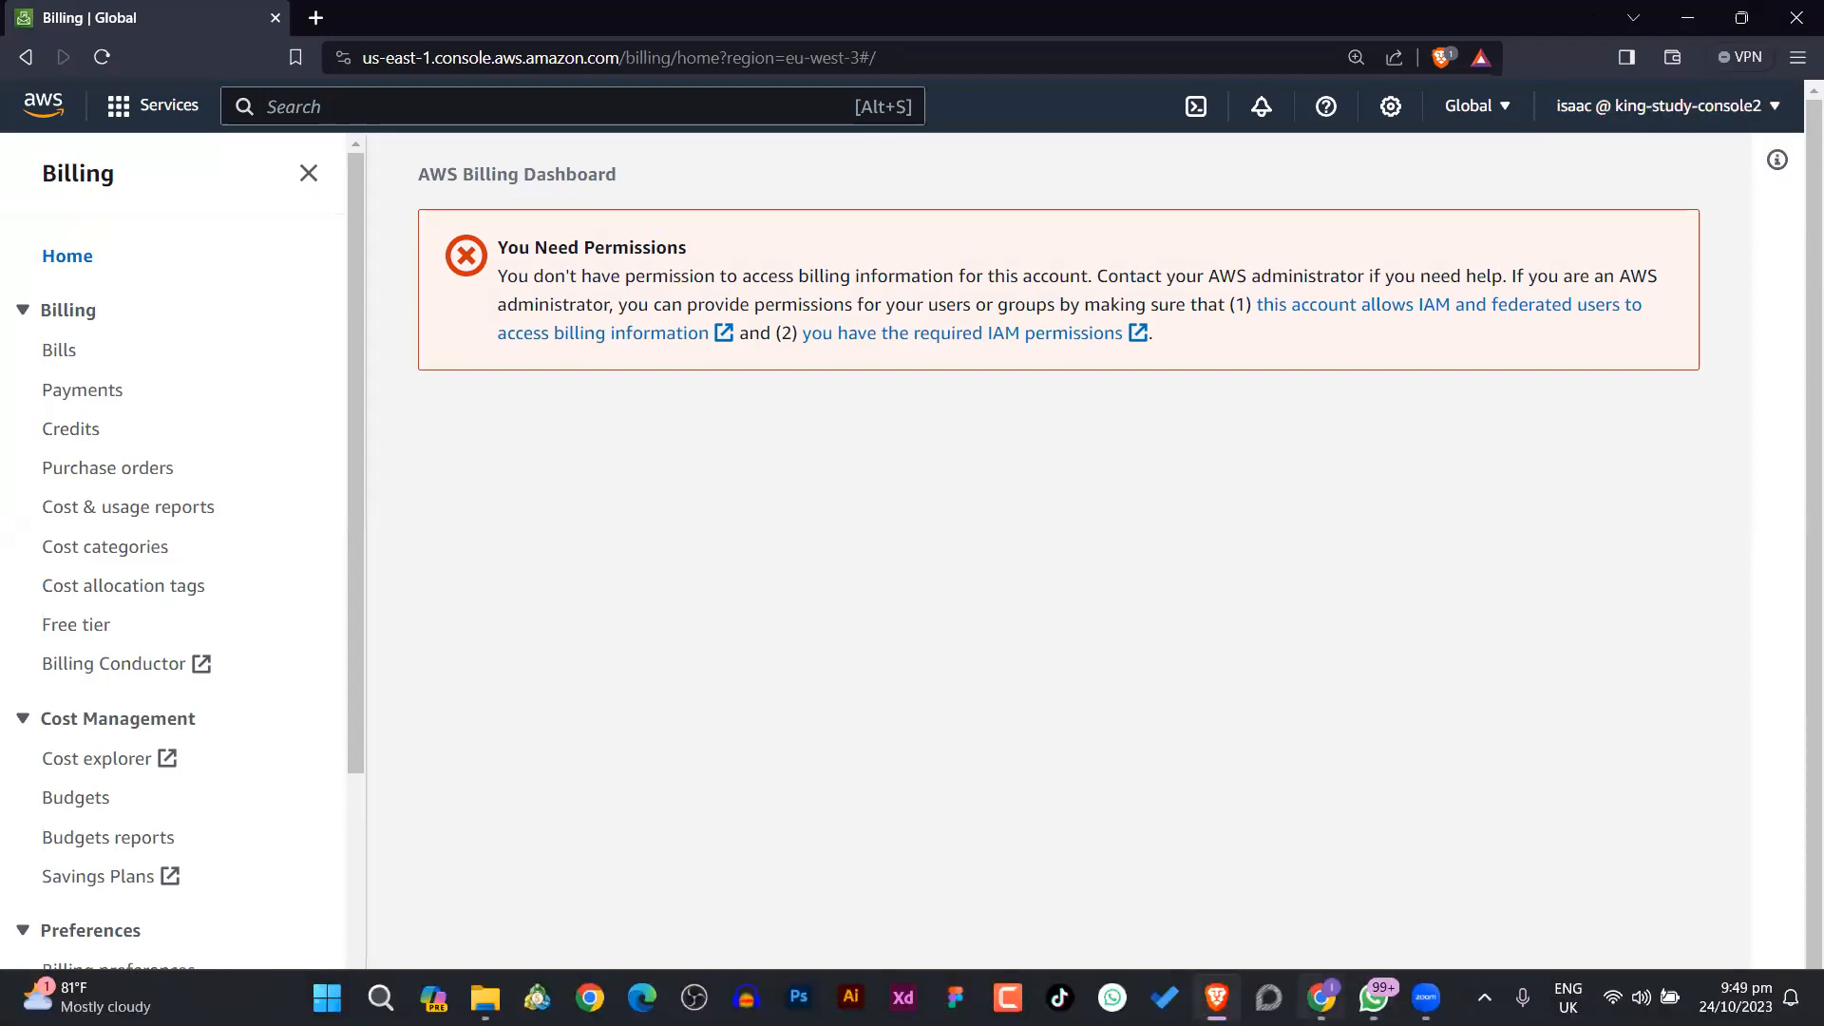
click(1320, 998)
click(1701, 176)
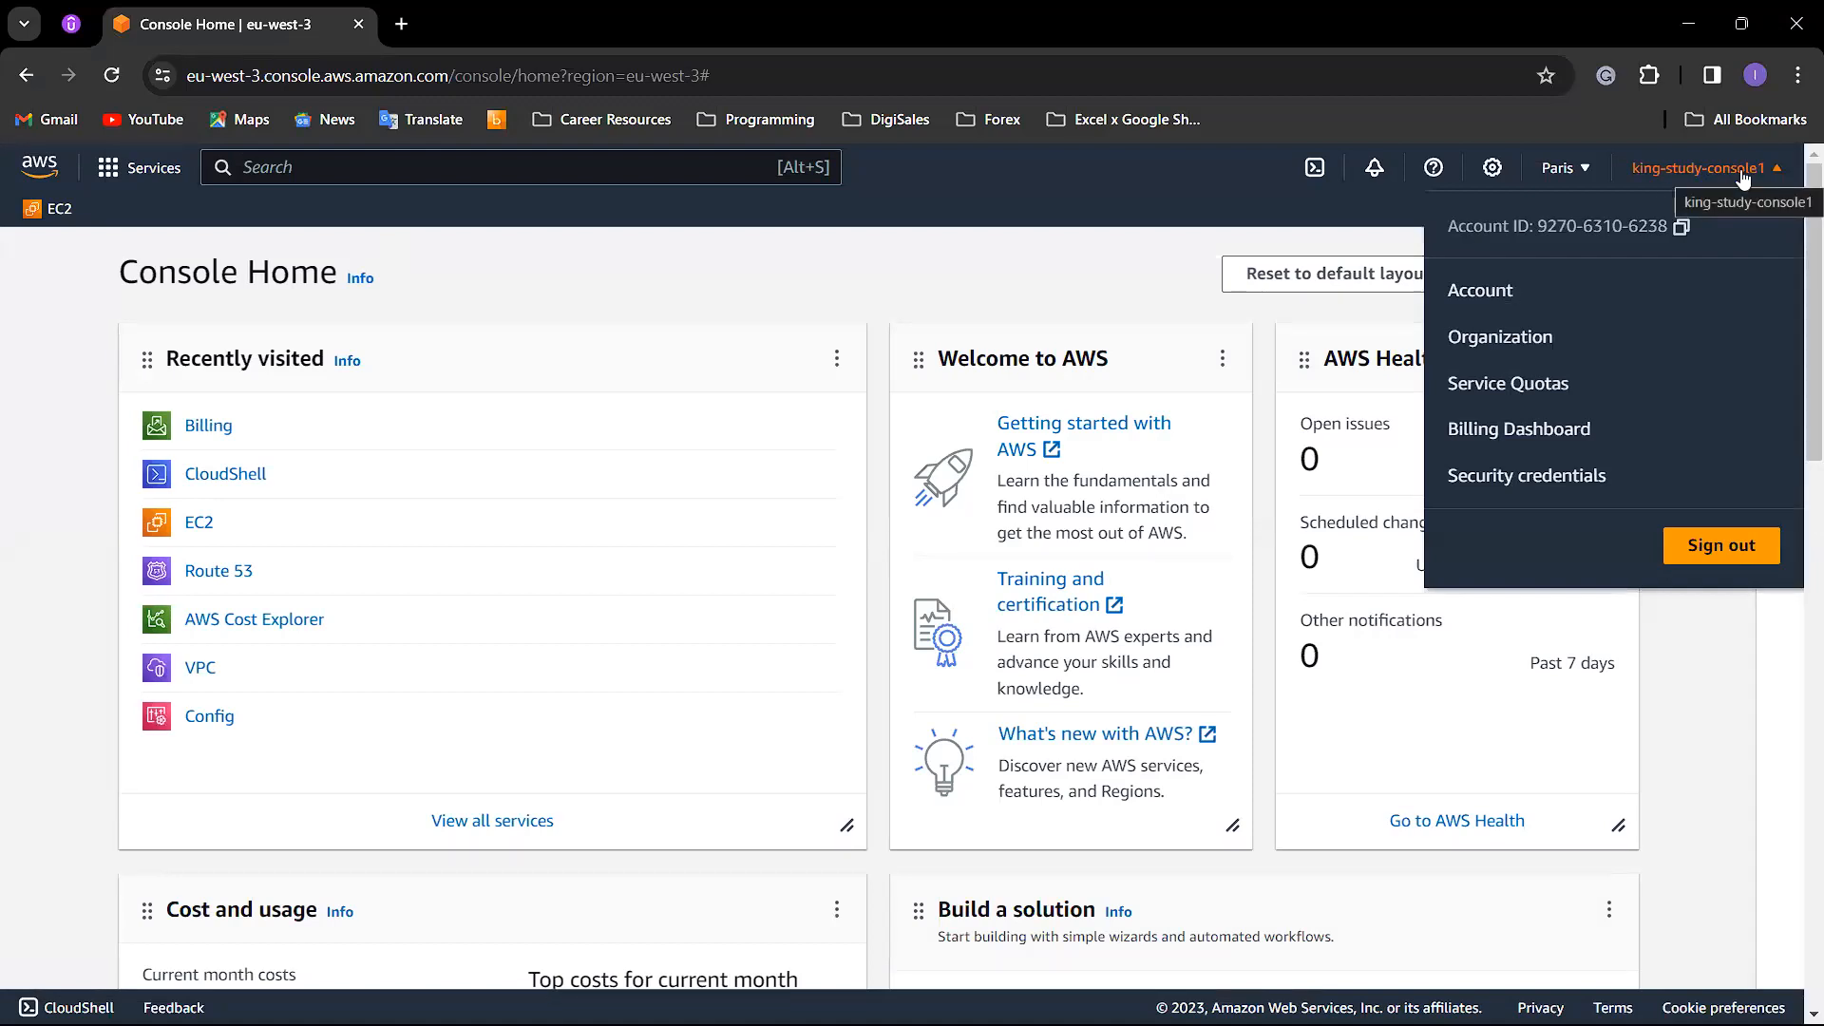
click(1484, 290)
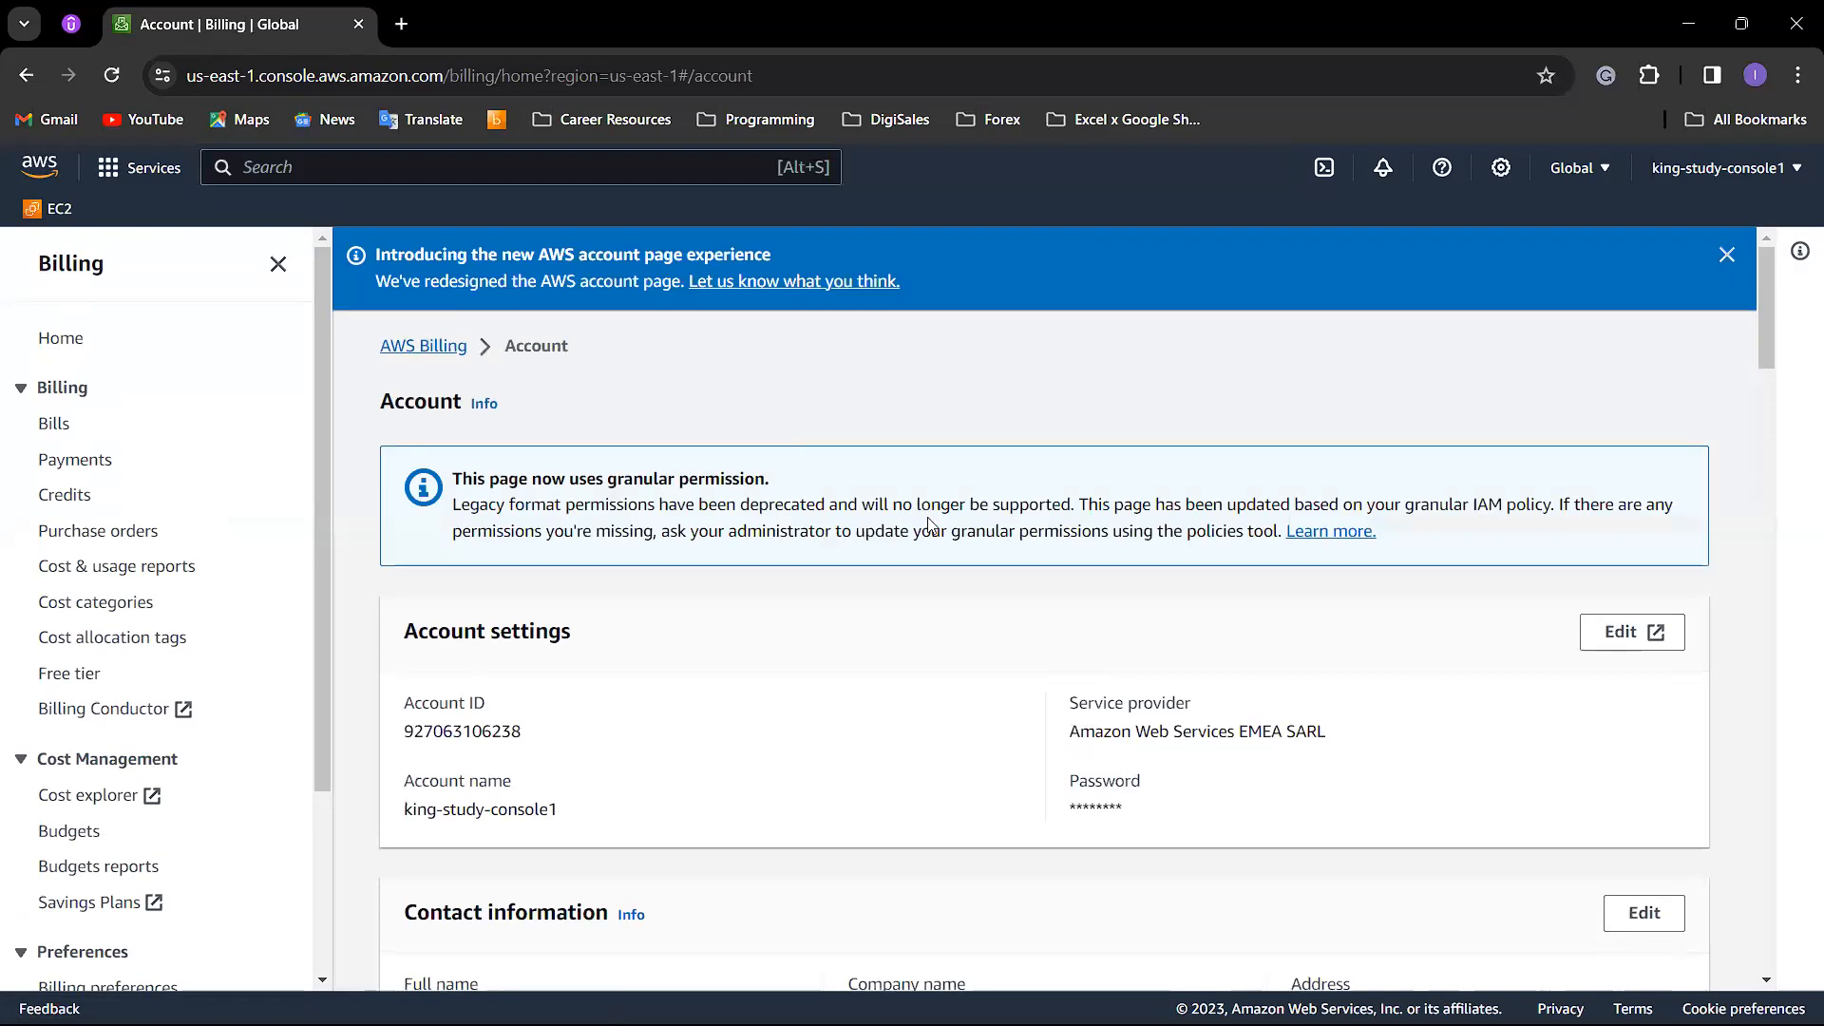
Step: Examine the AWS Regions list and its statuses on the Account page, including the enable and disable options for Africa (Cape Town)
scroll(922, 522, down, 5)
scroll(919, 522, down, 12)
scroll(916, 520, up, 10)
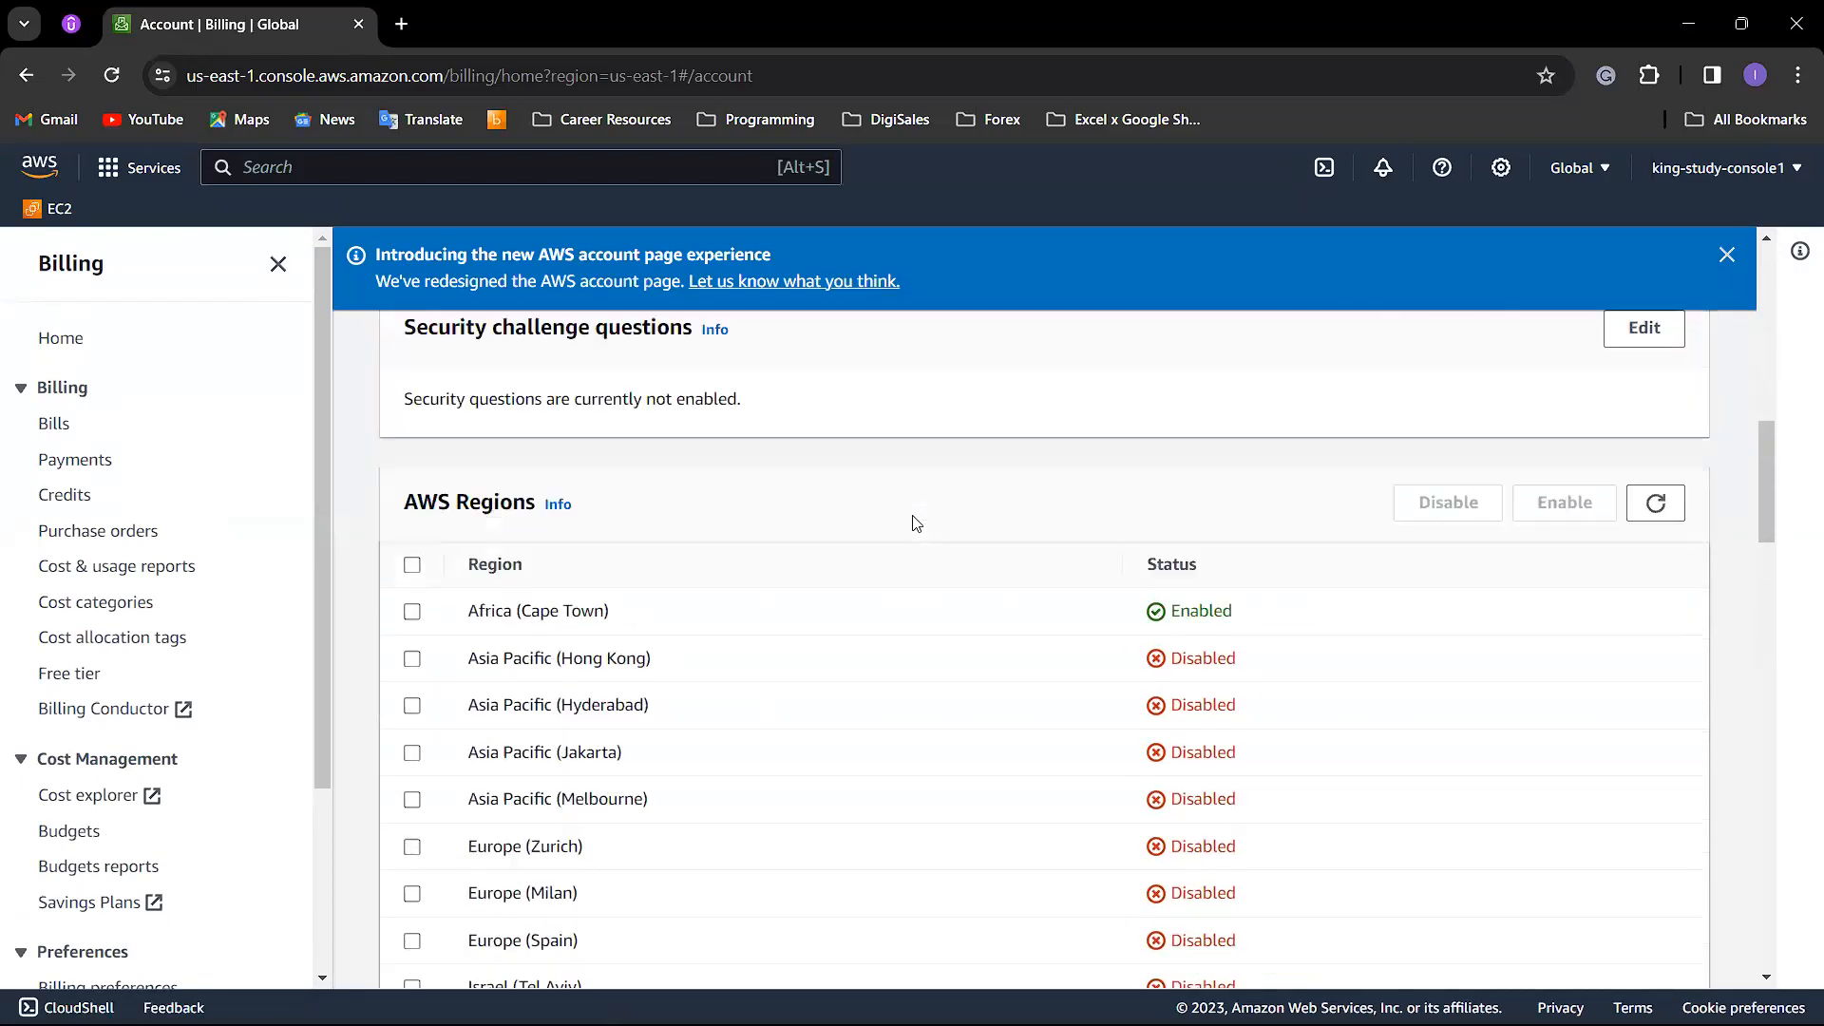
scroll(836, 684, down, 3)
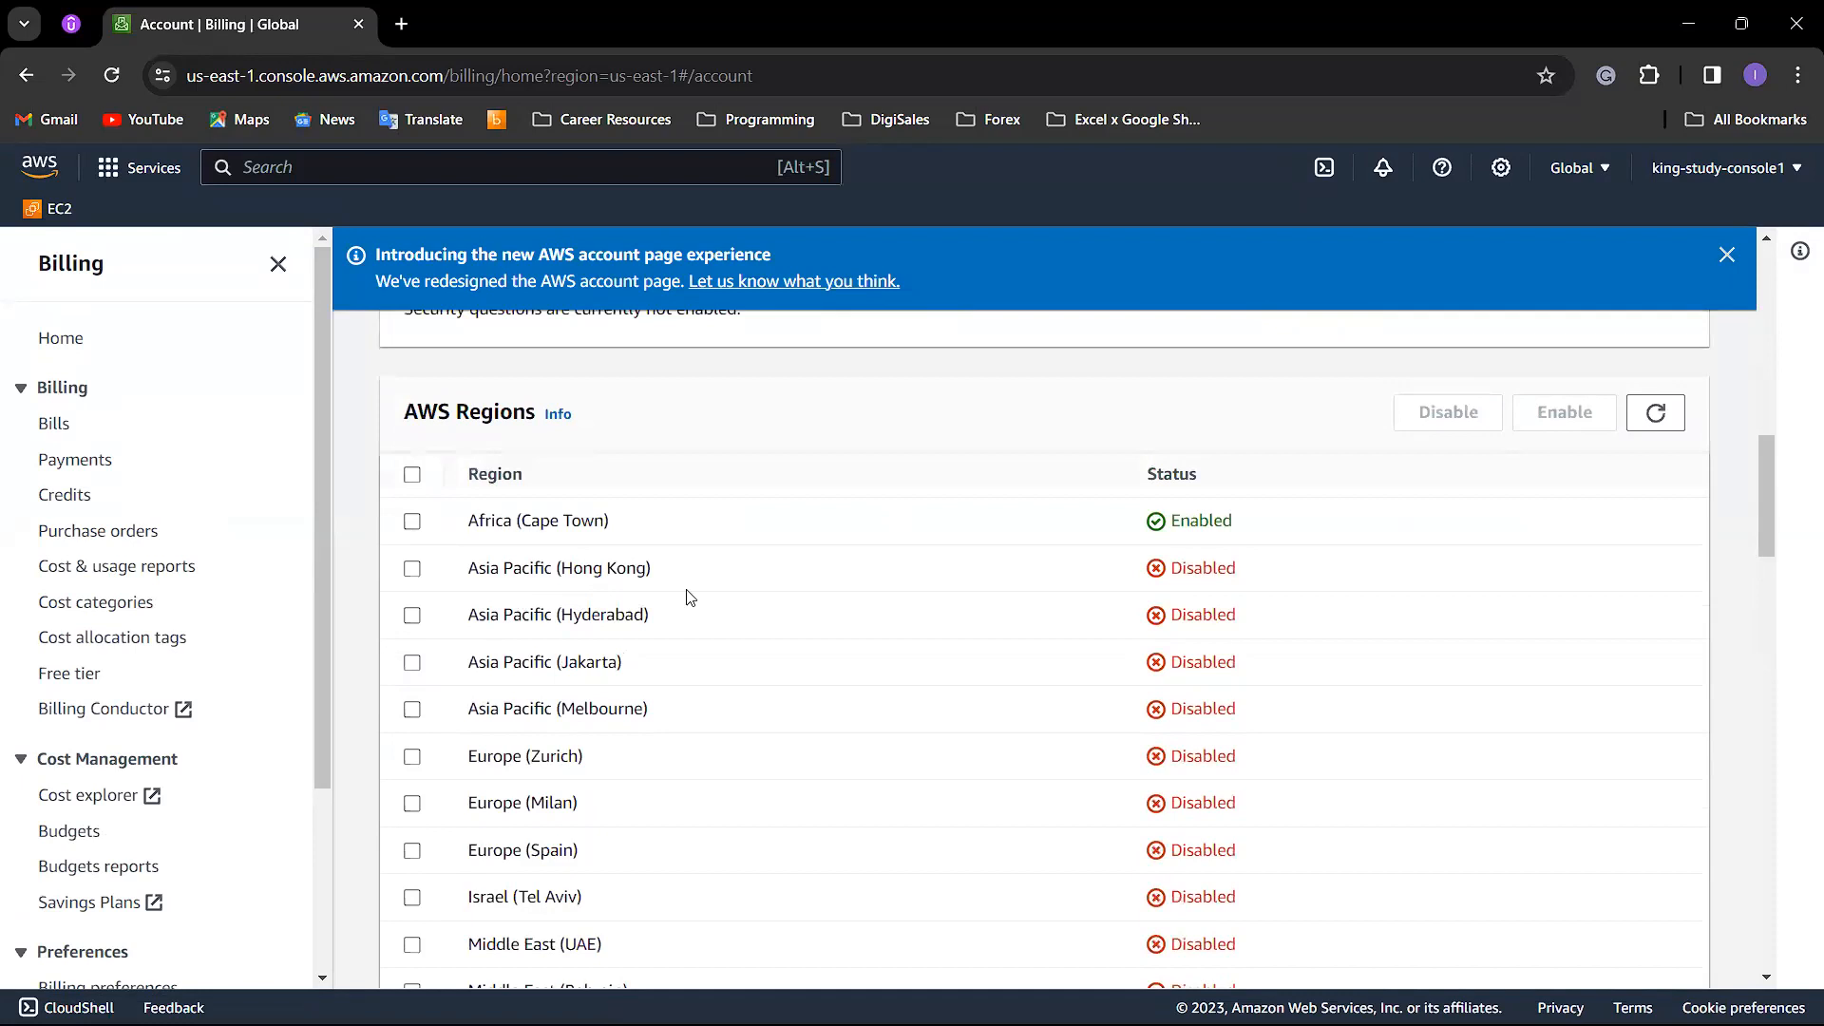
scroll(523, 636, down, 1)
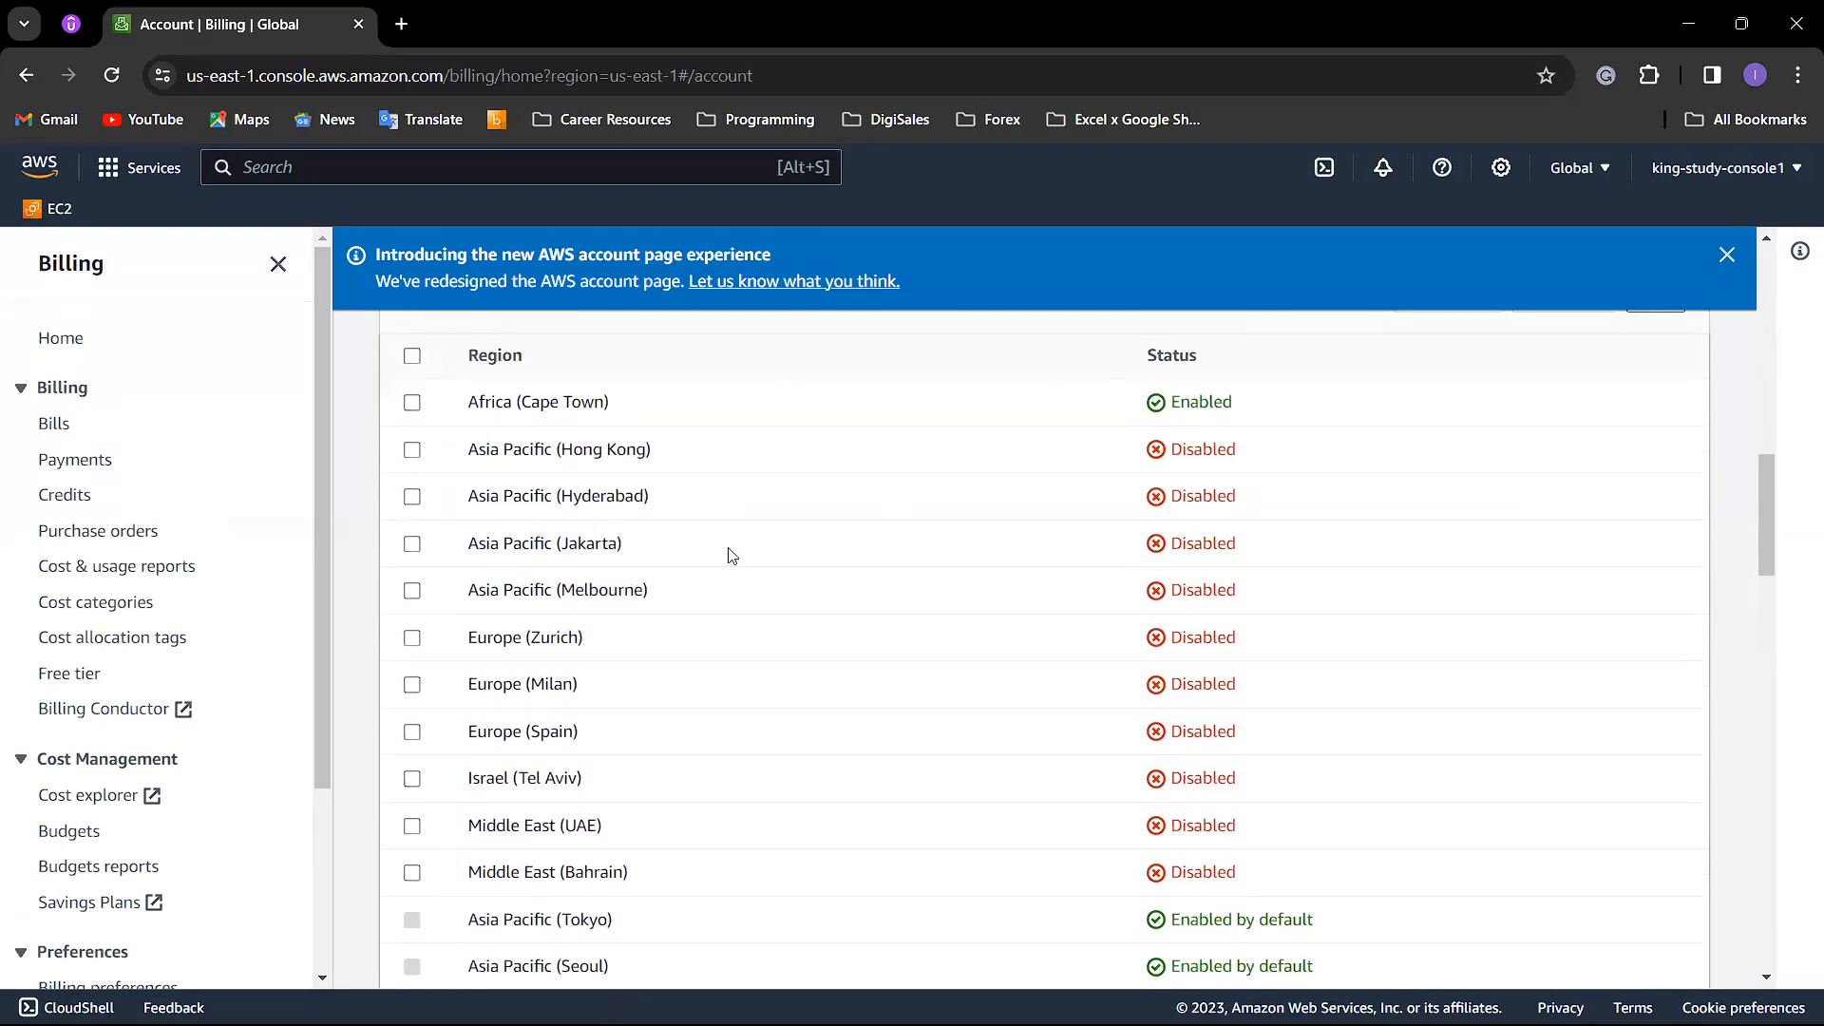
scroll(961, 533, up, 1)
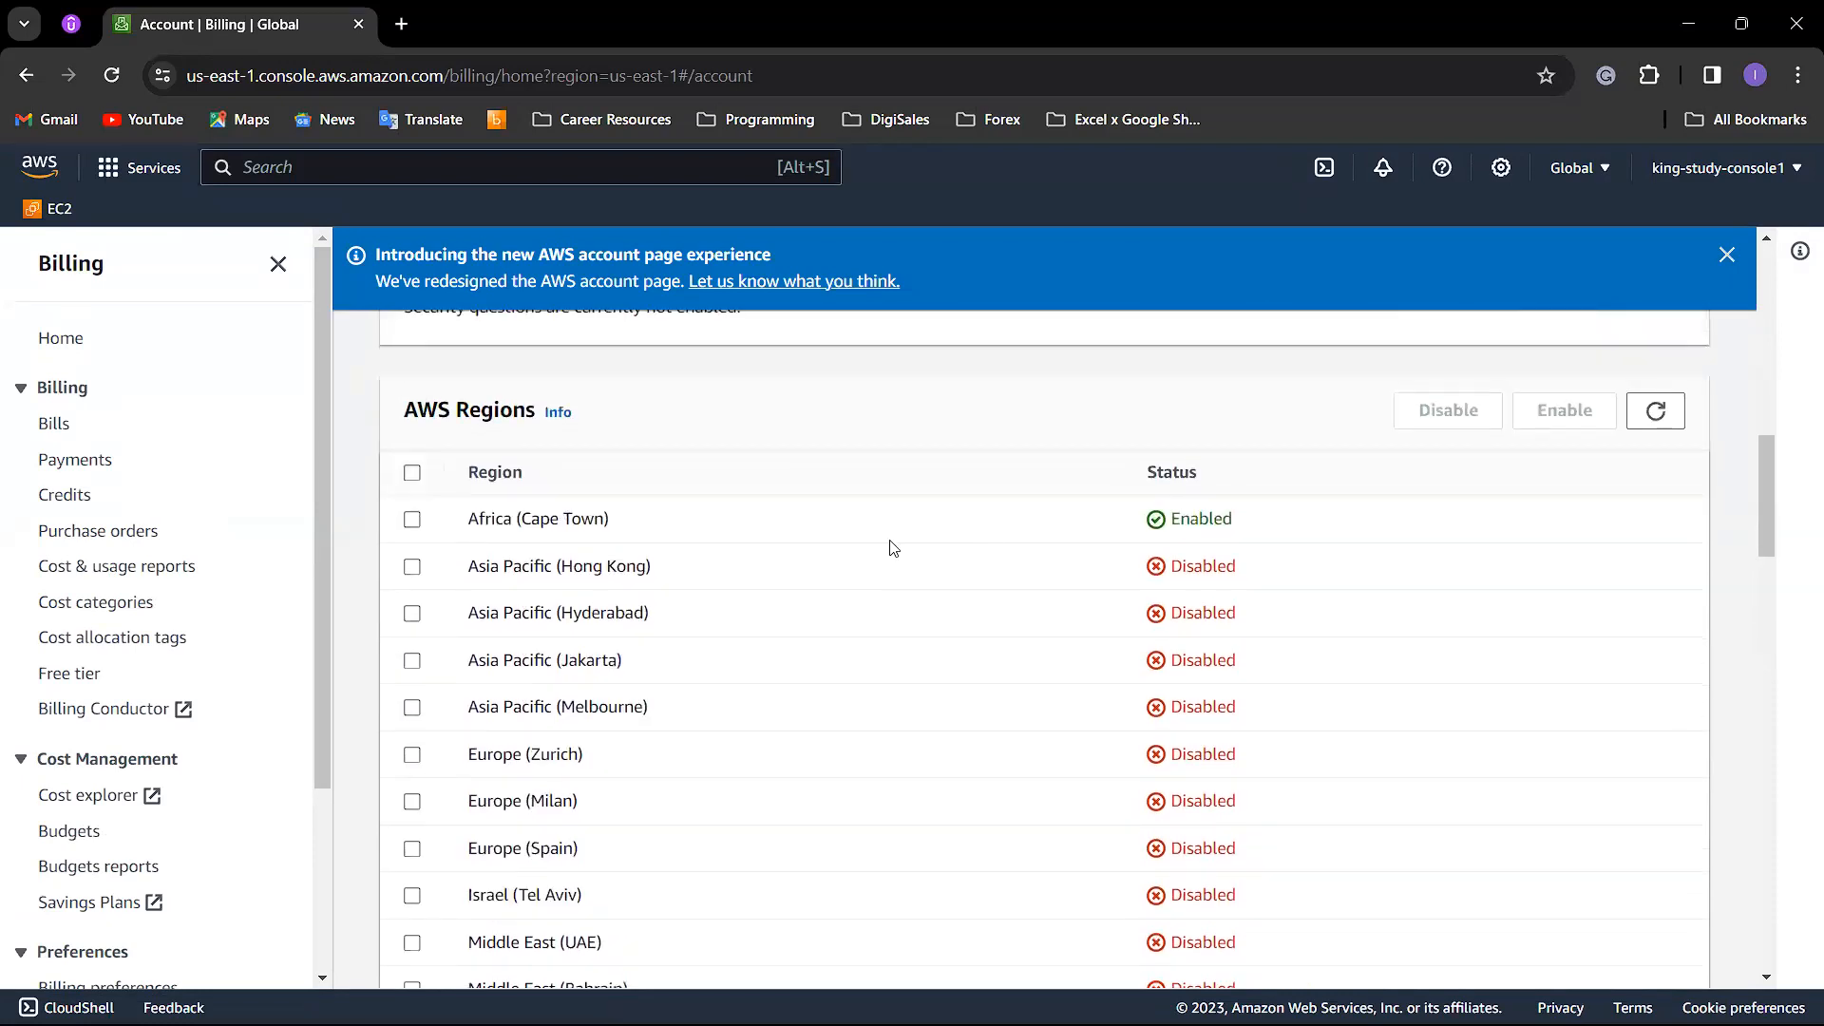
scroll(827, 532, down, 3)
scroll(765, 521, up, 2)
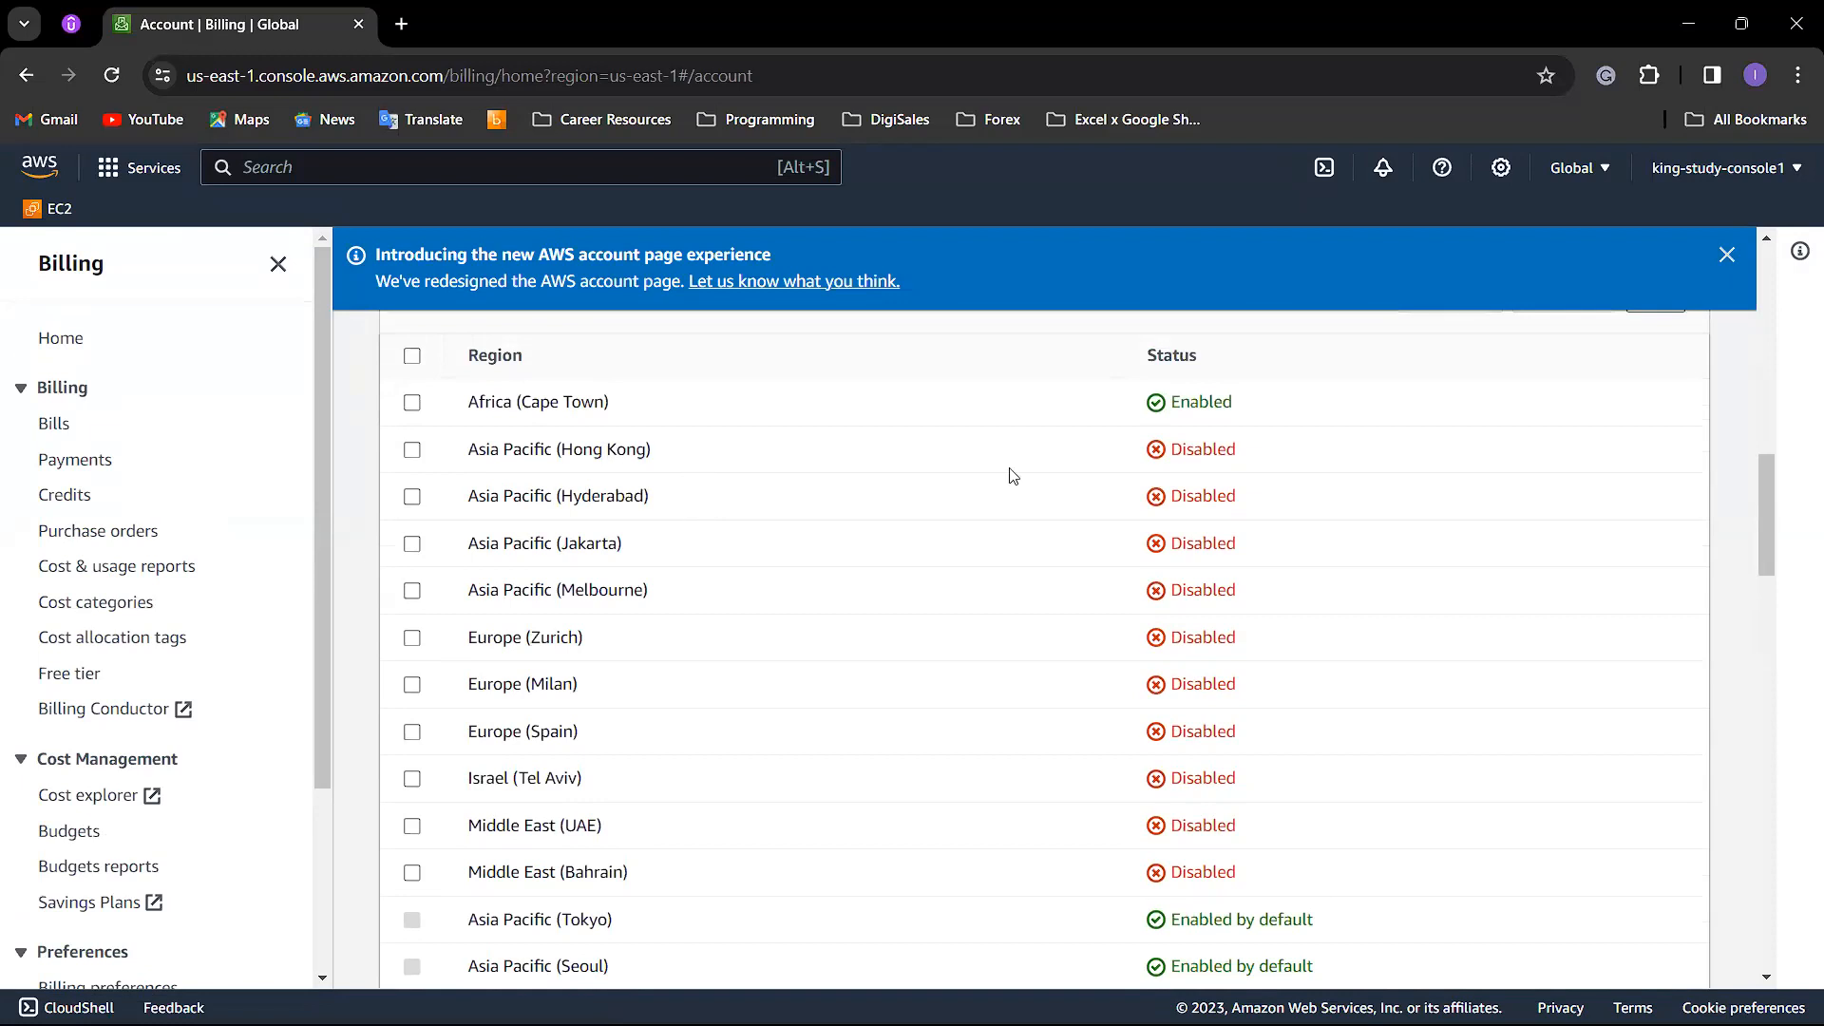
scroll(587, 817, down, 1)
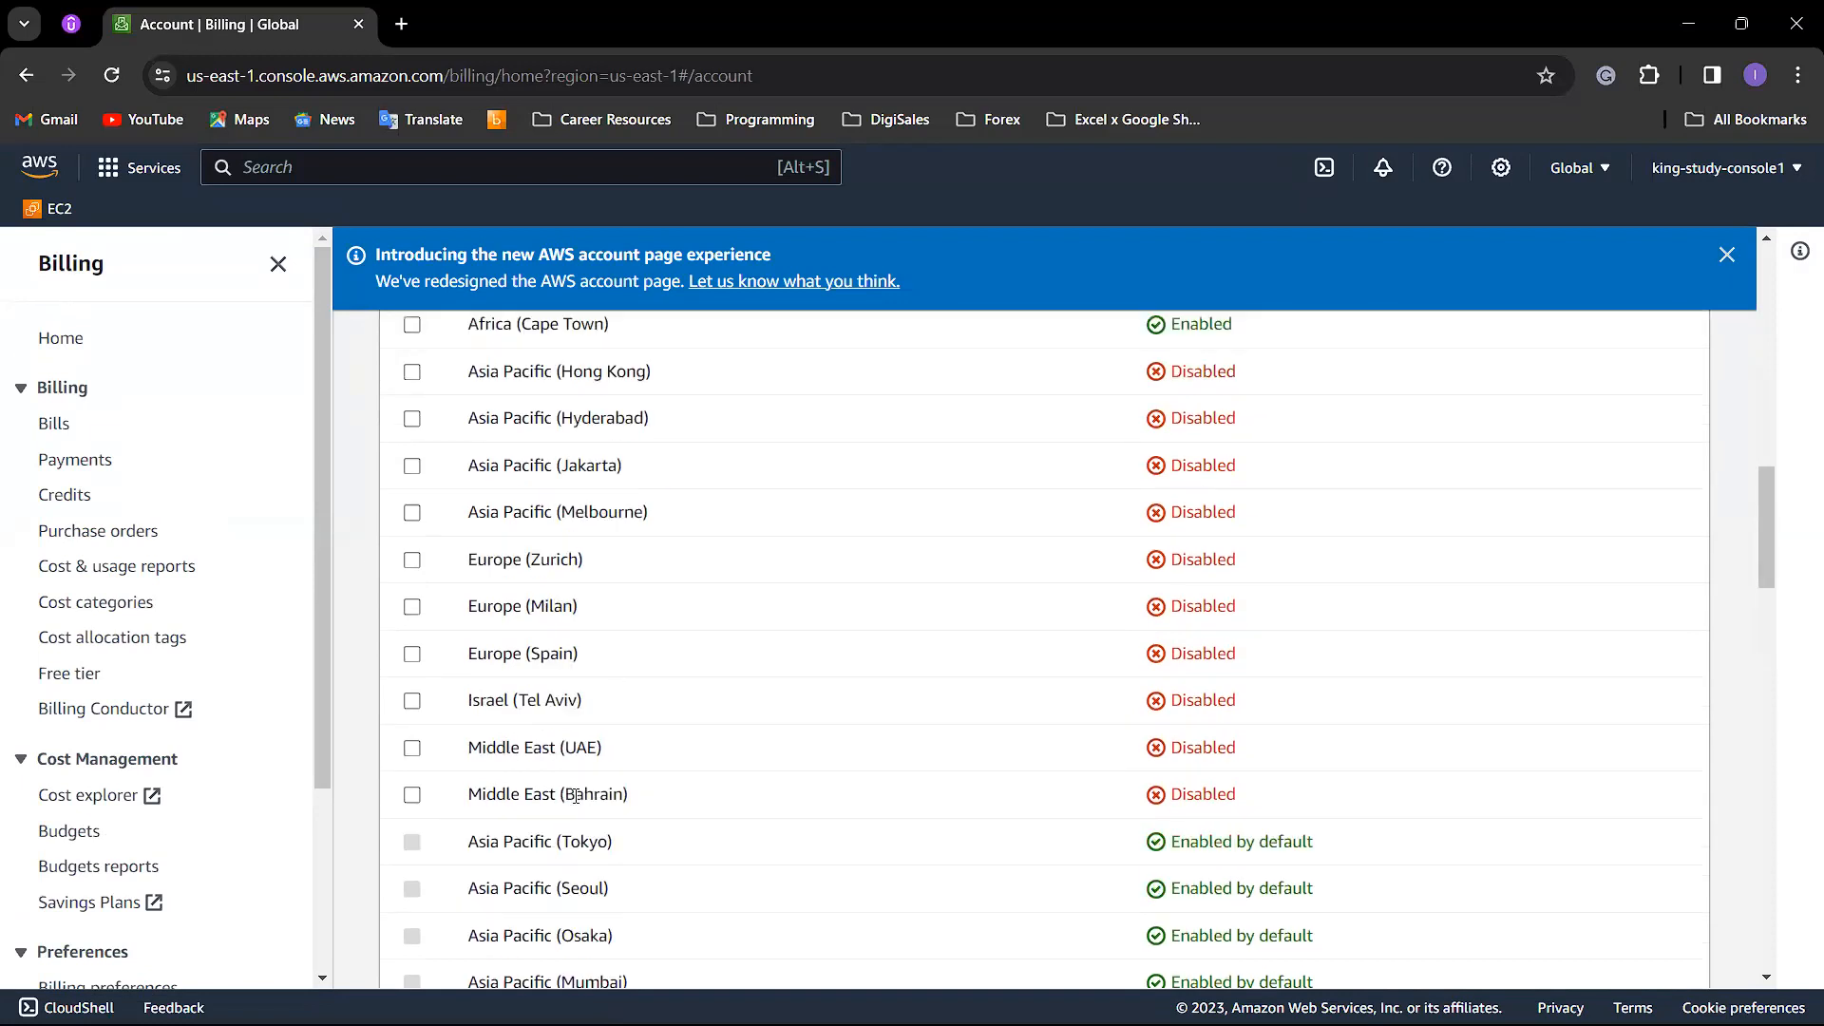
scroll(642, 700, up, 2)
scroll(589, 665, down, 7)
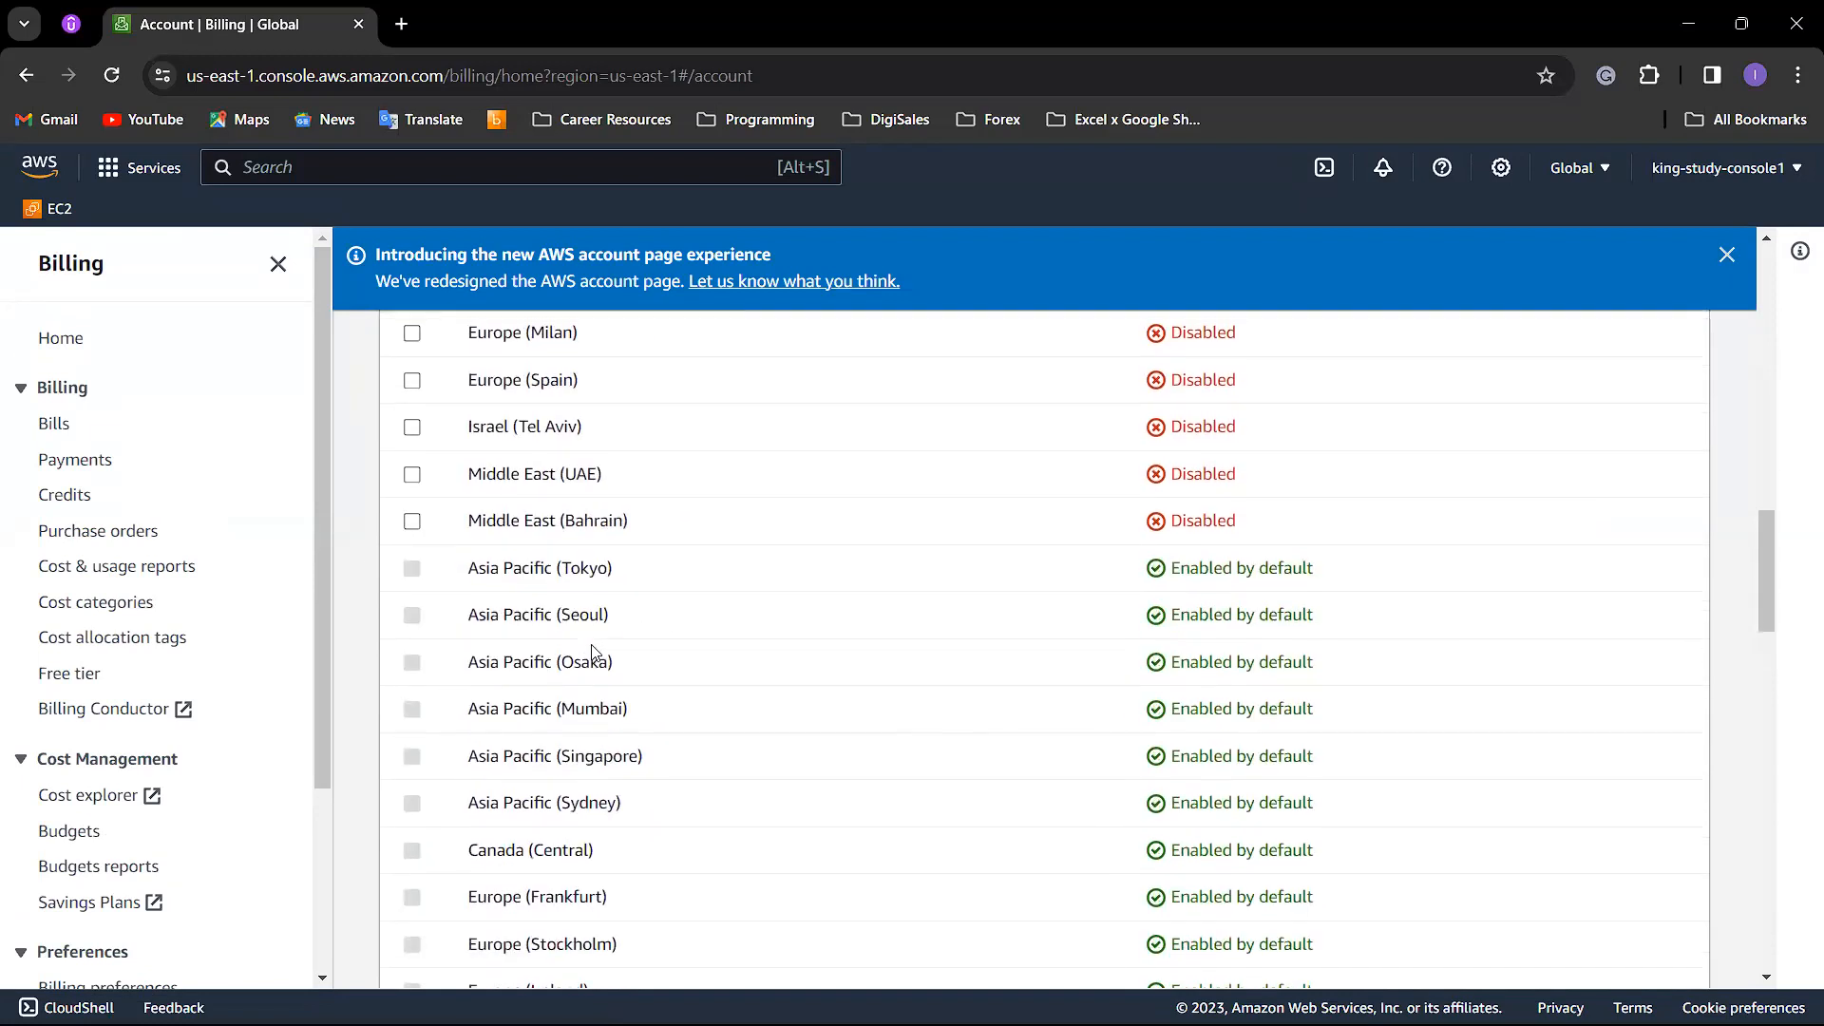
scroll(513, 589, up, 6)
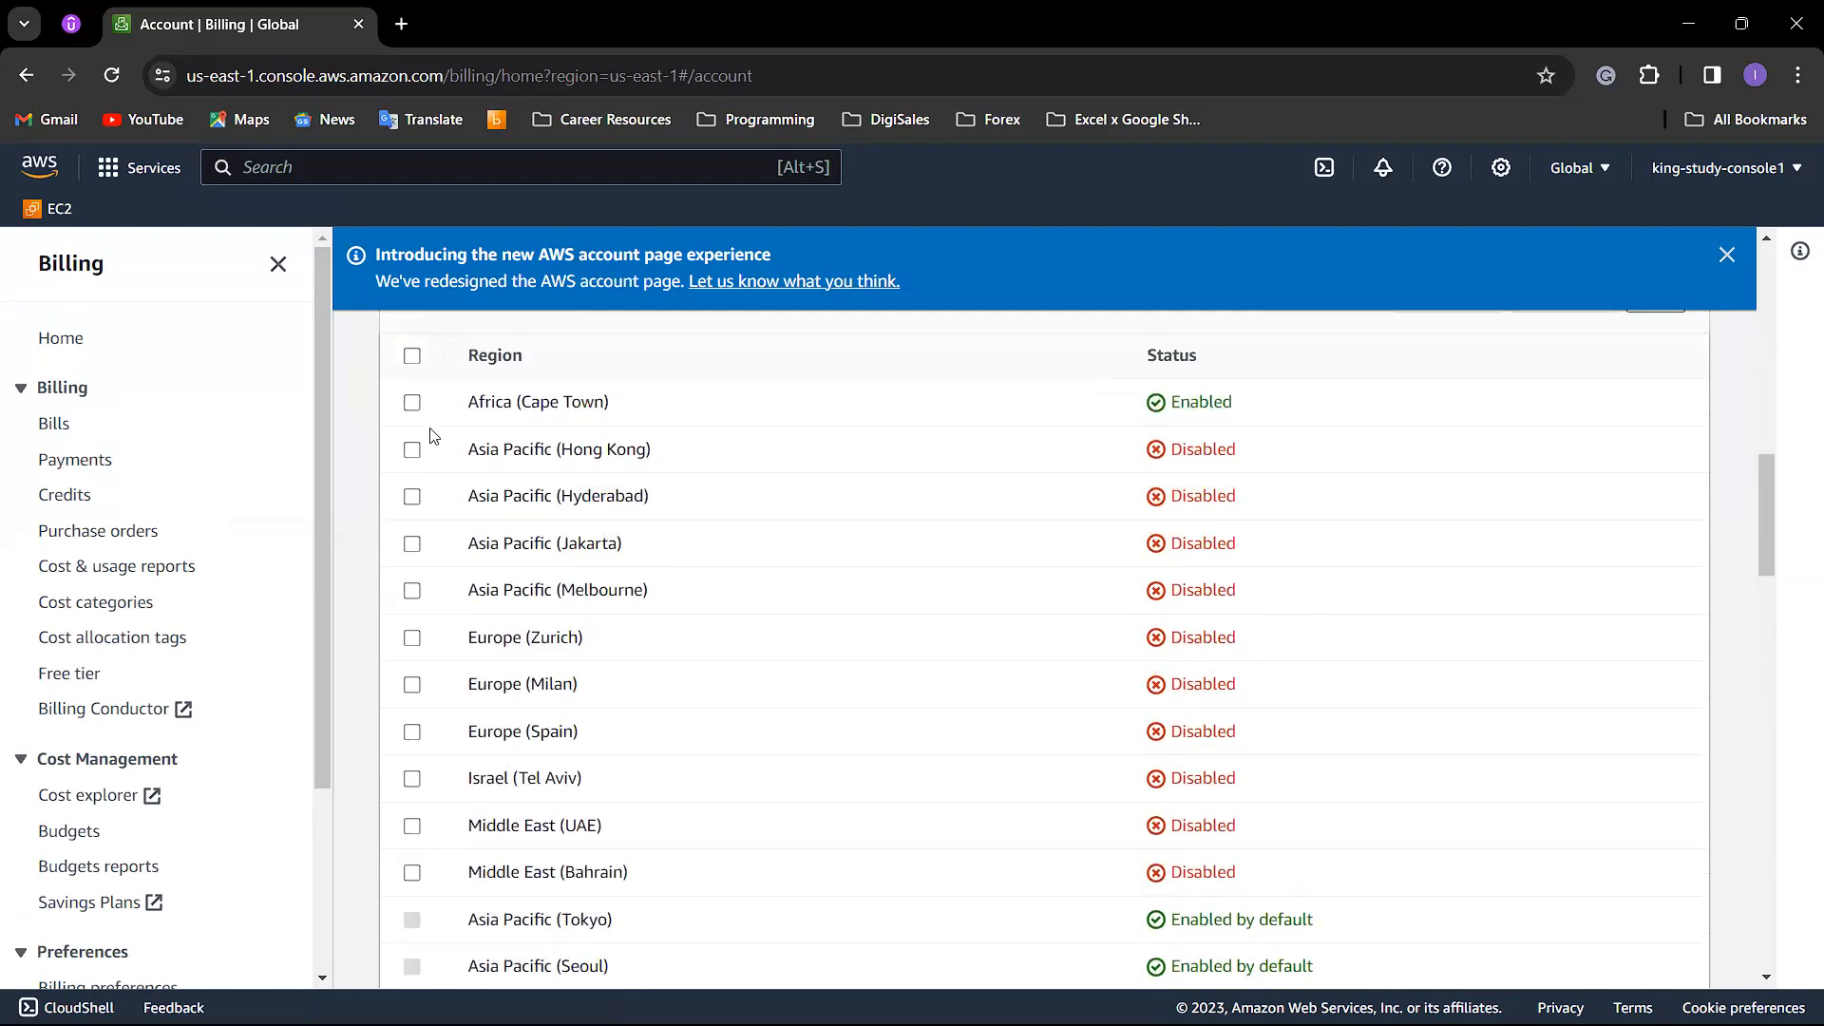
scroll(703, 580, up, 3)
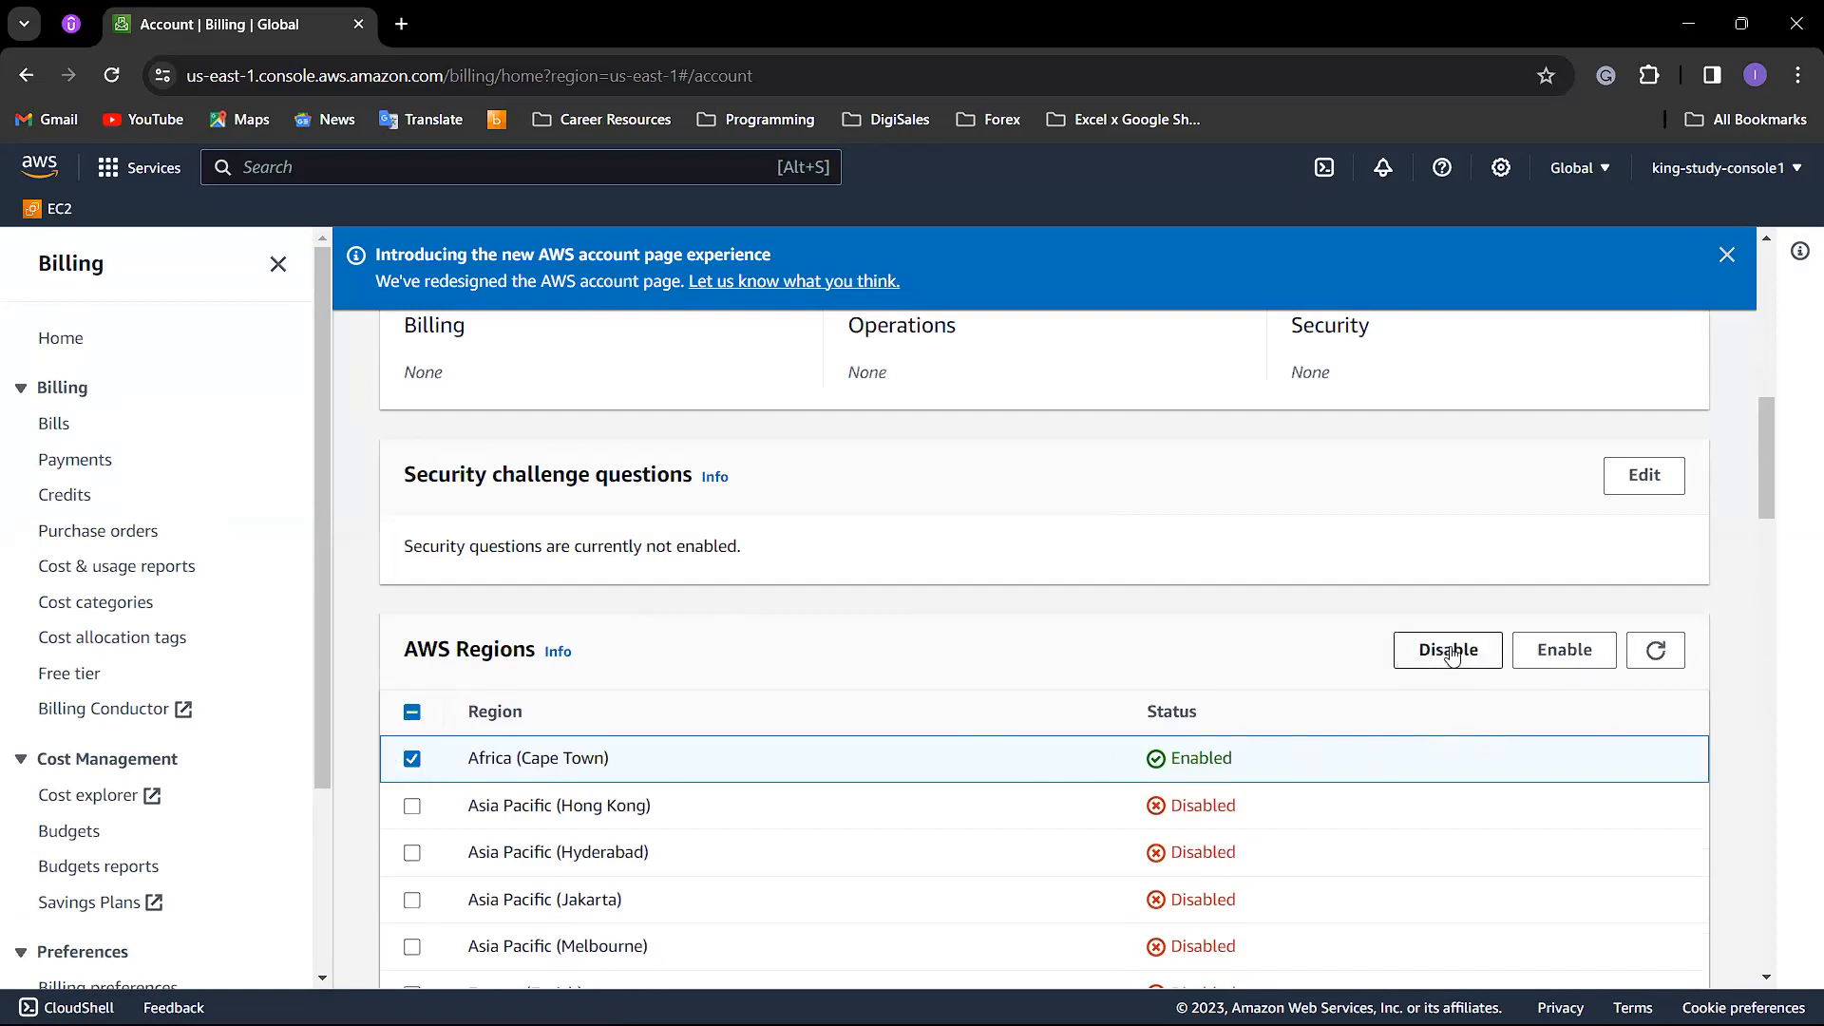
scroll(1024, 660, down, 1)
click(412, 640)
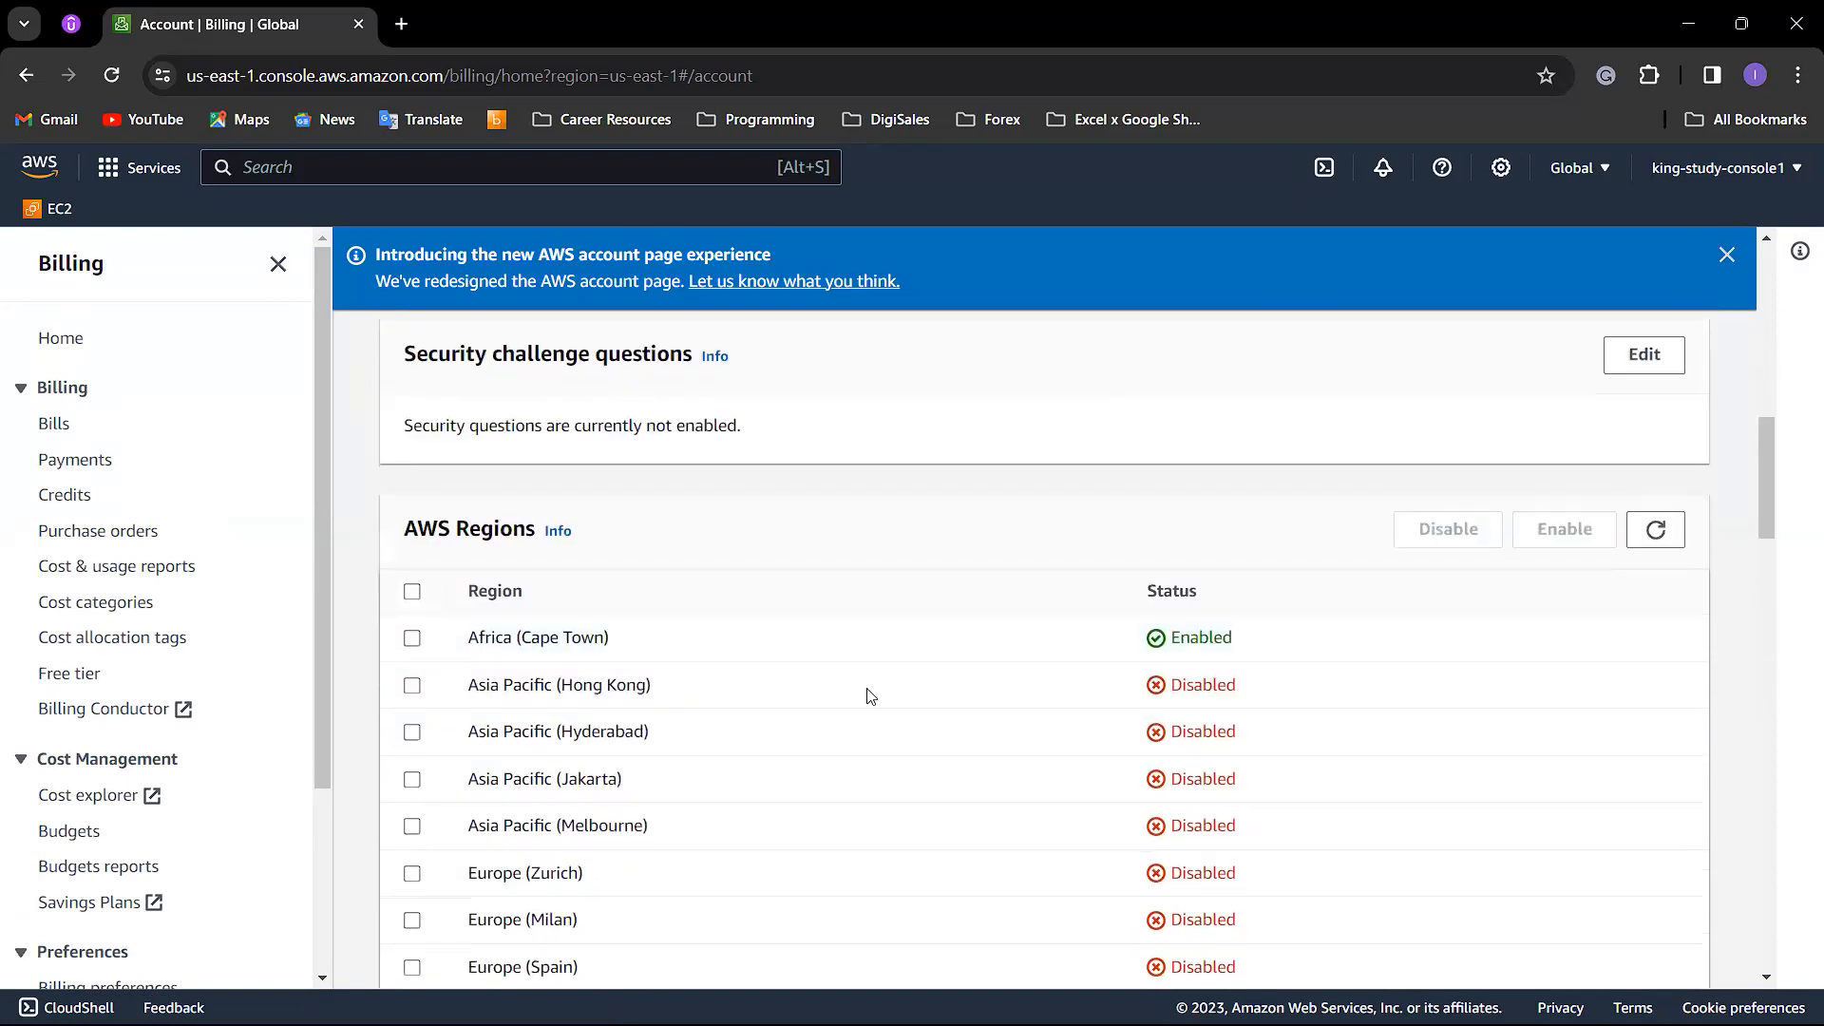
Step: Activate IAM user and role access to Billing information for the account and save the change
scroll(855, 688, down, 10)
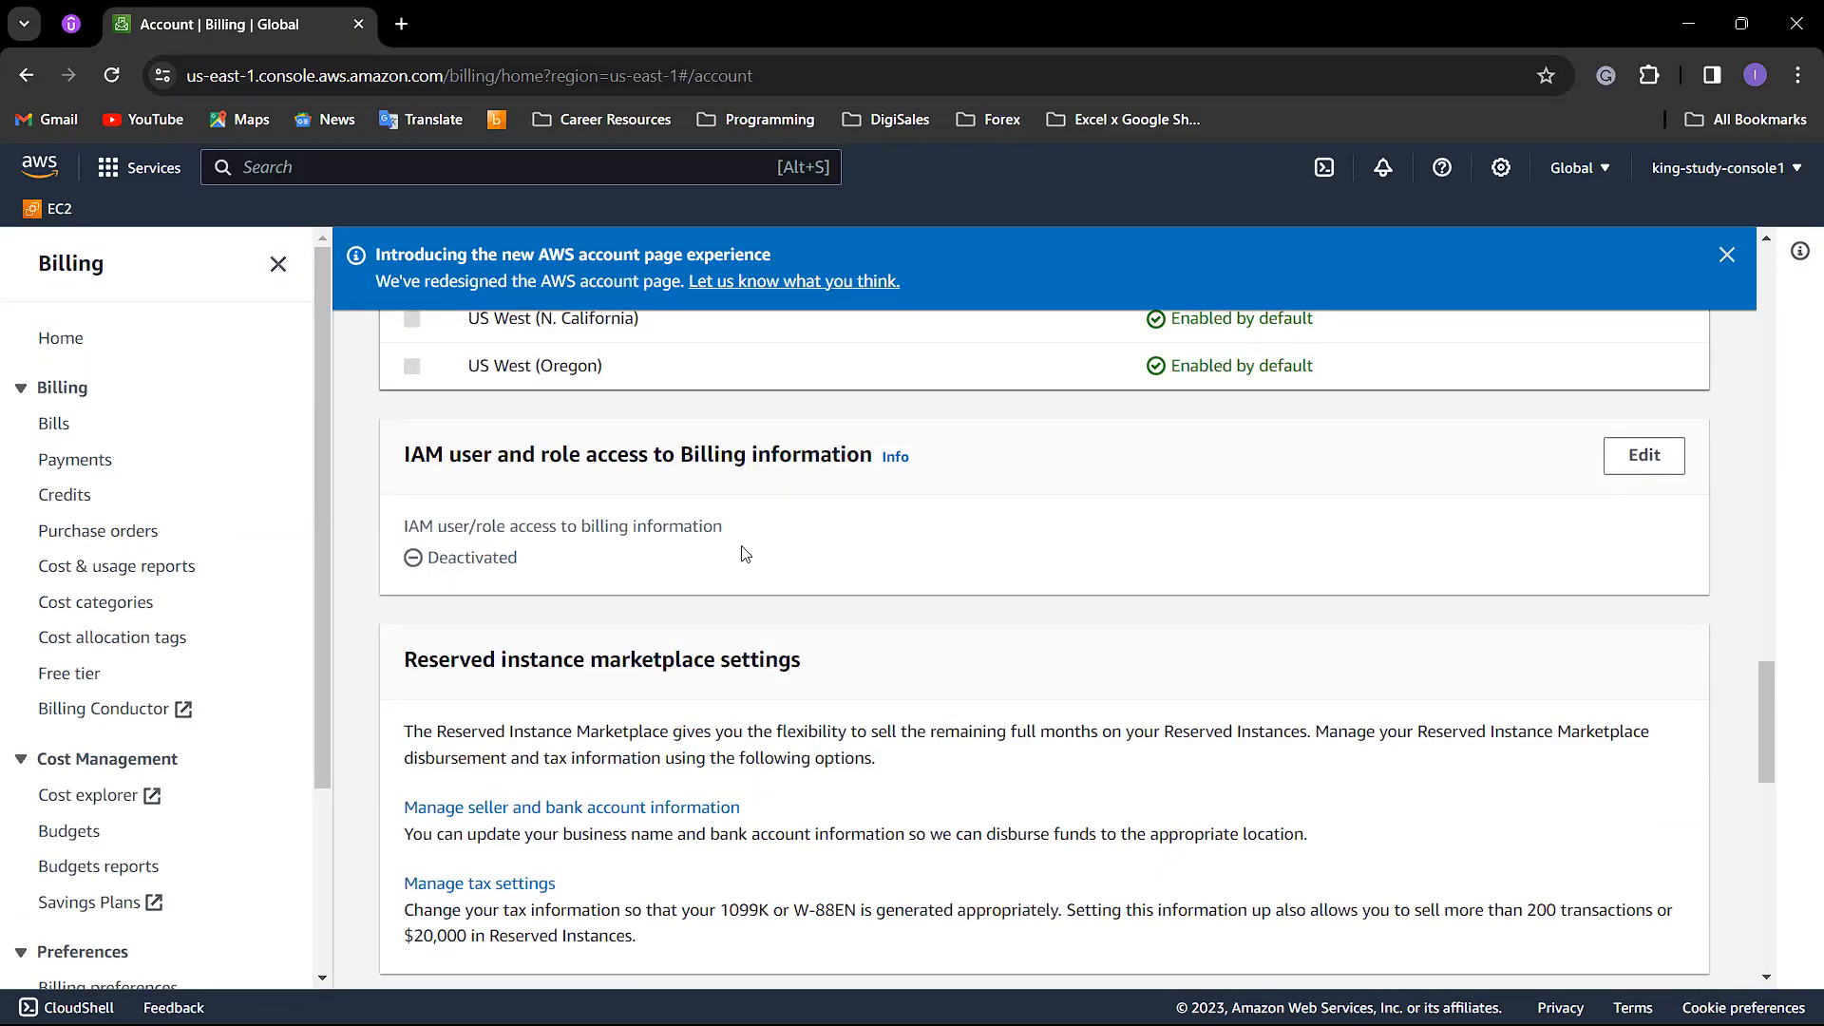
click(1647, 465)
click(471, 530)
click(1644, 606)
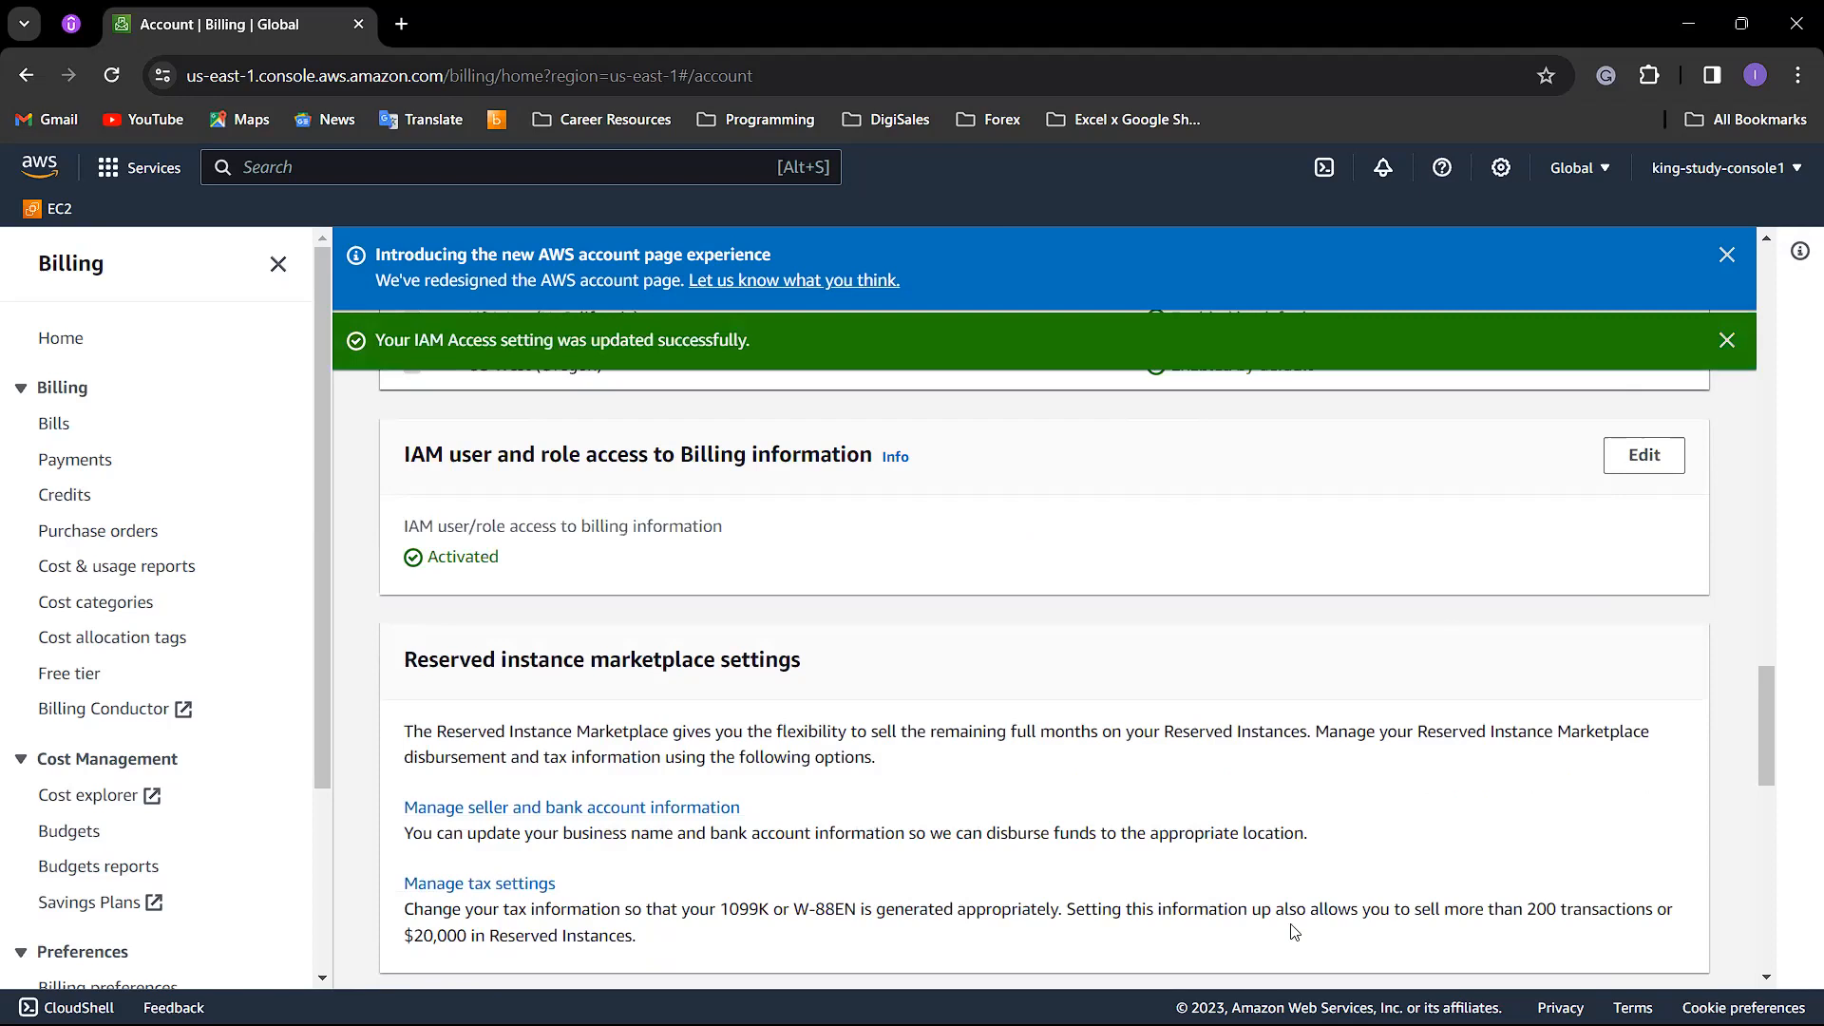
Step: Switch to the IAM user's console in Brave and reload the AWS Billing Dashboard
mouse_move(1267, 1024)
click(1216, 998)
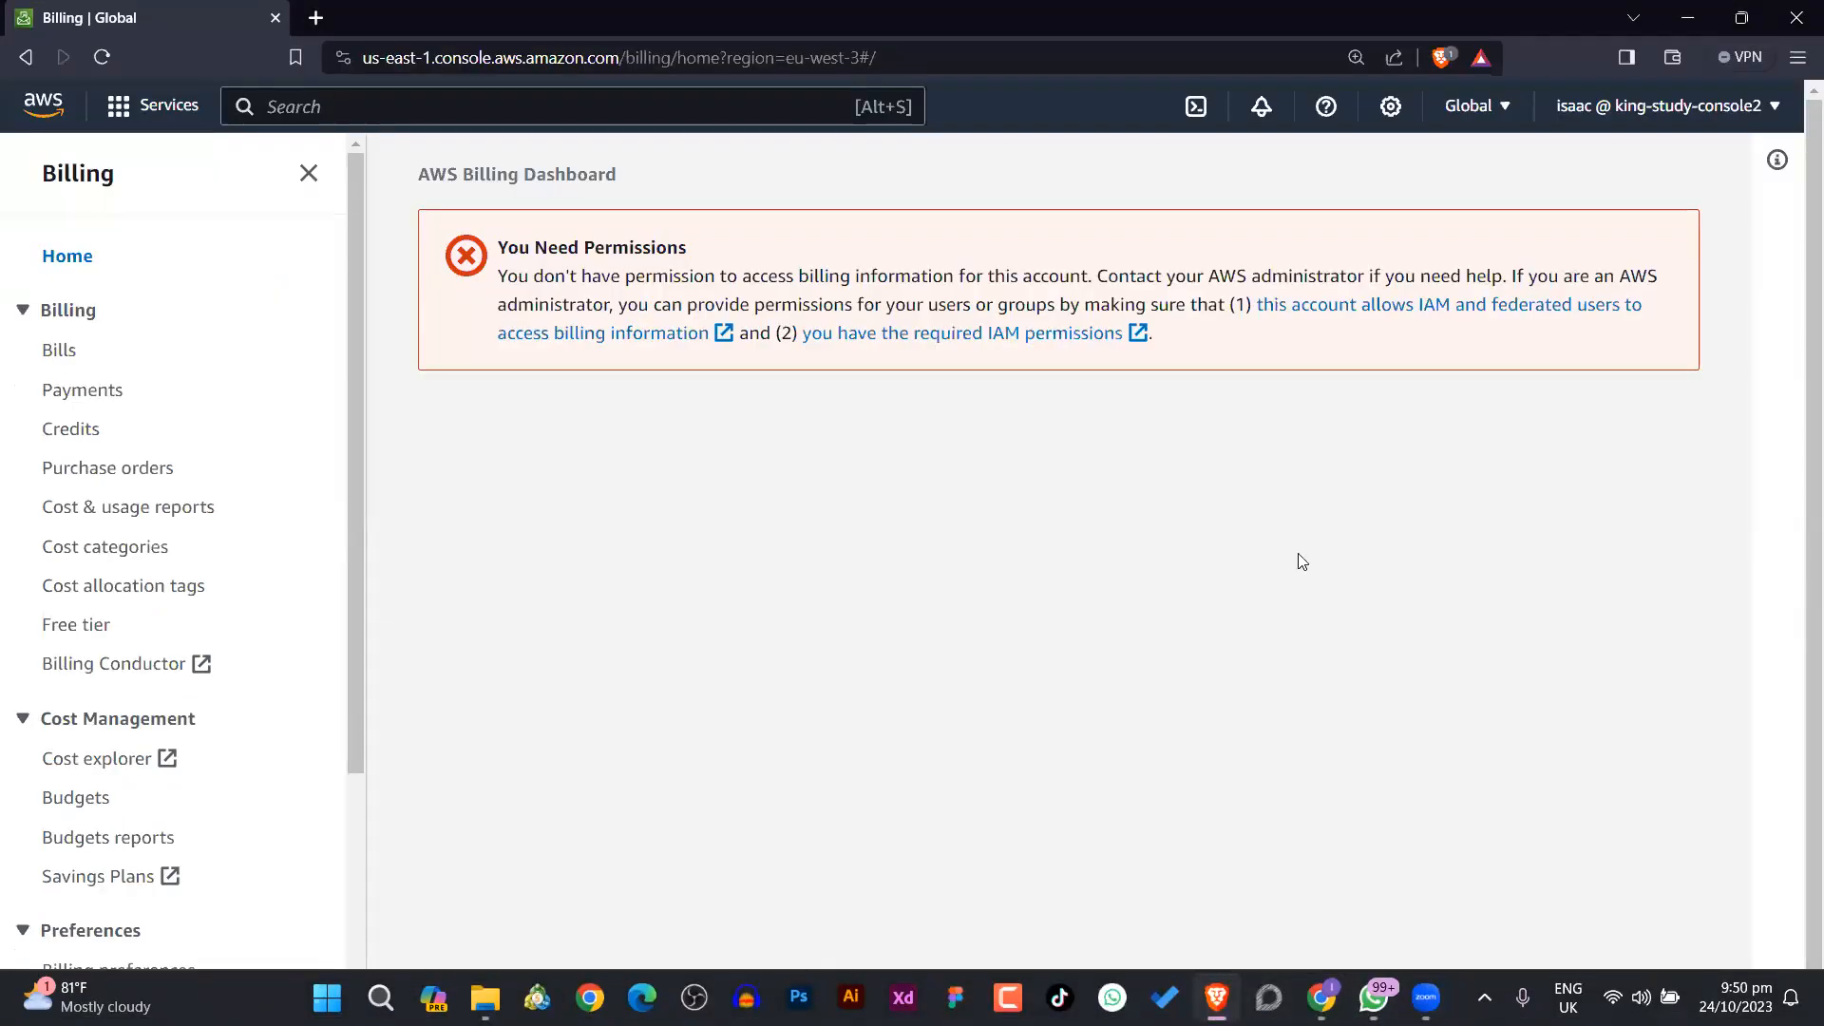
click(102, 58)
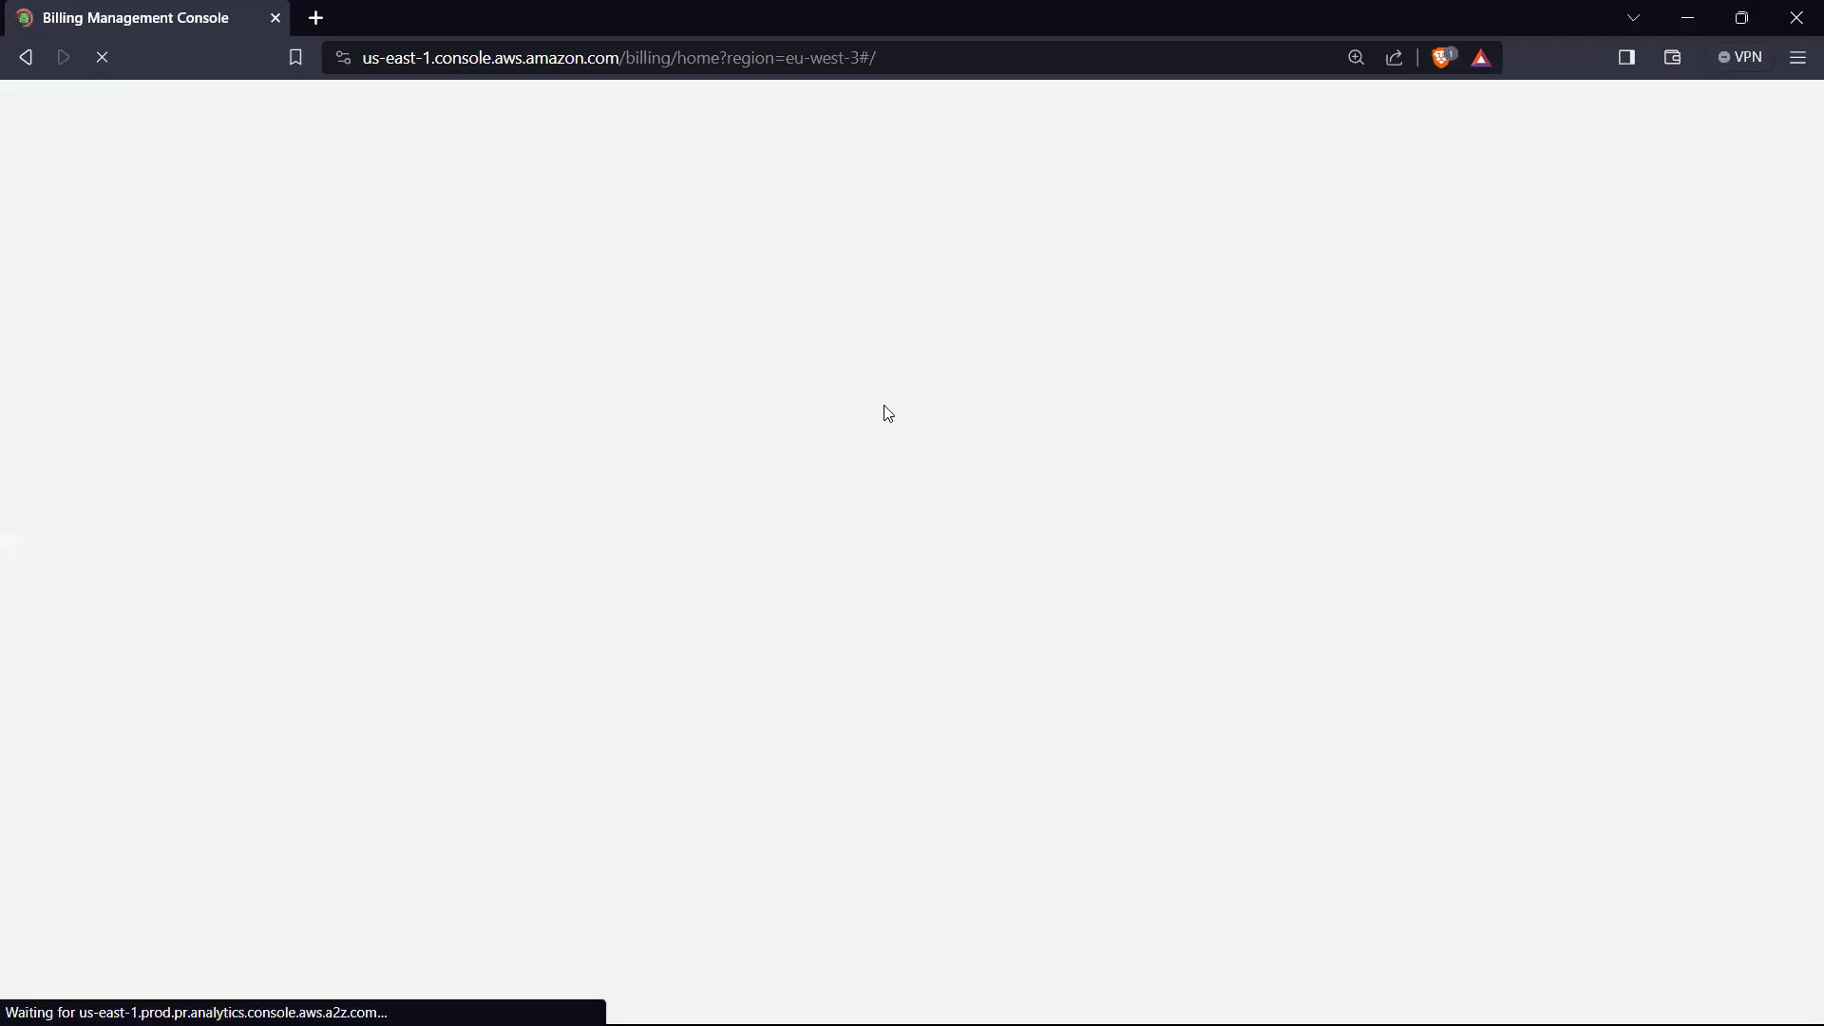
scroll(882, 399, down, 2)
scroll(781, 333, up, 2)
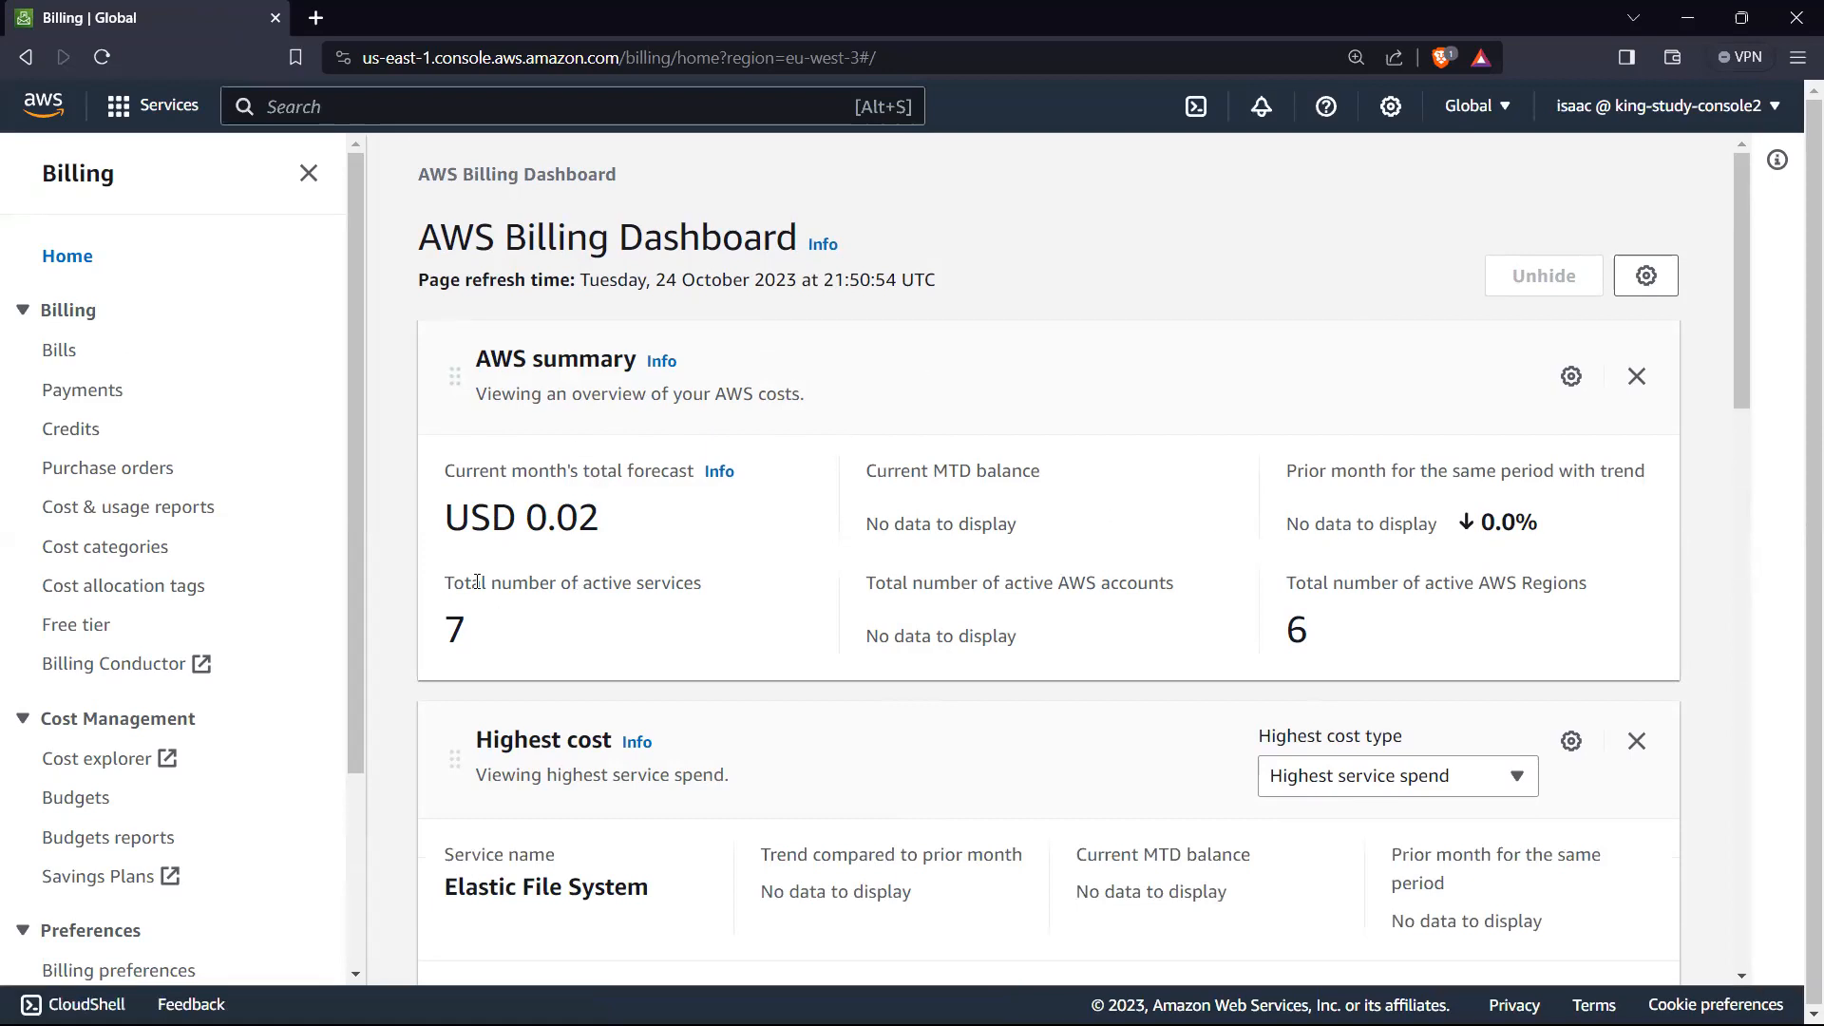
Step: Review the AWS summary on the Billing Dashboard, including the number of active services and active AWS Regions
drag(444, 583, 725, 594)
click(585, 613)
double_click(1304, 634)
scroll(1330, 608, down, 3)
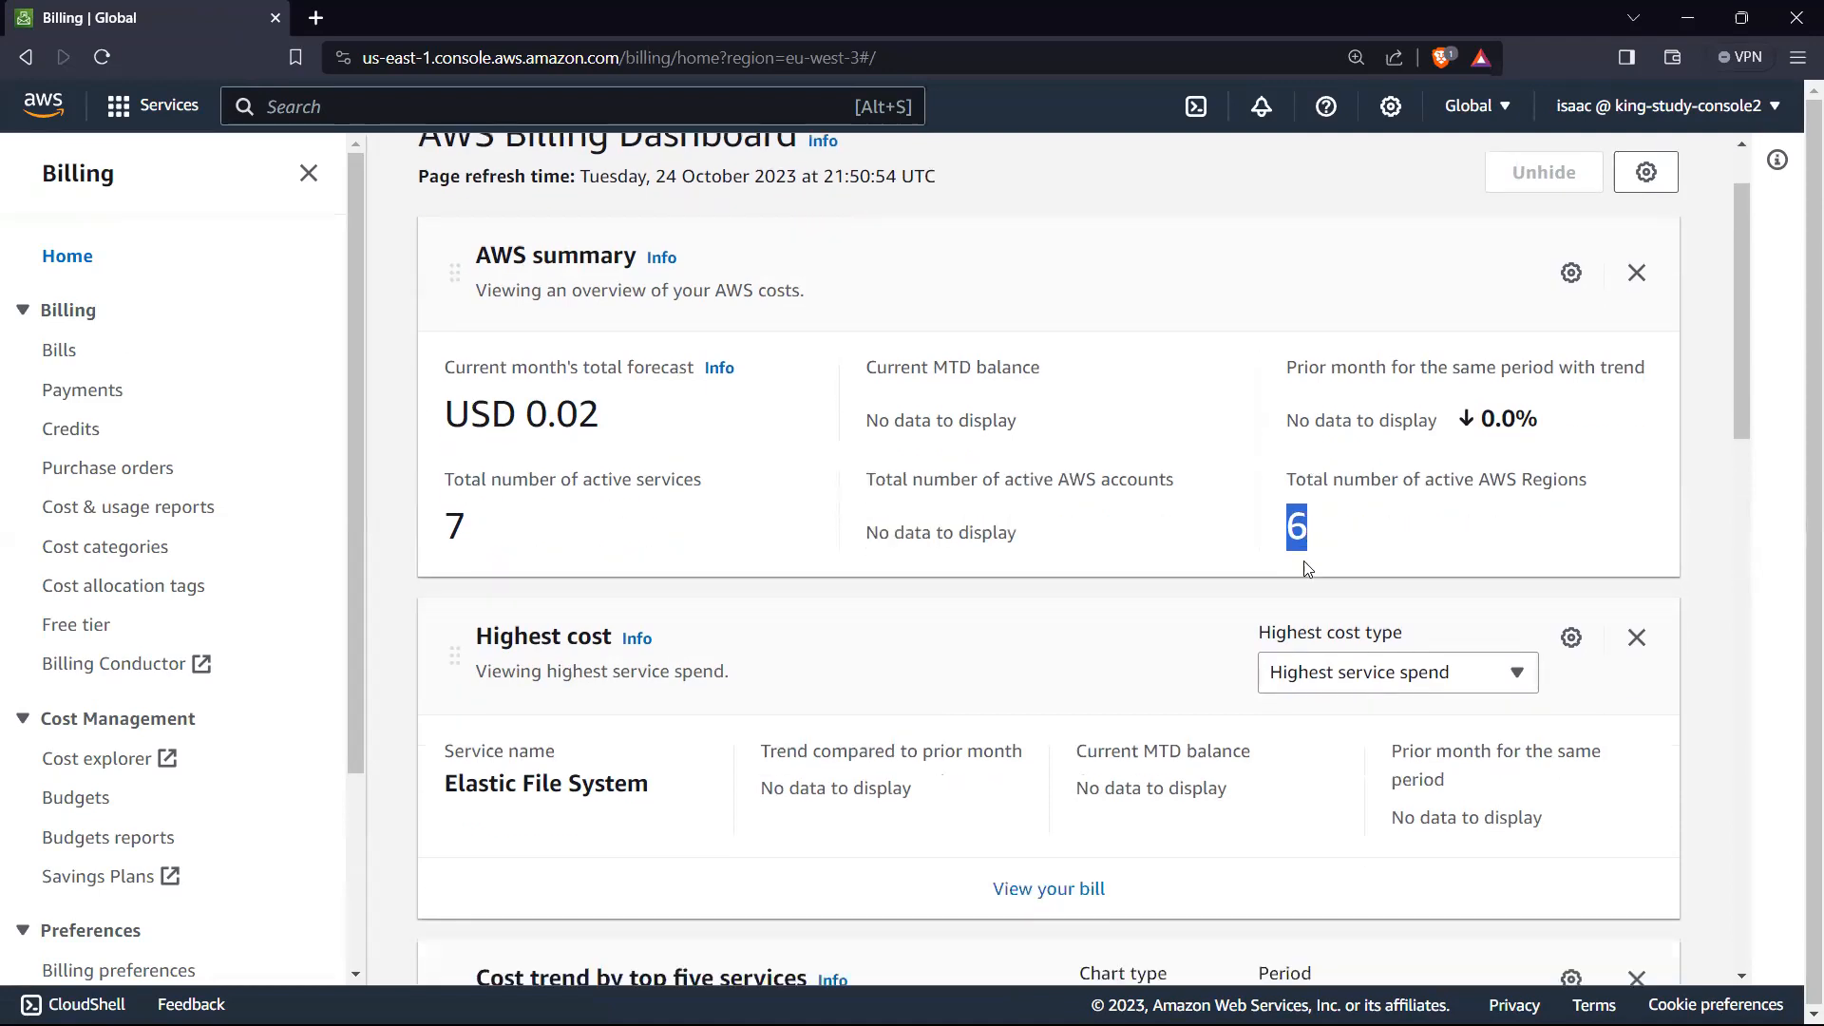
click(1221, 435)
Step: Review the dashboard's three-month cost trends by top five services and by account, including the September 2023 costs per service
scroll(986, 487, down, 8)
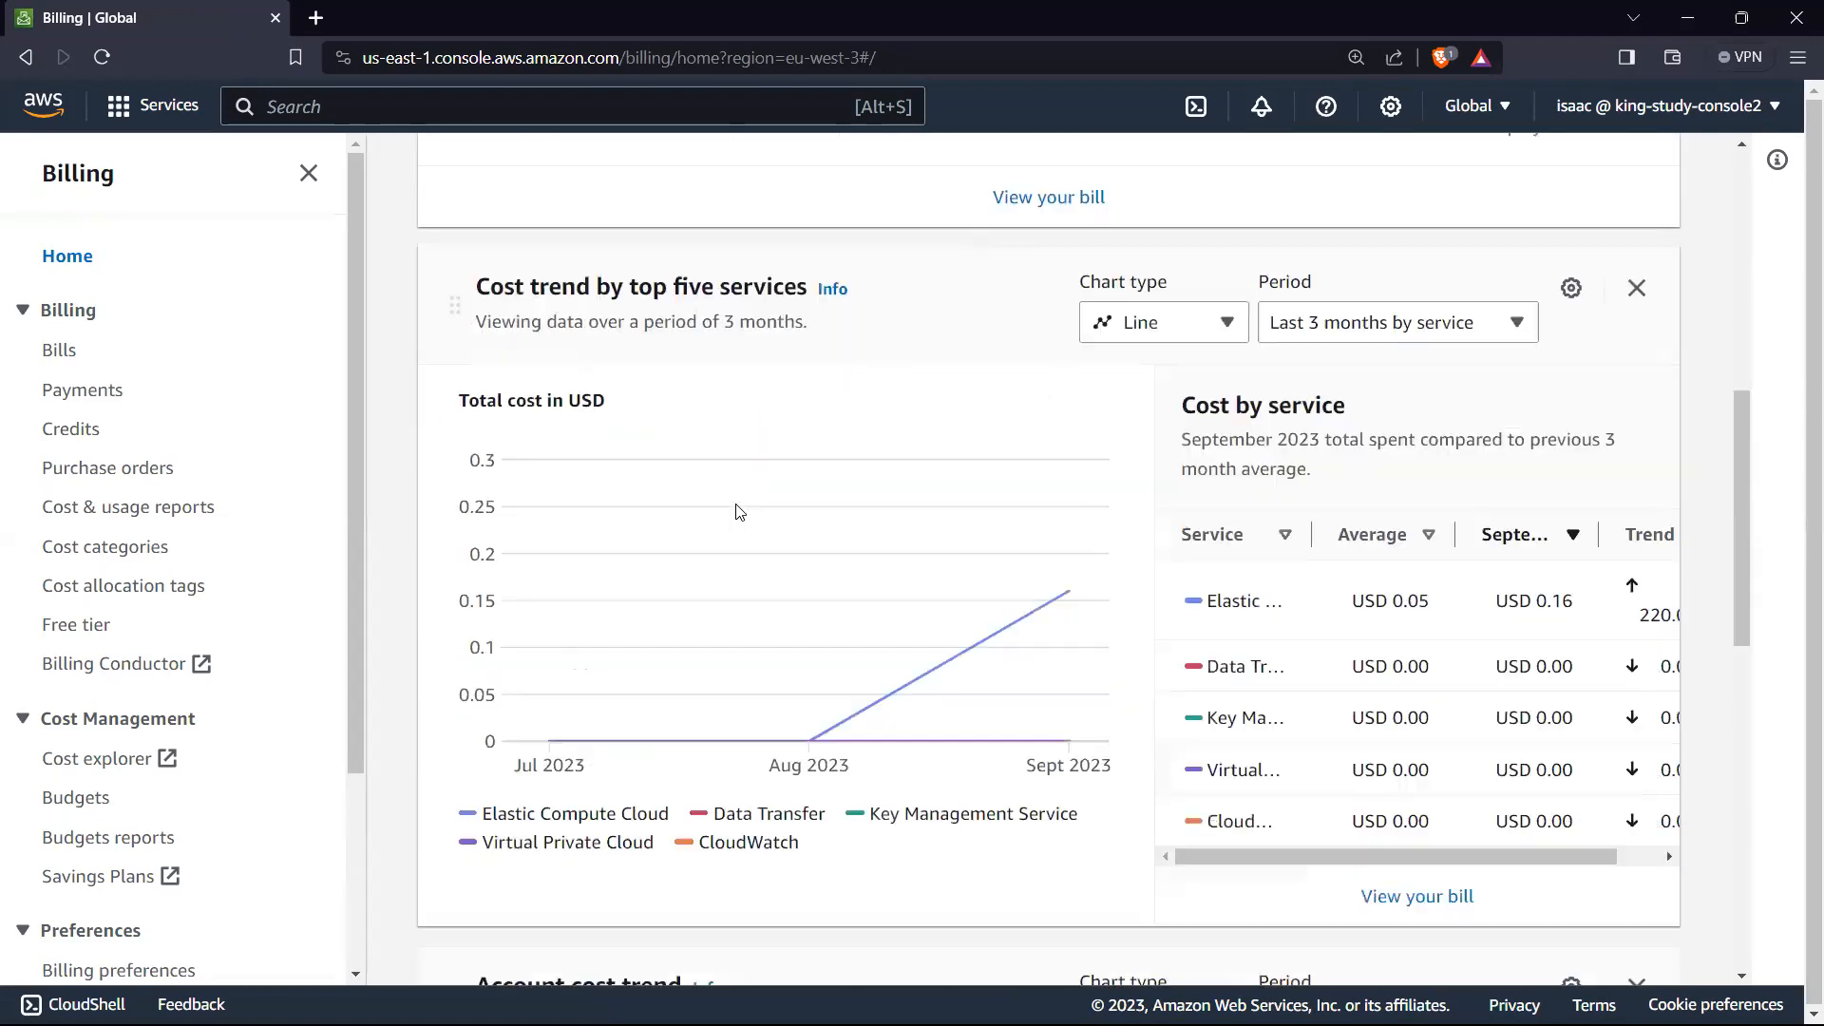
mouse_move(1068, 475)
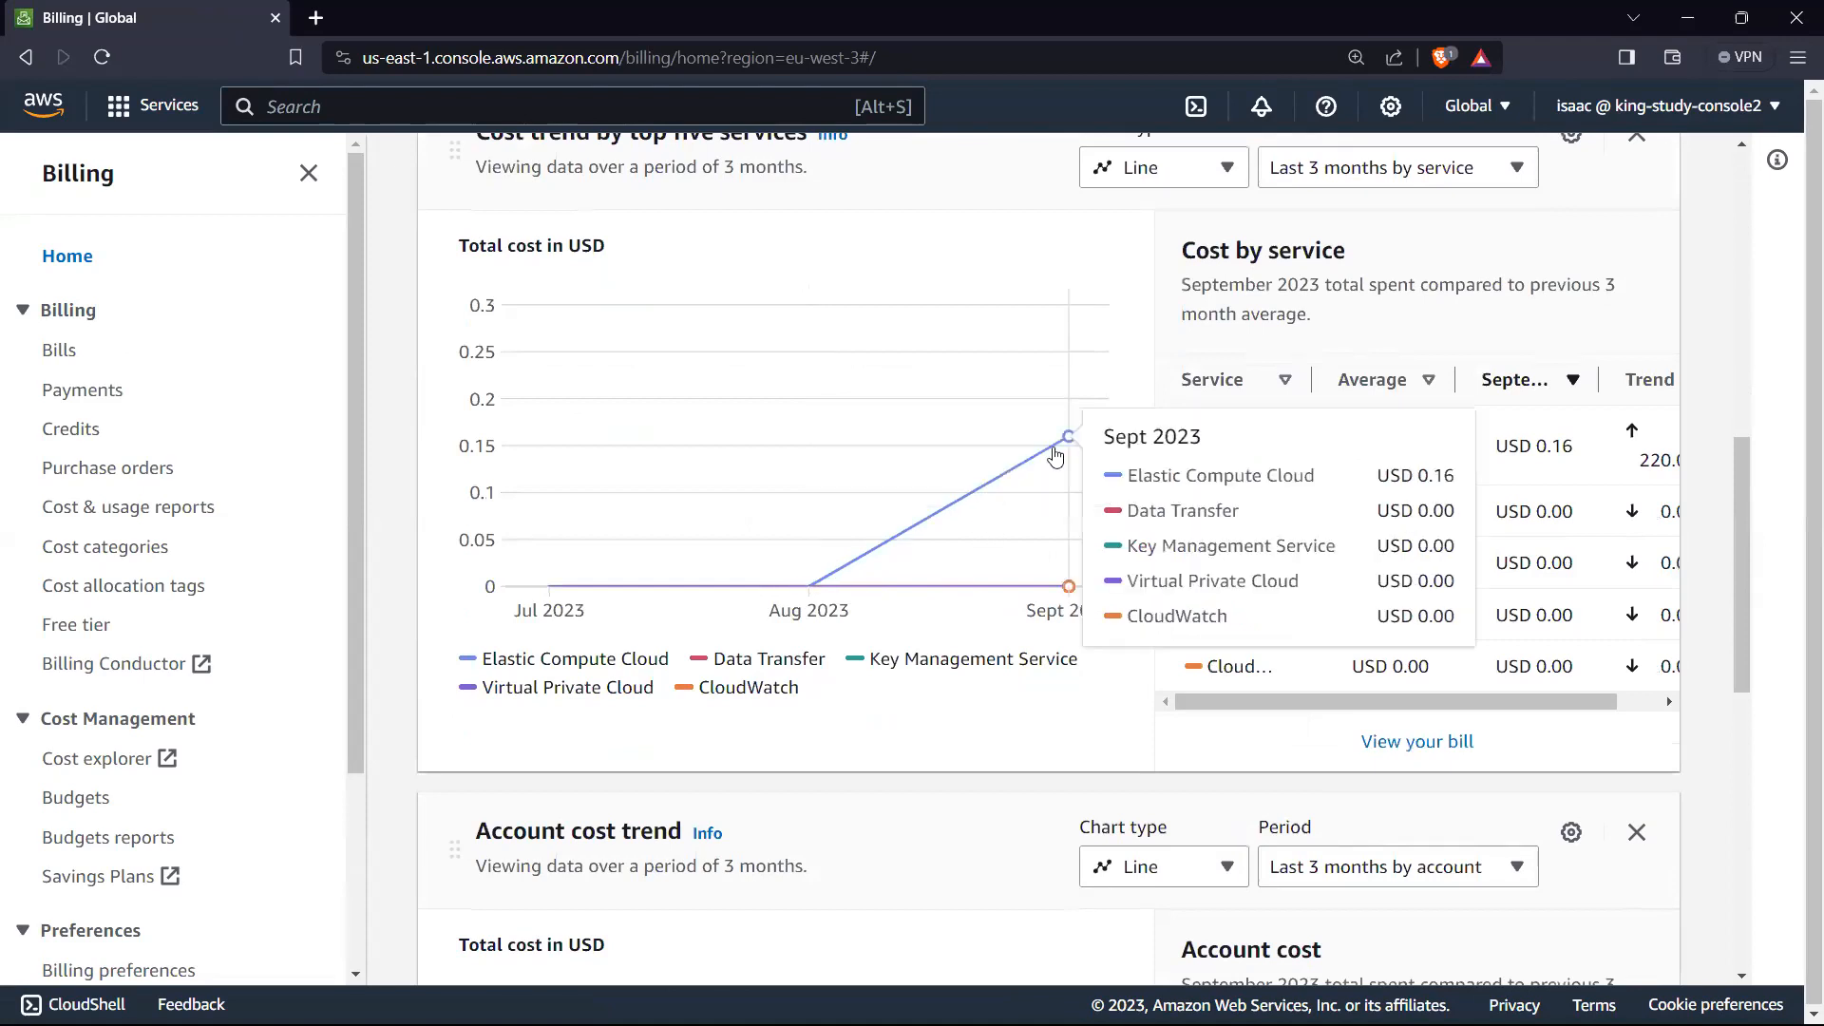
mouse_move(1400, 474)
mouse_down()
mouse_move(1466, 473)
mouse_move(1370, 479)
mouse_up()
click(1453, 476)
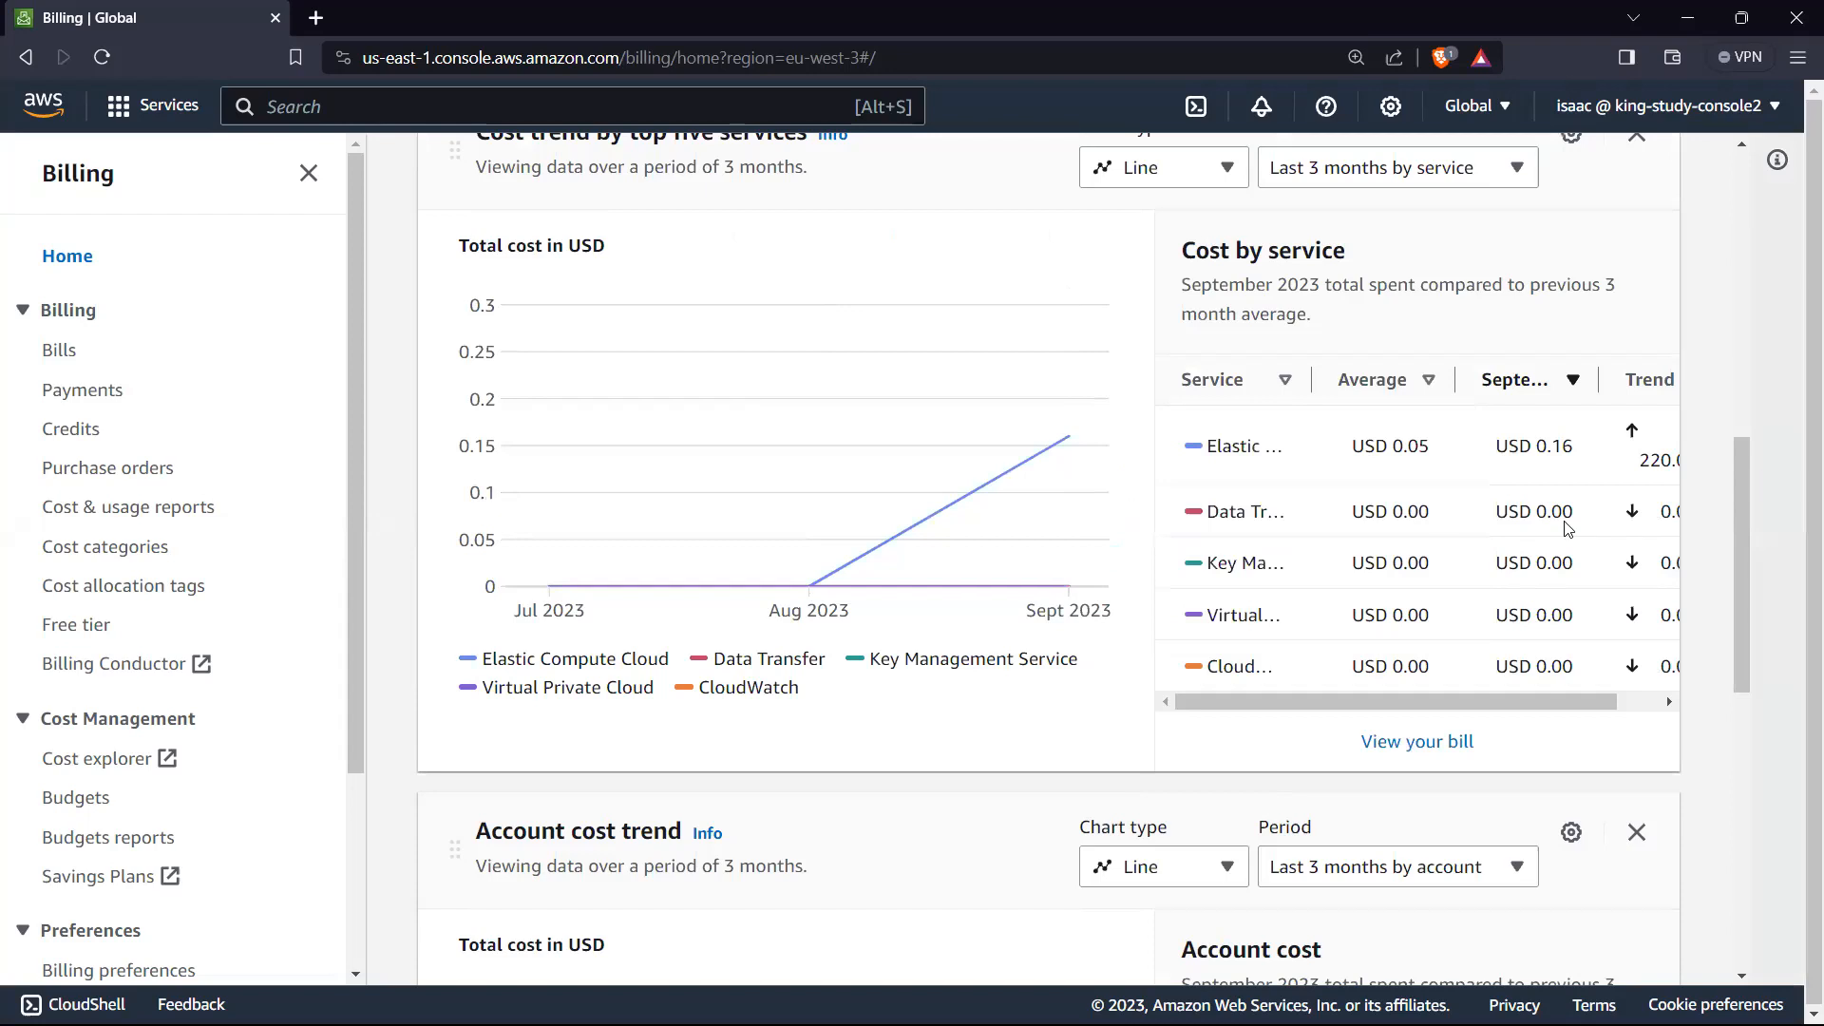
mouse_move(1423, 695)
mouse_down()
mouse_move(1514, 702)
mouse_move(1423, 688)
mouse_up()
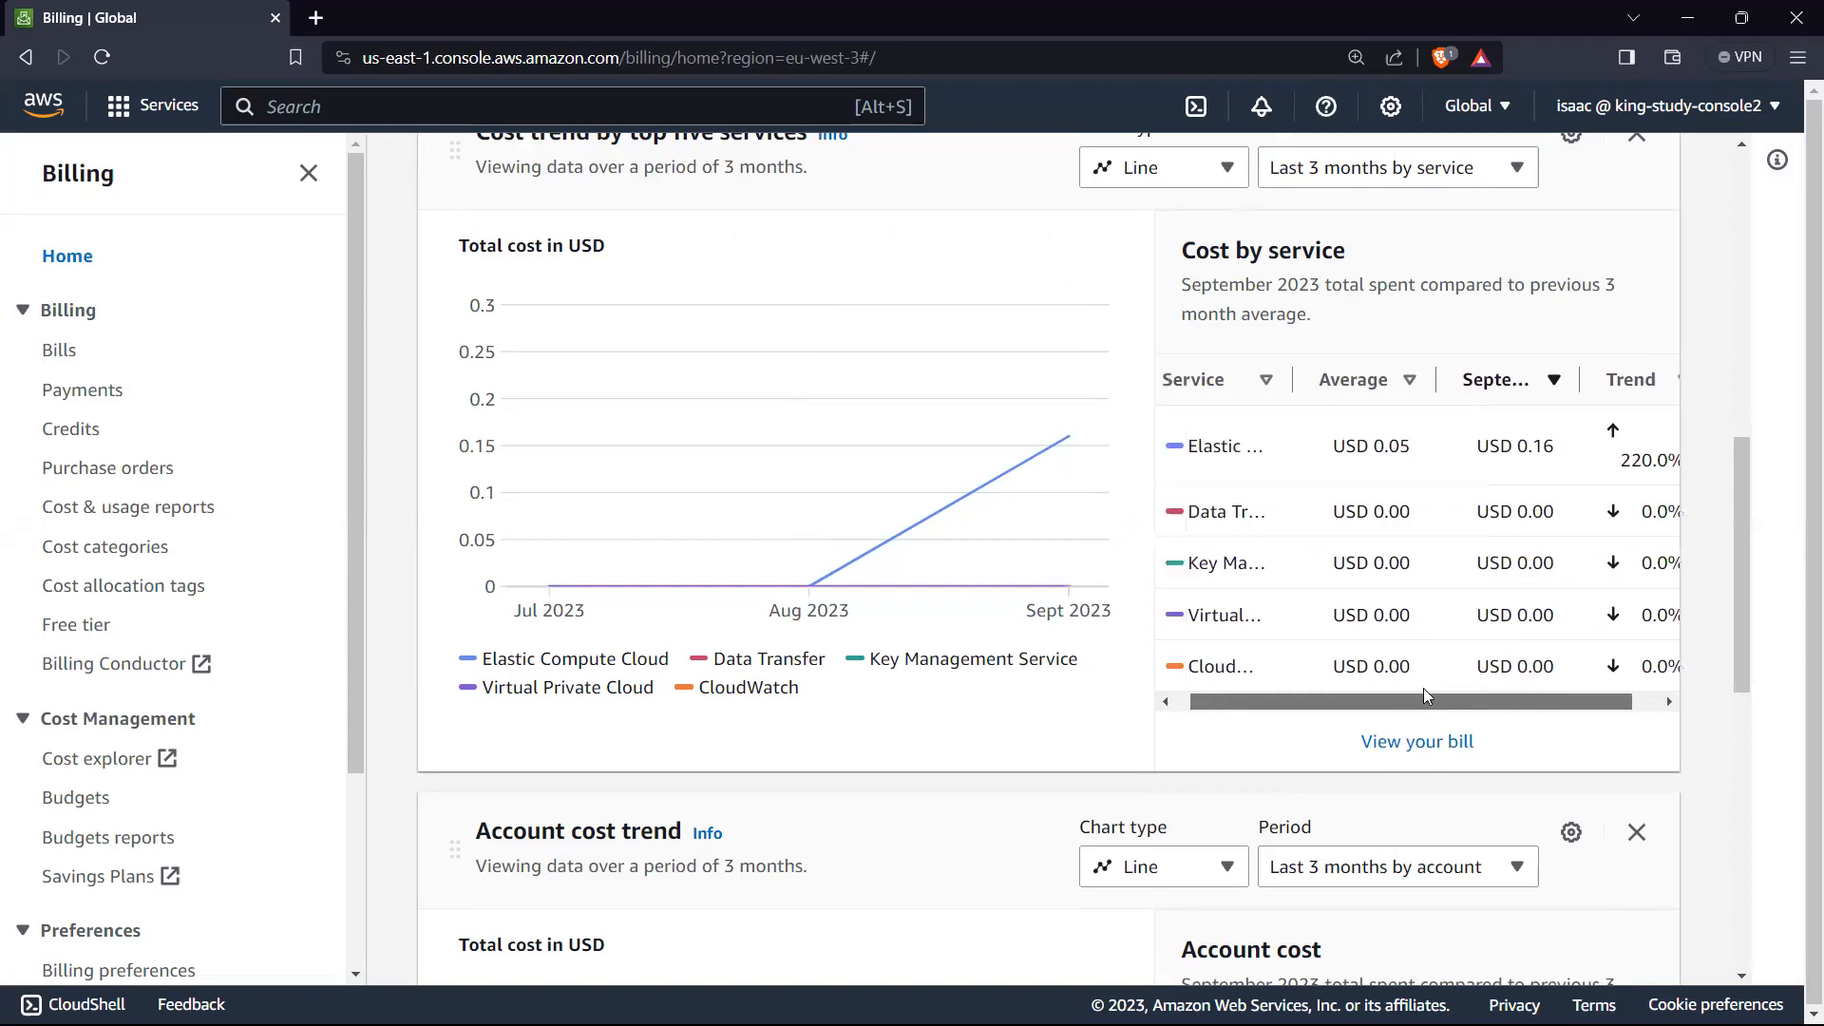
scroll(1379, 586, down, 2)
scroll(1287, 590, down, 4)
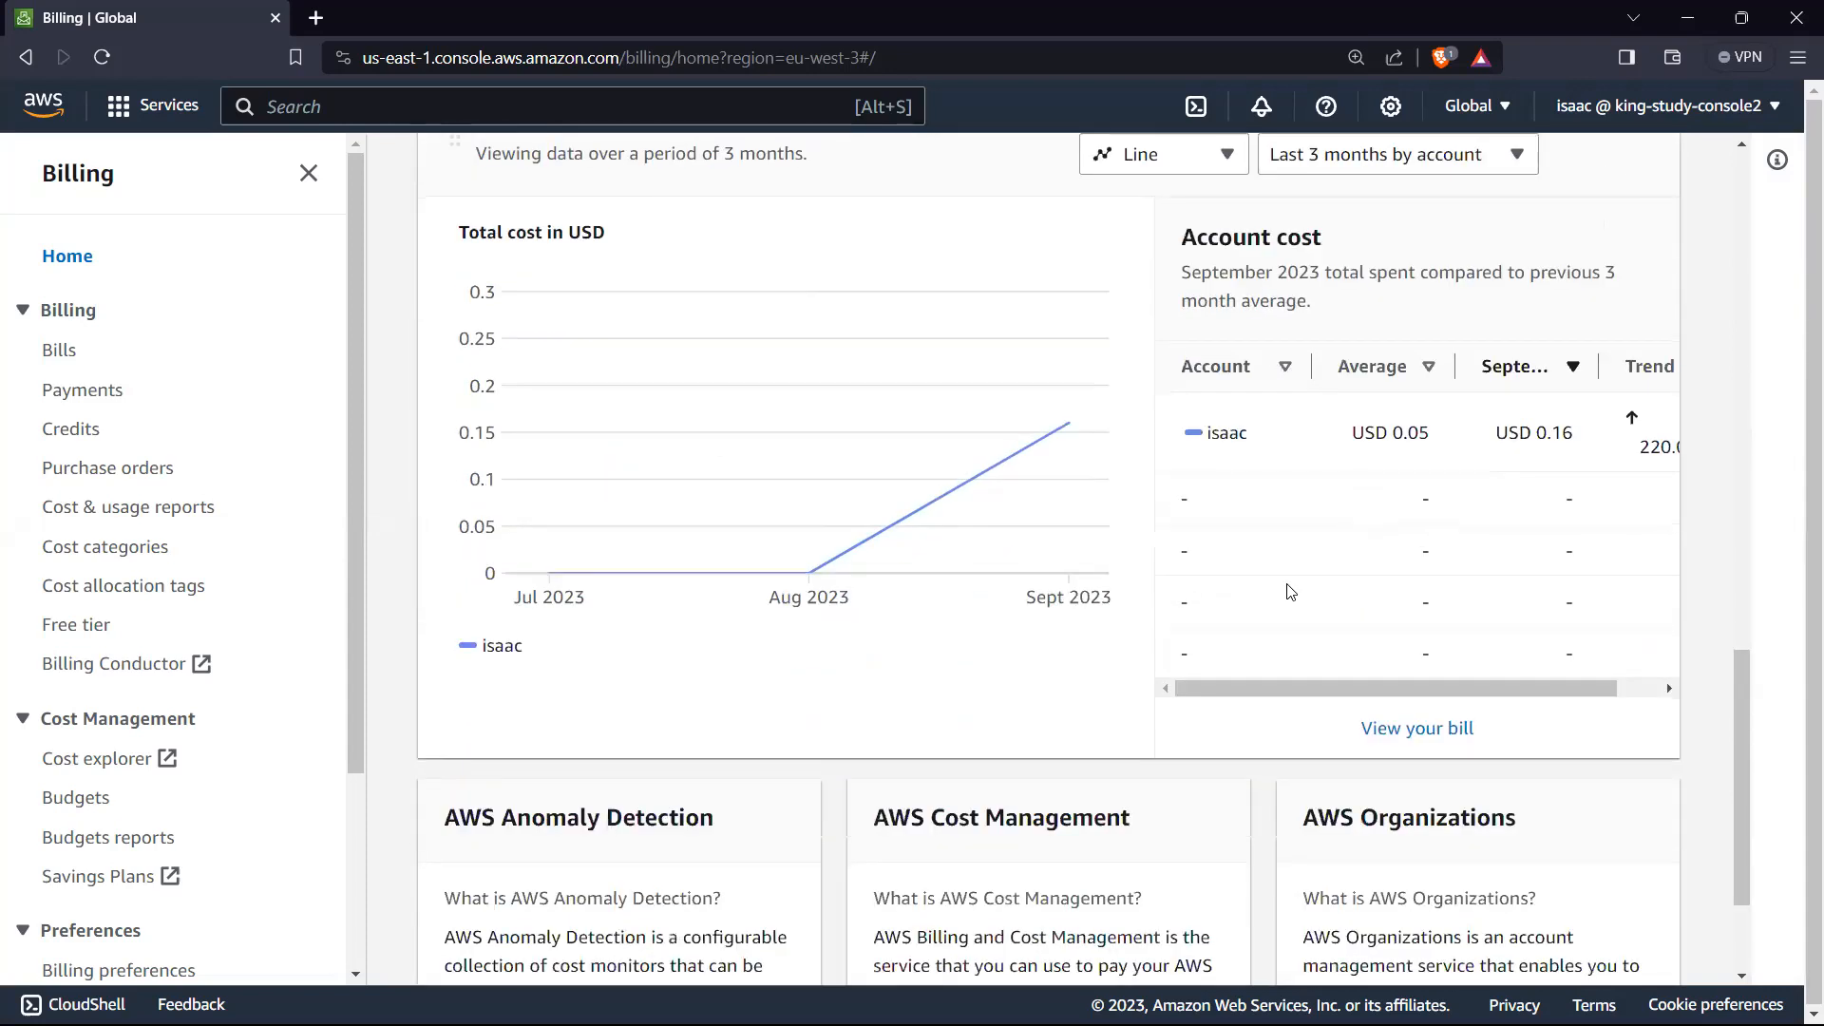
scroll(929, 510, up, 10)
scroll(931, 512, up, 4)
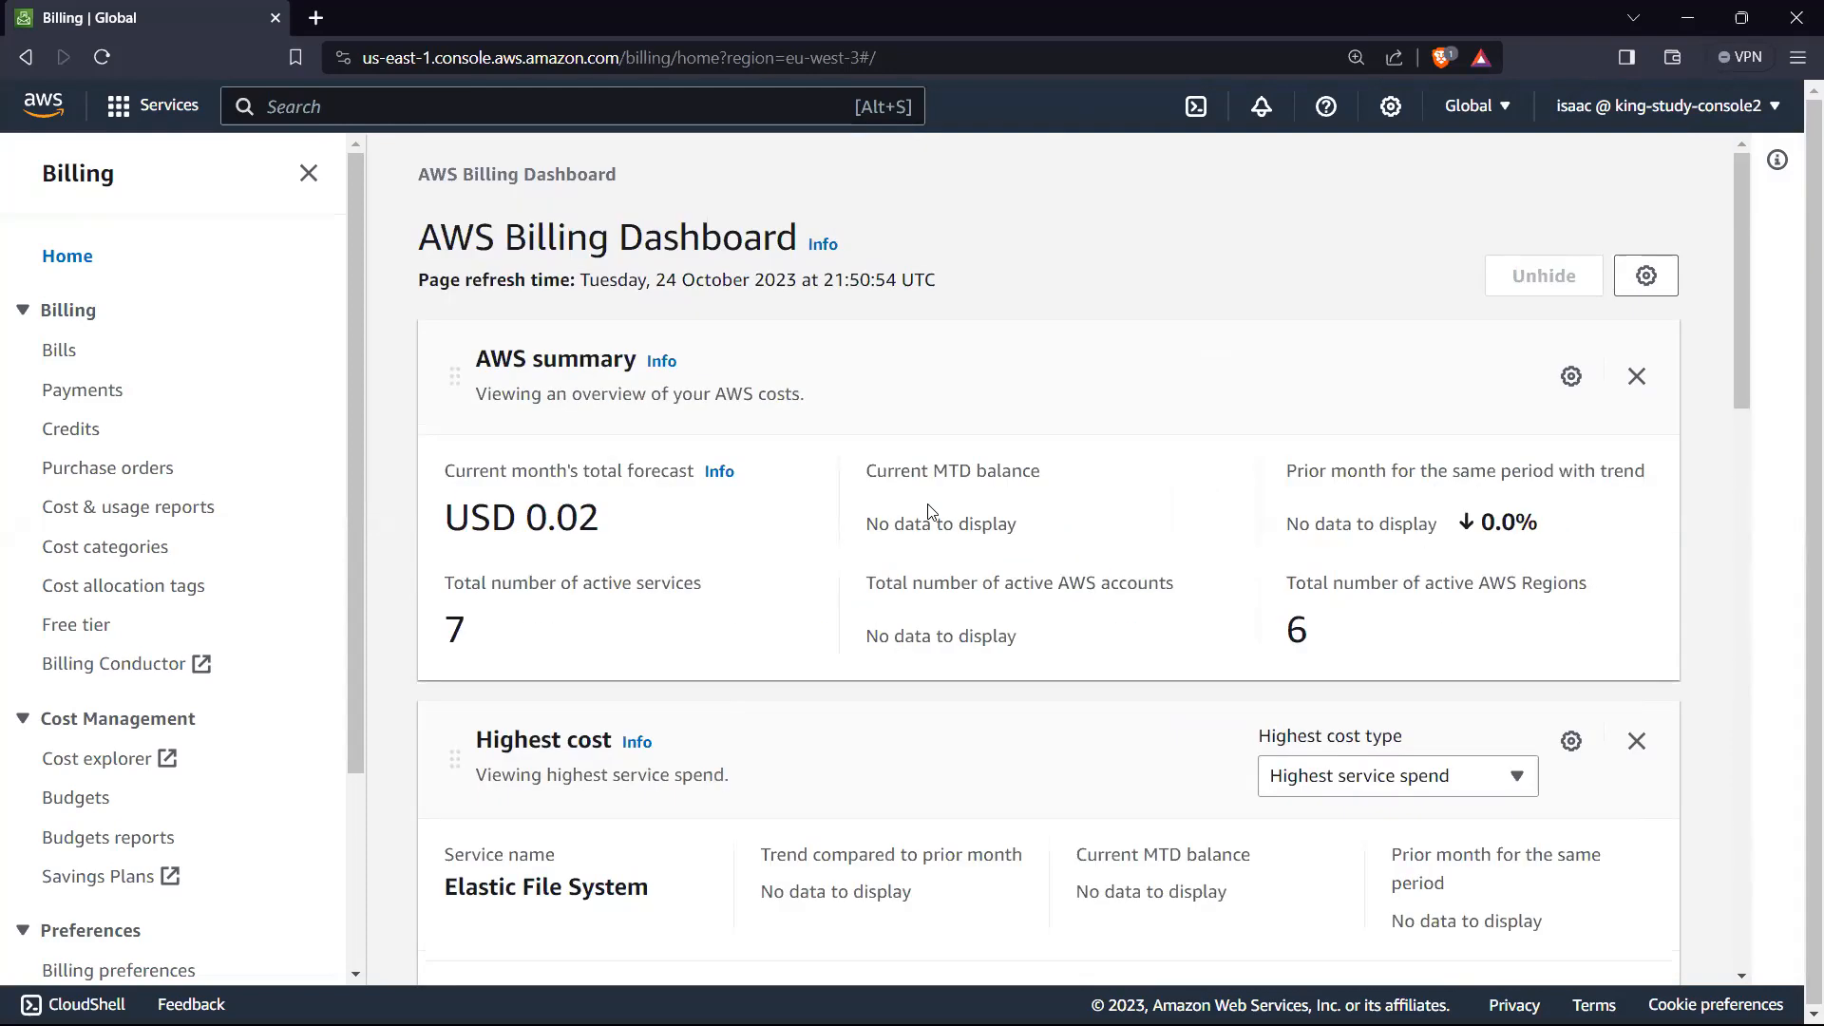
Step: Open the Bills page and review the estimated bill summary for the October 2023 billing period
click(62, 352)
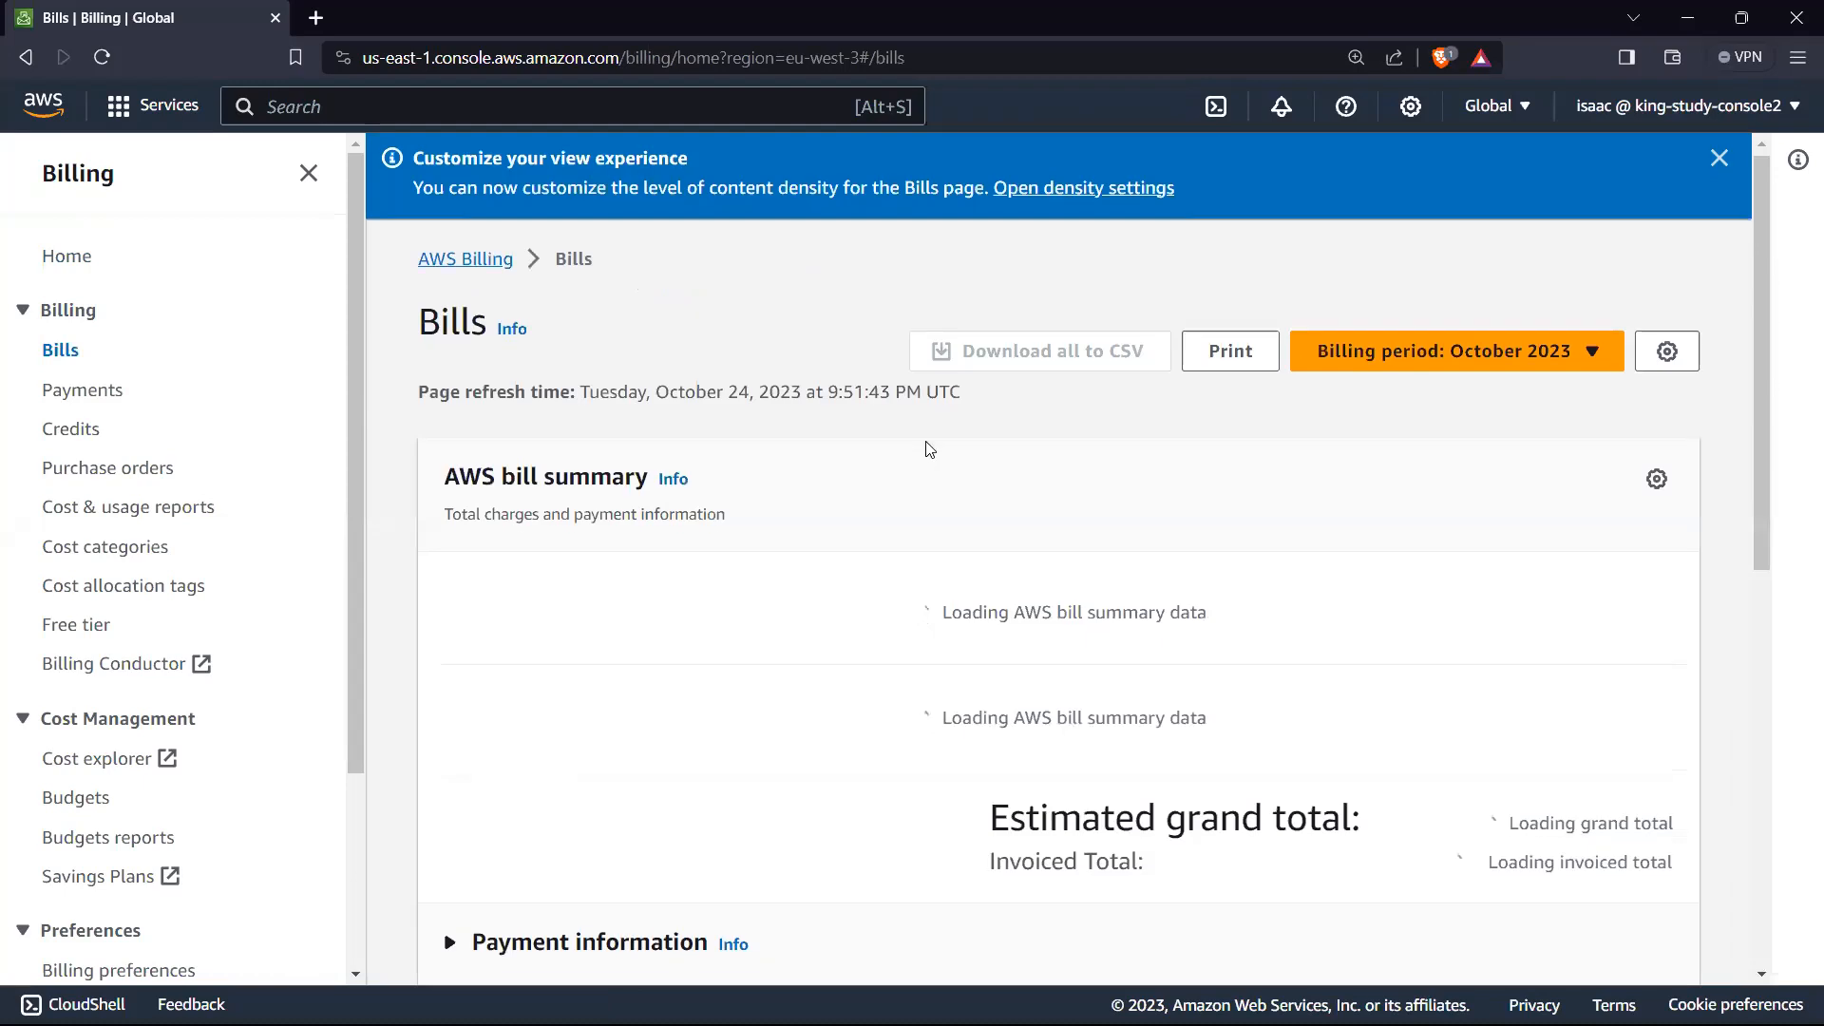
scroll(912, 447, down, 2)
scroll(818, 447, down, 2)
scroll(818, 448, up, 2)
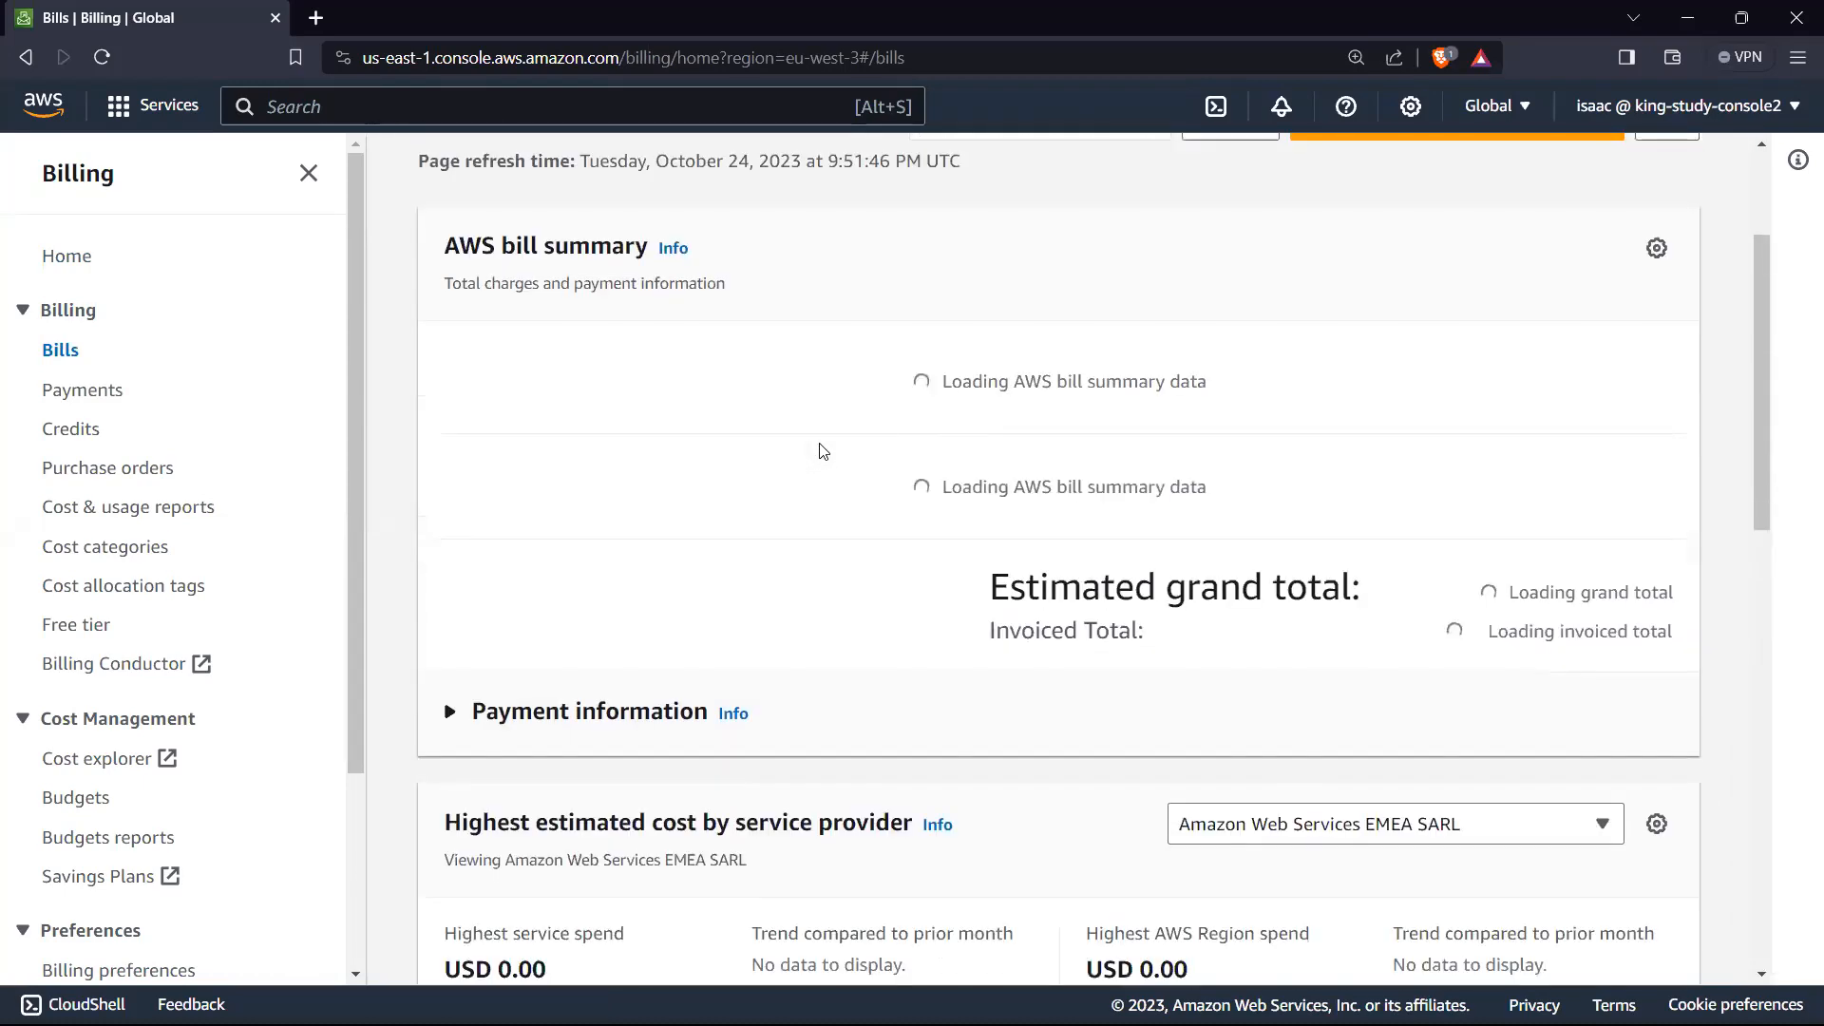
scroll(819, 456, down, 1)
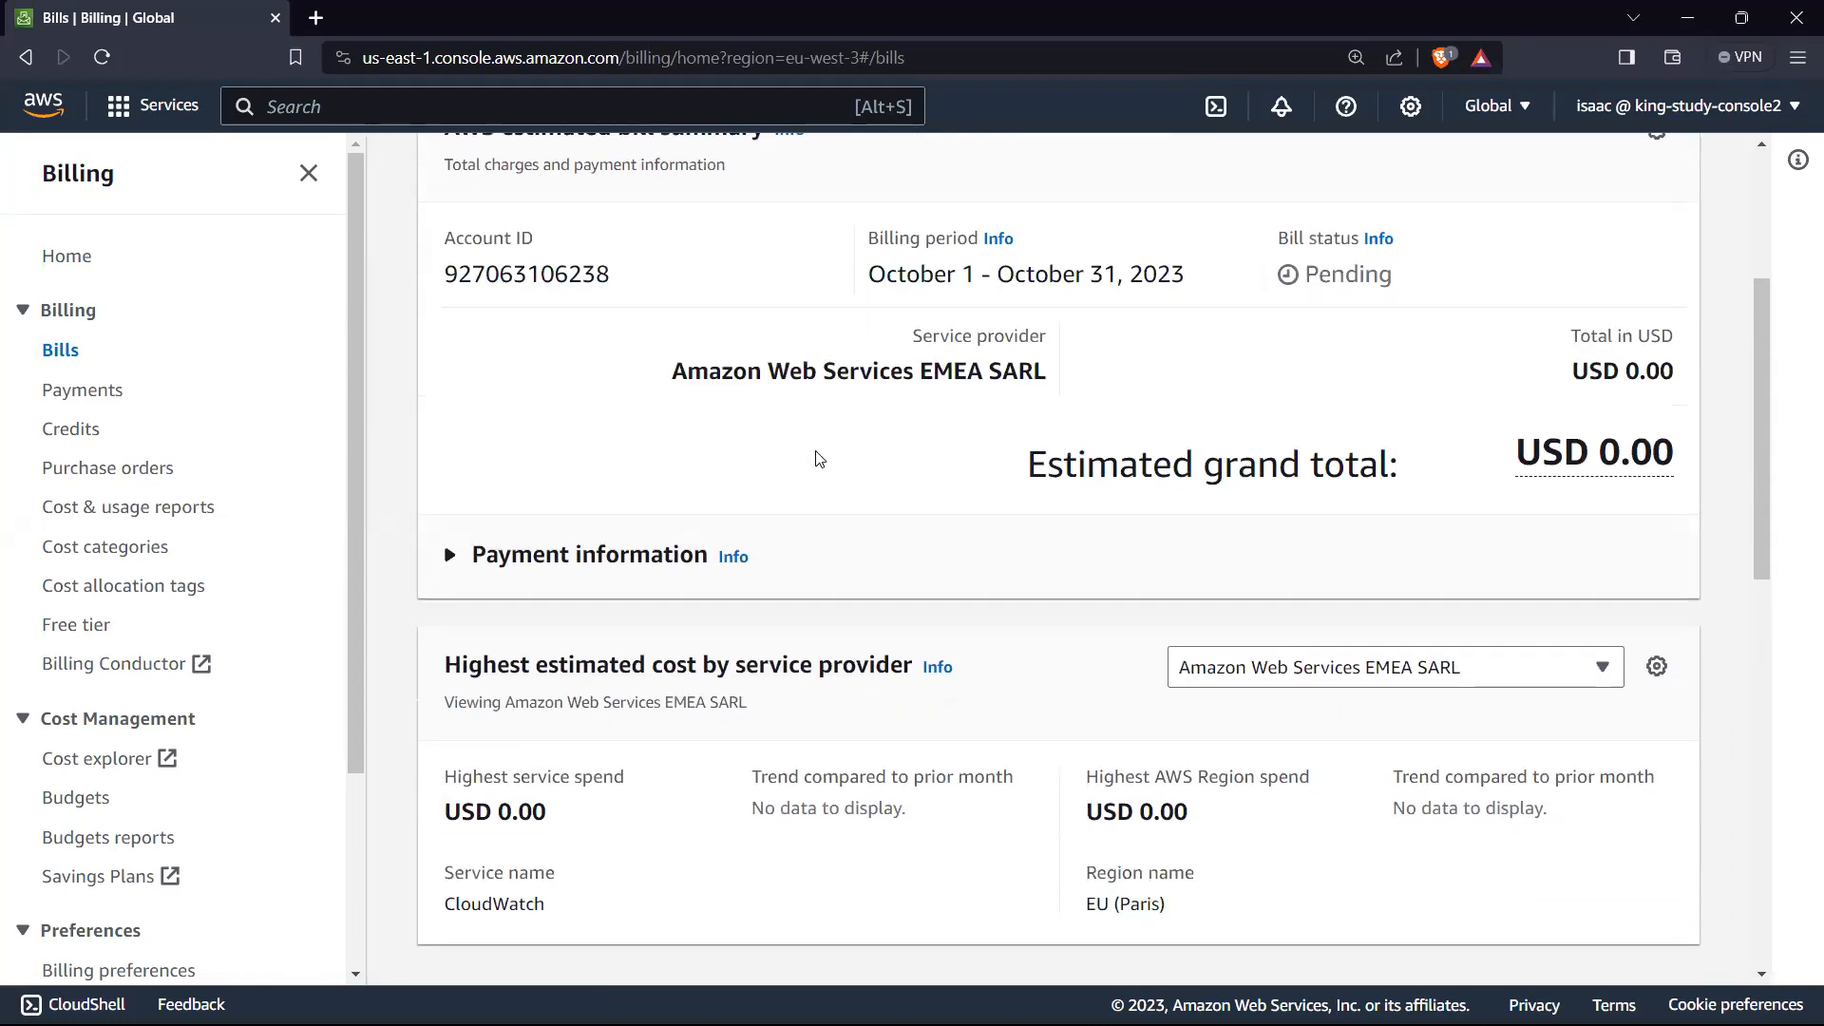
scroll(898, 395, up, 2)
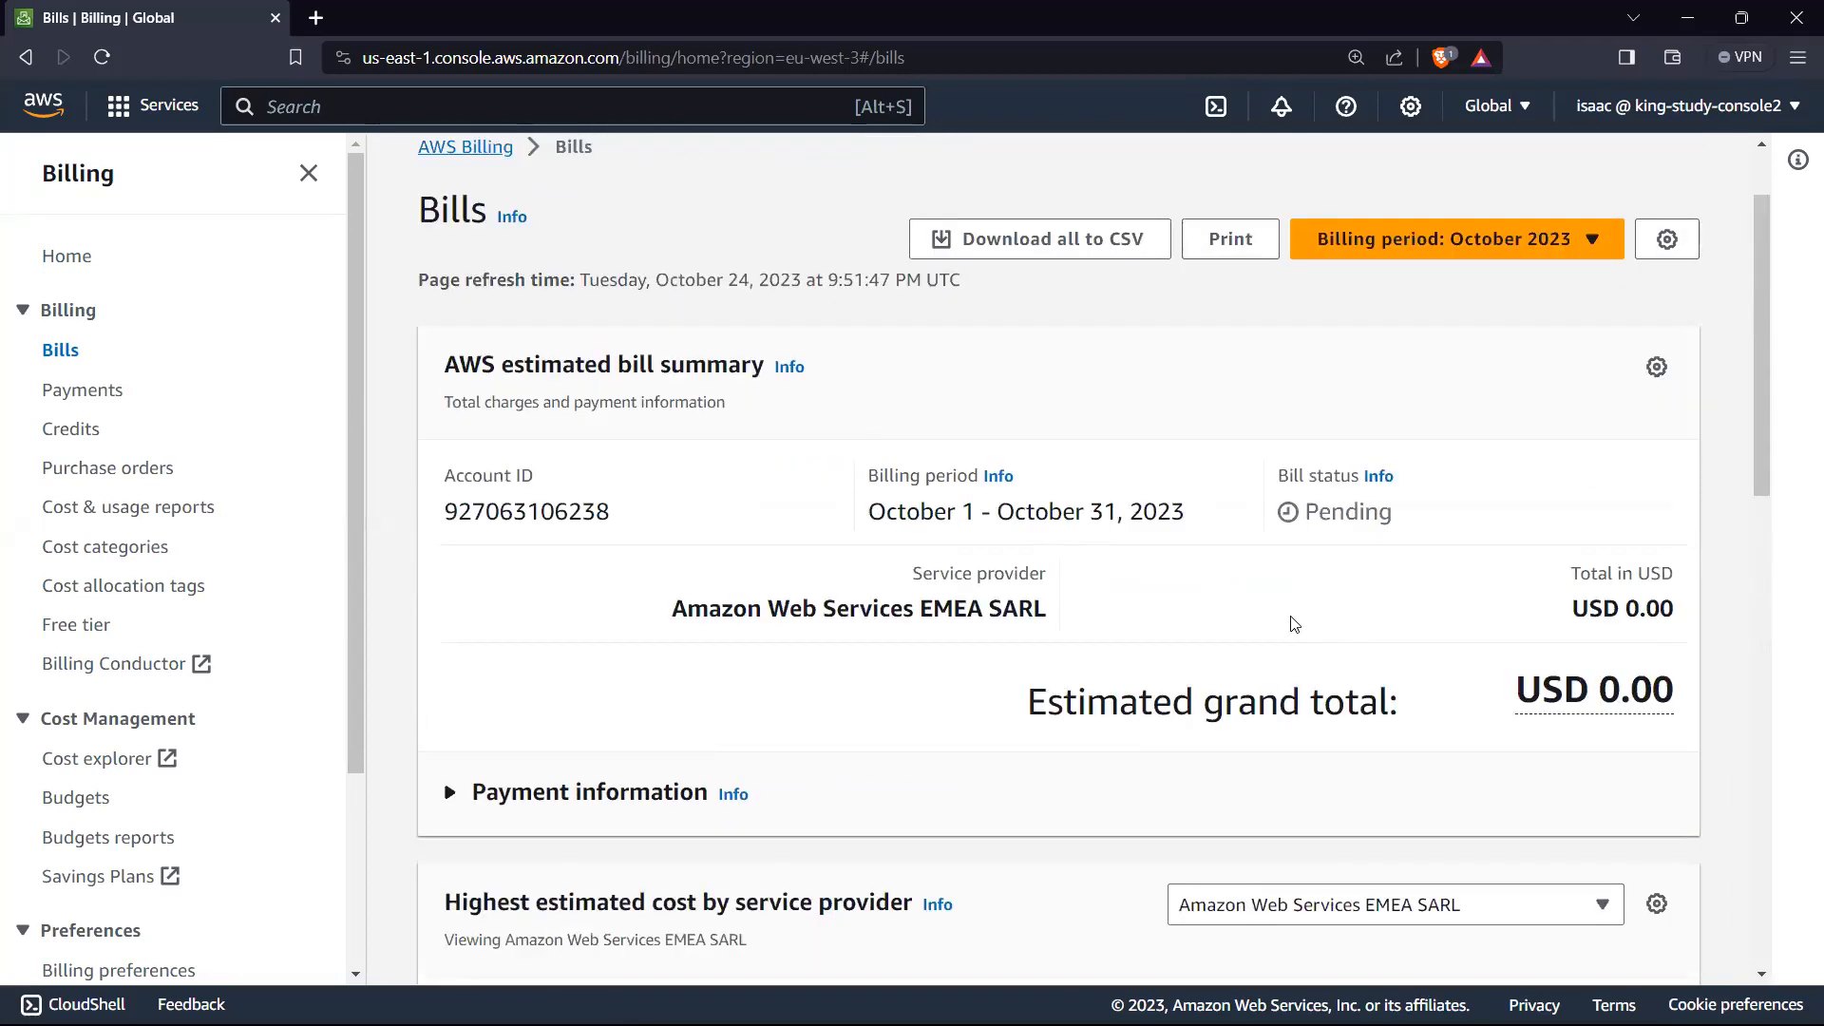
Step: Review the bill's charges by service, viewing the regional breakdown of CloudWatch and collapsing it before expanding Data Transfer
scroll(788, 613, down, 3)
scroll(750, 517, down, 5)
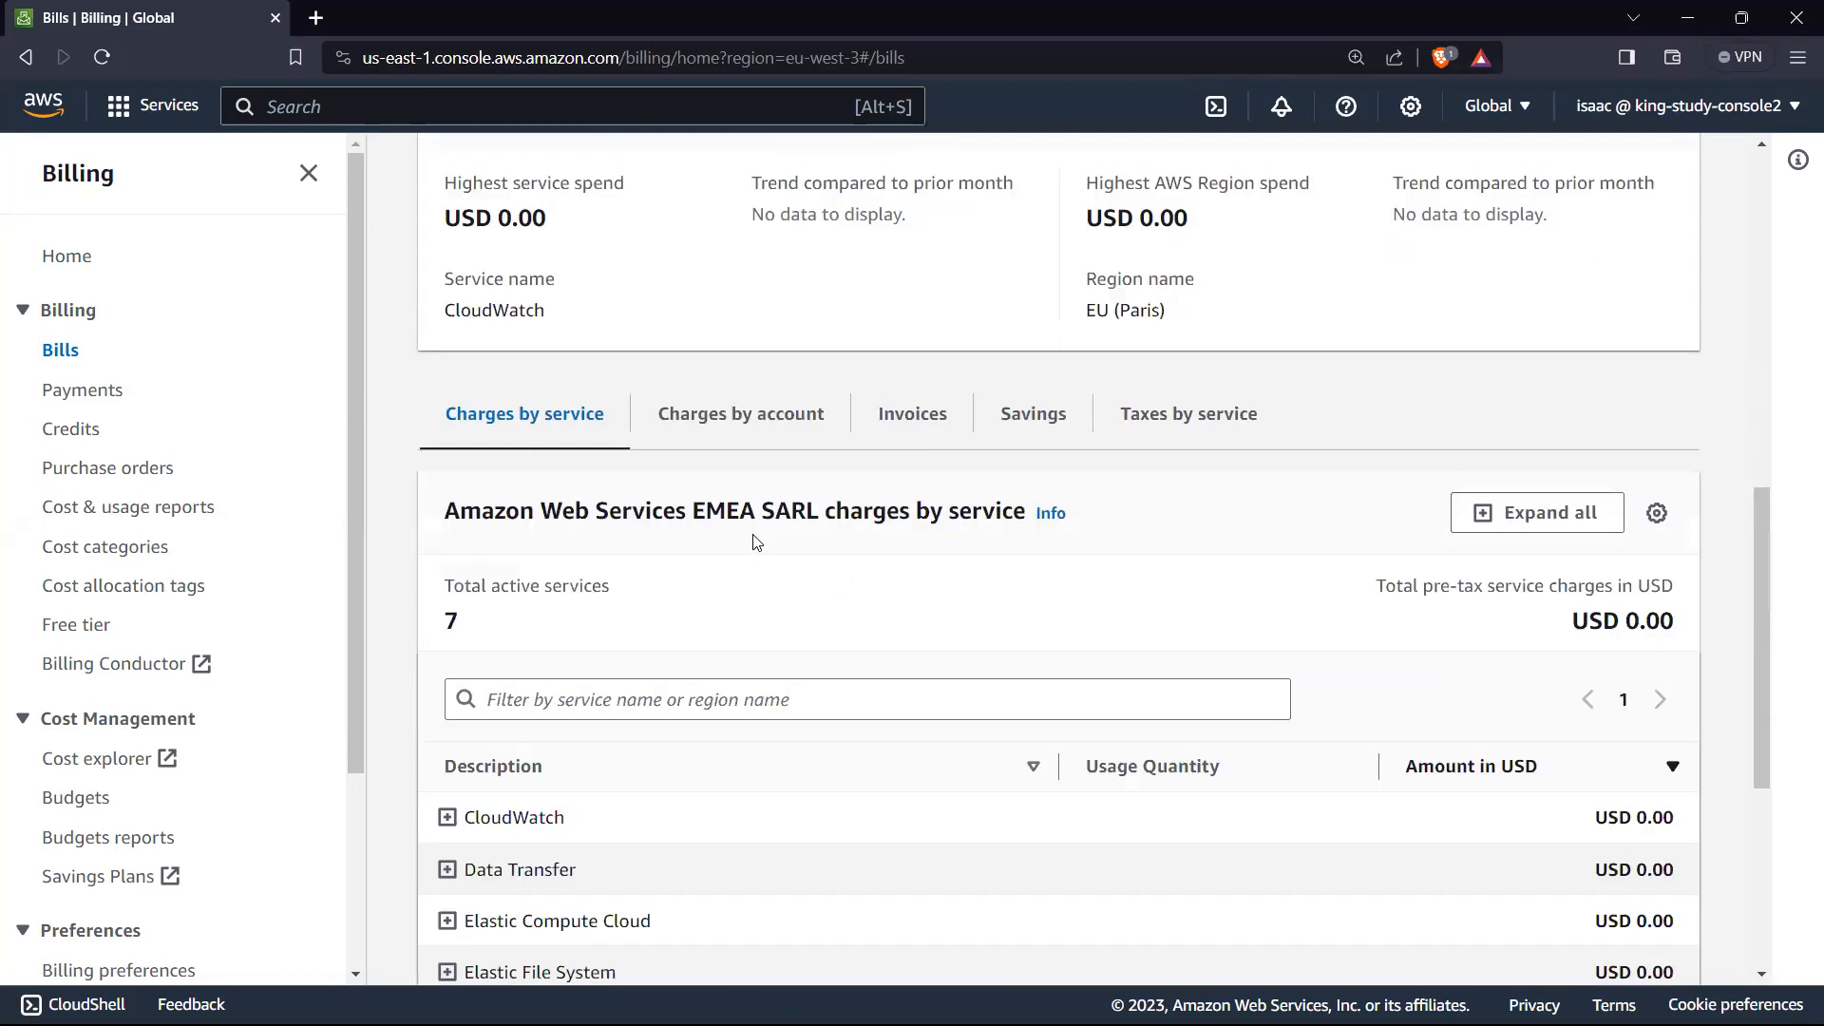
scroll(756, 542, down, 2)
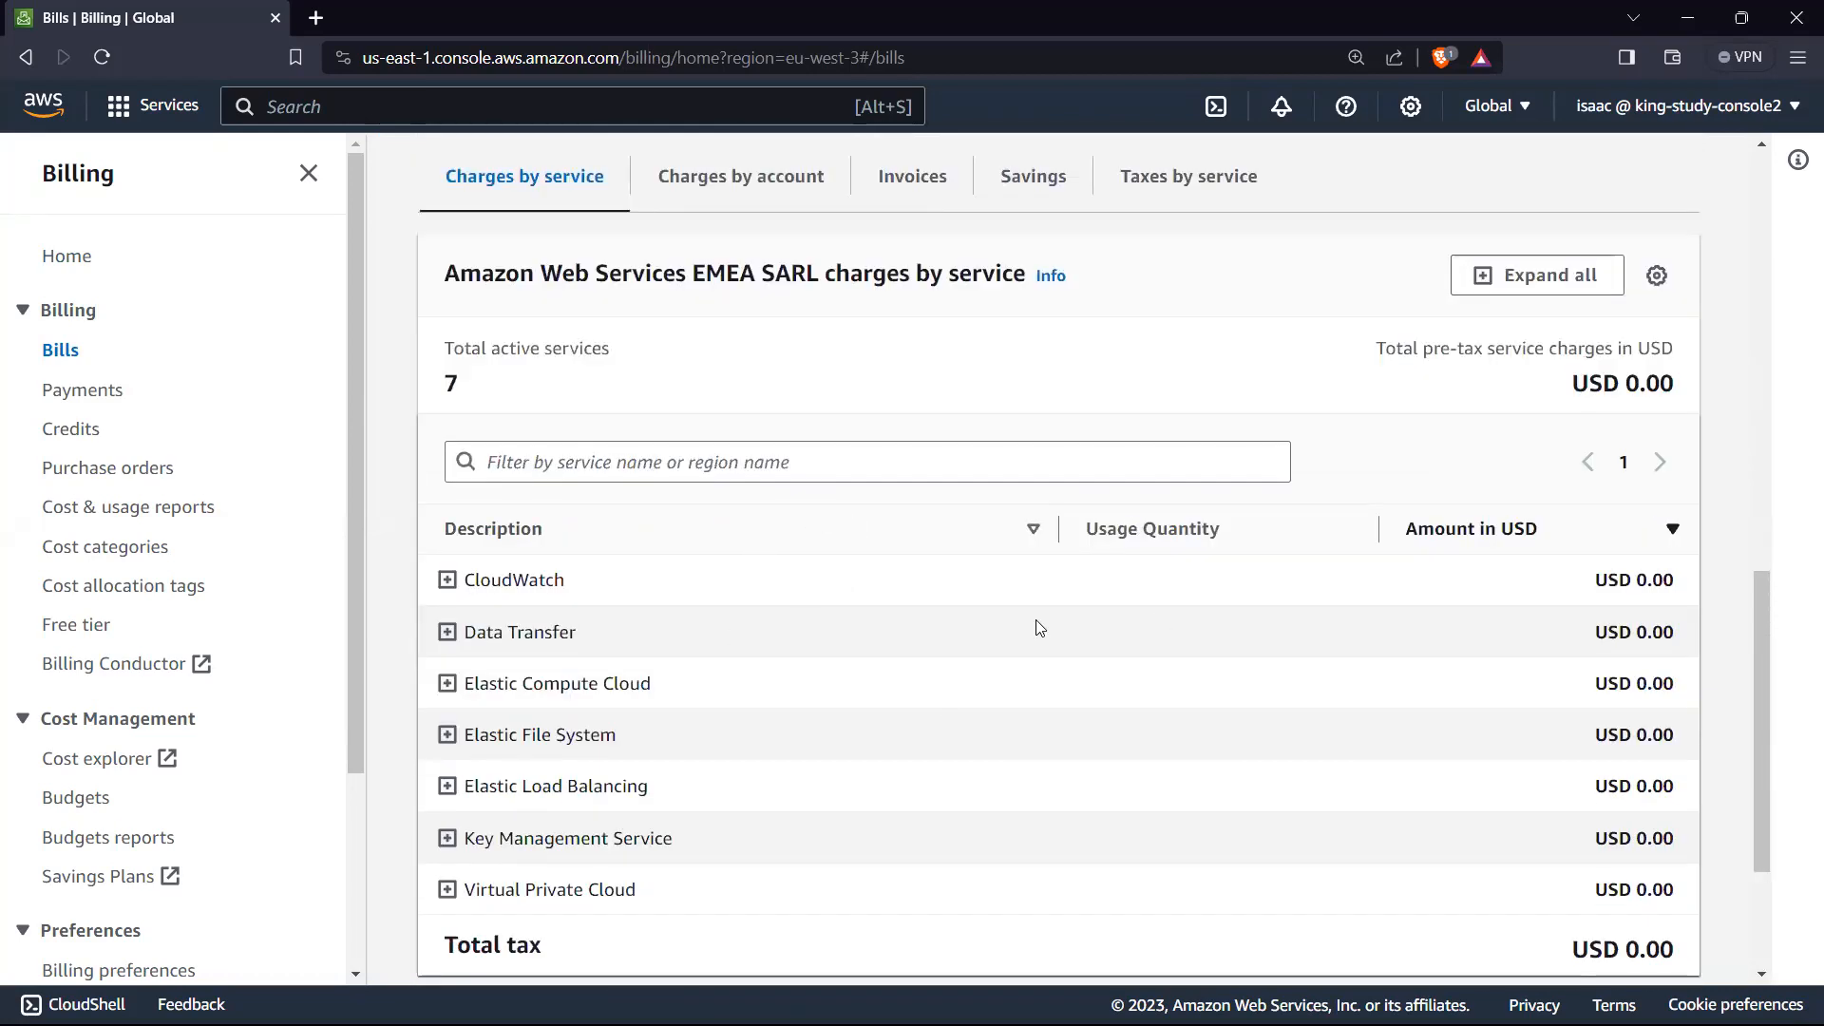
scroll(568, 613, down, 2)
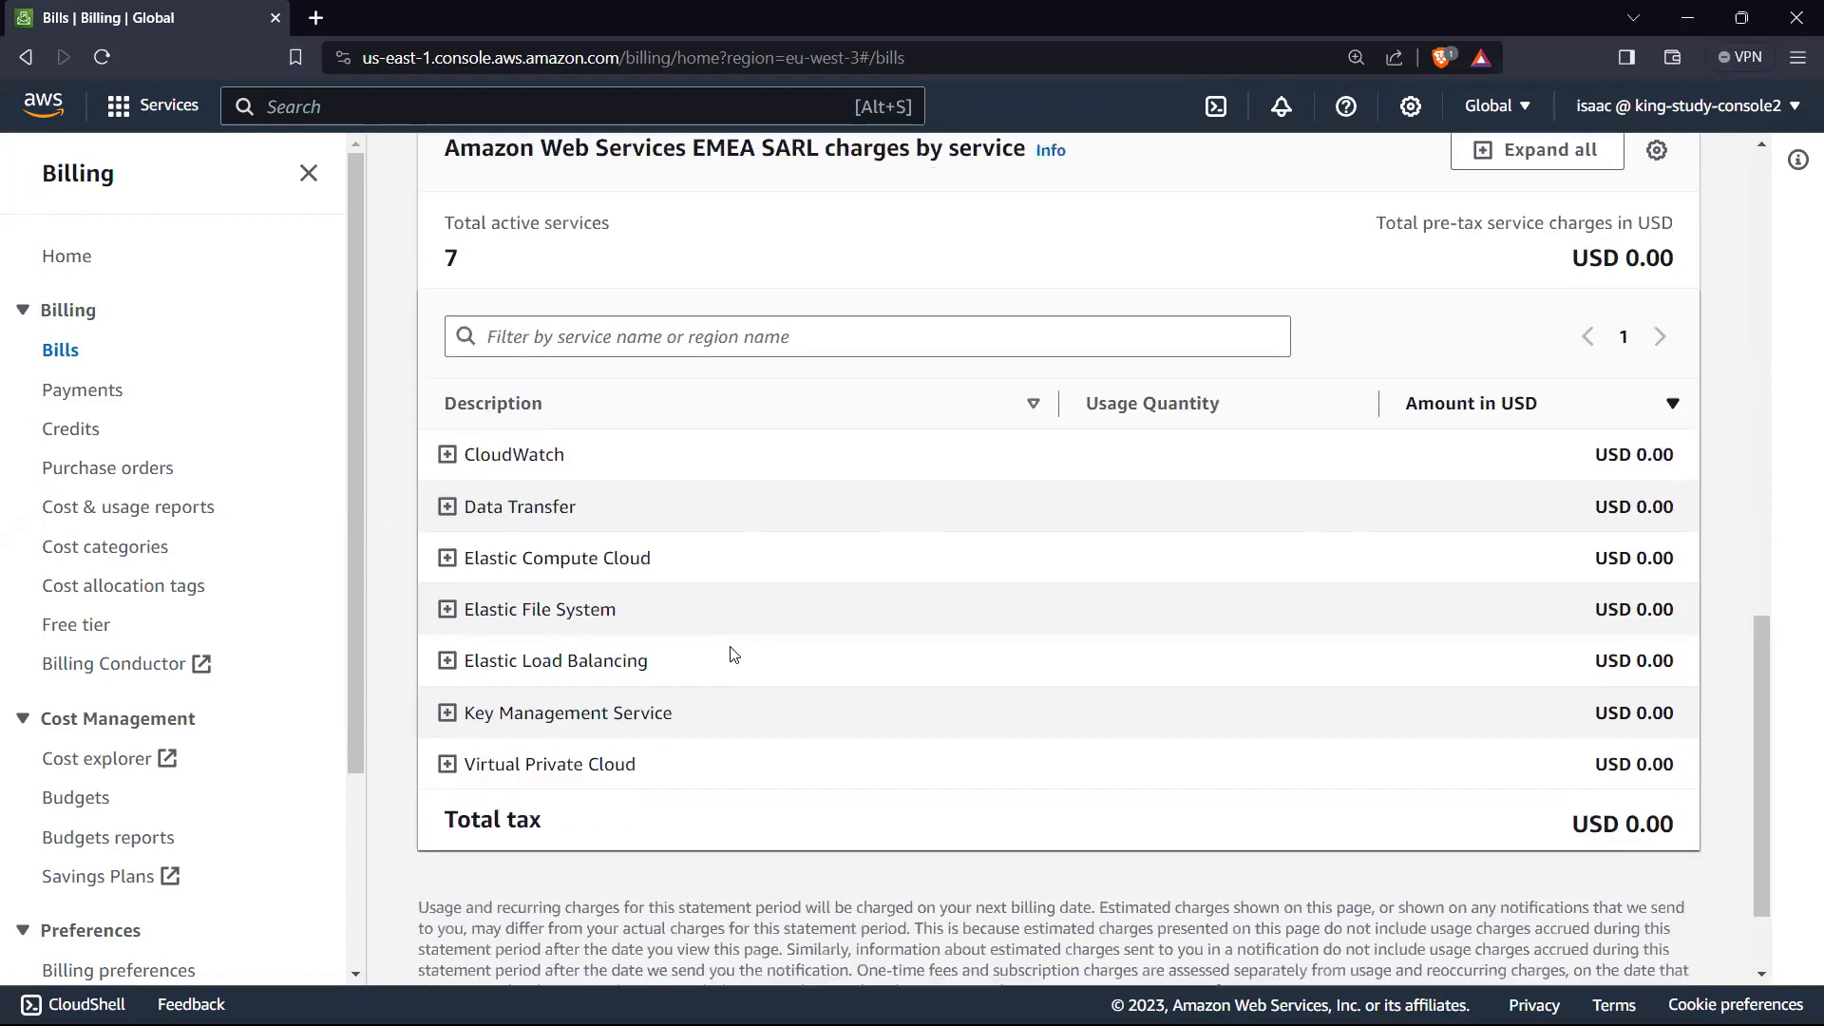
scroll(586, 472, up, 1)
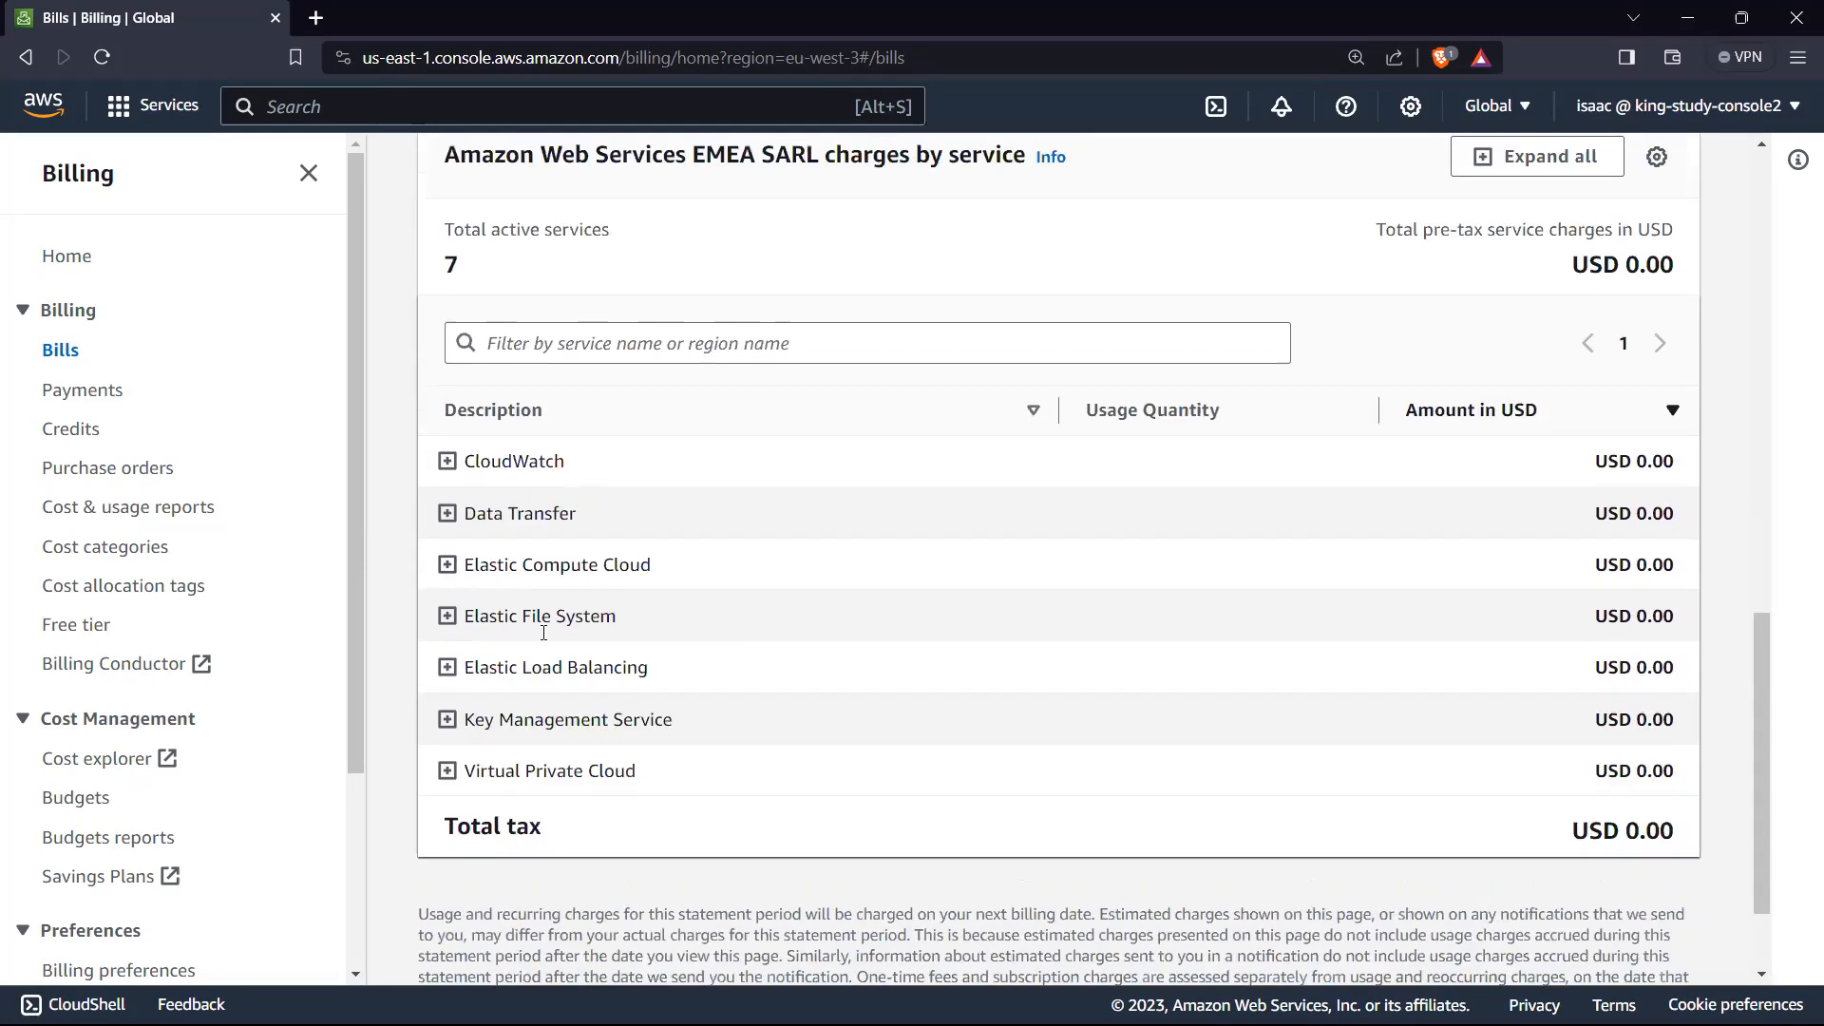
click(448, 461)
click(447, 461)
click(448, 461)
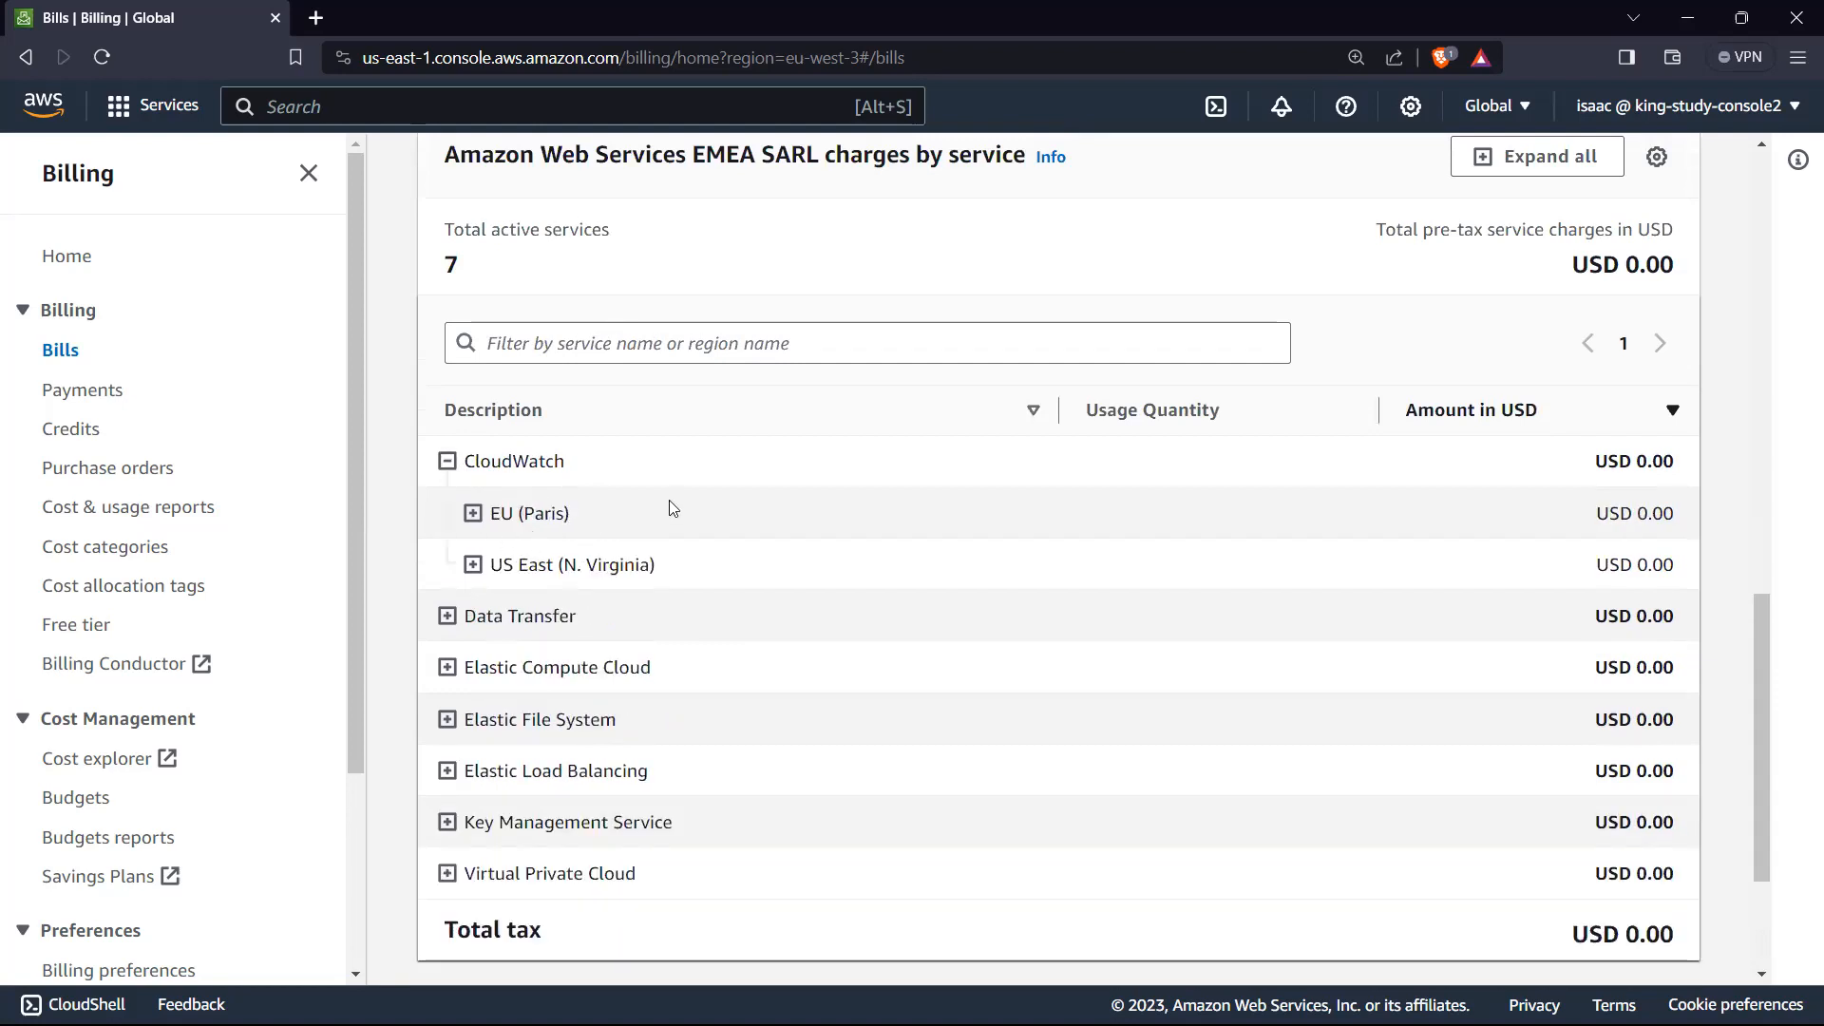
click(447, 461)
click(447, 514)
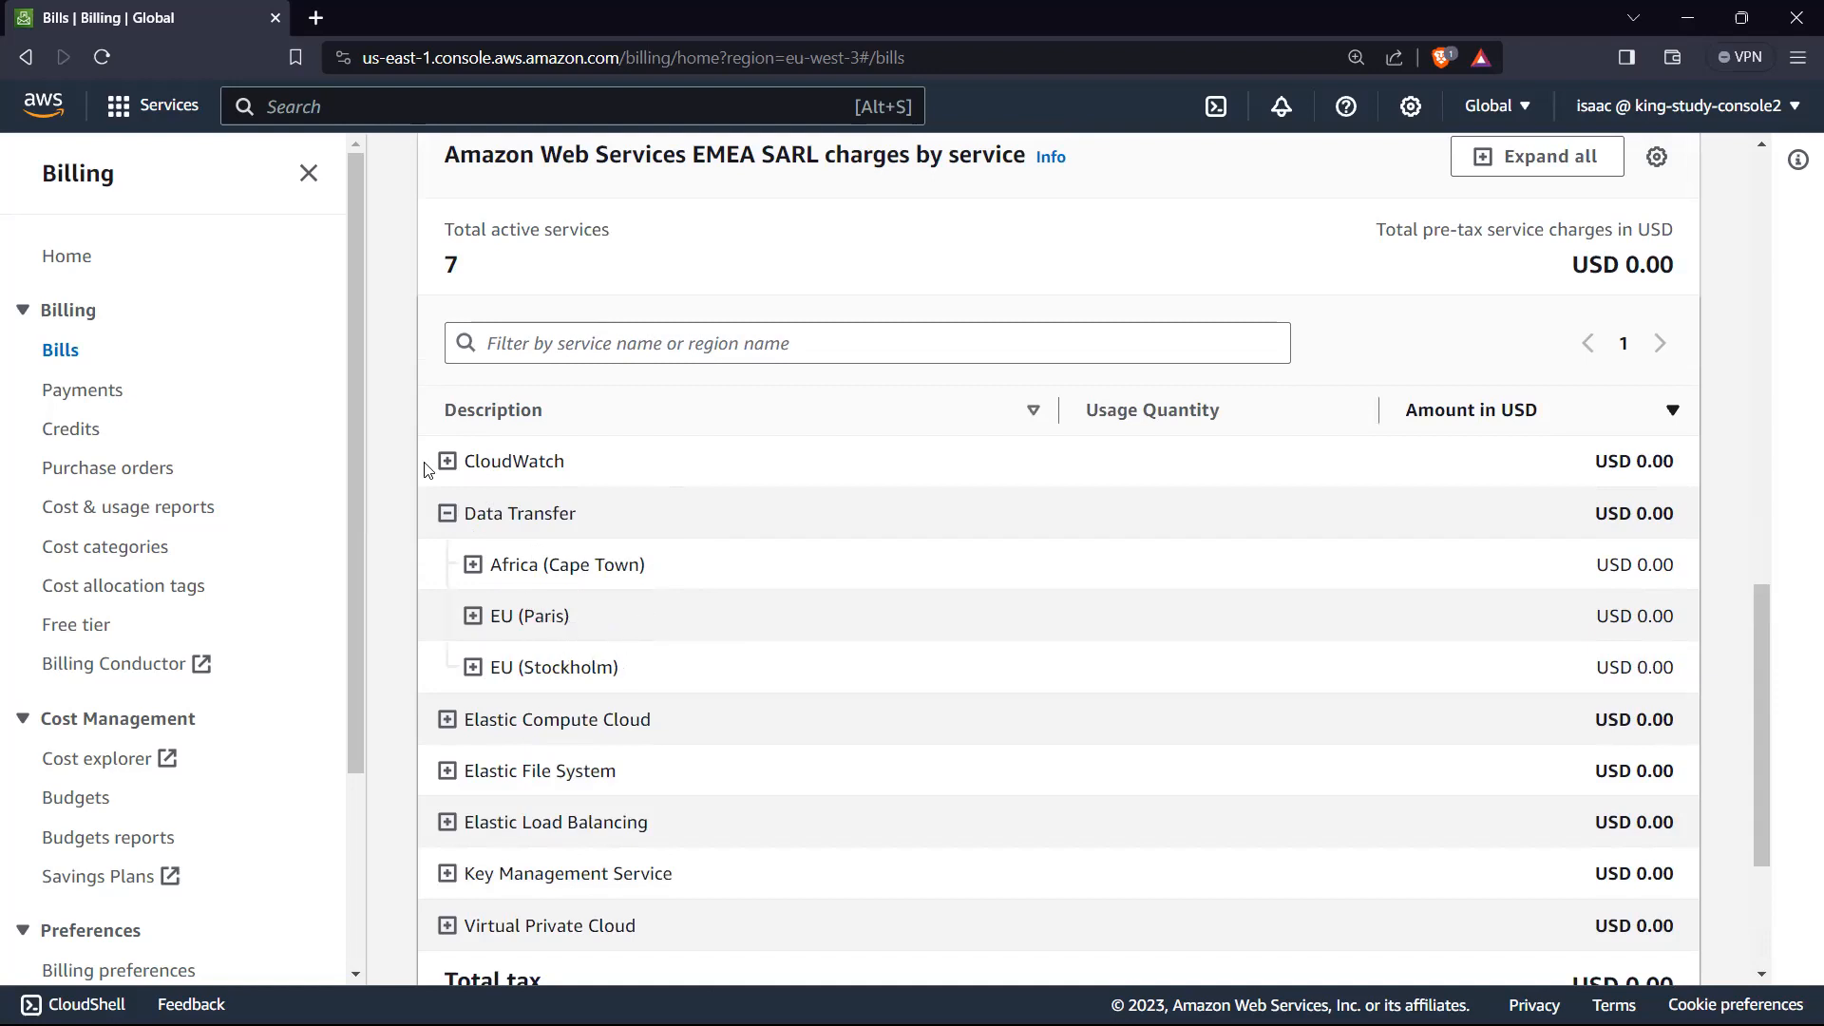
Step: Collapse Data Transfer in the bill's charges by service, then view the regional breakdown of Elastic Compute Cloud and collapse it
click(448, 513)
click(448, 564)
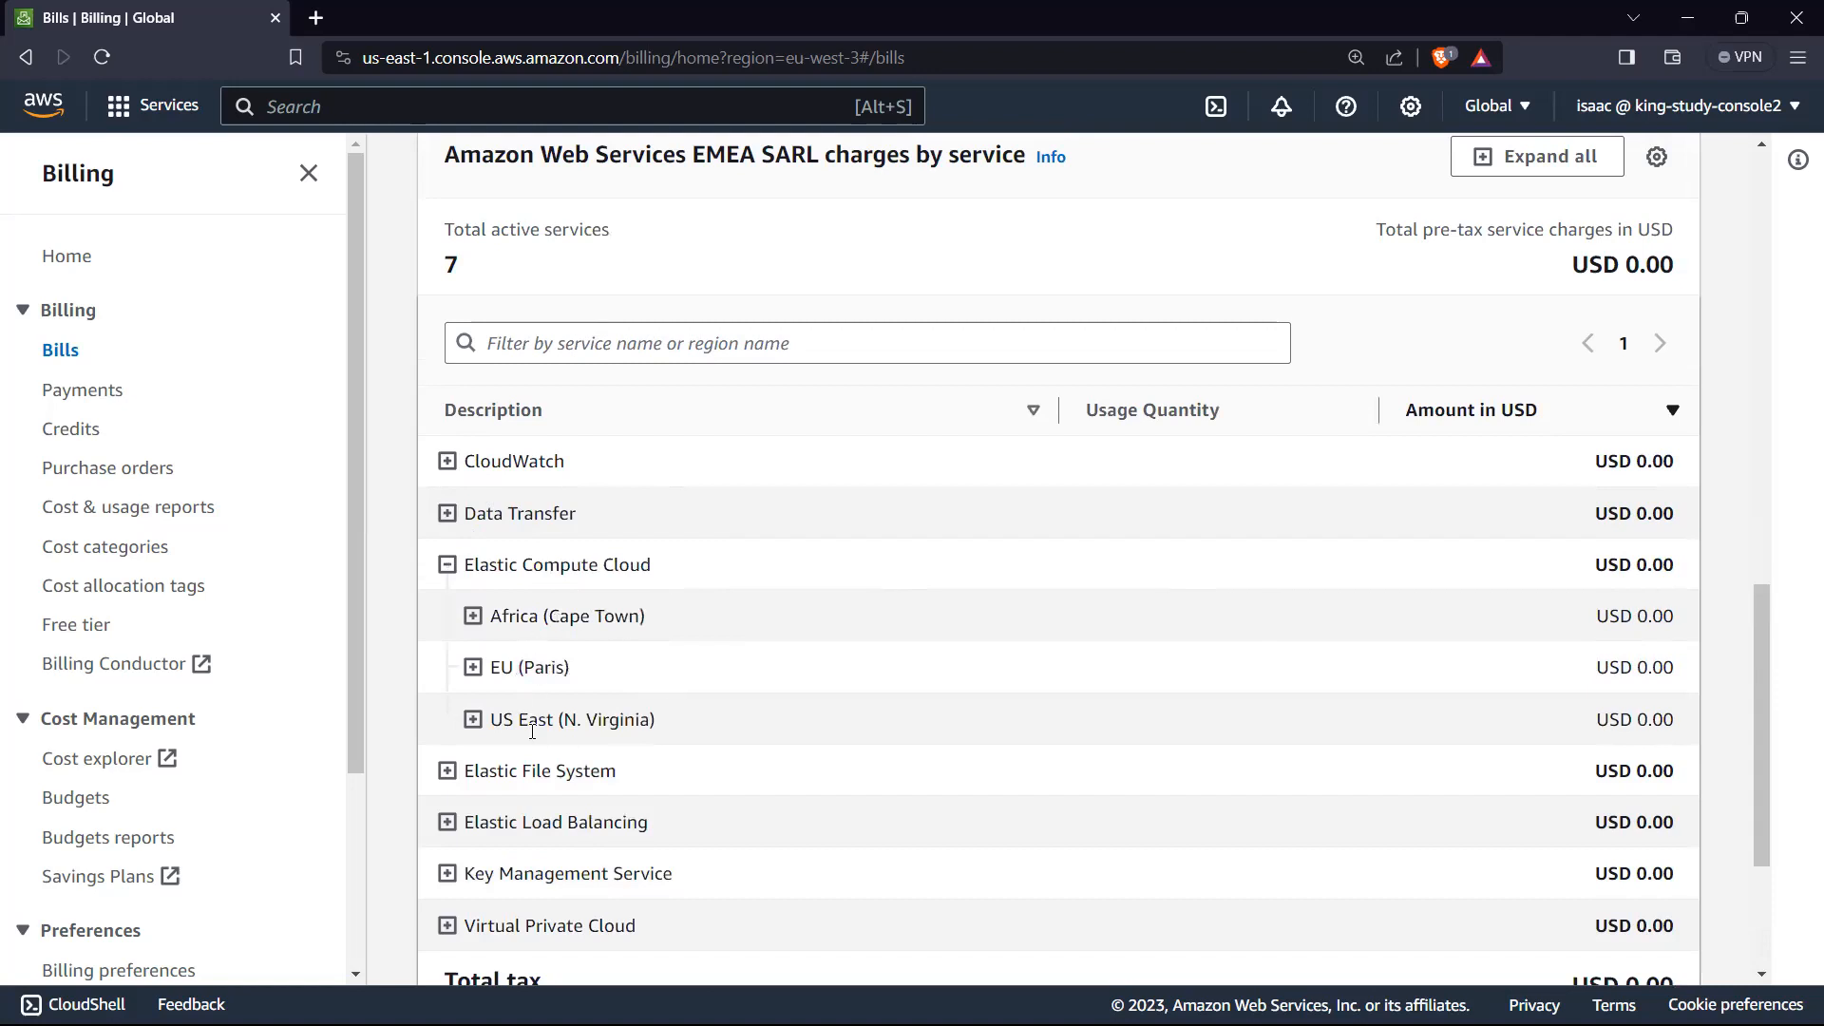
click(447, 565)
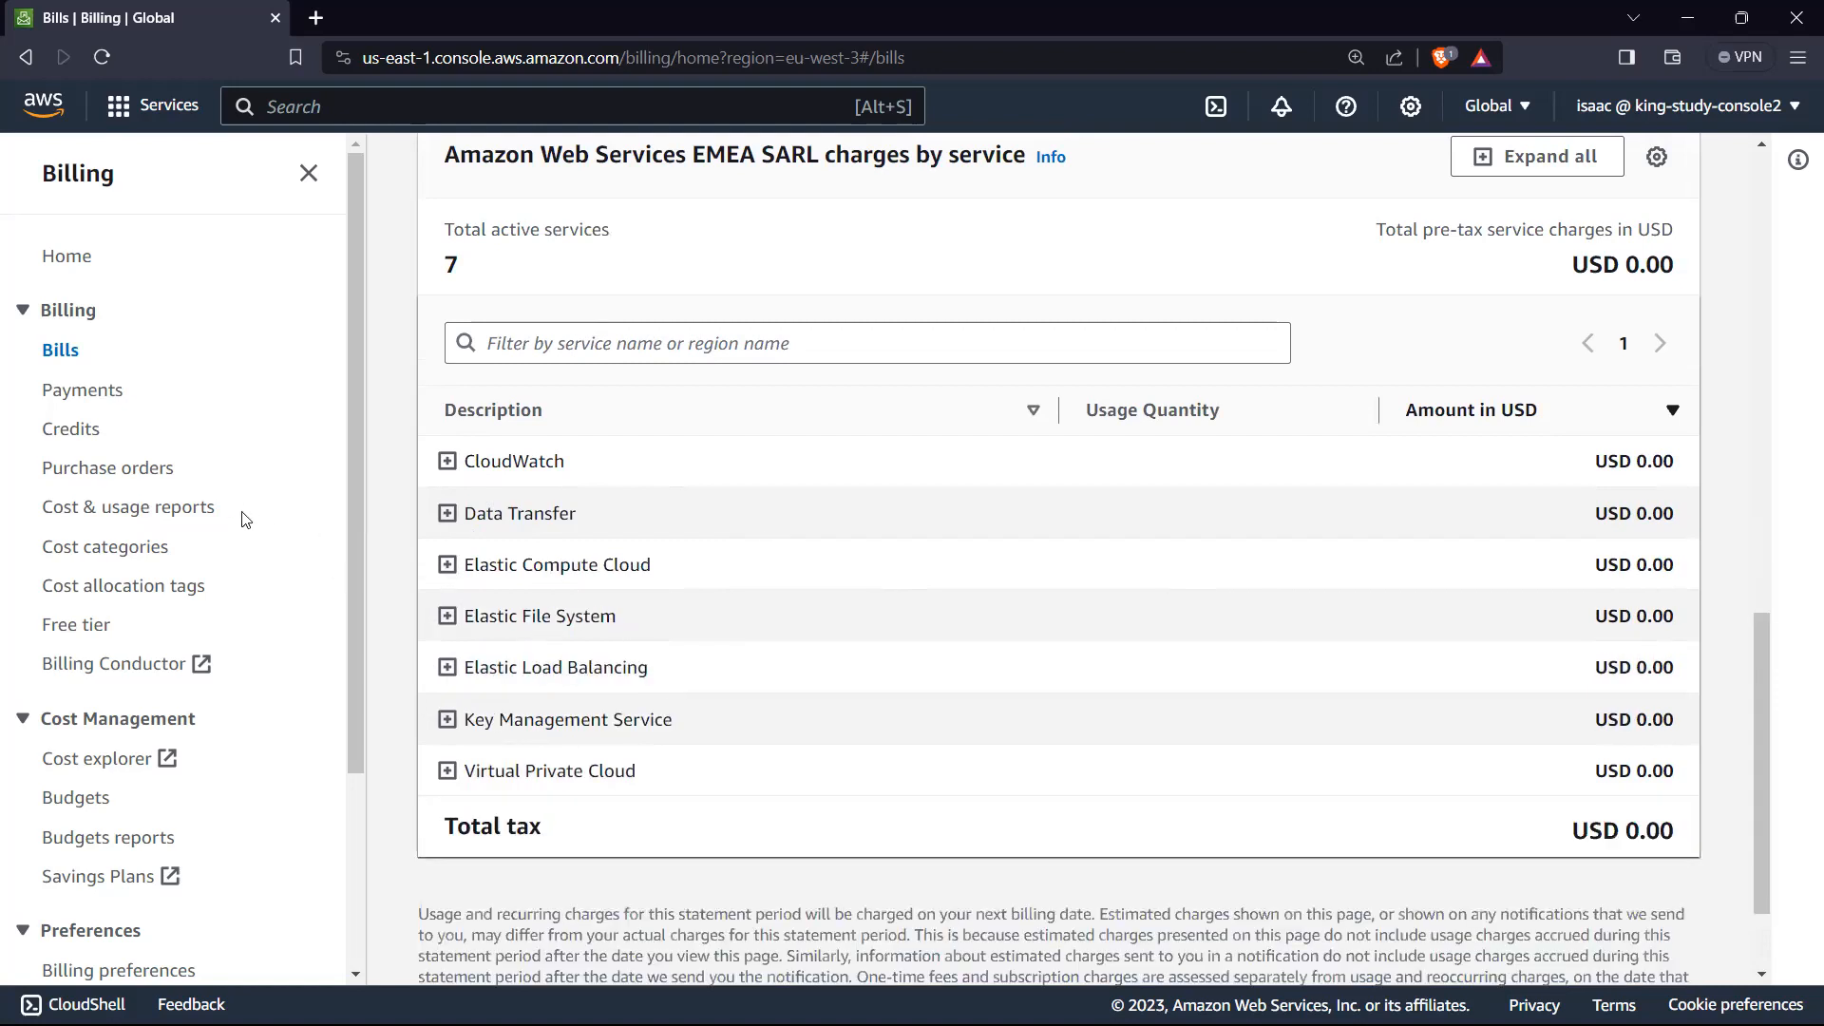
Step: Open the Budgets page and delete both existing budgets, My Monthly Cost Budget and My Zero-Spend Budget
scroll(243, 513, down, 1)
click(112, 682)
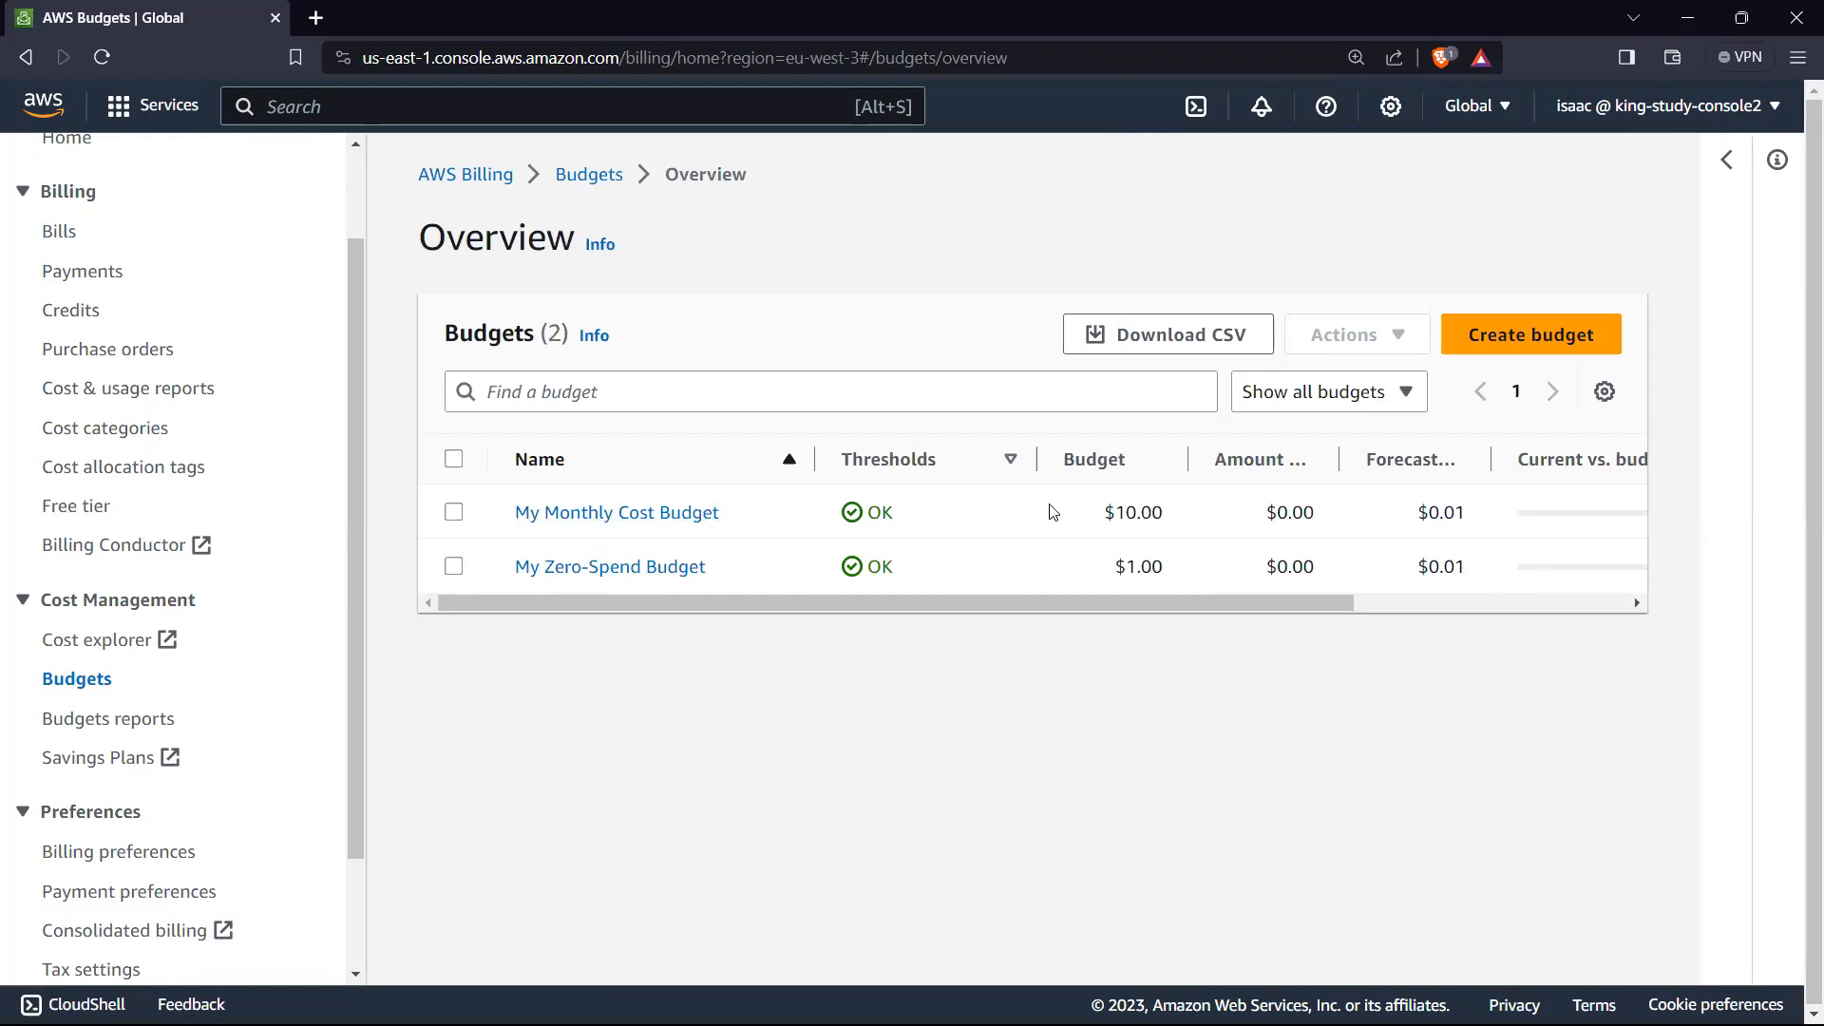
click(453, 459)
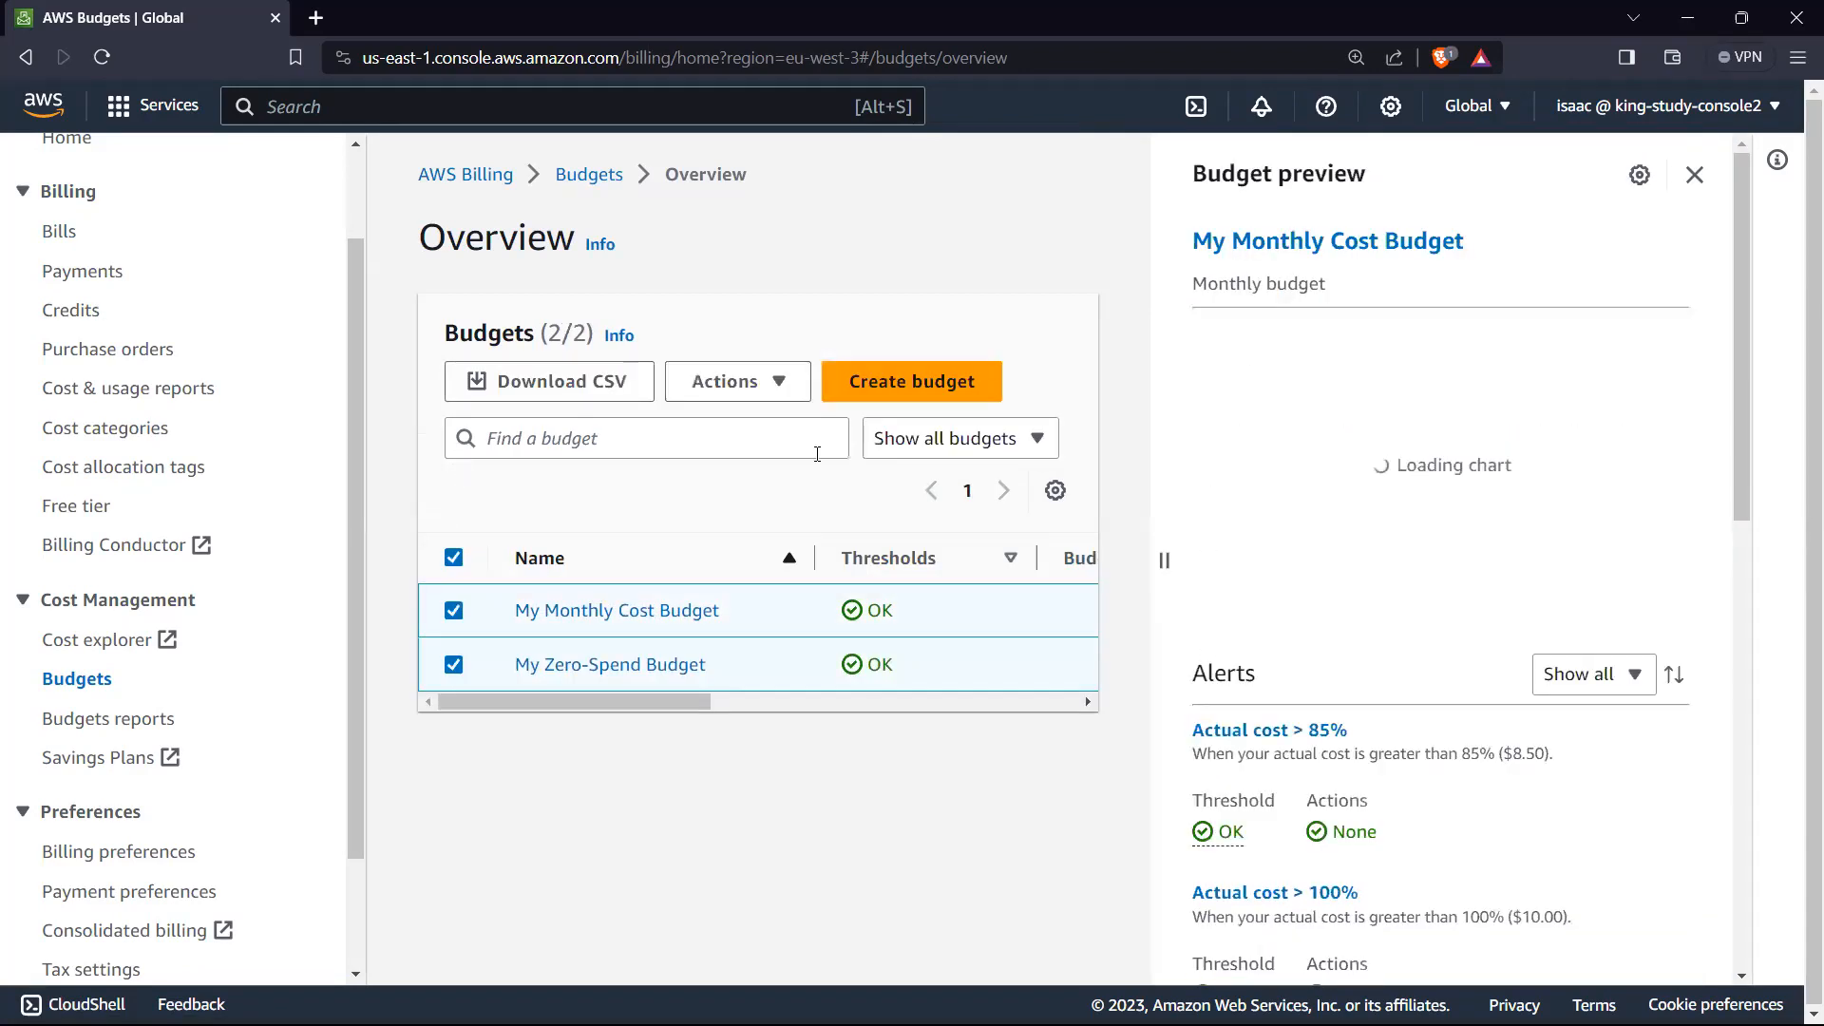
click(771, 381)
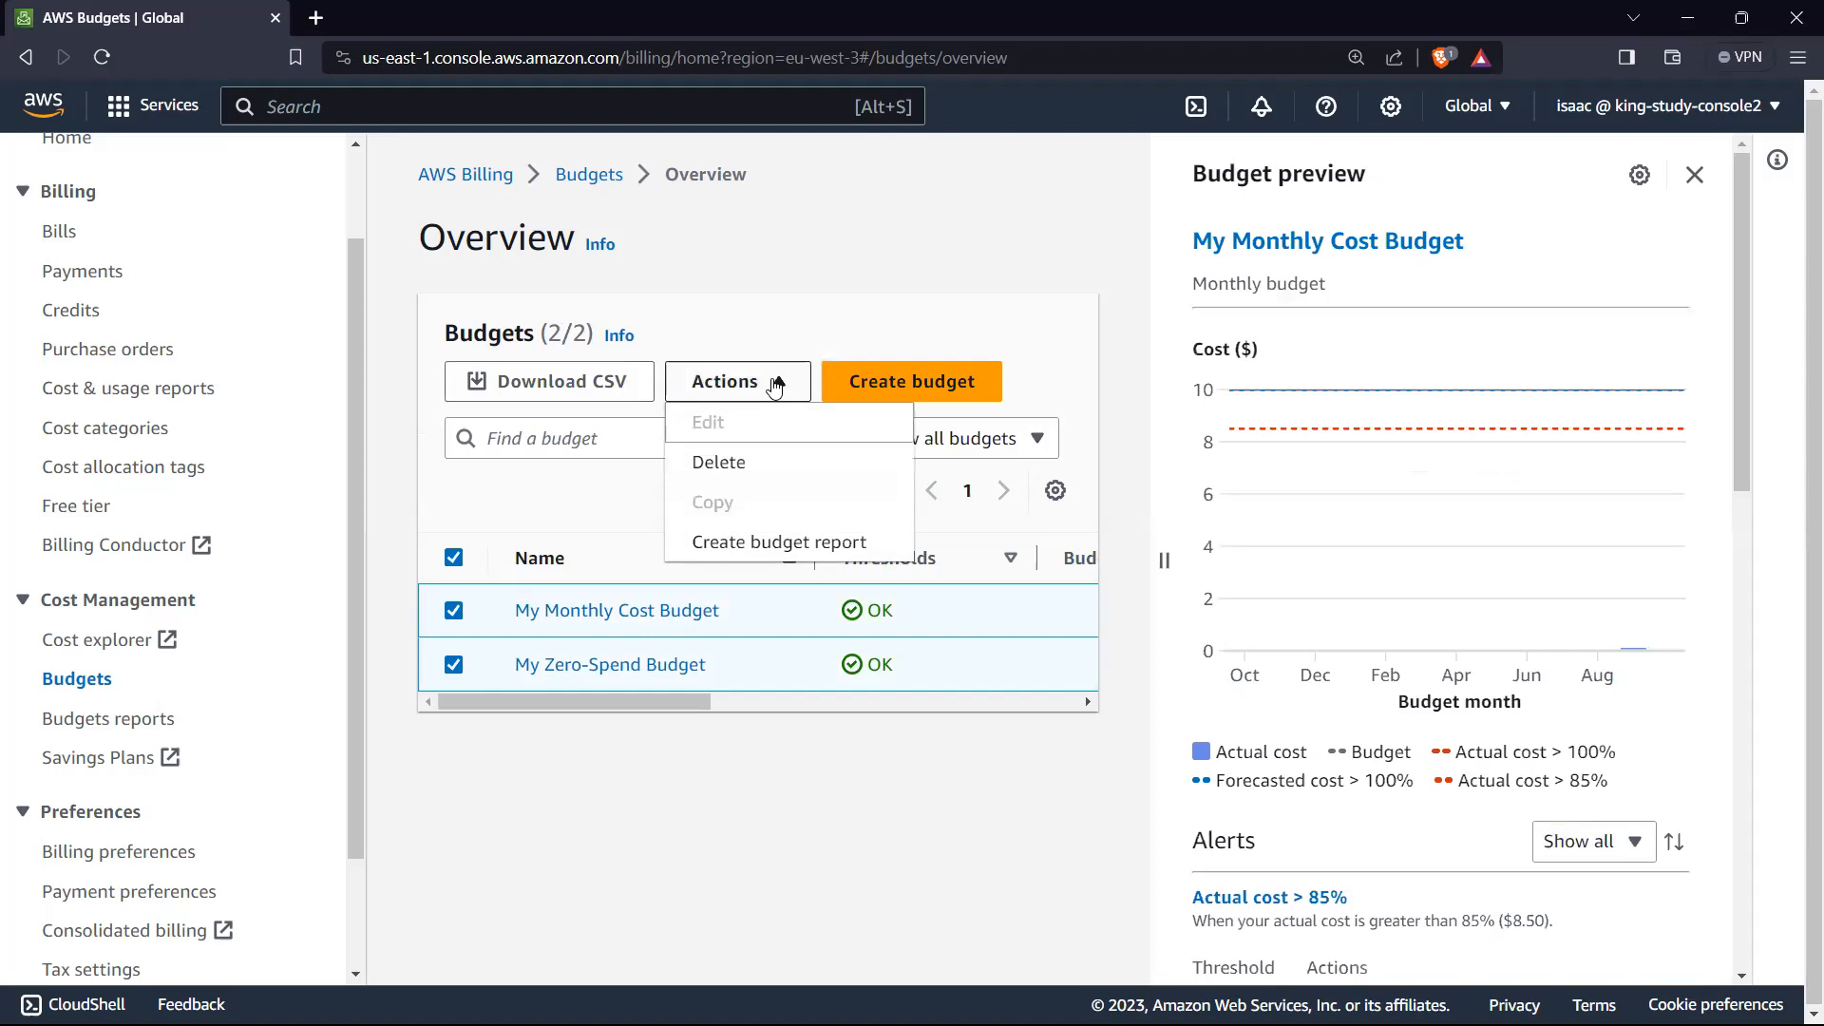
click(735, 464)
click(1183, 639)
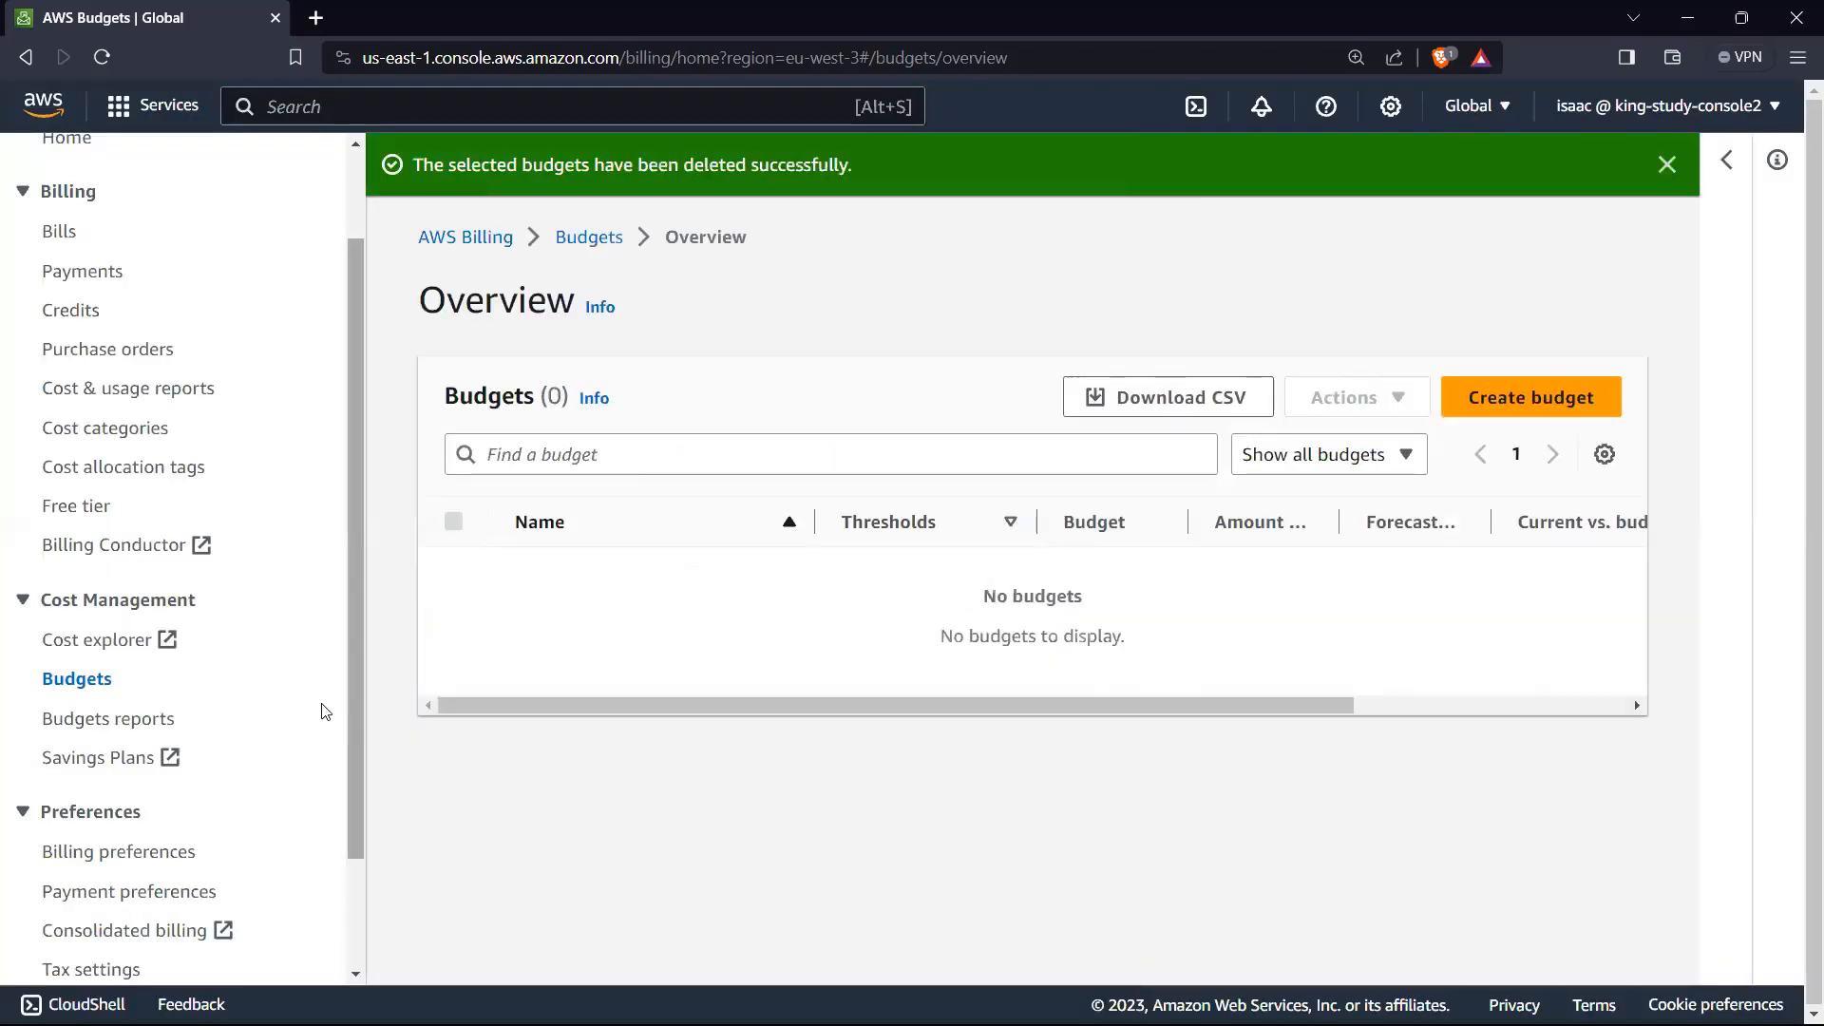
Step: Start creating a new budget and look over the available budget setup and template choices
click(1488, 407)
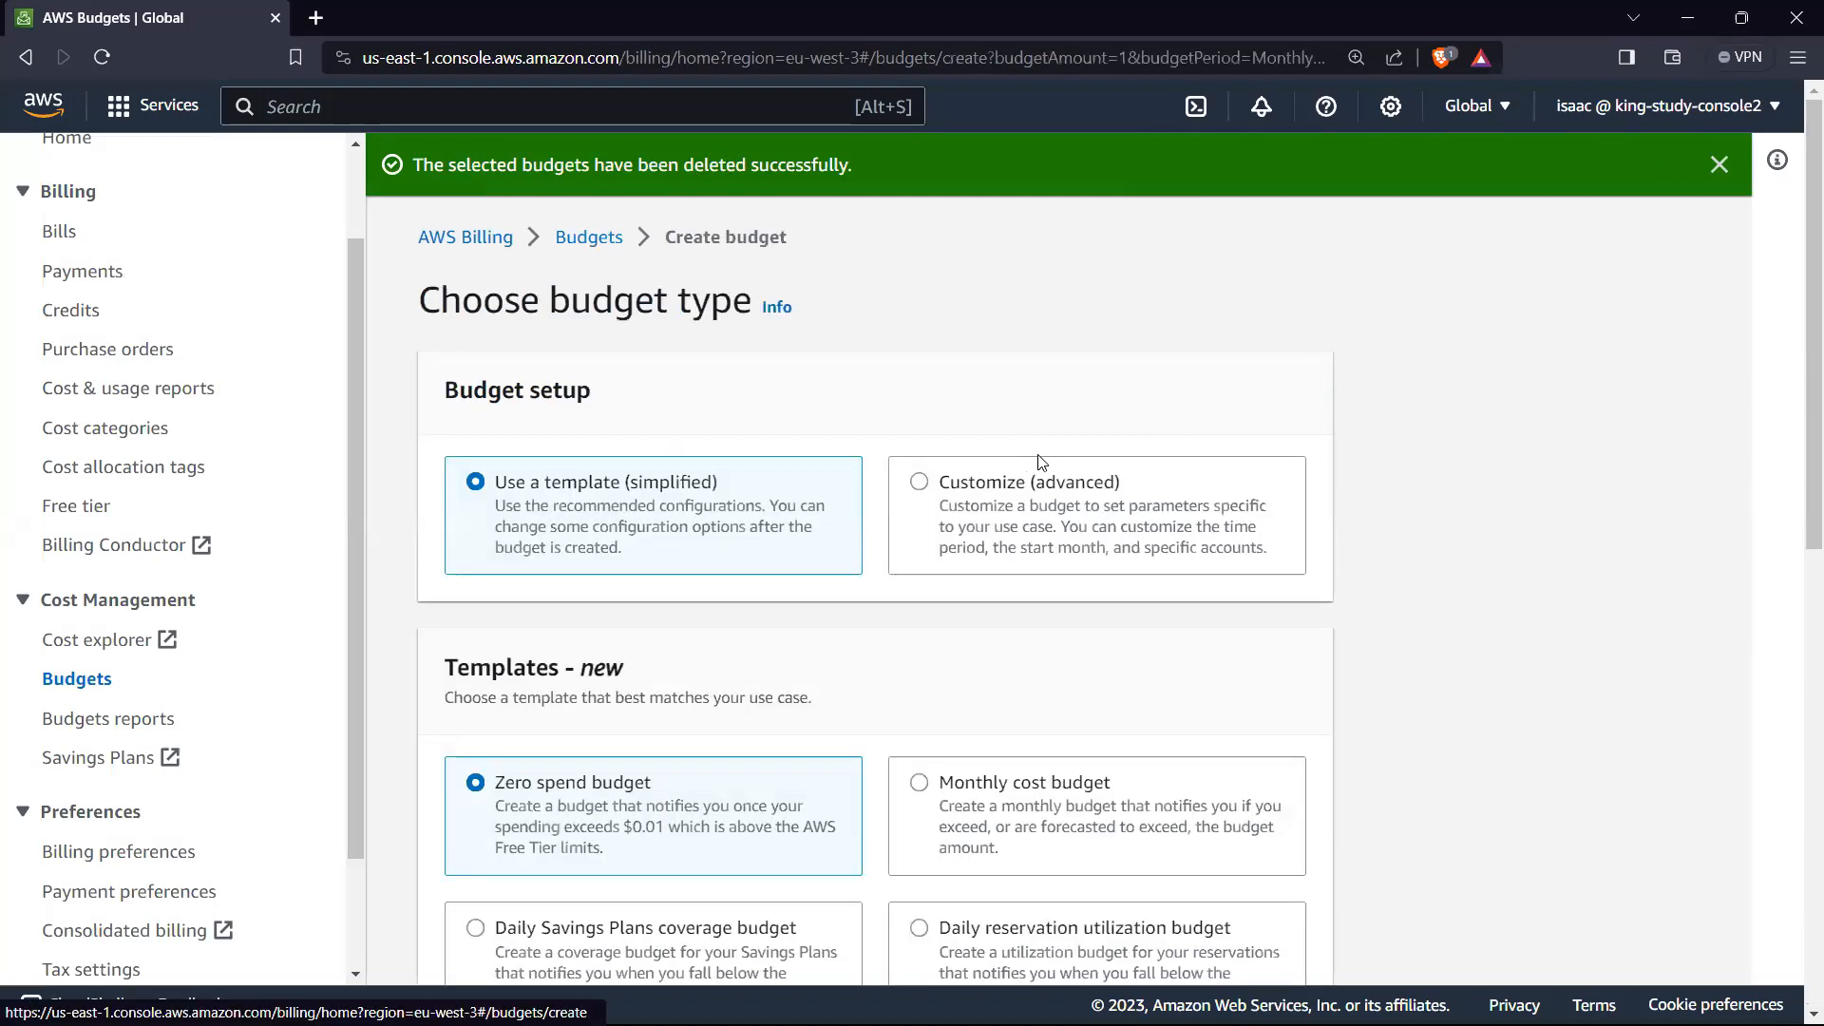
scroll(560, 481, down, 2)
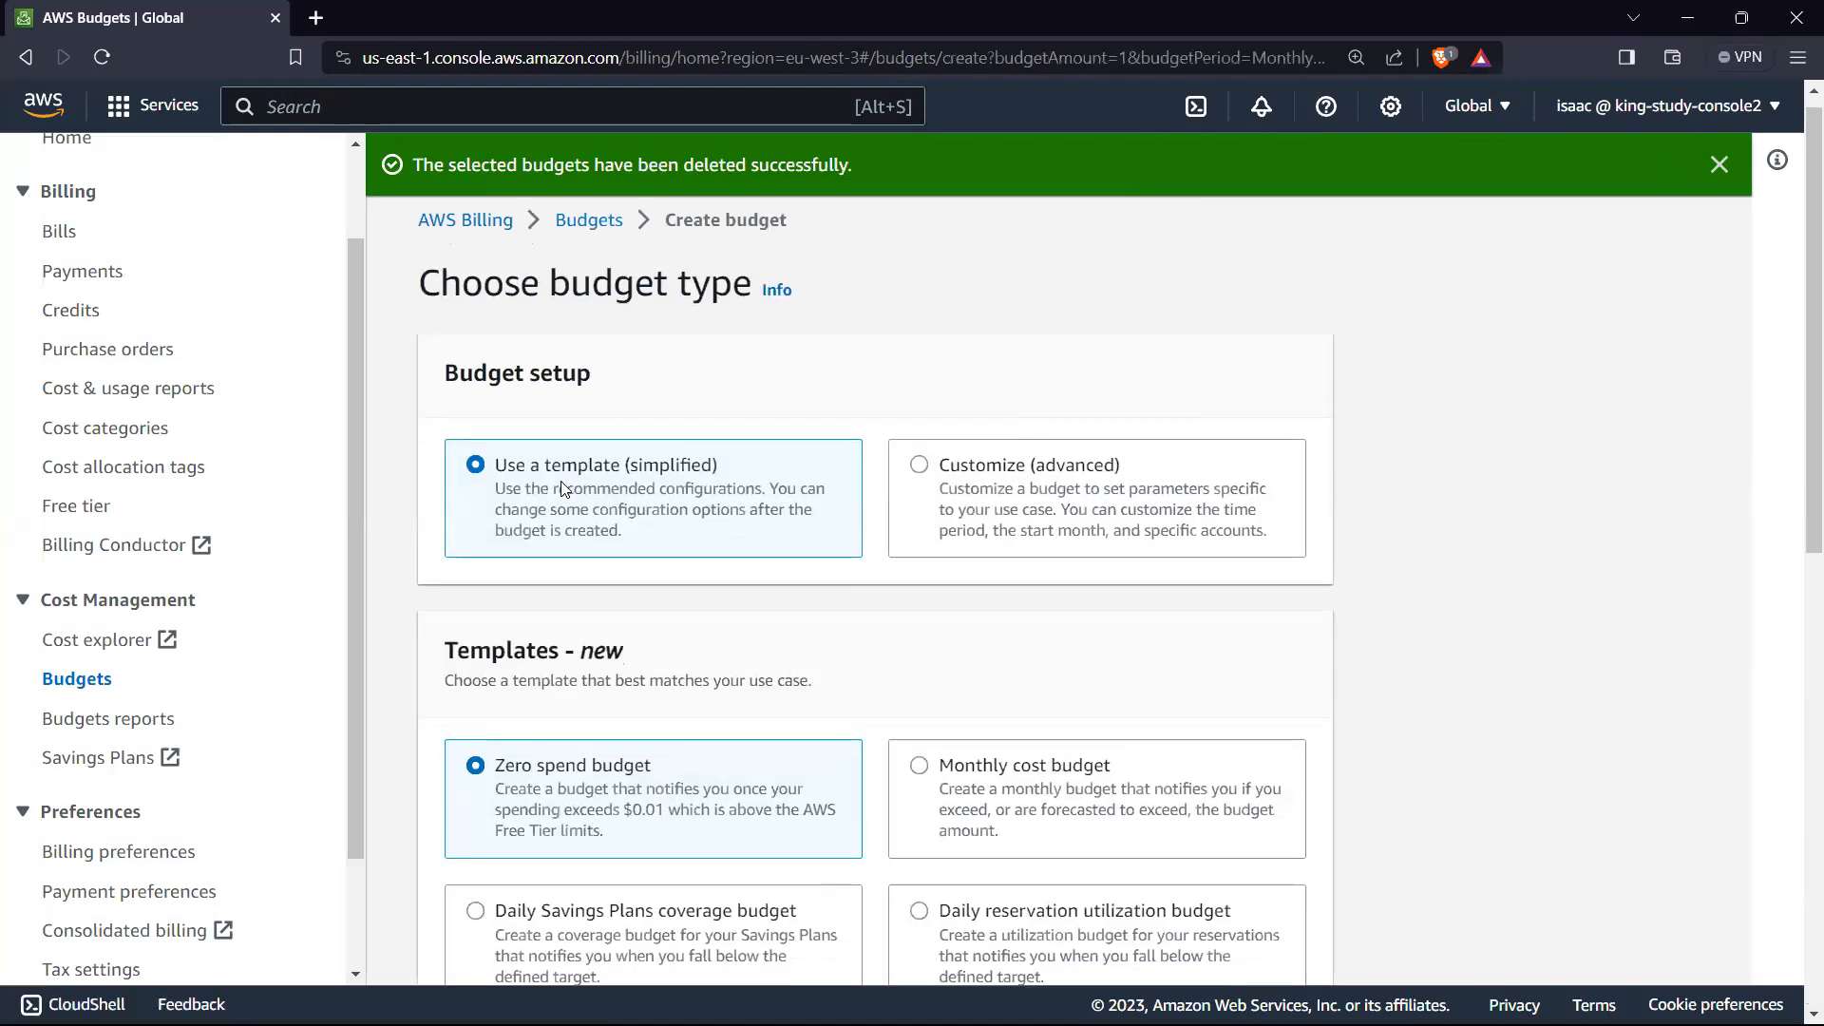
scroll(826, 355, up, 2)
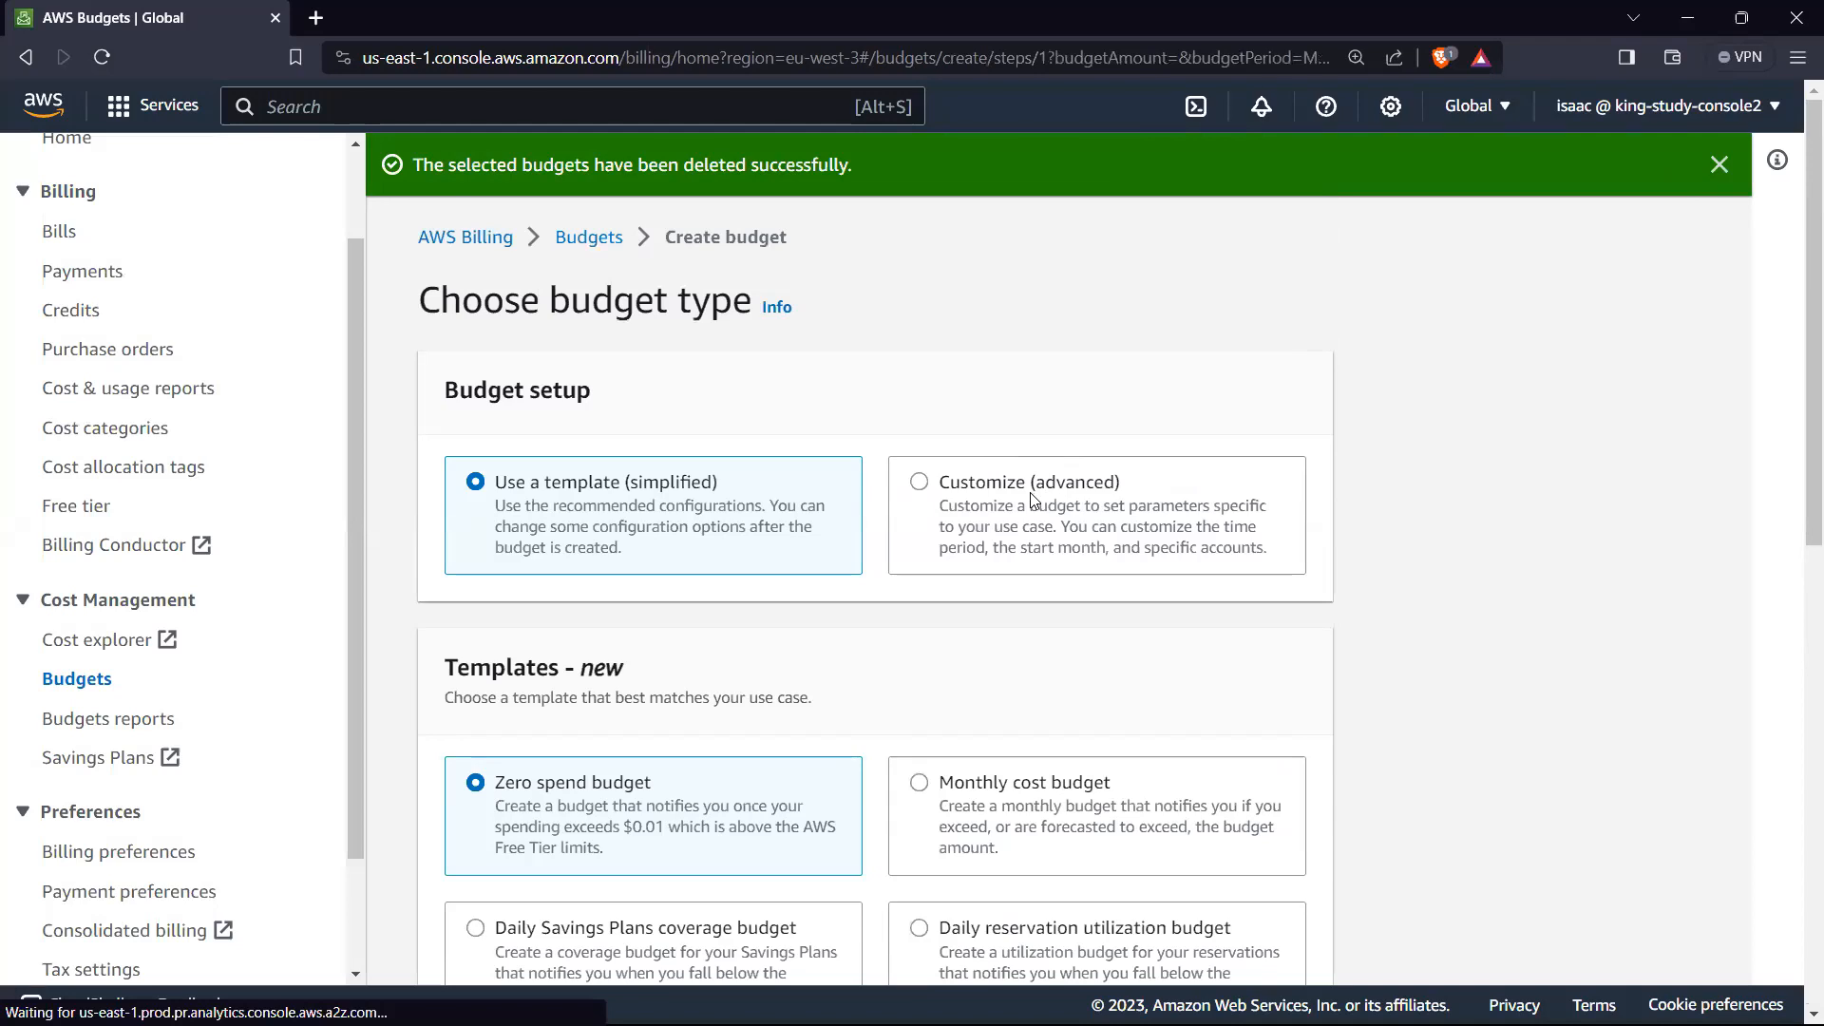
Step: Review the budget types offered by the Customize (advanced) setup and return to Use a template (simplified)
click(920, 484)
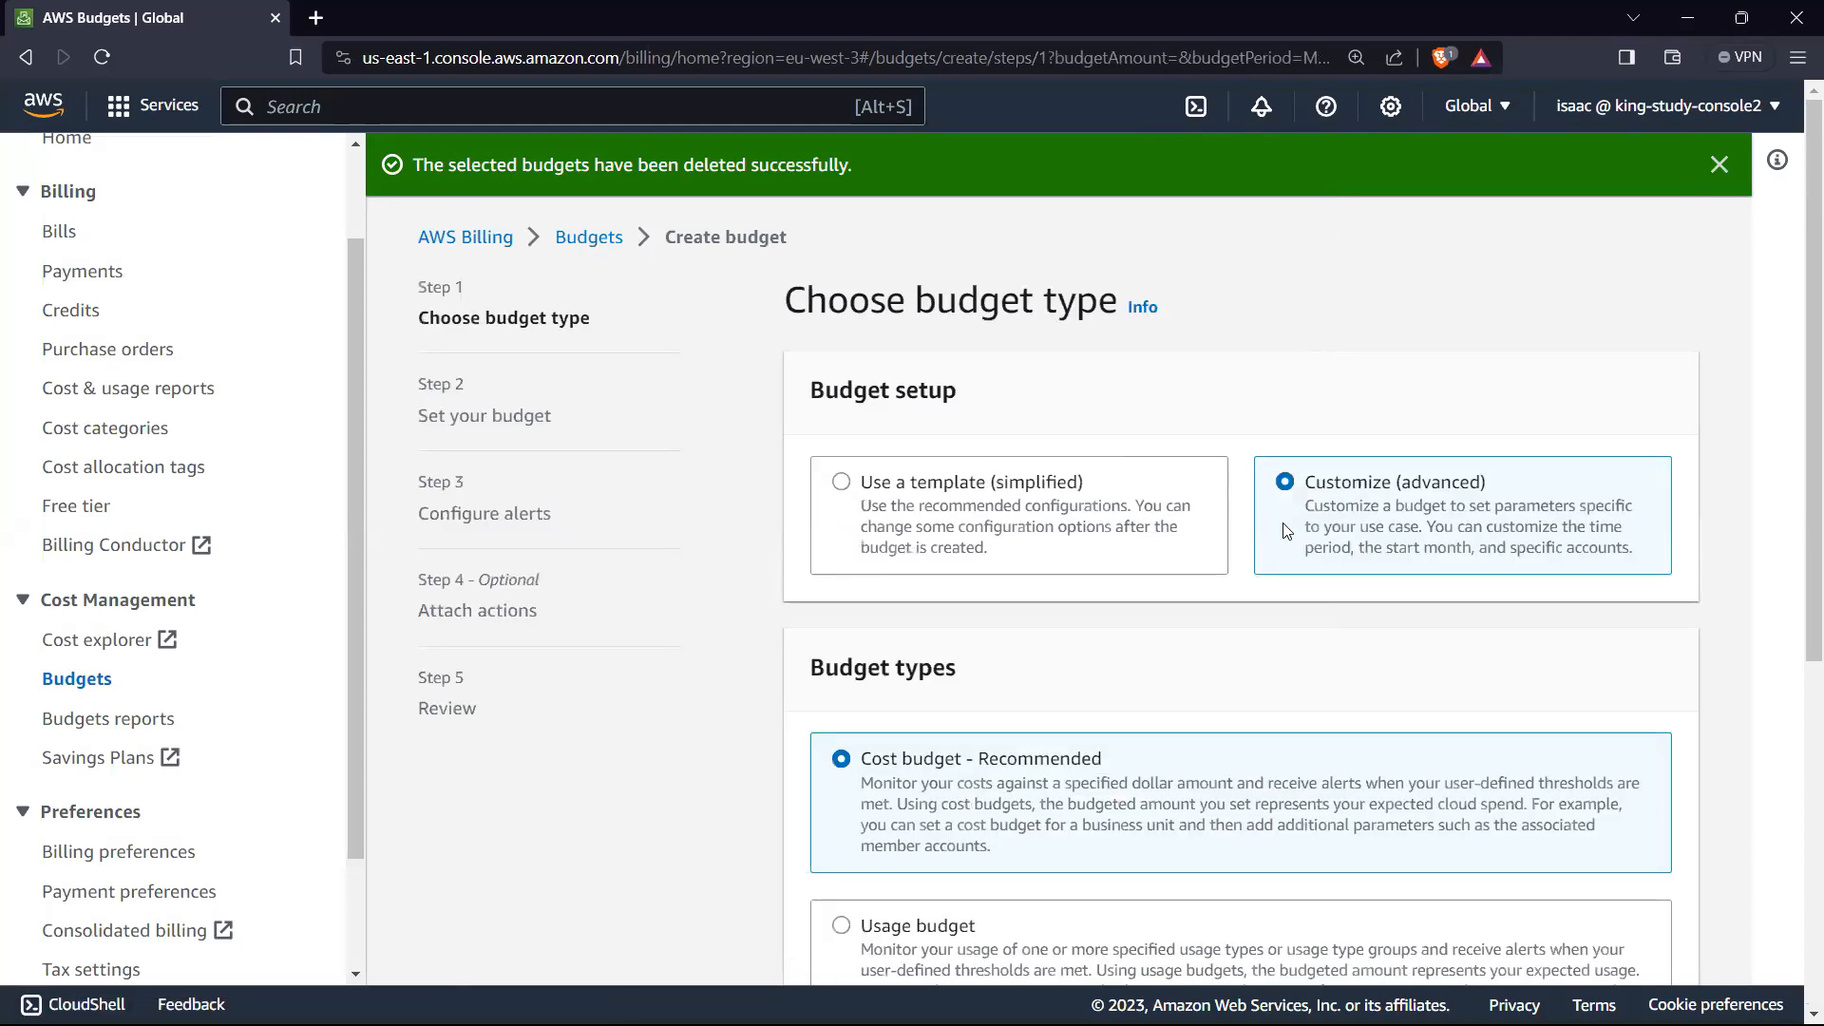
scroll(999, 440, down, 2)
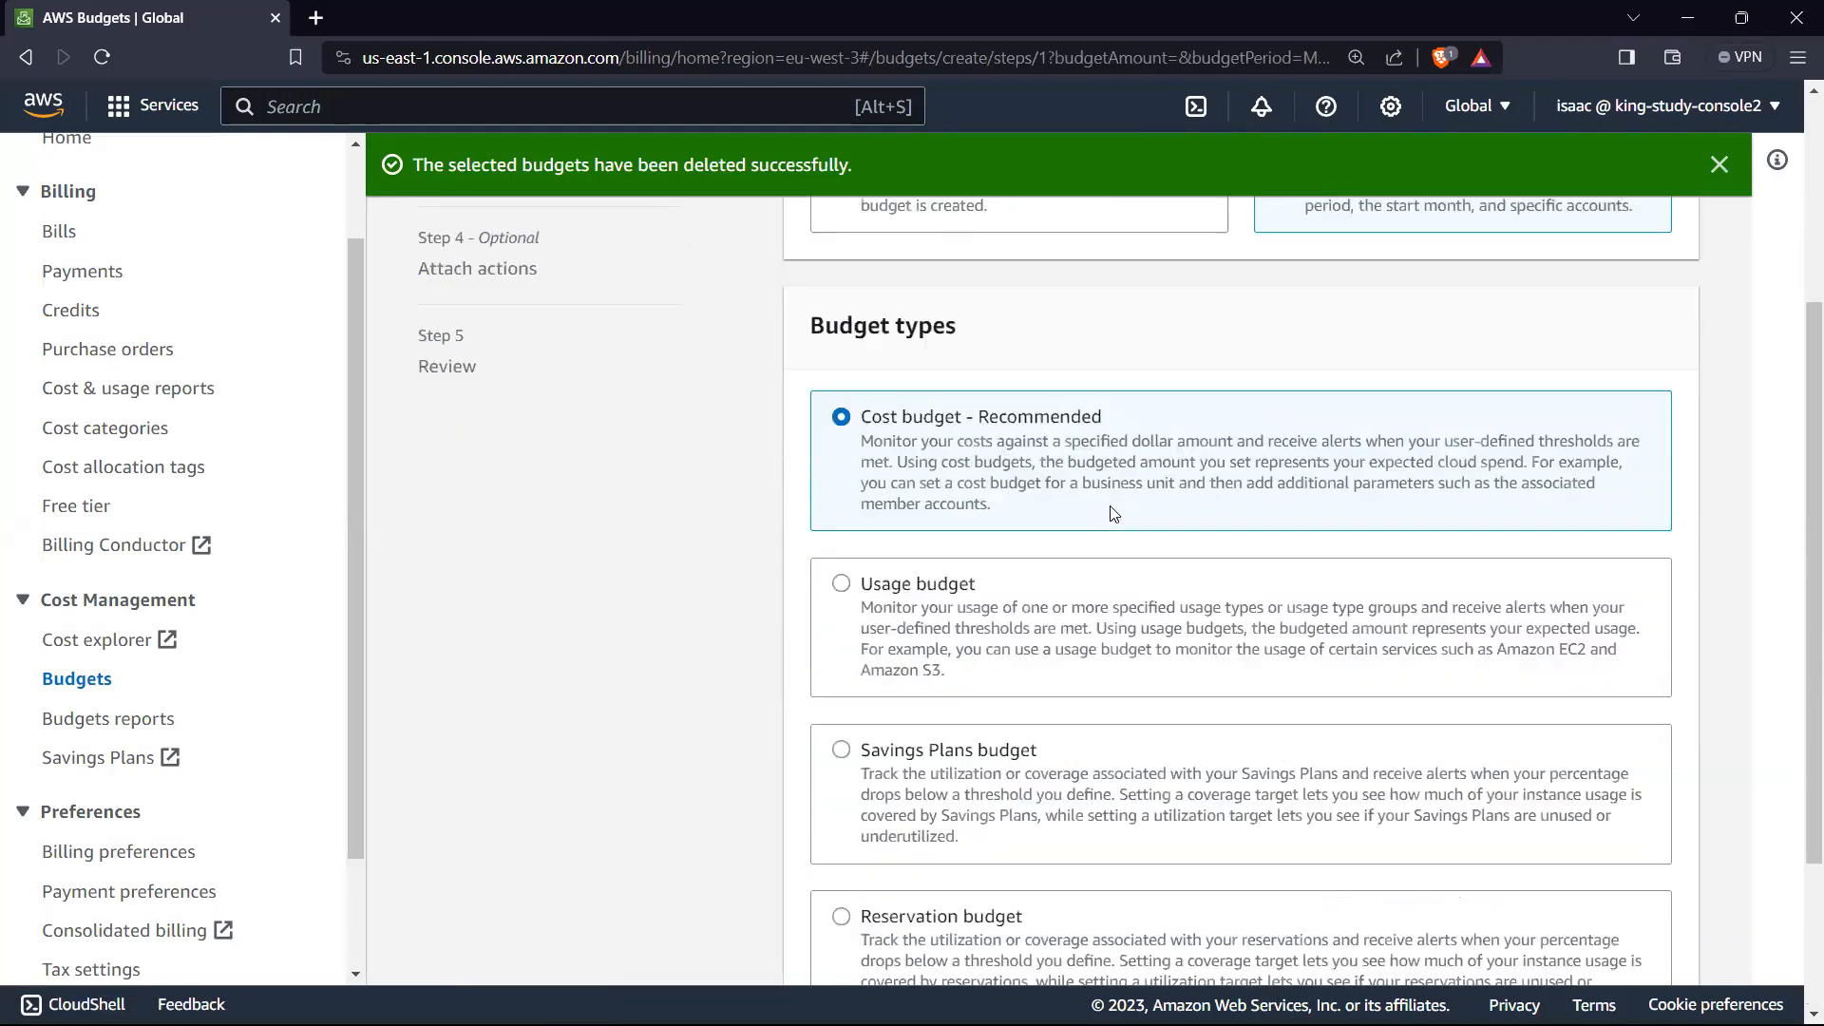
scroll(889, 558, down, 3)
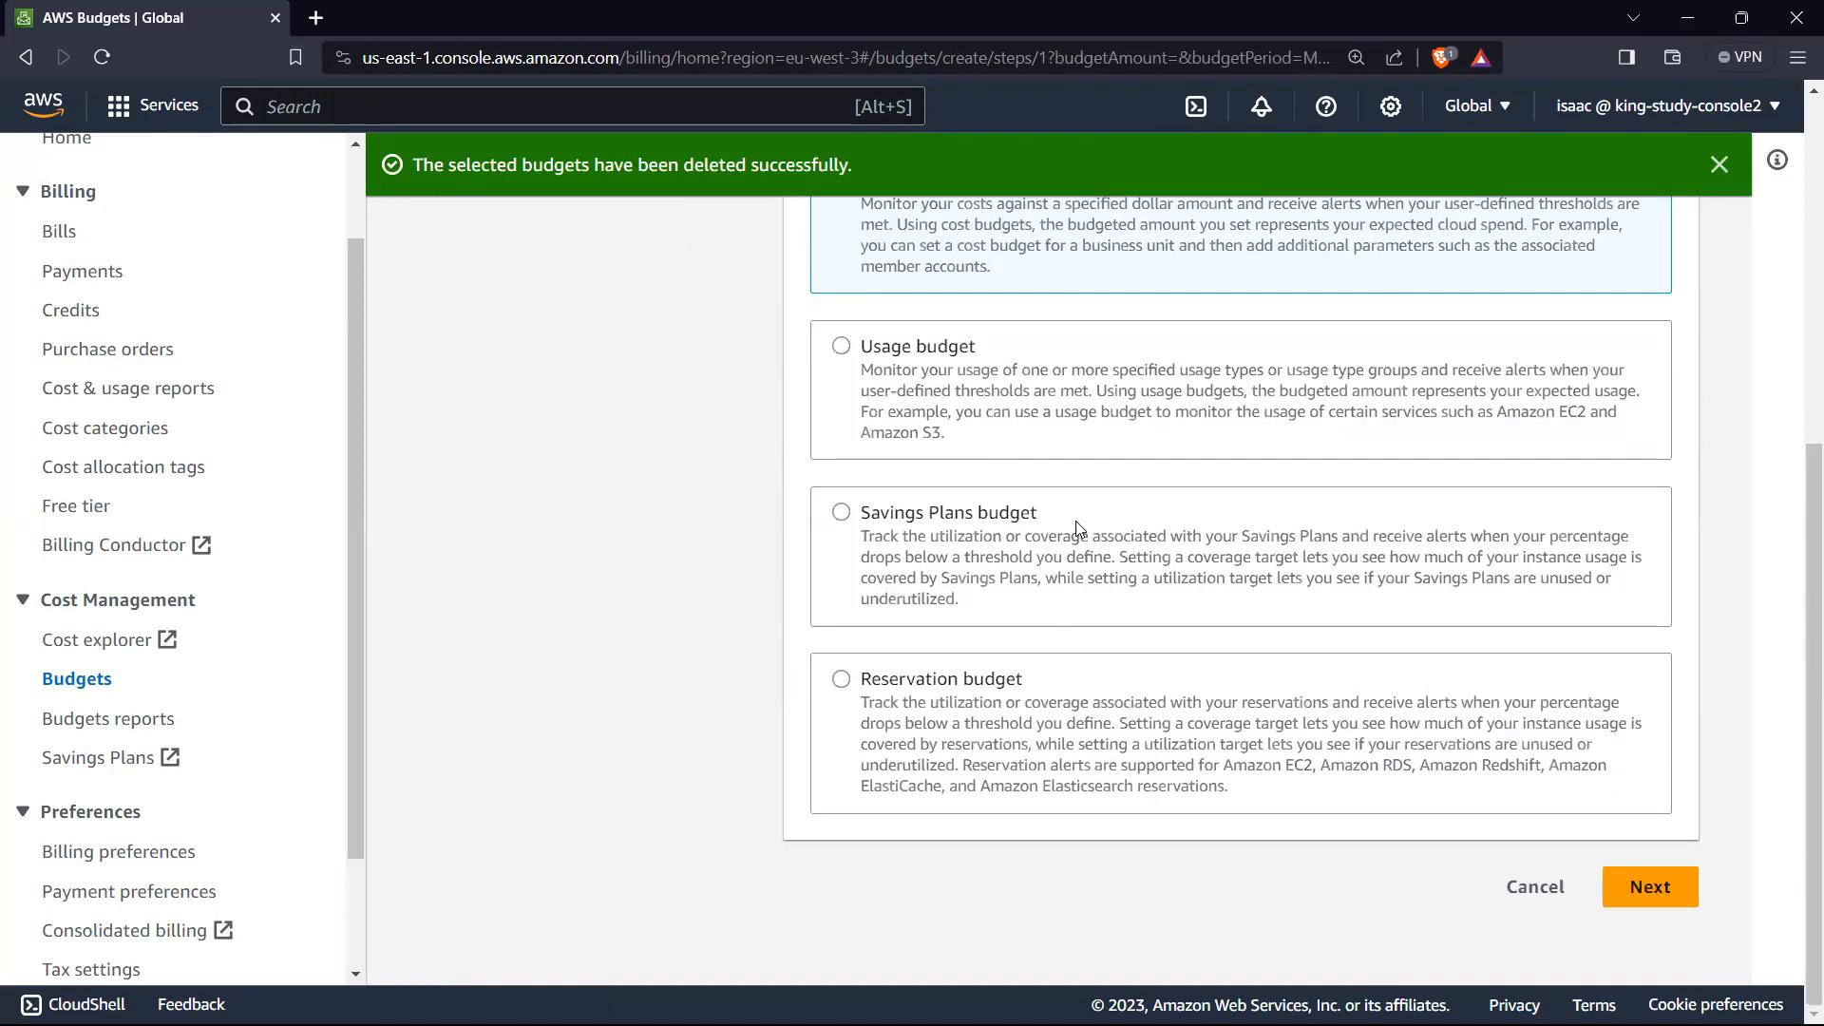
scroll(910, 686, up, 5)
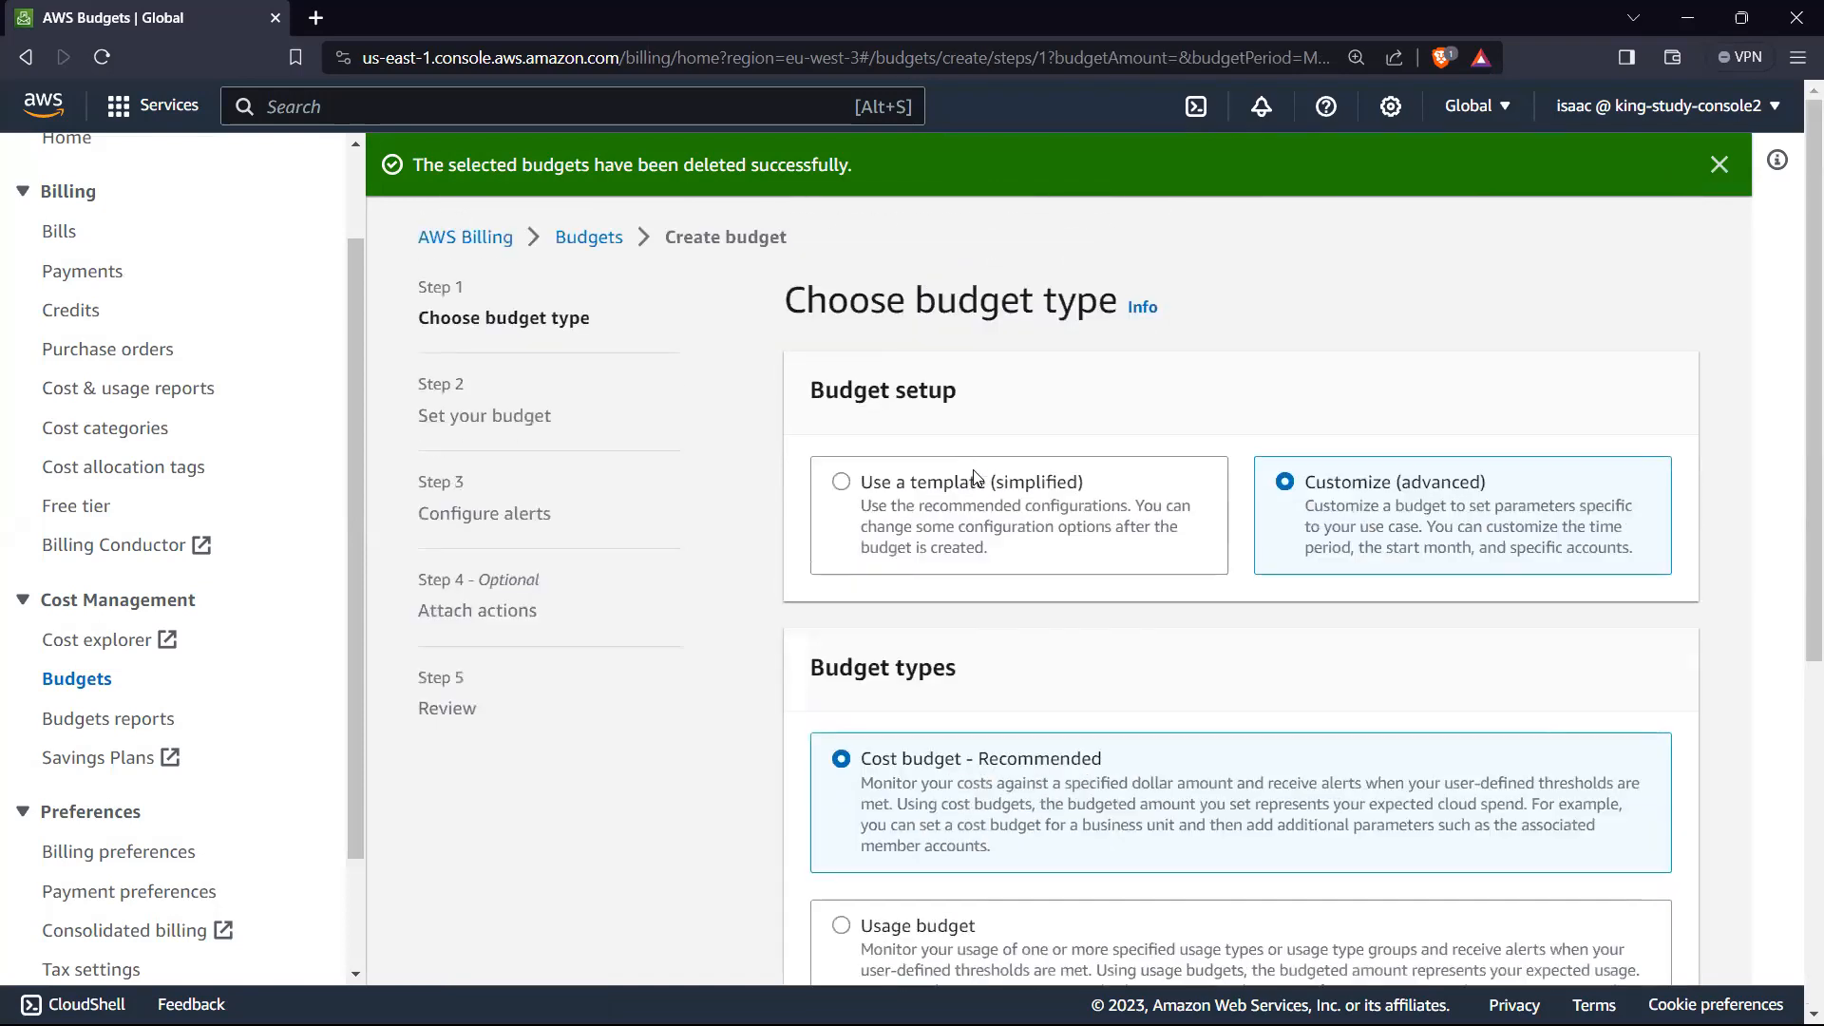
scroll(1009, 528, down, 1)
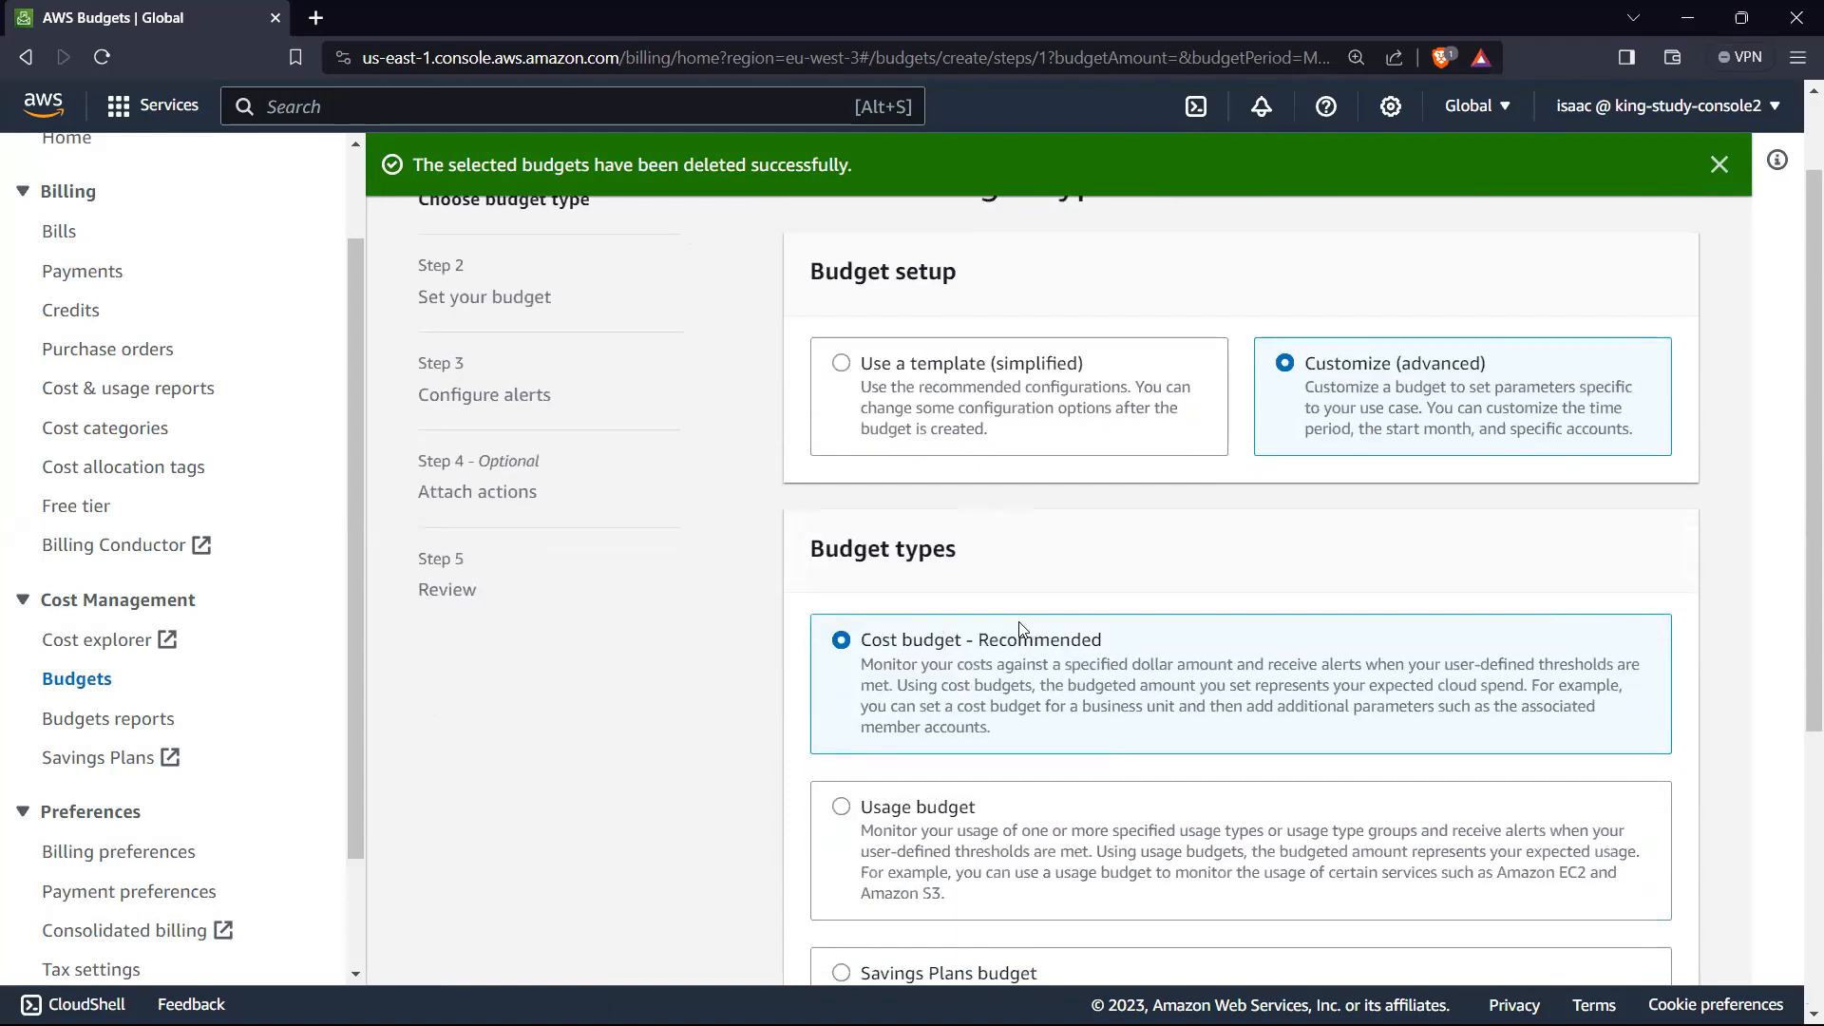
scroll(1021, 624, down, 1)
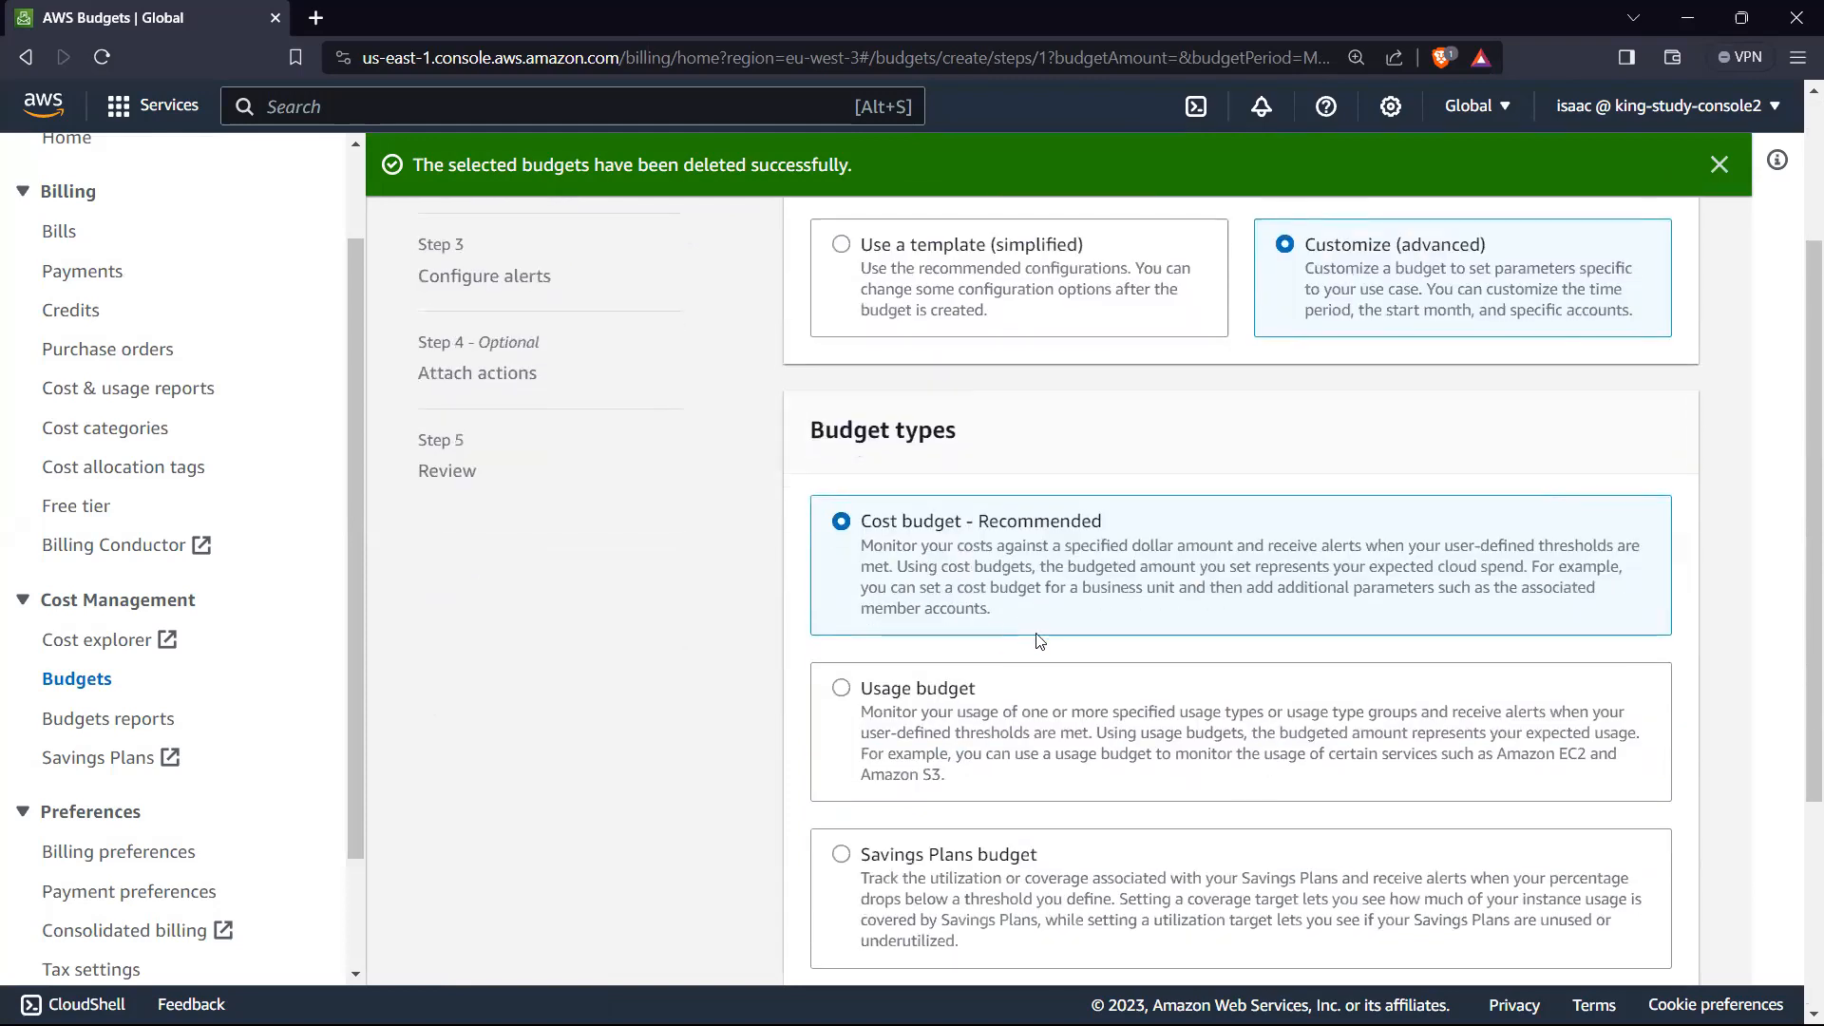
scroll(1037, 641, down, 2)
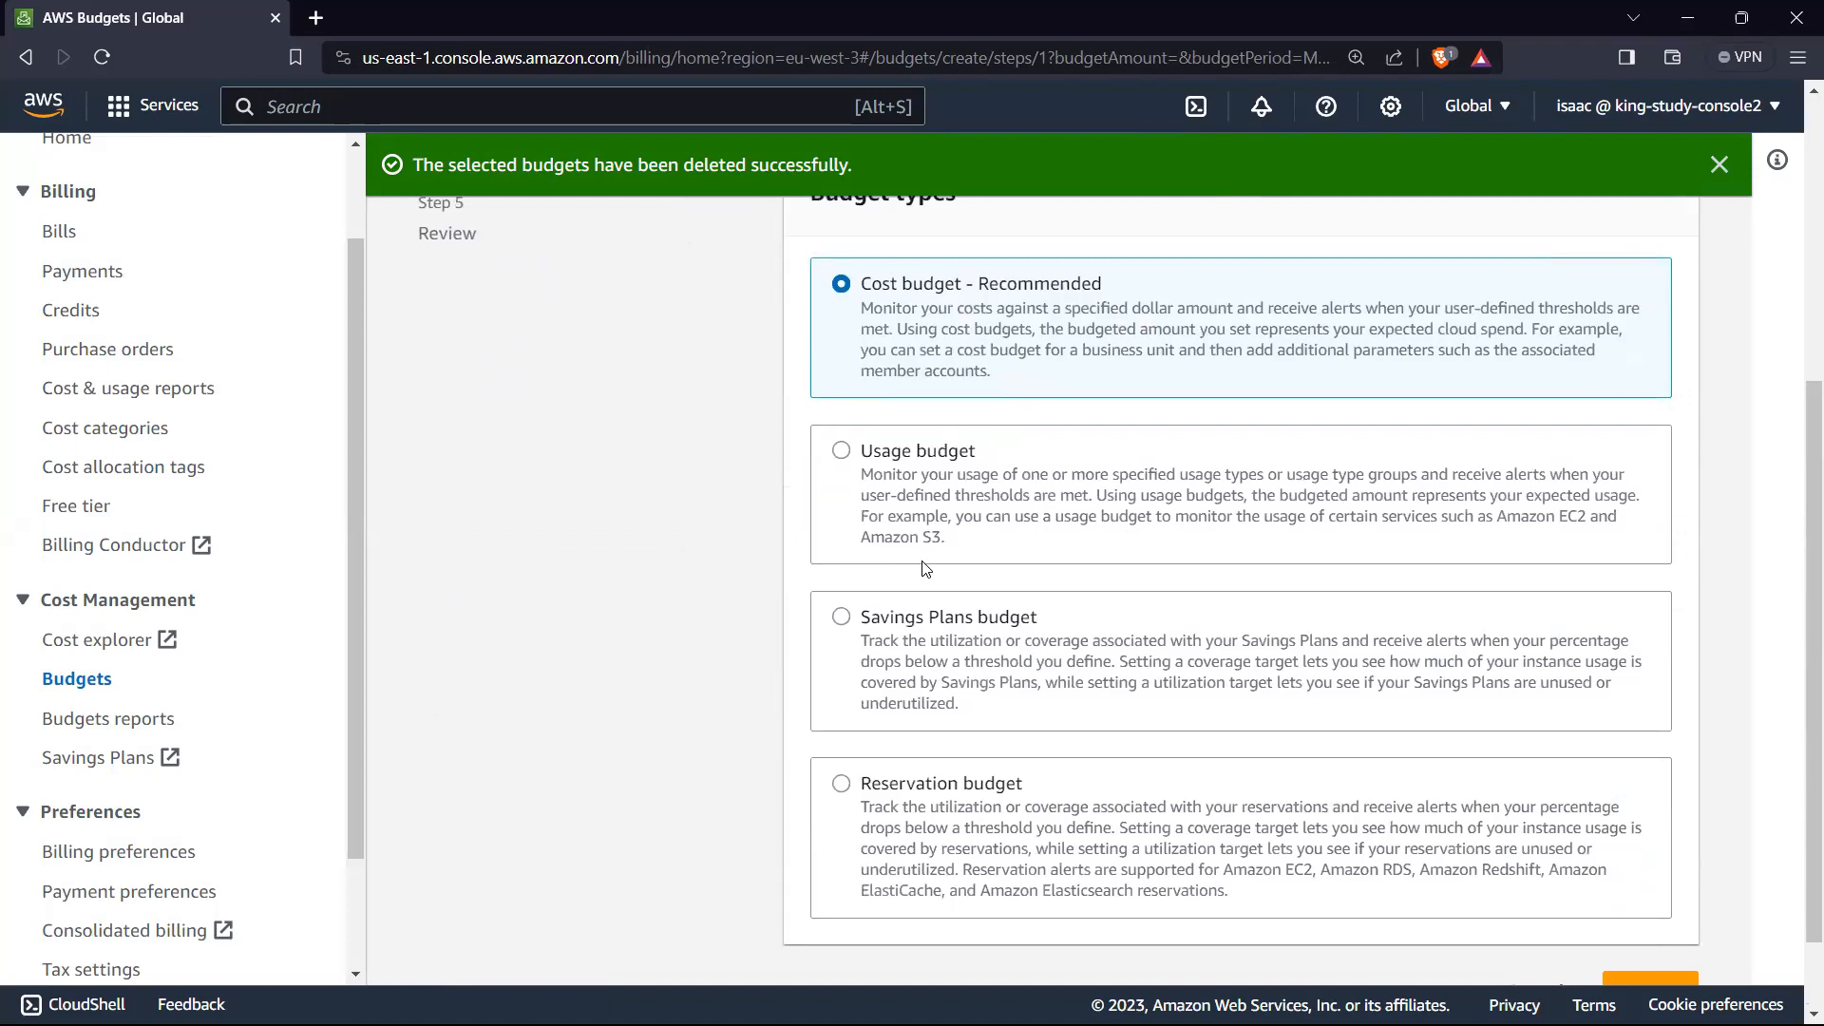
scroll(919, 513, up, 2)
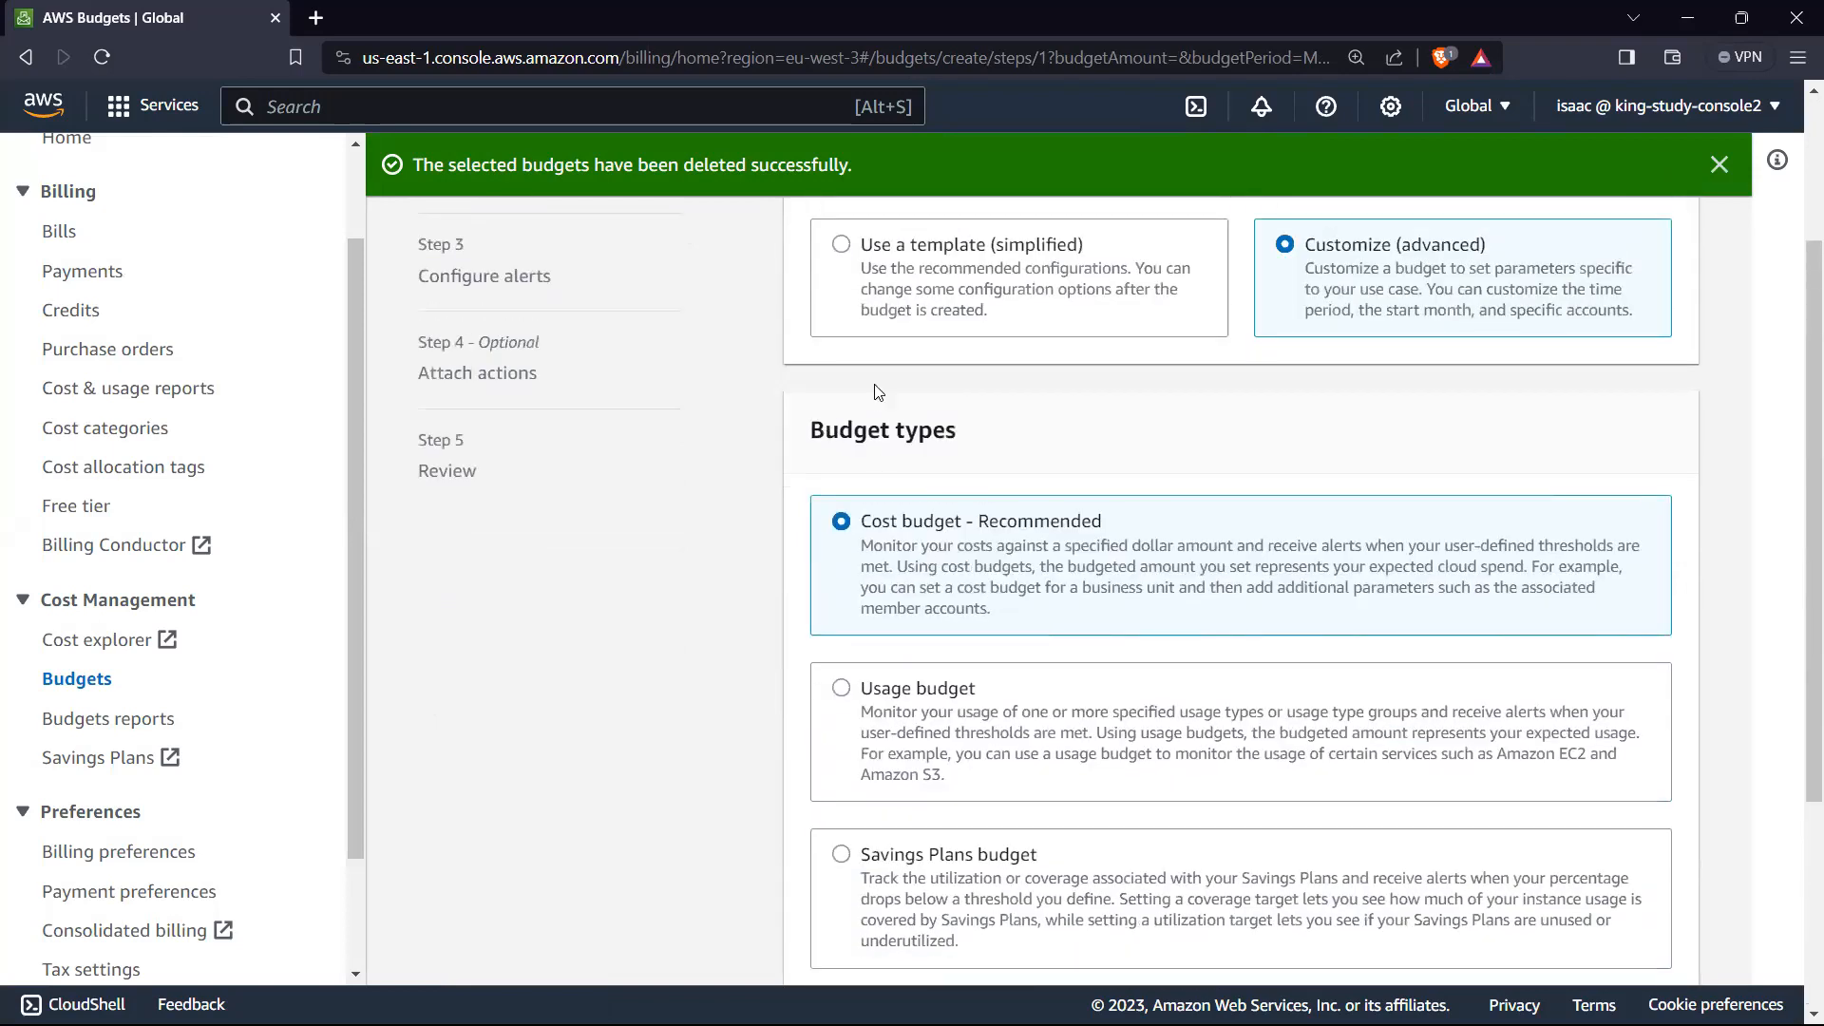
scroll(865, 646, up, 1)
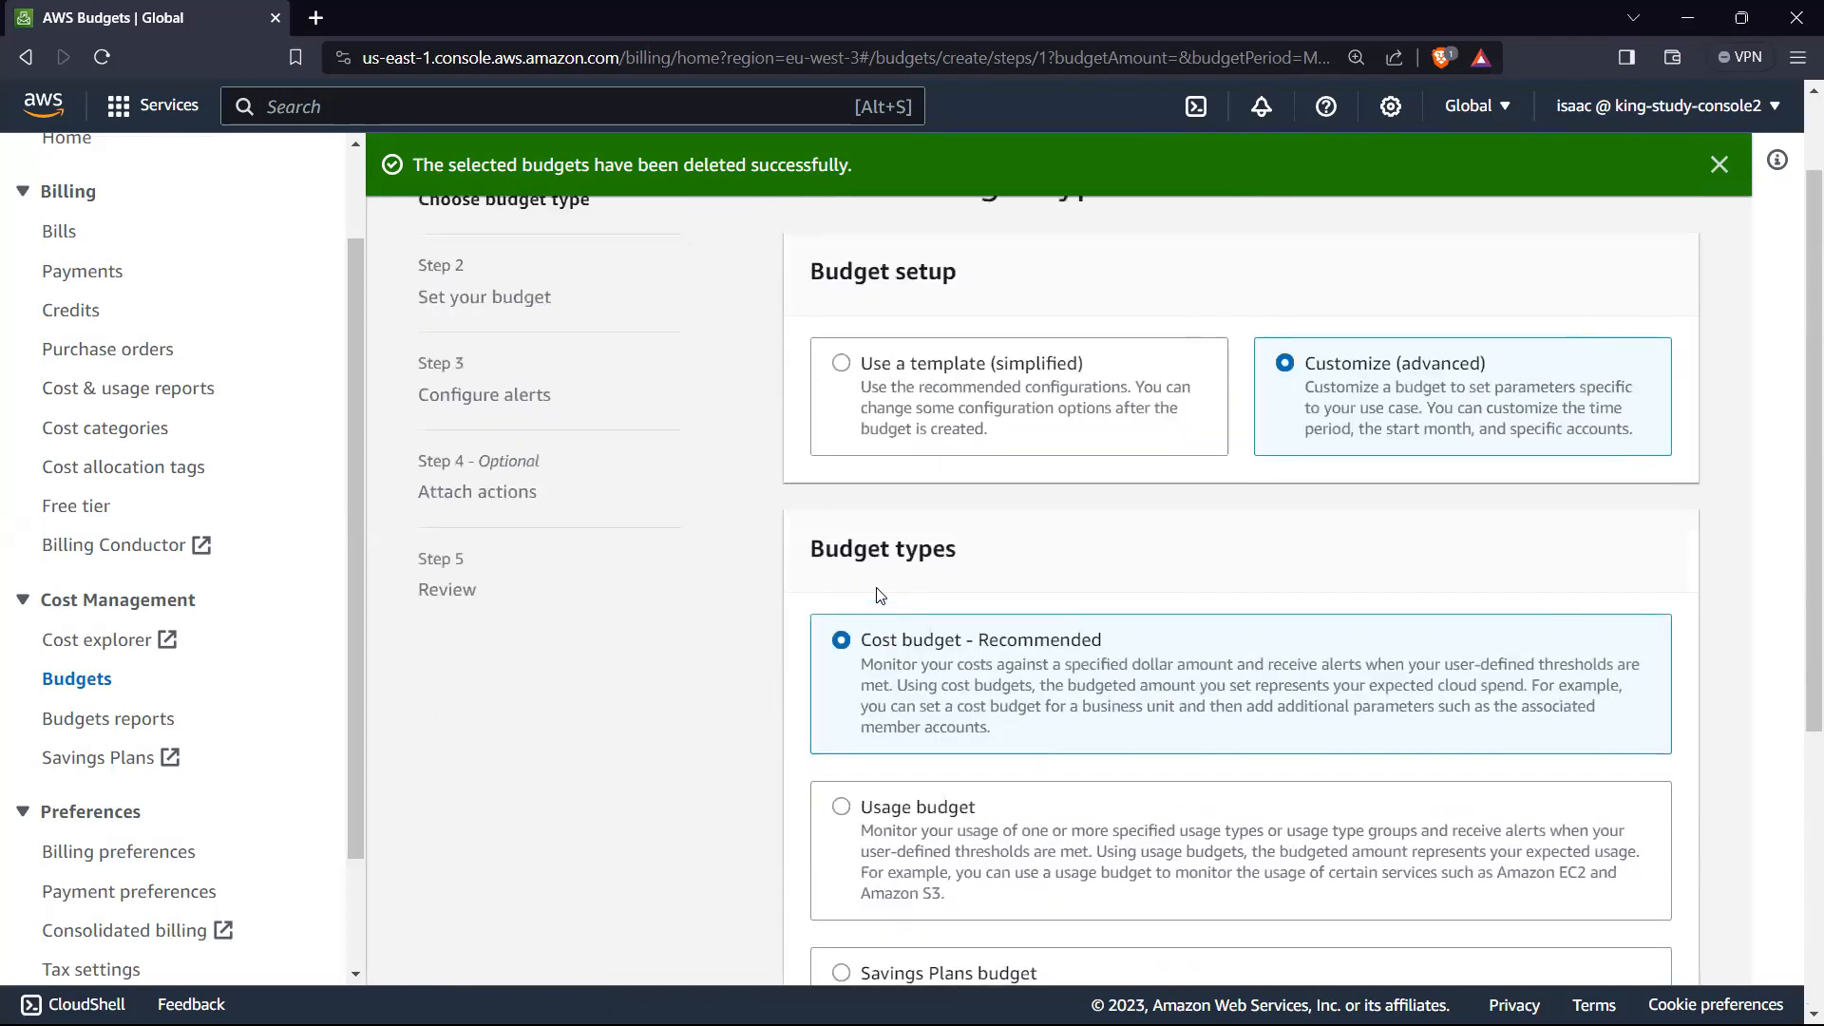
click(840, 377)
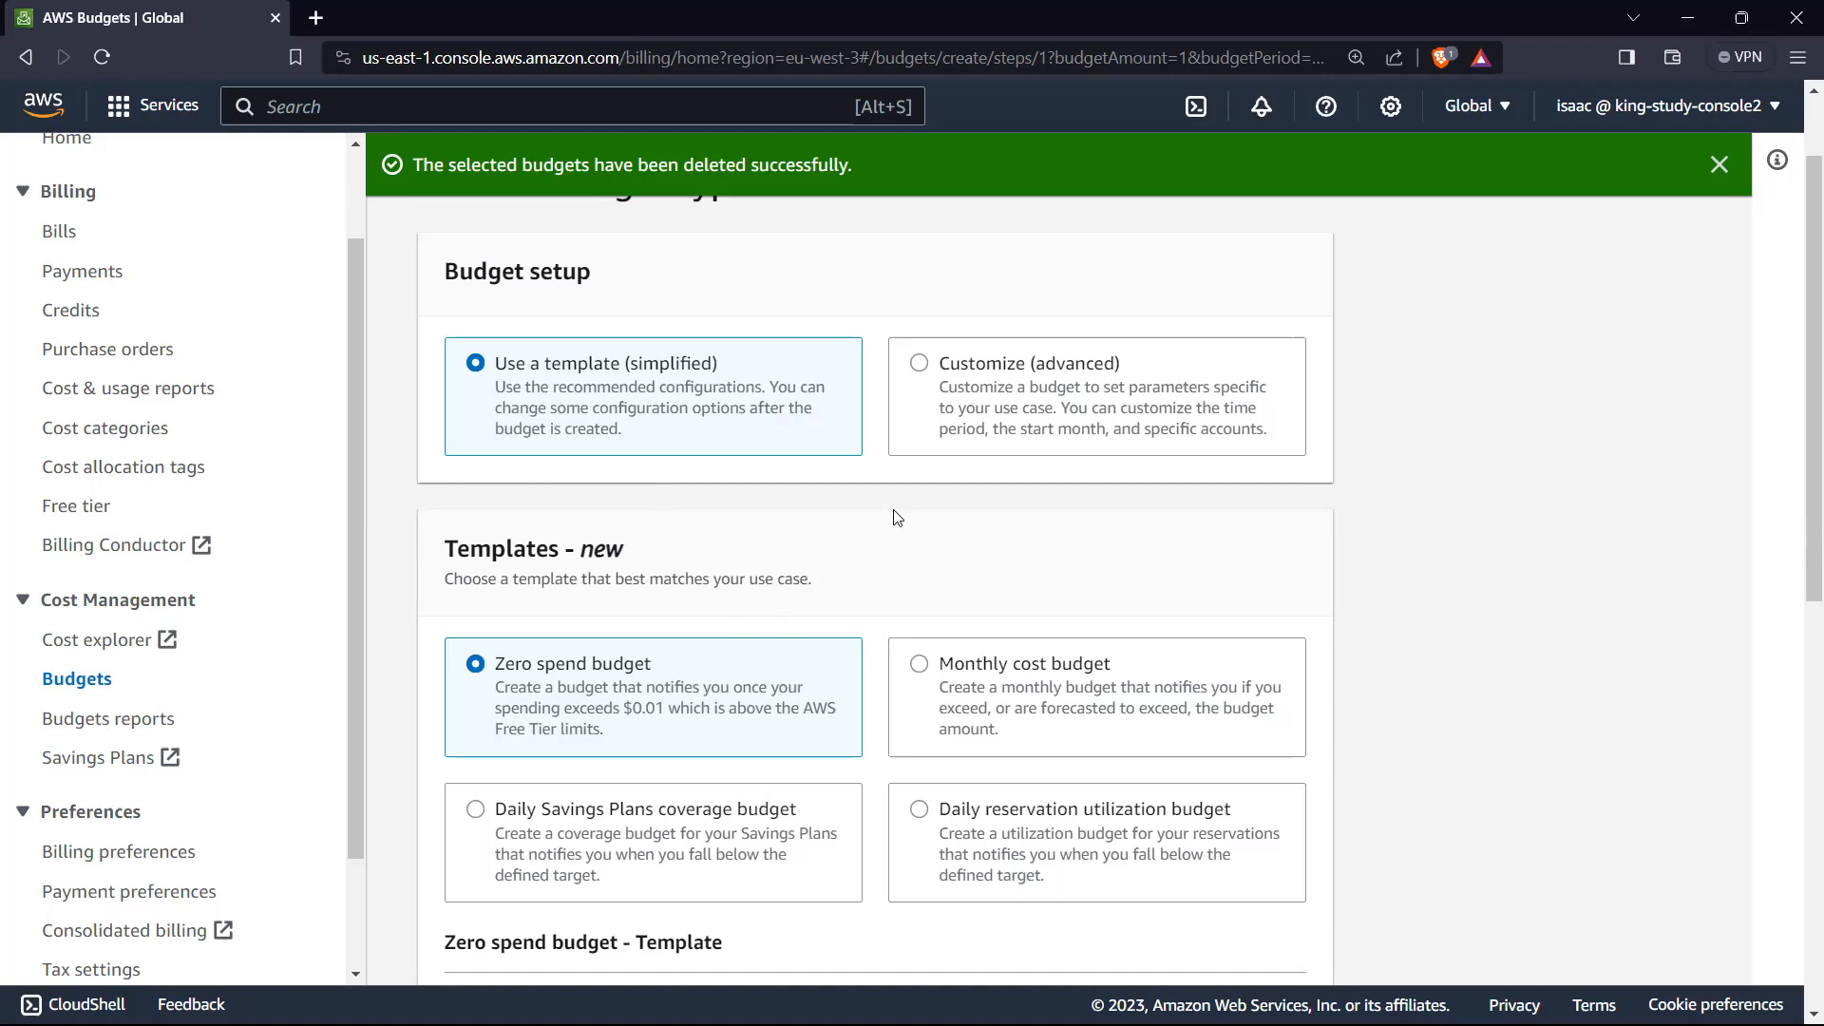
Step: Keep the Zero spend budget template with the name My Zero-Spend Budget and enter the email recipient's address
scroll(902, 549, down, 1)
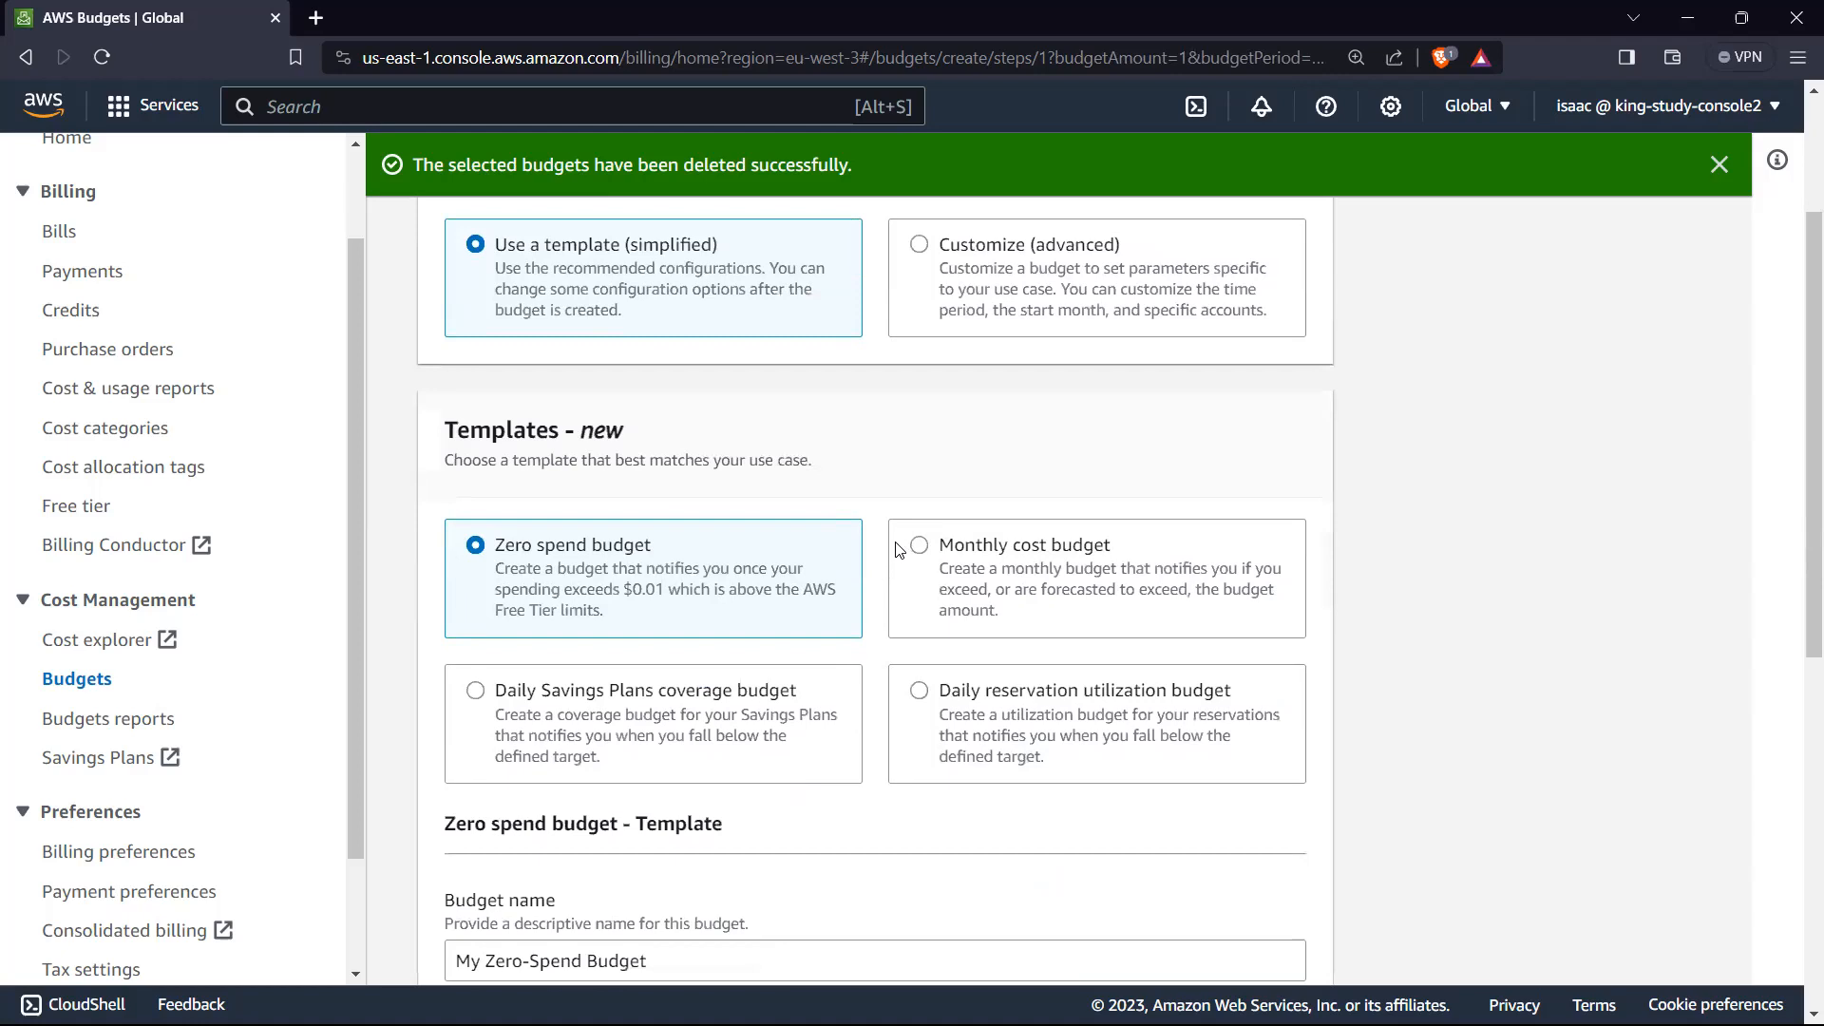
scroll(899, 550, up, 1)
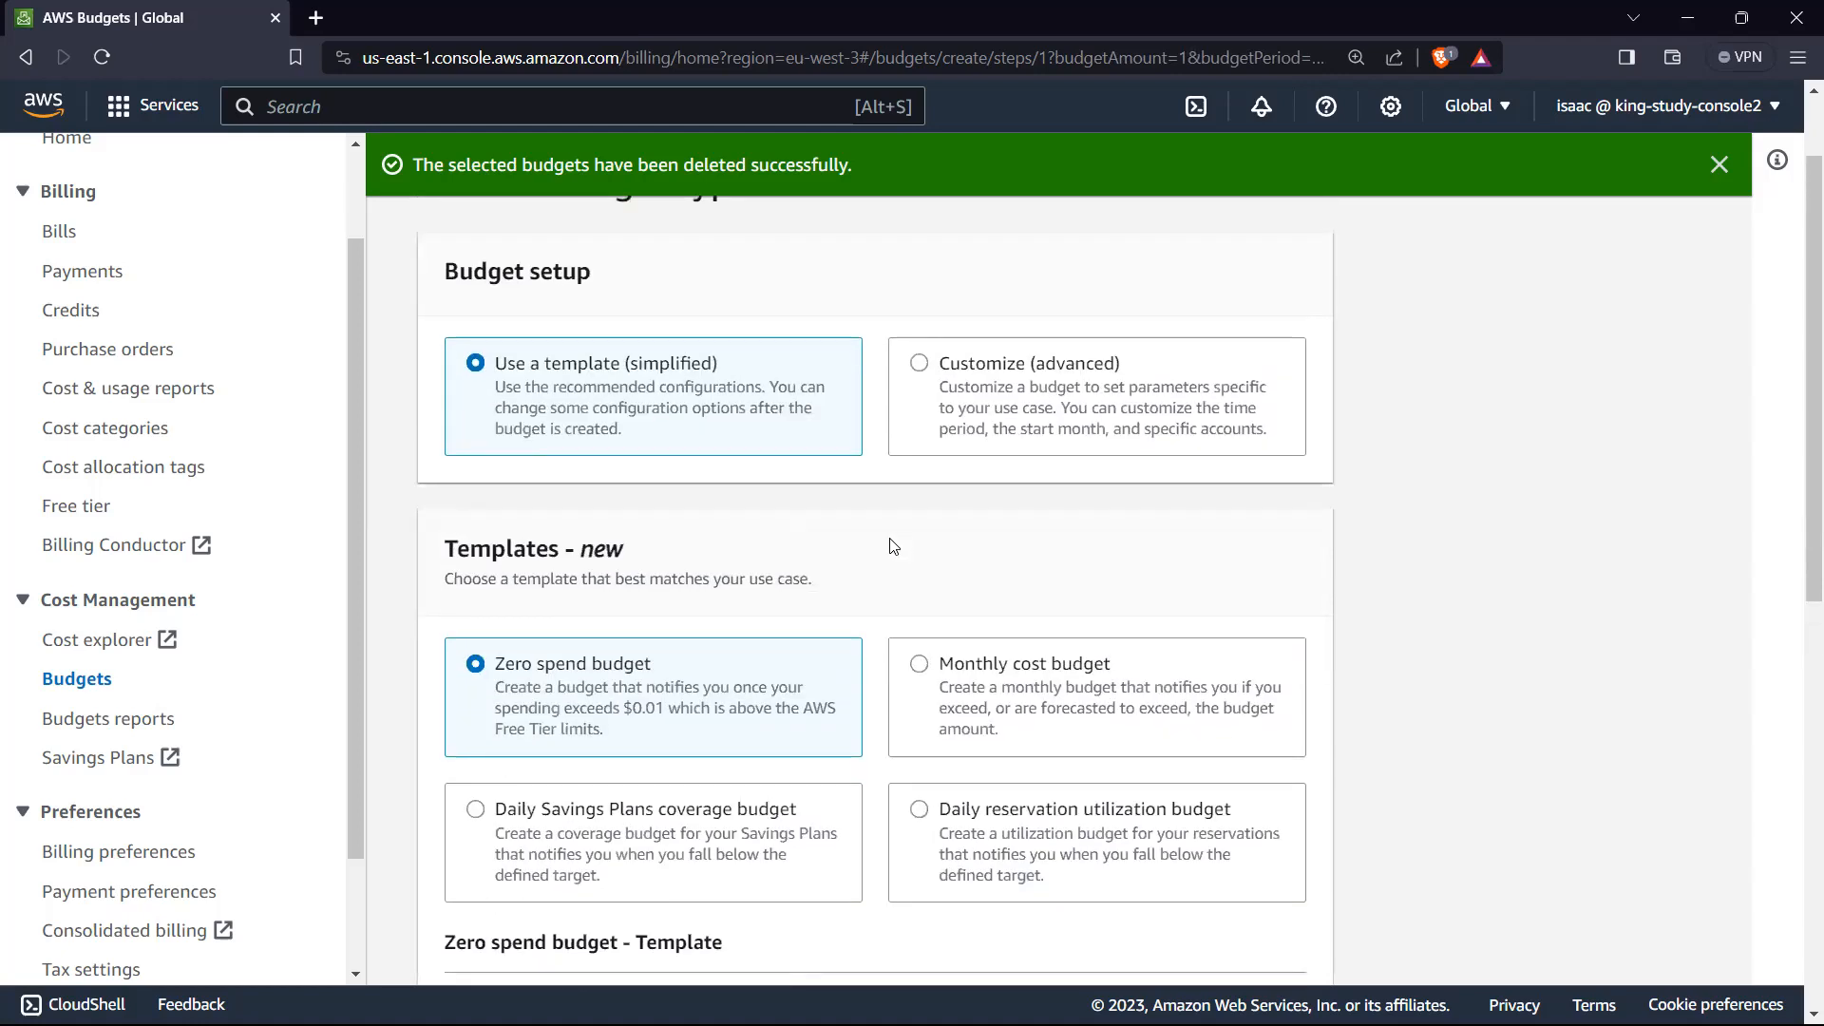
scroll(893, 546, down, 2)
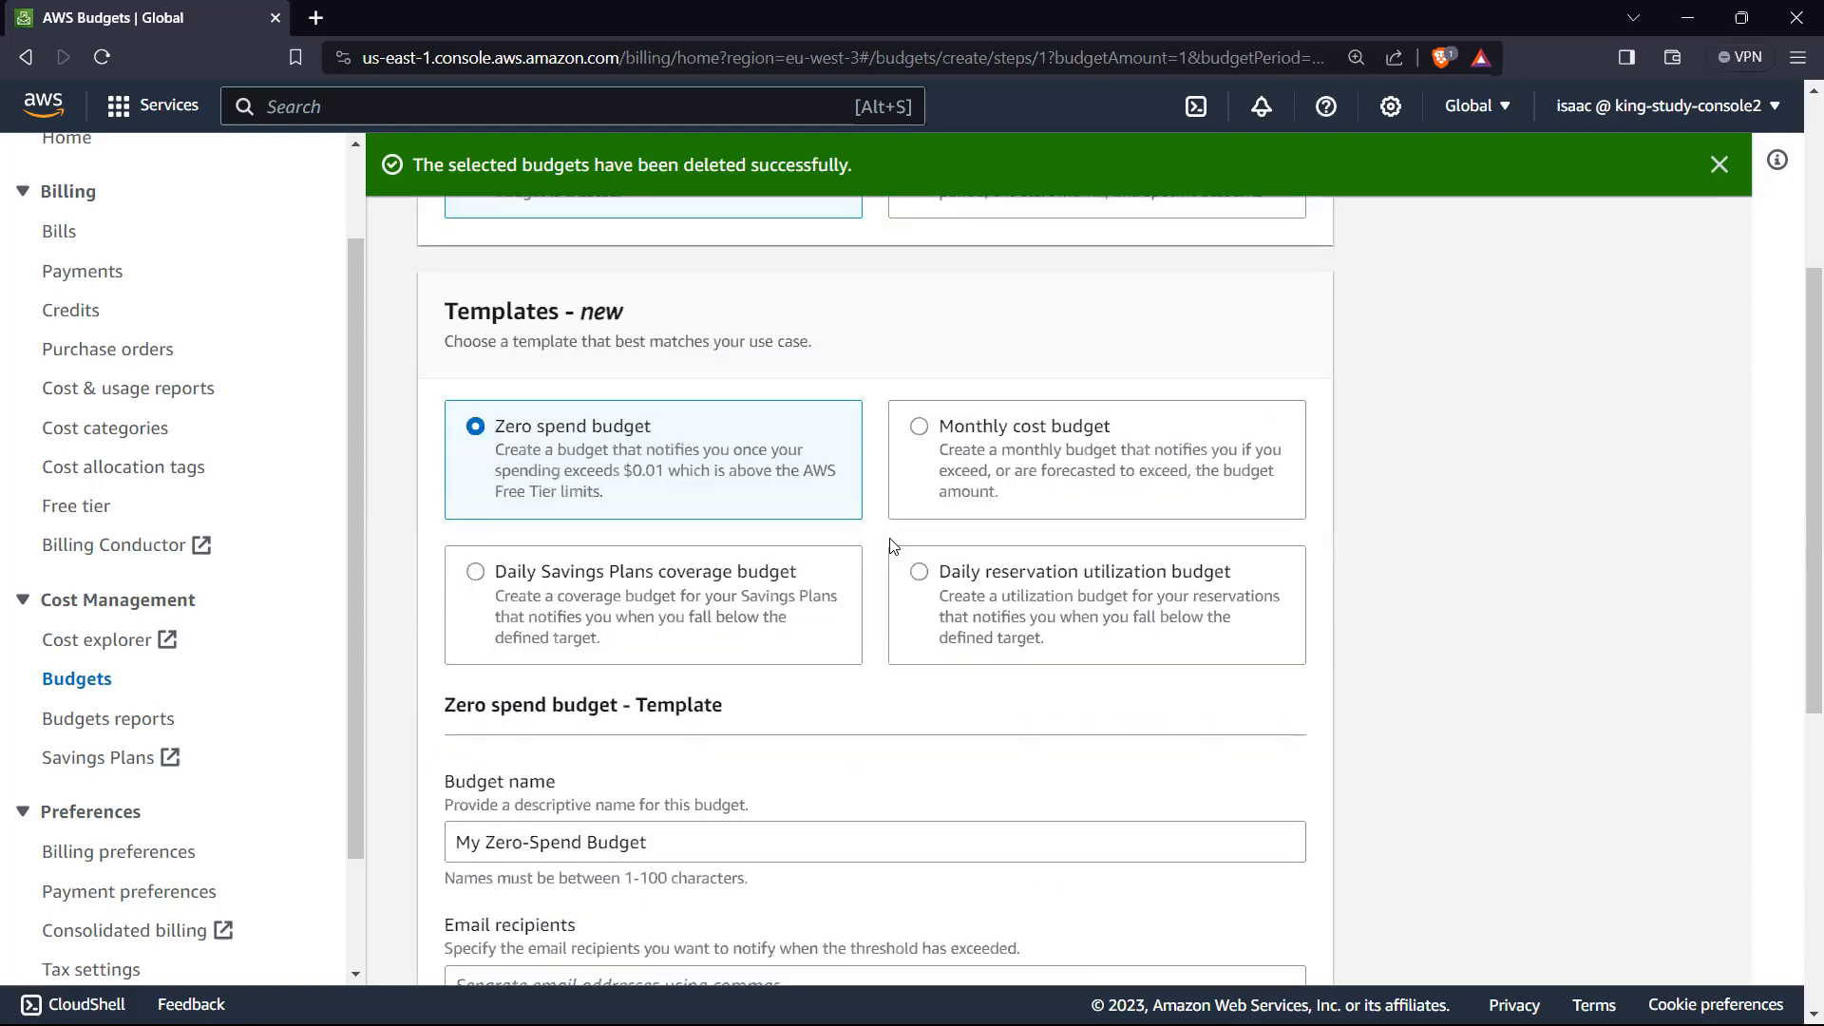
scroll(894, 546, up, 2)
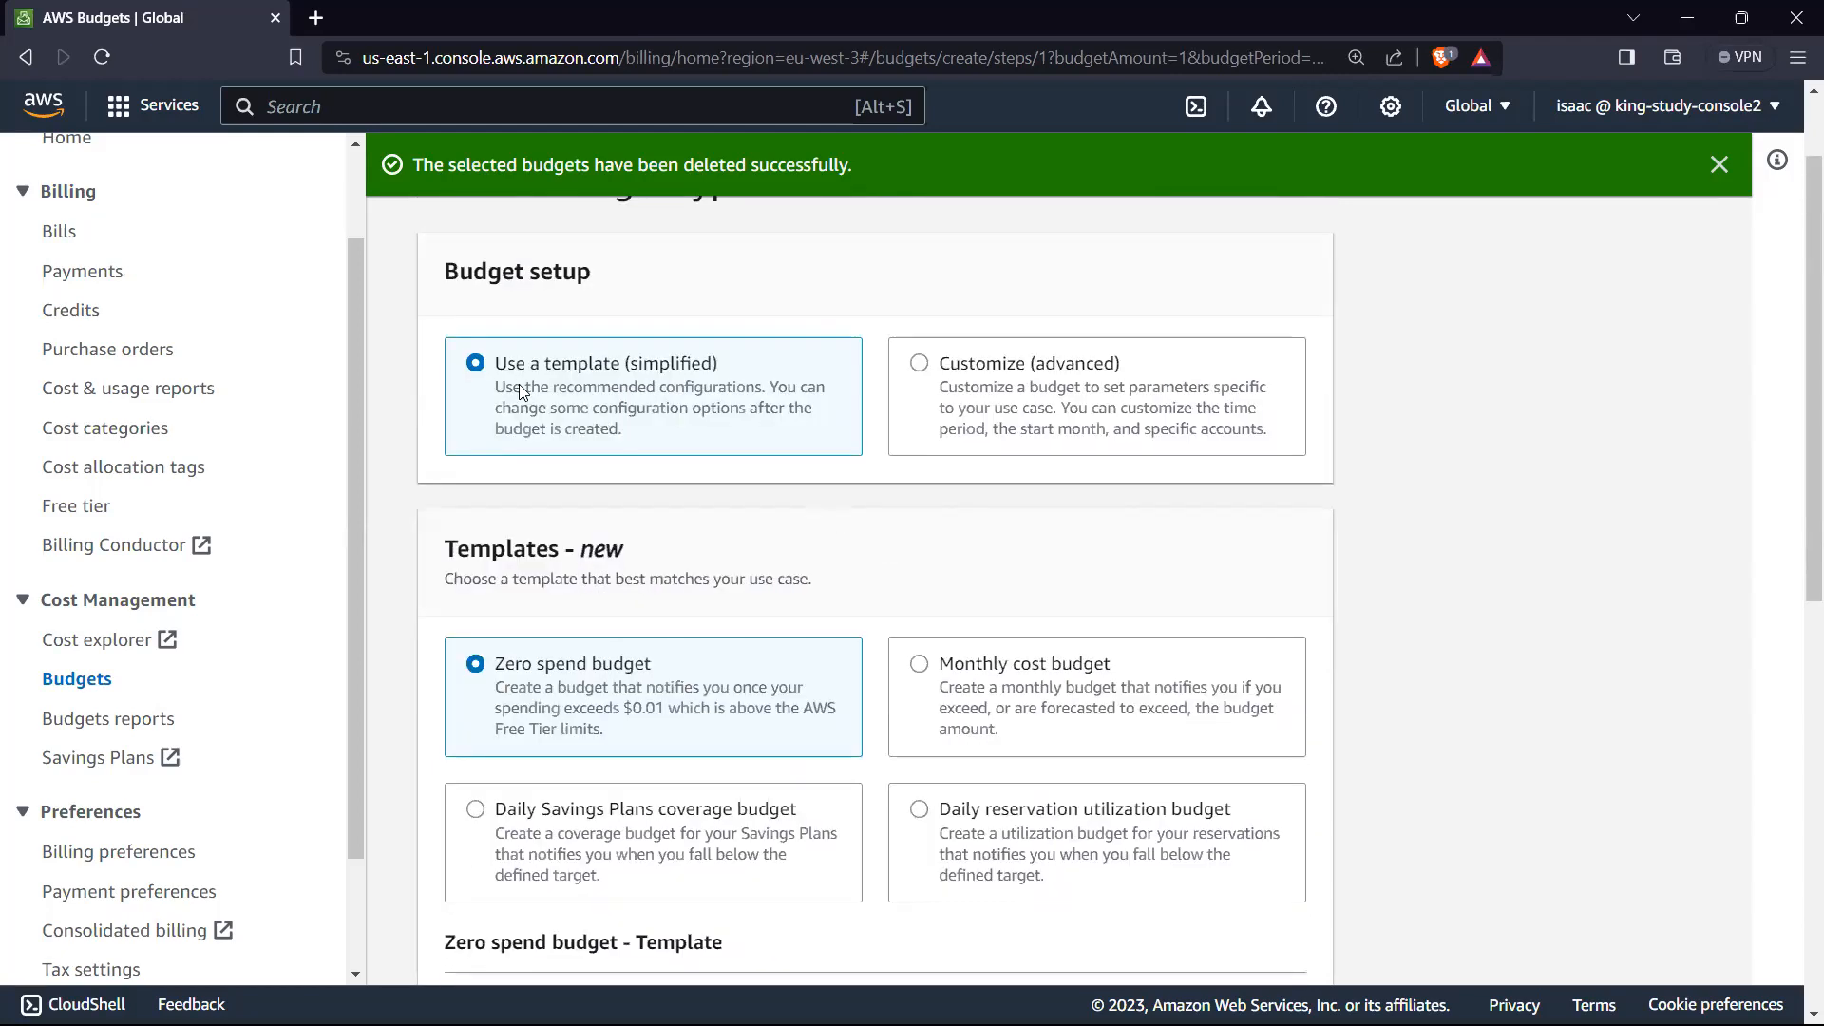
scroll(682, 532, down, 2)
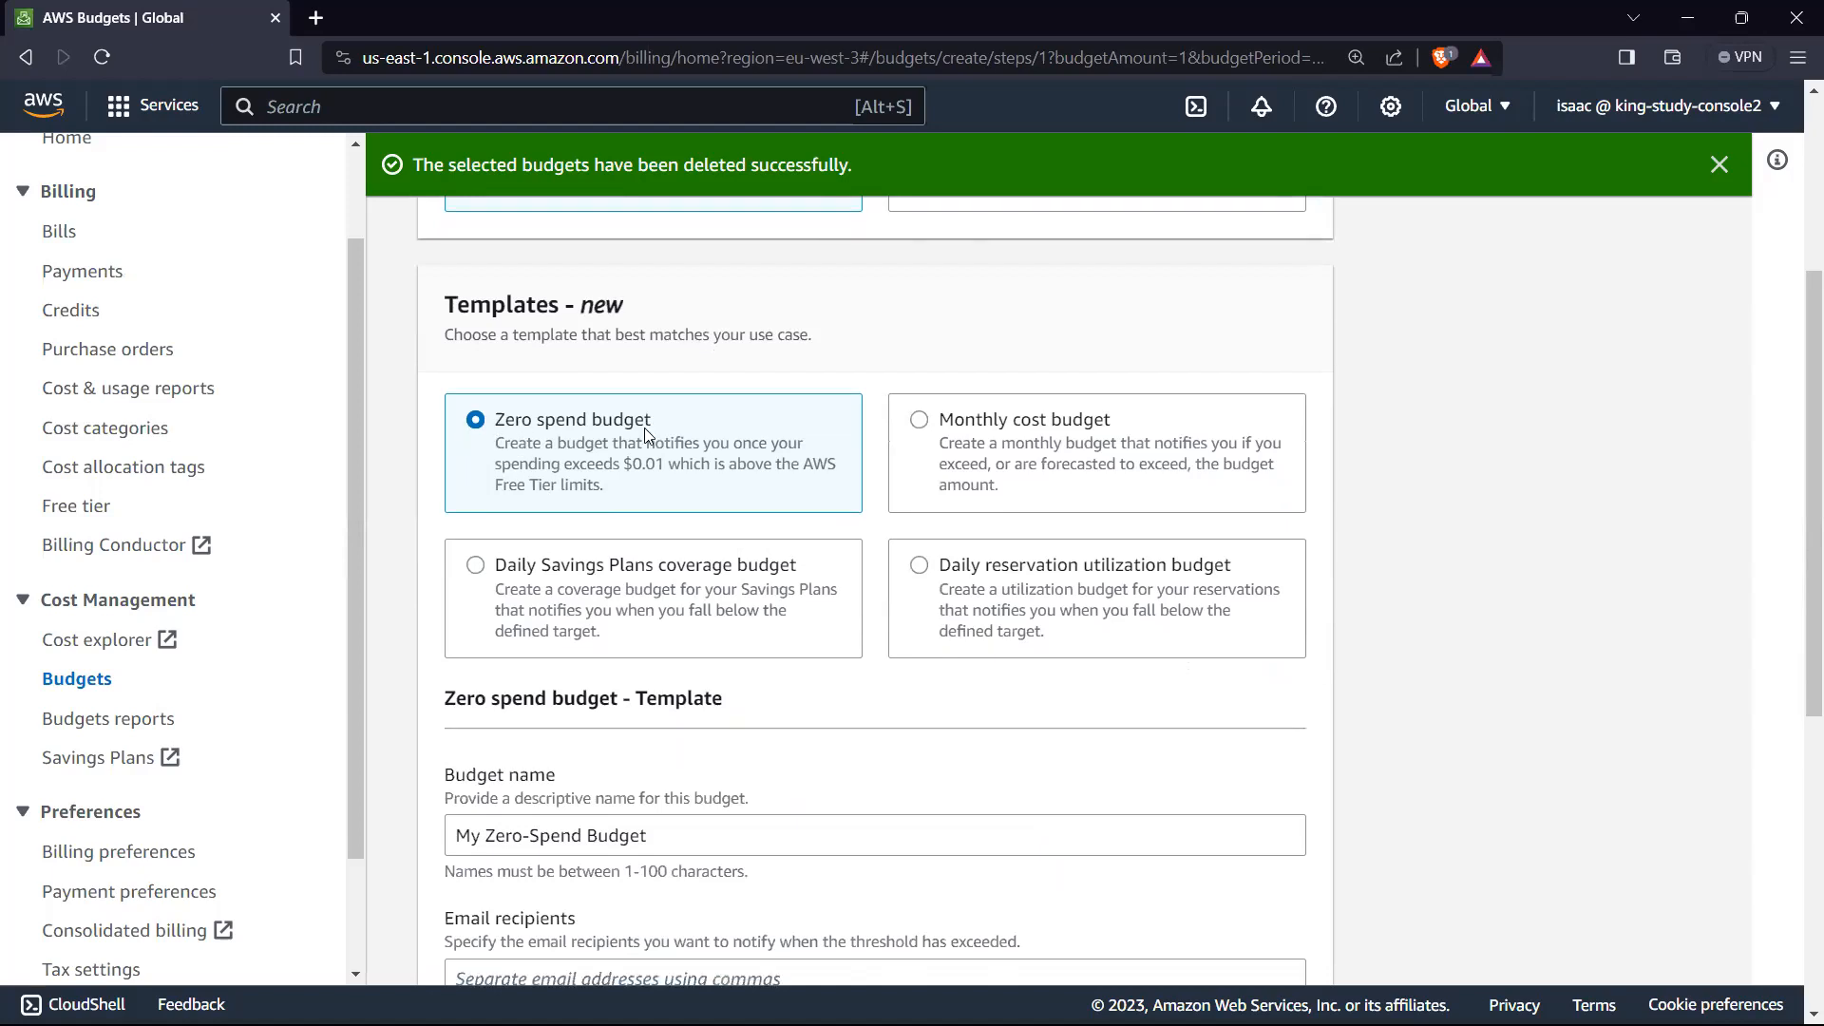
scroll(654, 435, down, 2)
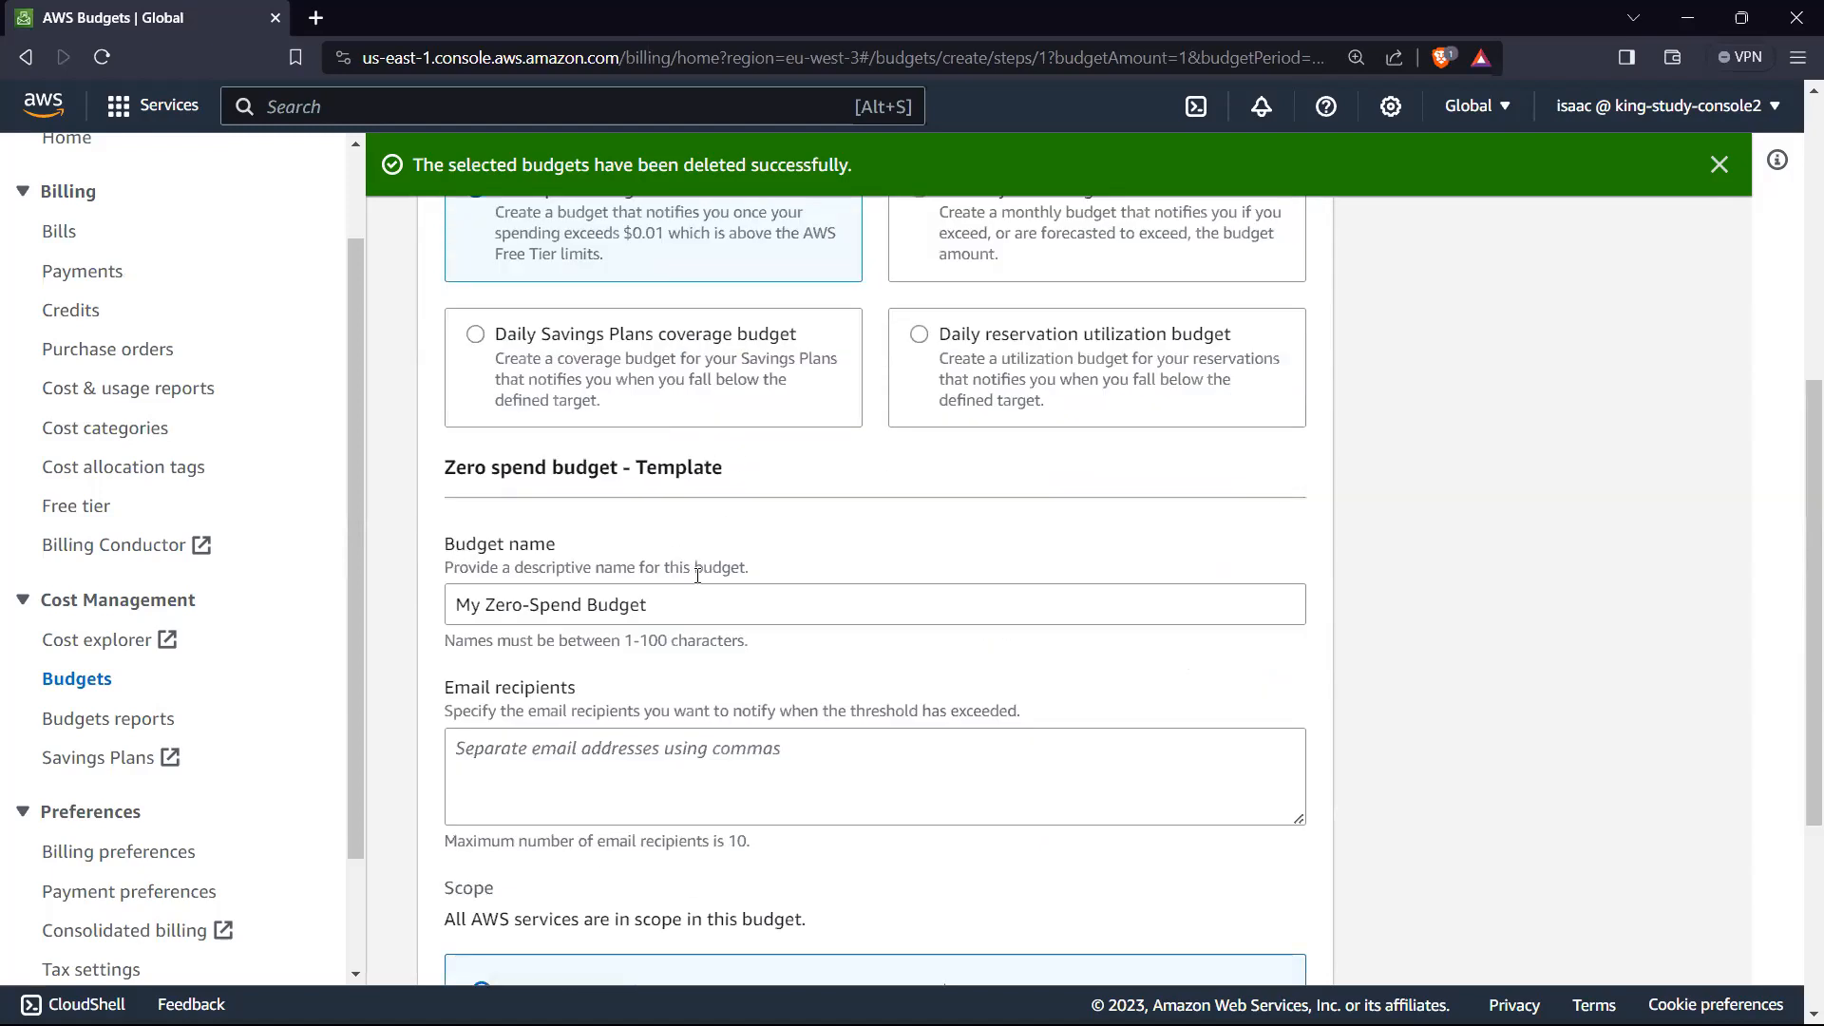
scroll(696, 570, down, 2)
click(644, 568)
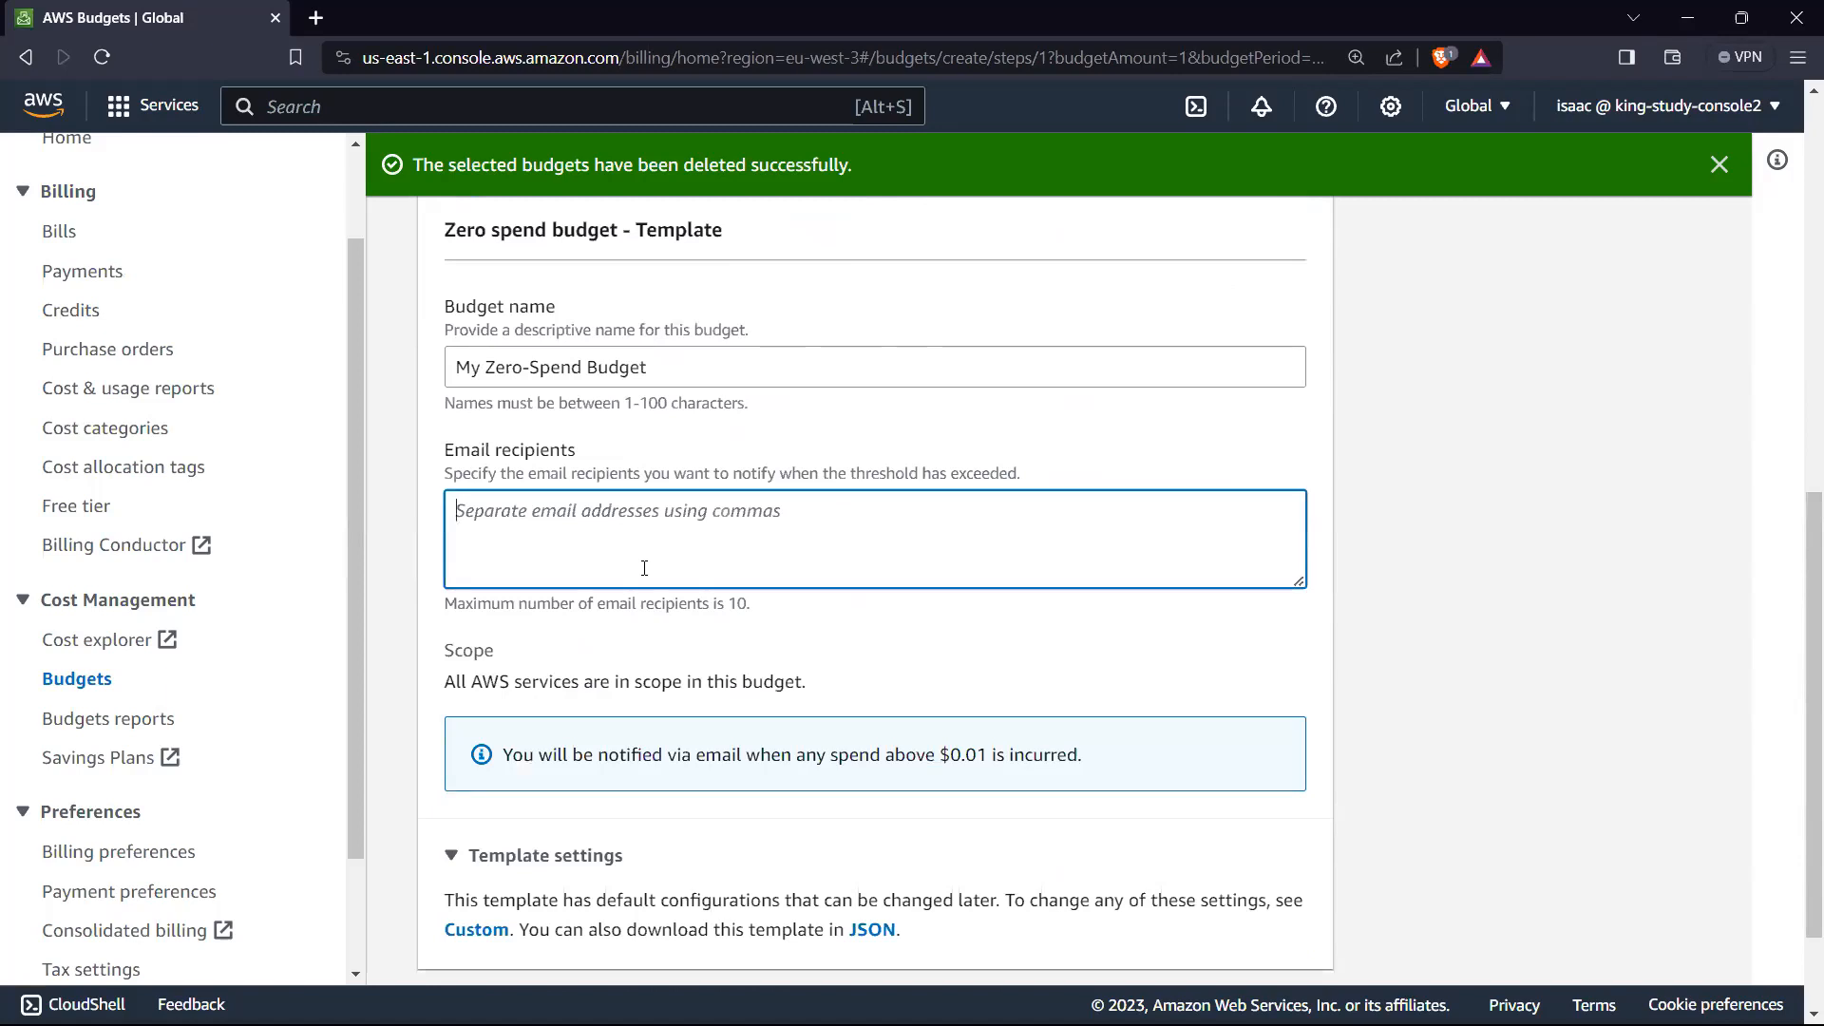
text(isaac)
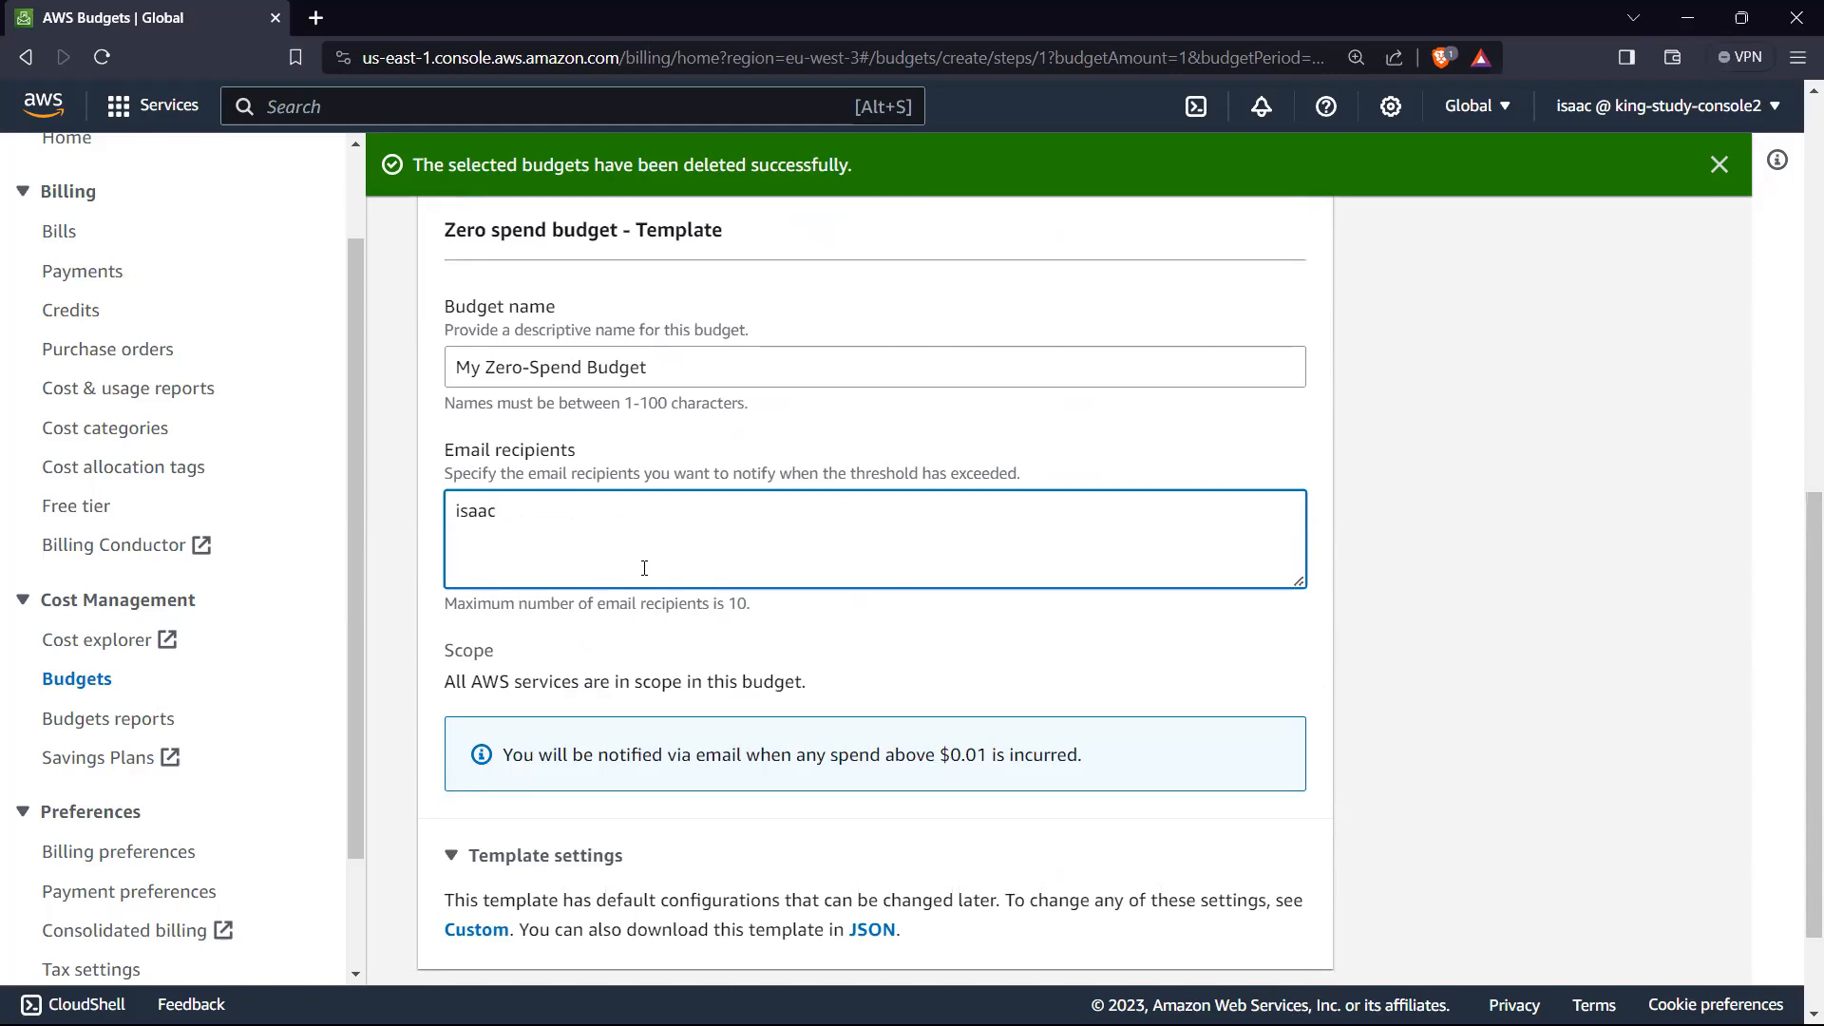
text(@example.com)
Step: Check the zero spend budget's template, scope and notification details, and create the budget
scroll(730, 458, up, 5)
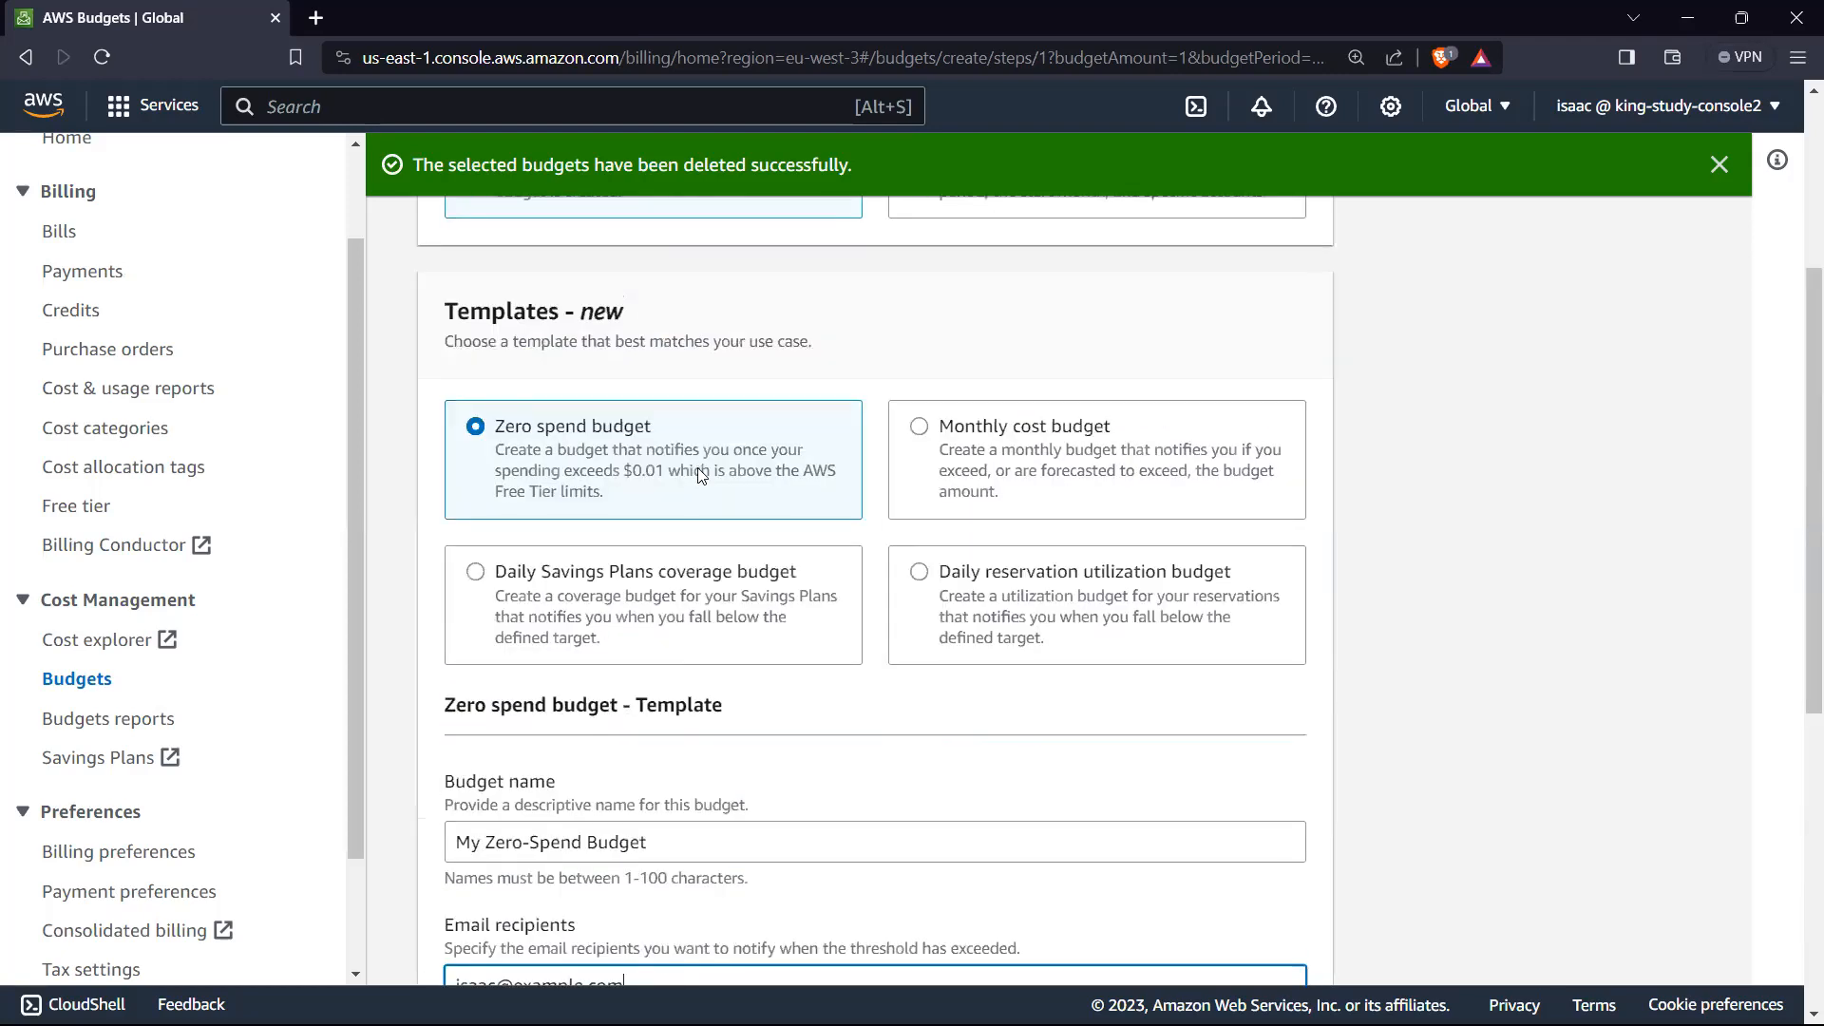
scroll(732, 490, down, 1)
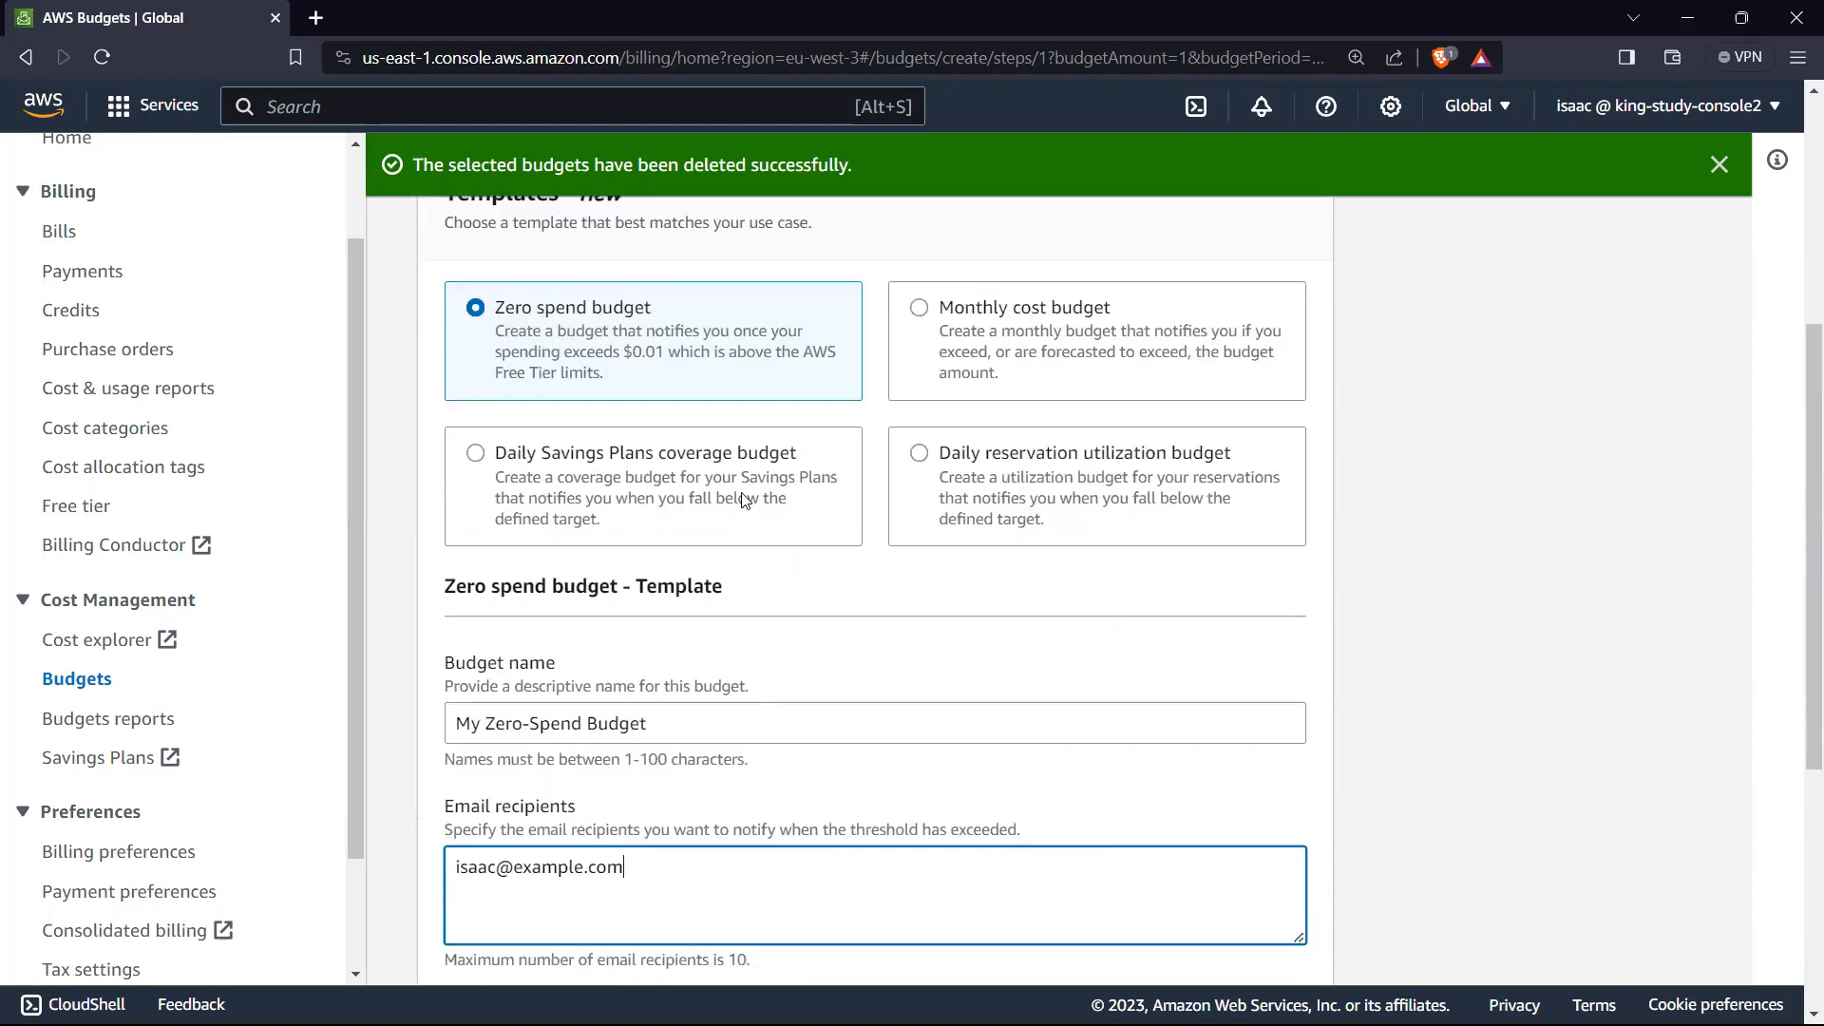
scroll(717, 475, up, 1)
scroll(708, 475, down, 5)
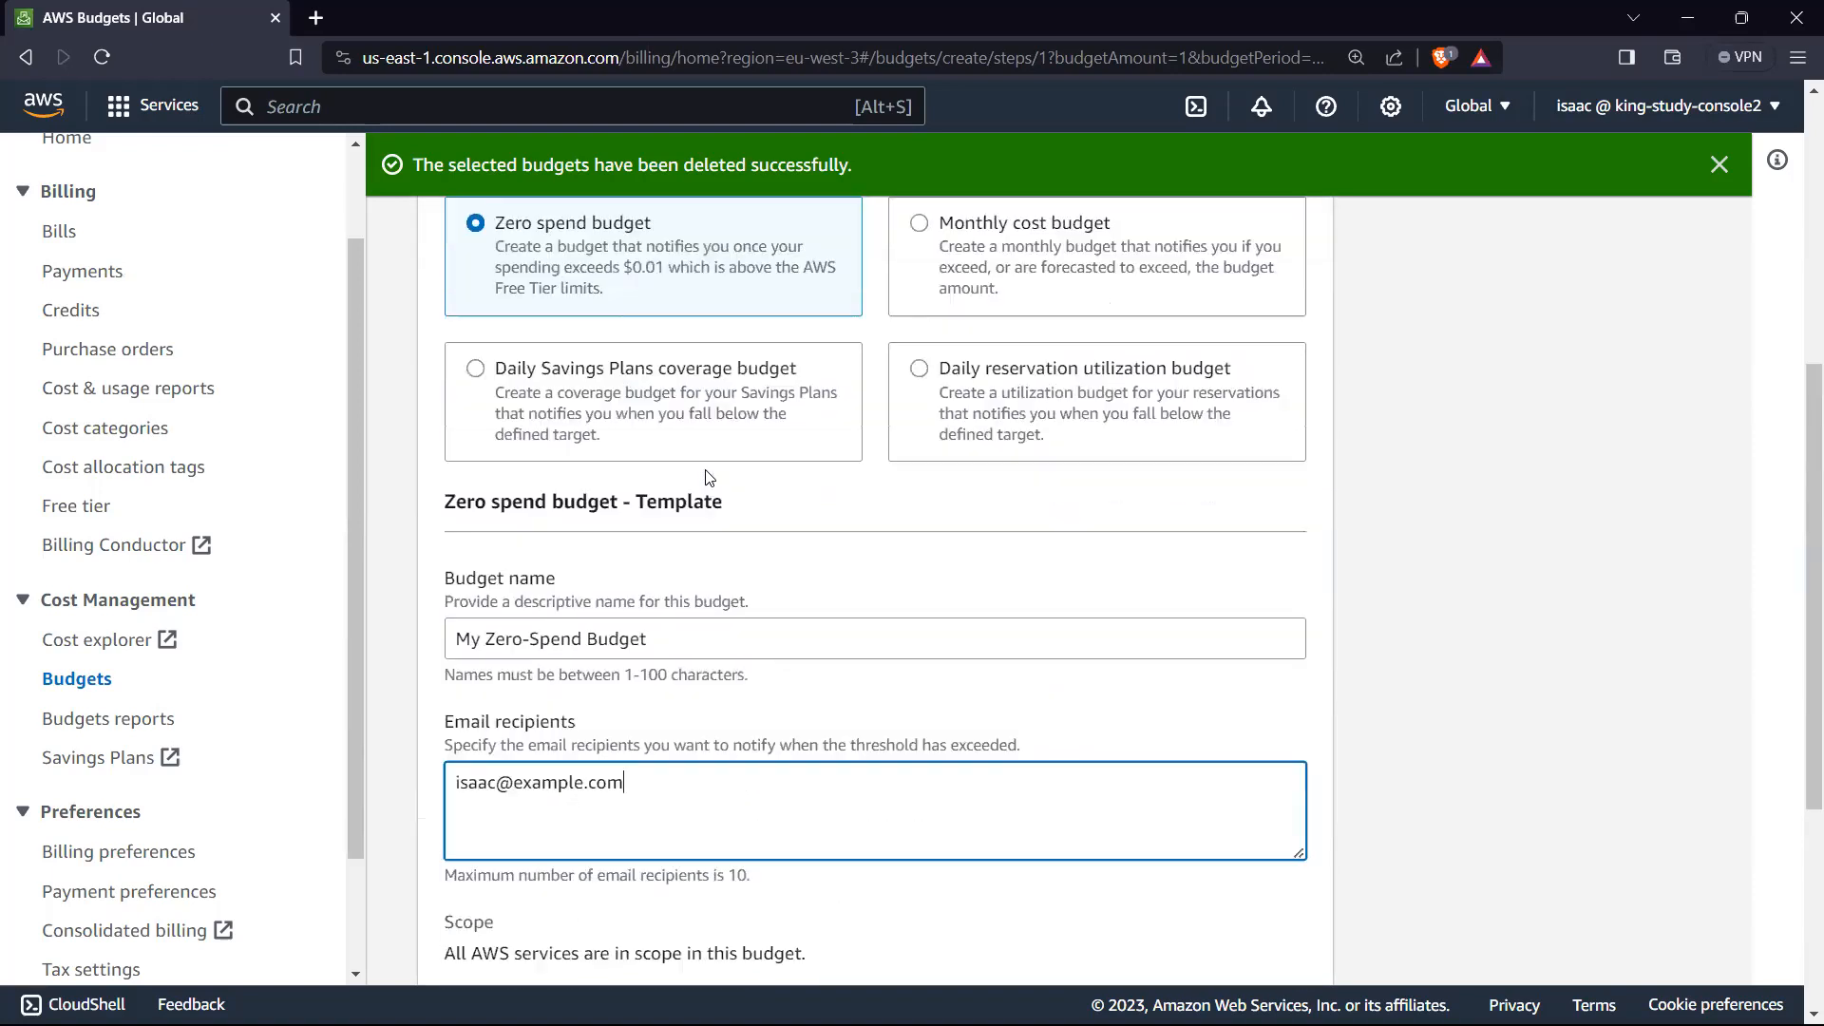
scroll(676, 643, down, 2)
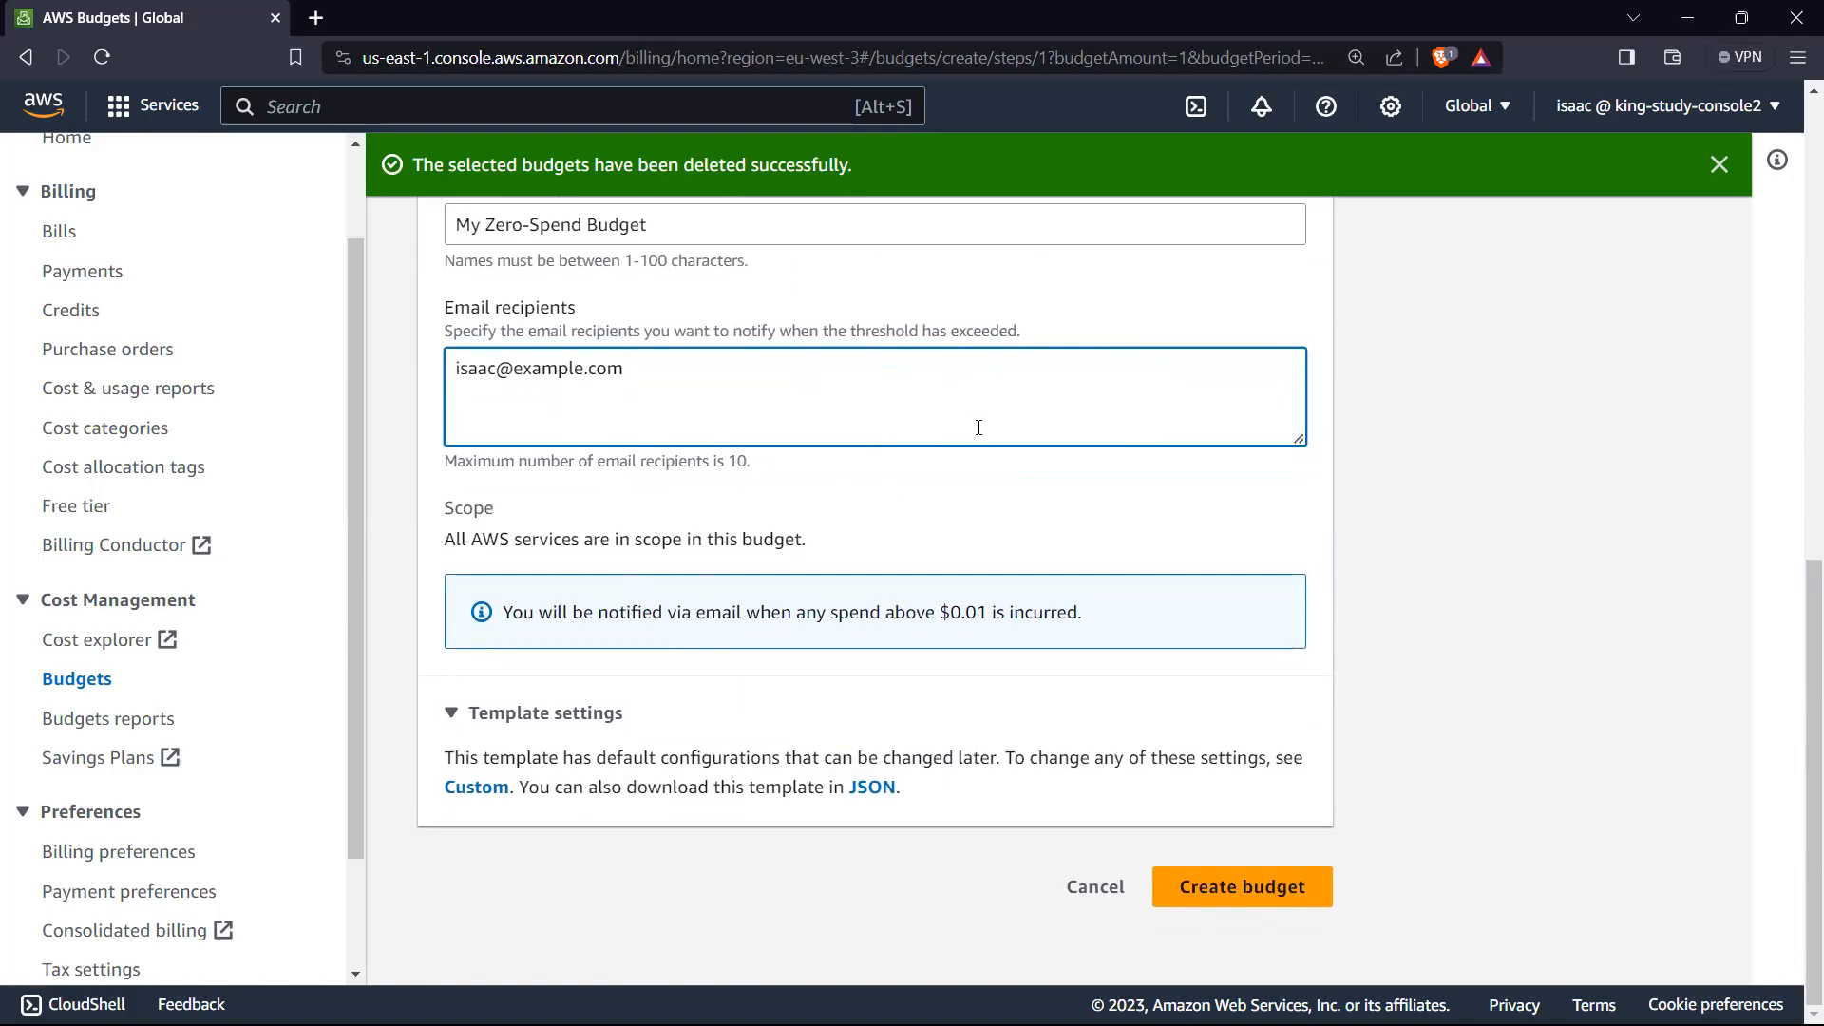
scroll(670, 542, up, 2)
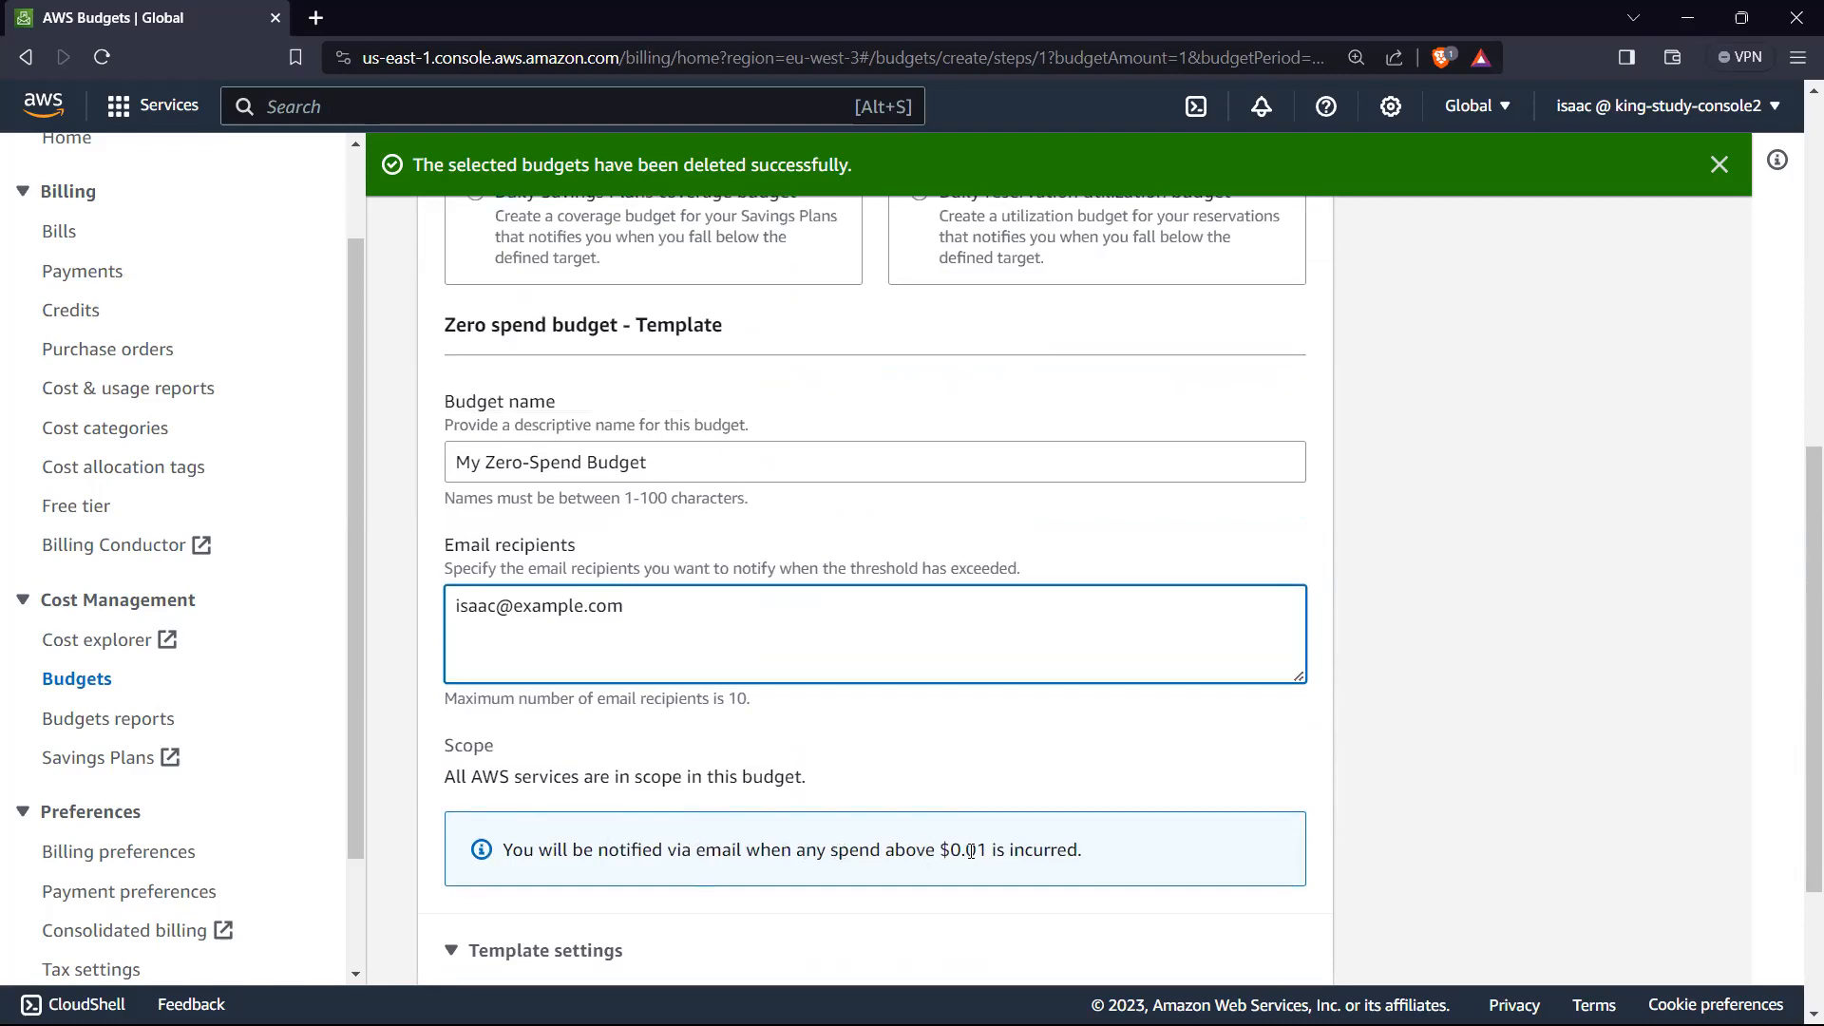
scroll(1026, 848, down, 2)
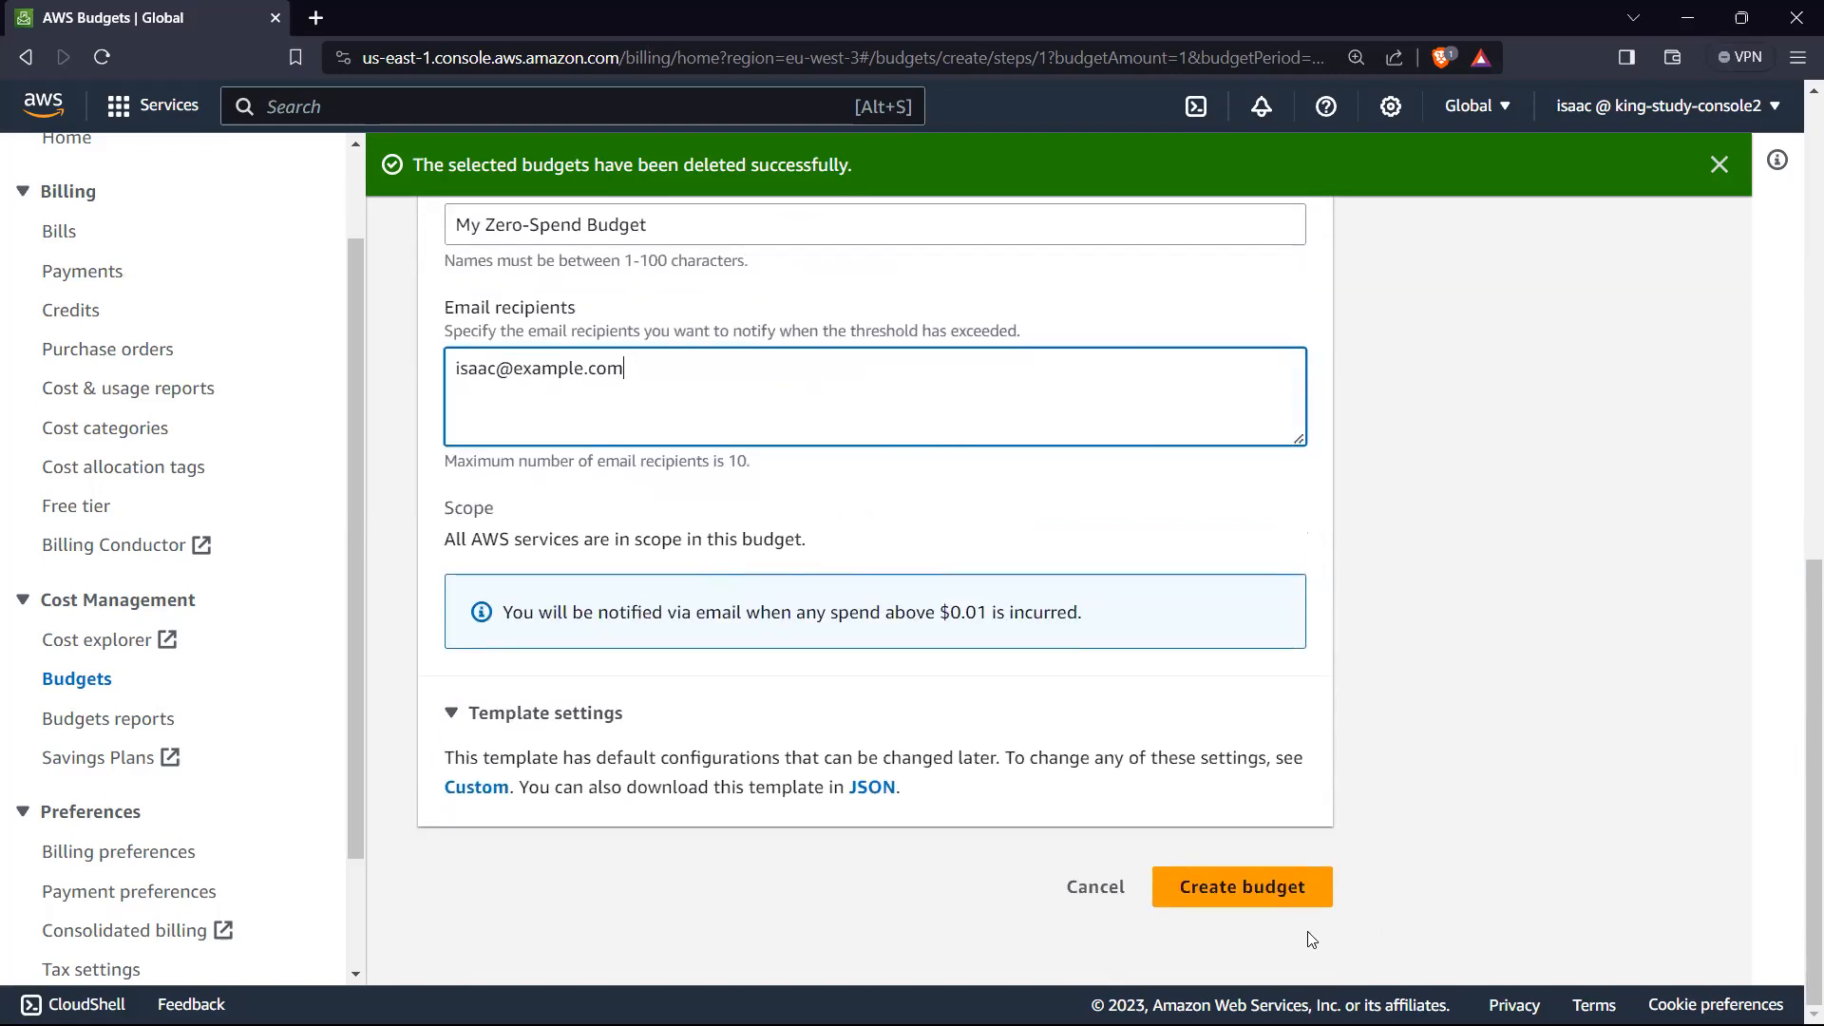
click(1279, 897)
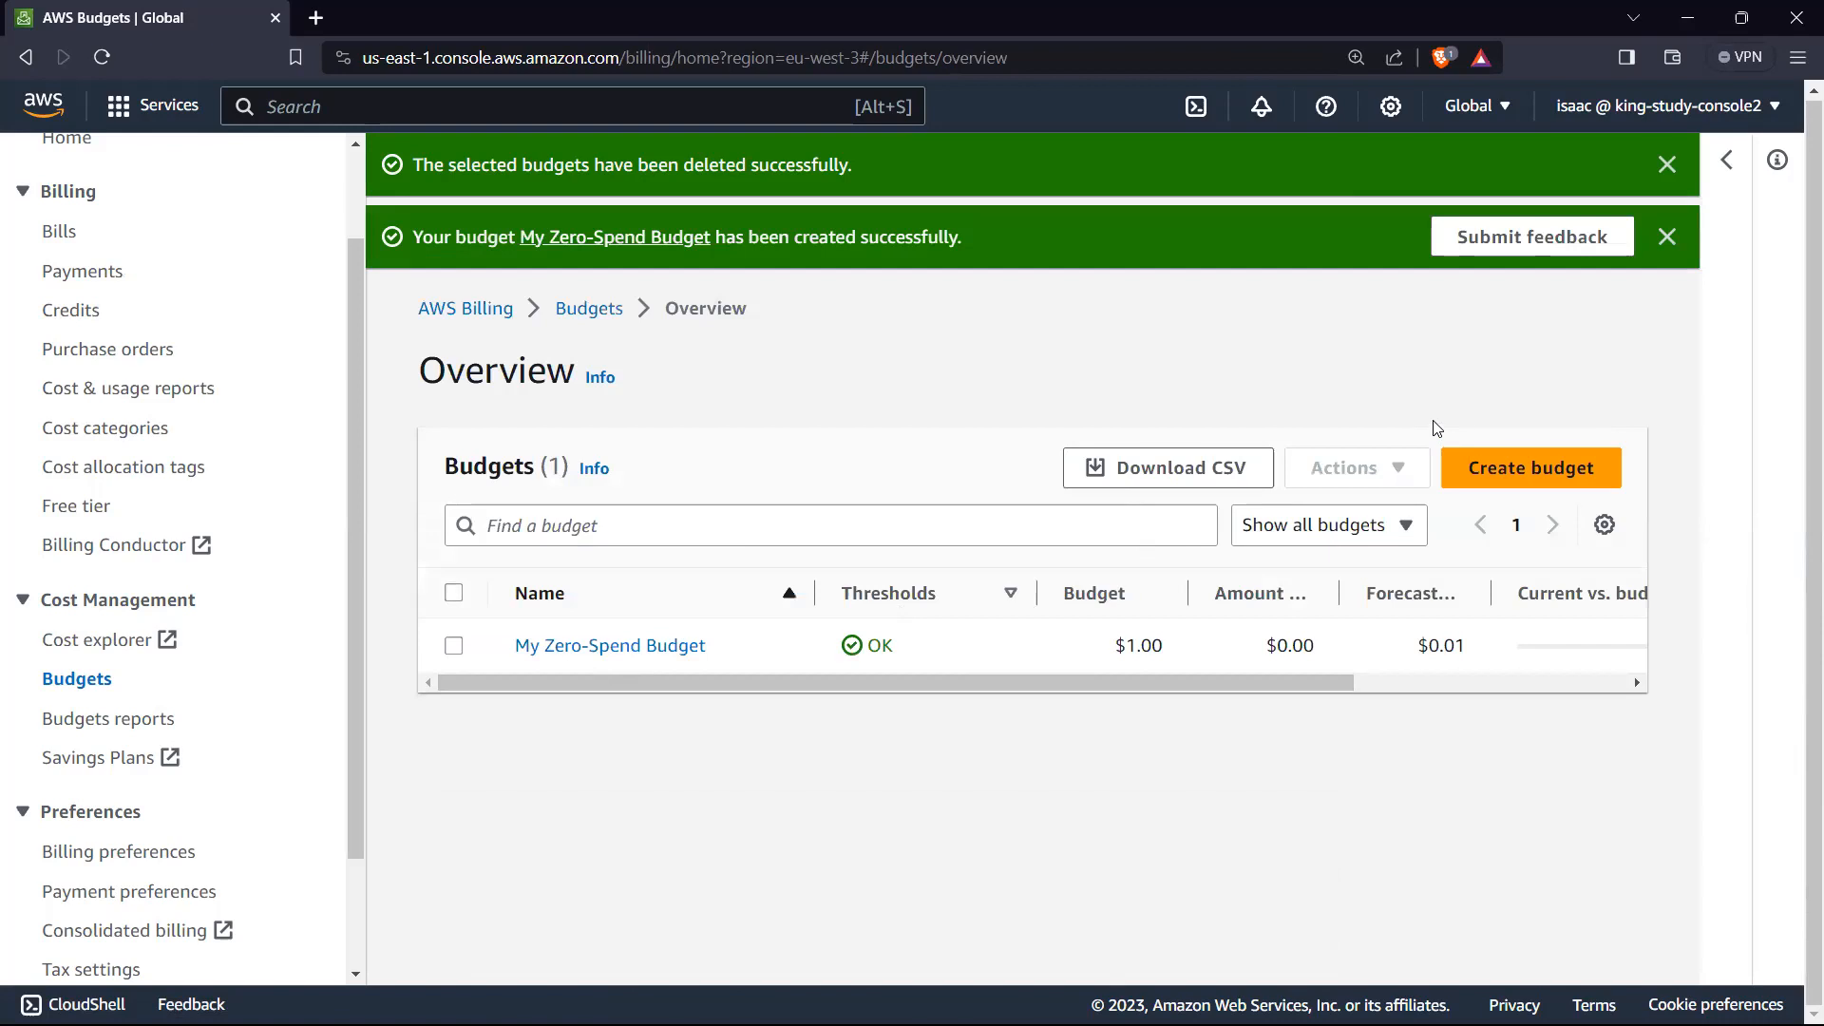
Step: Start a new budget from the Monthly cost budget template and set the budgeted amount to 10.00 dollars
click(1518, 479)
scroll(774, 599, down, 5)
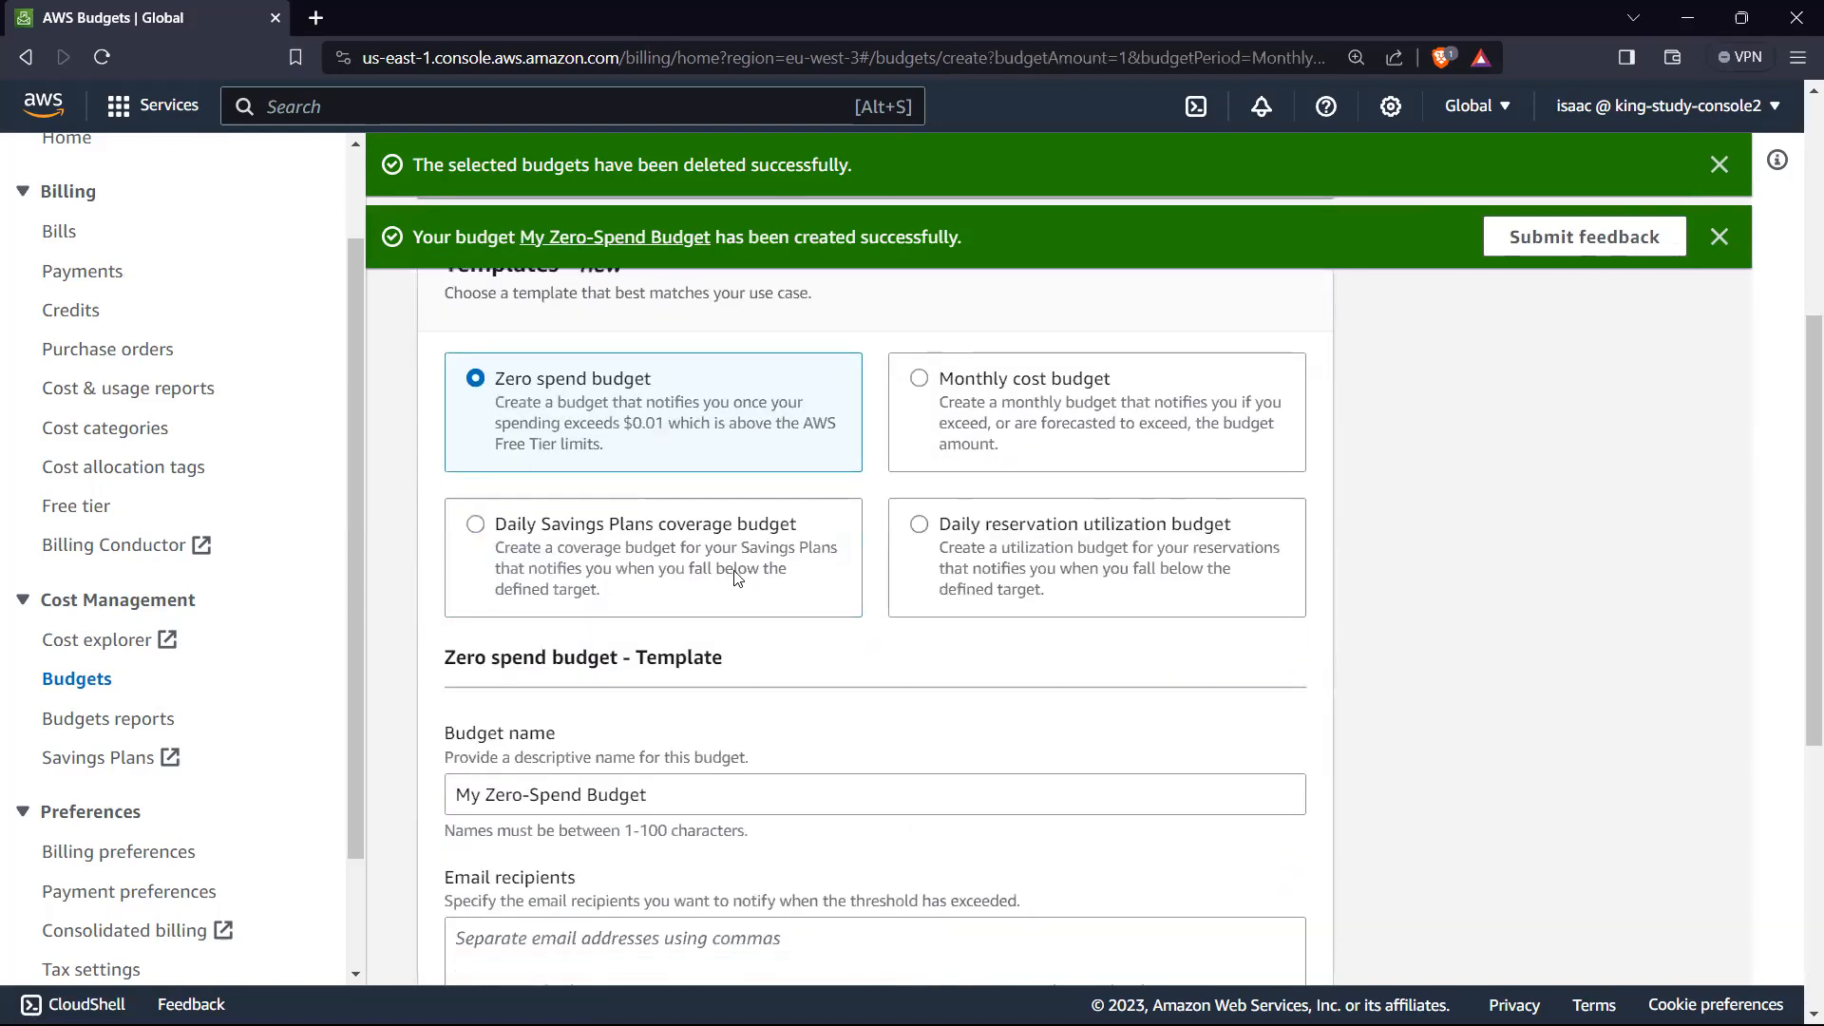
click(964, 421)
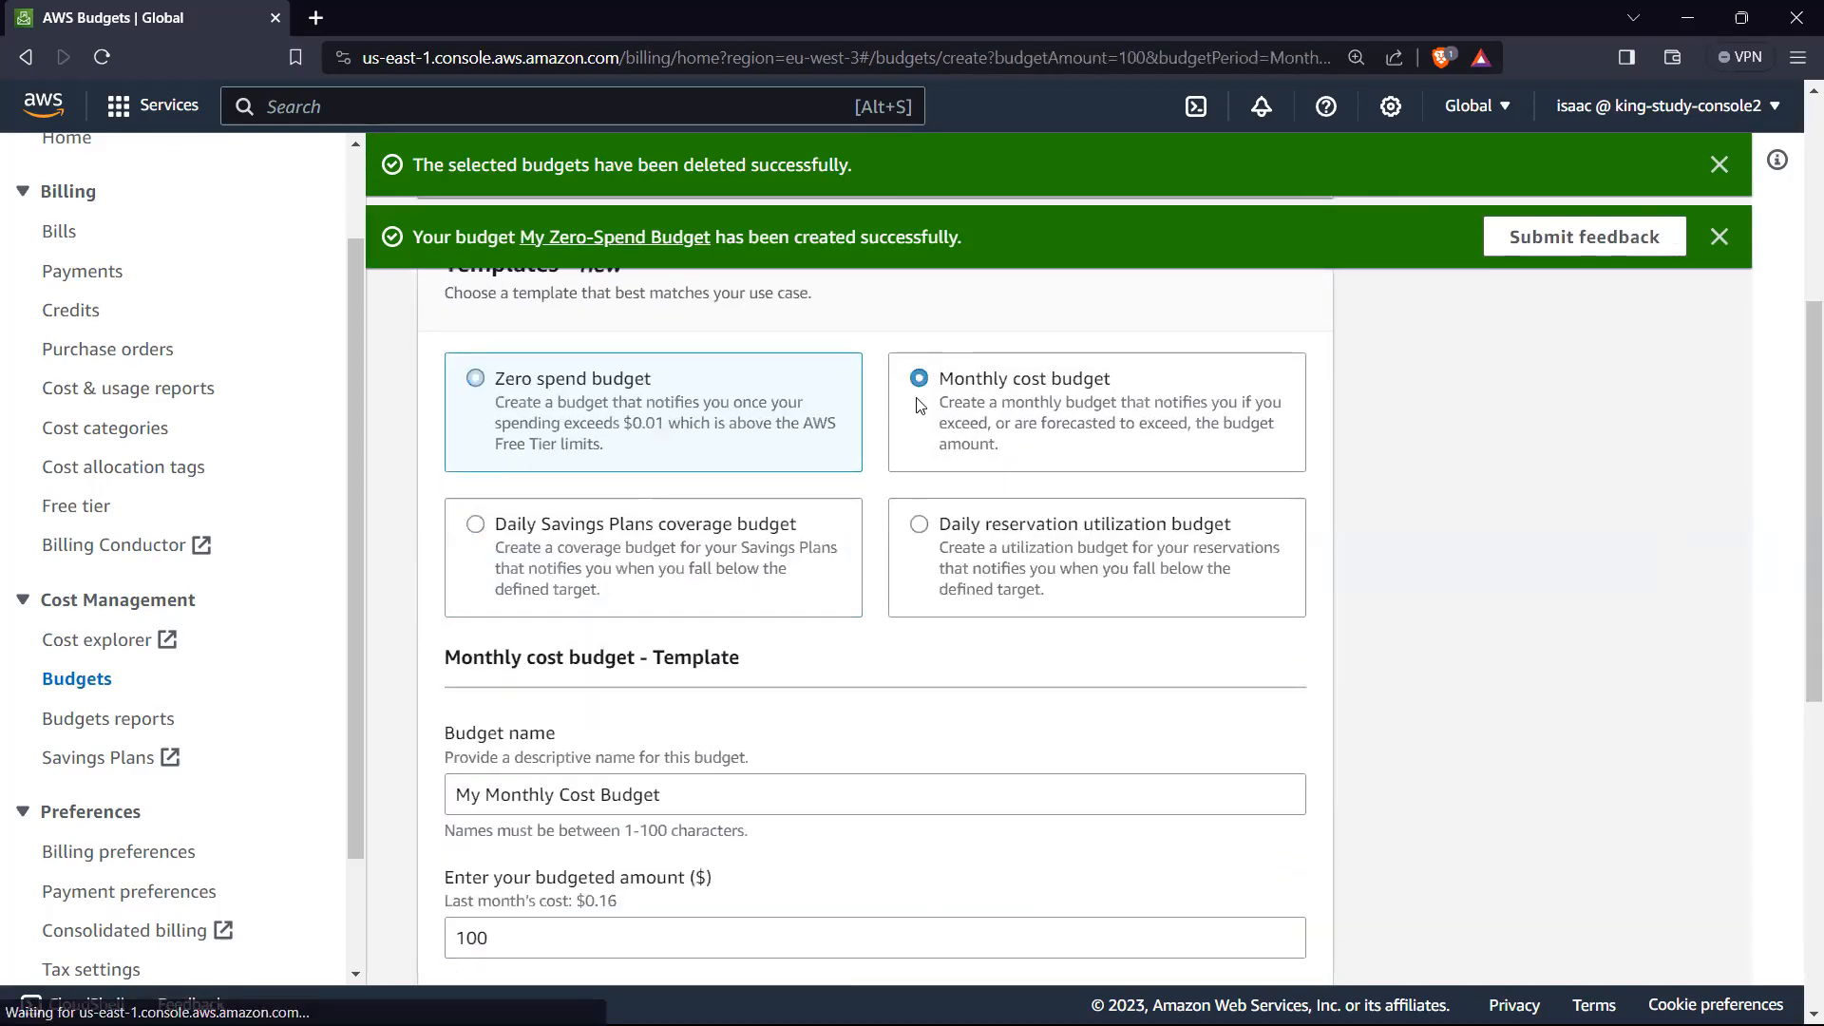
scroll(779, 603, down, 3)
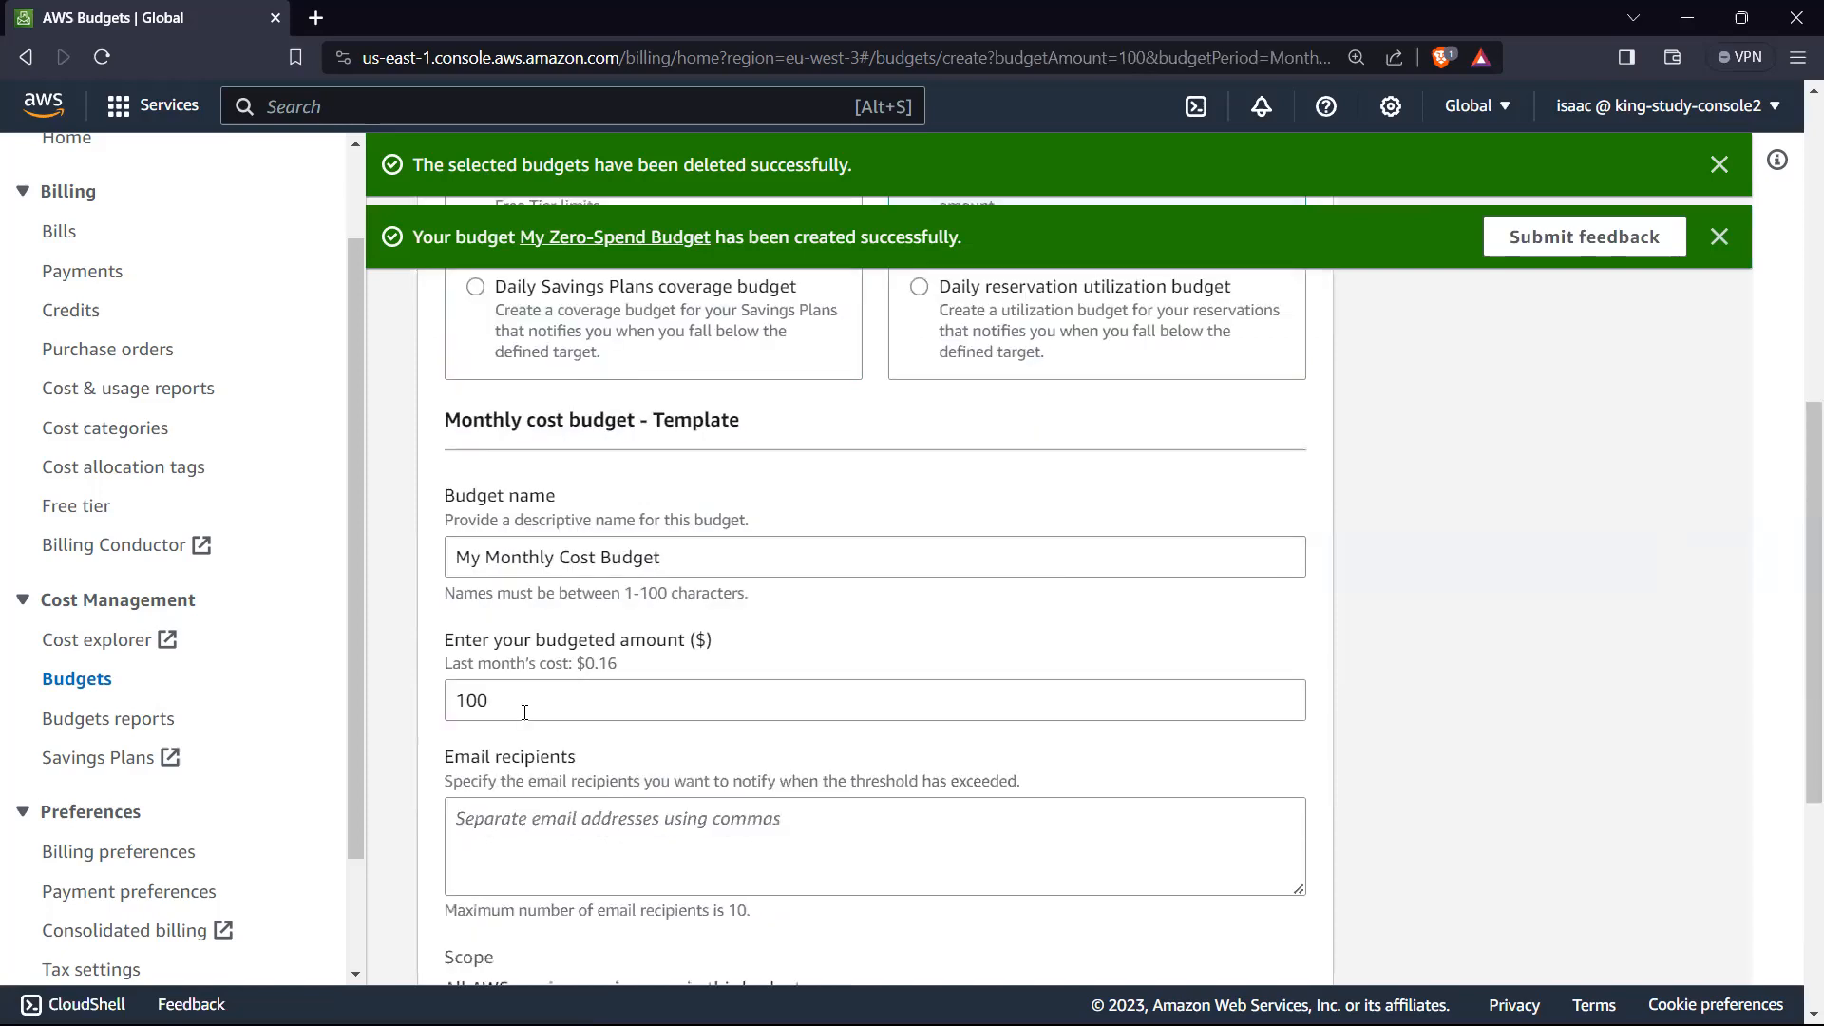
drag(526, 703, 432, 705)
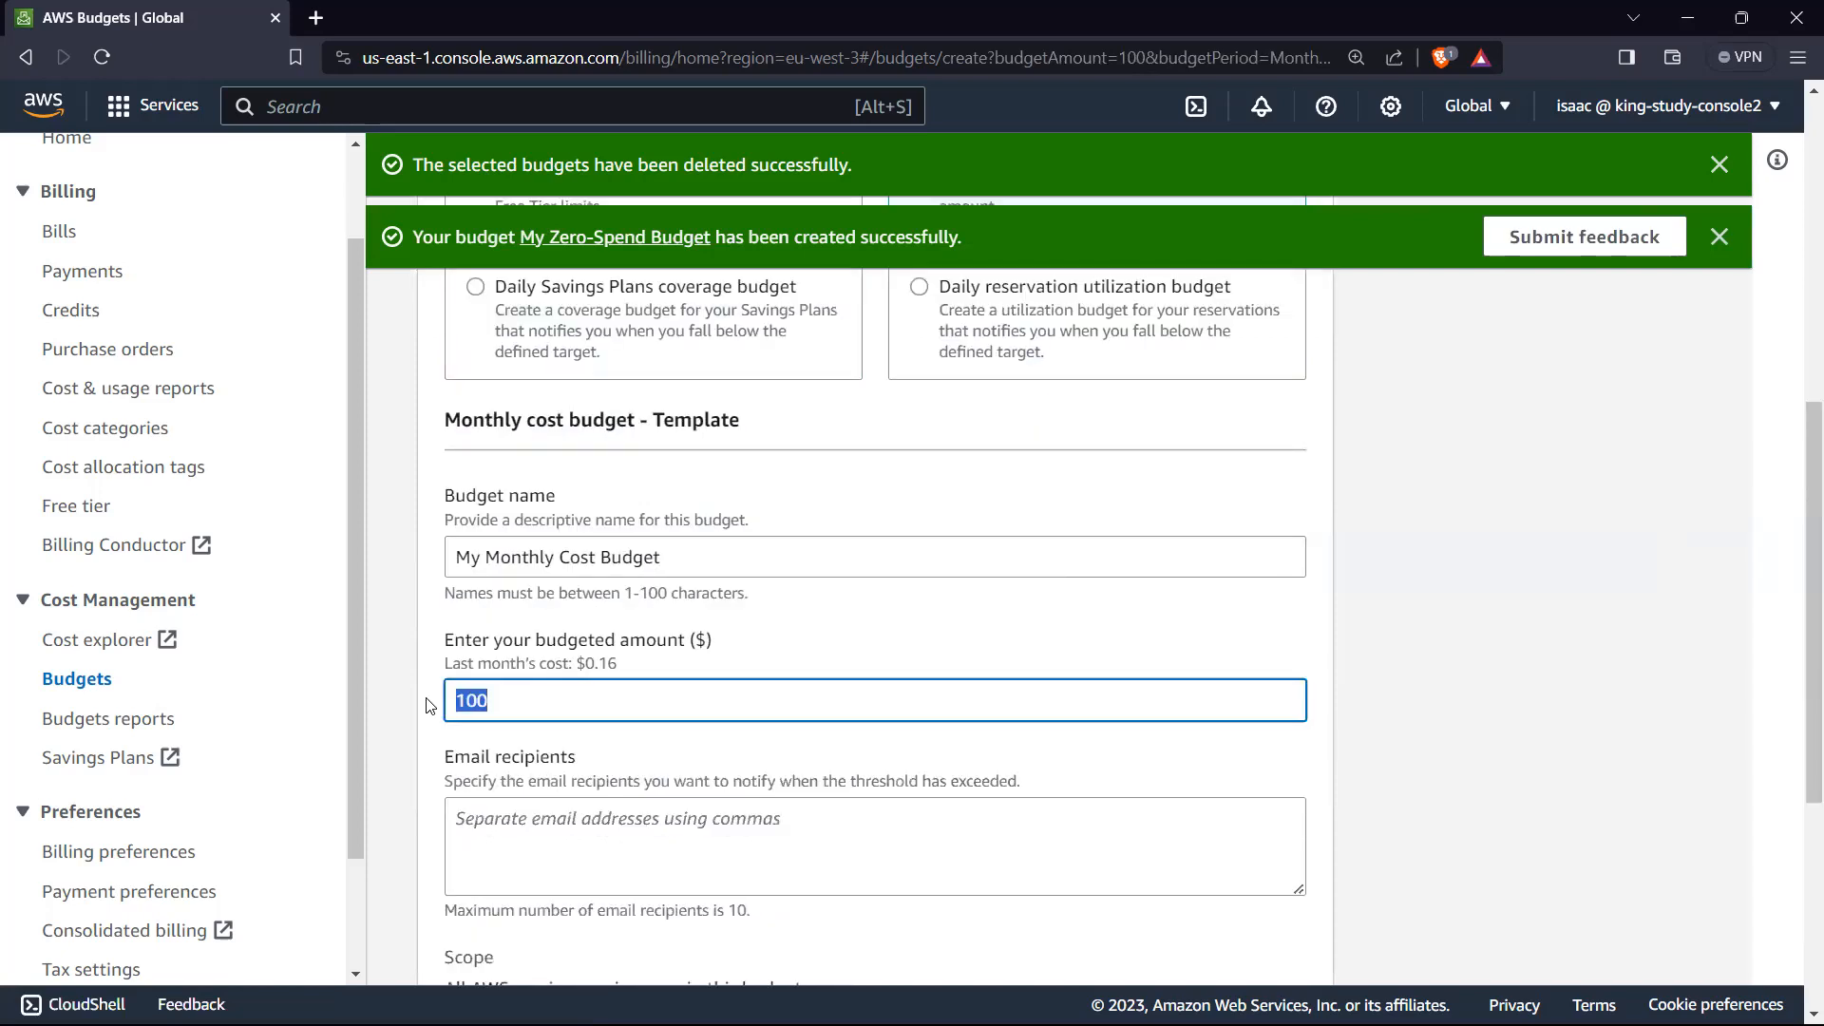
text(10)
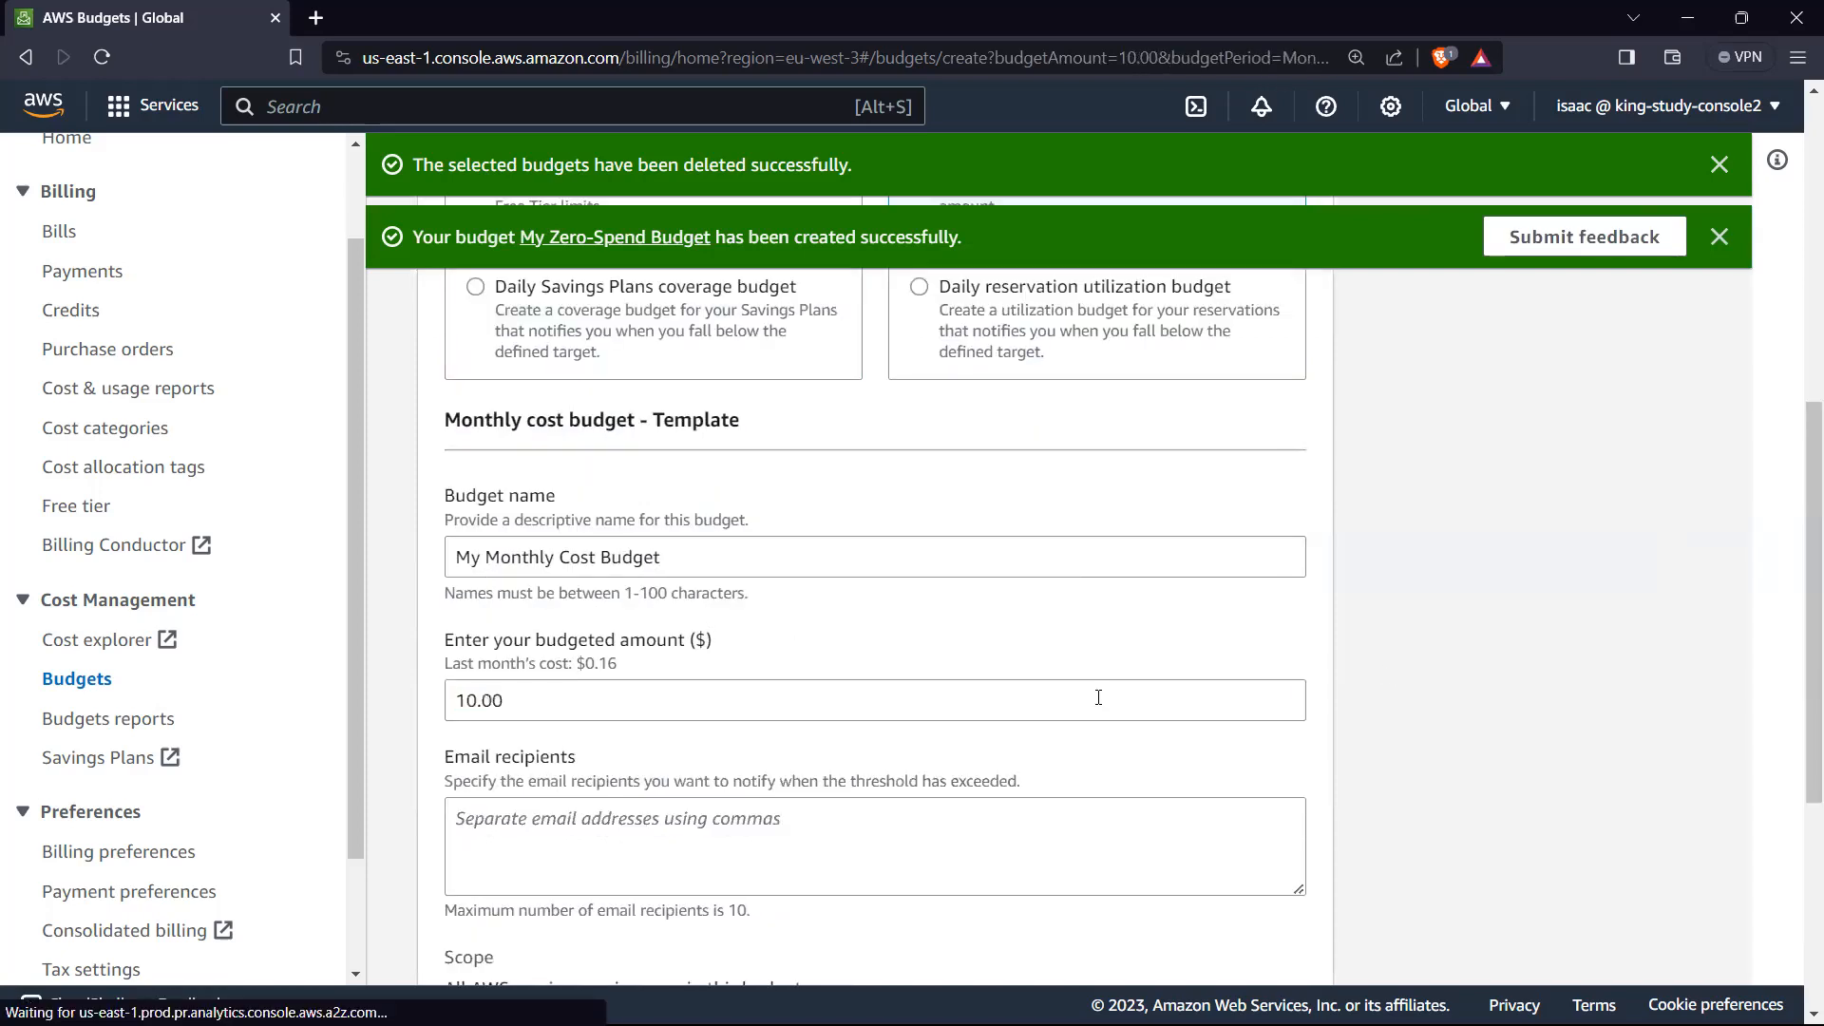
Step: Enter the email recipient's address for the monthly cost budget notifications
scroll(1099, 698, down, 3)
click(657, 609)
text(isaac@exap)
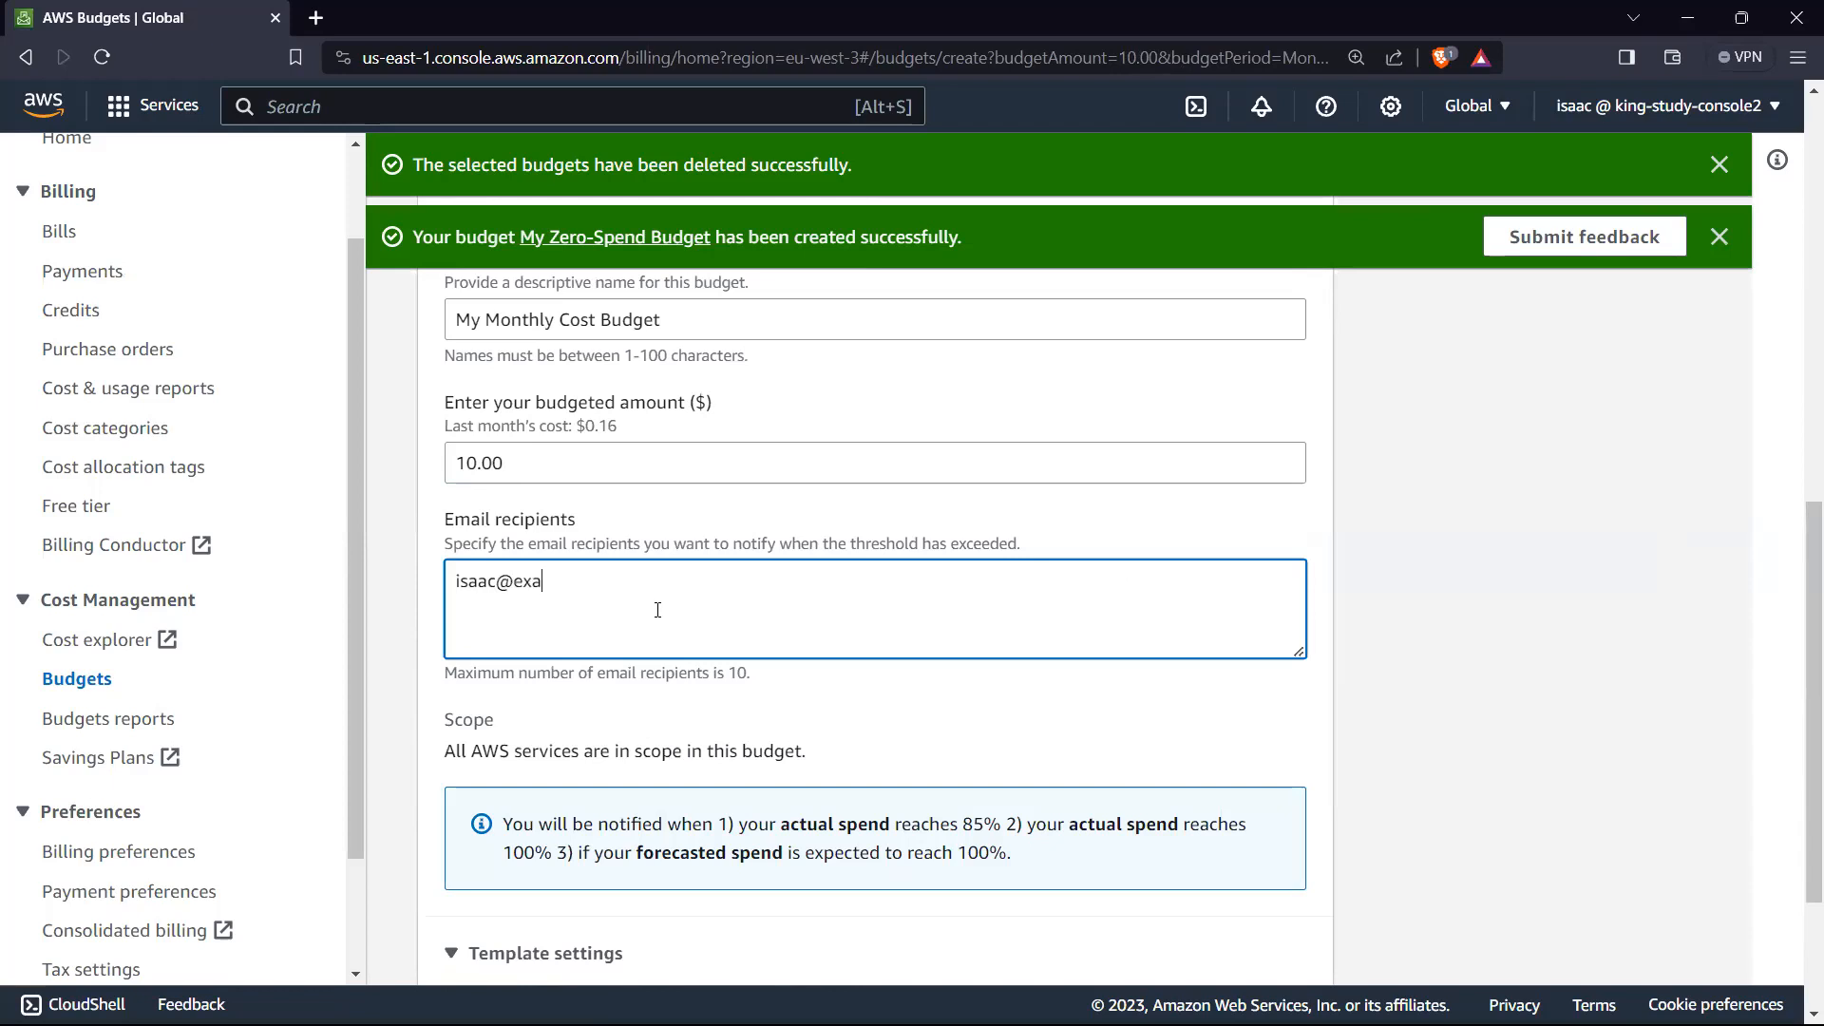
key(BackSpace)
text(mple.com)
Step: Check the monthly cost budget's amount, recipient, scope and notification thresholds, and create the budget
scroll(929, 727, down, 3)
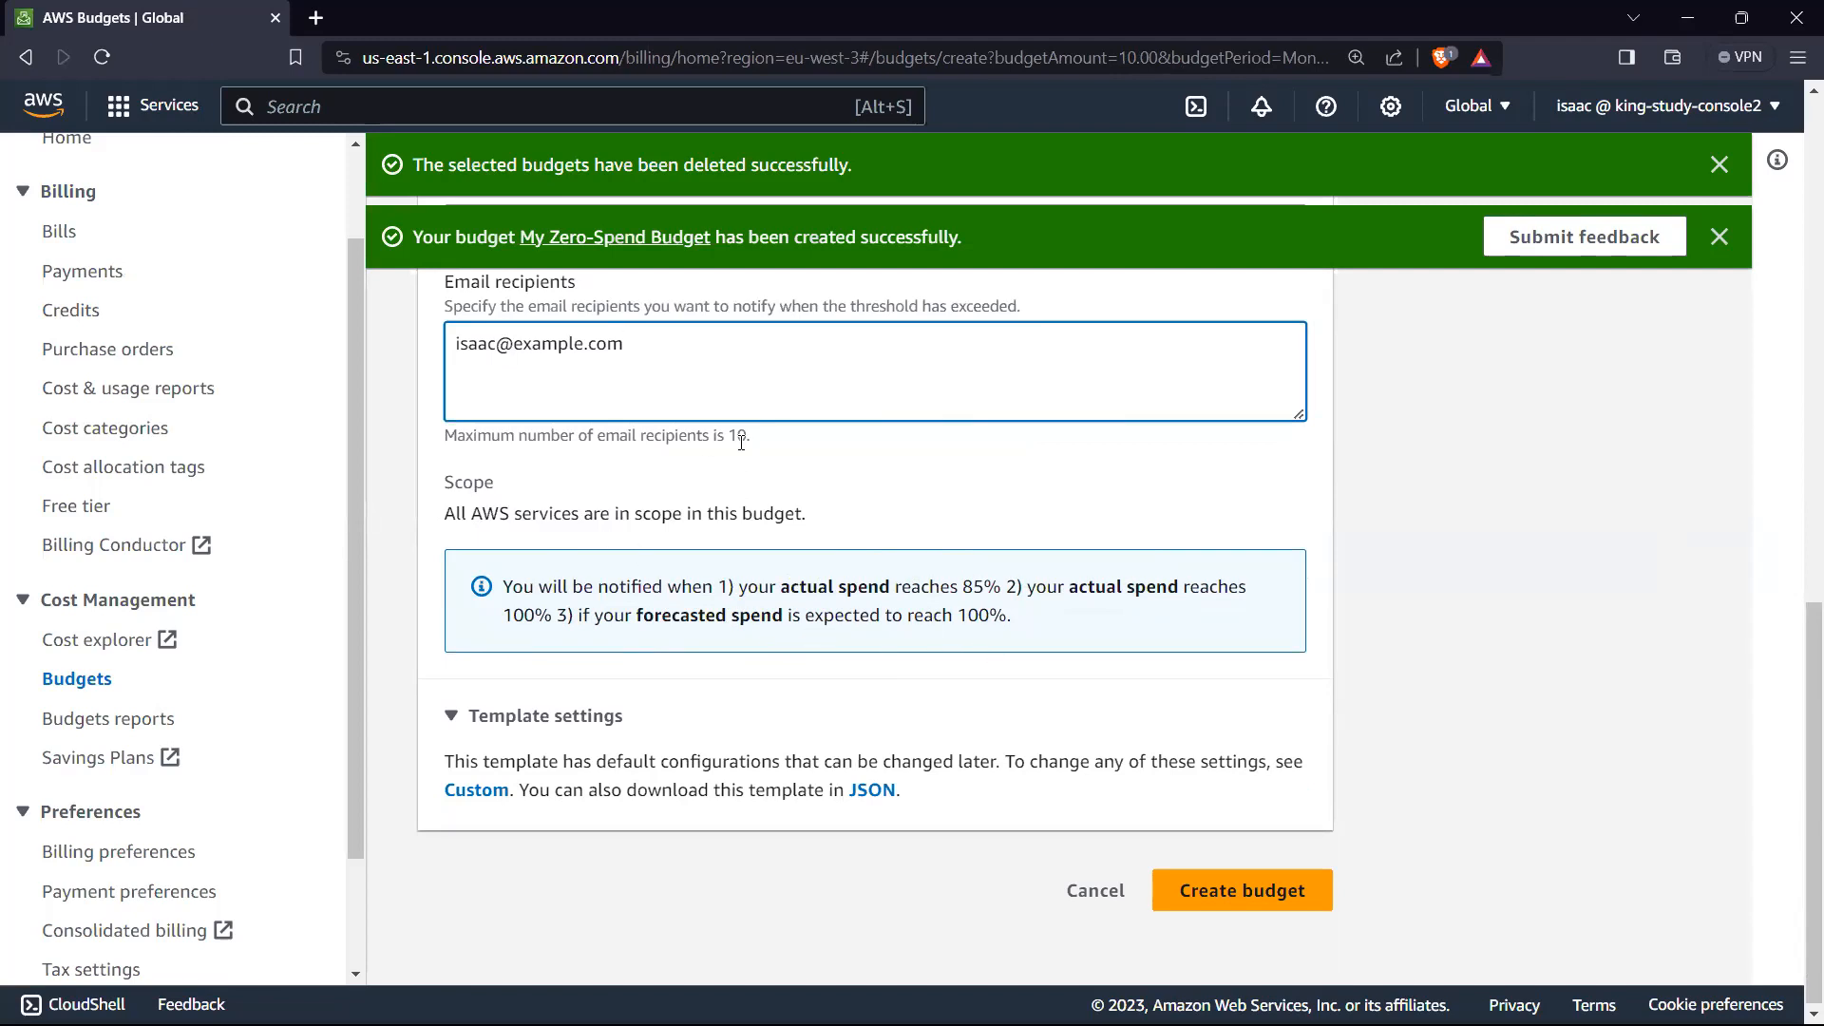
scroll(760, 446, up, 2)
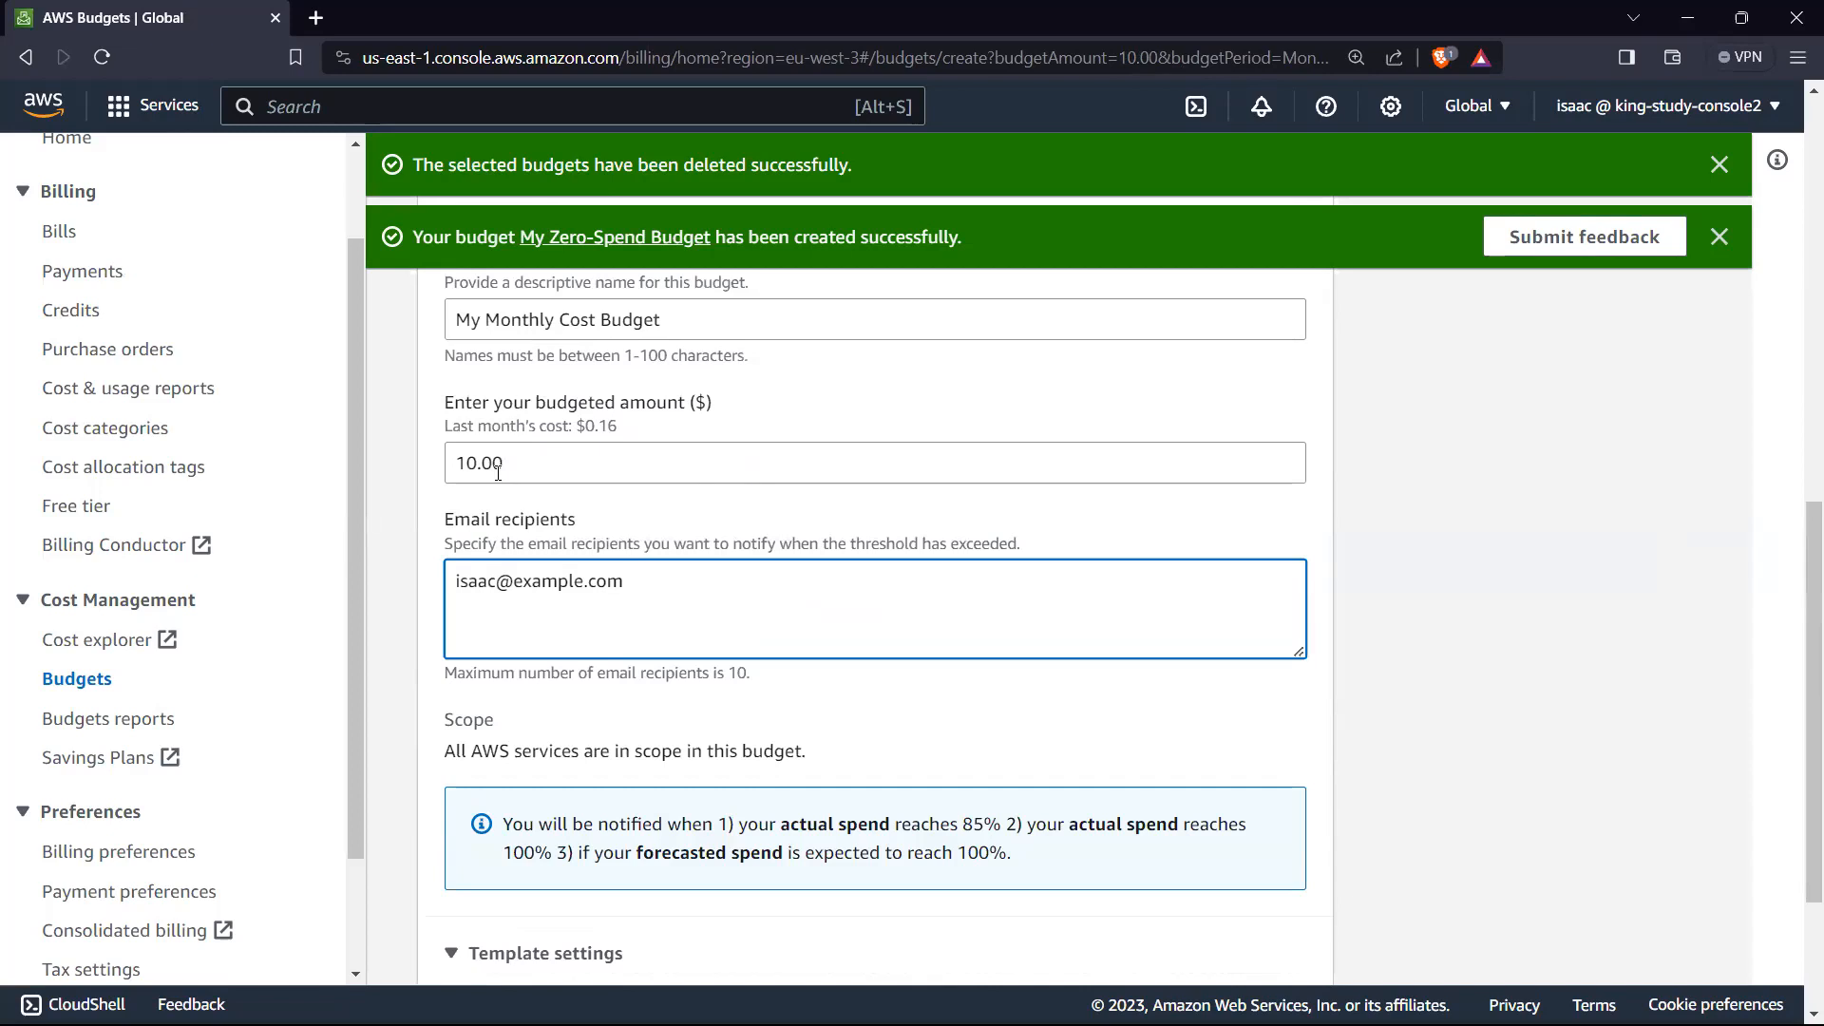
scroll(517, 513, down, 2)
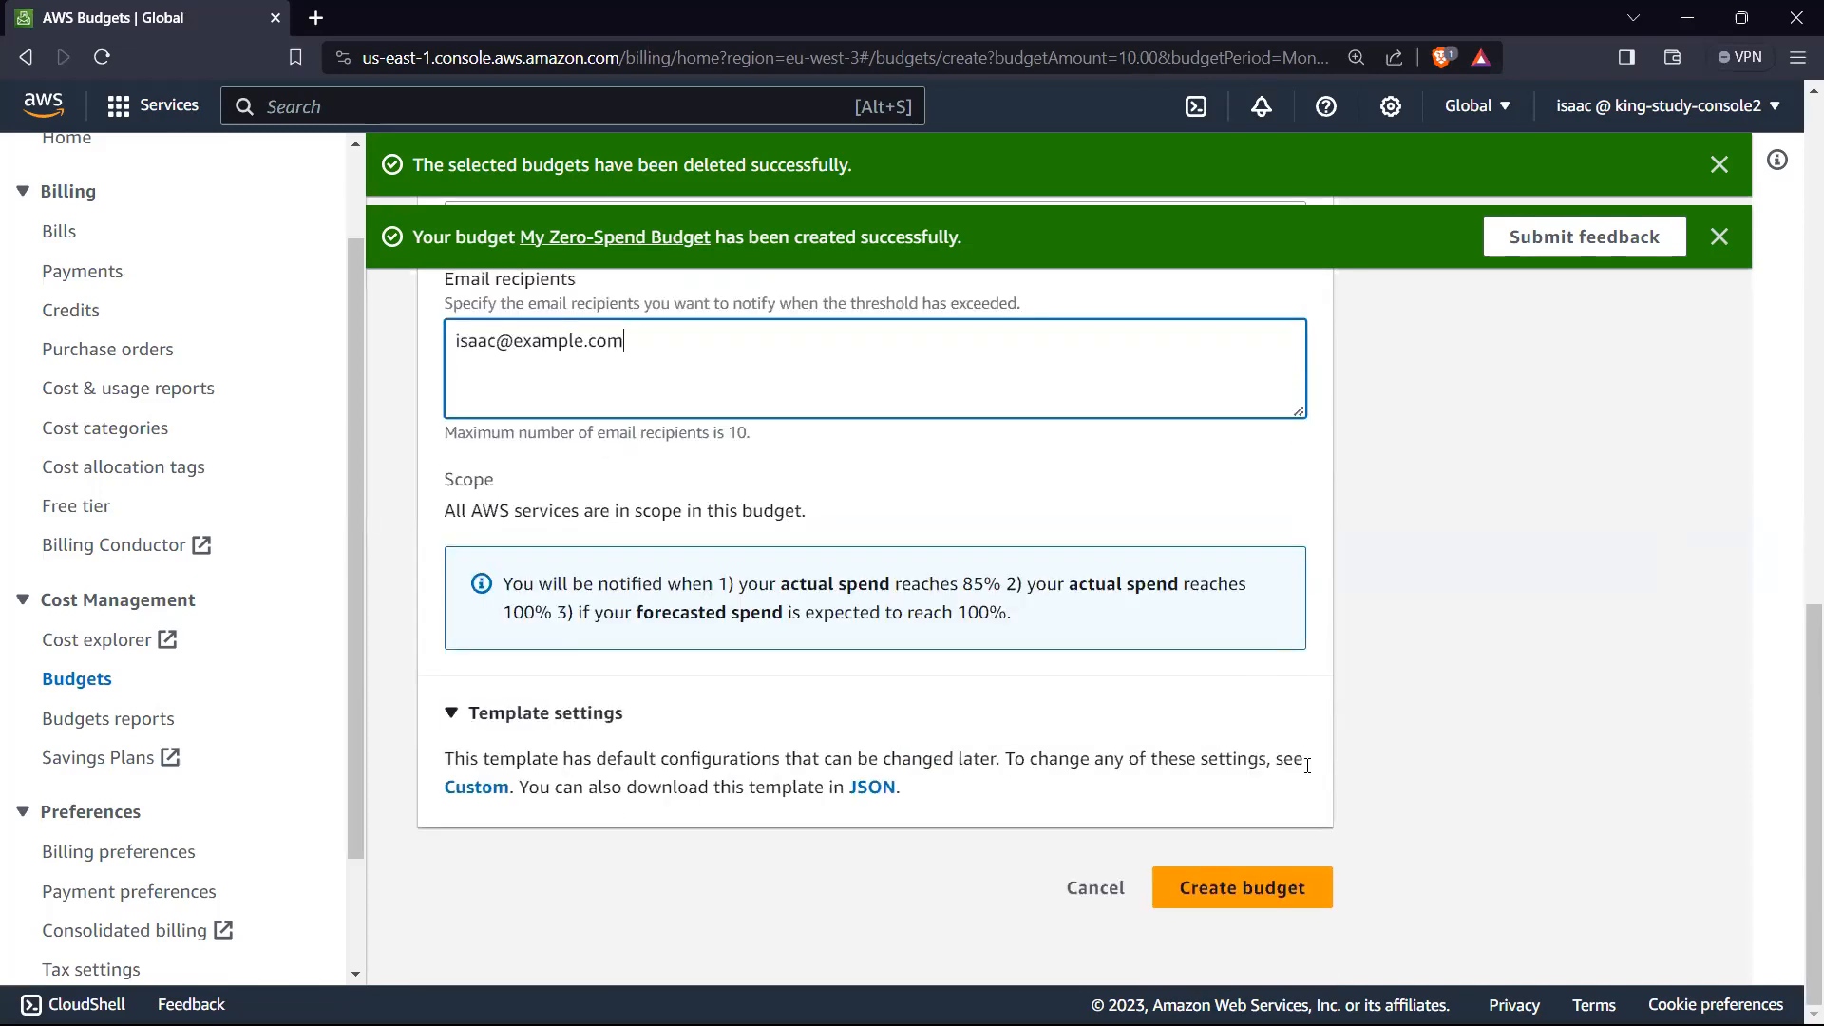
click(1246, 886)
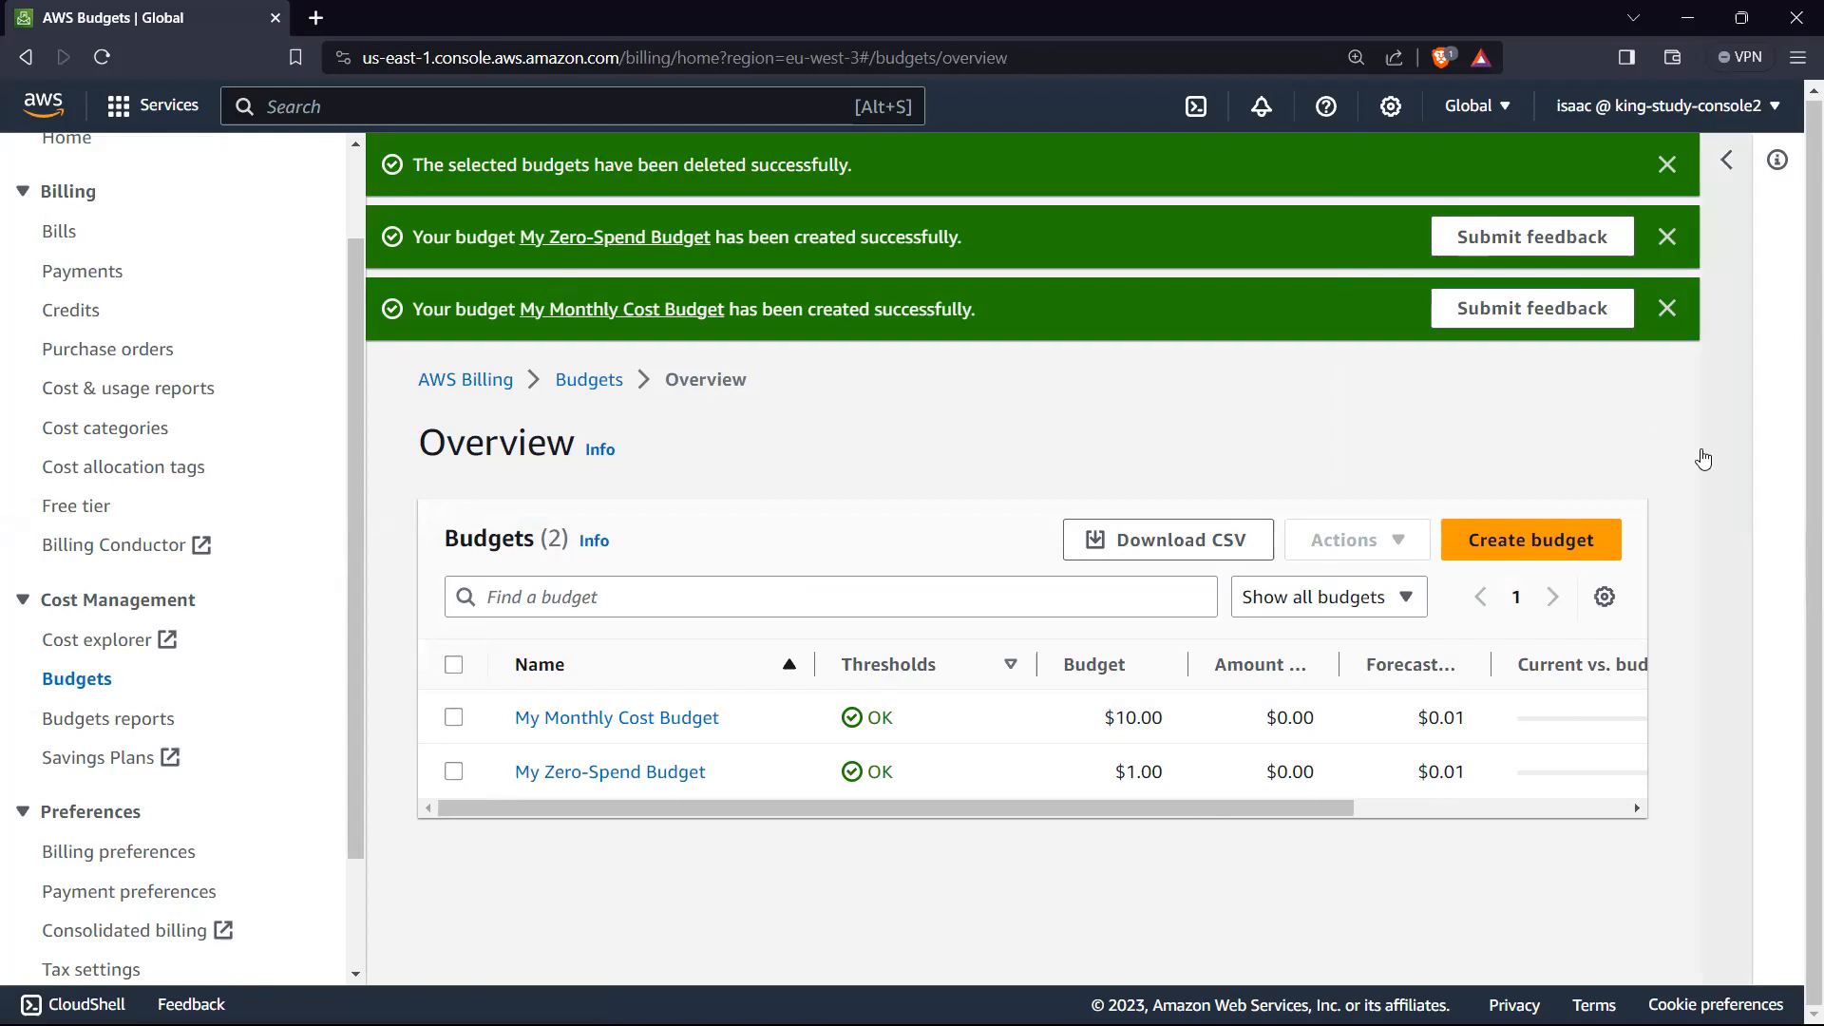
Step: Dismiss all the notification banners above the budgets overview
click(1662, 226)
click(1669, 228)
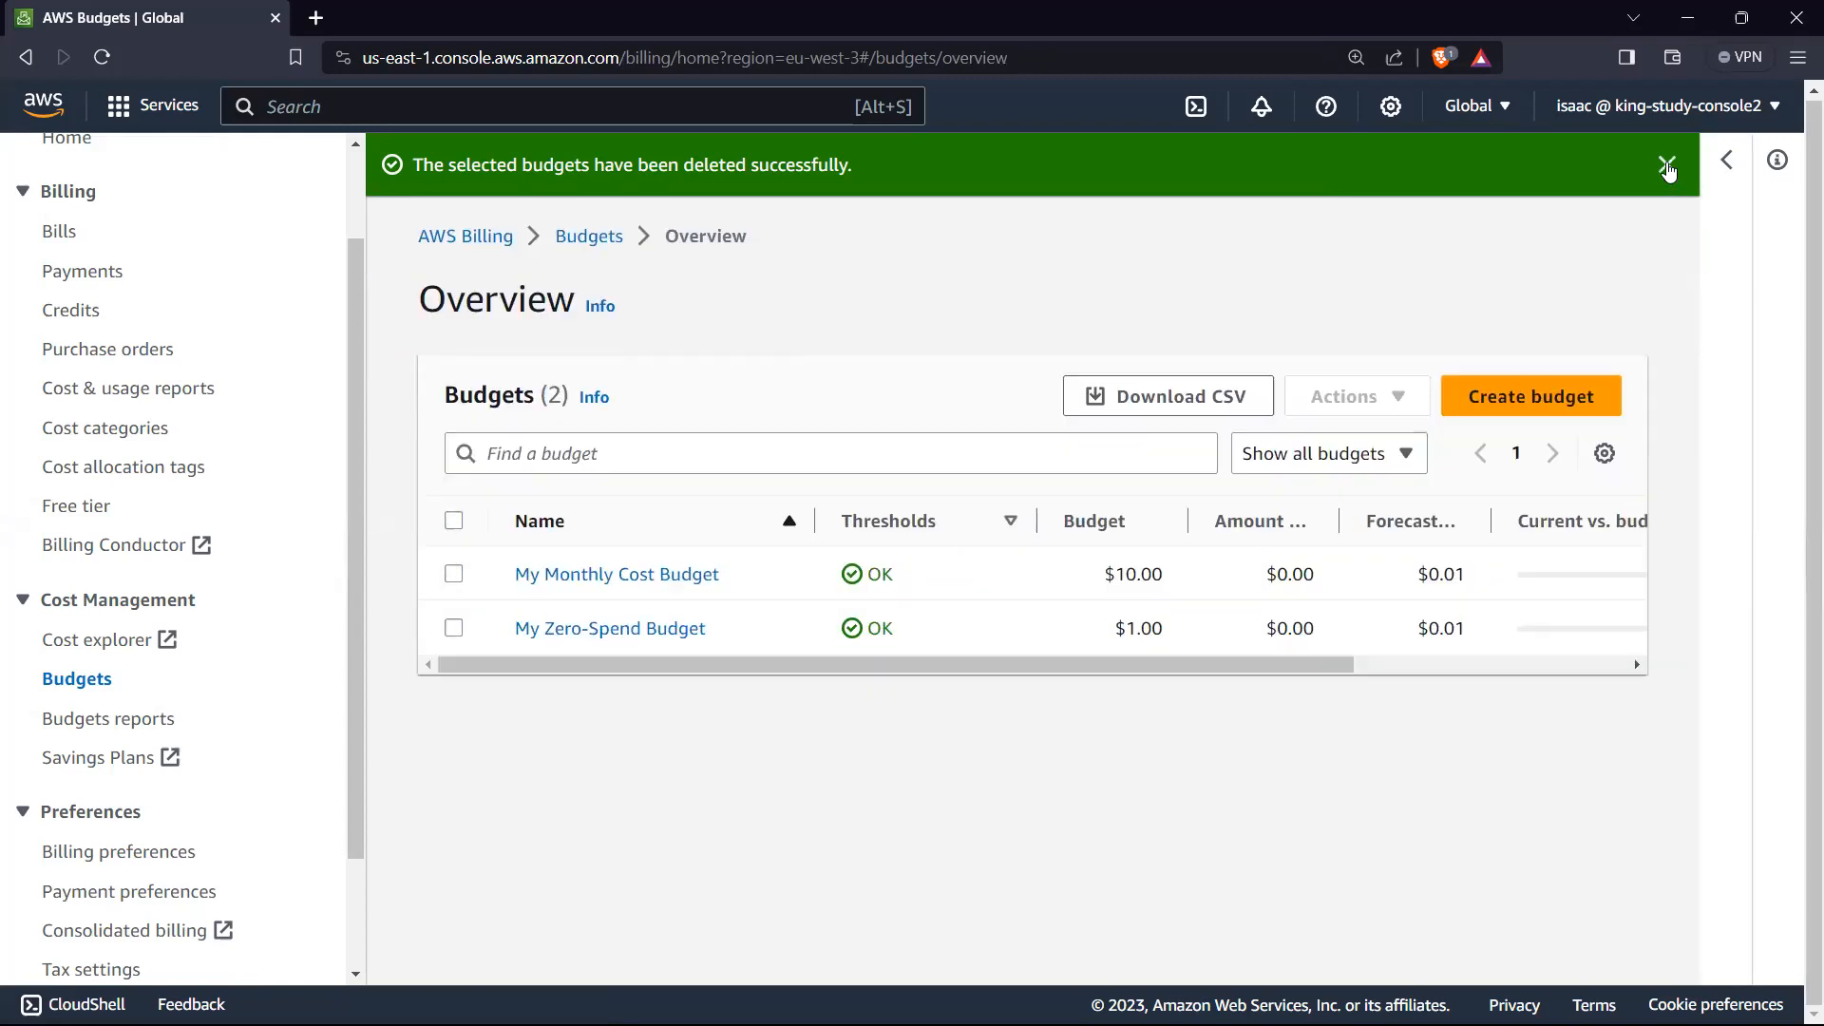
click(1667, 164)
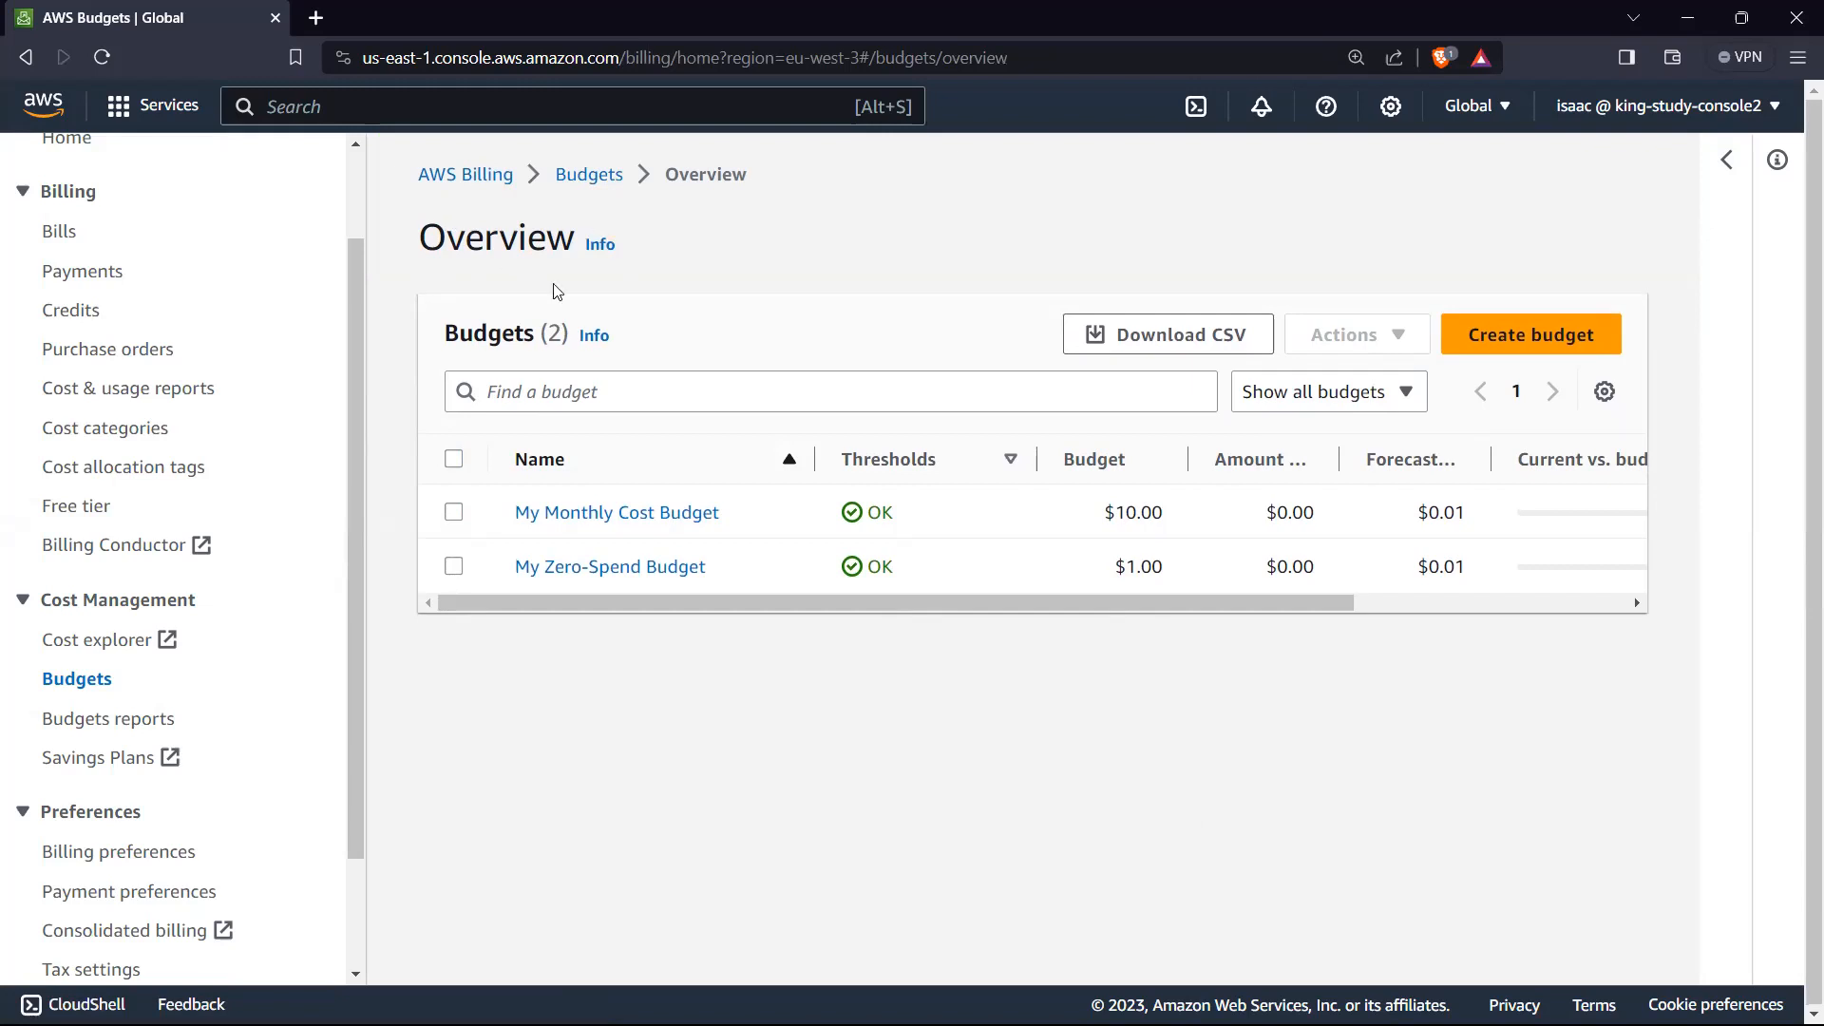
Step: Search the services for ec2, open the EC2 dashboard and look over its resources and zones
click(357, 102)
text(ec2)
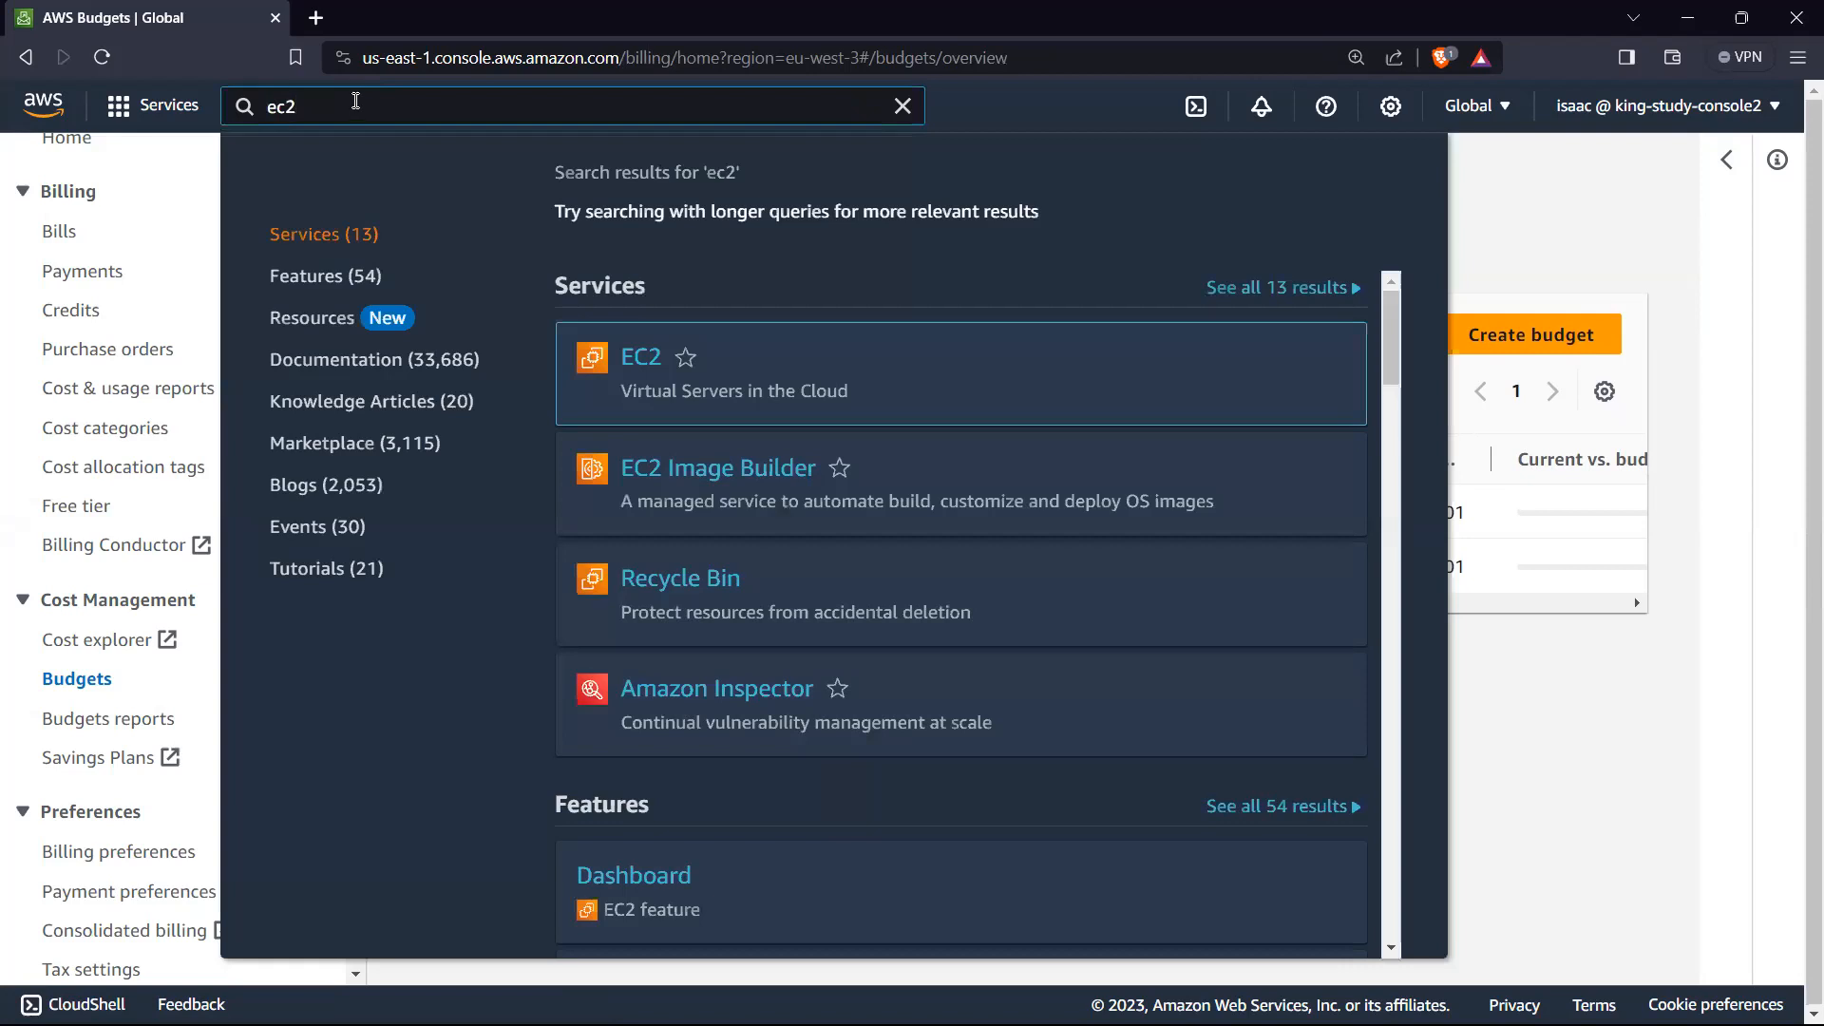
click(627, 366)
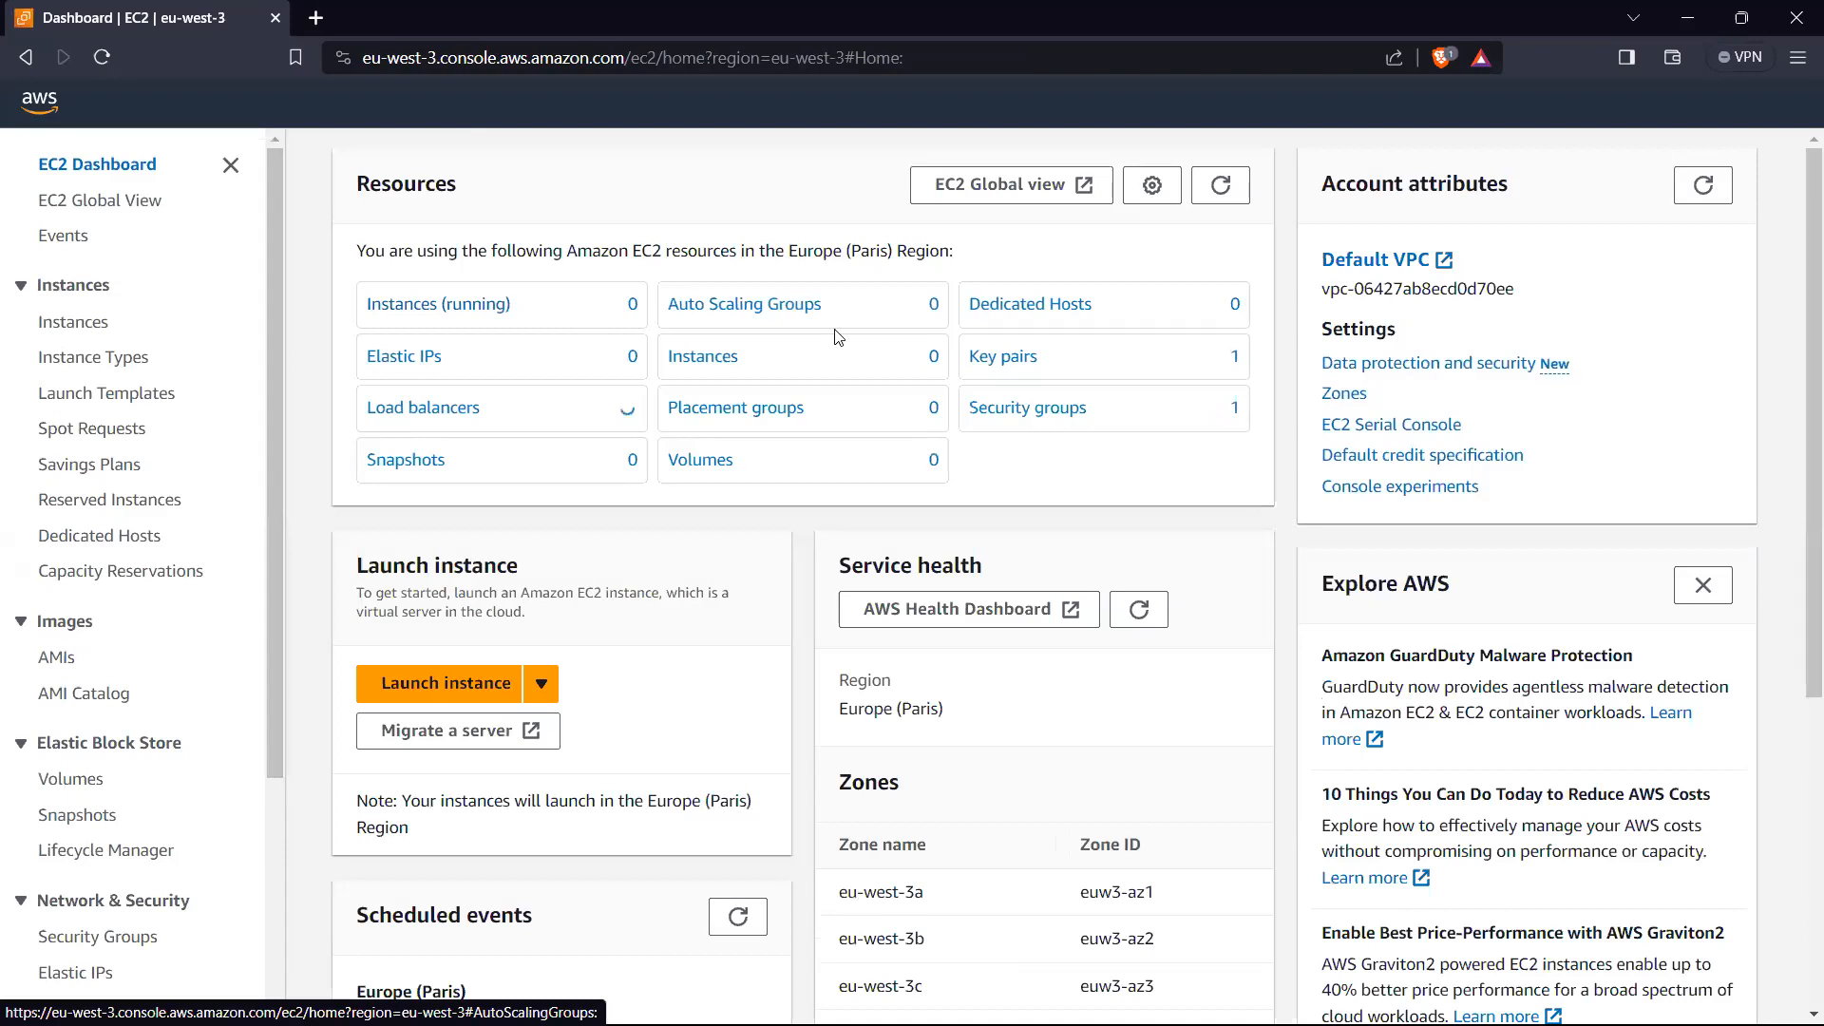
scroll(473, 275, down, 3)
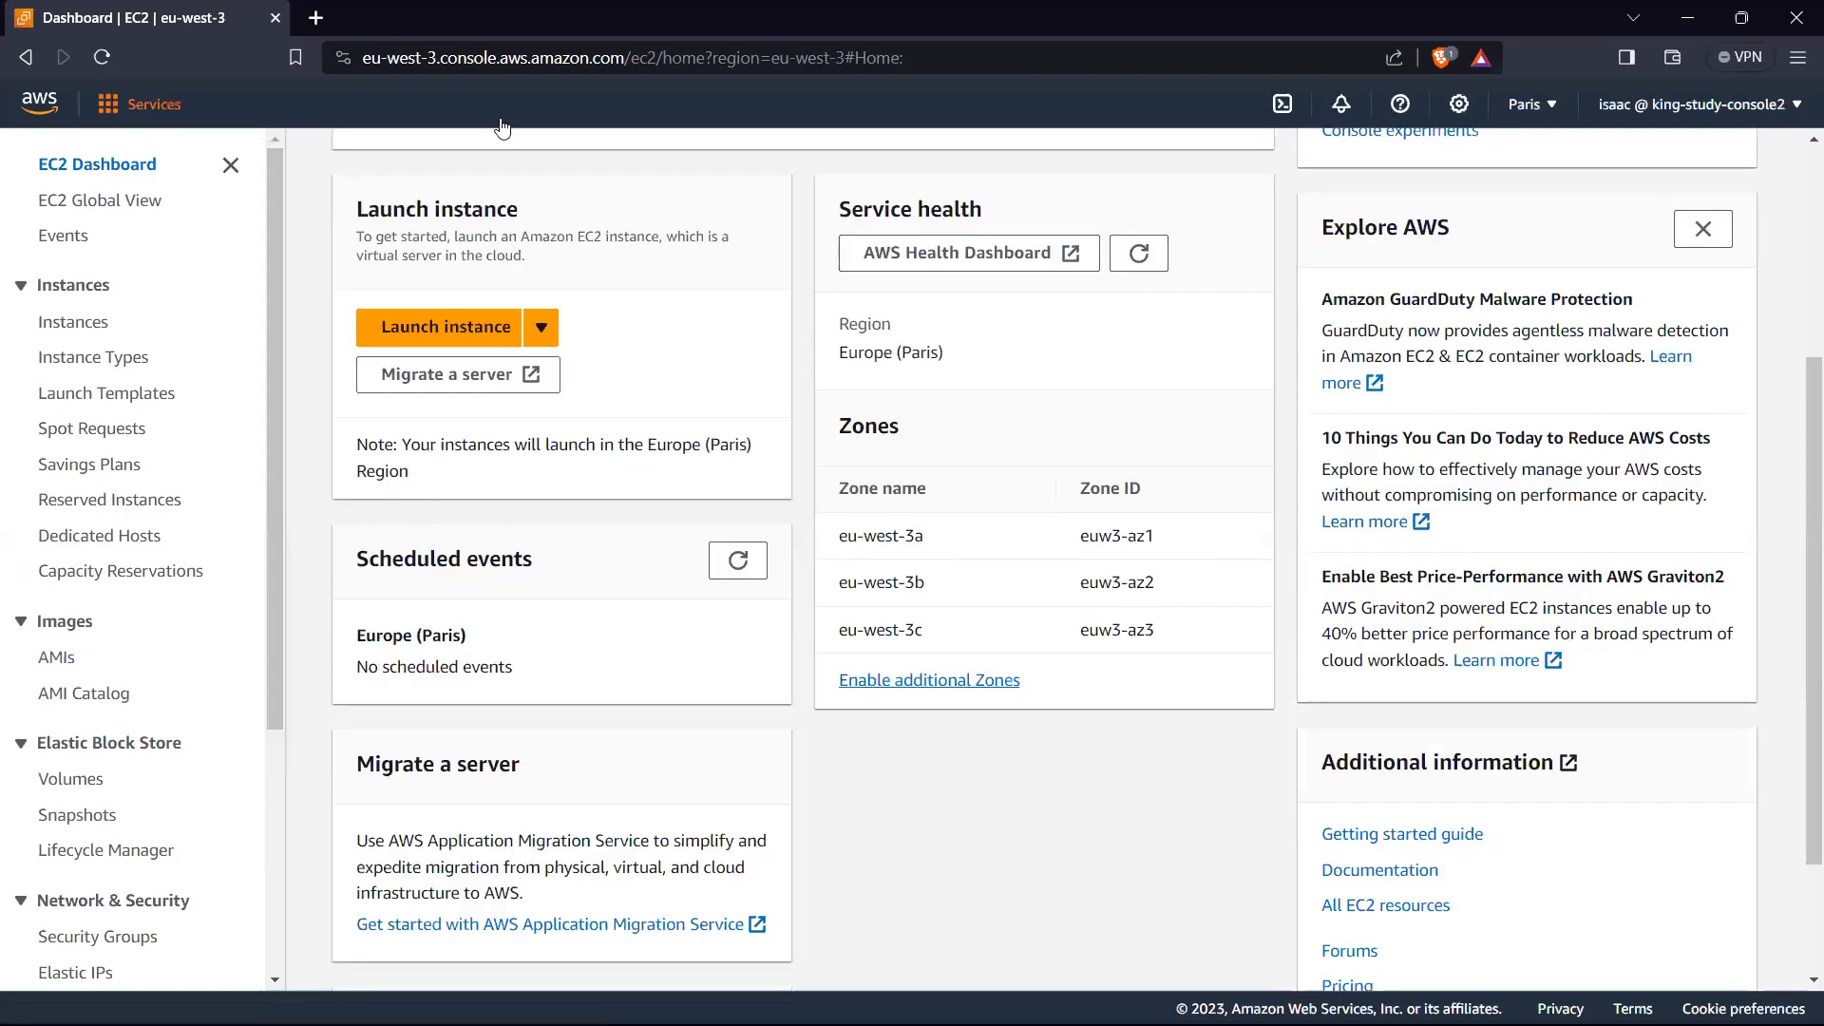
scroll(758, 180, up, 3)
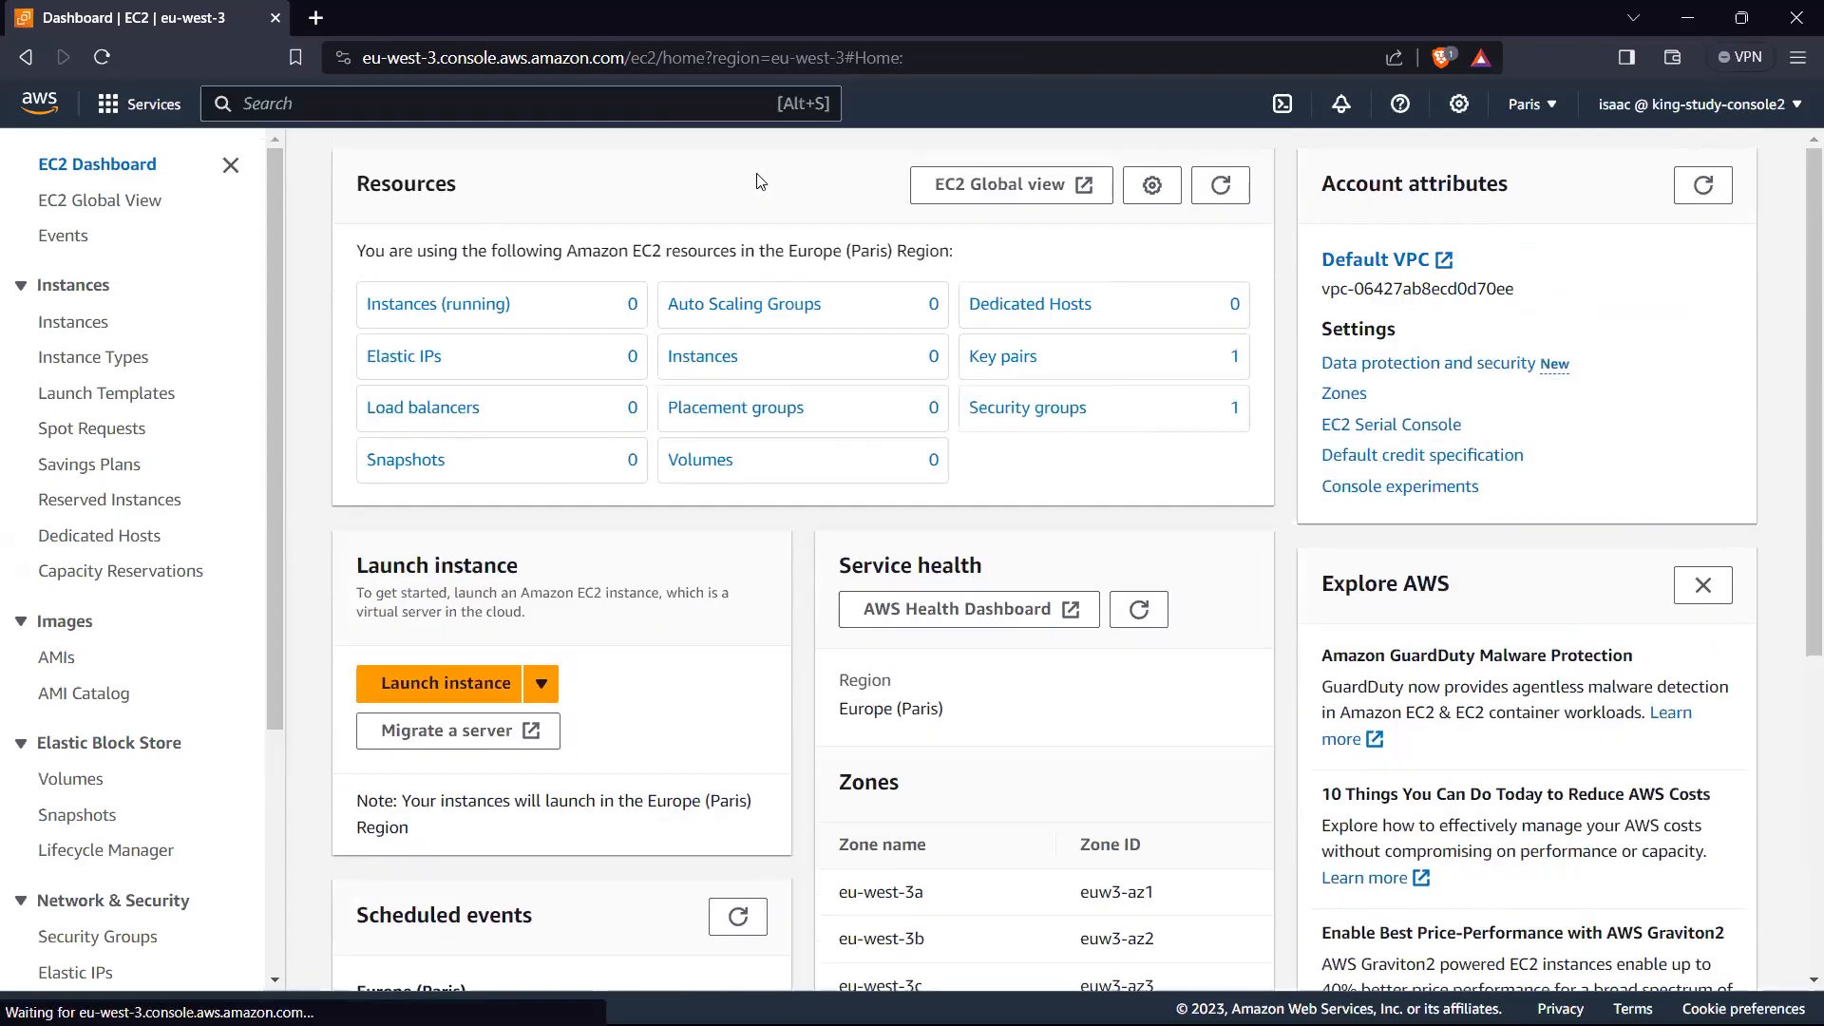
Step: Search for vpc to open the VPC service, view the list of existing VPCs and return to the VPC dashboard
text(vpc)
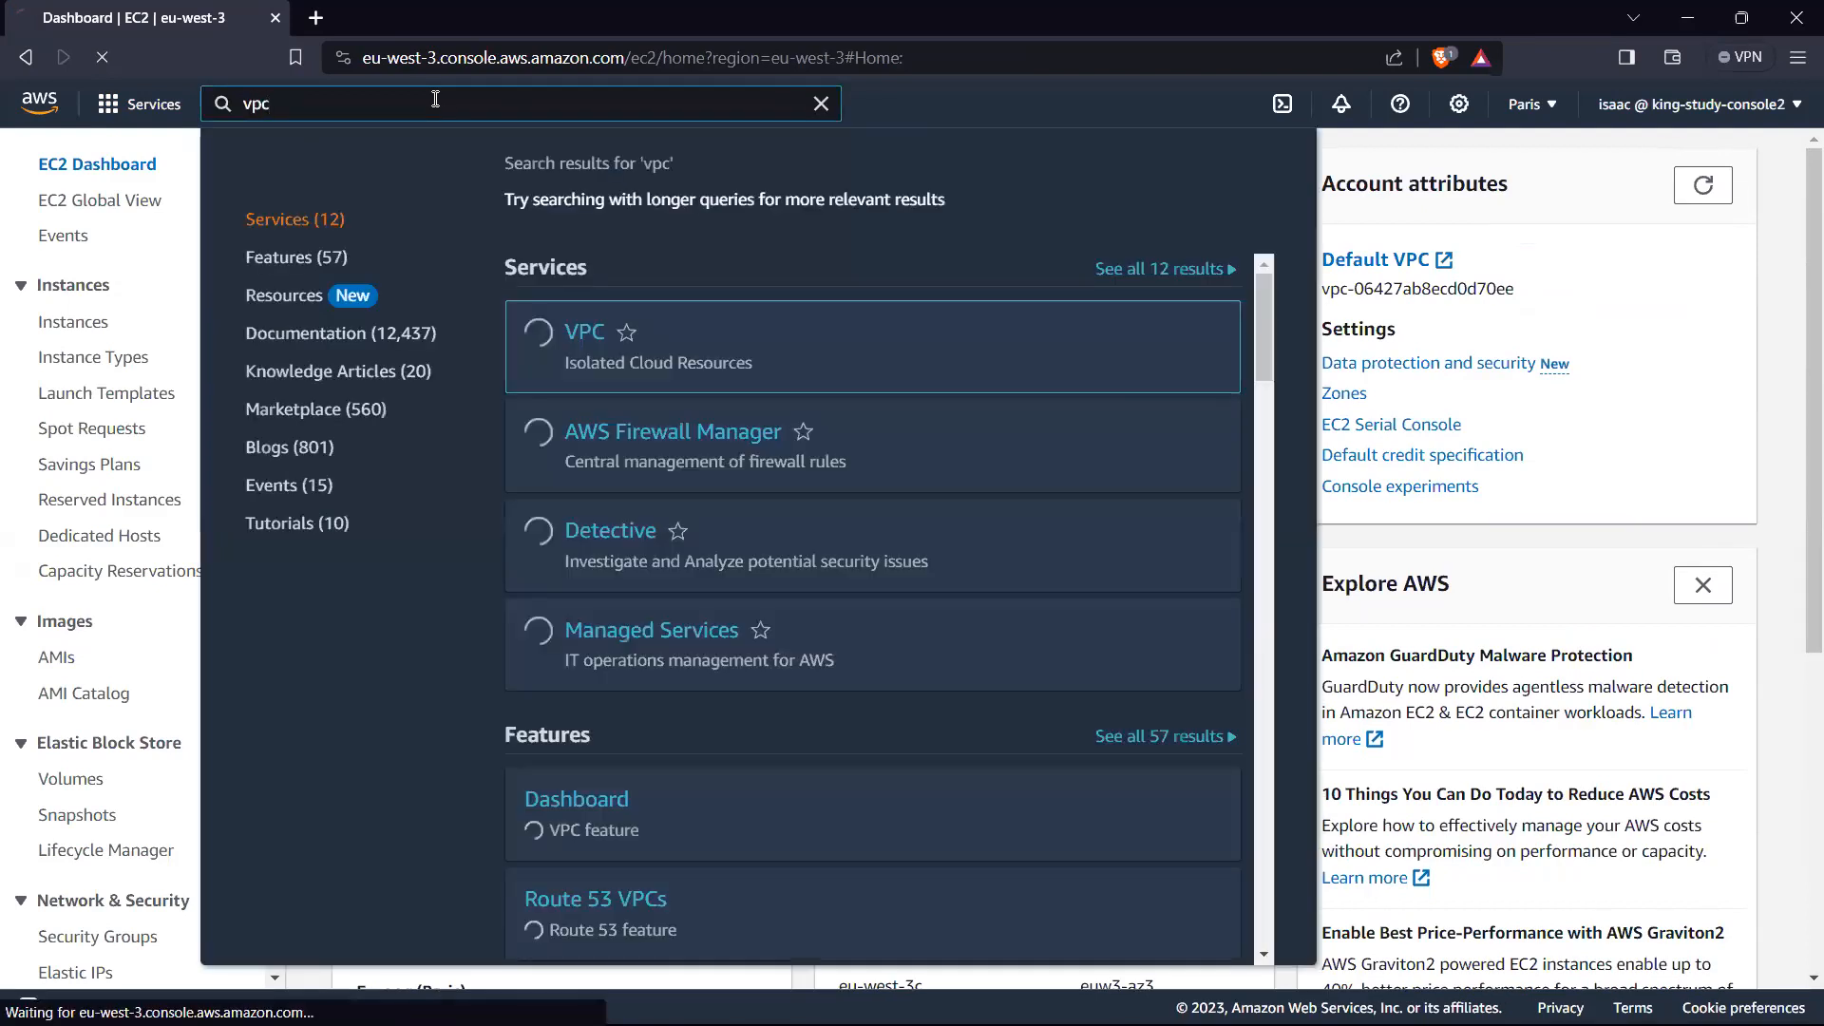
key(Return)
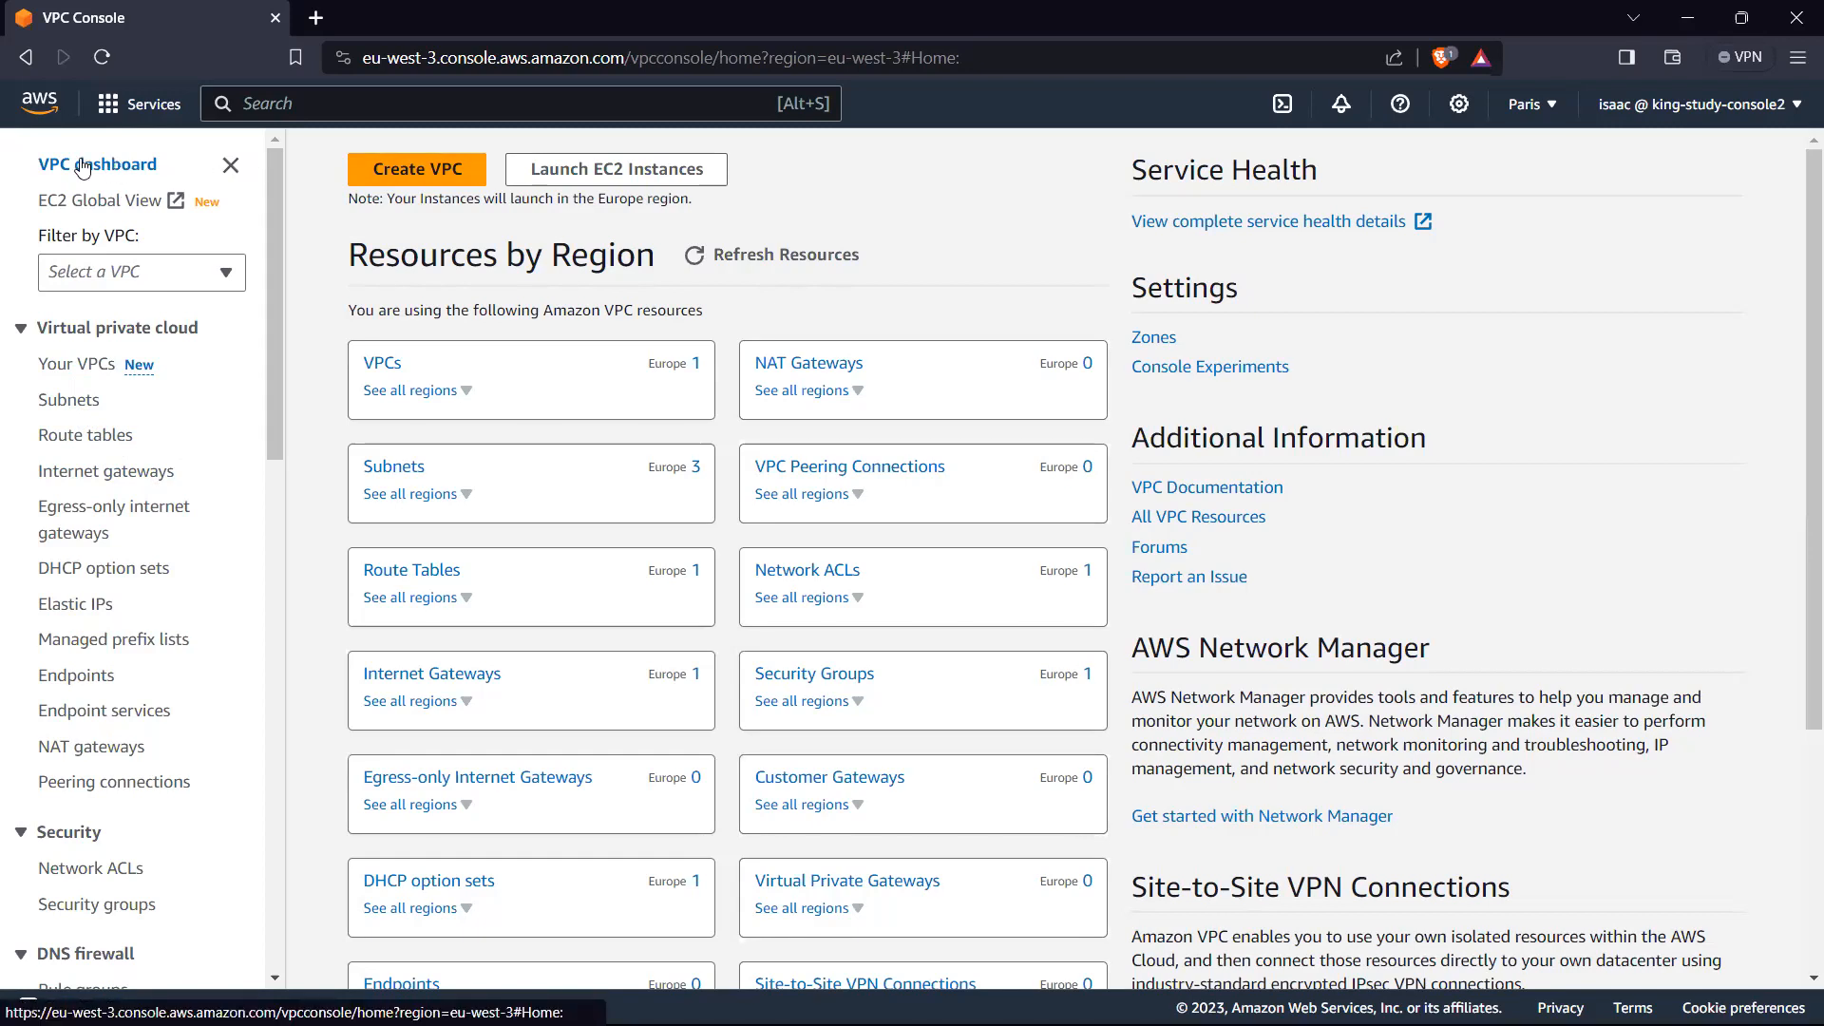
click(83, 370)
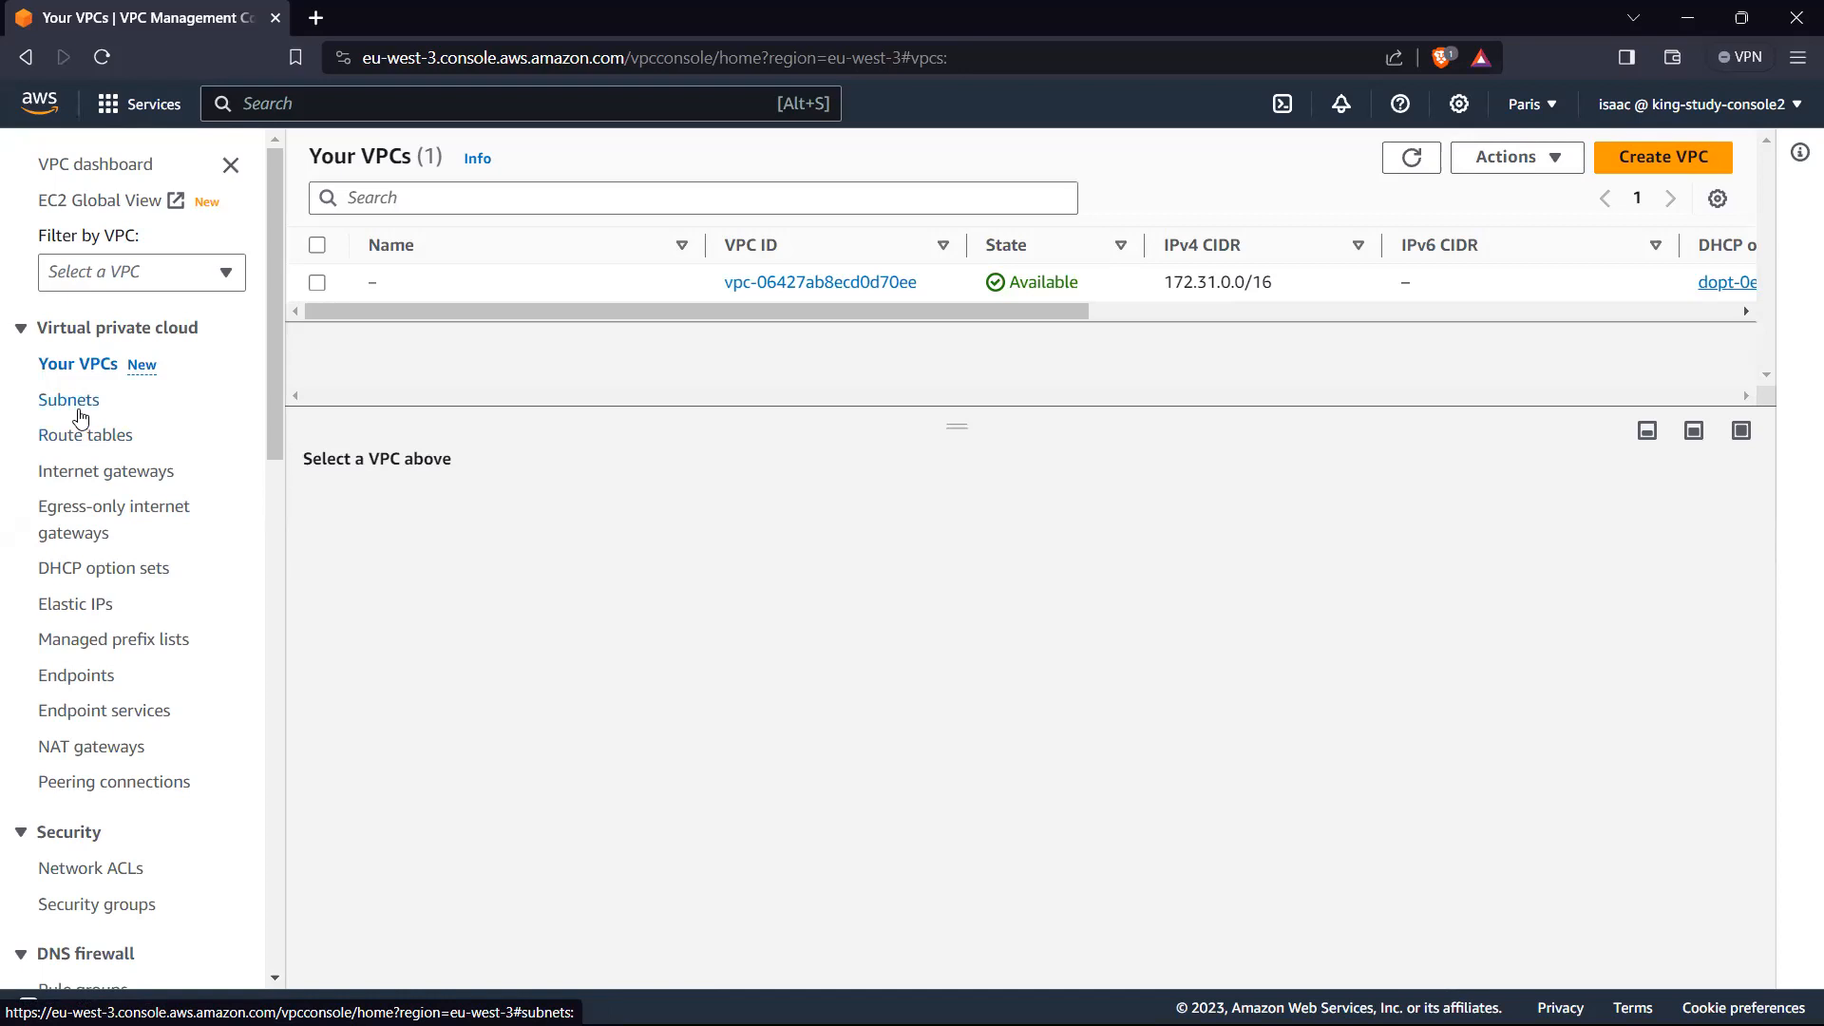
click(88, 168)
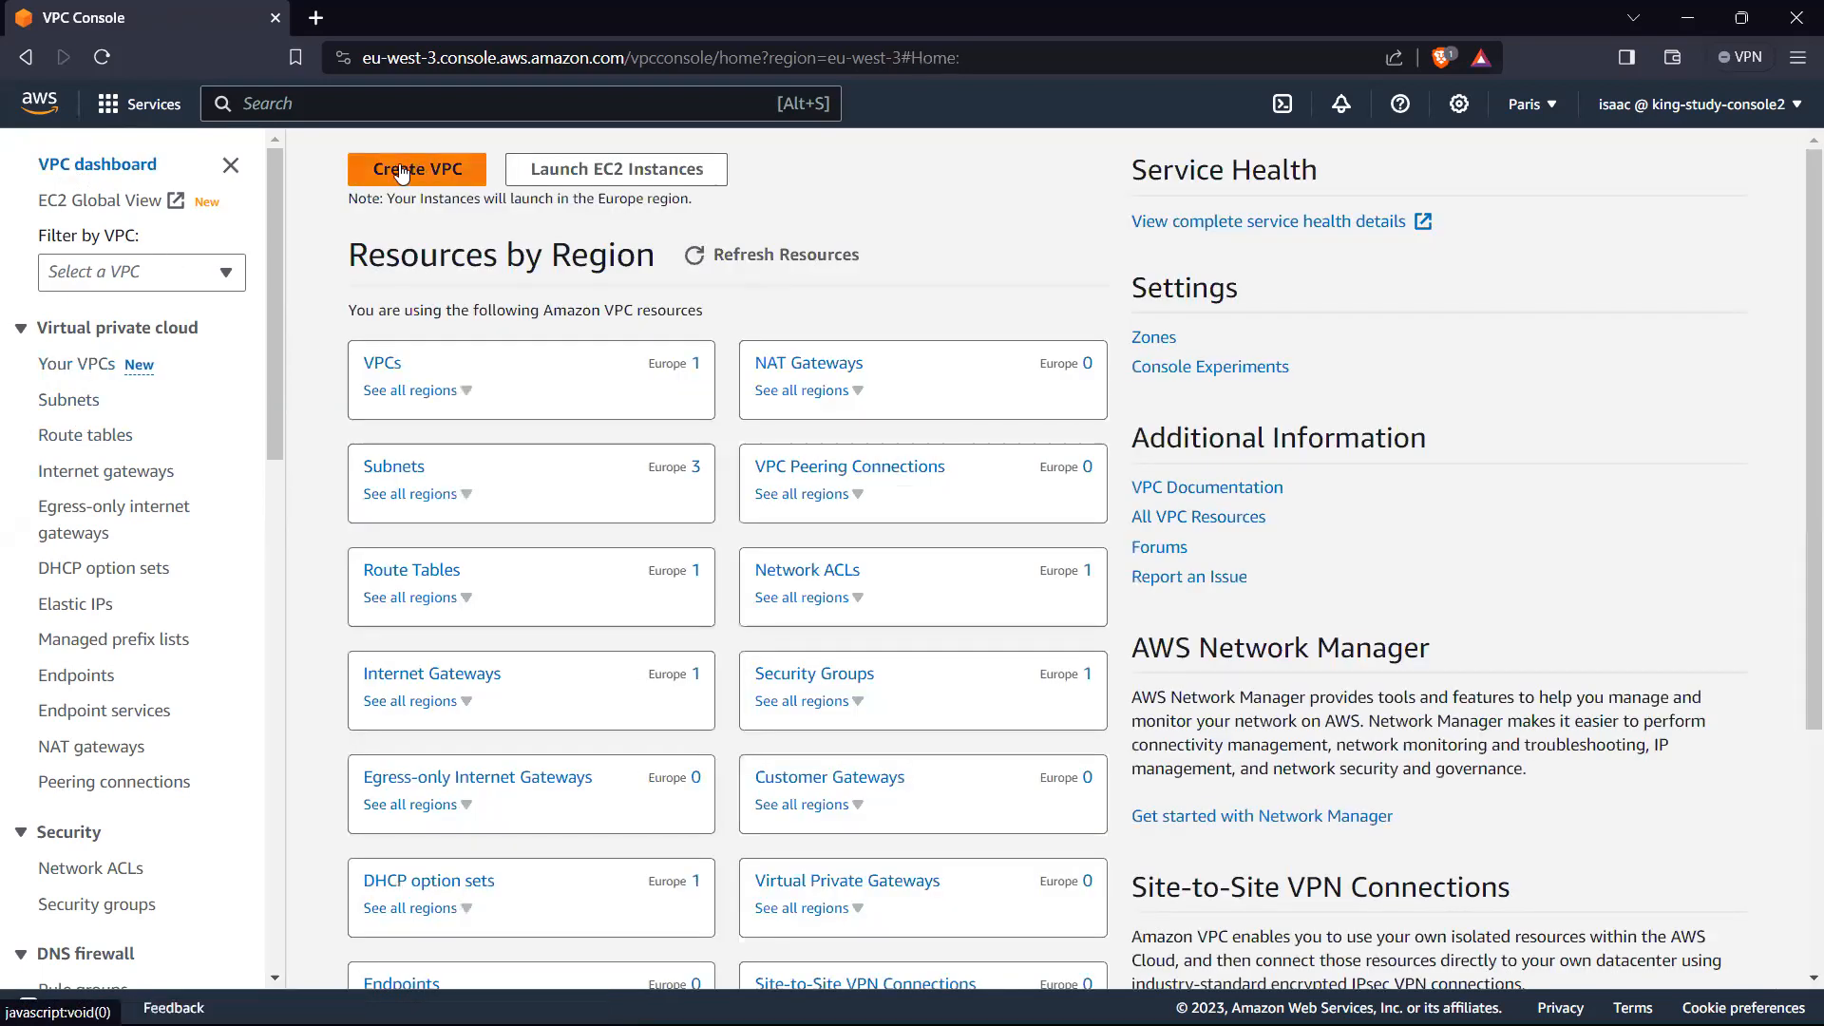
Step: Start creating a VPC and choose VPC and more as the resources to create
click(400, 171)
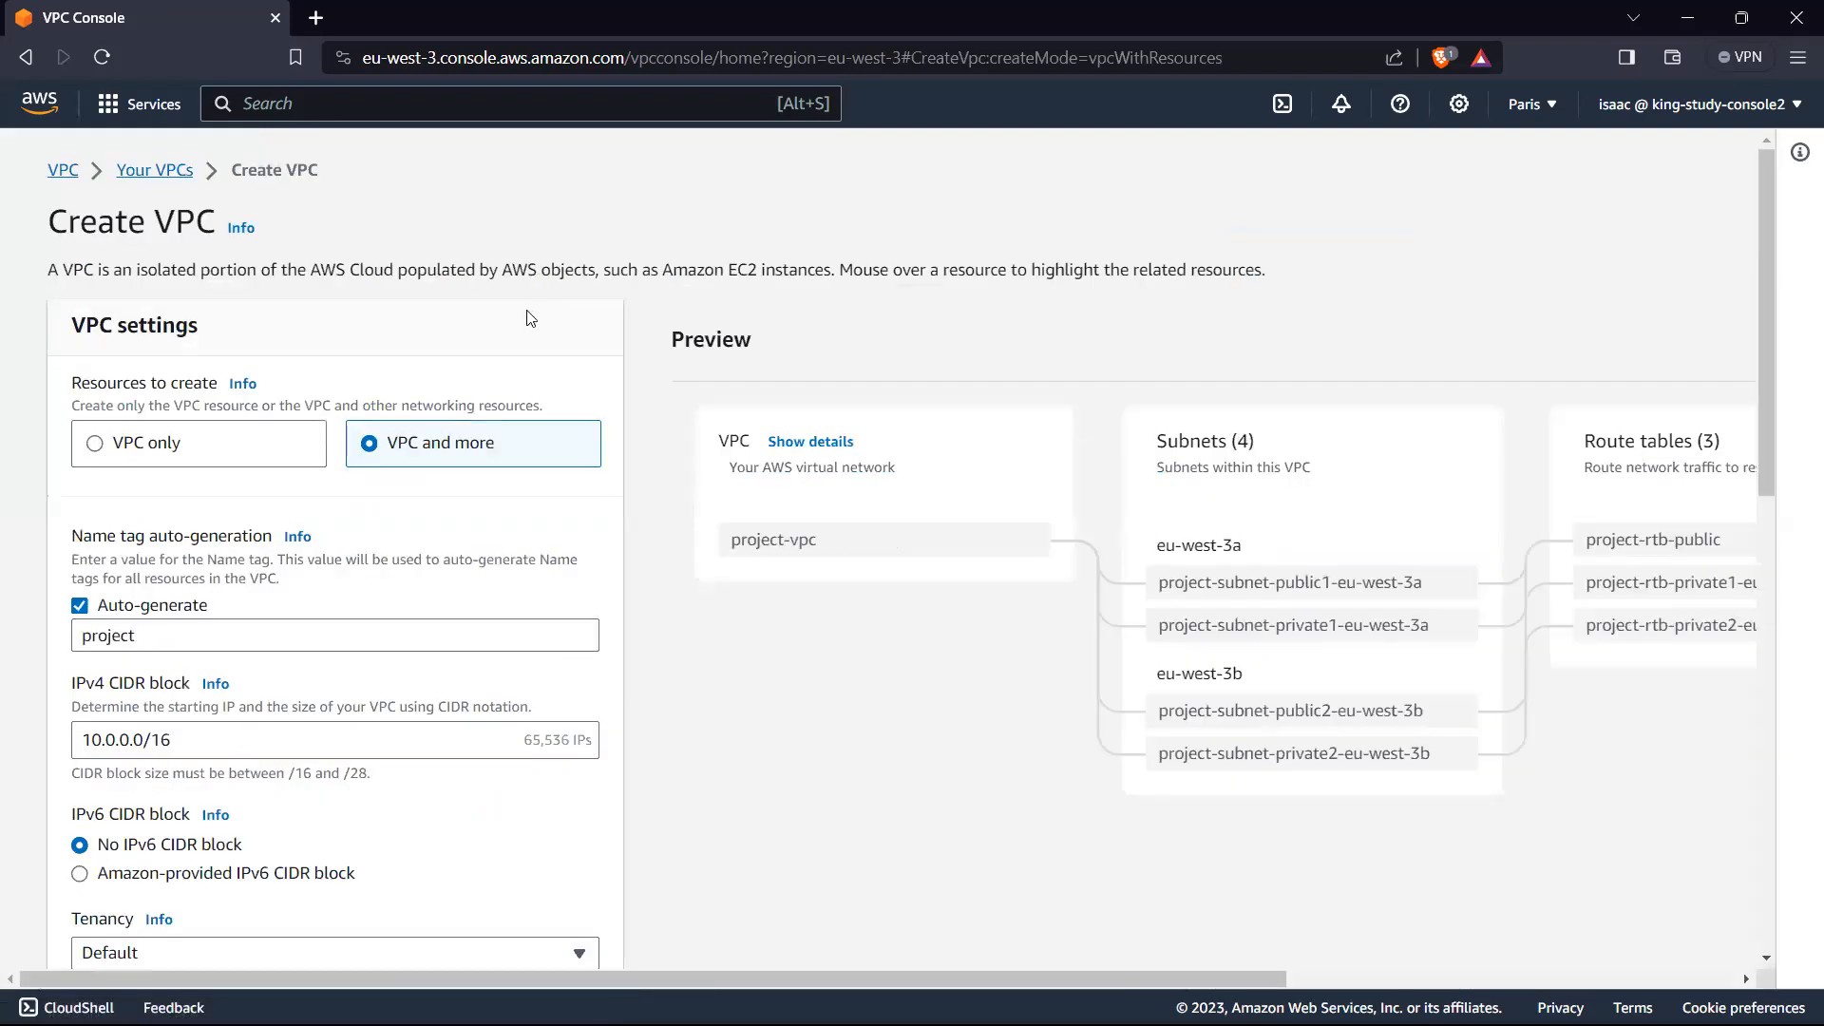
click(204, 453)
click(512, 463)
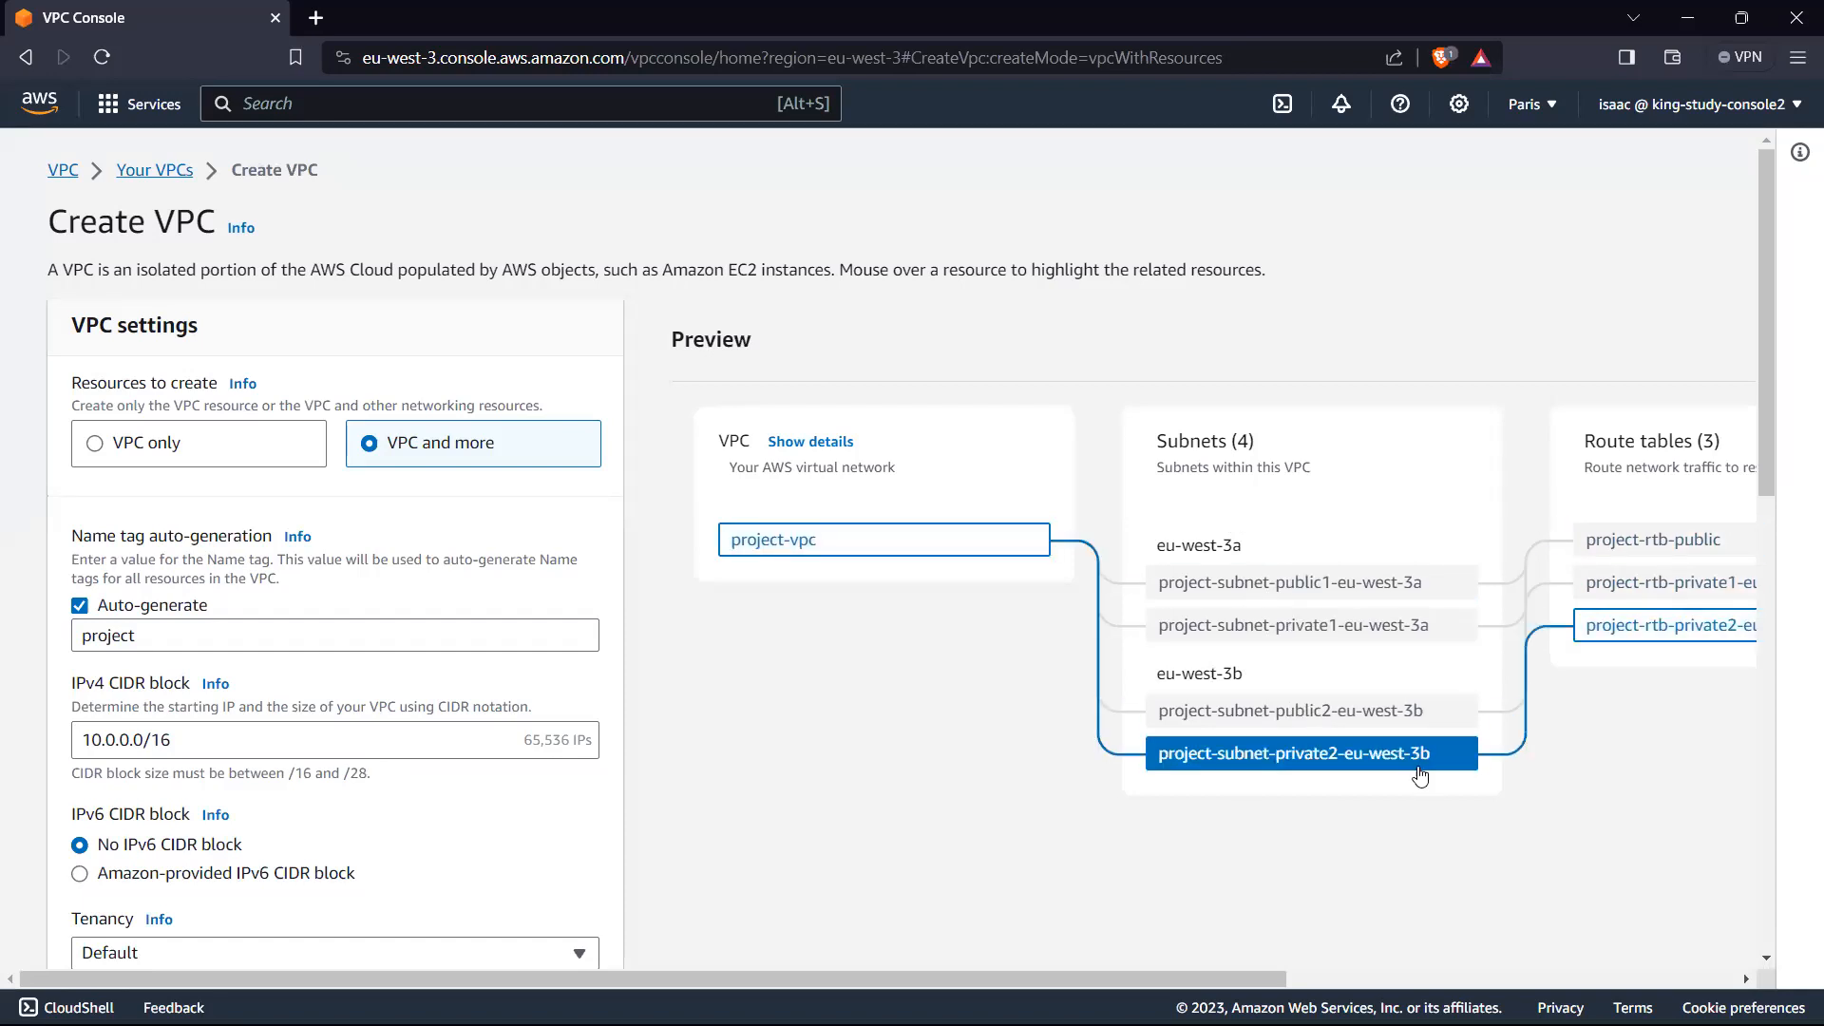
Step: Set the auto-generated name tag of the new VPC to TestVPC
scroll(188, 528, down, 1)
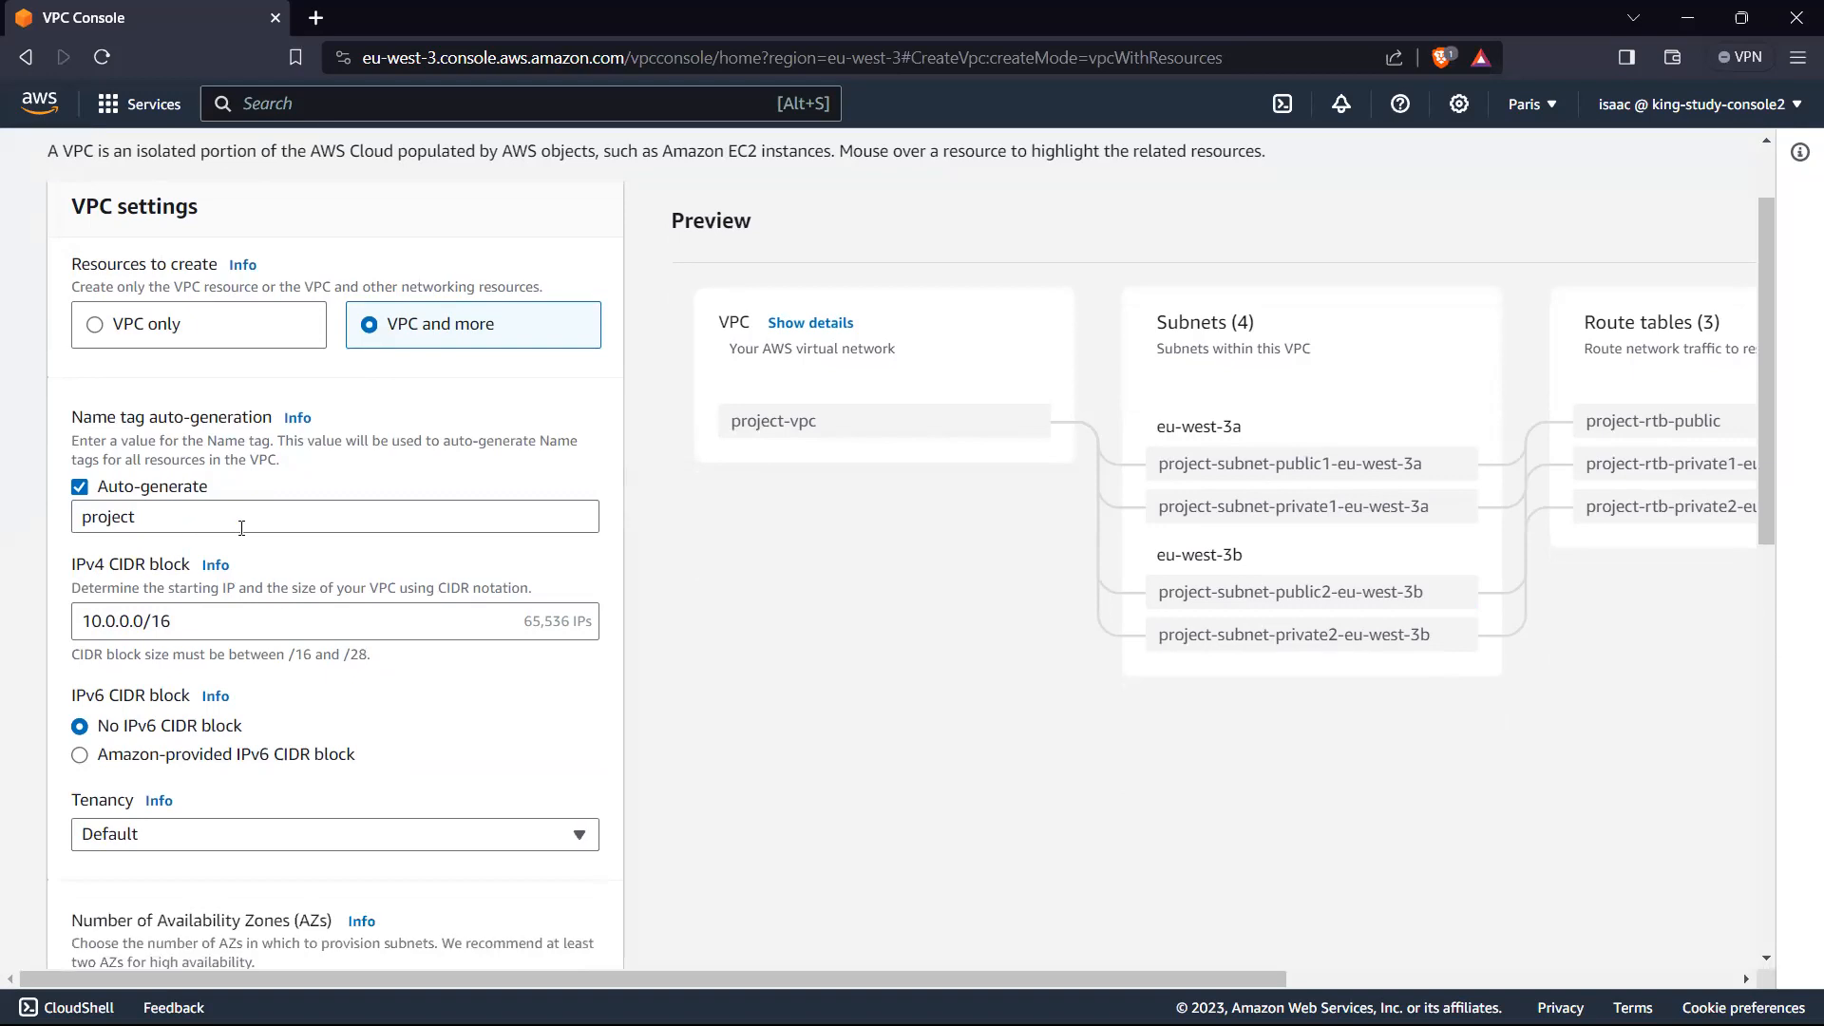
scroll(242, 528, up, 1)
drag(171, 644, 17, 638)
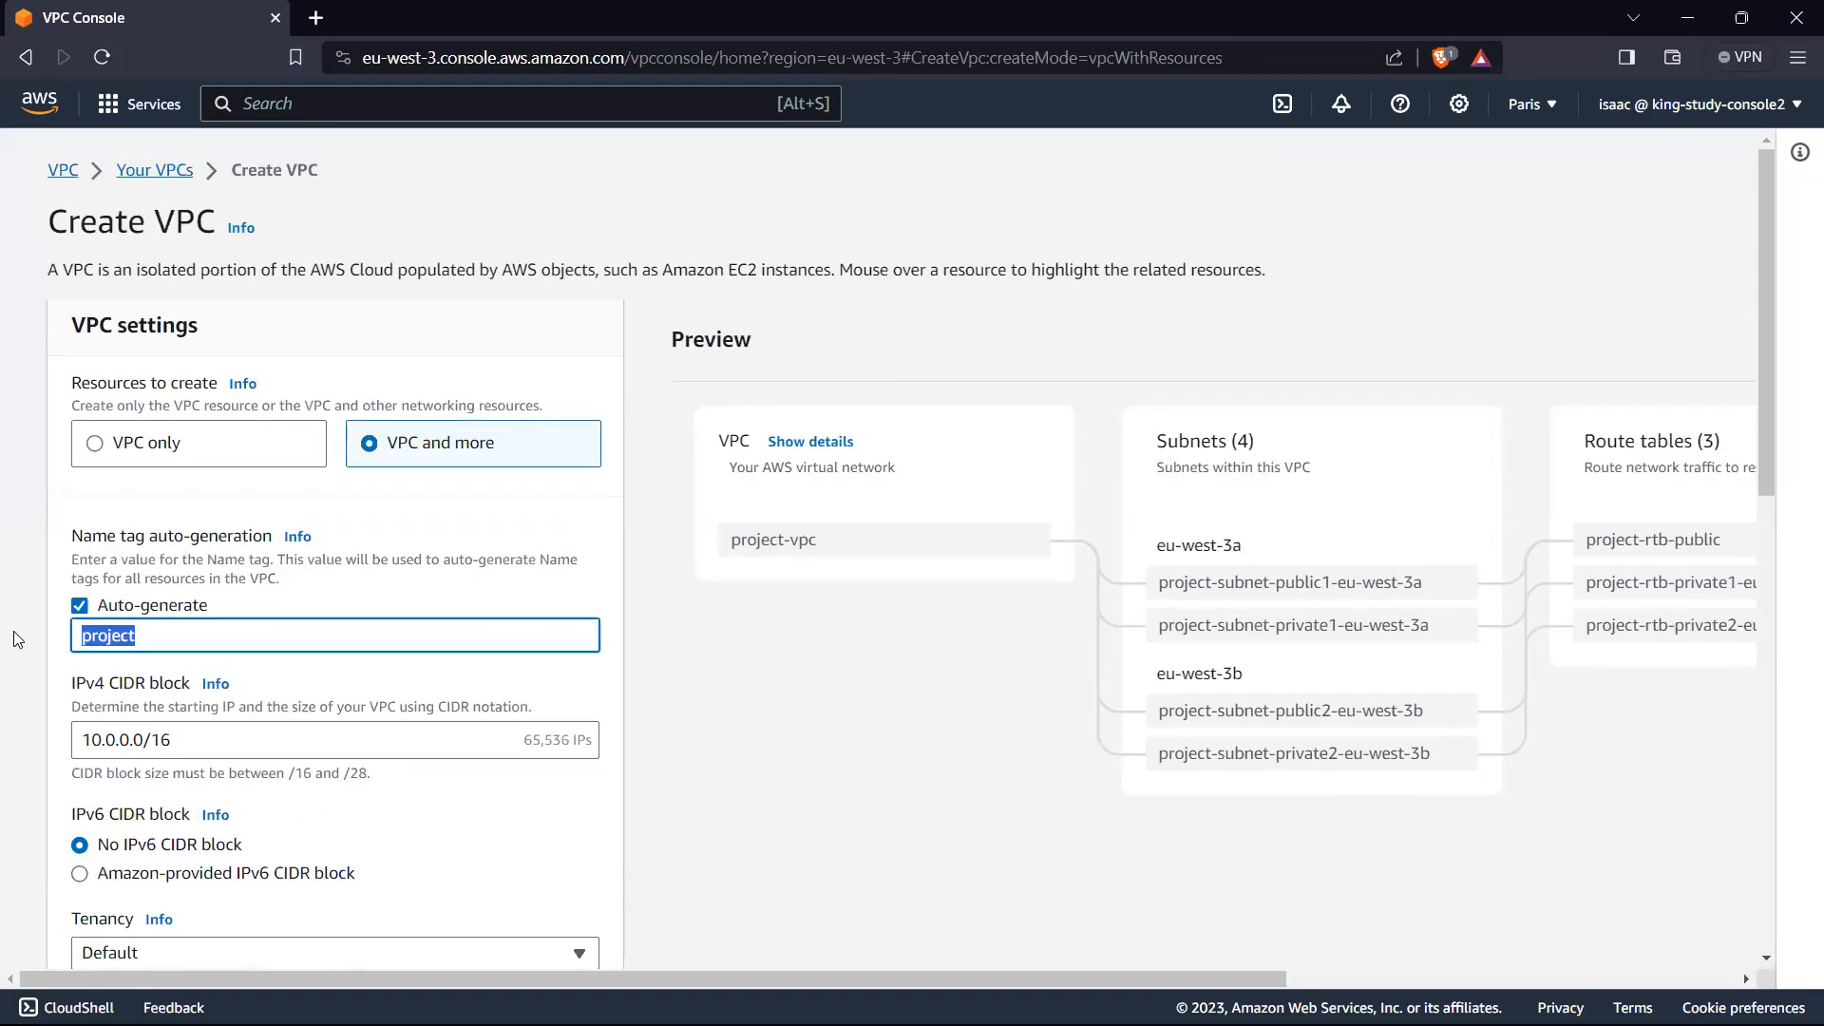
text(TestVPC)
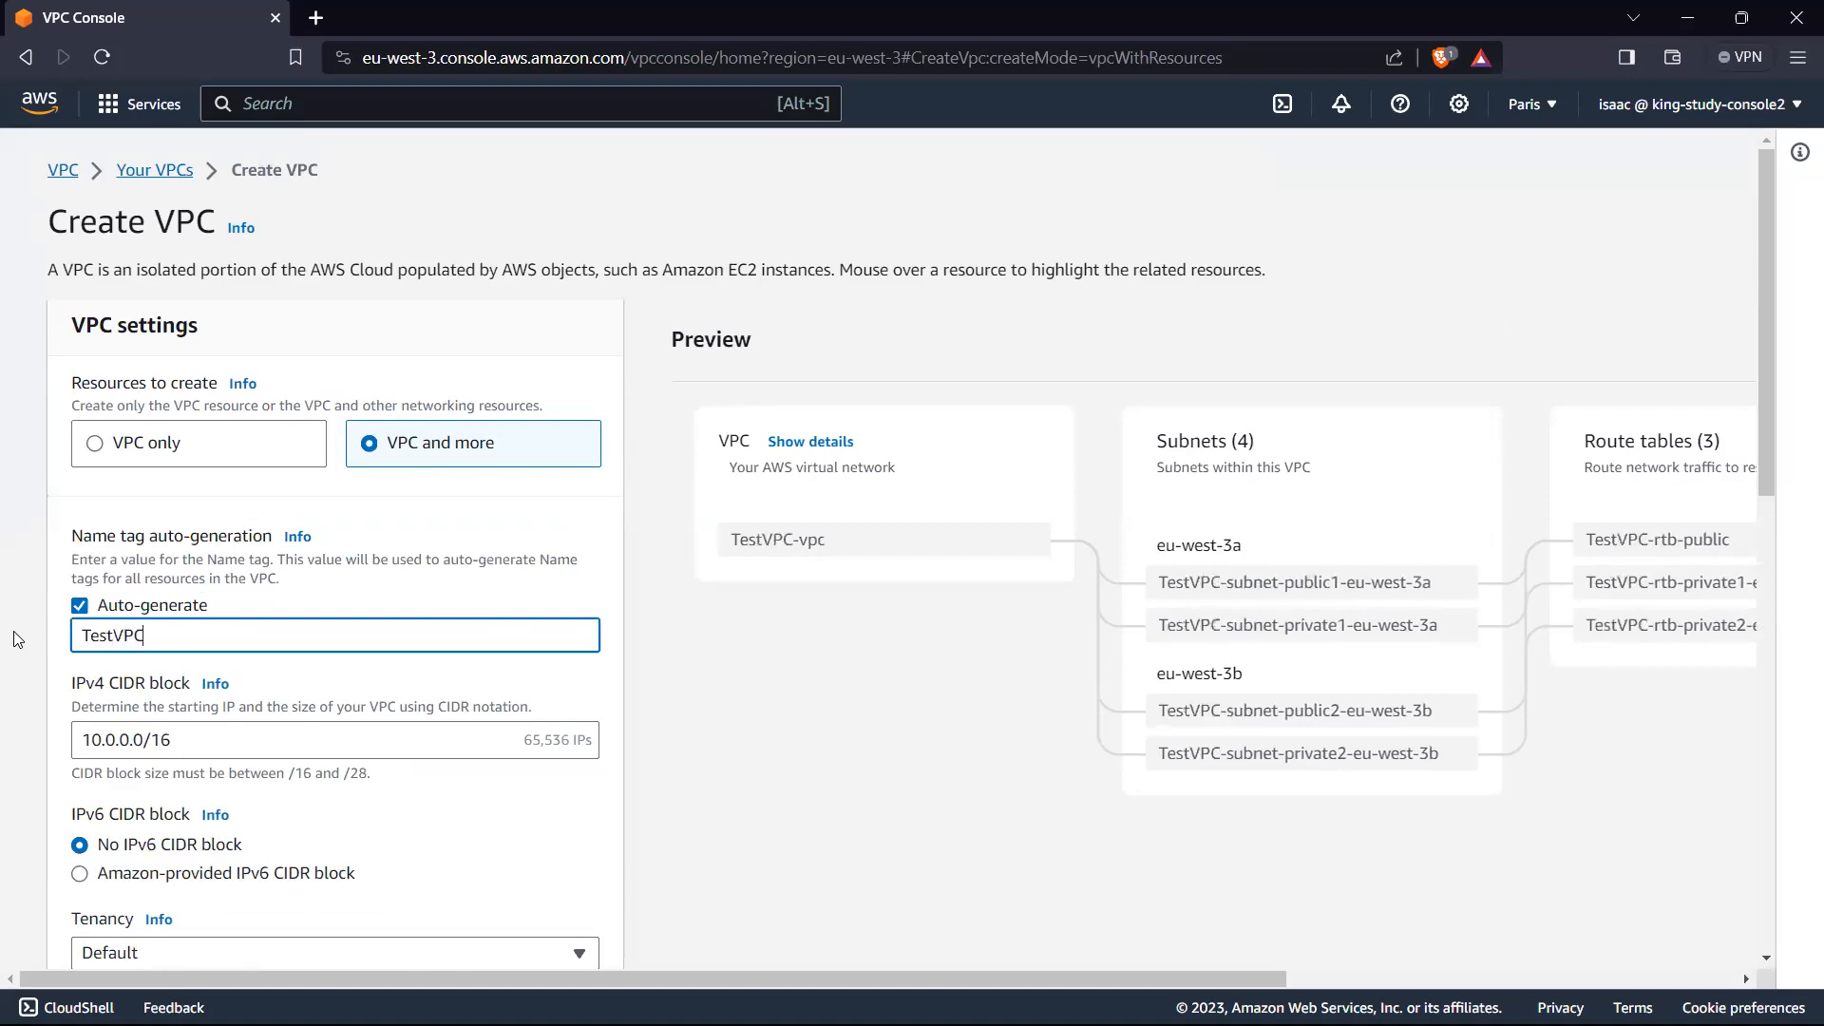
Step: Examine the parts of the 10.0.0.0/16 IPv4 CIDR block and the number of IP addresses it provides
scroll(239, 677, down, 1)
scroll(238, 677, down, 2)
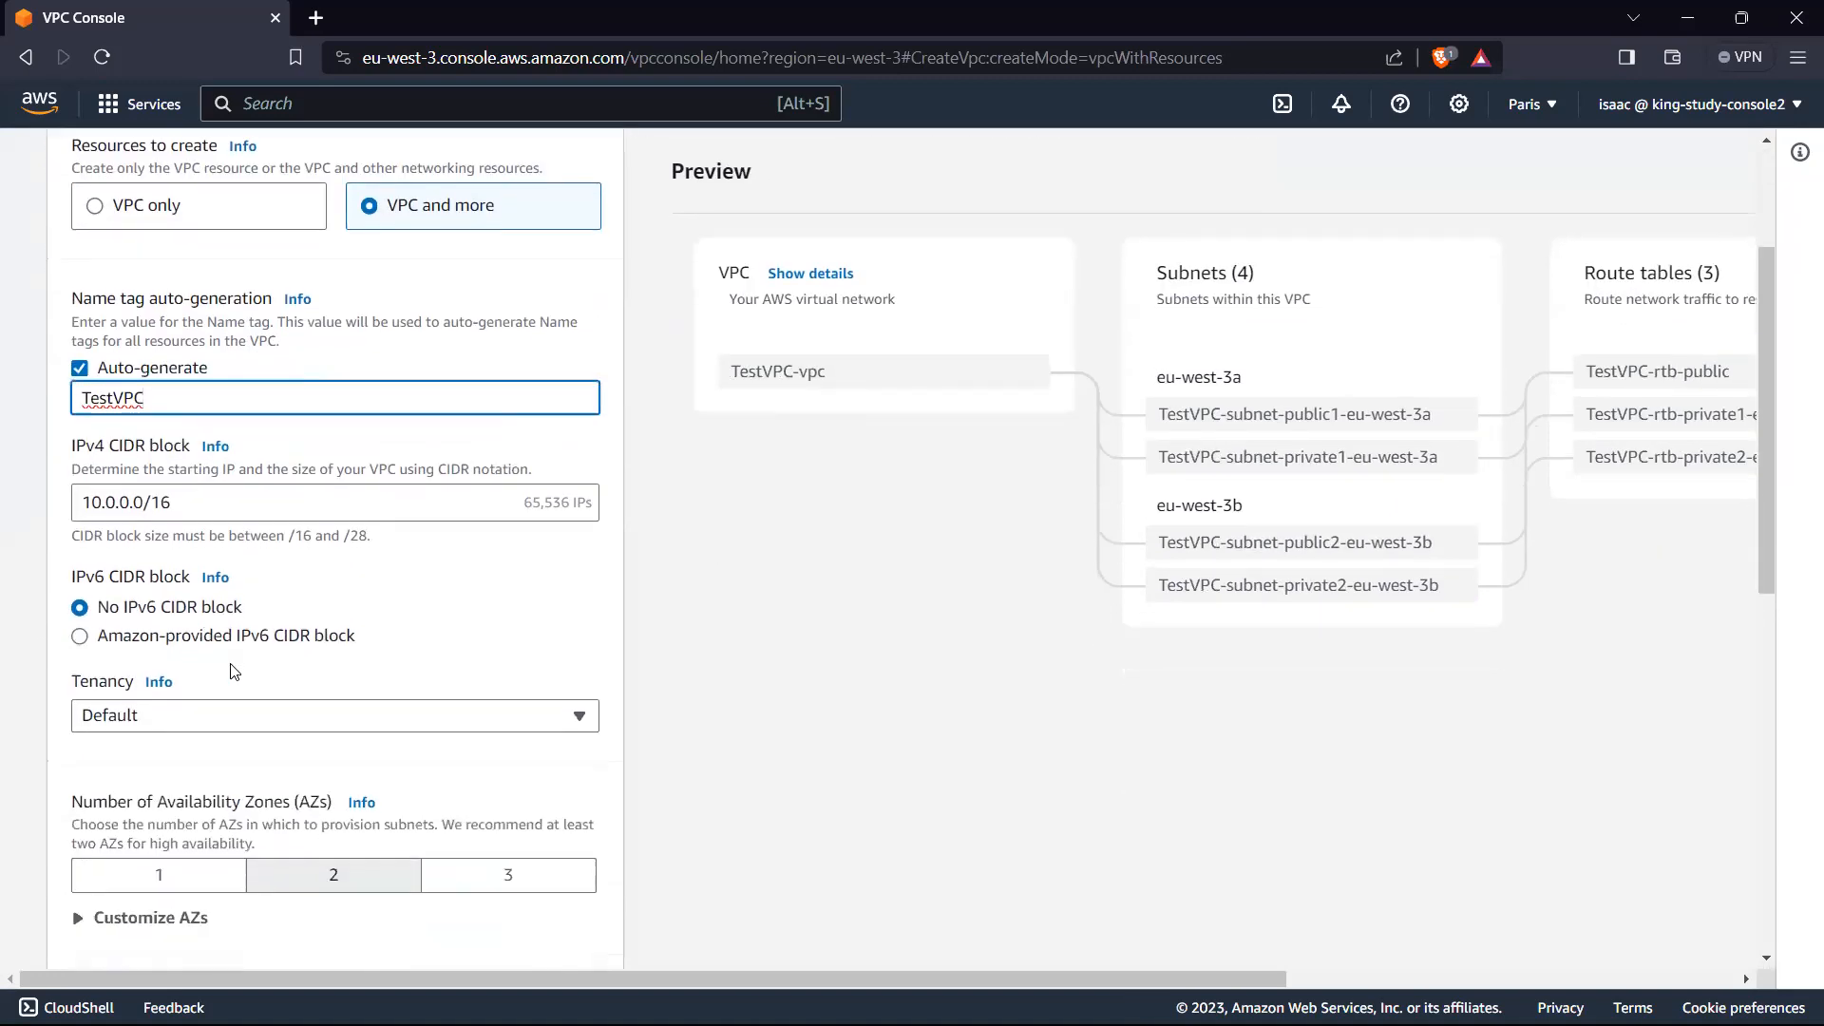
click(207, 502)
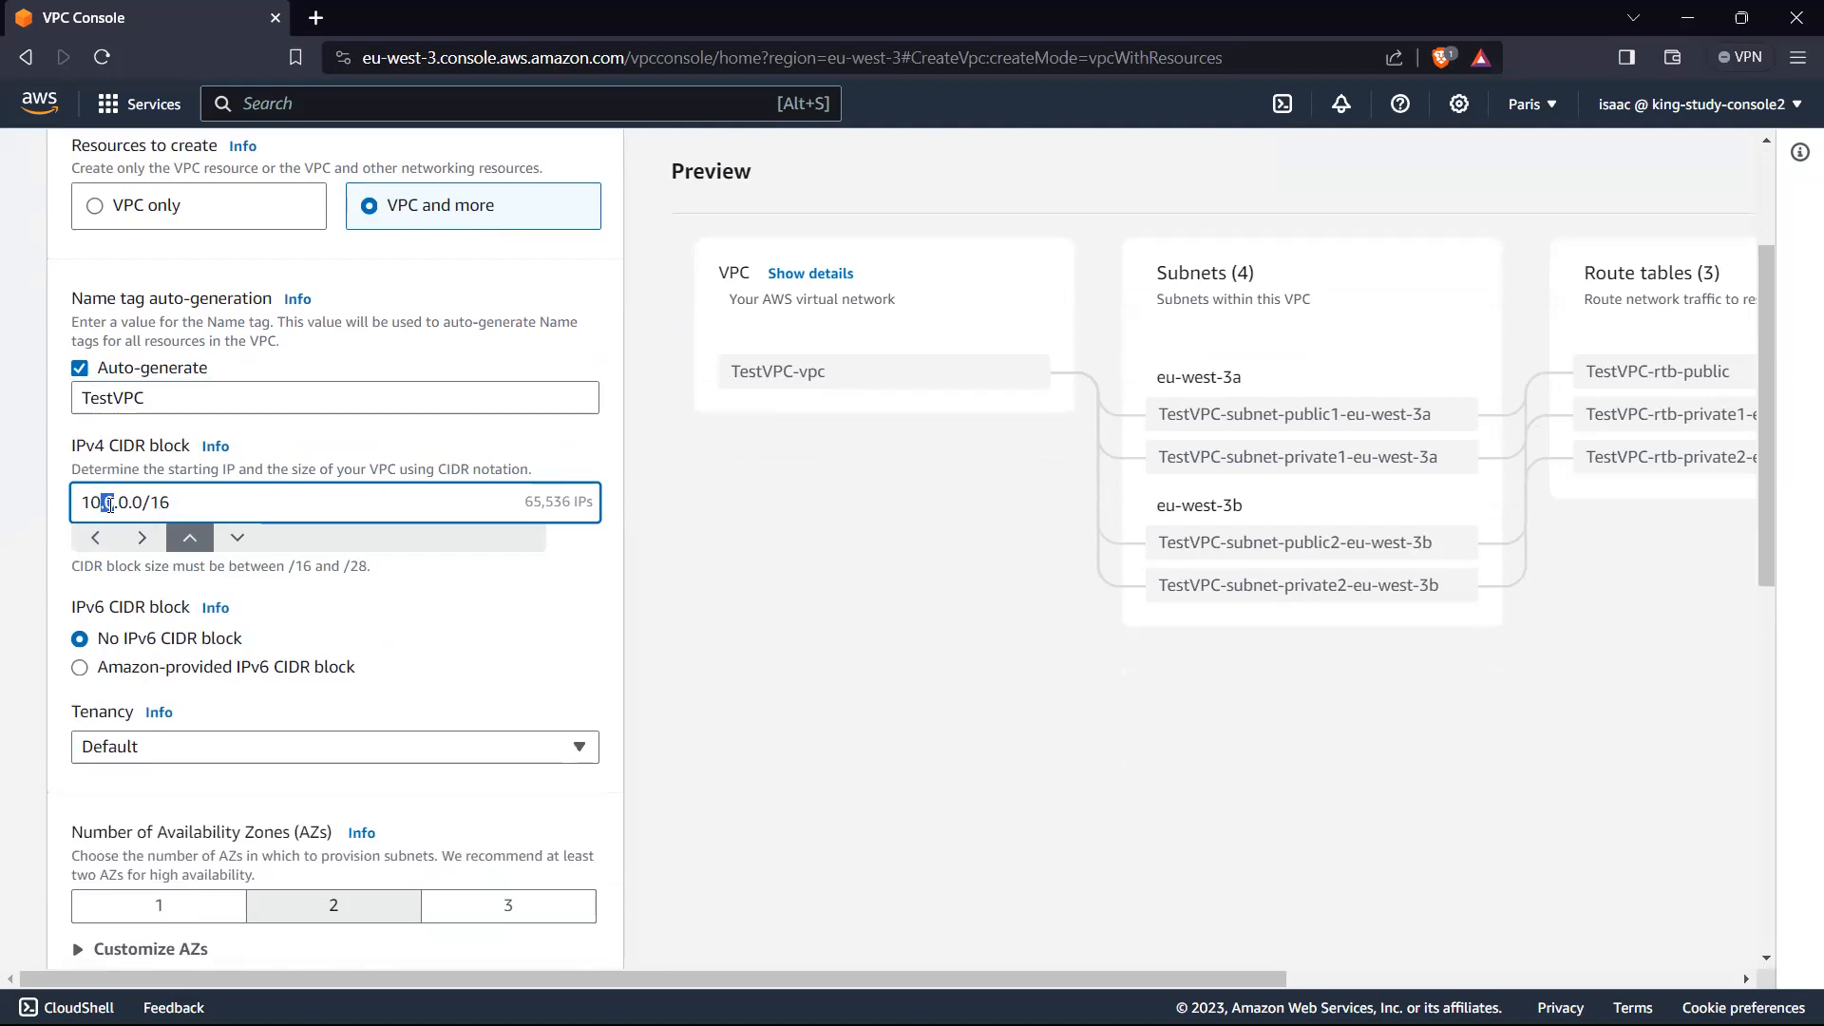
drag(113, 503, 80, 502)
drag(118, 503, 141, 501)
drag(118, 503, 68, 508)
drag(117, 503, 164, 503)
click(193, 507)
click(703, 521)
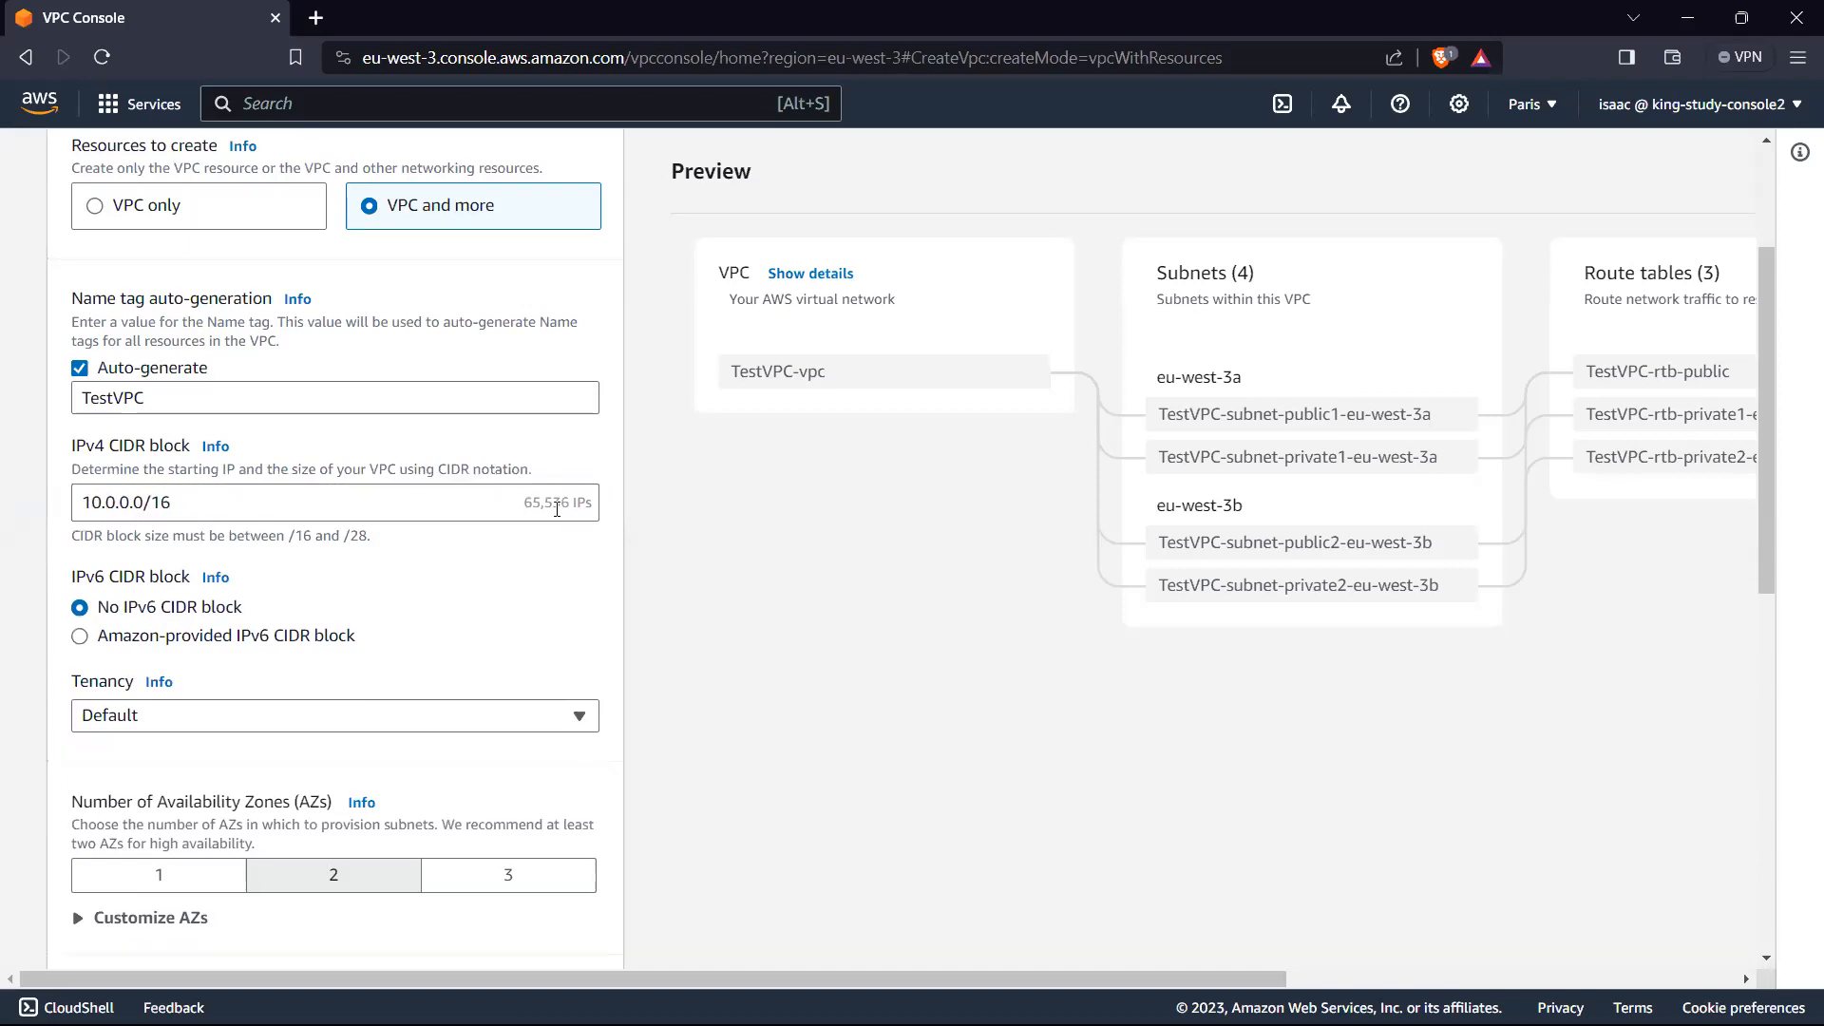
drag(531, 503, 604, 512)
click(608, 507)
Step: Compare the subnet preview for one and two Availability Zones, and set the number of Availability Zones to 1
scroll(692, 568, down, 2)
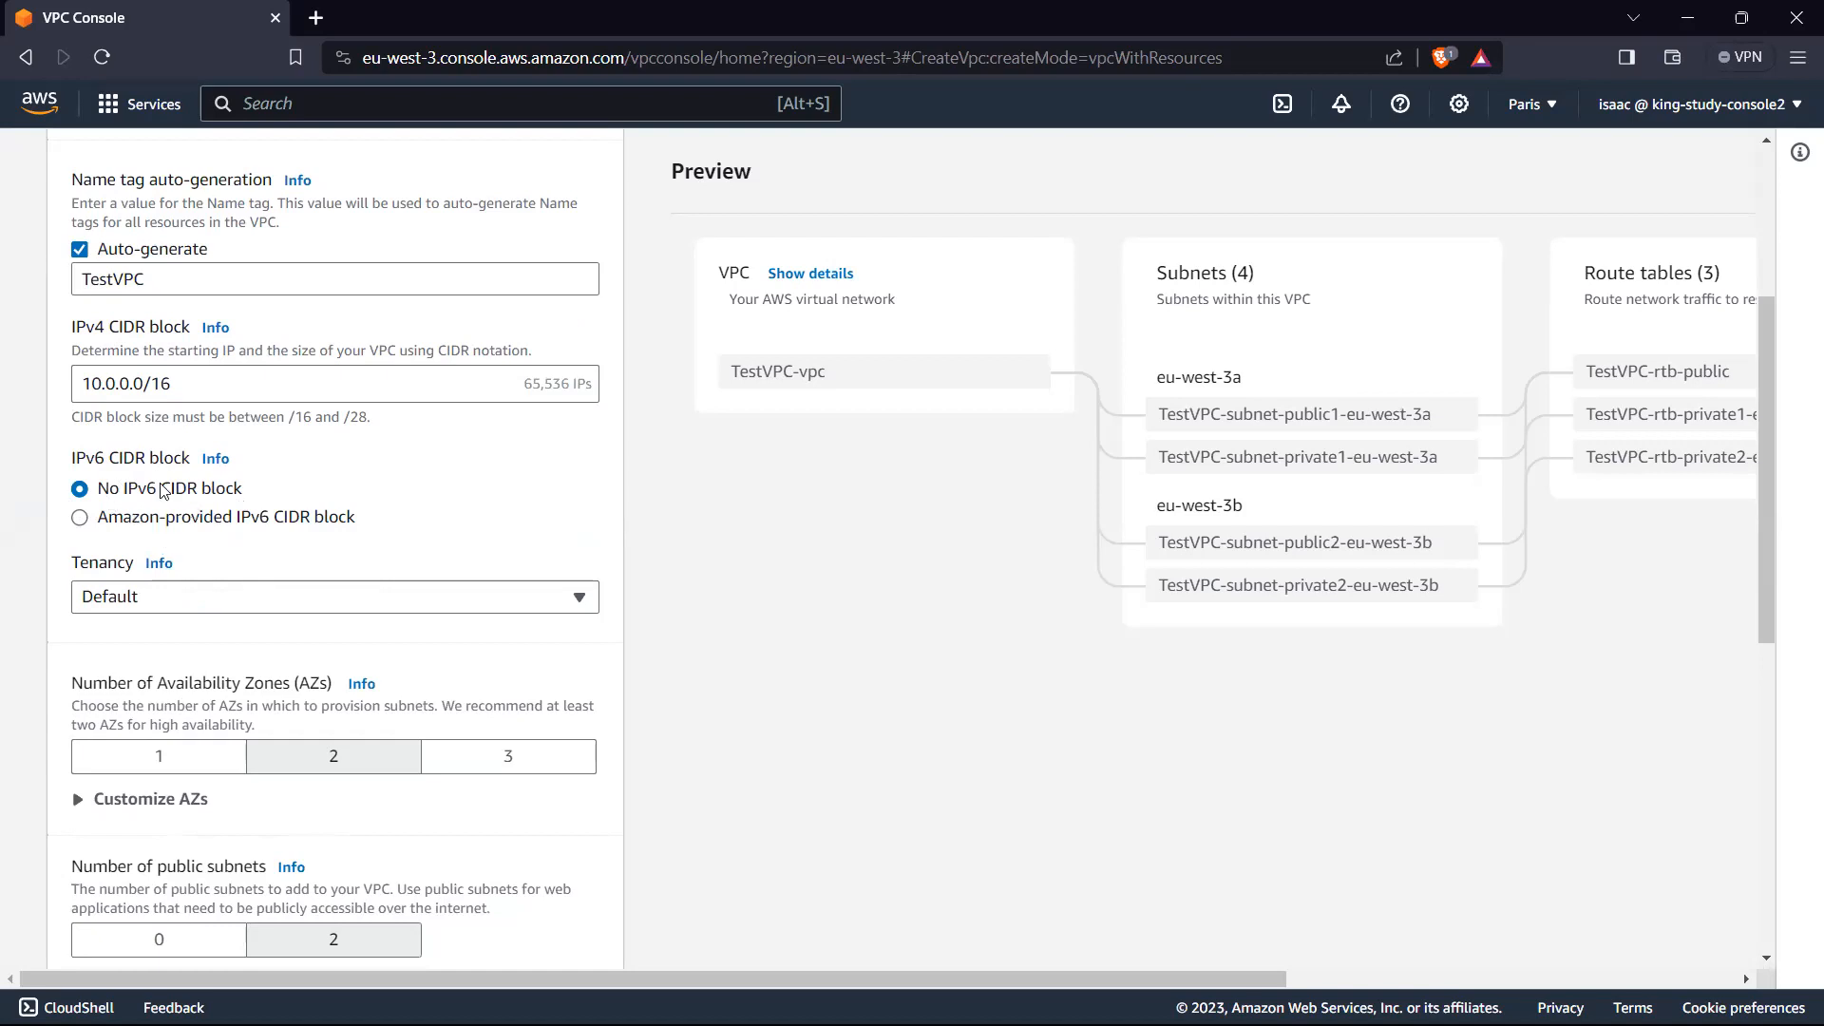
scroll(415, 469, down, 3)
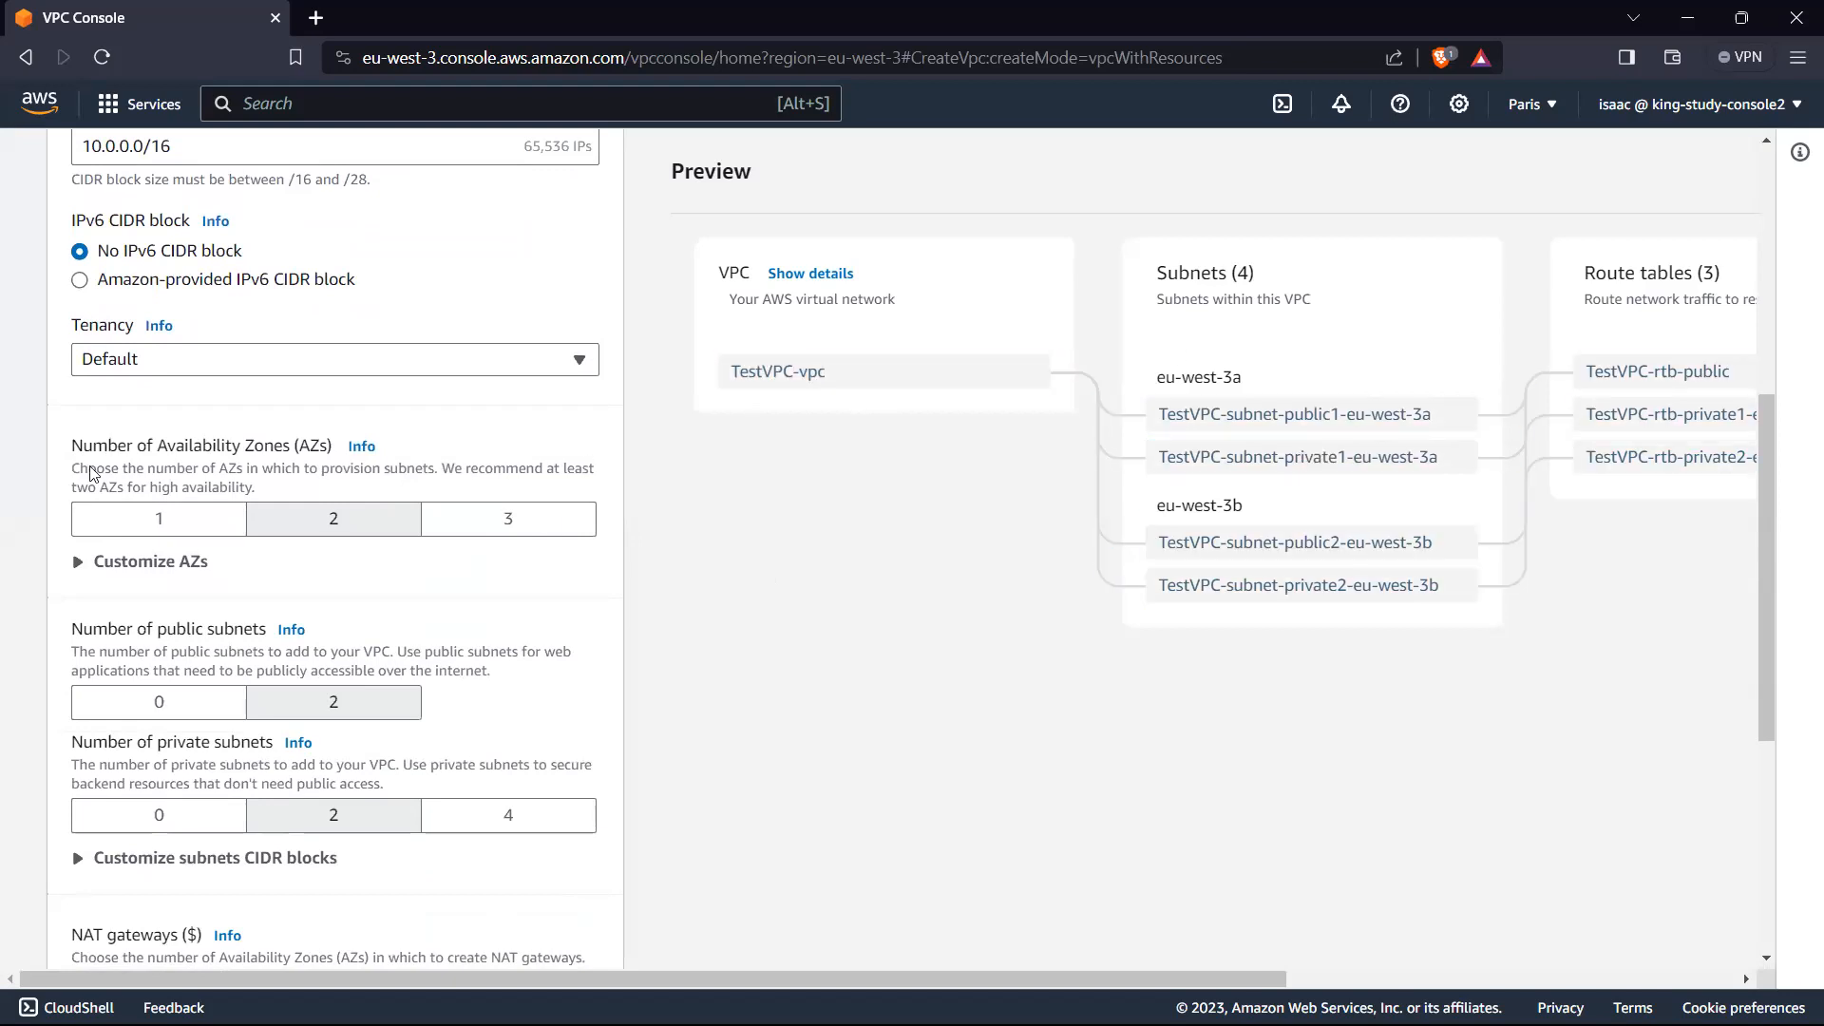
click(144, 525)
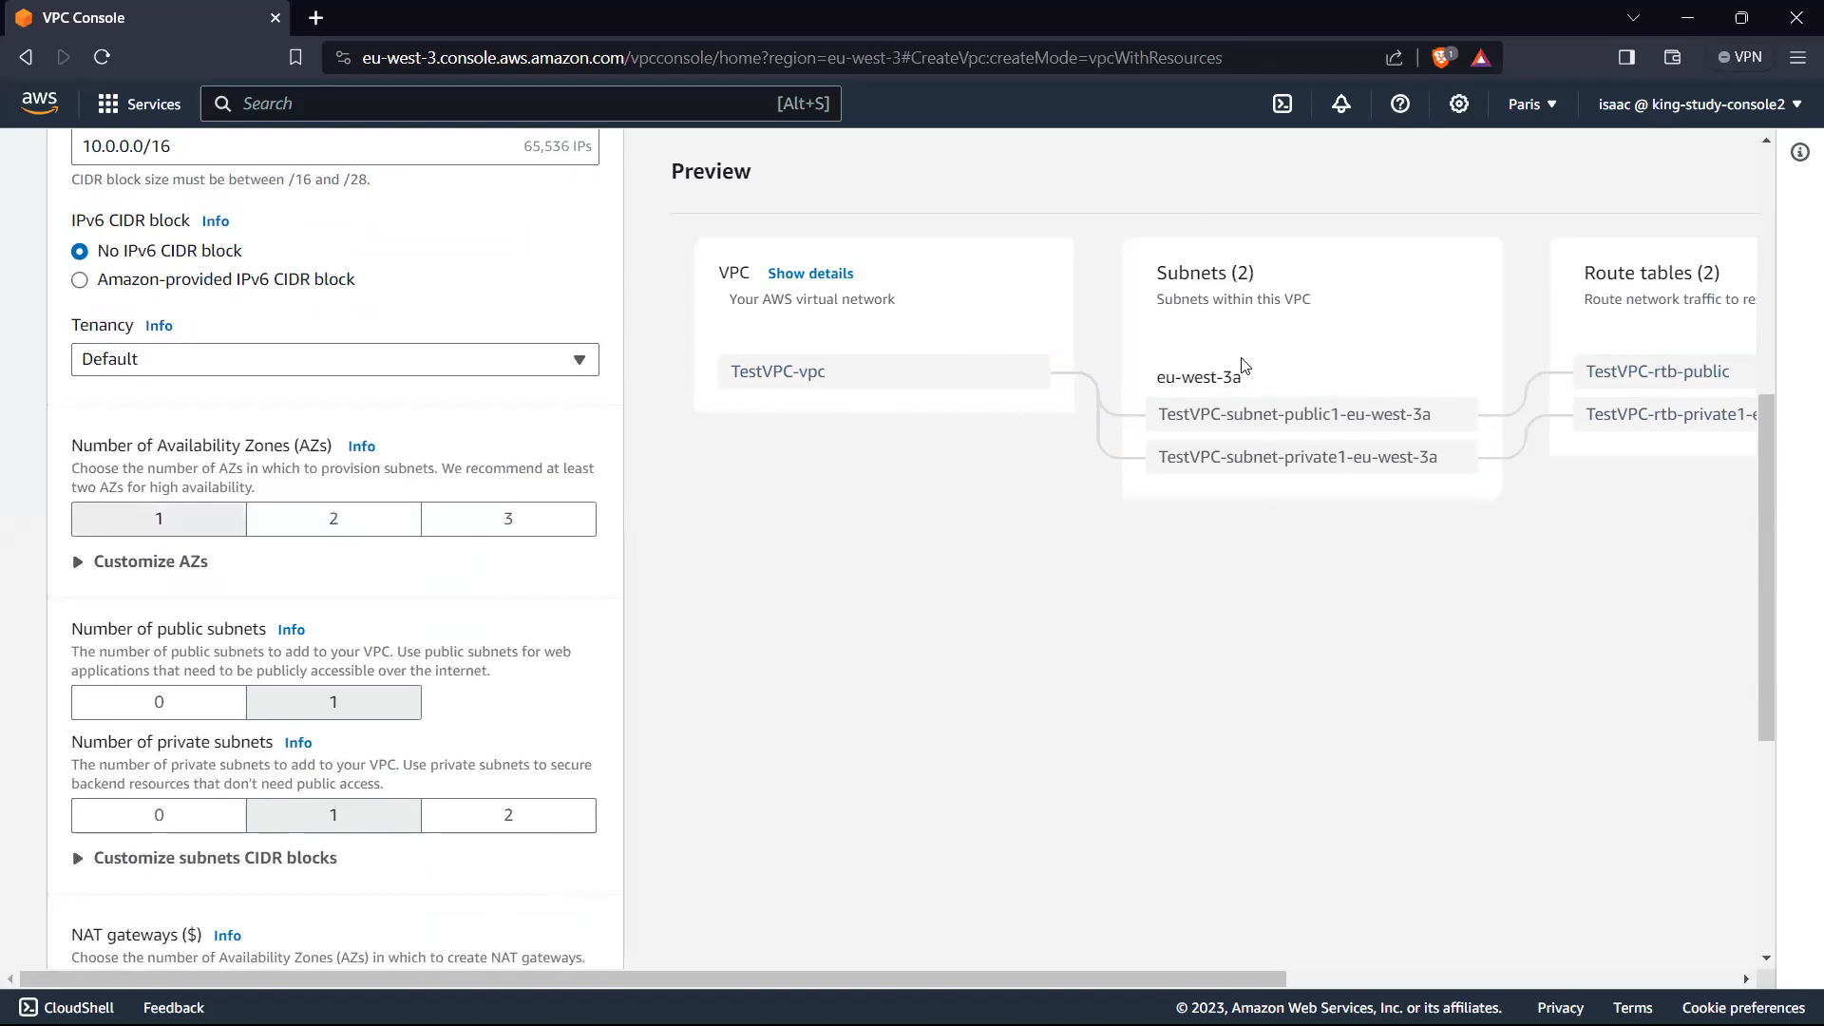
click(324, 521)
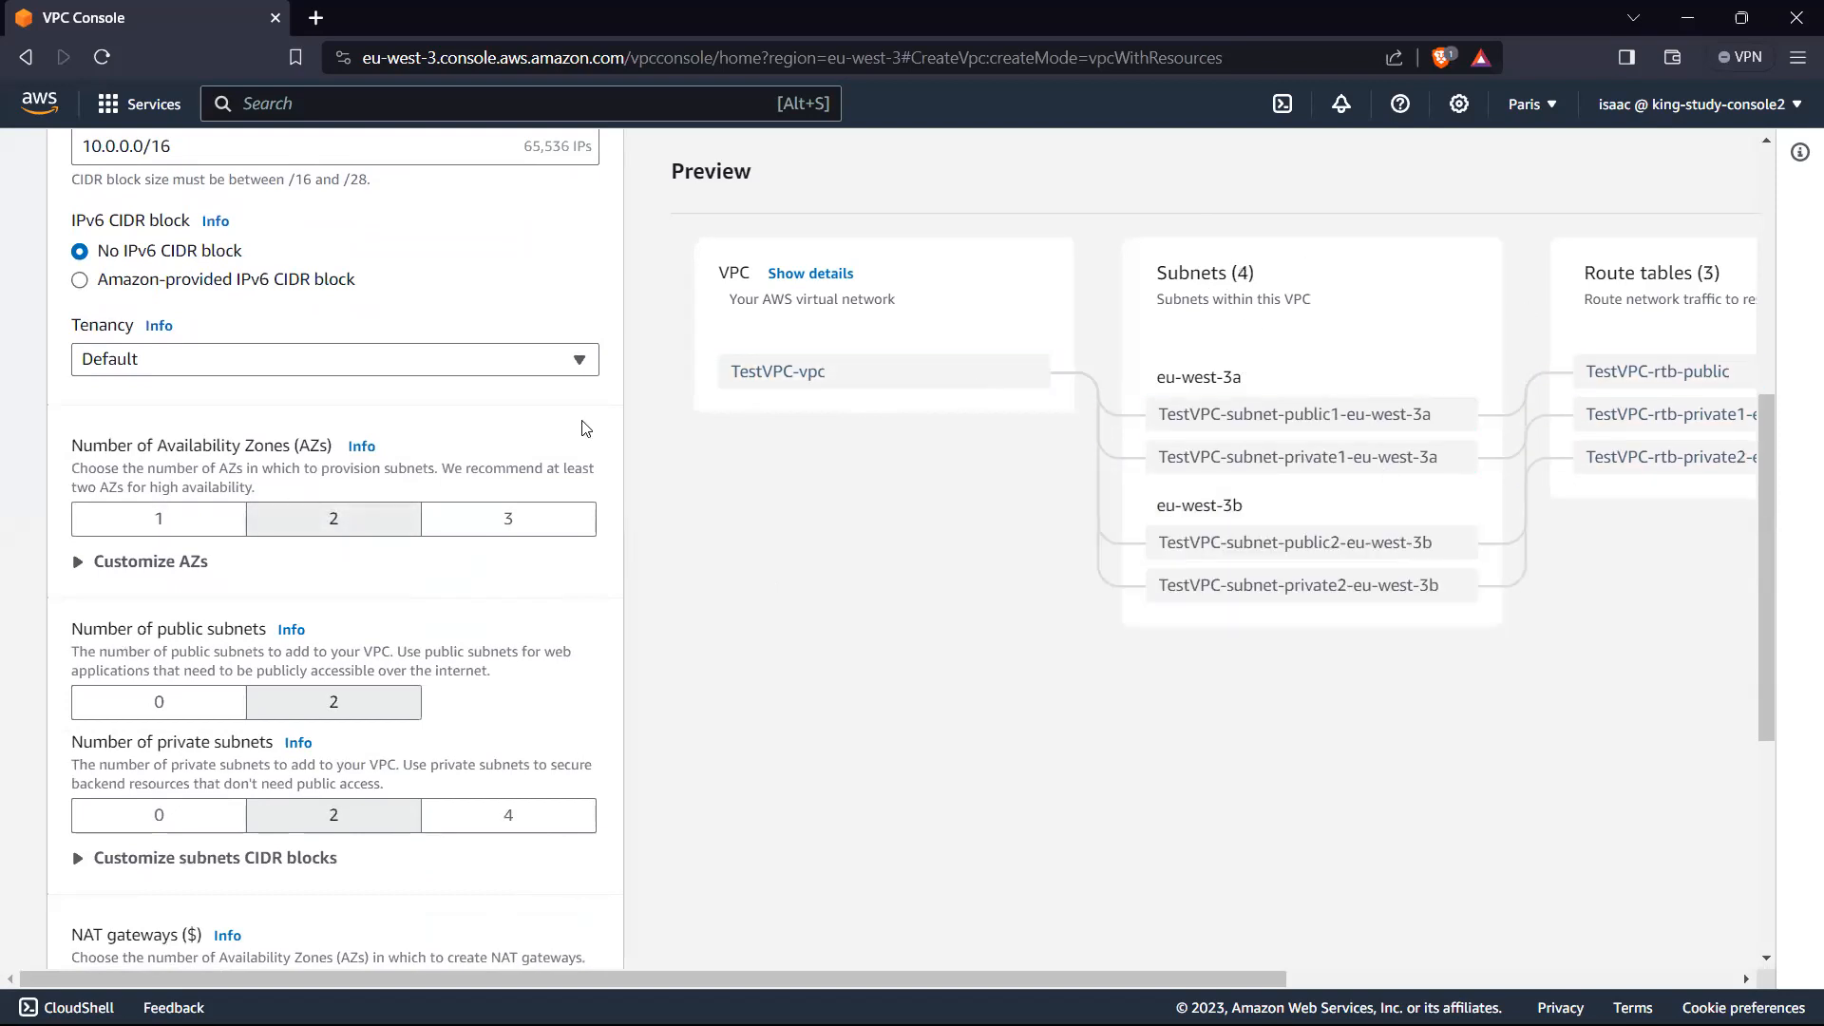
click(188, 521)
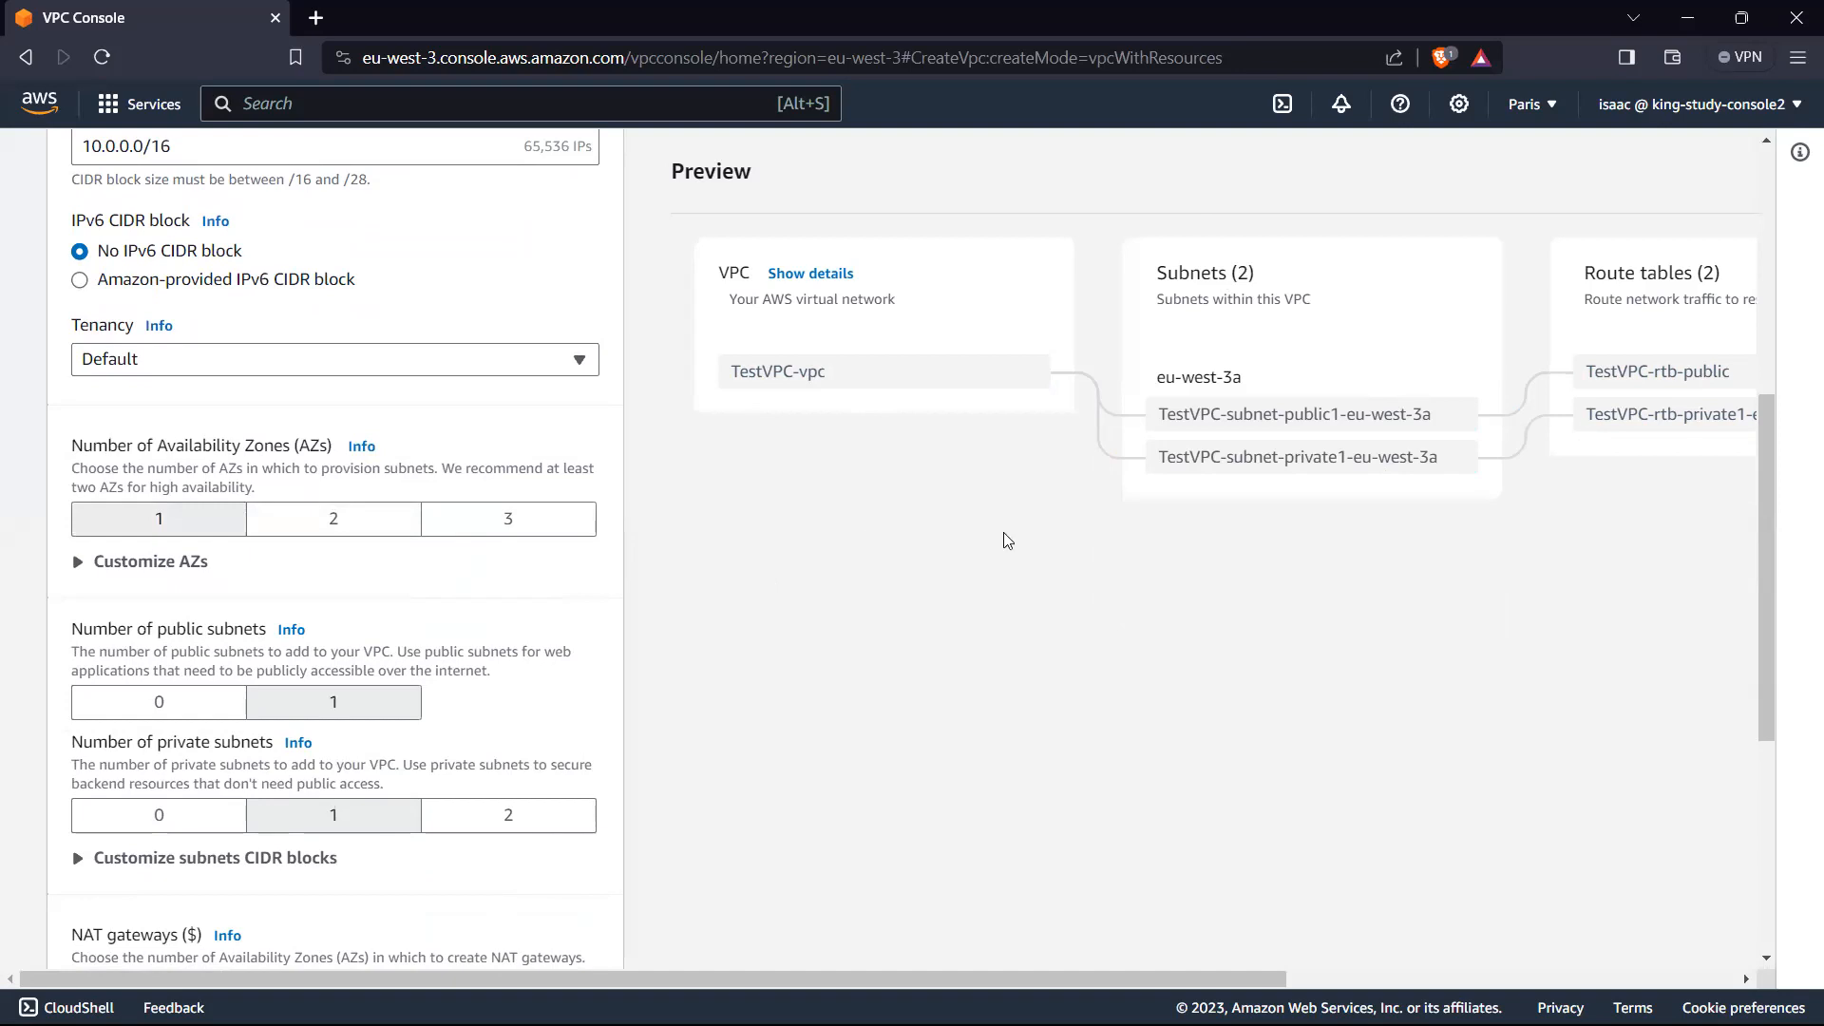
click(344, 524)
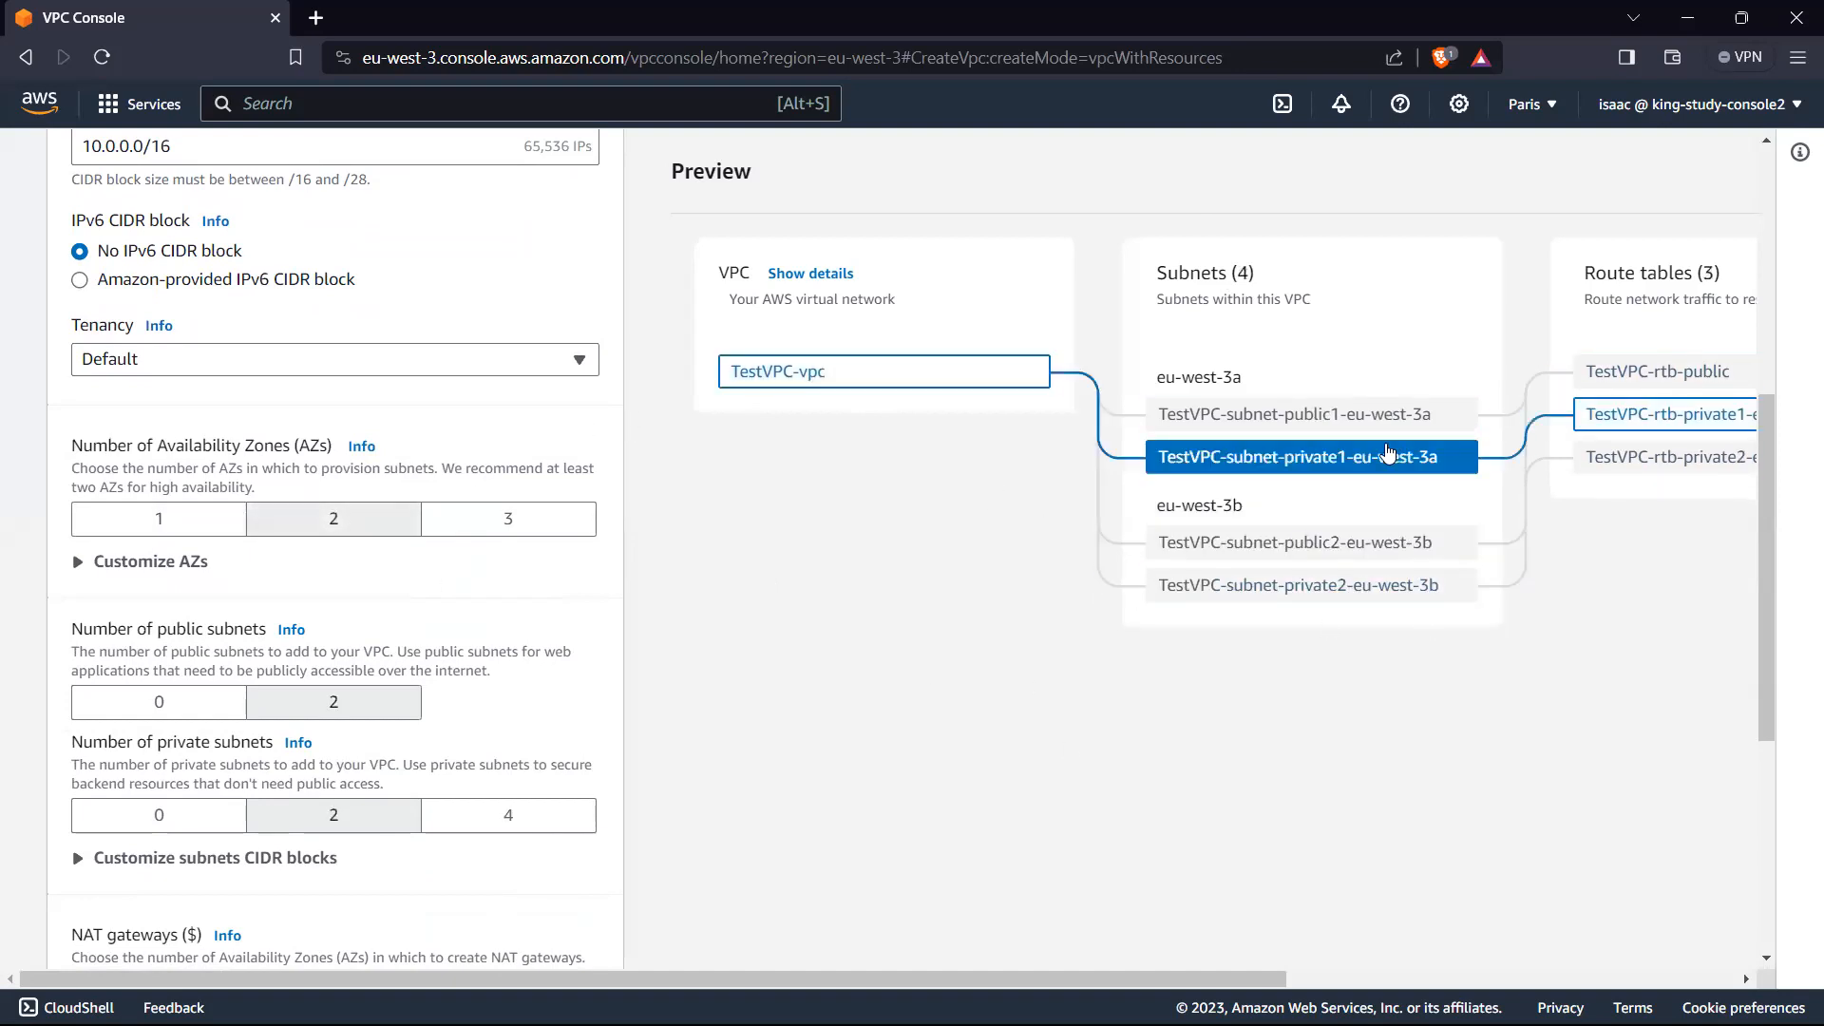
click(159, 525)
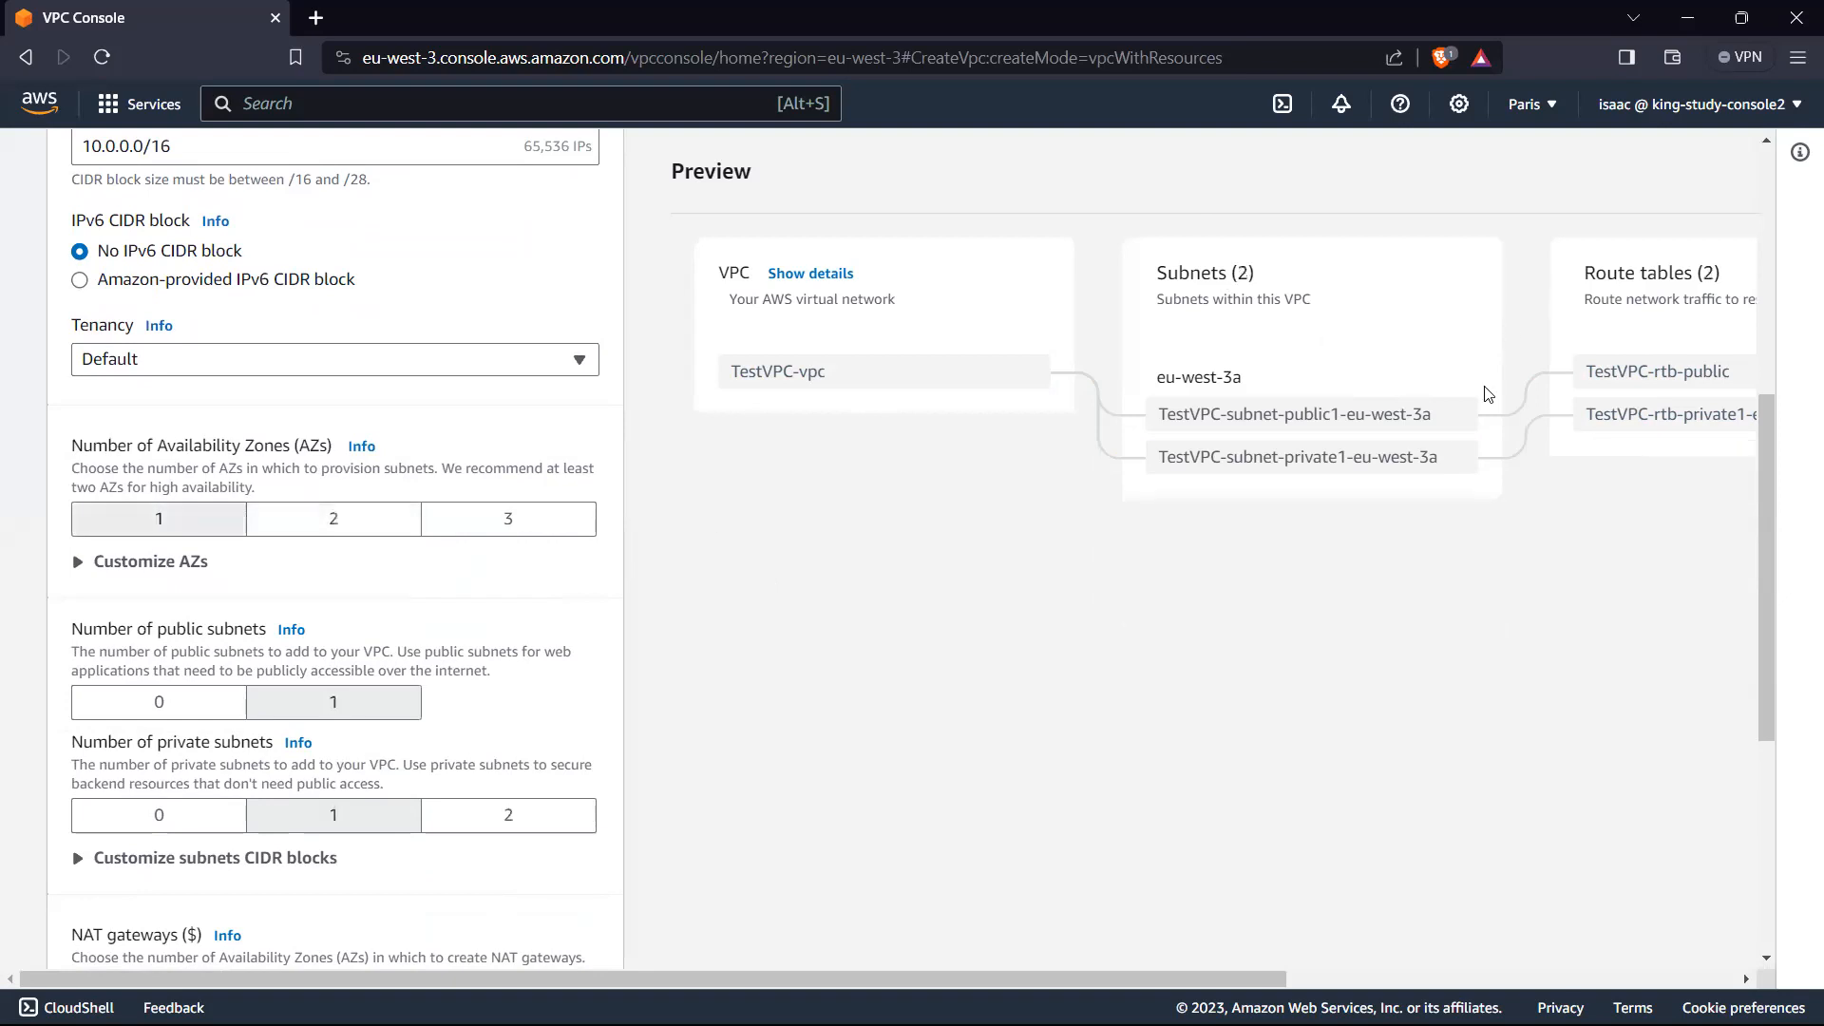
Step: Expand the CIDR block customization for the public and private subnets of the new VPC
scroll(412, 627, down, 2)
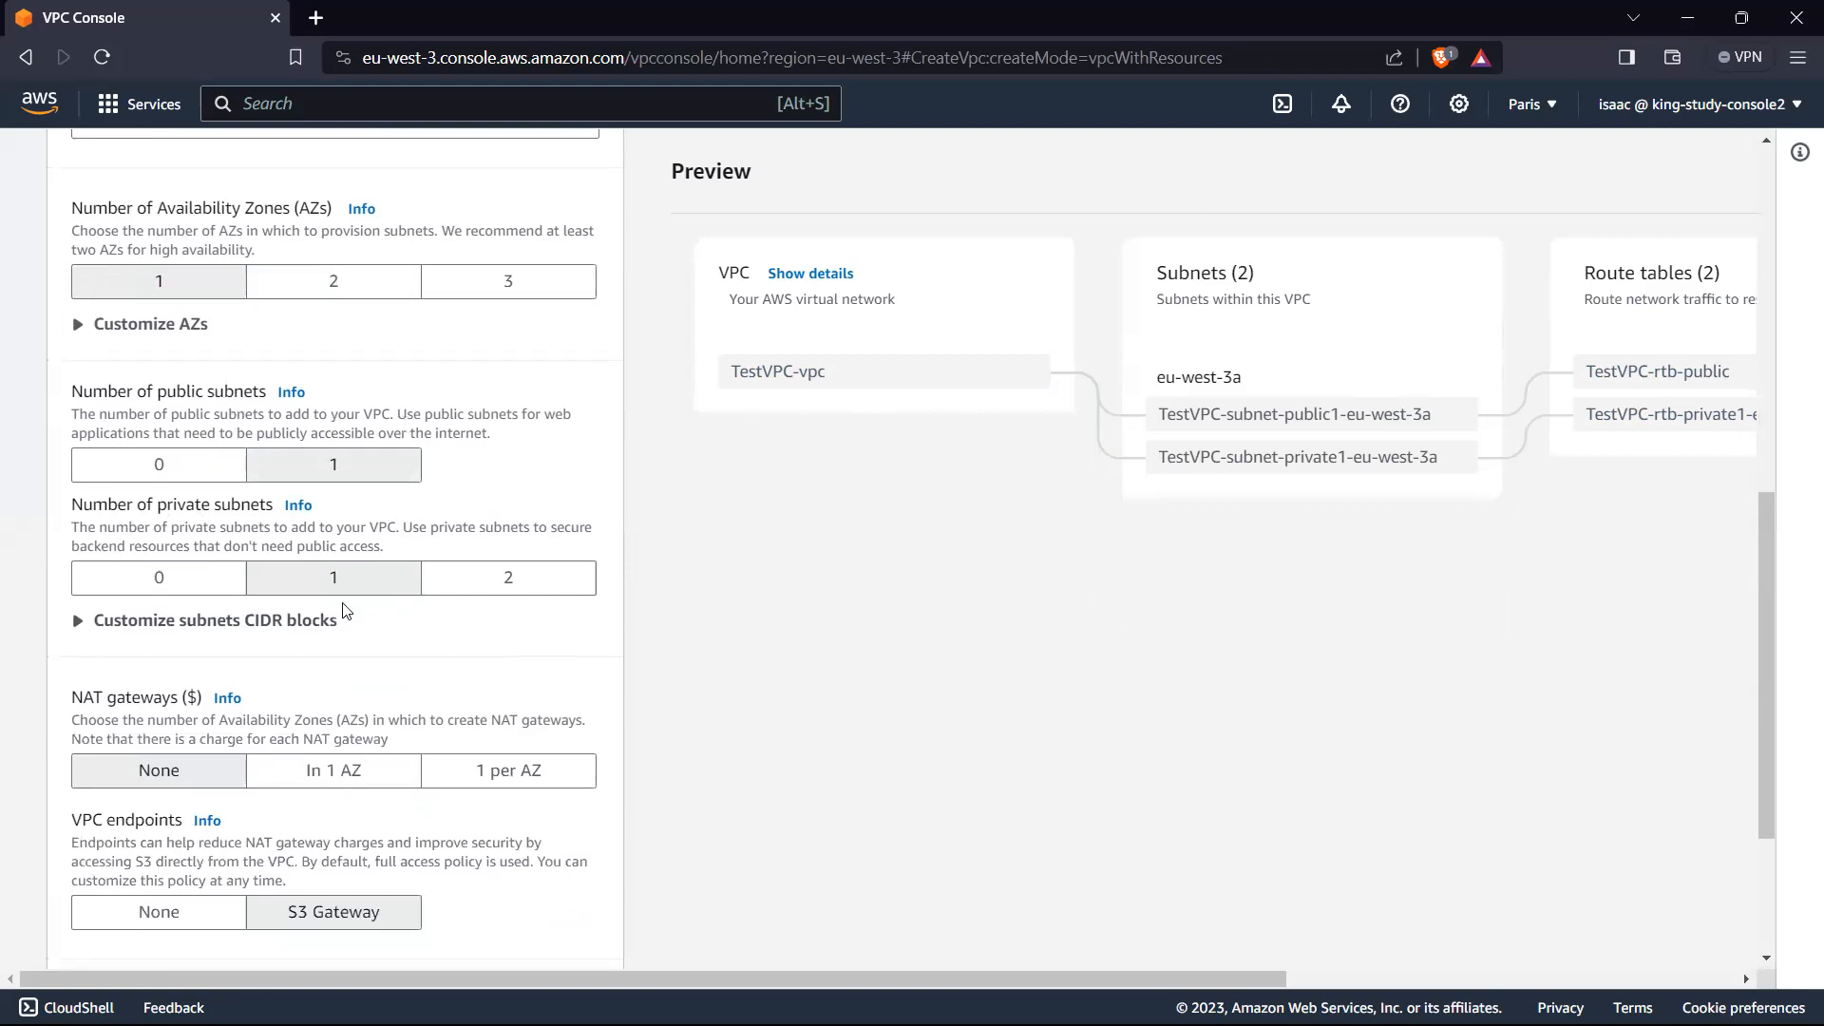
scroll(346, 613, down, 1)
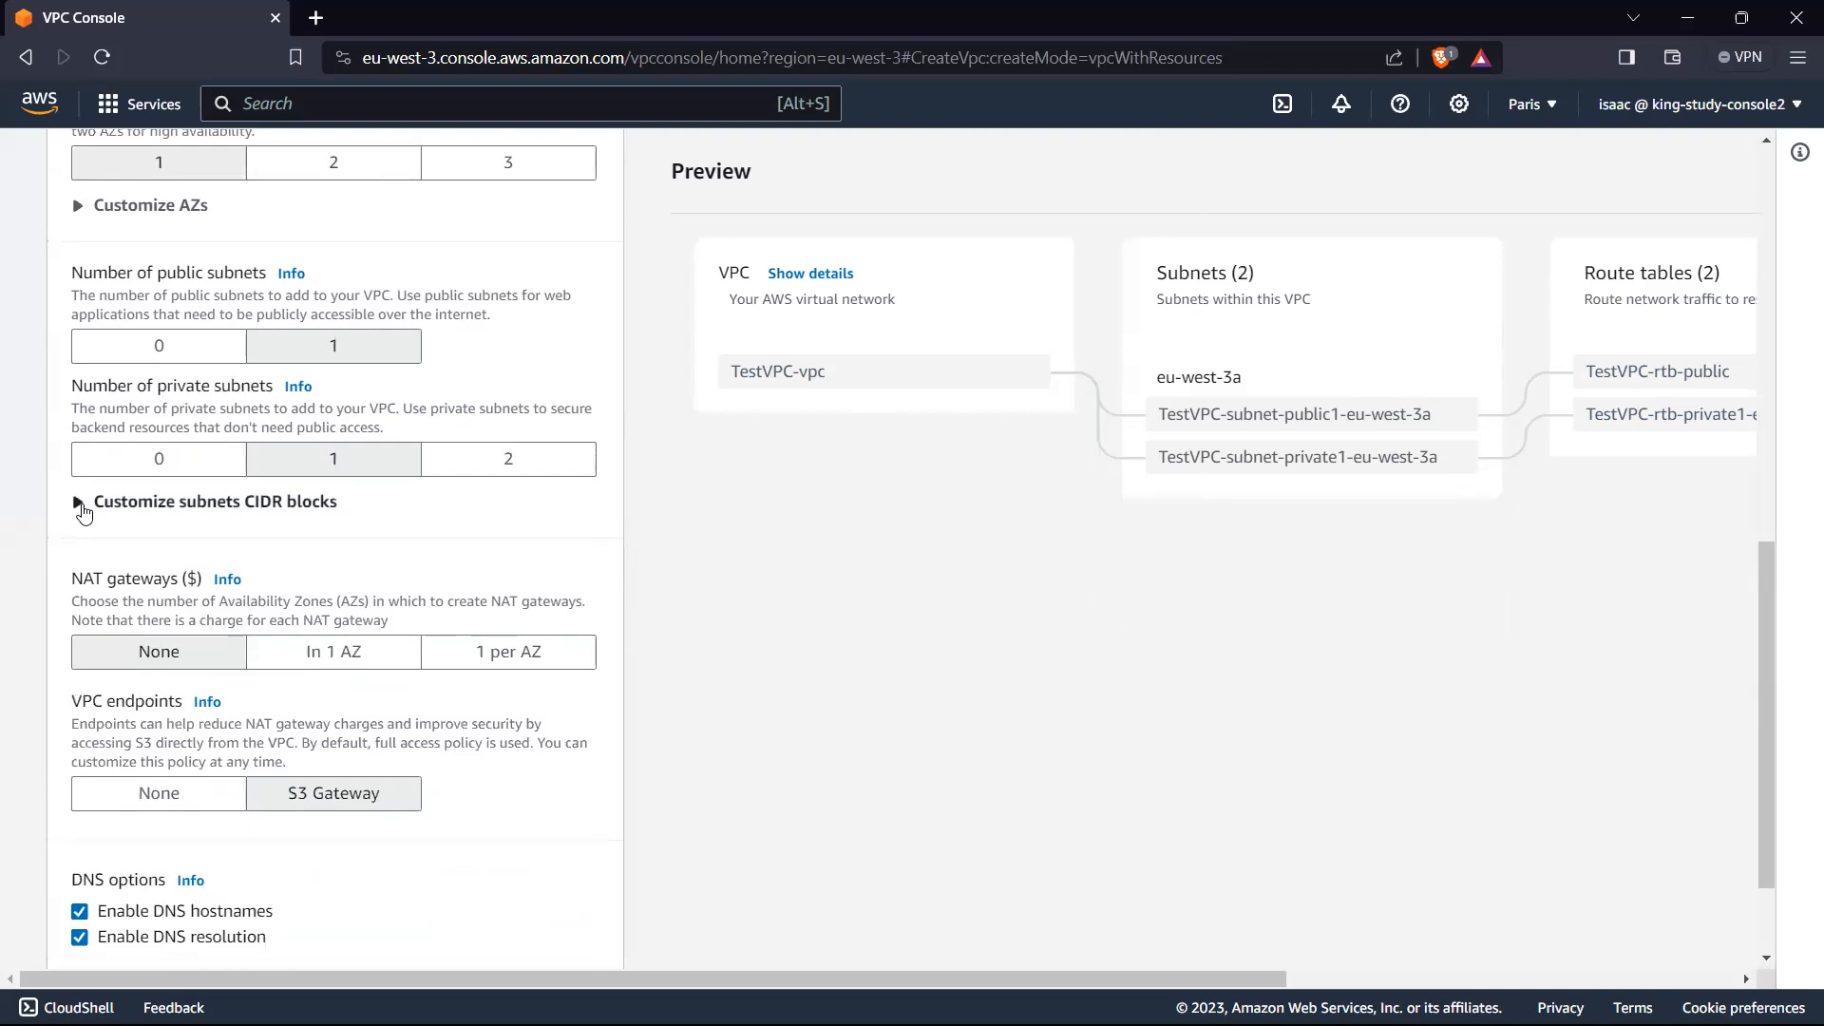
click(80, 503)
scroll(372, 578, up, 3)
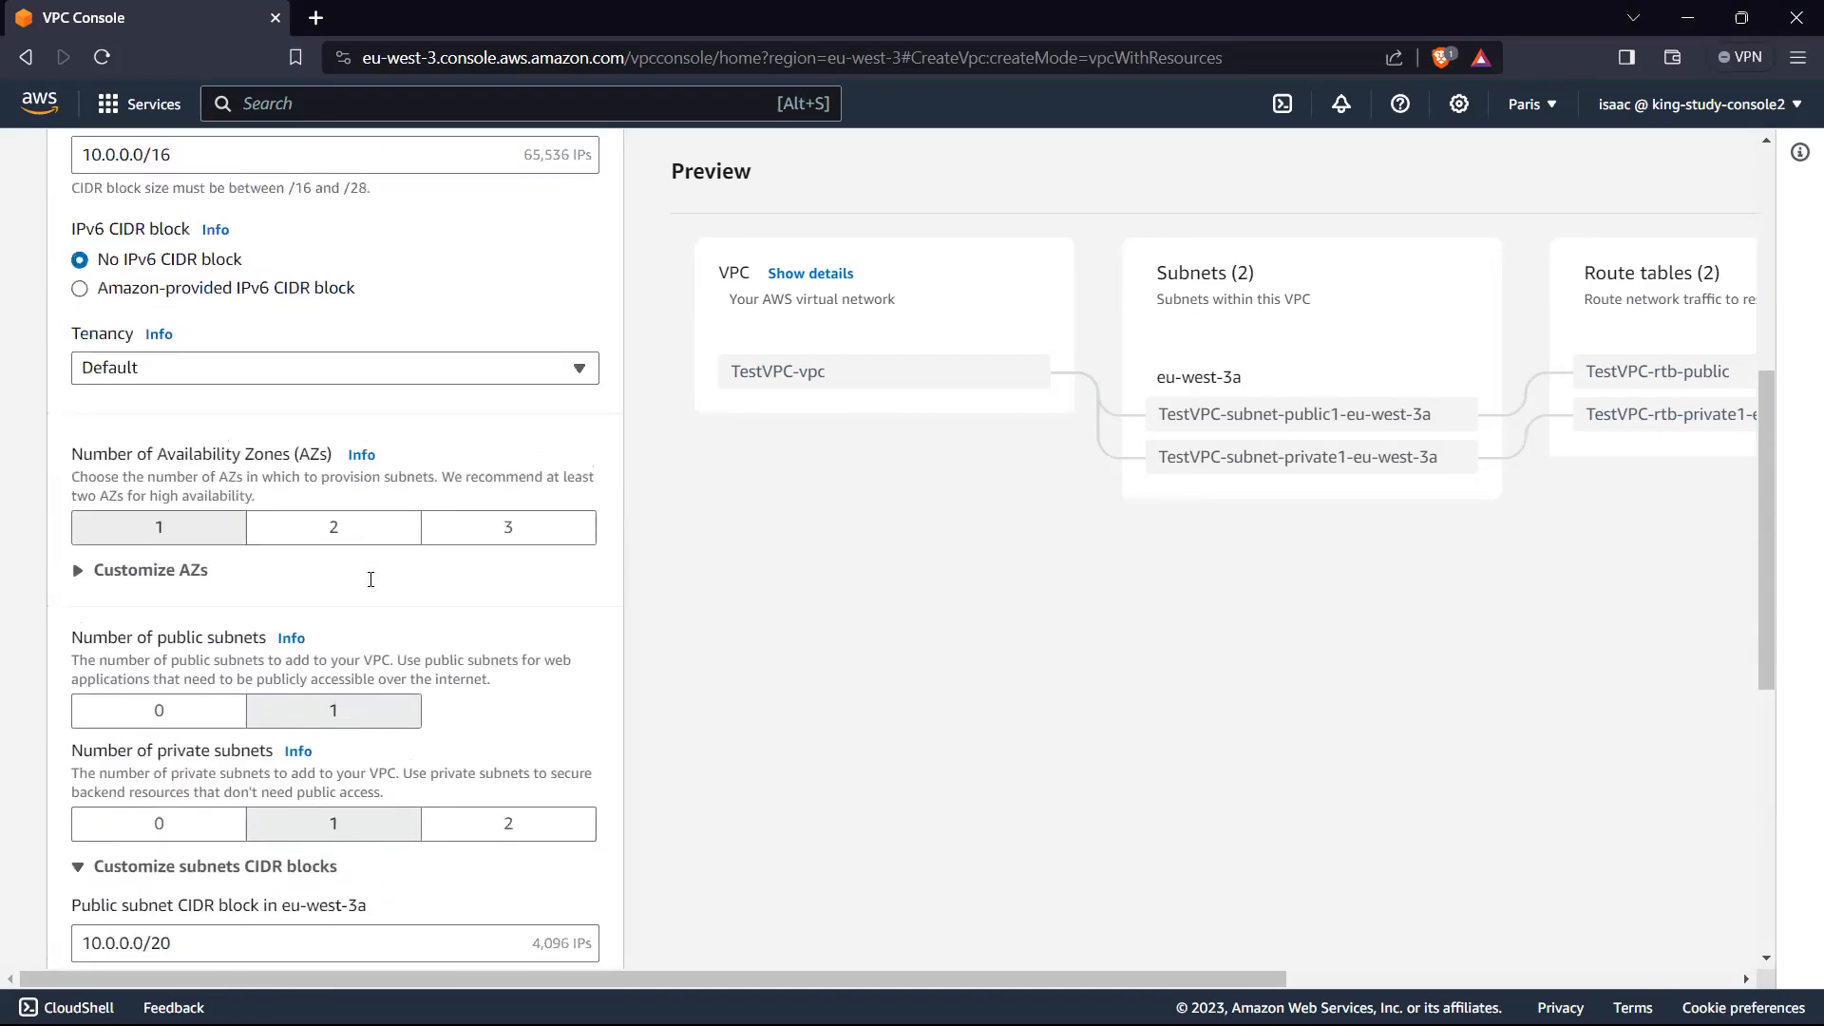
scroll(370, 579, up, 2)
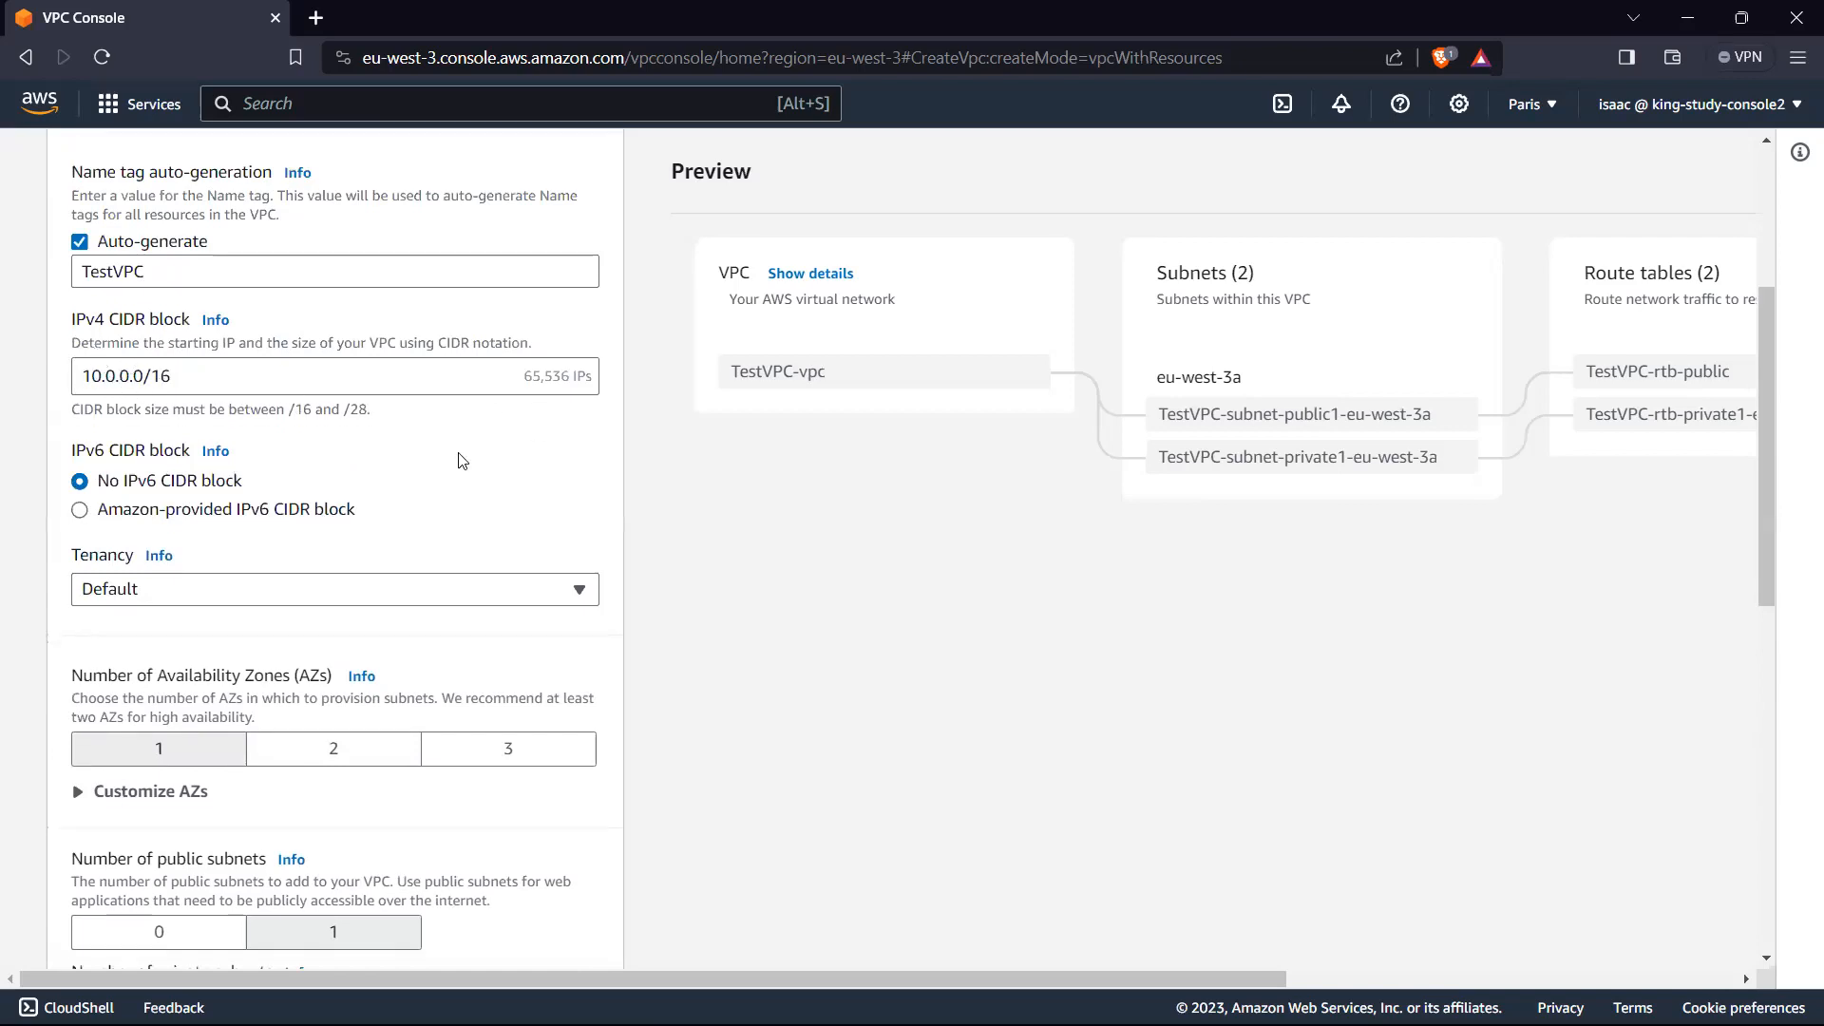
scroll(306, 586, down, 6)
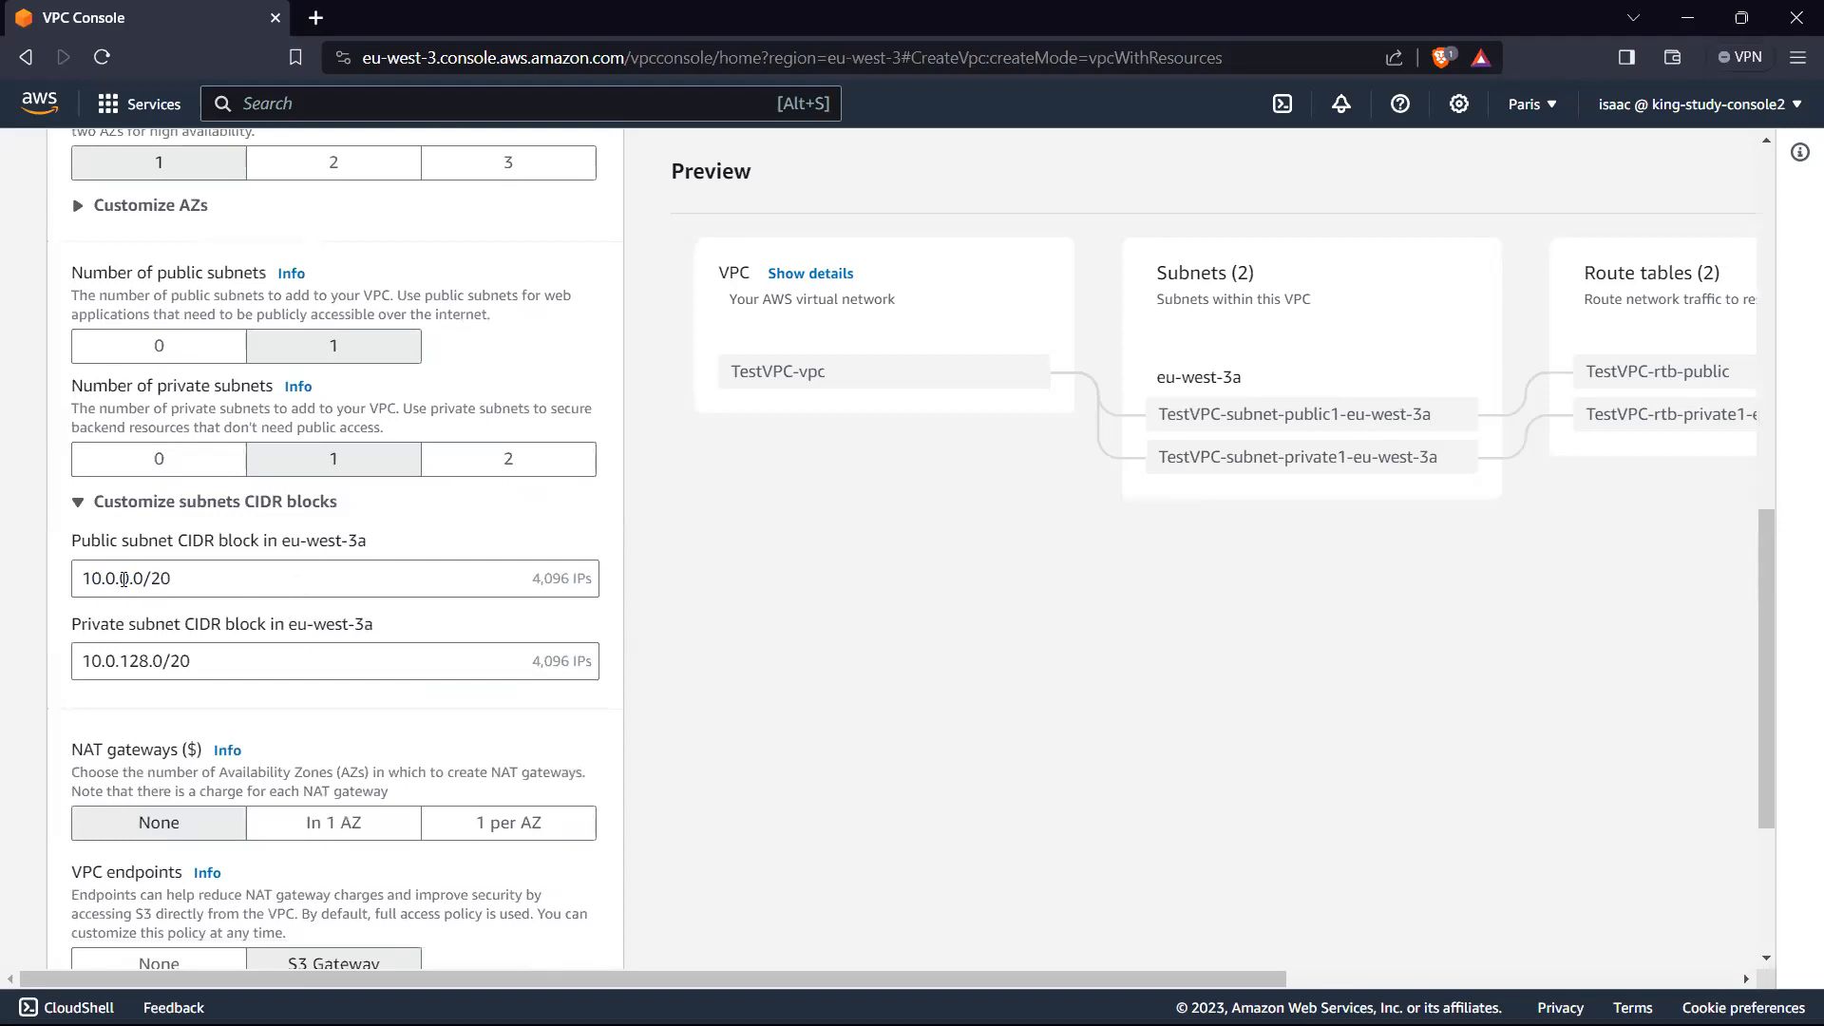
Step: Set the CIDR block of the public subnet in eu-west-3a to 10.0.1.0/16
click(132, 576)
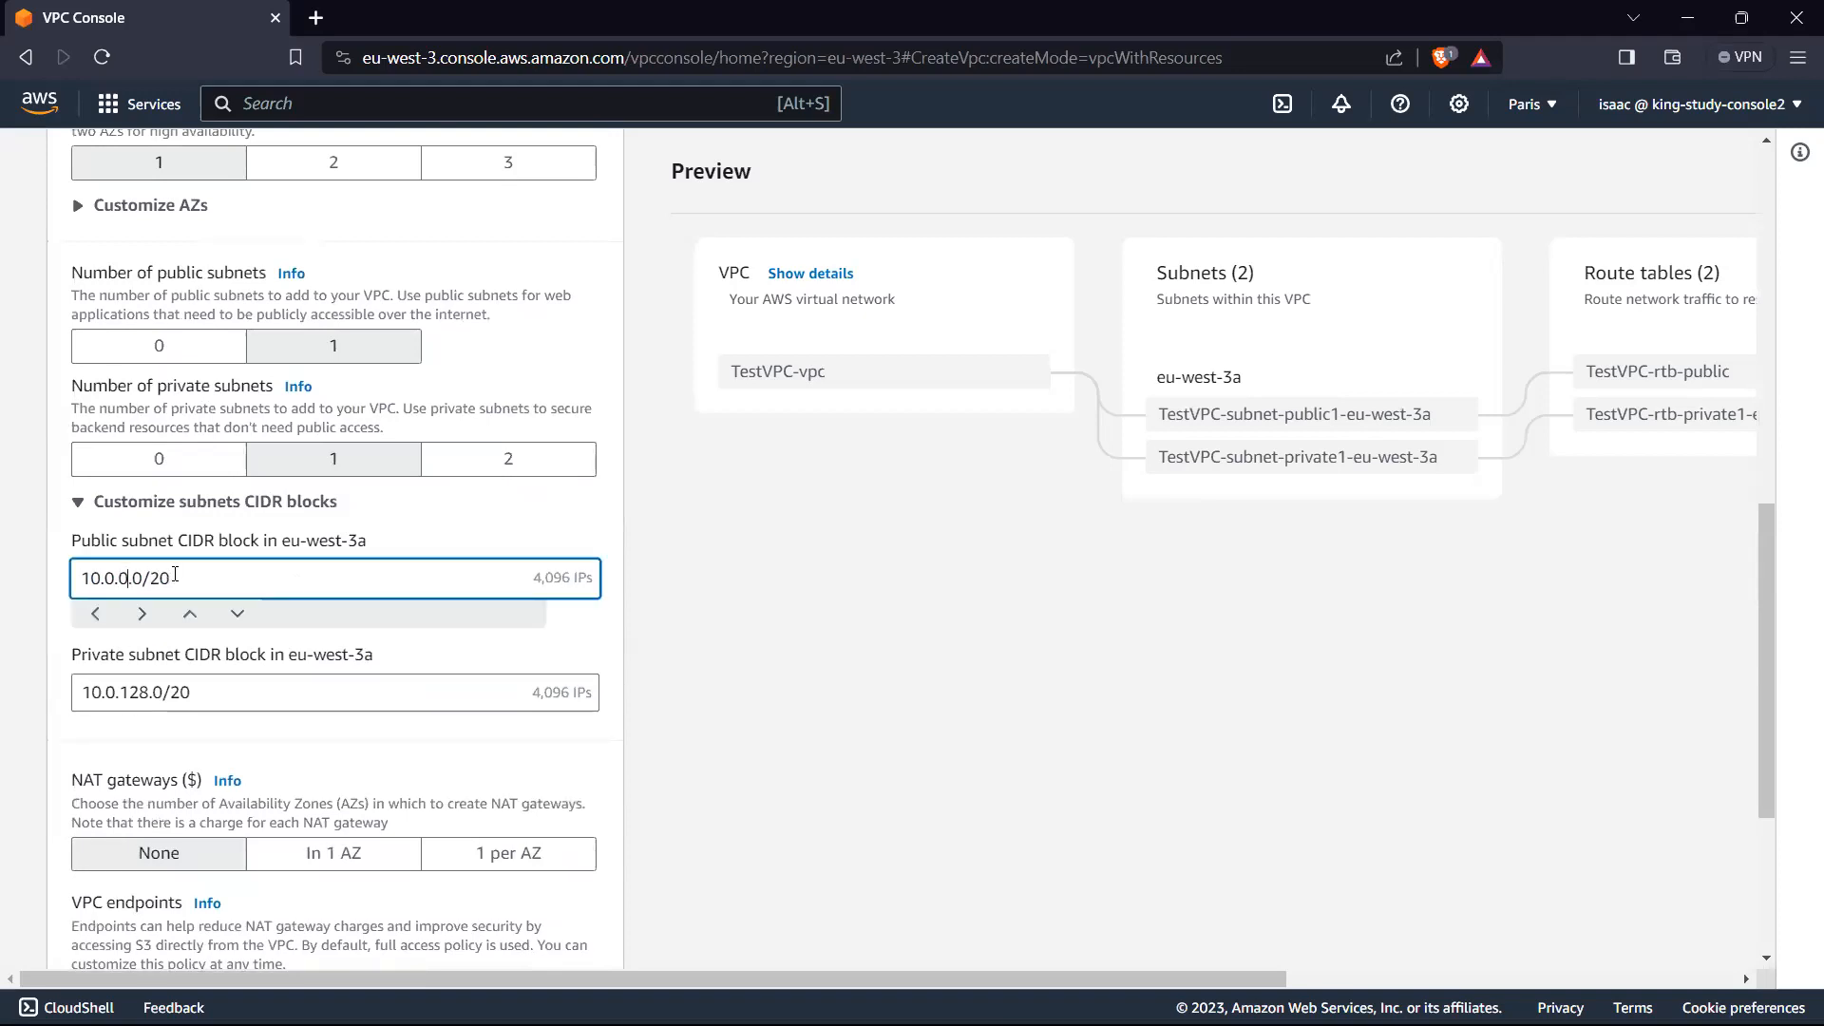
key(BackSpace)
key(BackSpace)
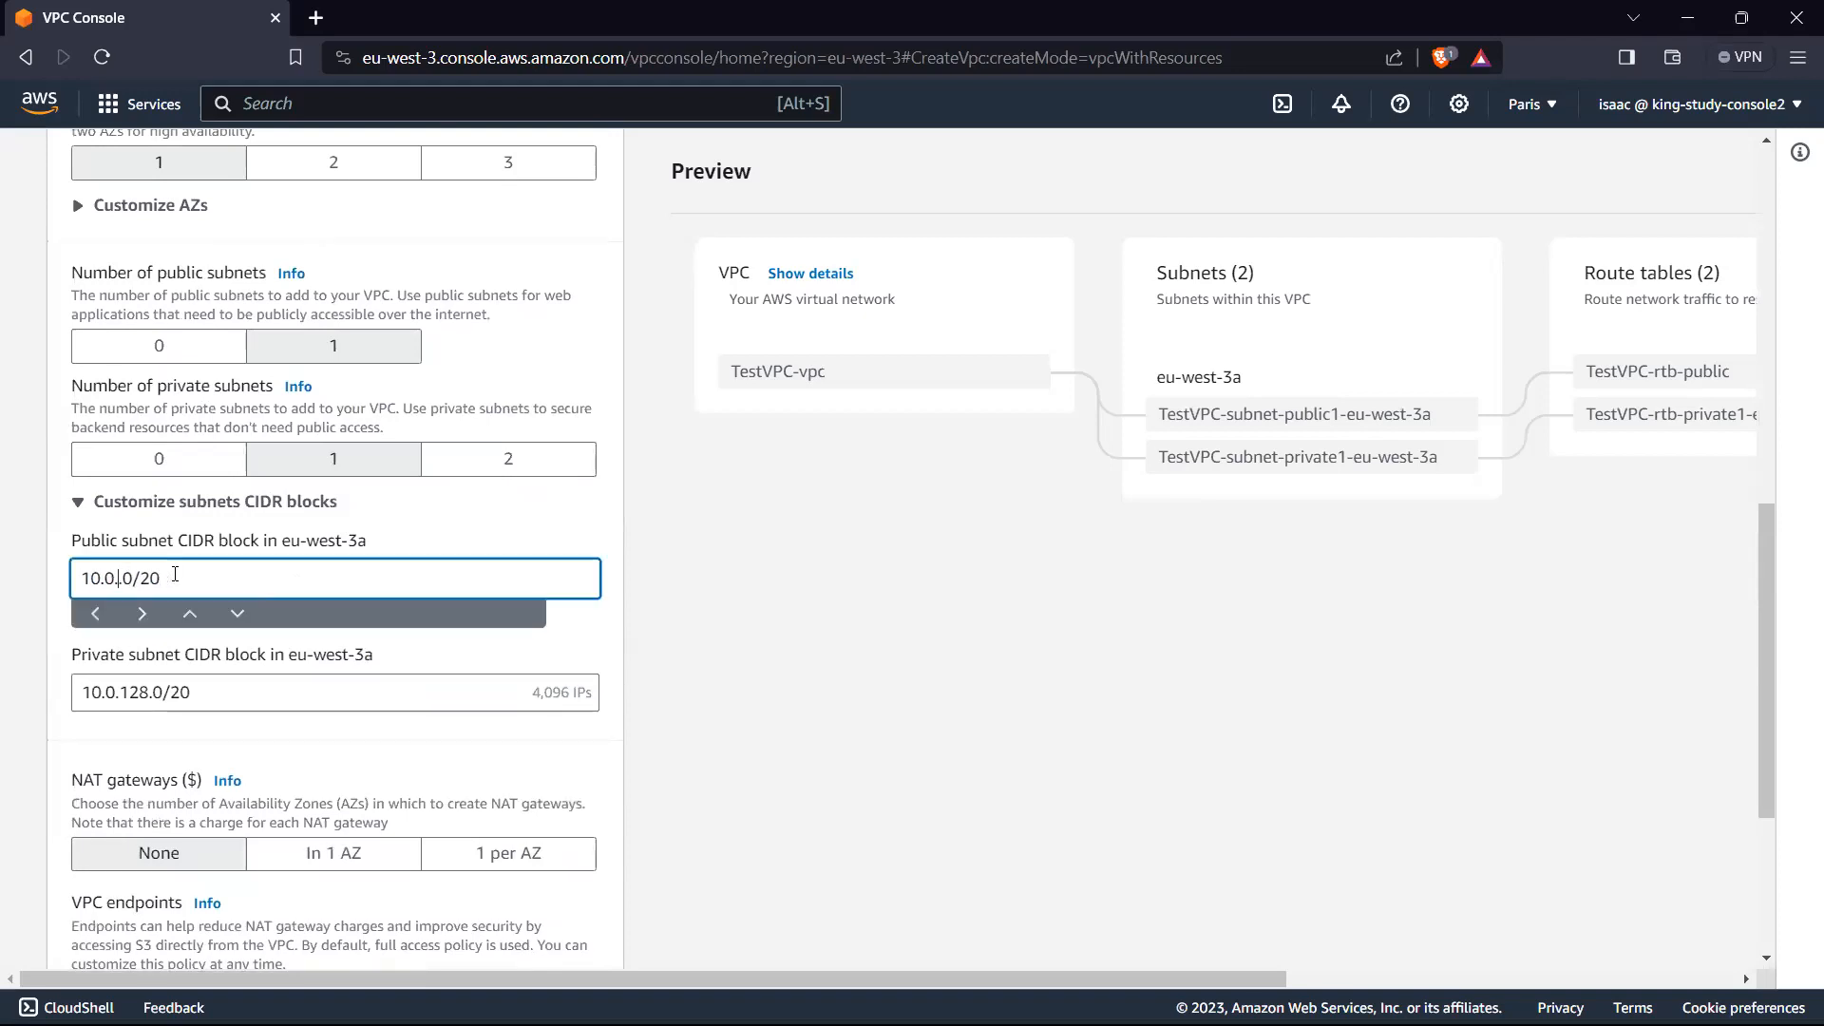
text(.1)
click(198, 578)
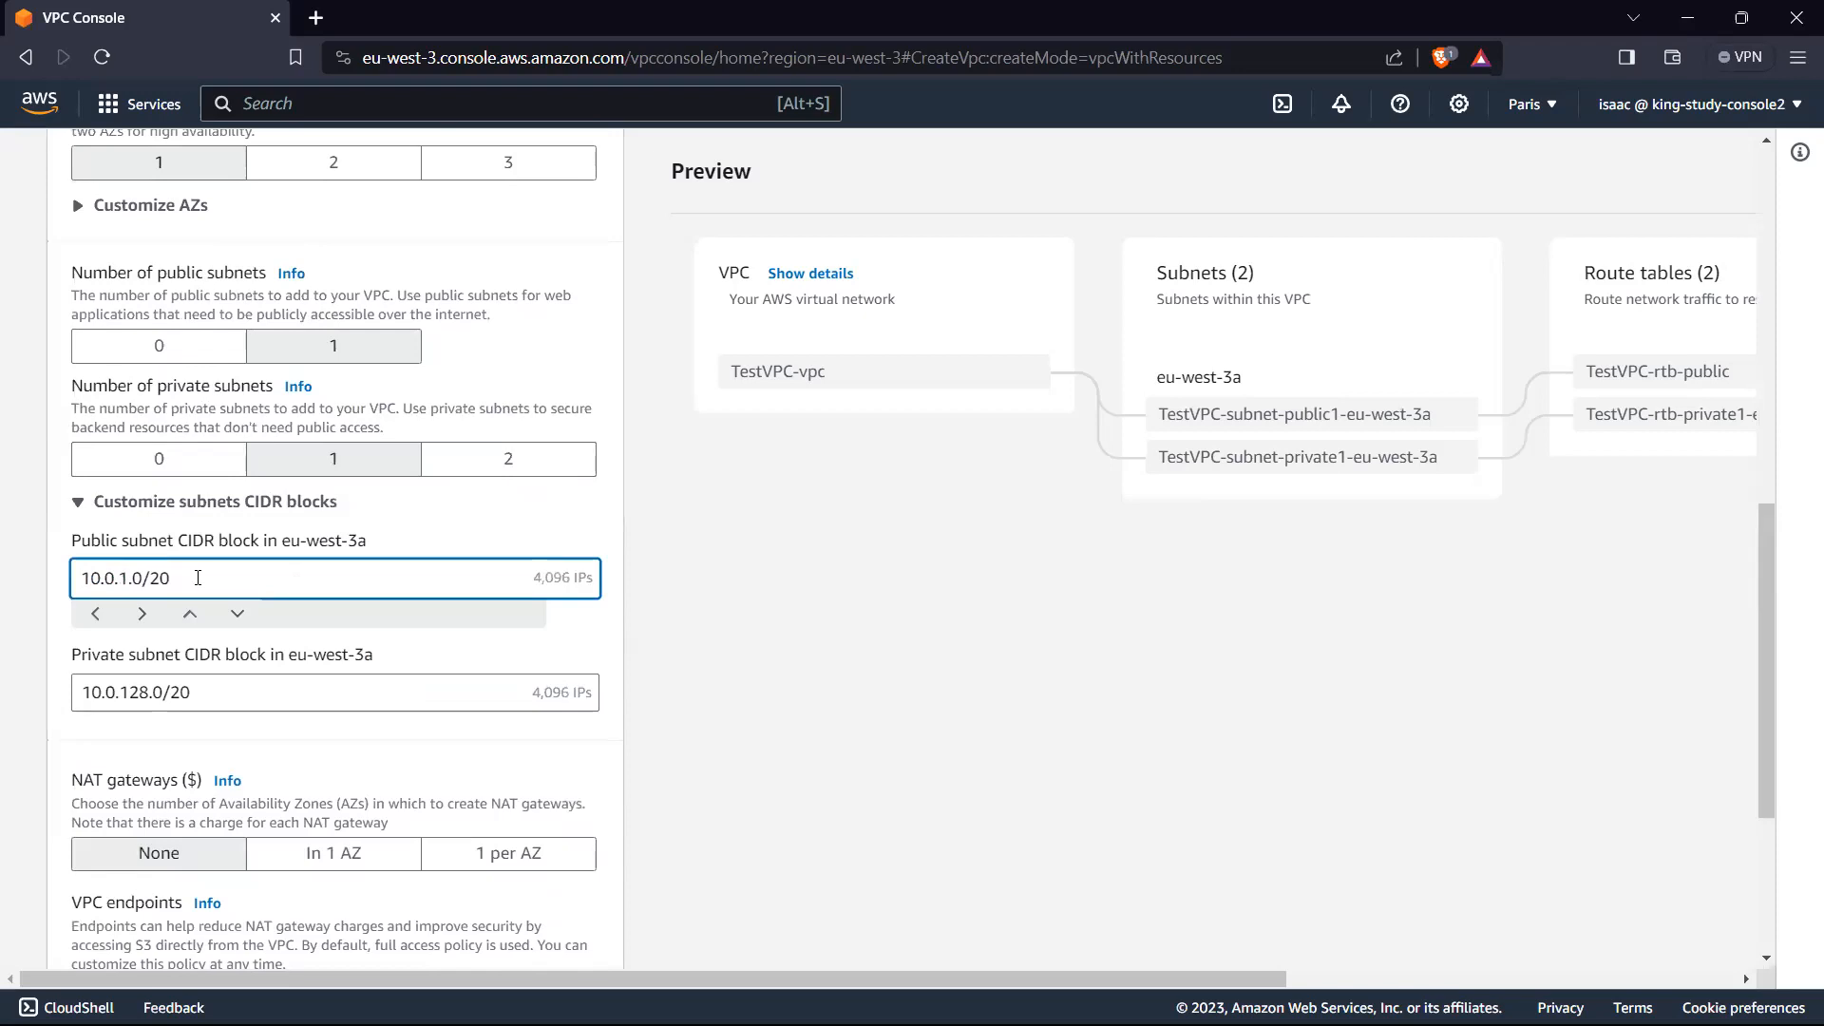
key(BackSpace)
key(BackSpace)
text(16)
click(865, 582)
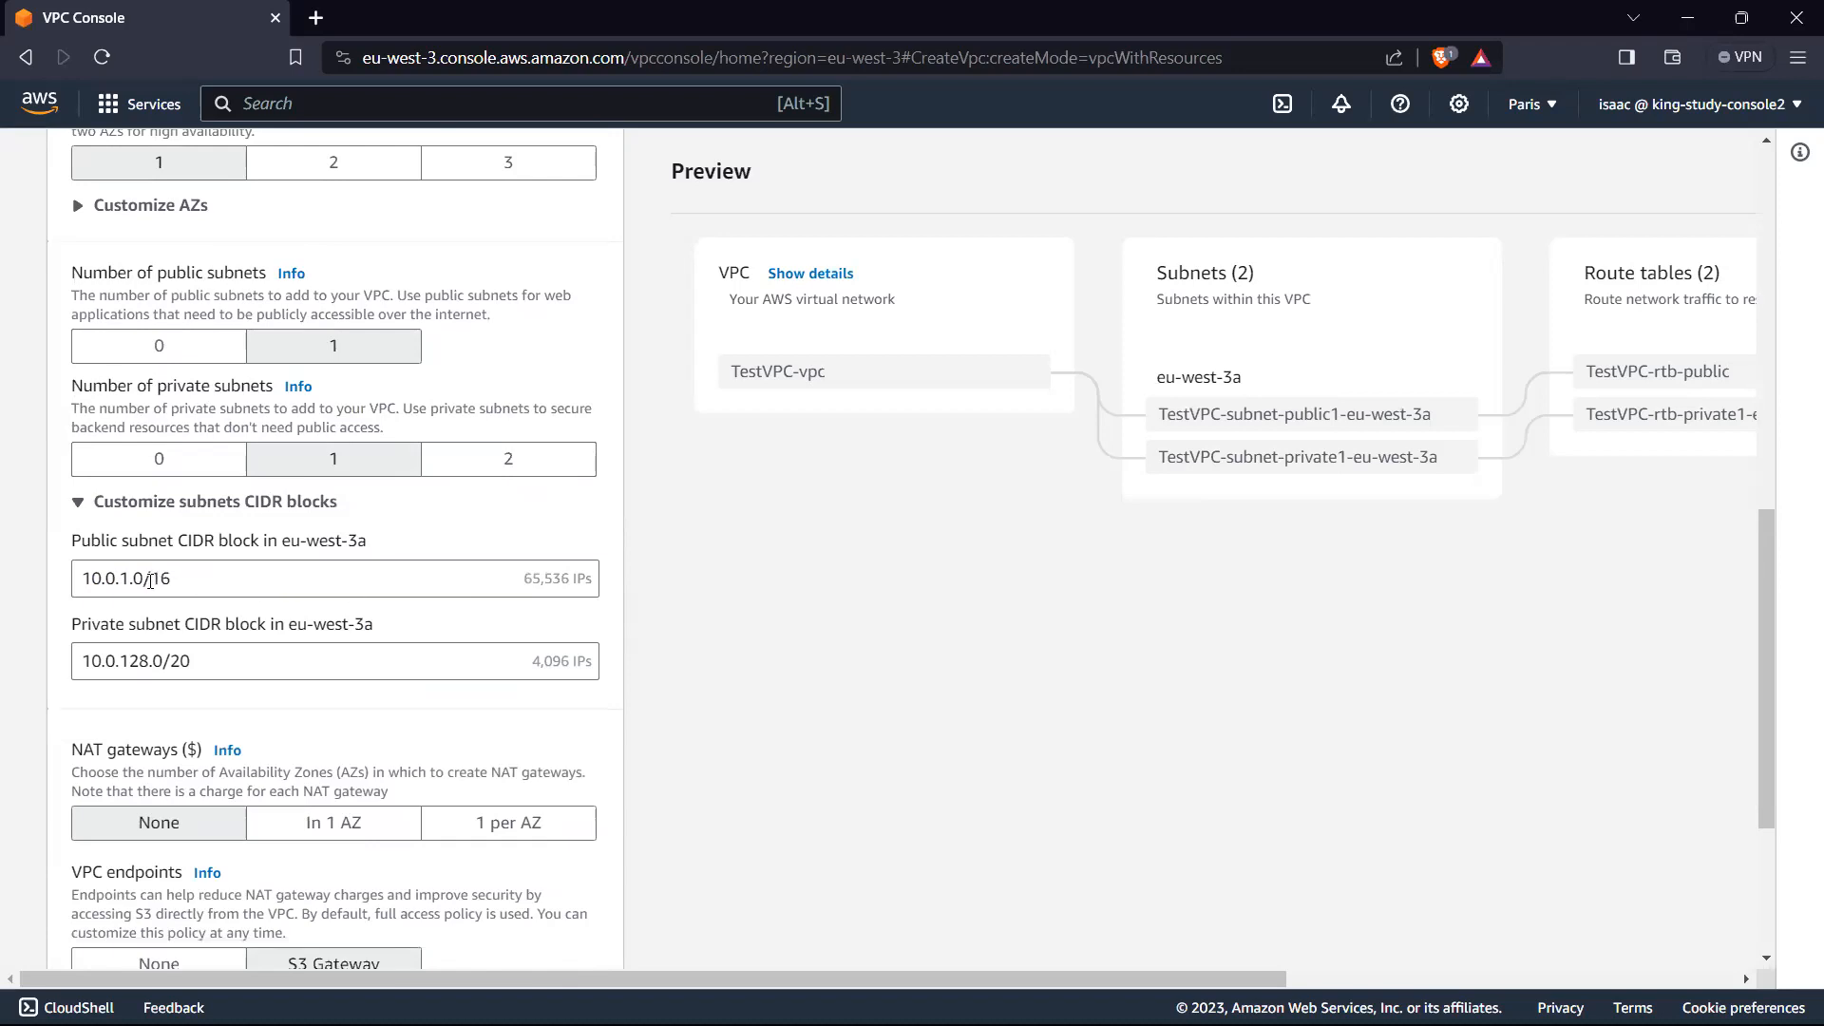
Step: Change the prefix length of the public subnet's CIDR block to /24
drag(149, 582, 198, 581)
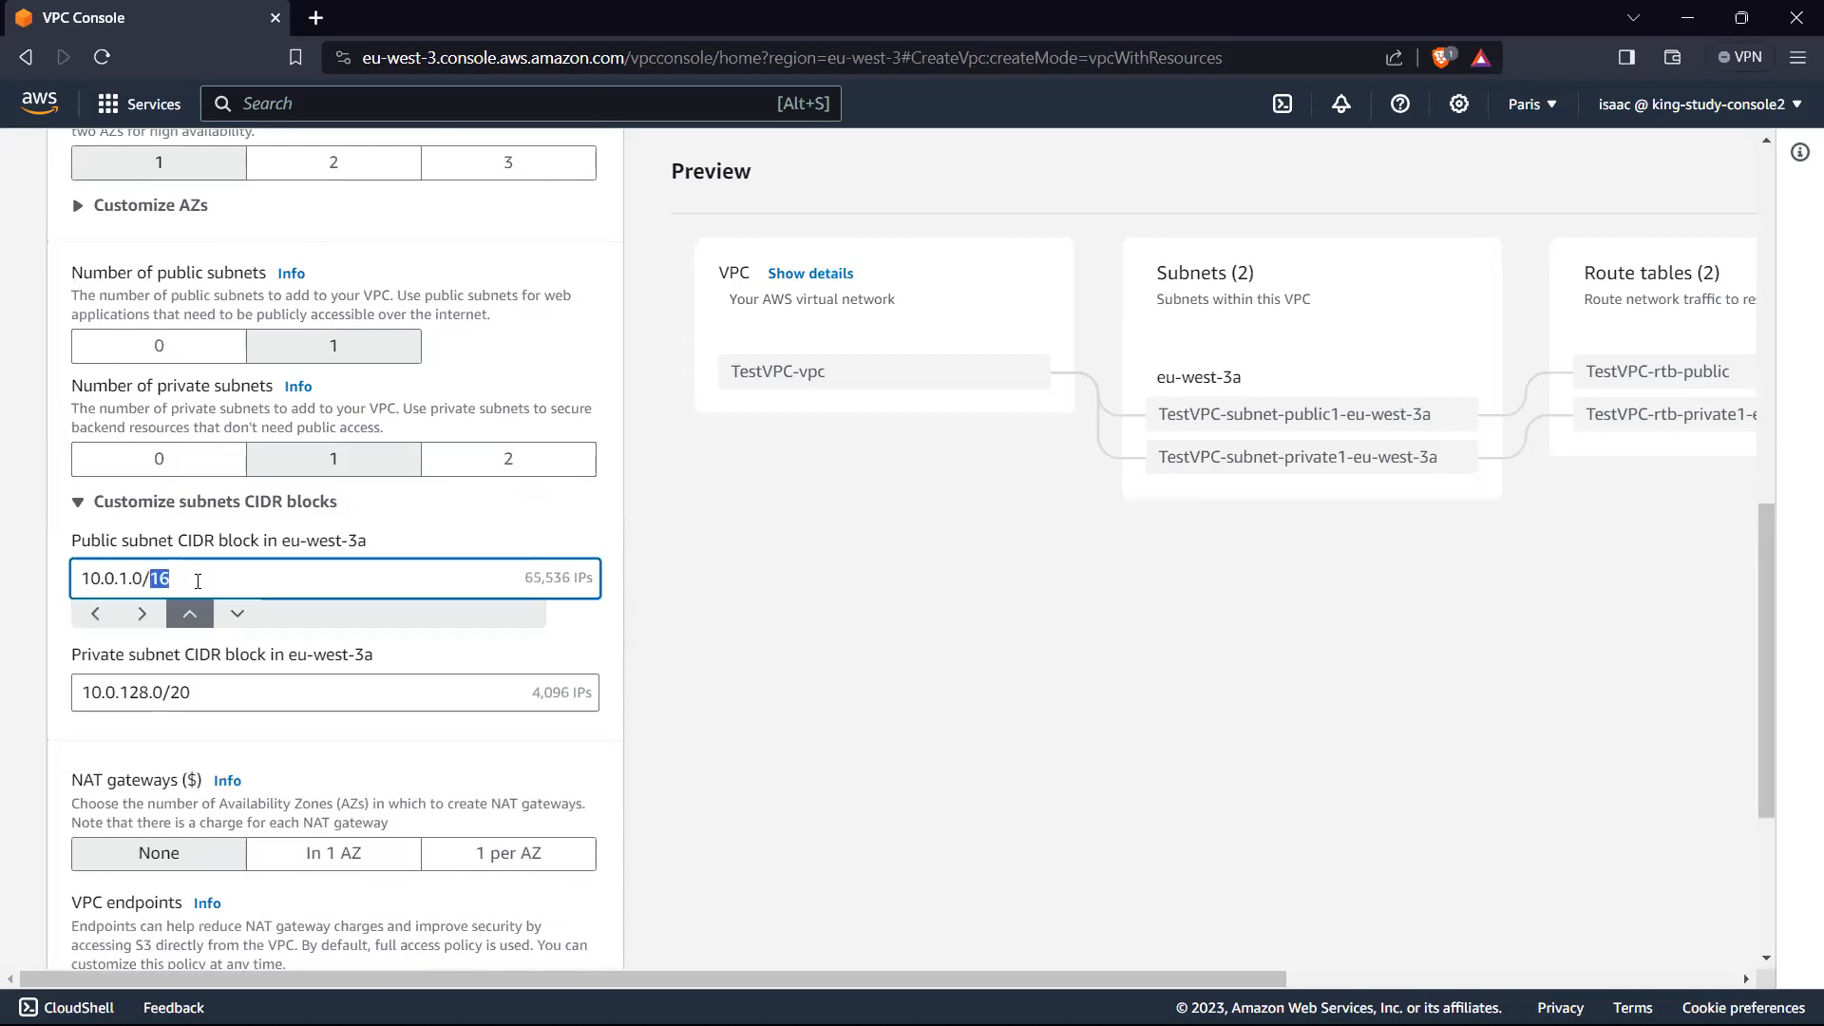
text(24)
click(720, 589)
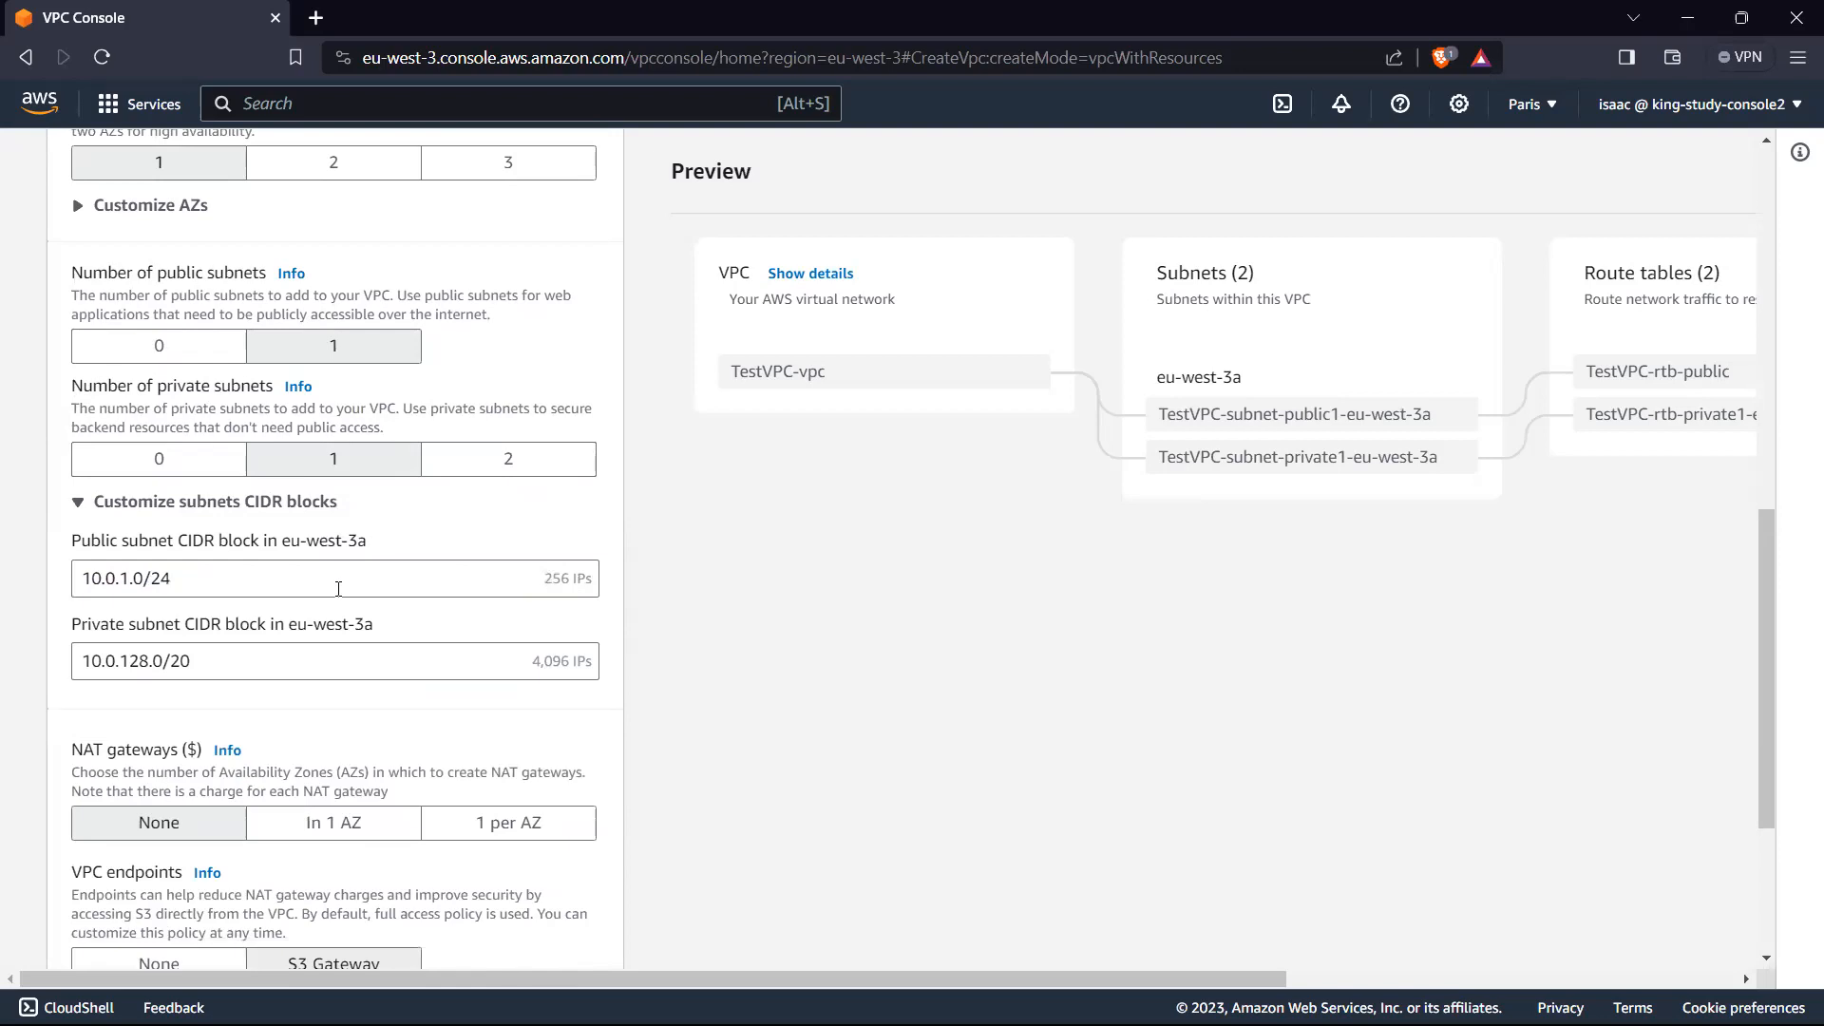
Step: Set the CIDR block of the private subnet in eu-west-3a to 10.0.2.0/24
drag(147, 663, 122, 664)
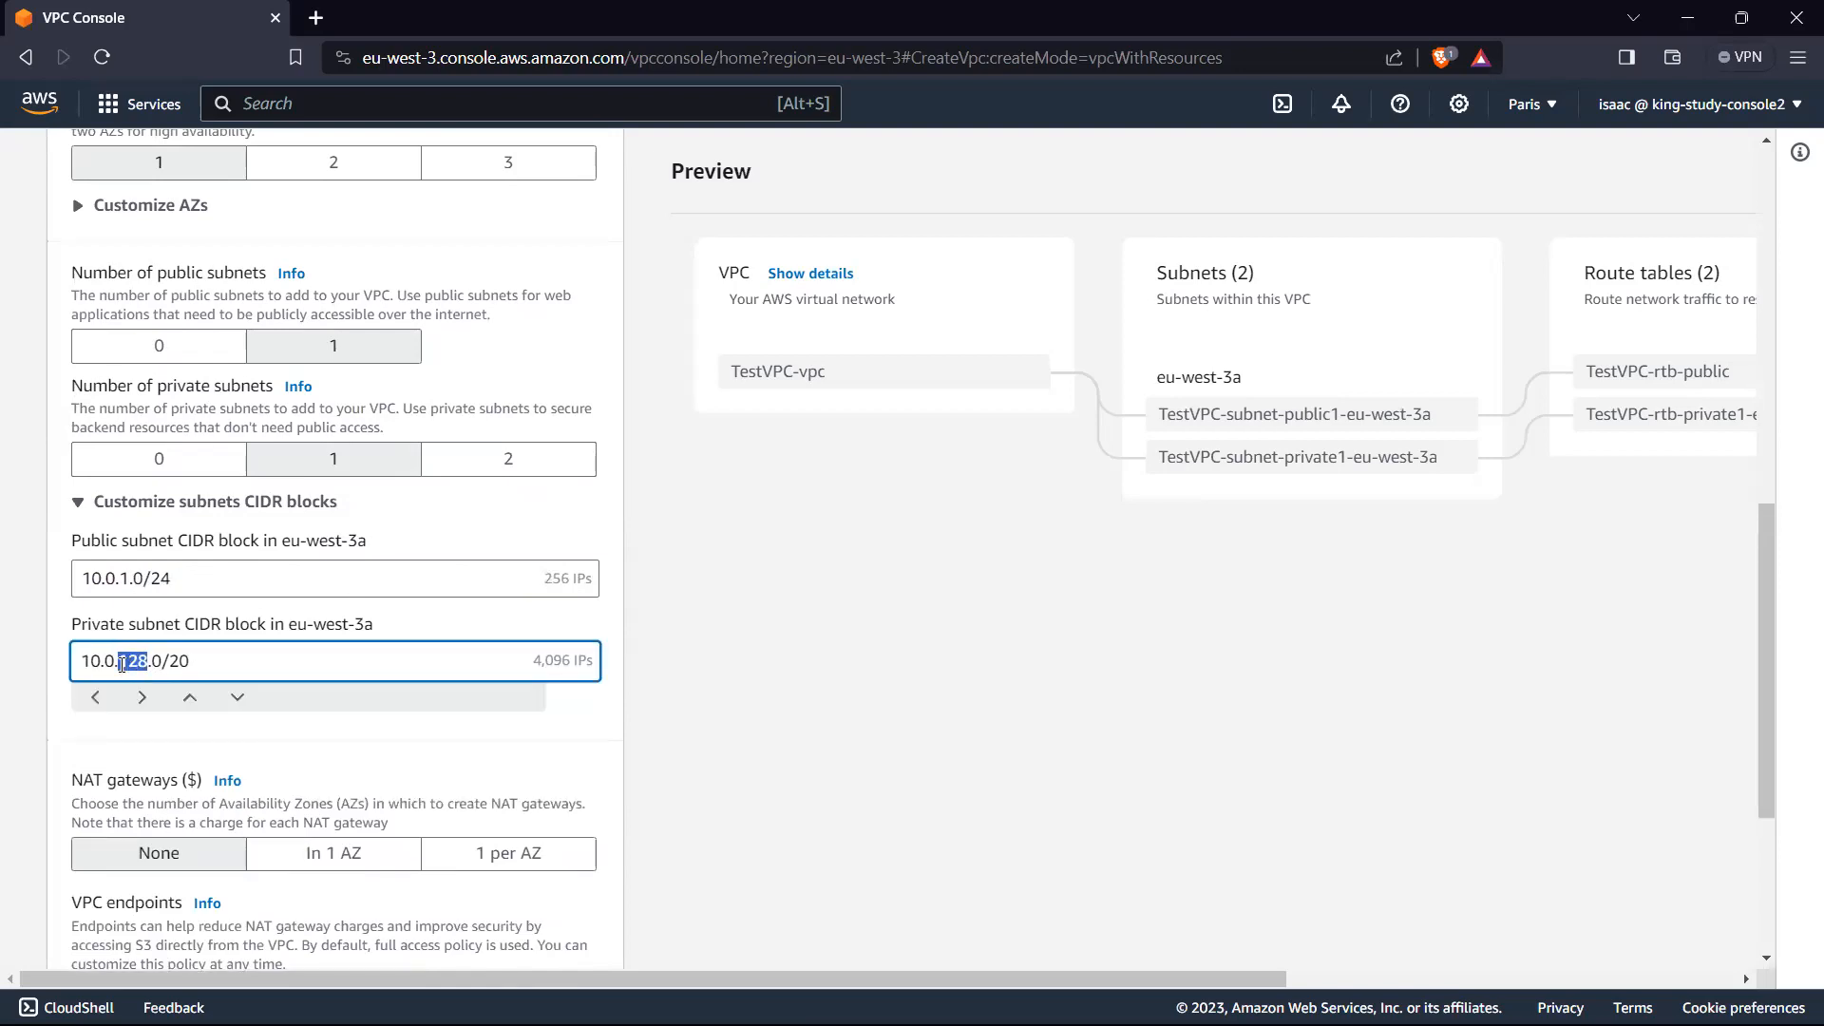
text(2)
drag(175, 661, 158, 662)
text(24)
click(870, 703)
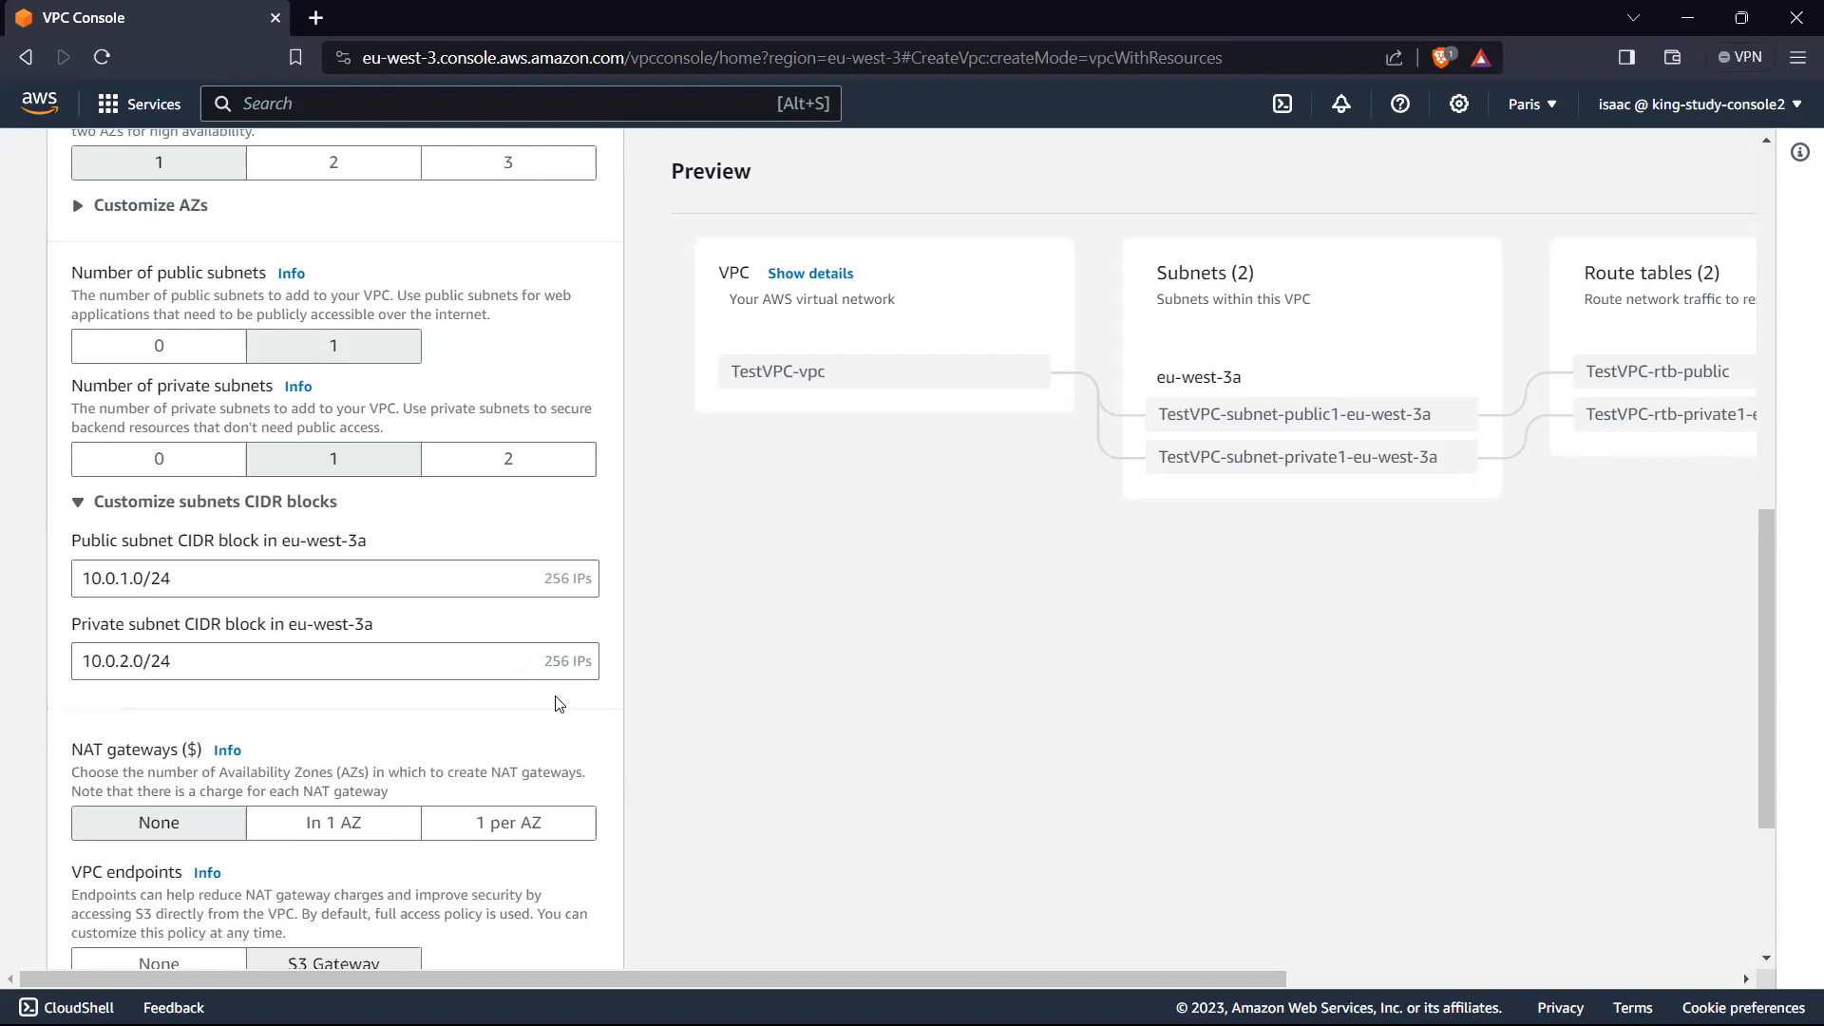
Step: Compare the subnet CIDR blocks with the VPC's IPv4 CIDR block and examine the network and host portions of the public subnet's block
scroll(526, 656, up, 6)
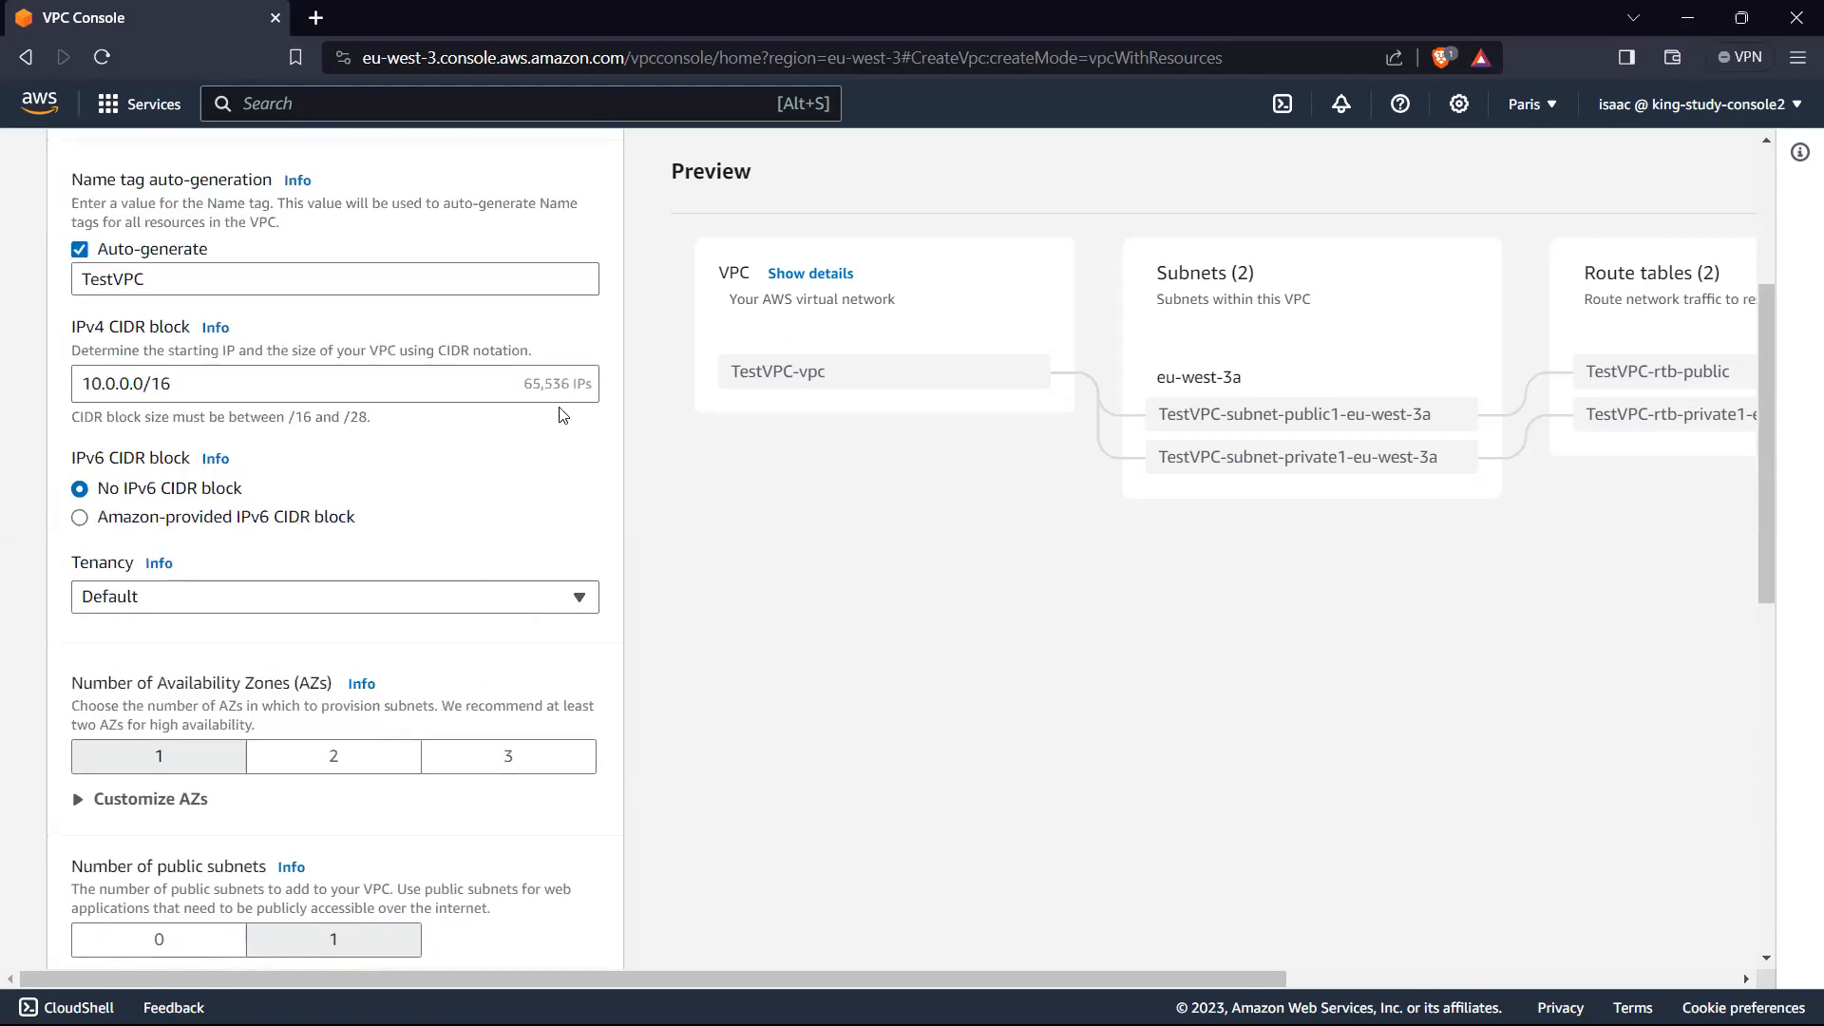
scroll(570, 416, down, 5)
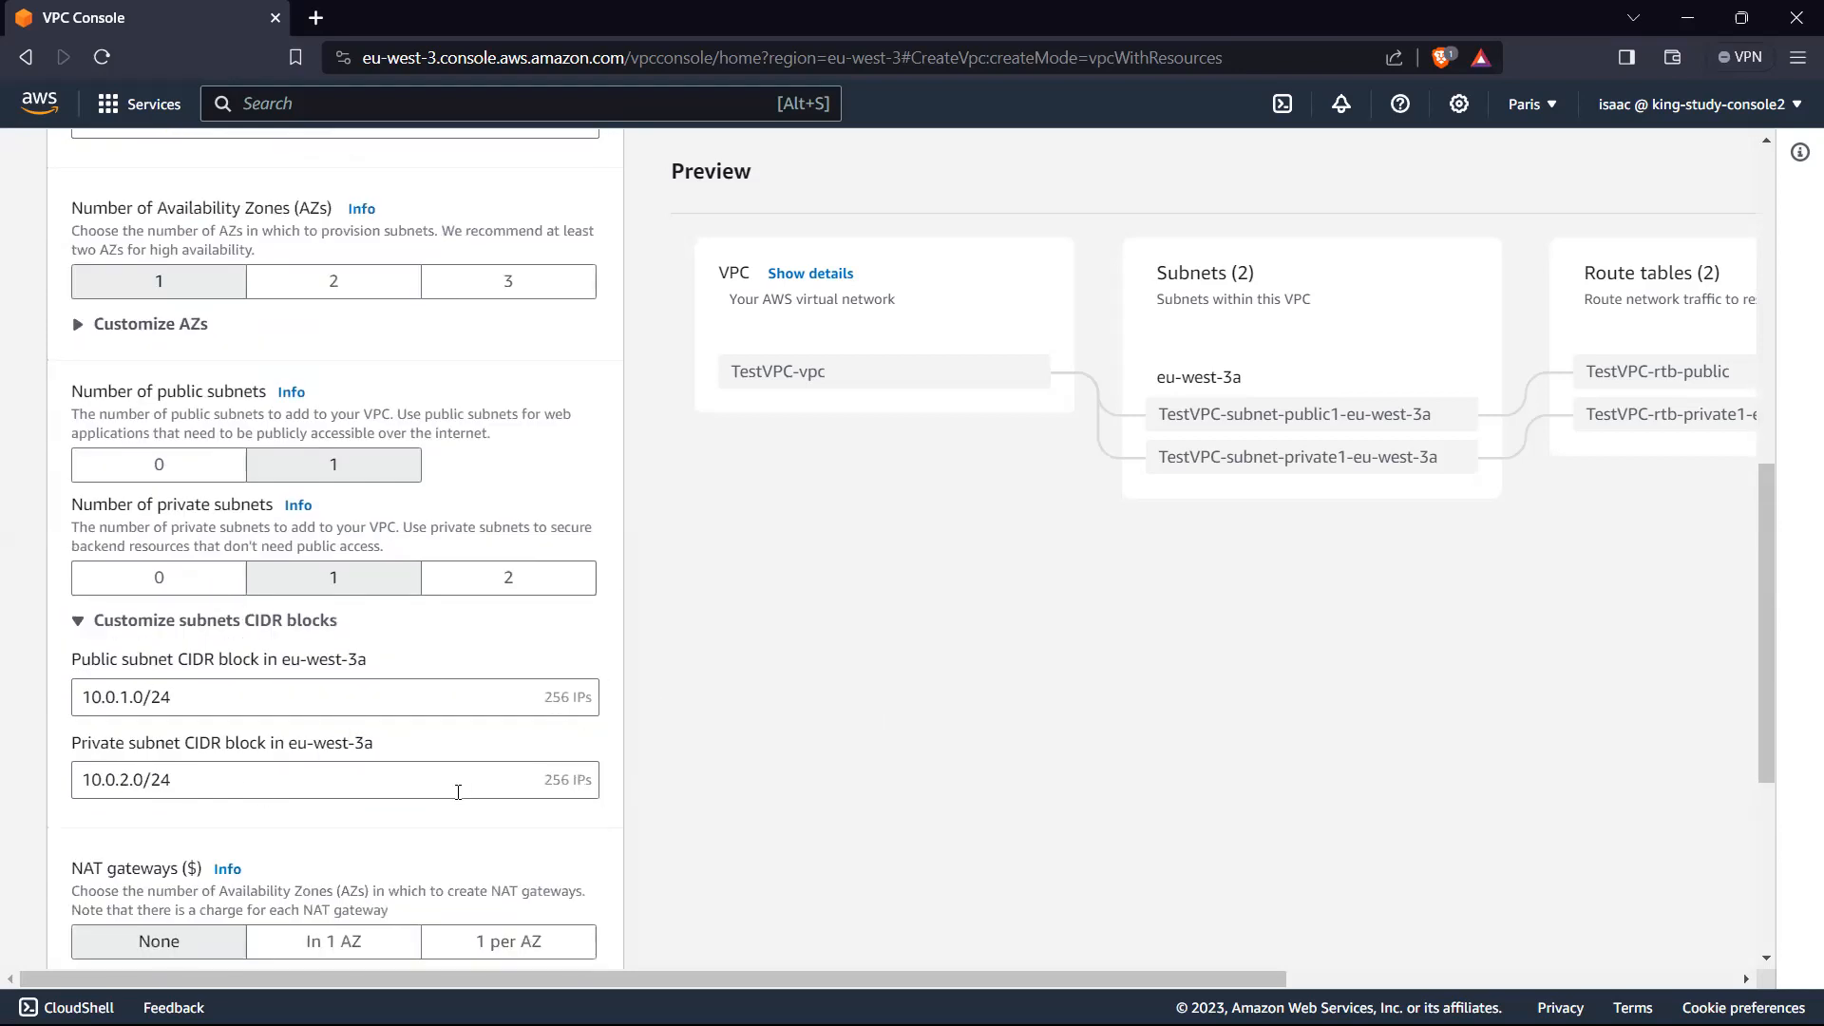
scroll(457, 792, down, 1)
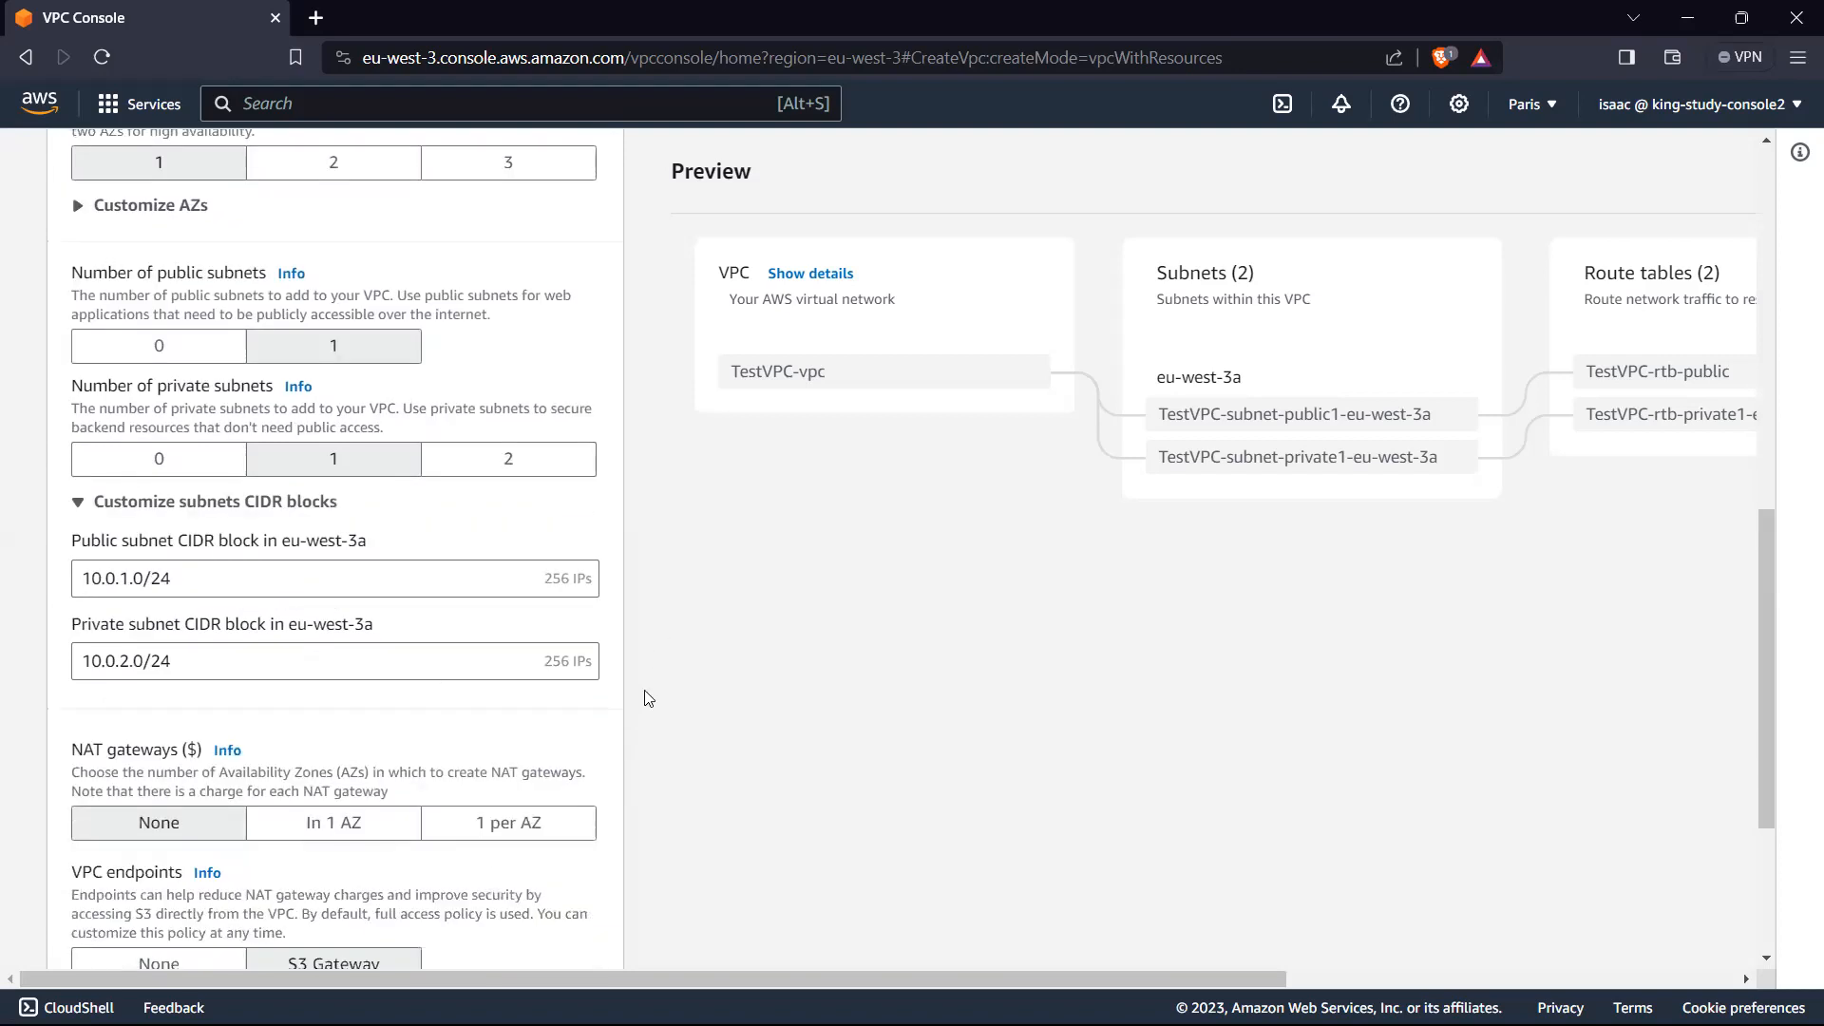
scroll(546, 640, up, 3)
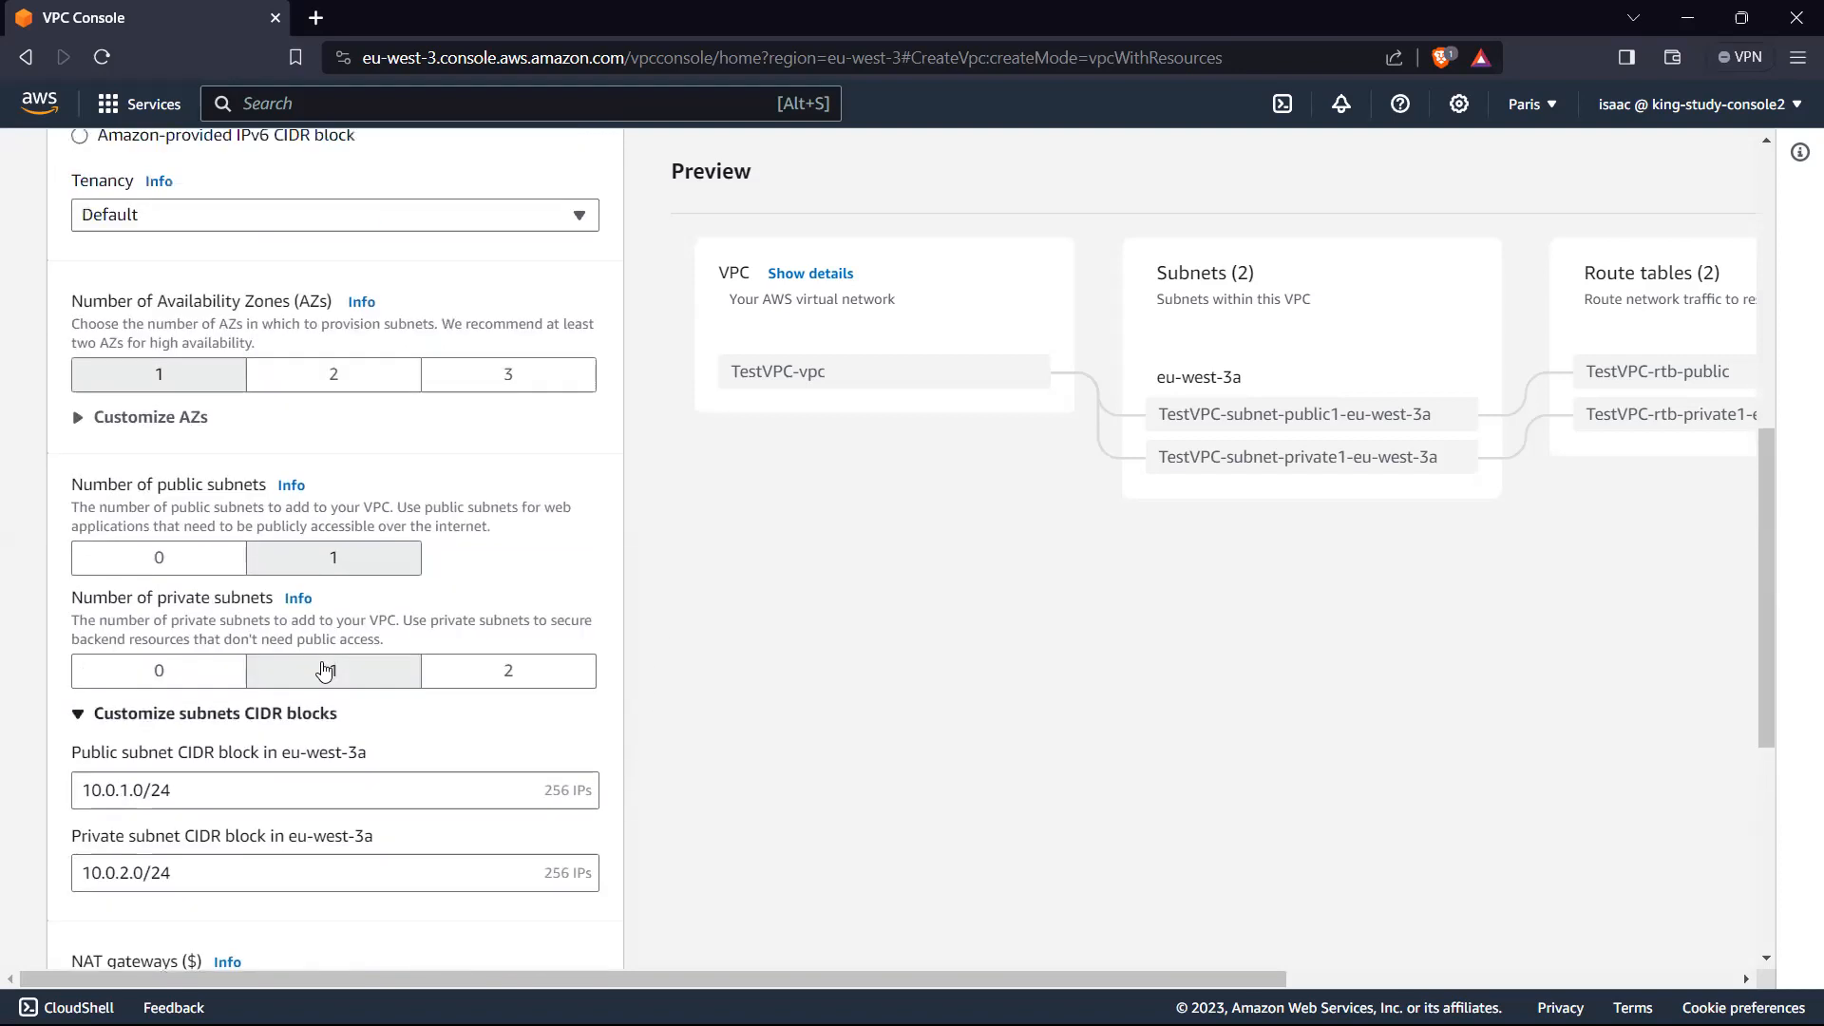
scroll(321, 656, down, 2)
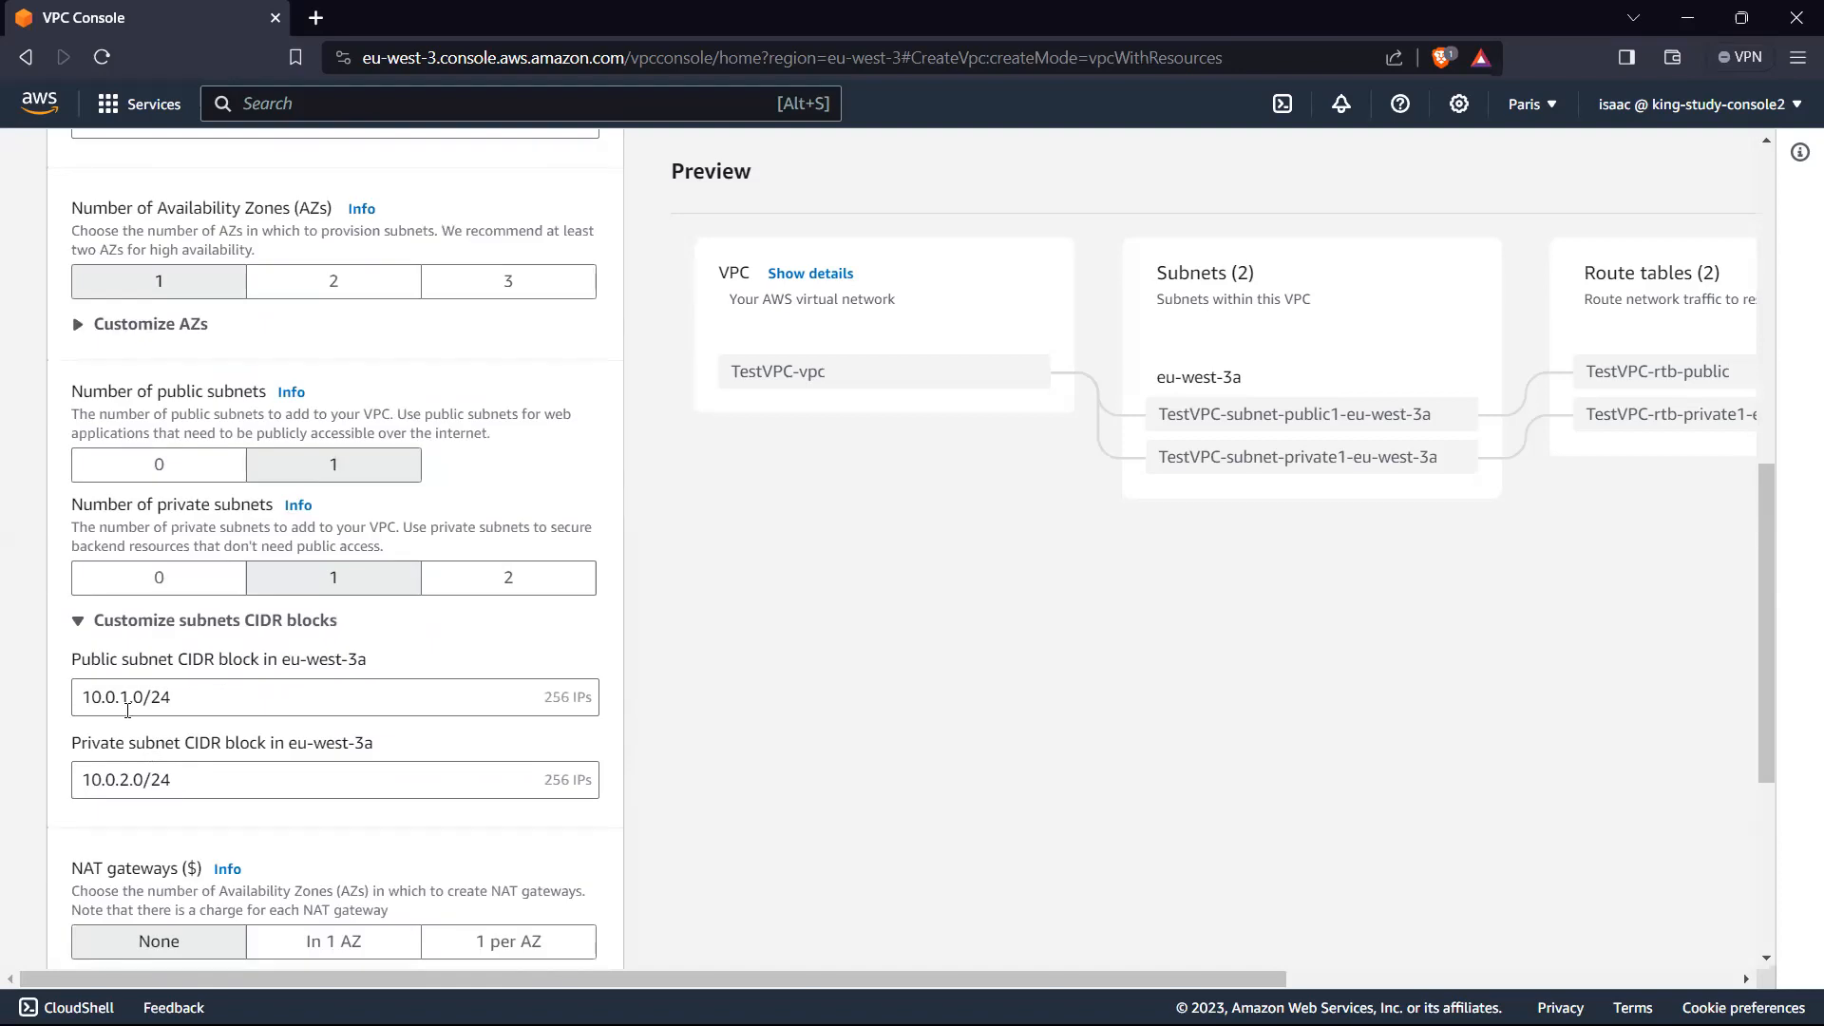
drag(127, 697, 43, 709)
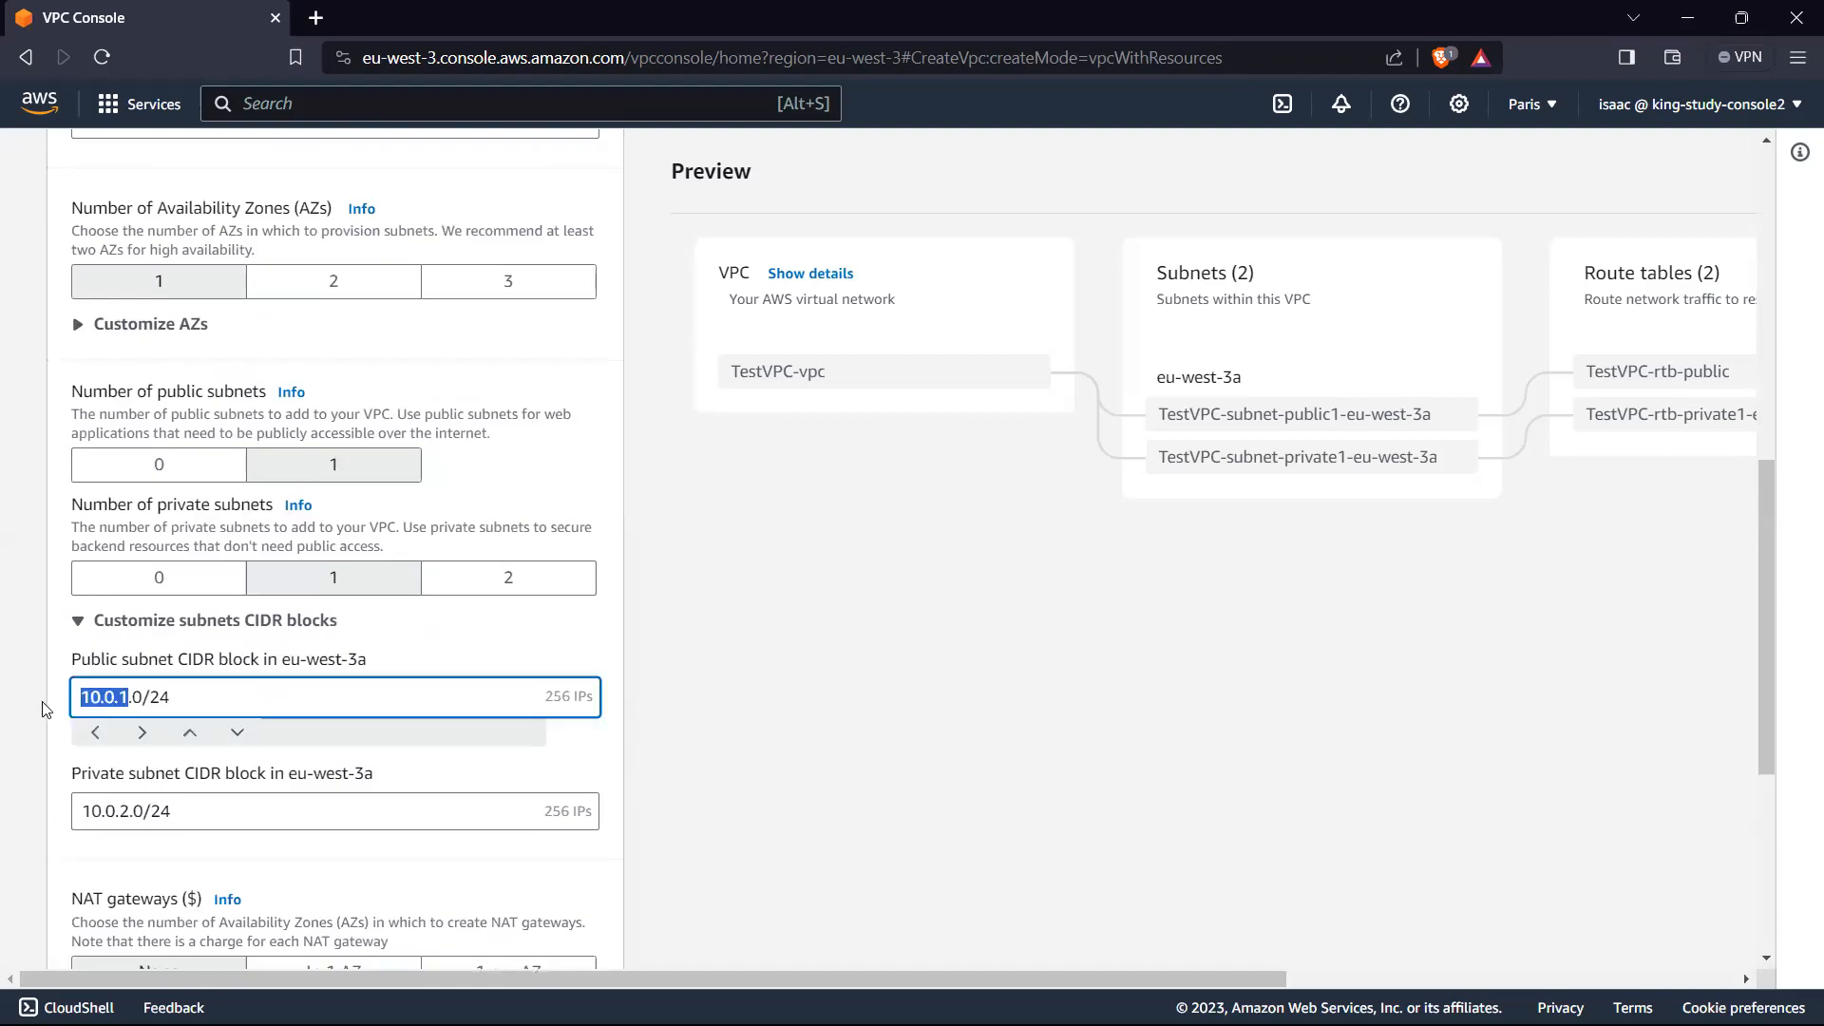
drag(145, 704, 234, 692)
click(199, 694)
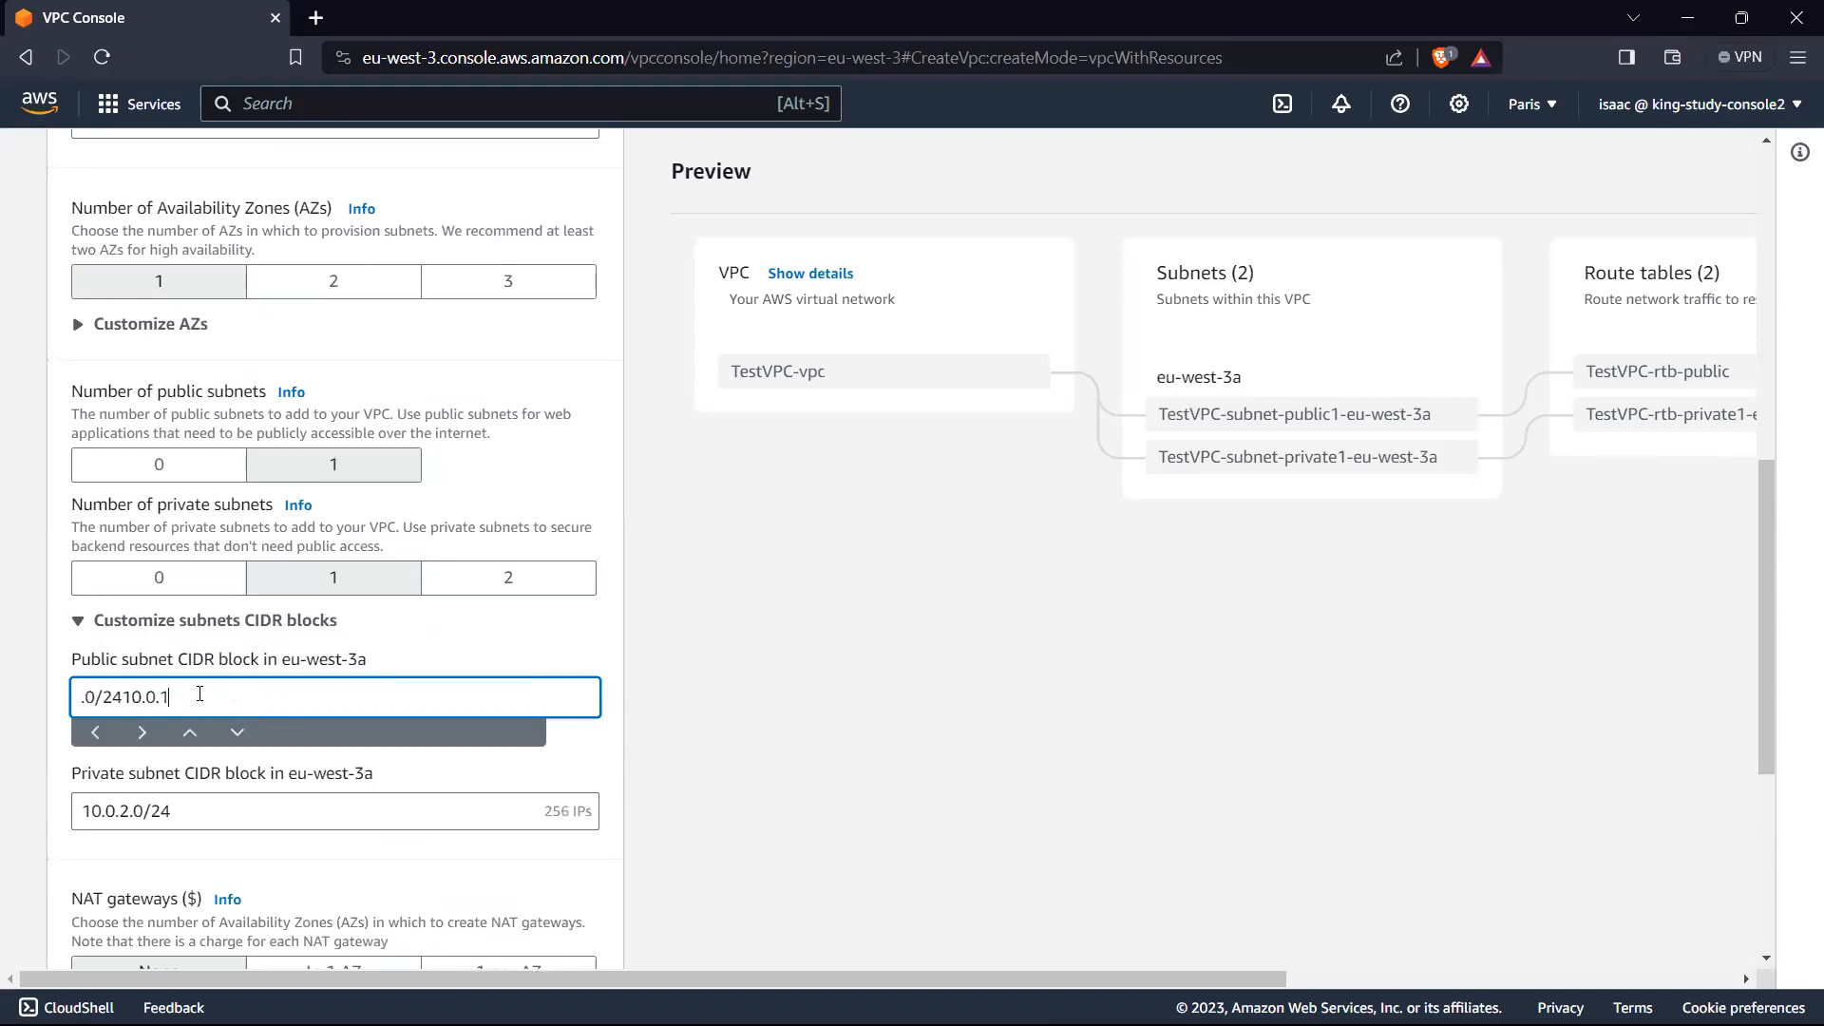
click(678, 689)
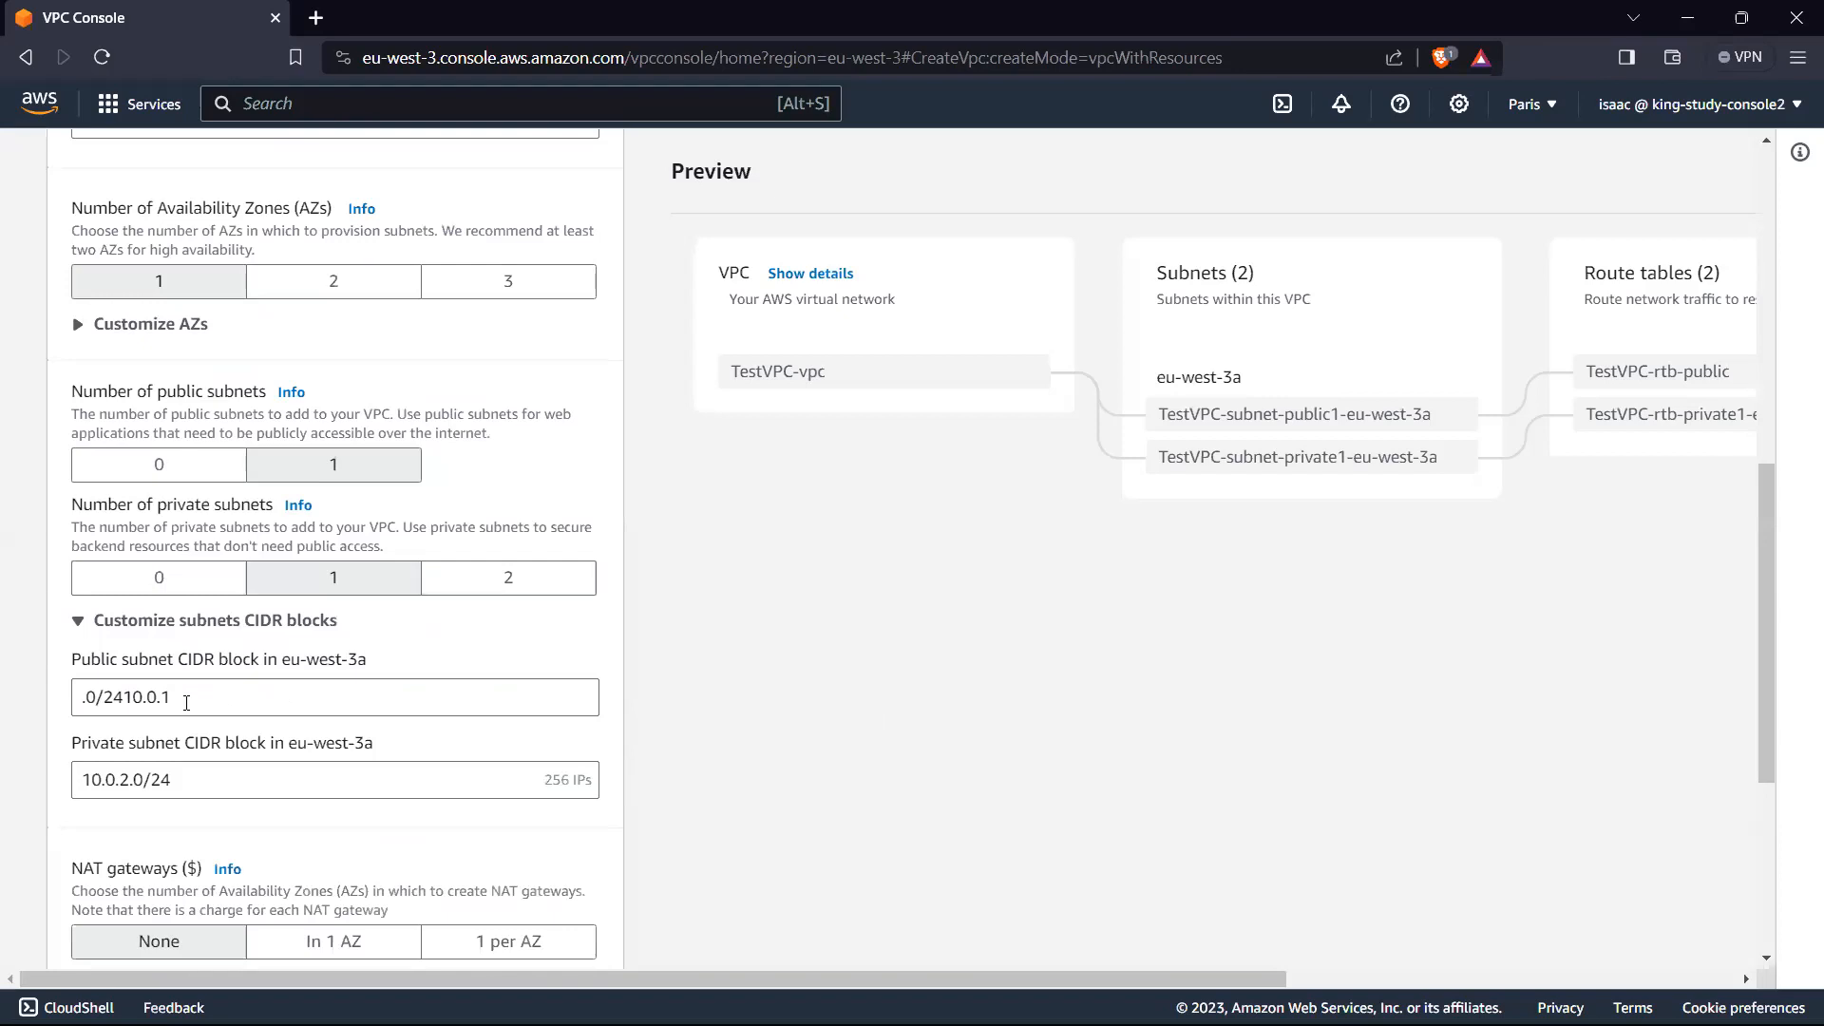
Step: Re-enter the public subnet's CIDR block as 10.0.1.0/24
drag(186, 703, 3, 708)
text(10.0)
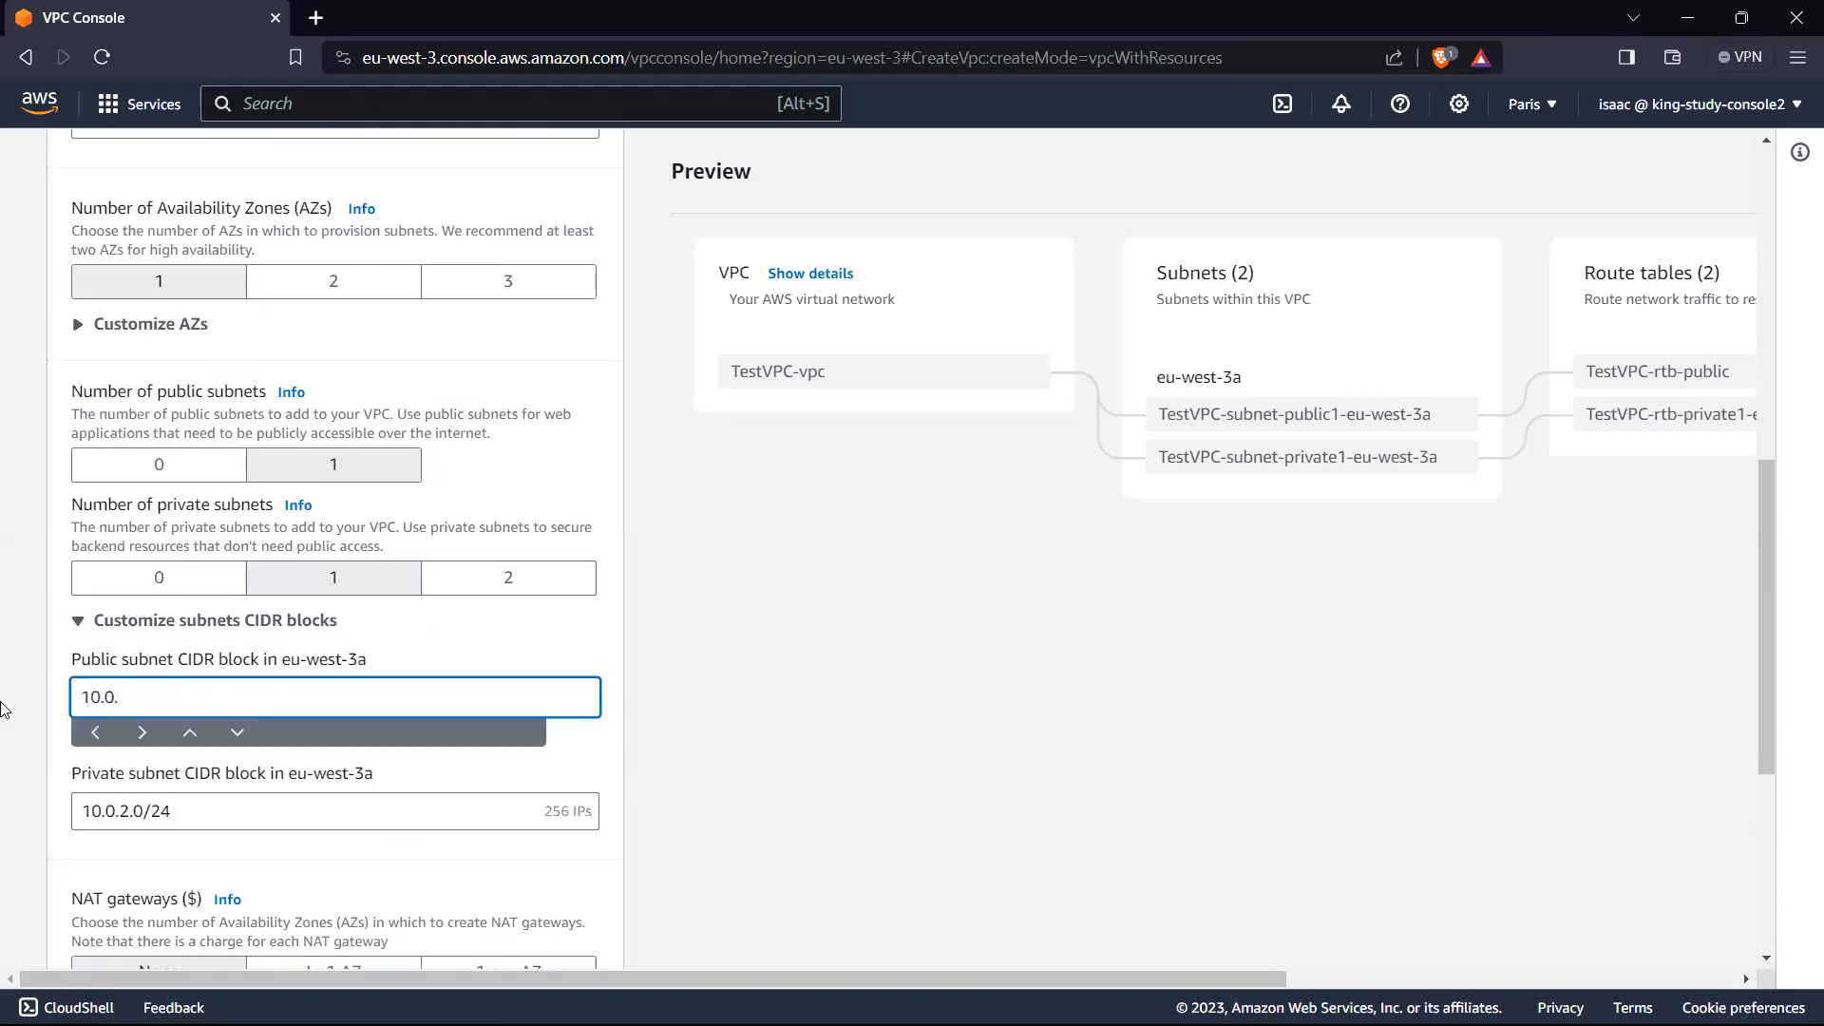
text(.1.0/24)
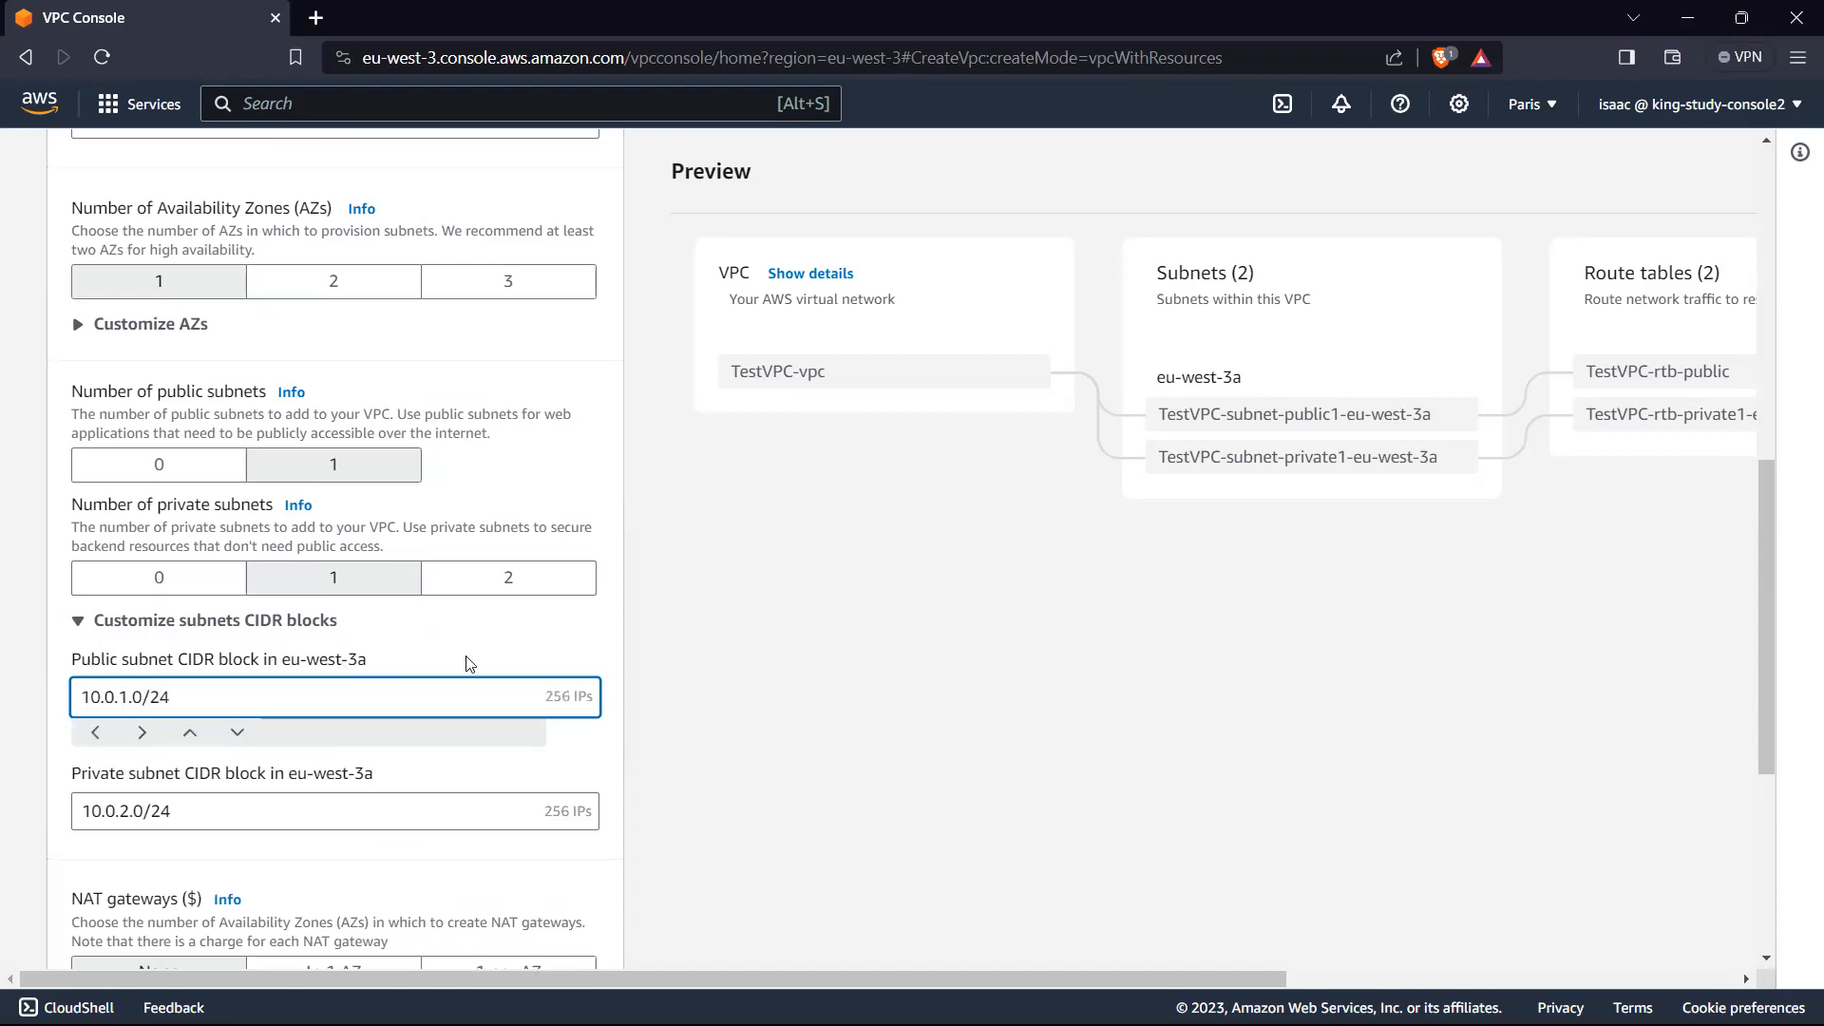
click(794, 646)
Step: Set the NAT gateways to In 1 AZ and the VPC endpoints to None
scroll(671, 694, down, 2)
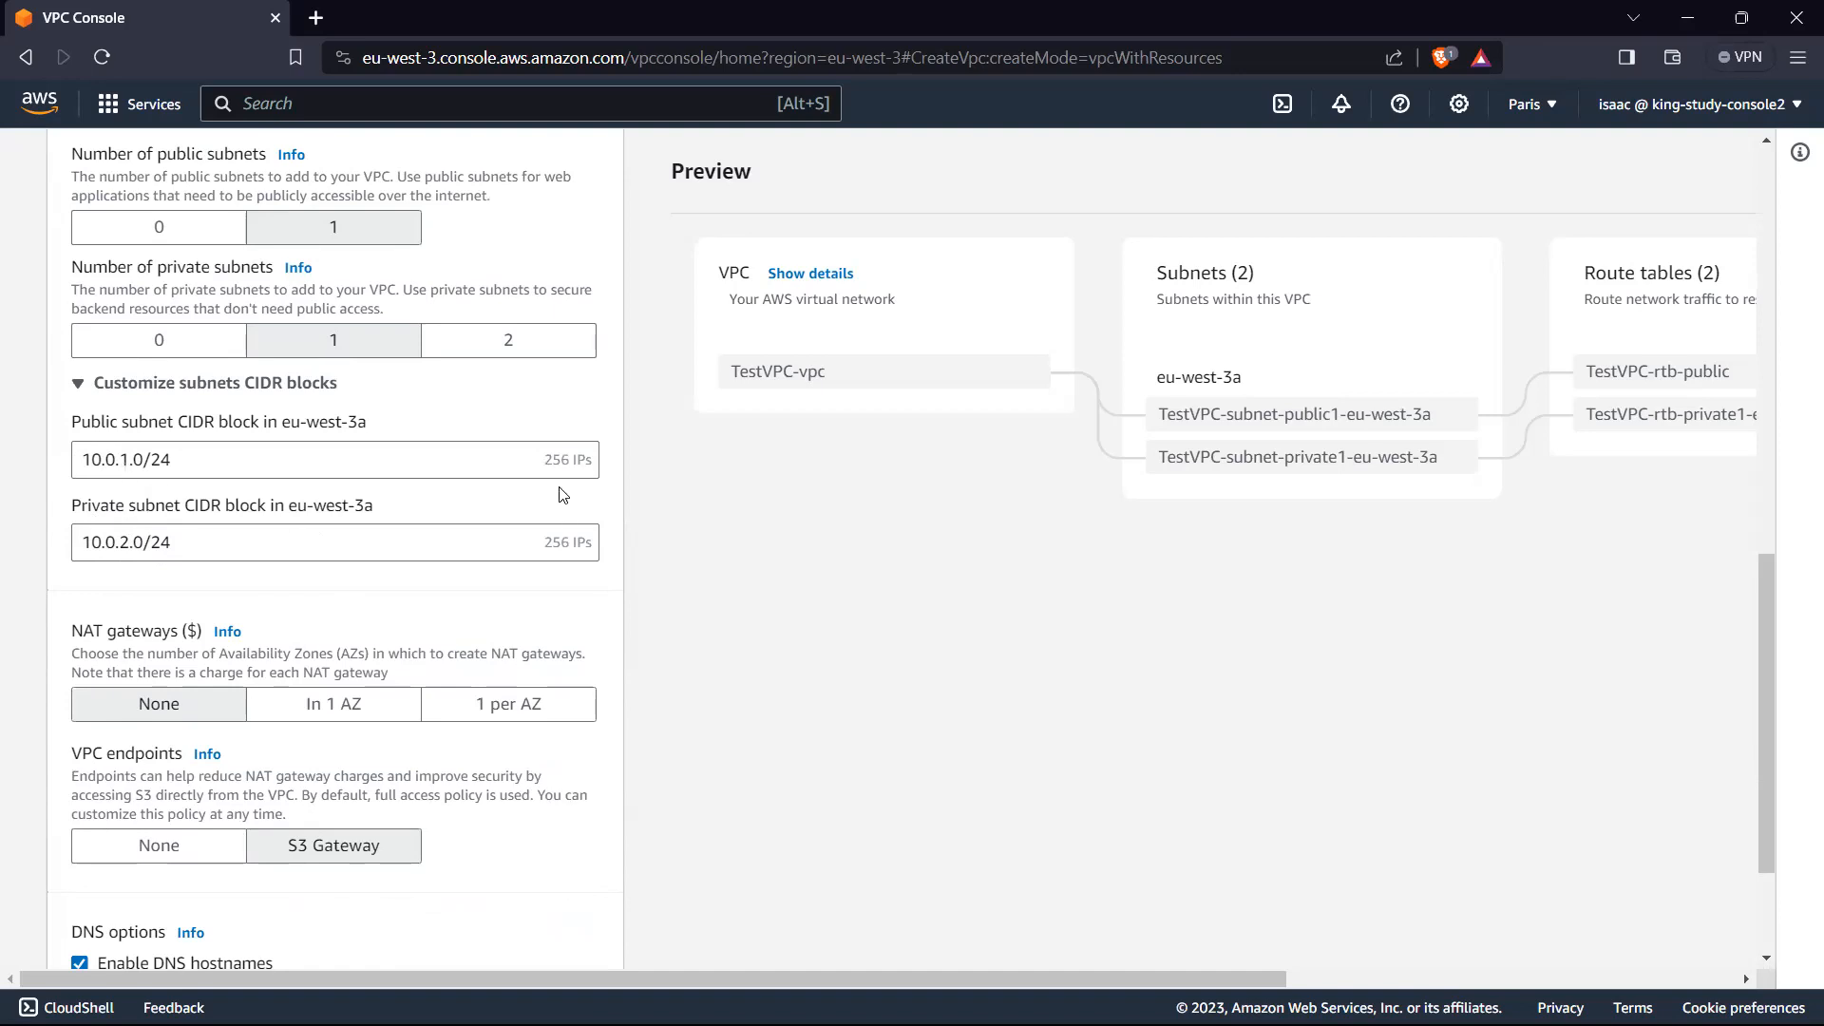
scroll(541, 459, up, 5)
scroll(546, 464, down, 2)
scroll(548, 467, up, 1)
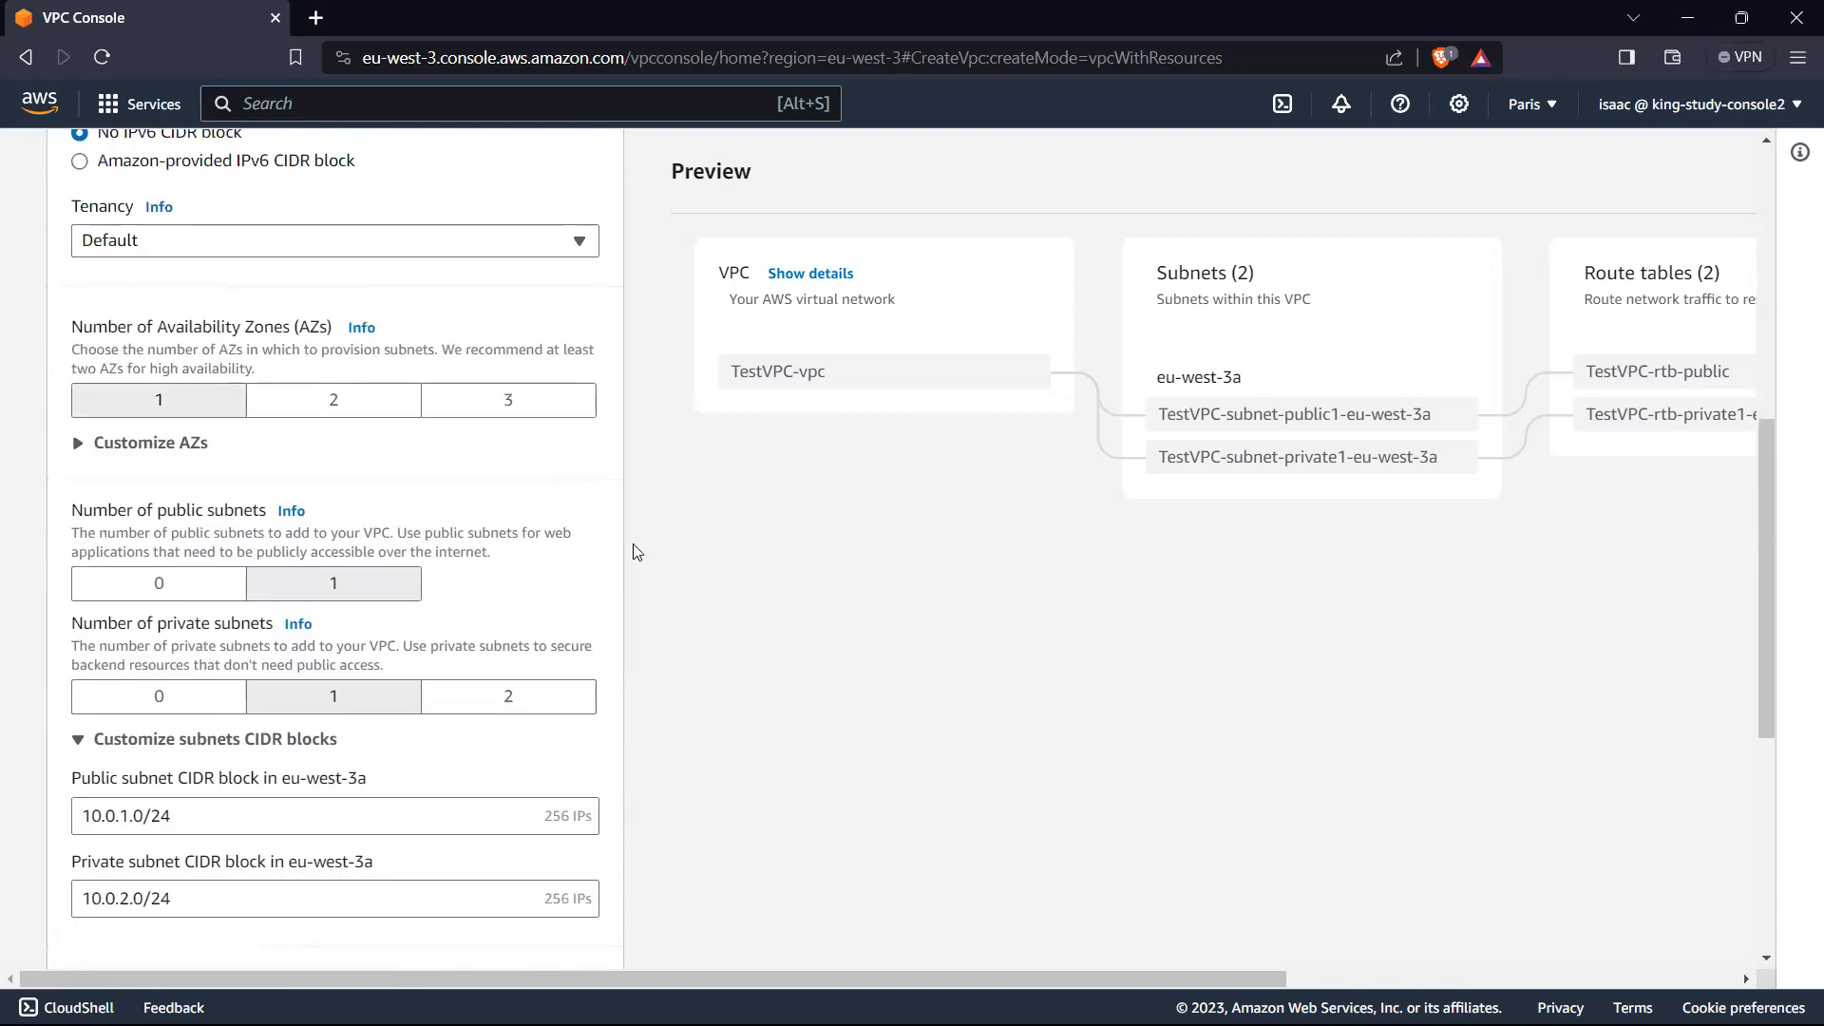
scroll(627, 538, up, 1)
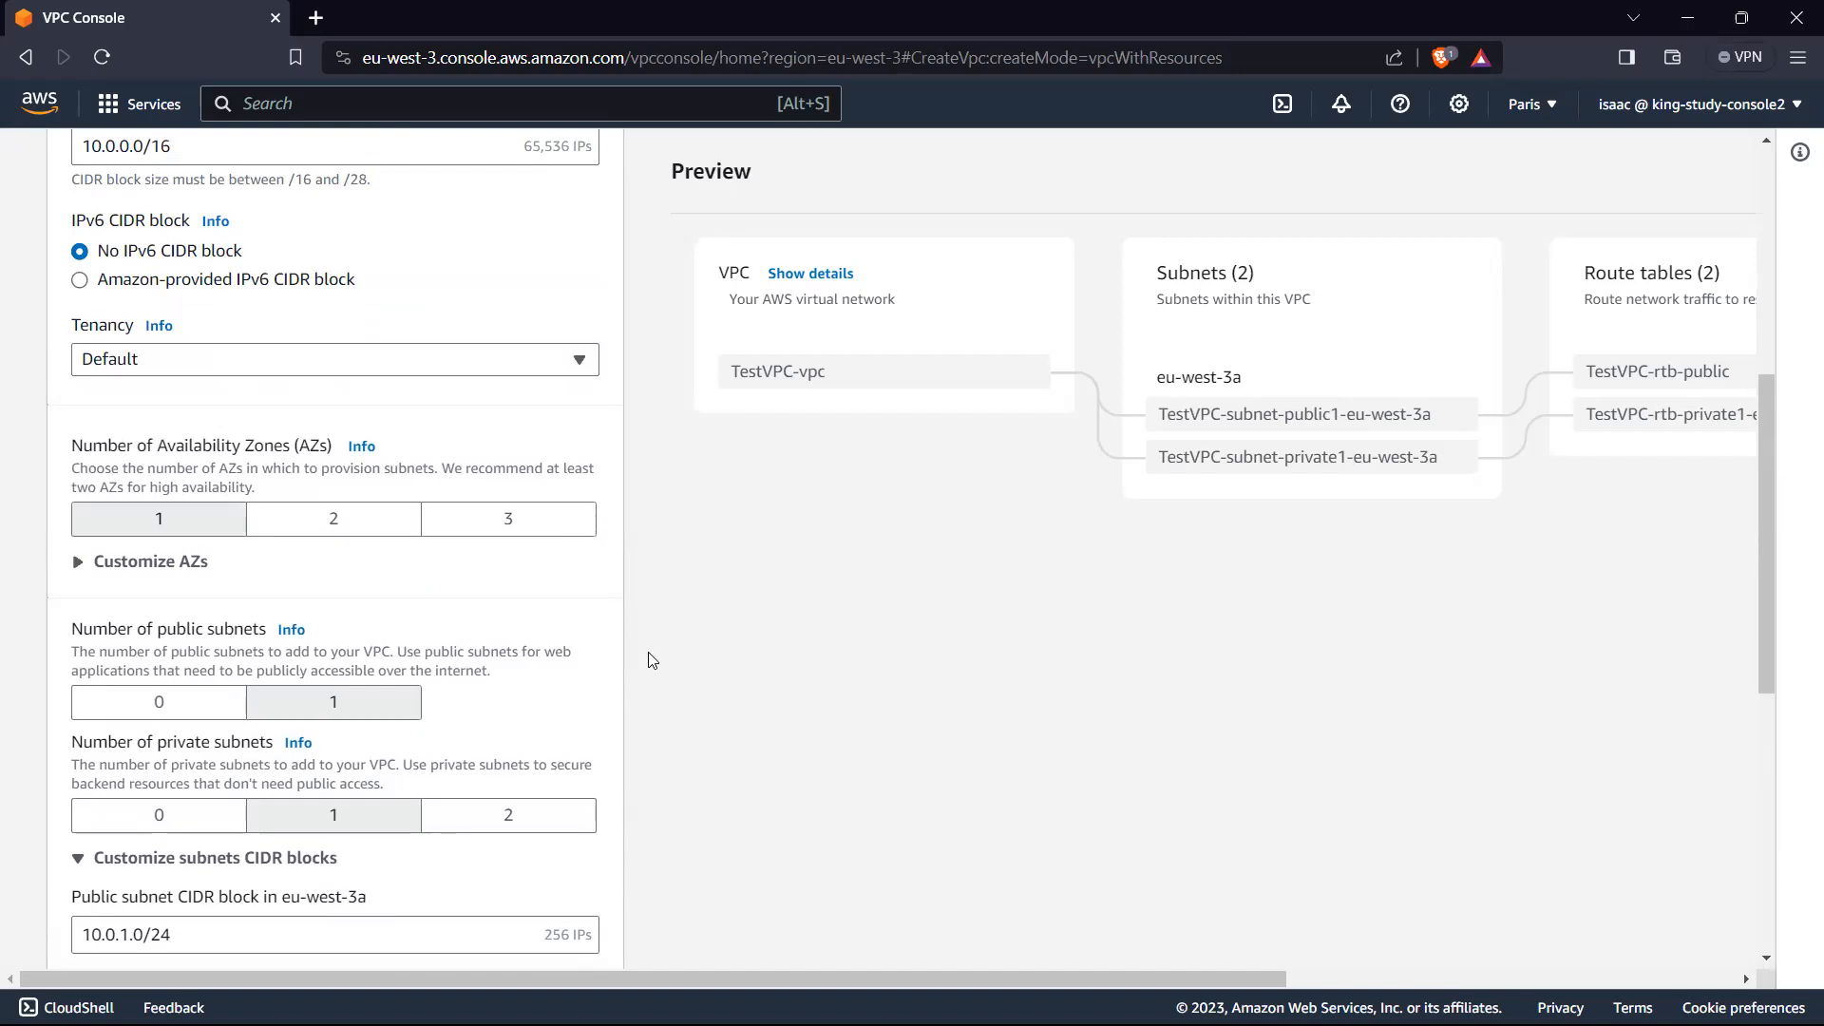
scroll(636, 645, down, 4)
scroll(674, 637, down, 1)
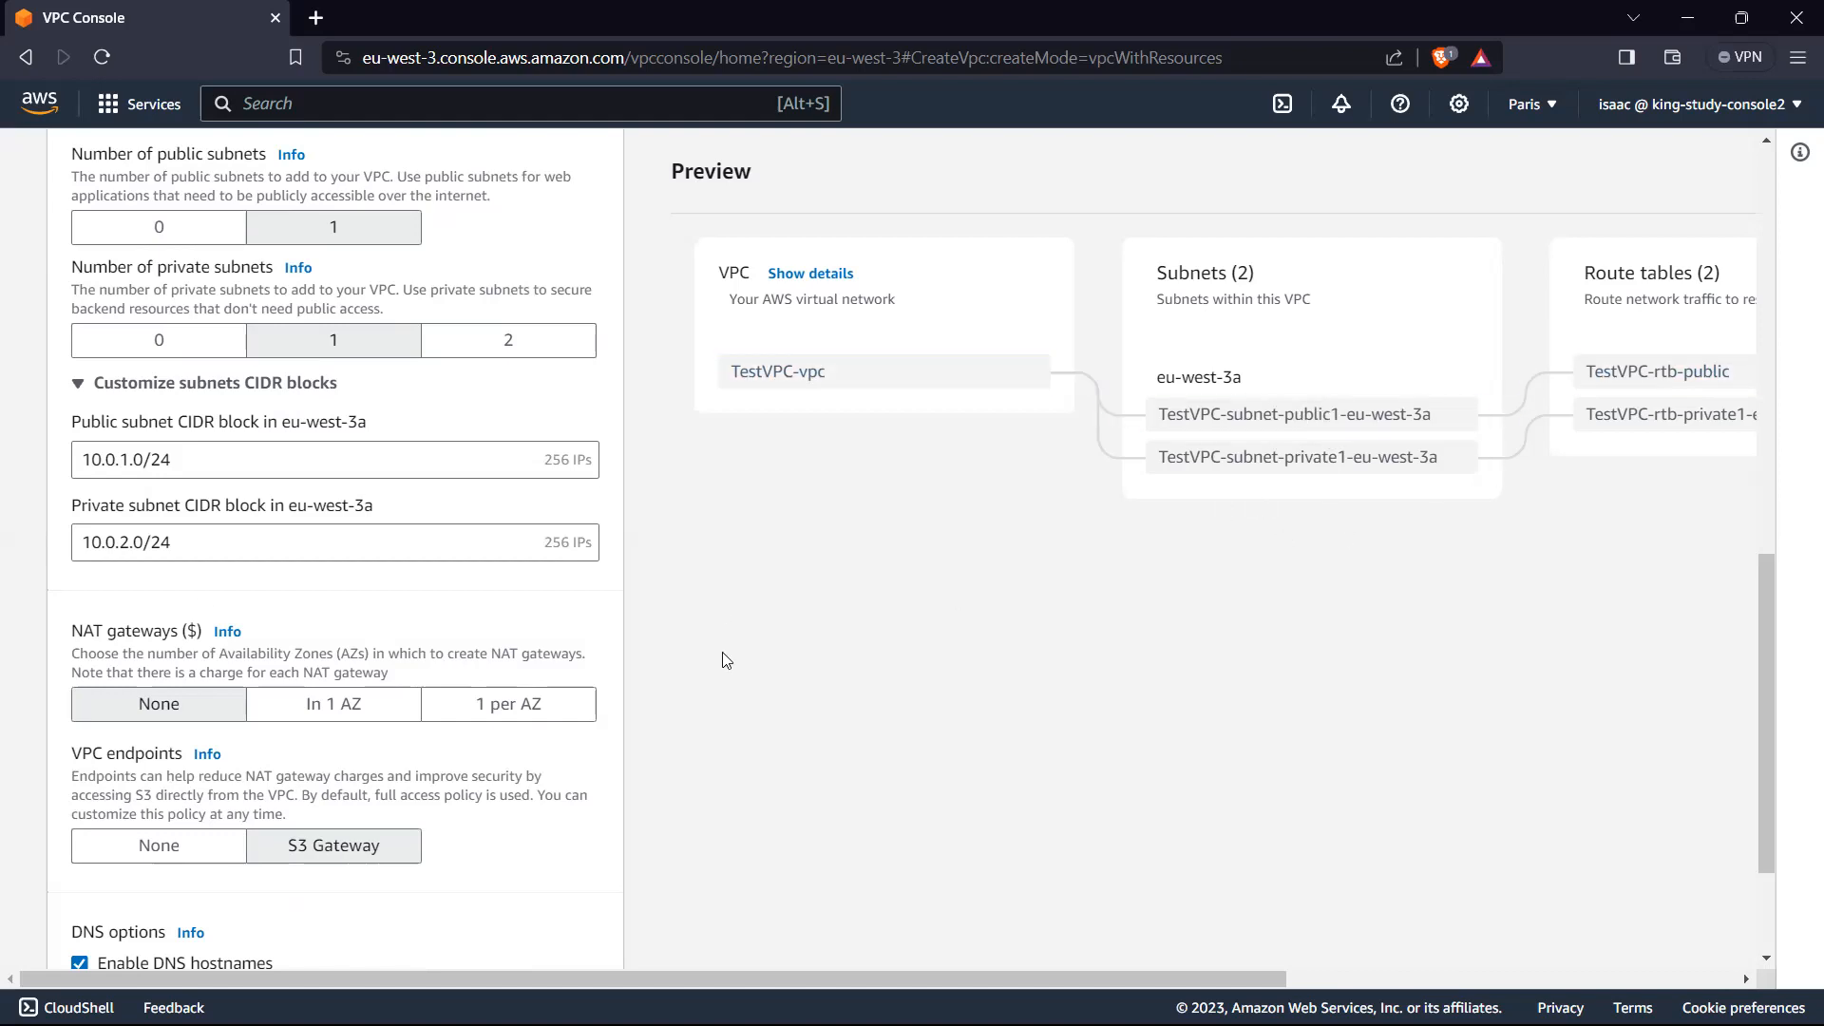
click(347, 708)
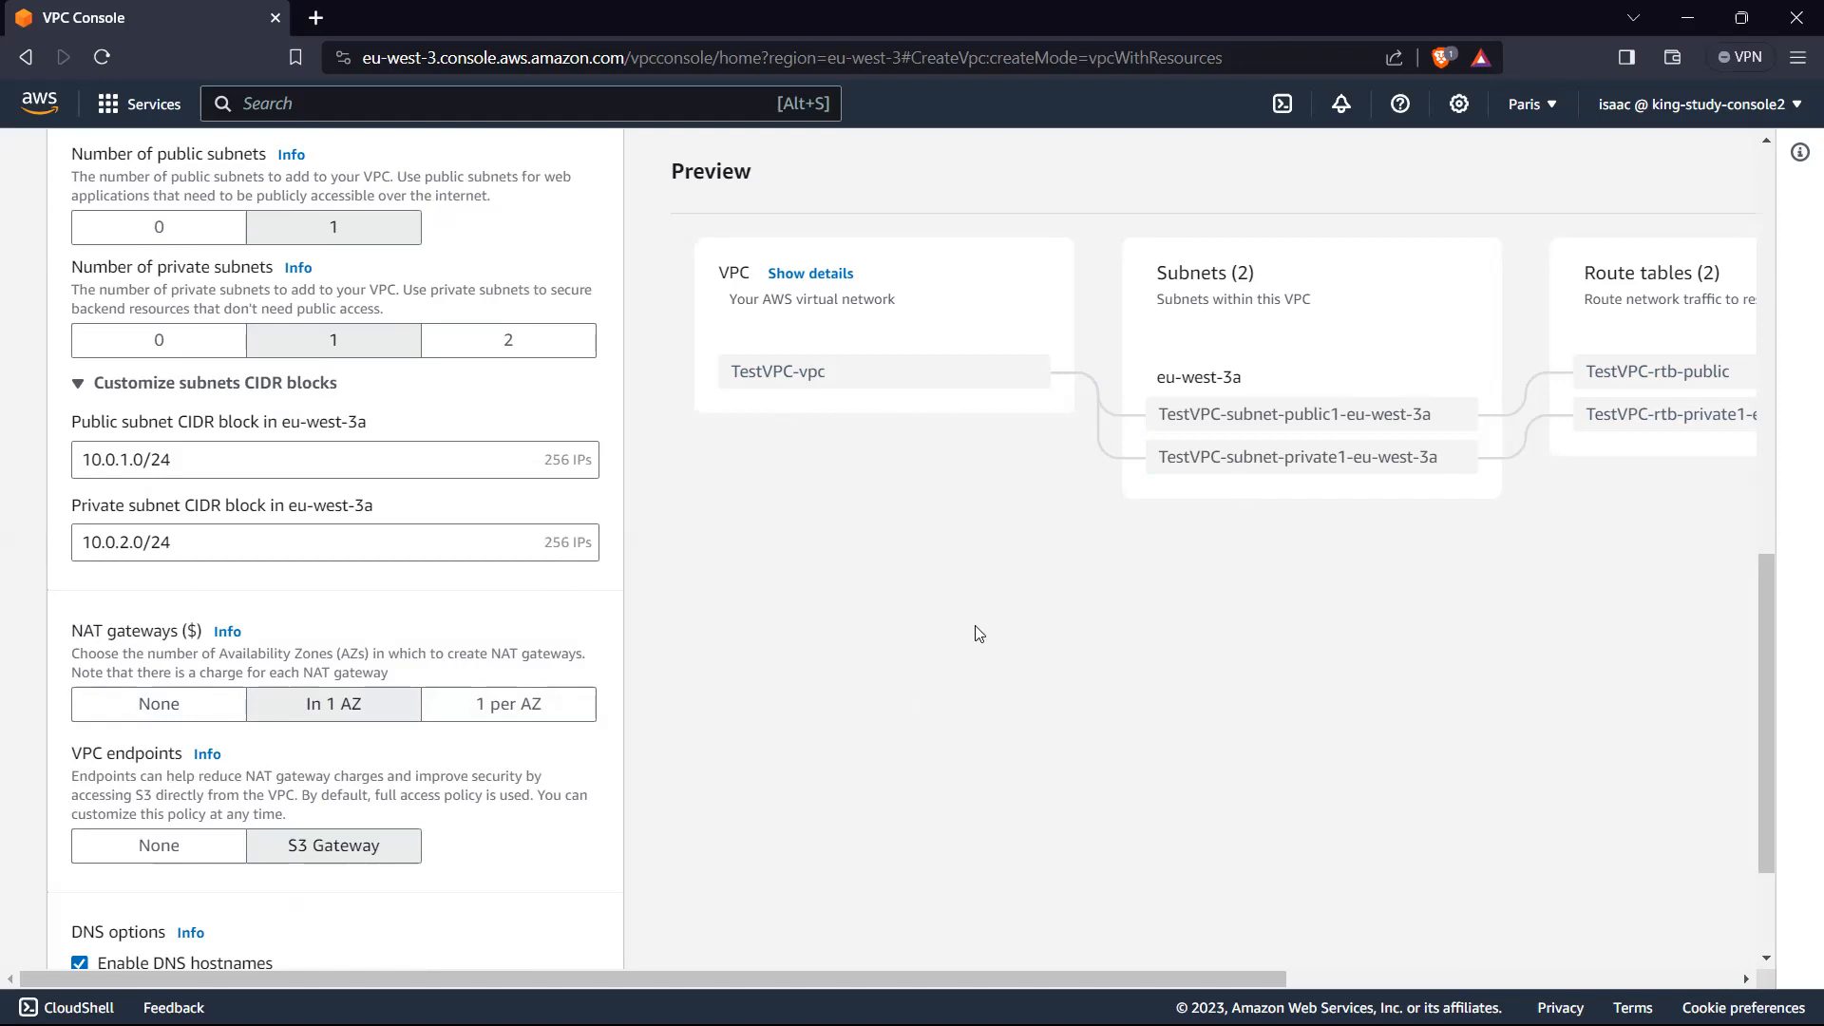
scroll(933, 589, down, 2)
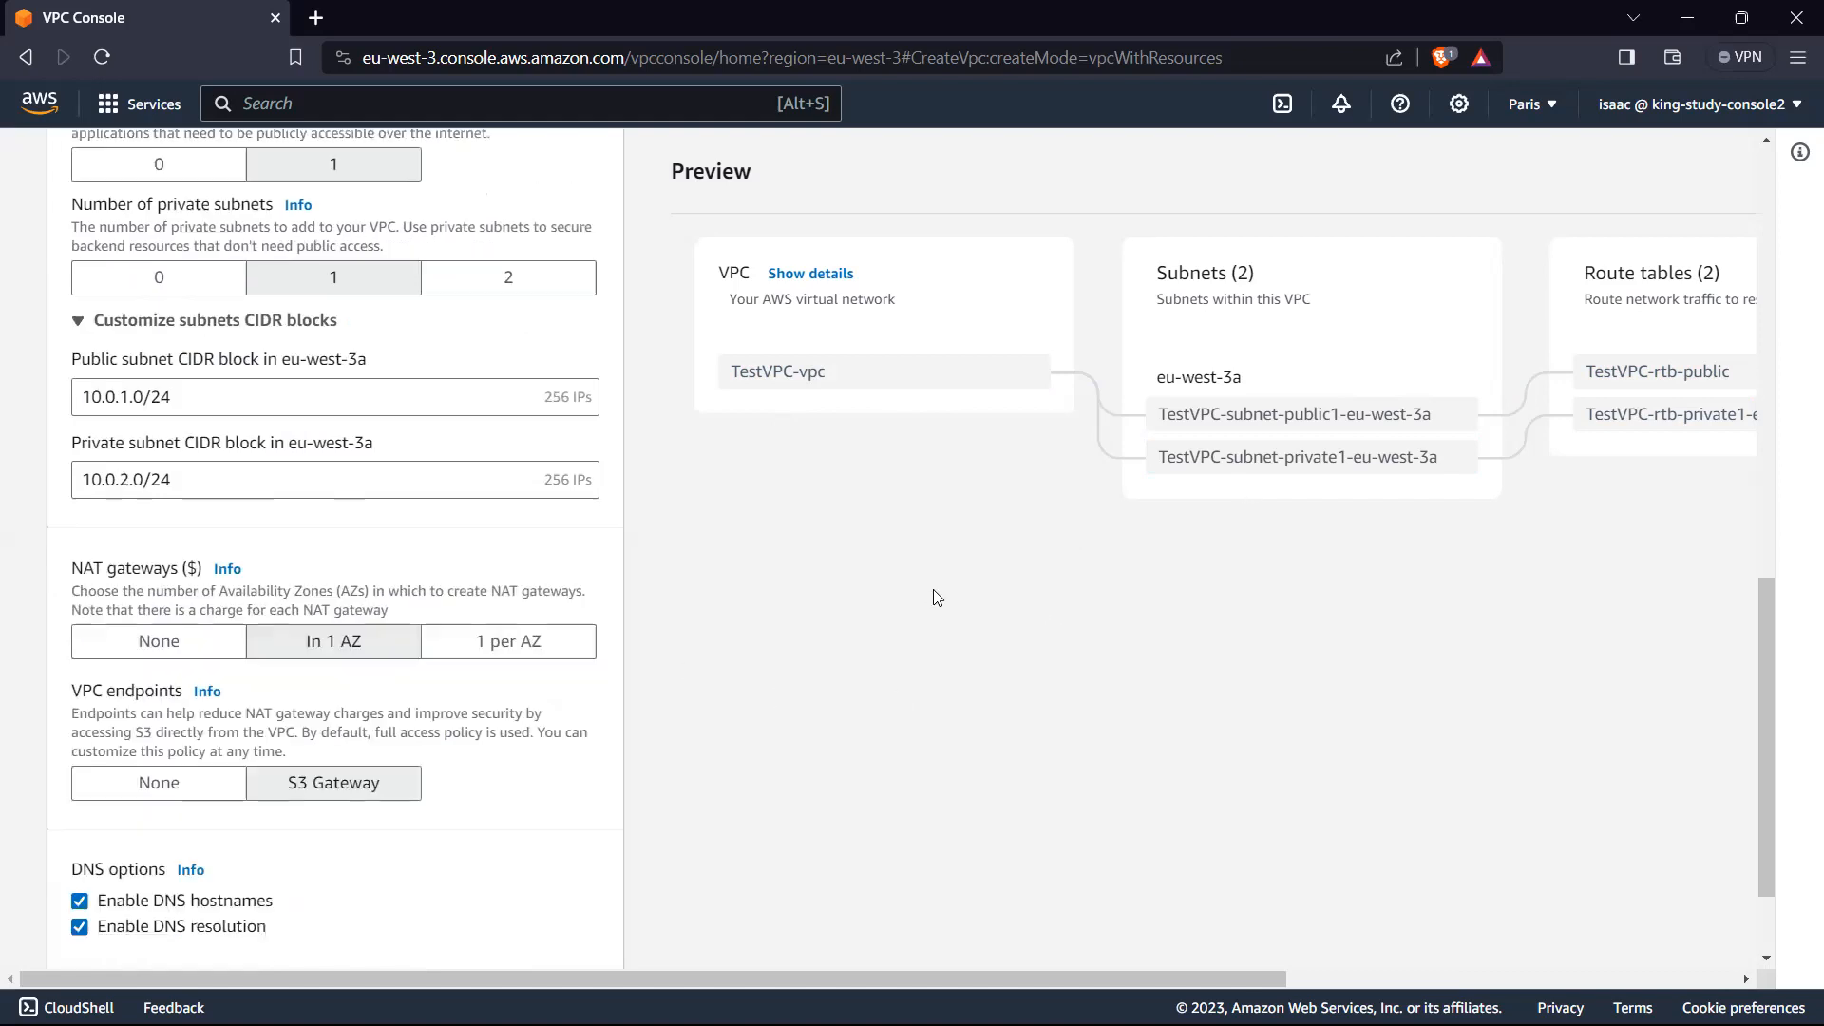
click(197, 656)
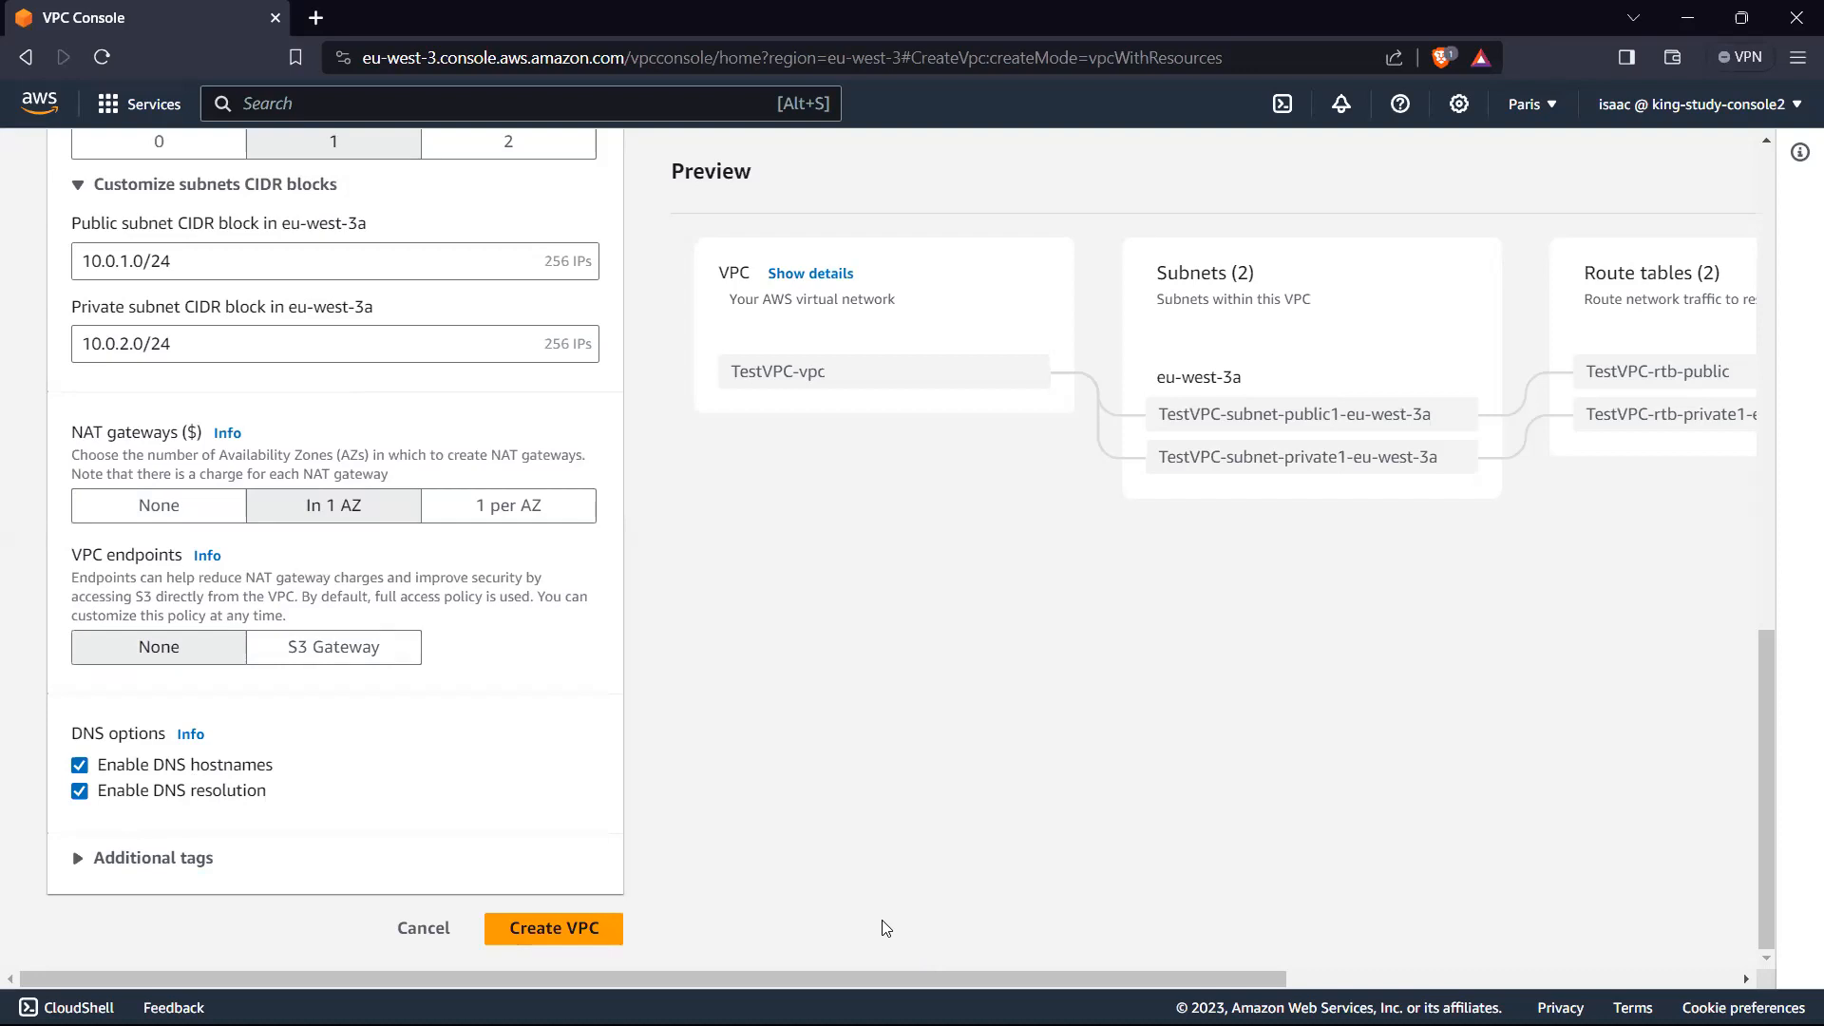
Step: Examine the VPC preview to see how the subnets connect to the route tables and network connections
drag(879, 979, 1431, 975)
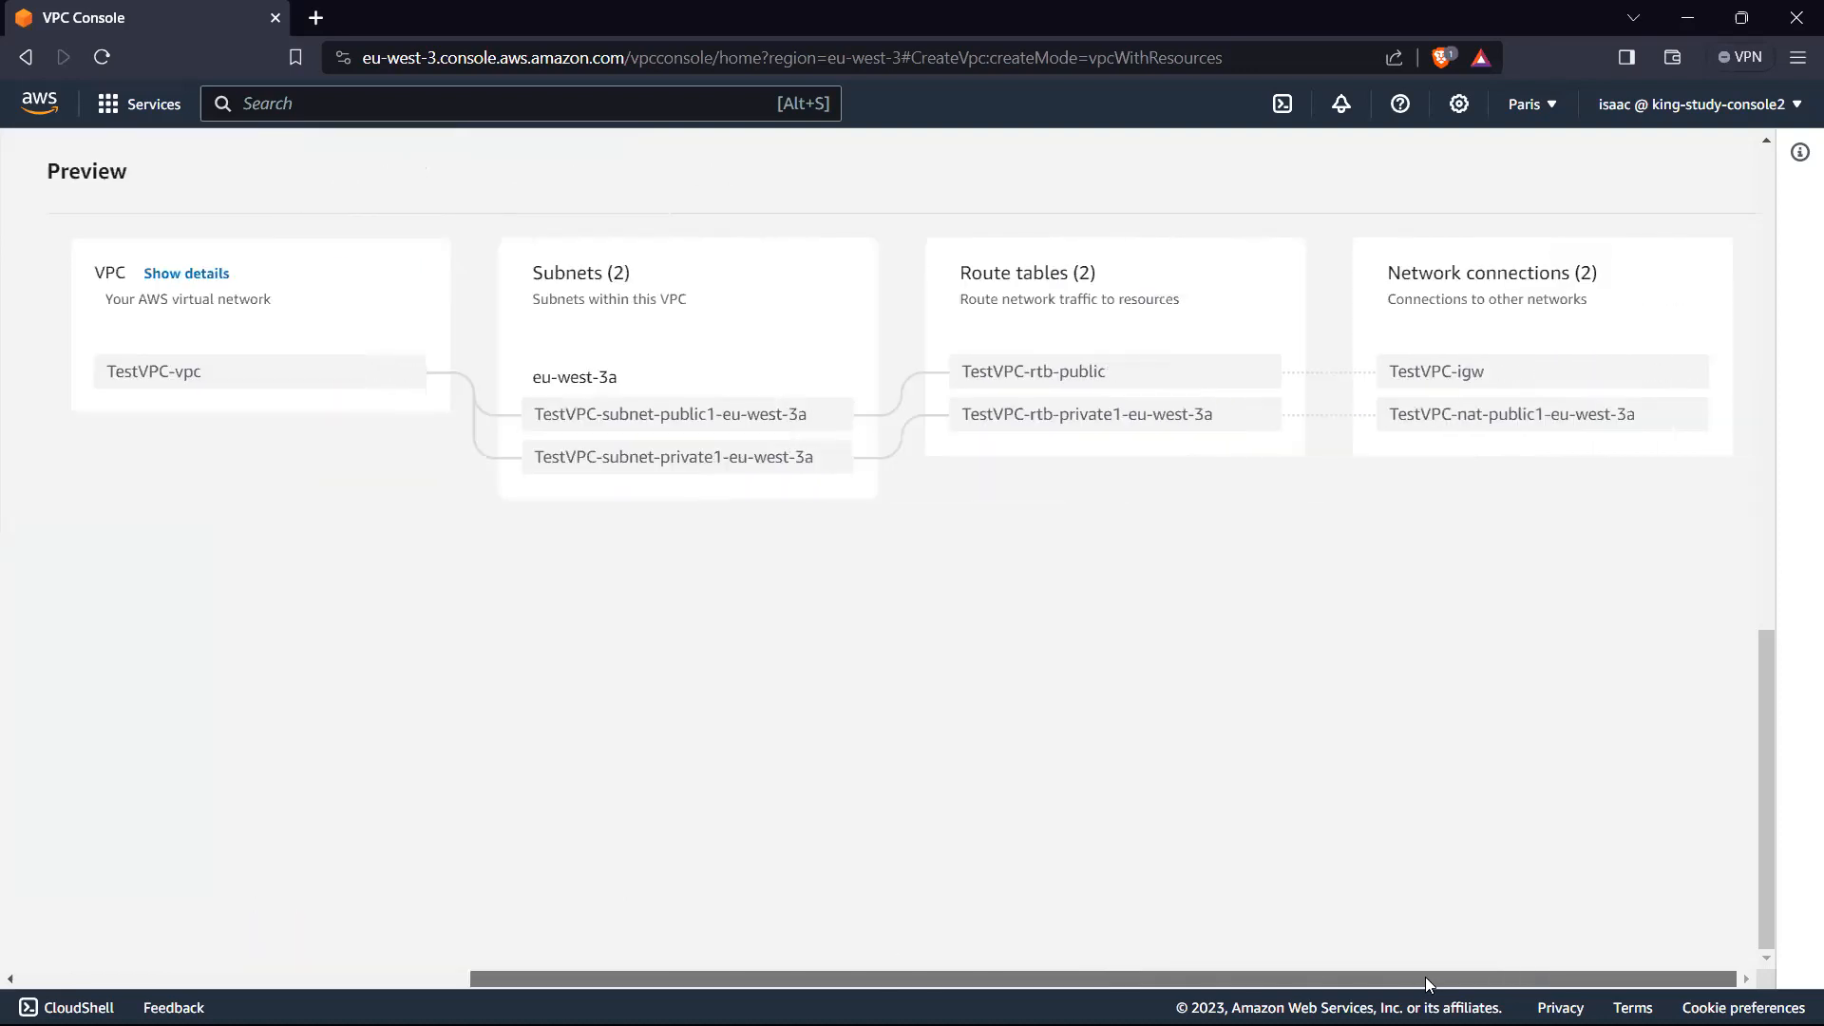
drag(1425, 977, 1321, 980)
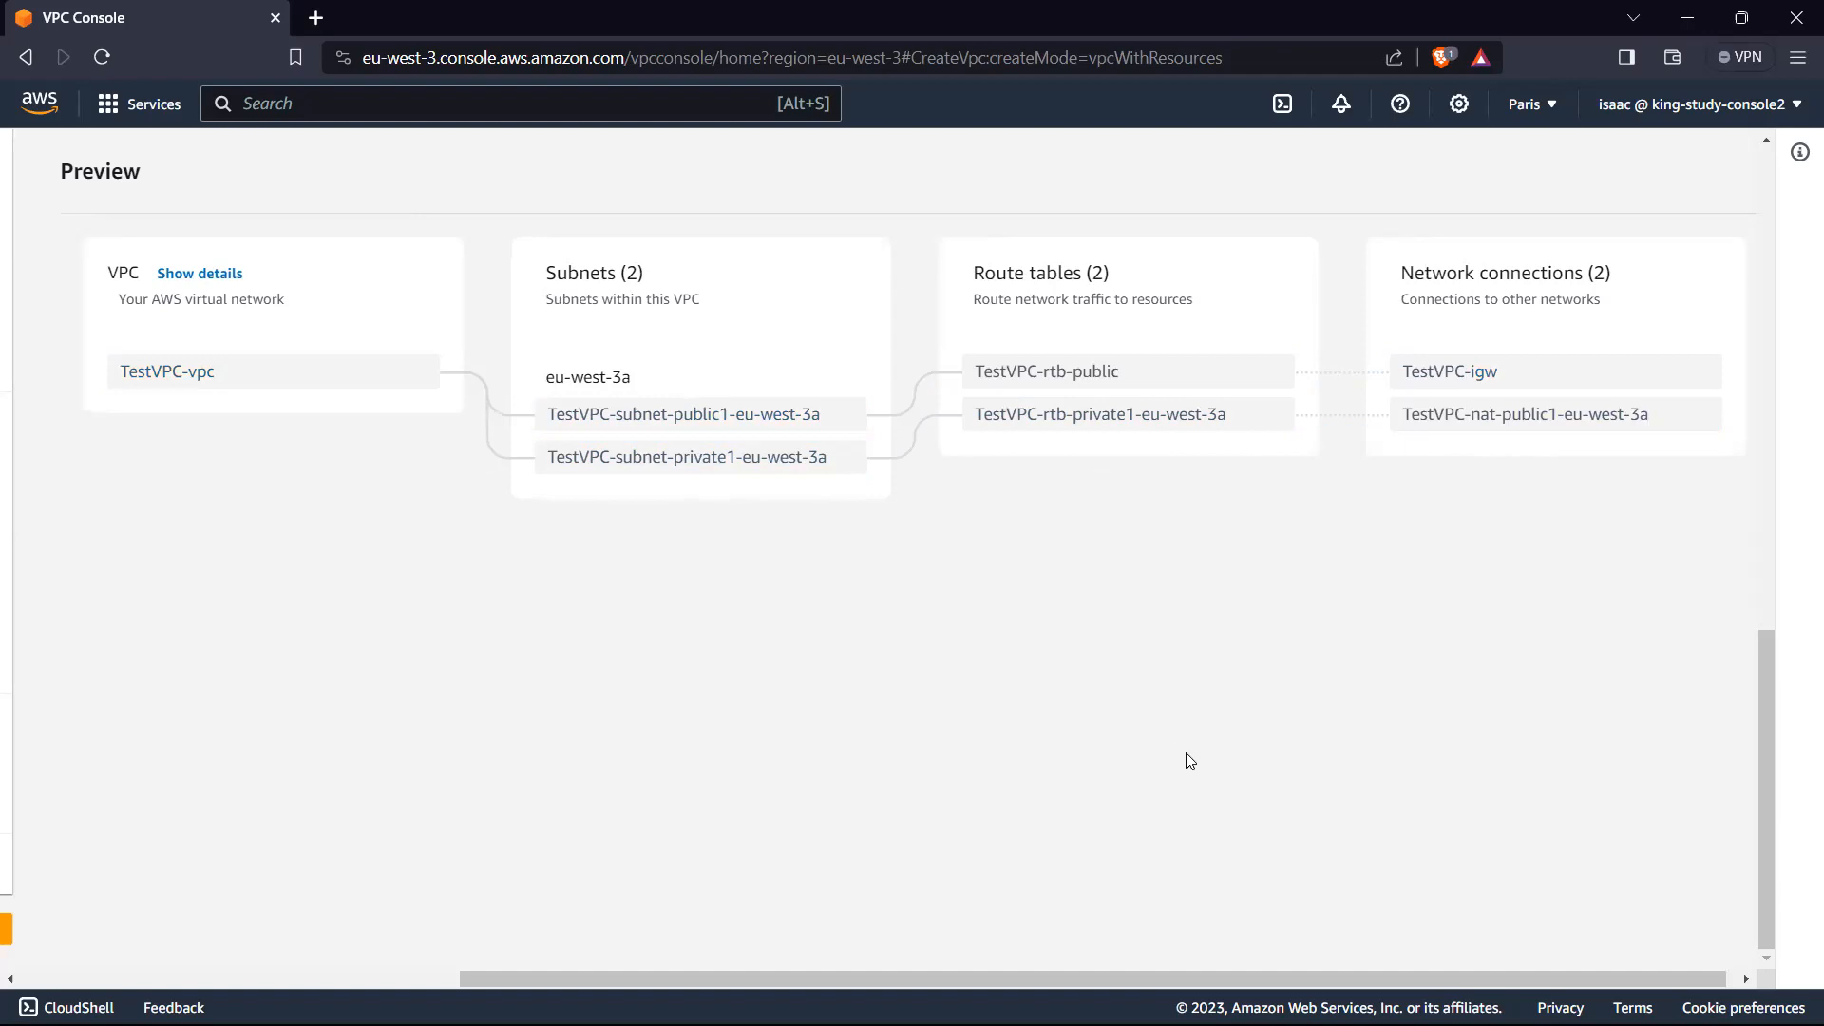
drag(1040, 978, 847, 977)
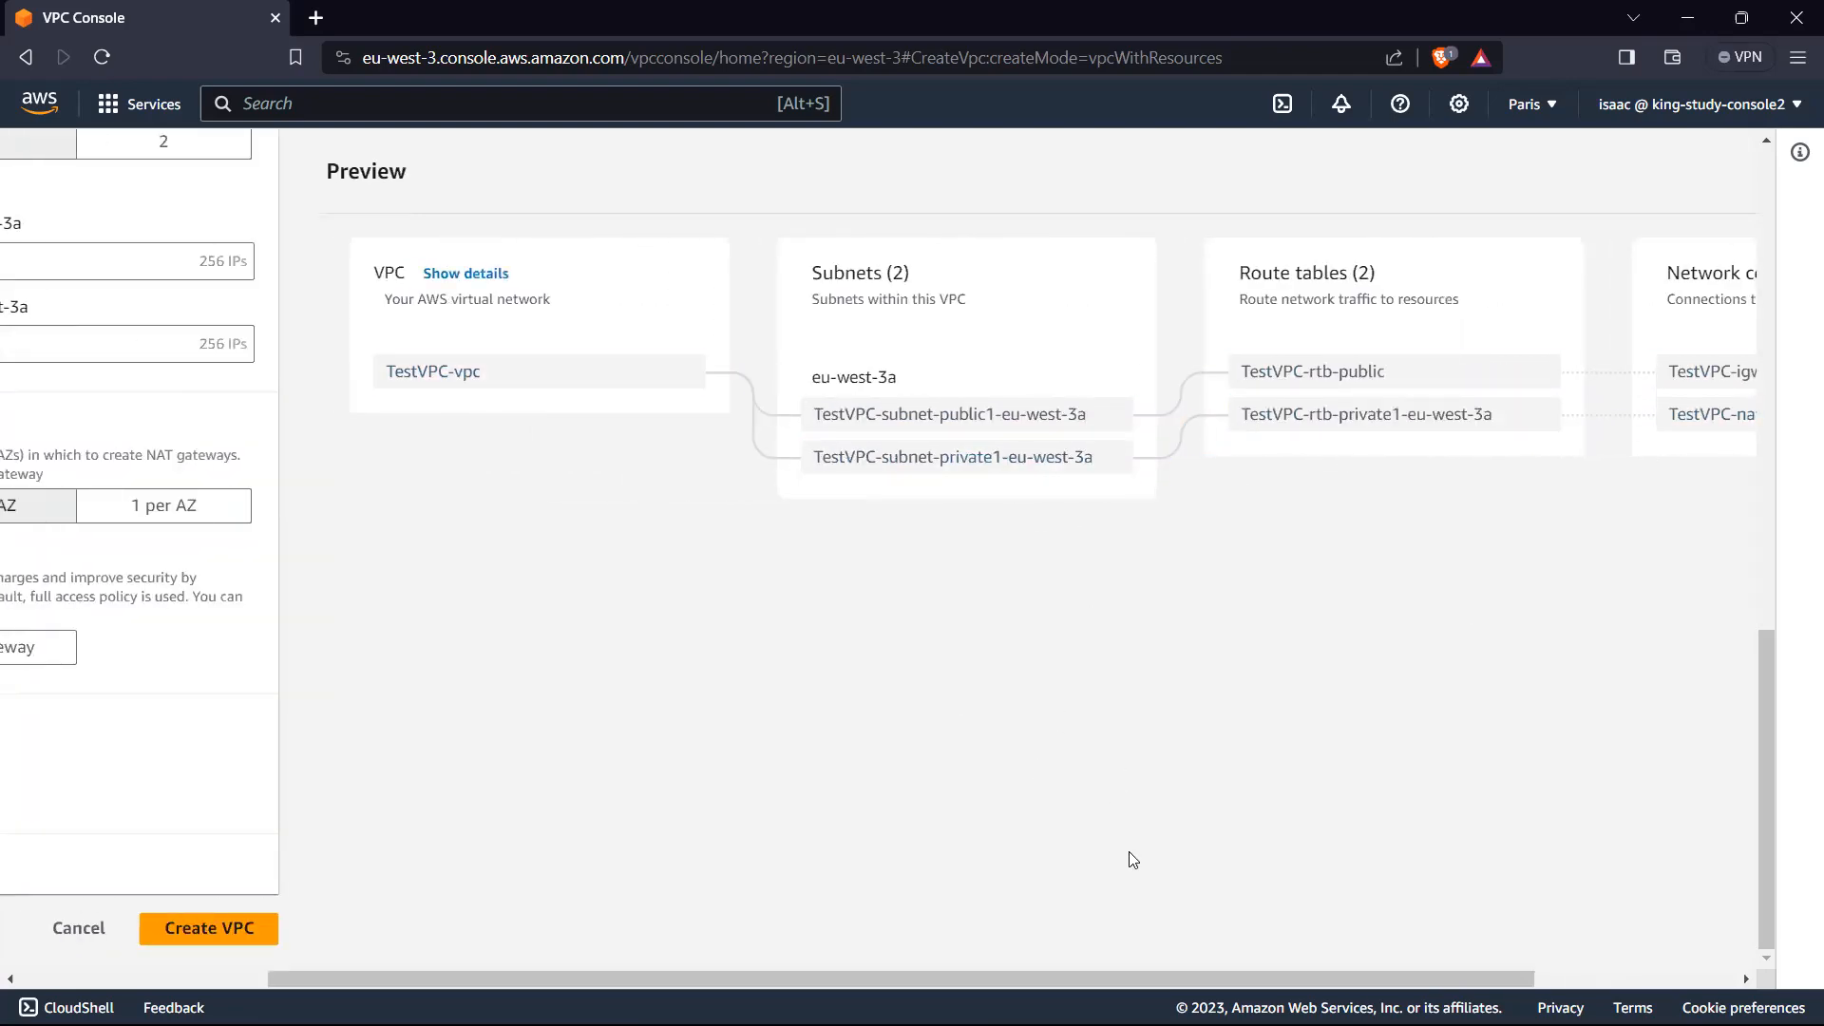
drag(1037, 969, 984, 963)
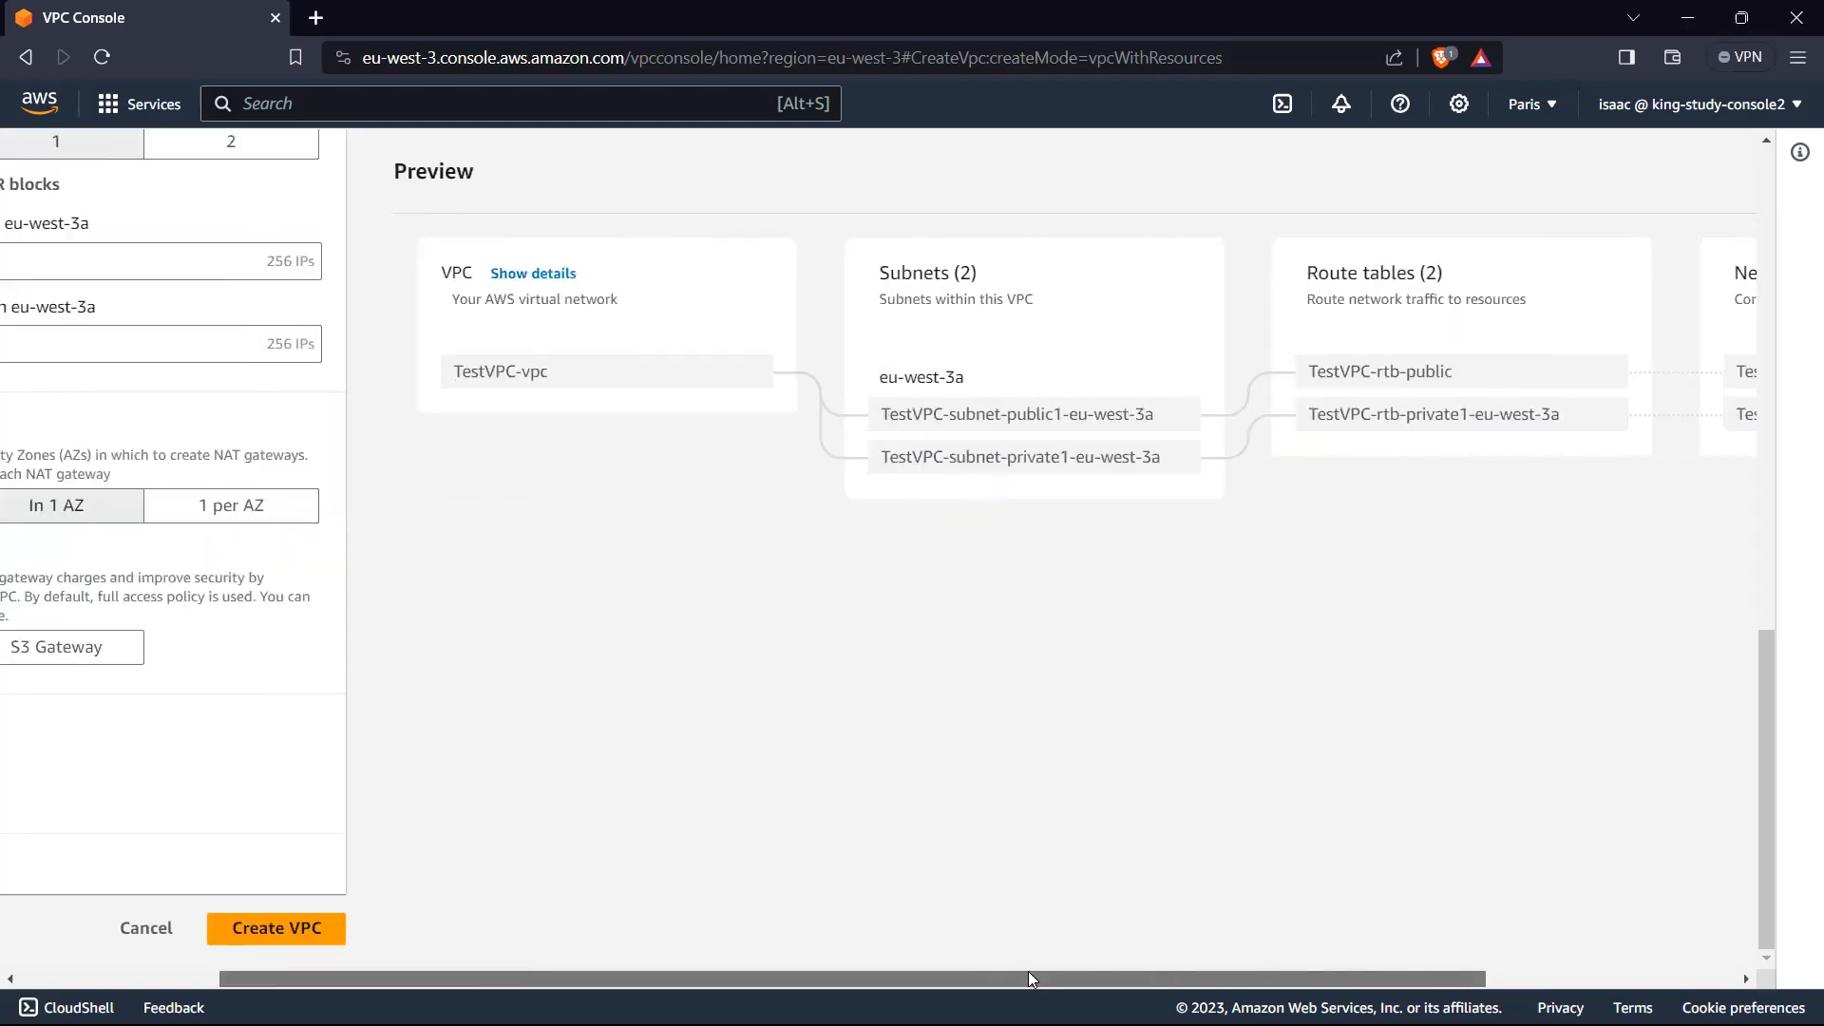
drag(1022, 976, 648, 934)
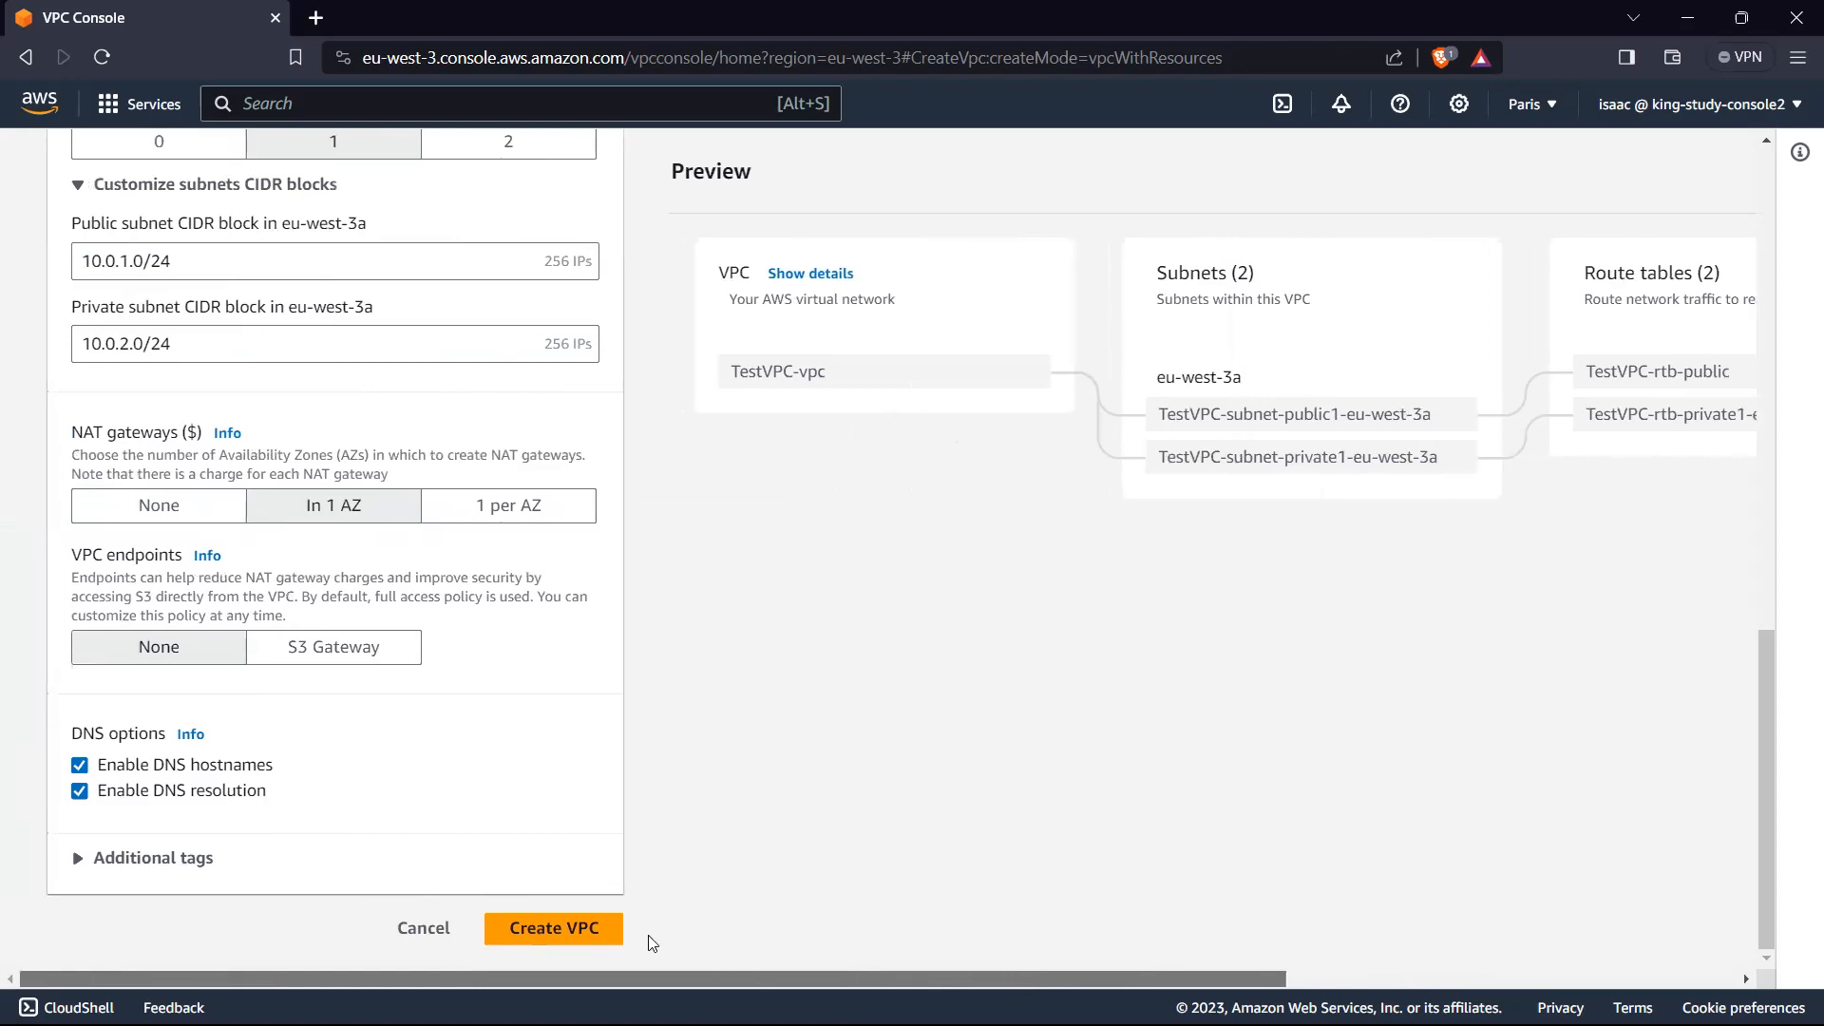
Step: Create the VPC with the configured subnets, NAT gateway and DNS options
click(596, 933)
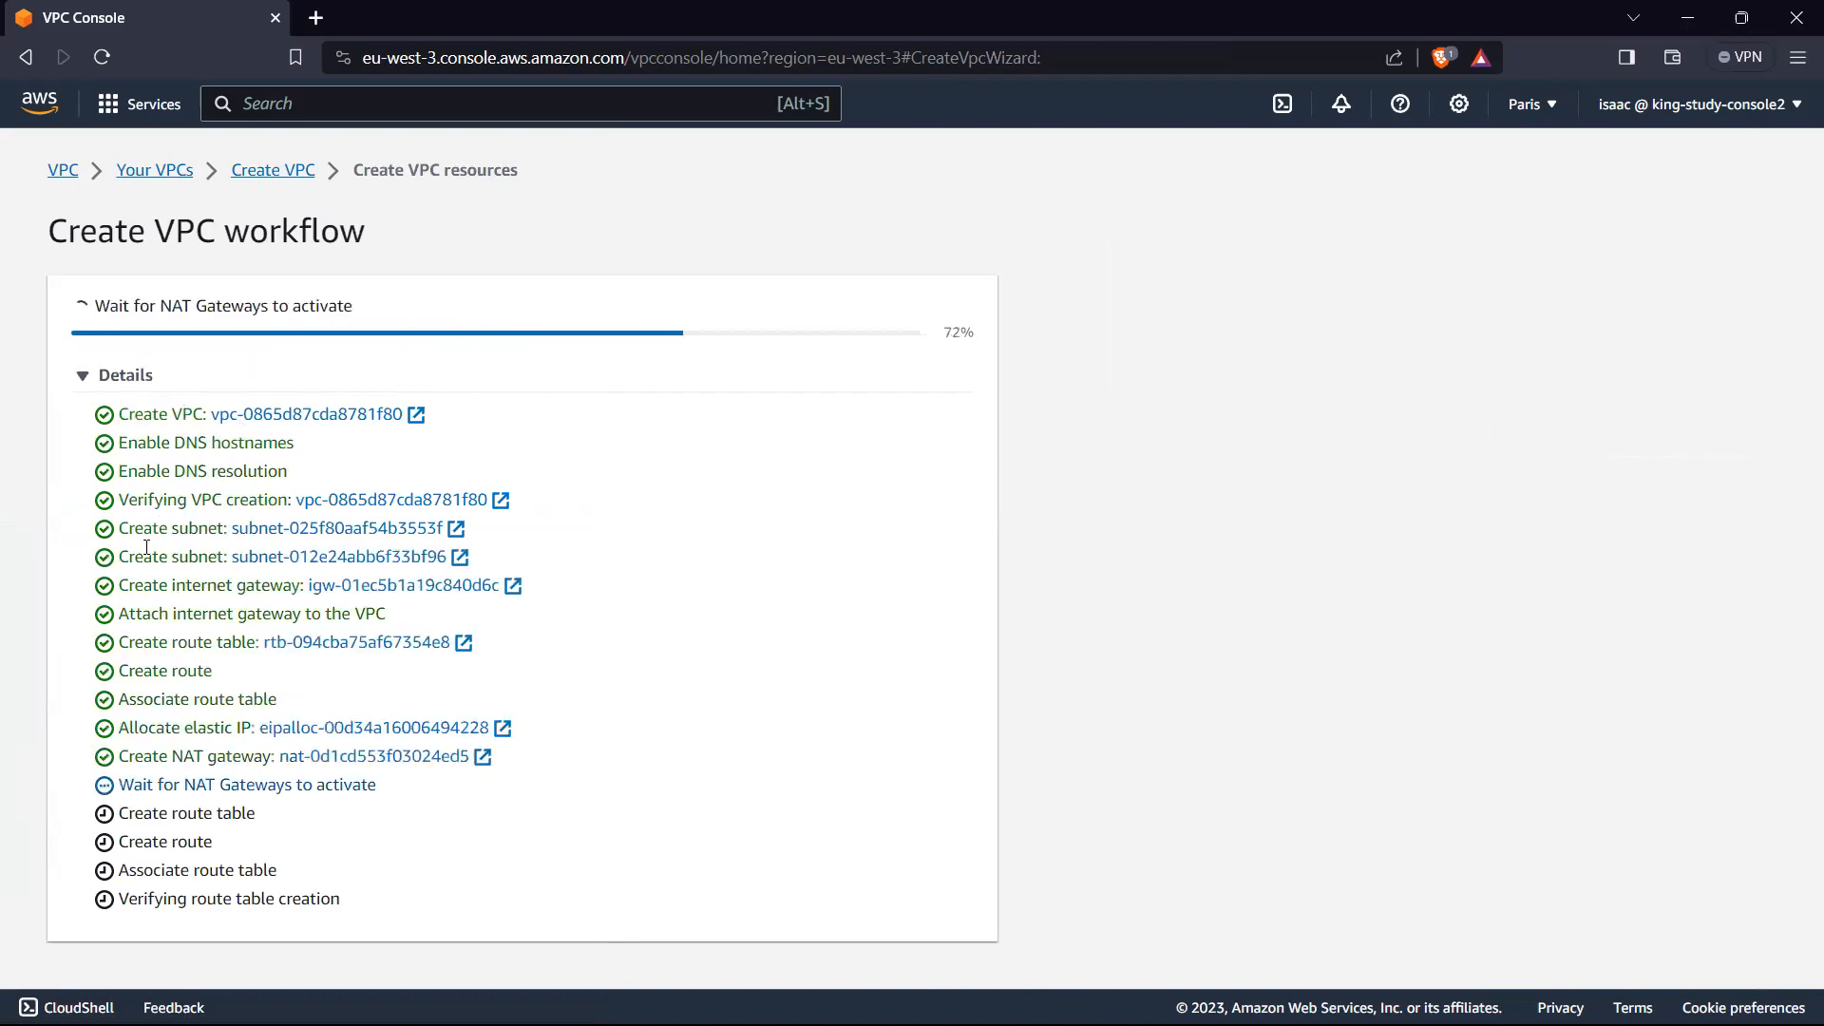
Step: Review the VPC creation workflow's tasks, from the VPC, DNS and subnet entries through the internet gateway, route table and elastic IP allocation
drag(310, 475, 68, 405)
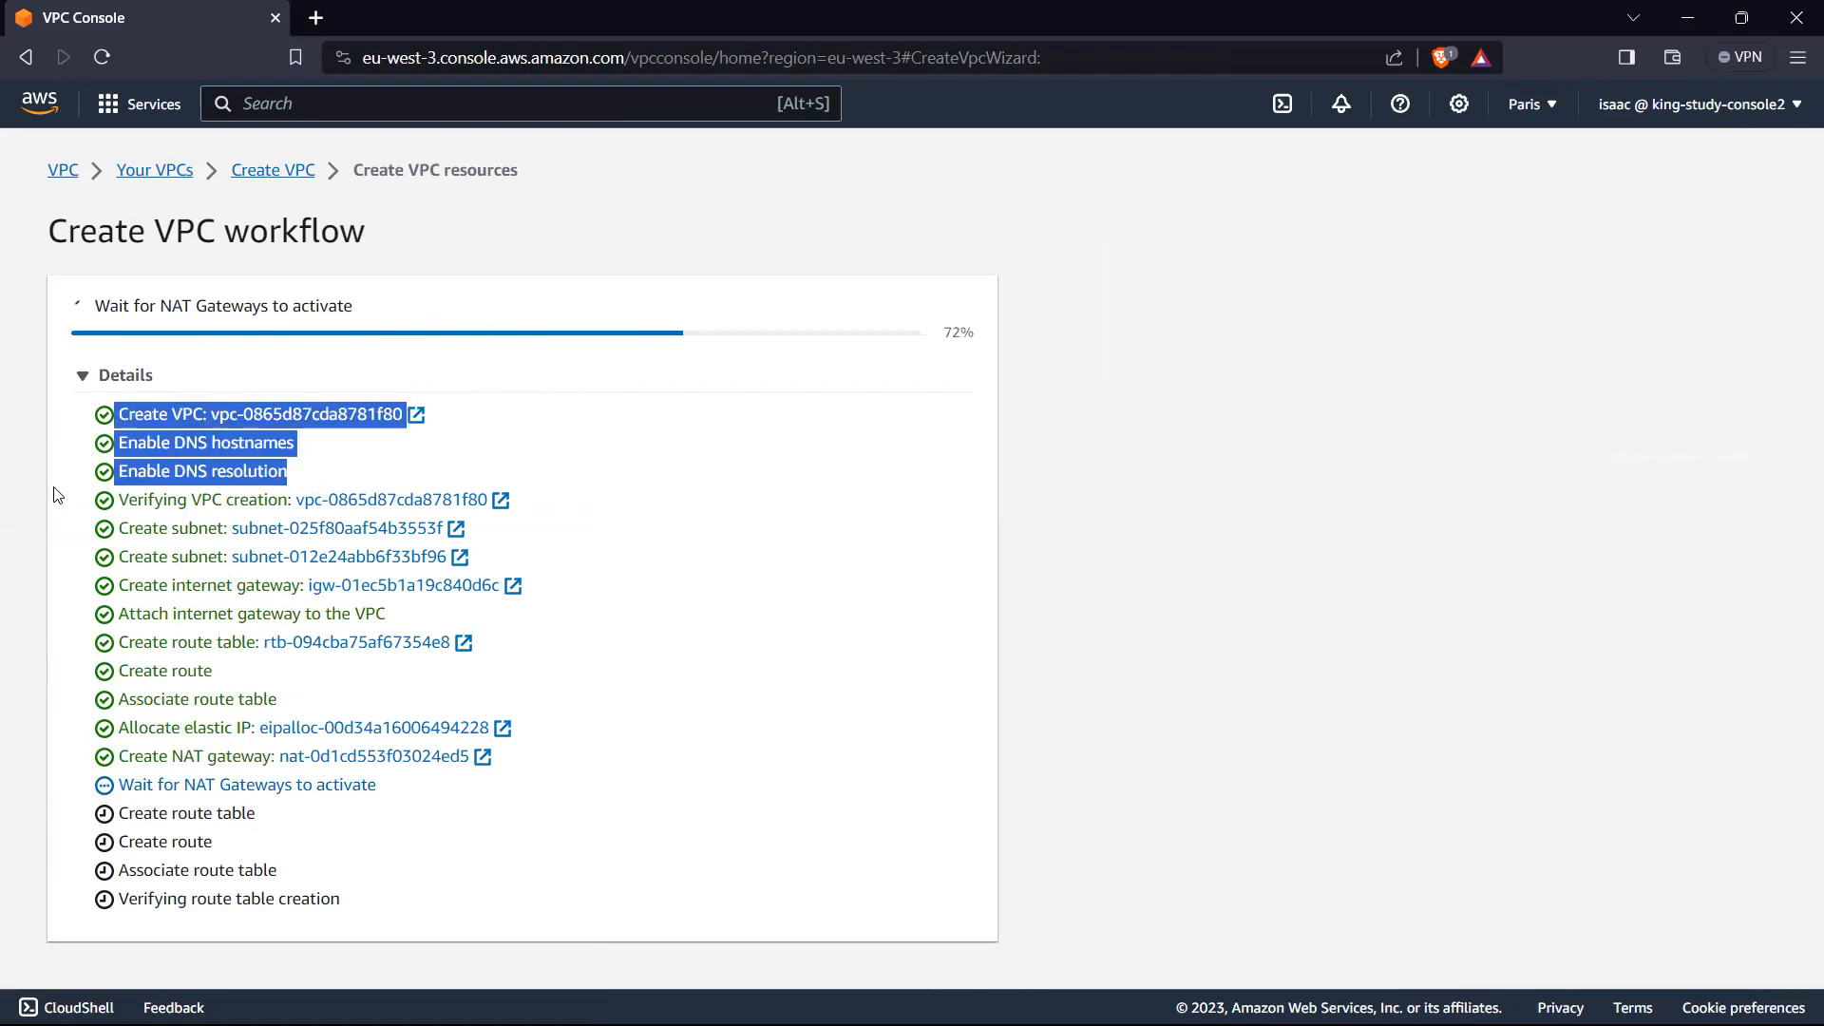
click(90, 540)
drag(116, 533, 537, 558)
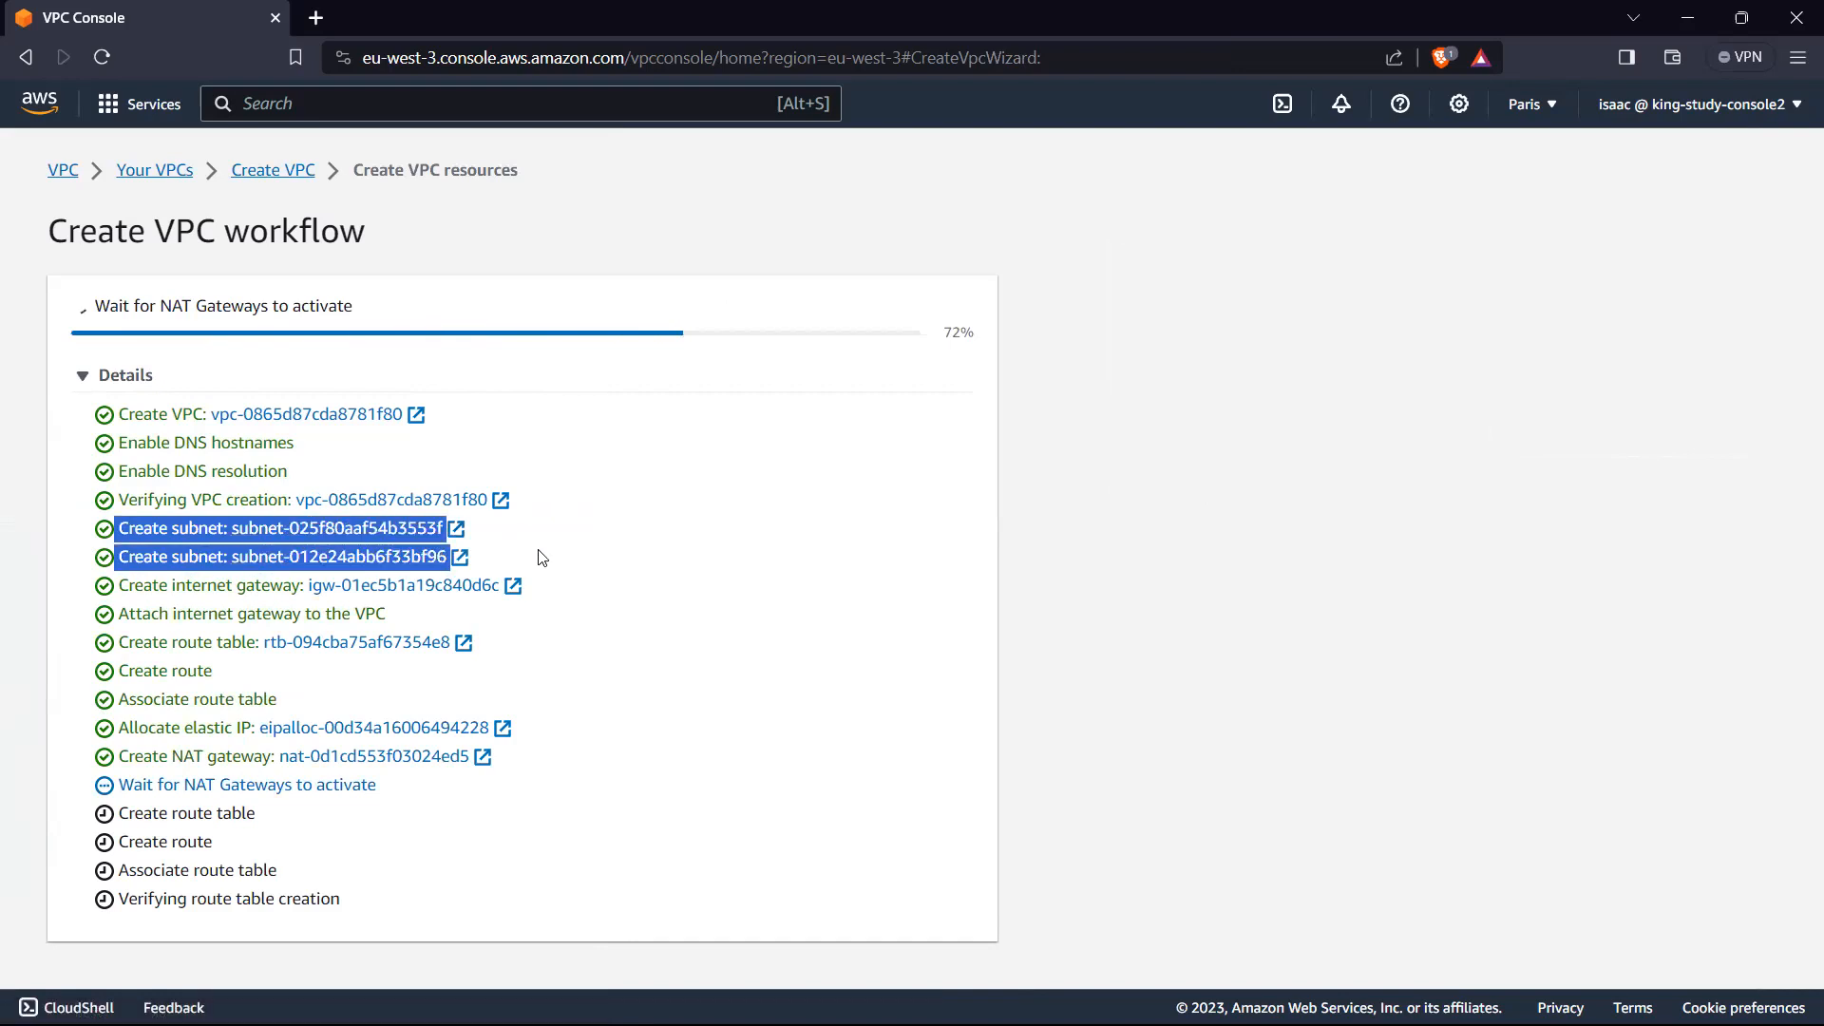
click(91, 592)
drag(74, 597, 568, 596)
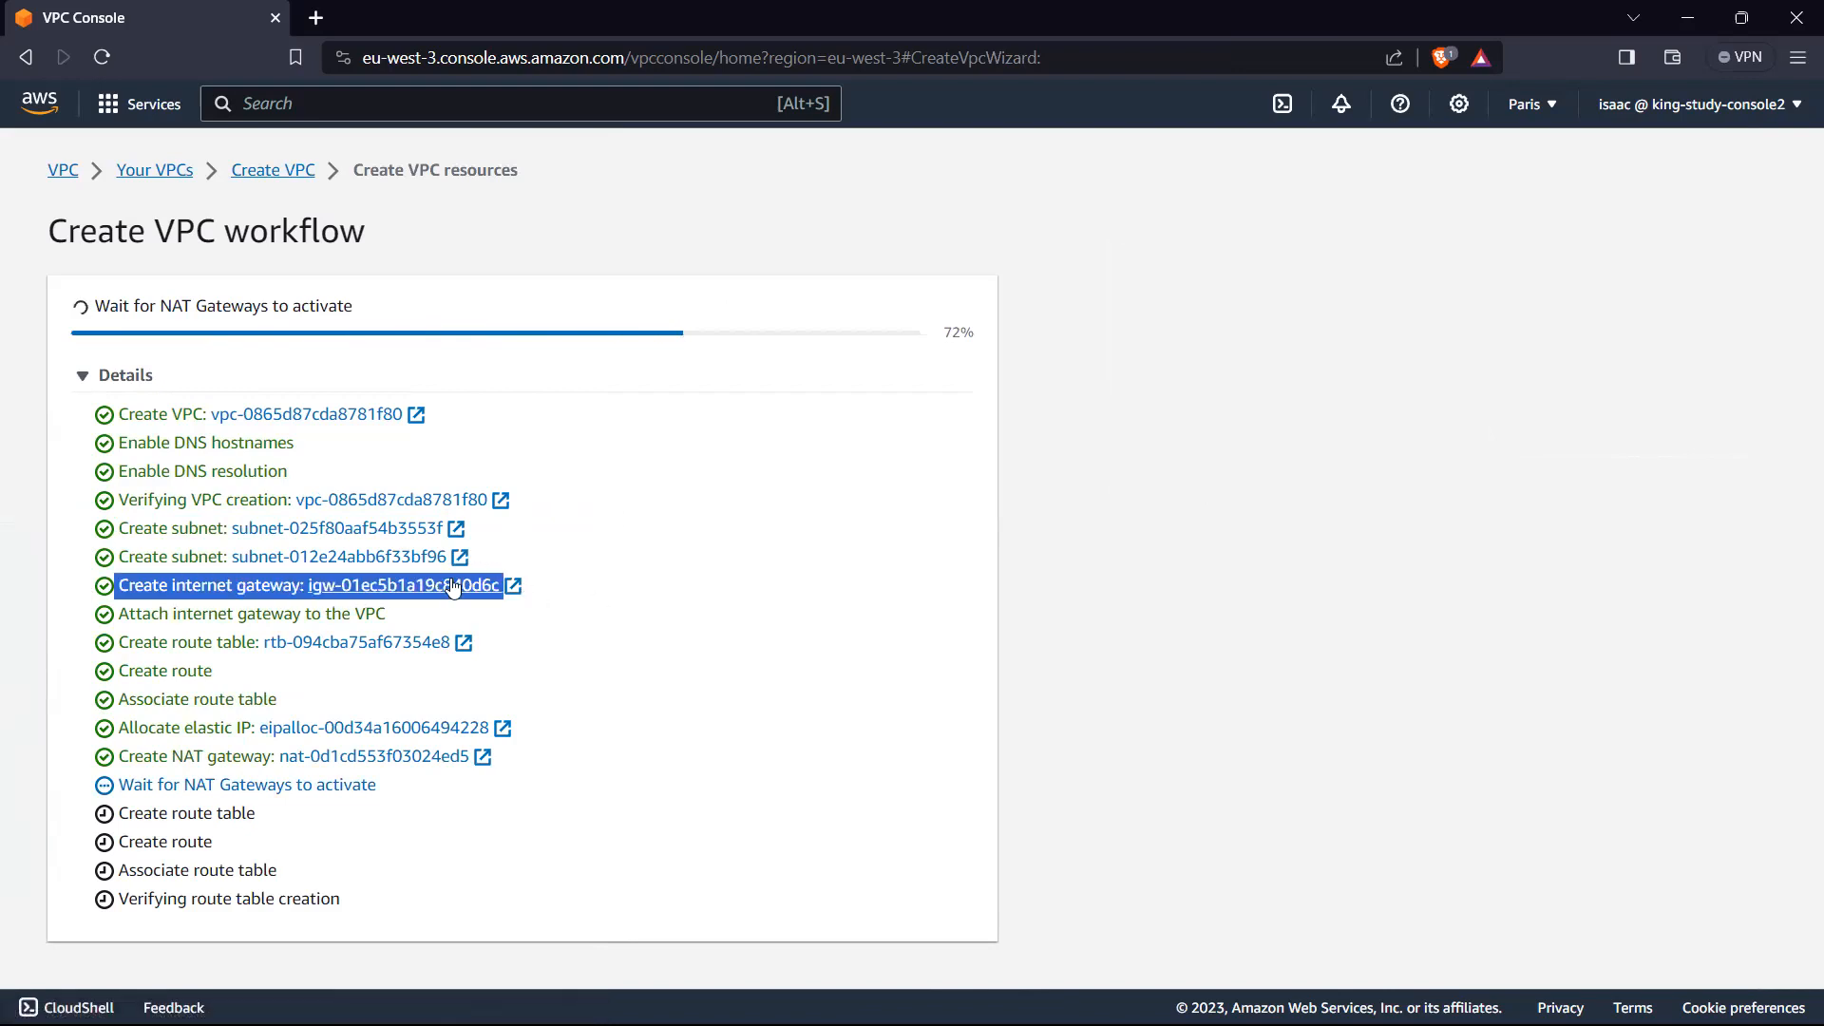
click(57, 596)
drag(81, 624, 411, 622)
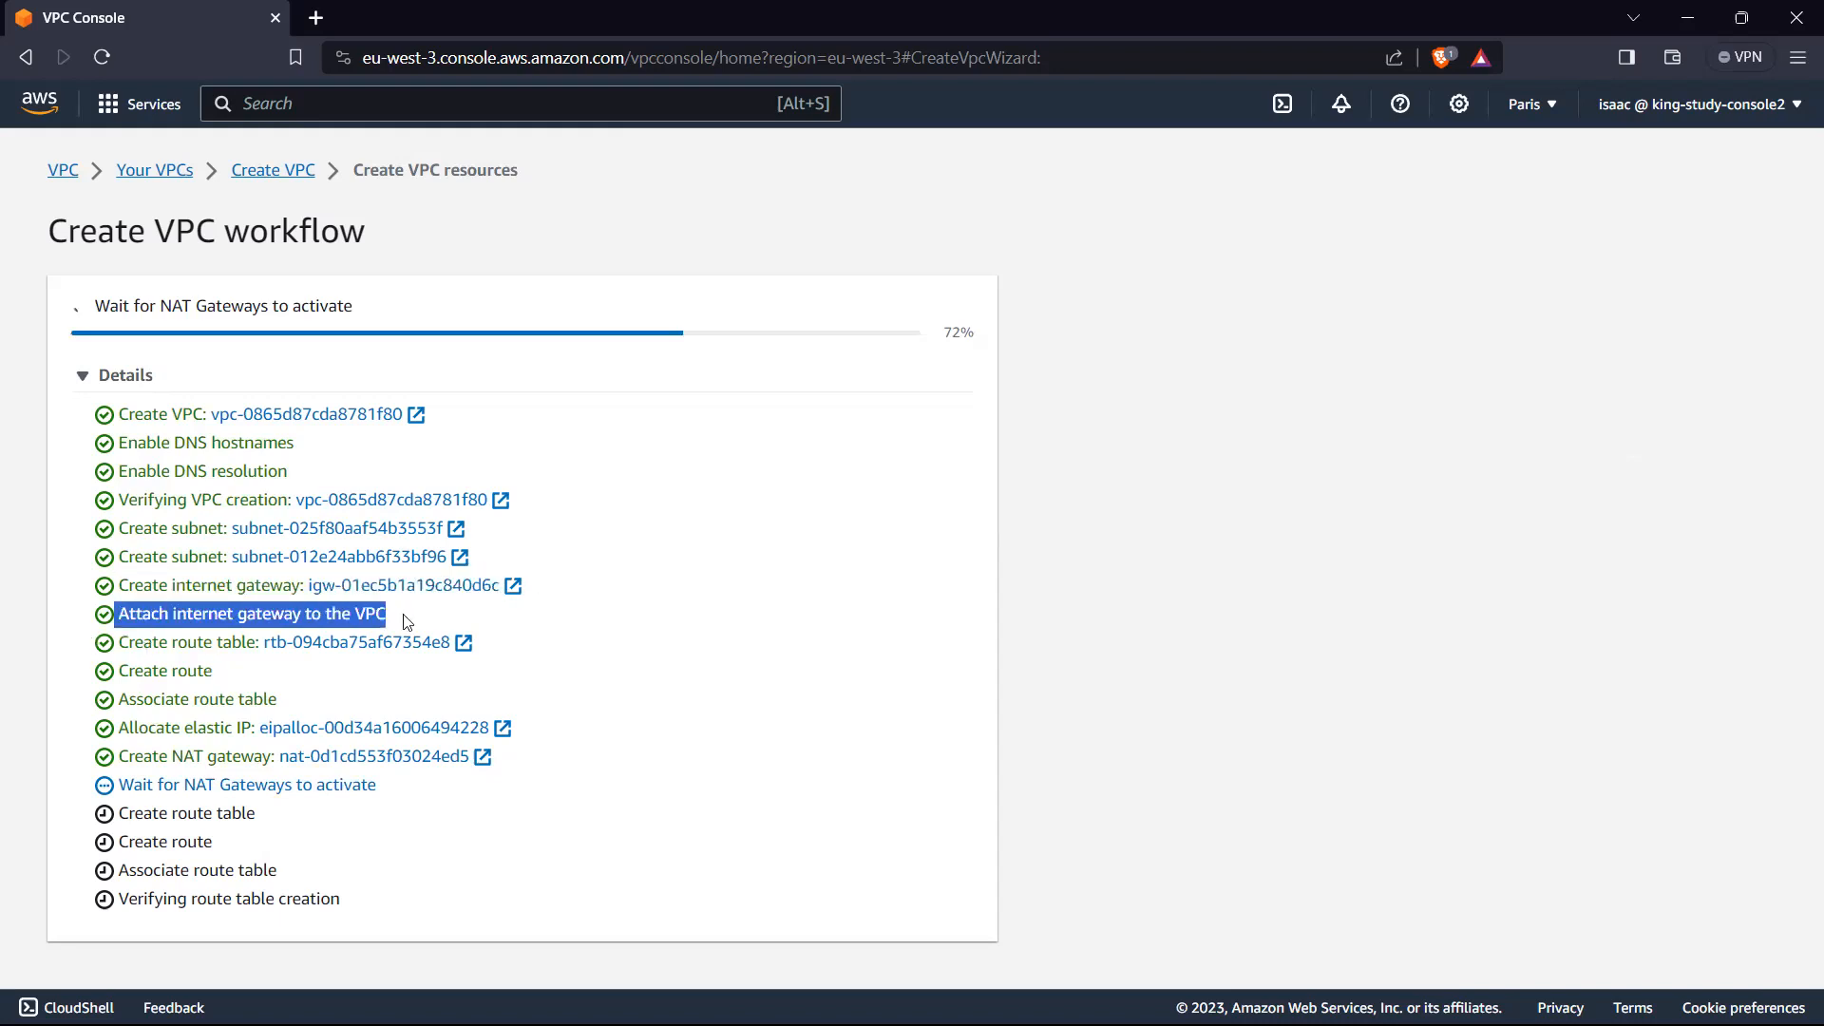
drag(112, 646, 207, 649)
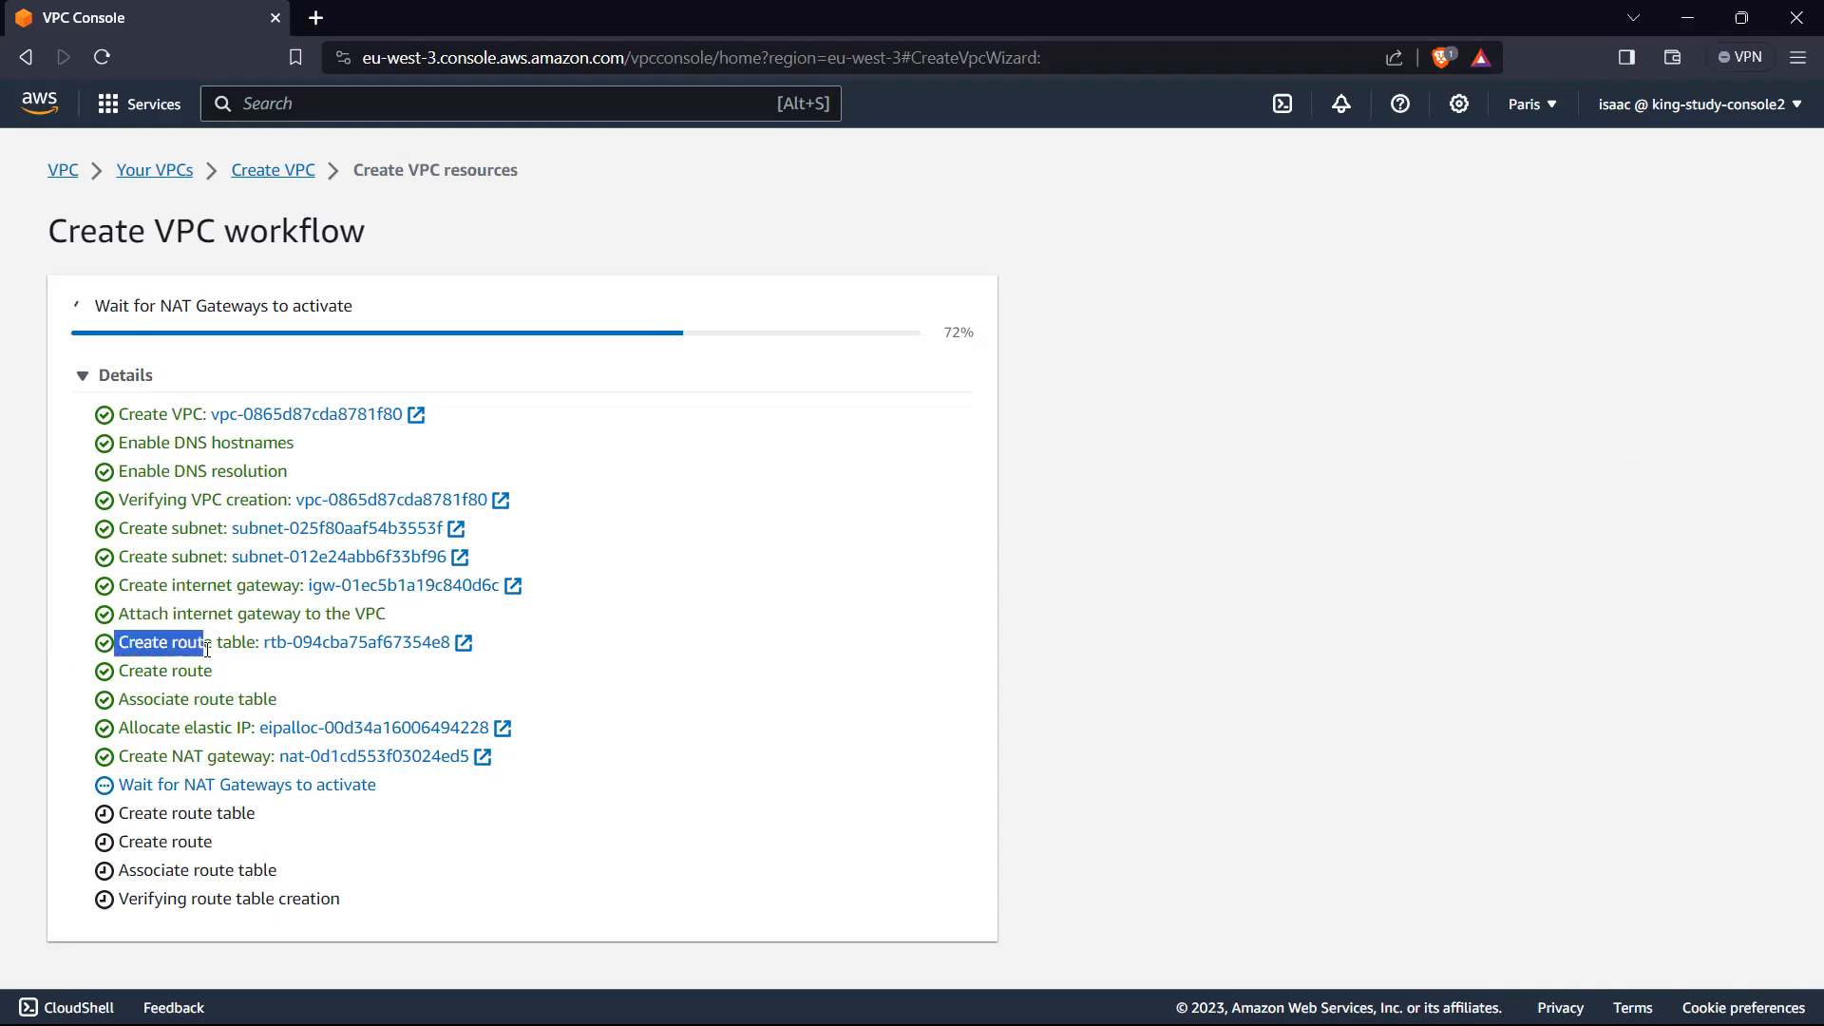
click(678, 619)
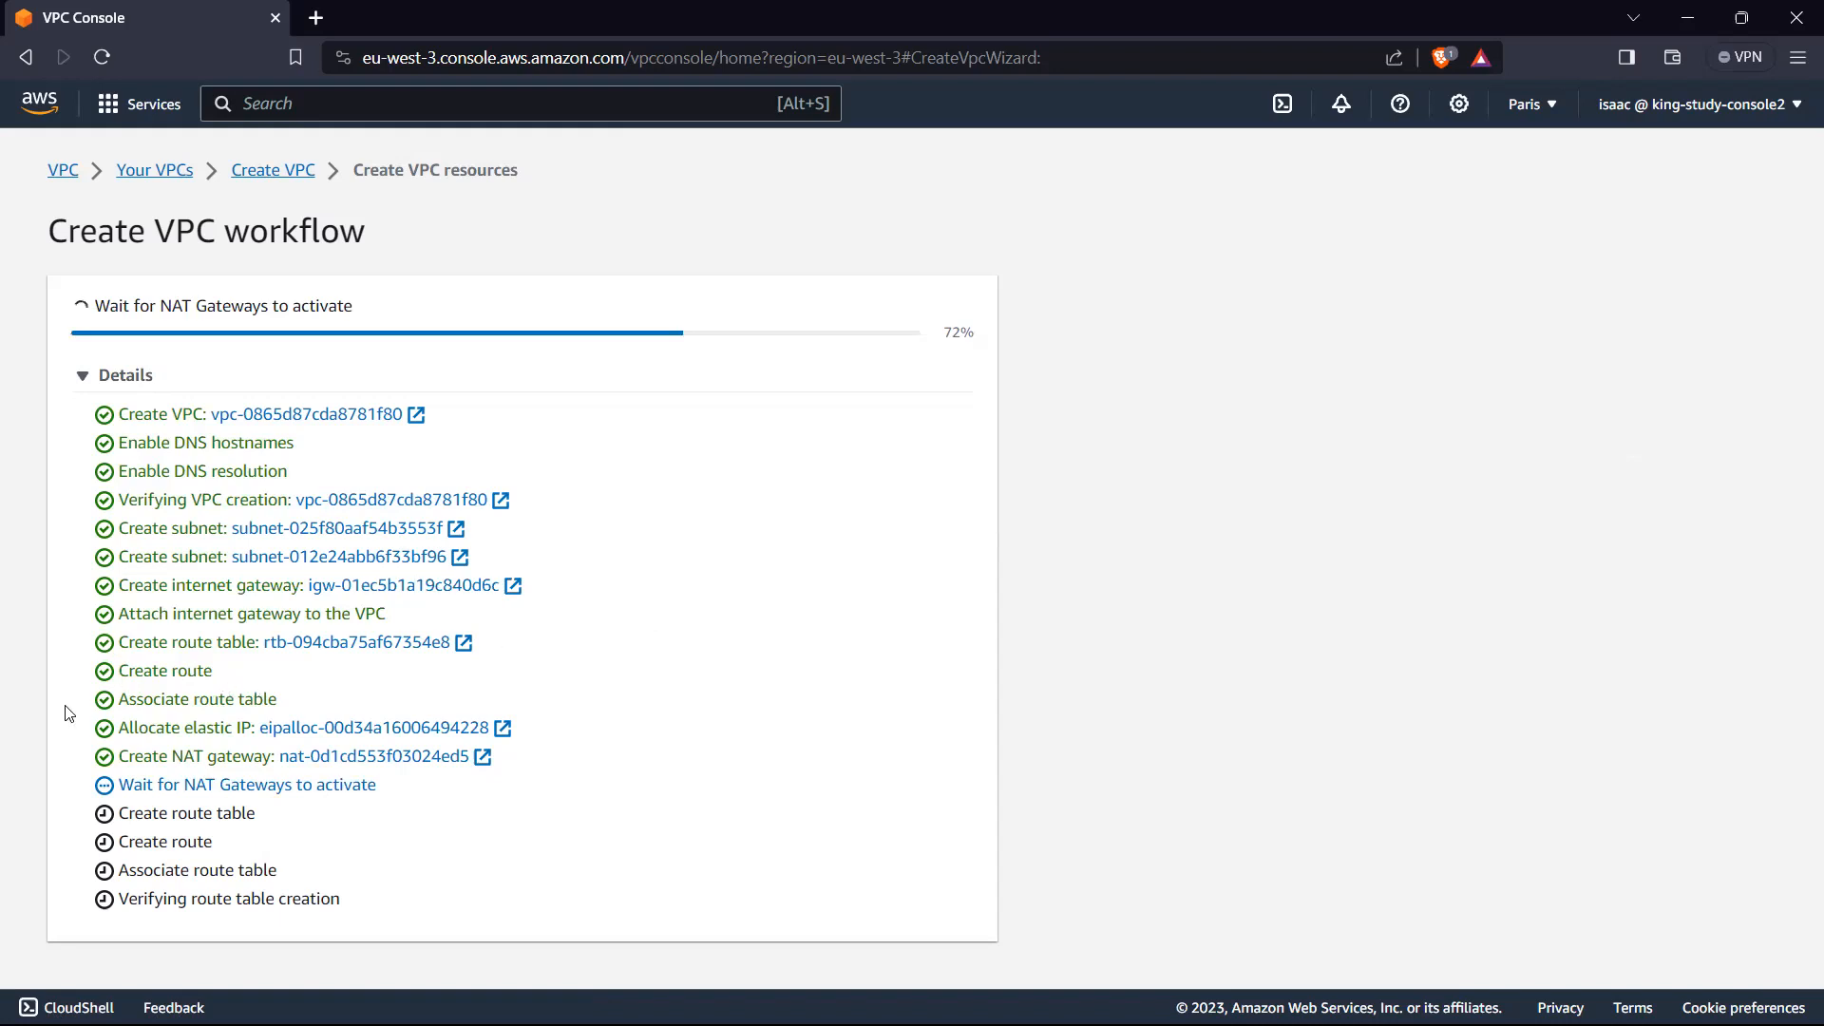
triple_click(285, 707)
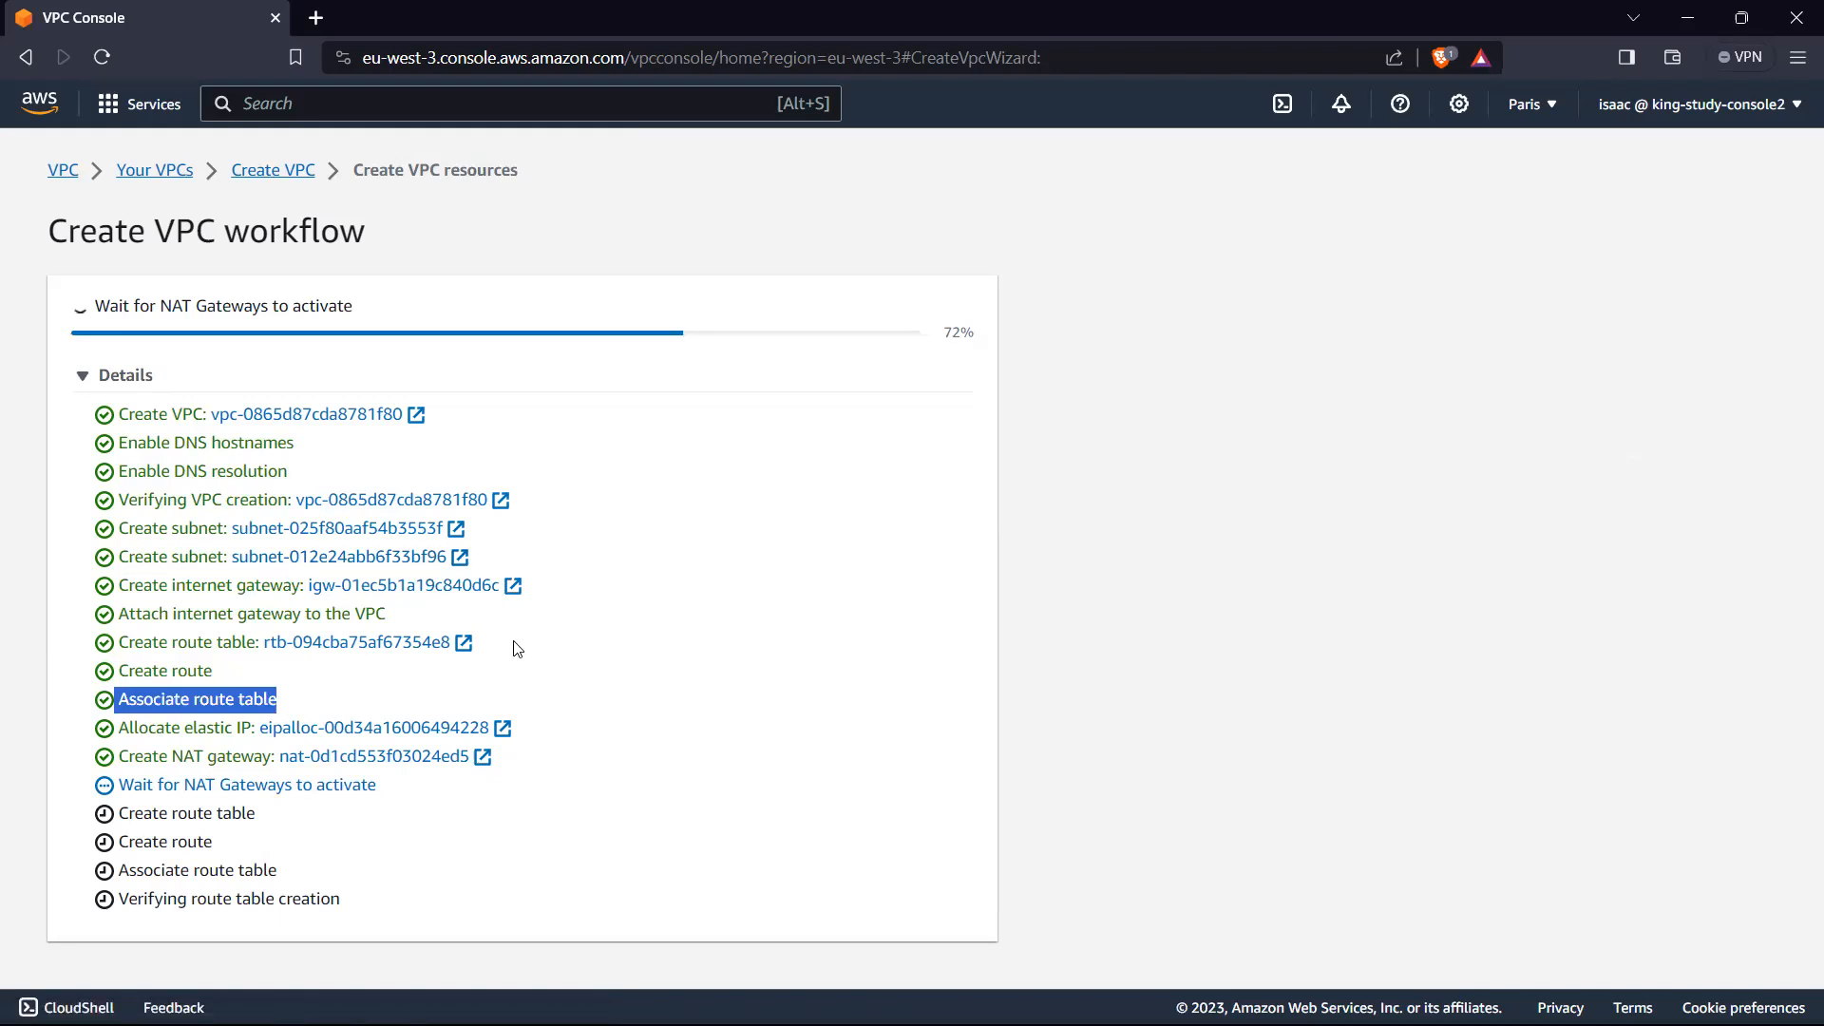
click(76, 737)
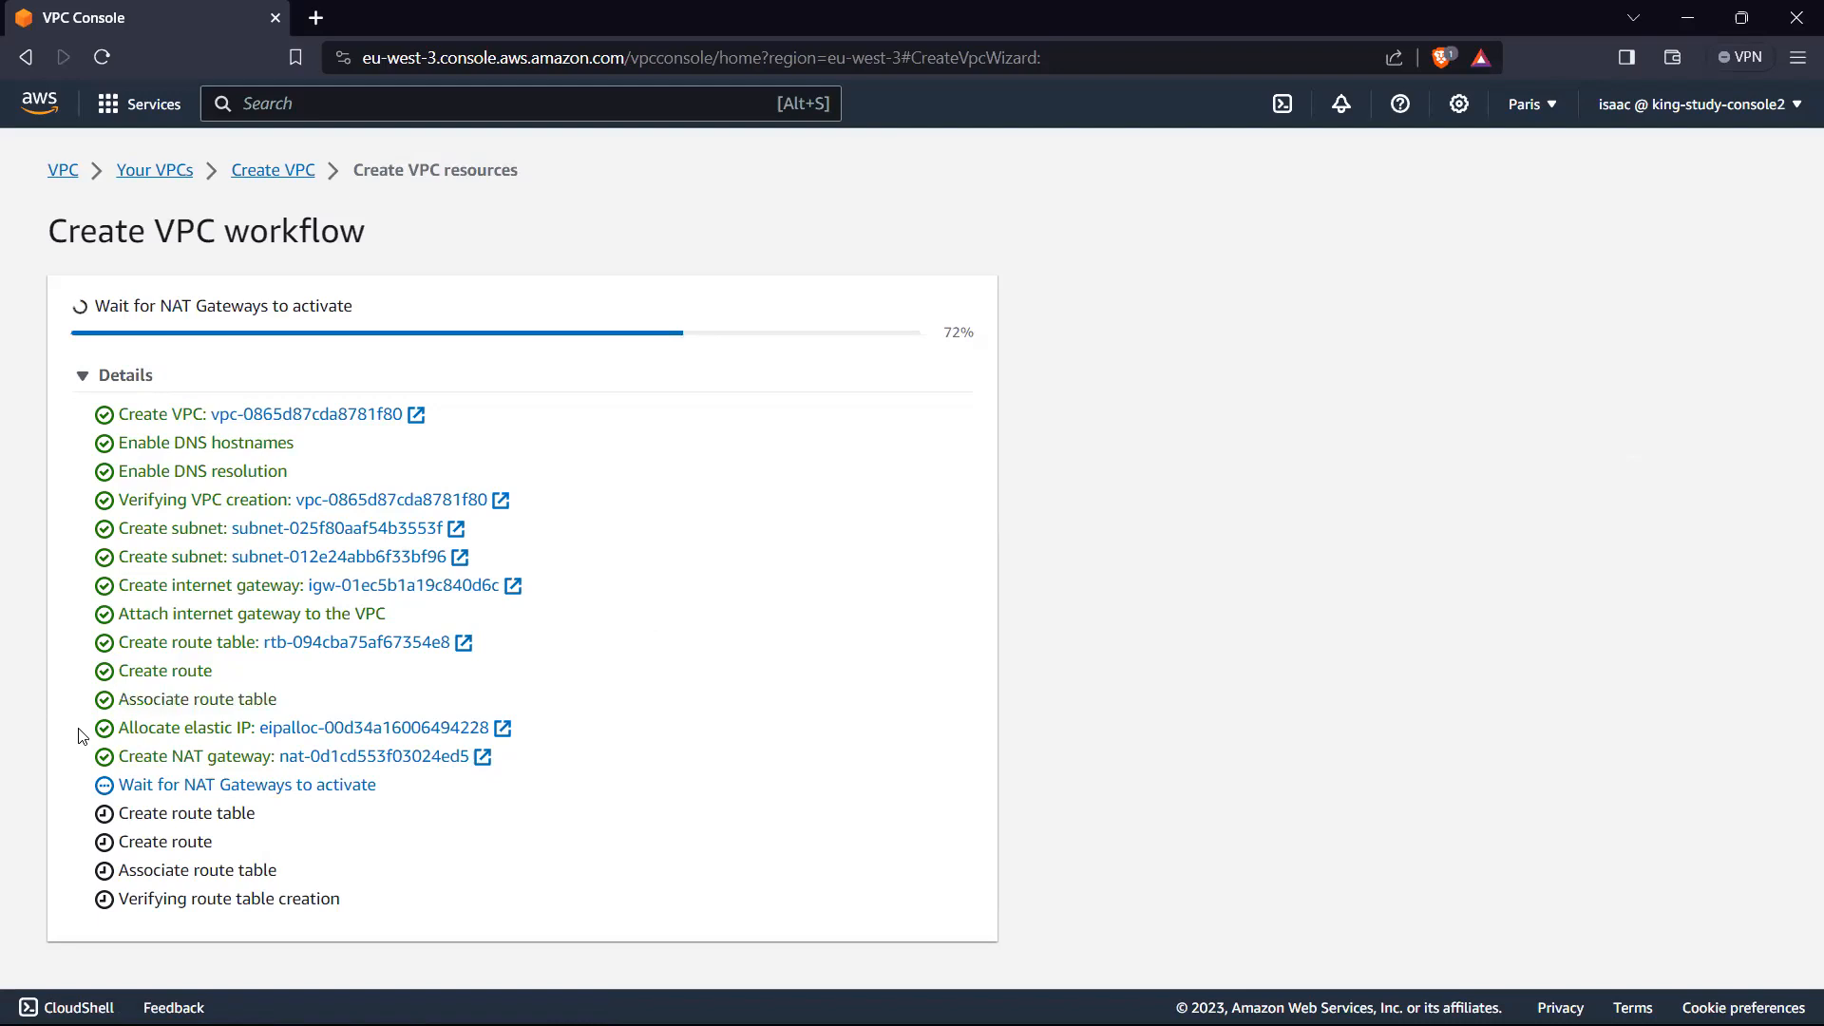
drag(117, 727, 259, 729)
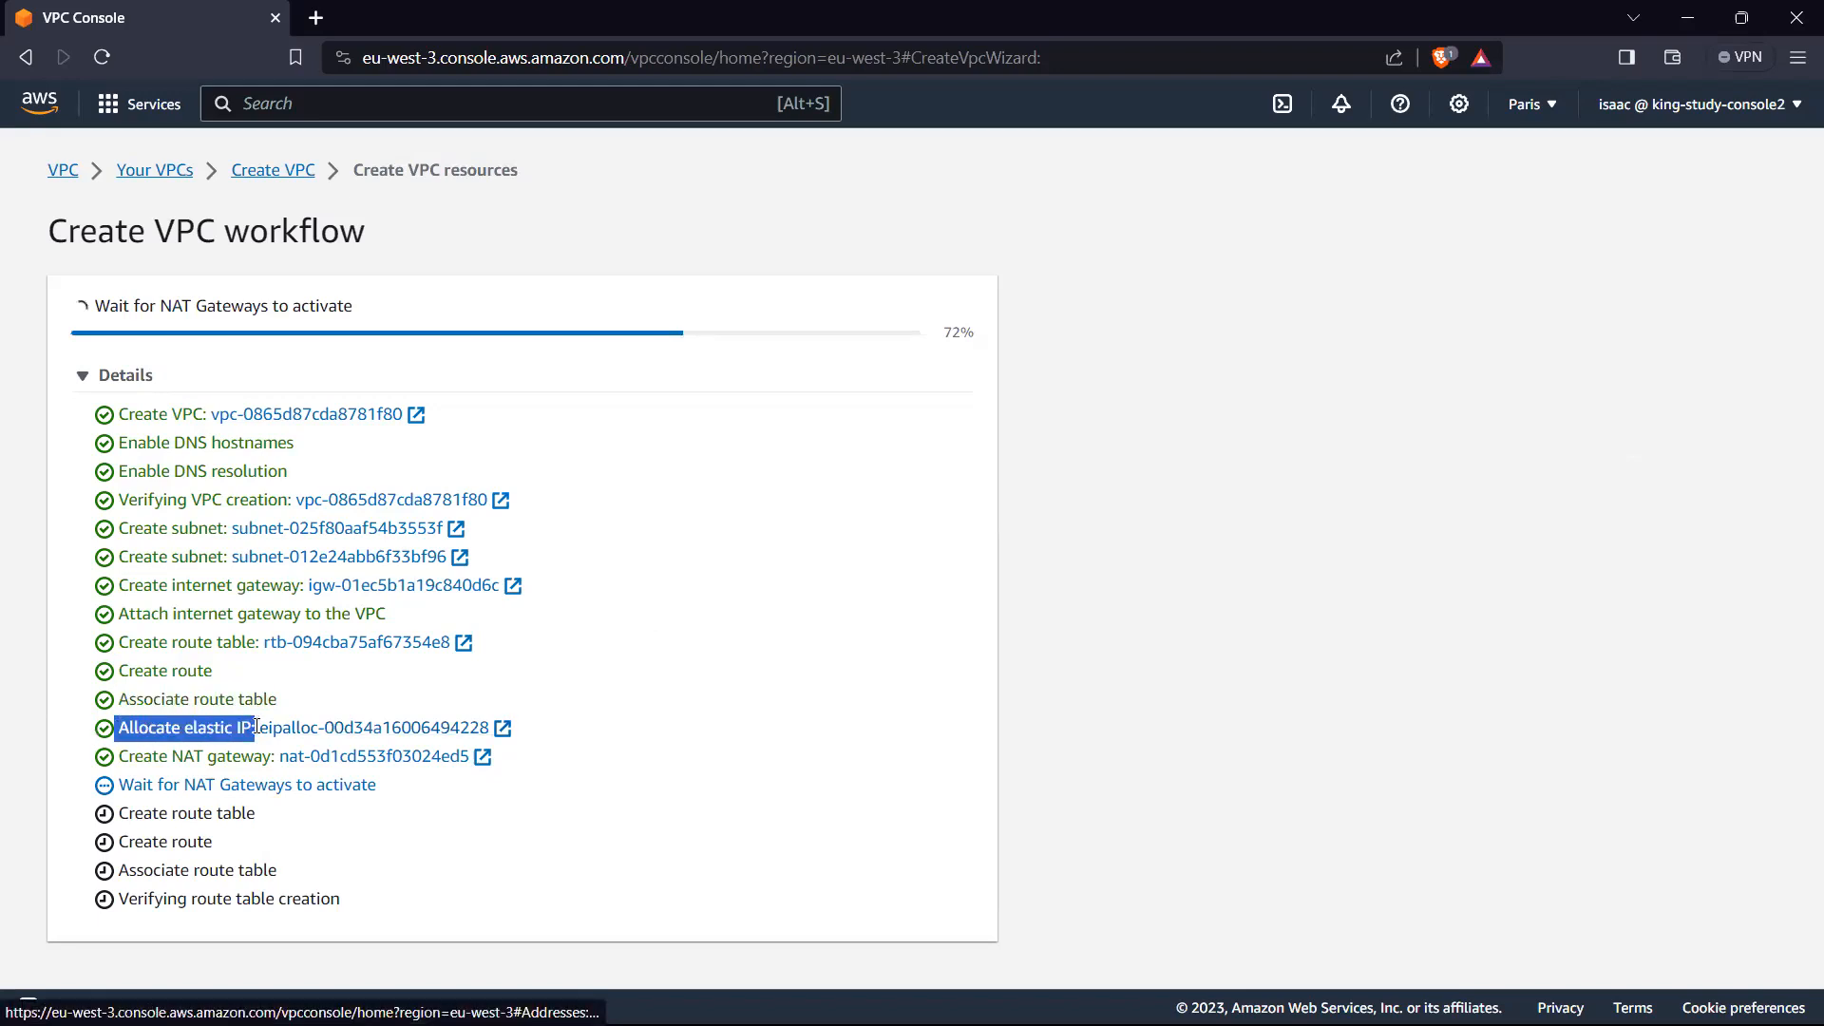
click(67, 734)
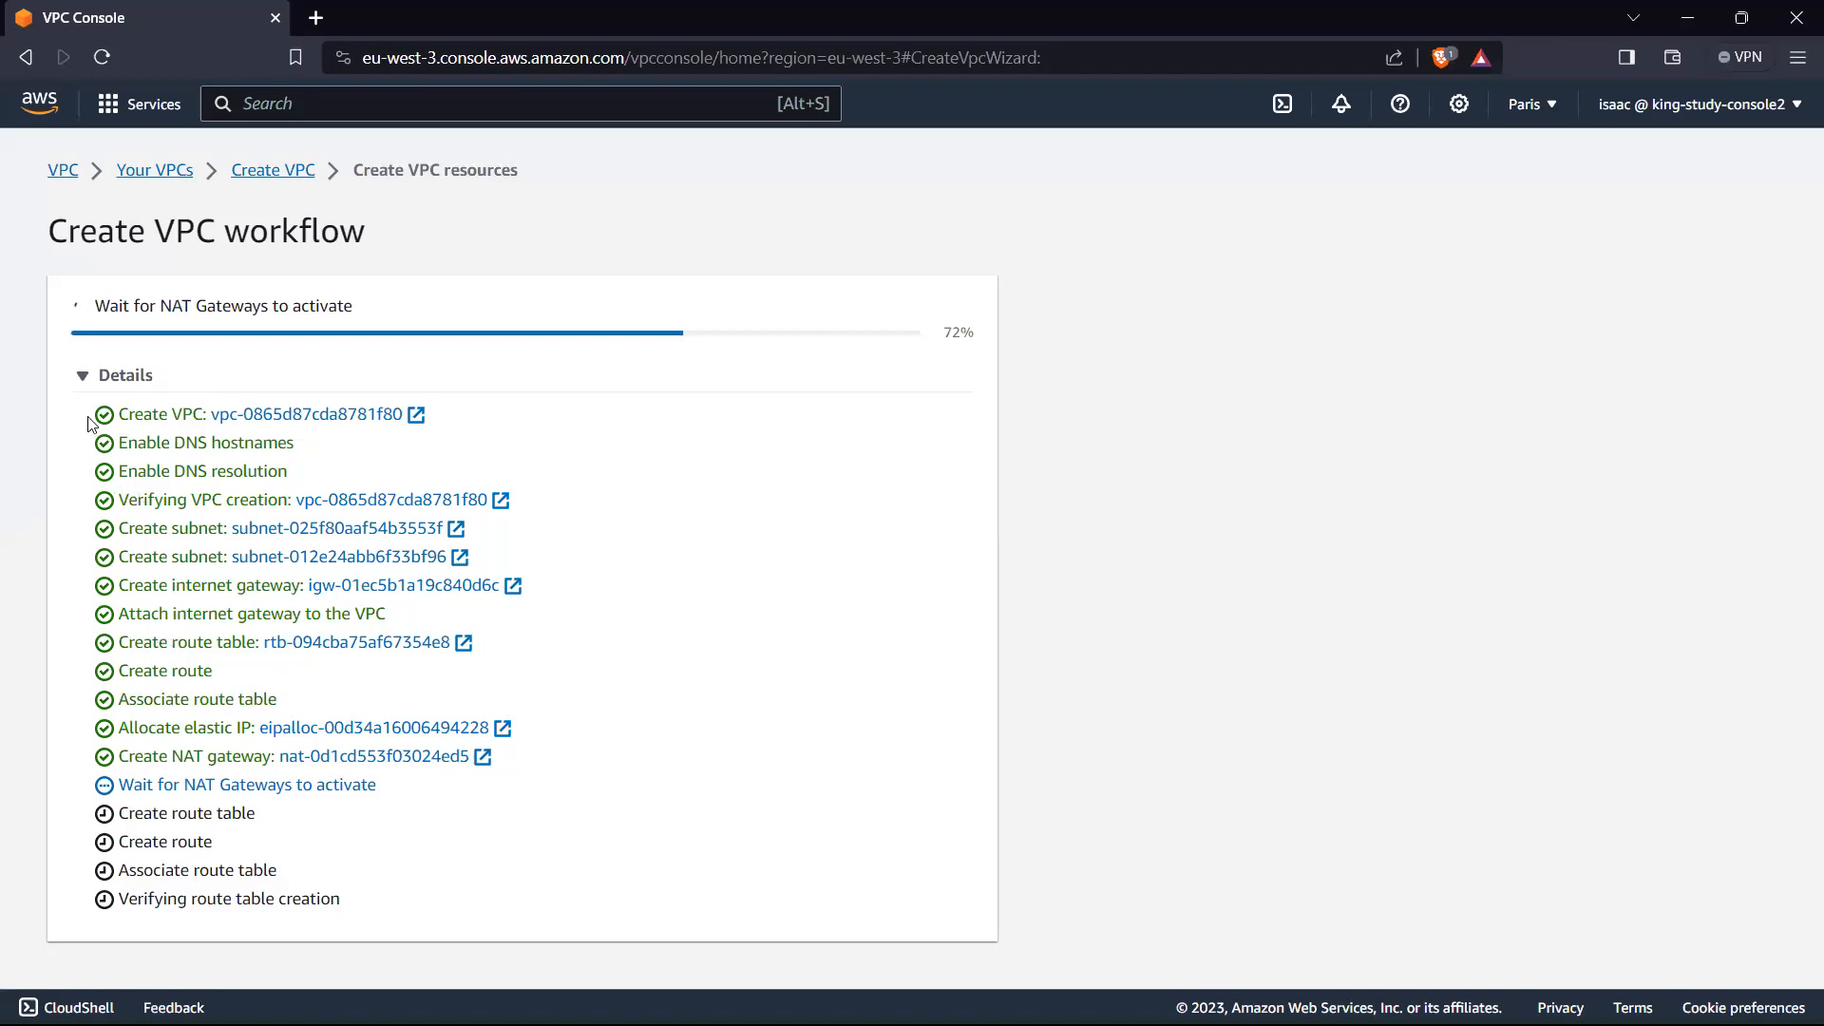
Step: Open the newly created VPC and examine its resource map, from the subnets through the route tables to the network connections
drag(92, 424, 775, 588)
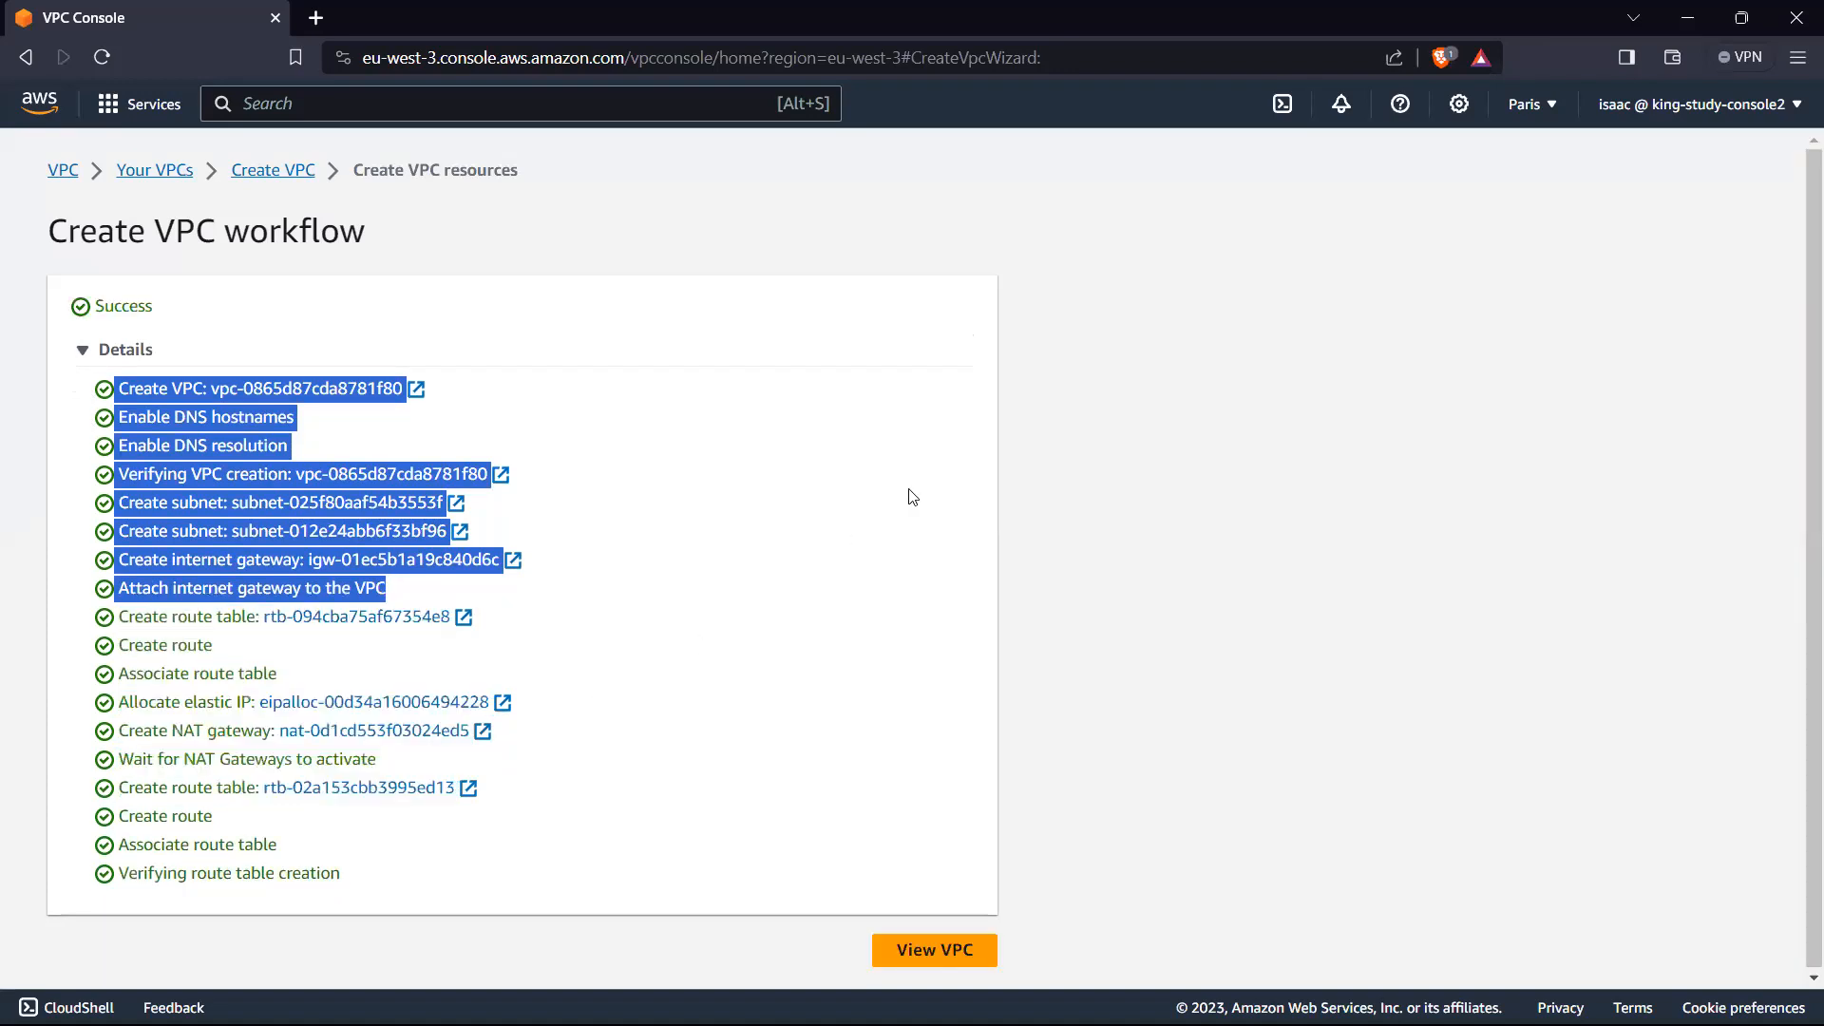
click(918, 952)
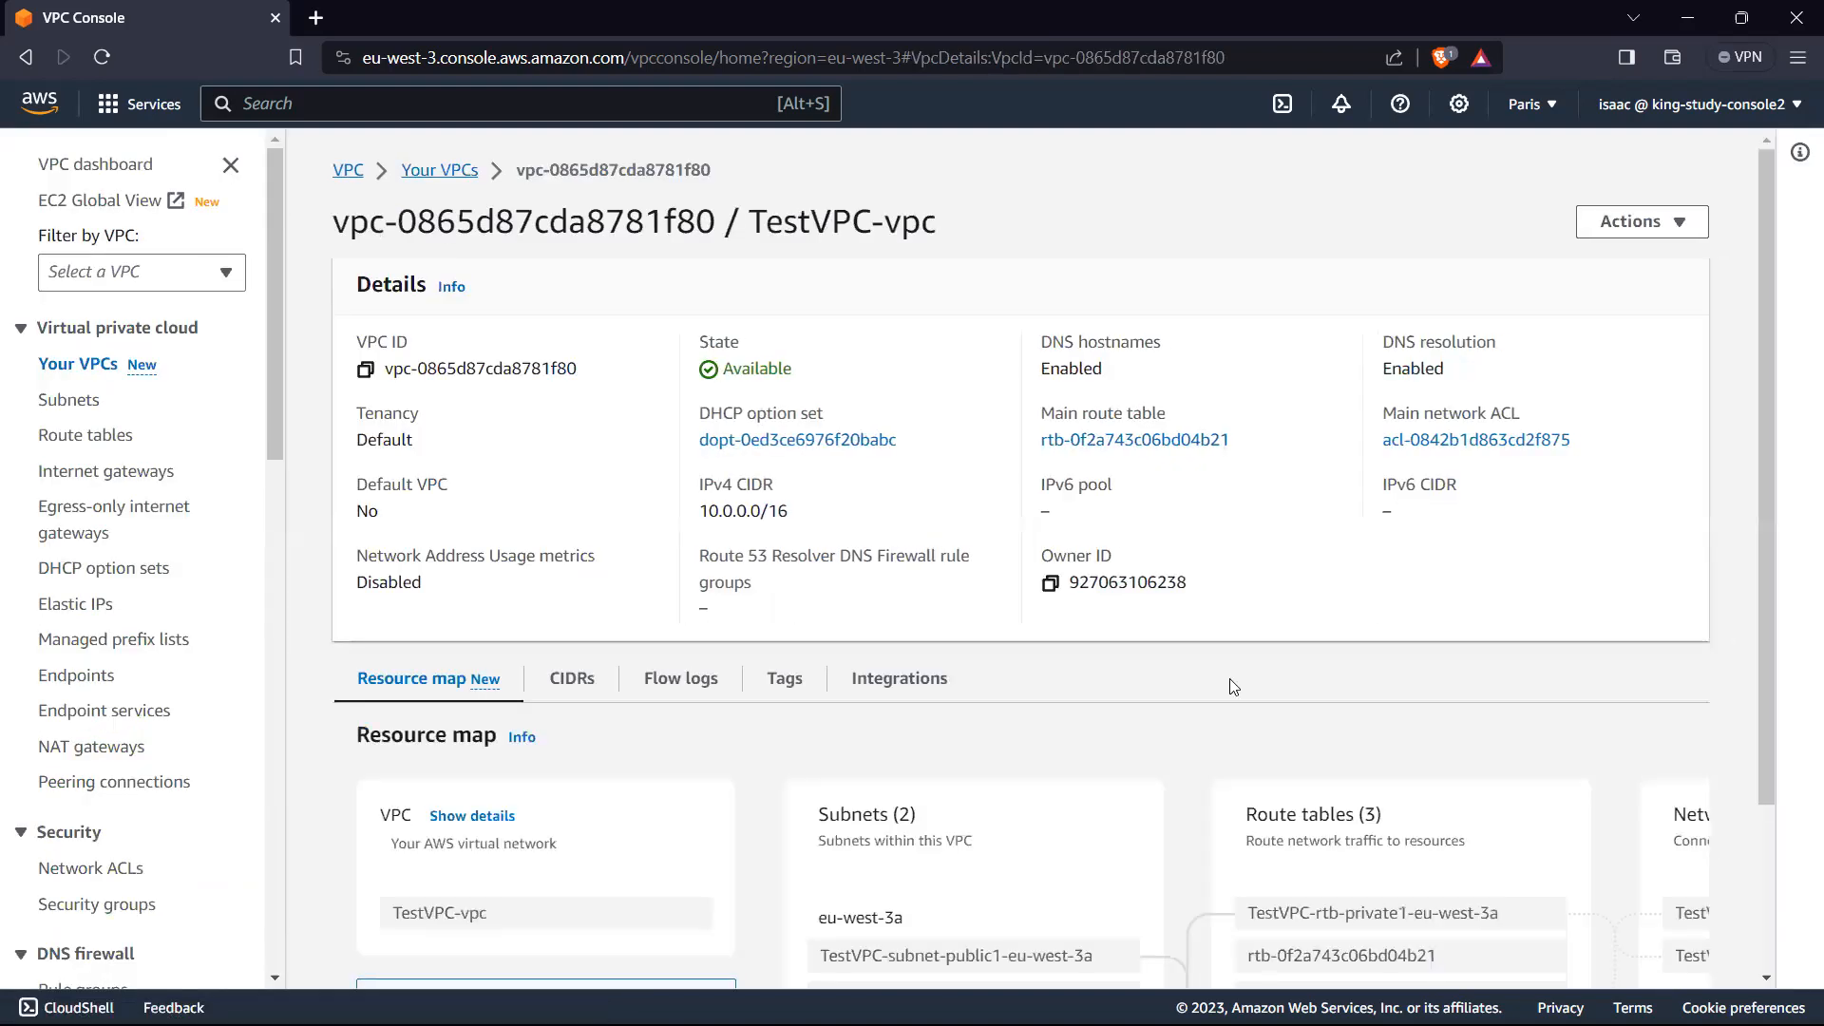
scroll(1153, 662, down, 2)
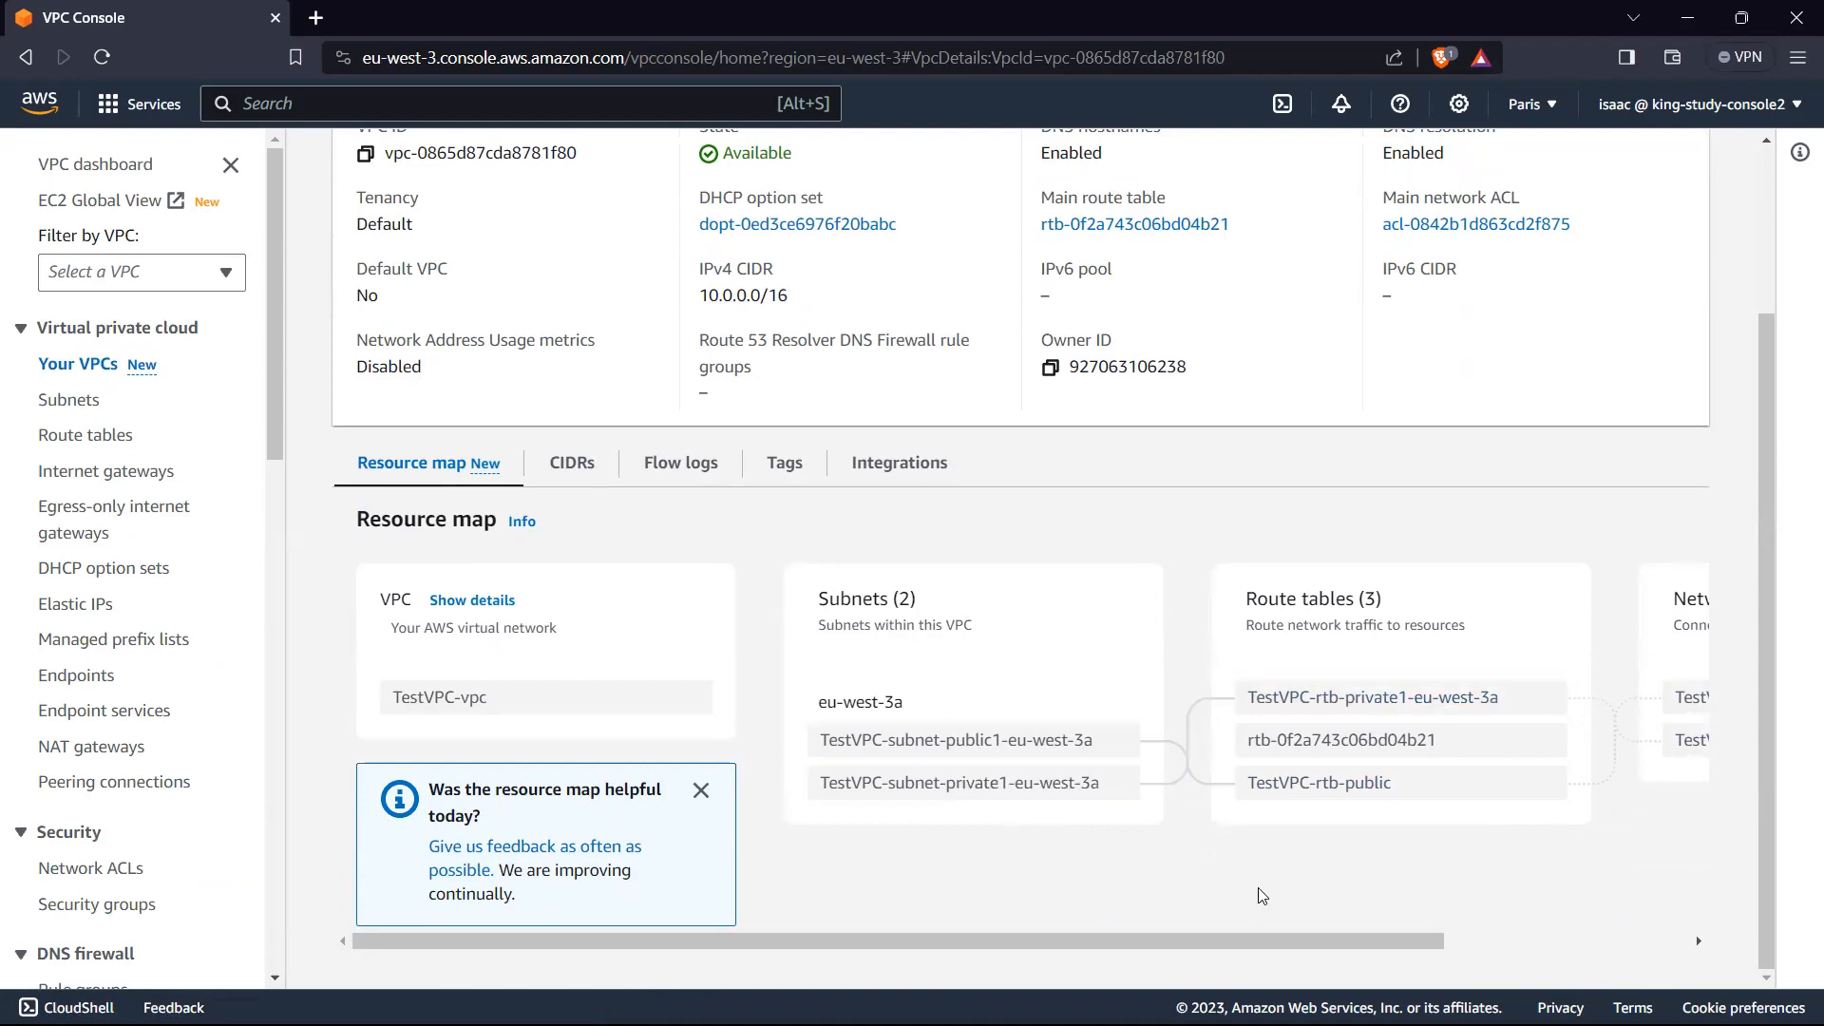
drag(1228, 941, 1456, 953)
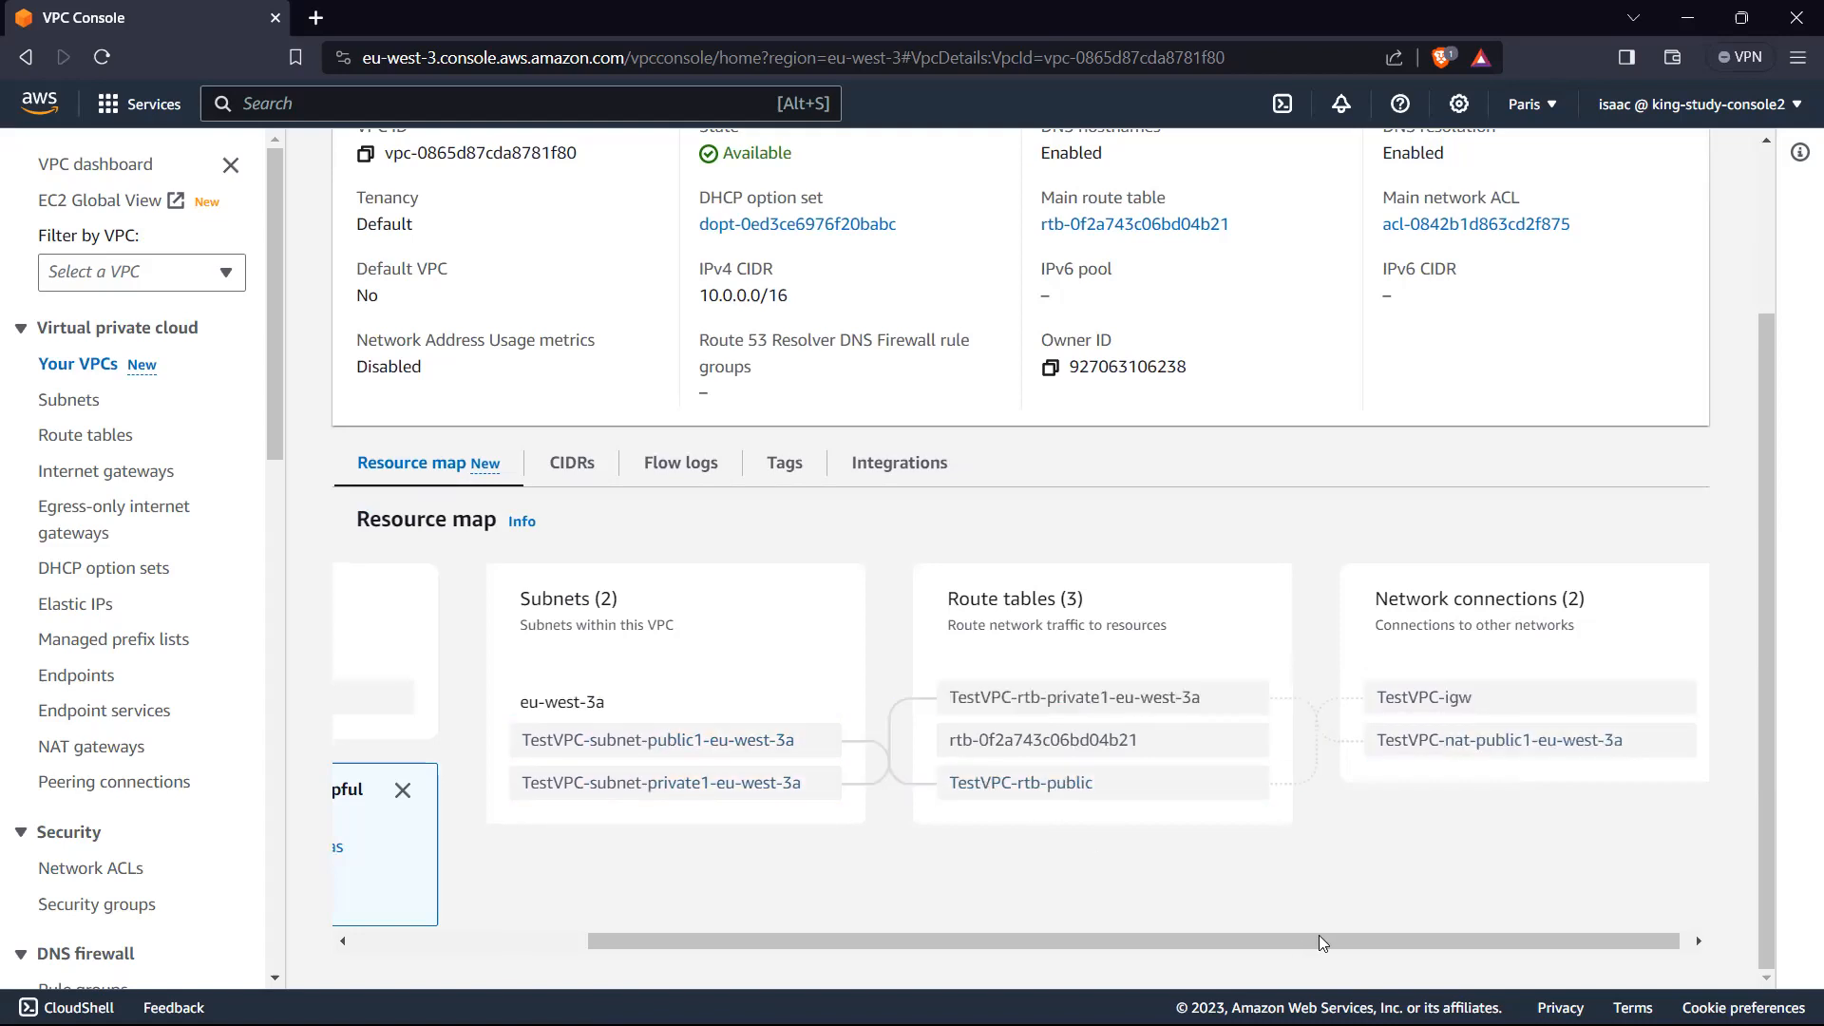
drag(1320, 937, 823, 922)
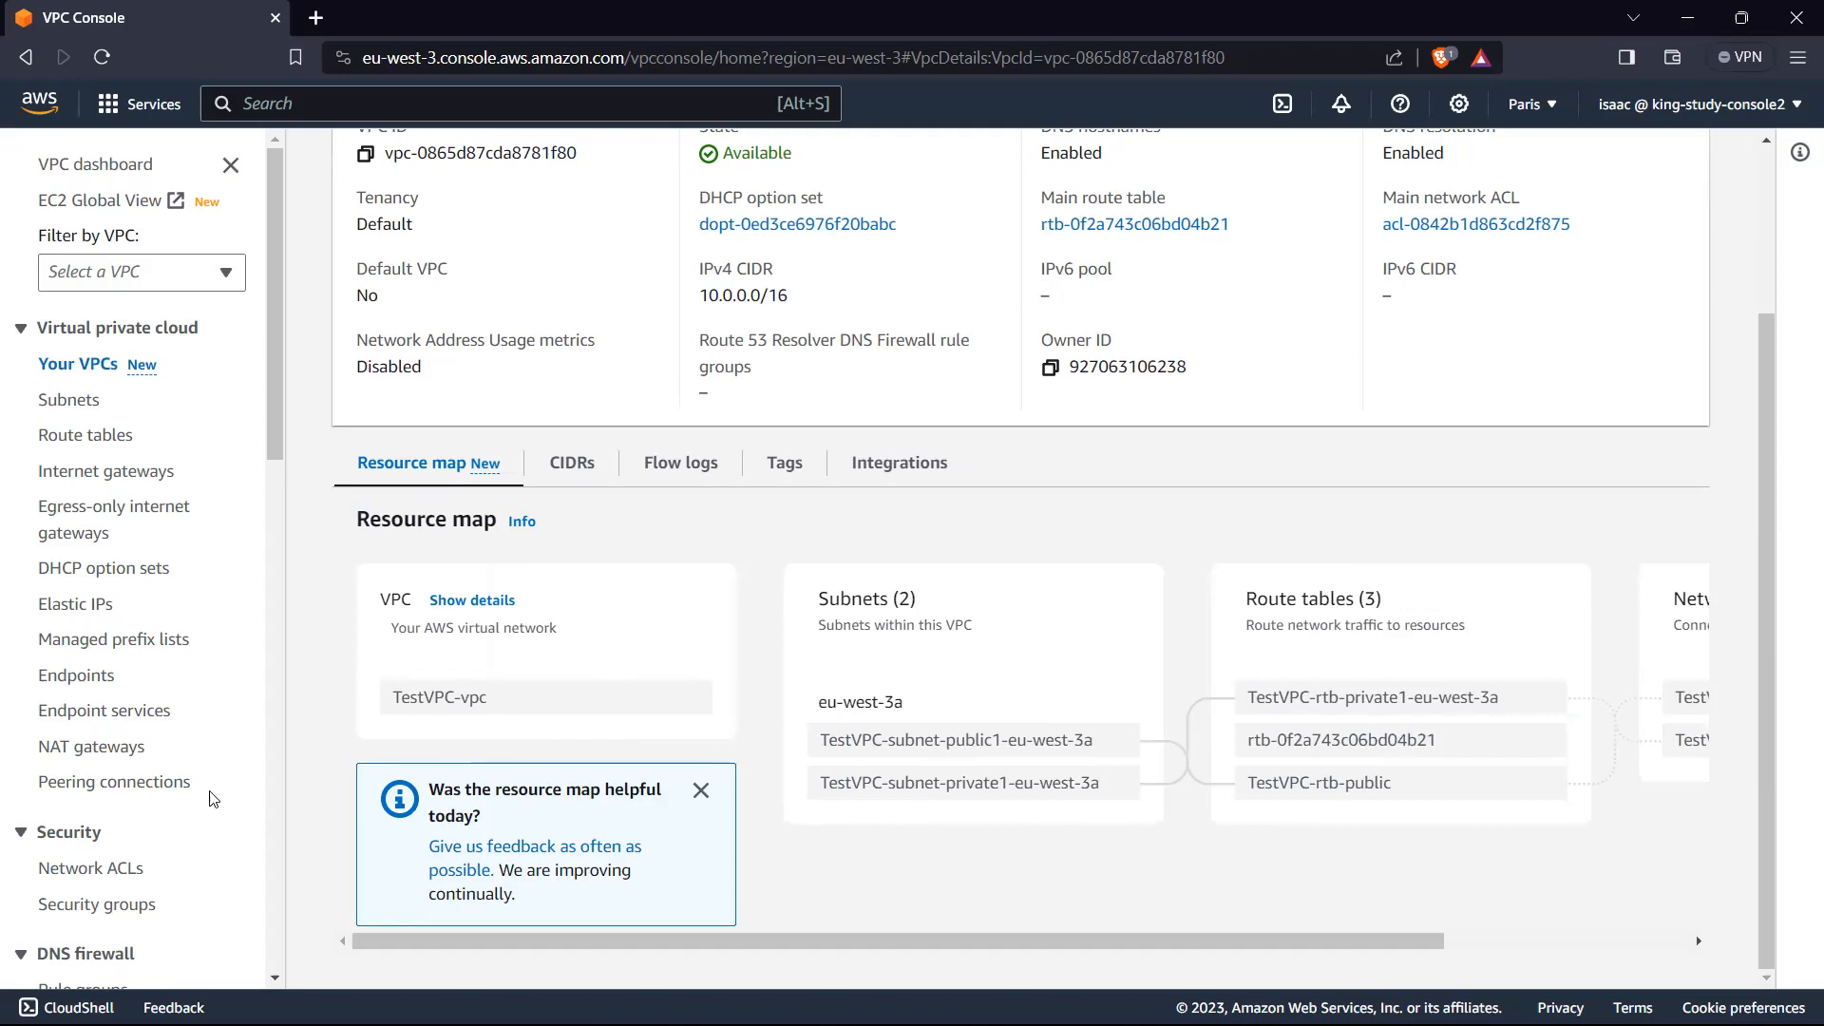
Step: Open the list of security groups and widen its VPC ID column
scroll(211, 791, down, 1)
click(111, 787)
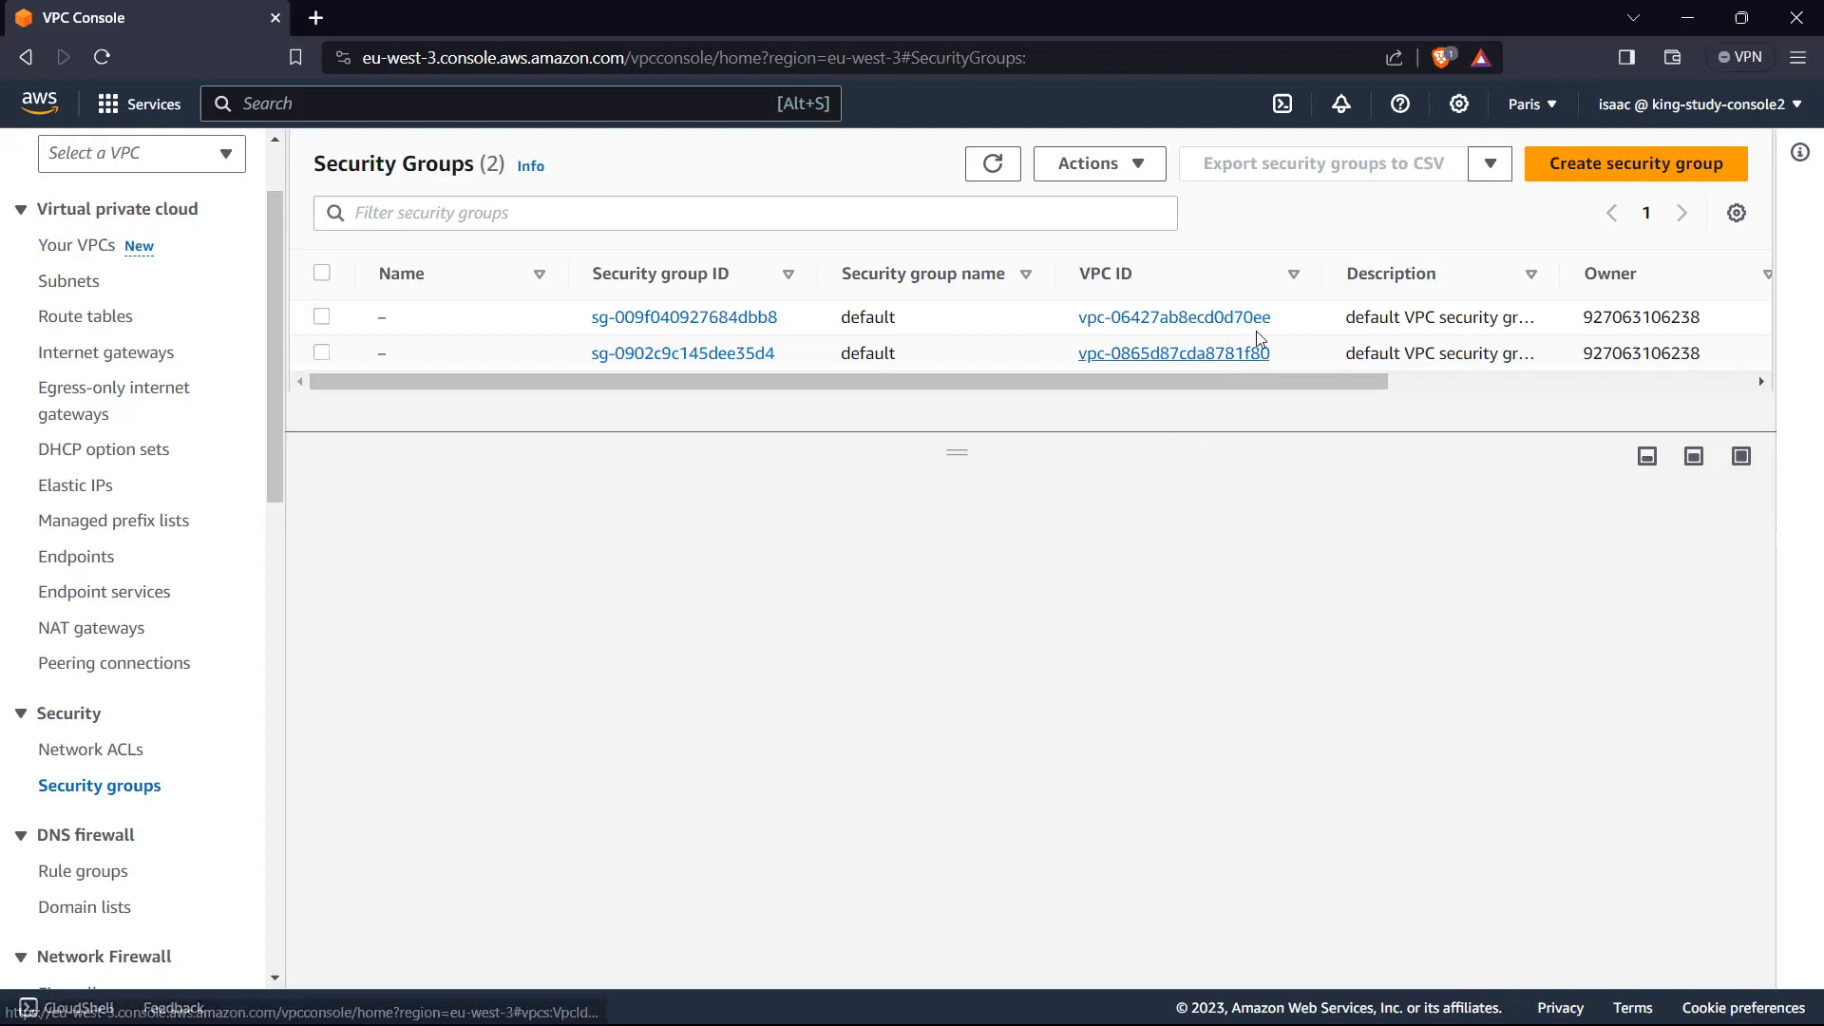
drag(1323, 275, 1441, 277)
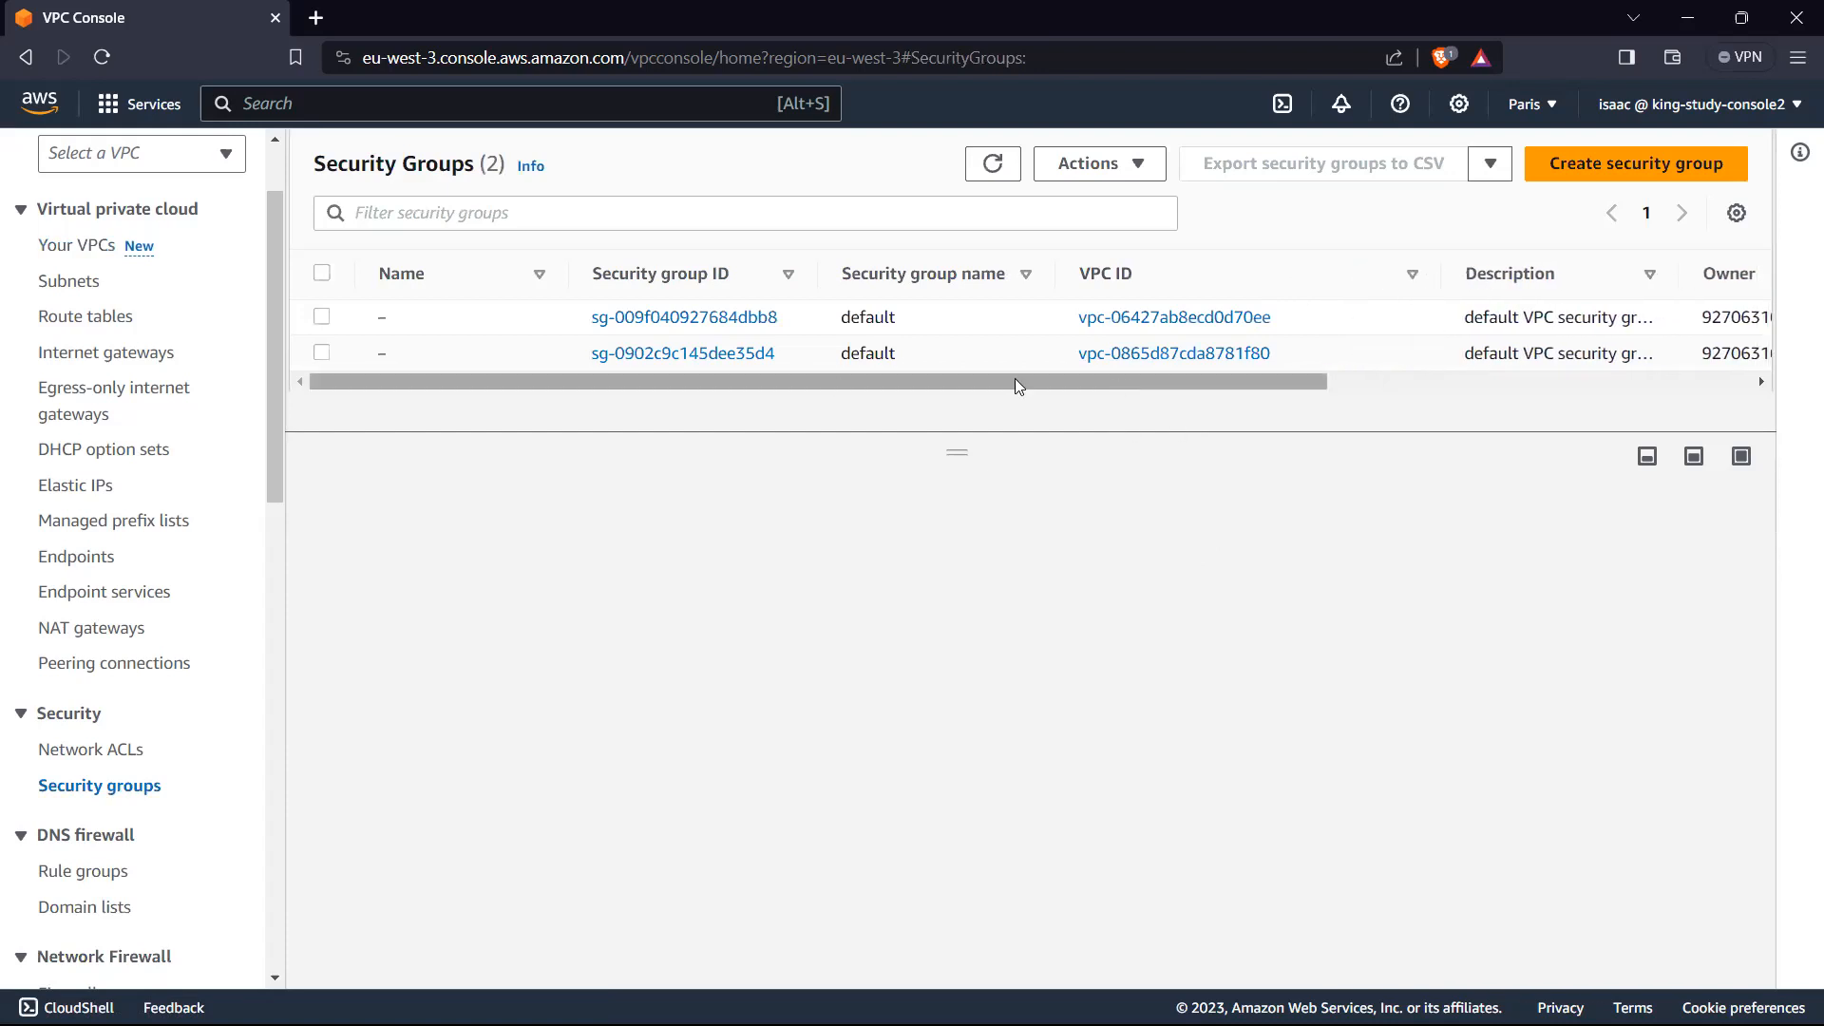
Step: Try to delete the two default security groups
click(323, 354)
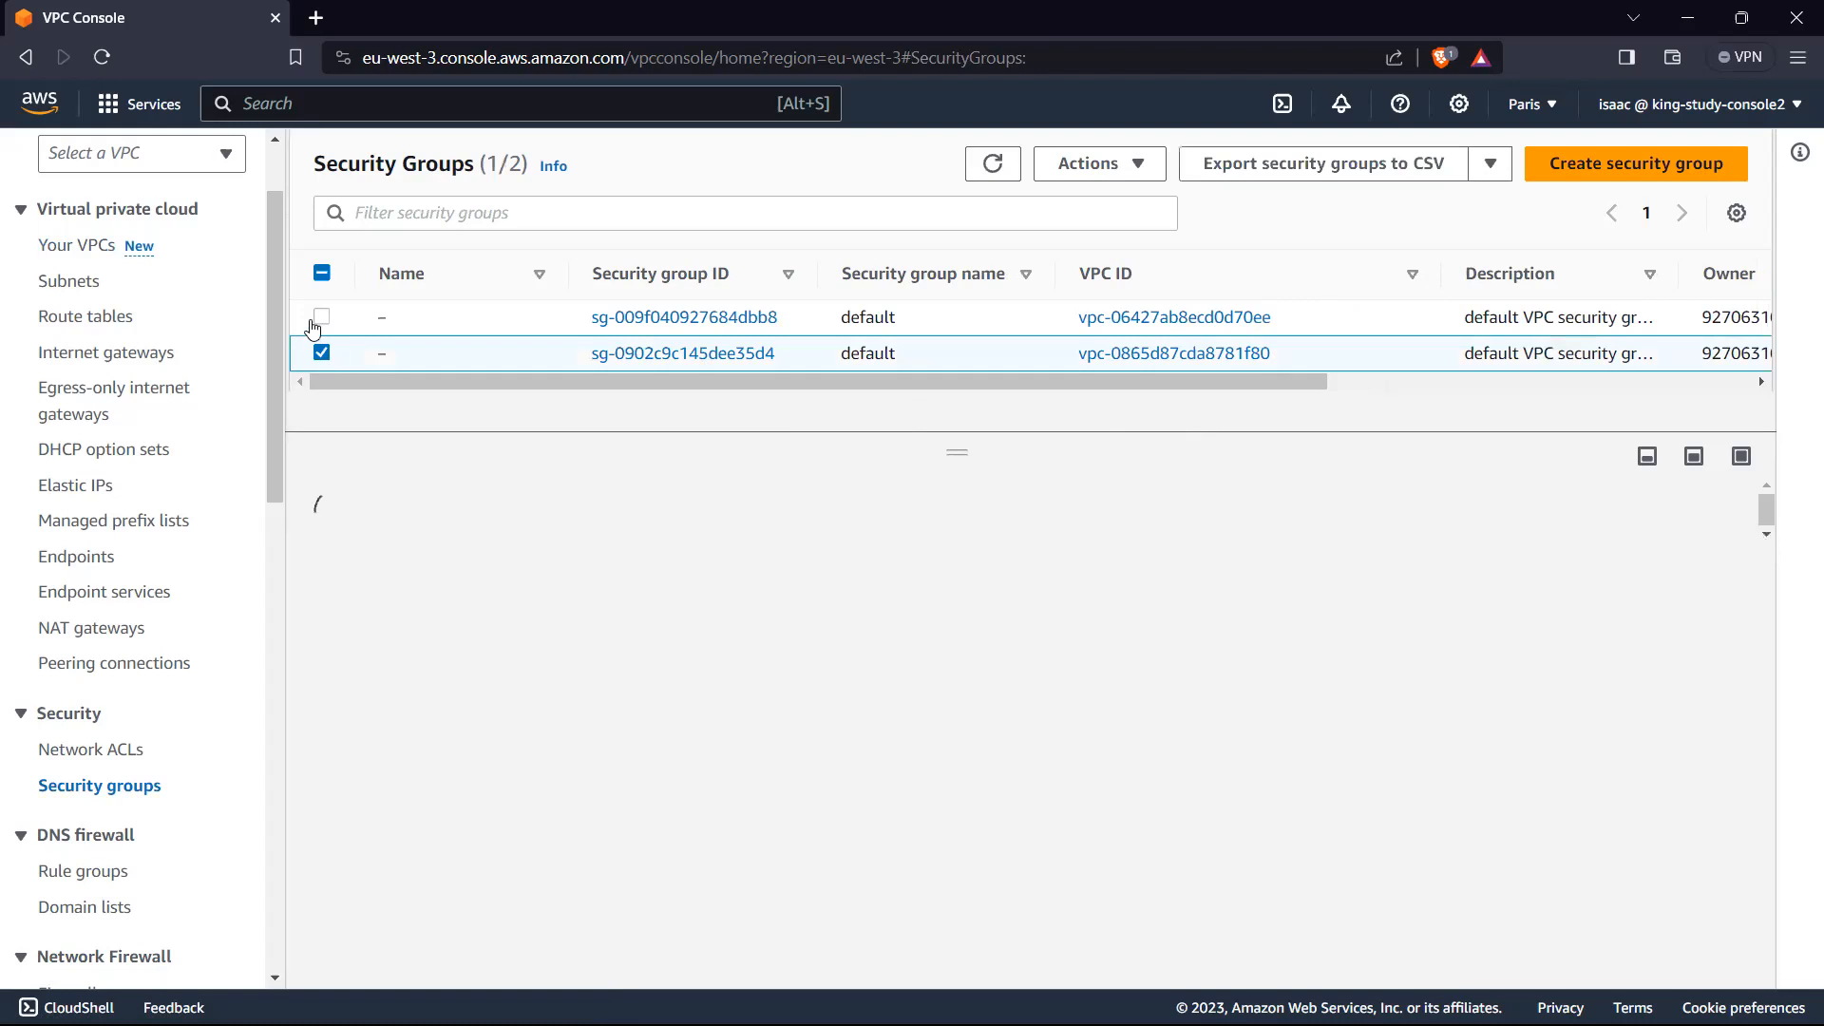
click(321, 318)
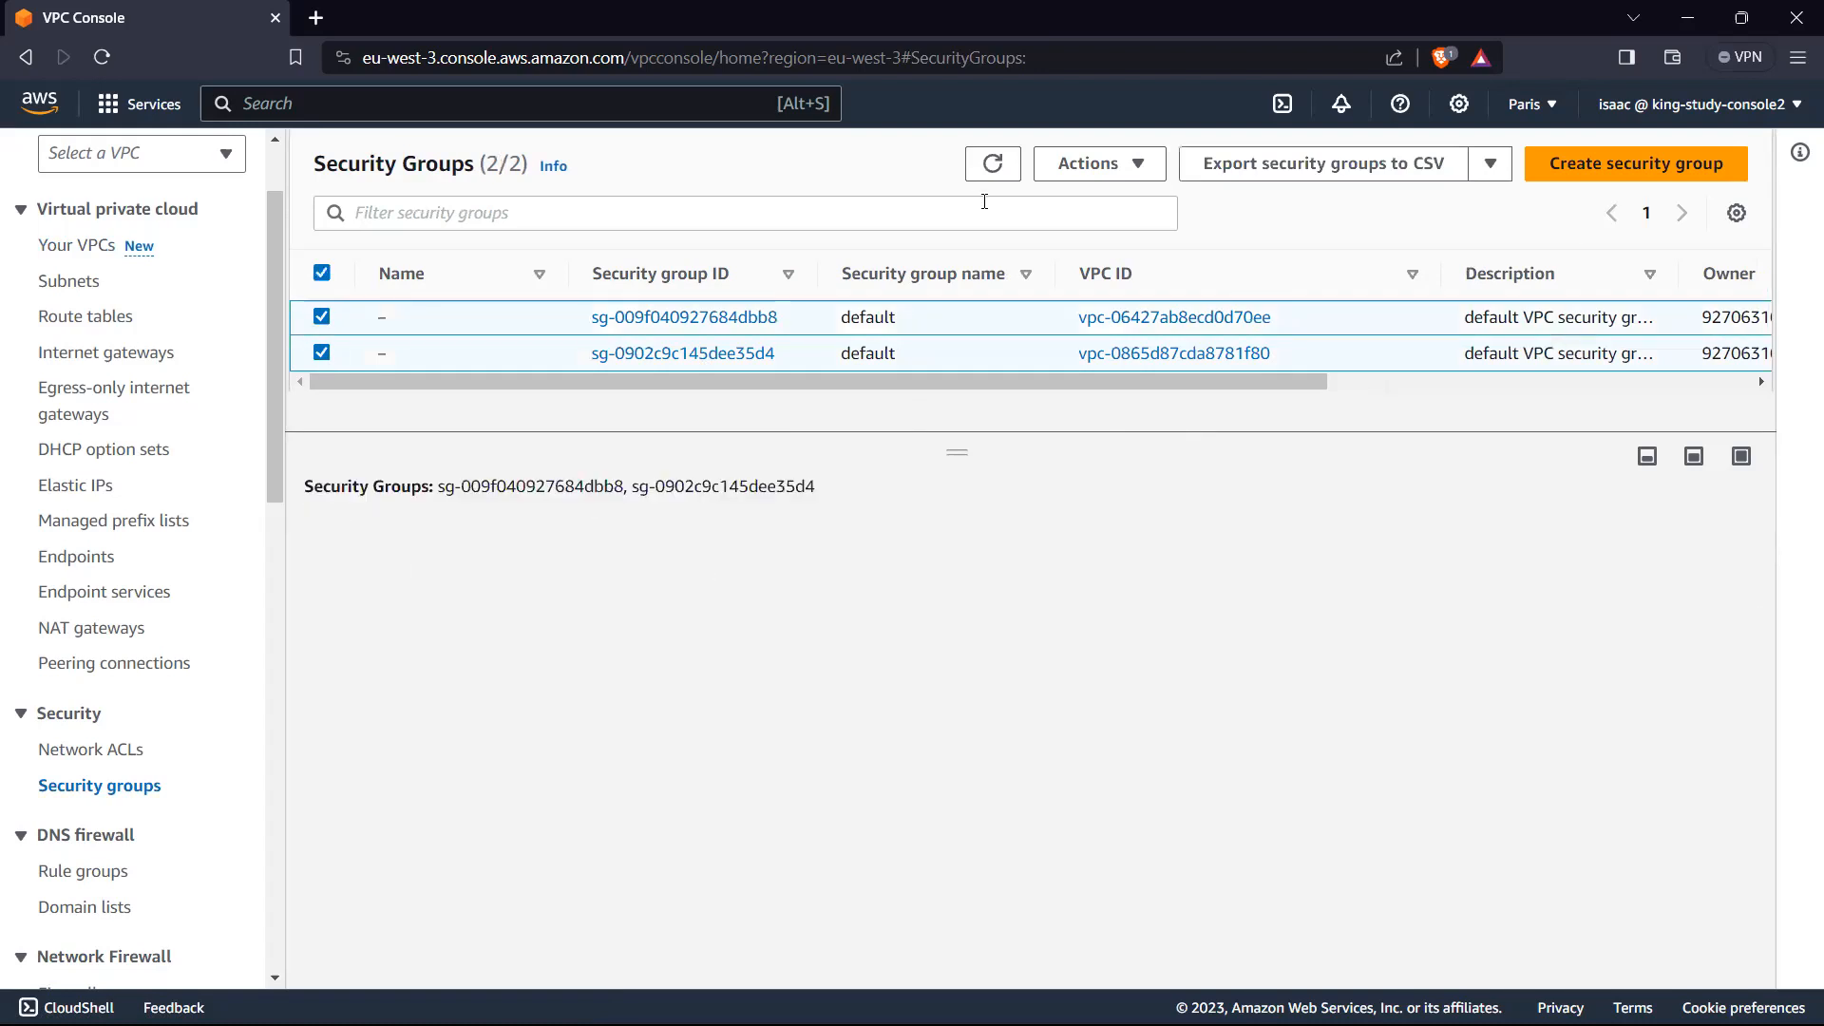
click(1141, 164)
scroll(1143, 289, down, 3)
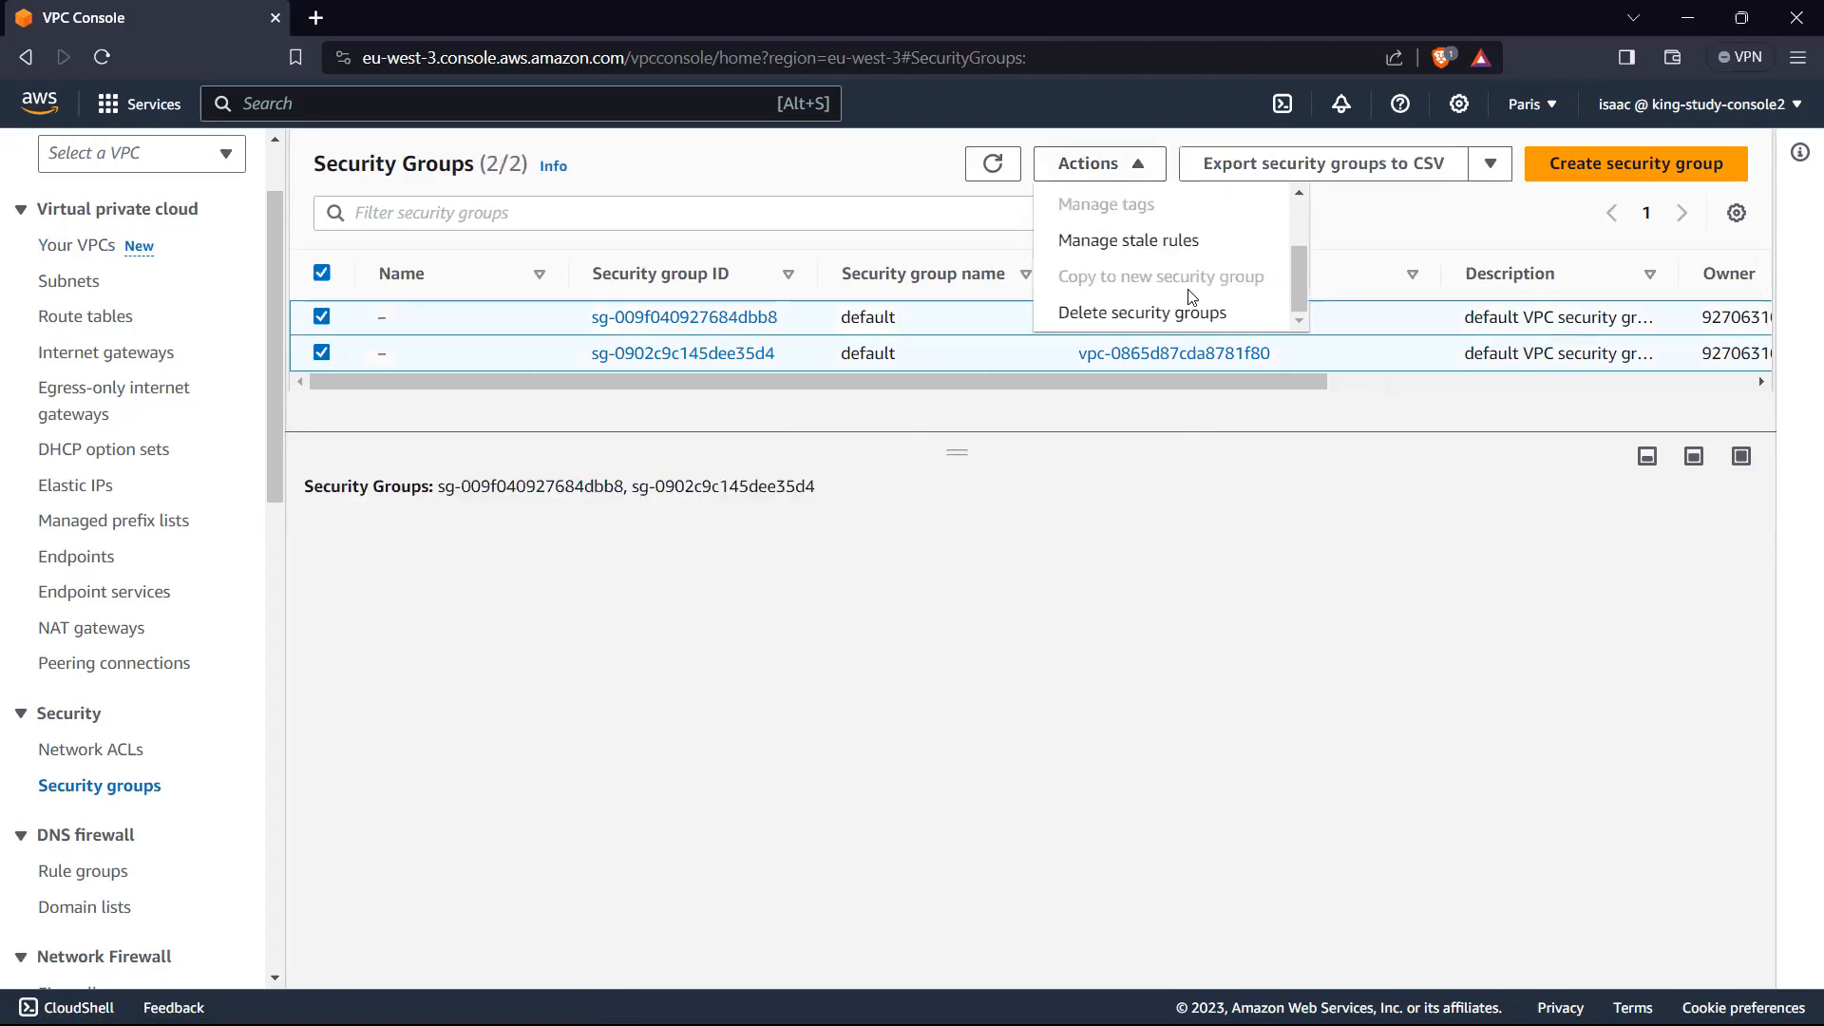
click(1136, 315)
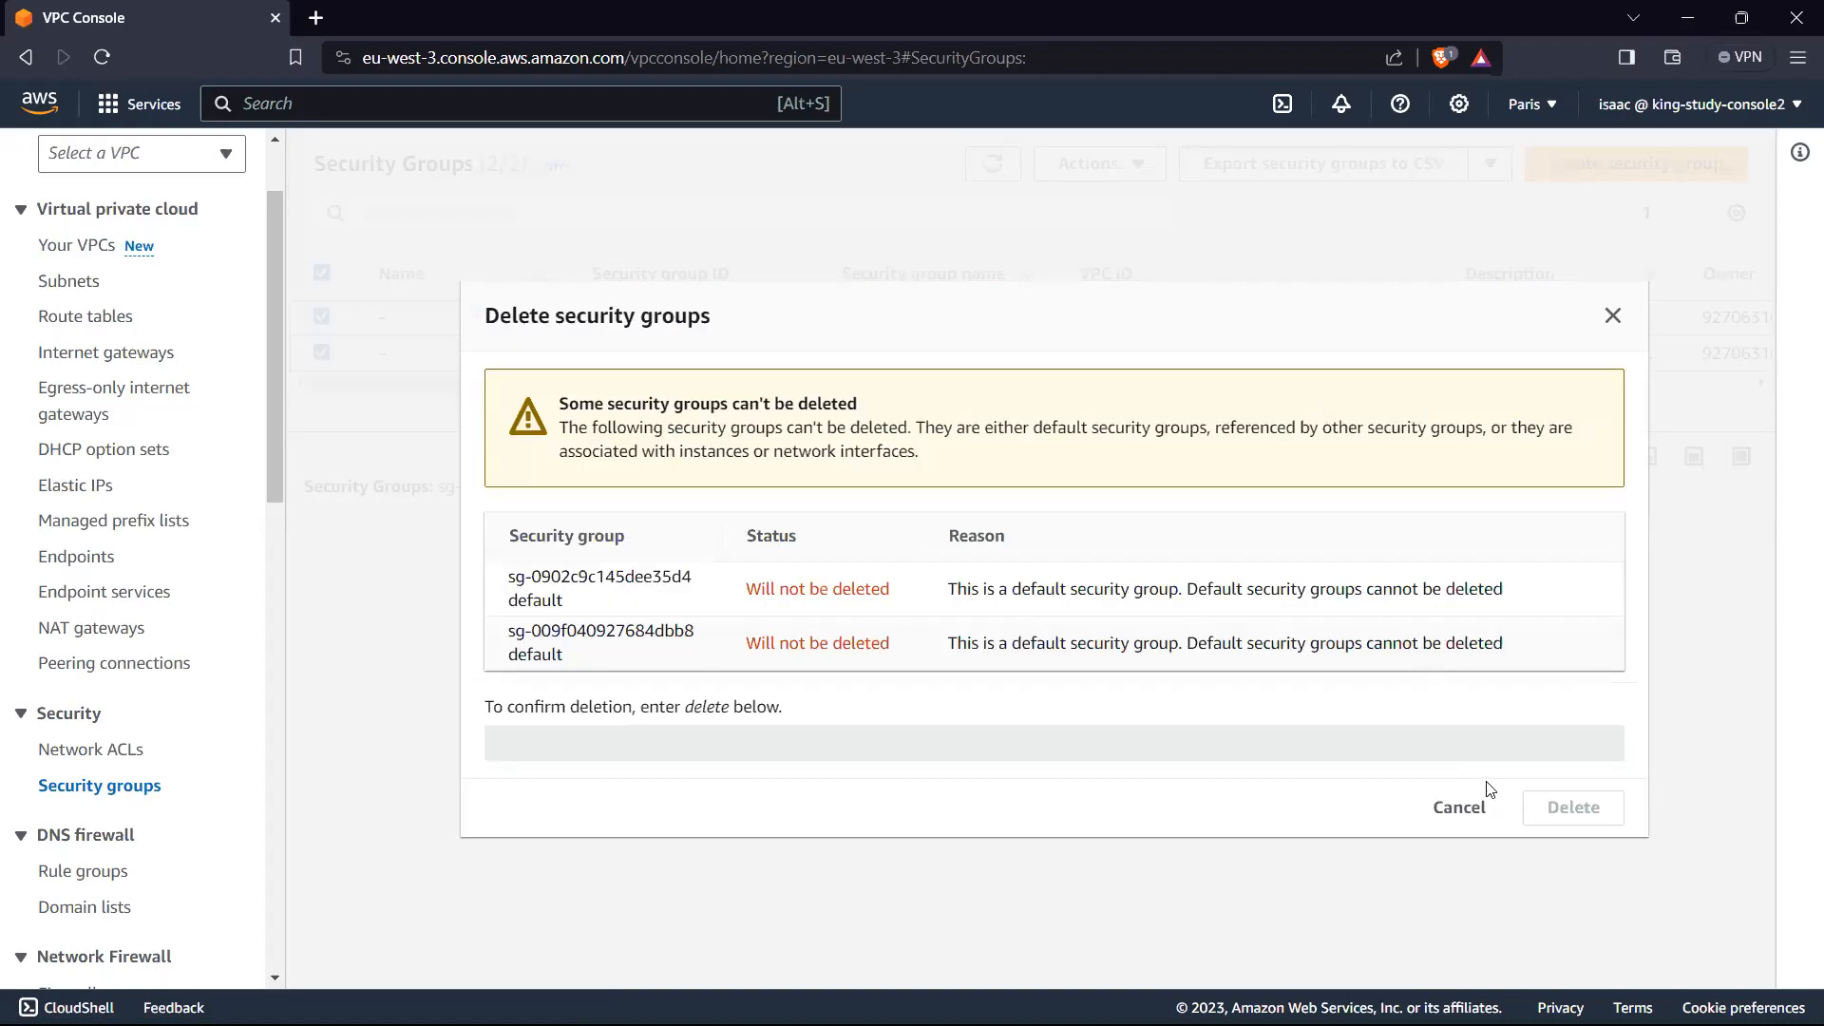
click(1458, 809)
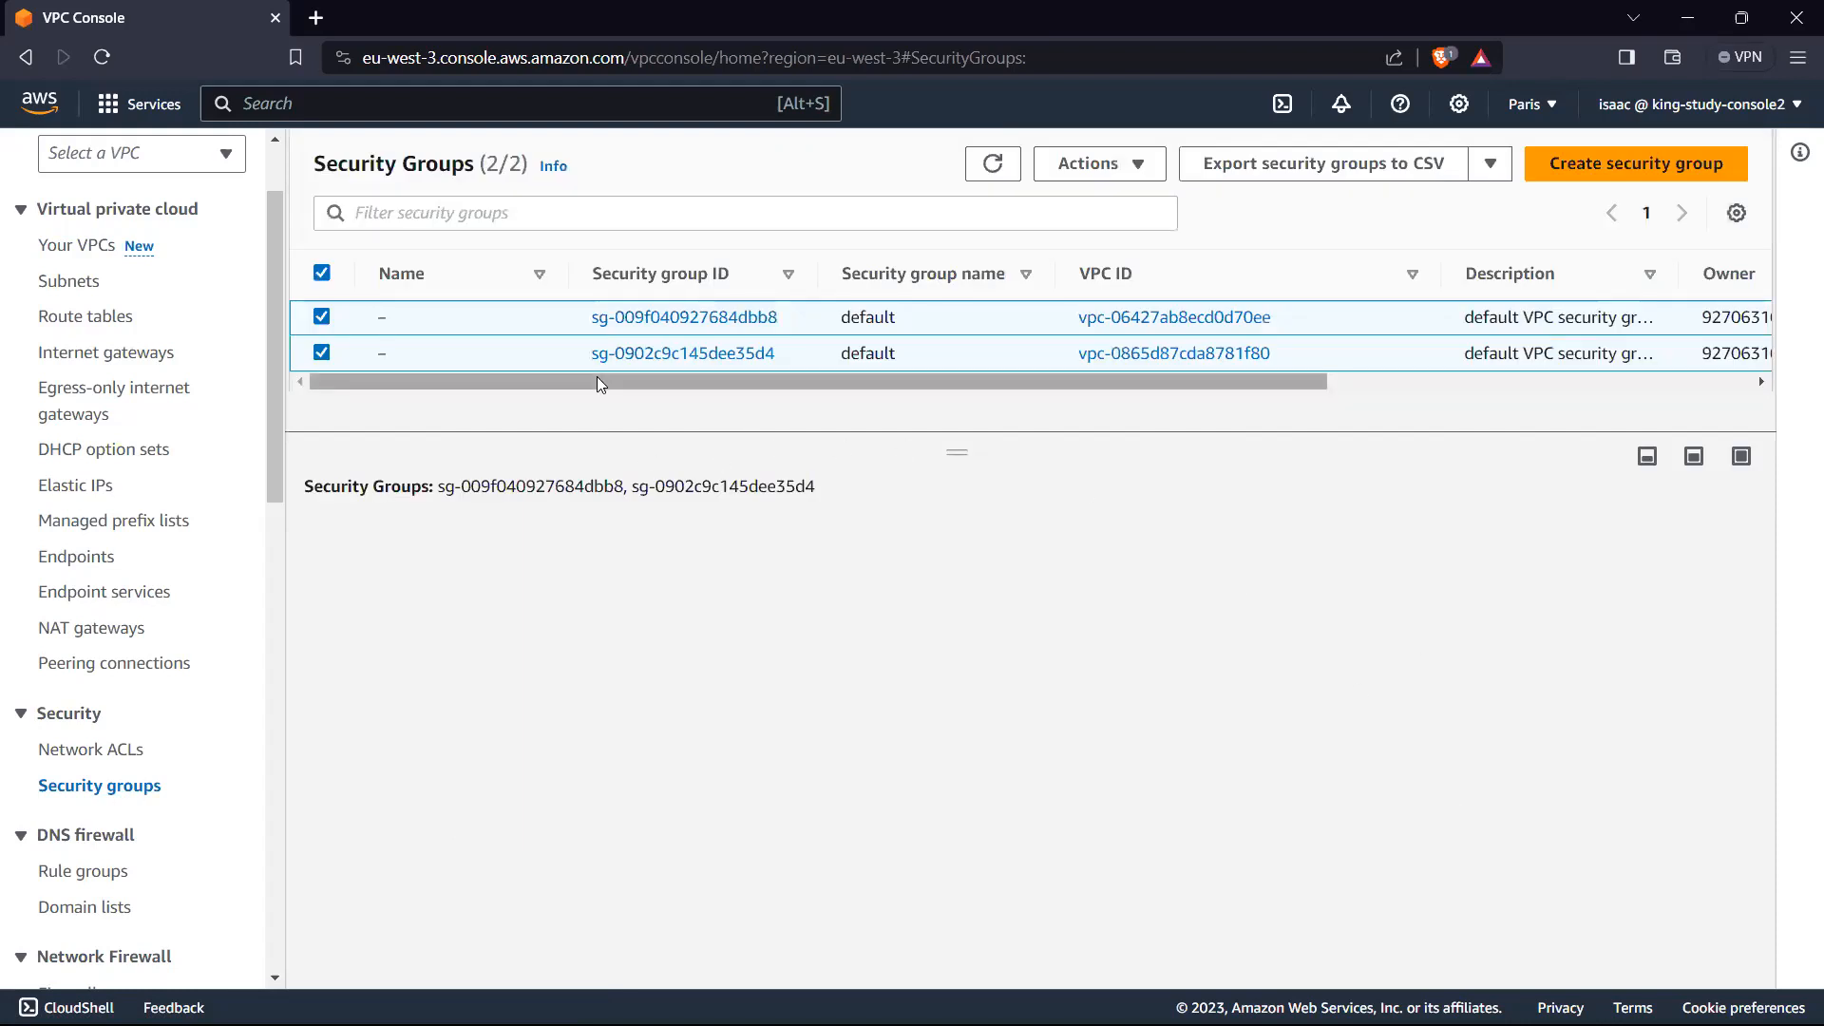
click(326, 354)
click(338, 321)
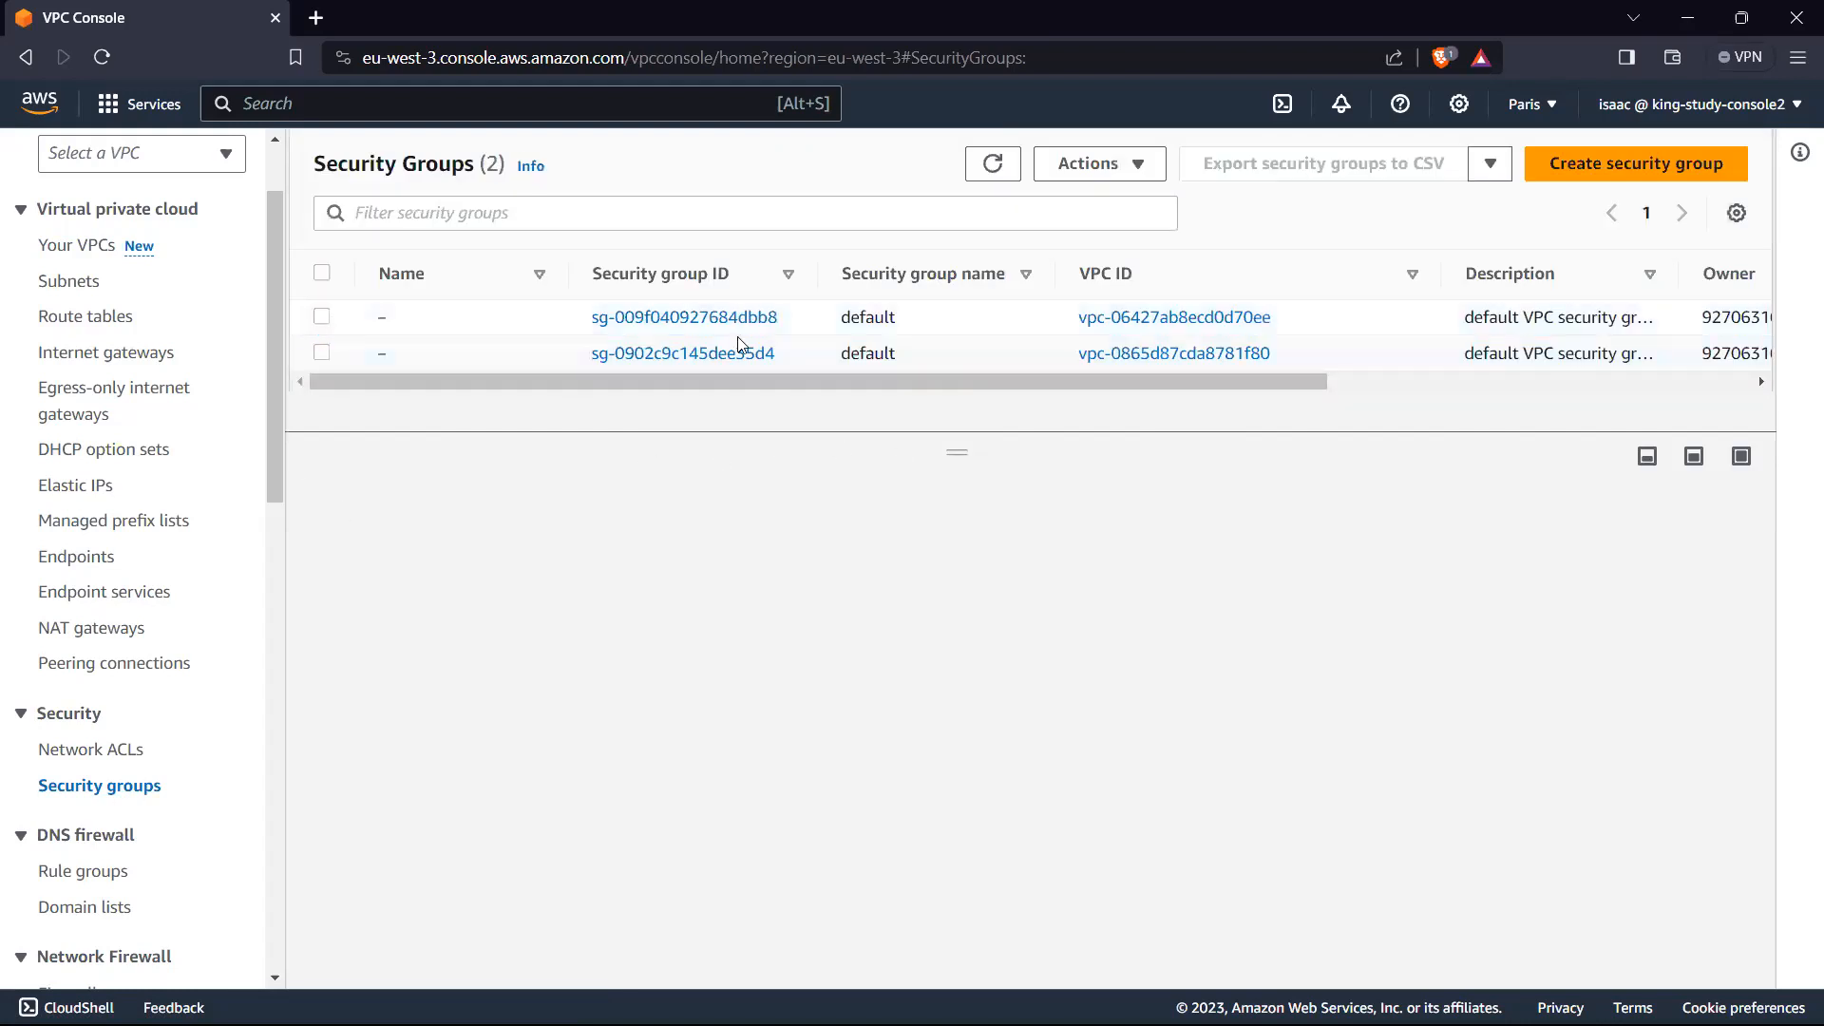
Step: Start a new security group and name it test-sg
click(1611, 165)
click(538, 448)
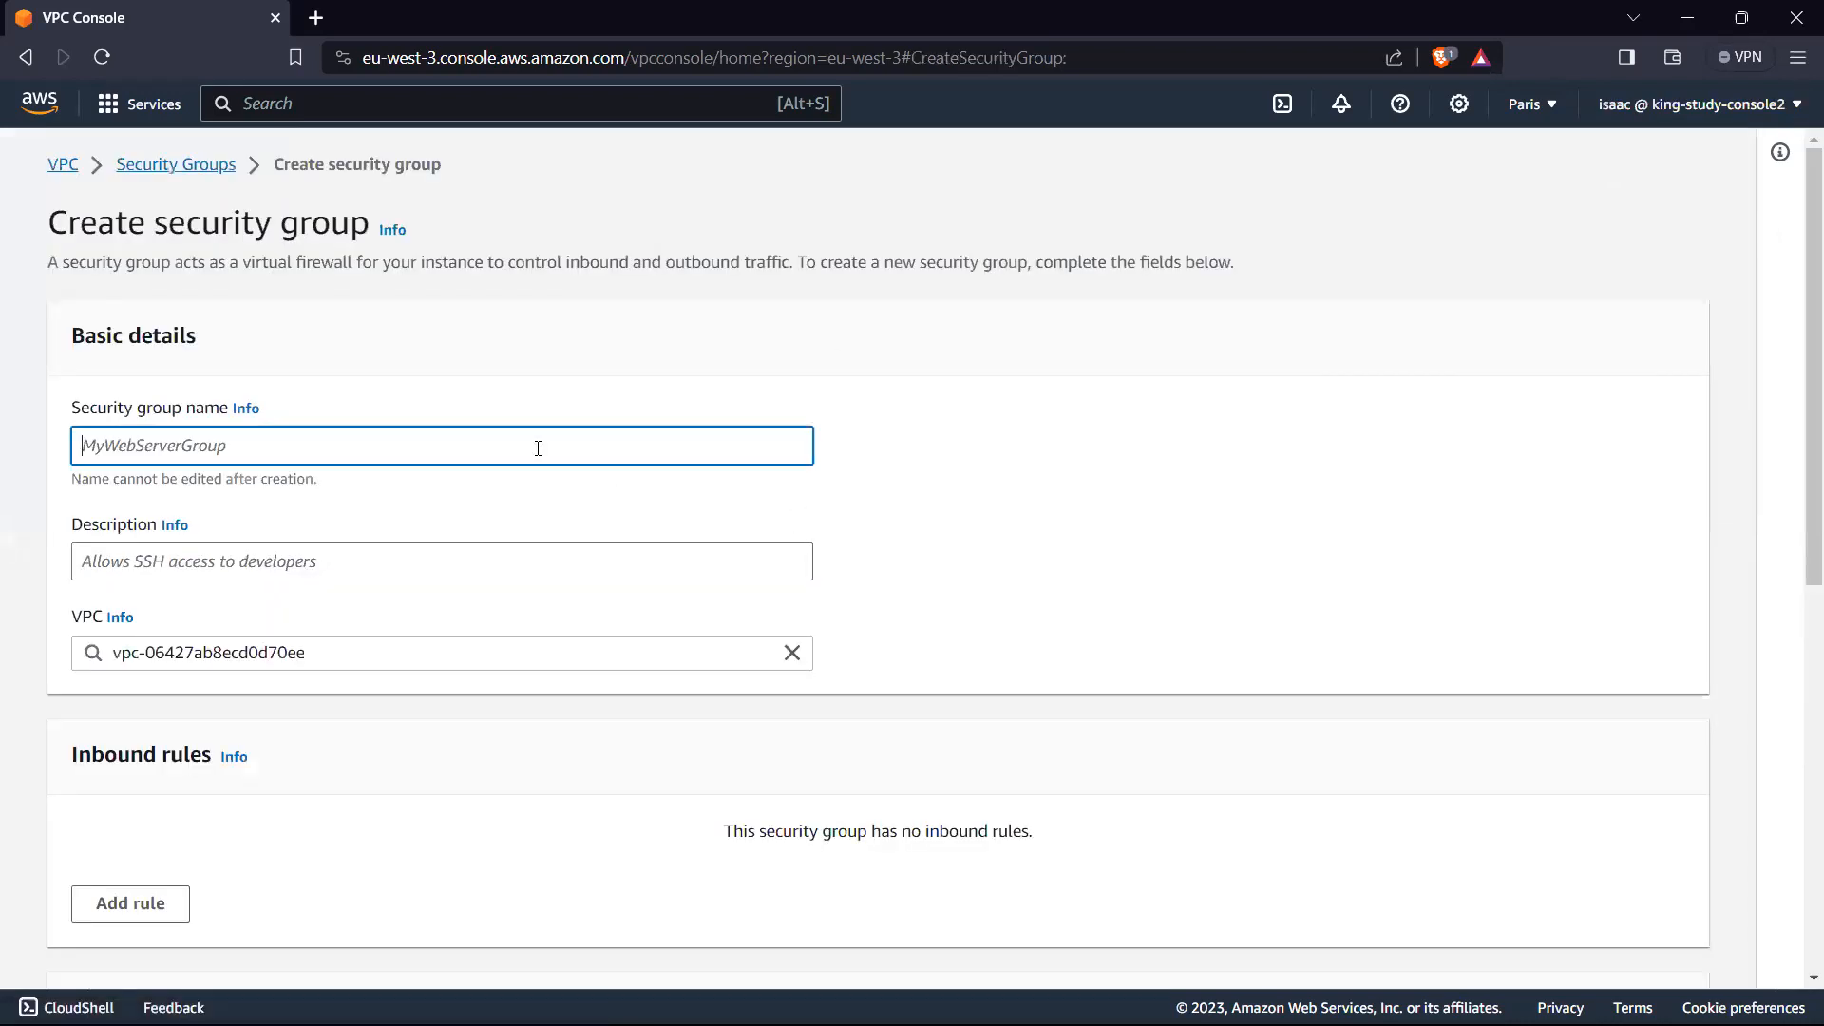
text(Test)
key(BackSpace)
key(BackSpace)
key(BackSpace)
key(BackSpace)
text(test-sg)
Step: Enter "allow inbound traffic" as the security group's description and assign the group to TestVPC-vpc instead of the default VPC
click(376, 563)
text(allow)
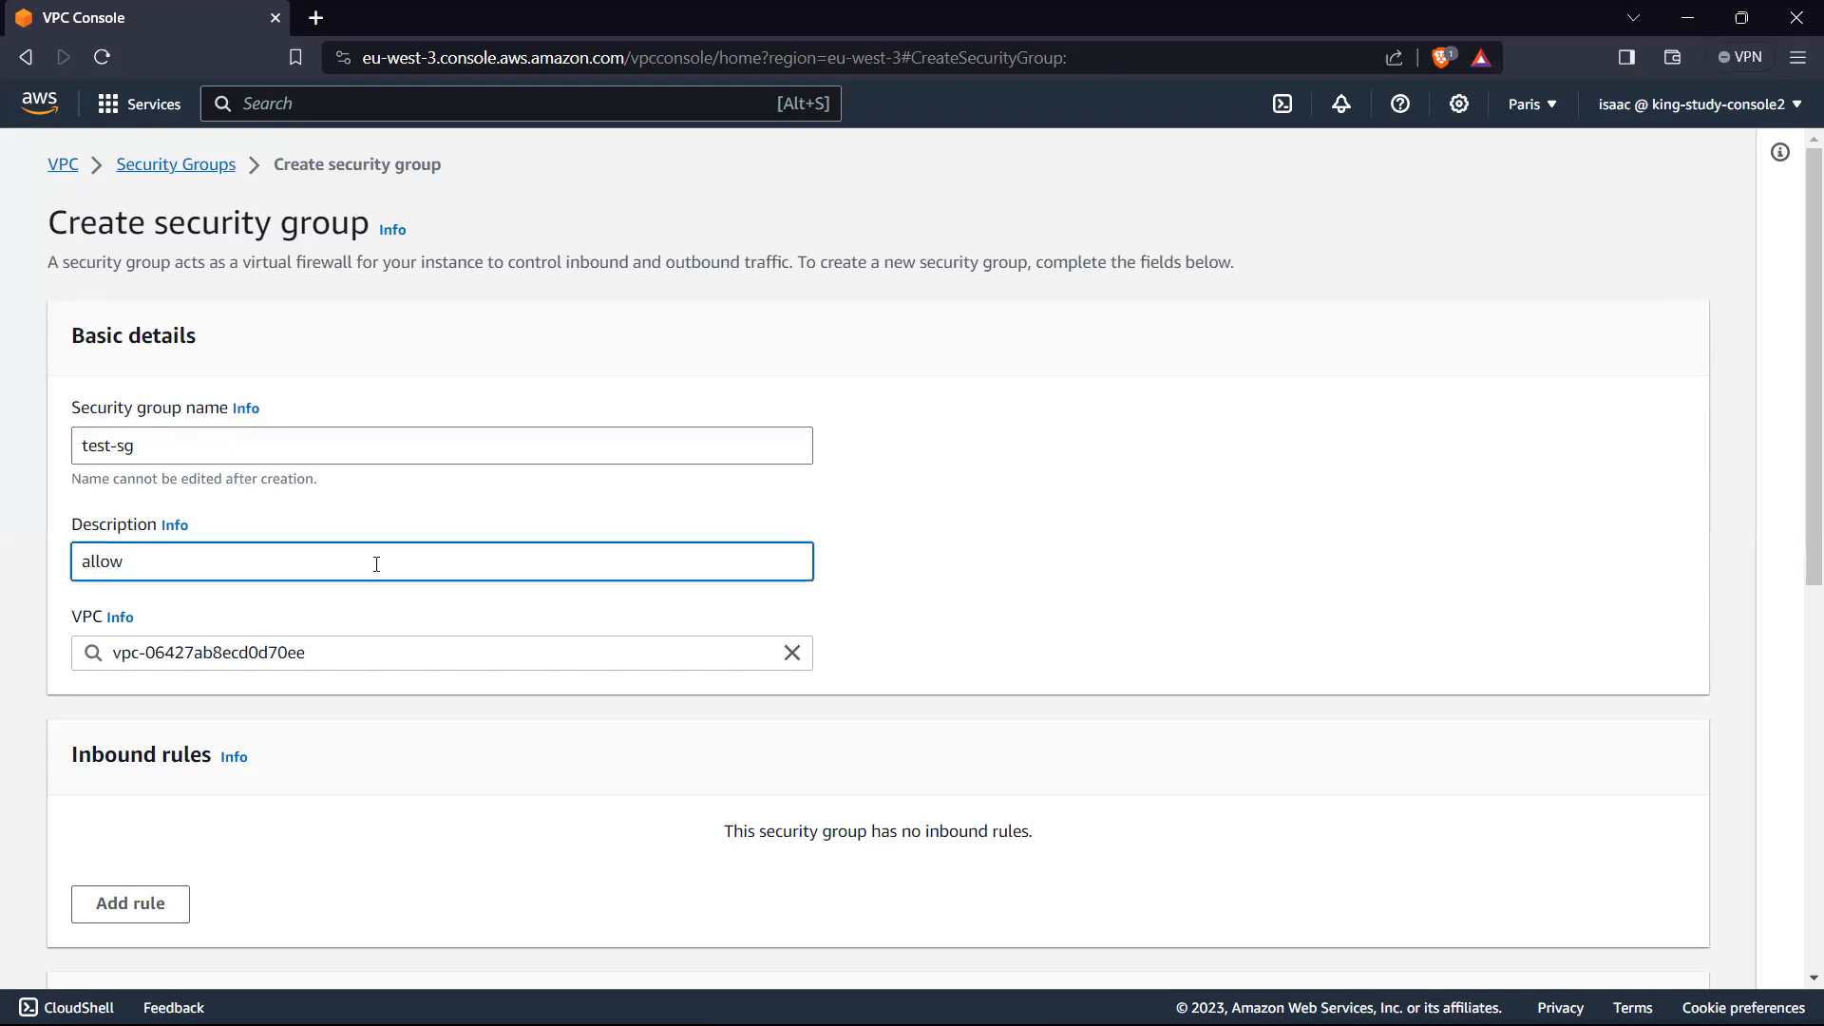
text( inbpi)
text(nd traffic)
click(792, 652)
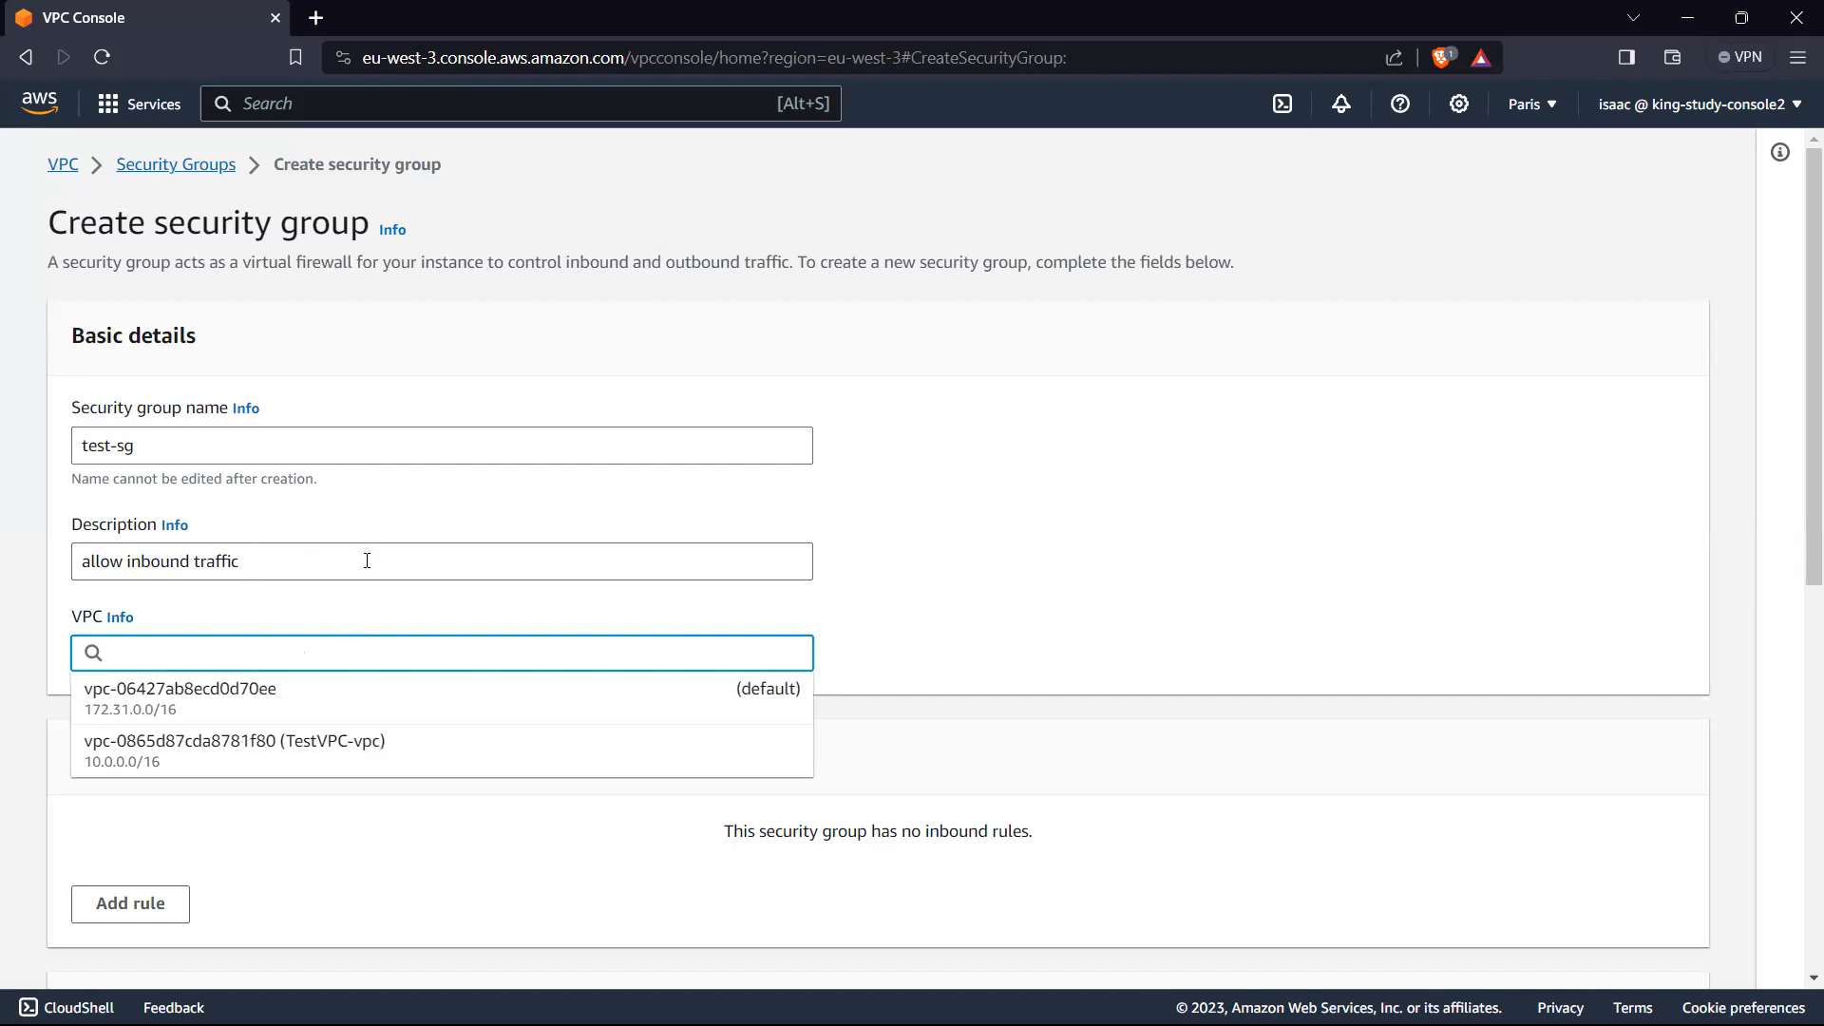
click(359, 751)
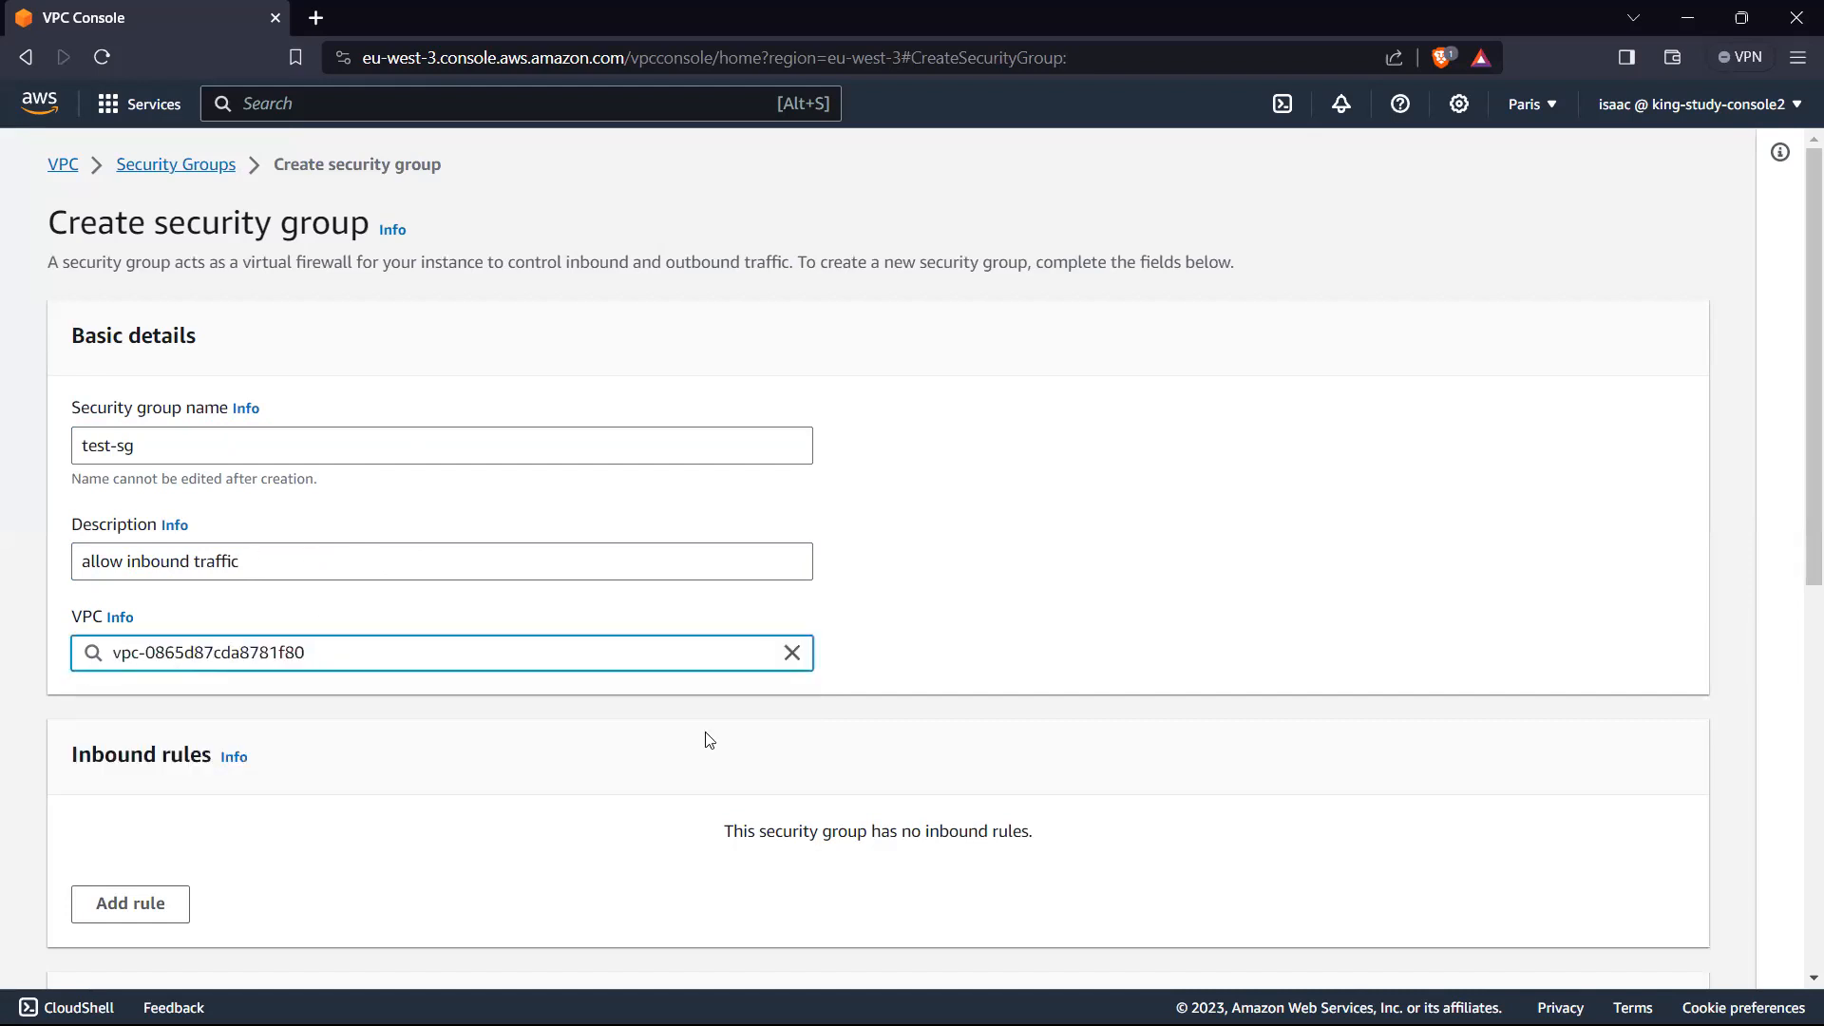
Step: Add an inbound HTTPS rule on port 443 with the source set to anywhere, 0.0.0.0/0
scroll(1144, 599, down, 5)
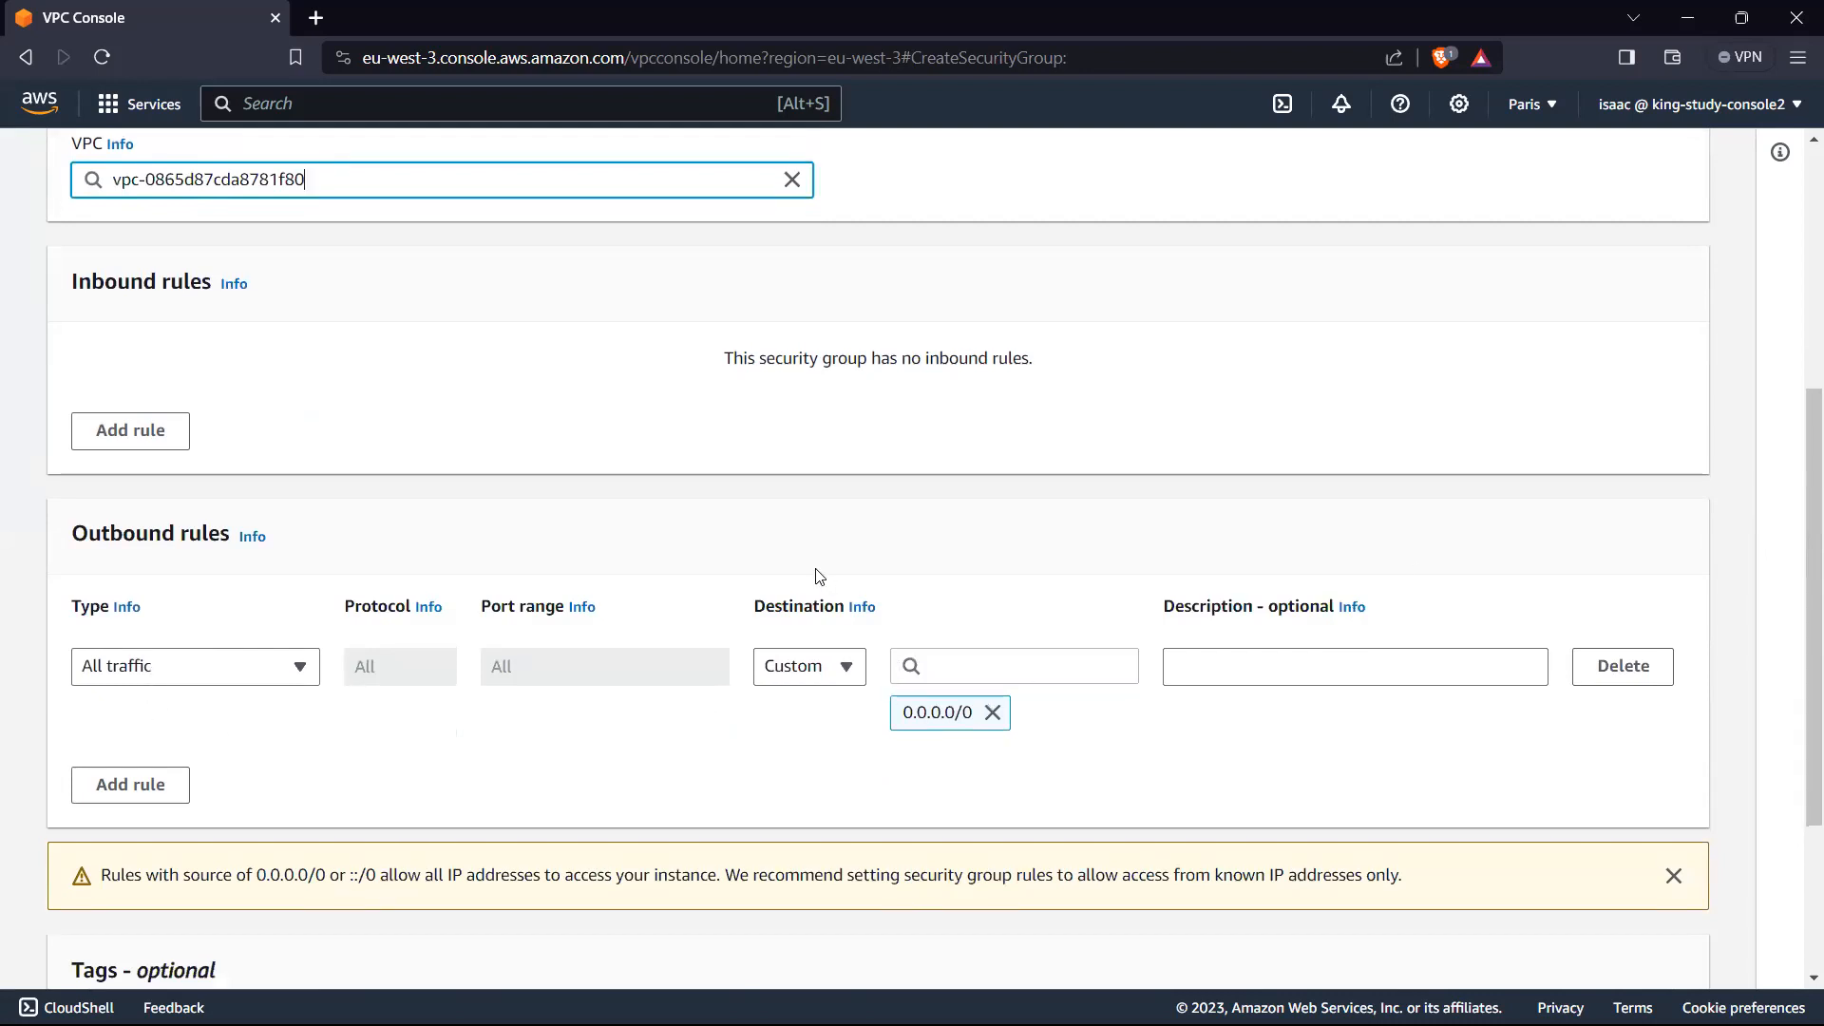
scroll(570, 599, up, 3)
click(131, 670)
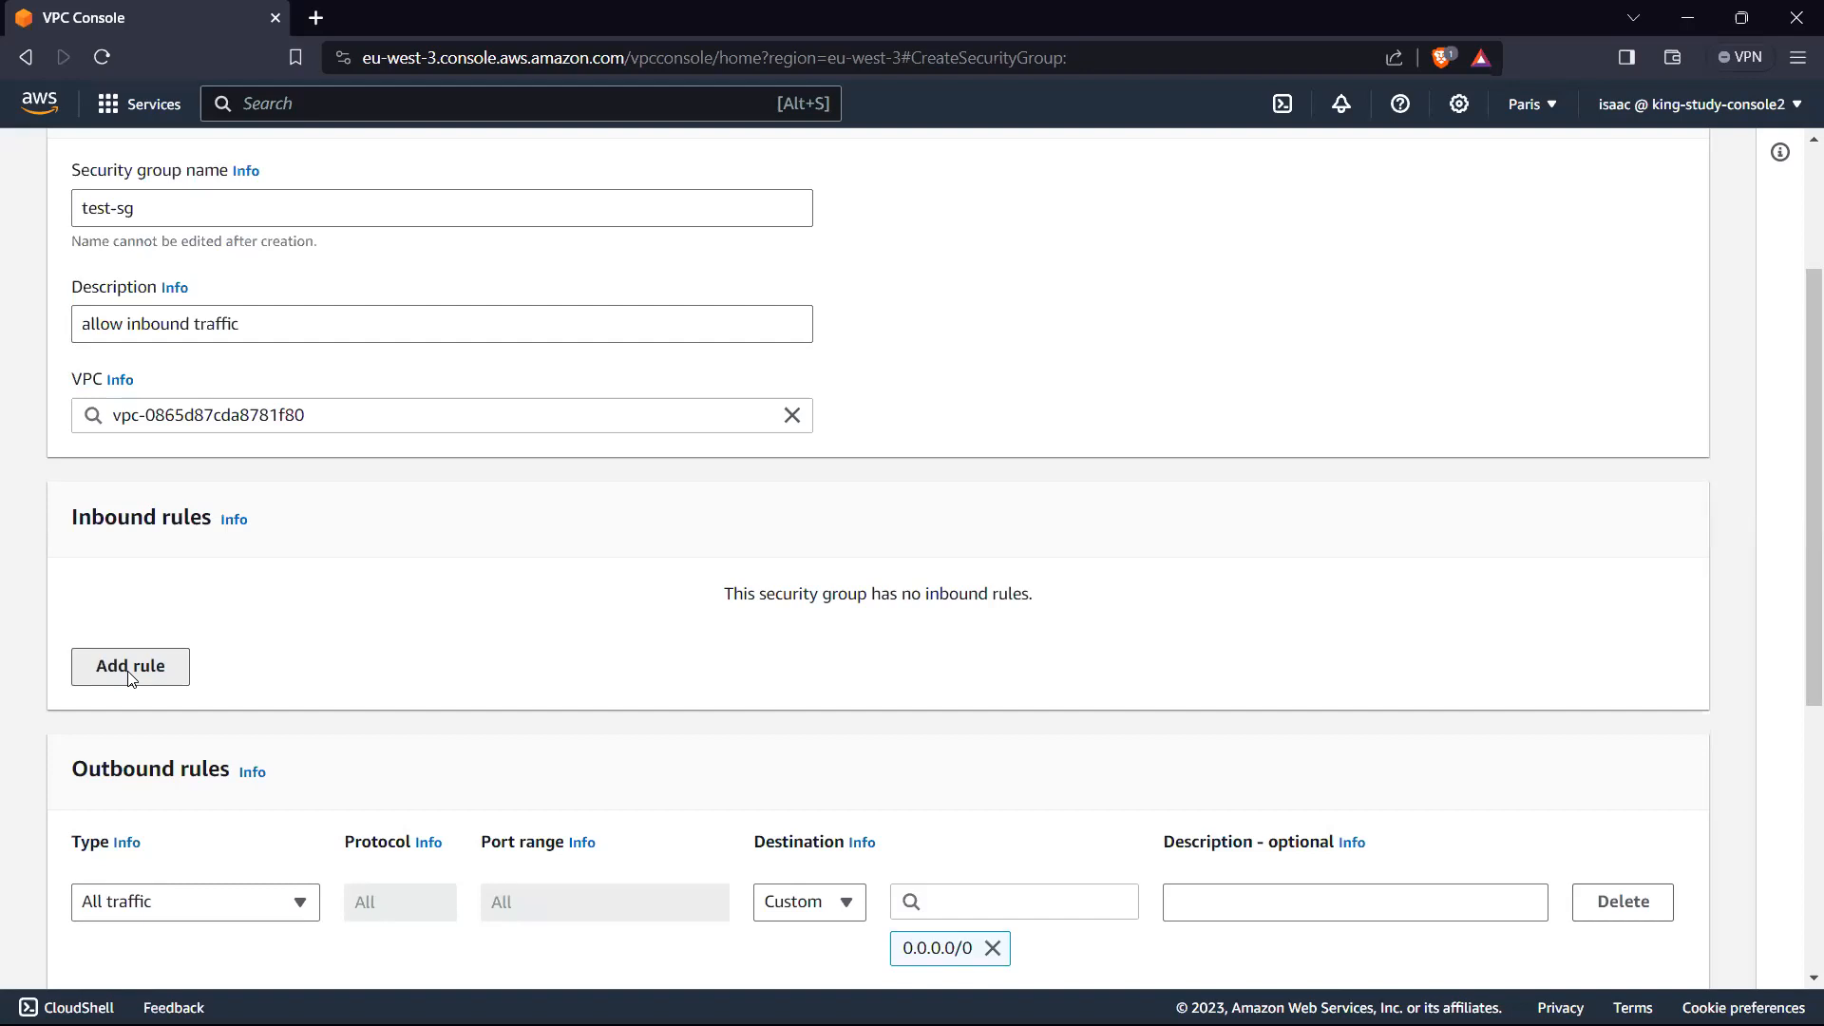
click(256, 652)
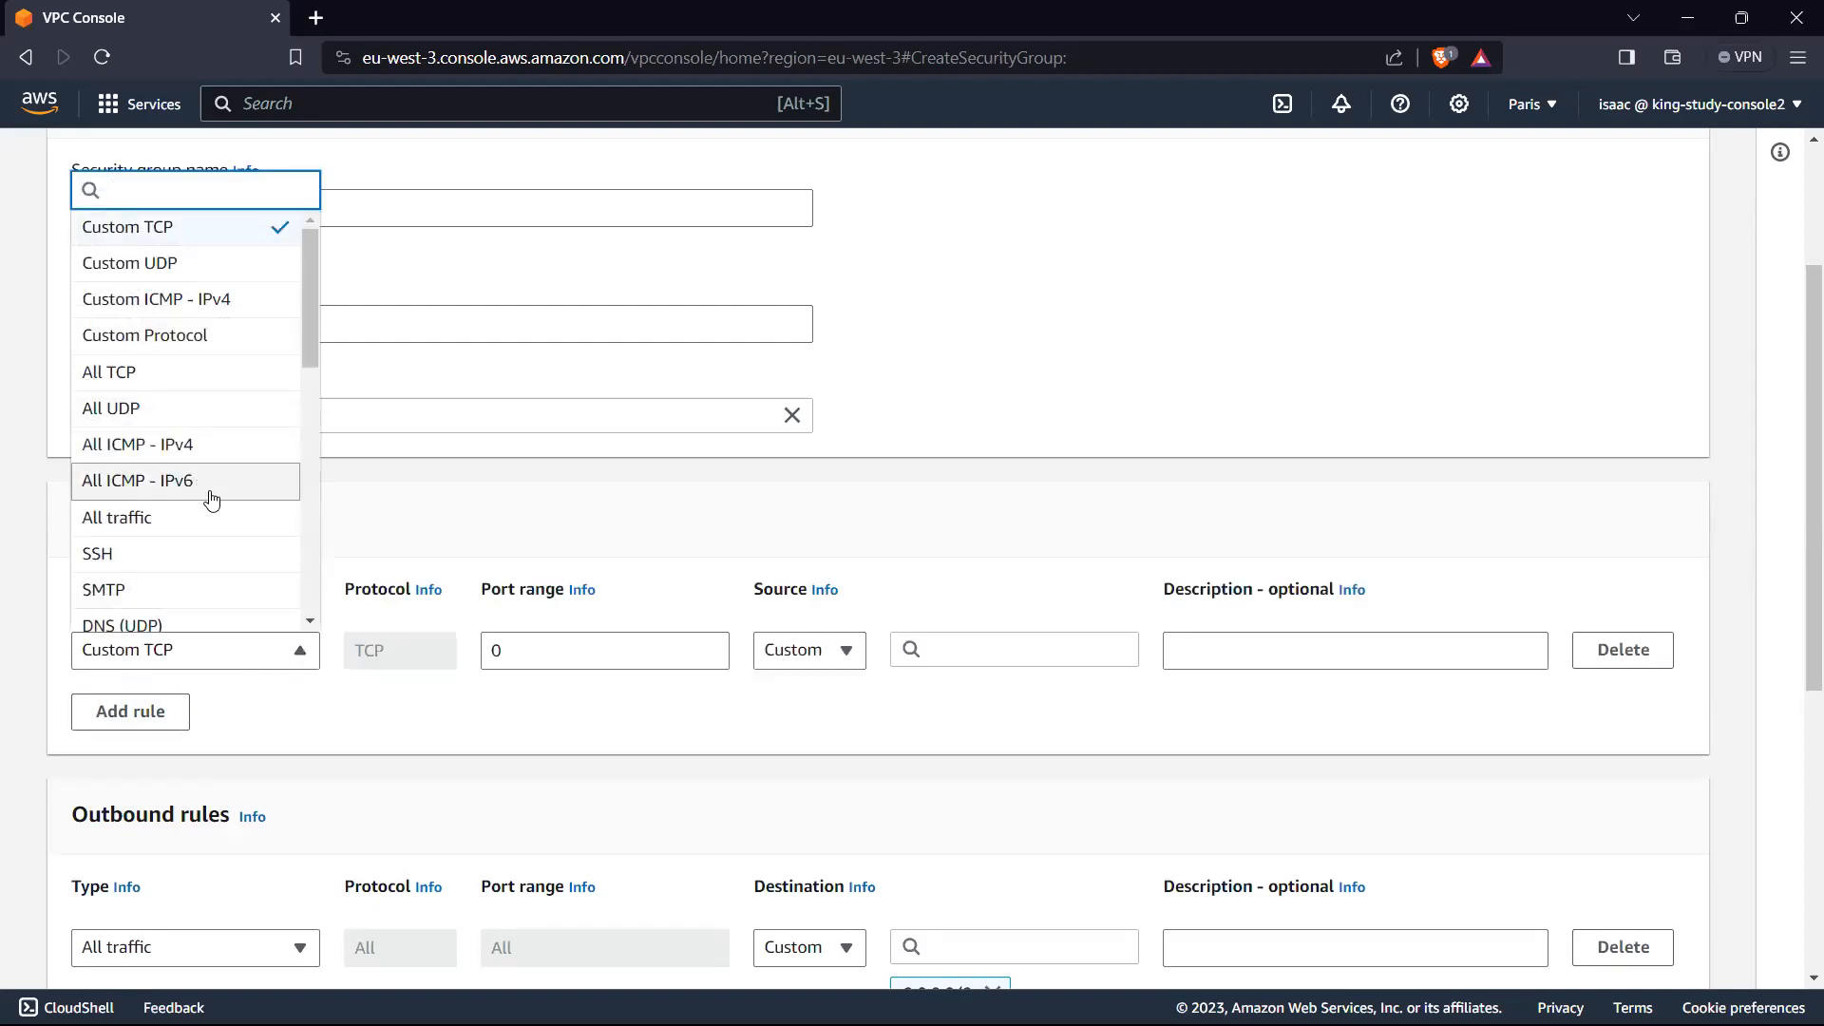
drag(306, 257, 306, 388)
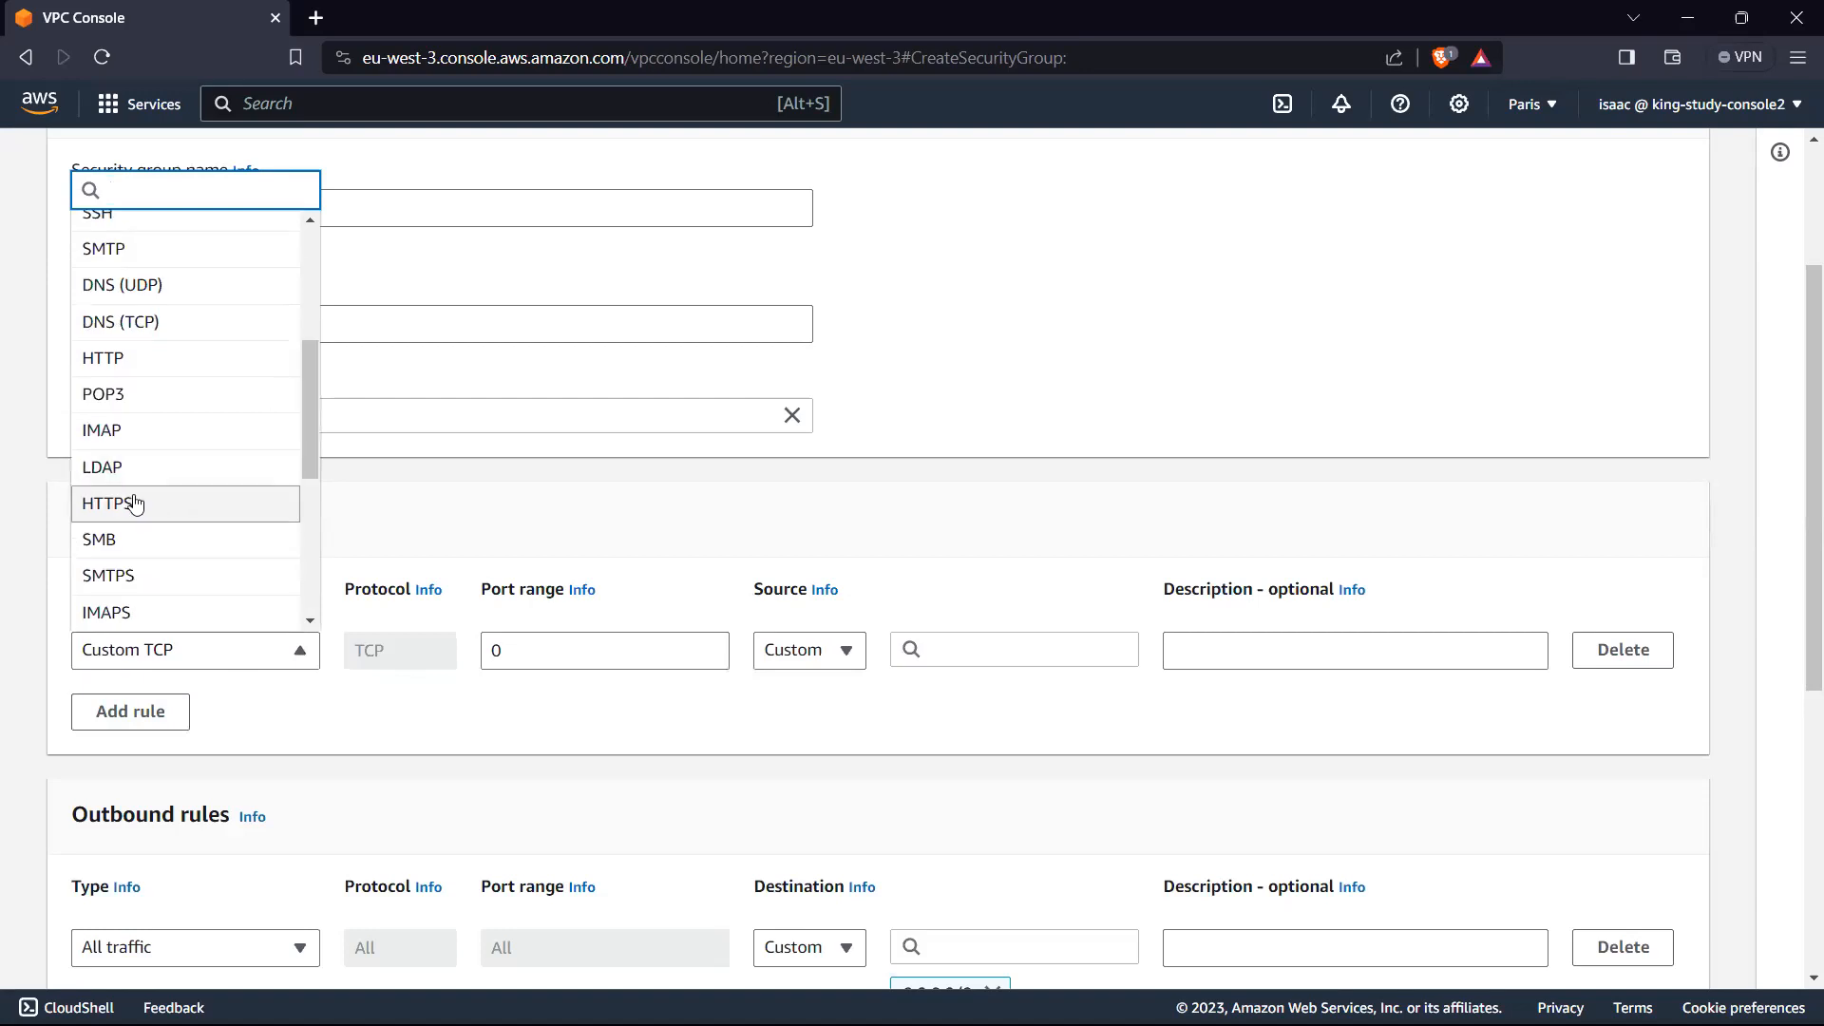
click(136, 504)
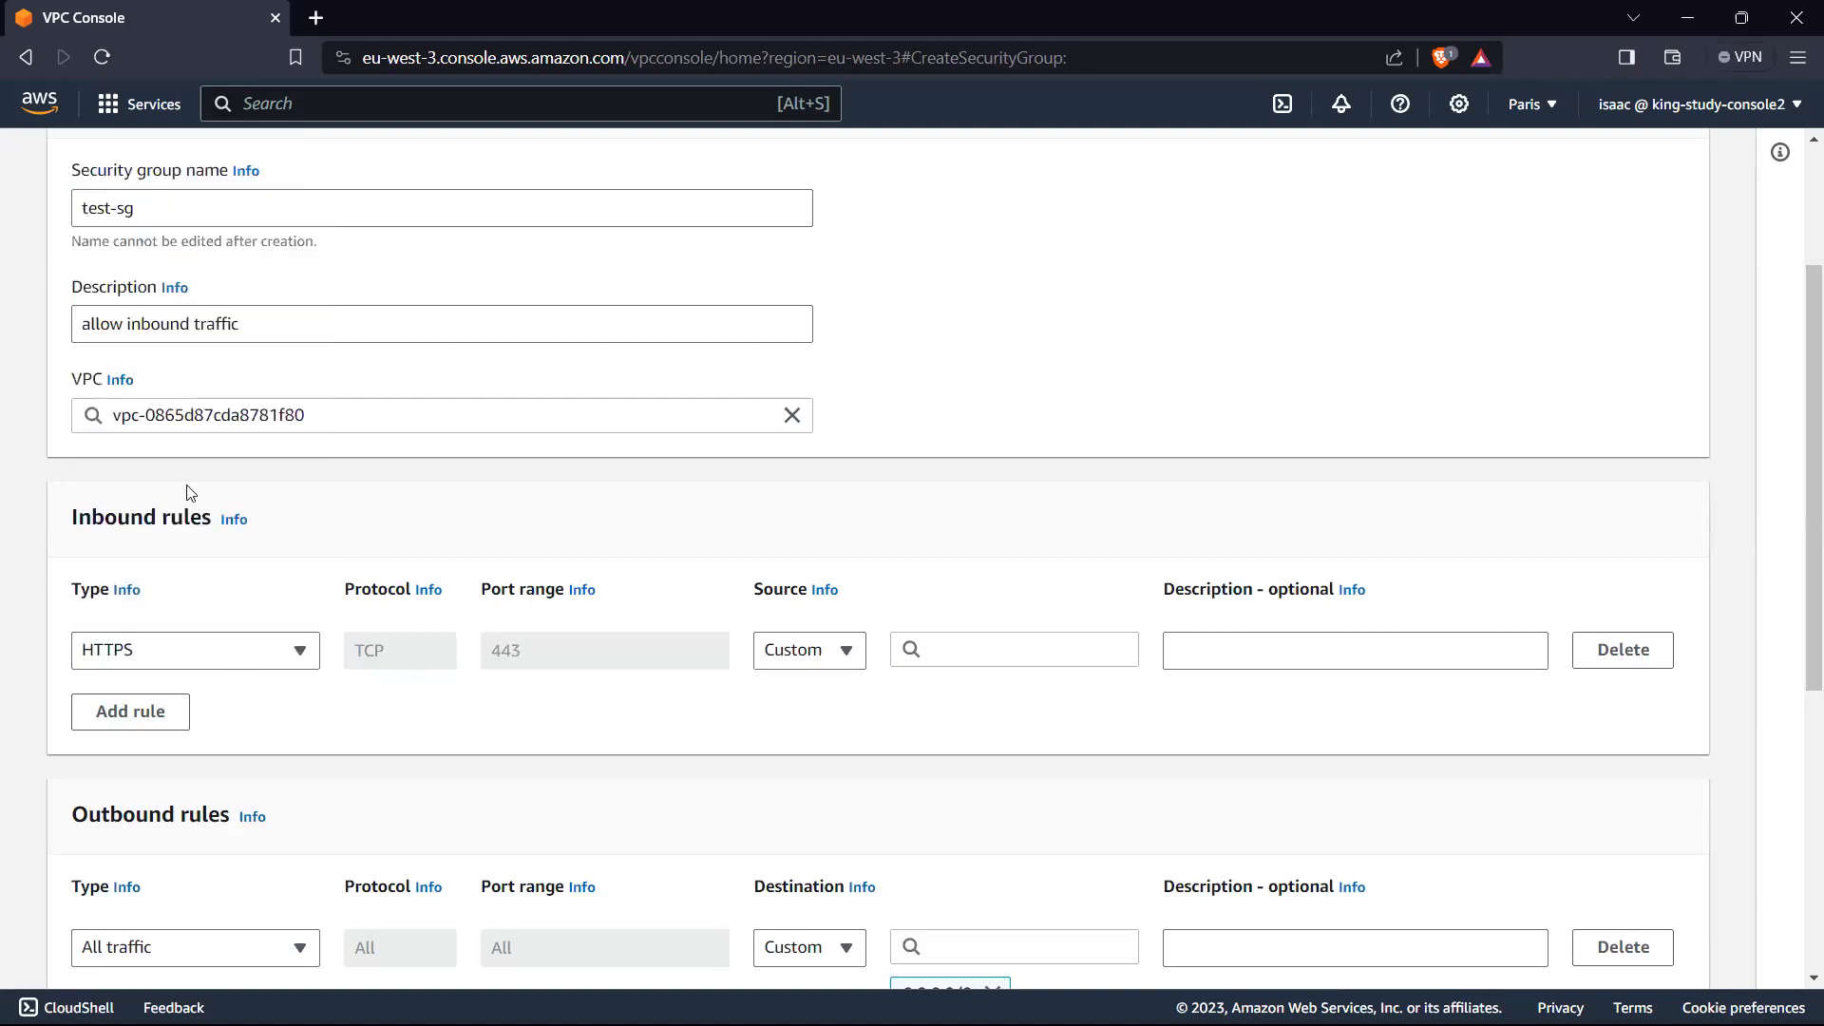
click(855, 660)
click(803, 722)
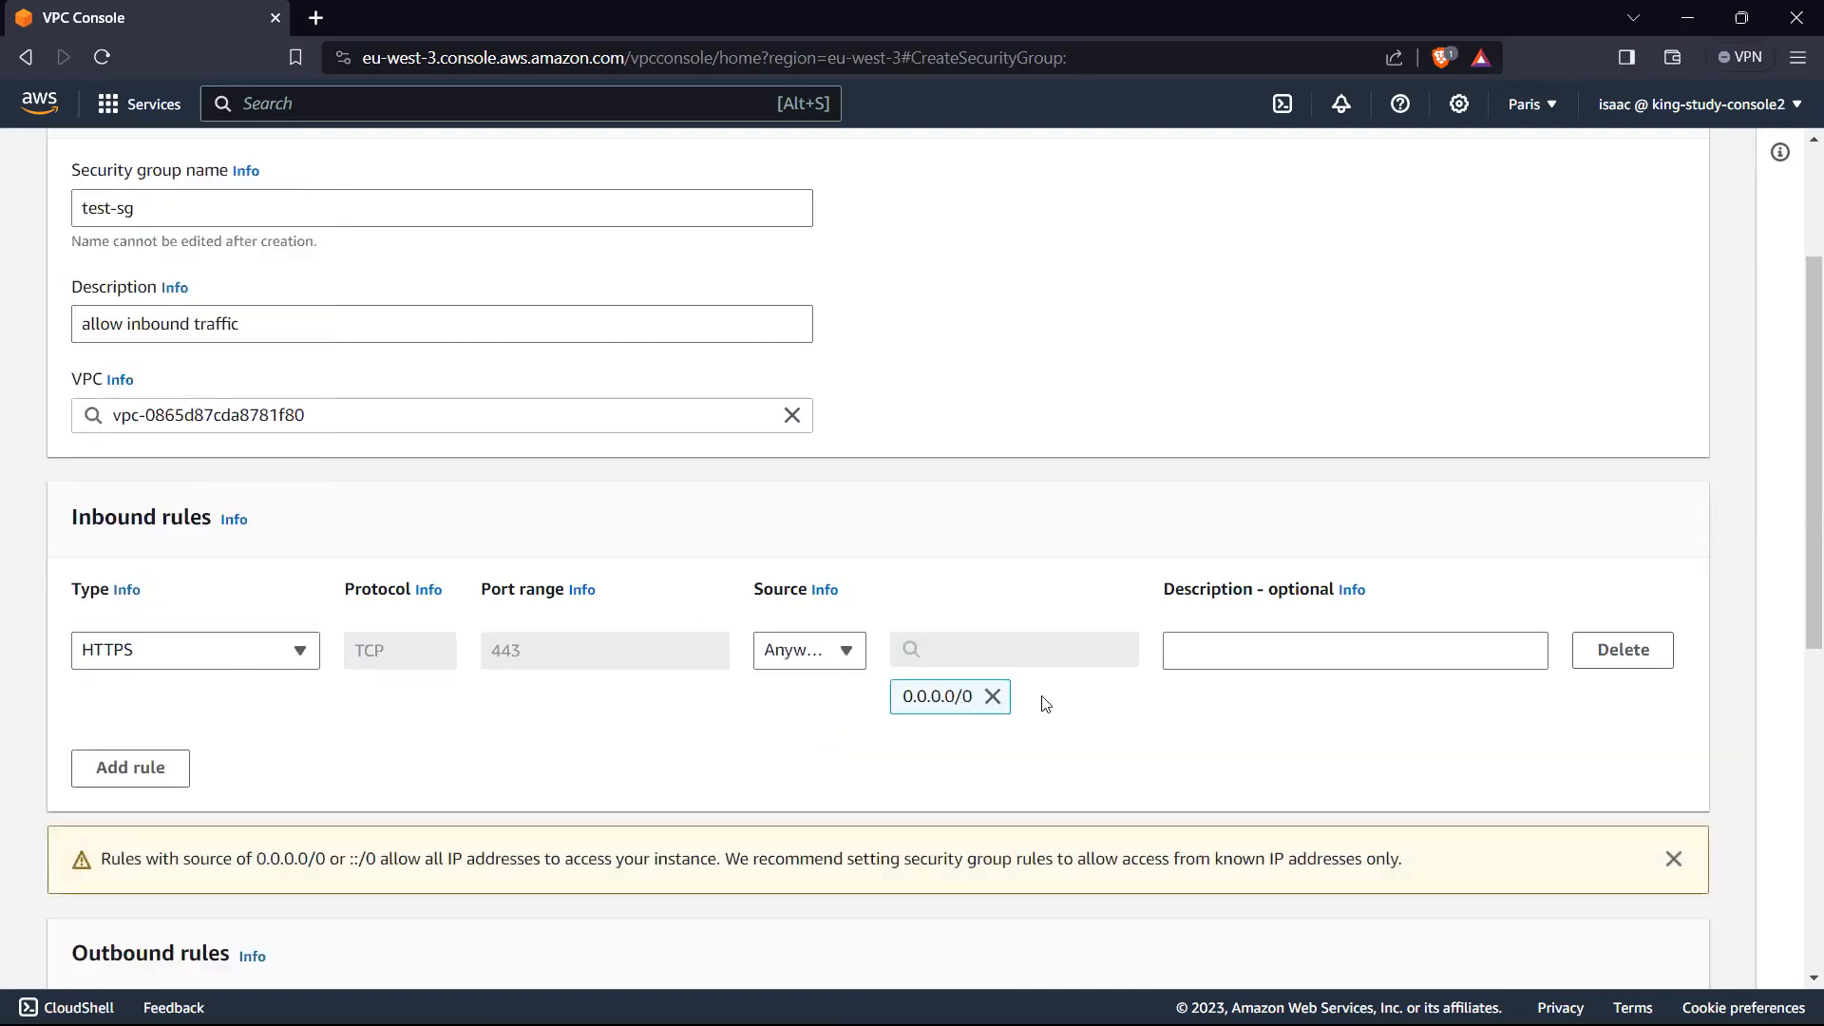
Step: Add a second inbound rule for HTTP on port 80 with the source set to anywhere, 0.0.0.0/0
click(130, 767)
click(174, 774)
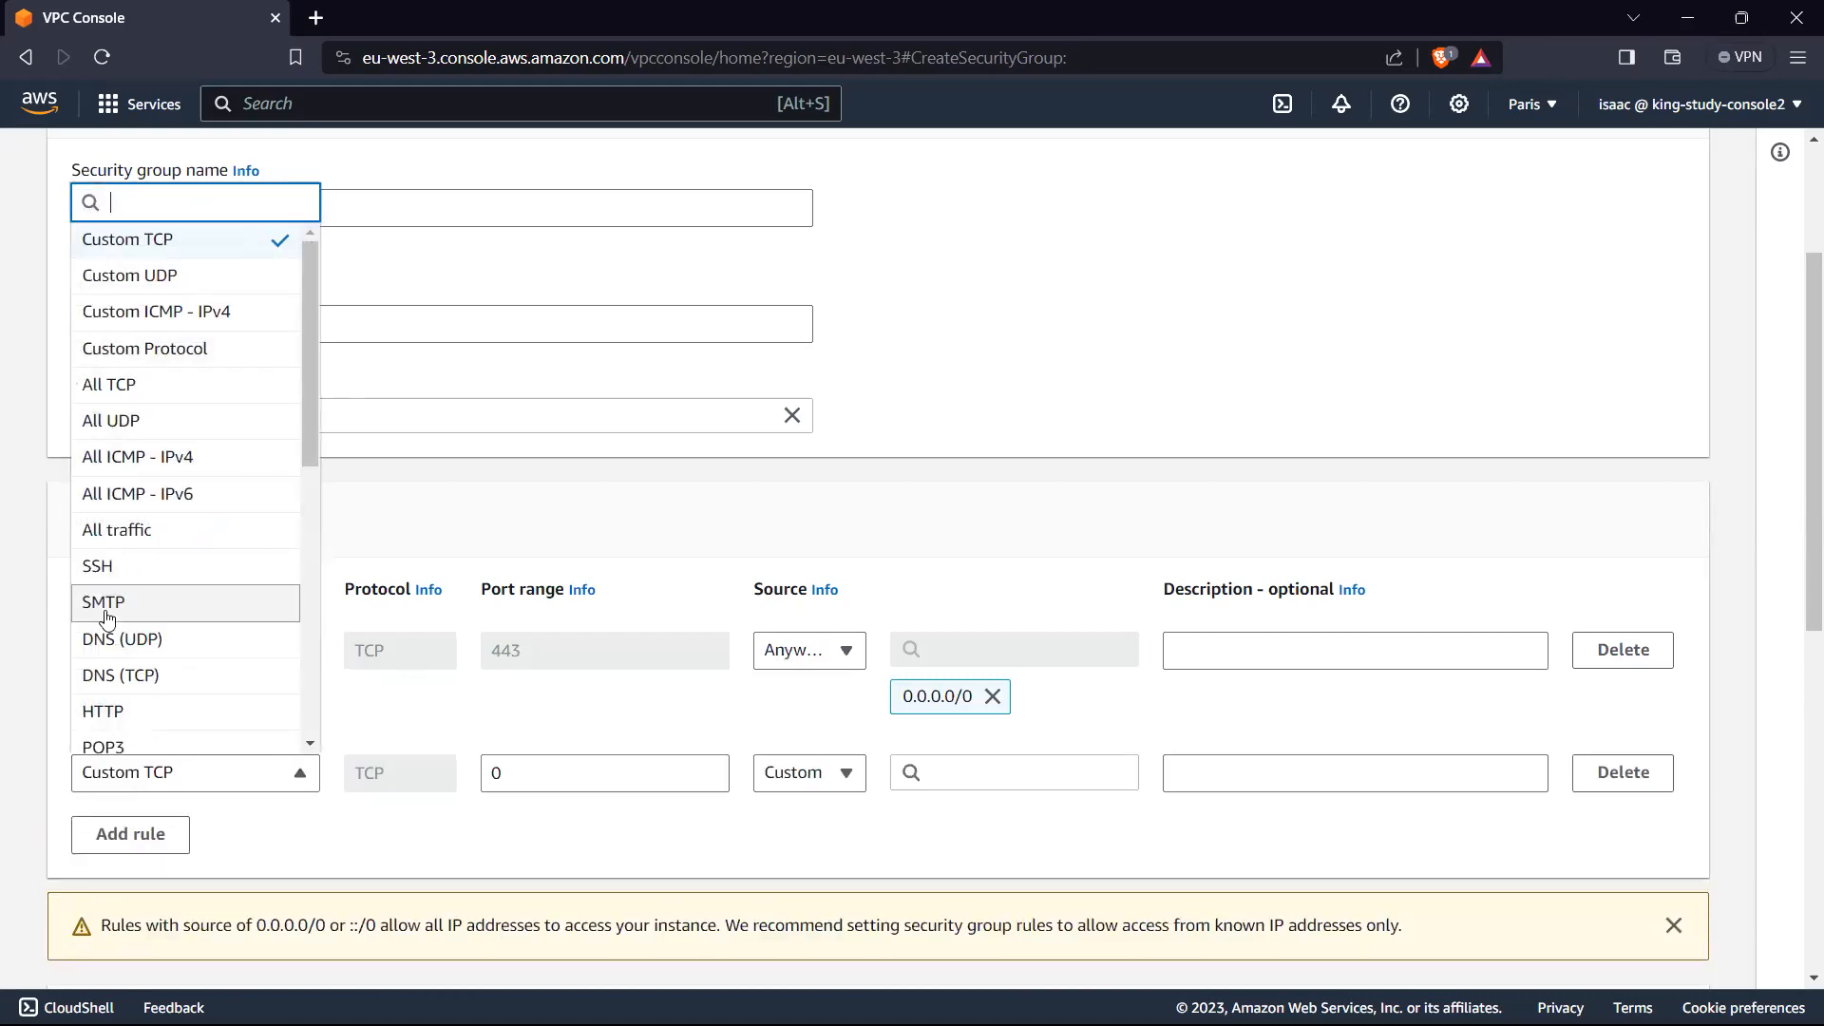
click(138, 712)
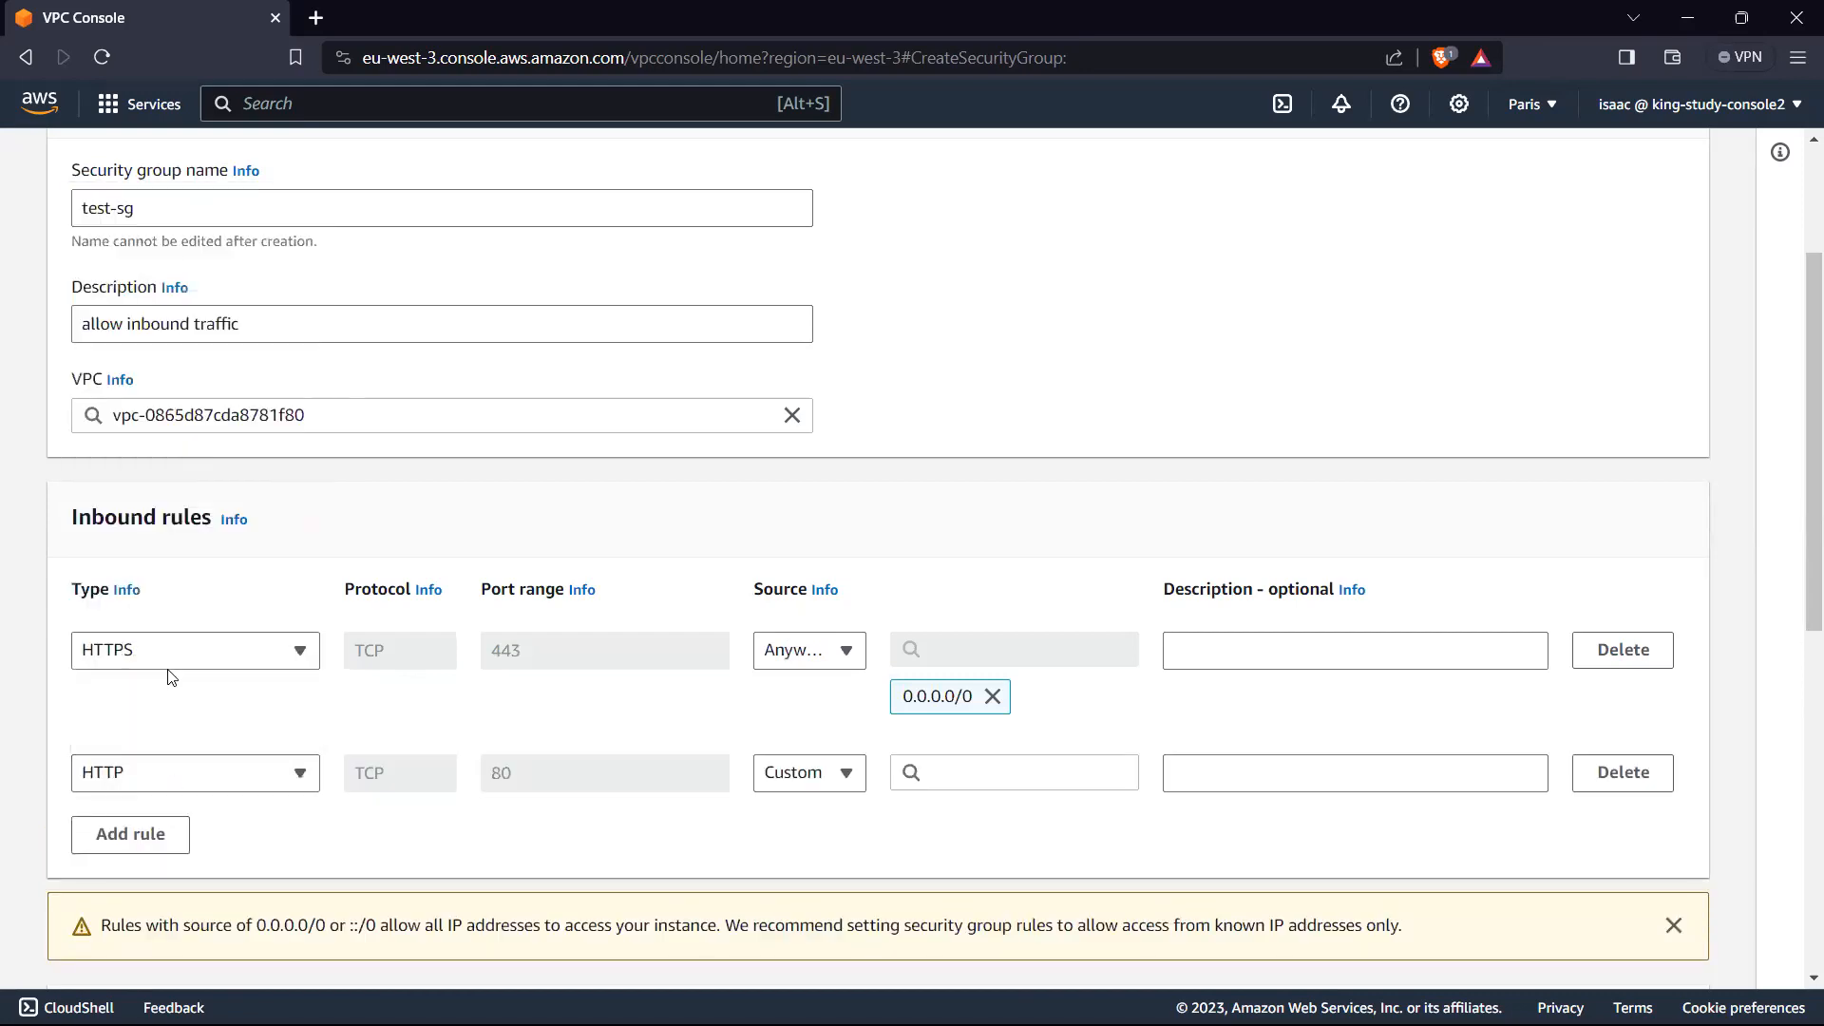
click(839, 788)
click(839, 786)
click(823, 779)
click(826, 660)
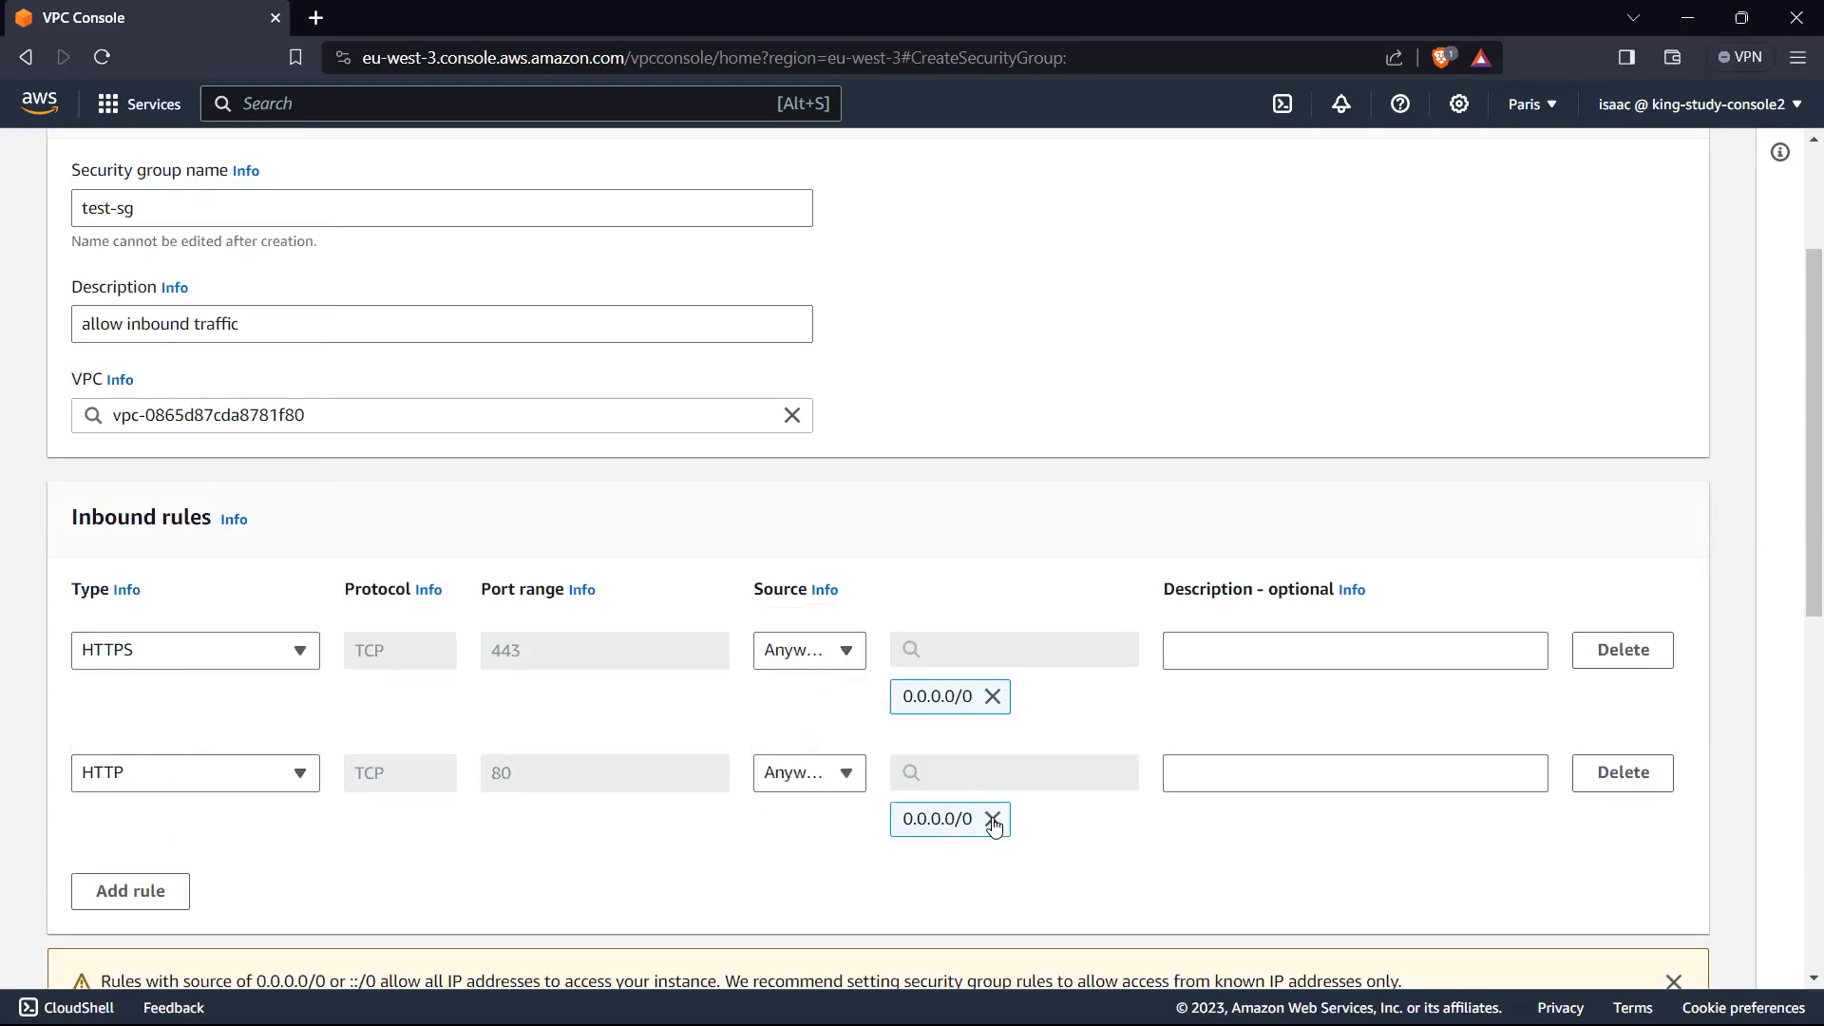
Step: Remove the HTTP rule's source and choose the CIDR block 0.0.0.0/0 again
click(994, 823)
click(997, 766)
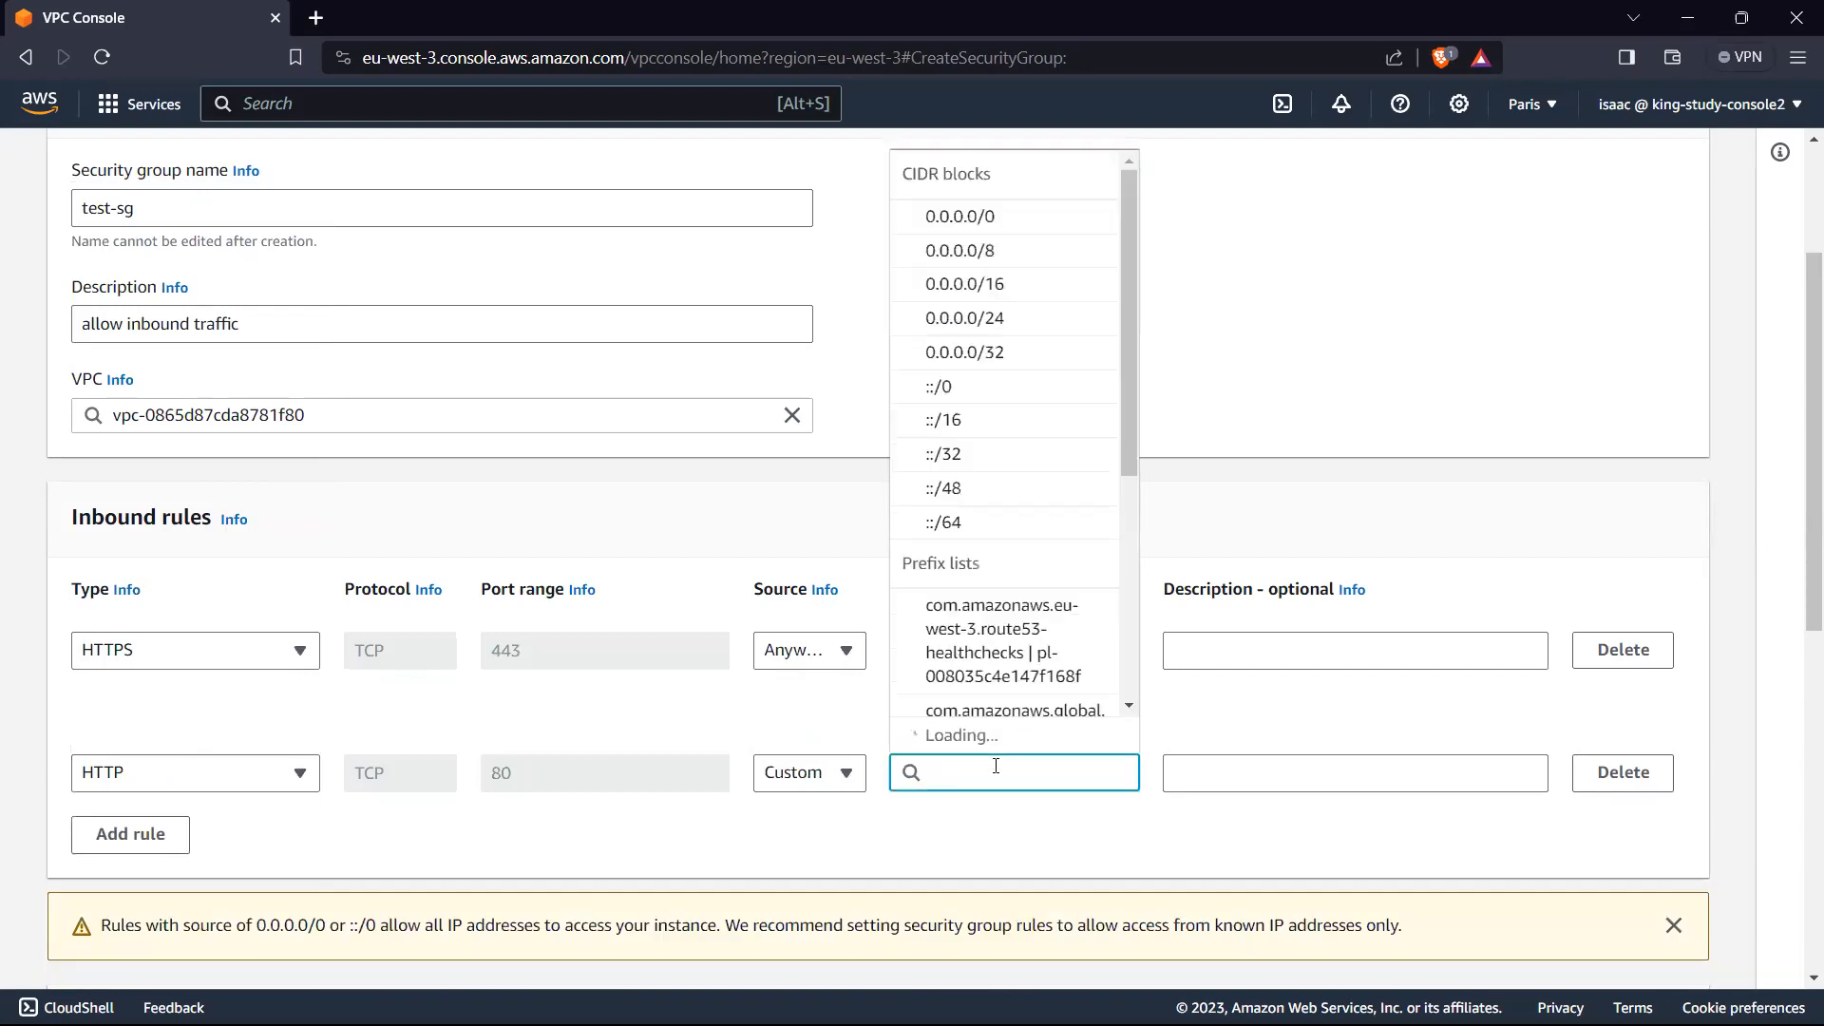
text(0.0)
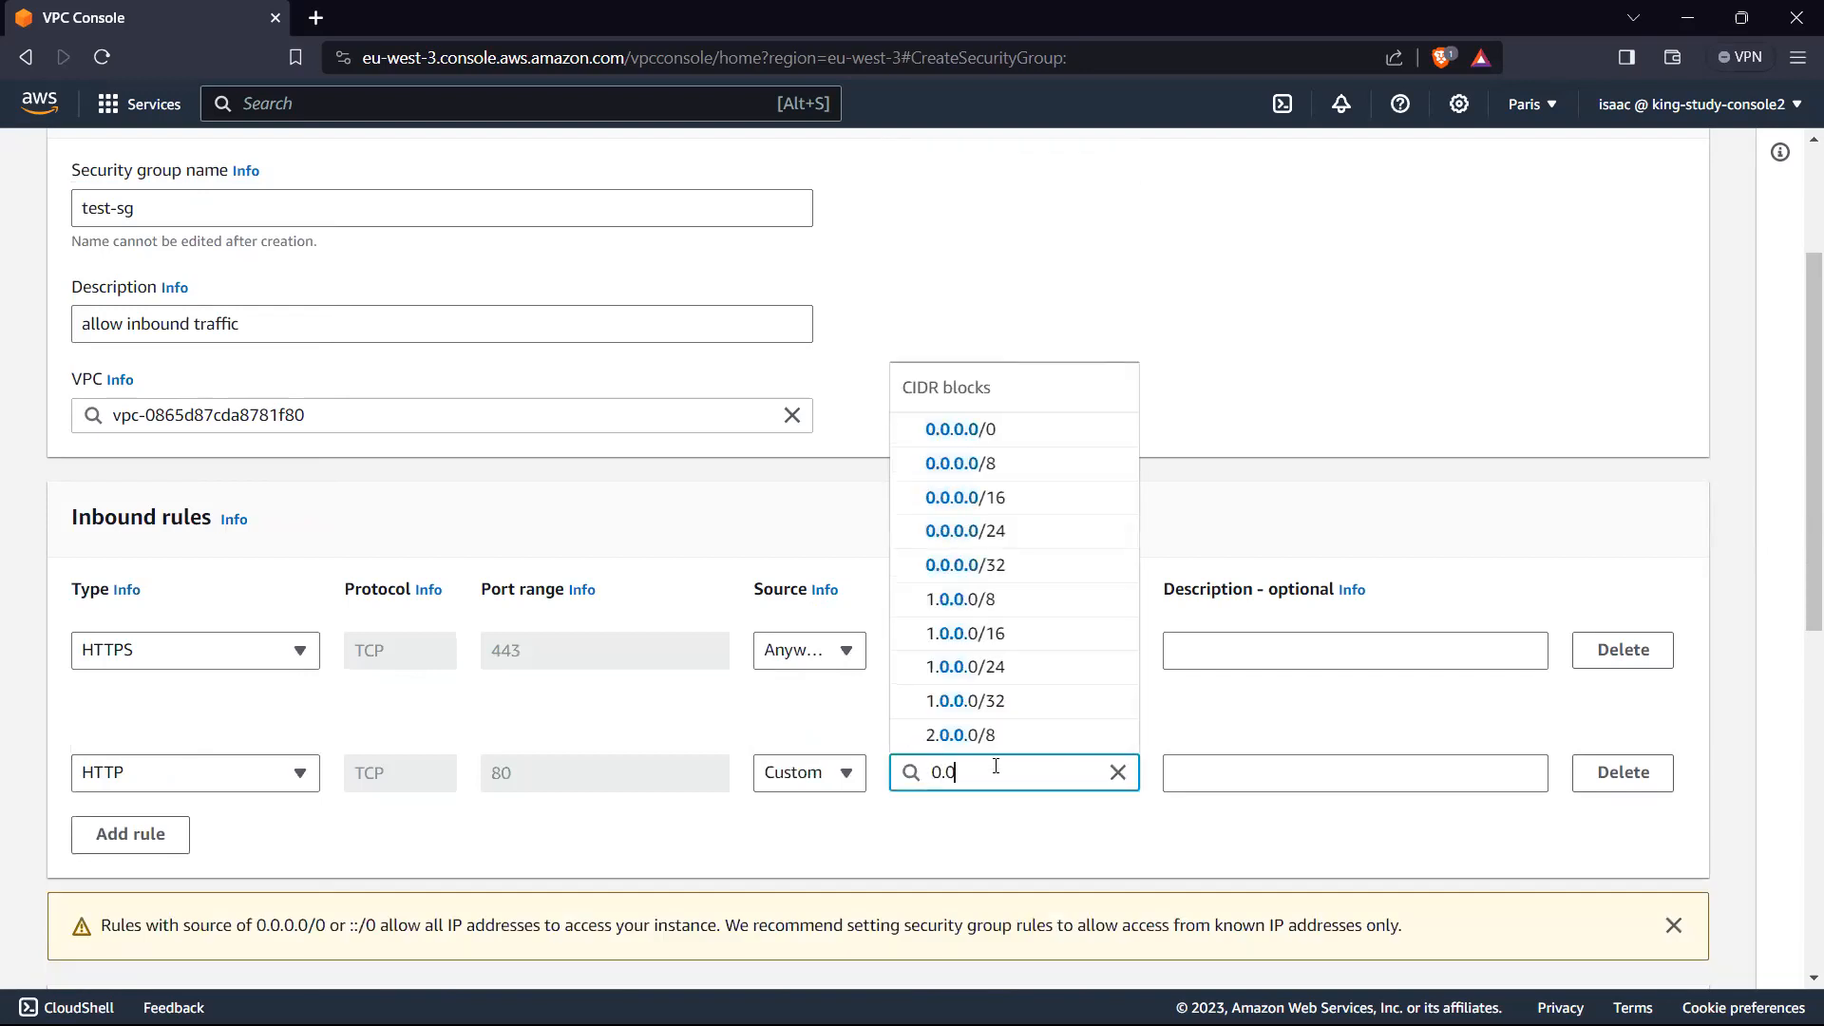
click(1038, 433)
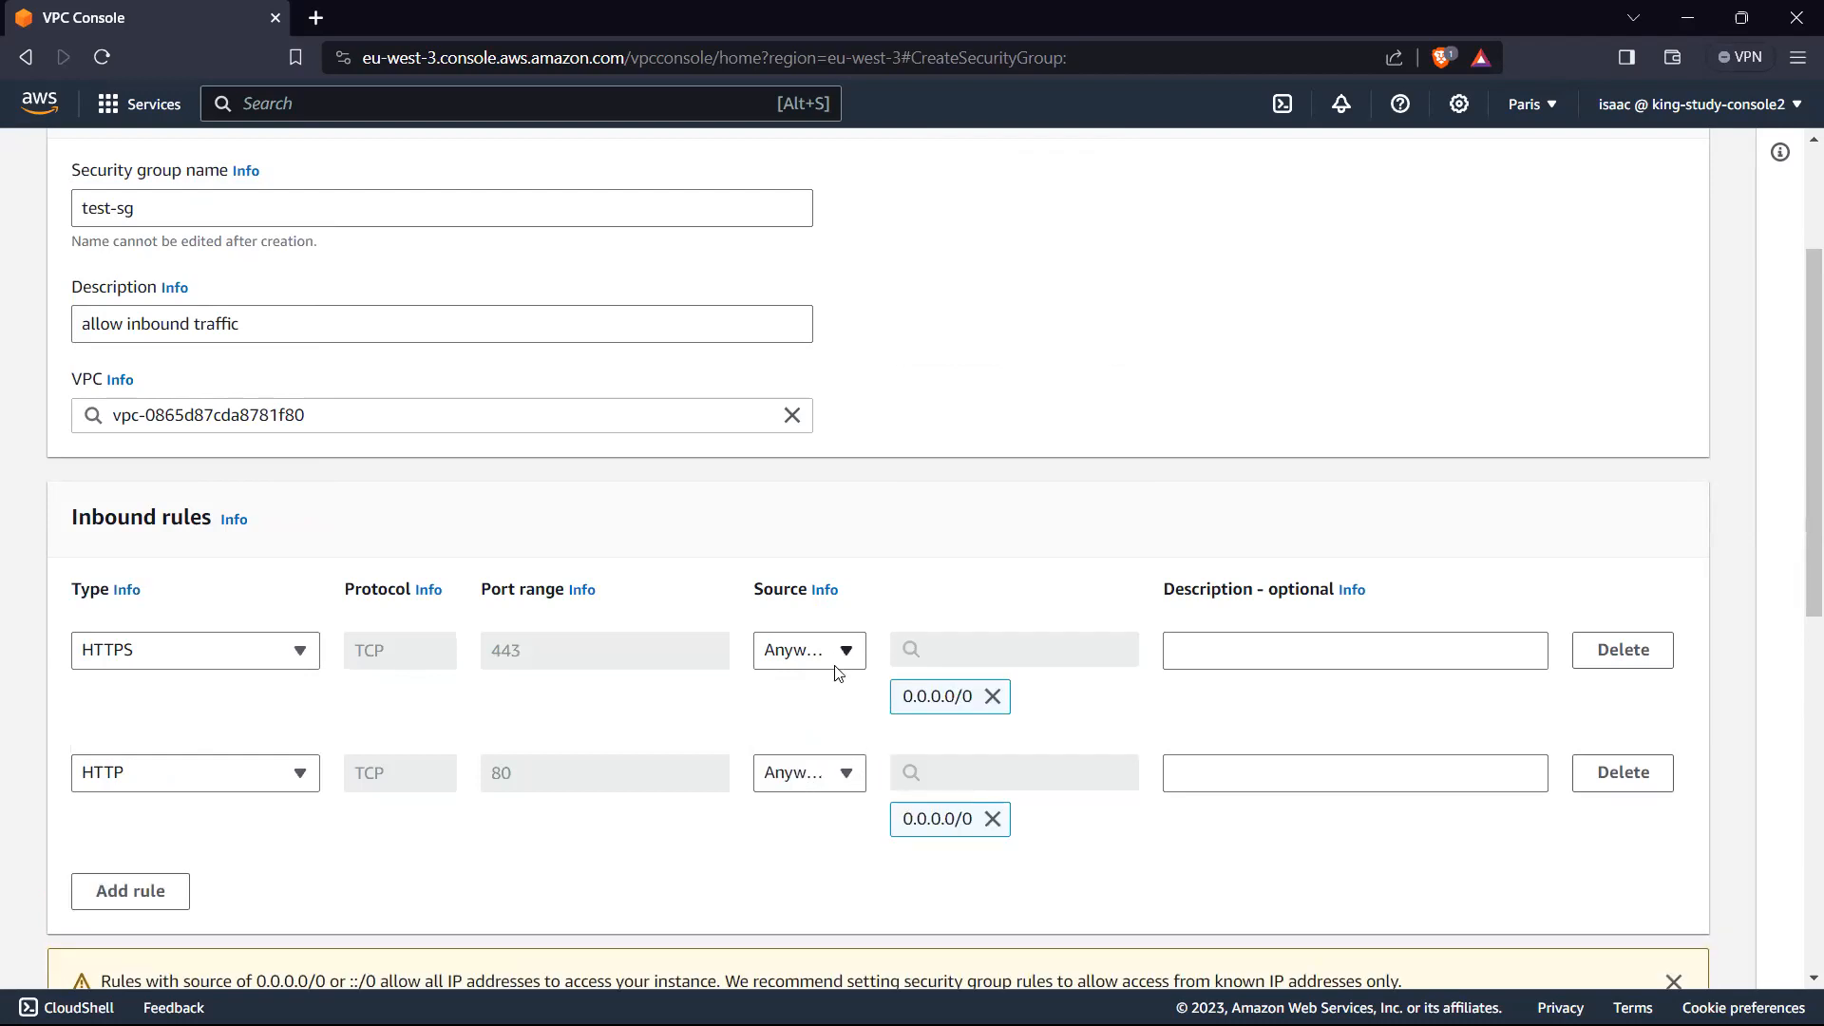
Step: Review the security group's basic details, its HTTPS and HTTP inbound rules and its outbound rule for all traffic
click(285, 652)
click(385, 676)
scroll(625, 655, down, 3)
scroll(624, 664, up, 3)
scroll(199, 703, down, 2)
scroll(247, 532, up, 3)
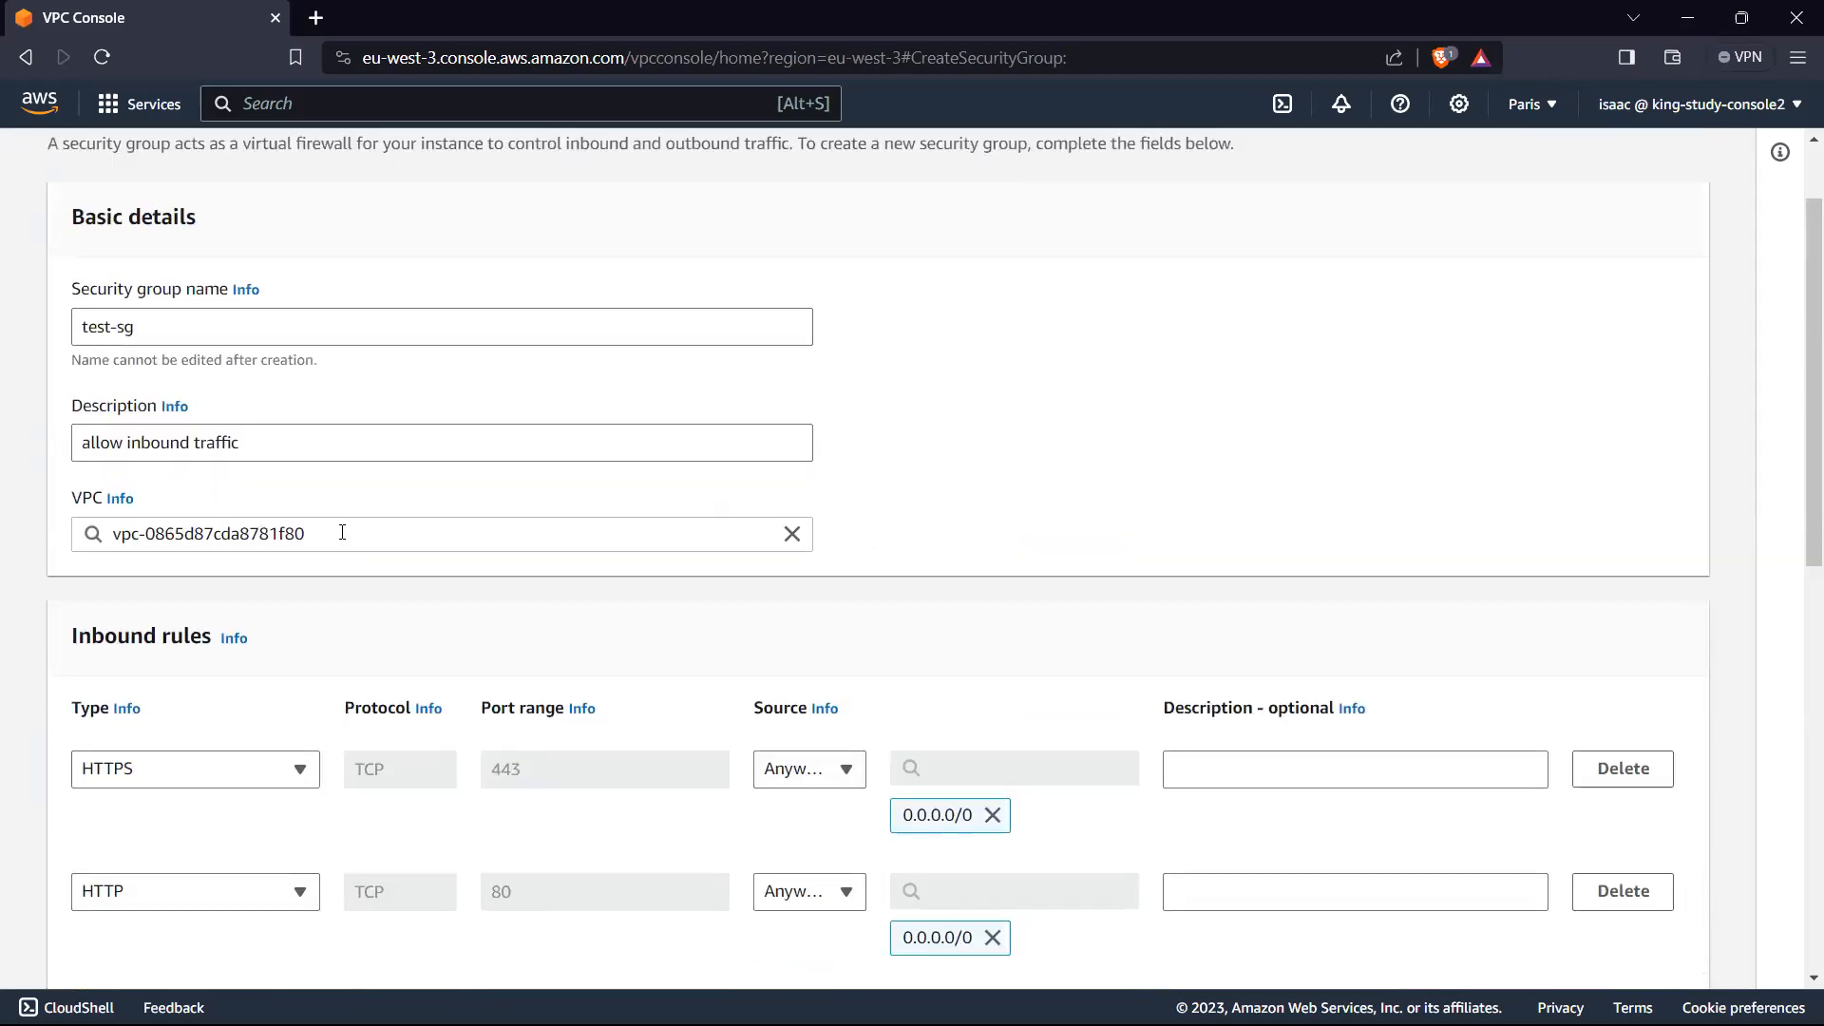
scroll(225, 551, up, 1)
scroll(269, 556, down, 5)
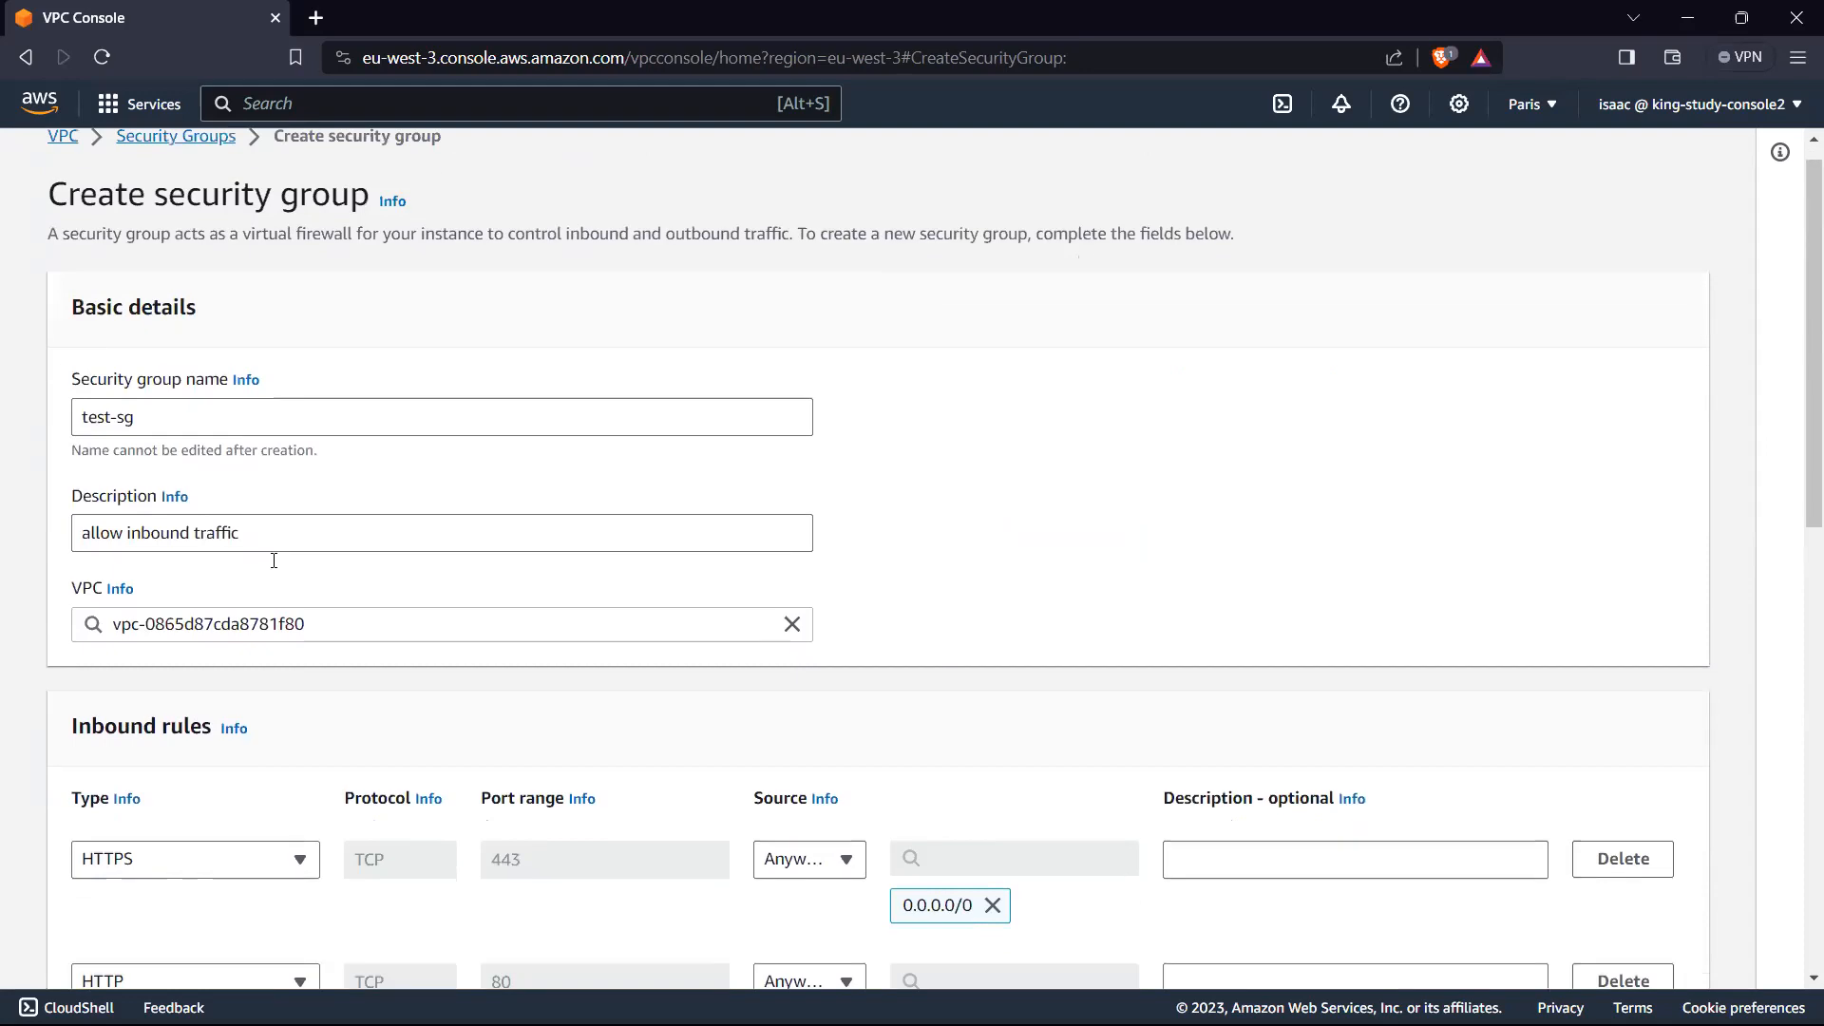
scroll(273, 563, down, 2)
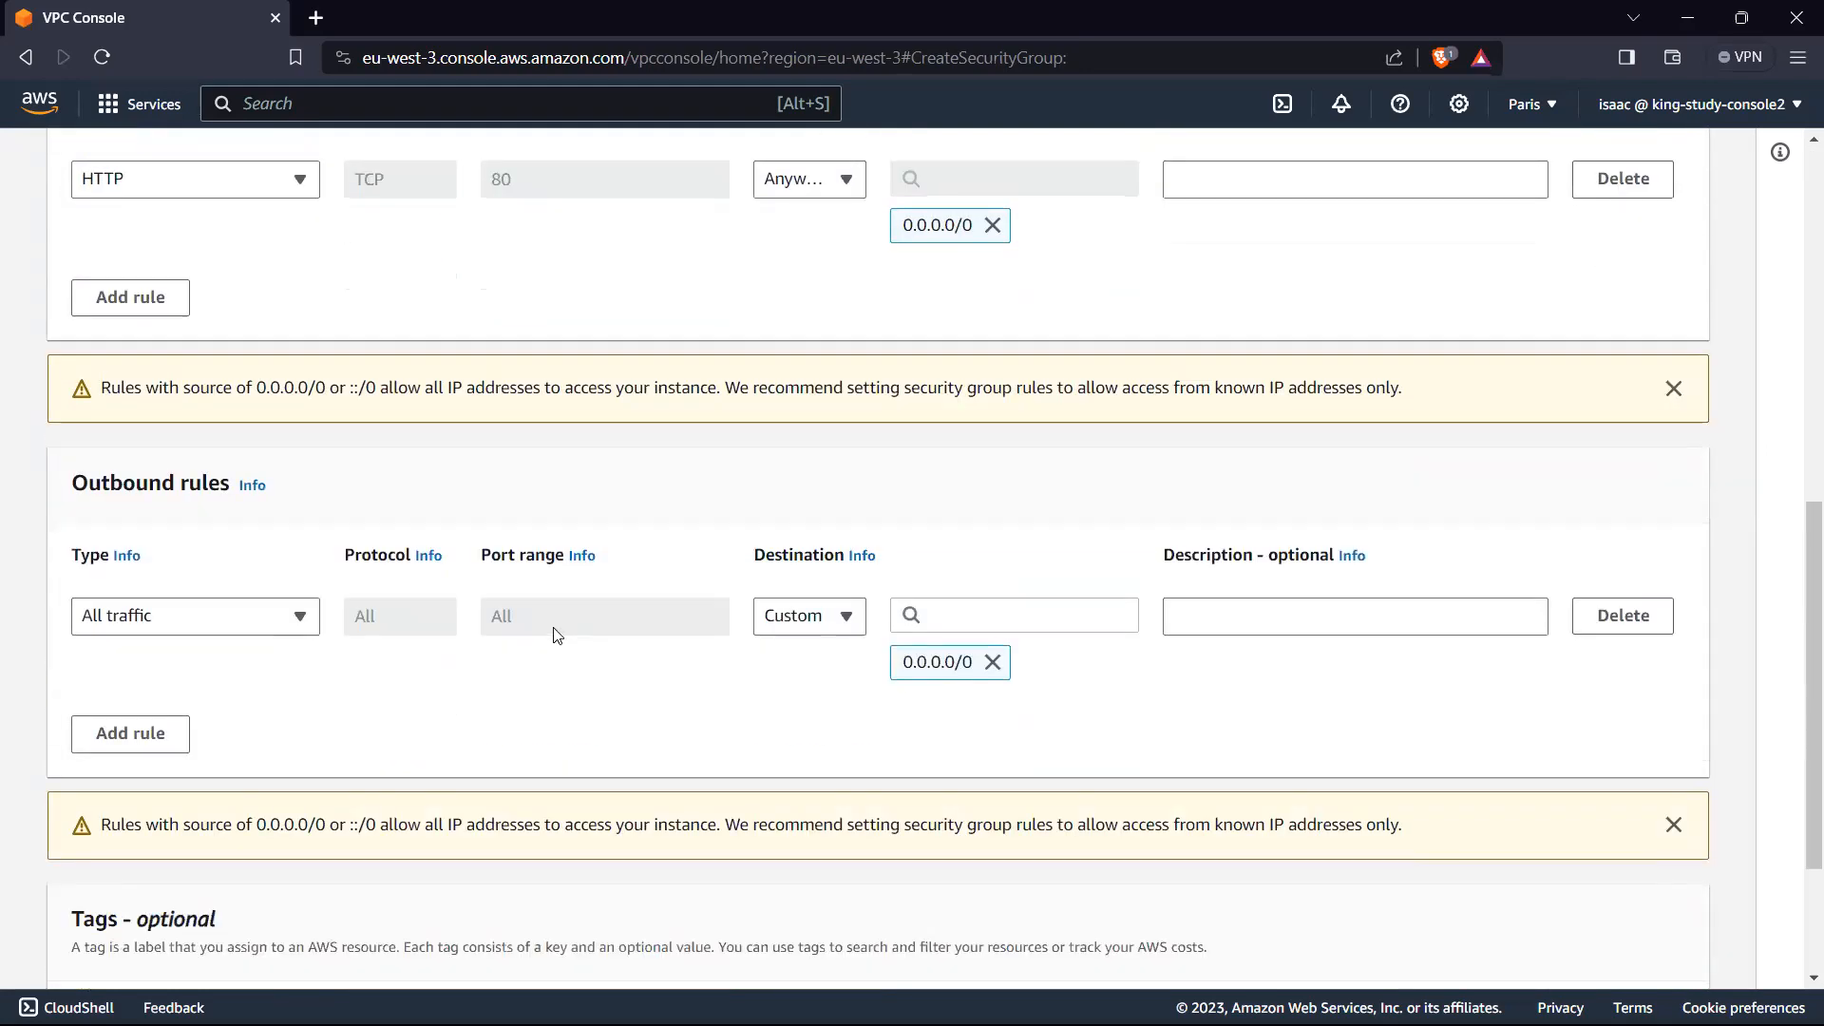
scroll(1416, 553, up, 1)
scroll(1425, 579, down, 3)
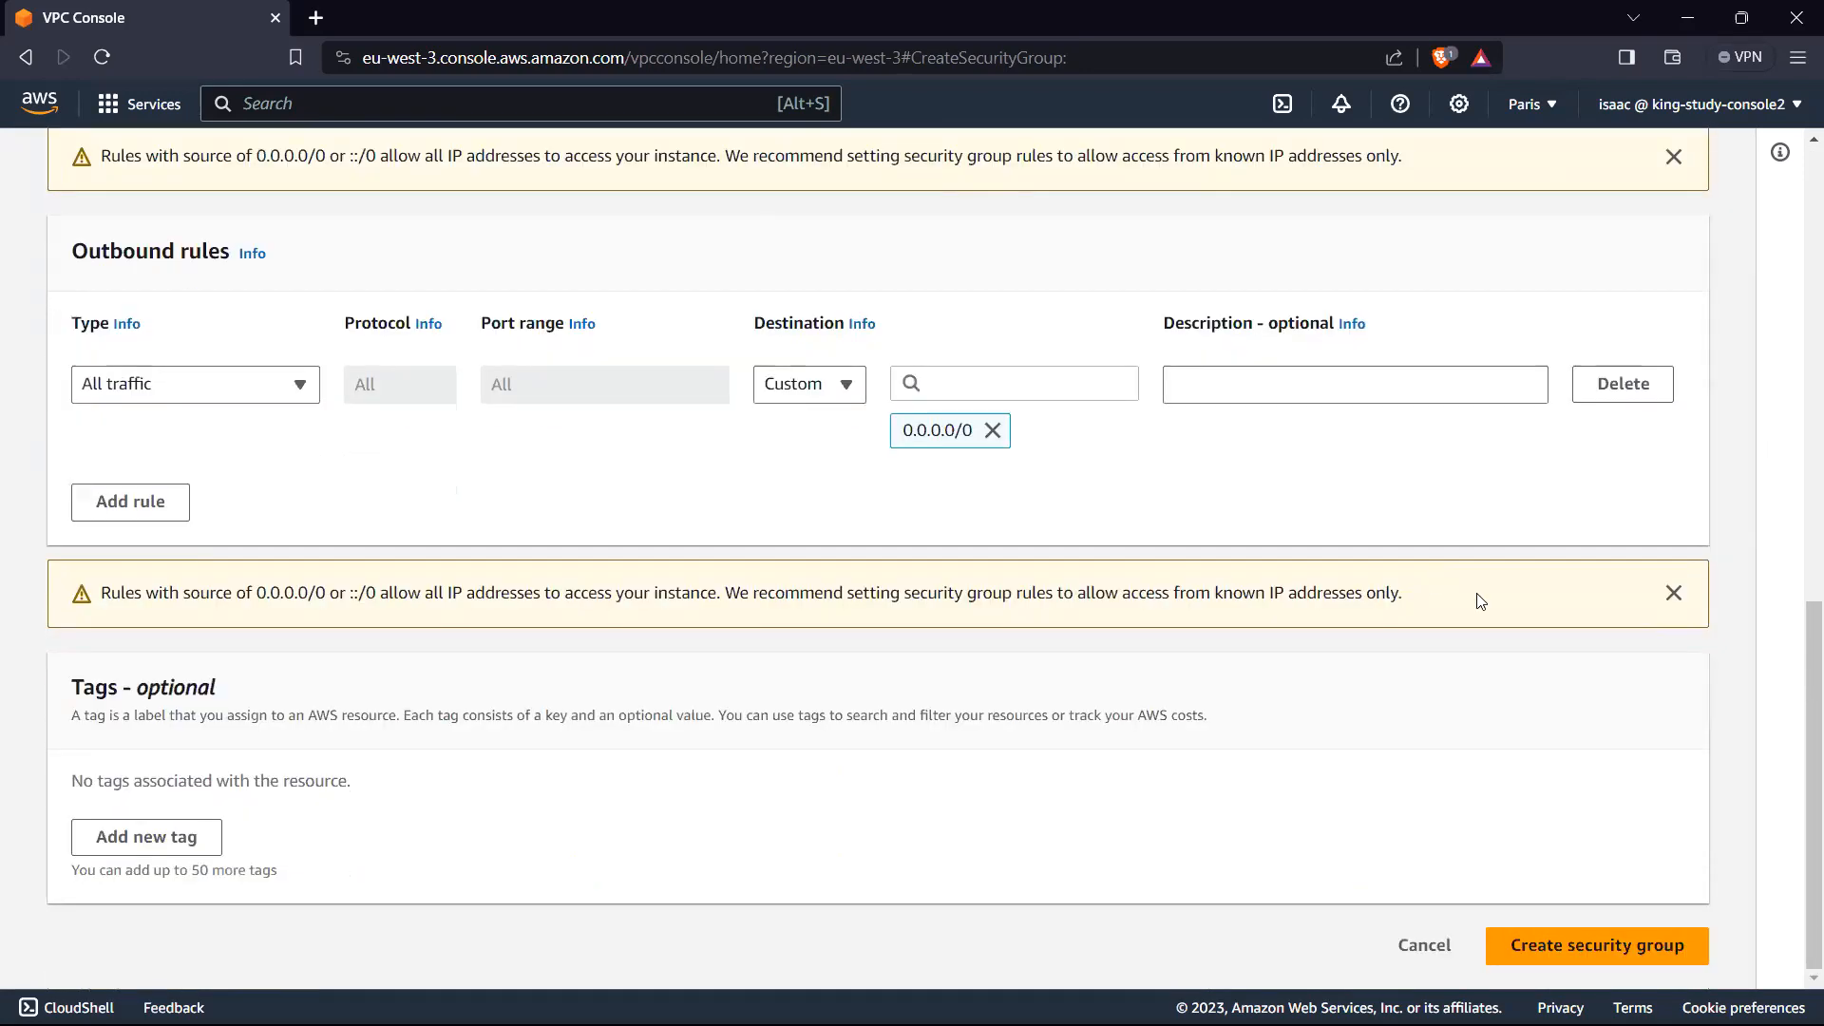
Step: Create the security group test-sg and check its inbound rules on the details page
click(1566, 933)
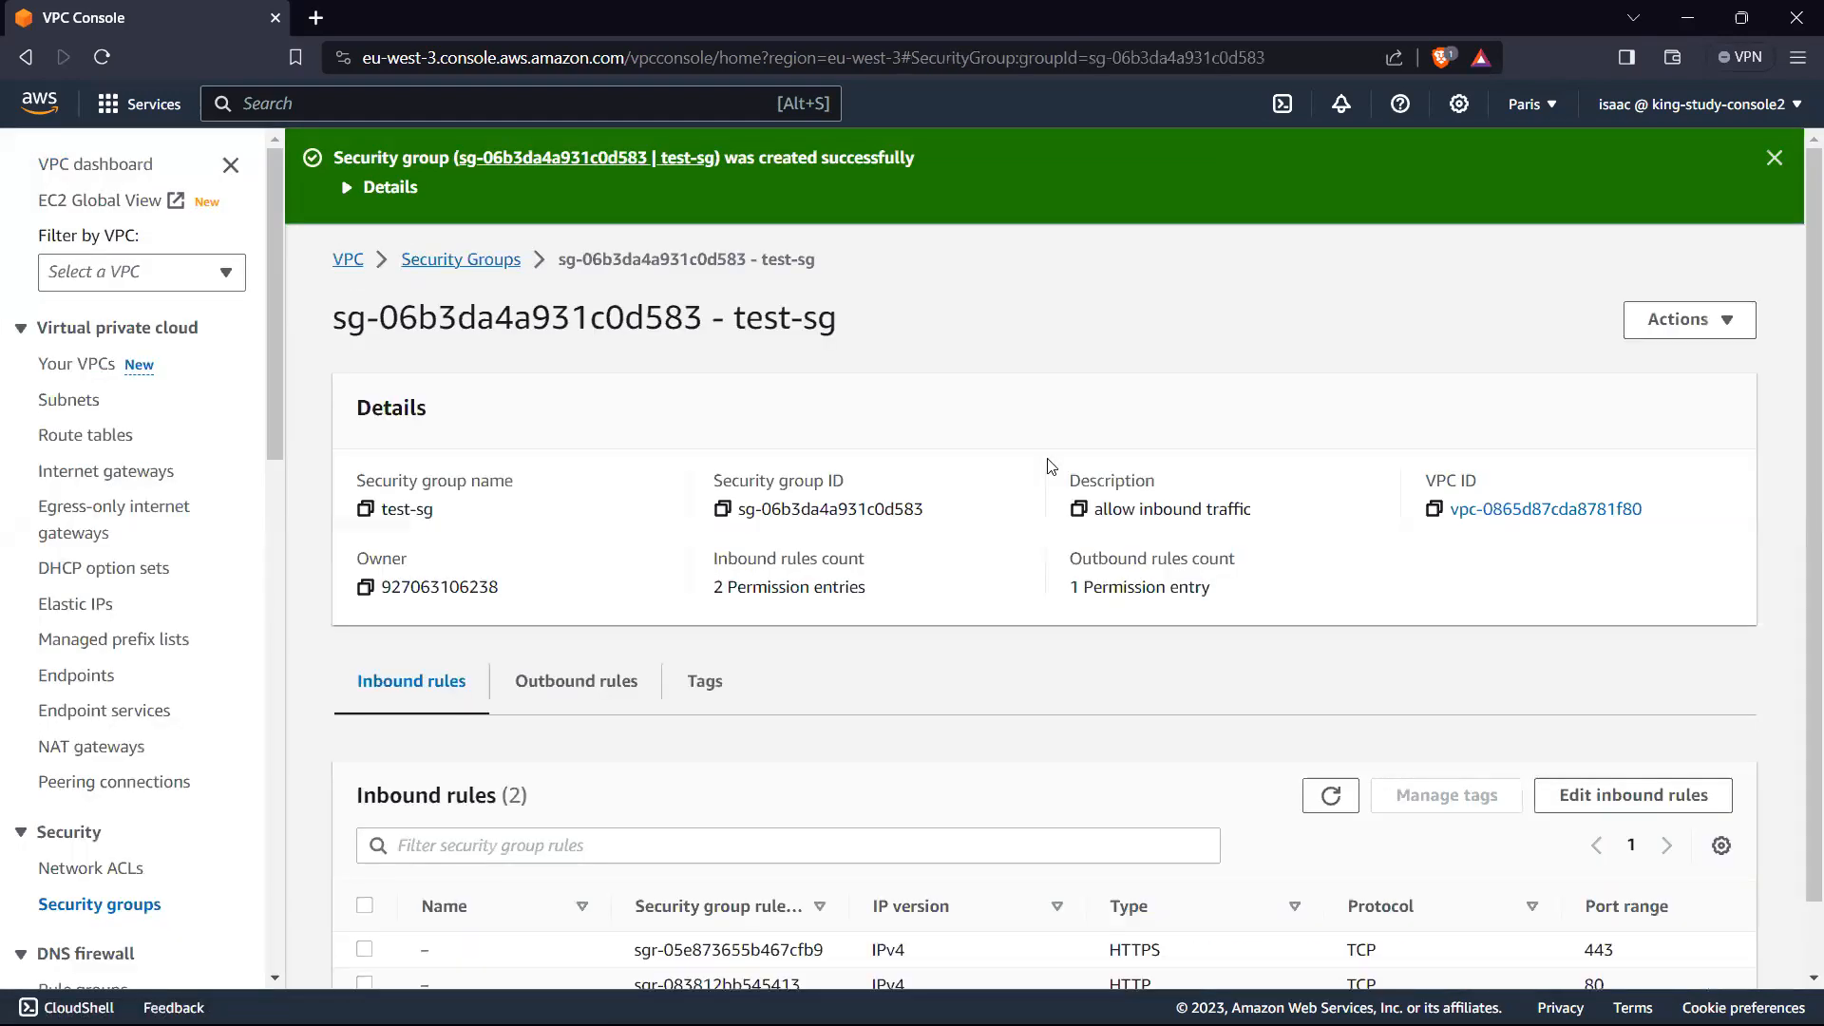
scroll(1036, 454, down, 1)
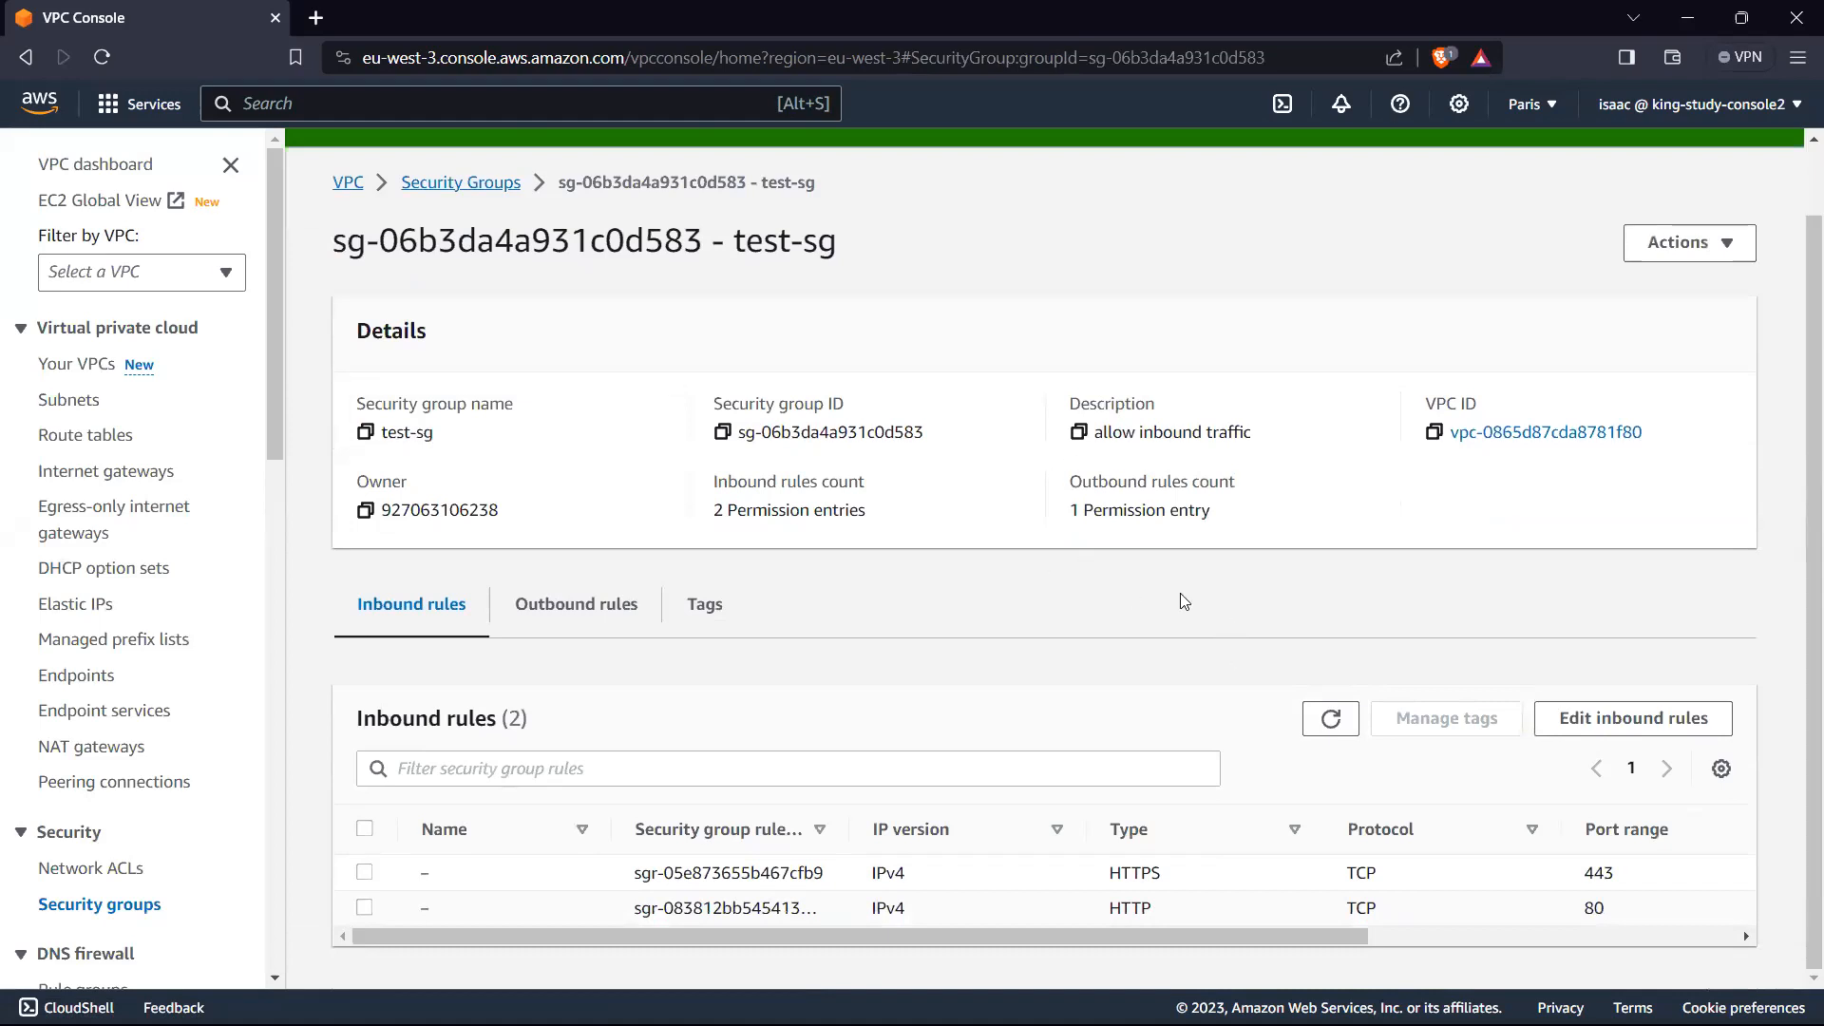
Step: Search the services for ec2, open EC2 and start launching a new instance
scroll(596, 303, up, 1)
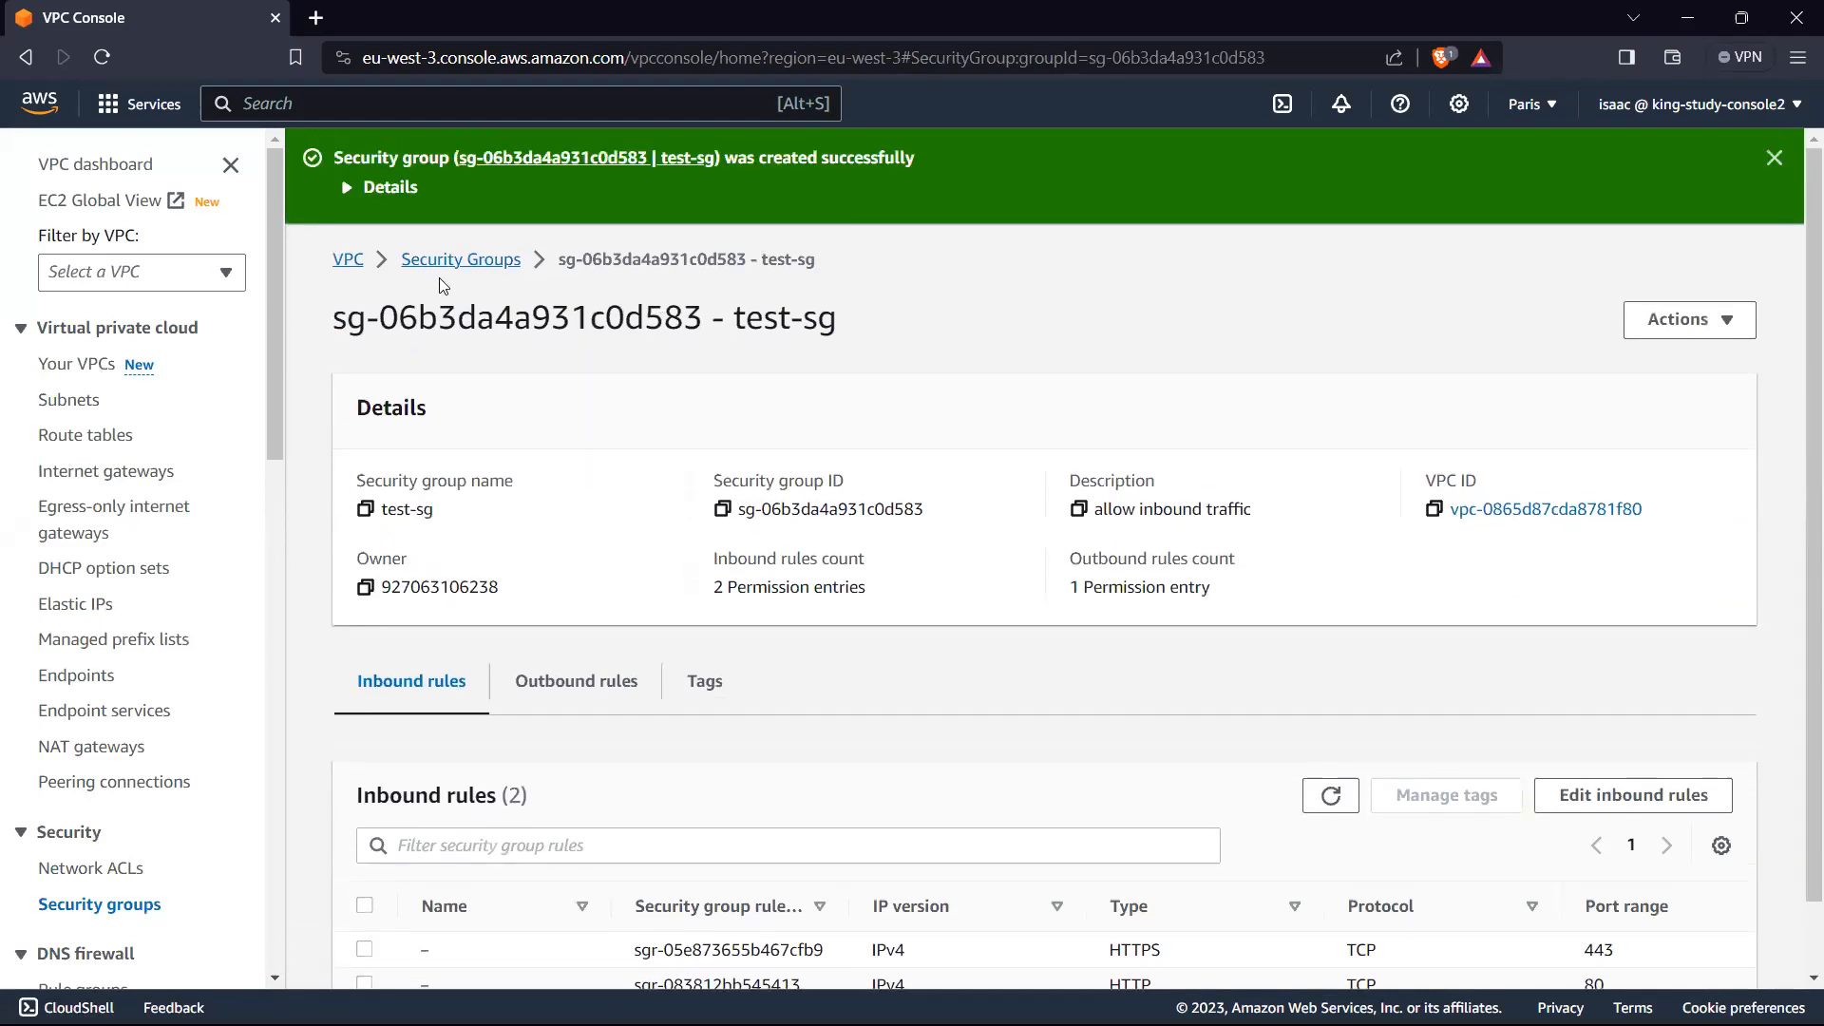
click(266, 104)
text(ec2)
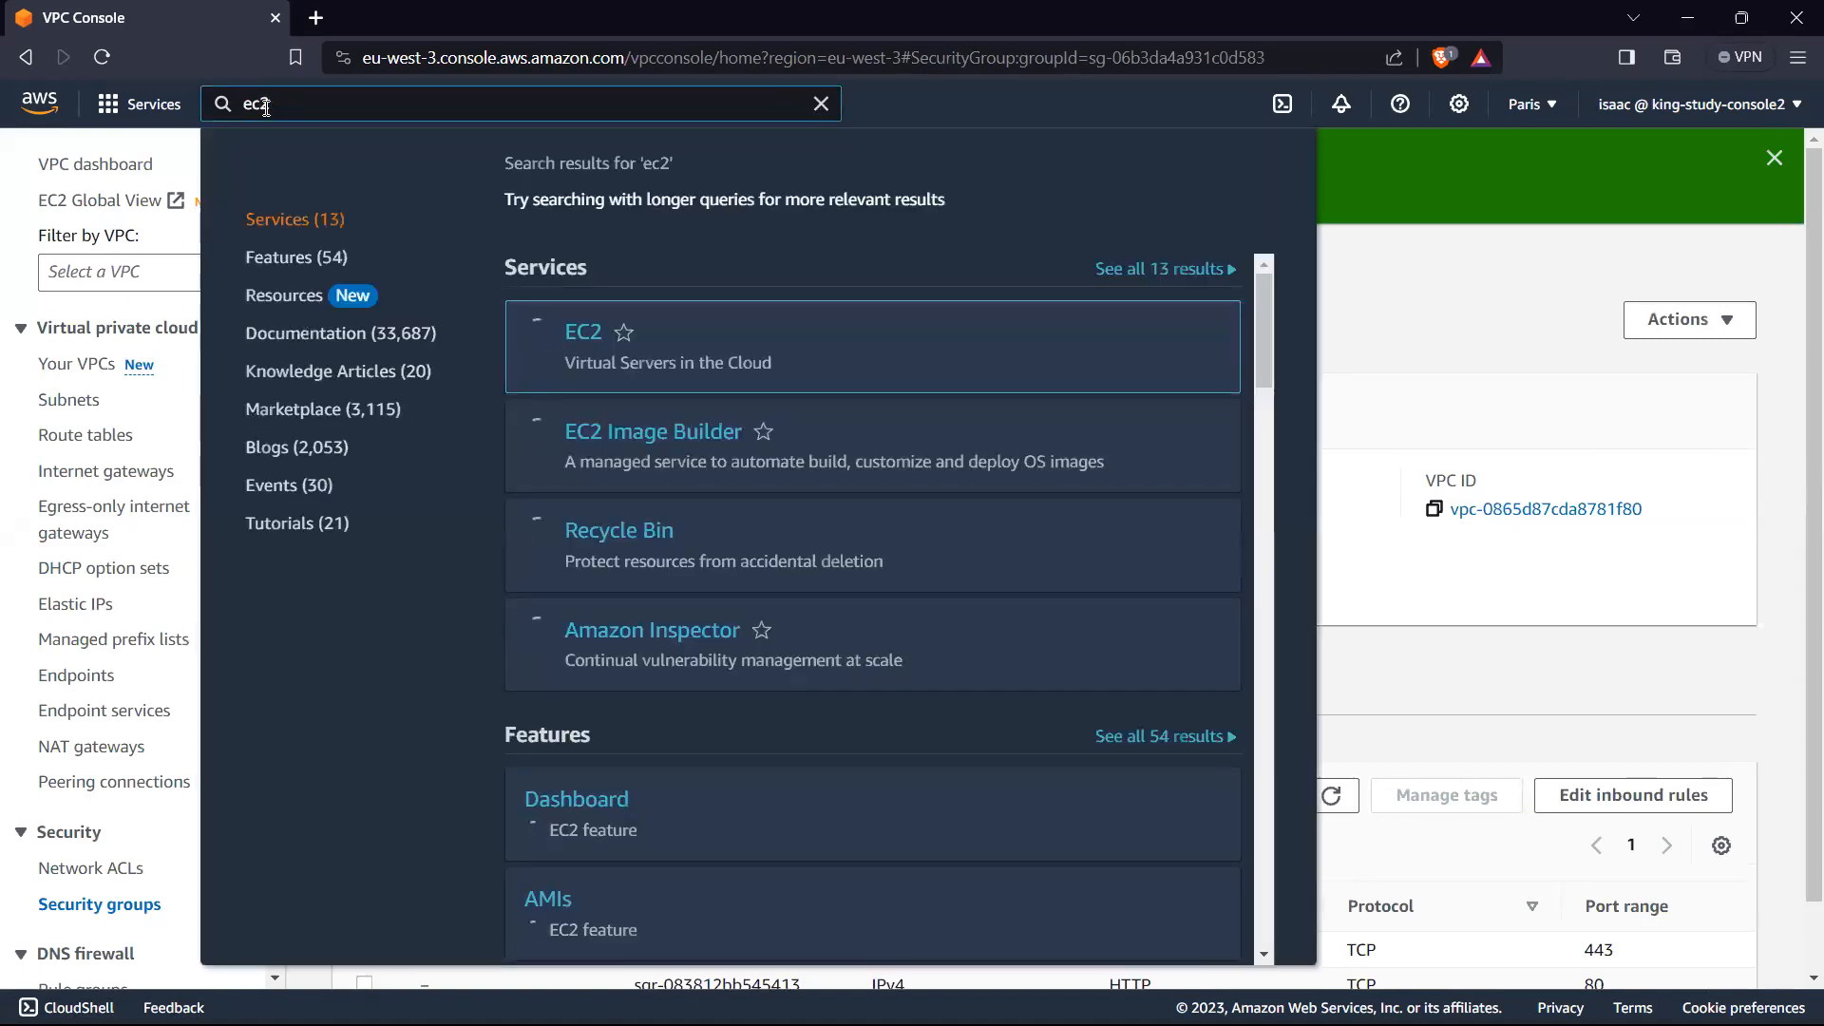
click(581, 334)
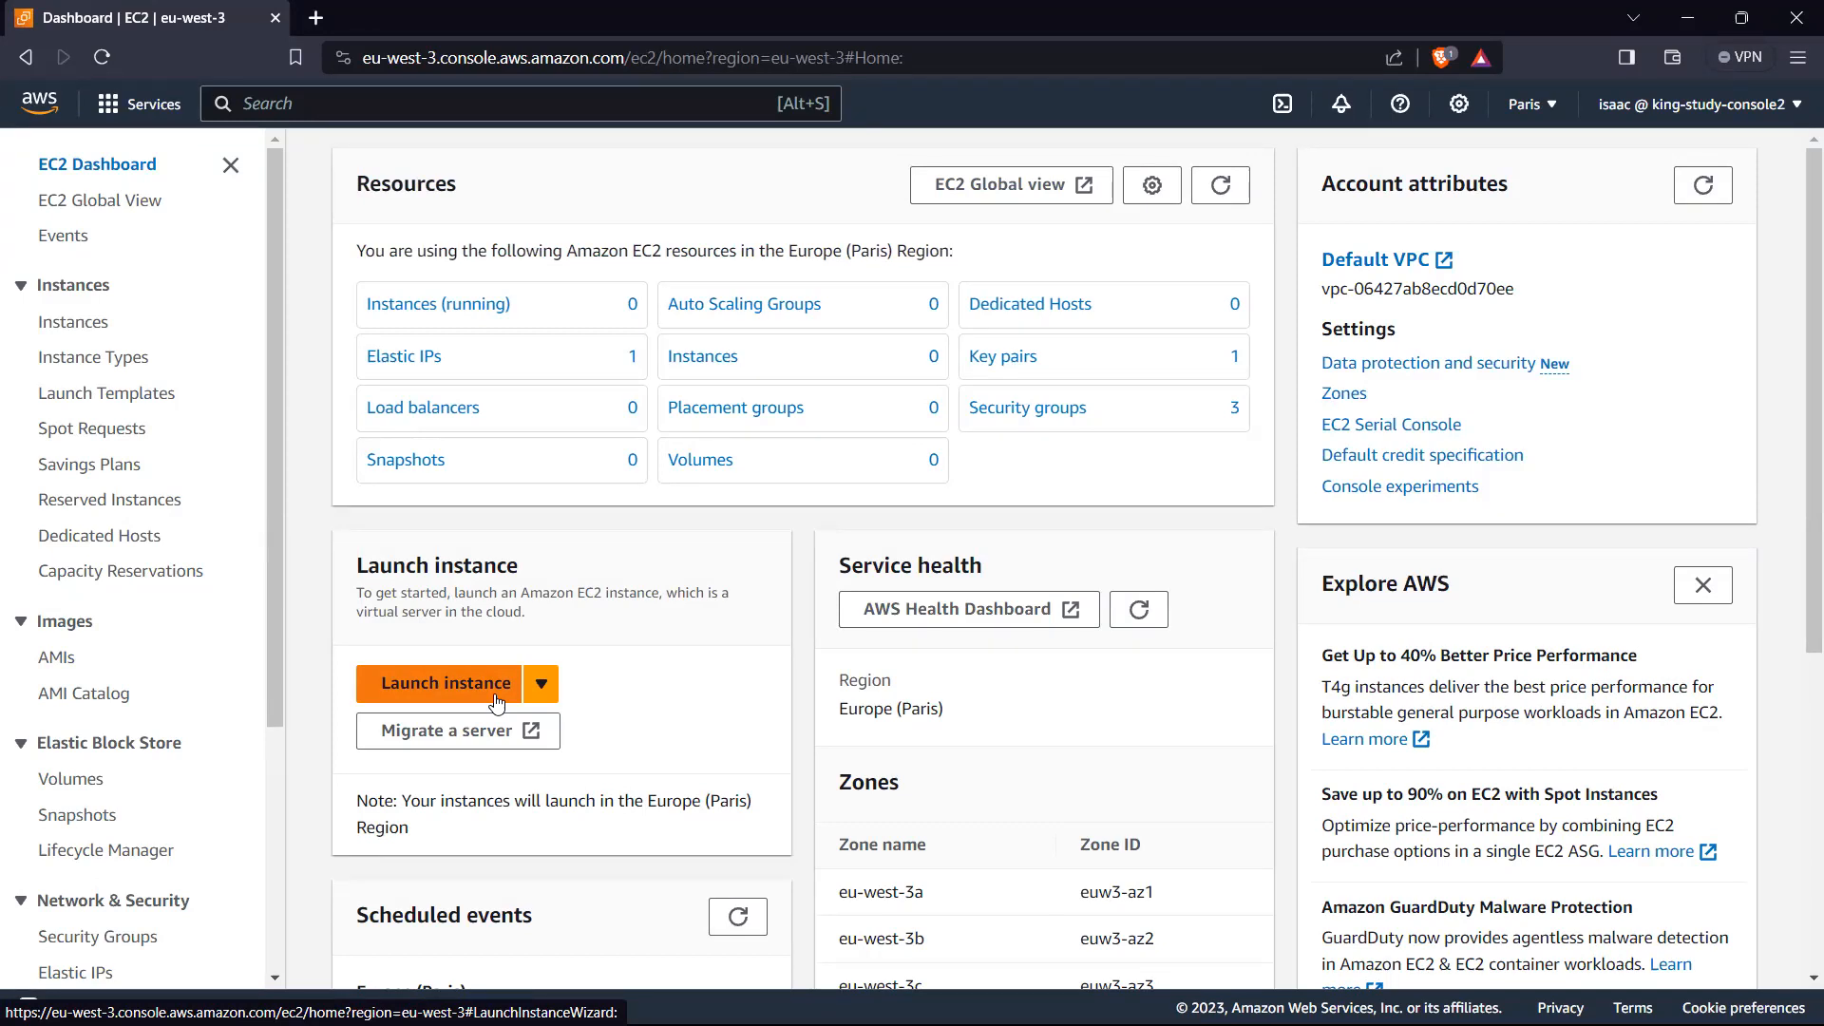
click(448, 683)
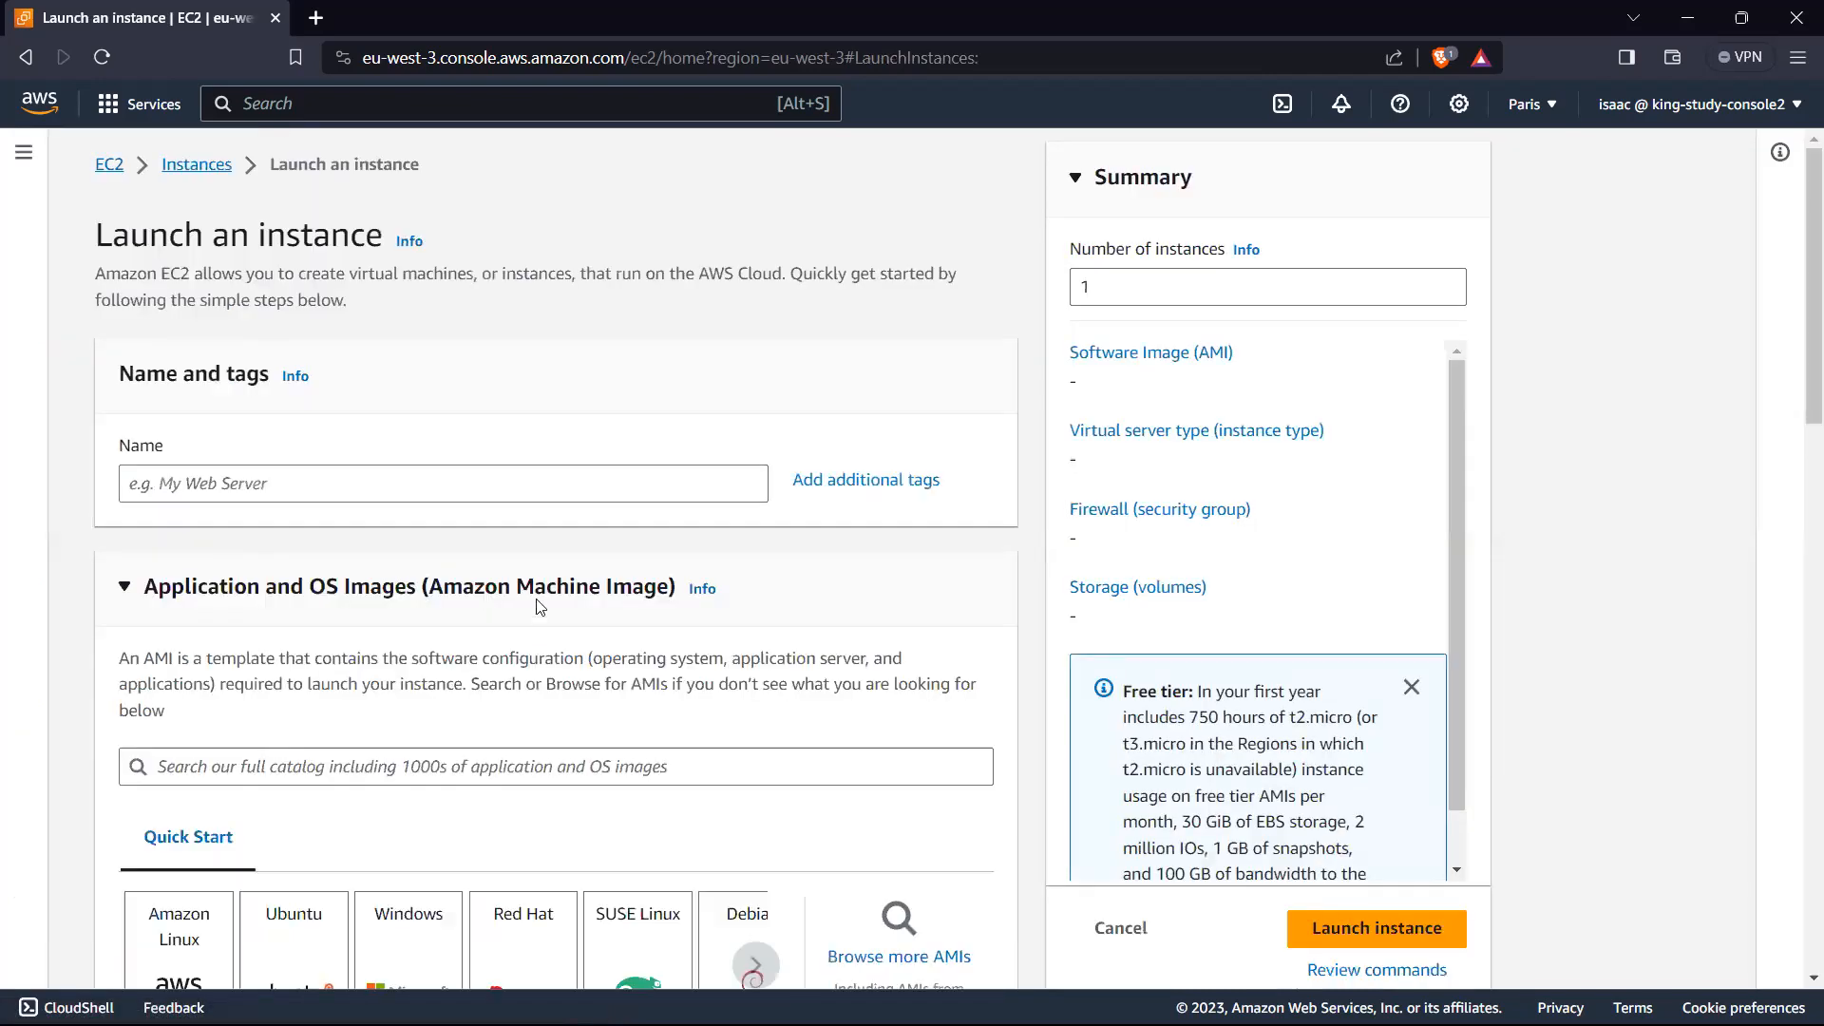
Step: Name the new instance test-instance
click(312, 486)
text(T)
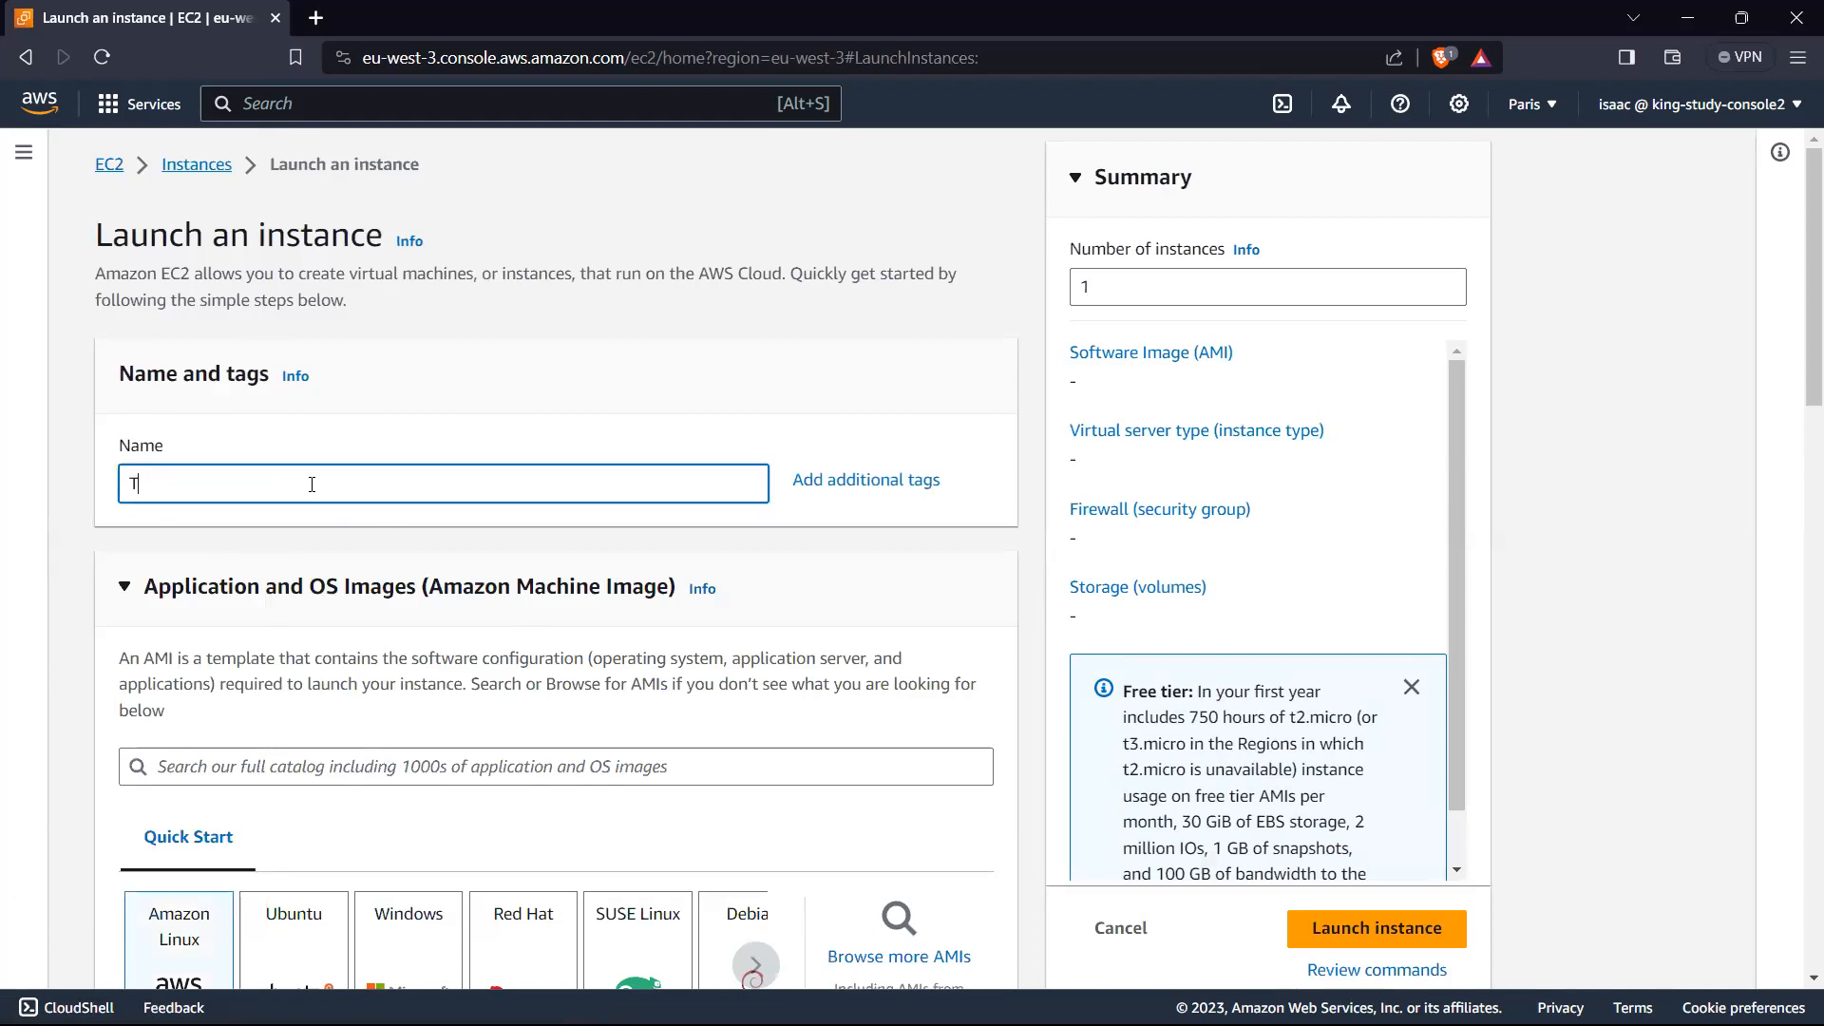
text(est-inca)
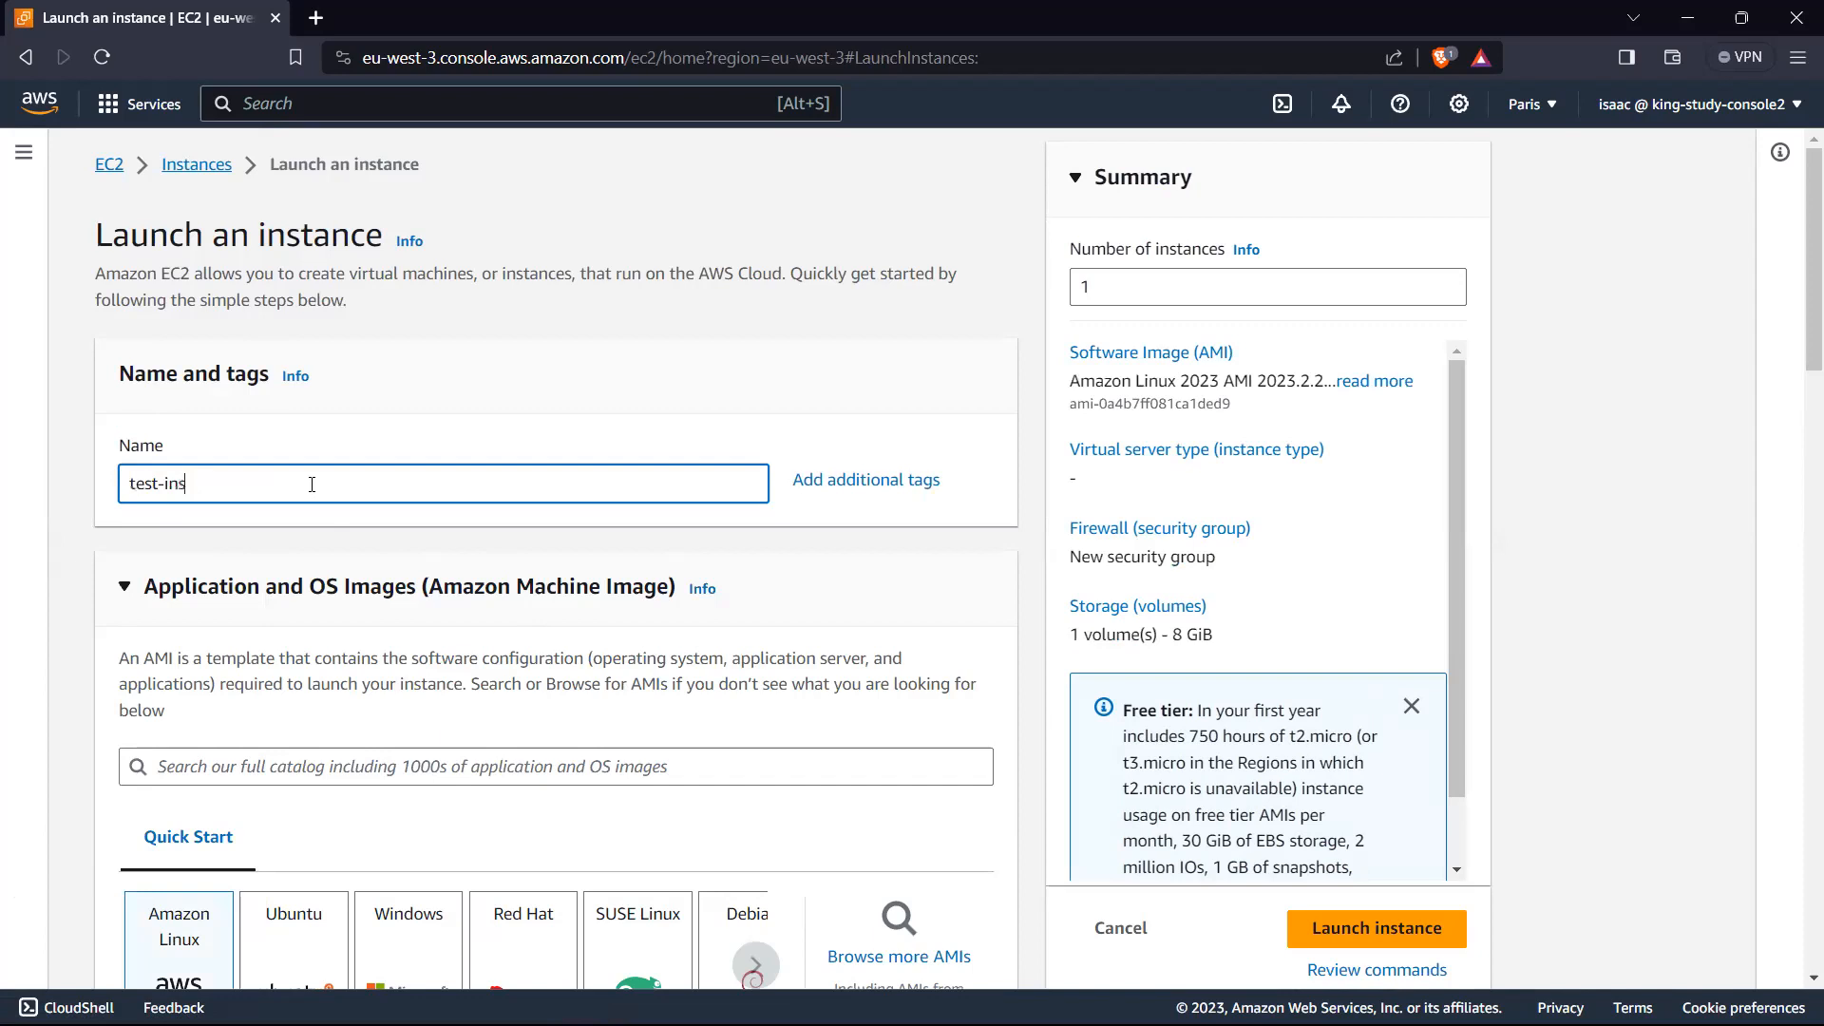
text(tancence)
Step: Choose Amazon Linux as the instance's operating system image and check its AMI, architecture and instance type
scroll(361, 437, down, 4)
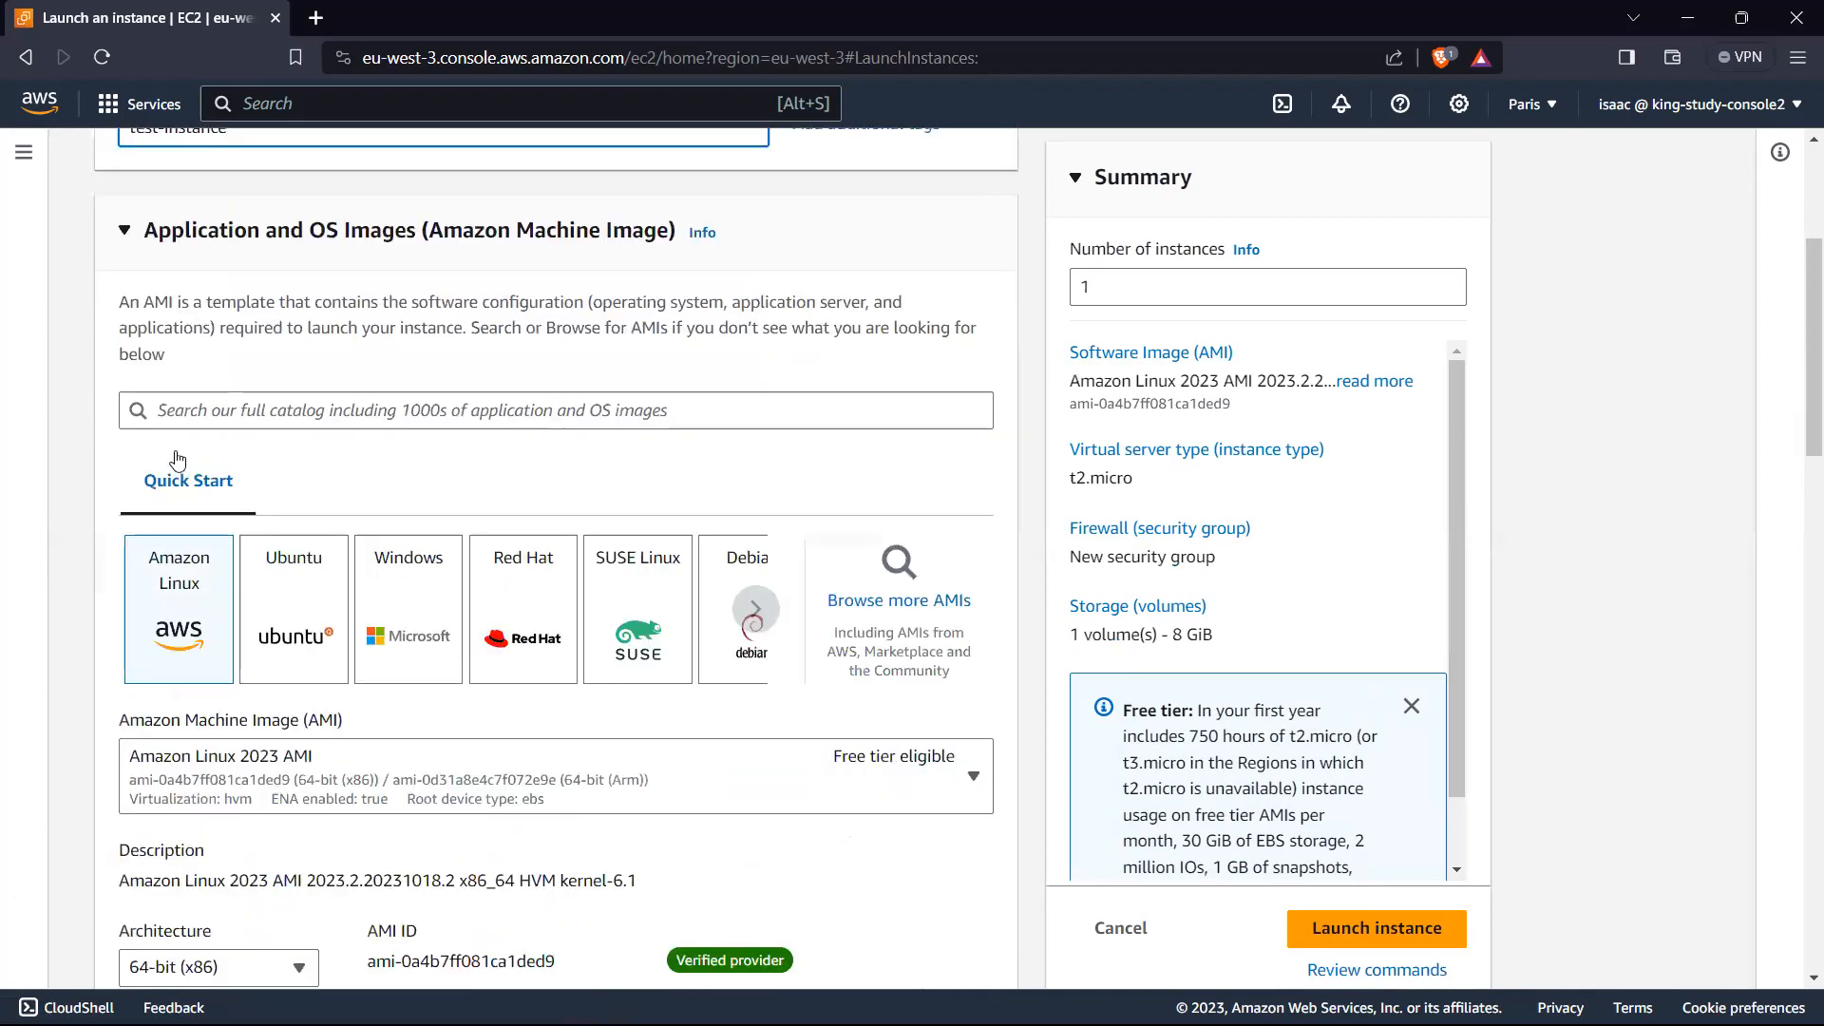
click(190, 575)
scroll(183, 310, down, 4)
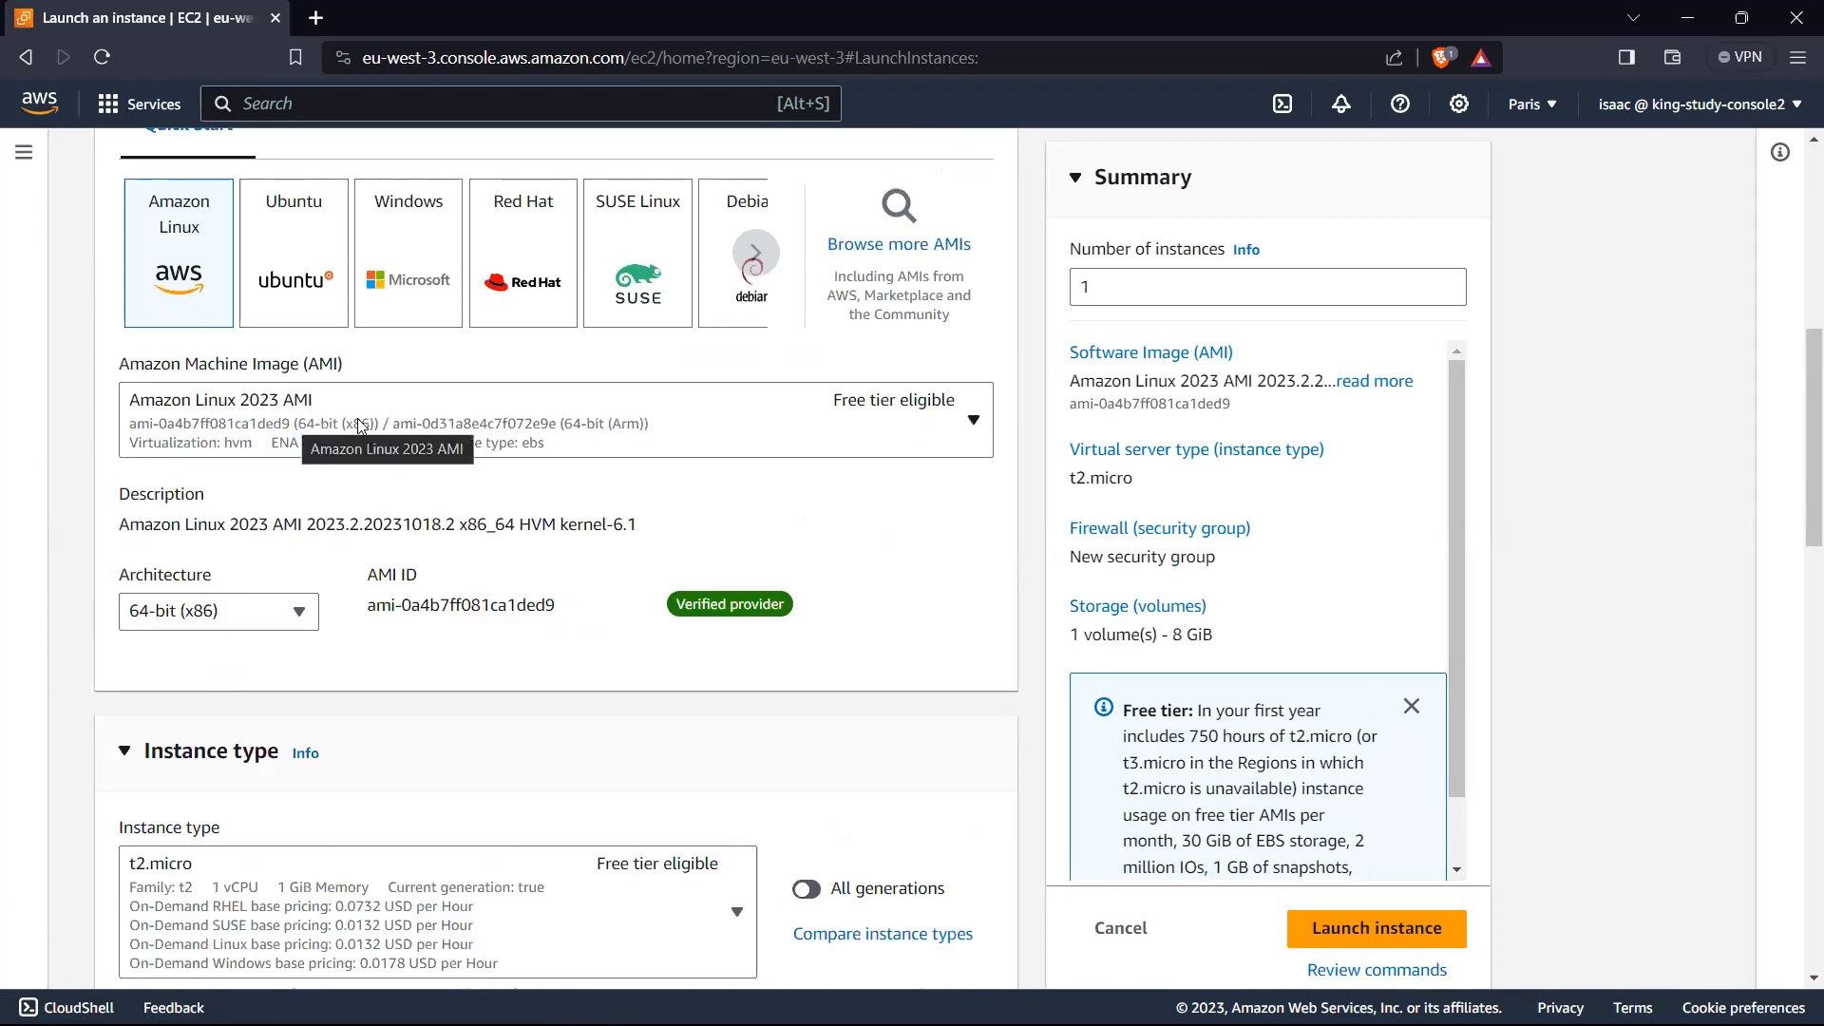
scroll(303, 423, down, 2)
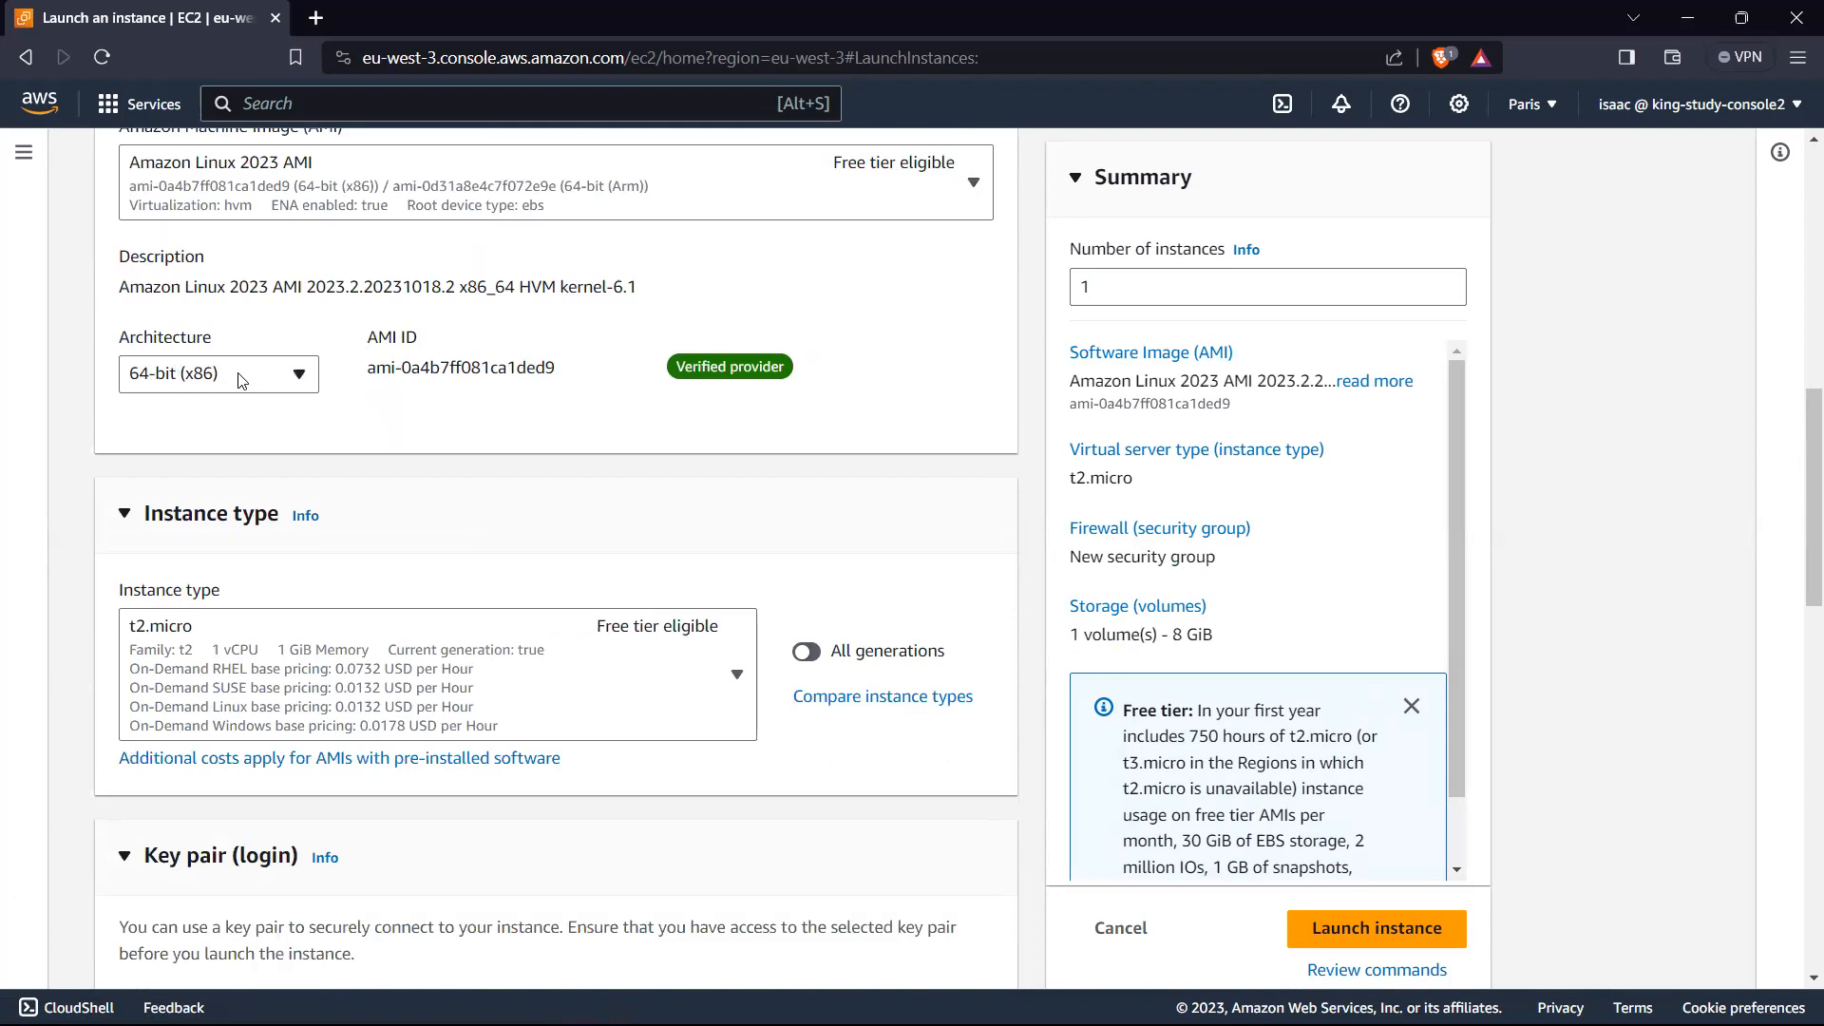
scroll(276, 395, down, 1)
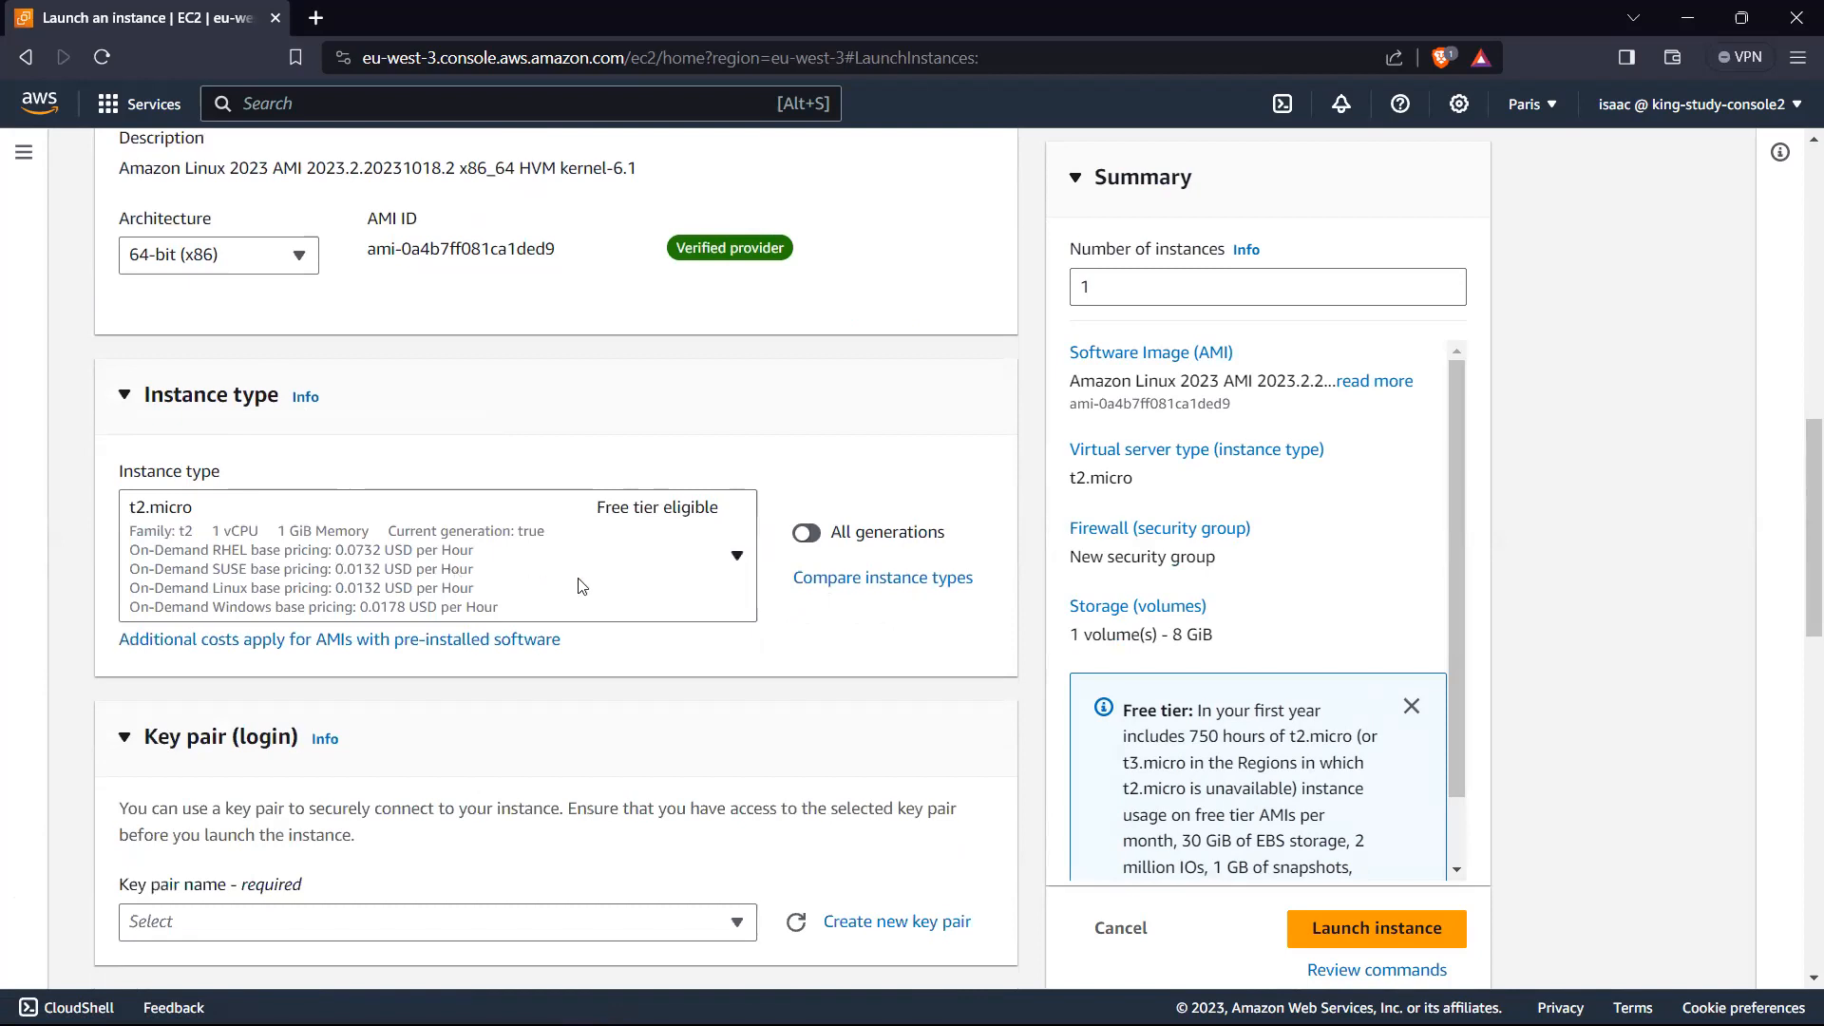
scroll(684, 534, down, 3)
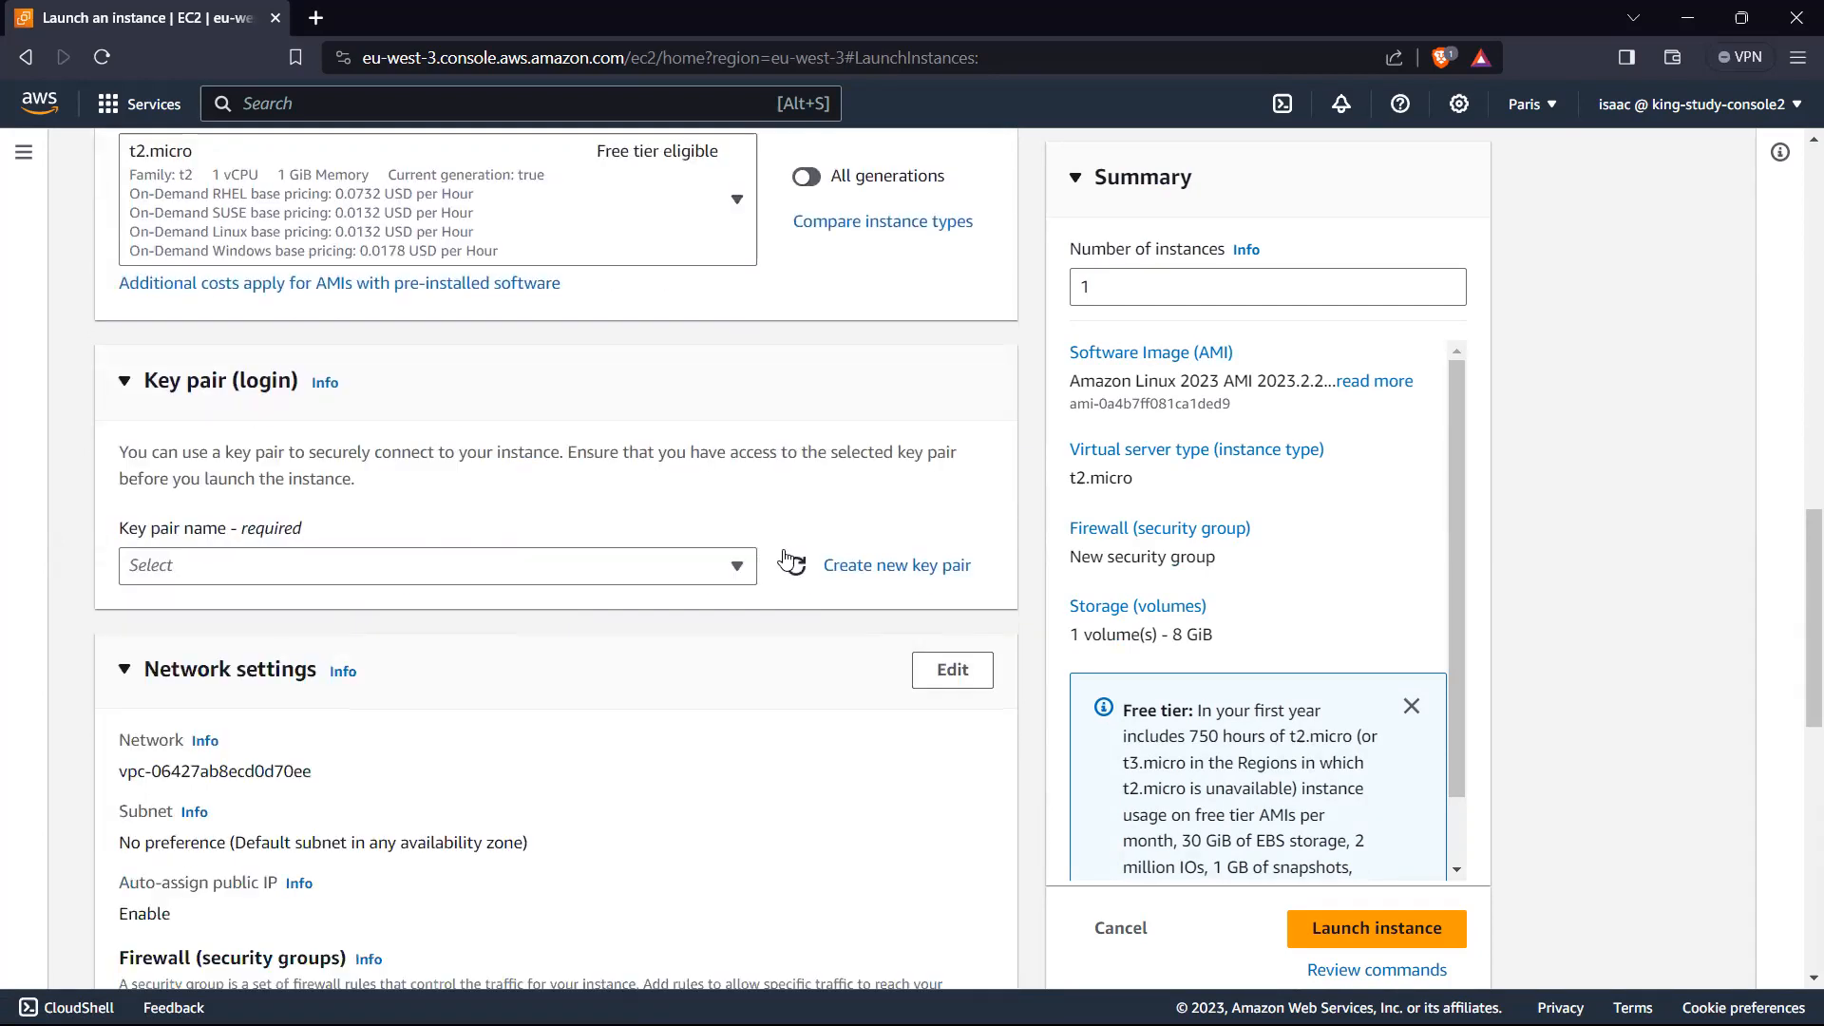
Step: Check which existing key pairs are available for the instance login
click(691, 575)
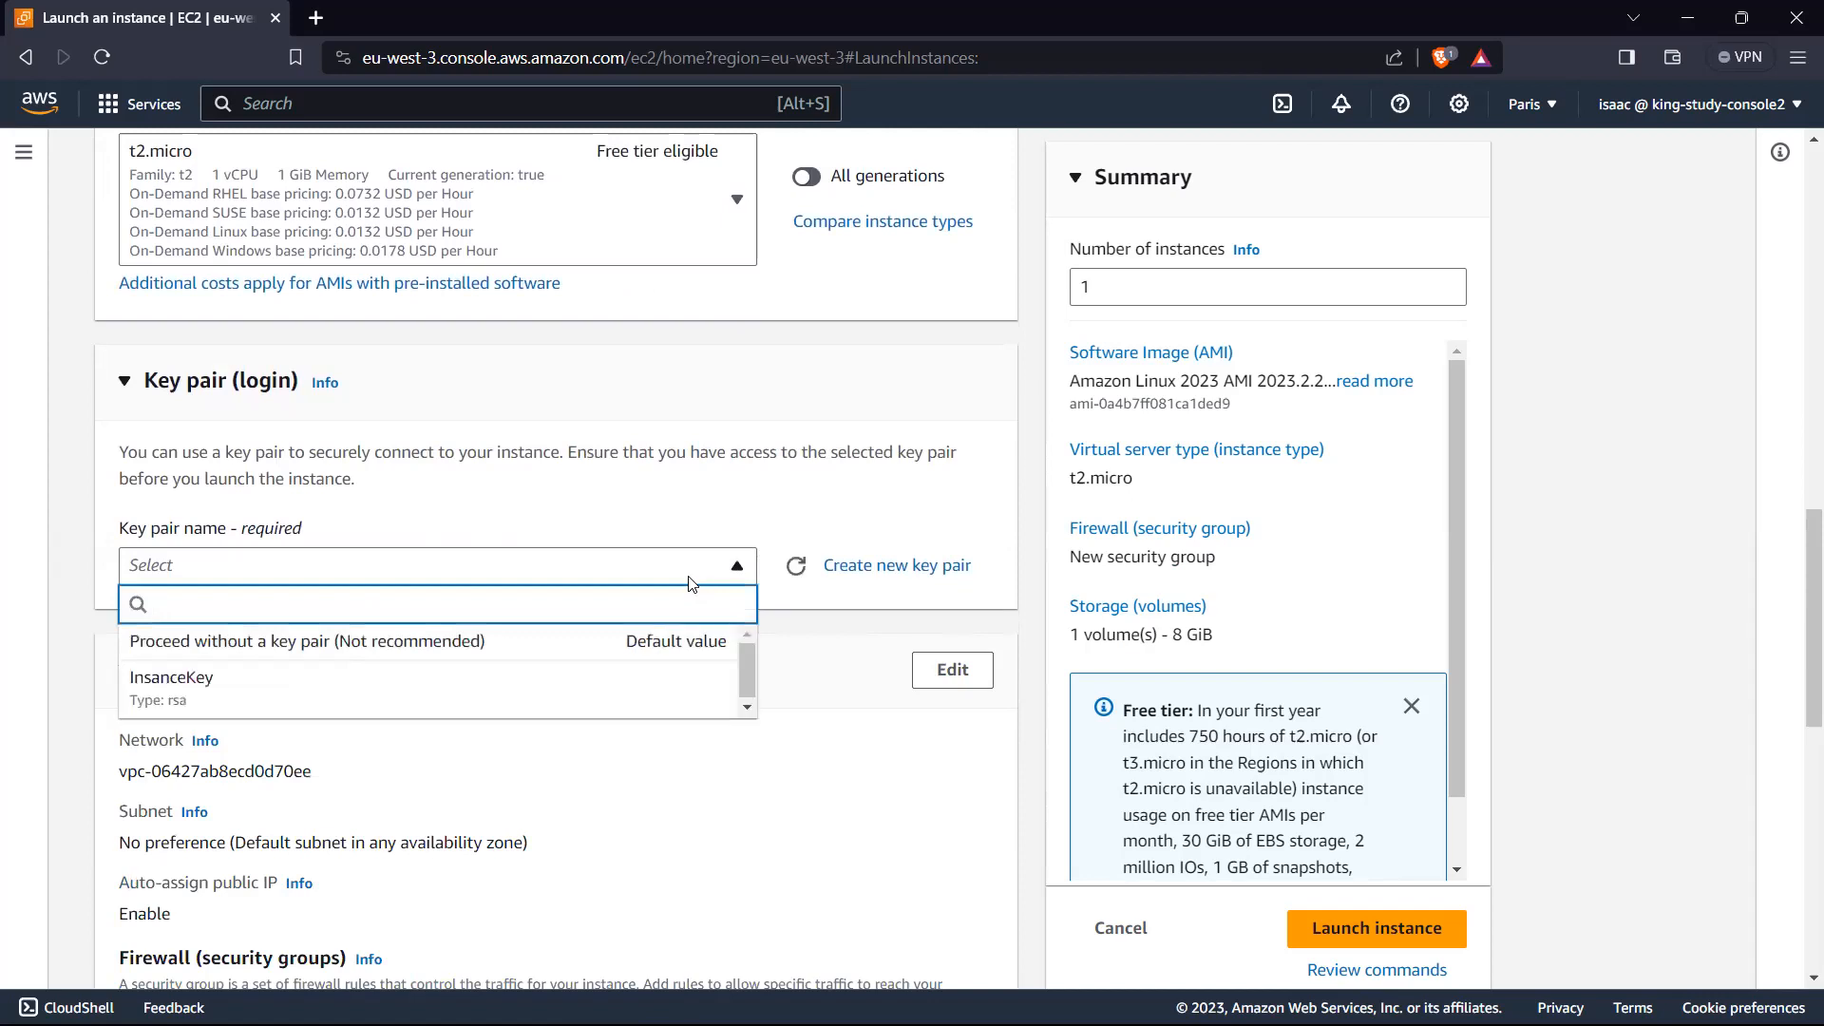
click(714, 518)
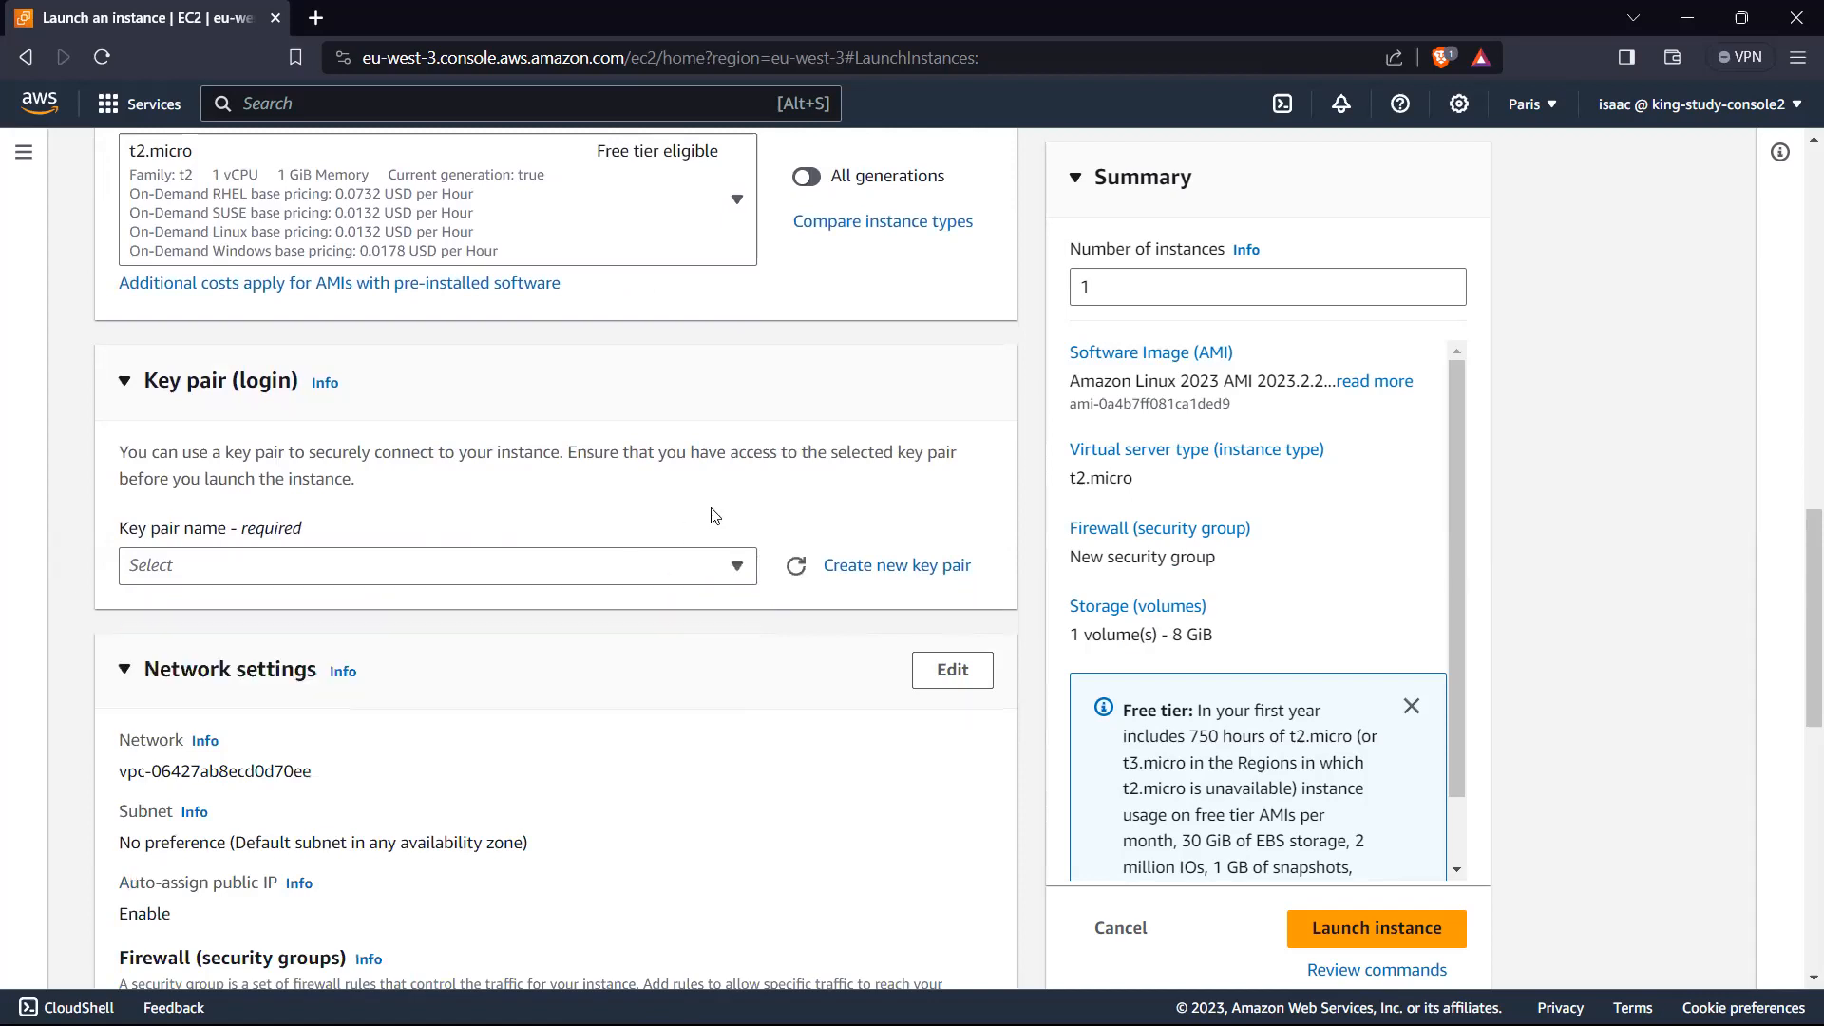
click(430, 568)
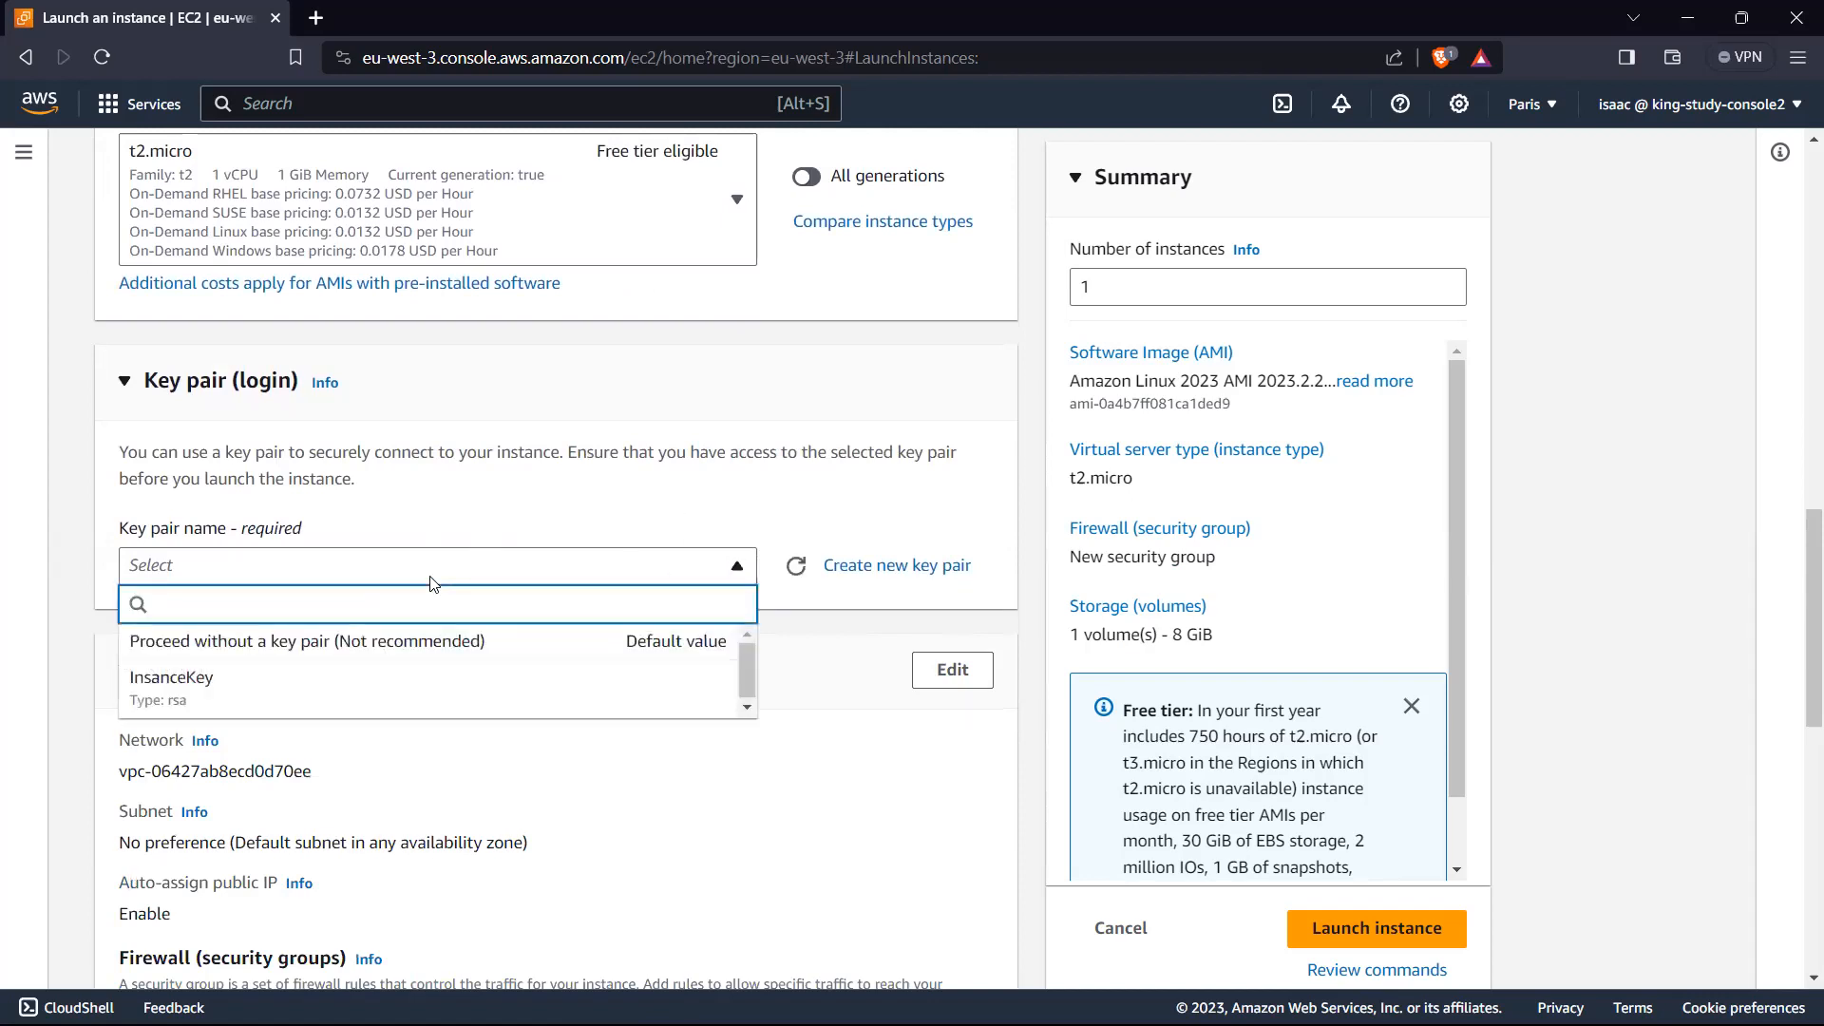
click(727, 532)
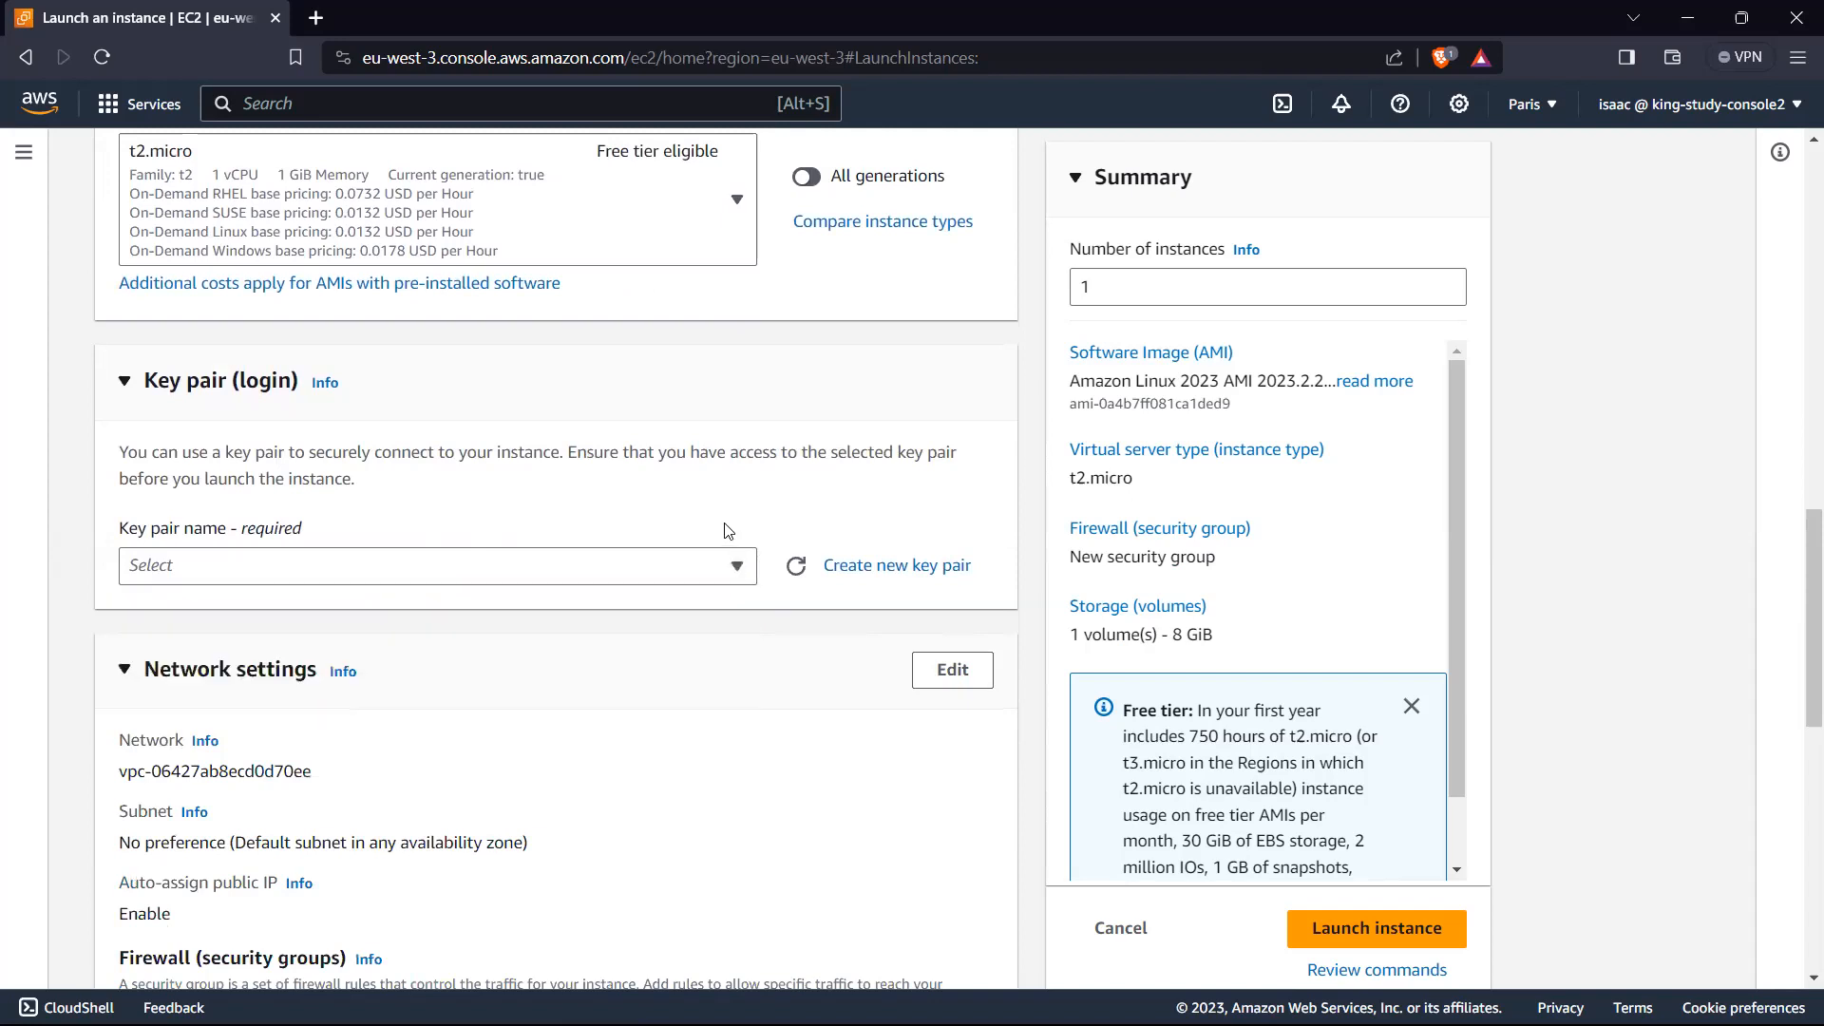
Step: Start a new key pair for the instance and name it TestInstanceKP
click(883, 567)
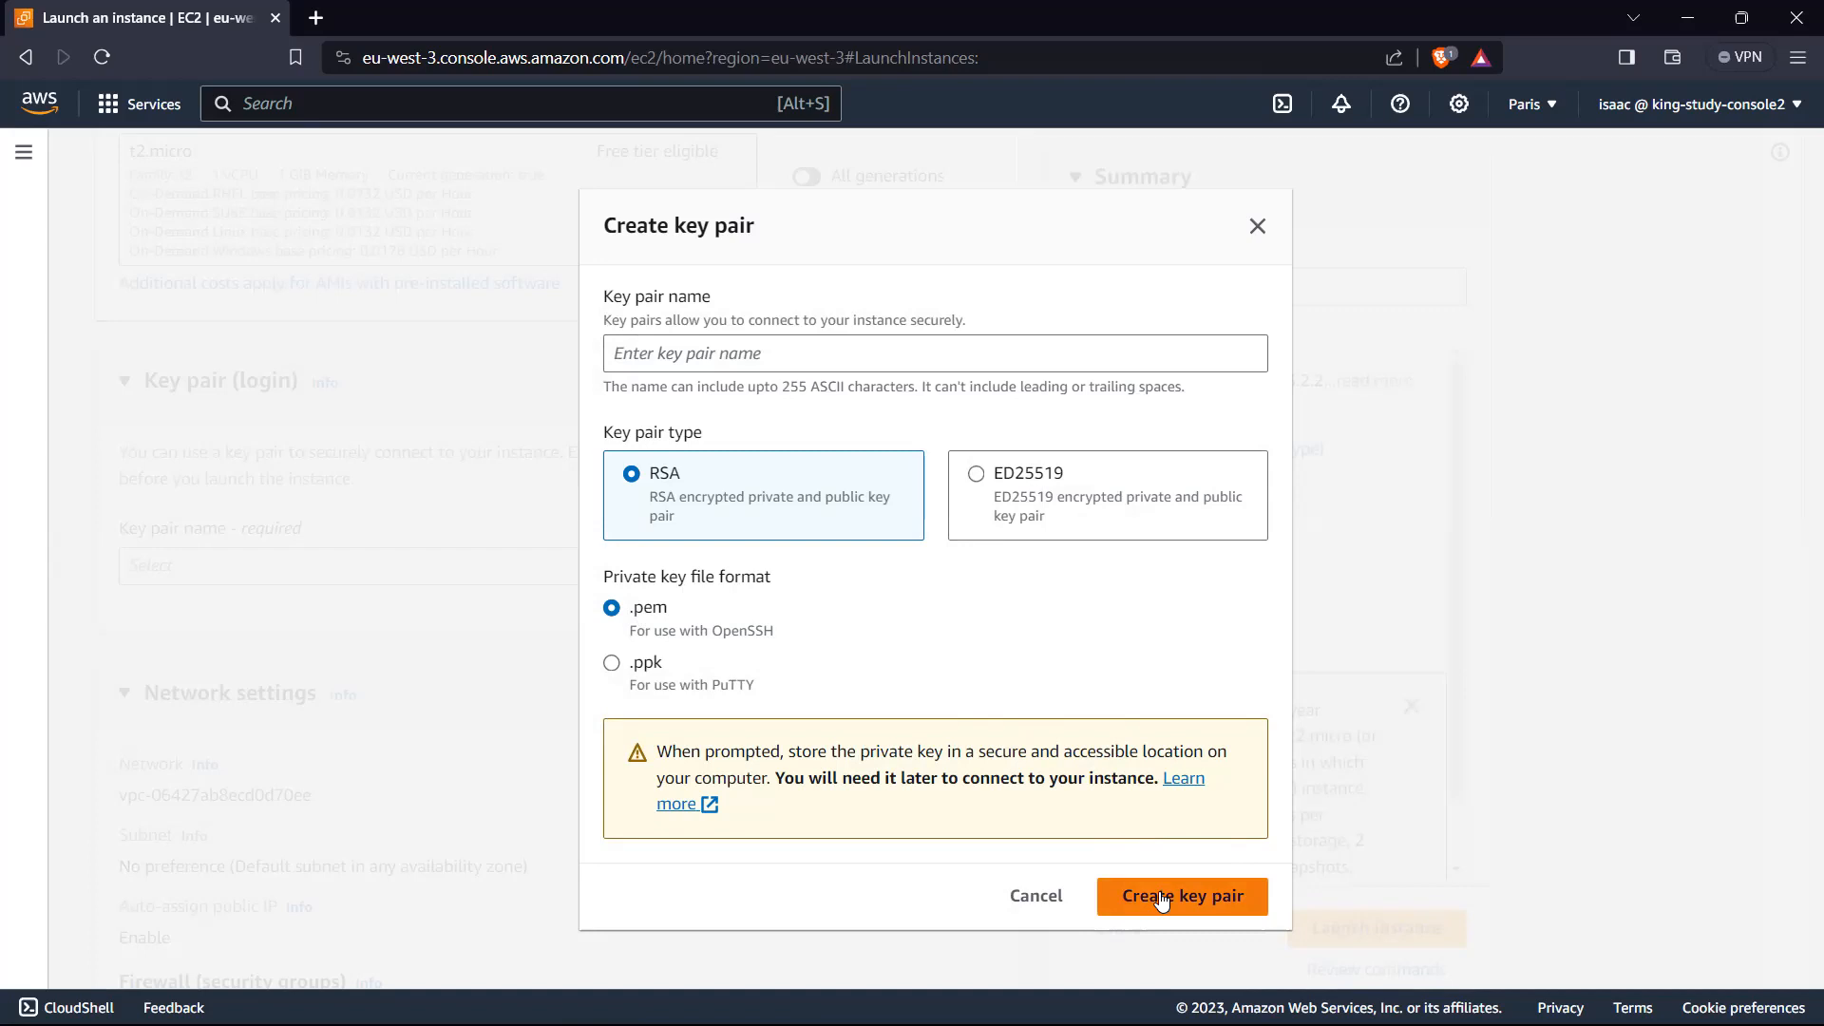
click(827, 355)
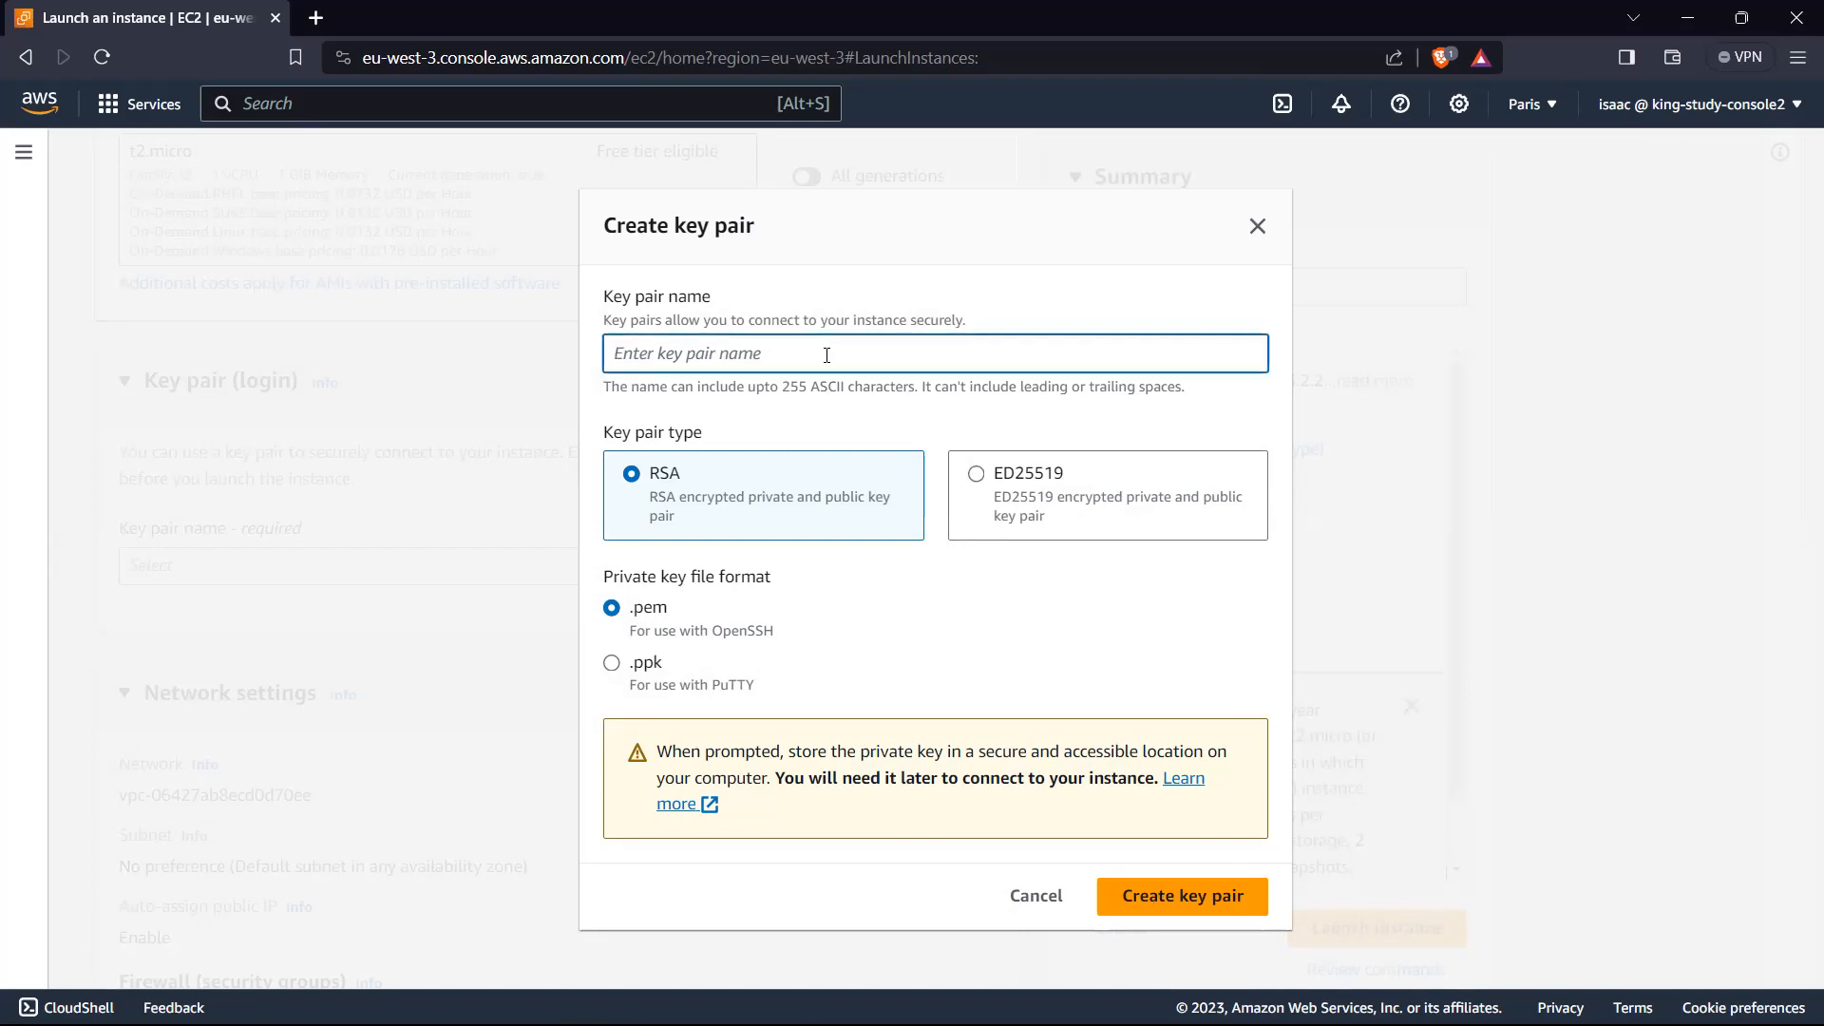
text(Test)
key(BackSpace)
key(BackSpace)
key(BackSpace)
key(BackSpace)
text(TestInca)
key(BackSpace)
key(BackSpace)
text(stanceKP)
Step: Create the key pair and save its private key file TestInstanceKP.pem to the Desktop
click(1177, 898)
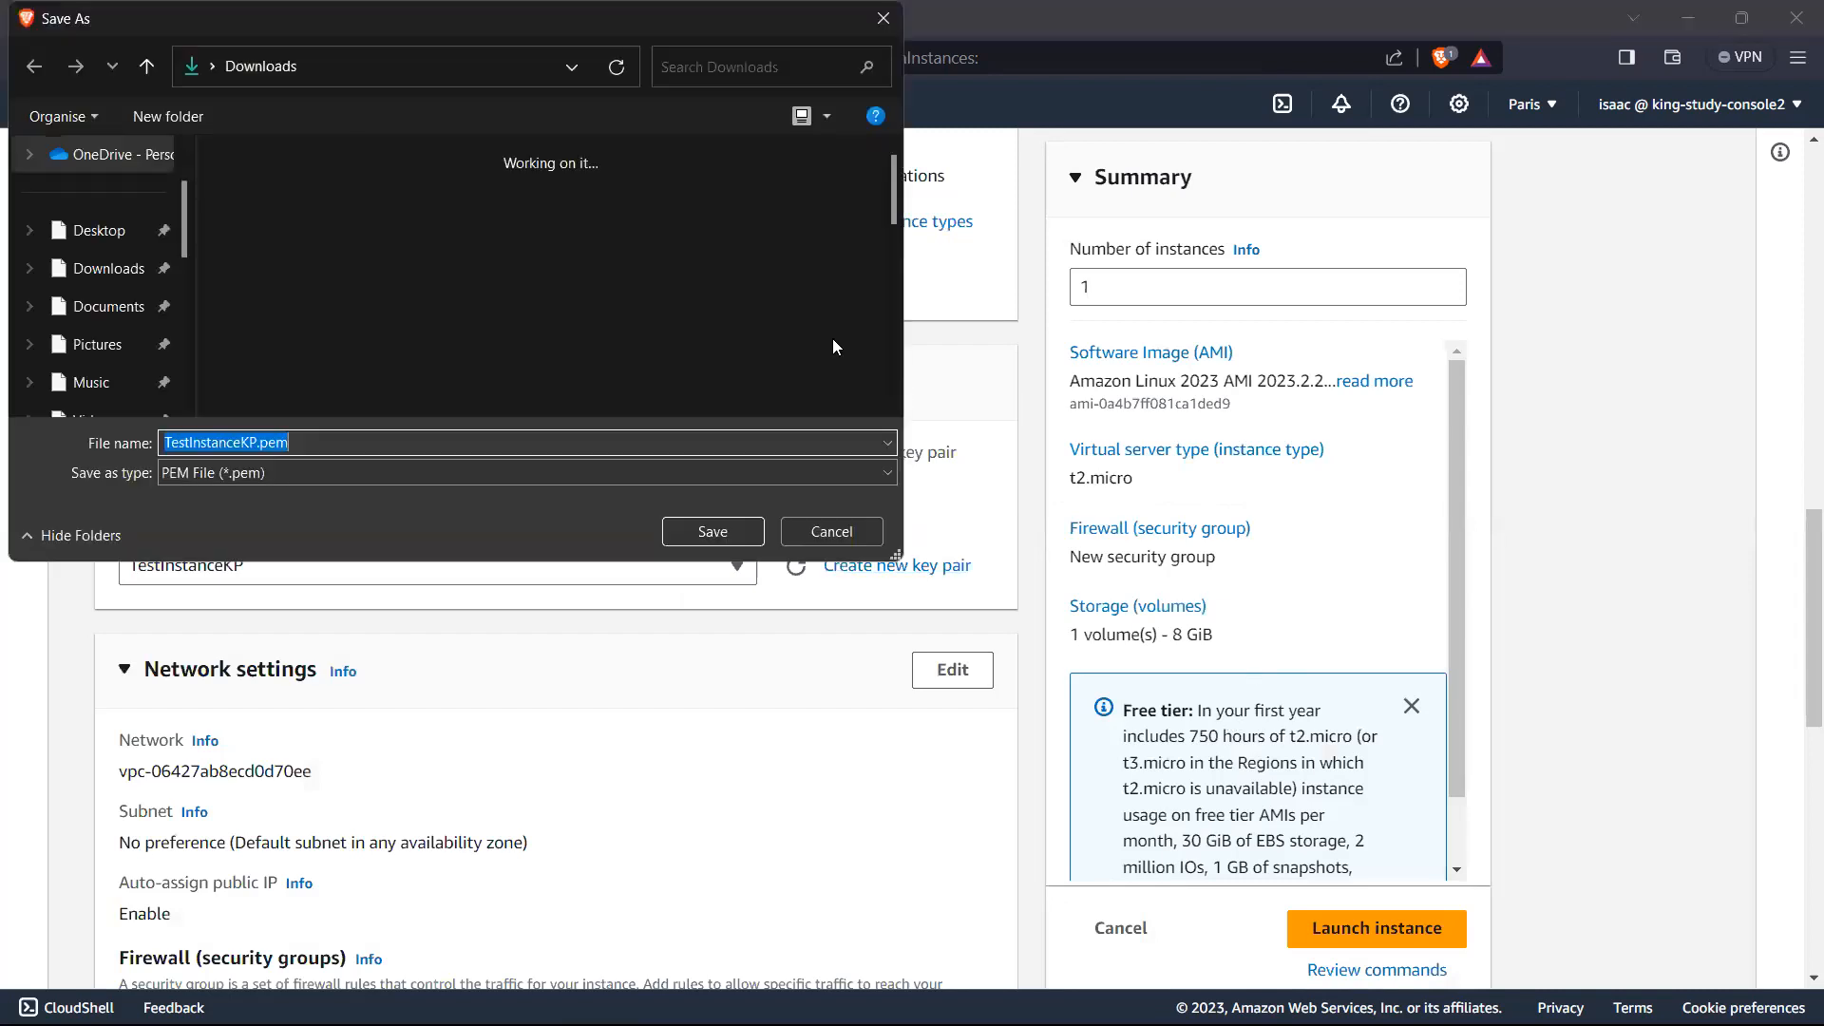
click(104, 230)
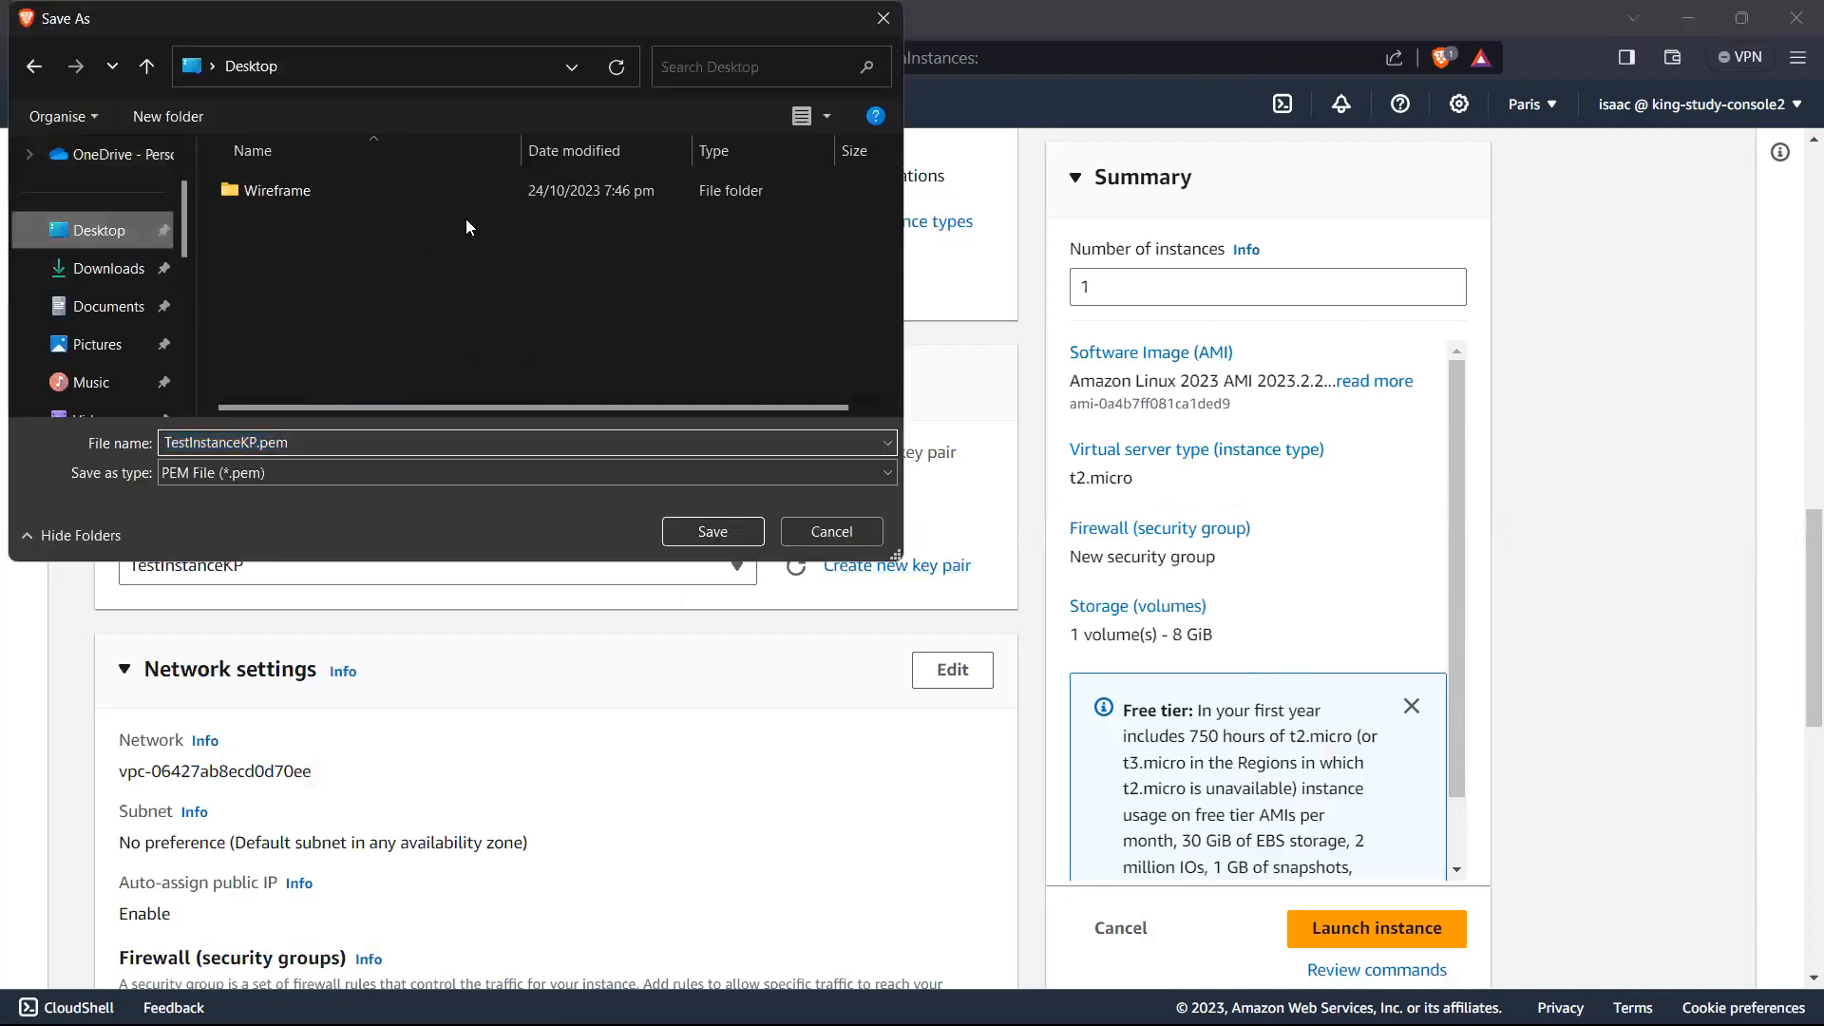
click(715, 534)
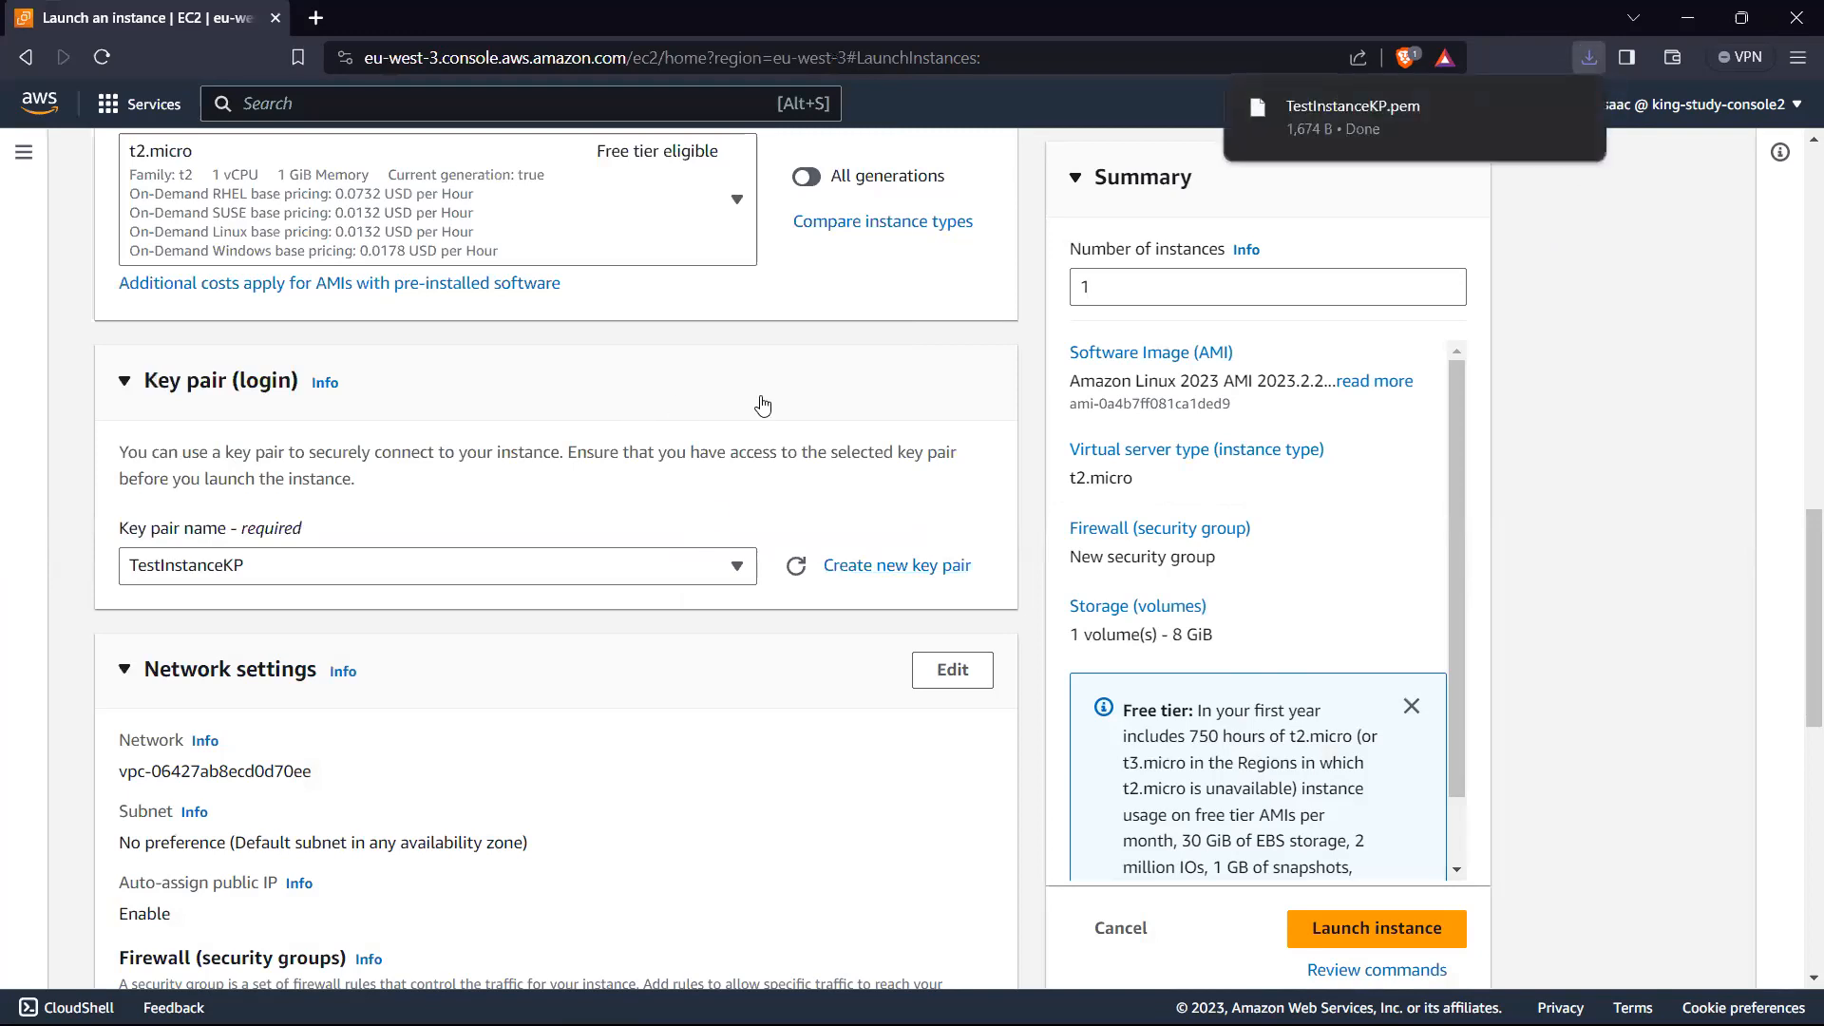
Step: Edit the instance's network settings and select TestVPC-vpc as its VPC
scroll(597, 448, down, 1)
scroll(597, 449, down, 1)
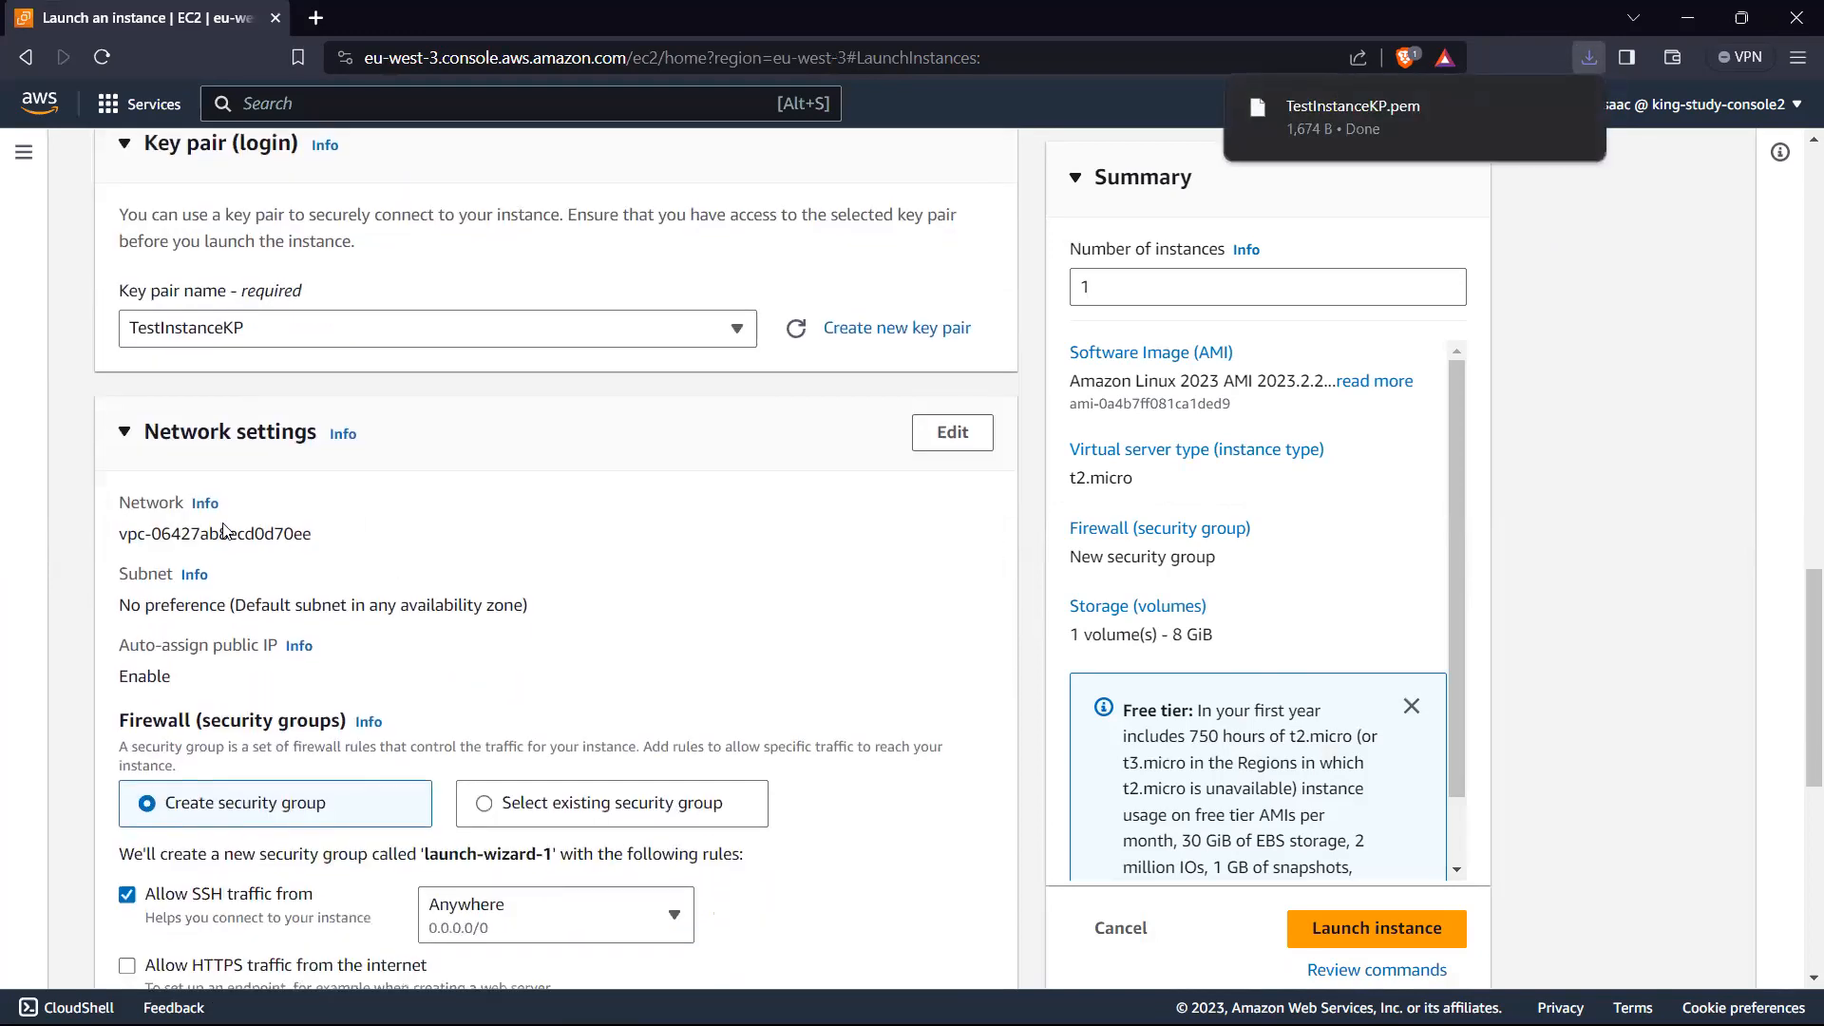
click(950, 440)
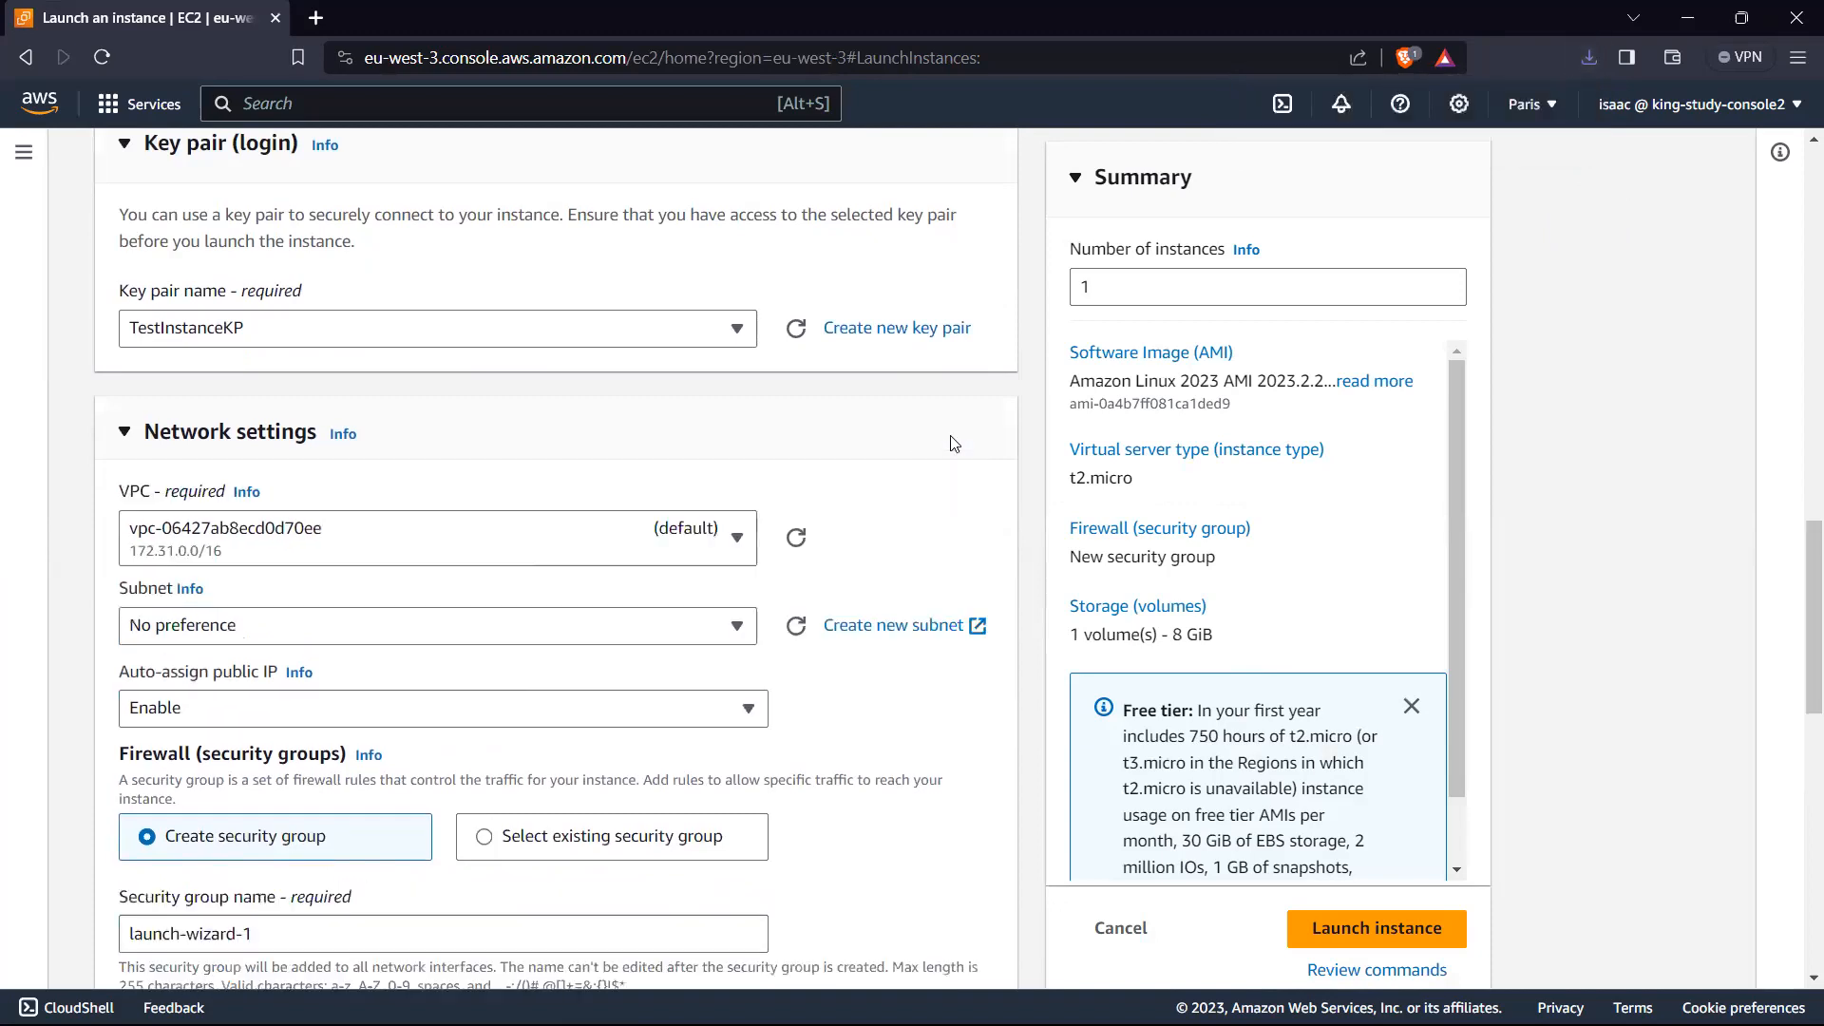
click(397, 555)
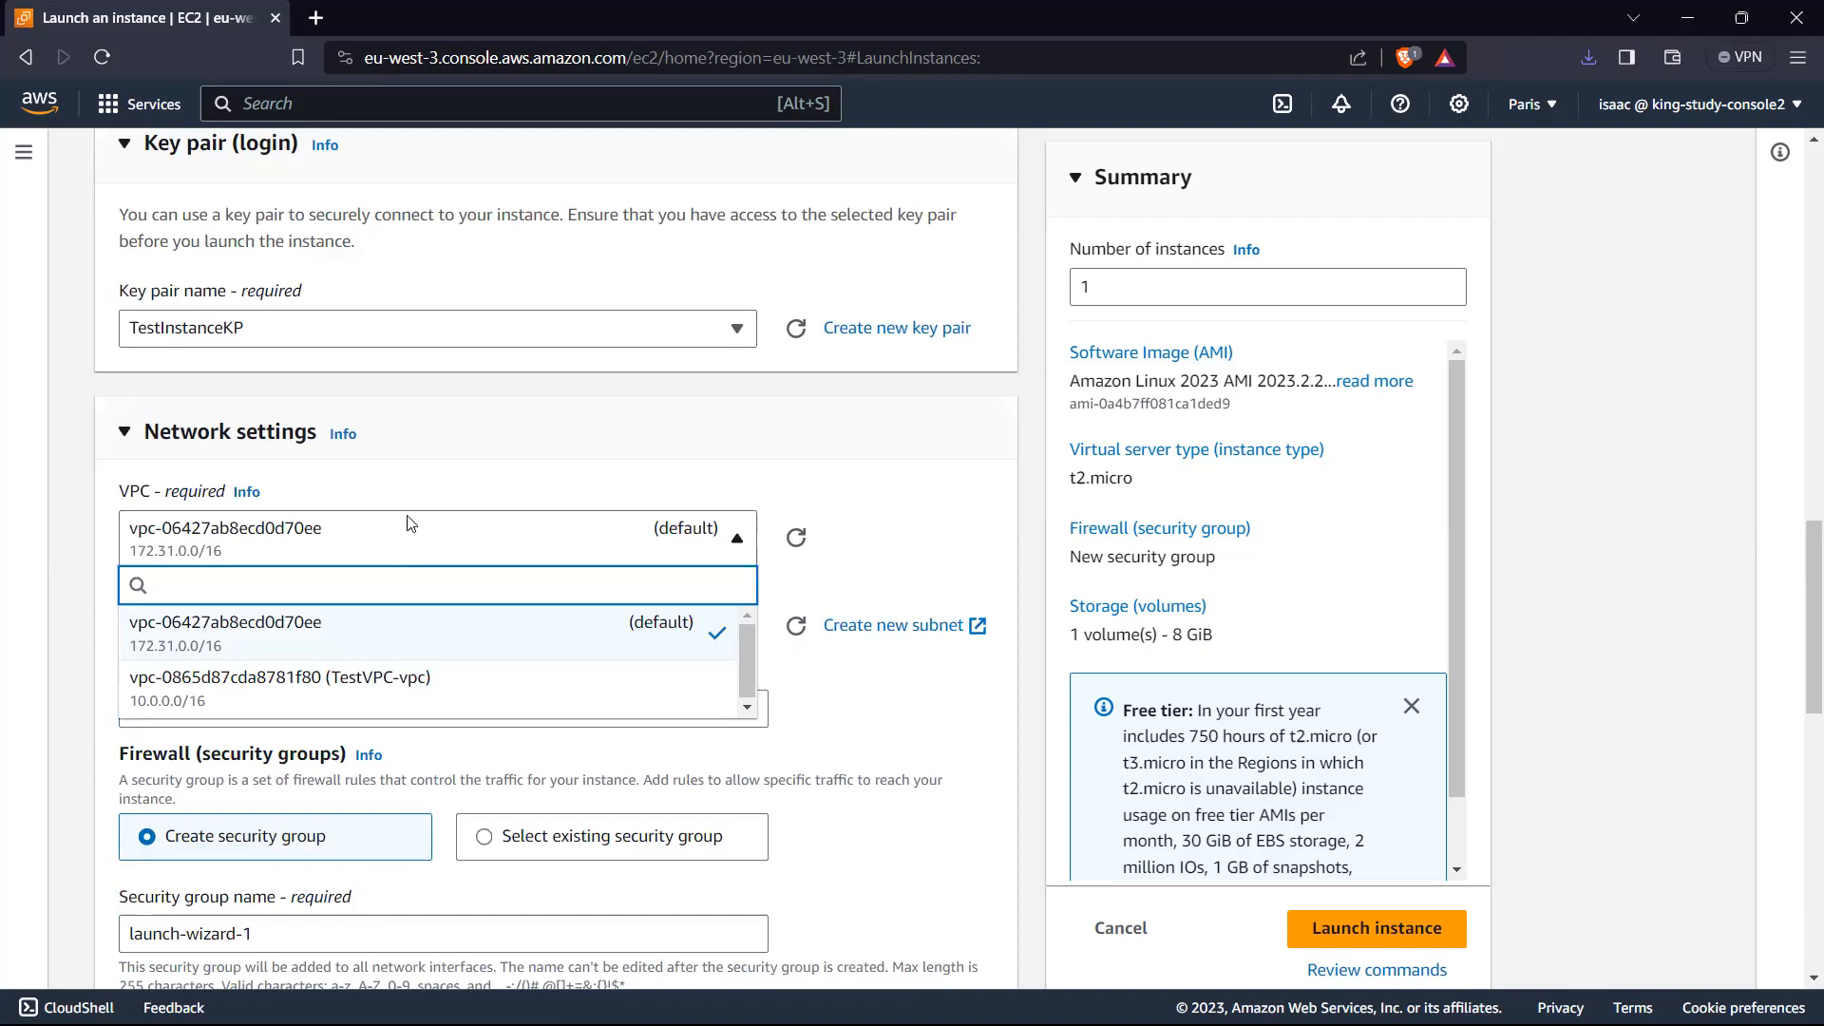
click(241, 696)
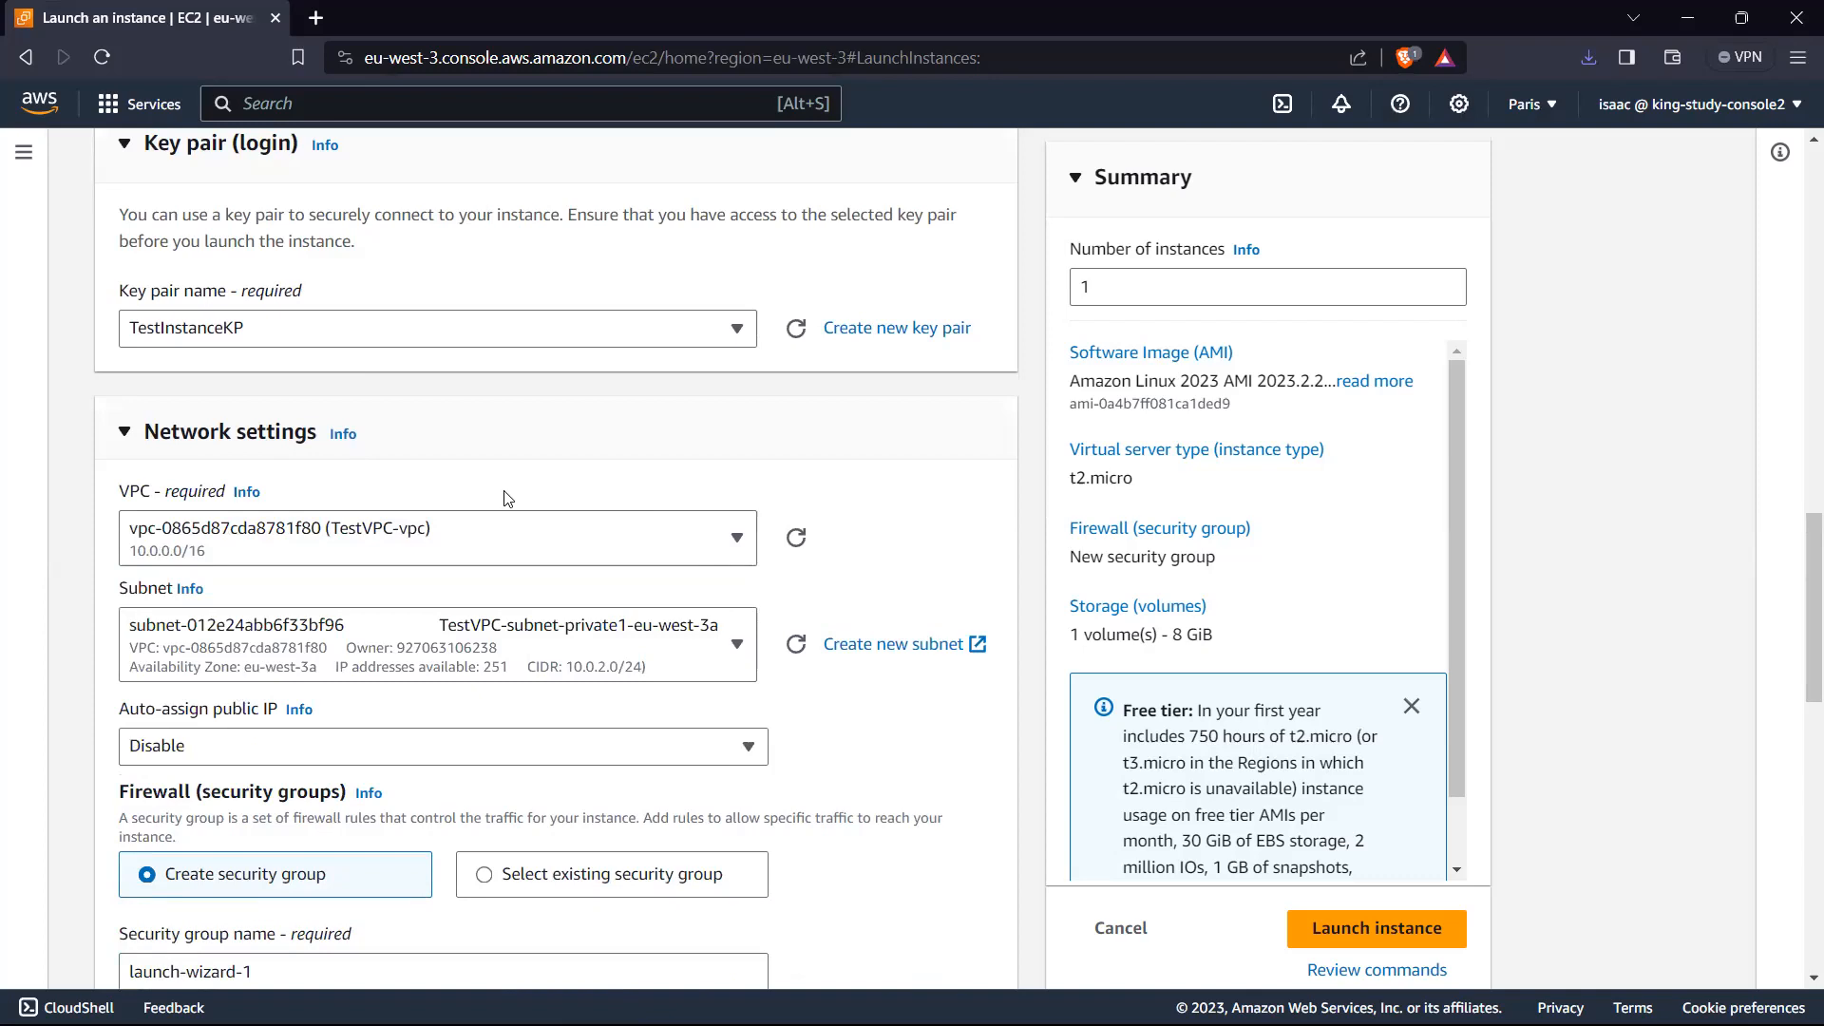
Step: Place the instance in the subnet TestVPC-subnet-public1-eu-west-3a and enable auto-assignment of a public IP
scroll(525, 448, down, 2)
click(588, 414)
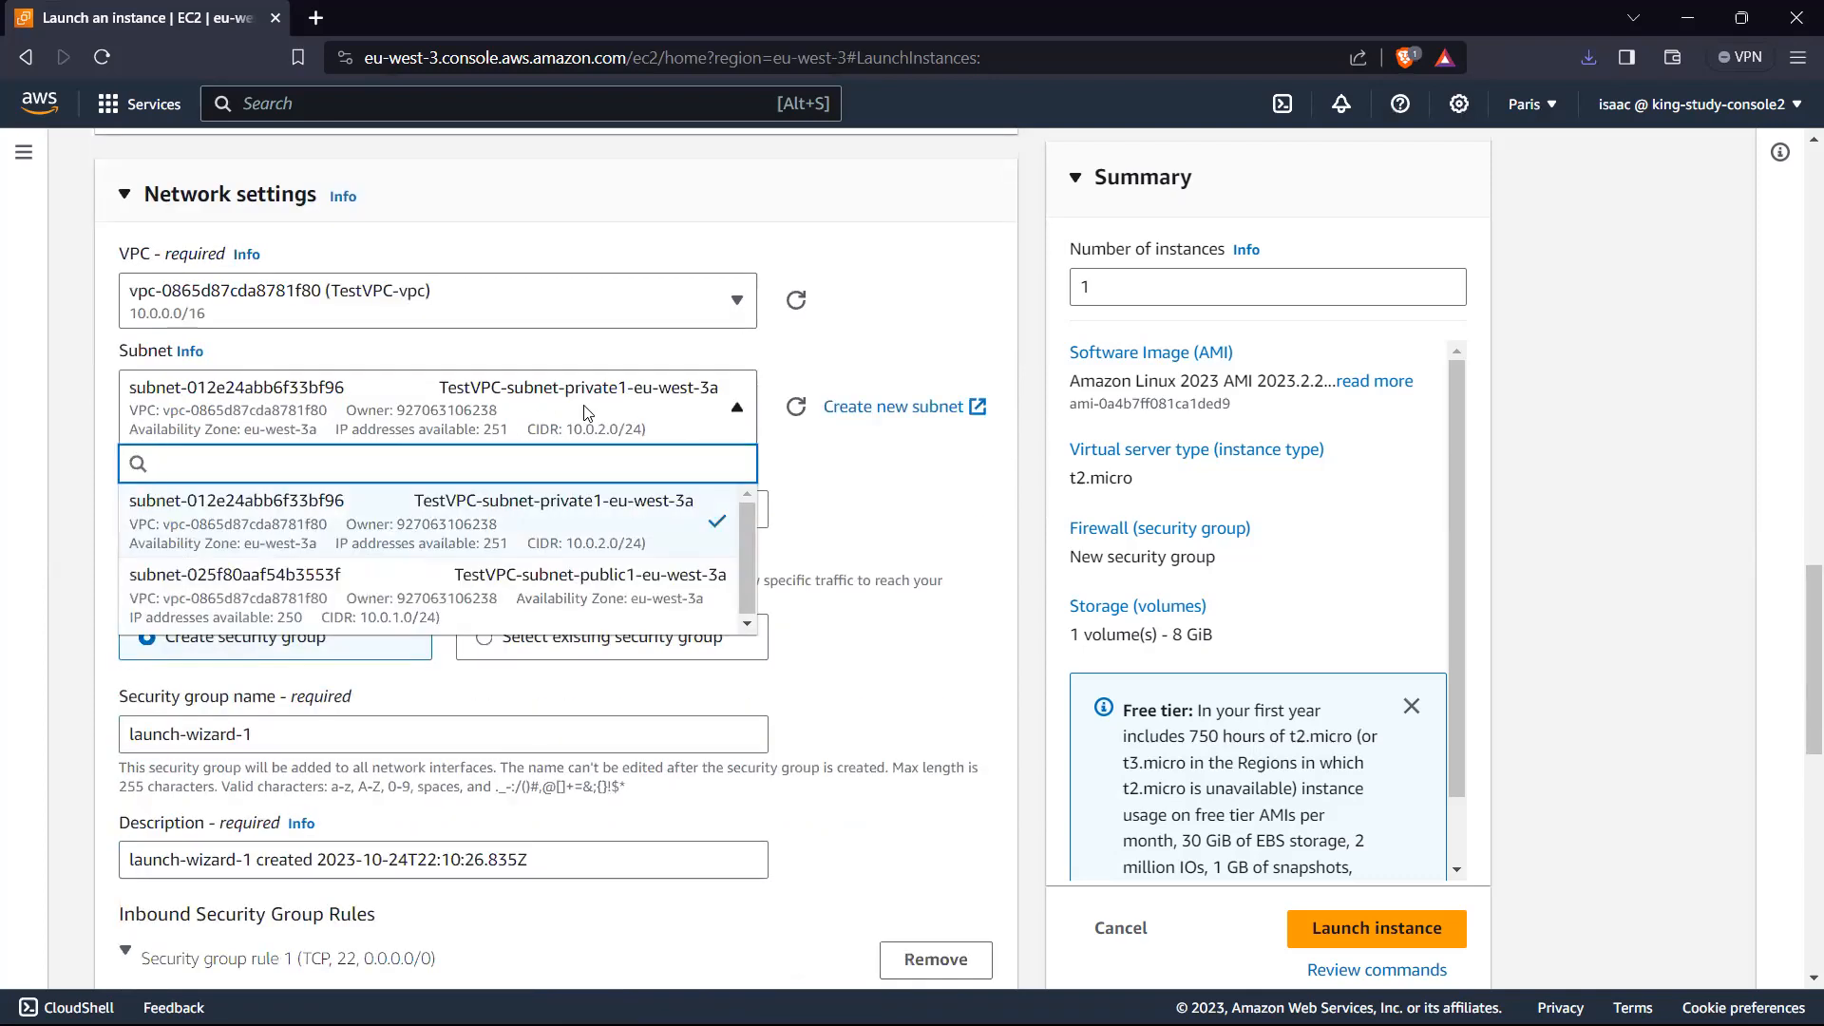
click(498, 586)
click(654, 404)
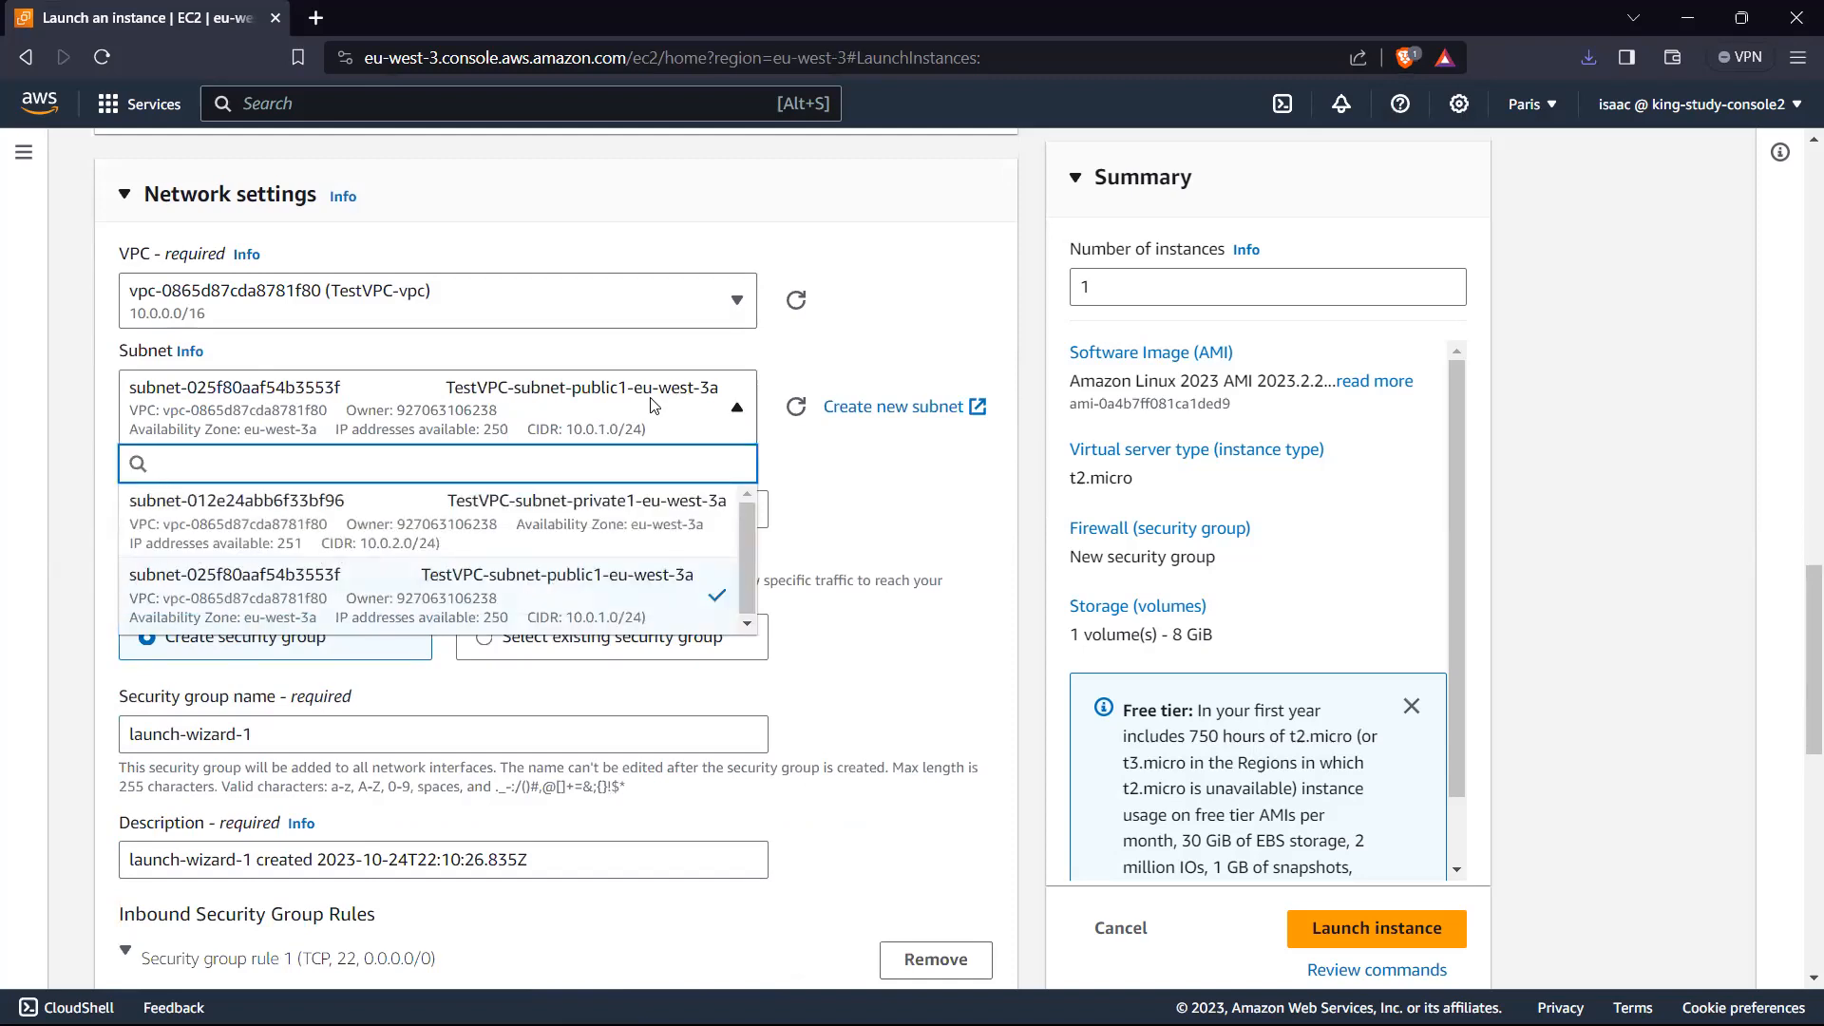
click(898, 507)
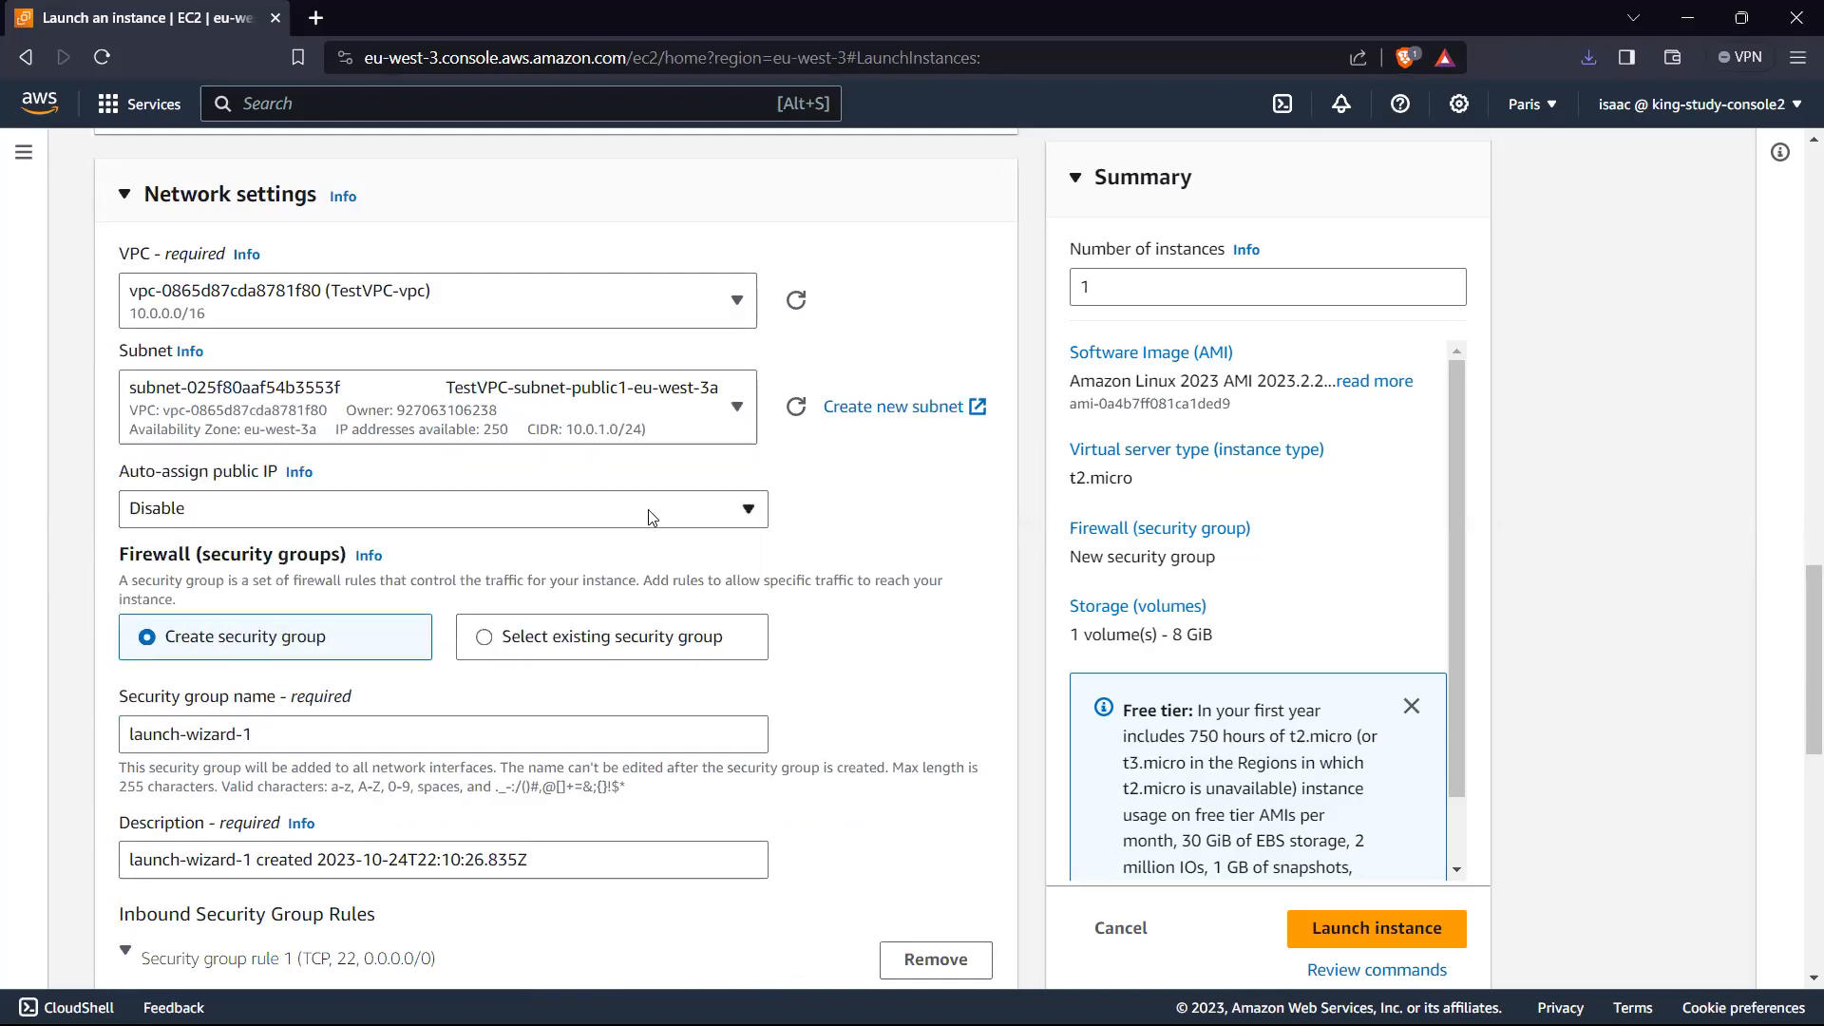
click(191, 512)
click(179, 549)
Step: Examine the firewall settings, including the new security group's name and description and its inbound SSH rule's type, port and source
scroll(306, 567, down, 1)
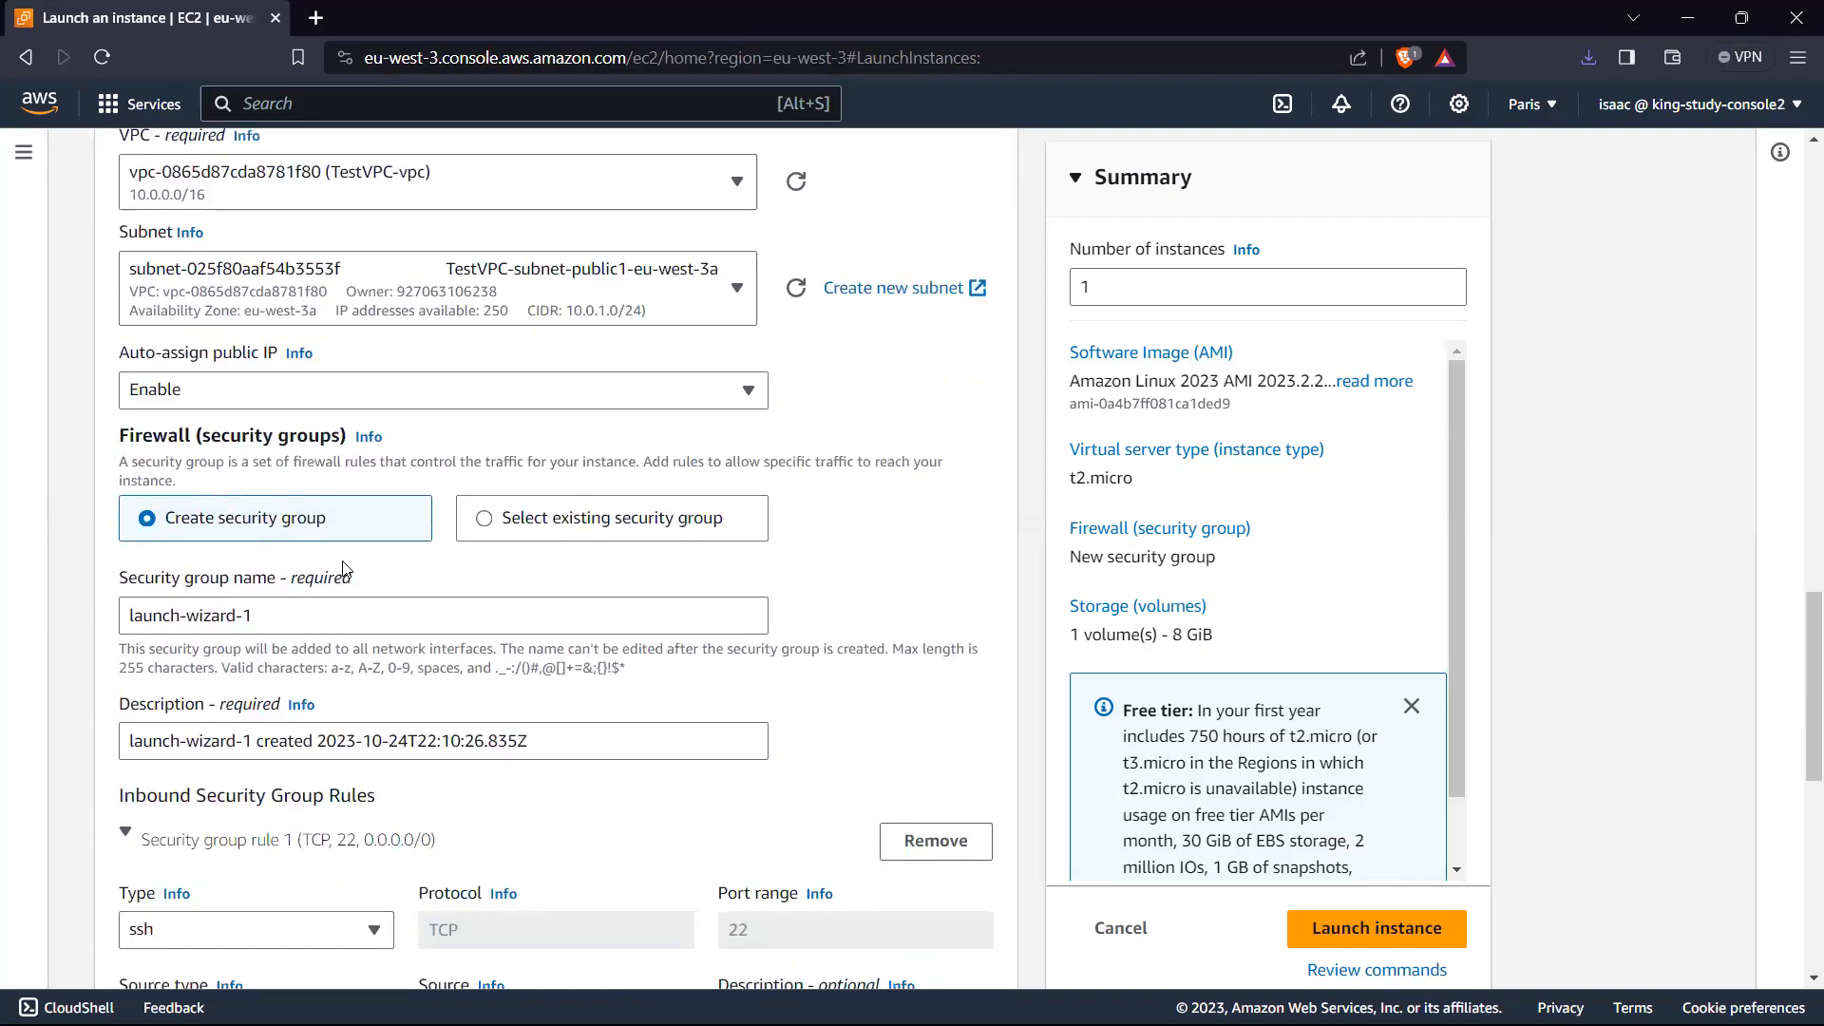
scroll(394, 566, down, 2)
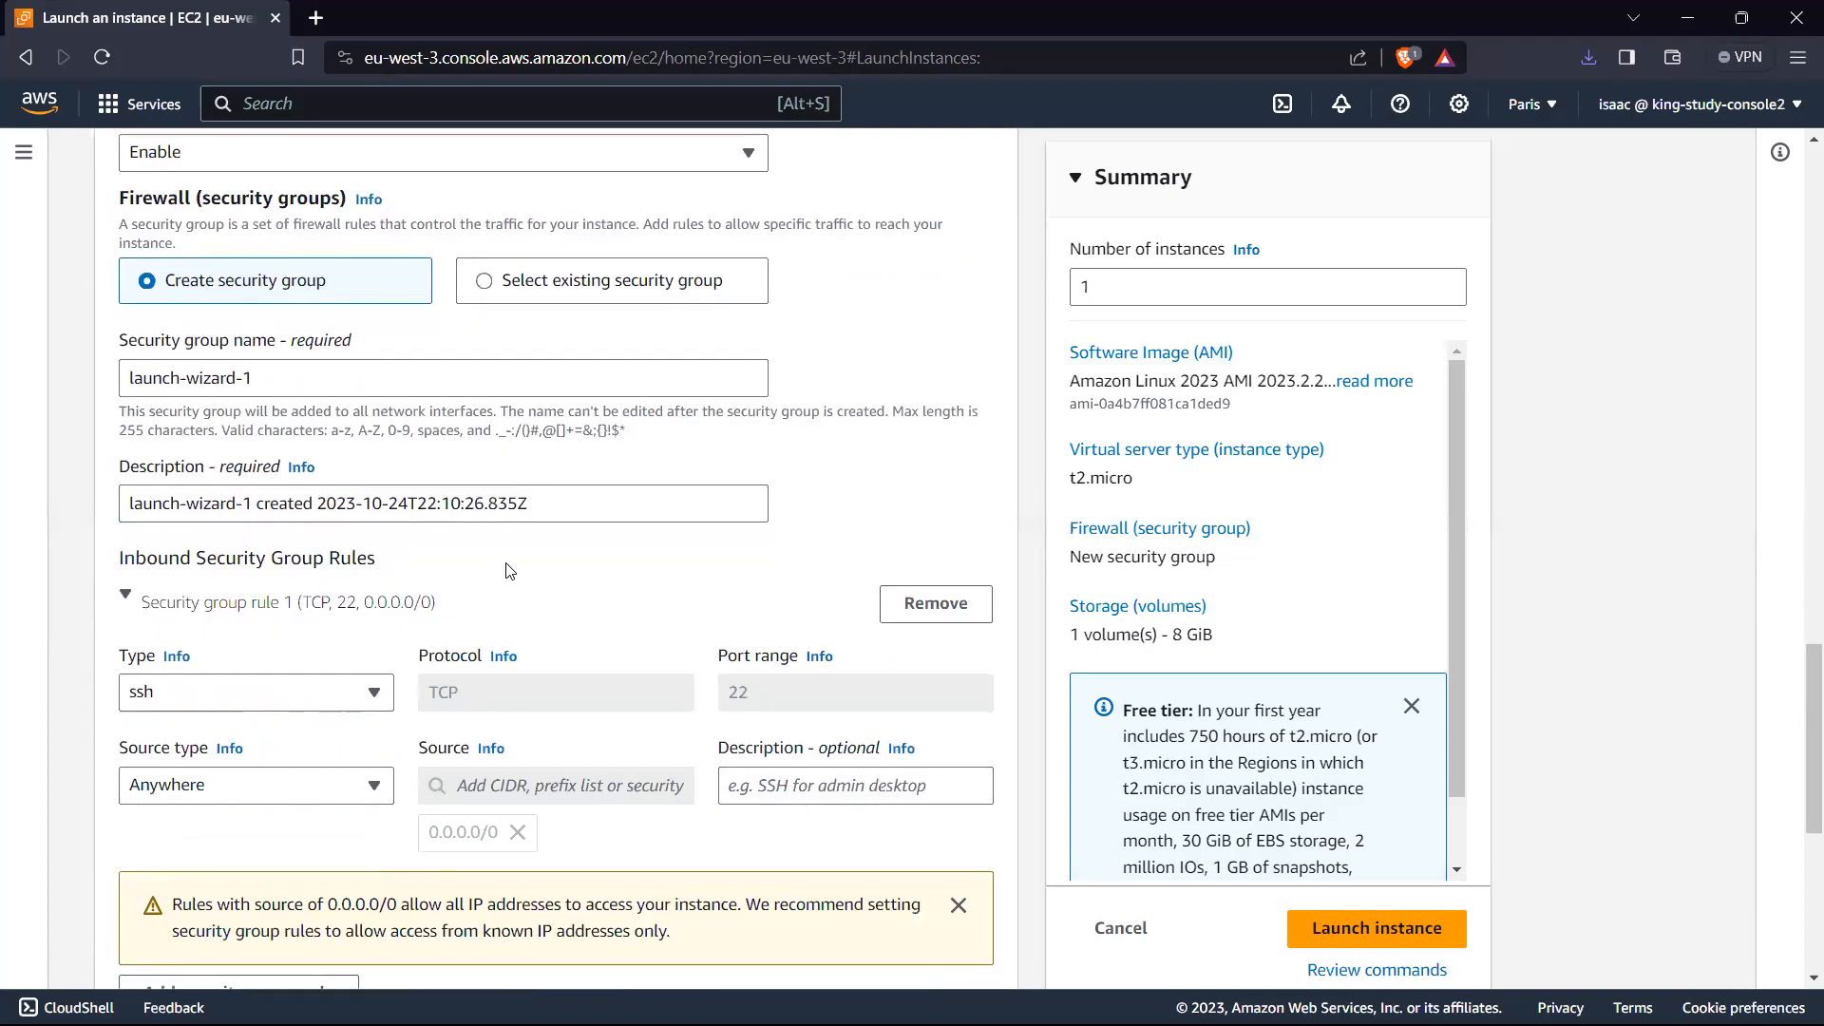
scroll(331, 278, up, 2)
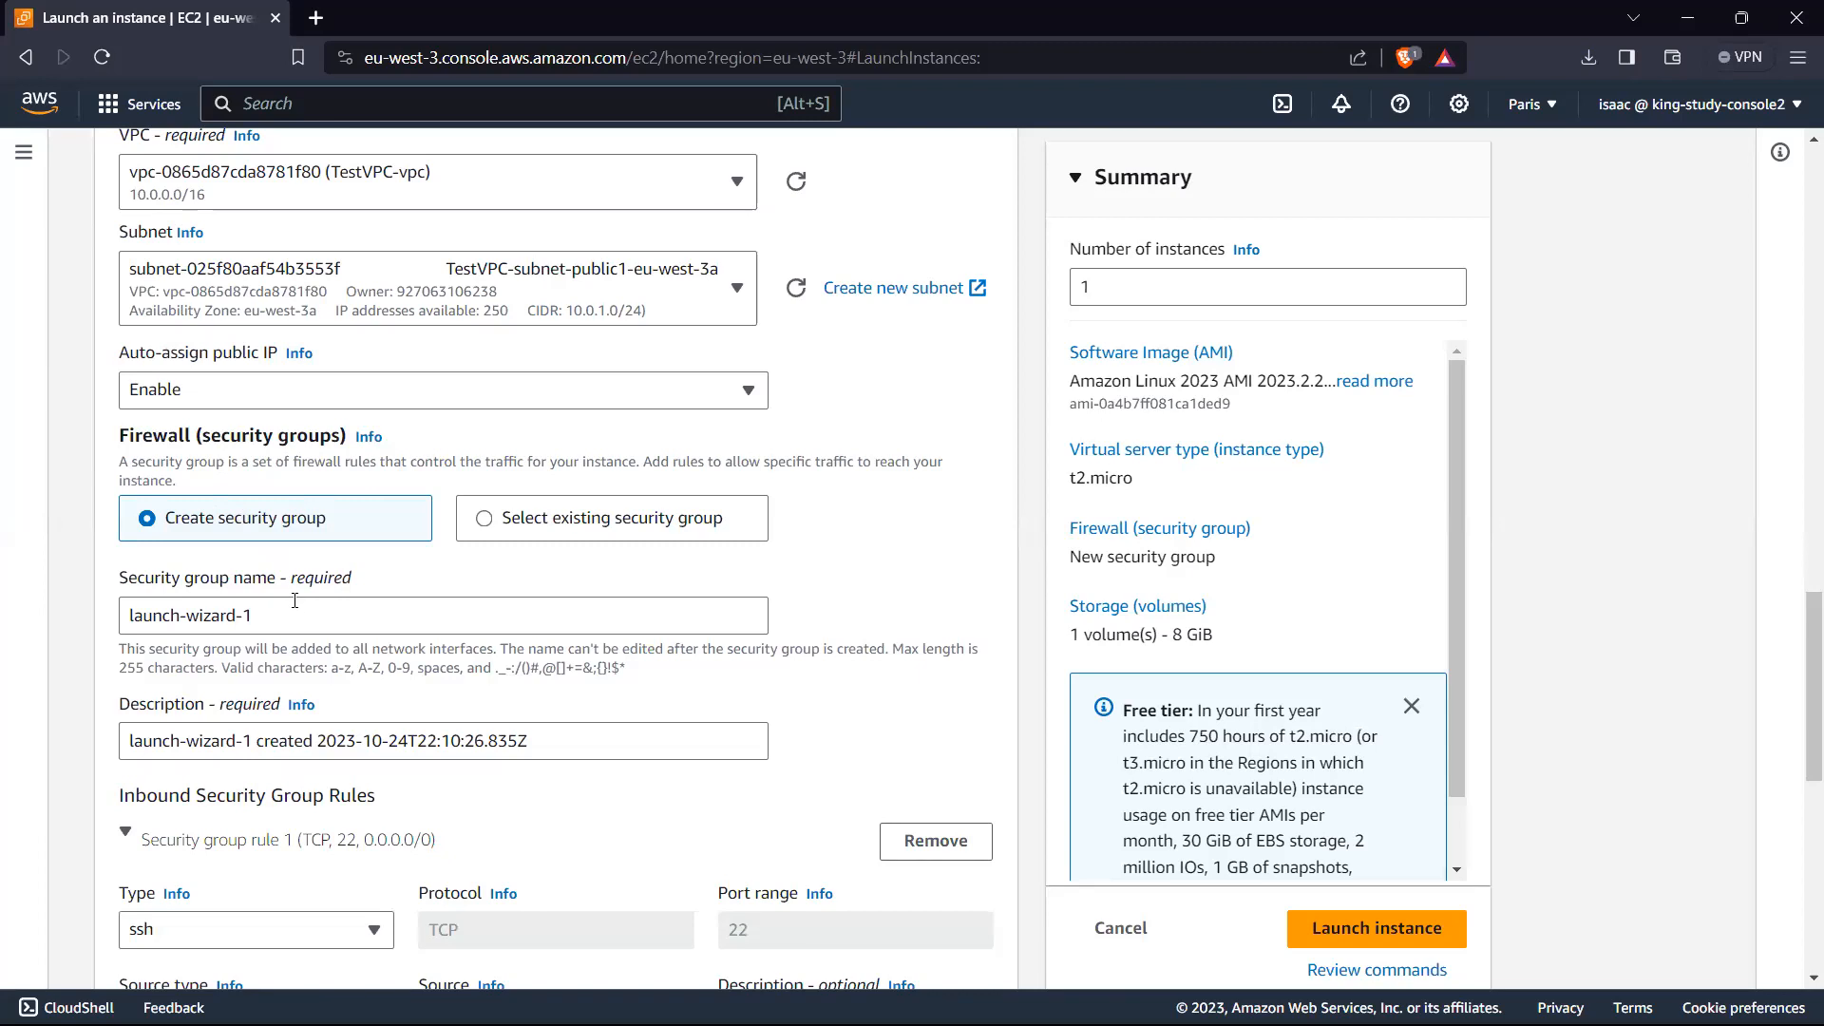
scroll(294, 600, down, 4)
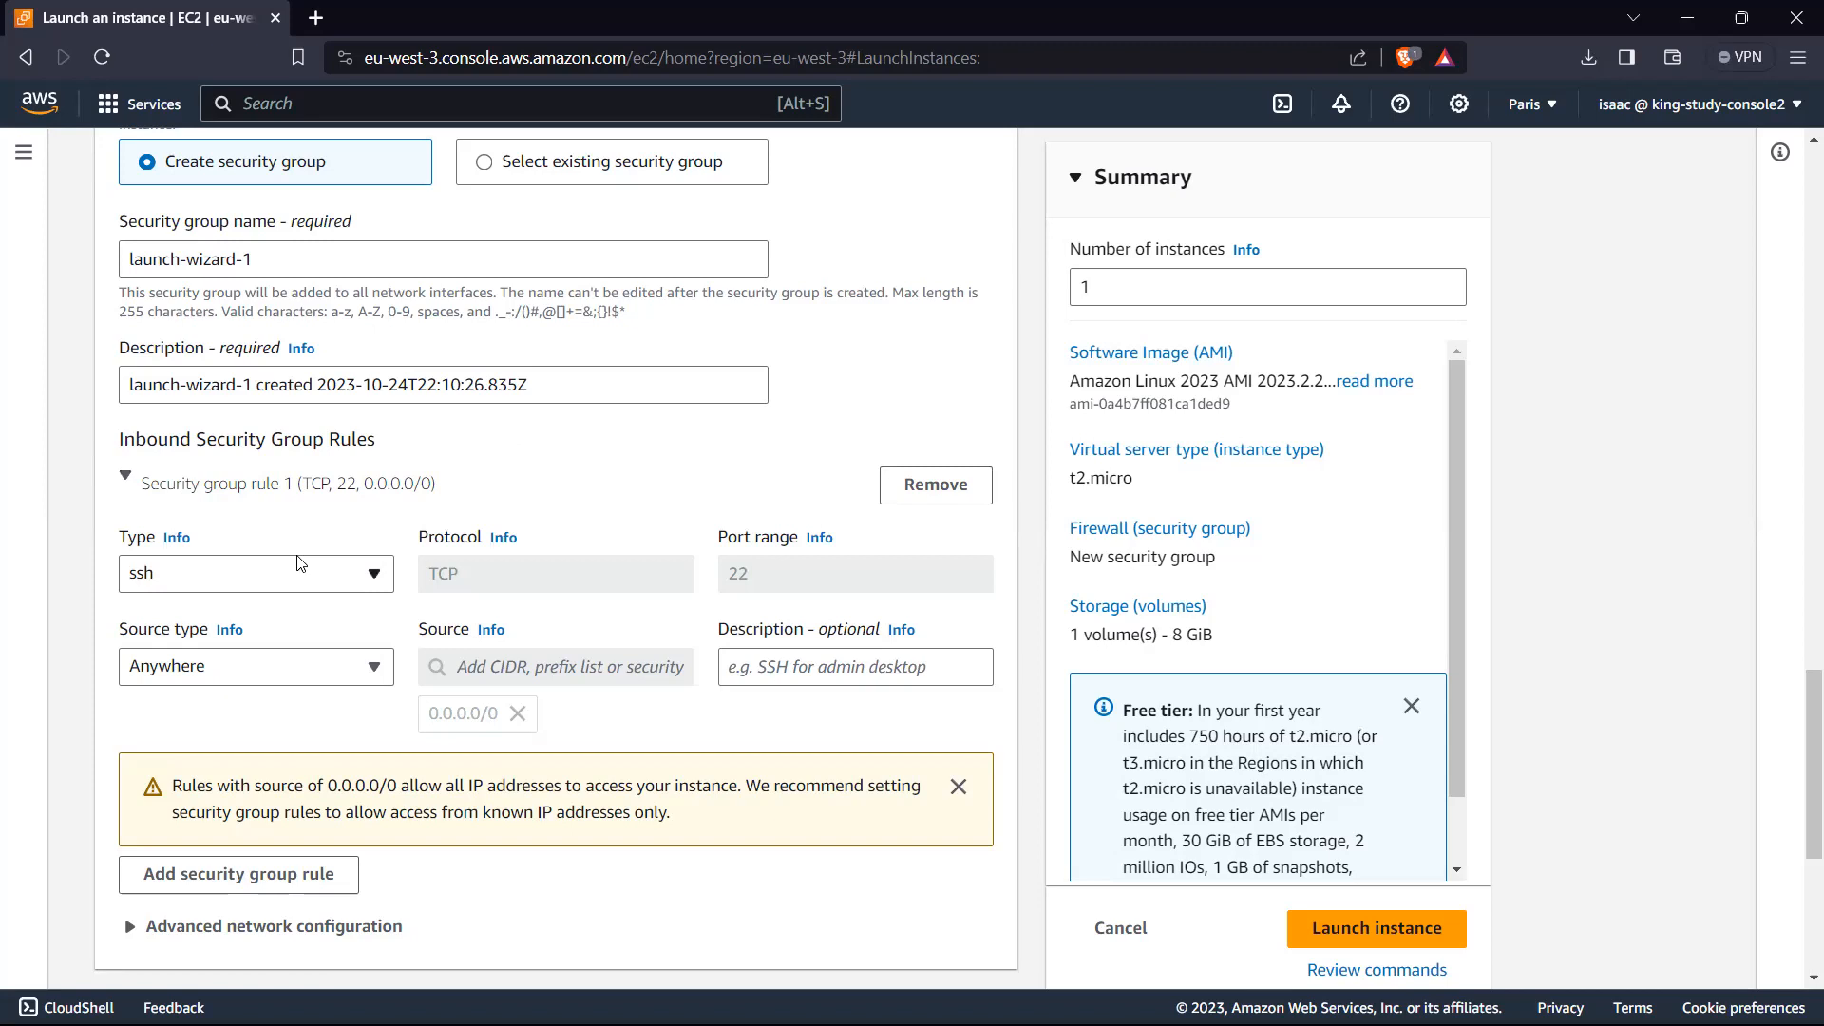
scroll(599, 547, down, 4)
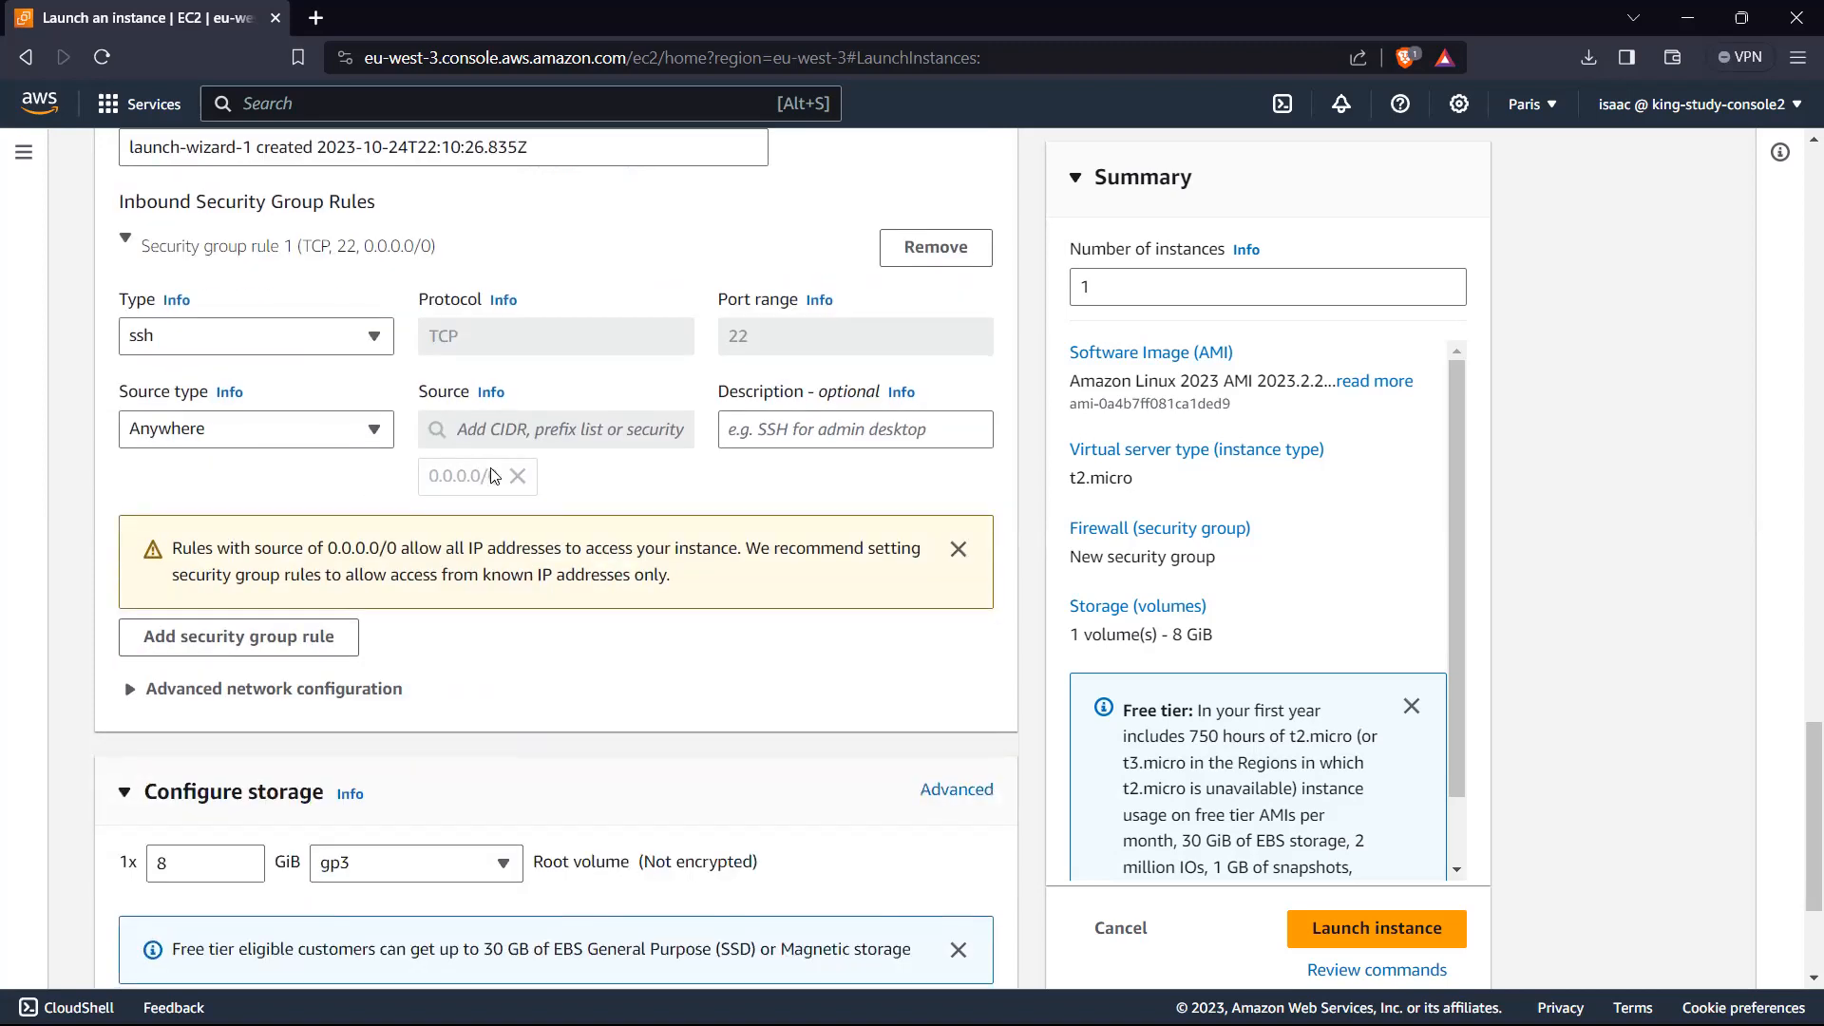
scroll(323, 461, up, 5)
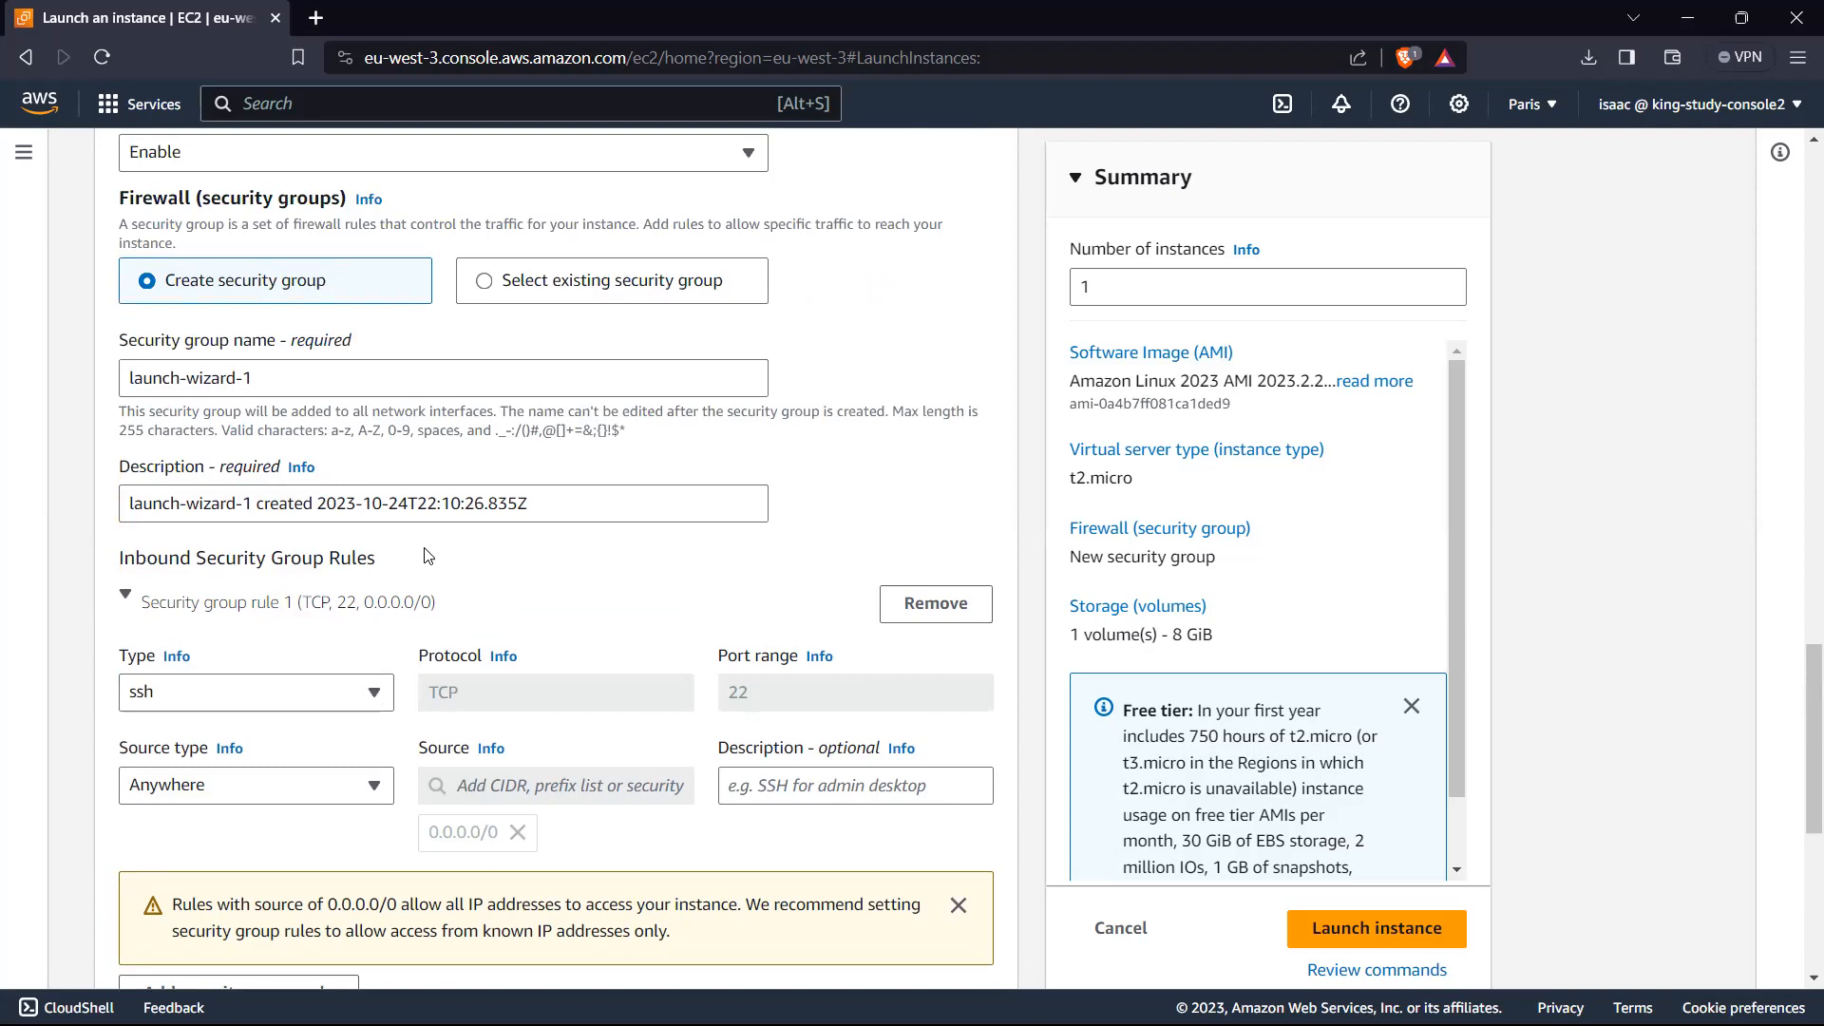
scroll(447, 561, down, 1)
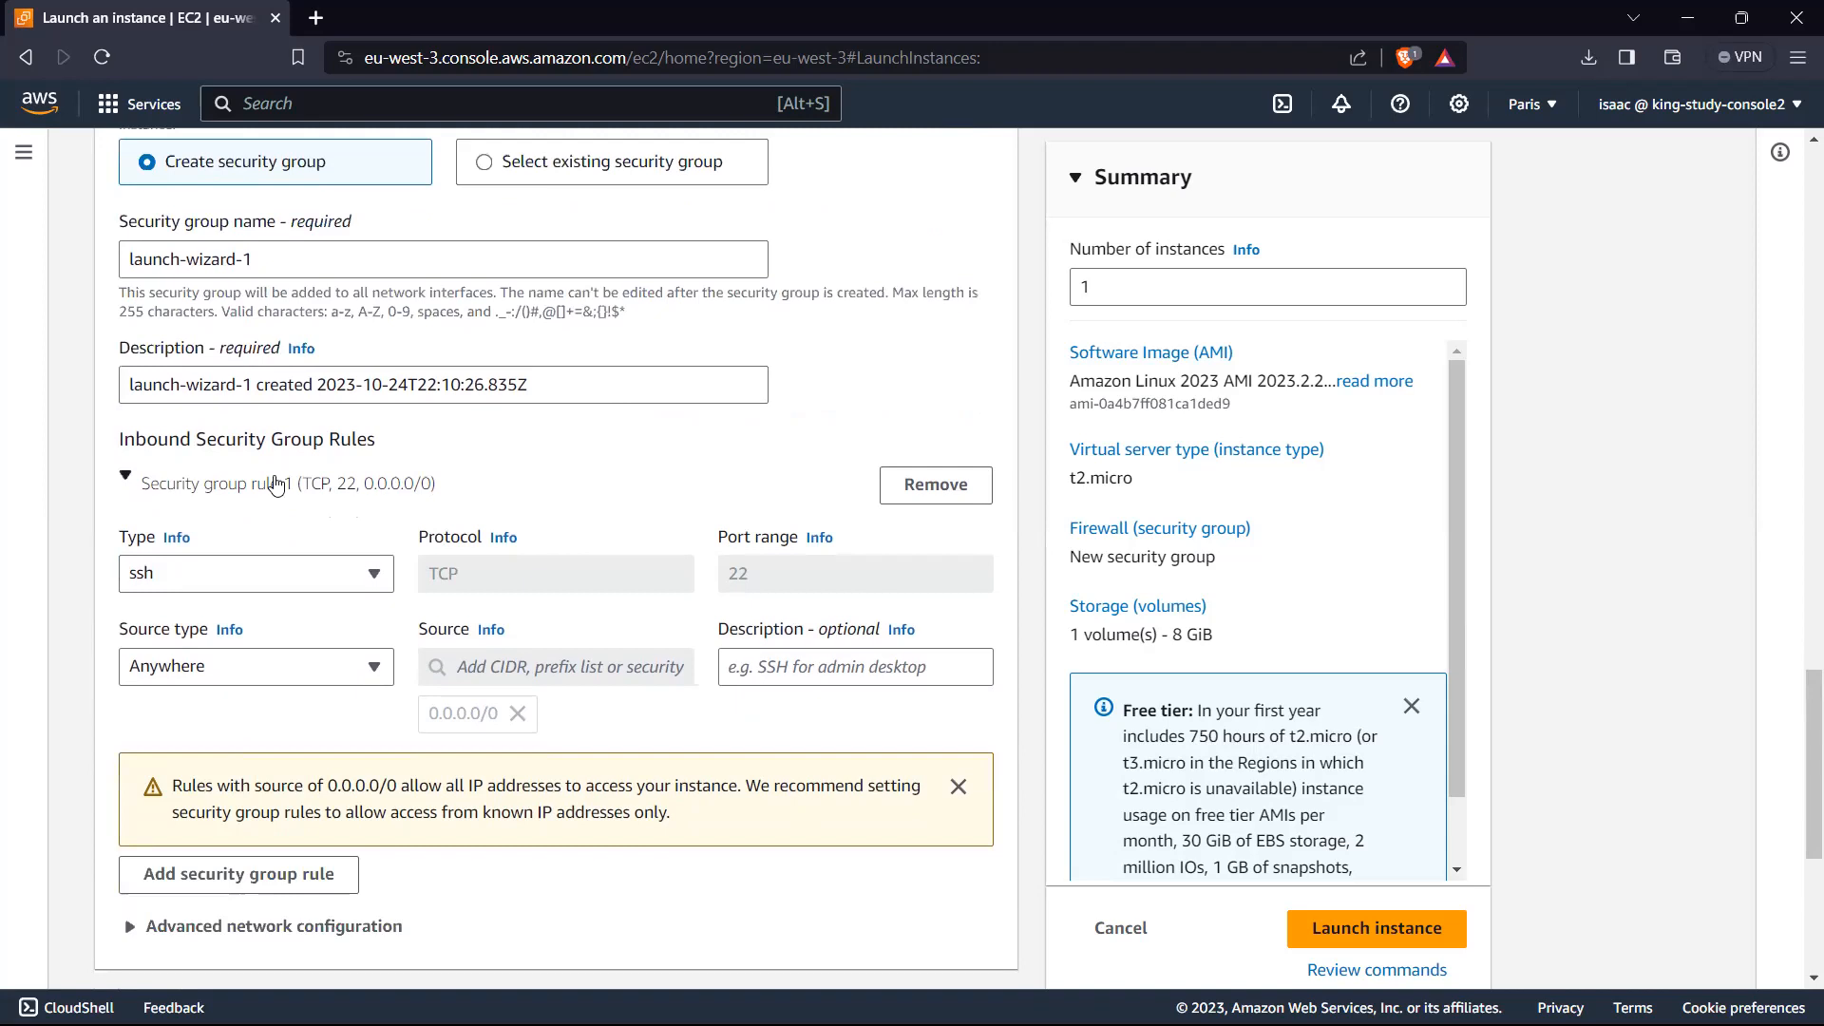
click(353, 576)
click(352, 576)
scroll(762, 559, down, 1)
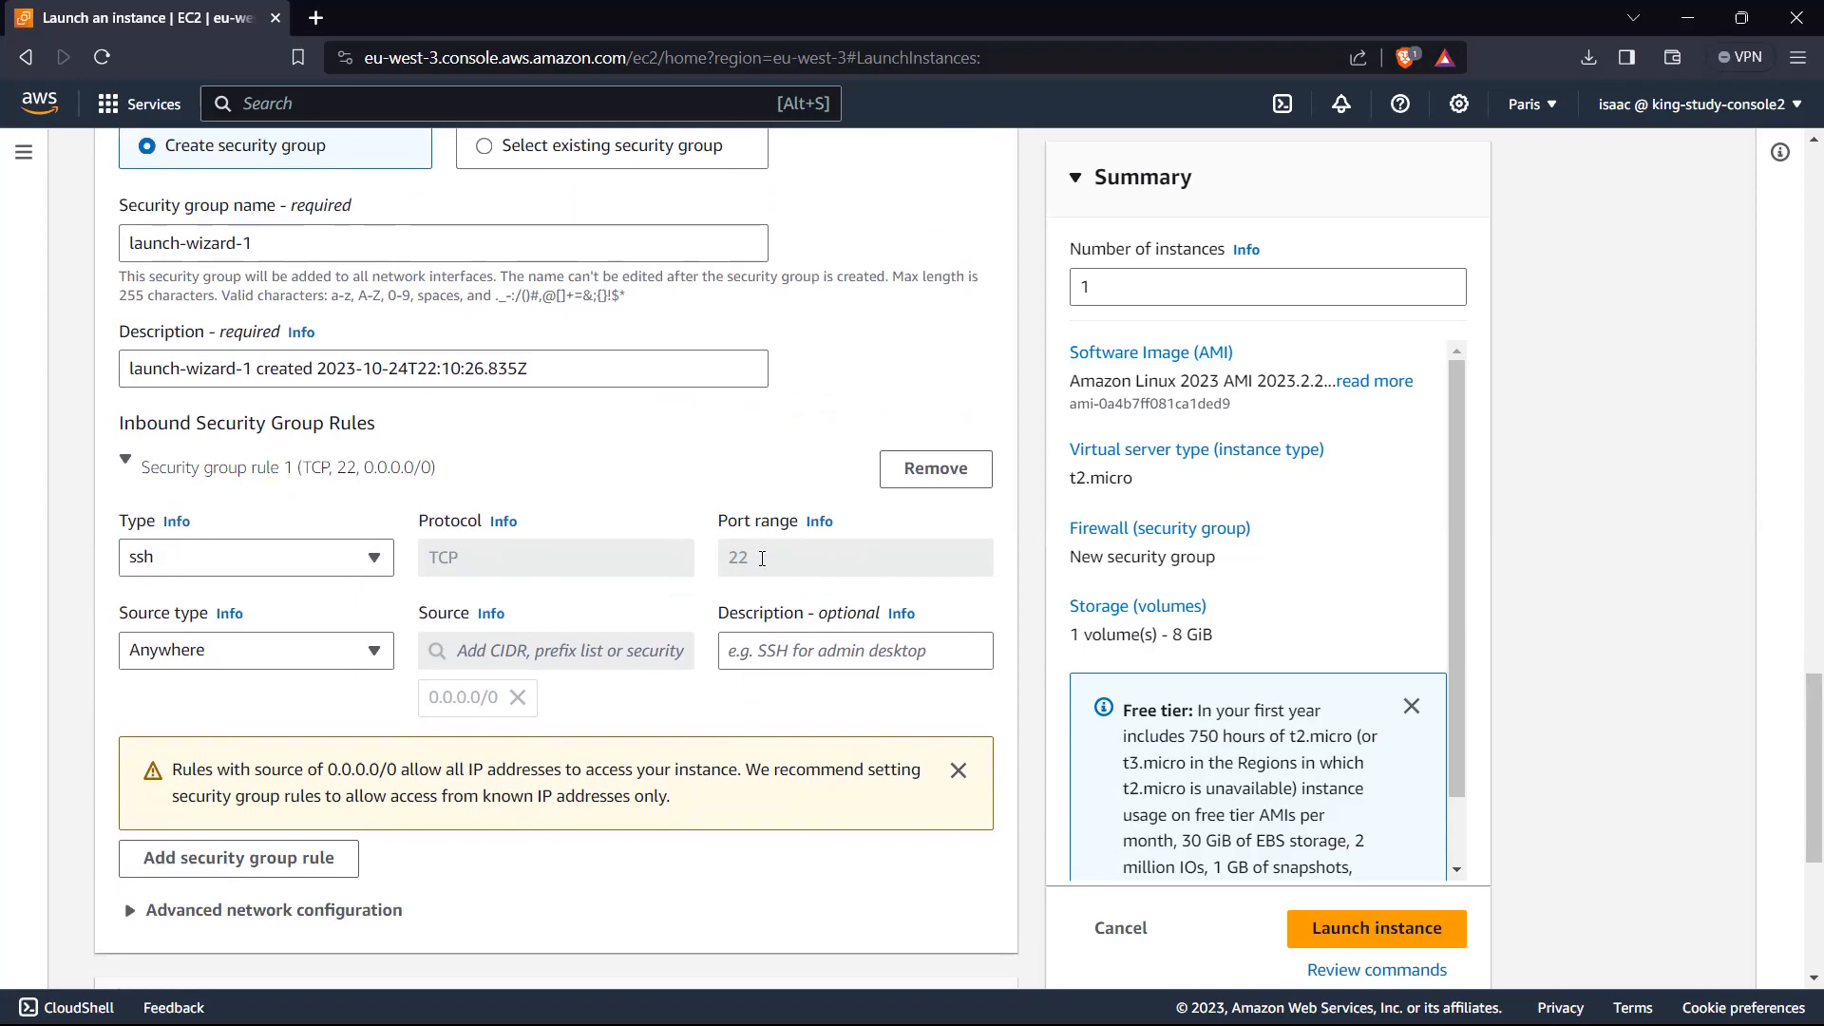
Step: Expand the advanced details below the storage settings and locate the user data field
scroll(762, 559, down, 1)
scroll(821, 449, up, 2)
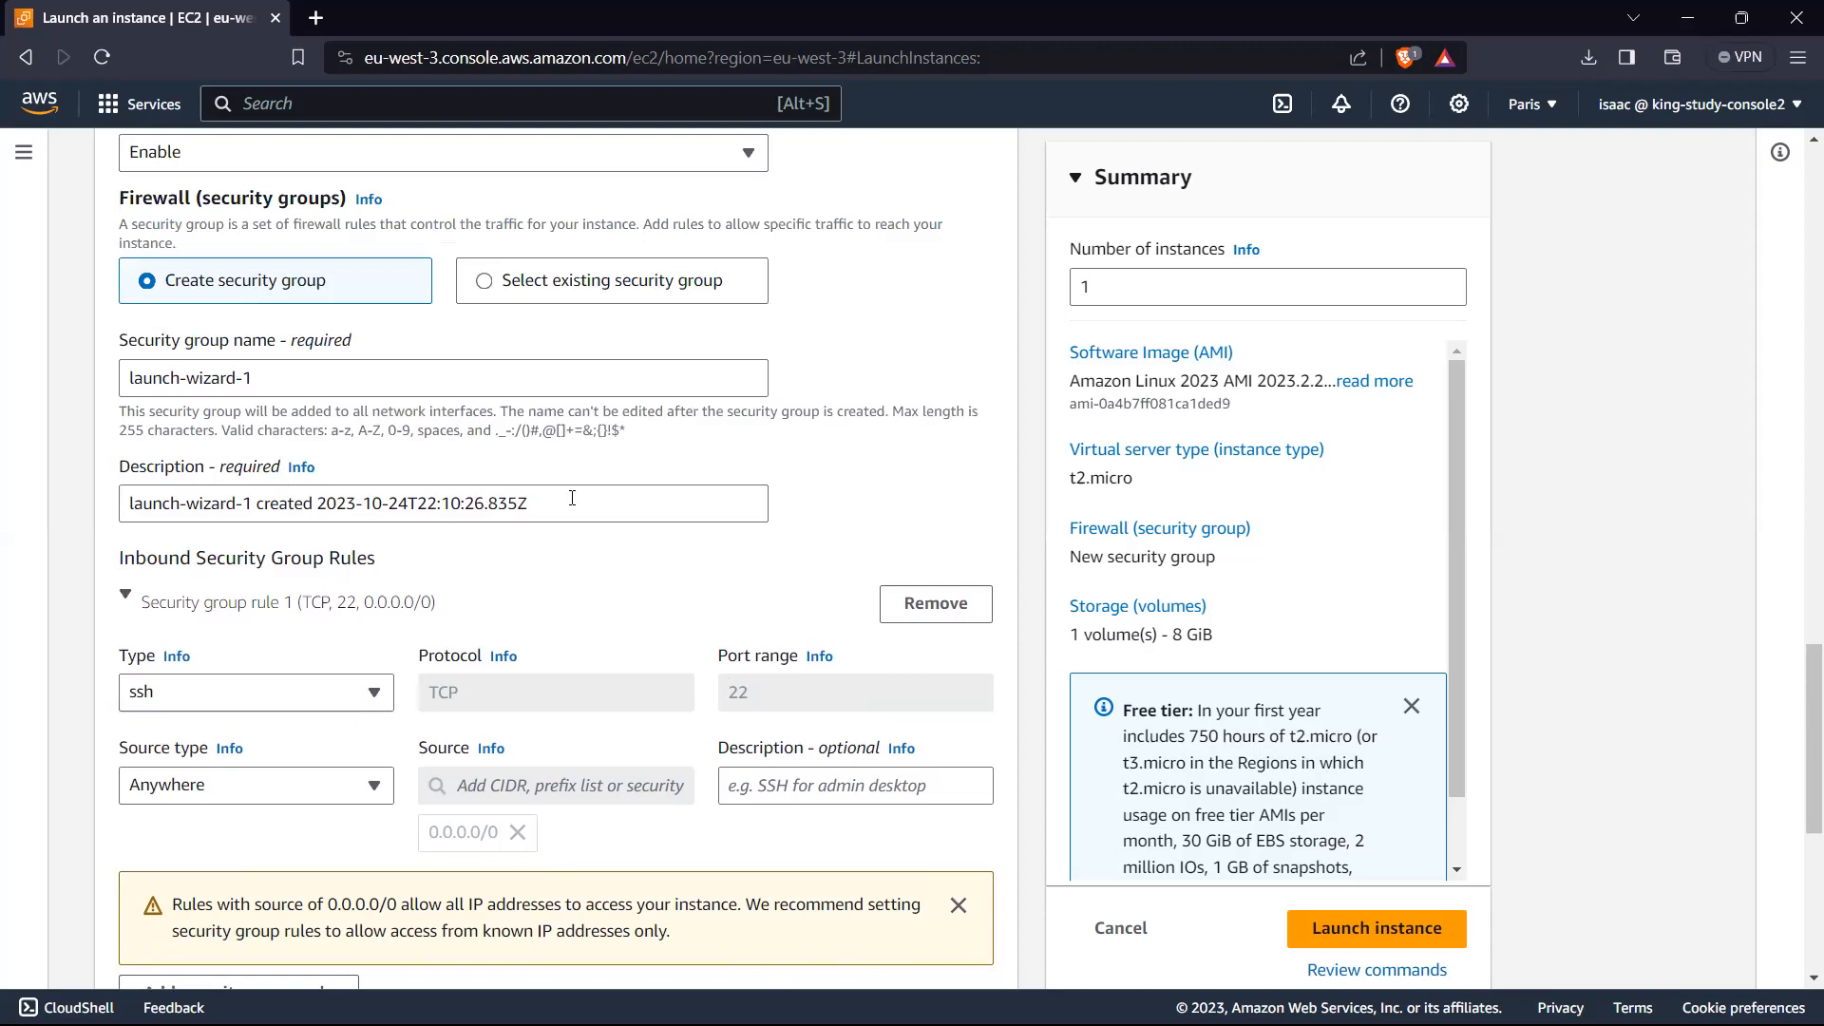
scroll(572, 496, down, 6)
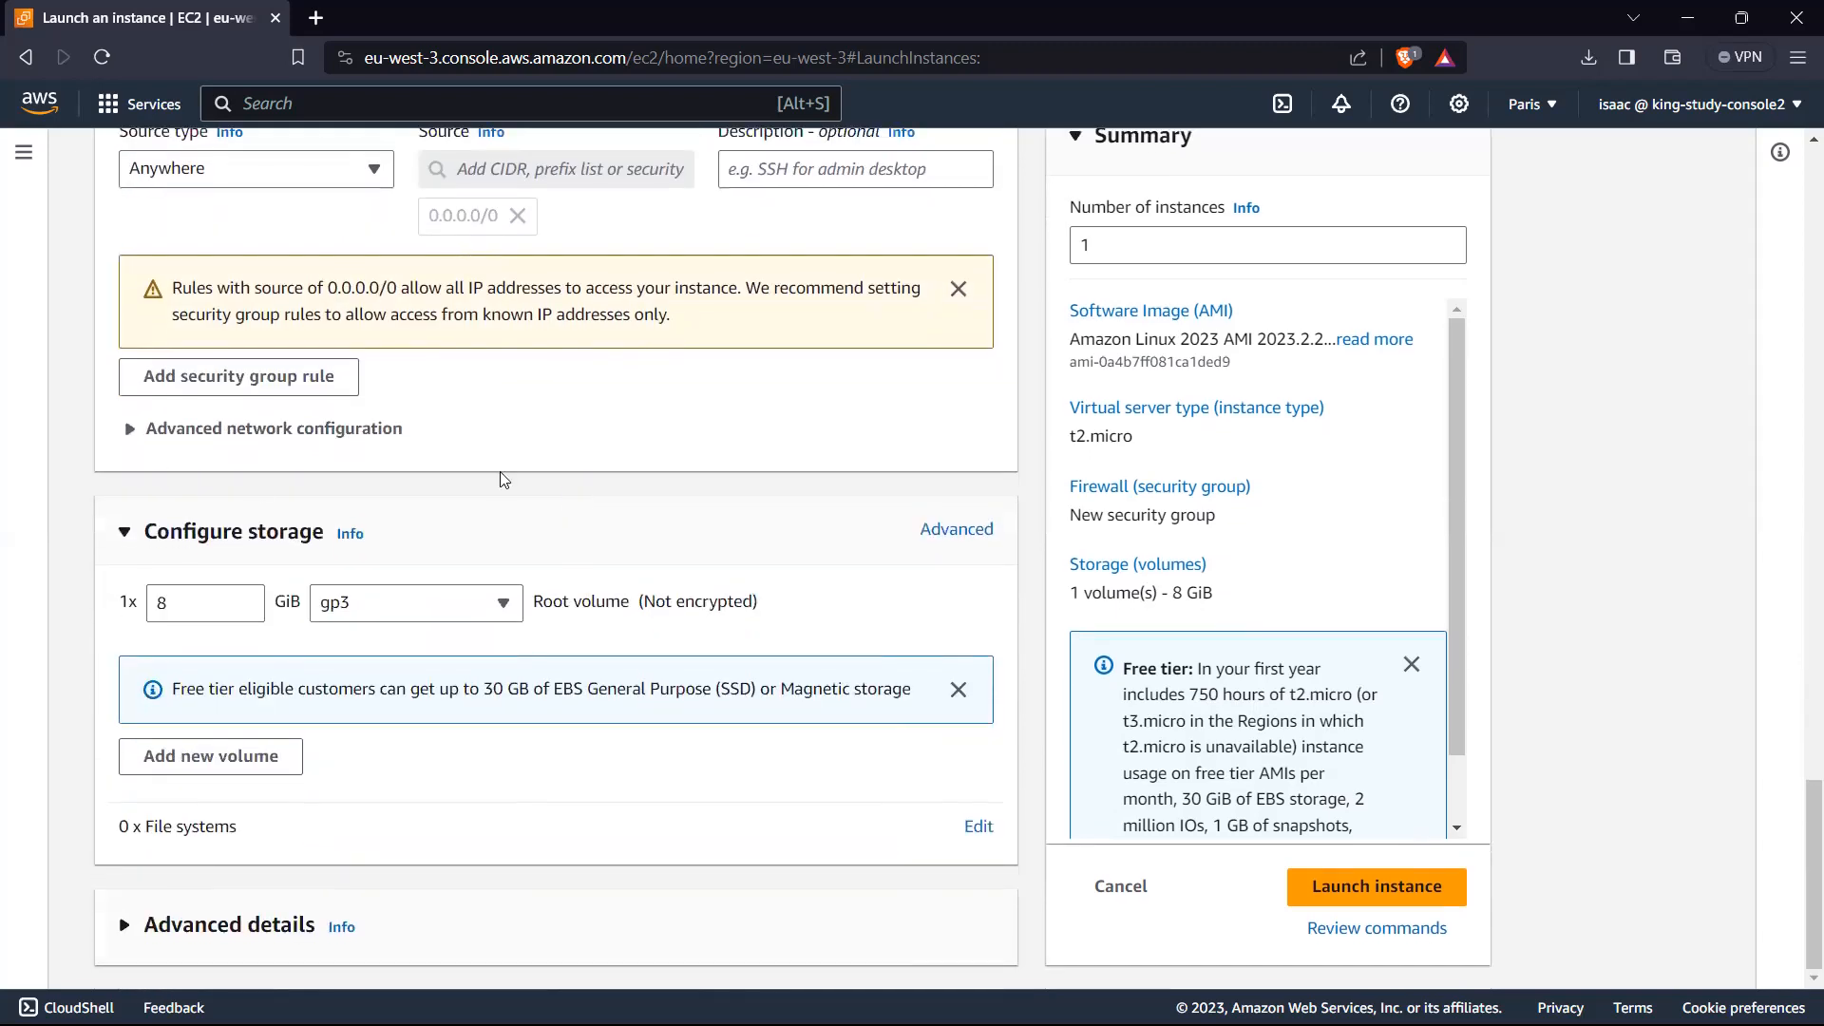
scroll(364, 485, up, 1)
scroll(418, 504, down, 1)
click(124, 926)
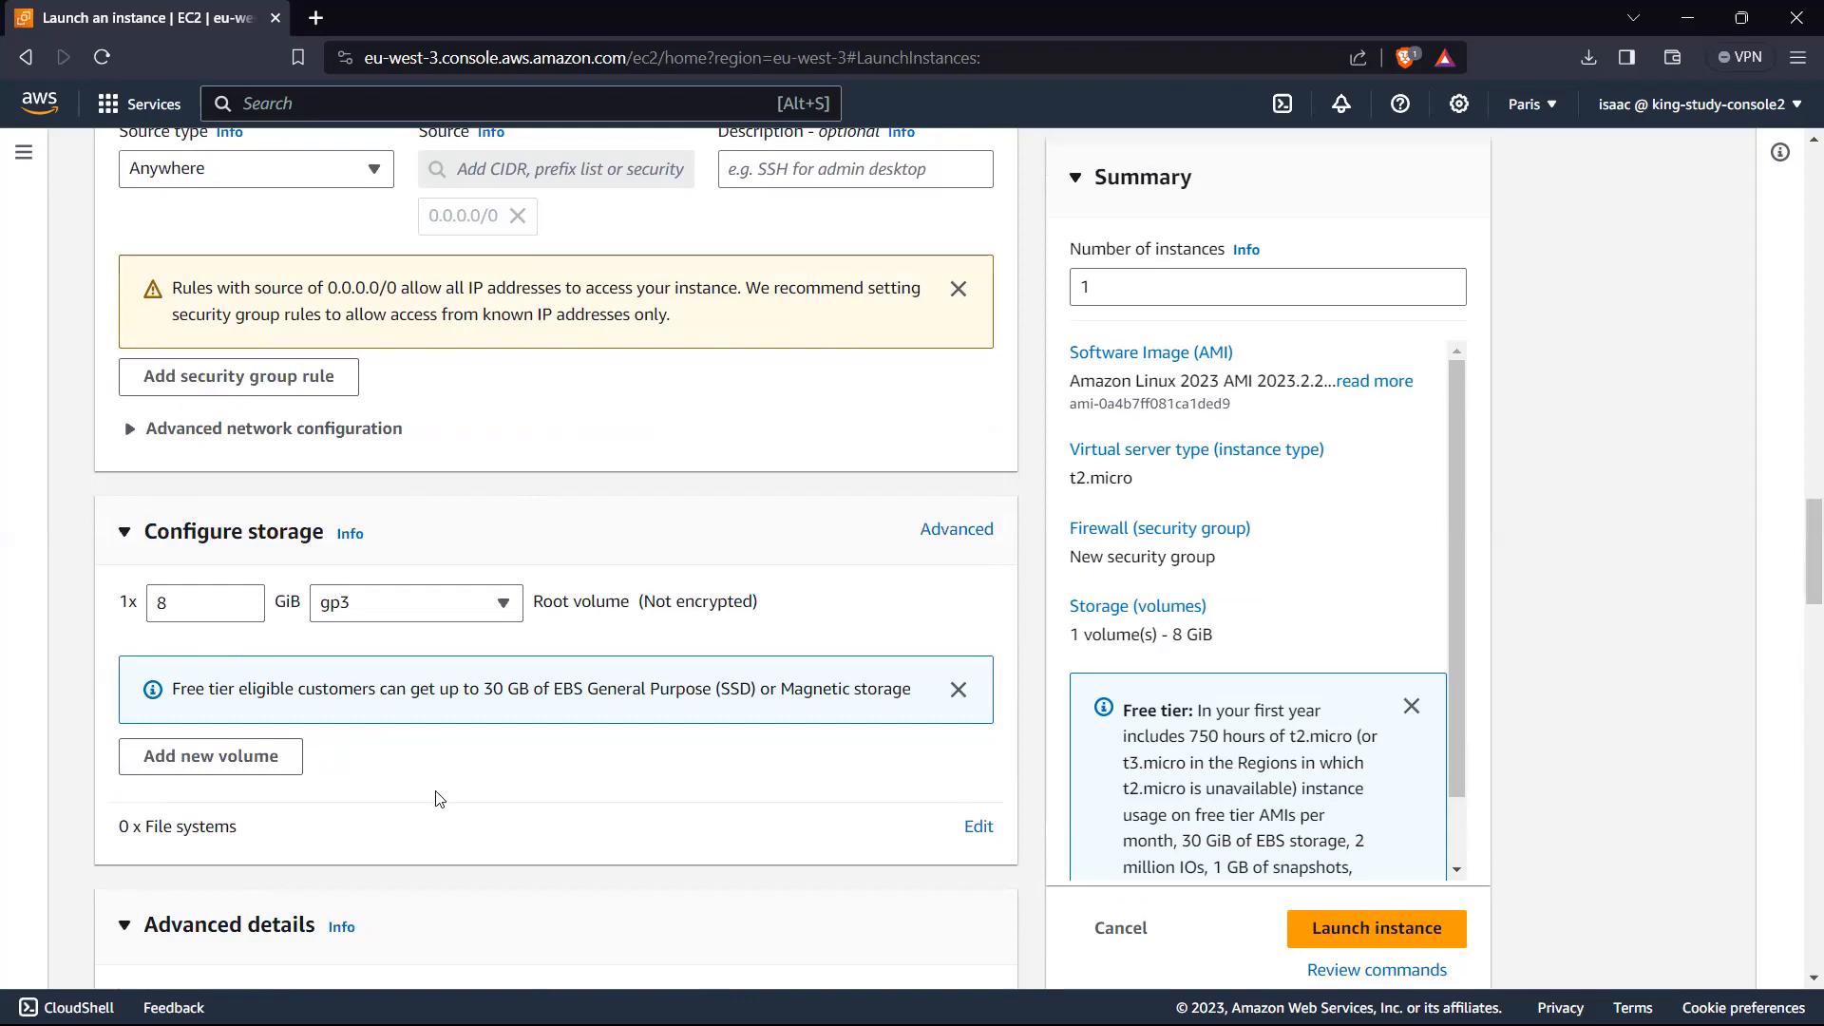
scroll(426, 755, down, 4)
scroll(426, 756, down, 2)
scroll(361, 617, up, 1)
scroll(294, 504, down, 2)
scroll(223, 385, up, 2)
scroll(228, 475, down, 4)
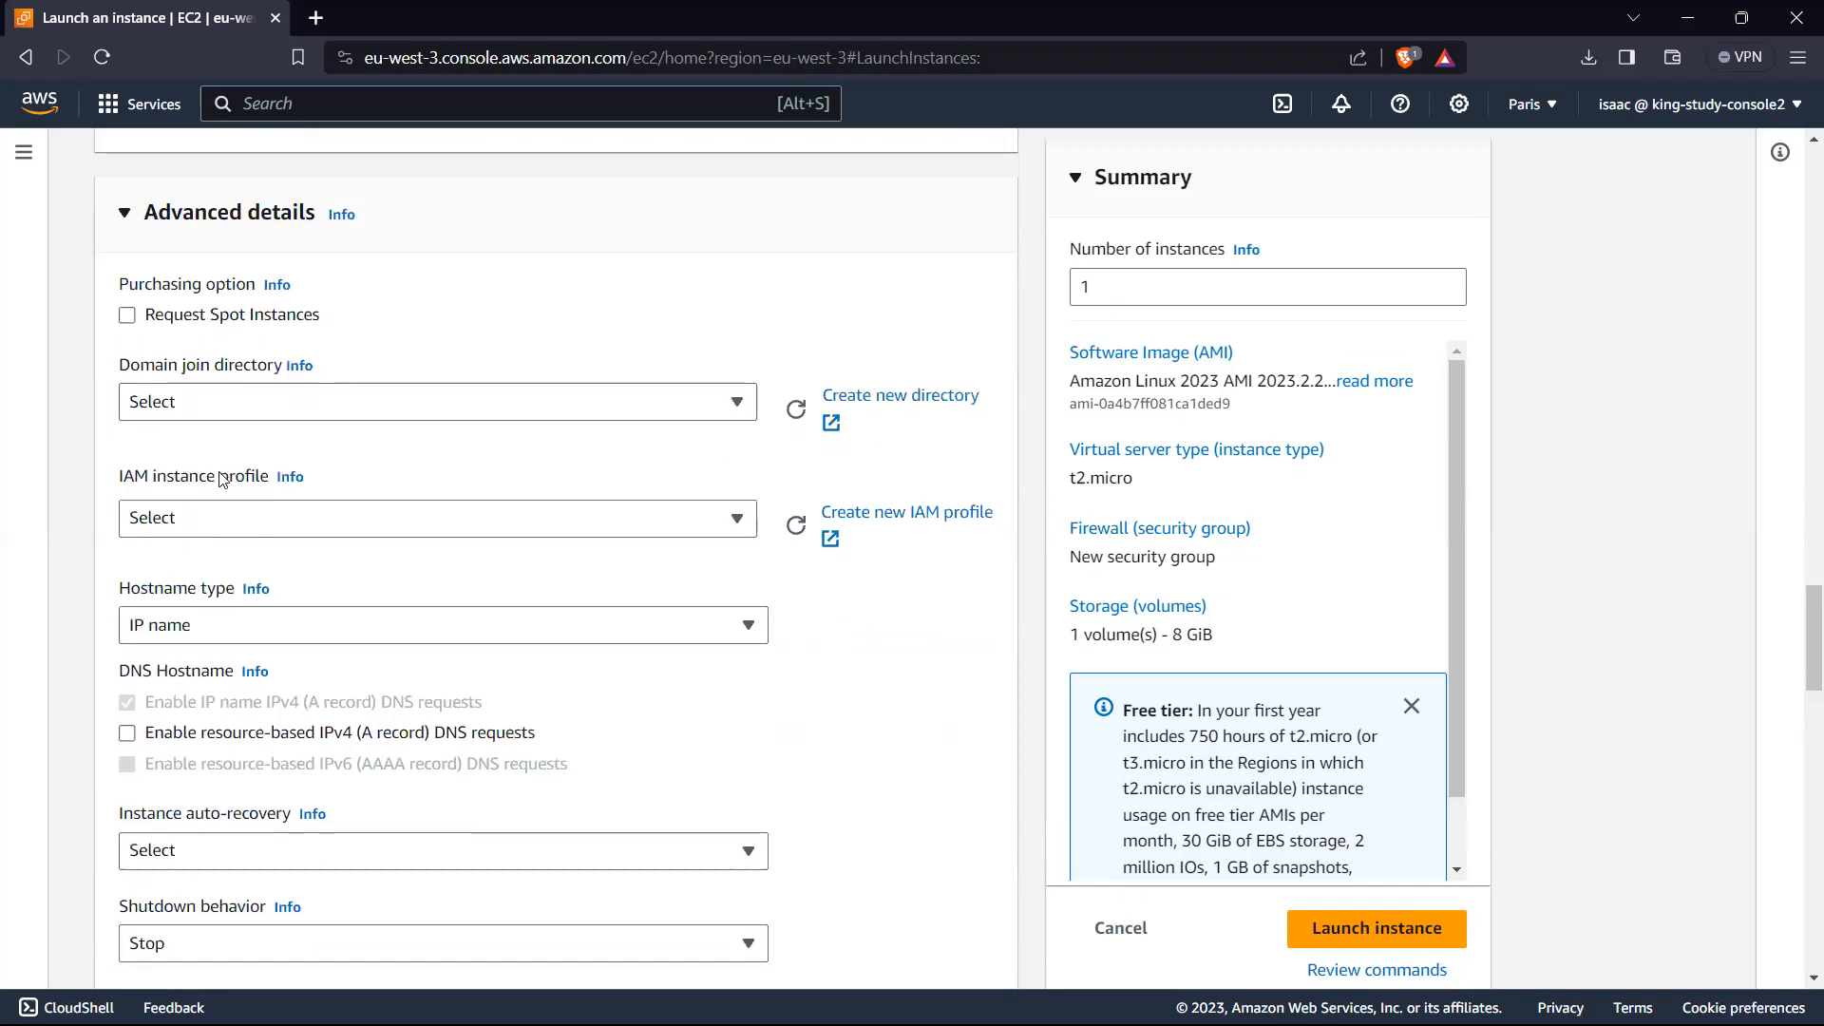
scroll(249, 486, down, 14)
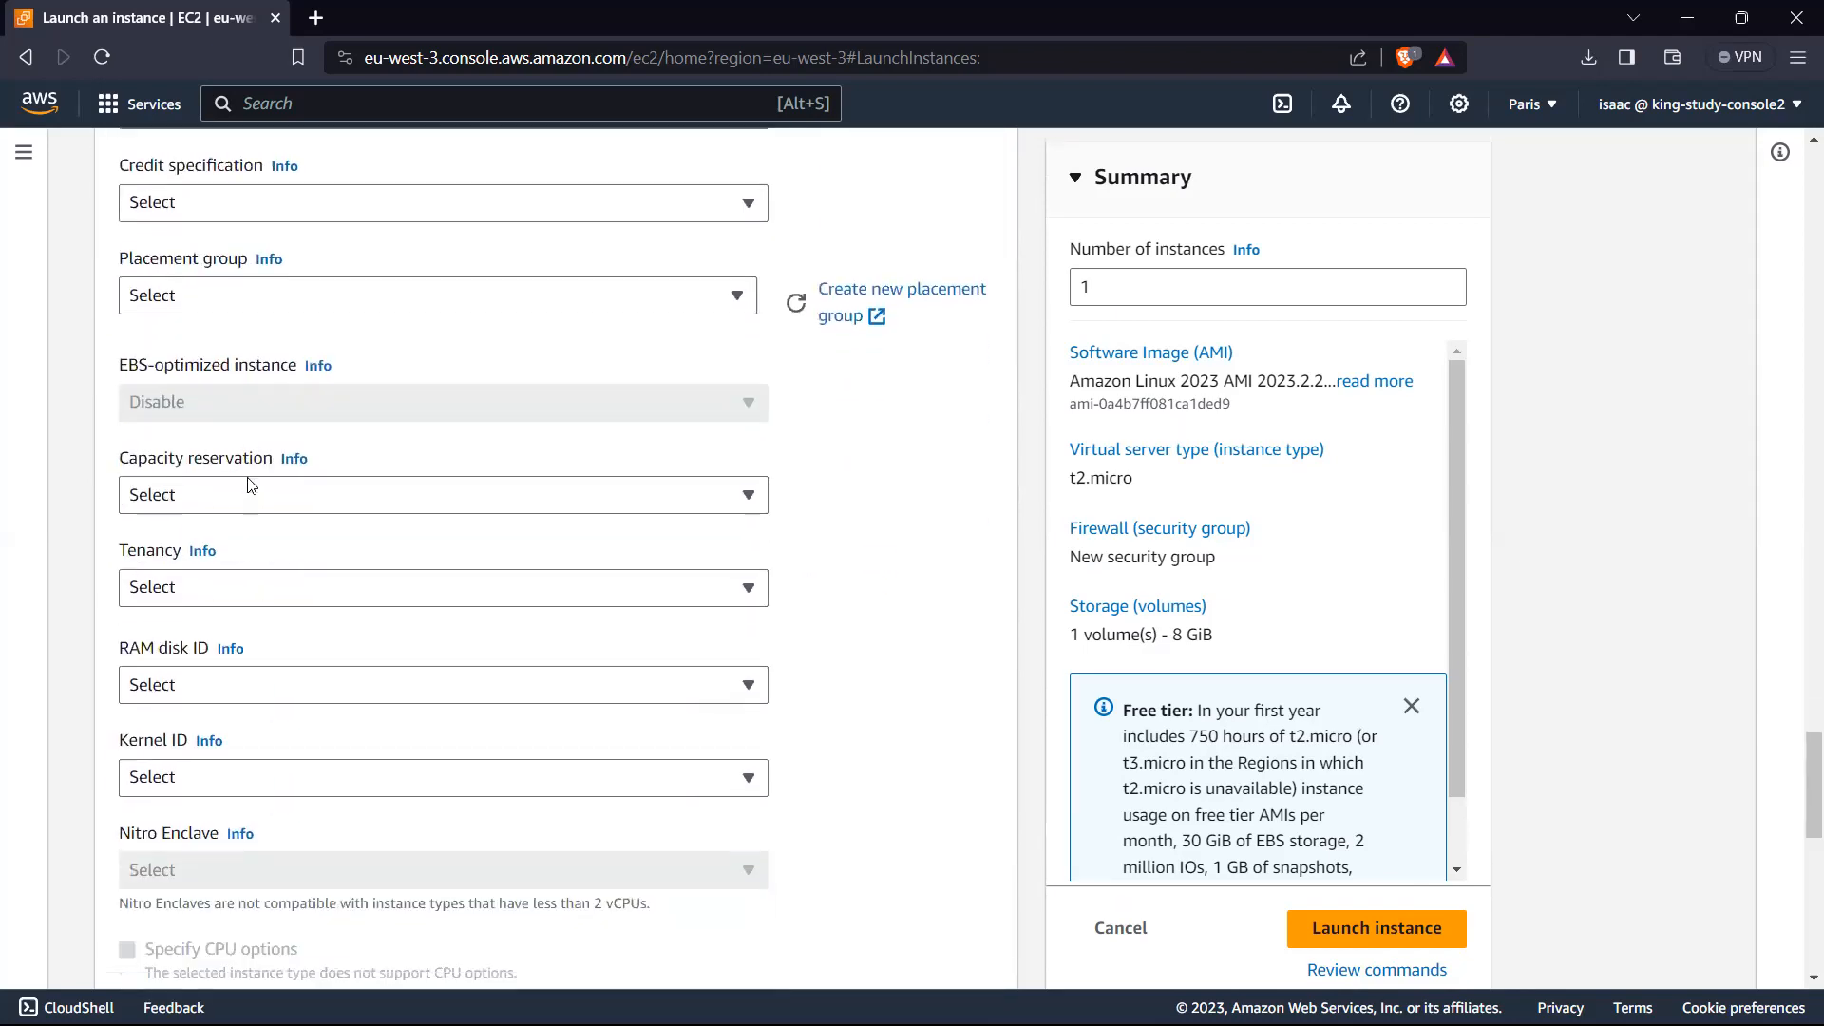
scroll(246, 486, down, 6)
Step: Load the httpd installation script from the code_v2023-04-07 folder in Downloads as the instance's user data
click(283, 536)
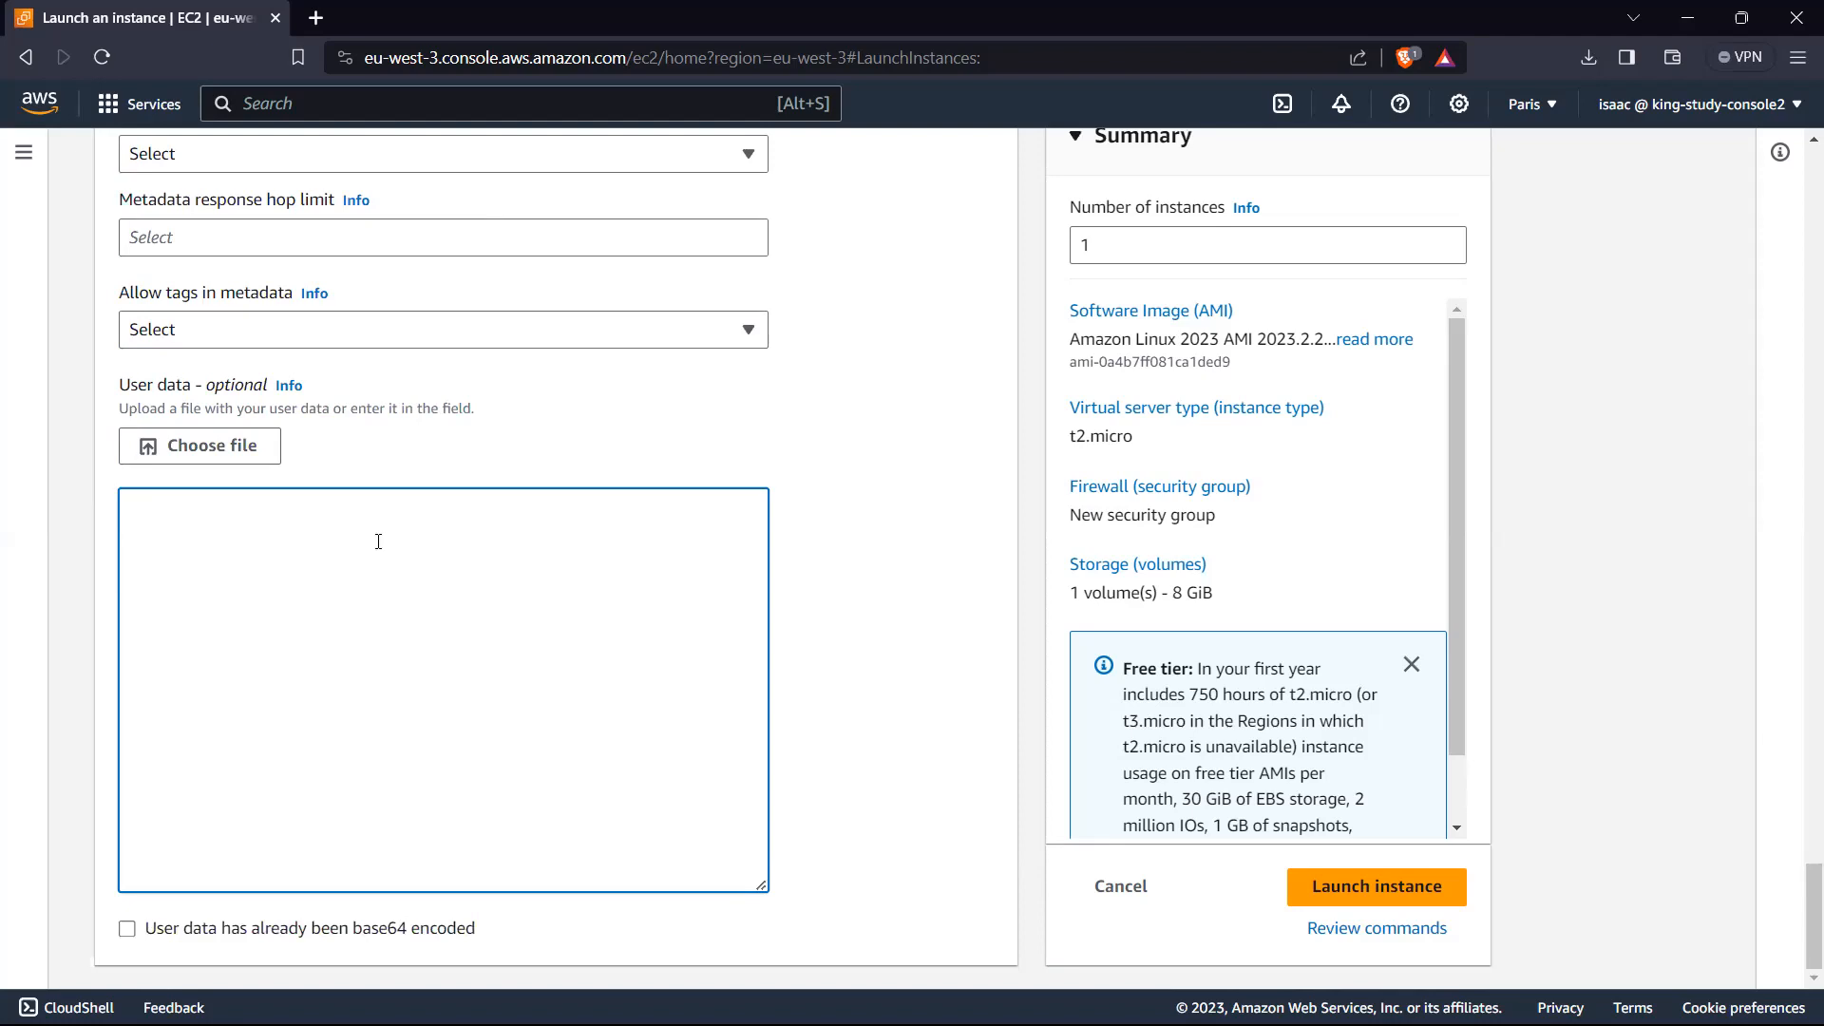
click(221, 454)
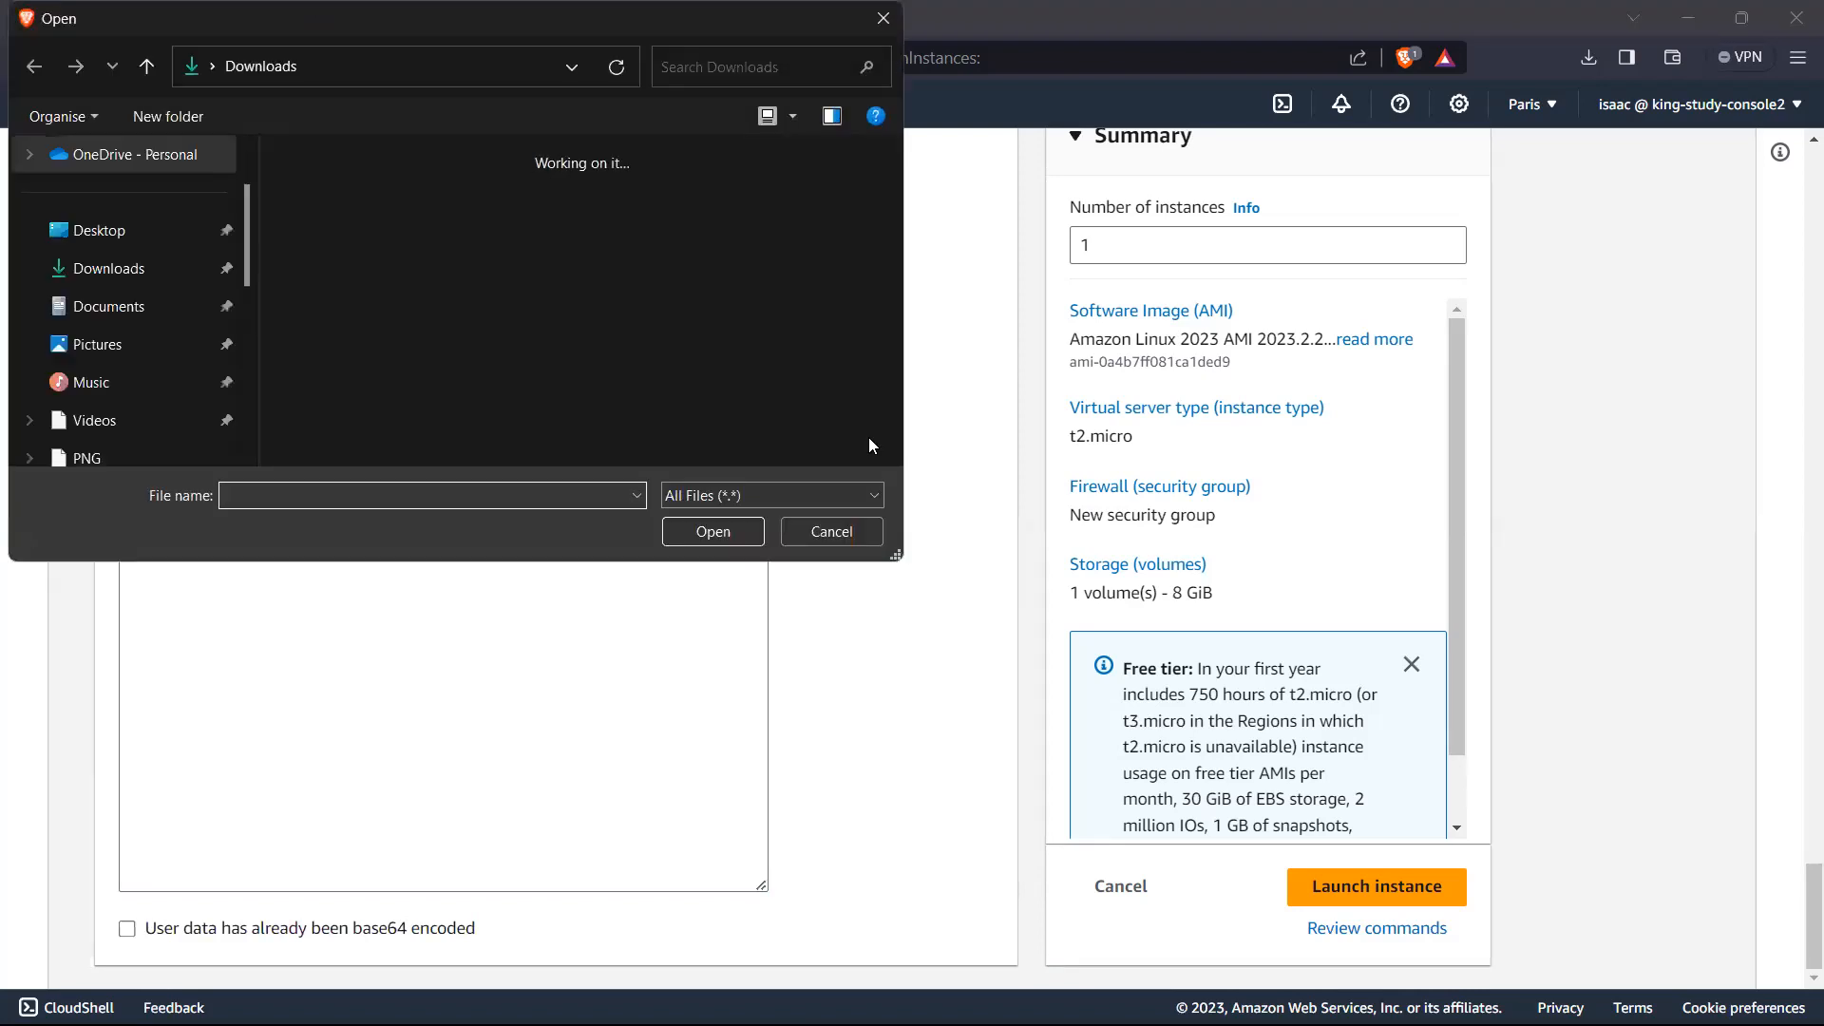
scroll(475, 294, down, 3)
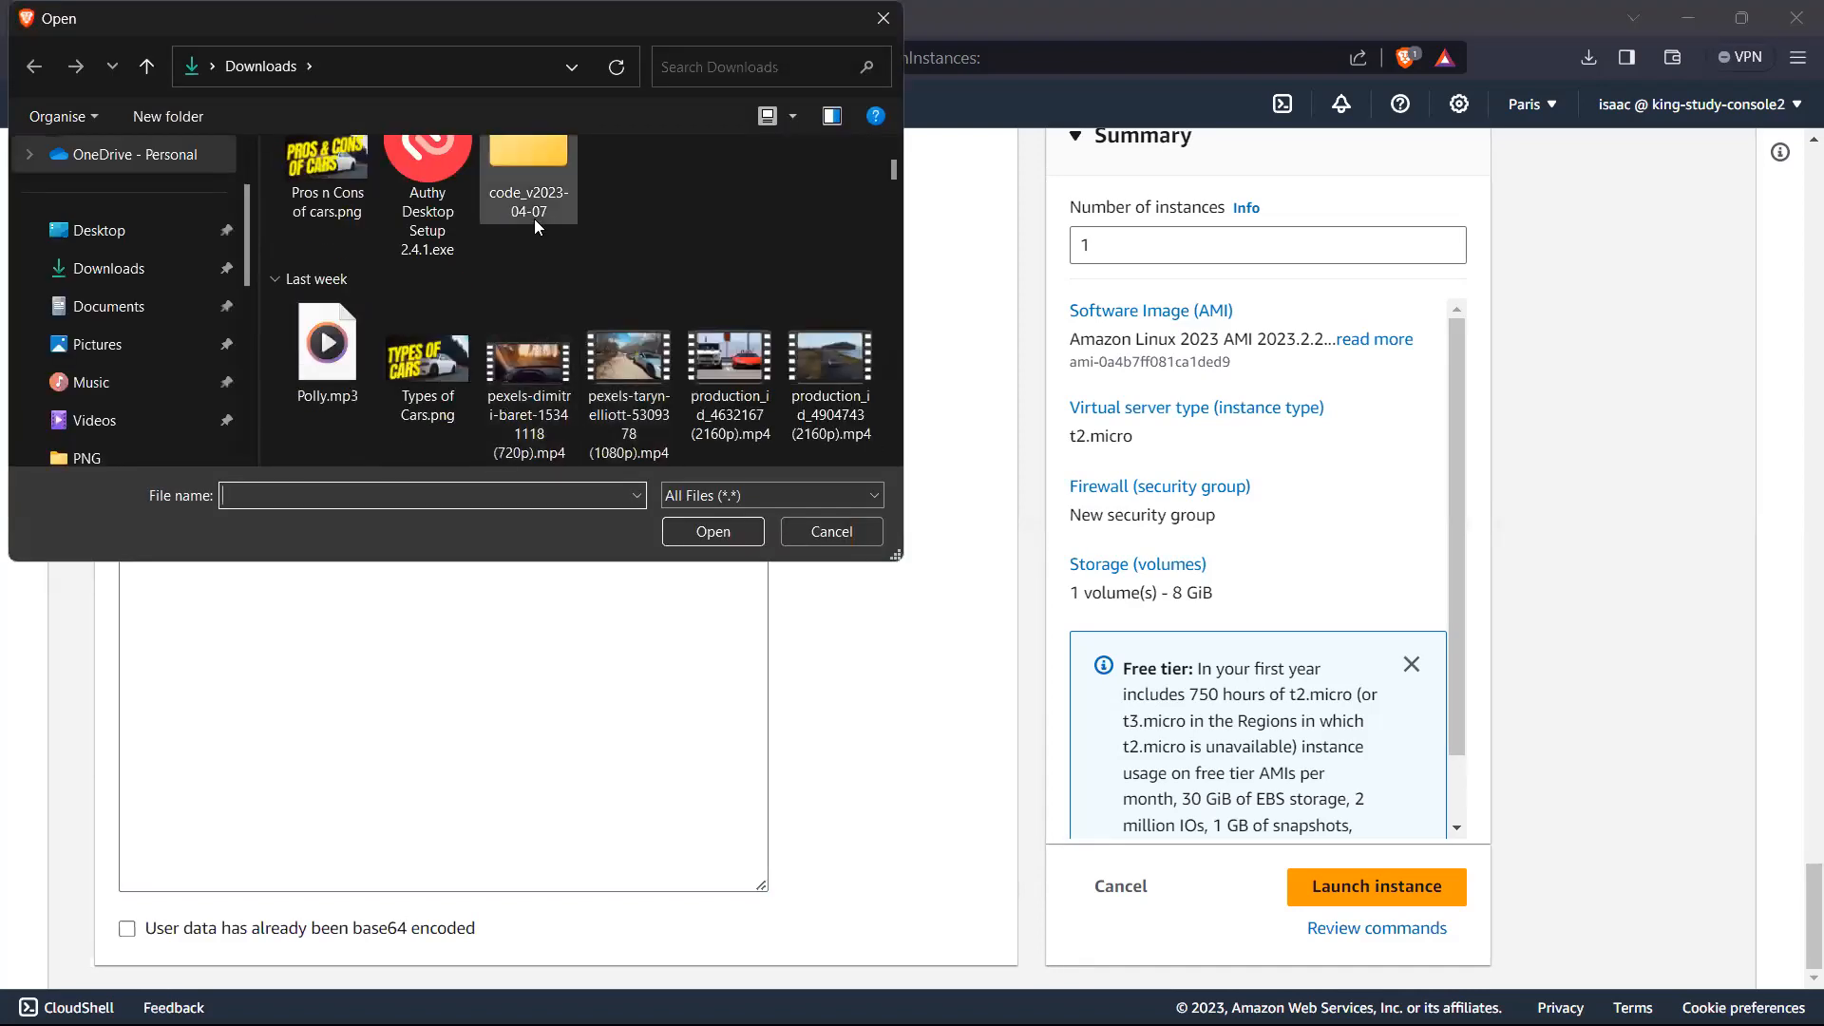
double_click(529, 190)
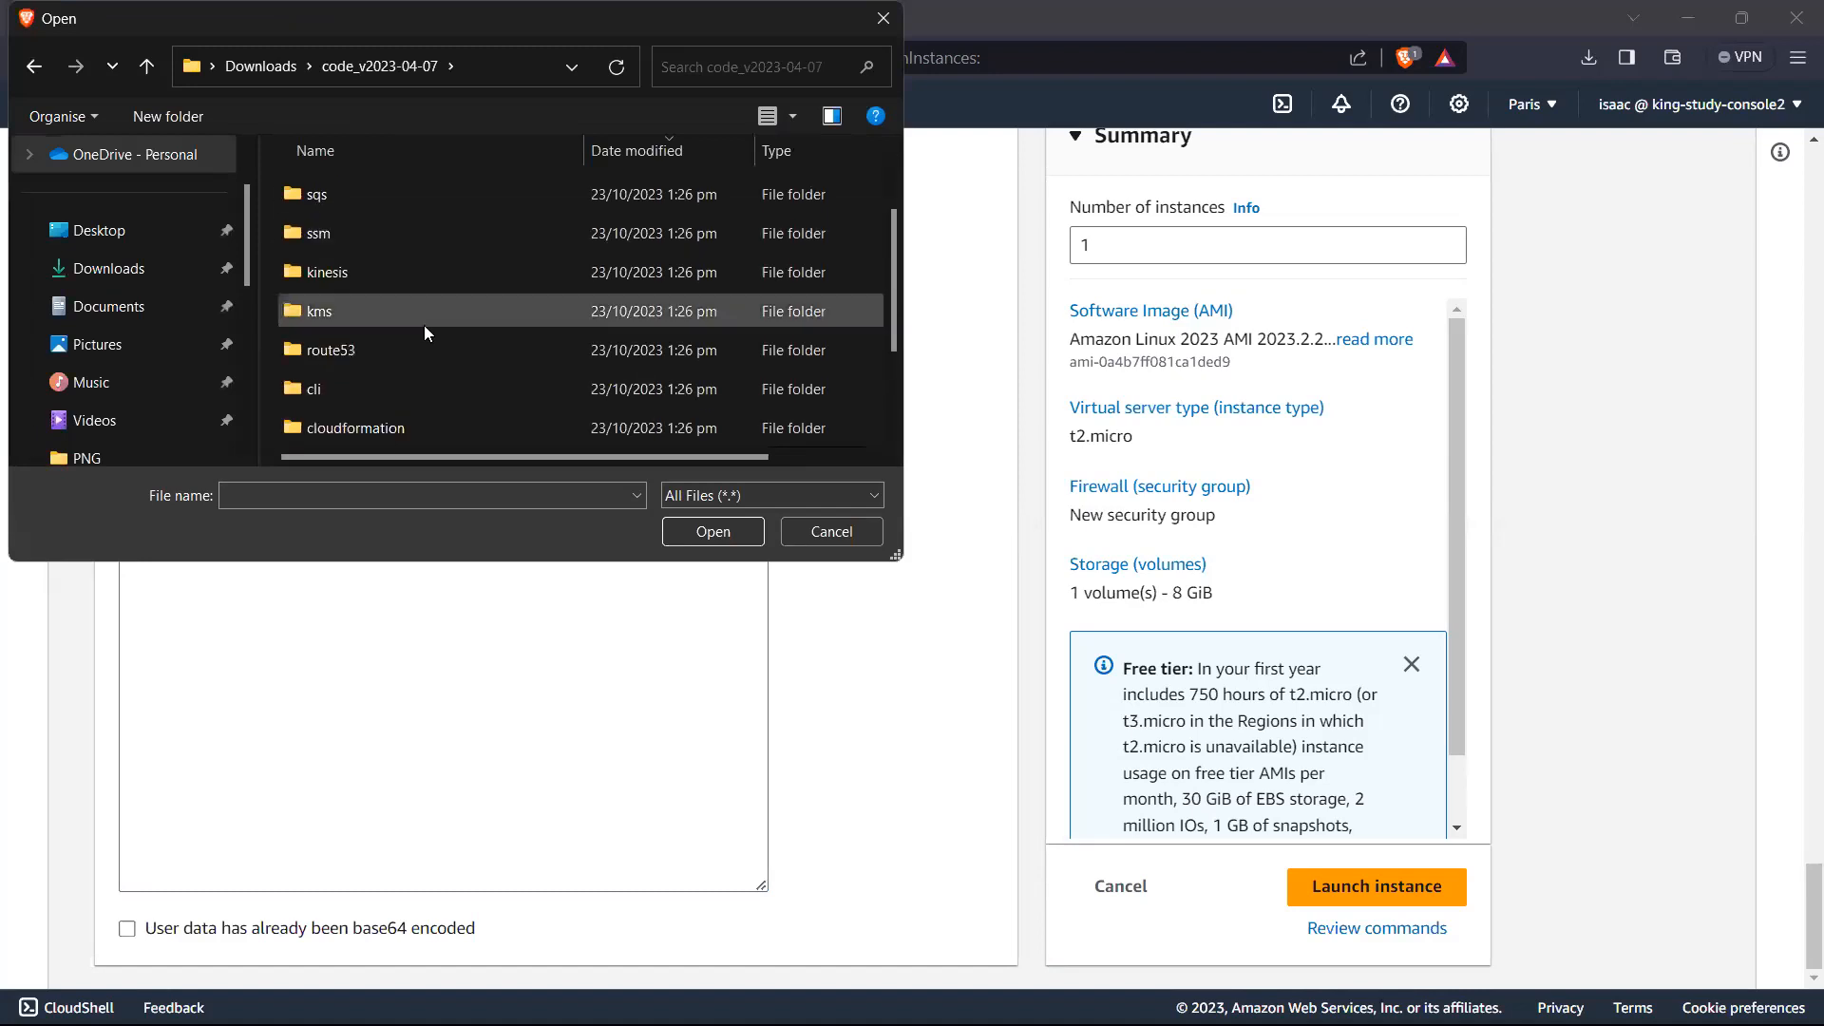
scroll(391, 346, down, 1)
double_click(399, 390)
double_click(380, 223)
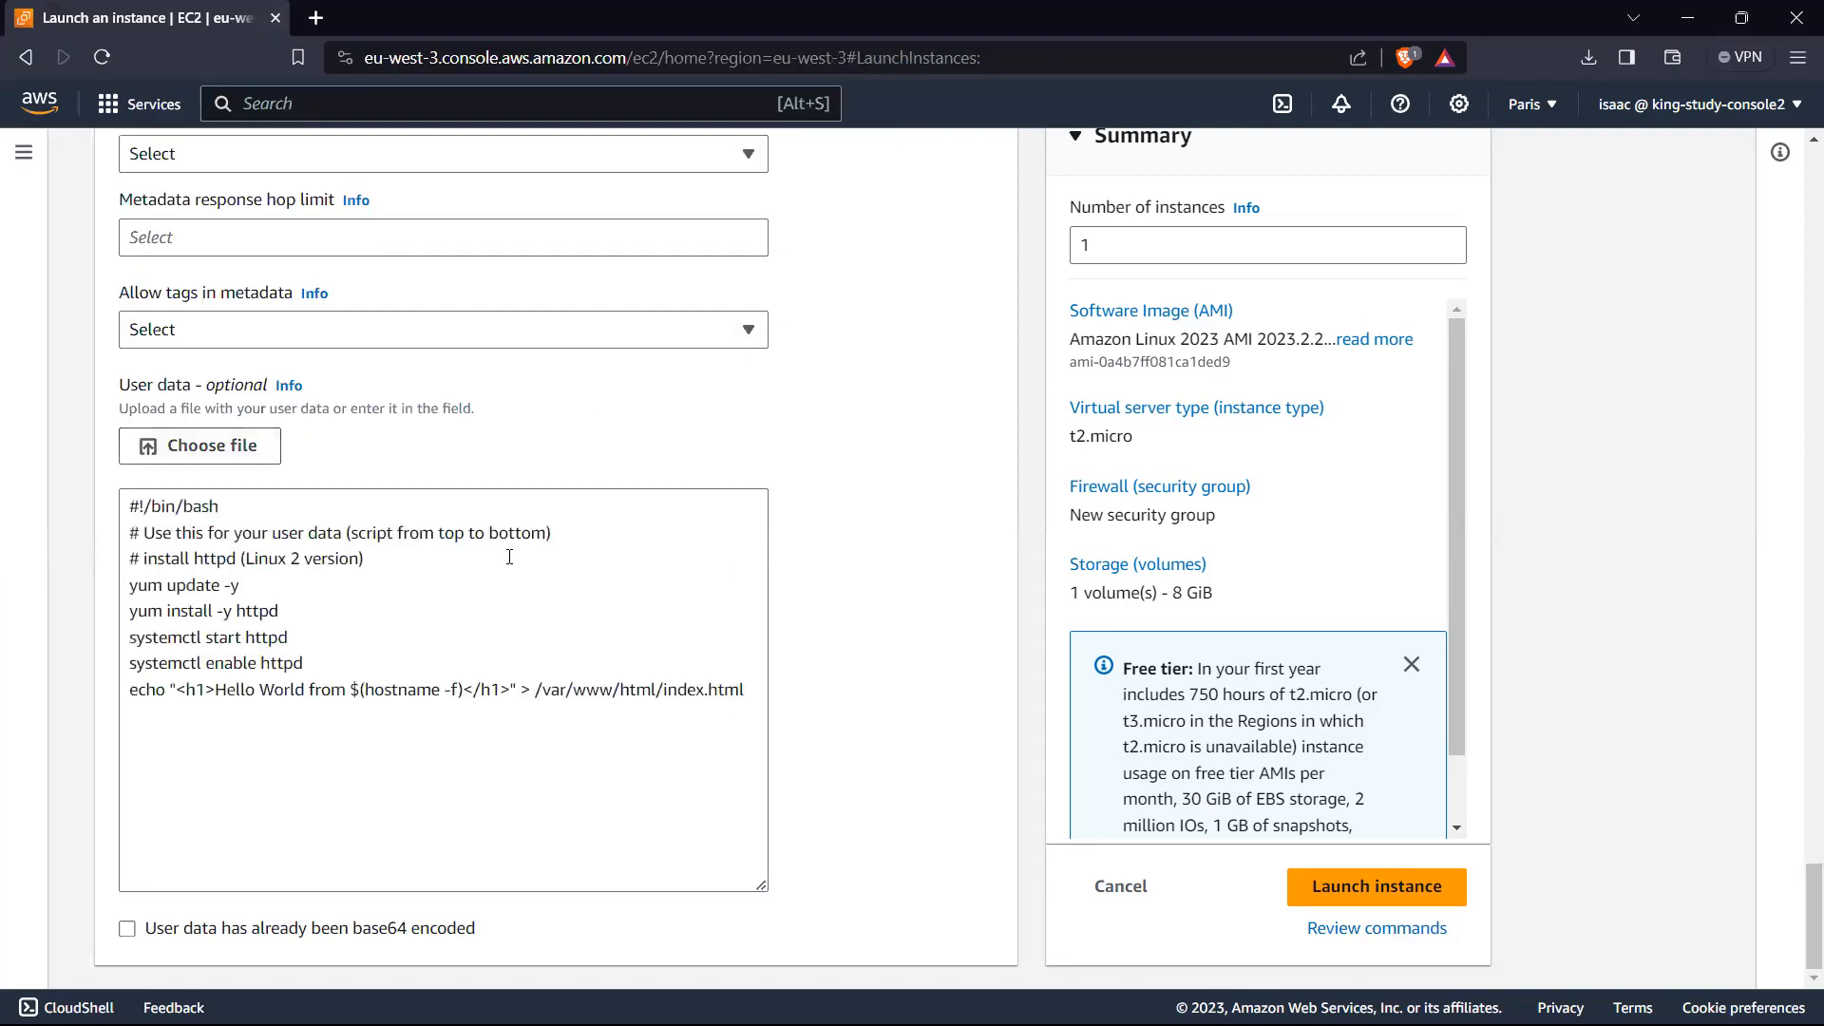
Step: Examine the user data script's commands that update packages, install httpd, and start and enable the httpd service
click(745, 709)
drag(746, 694, 109, 521)
click(427, 741)
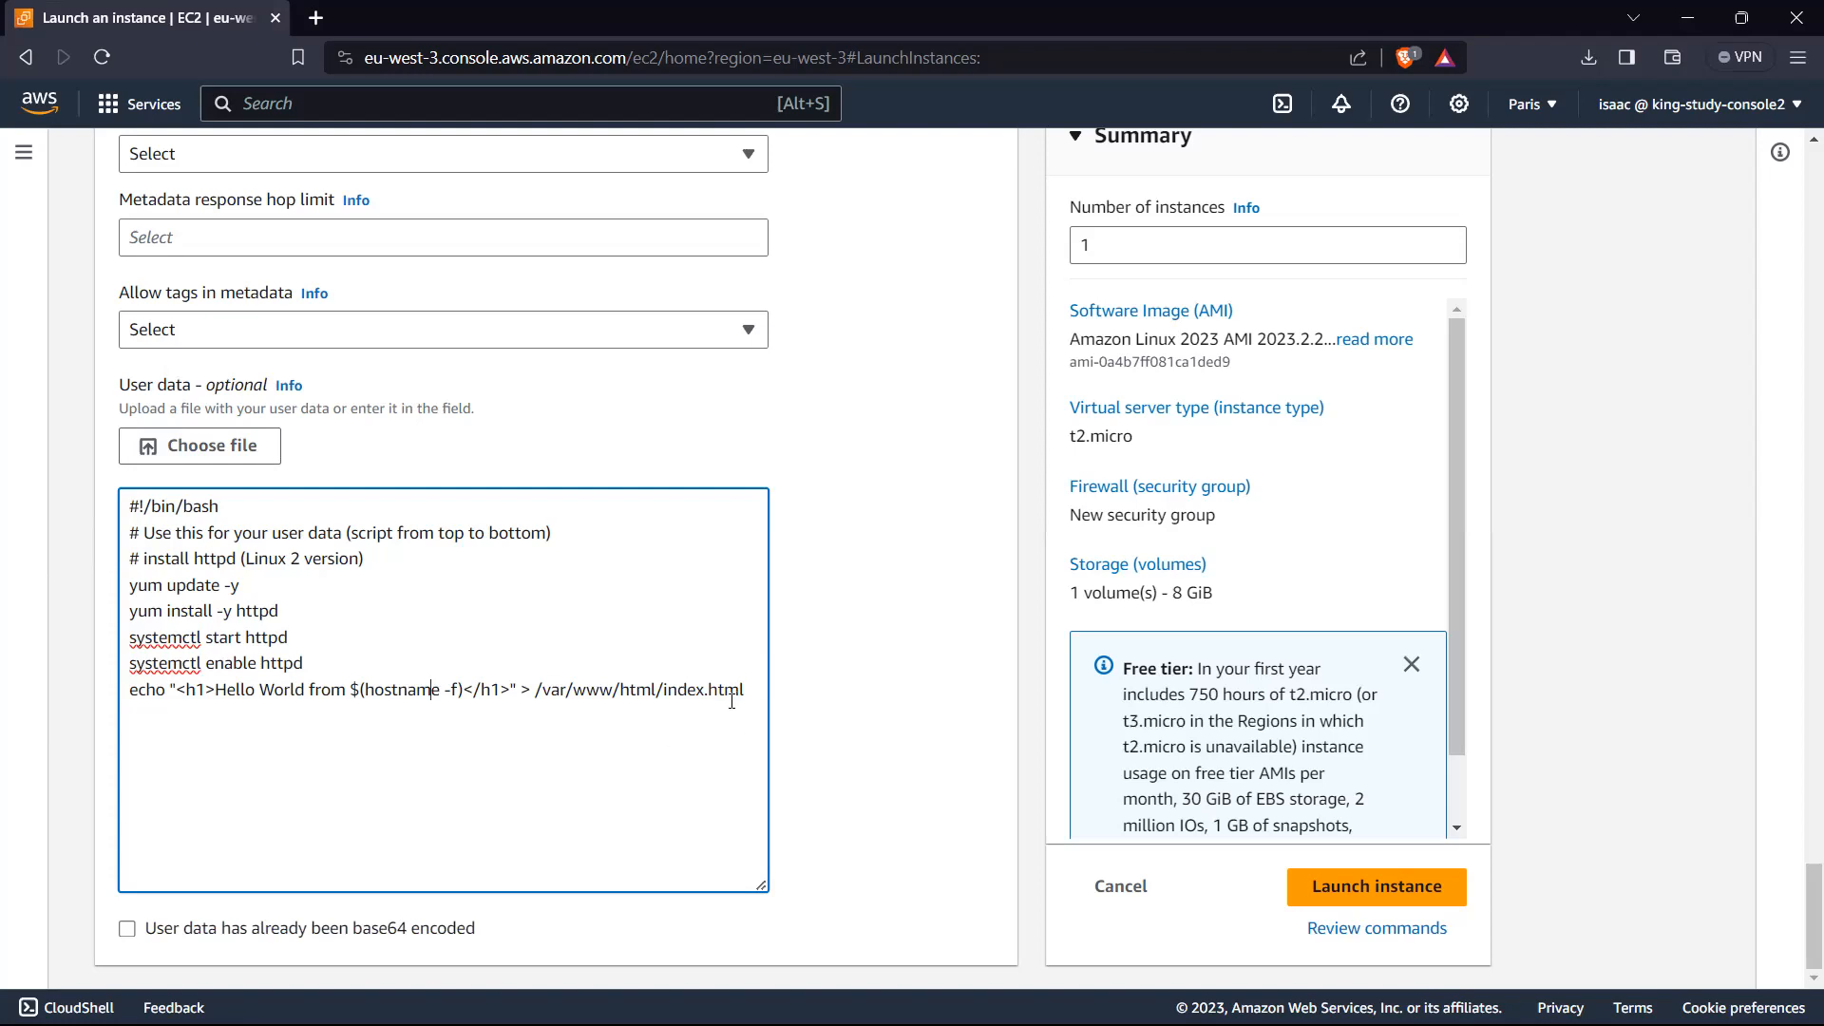
drag(760, 696, 194, 557)
click(369, 595)
drag(237, 587, 118, 589)
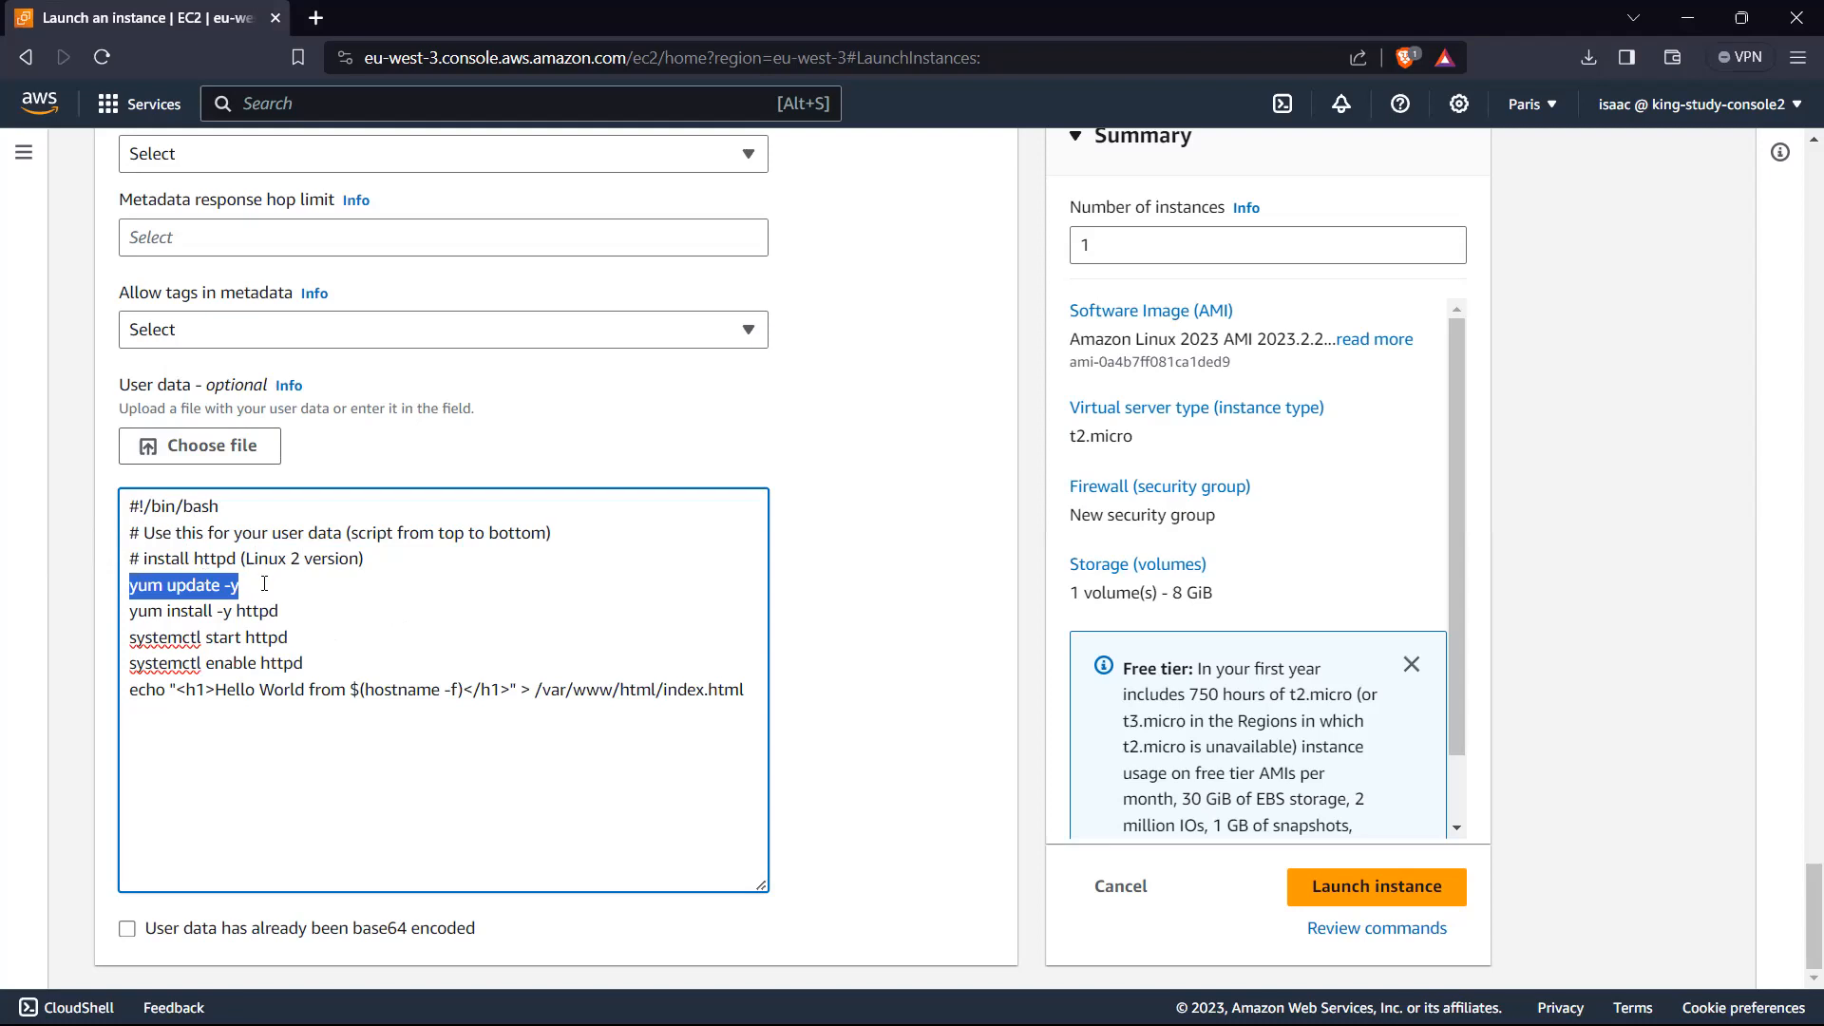
drag(280, 613, 124, 610)
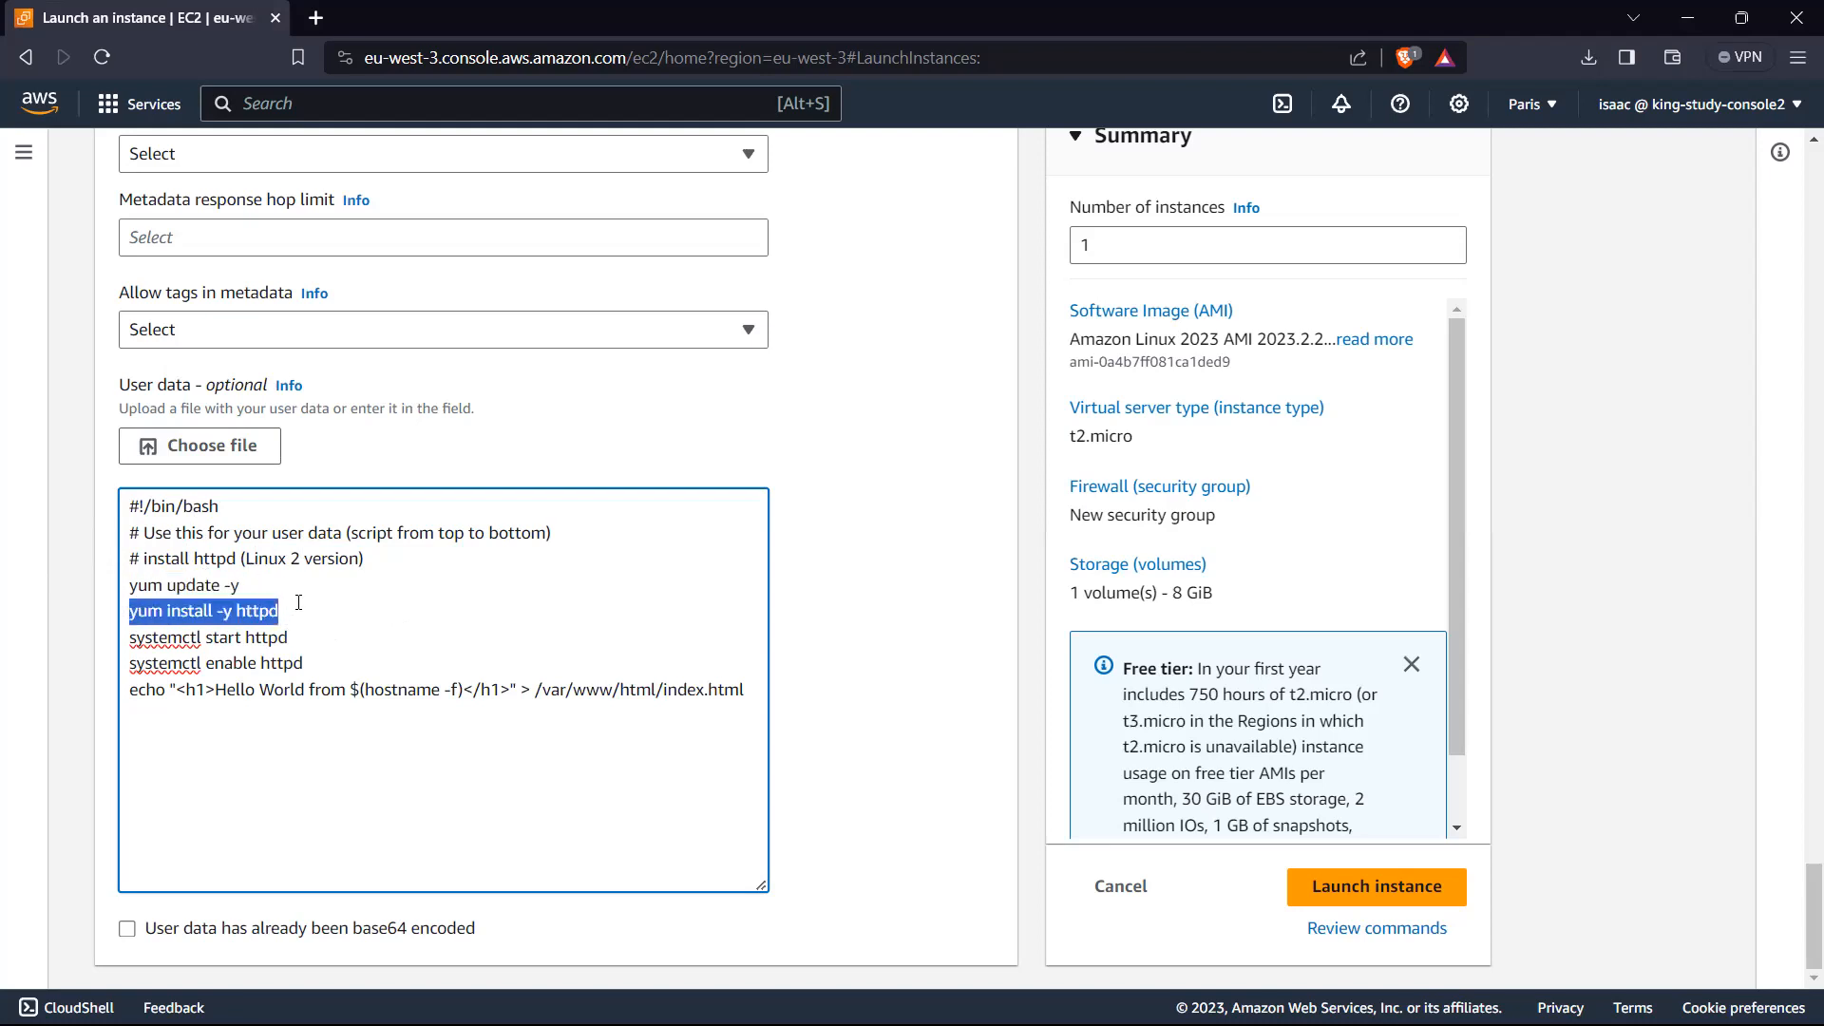
drag(301, 635, 121, 648)
key(Left)
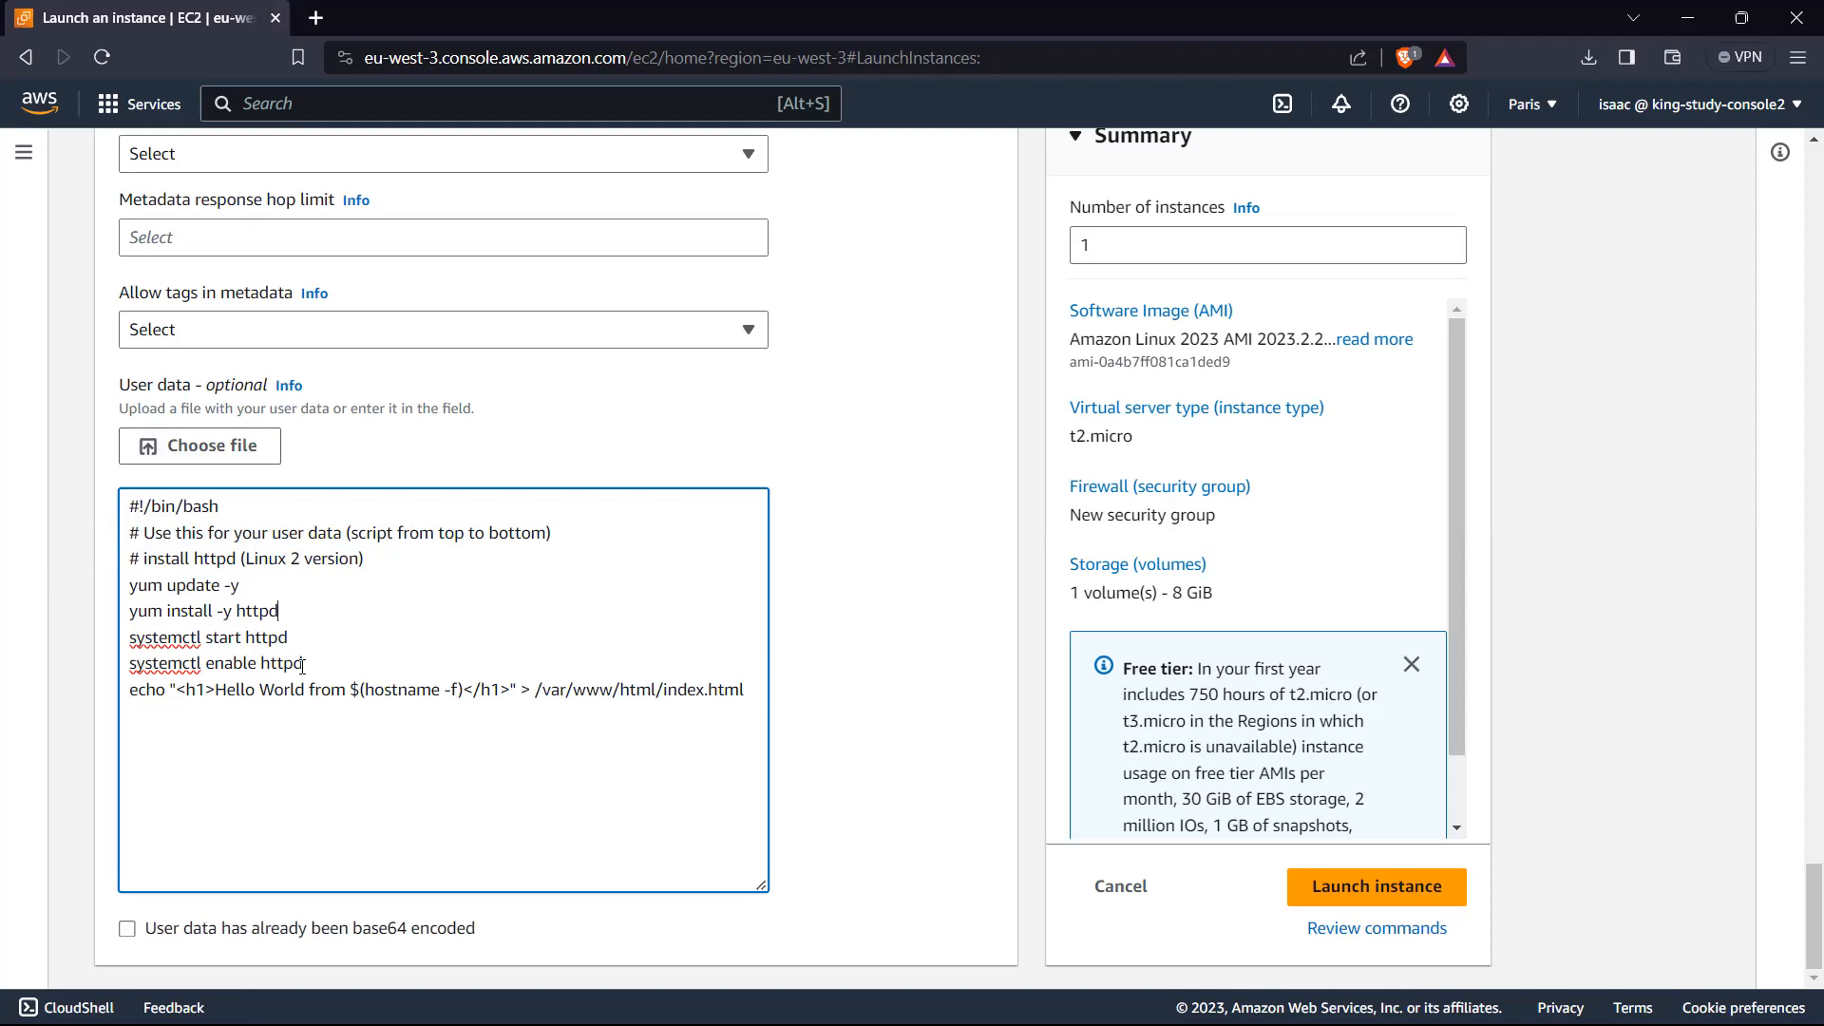
drag(304, 663, 120, 586)
click(299, 608)
Step: Examine the script's echo command, including the $(hostname -f) part and the /var/www/html/index.html target
drag(304, 664, 762, 693)
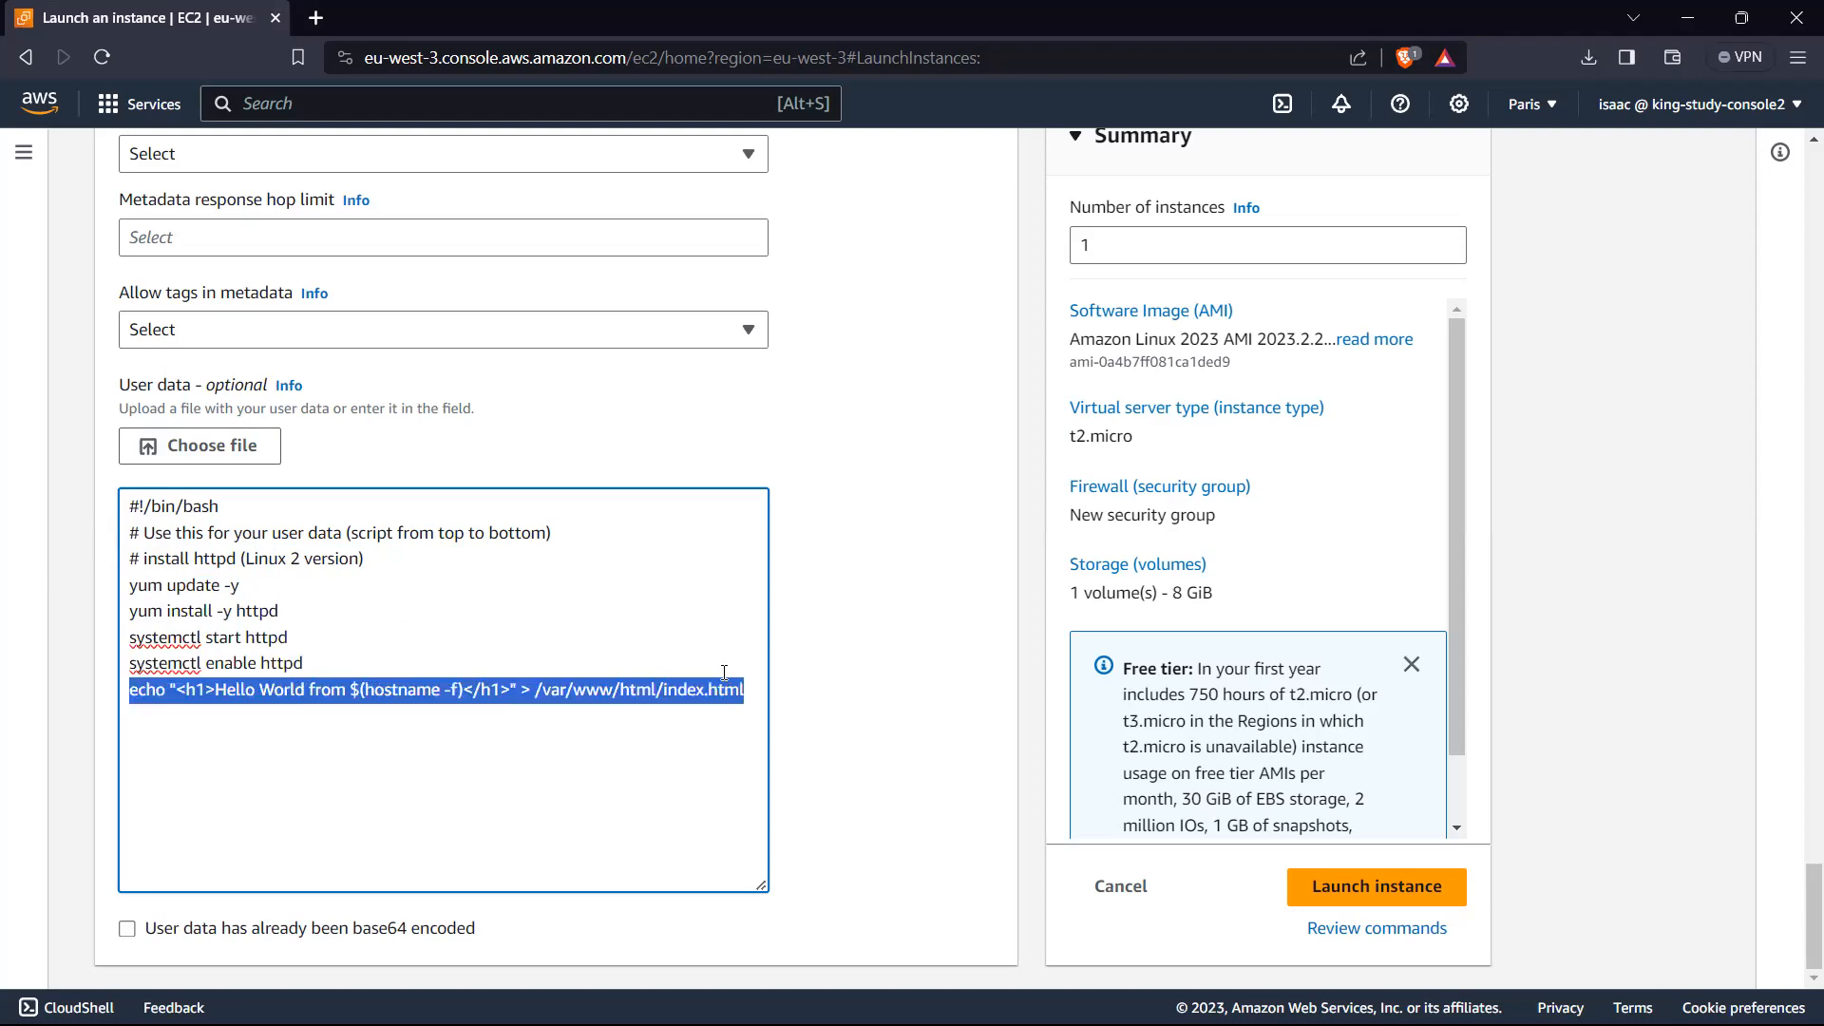
click(581, 691)
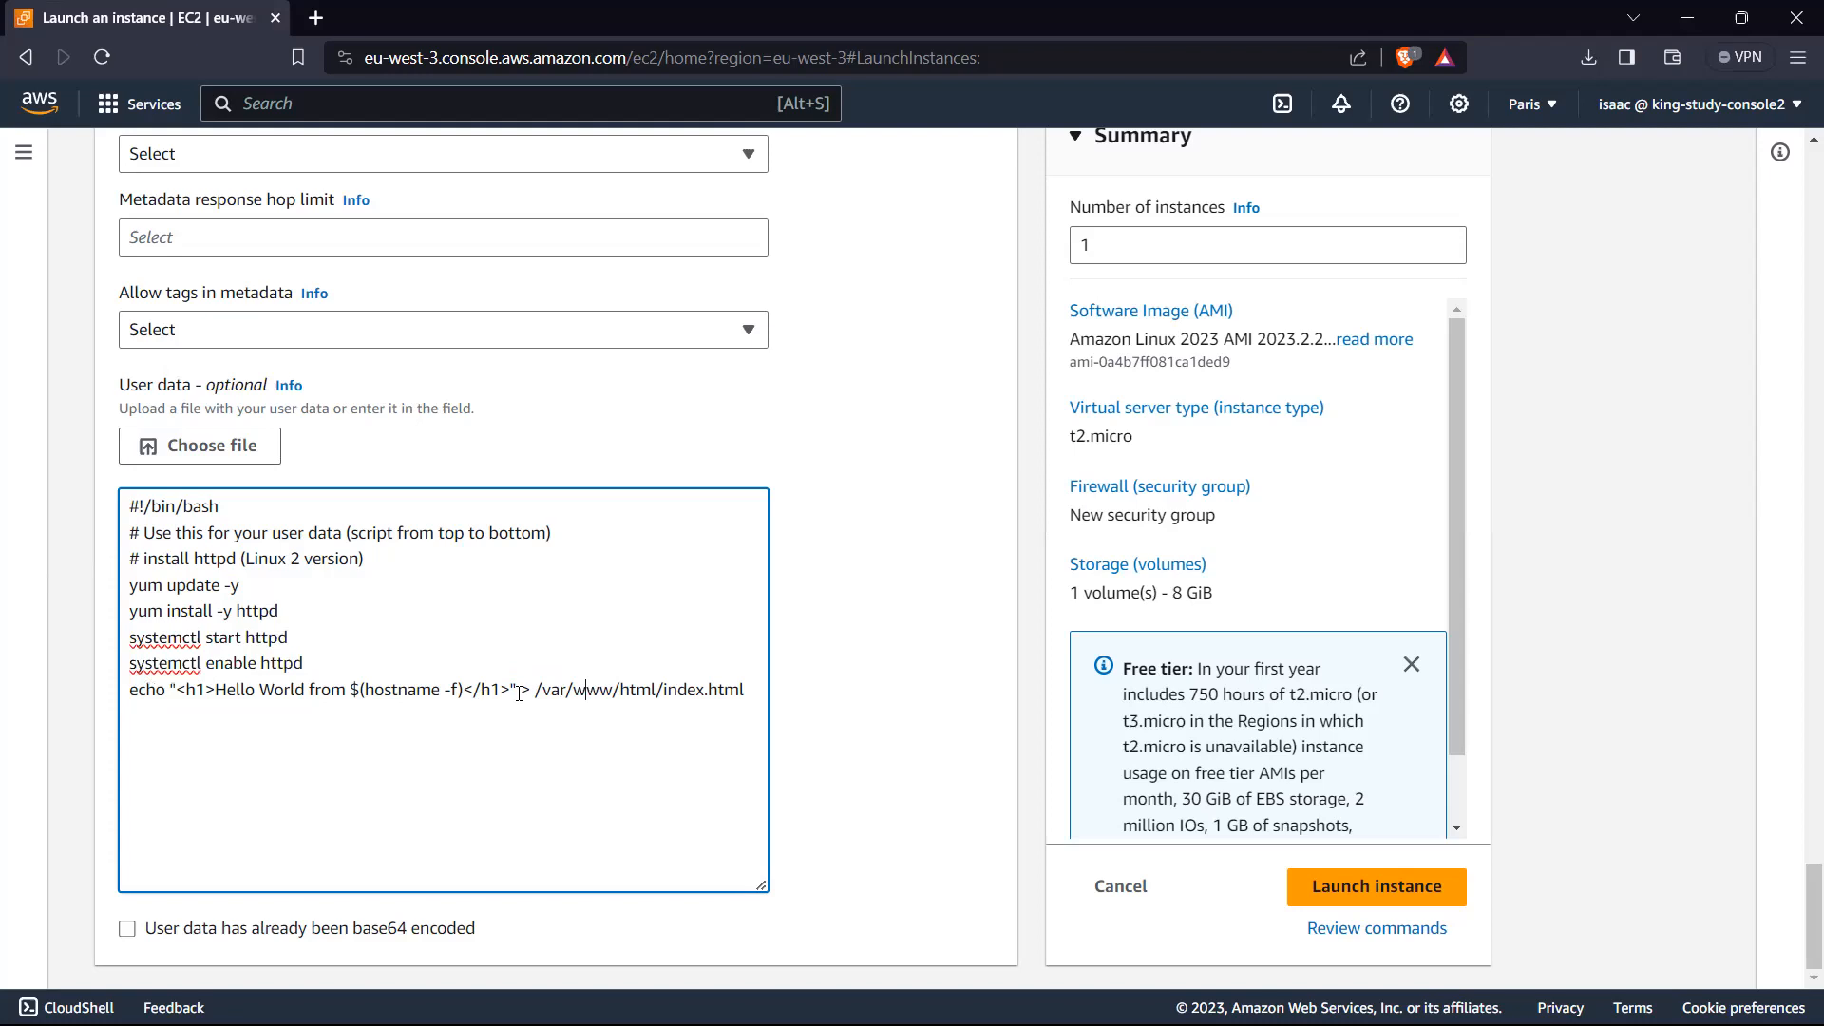
drag(512, 687, 396, 693)
click(474, 692)
drag(510, 690, 351, 685)
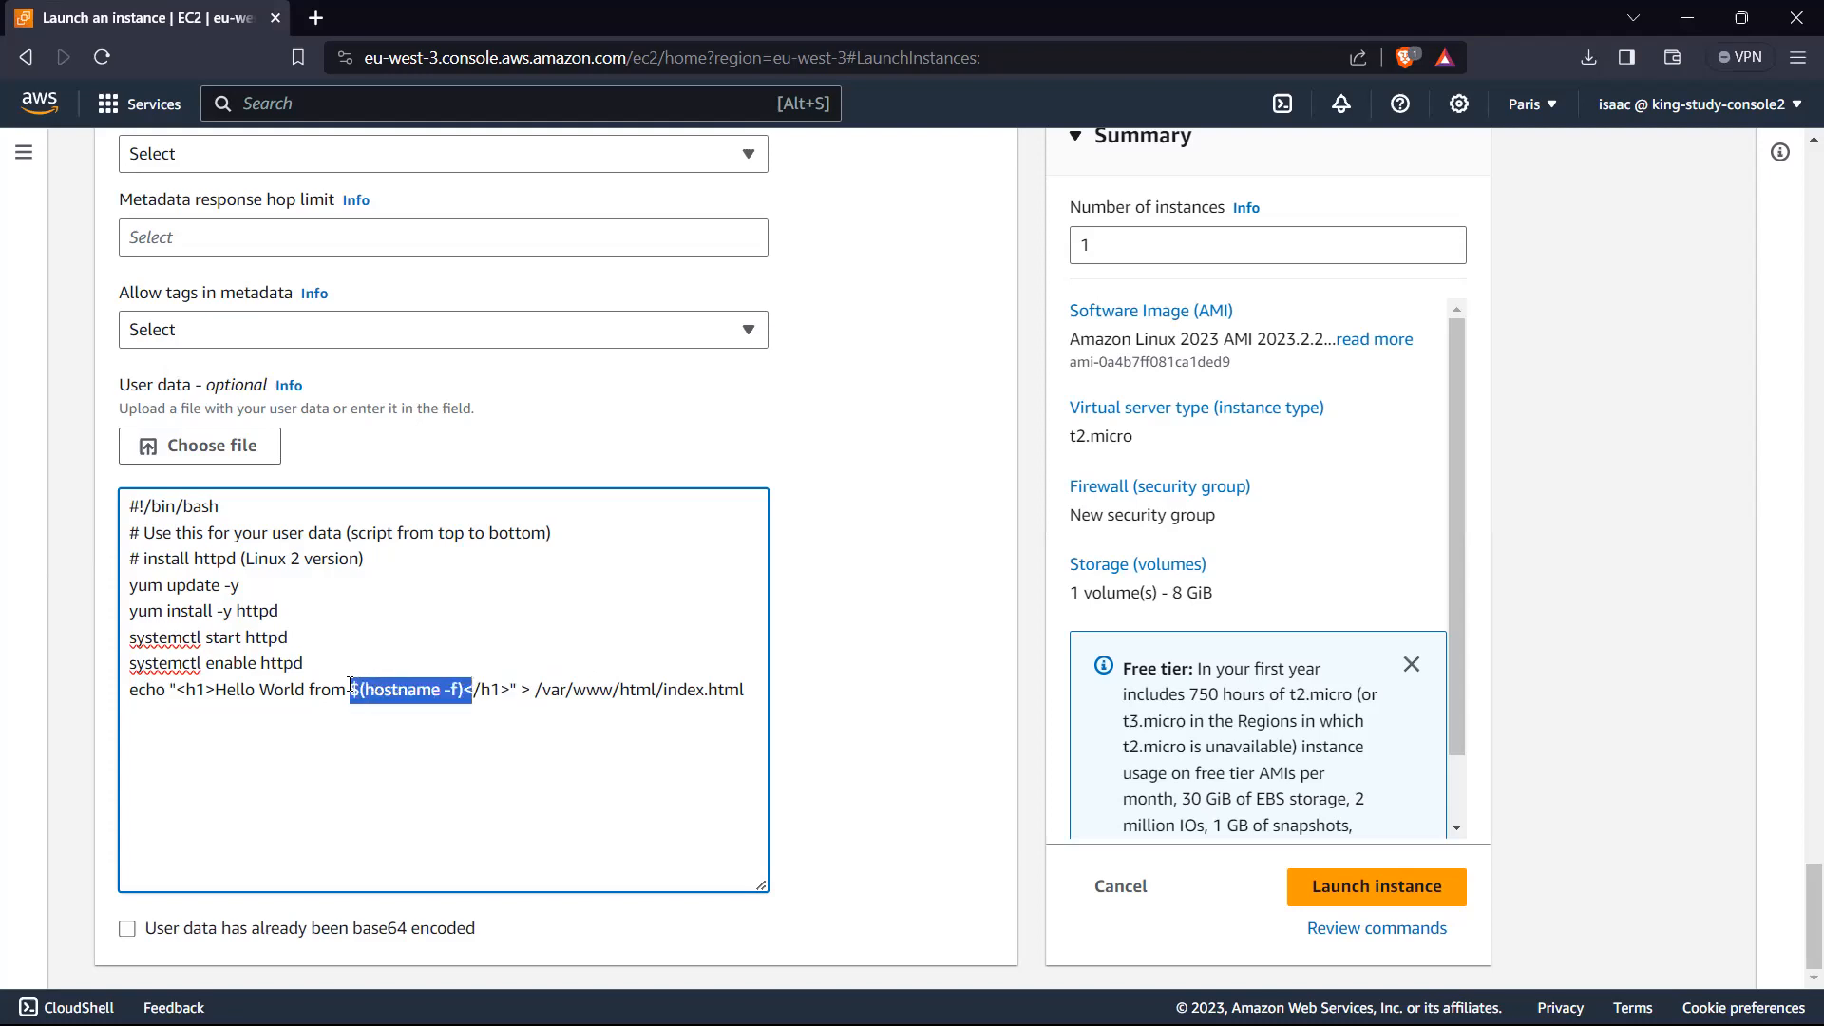
click(346, 688)
click(572, 690)
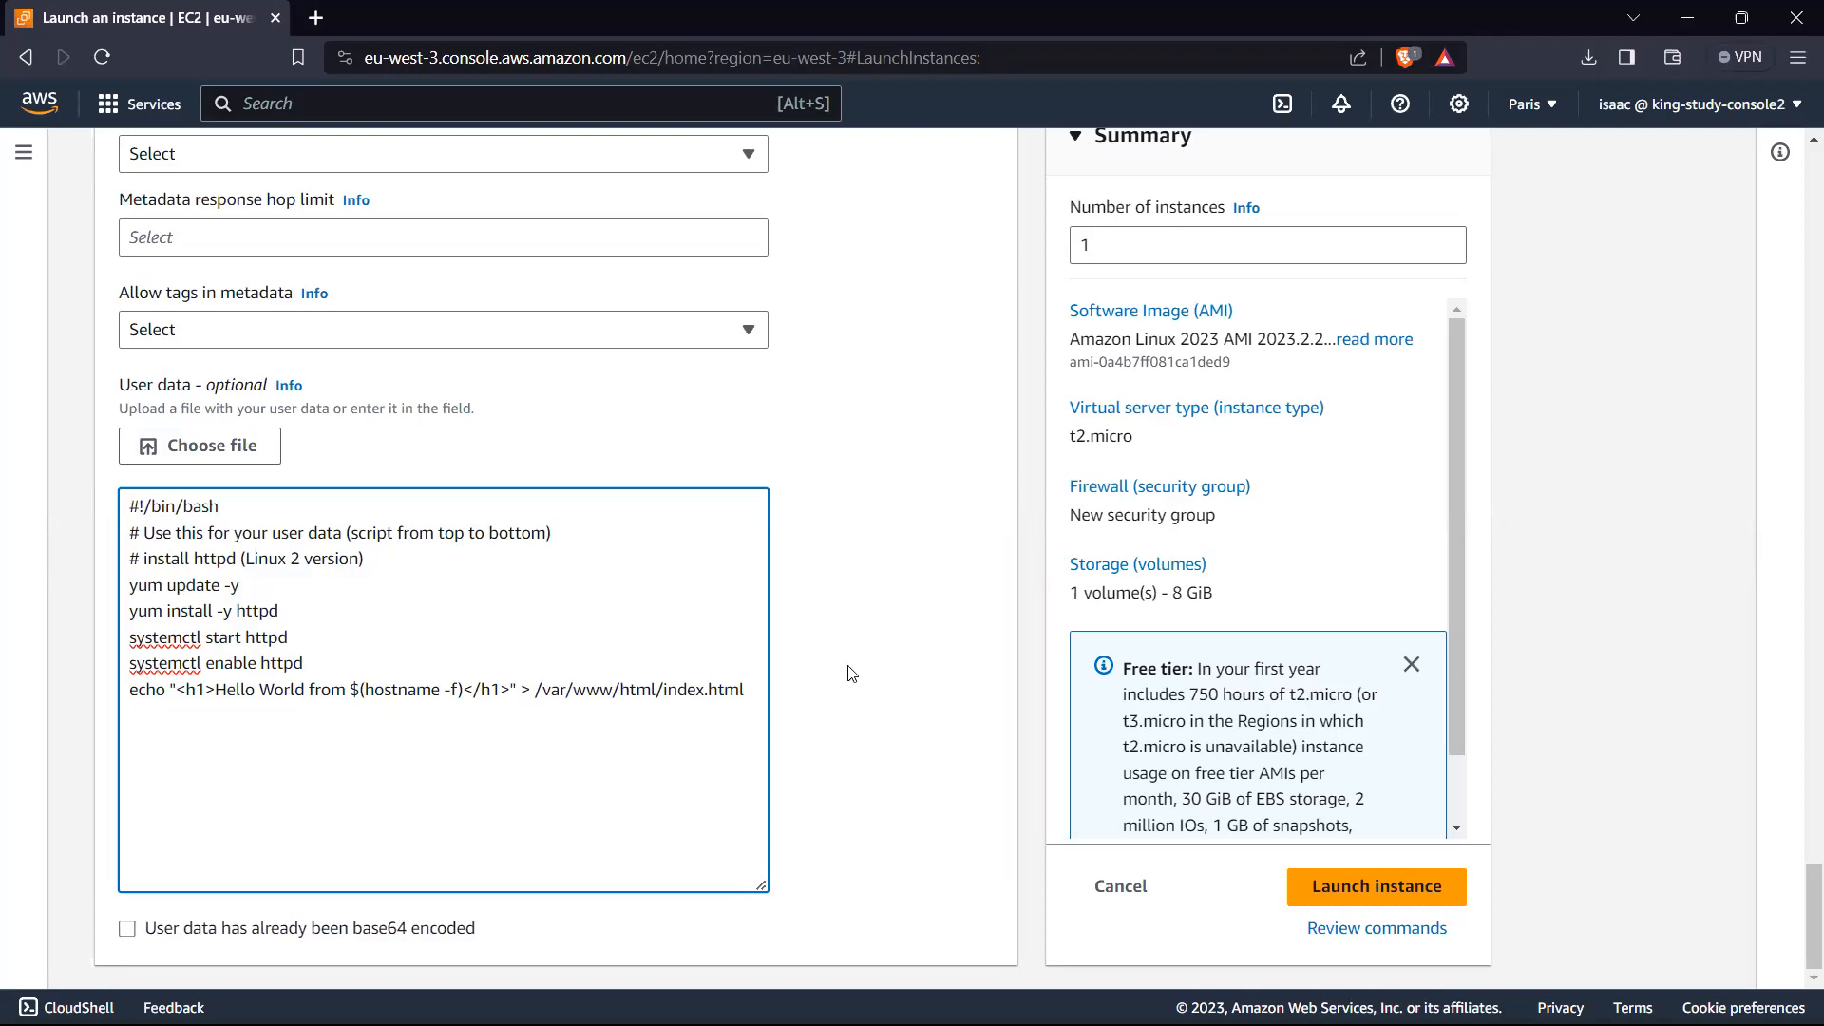
Step: Return to the instance's name settings and open the editor for additional tags
scroll(852, 674, up, 15)
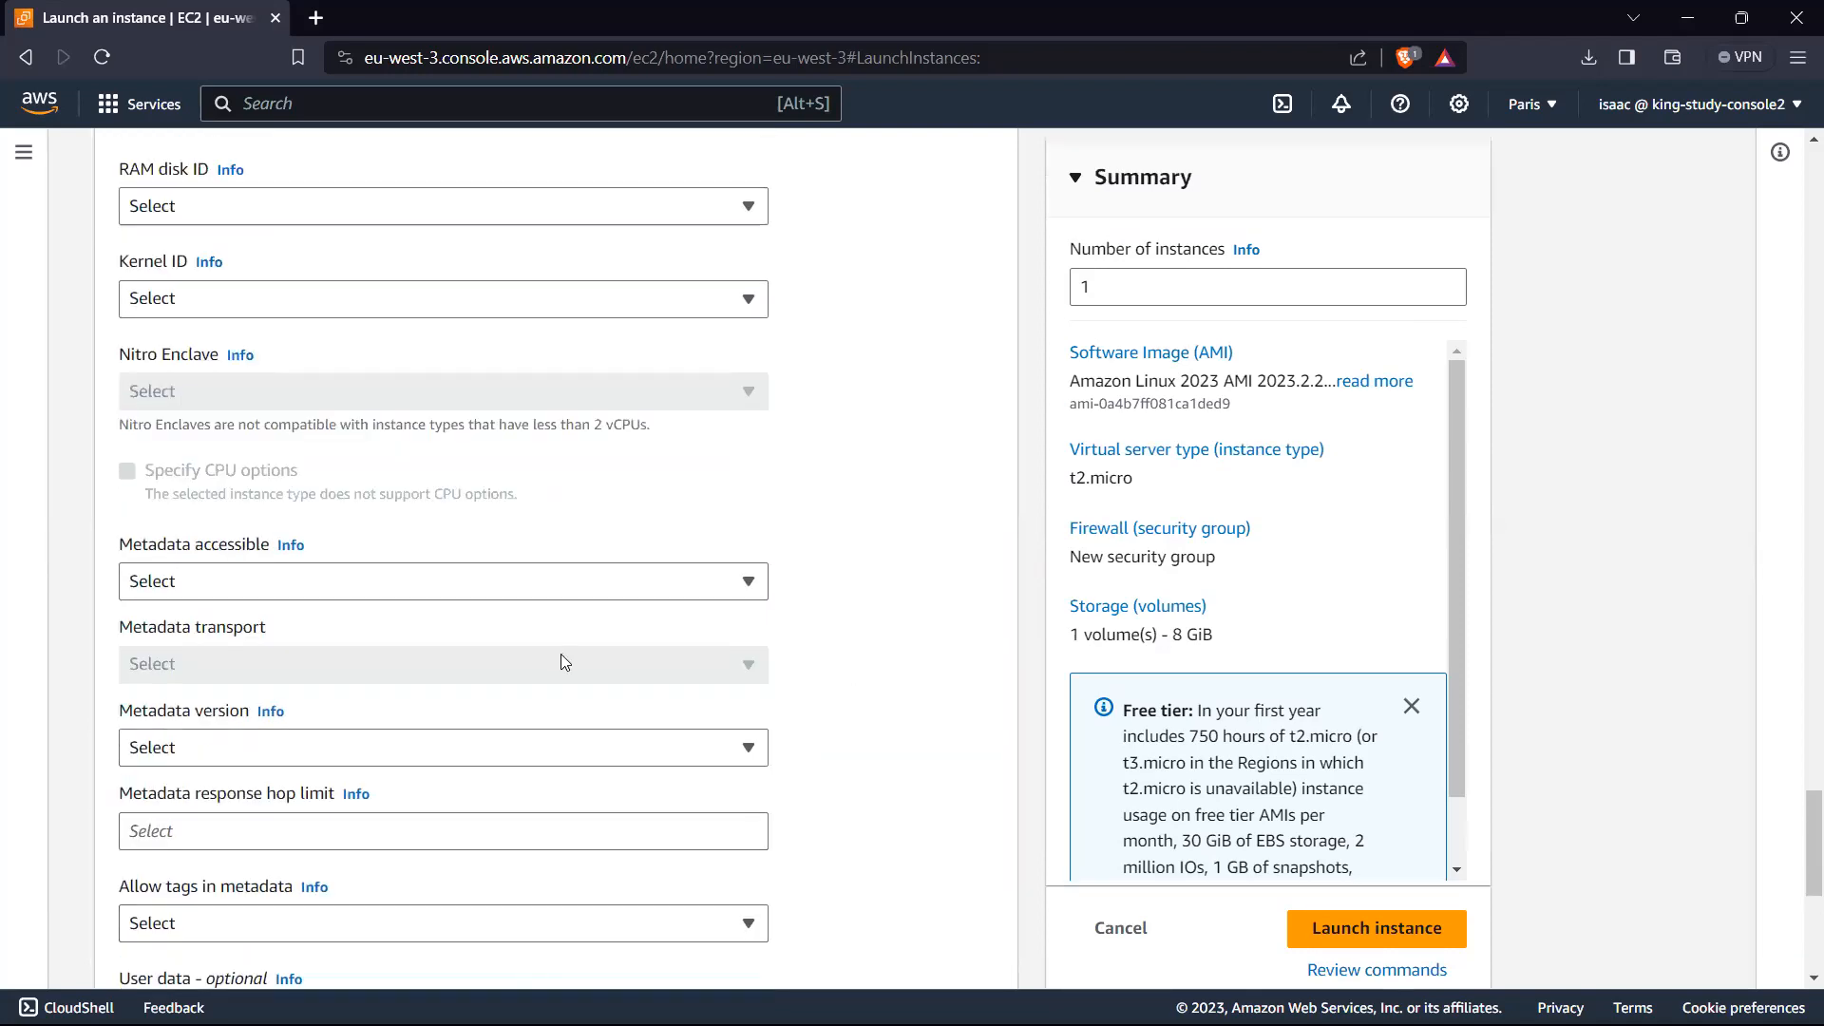
scroll(565, 662, up, 20)
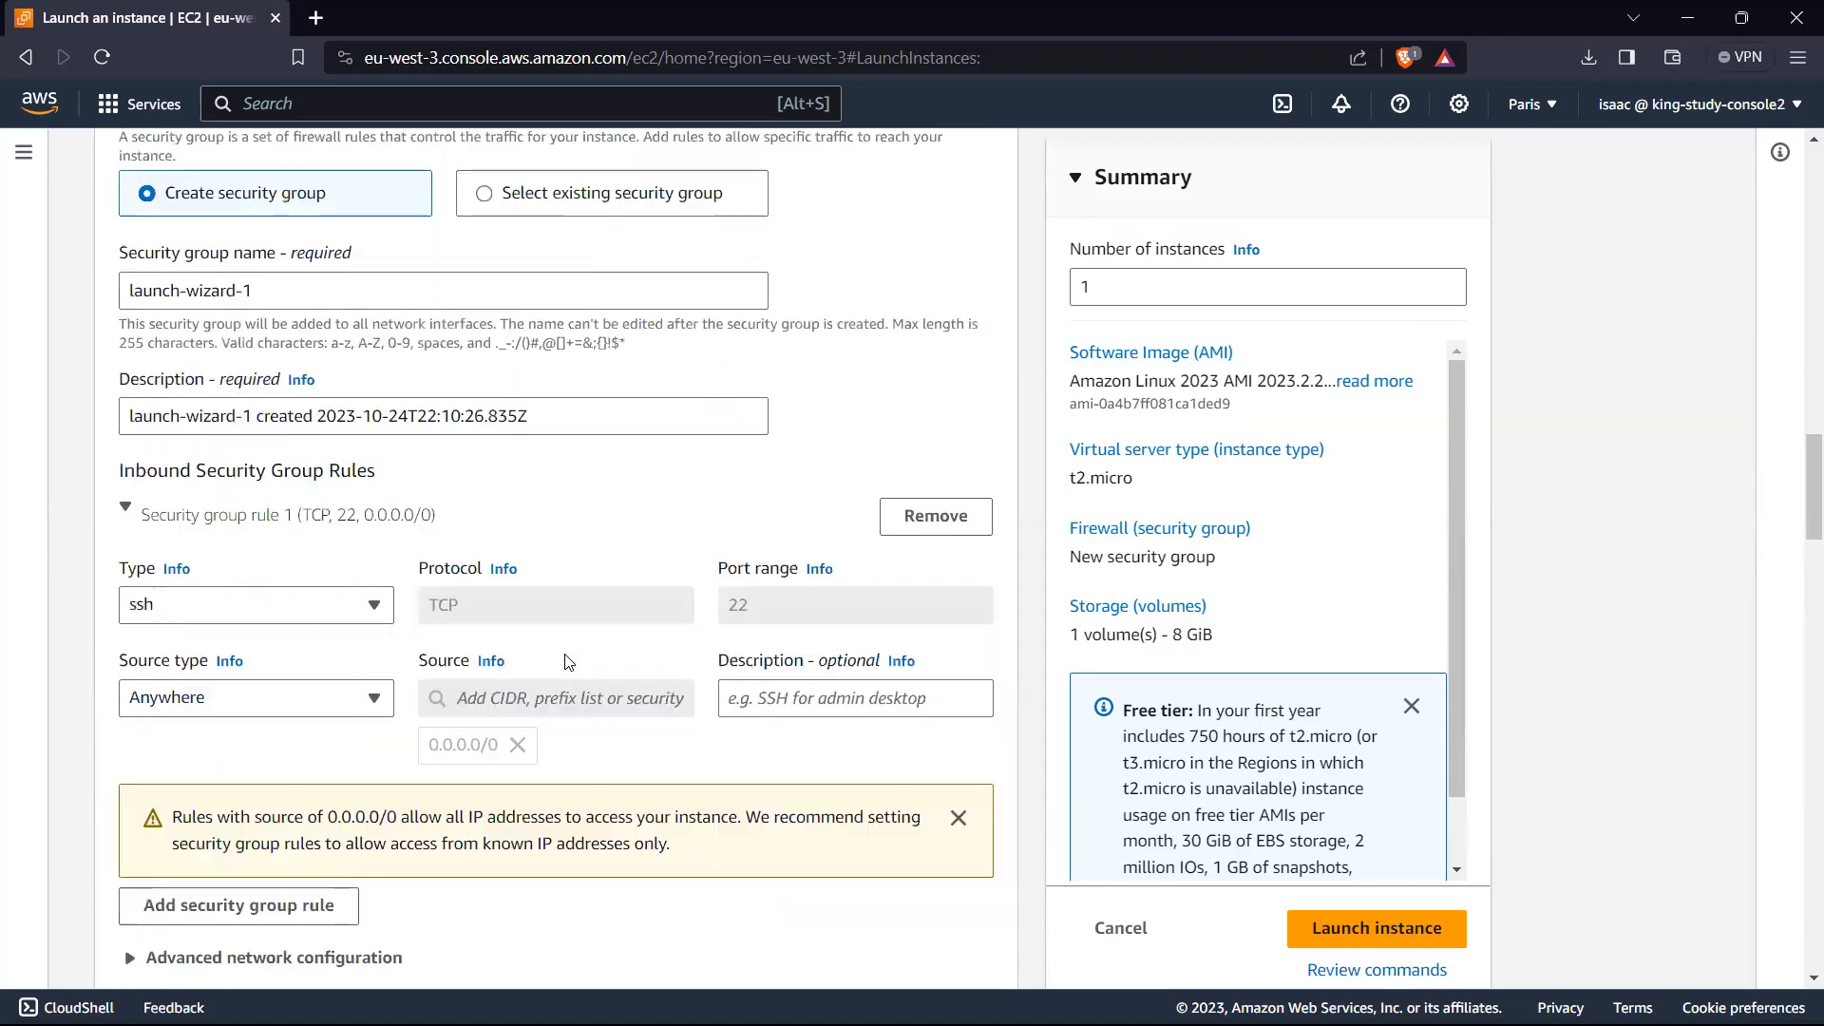
scroll(564, 662, up, 6)
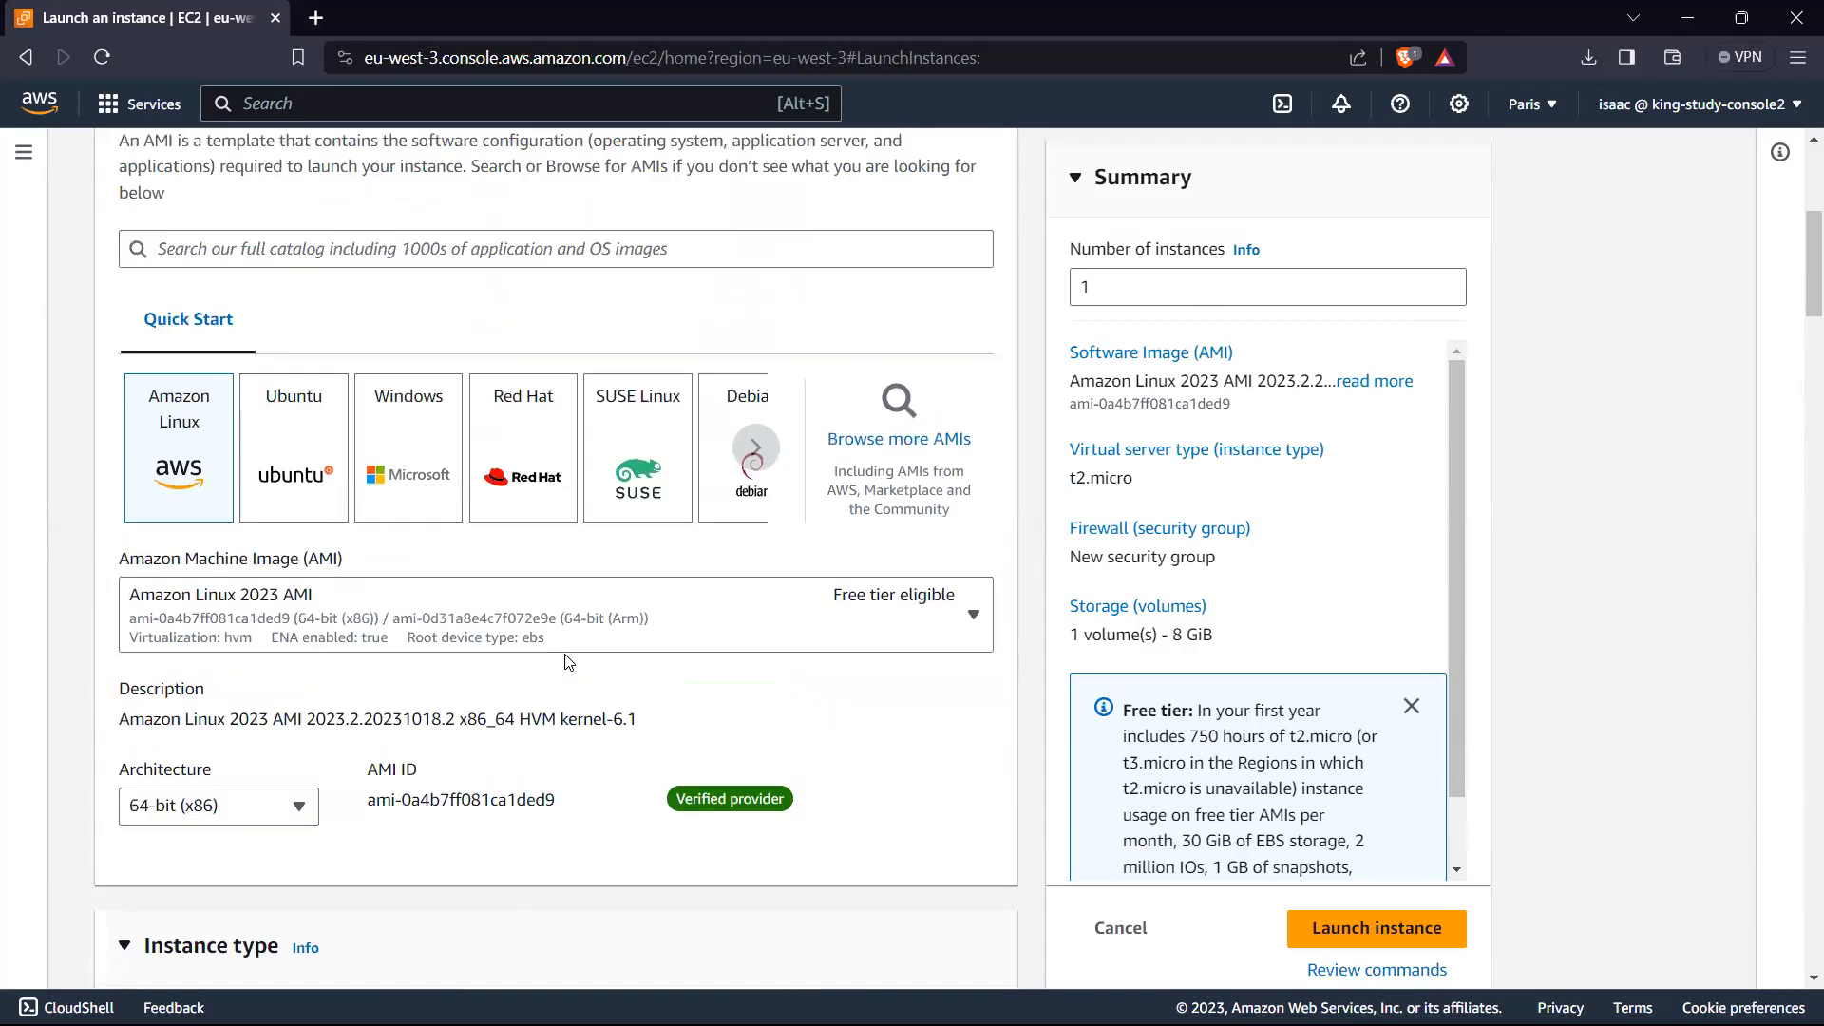
scroll(564, 662, up, 6)
scroll(564, 662, down, 7)
scroll(567, 663, up, 5)
scroll(733, 424, down, 2)
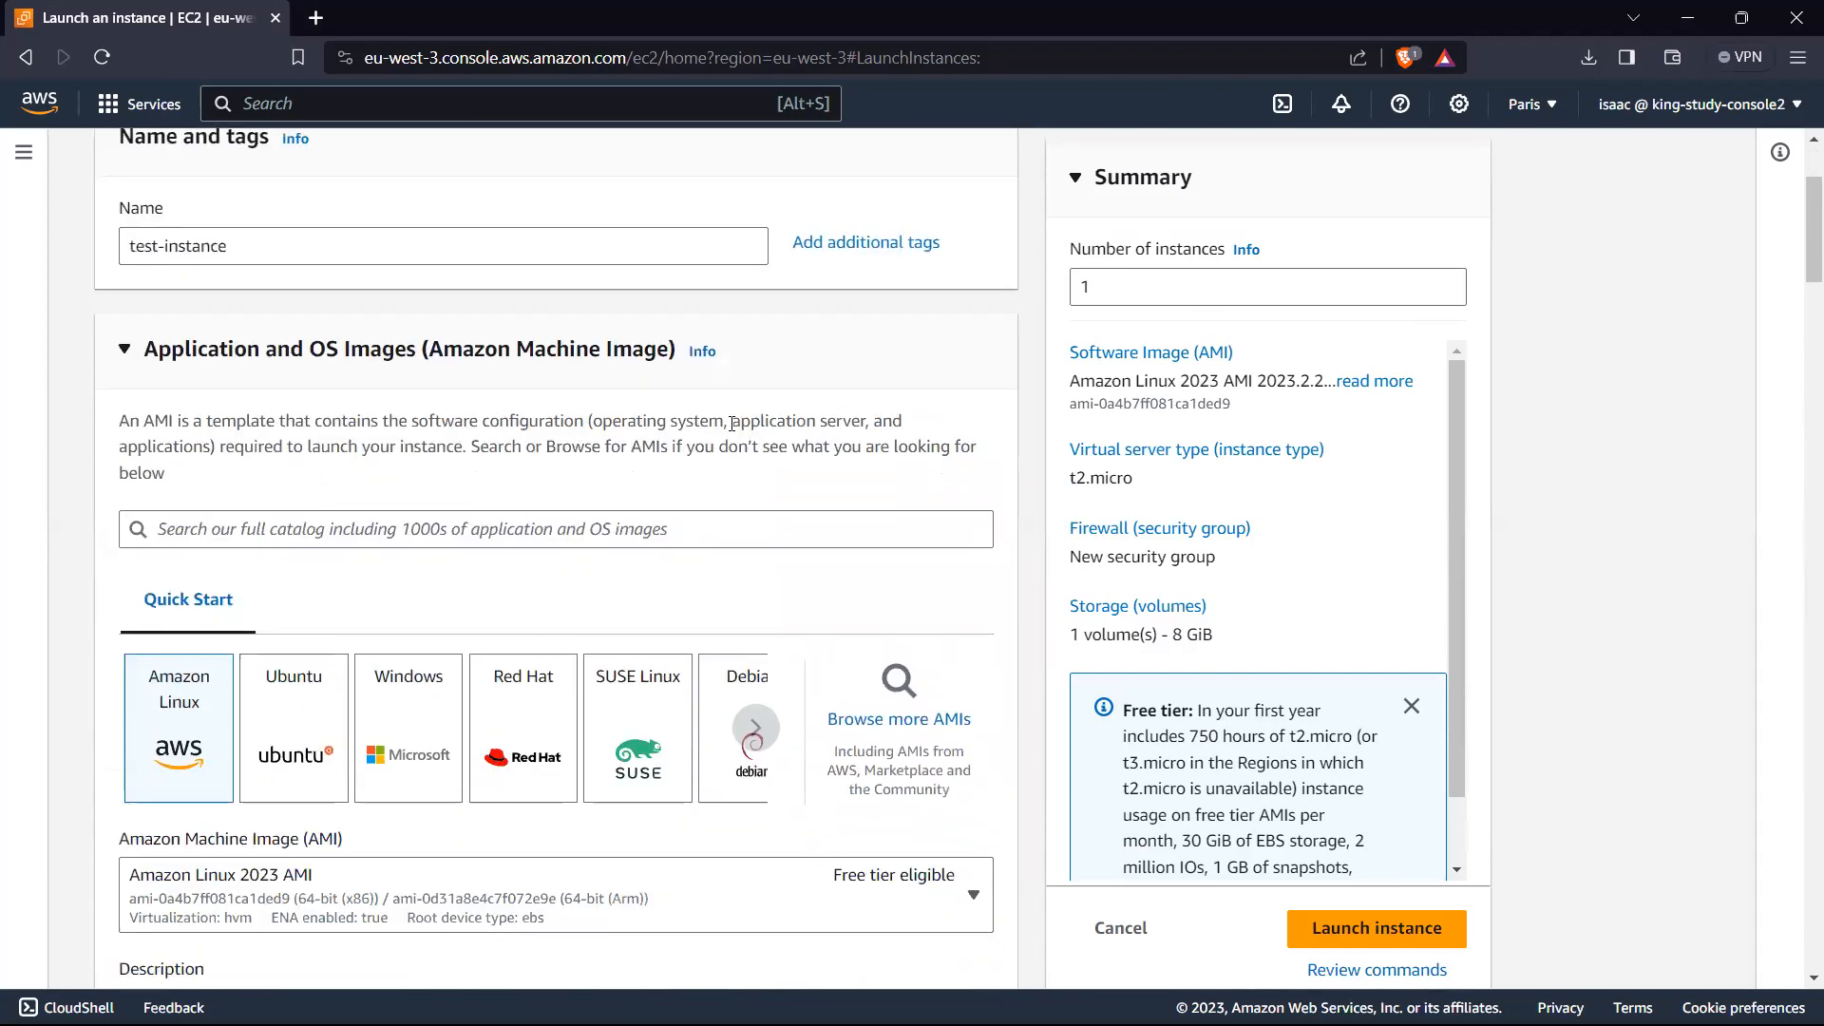
click(842, 246)
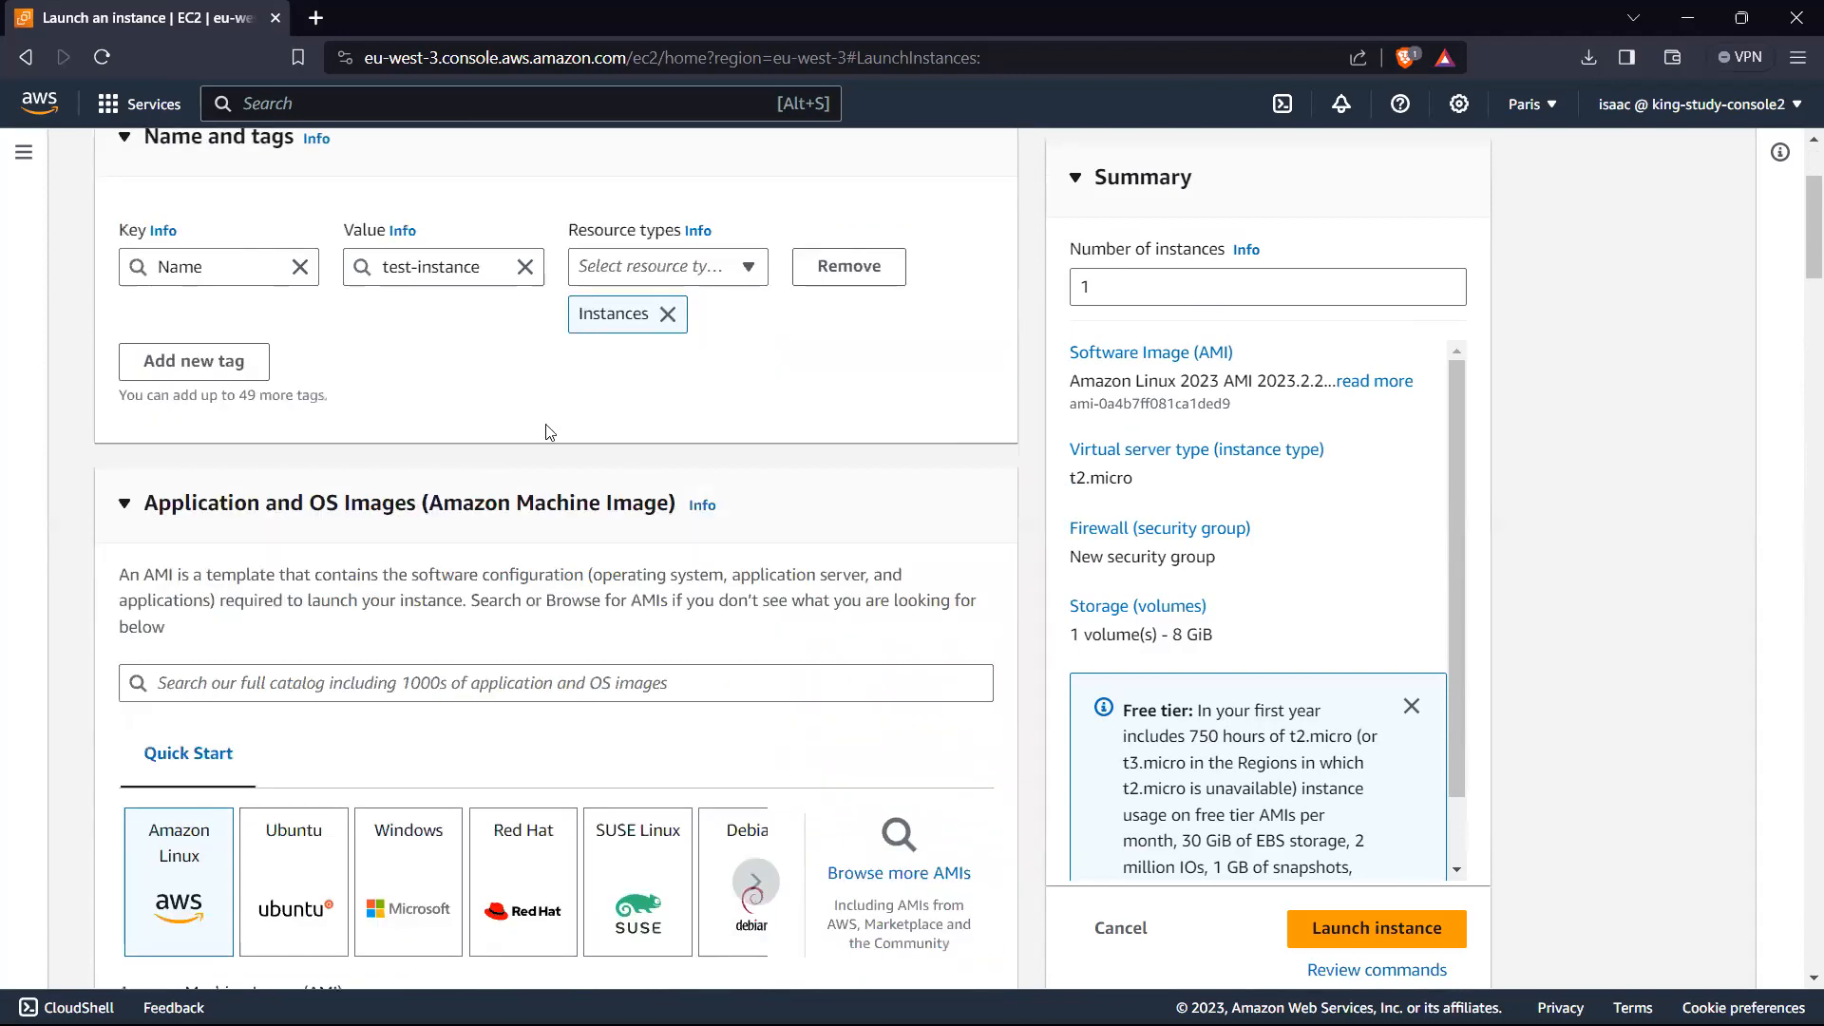
Step: Add a second instance tag with the key Purpose and the value Studies
scroll(570, 429, up, 1)
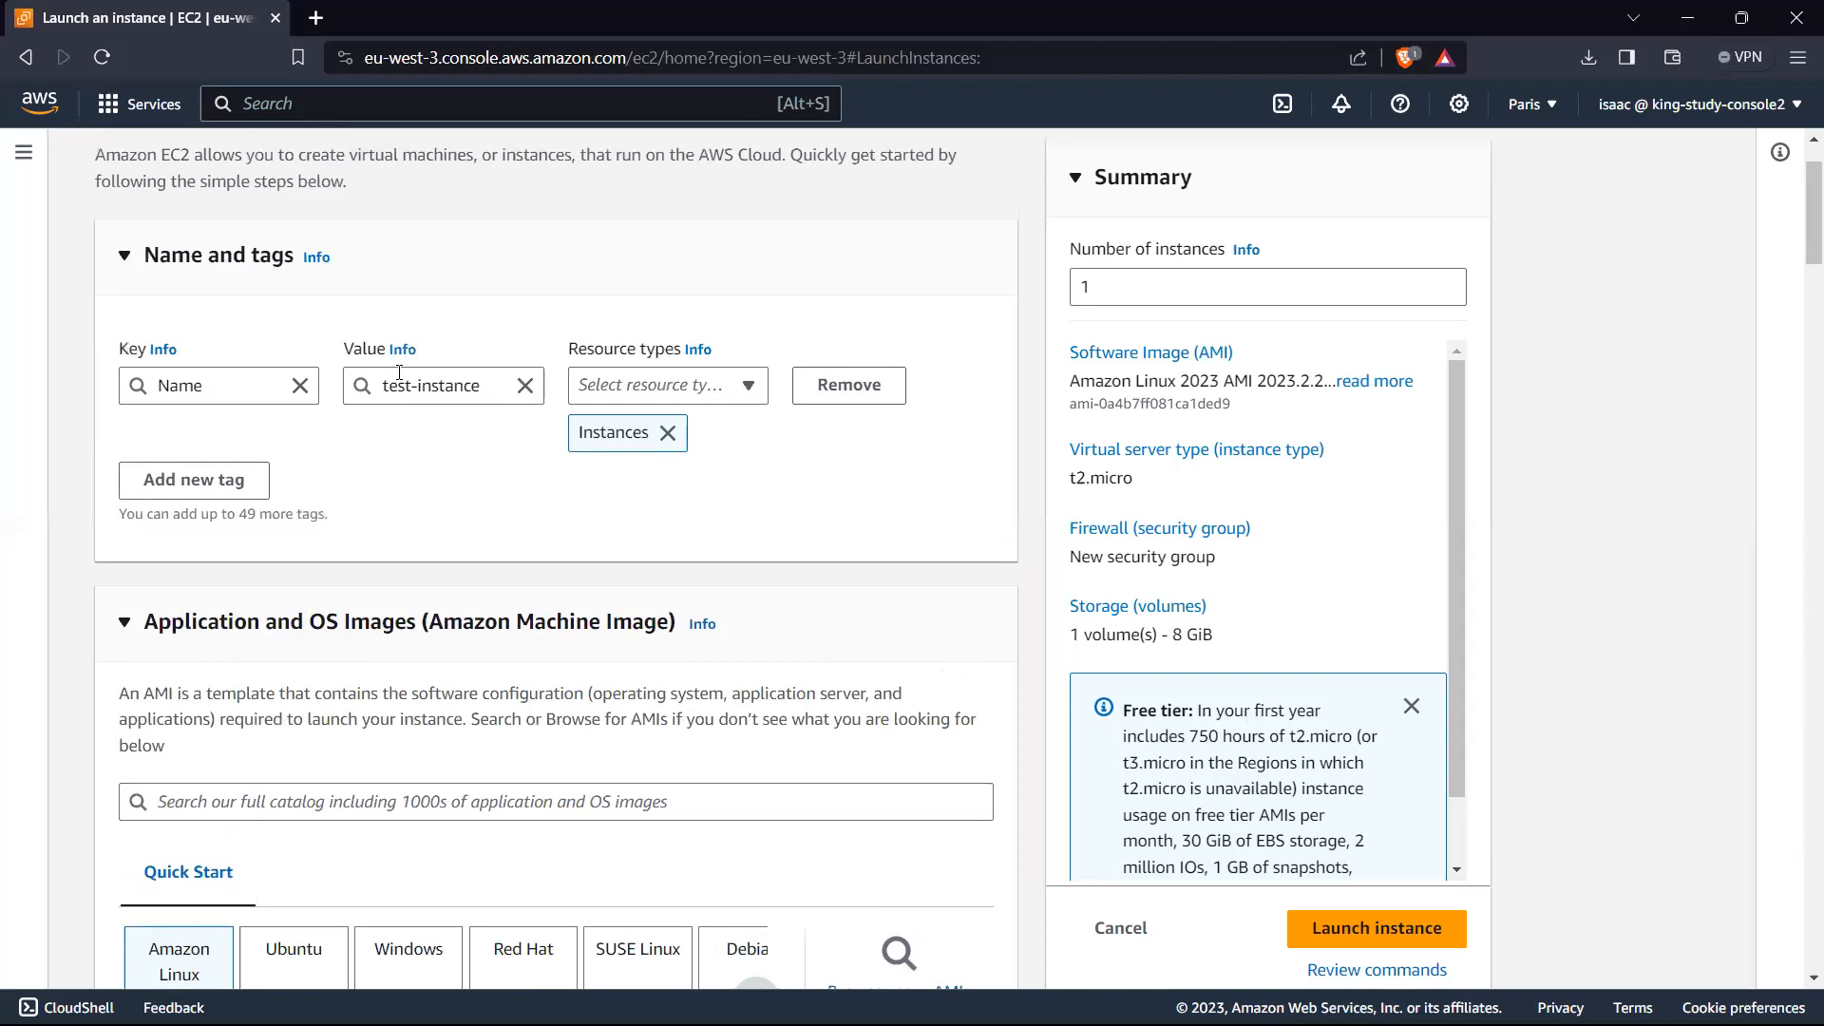
click(236, 492)
click(229, 528)
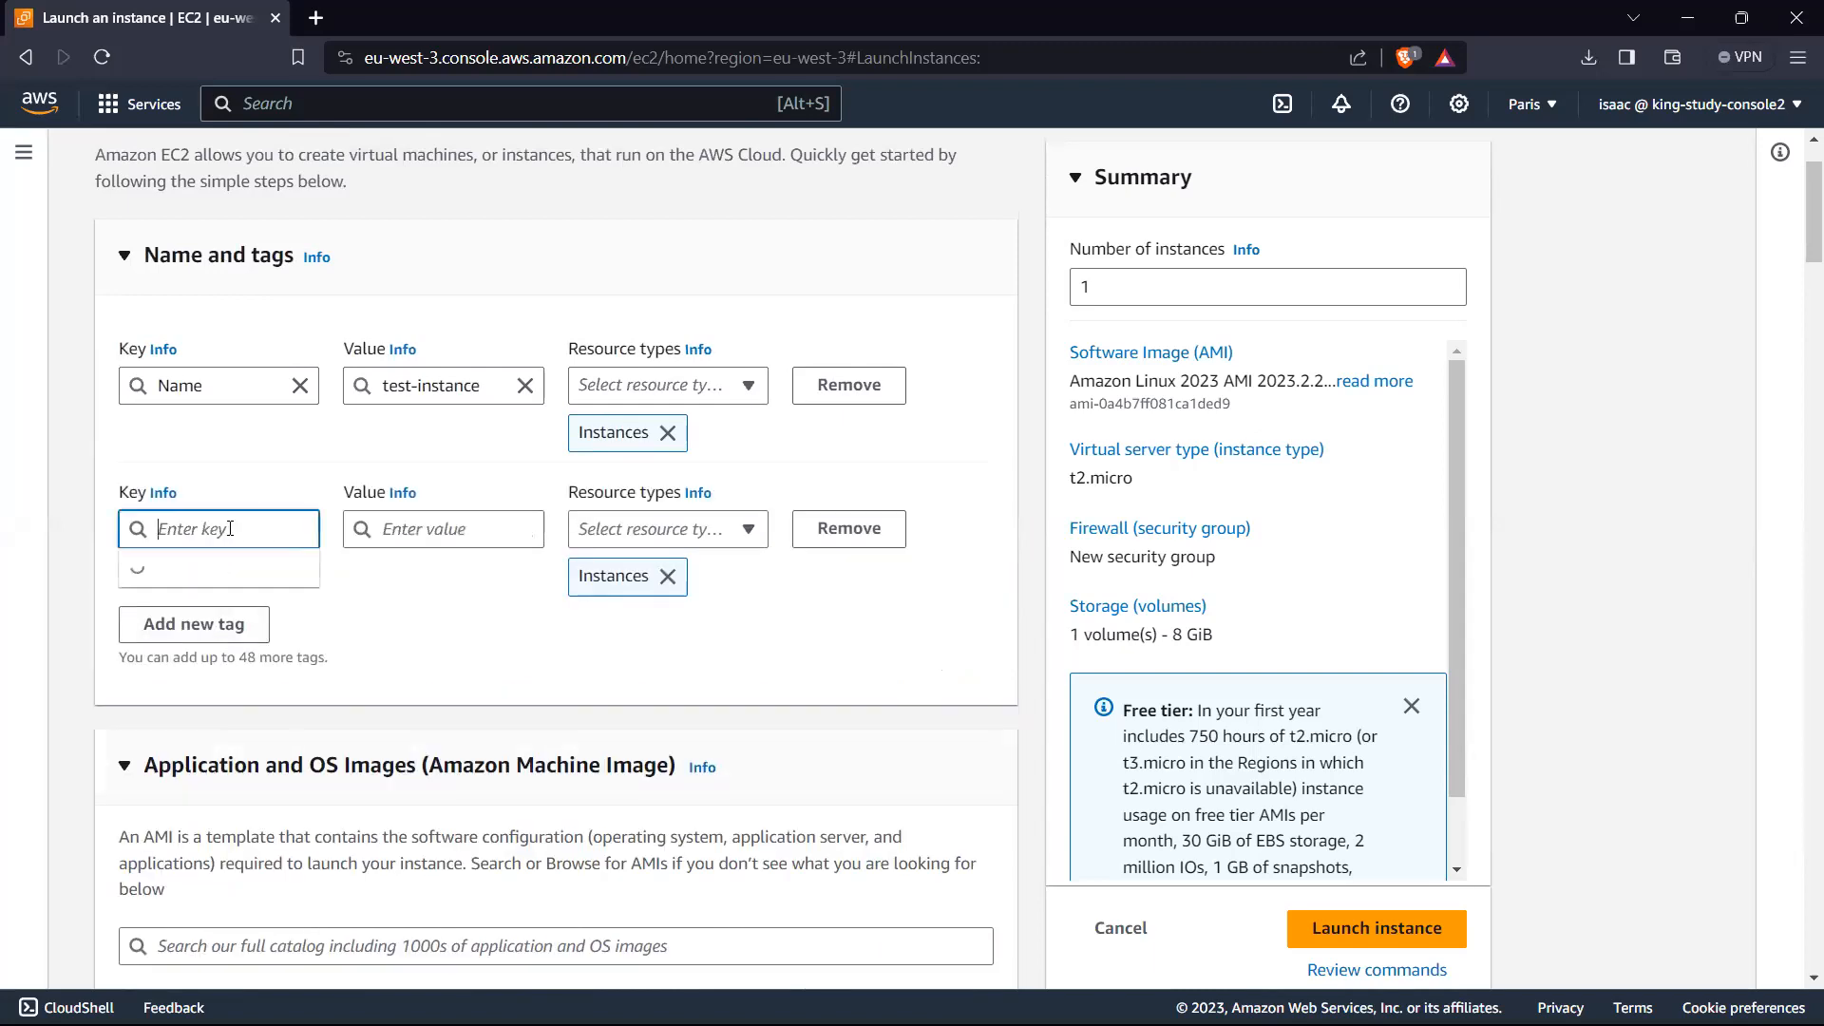
text(Pu)
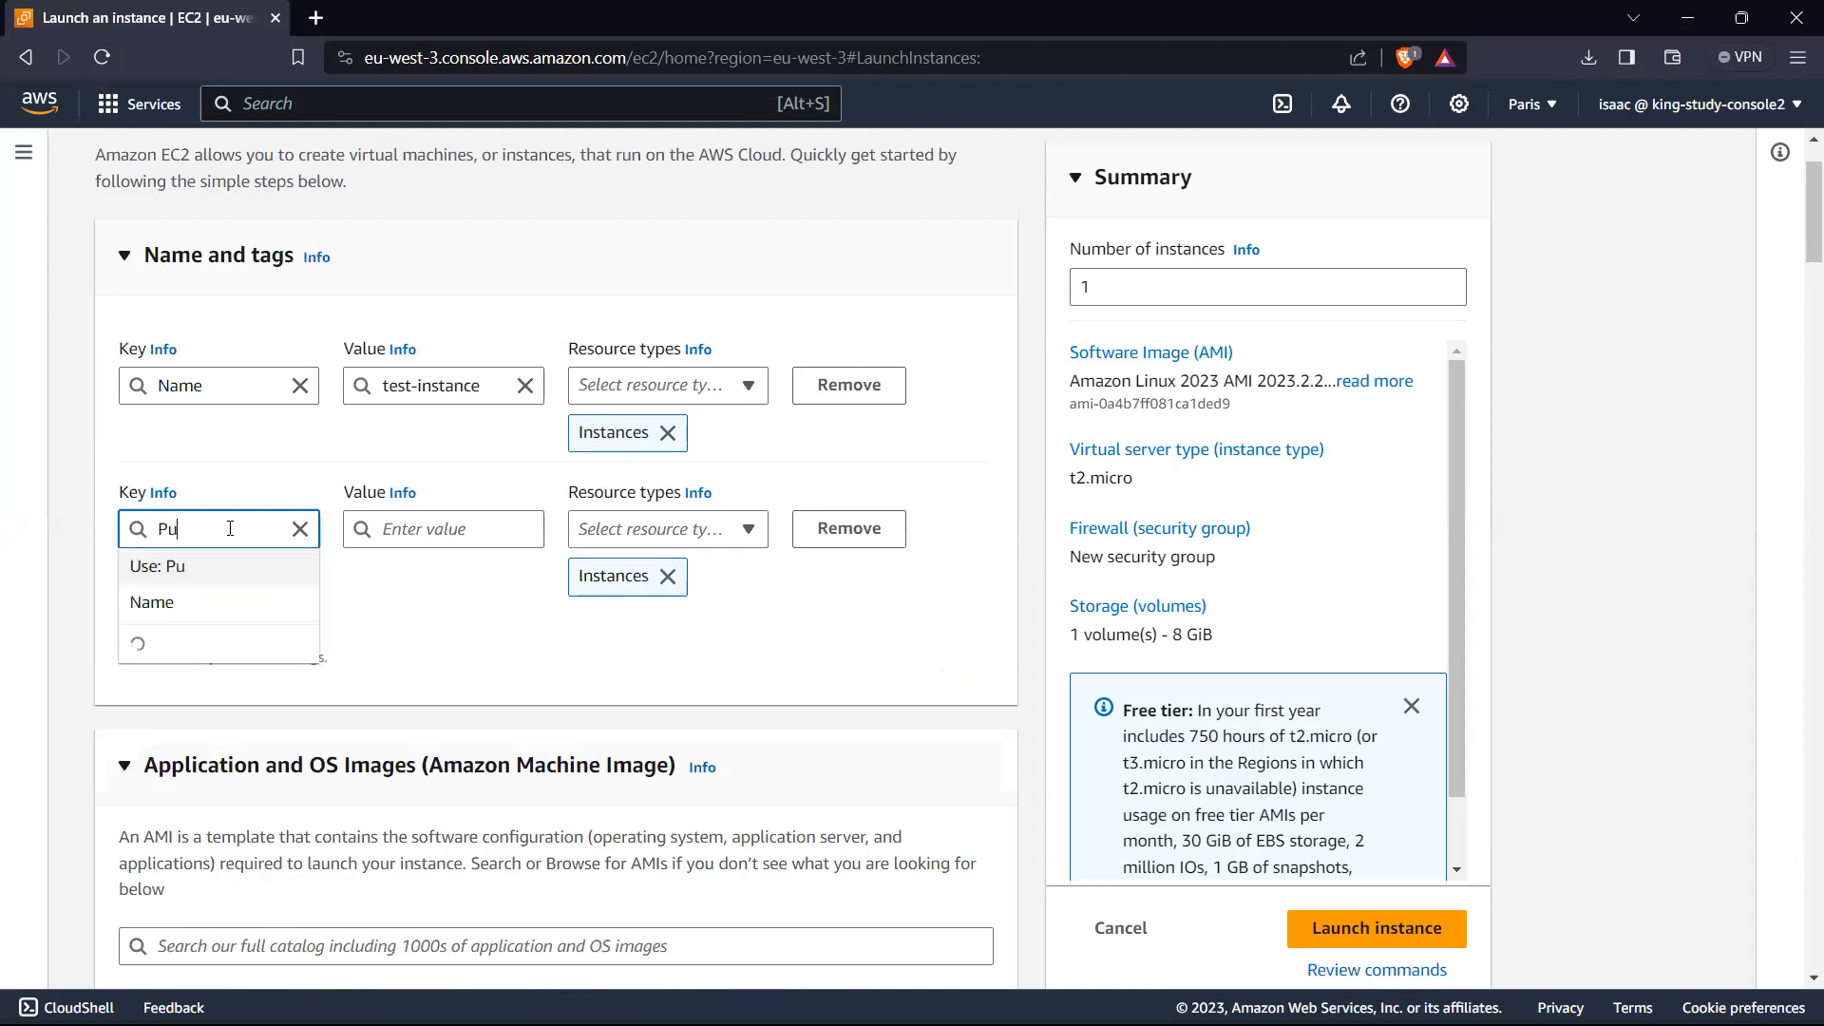
text(ro)
key(BackSpace)
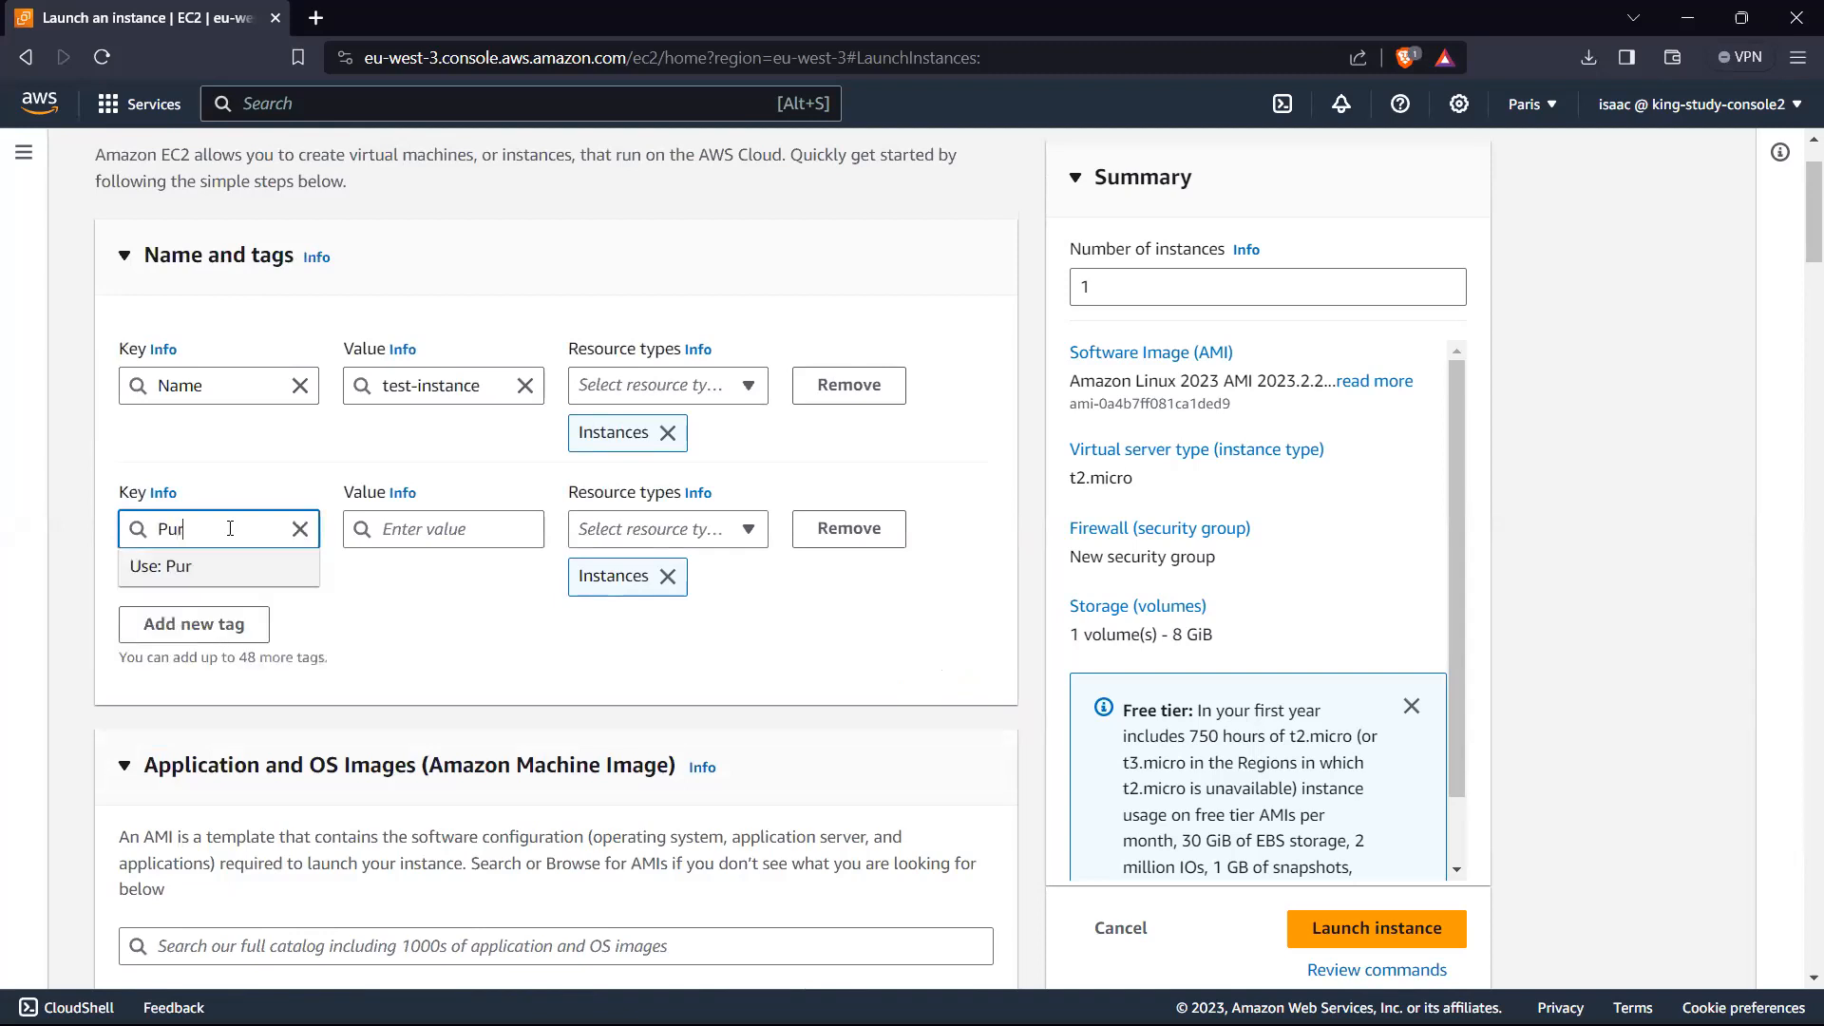
text(pose)
click(460, 527)
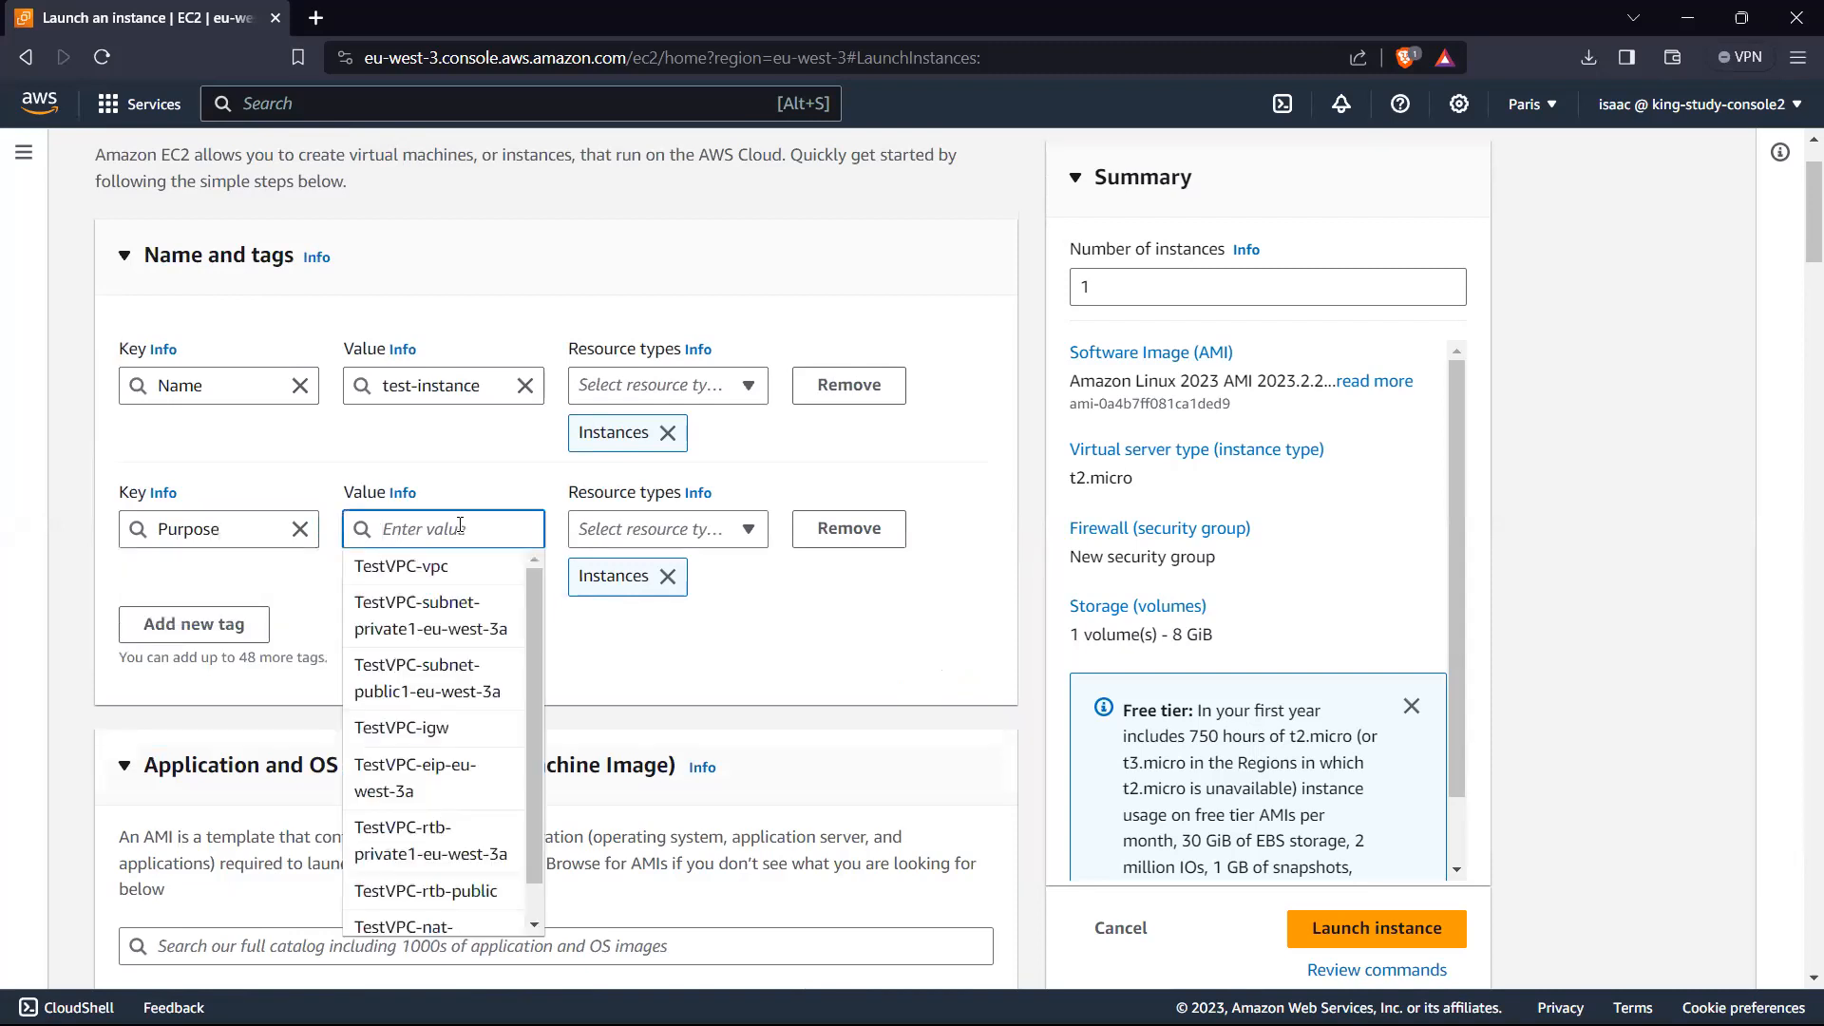
text(Studiess)
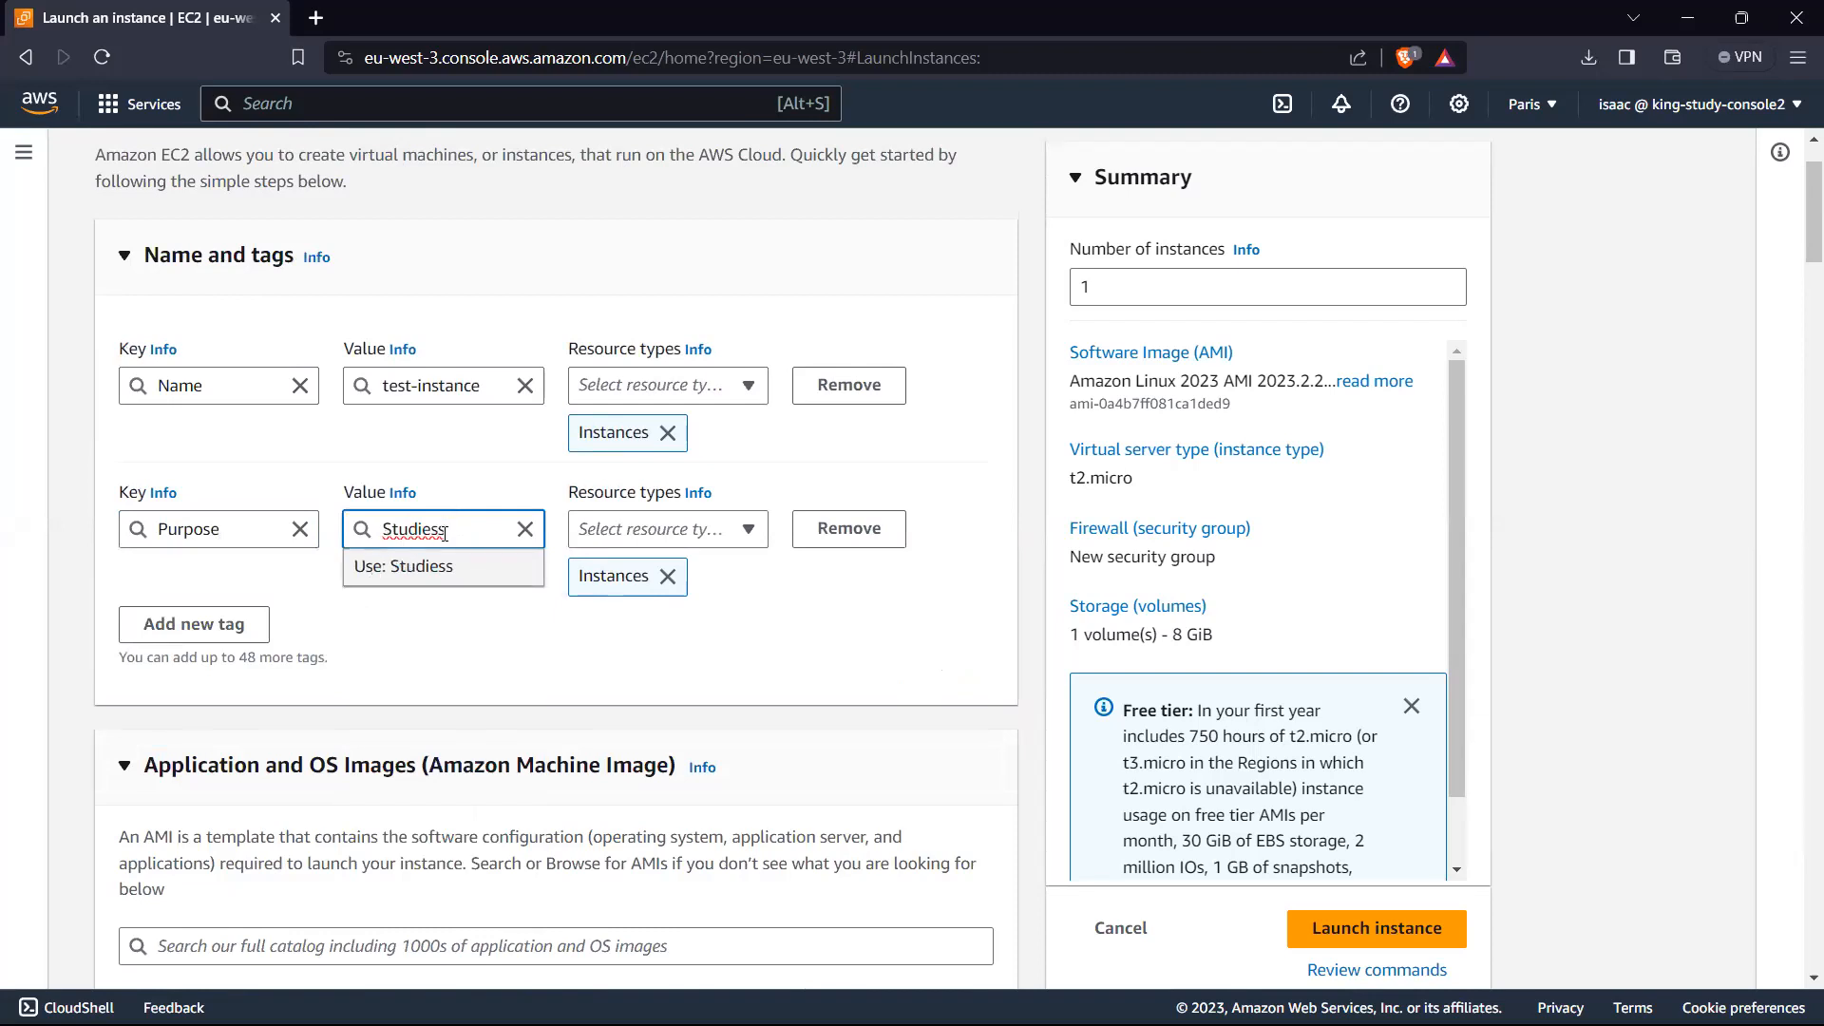
key(BackSpace)
click(475, 474)
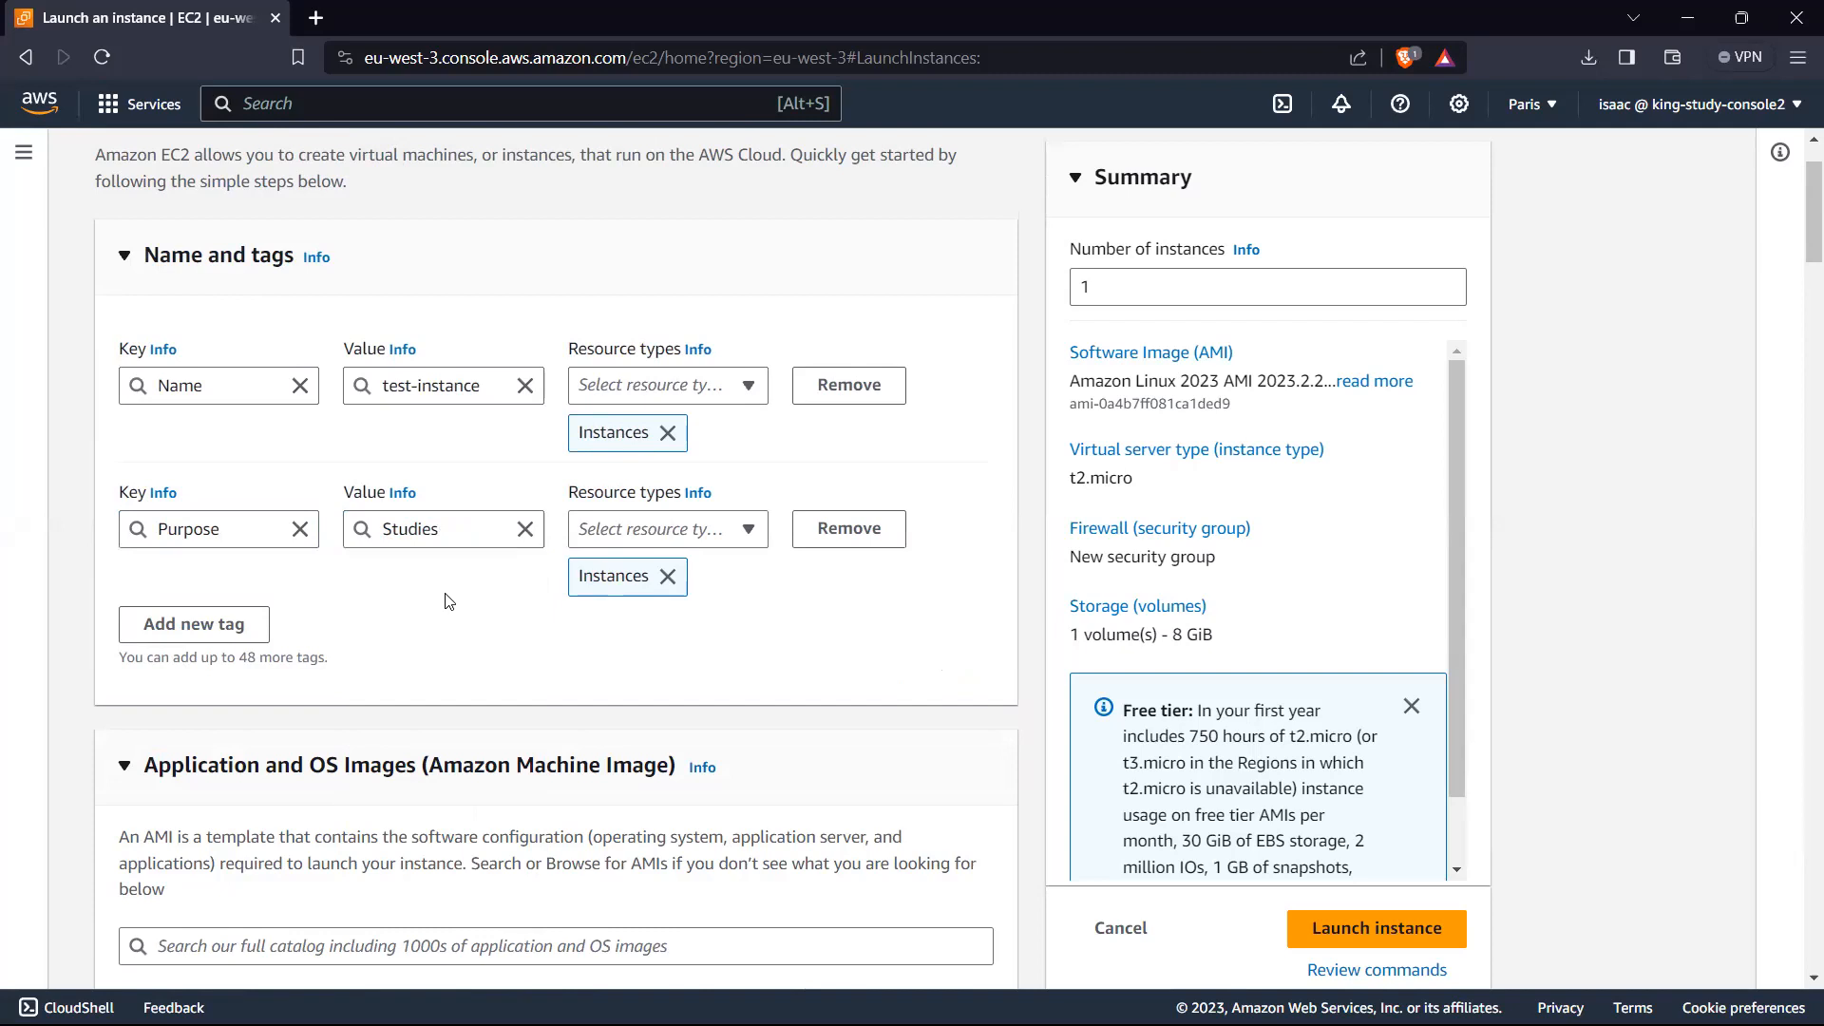
Step: Remove the Purpose tag and collapse the Name and tags section
click(848, 528)
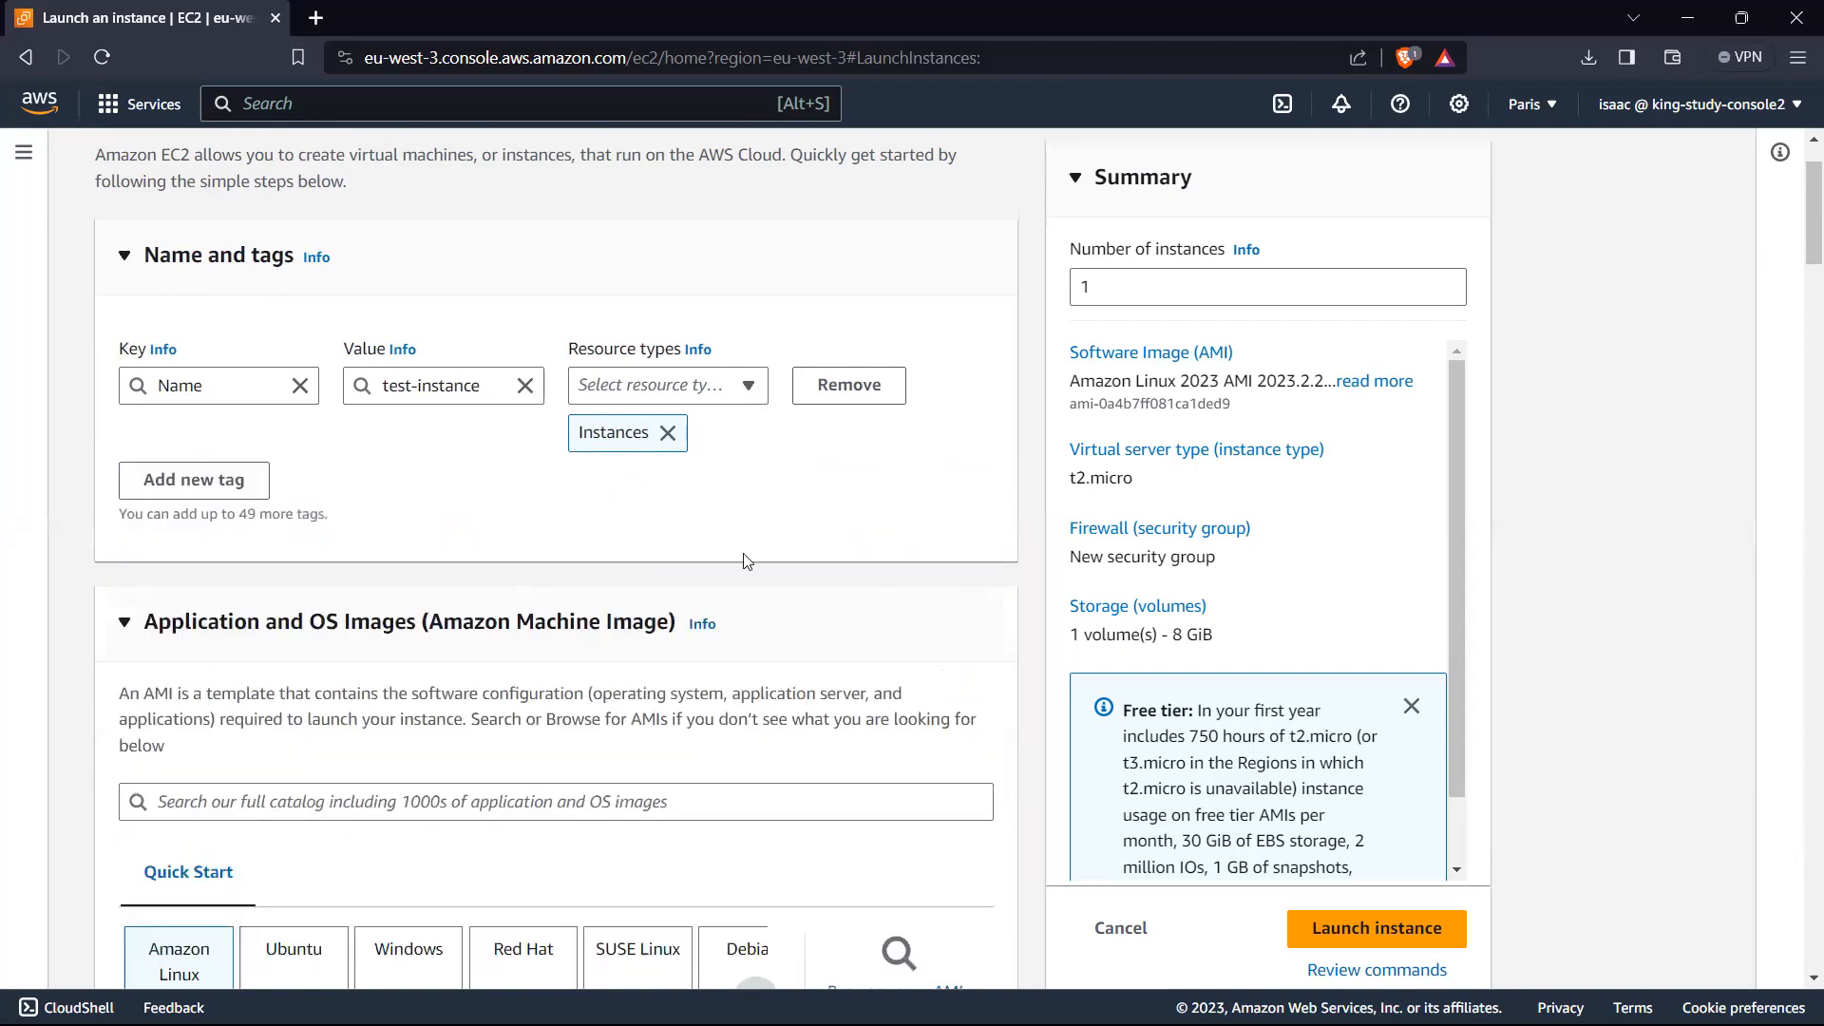
scroll(189, 406, up, 1)
click(135, 374)
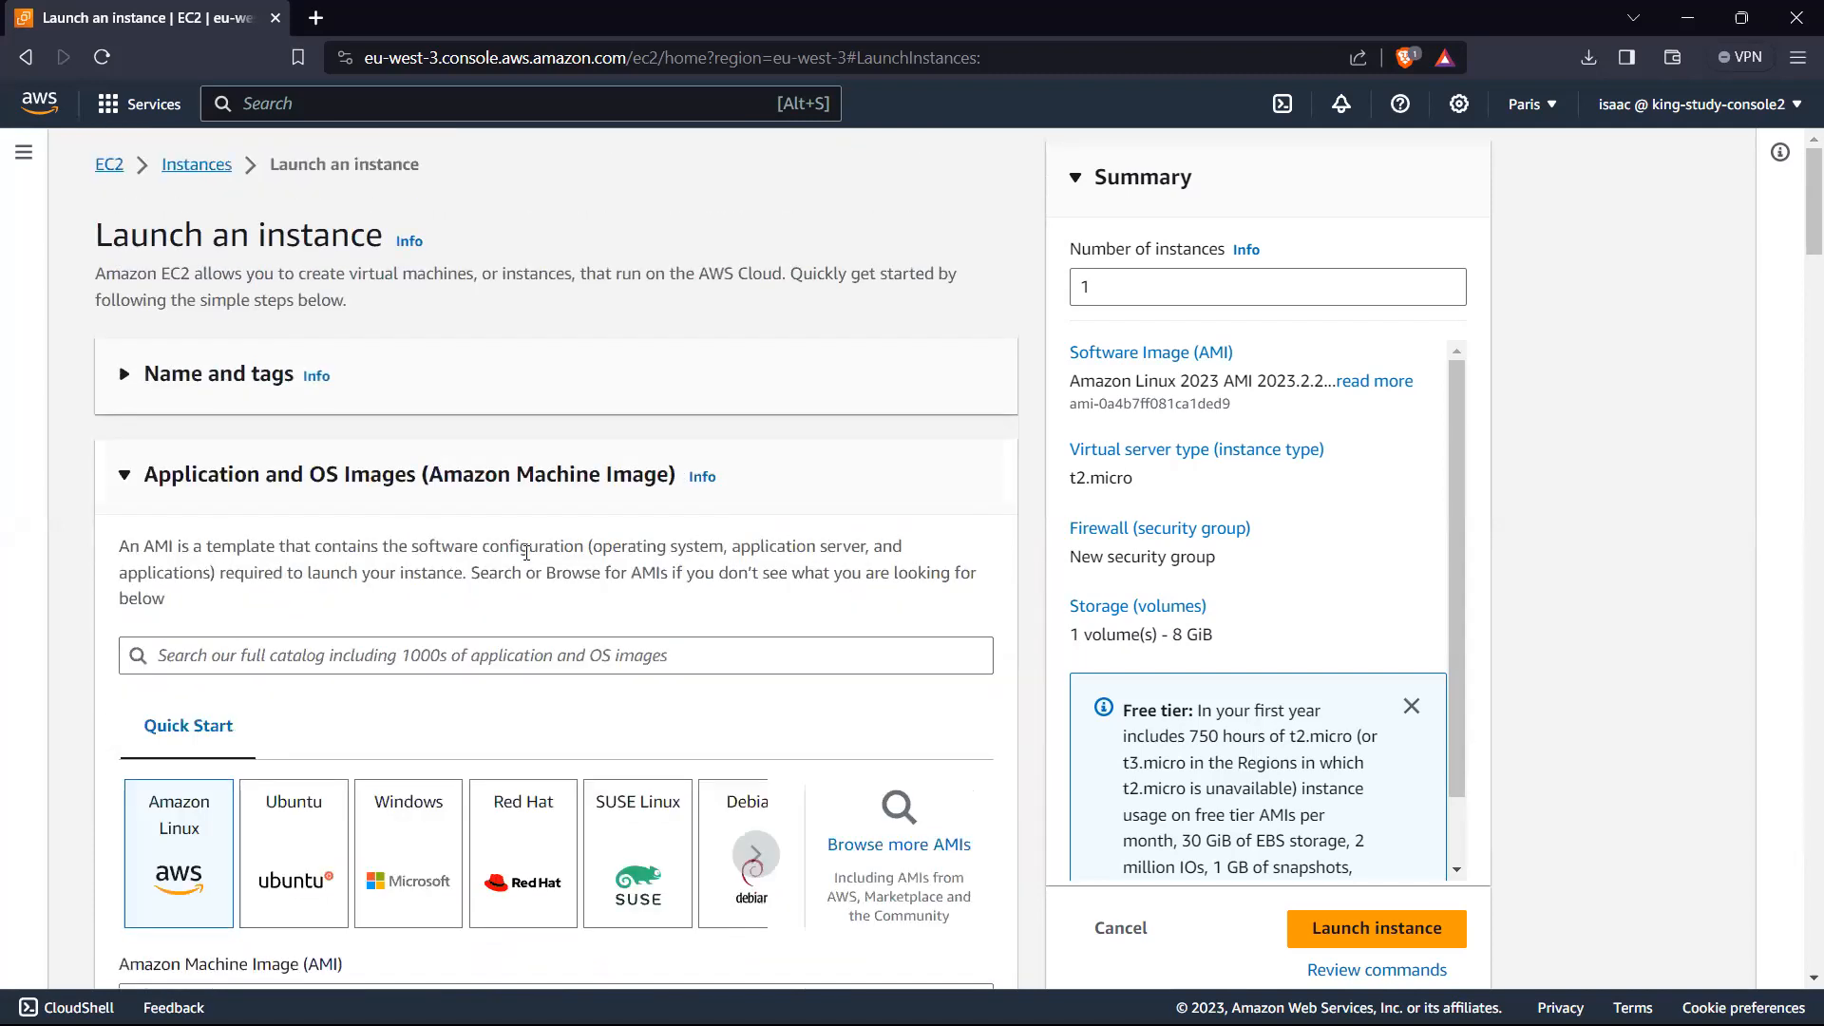
Step: Review the launch settings from the security group rules down to the user data script and launch the instance
scroll(521, 553, down, 7)
scroll(511, 558, down, 20)
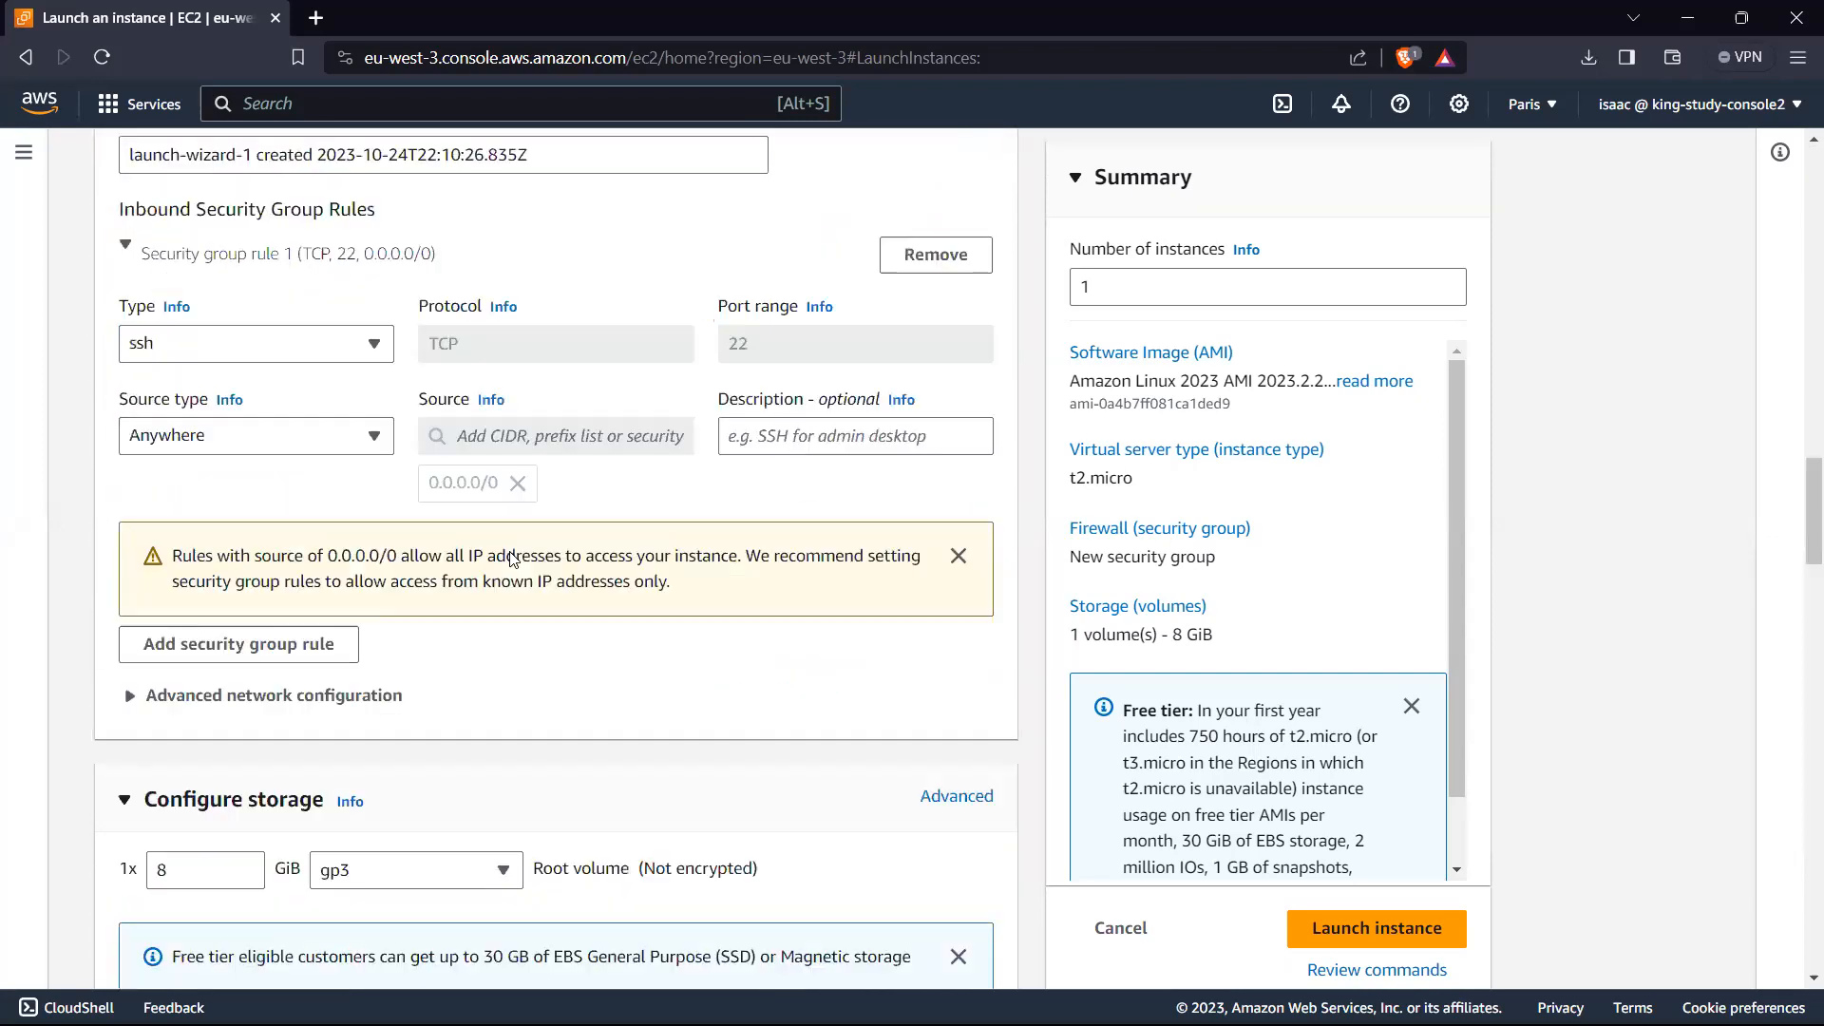
scroll(513, 559, up, 1)
scroll(511, 554, up, 2)
scroll(193, 475, down, 1)
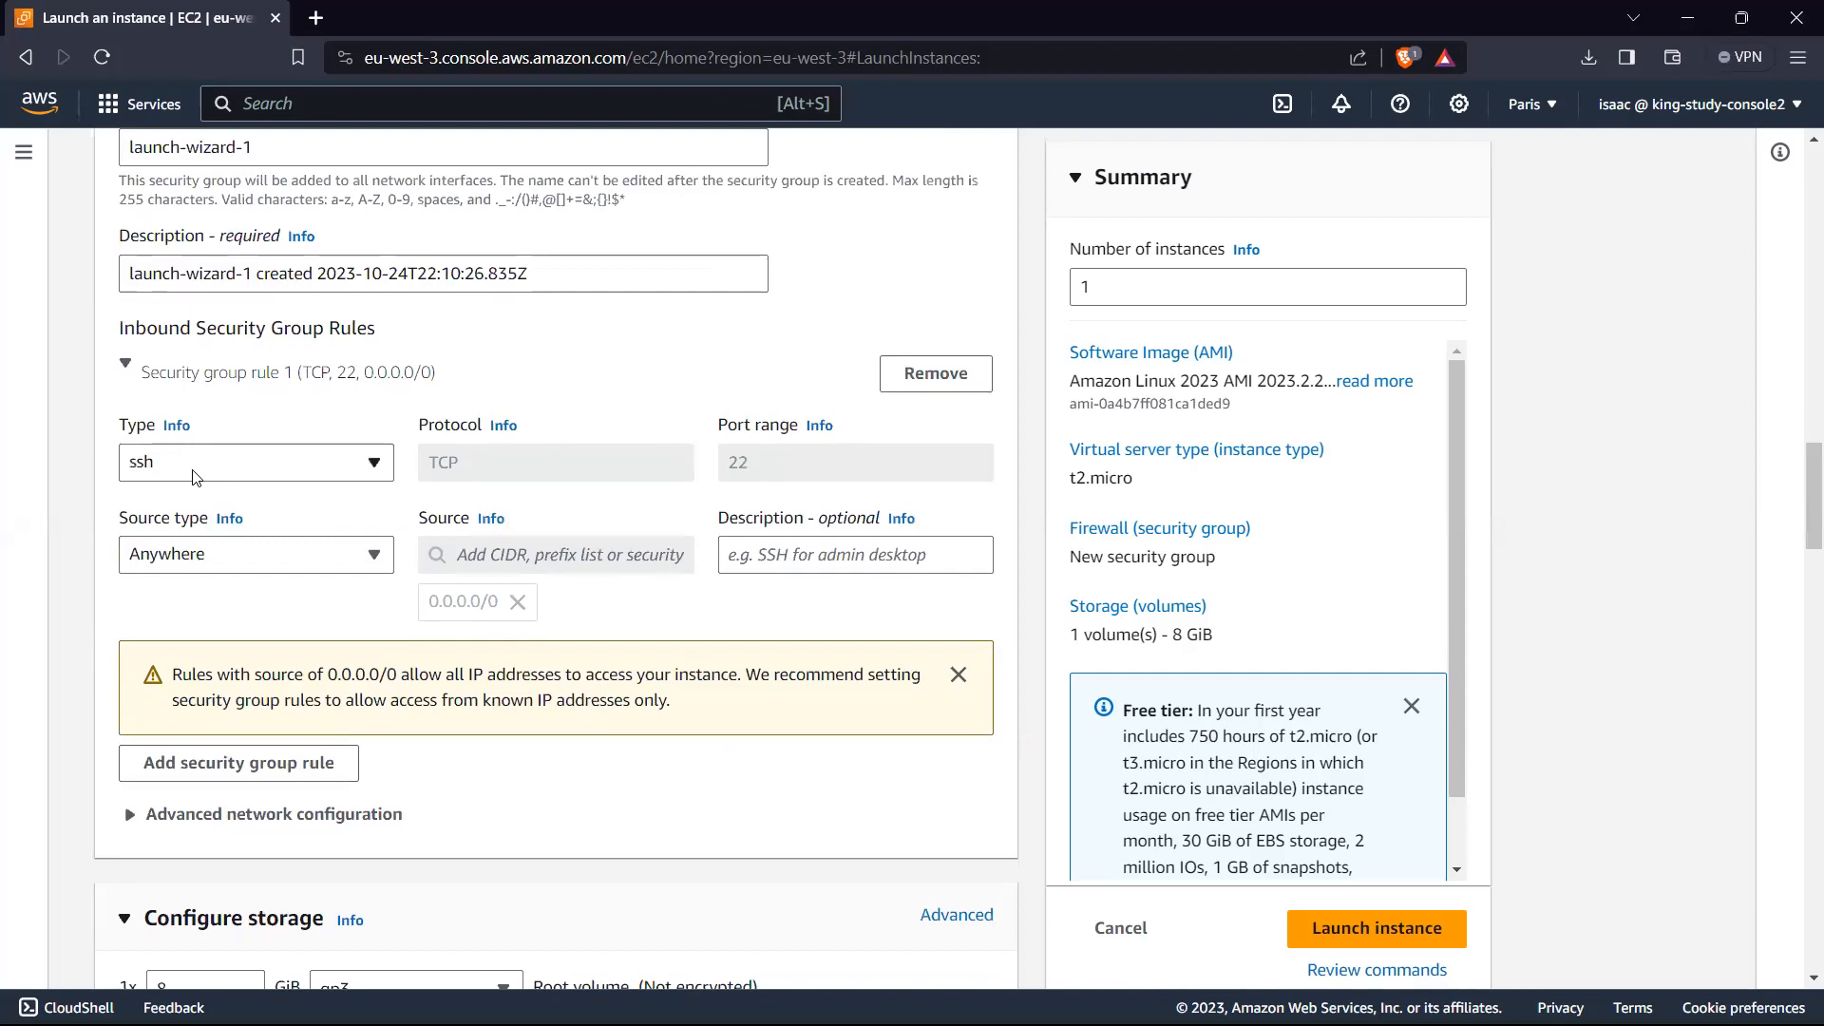
scroll(437, 485, down, 18)
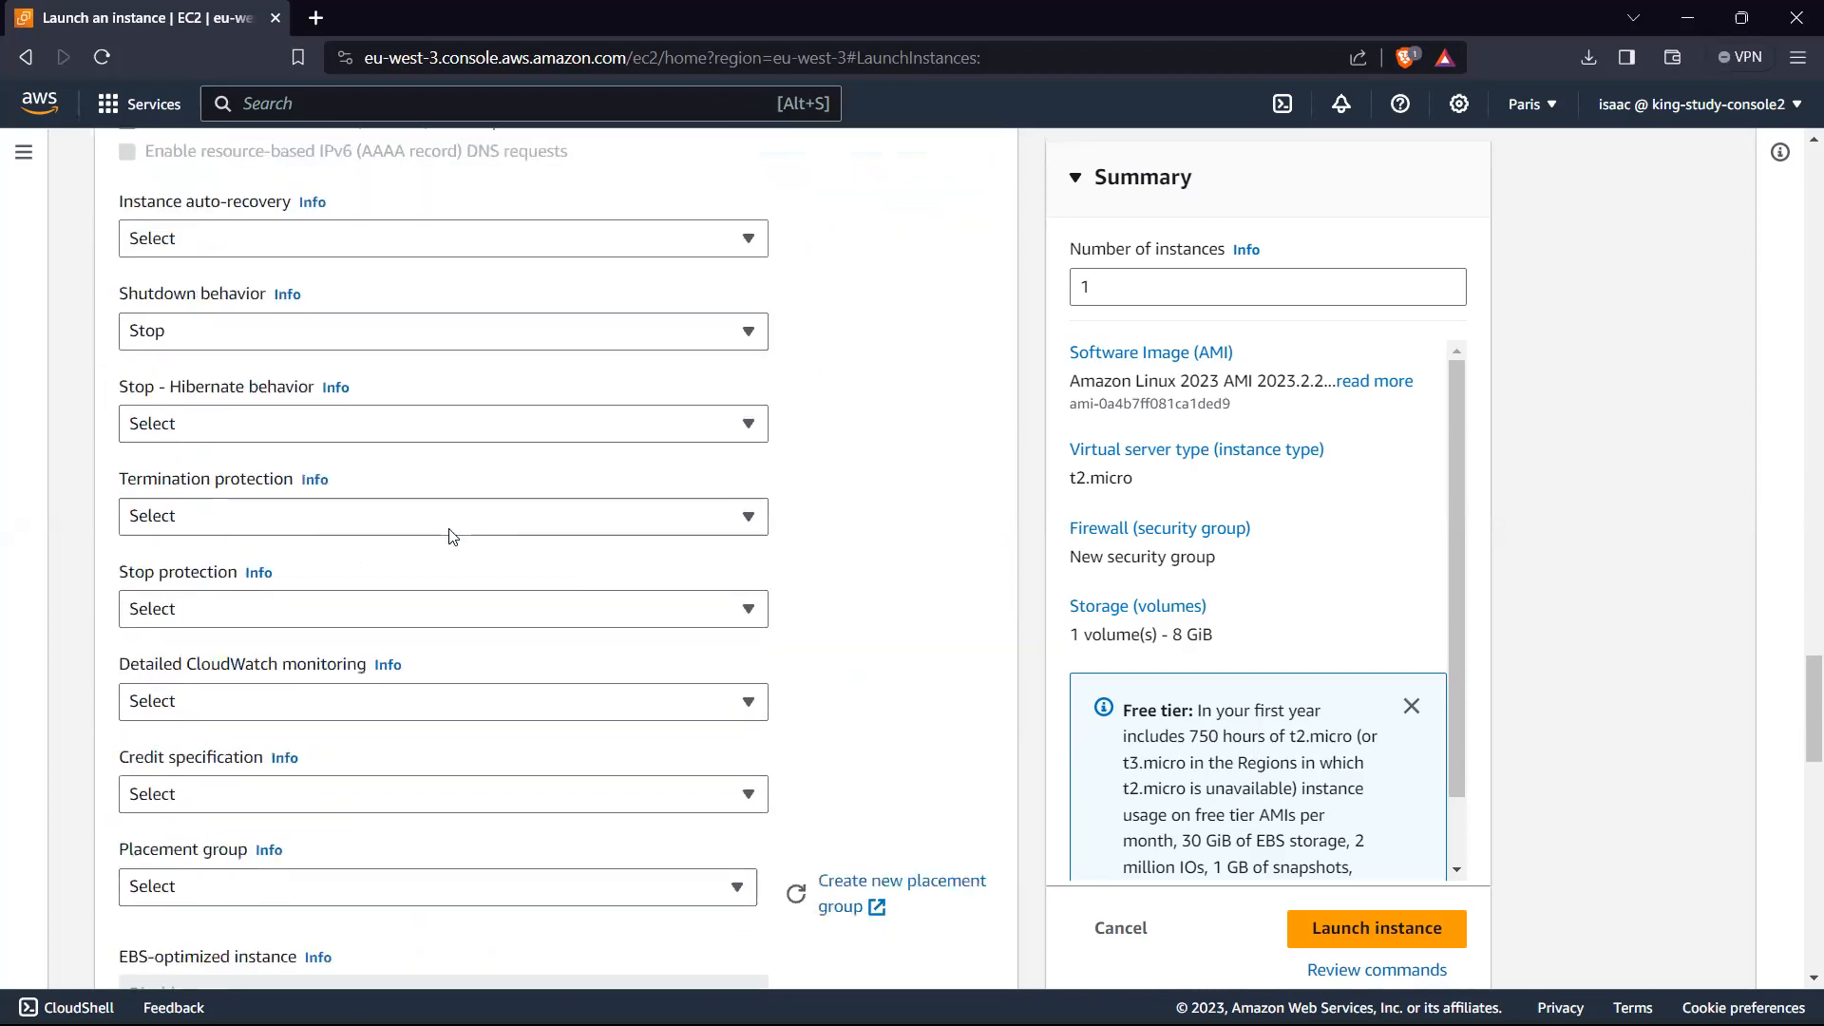
scroll(452, 537, down, 15)
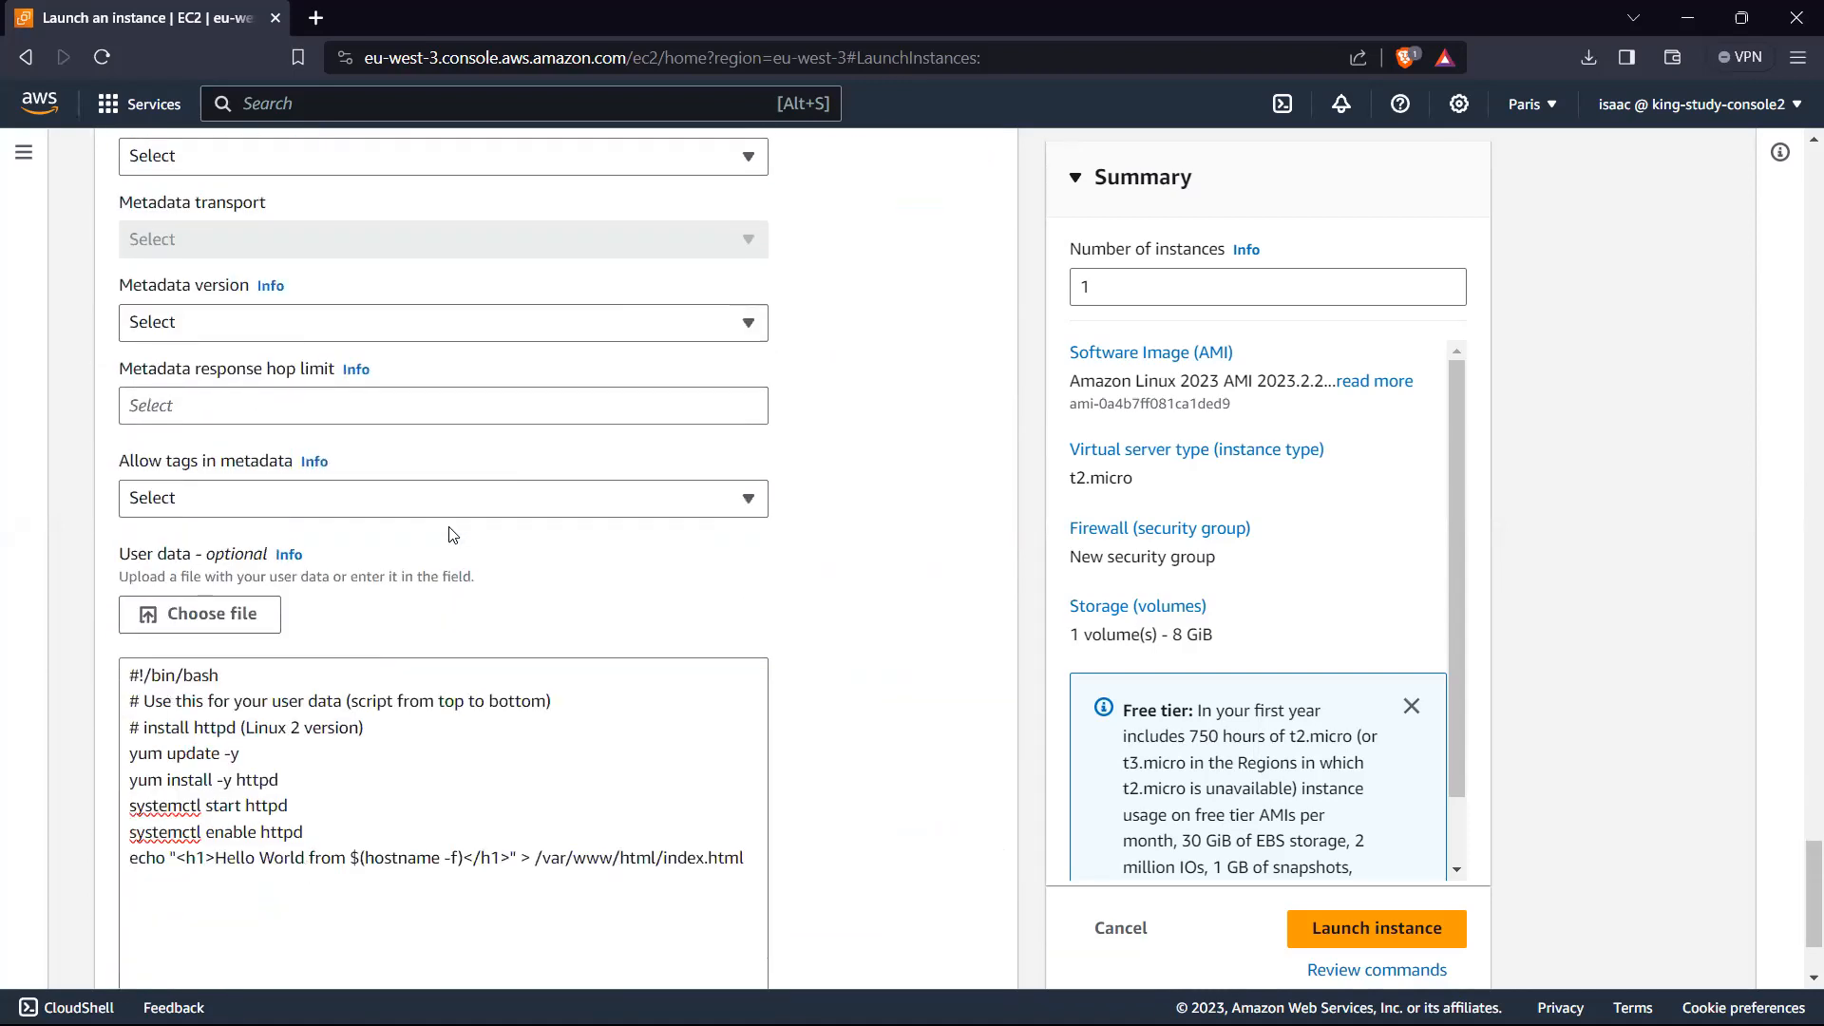
scroll(452, 534, down, 2)
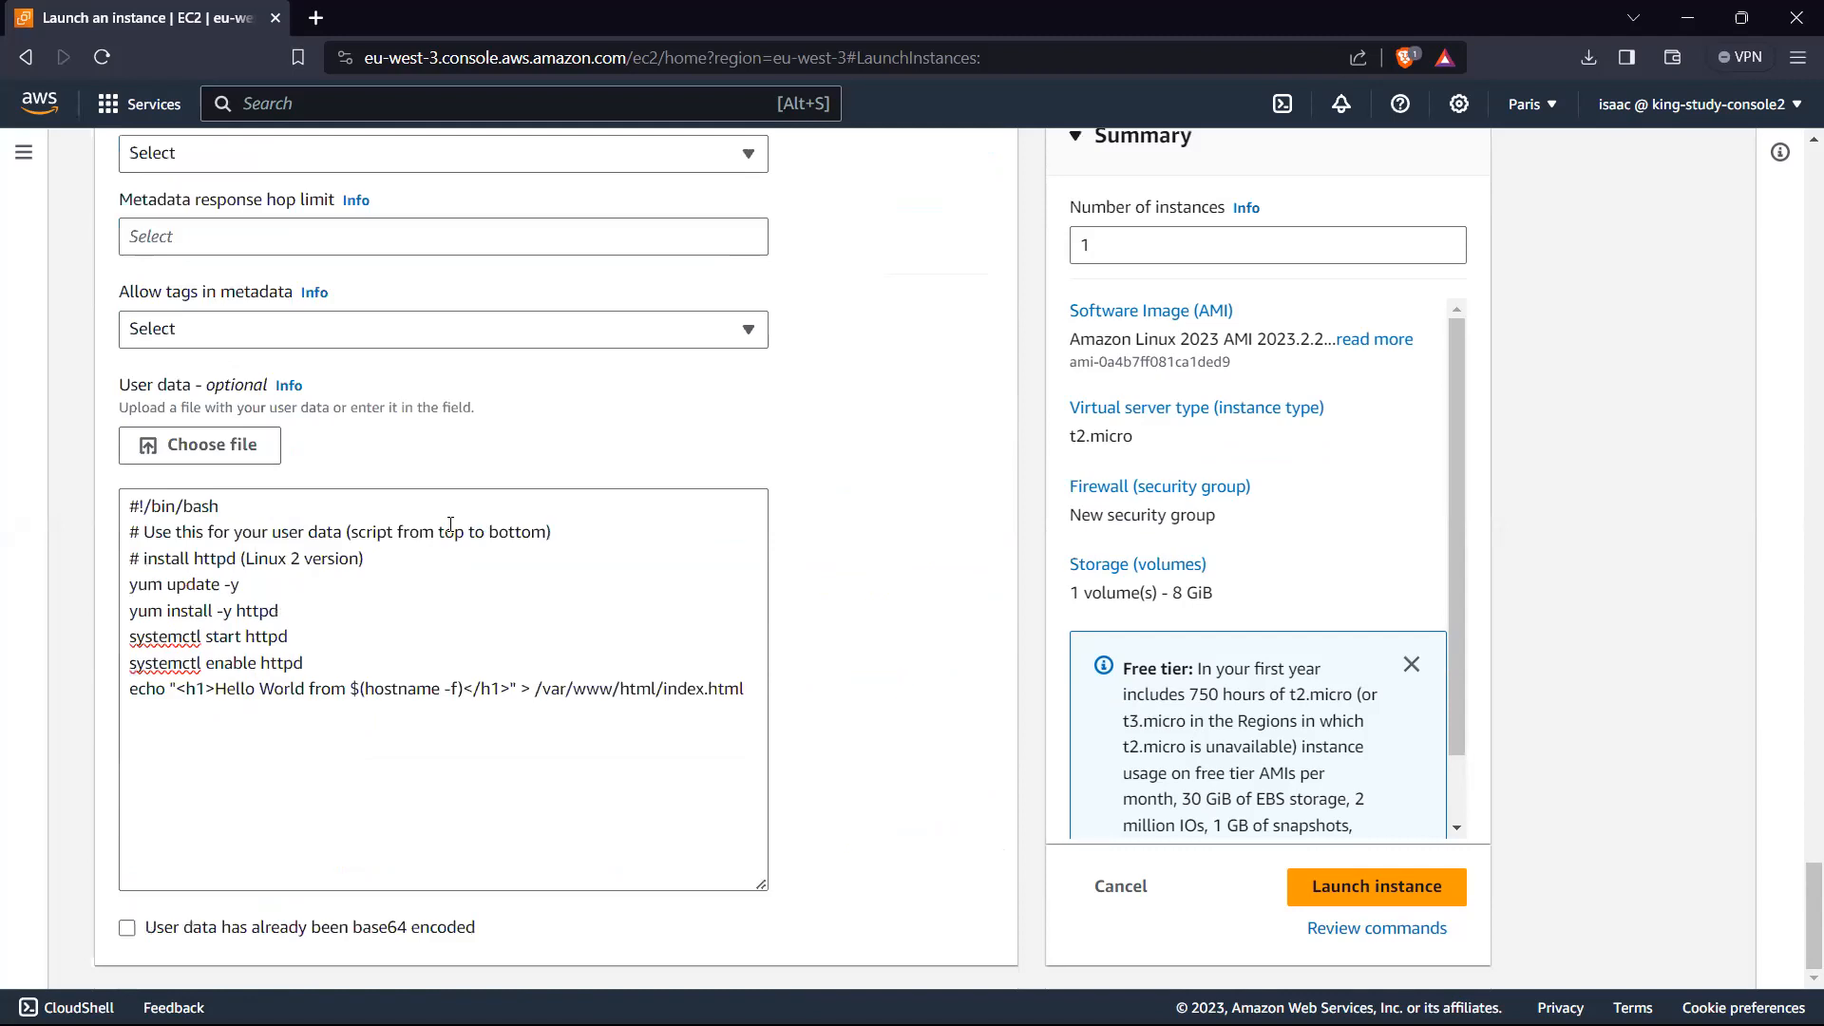
scroll(361, 528, up, 3)
scroll(366, 527, down, 3)
click(1396, 885)
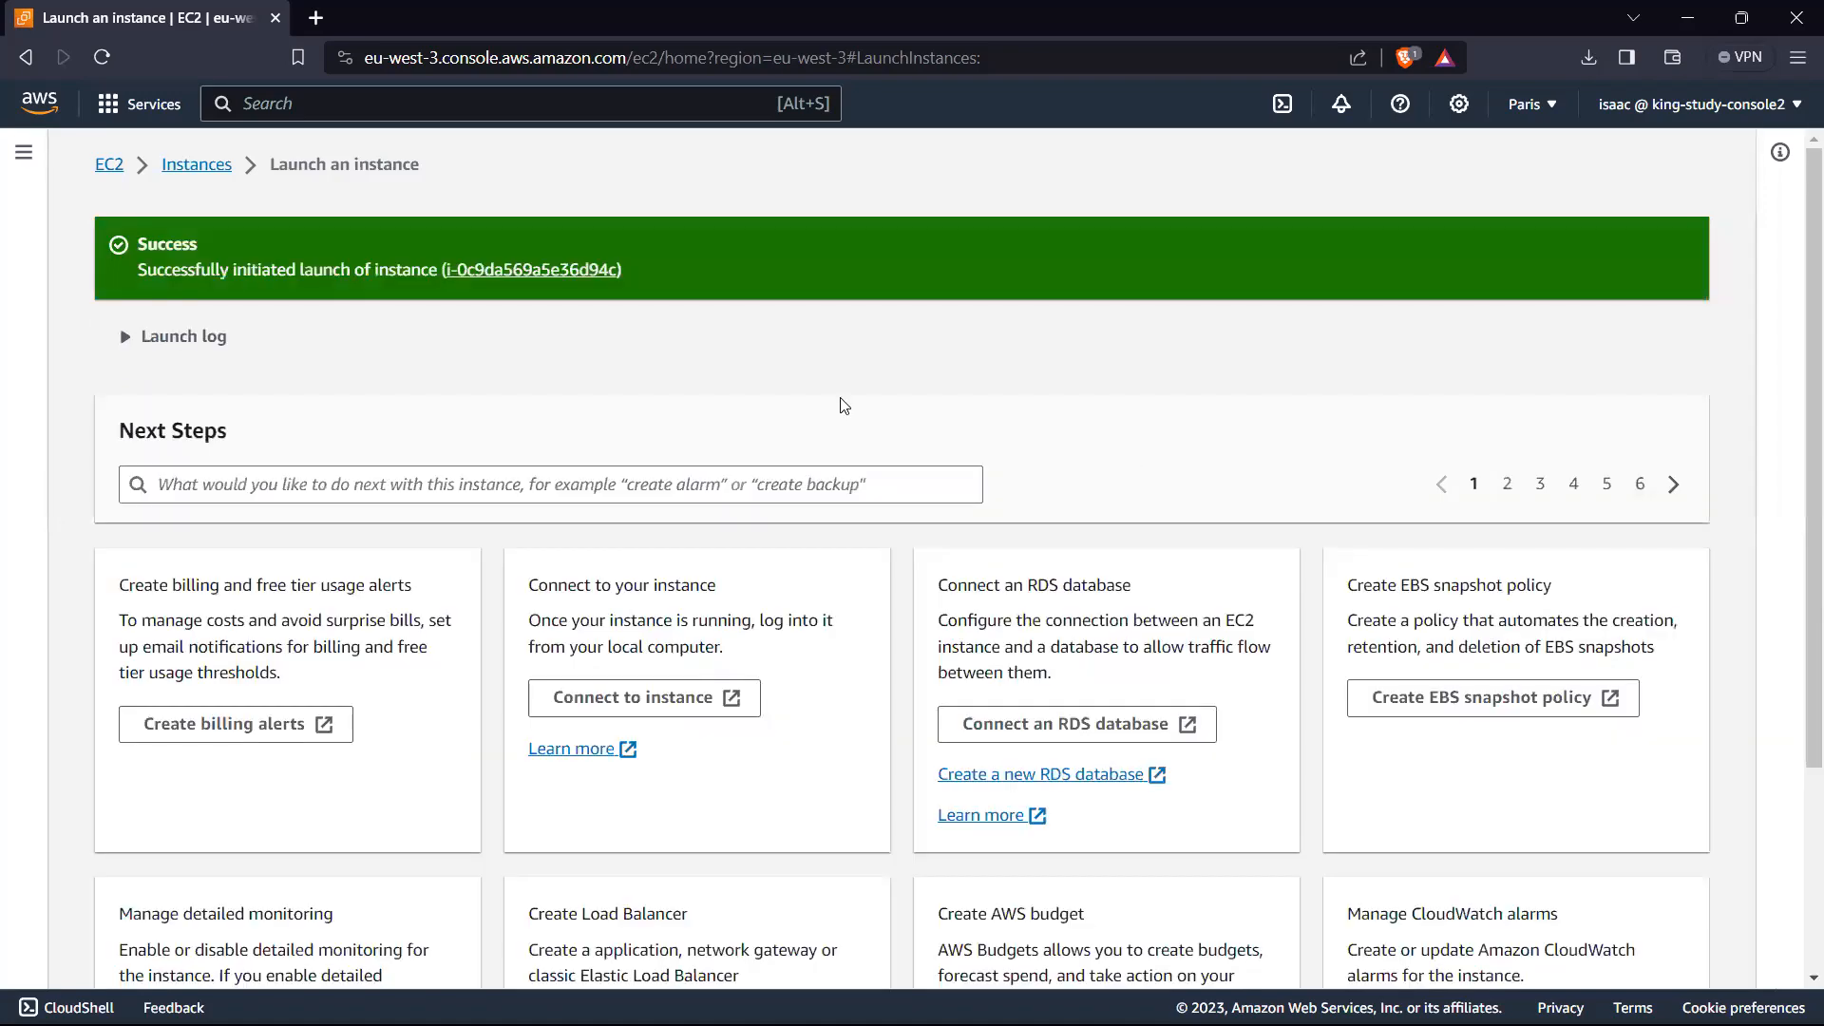
Step: Open the list of all EC2 instances from the launch confirmation page
scroll(843, 406, down, 3)
scroll(559, 491, up, 2)
scroll(559, 491, down, 3)
click(1561, 967)
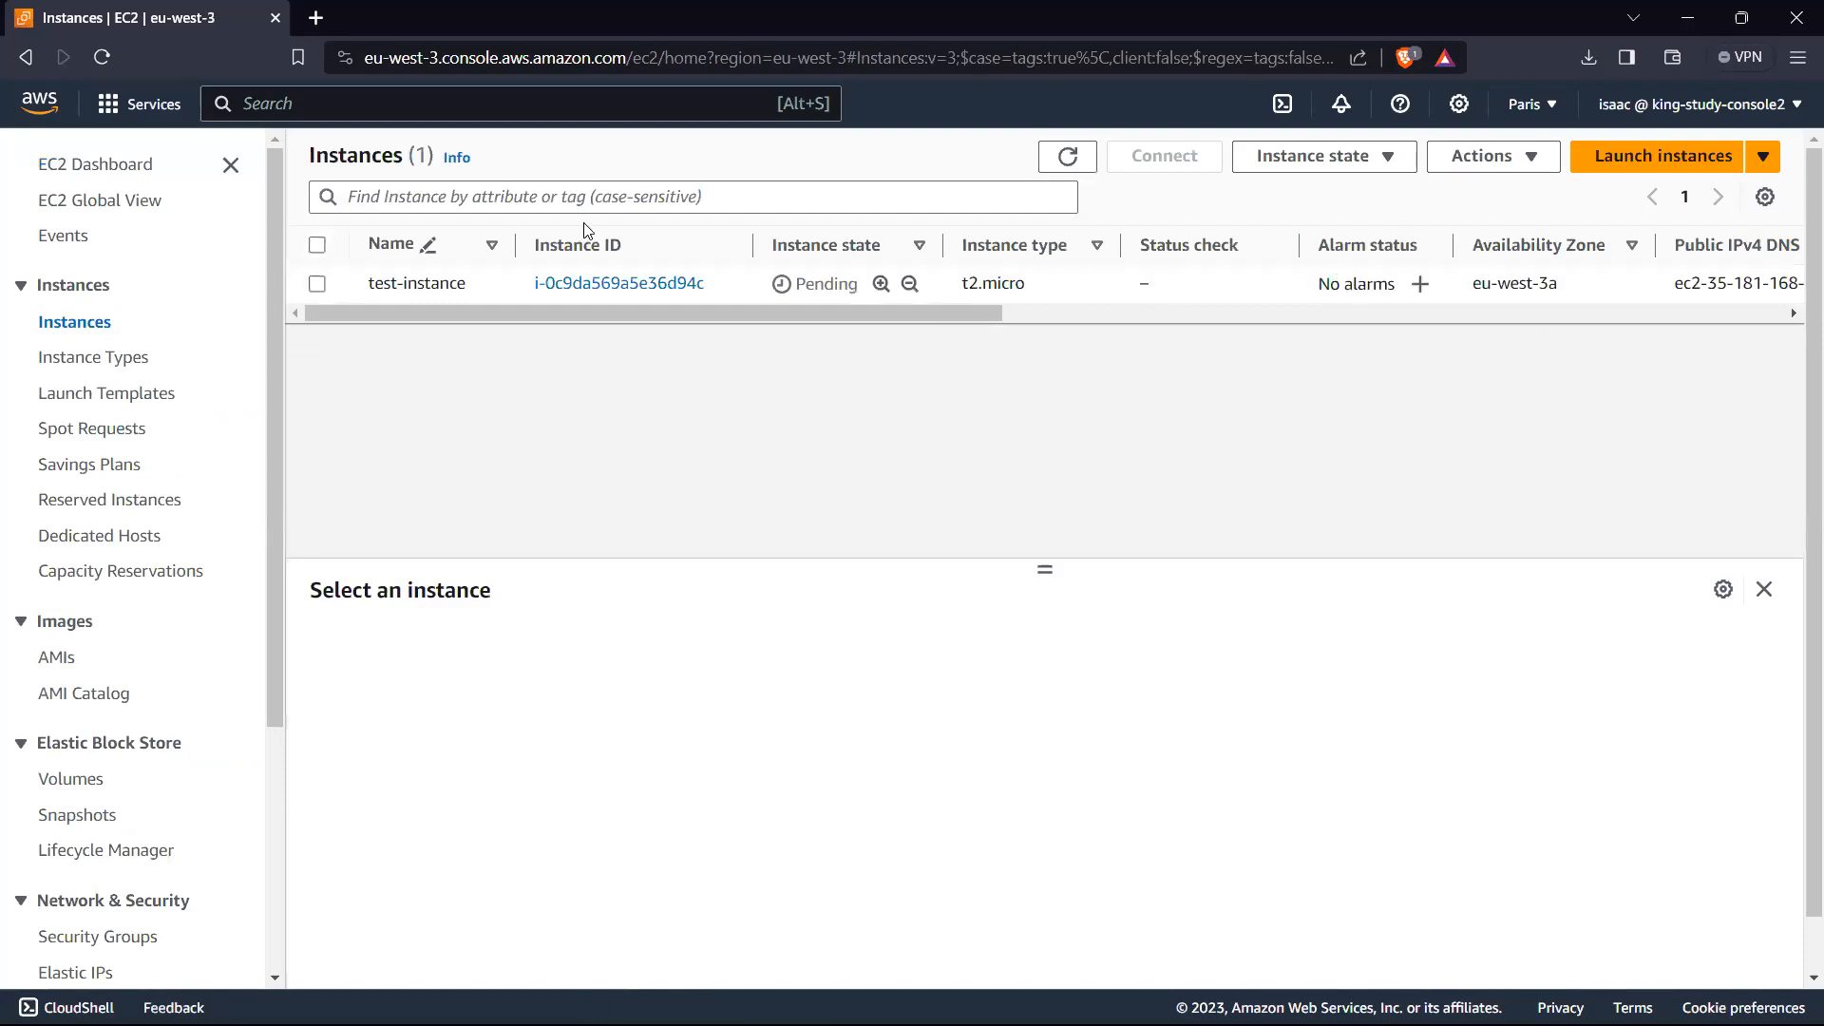
Step: Refresh the instance list repeatedly to update the state of test-instance
click(1069, 154)
click(1072, 155)
click(1071, 155)
click(1066, 157)
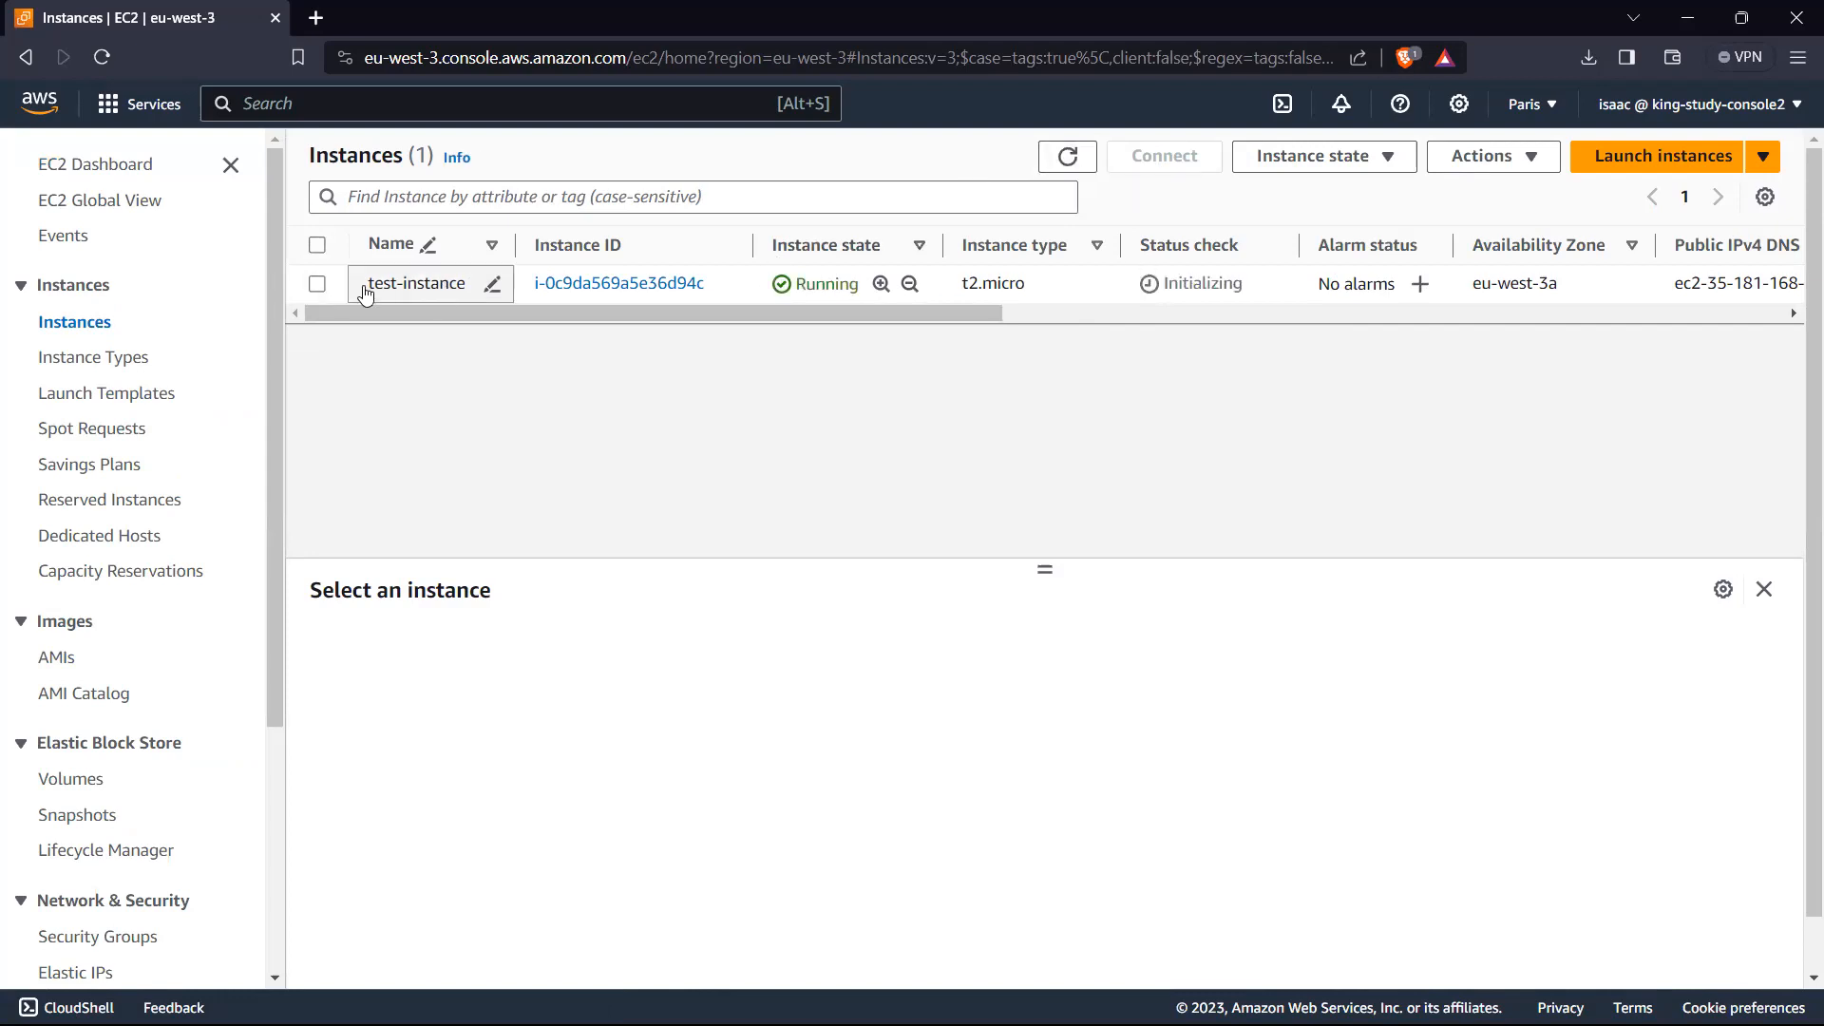
Step: Select test-instance, enlarge its details area and examine its public and private IPv4 addresses
click(317, 284)
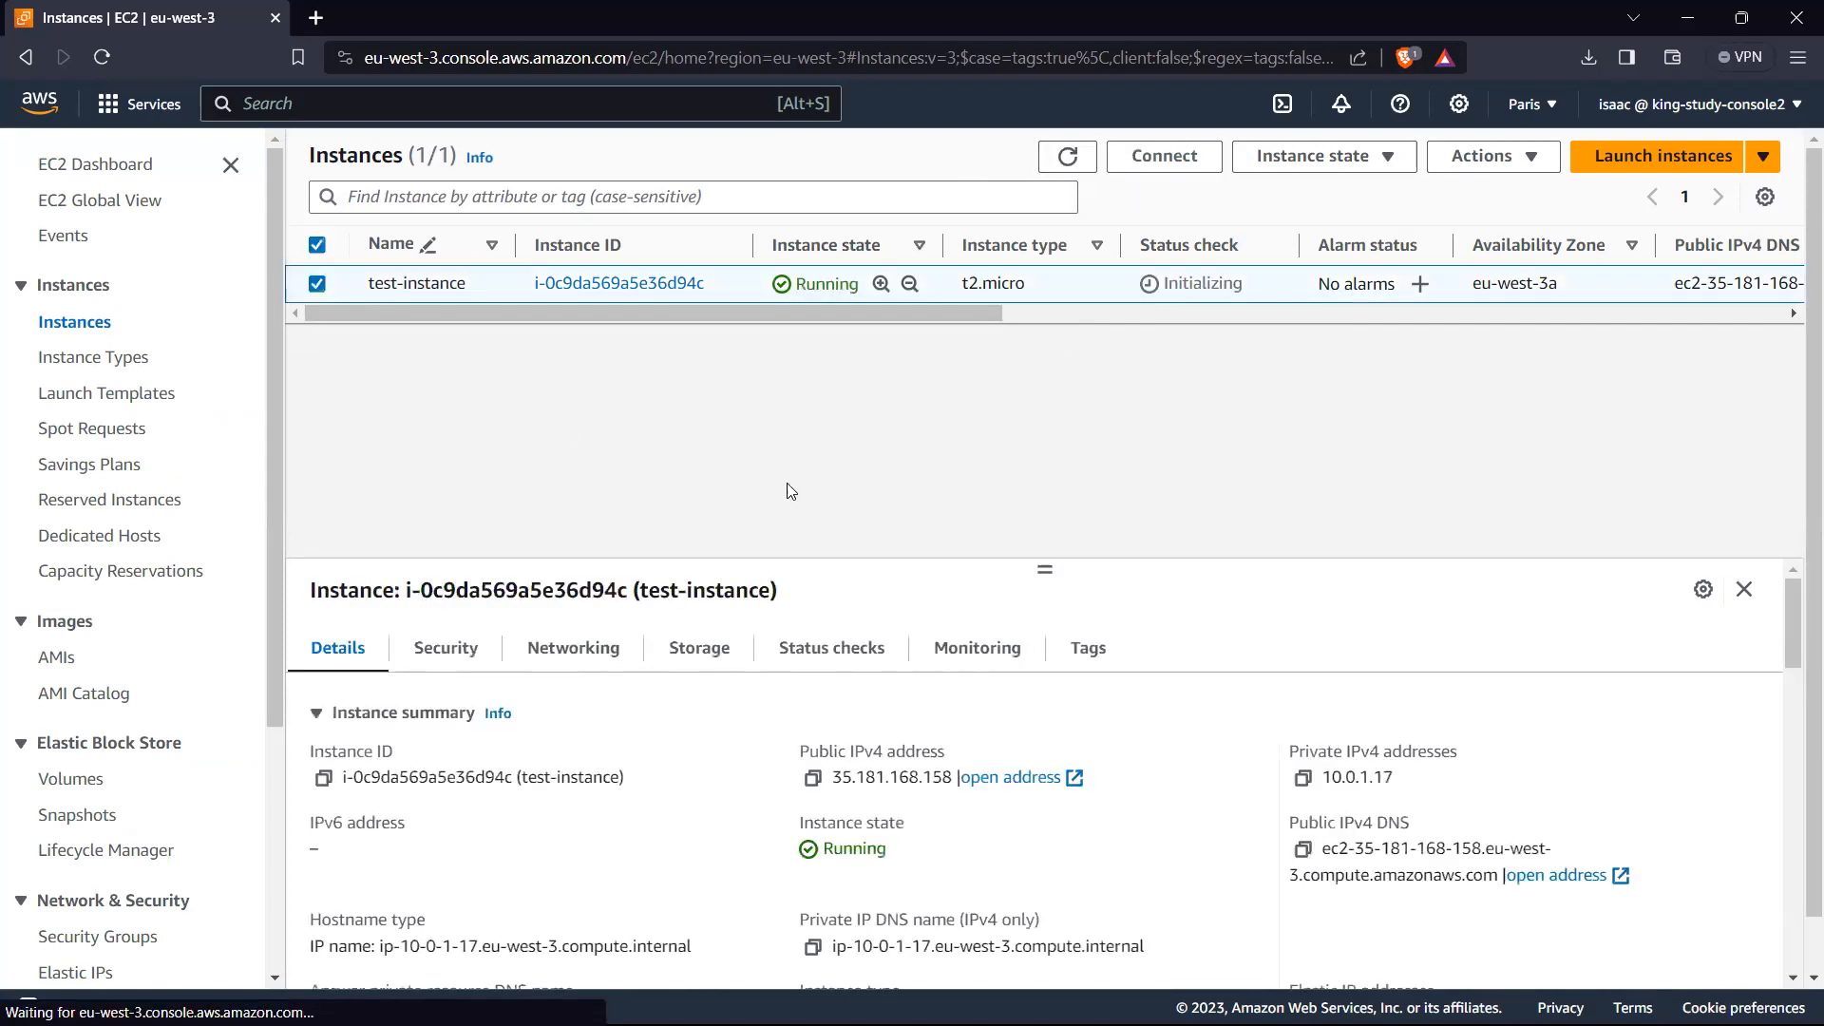
drag(1044, 568, 1047, 354)
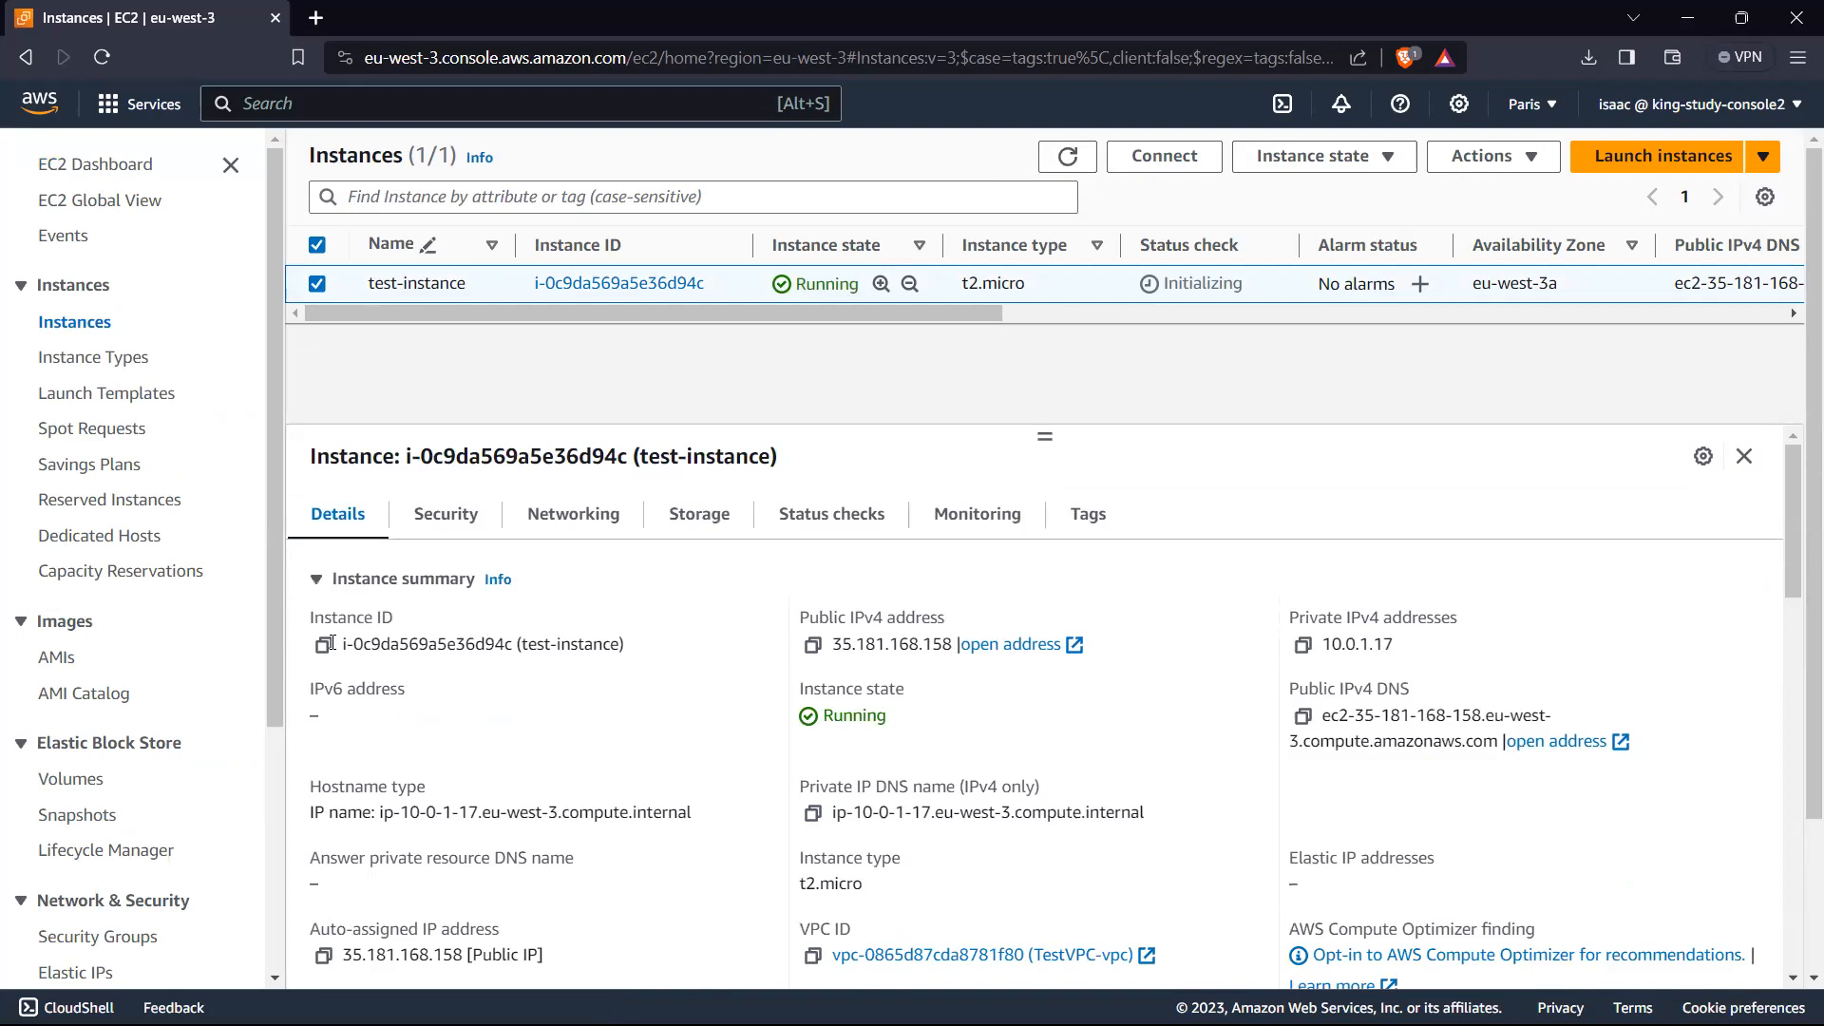
drag(833, 646, 949, 644)
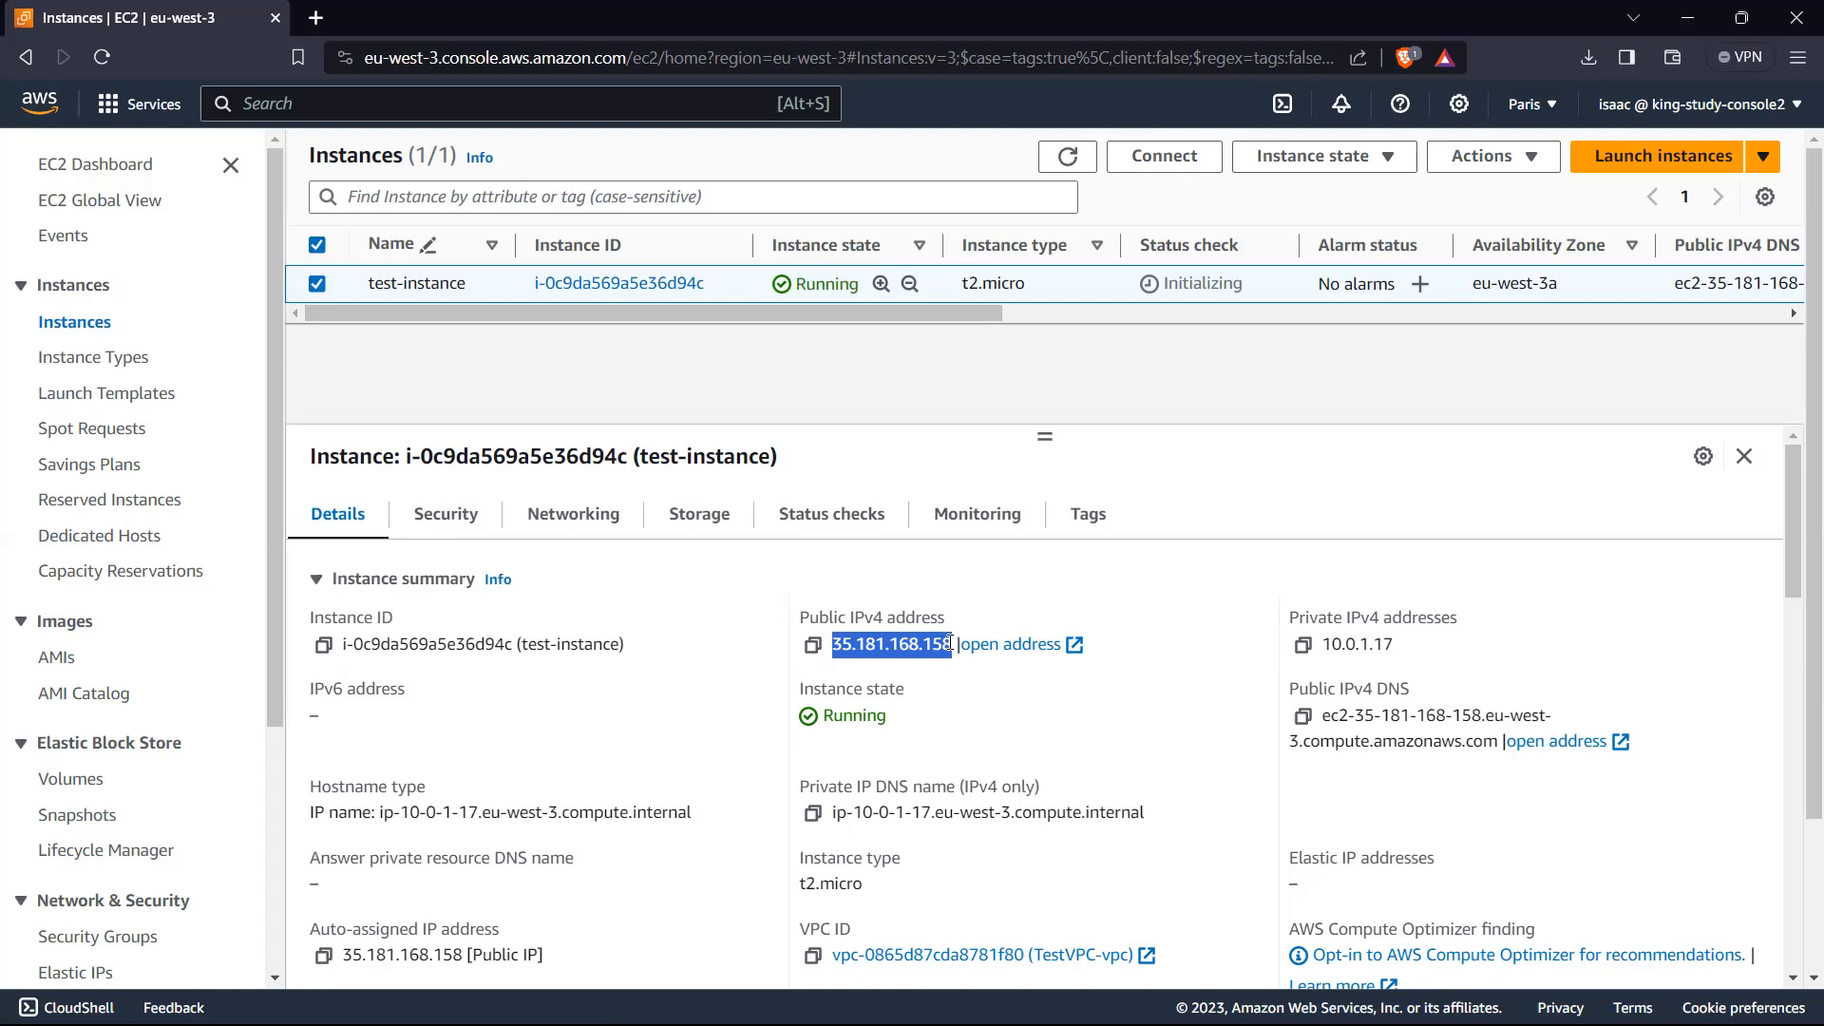
click(937, 676)
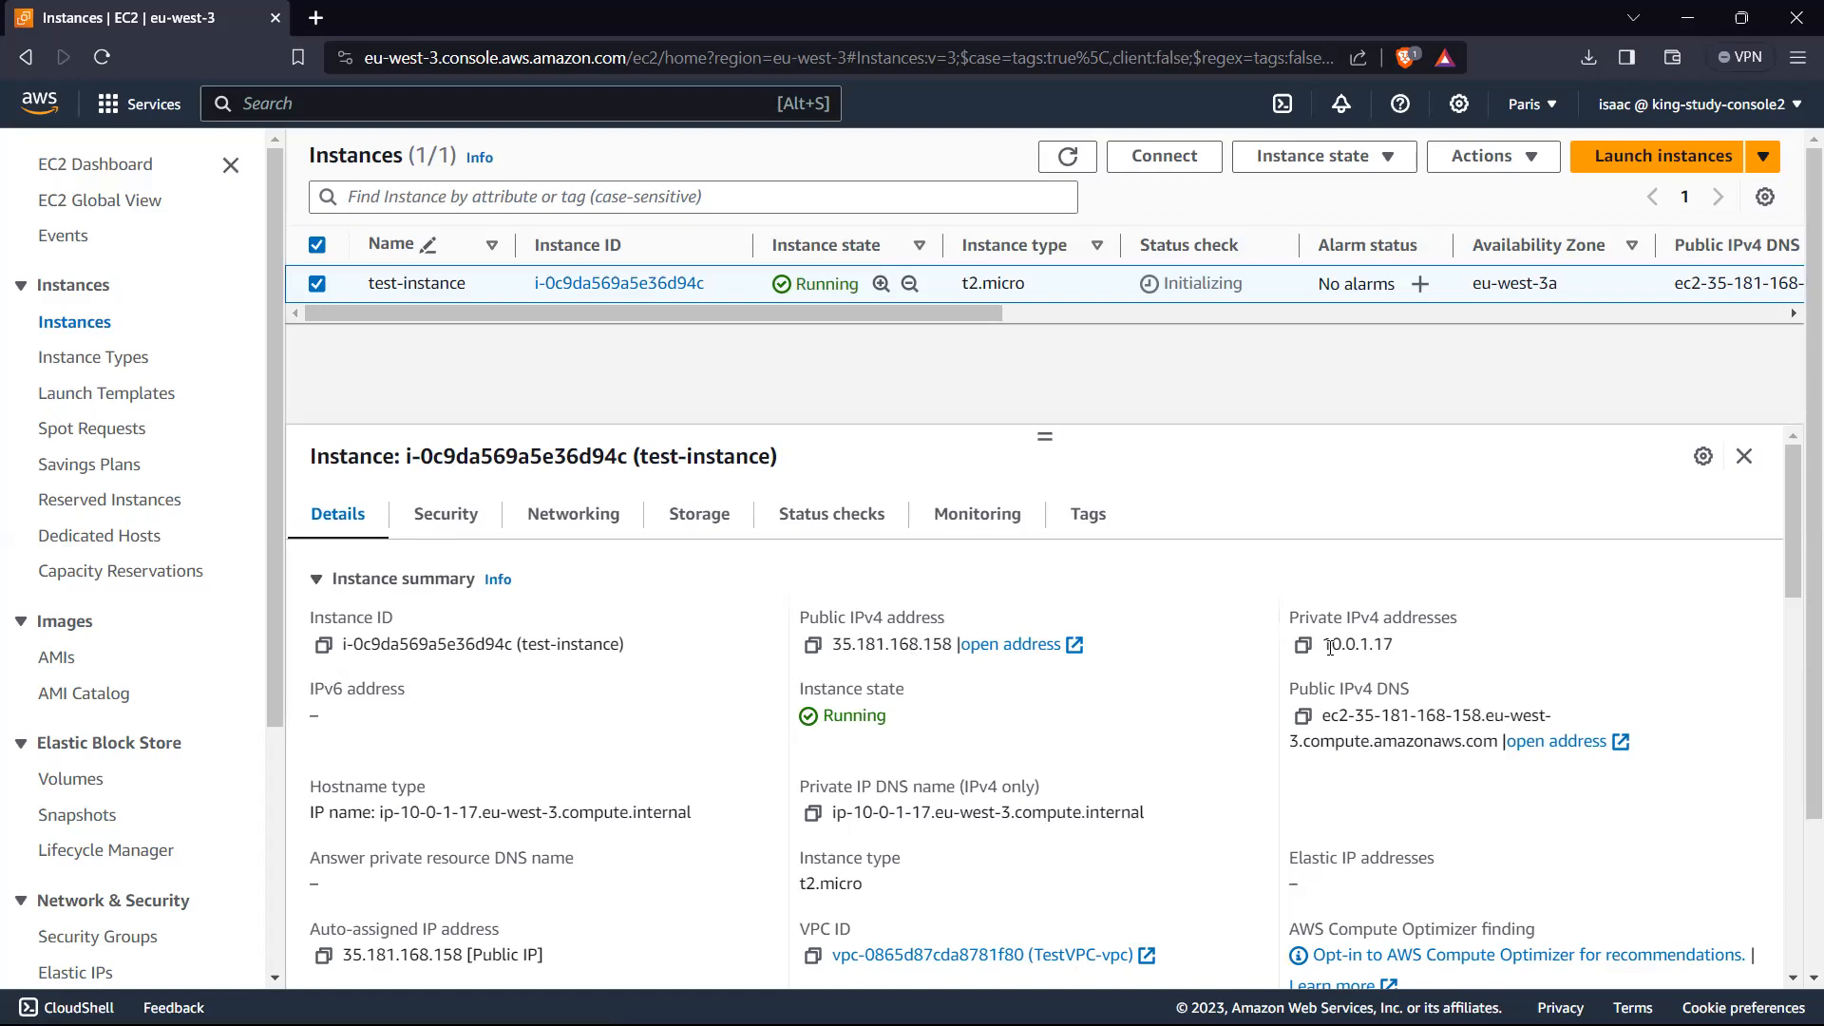
drag(1331, 646, 1404, 650)
Step: Examine the instance type and Elastic IP addresses in the test-instance summary and return to the start of the details
scroll(1397, 649, down, 1)
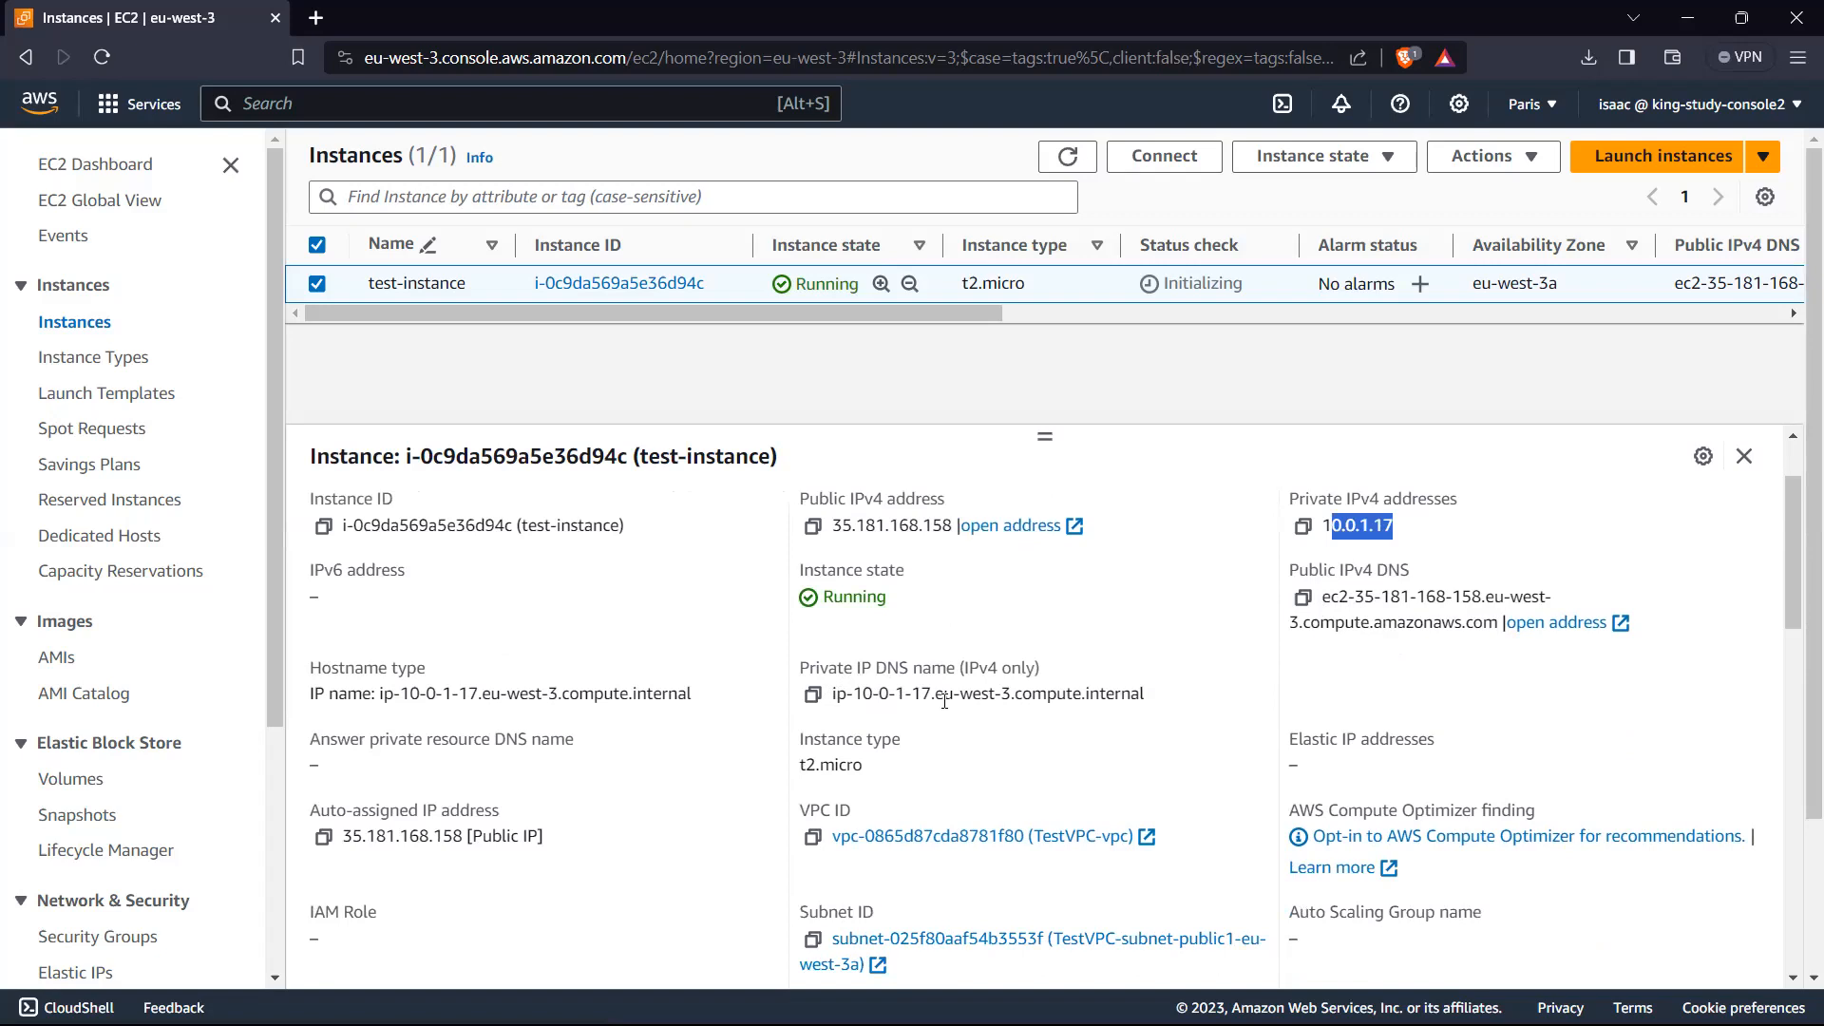
scroll(950, 722, down, 1)
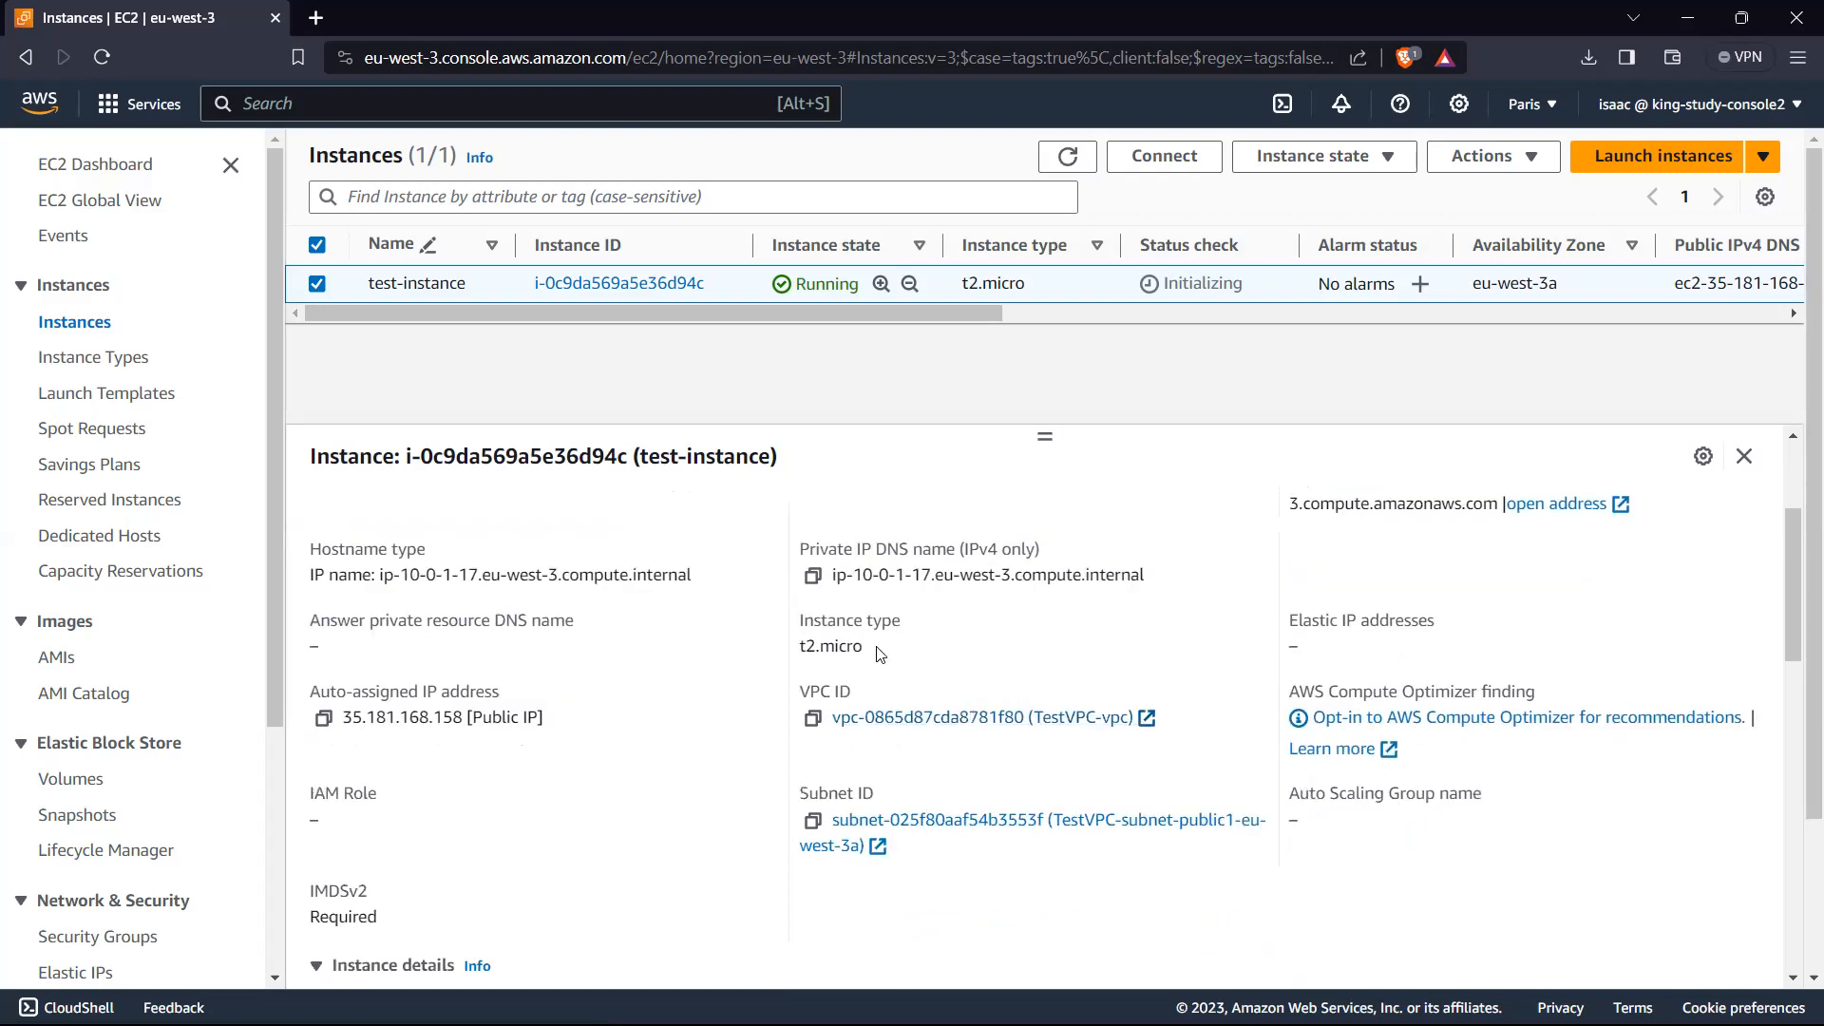
drag(868, 654, 793, 620)
click(1266, 637)
drag(1326, 646, 1289, 616)
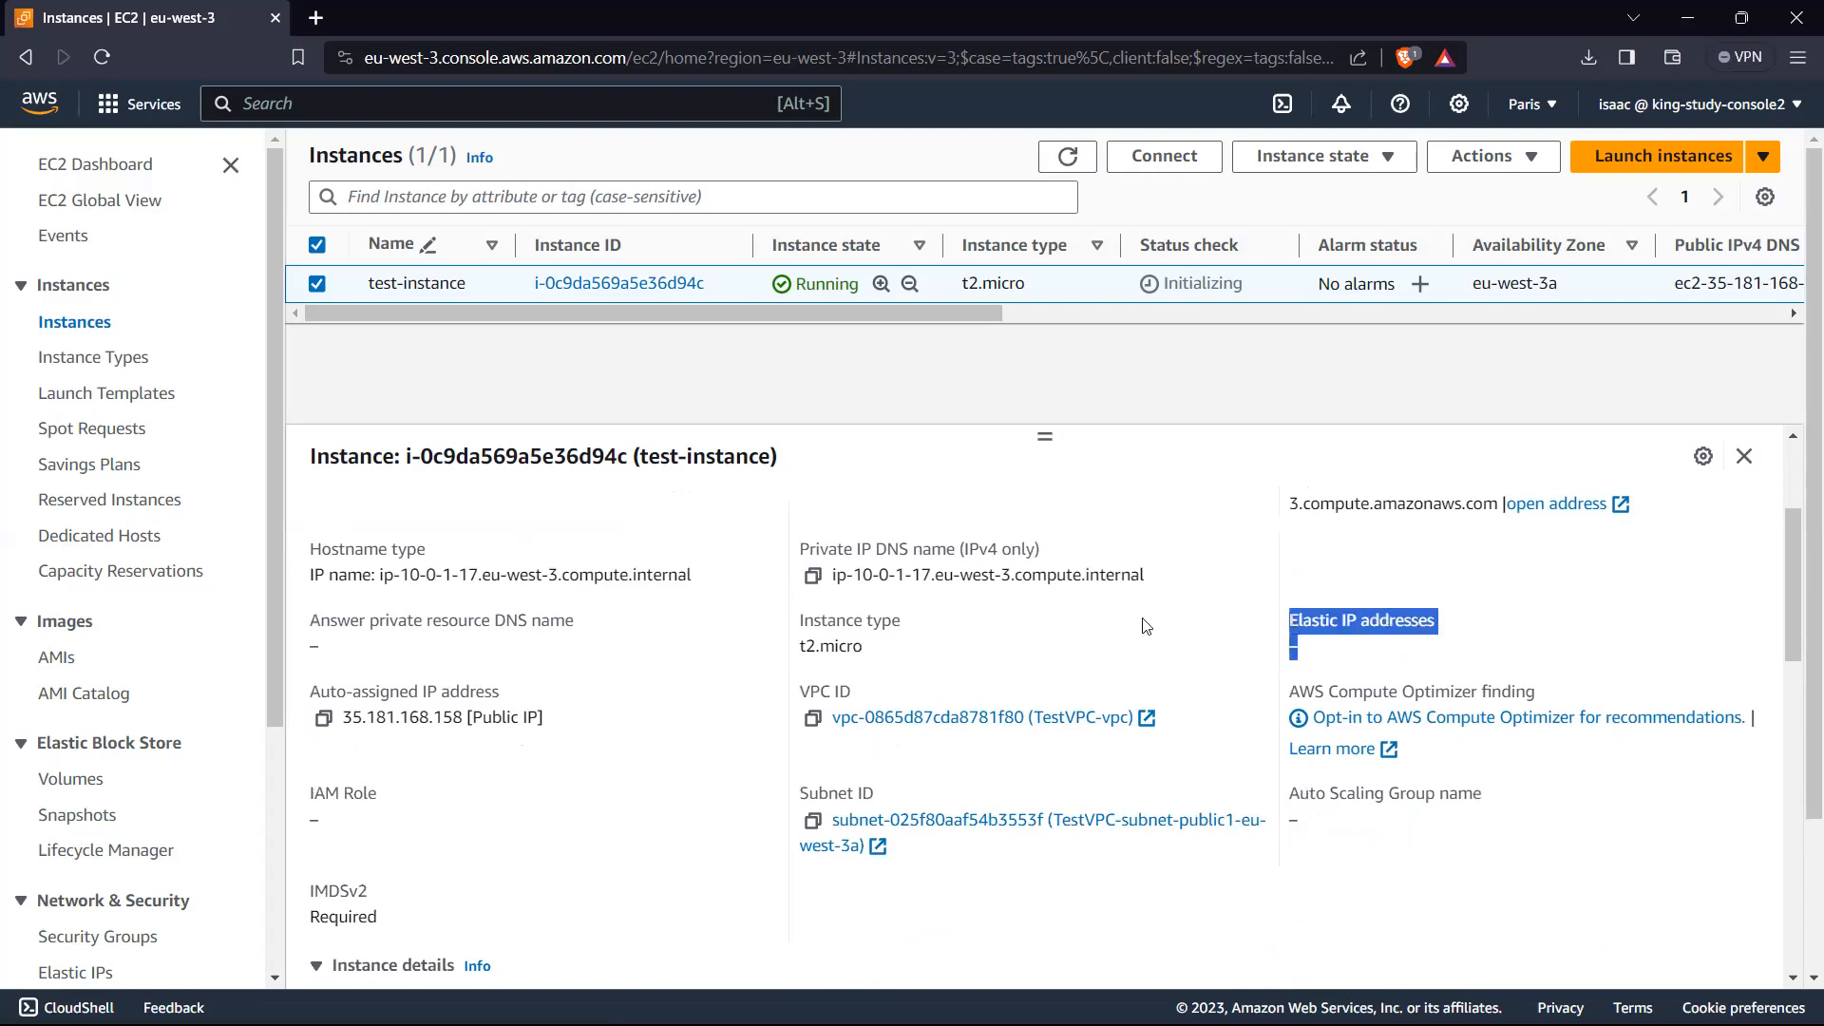
scroll(750, 604, up, 1)
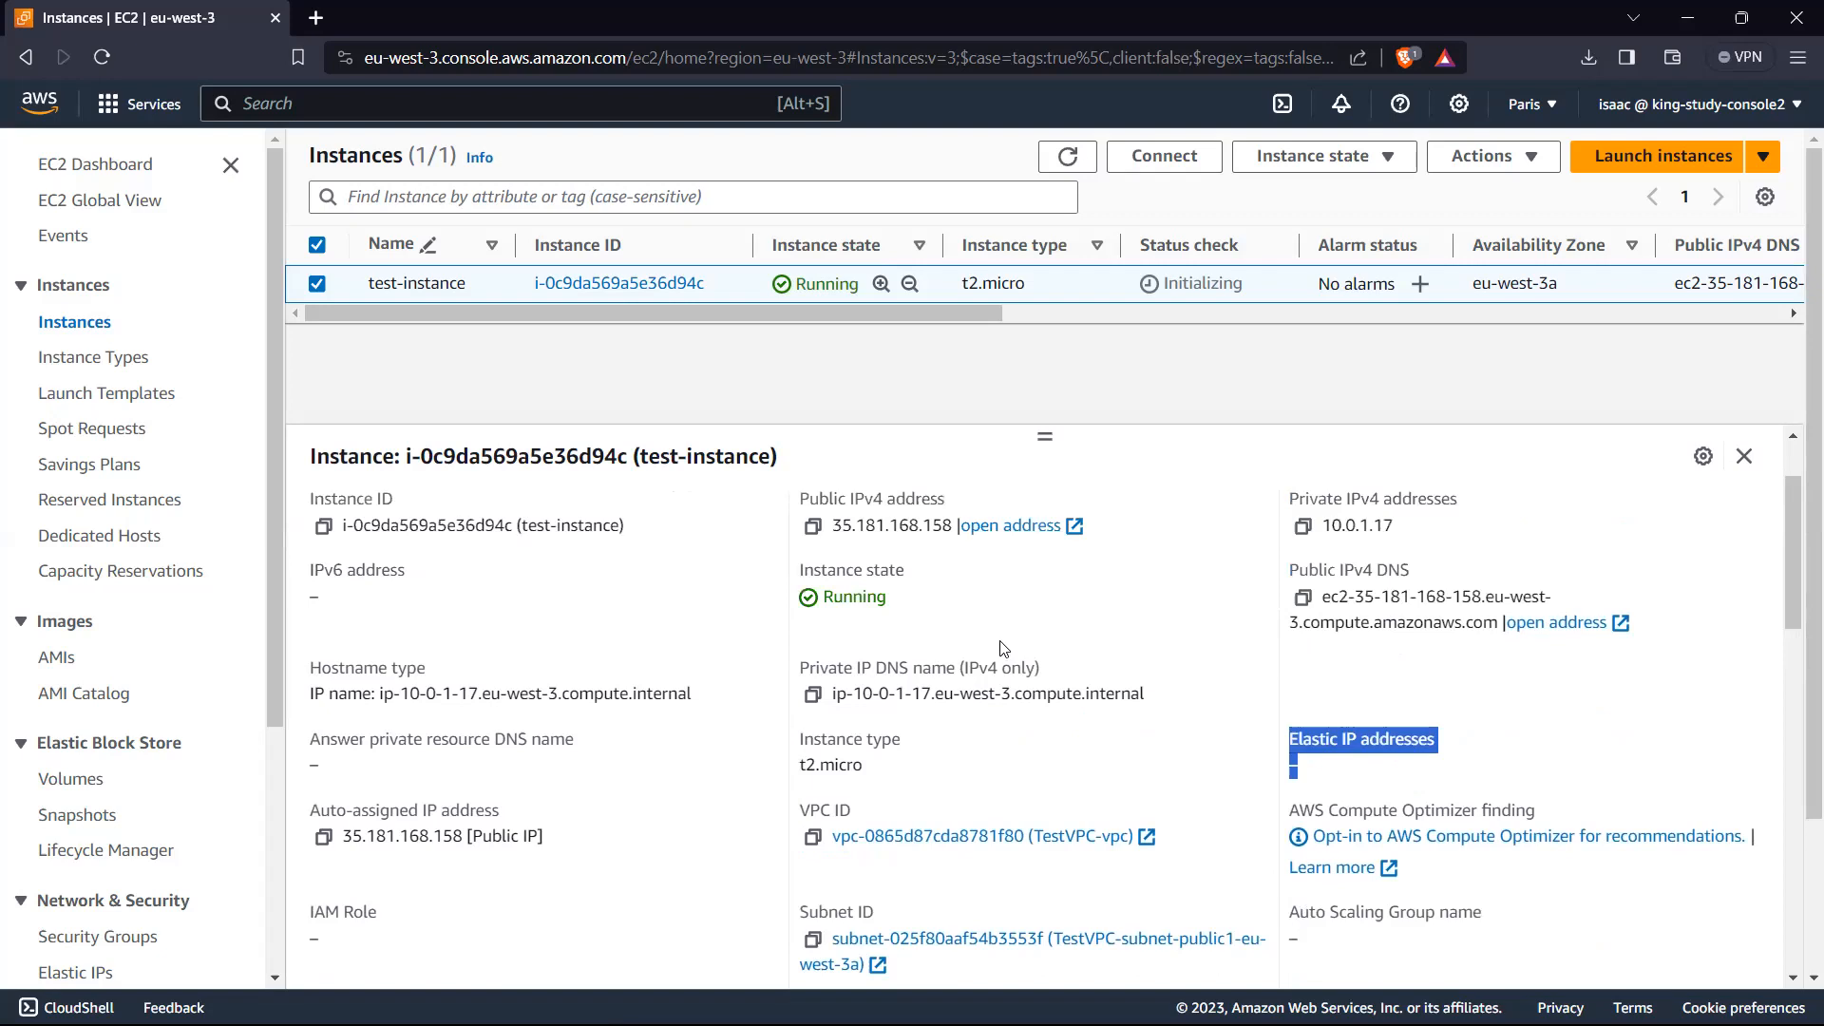
click(1428, 724)
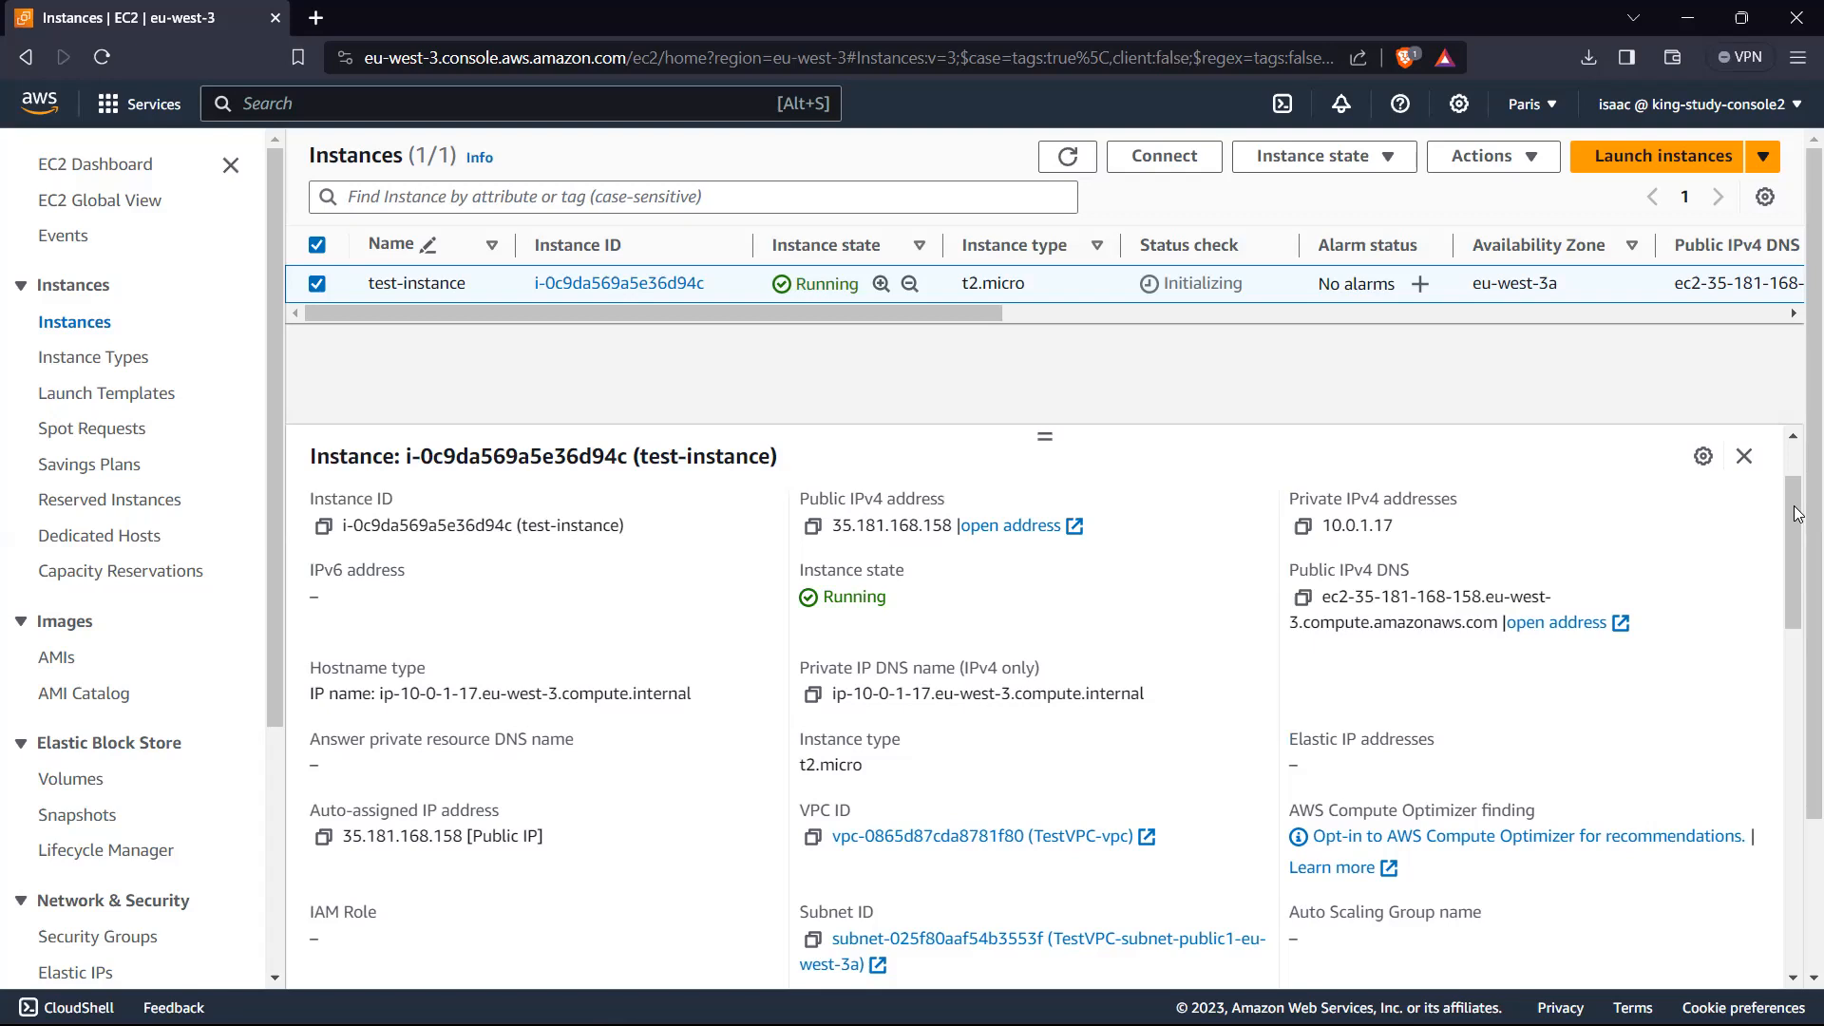
drag(1796, 523, 1794, 471)
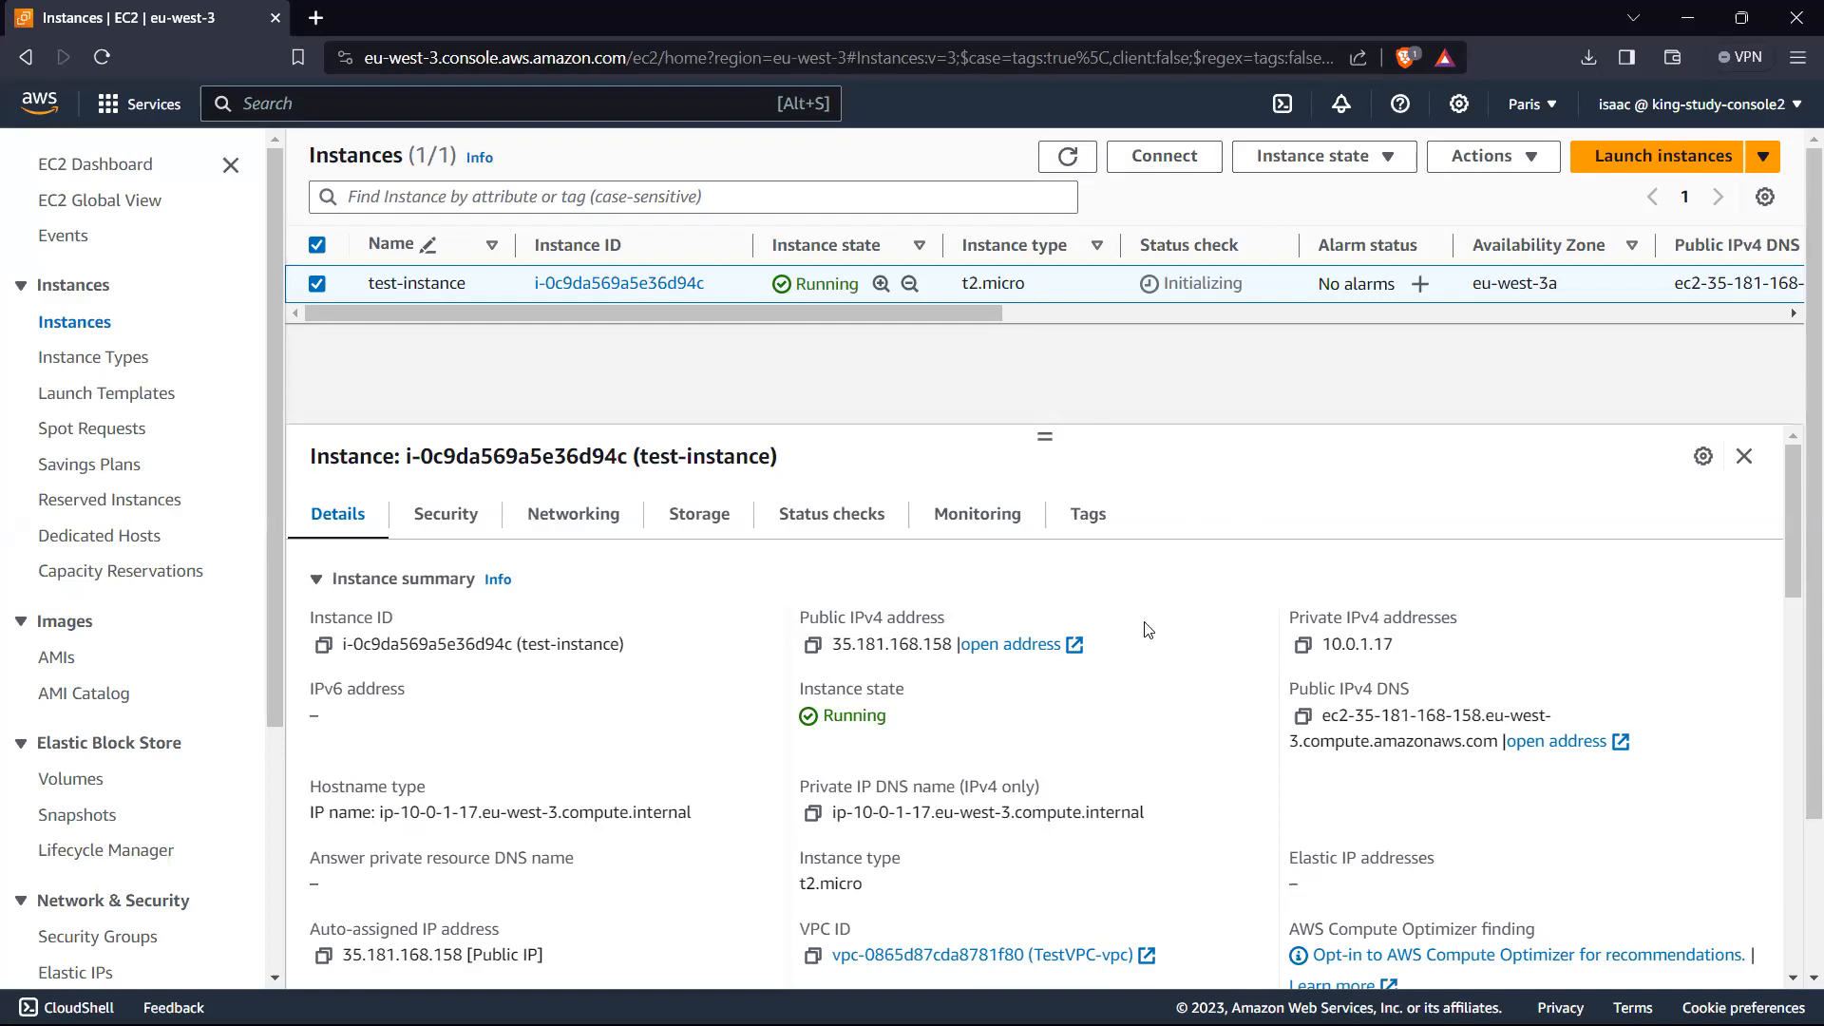
Step: Examine the VPC, subnet, IAM role, platform, AMI, launch time and key pair in the test-instance details
scroll(1148, 629, down, 4)
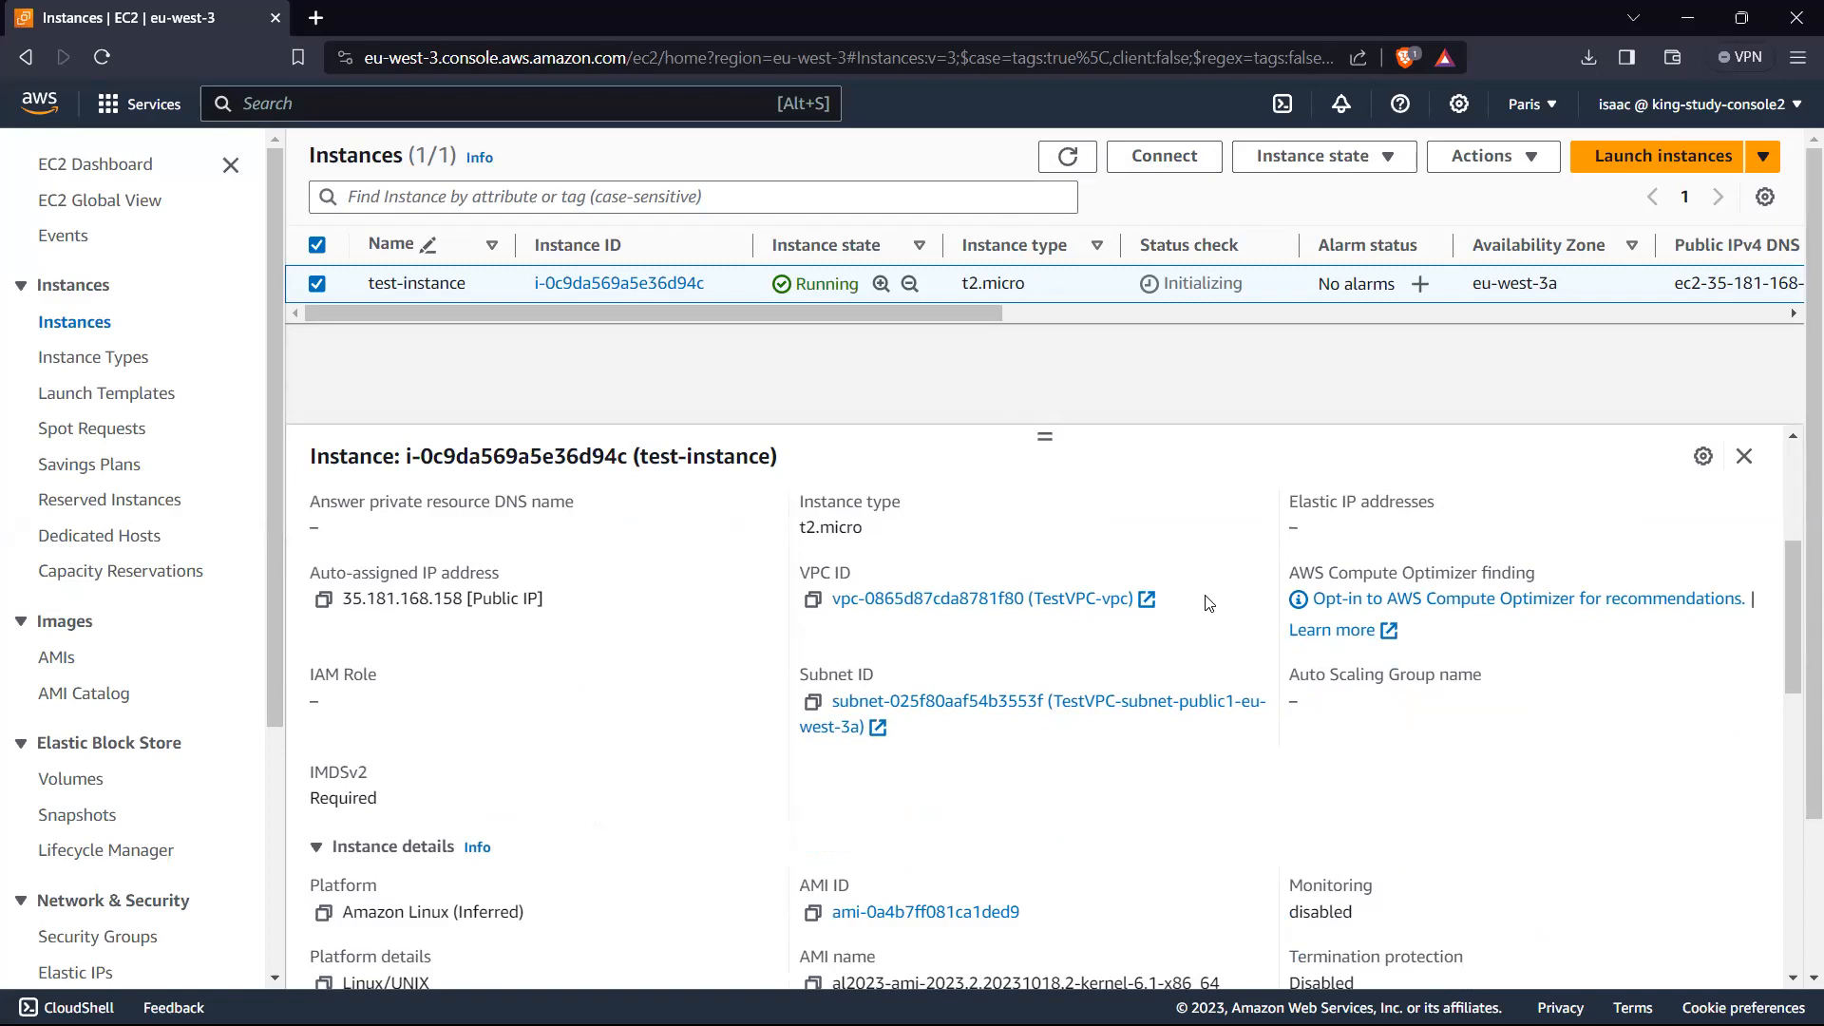
scroll(1209, 608, down, 1)
scroll(1145, 645, up, 2)
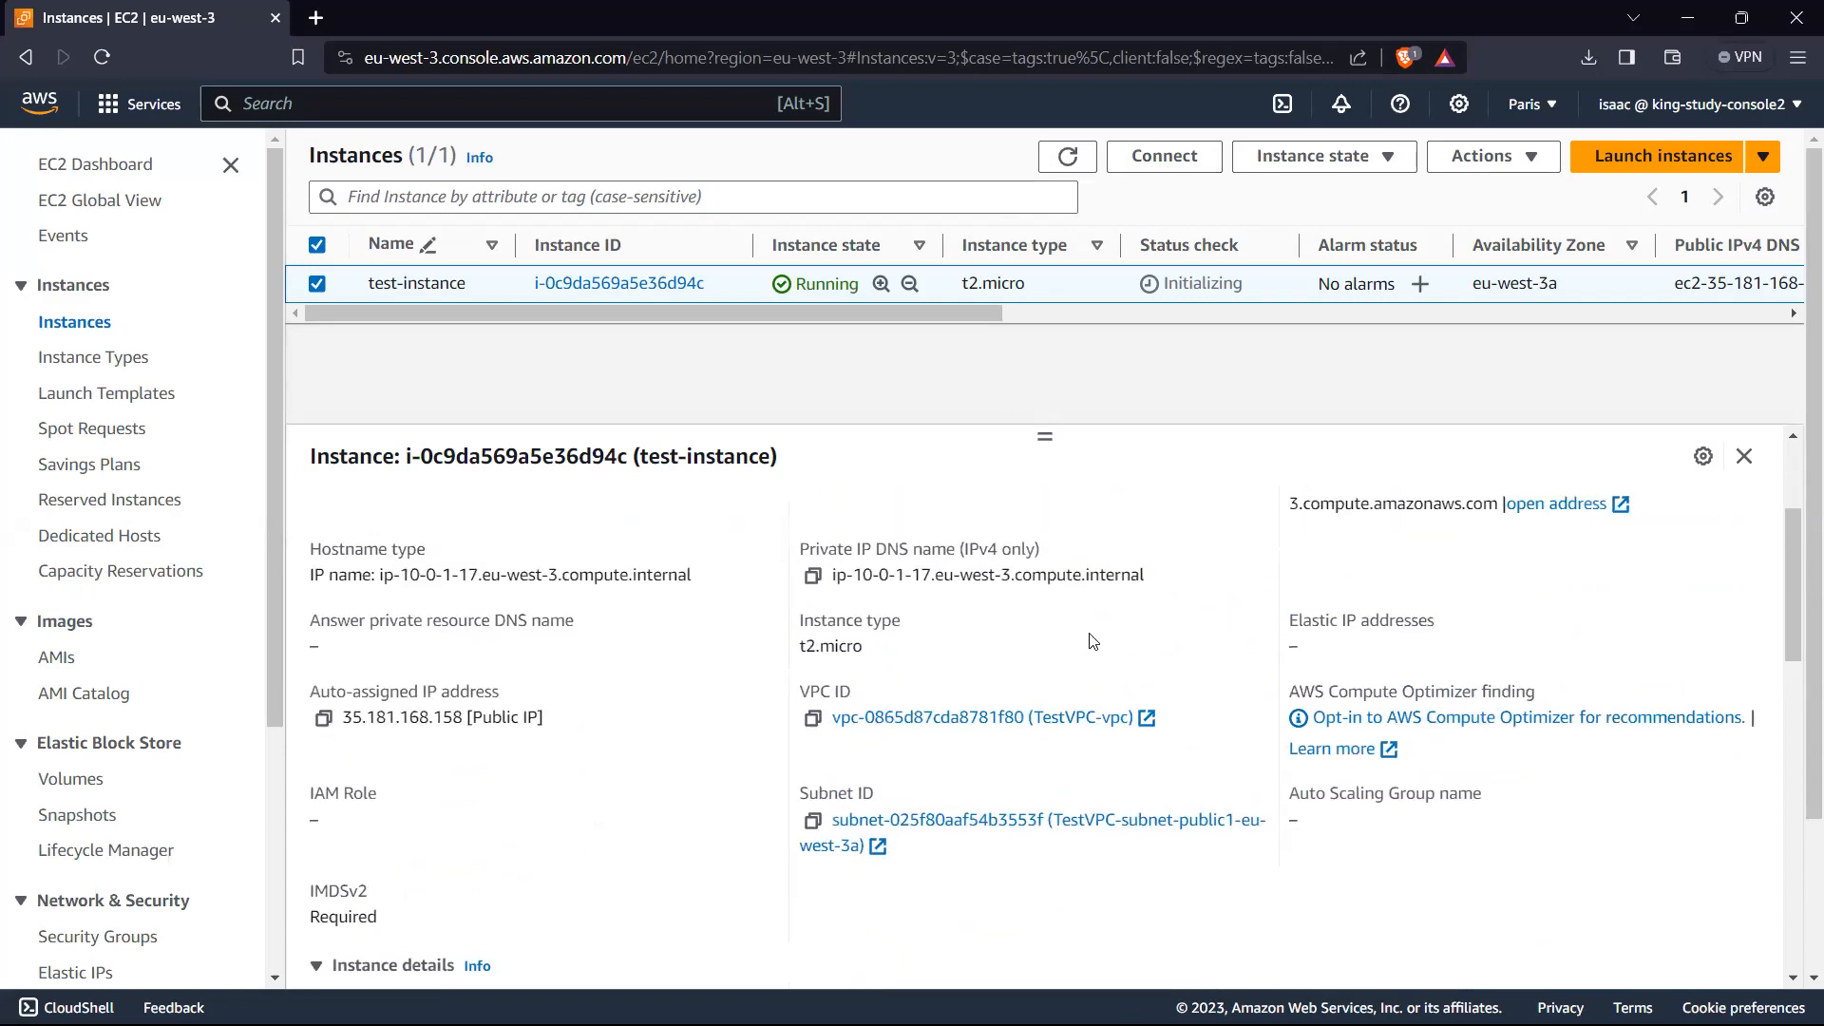
scroll(1094, 641, up, 2)
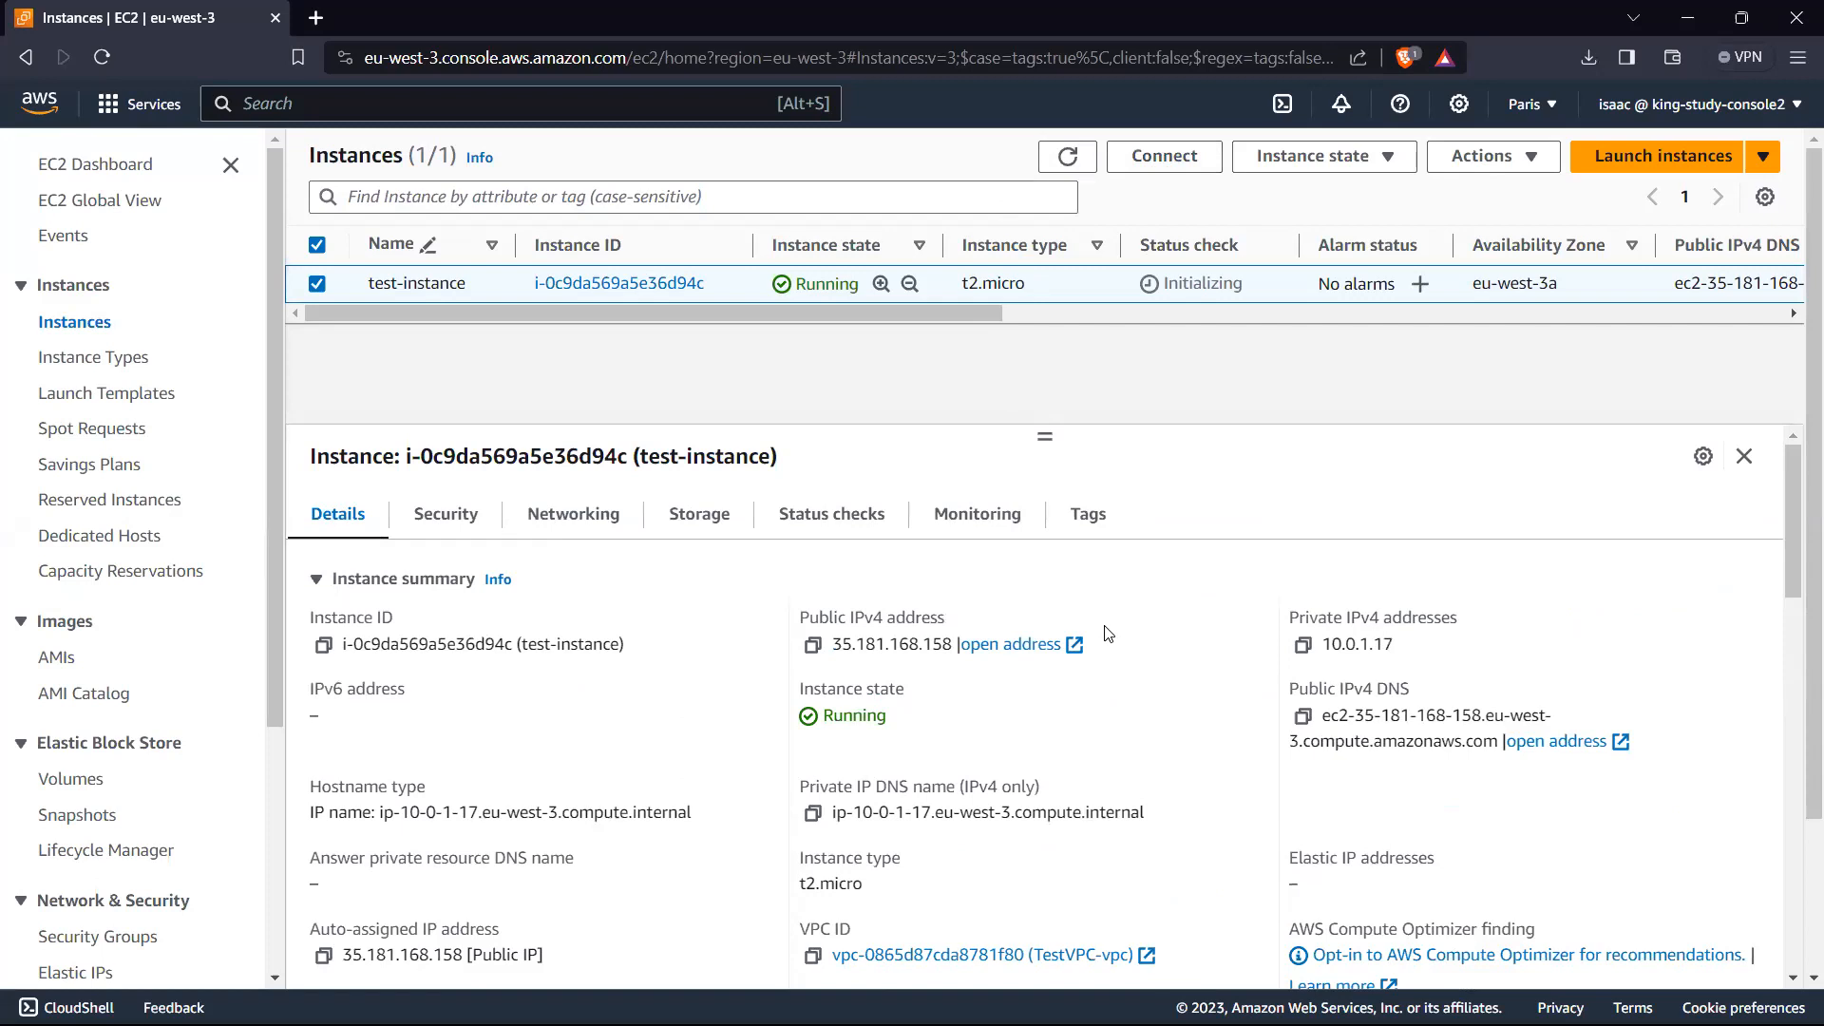
scroll(1109, 635, down, 2)
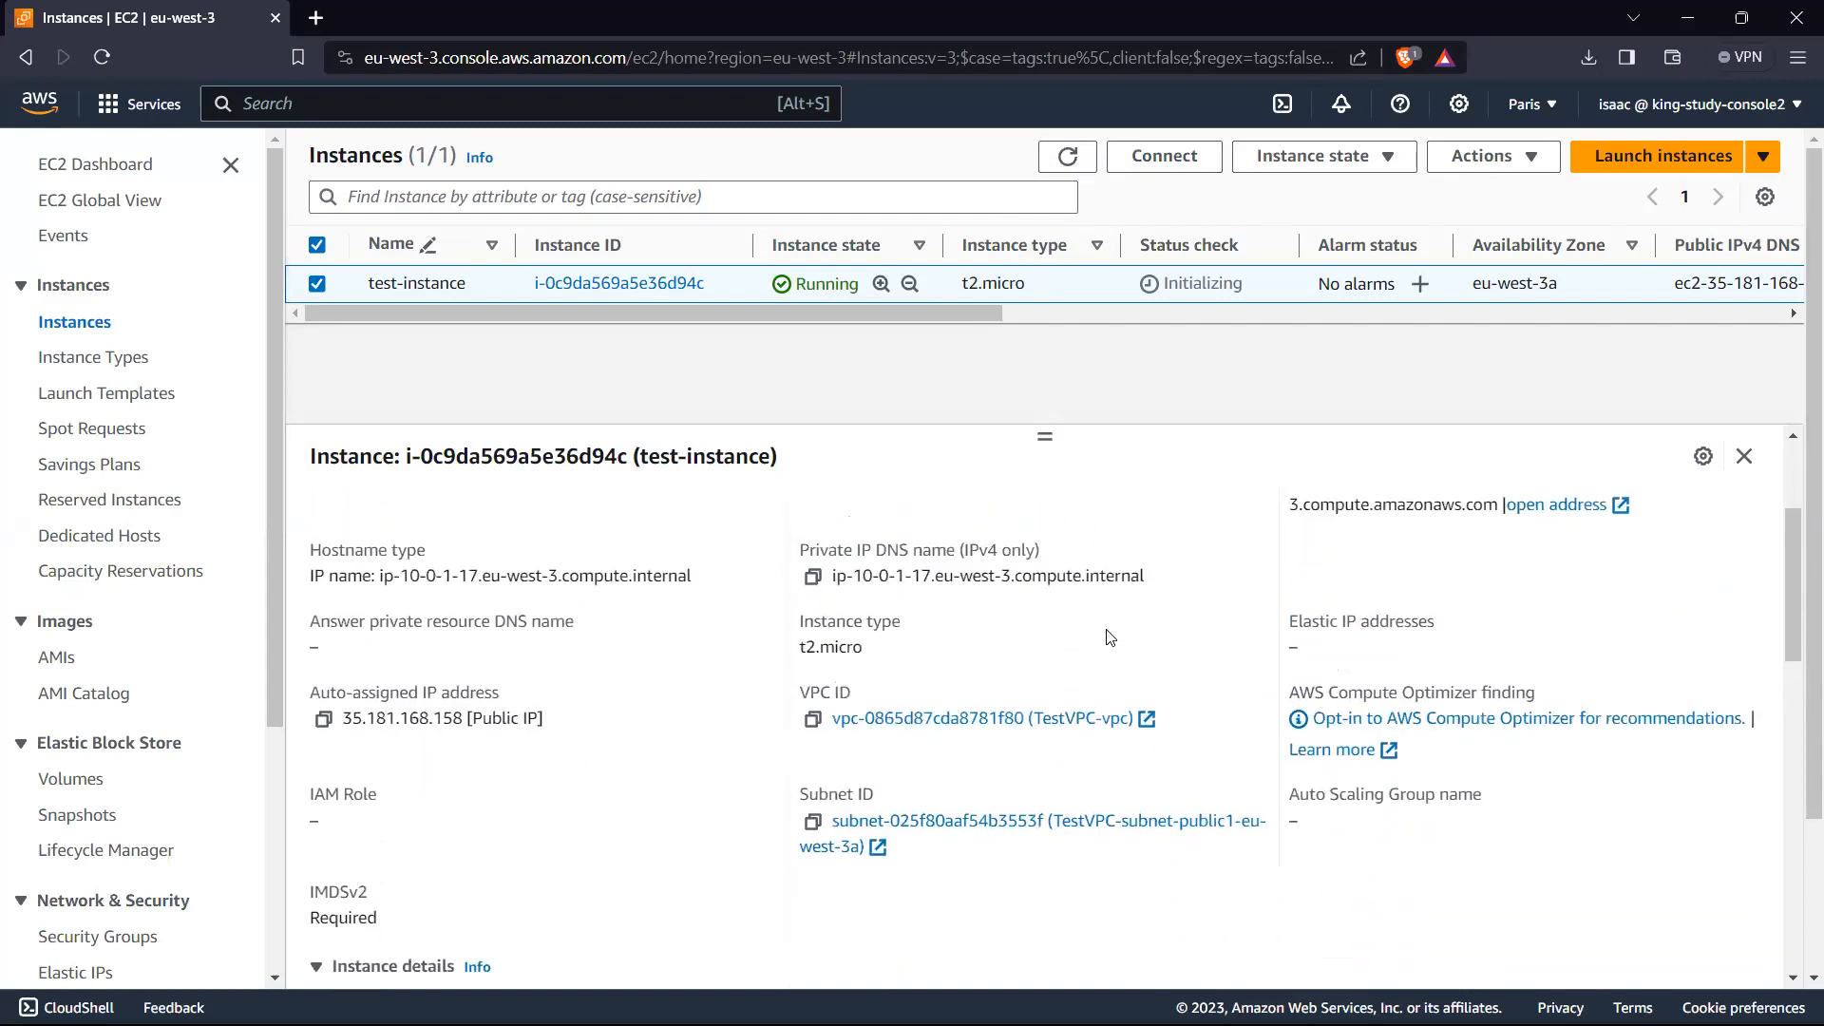
scroll(1108, 636, down, 1)
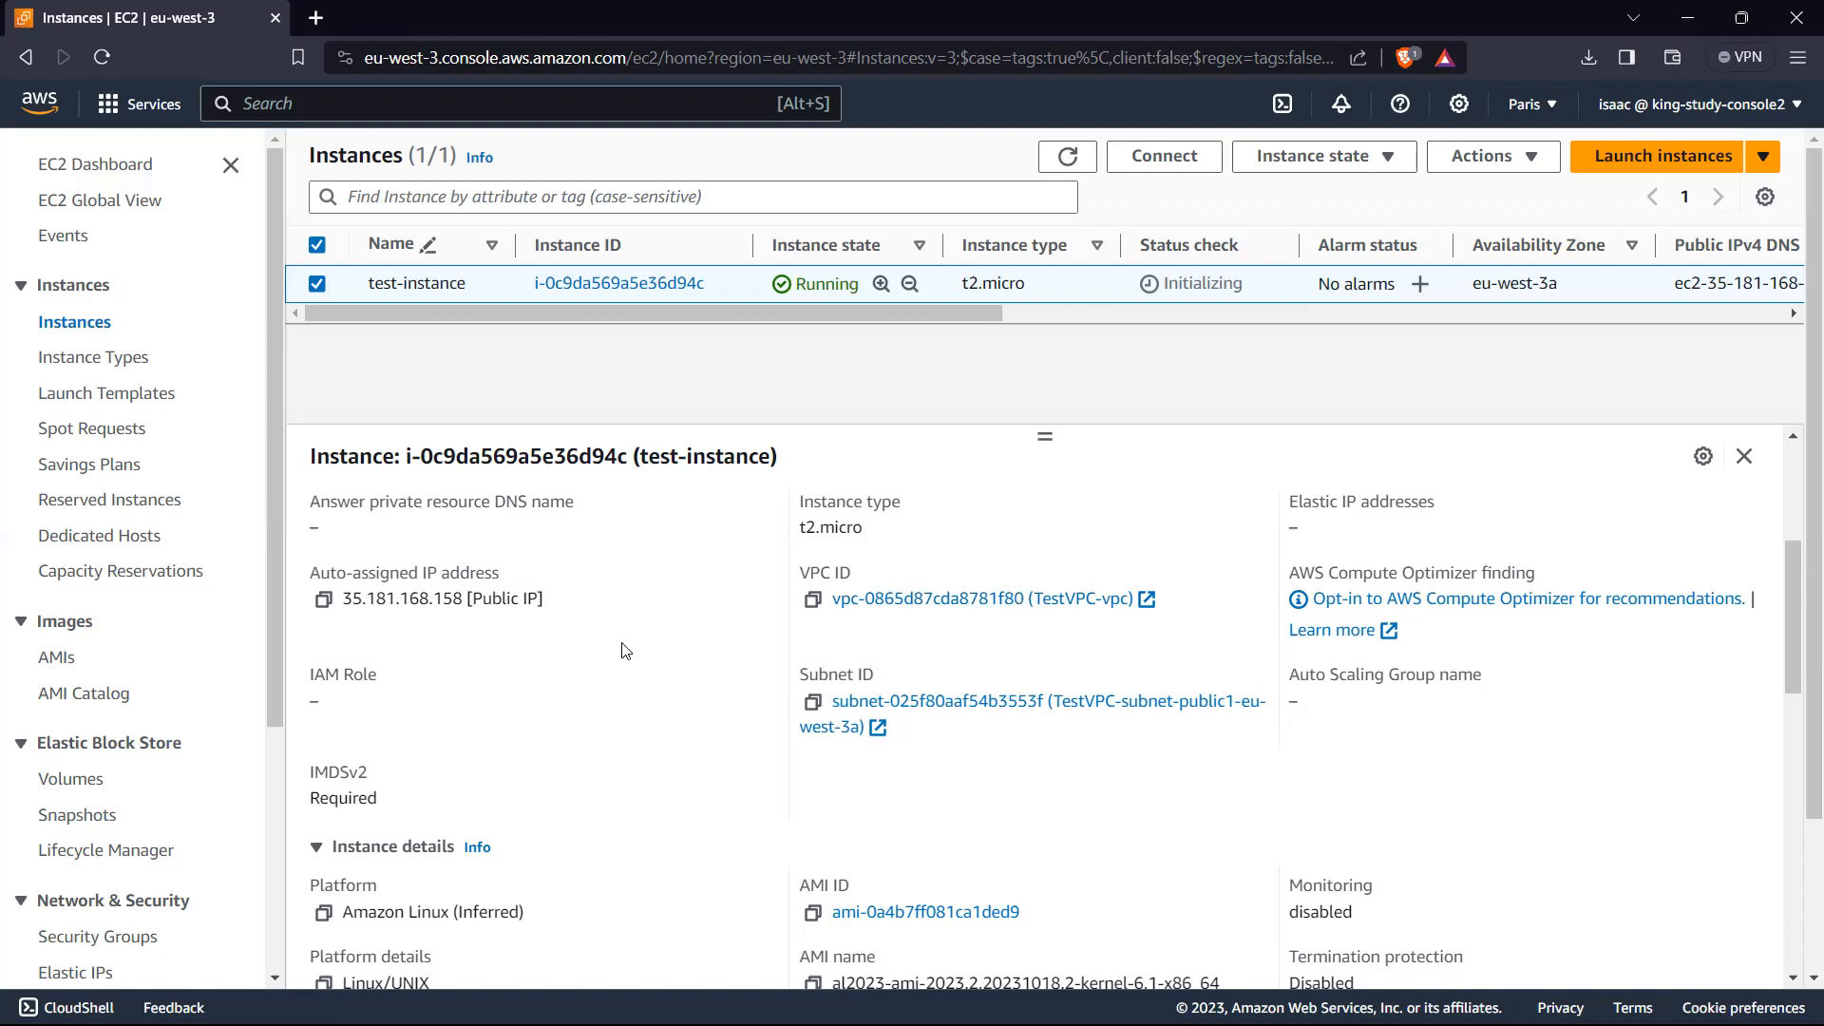
scroll(617, 650, down, 2)
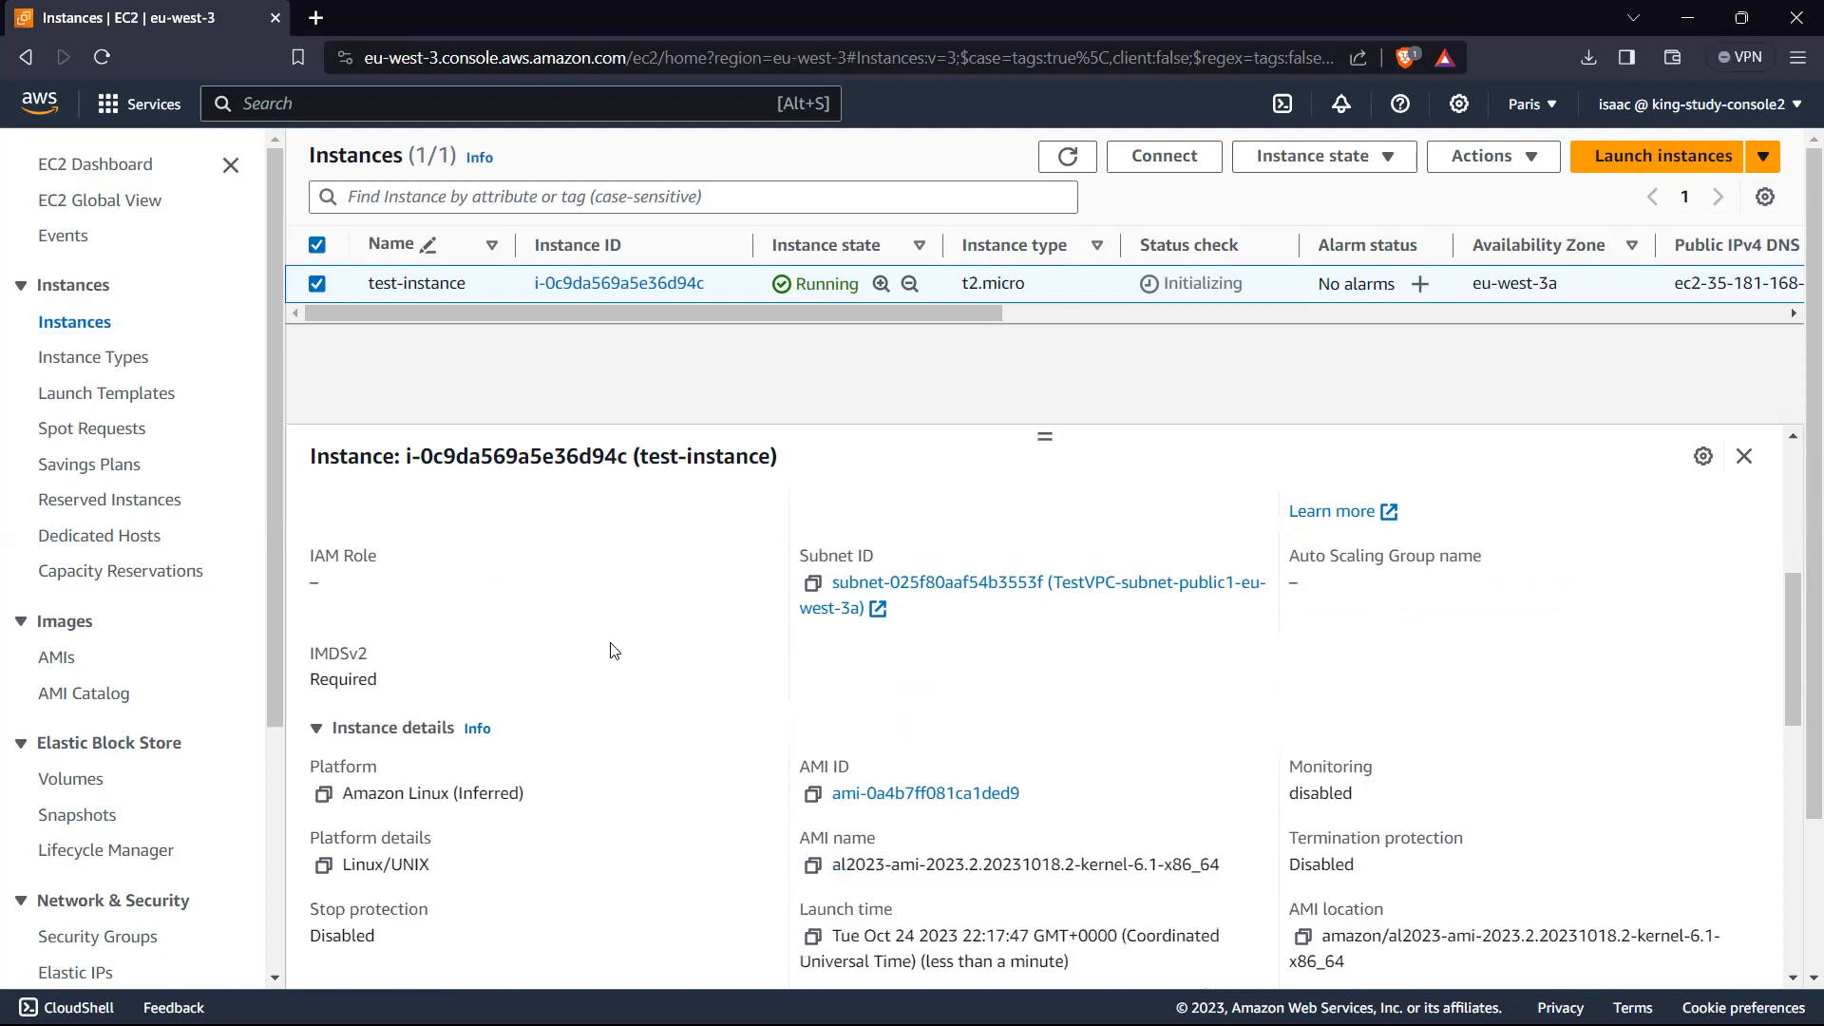
scroll(609, 650, down, 4)
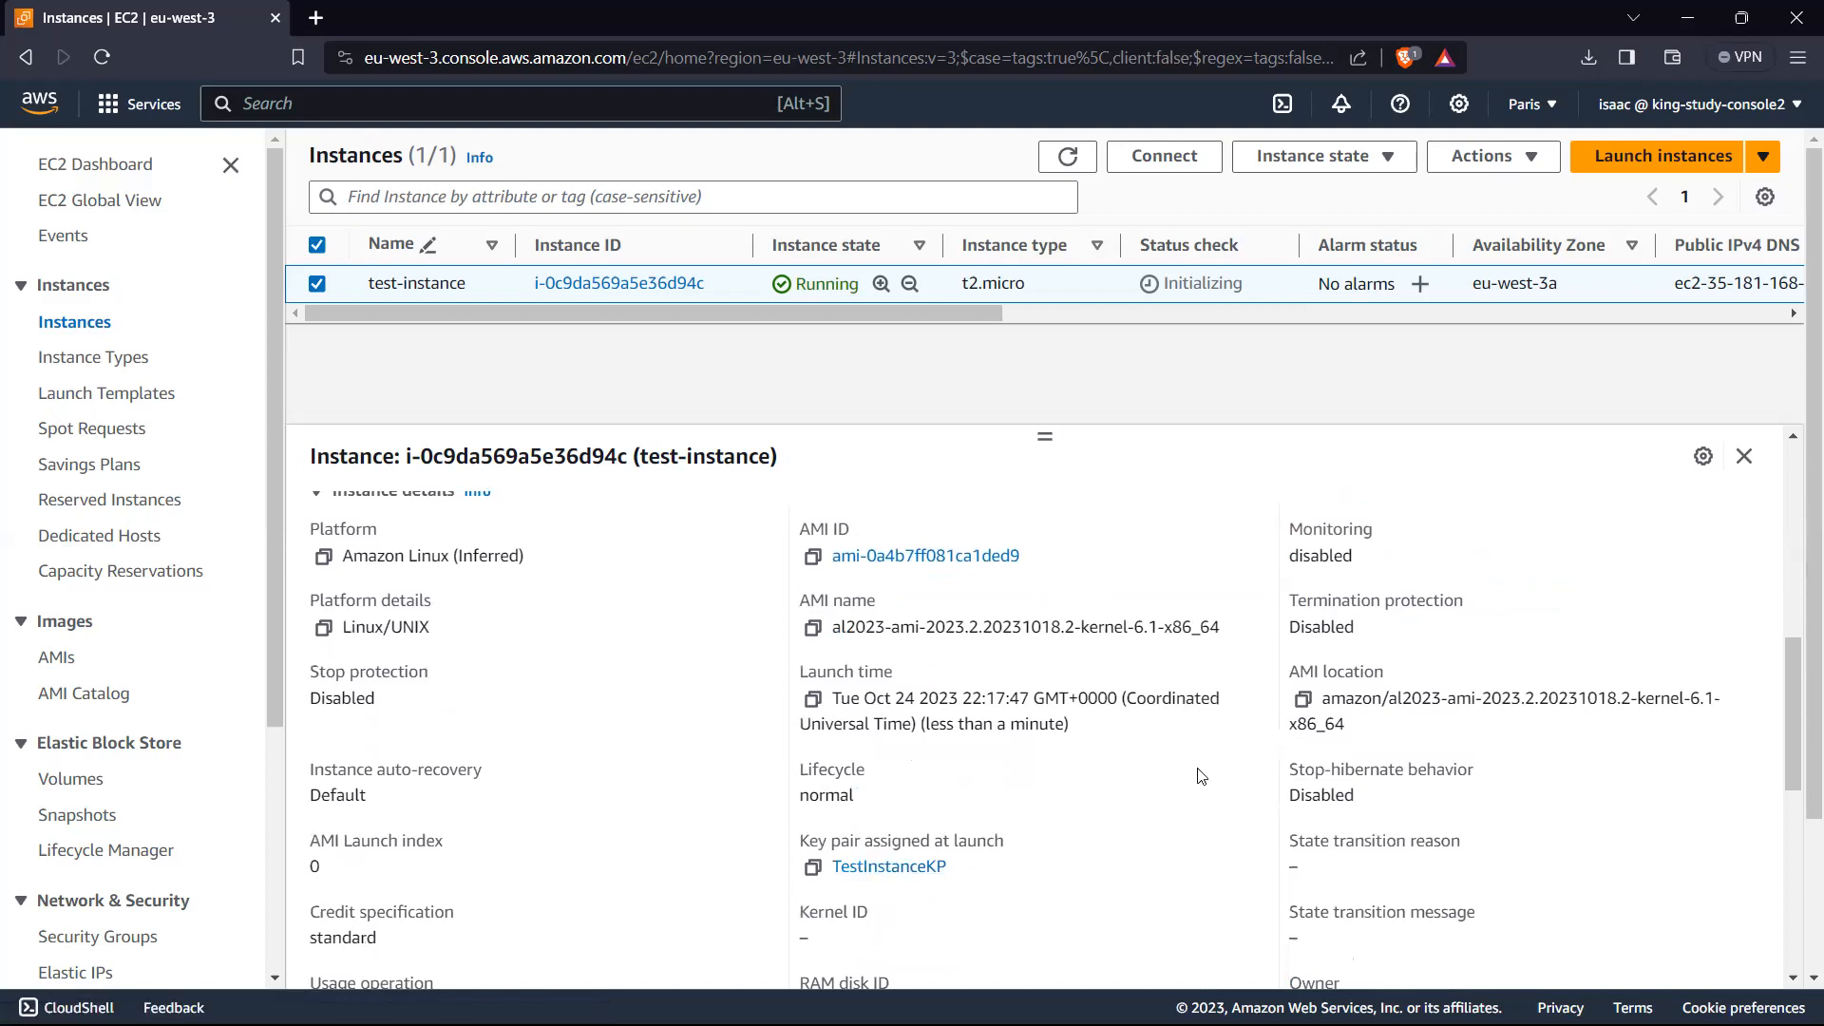
scroll(703, 724, up, 10)
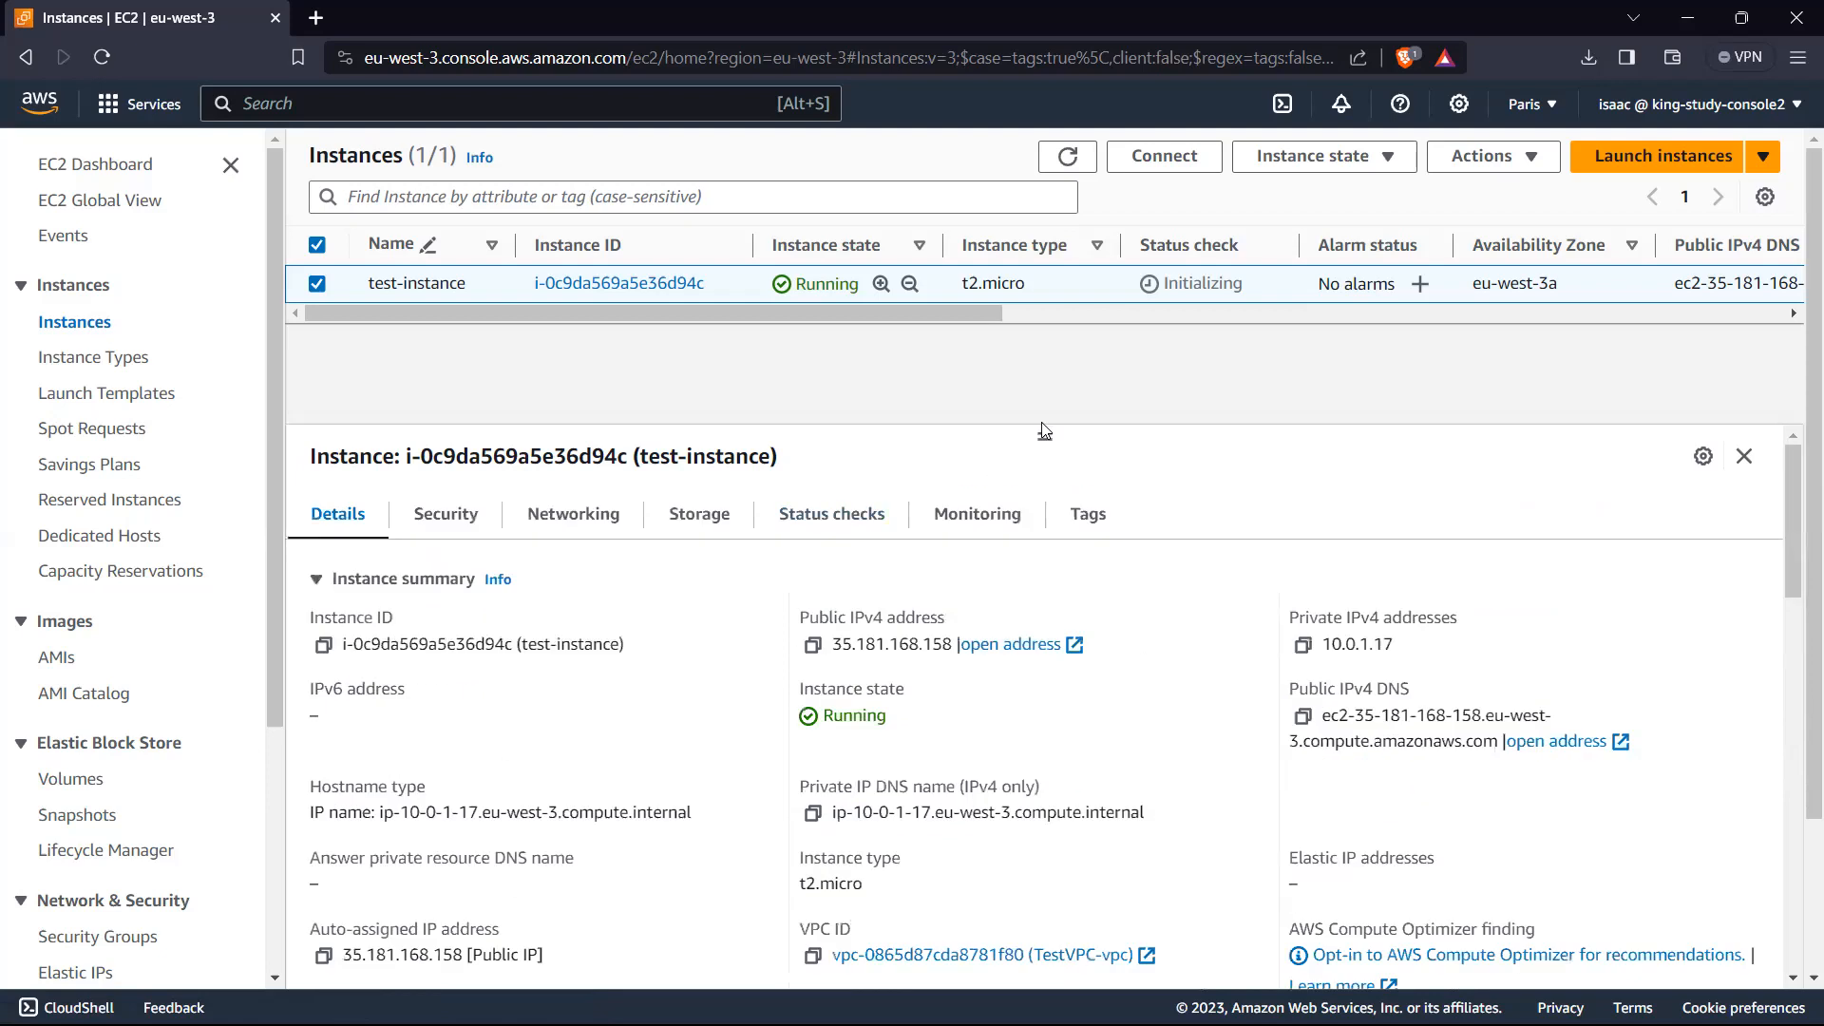
Step: Refresh the instance list, copy test-instance's public IPv4 address and open 35.181.168.158 in a new browser tab
click(1071, 163)
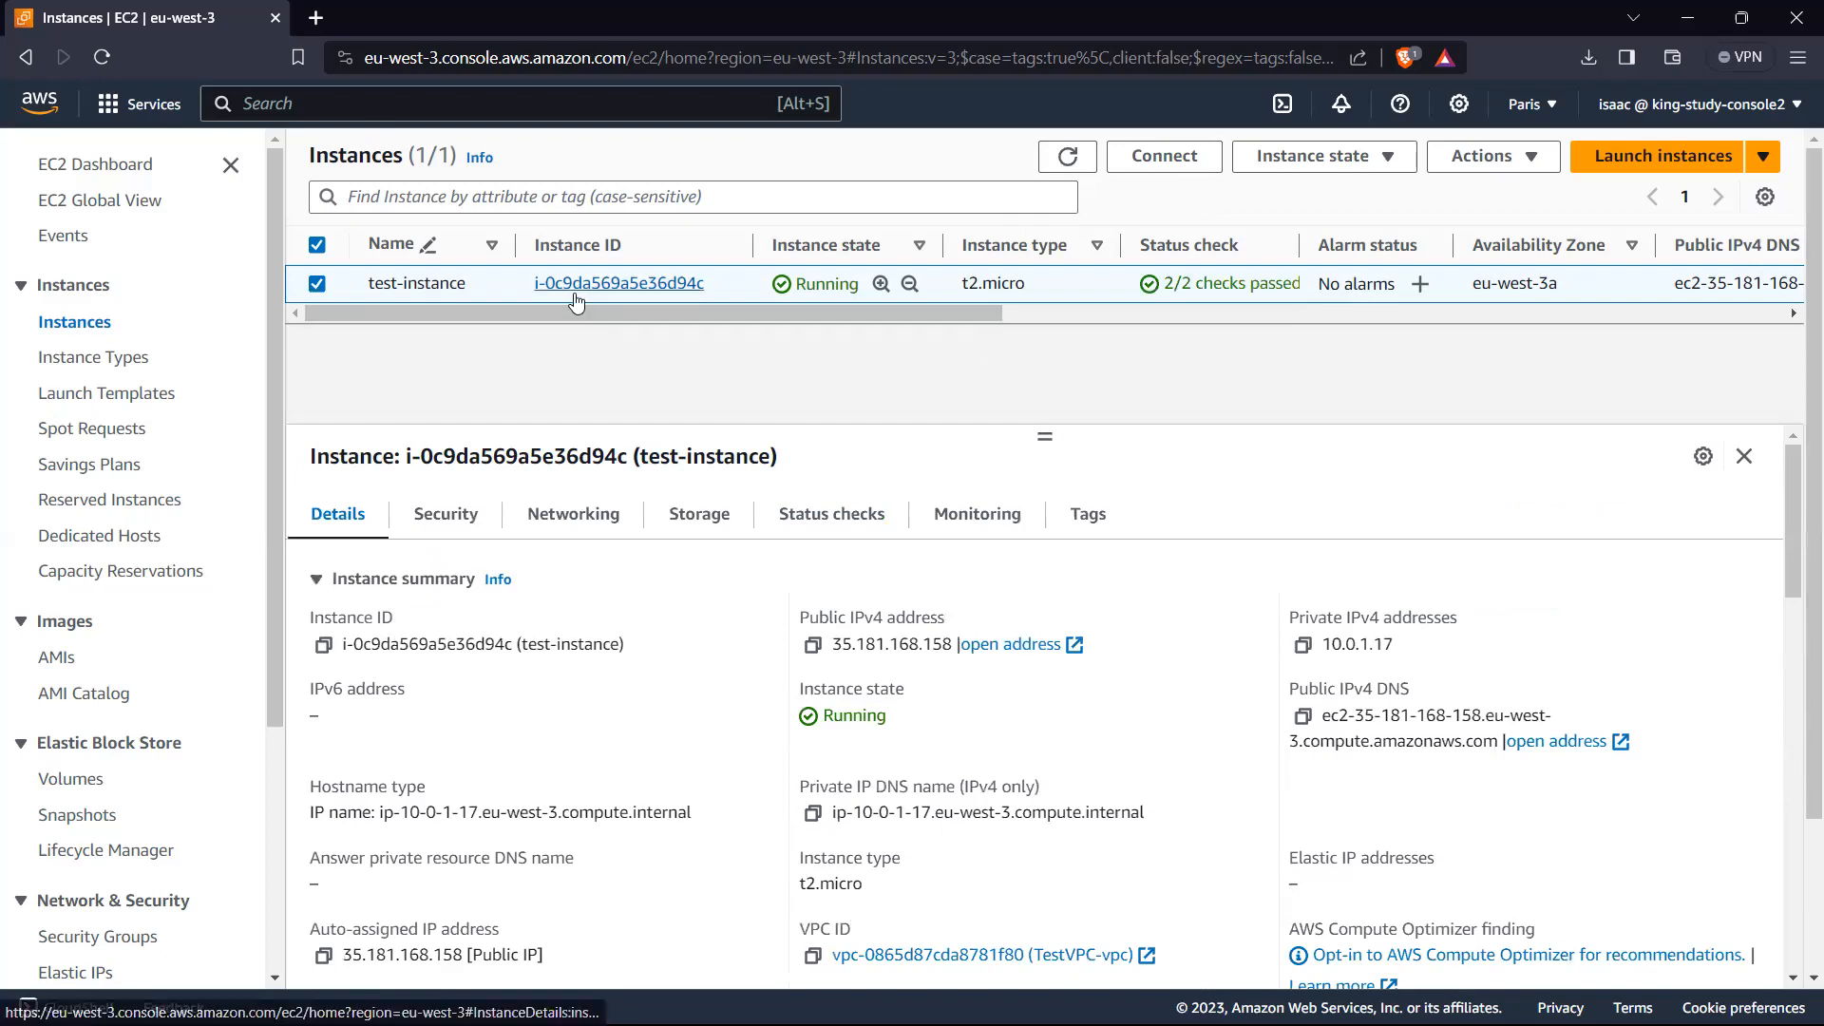
mouse_move(553, 310)
mouse_down()
mouse_move(576, 325)
mouse_move(554, 333)
mouse_up()
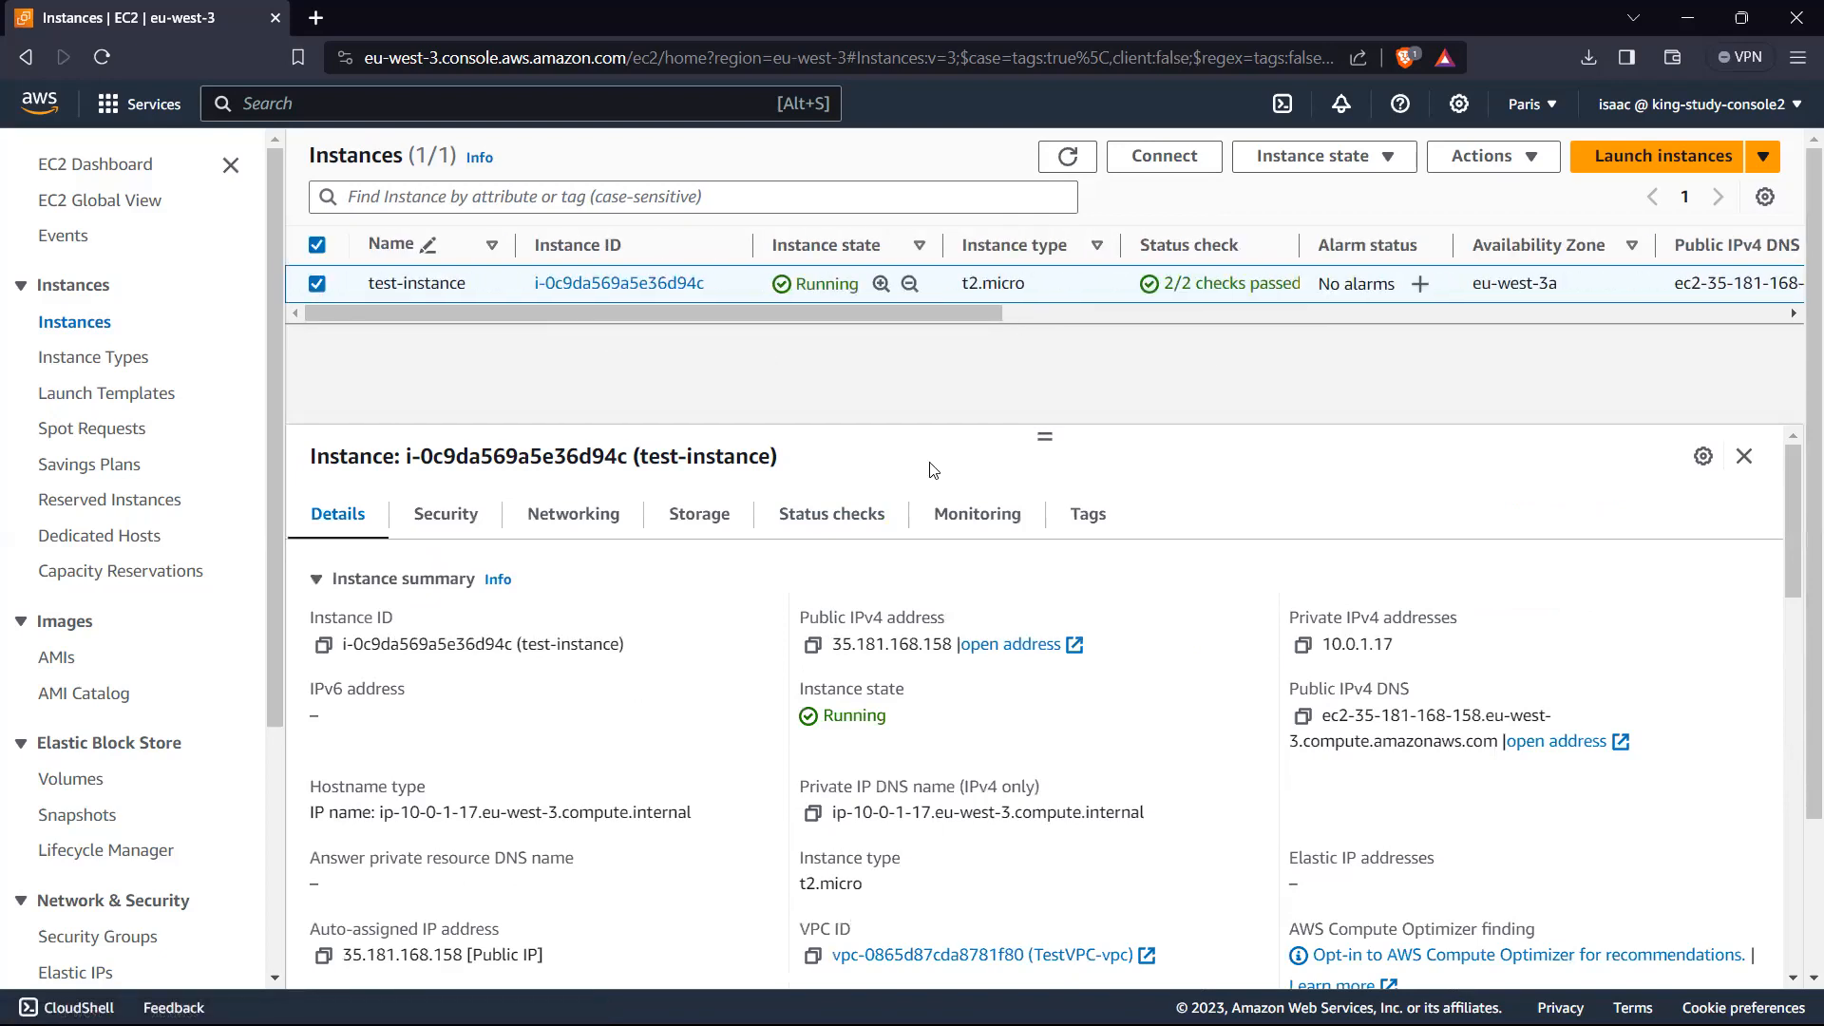
drag(833, 644, 945, 650)
key(ctrl+c)
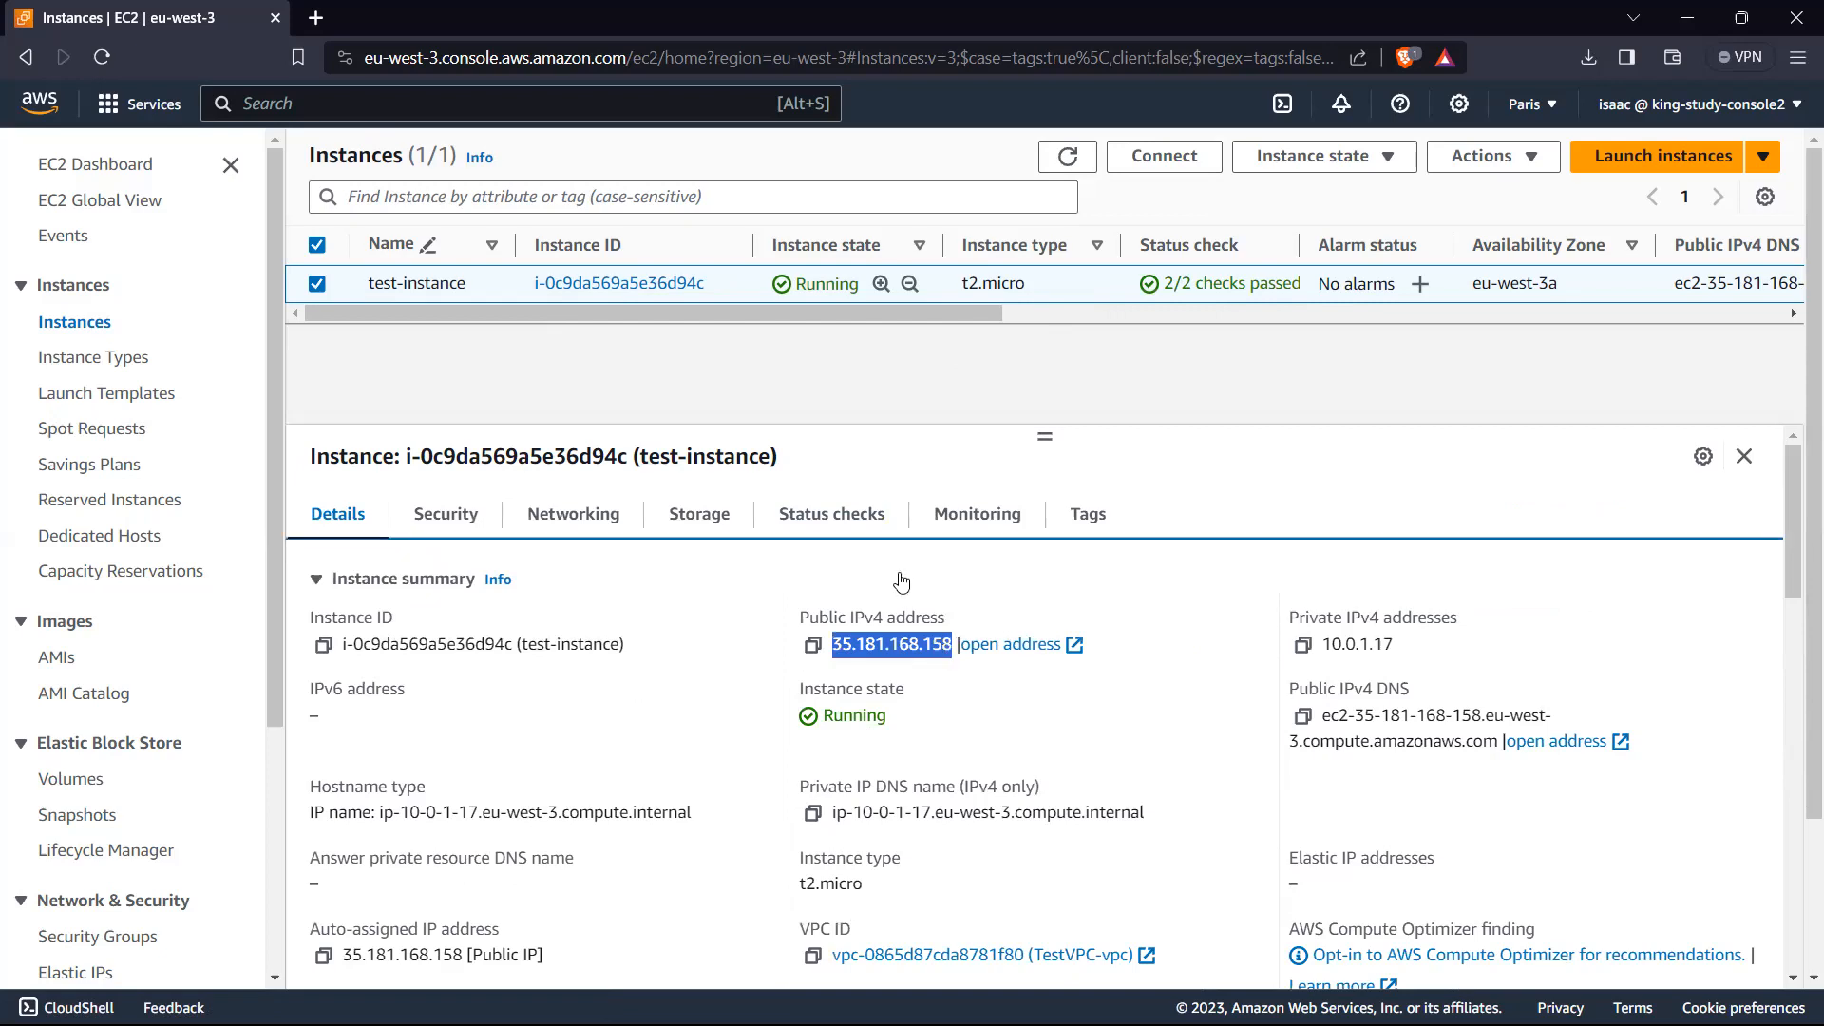
click(317, 17)
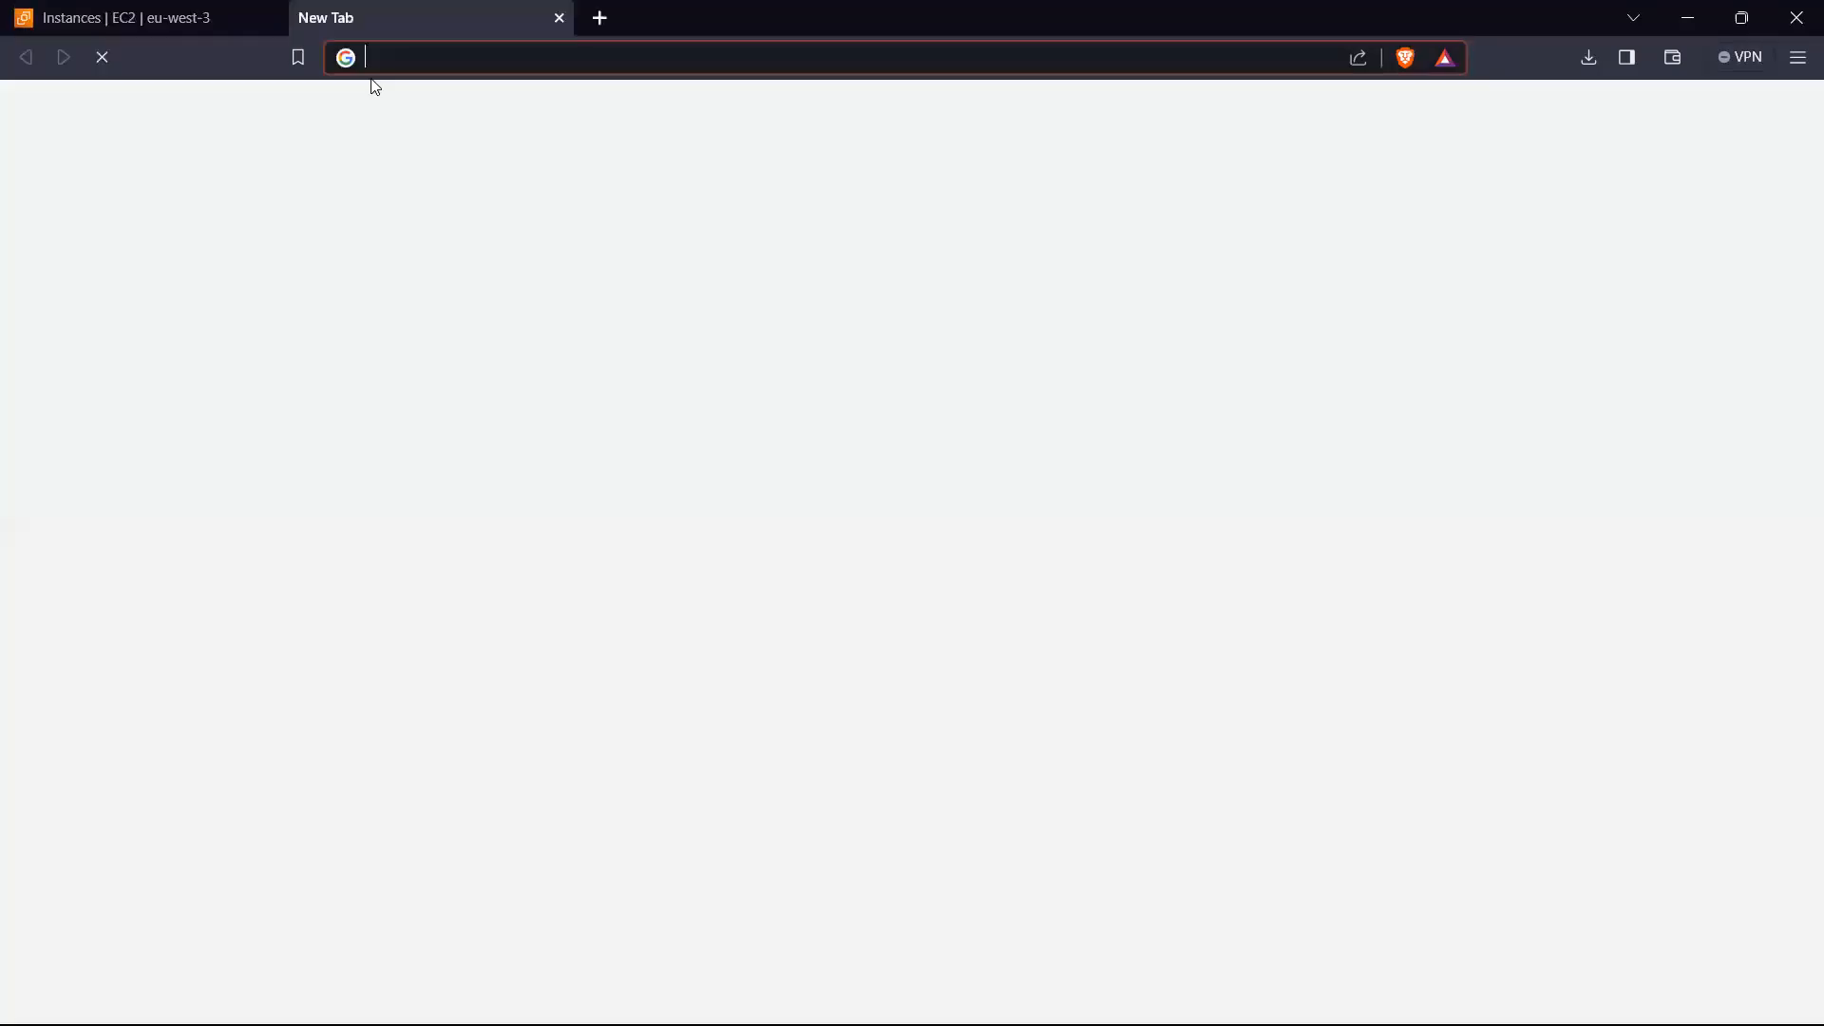
key(ctrl+v)
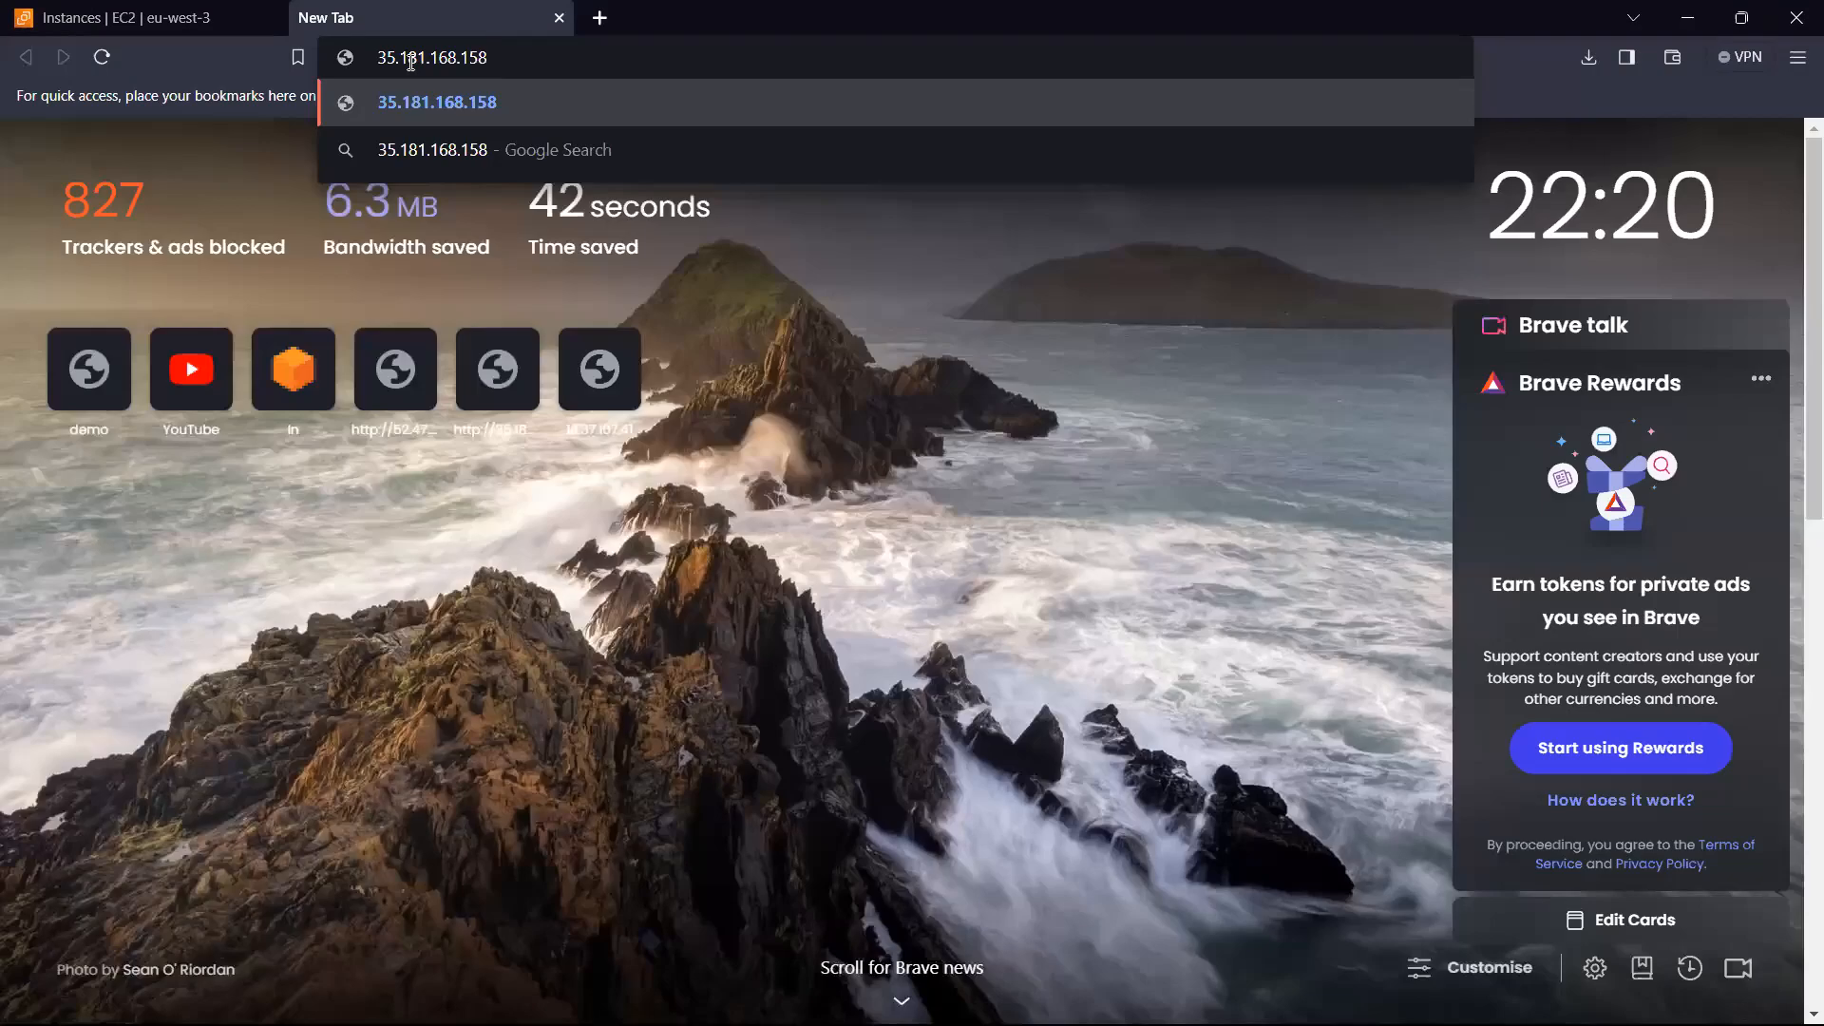
key(Return)
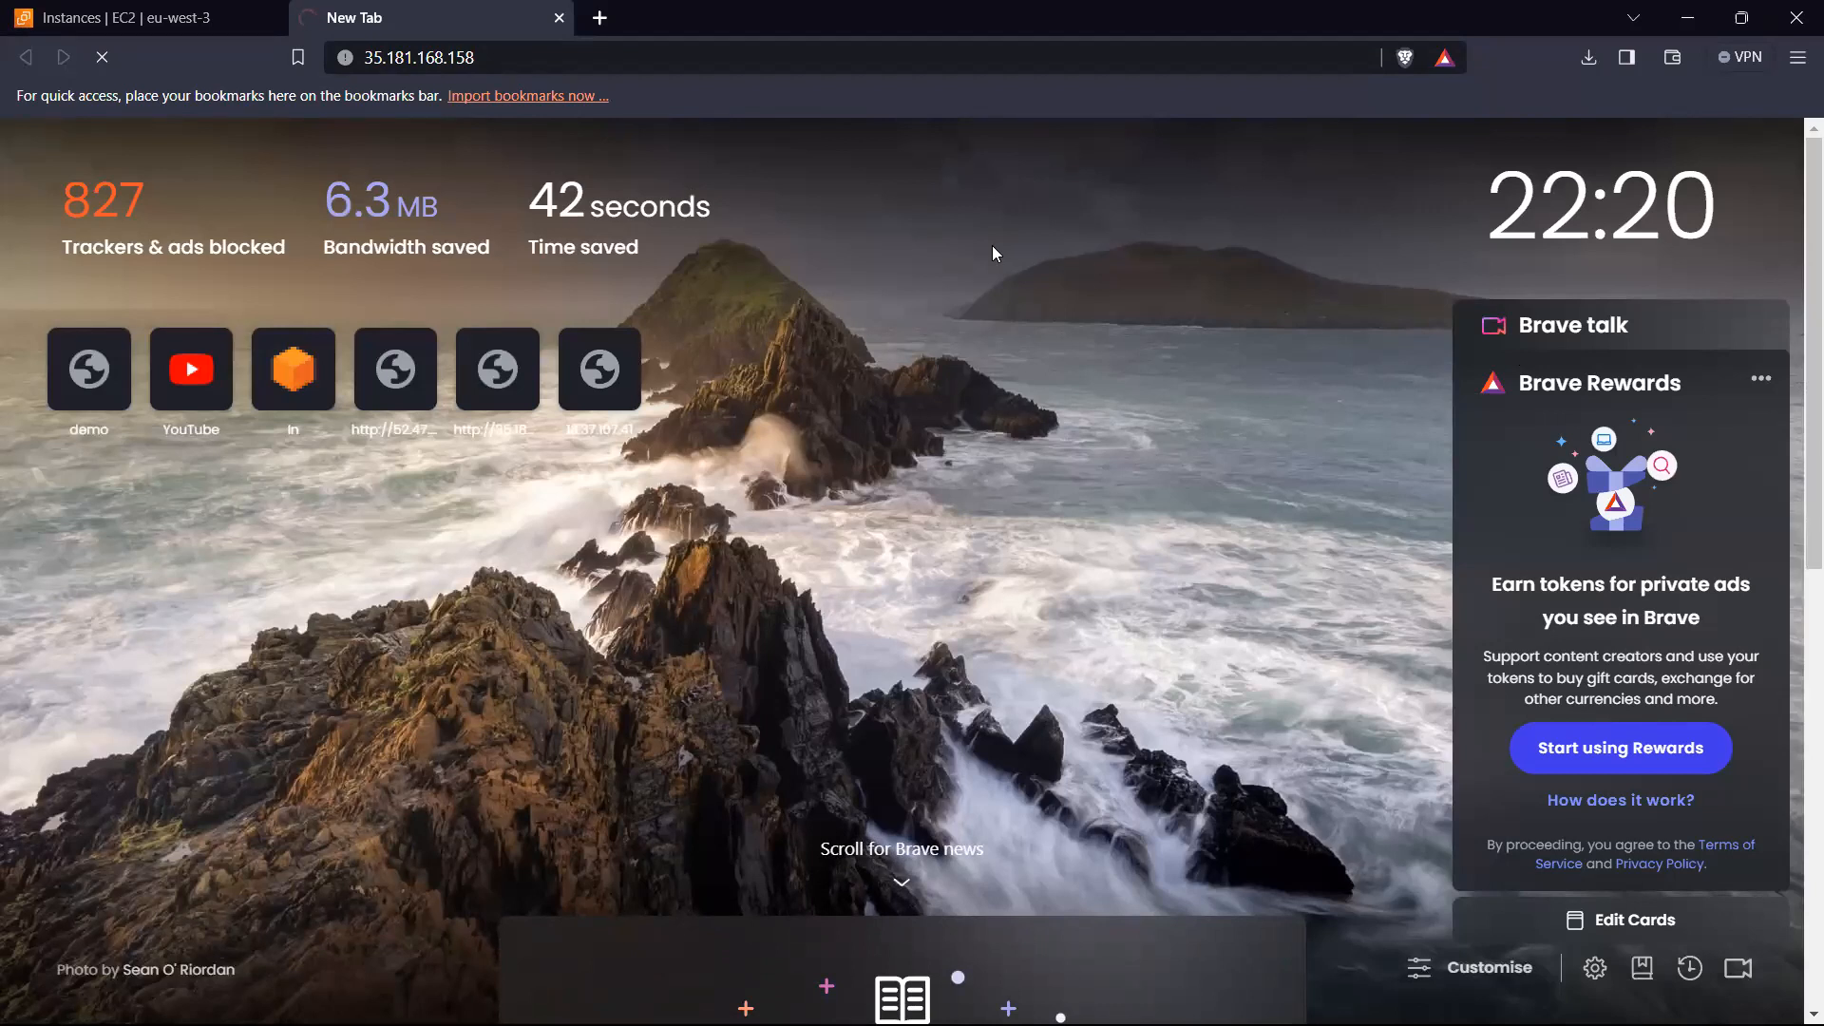
Step: Check the test-instance details again and return to the loading web page to select its address
click(38, 3)
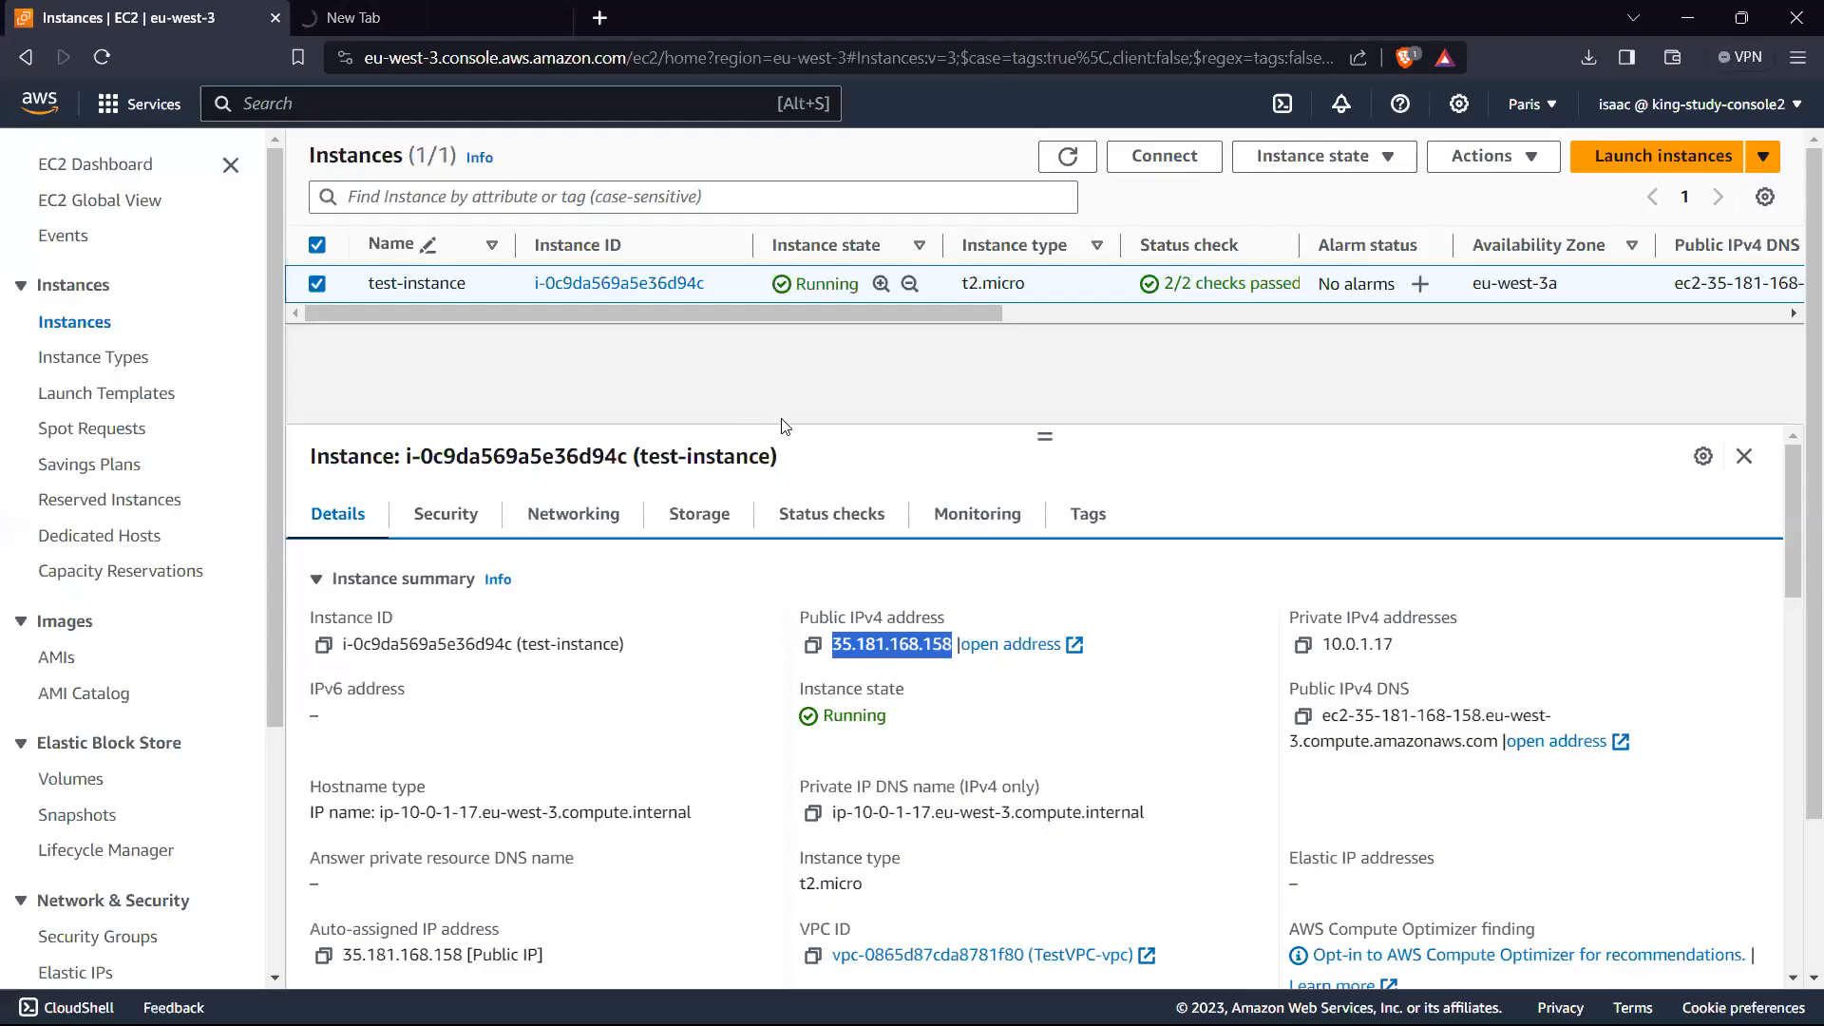
click(1033, 418)
scroll(830, 534, down, 1)
scroll(830, 534, up, 1)
click(479, 25)
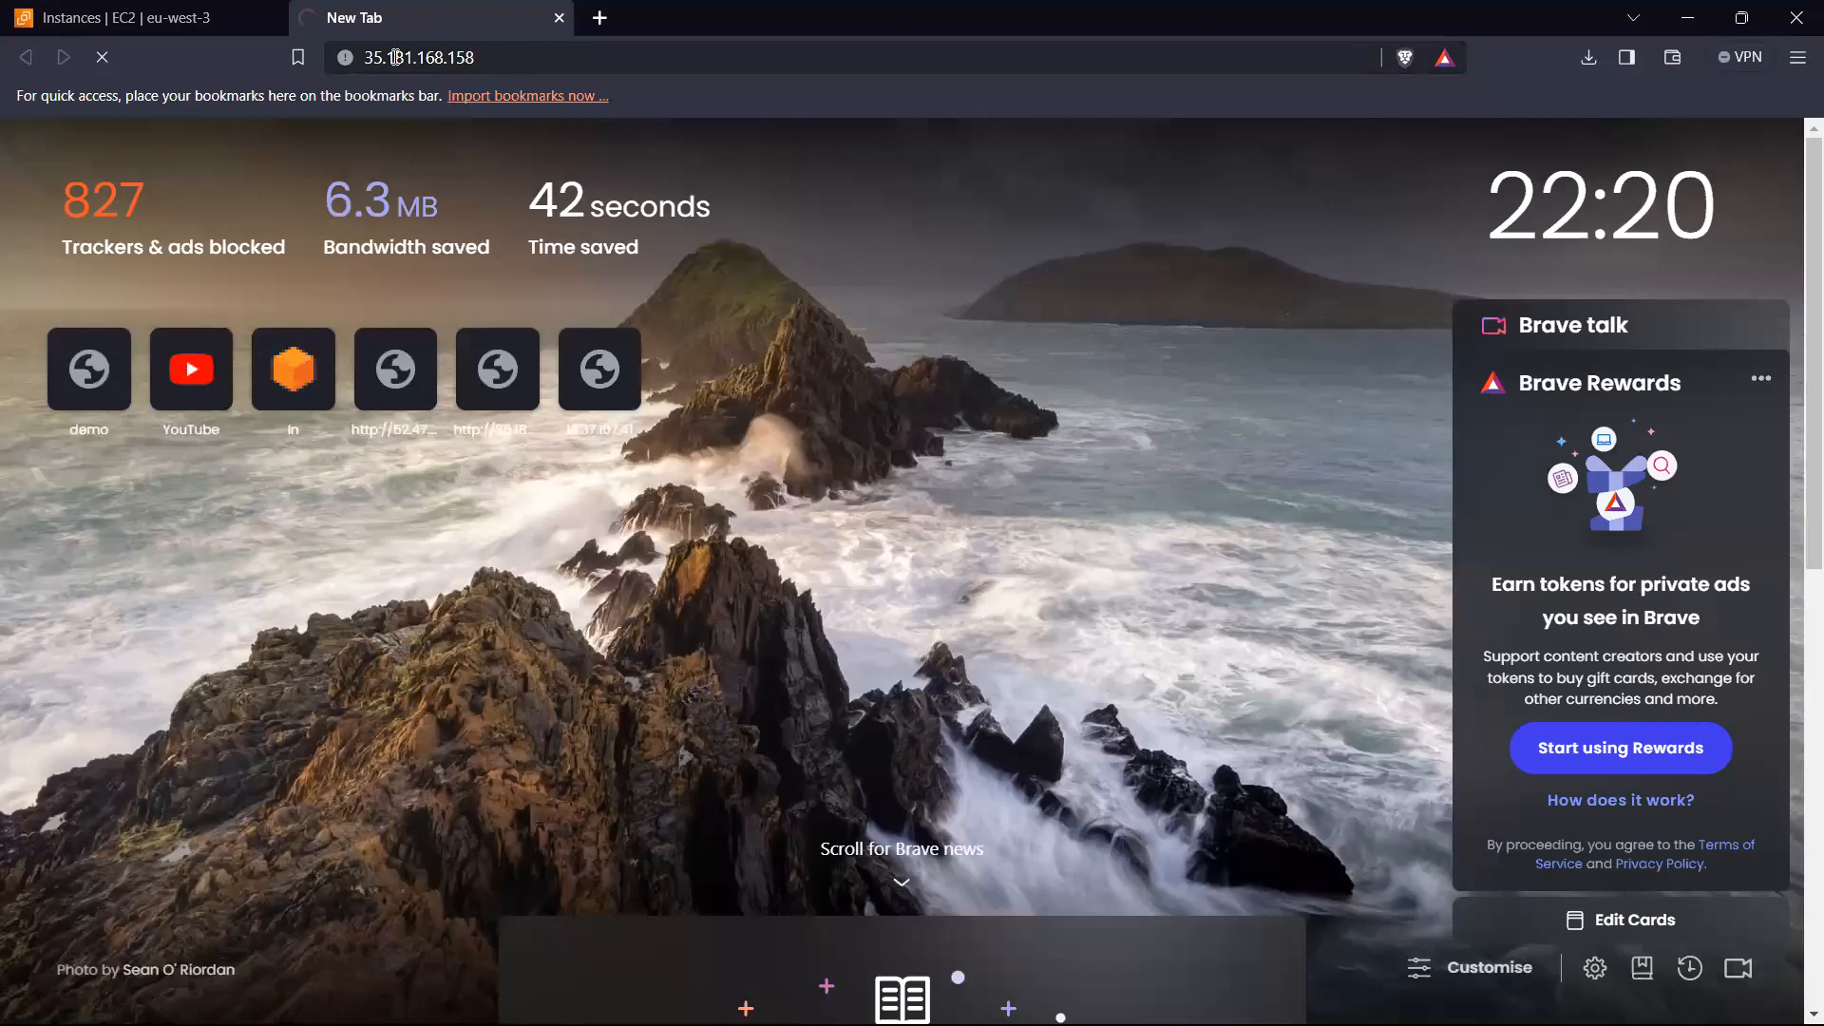
click(395, 57)
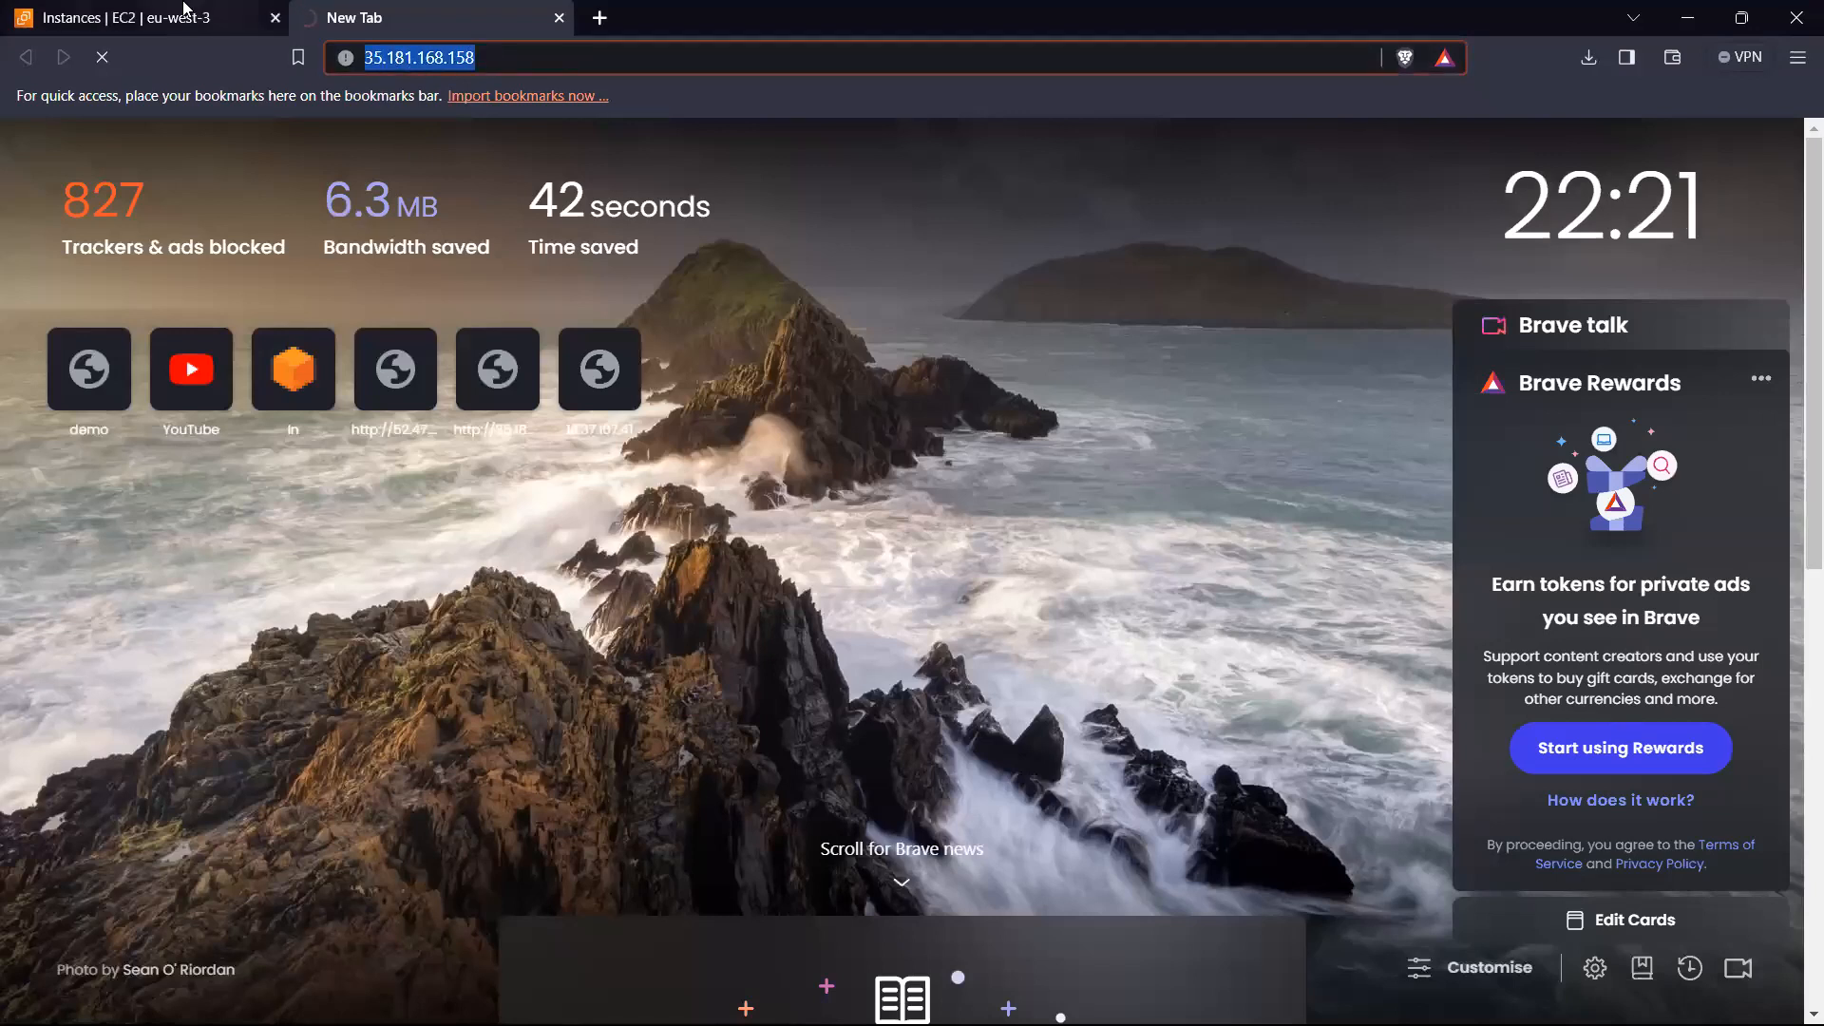
Step: Check whether the web page at 35.181.168.158 loads, comparing with the test-instance details, and return to the instance list
click(183, 11)
click(157, 9)
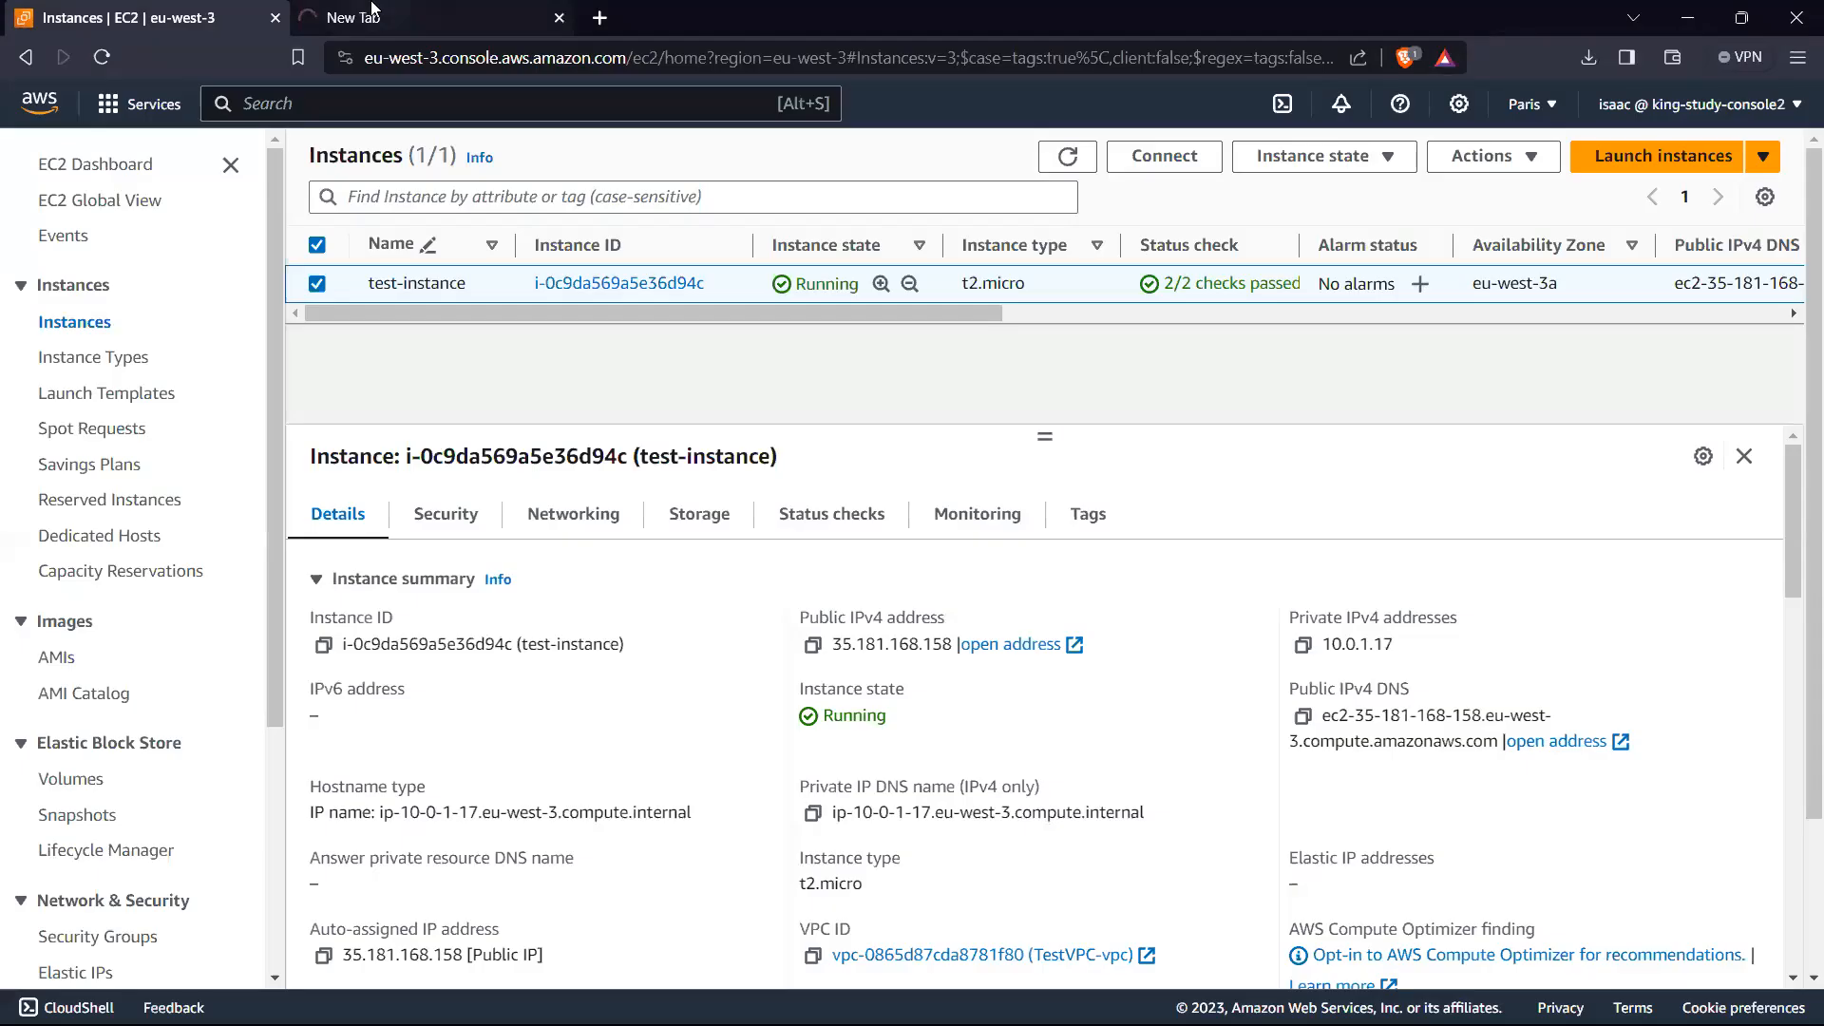
click(371, 9)
click(503, 51)
click(213, 9)
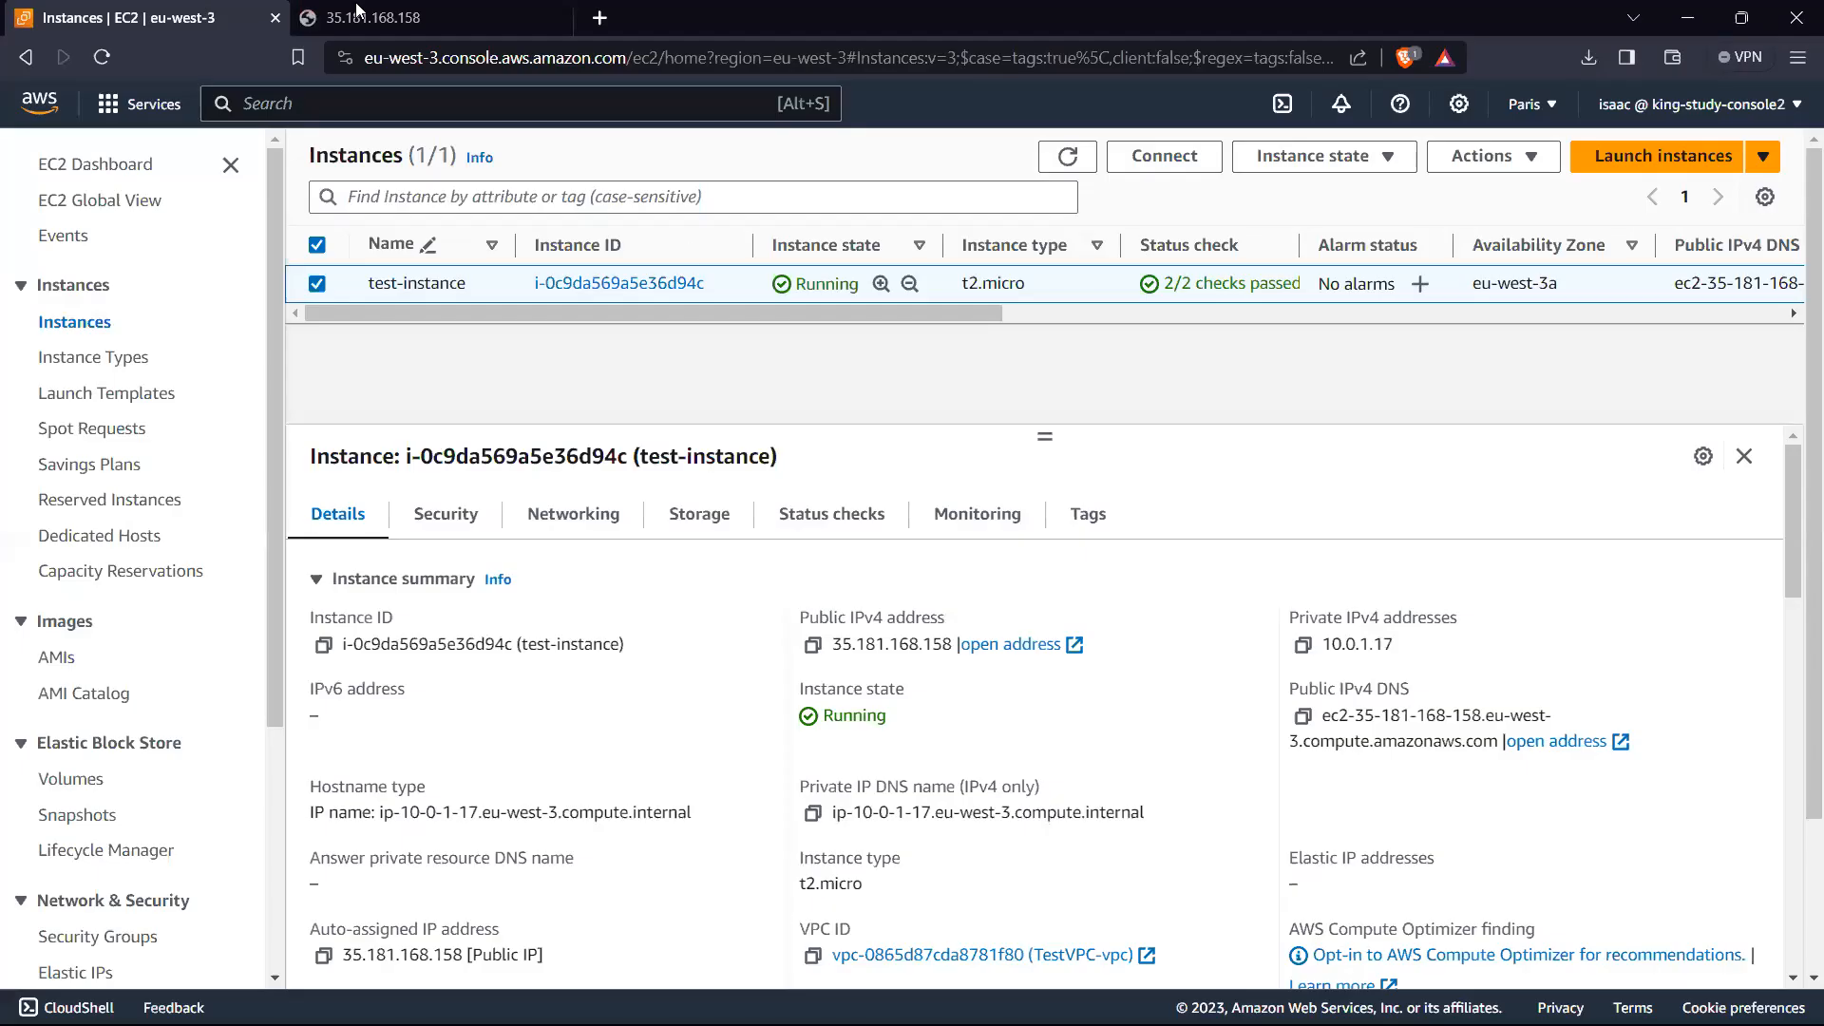
click(399, 9)
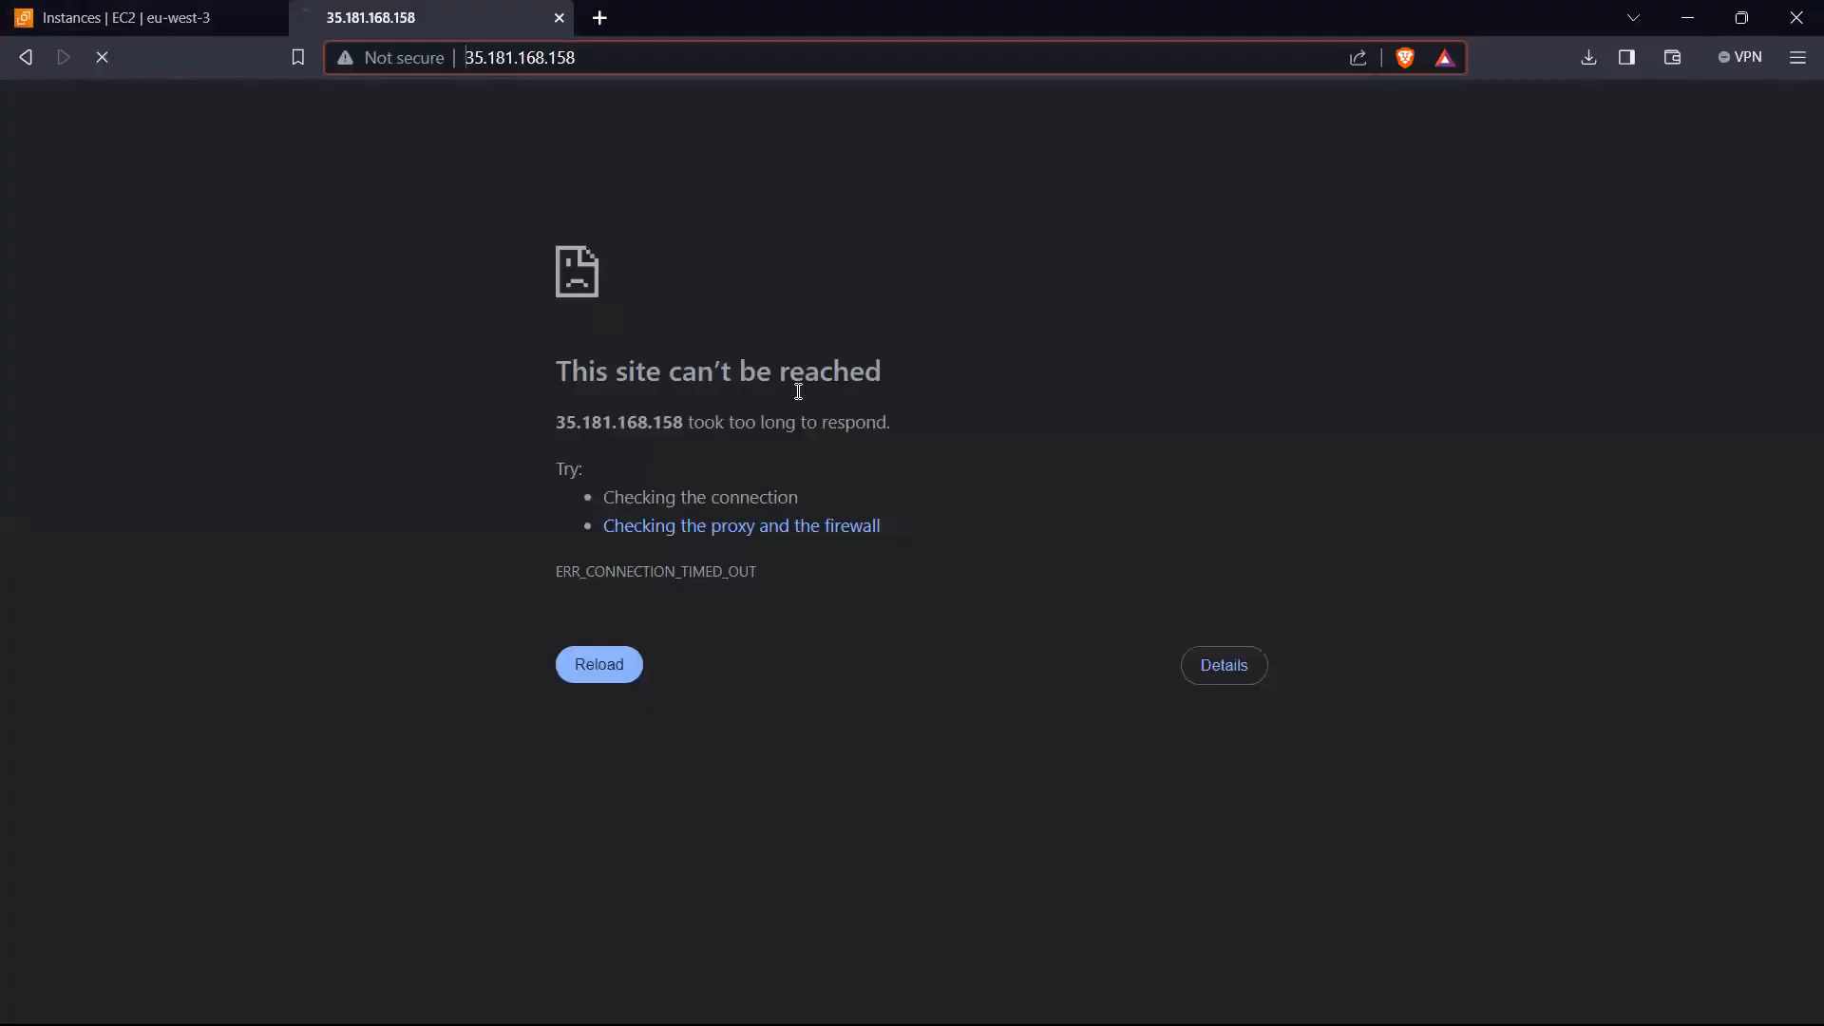
click(169, 12)
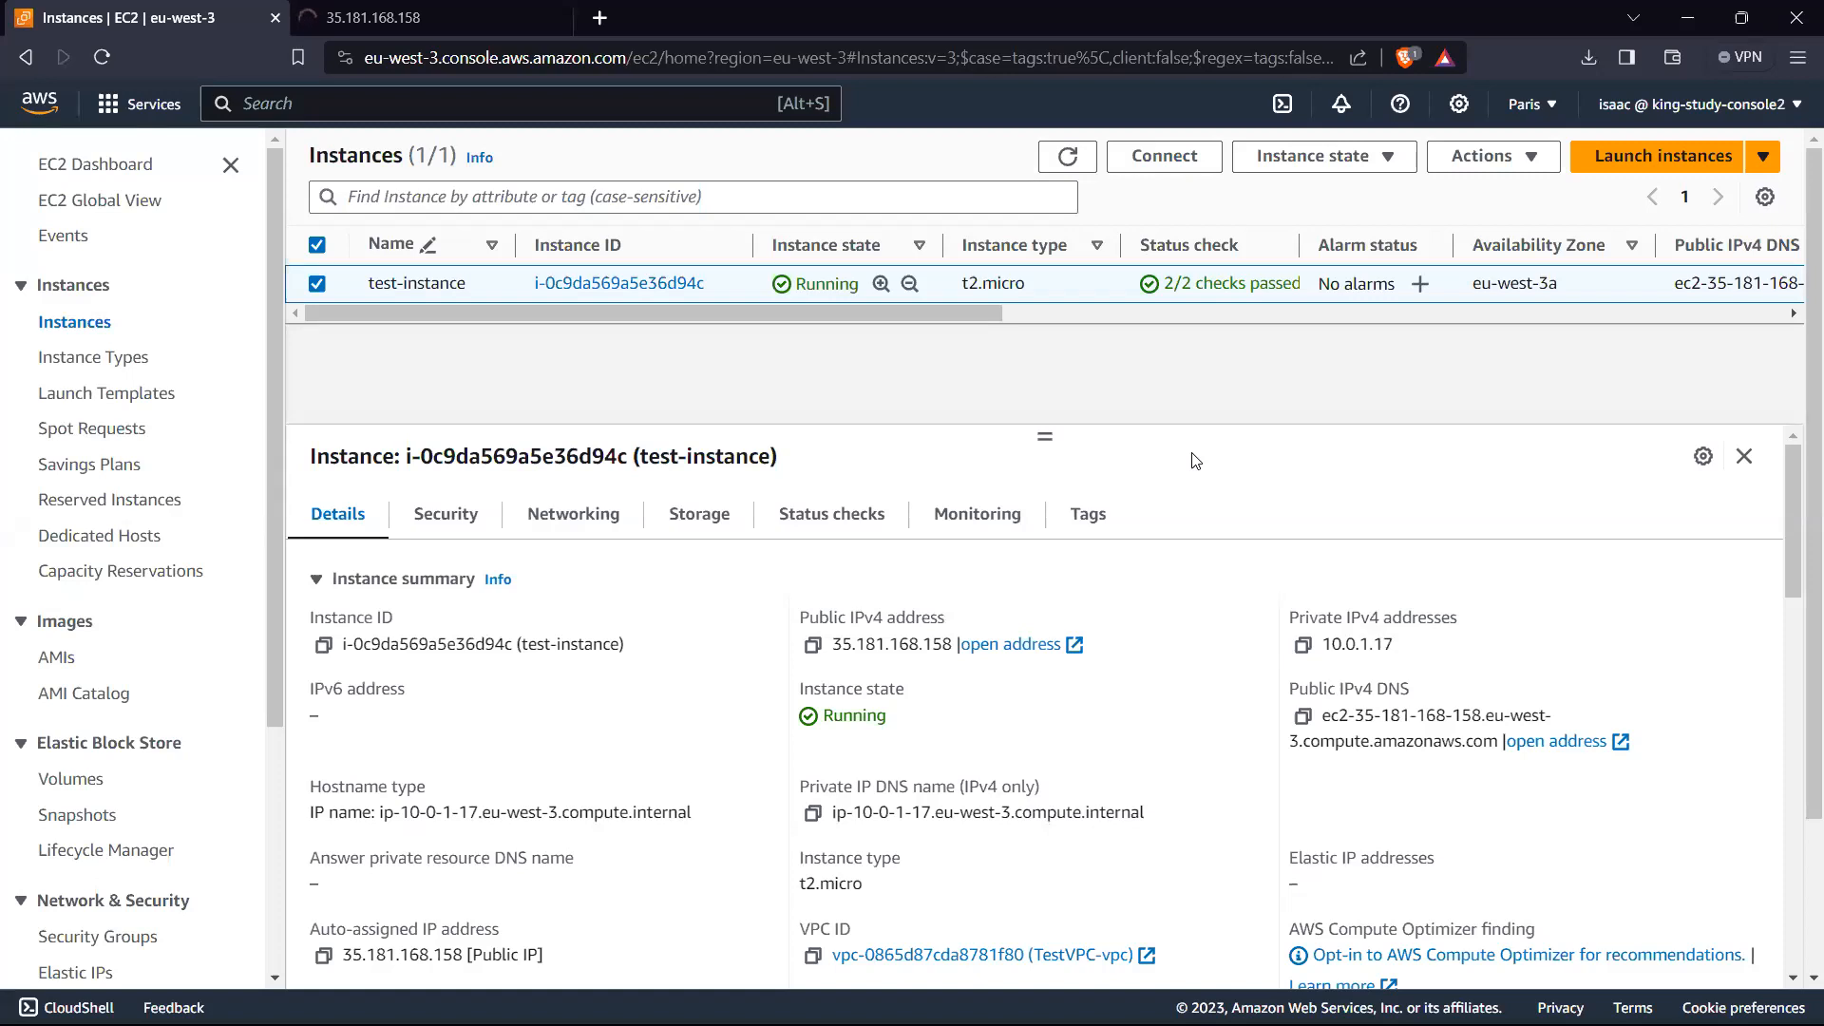
Step: Examine the security group attached to test-instance, including its inbound and outbound rules
click(438, 524)
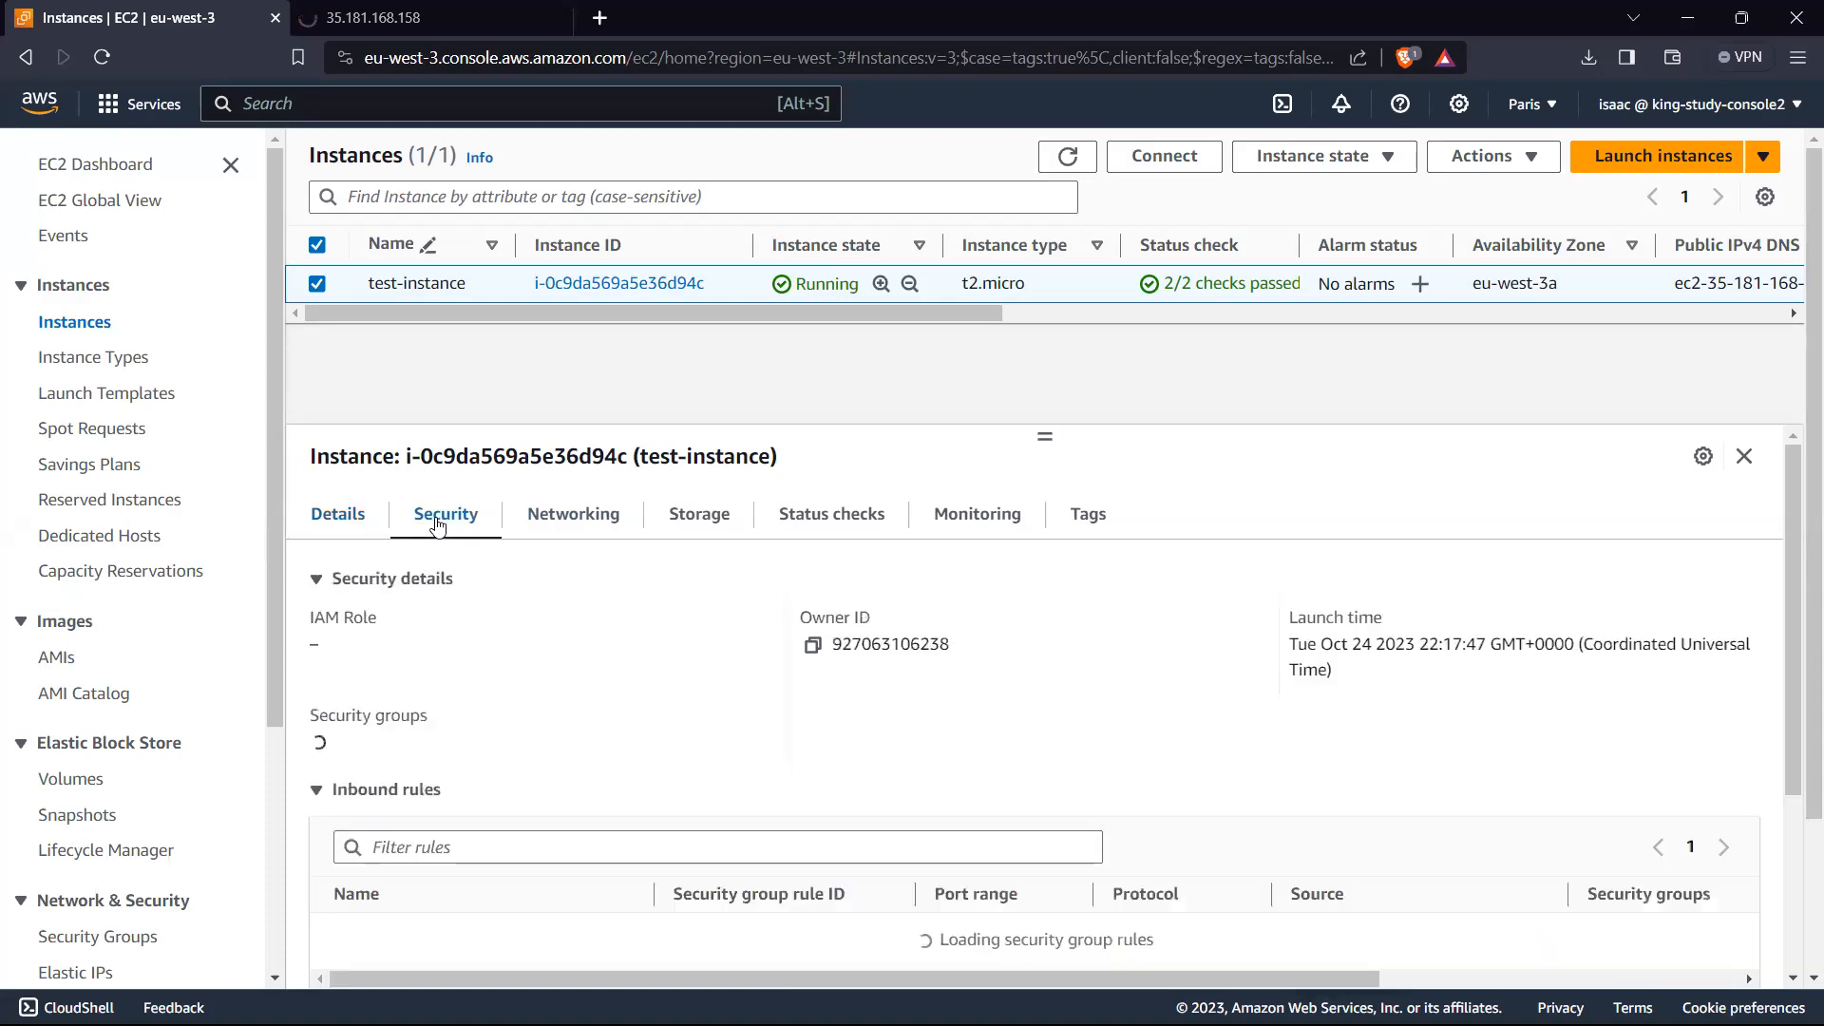
scroll(953, 675, down, 2)
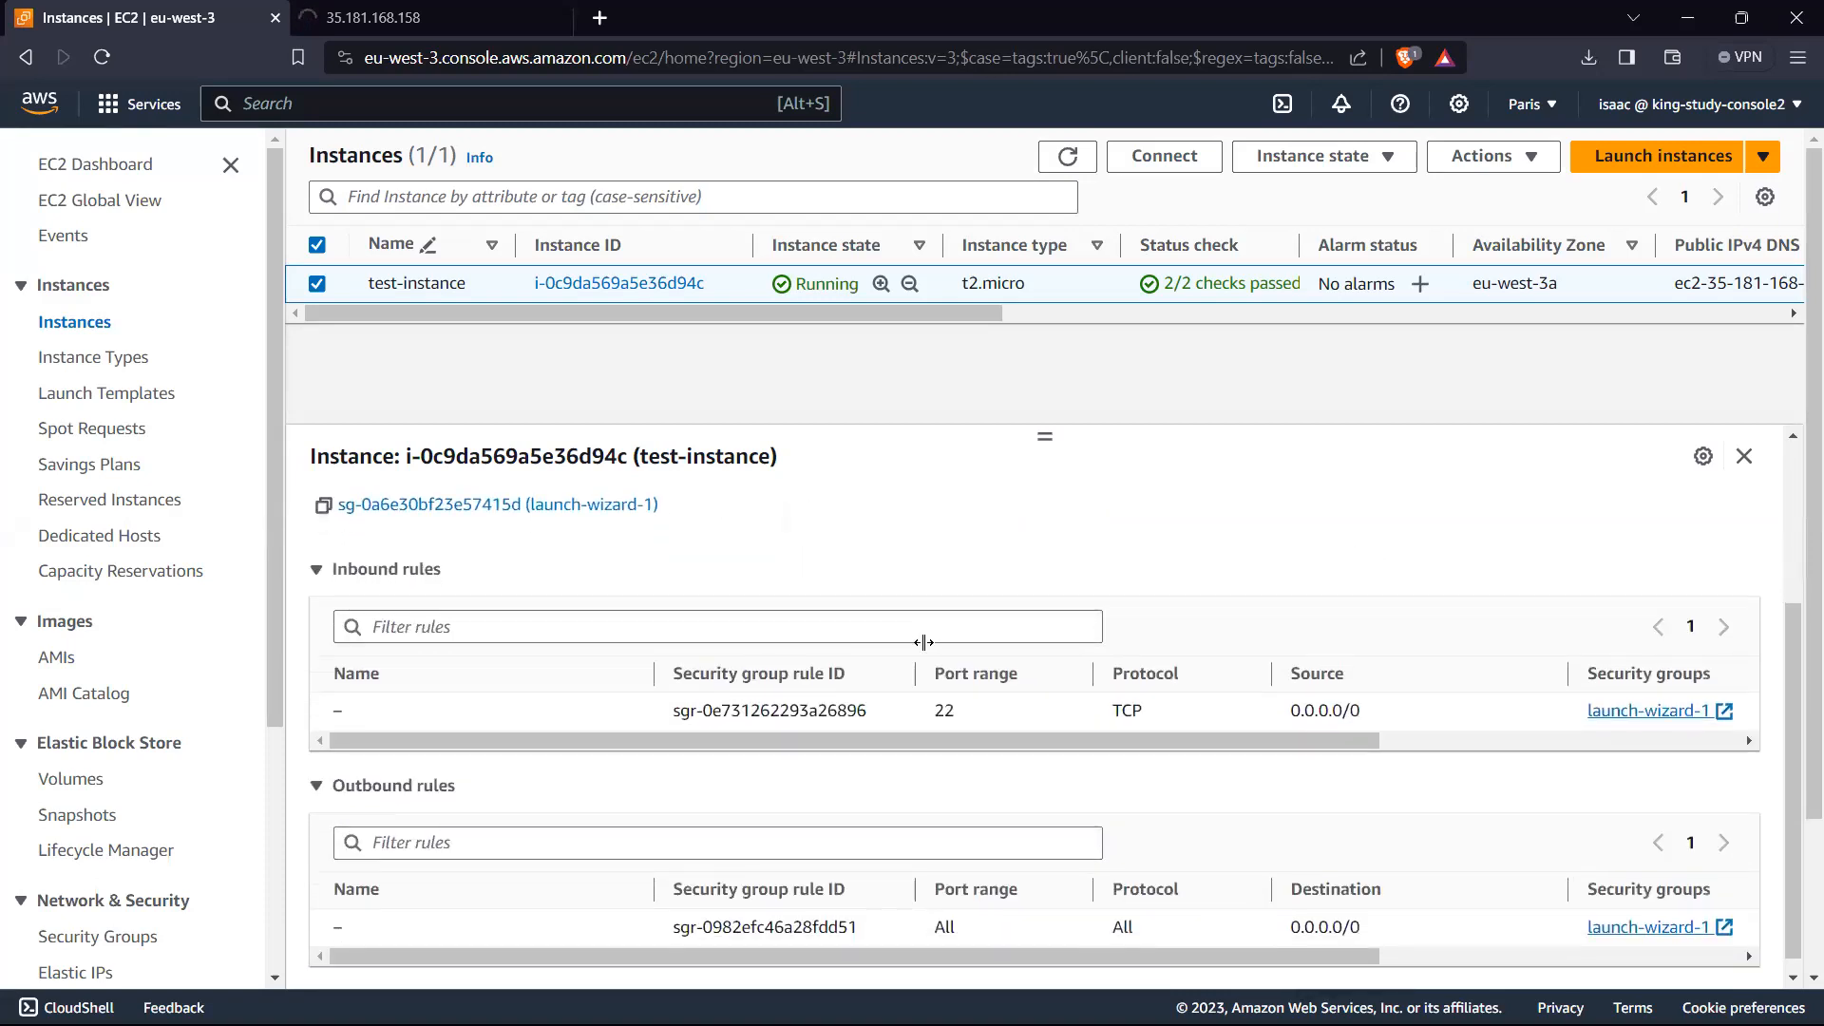
scroll(855, 760, down, 2)
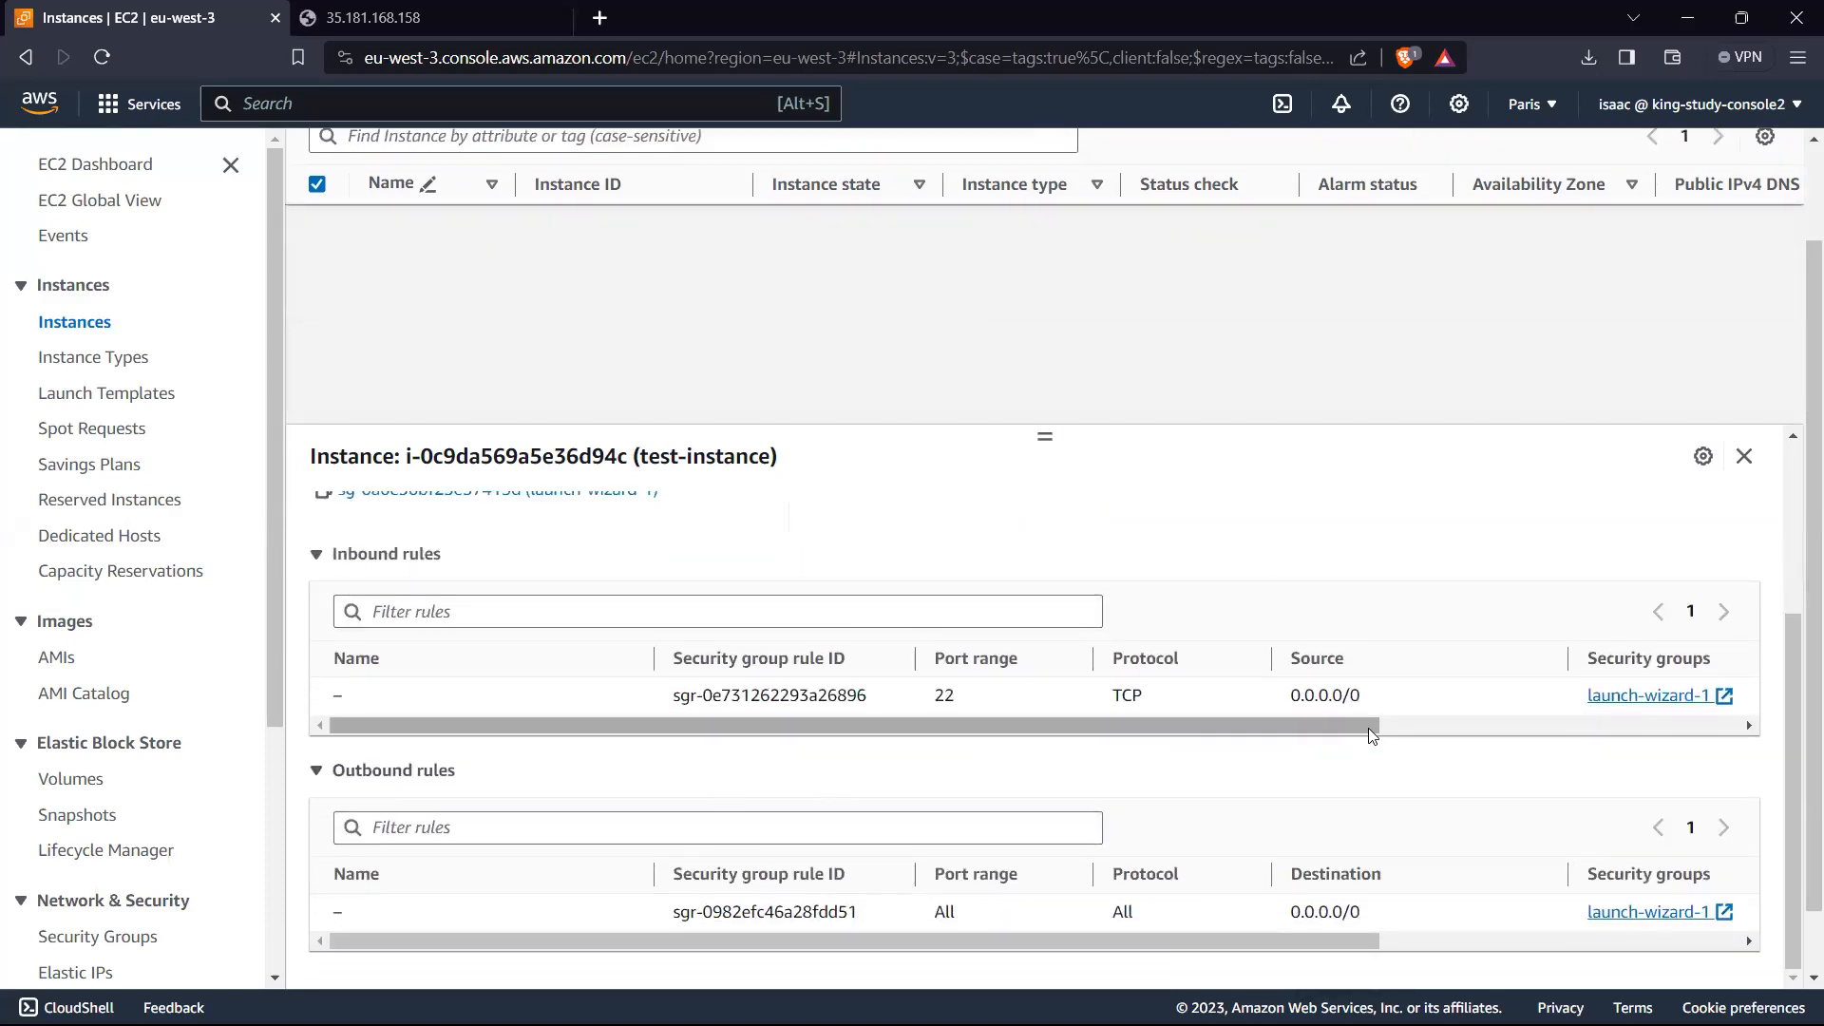
drag(1036, 737, 977, 737)
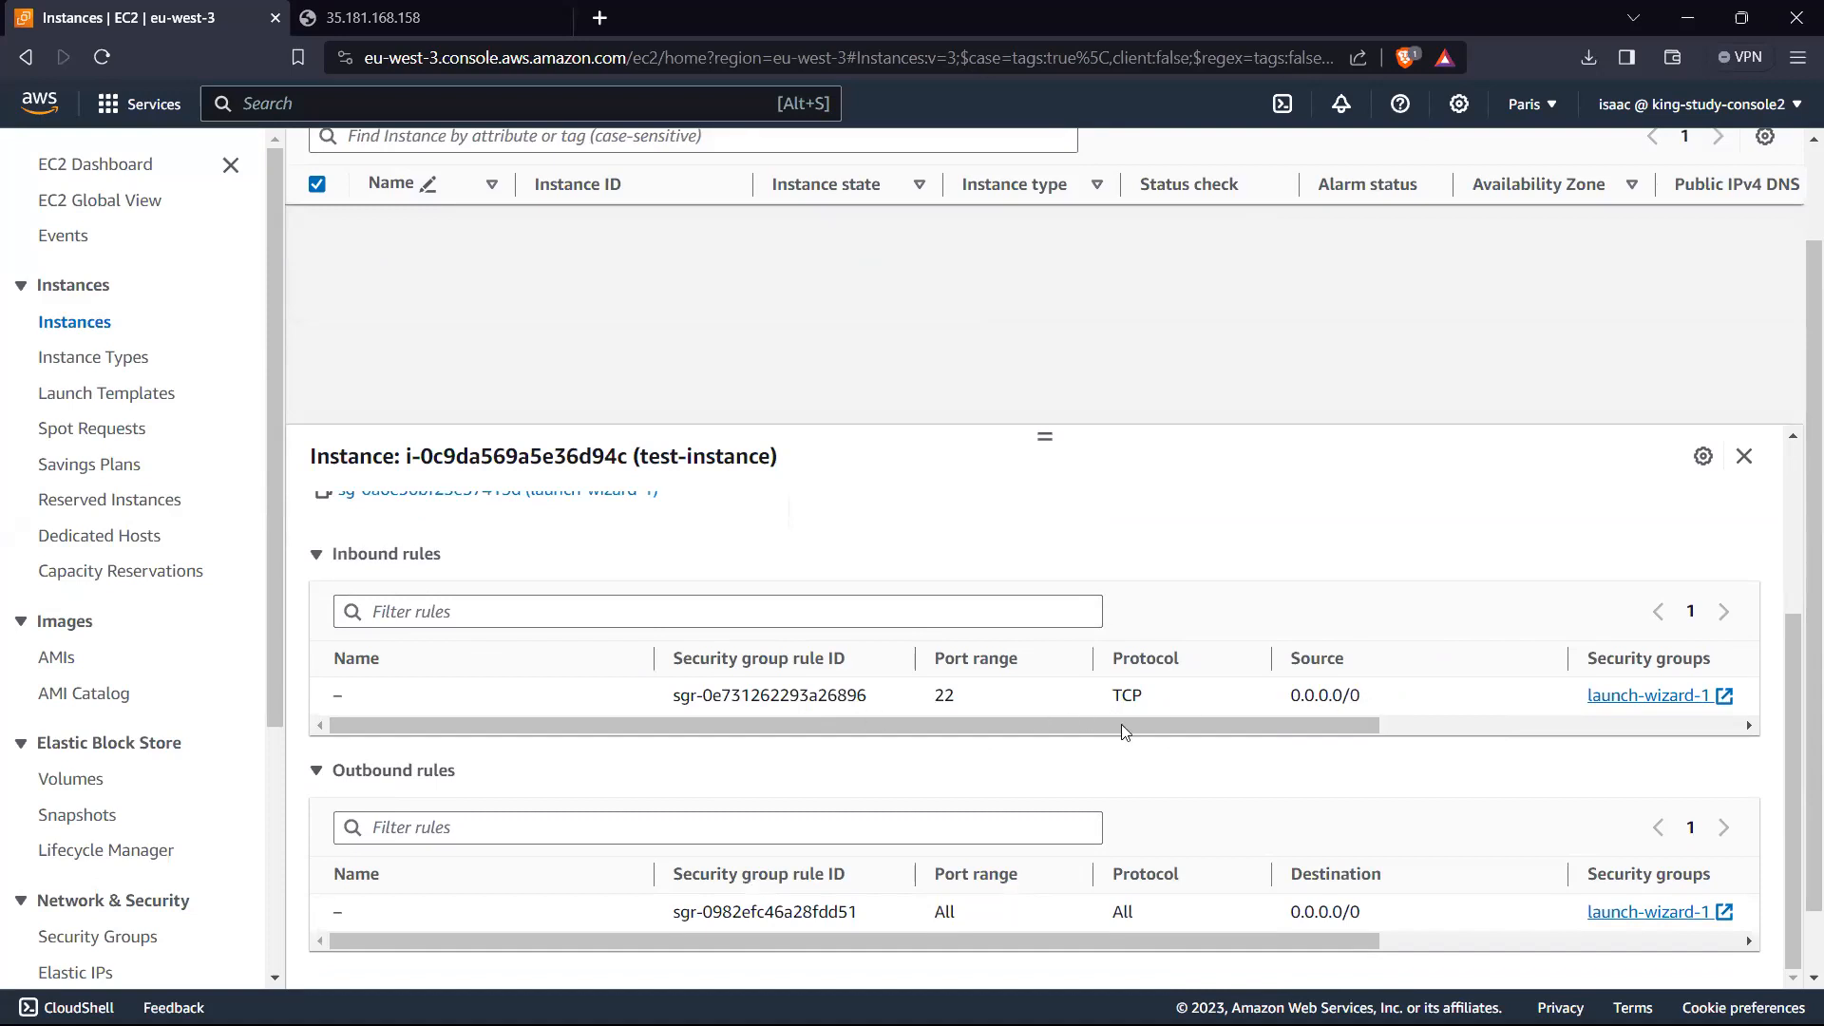
scroll(855, 607, up, 3)
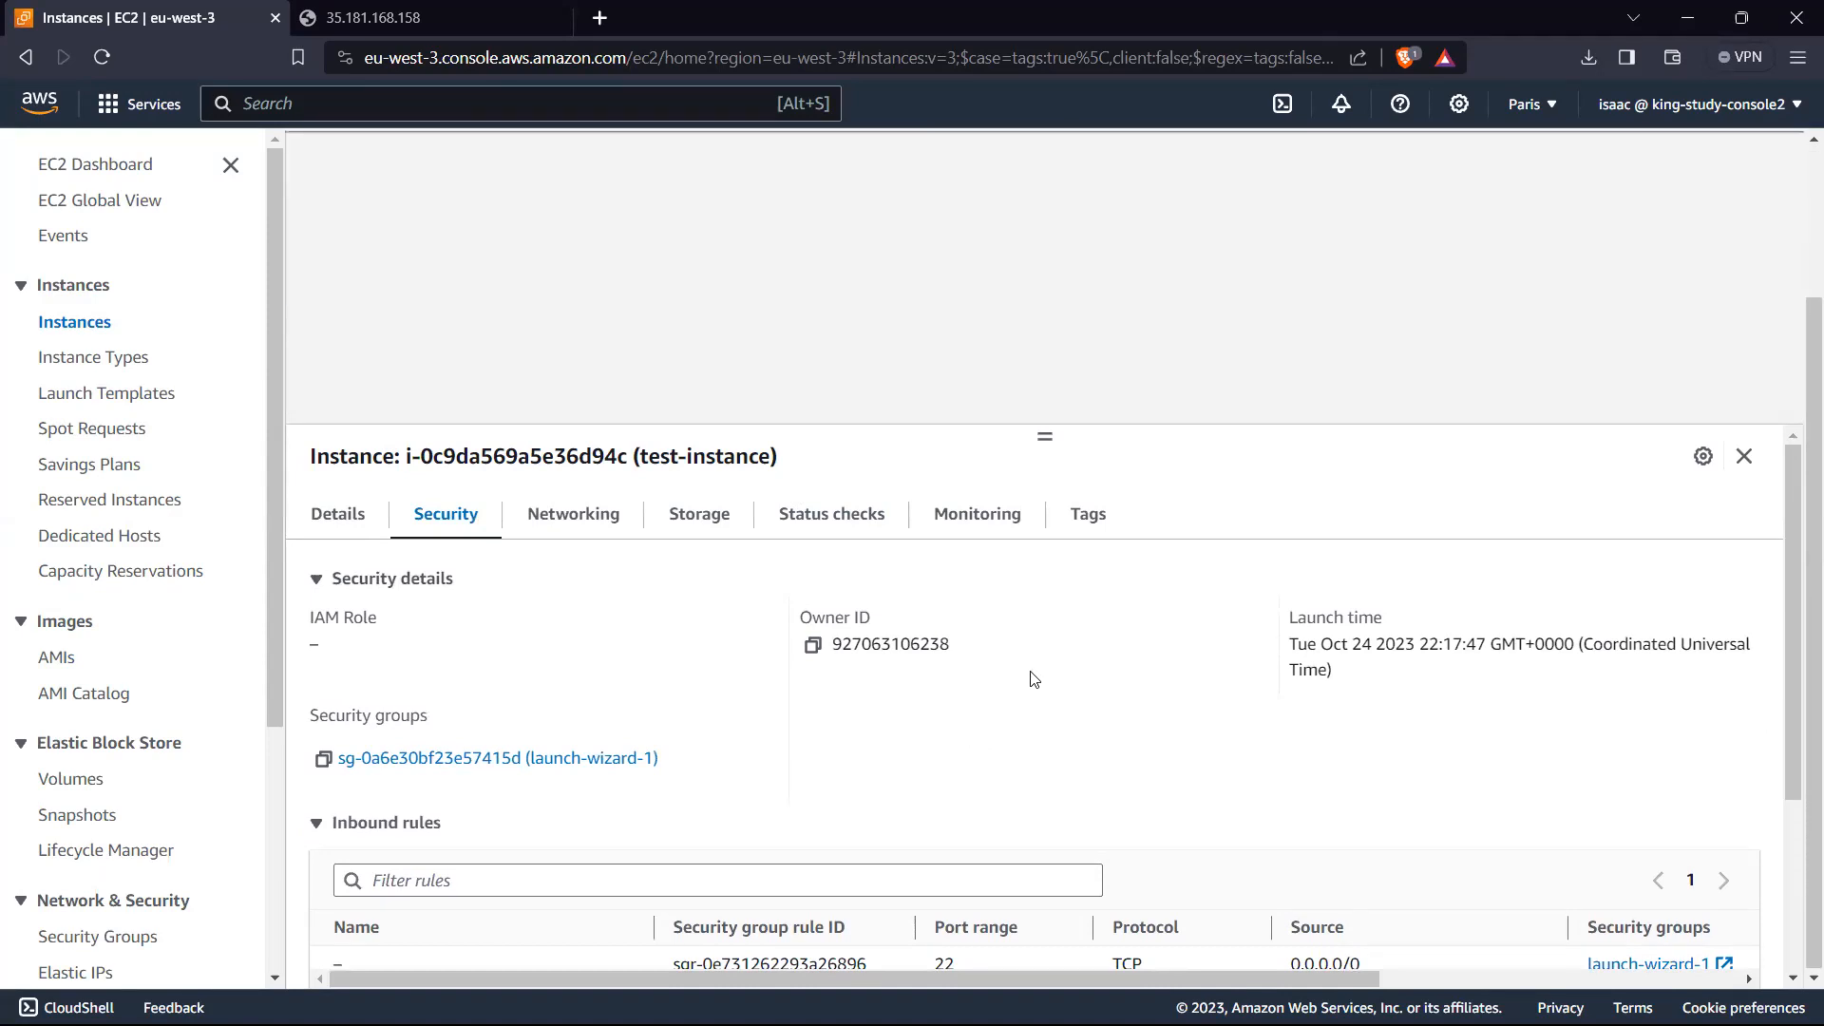
scroll(1197, 874, down, 2)
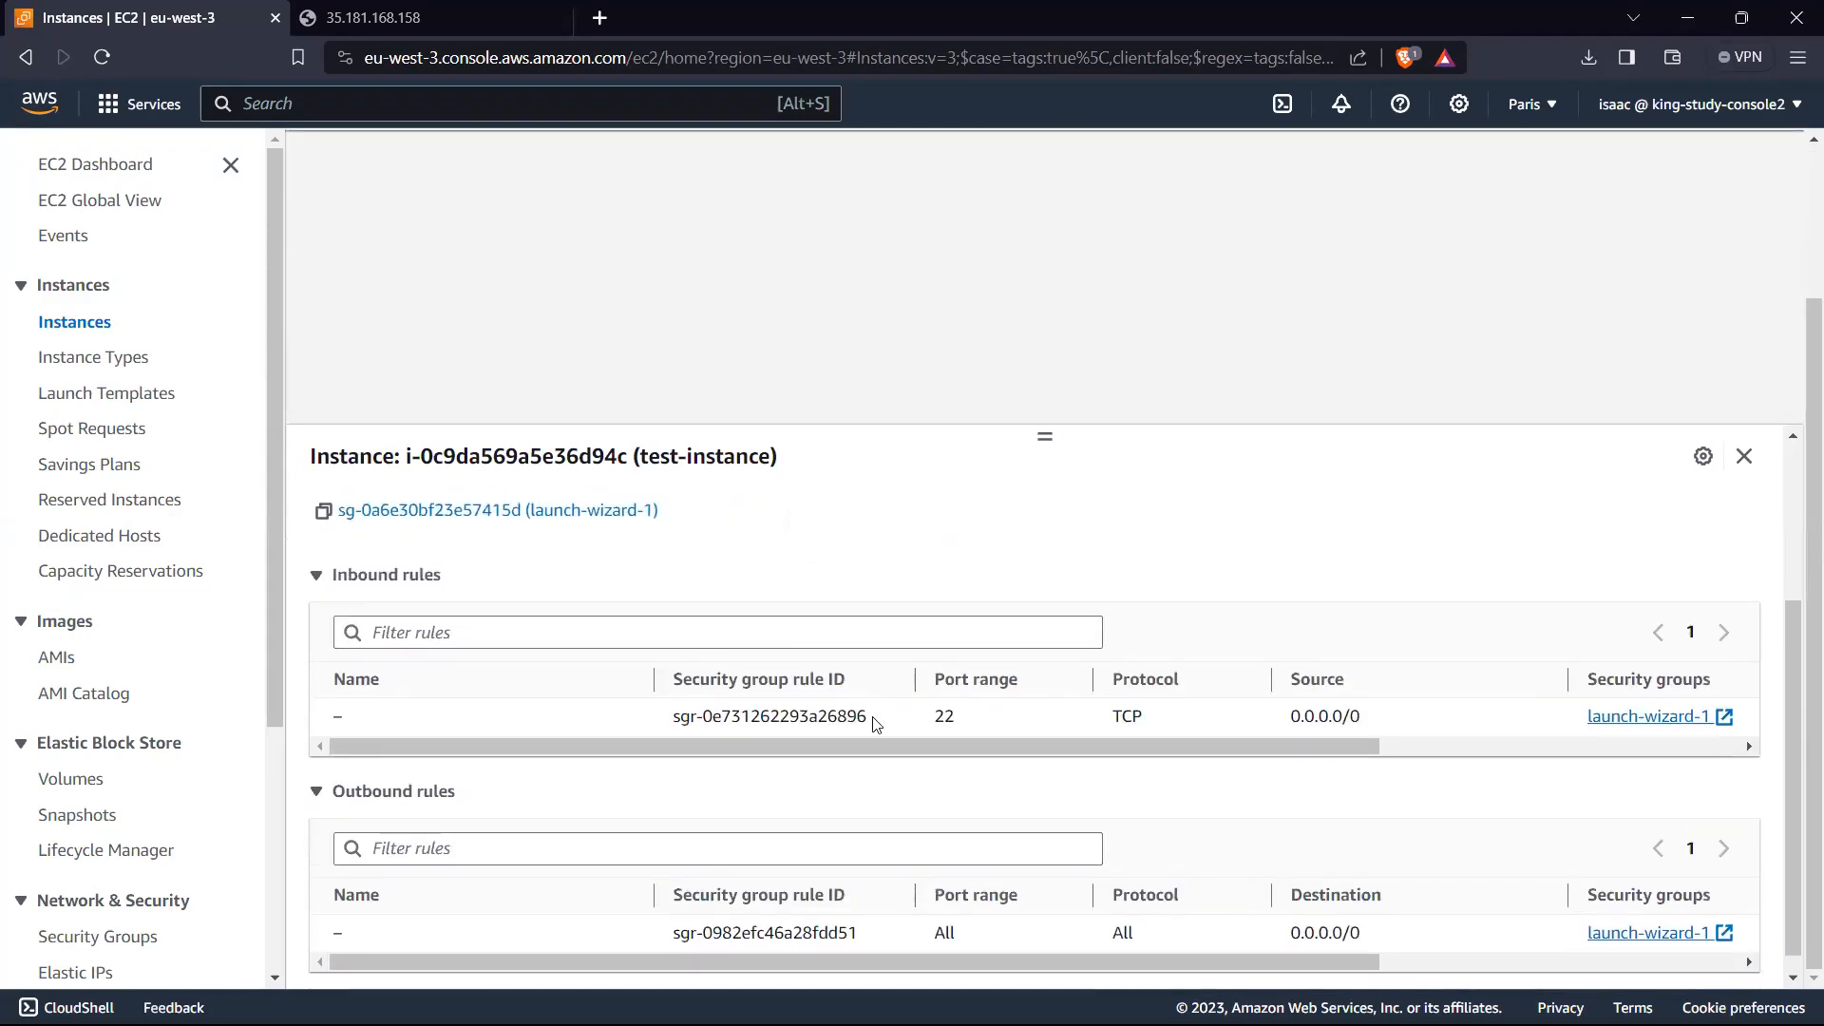
scroll(354, 529, up, 3)
Step: Open TestVPC-vpc from the test-instance networking details and view its resource map
click(345, 525)
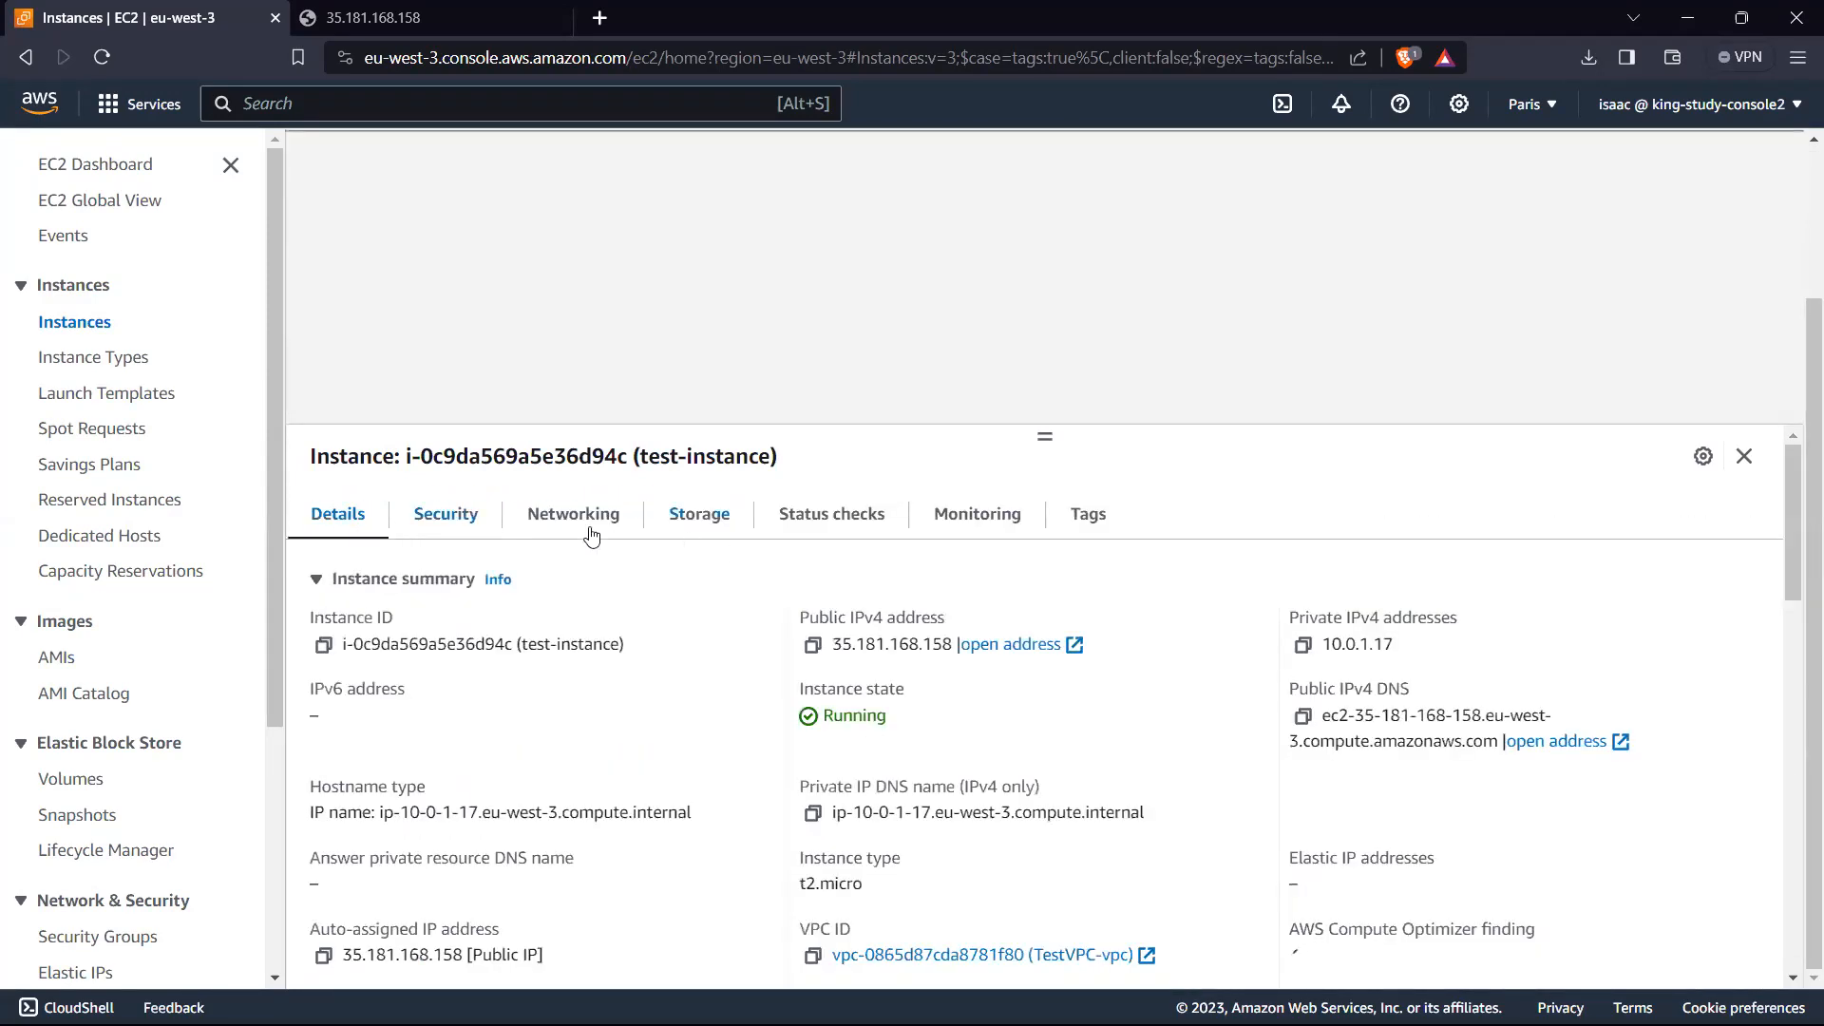
click(587, 530)
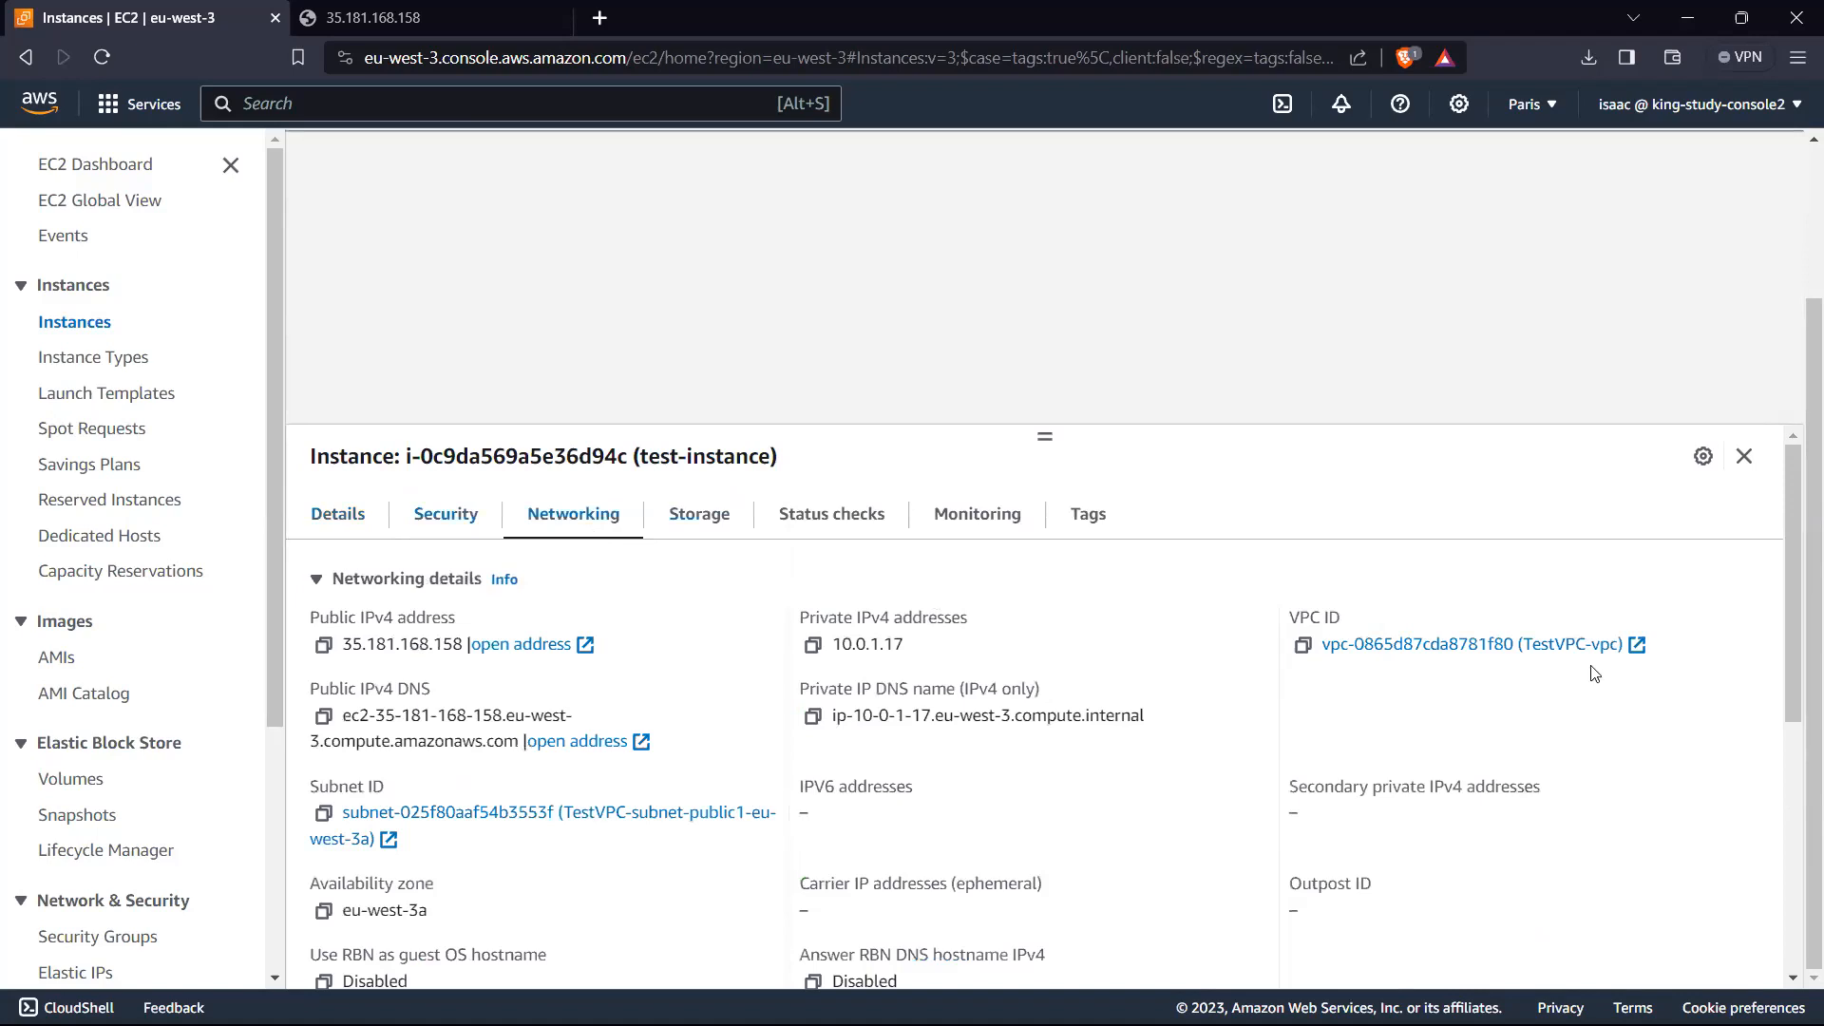
click(1442, 646)
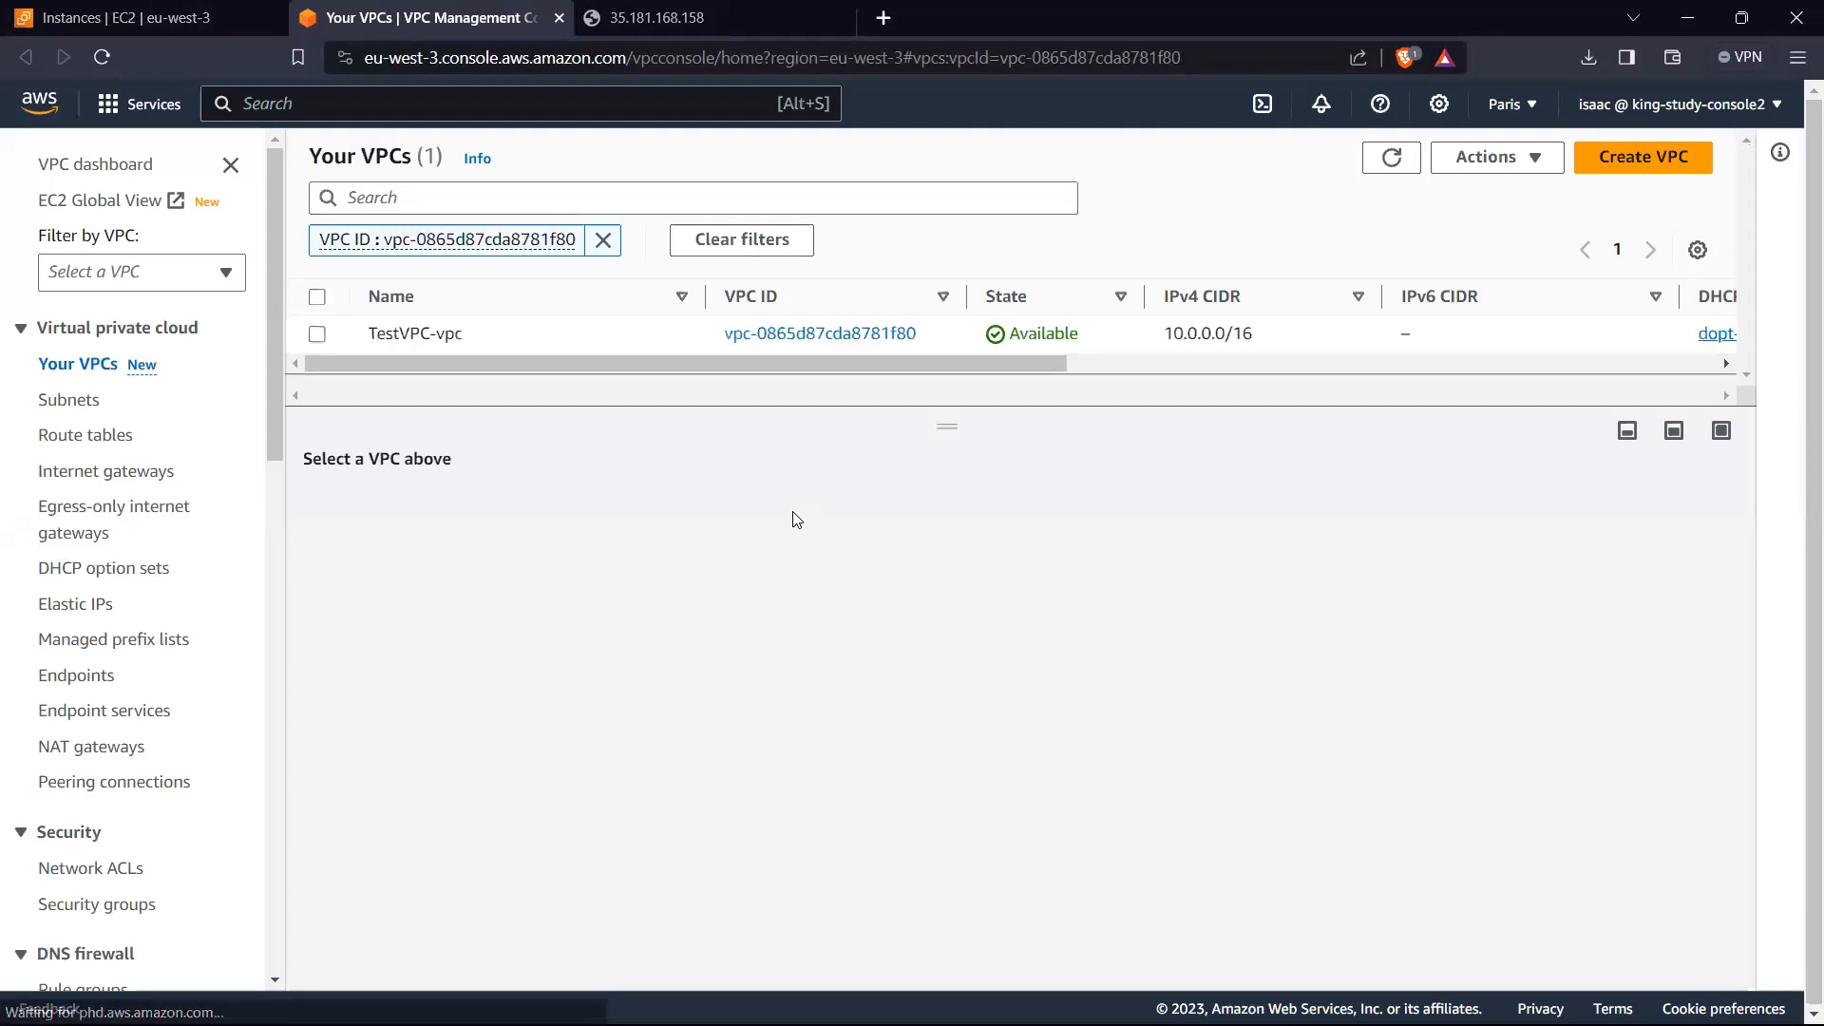
click(317, 334)
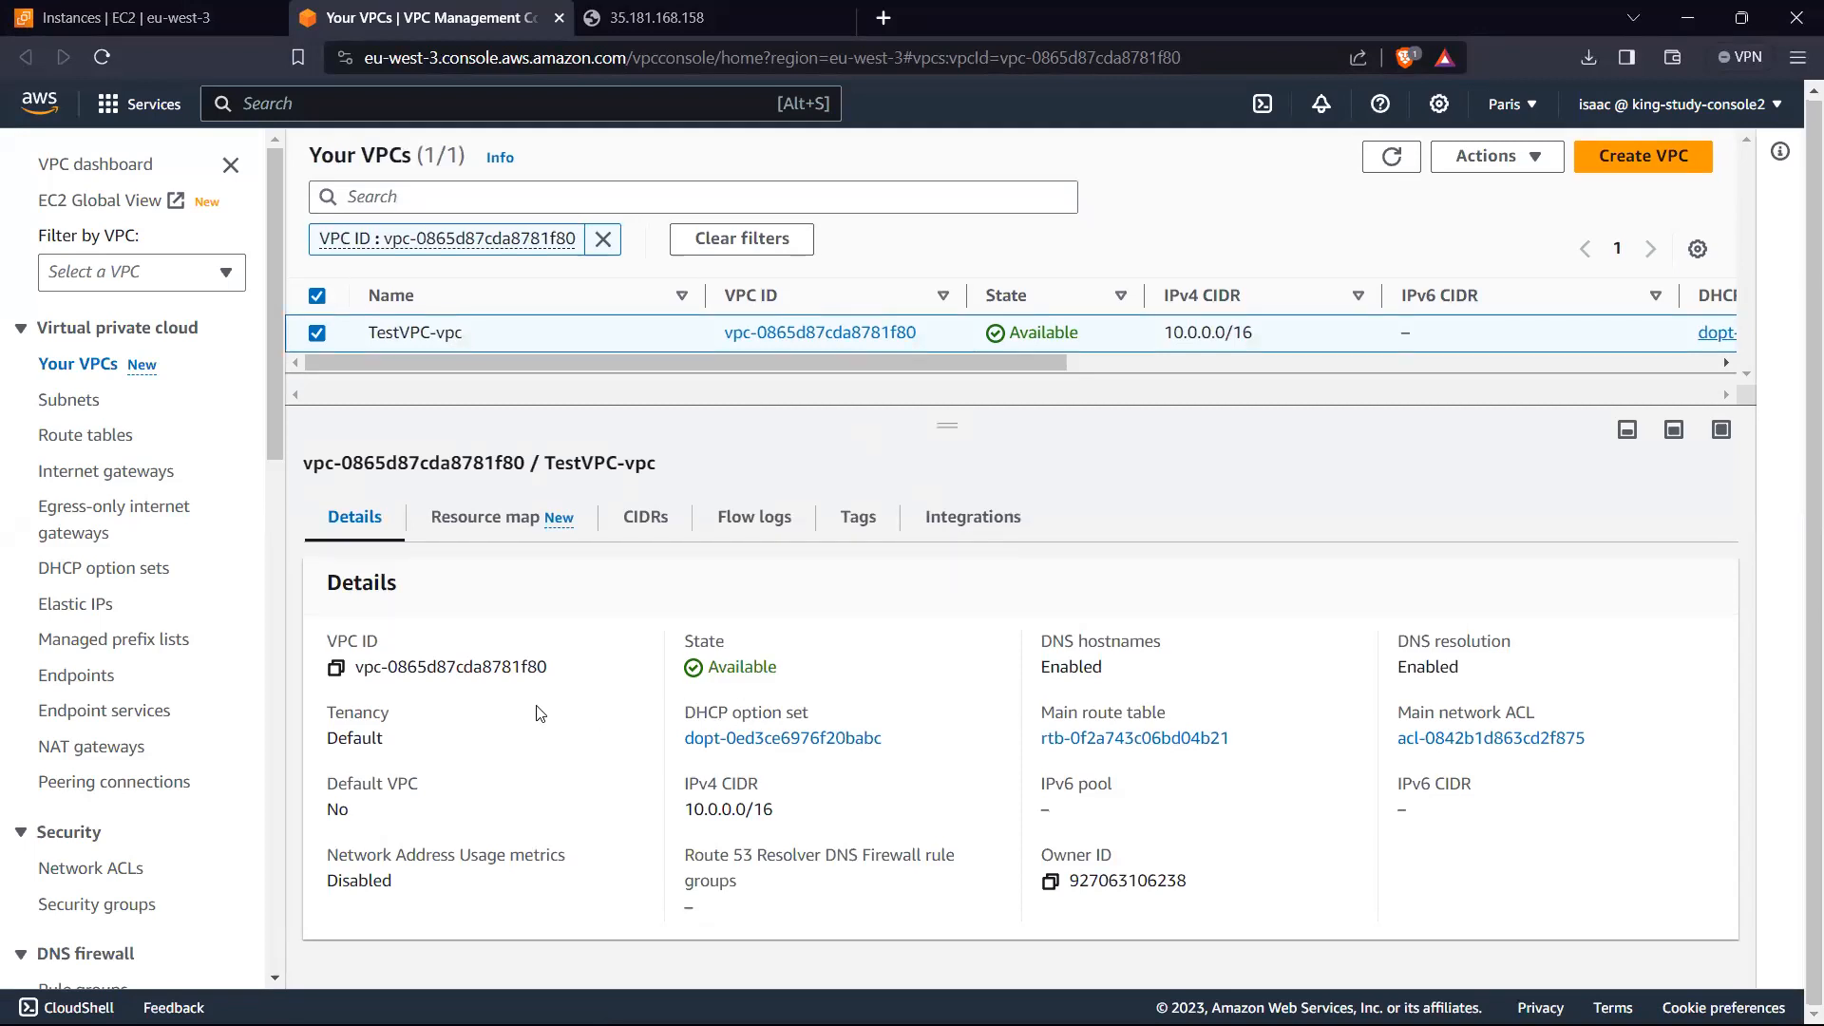
click(481, 523)
Step: Open the VPC security groups and examine the HTTPS and HTTP inbound rules of test-sg
scroll(143, 617, down, 5)
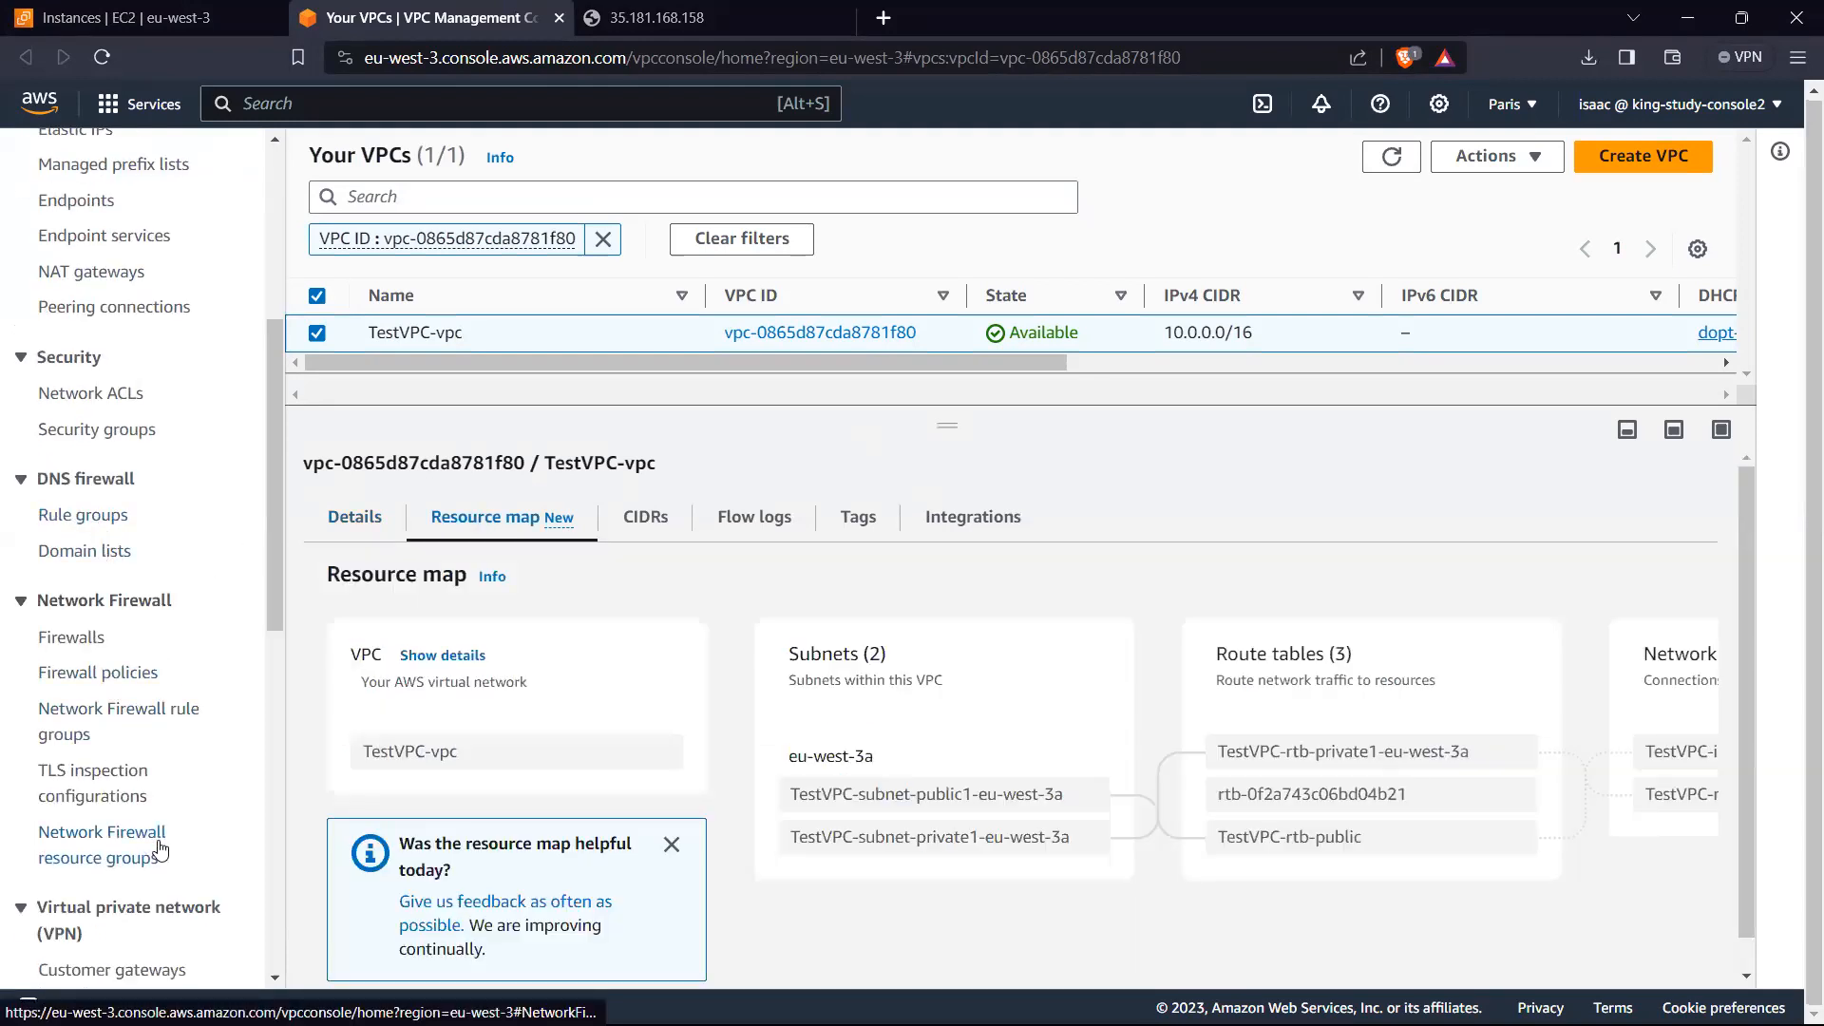
click(109, 432)
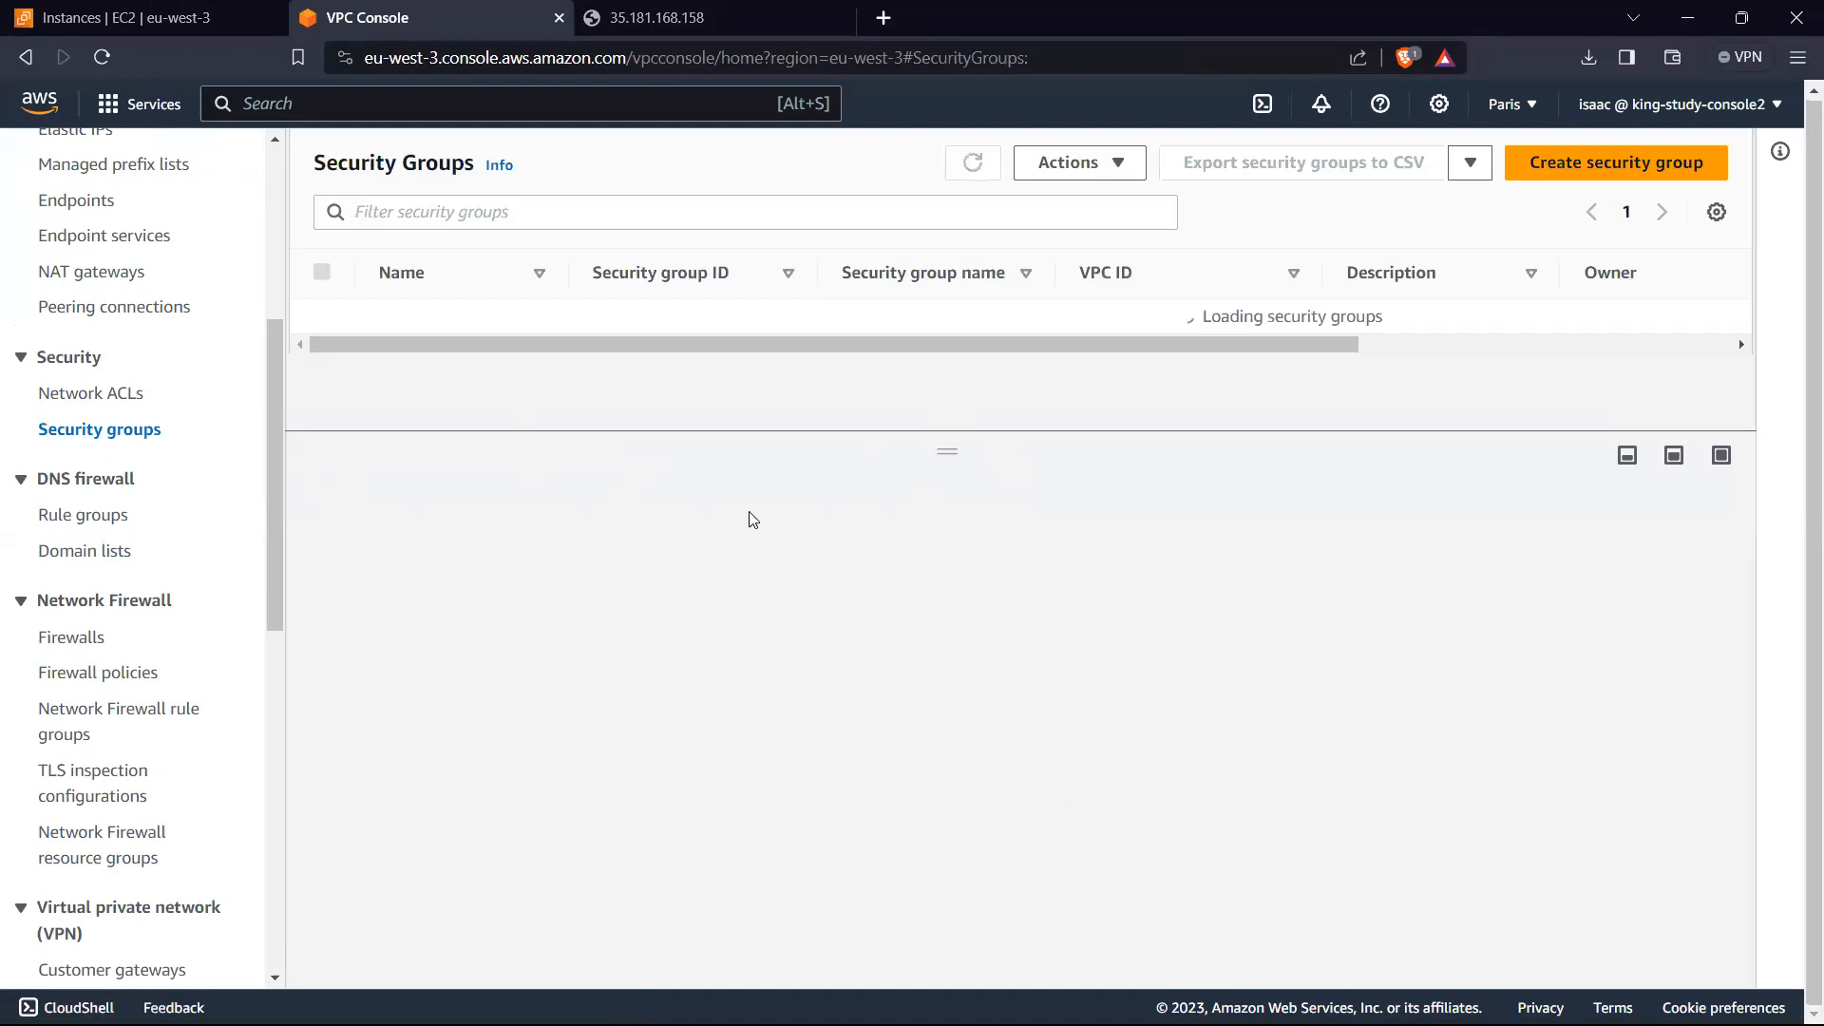
scroll(752, 397, down, 1)
scroll(753, 398, up, 1)
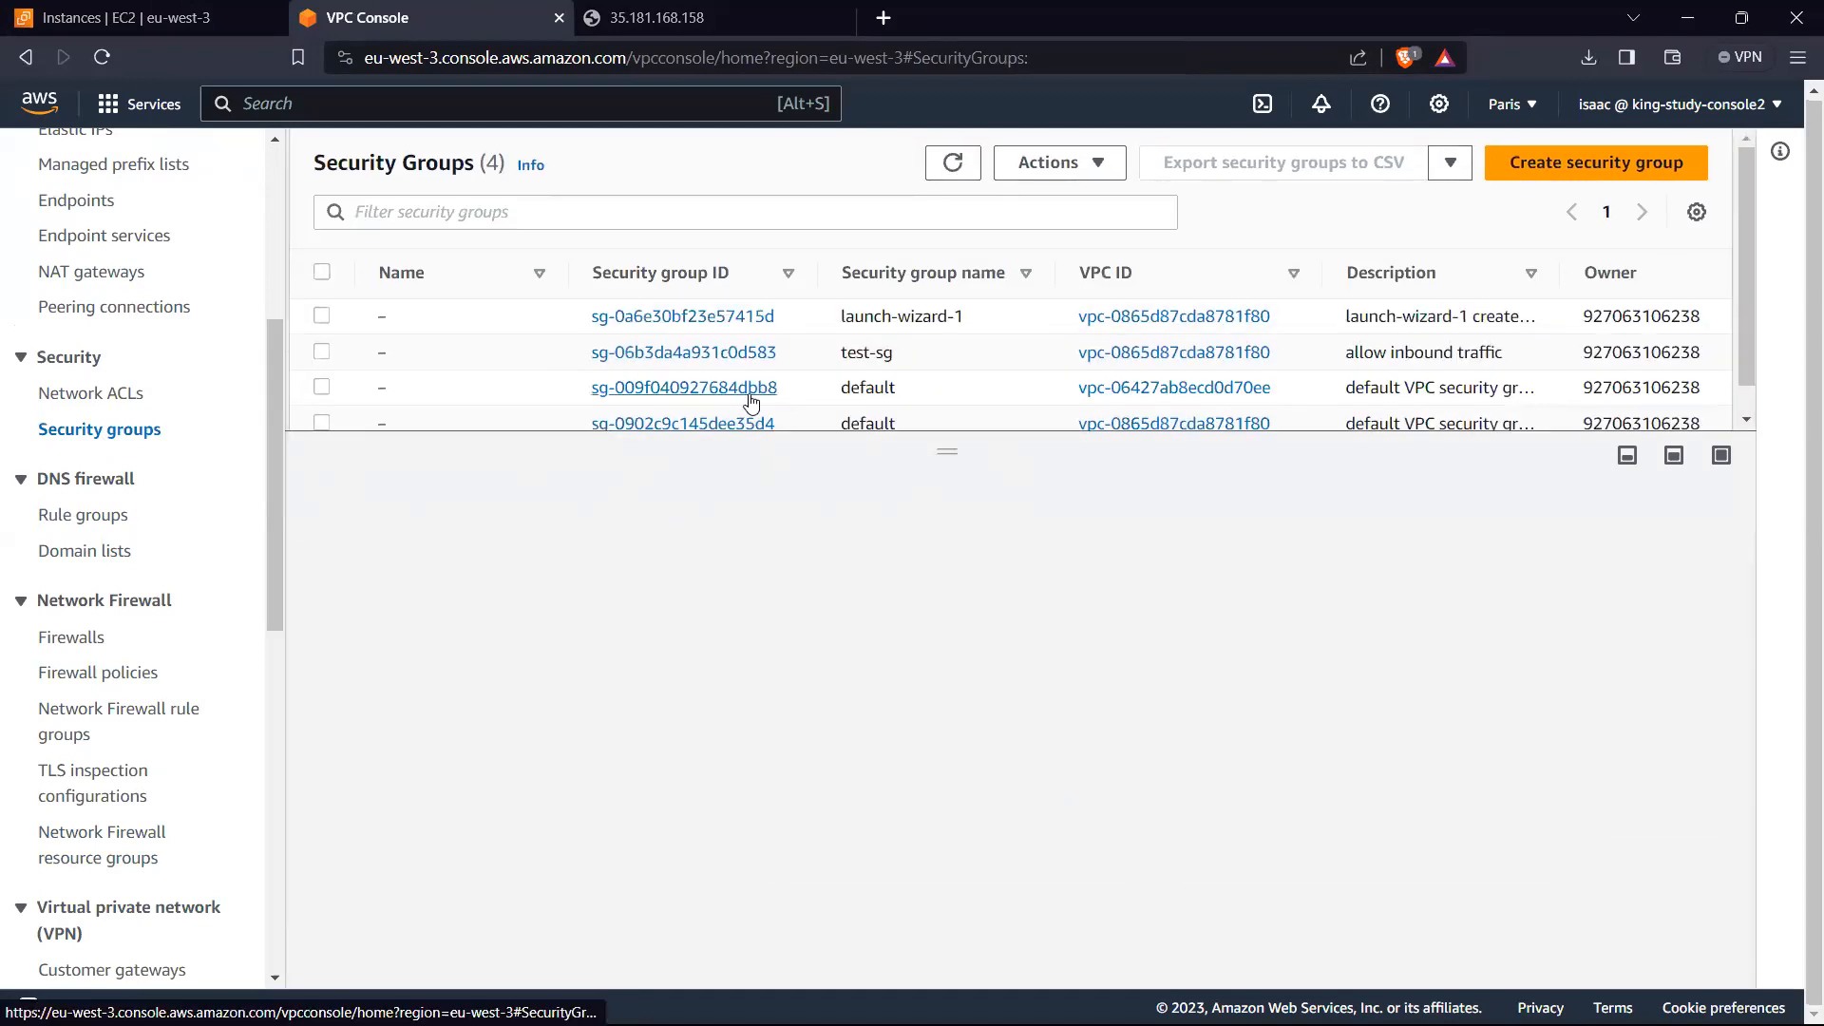
click(323, 353)
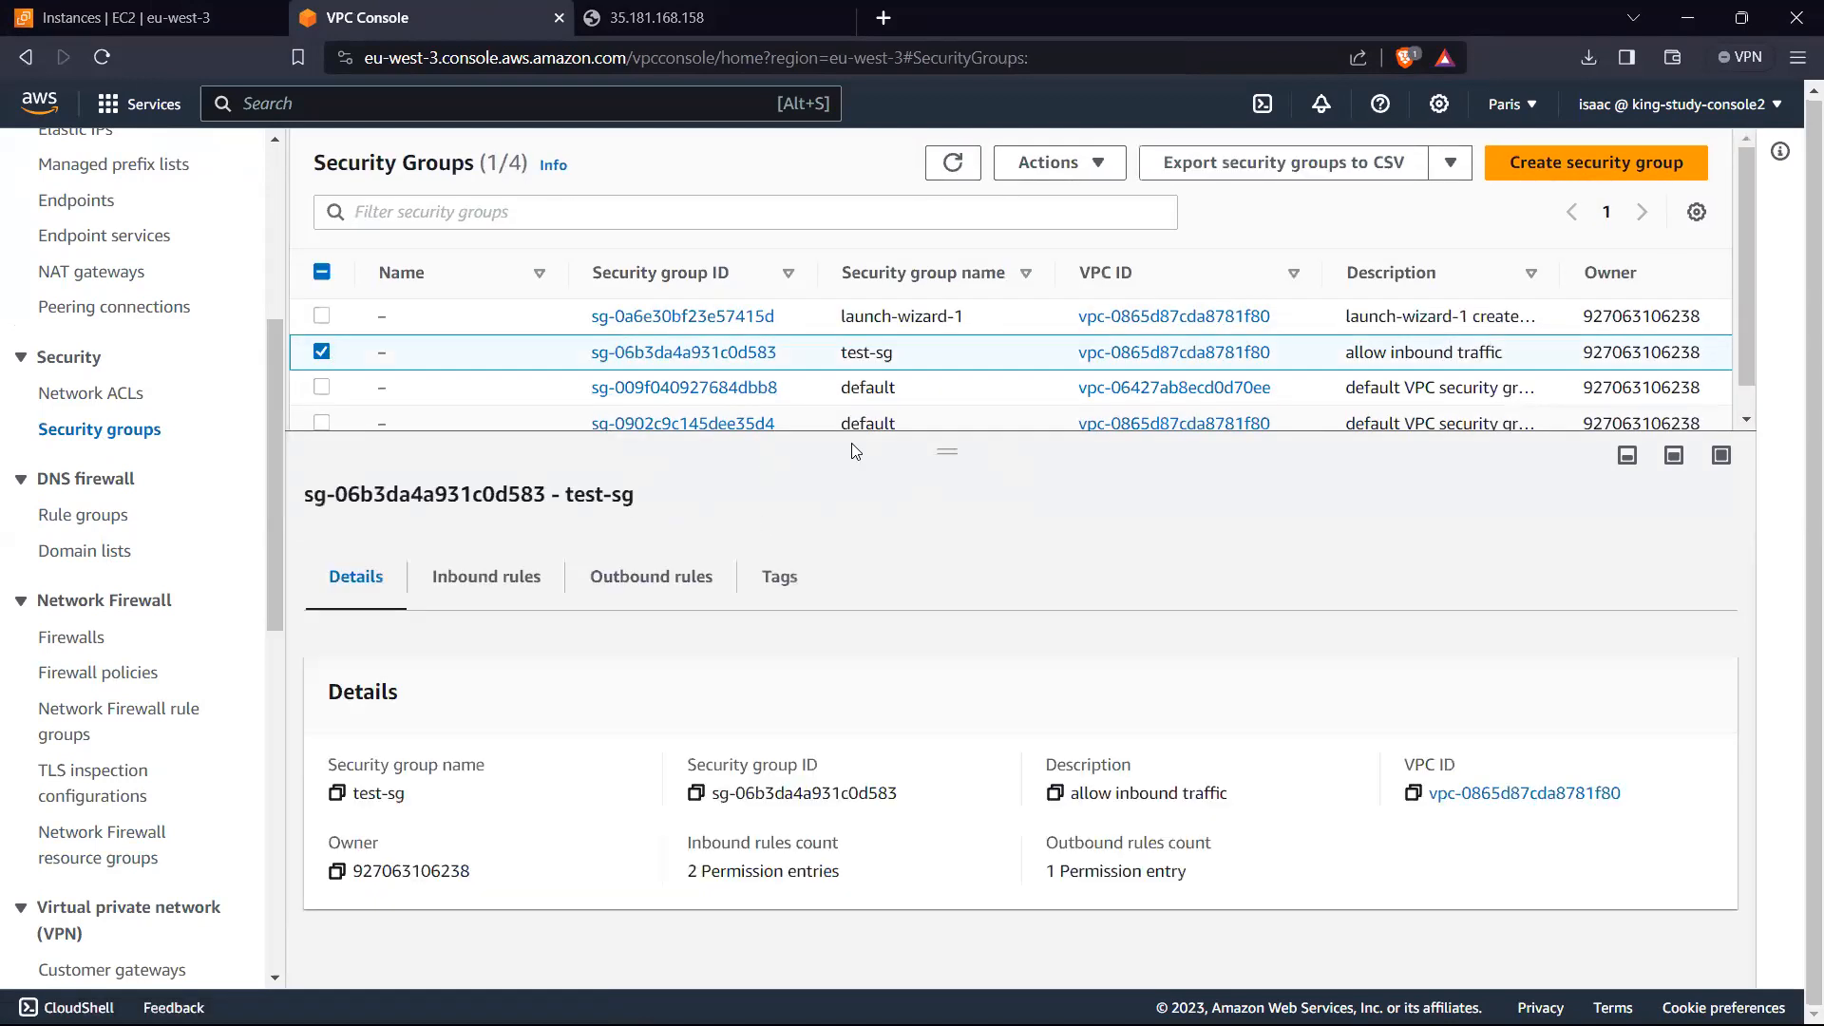
click(490, 573)
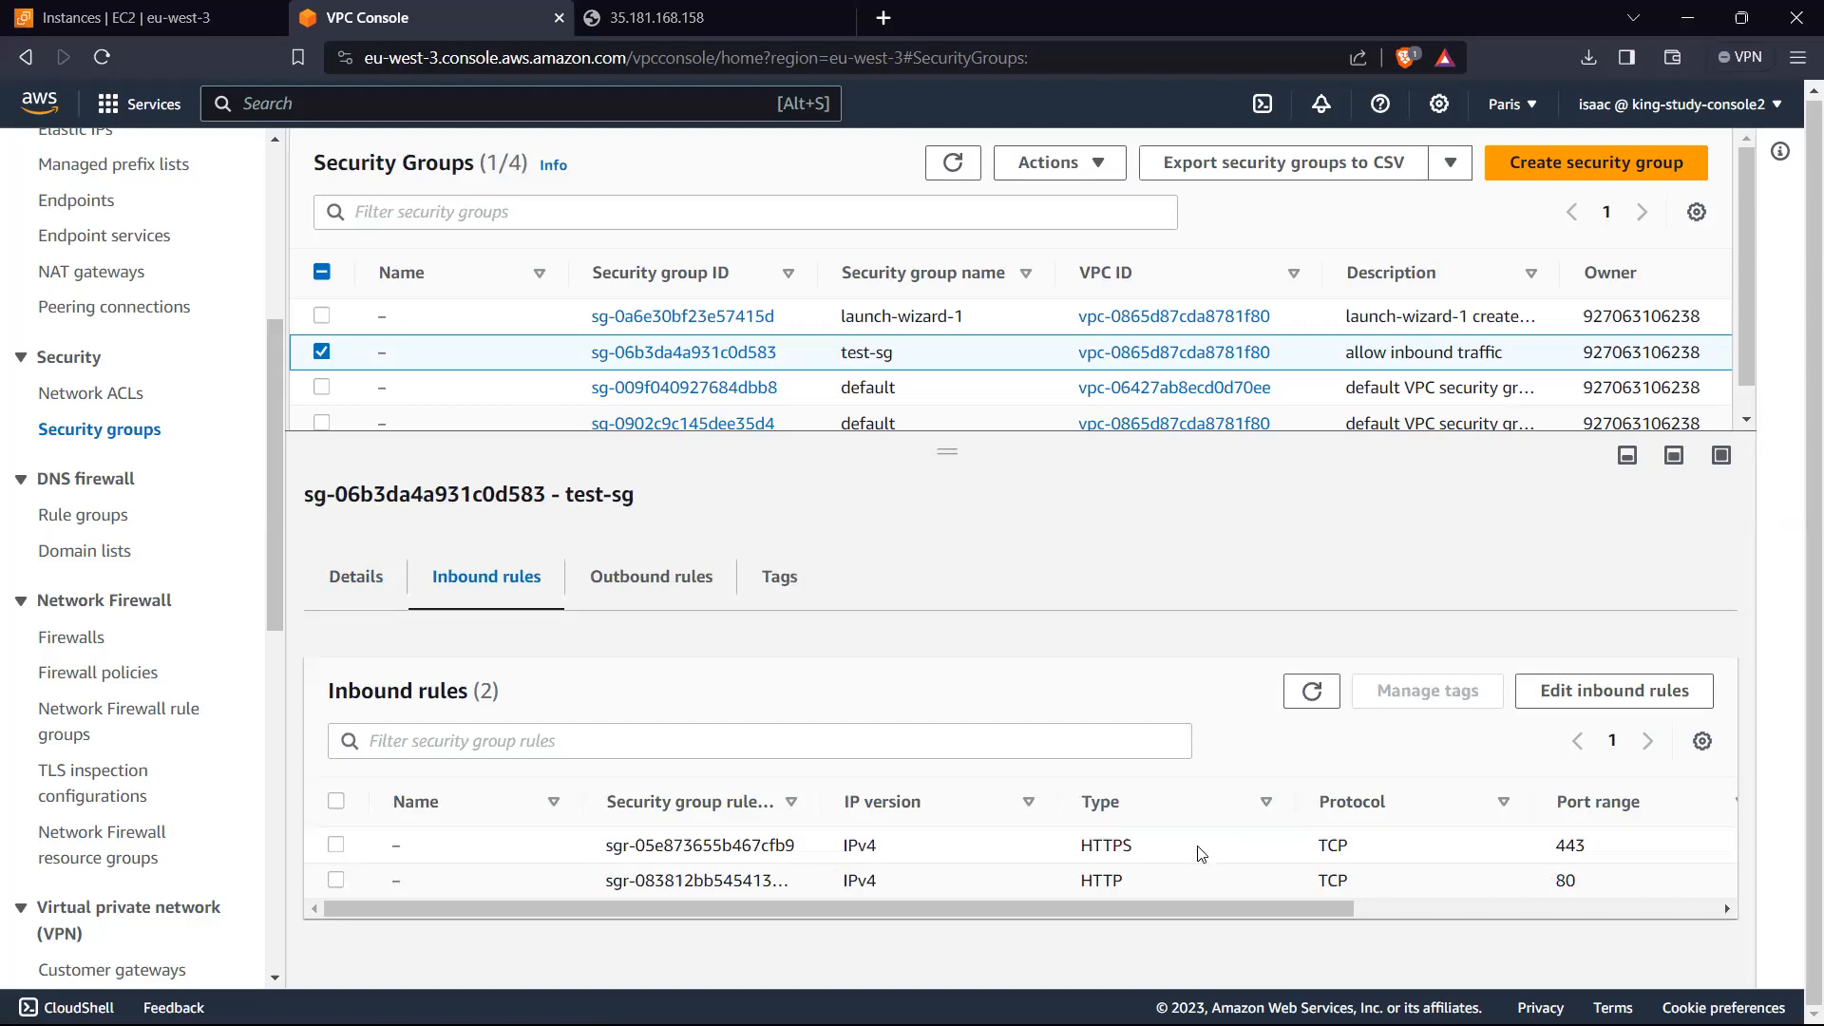
double_click(1106, 846)
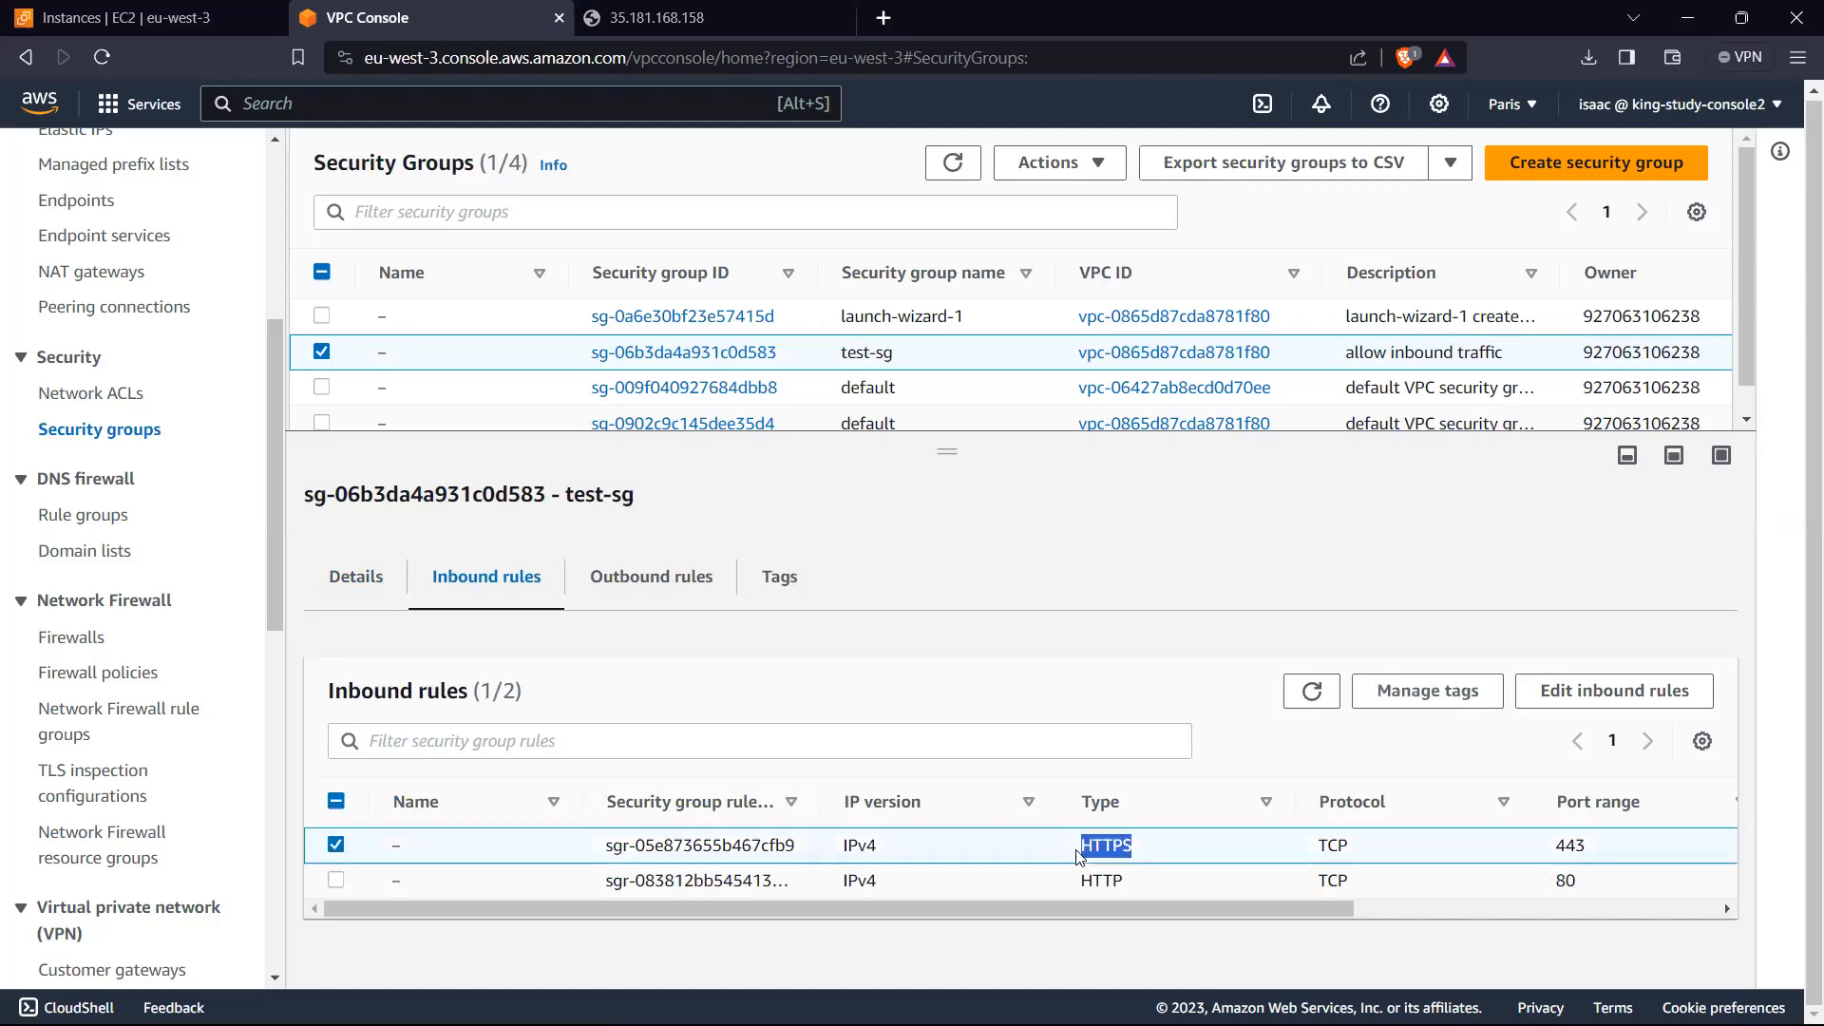
double_click(1107, 882)
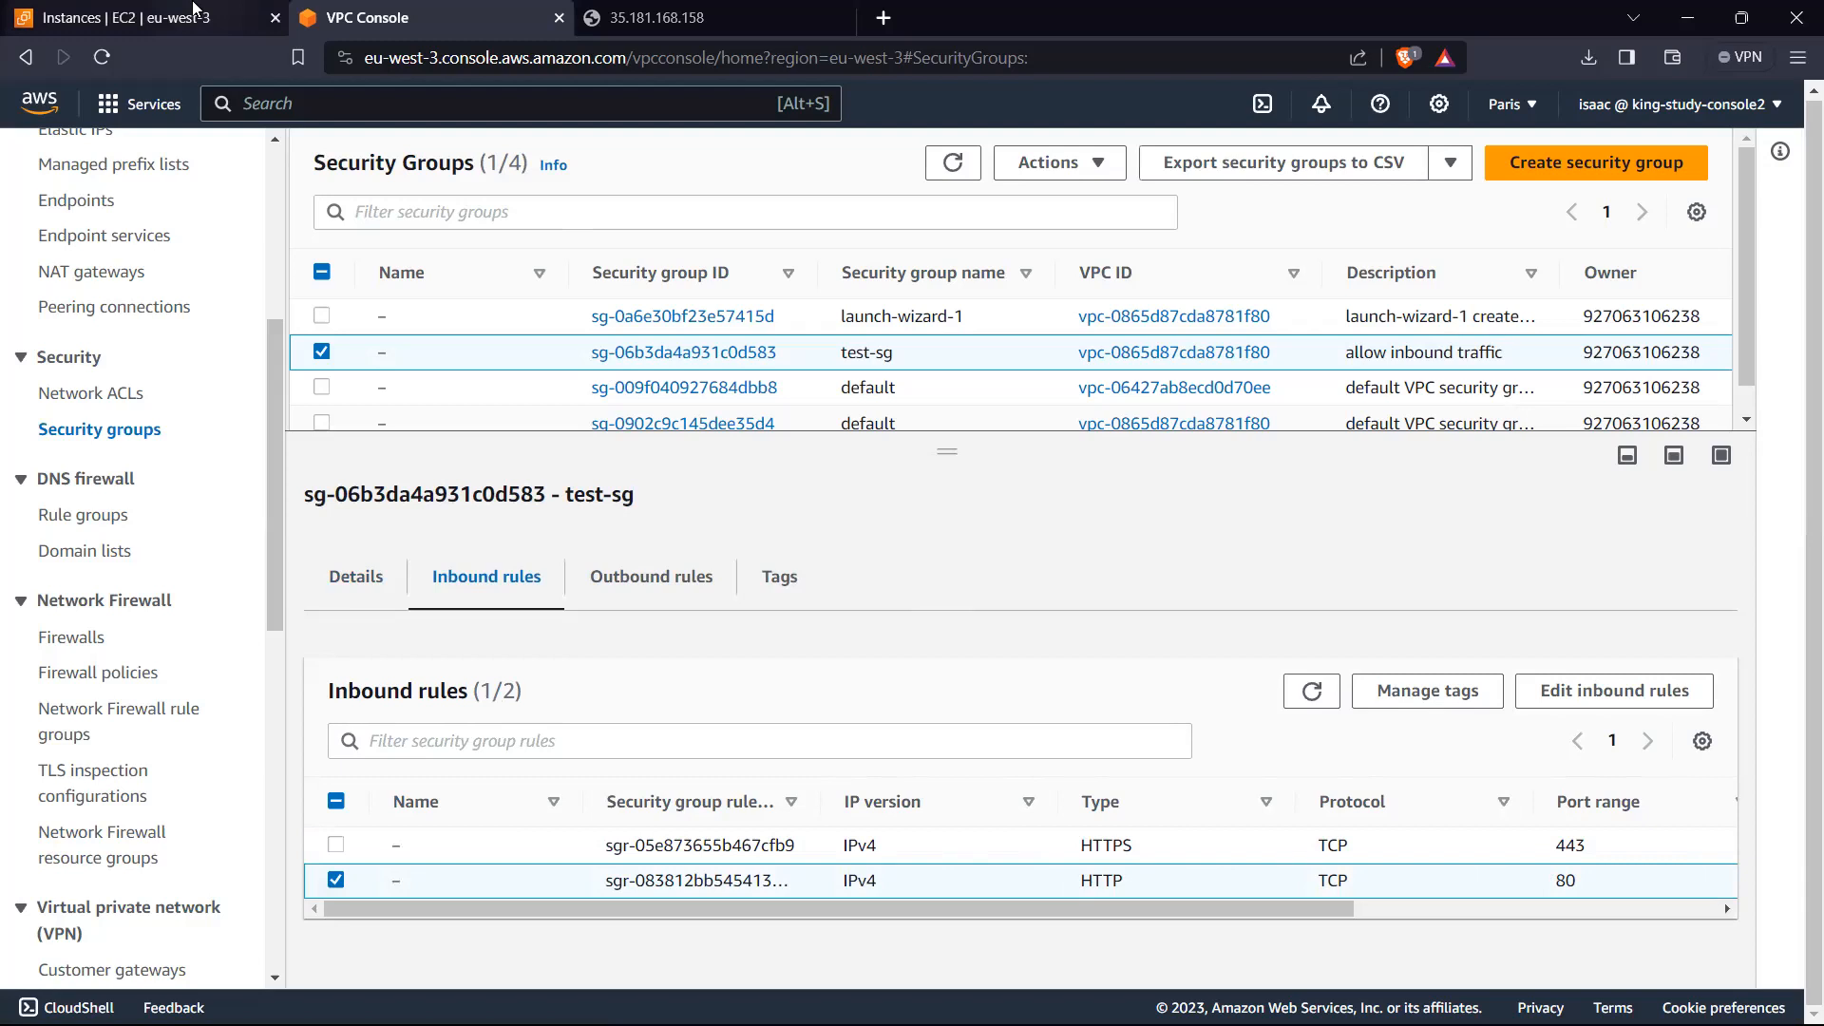
Step: Return to test-instance in the EC2 console and recheck the inbound and outbound rules applied to it
click(193, 13)
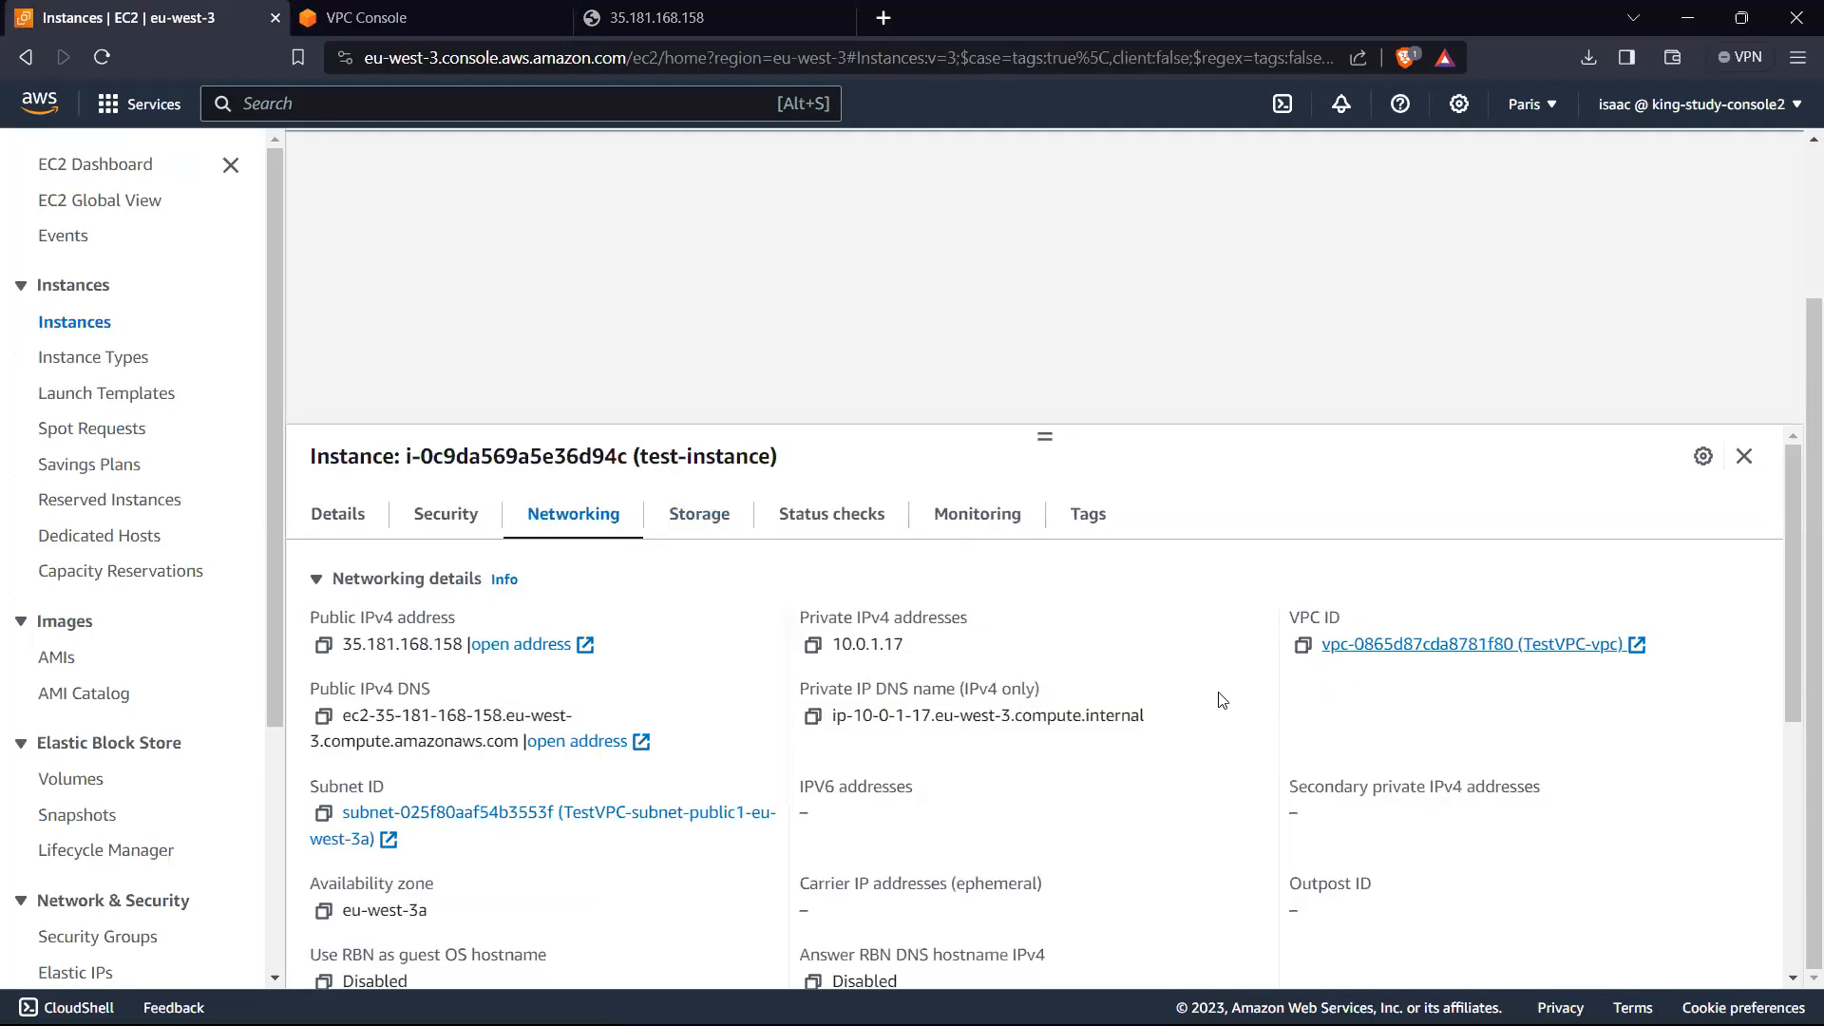
click(447, 511)
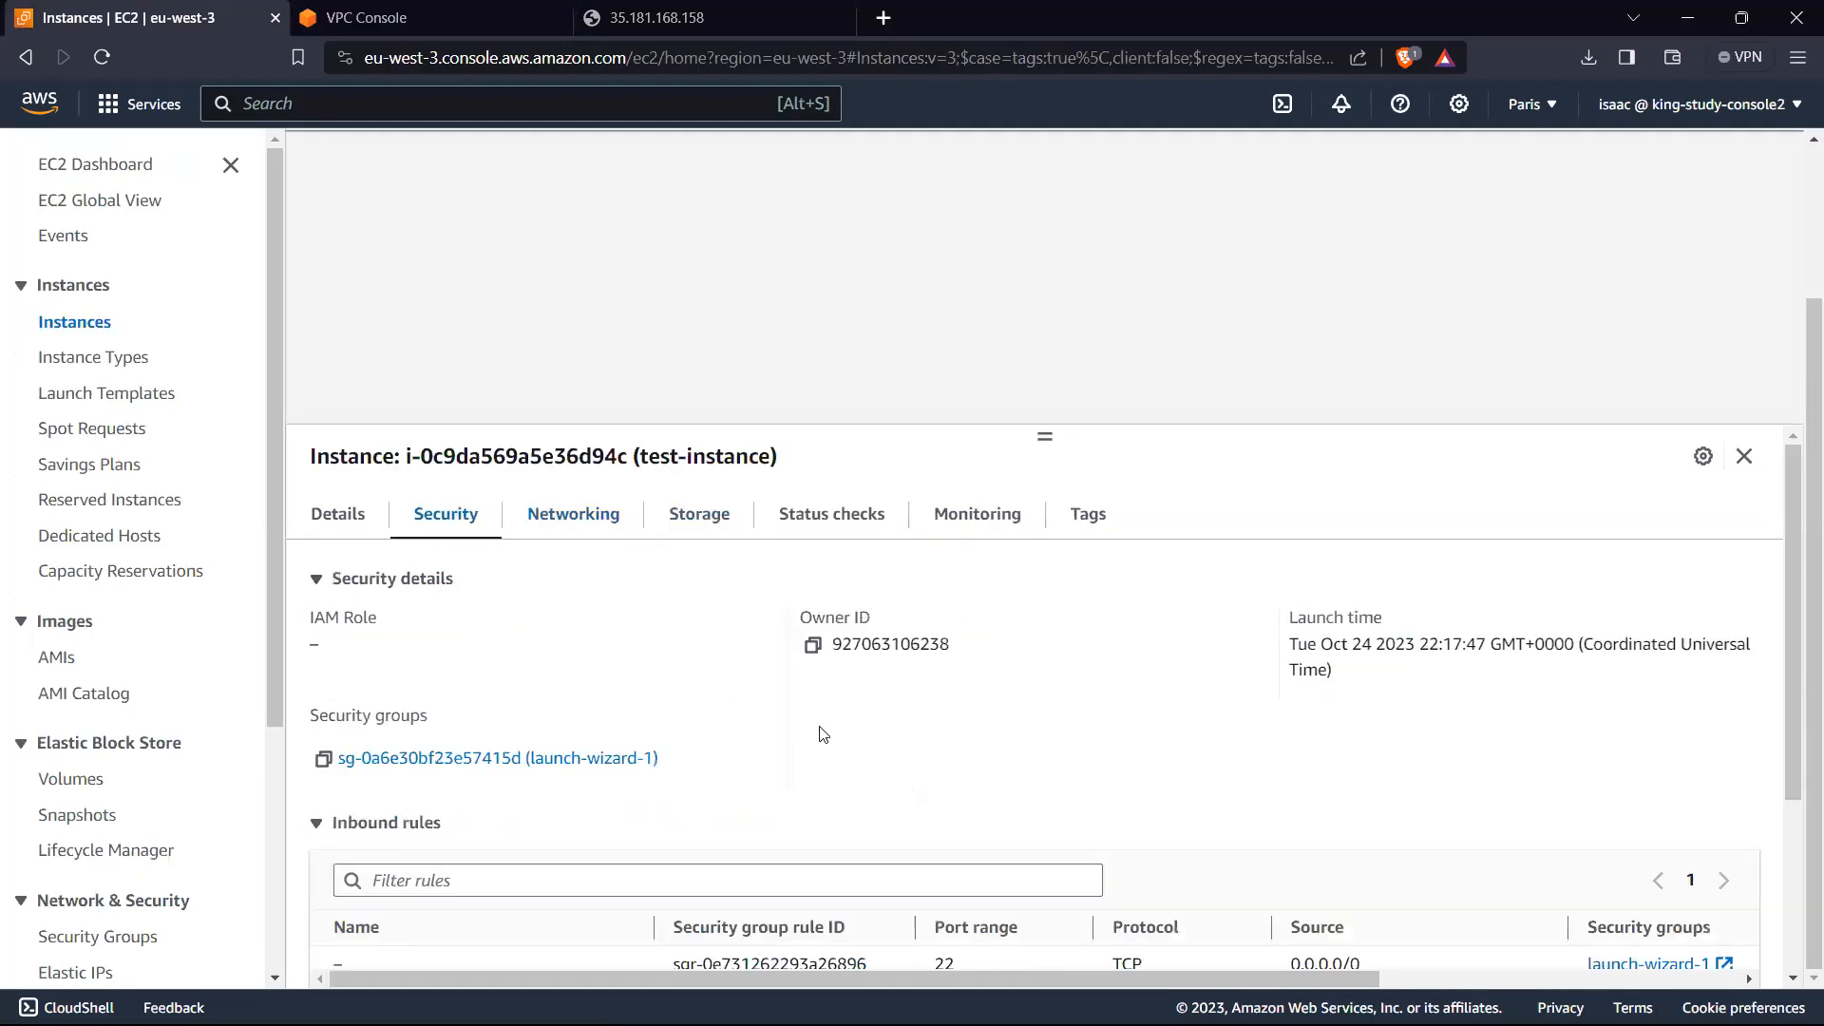
scroll(807, 742, down, 2)
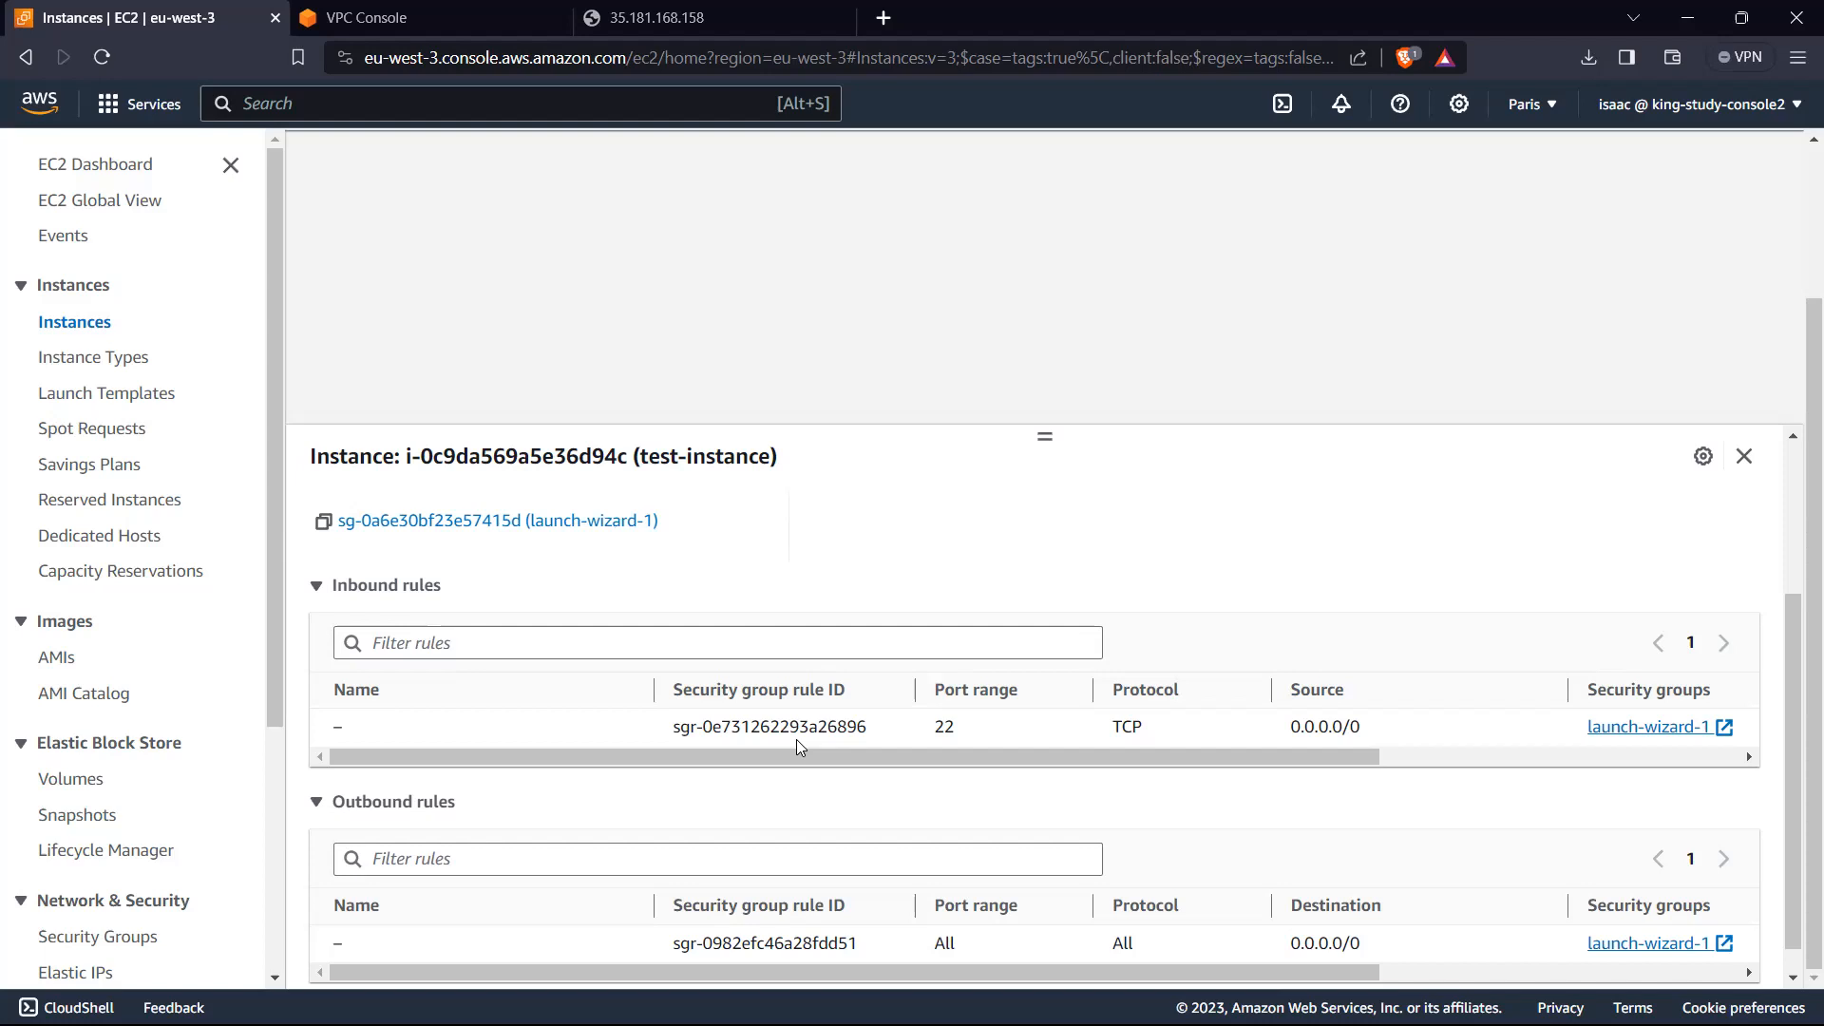
scroll(908, 785, down, 1)
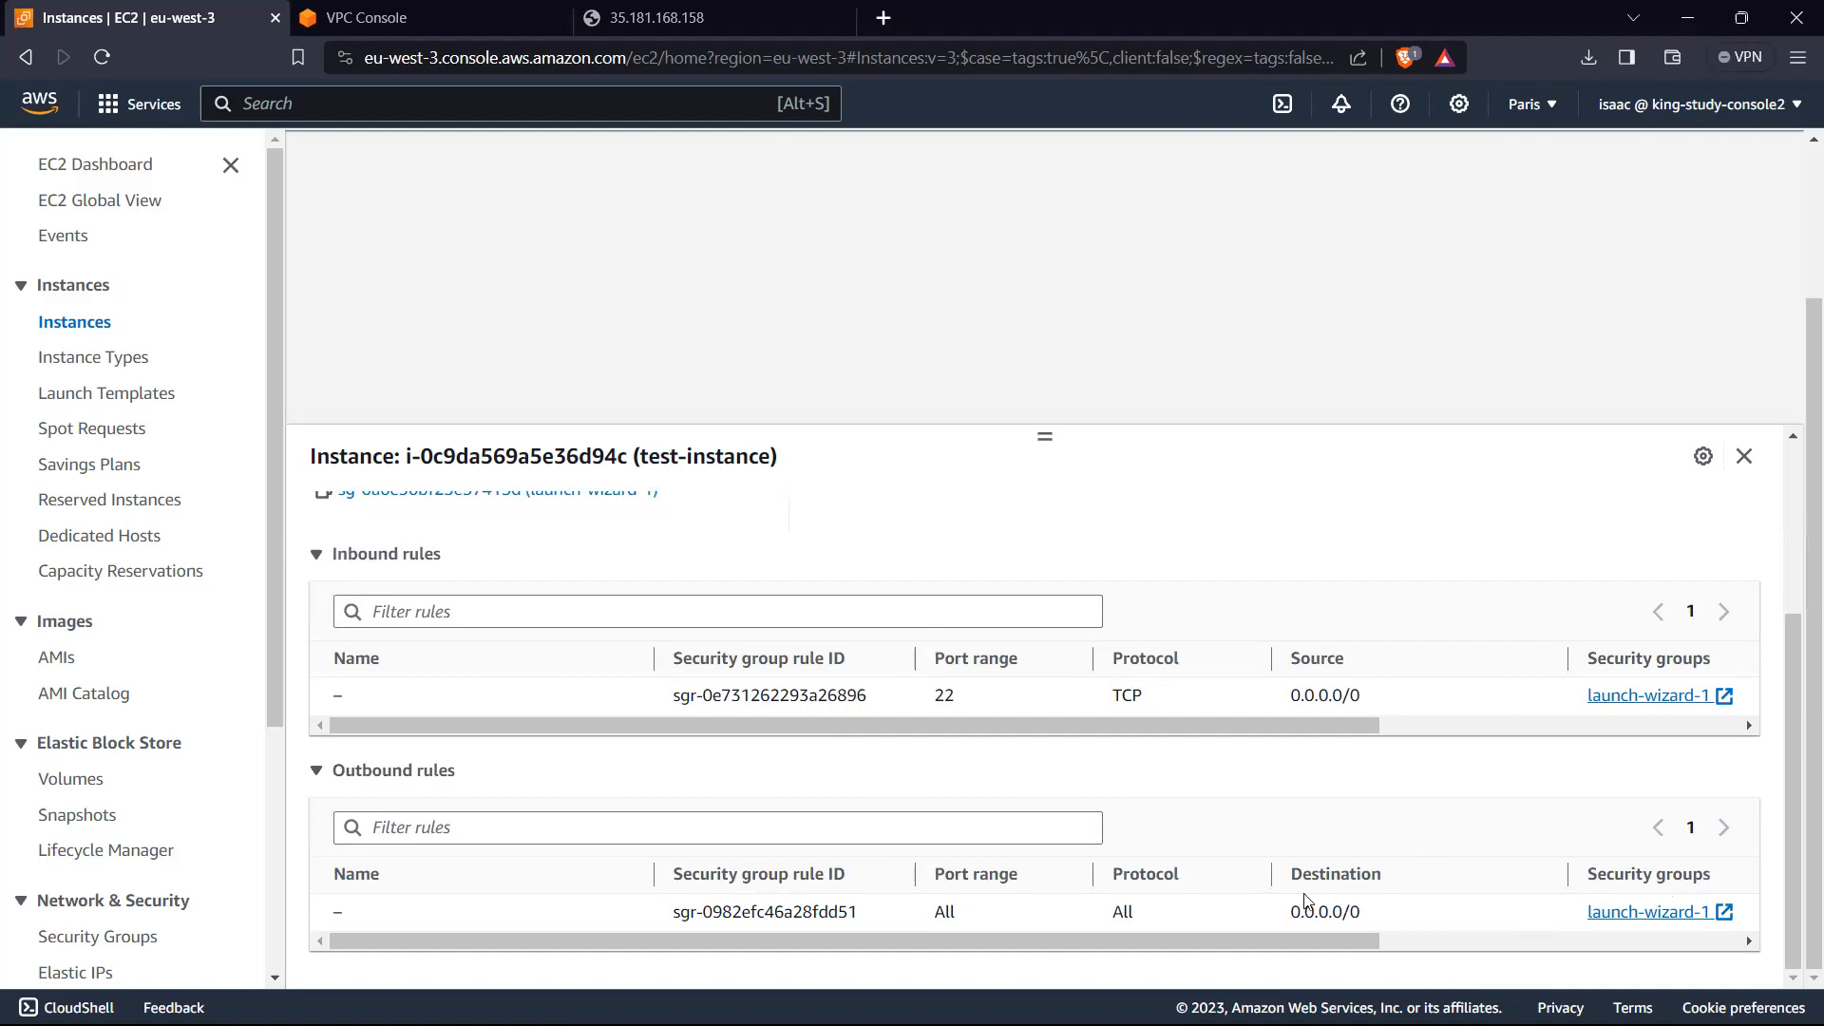
drag(1087, 939, 963, 932)
scroll(659, 624, up, 3)
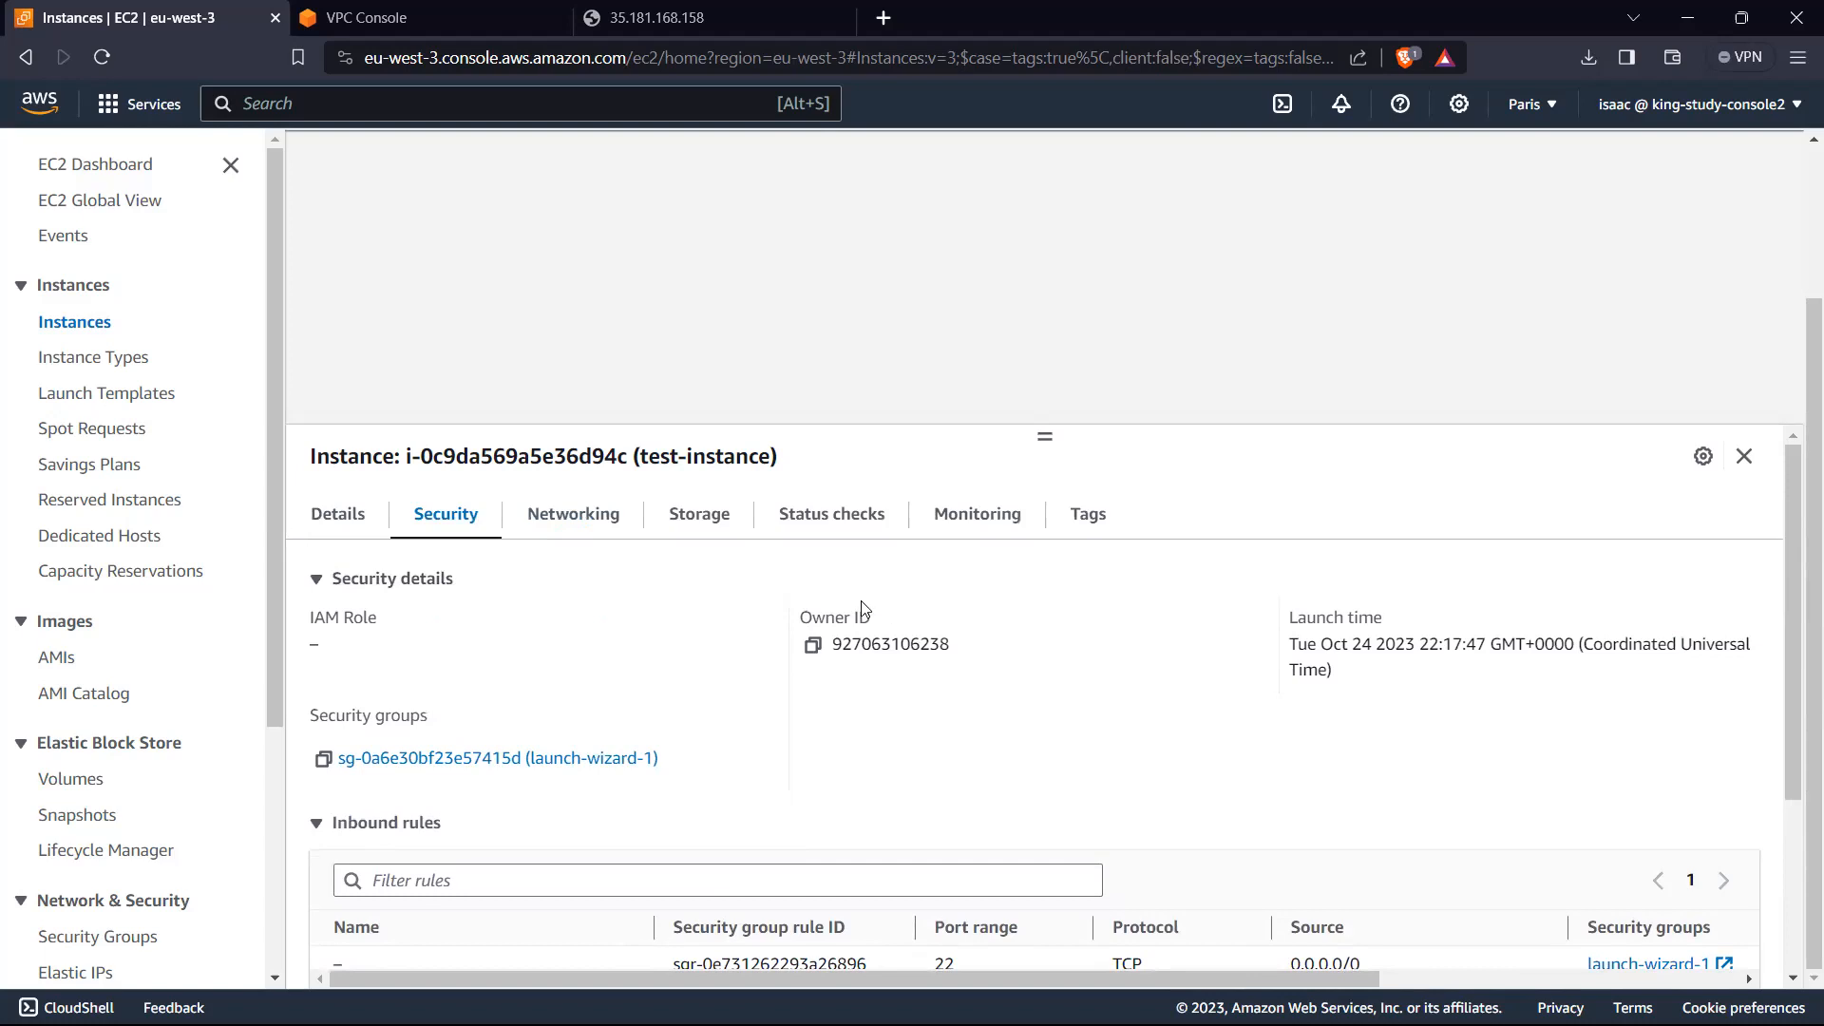
Step: Open the launch-wizard-1 security group from the test-instance security details and view its inbound rules
click(581, 539)
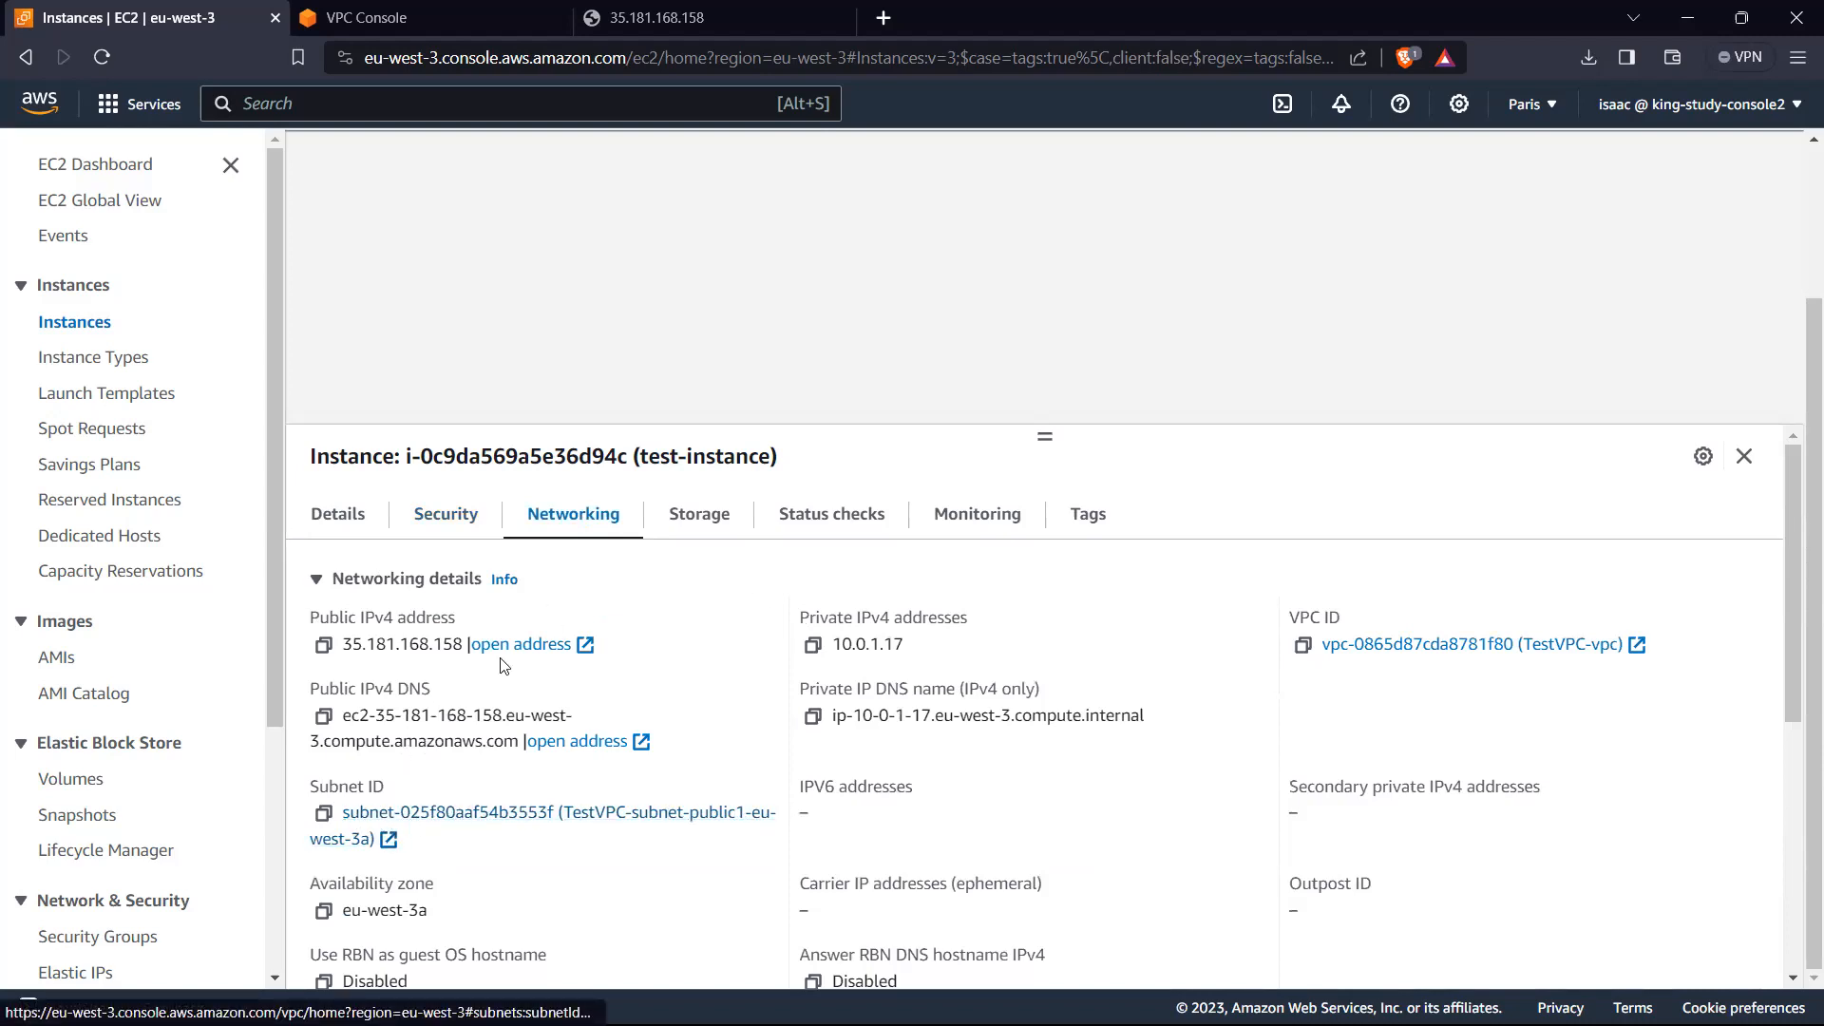
click(445, 514)
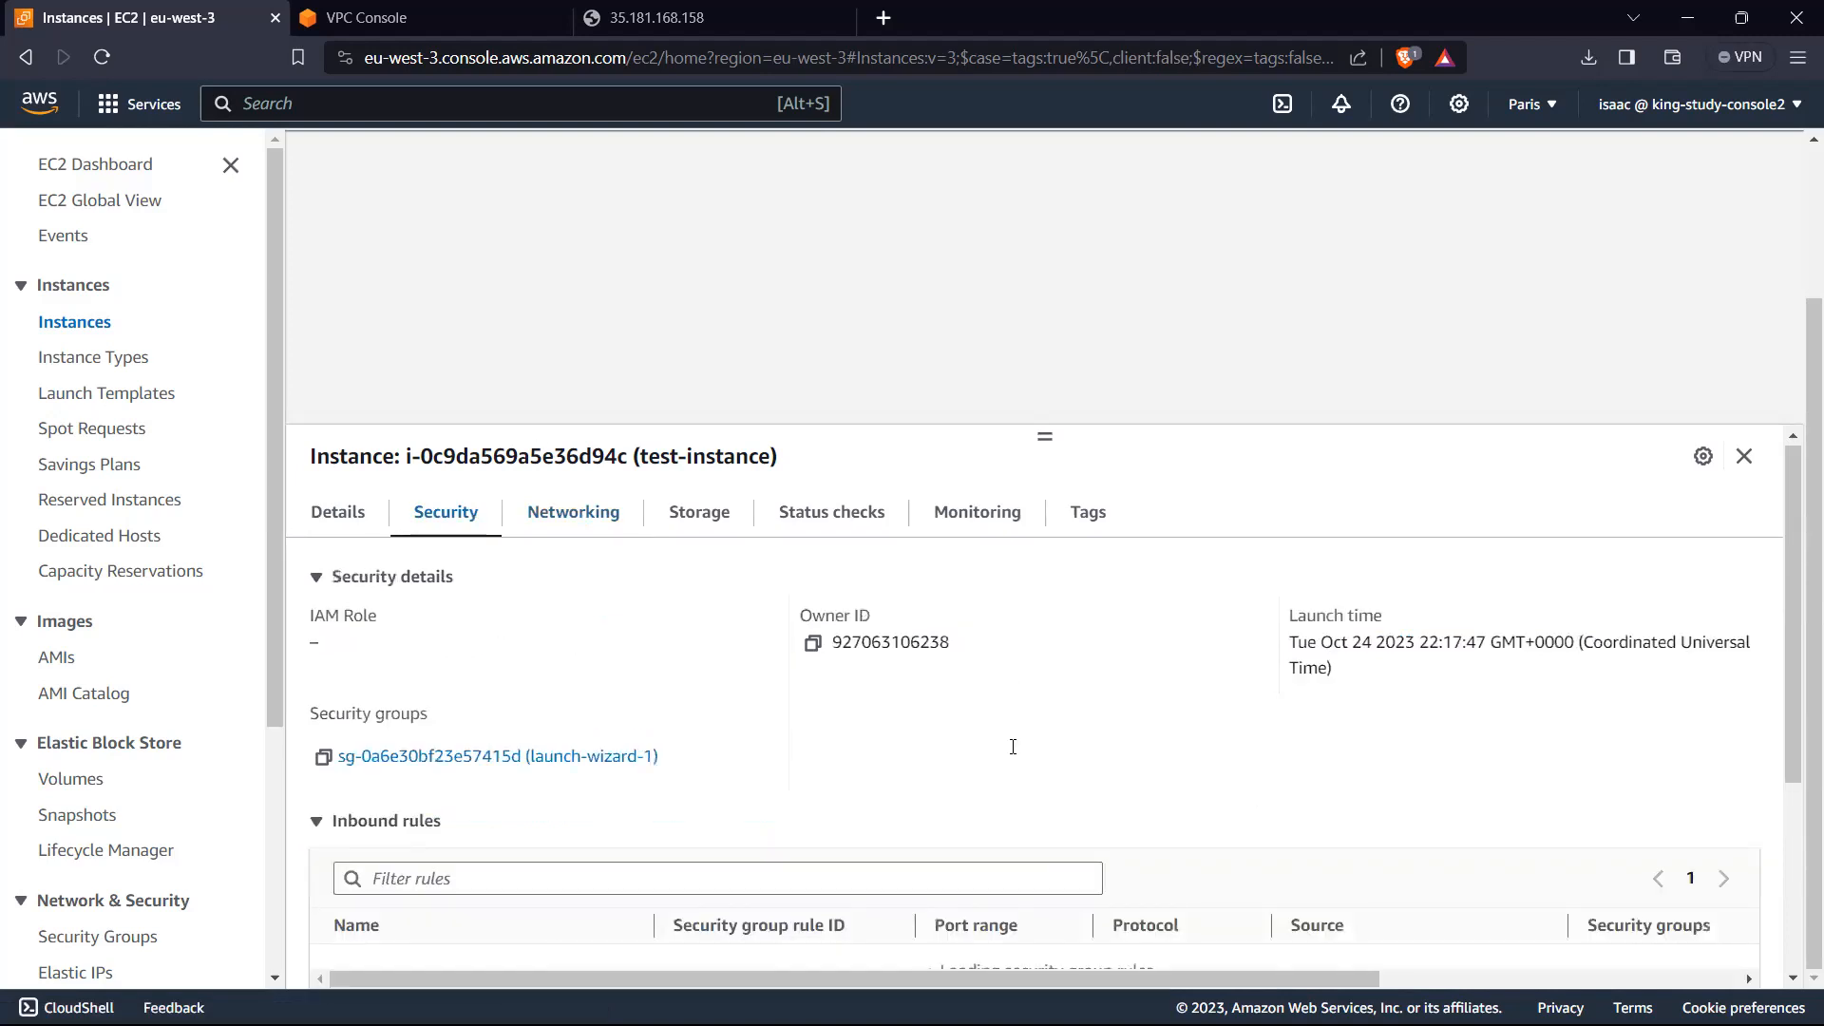
scroll(818, 747, down, 4)
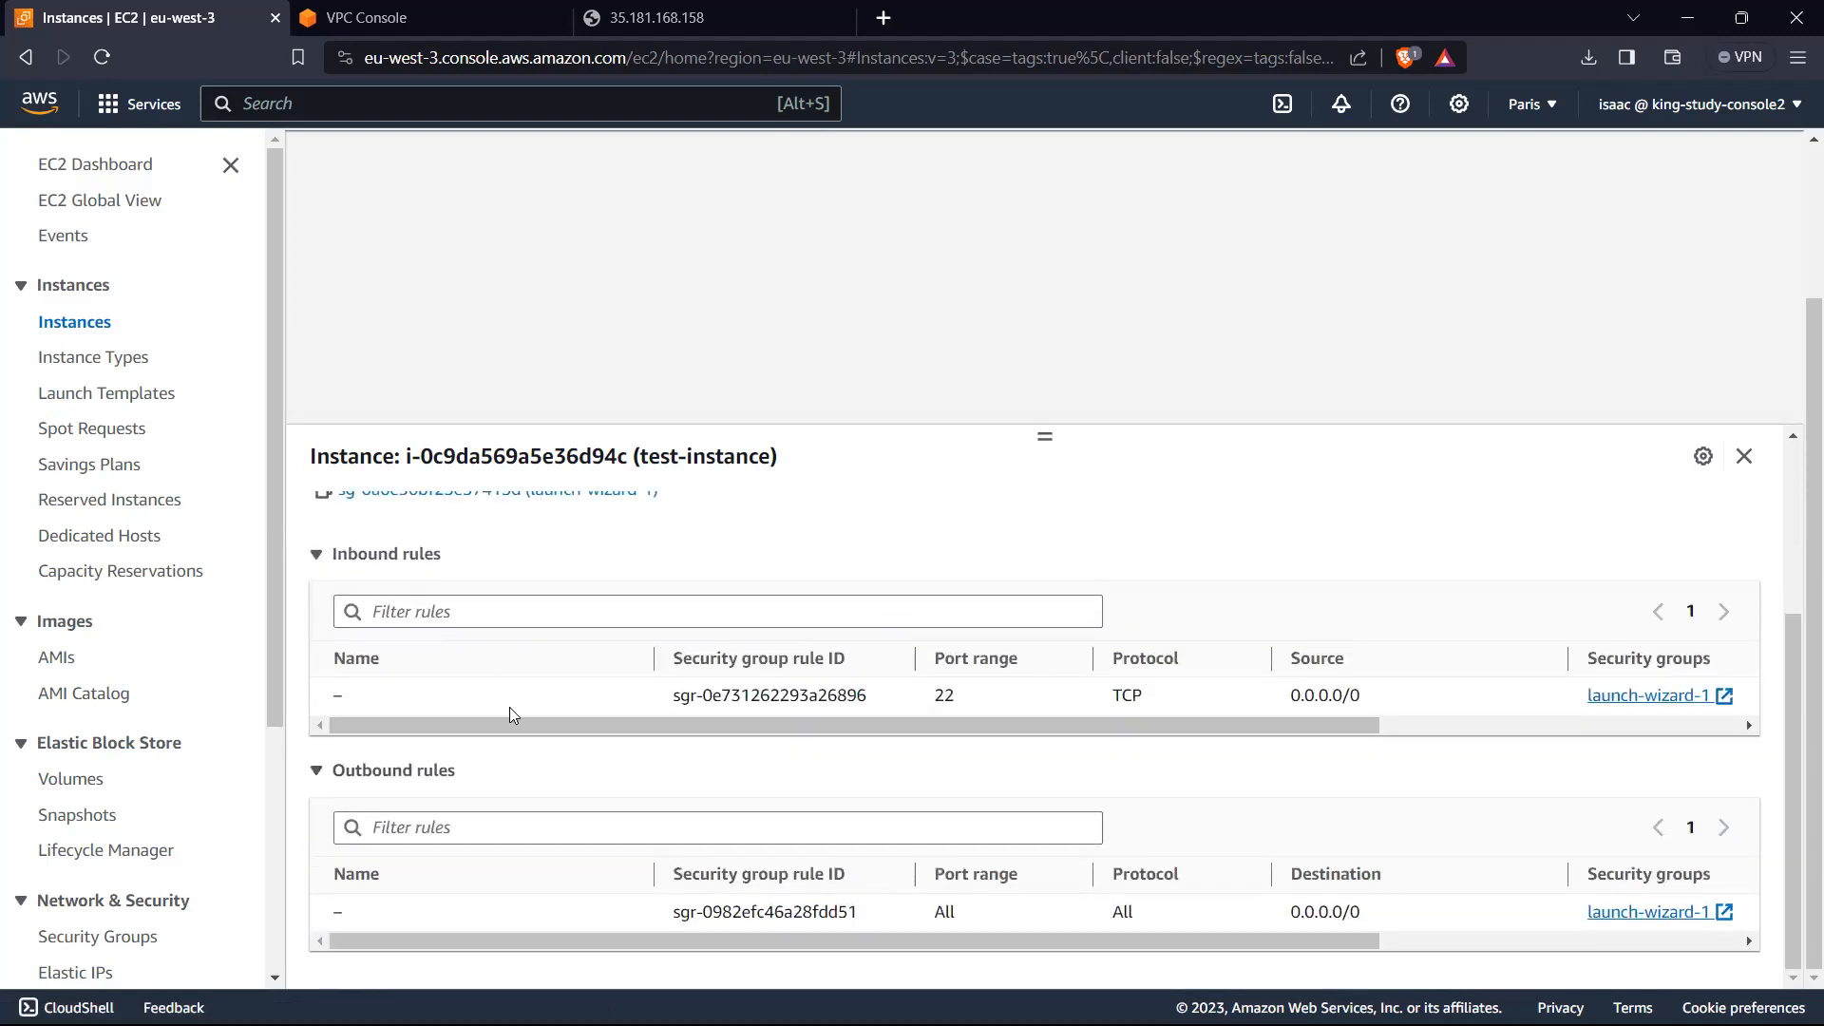
scroll(509, 707, up, 2)
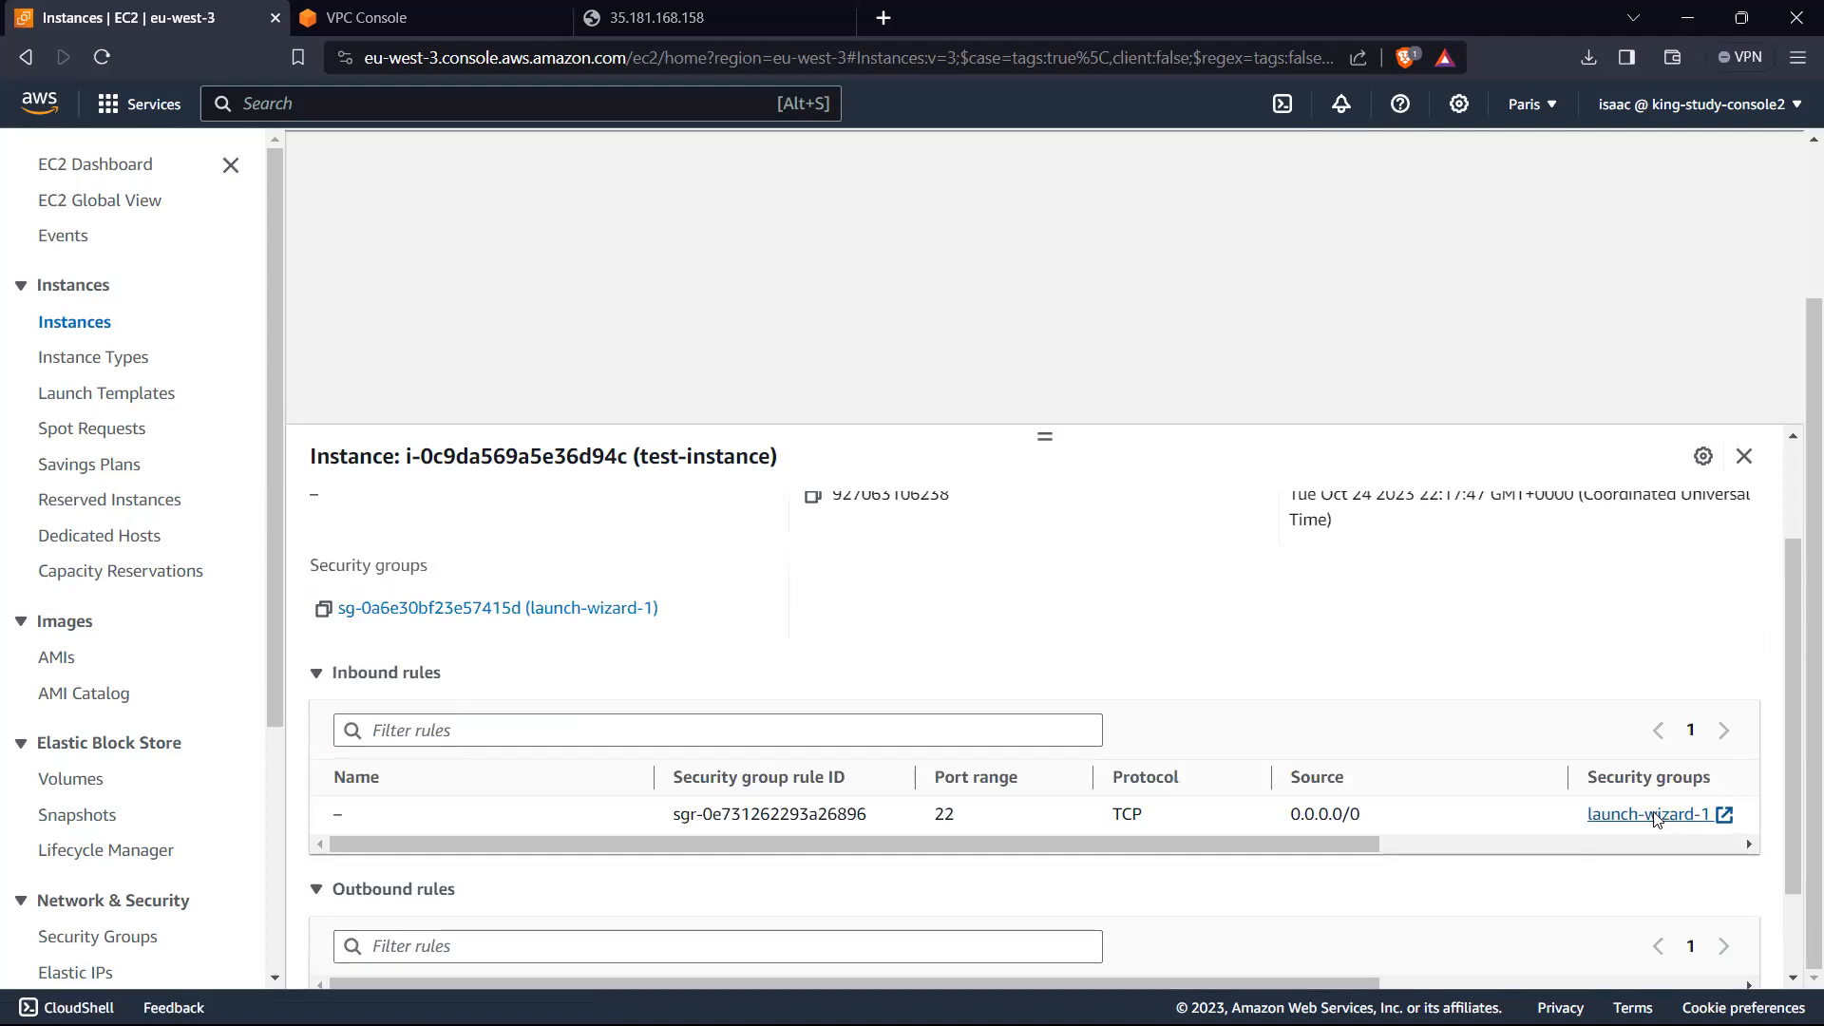
click(1654, 815)
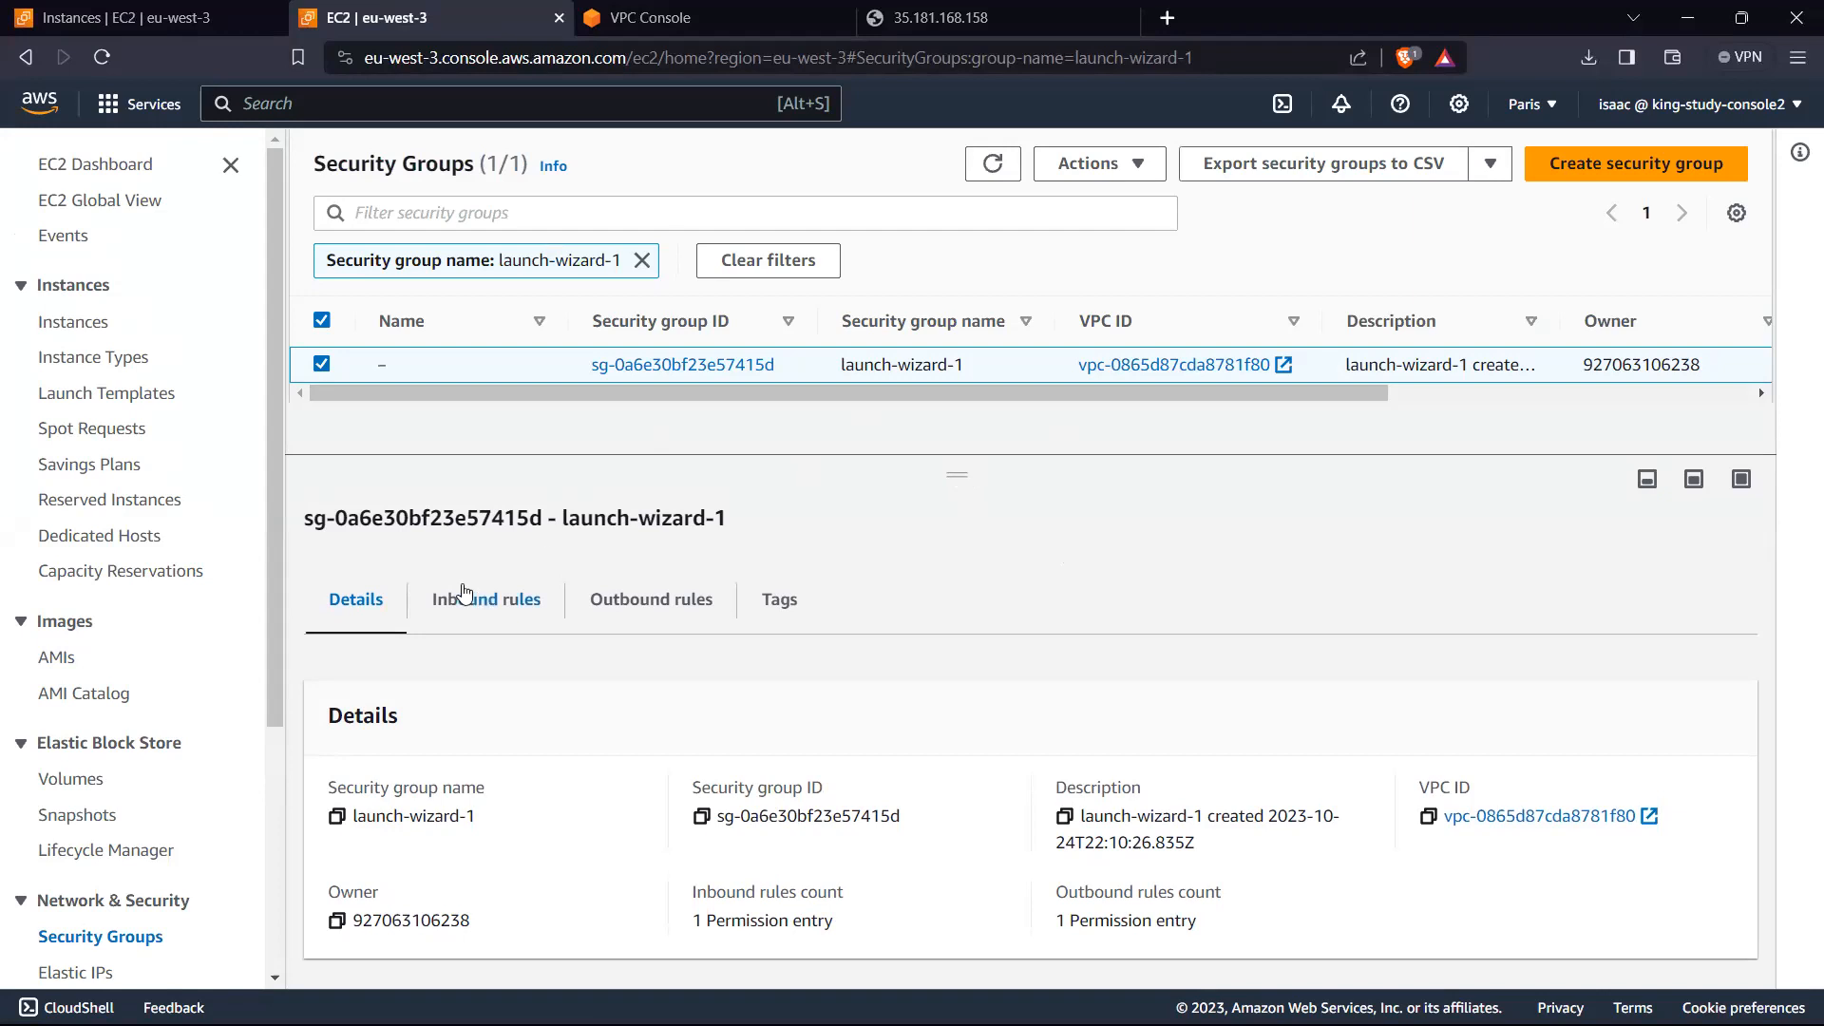
click(470, 598)
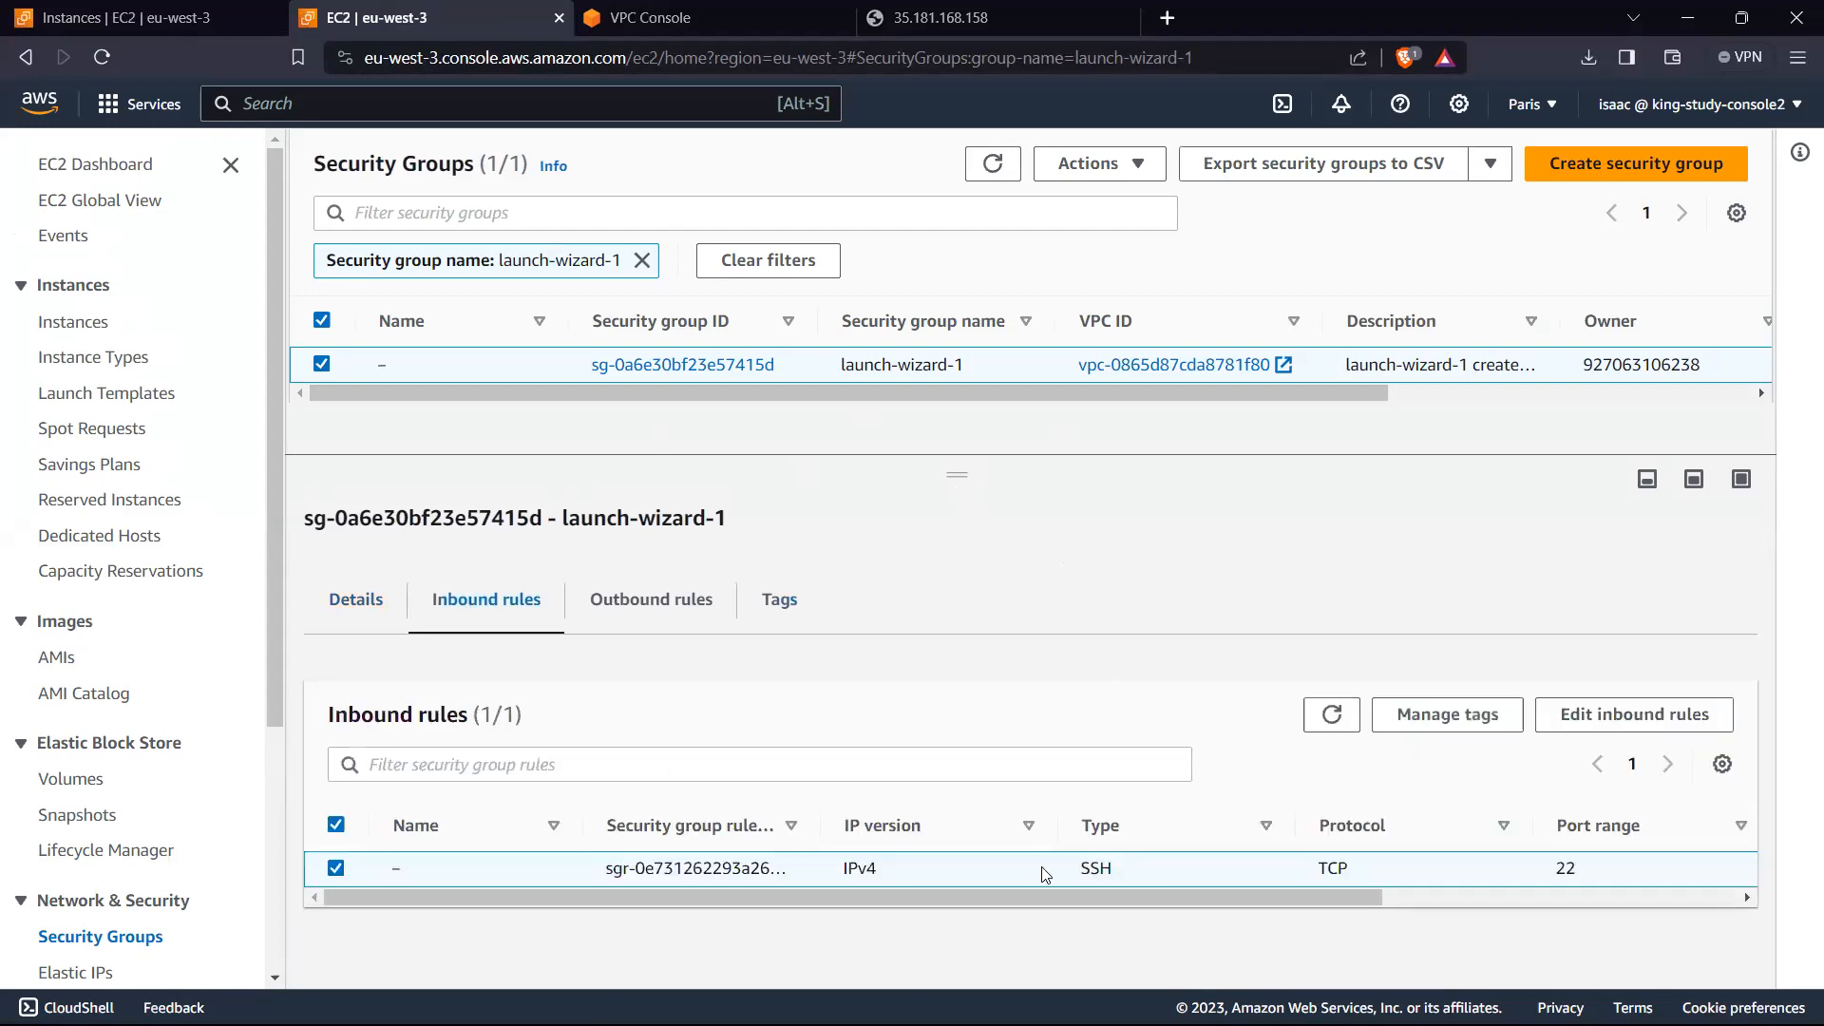
drag(1208, 893, 1147, 894)
Step: Add an HTTP inbound rule with source Anywhere-IPv4 to the launch-wizard-1 security group
click(1627, 710)
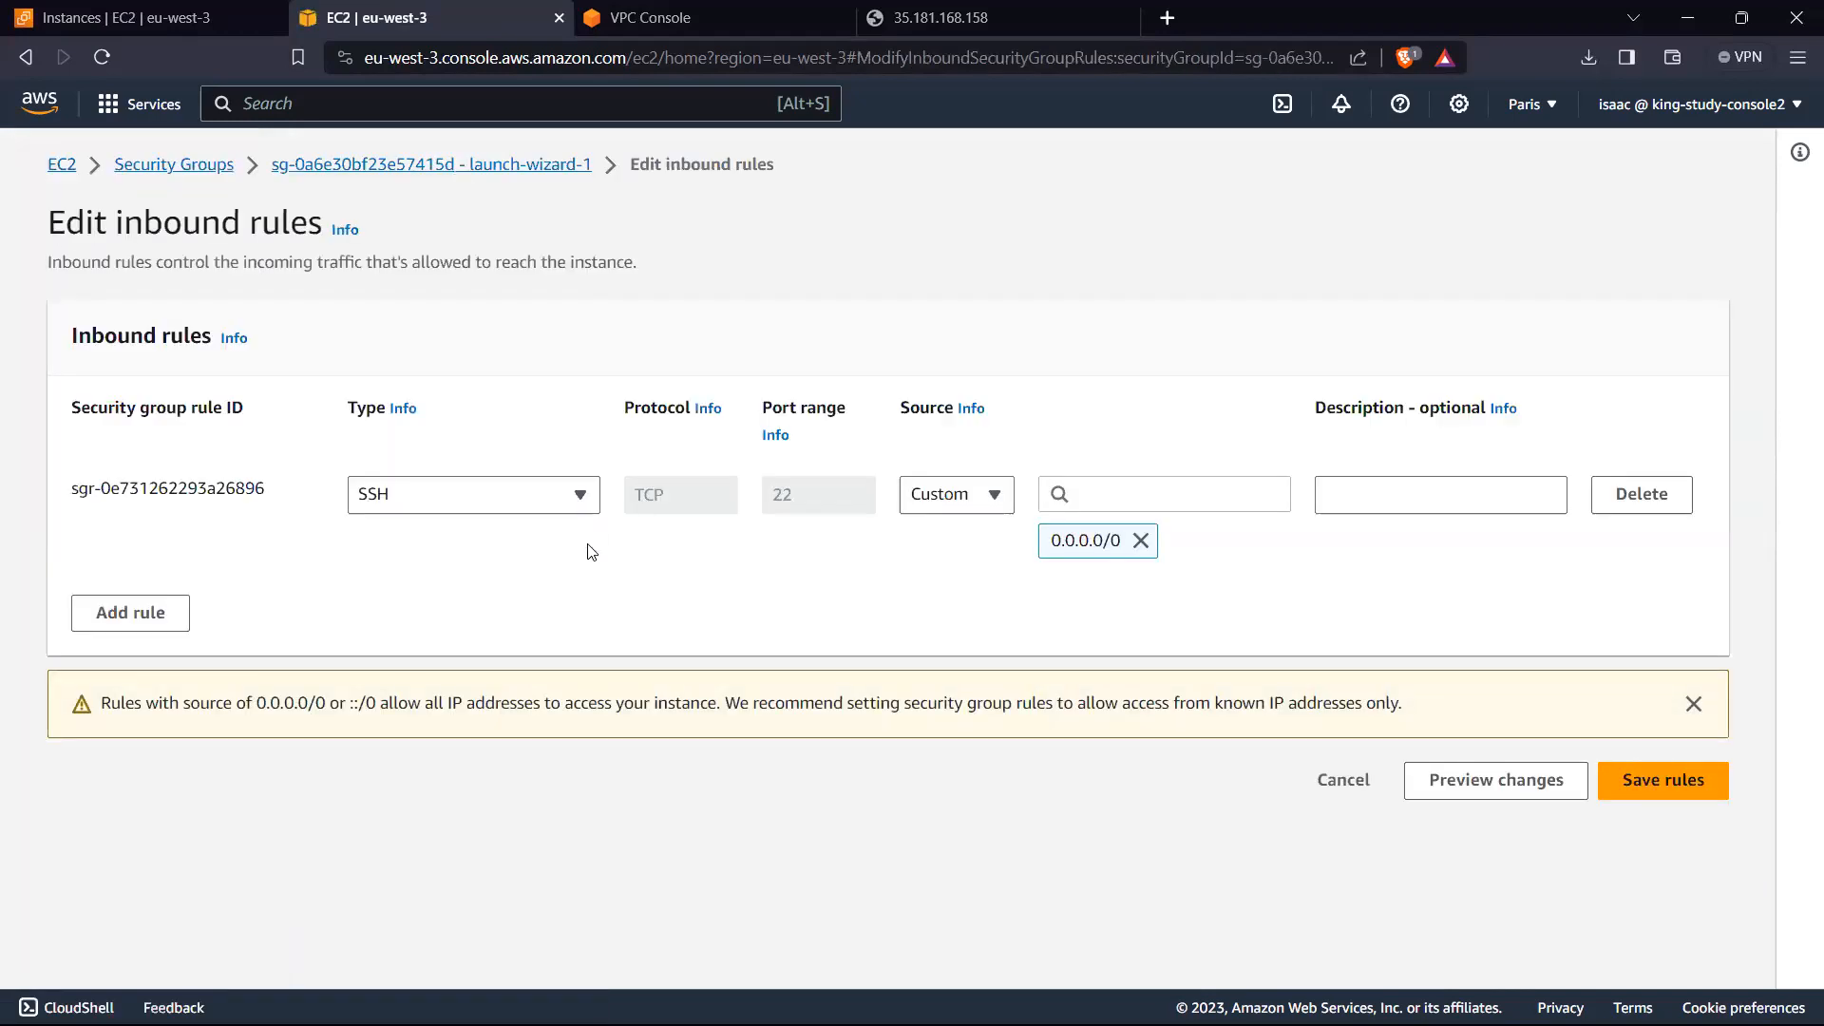
click(153, 615)
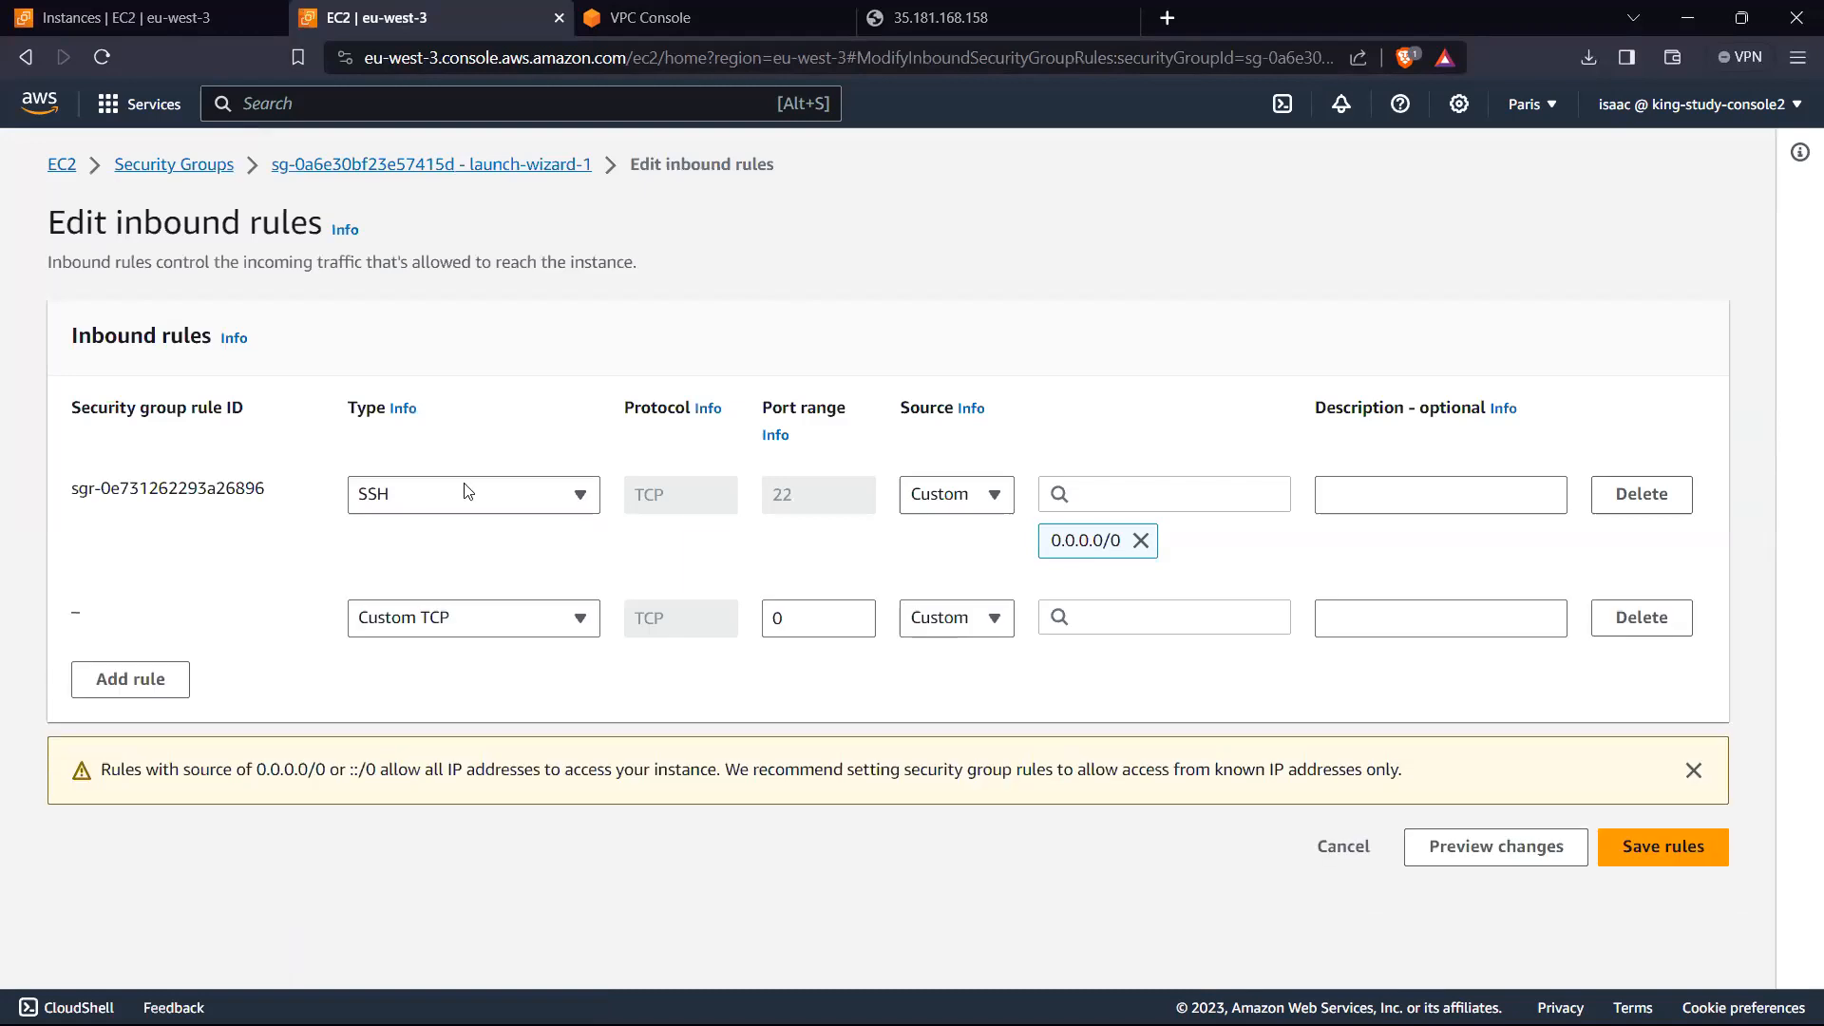
click(429, 624)
scroll(410, 285, down, 2)
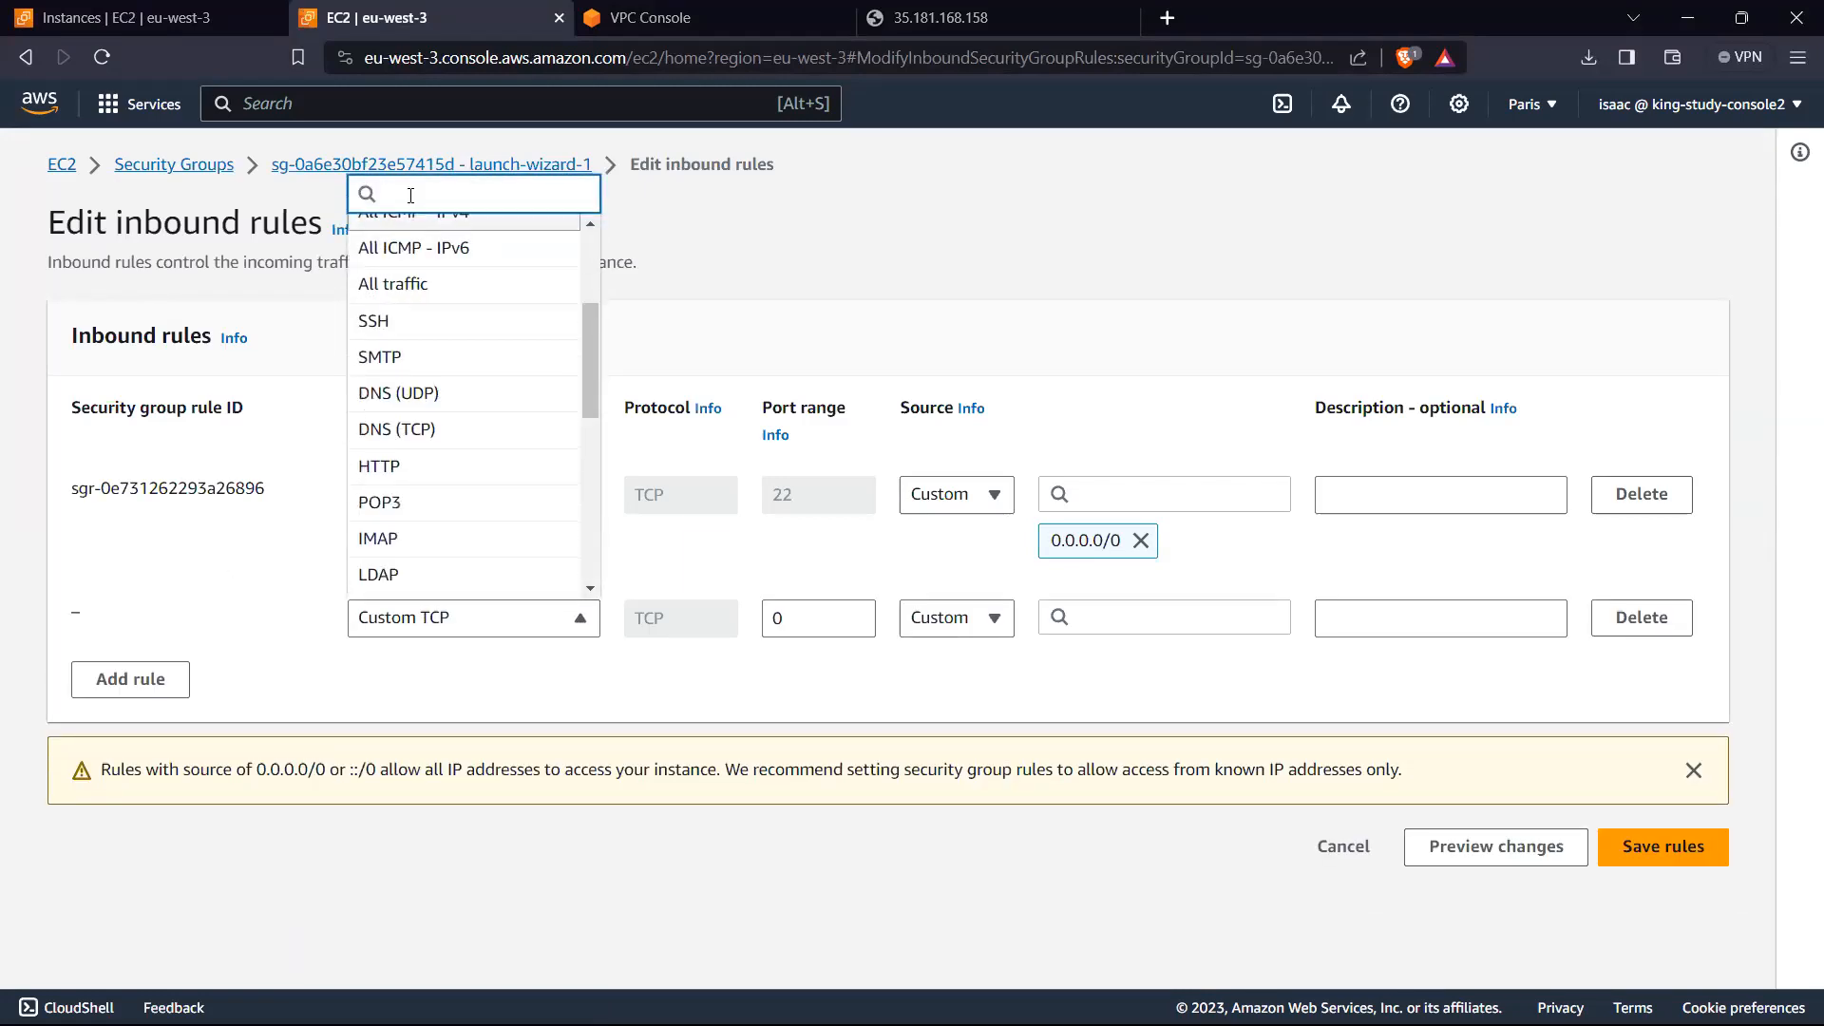
text(h)
text(ttp)
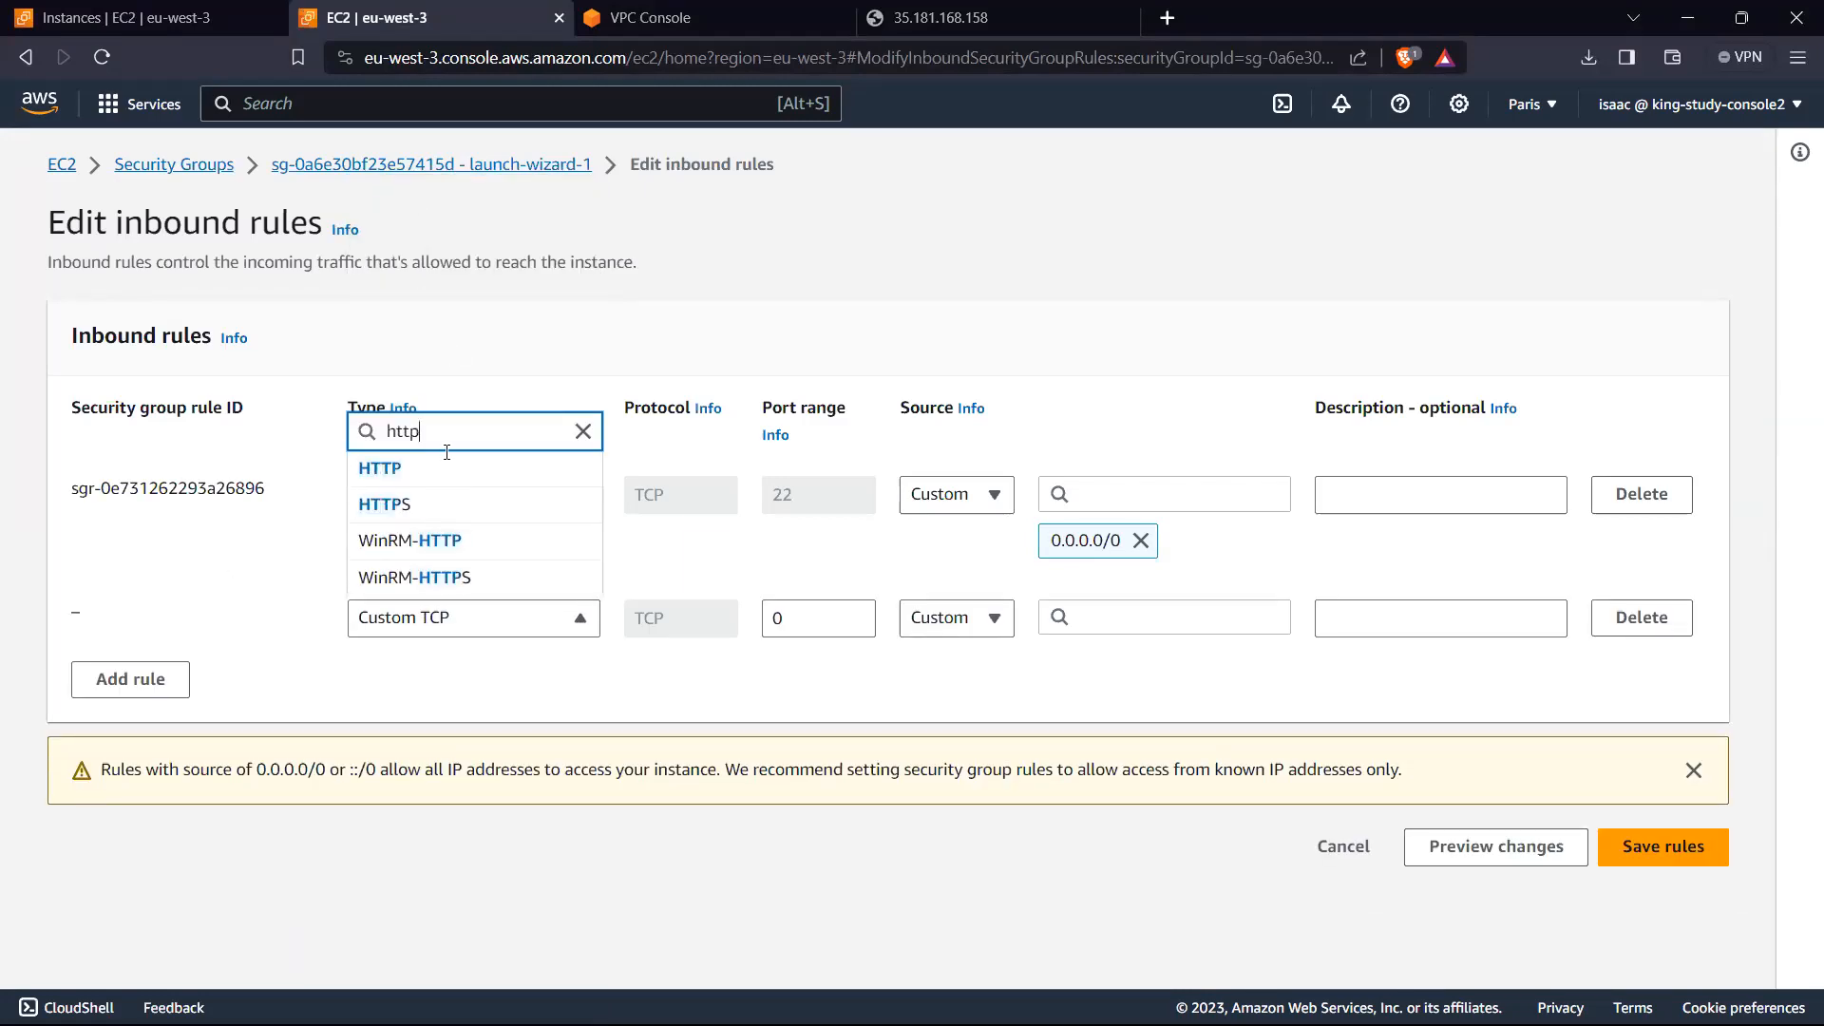
key(Return)
click(994, 617)
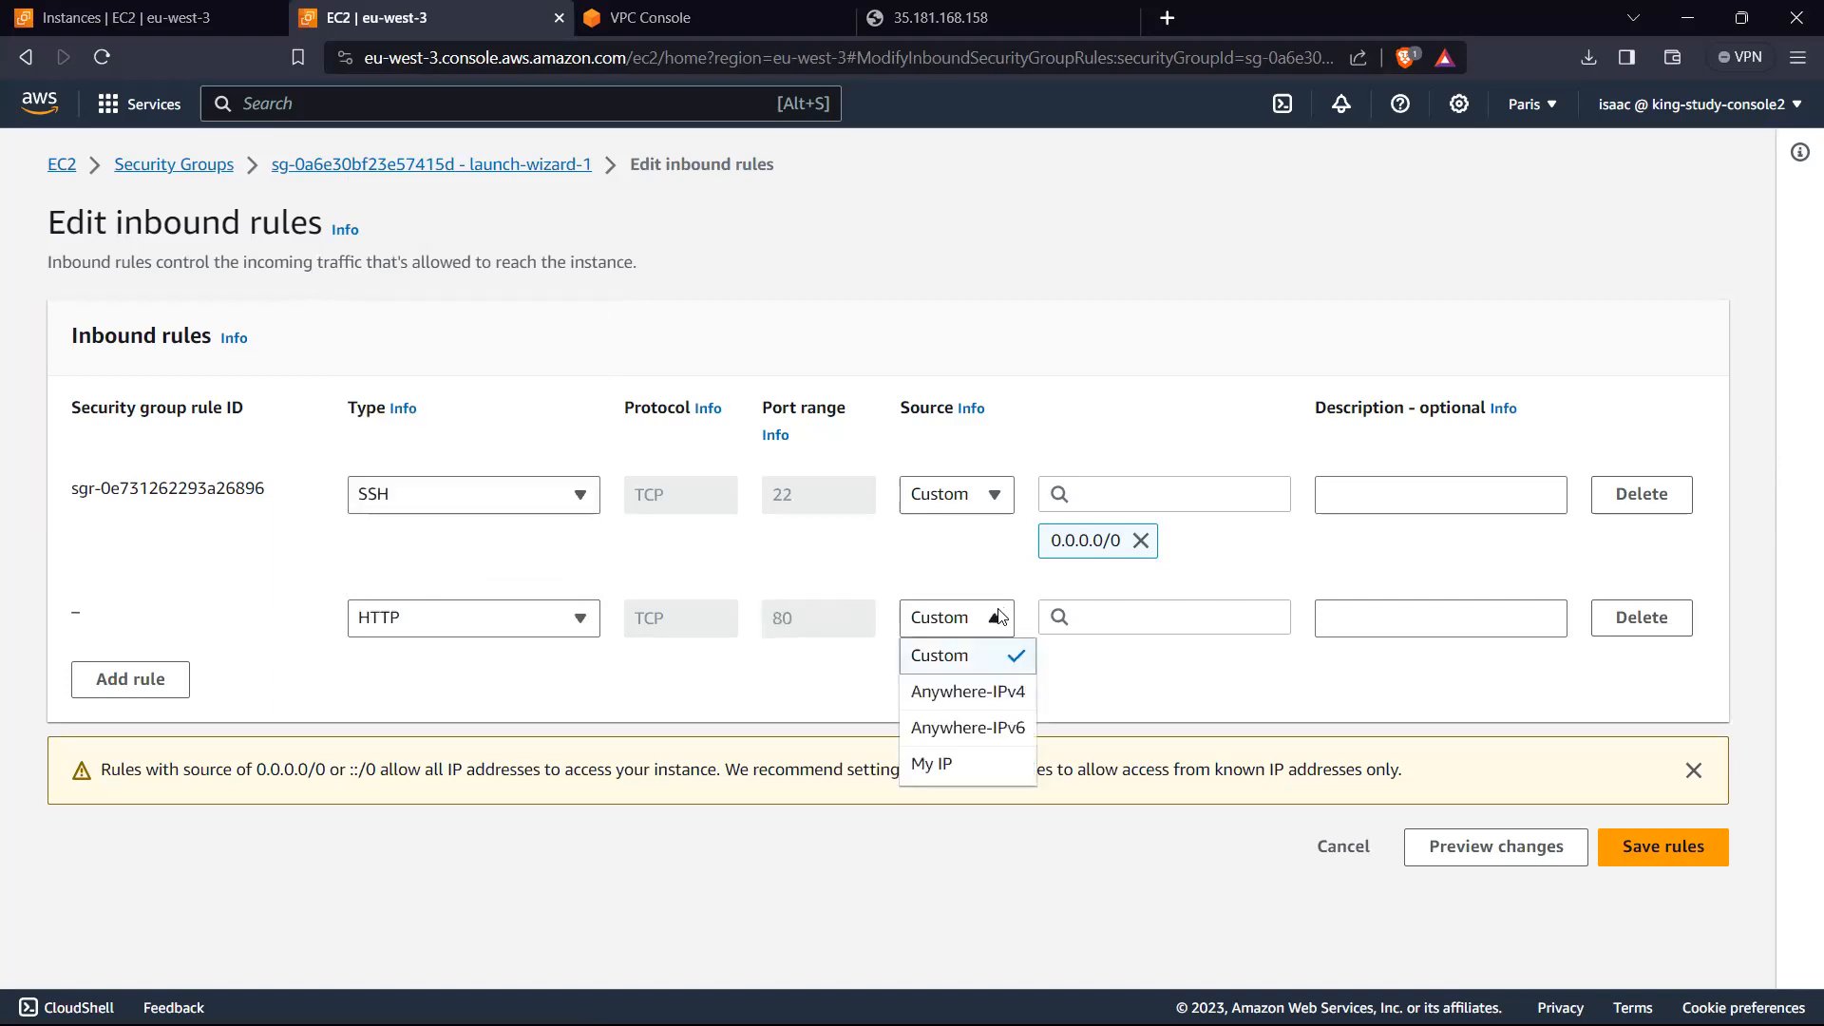
click(978, 692)
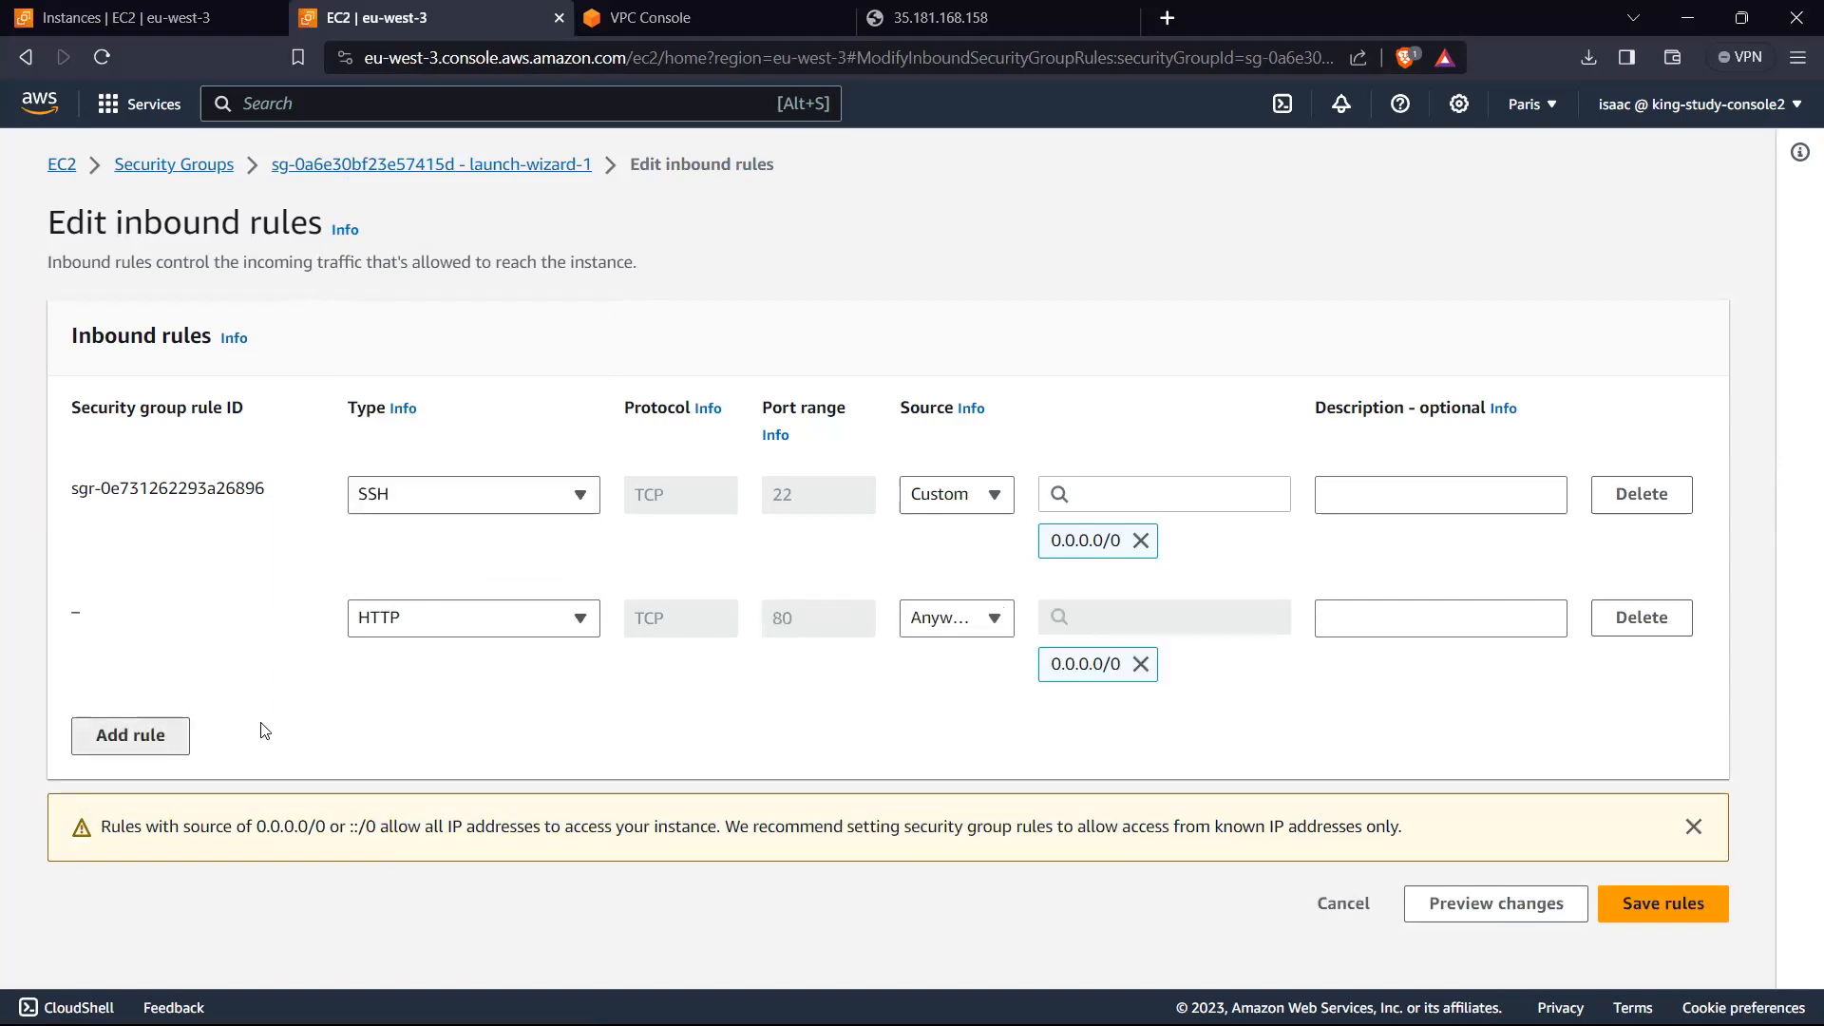
Step: Add an HTTPS inbound rule with source Anywhere-IPv4 to launch-wizard-1 and save the rules
click(130, 736)
click(574, 741)
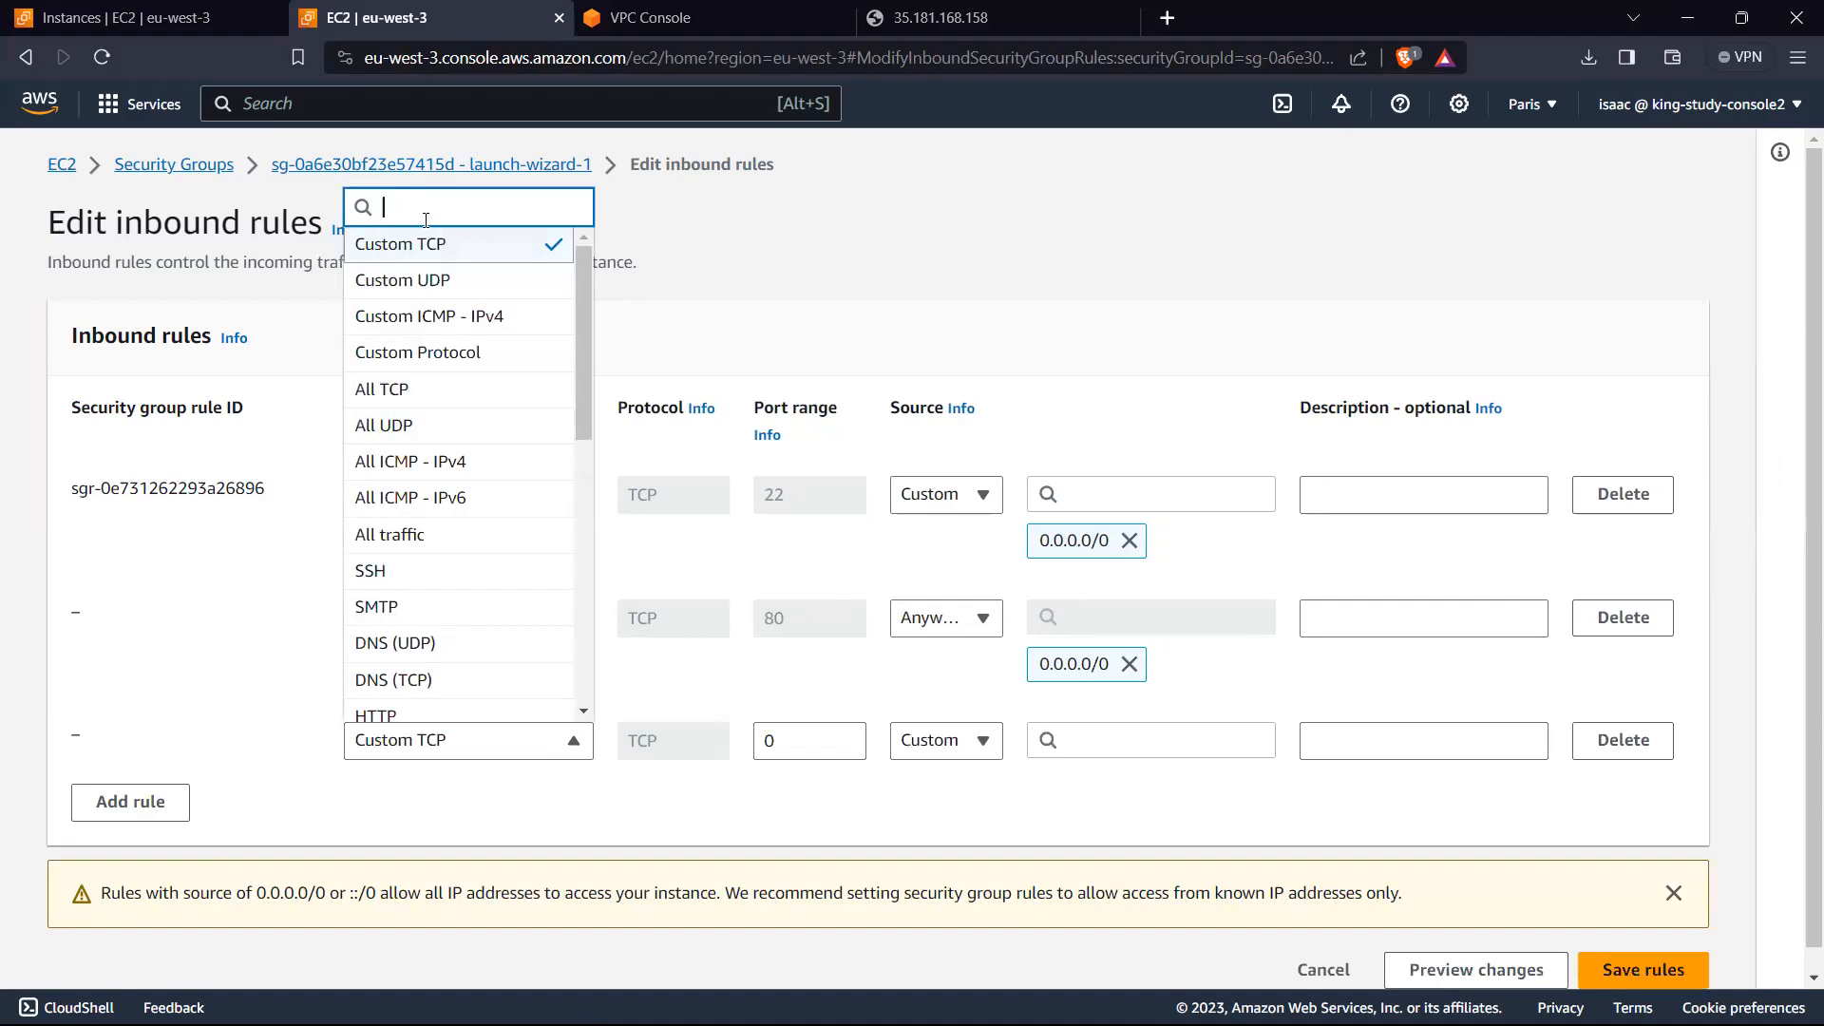
text(http)
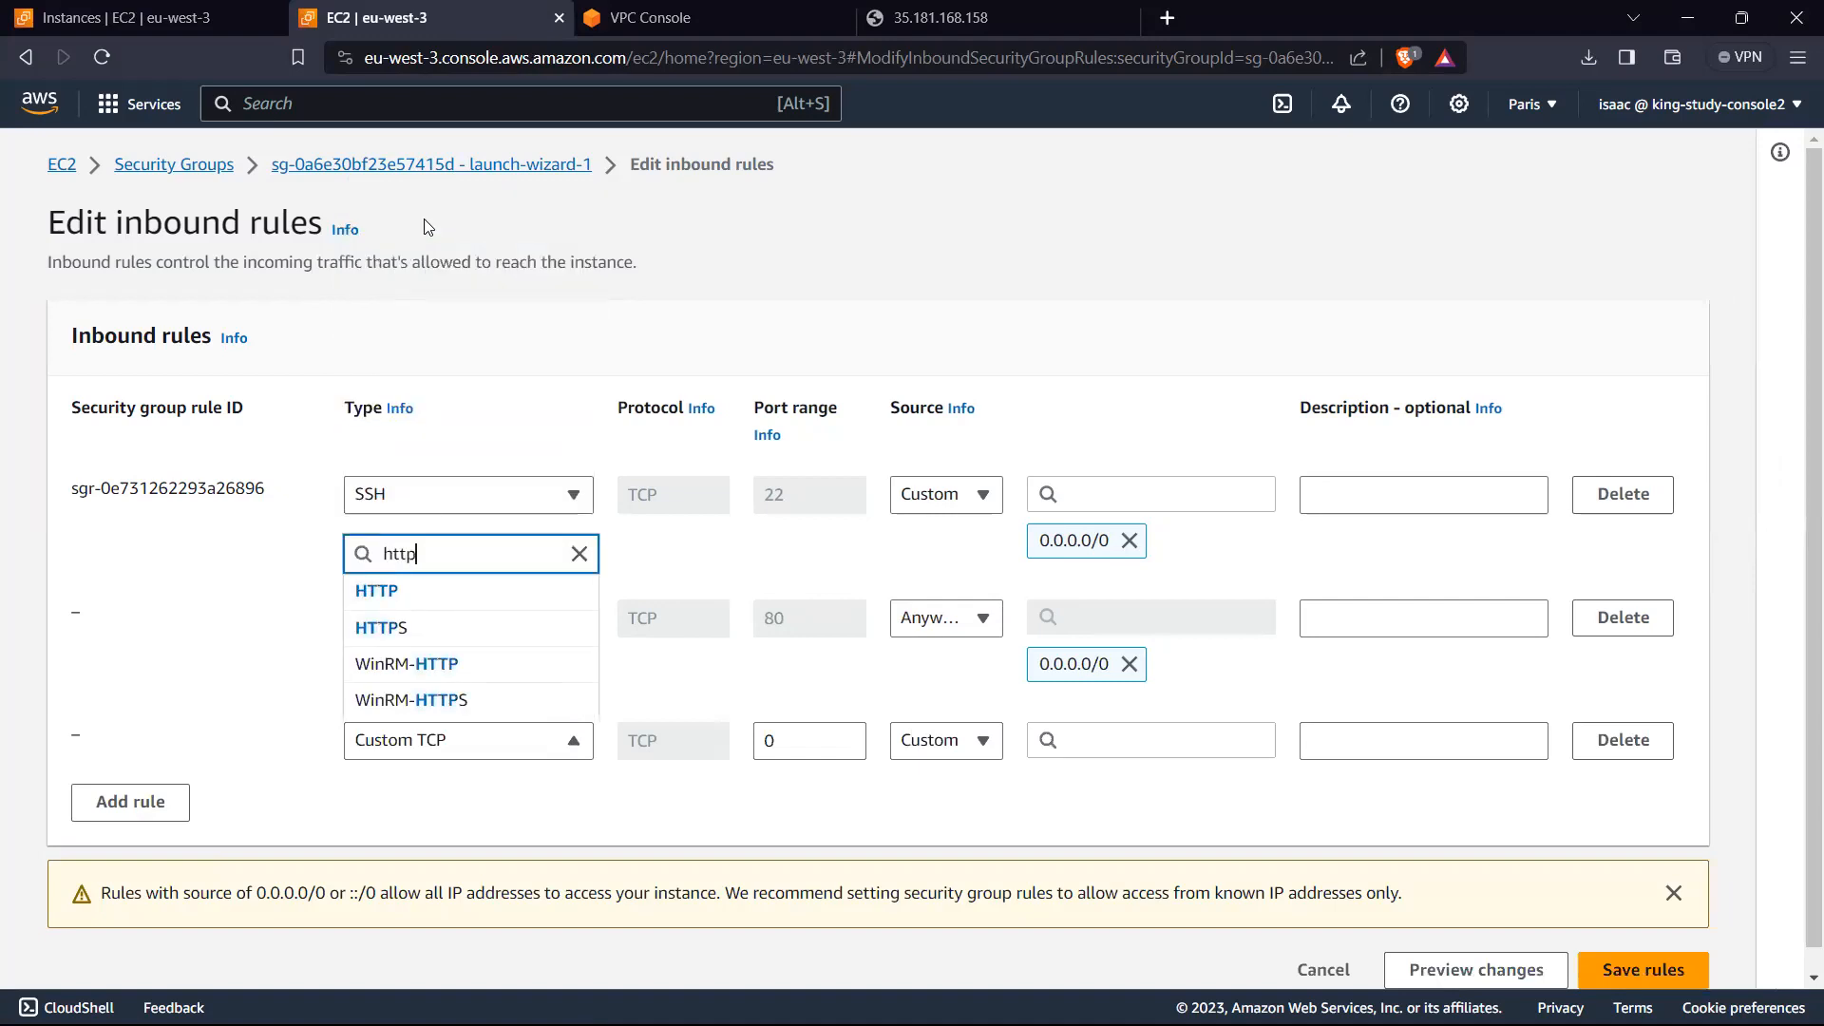
click(410, 628)
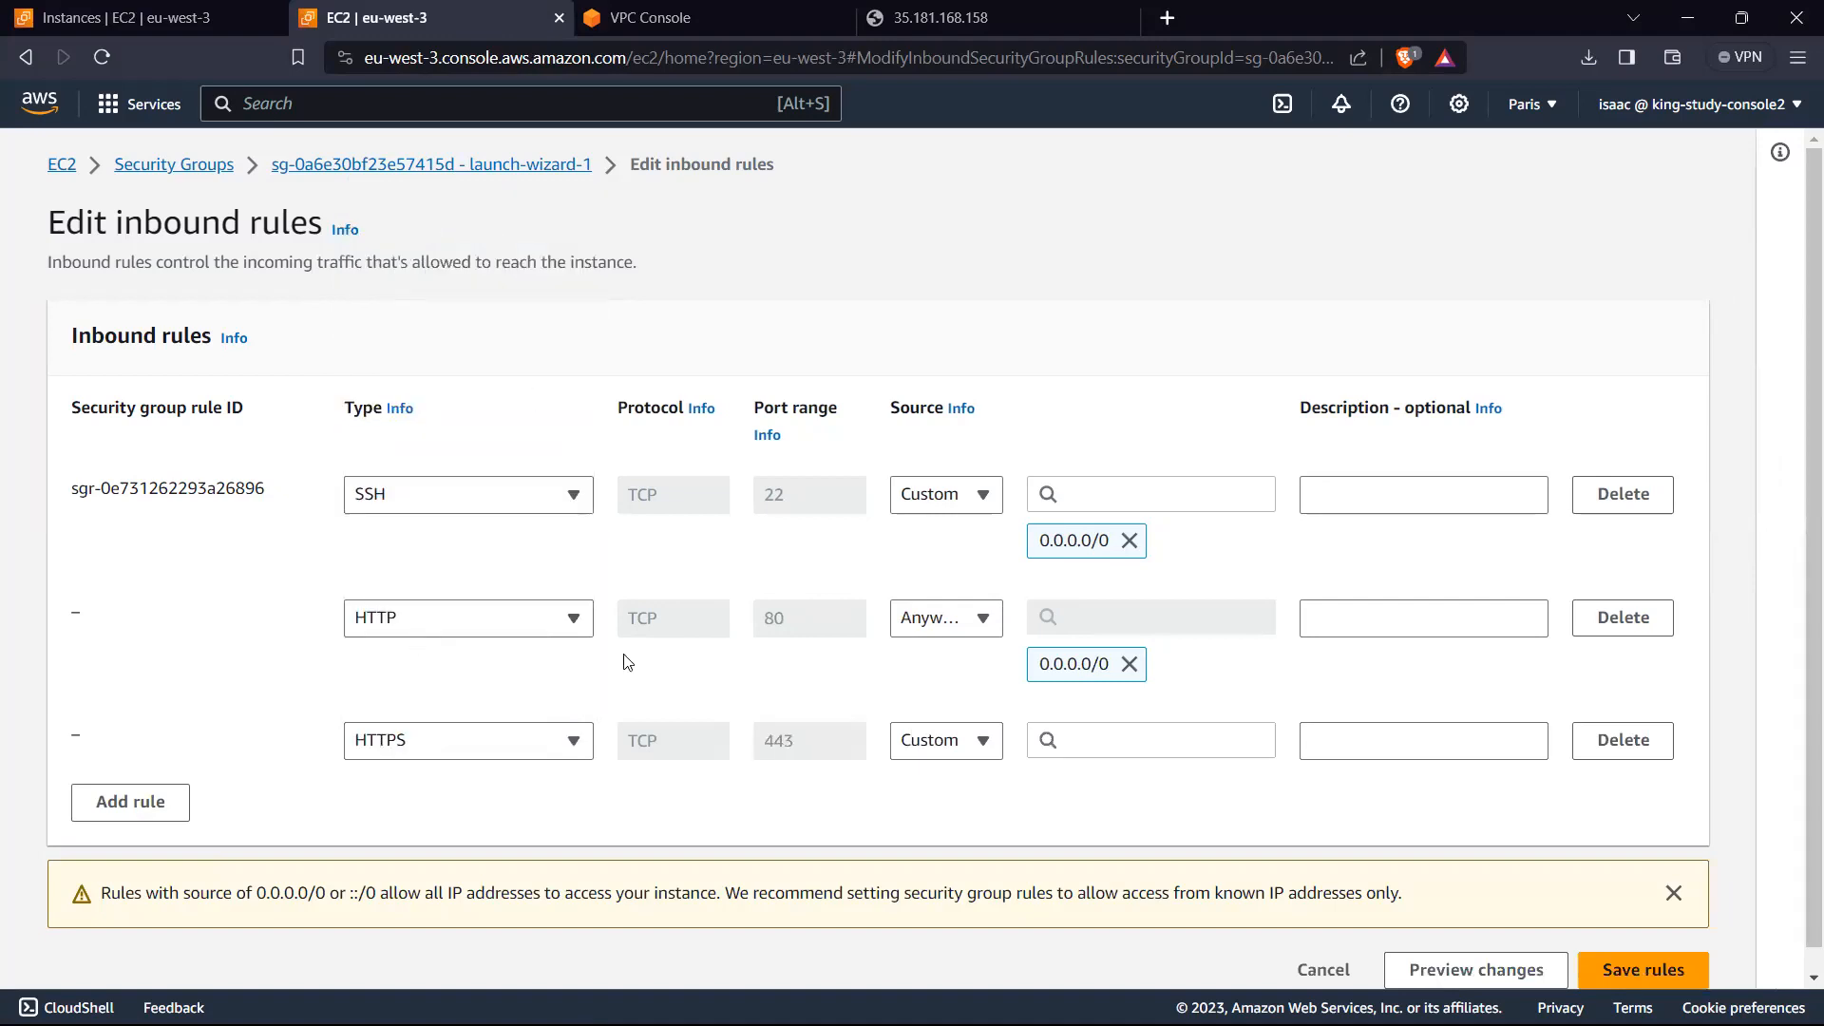
click(909, 742)
click(939, 813)
scroll(1338, 816, down, 1)
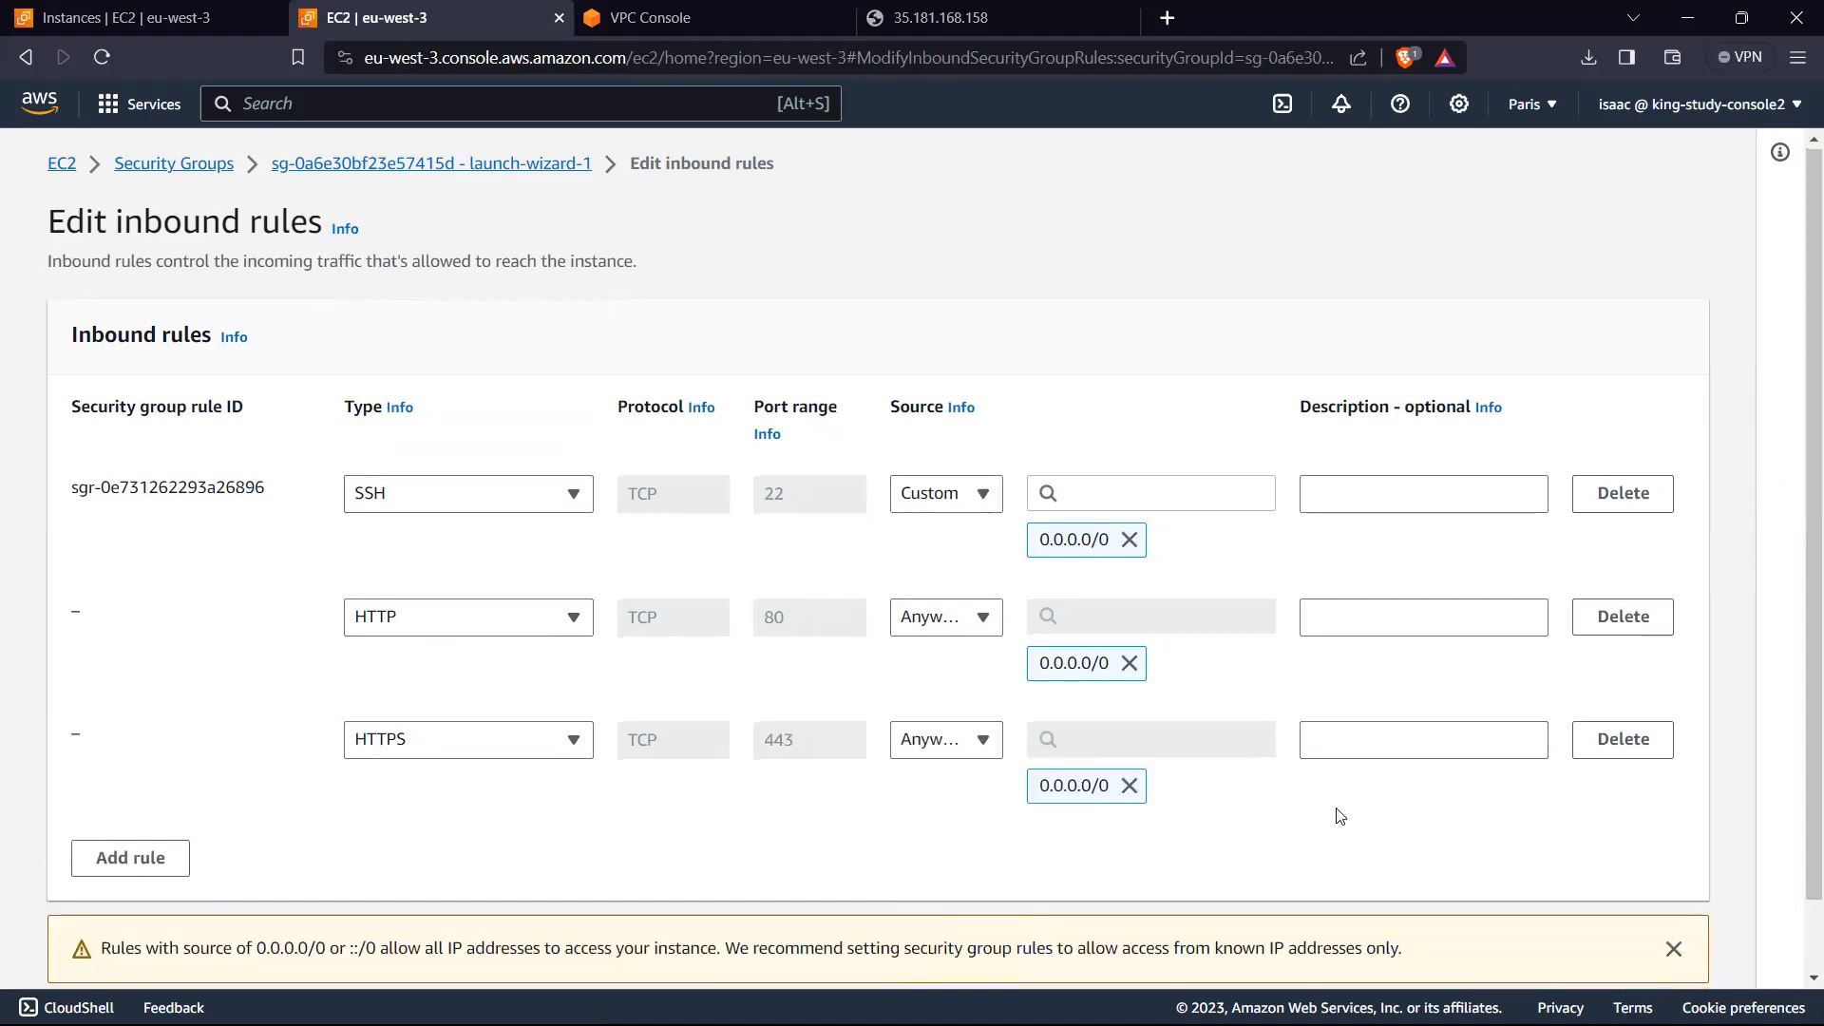
click(1636, 949)
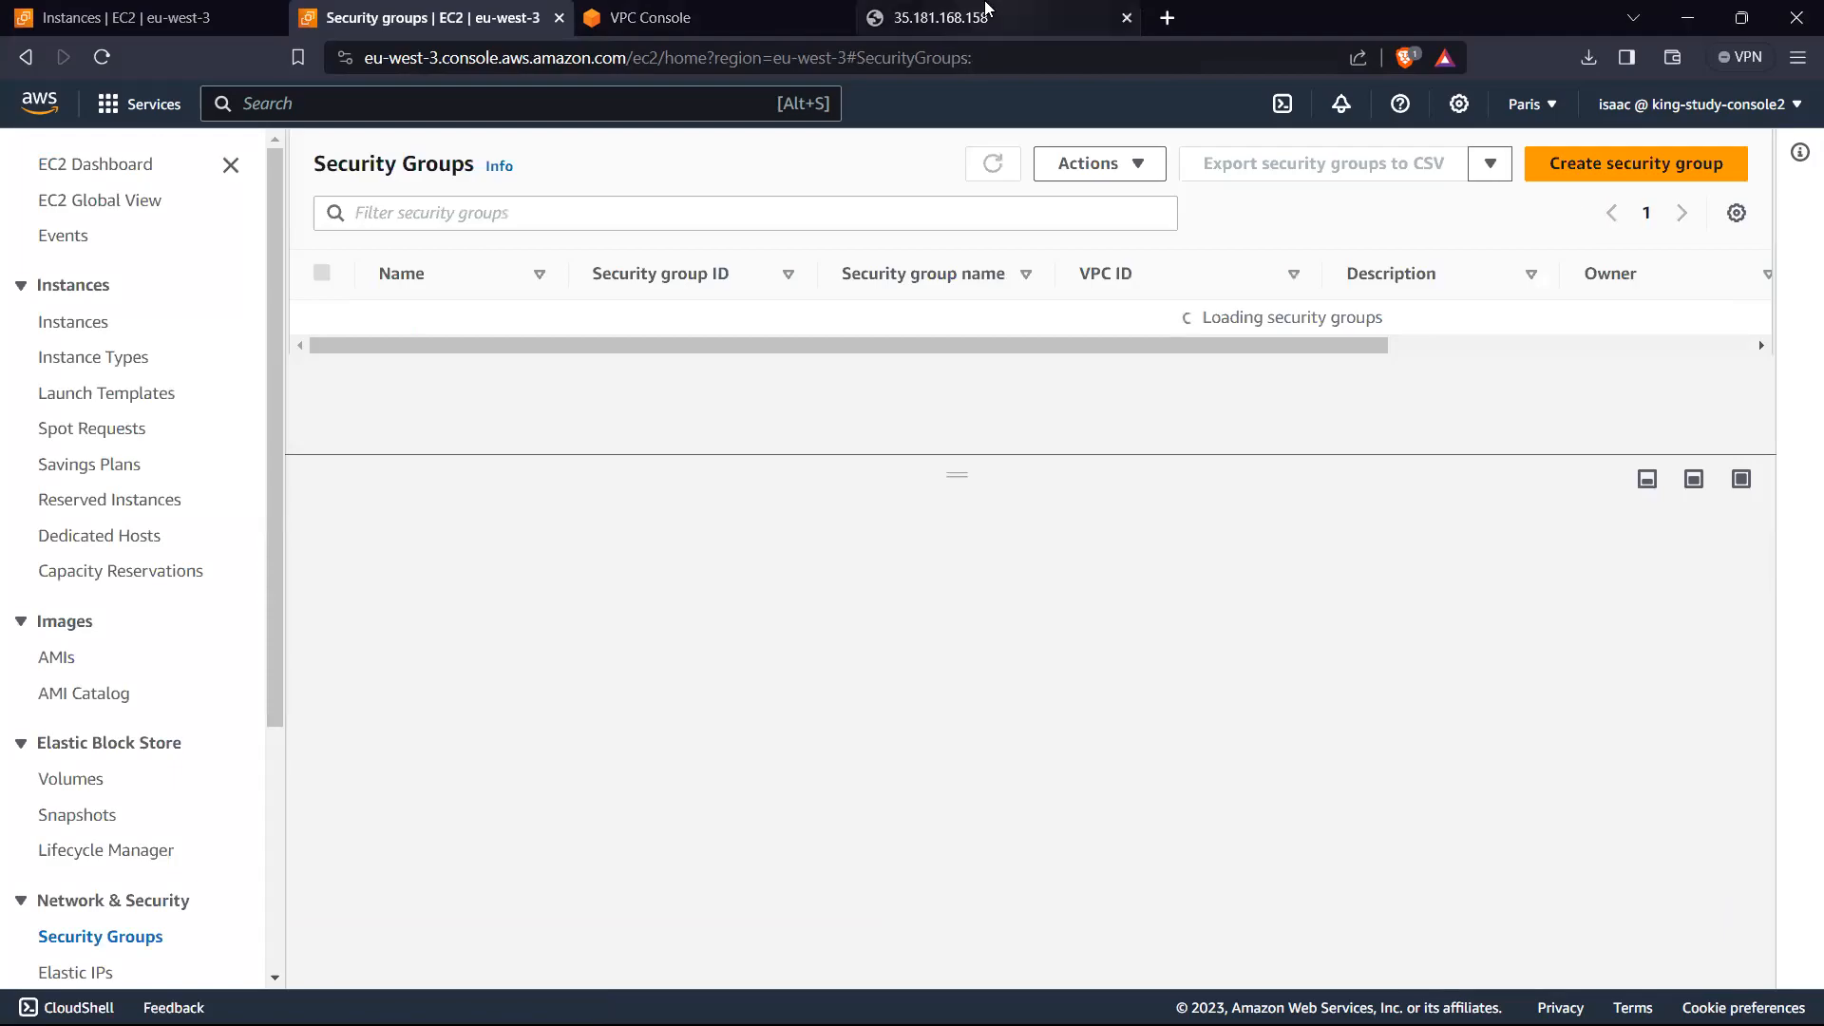
Step: View the instance's web page at 35.181.168.158 and return to the inbound rules of test-sg in the VPC console
click(941, 17)
click(606, 669)
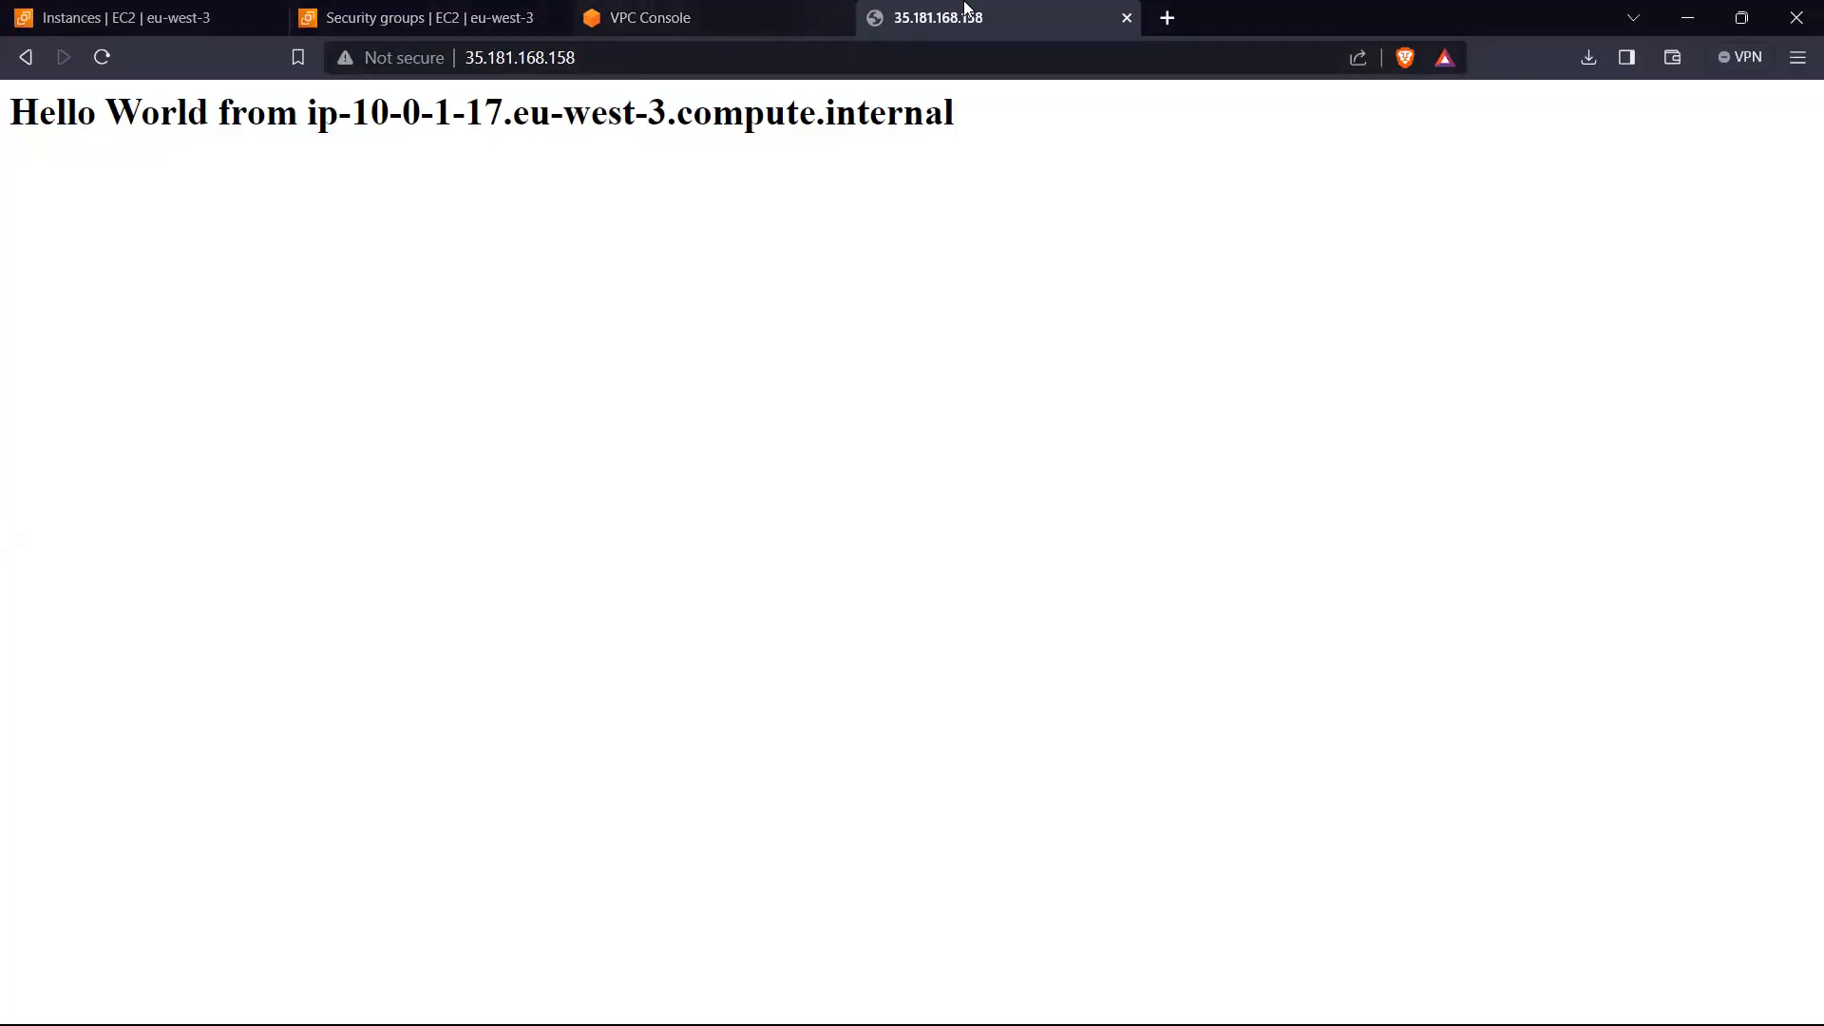
click(725, 13)
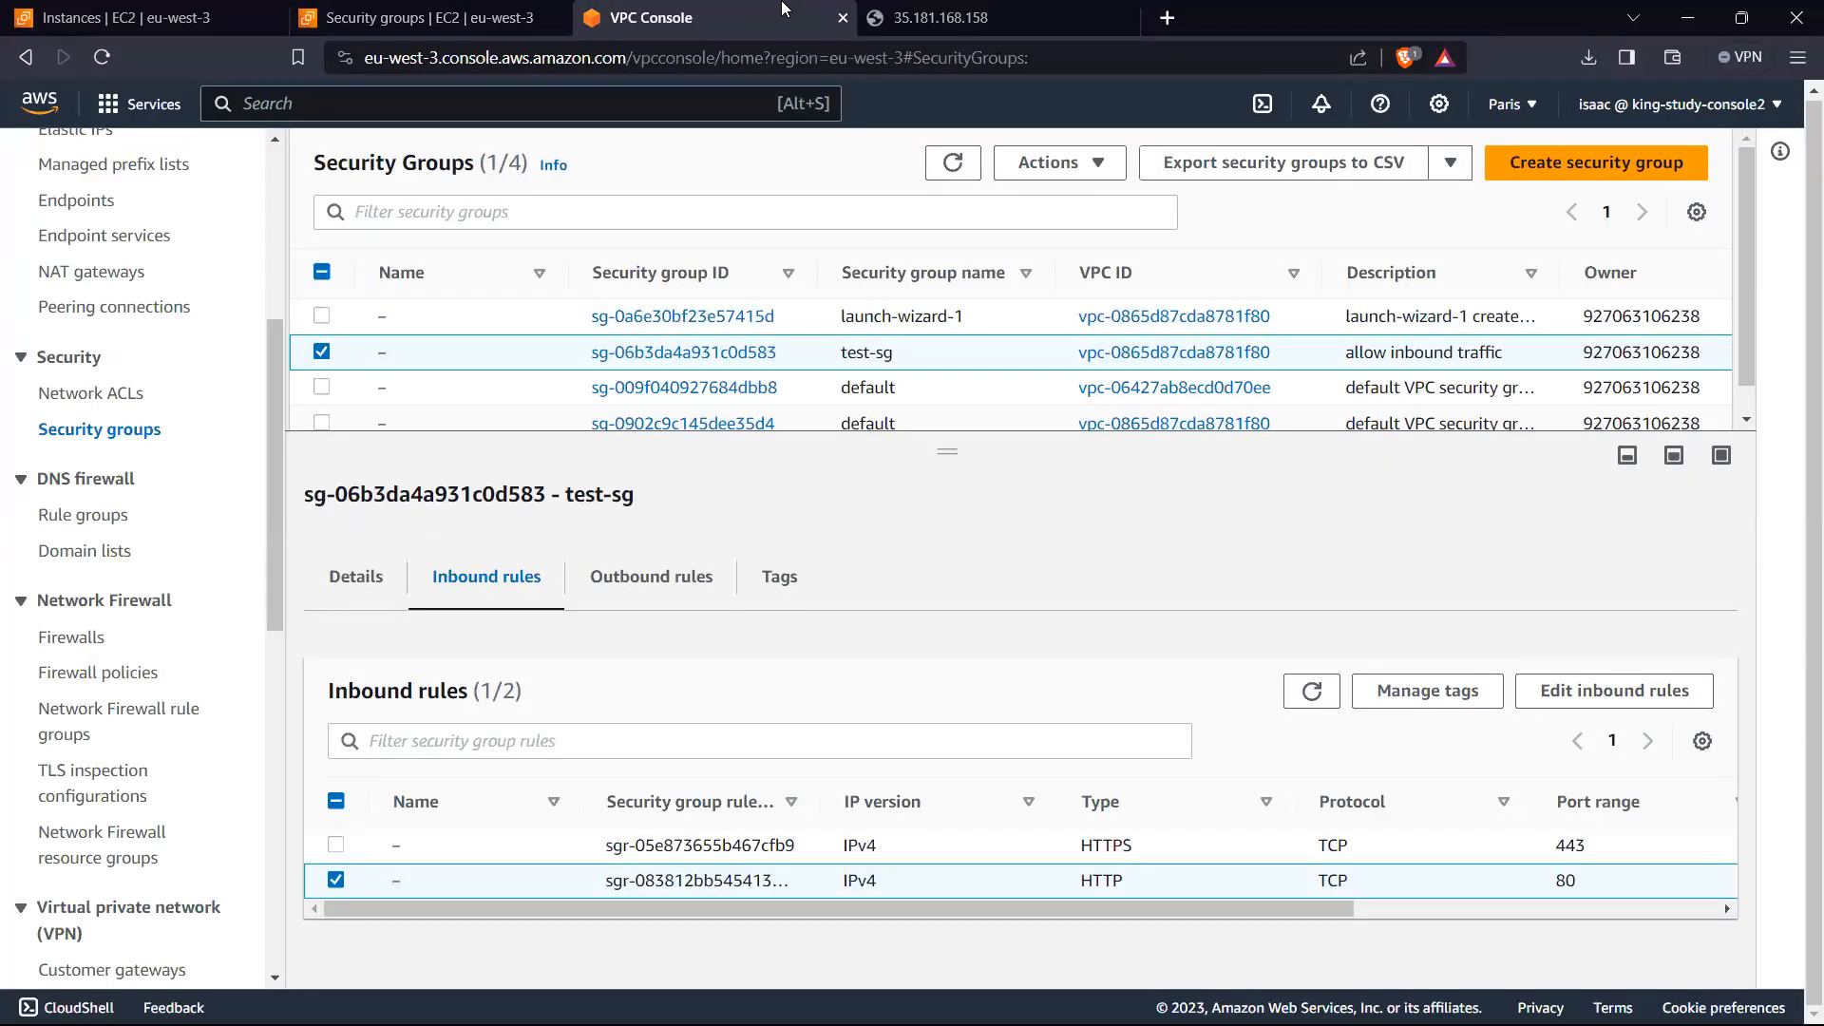
click(936, 16)
click(692, 15)
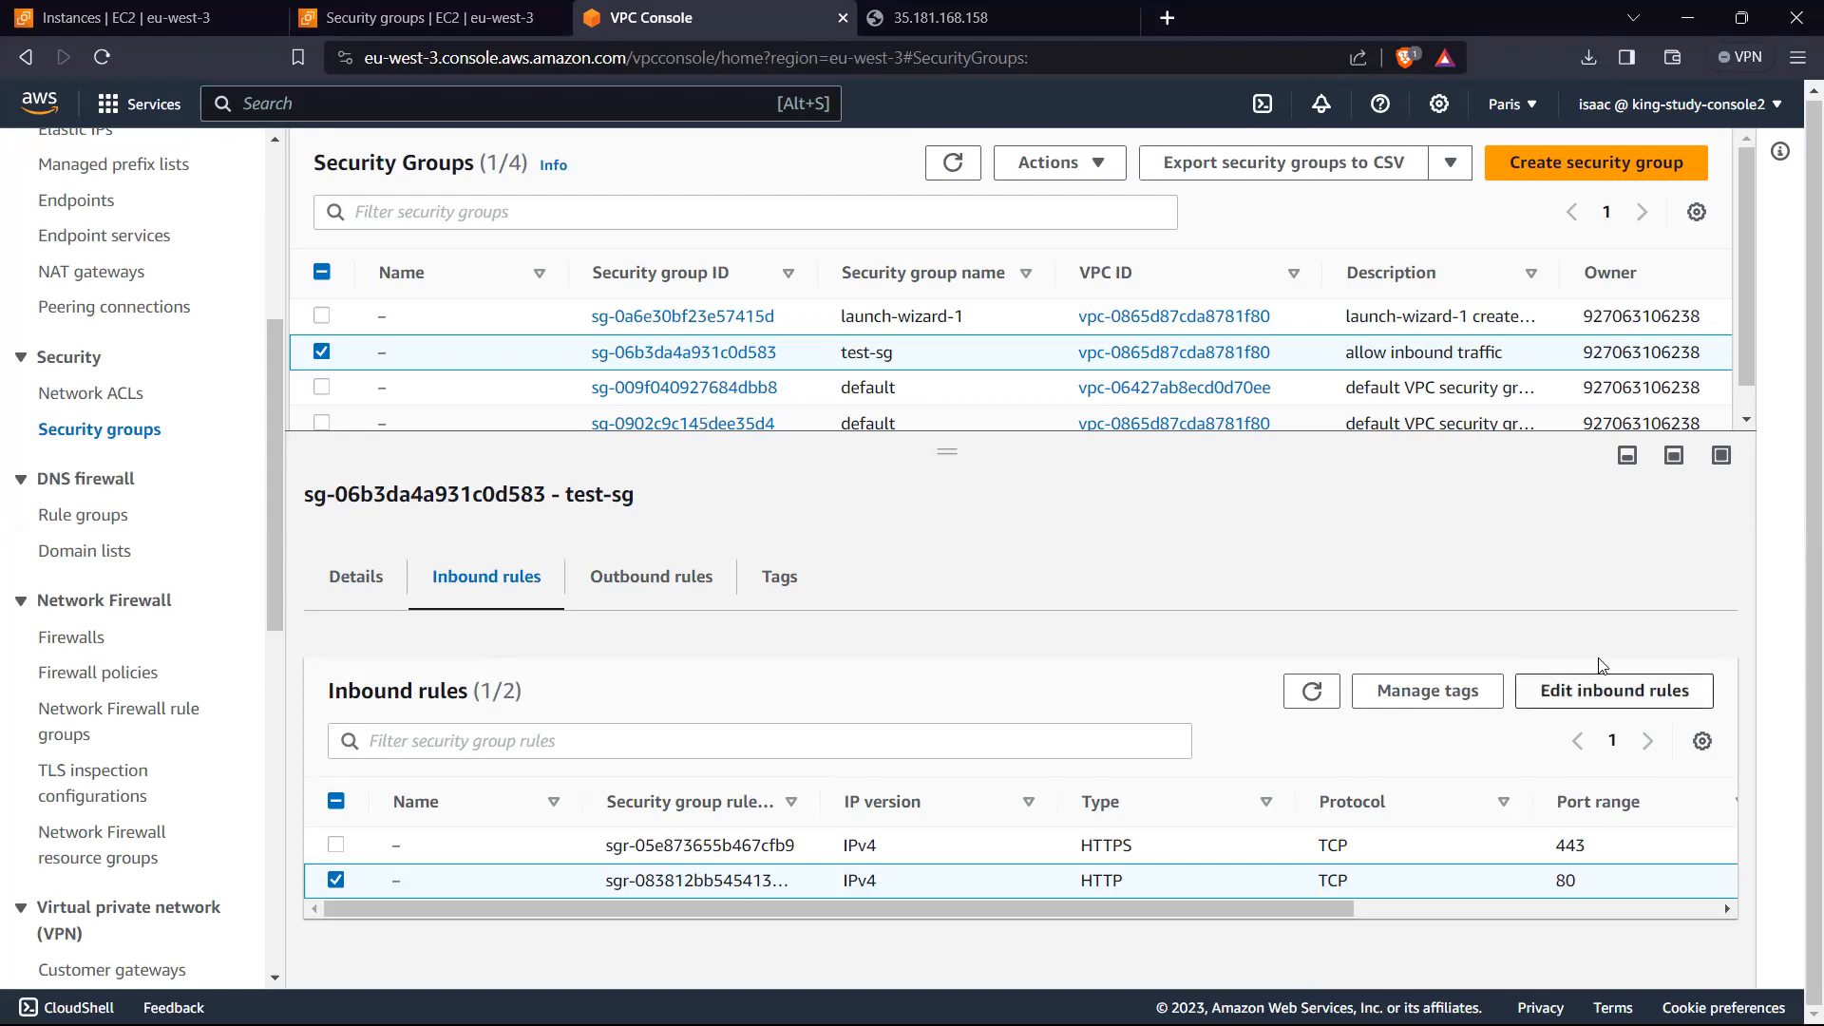
click(1612, 691)
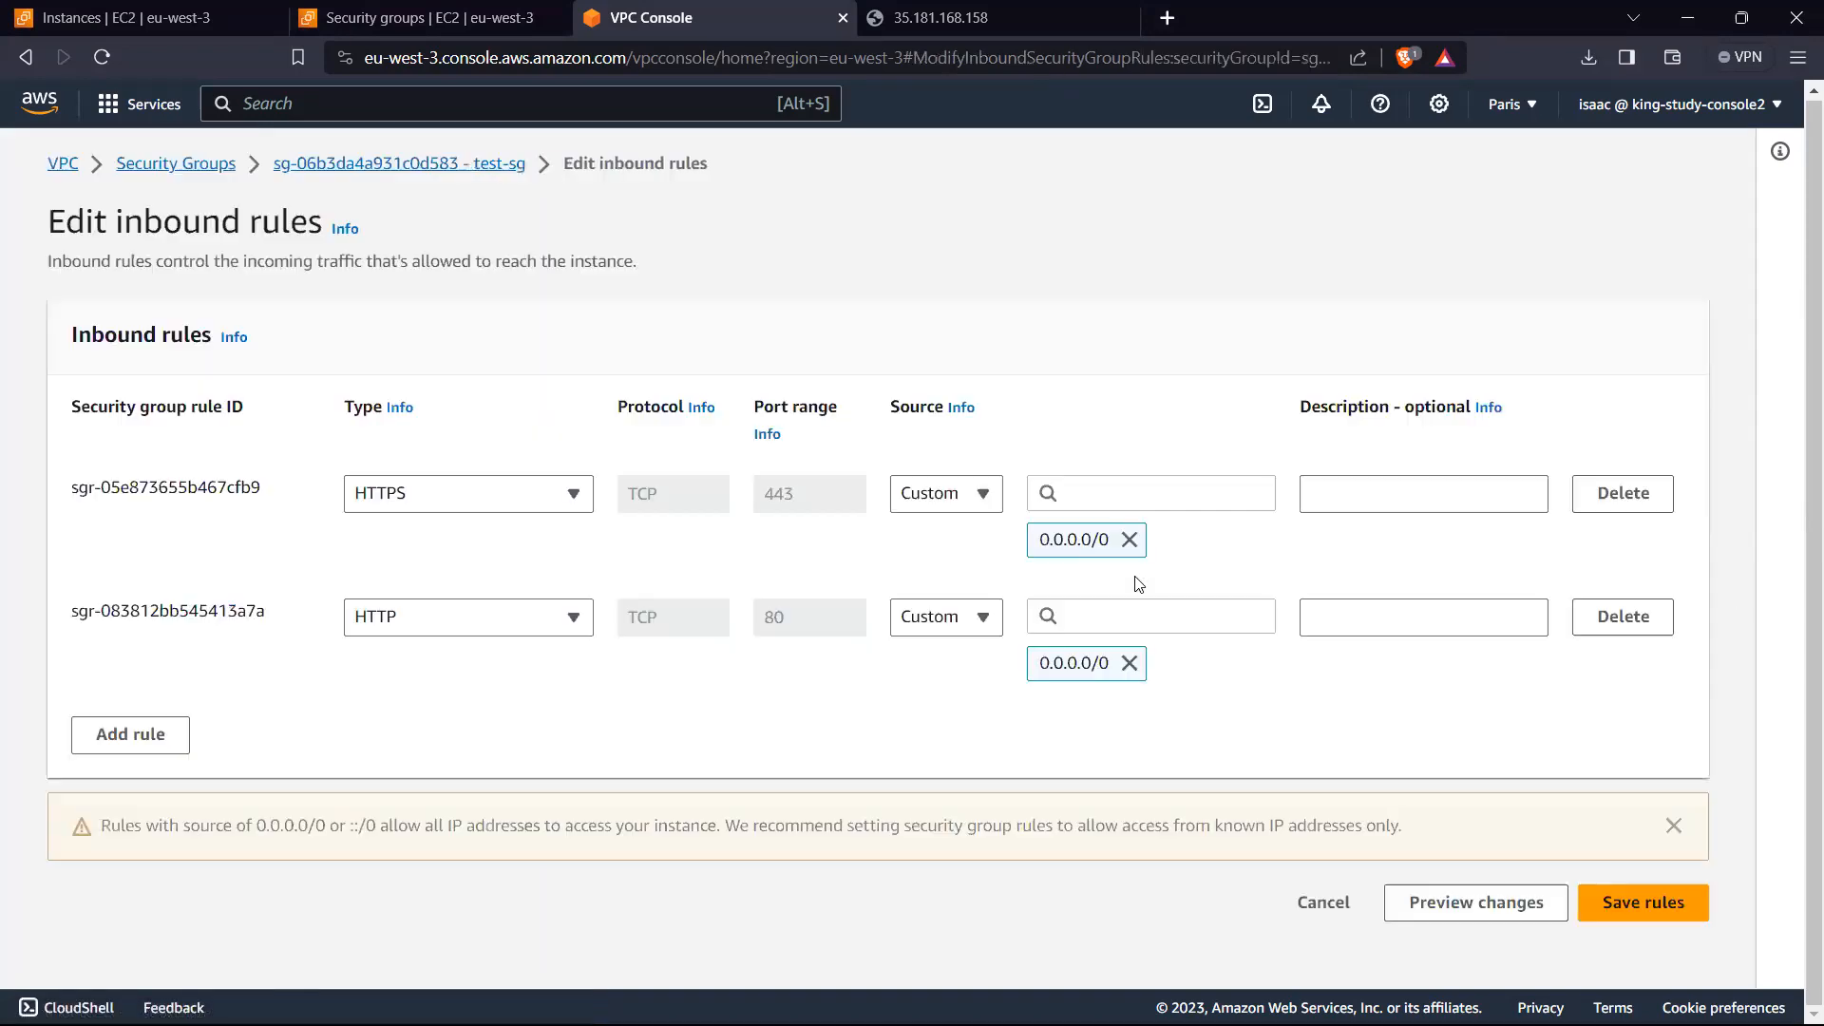
click(131, 735)
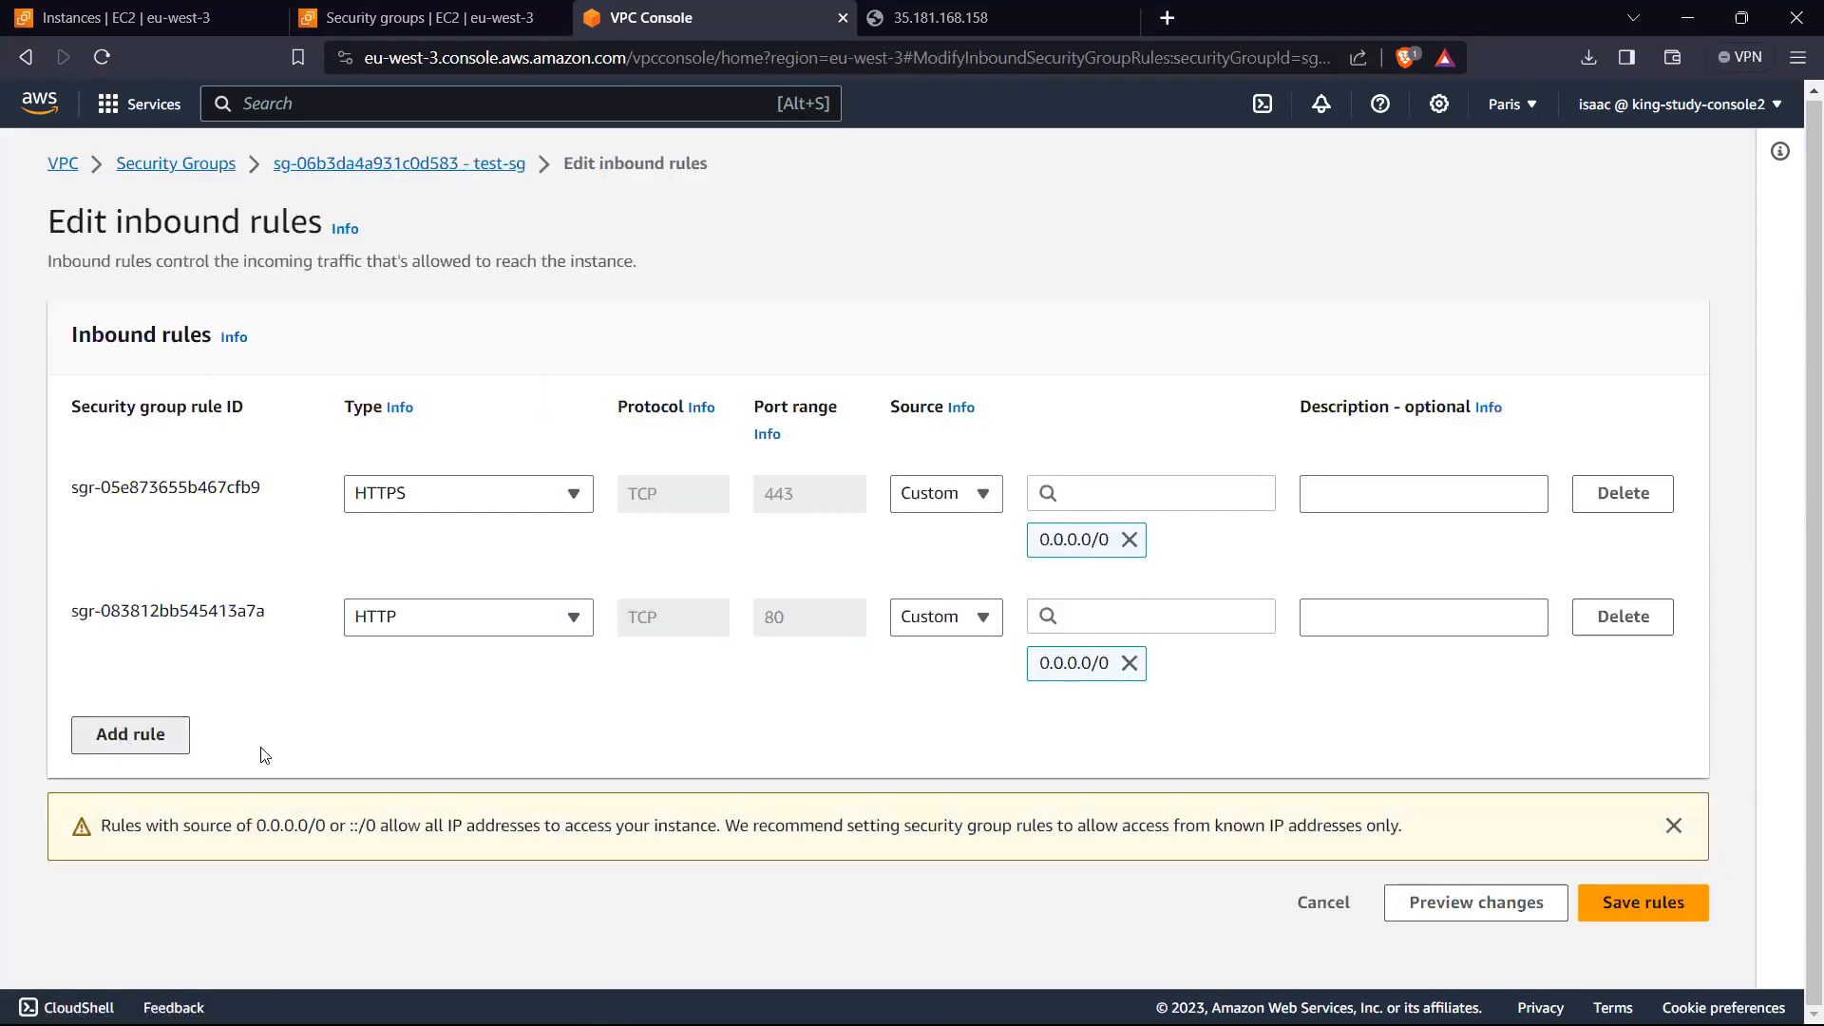
click(521, 749)
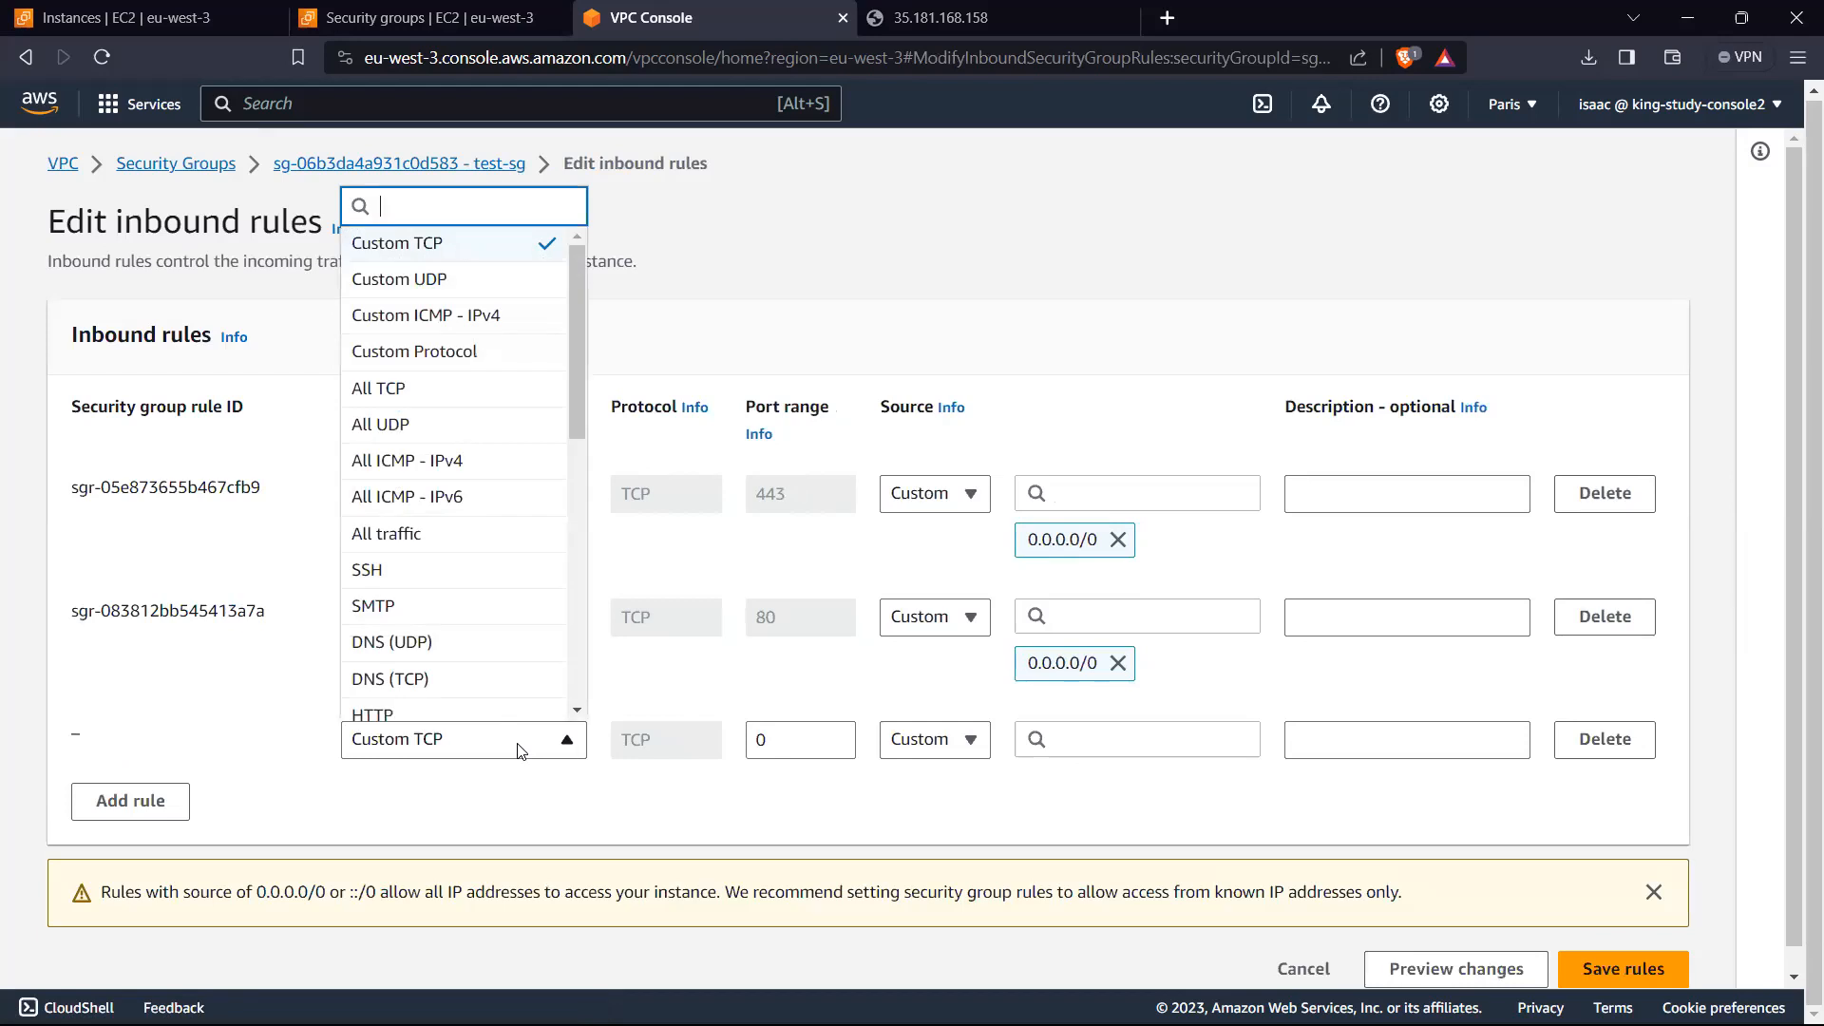
drag(578, 385, 606, 714)
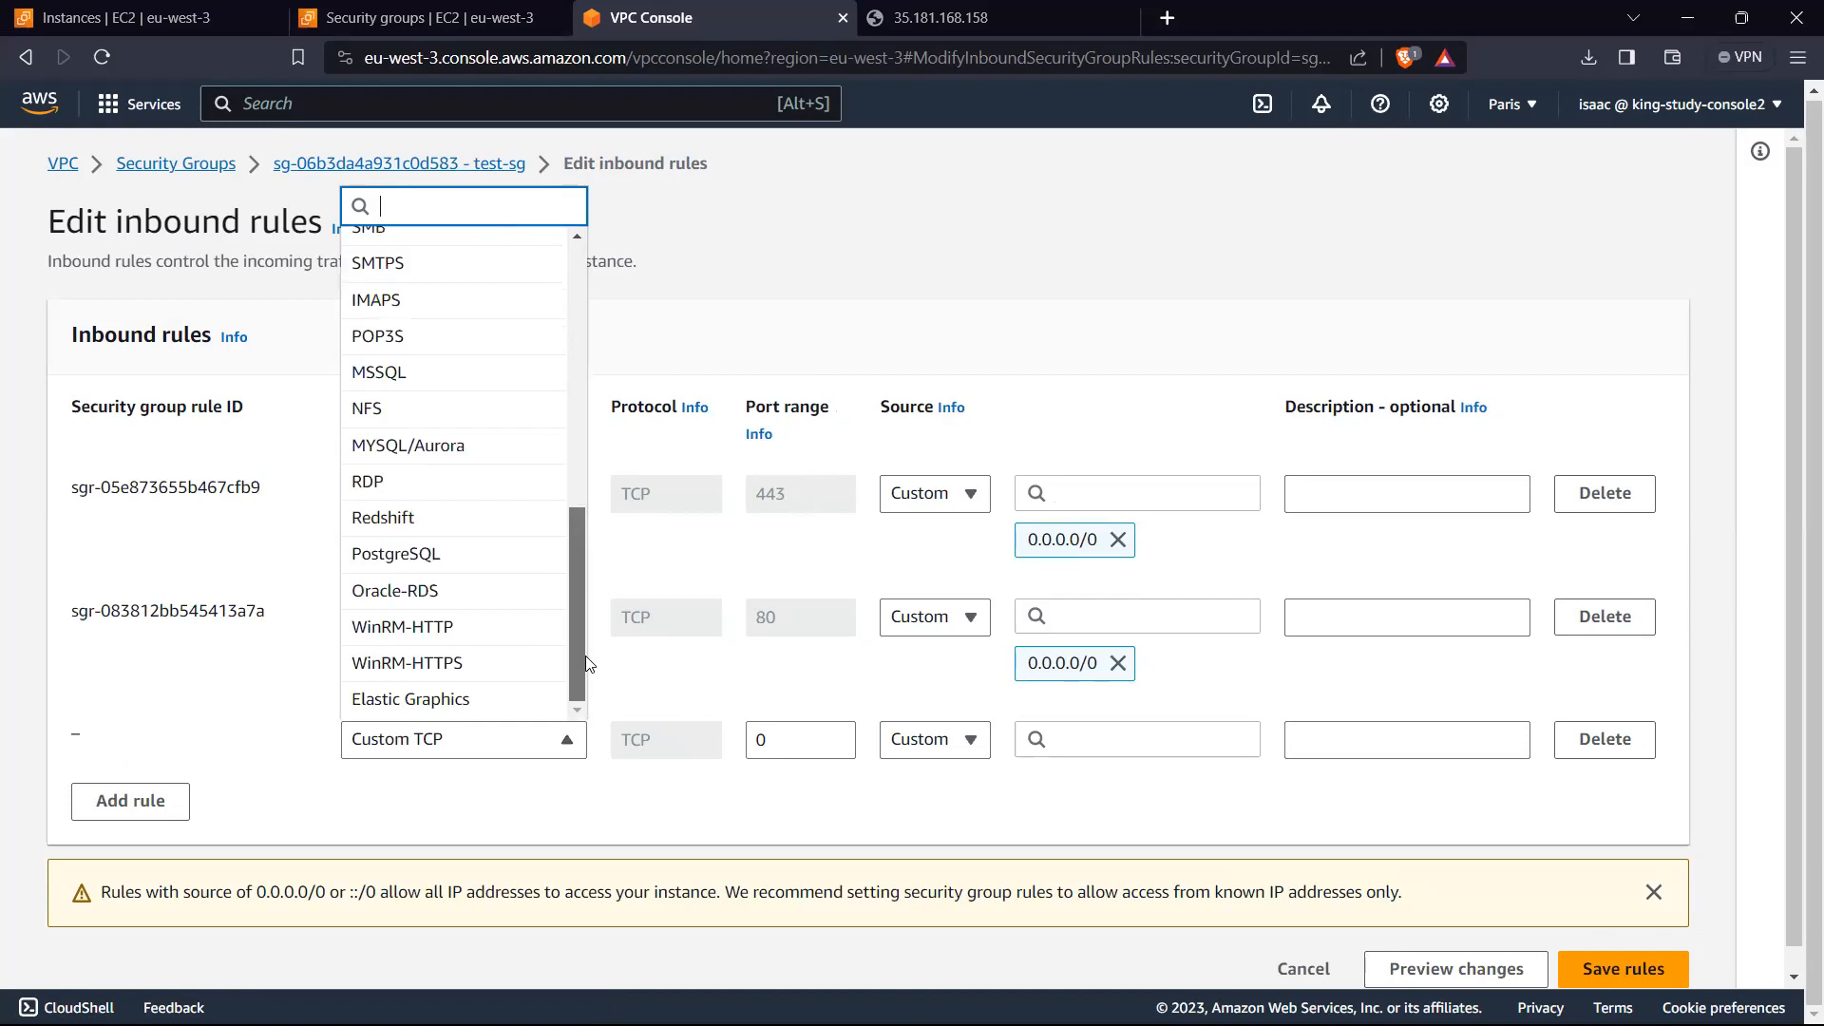
text(http)
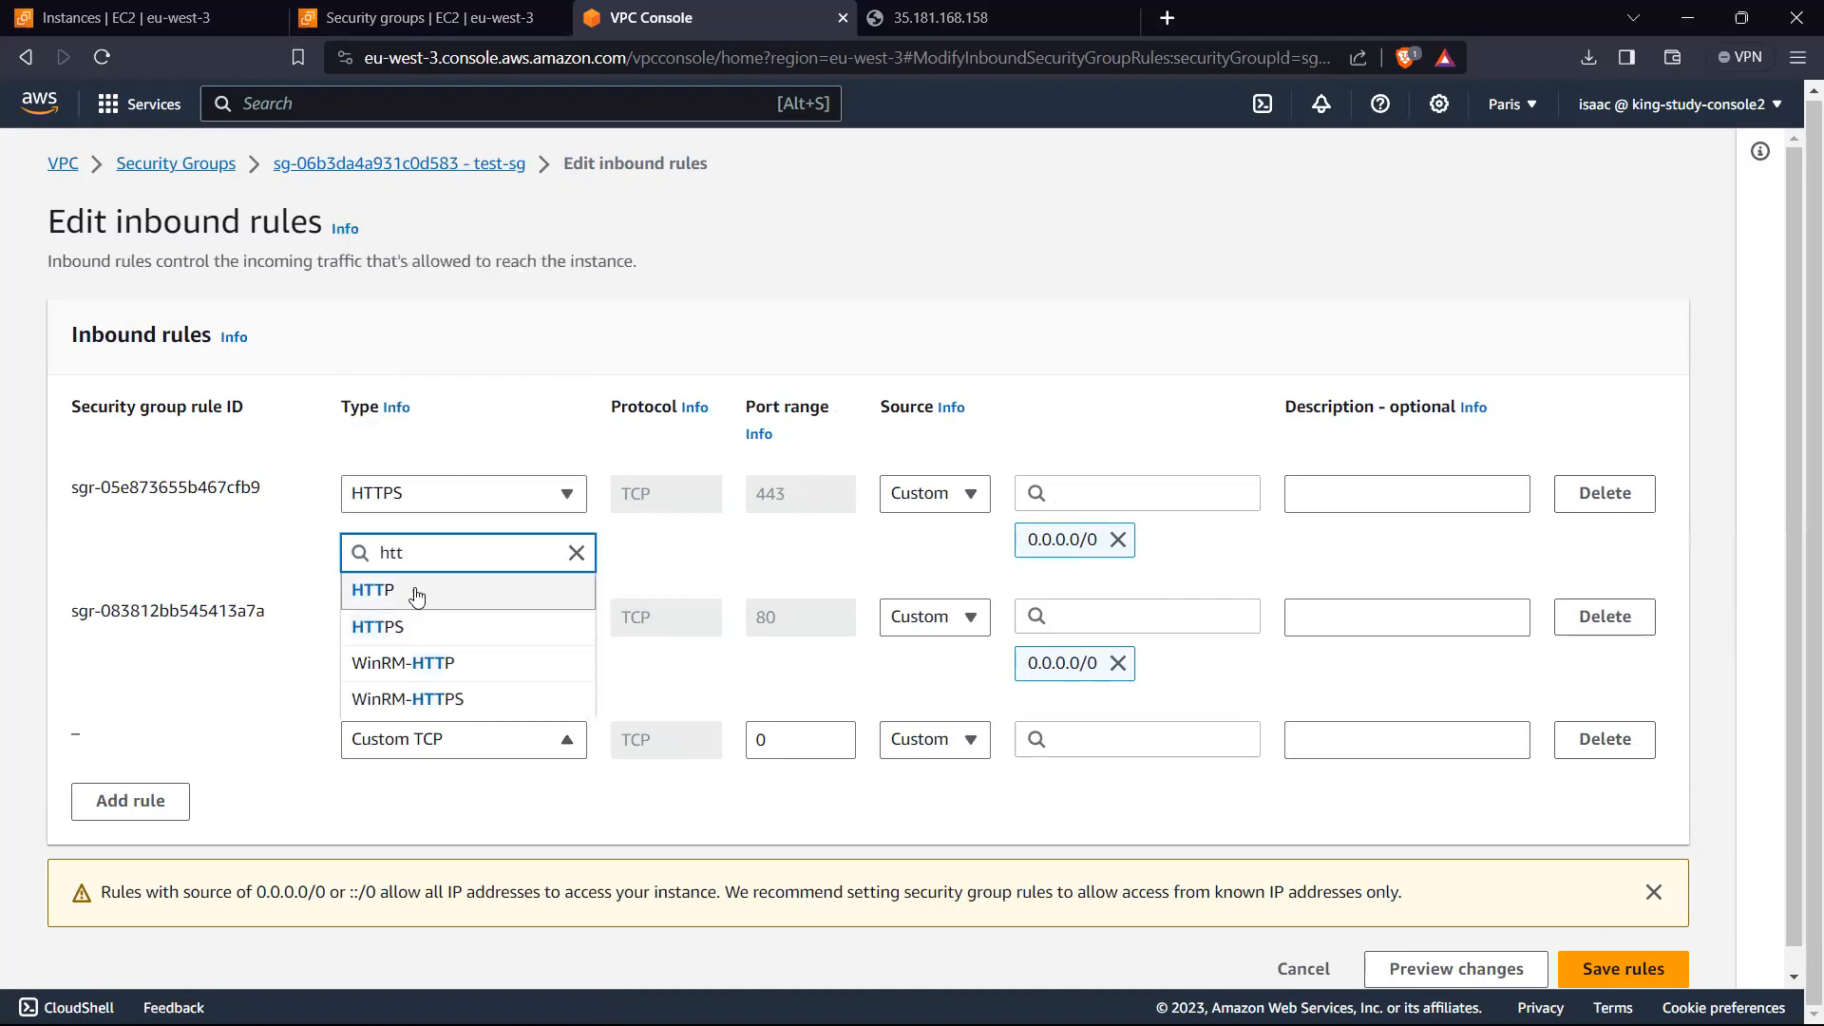
click(411, 589)
click(971, 742)
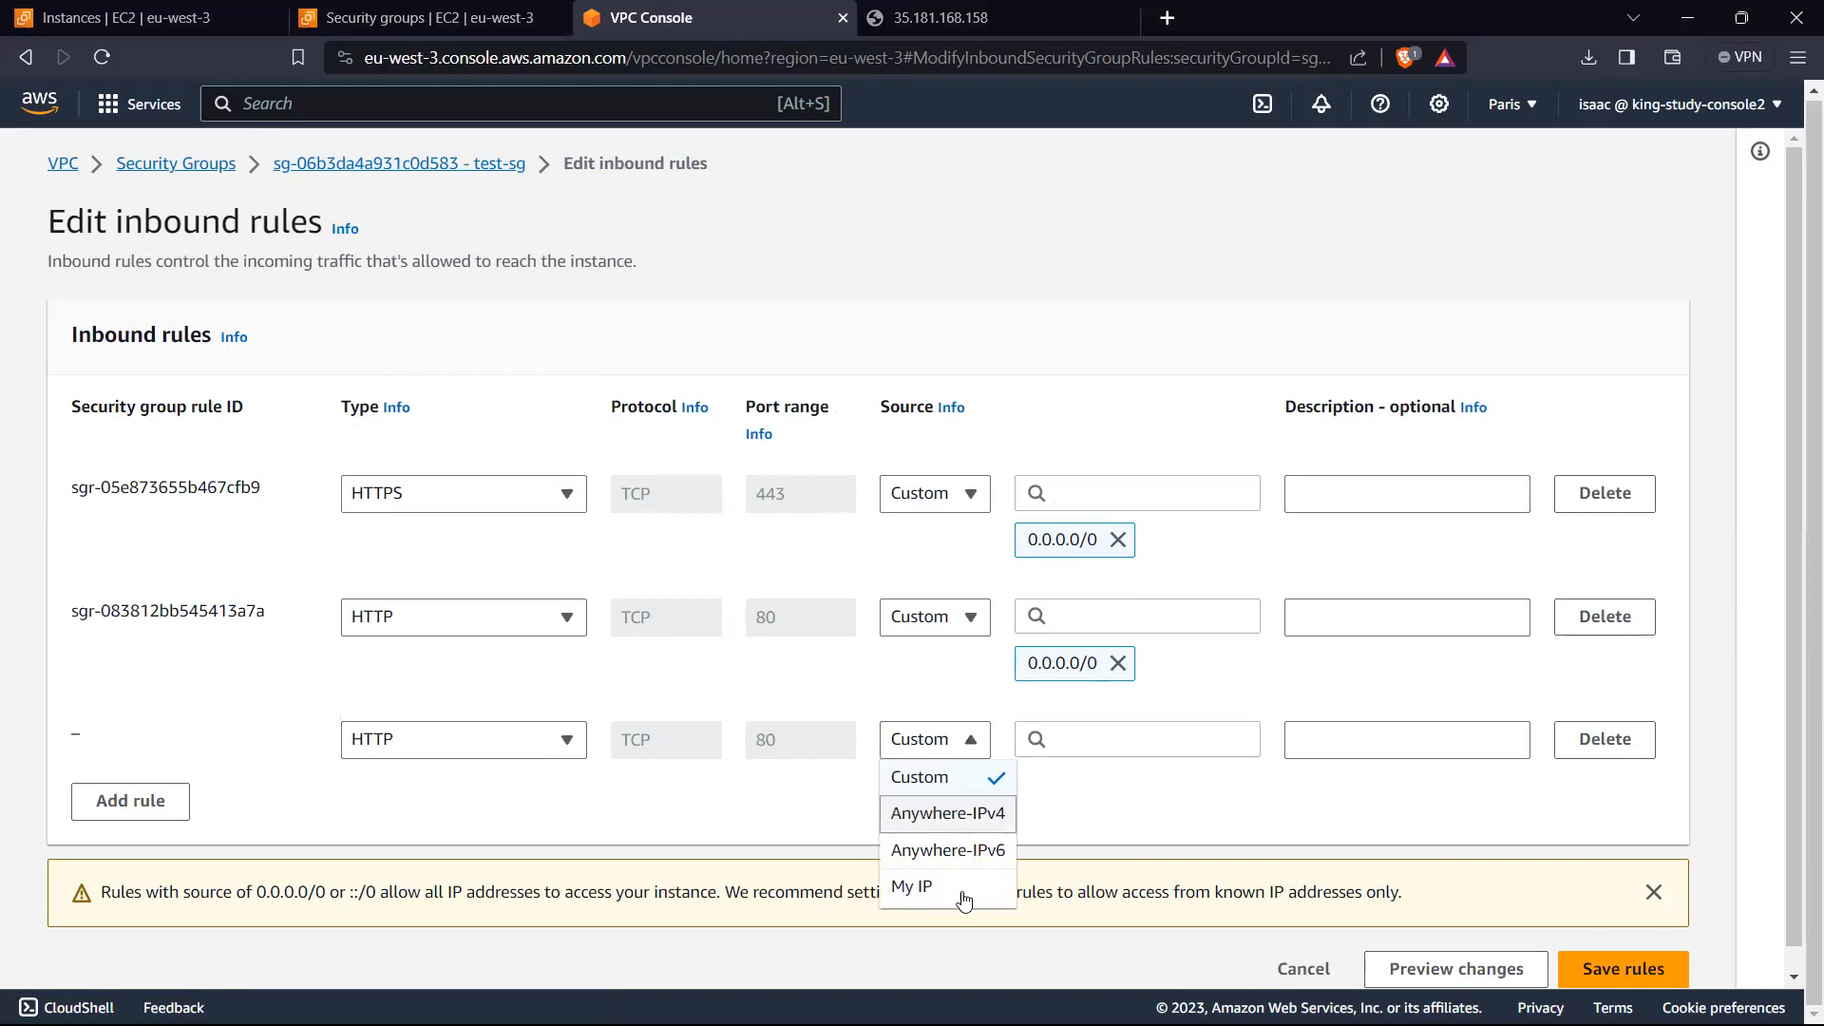
click(1092, 743)
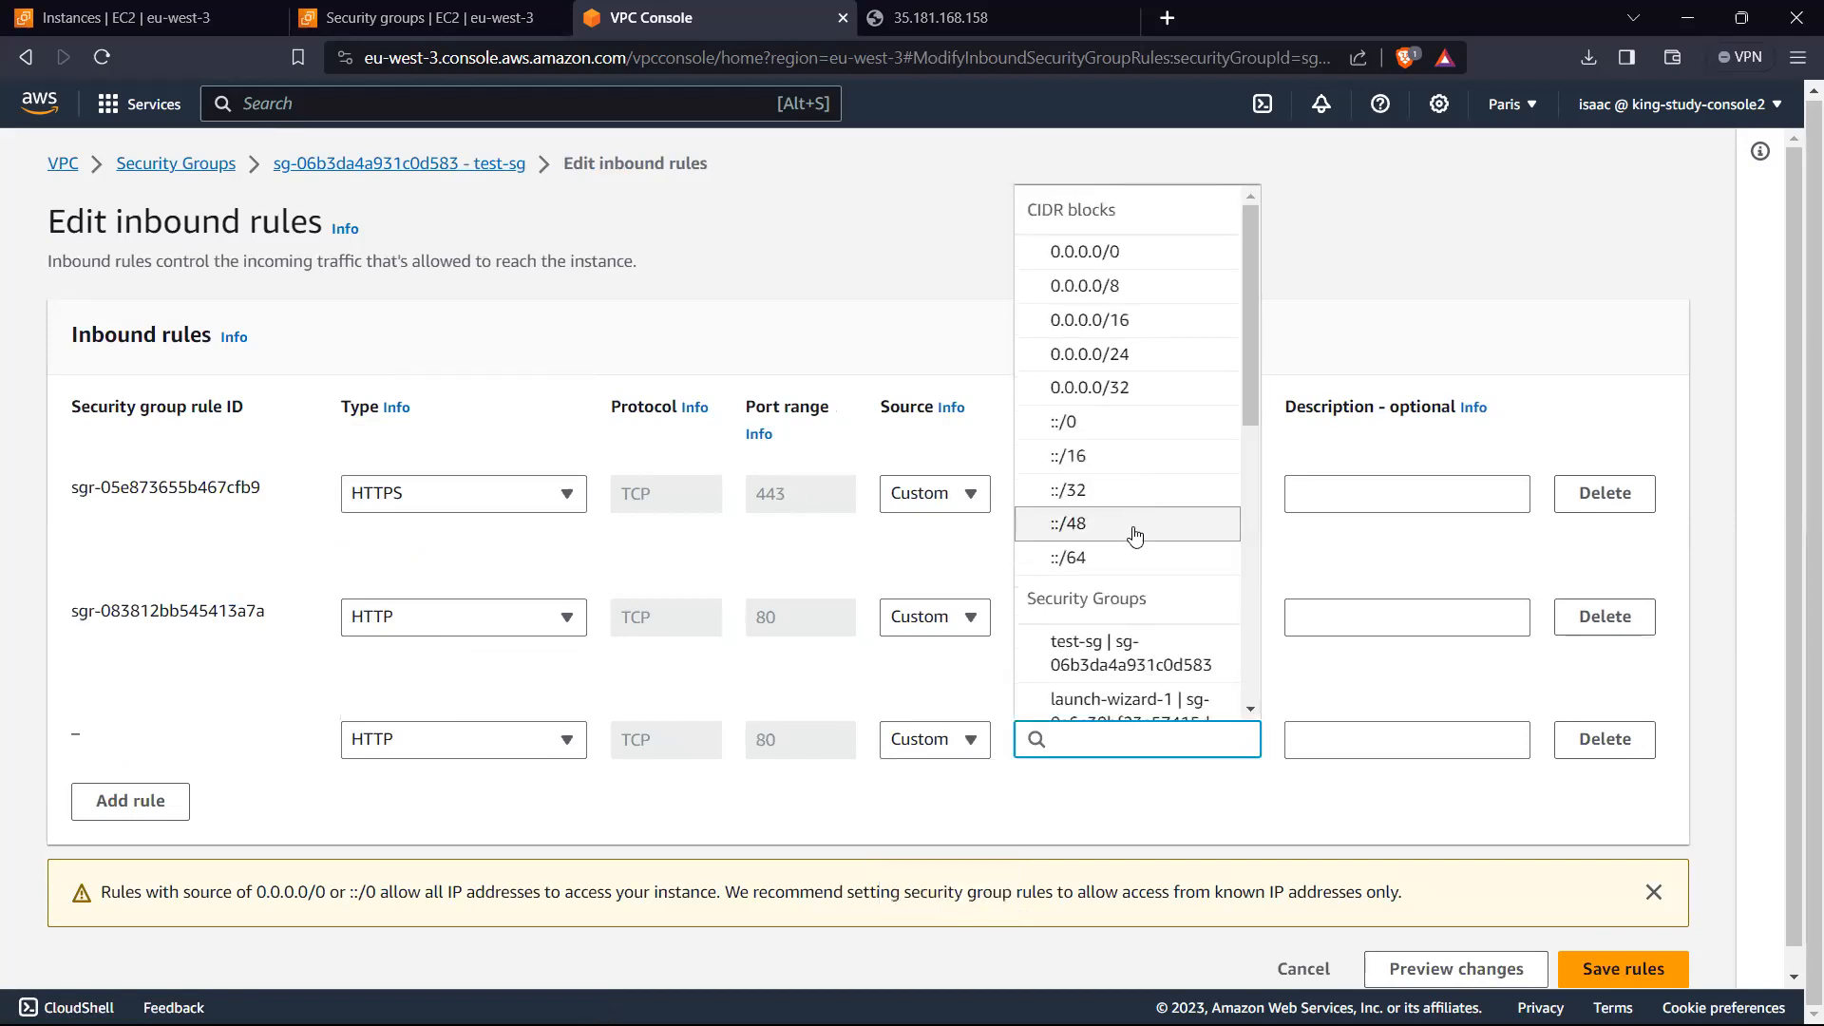
scroll(1134, 500, down, 1)
scroll(1133, 500, down, 1)
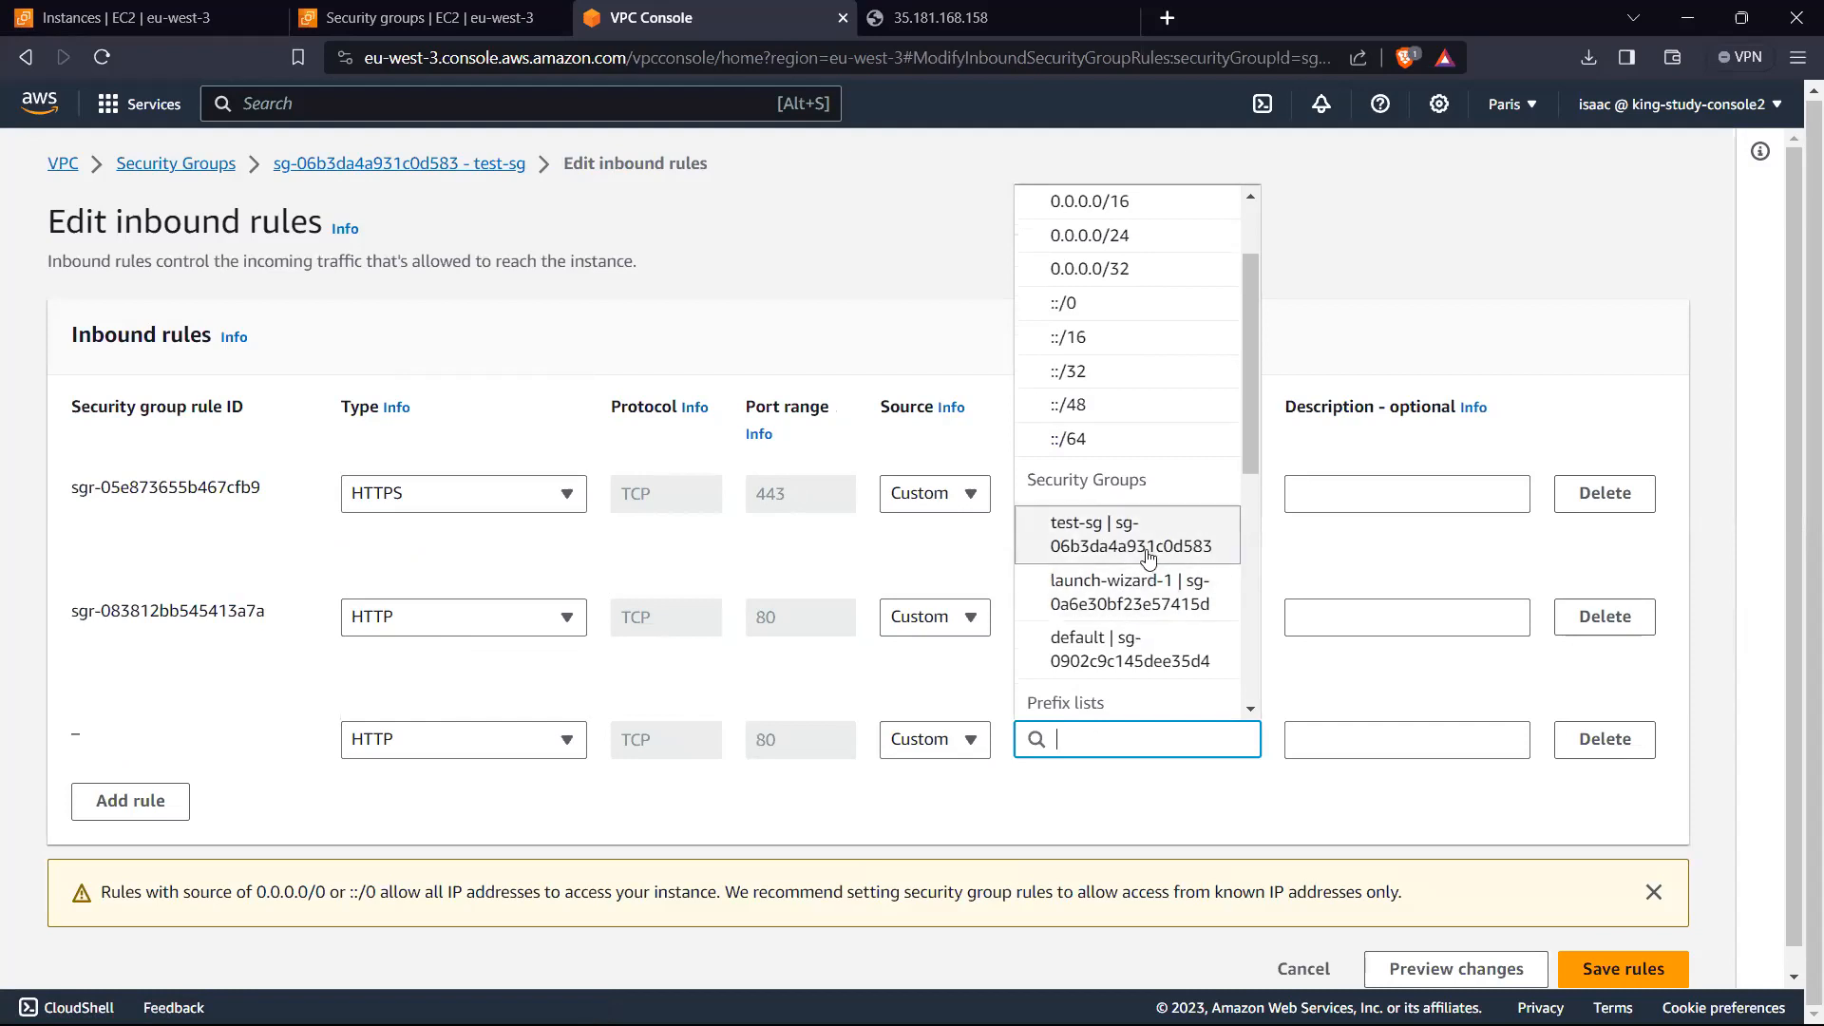
scroll(1138, 518, down, 1)
scroll(1138, 518, down, 1)
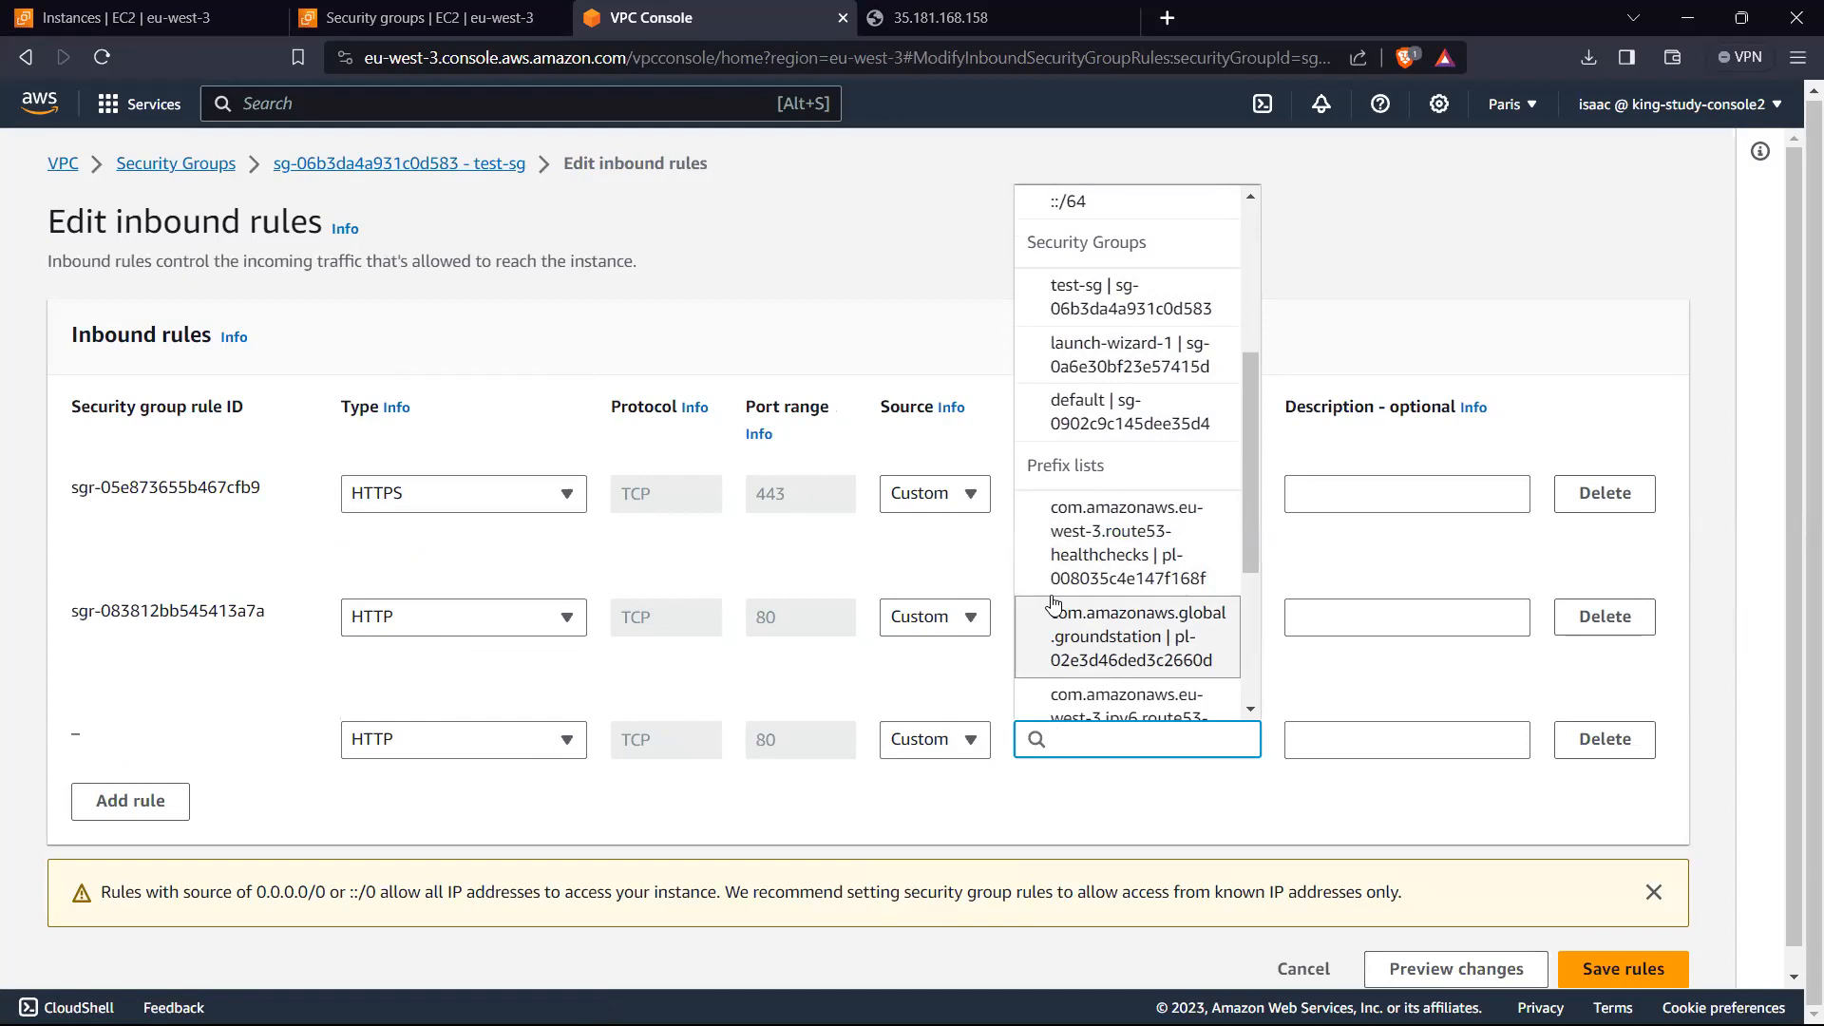
click(855, 692)
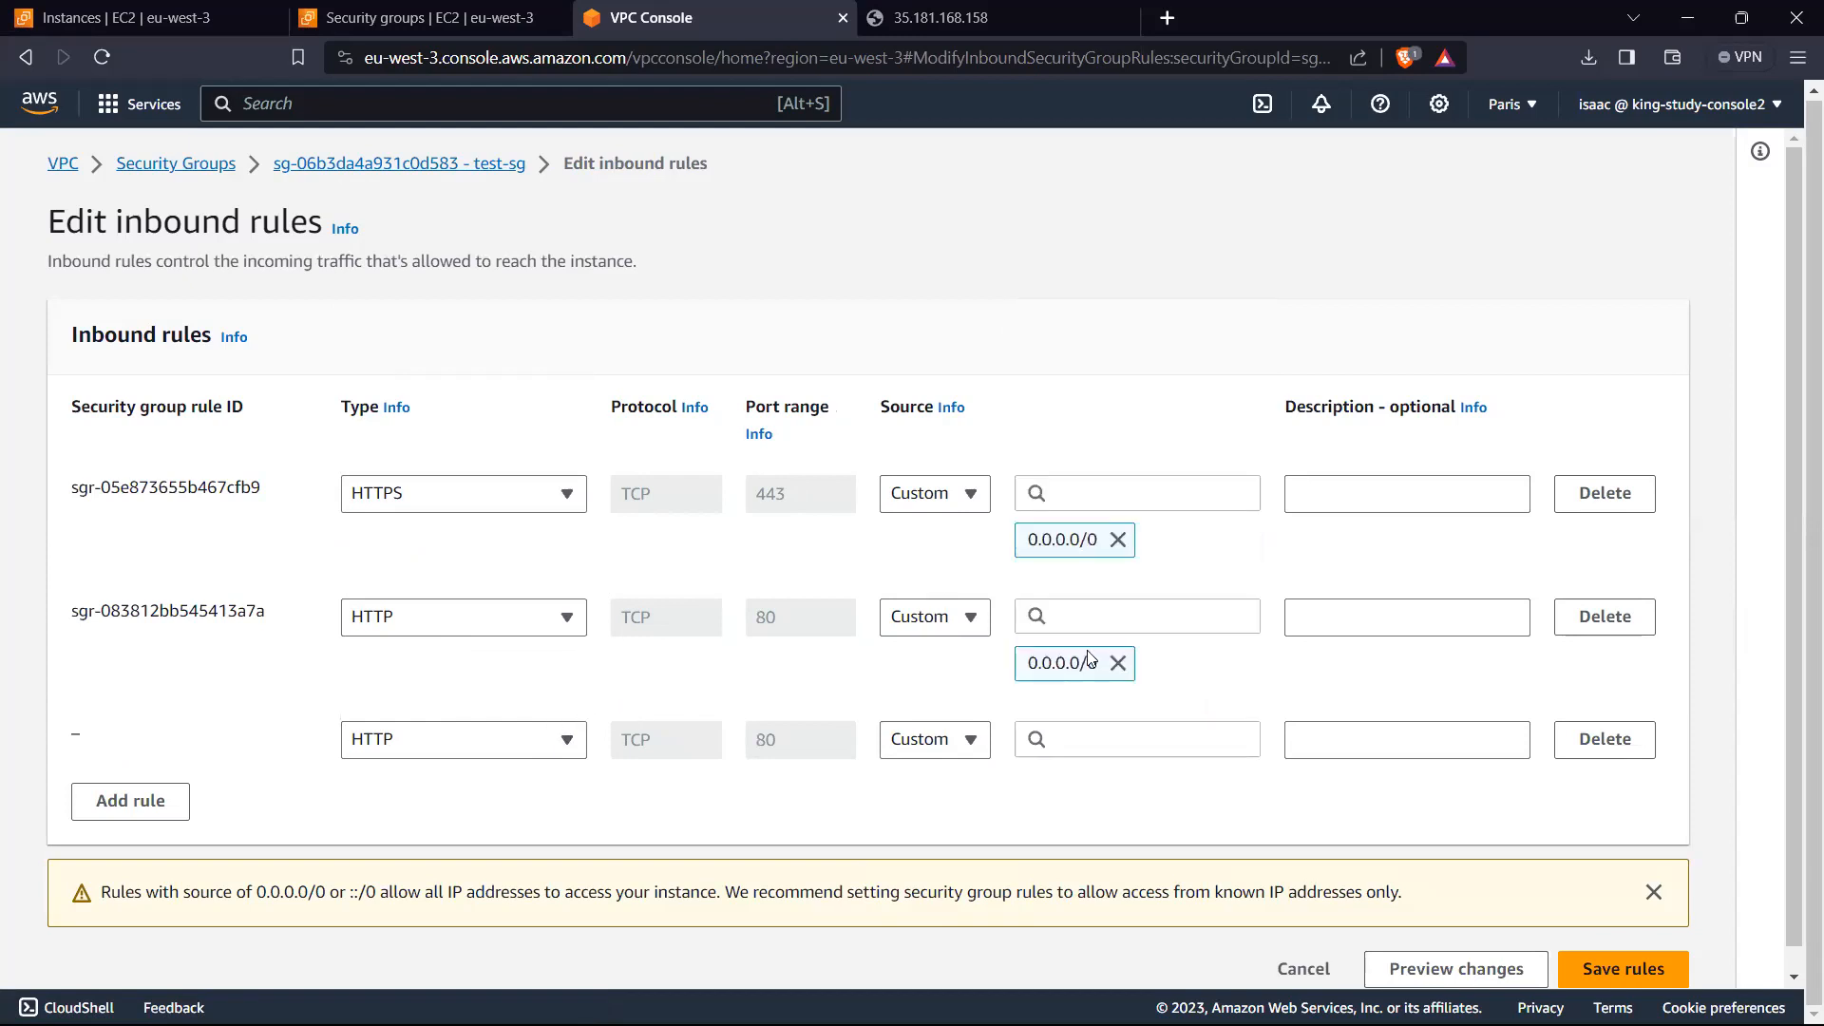
click(1118, 663)
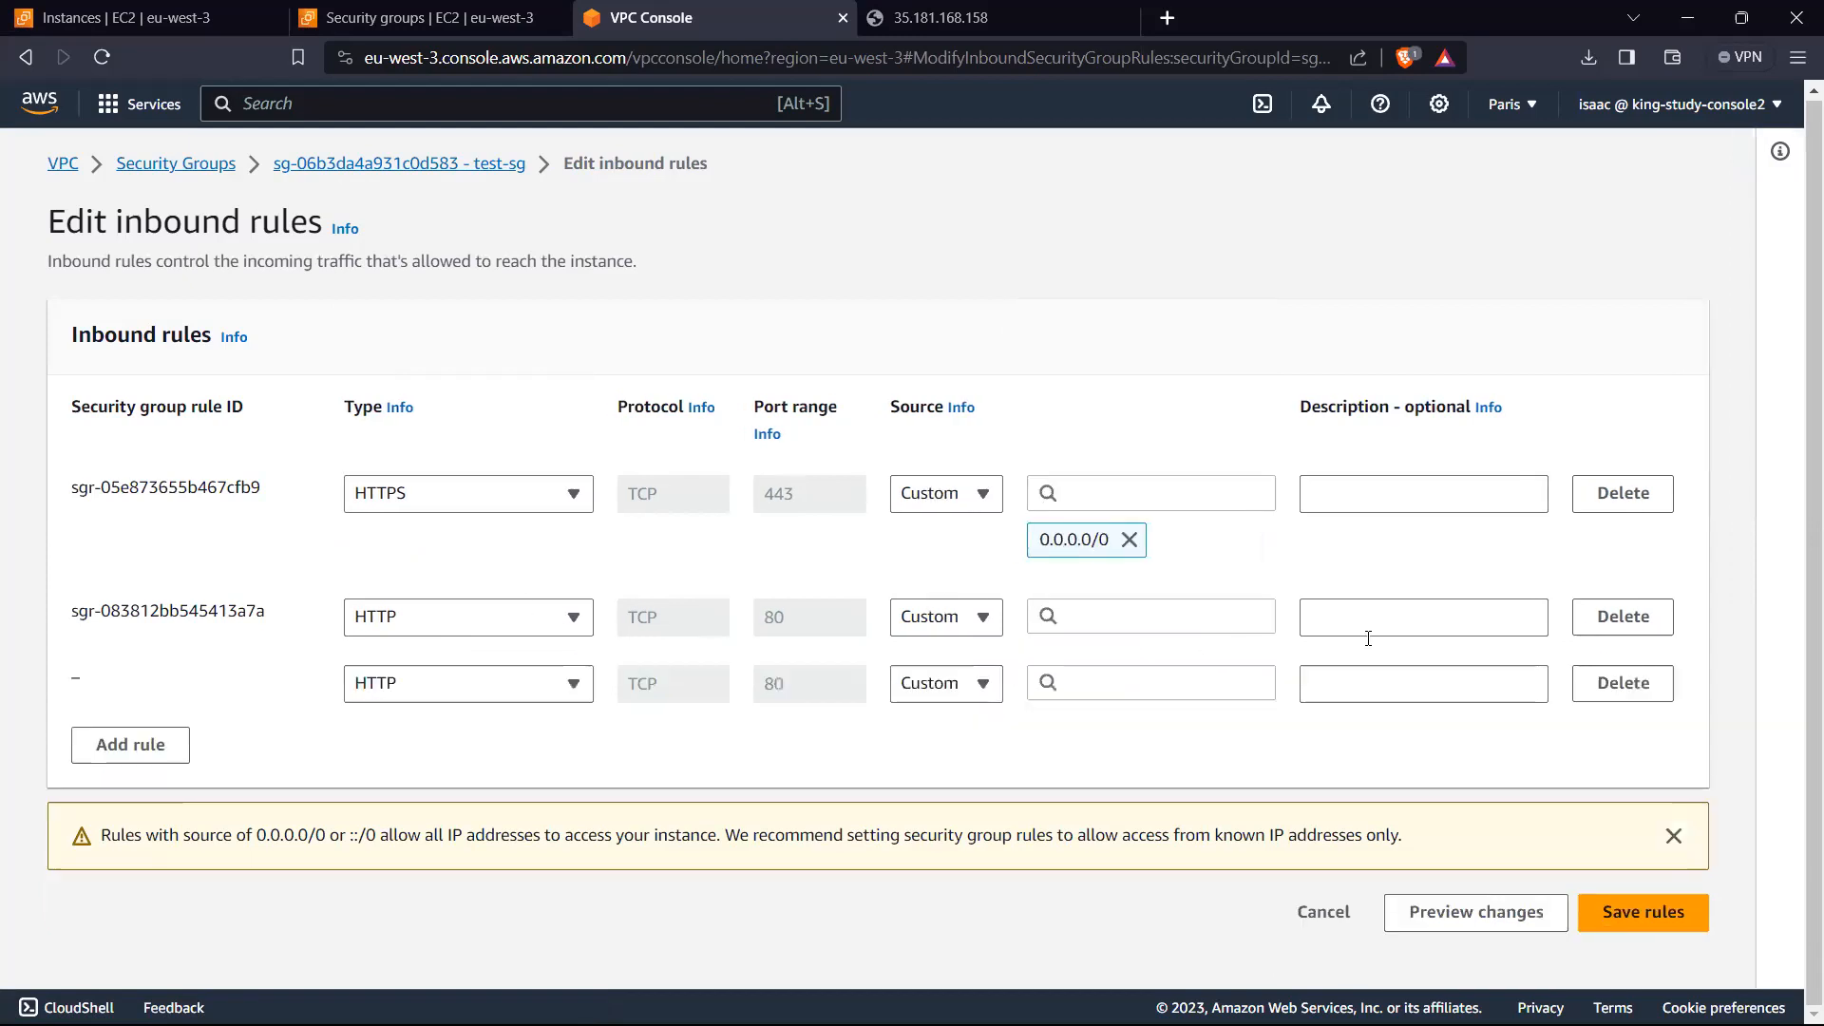
click(1620, 617)
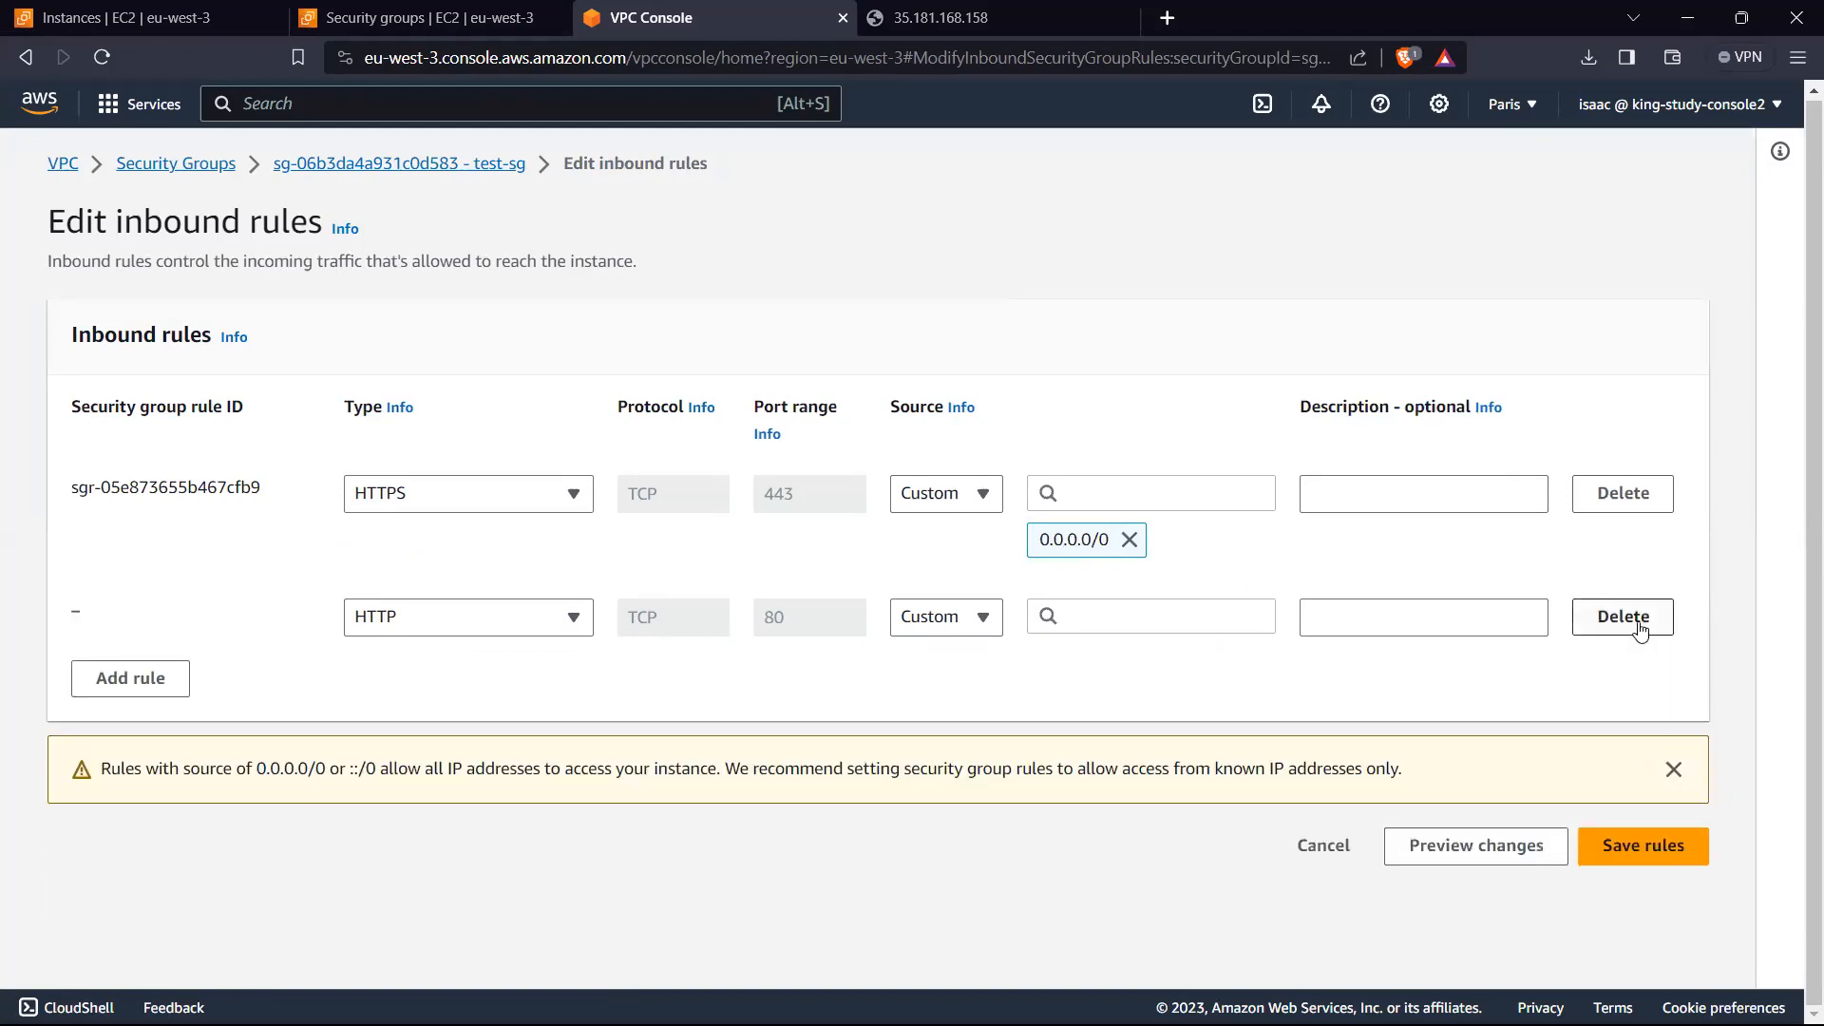
click(1639, 626)
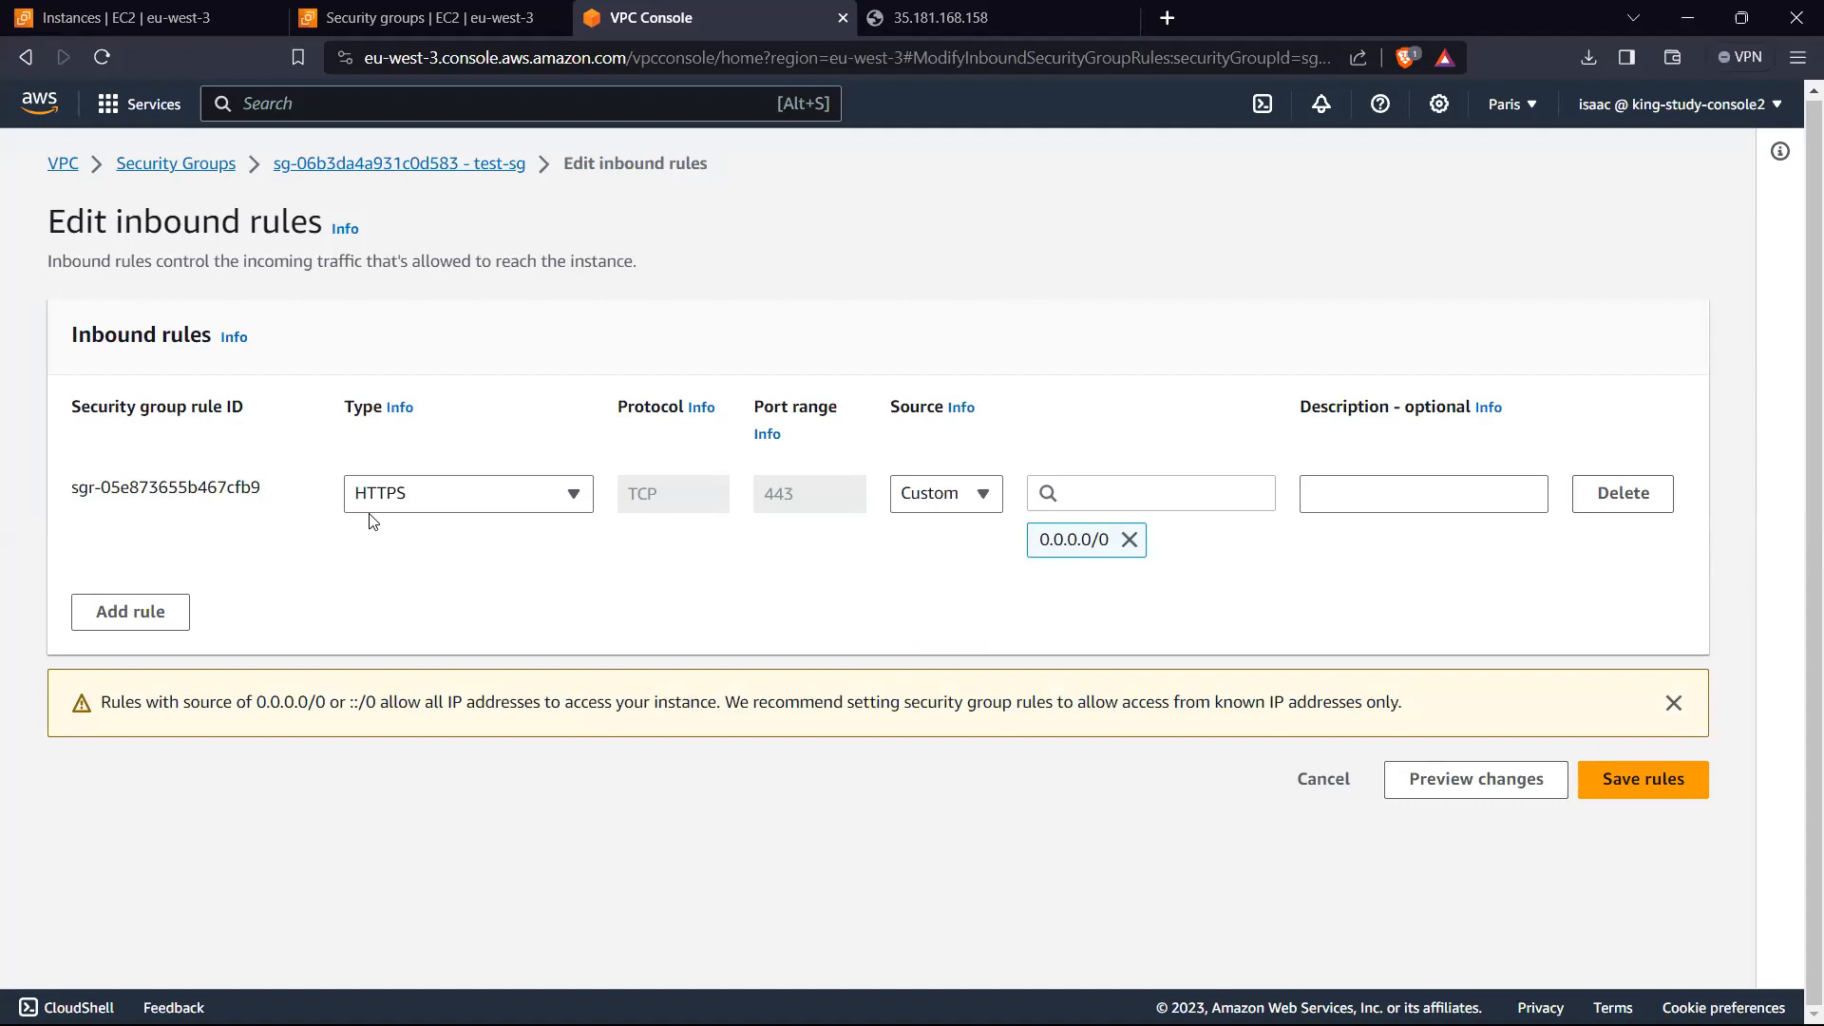
click(1315, 784)
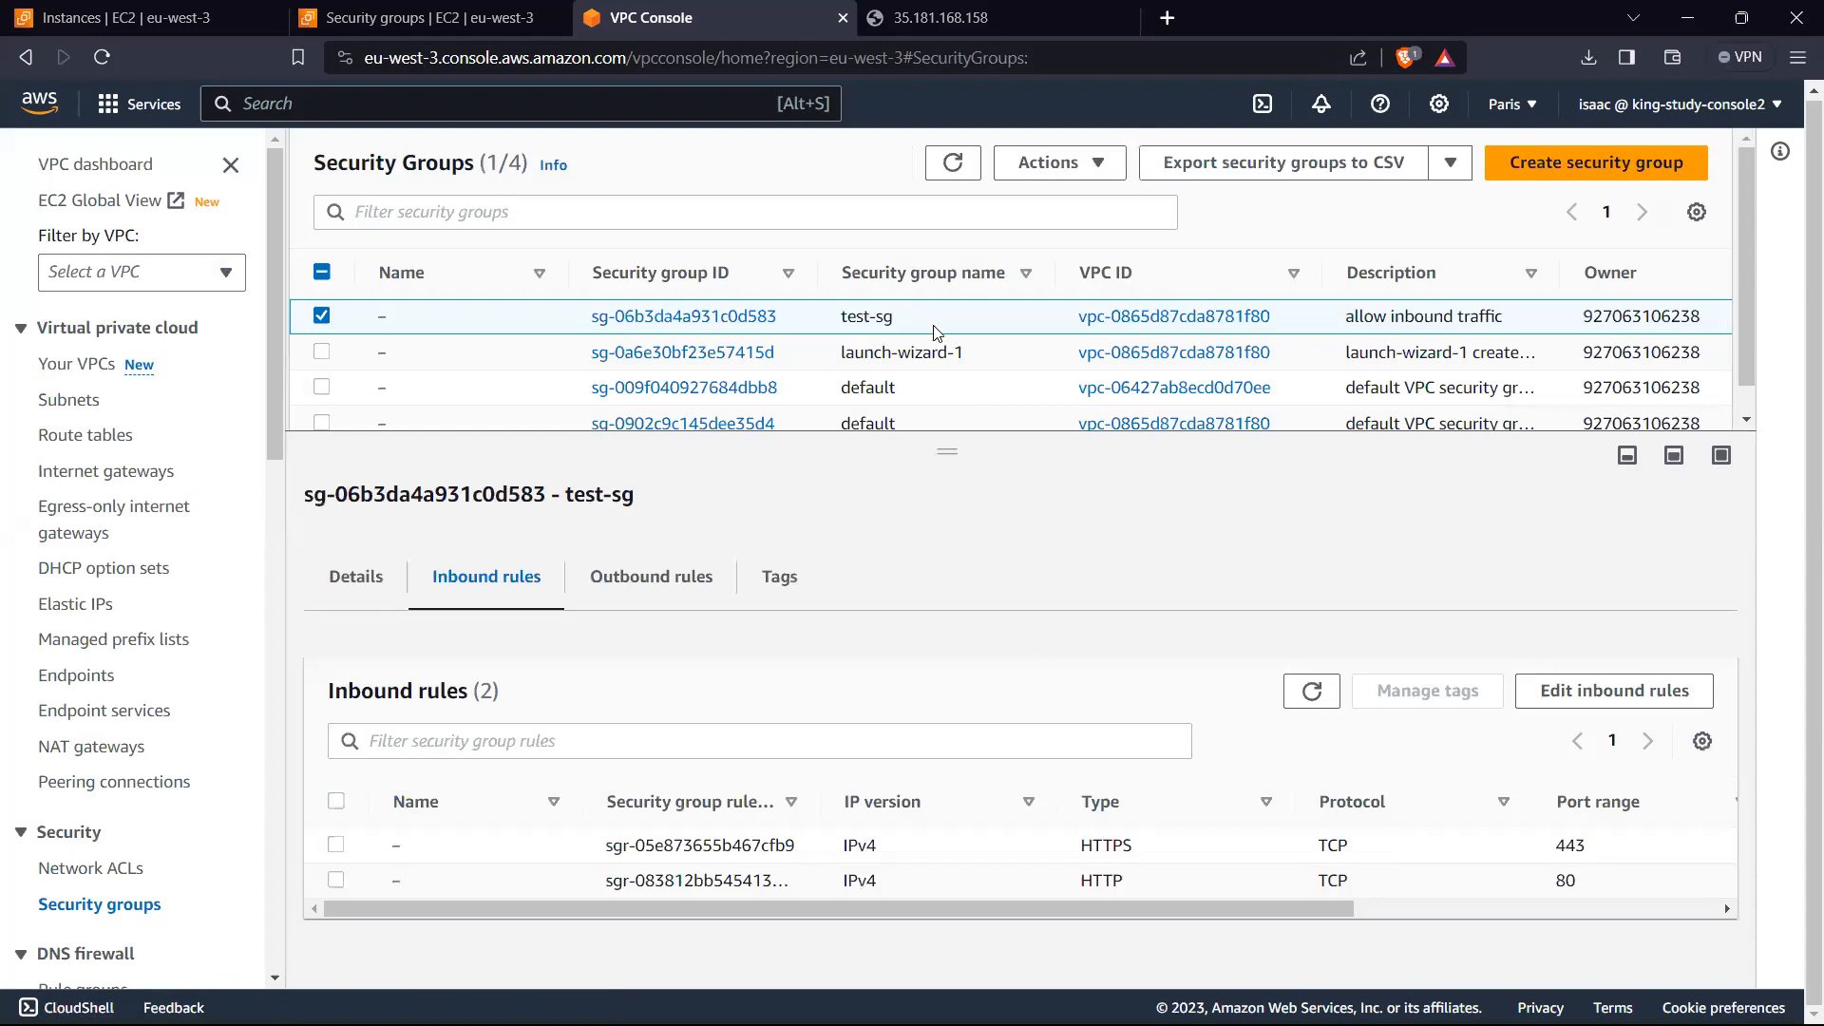
Step: Open launch-wizard-1 from the VPC security groups and delete the HTTP and HTTPS rules in its inbound rules editor
click(323, 315)
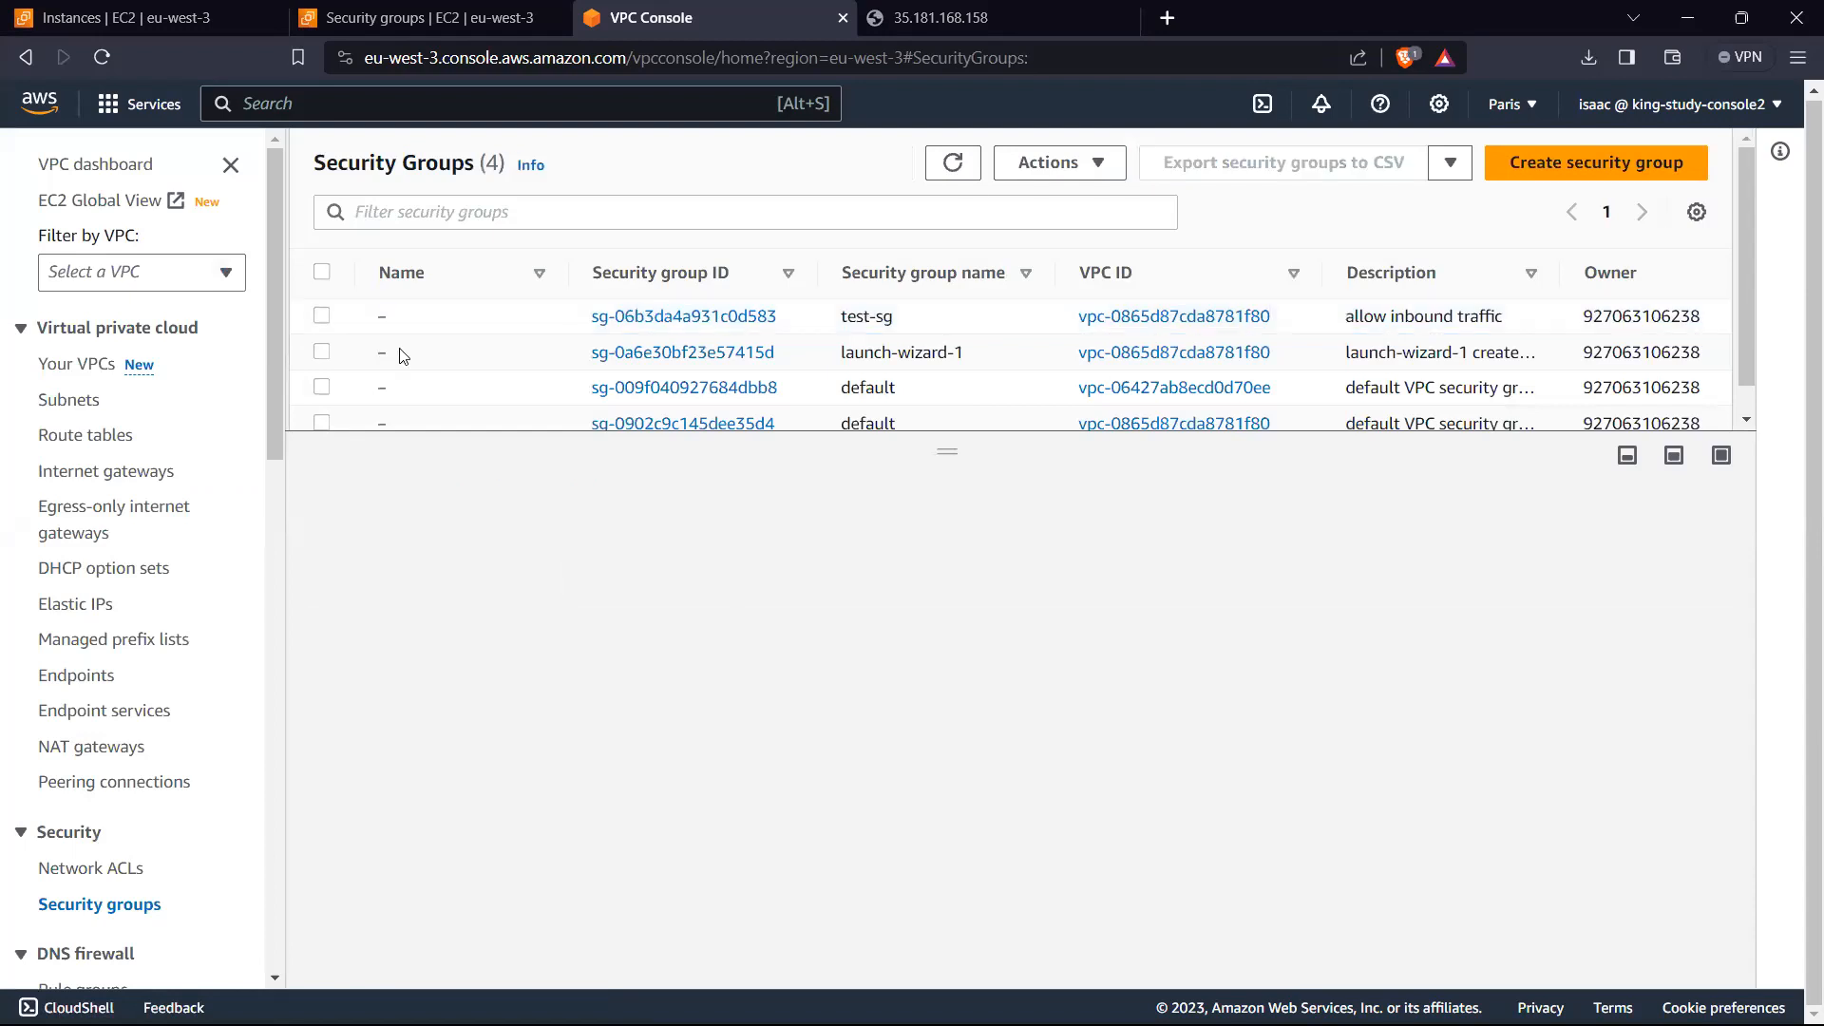
click(680, 357)
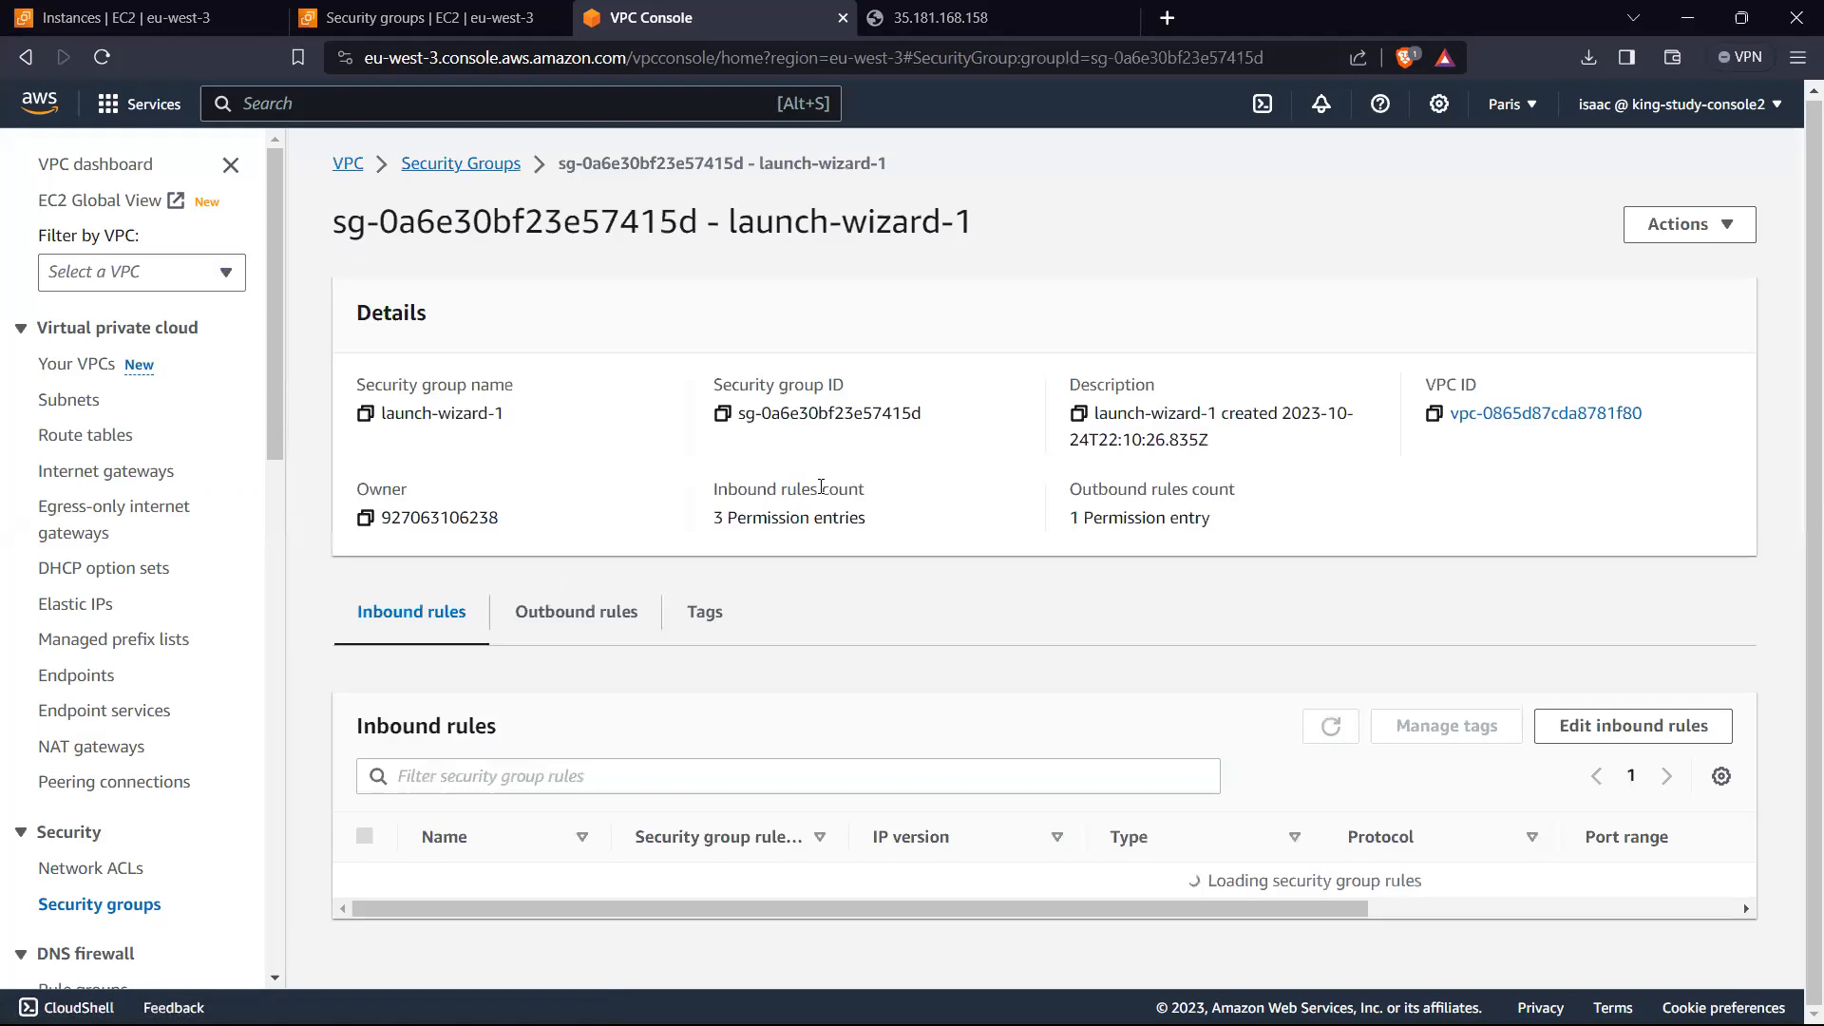
scroll(1311, 712, down, 1)
click(1608, 694)
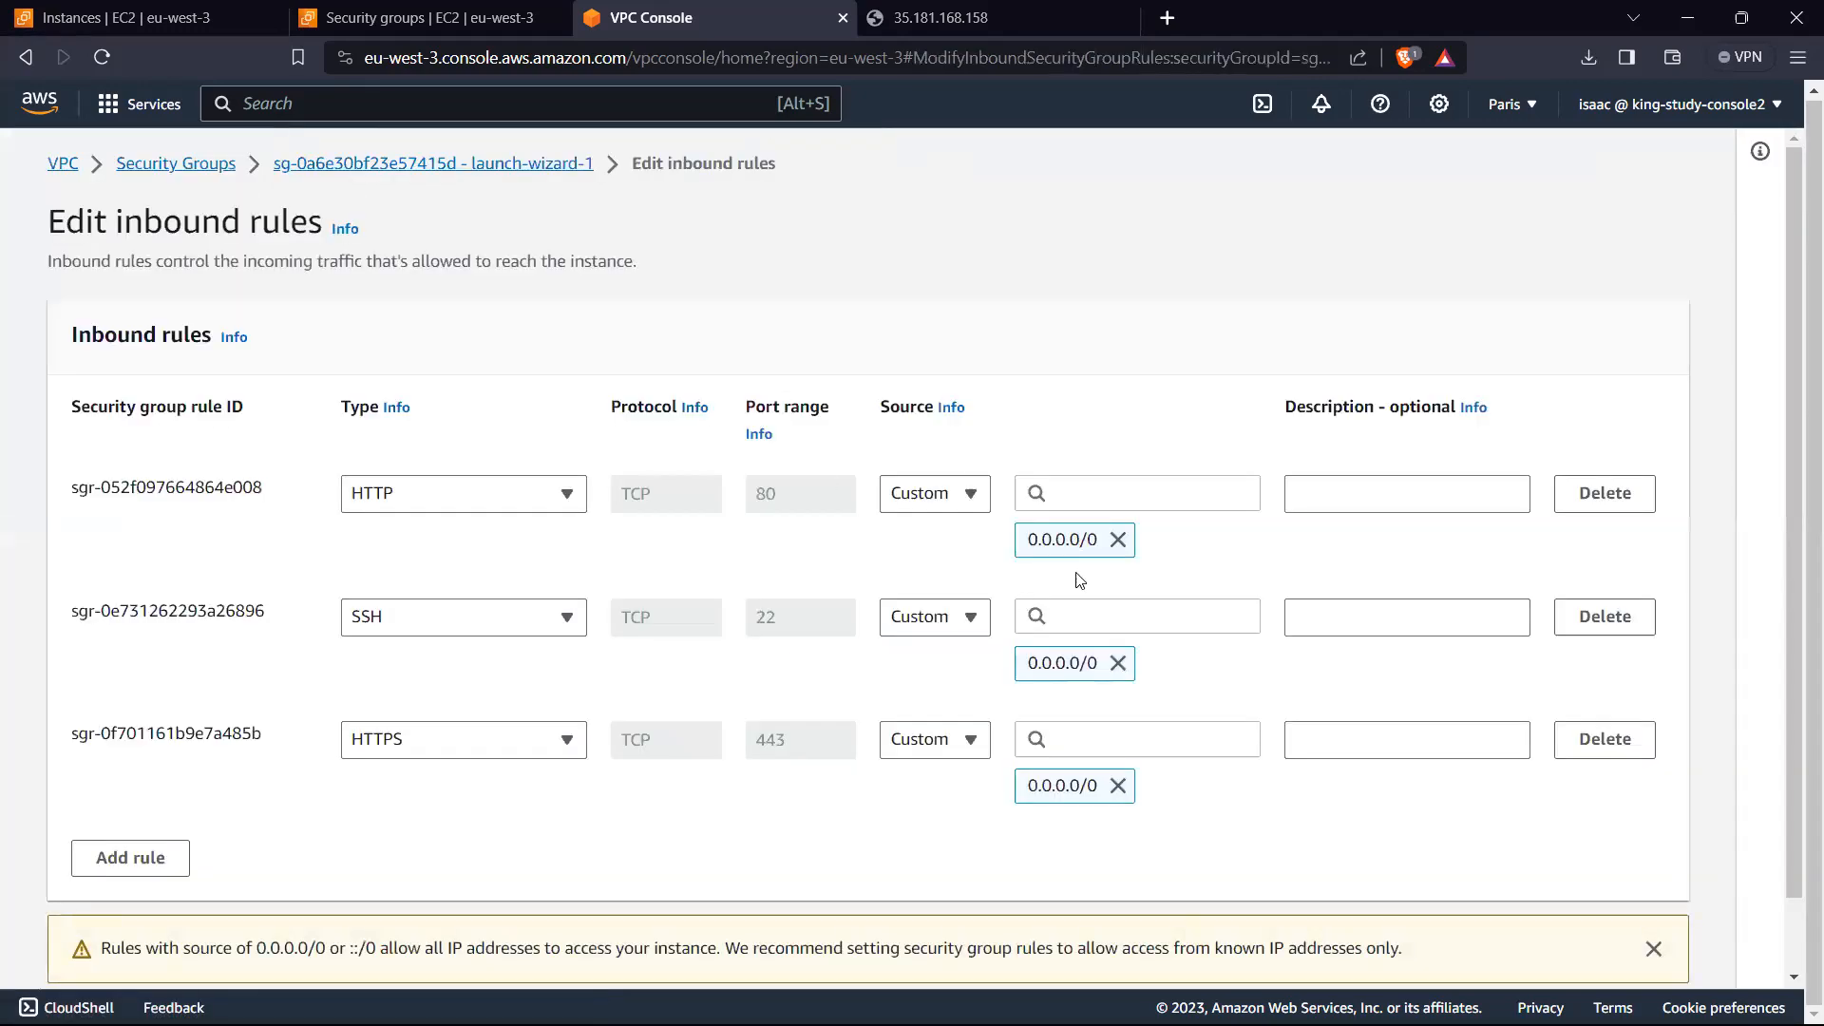
click(1577, 496)
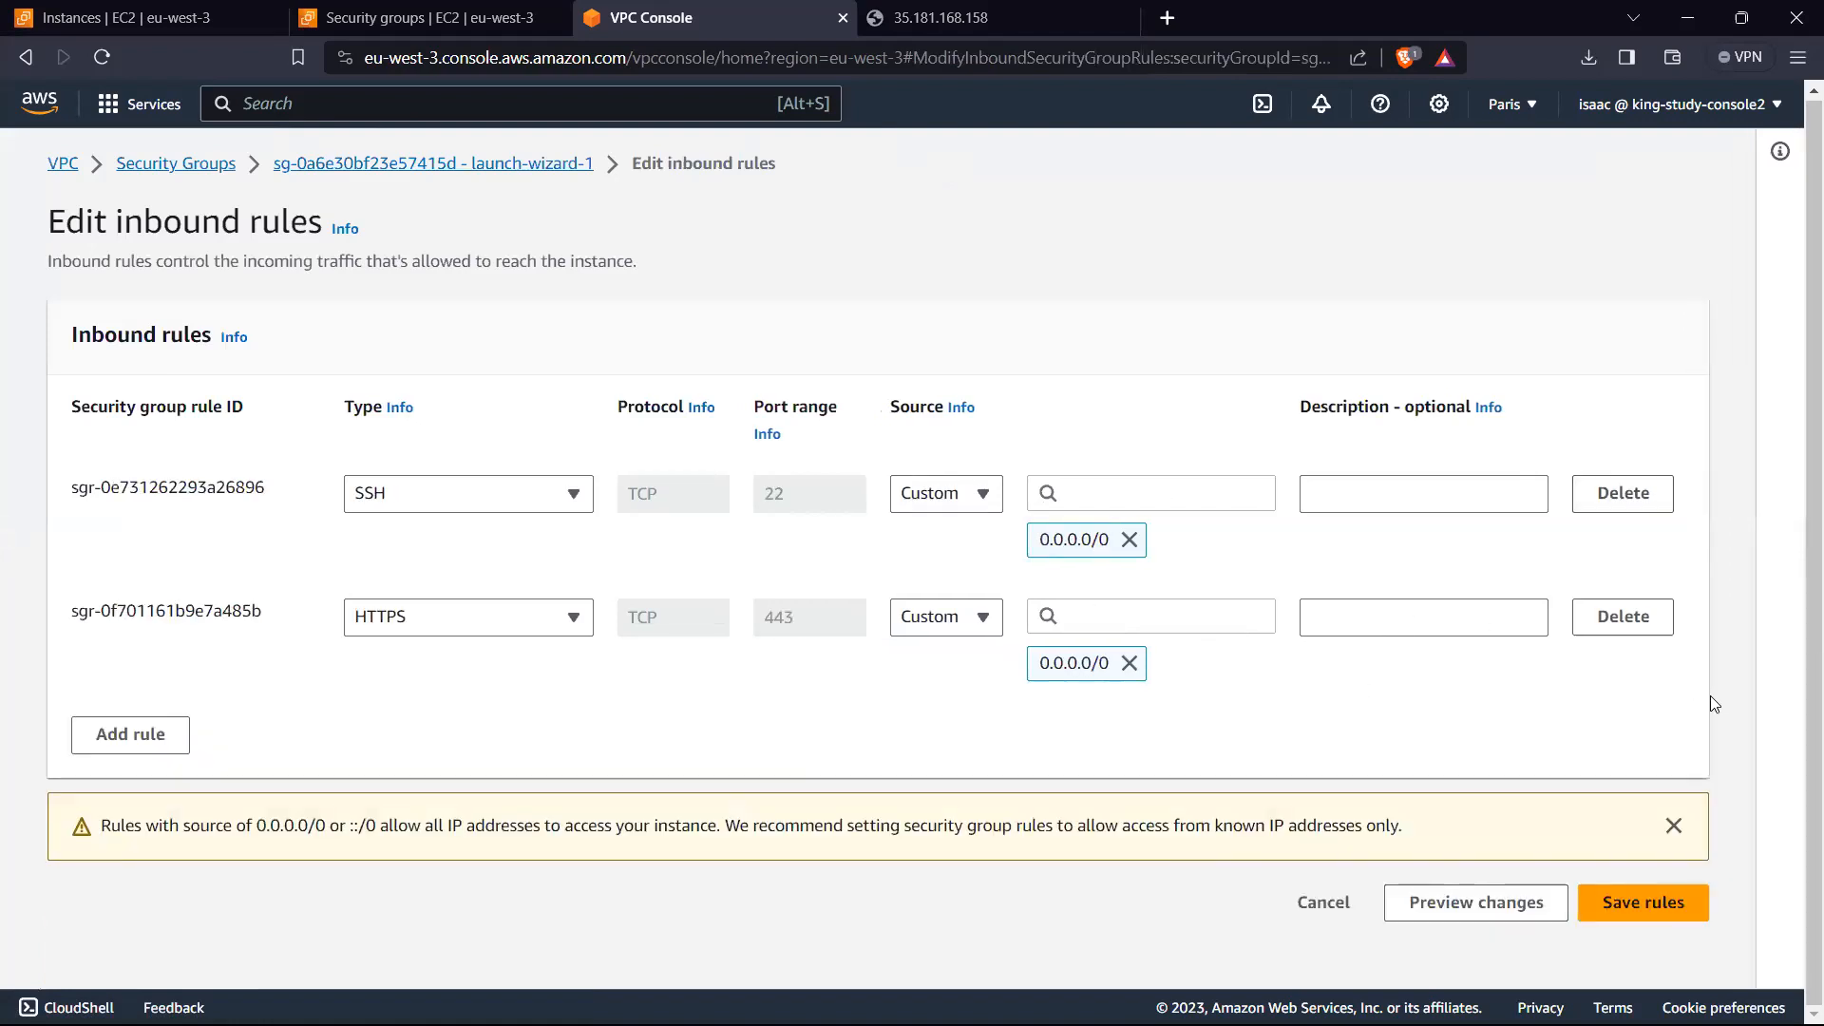
click(1620, 622)
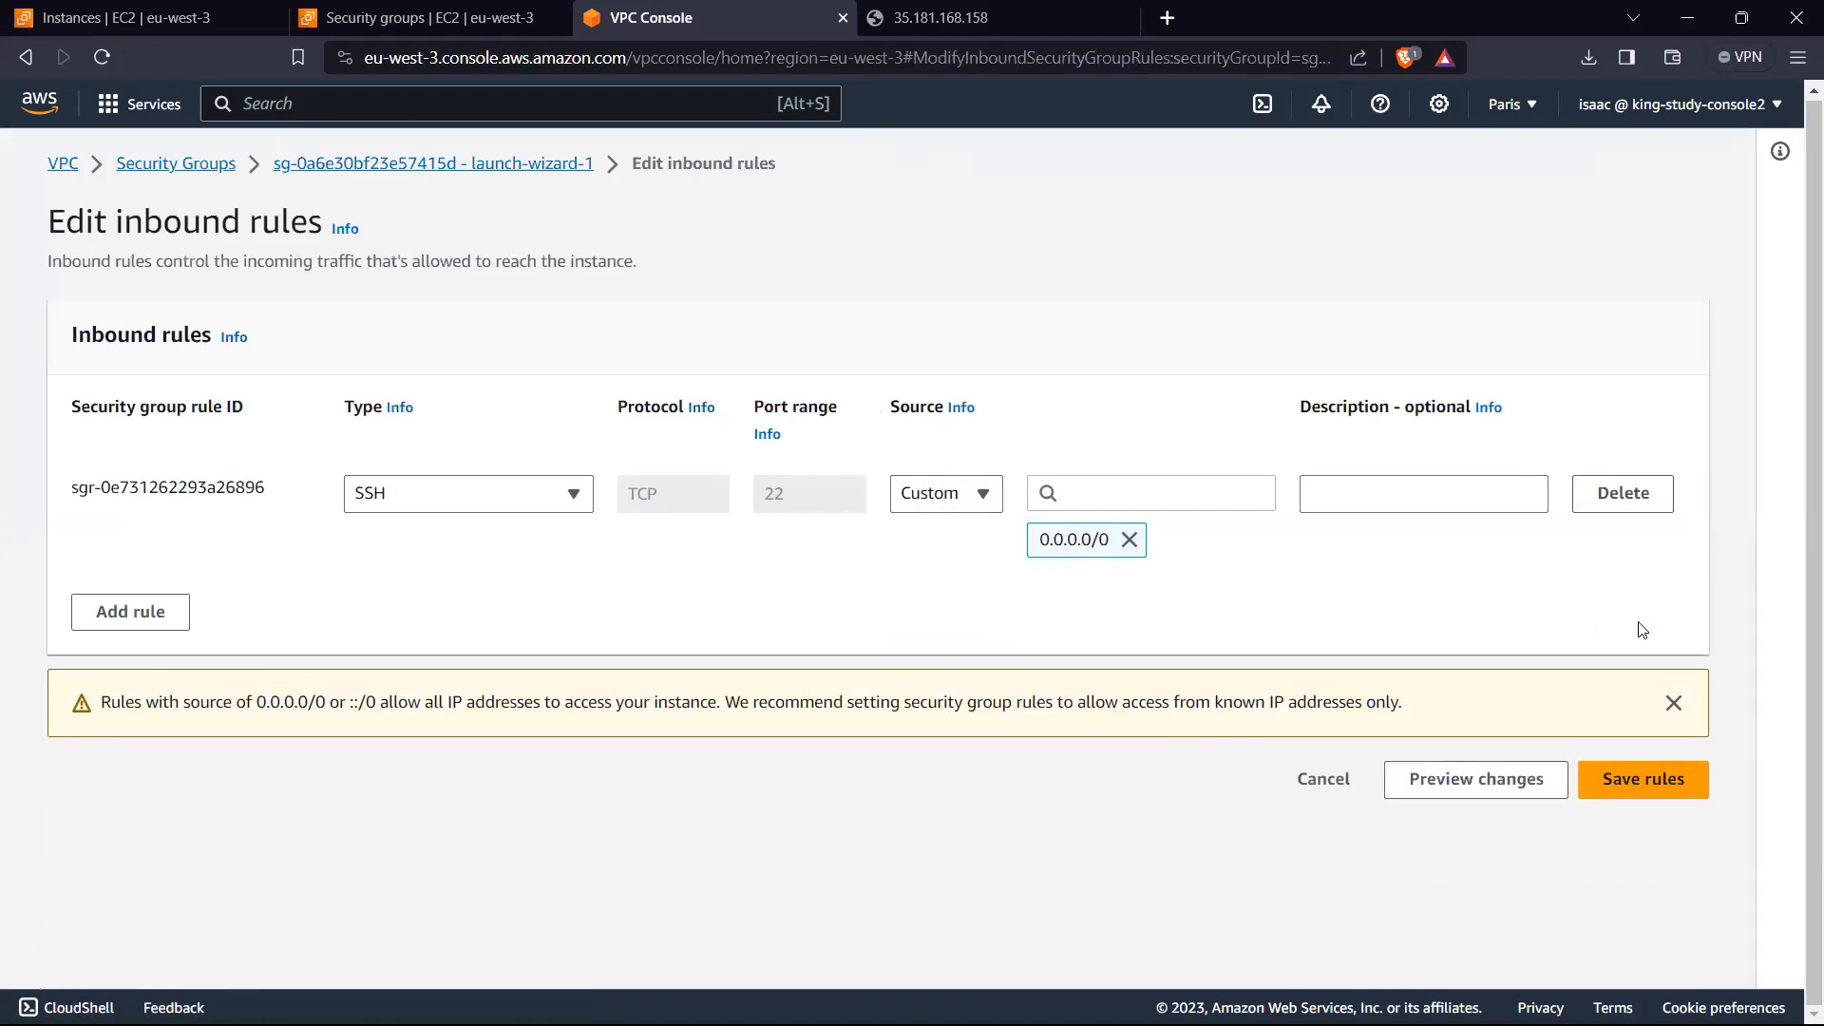
Step: Add a Custom TCP inbound rule with port 0 and source test-sg to launch-wizard-1, and save the rules
click(140, 610)
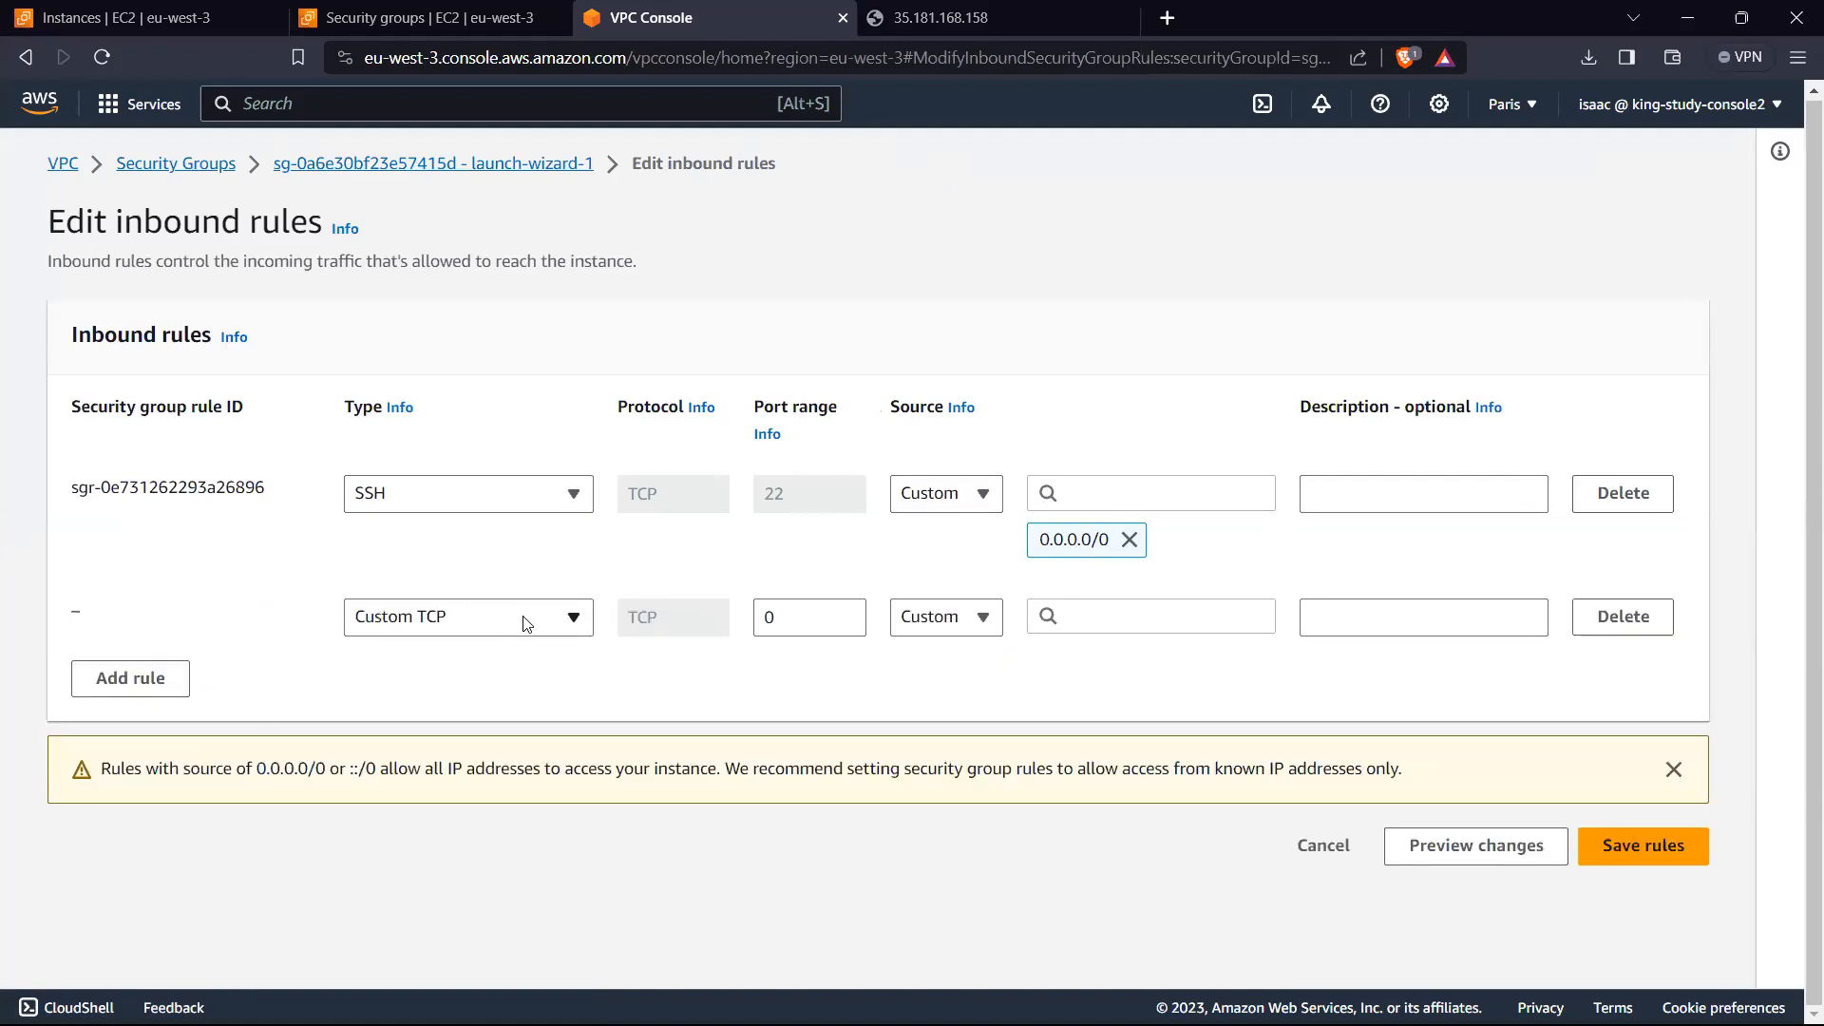
click(1154, 616)
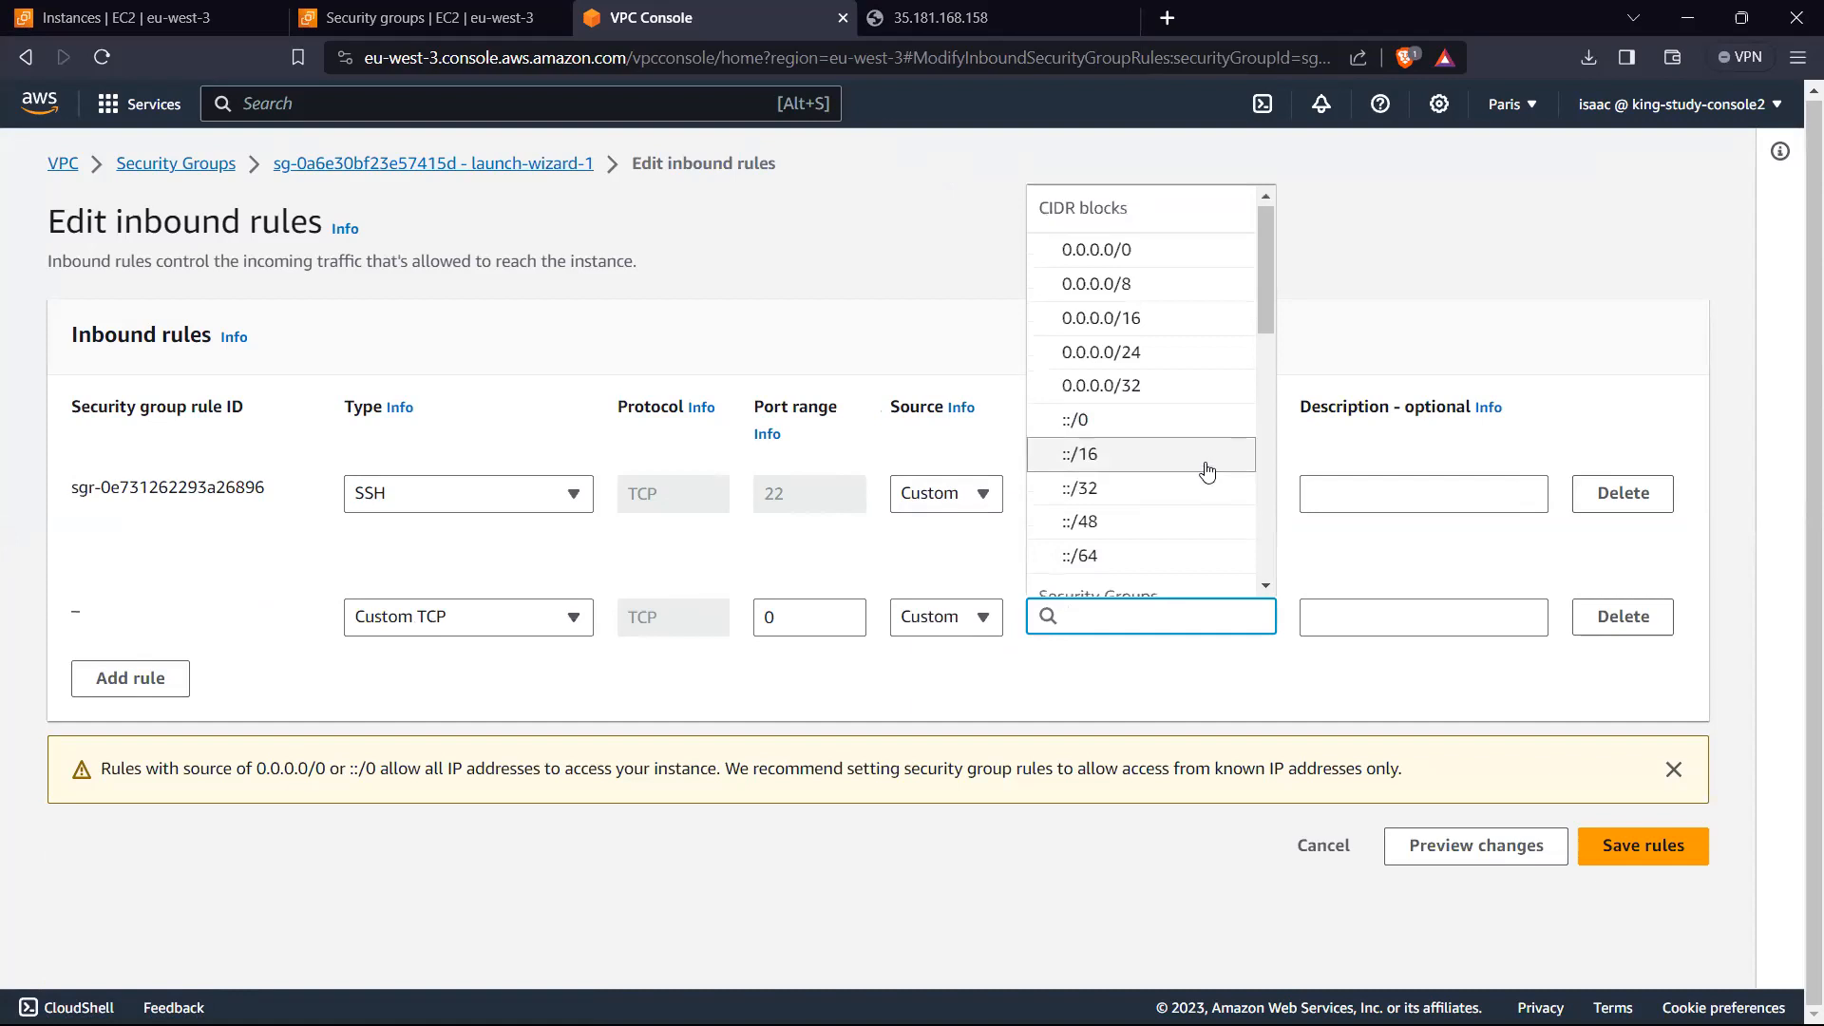
scroll(1206, 472, down, 3)
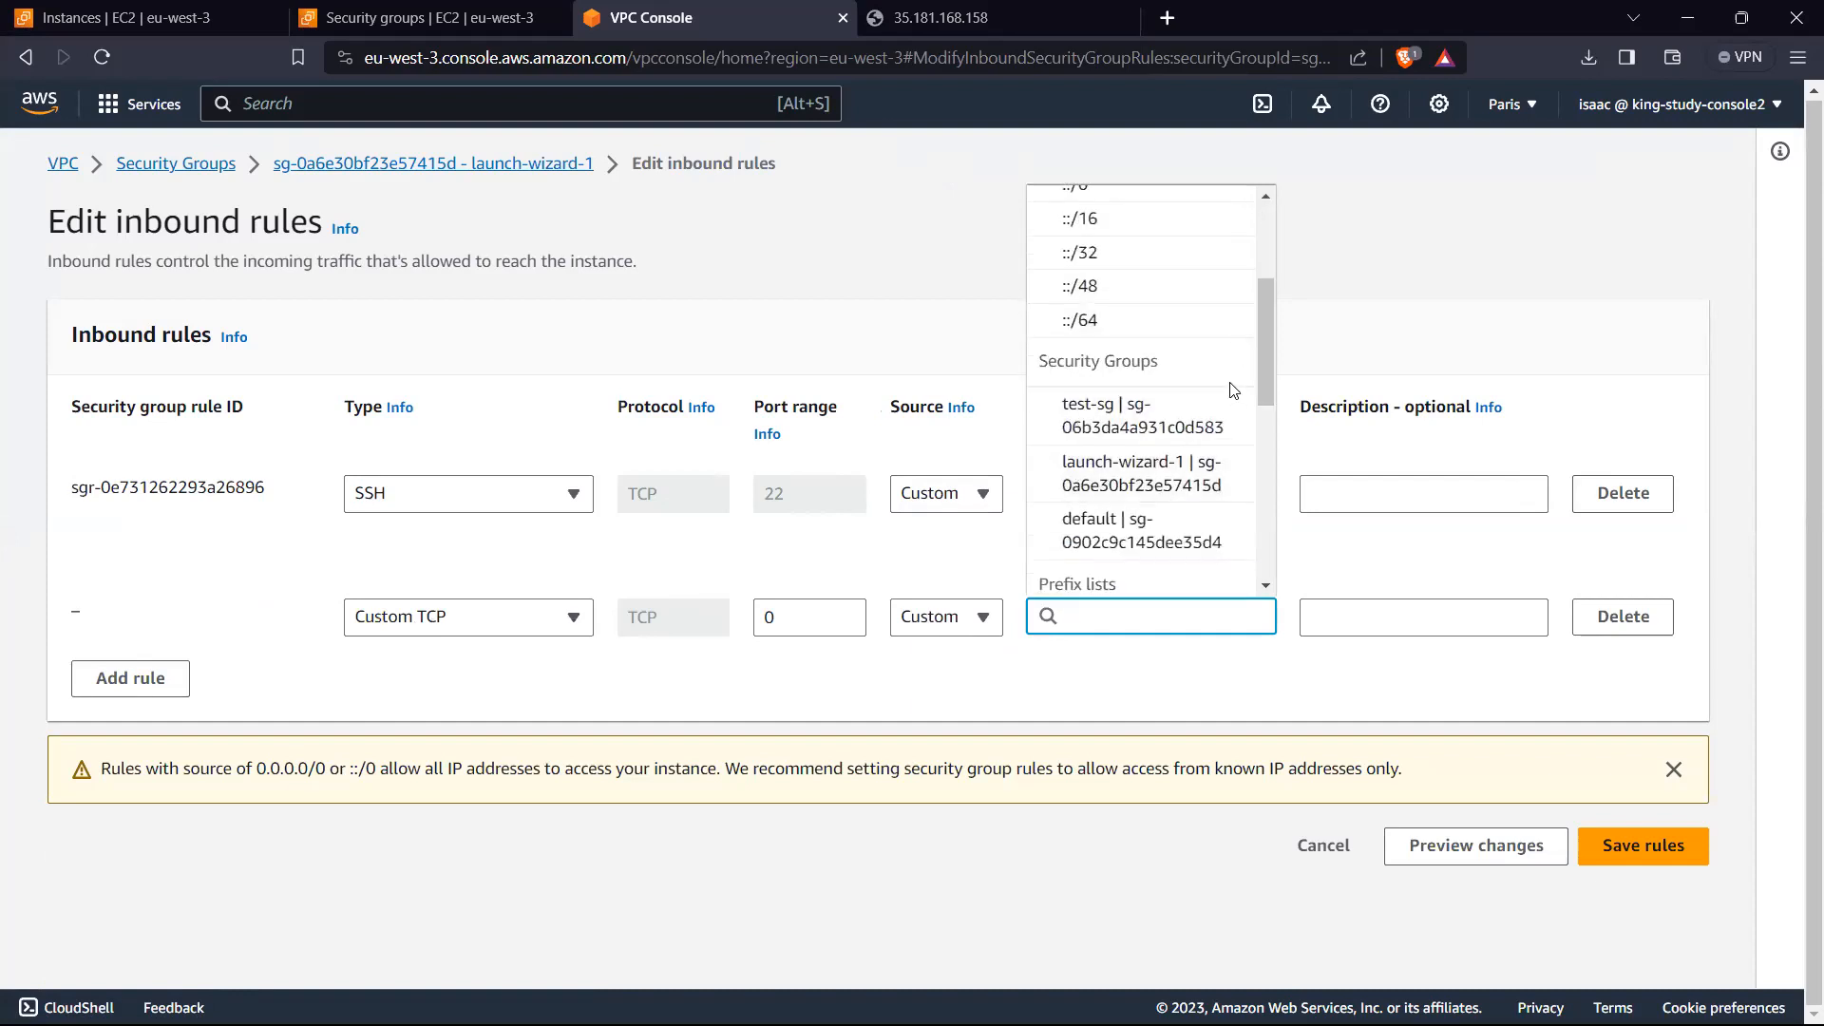
click(1130, 426)
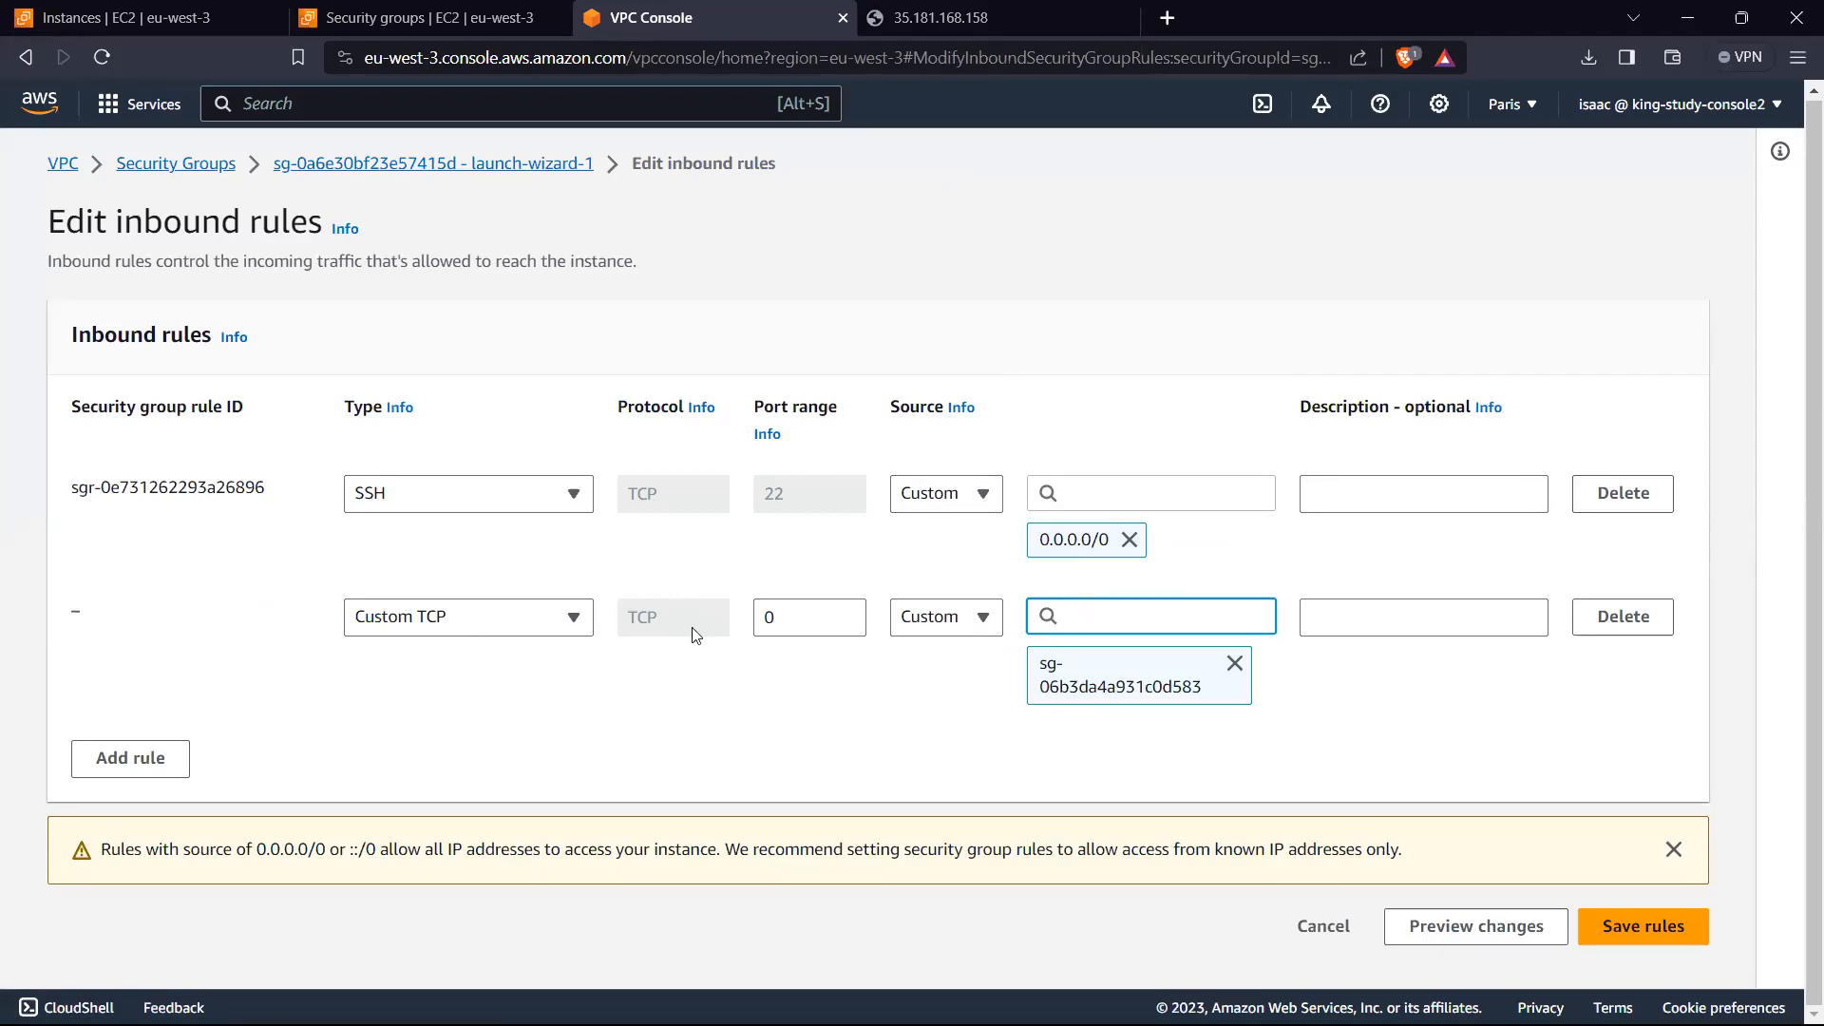
click(529, 618)
scroll(469, 473, down, 5)
scroll(470, 472, up, 3)
click(897, 576)
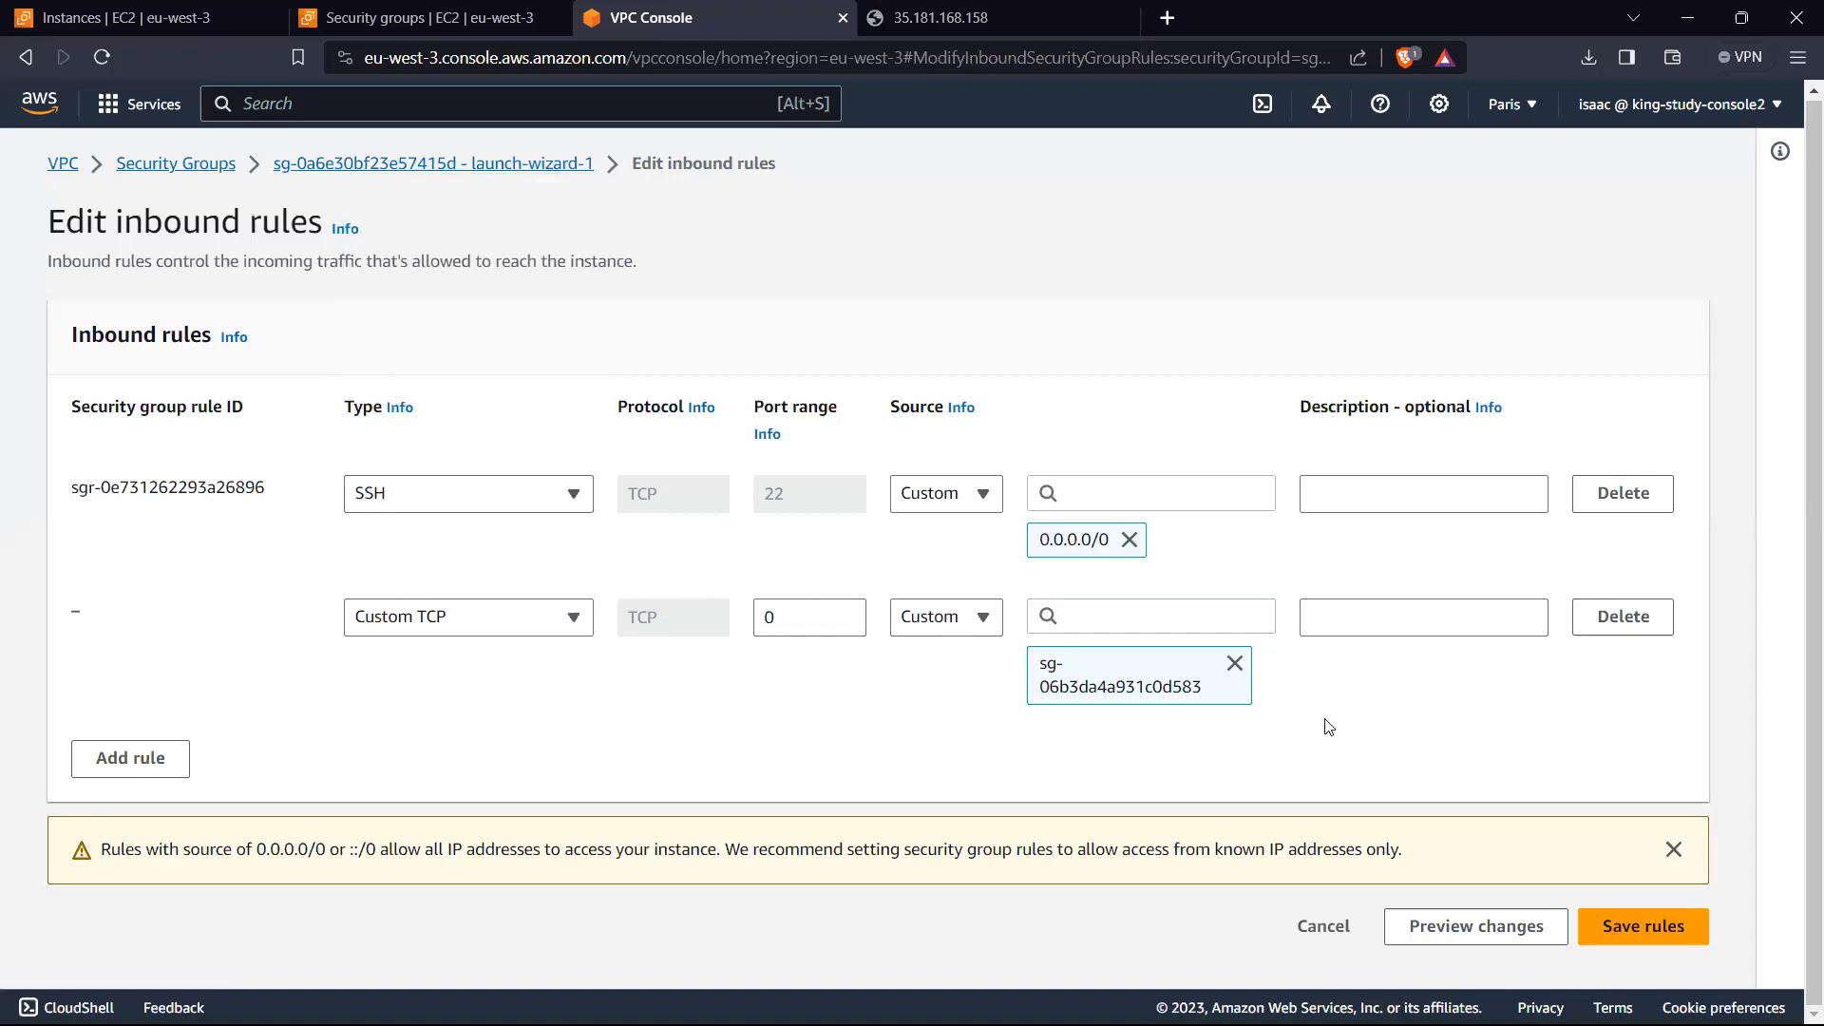
click(1651, 943)
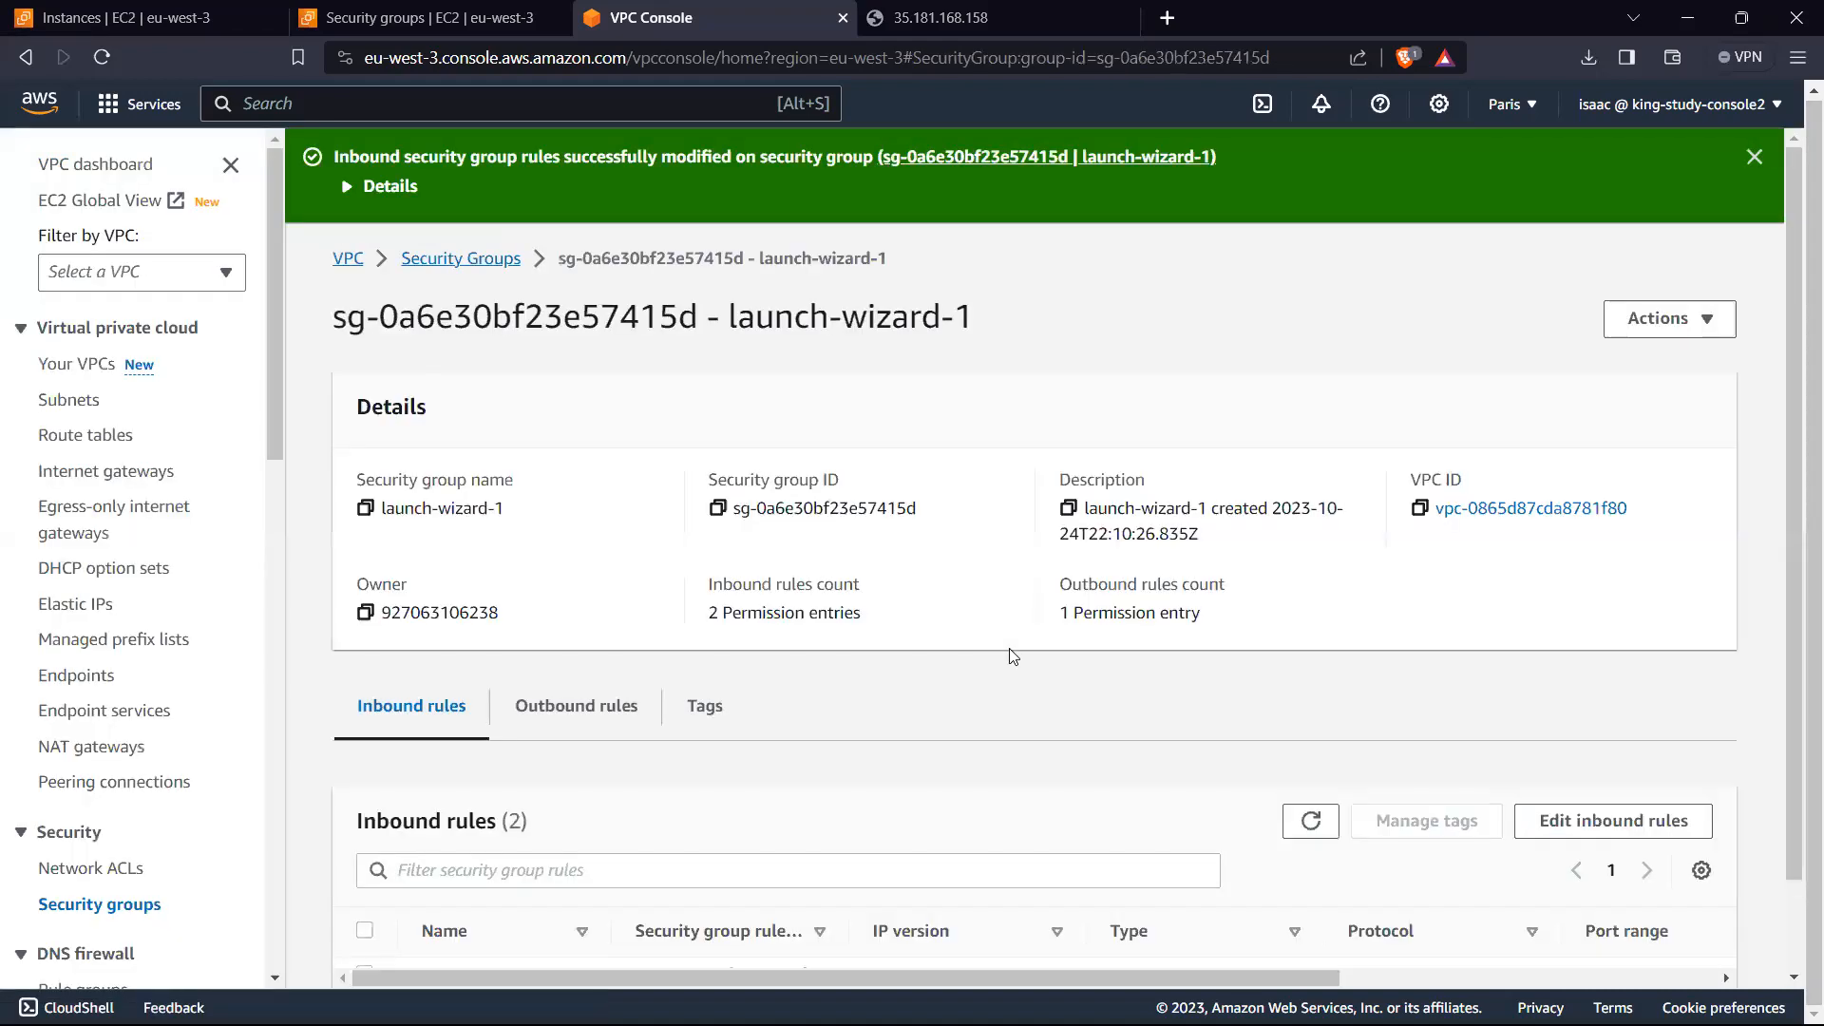
Step: Reload the instance's web page at 35.181.168.158 to test access and return to launch-wizard-1 in the VPC console
click(936, 10)
click(102, 57)
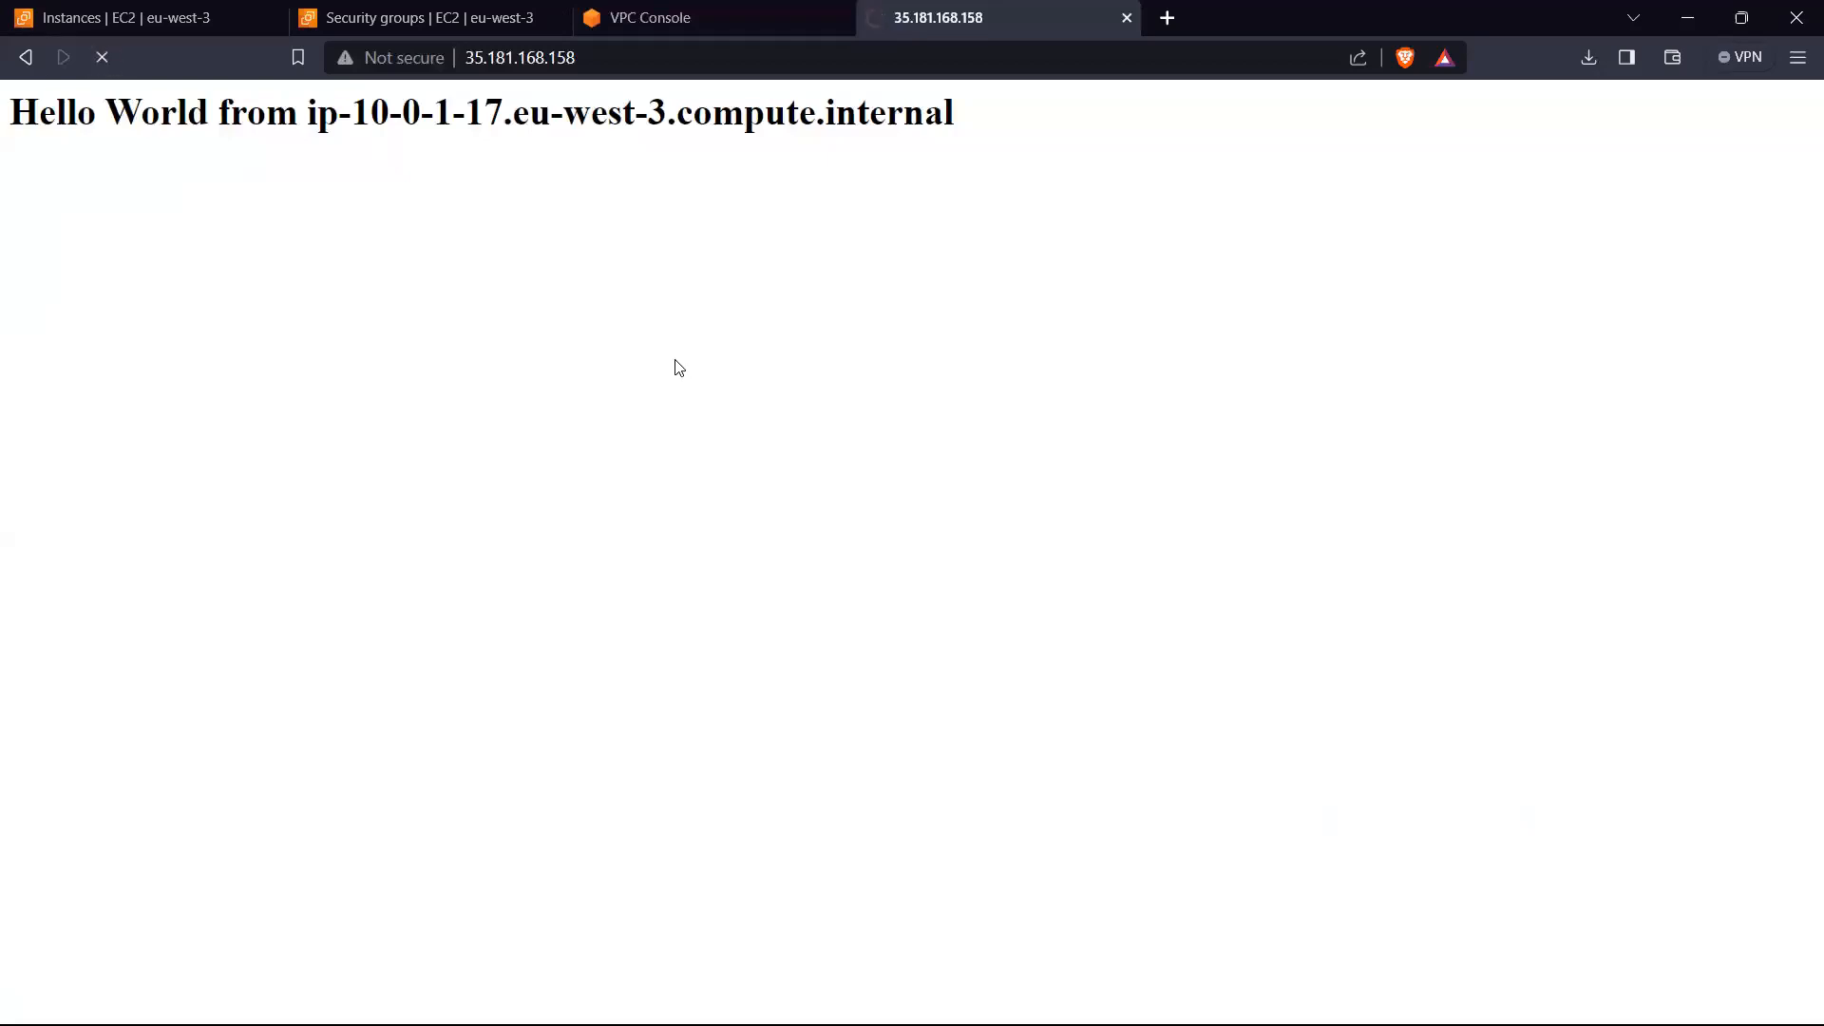
click(598, 21)
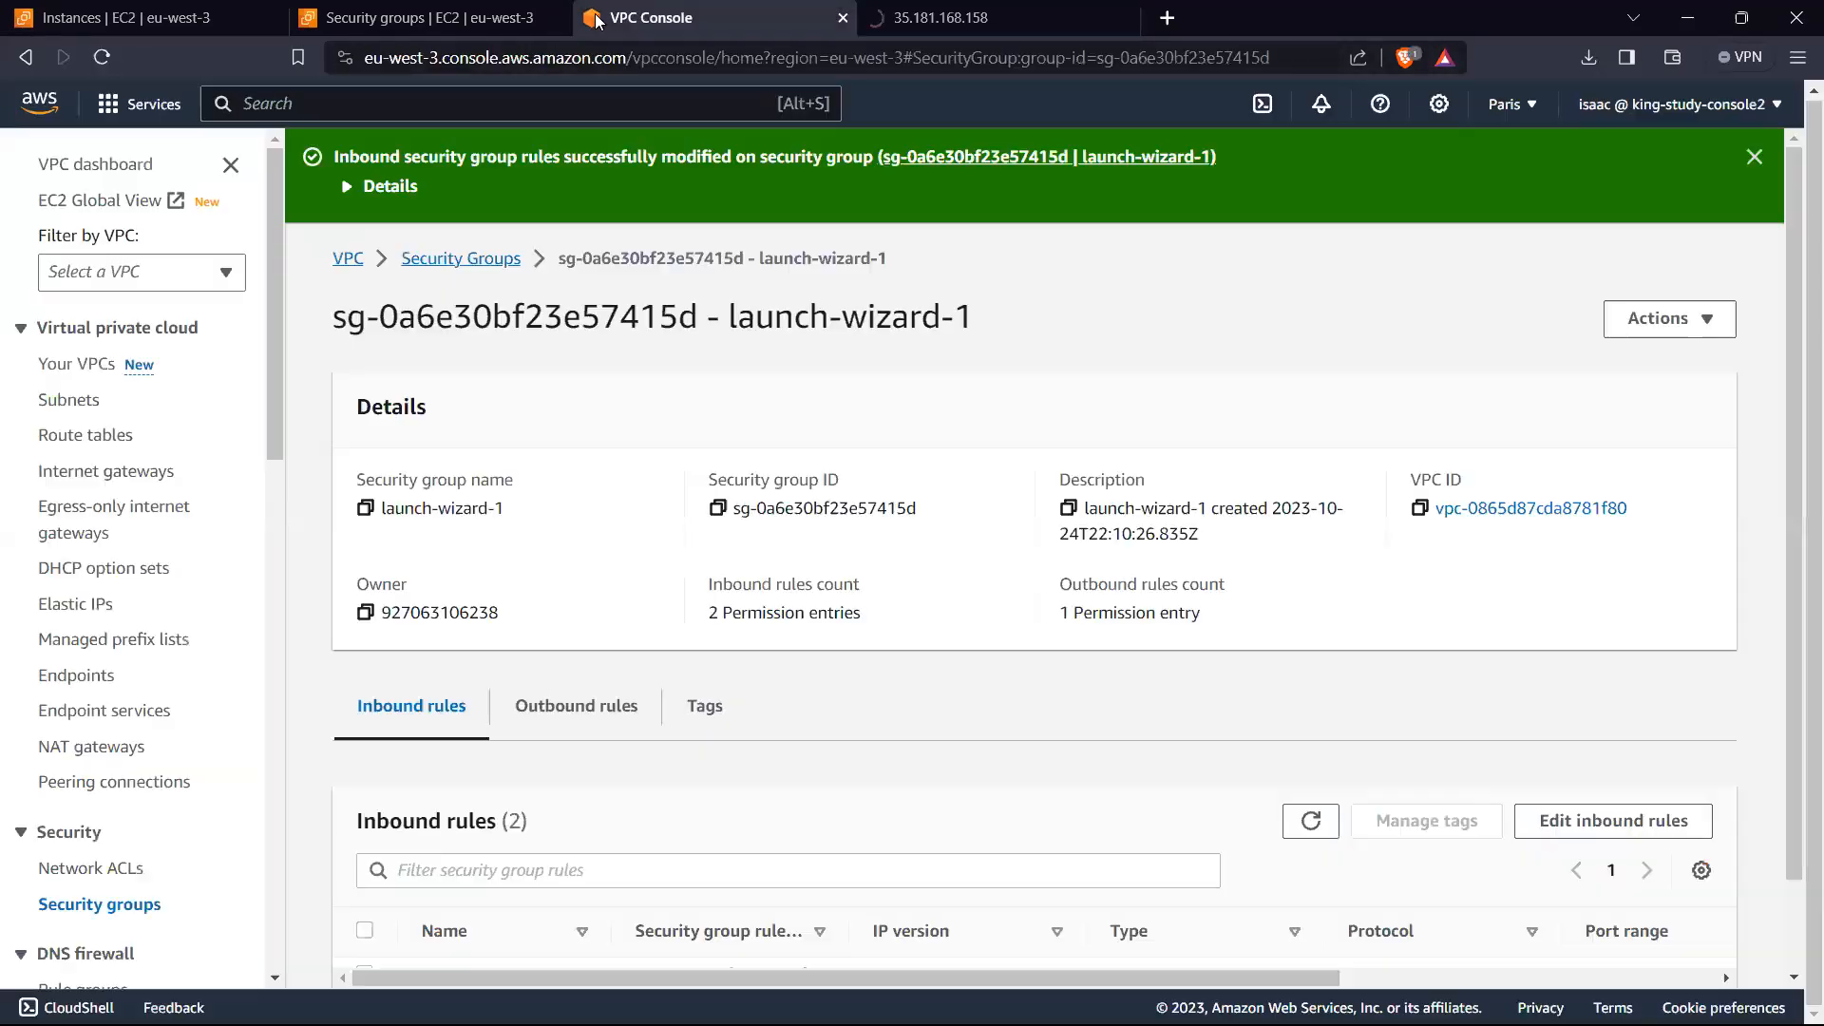
click(1050, 9)
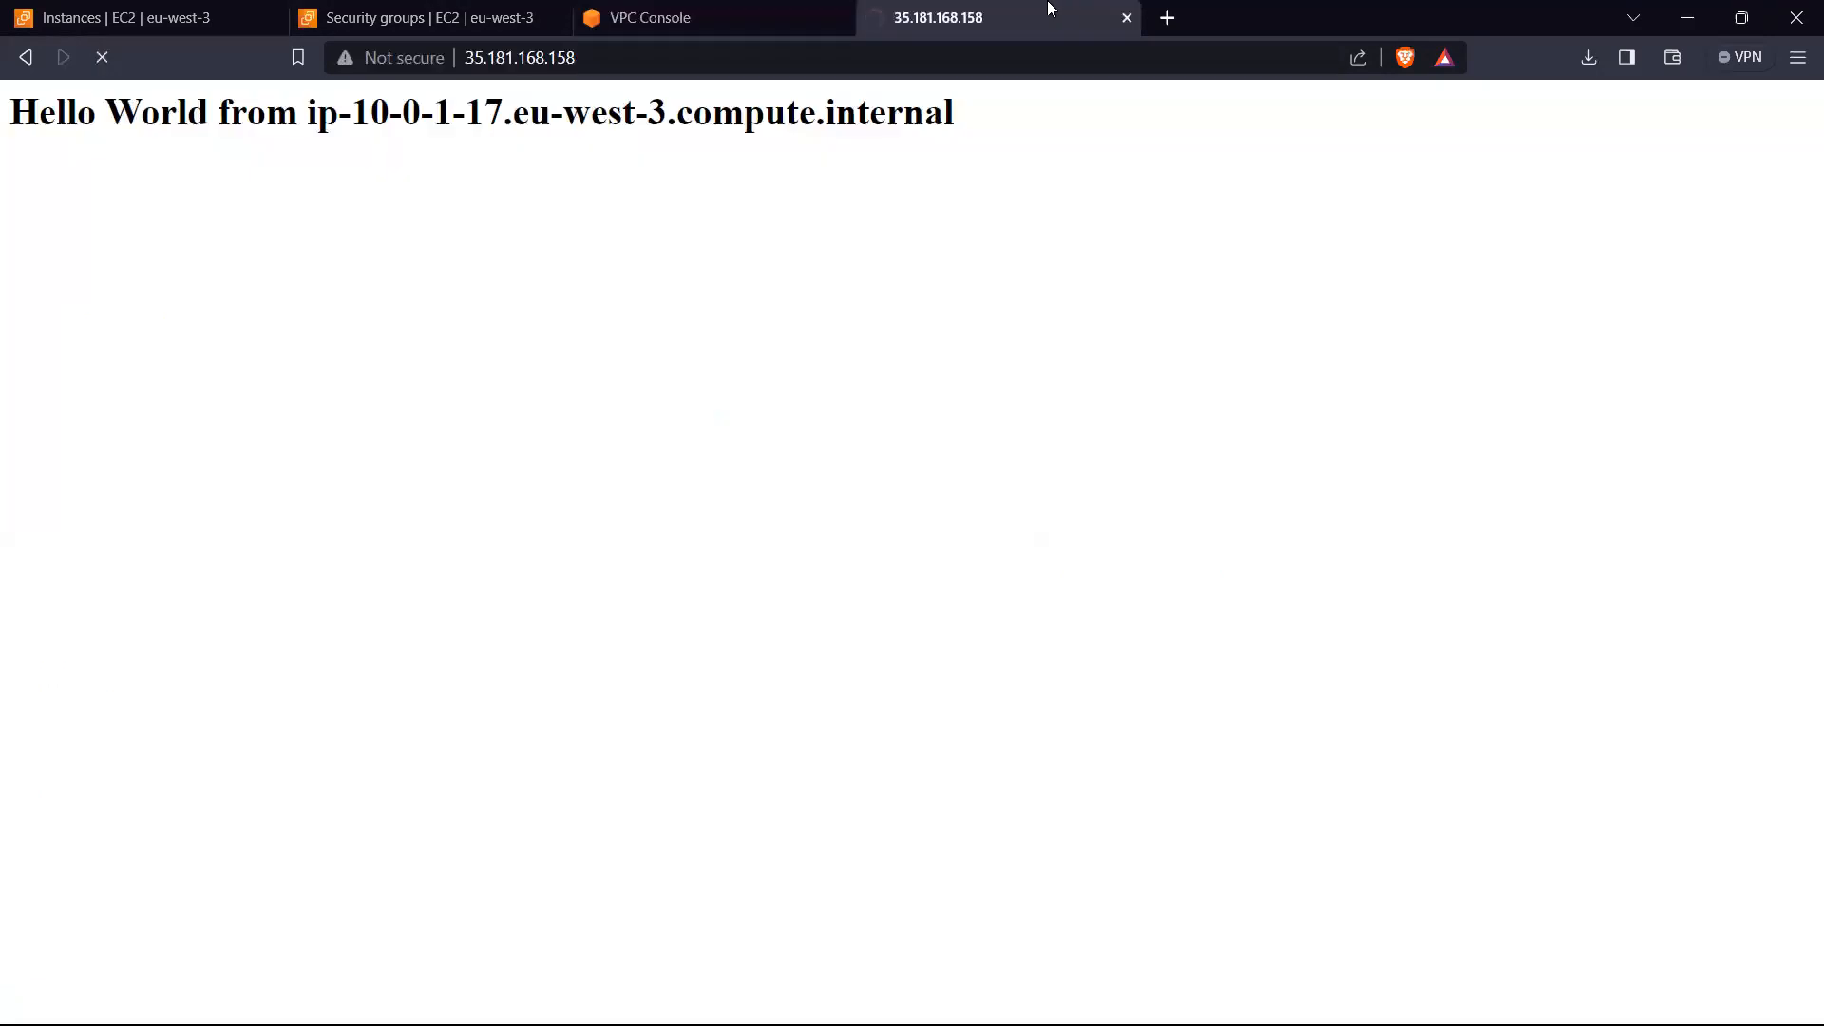
click(684, 14)
click(431, 11)
click(732, 9)
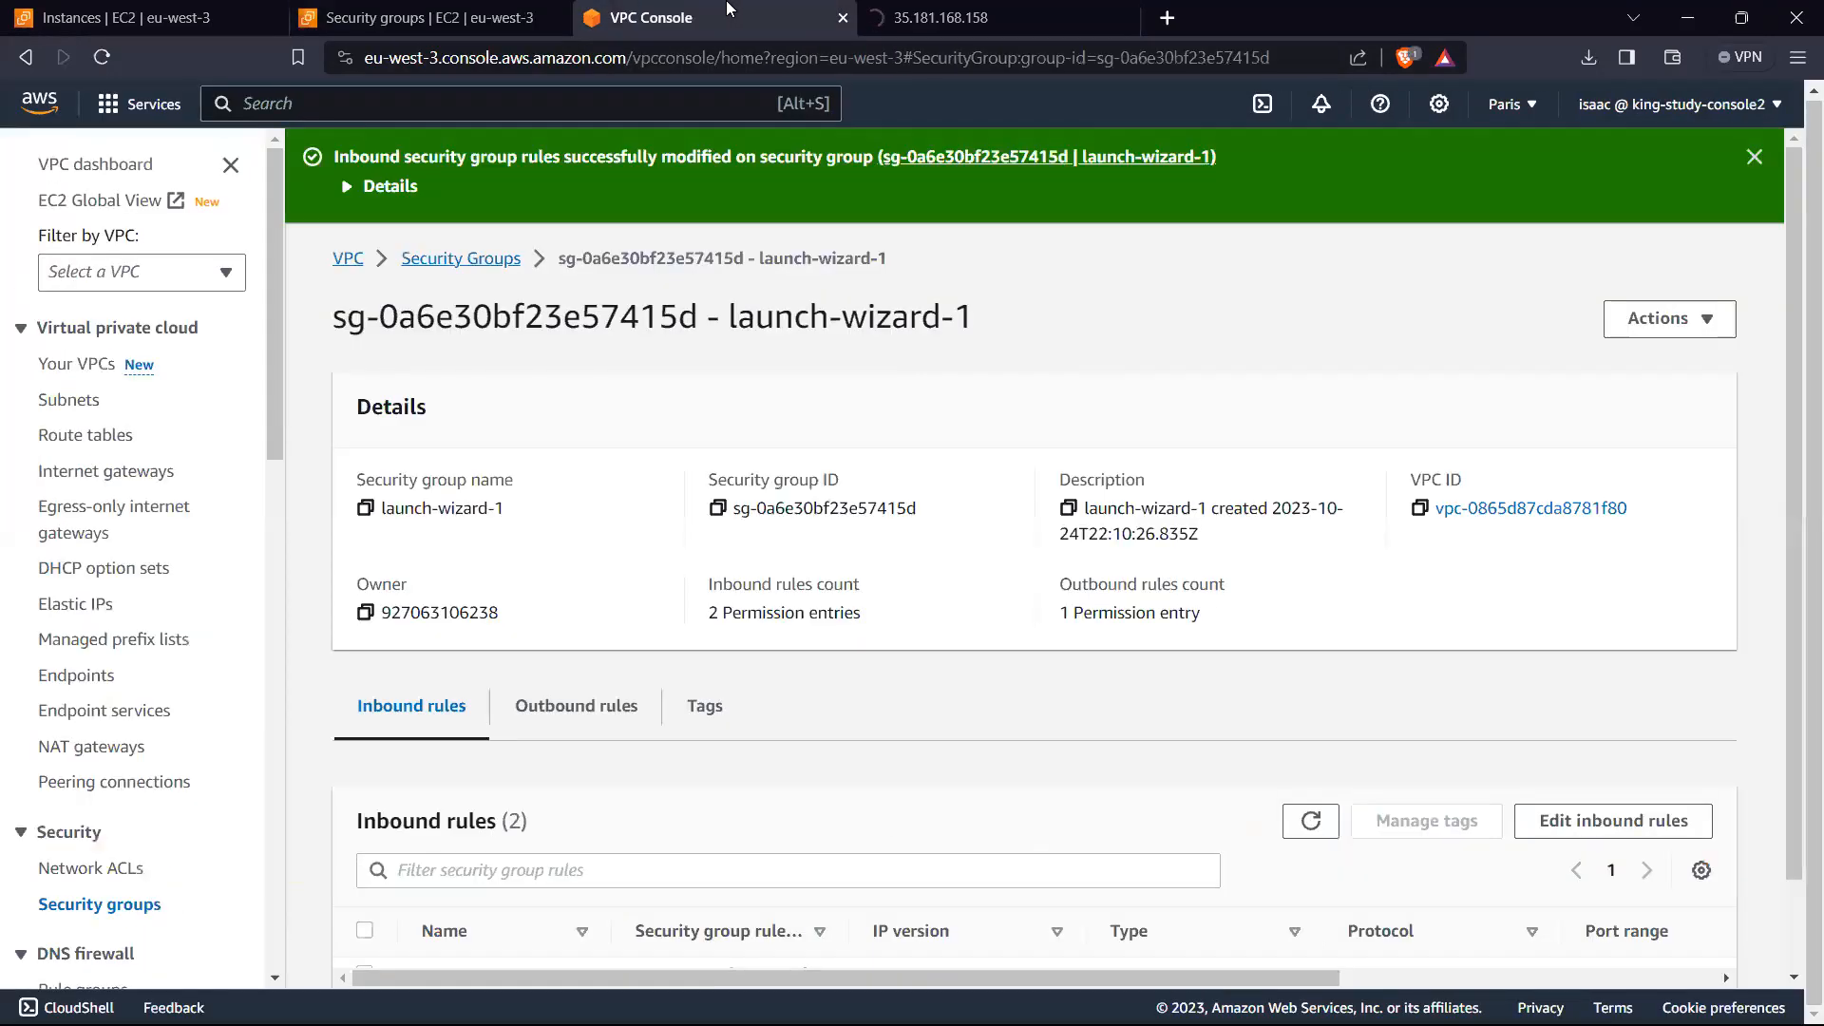
Step: Open the inbound rules editor of launch-wizard-1 and check the source options of the SSH rule
scroll(969, 822, down, 2)
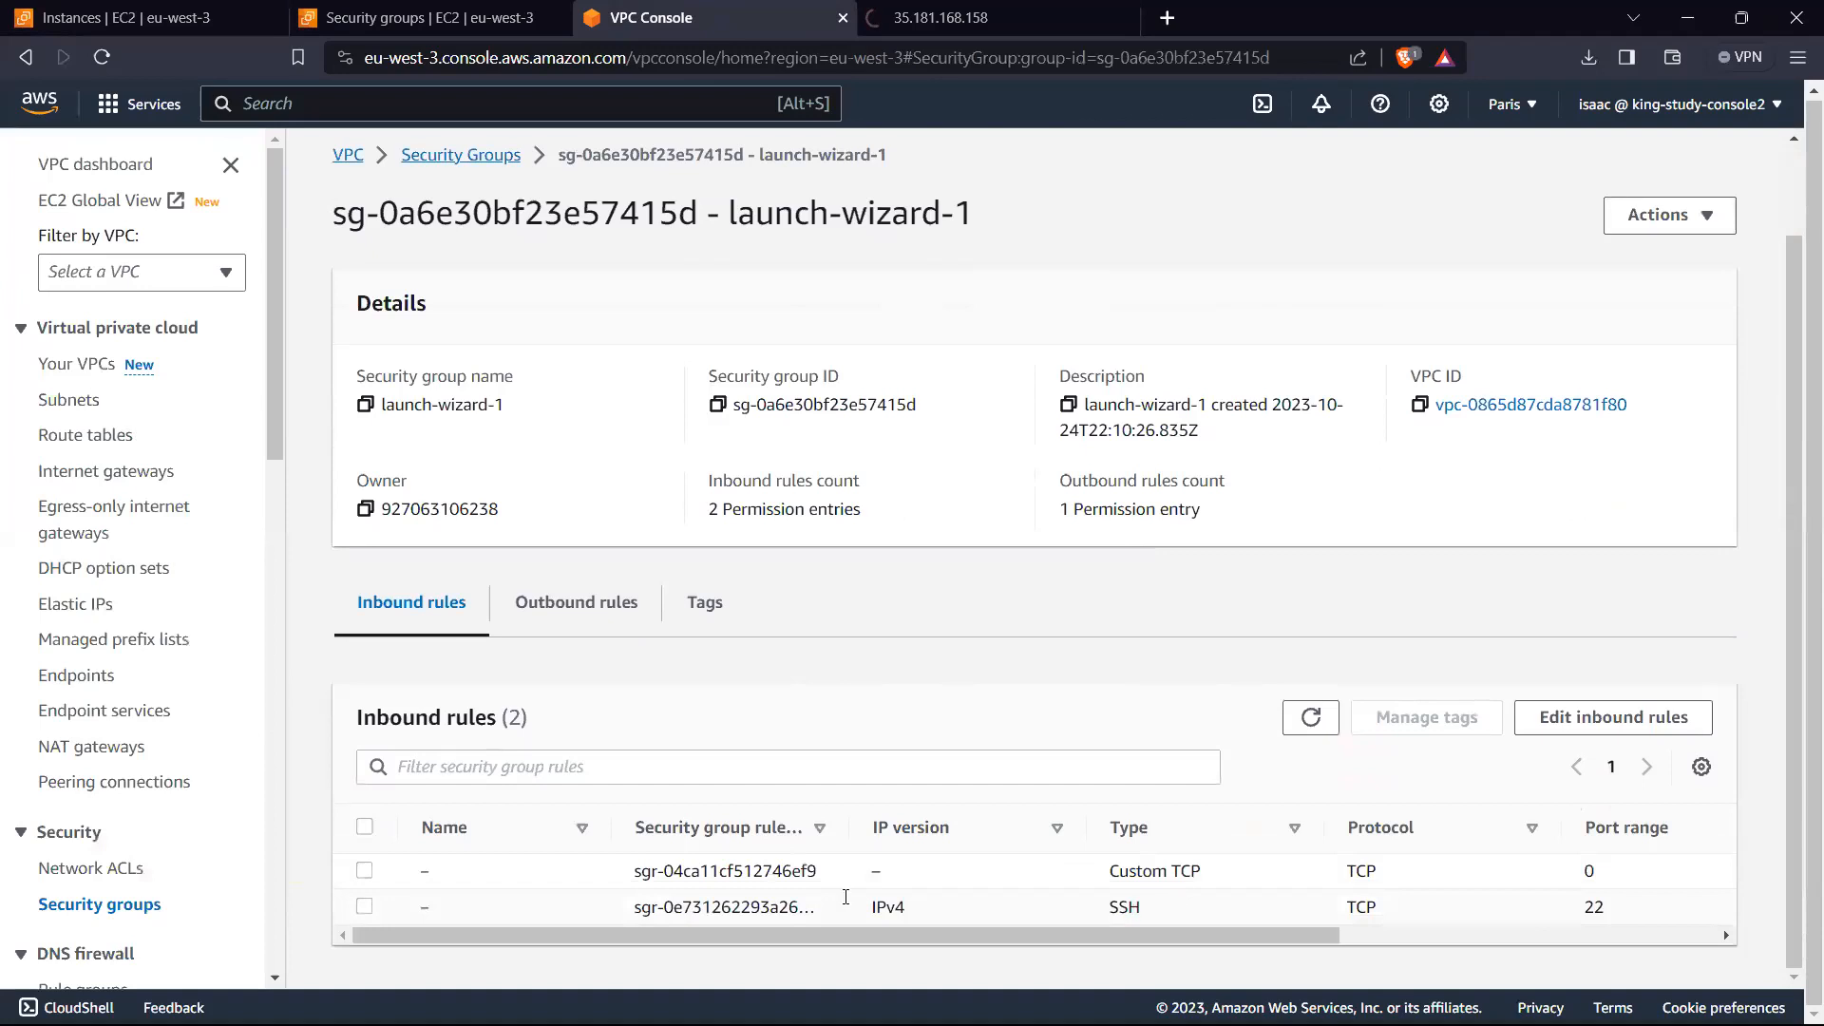
click(1643, 739)
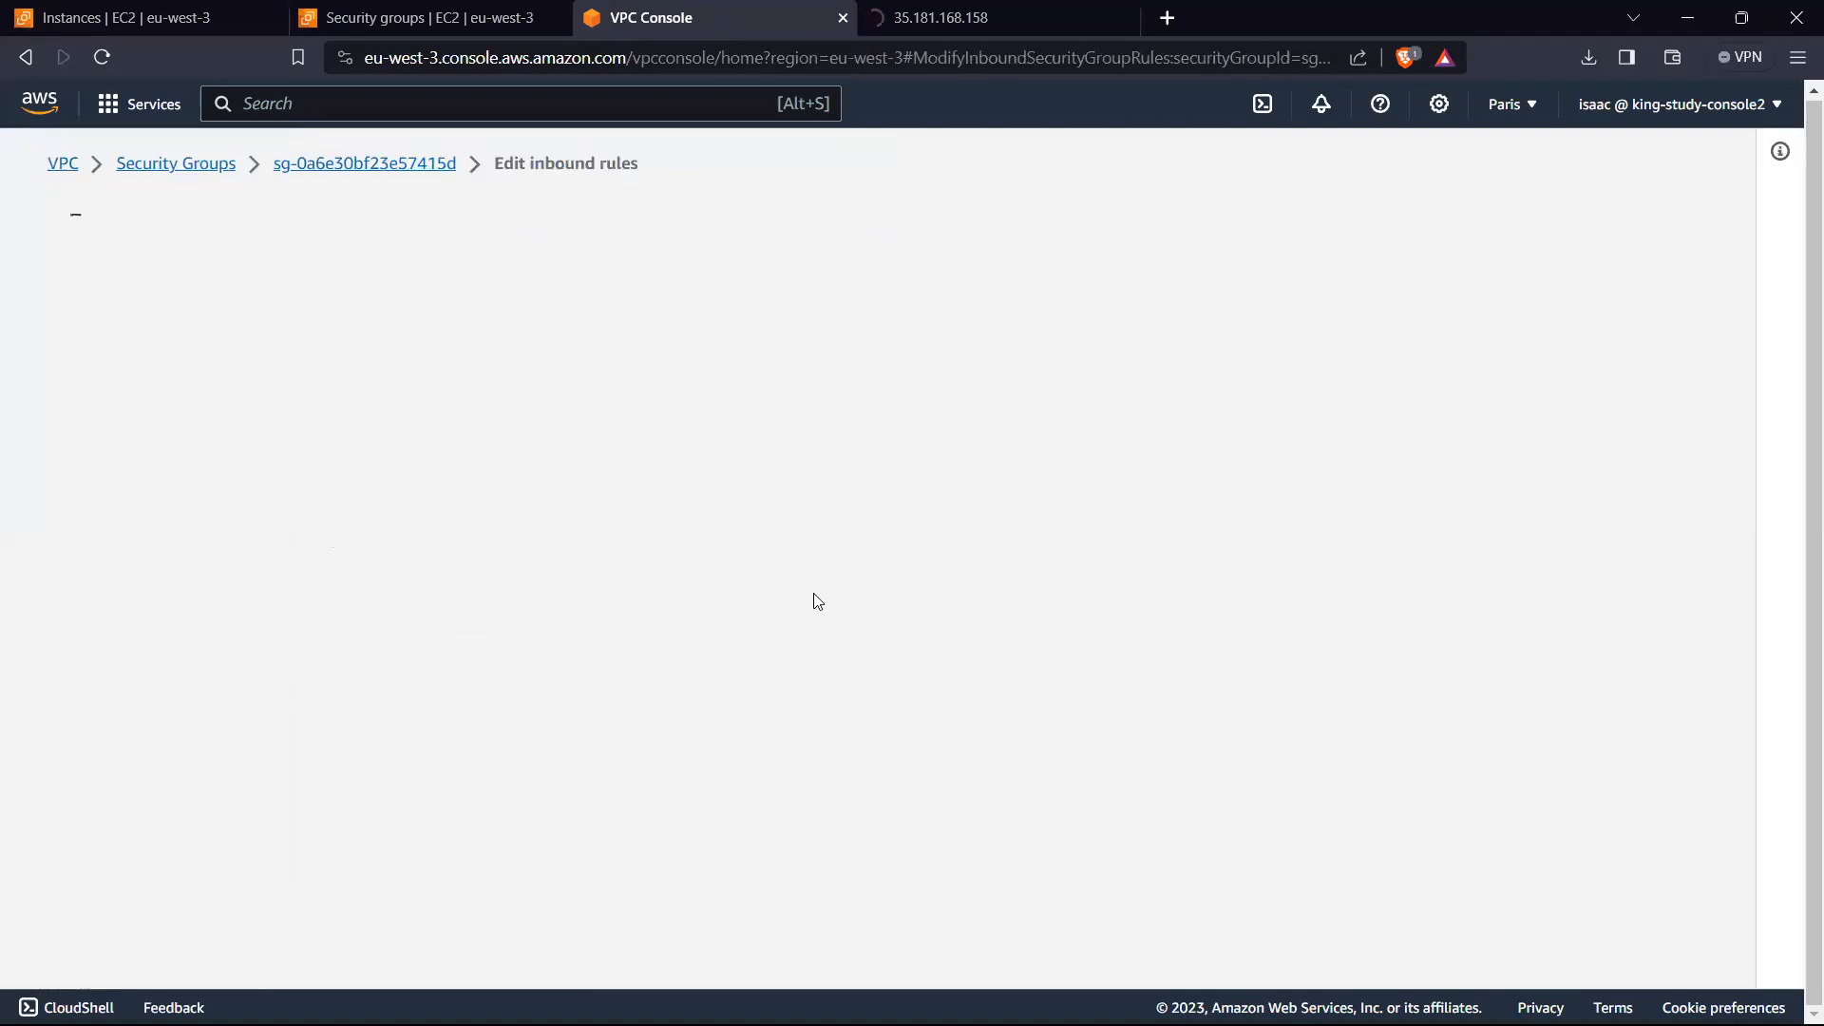
click(1138, 642)
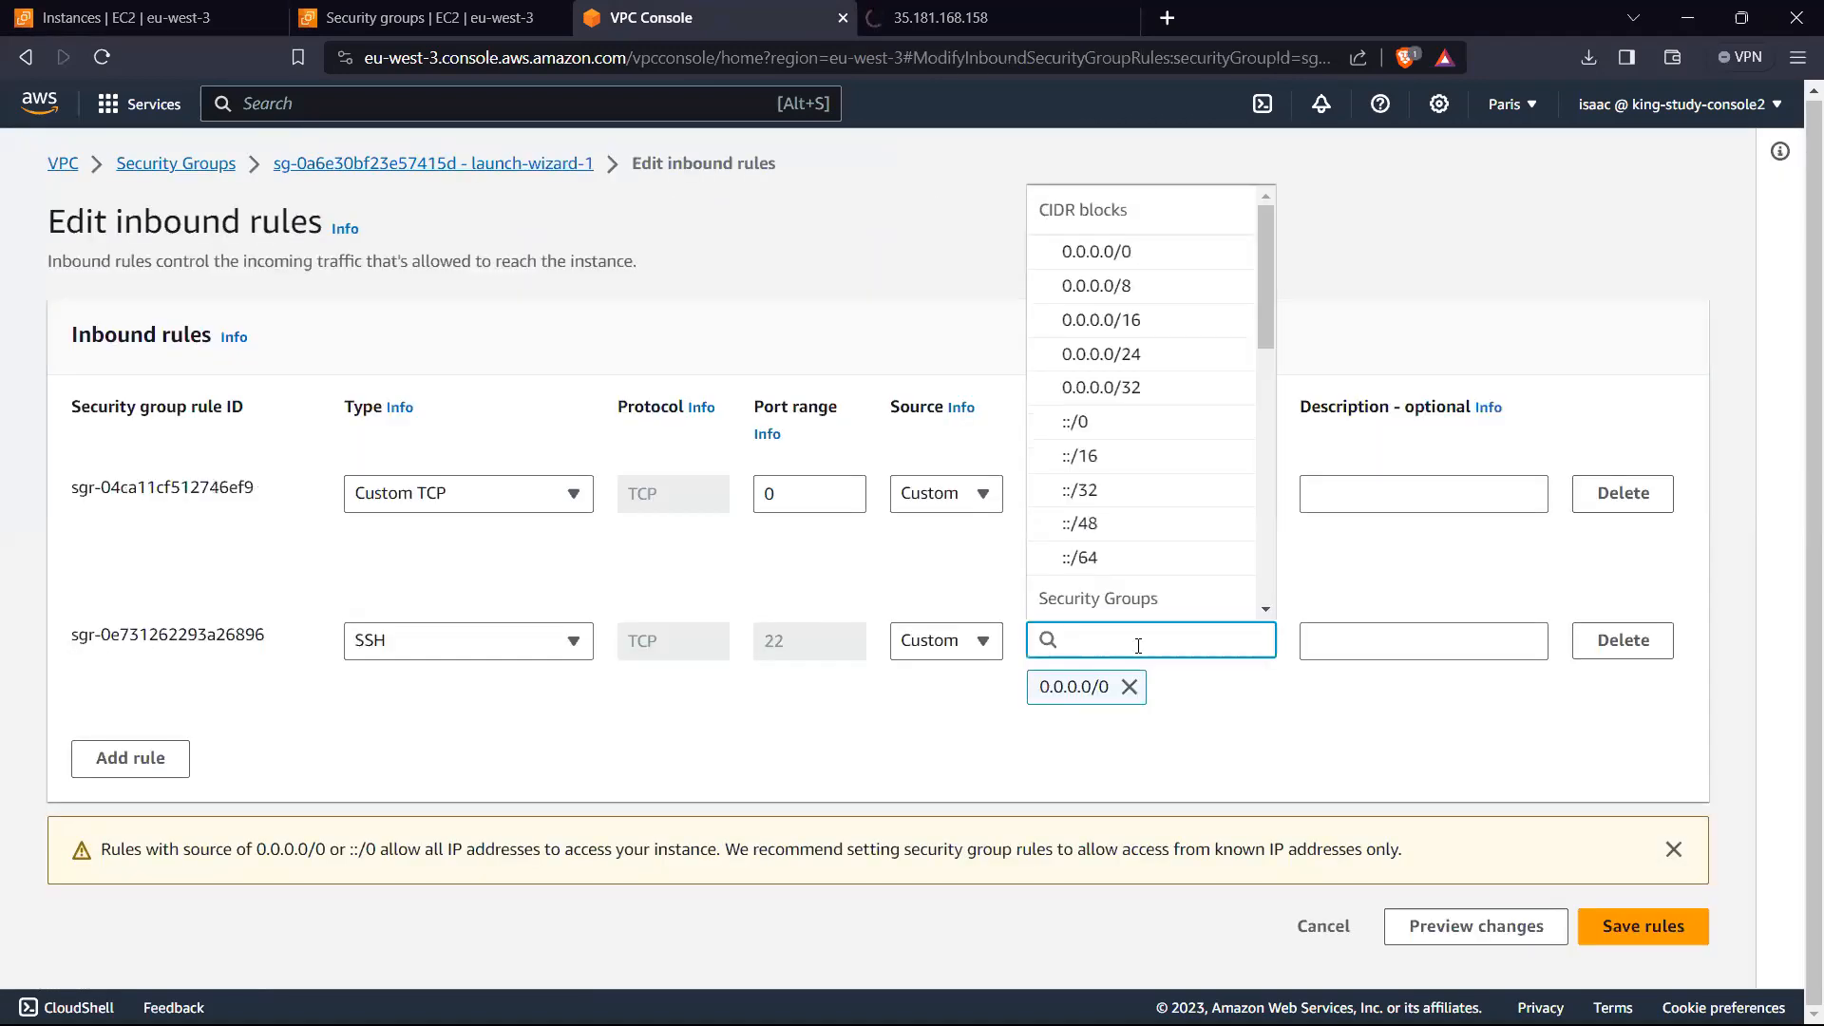
click(627, 573)
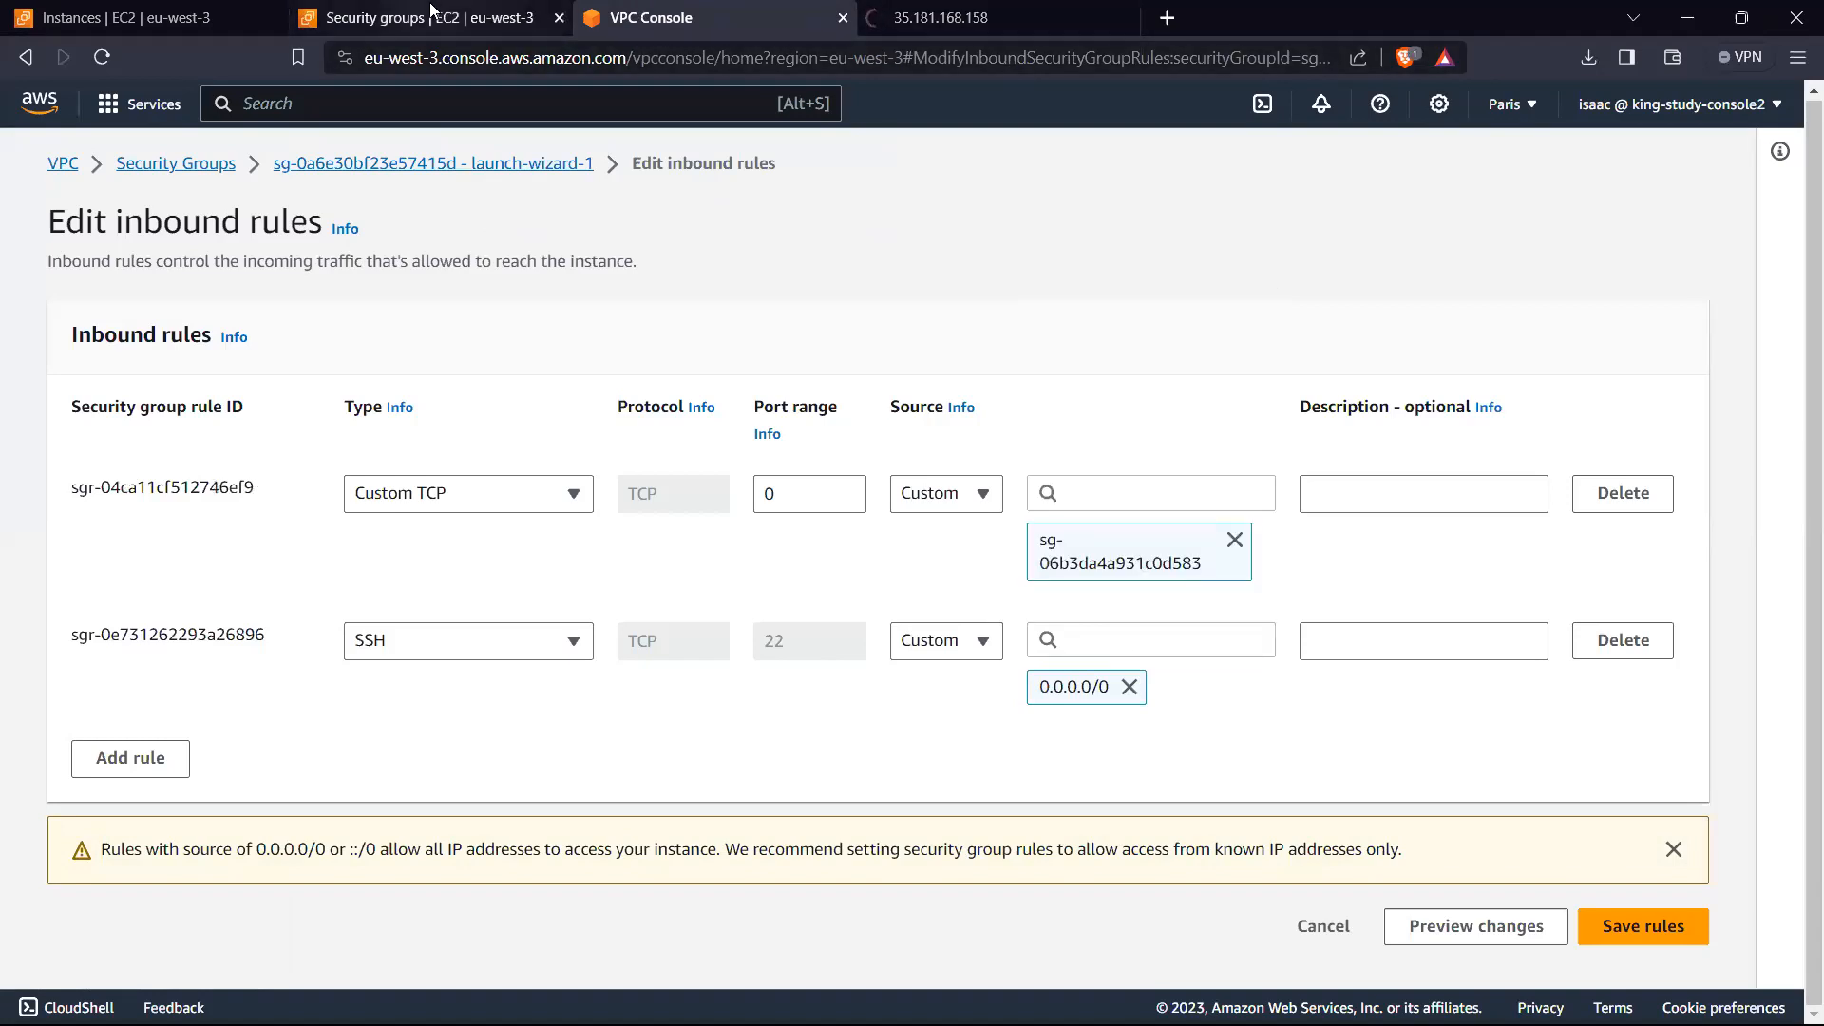
Step: Open test-sg in the EC2 console and examine the types and sources in its inbound rules editor
click(428, 17)
click(685, 353)
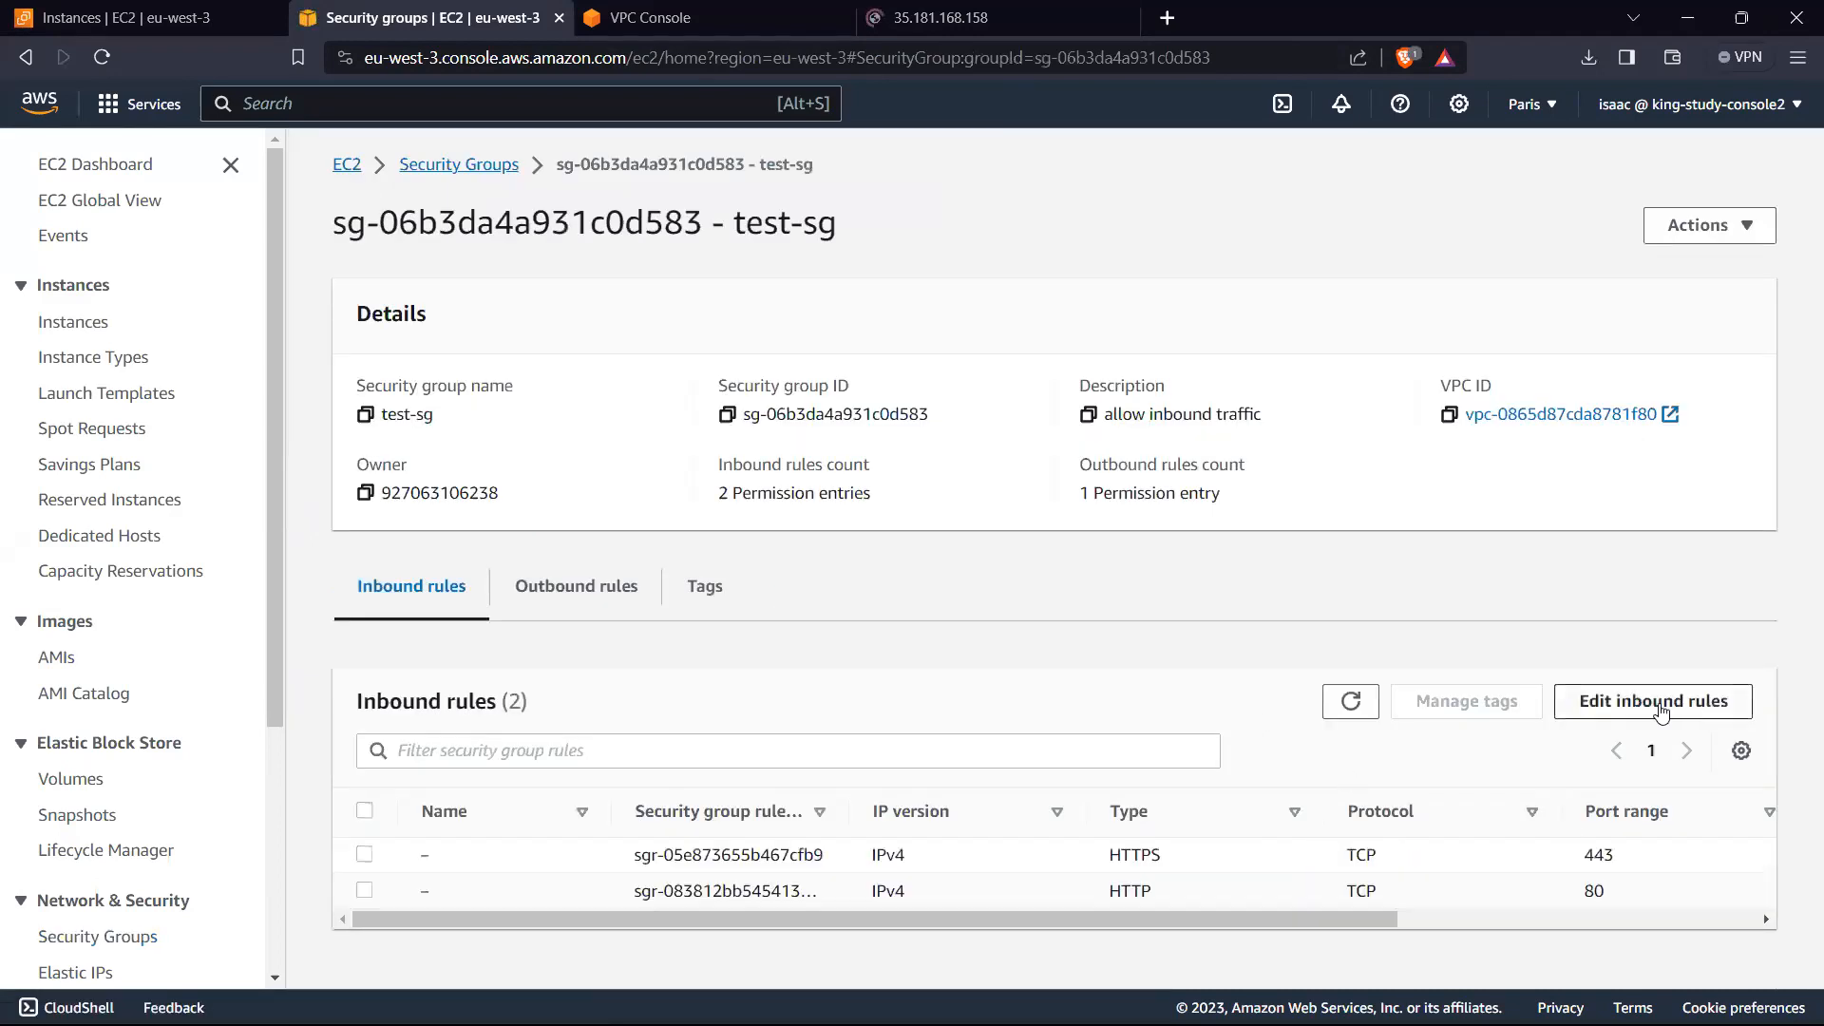
click(1672, 708)
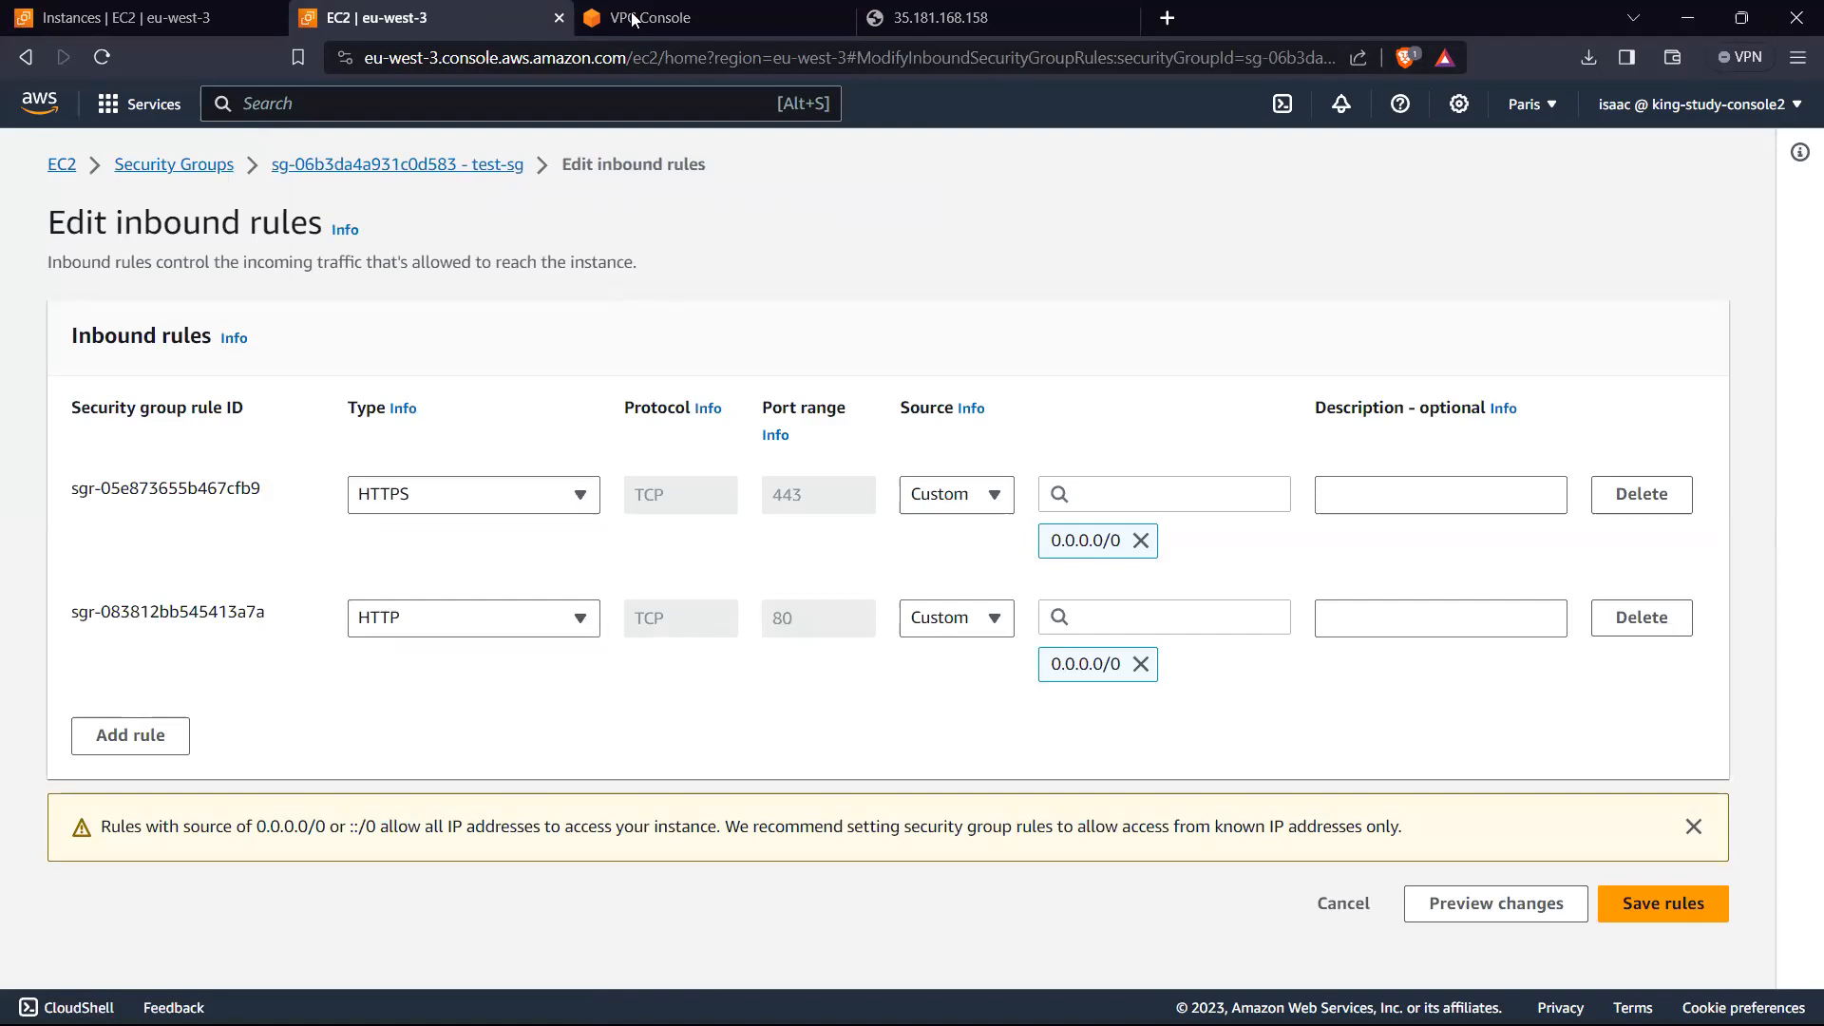
Step: Edit launch-wizard-1's inbound rules from the EC2 security groups list and change the Custom TCP rule to HTTP on port 80
click(148, 176)
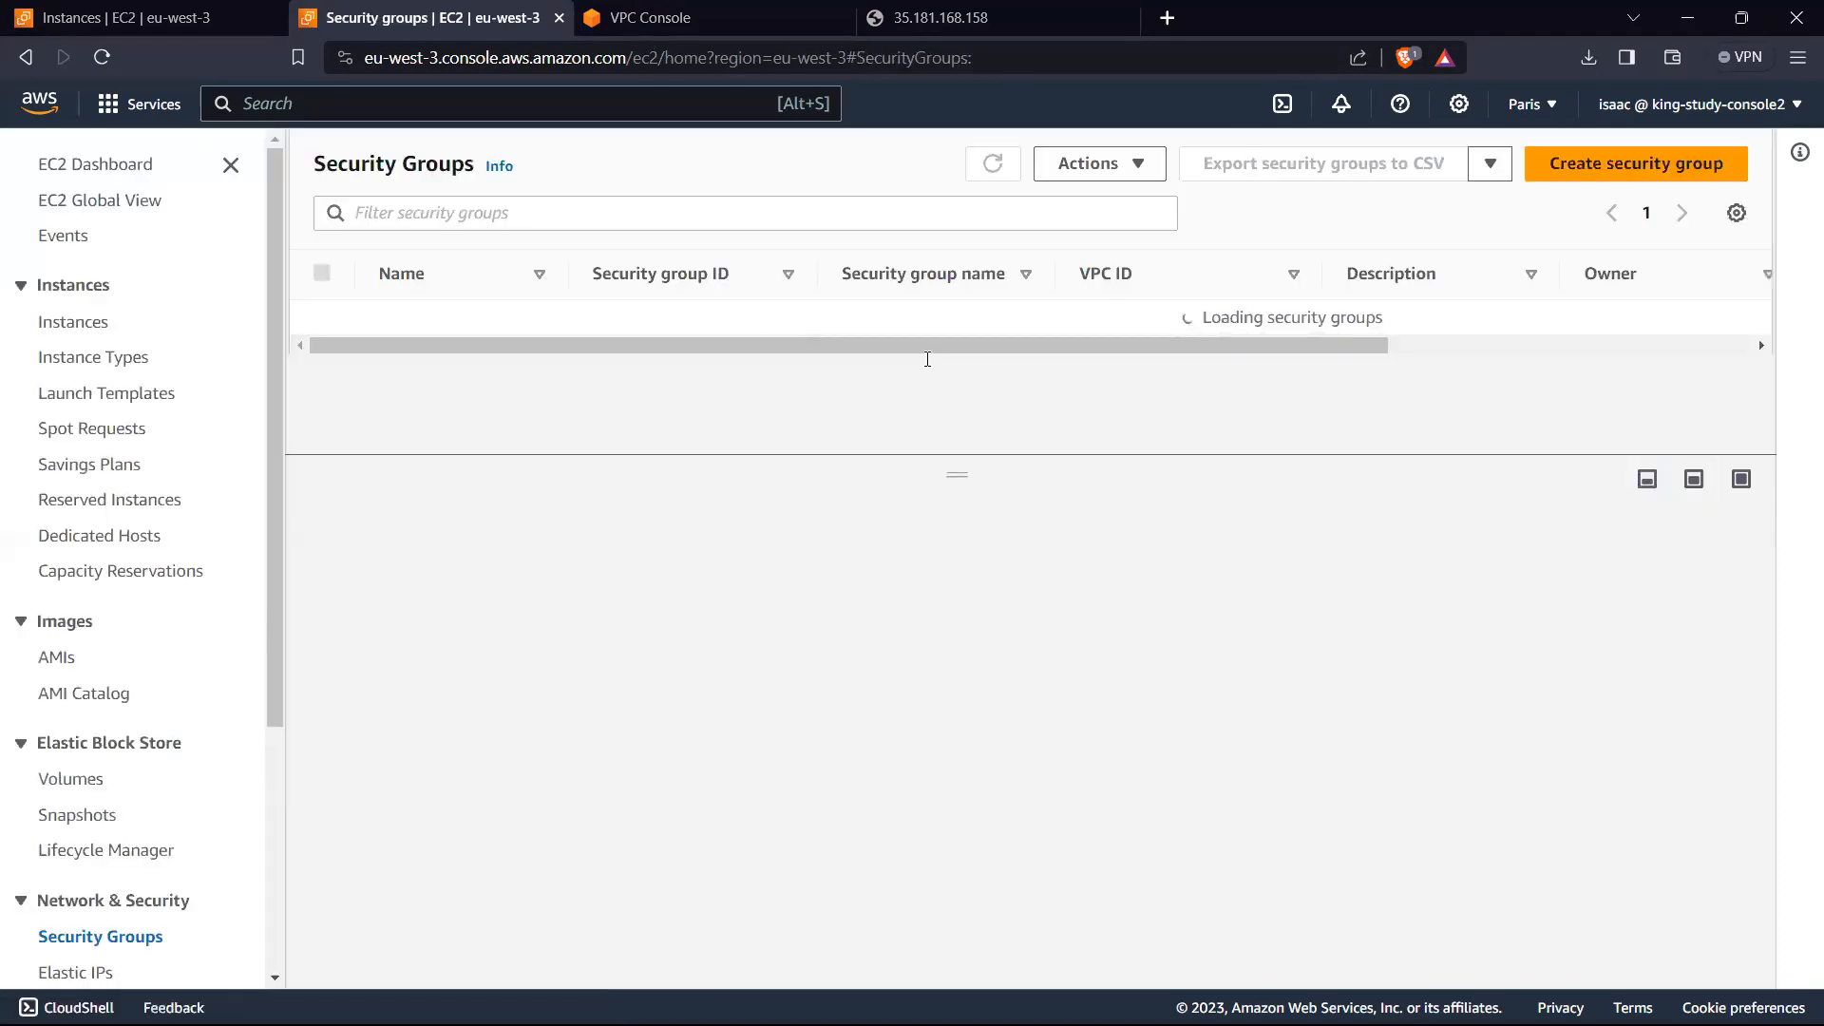
click(631, 357)
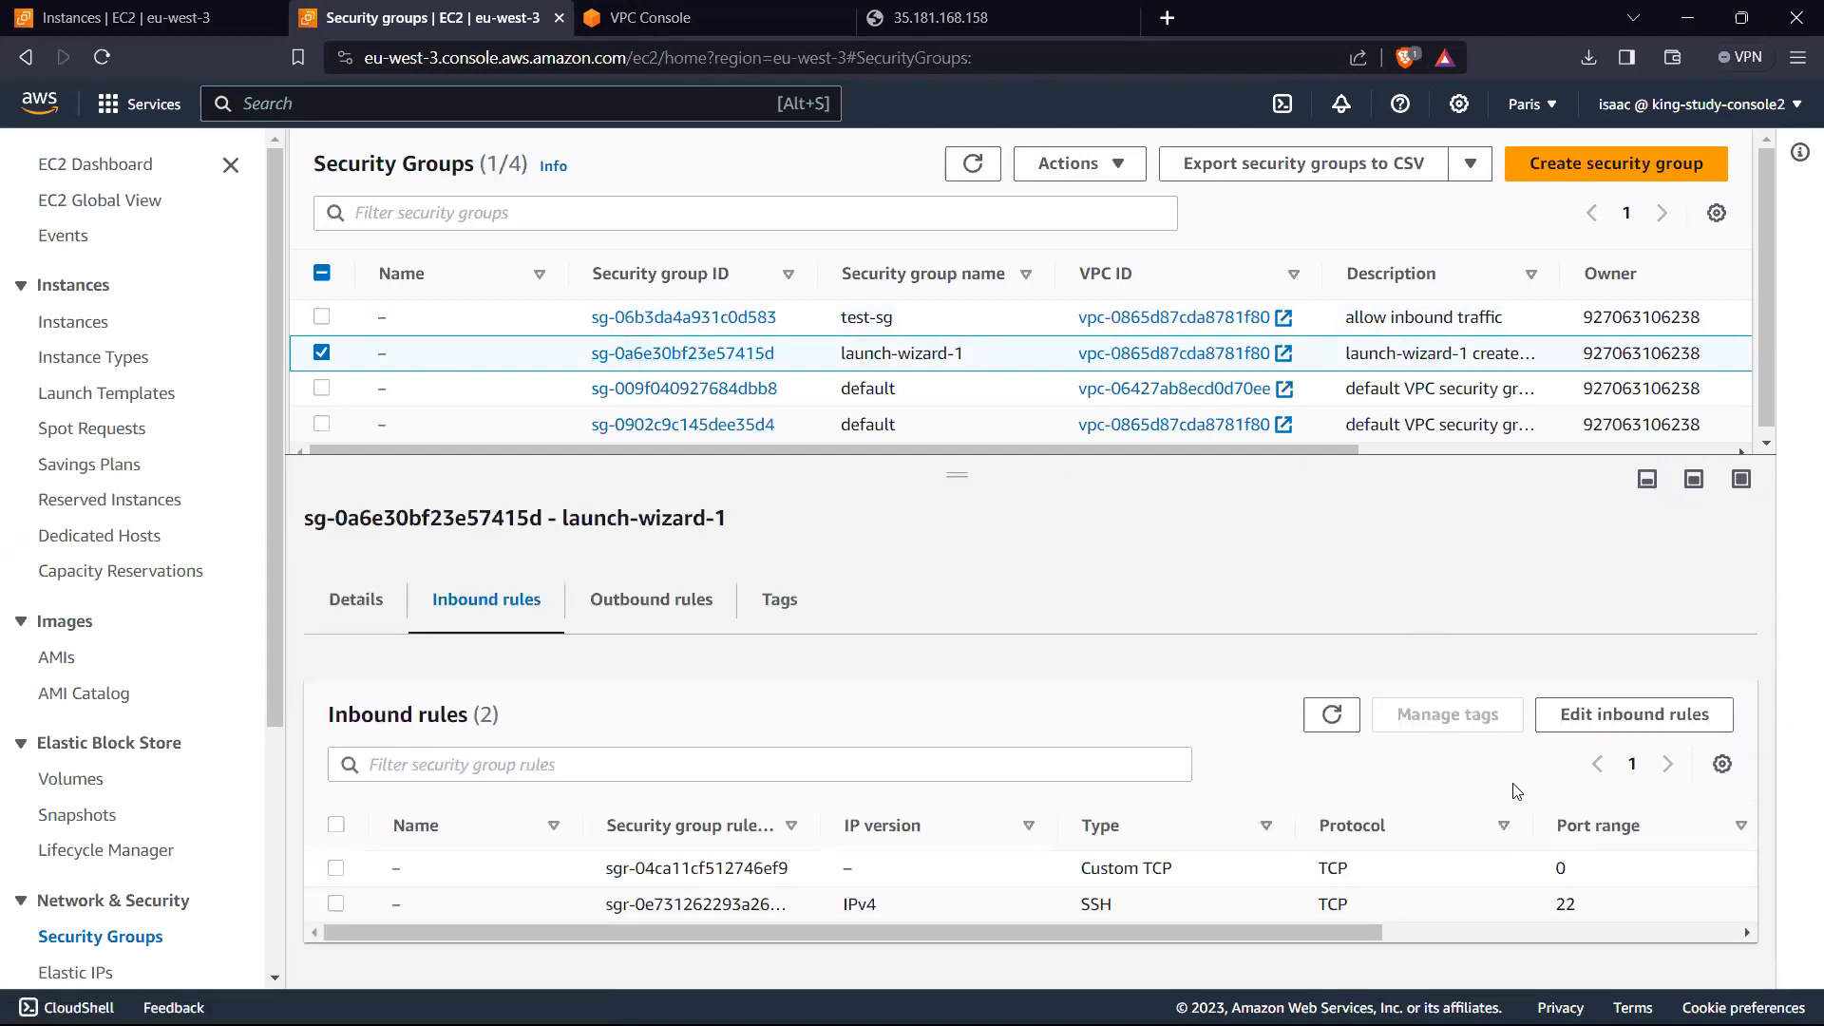
click(1592, 719)
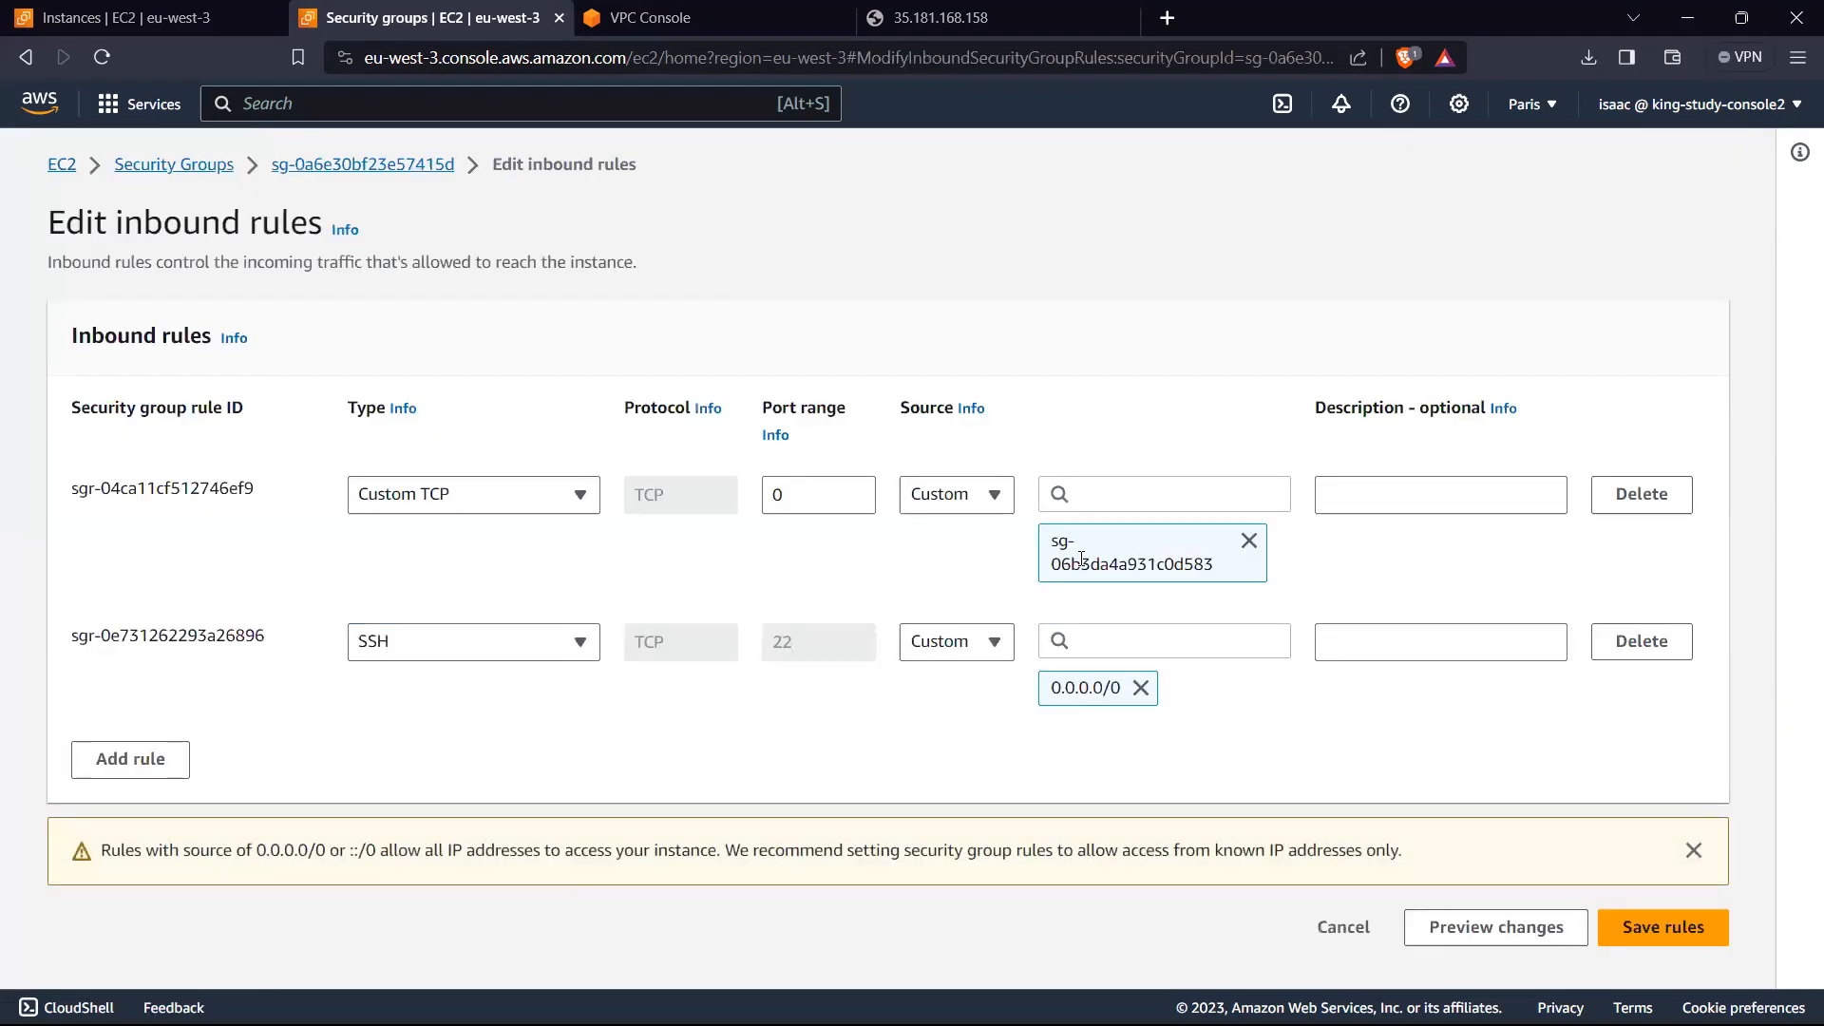
drag(821, 496, 728, 492)
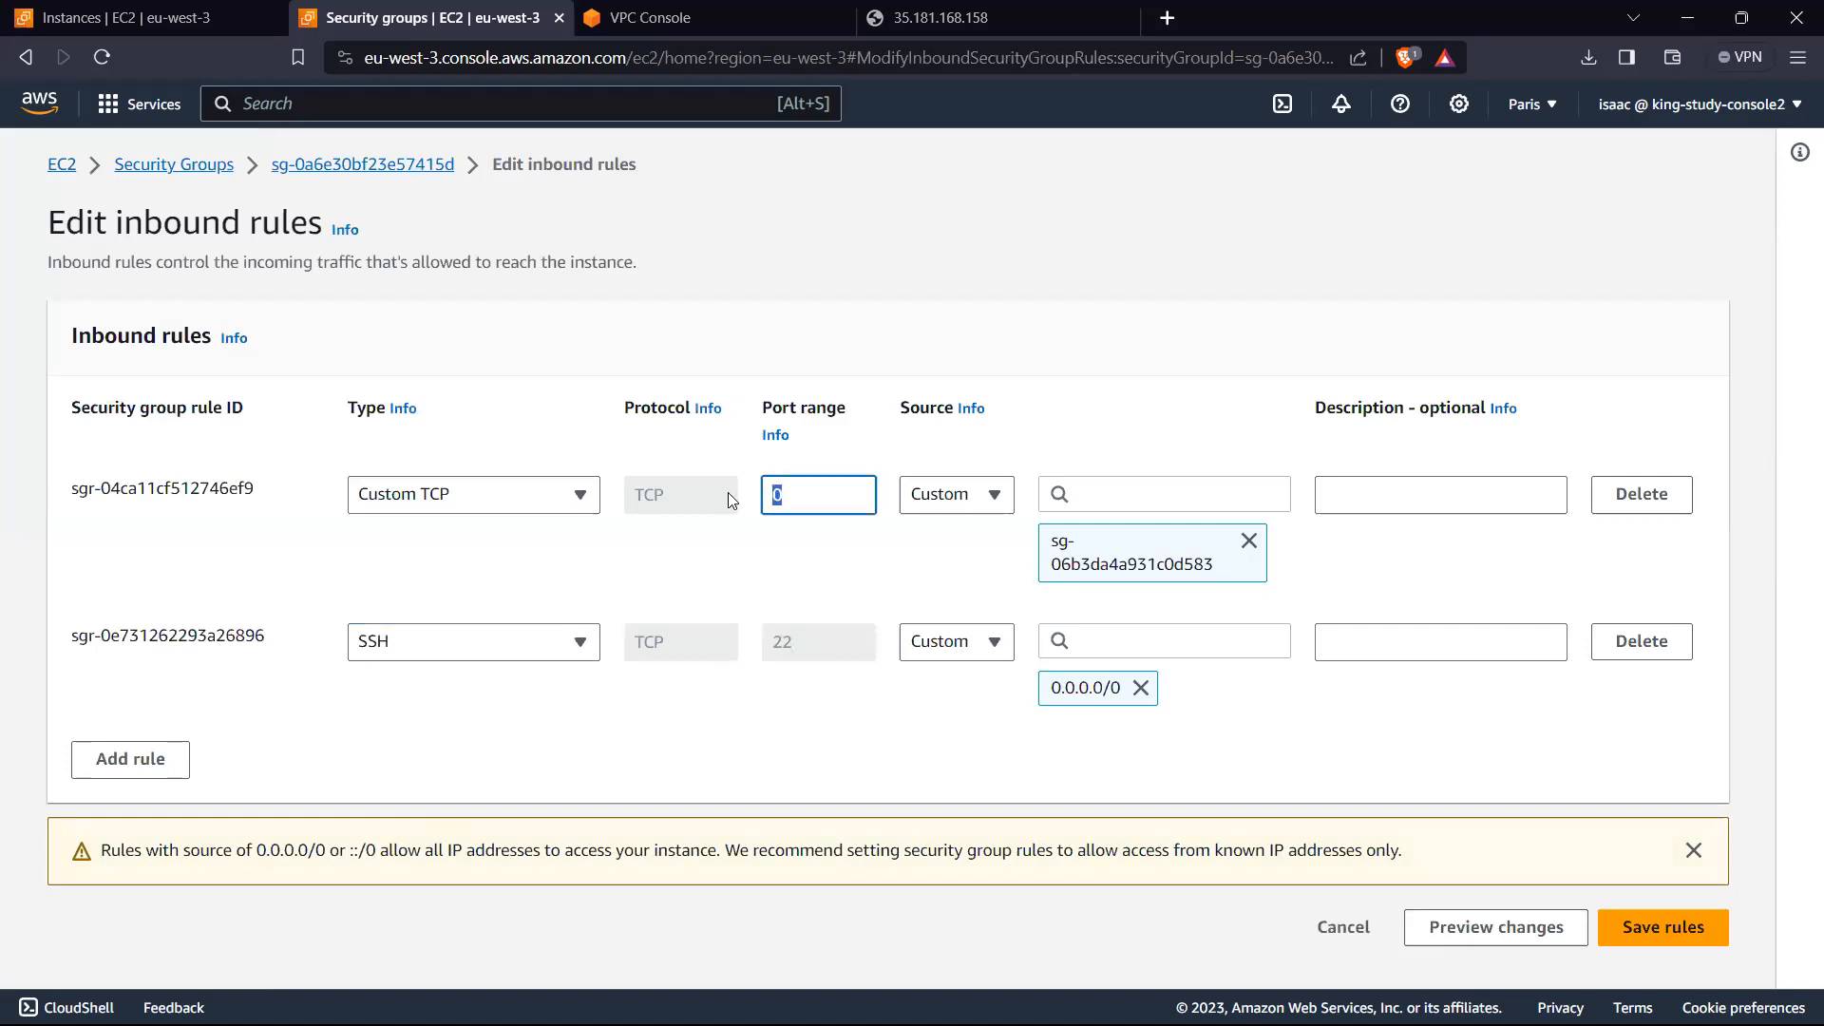
text(80)
click(547, 496)
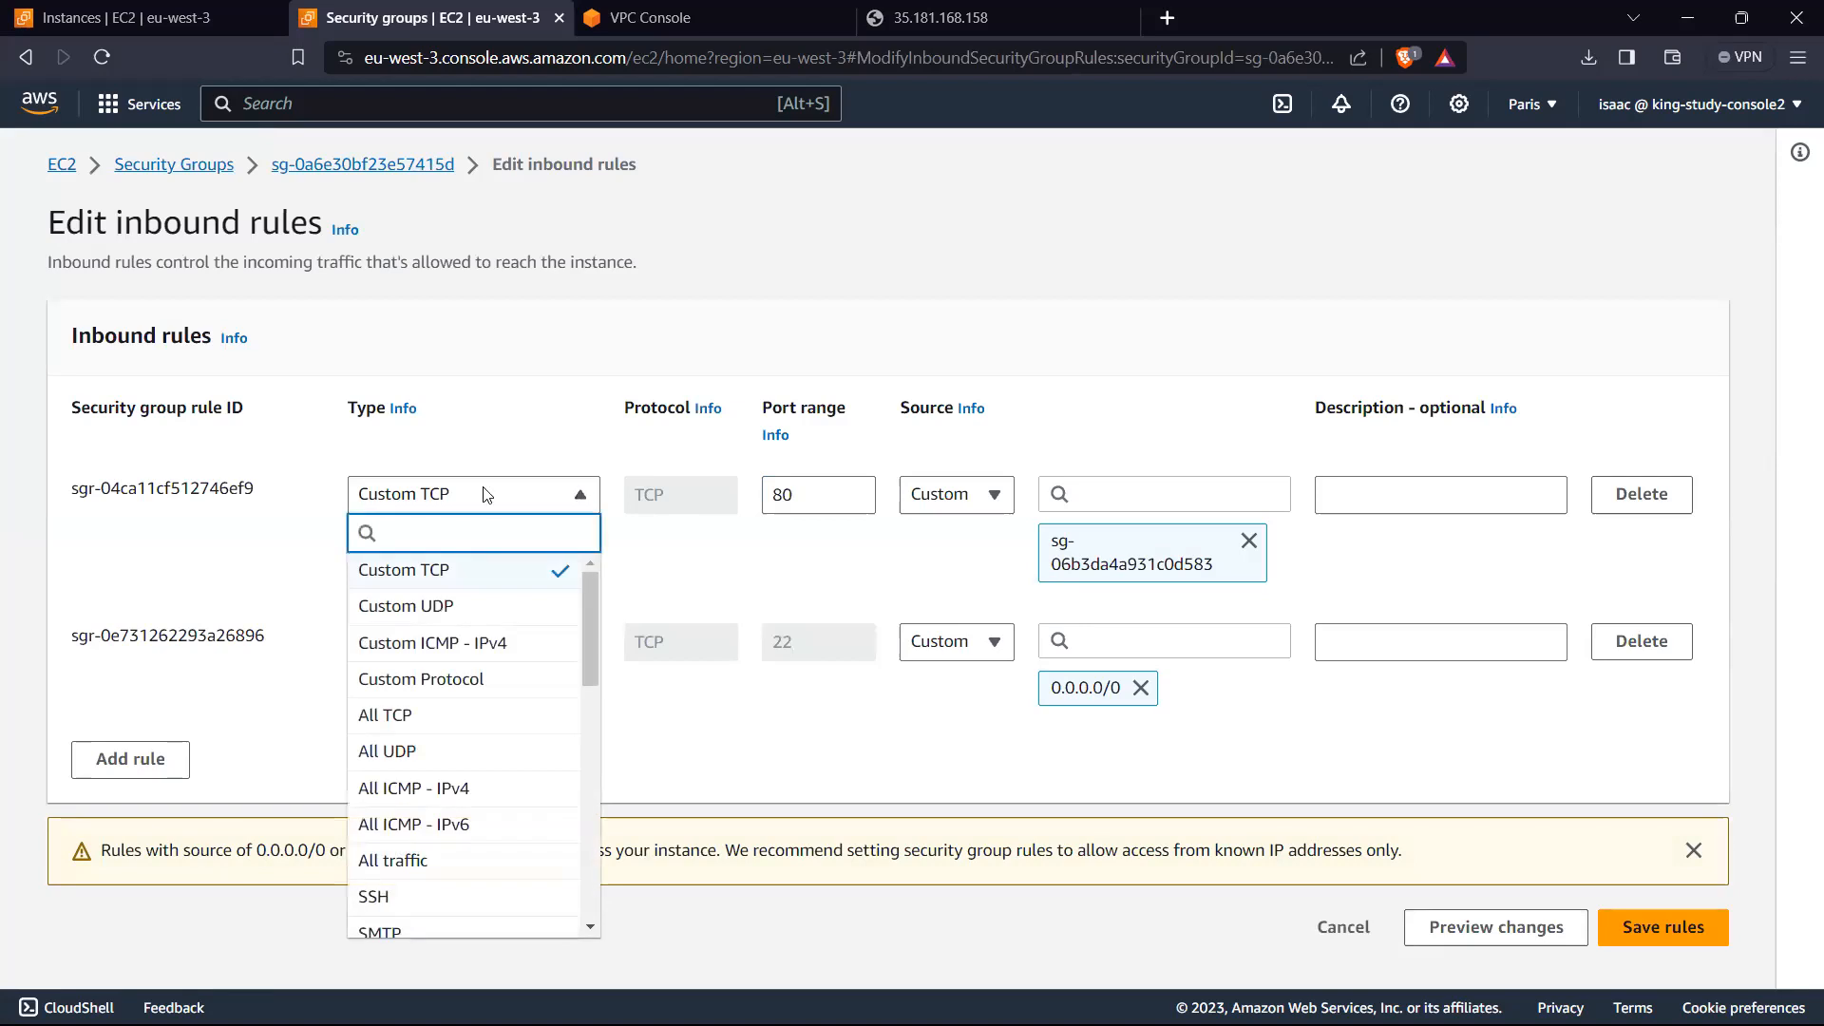
text(ht)
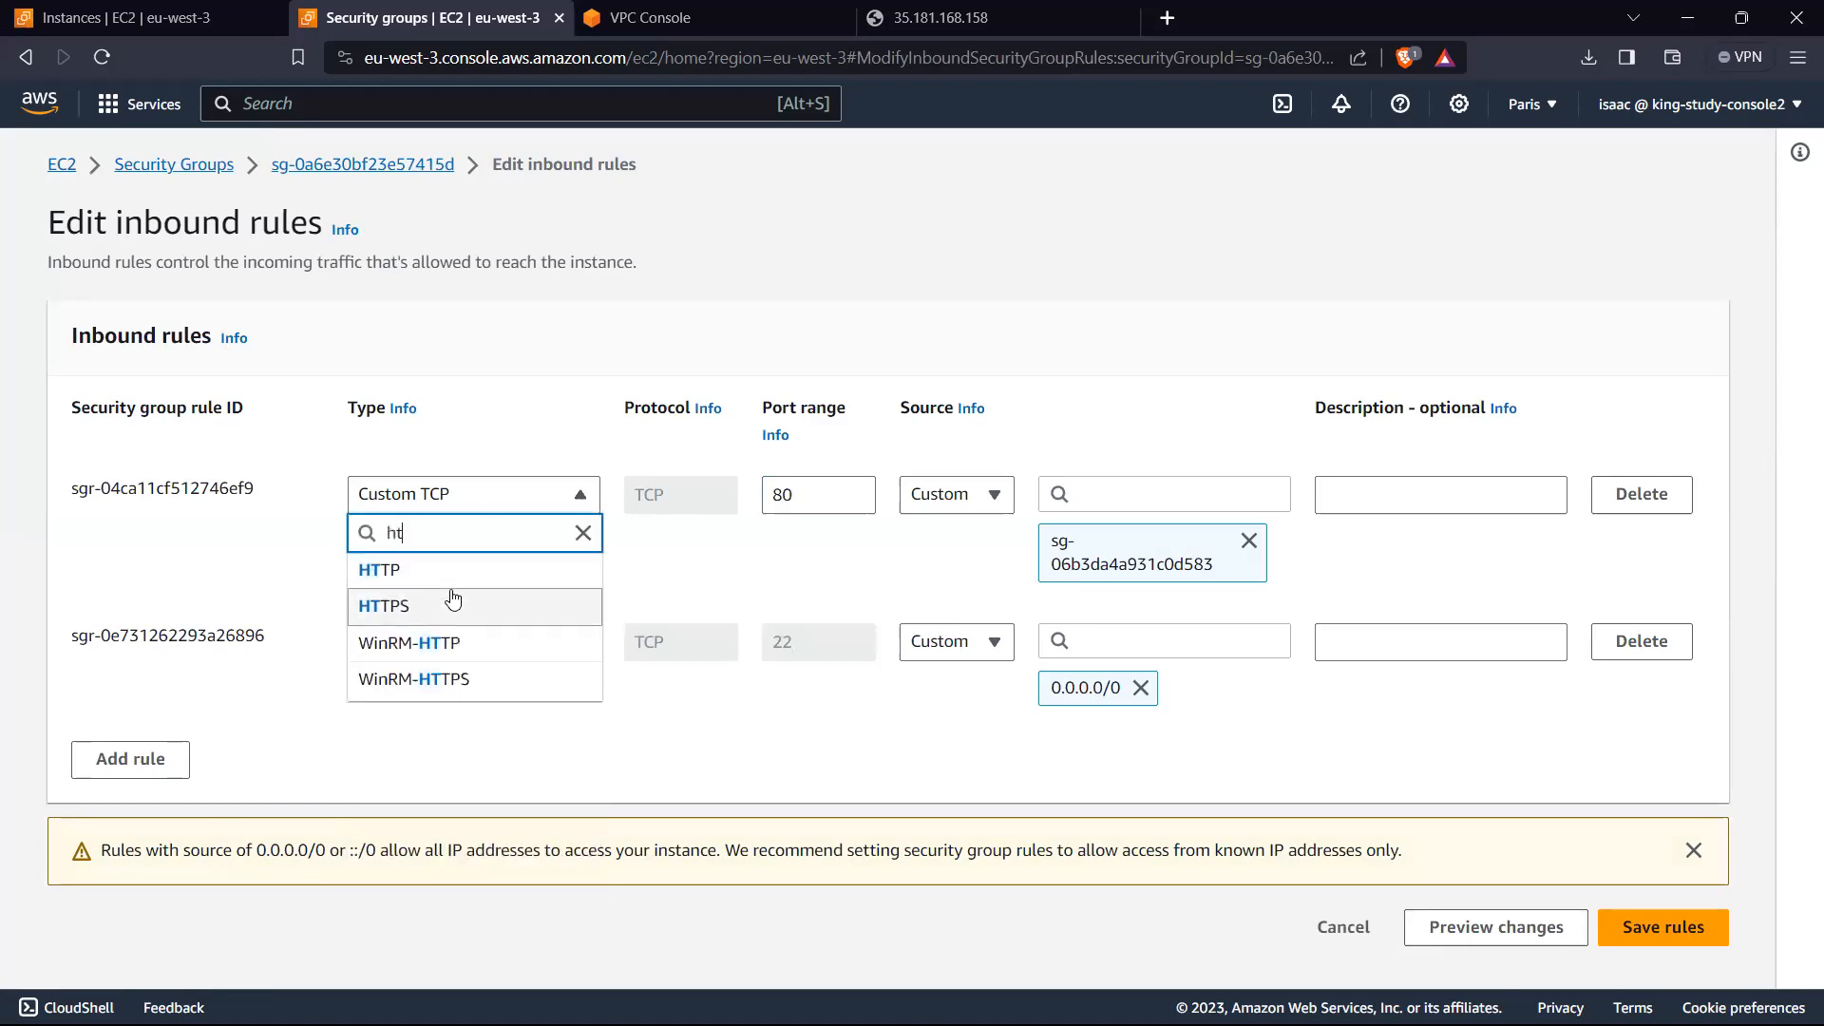
click(406, 575)
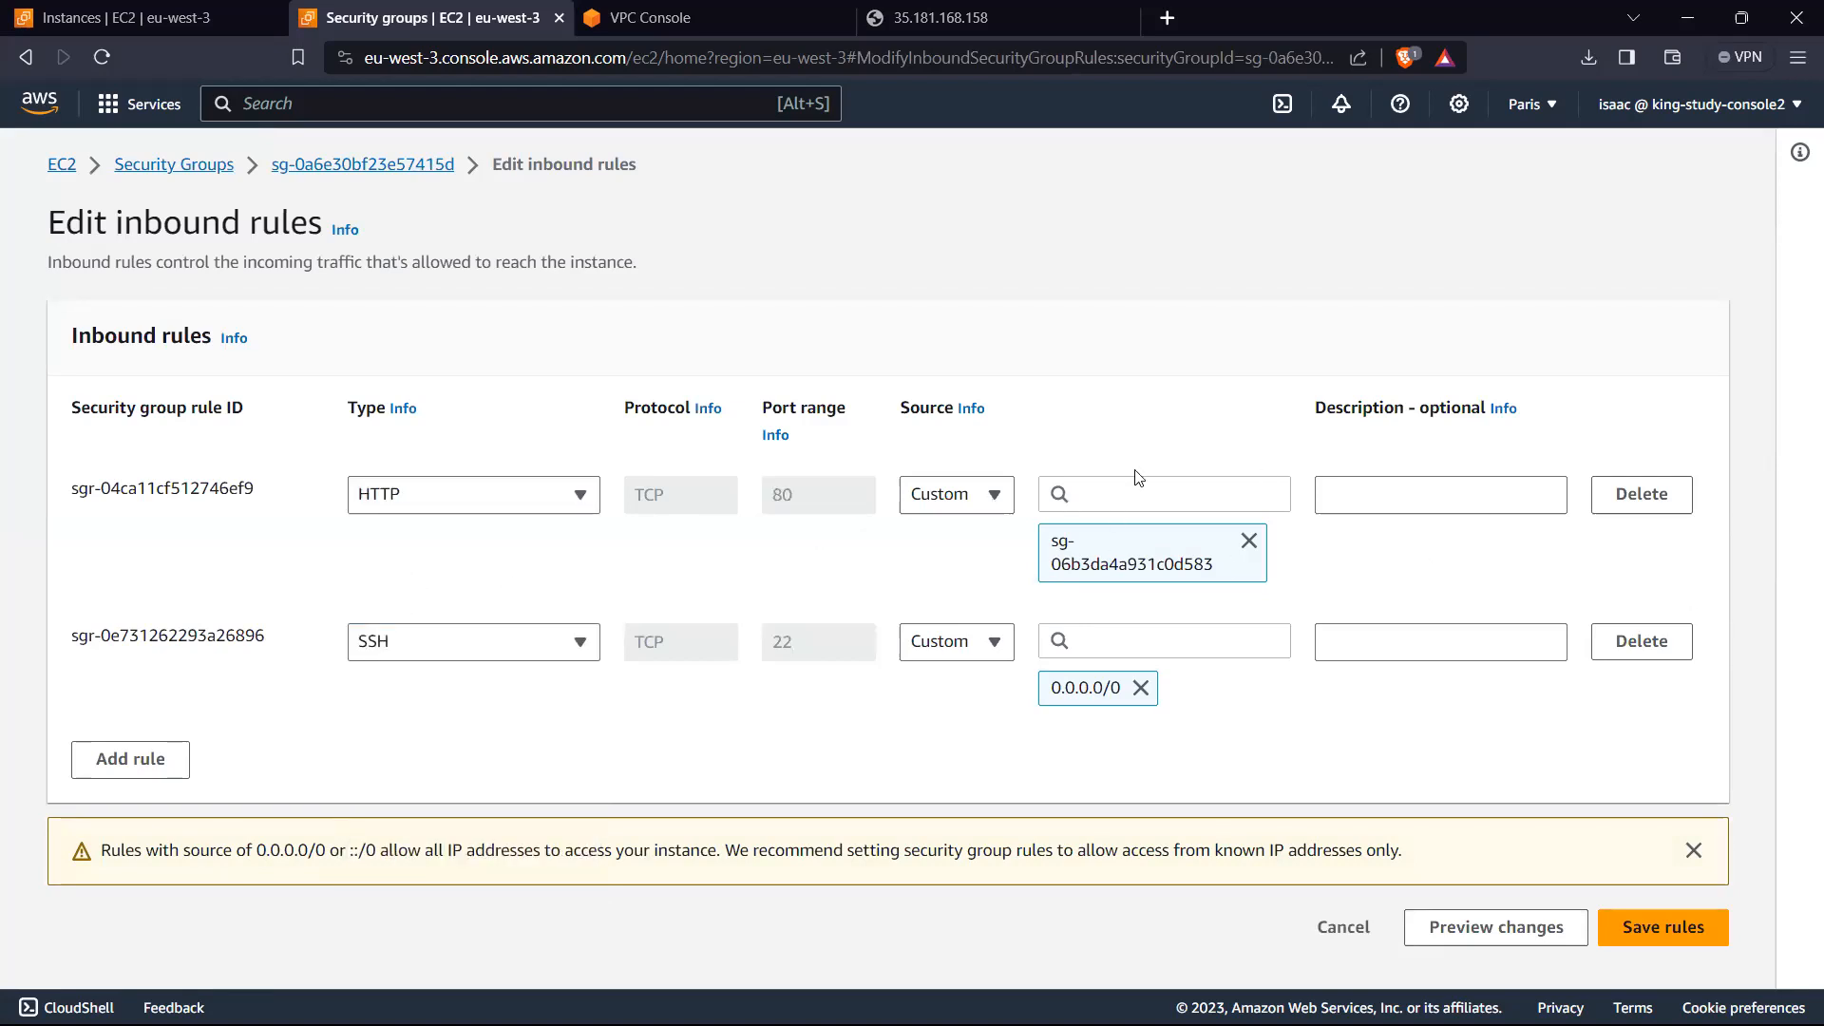
Step: Clear the HTTP rule's source and select the test-sg security group as its source again
click(1248, 542)
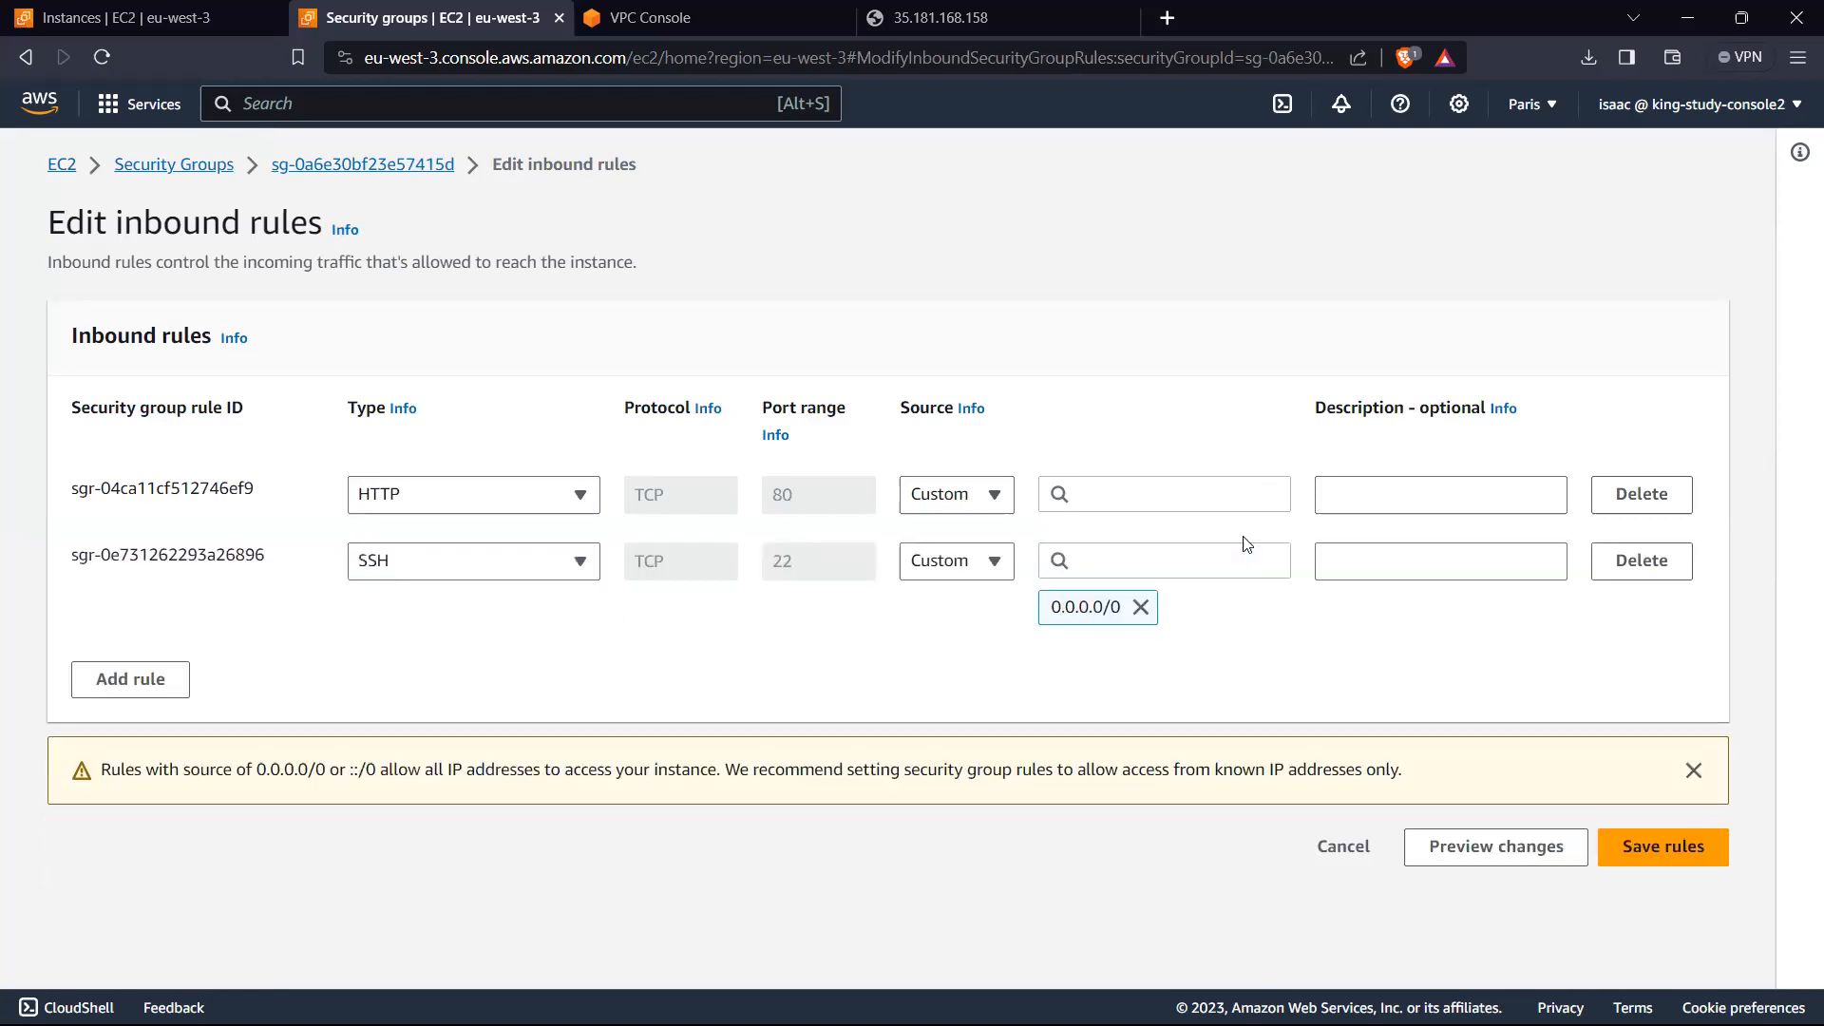
click(1144, 490)
scroll(1160, 623, down, 5)
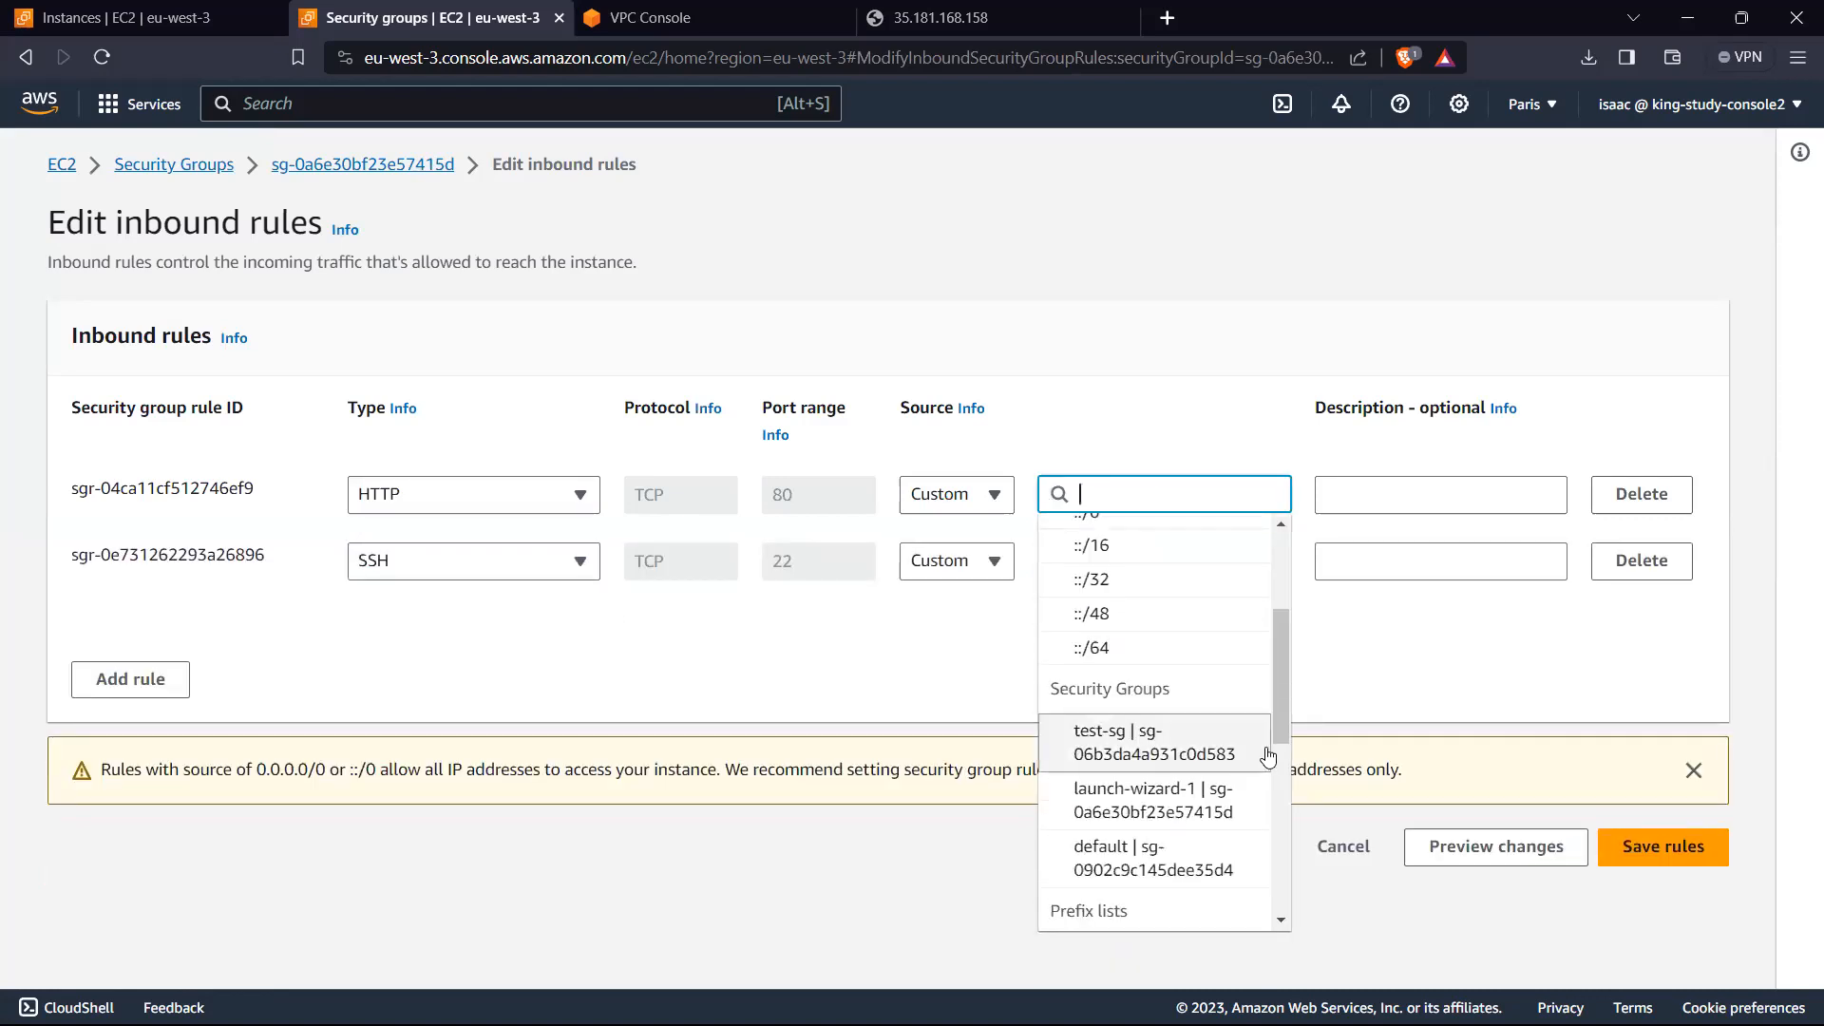
click(1187, 754)
click(250, 791)
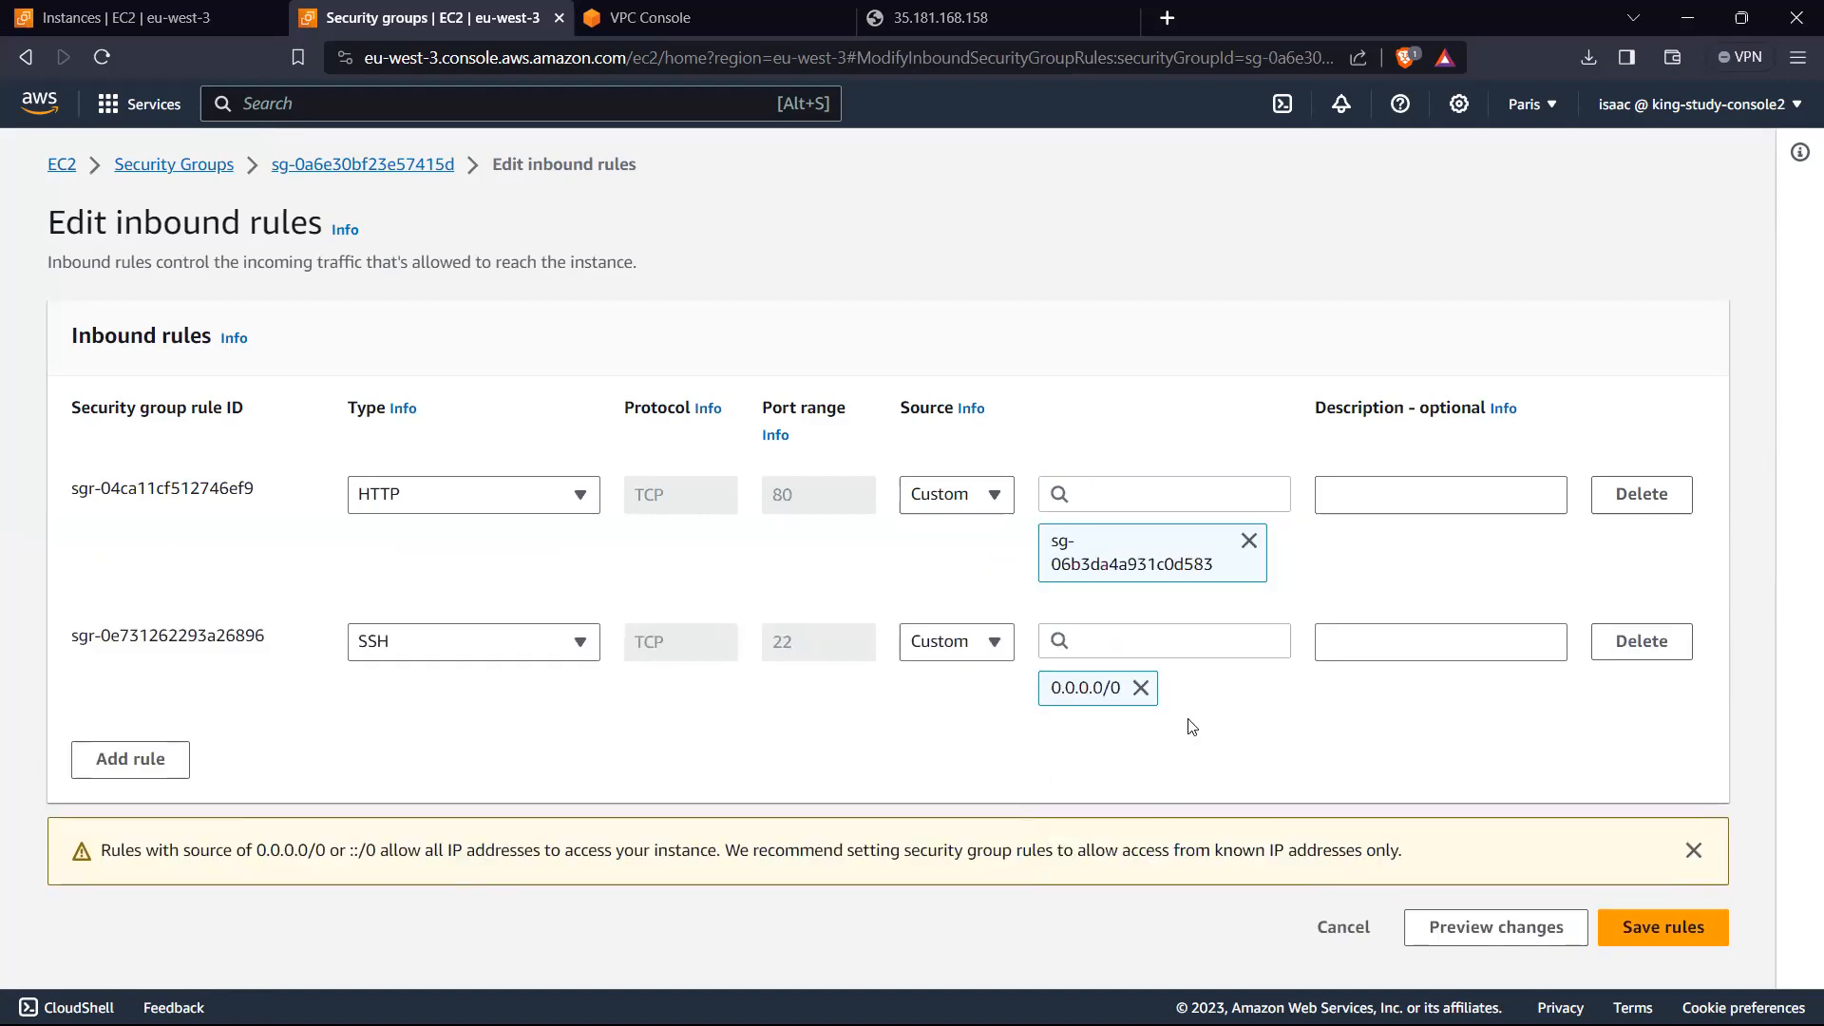
Step: Add an HTTPS inbound rule with source test-sg to launch-wizard-1 and save the rules
click(167, 760)
click(488, 764)
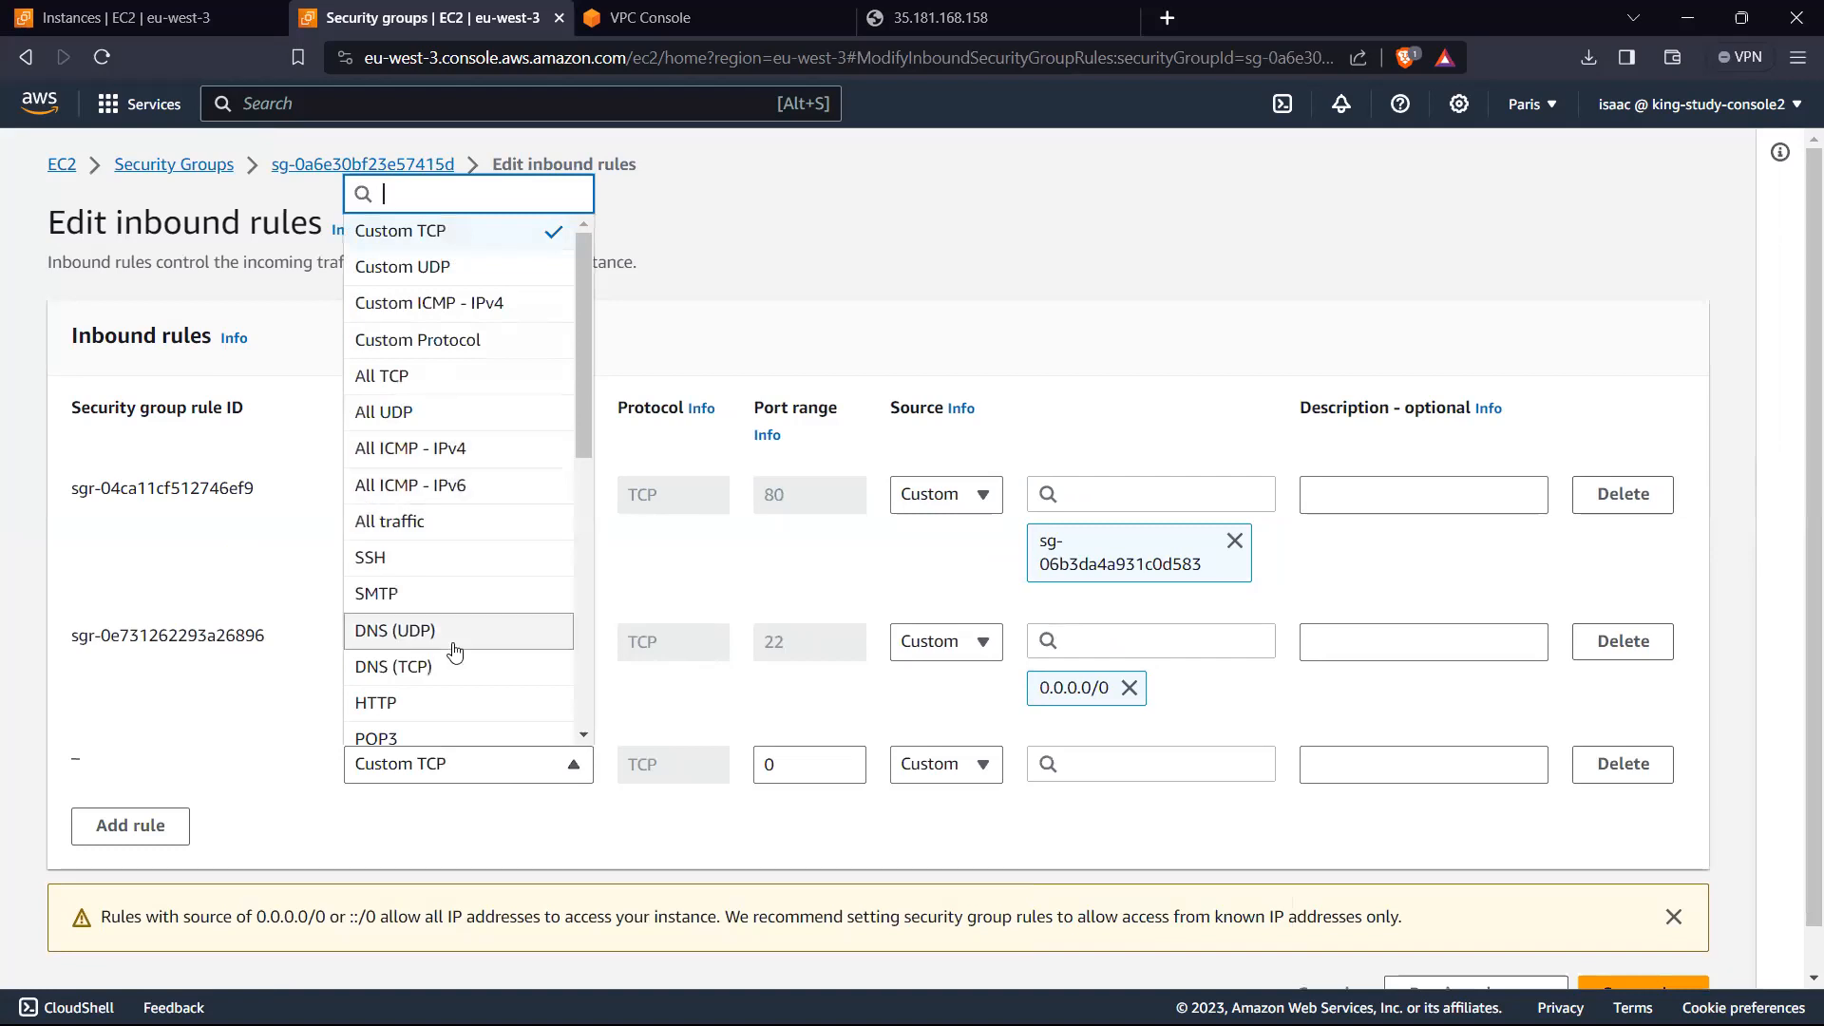
scroll(437, 654, down, 3)
click(433, 595)
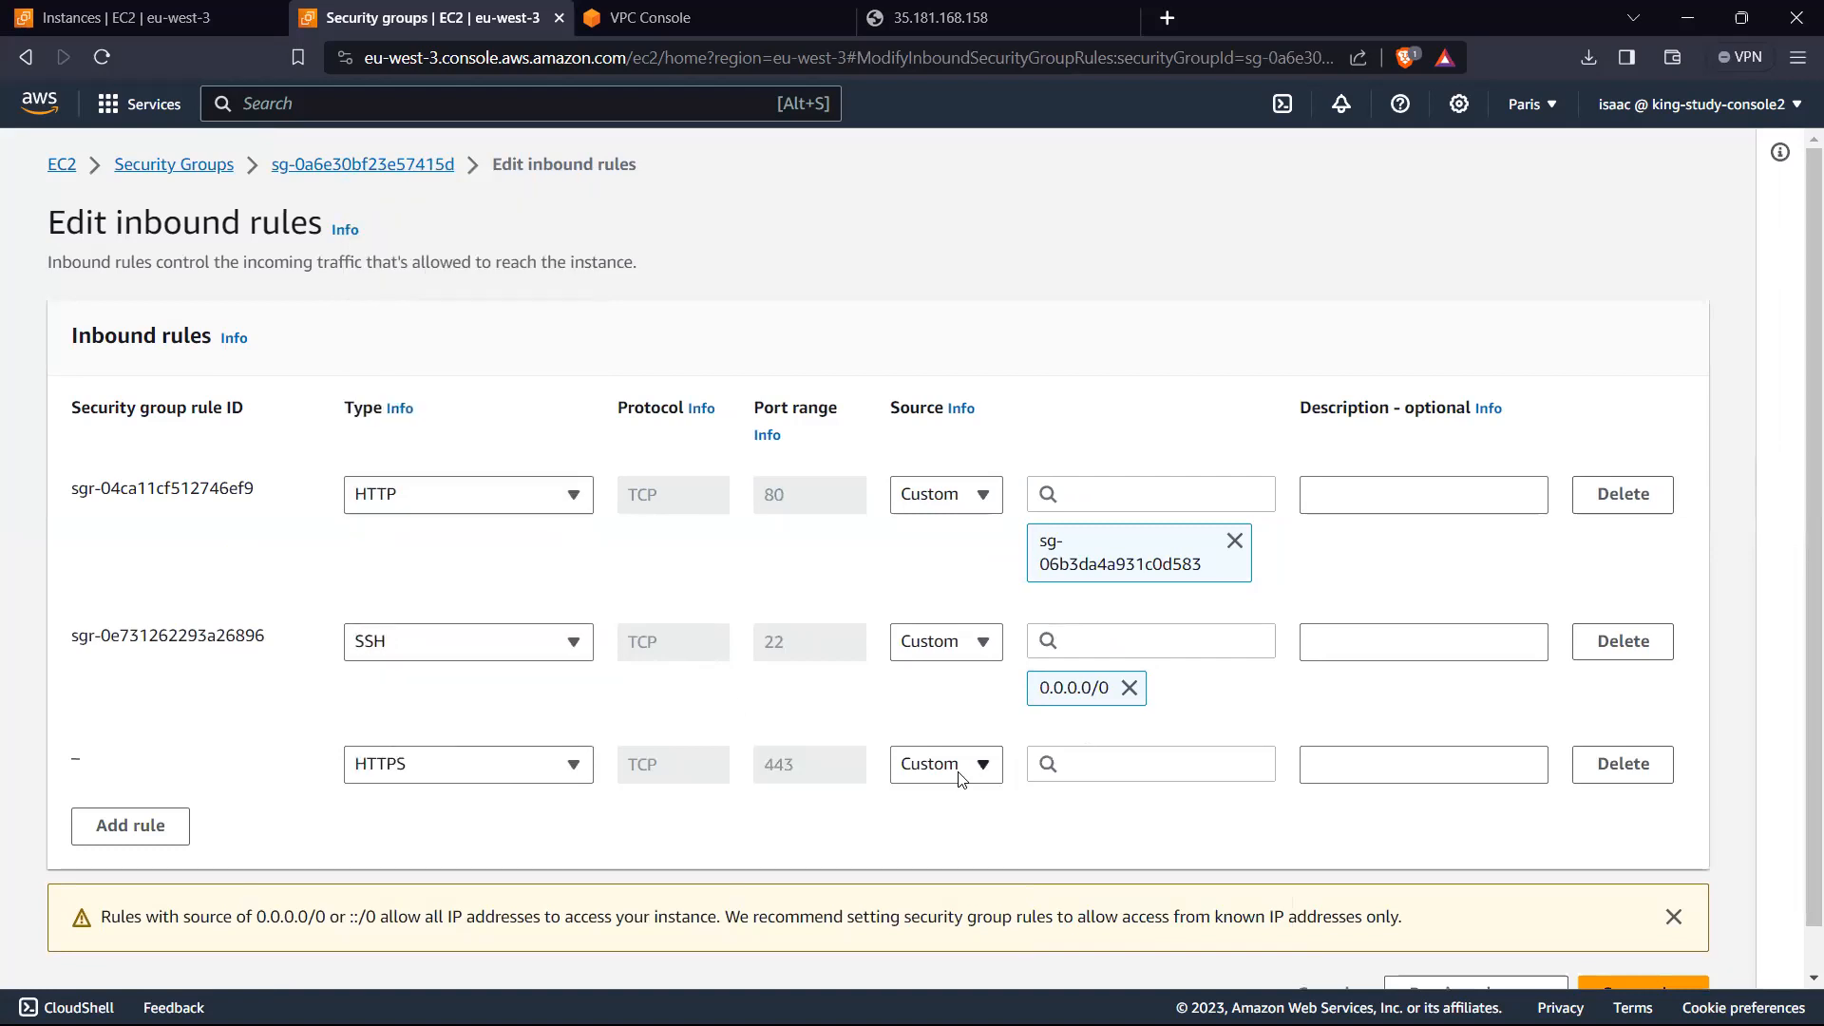
click(1064, 765)
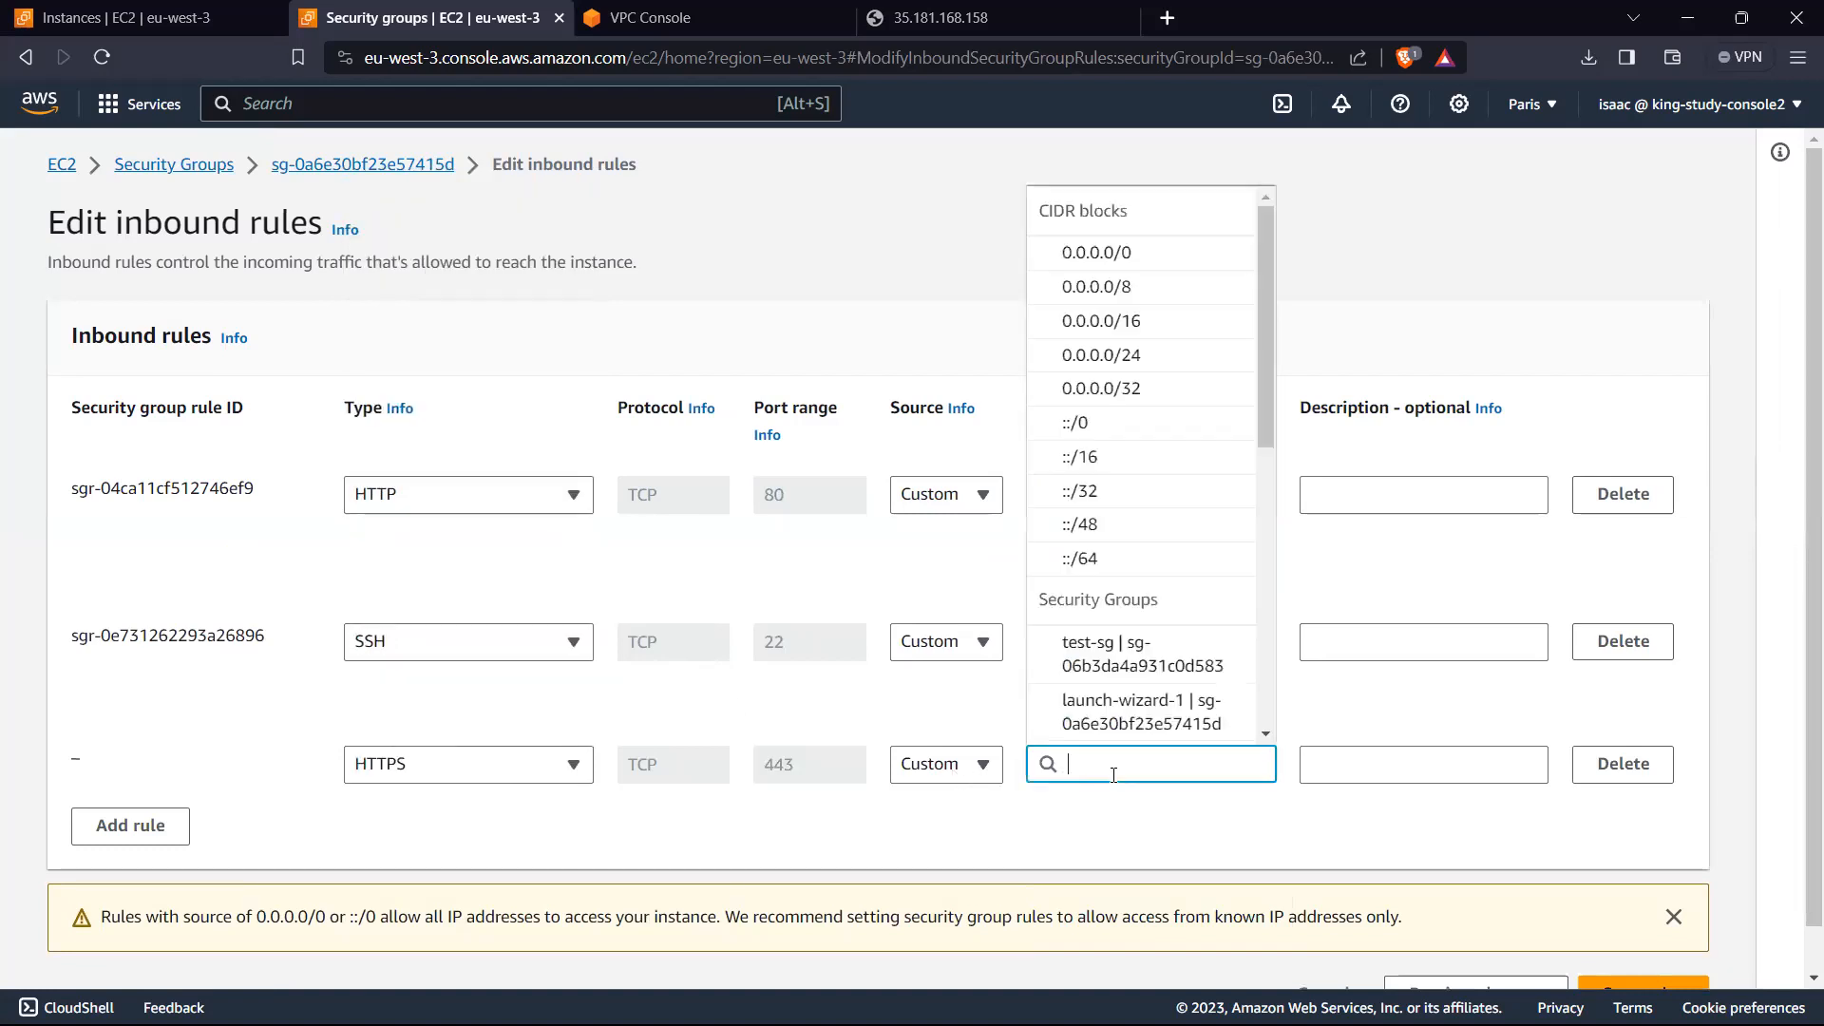
click(1140, 686)
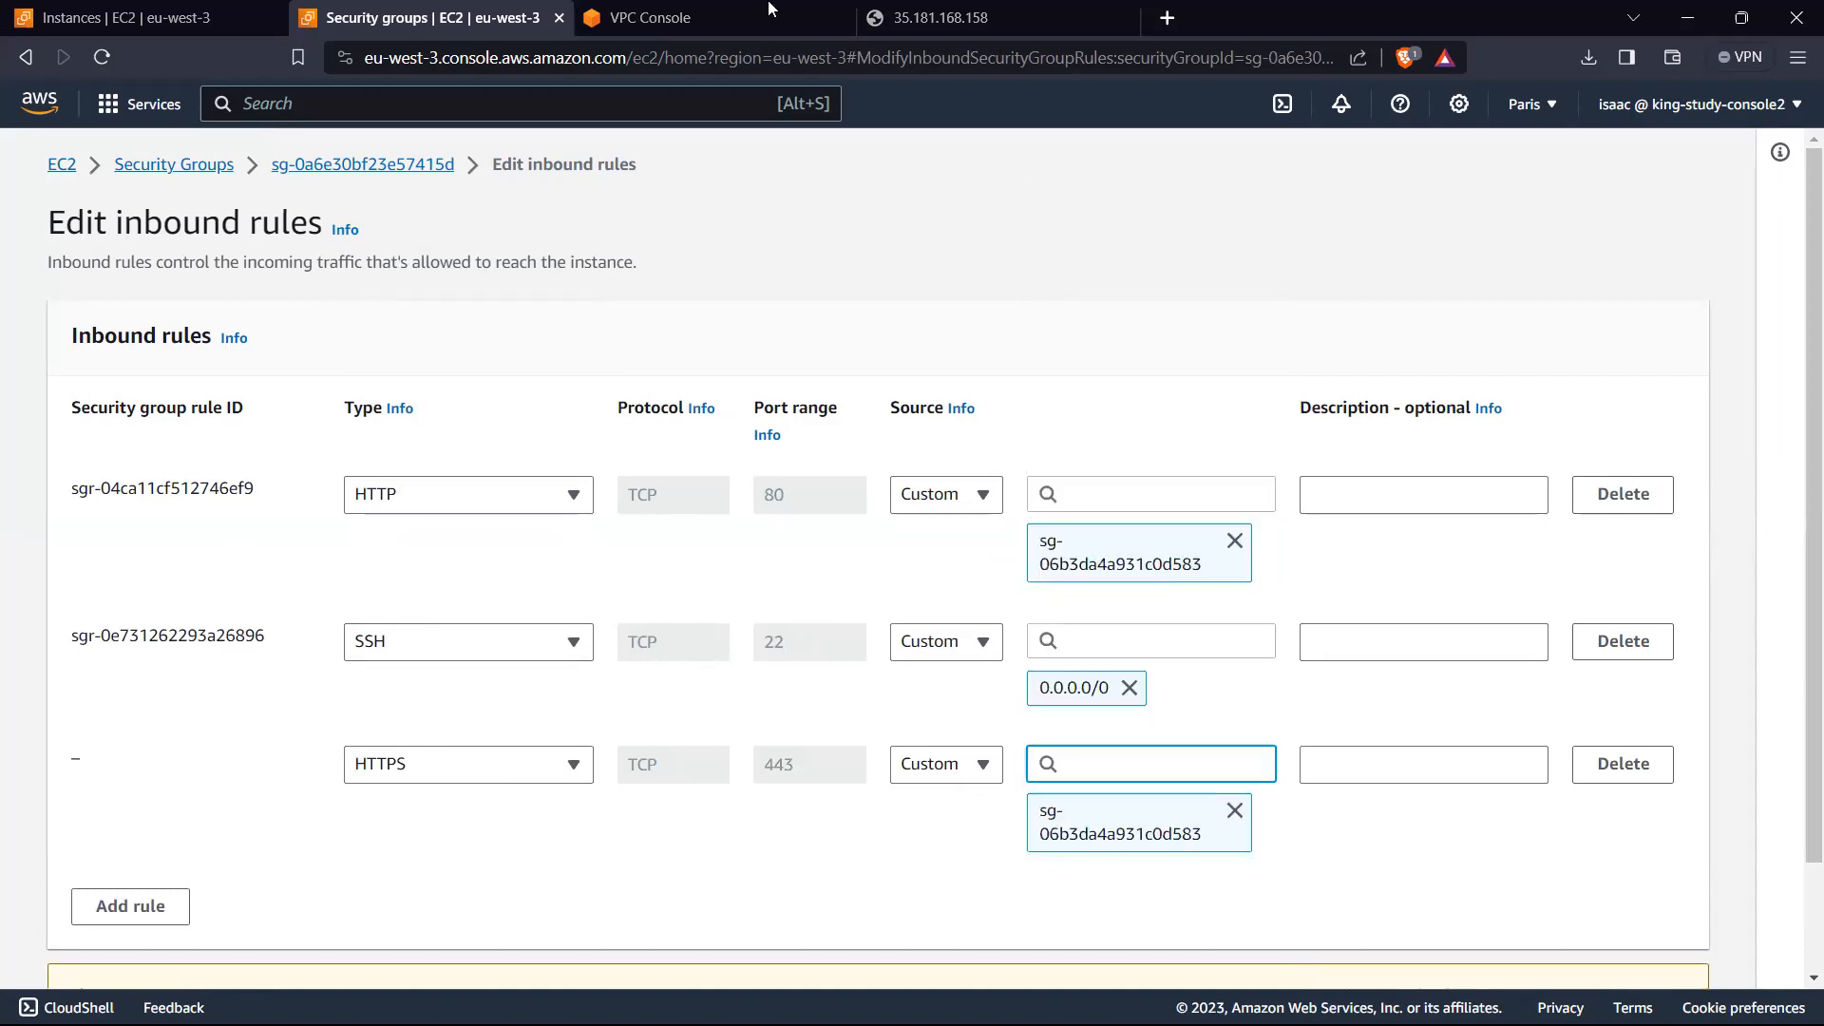
scroll(1311, 570, down, 3)
click(1616, 940)
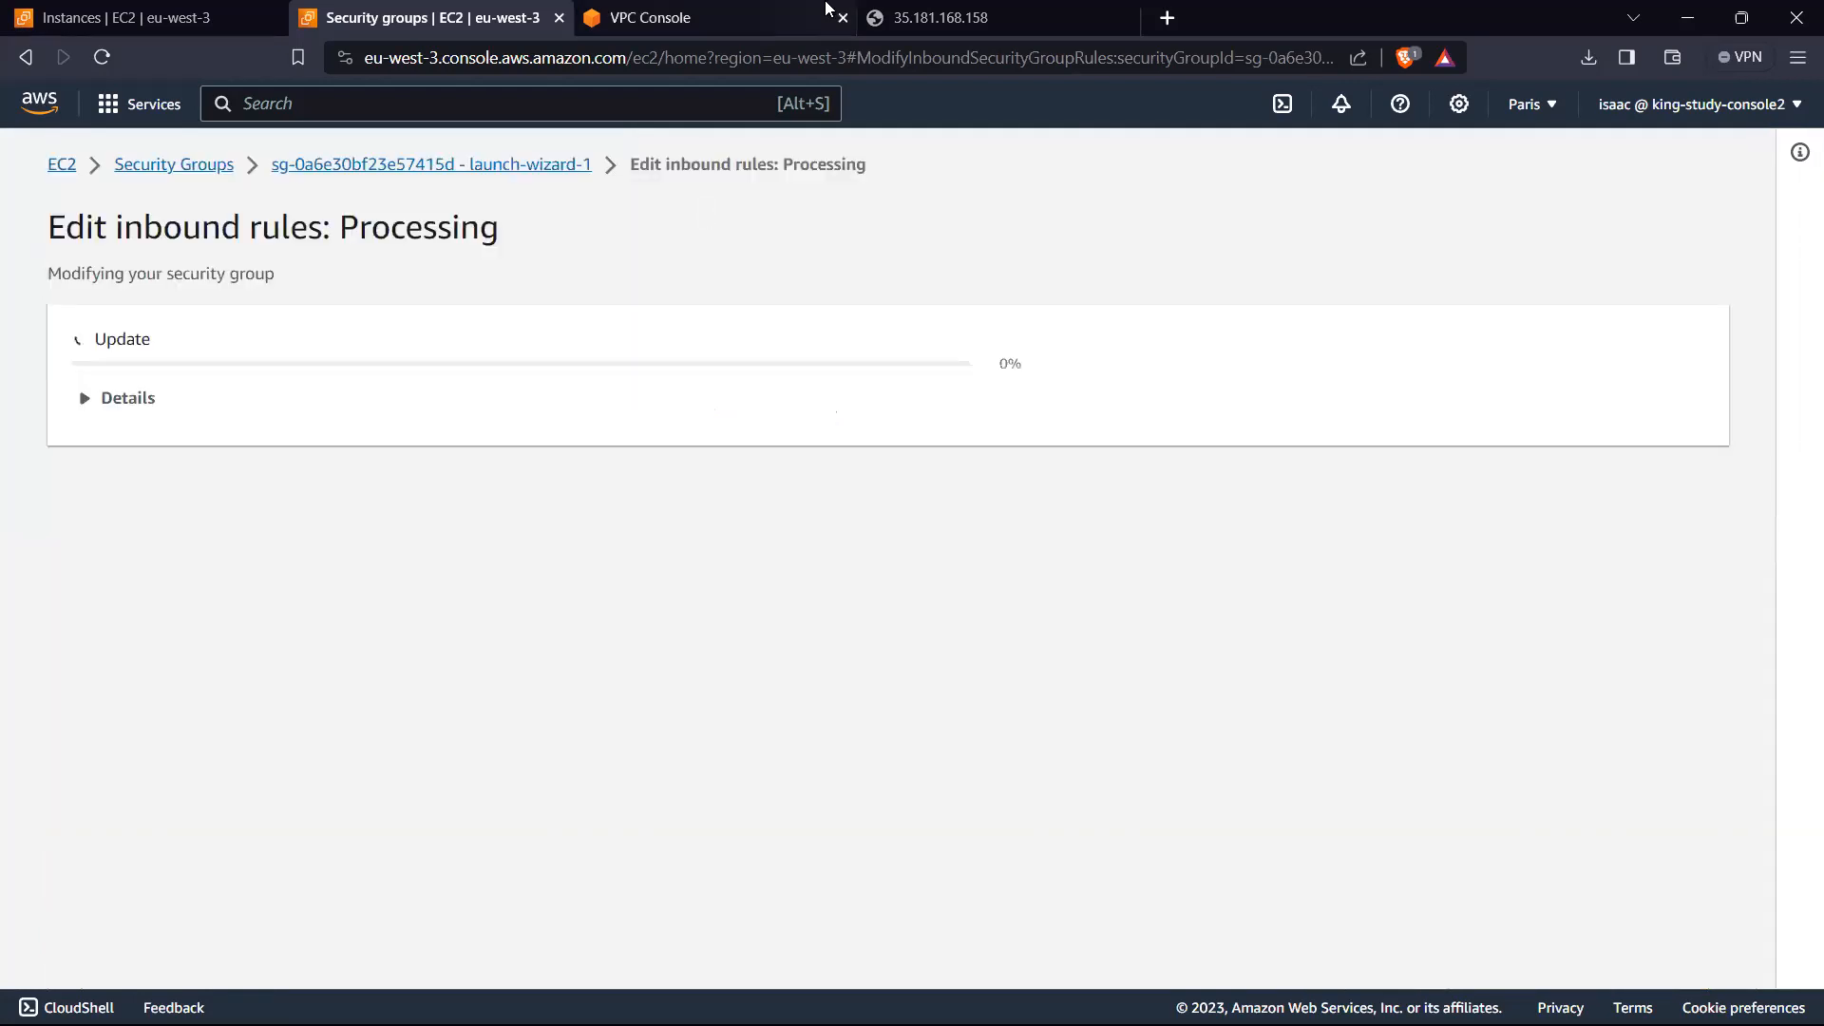
Step: Reload the web page at 35.181.168.158, then cancel the open VPC console rule edit and review launch-wizard-1's inbound rules
click(933, 11)
click(599, 664)
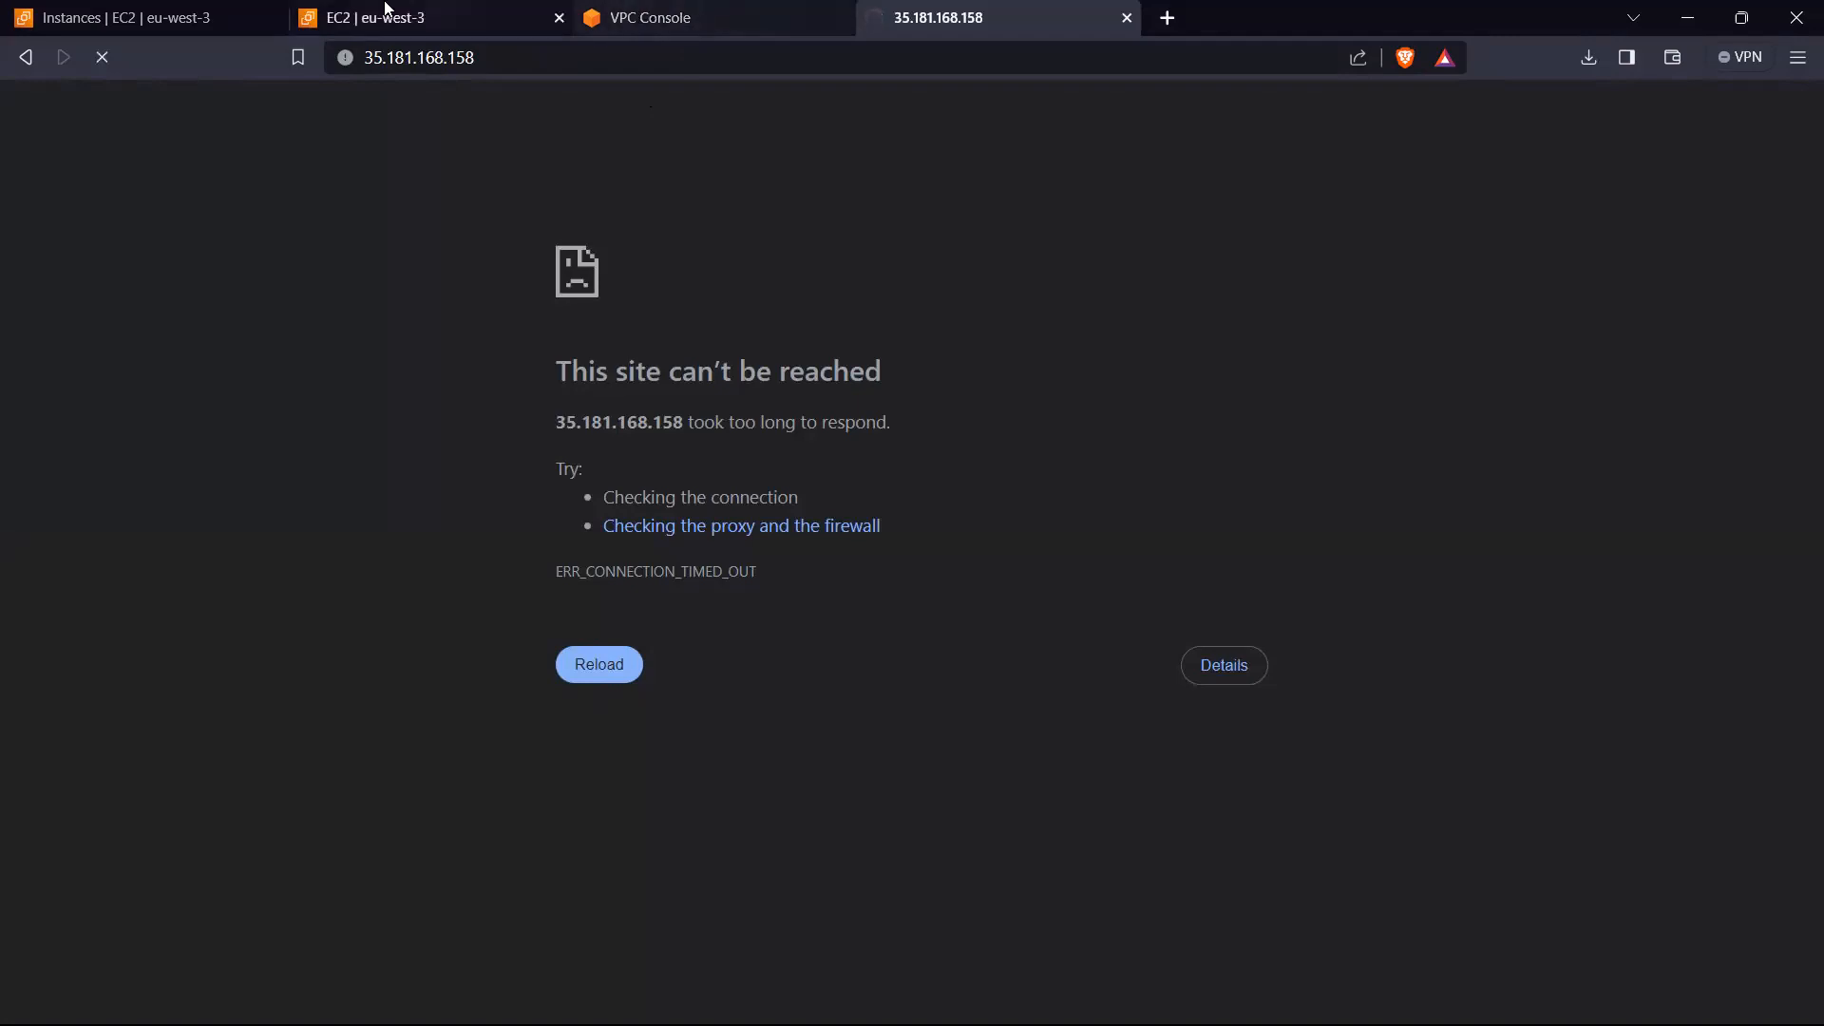
click(749, 11)
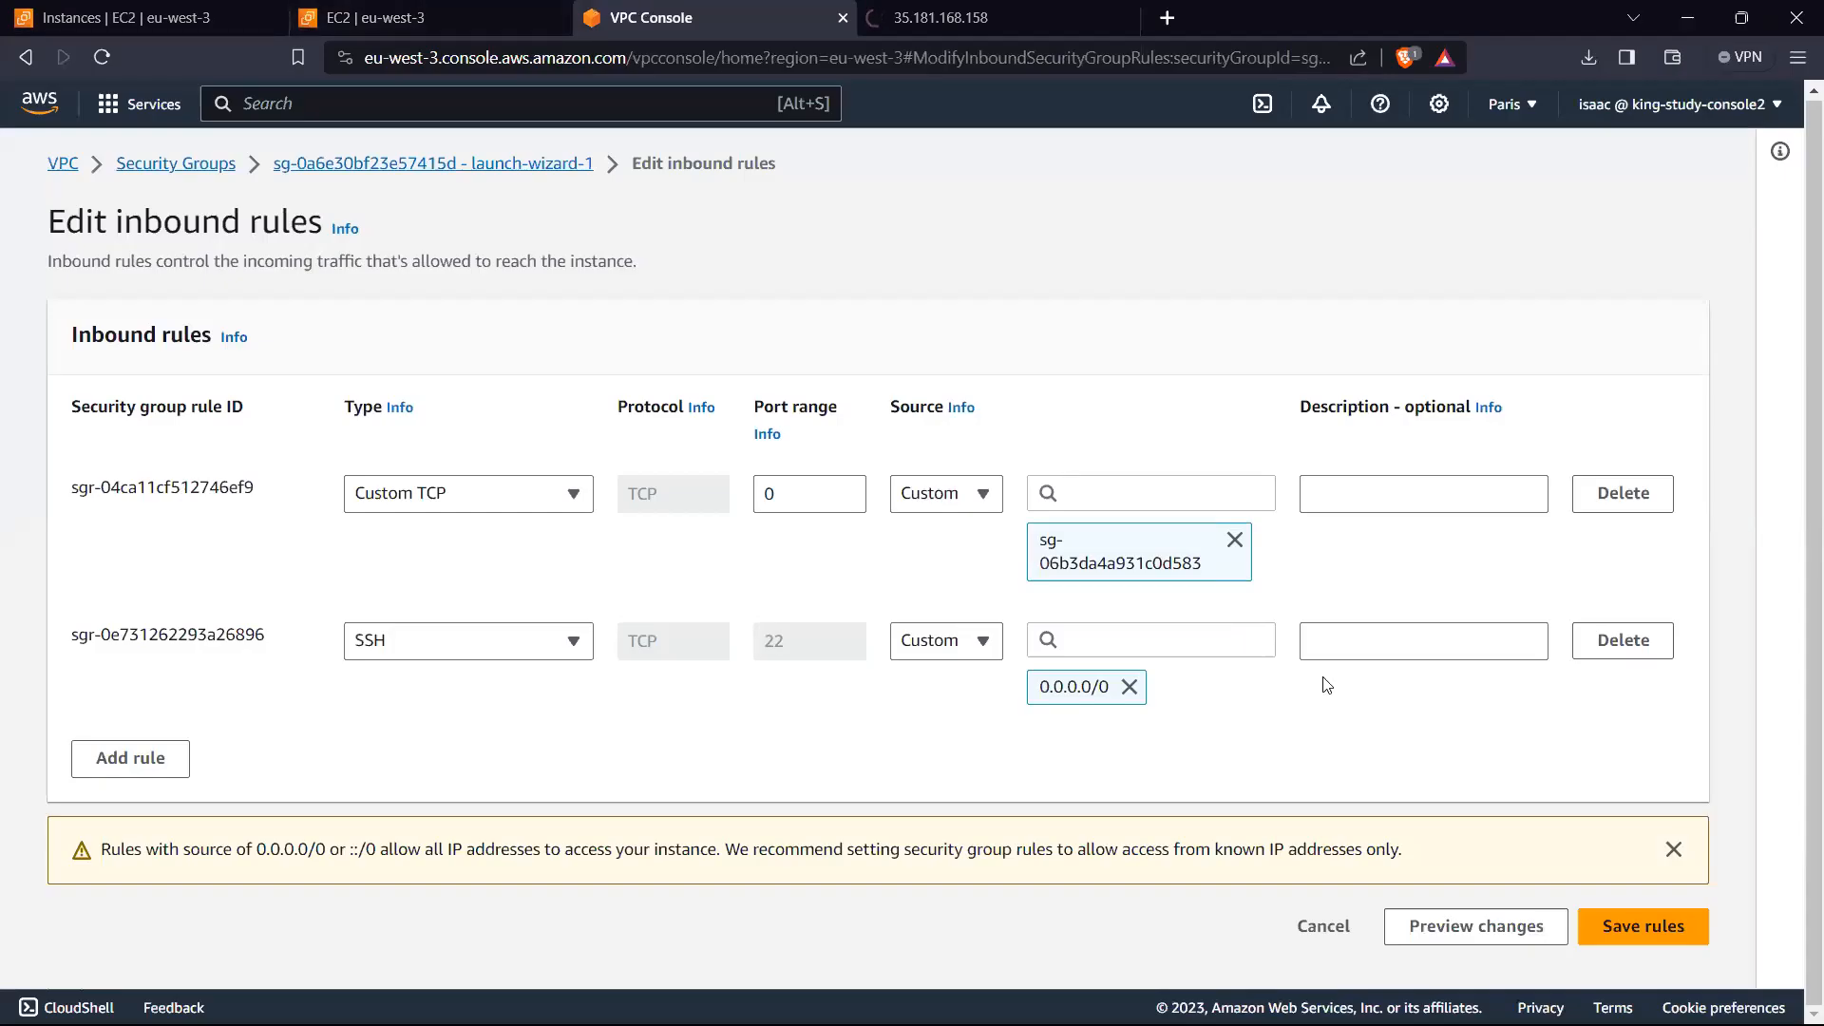
click(1323, 926)
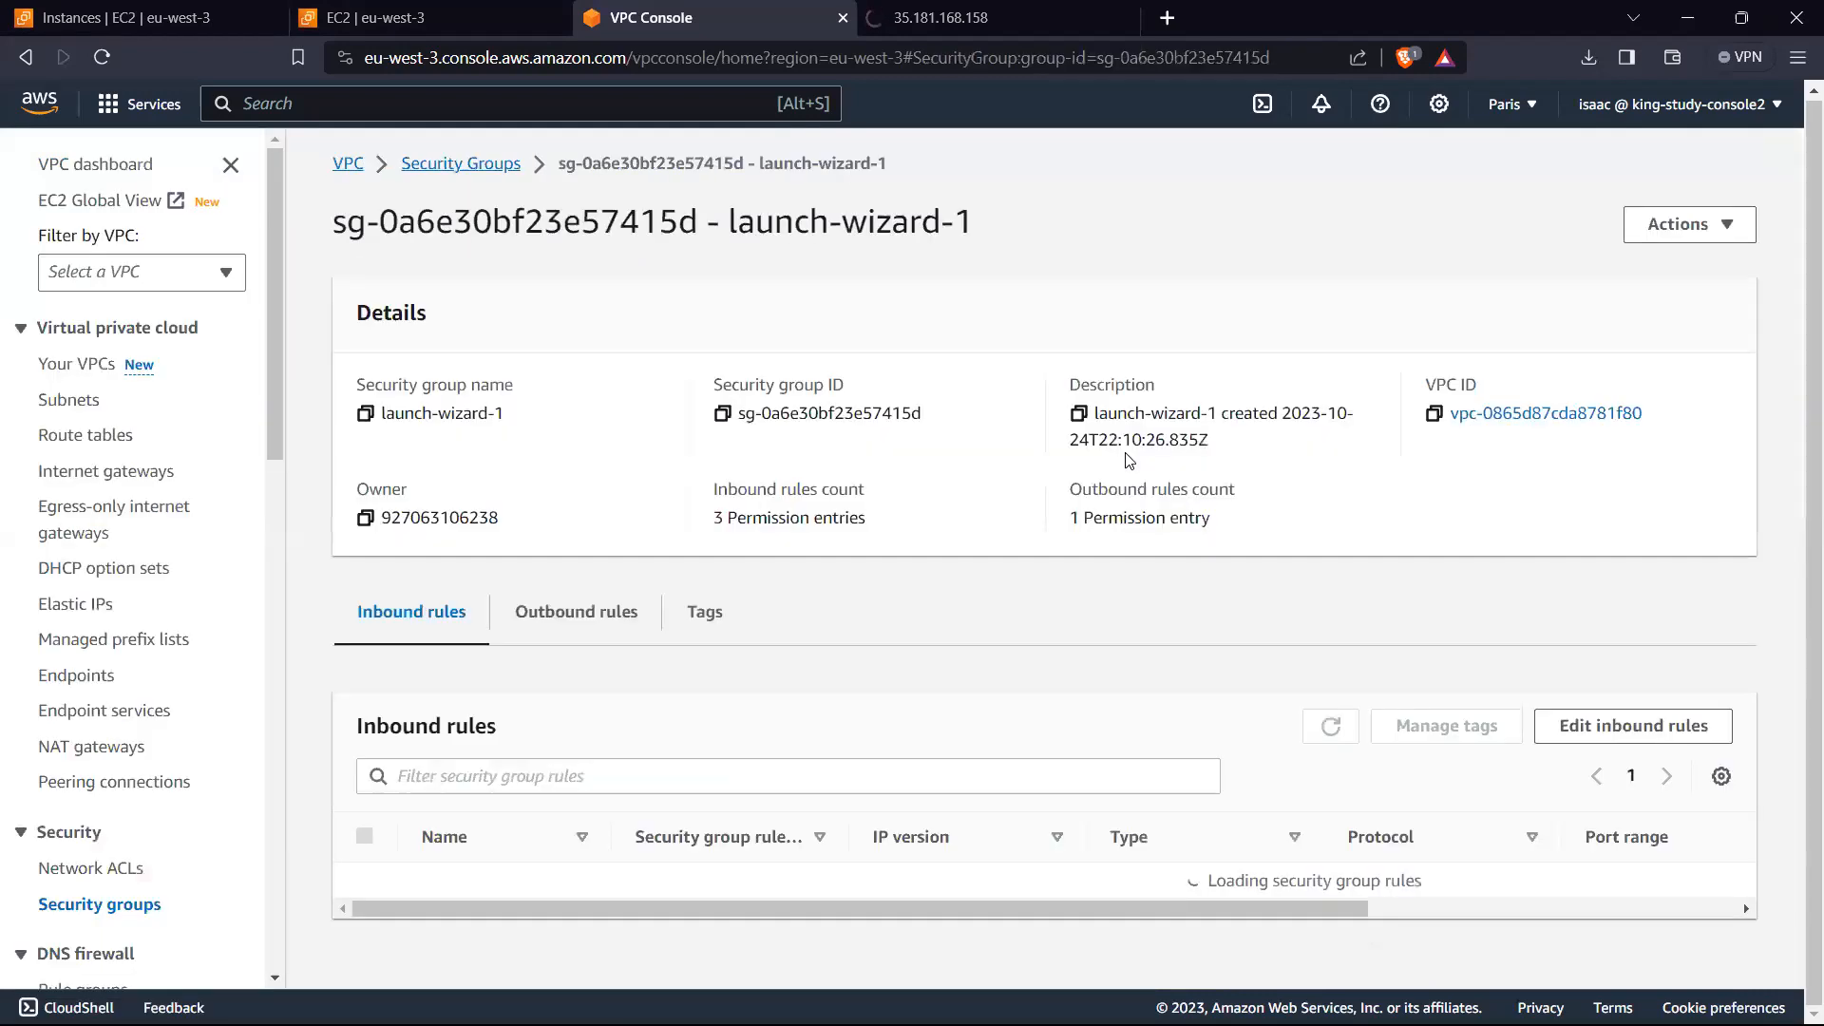
scroll(1377, 592, down, 1)
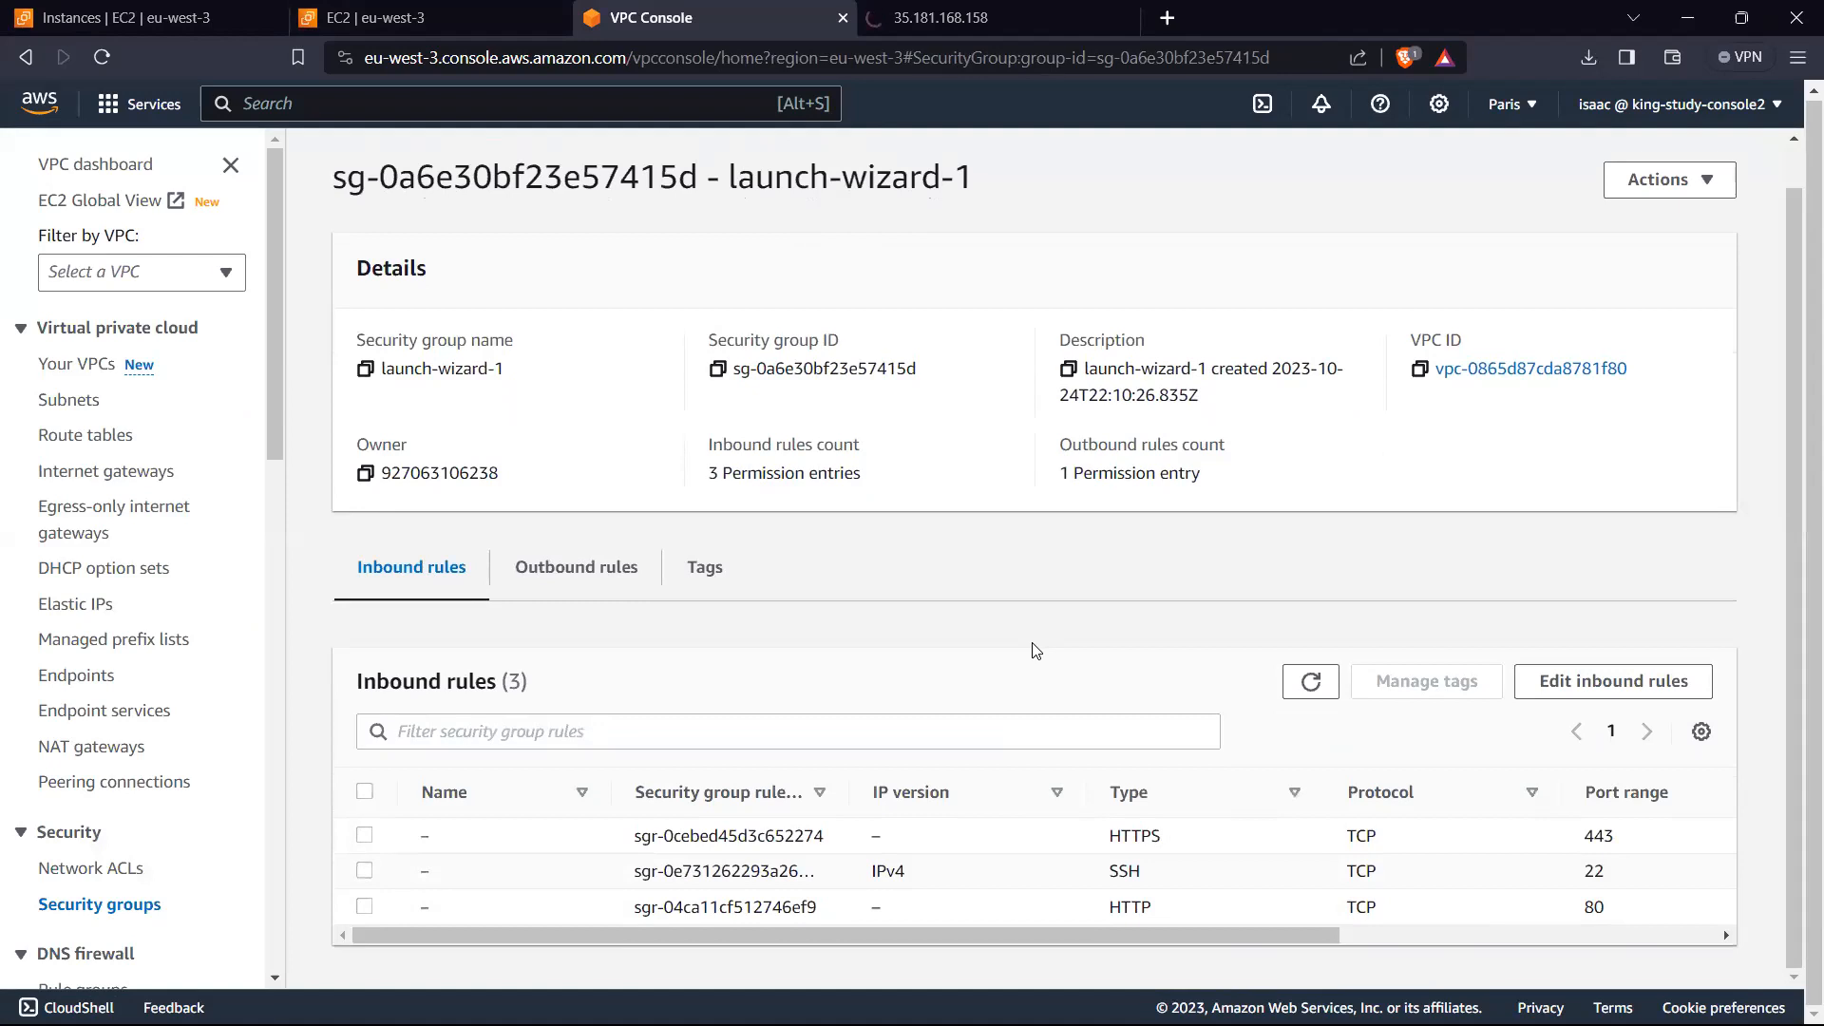
Step: Open launch-wizard-1's inbound rules for editing and recheck the web page at 35.181.168.158 before returning to the rules
click(876, 836)
click(1659, 688)
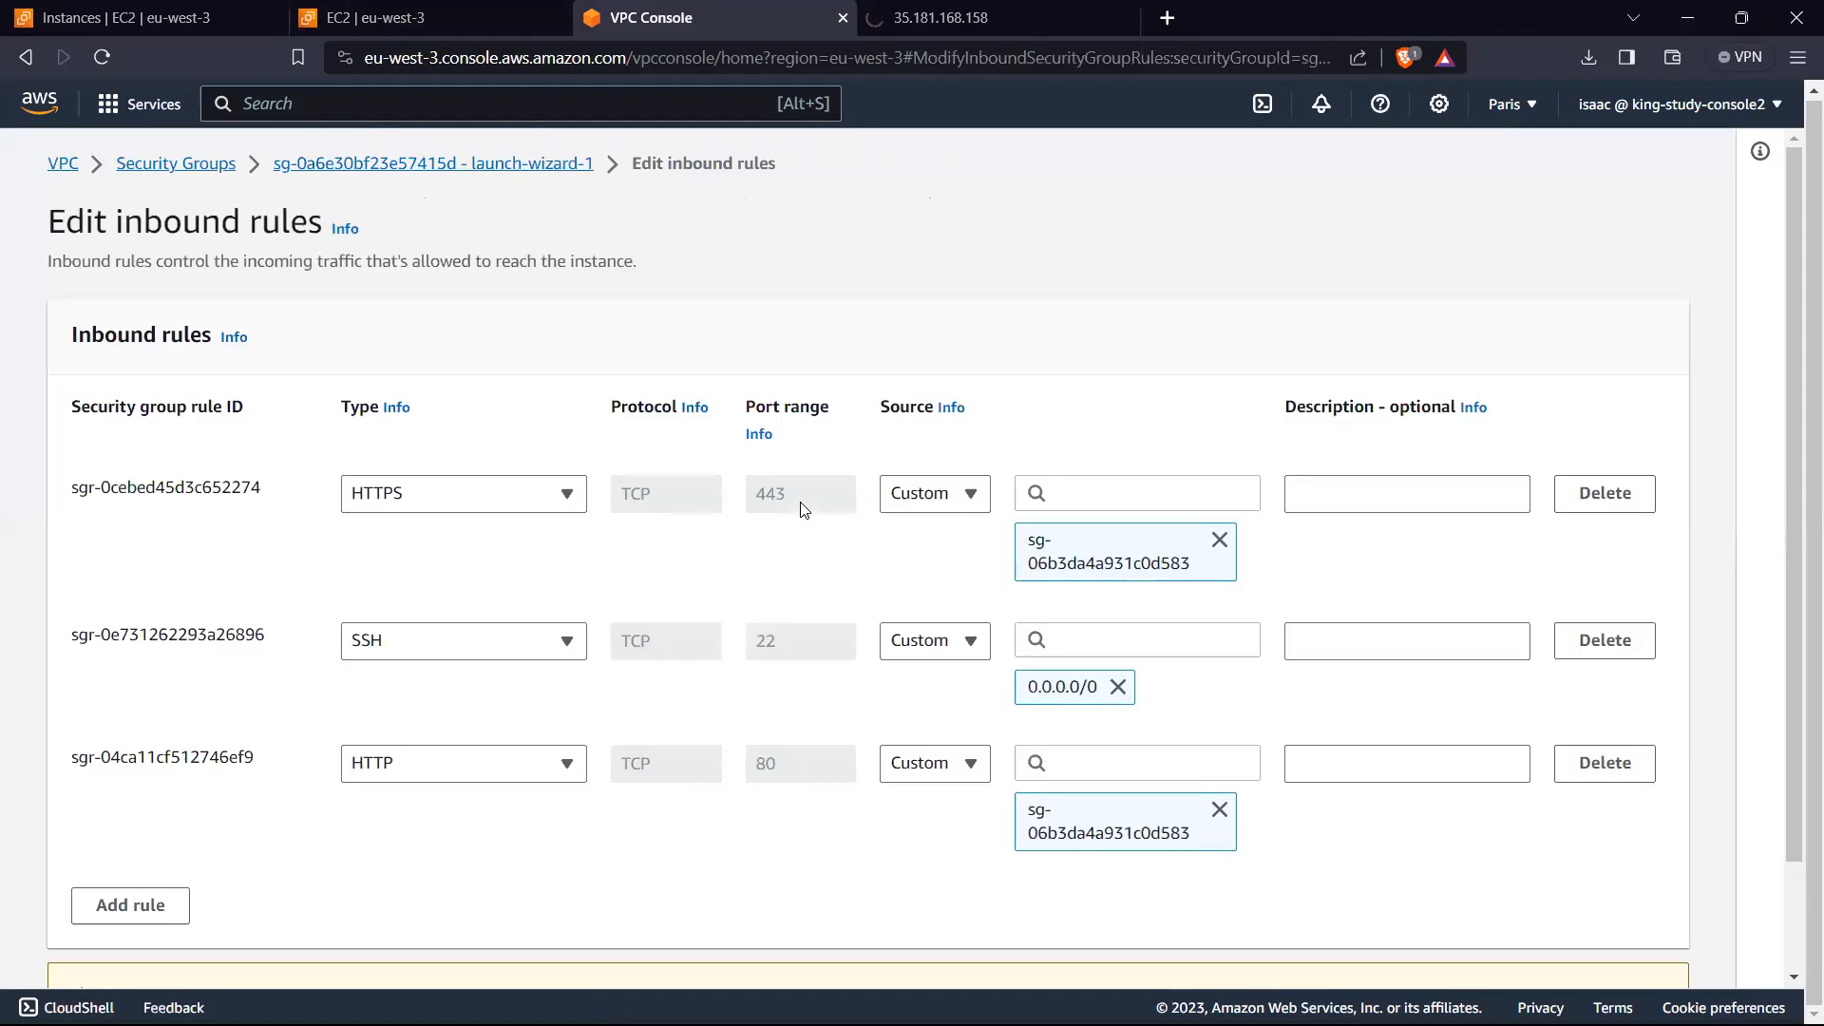
click(958, 502)
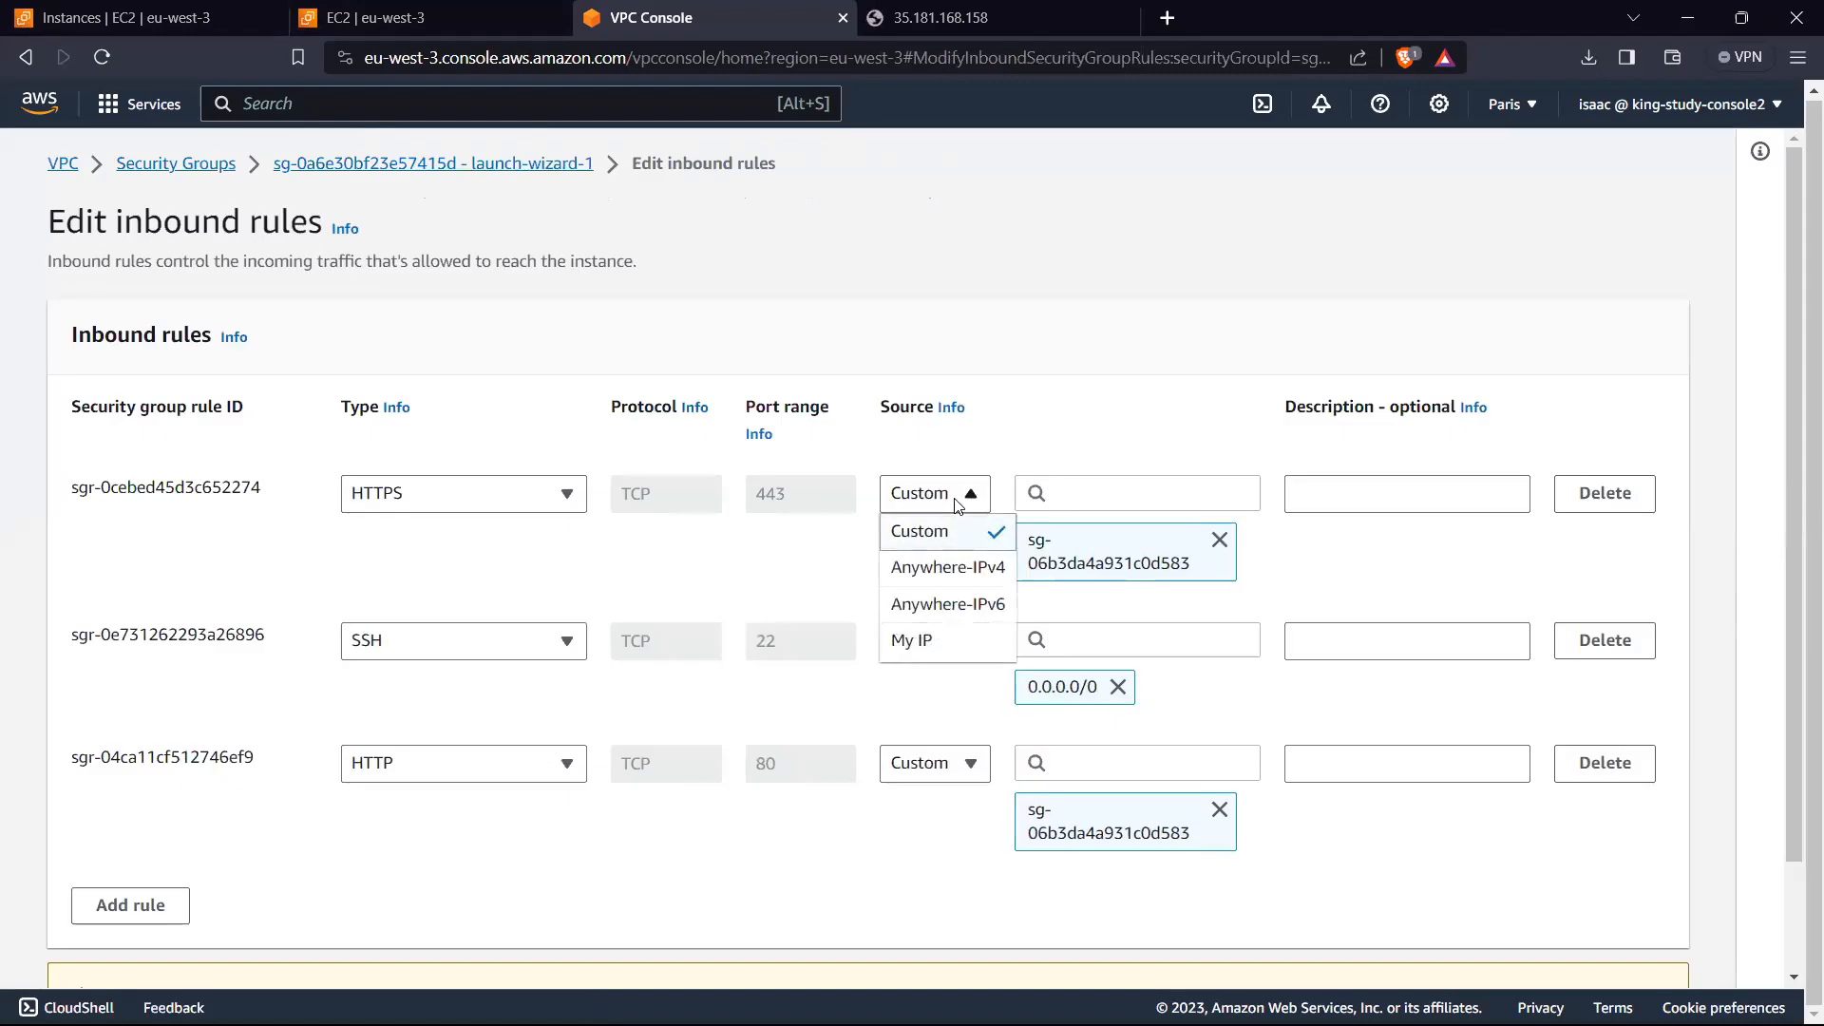
click(804, 489)
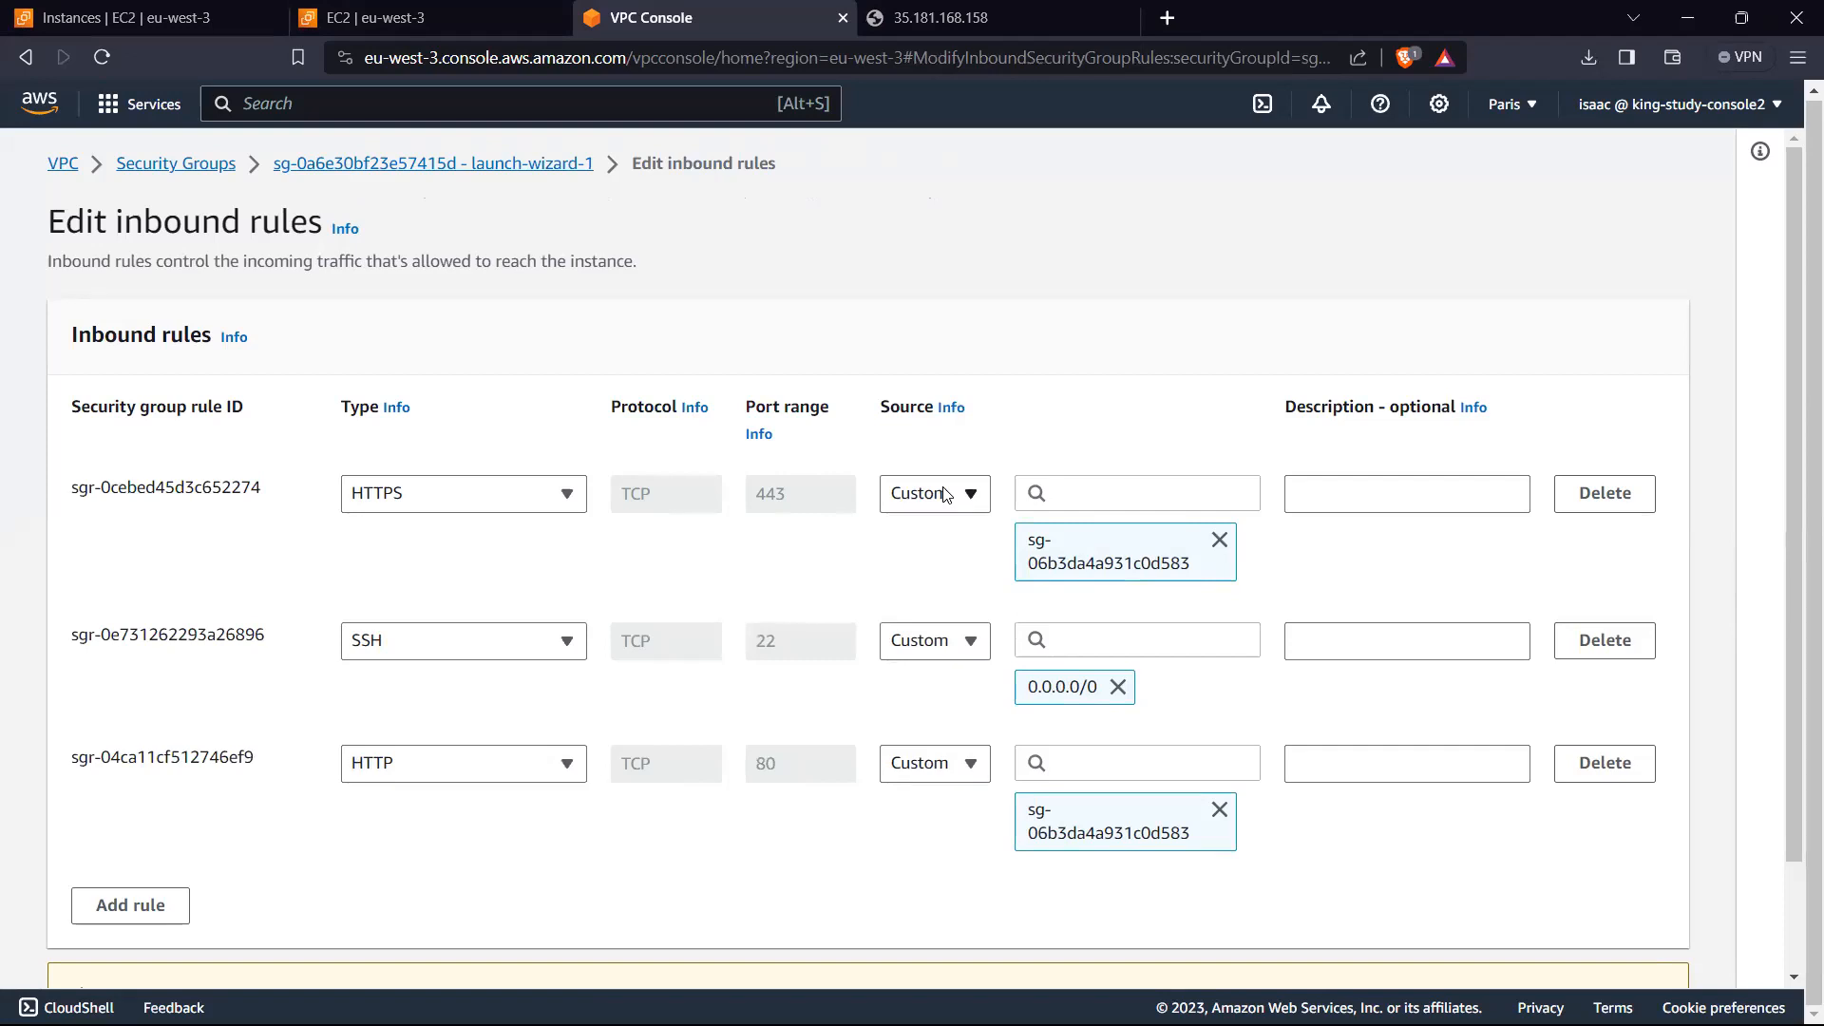
click(1062, 11)
click(587, 662)
click(694, 17)
Step: Try to replace the test-sg source with Anywhere-IPv4 on the existing HTTPS and HTTP inbound rules
click(1219, 538)
click(1220, 737)
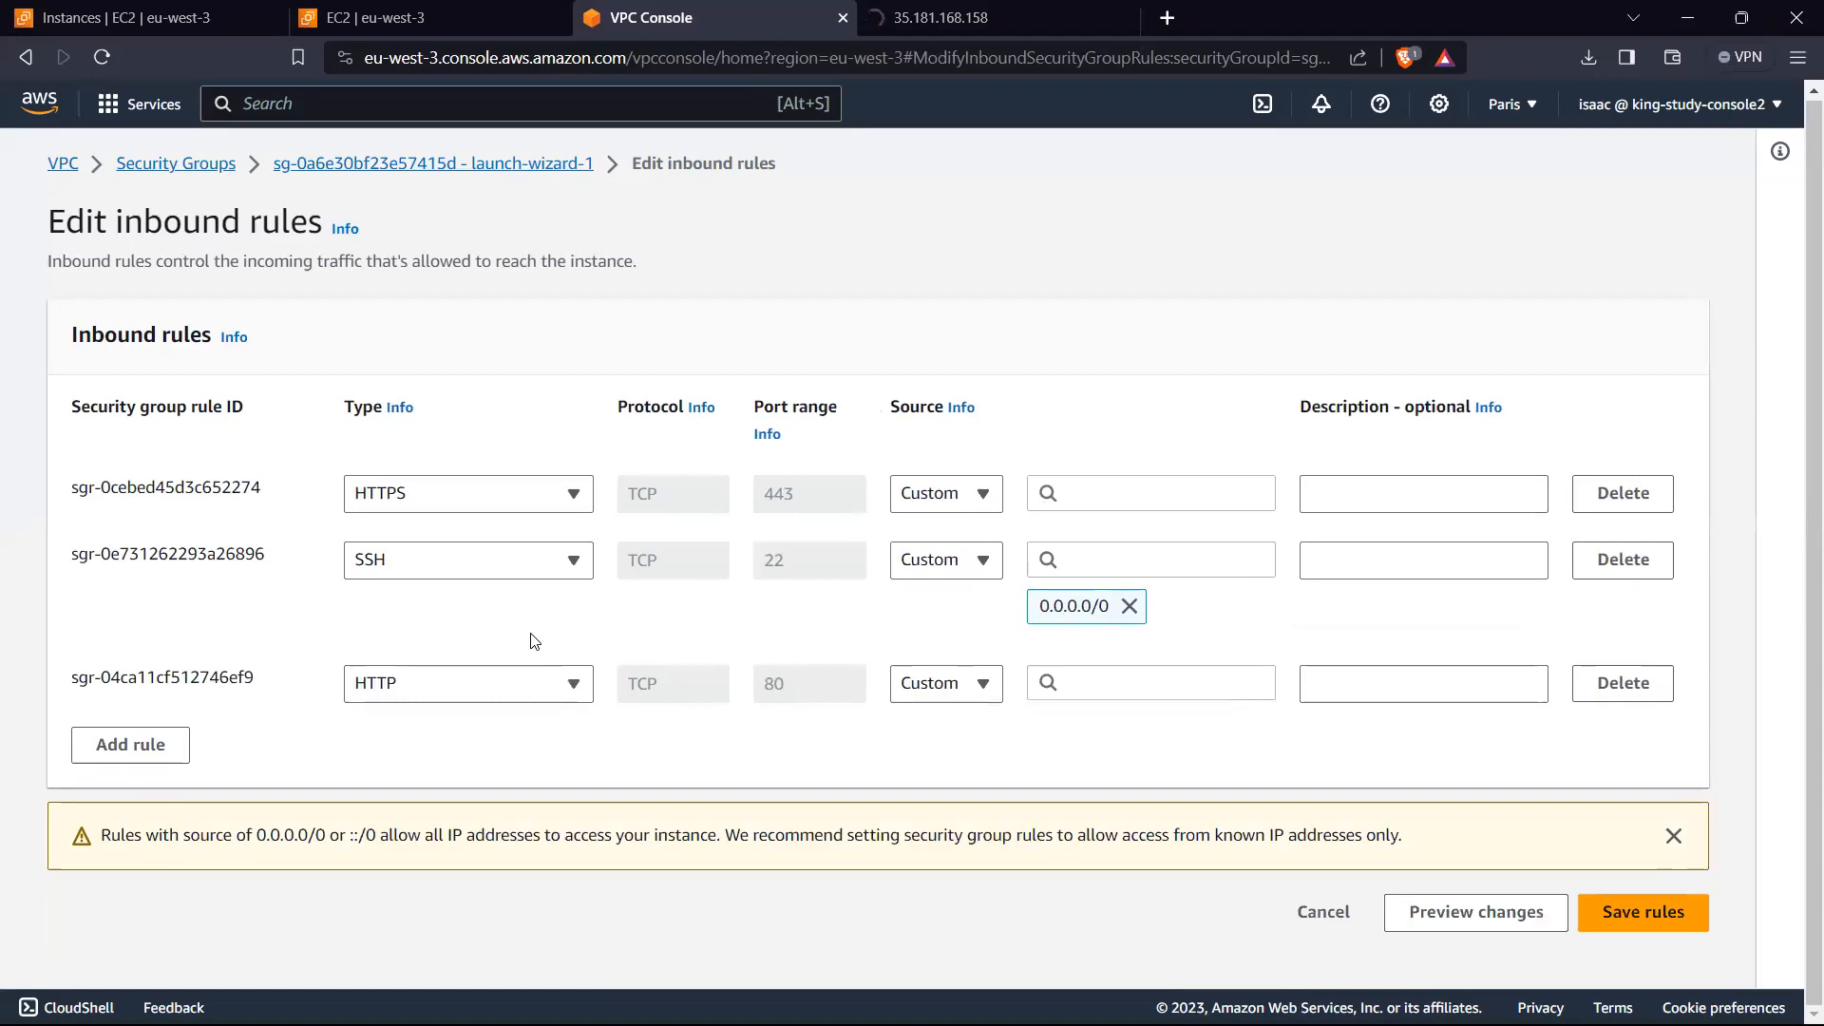
click(955, 503)
click(919, 570)
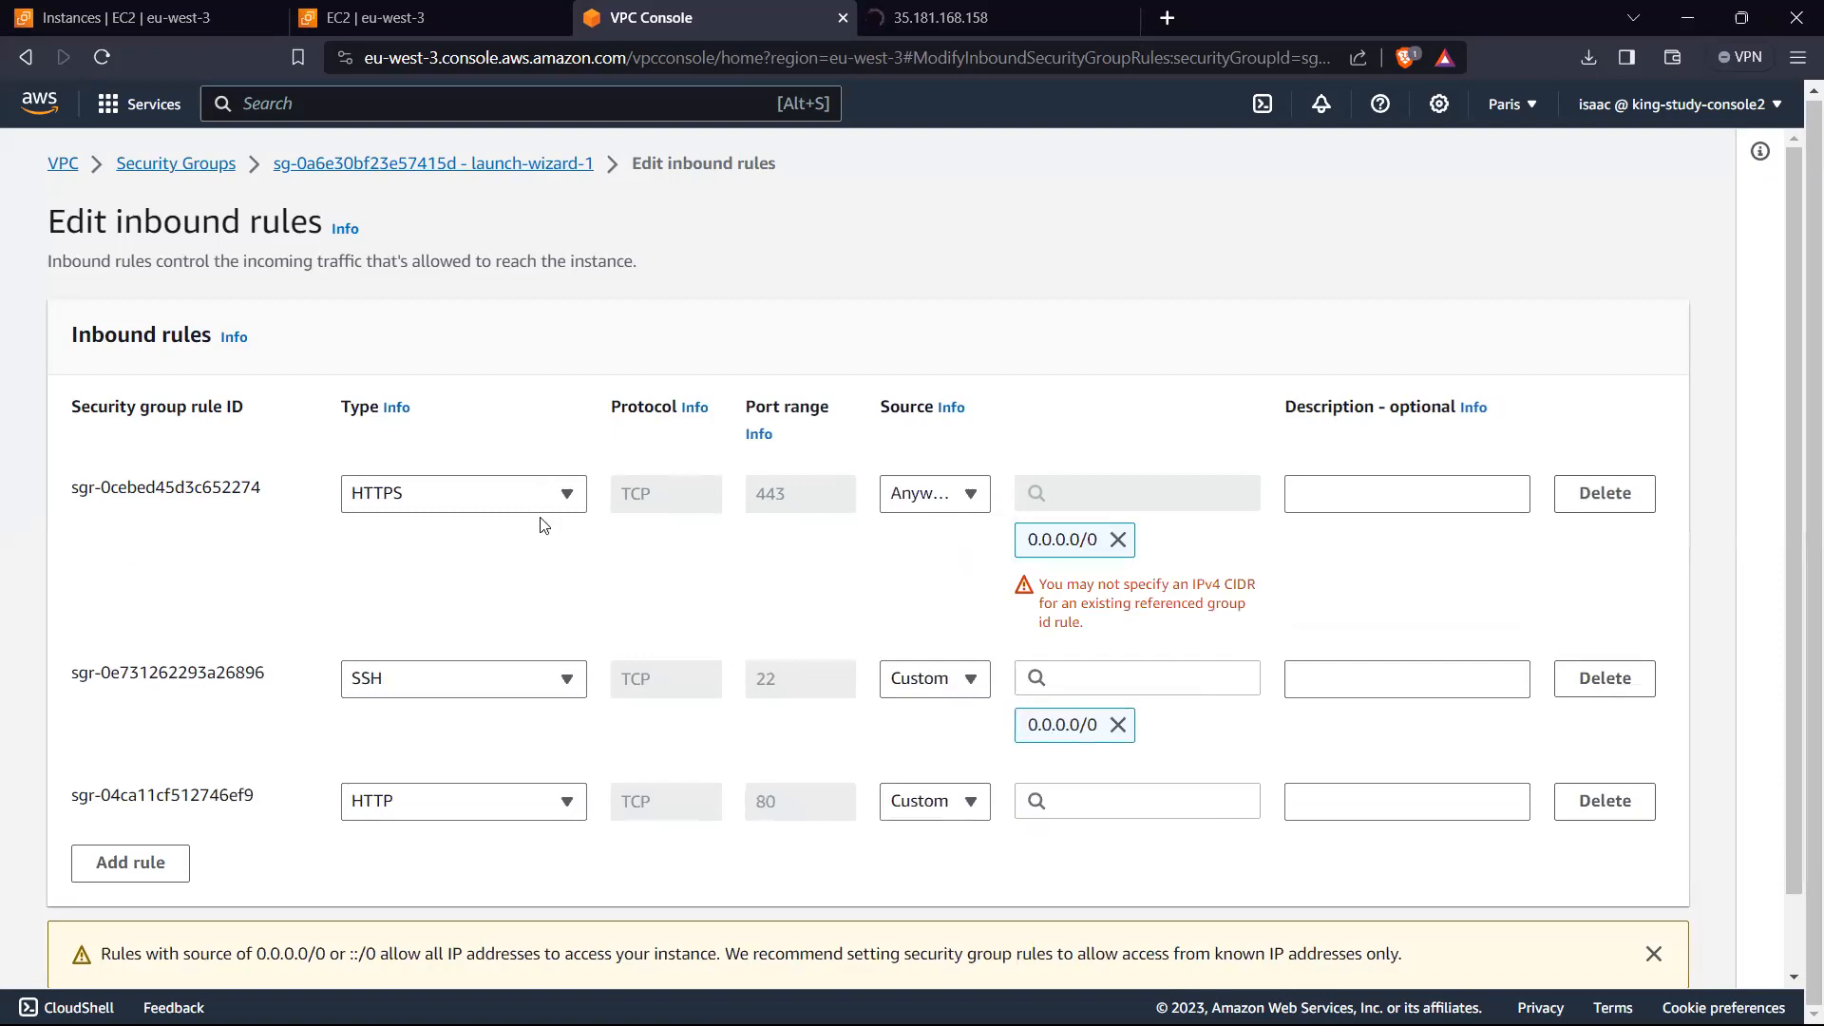
click(944, 498)
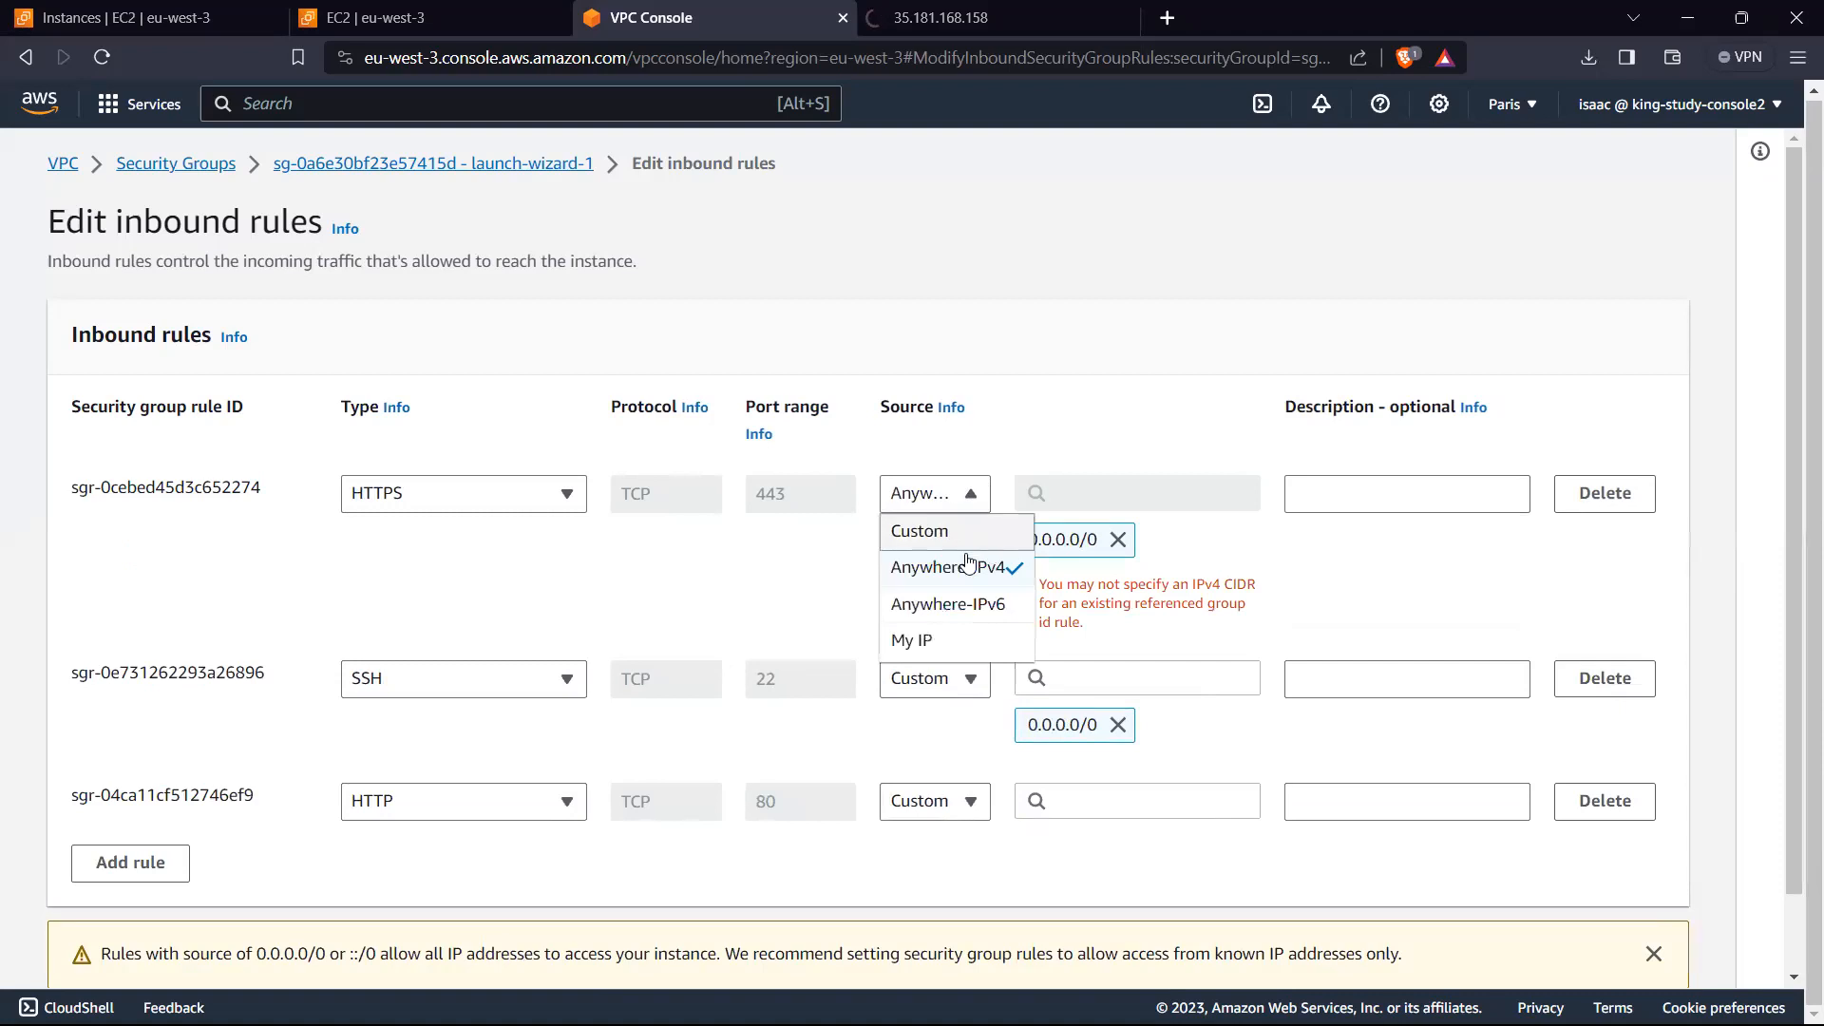
click(968, 561)
scroll(692, 632, down, 2)
click(950, 722)
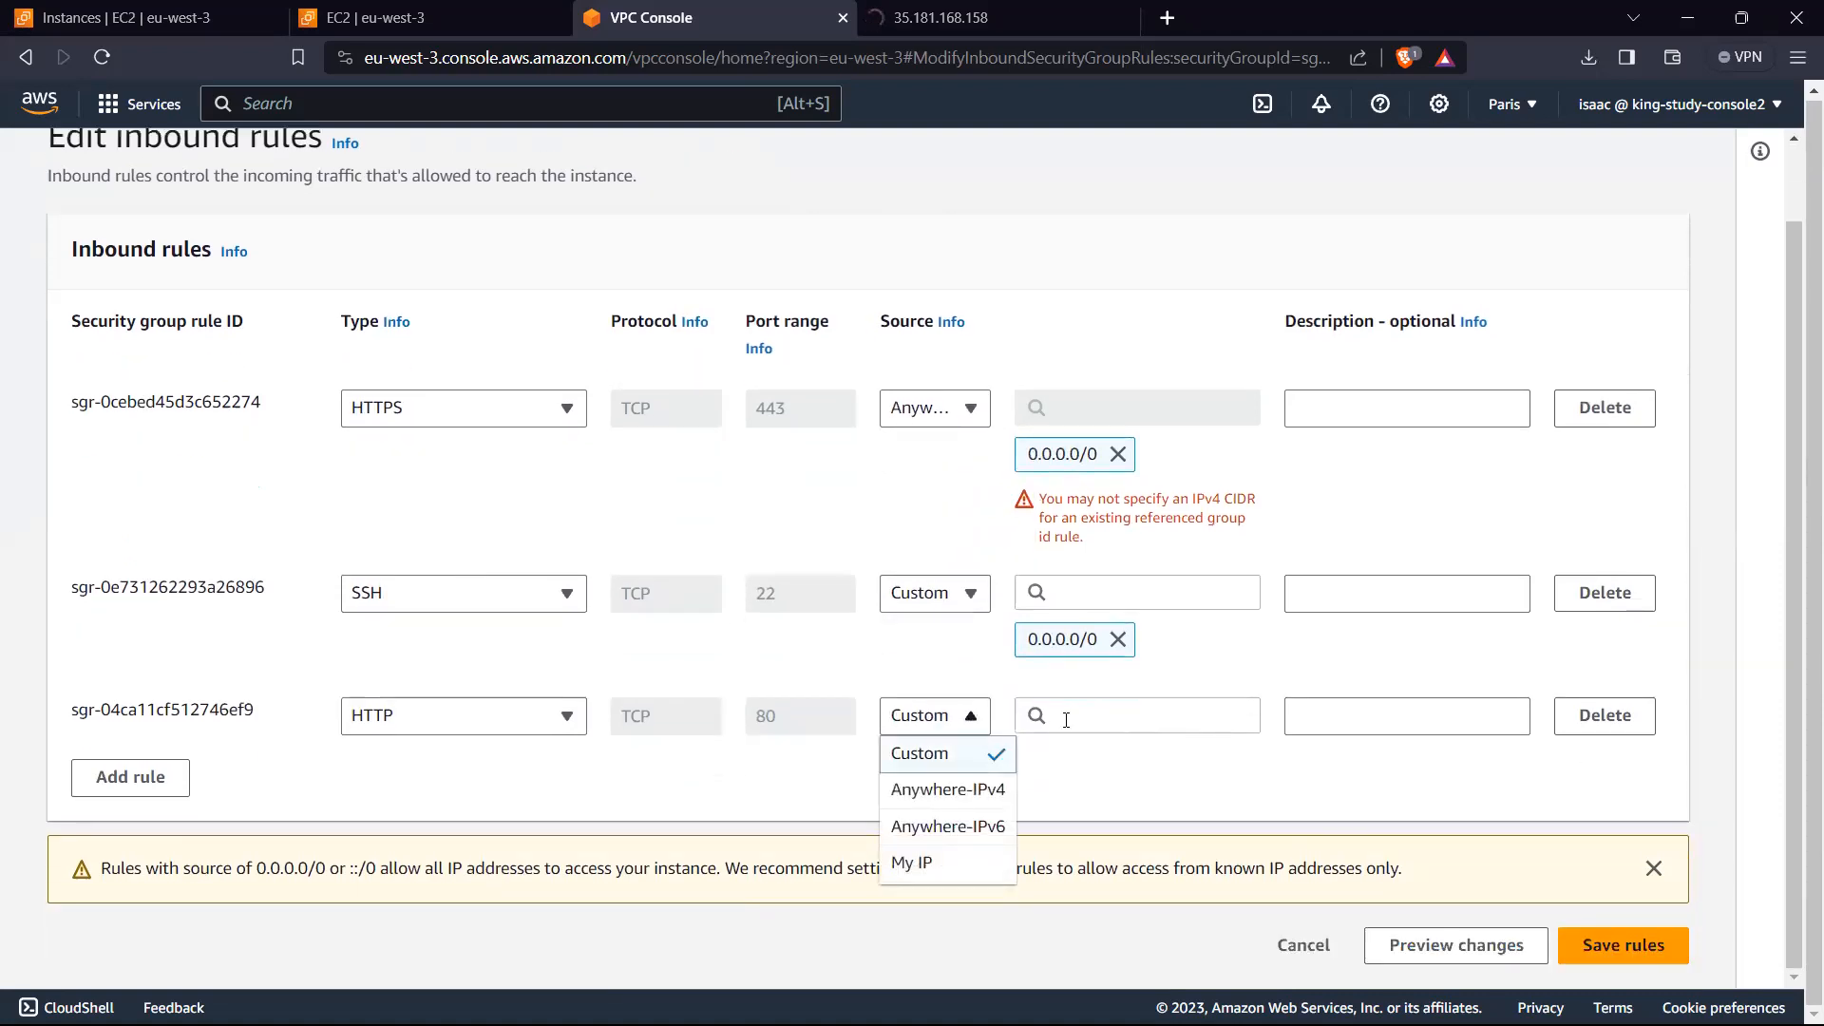
click(988, 790)
scroll(1374, 795, down, 2)
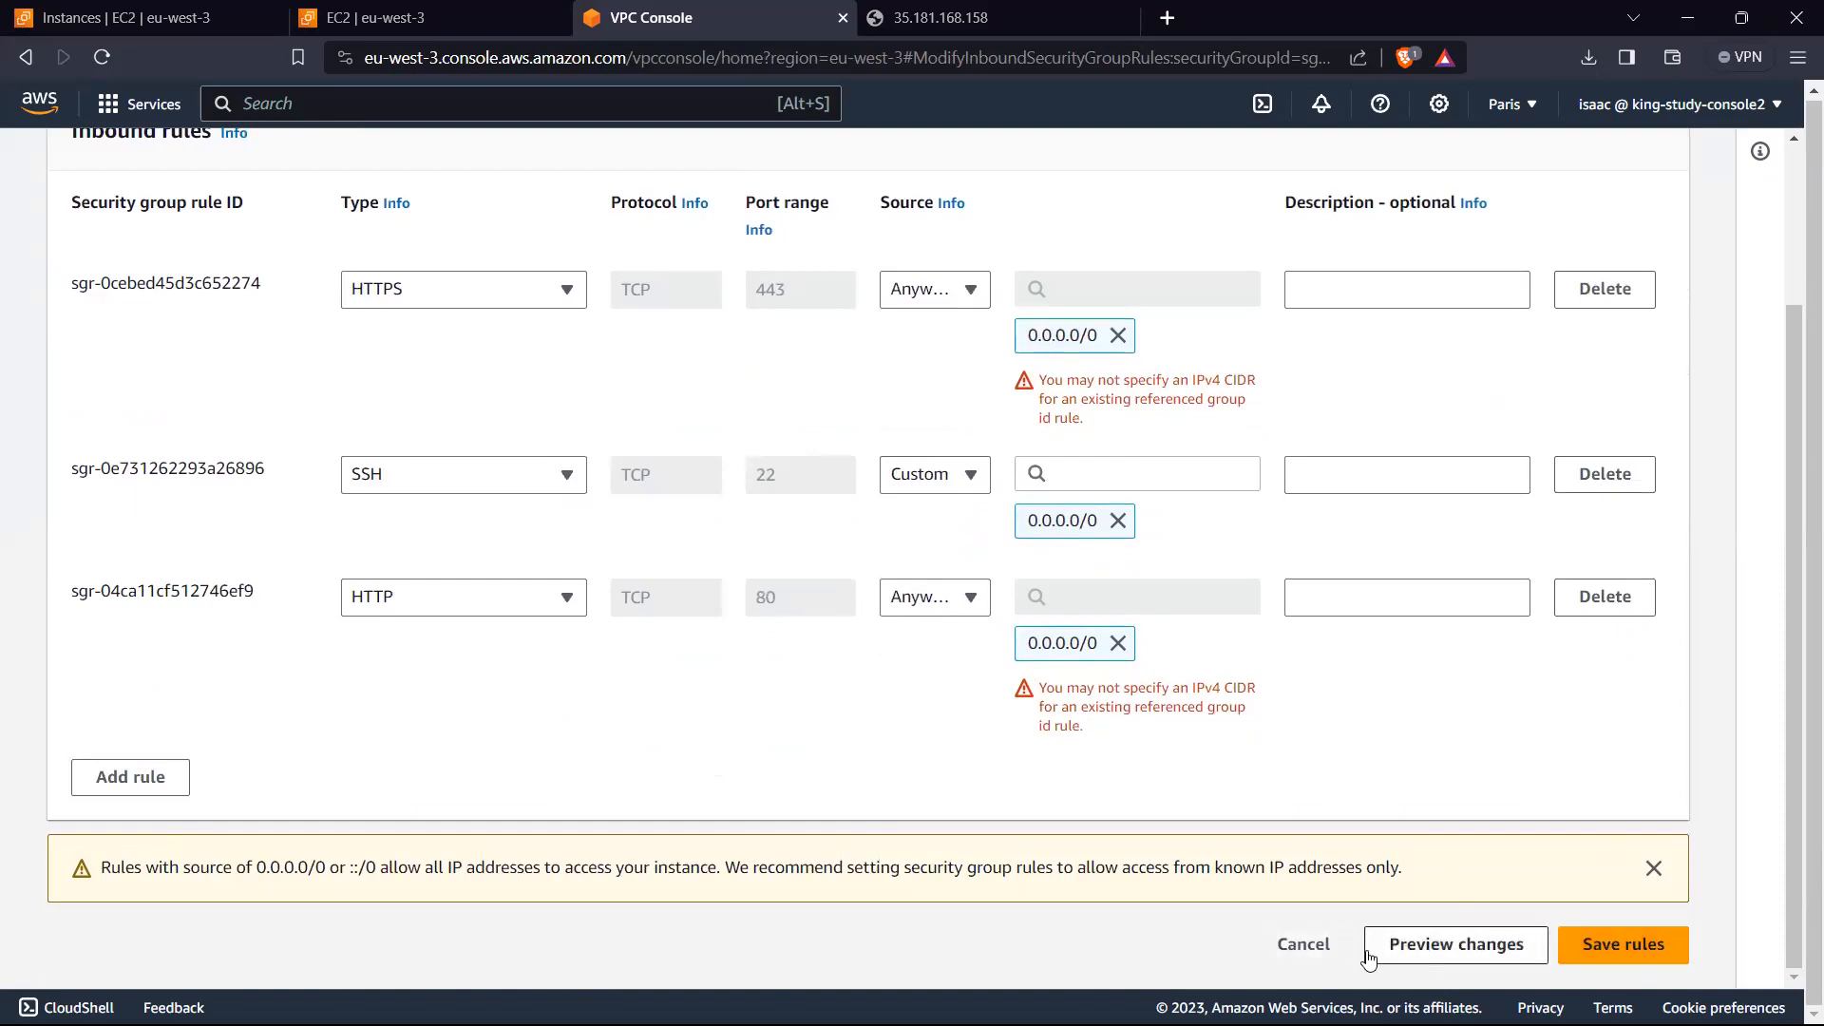
Step: Clear the 0.0.0.0/0 source from the HTTPS and HTTP rules and delete both rules
click(1118, 335)
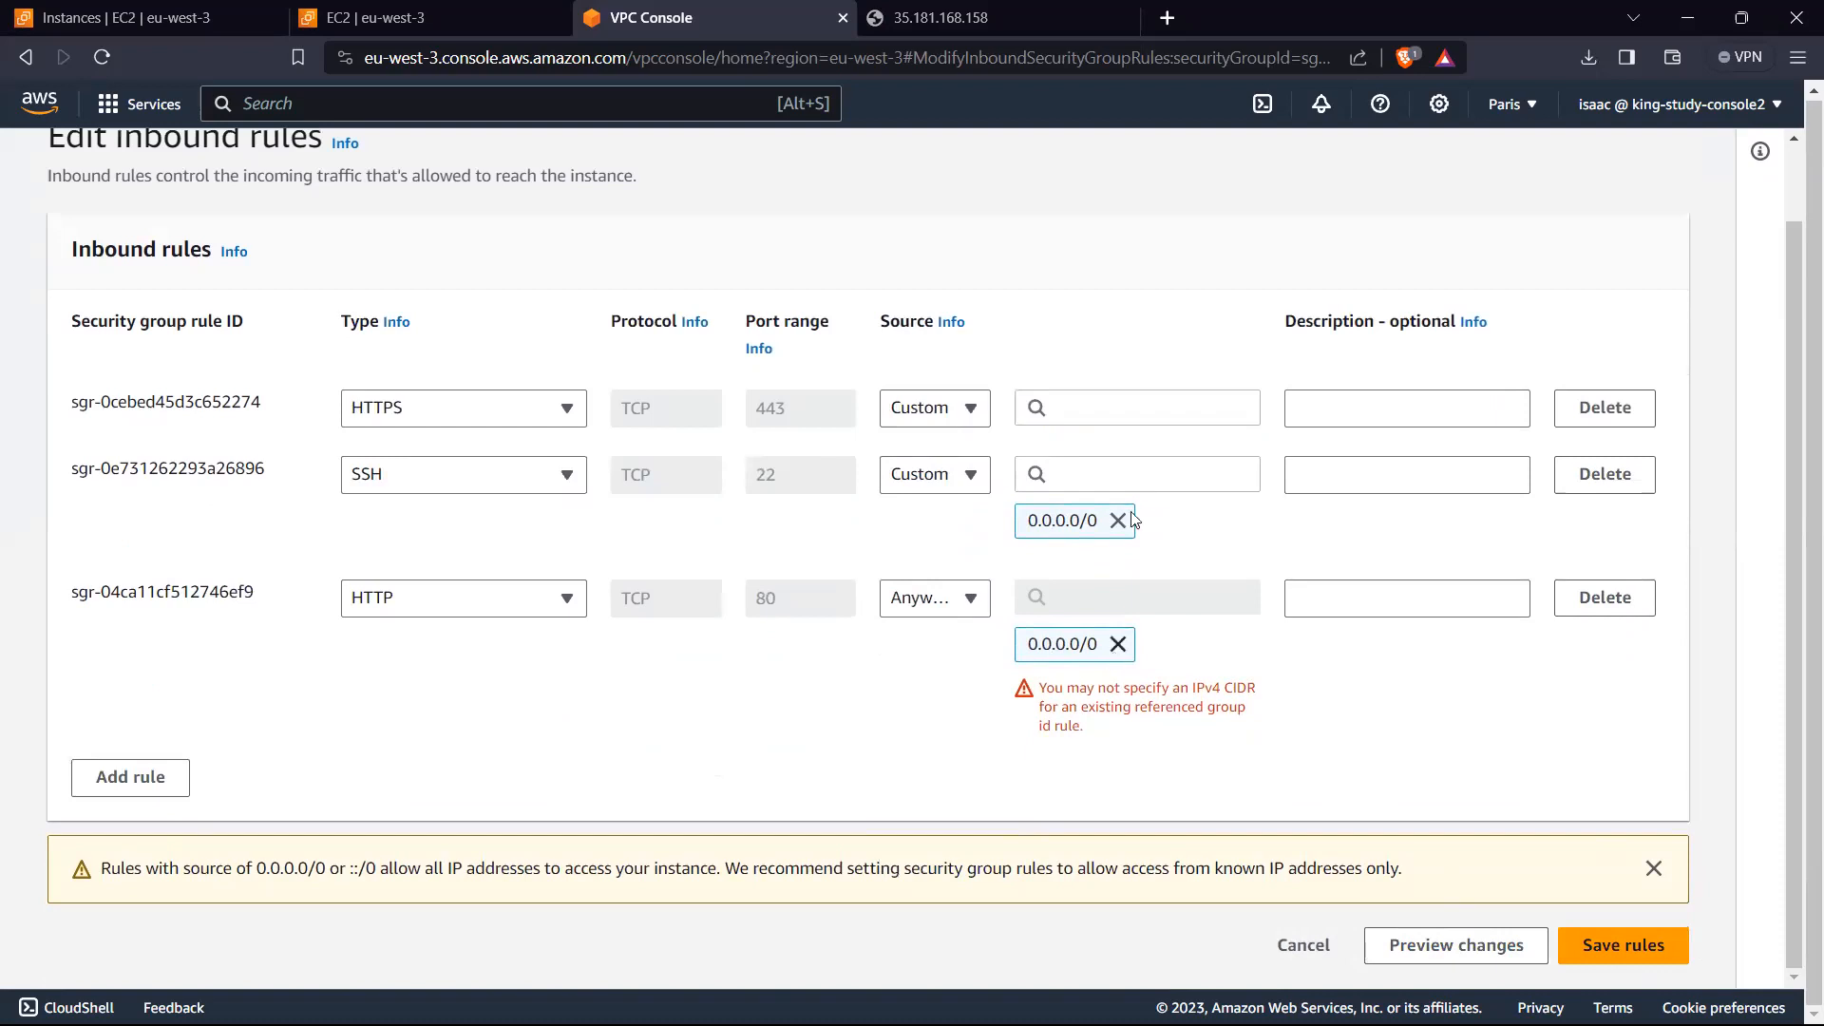
click(1120, 647)
click(1622, 684)
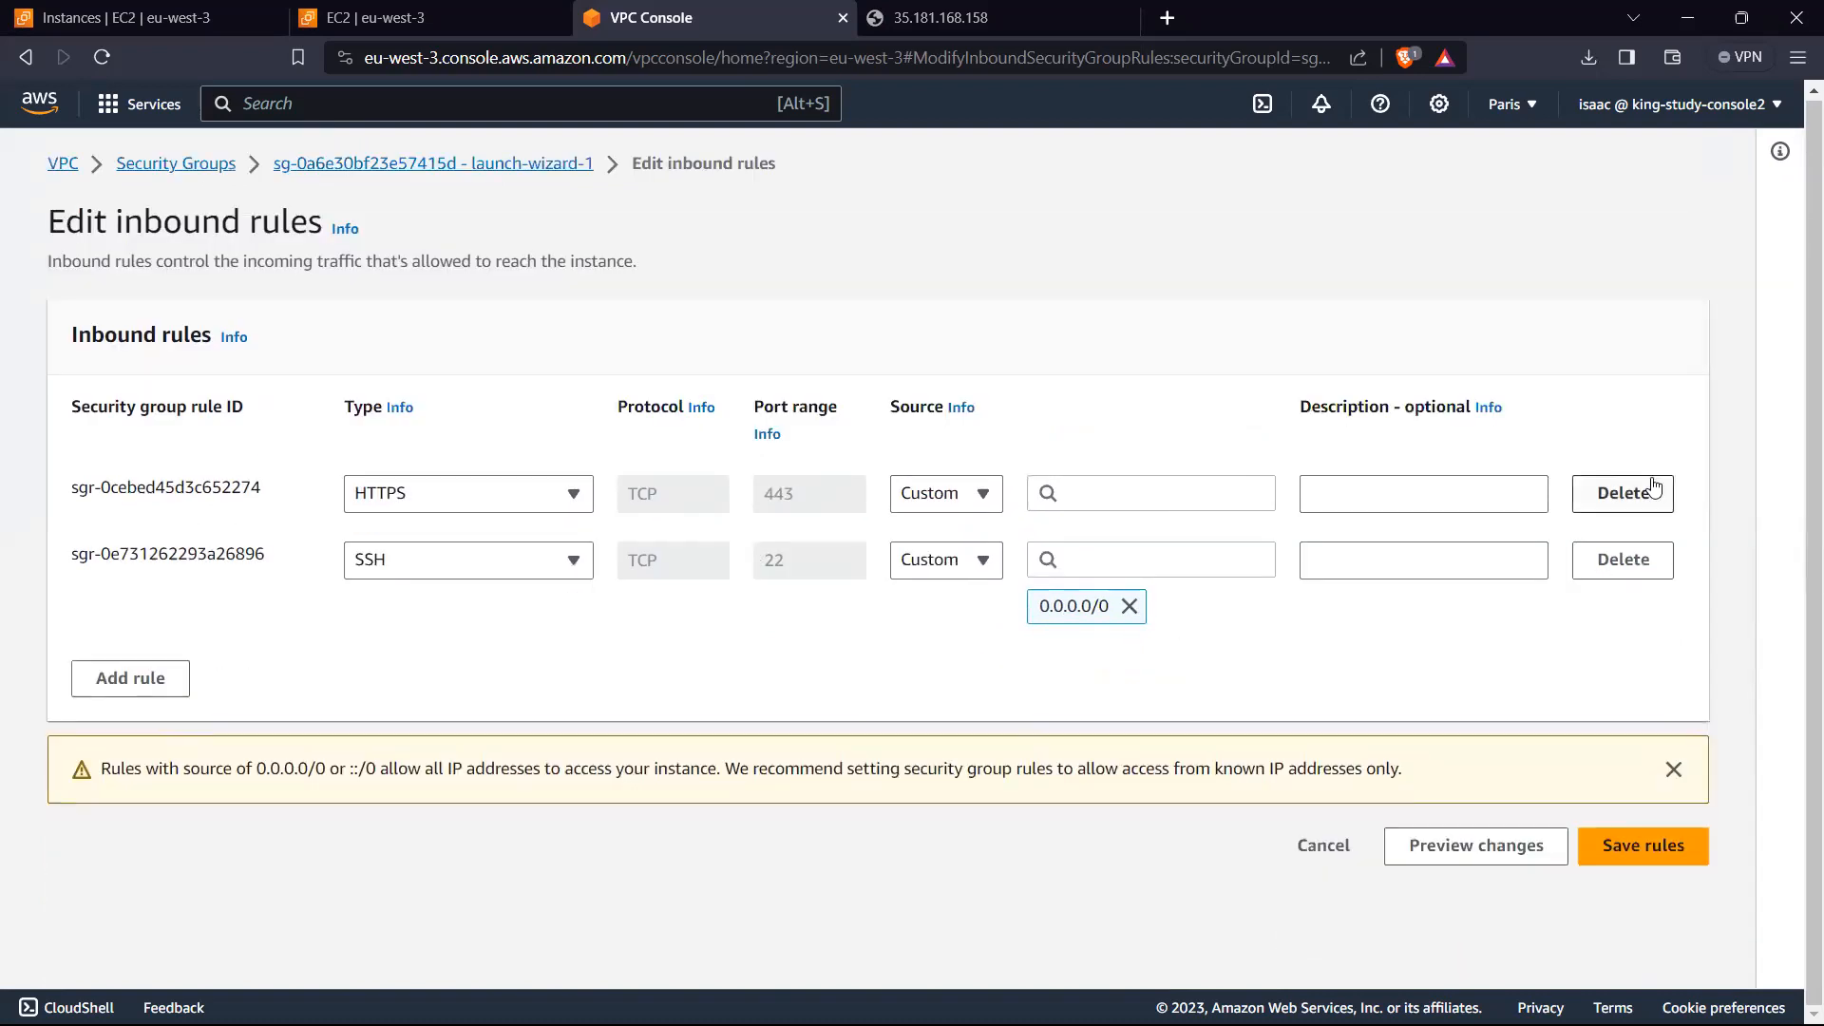
click(1608, 502)
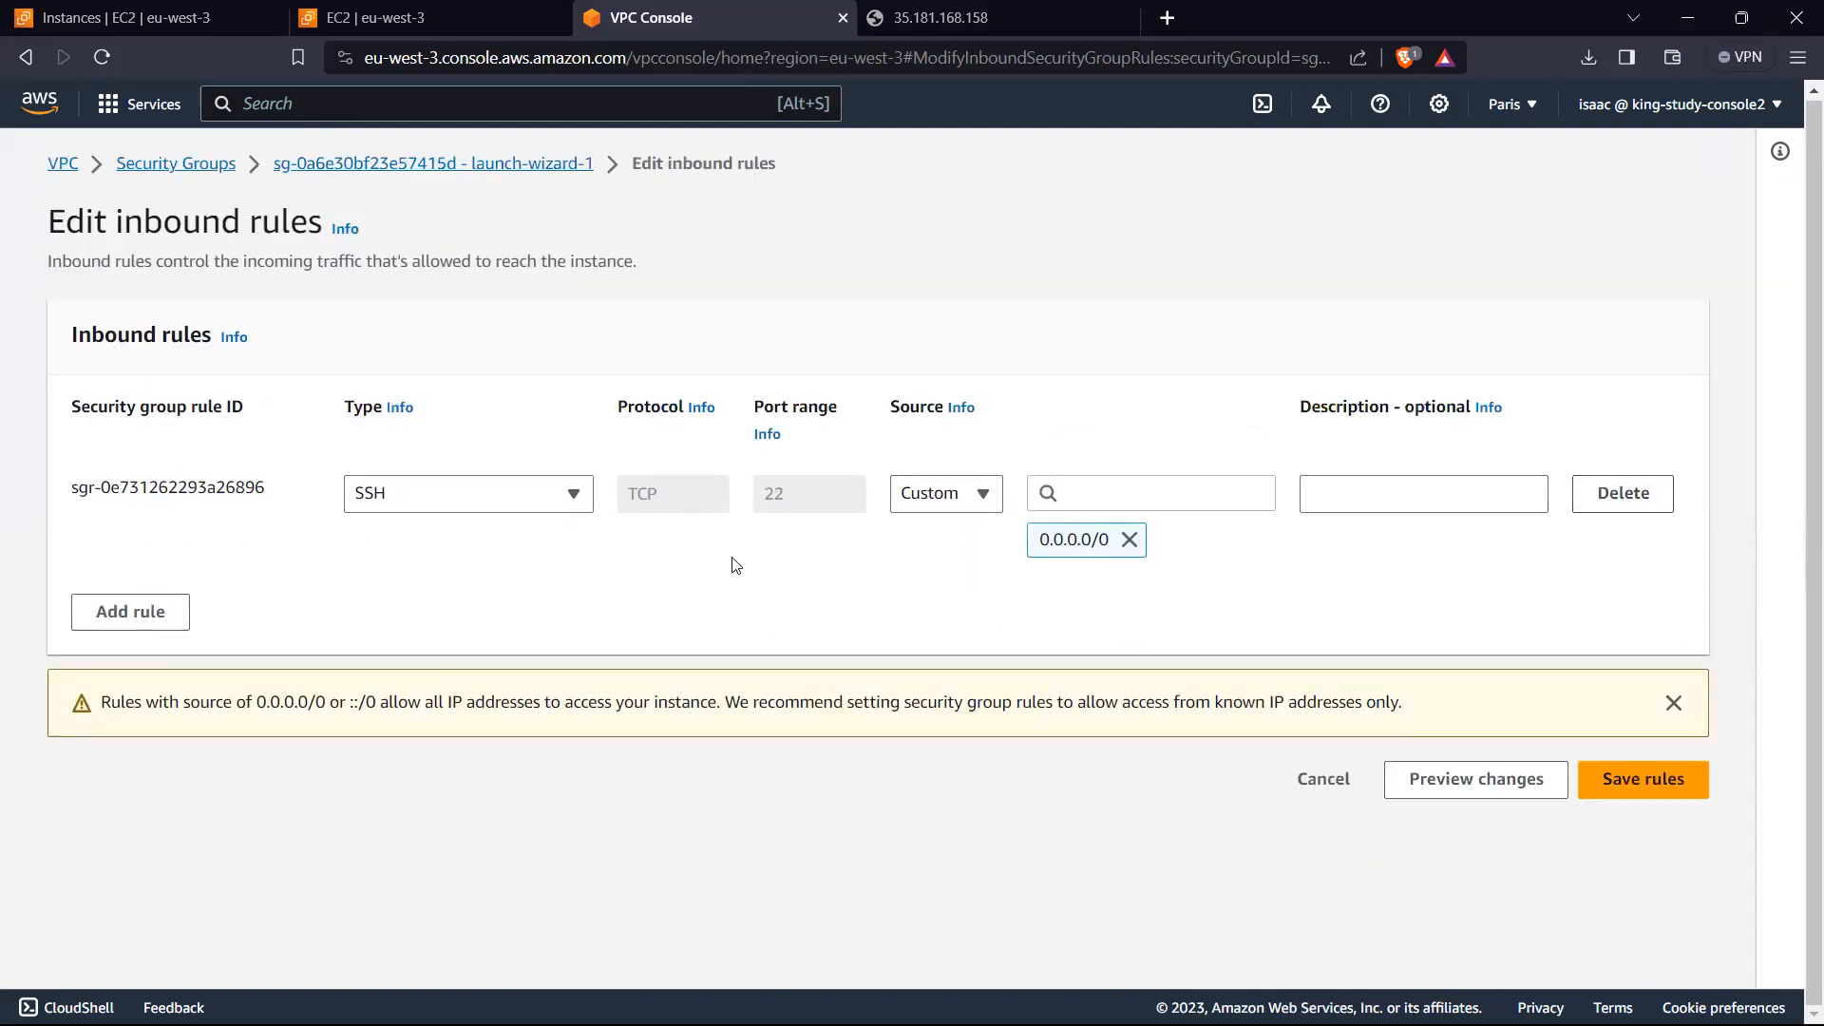
Step: Add a new HTTP inbound rule with source Anywhere-IPv4 to launch-wizard-1
click(130, 611)
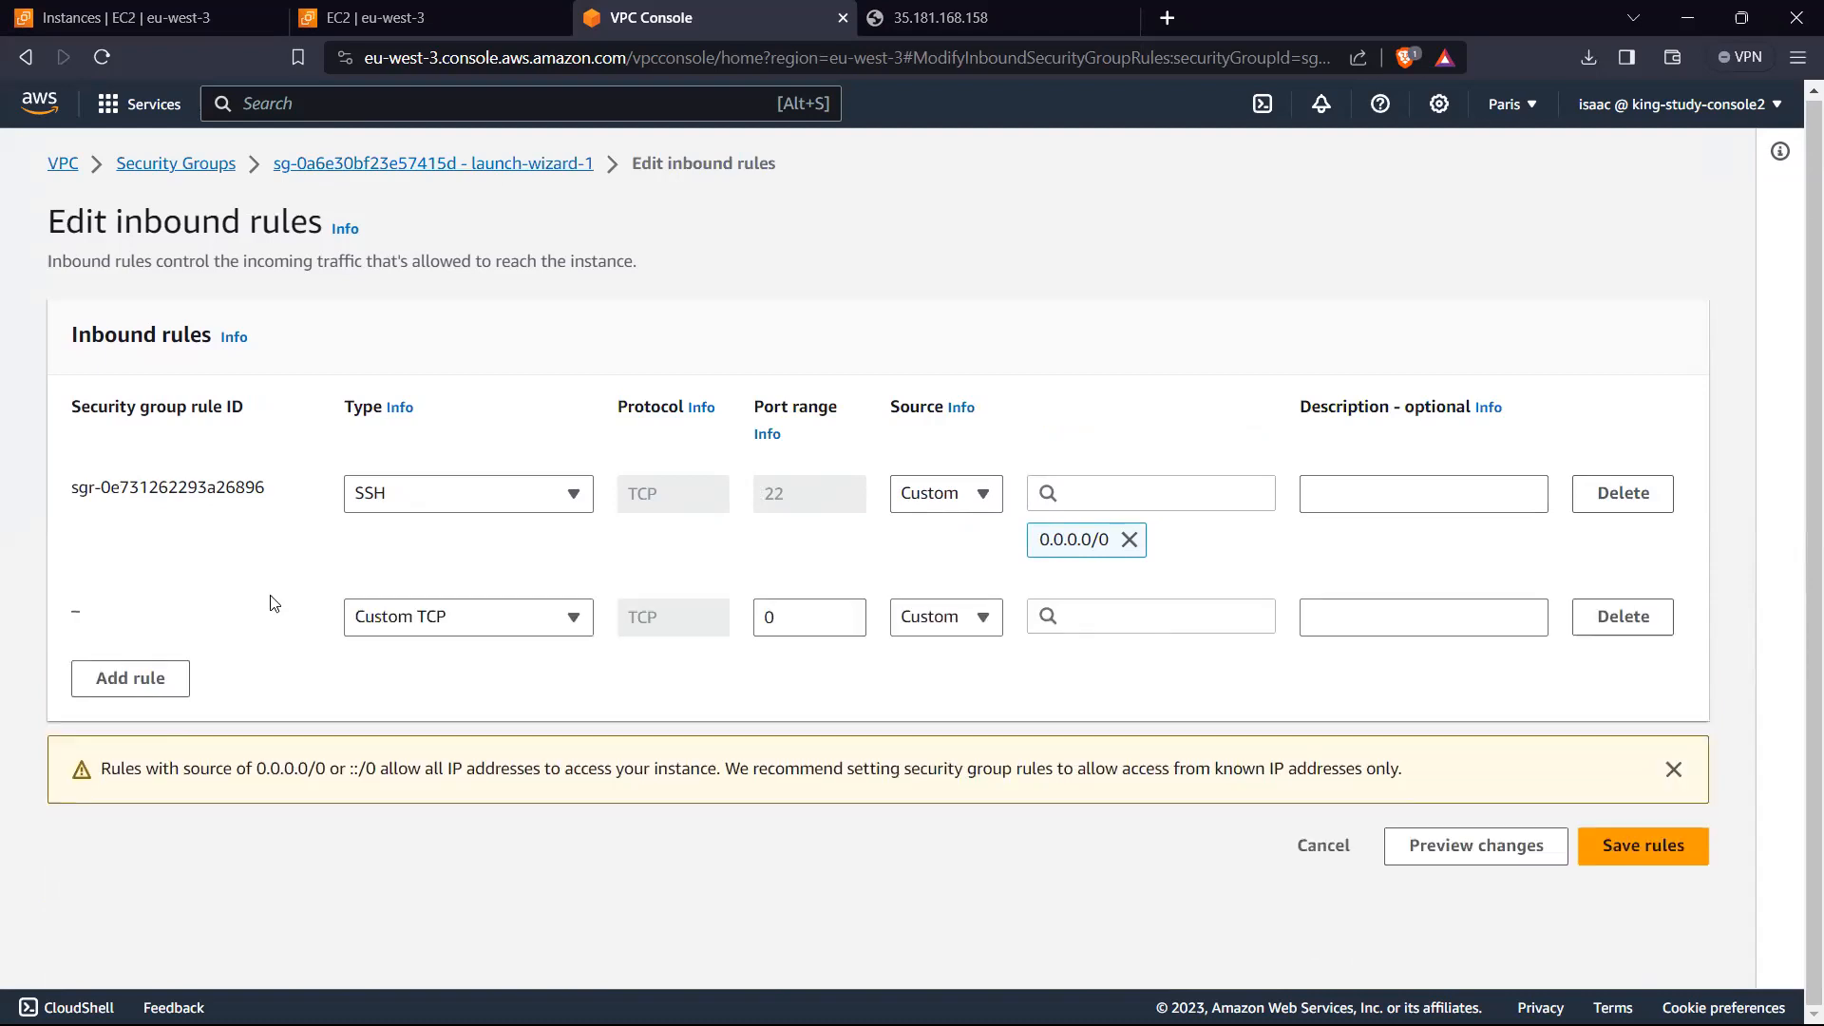
click(517, 618)
text(ht)
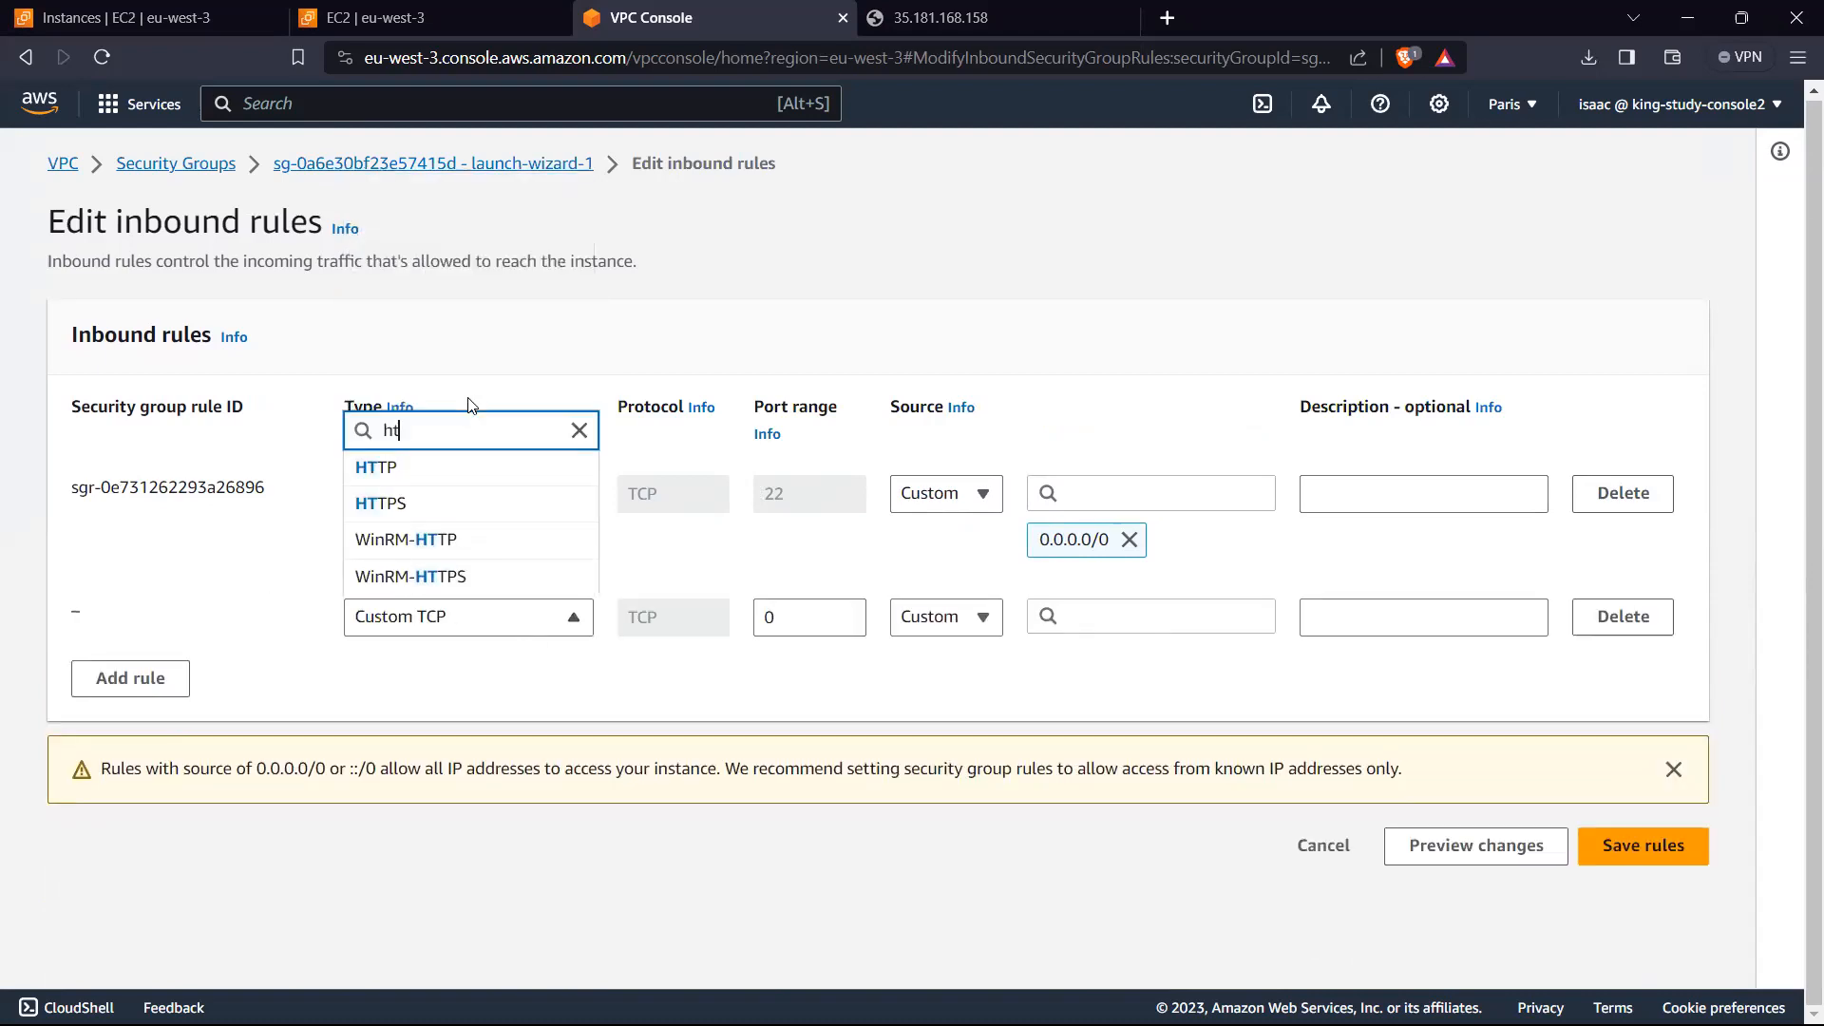
click(387, 467)
click(974, 627)
click(953, 691)
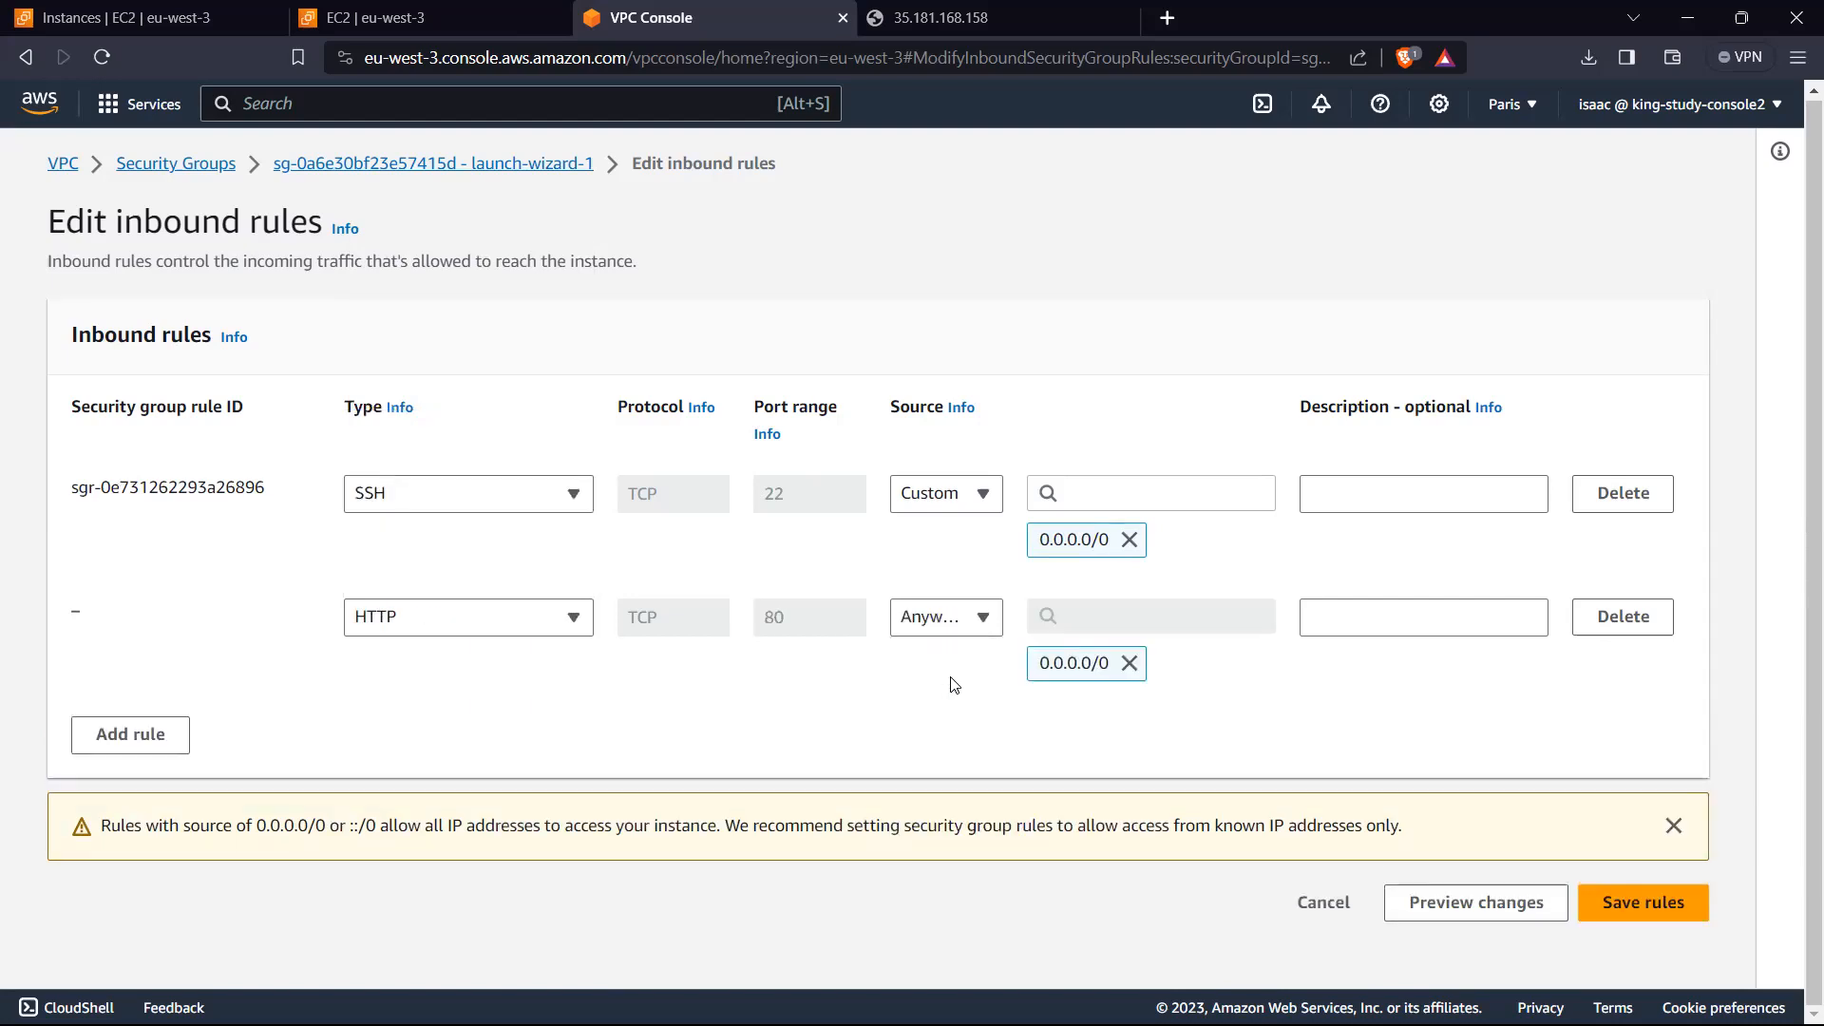
Step: Add an HTTPS inbound rule with source Anywhere-IPv4 to launch-wizard-1 and save the rules
click(155, 738)
click(493, 740)
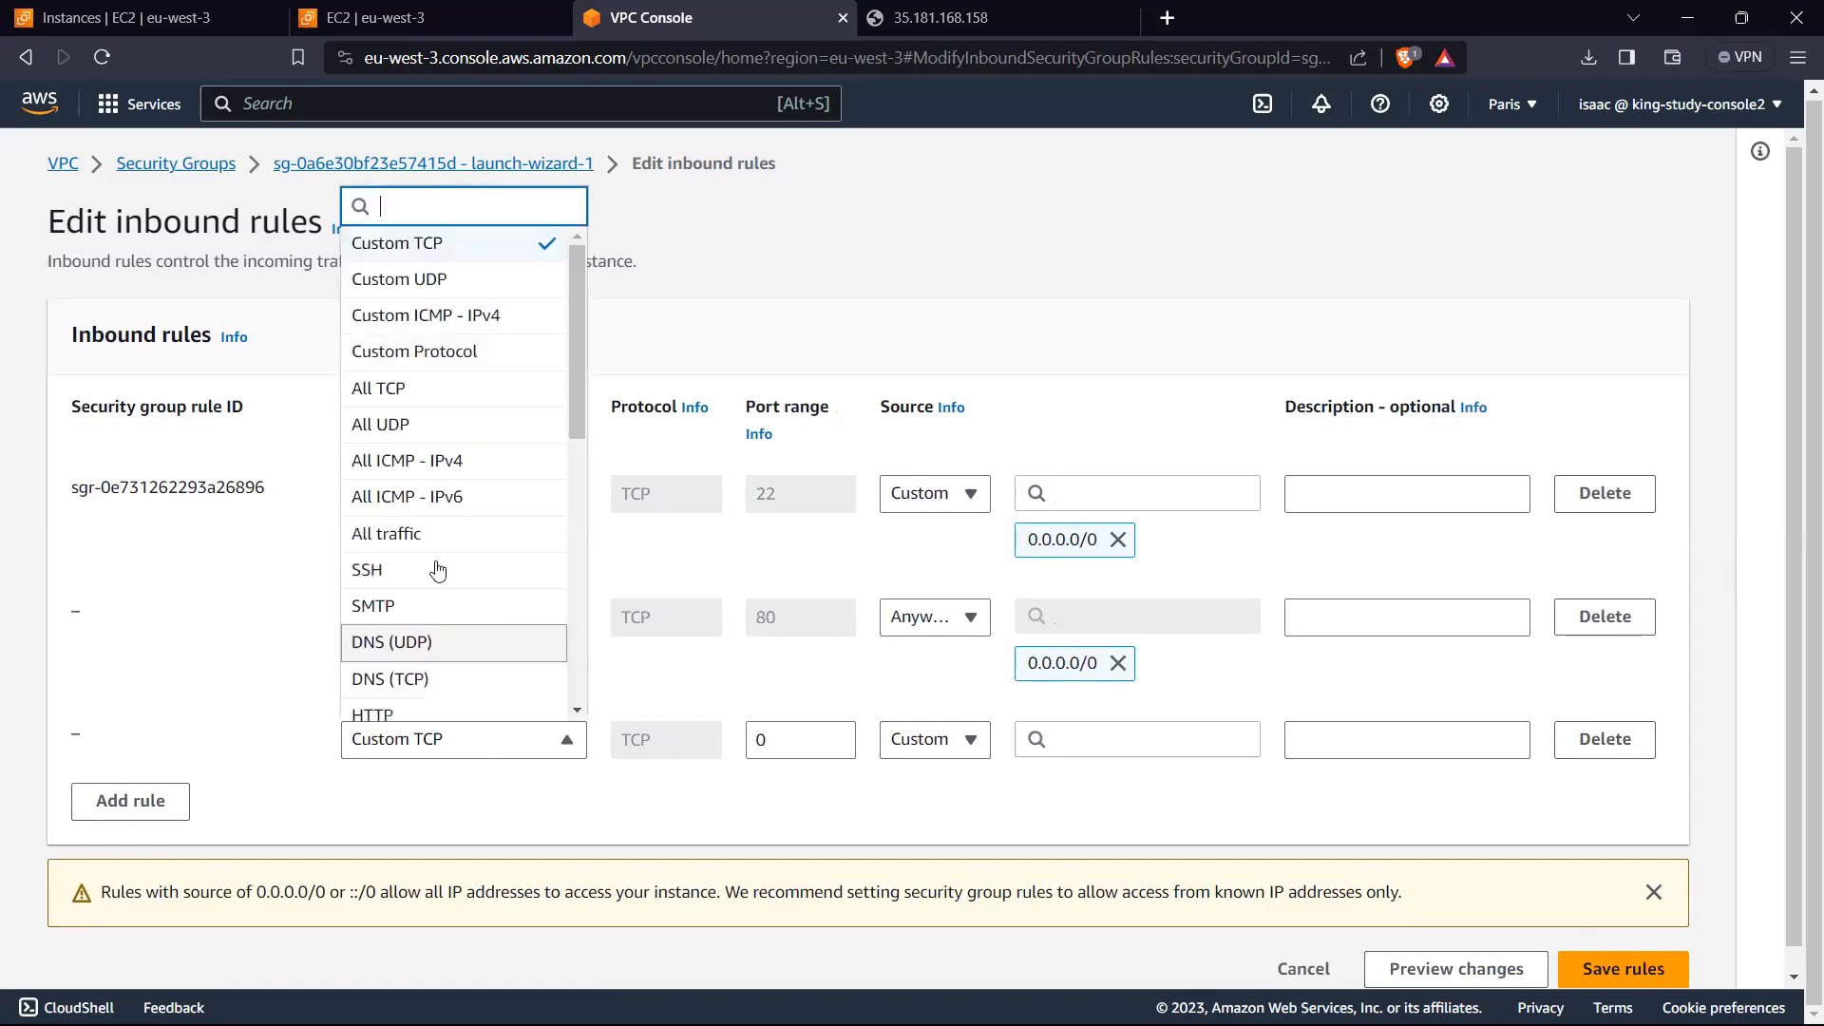
text(http)
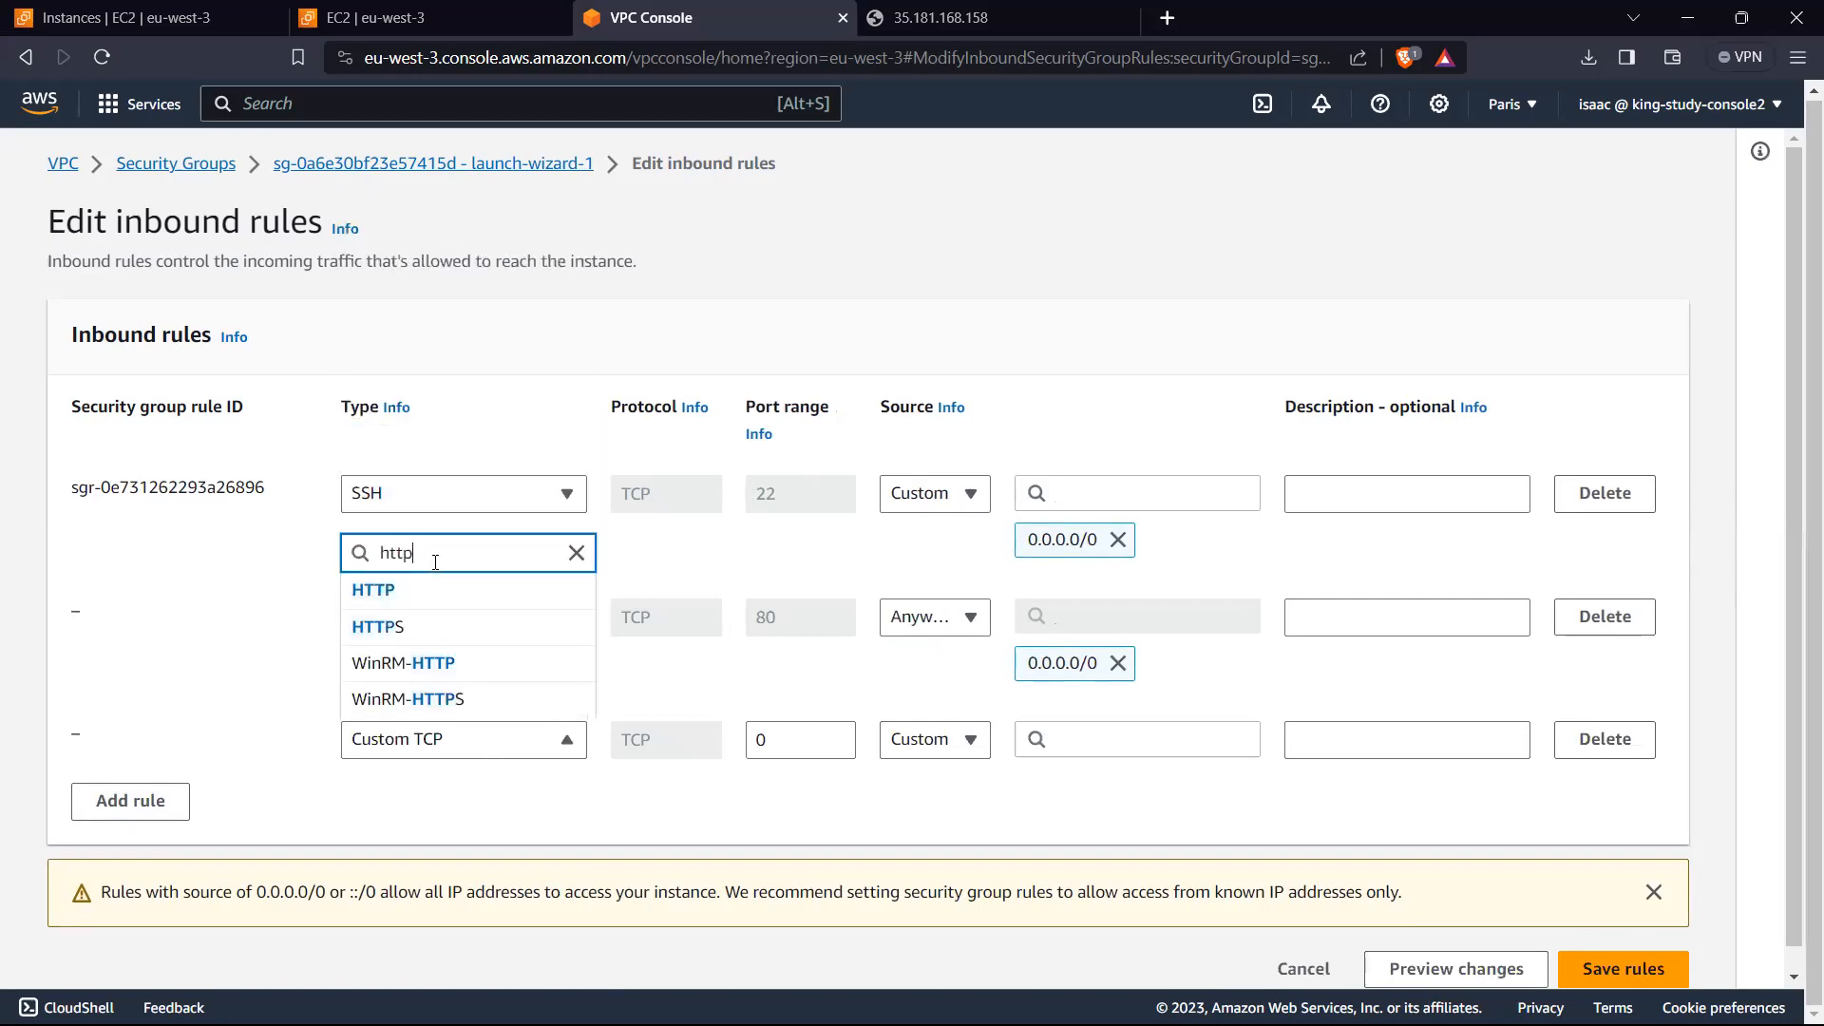
click(424, 626)
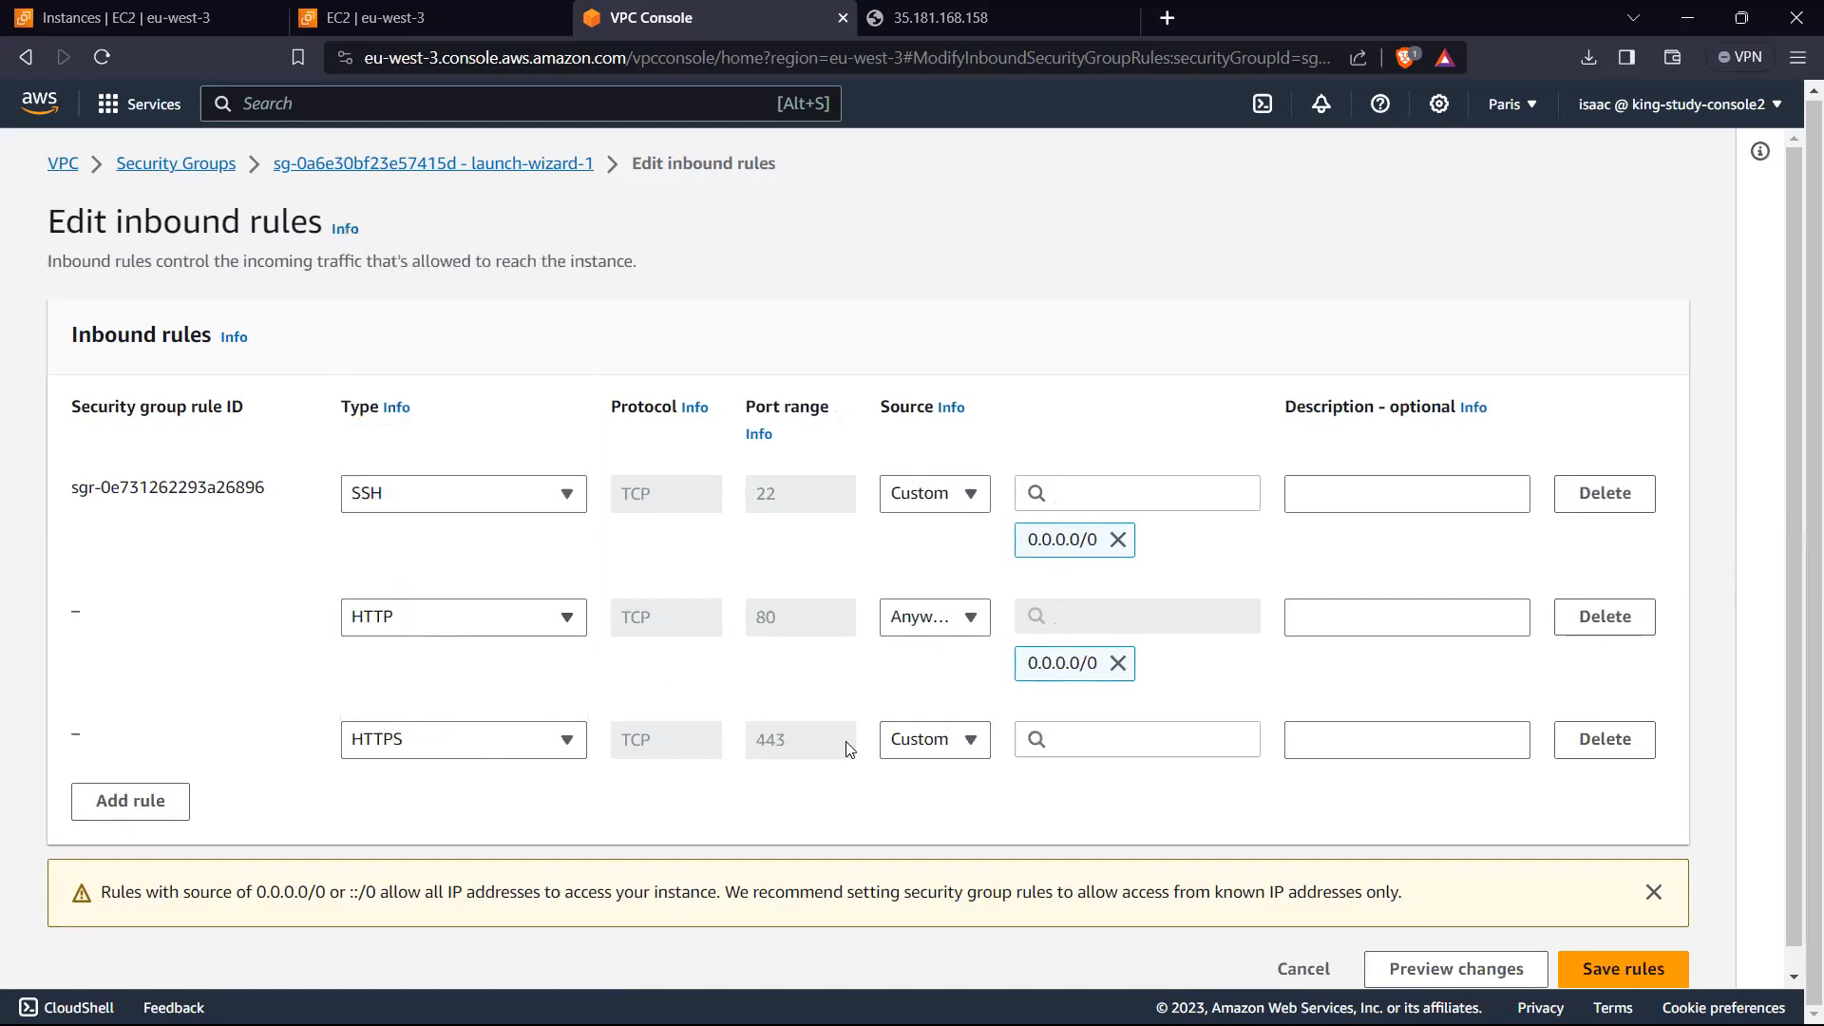
click(929, 748)
click(988, 814)
scroll(1482, 855, down, 1)
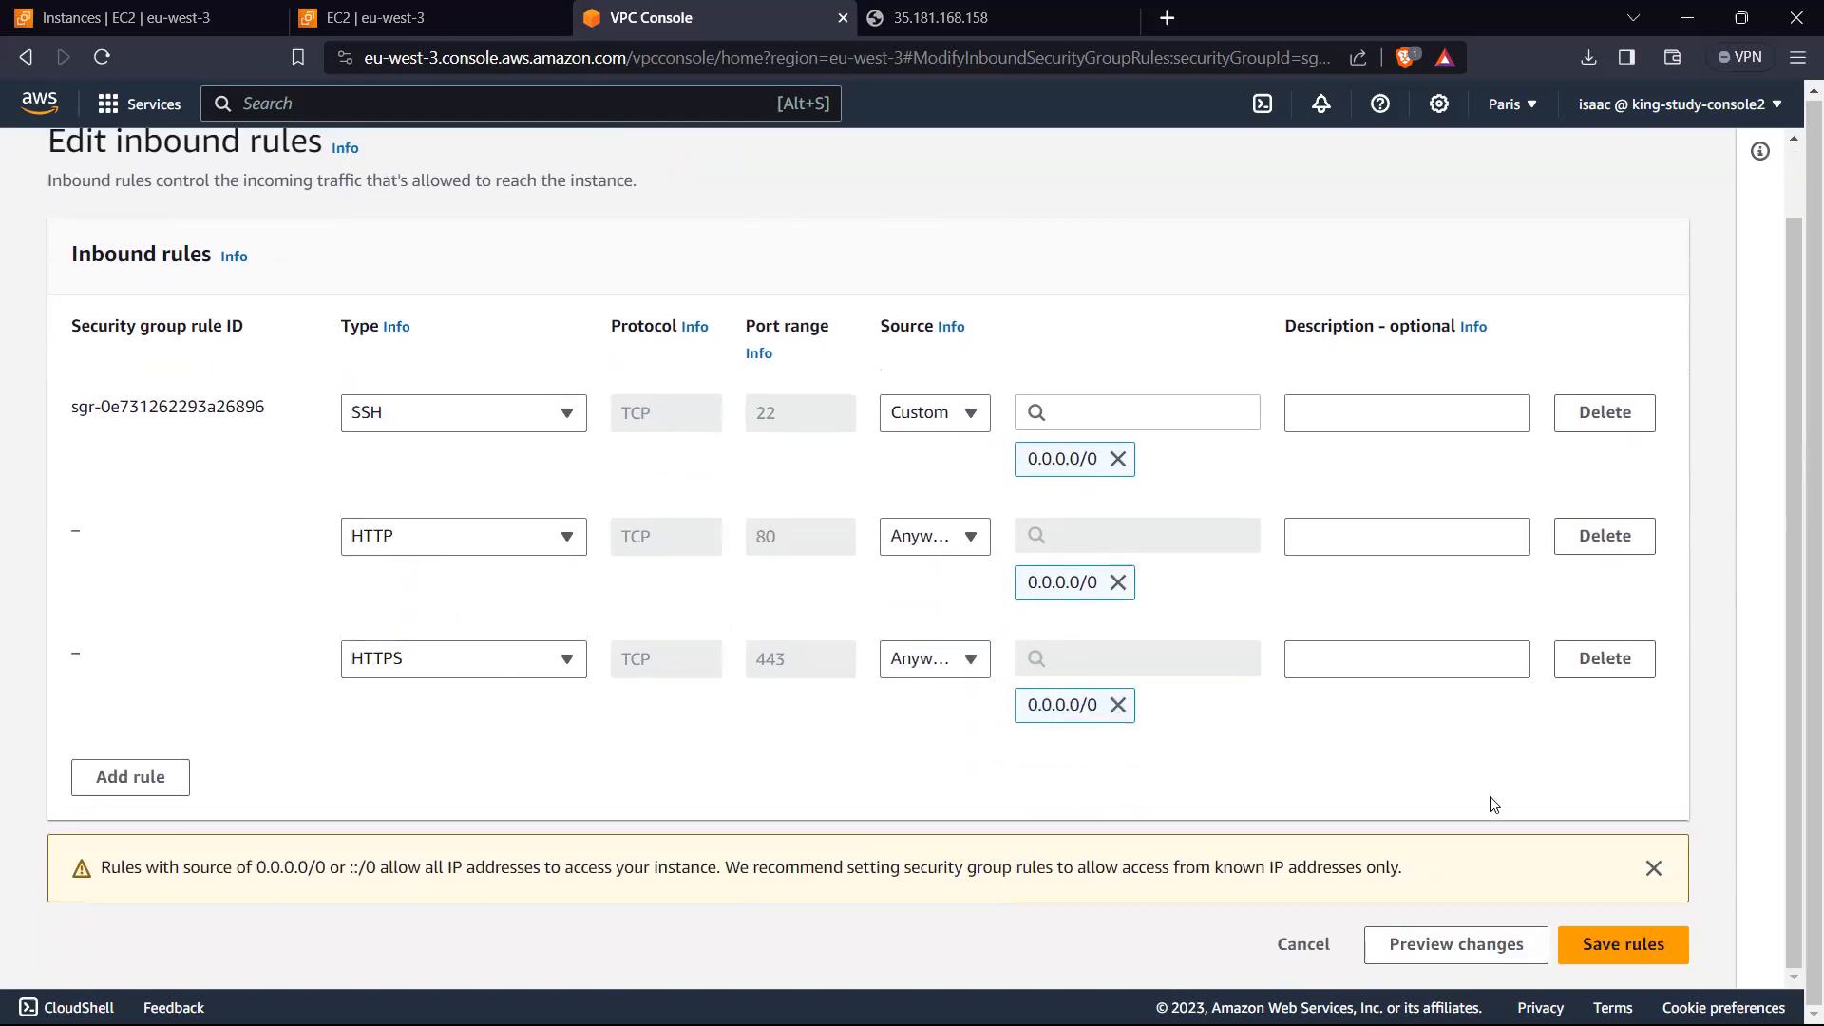
click(1641, 950)
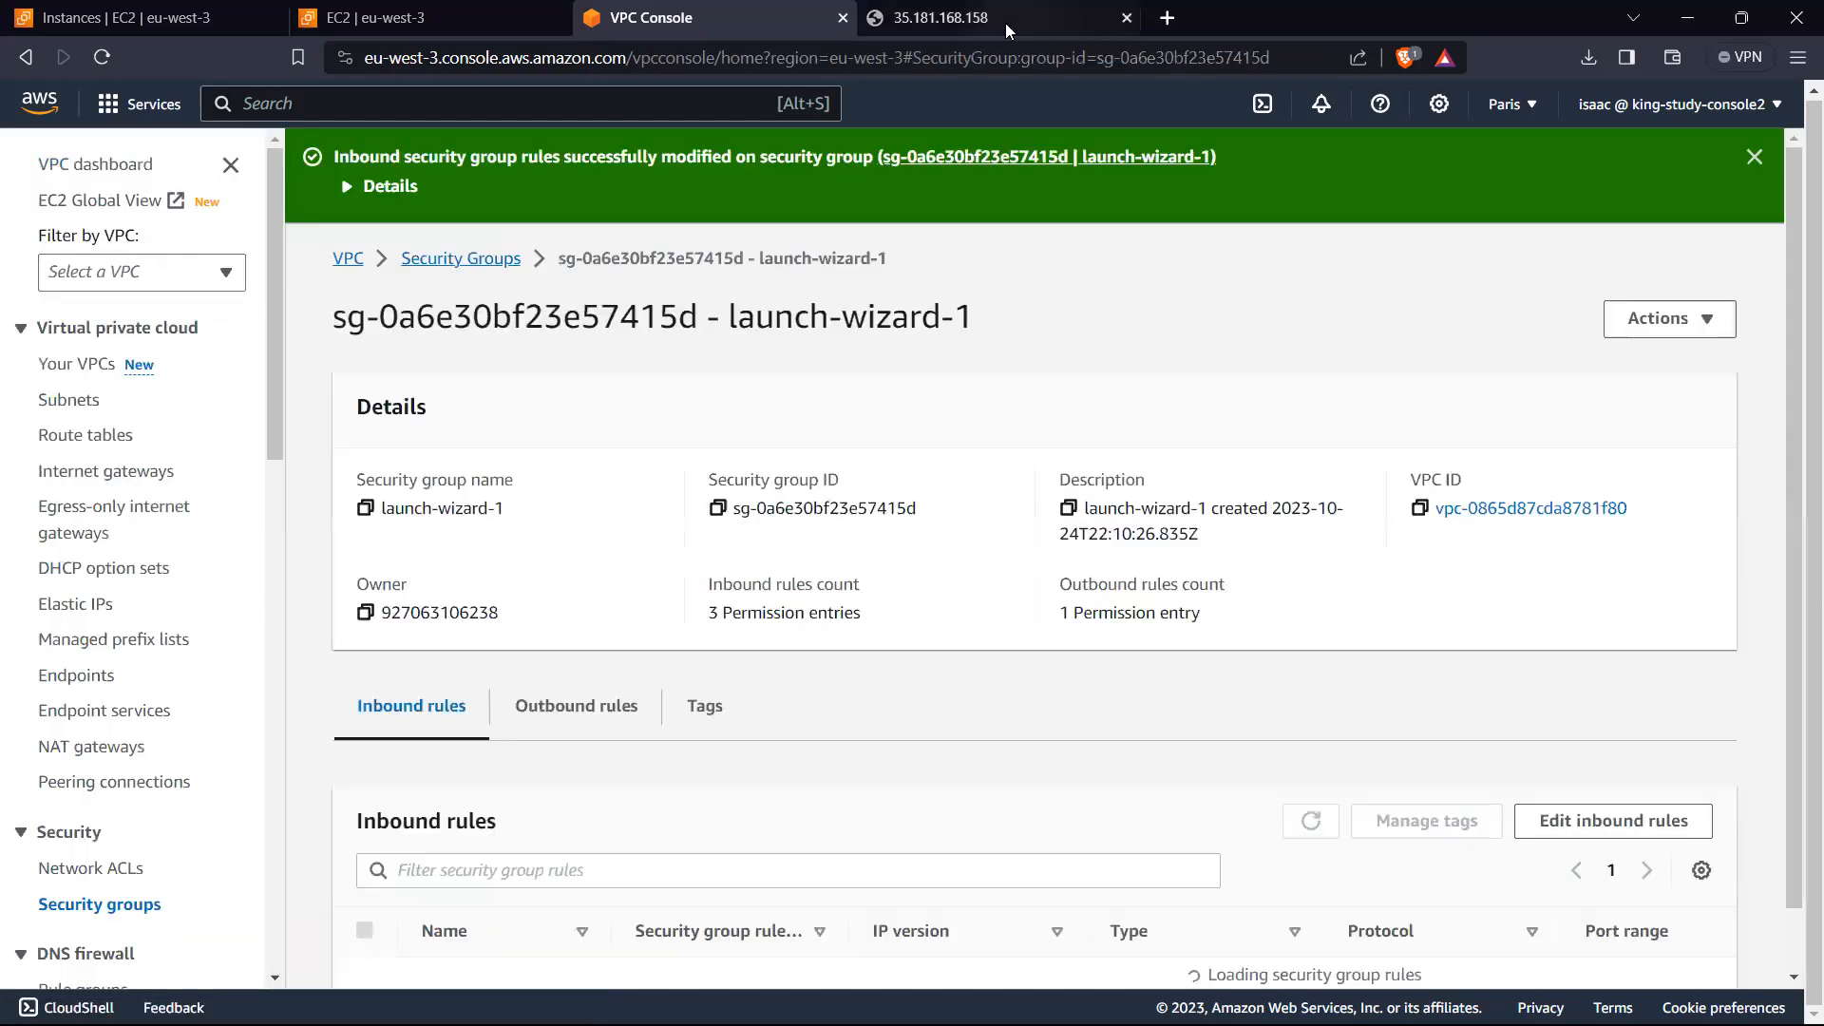
Step: Retest the web page at 35.181.168.158, then return to the EC2 security groups list to view launch-wizard-1's inbound rules
click(1005, 21)
click(593, 662)
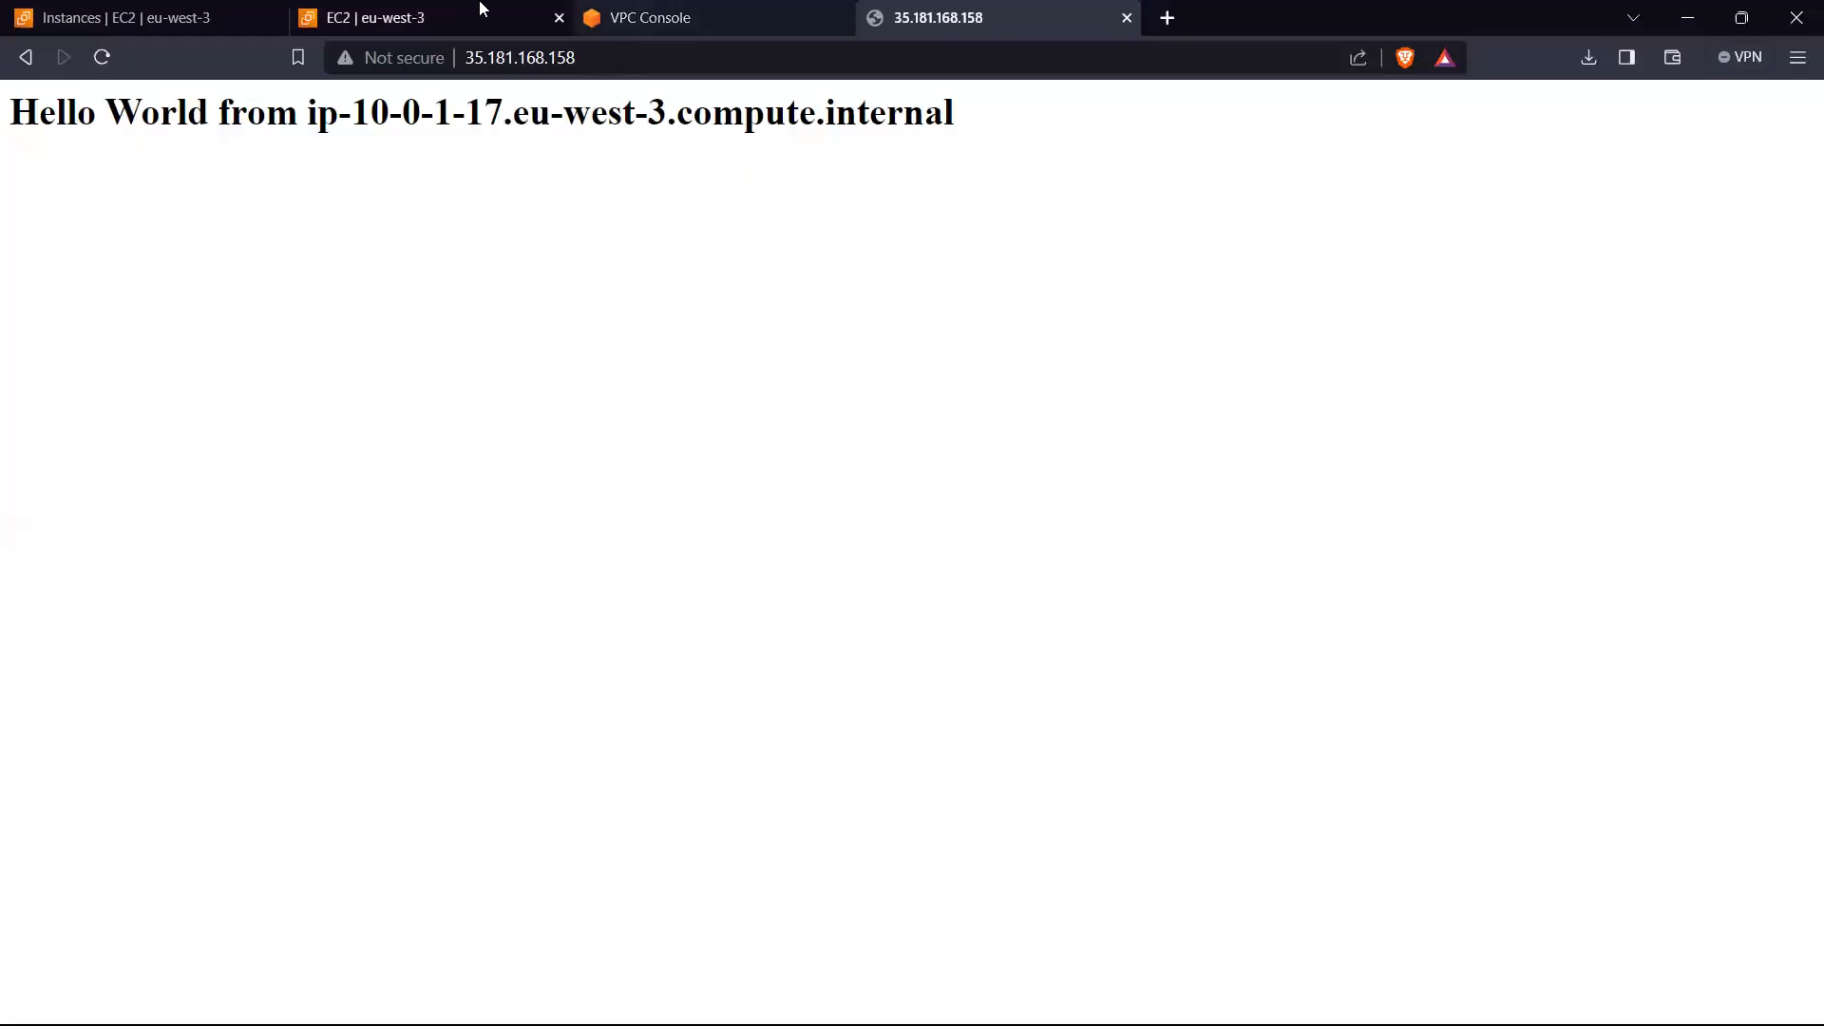
click(482, 9)
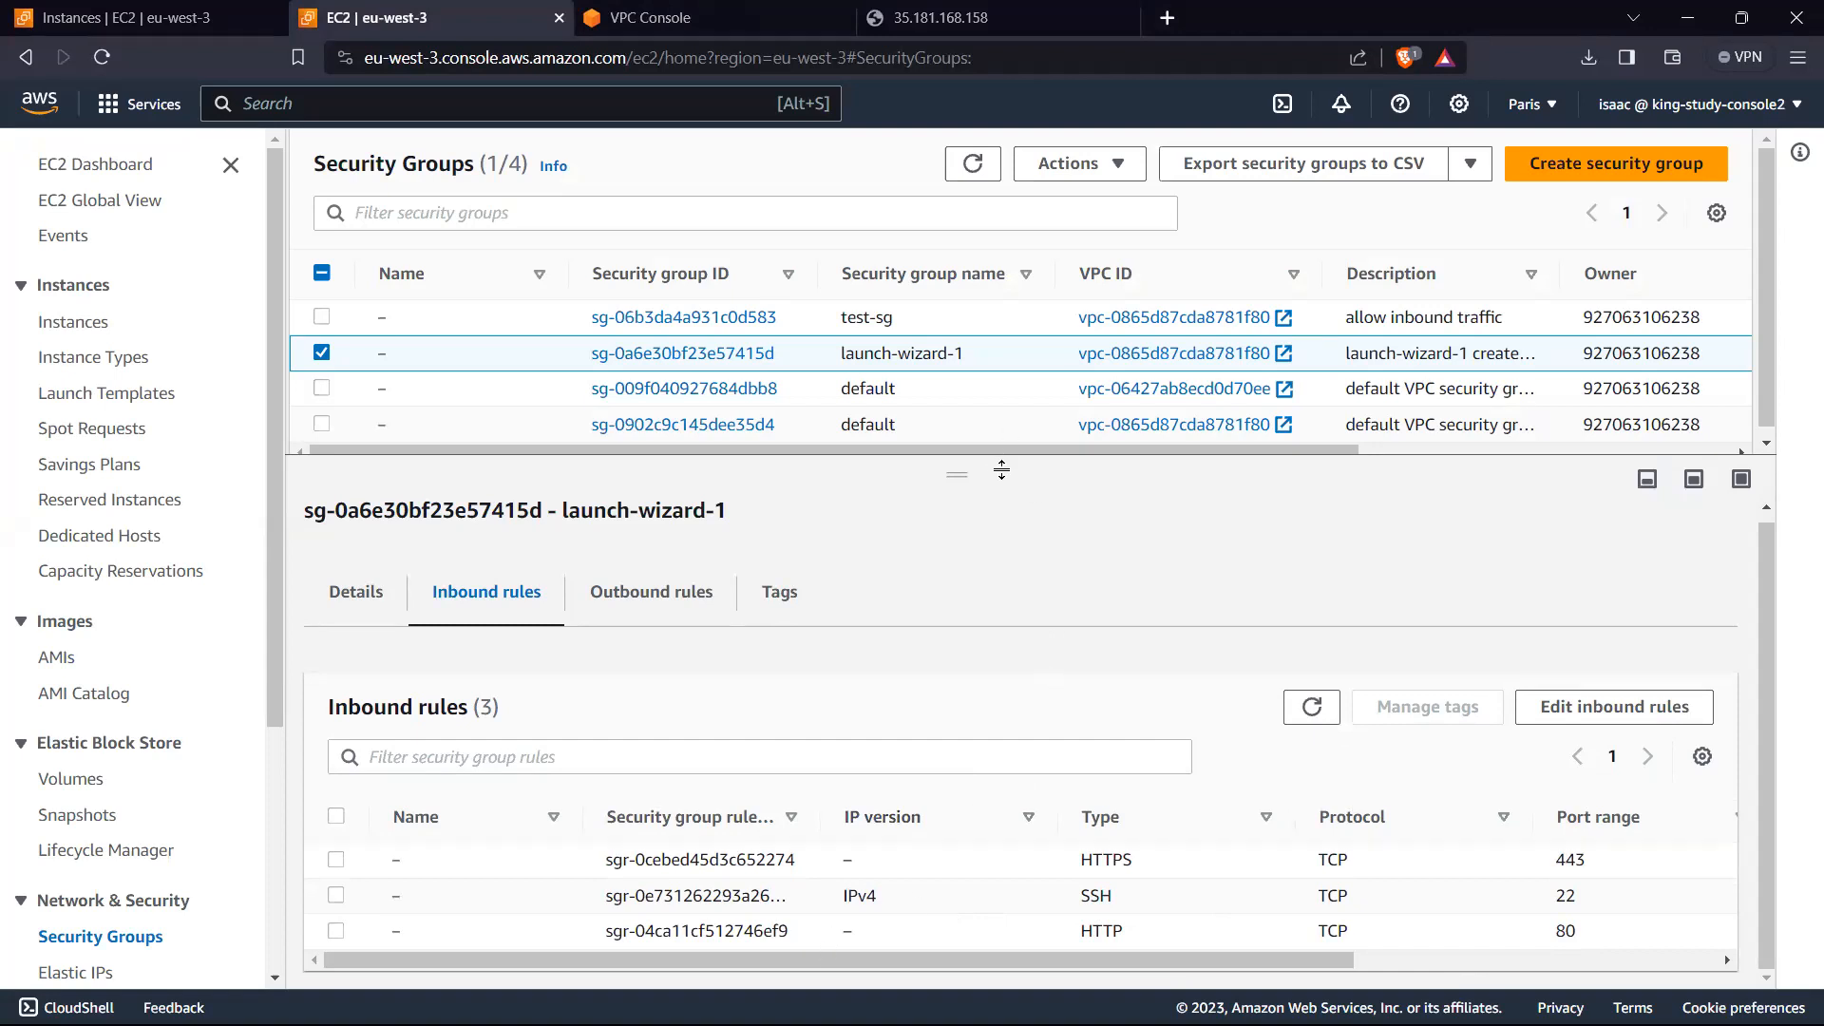
drag(966, 449, 872, 449)
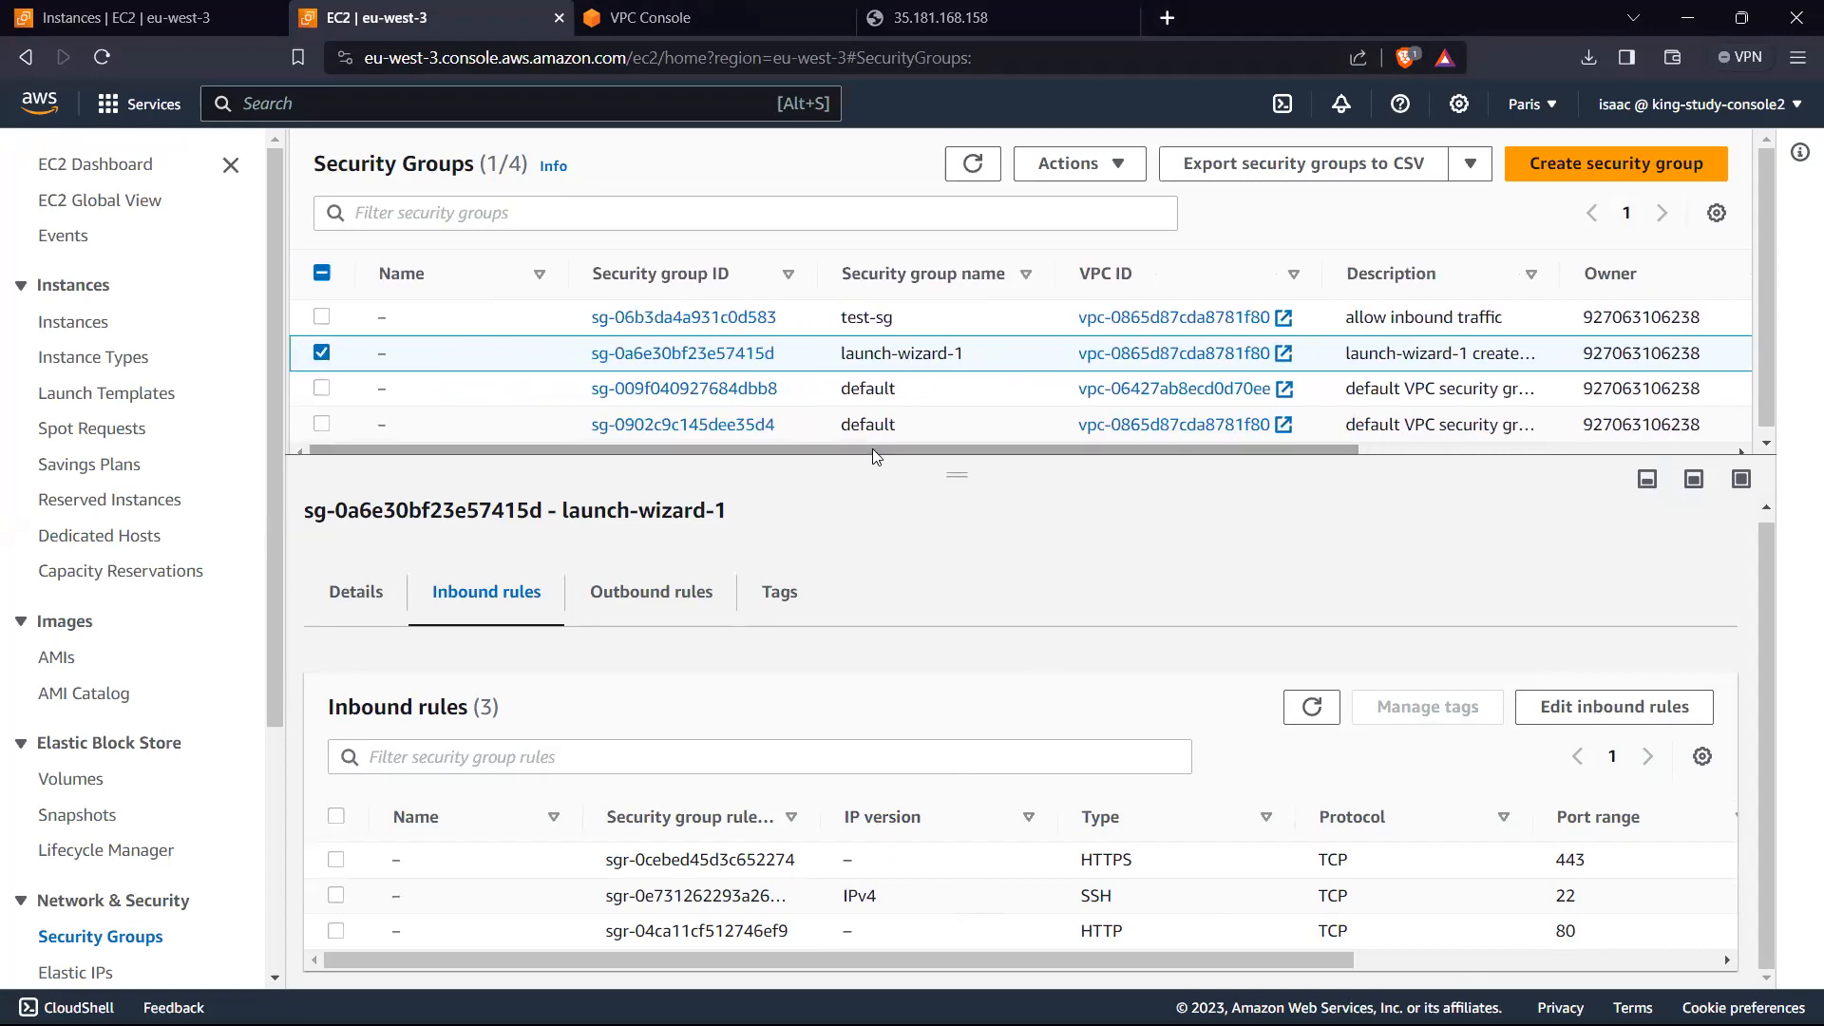
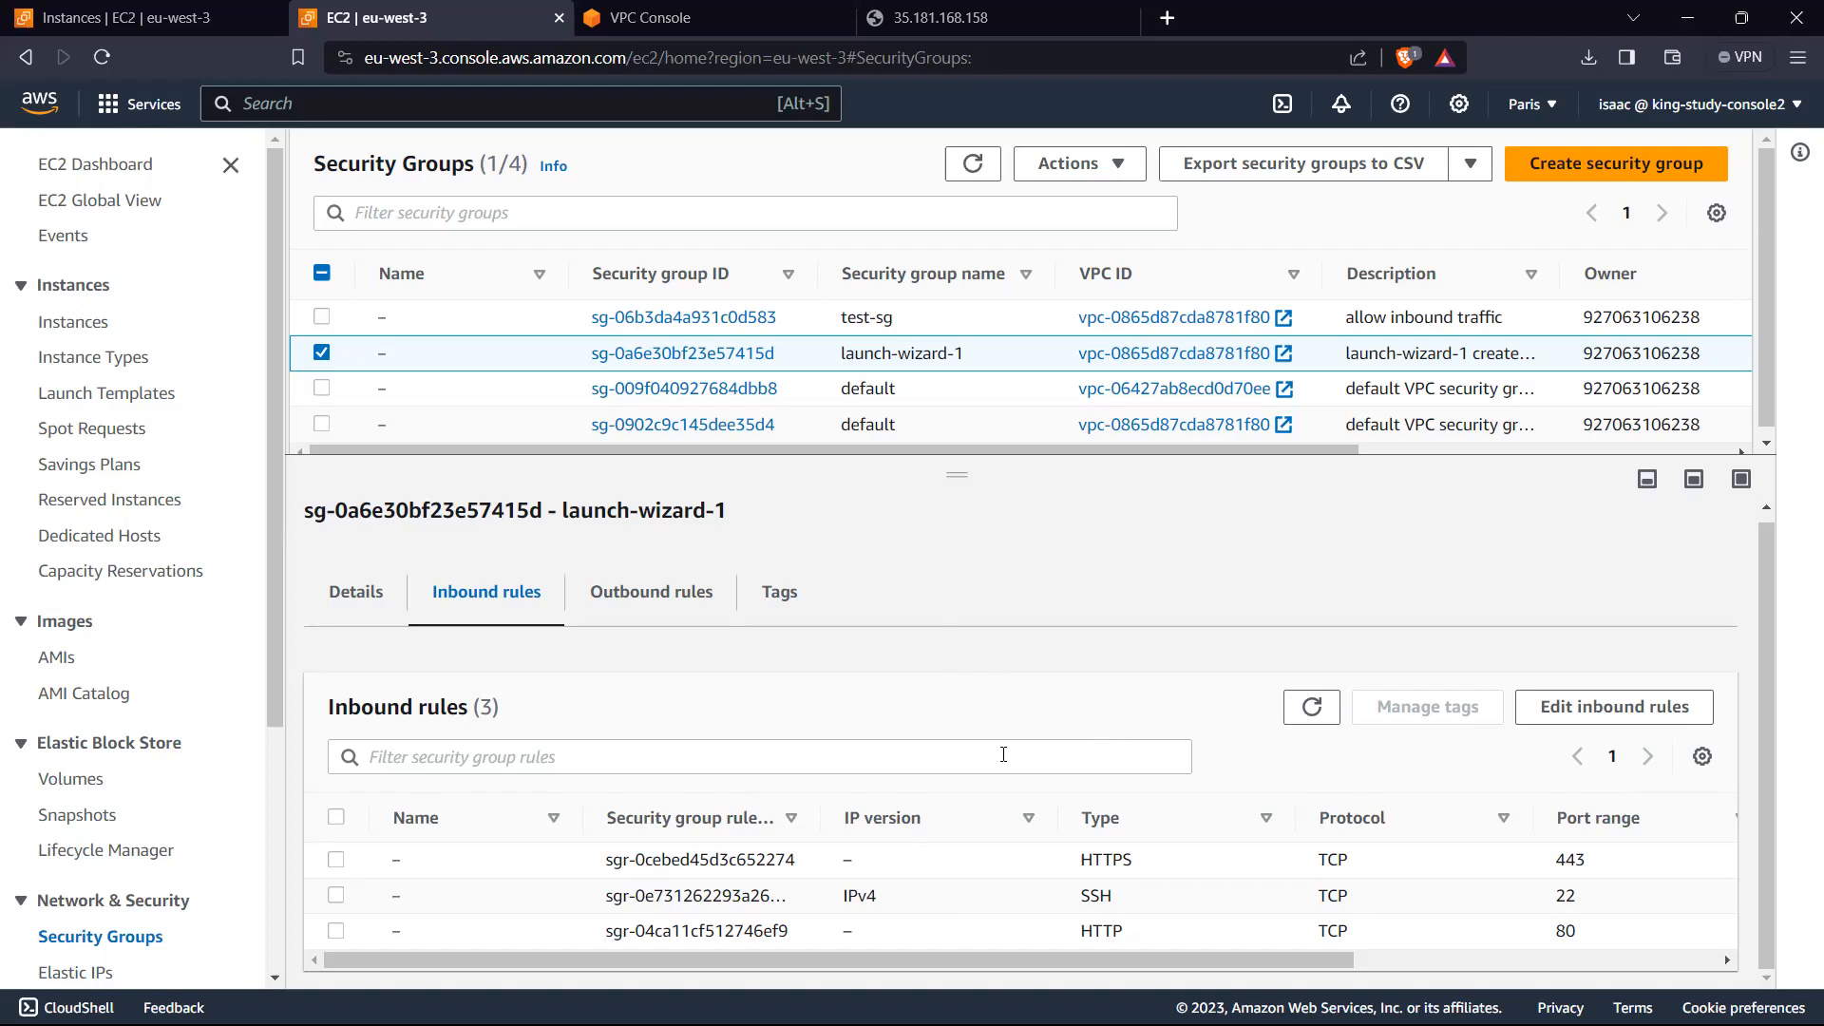
Step: Open the connection options for test-instance from the EC2 instances list
click(92, 333)
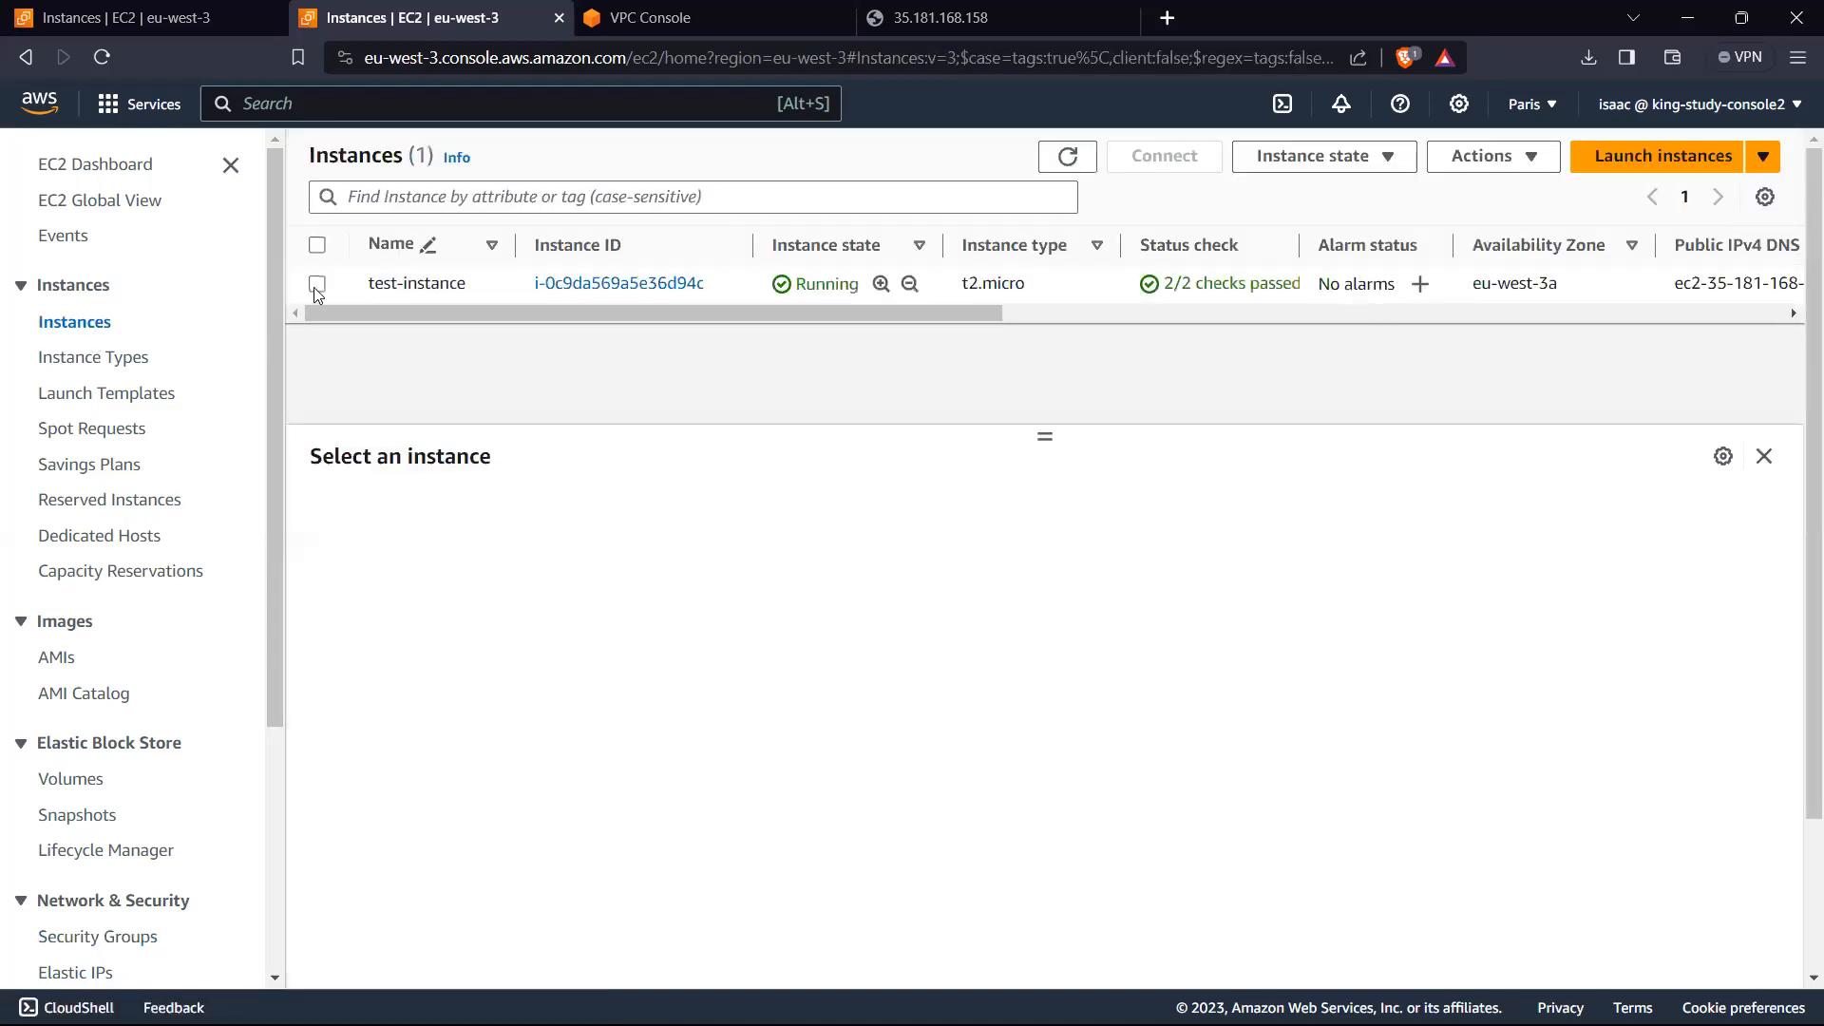
click(317, 285)
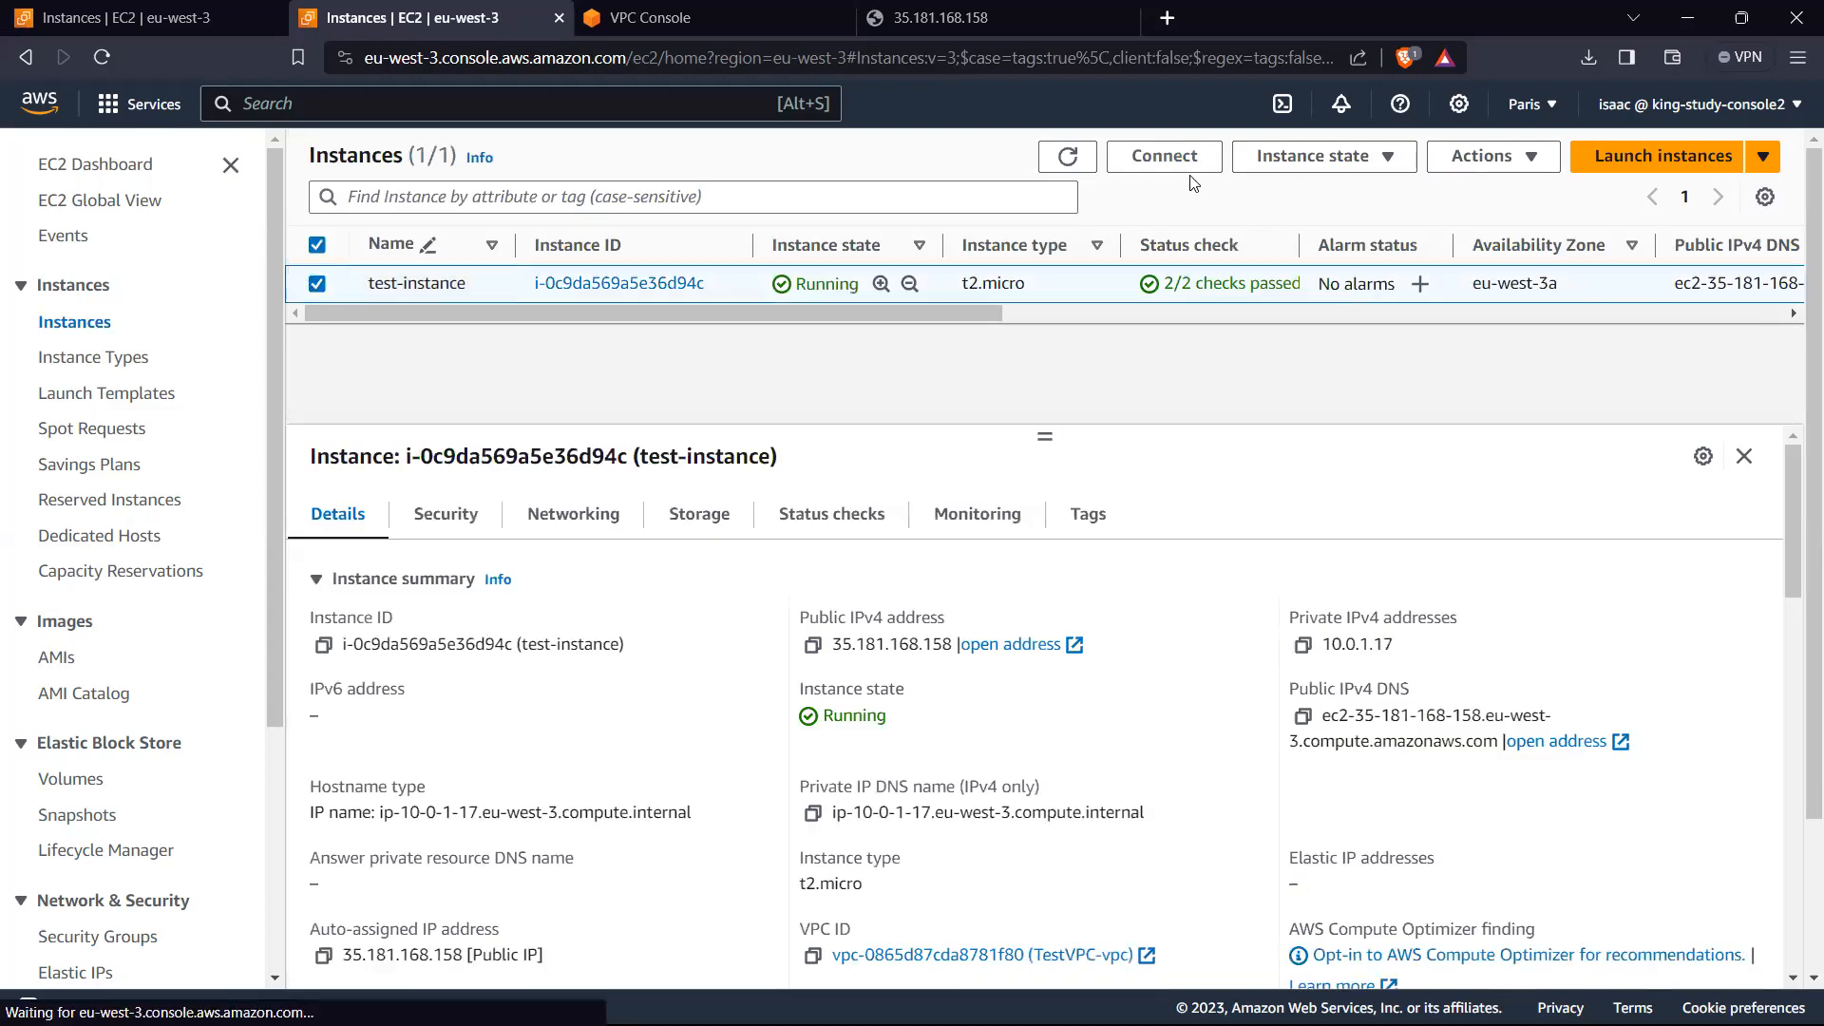
click(1165, 157)
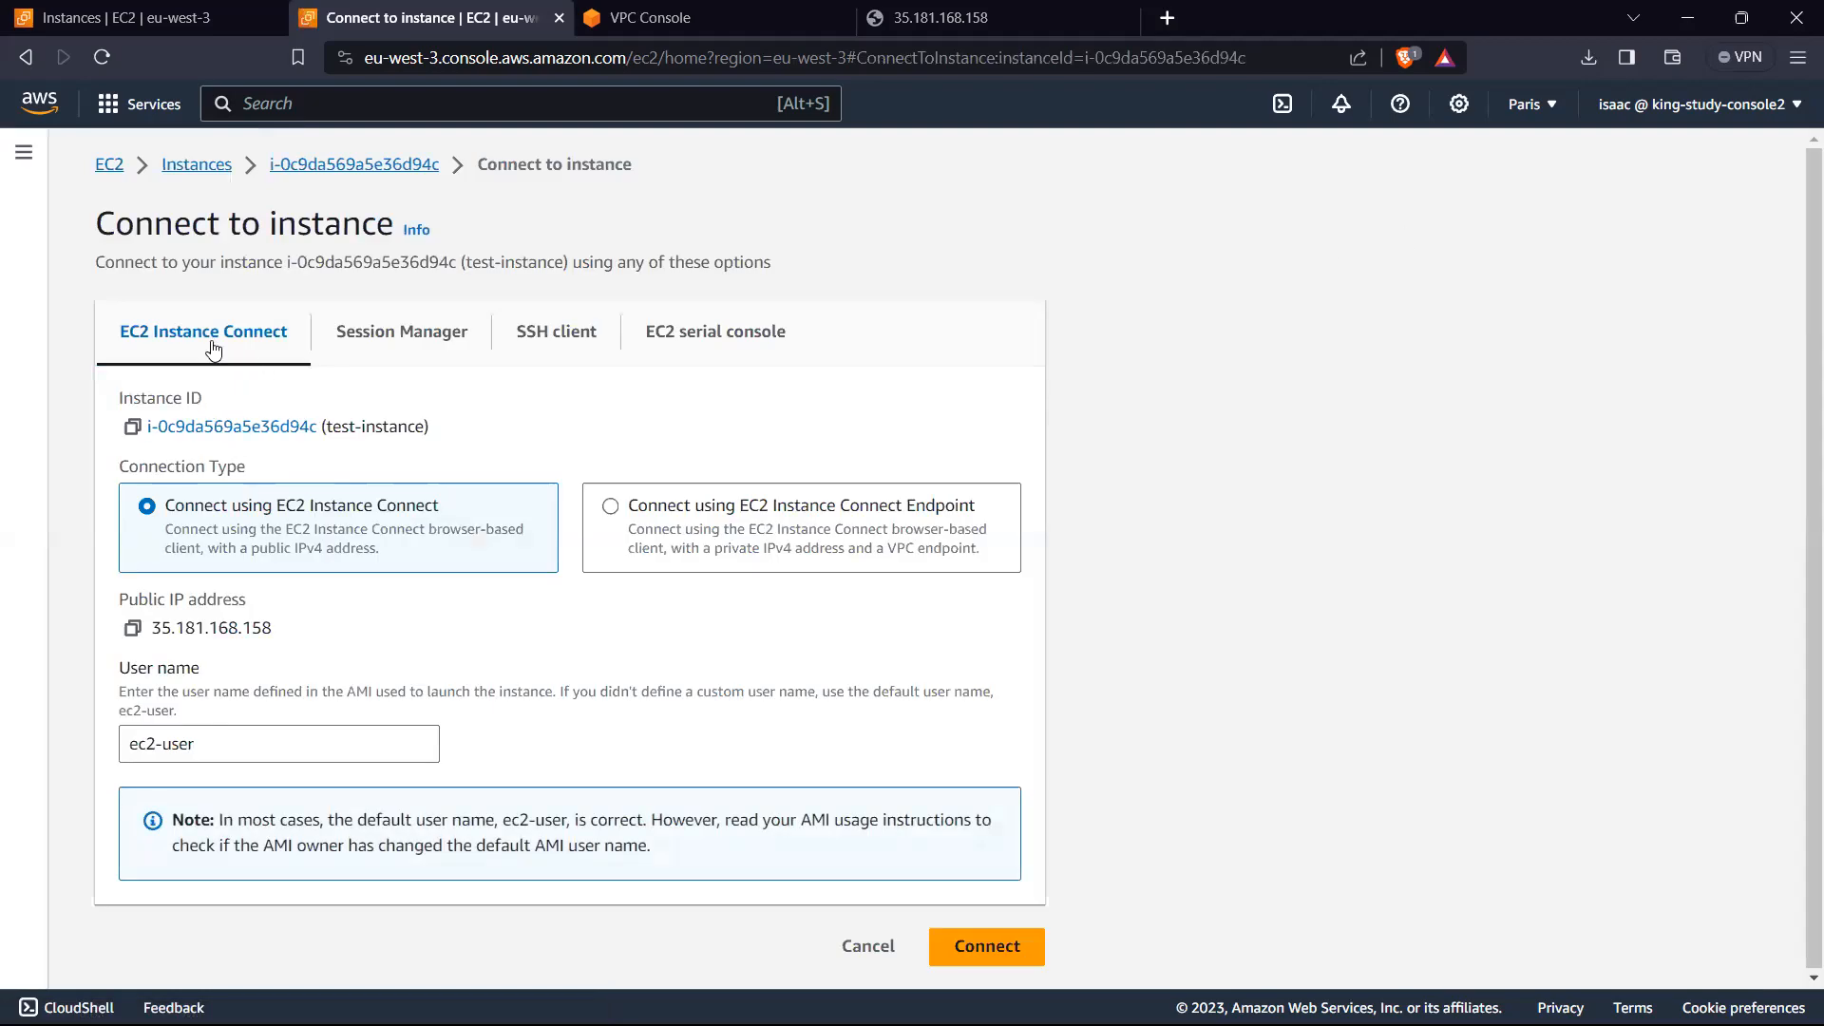
Step: Review the Session Manager connection option and its usage notes on SSH keys and bastion hosts
click(381, 343)
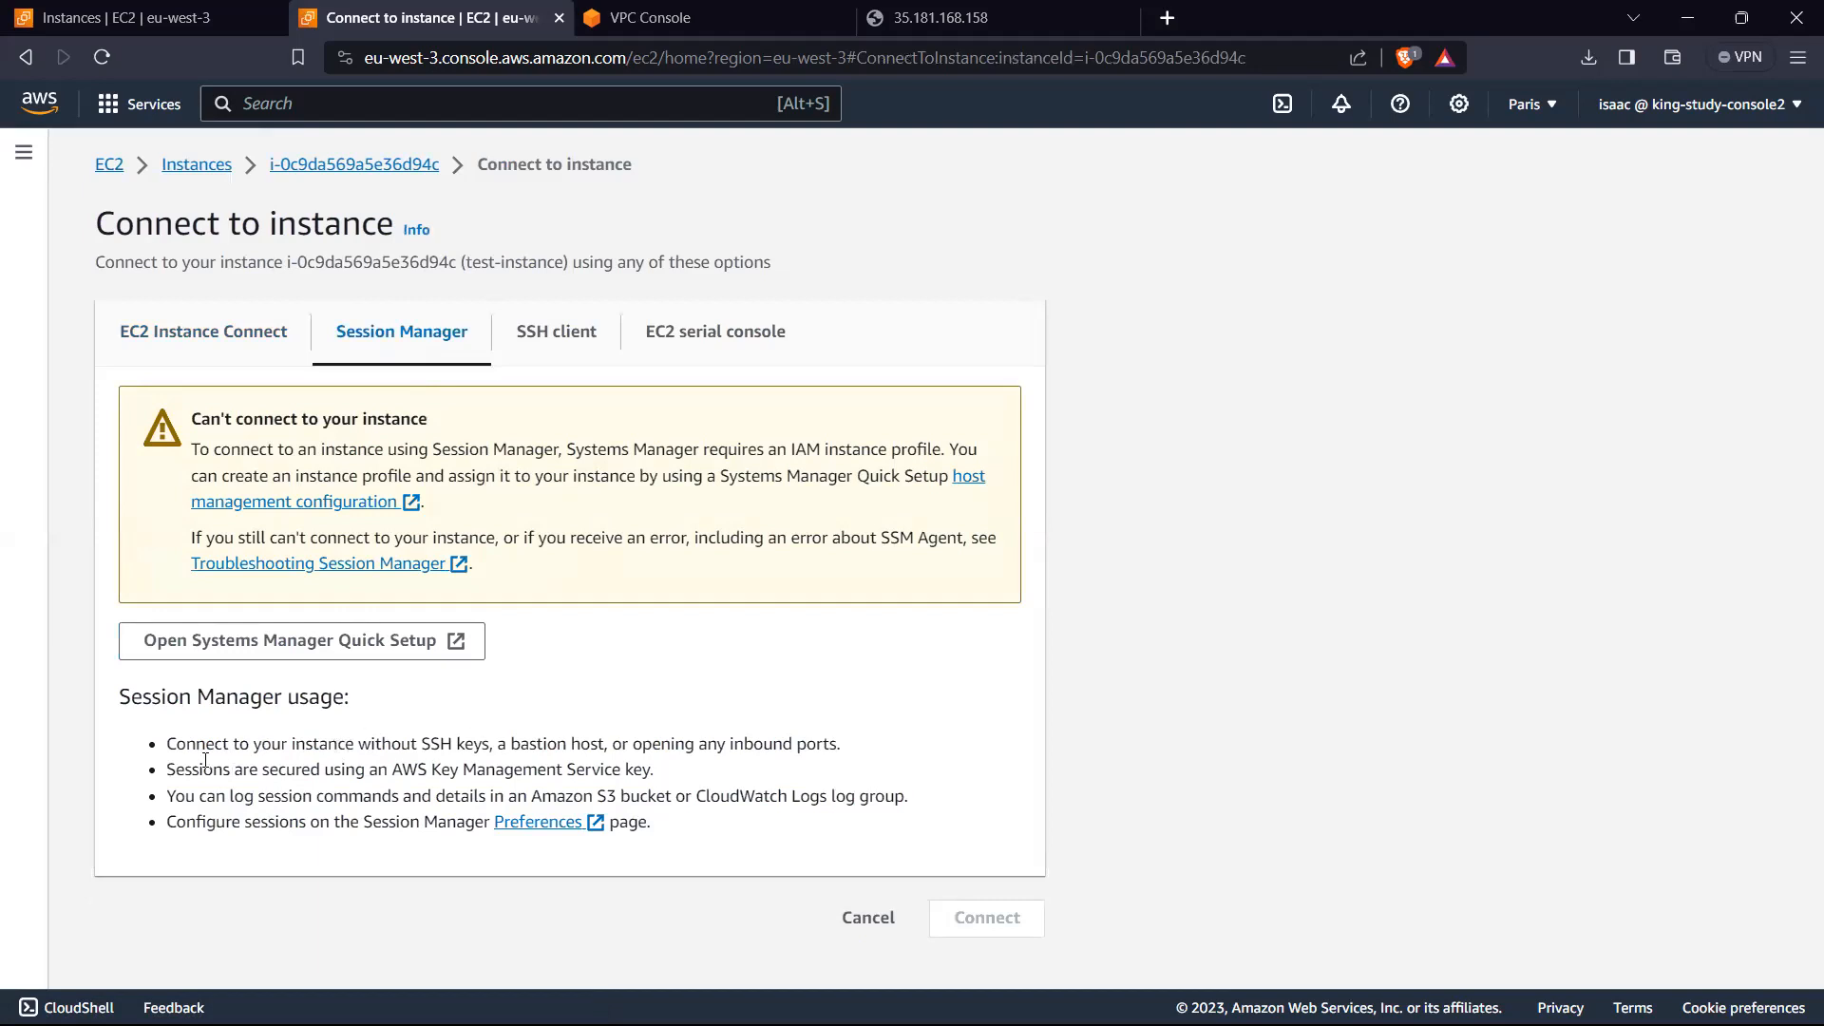
drag(421, 746, 460, 746)
click(475, 745)
drag(490, 745, 424, 744)
click(424, 745)
drag(490, 744, 431, 743)
click(431, 743)
Step: Review the SSH client instructions, including the chmod 400 command for TestInstanceKP.pem, and the EC2 serial console option
click(562, 341)
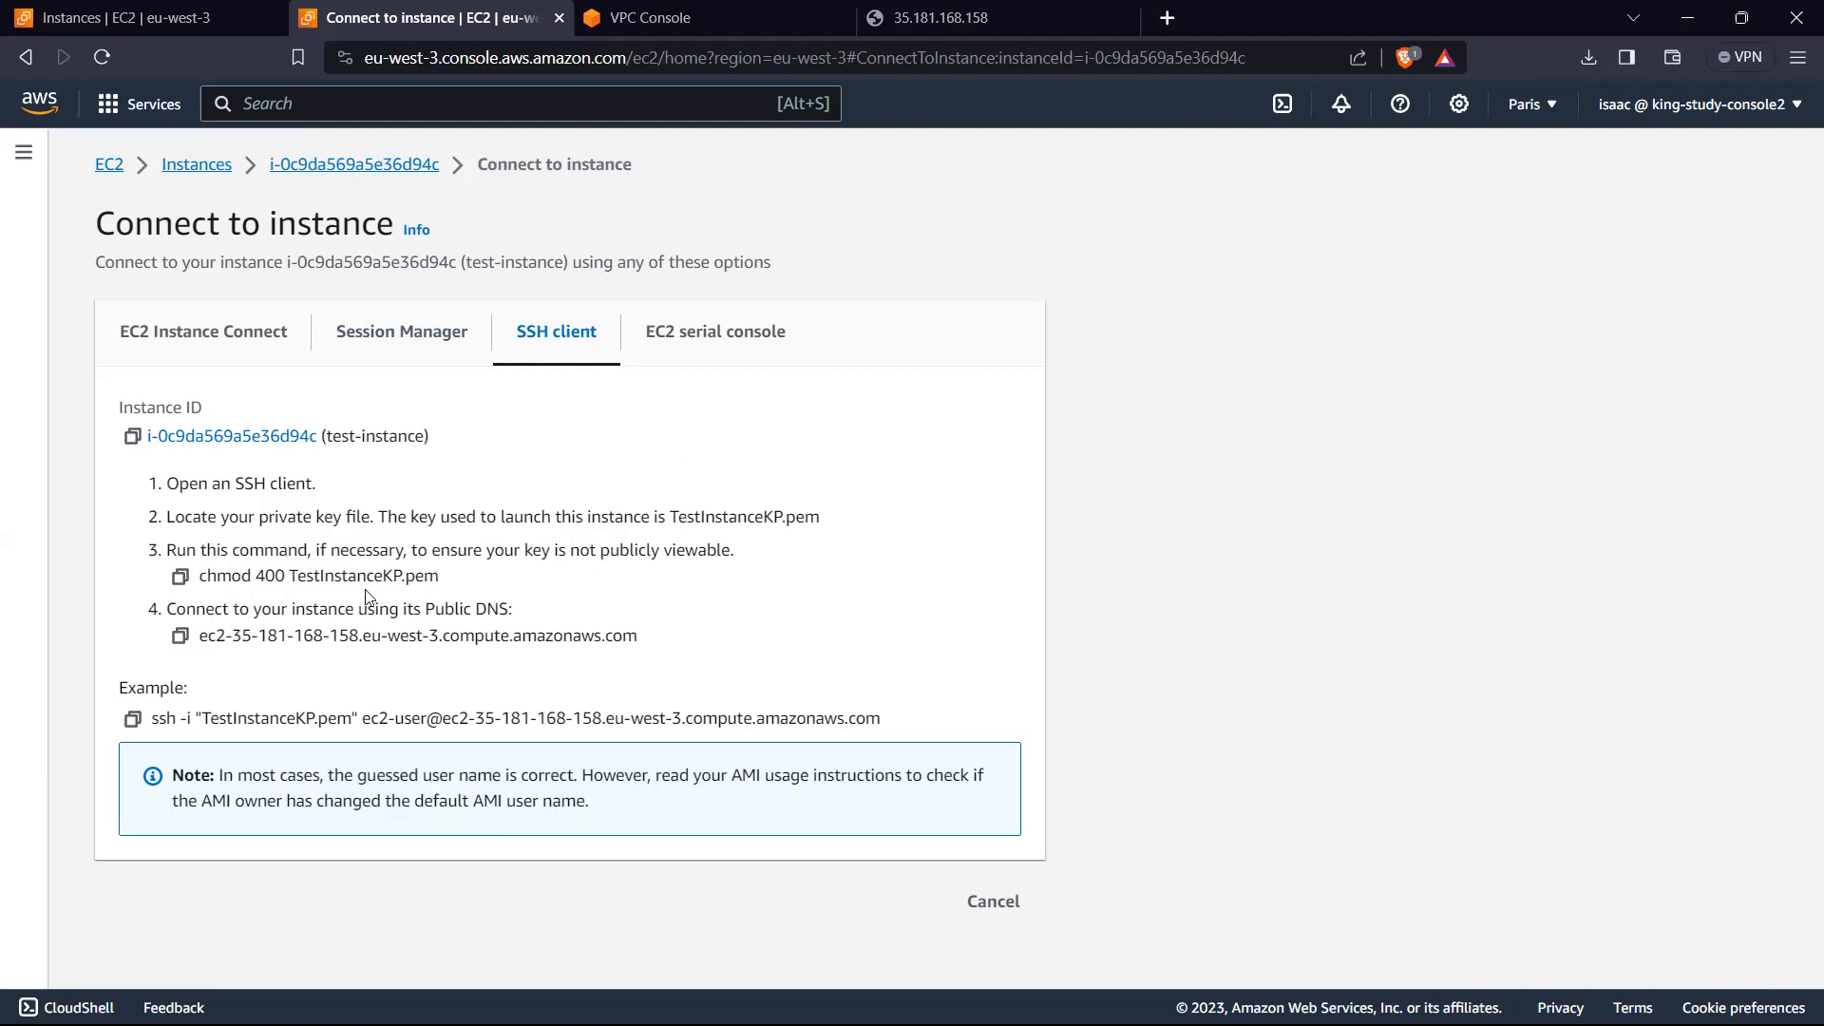
drag(200, 578, 443, 585)
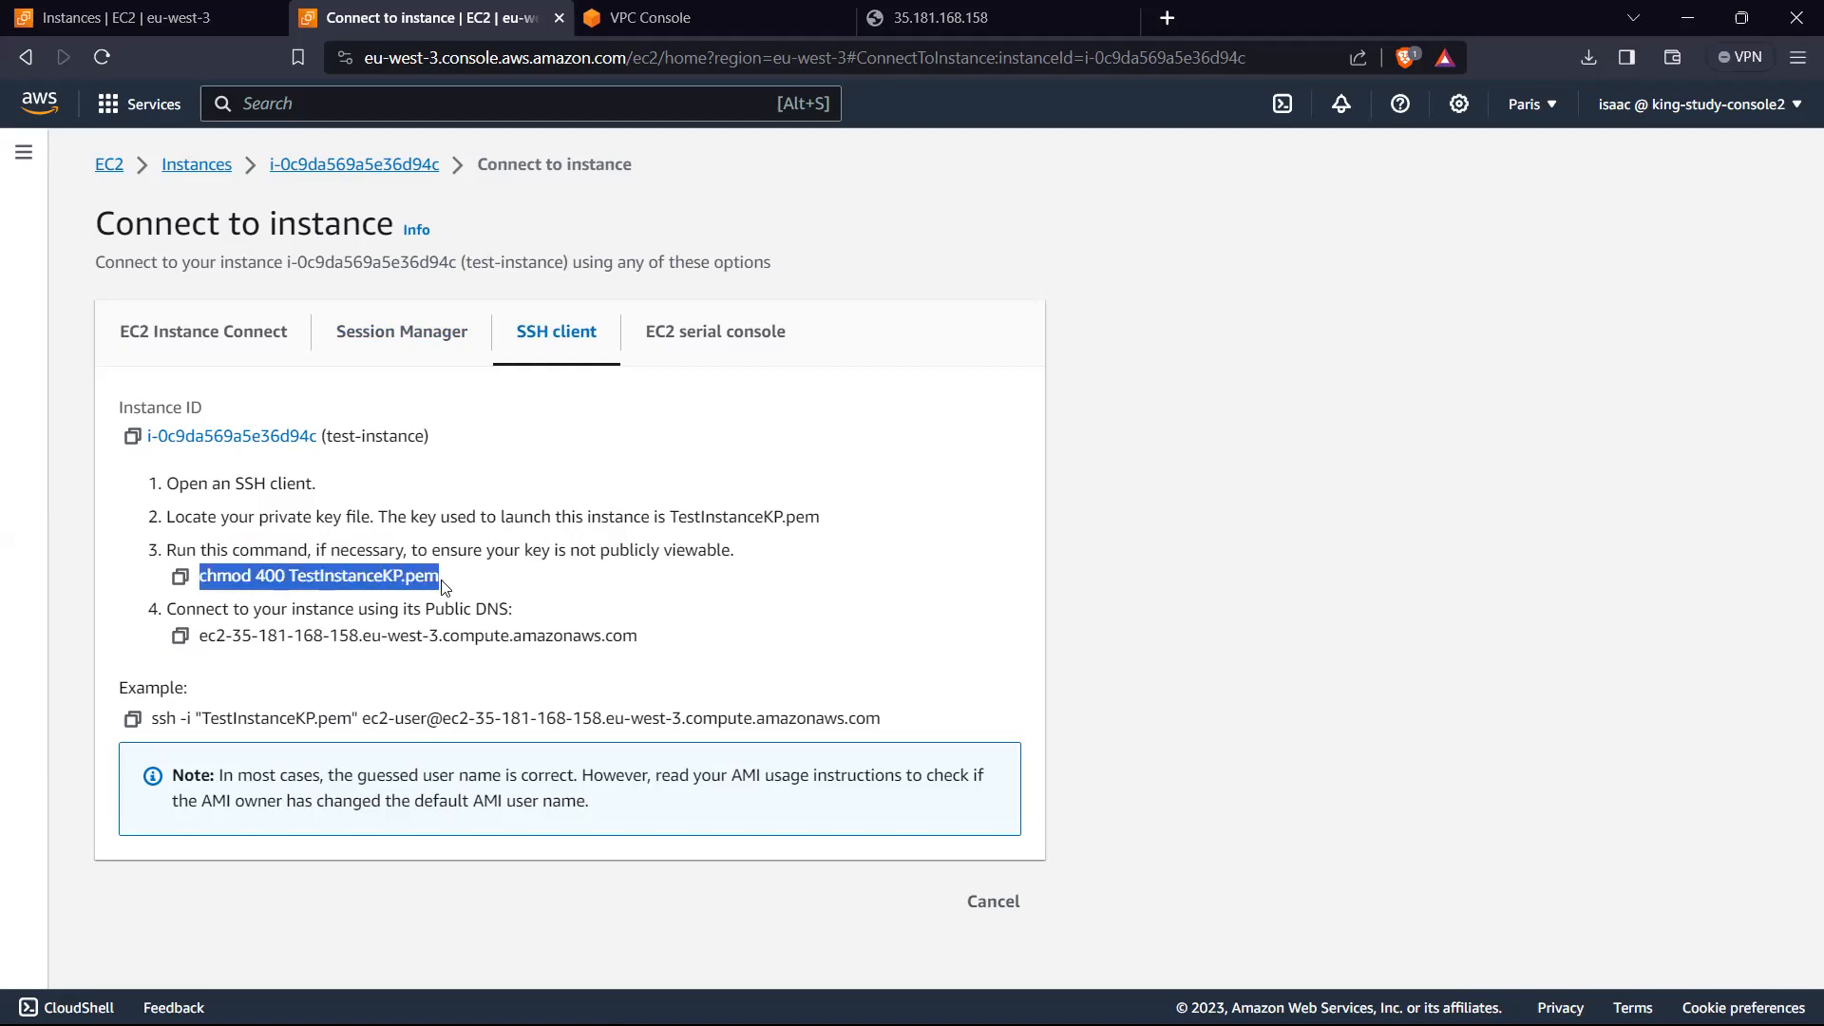
click(437, 576)
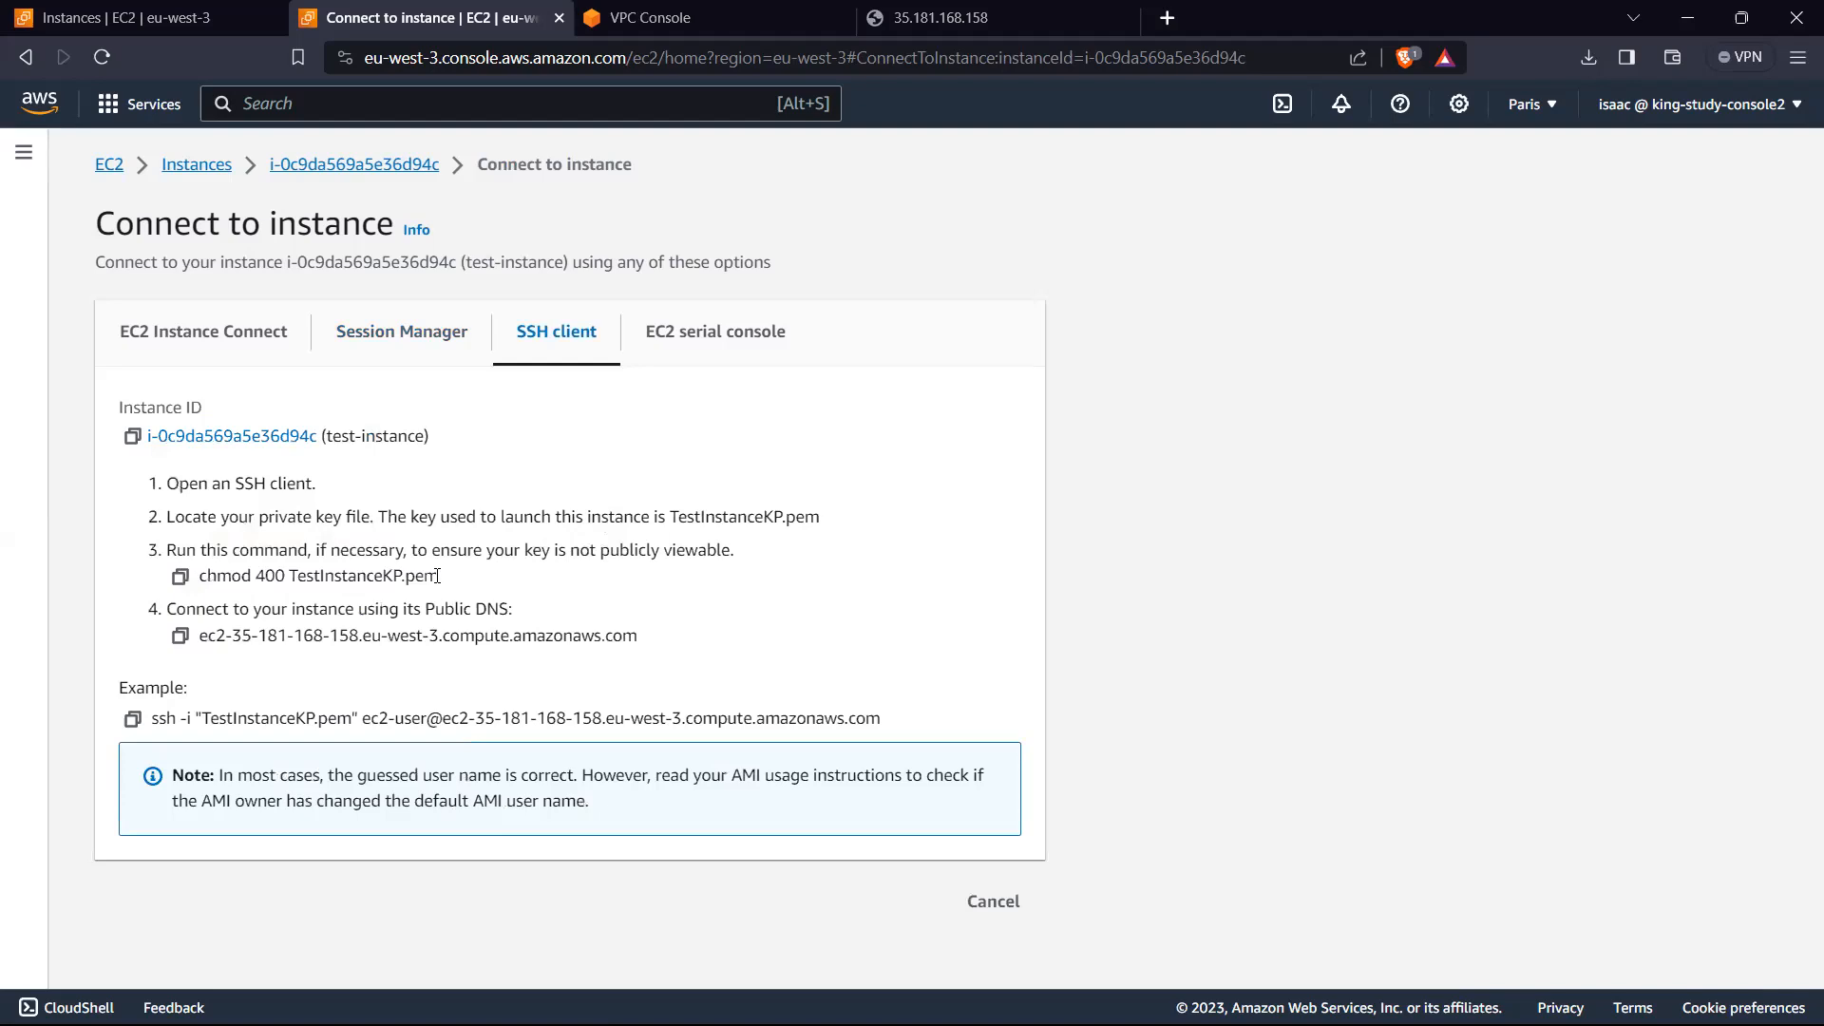
drag(290, 578, 439, 578)
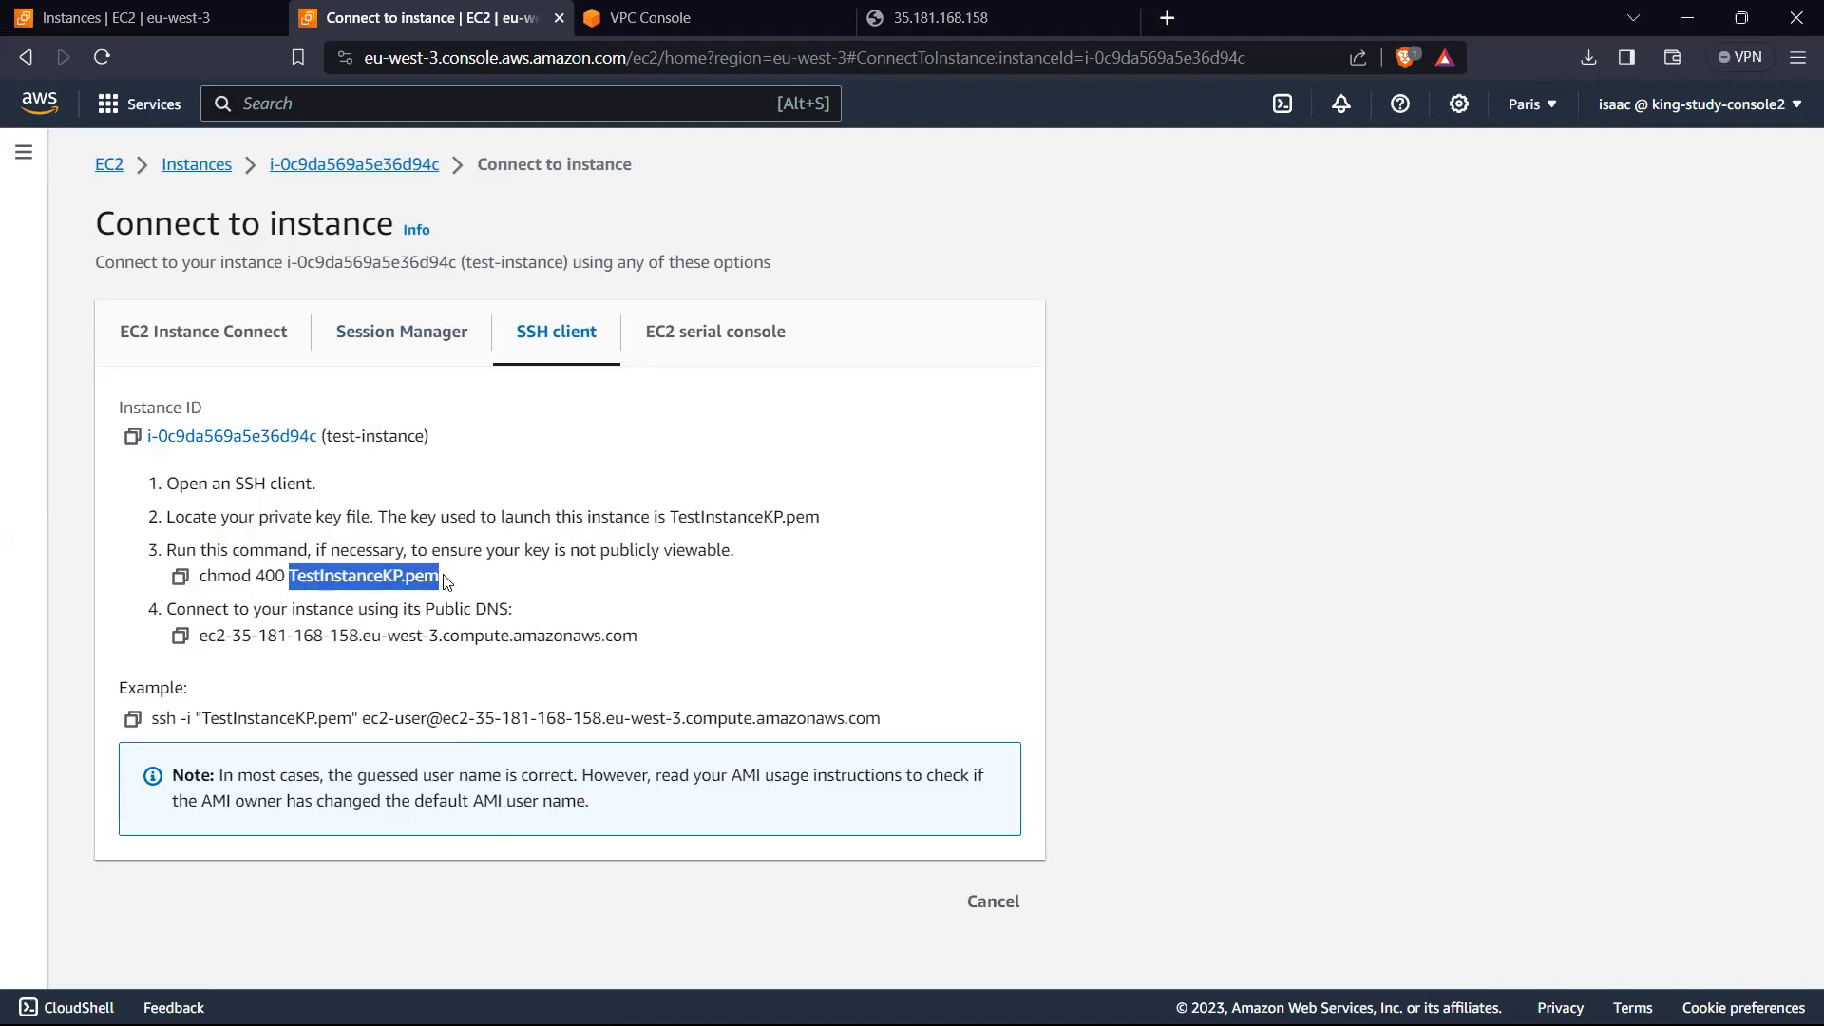
click(439, 577)
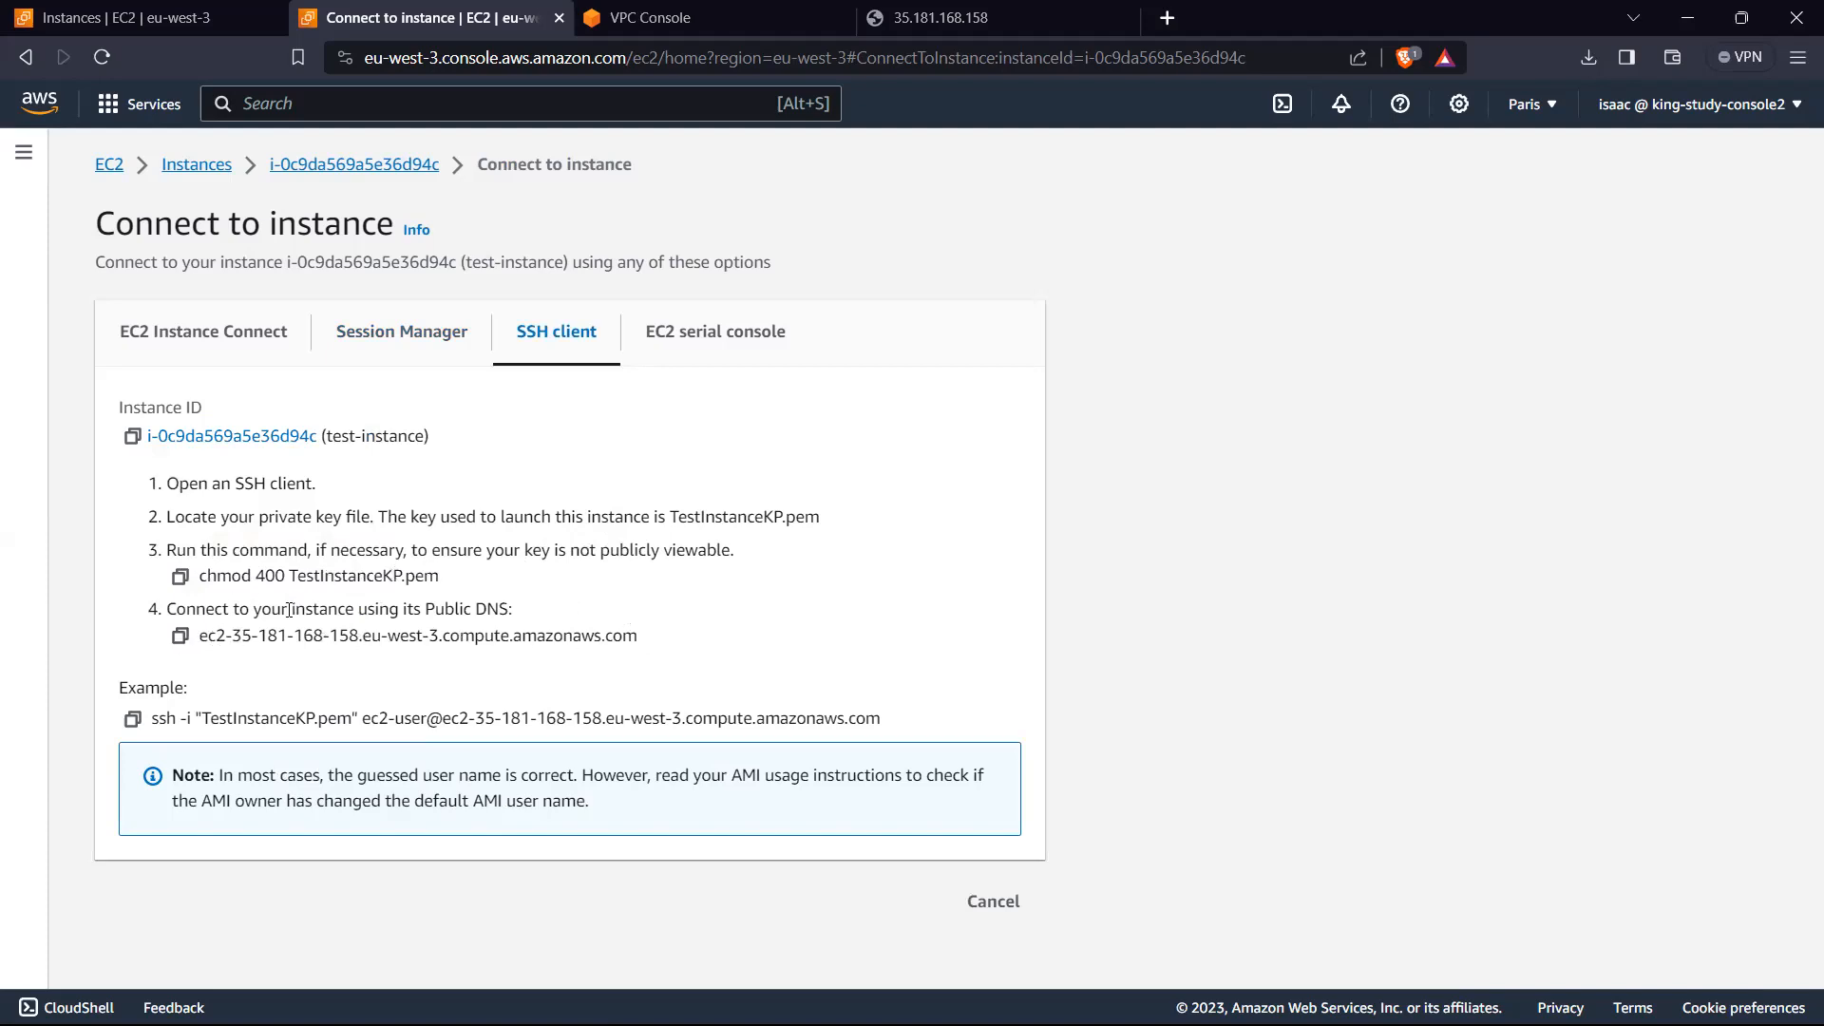
click(705, 344)
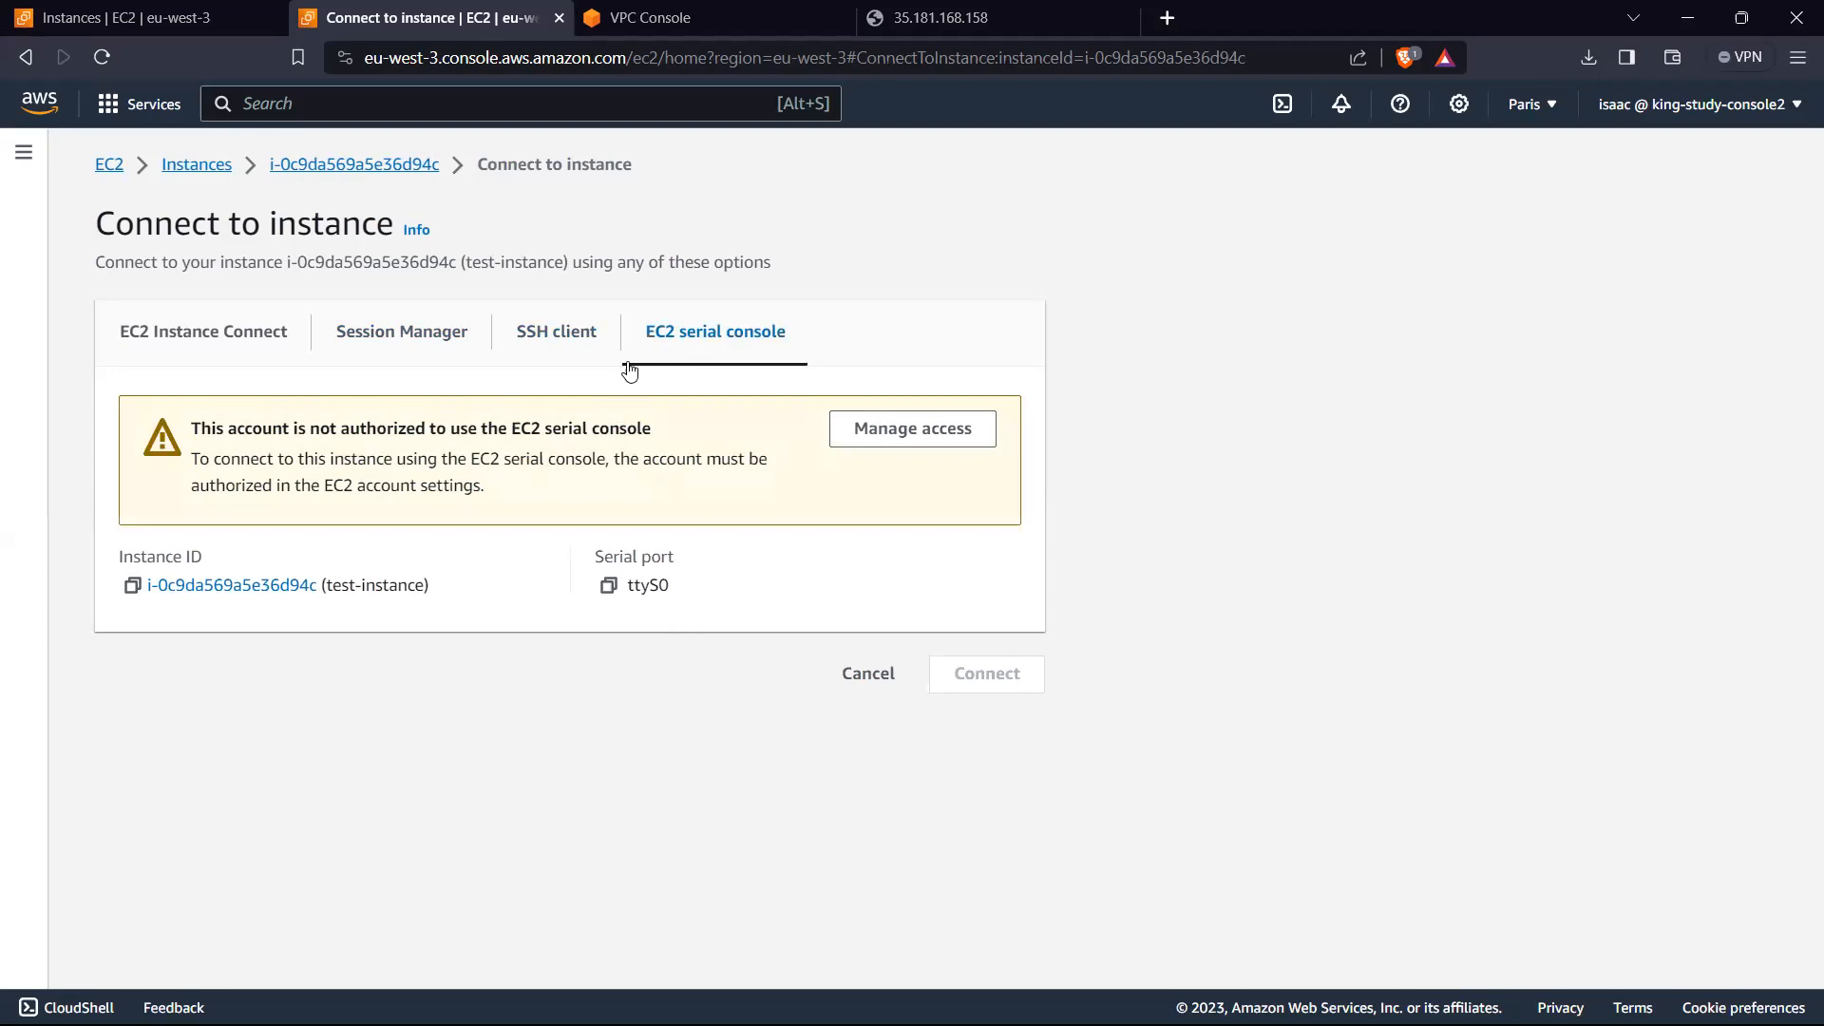
Step: Connect to test-instance through EC2 Instance Connect using its public IPv4 address and the default ec2-user user name
click(252, 337)
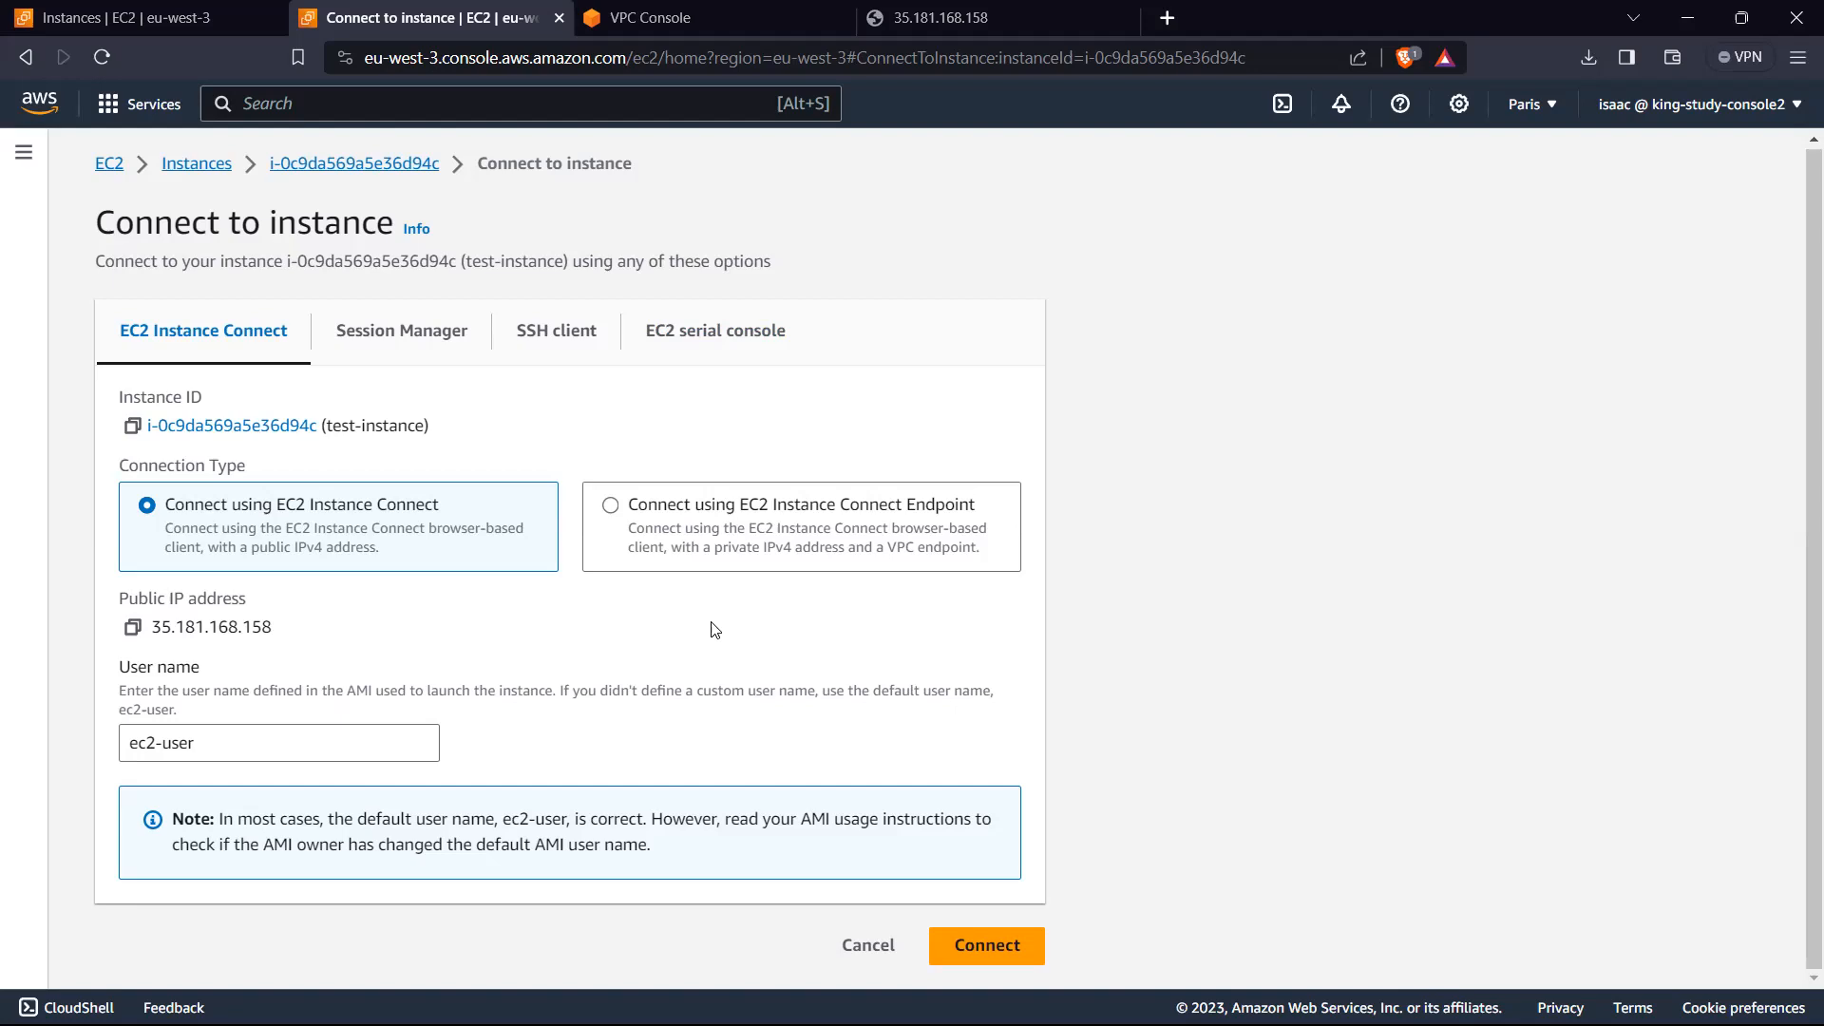
triple_click(305, 749)
key(BackSpace)
click(549, 726)
click(979, 948)
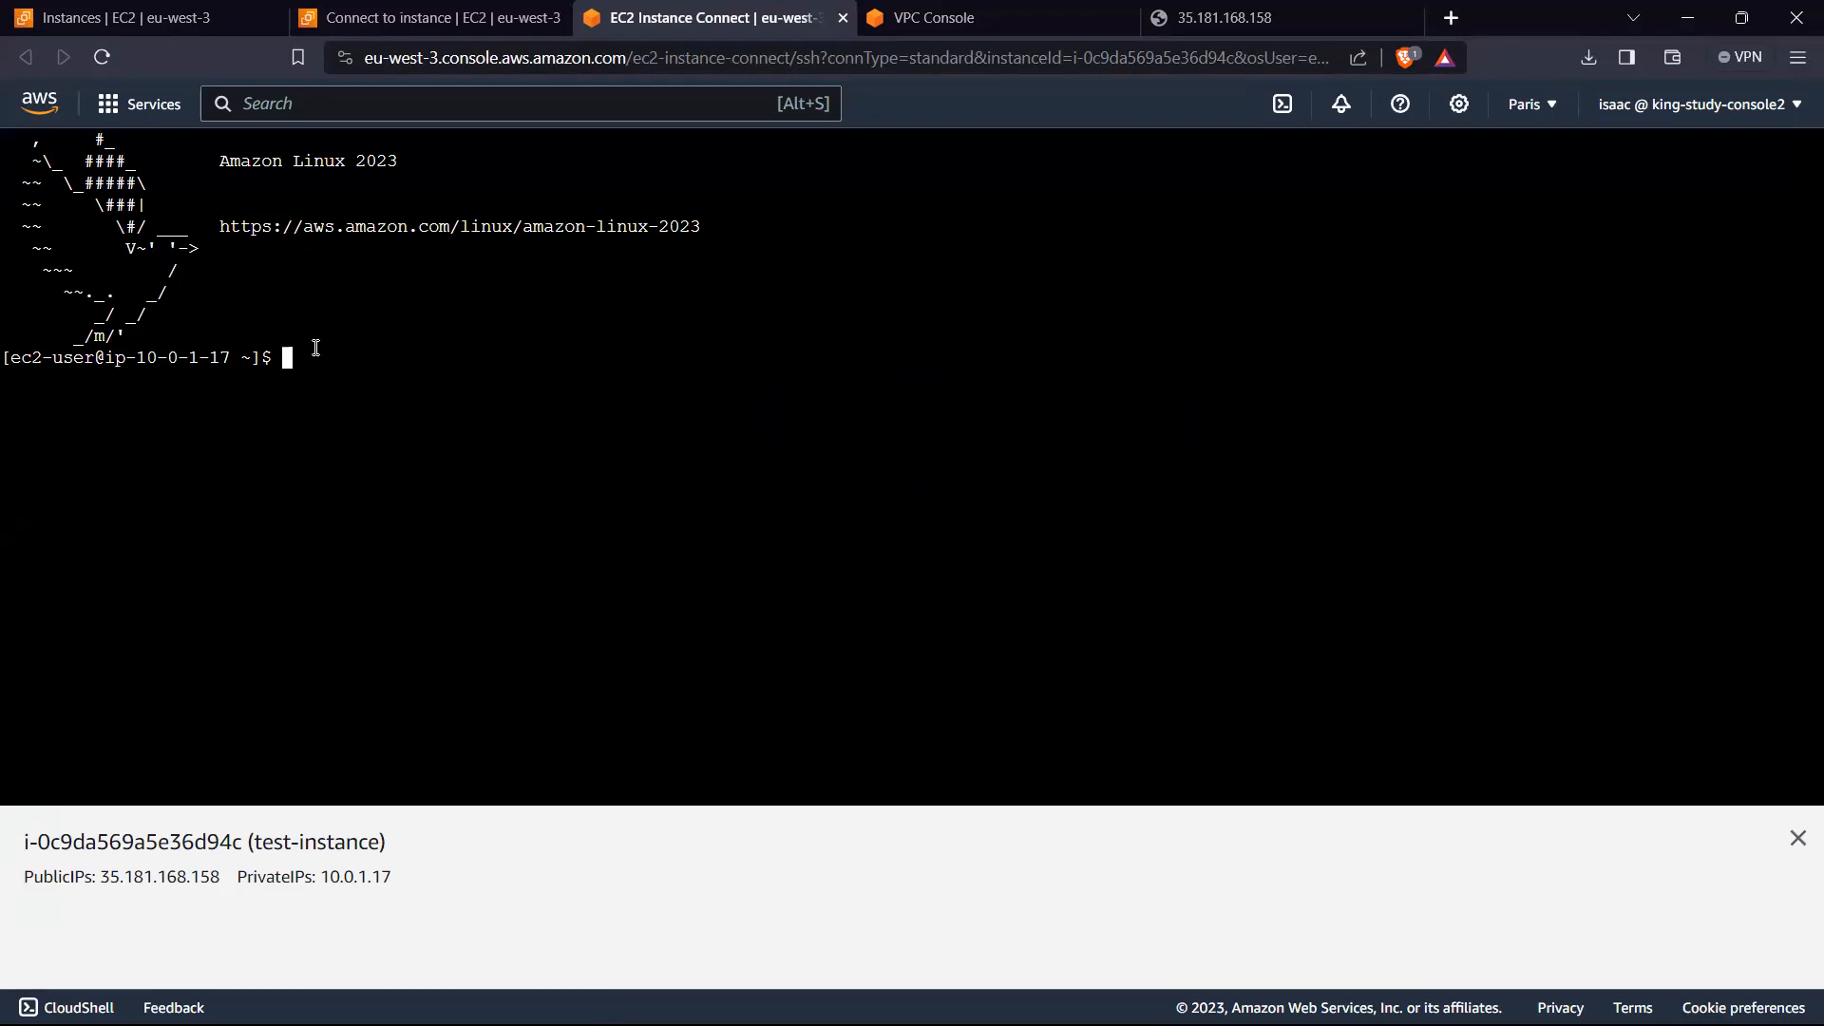
Step: Ping google.com from the instance terminal and stop the ping after several replies
text(ping google.com)
key(Return)
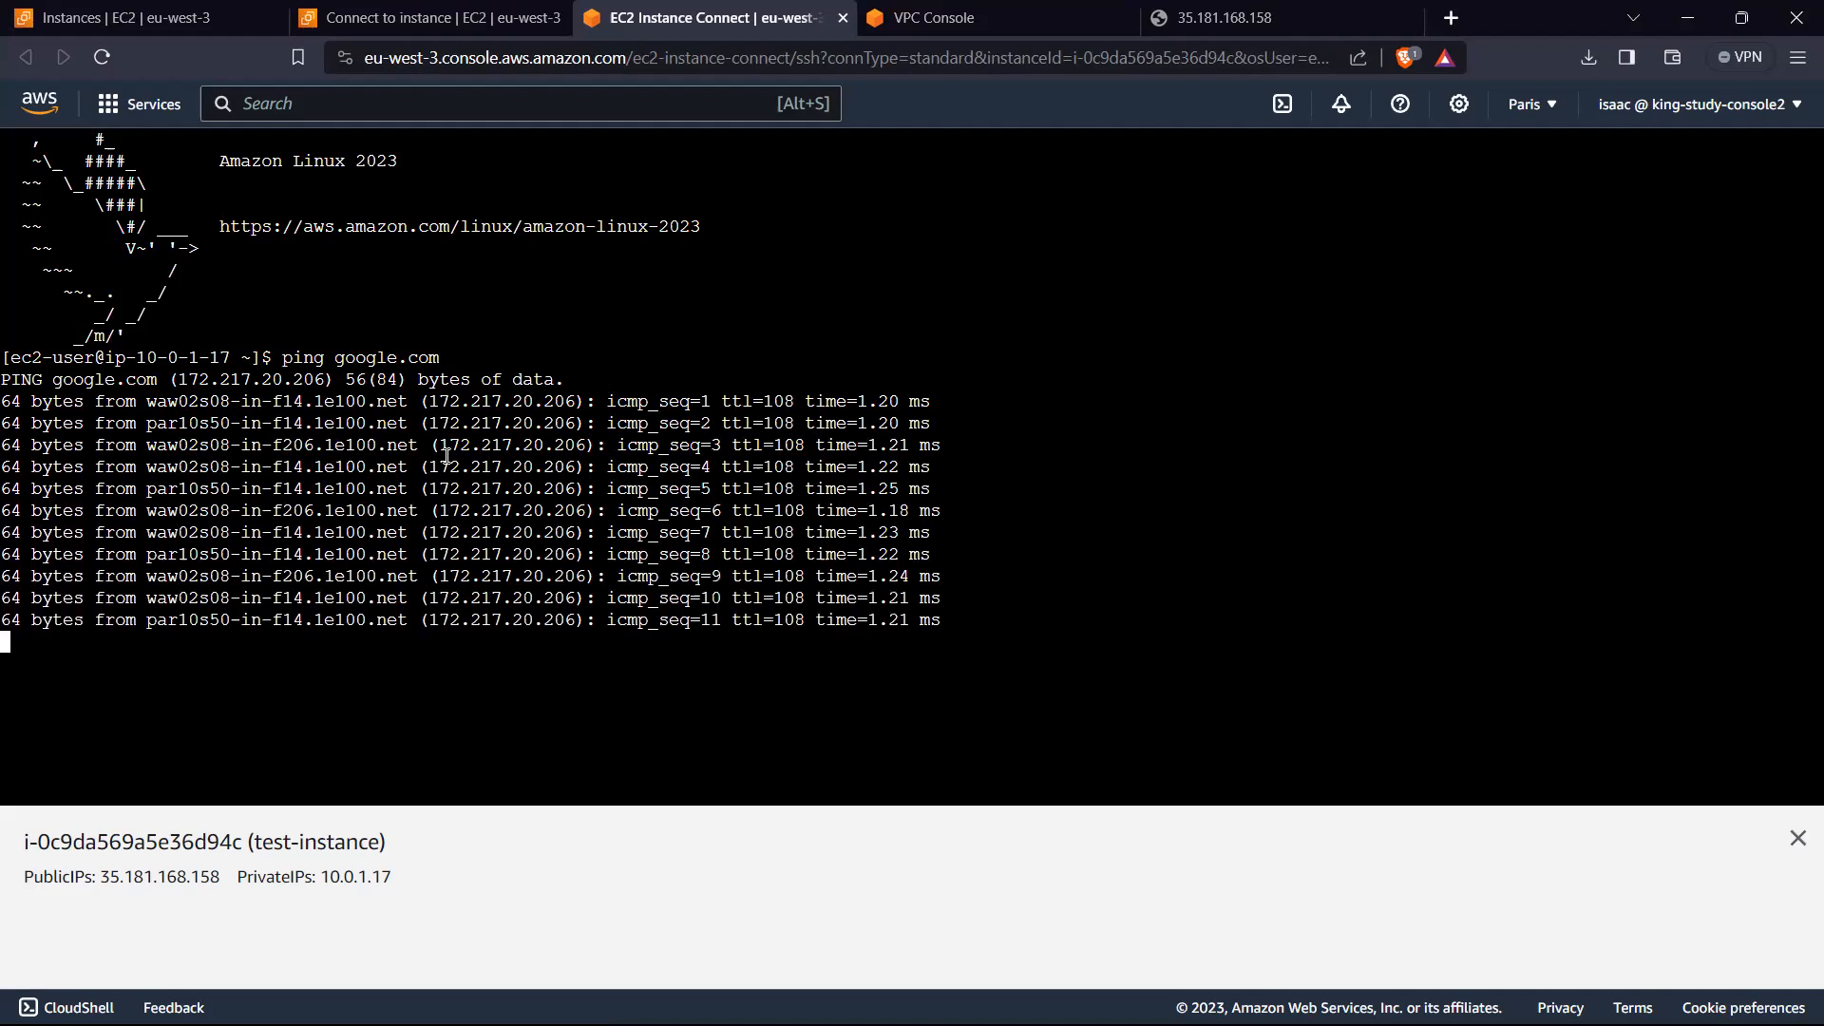
key(ctrl+c)
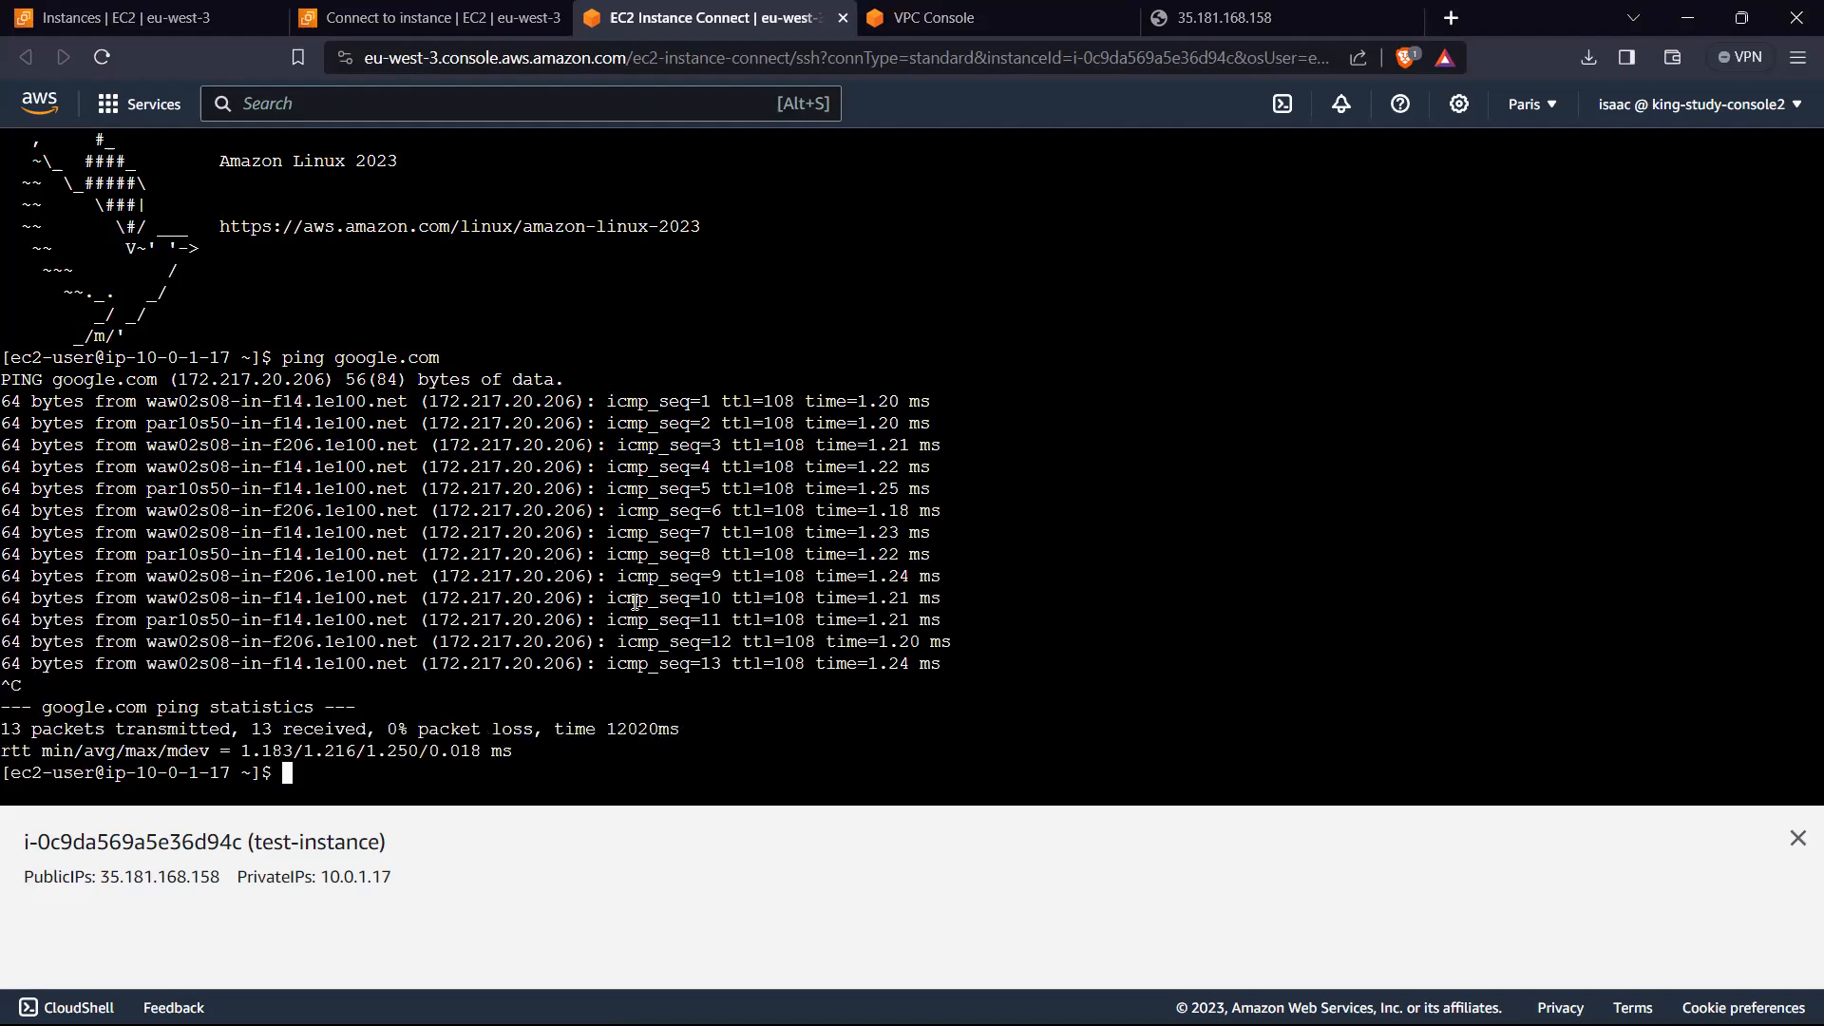
Step: List the home directory's contents and print the working directory path
text(ls)
key(Return)
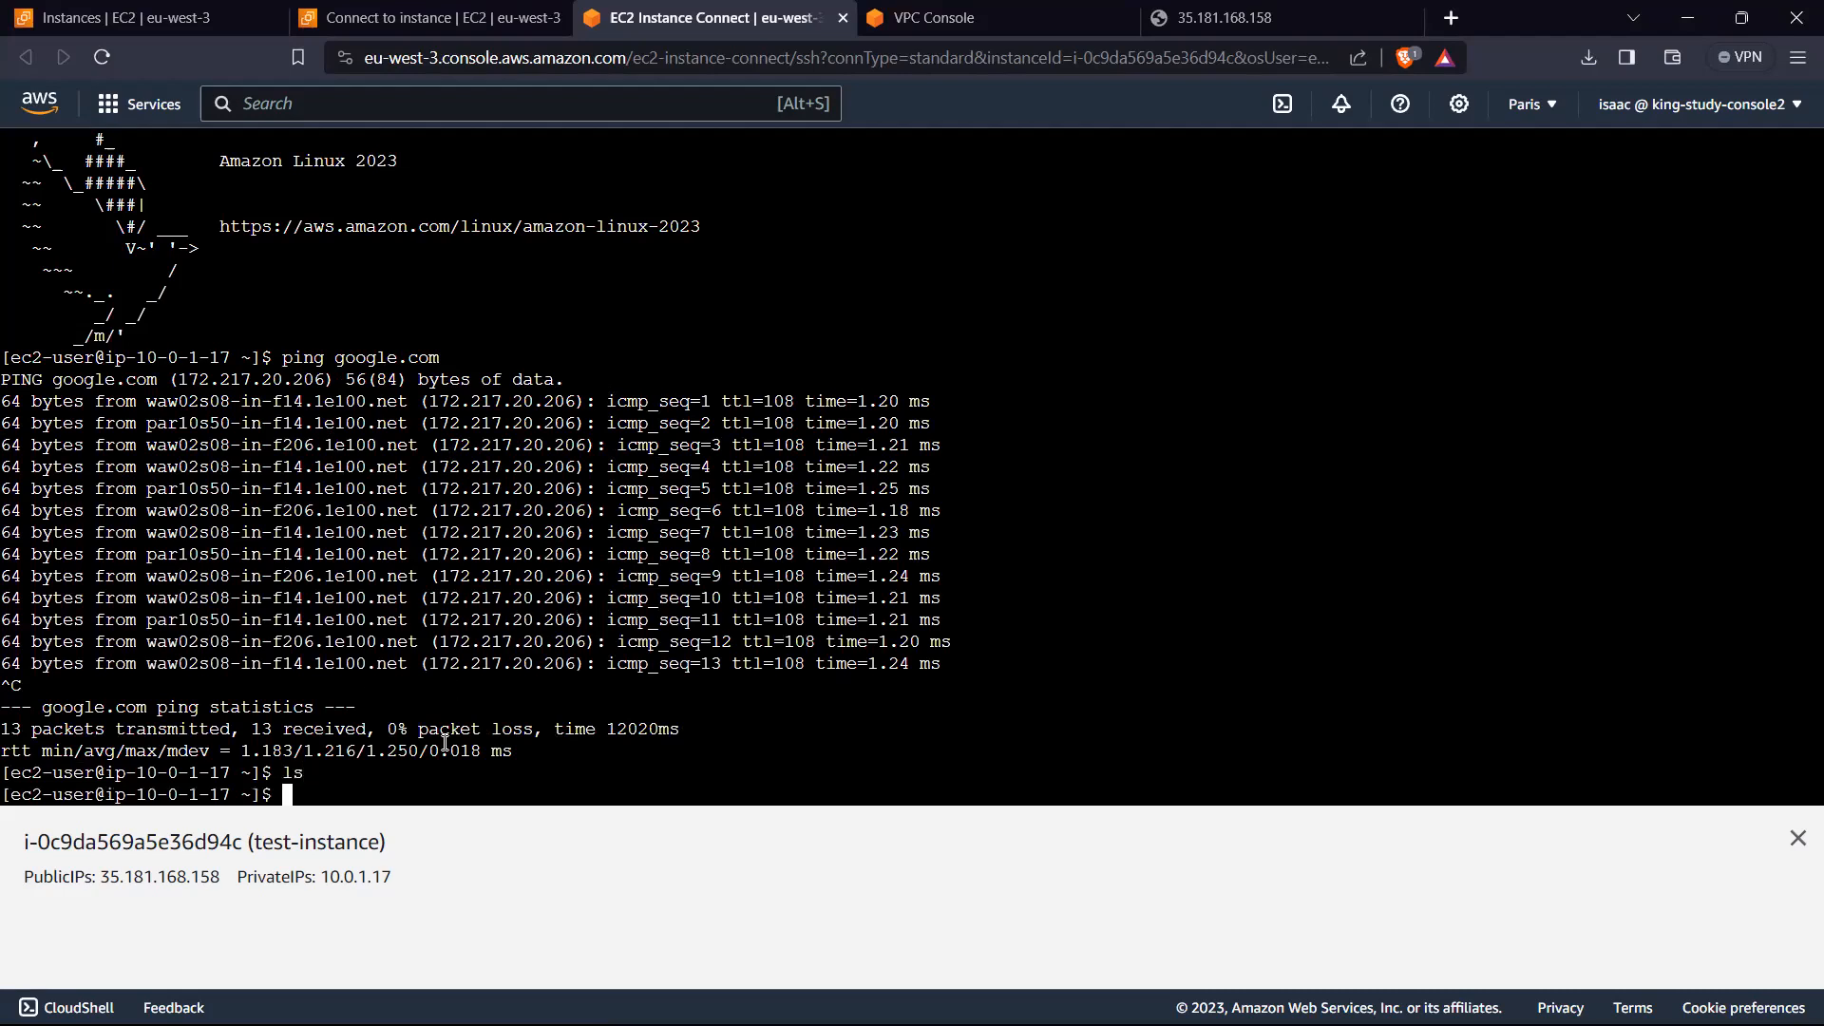
text(pwd)
key(Return)
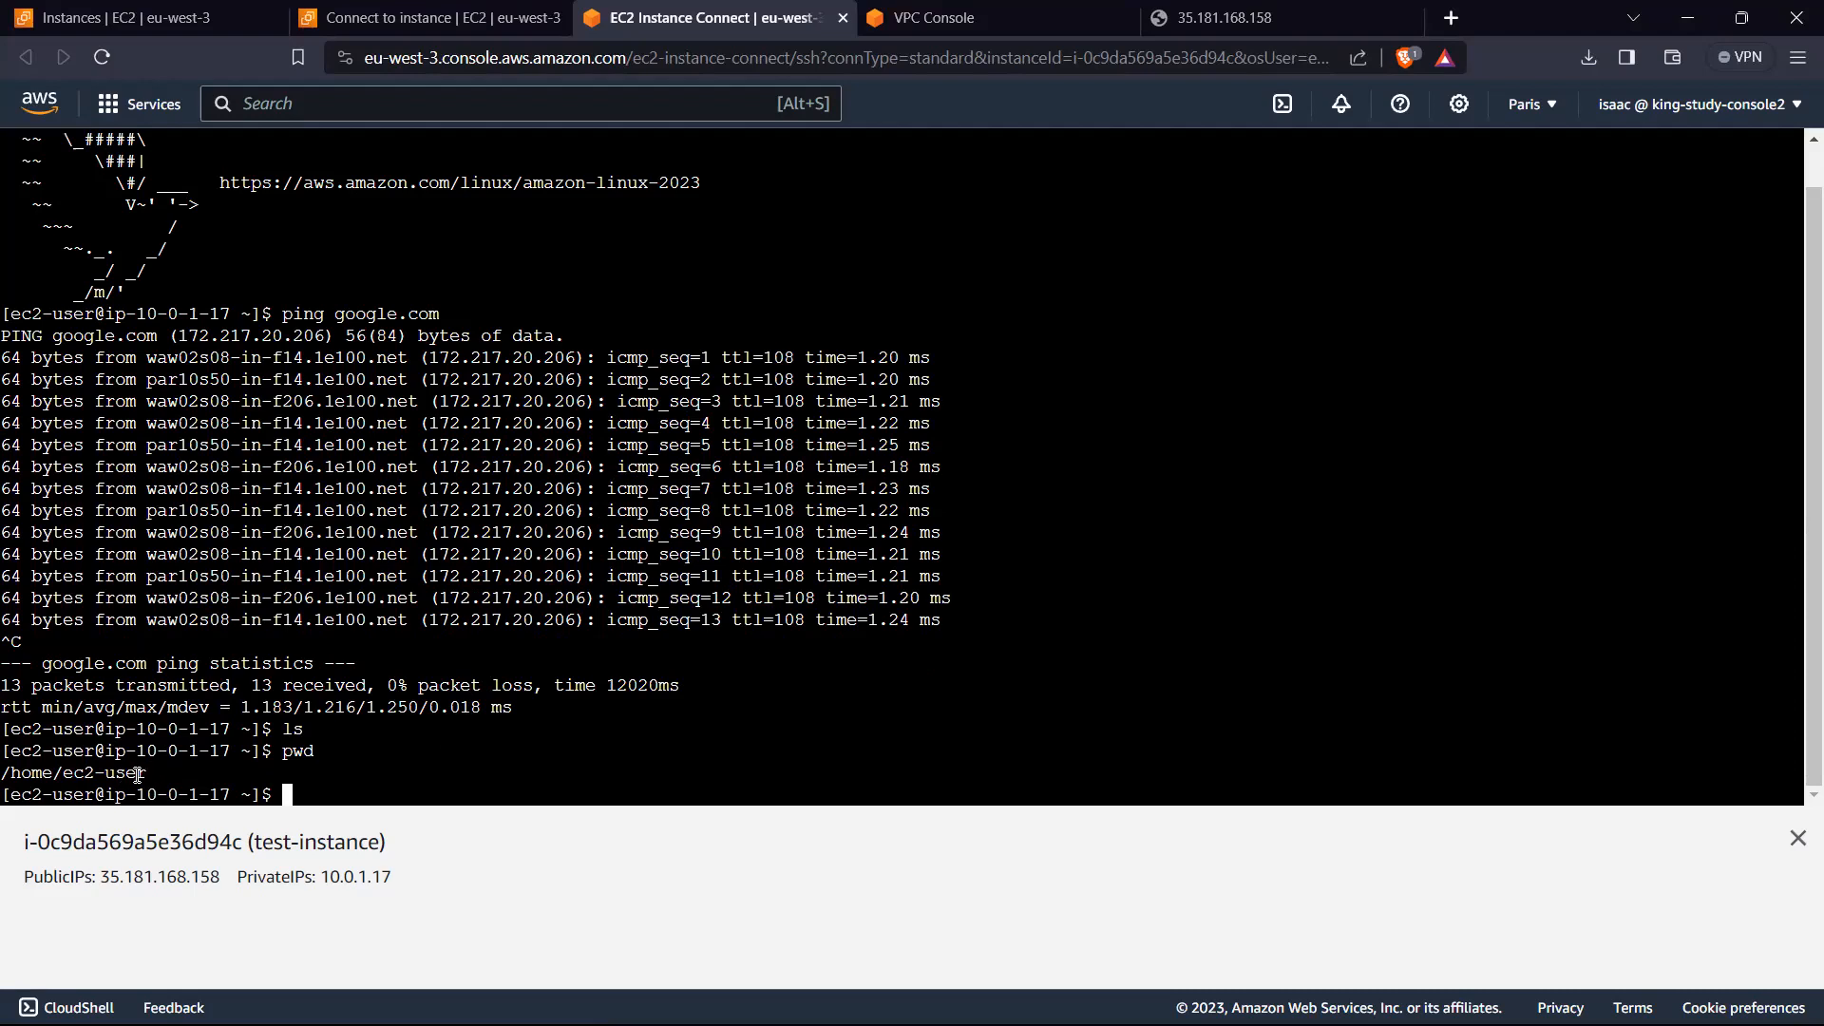
Step: Create a directory named test in the home directory and list the contents
text(md)
text(k)
key(BackSpace)
key(BackSpace)
text(kdir)
text(test)
key(Return)
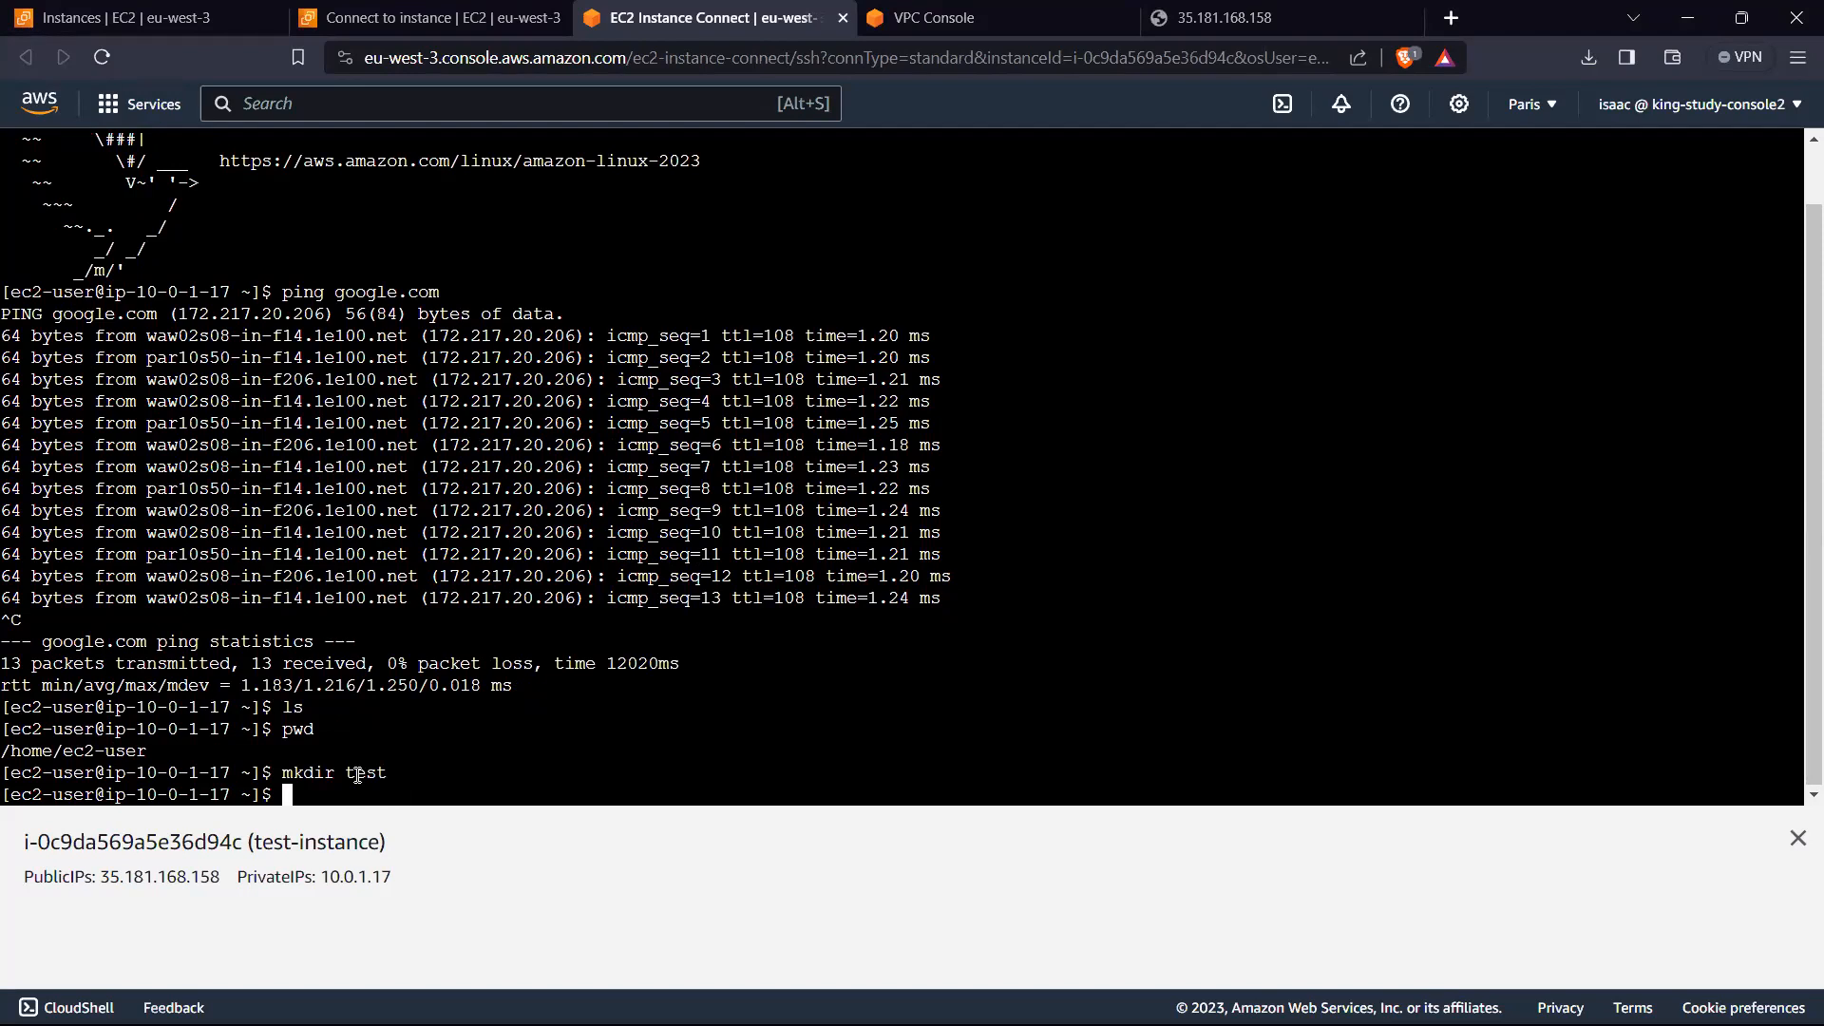
text(ls)
key(Return)
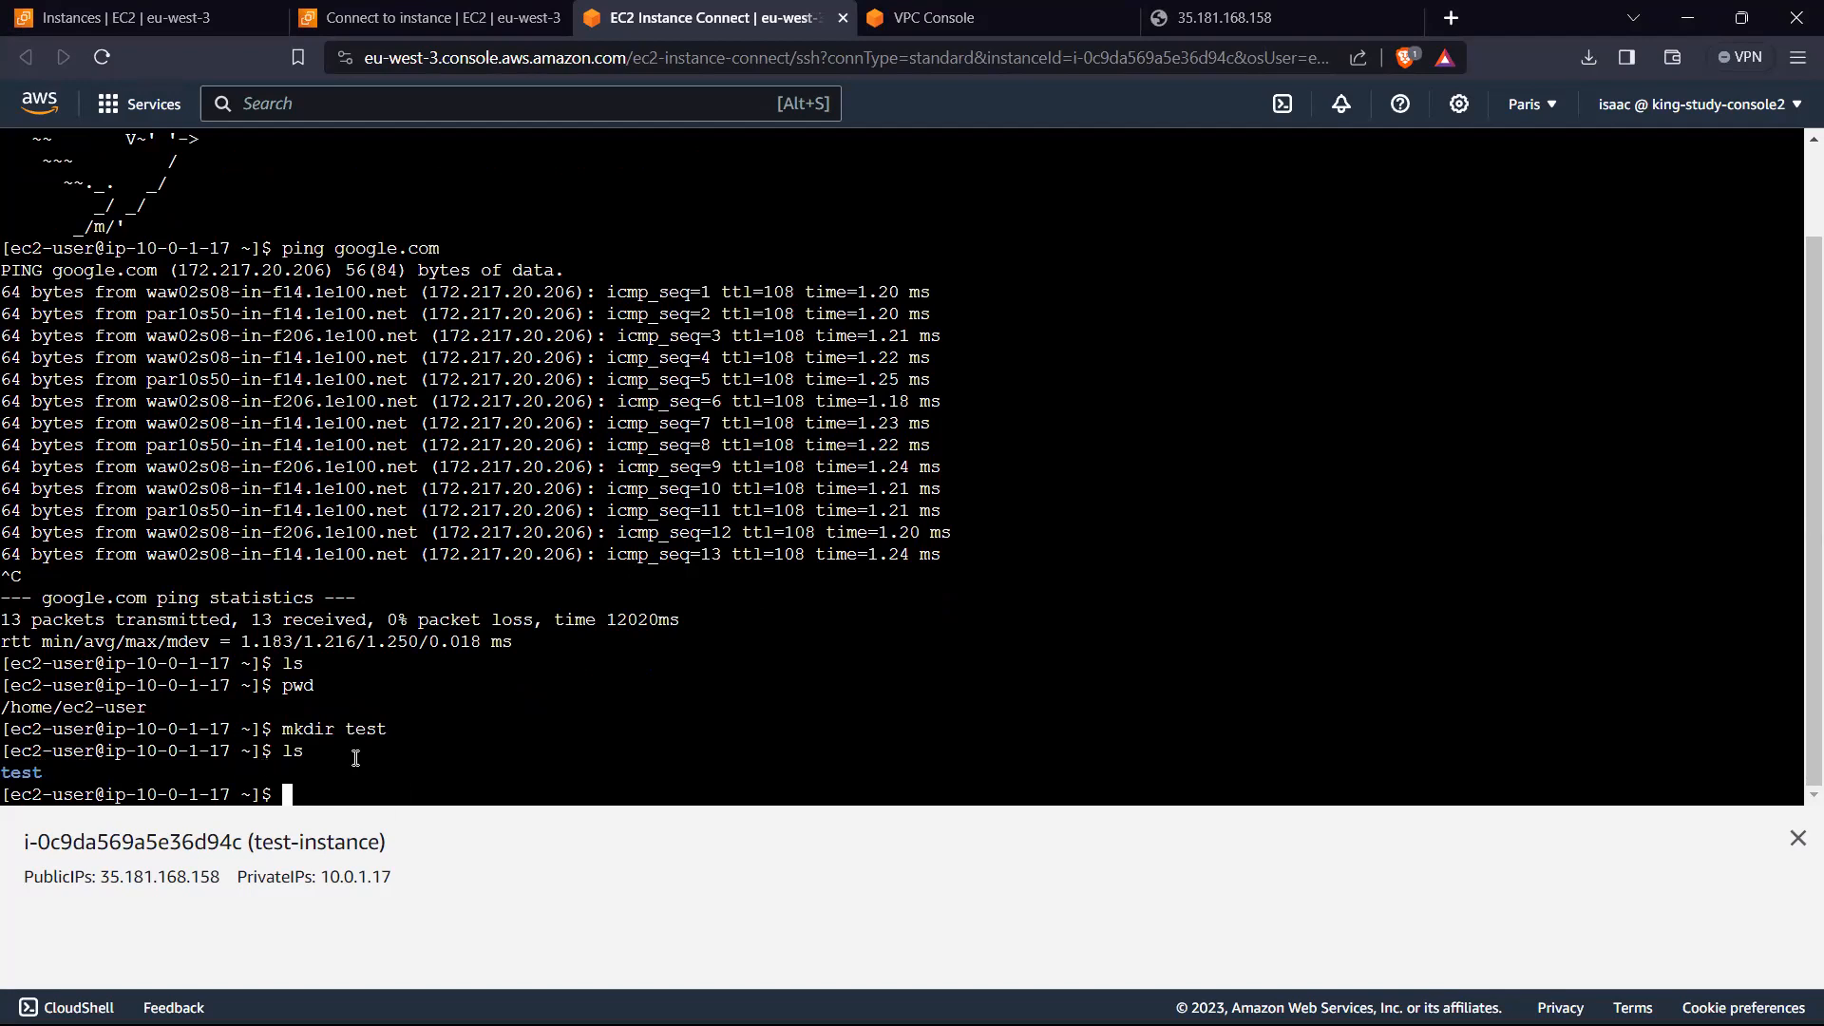
Step: Write the text "This is a test" to test/test.txt with an echo redirect
text(o)
key(super+space)
text("")
key(Left)
text(Thisi)
key(BackSpace)
key(BackSpace)
text(s is s)
key(BackSpace)
key(BackSpace)
text(a test)
key(Right)
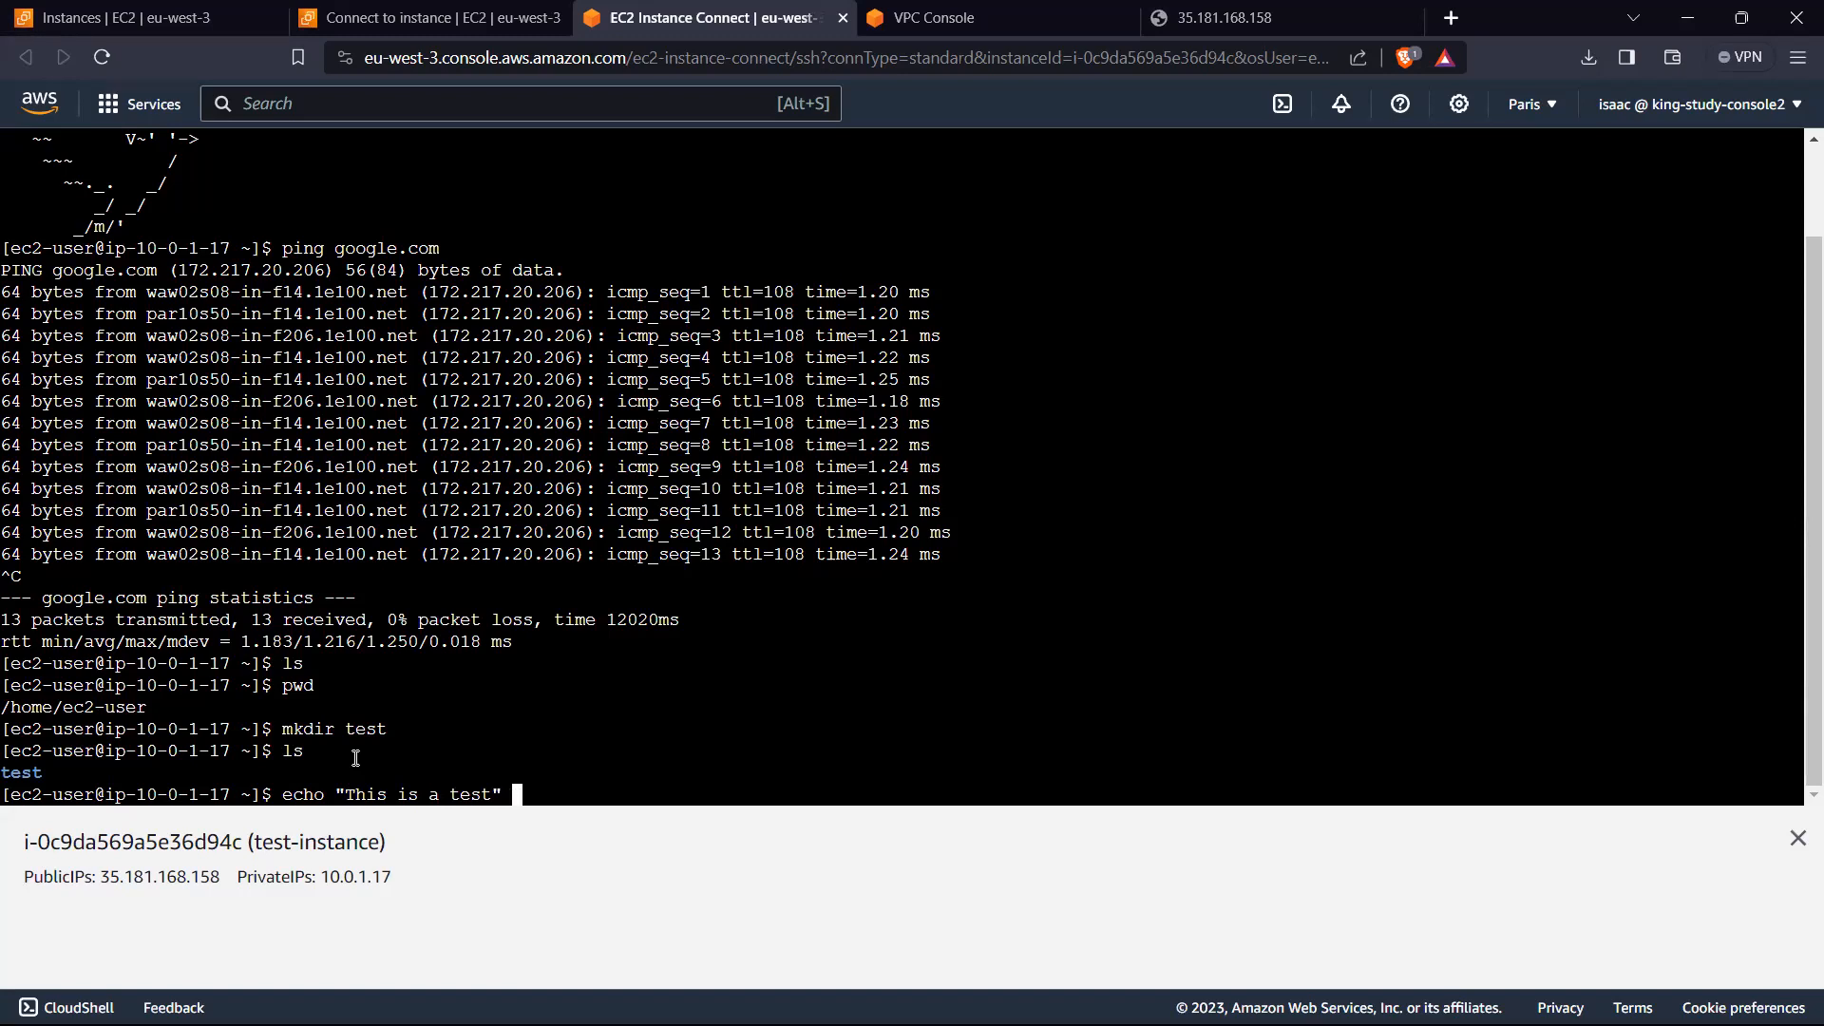
text(> test/)
key(BackSpace)
text(/test.txt)
key(Return)
Step: Print the contents of test/test.txt with cat
text(cat test/test.txt)
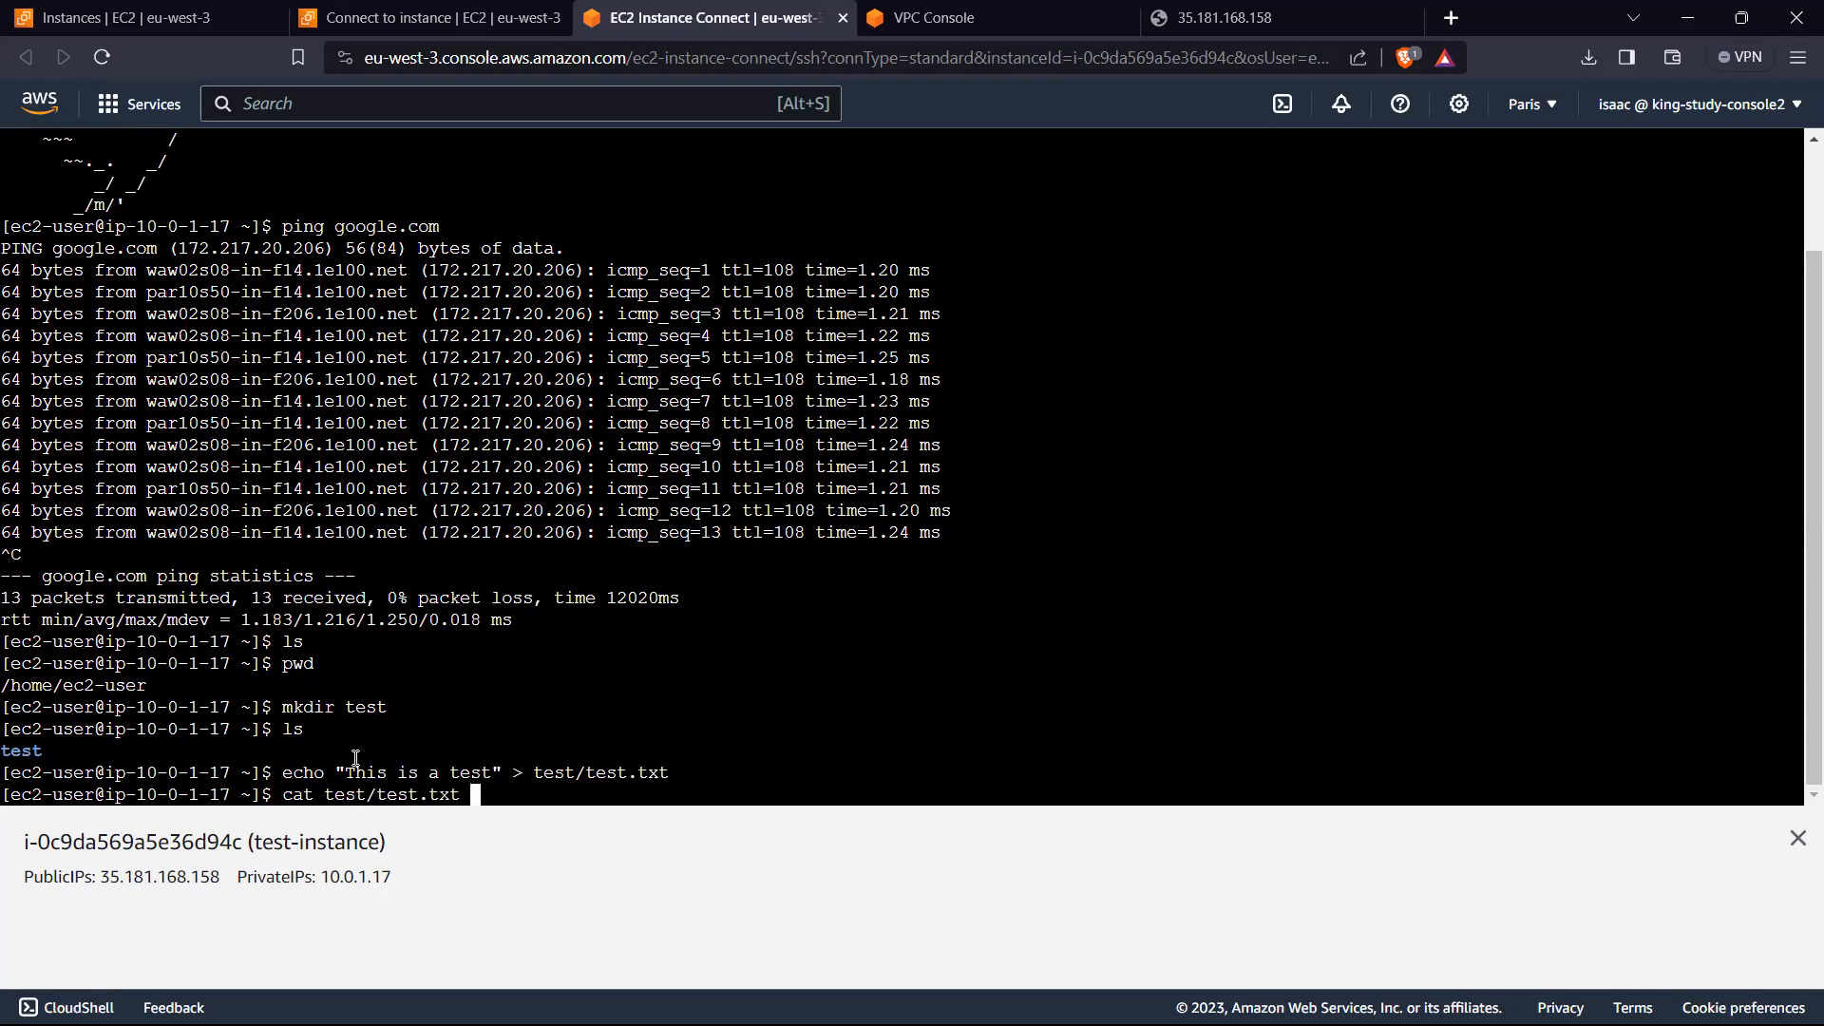
key(Return)
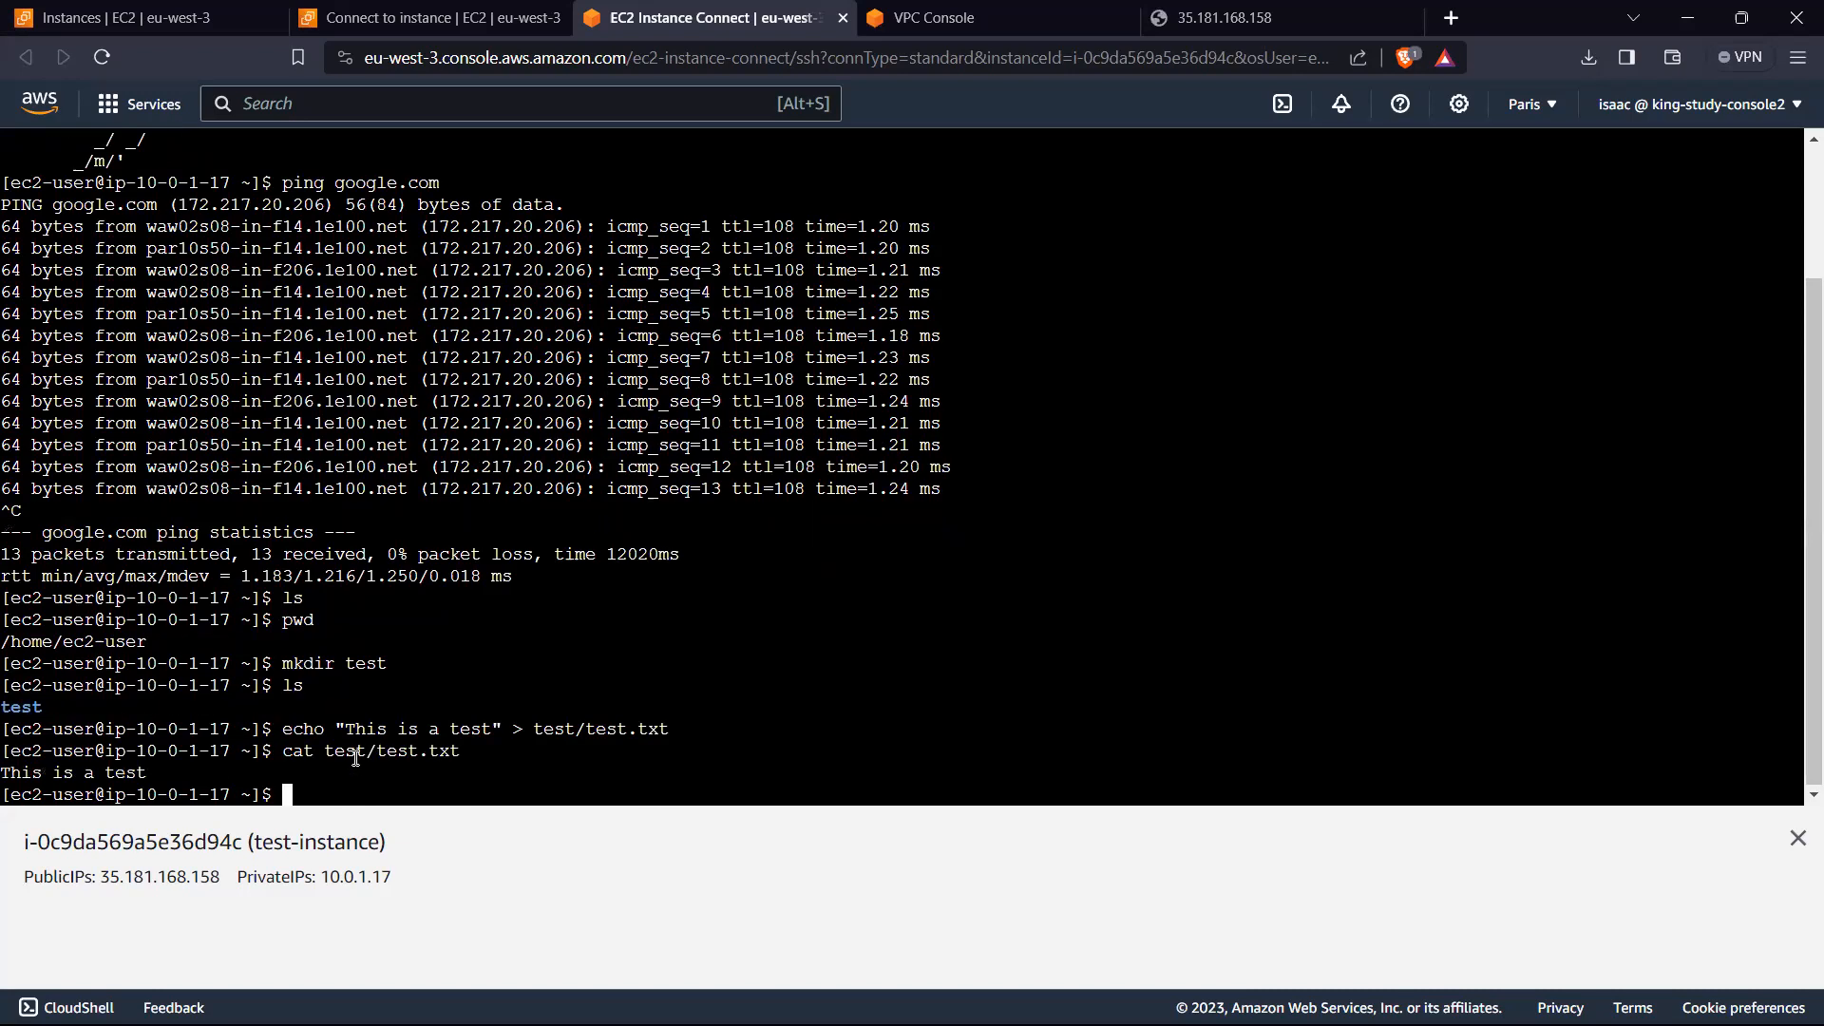
Step: Remove the file test/test.txt with rm
text(rm)
text( cat)
key(BackSpace)
key(BackSpace)
key(BackSpace)
text(/)
text(te)
text(s)
text(r)
key(BackSpace)
text(st)
key(Left)
key(Left)
key(Left)
key(Left)
key(Left)
key(BackSpace)
key(Right)
key(Right)
key(Right)
key(BackSpace)
key(Right)
key(Right)
key(Tab)
key(Tab)
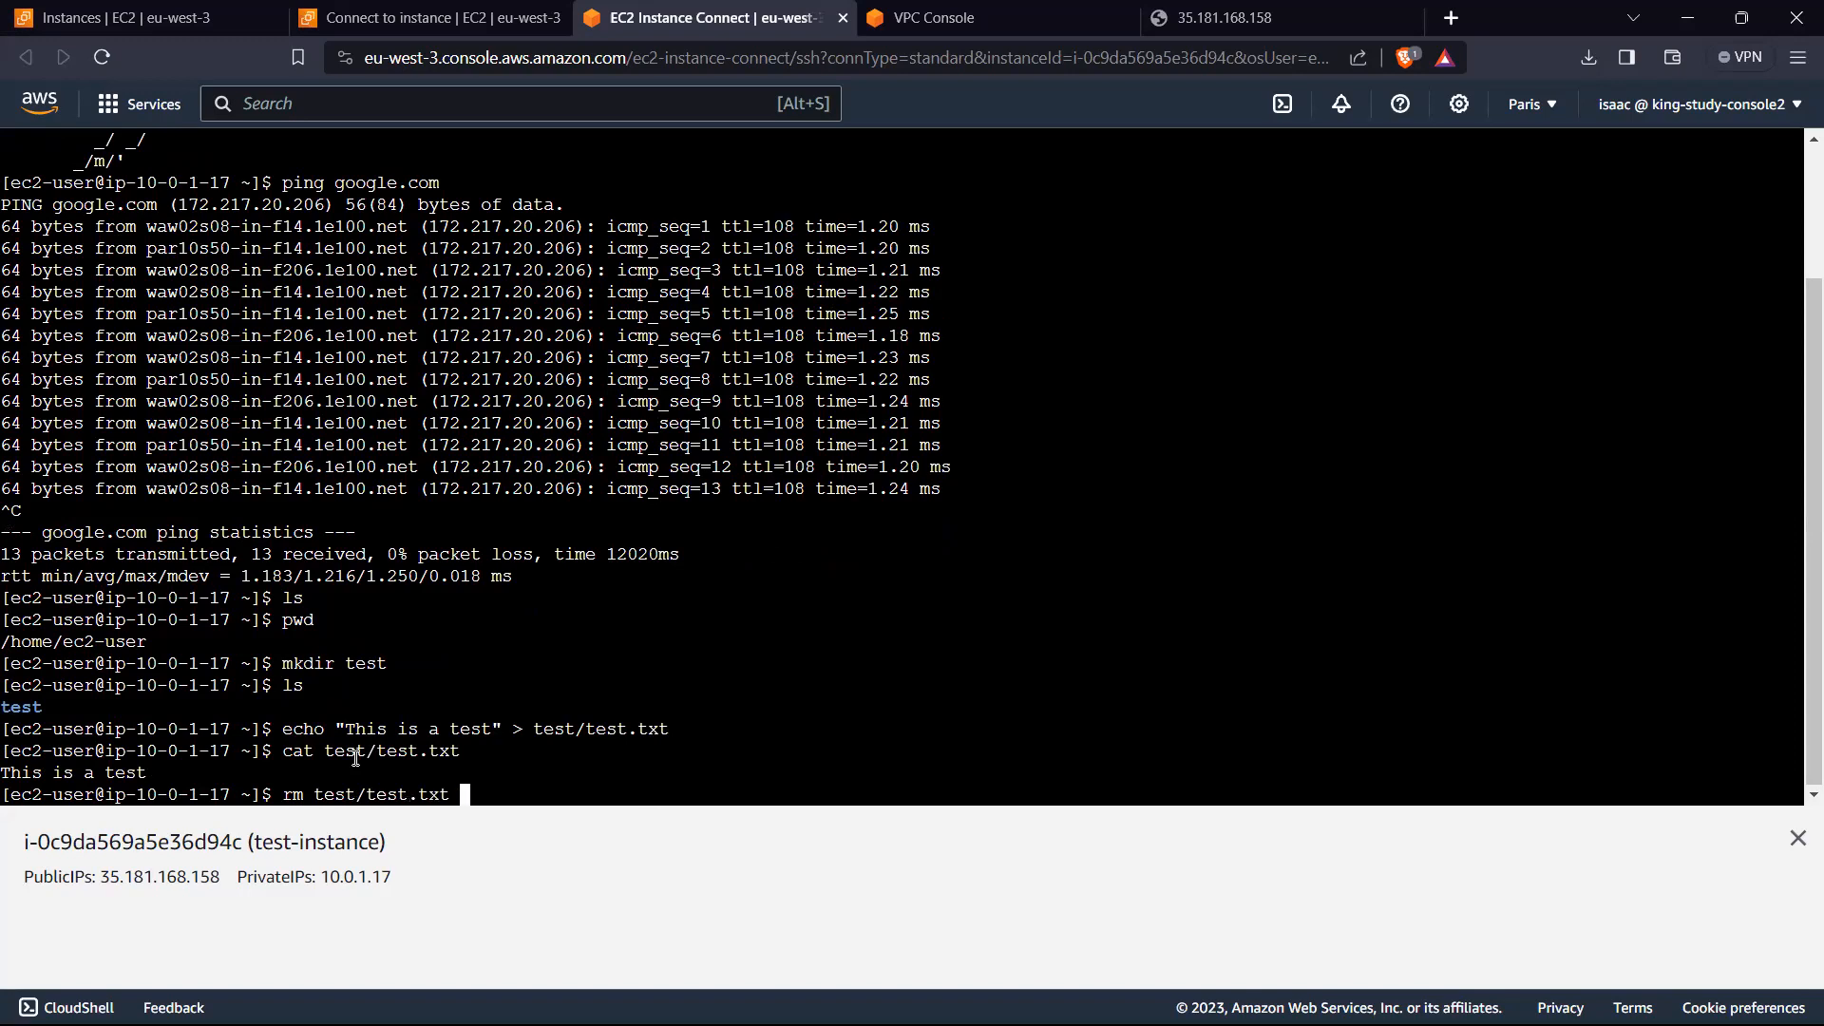
key(Return)
Step: List the contents of the test directory and look back over the session output
text(ls)
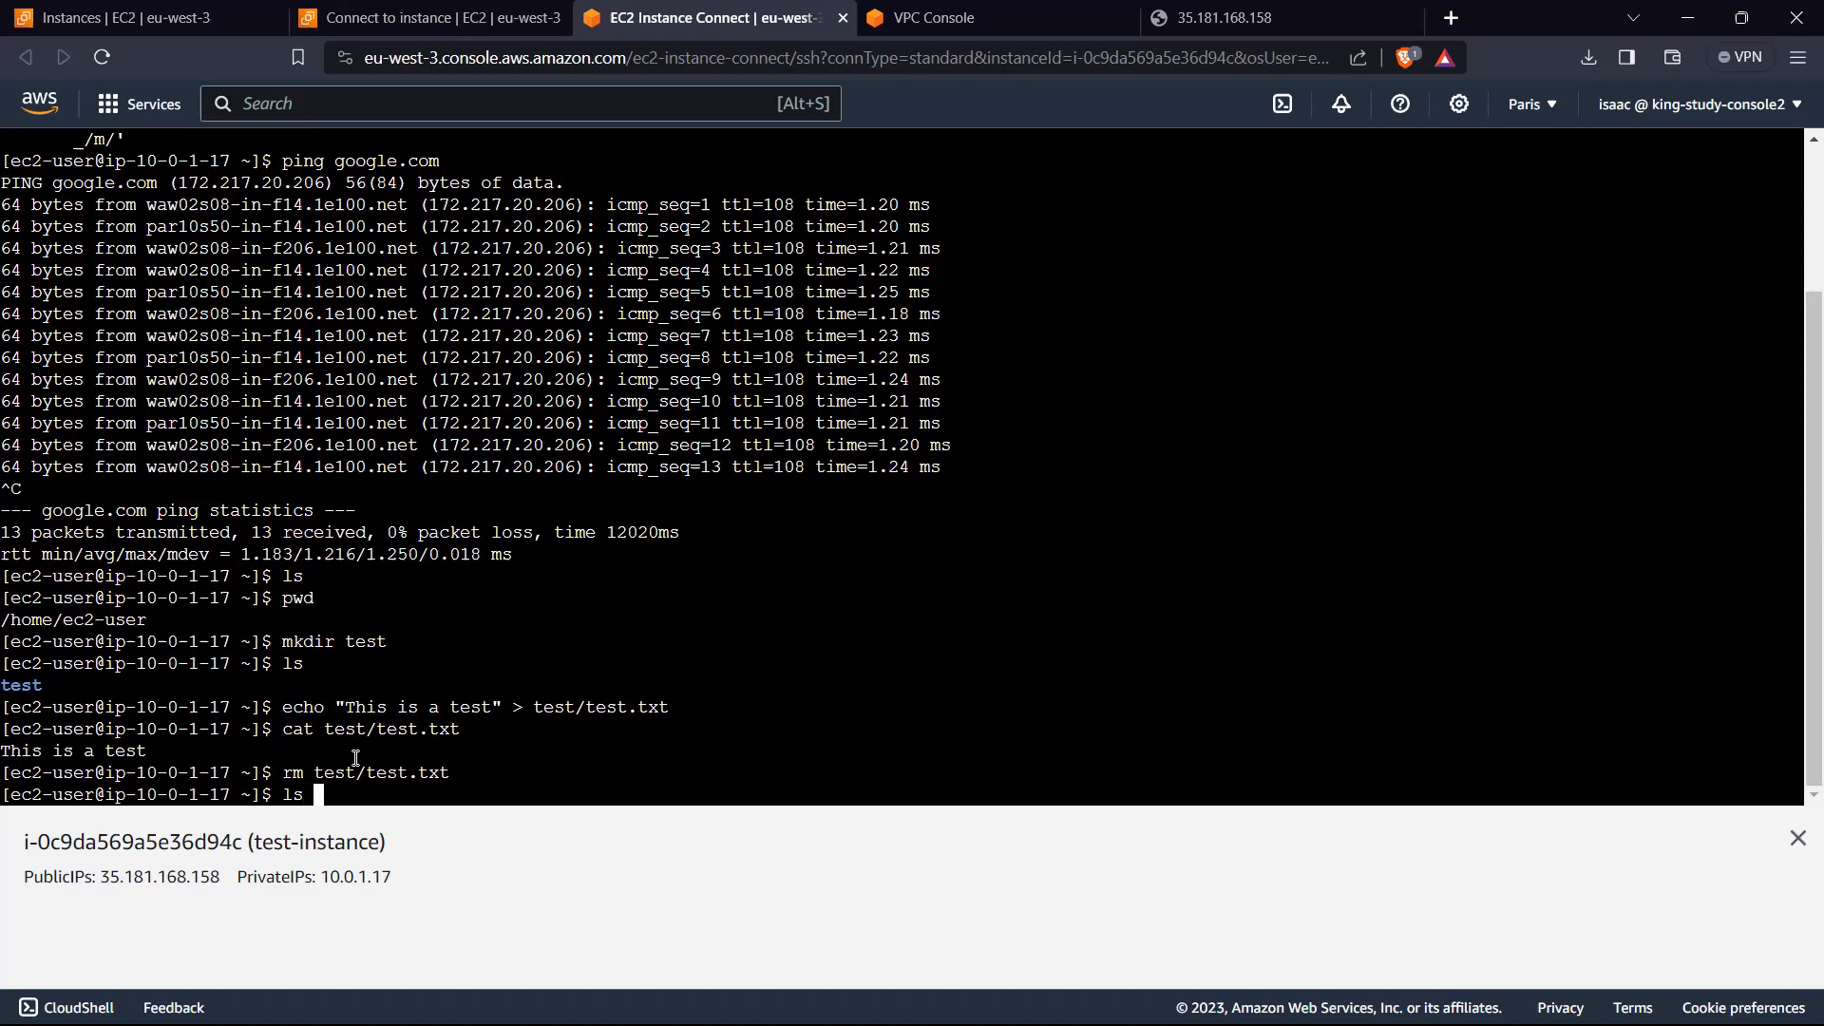
text( test)
key(Return)
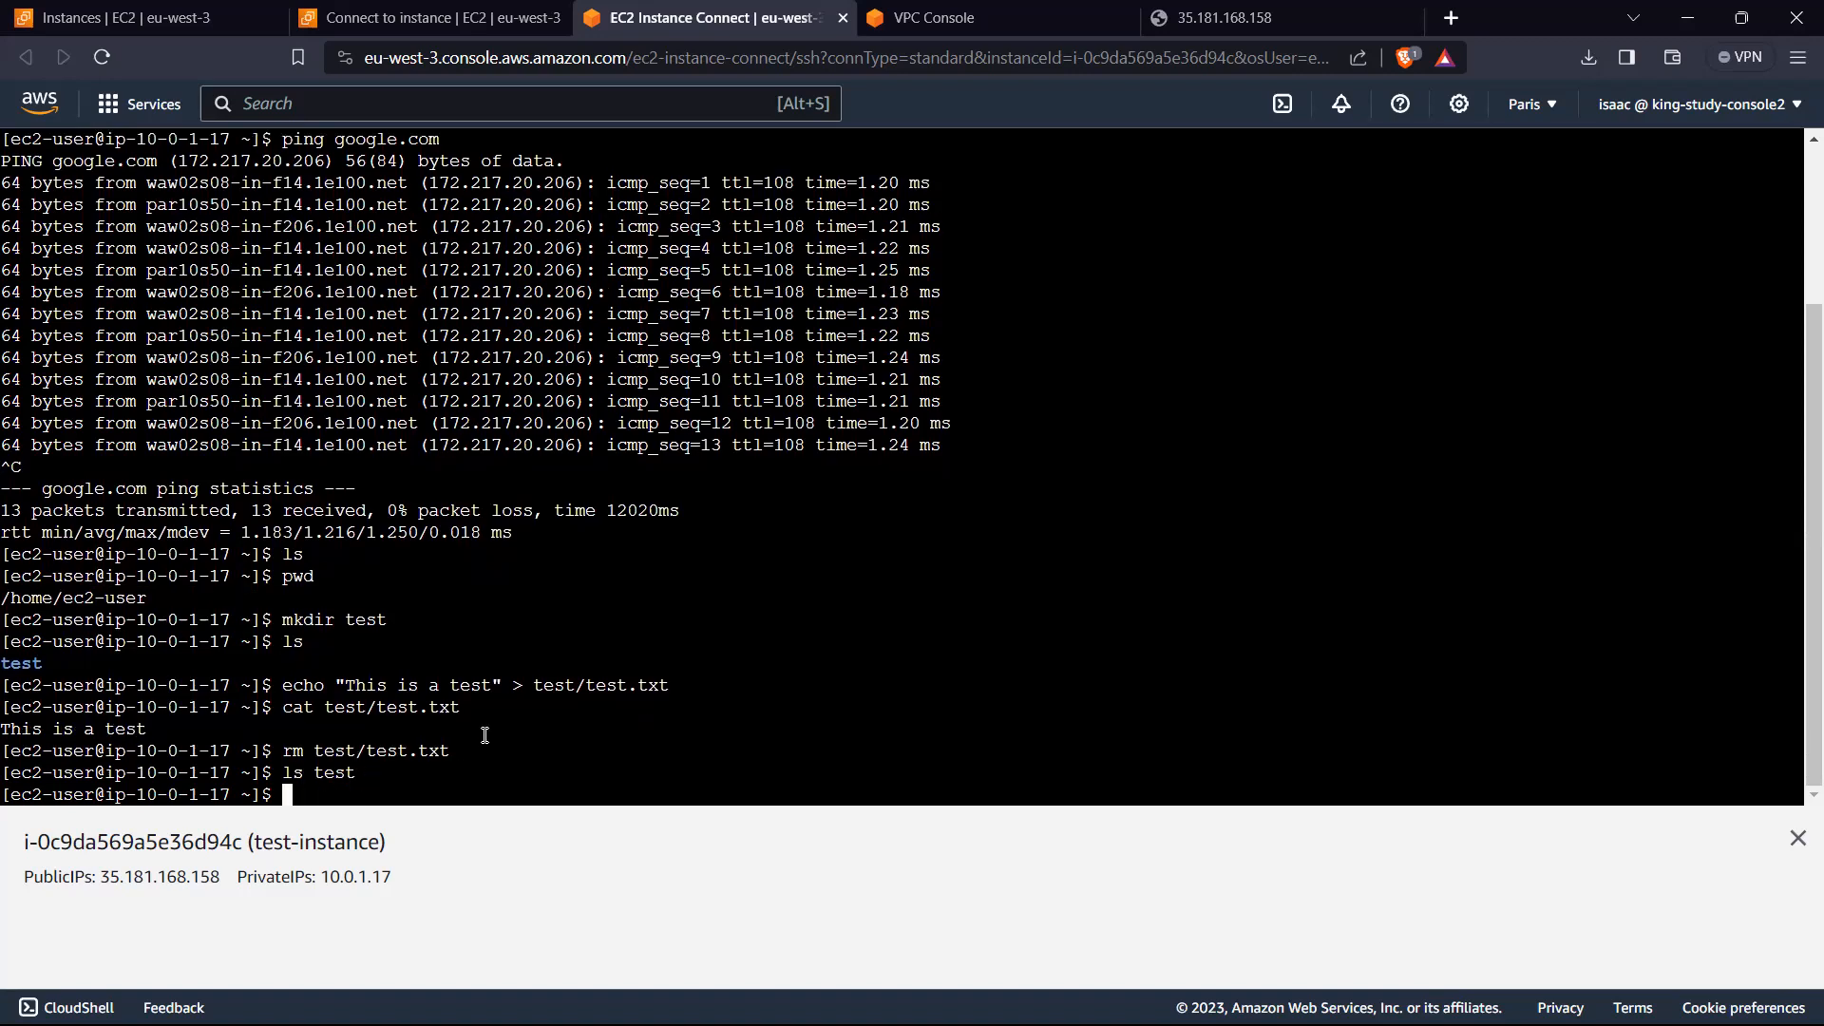
scroll(608, 565, up, 3)
scroll(574, 551, down, 3)
scroll(541, 534, up, 3)
scroll(540, 532, down, 3)
Step: Exit the instance's shell session and close its EC2 Instance Connect browser tab
text(exit)
key(Return)
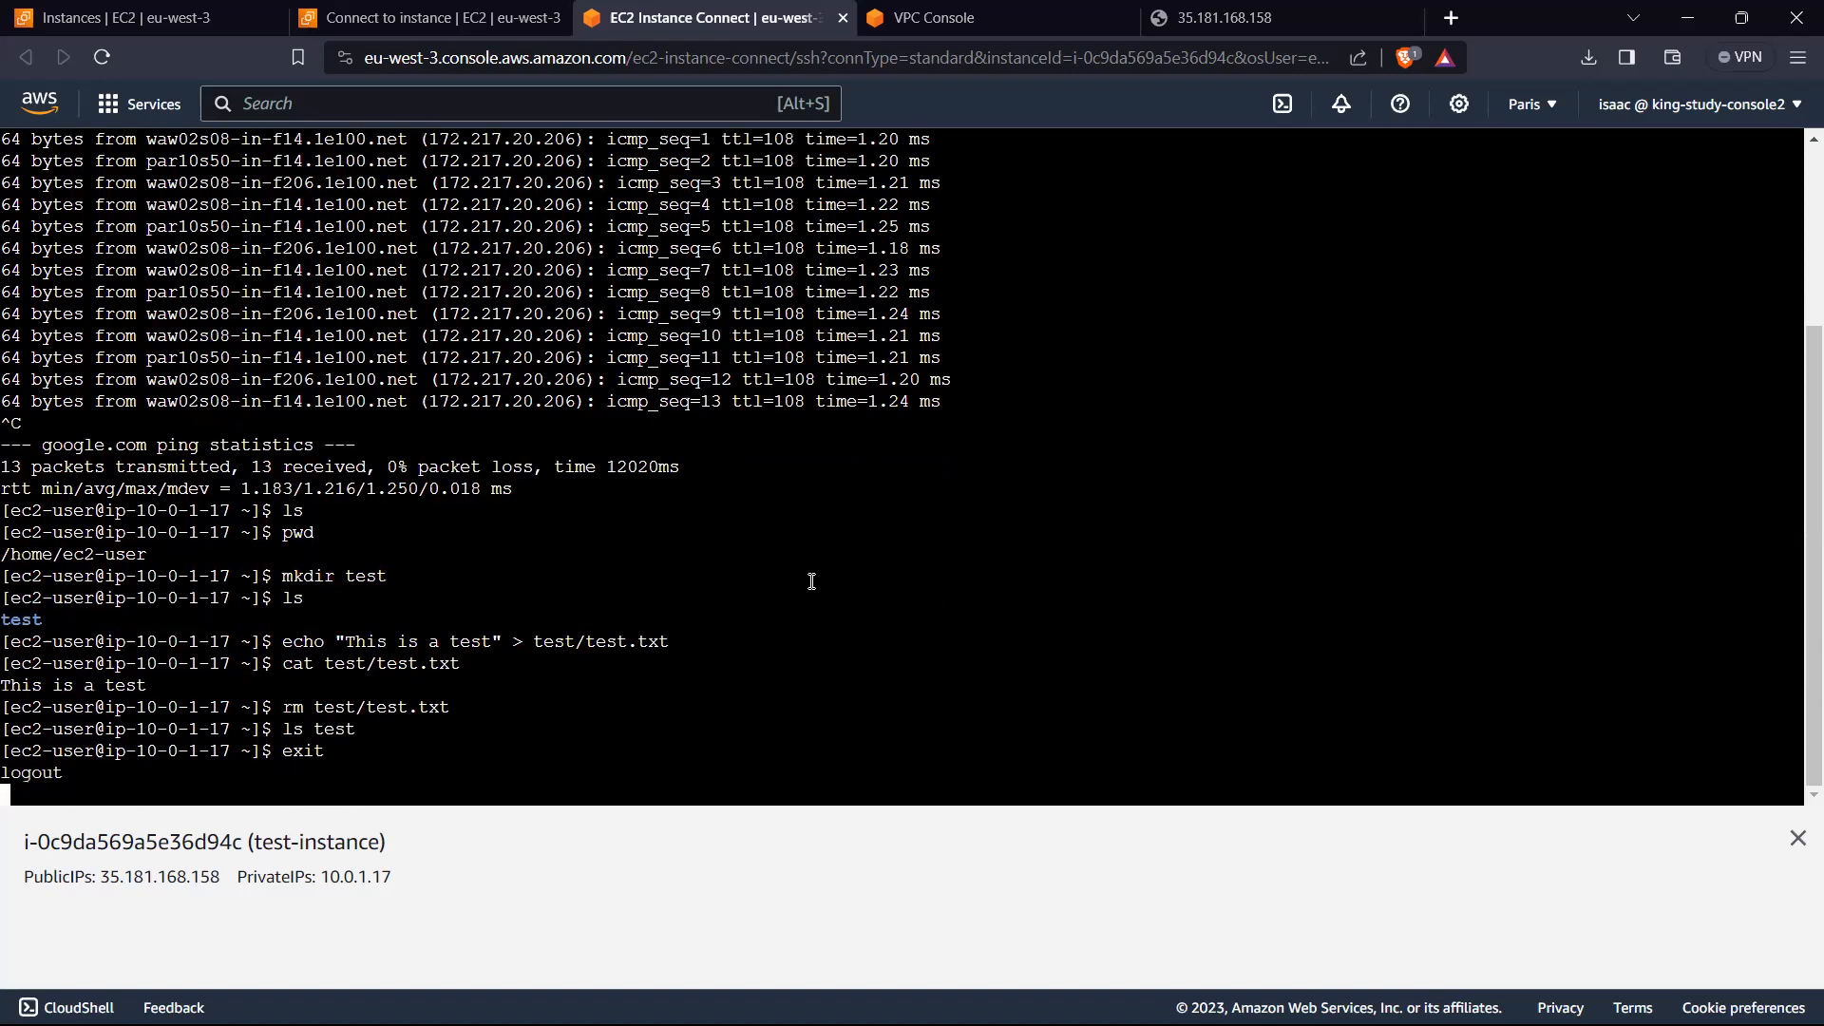
click(843, 17)
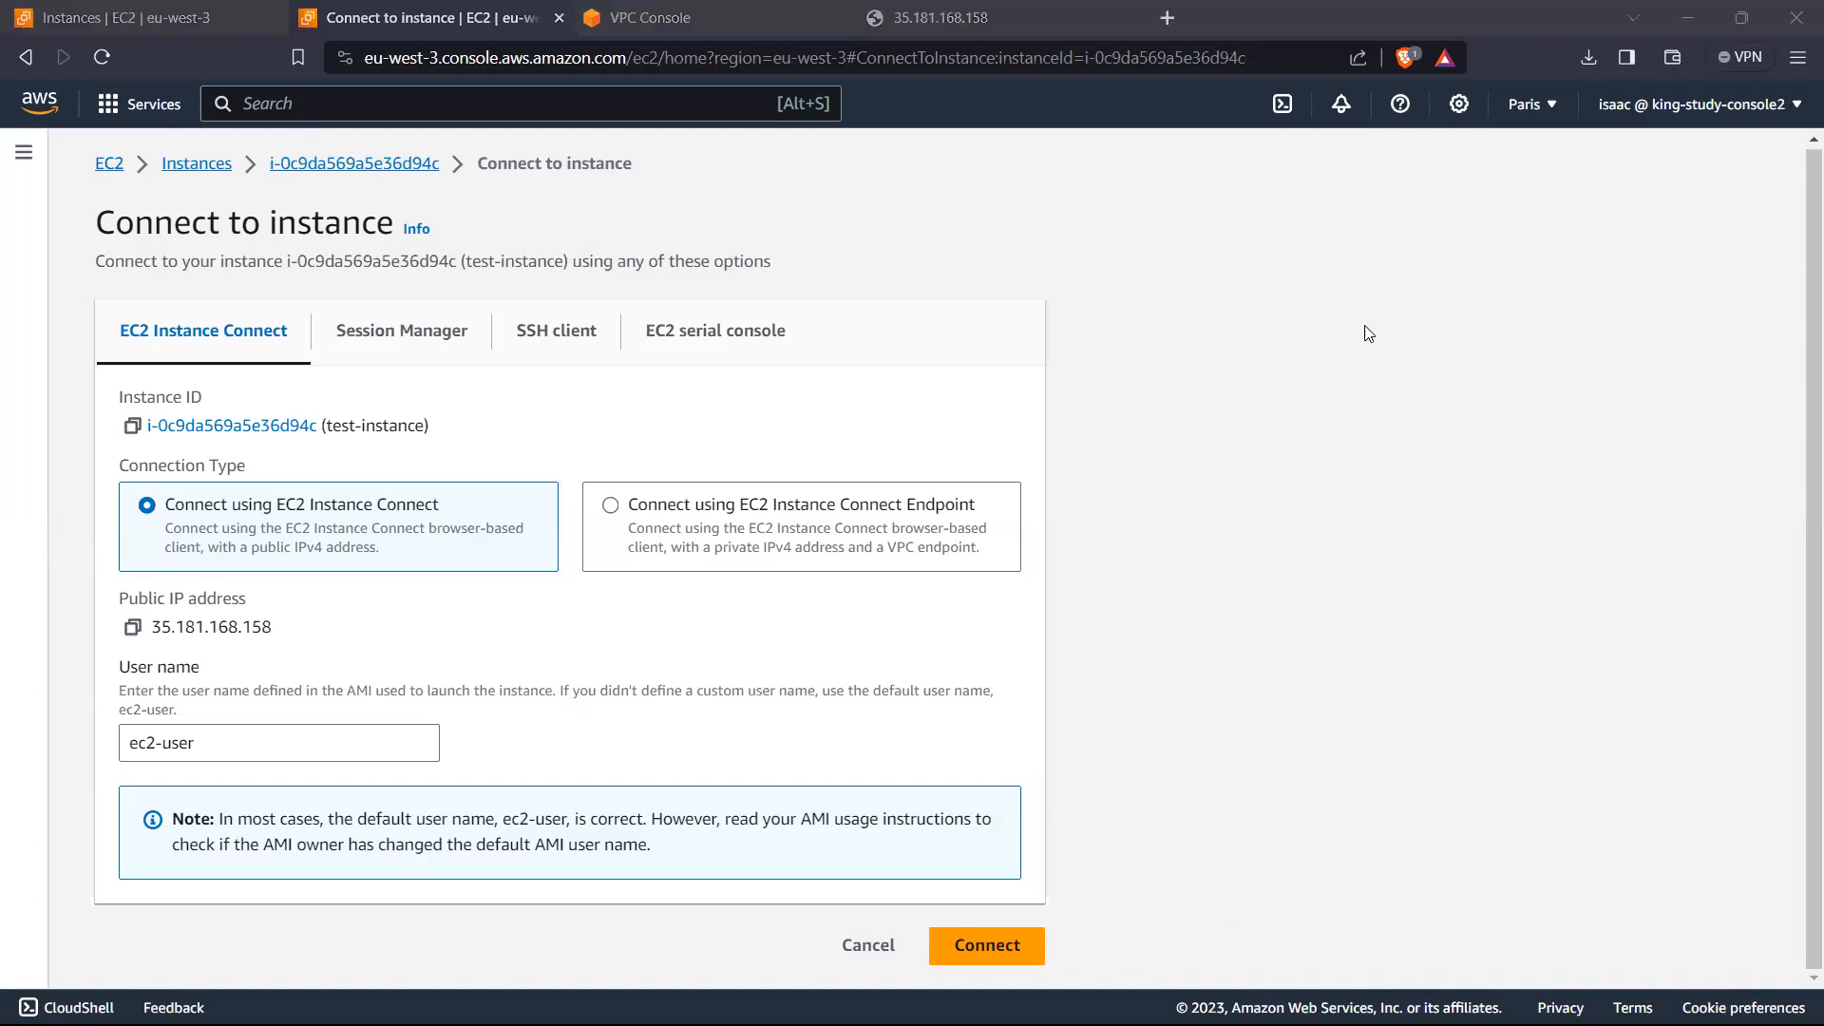
Step: Search Windows for PowerShell and open Windows PowerShell (x86), moving its window off the connection page
key(super)
click(827, 154)
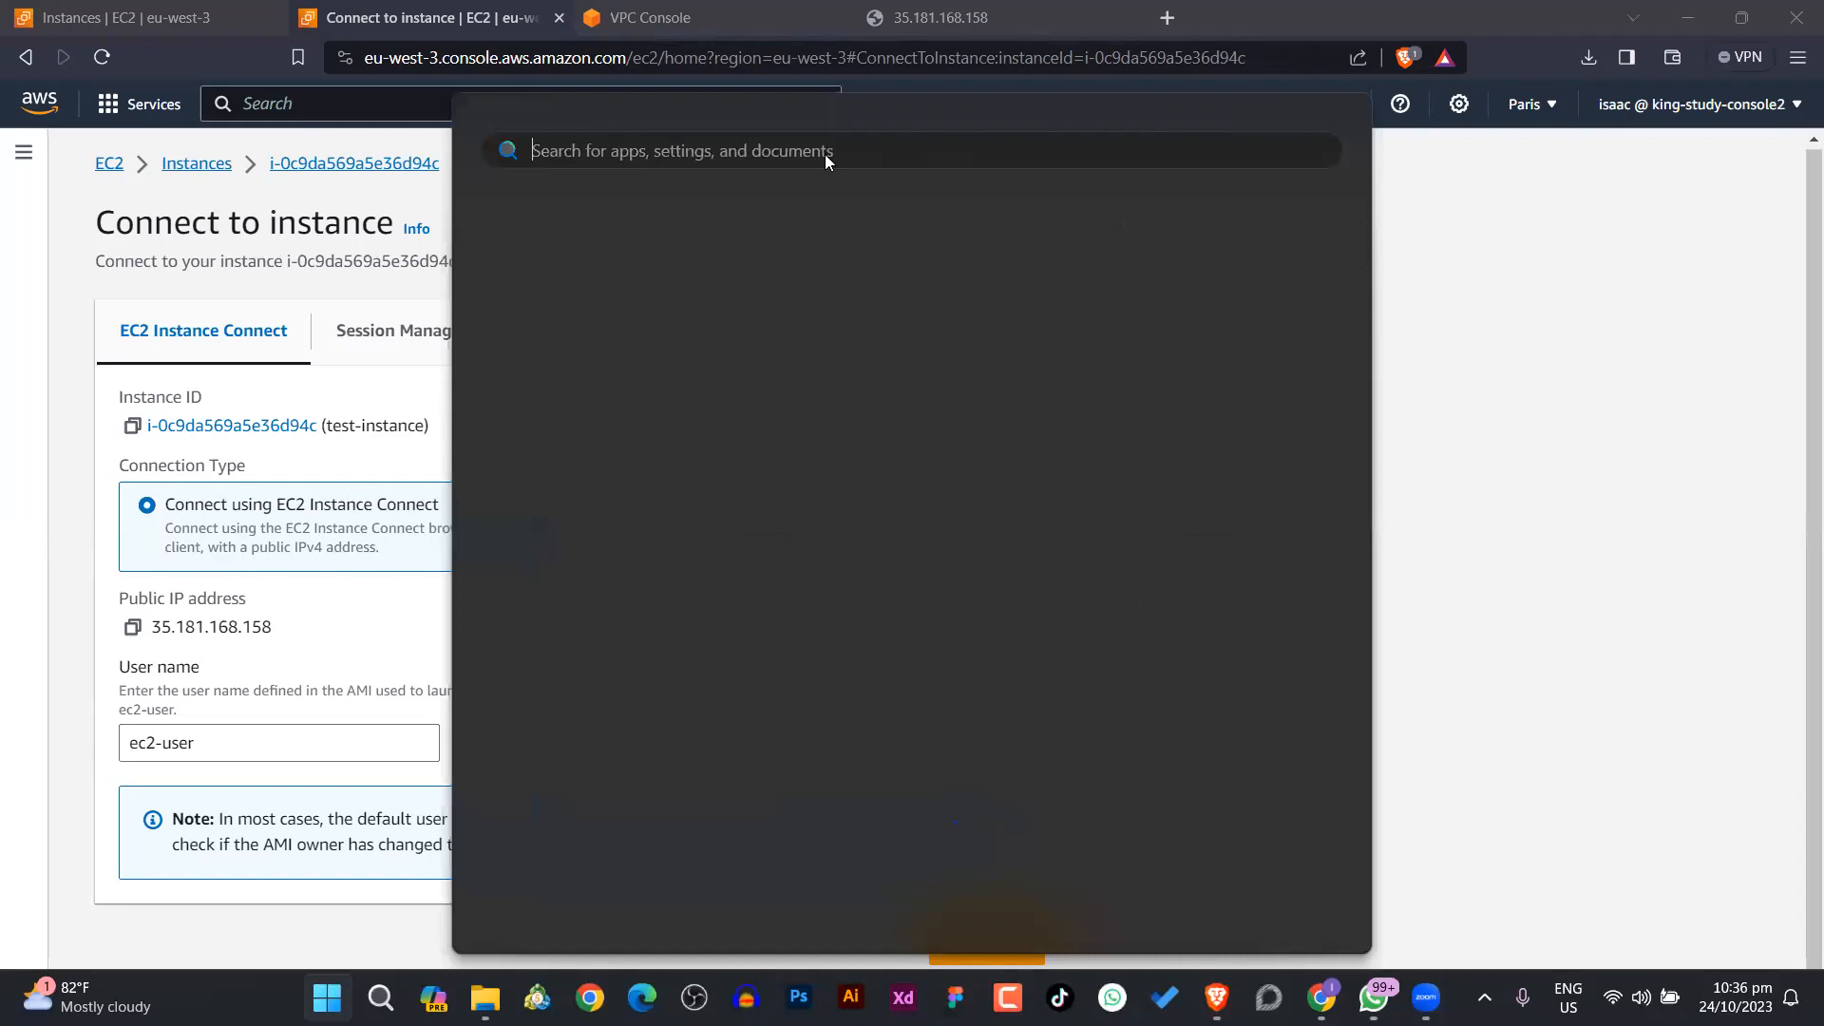
text(pow)
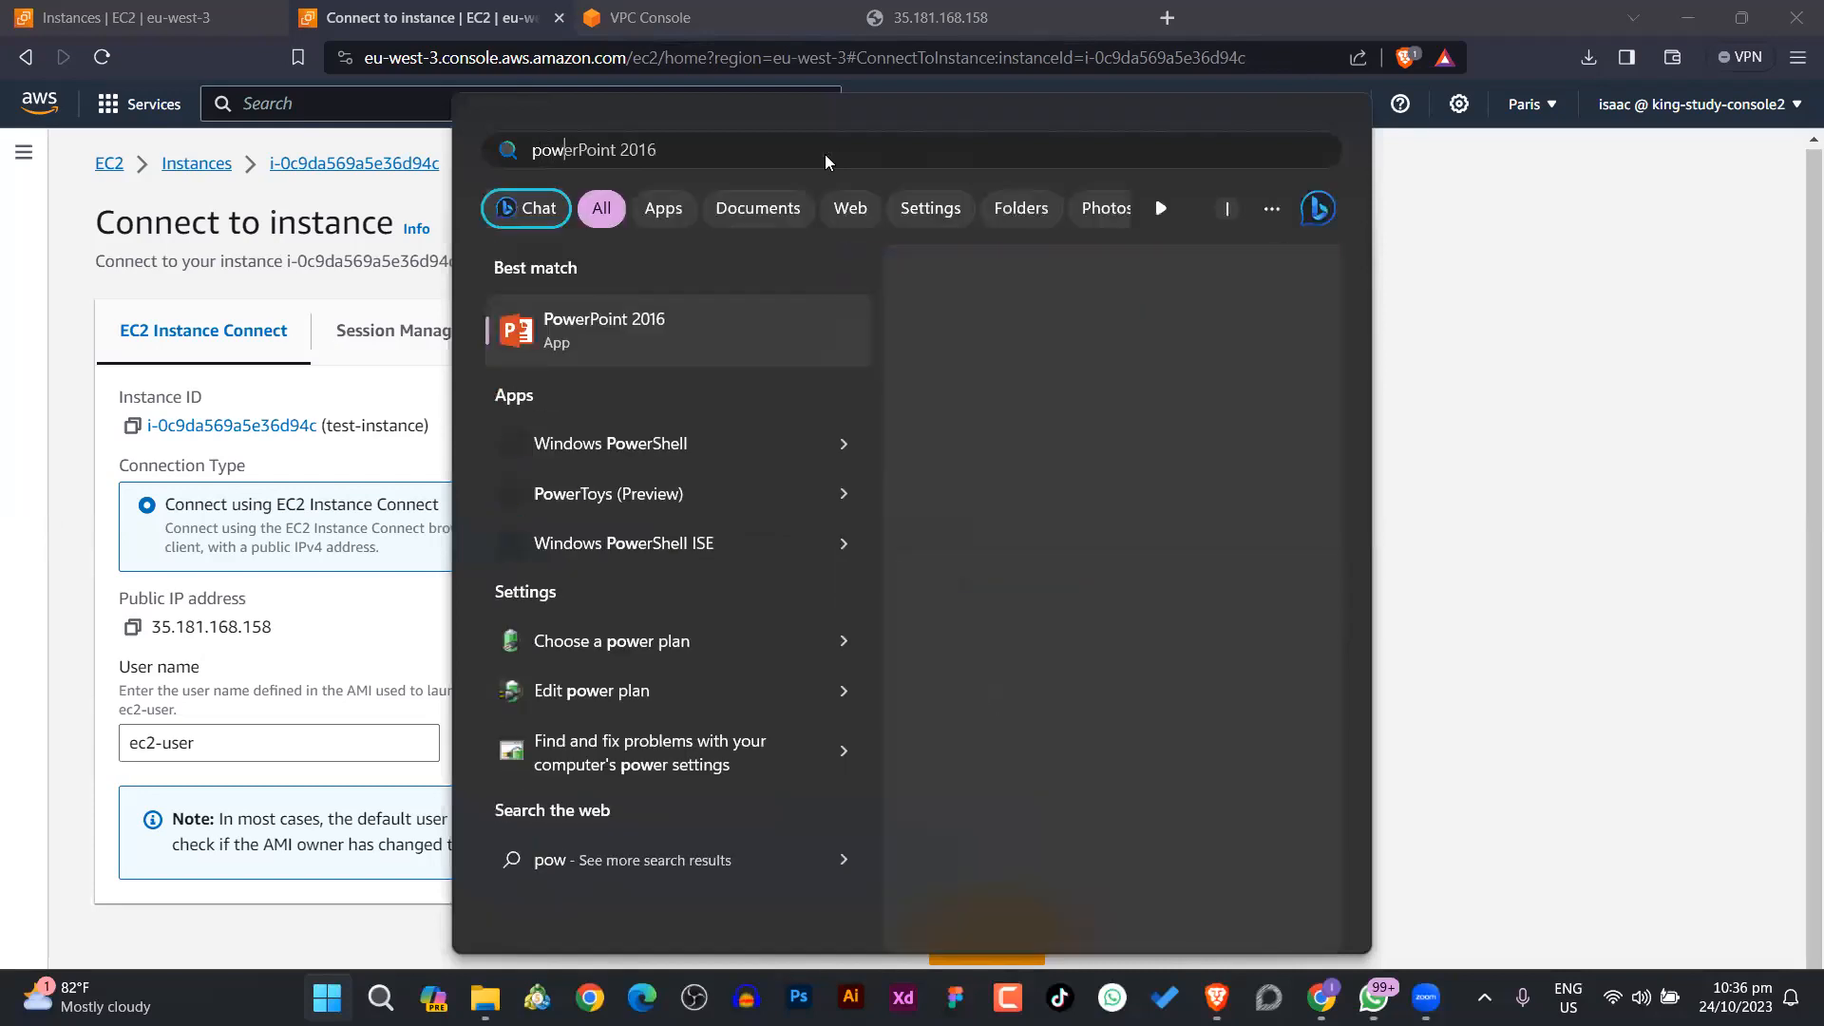
text(ers)
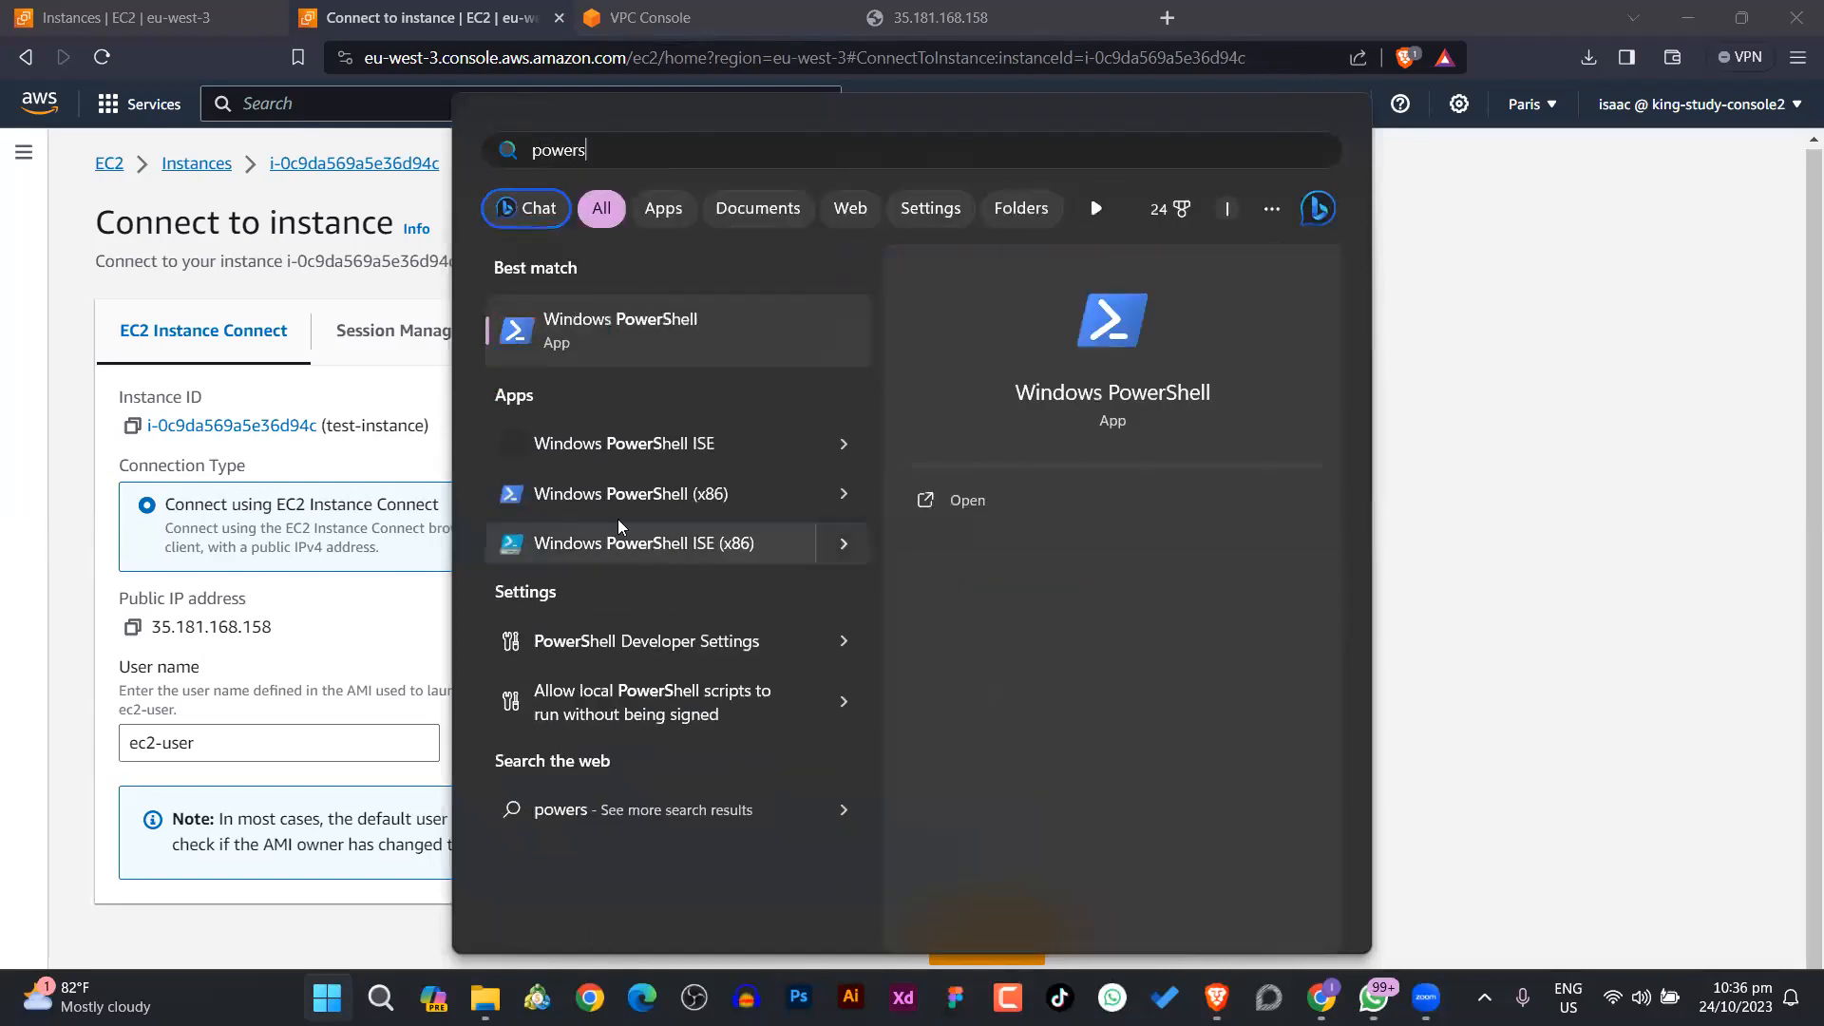
click(649, 497)
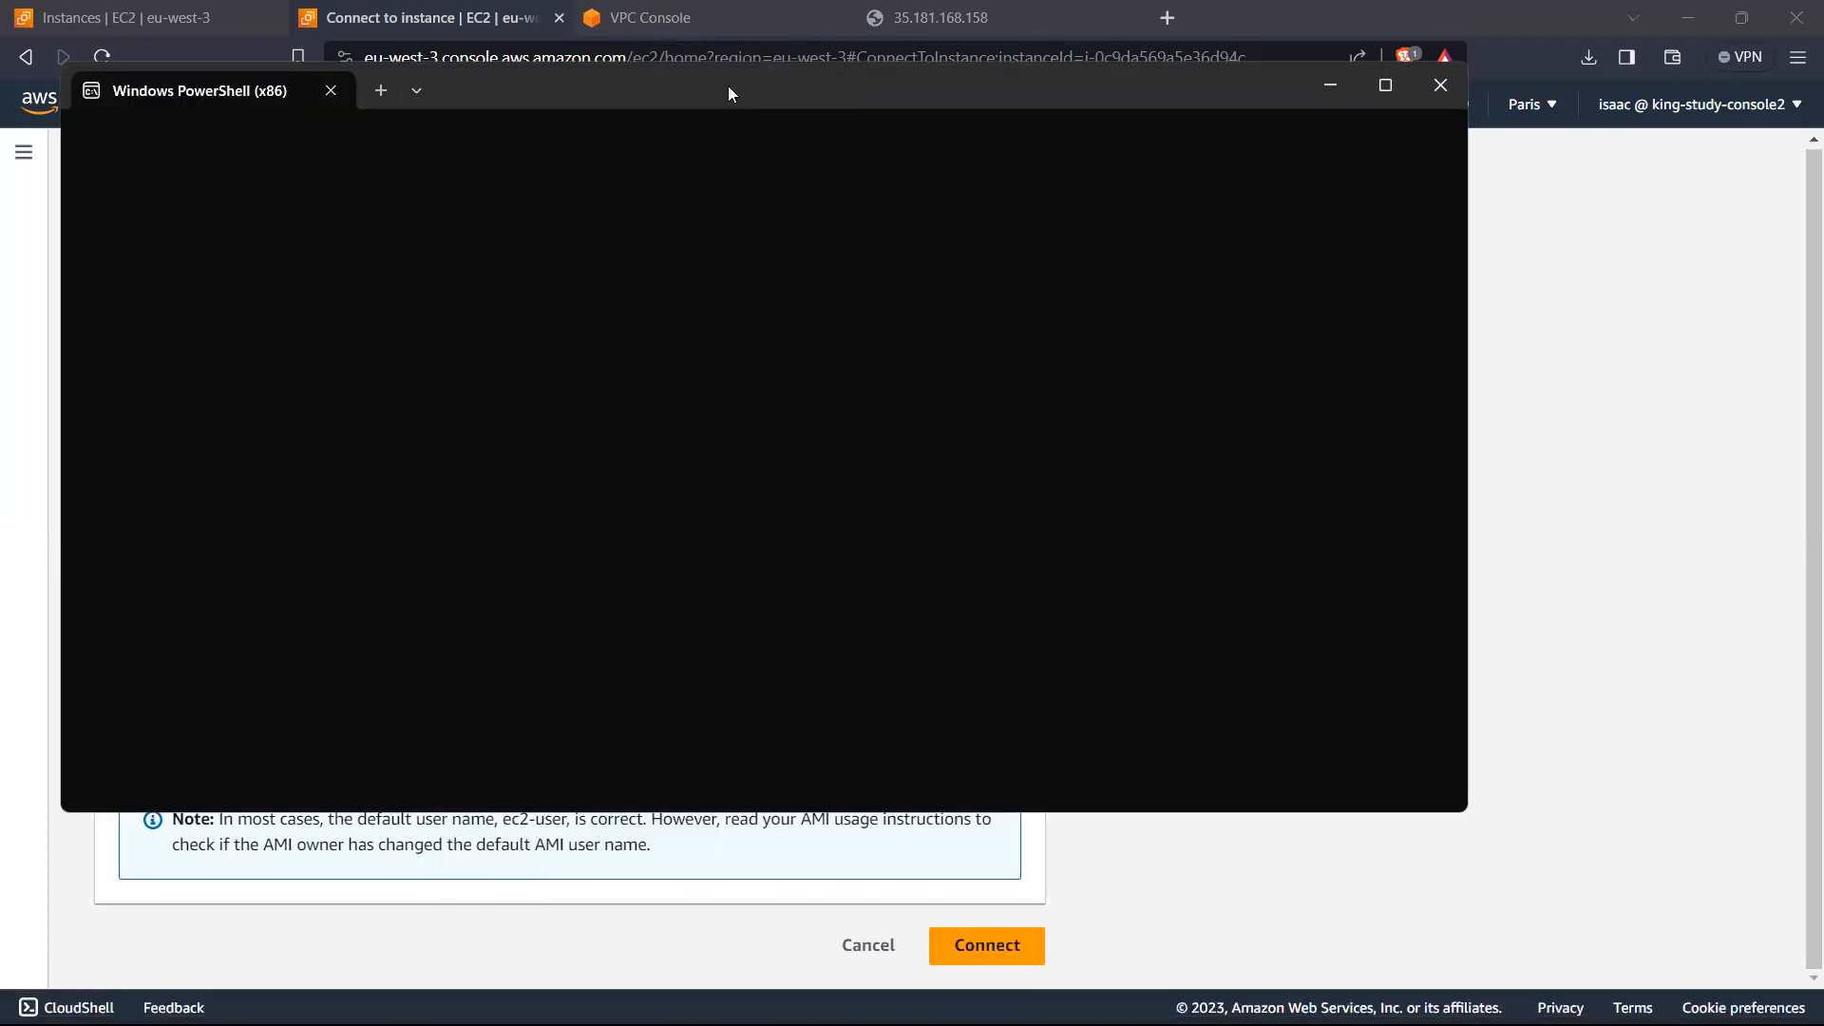
drag(728, 86, 1333, 182)
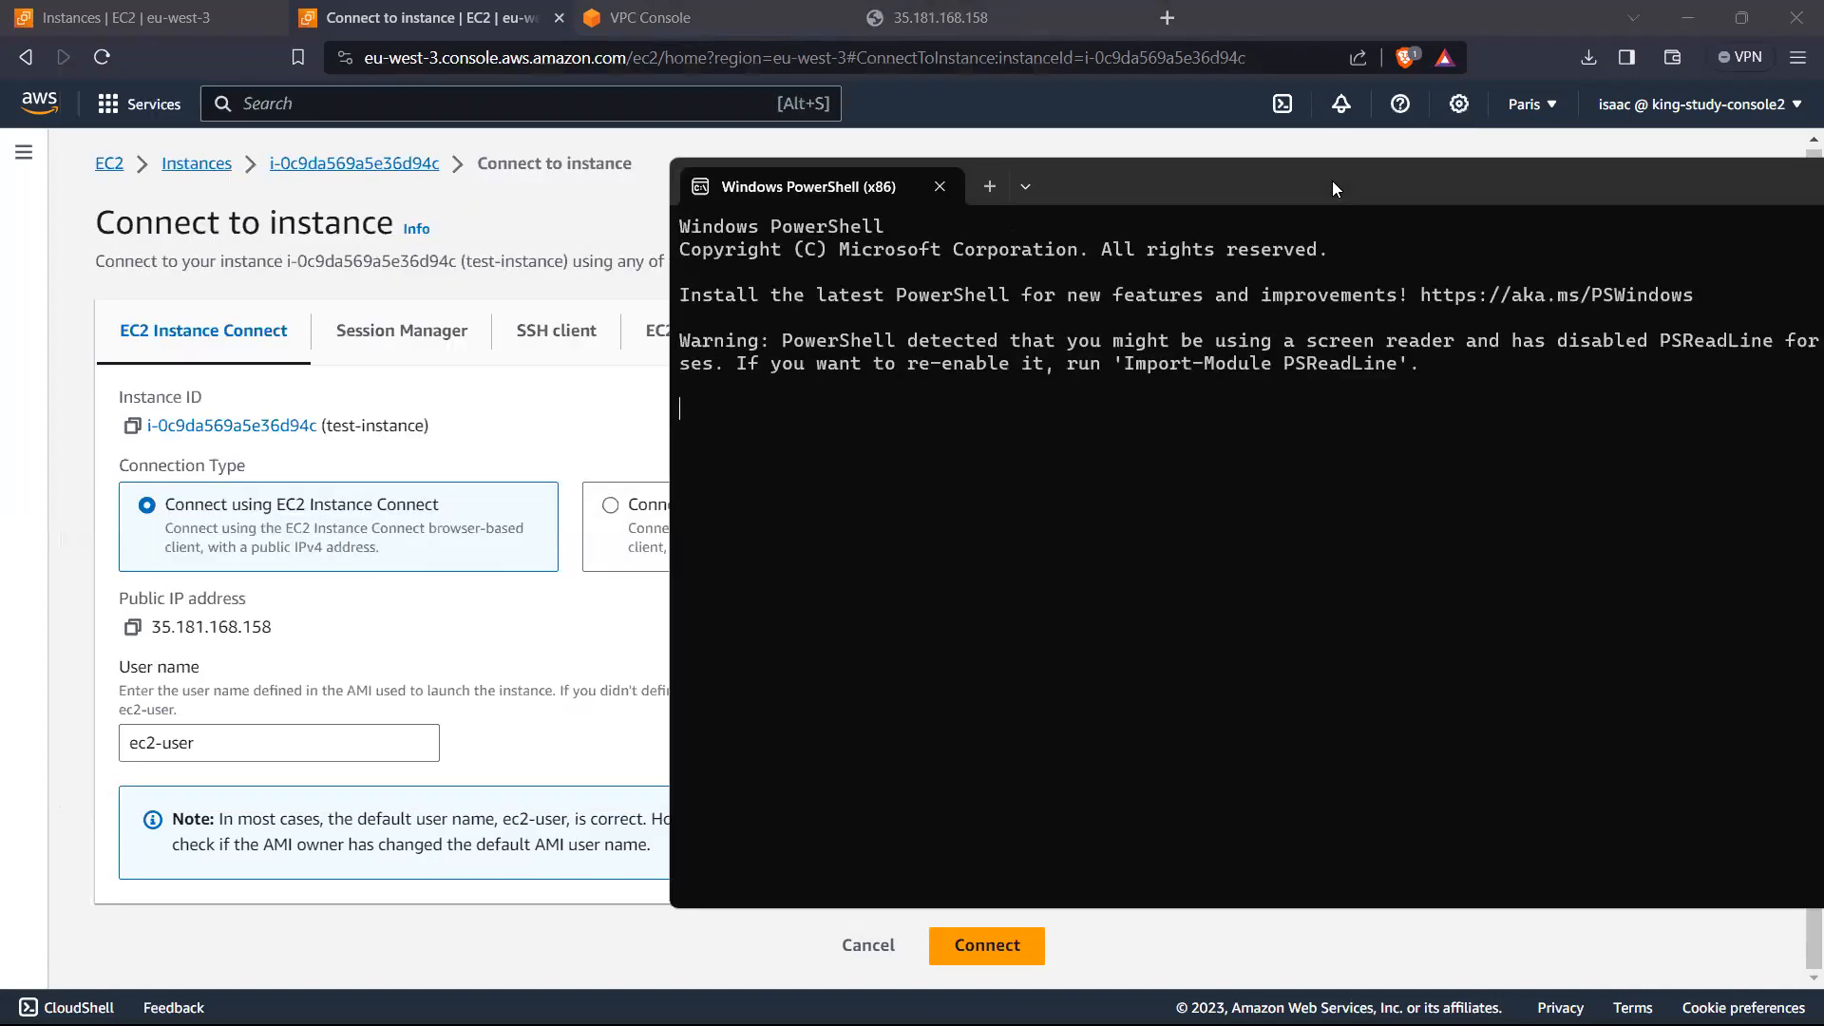
Step: Place the PowerShell window beside the connection options and run the ssh command to check its availability
text(ssh)
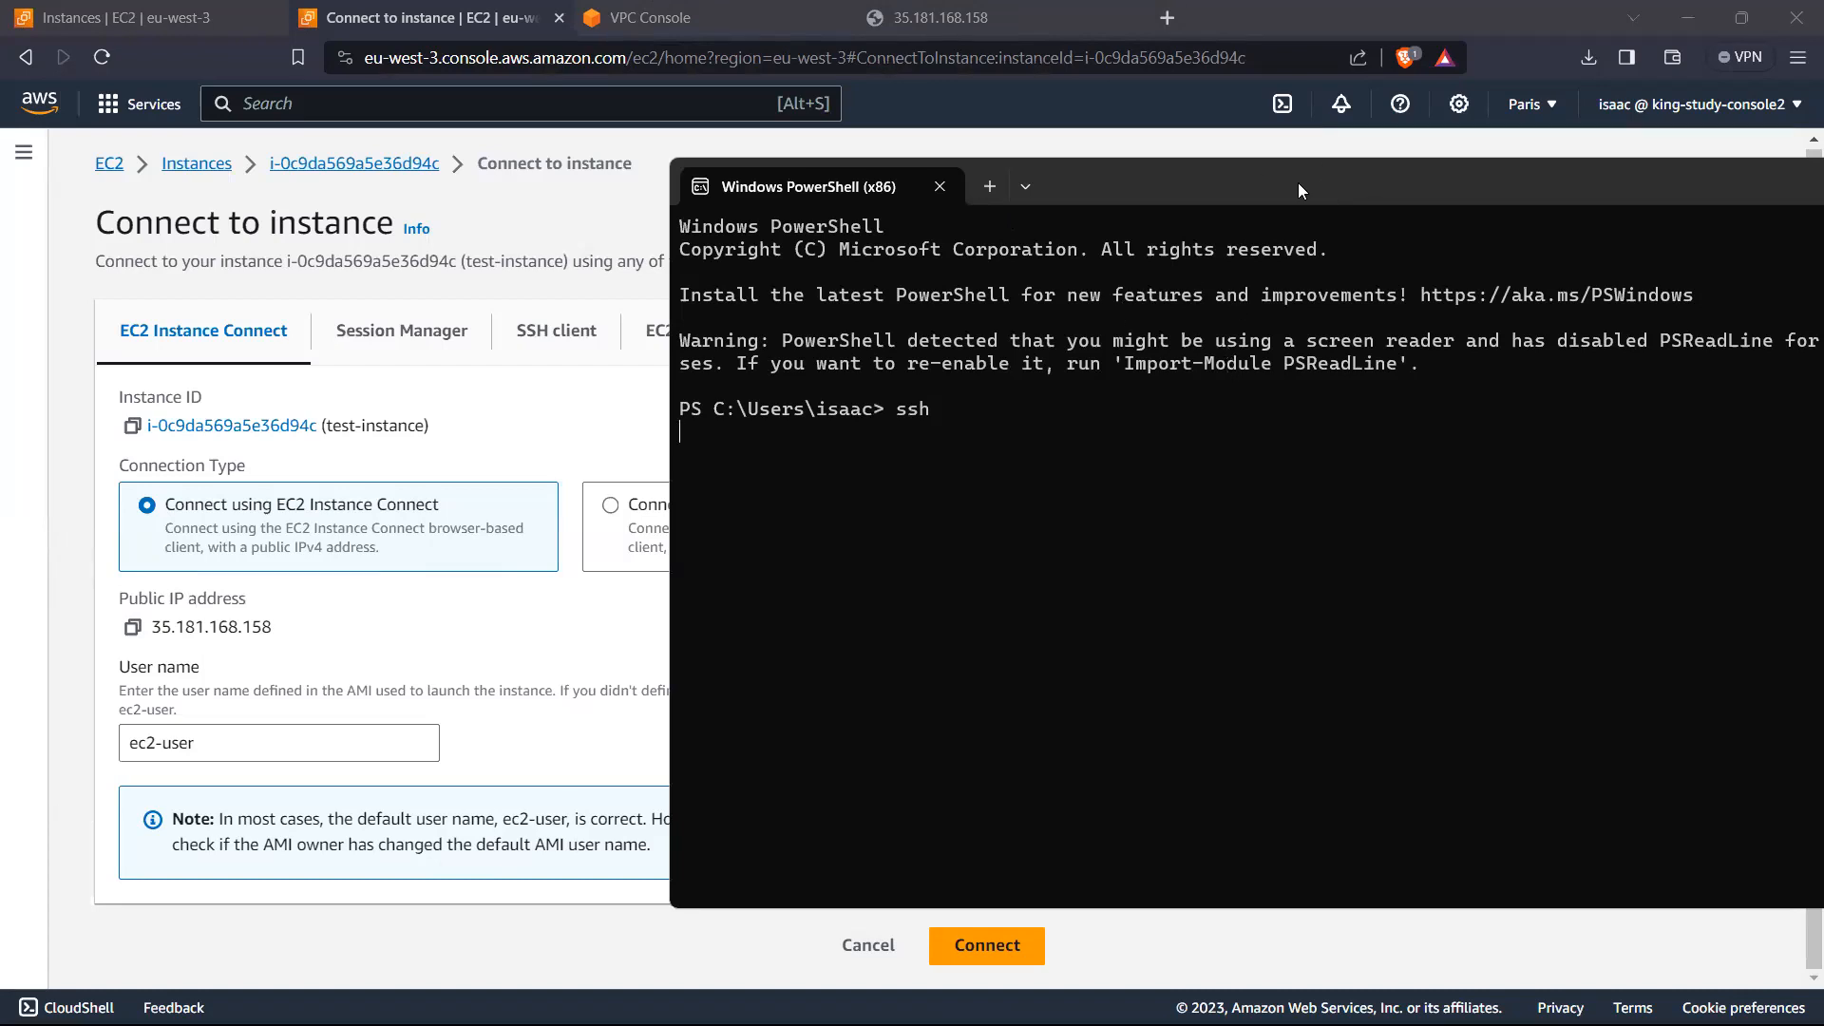
drag(1298, 183, 1031, 102)
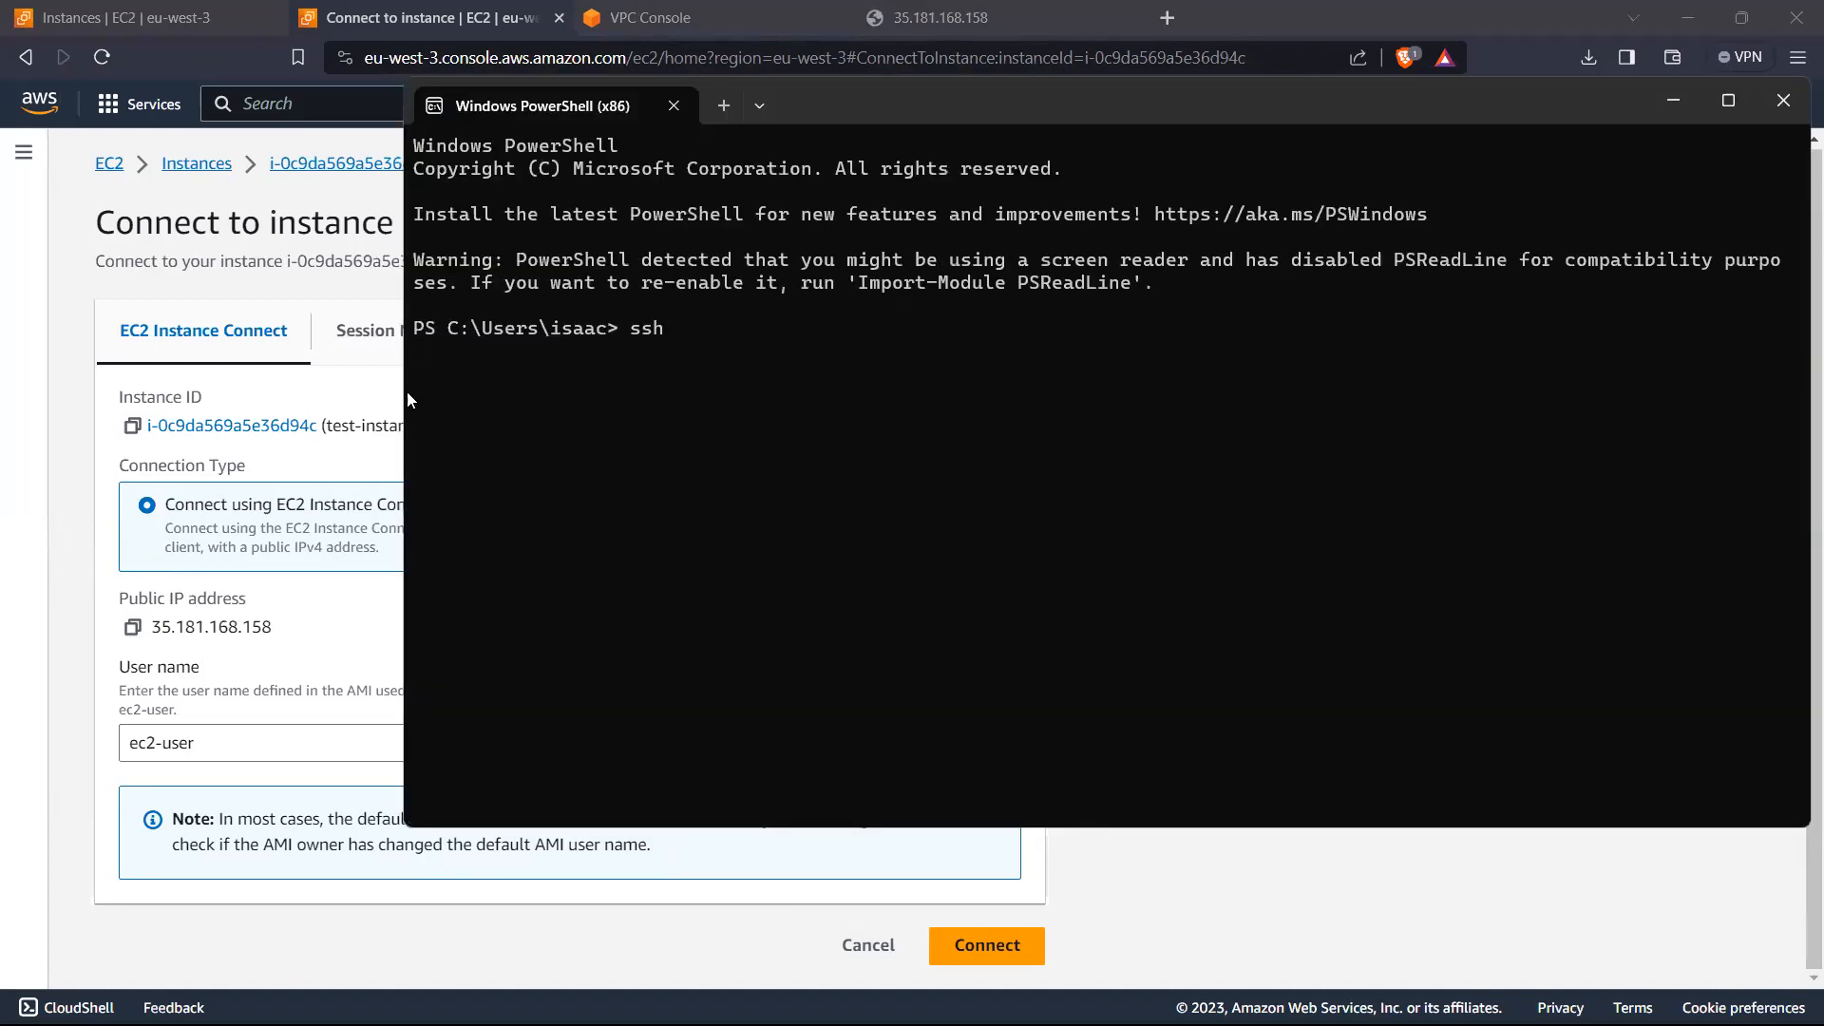
drag(401, 375, 879, 374)
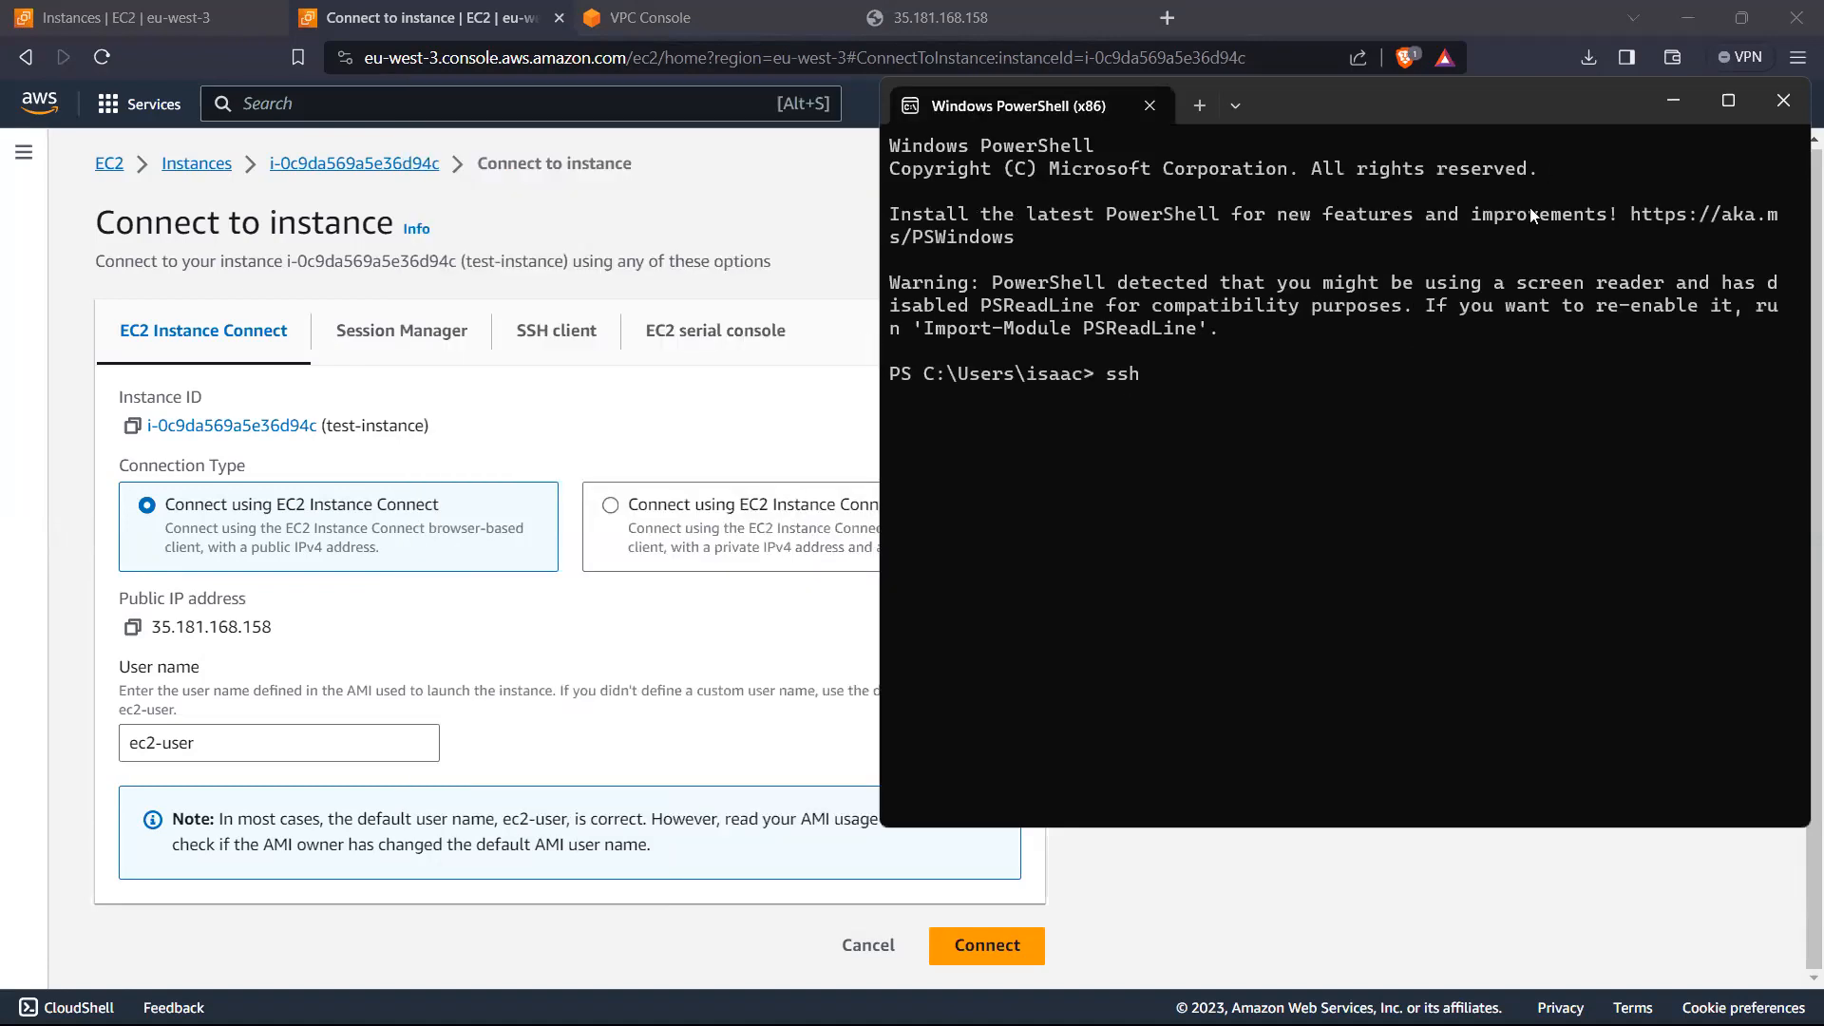
key(Return)
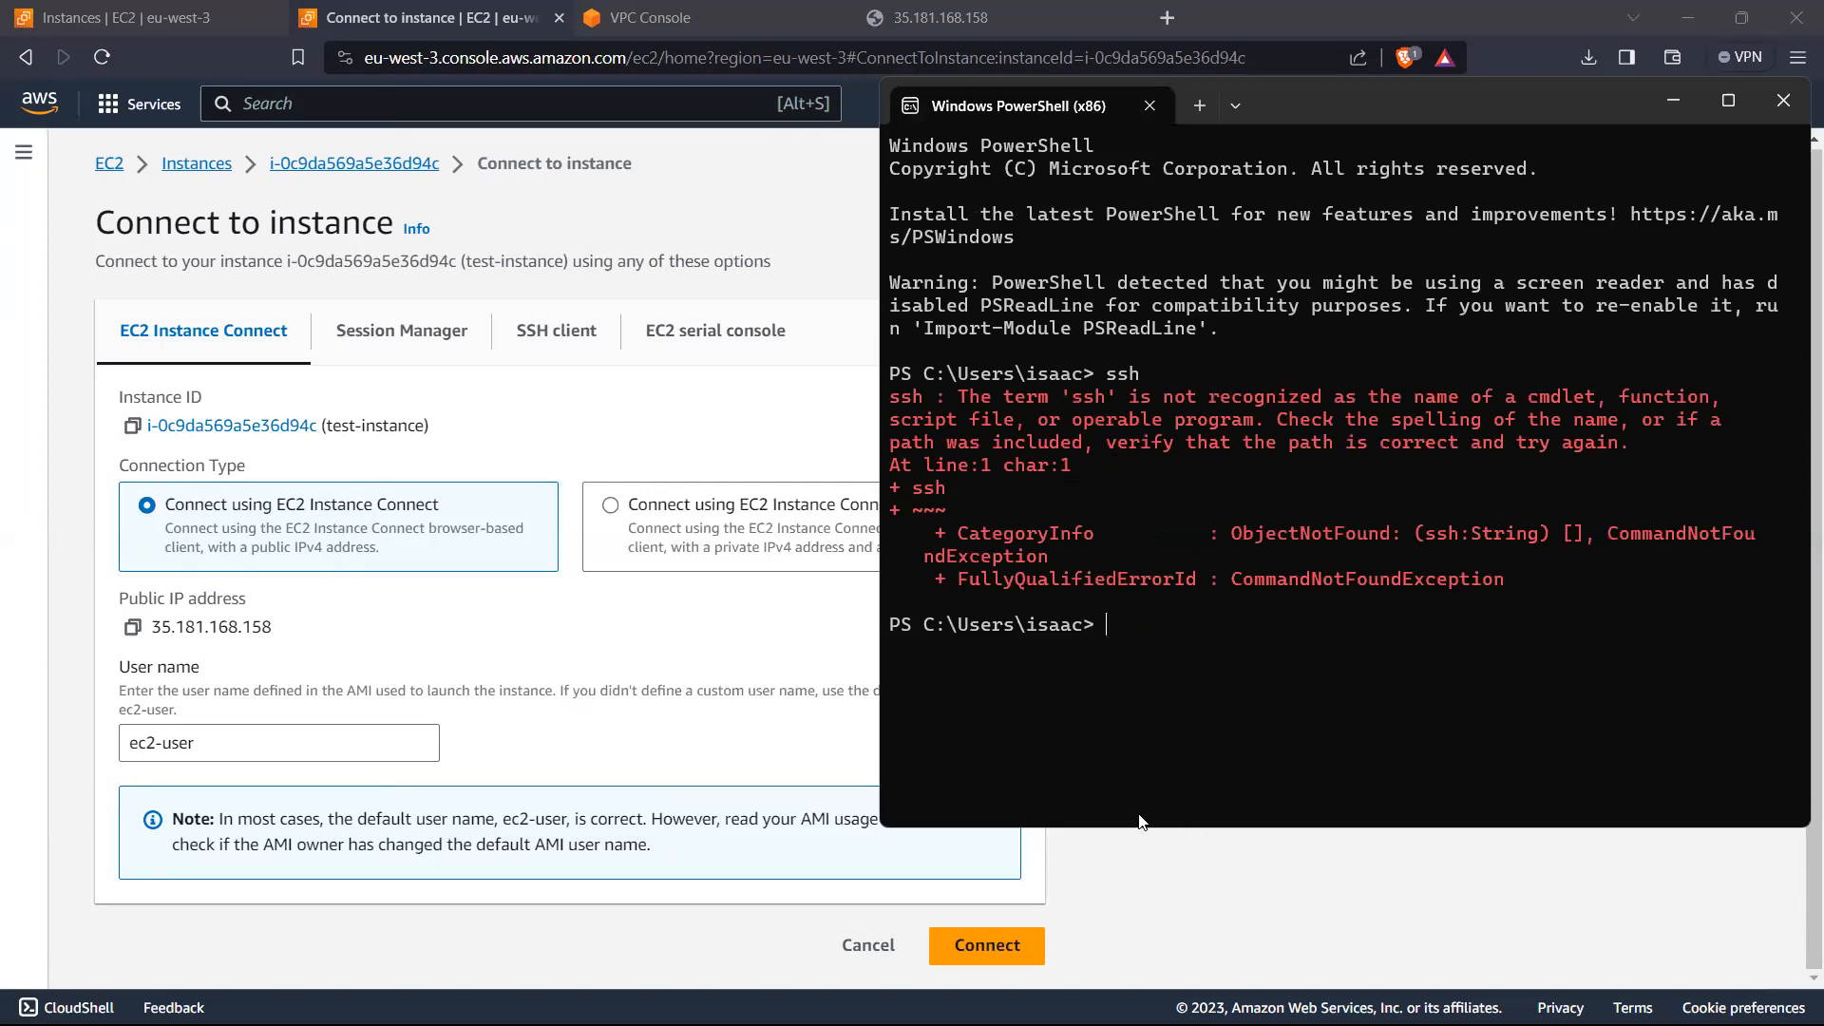
Step: Search Windows for Command Prompt, open it, and run the ssh command to check its availability
key(super)
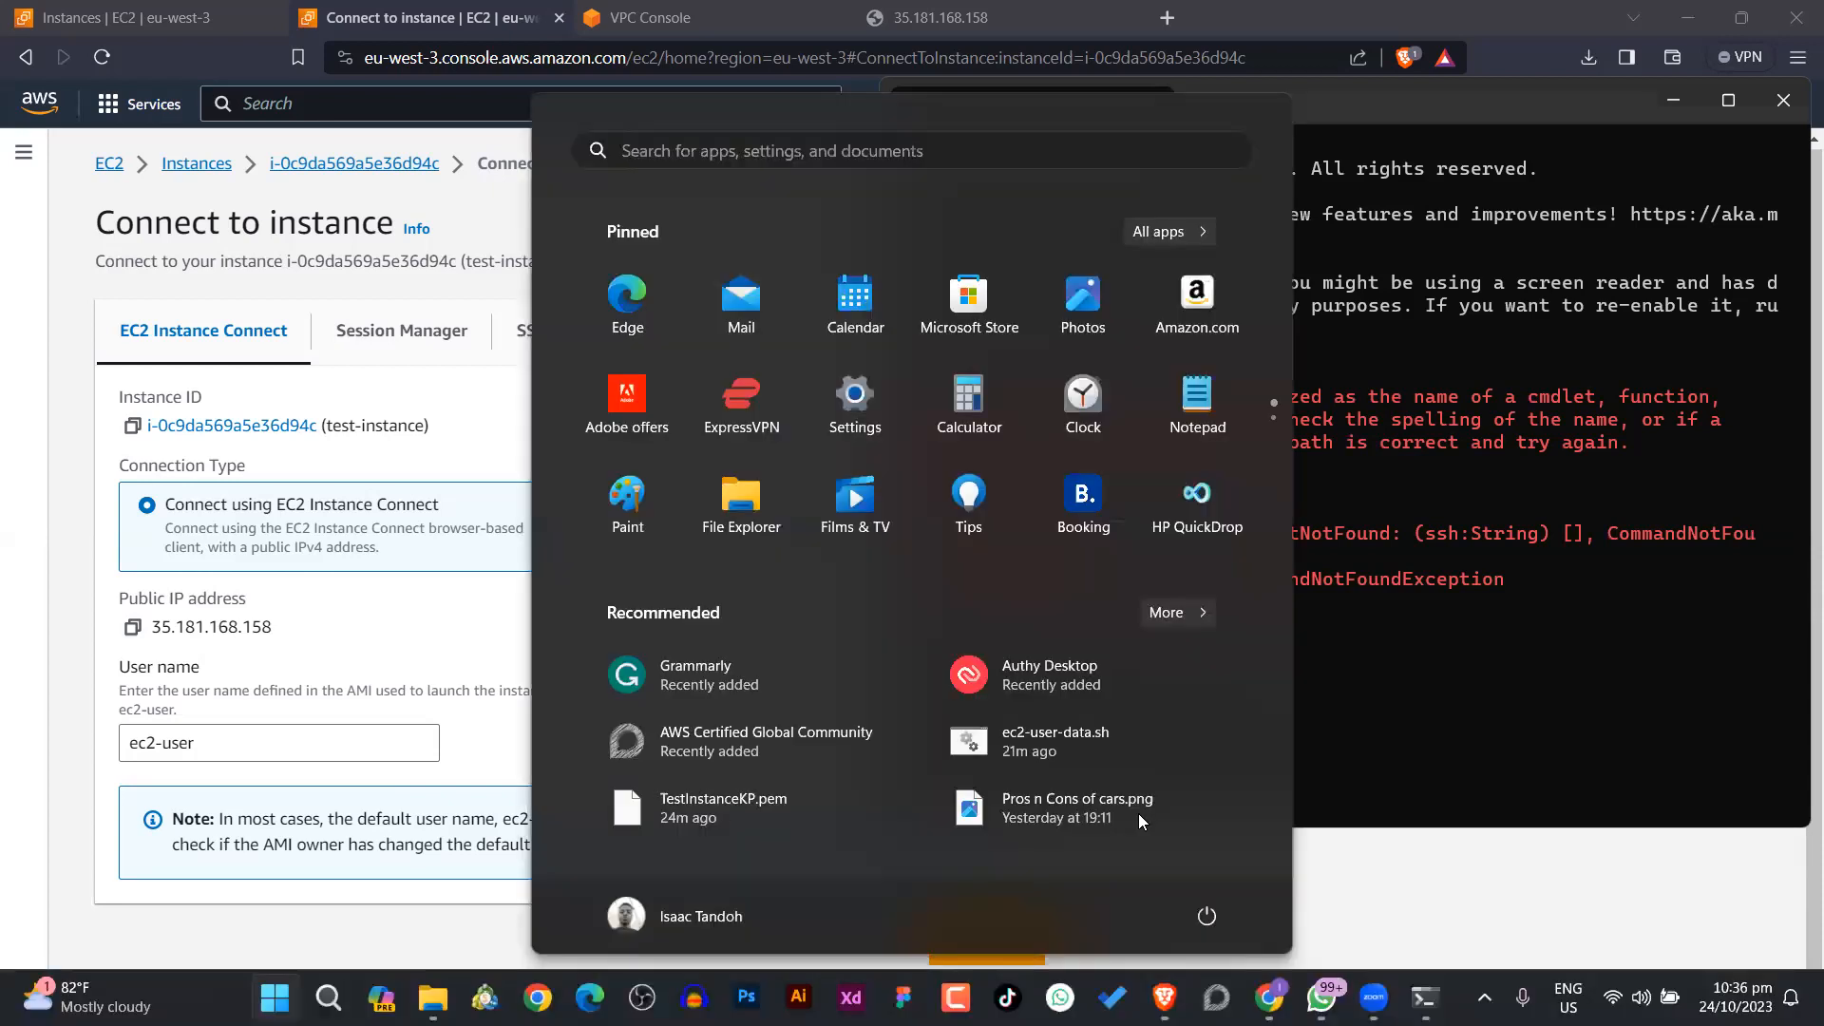
text(com)
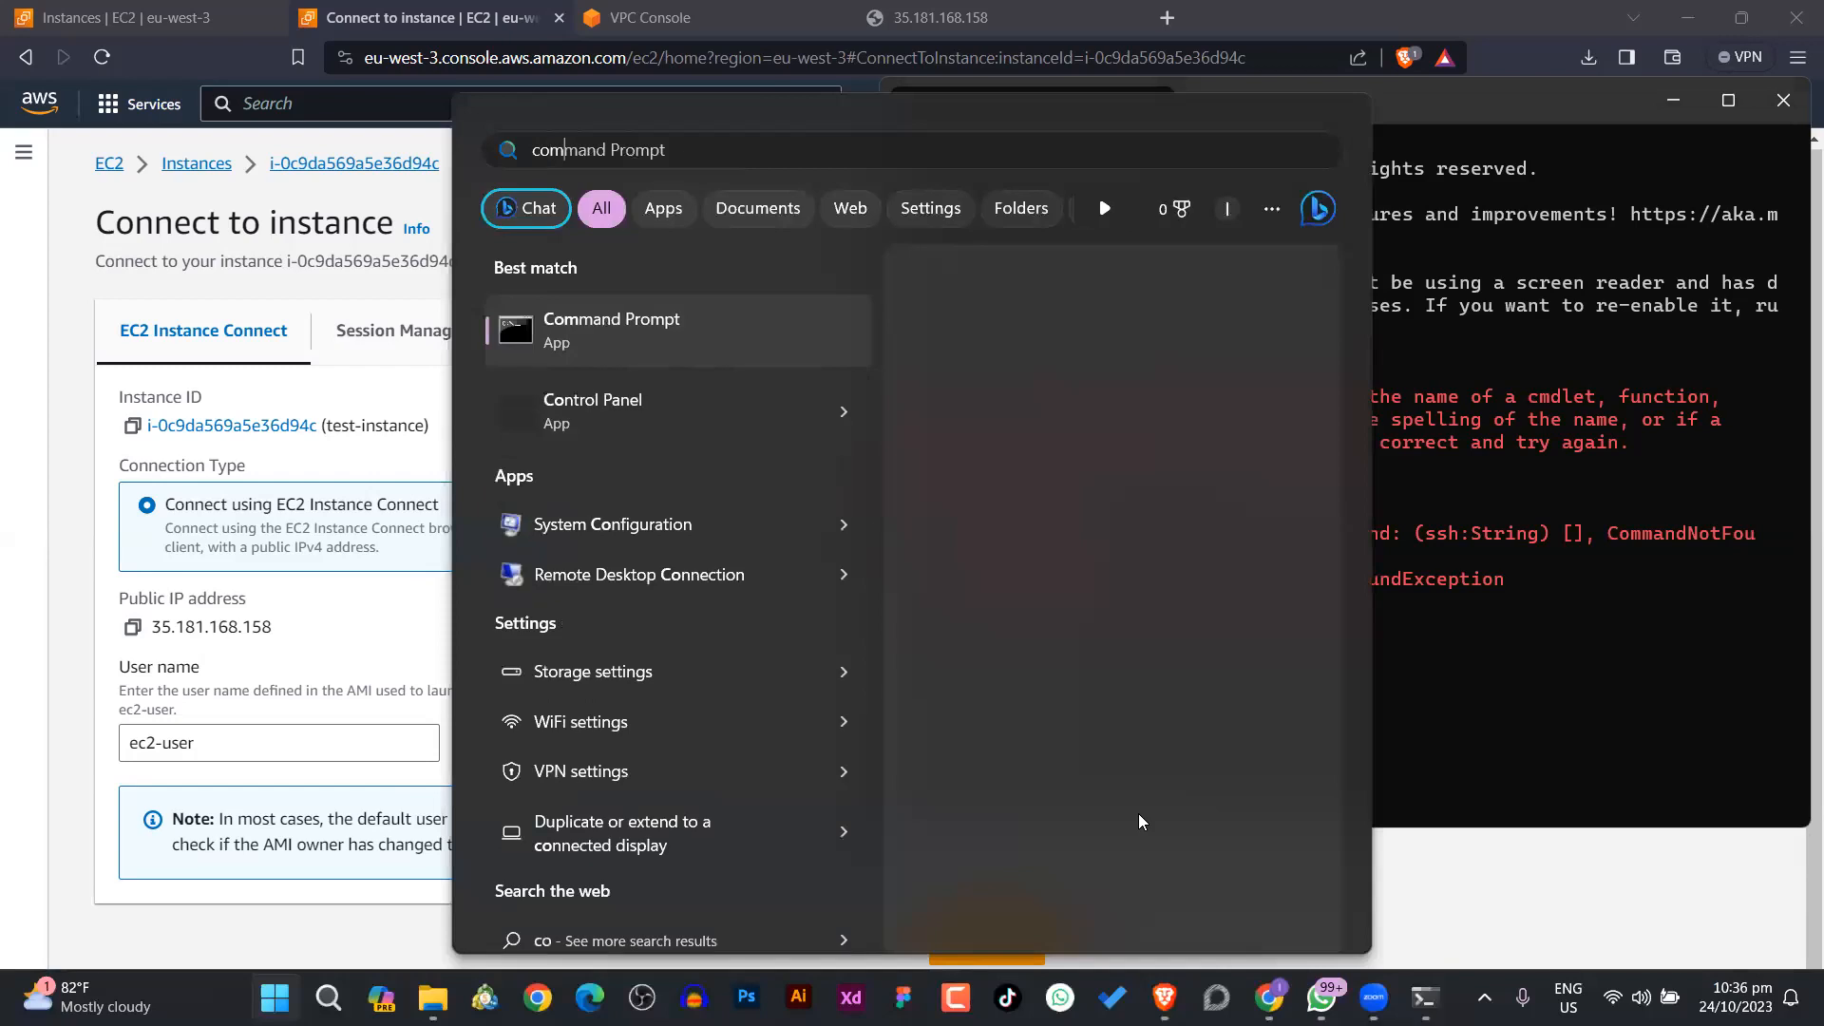
text(m)
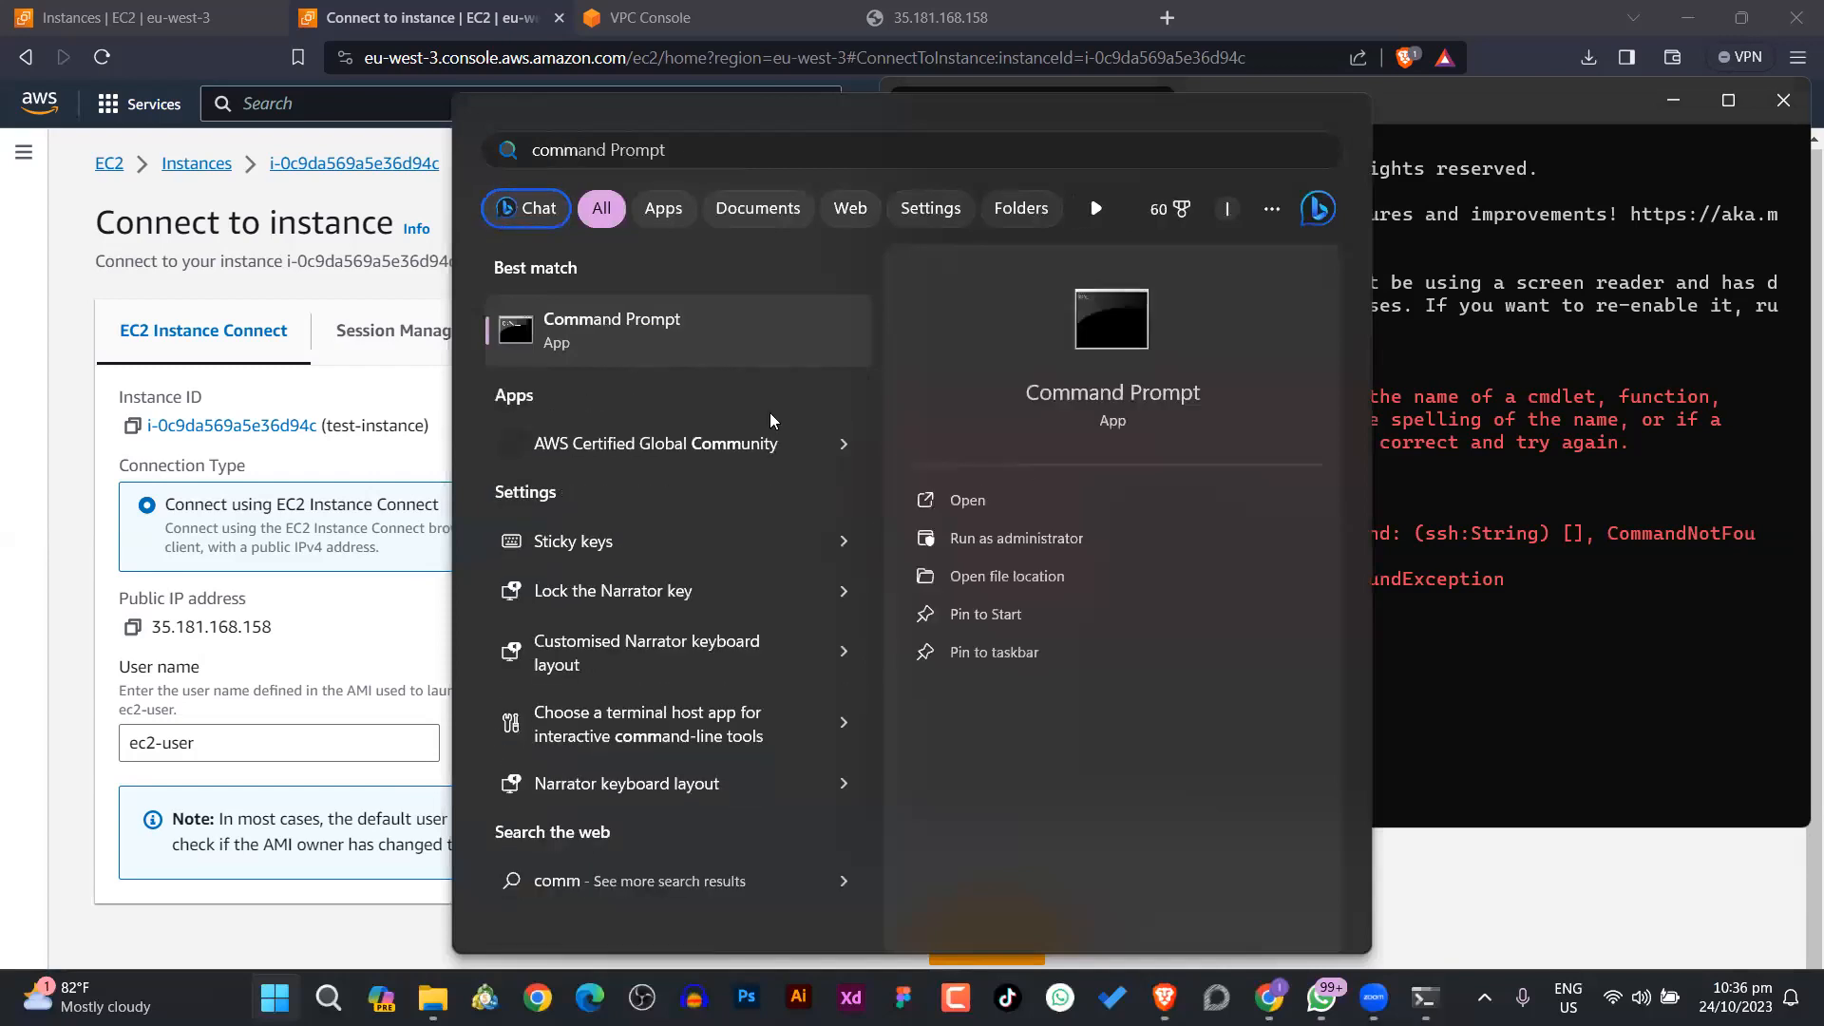
click(1365, 669)
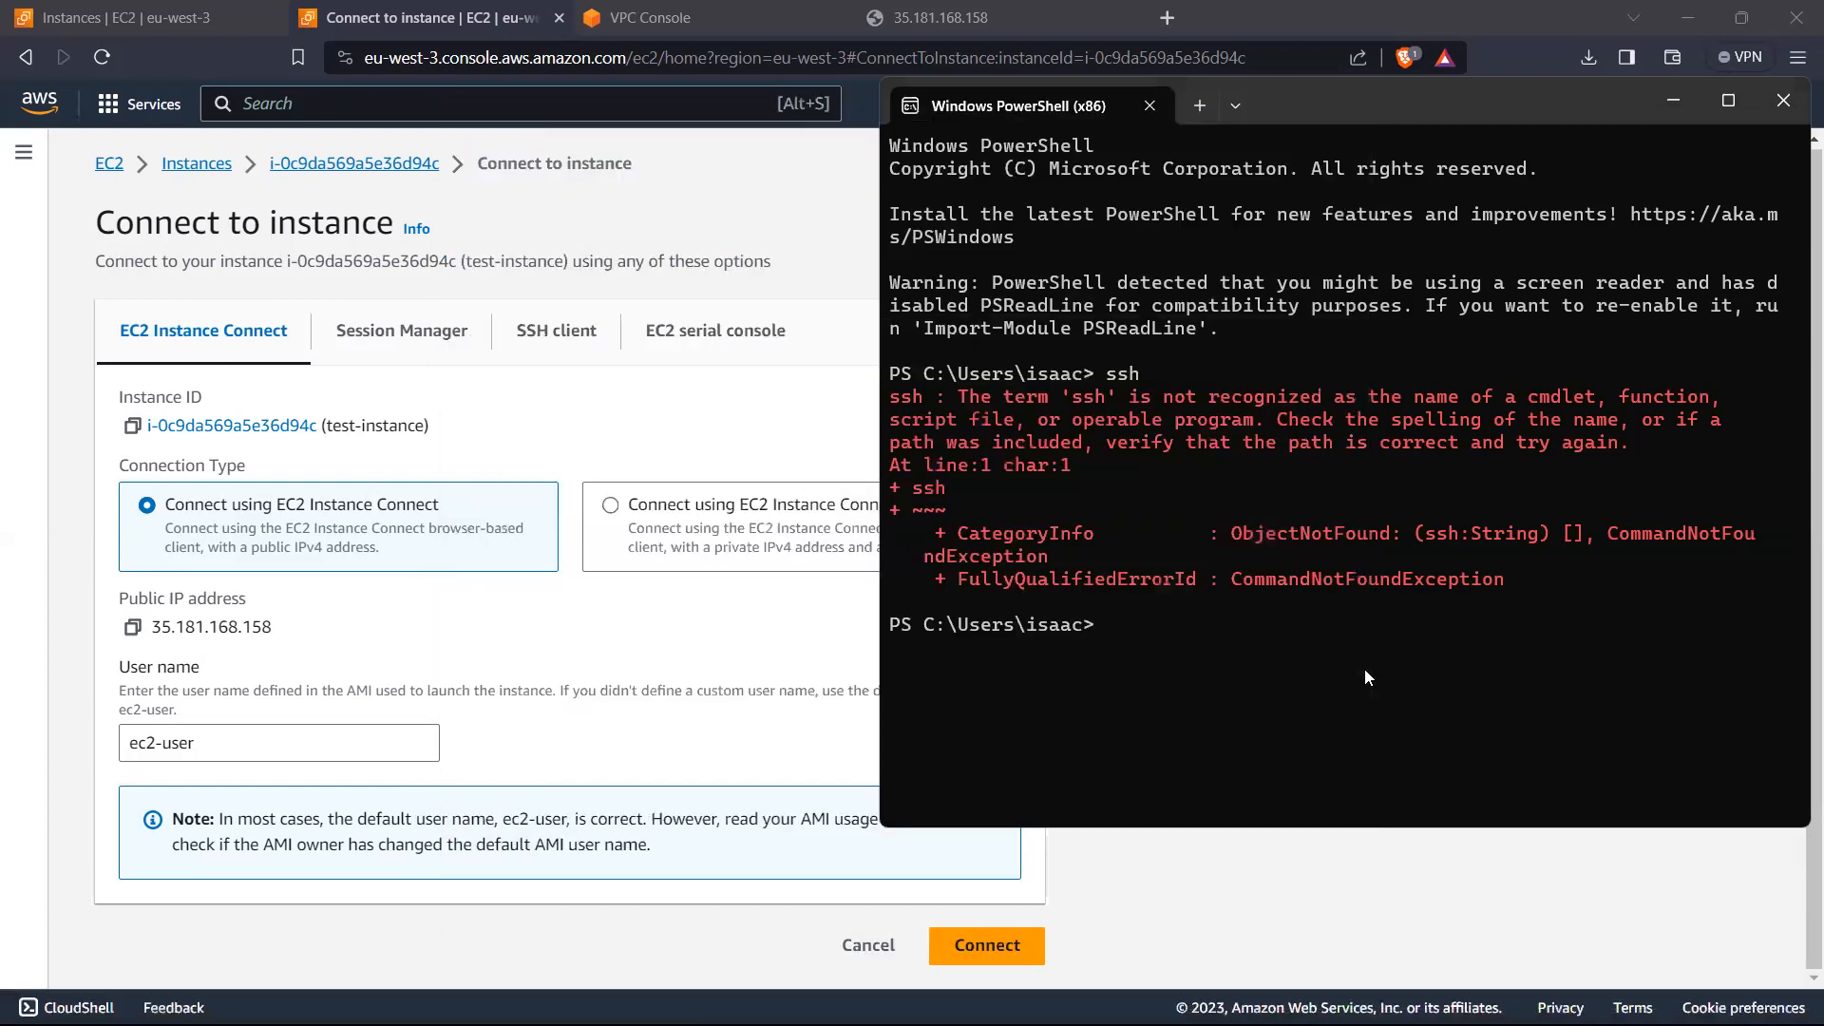
text(ssh)
key(Return)
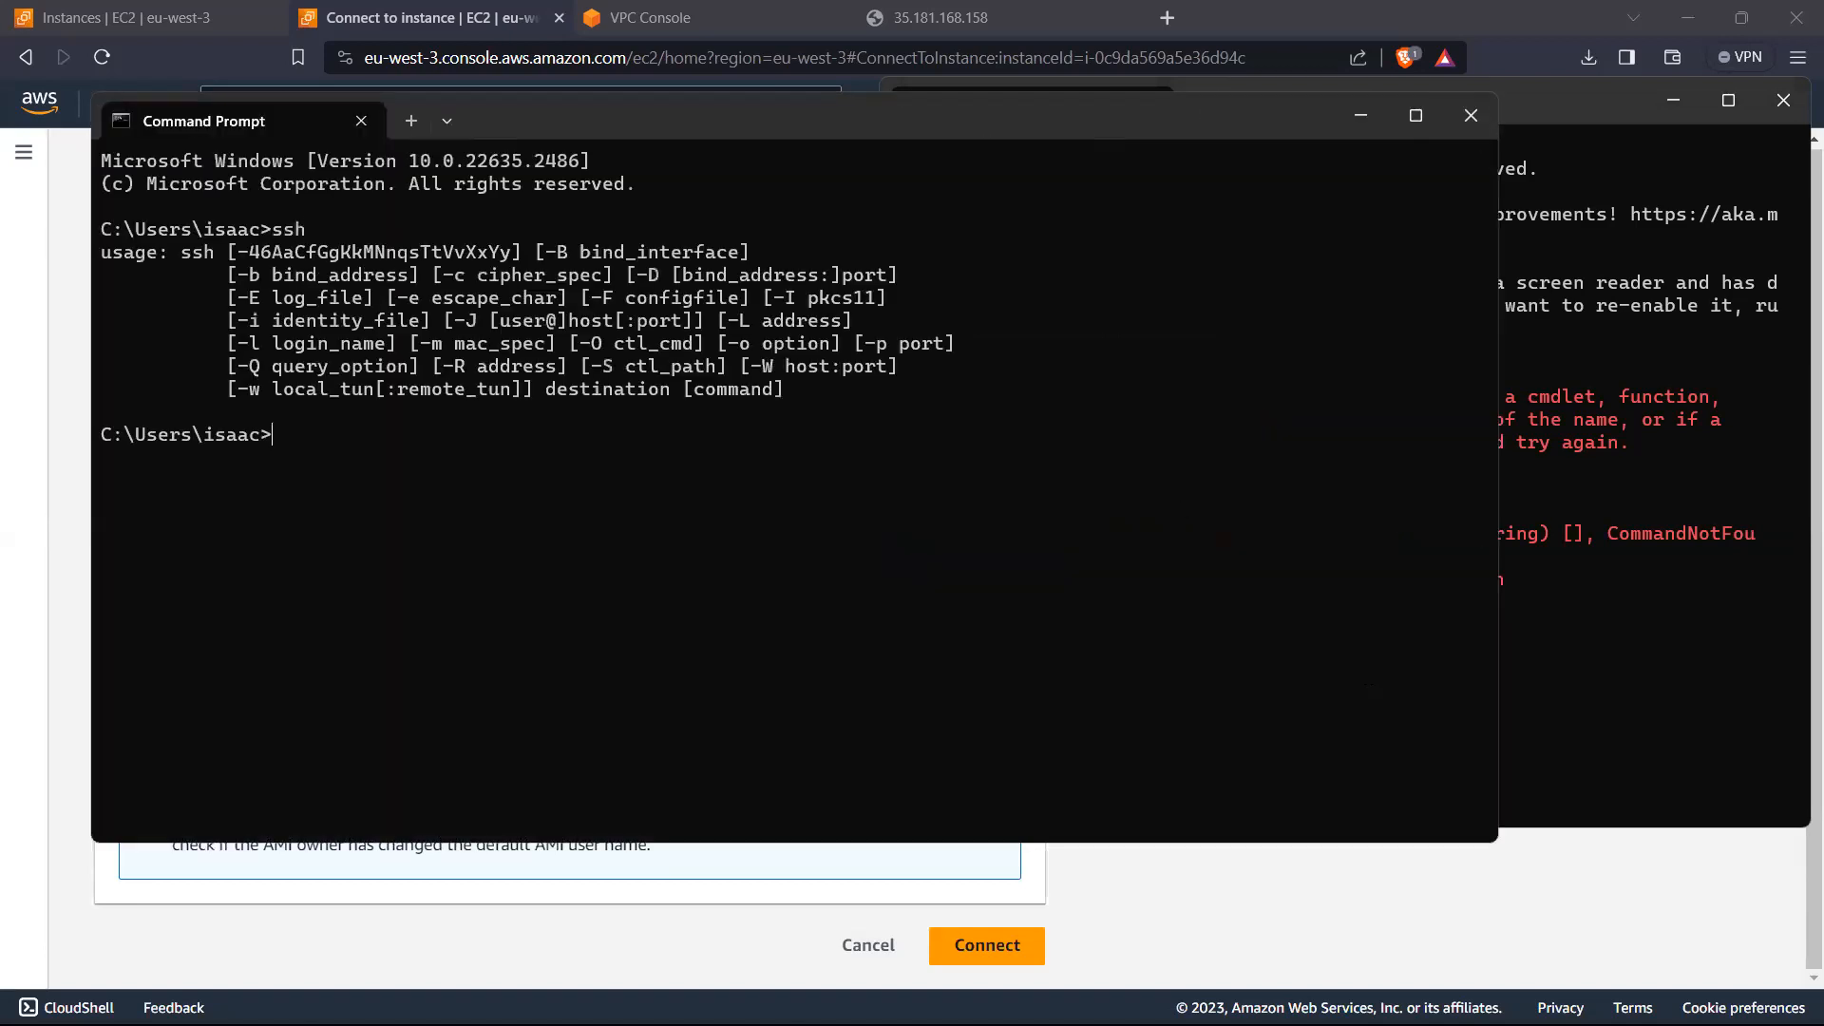
Step: Close the PowerShell window, then move and resize the Command Prompt window to sit beside the connection options
click(1602, 121)
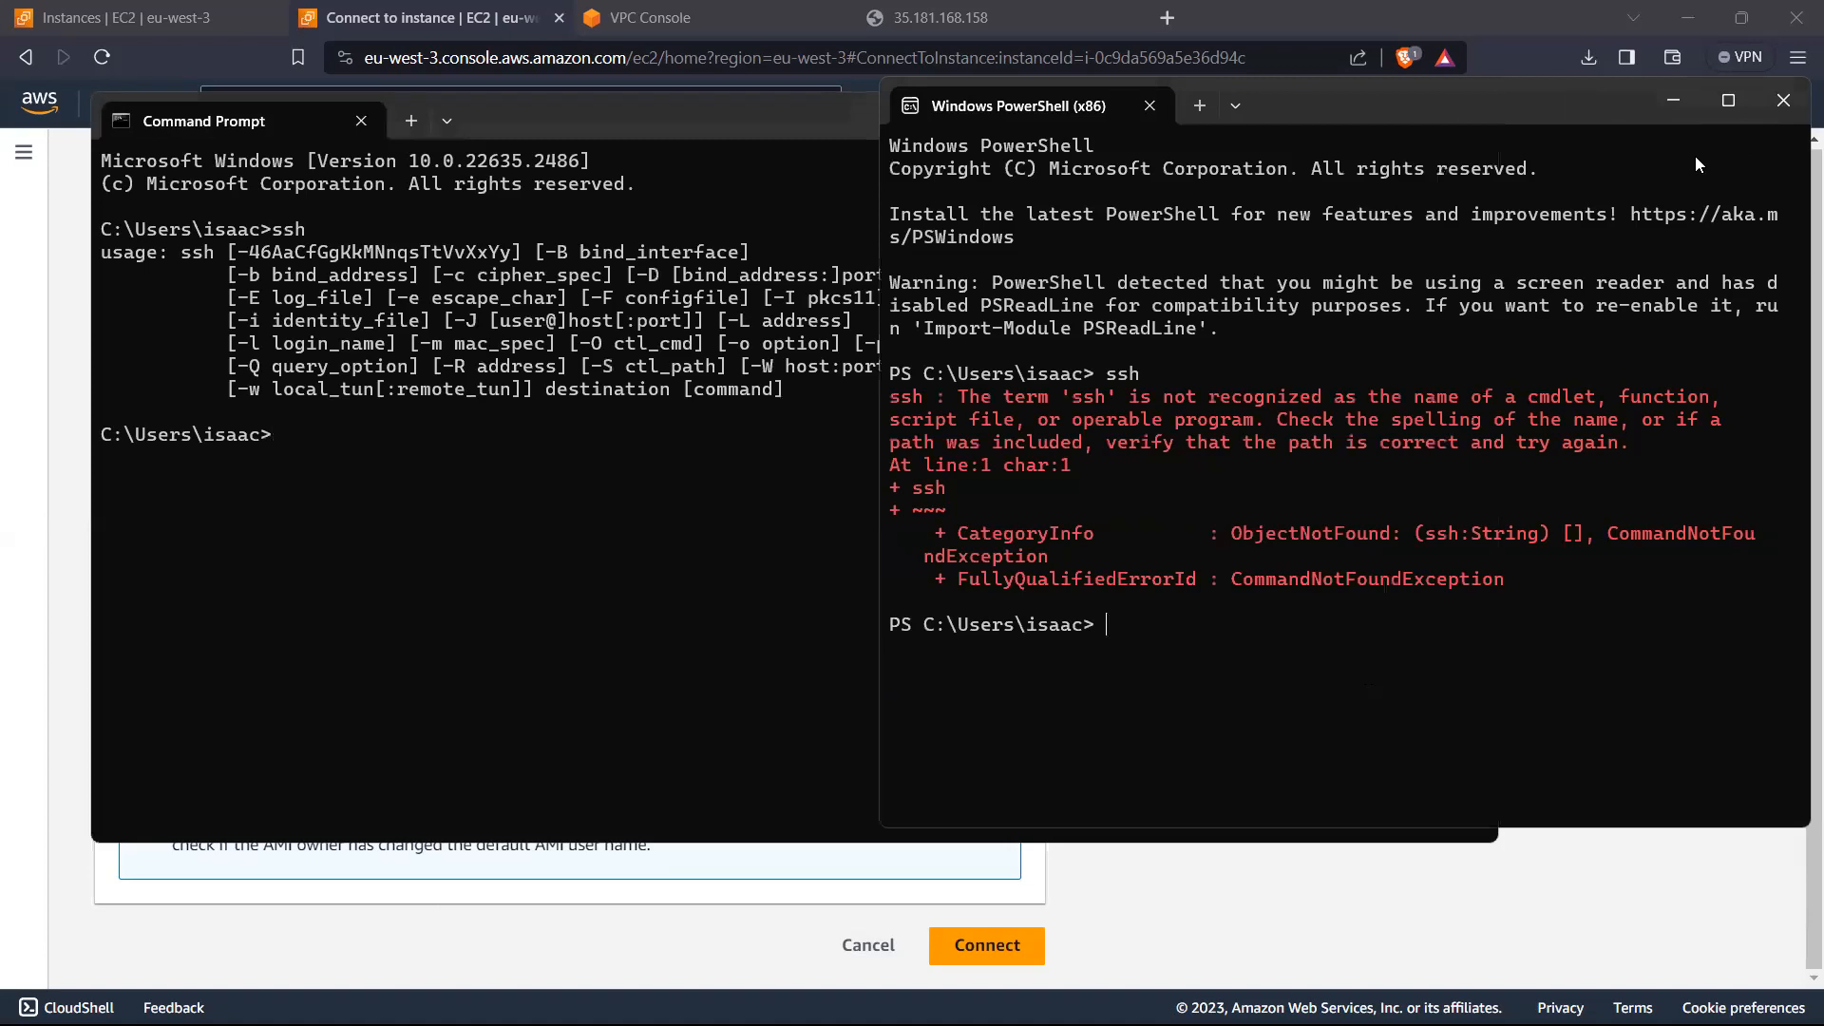
click(1783, 102)
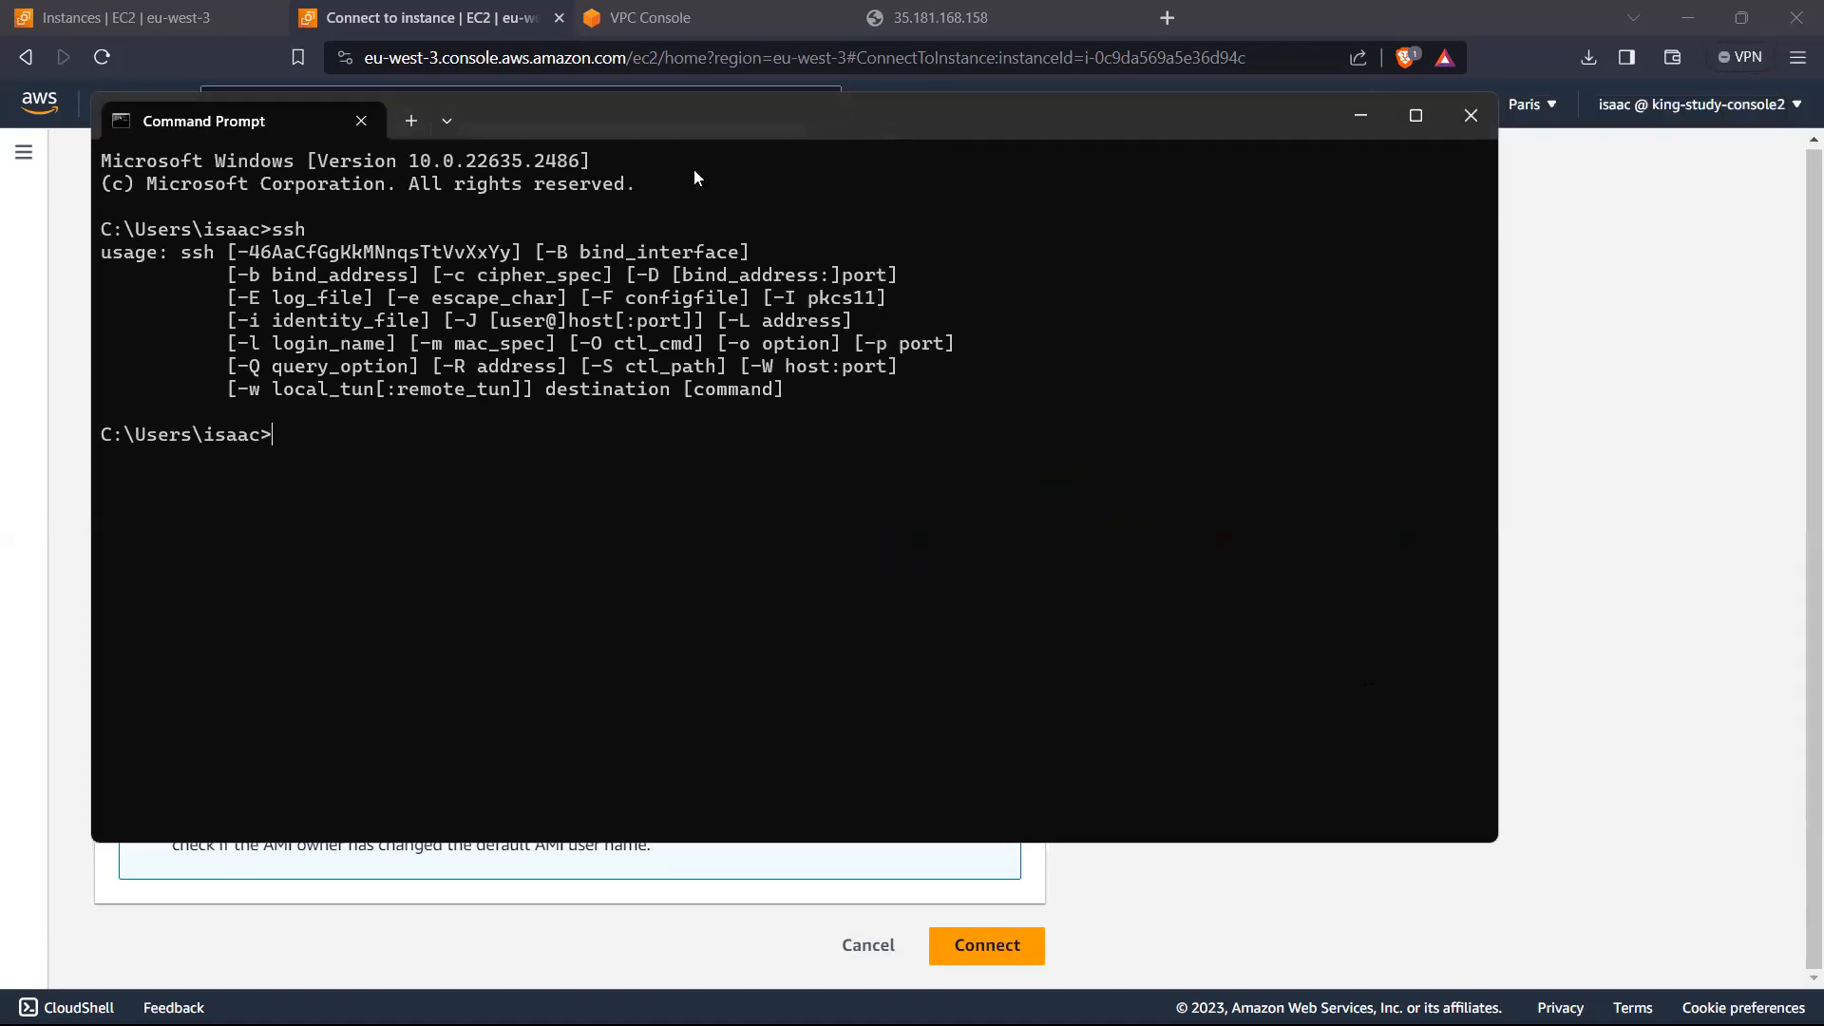
drag(697, 124, 1004, 161)
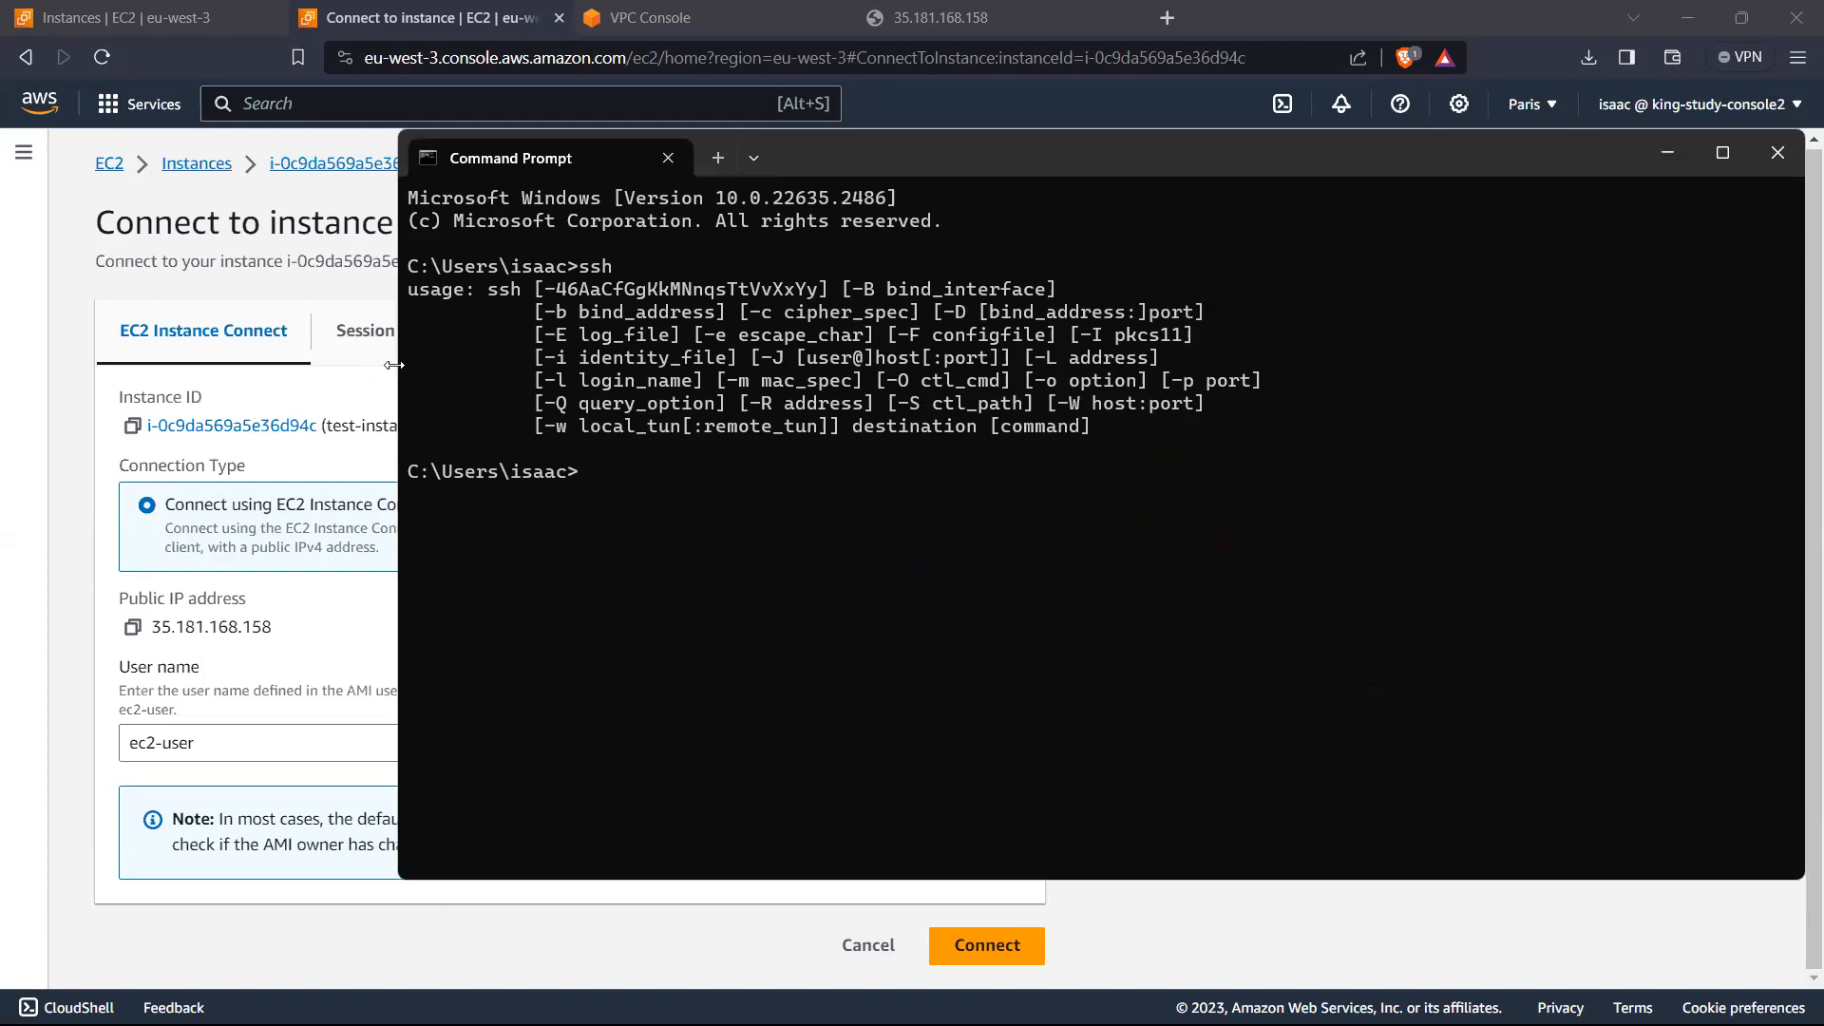
drag(1019, 380, 985, 545)
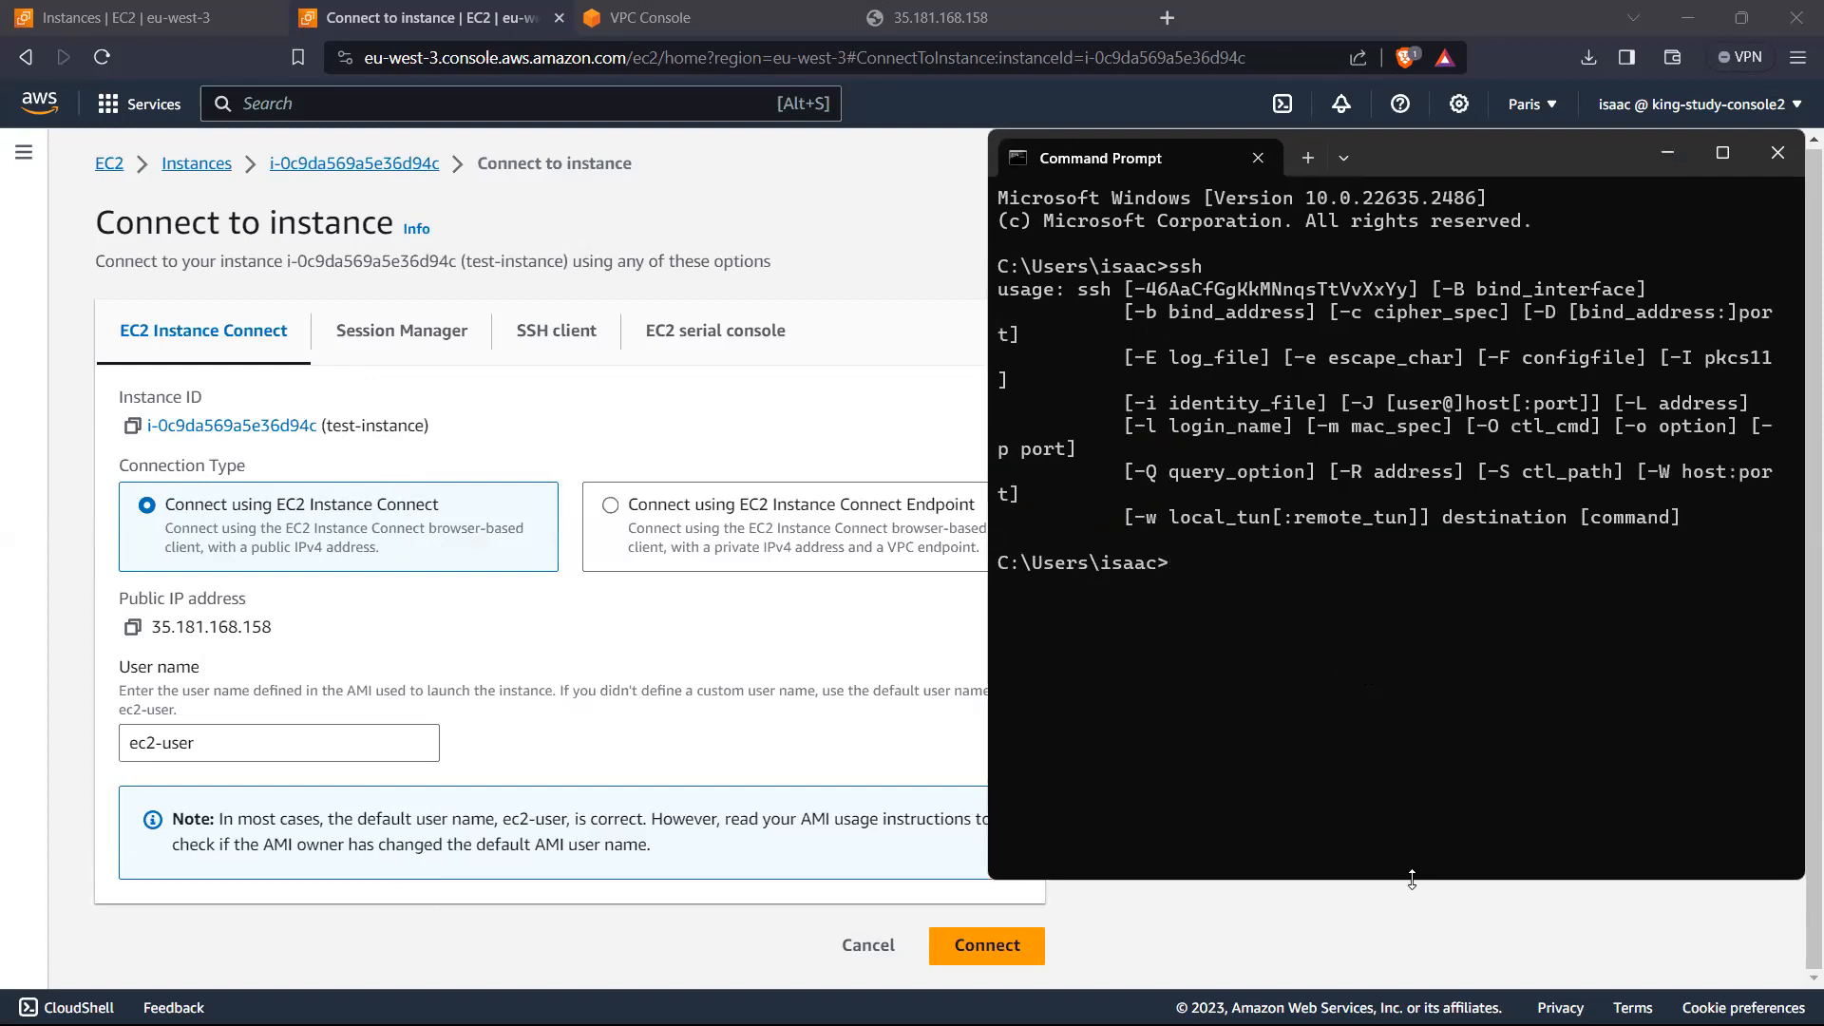
drag(1412, 879, 1412, 938)
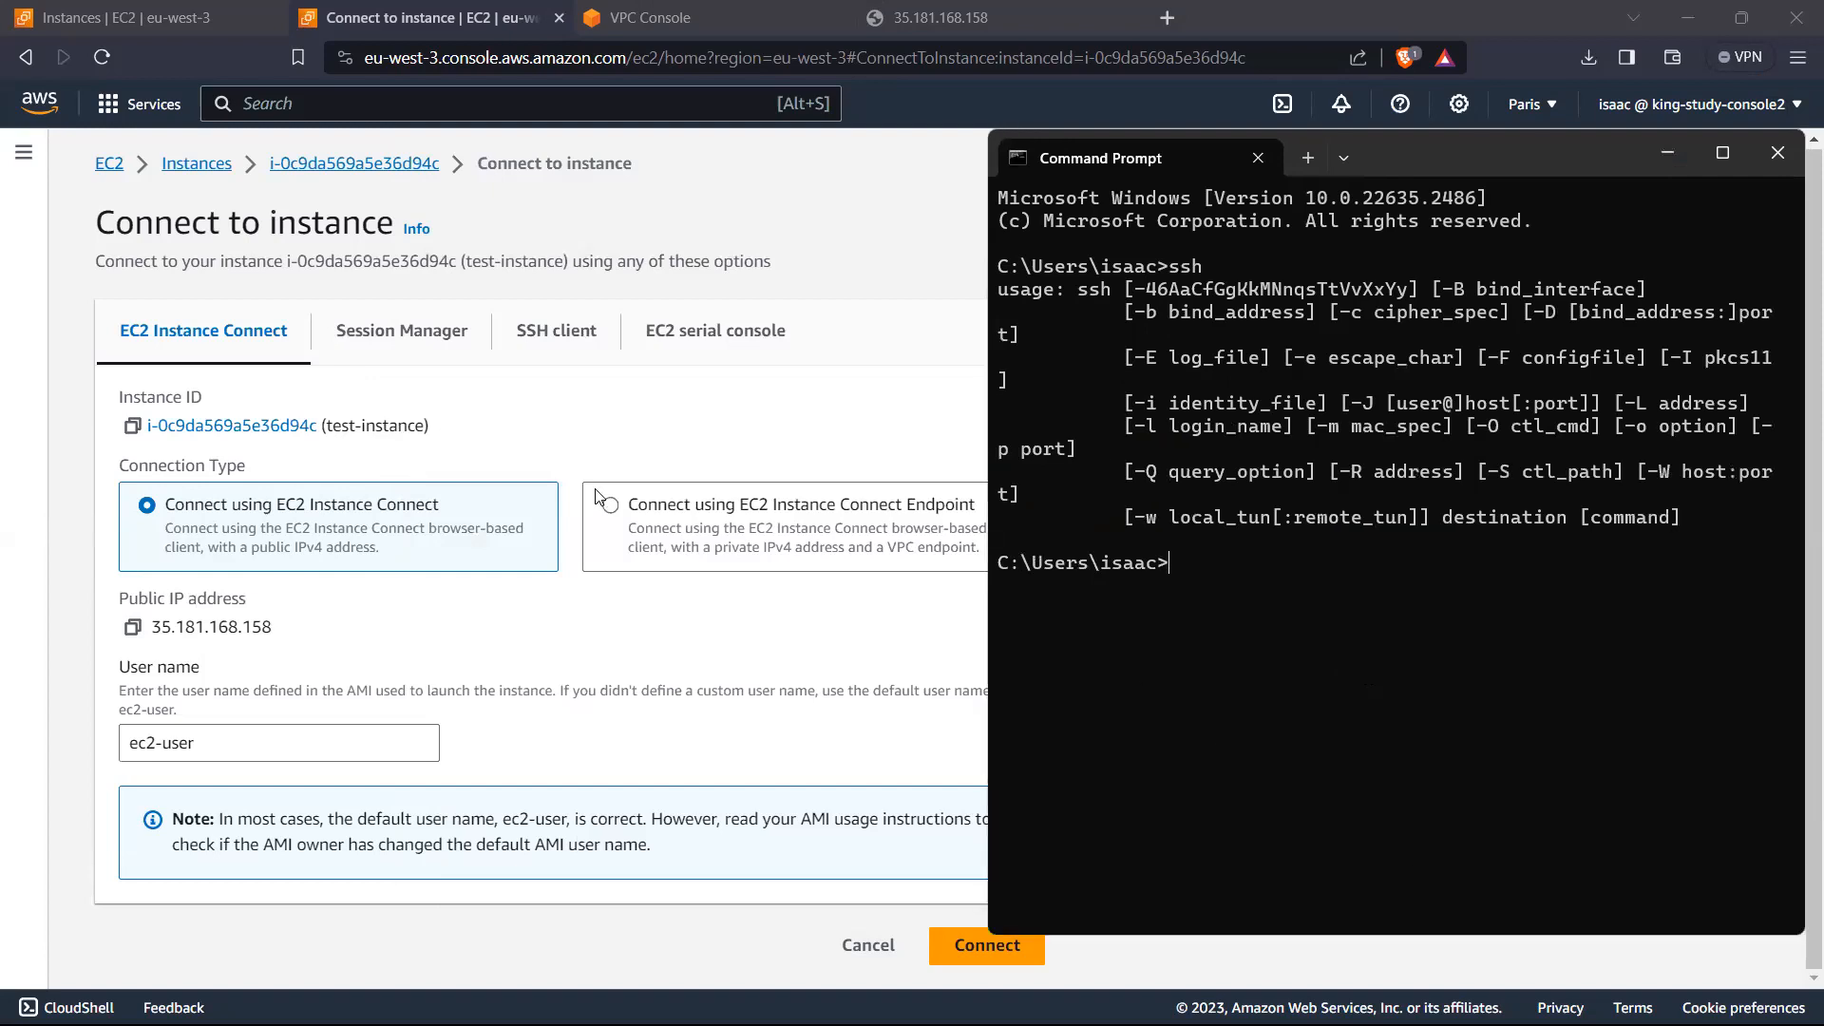
Step: Show the SSH client connection instructions for test-instance and bring the Command Prompt window back beside them
click(551, 342)
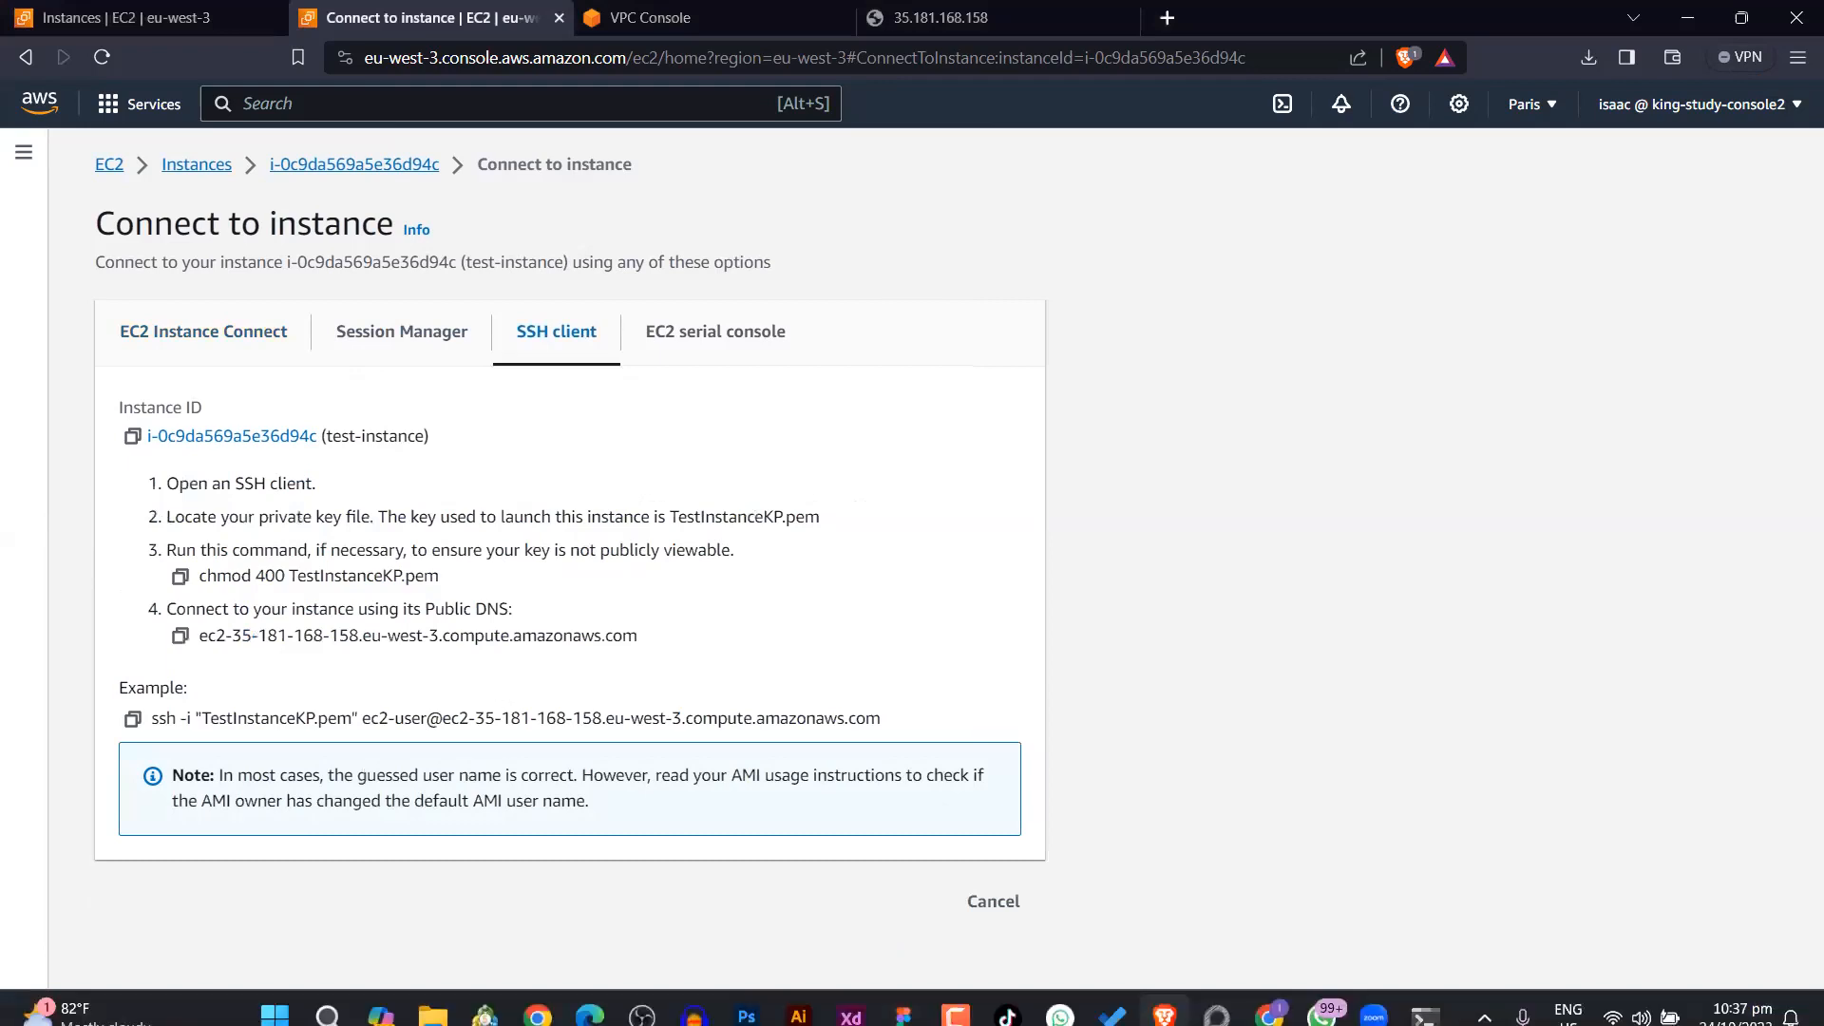
mouse_move(1321, 997)
click(1424, 998)
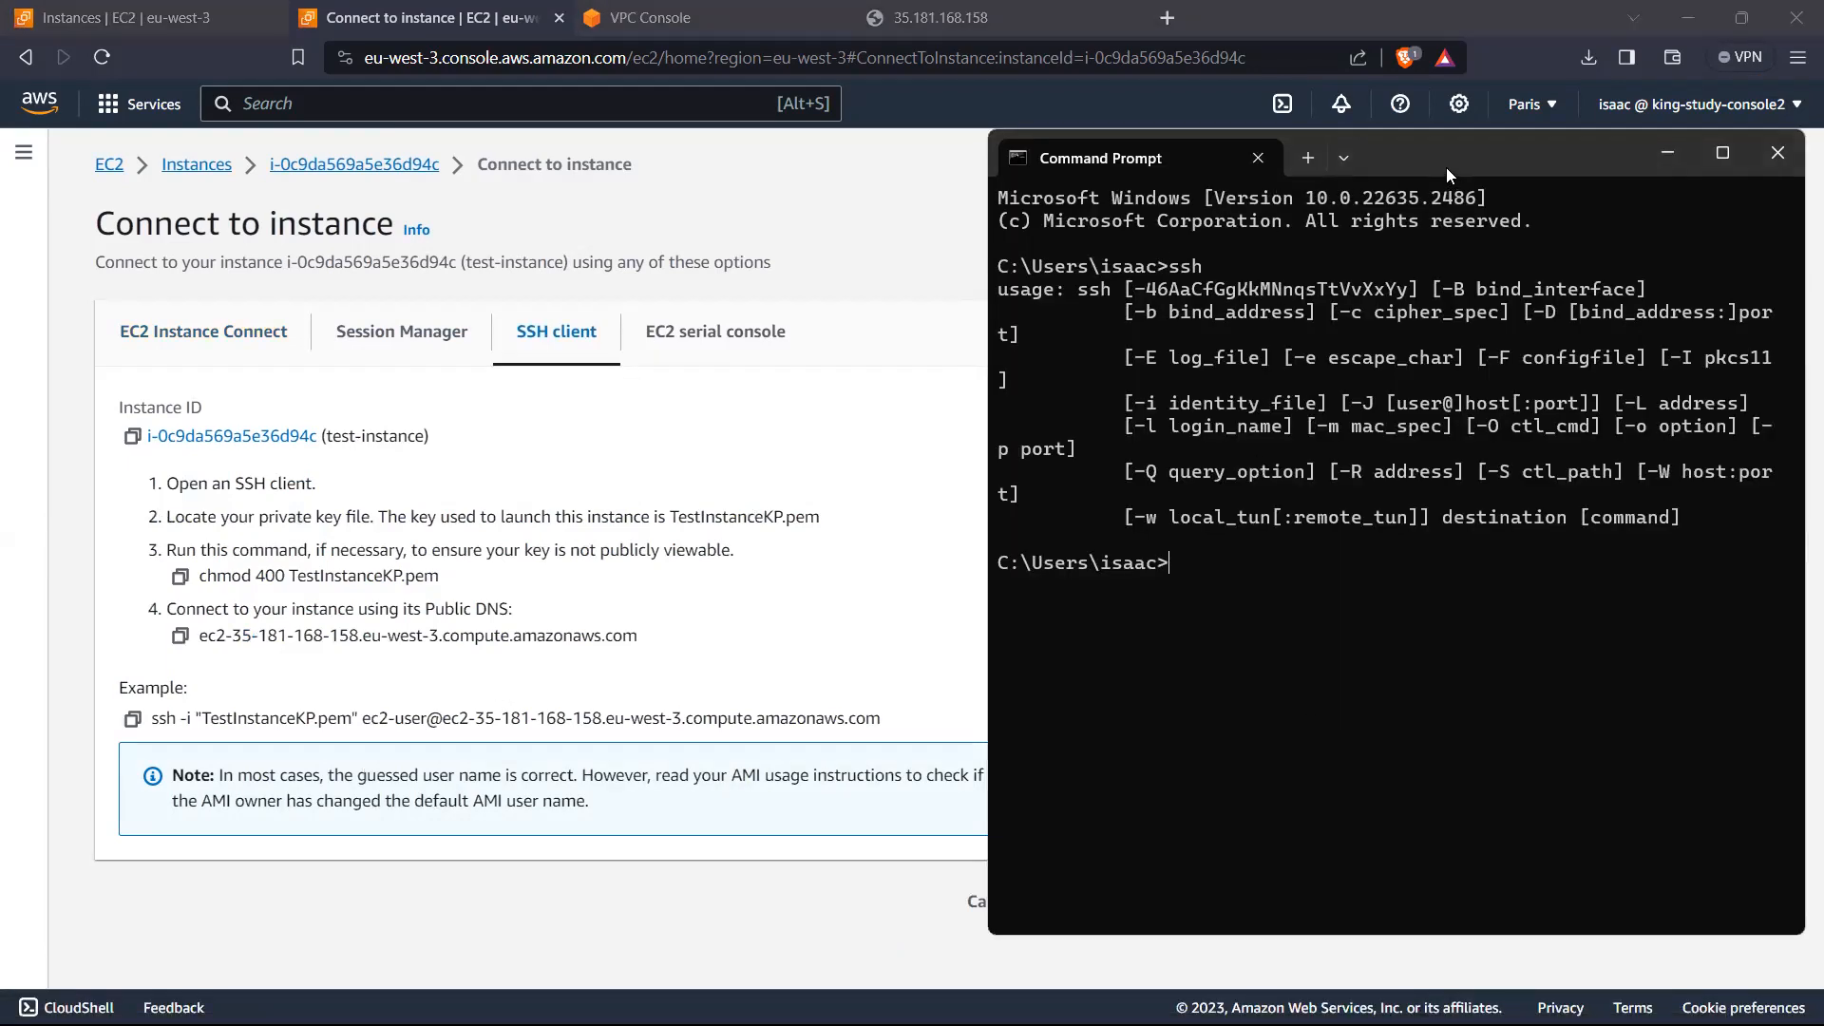
drag(1429, 150, 1428, 122)
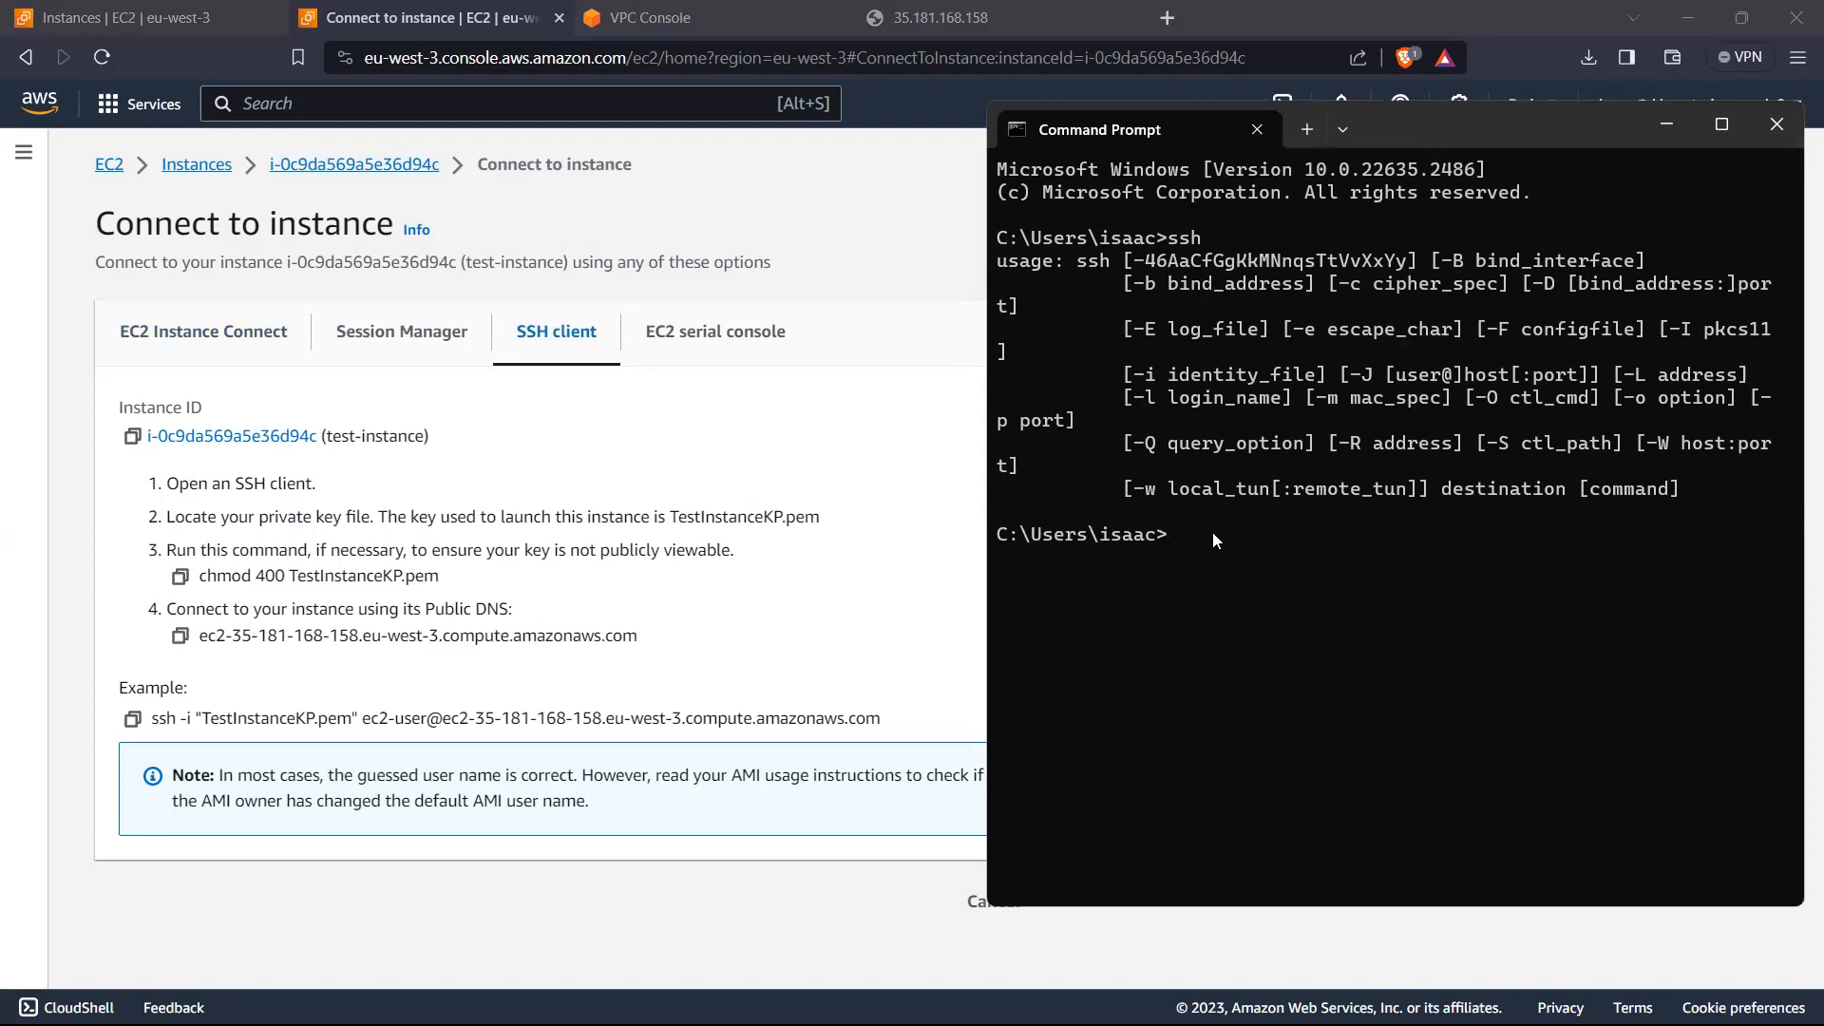
text(ssh -i)
key(BackSpace)
key(BackSpace)
key(BackSpace)
key(BackSpace)
key(BackSpace)
key(BackSpace)
key(BackSpace)
Step: Try pwd and ls in Command Prompt to inspect the current folder, moving up to C:\Users with cd .. in between
text(pws)
key(Return)
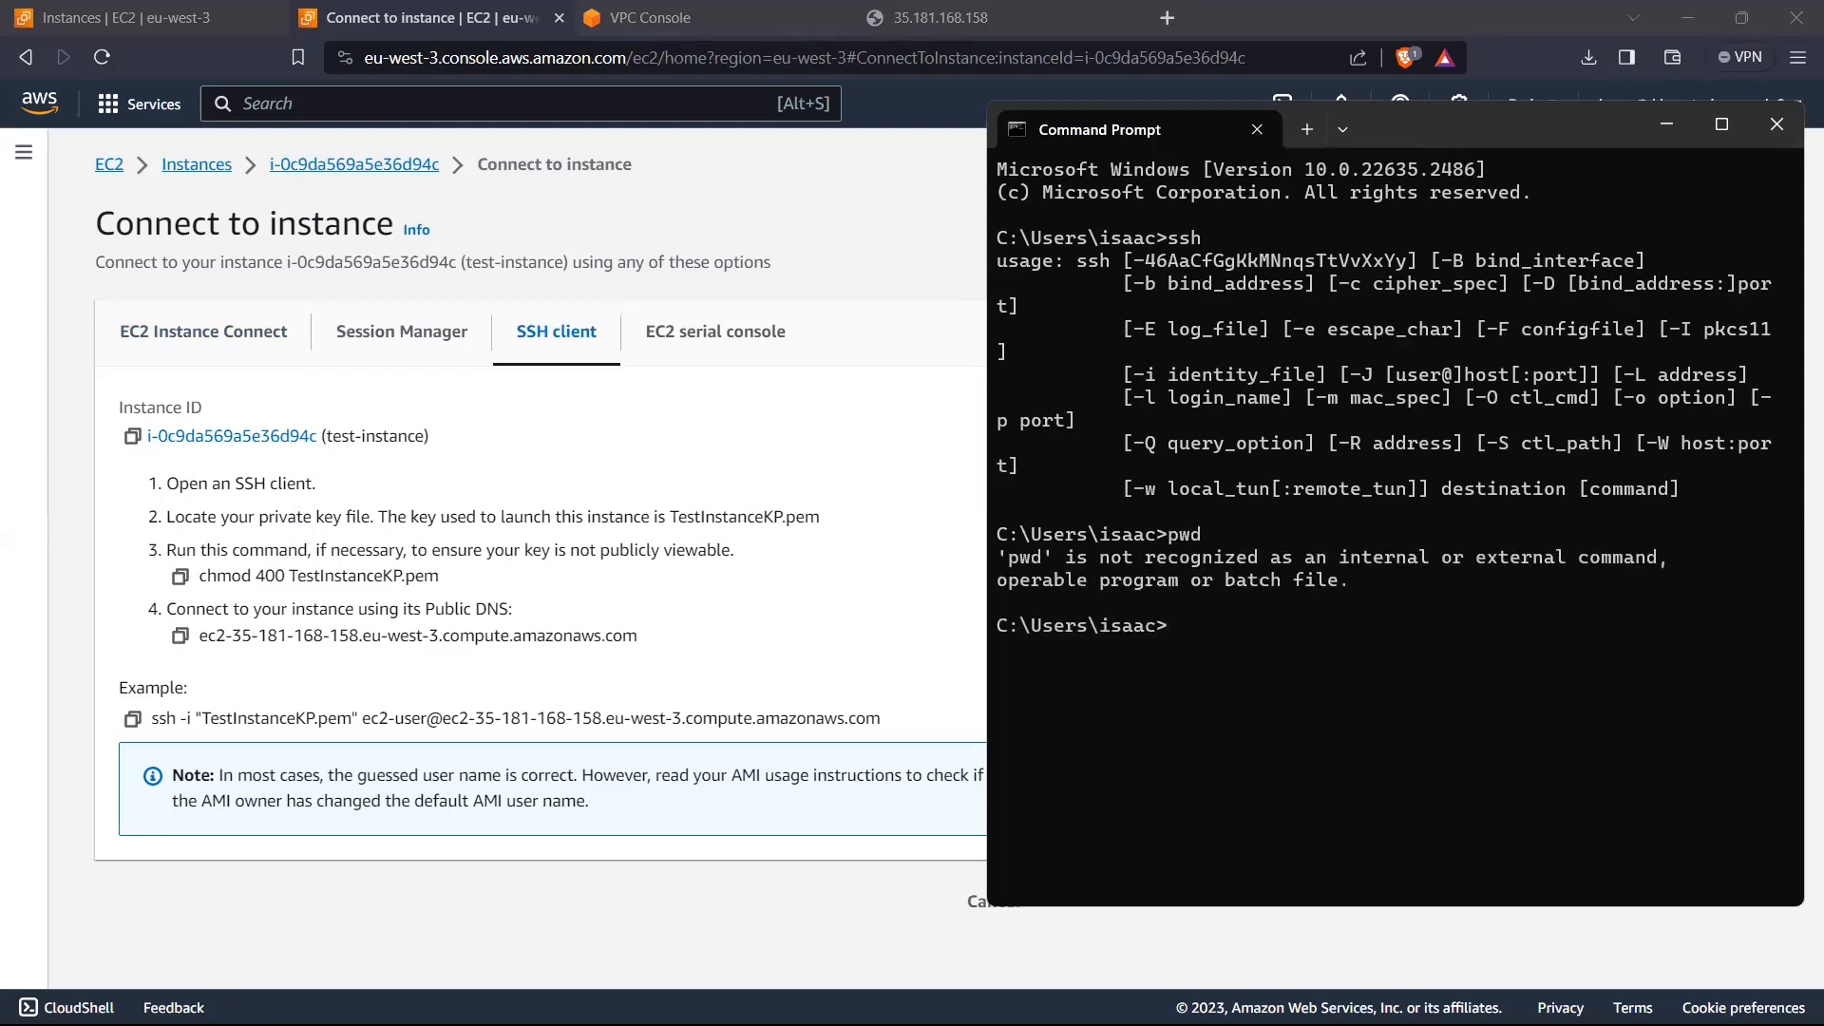
text(cd ..)
key(Return)
text(pwd)
key(Return)
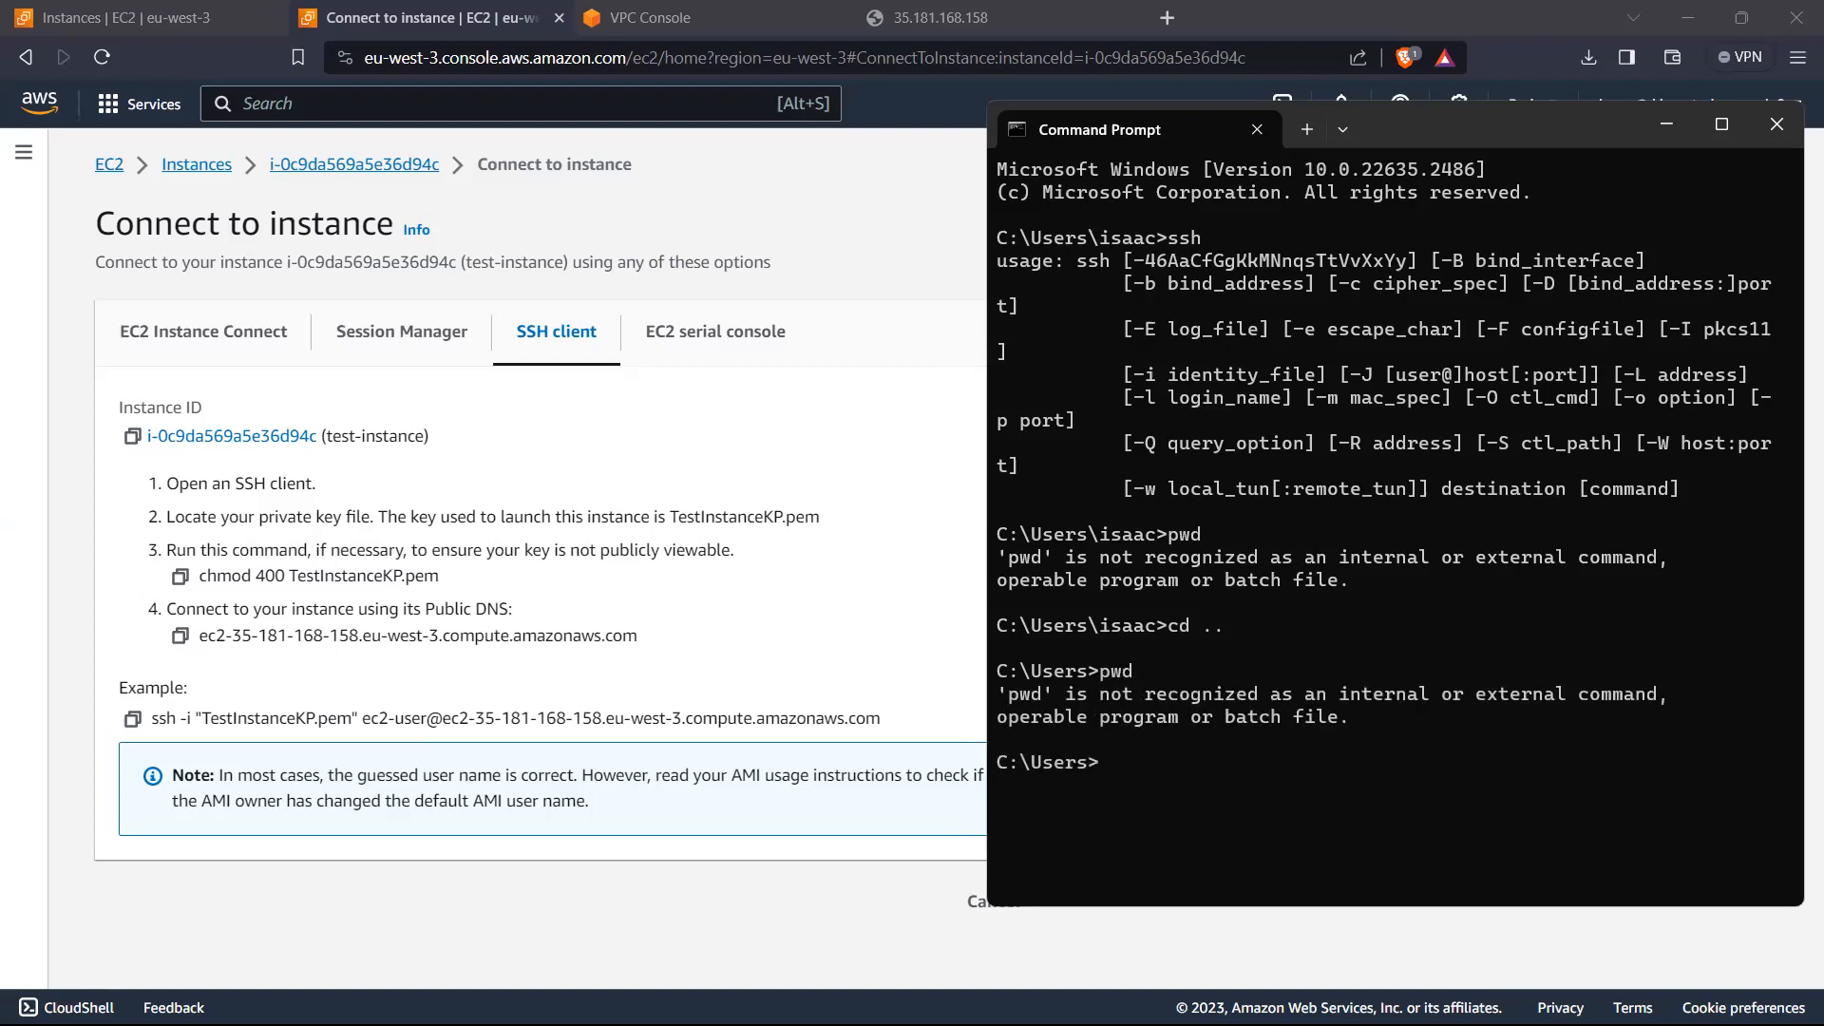
text(ls)
key(Return)
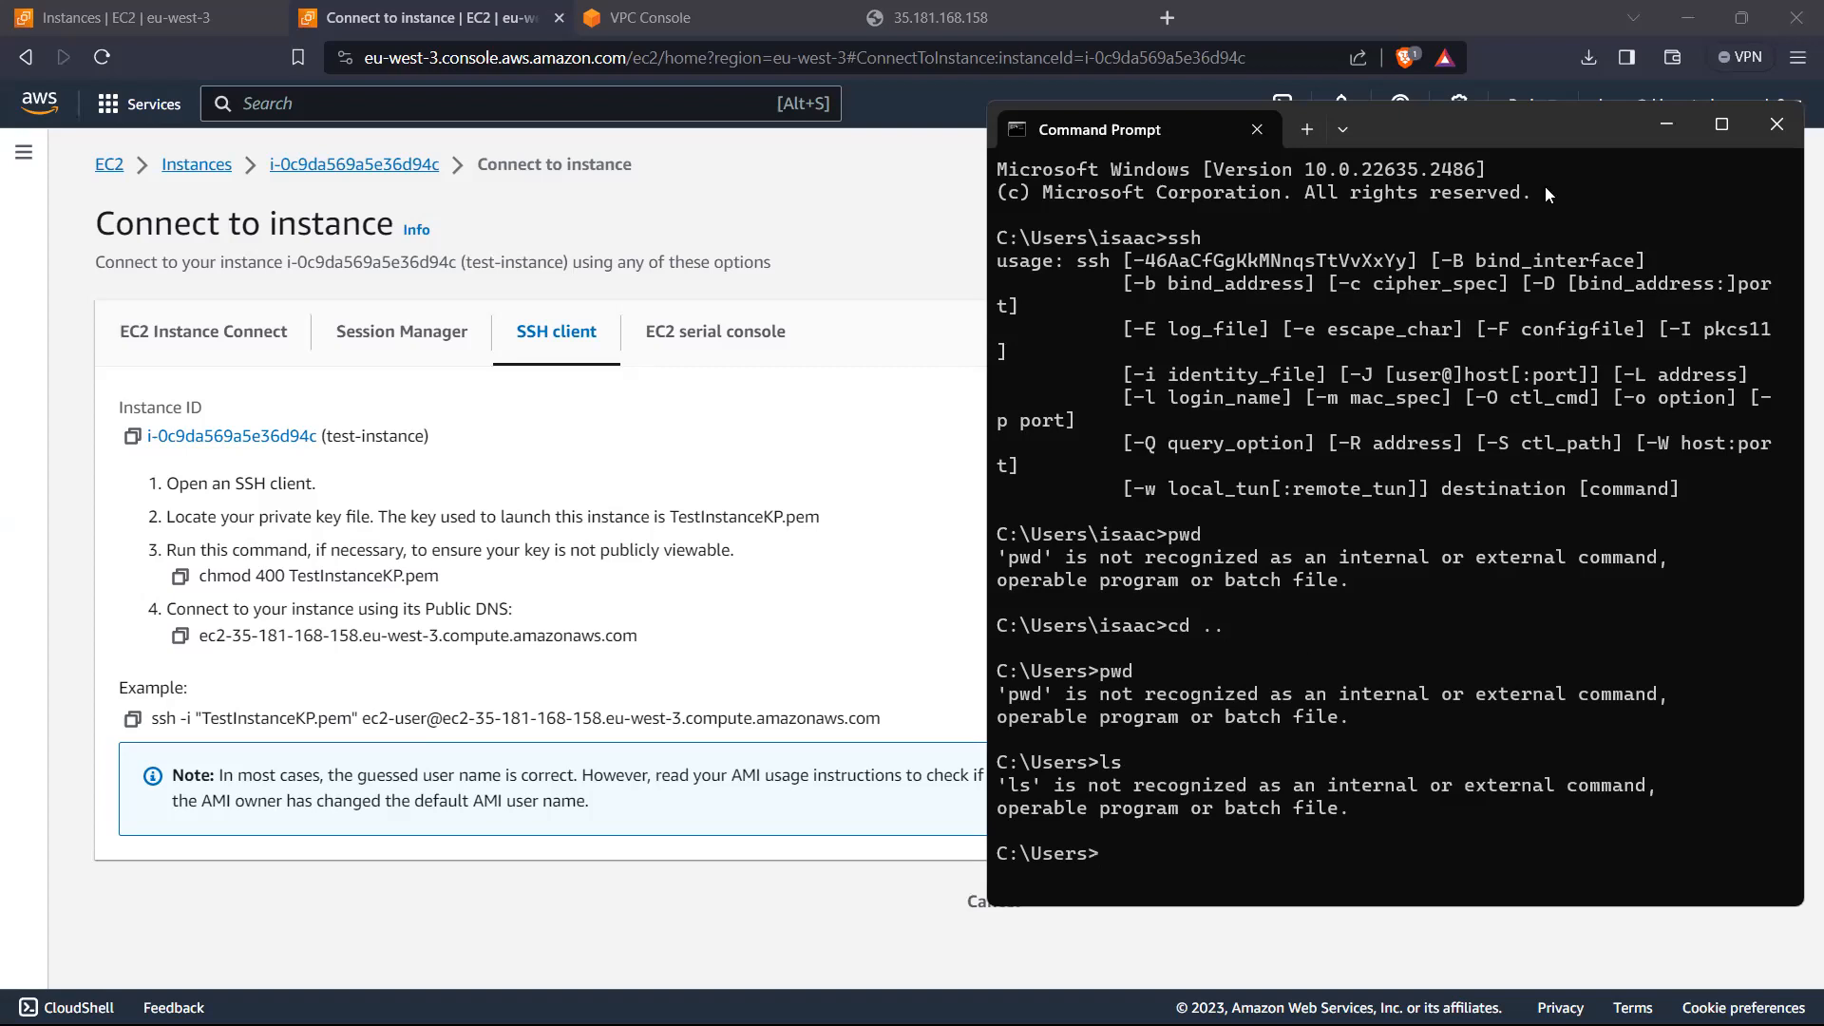
Step: Close Command Prompt, open putty.exe through Windows search, and place the PuTTY Configuration window beside the SSH instructions
click(1628, 122)
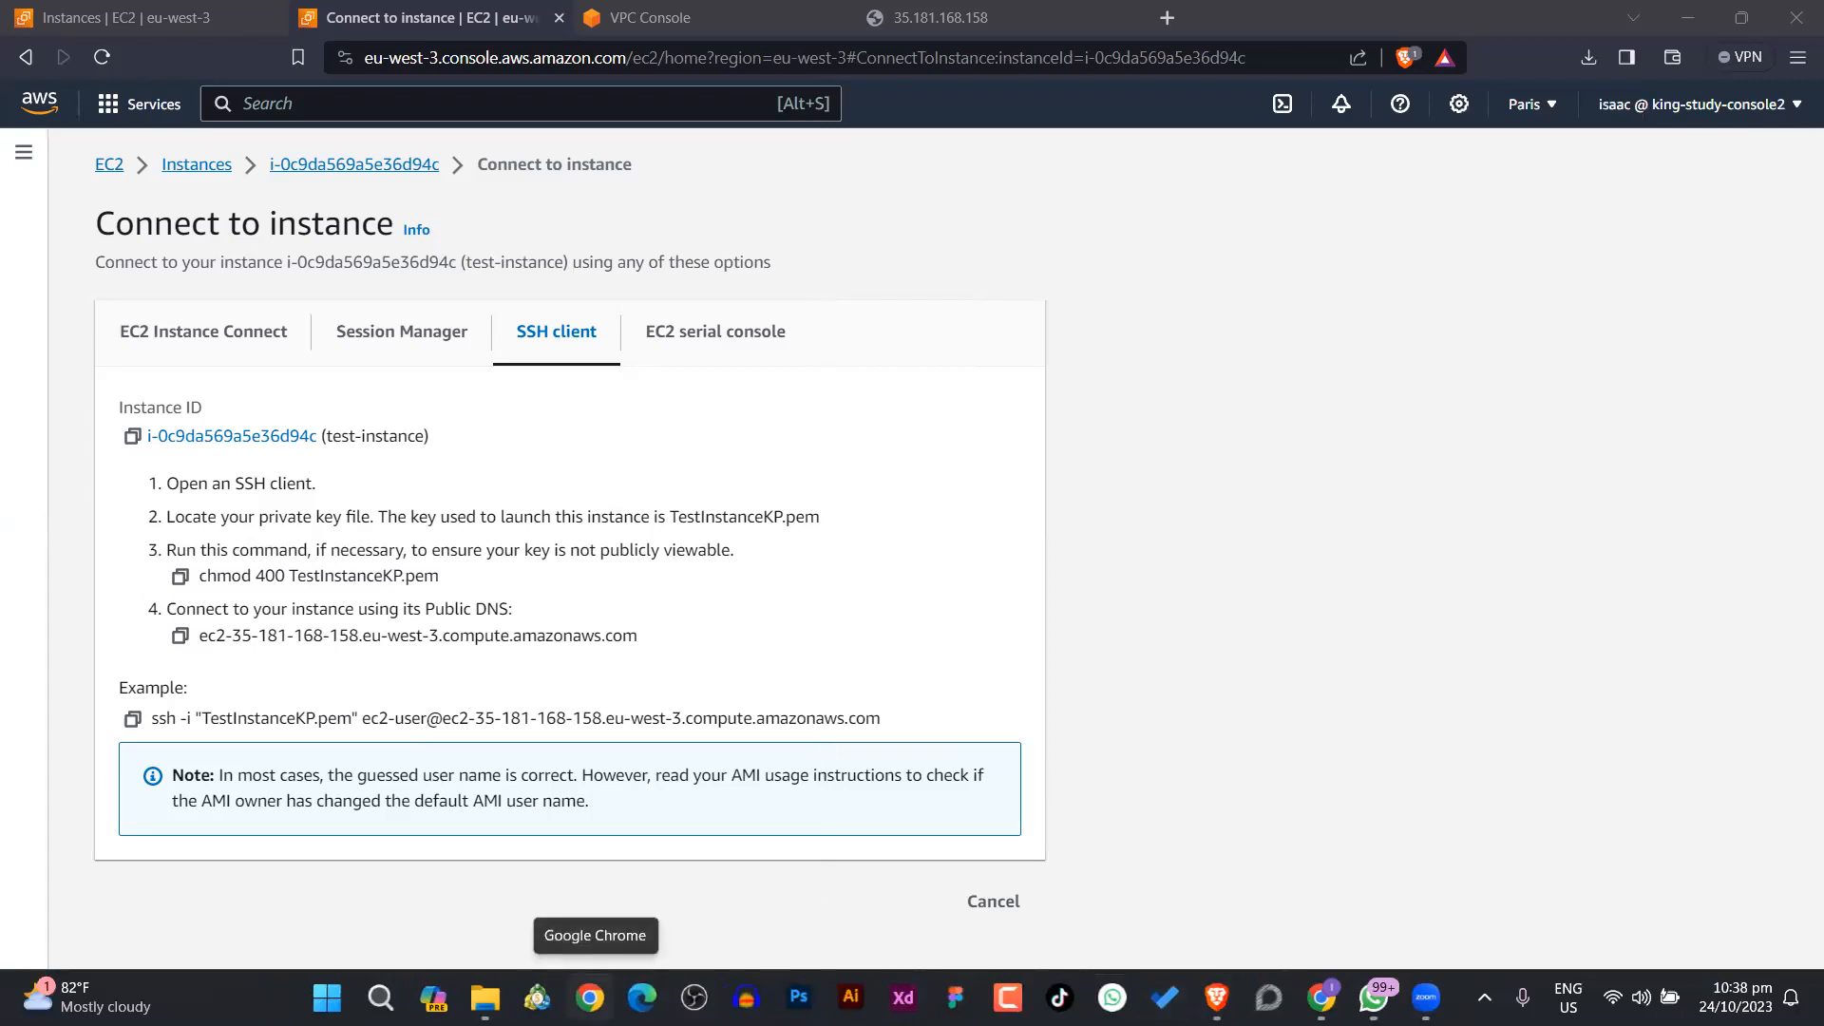
key(super)
text(pu)
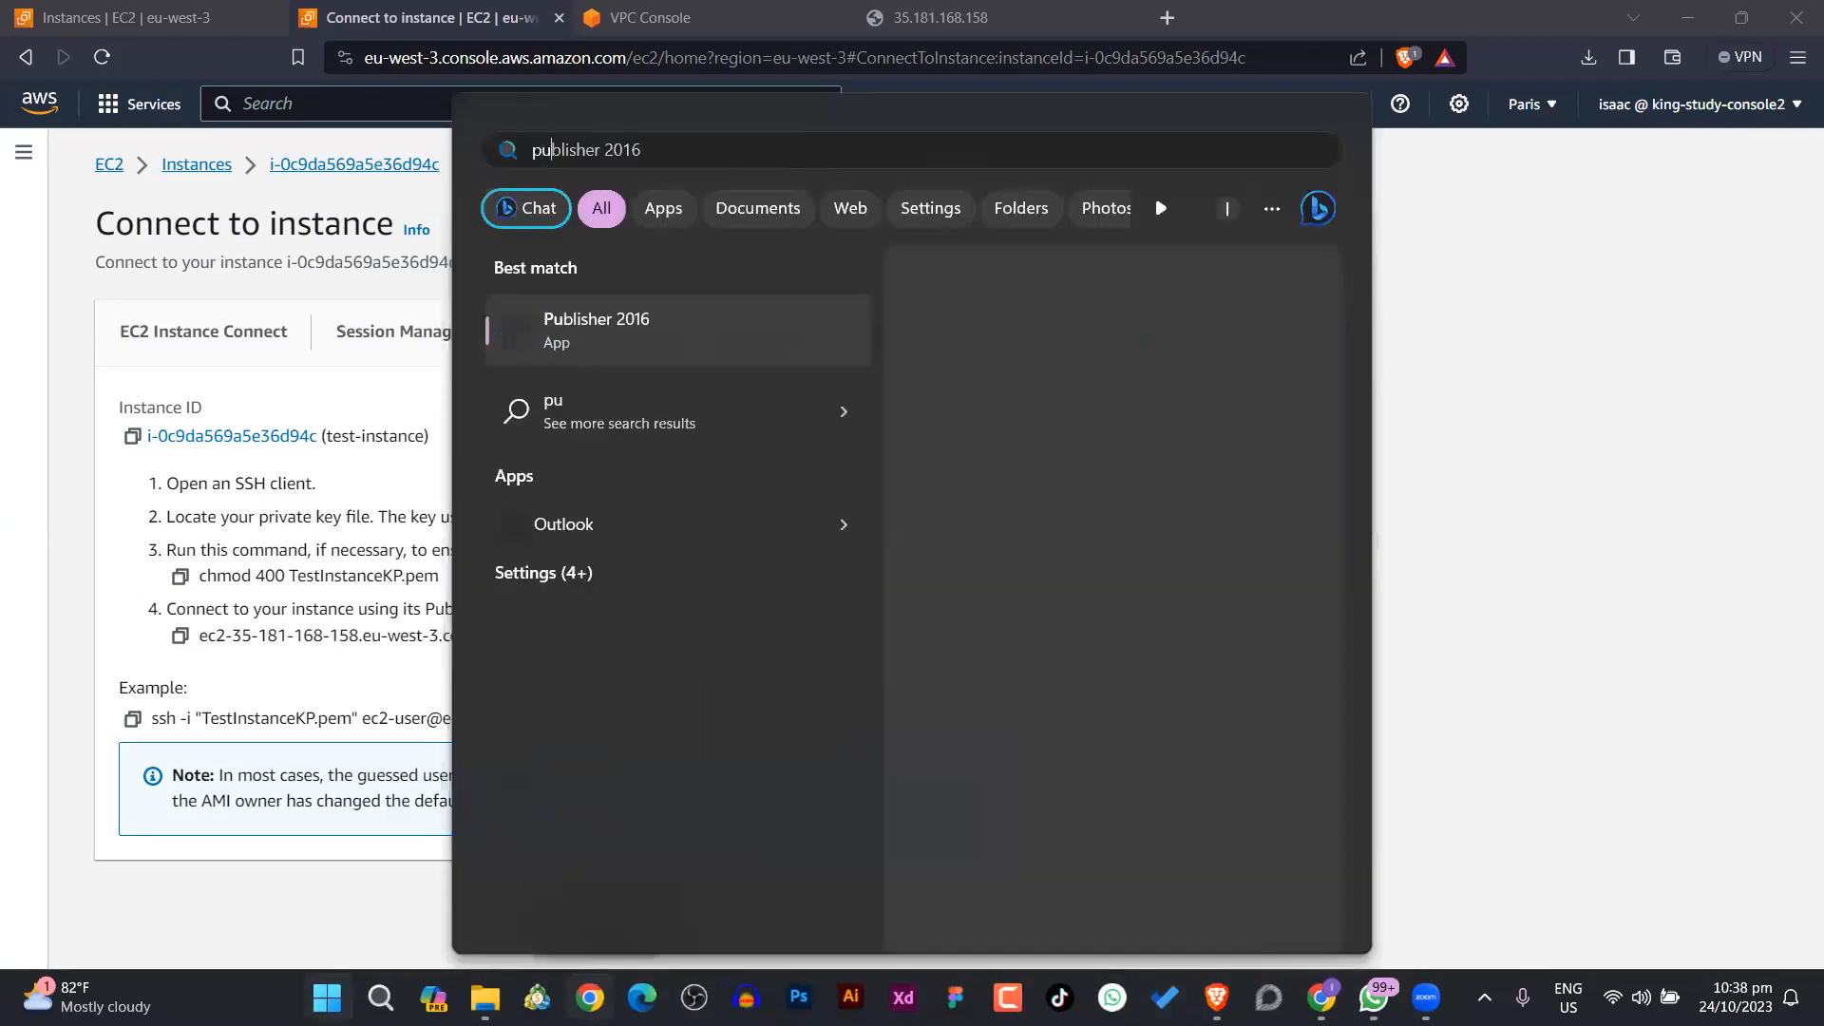
text(tty)
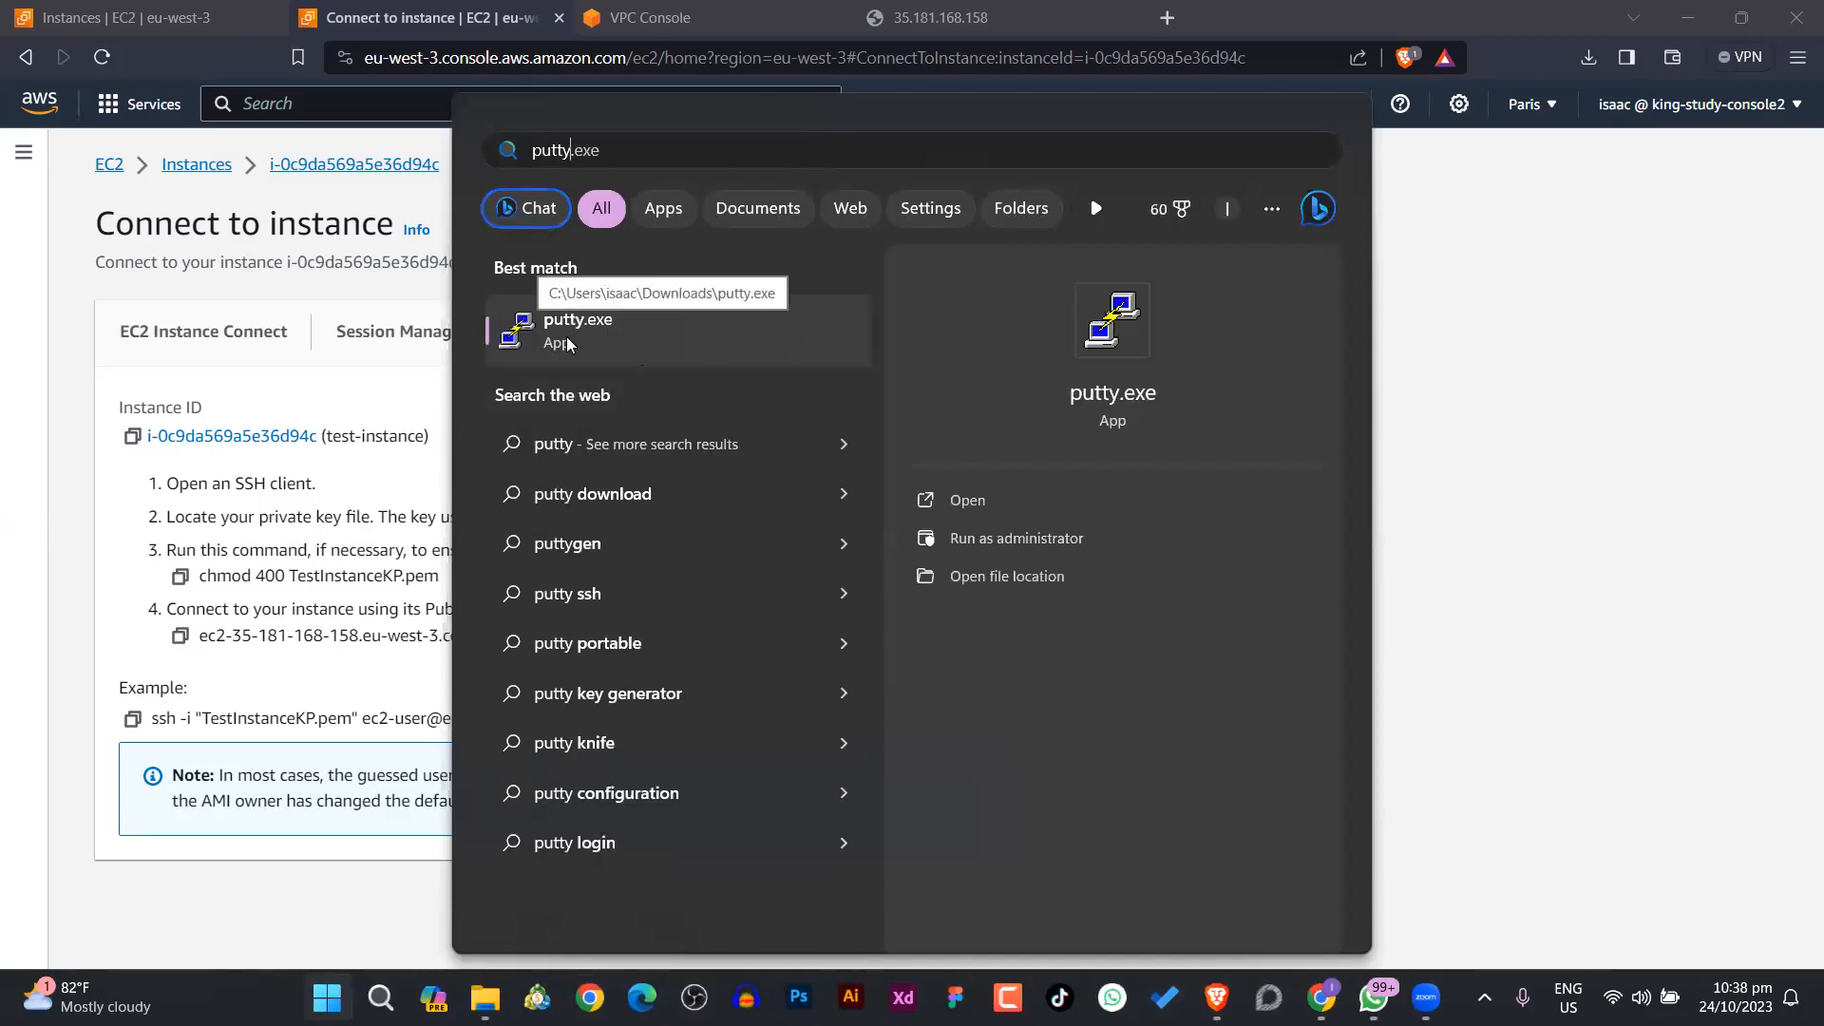
click(703, 361)
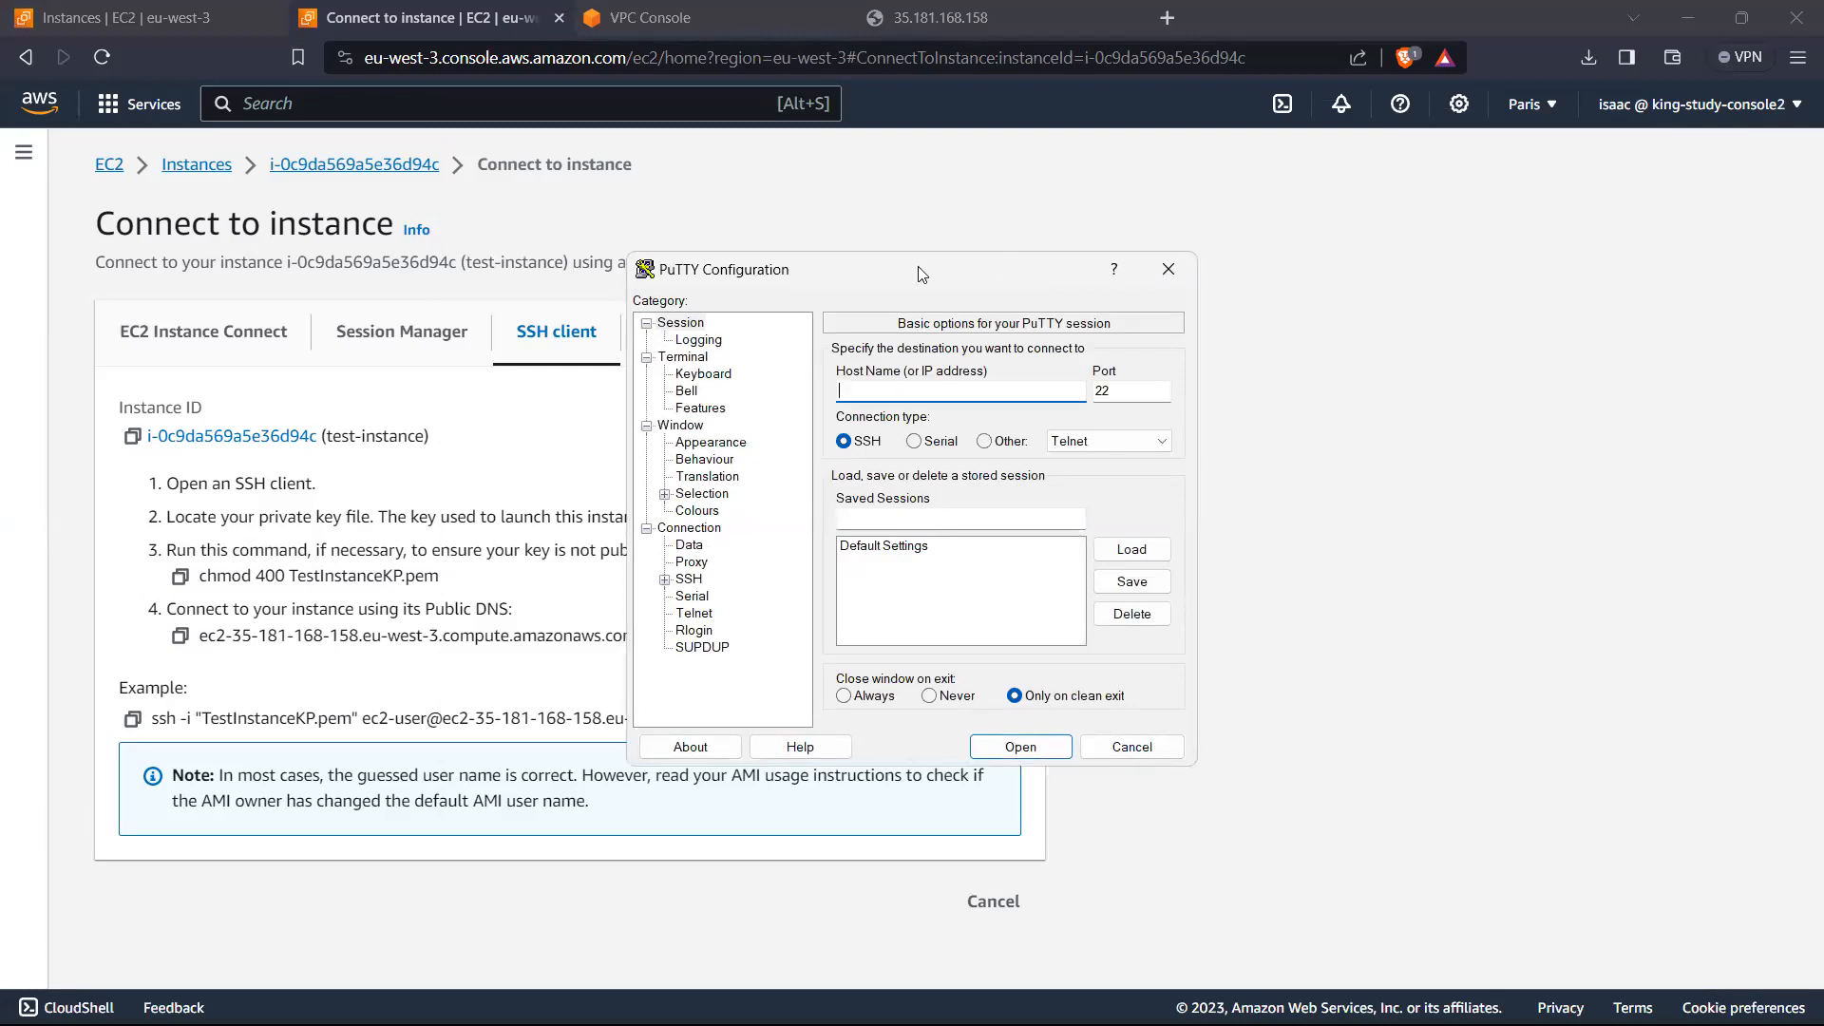
drag(919, 273, 1332, 265)
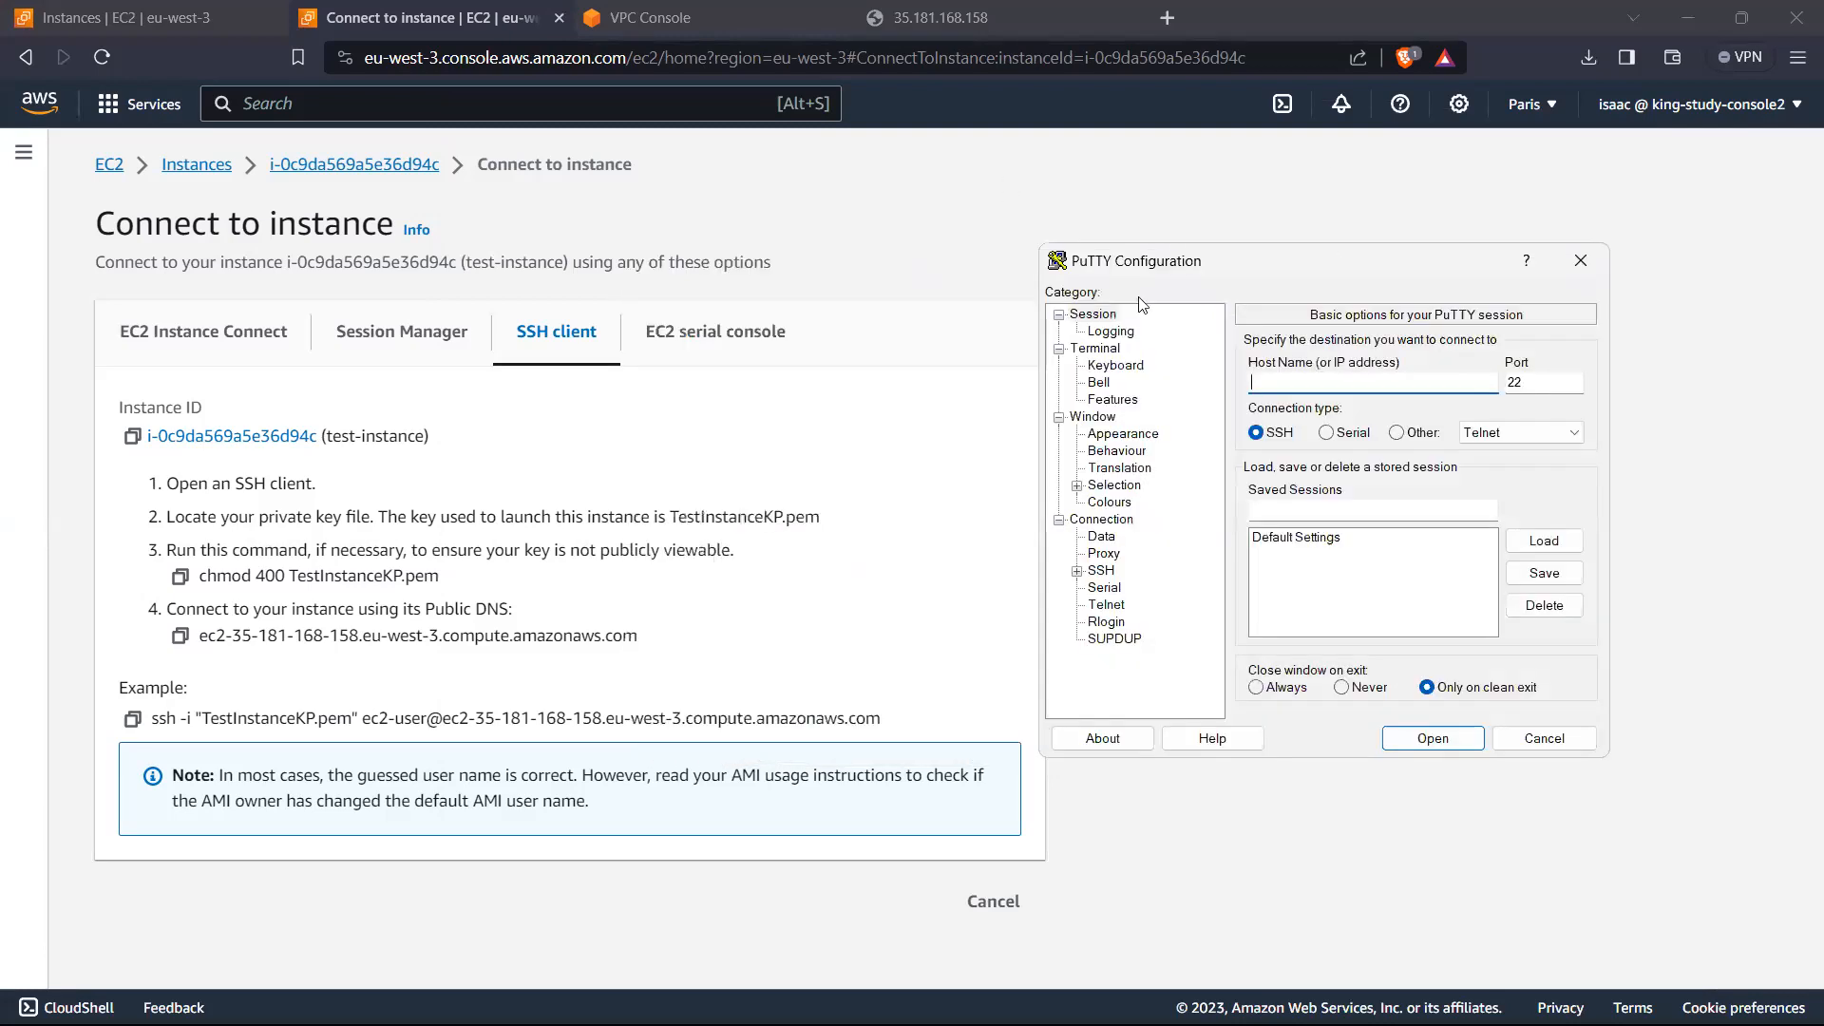
Step: Search the web for "install putty" in a new browser tab and open the latest-release download page through putty.org
click(1173, 17)
text(inst)
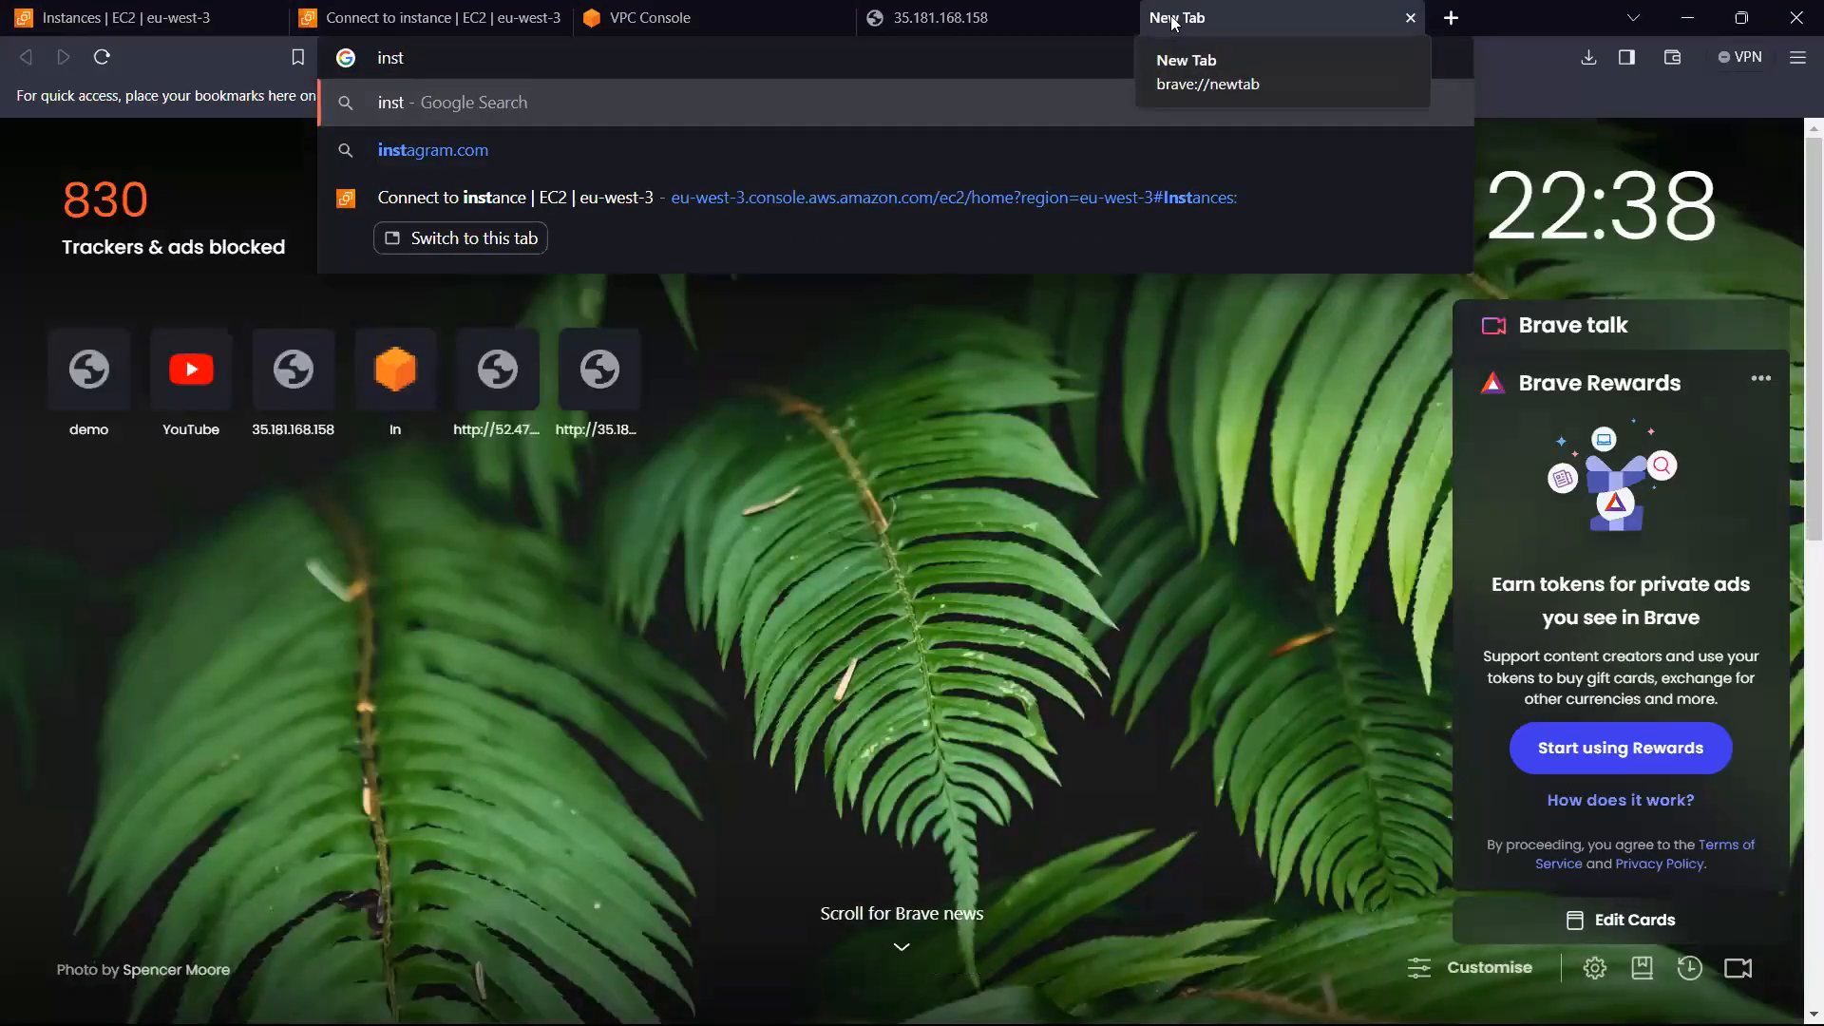
key(BackSpace)
key(BackSpace)
key(BackSpace)
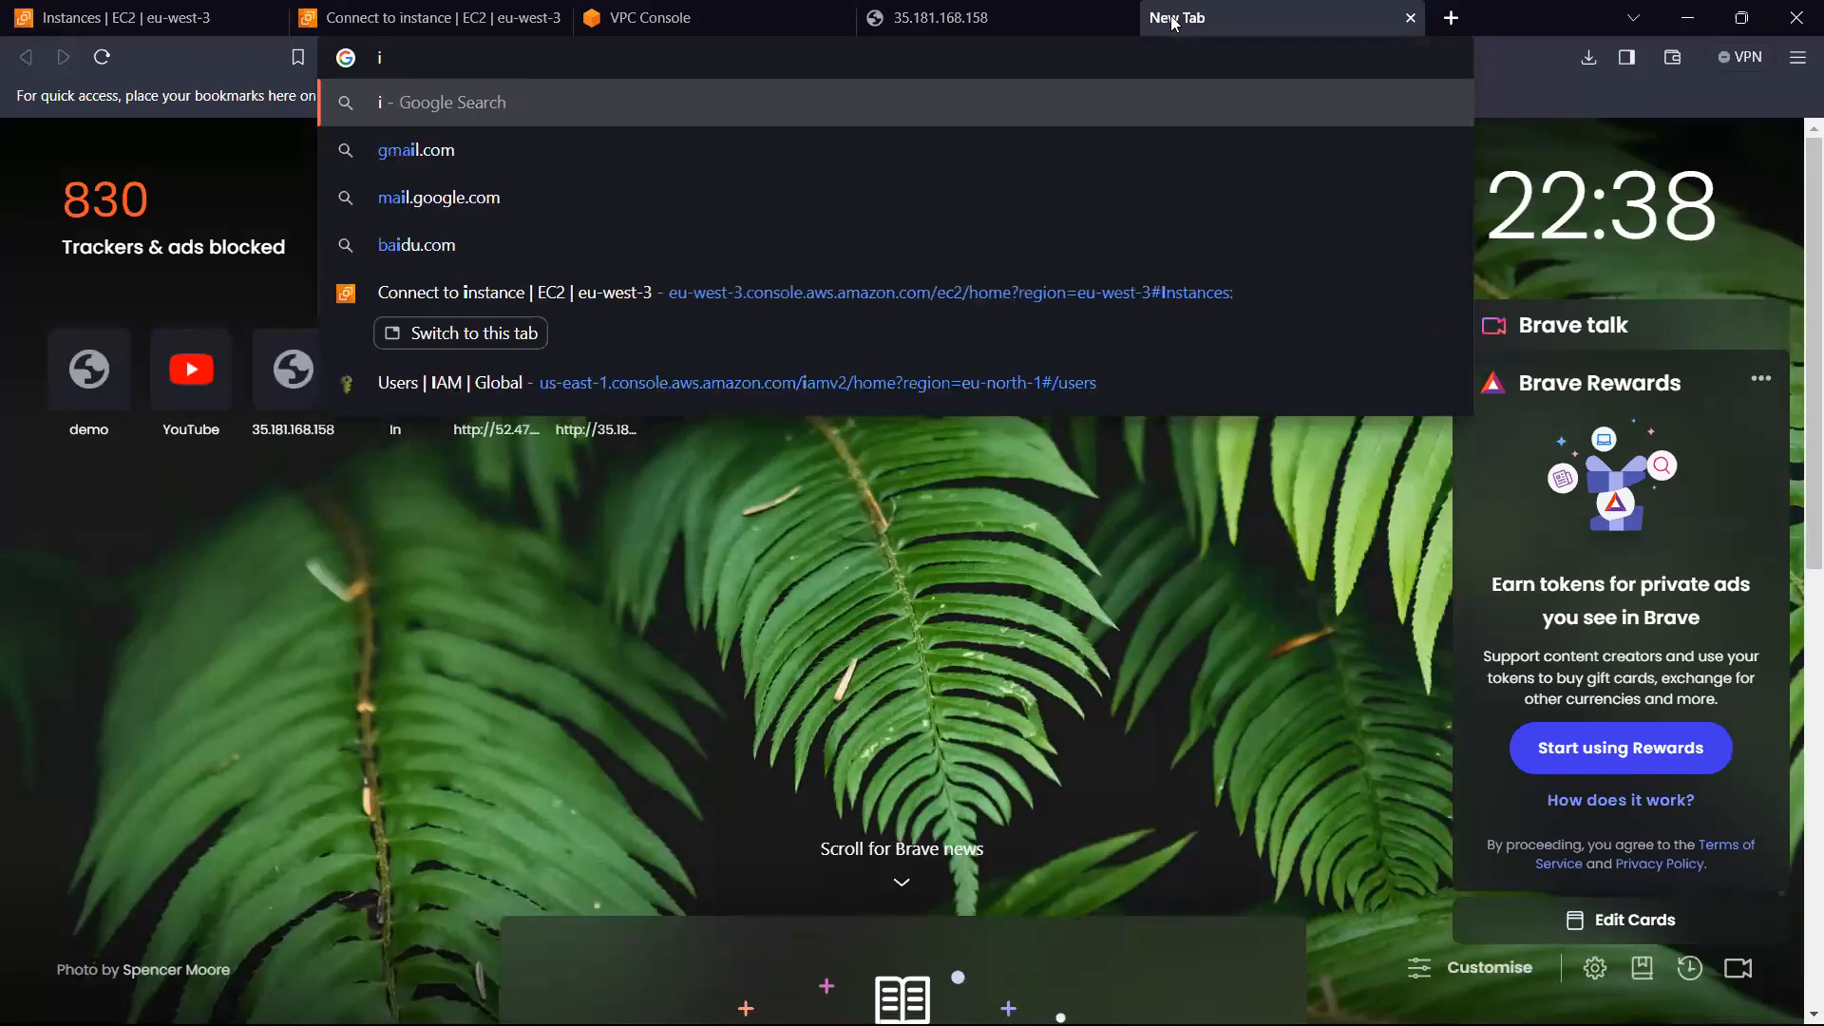
text(stall)
key(BackSpace)
key(BackSpace)
key(BackSpace)
key(BackSpace)
key(BackSpace)
text(n)
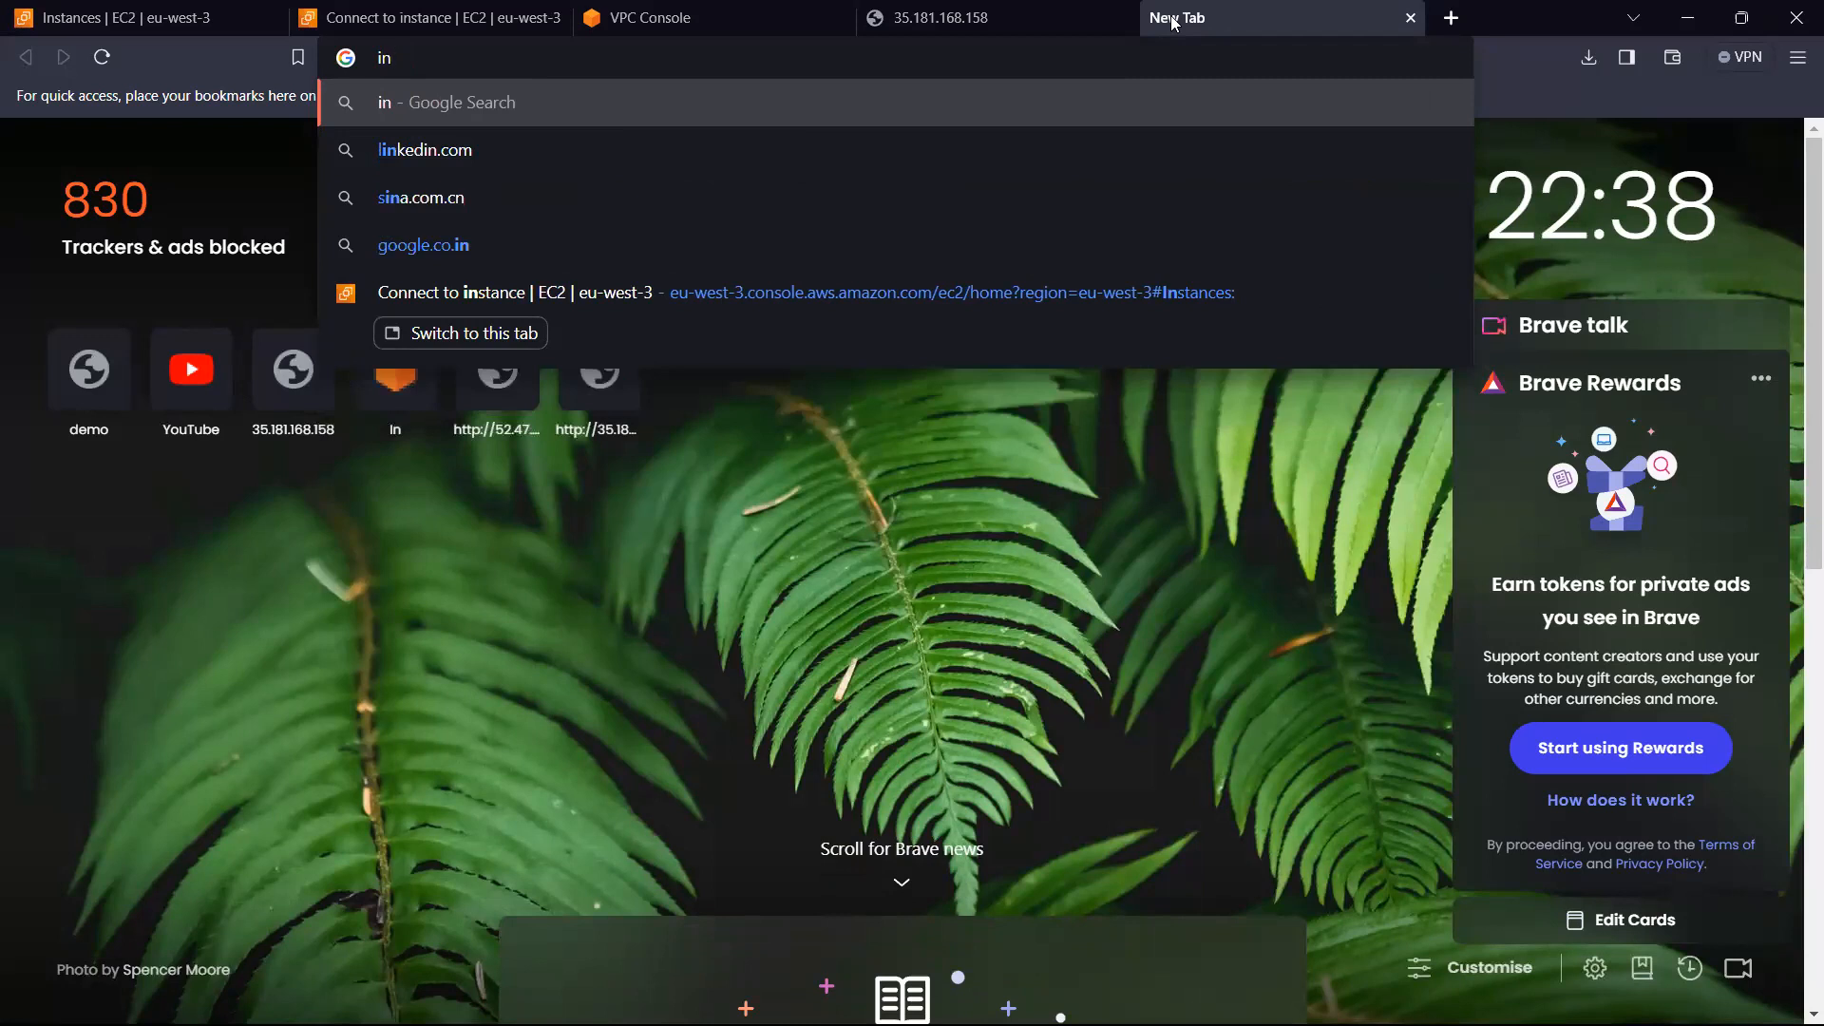
text(st)
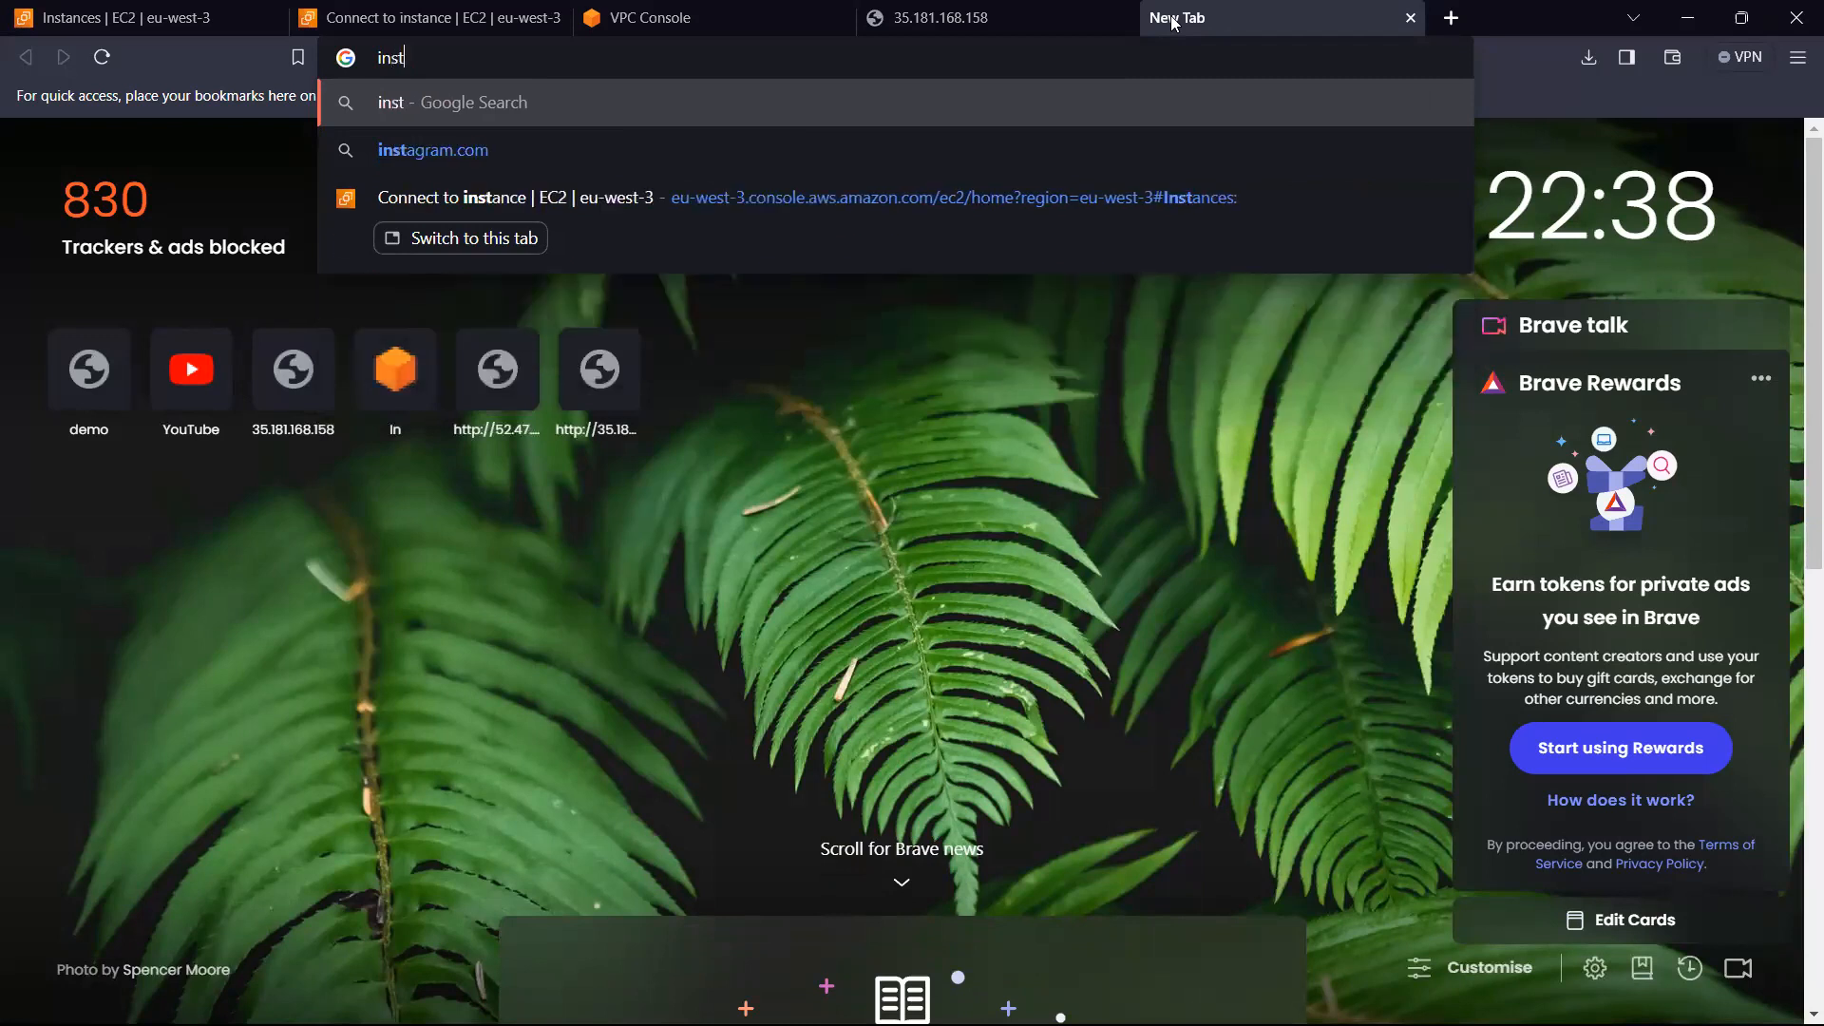
text(all putty)
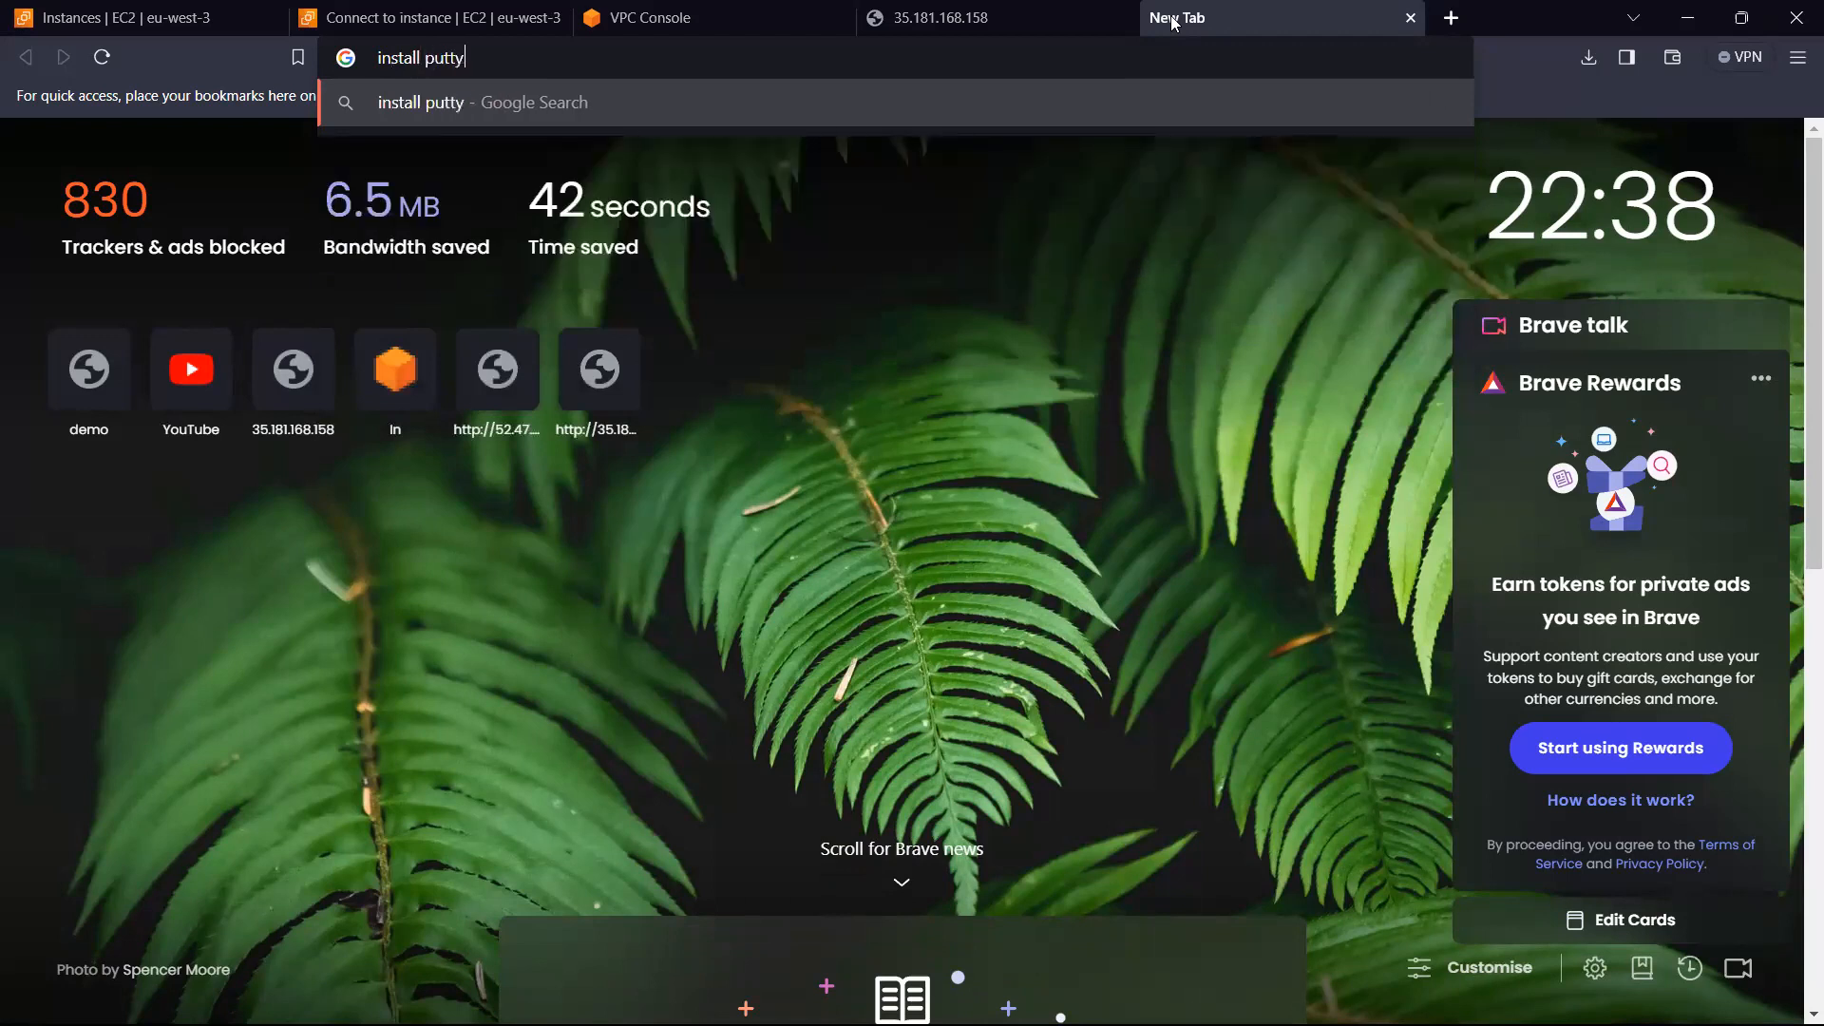
key(Return)
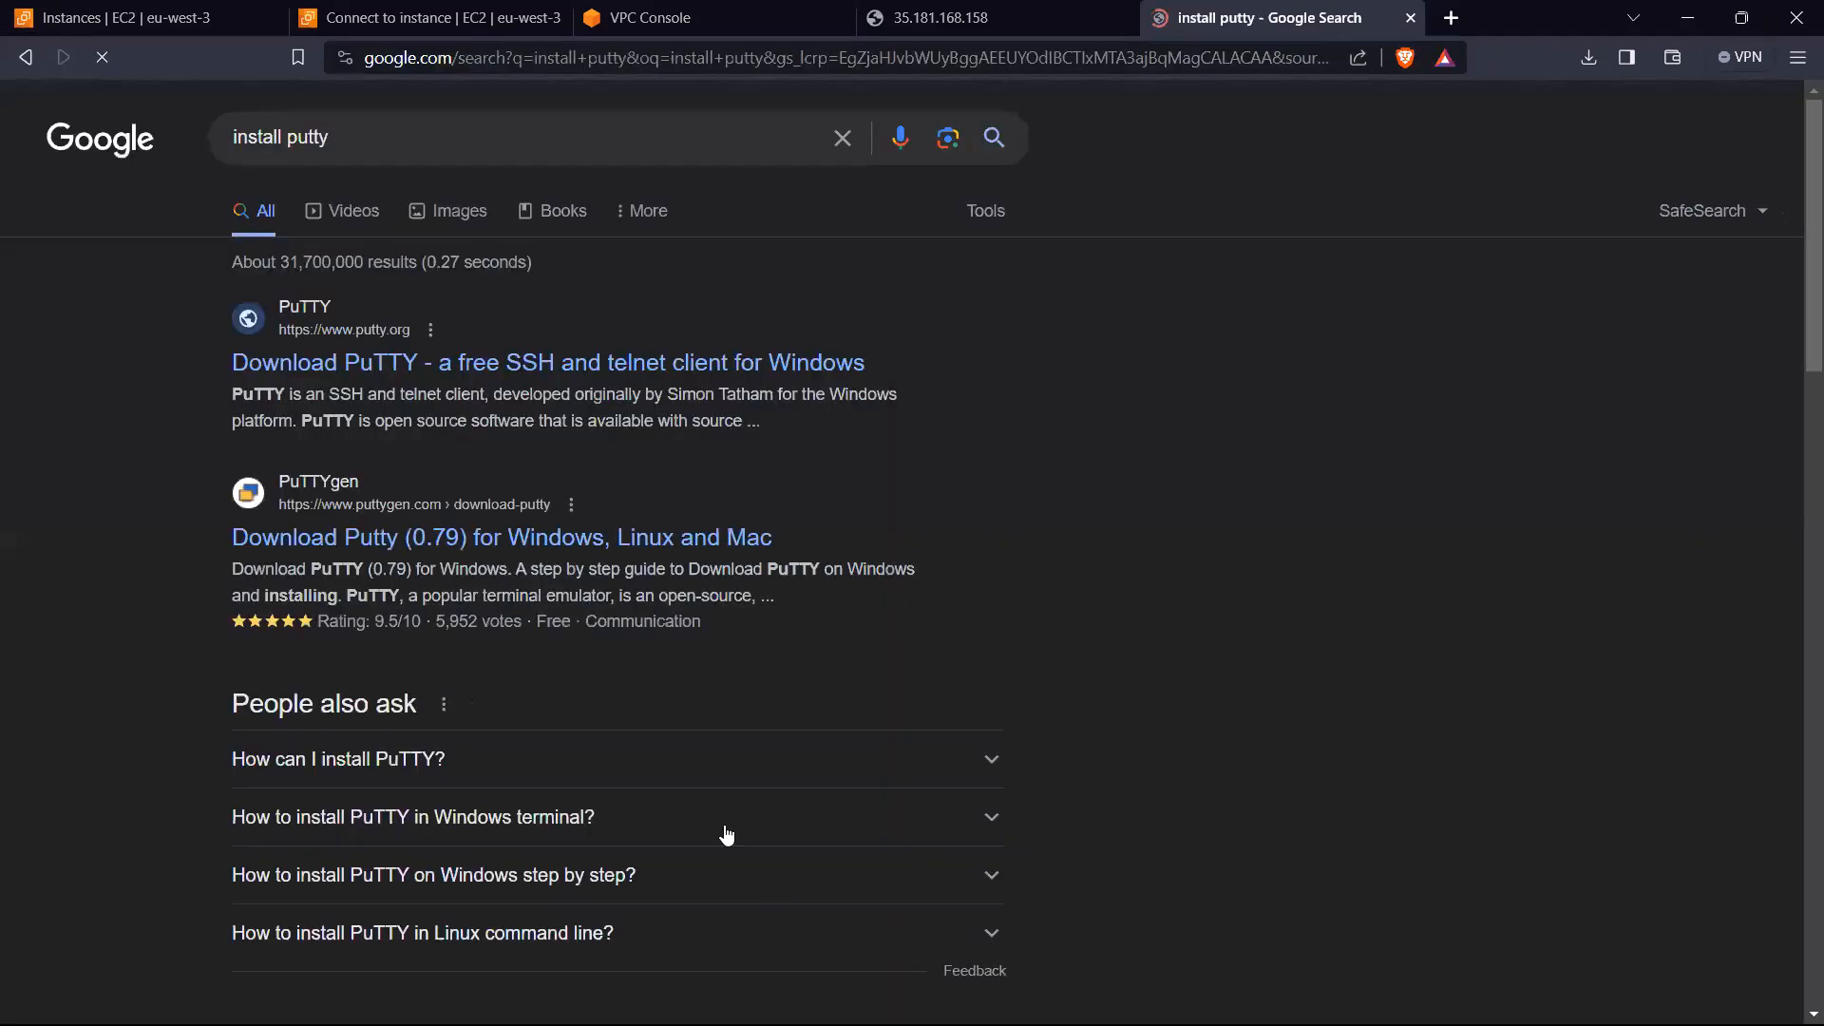
click(306, 363)
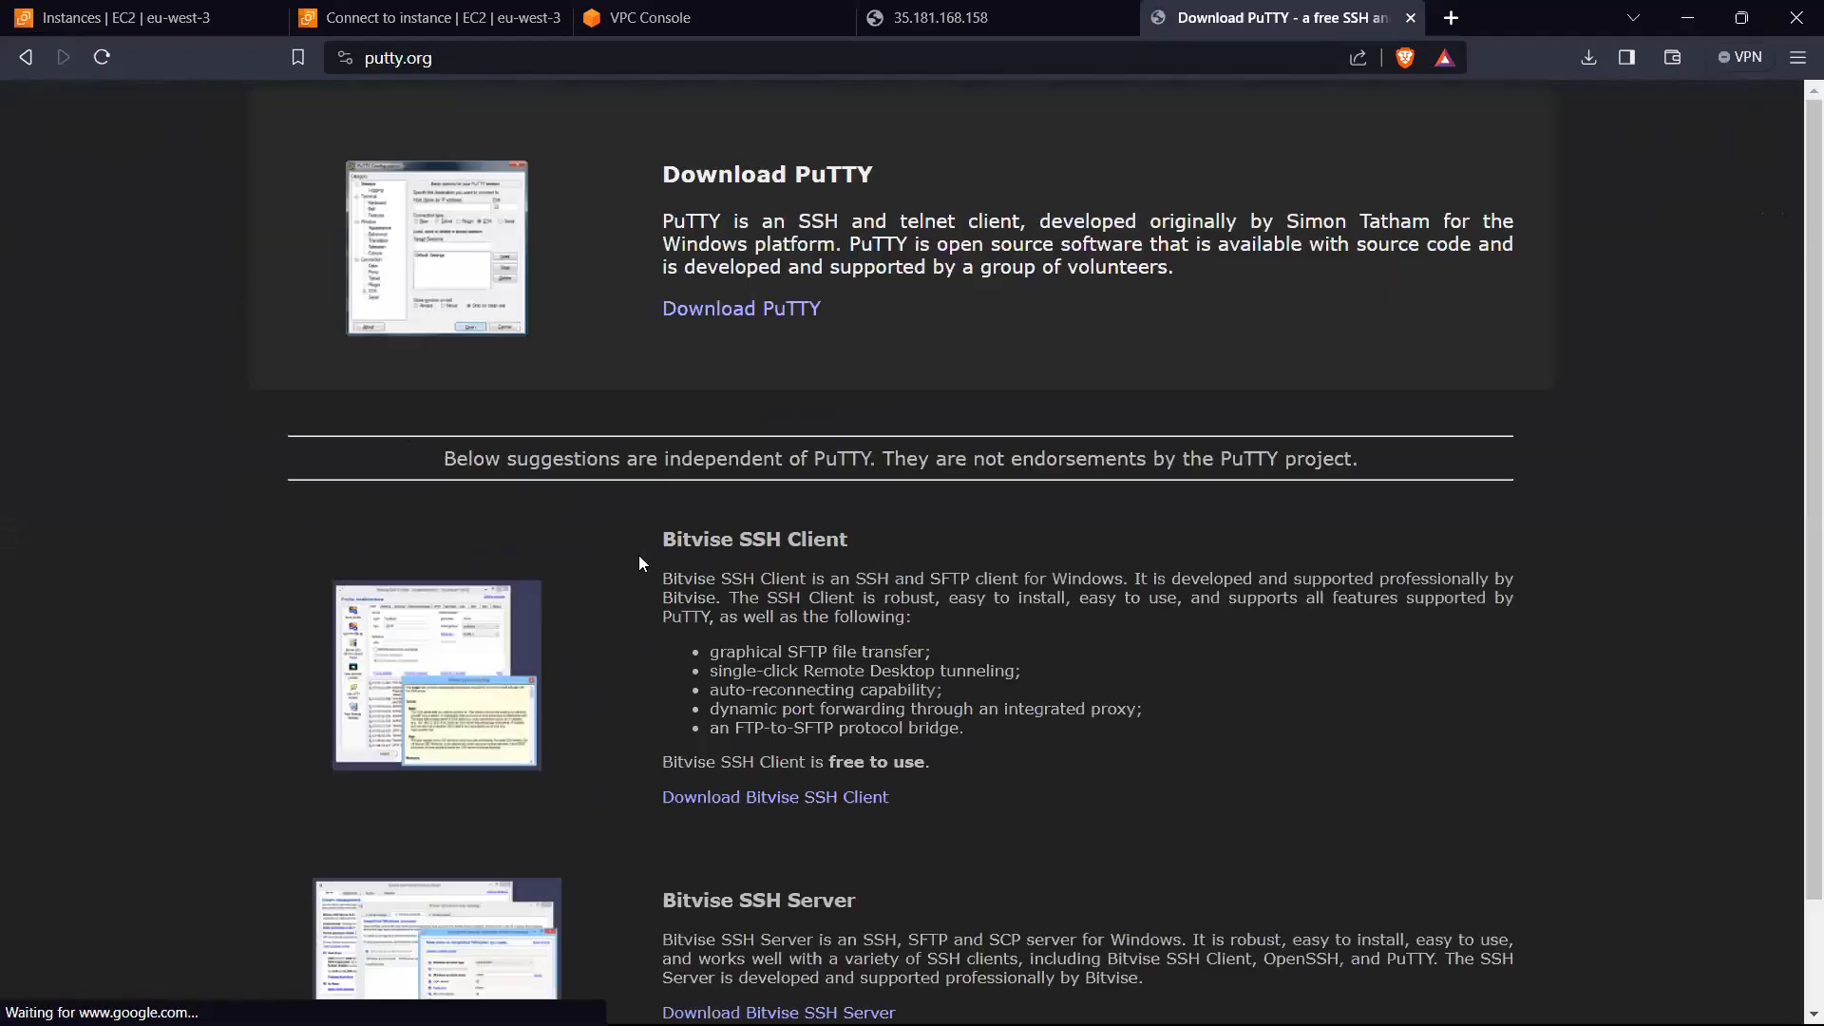
click(717, 308)
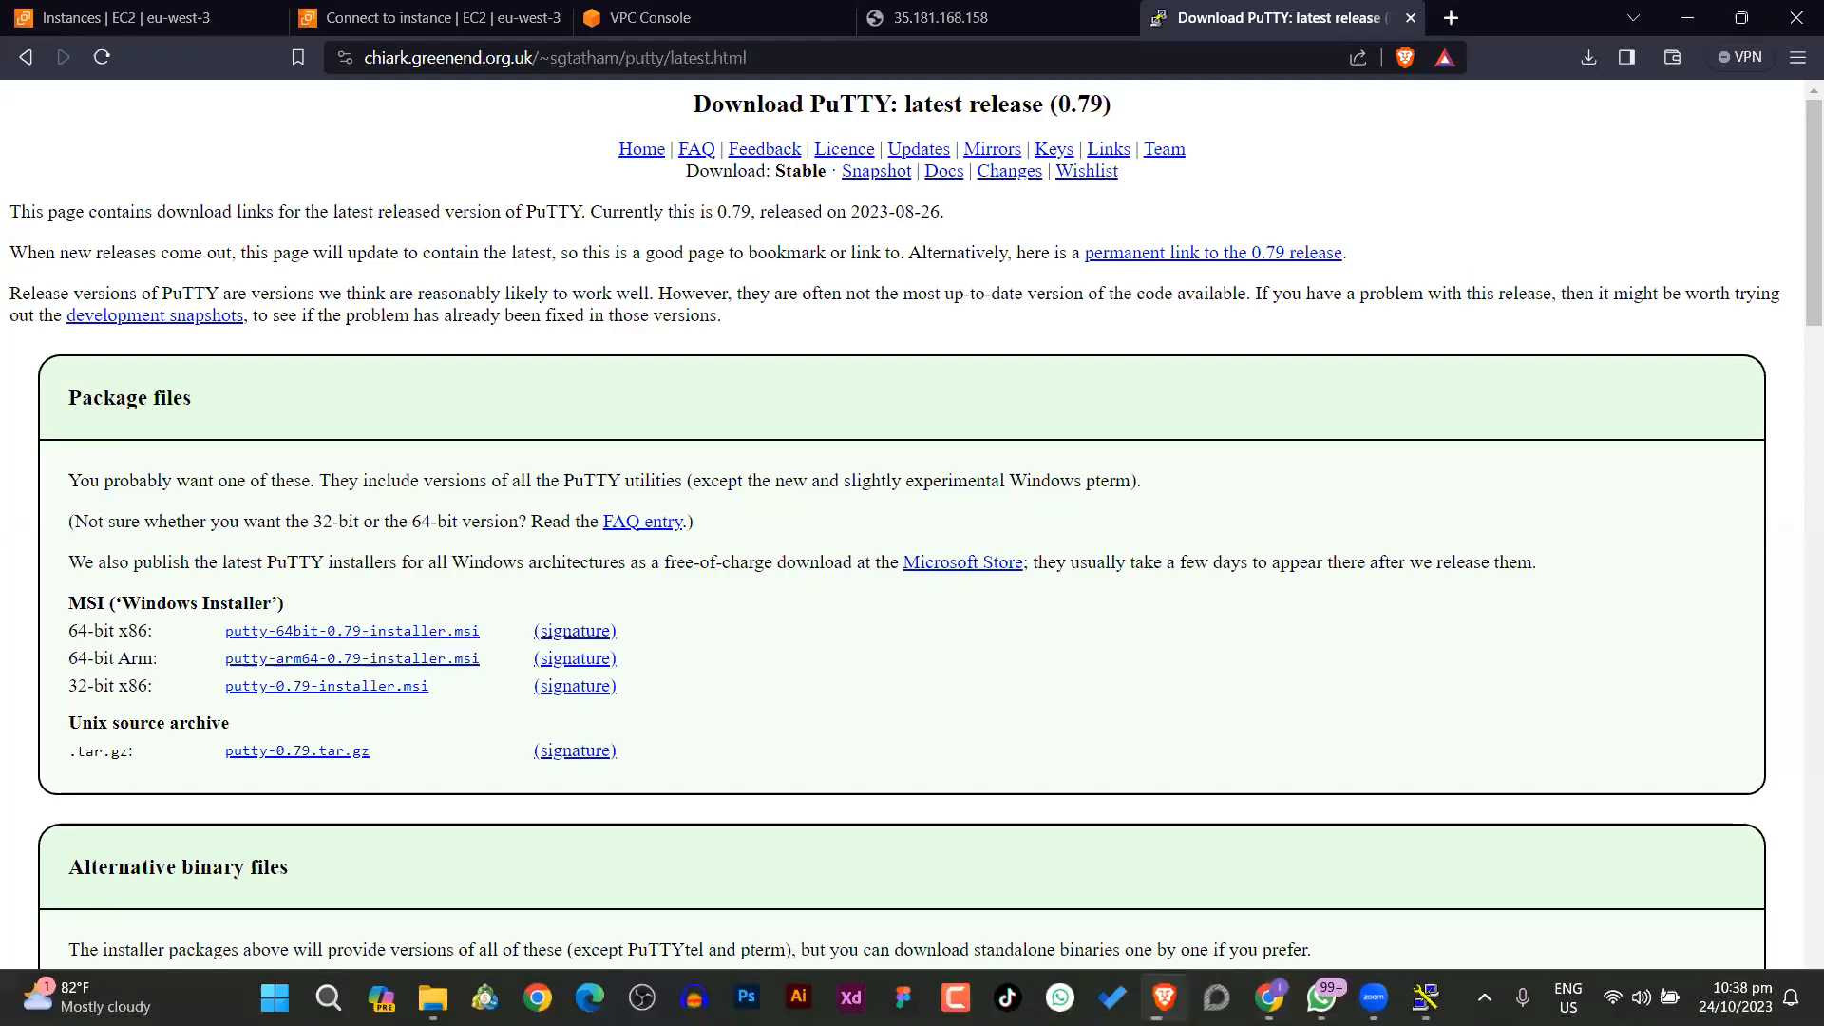
Step: Close the PuTTY Configuration window and save putty-64bit-0.79-installer.msi to the Desktop
mouse_move(1425, 997)
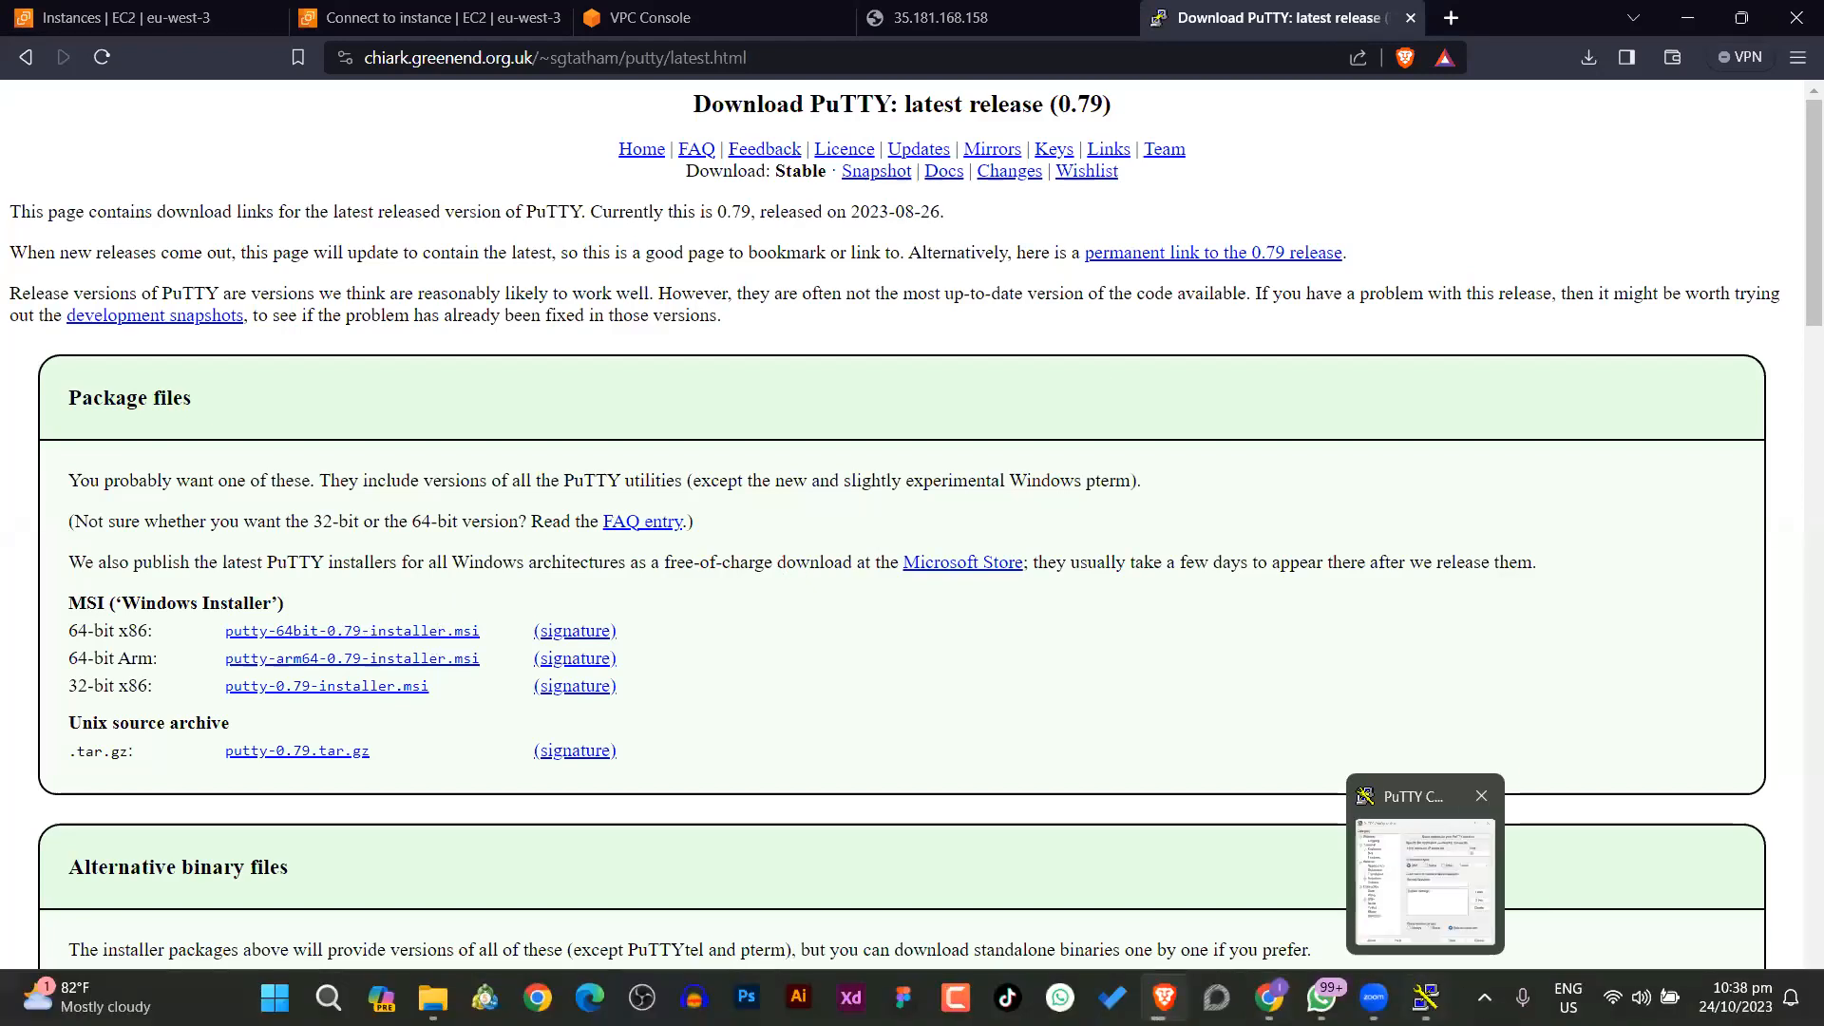
click(1481, 796)
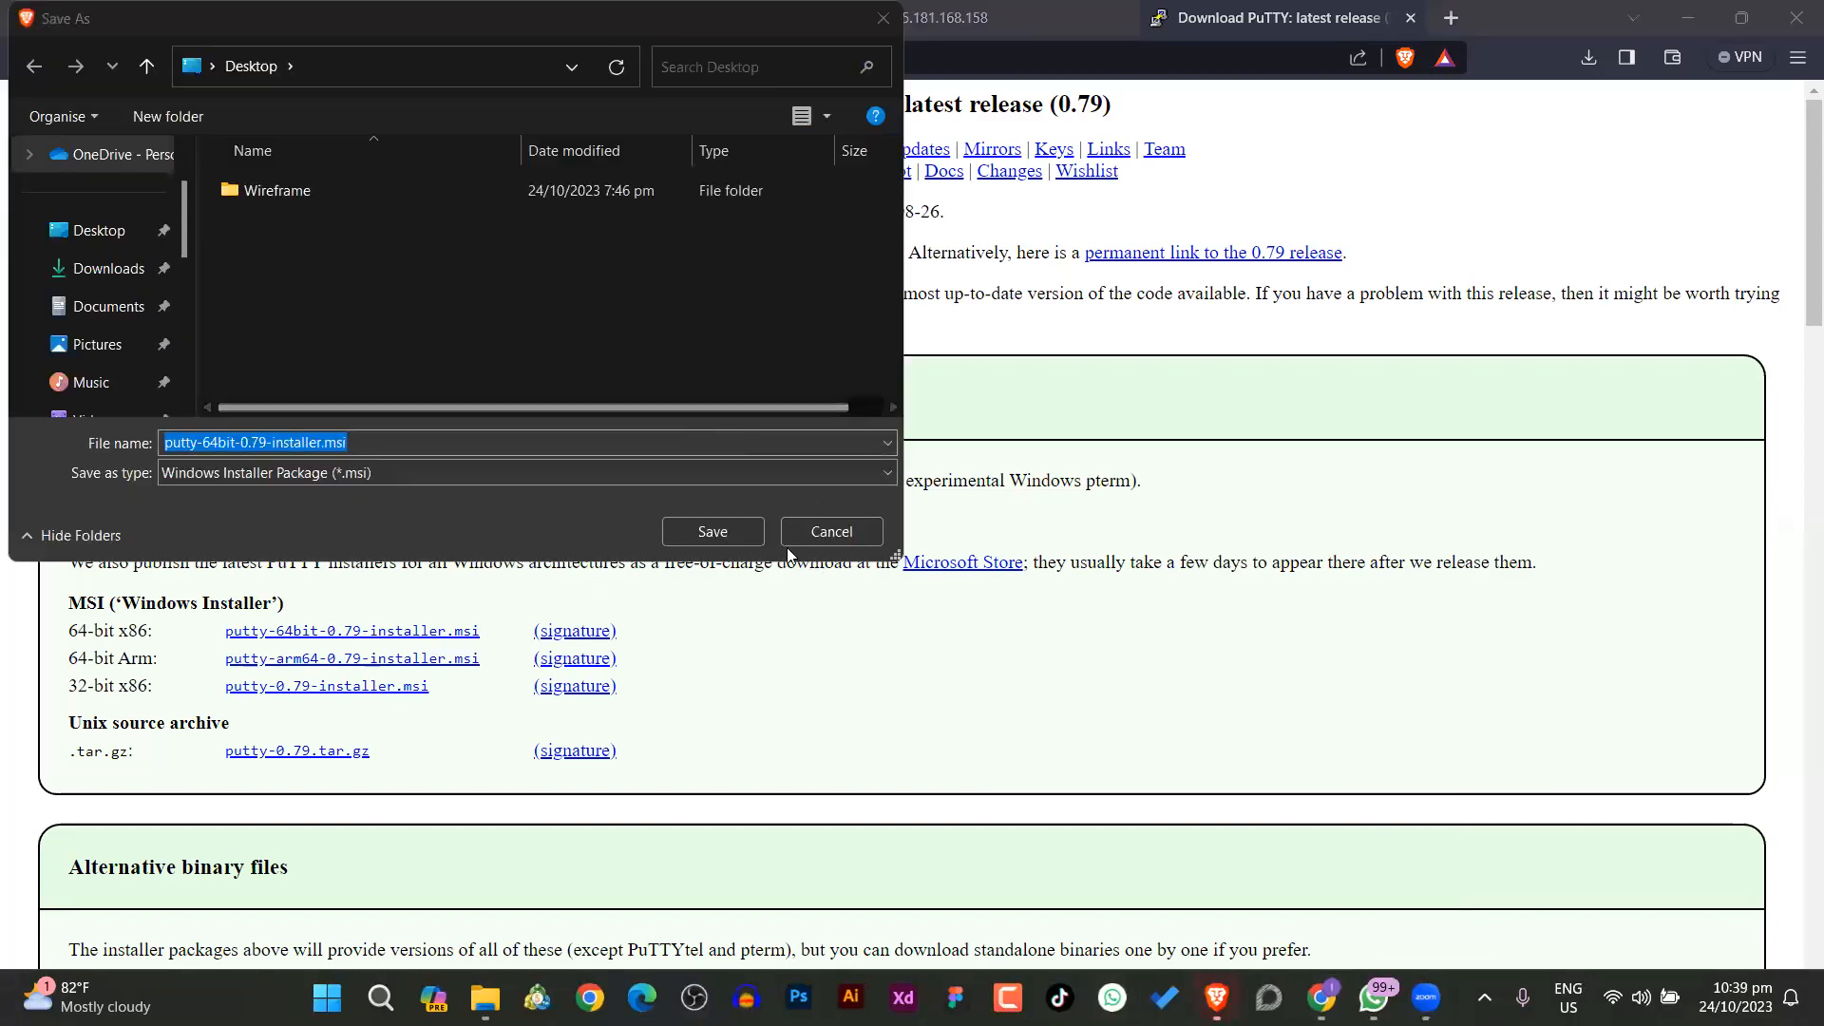
click(712, 532)
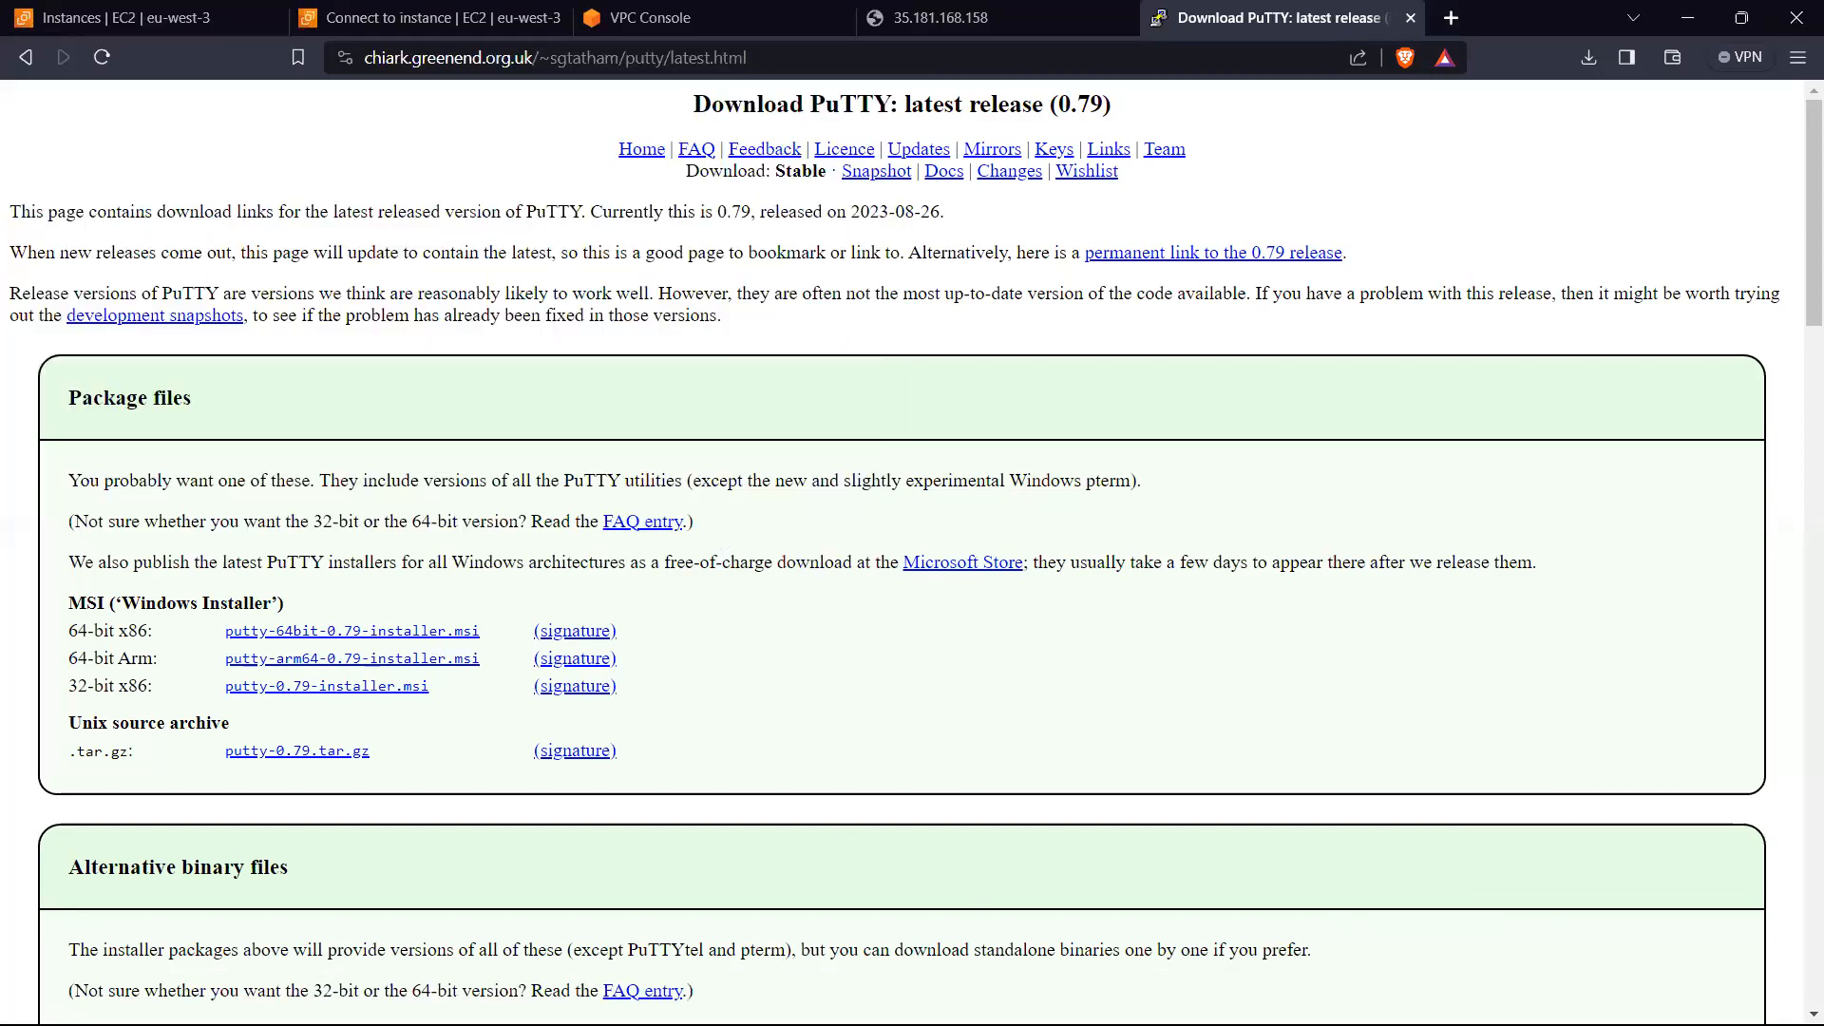
Step: Look for the downloaded PuTTY installer in the Desktop folder in File Explorer, then minimise the window
click(488, 996)
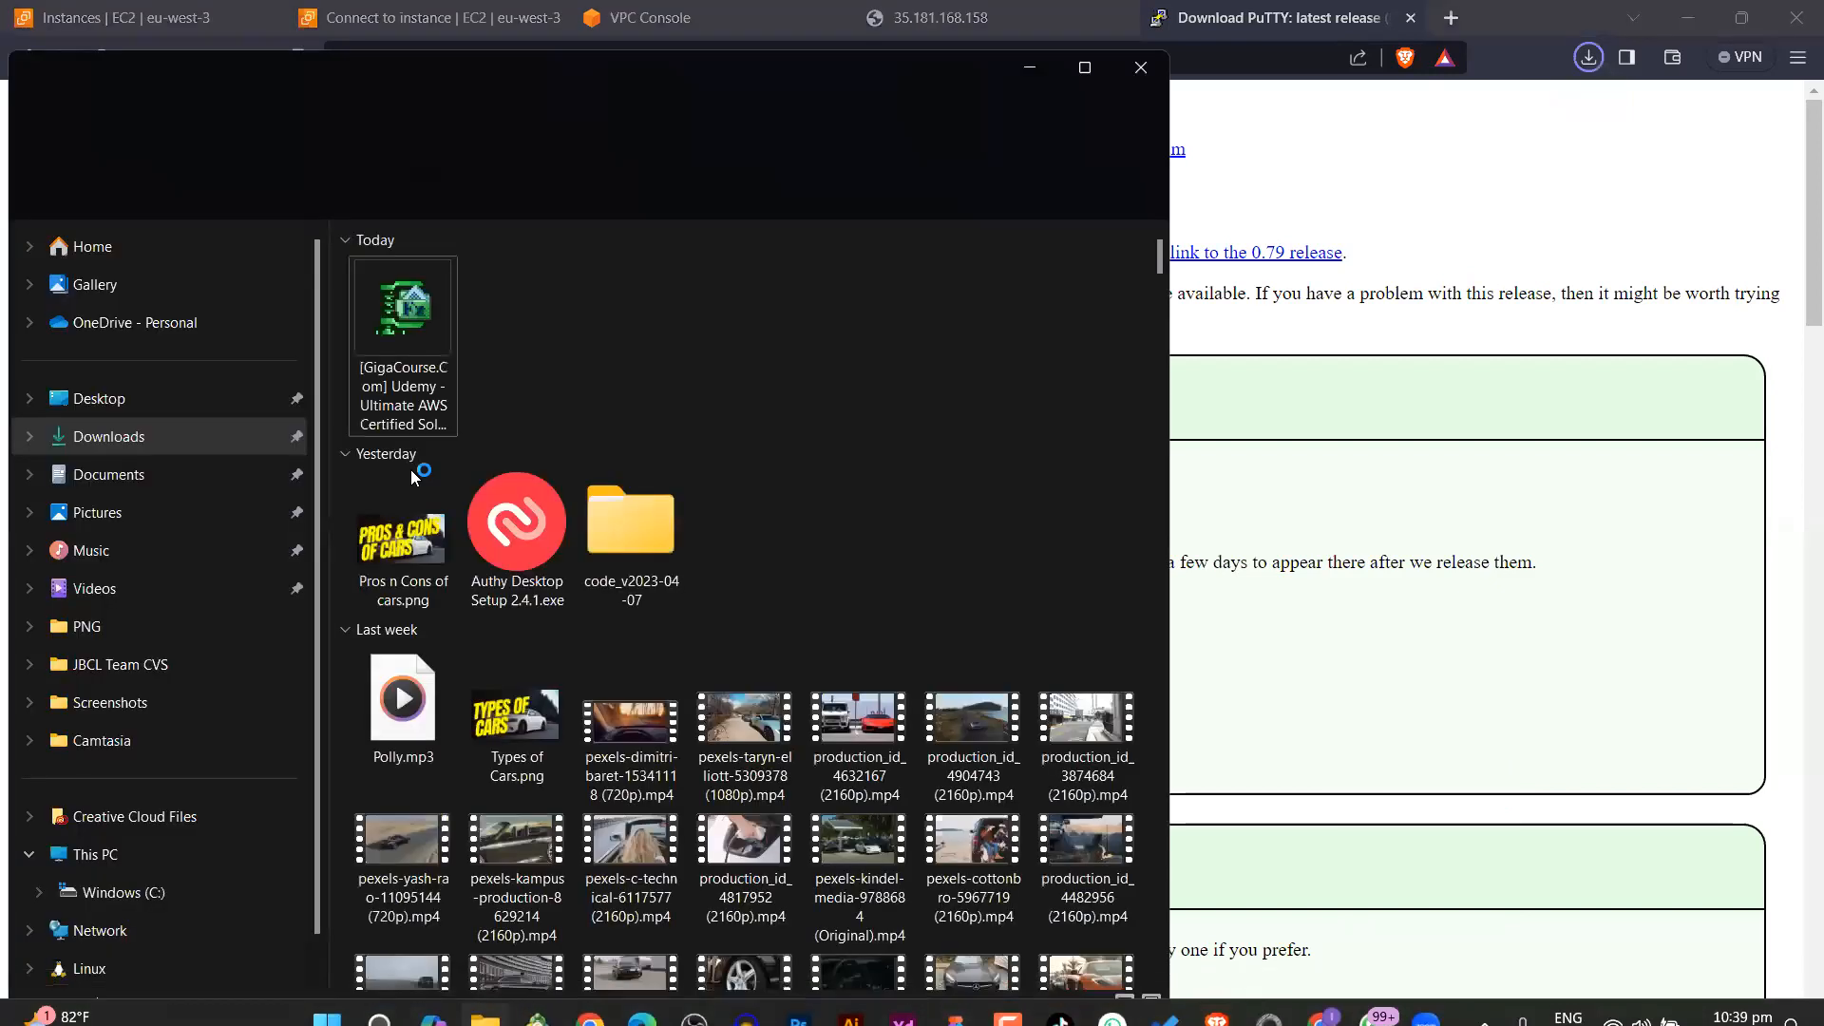
click(111, 404)
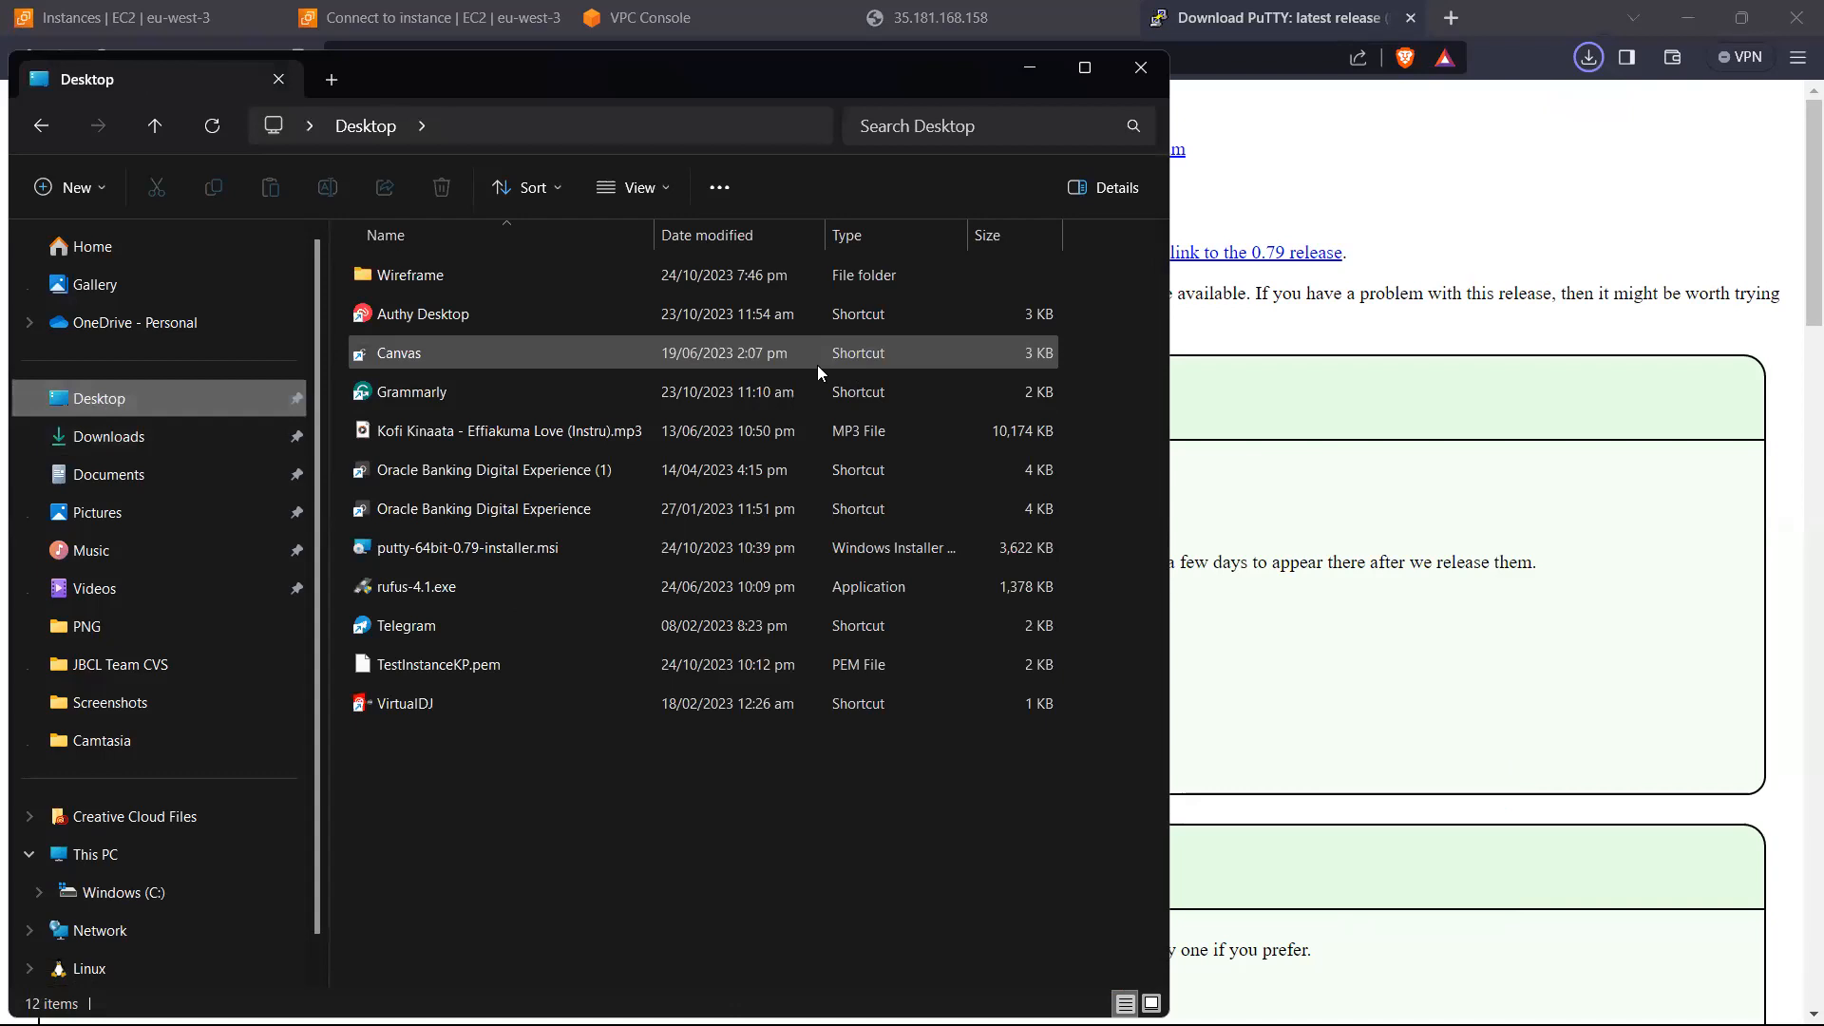
click(1033, 68)
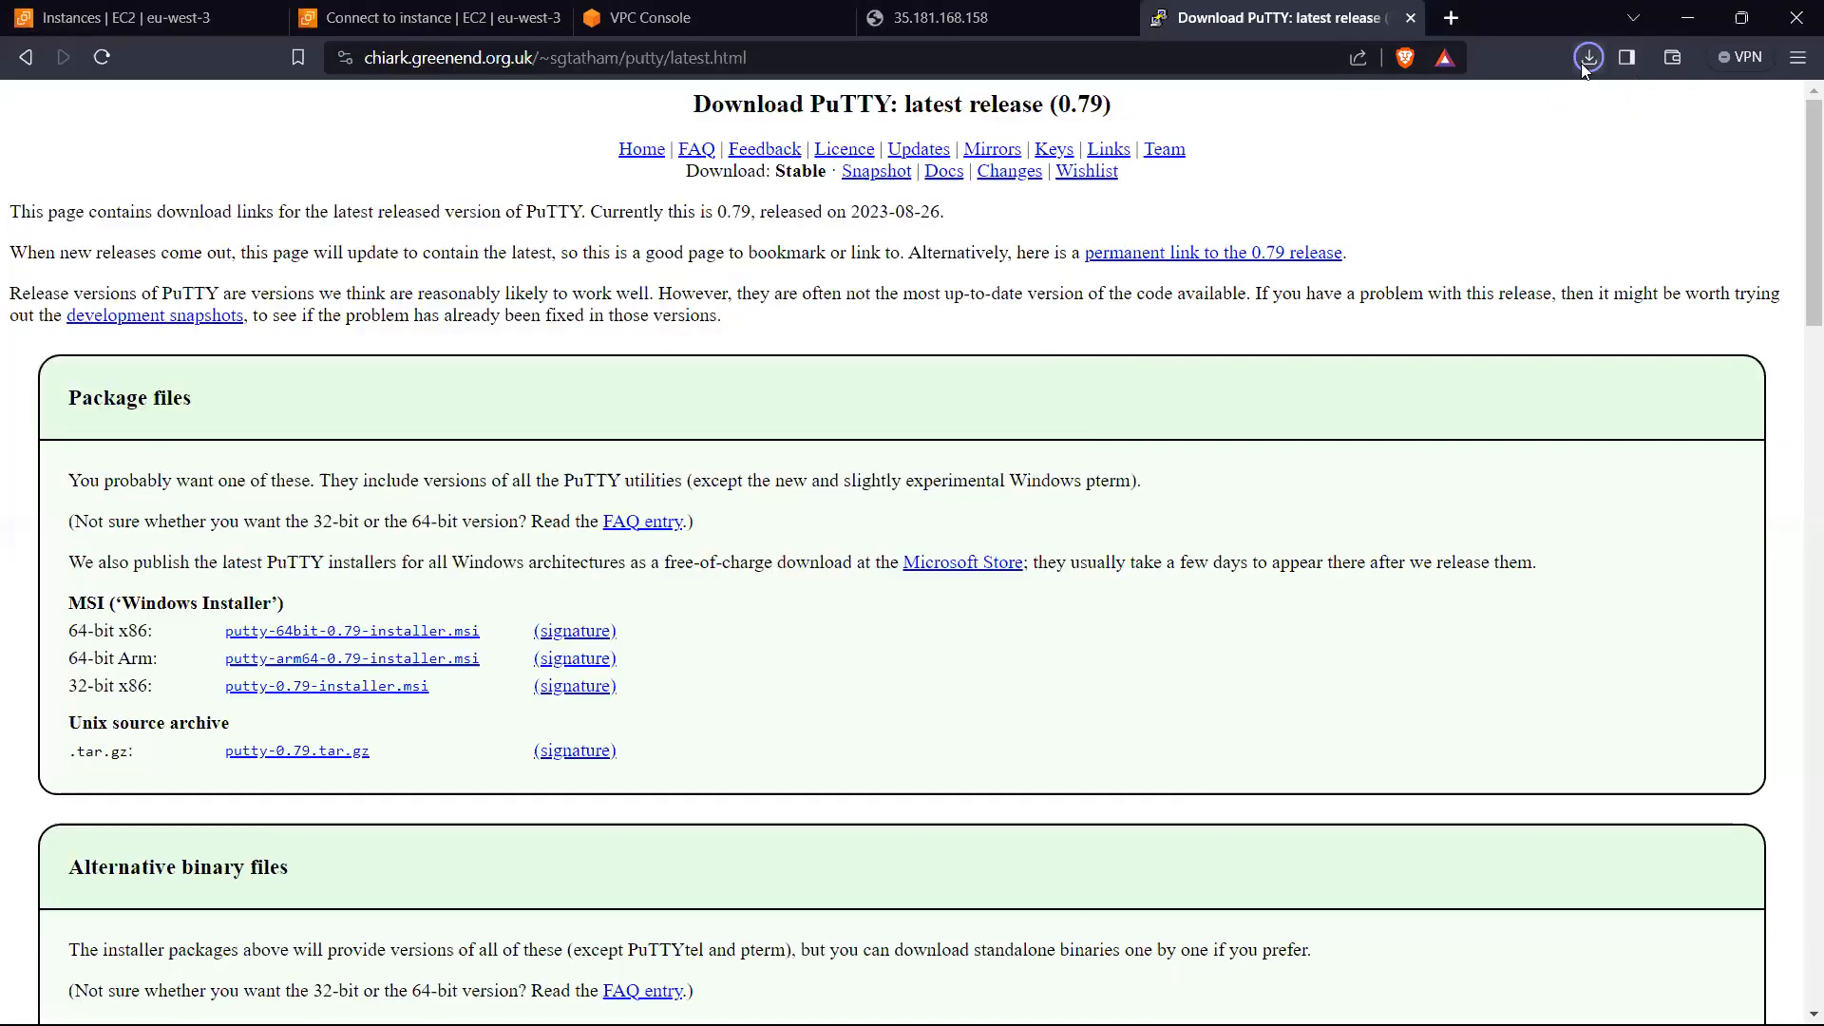
Step: Run the downloaded putty-64bit-0.79-installer.msi and install PuTTY to the default folder, finishing without viewing the README file
click(1588, 59)
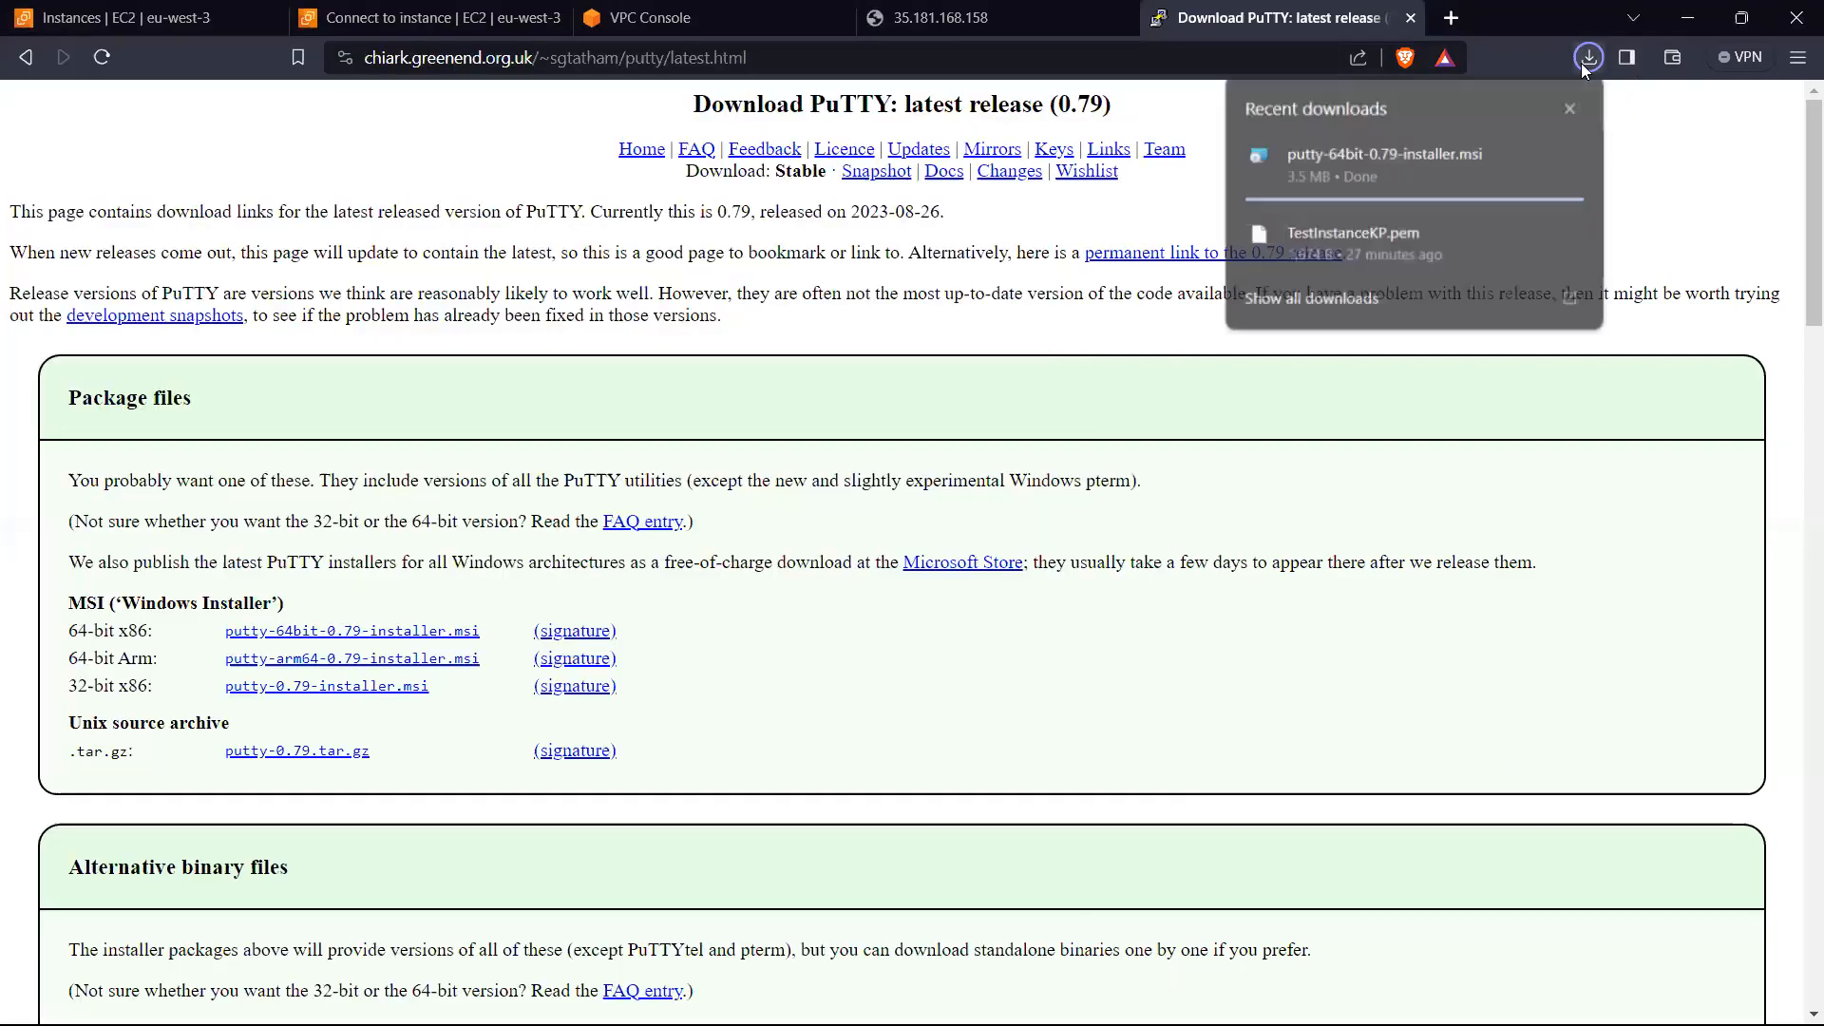
click(1275, 156)
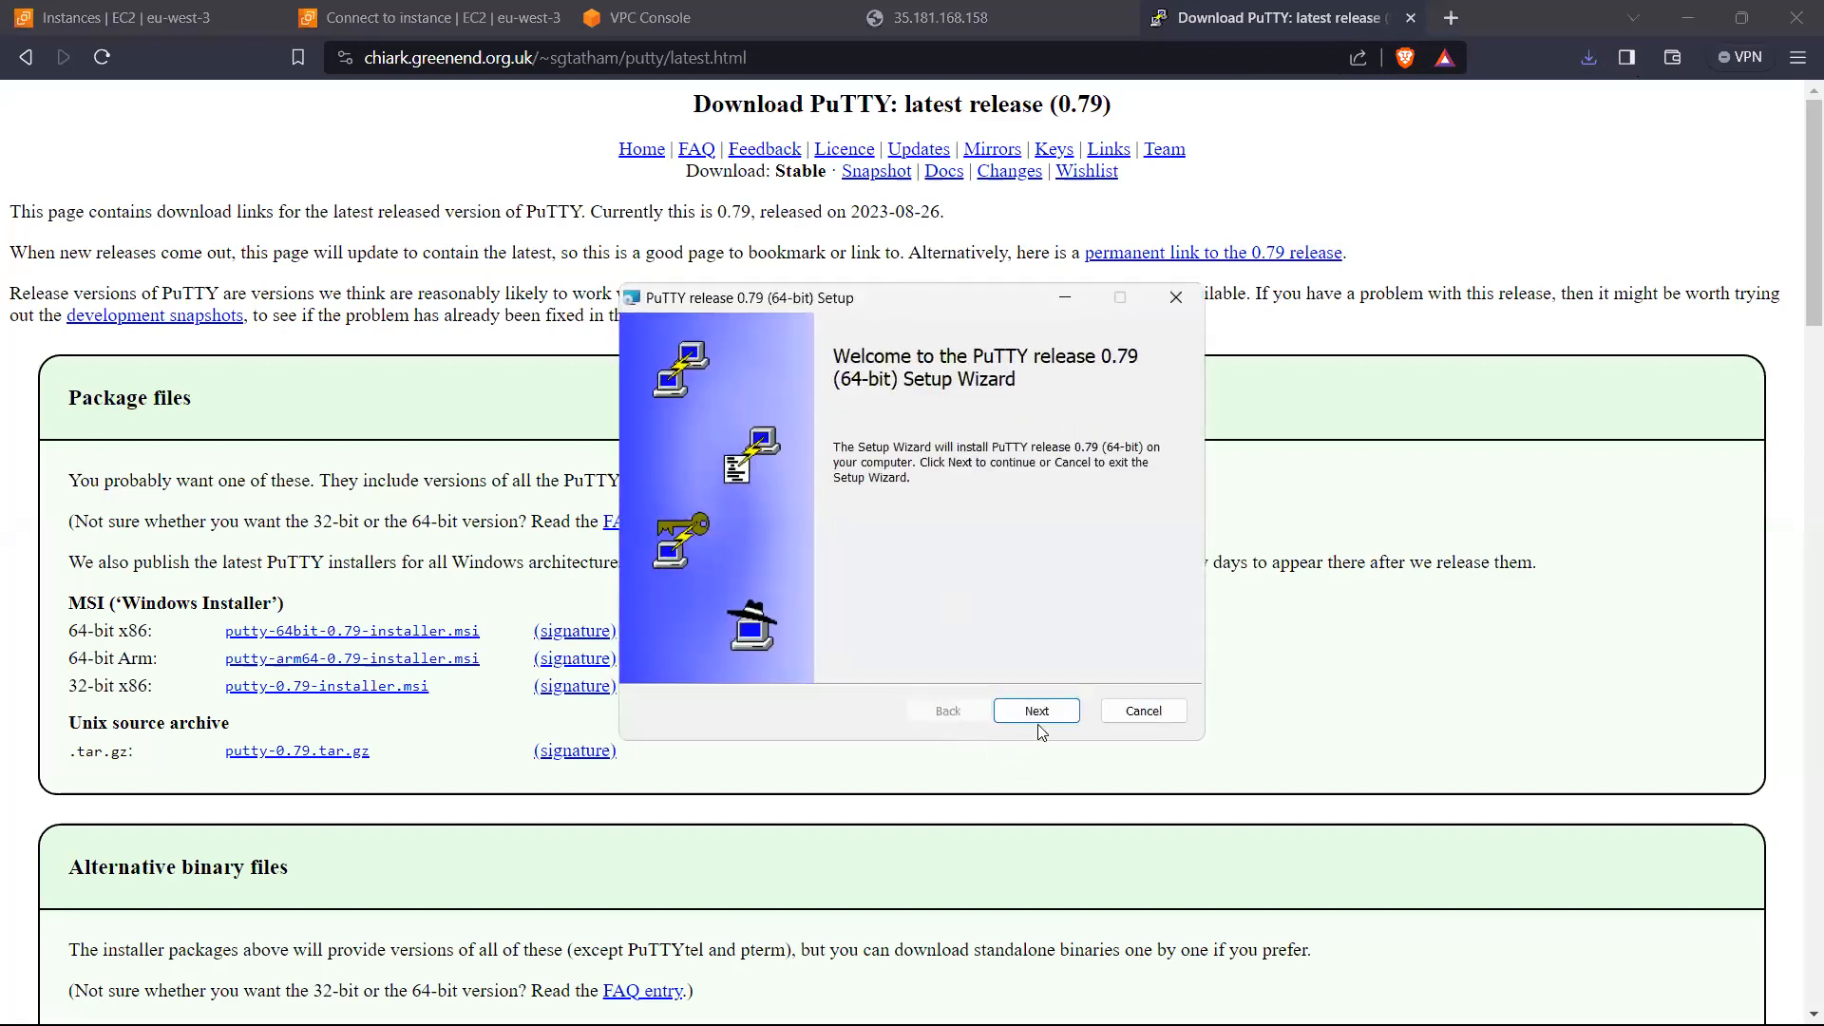
click(1035, 712)
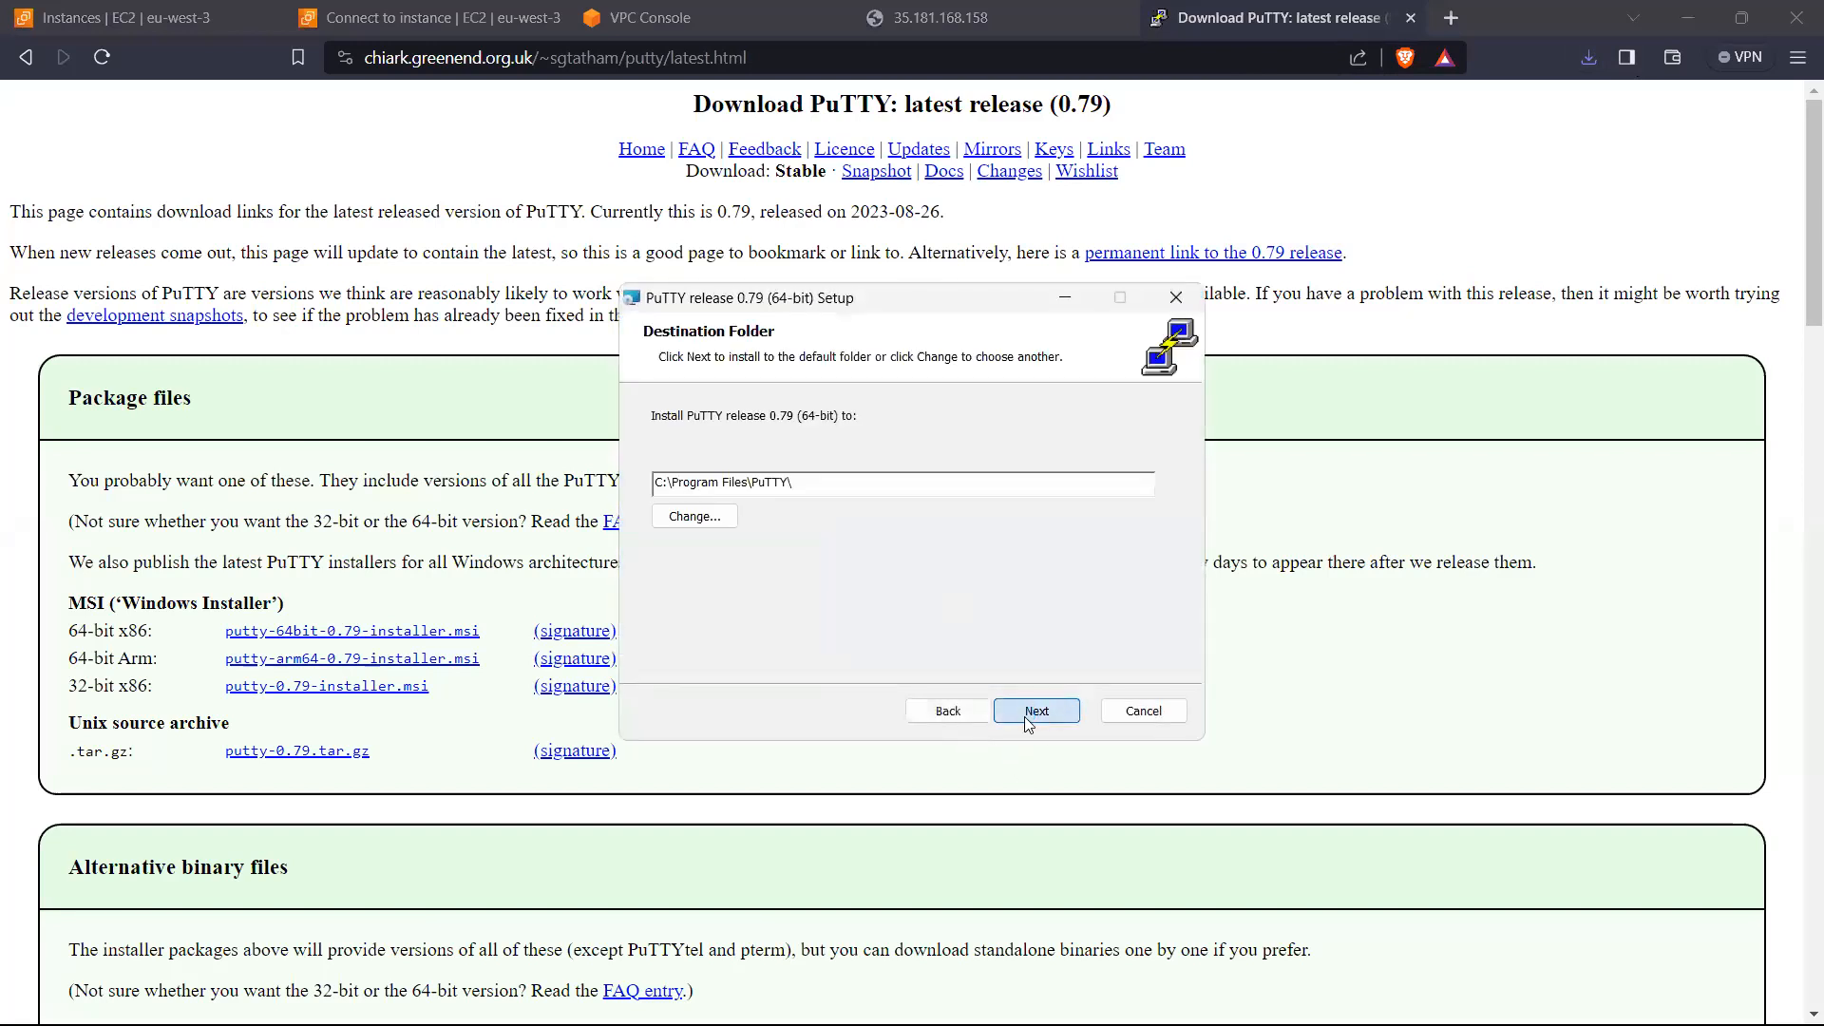
click(1036, 712)
click(1036, 713)
click(1033, 714)
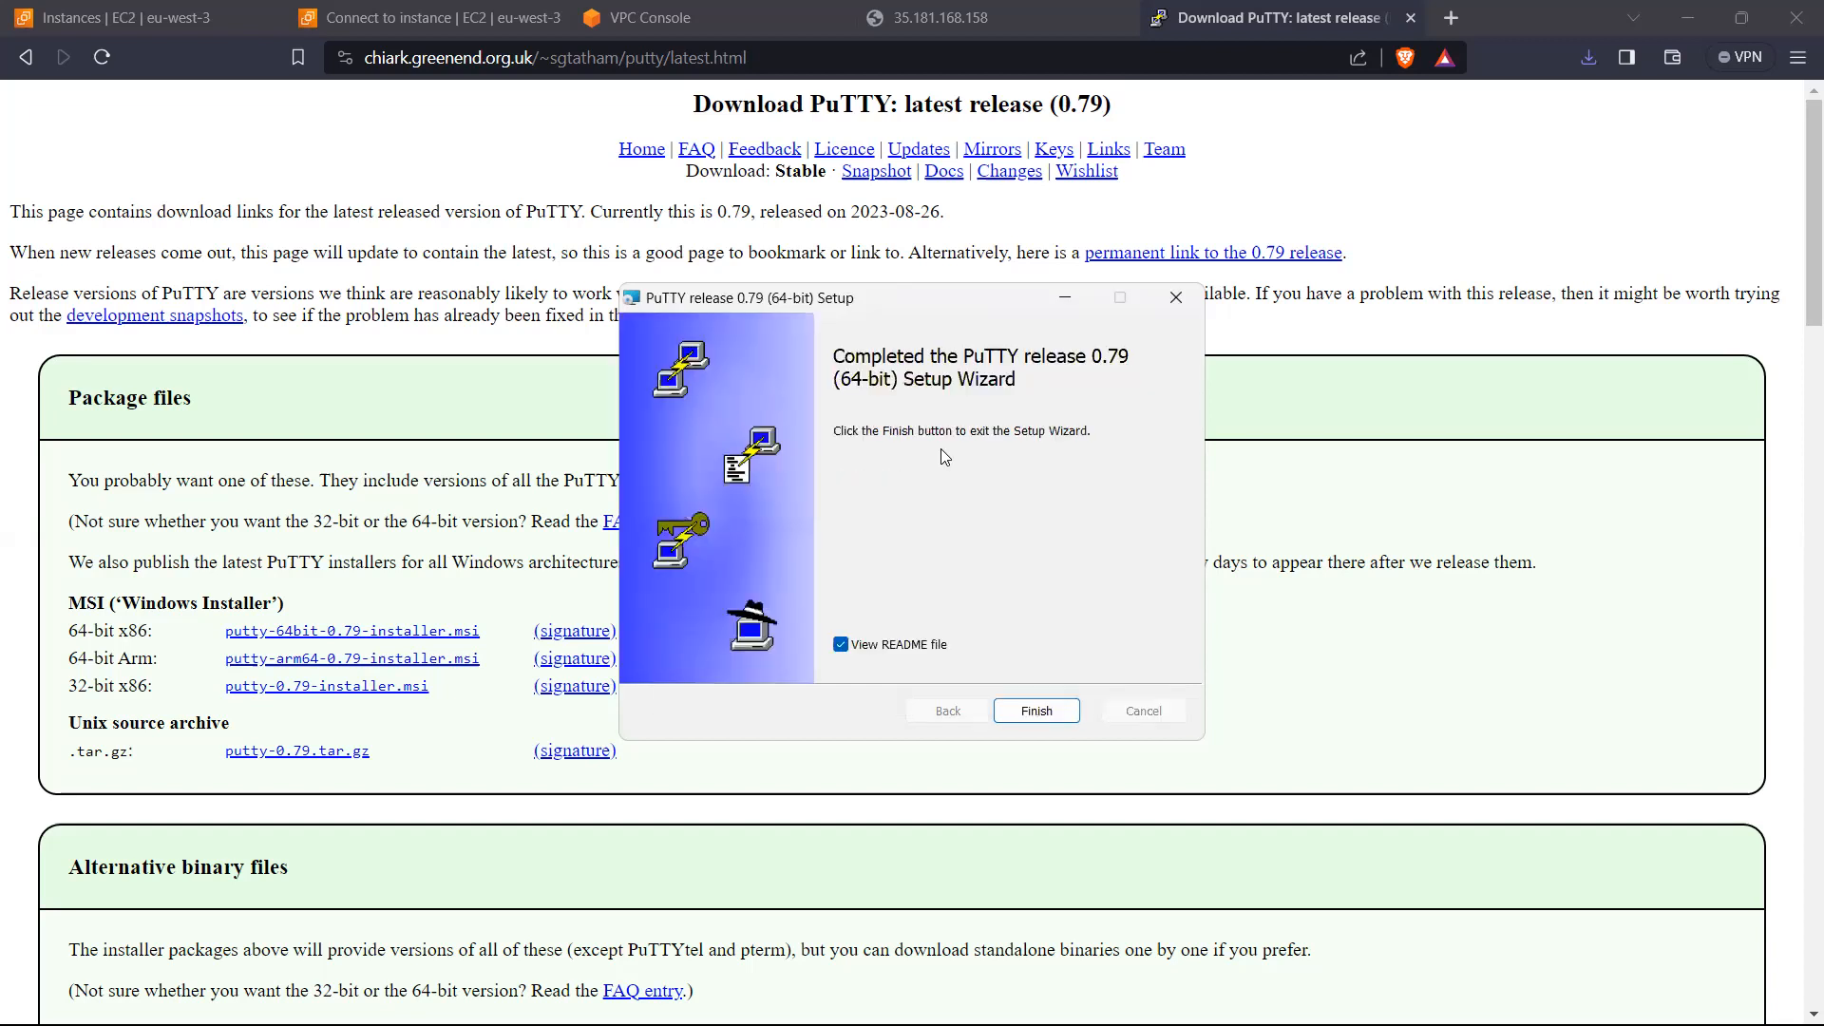
click(943, 648)
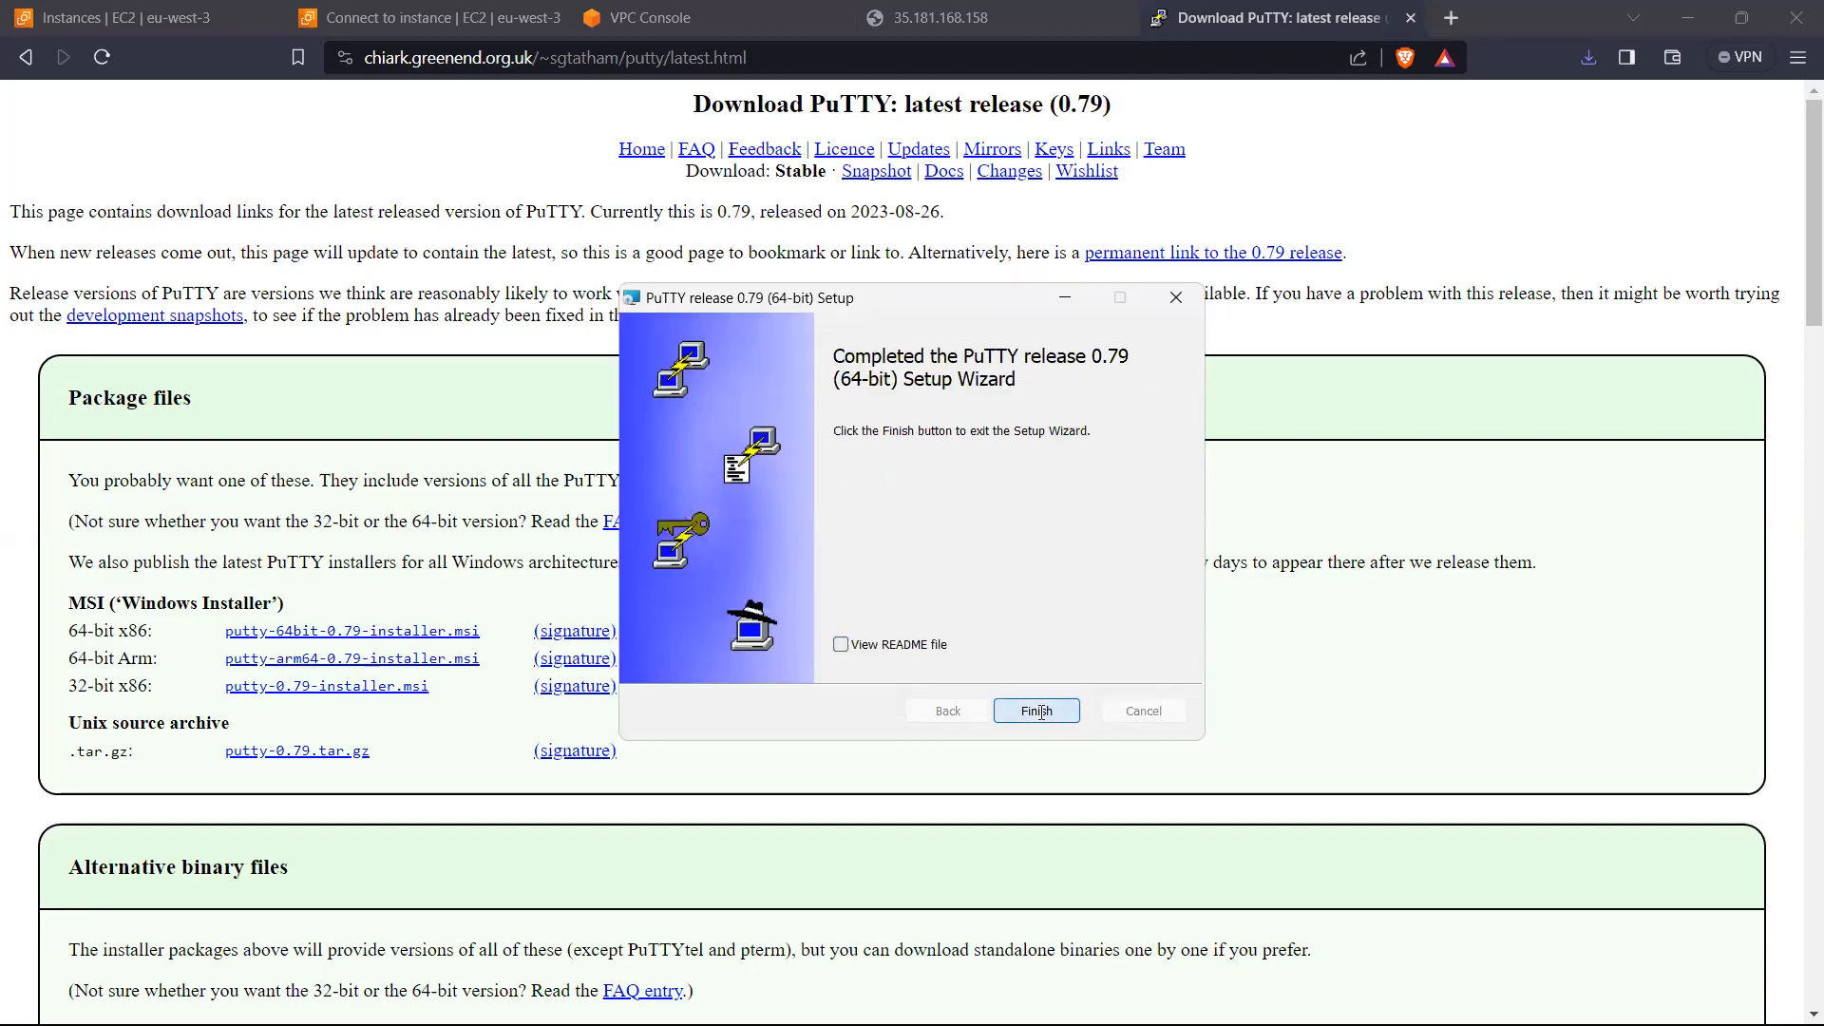
click(1039, 711)
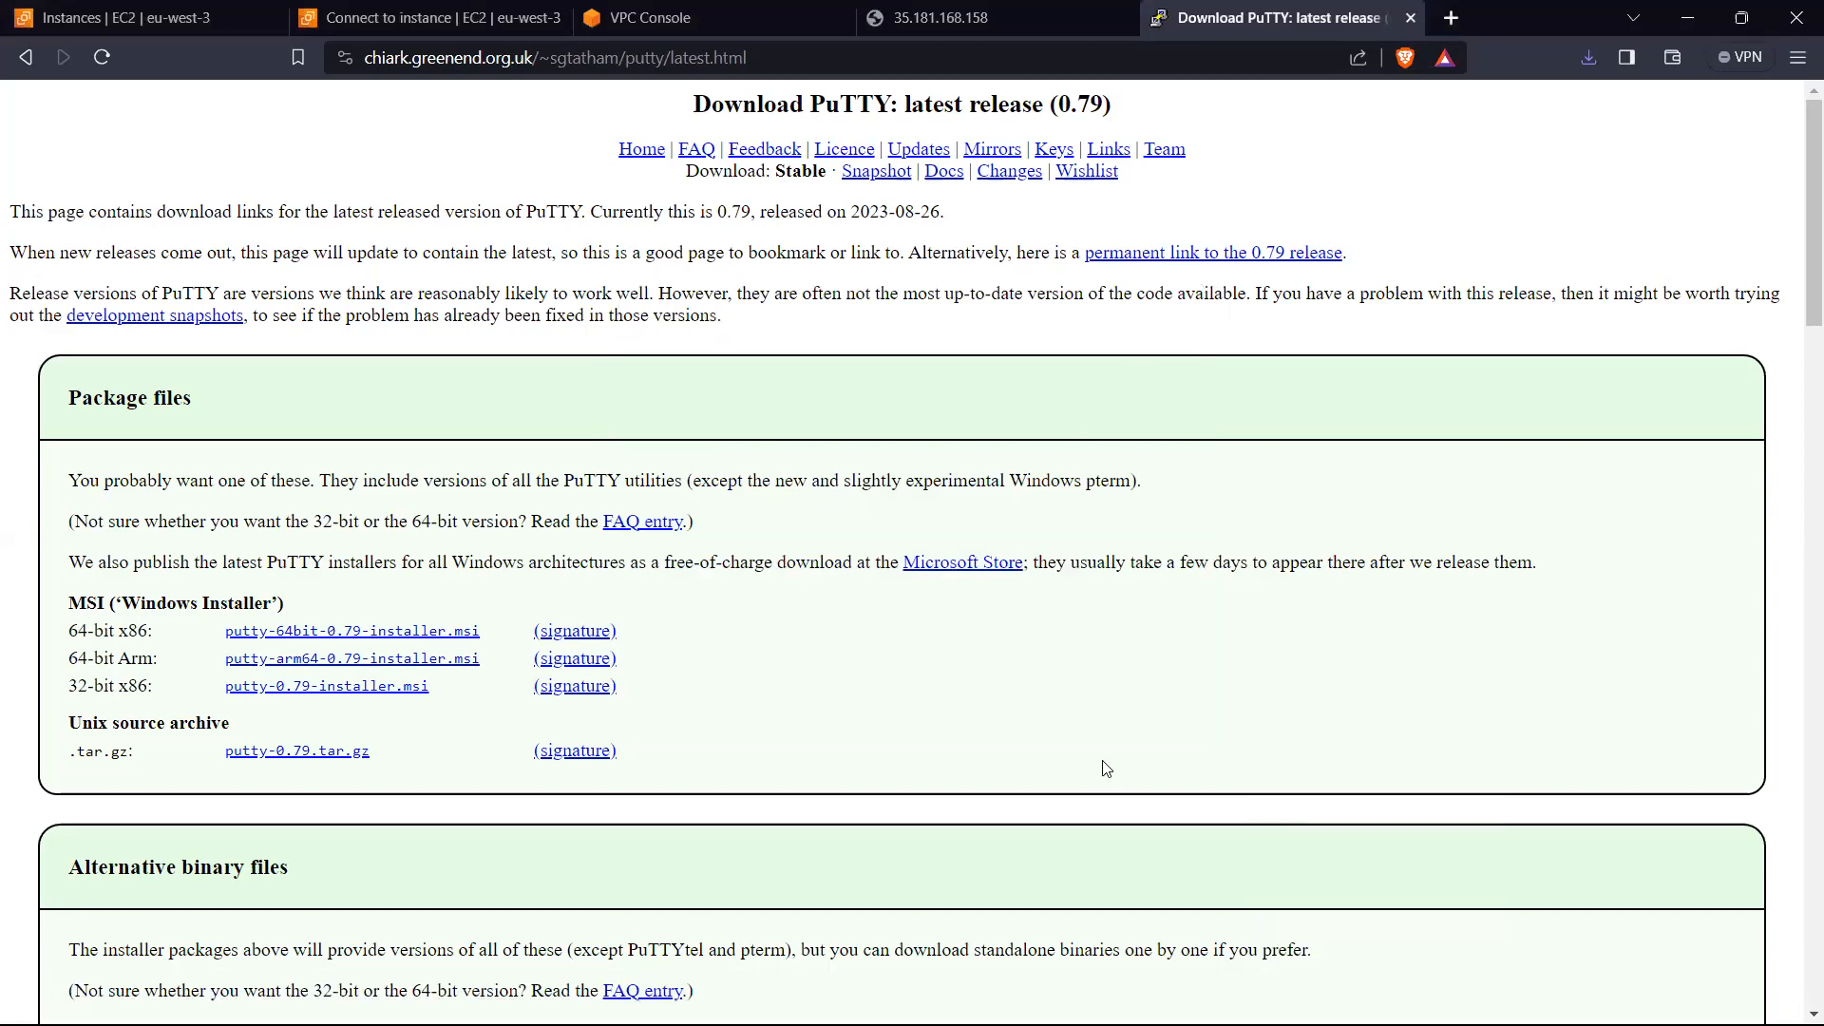
Step: Open PuTTYgen through Windows search
key(super)
text(pu)
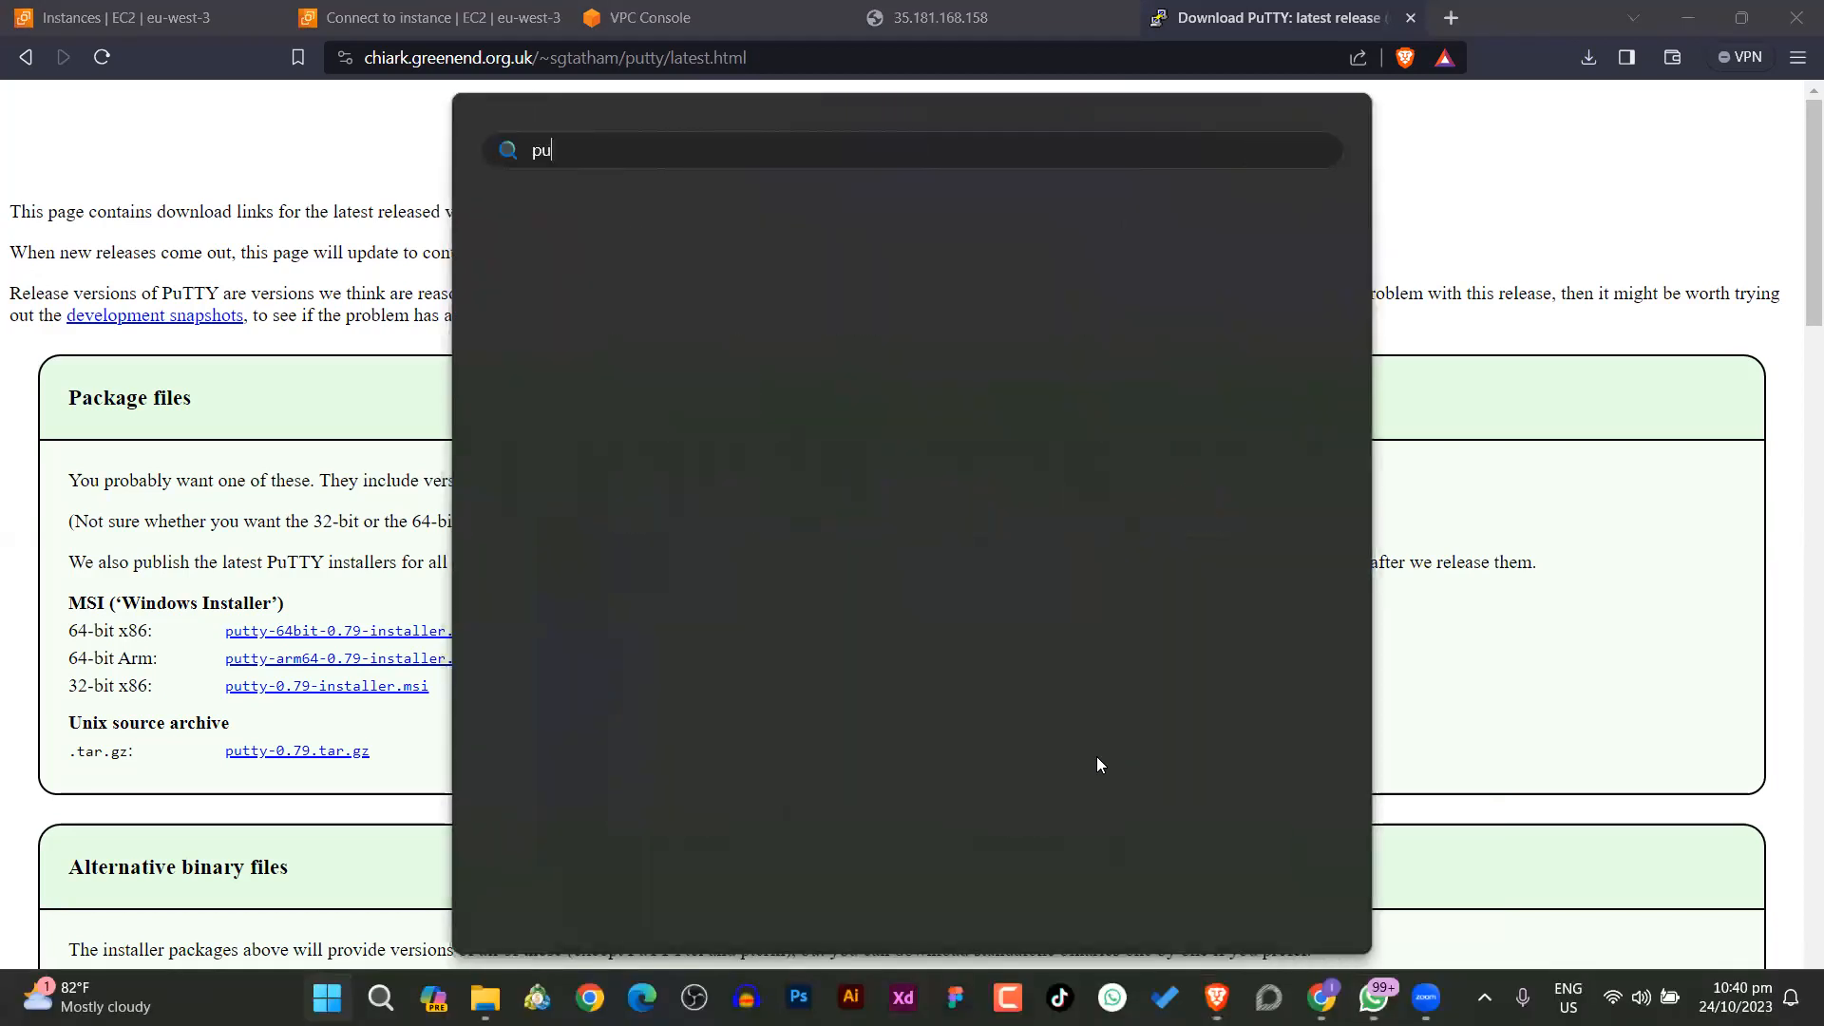
text(tt)
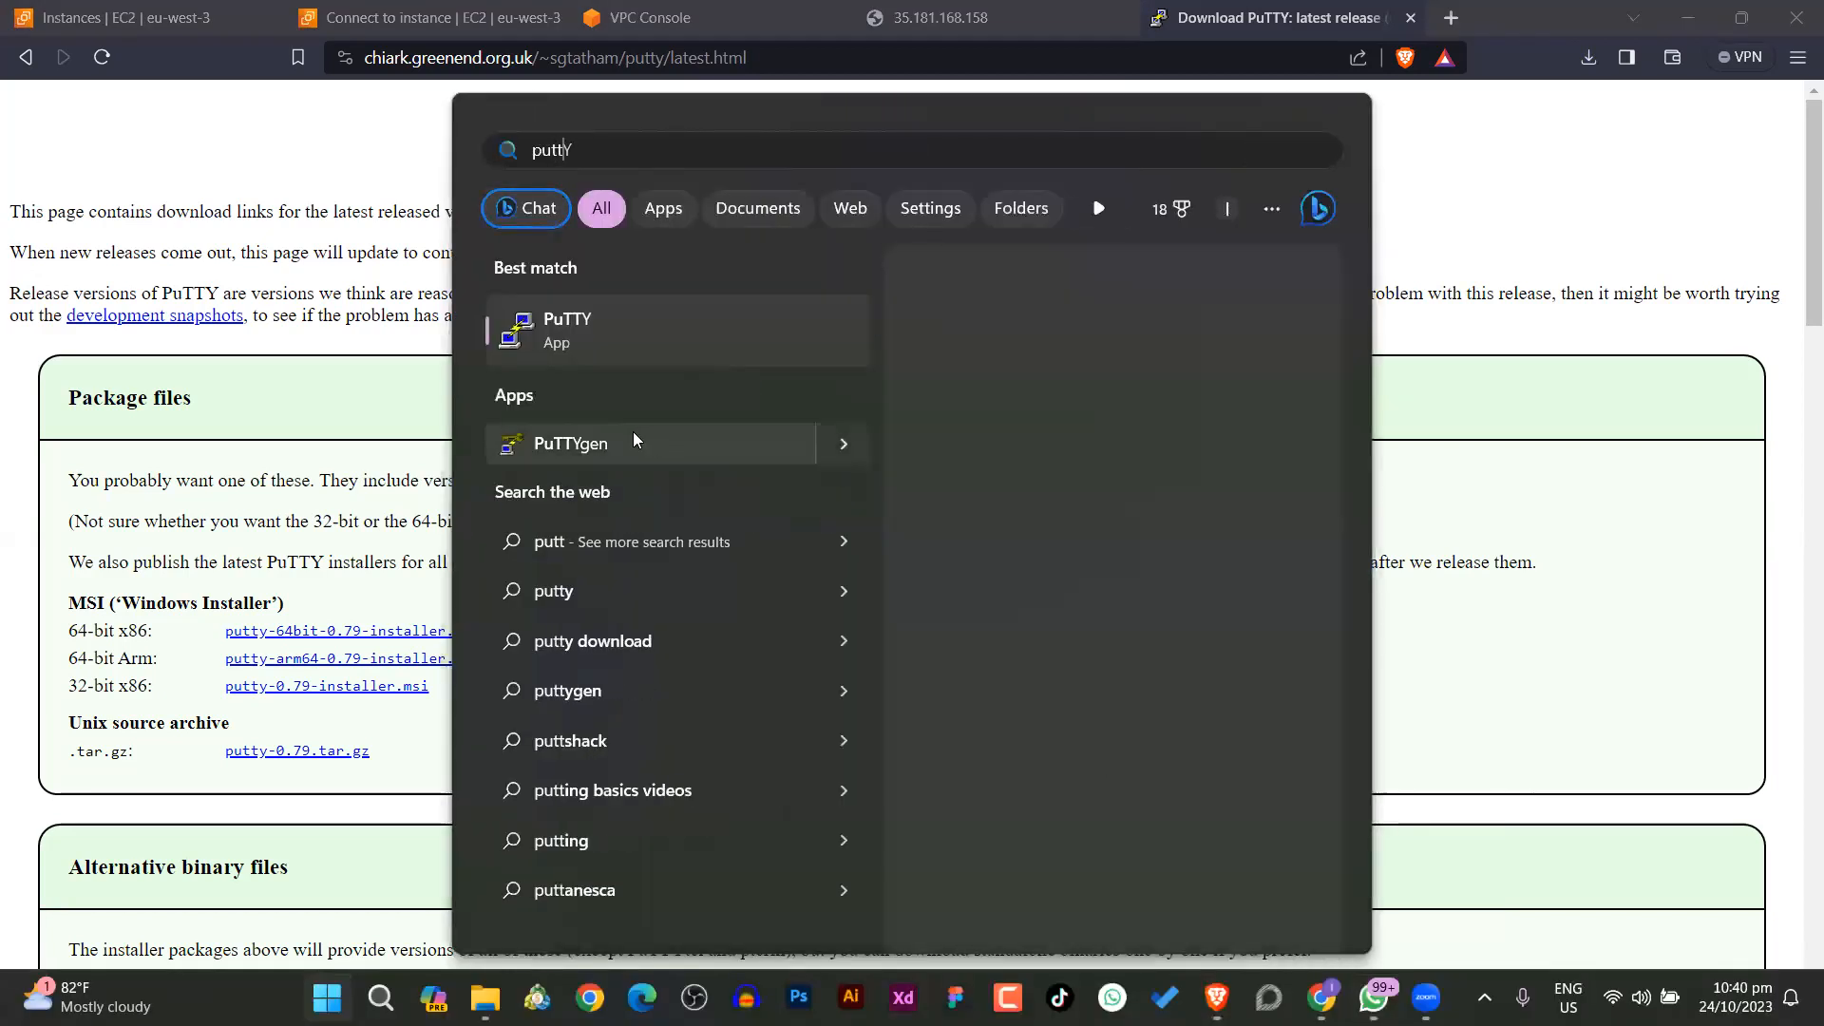
click(631, 439)
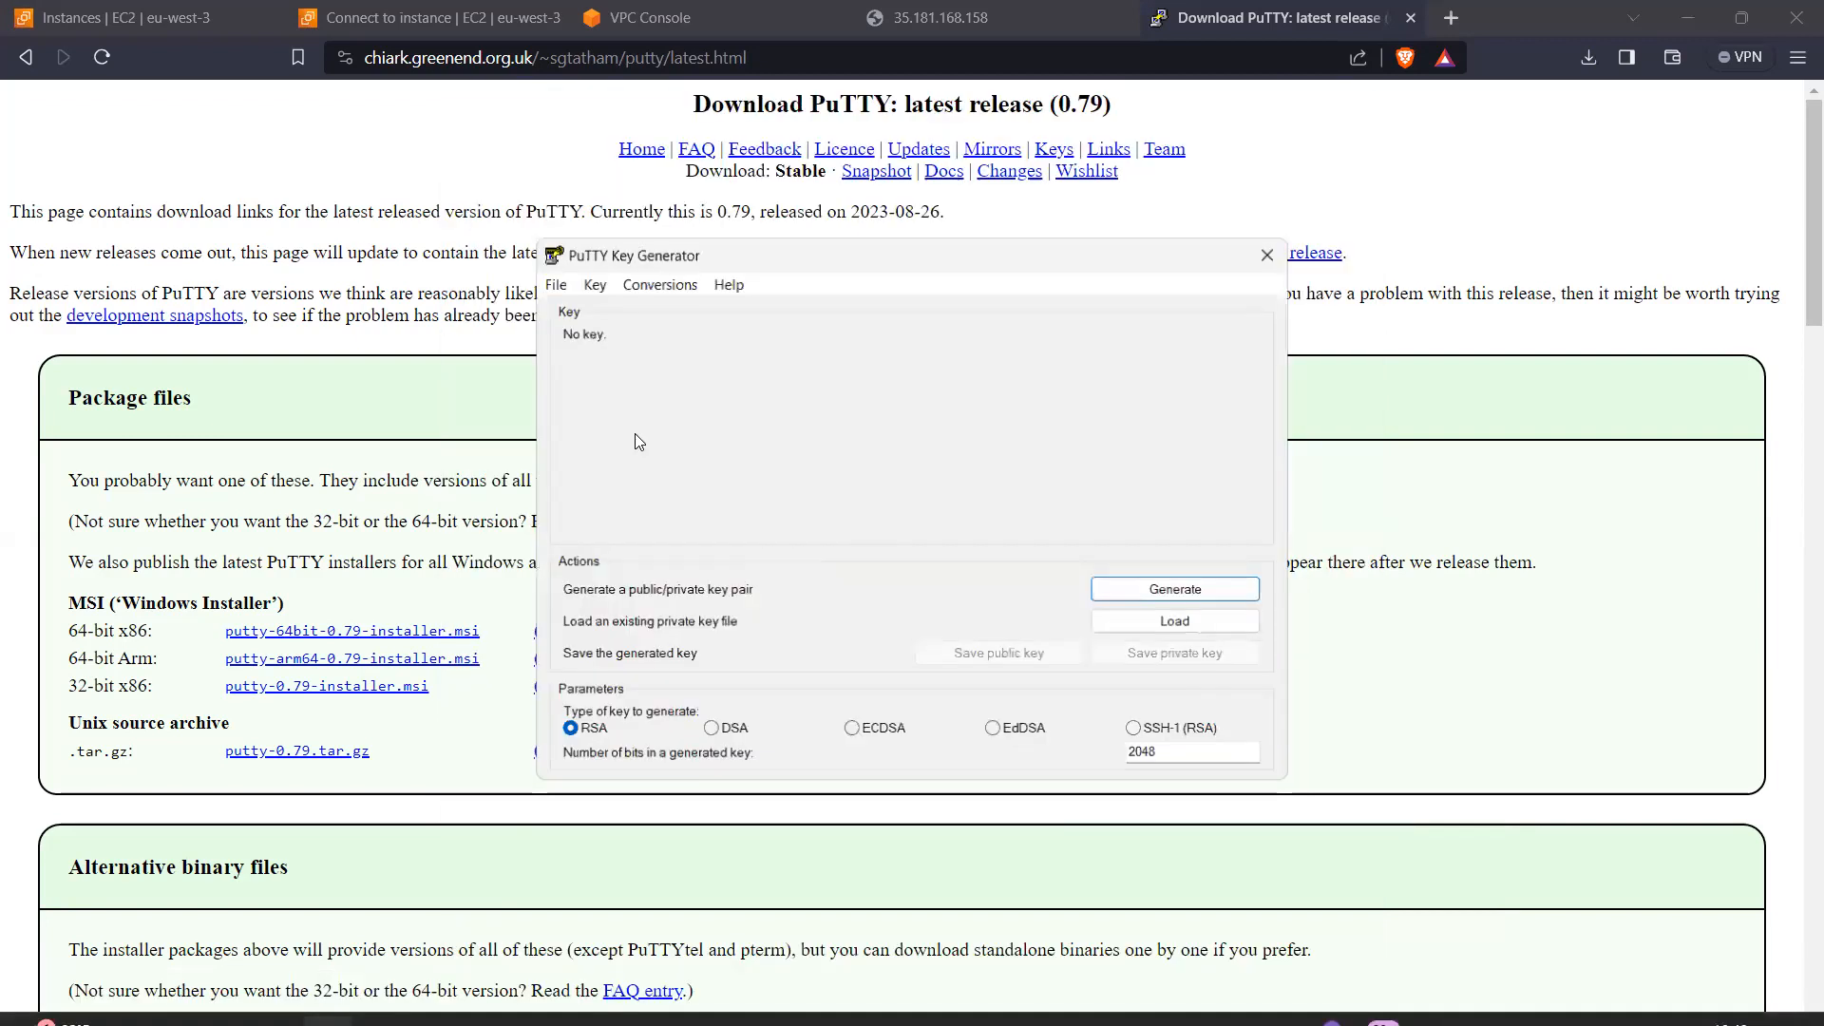
Step: Load the existing private key file TestInstanceKP.pem from the Desktop, showing all file types, and dismiss the import notice
click(1162, 628)
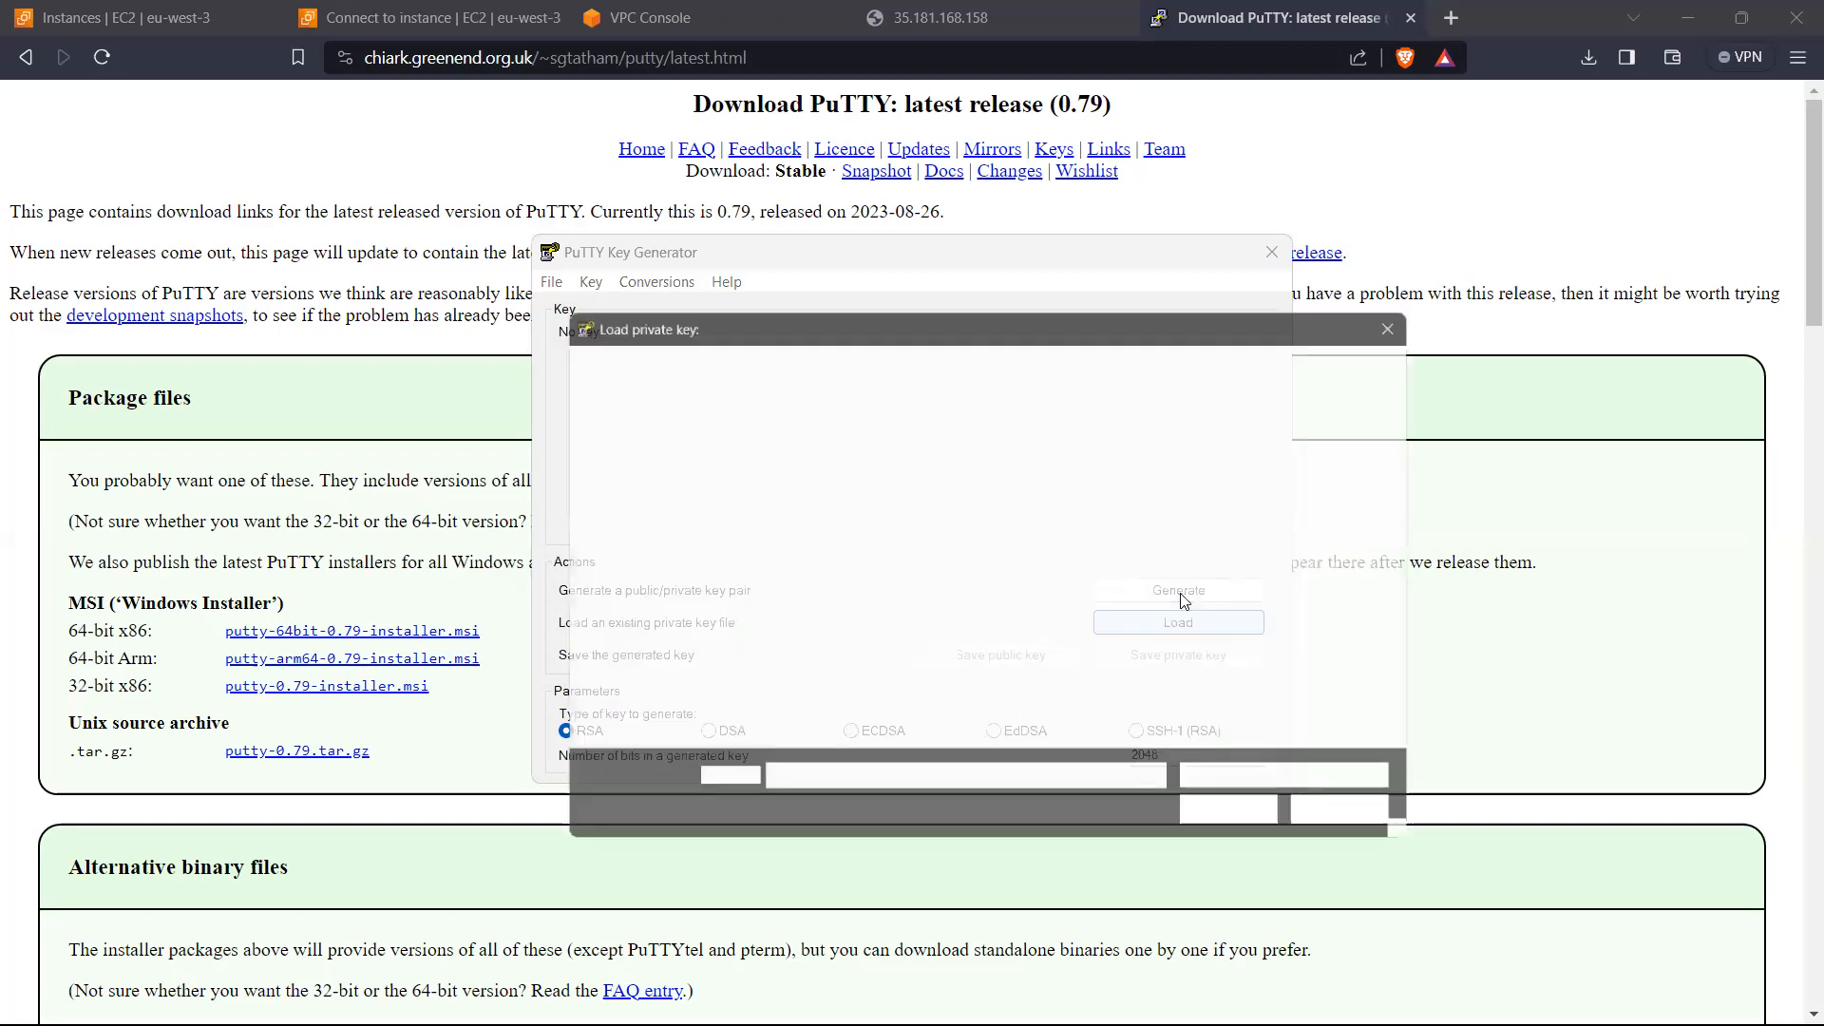
scroll(730, 525, down, 1)
click(646, 524)
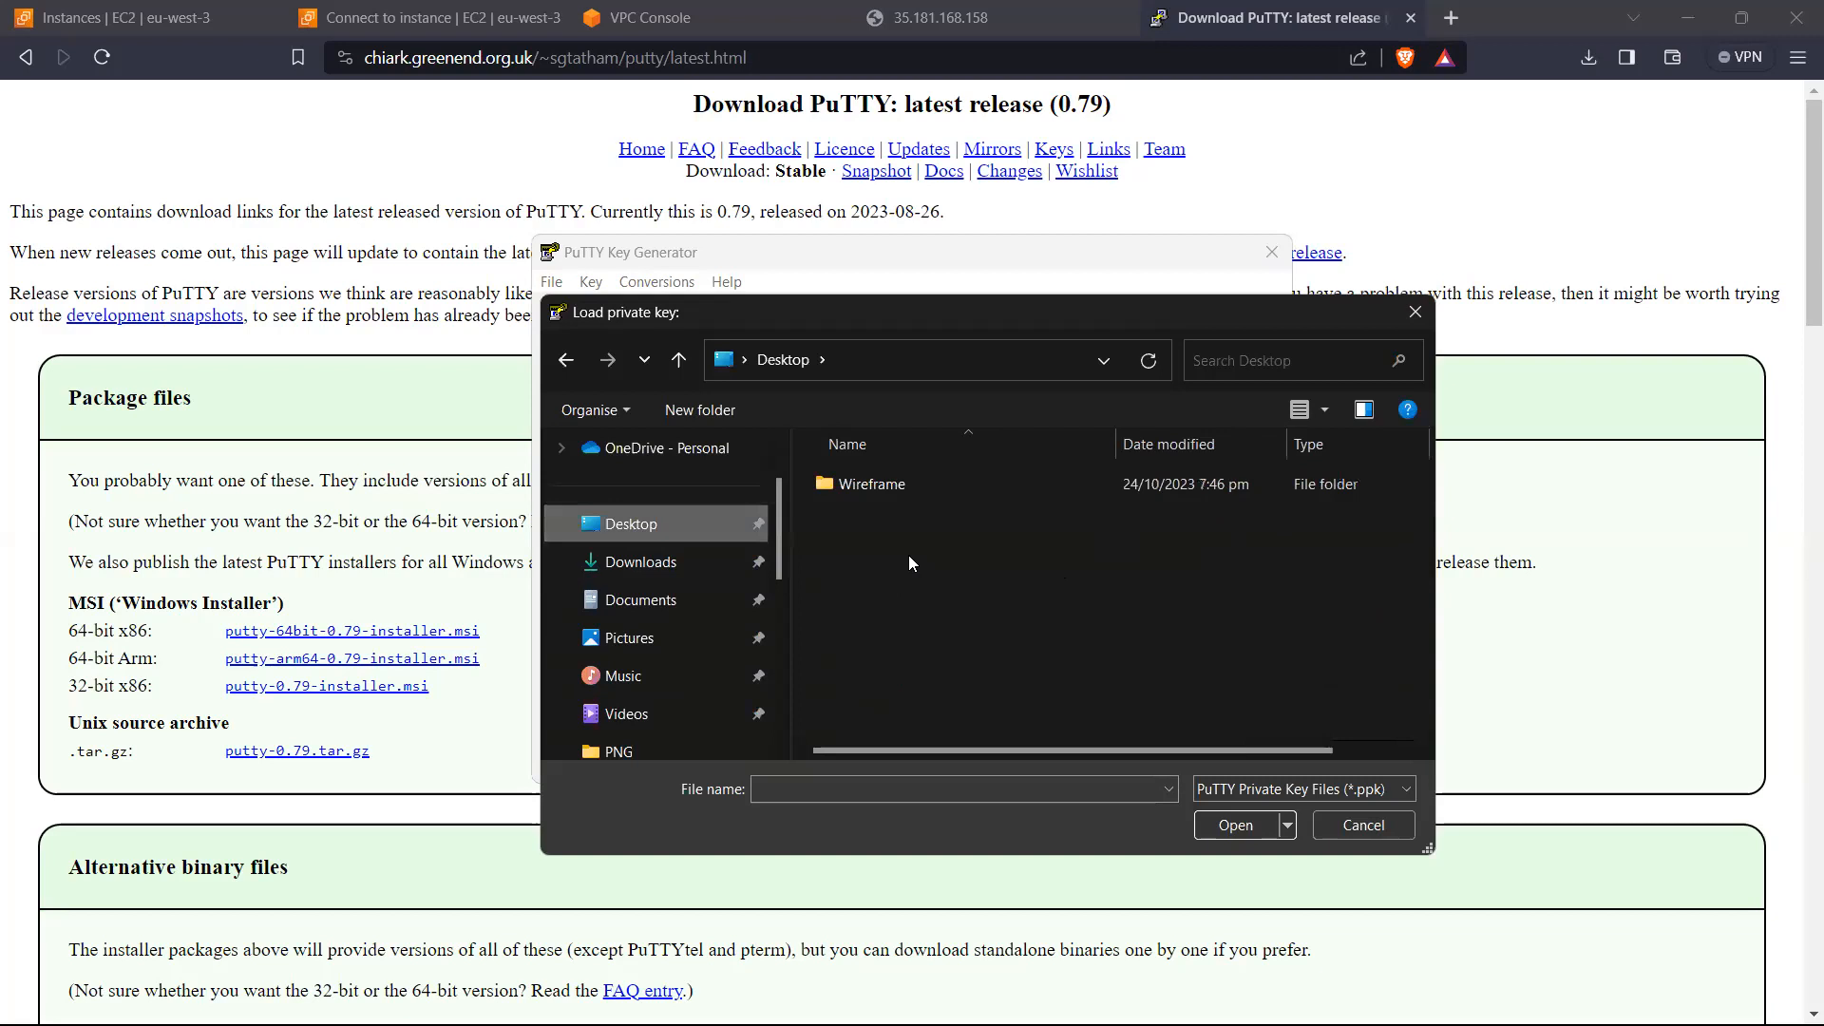
click(1338, 788)
click(1244, 833)
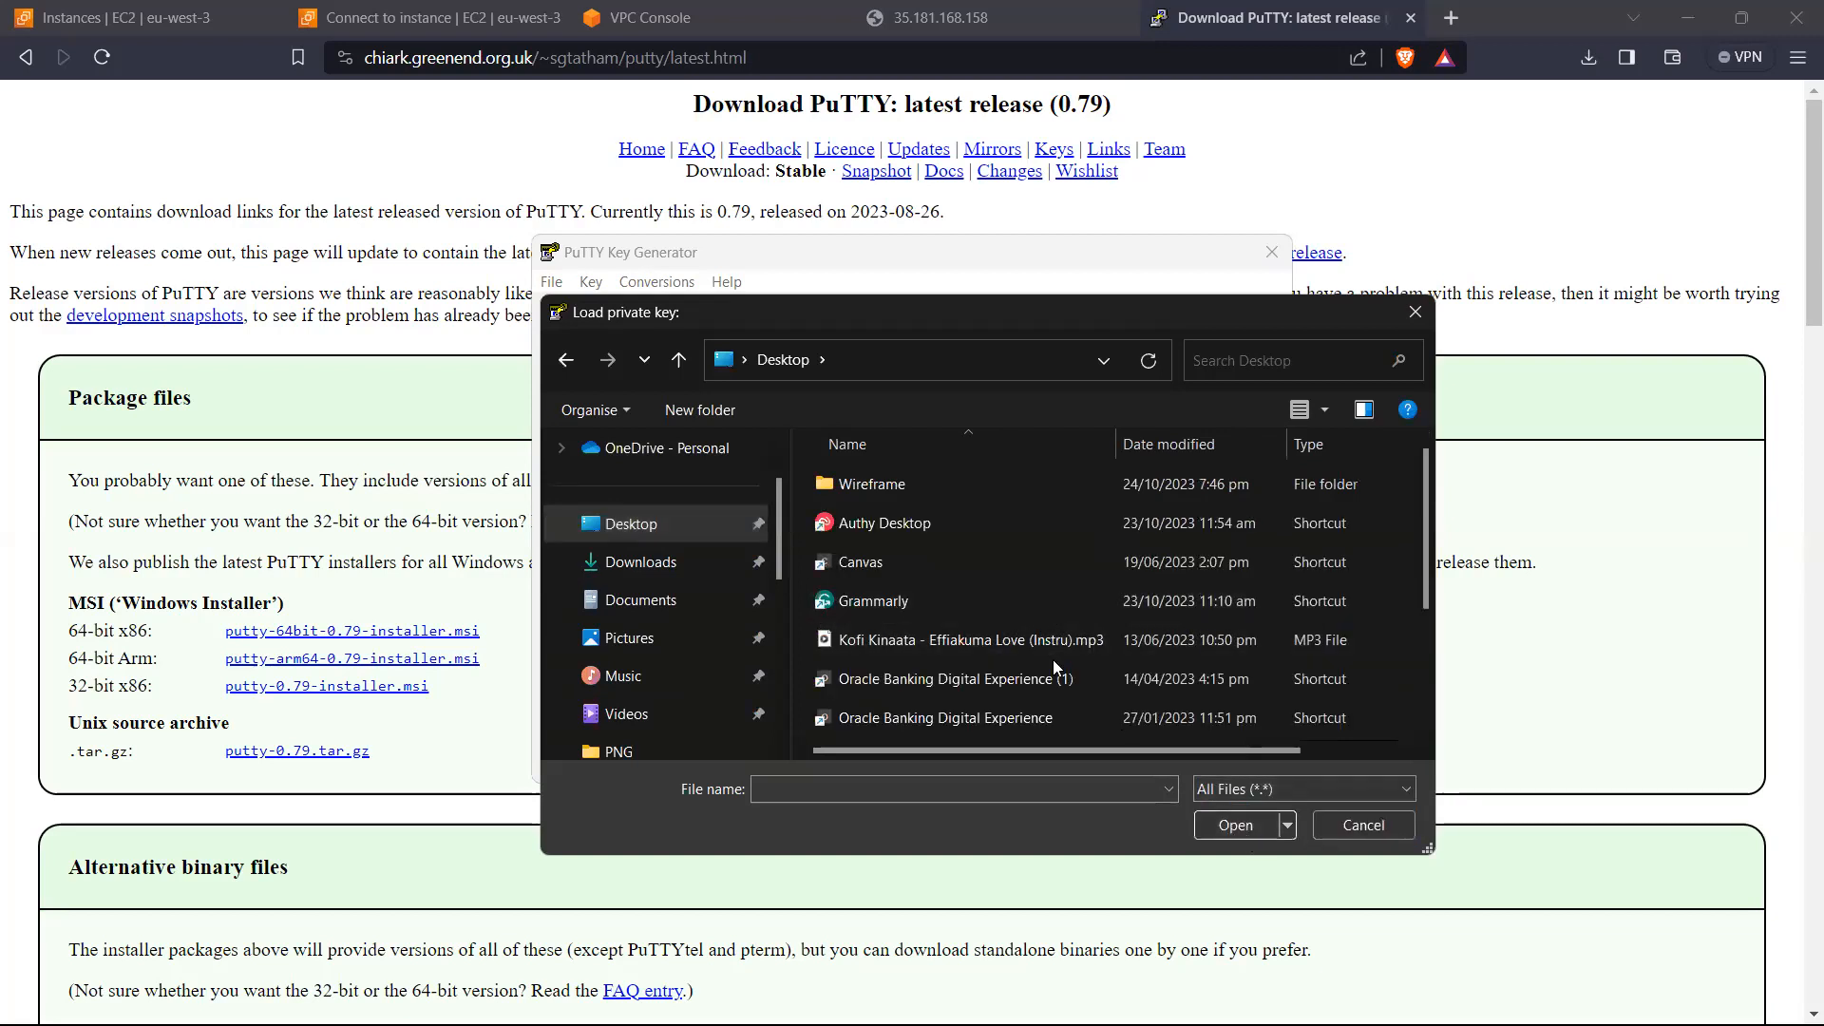
scroll(1003, 659, down, 1)
scroll(910, 667, down, 1)
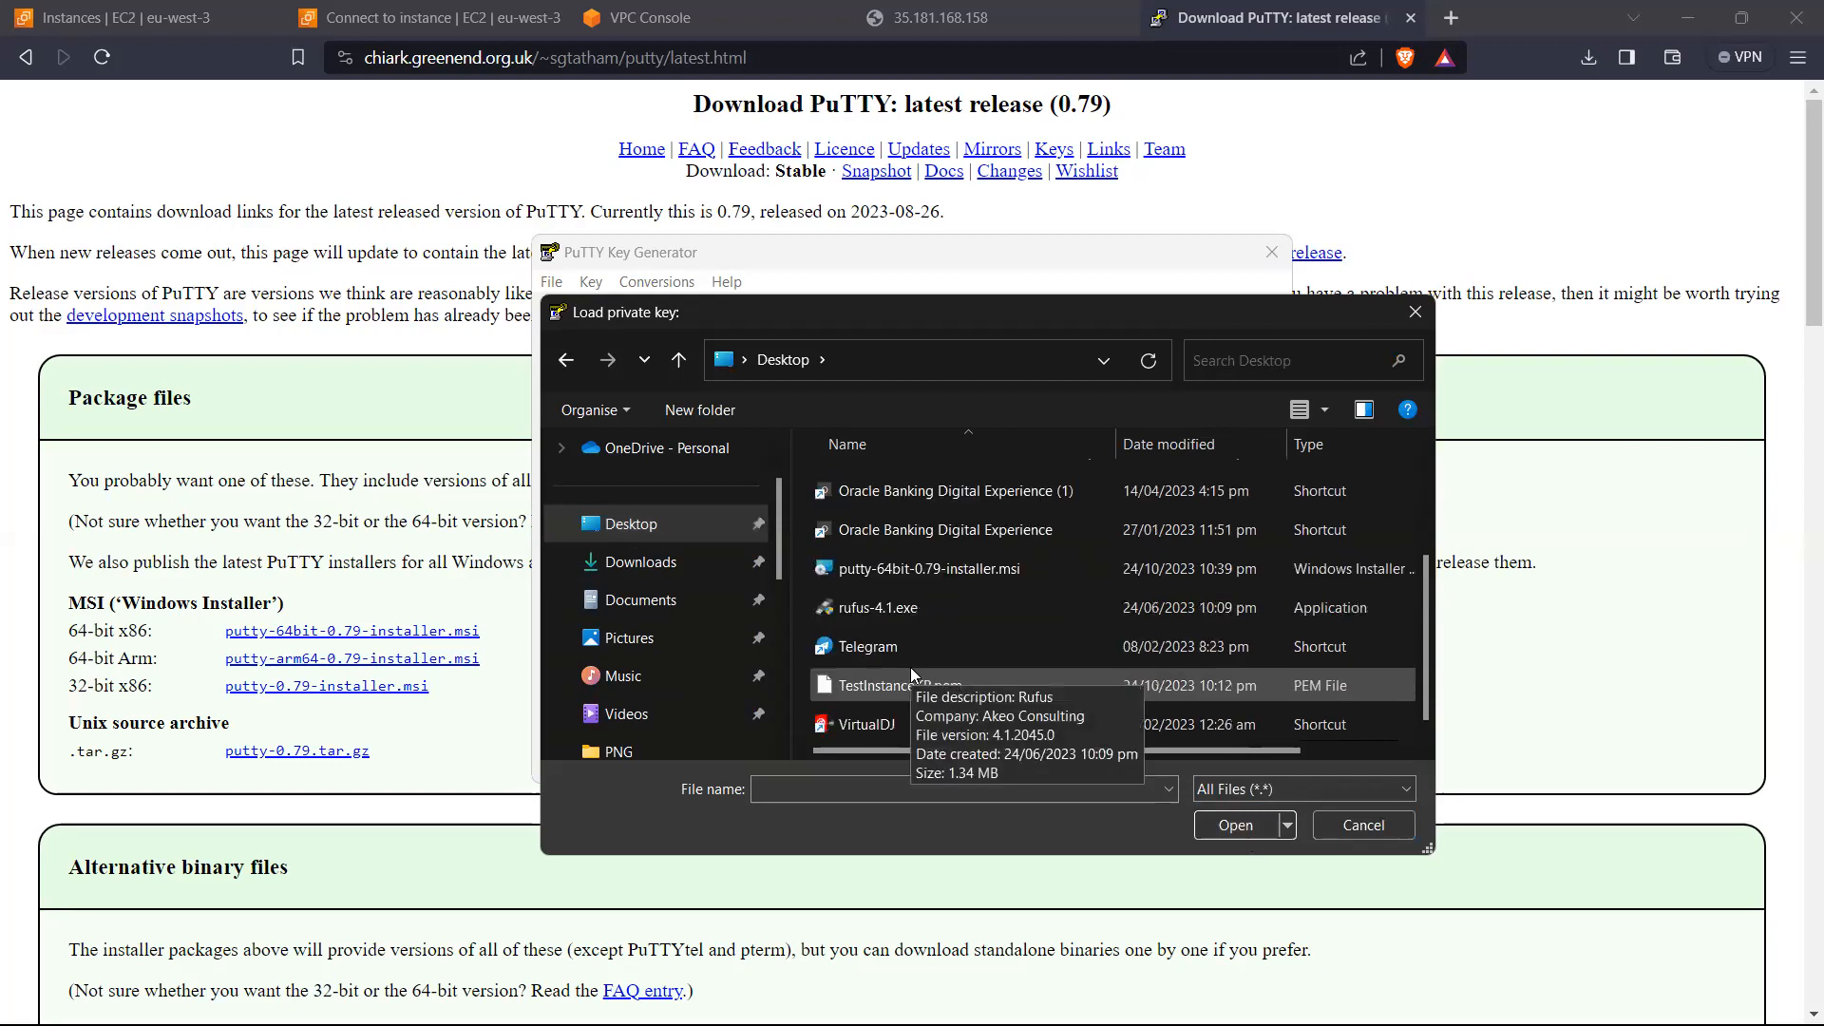
click(952, 686)
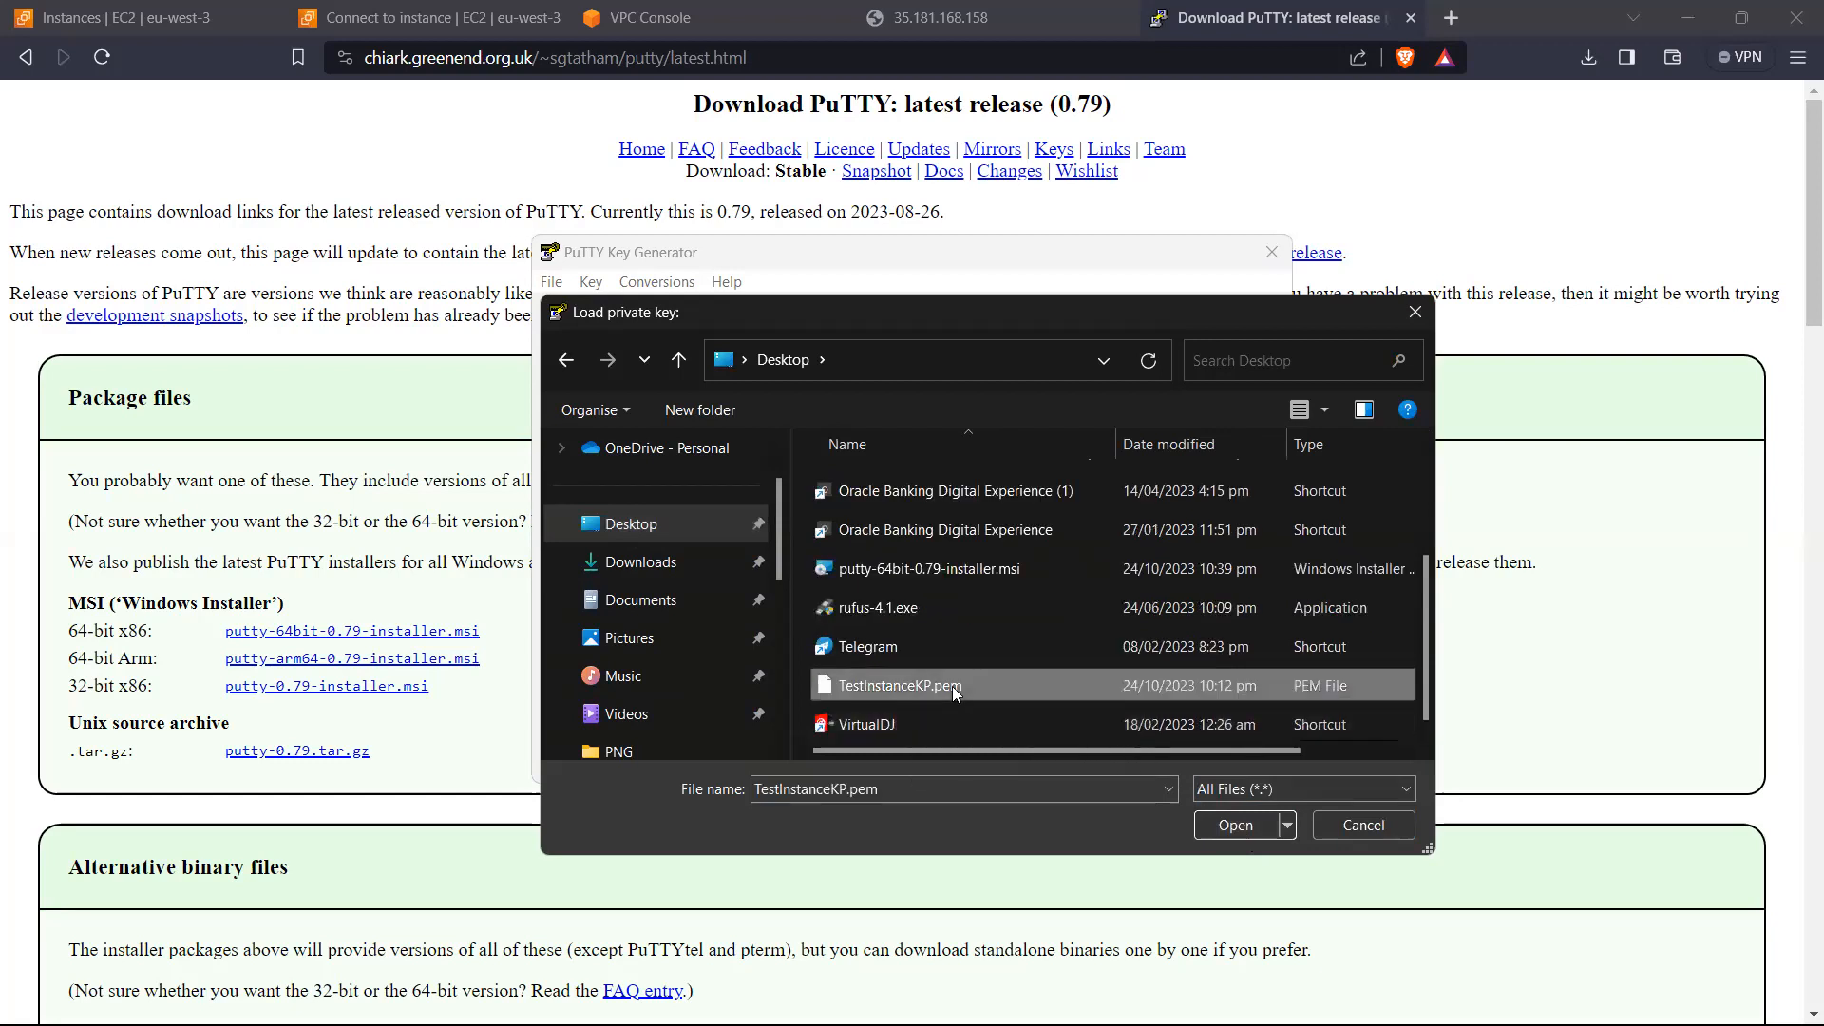
click(1226, 823)
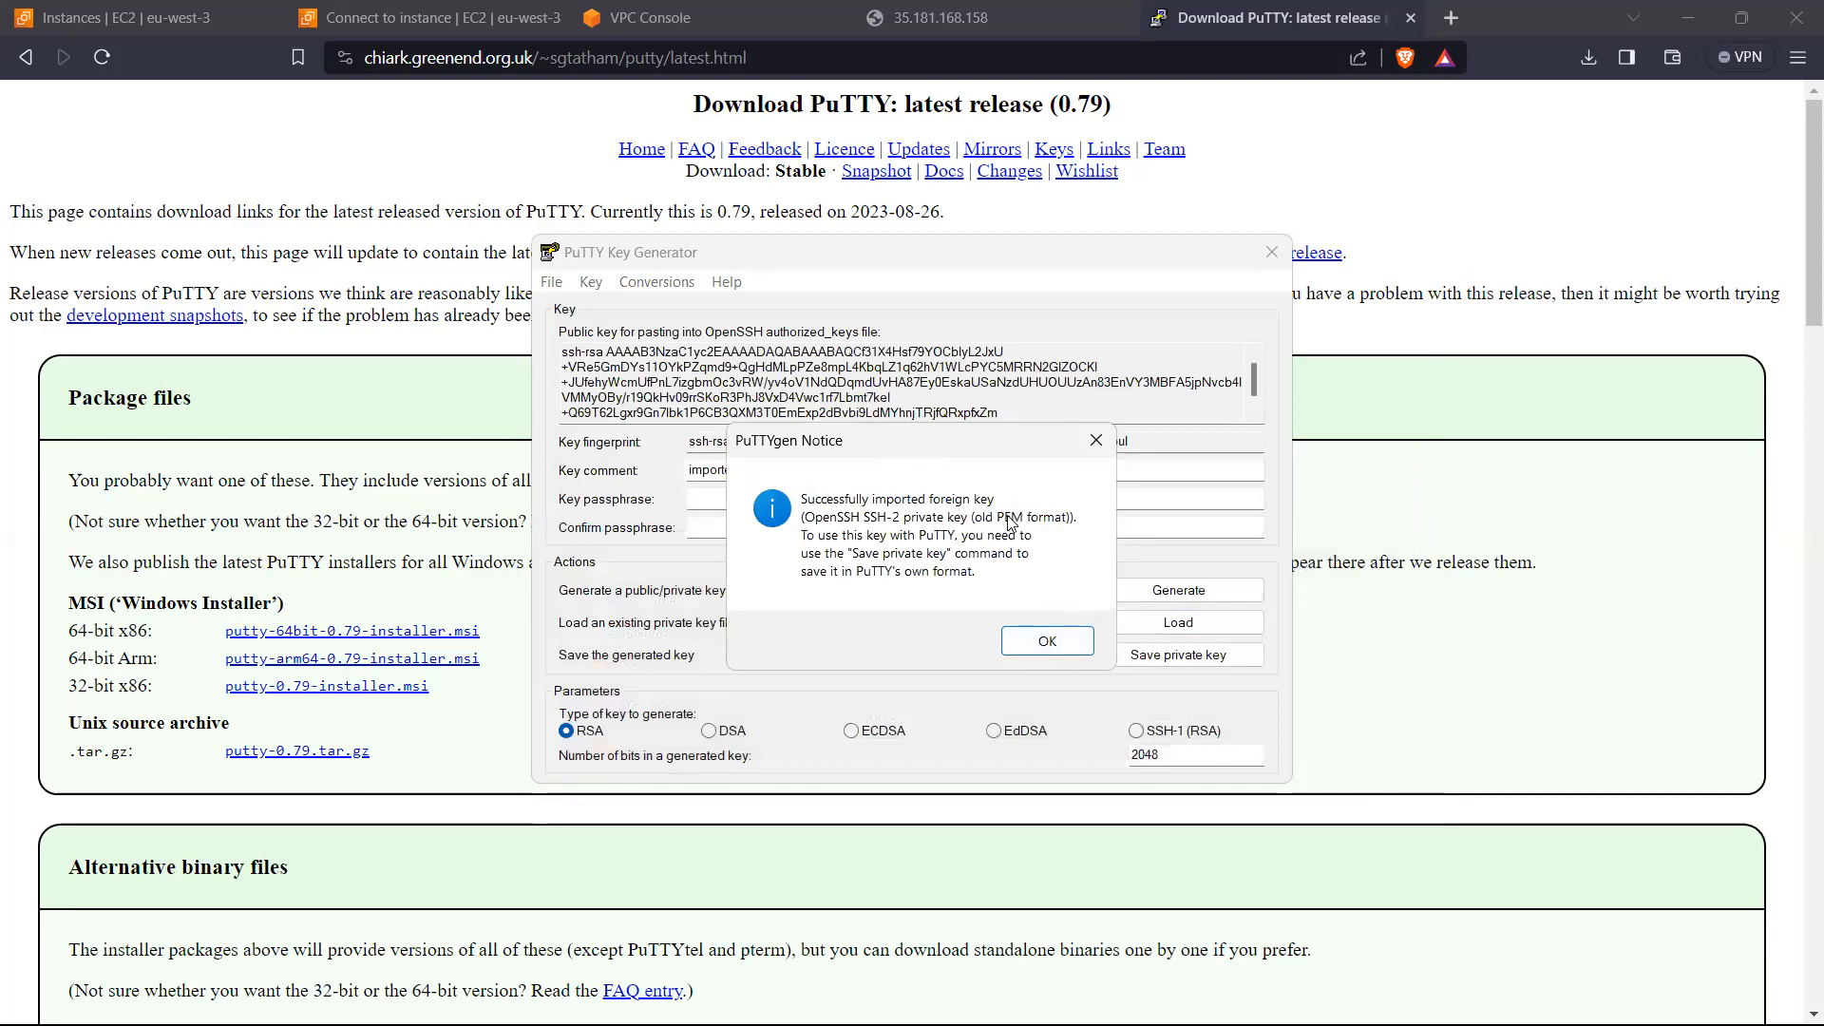
click(1060, 640)
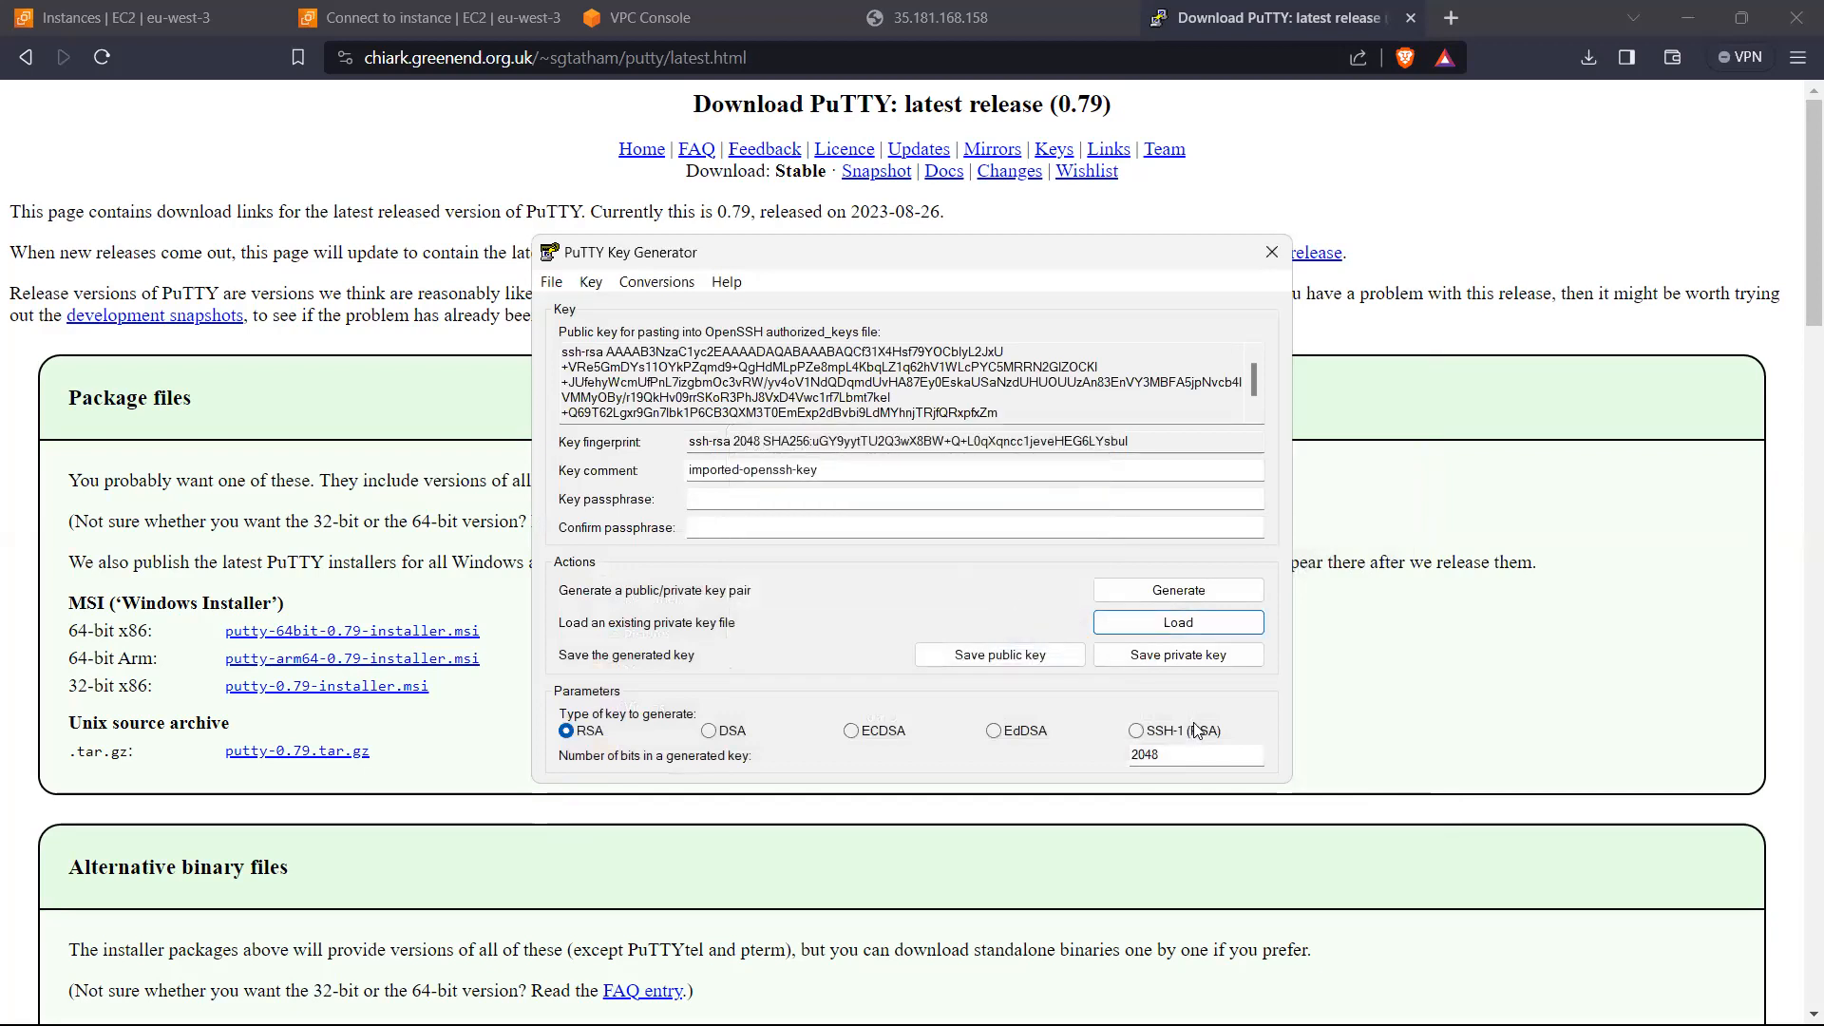
Step: Save the private key without a passphrase as InstanceKey.ppk on the Desktop and close PuTTY Key Generator
click(1181, 666)
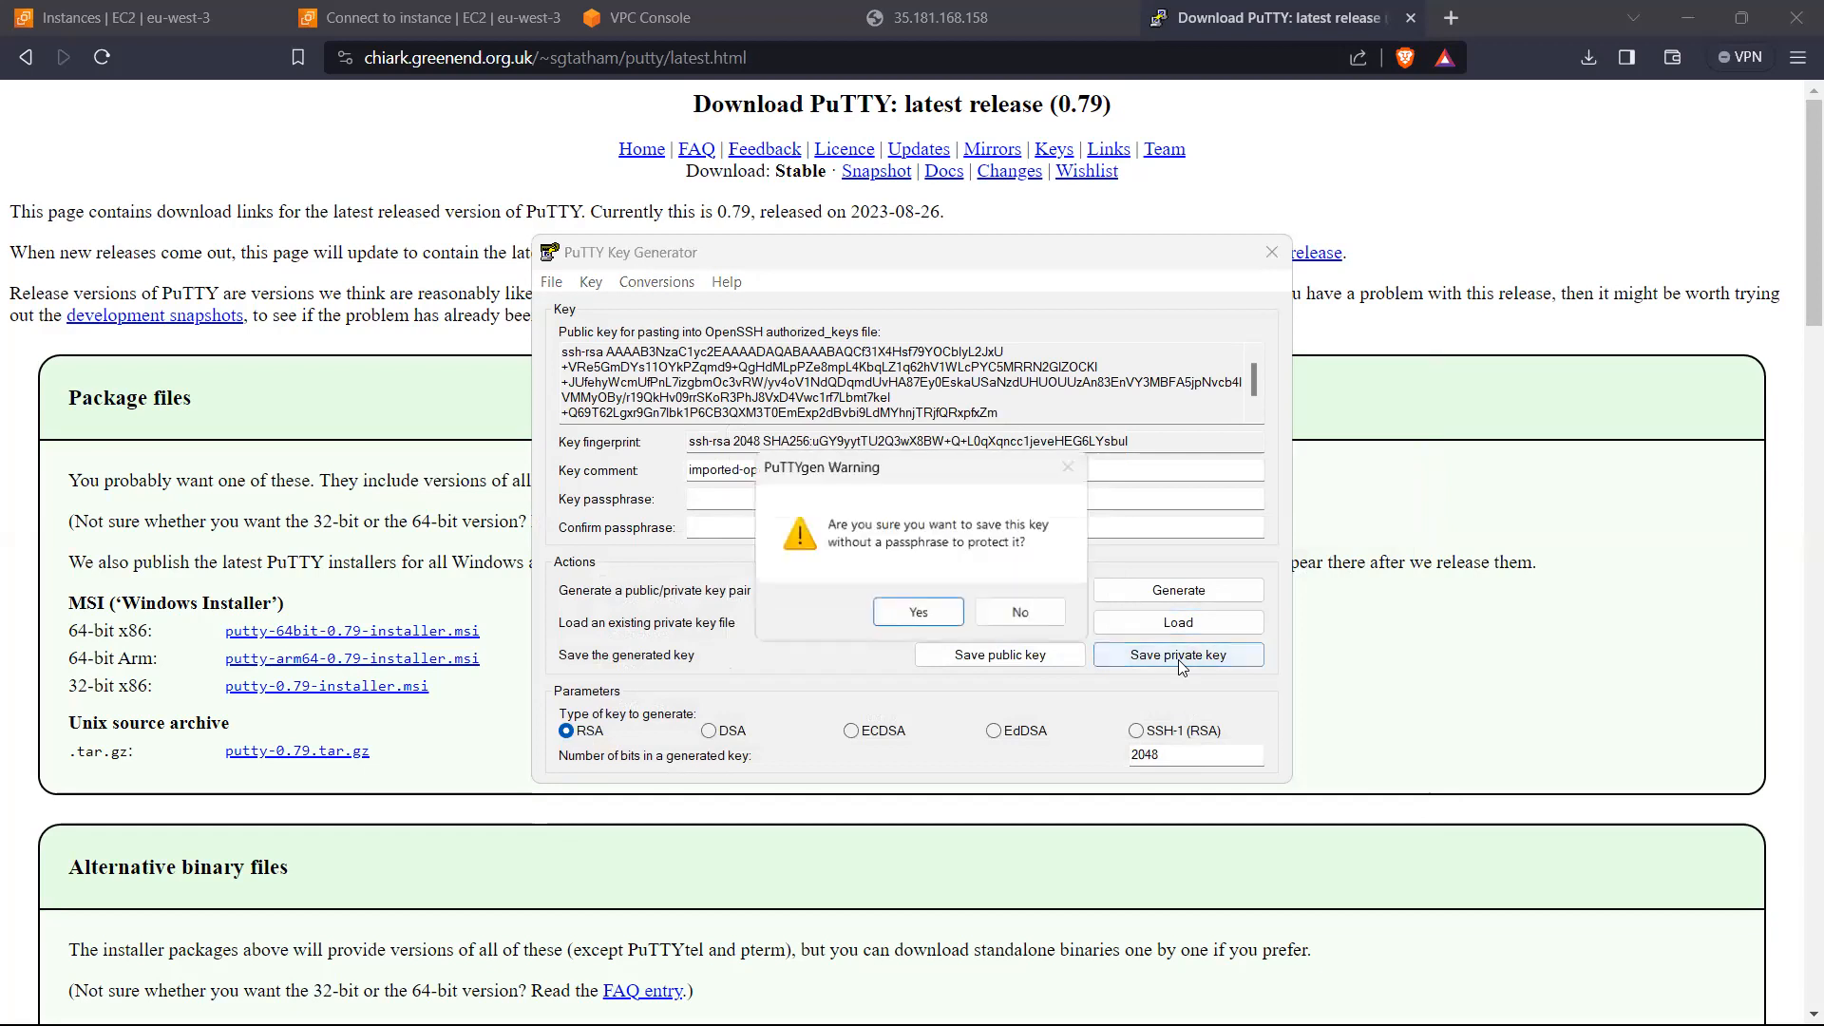
click(920, 614)
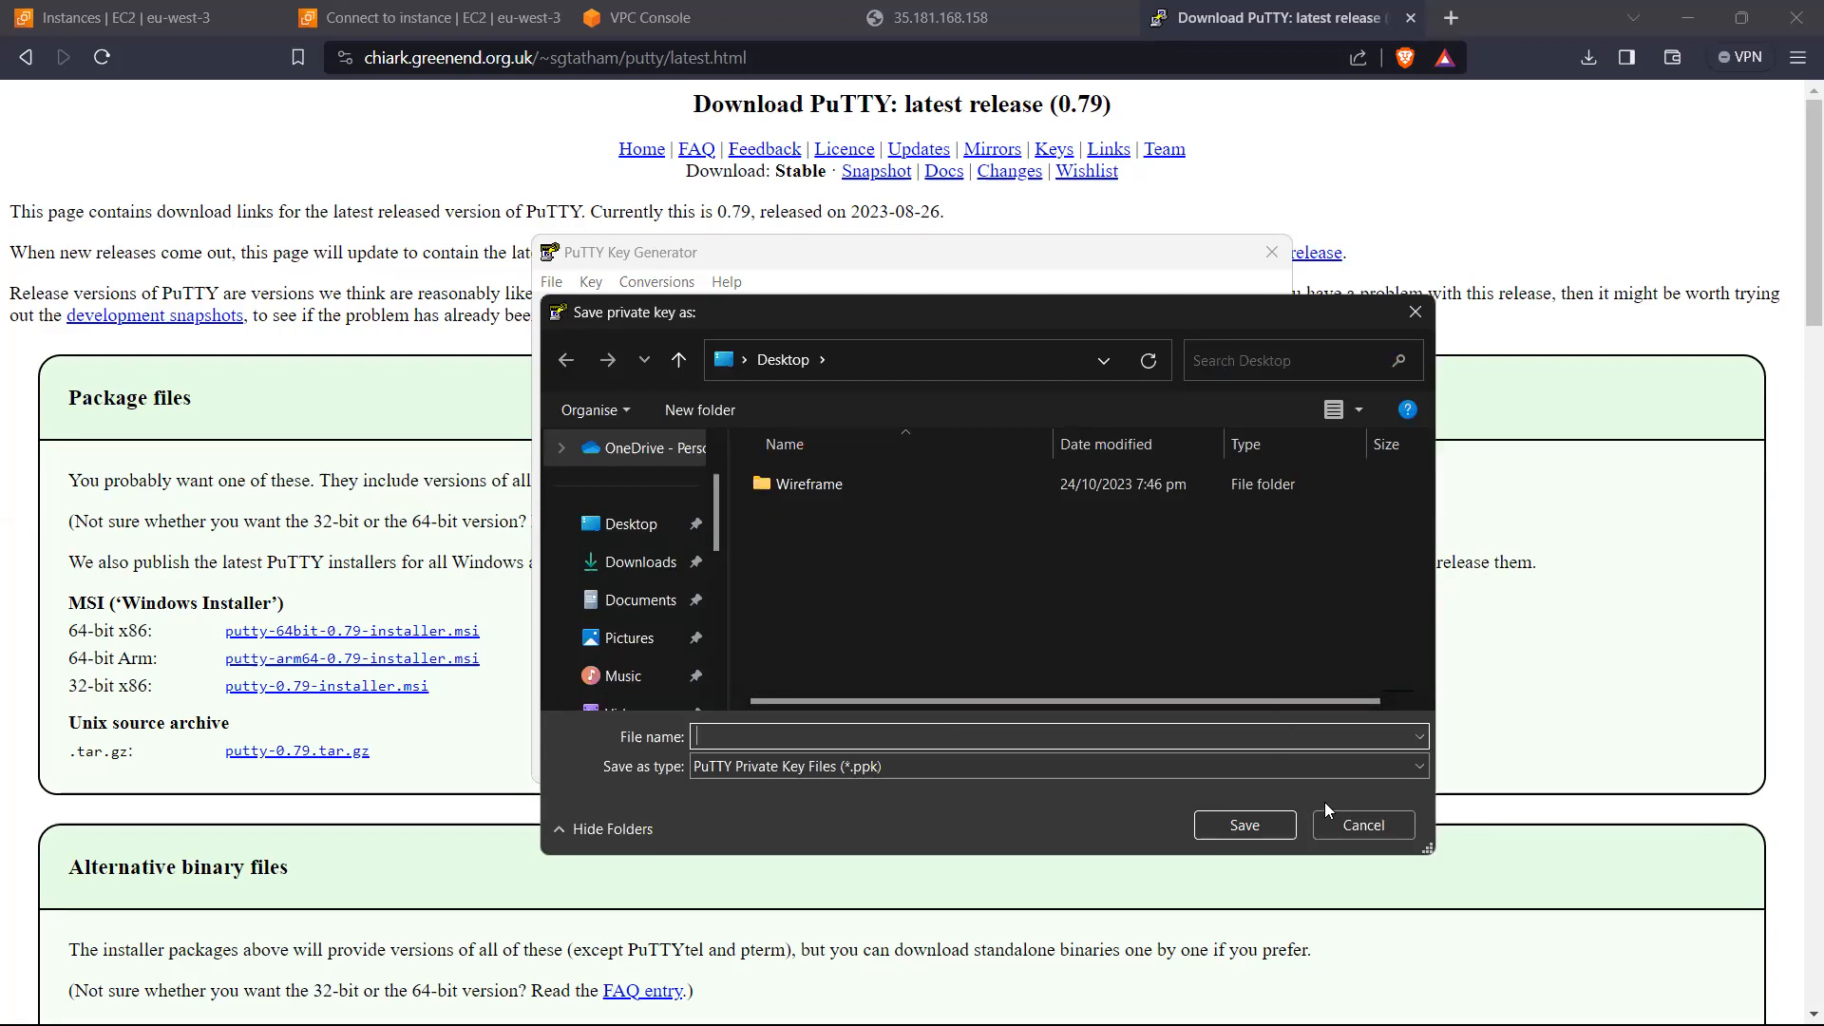
text(Instan)
text(y)
click(1246, 825)
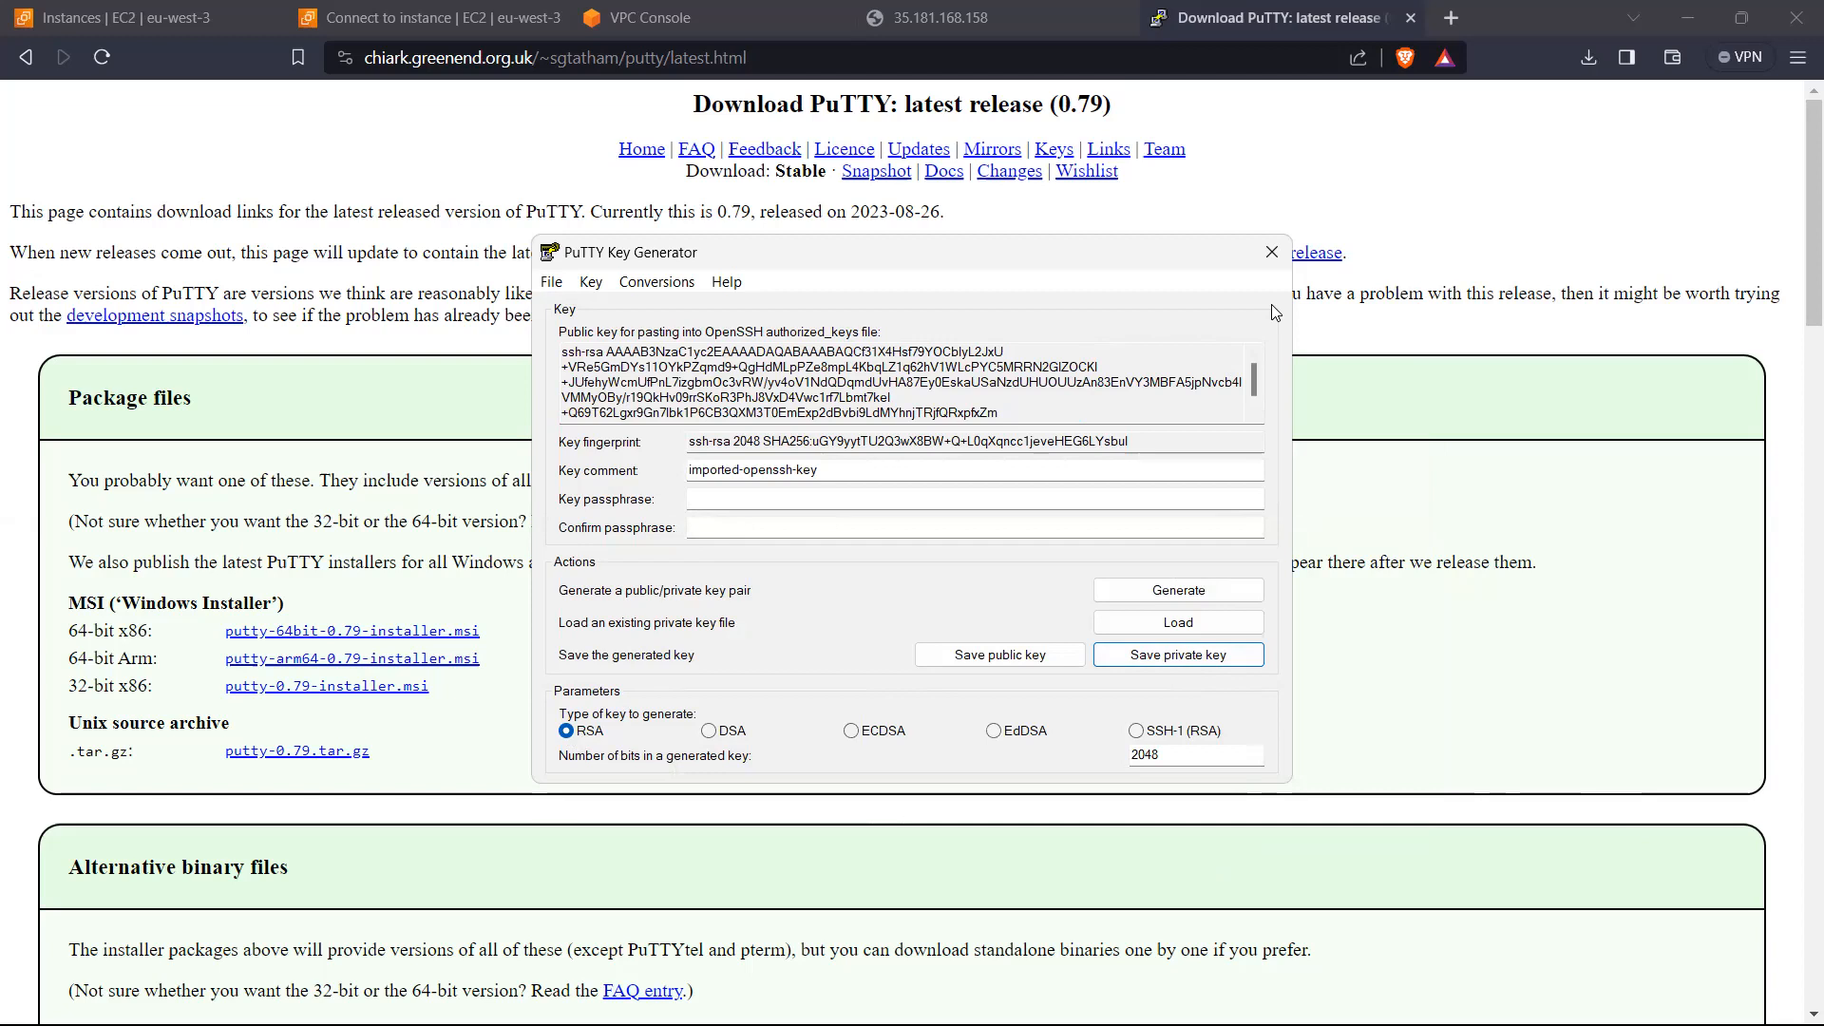
click(1273, 253)
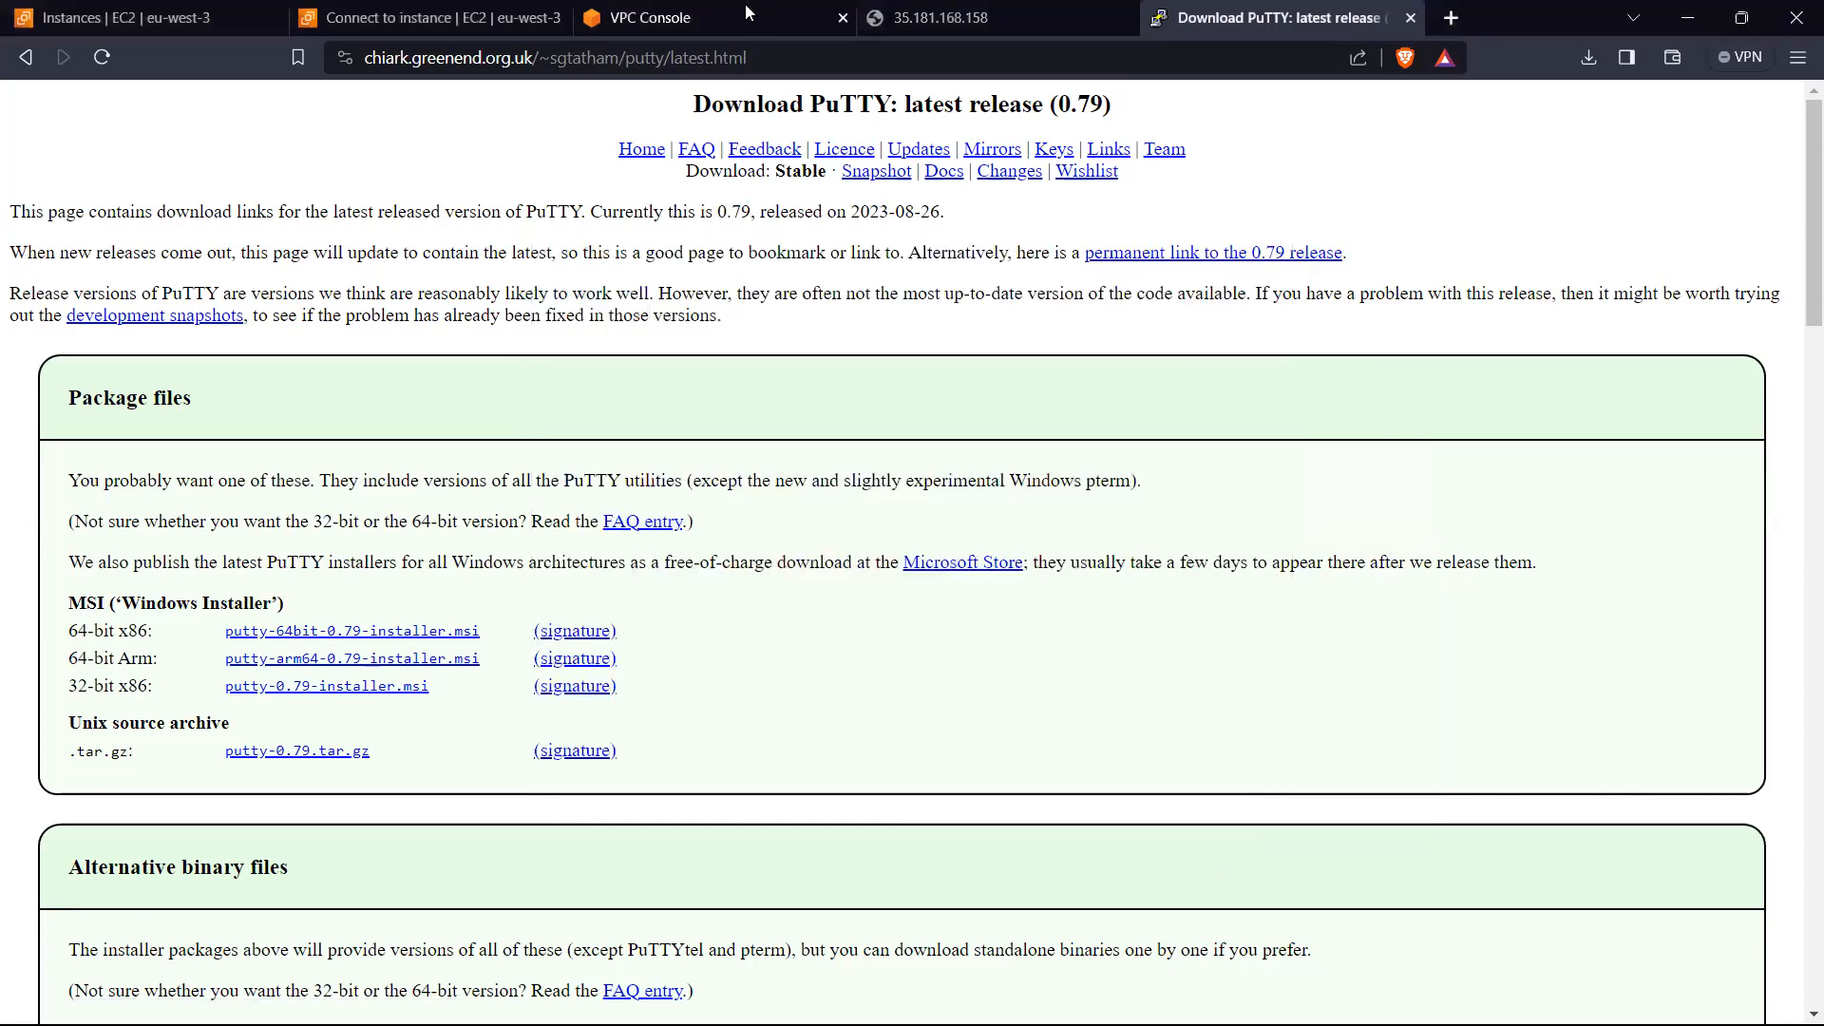
mouse_move(1364, 1025)
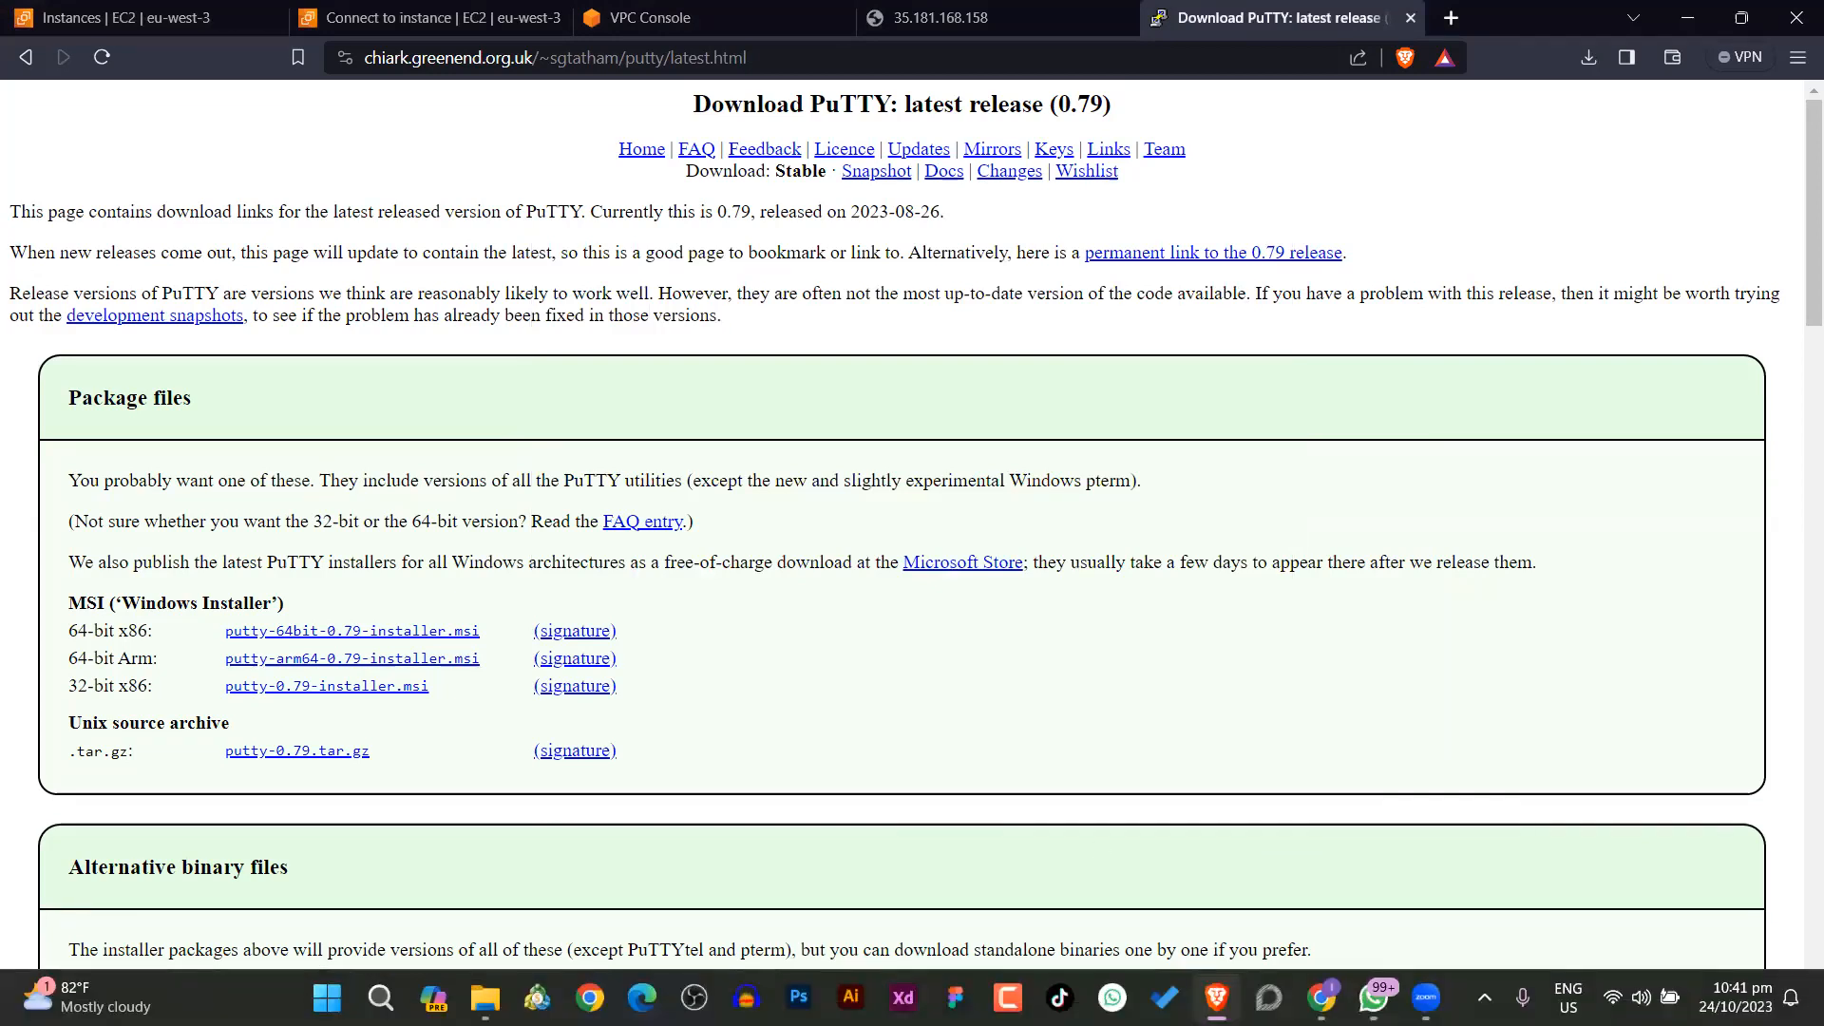
key(super)
text(put)
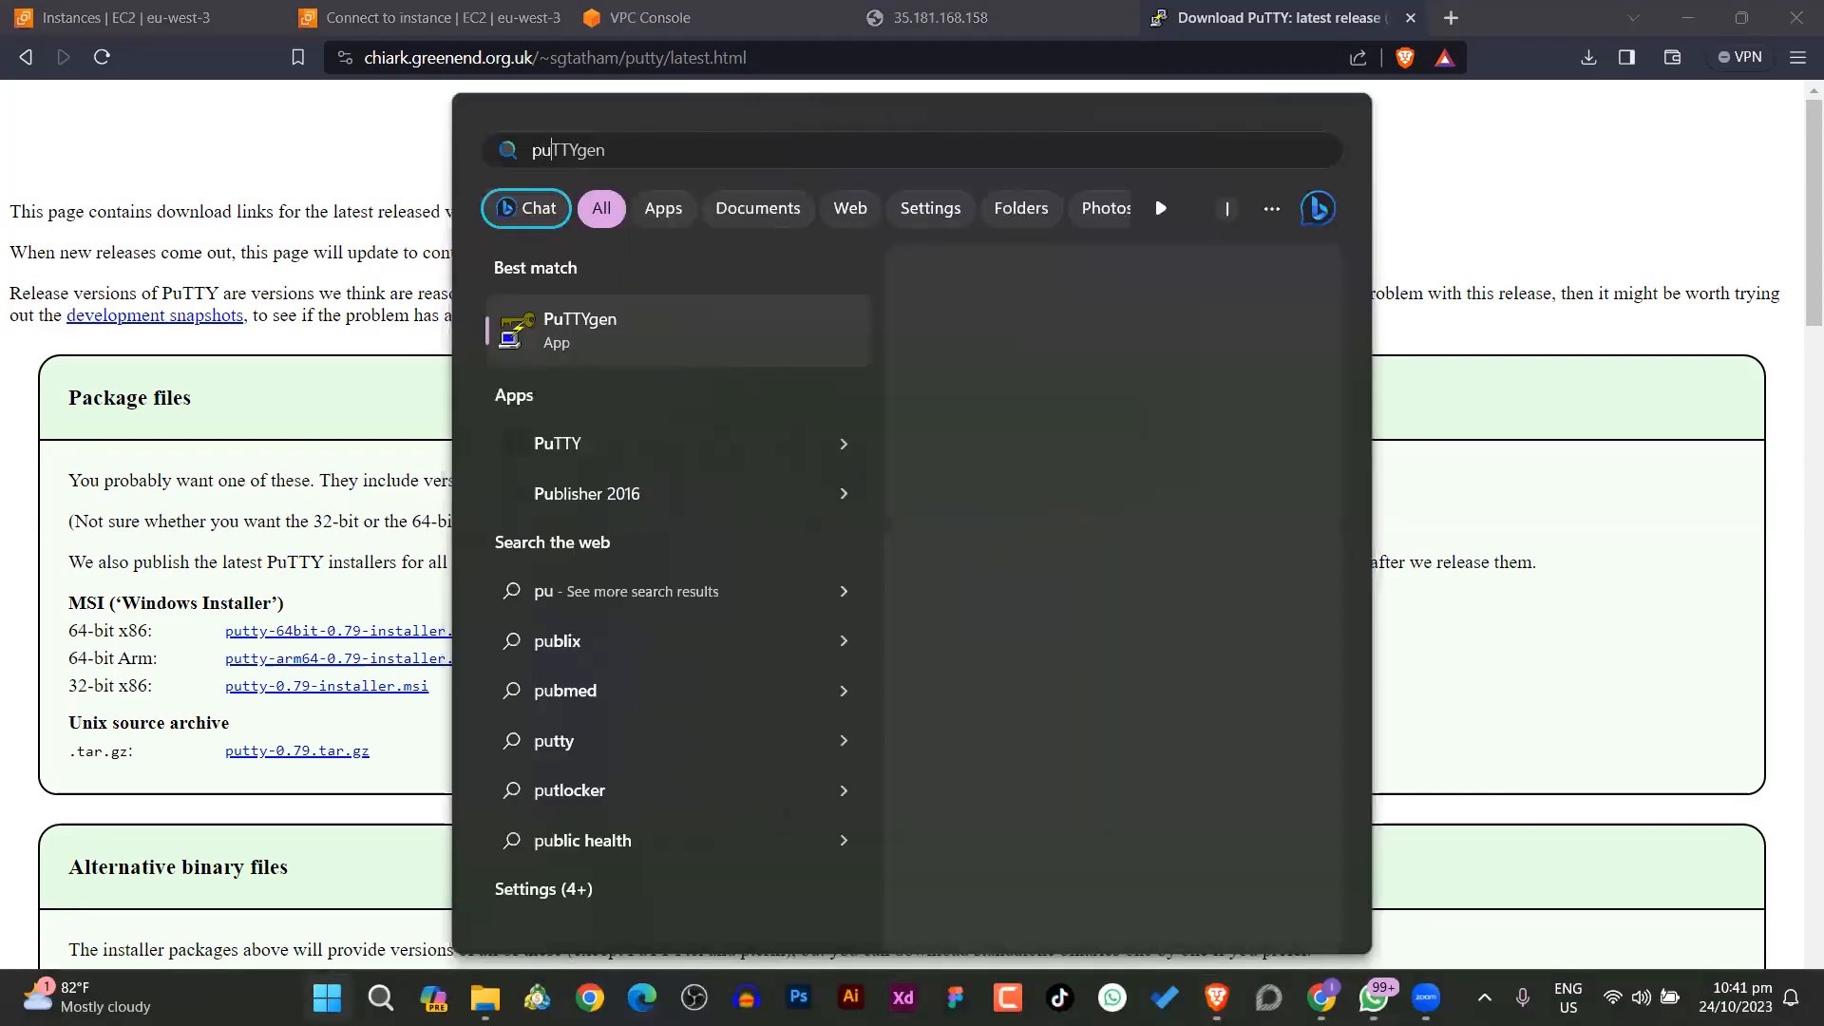
text(ty)
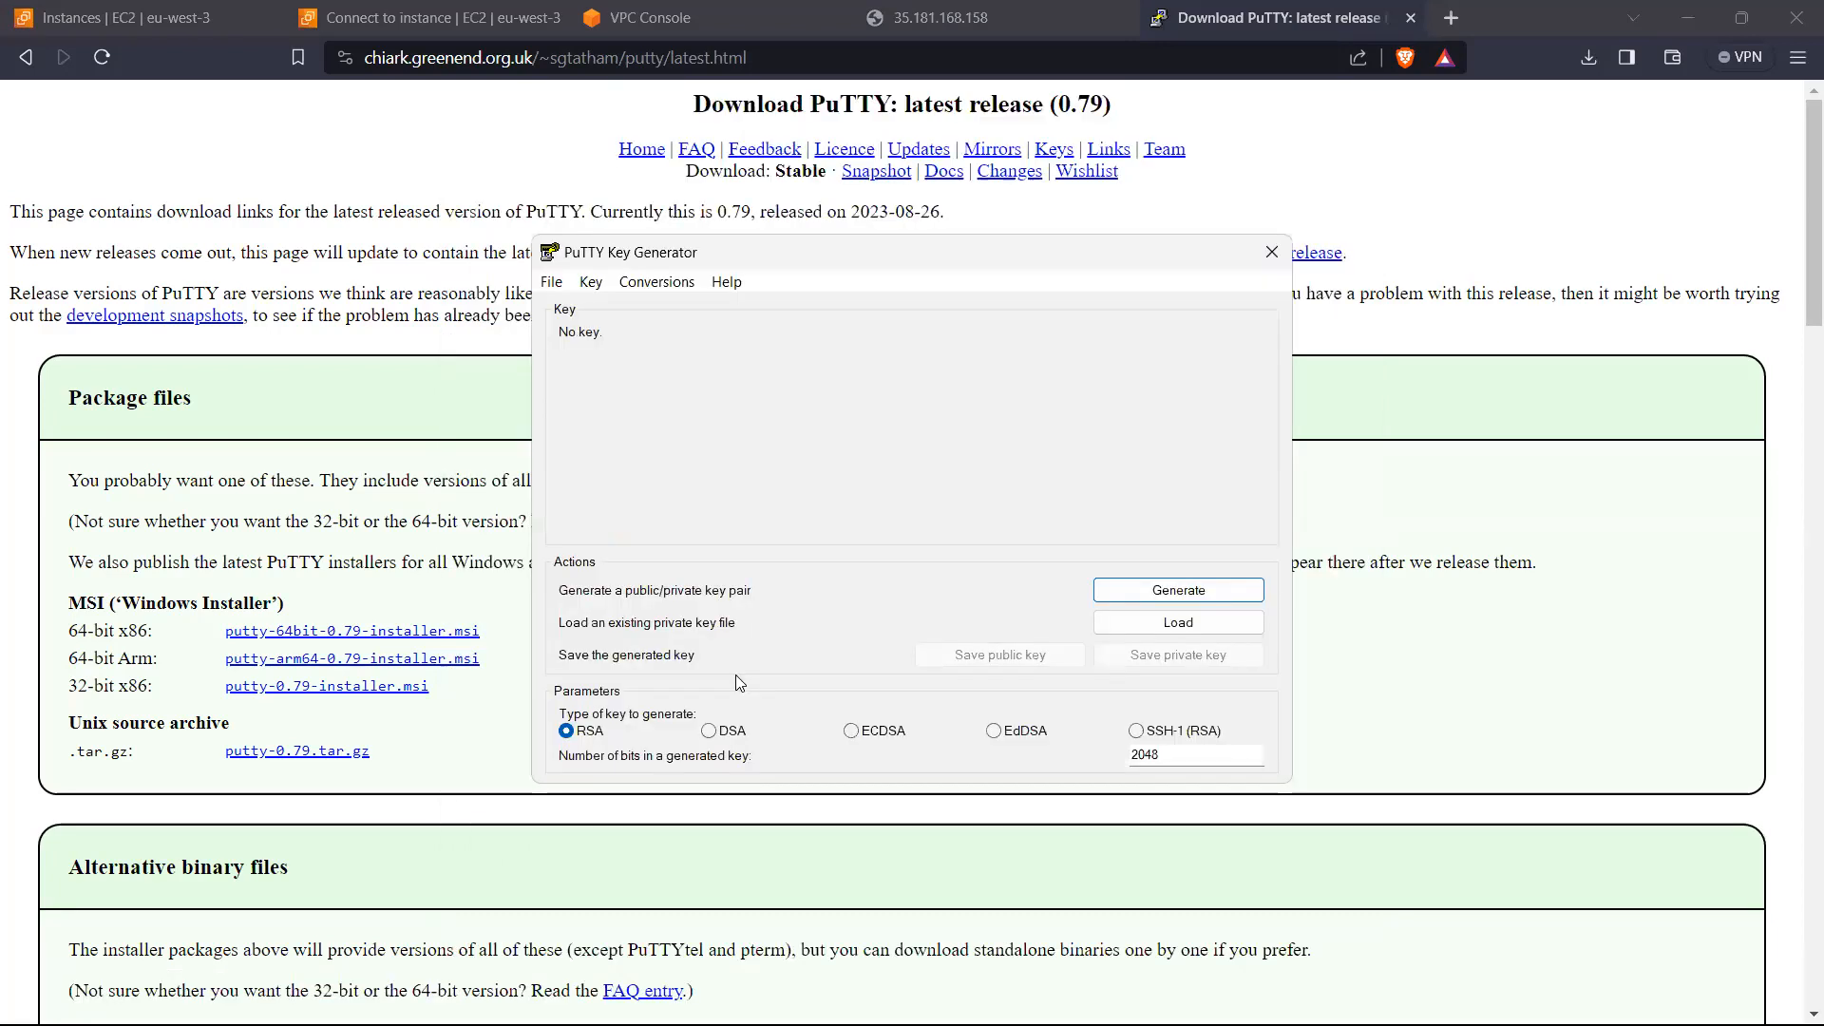
Step: Search Windows for putty and open putty.exe to bring up the PuTTY Configuration window
key(super)
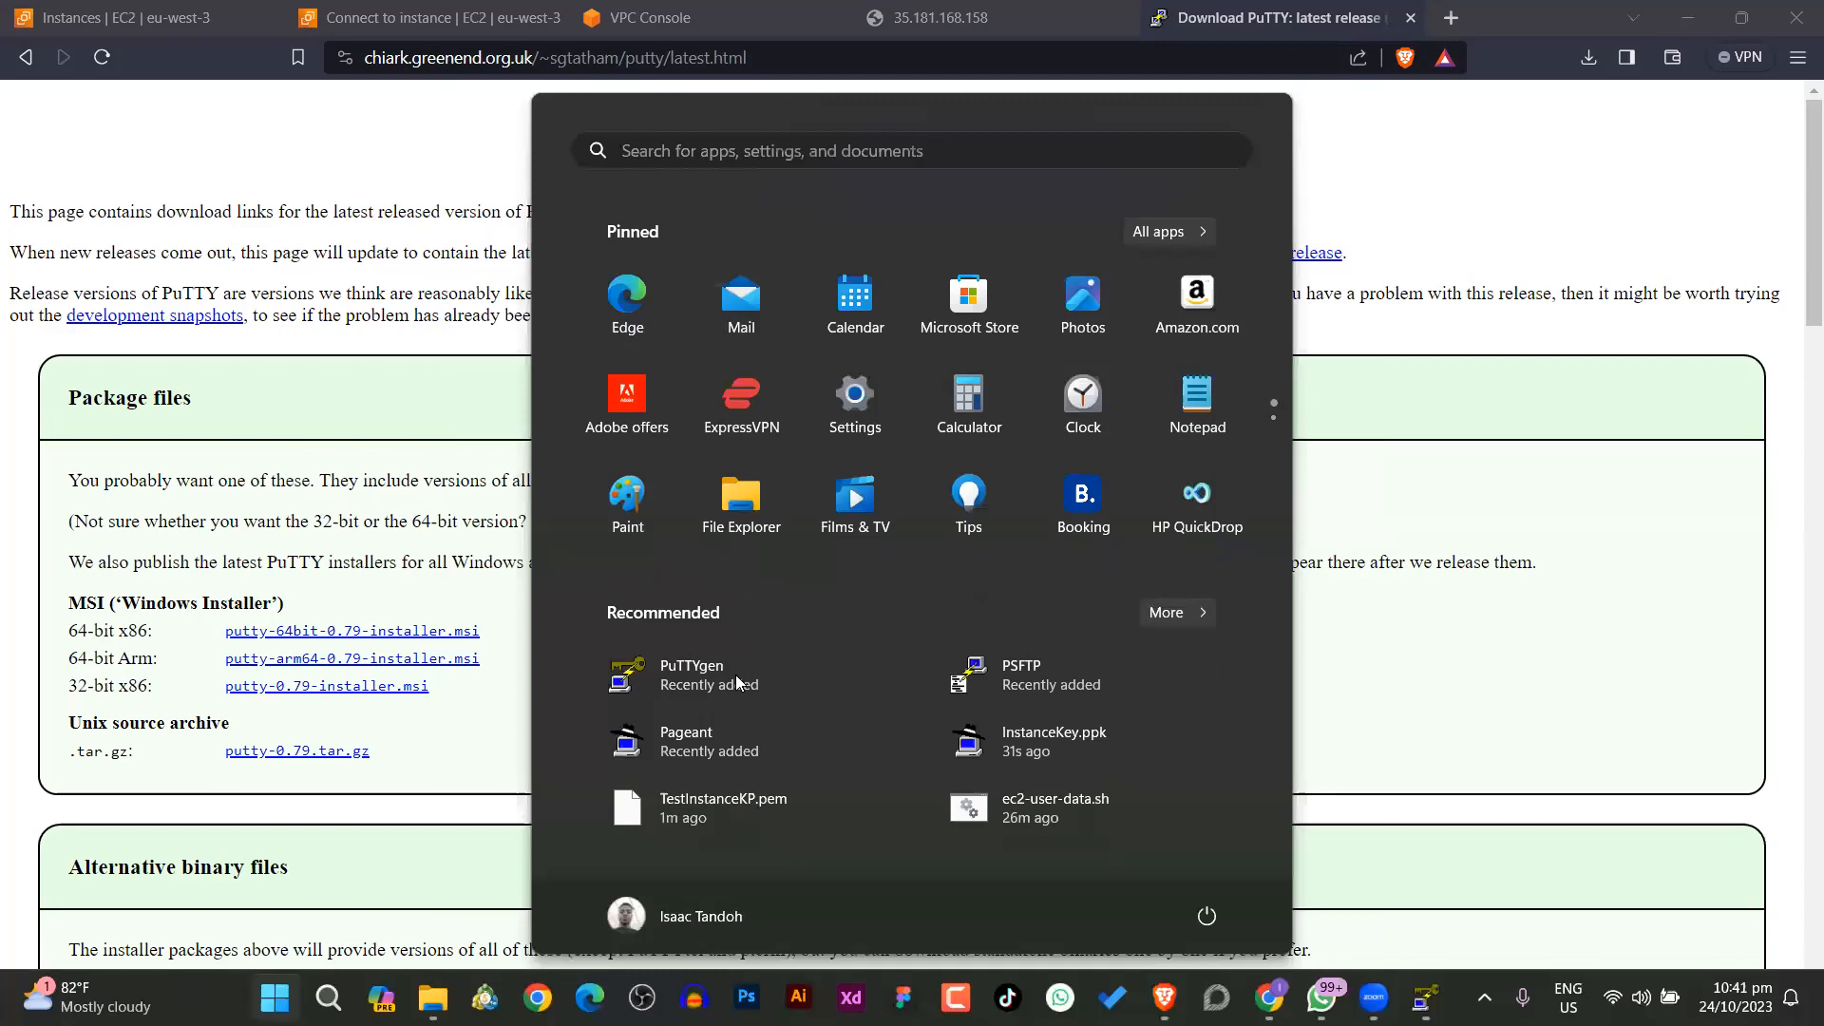
text(puttygen)
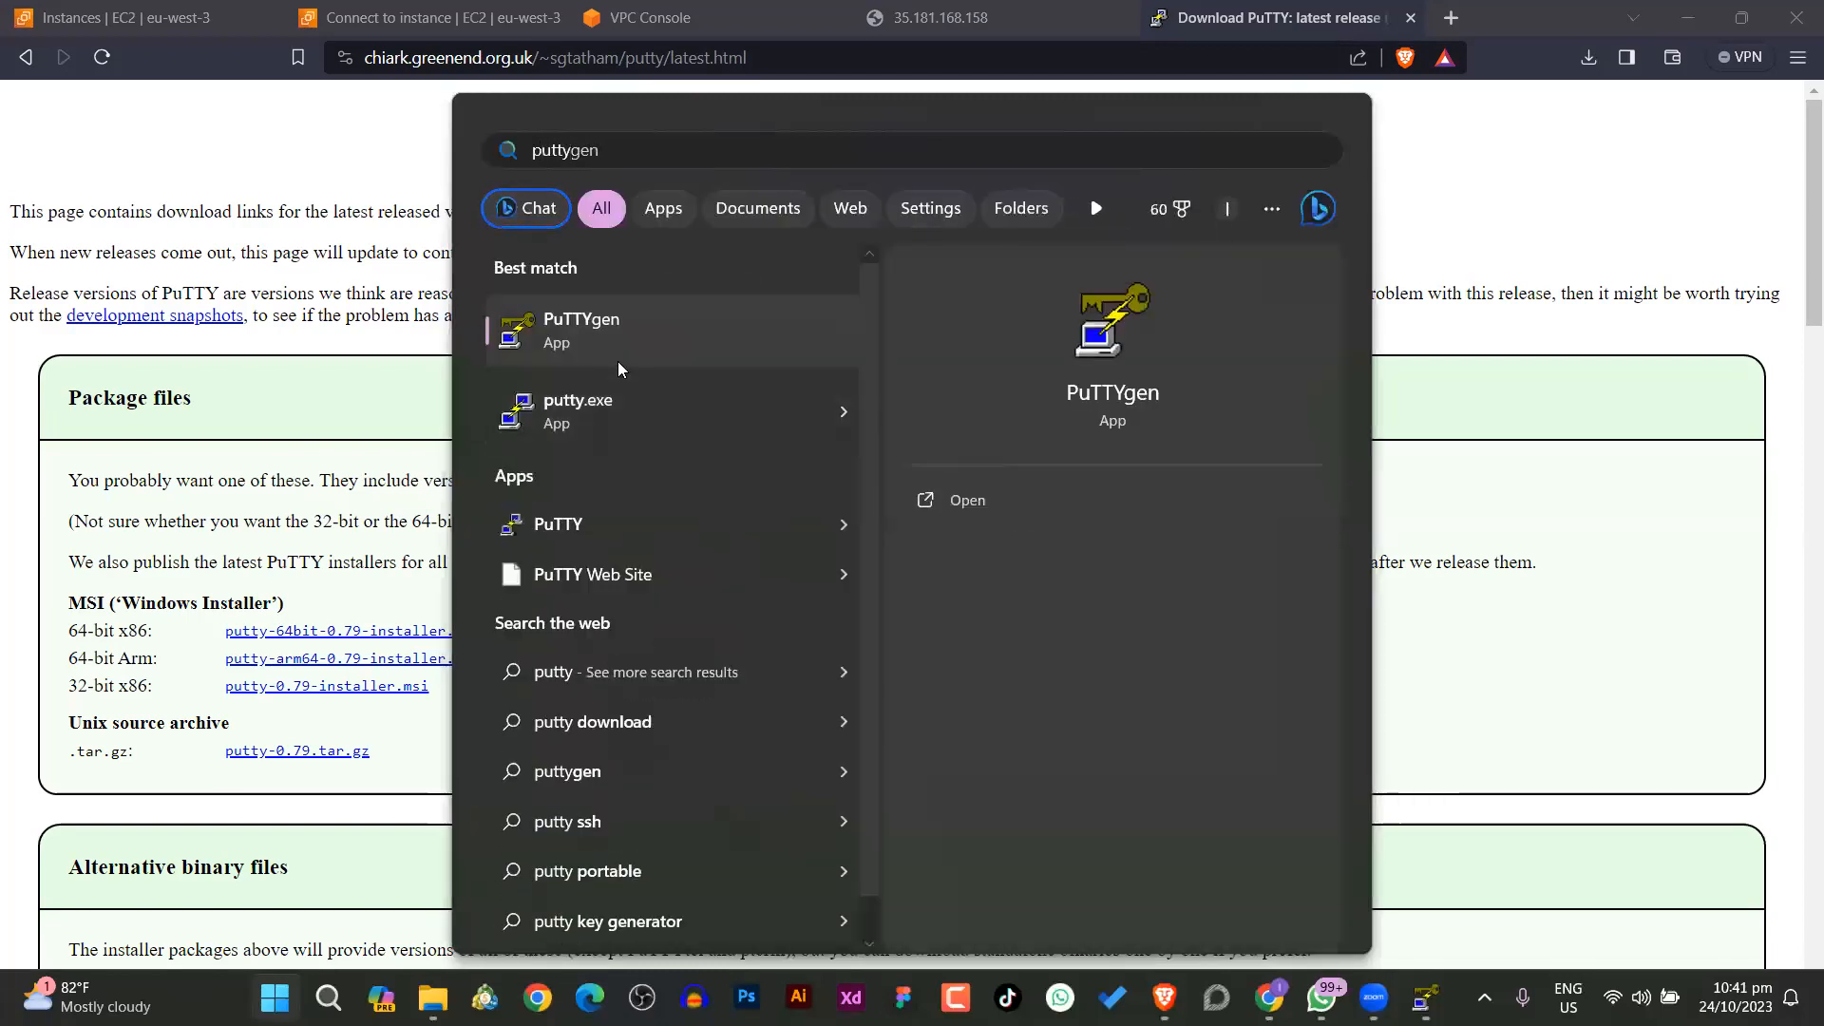
click(603, 418)
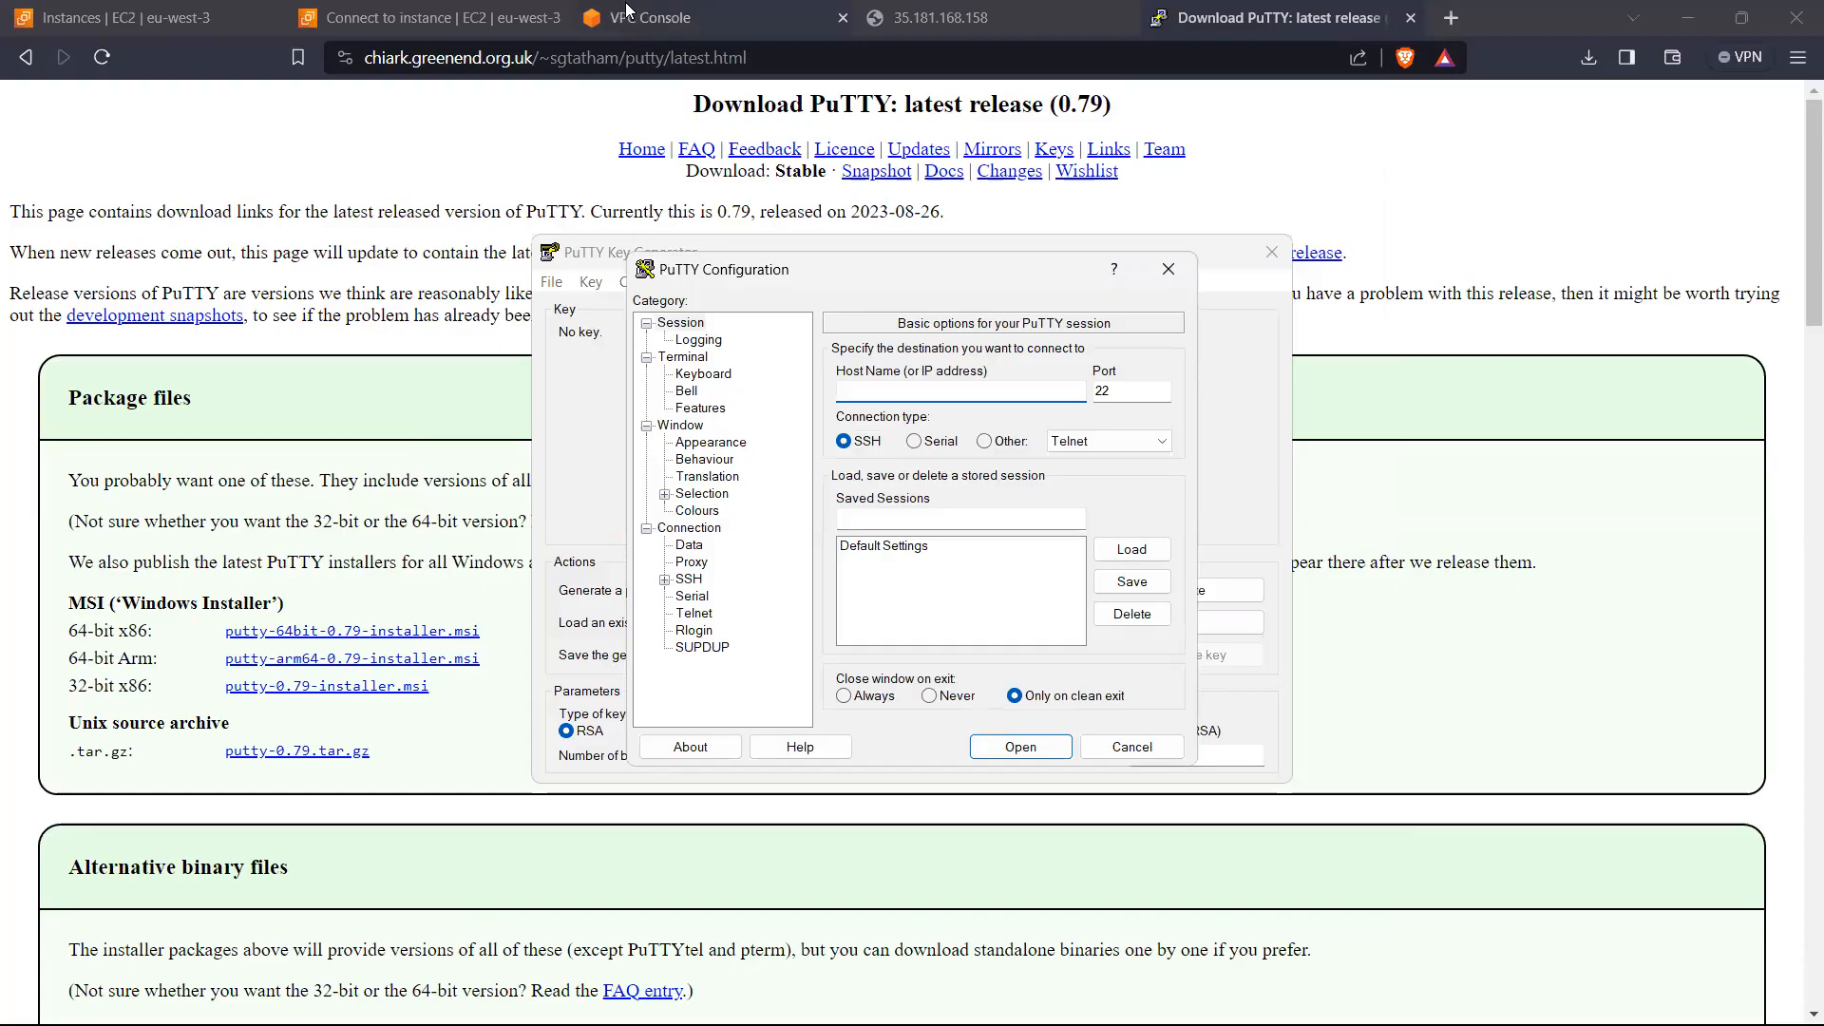
Step: Switch to the EC2 Instances page and copy the public IPv4 address from the details of test-instance
click(504, 15)
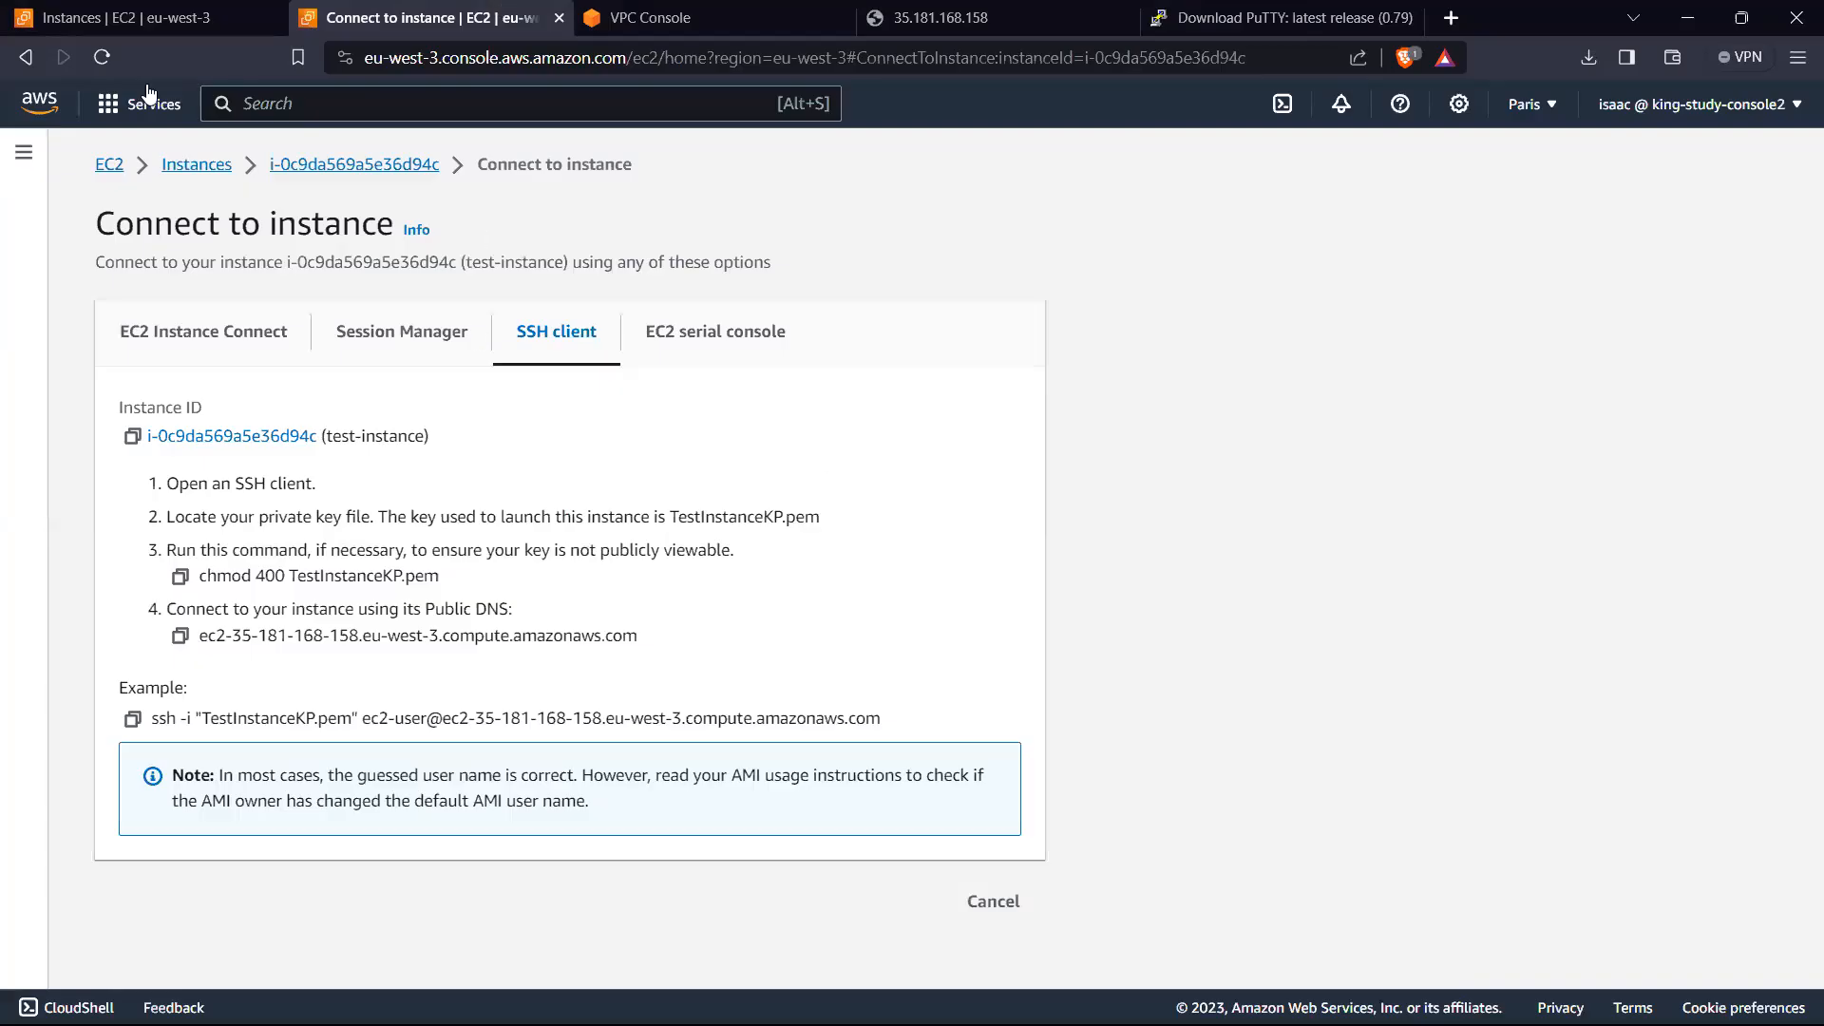
click(142, 17)
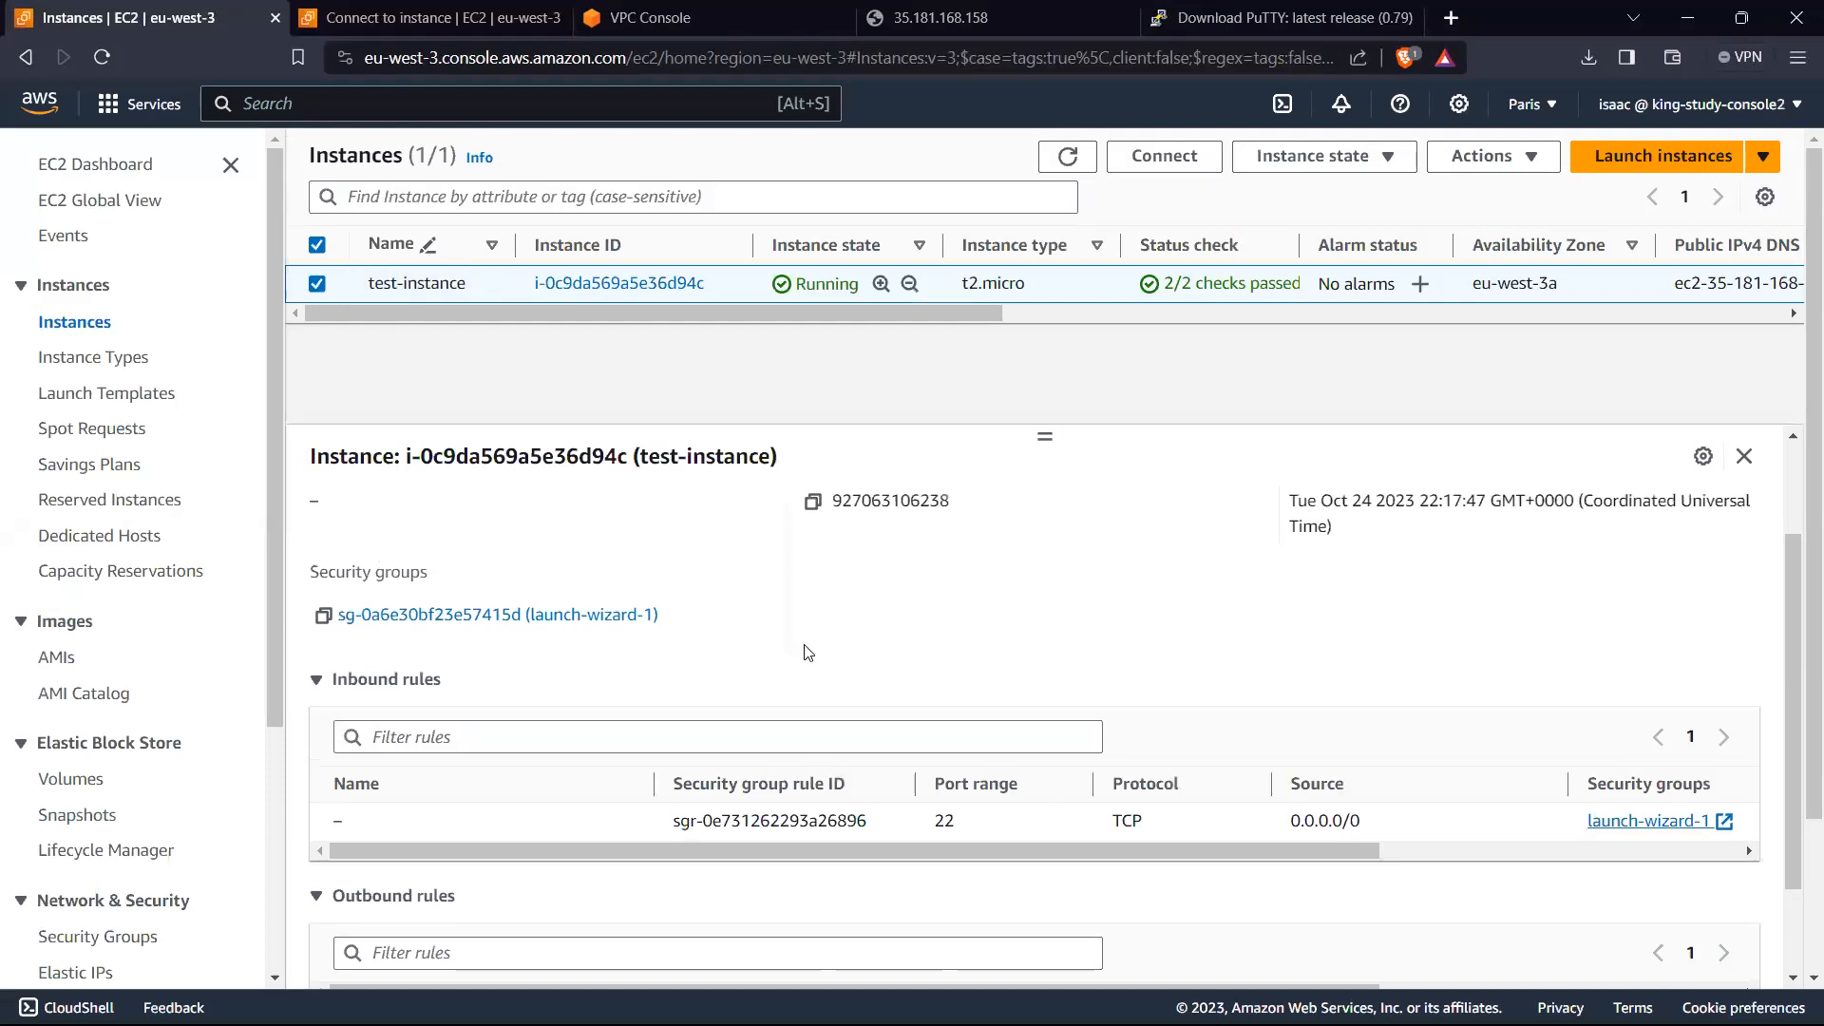
scroll(802, 533, up, 2)
click(344, 521)
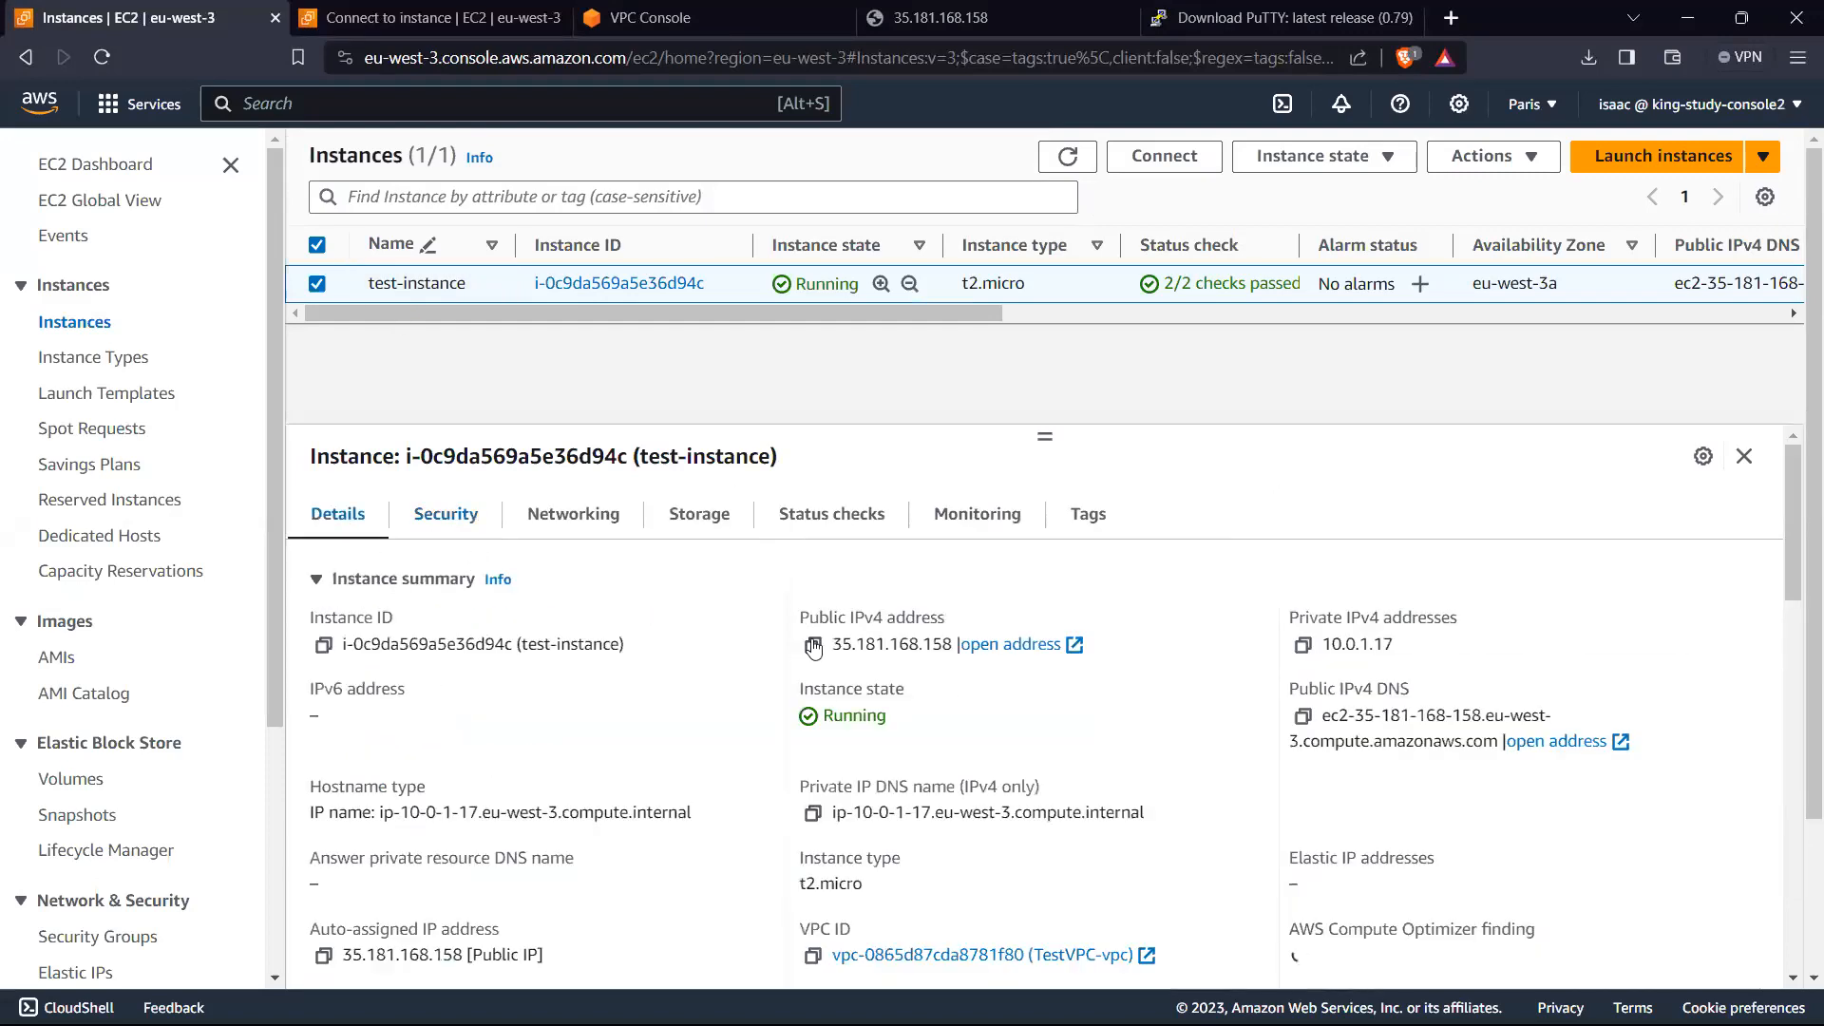
drag(833, 644, 953, 644)
key(ctrl+c)
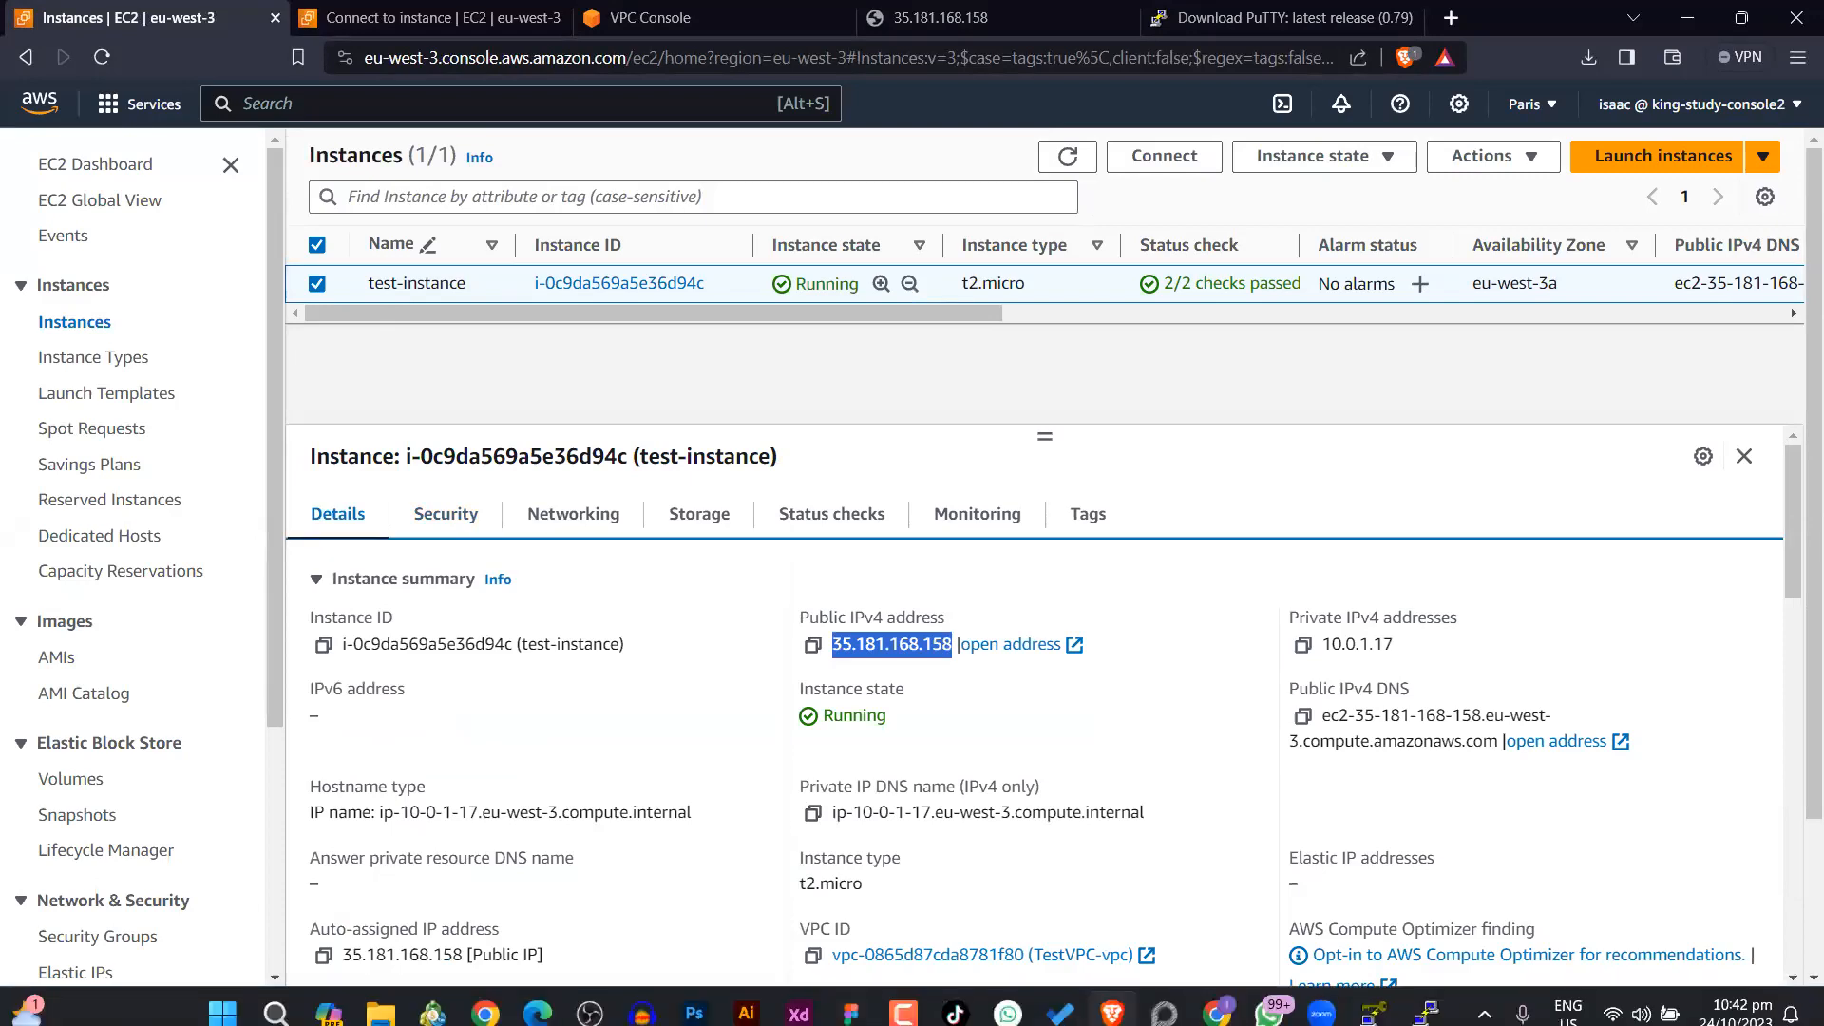
mouse_move(1425, 997)
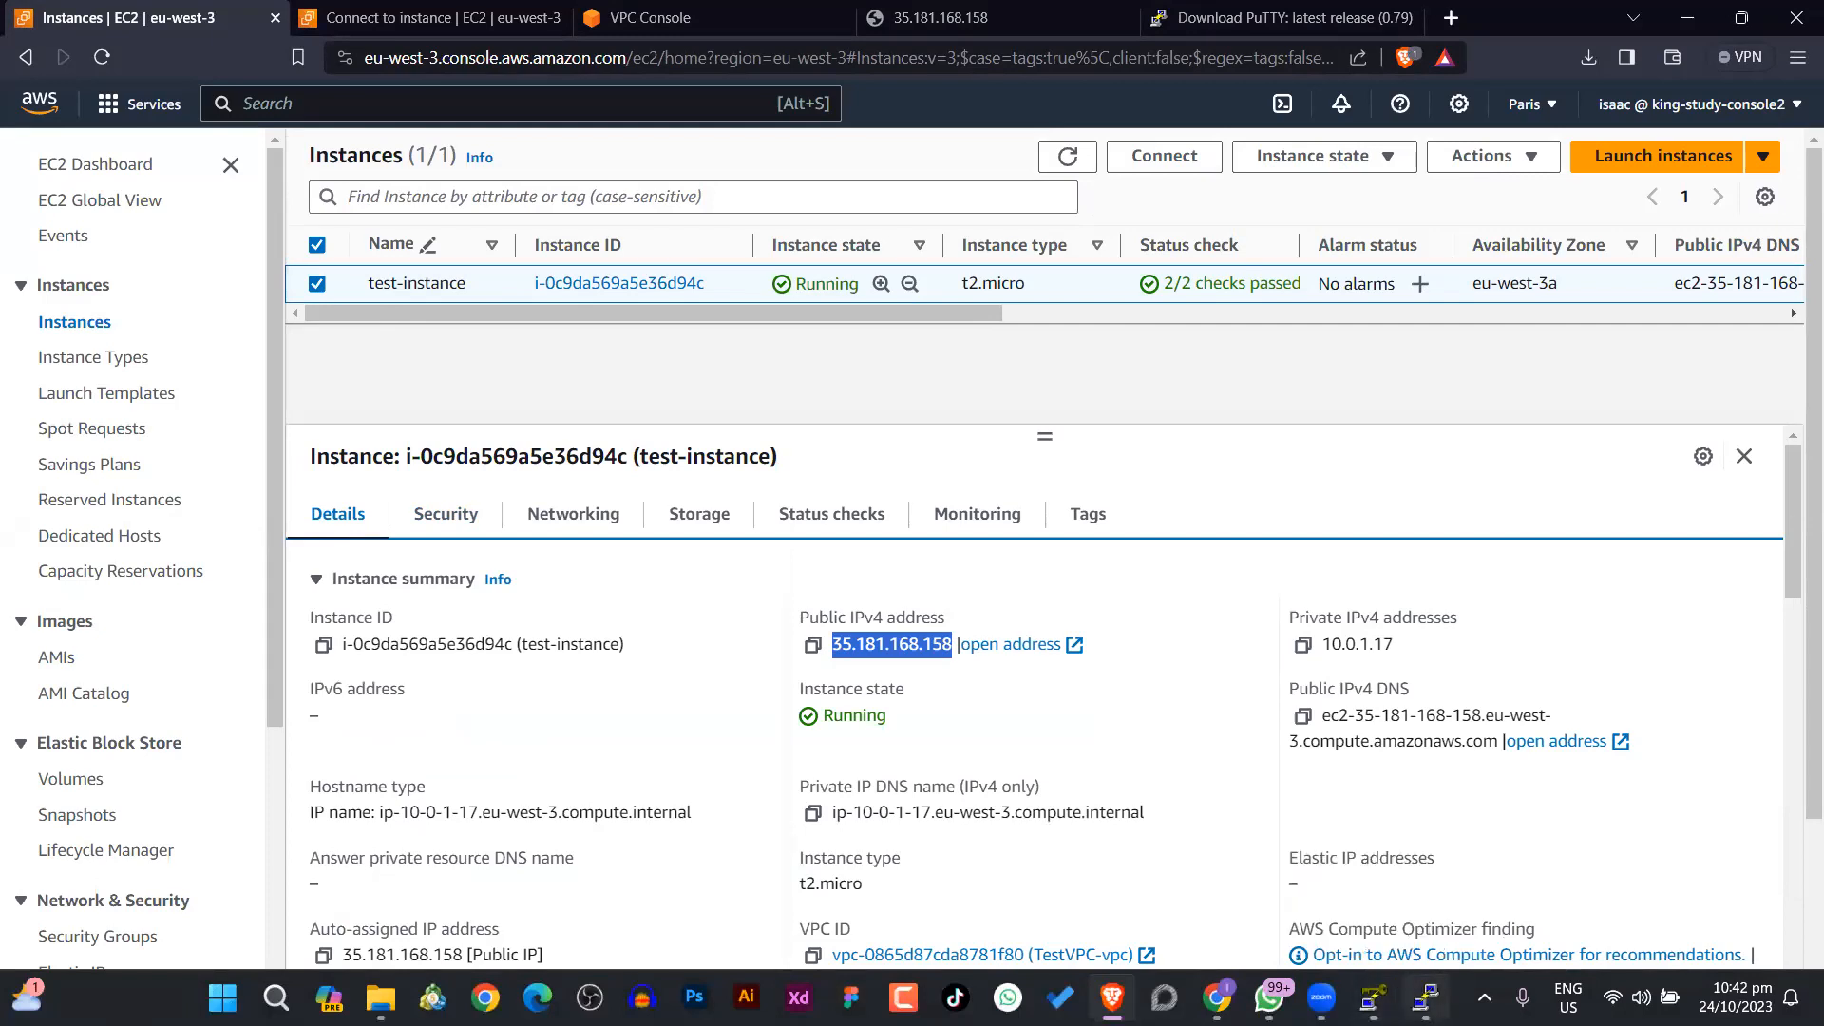
click(1425, 998)
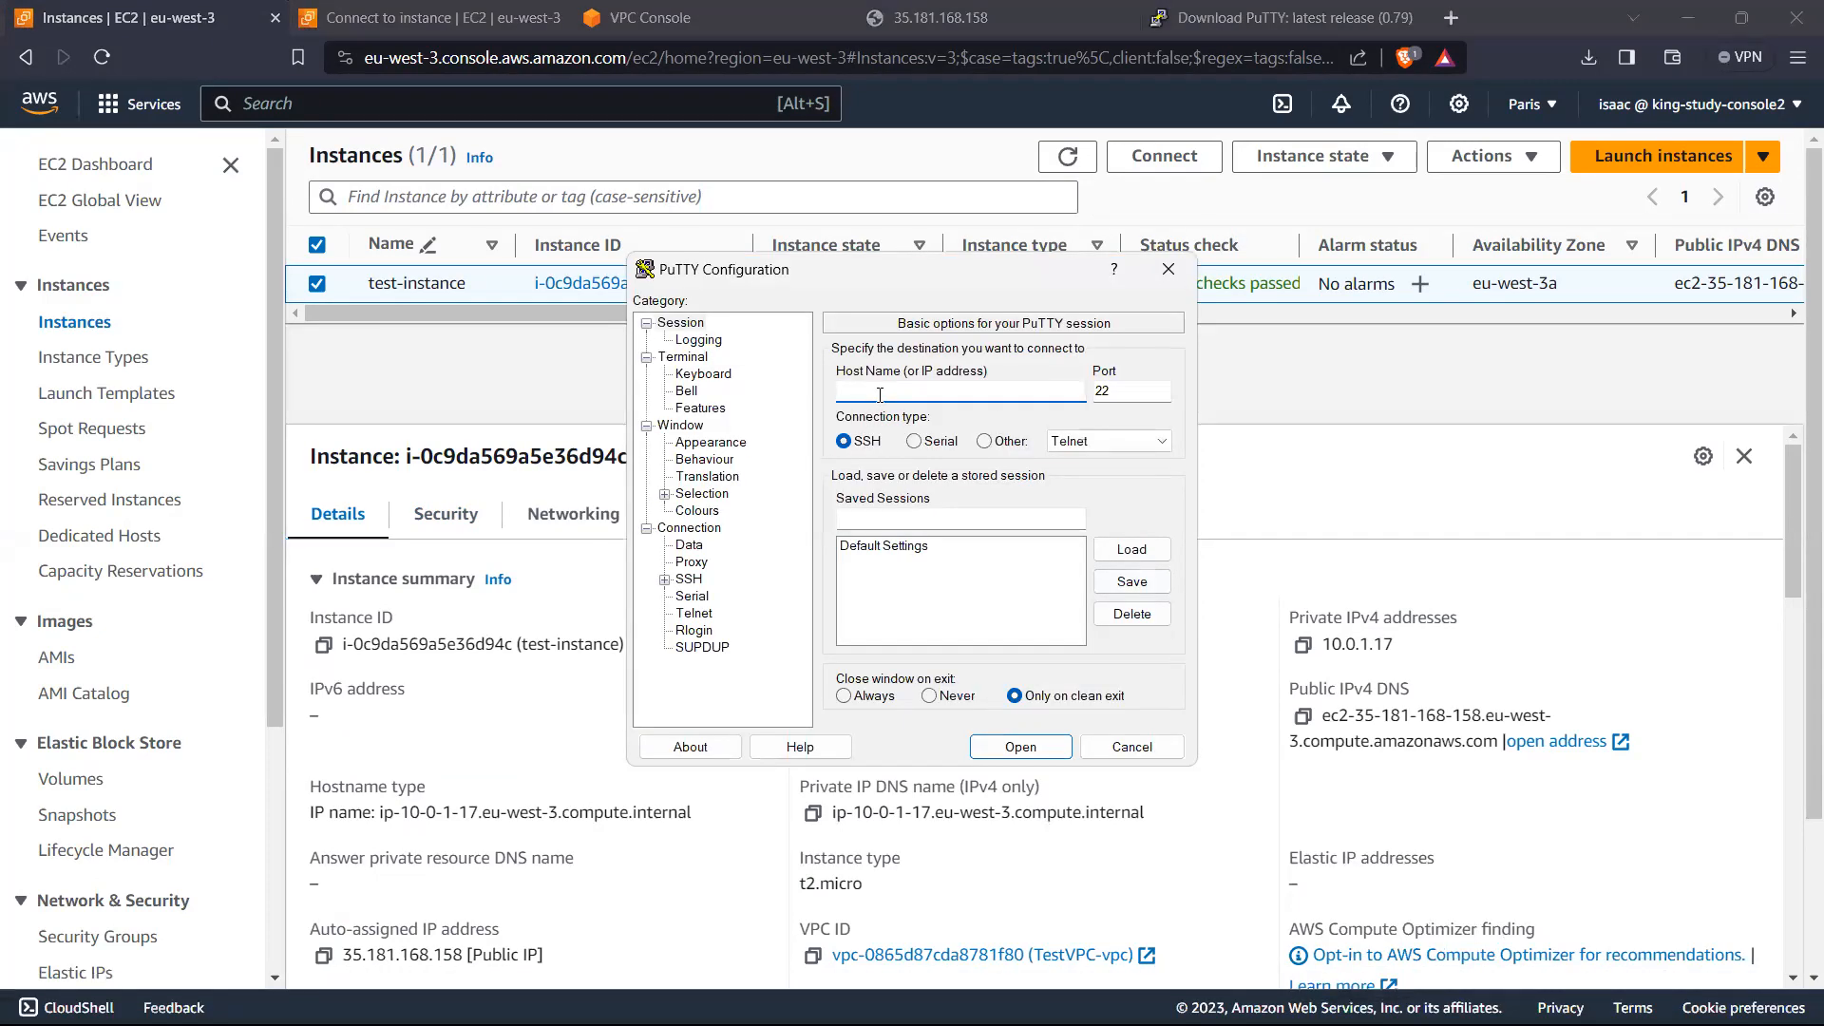
text(e)
text(@)
key(ctrl+v)
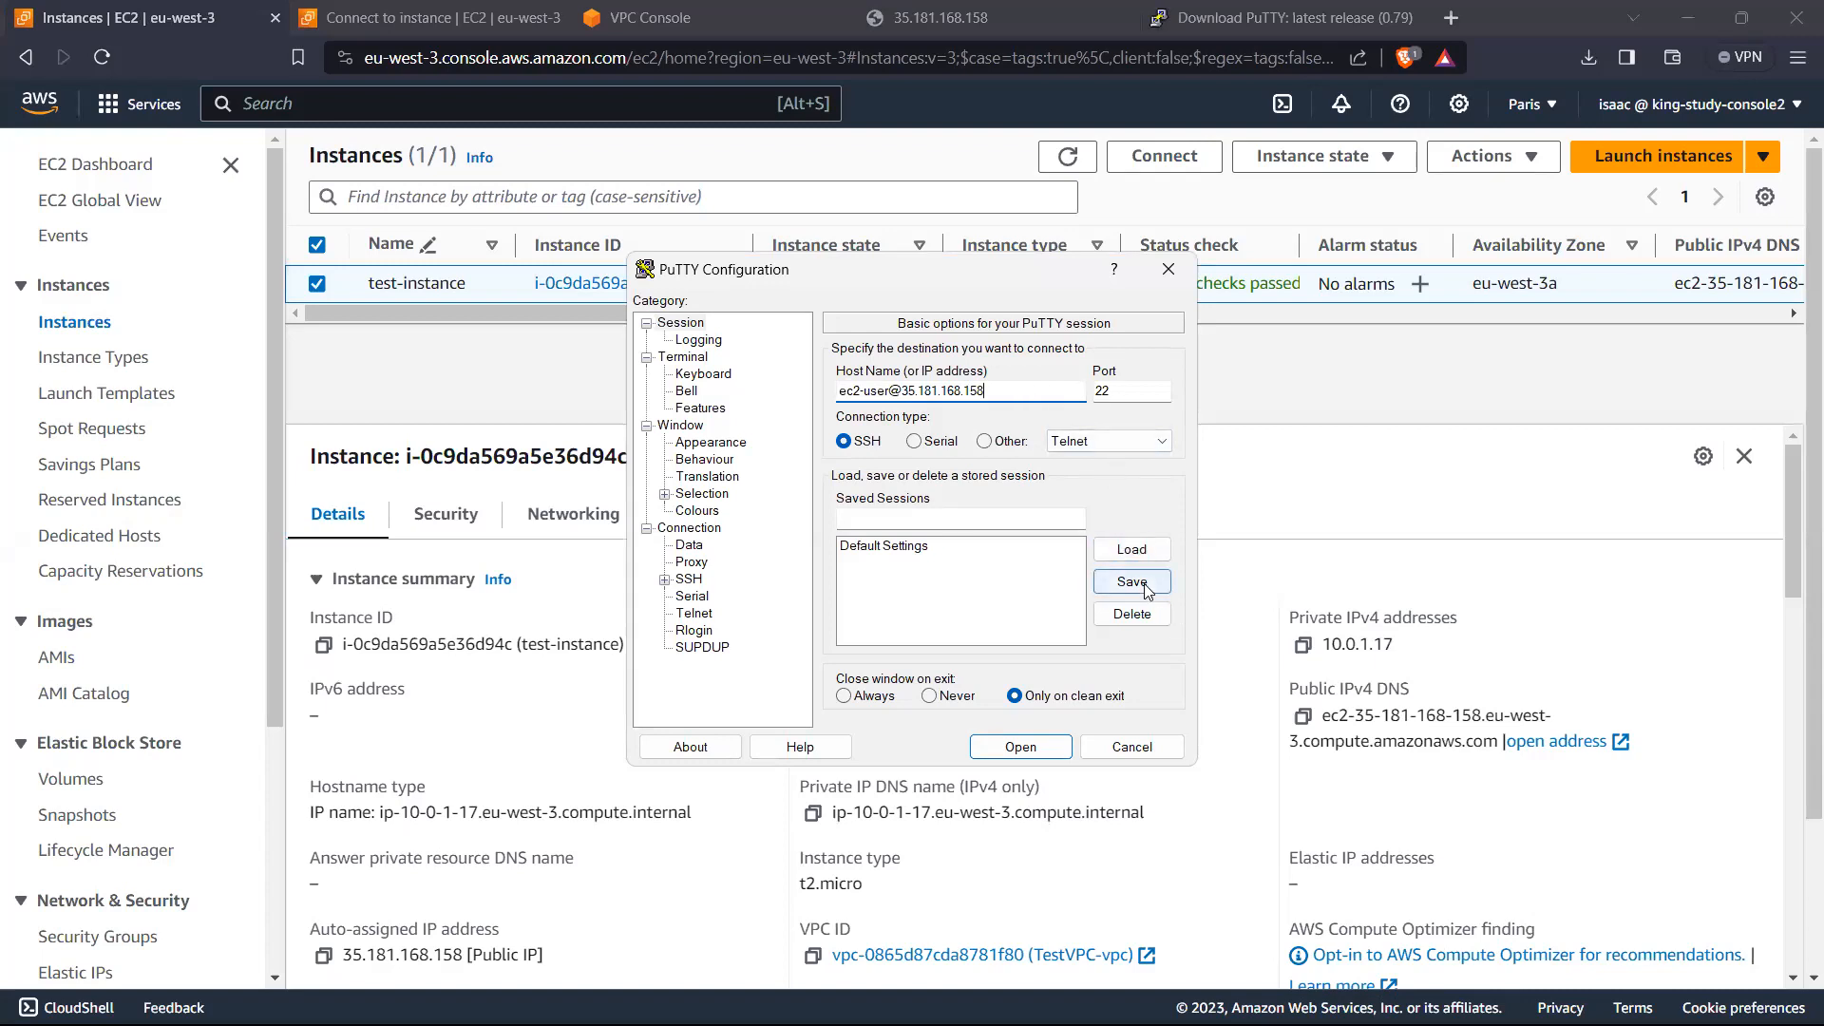
Step: Save the current PuTTY session settings under the name EC2
click(899, 521)
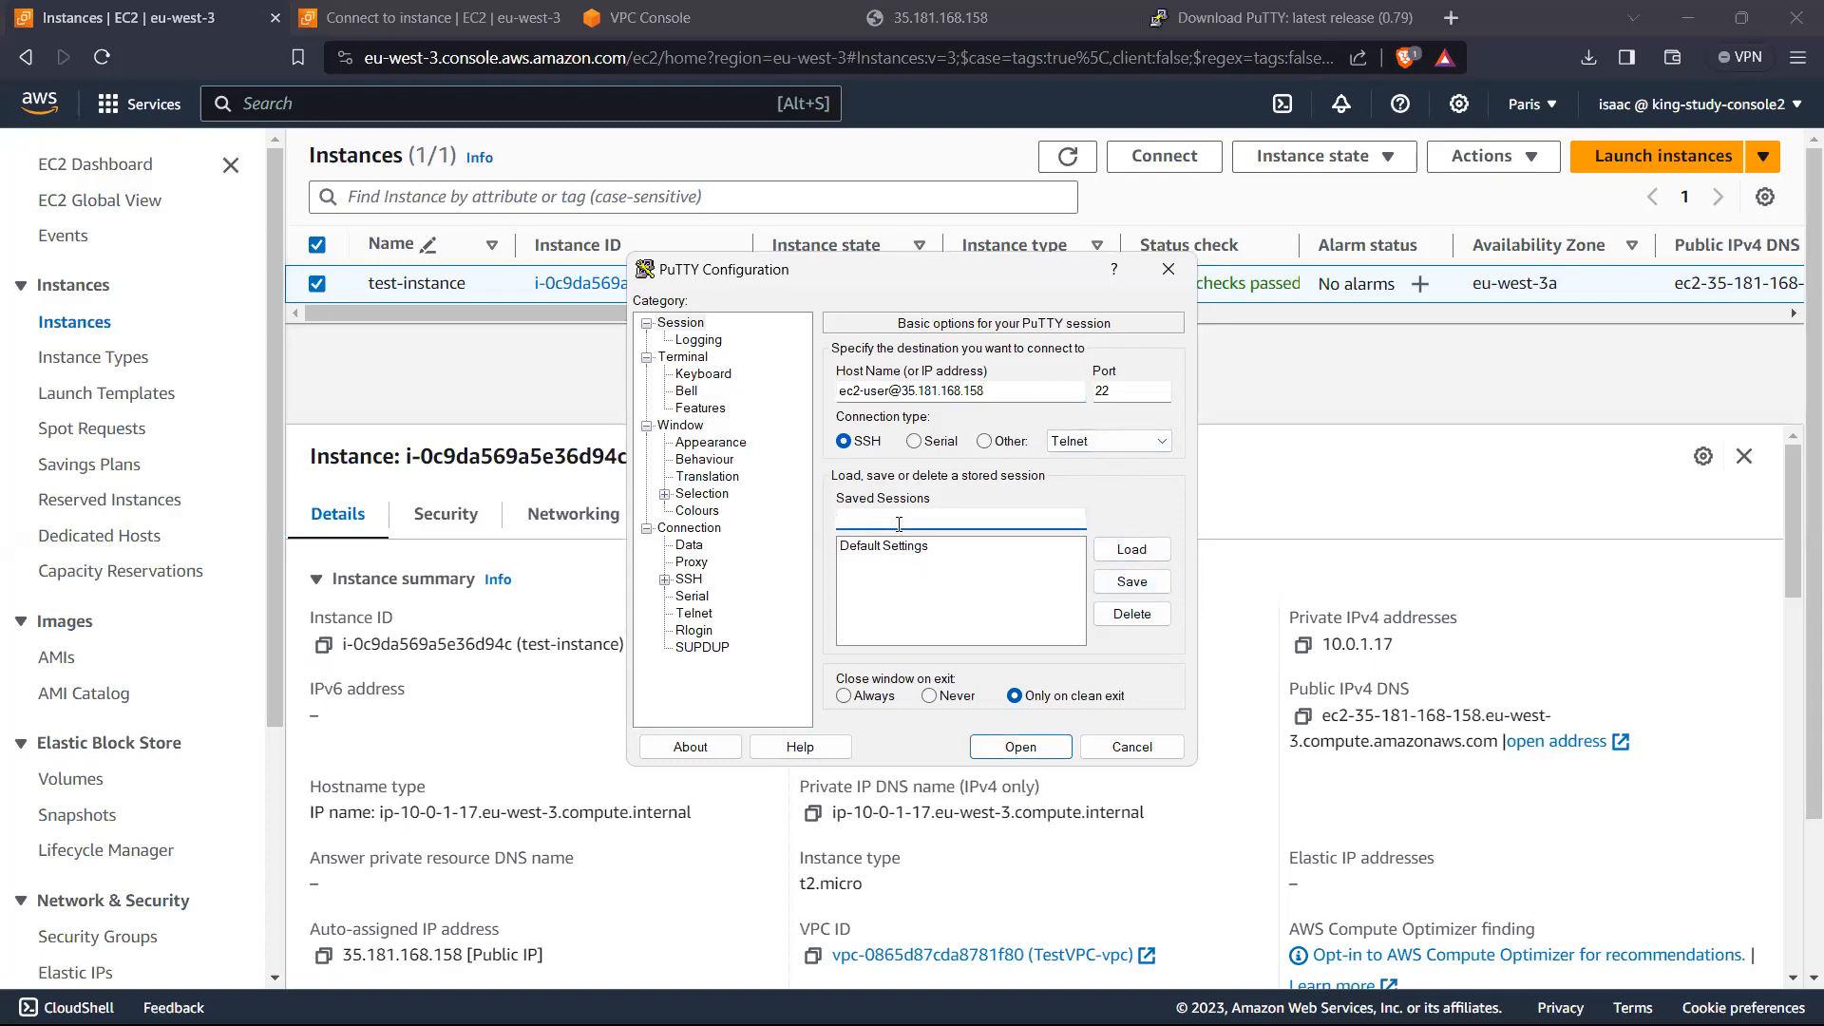
text(j)
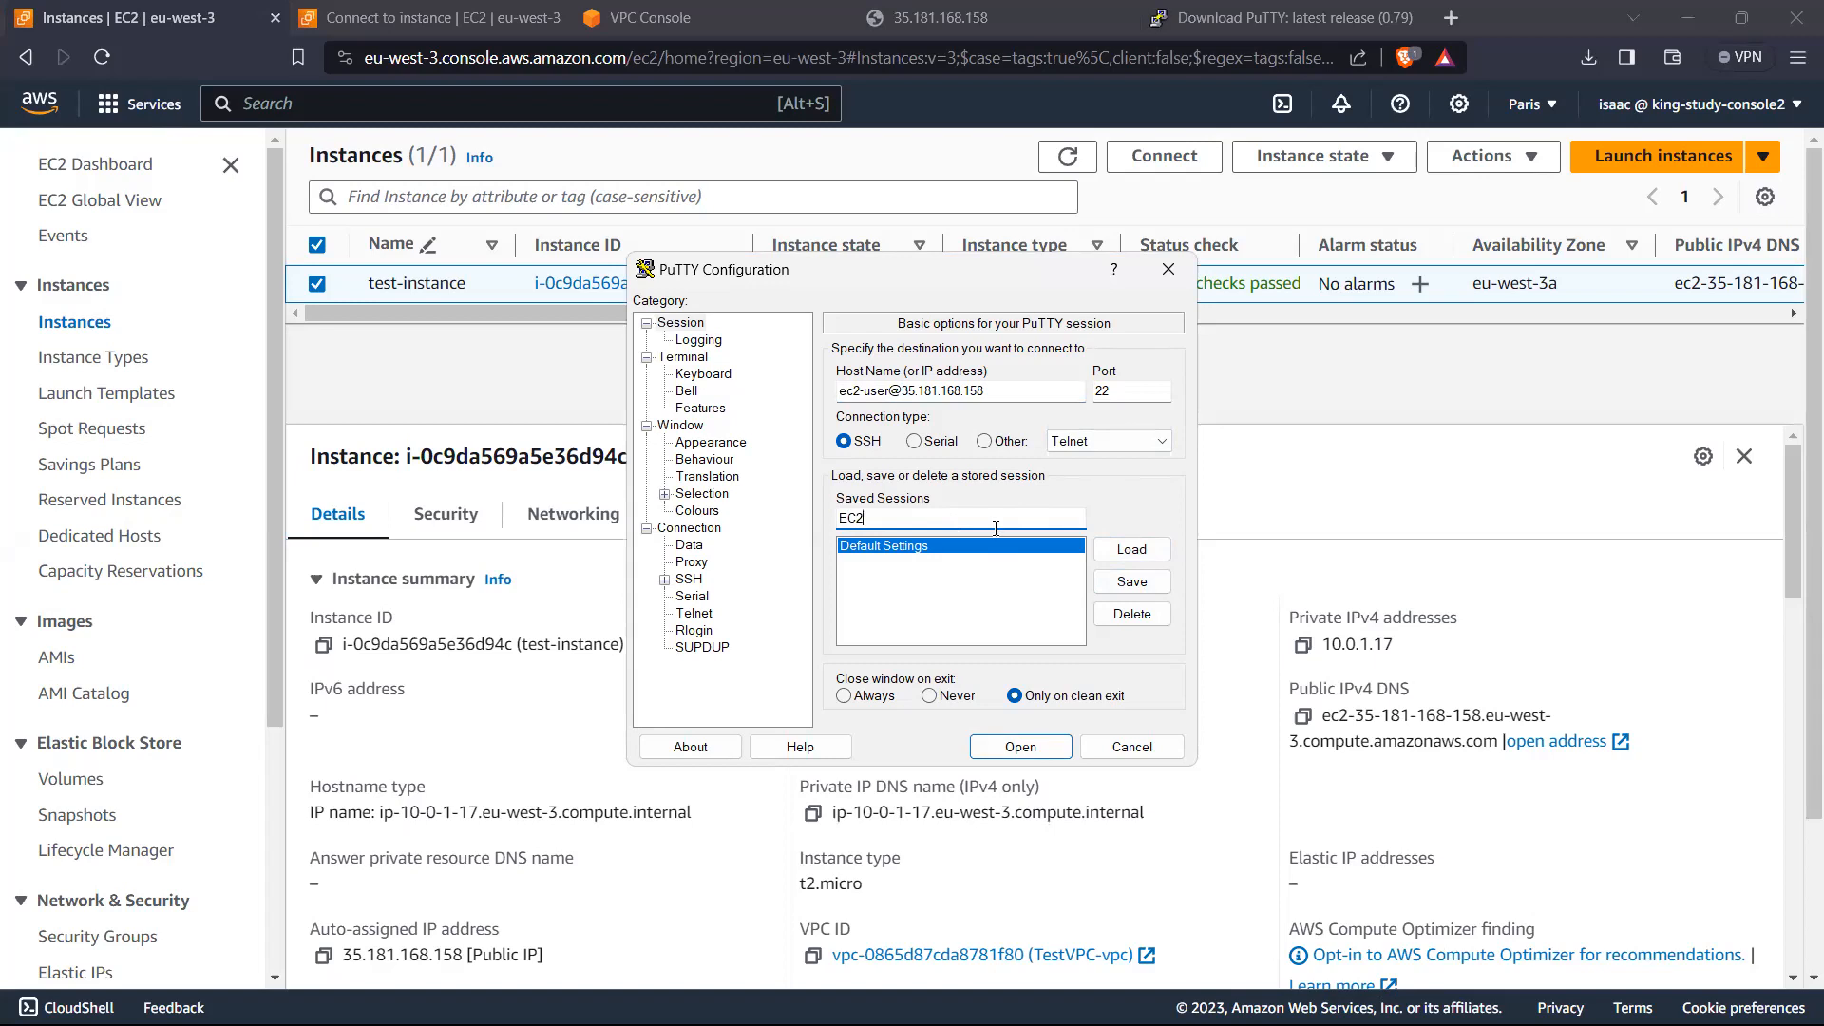
click(1127, 581)
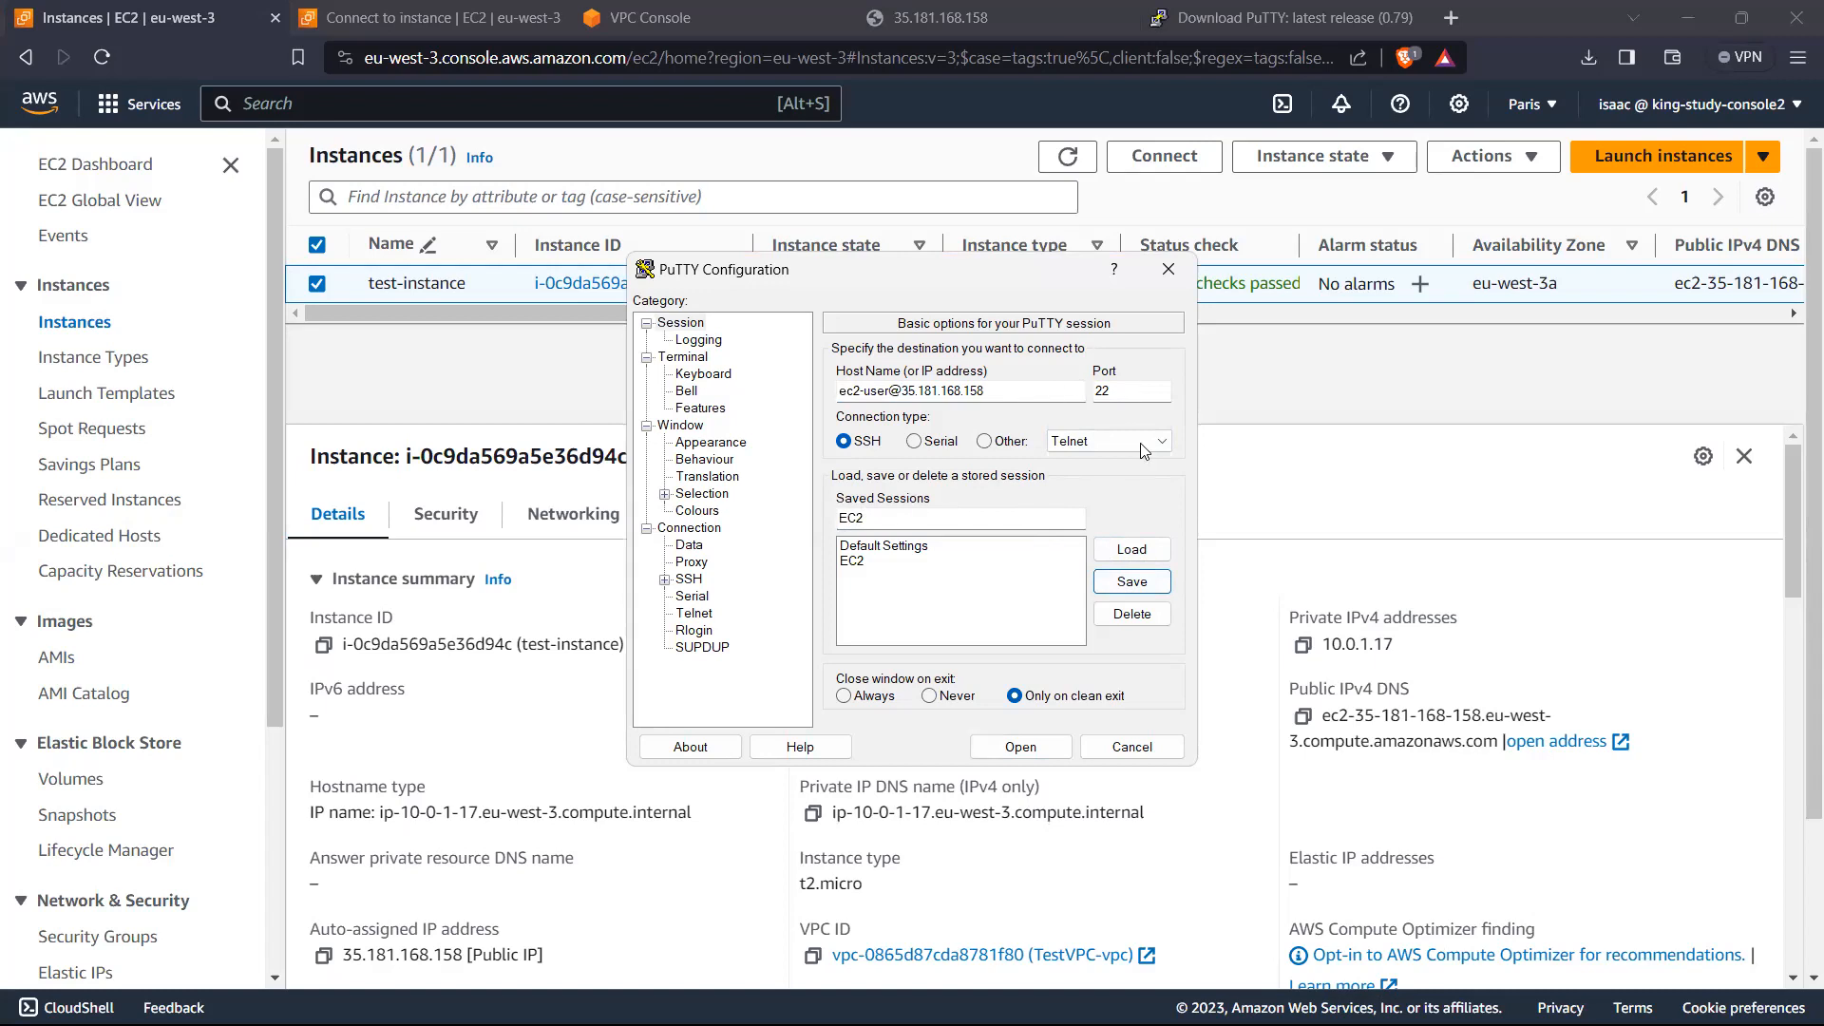
Step: Examine the SSH, Auth and Credentials settings for where the private key file is specified
click(665, 579)
click(708, 631)
click(684, 632)
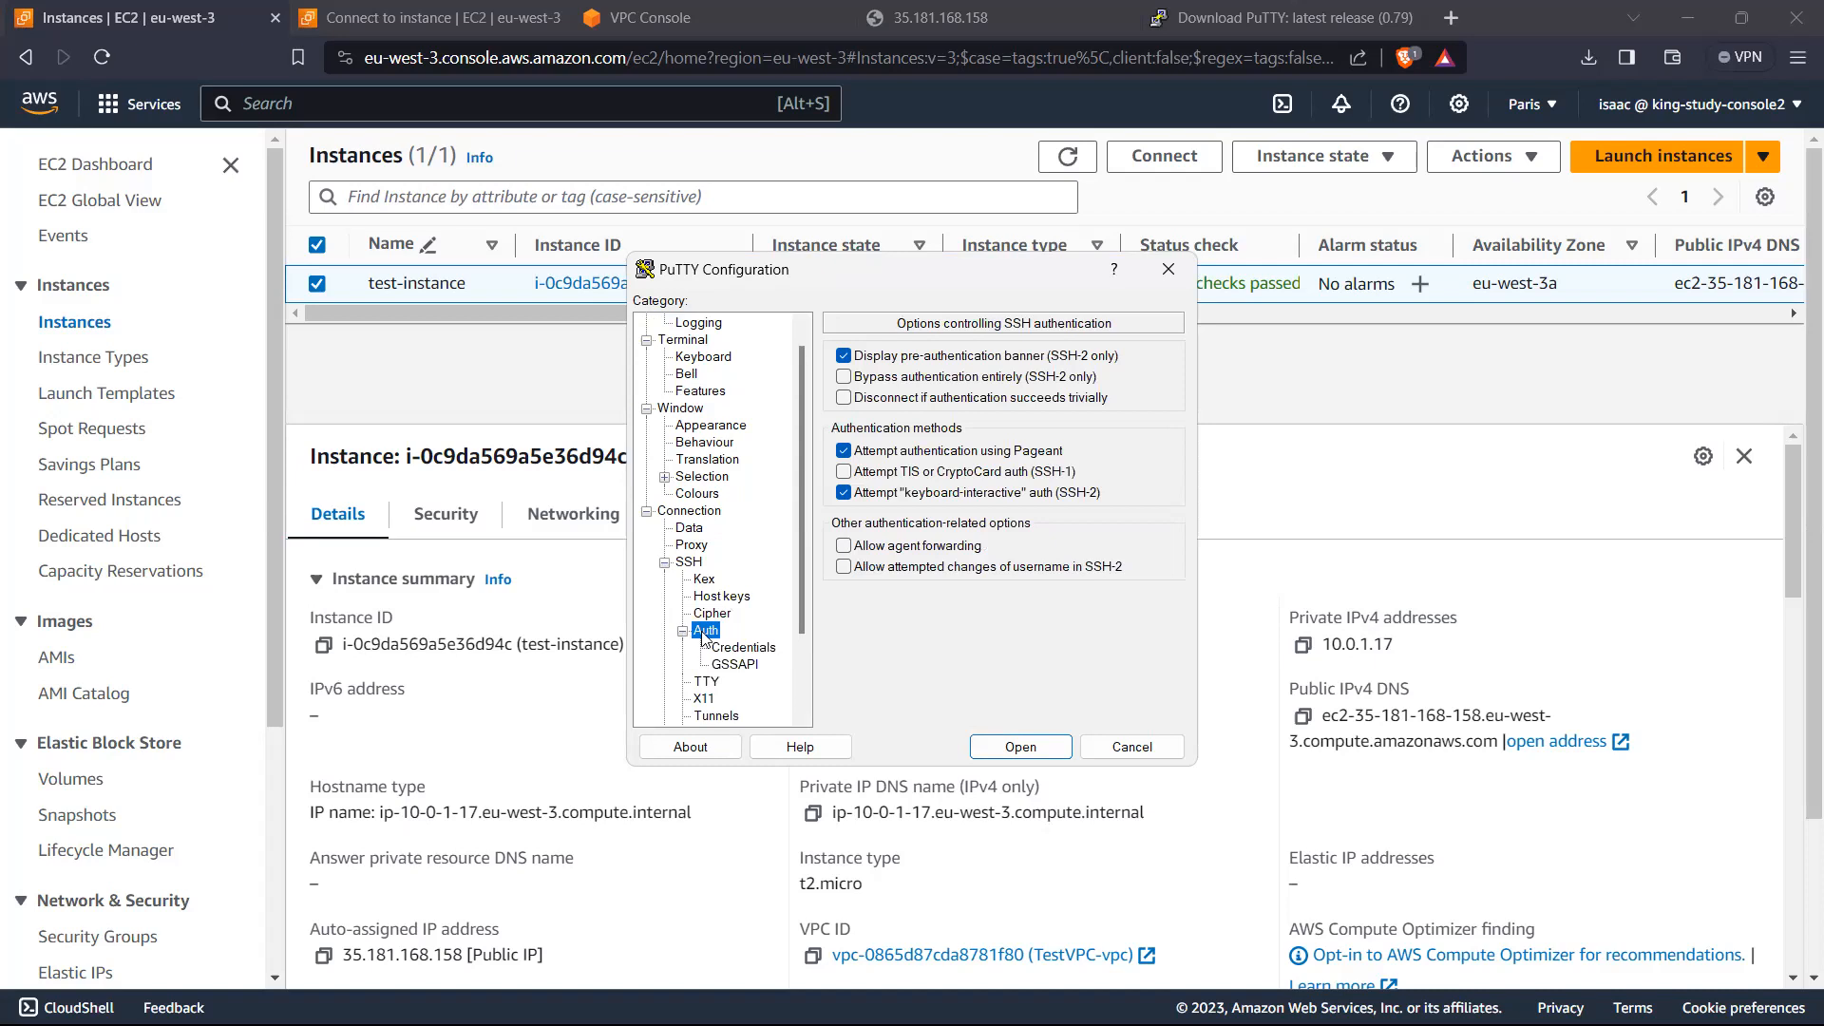
scroll(814, 624, down, 1)
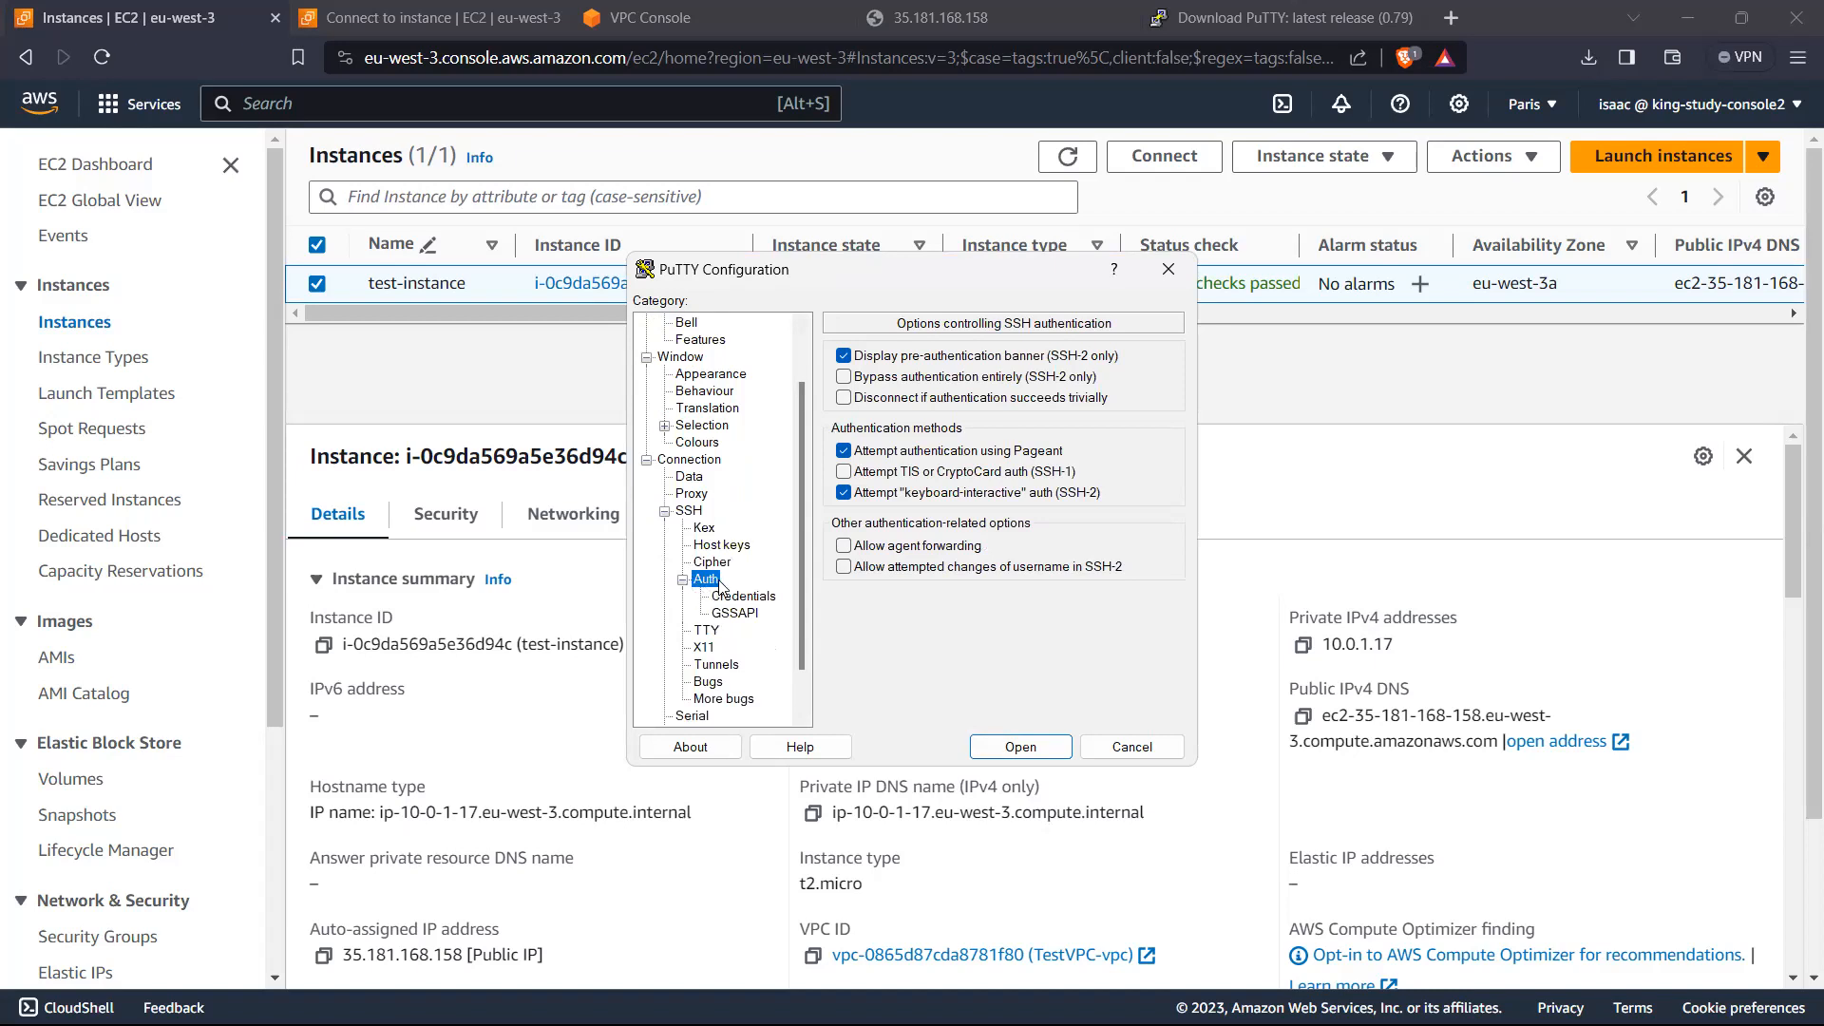
scroll(790, 593, down, 1)
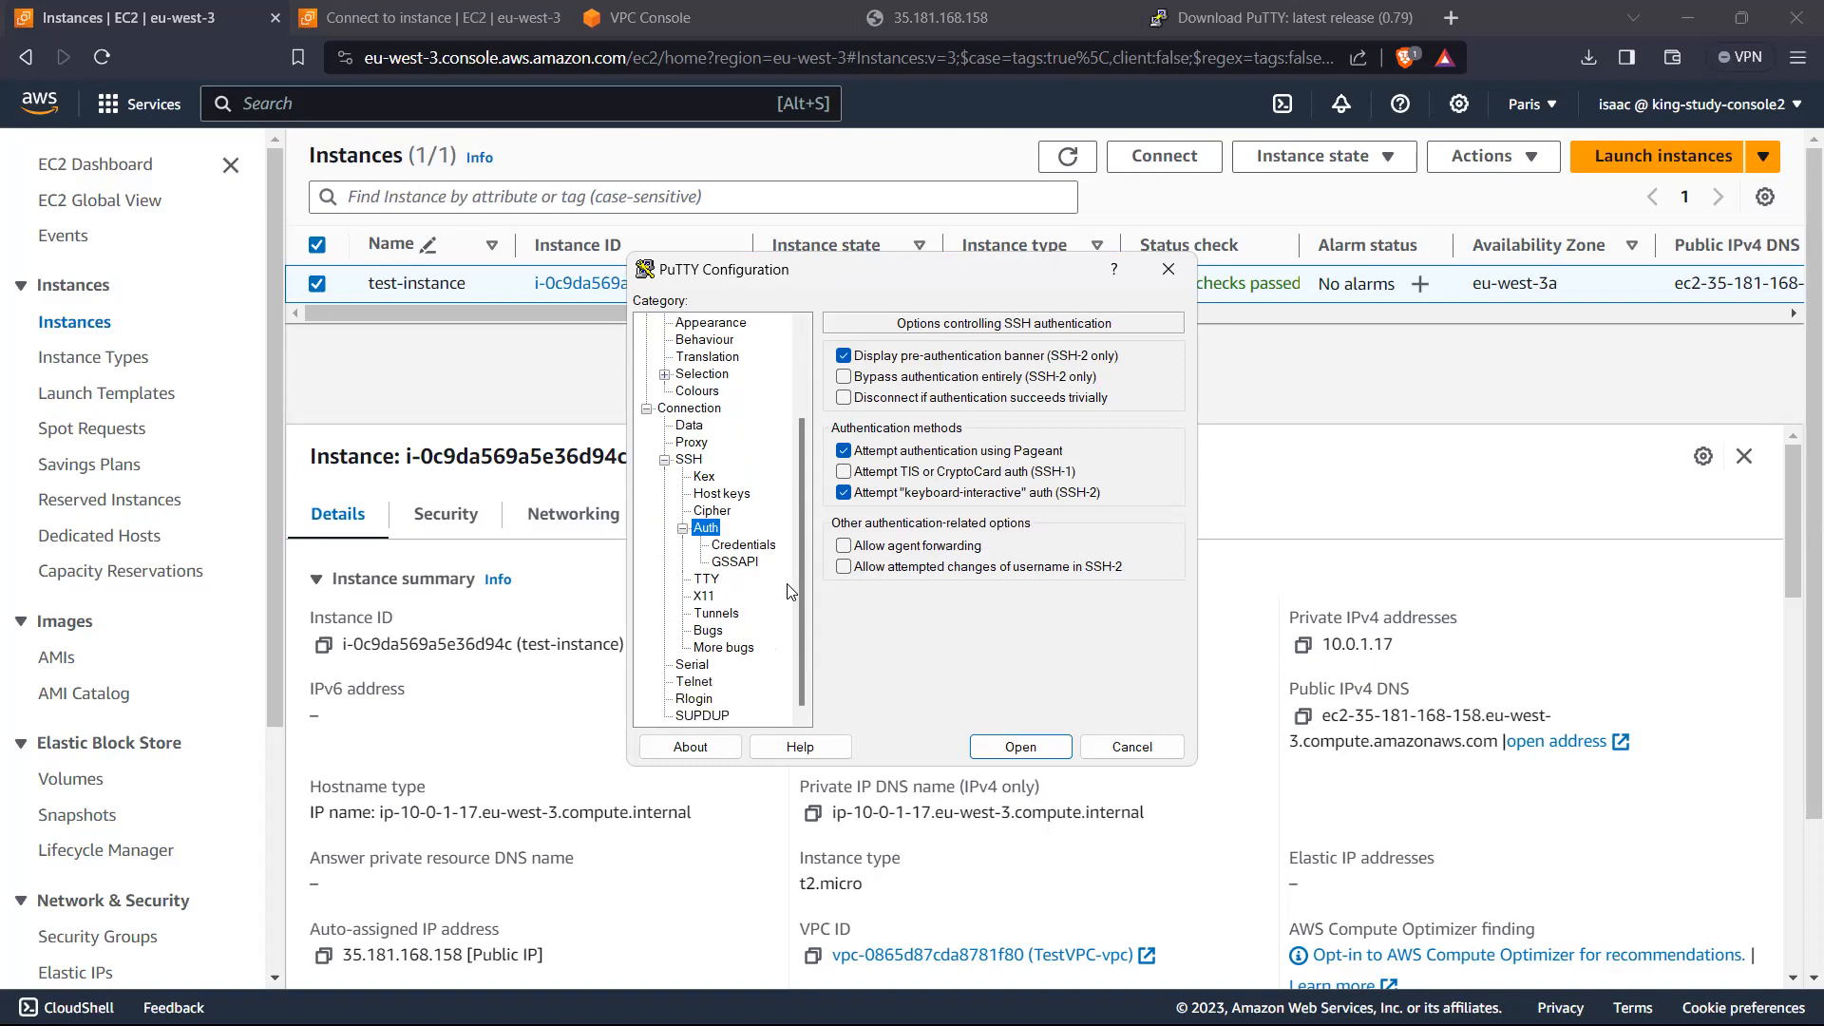
click(689, 464)
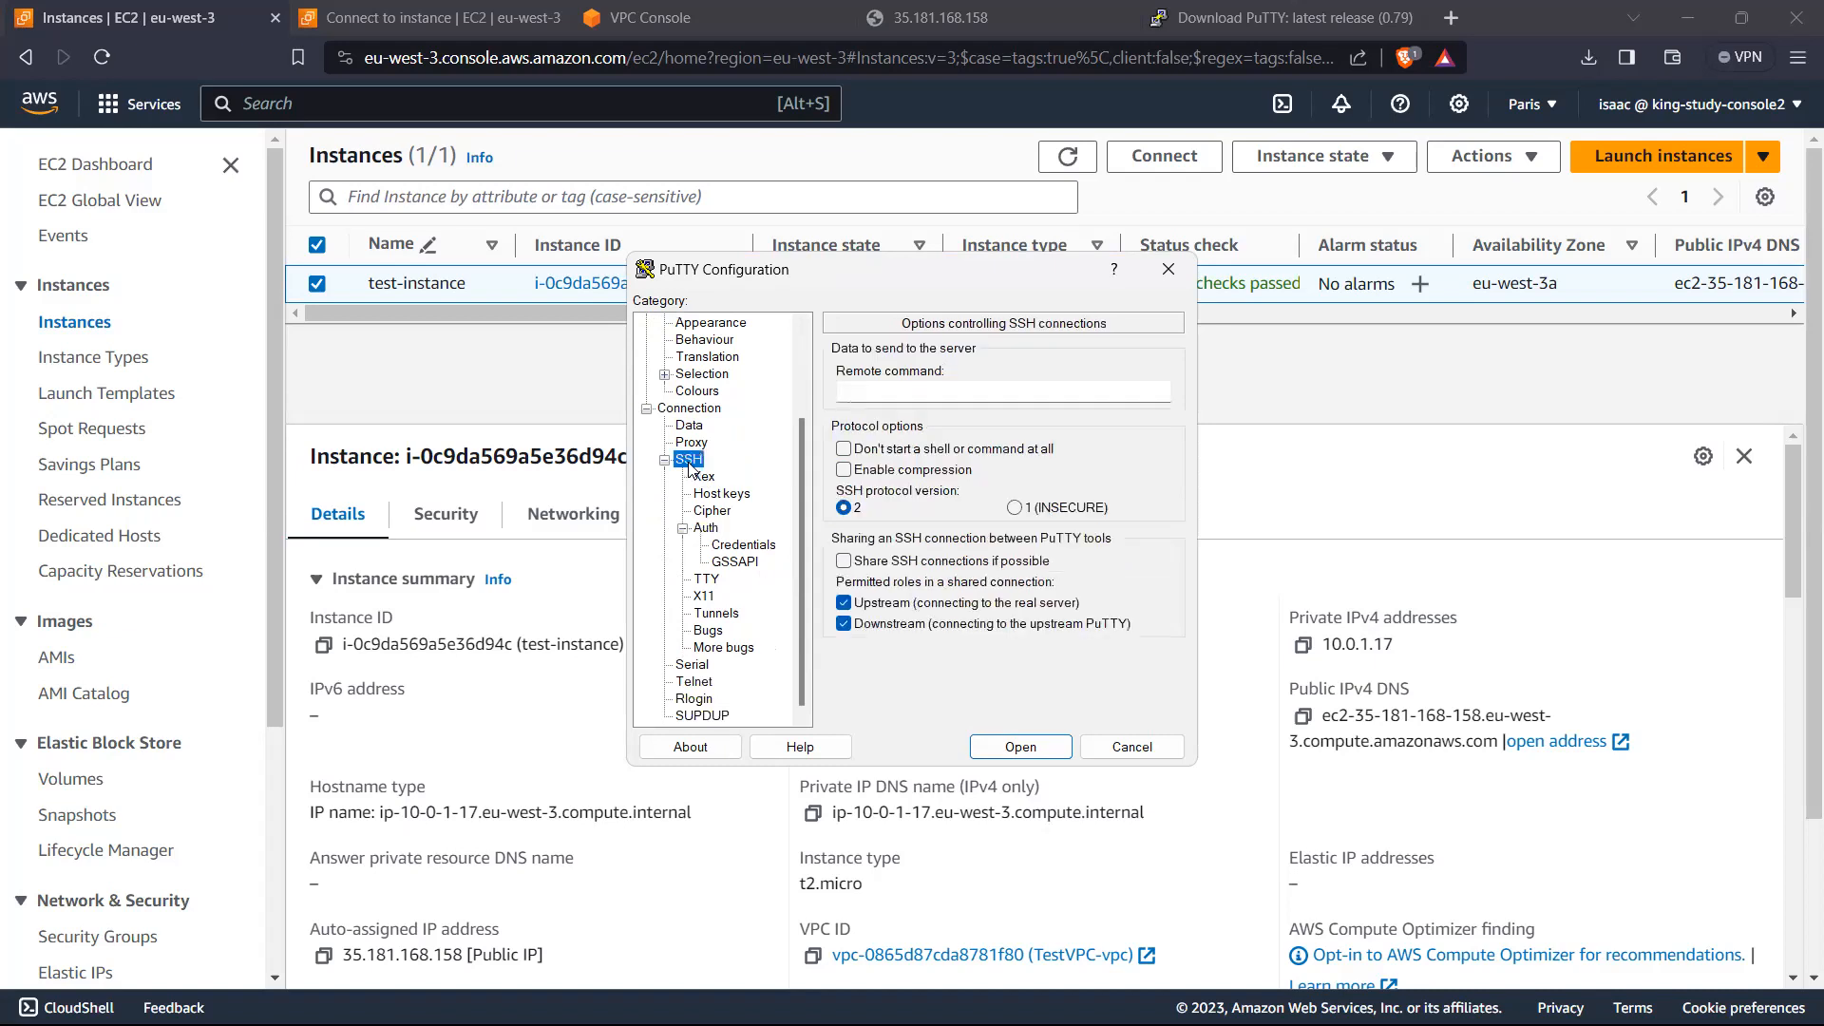
click(742, 546)
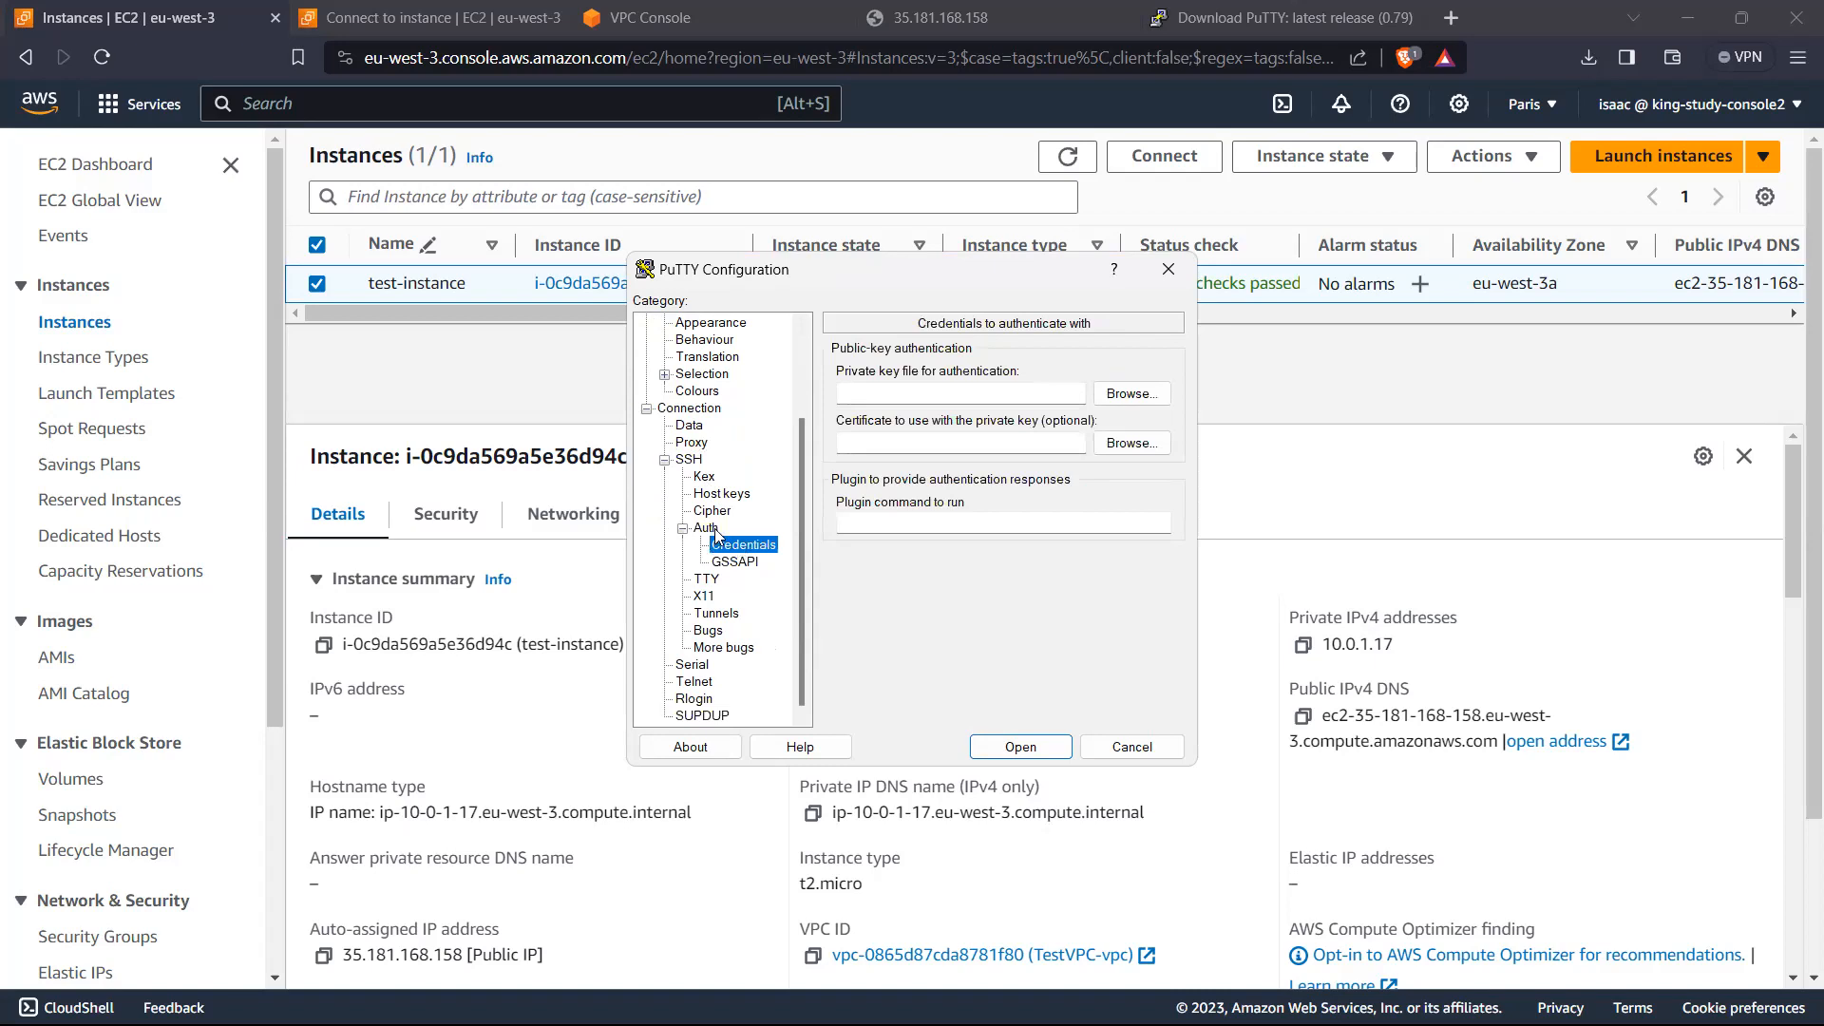
click(714, 533)
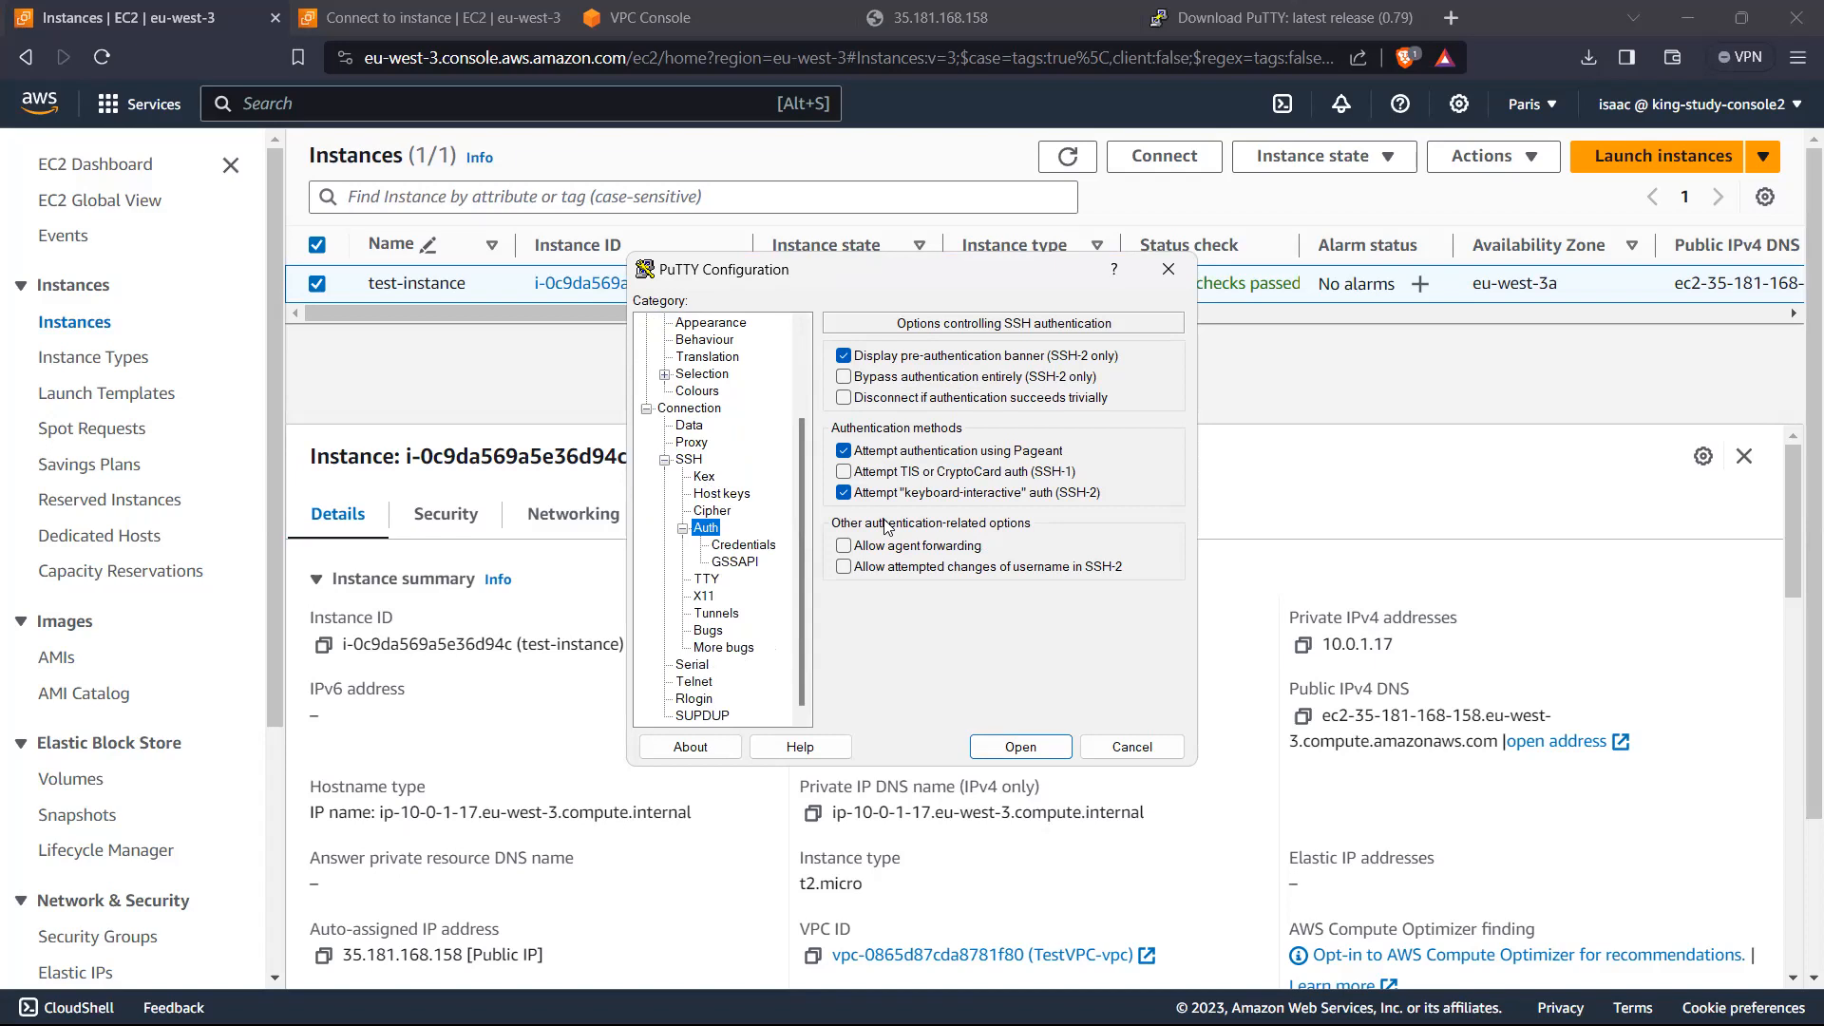
scroll(731, 518, up, 2)
click(689, 562)
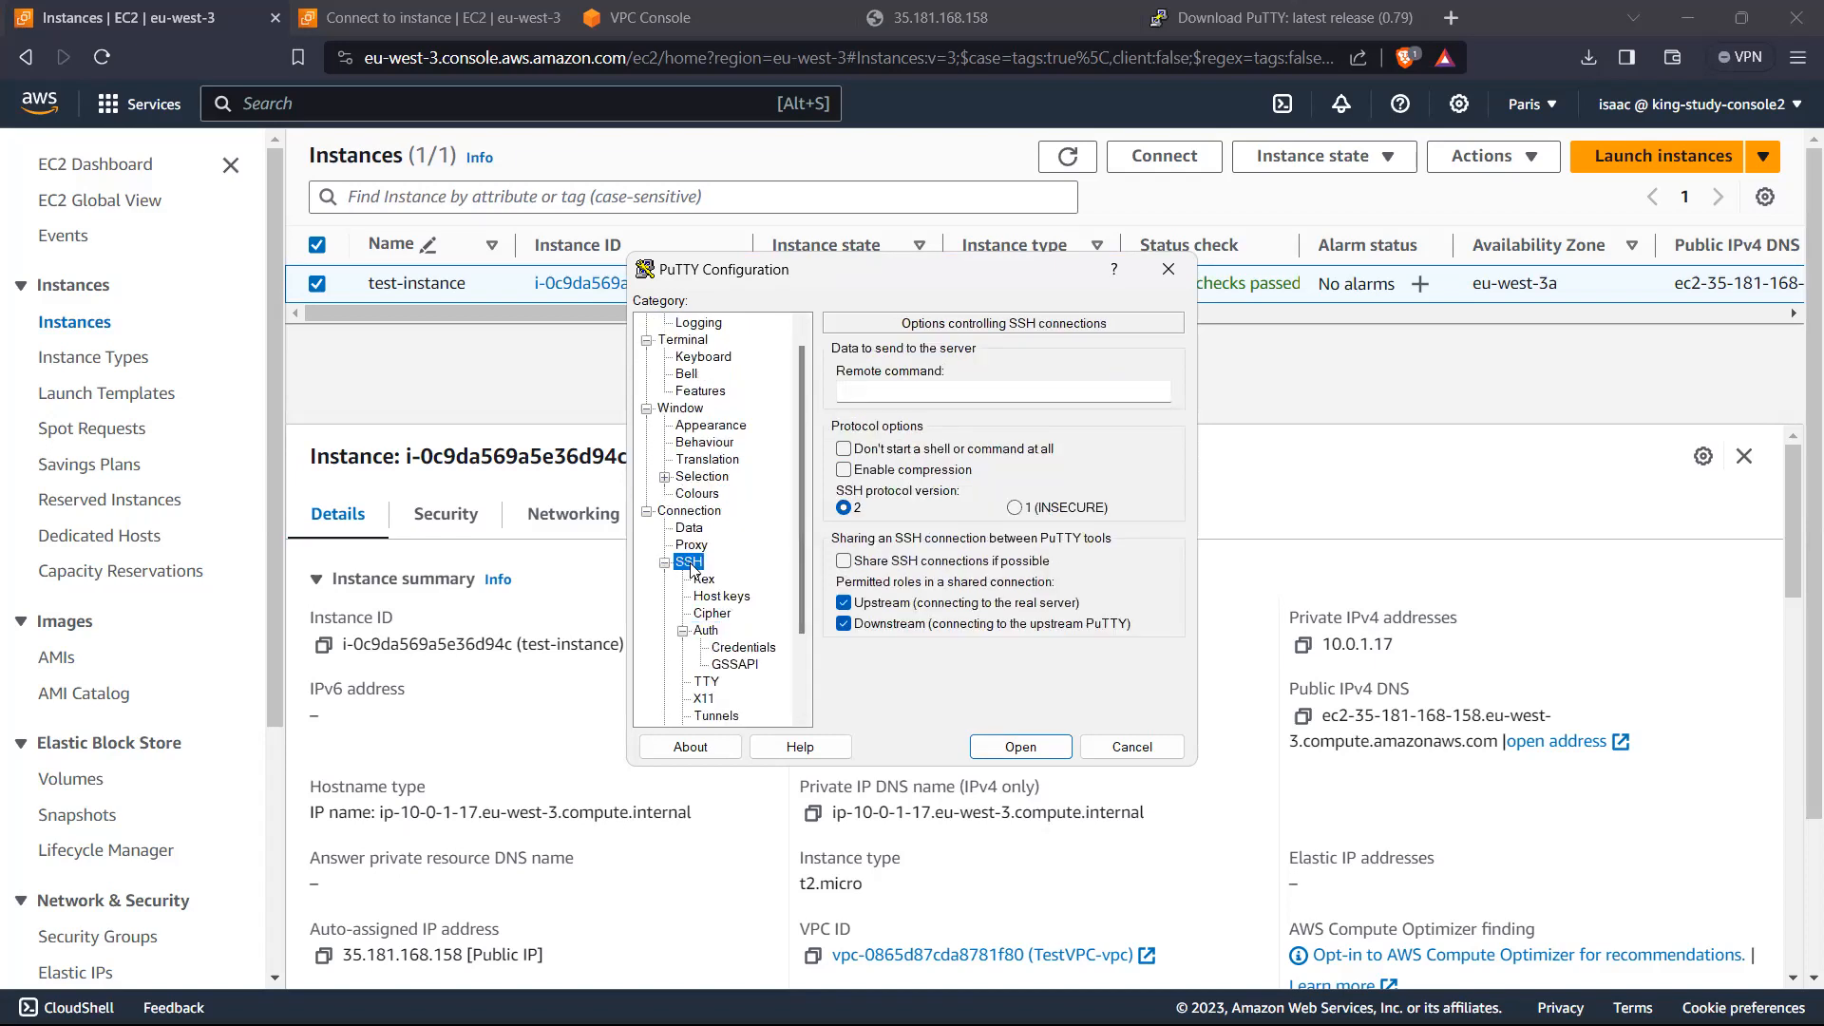
click(706, 632)
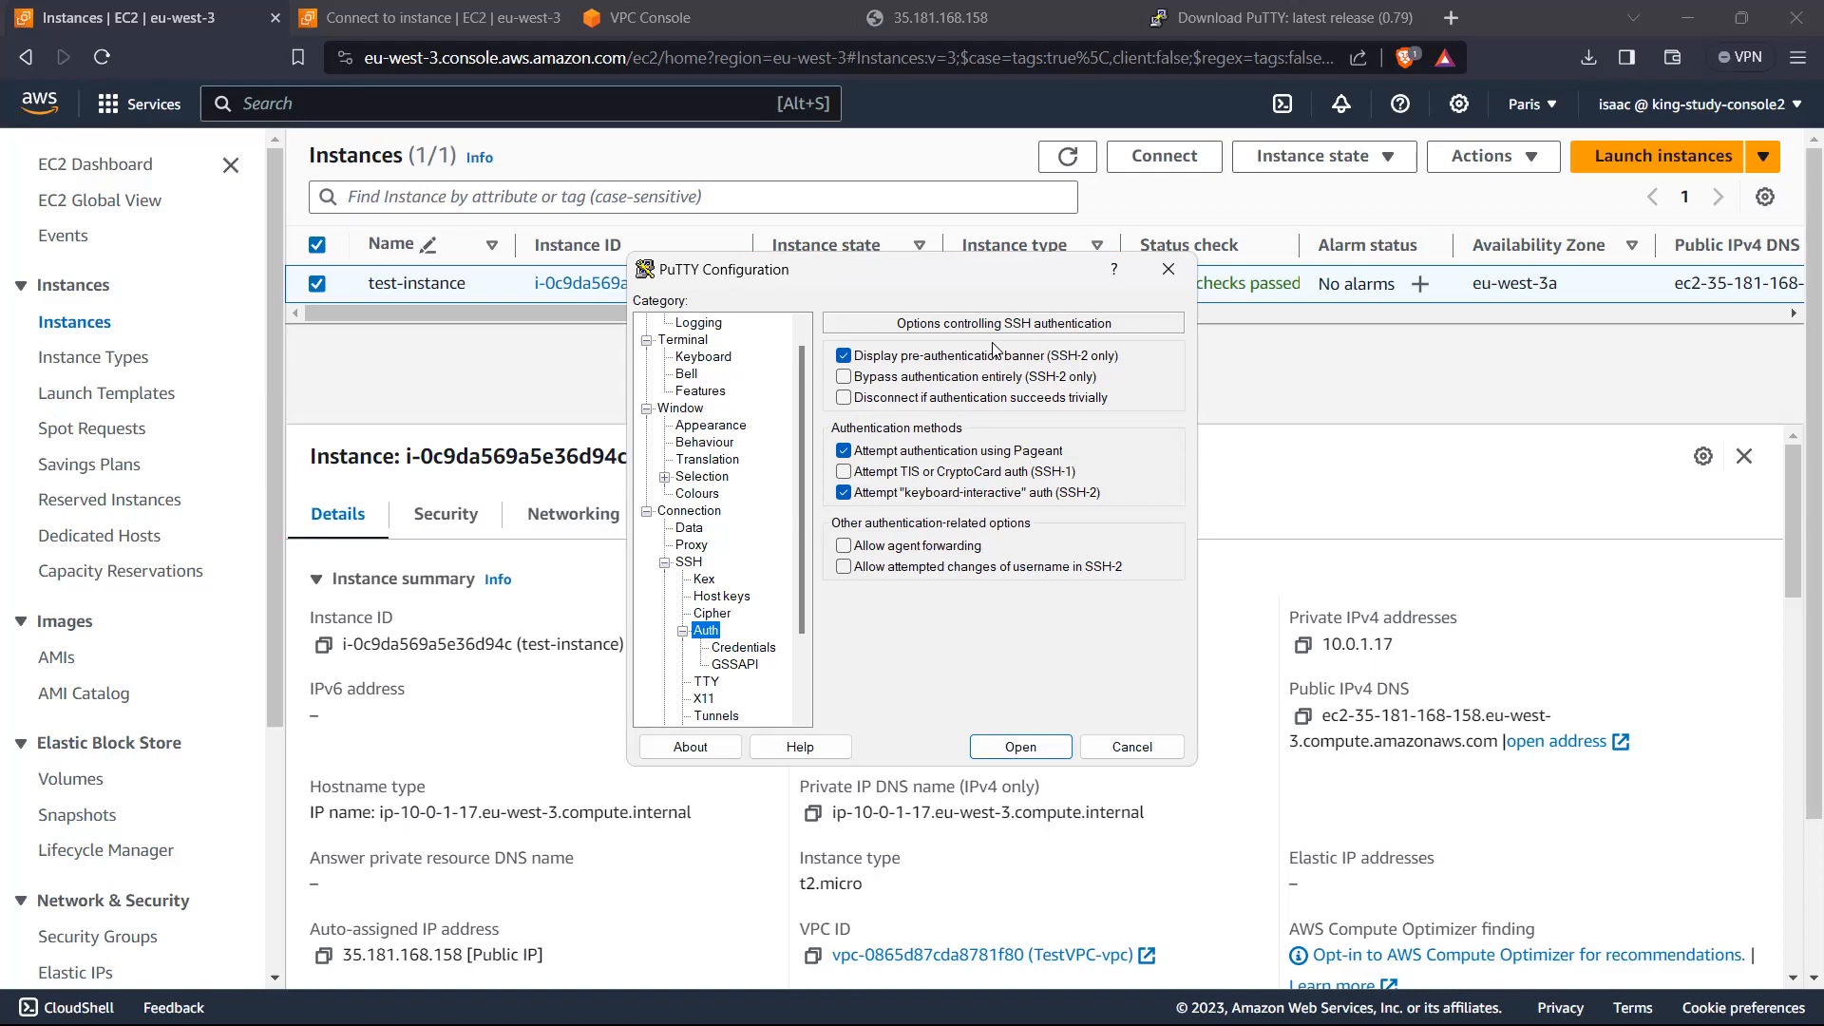
Step: Try to open the SSH connection to 35.181.168.158, accept the server's host key, and close the terminal session
click(1040, 751)
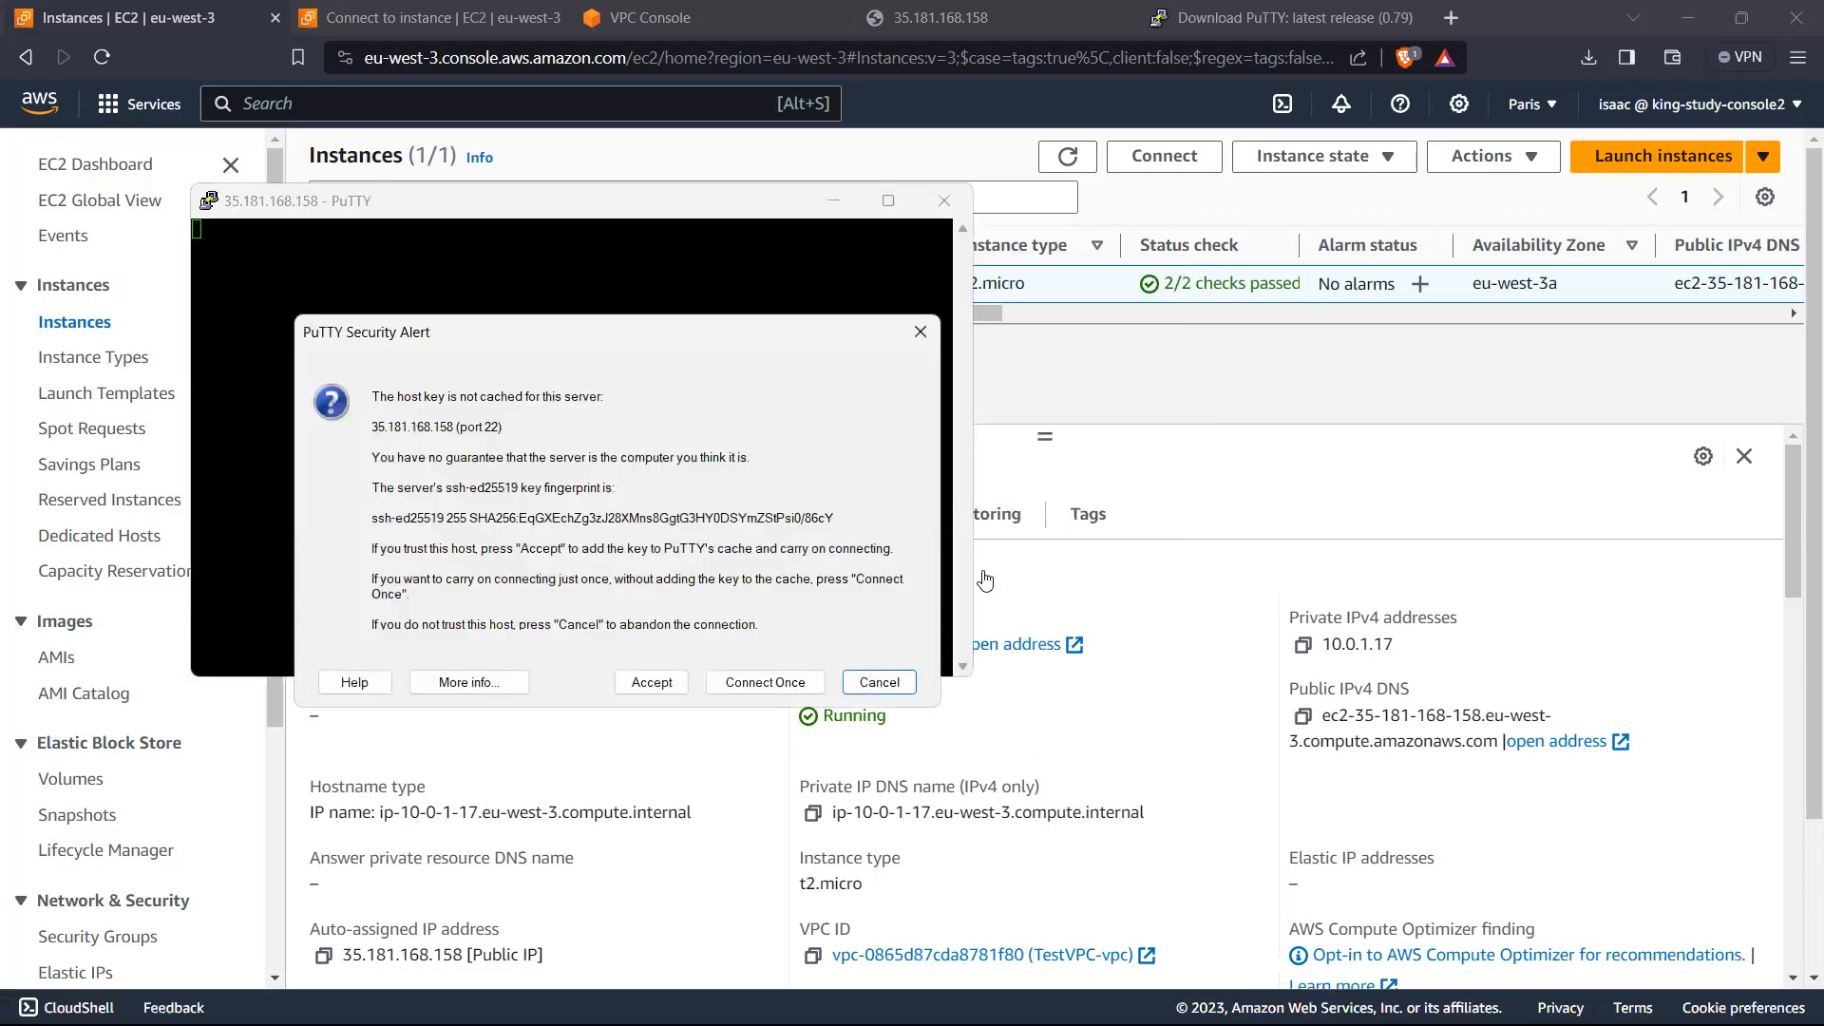
click(652, 682)
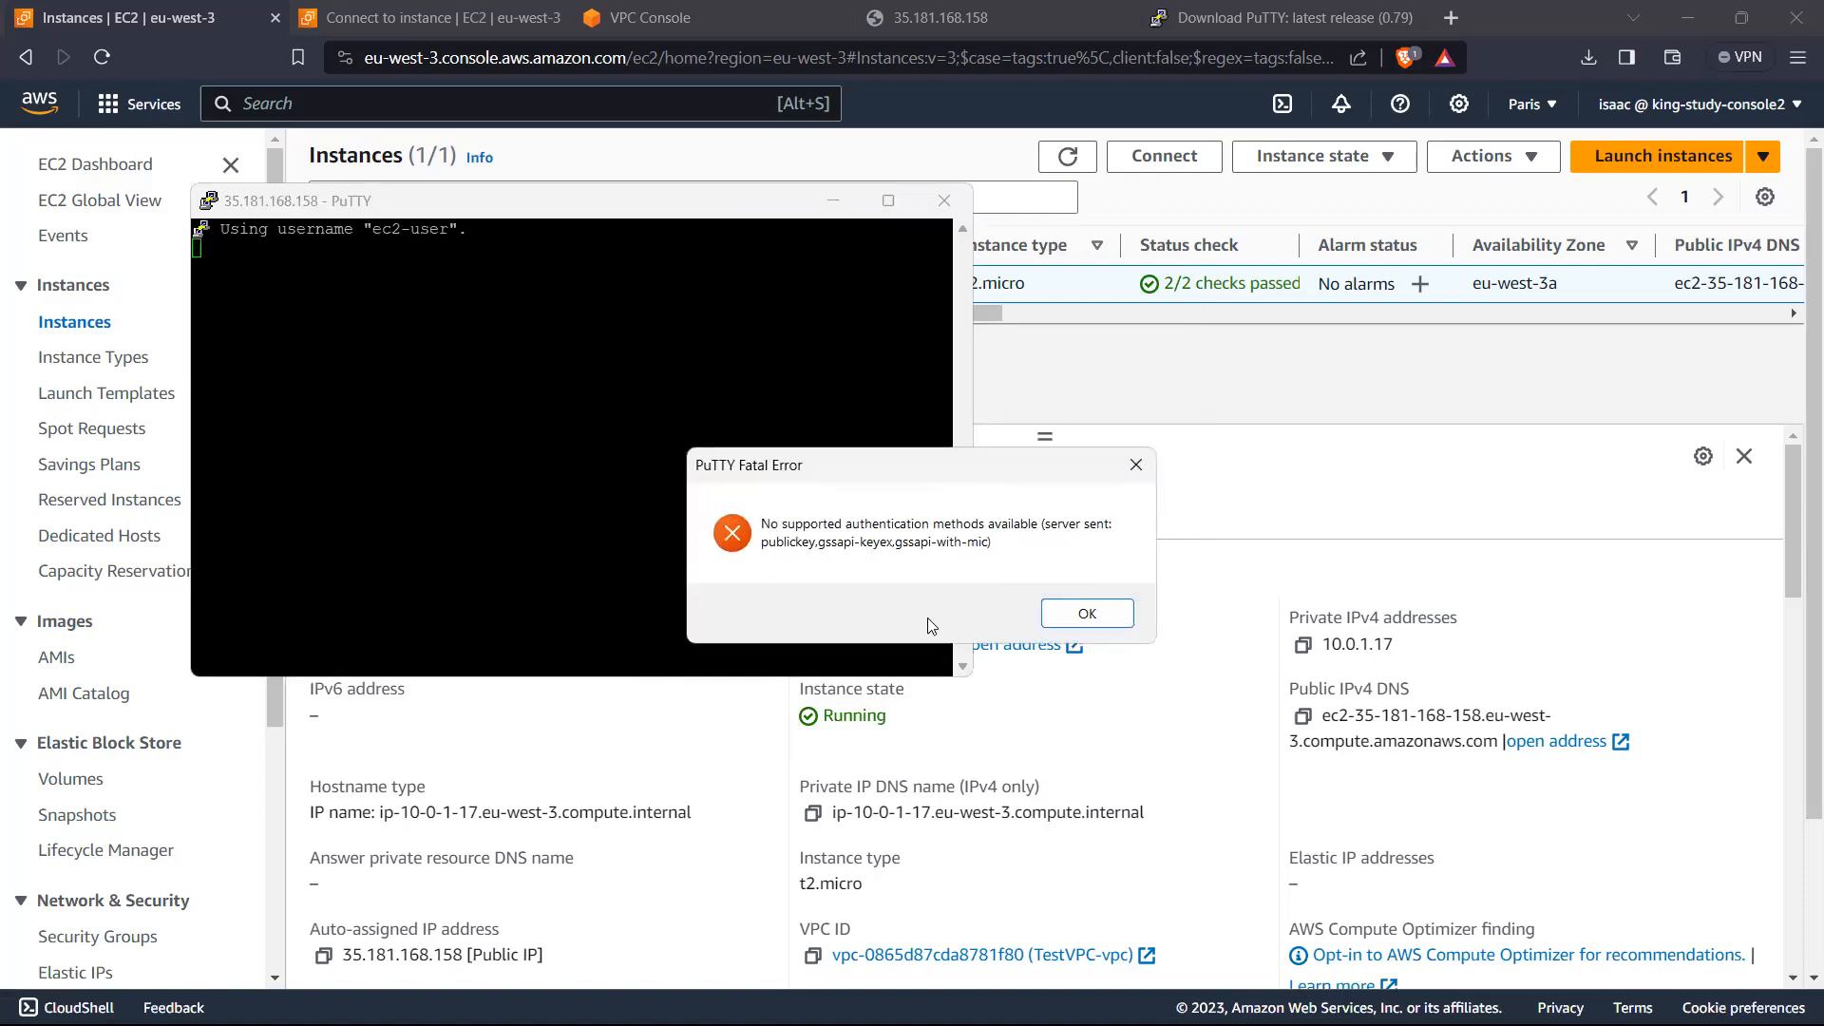
click(1089, 615)
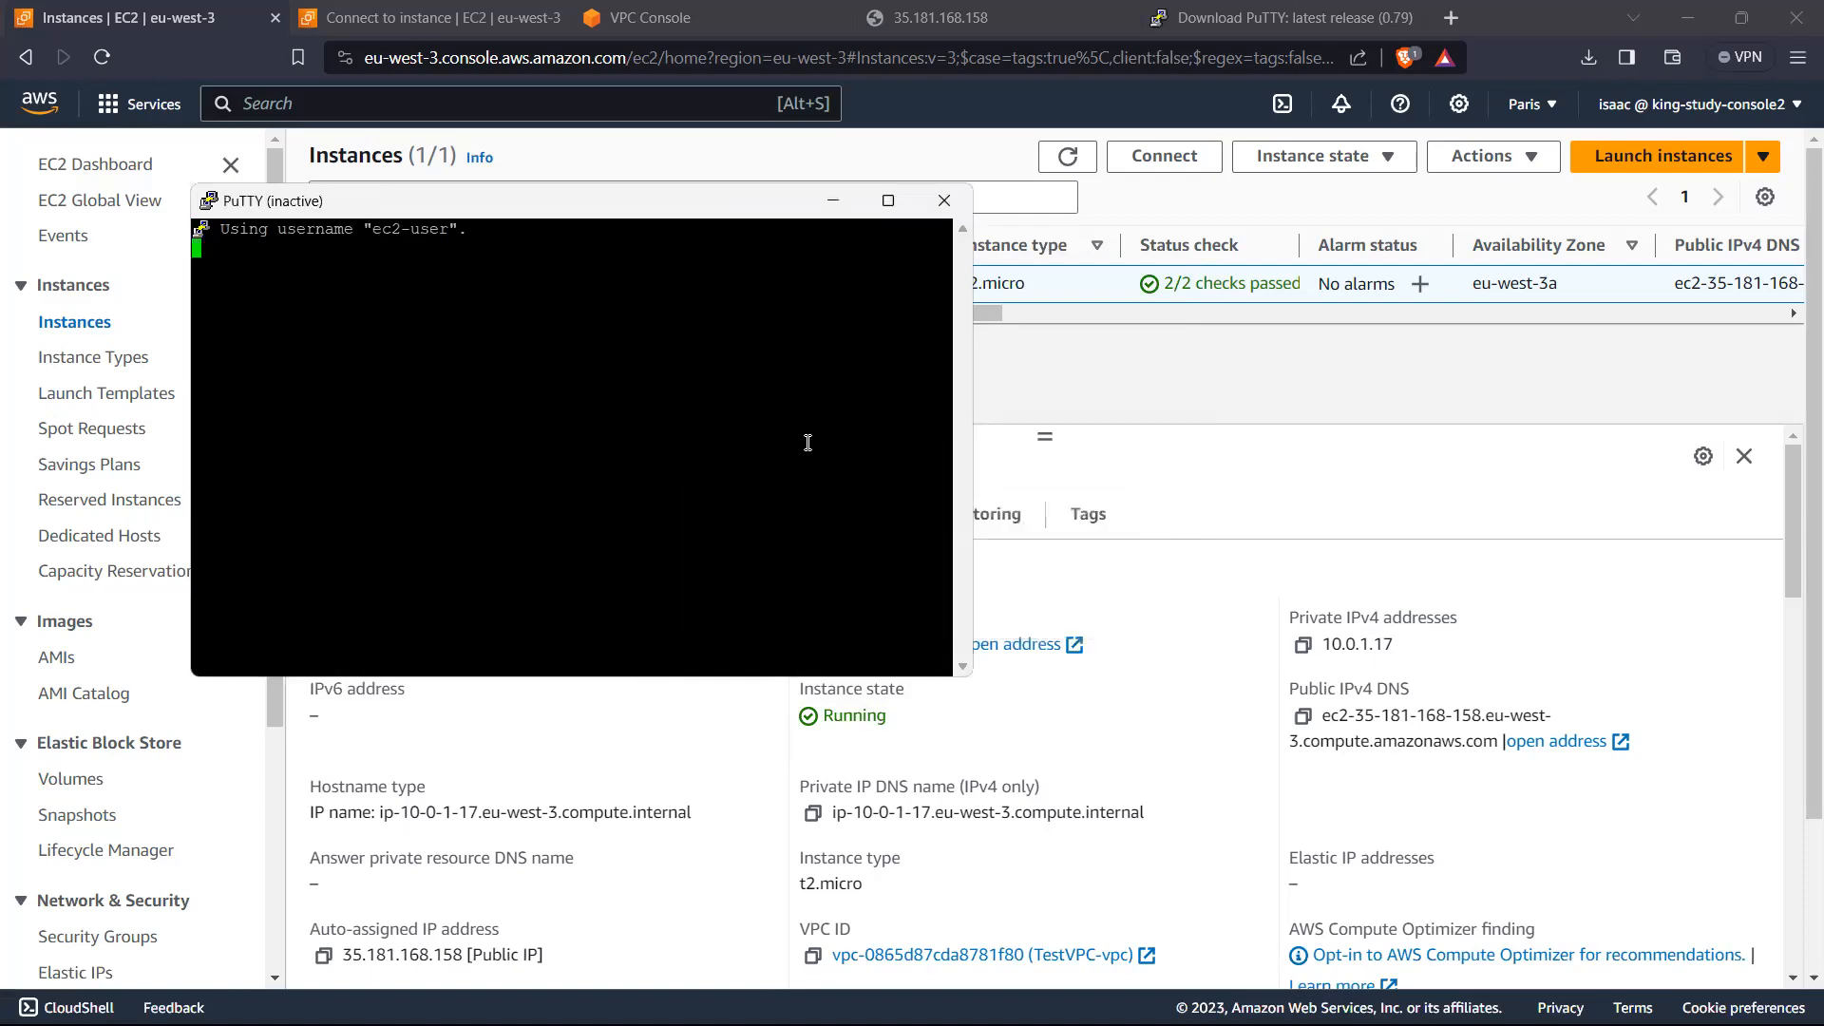
click(945, 201)
Step: Search Windows for PuTTY and reopen its configuration window
key(super)
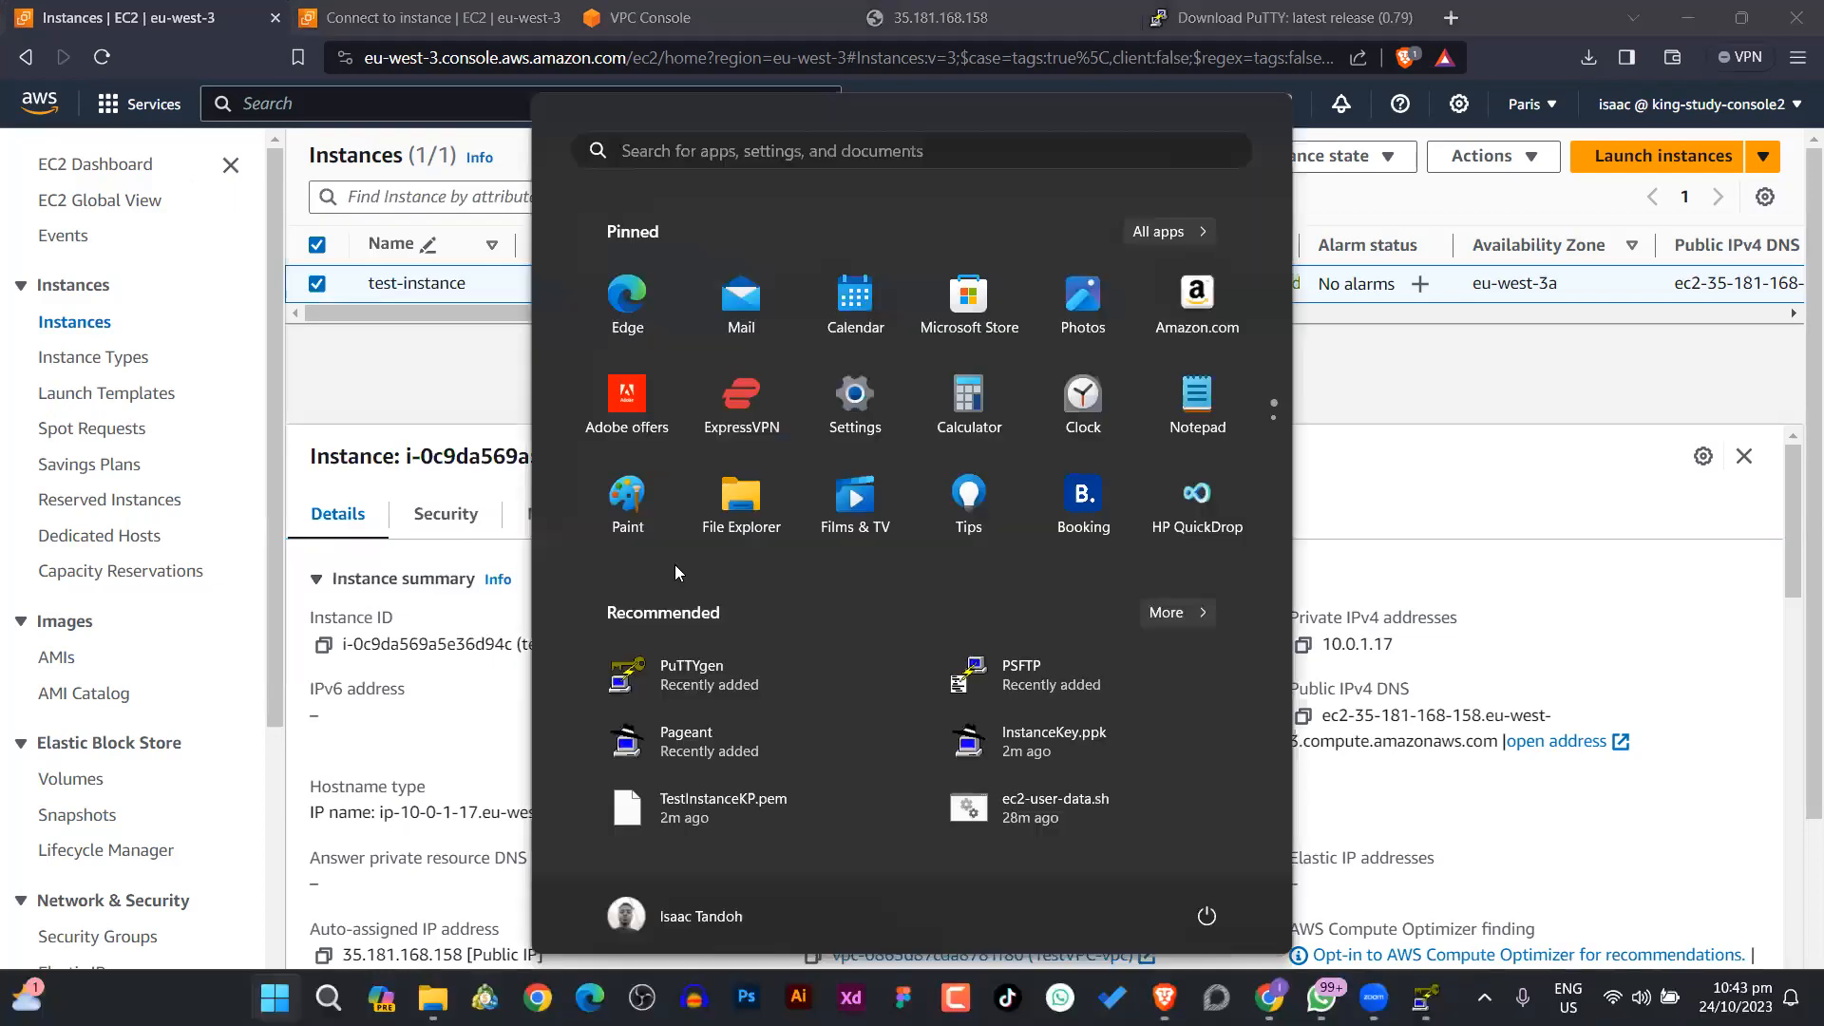
text(putt)
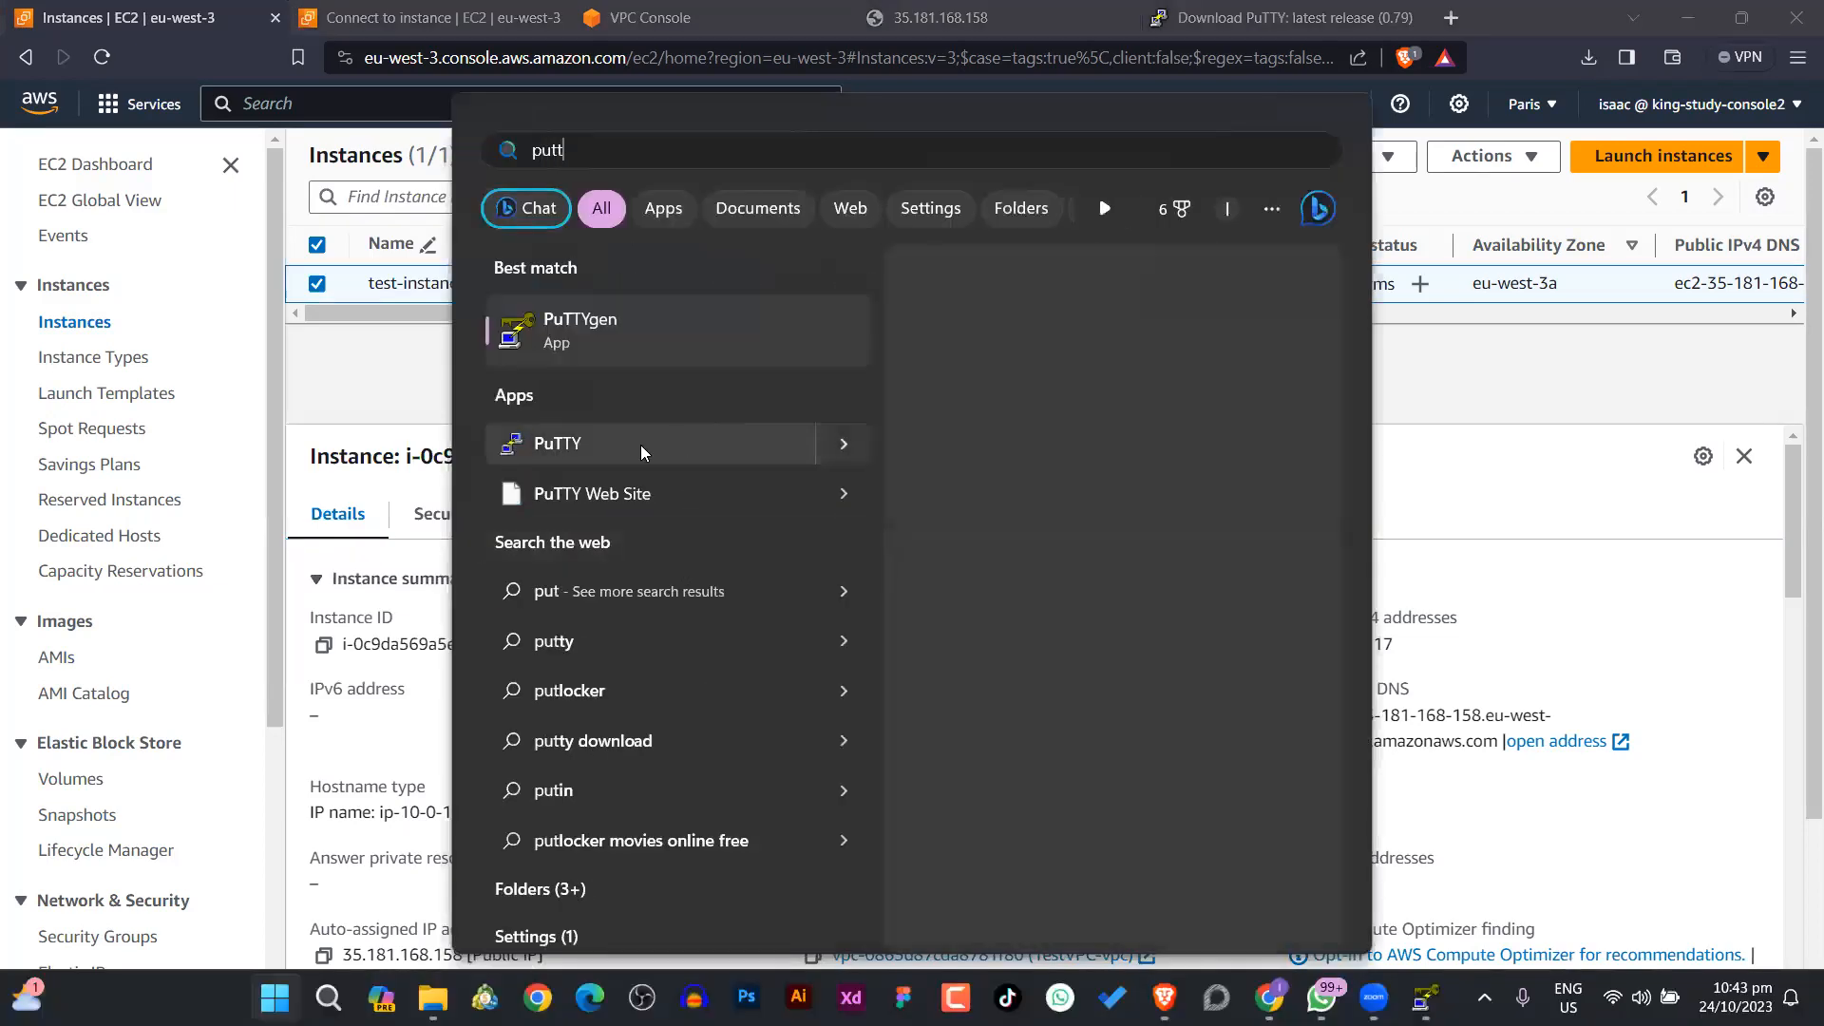
click(772, 429)
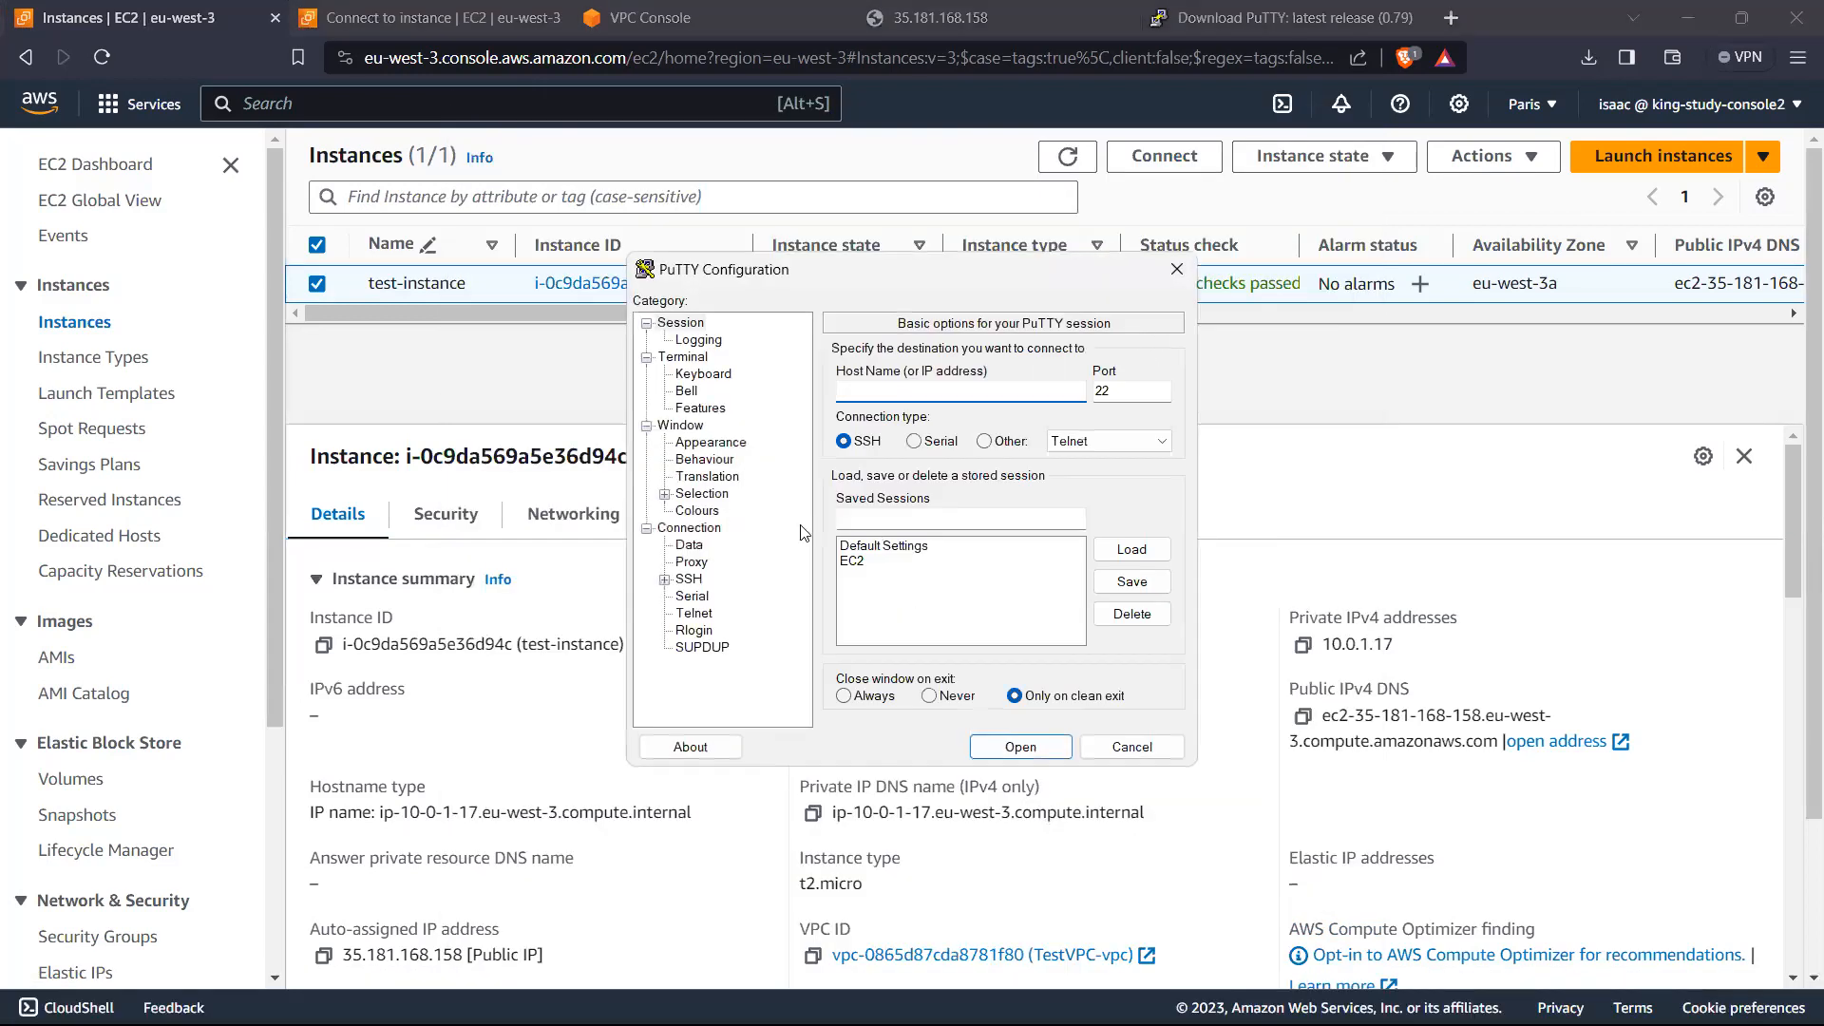
Step: Review the SSH authentication options in the reopened PuTTY configuration
click(689, 579)
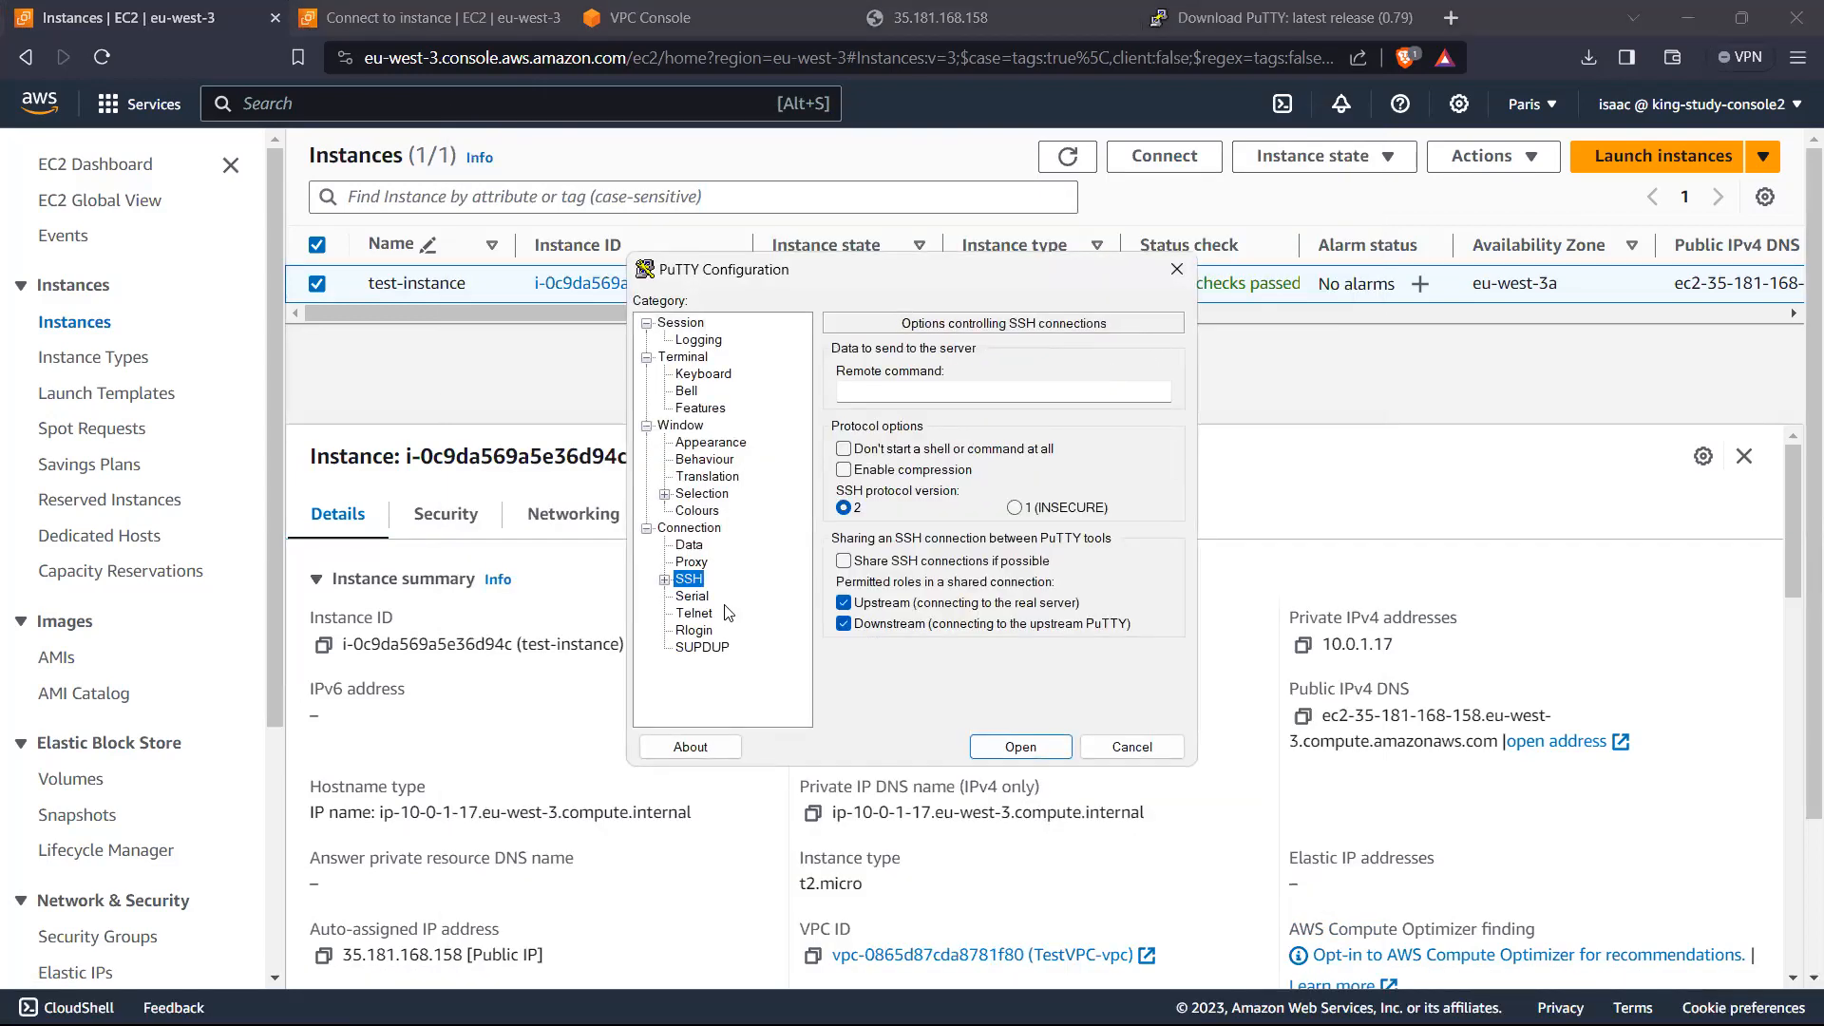
click(665, 580)
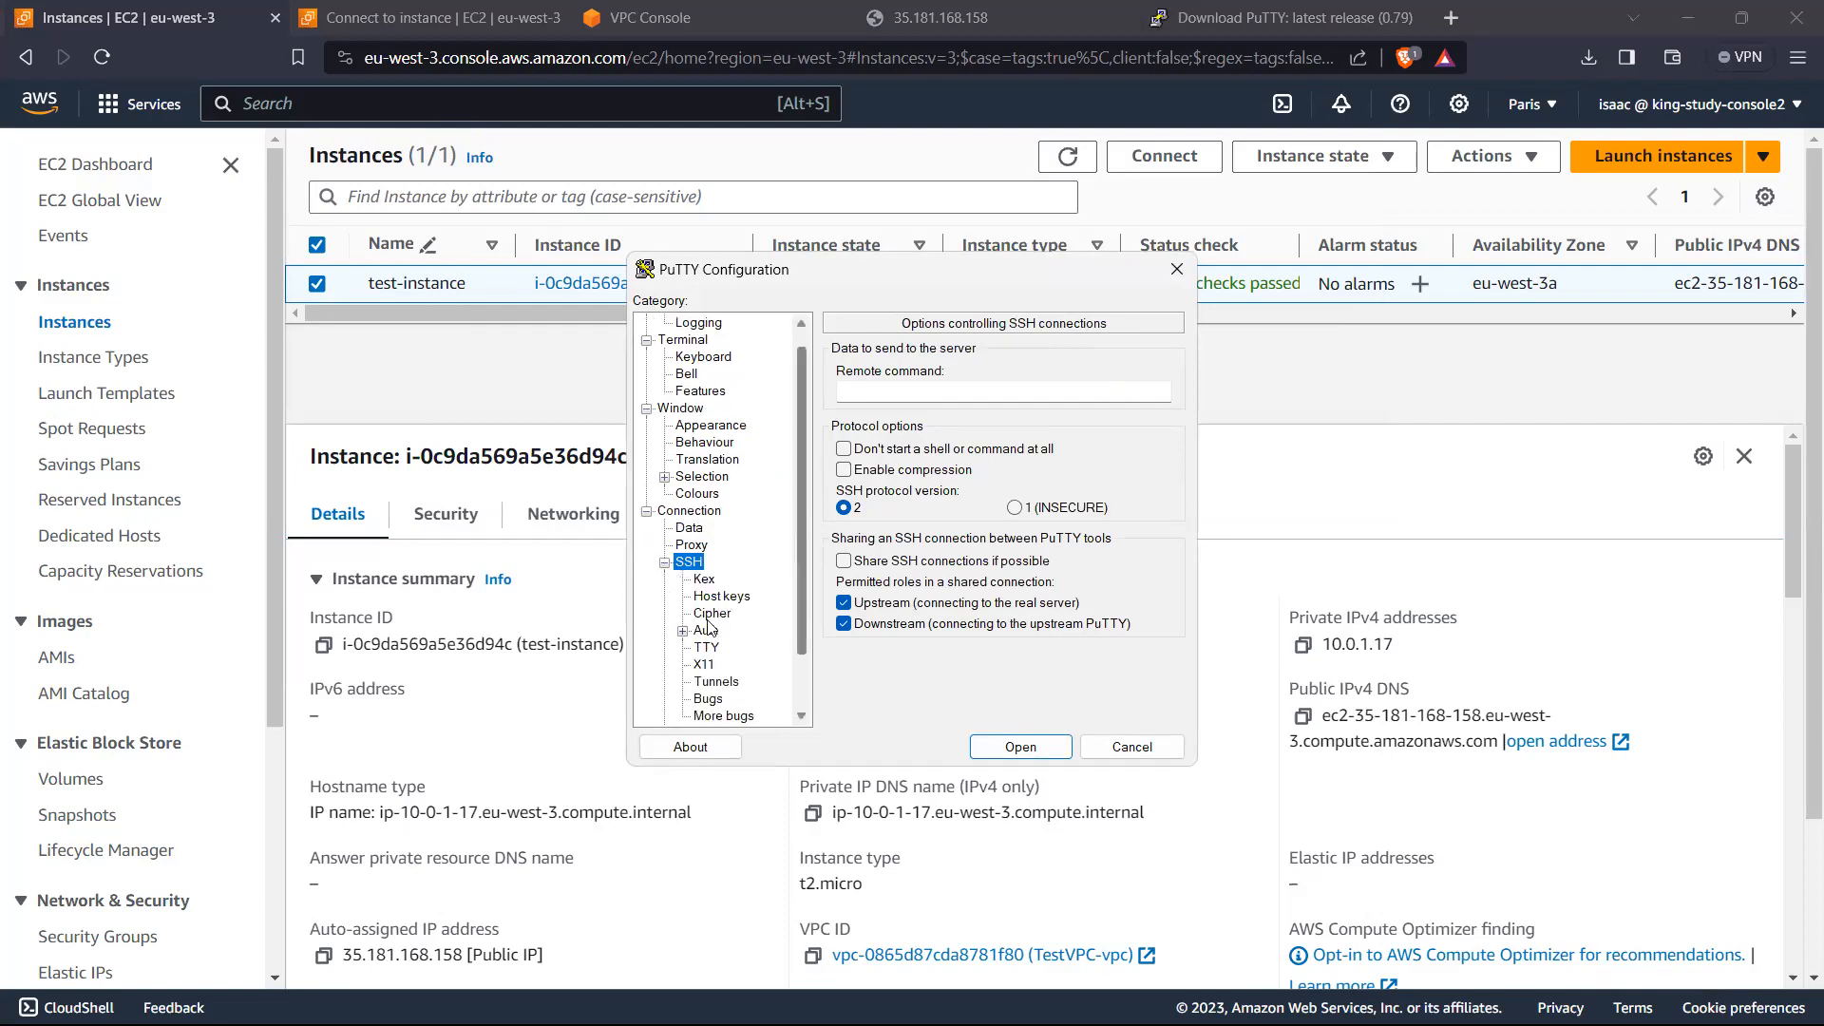
click(684, 632)
click(705, 631)
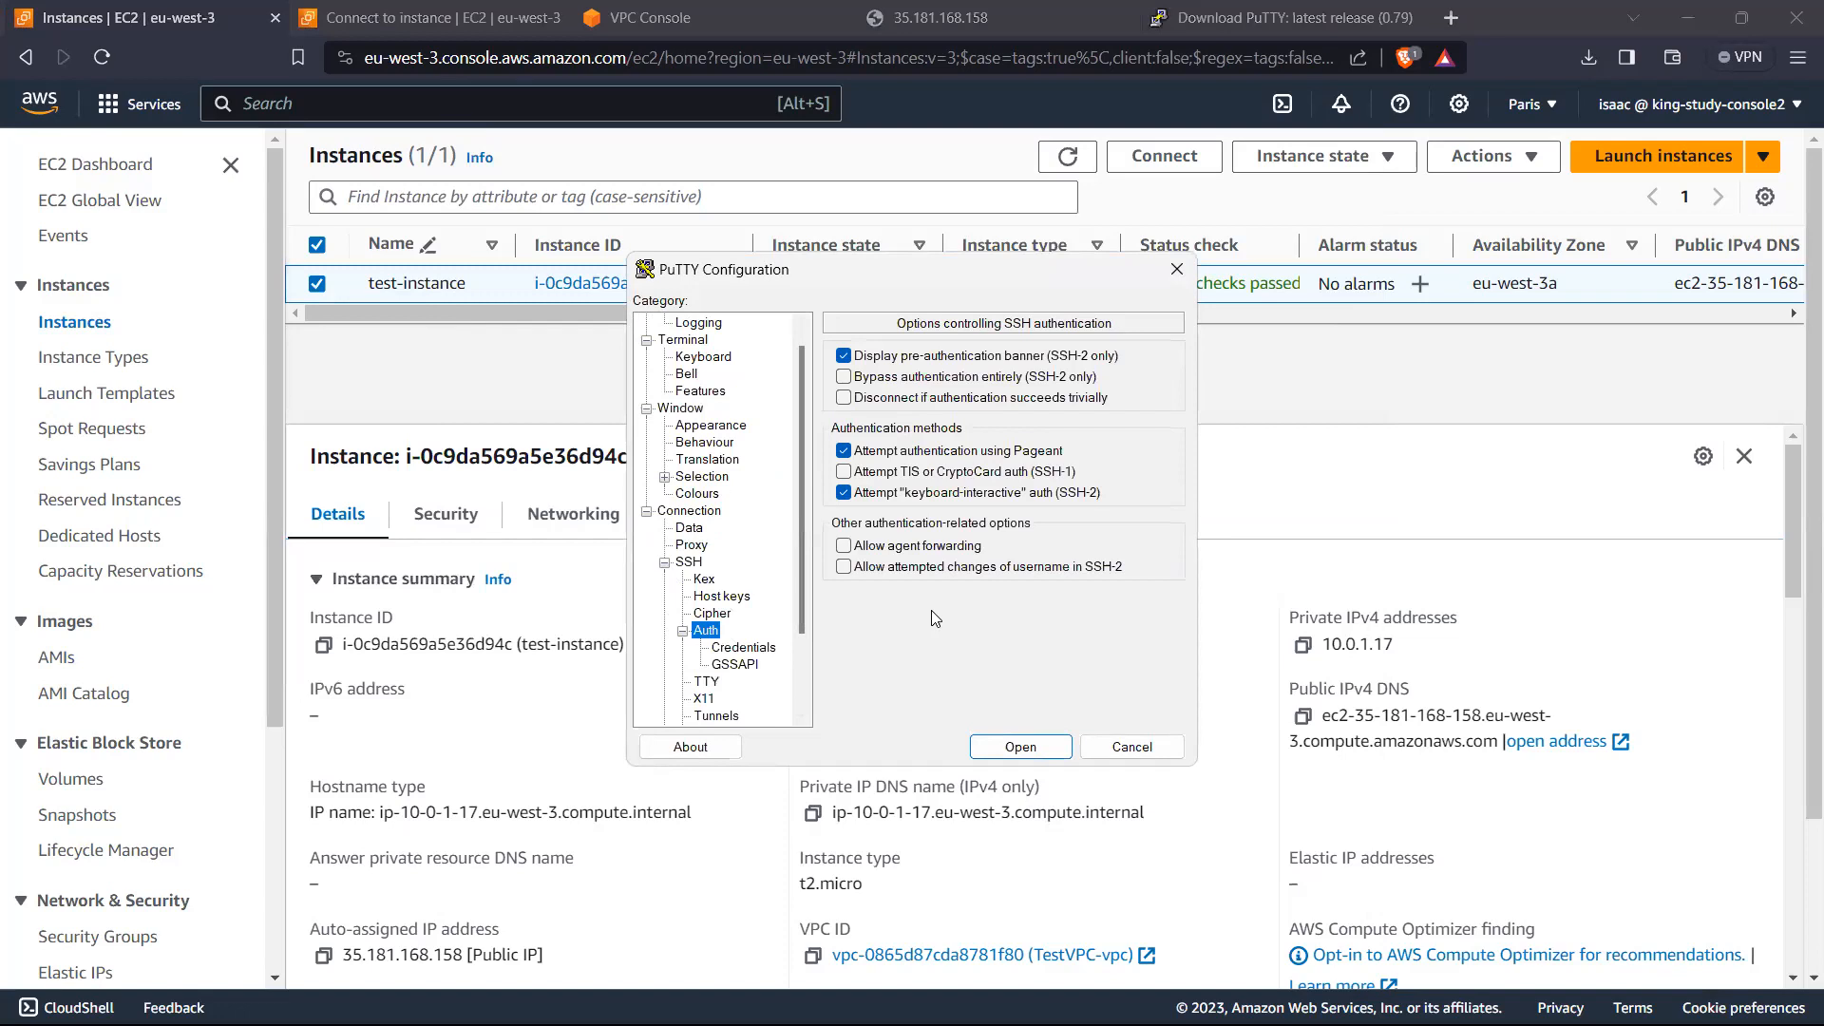
click(897, 362)
click(854, 361)
scroll(737, 408, up, 1)
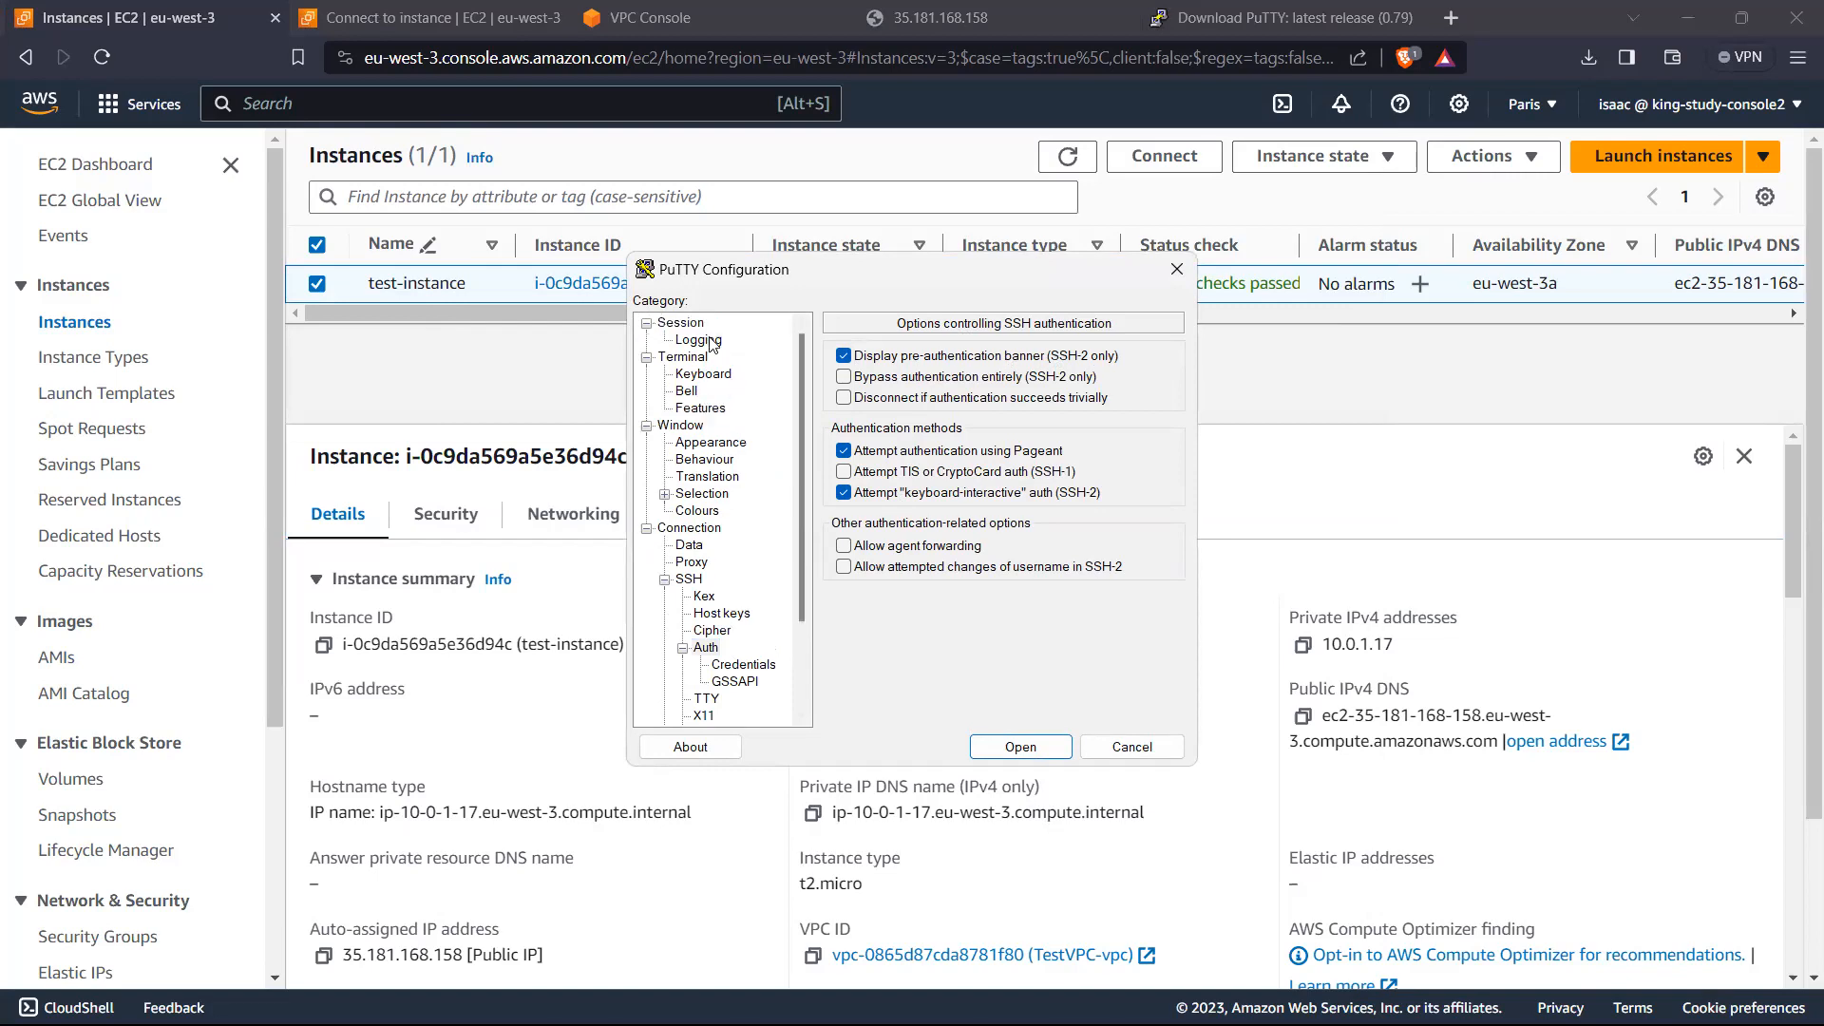
Step: Try to connect using the saved EC2 session, dismiss the error, and close the terminal
click(677, 325)
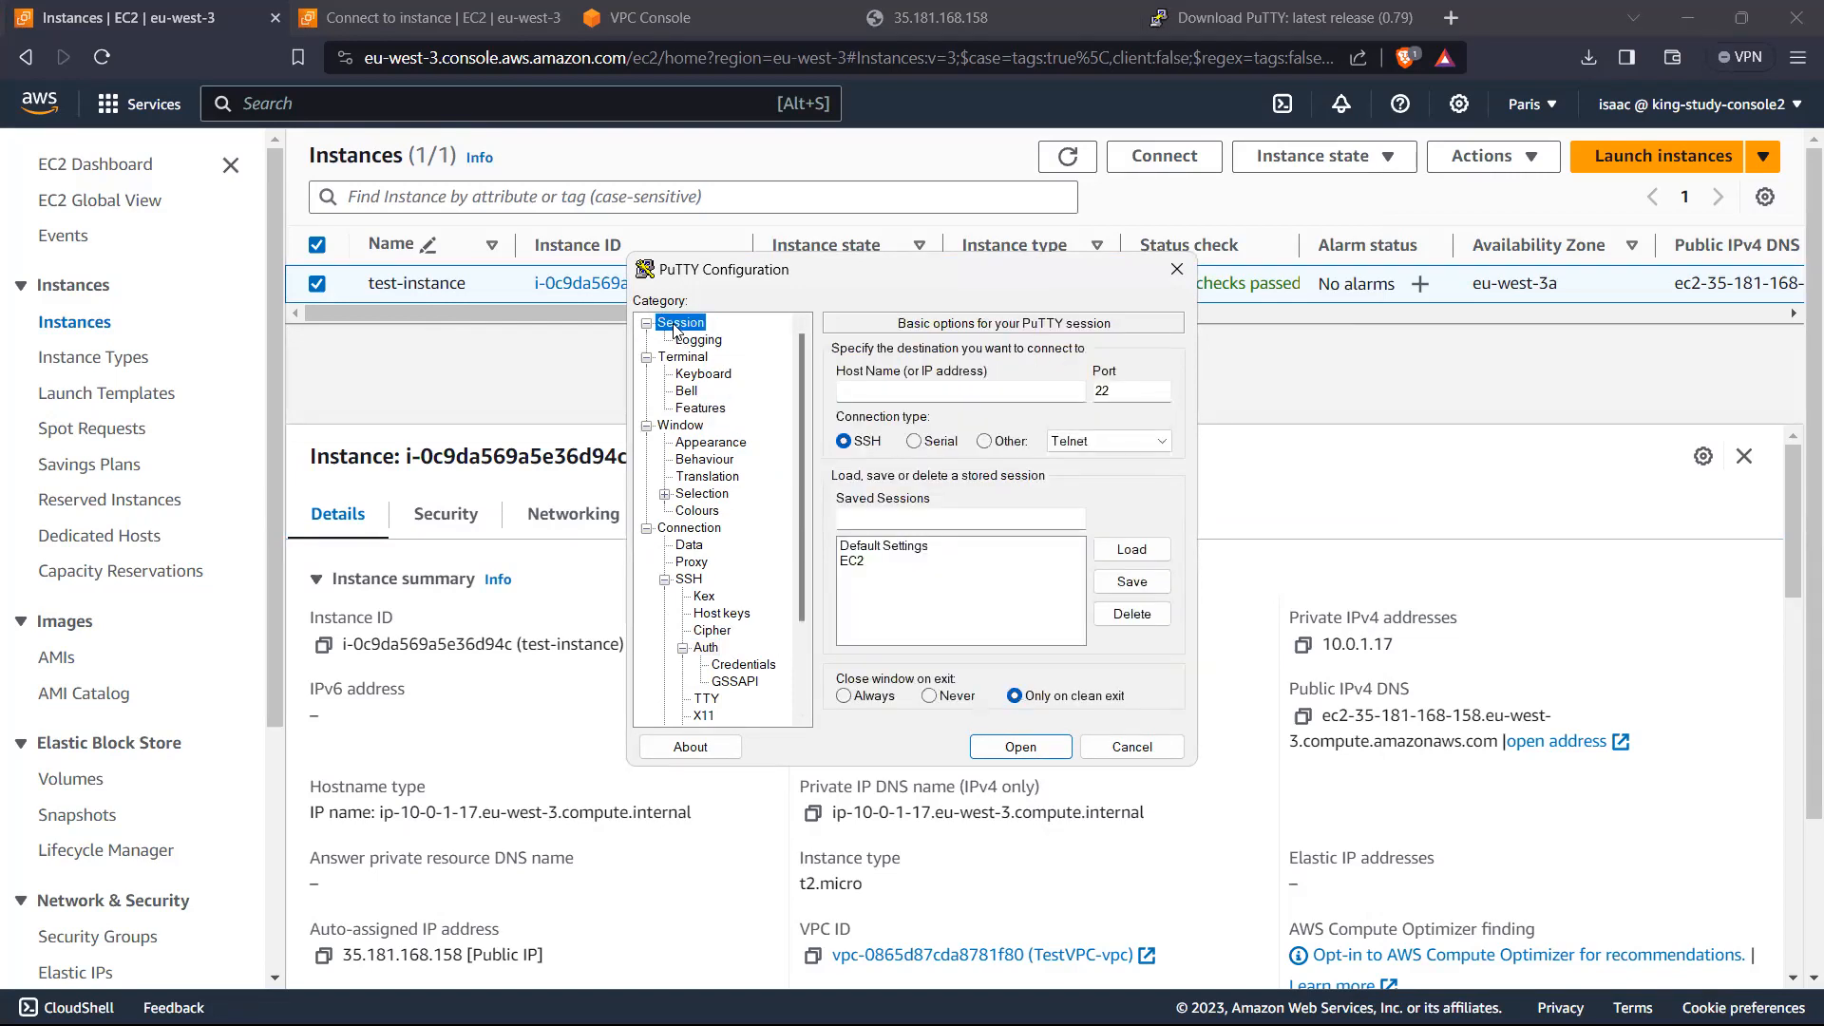
click(864, 563)
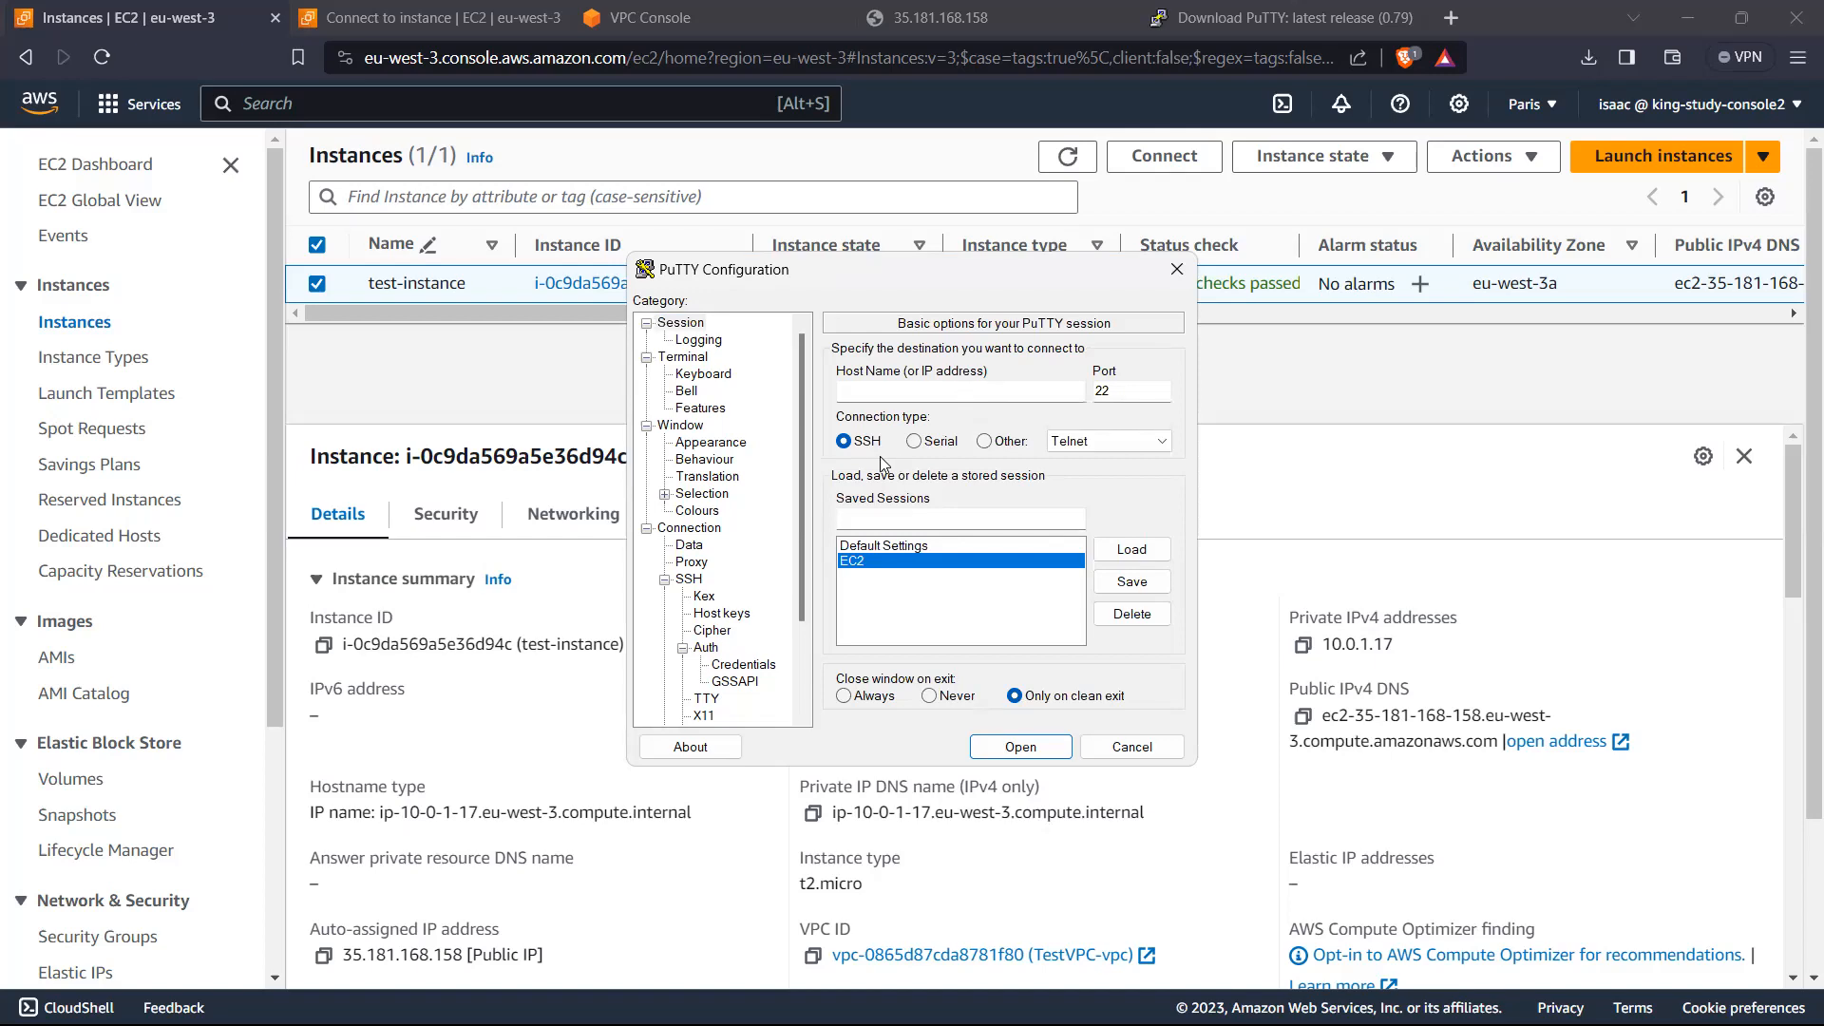
double_click(888, 568)
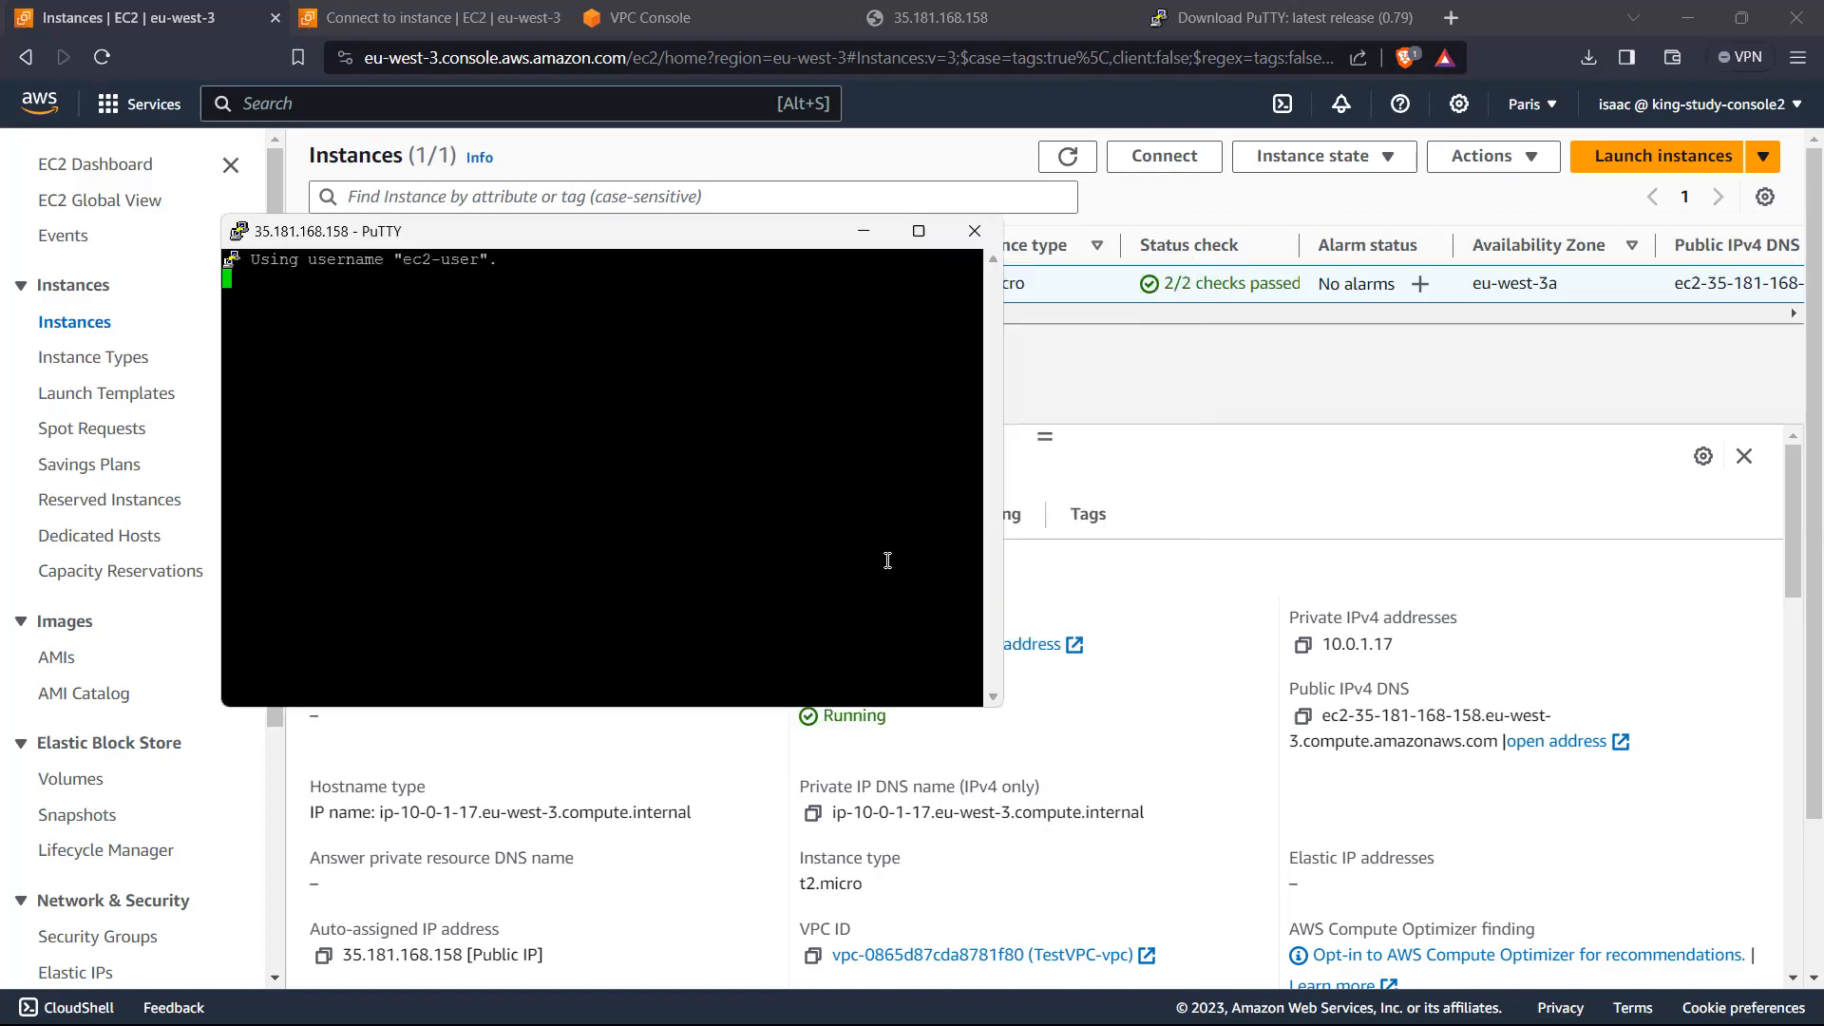
click(1087, 614)
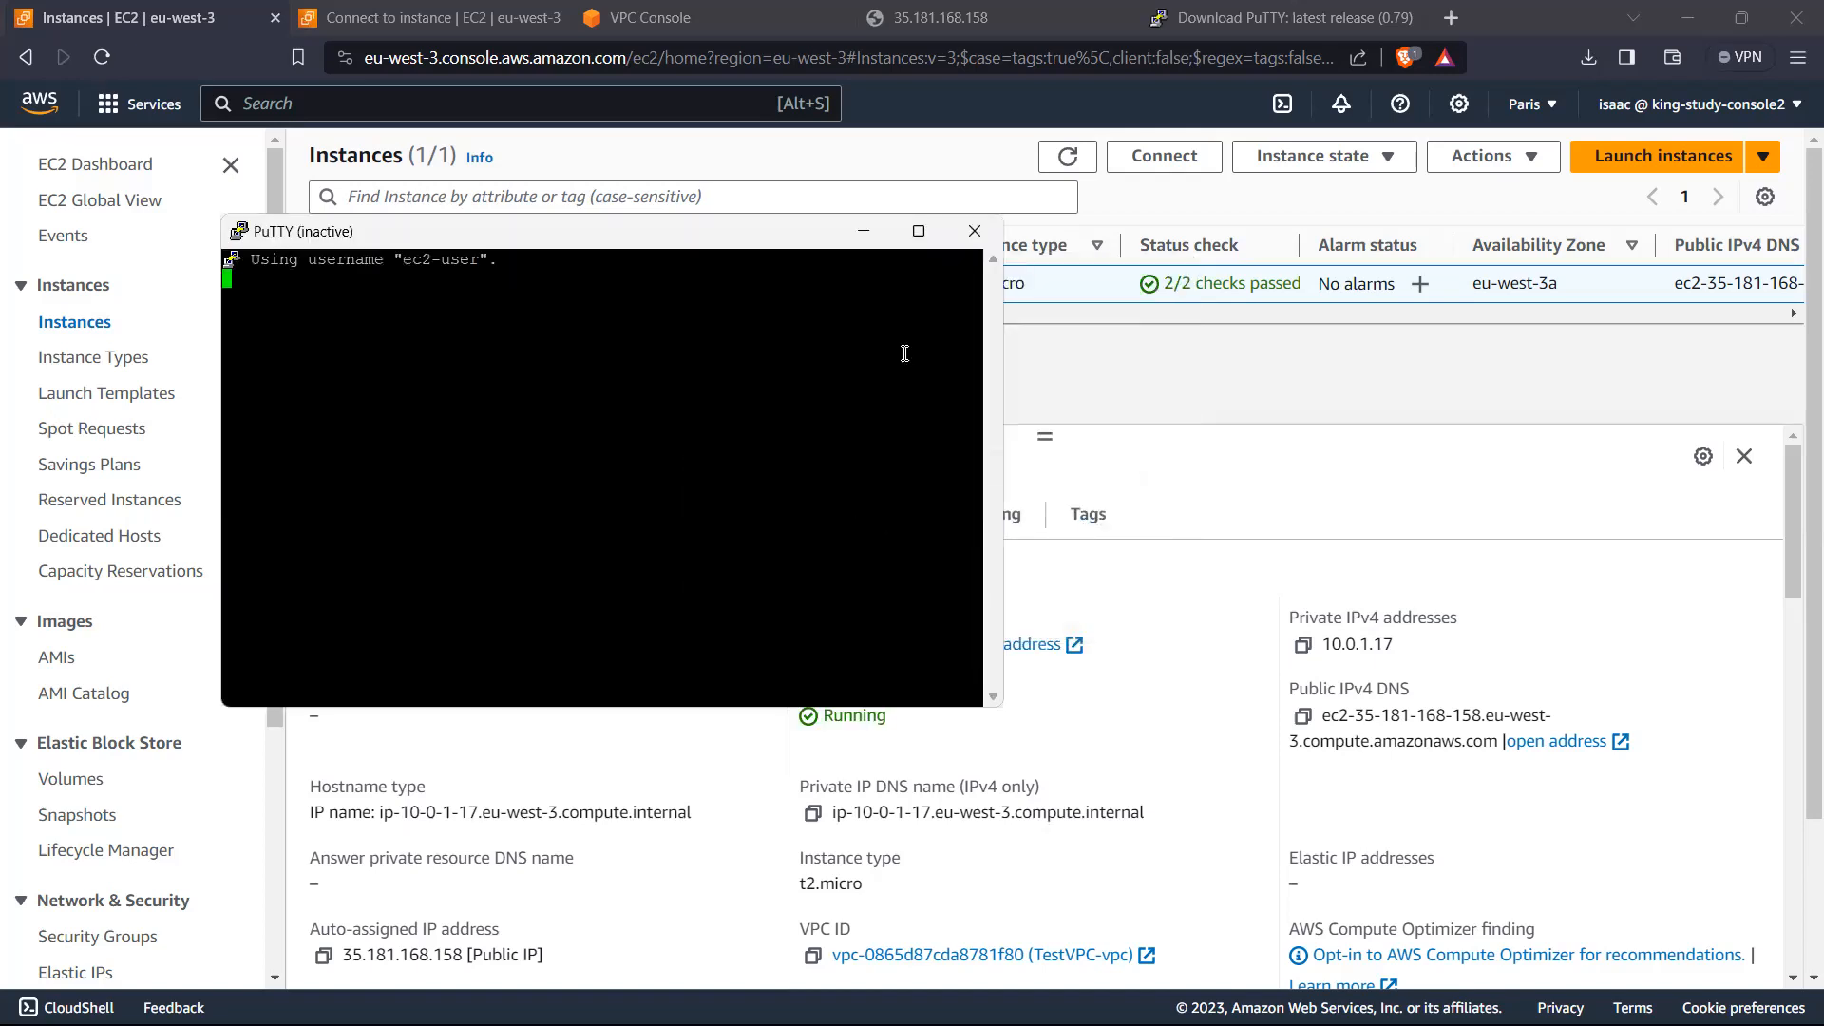
click(978, 231)
Step: Launch PuTTY again from a Windows search to get a fresh configuration window
key(super)
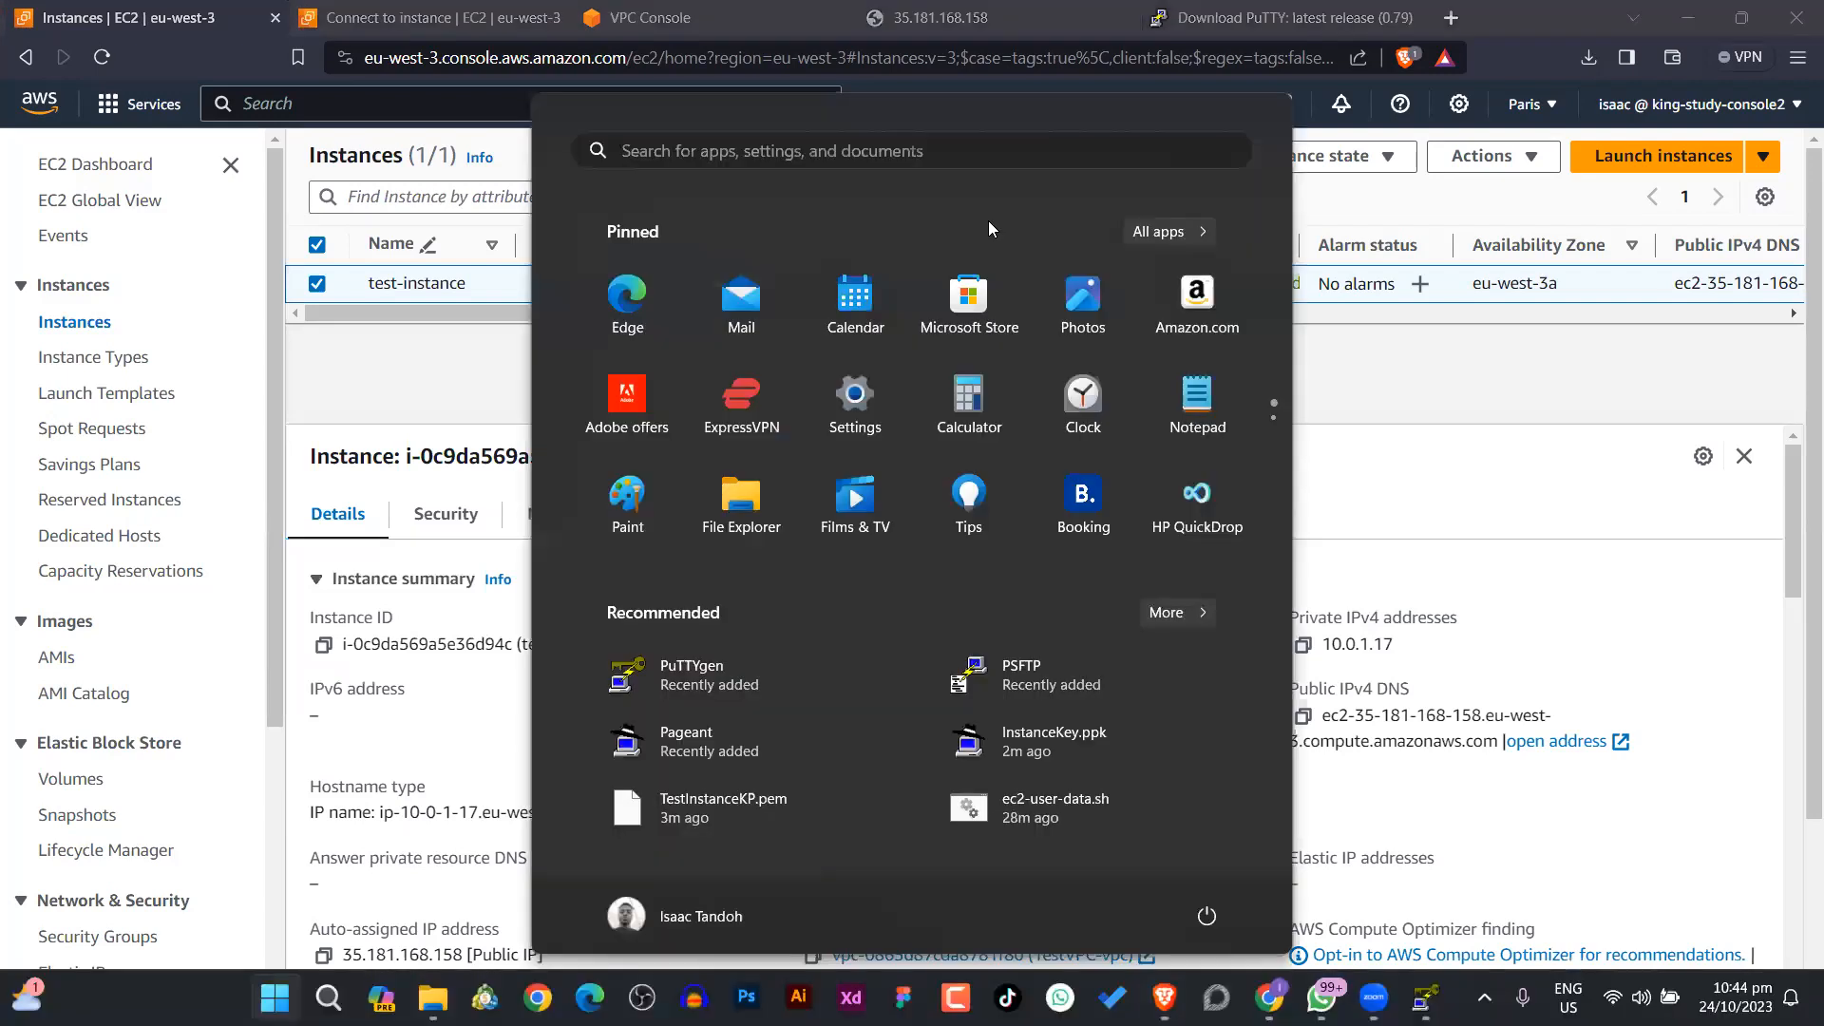
text(p)
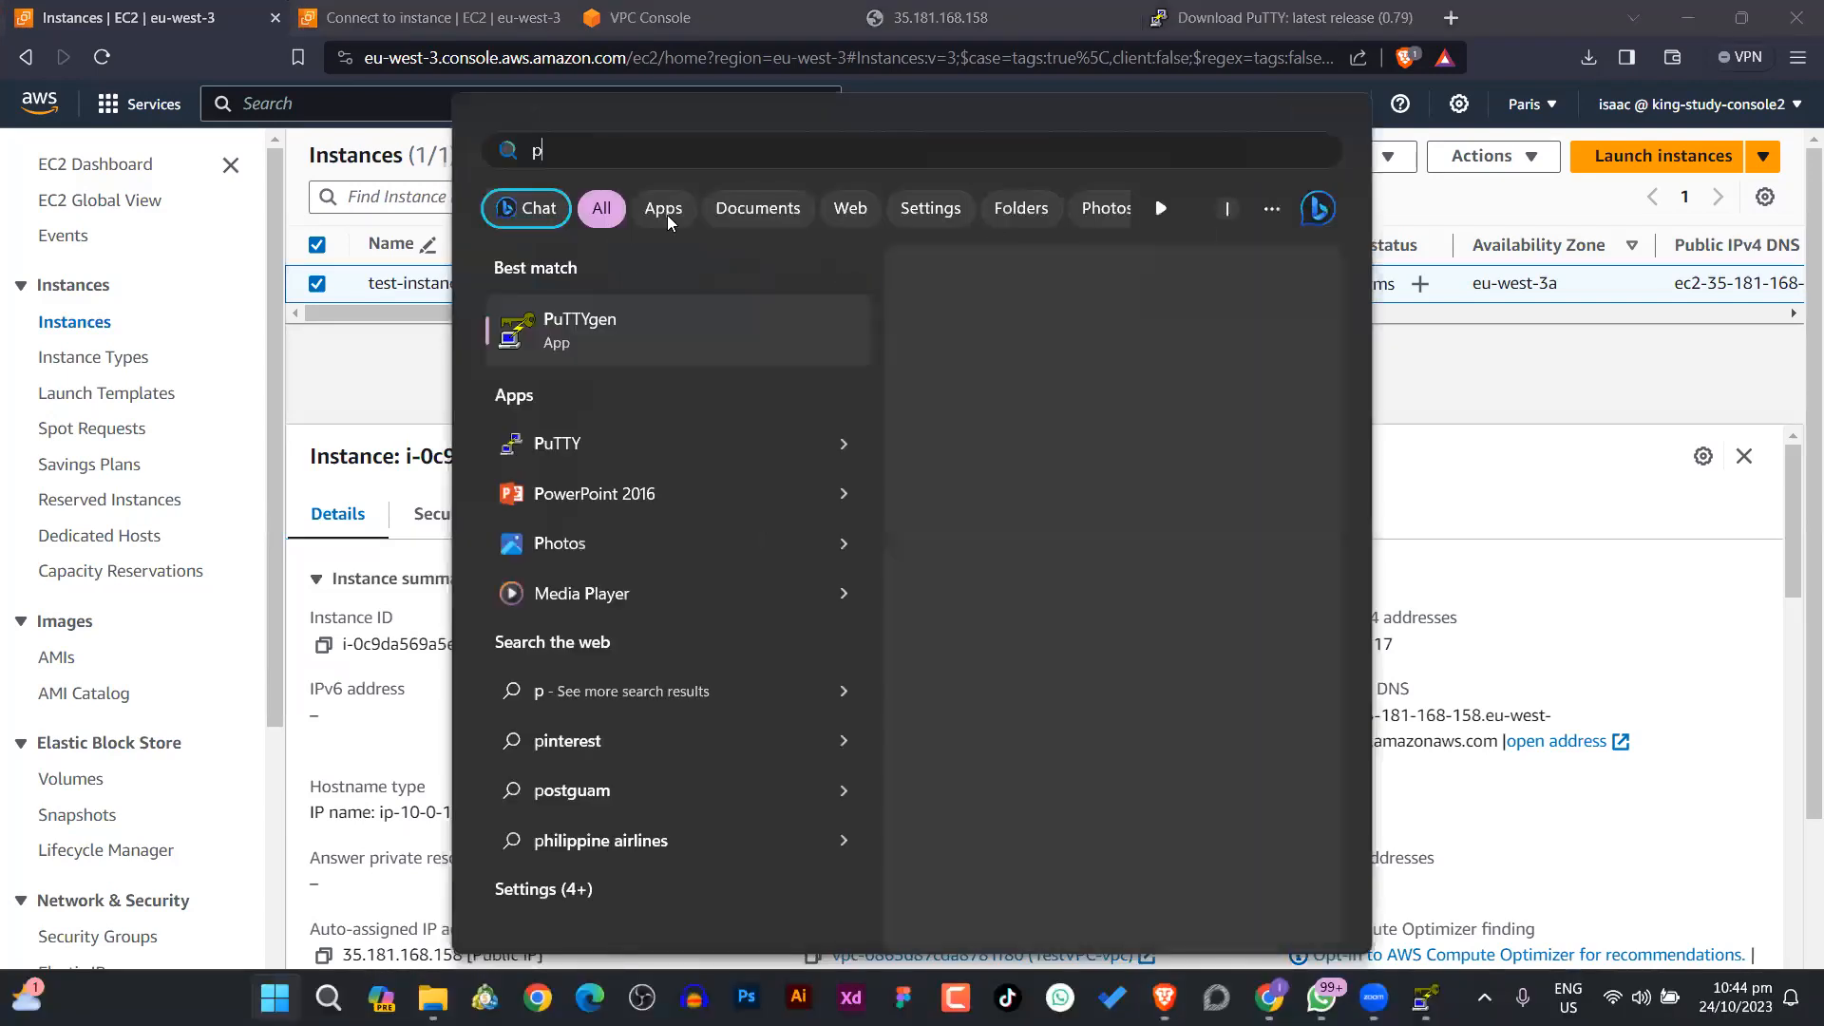
text(uuty)
click(605, 324)
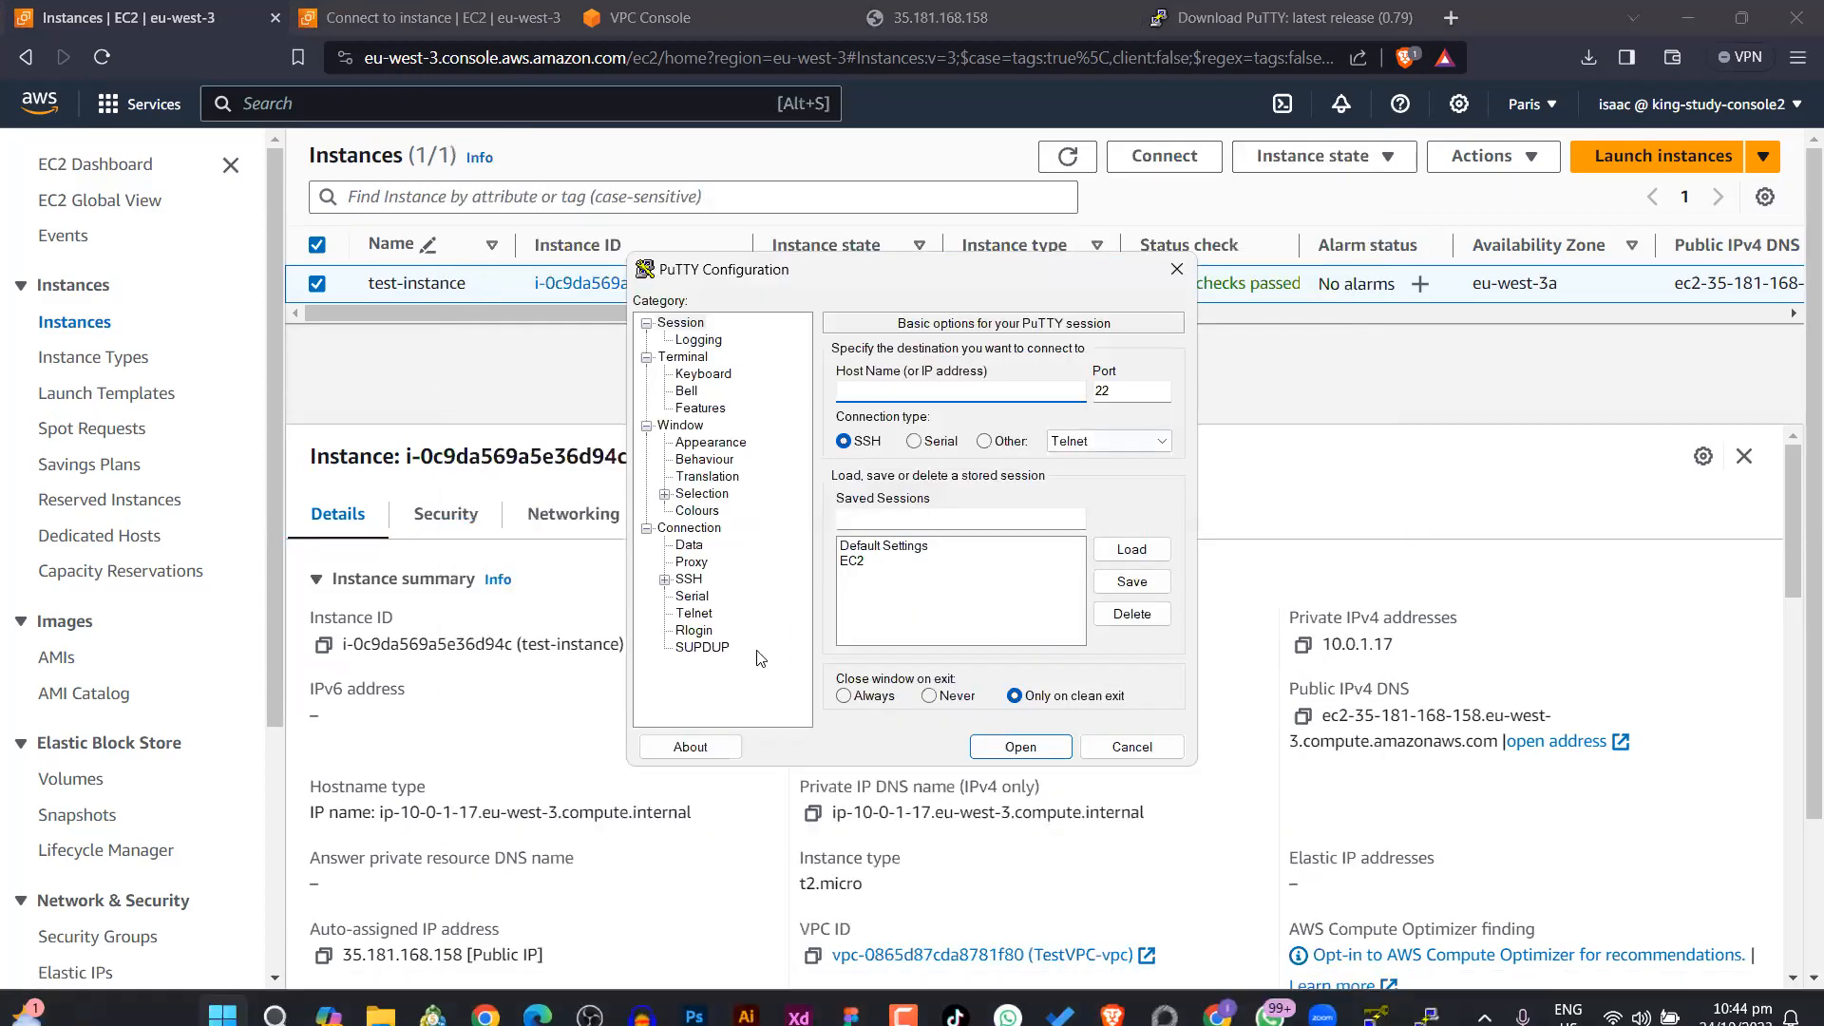
Step: Look through the SSH, Credentials, Auth and Connection settings and return to the basic session options
click(680, 578)
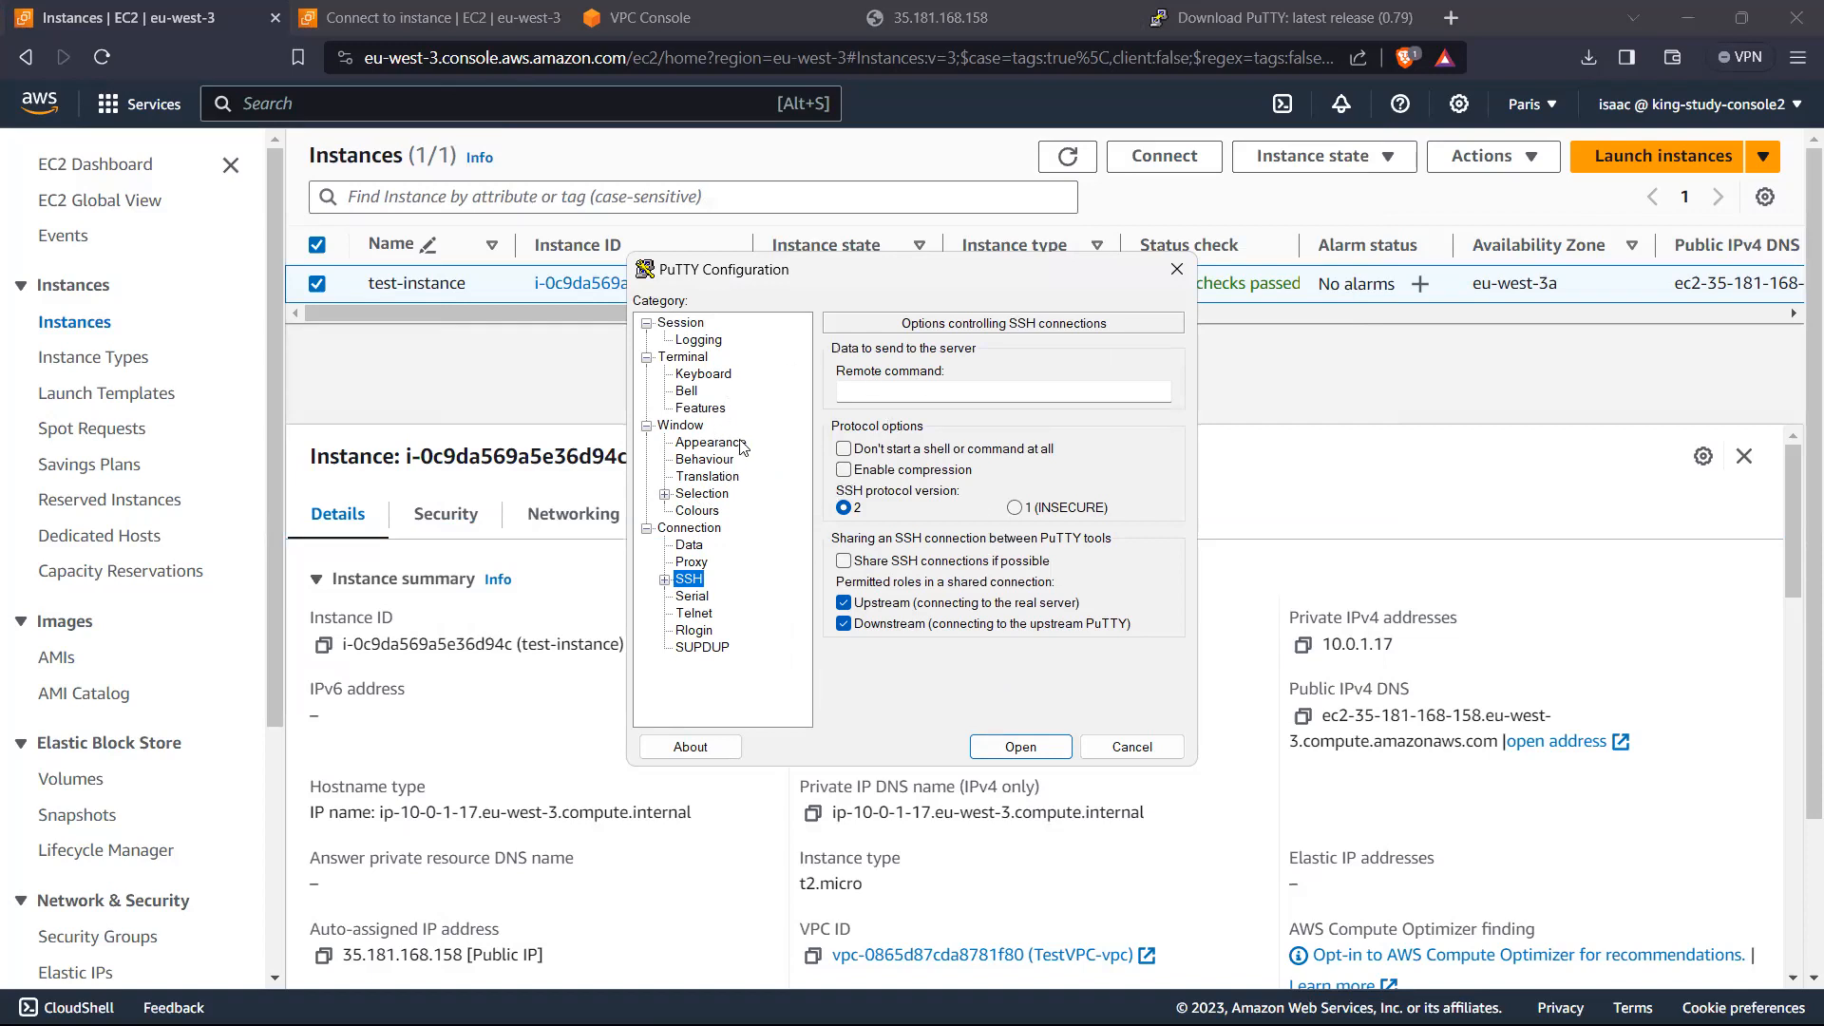
click(666, 579)
scroll(742, 583, down, 1)
click(683, 579)
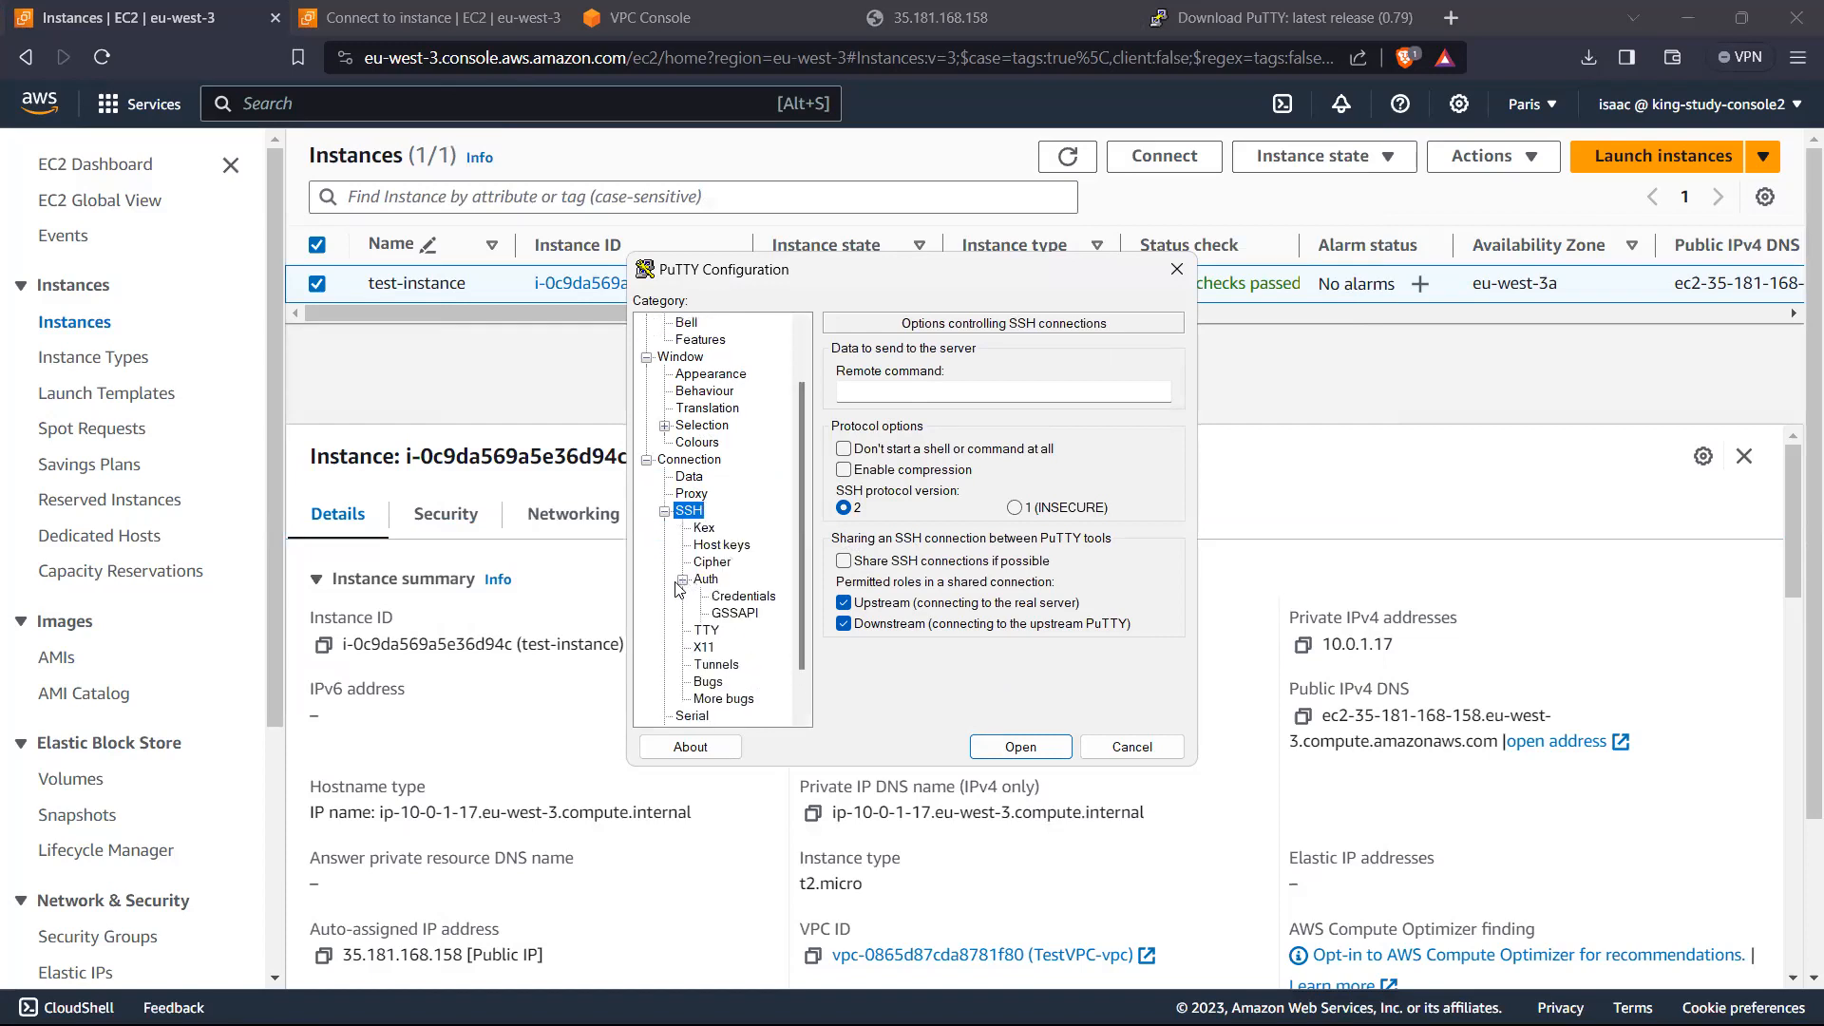
click(740, 596)
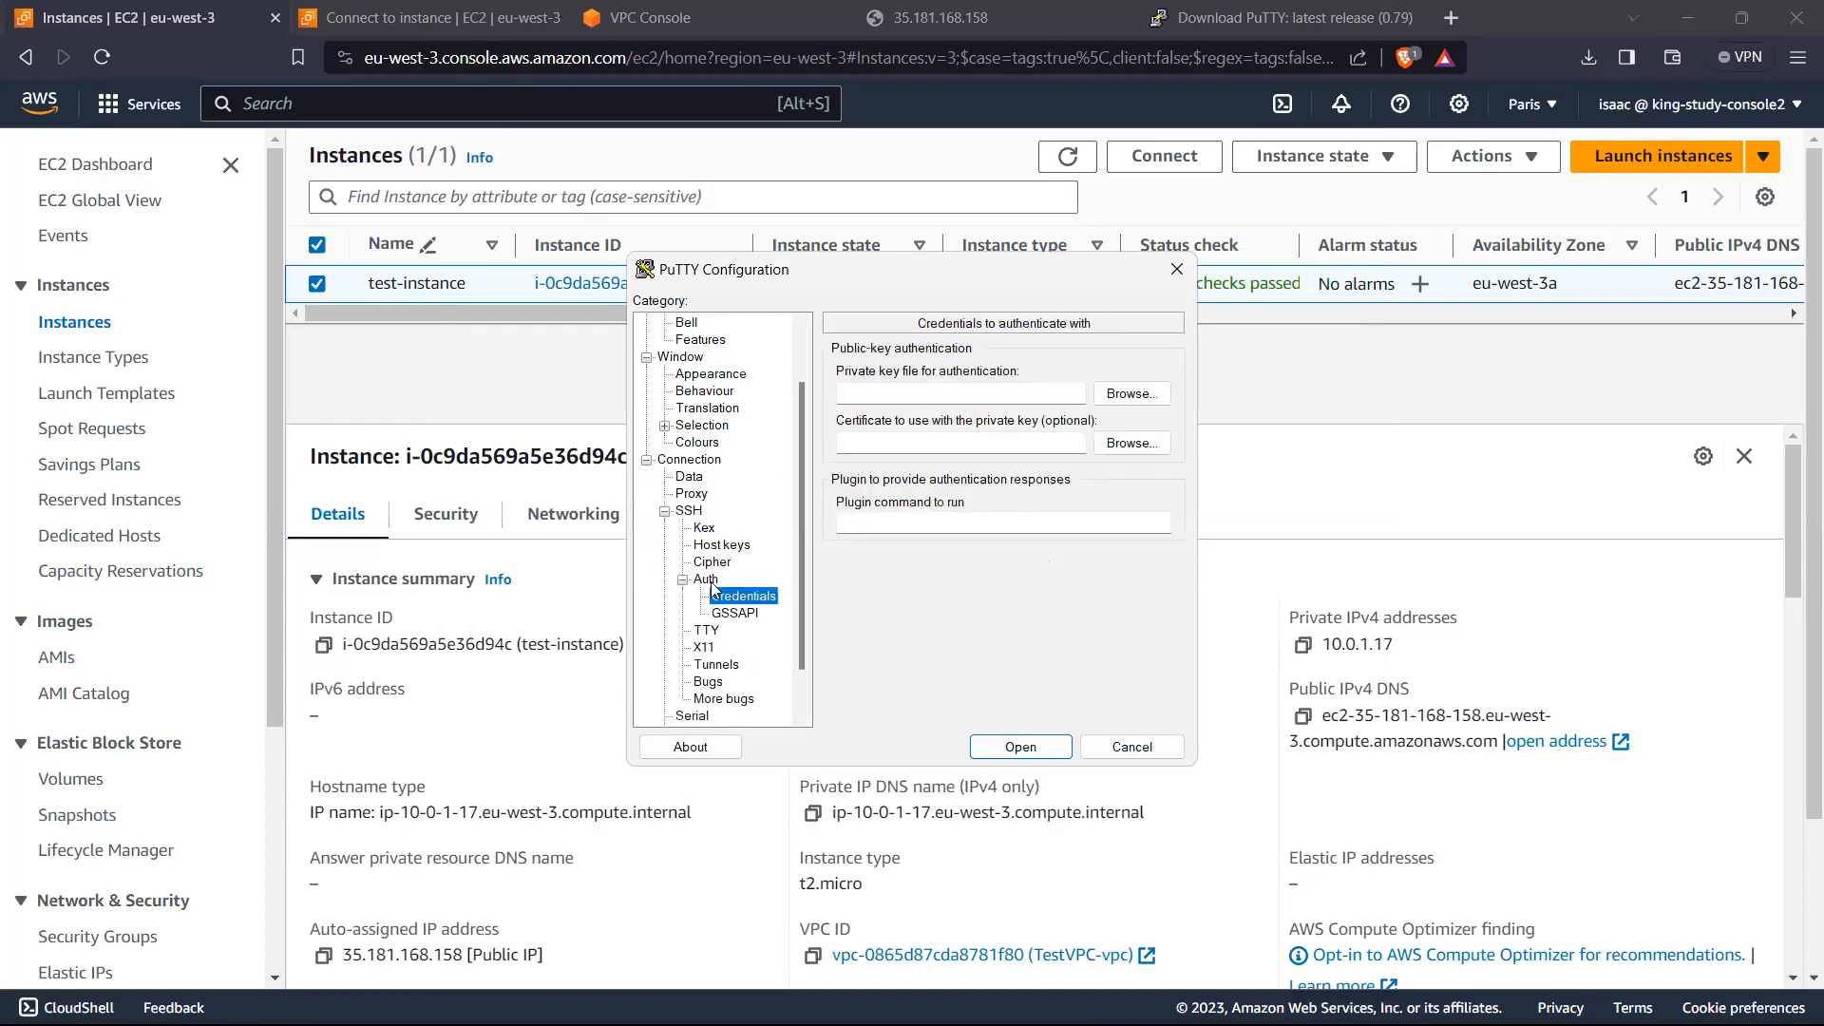
click(708, 581)
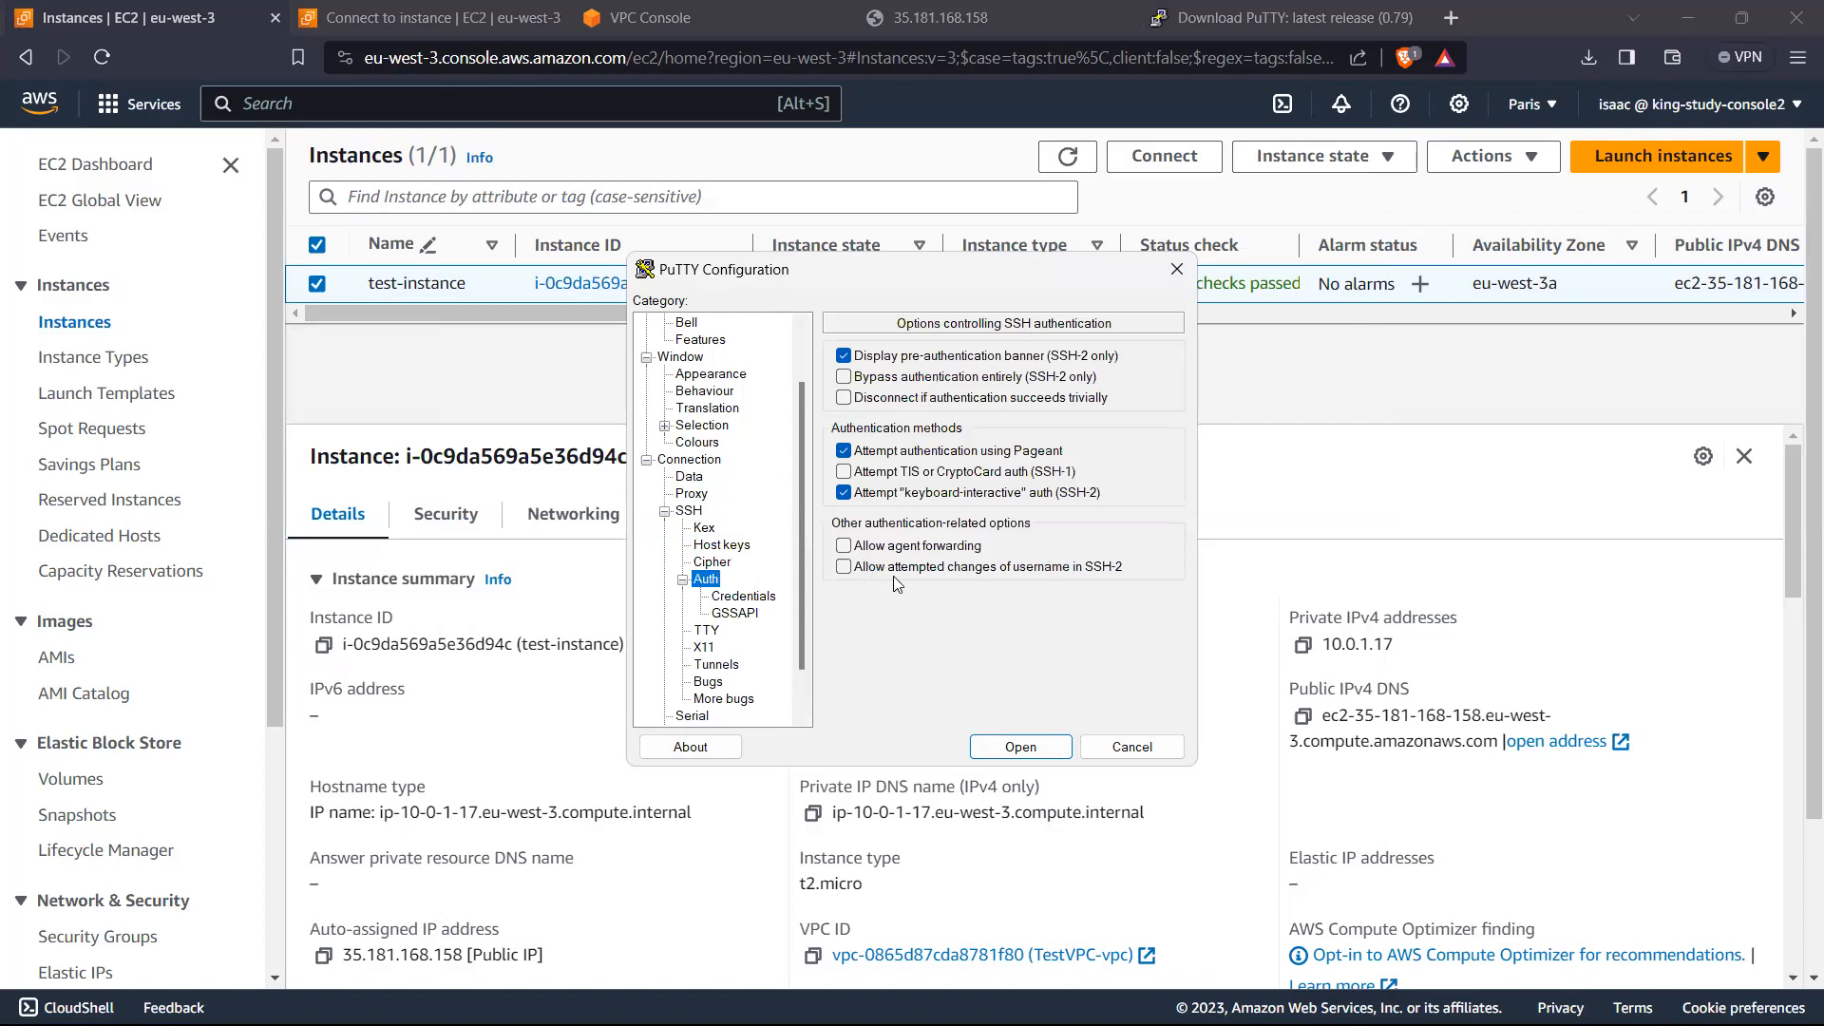
scroll(795, 488, up, 2)
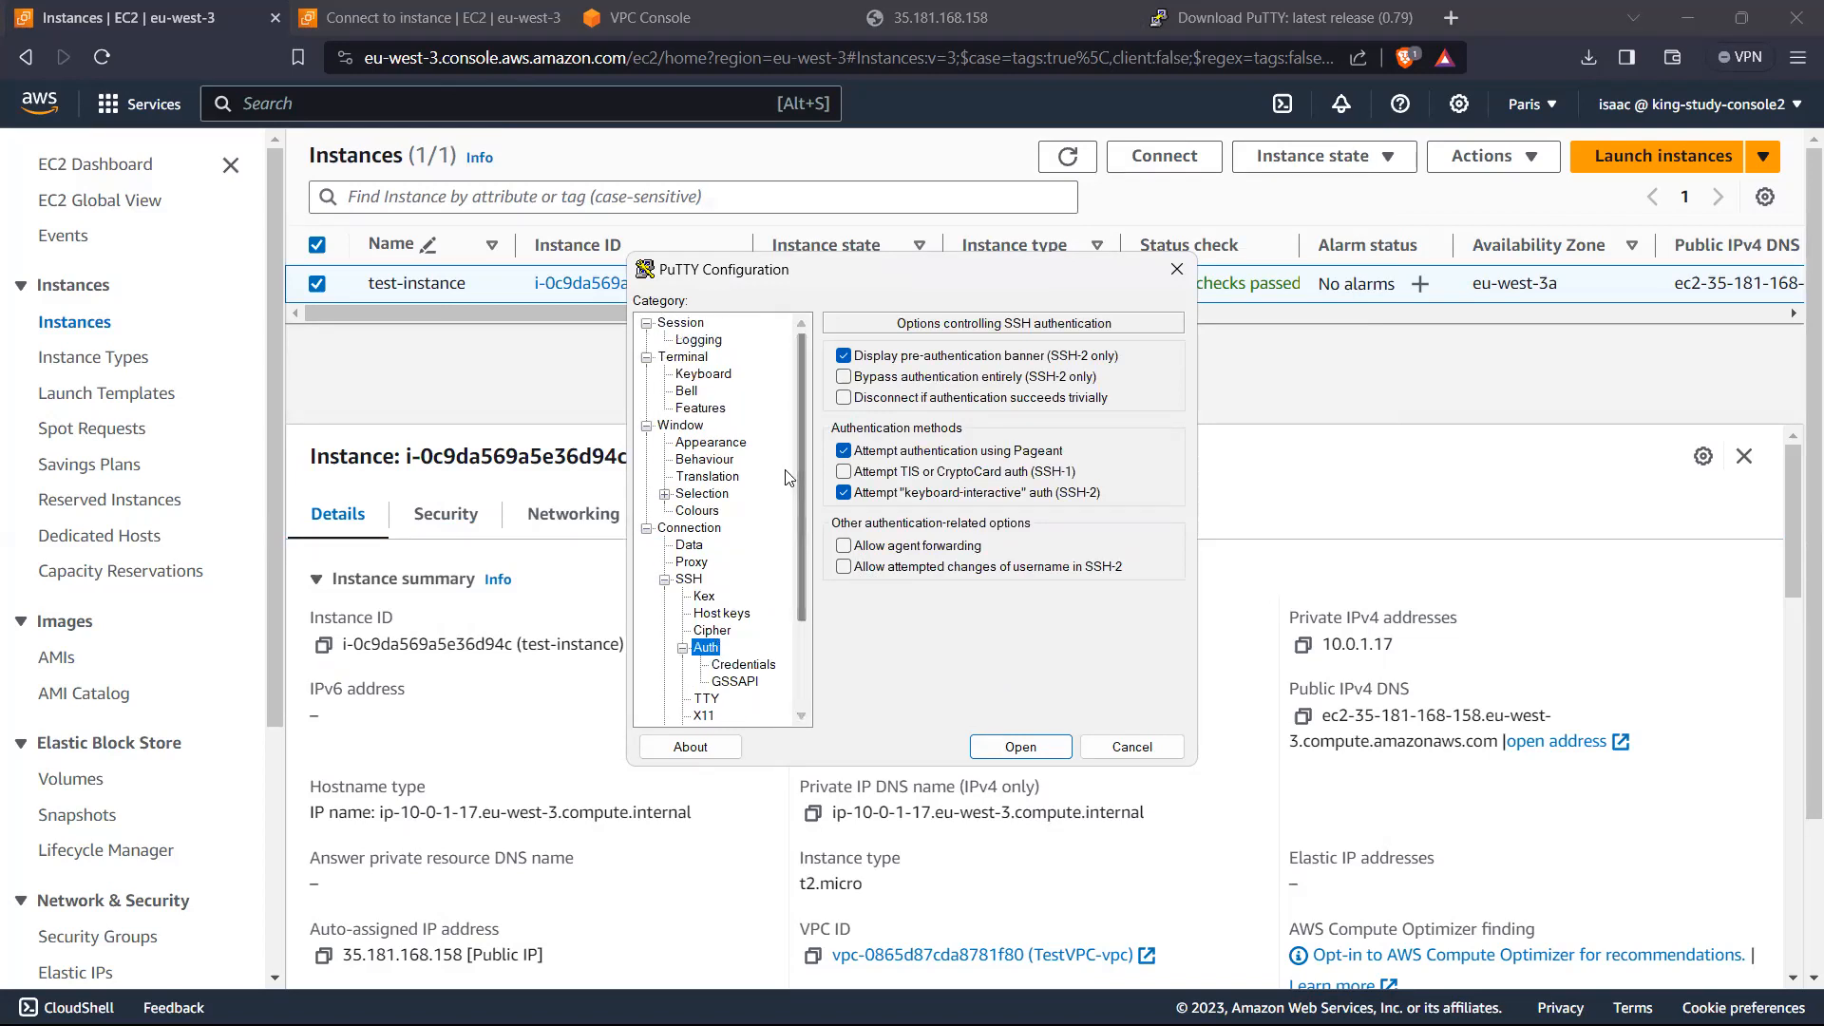
click(694, 530)
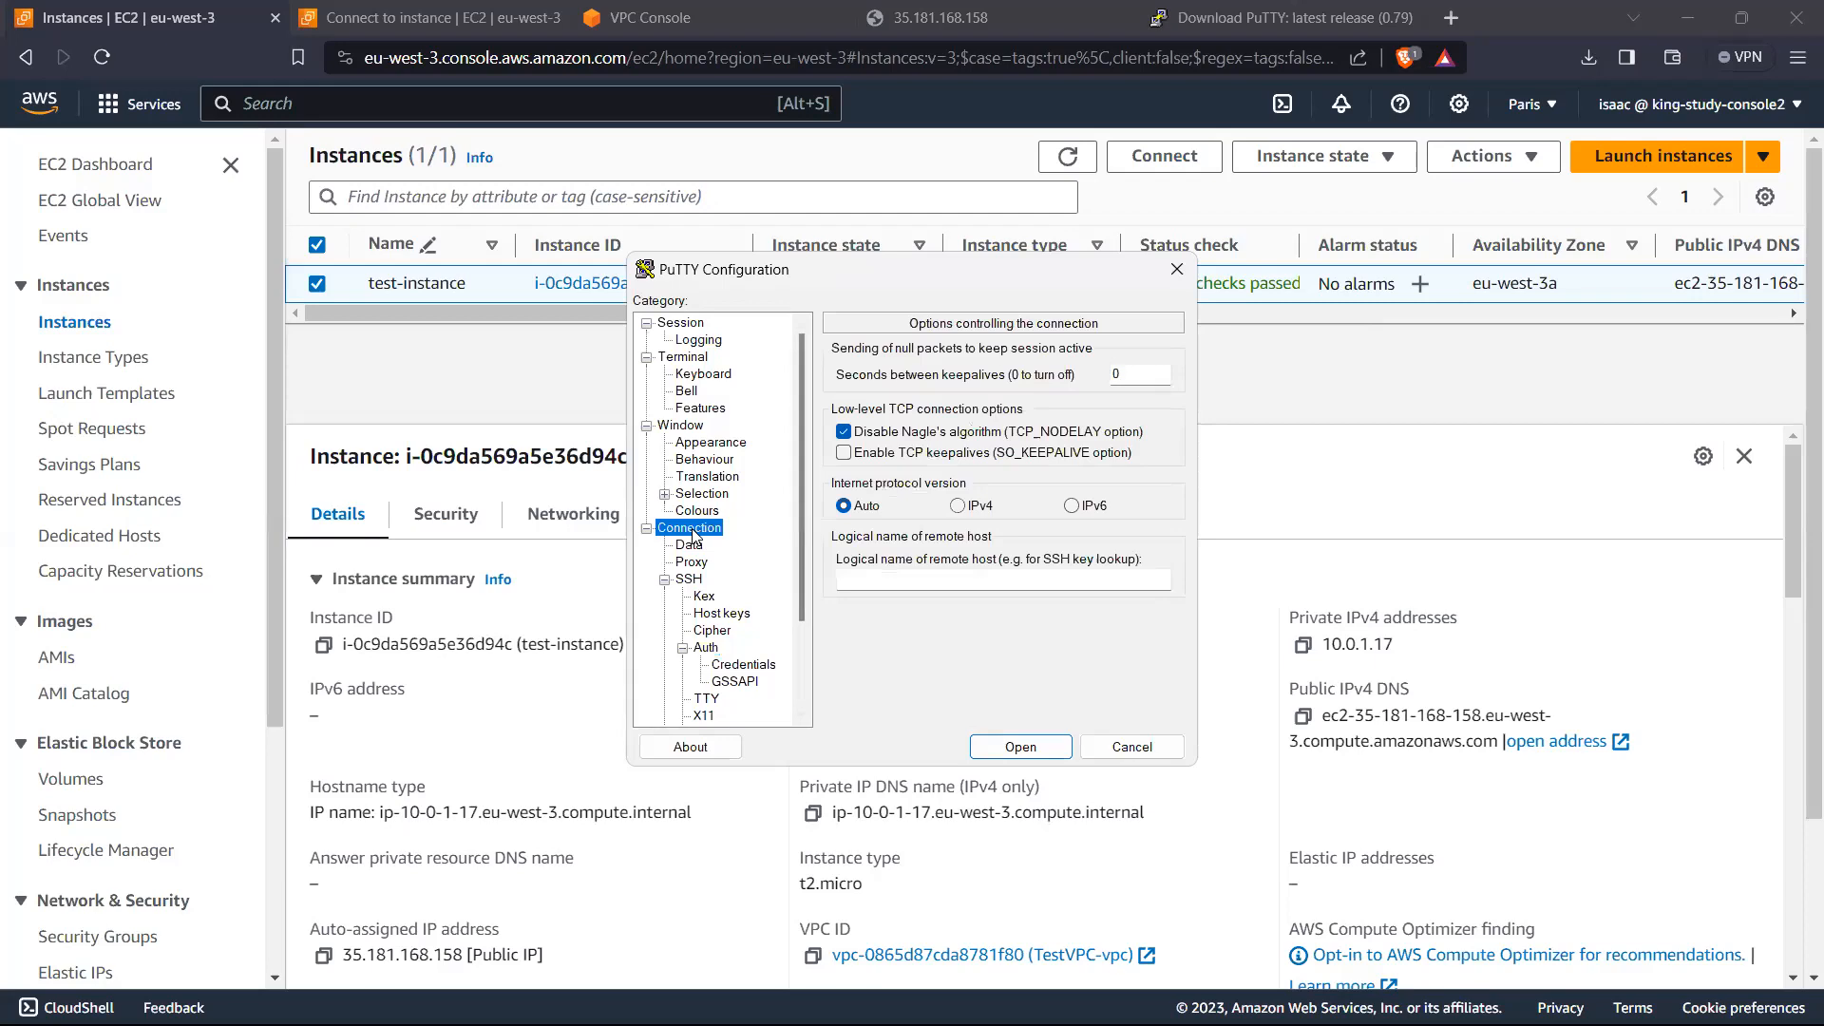
click(682, 324)
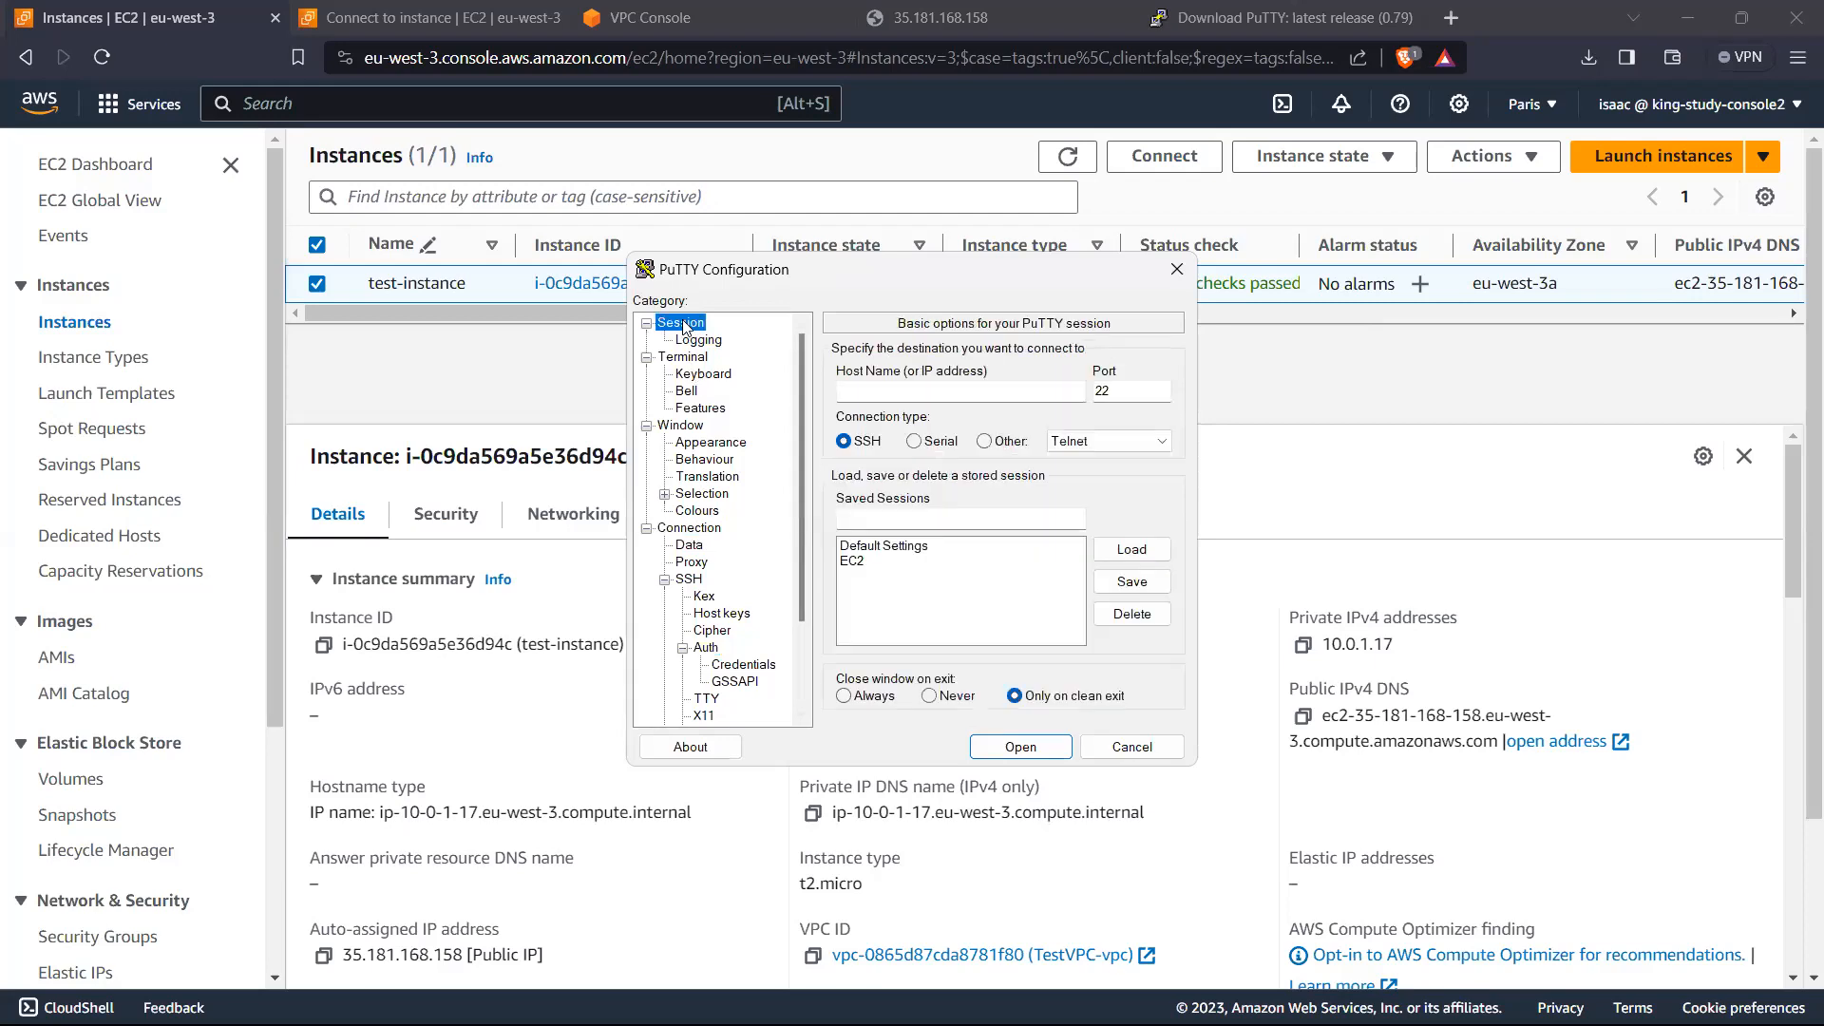
Step: Load the saved EC2 session into the PuTTY configuration
click(950, 382)
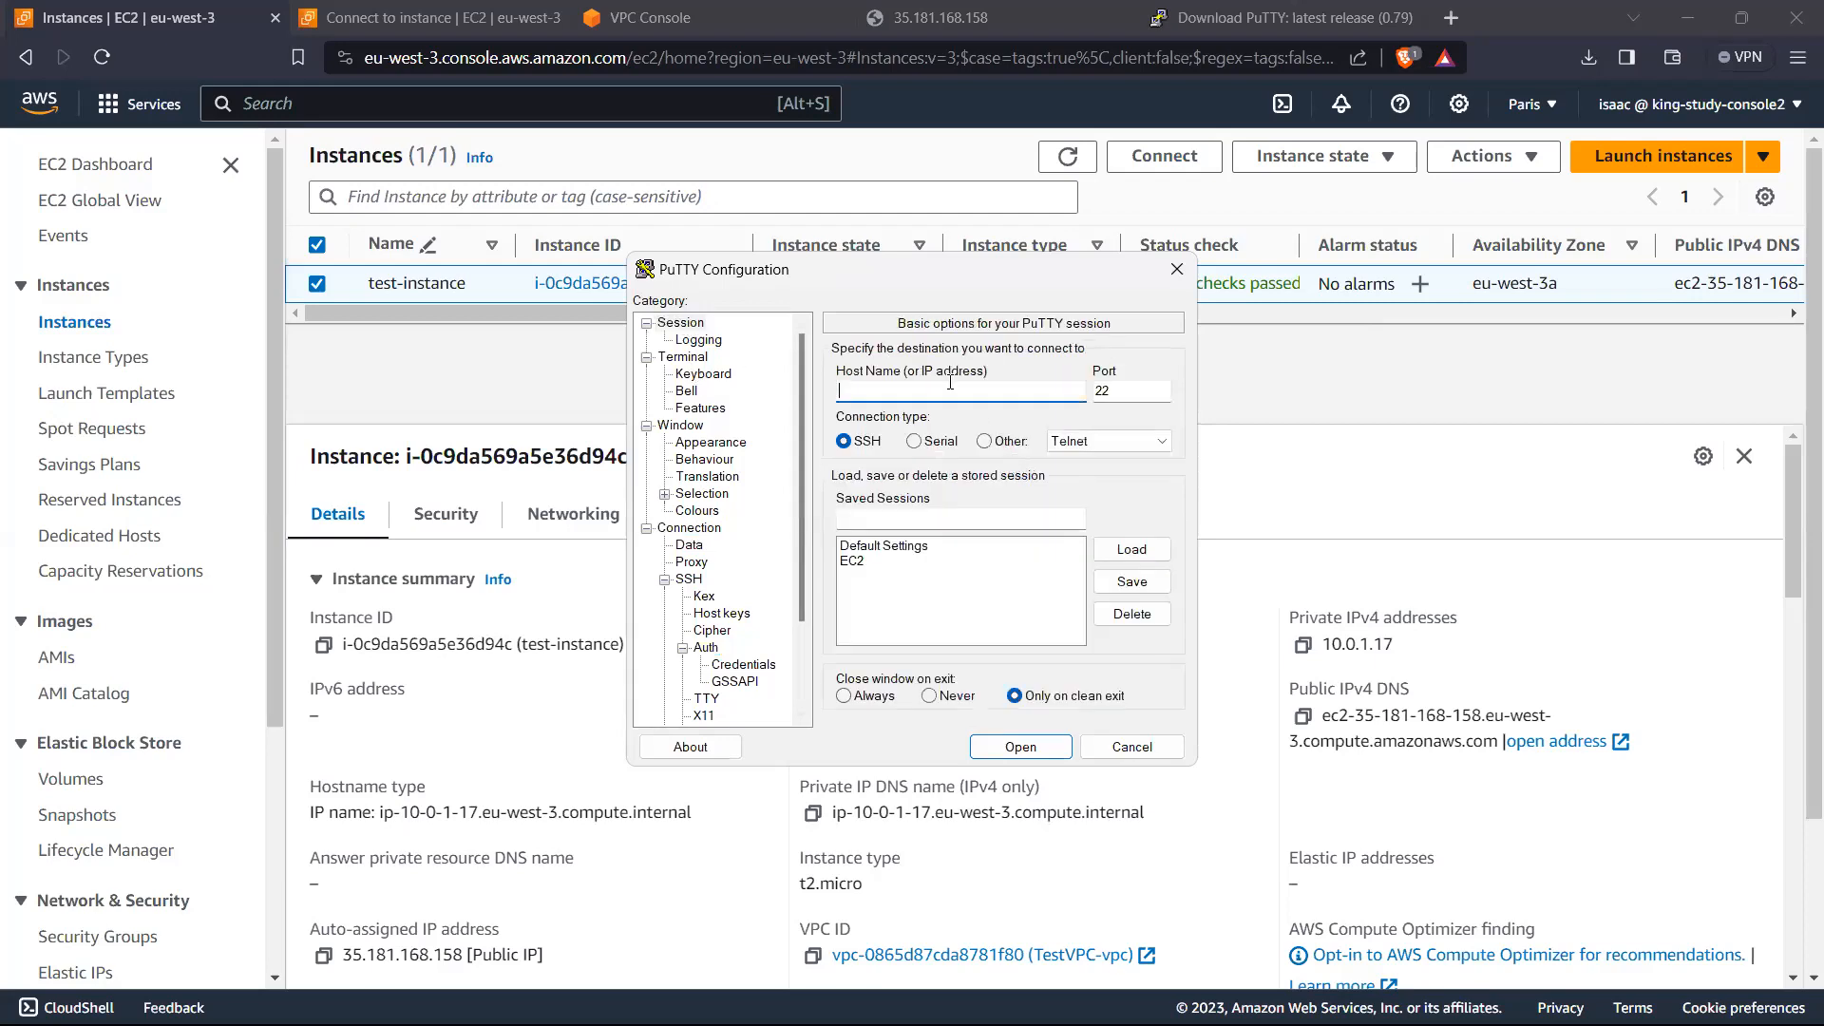
click(857, 563)
click(1131, 549)
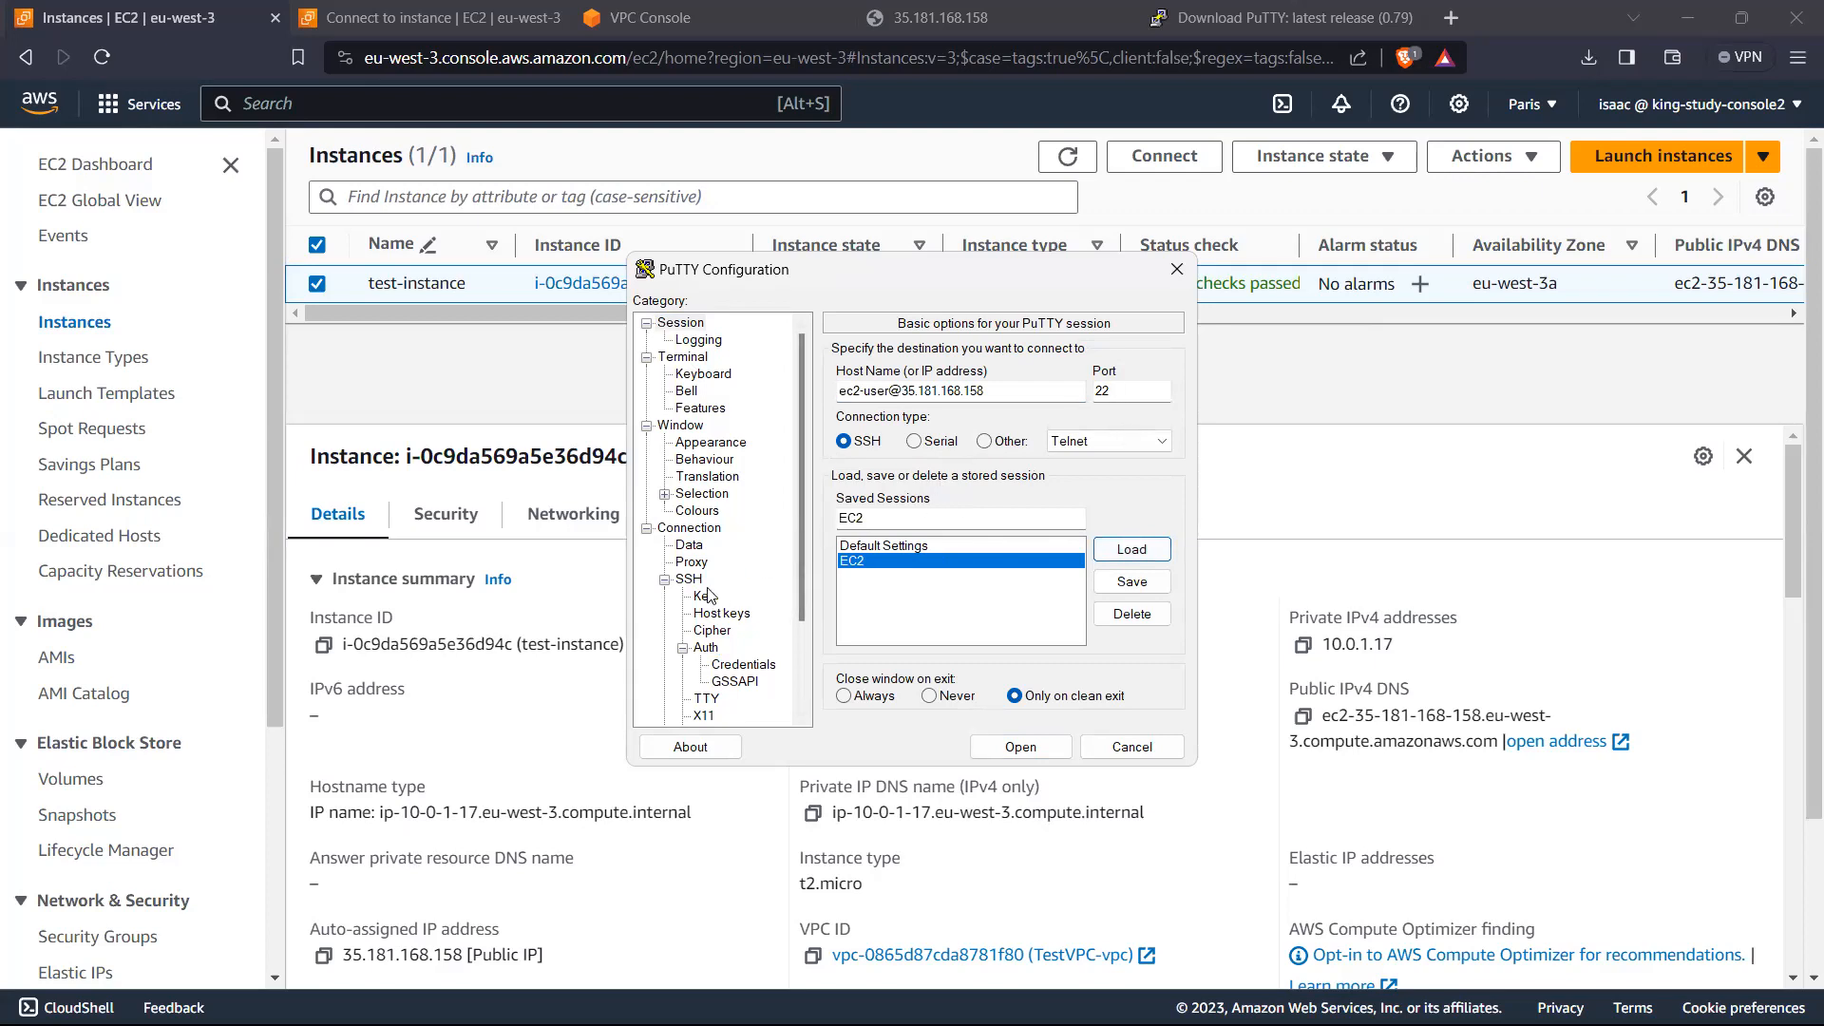
Step: Set InstanceKey.ppk from the Desktop as the private key file for SSH authentication
scroll(718, 596, down, 1)
scroll(718, 596, down, 1)
click(710, 547)
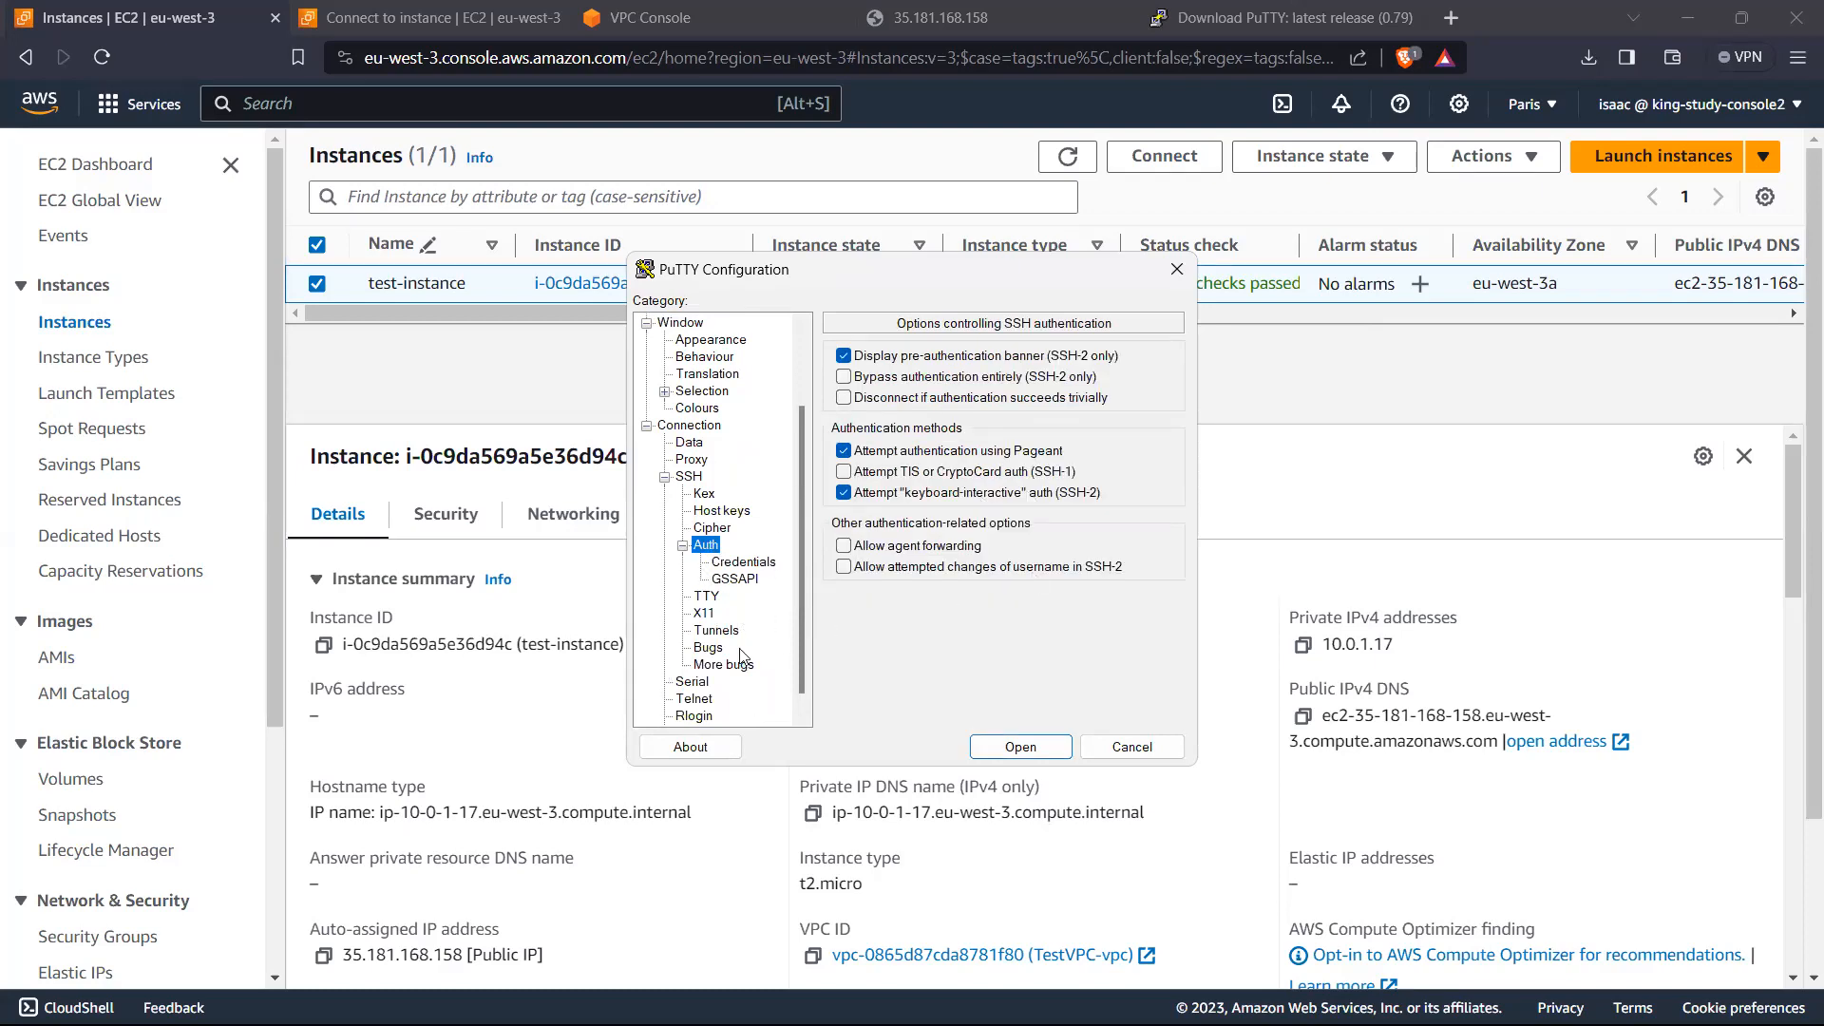
scroll(700, 597, down, 1)
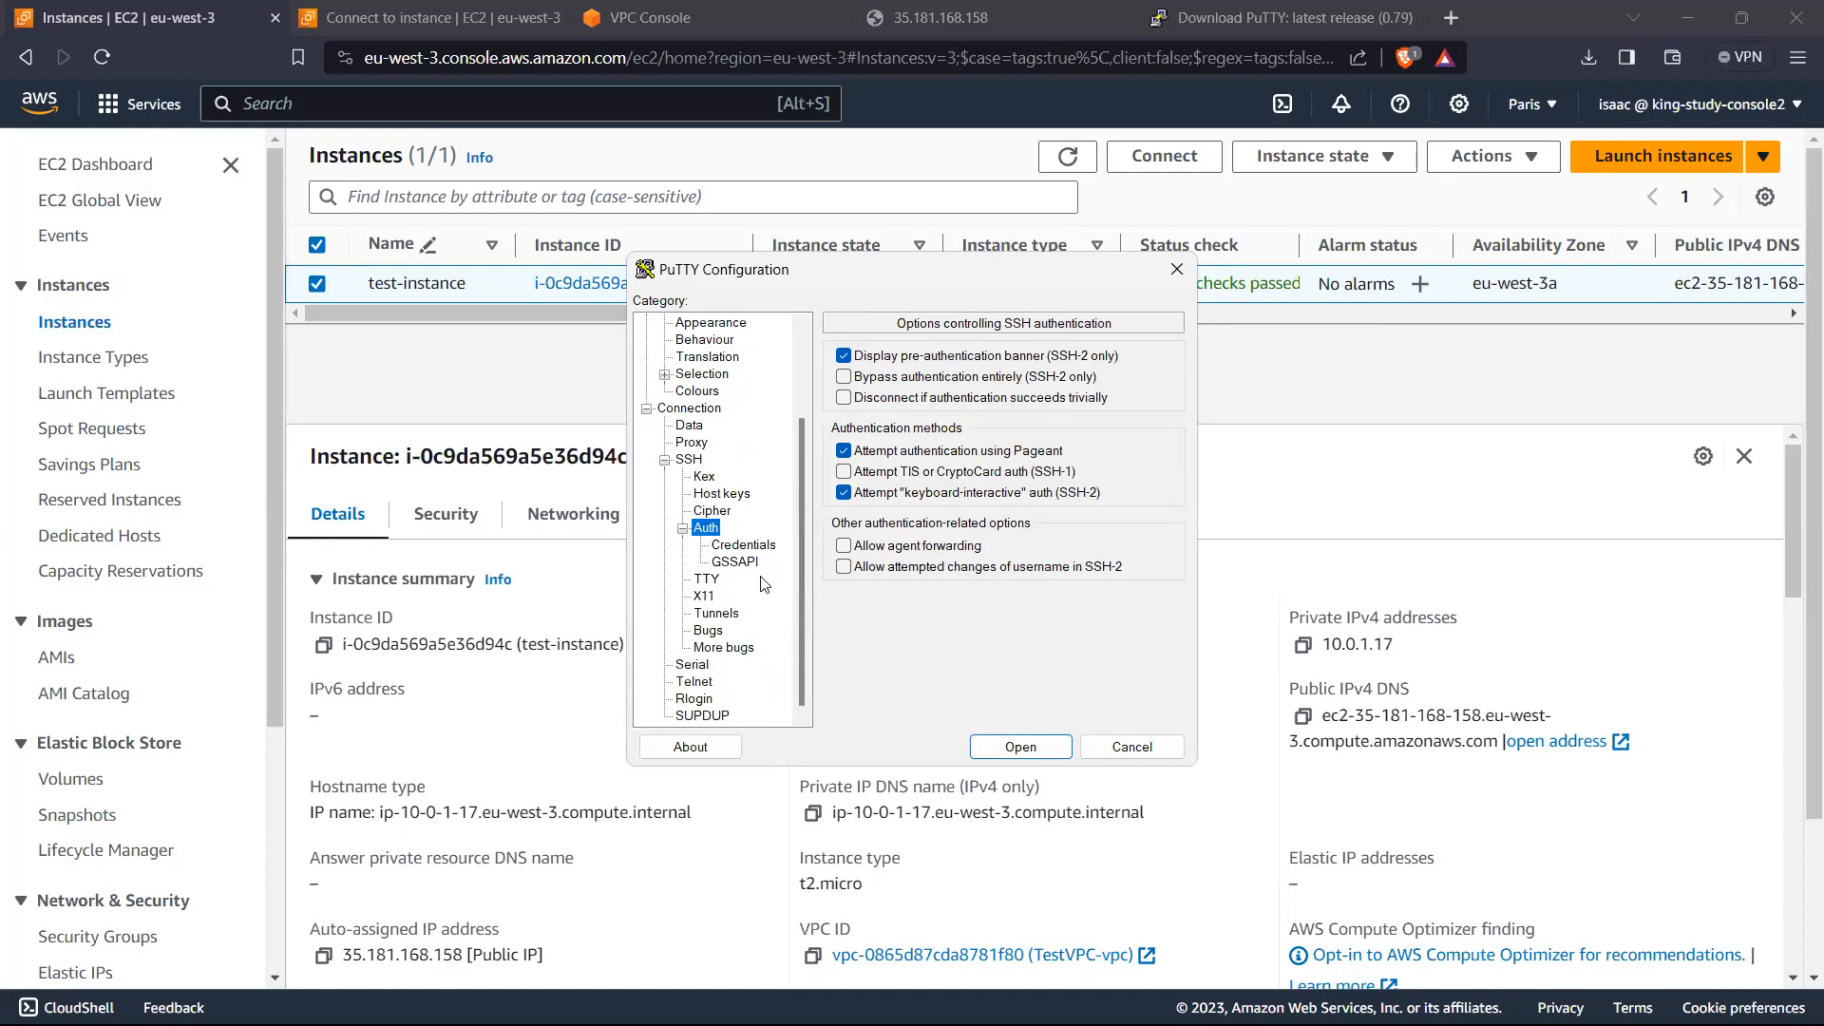
click(750, 548)
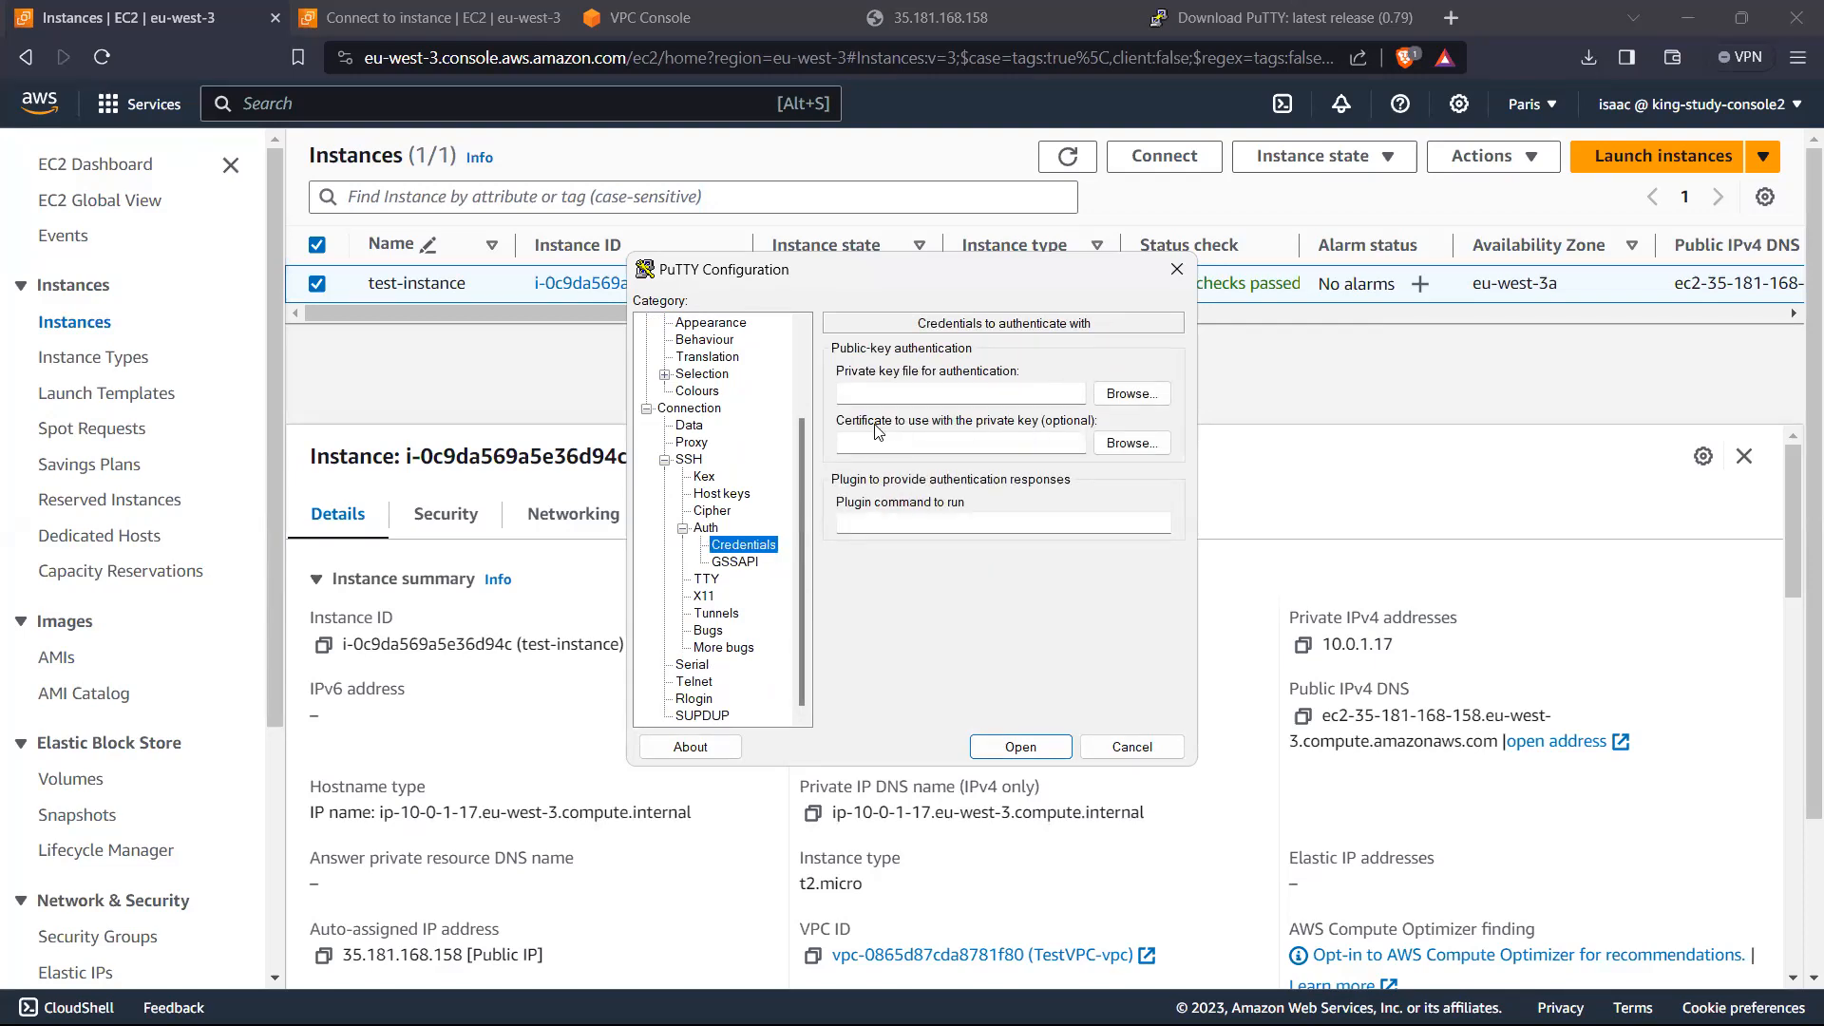
click(1125, 392)
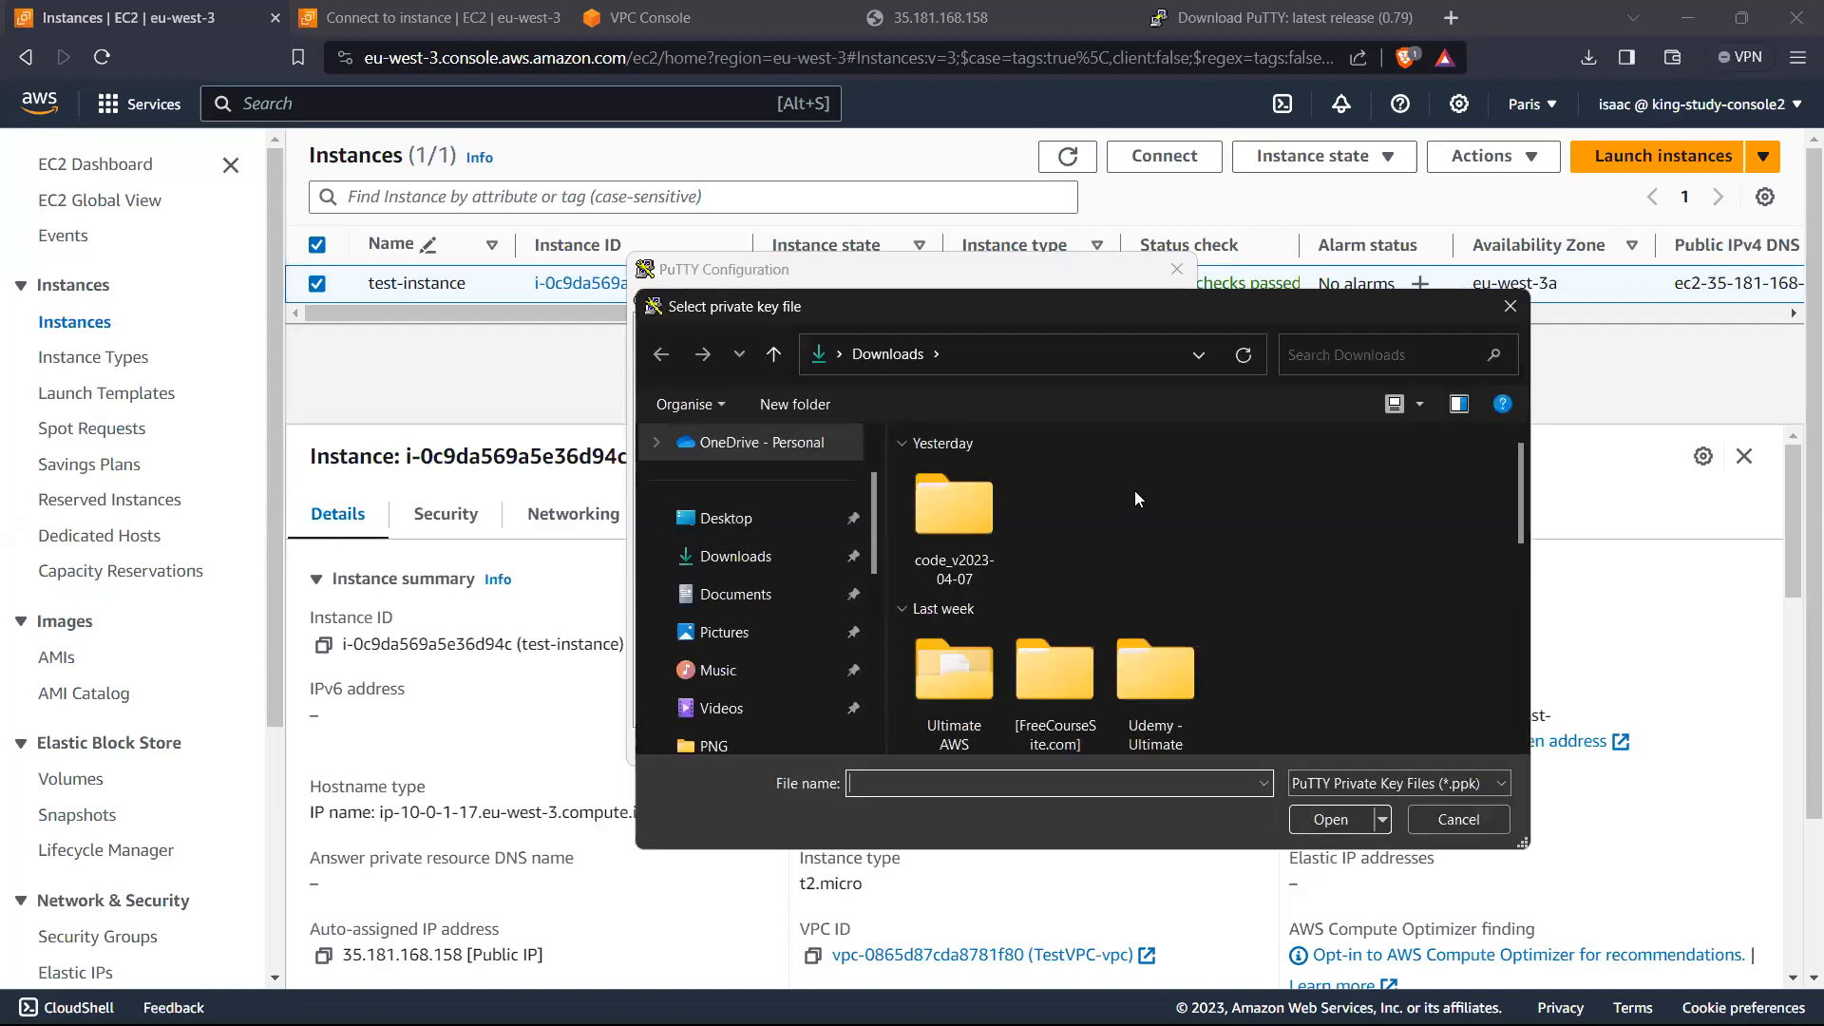
click(726, 518)
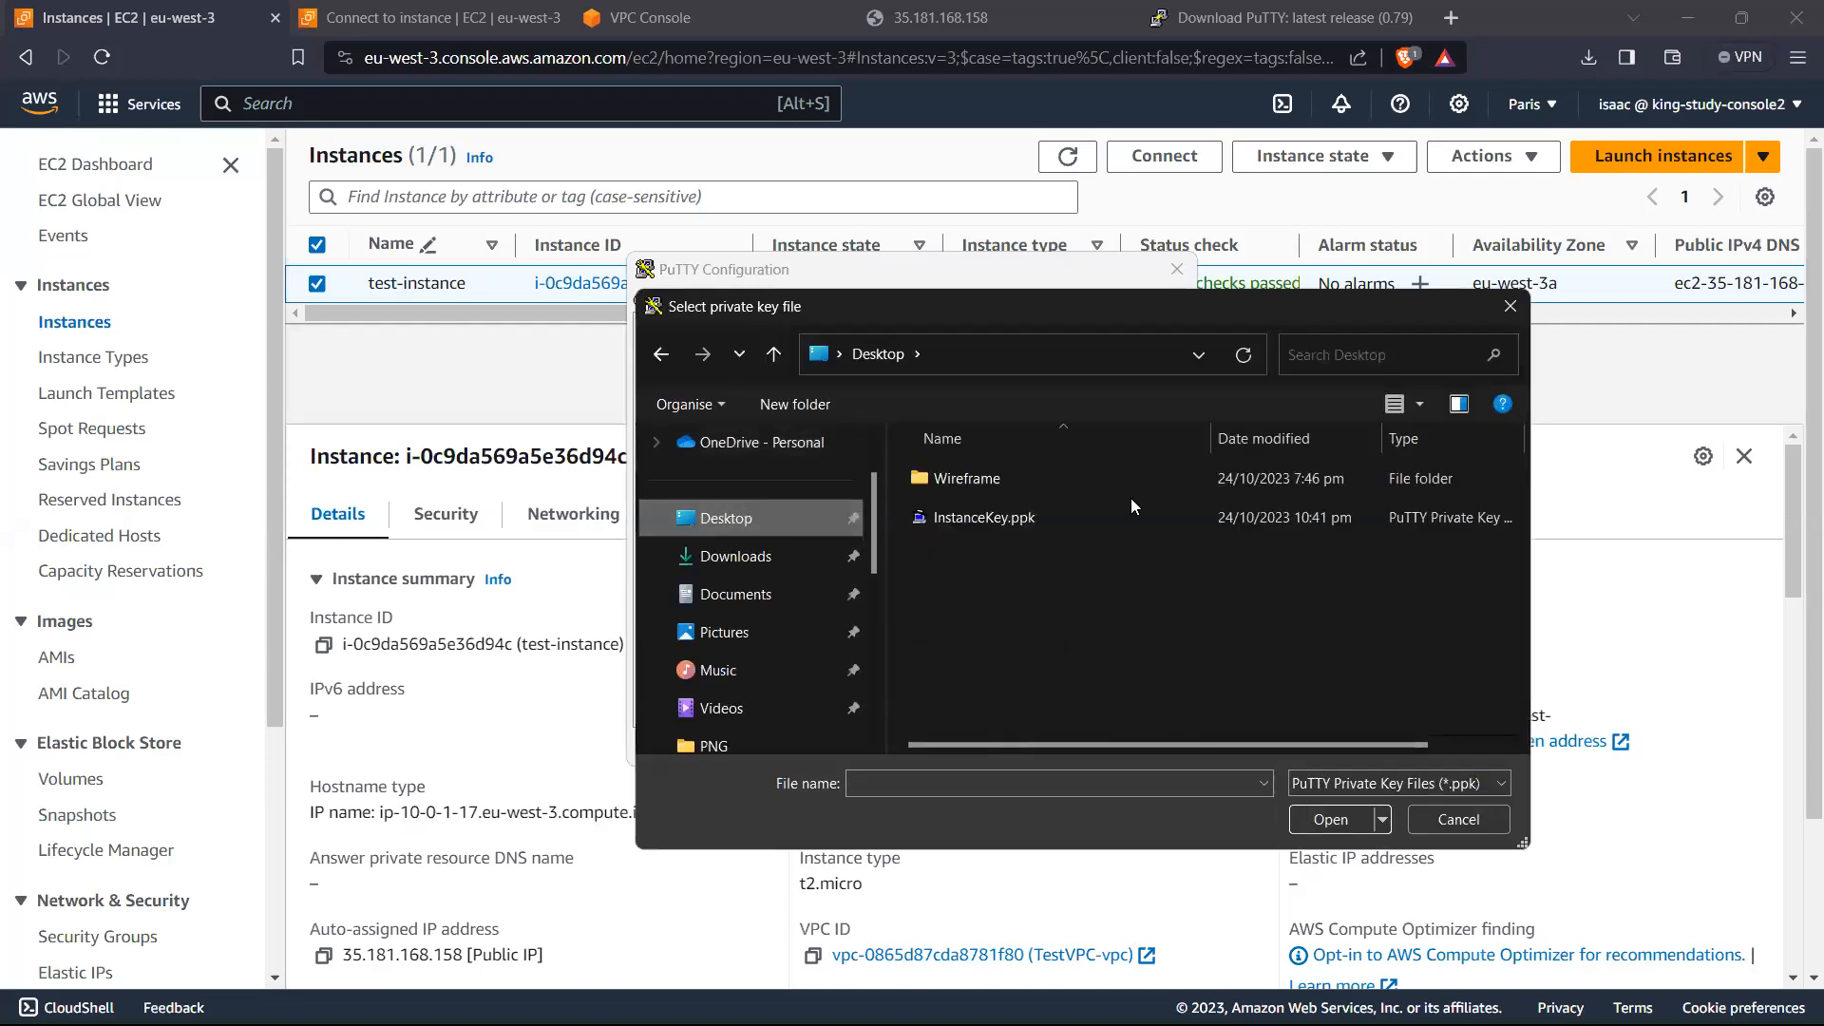
double_click(1024, 516)
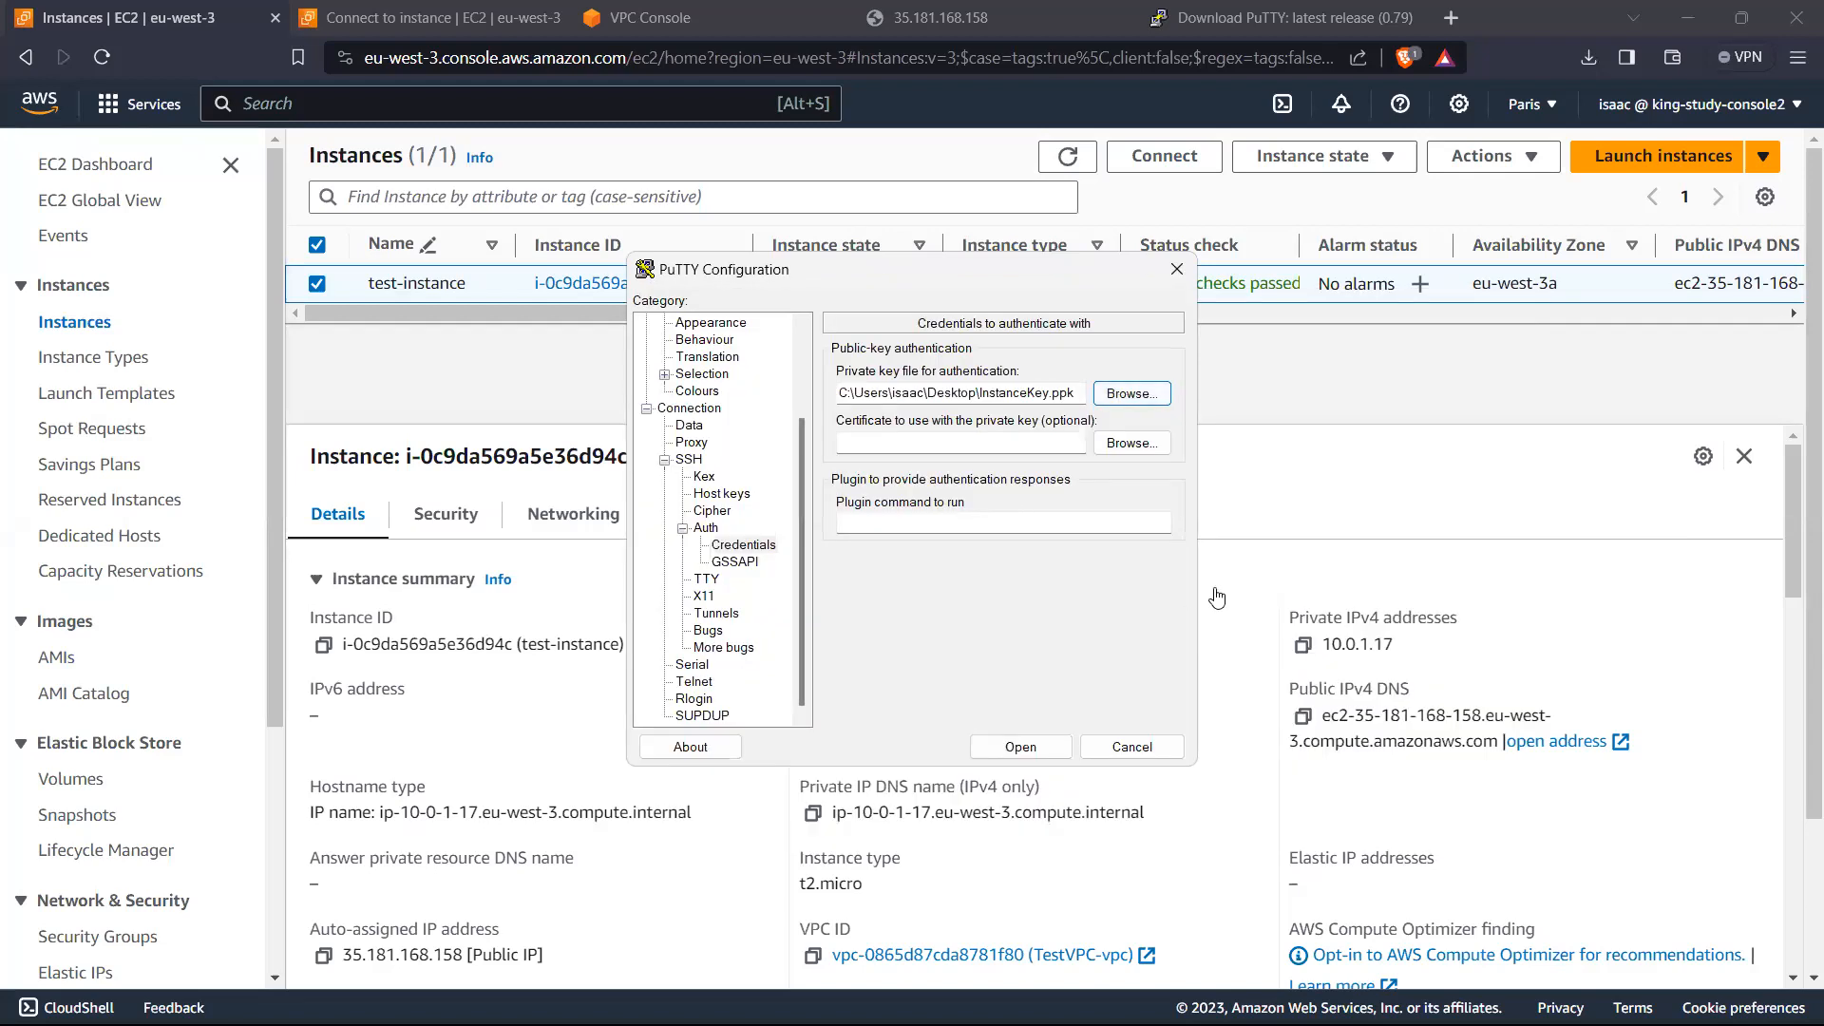
Step: Save the updated settings to the EC2 session and open the connection to the instance
scroll(810, 423, up, 3)
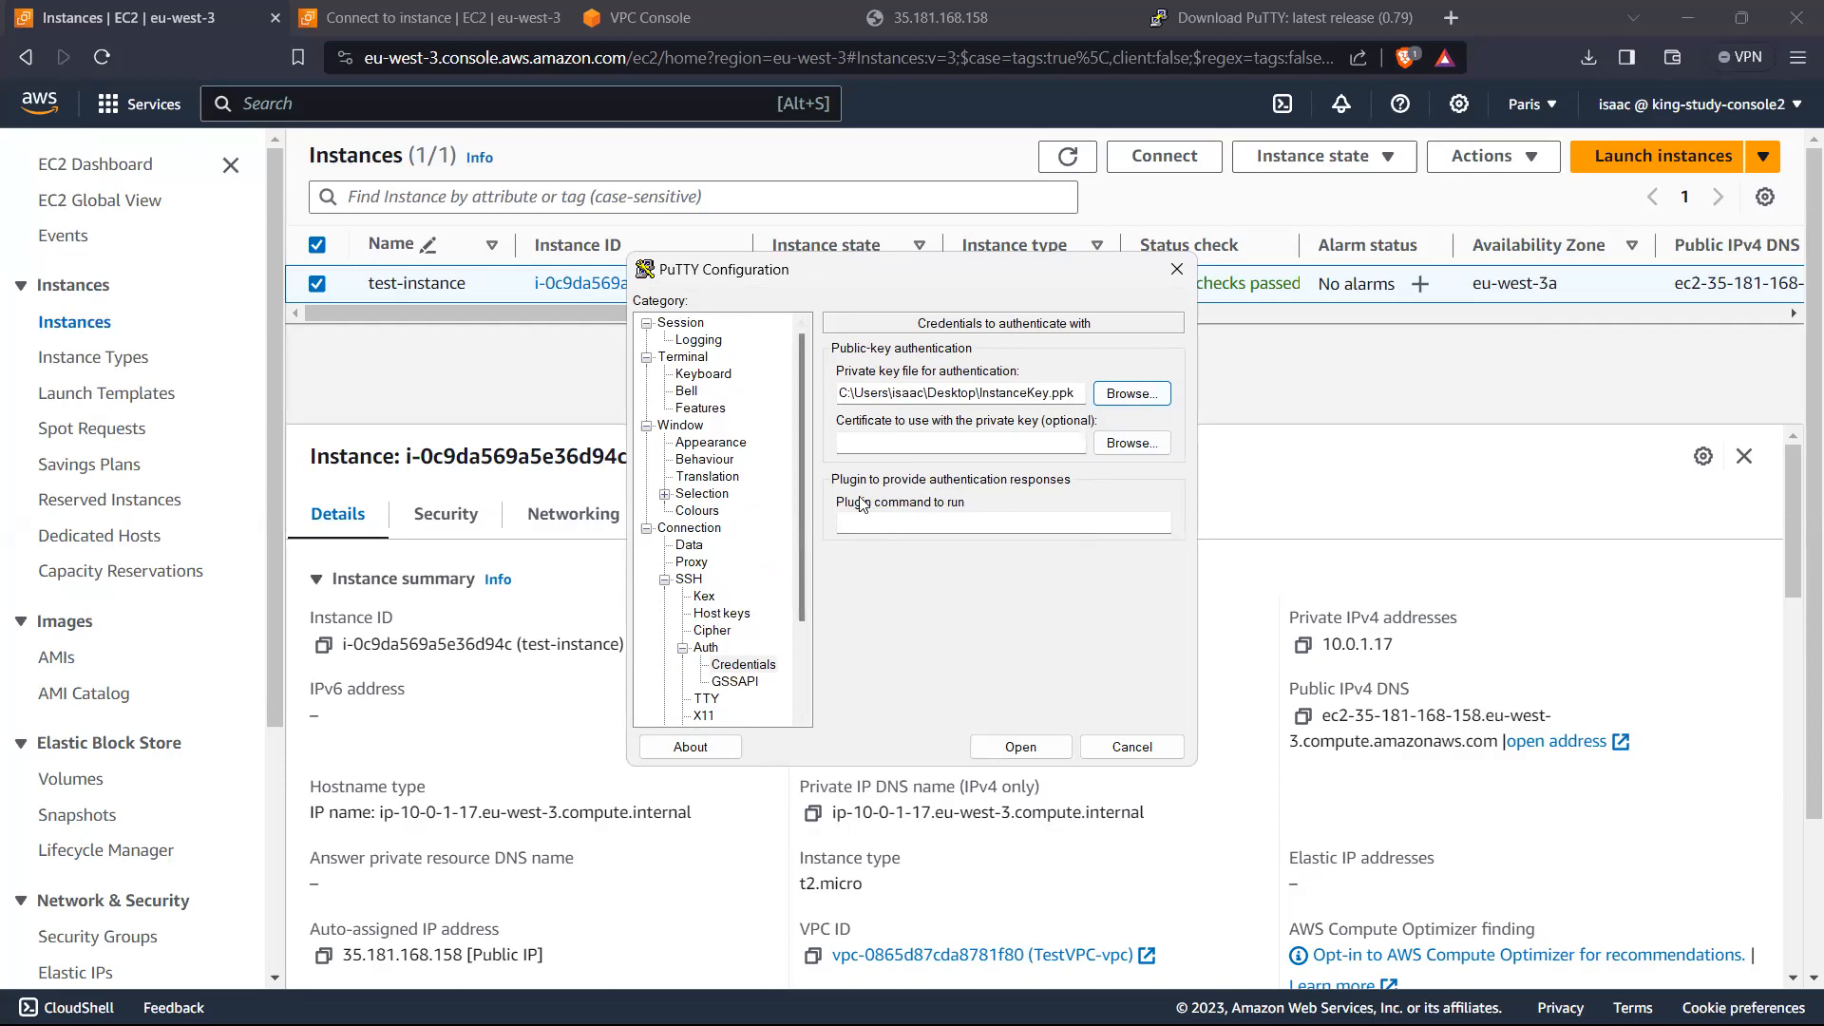
click(688, 324)
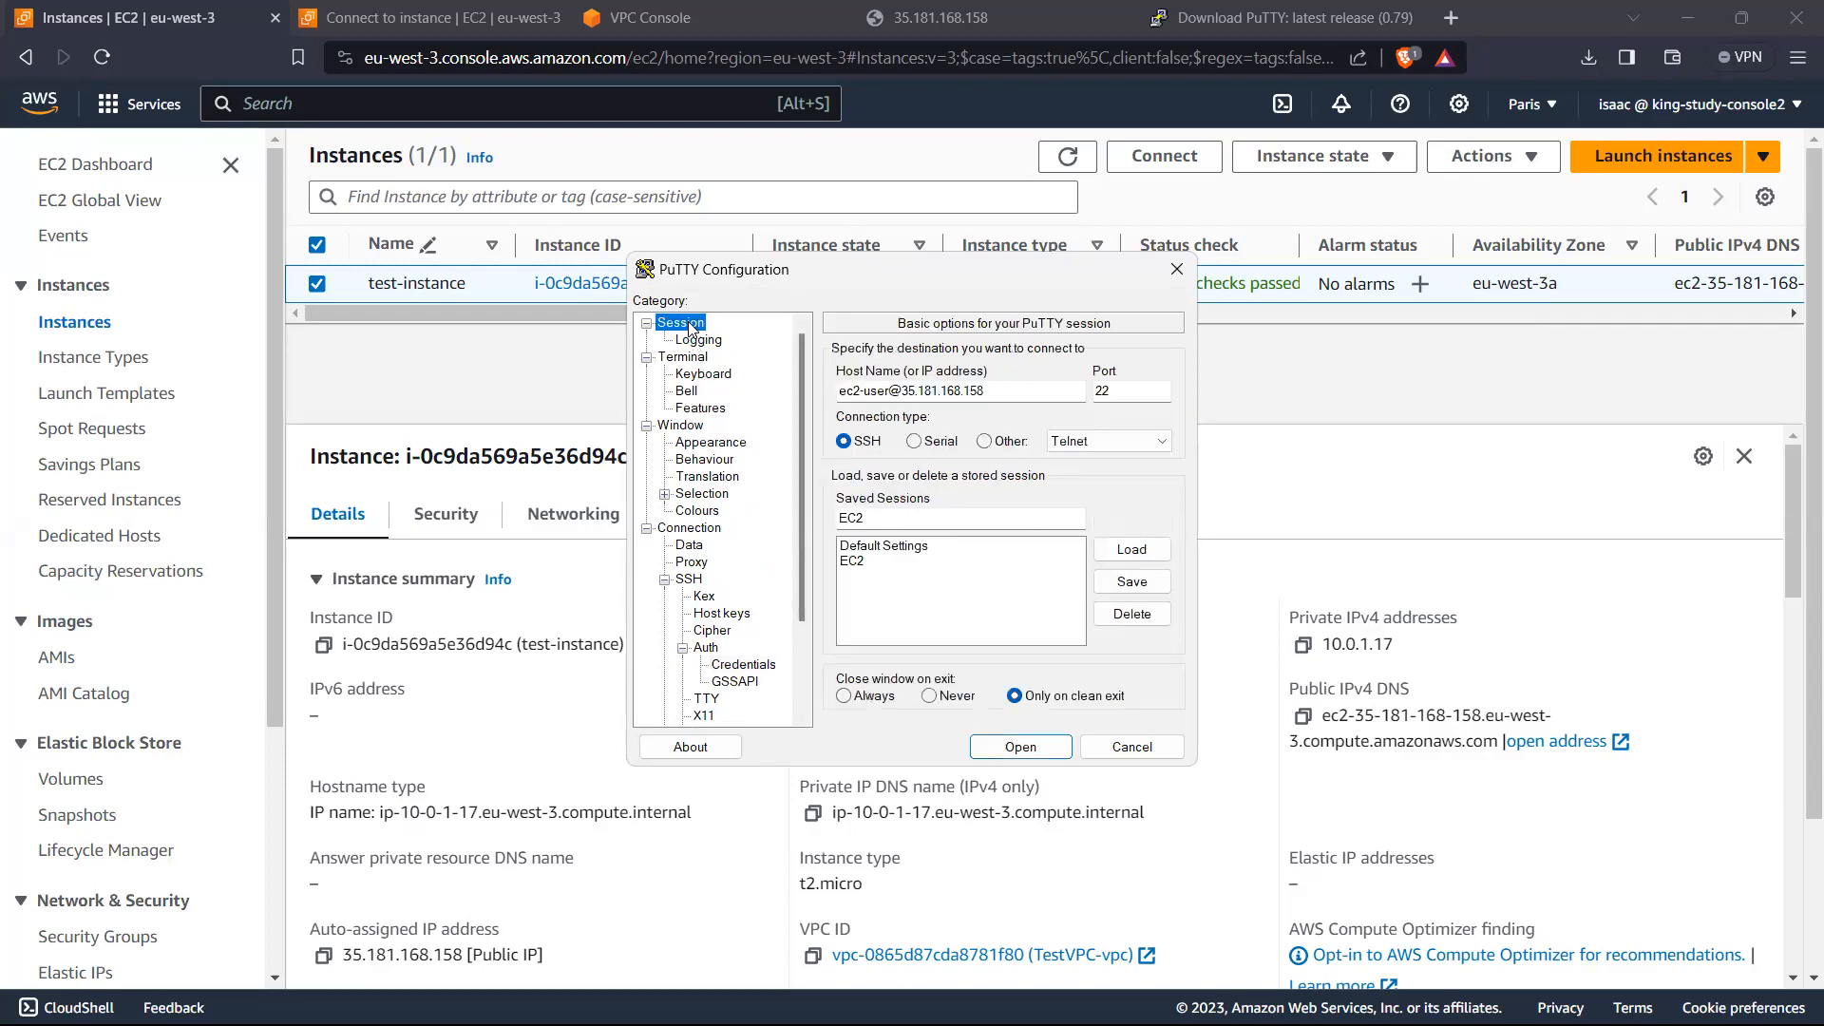
click(1132, 585)
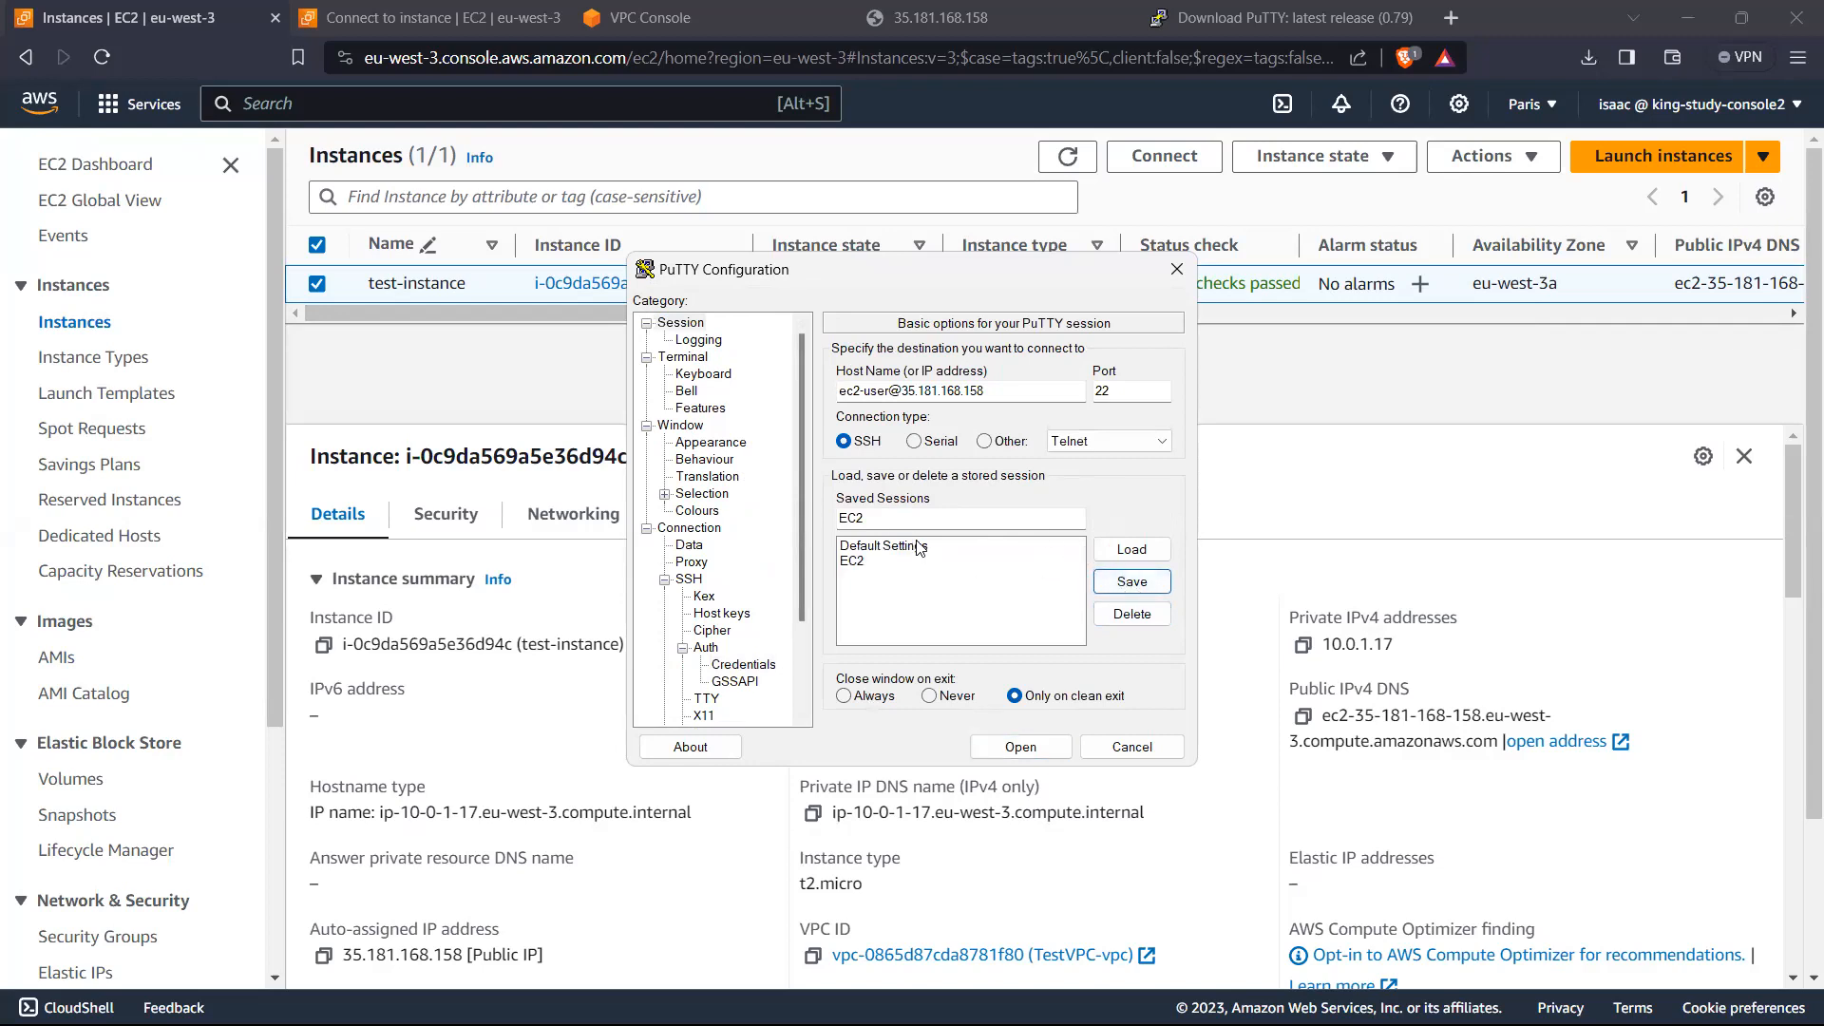
click(1021, 747)
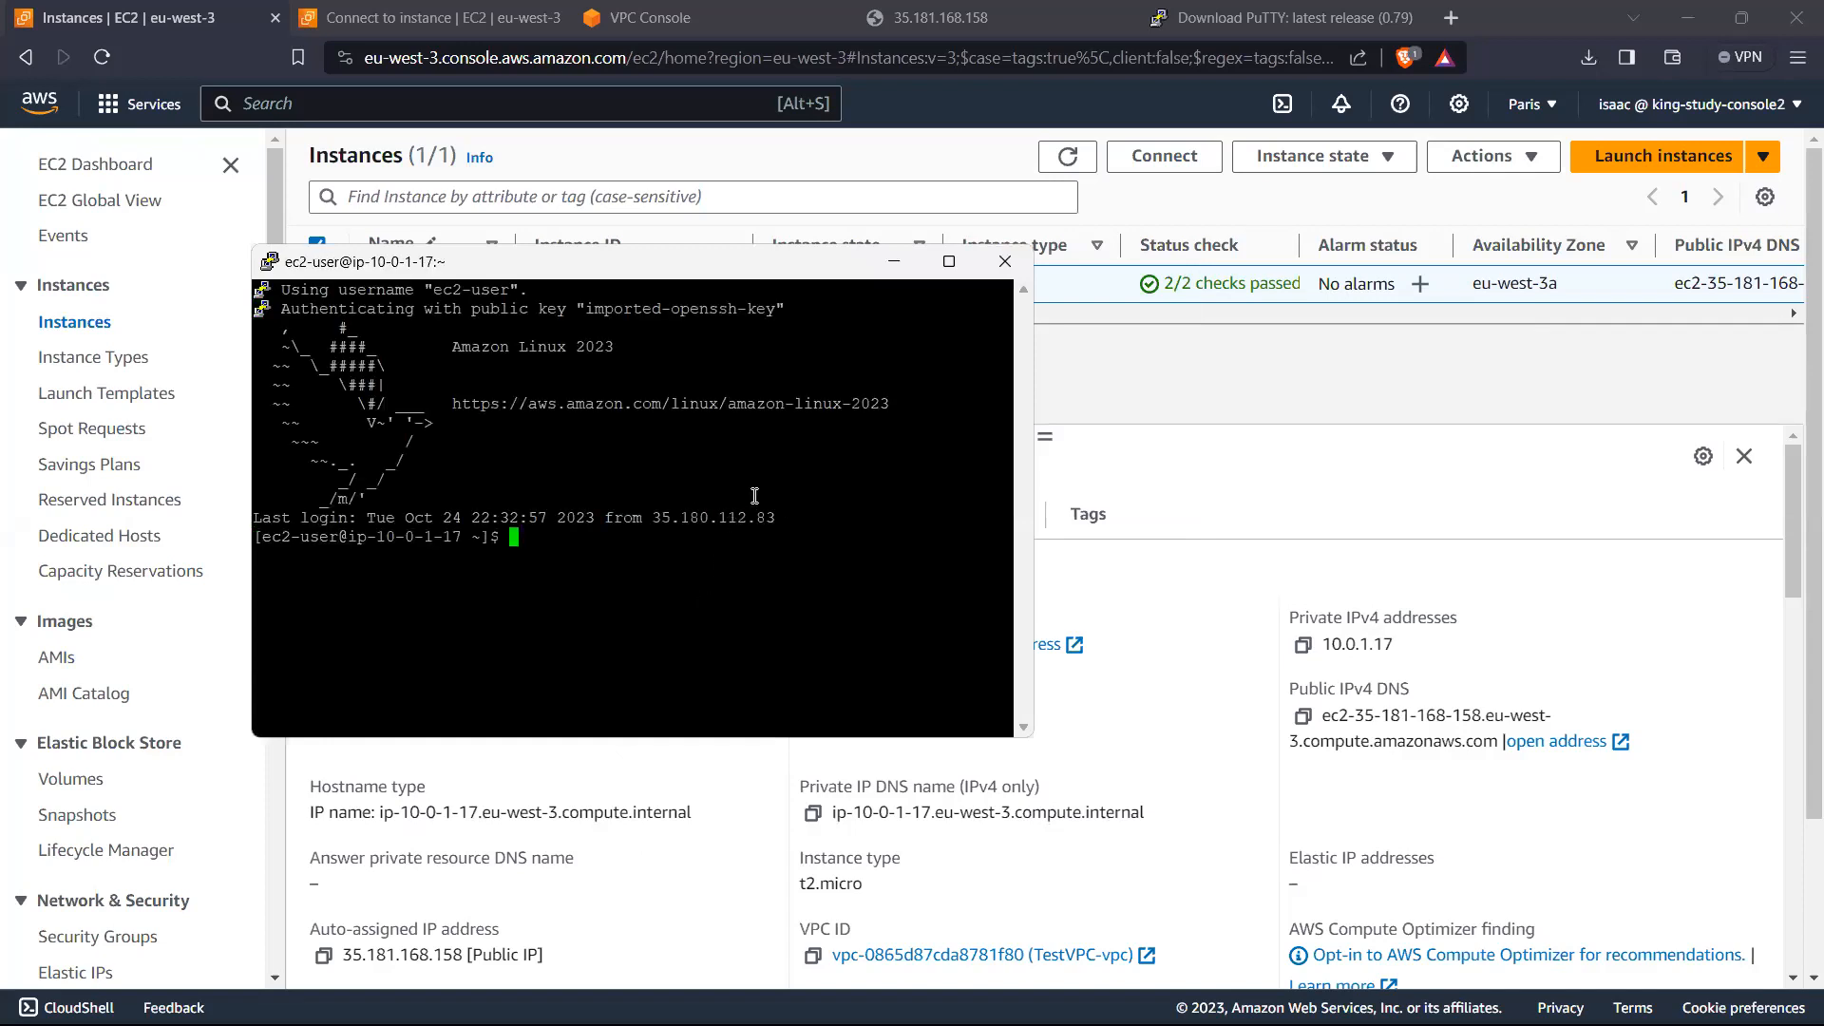
Step: Check the working directory with pwd and list its contents with ls in the PuTTY terminal
text(pwd)
key(Return)
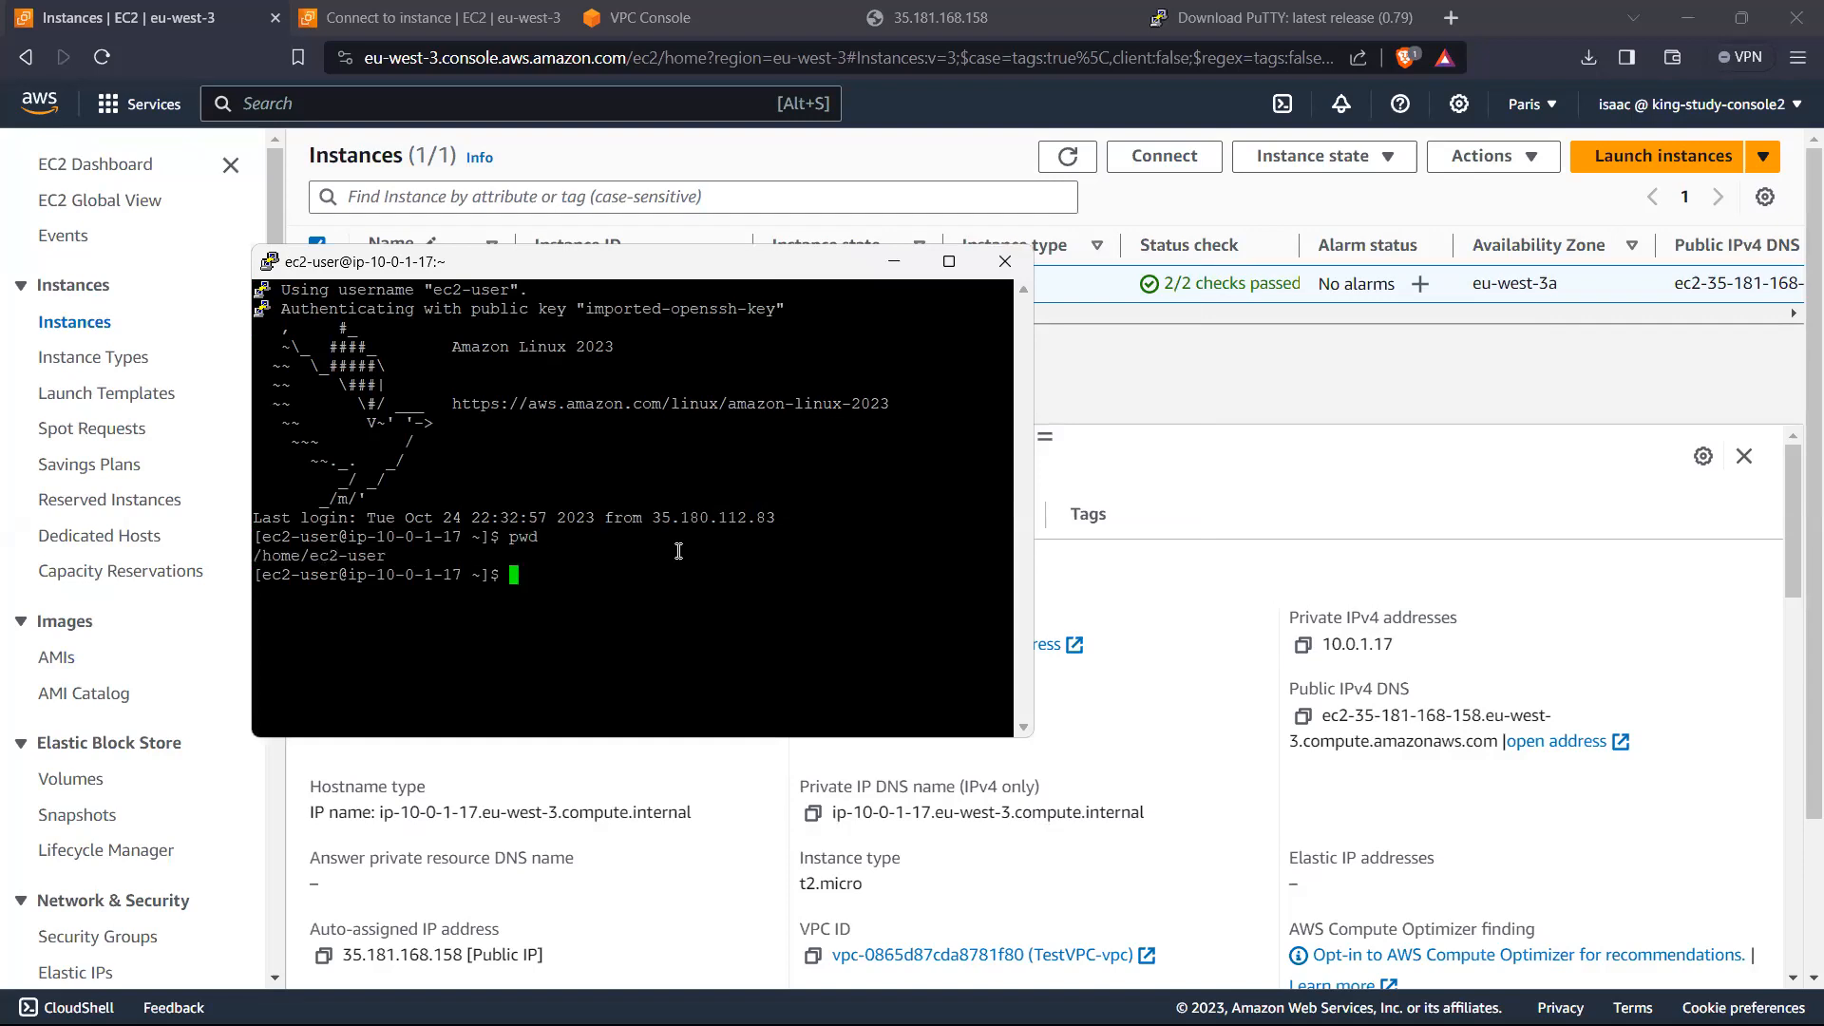
text(ls)
key(Return)
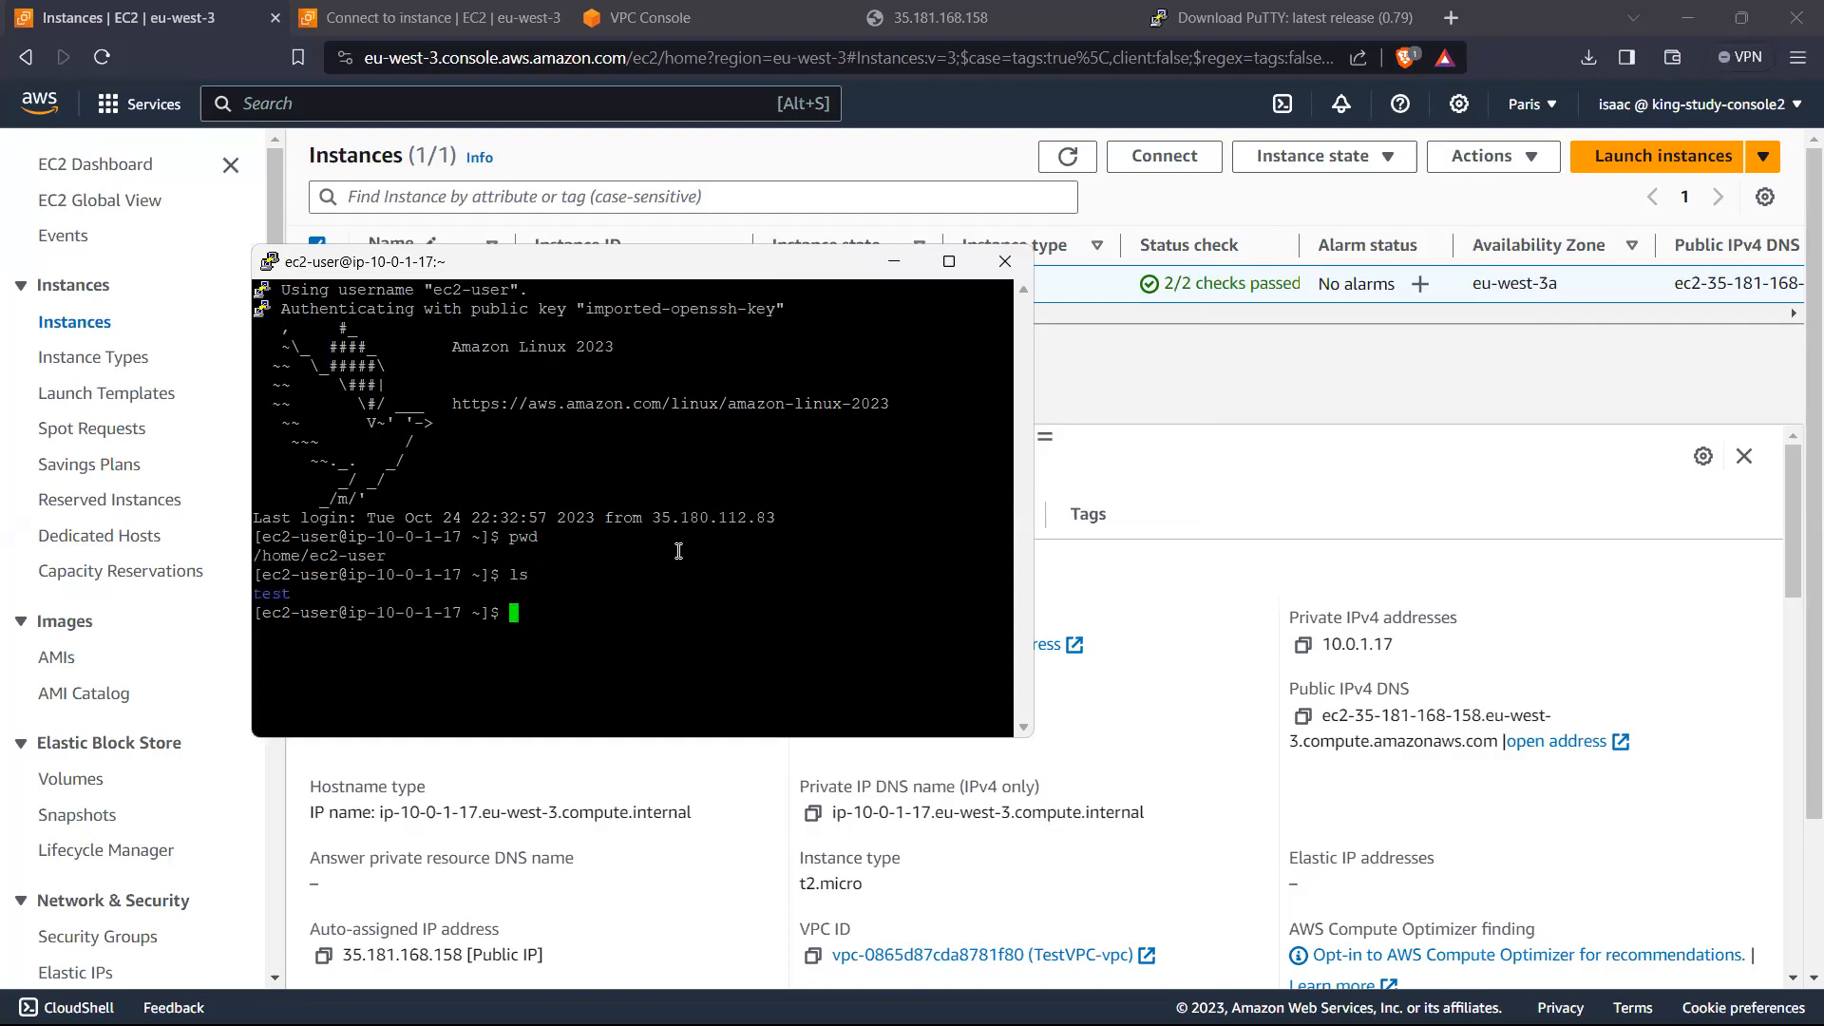
drag(322, 597, 247, 597)
click(313, 597)
drag(291, 595, 219, 602)
click(290, 597)
click(430, 591)
Step: Open an EC2 Instance Connect terminal for test-instance and run pwd and ls in it
click(508, 15)
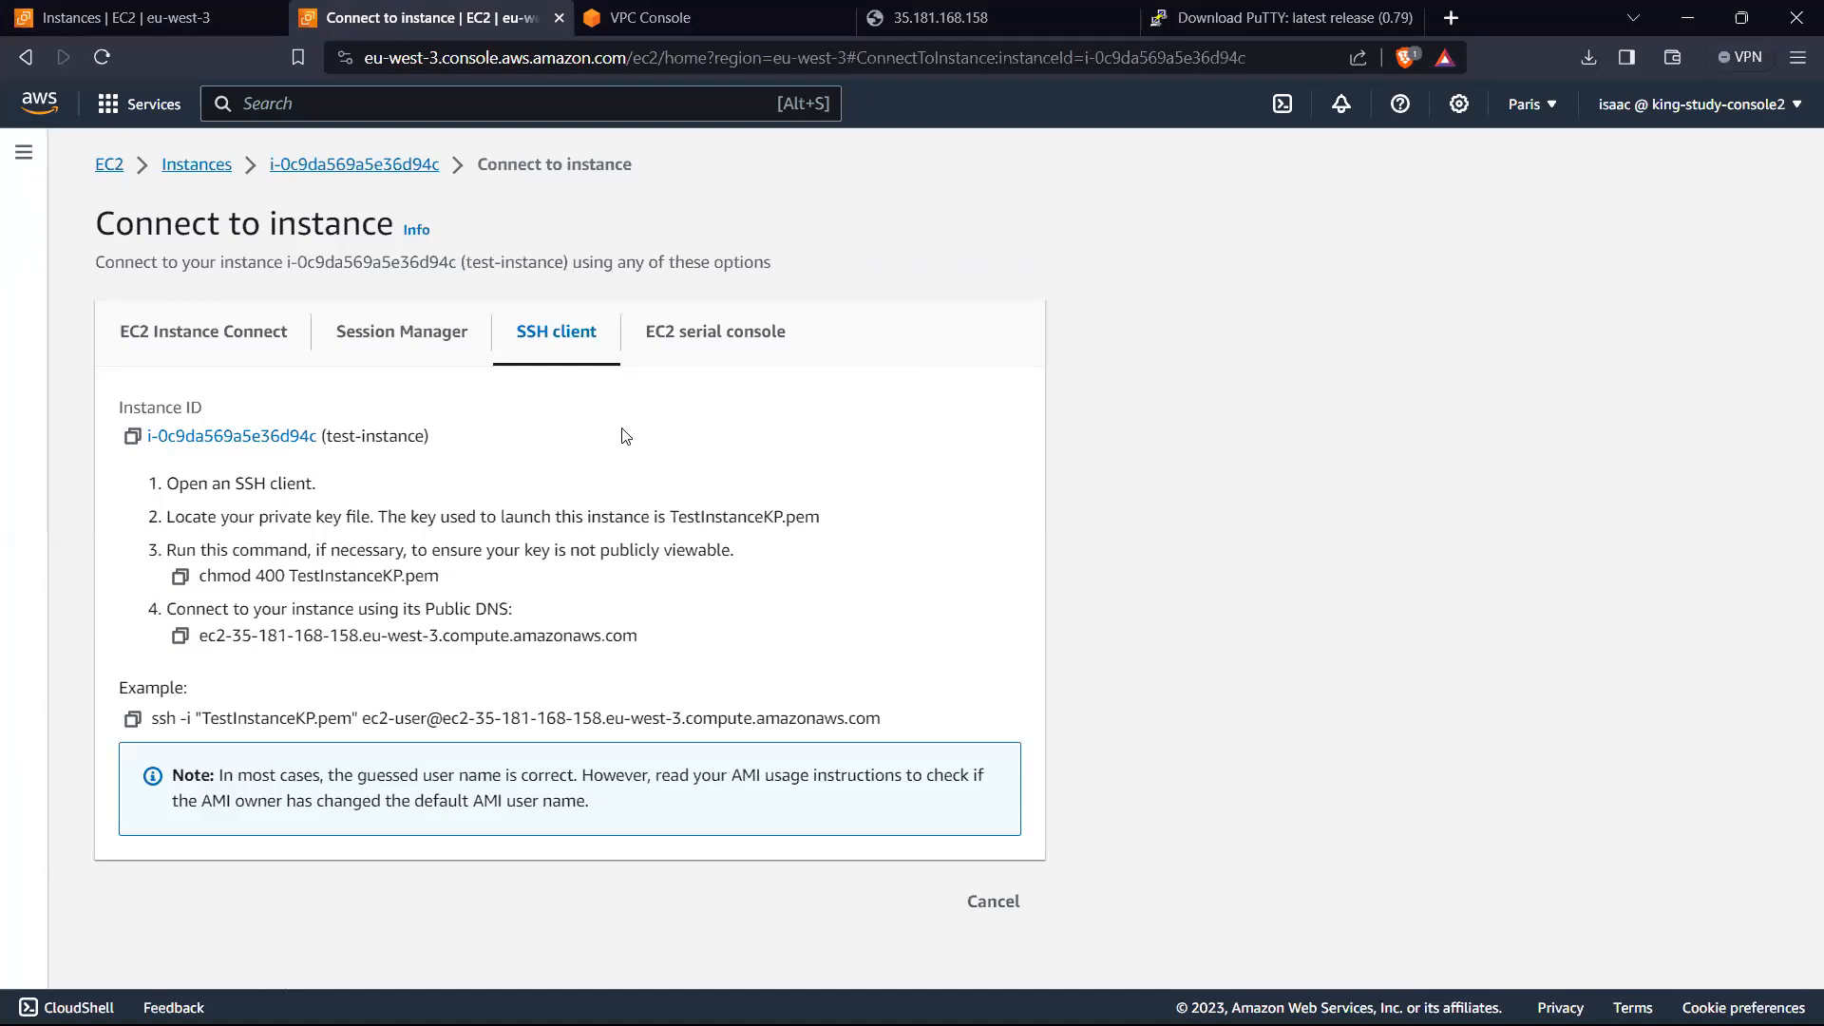
click(239, 349)
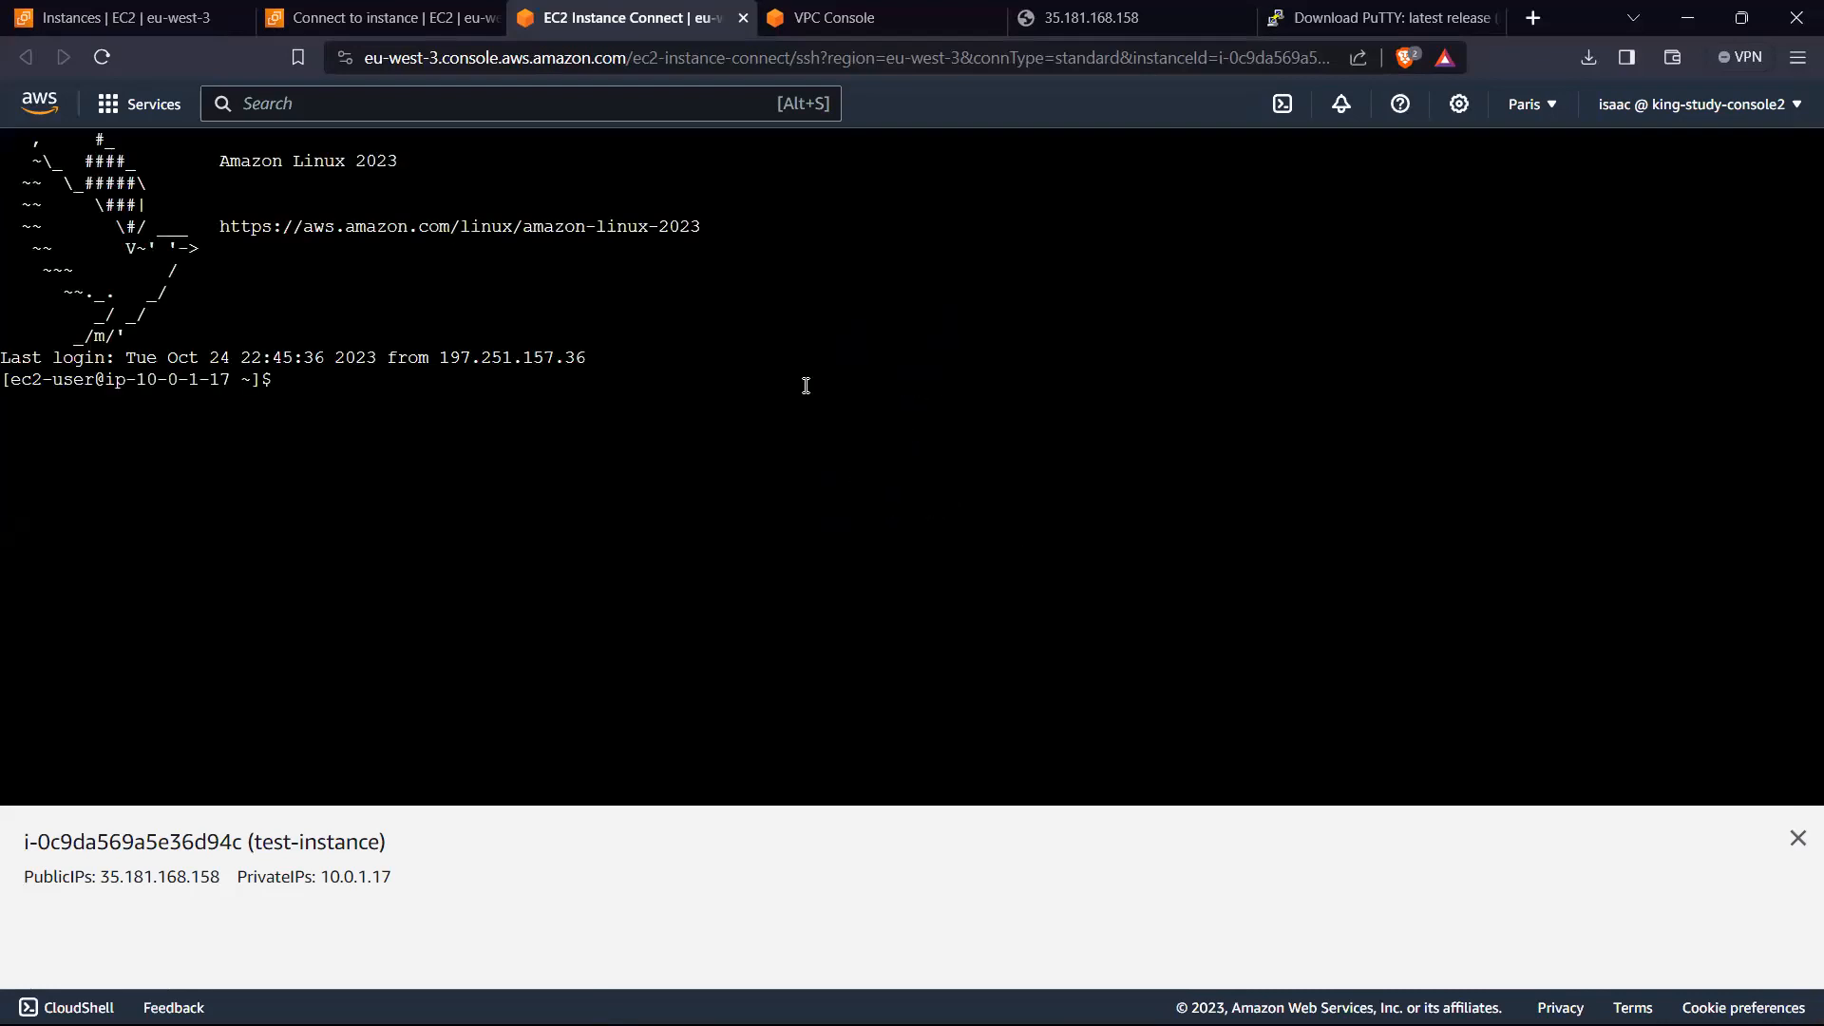
click(430, 384)
text(pwd)
key(Return)
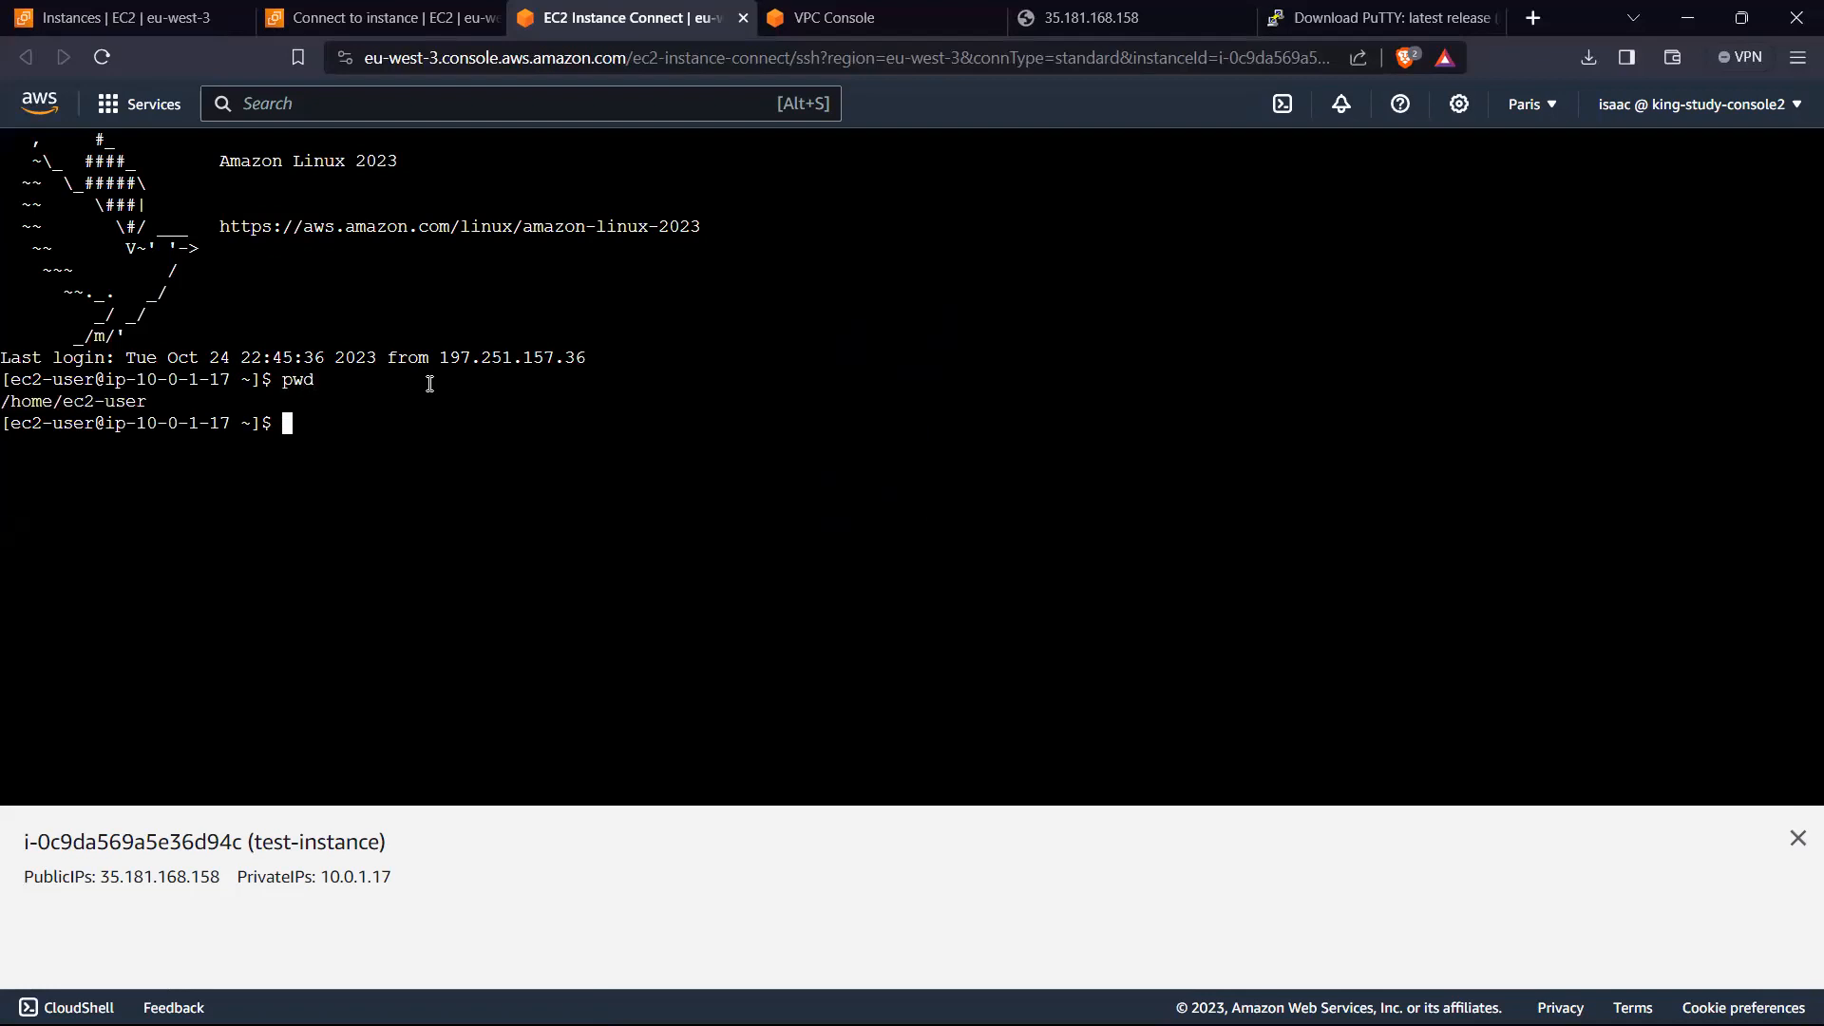
text(ls)
key(Return)
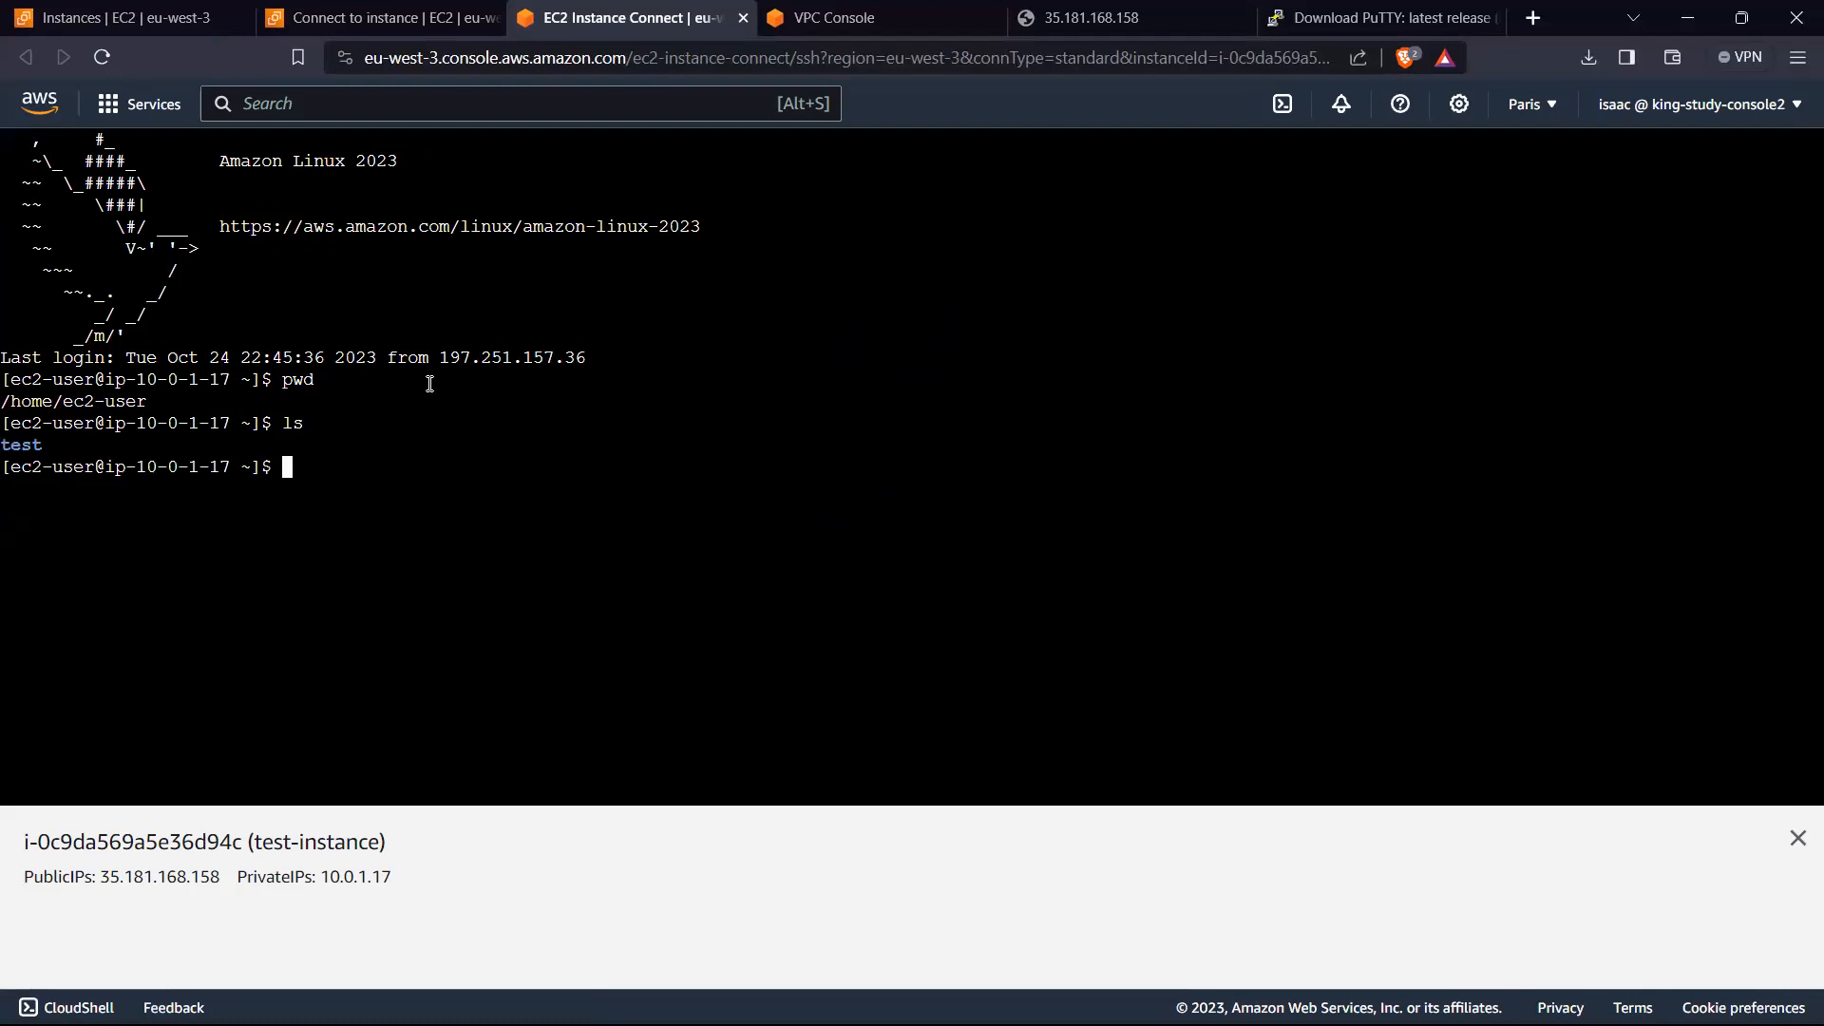
Step: Create a directory named second in the home directory from the Instance Connect terminal
text(mkdir second)
key(BackSpace)
key(BackSpace)
text(d)
key(Return)
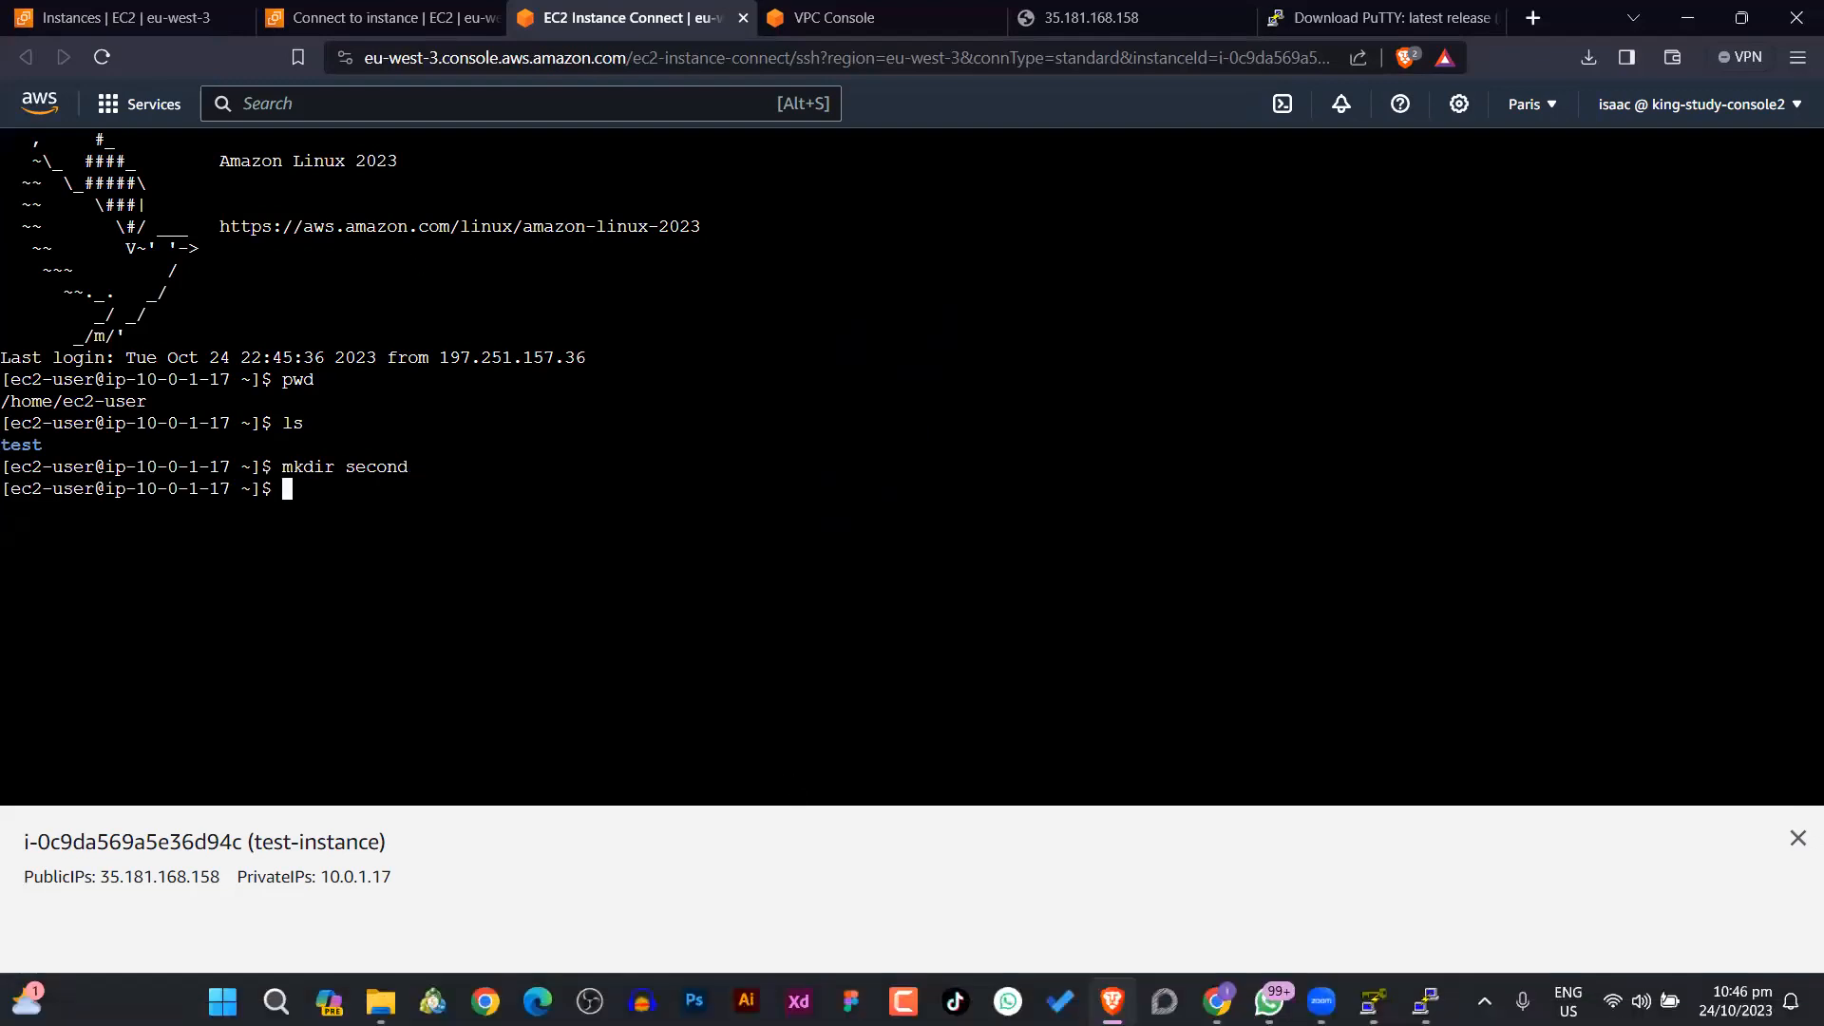
Step: Switch to the PuTTY terminal and list the home directory's contents with ls
click(1425, 998)
text(ls)
key(Return)
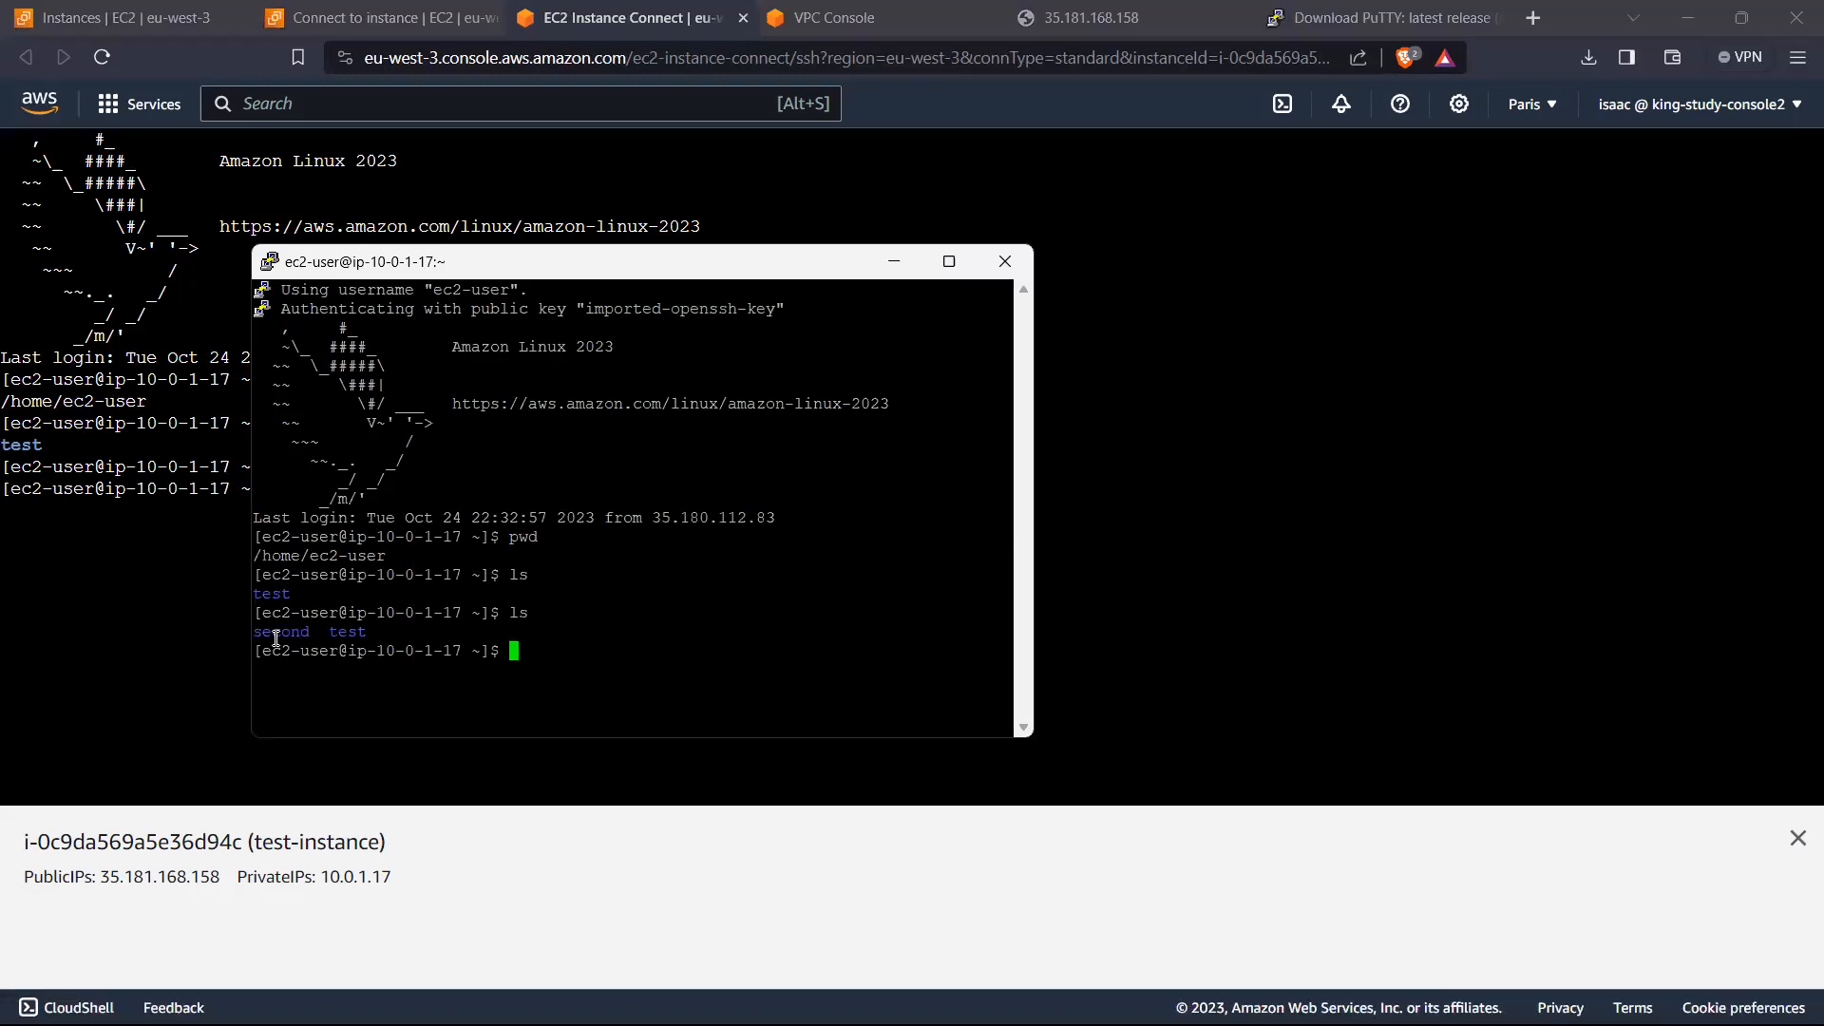
Step: Remove the test directory from the PuTTY terminal, trying rm test first and using rmdir test
text(rm test)
key(Return)
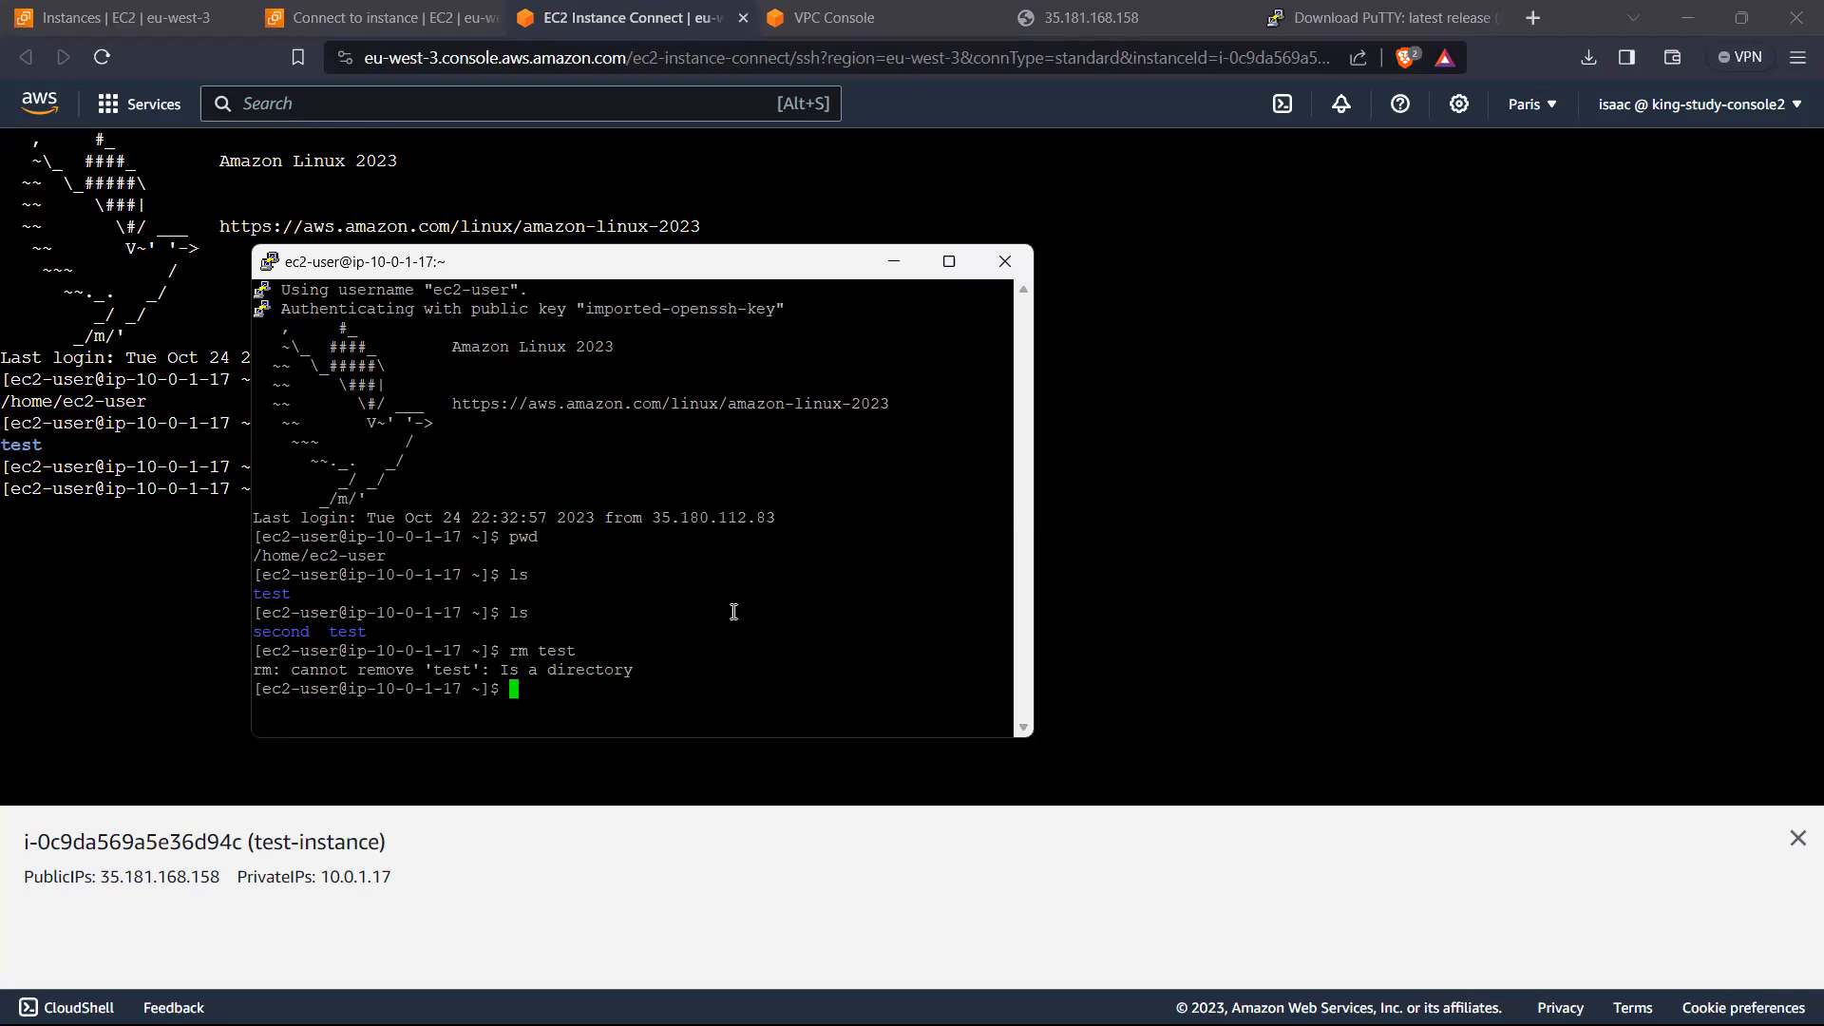
text(rmdir test)
key(Return)
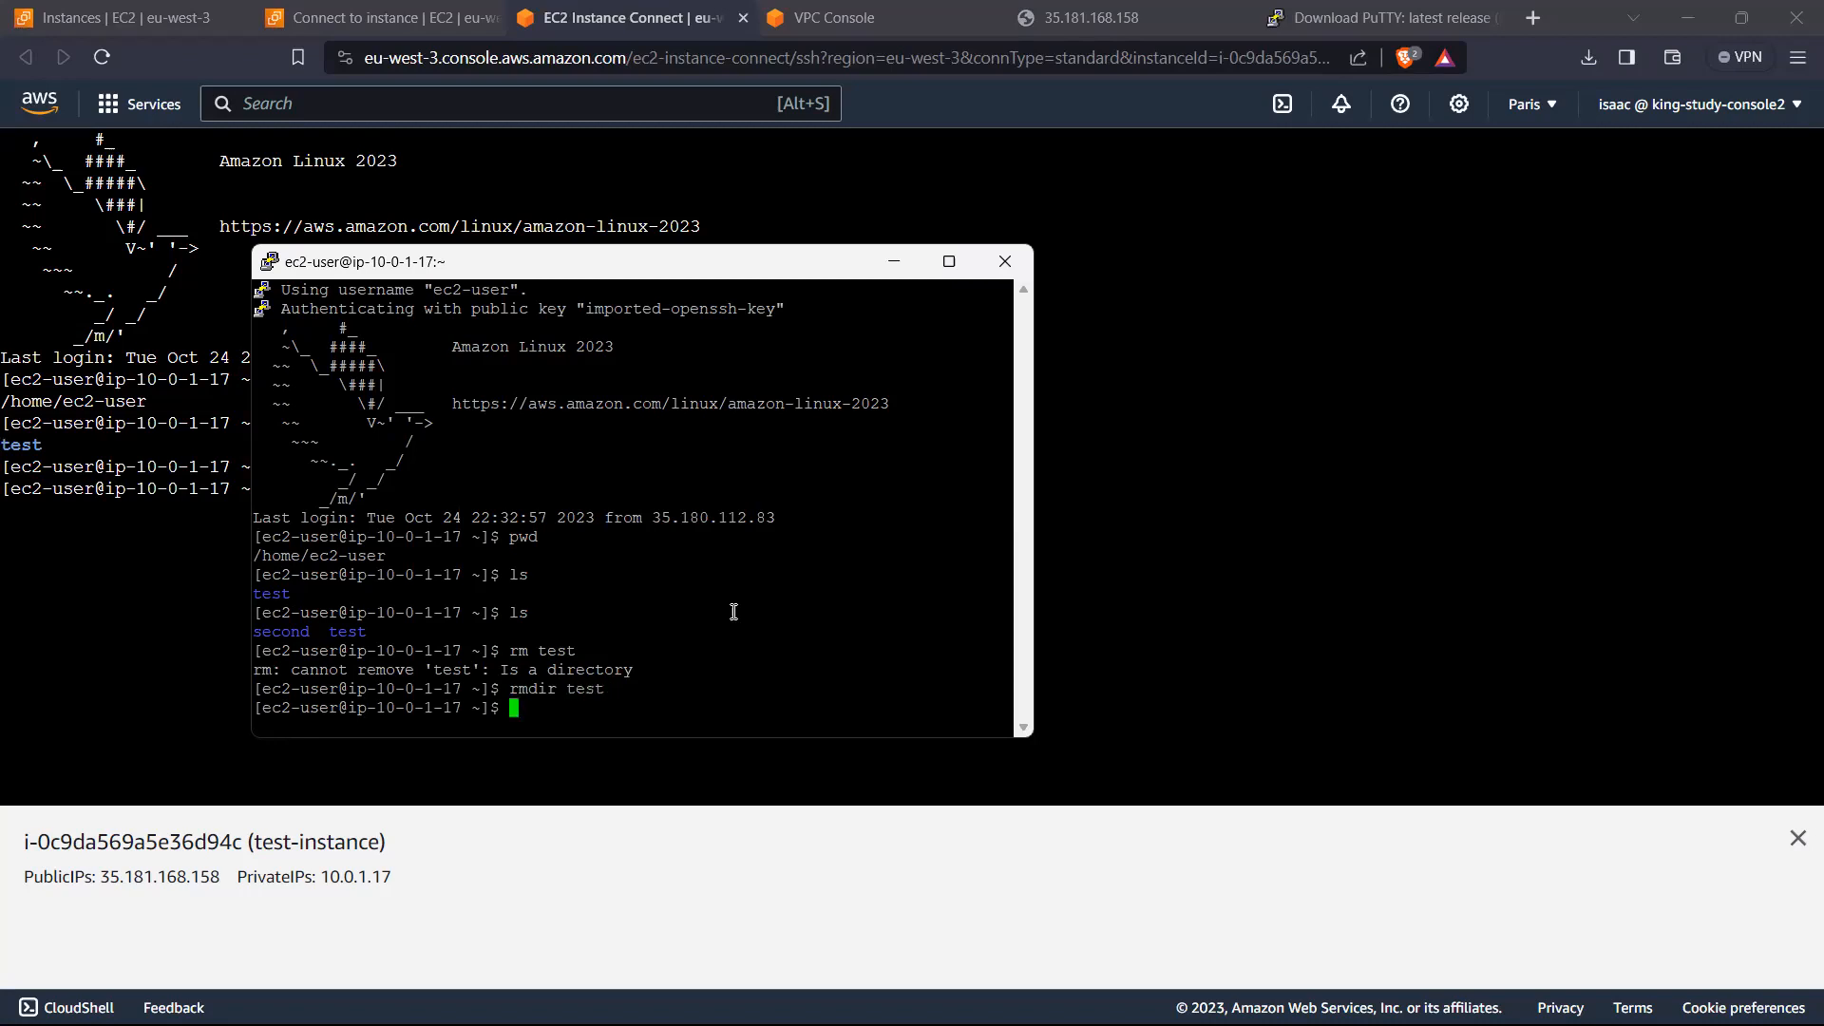
Step: List the home directory in the Instance Connect terminal and clear its screen
click(1309, 354)
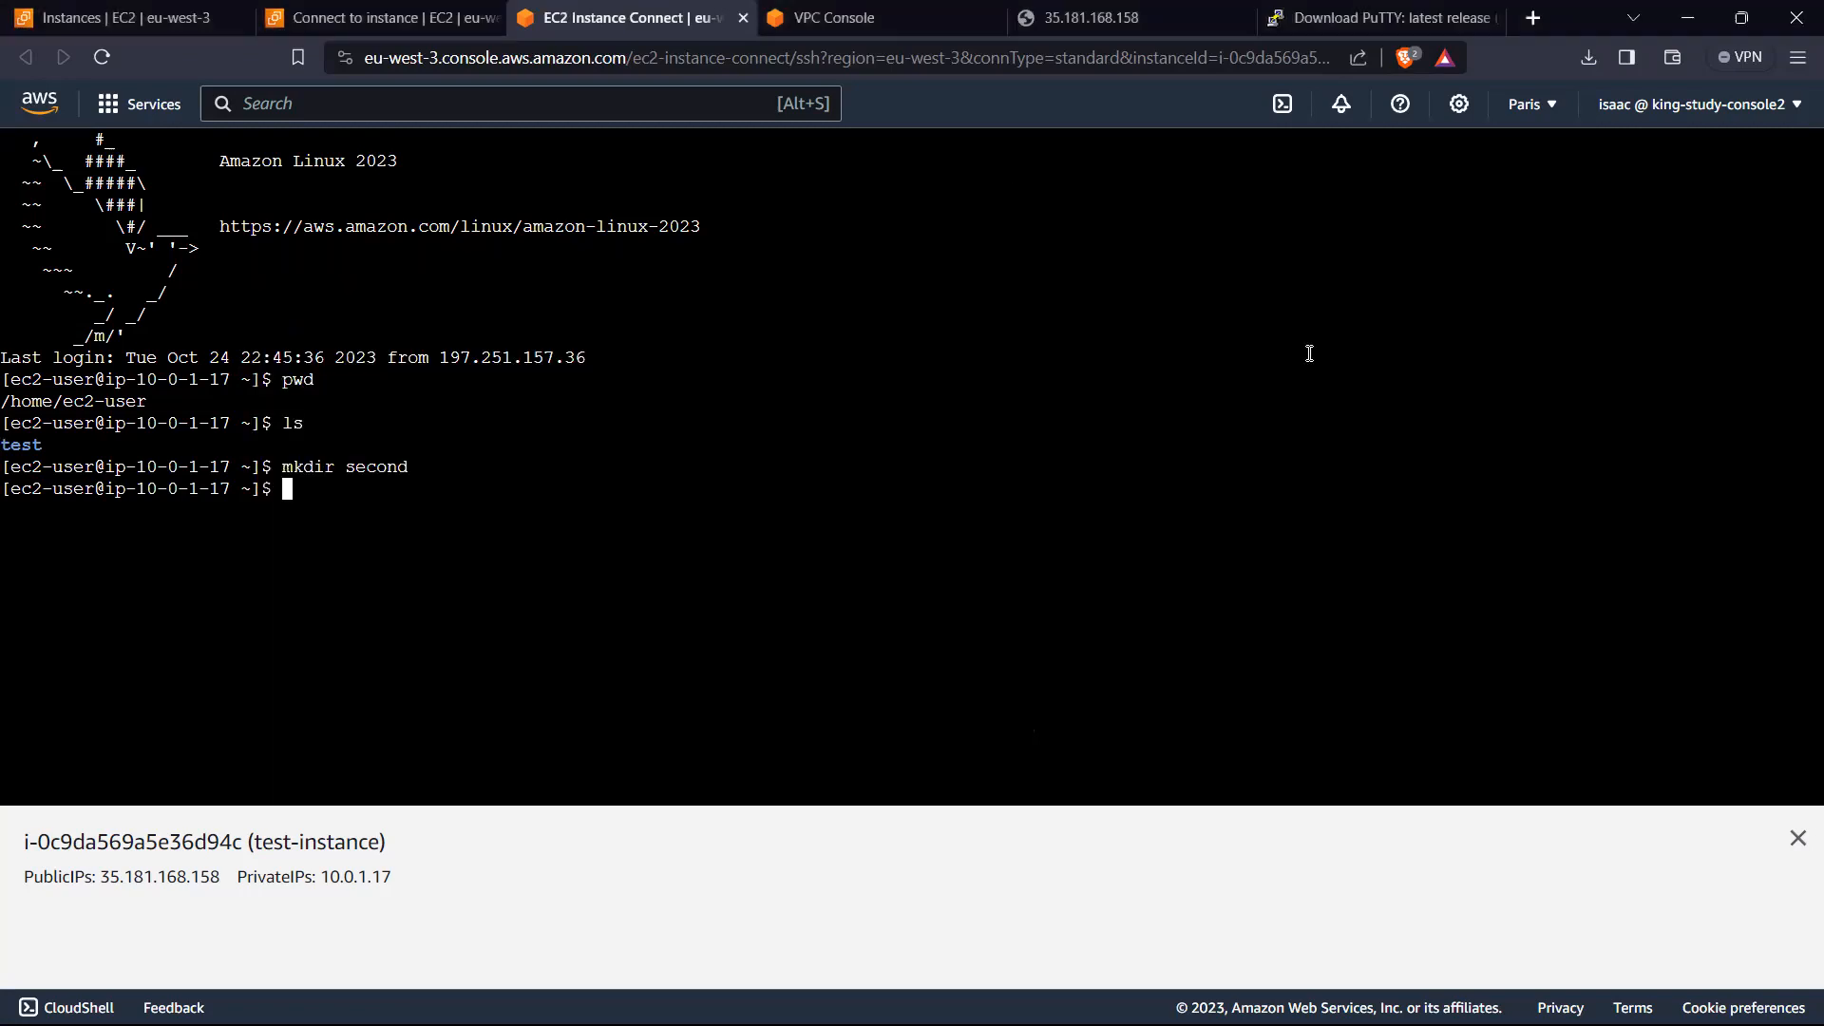
text(ls)
key(Return)
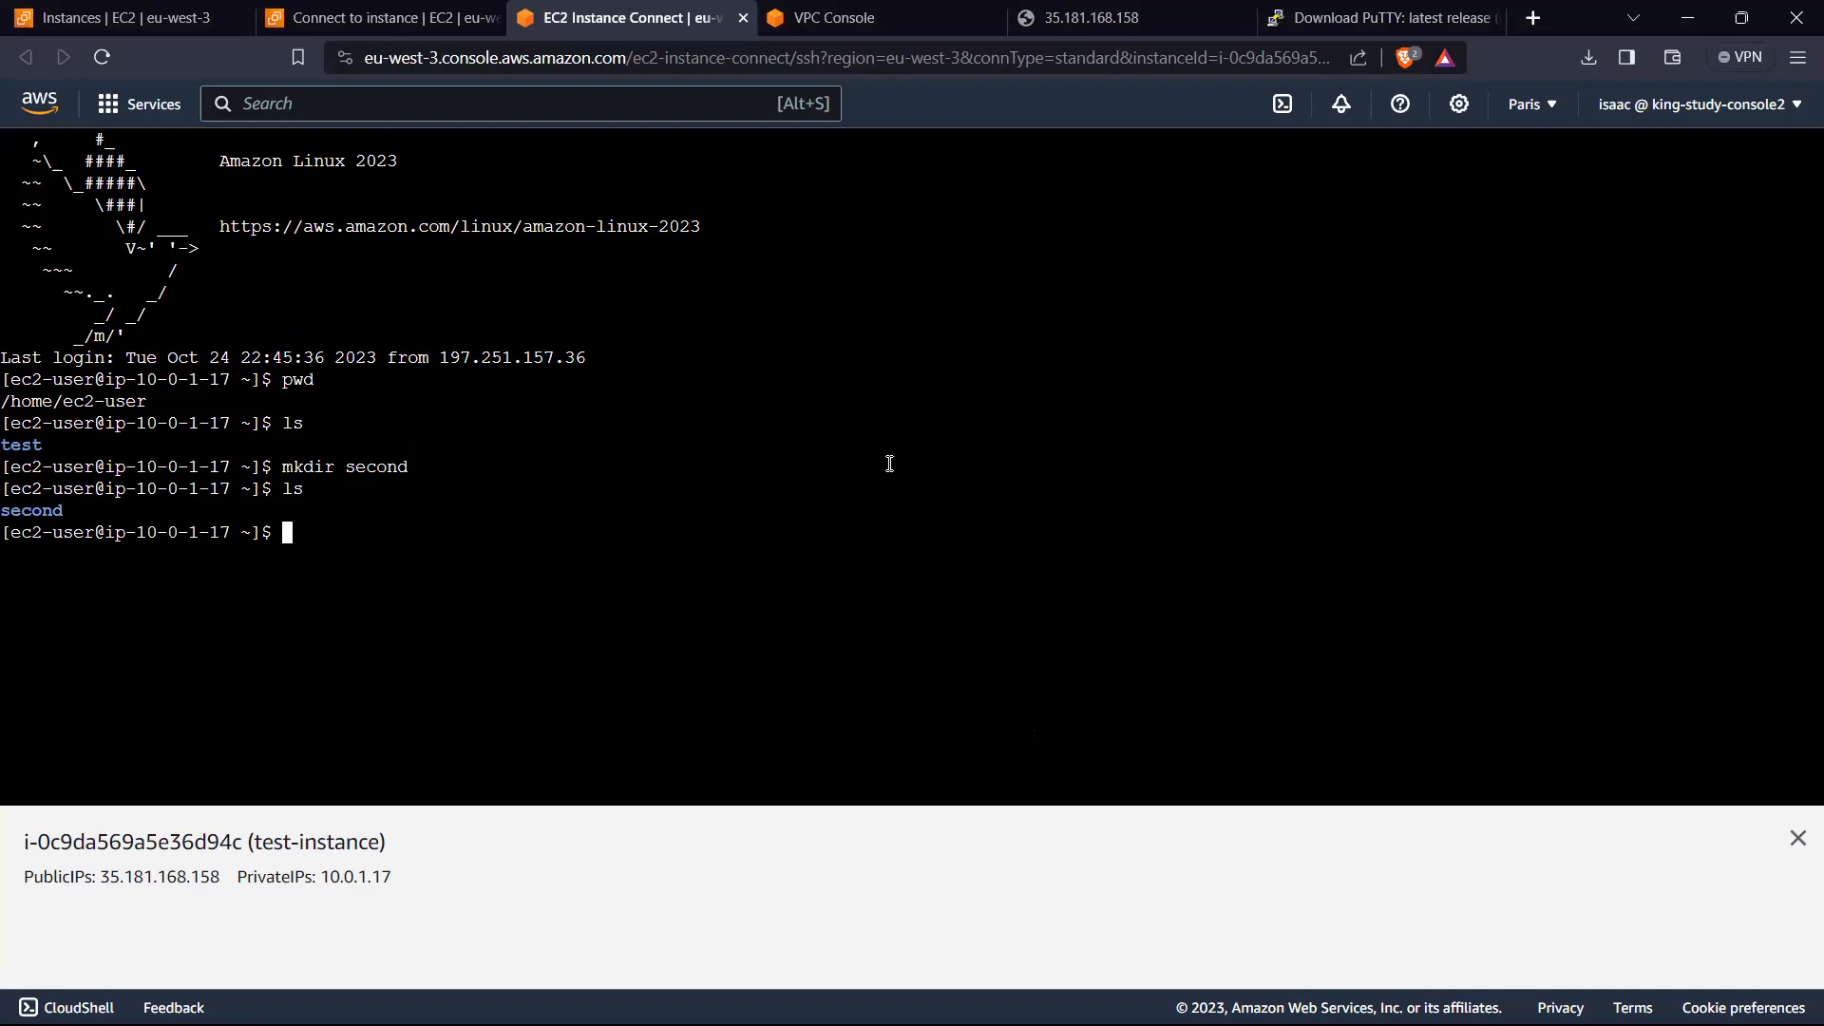
text(clear)
key(Return)
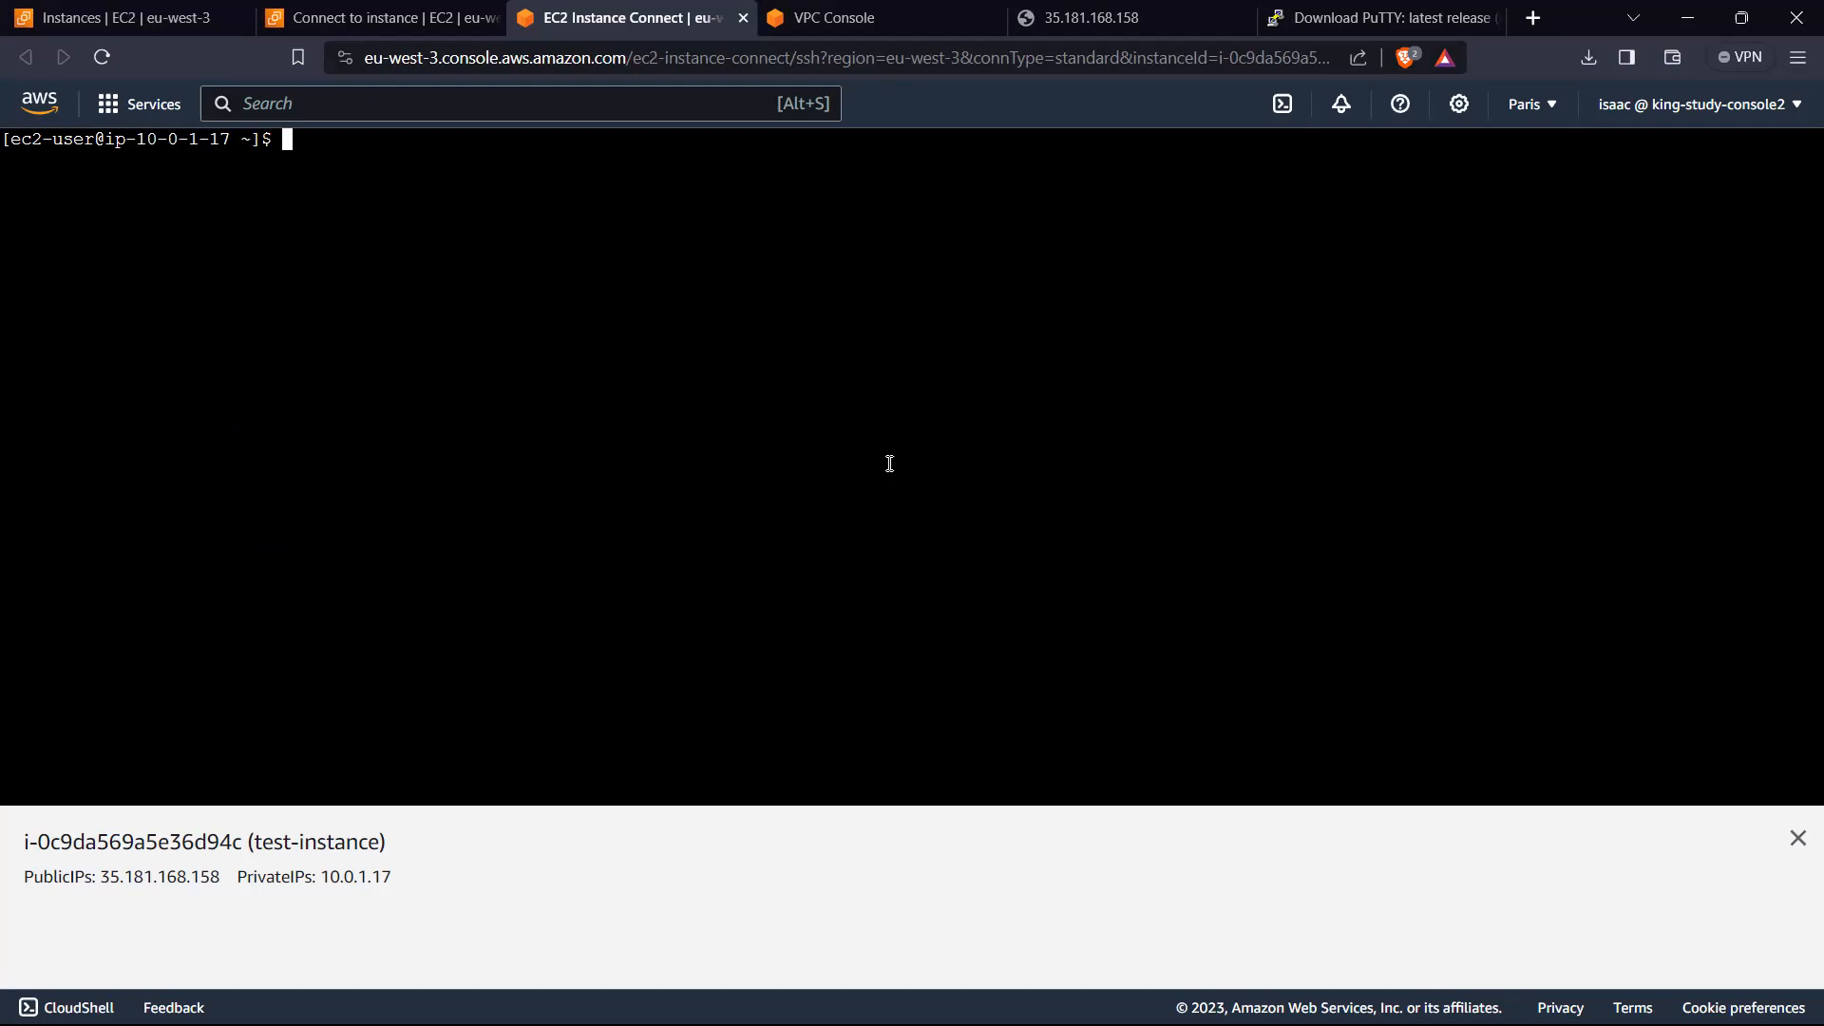
Step: Try to list the IAM users with the command aws iam list-user
text(aws iam list-user)
key(Return)
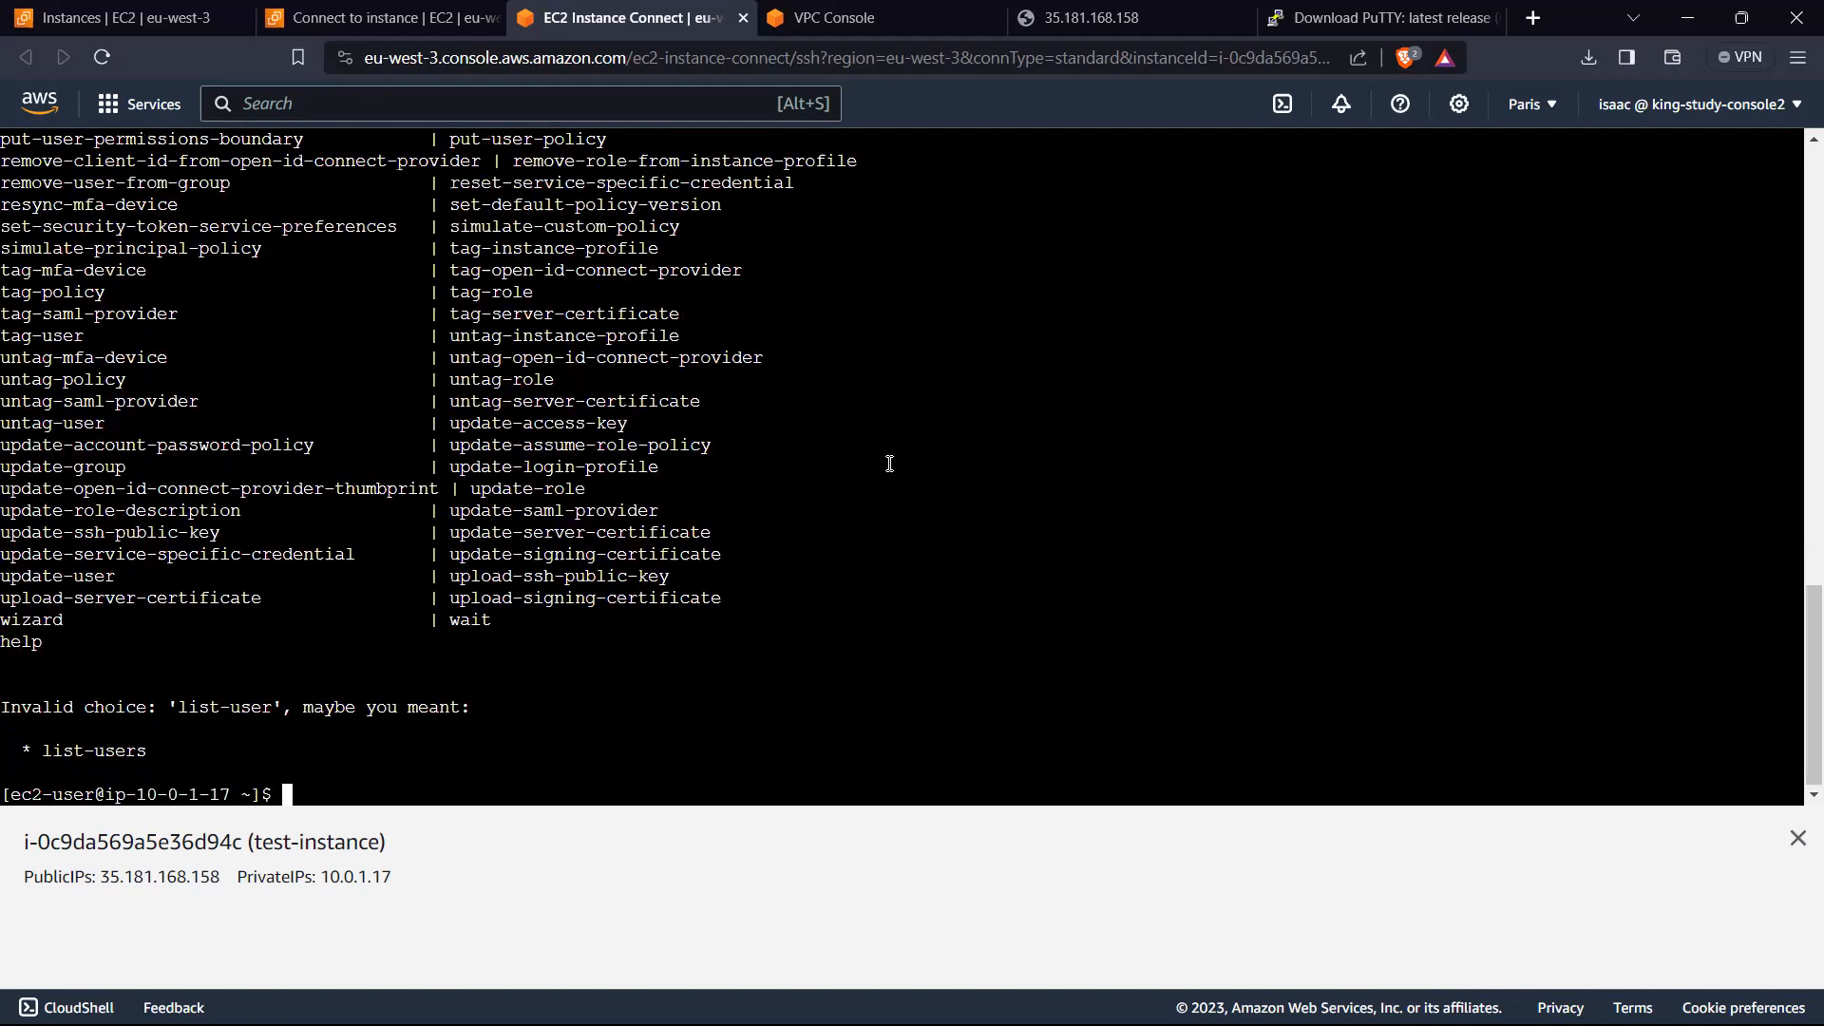
Step: Rerun the previous command corrected to aws iam list-users
scroll(597, 616, up, 5)
scroll(596, 615, down, 5)
key(Up)
text(s)
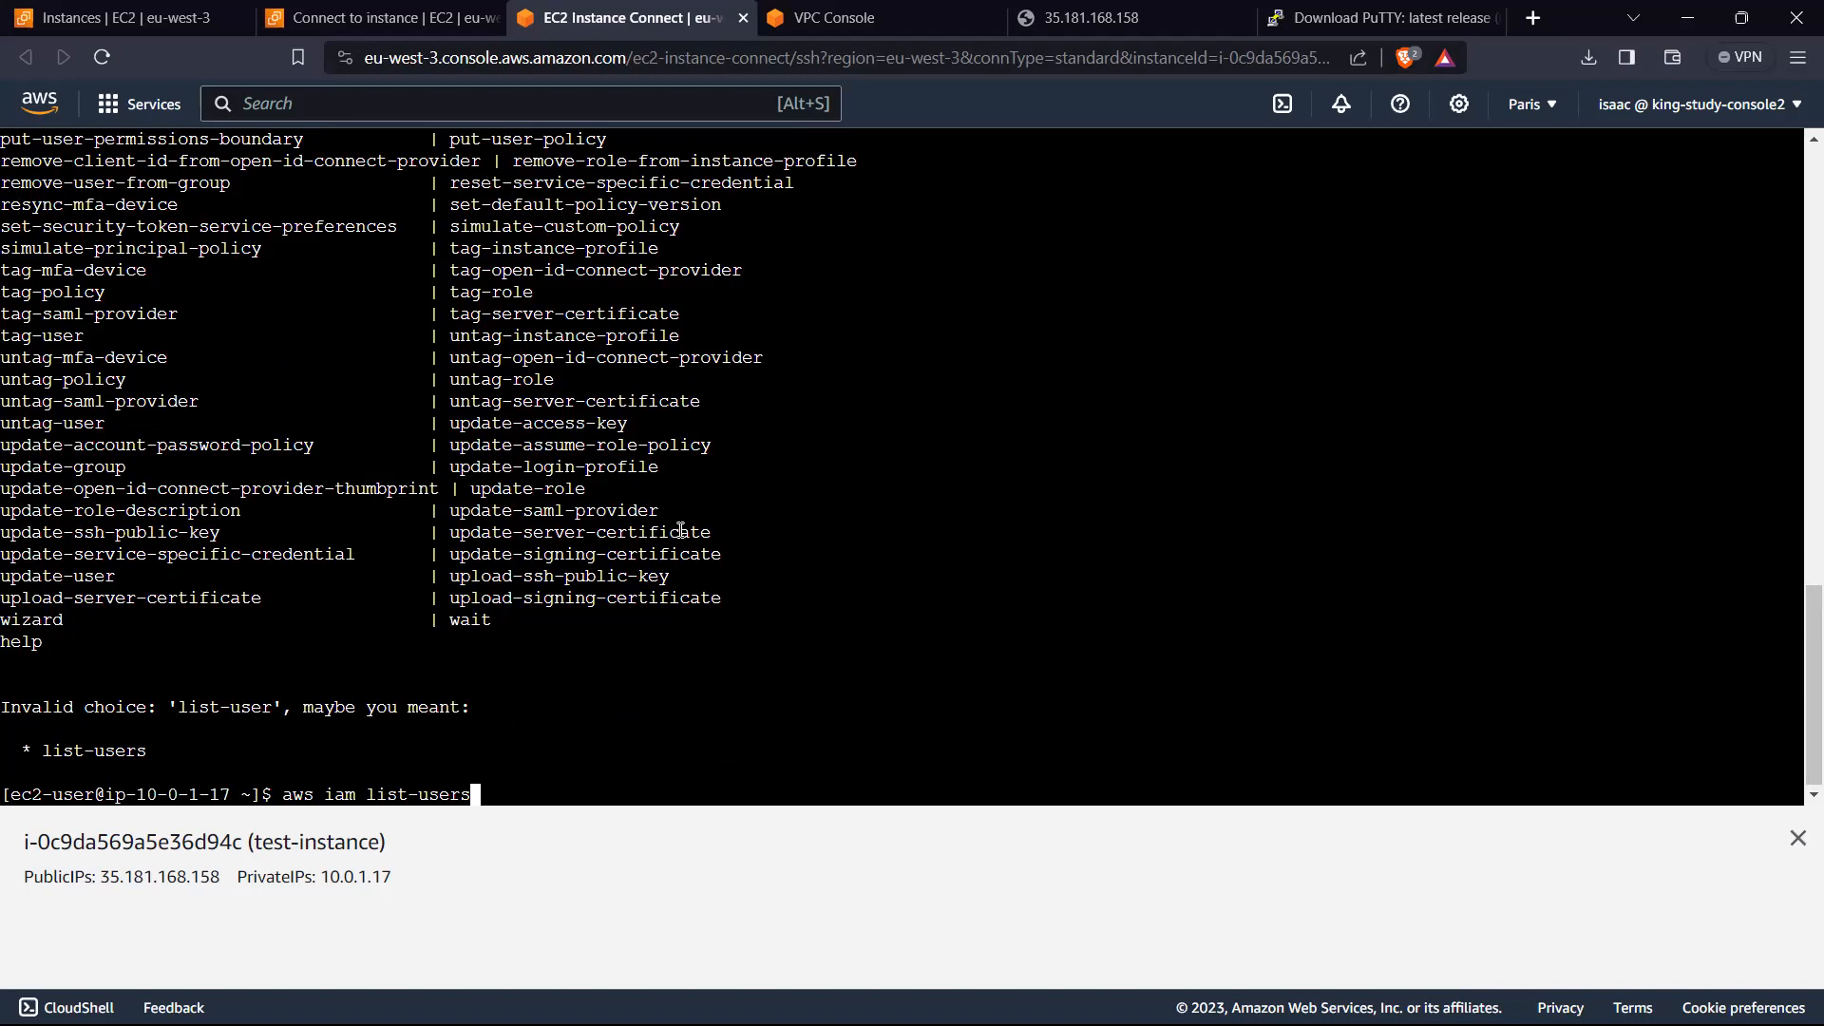
key(Return)
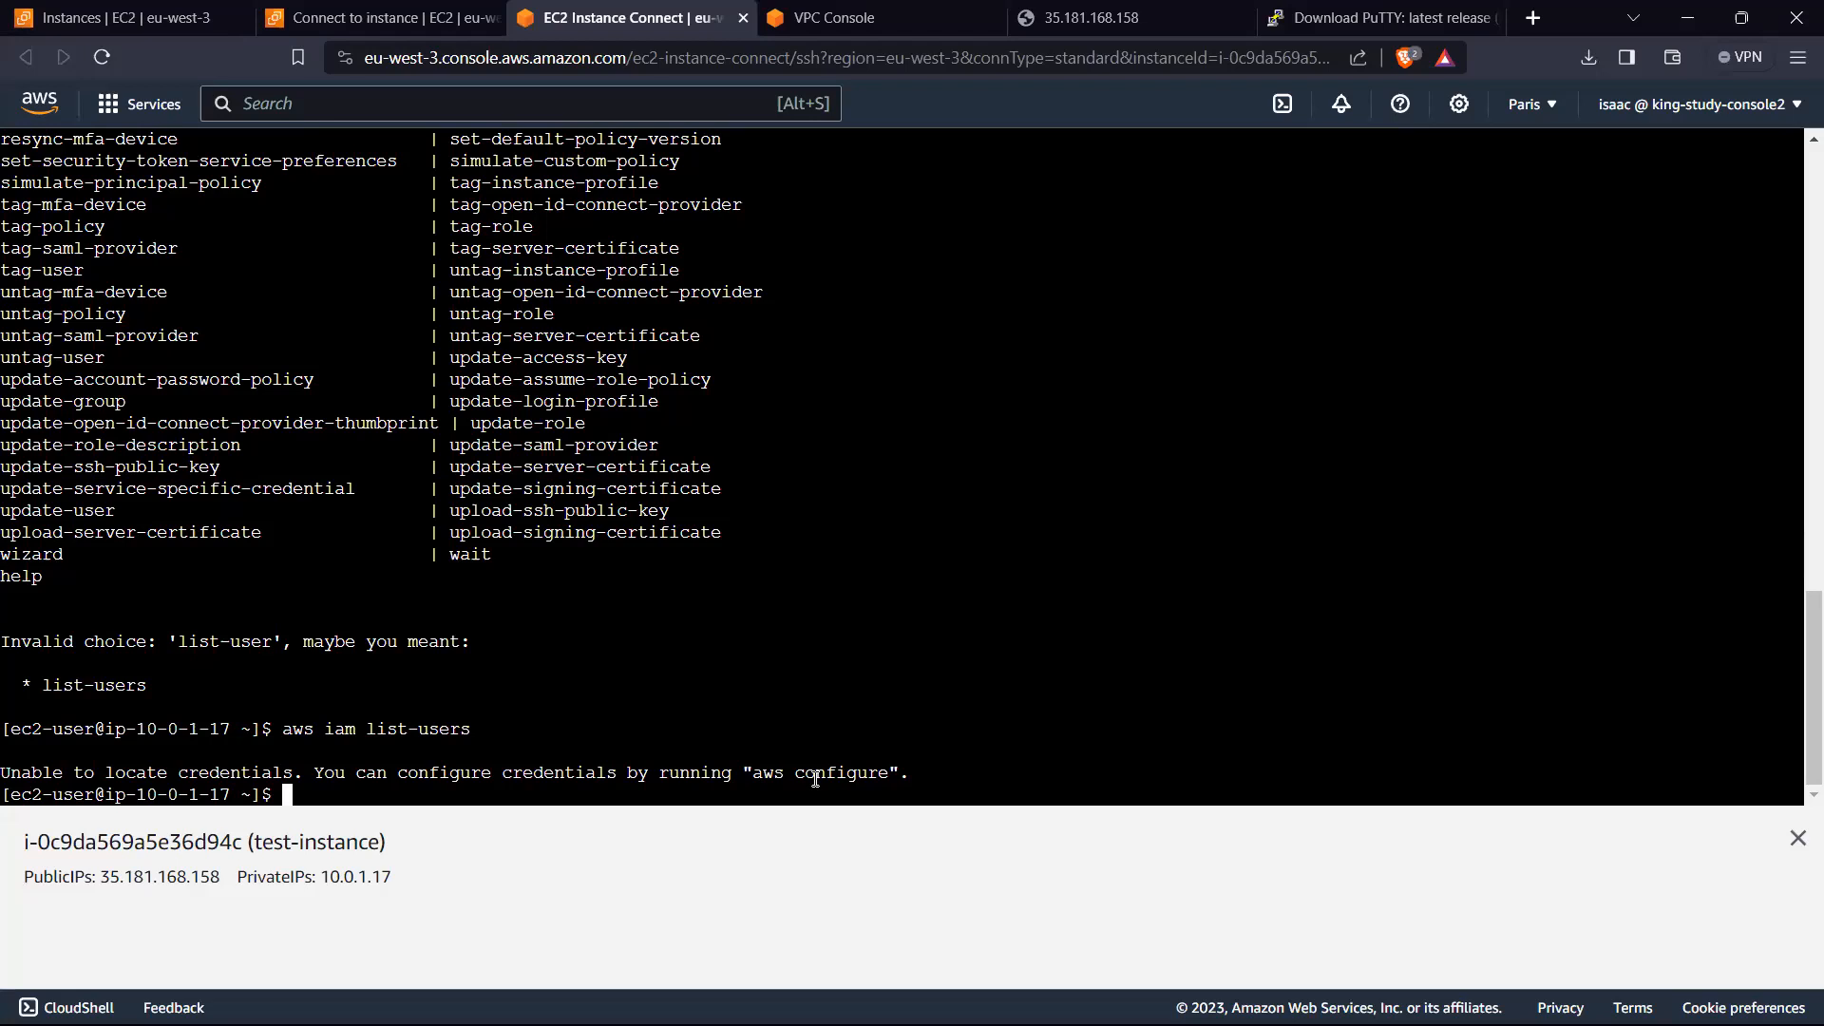
Step: Clear the terminal and run aws iam list-users again on the empty screen
text(clear)
key(Return)
text(aws iam list-)
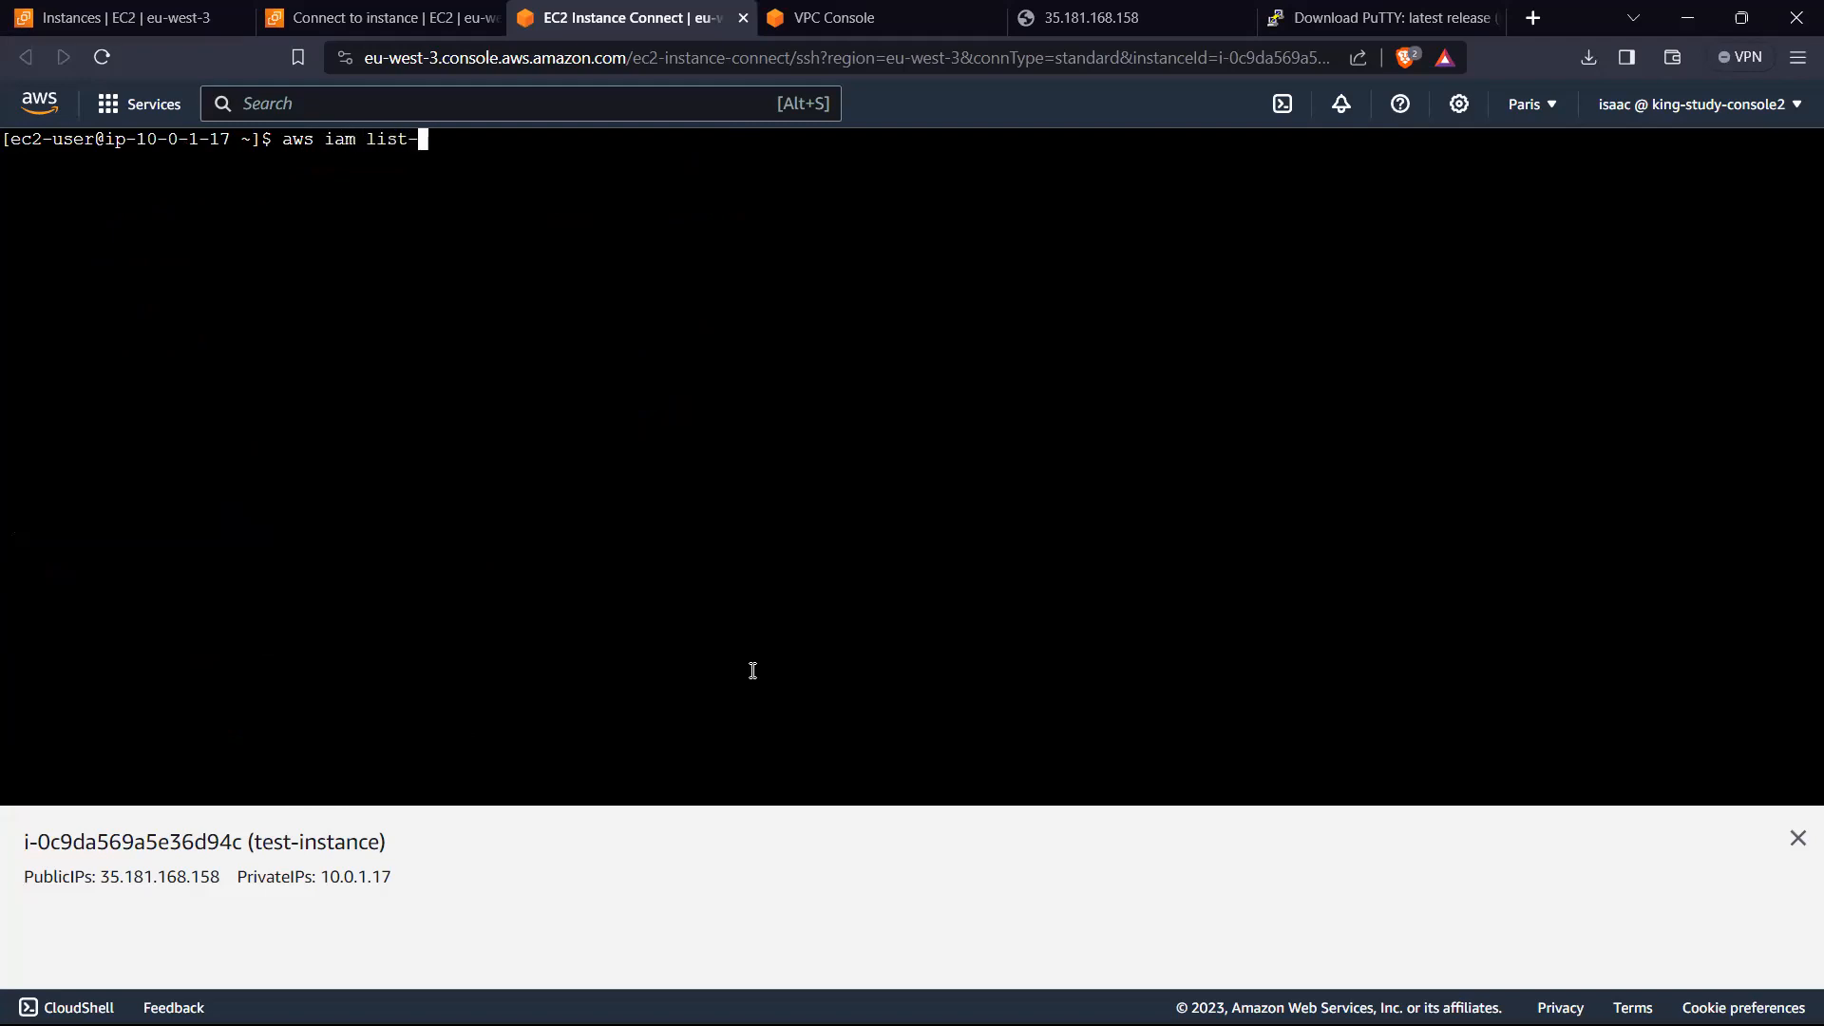
text(users)
key(Return)
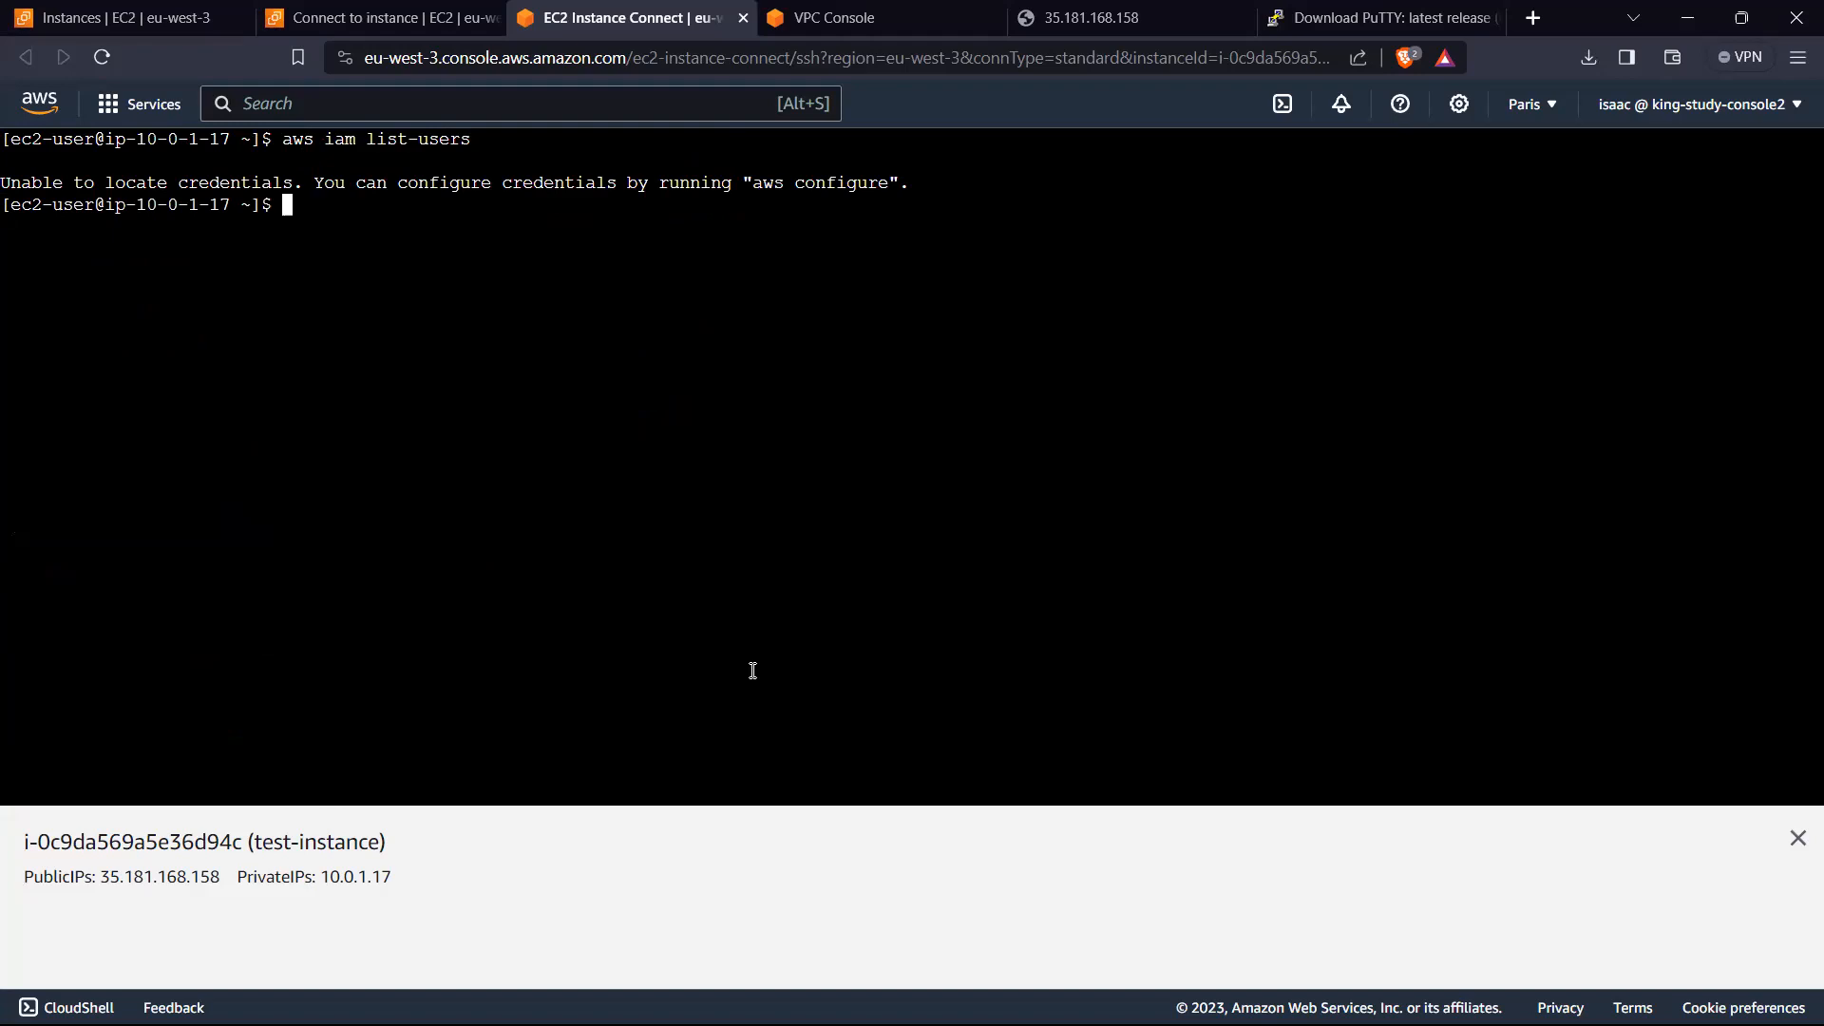
Step: Run aws configure and leave the access key ID, secret access key, region and output format blank
text(aws configure)
key(Return)
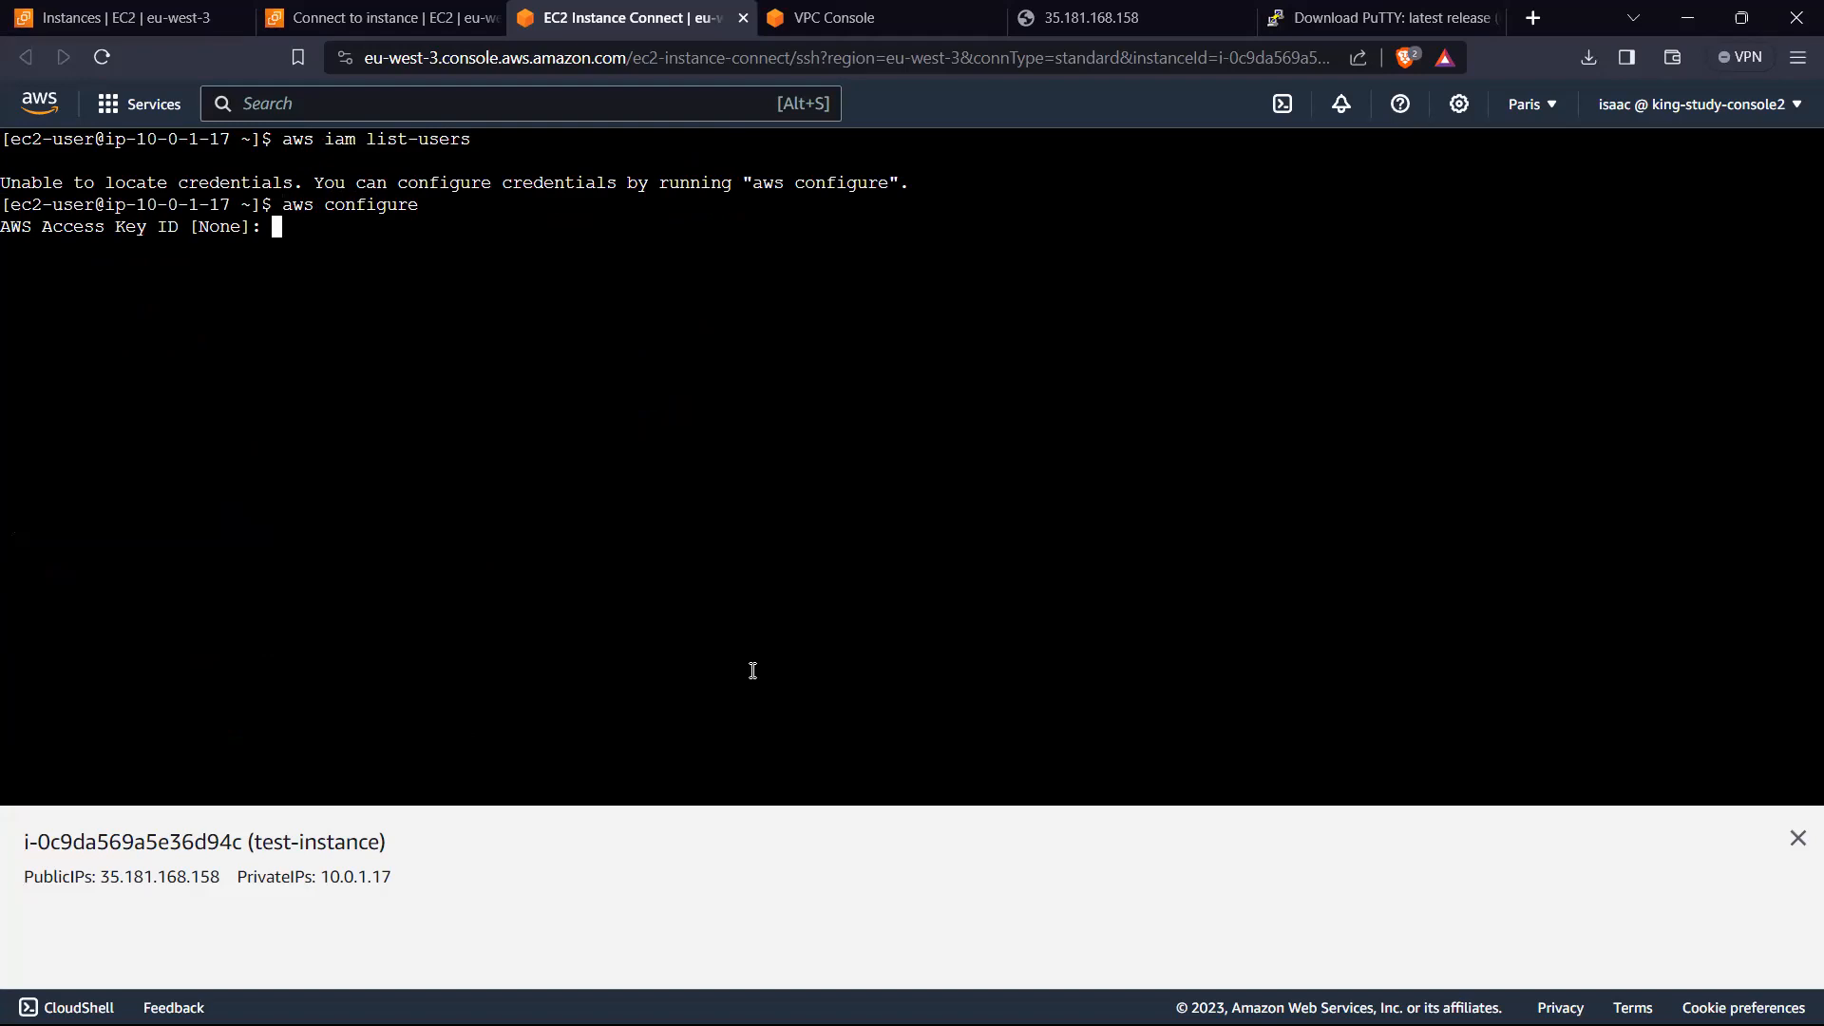
key(Return)
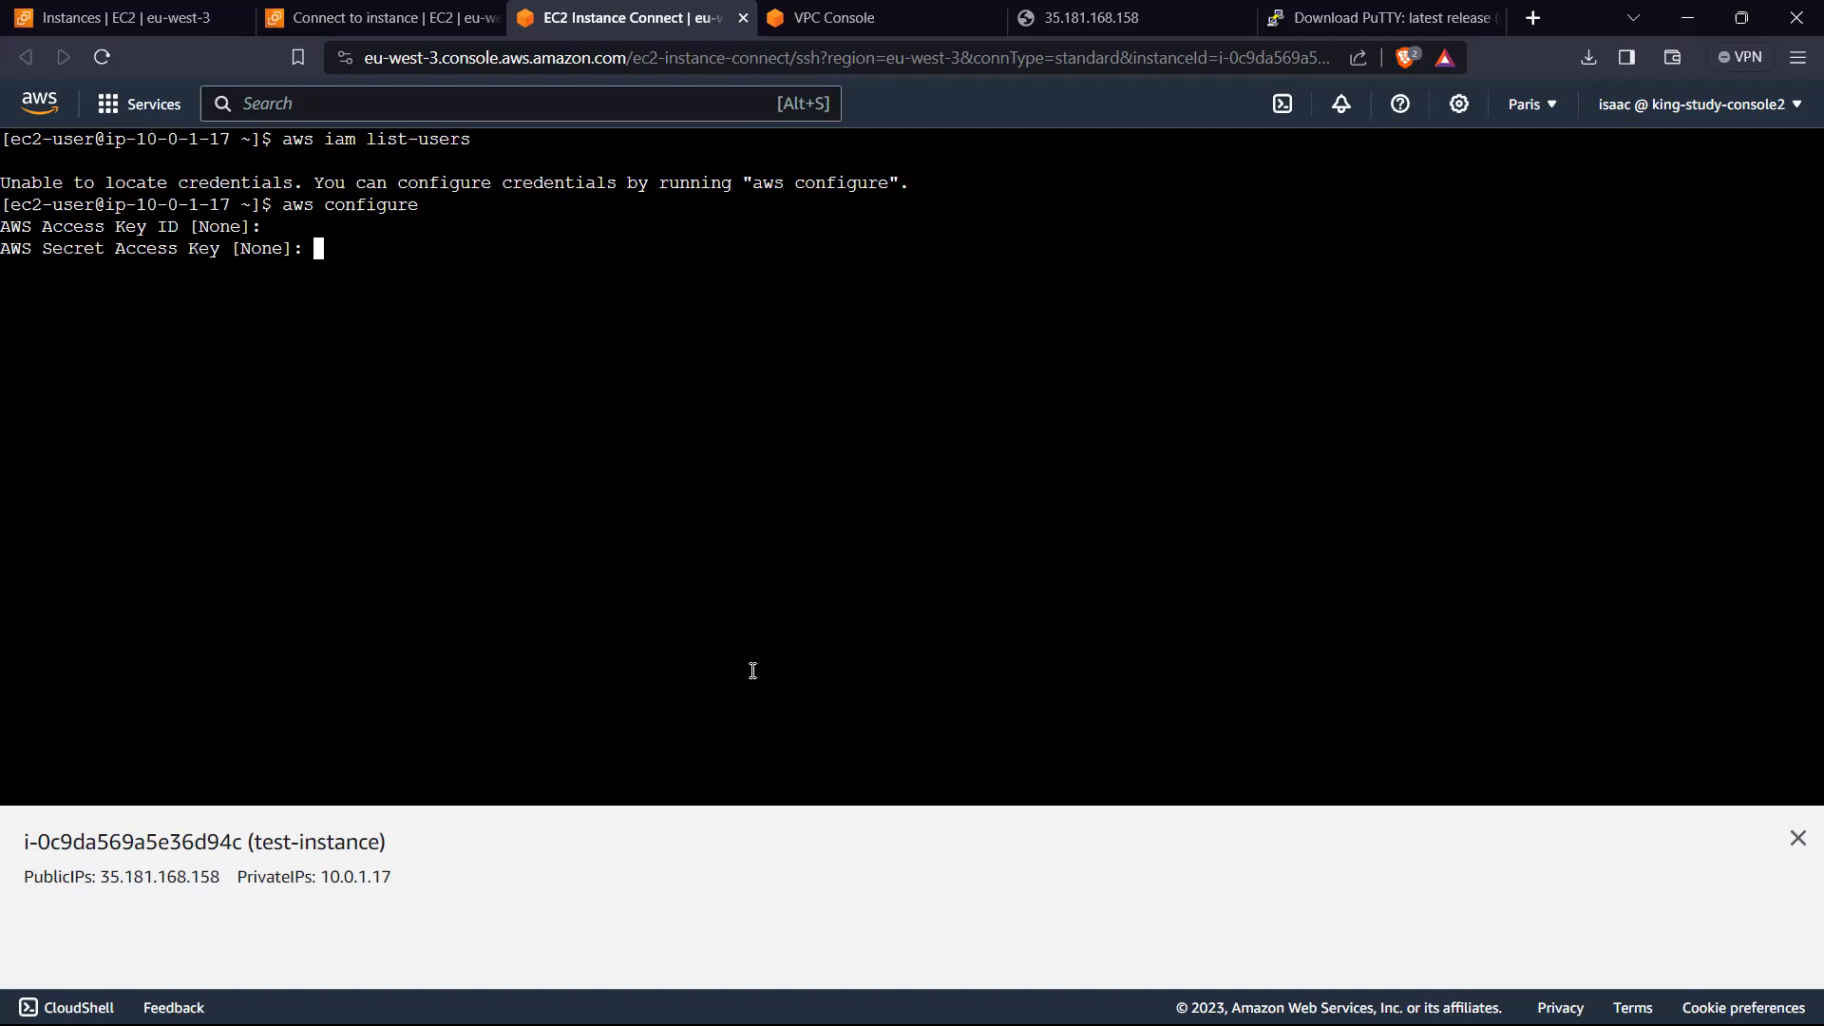
key(Return)
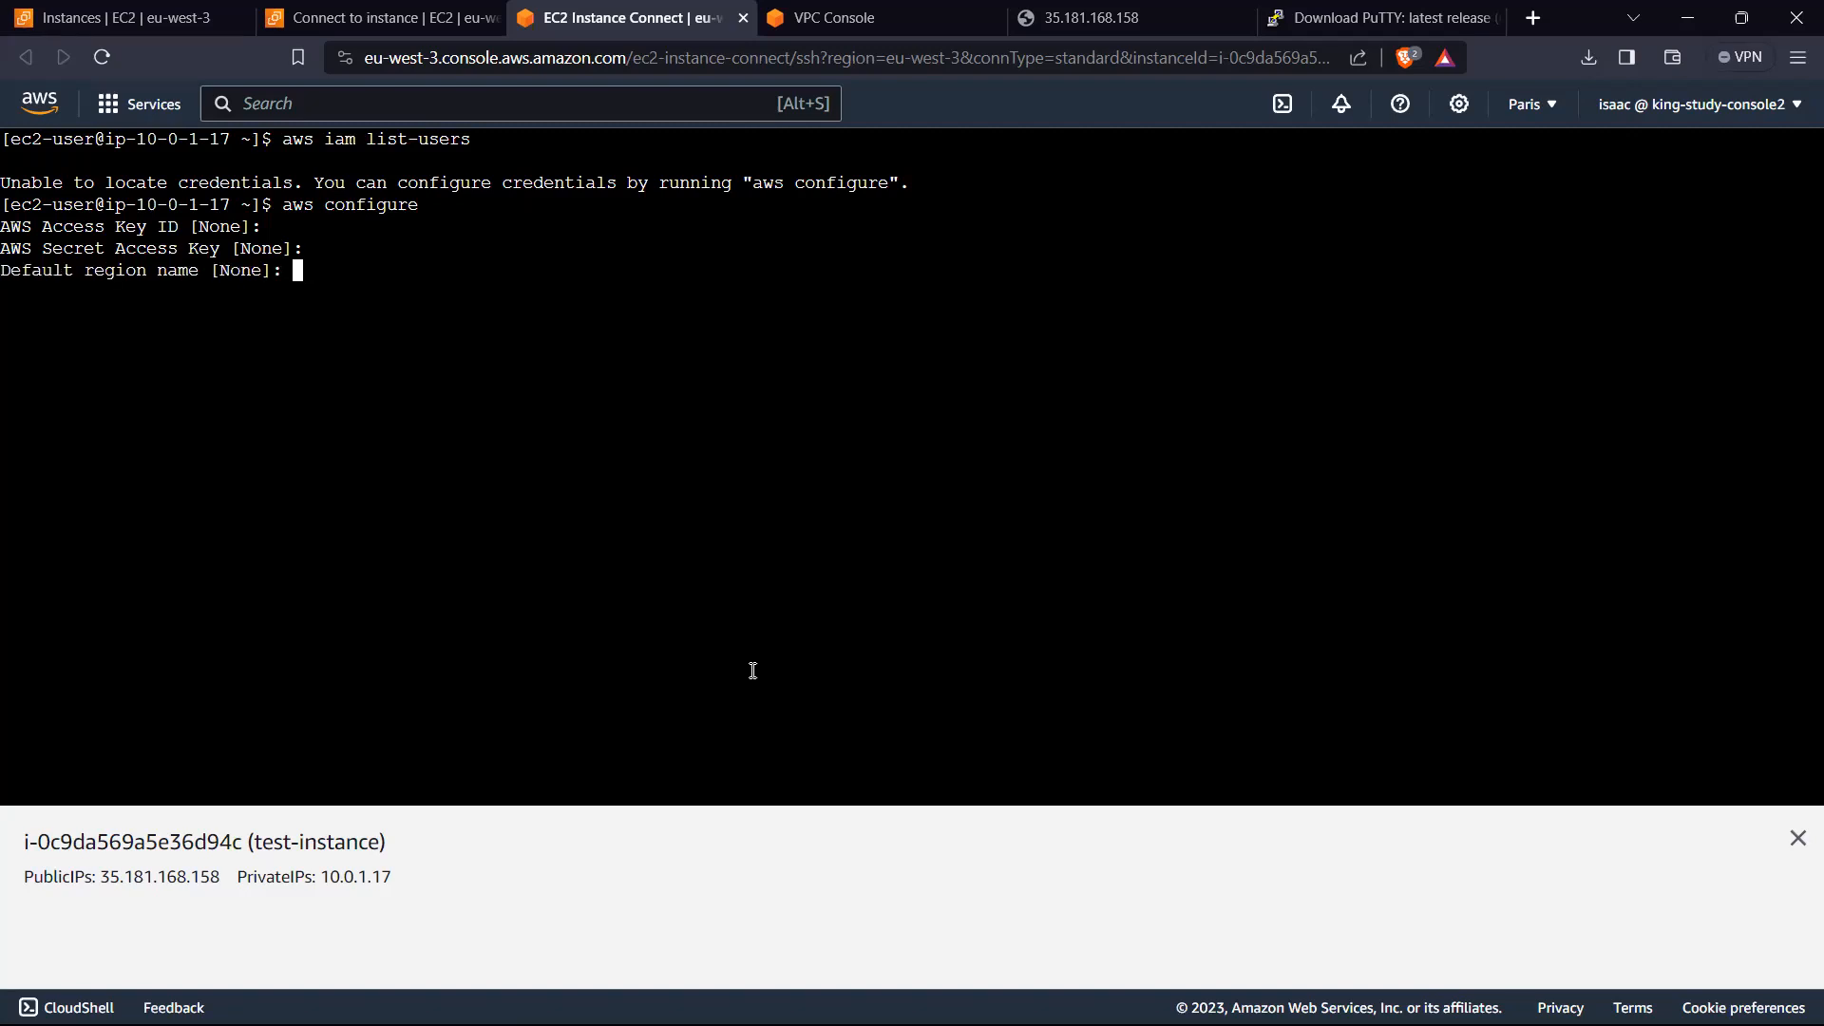
key(Return)
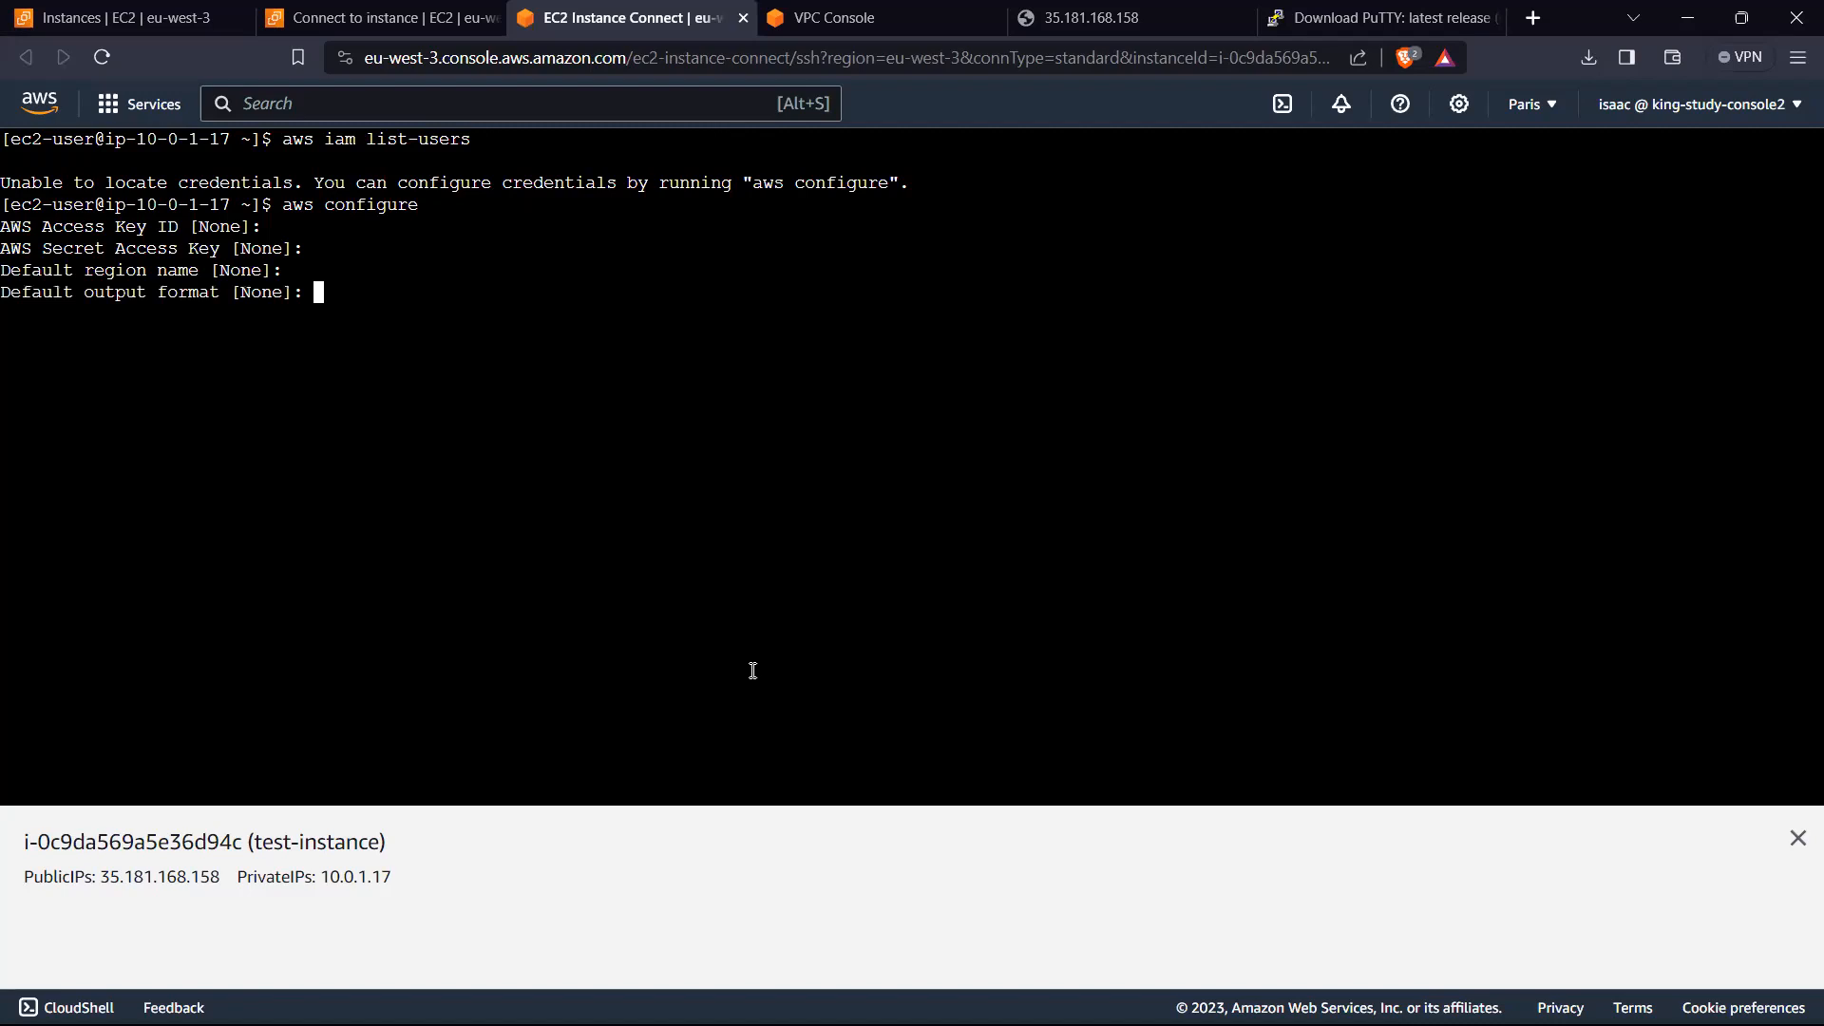
key(Return)
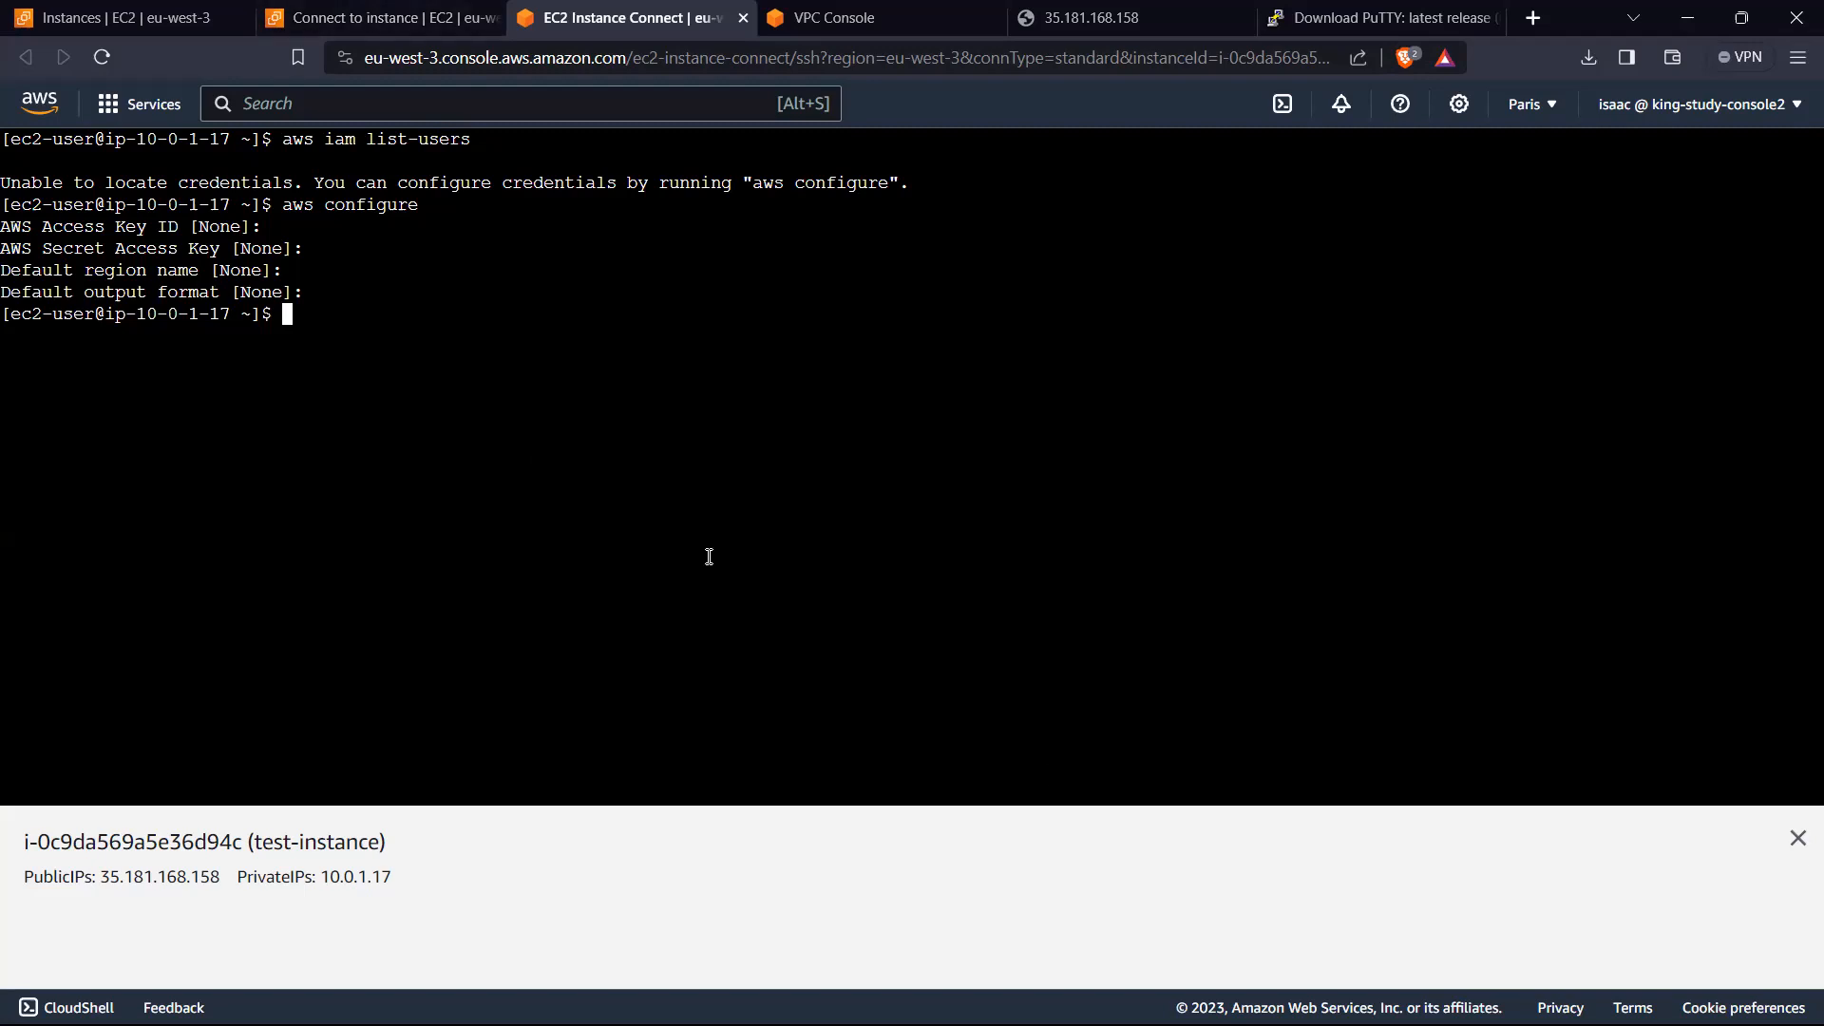
Step: Search the AWS console for iam from the EC2 instances page and open the IAM service dashboard
click(432, 18)
click(618, 17)
click(432, 14)
click(128, 17)
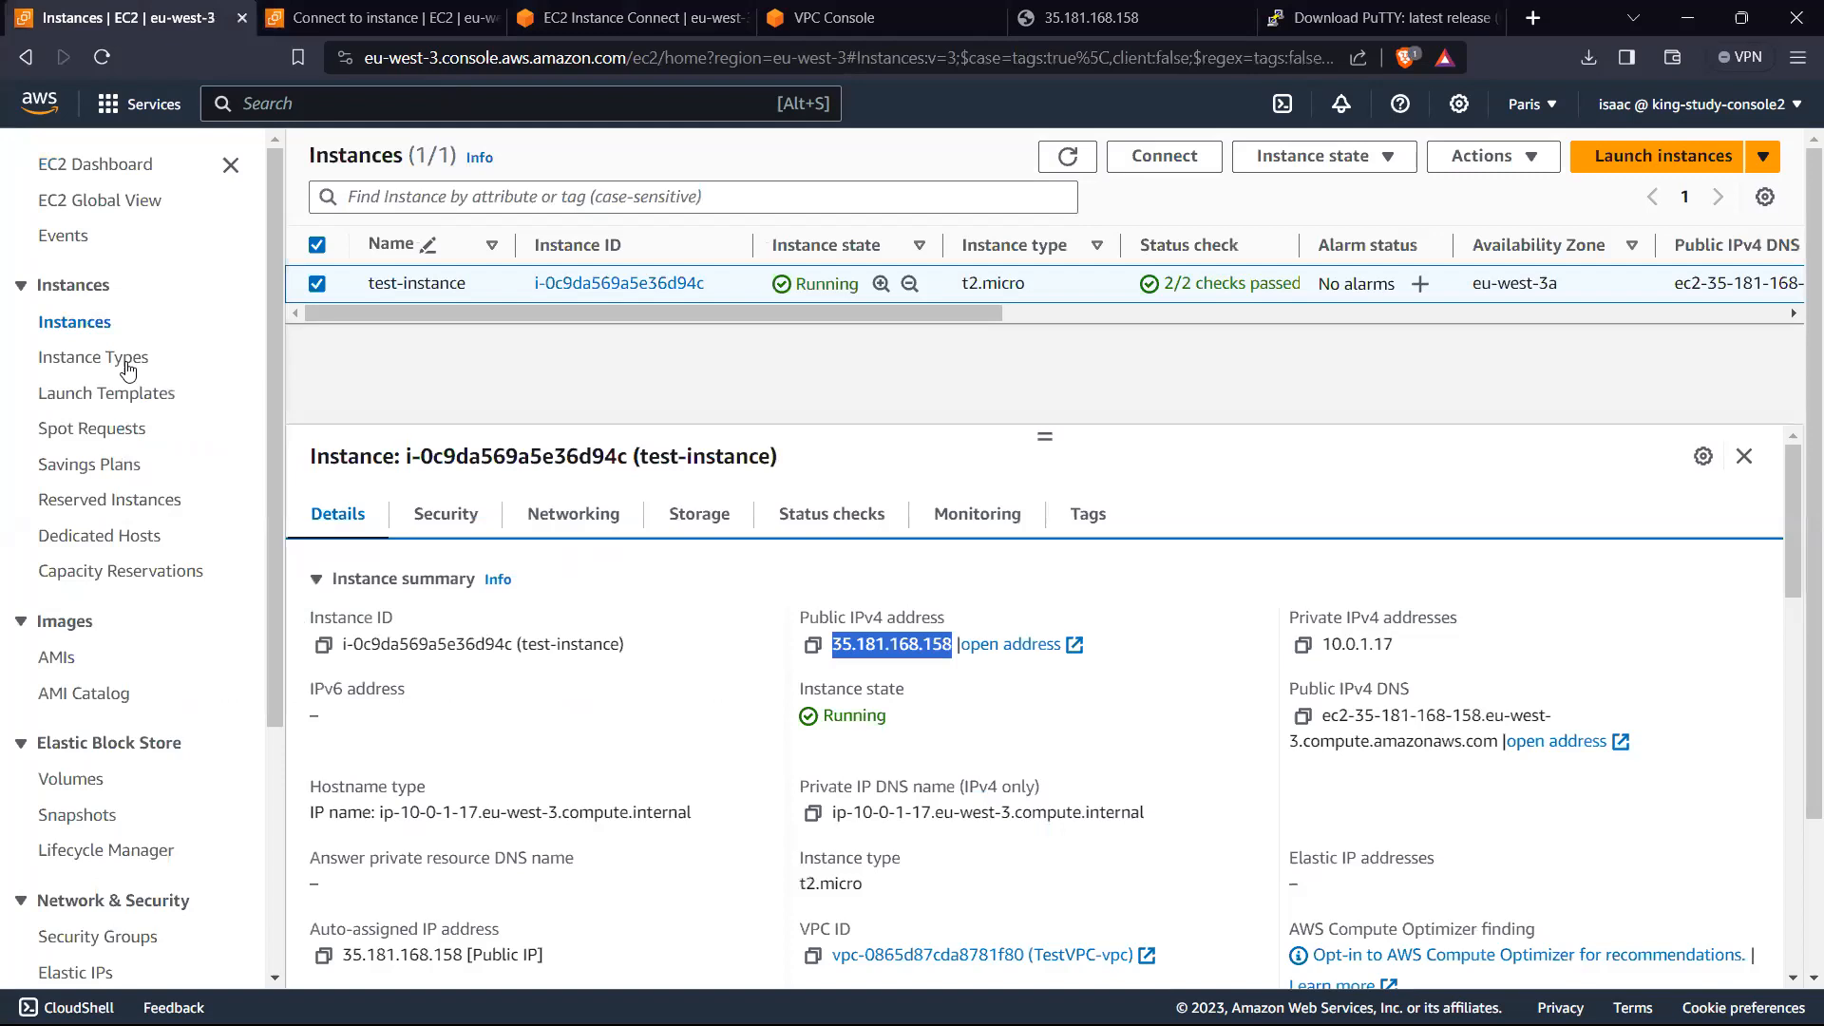
click(281, 106)
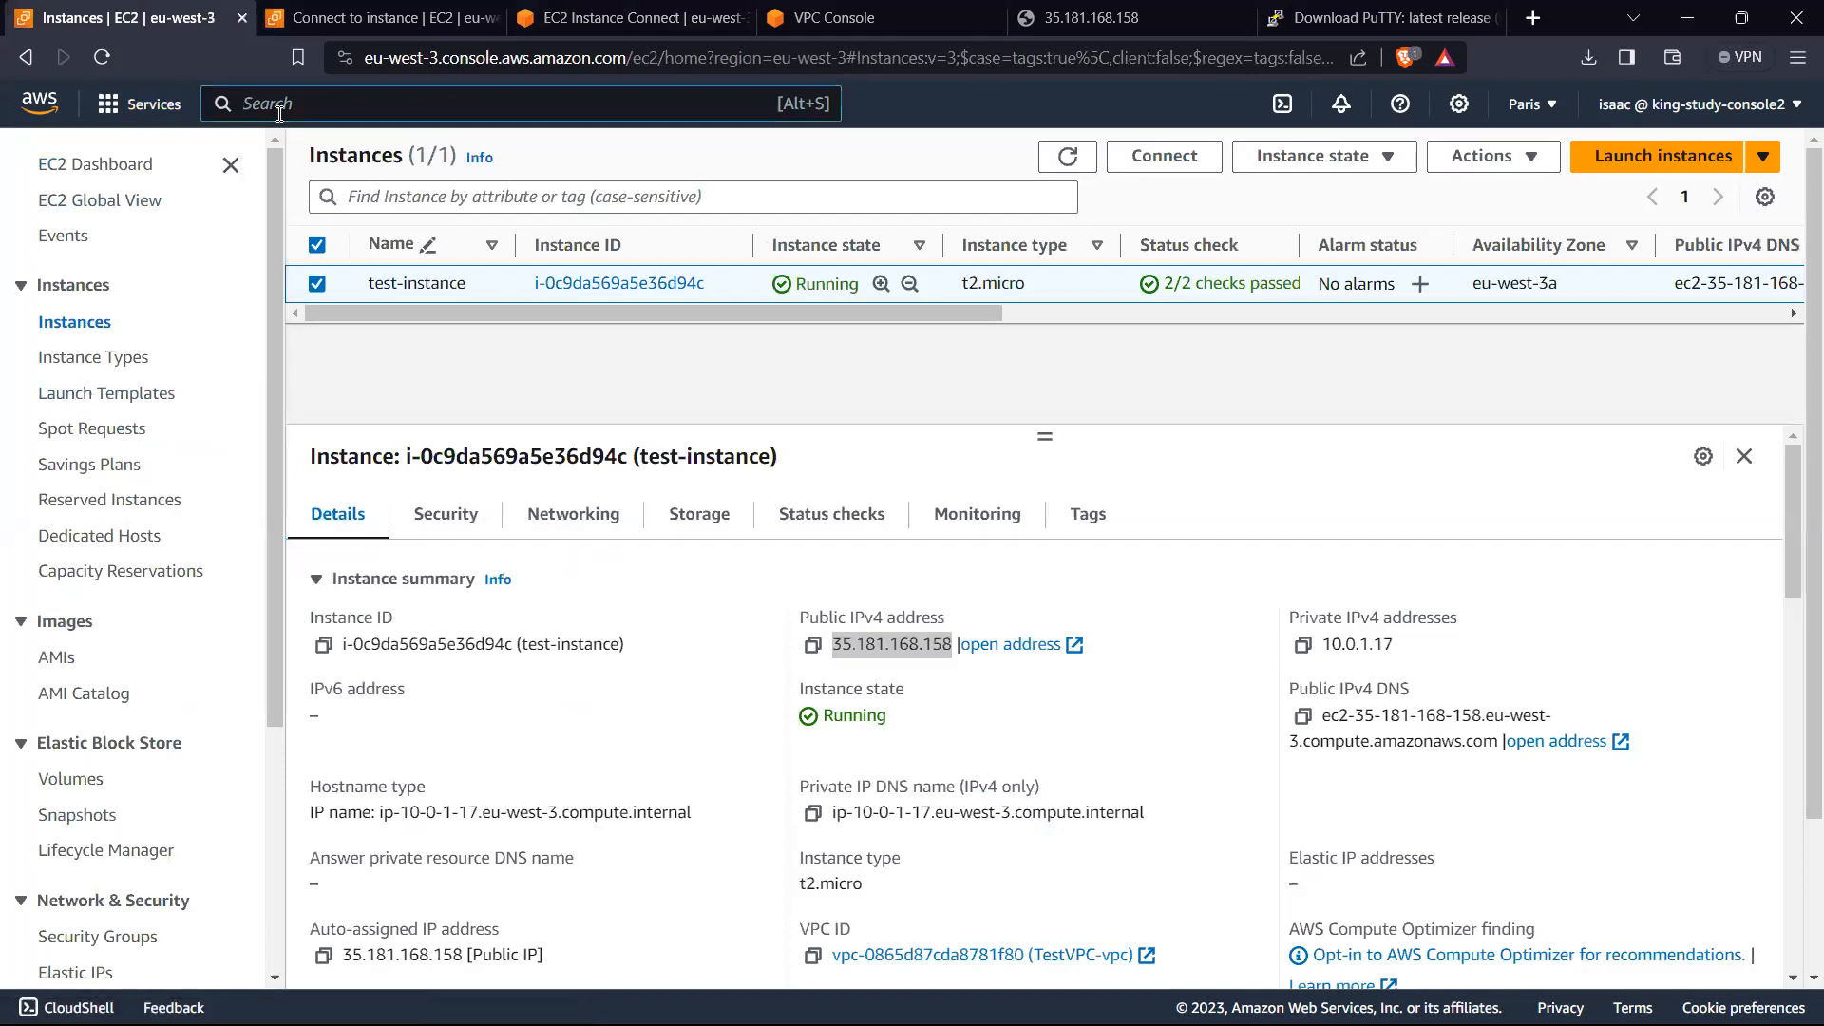
text(iam)
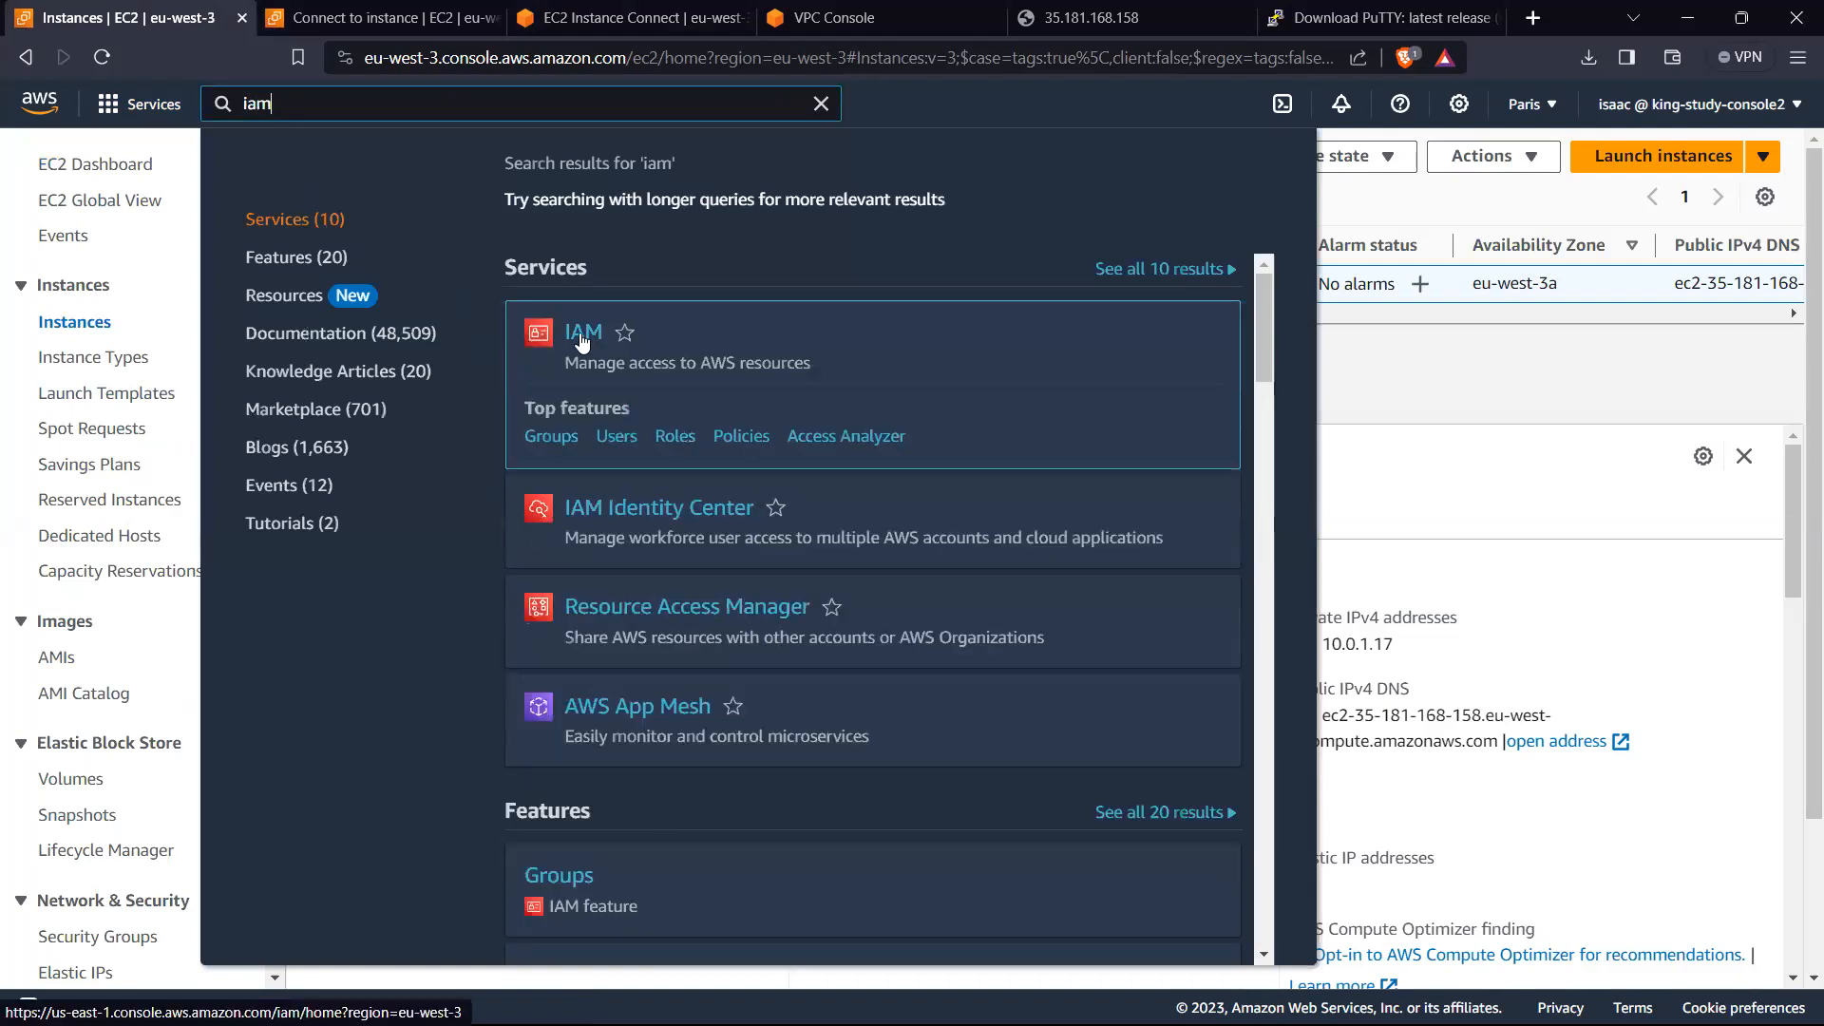
click(583, 343)
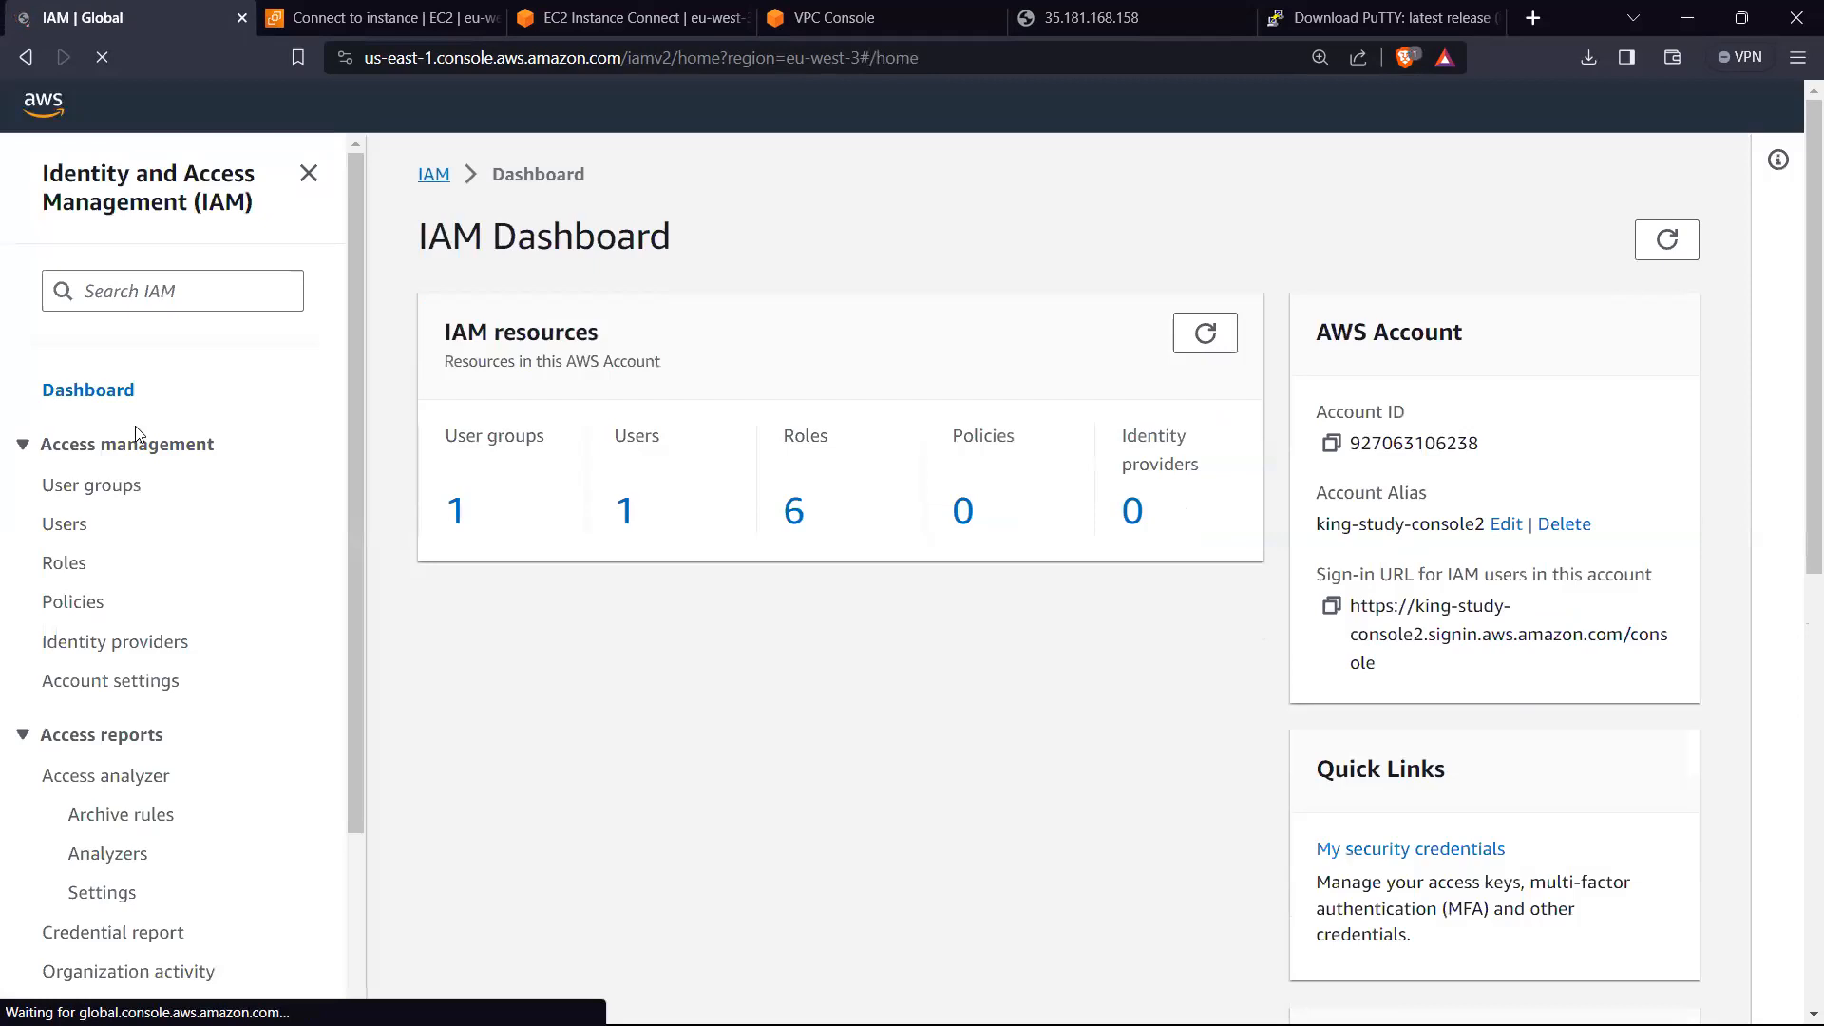
Step: Open EC2Role from the IAM roles list and examine its summary and attached permissions policies
click(87, 566)
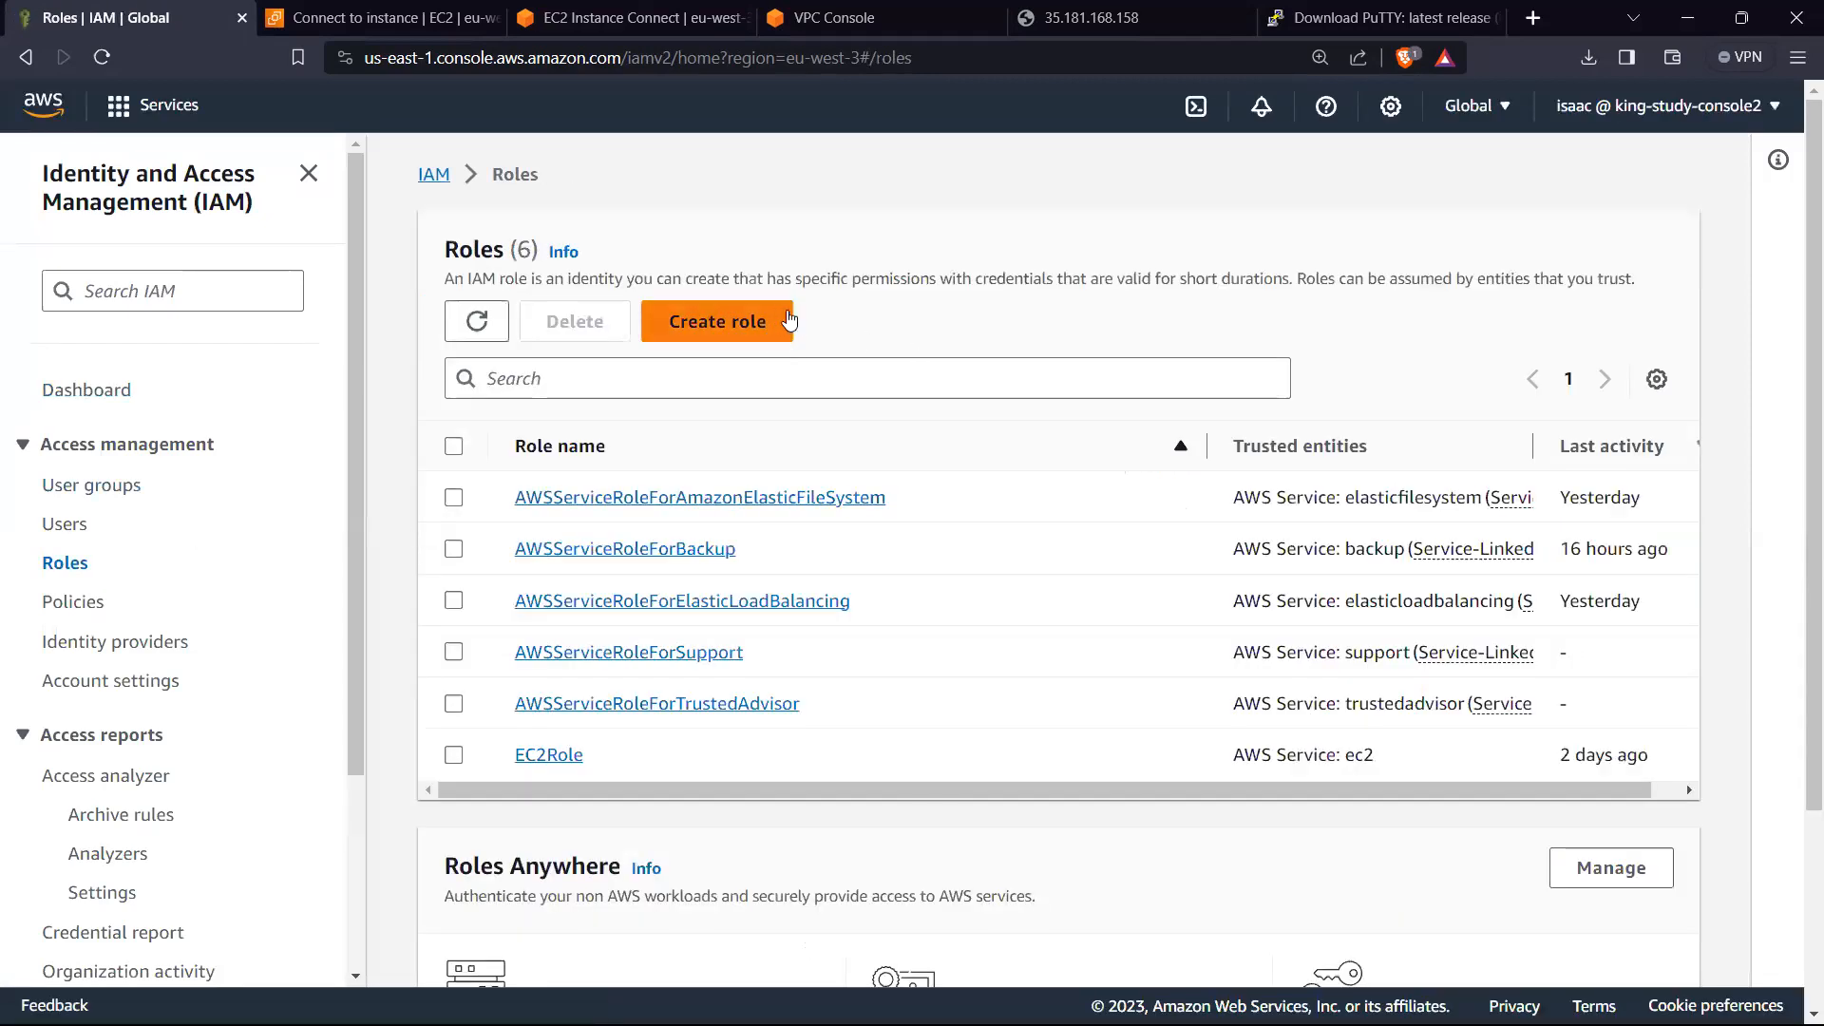
click(549, 756)
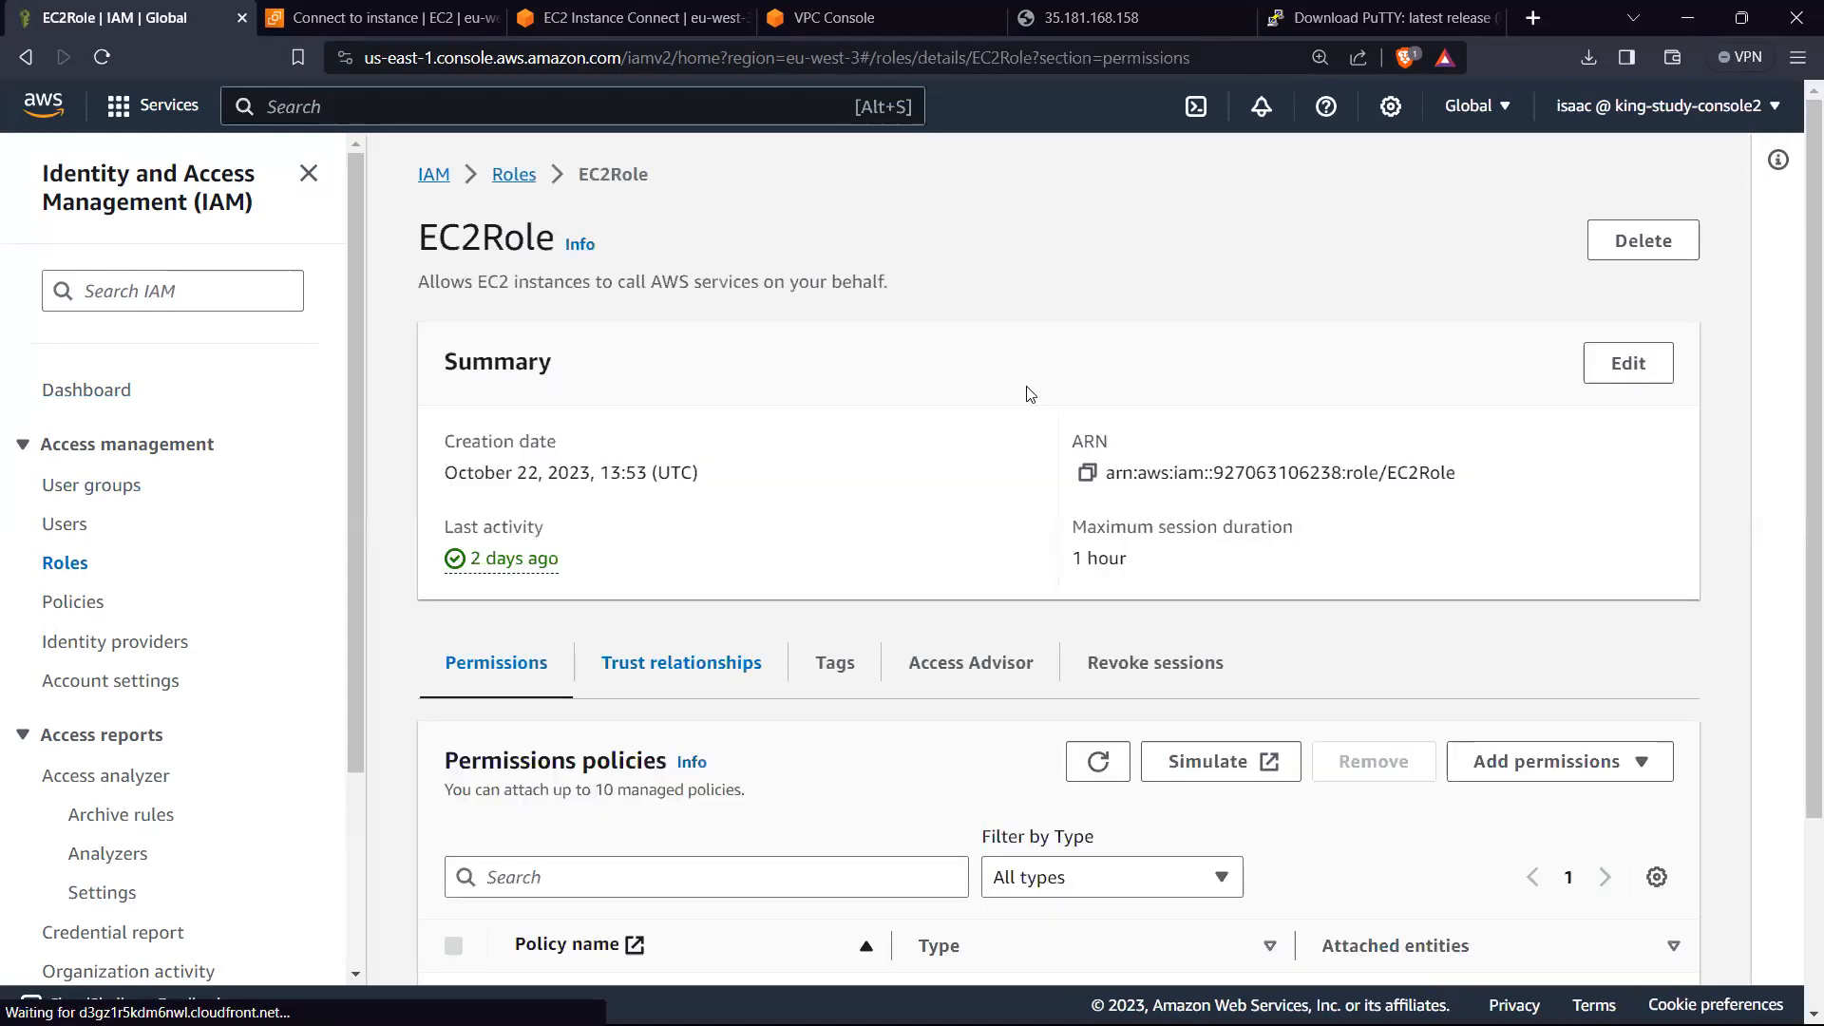
scroll(900, 510, down, 3)
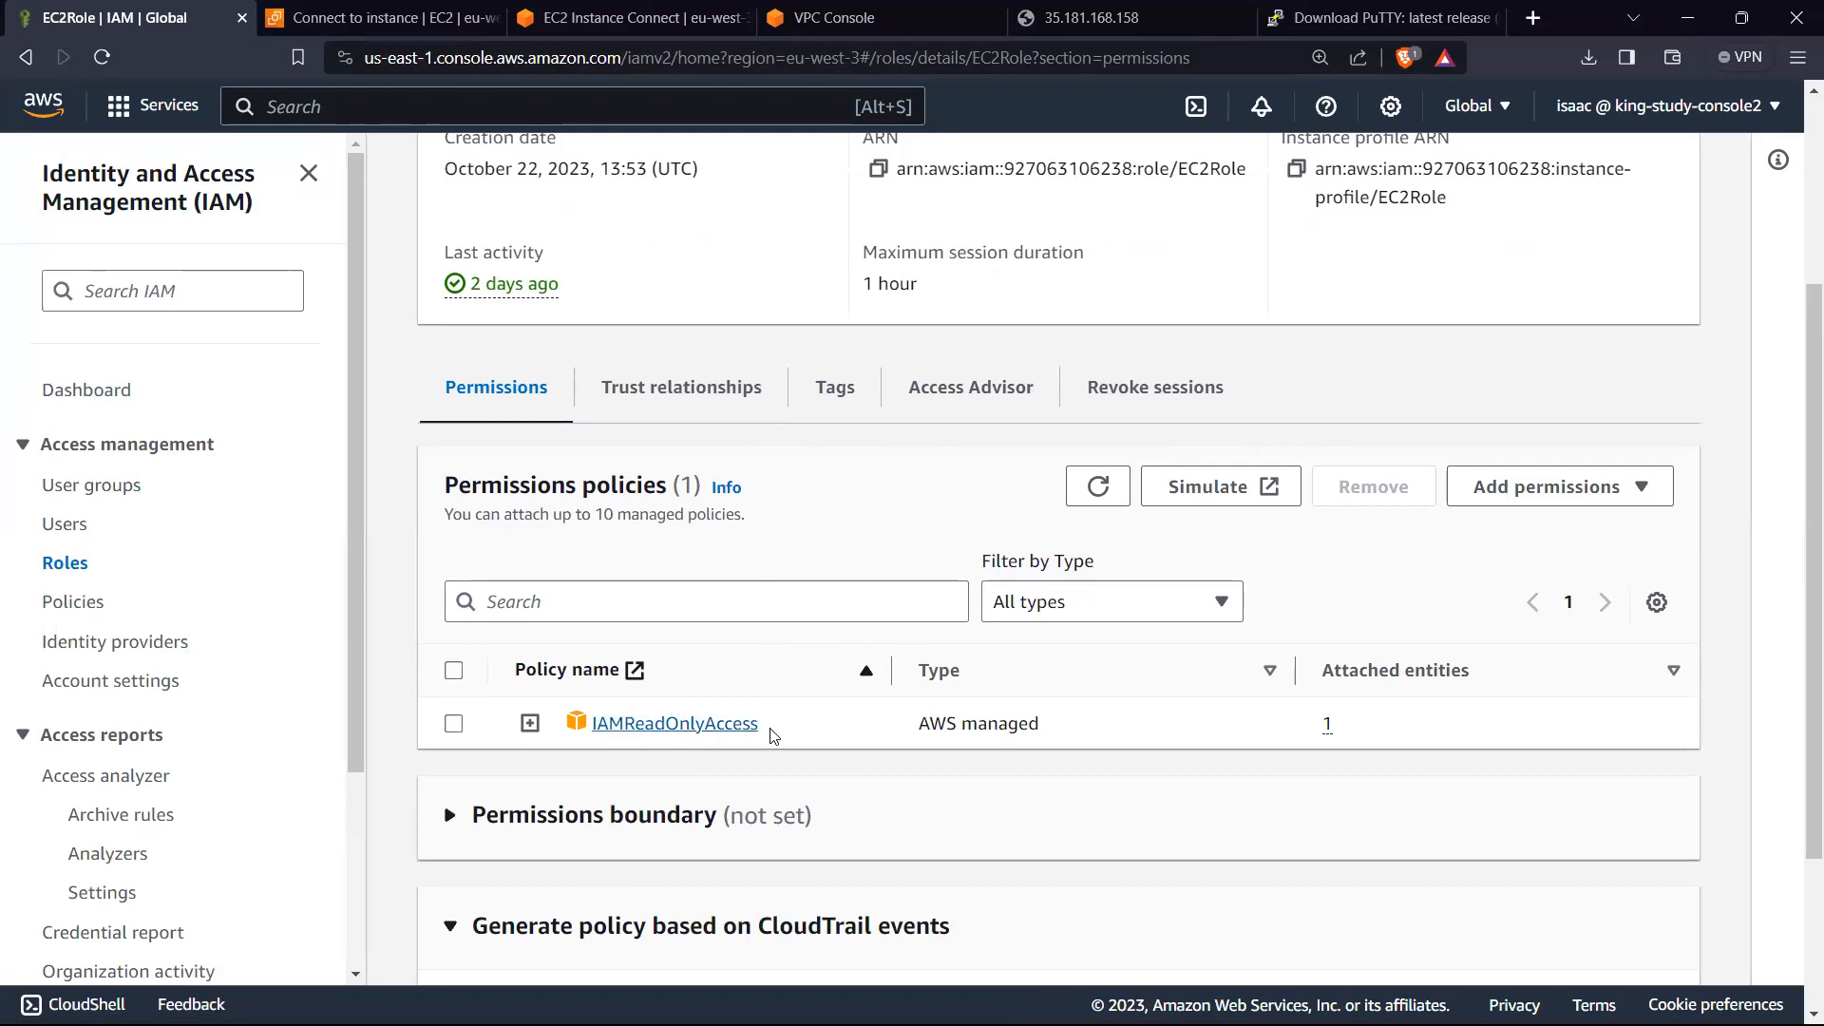
scroll(798, 666, up, 1)
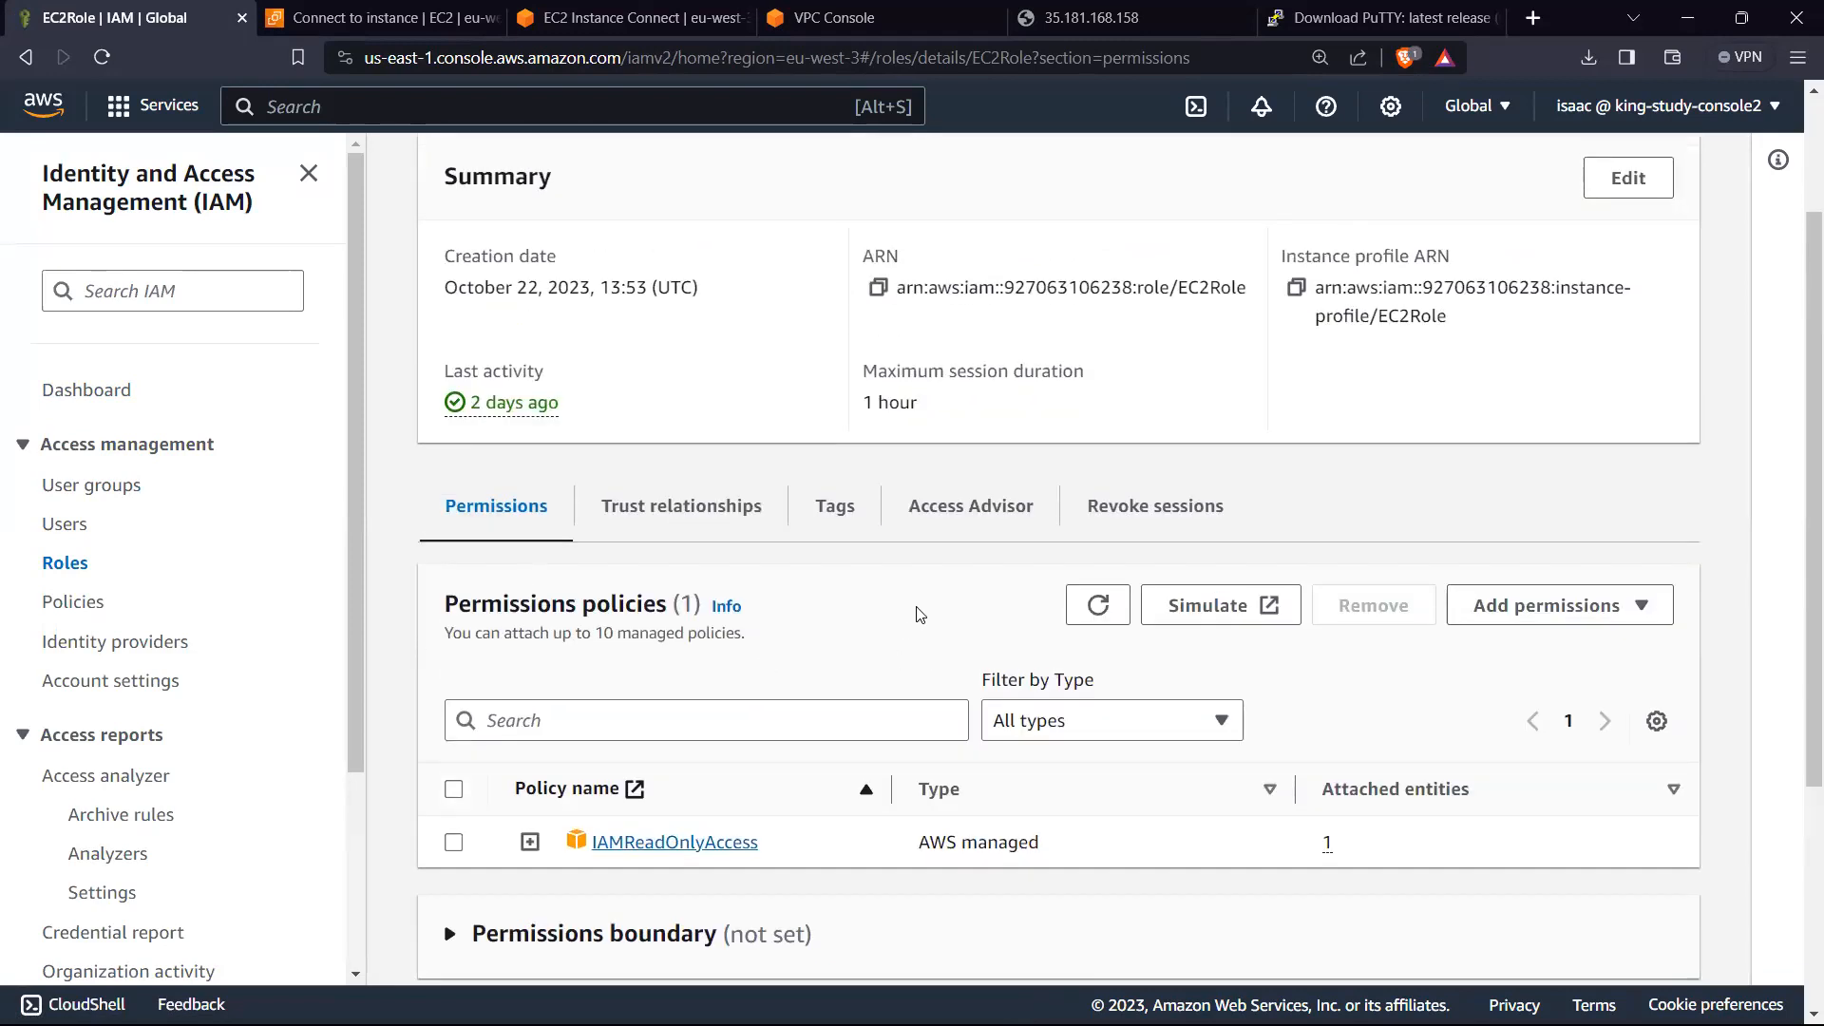
scroll(902, 619, up, 2)
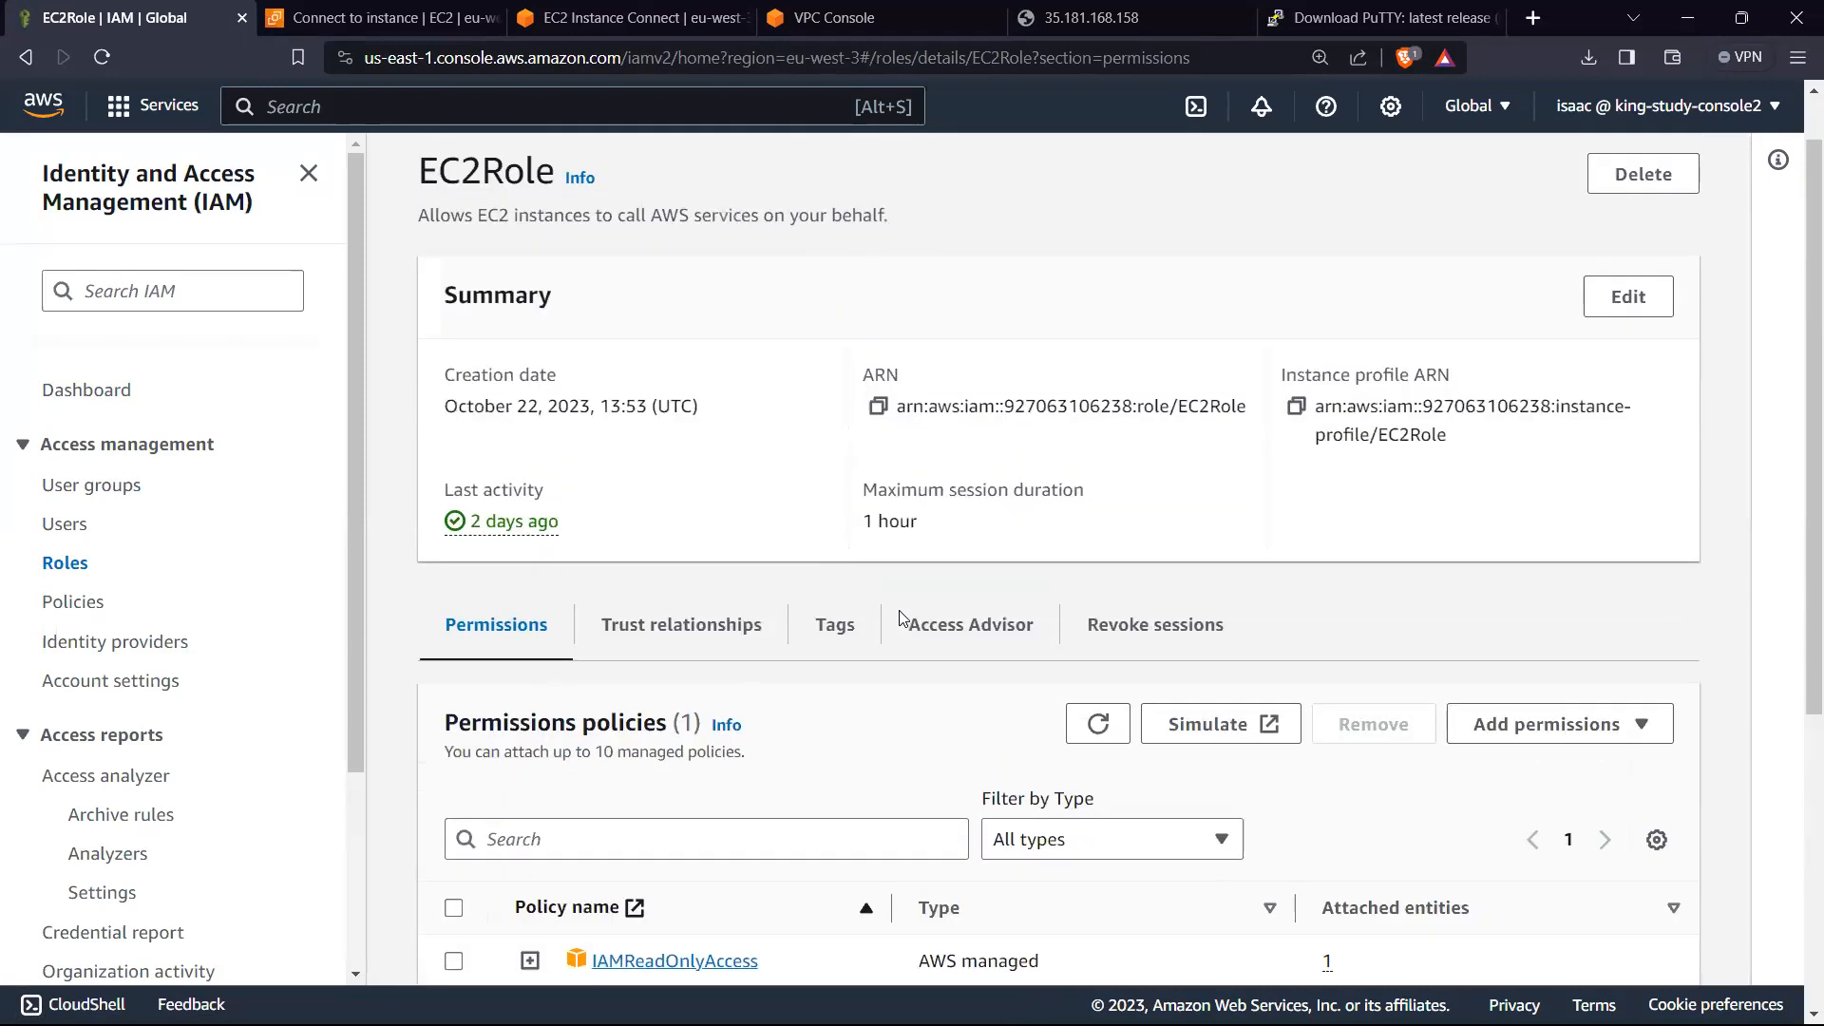
scroll(1194, 672, down, 2)
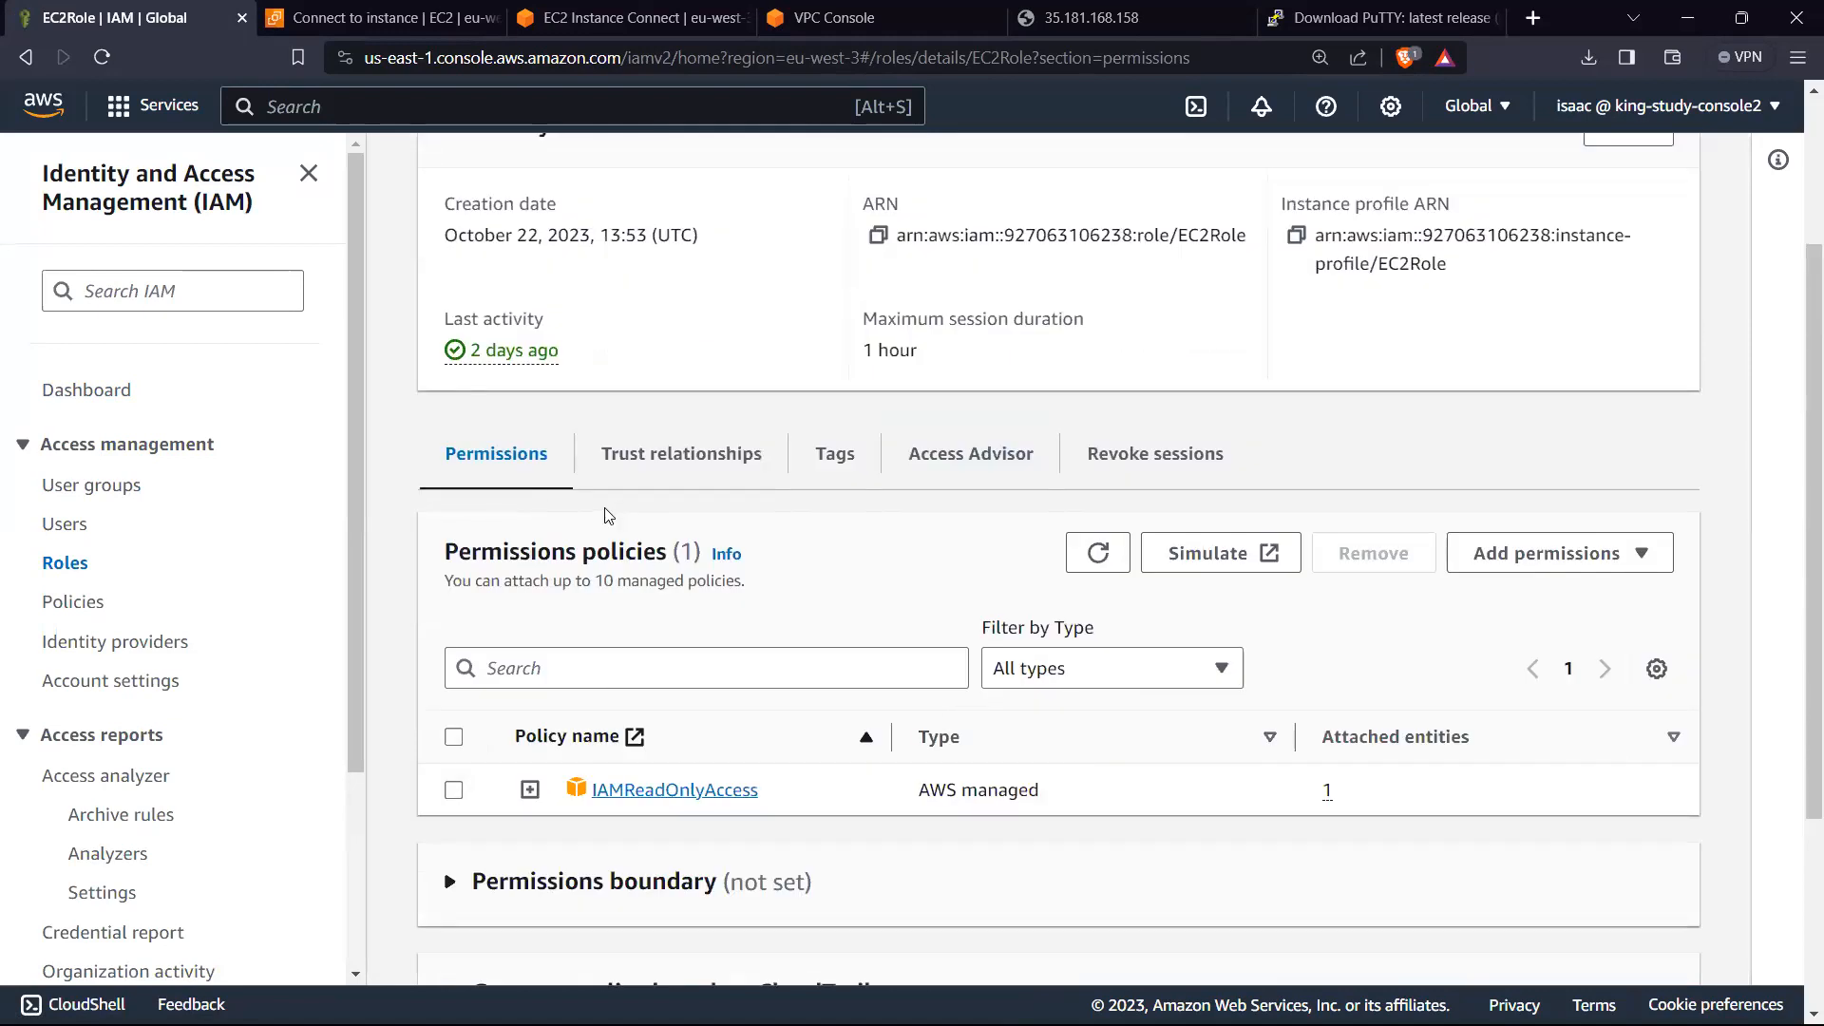
scroll(599, 509, up, 2)
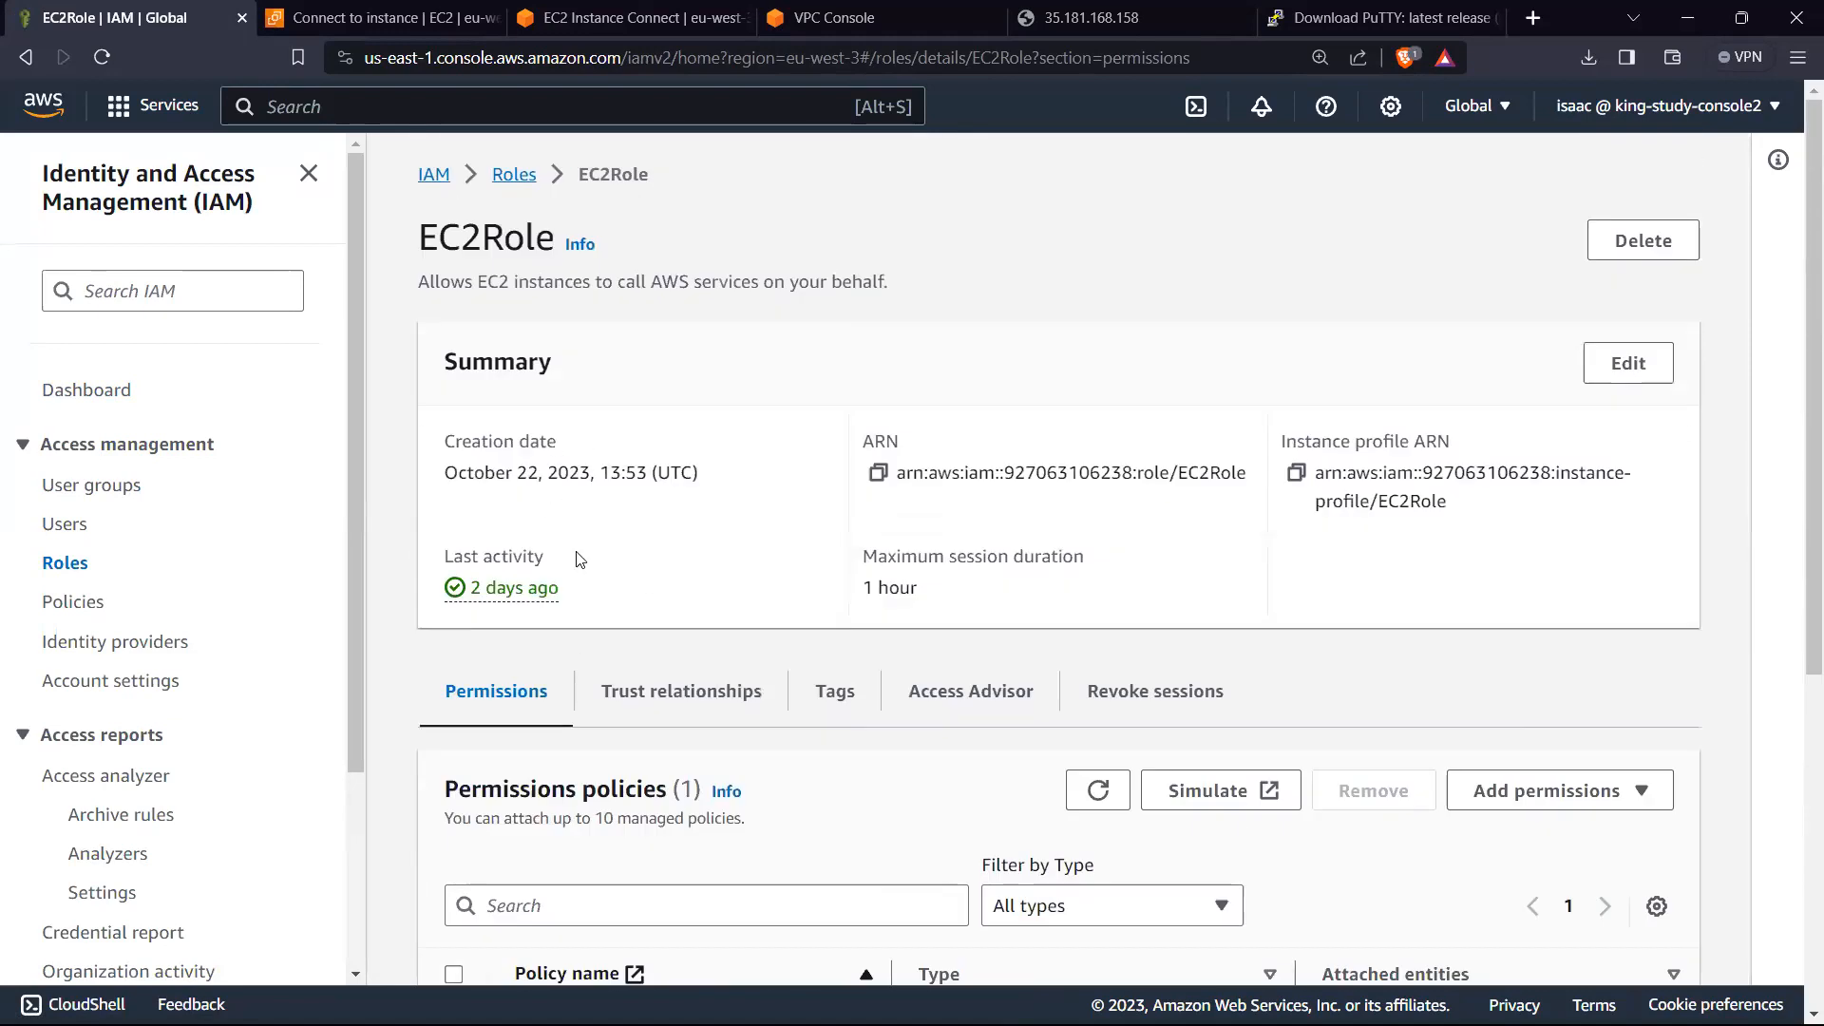
scroll(639, 499, down, 2)
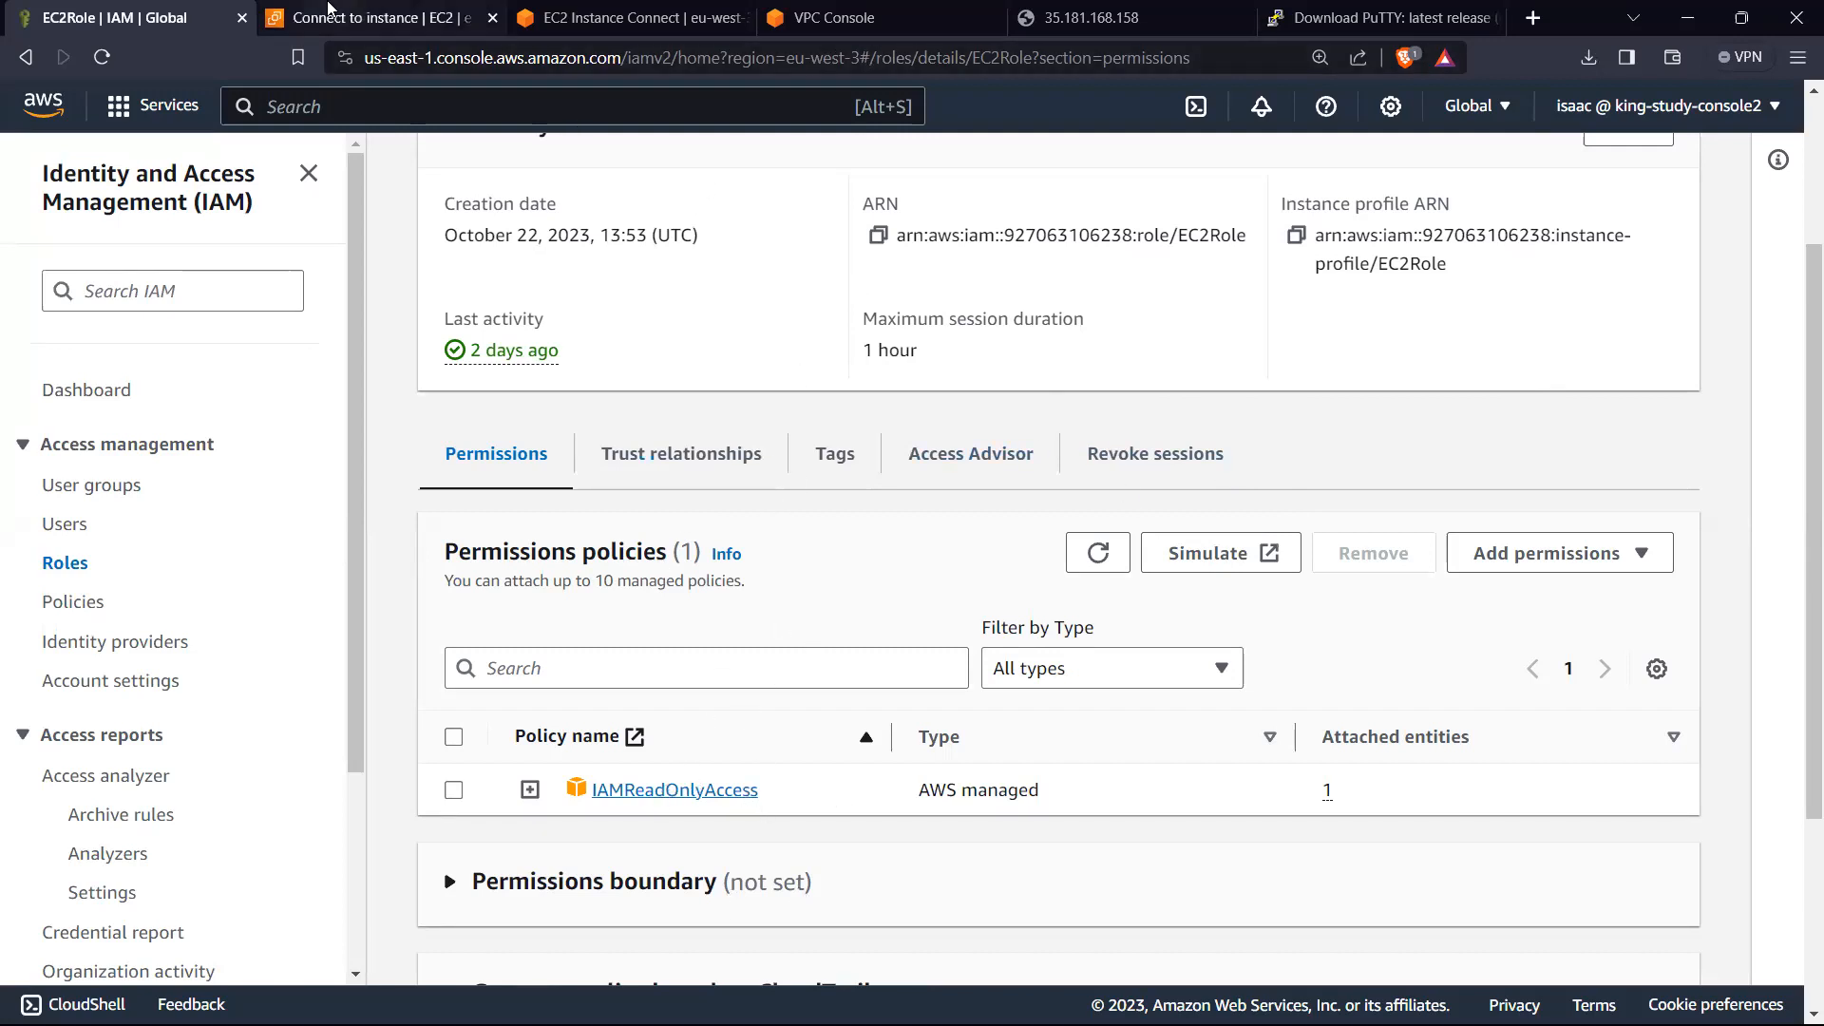
Step: Return to the EC2 instances list and attach the IAM role EC2Role to test-instance
click(475, 17)
click(642, 11)
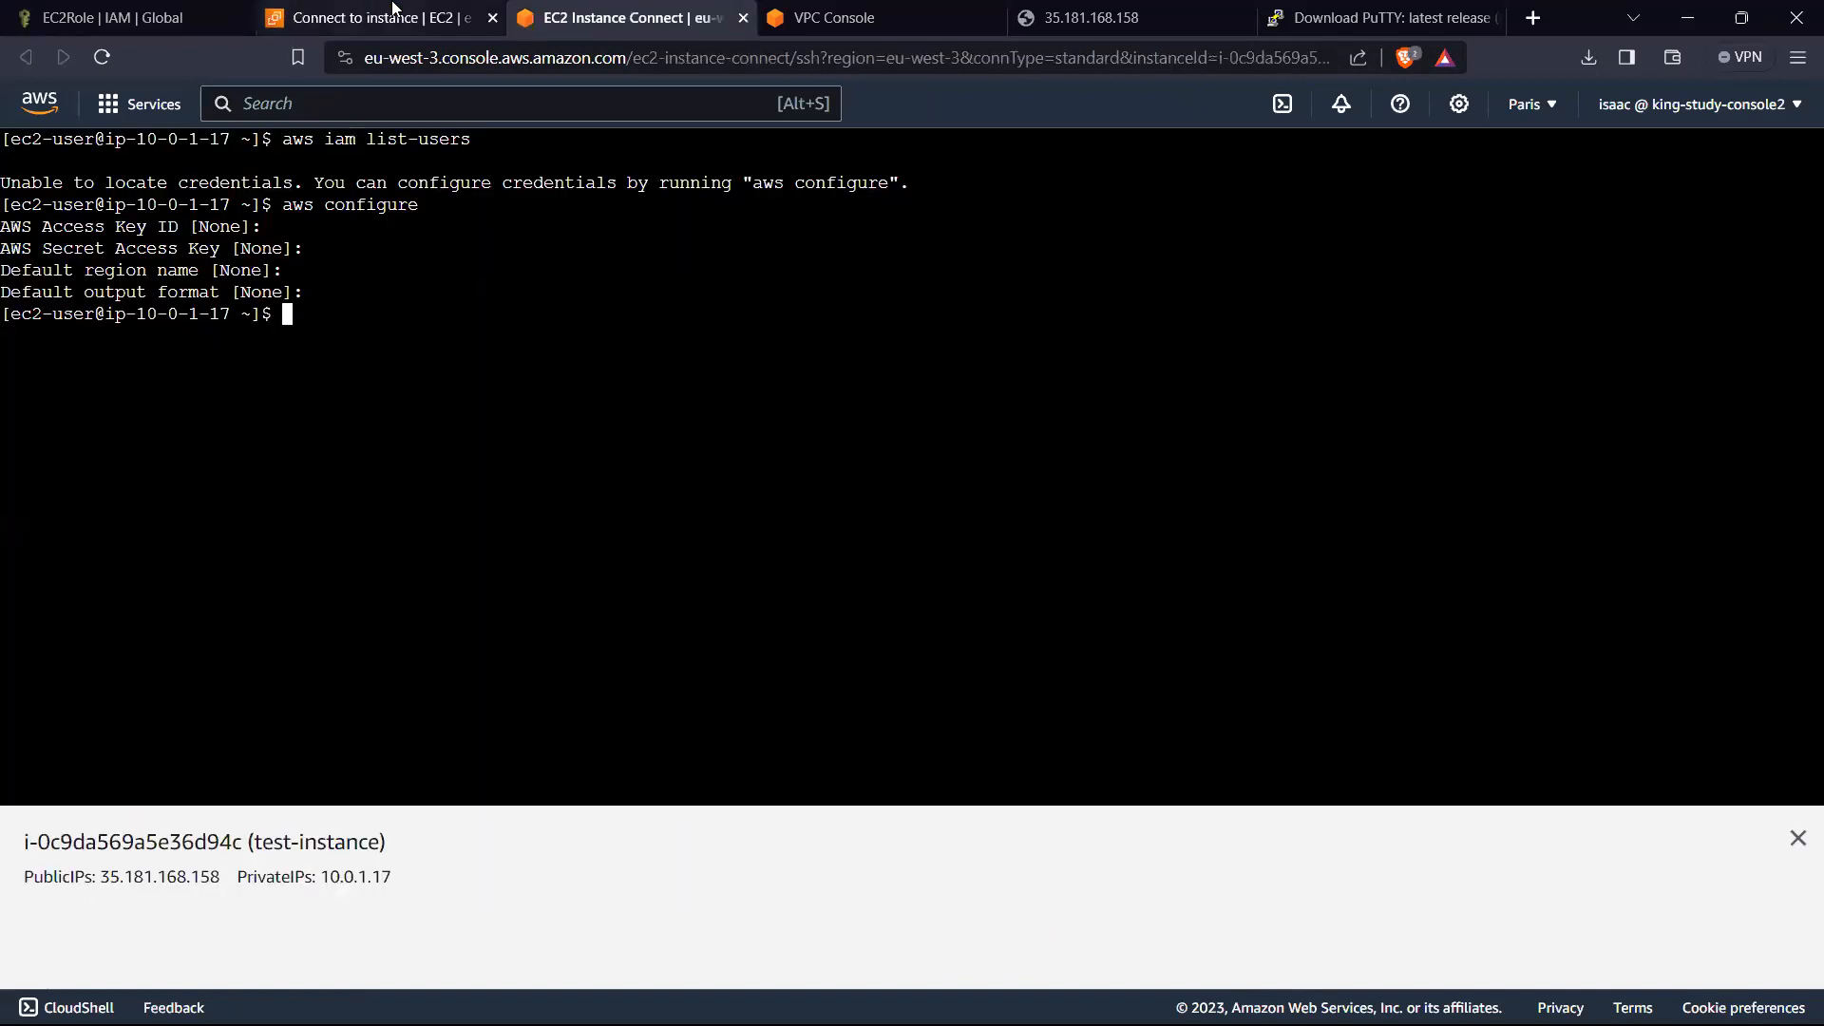
click(314, 17)
click(185, 170)
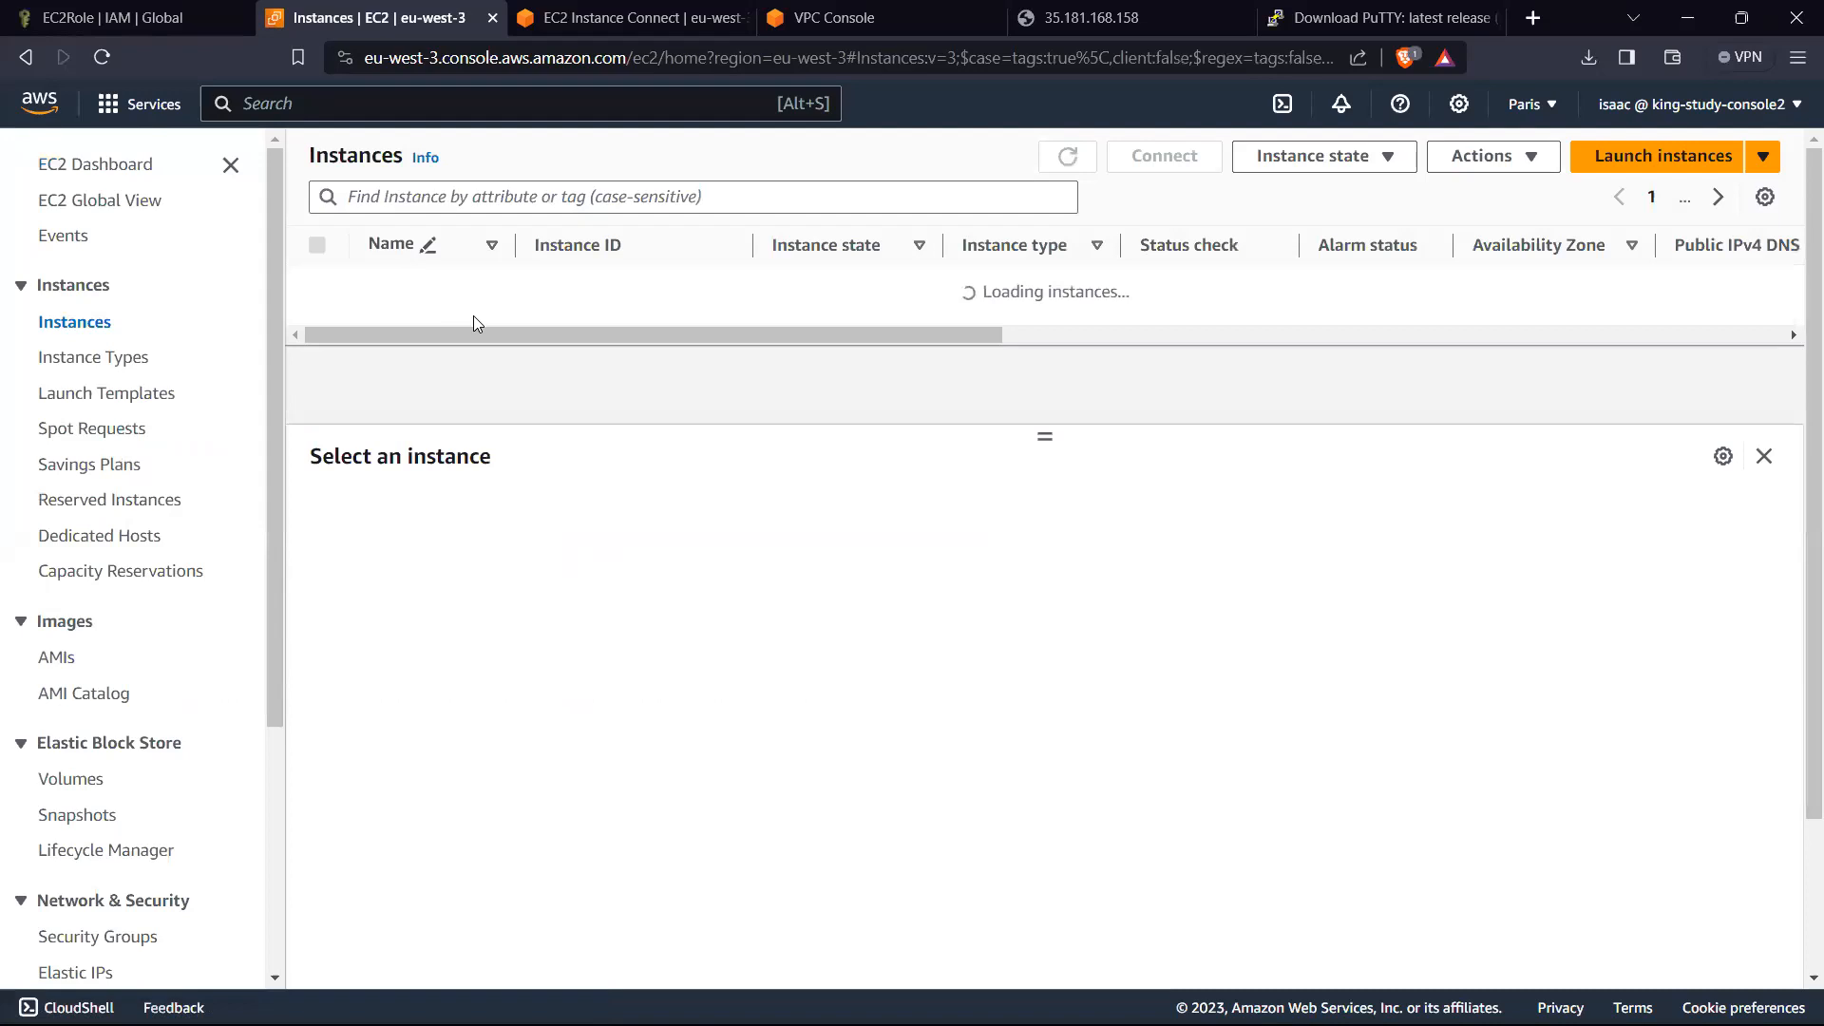
click(318, 285)
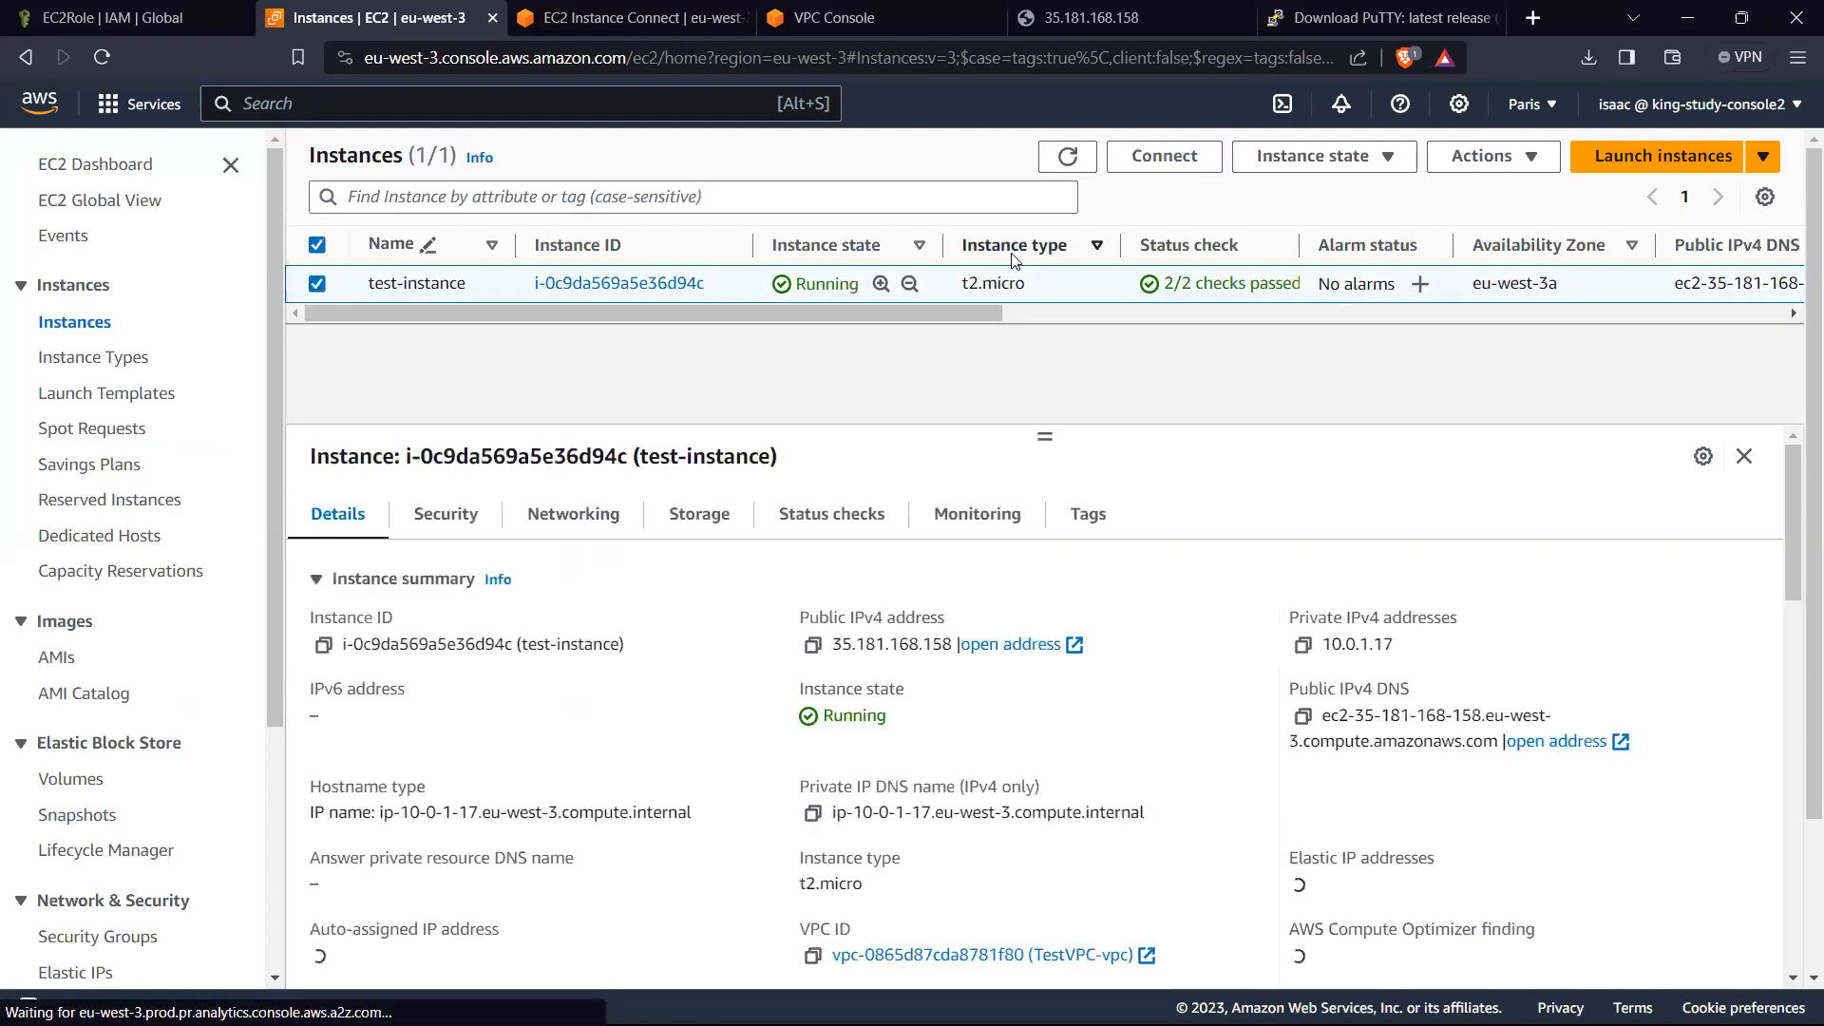
click(1460, 160)
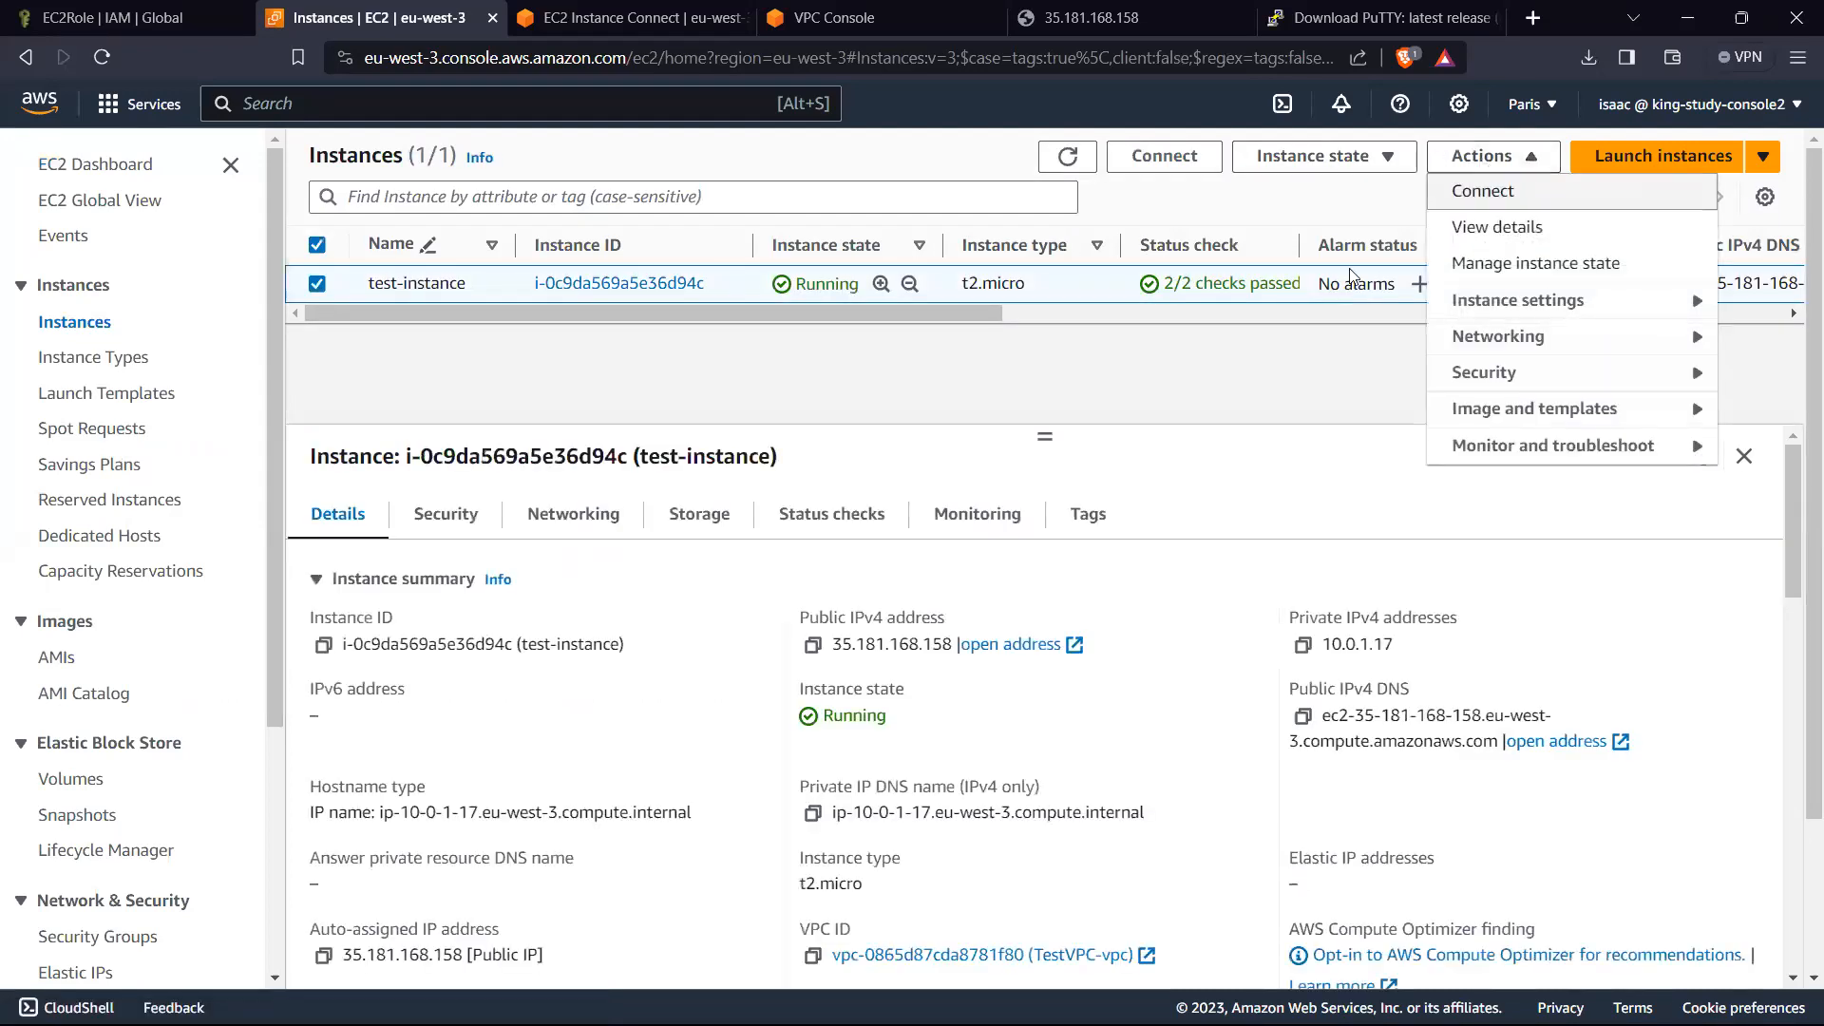
mouse_move(1555, 380)
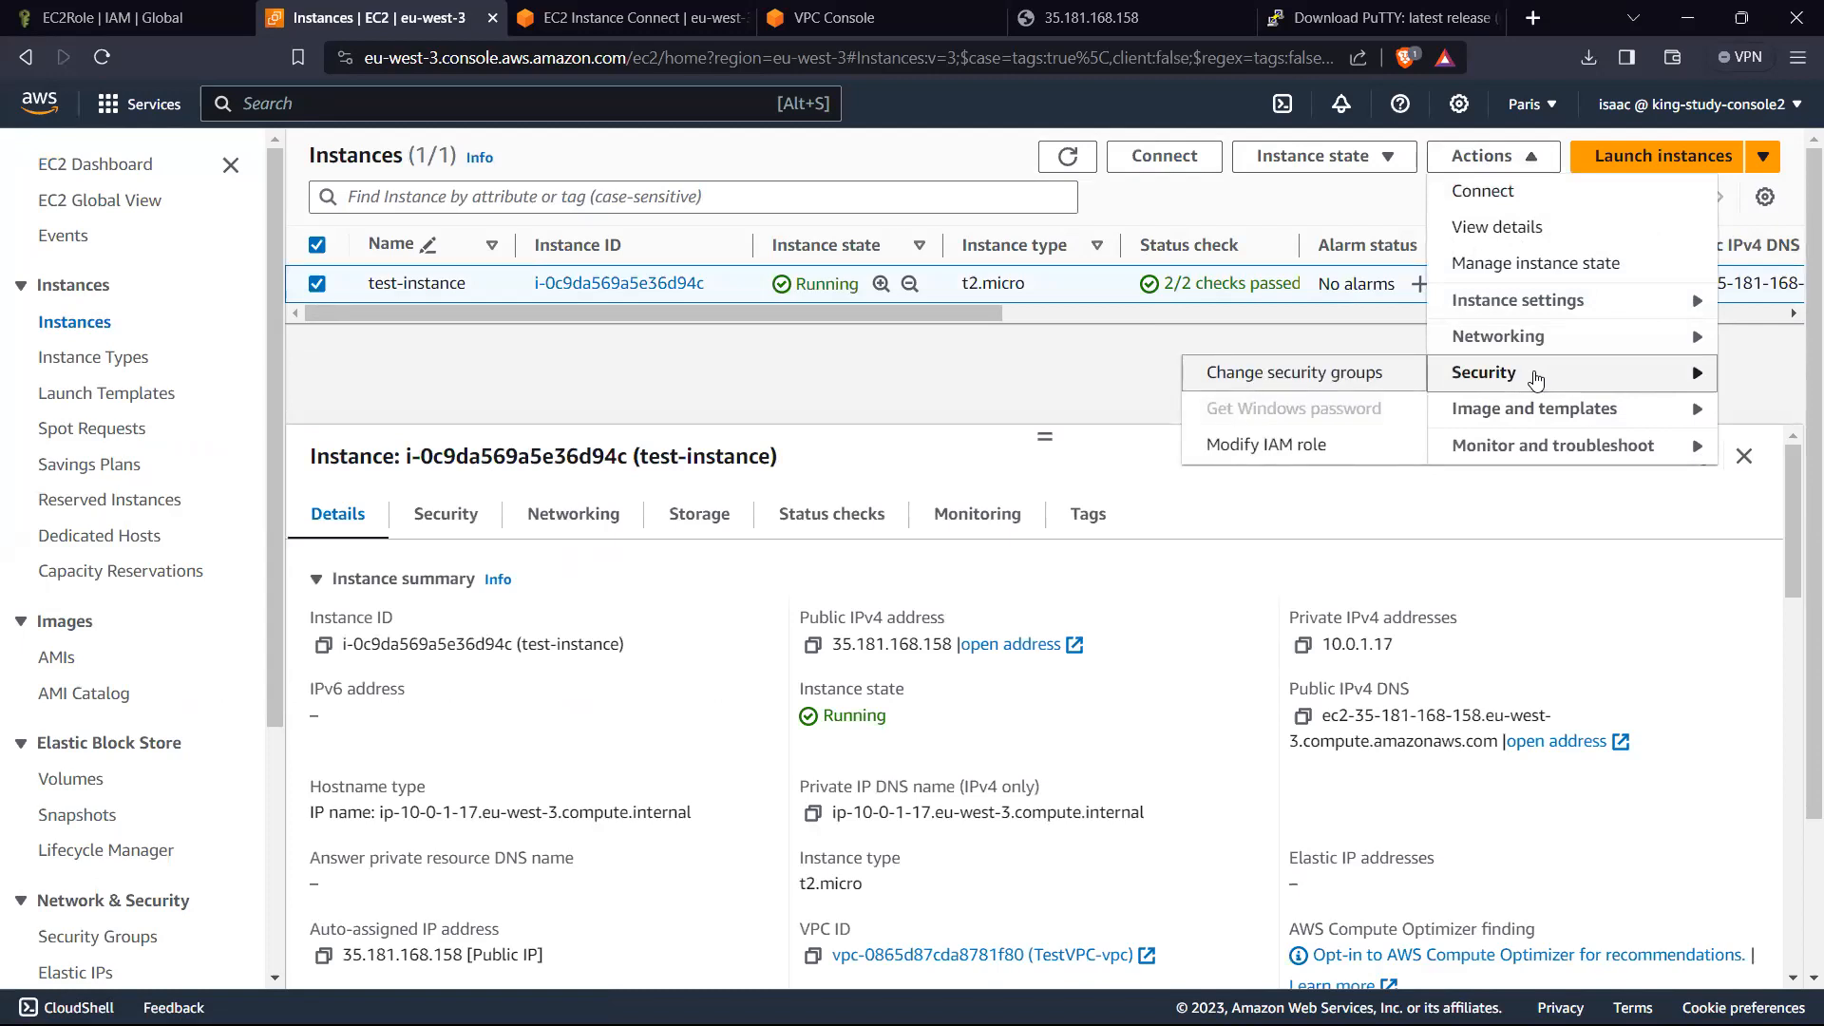
click(1279, 443)
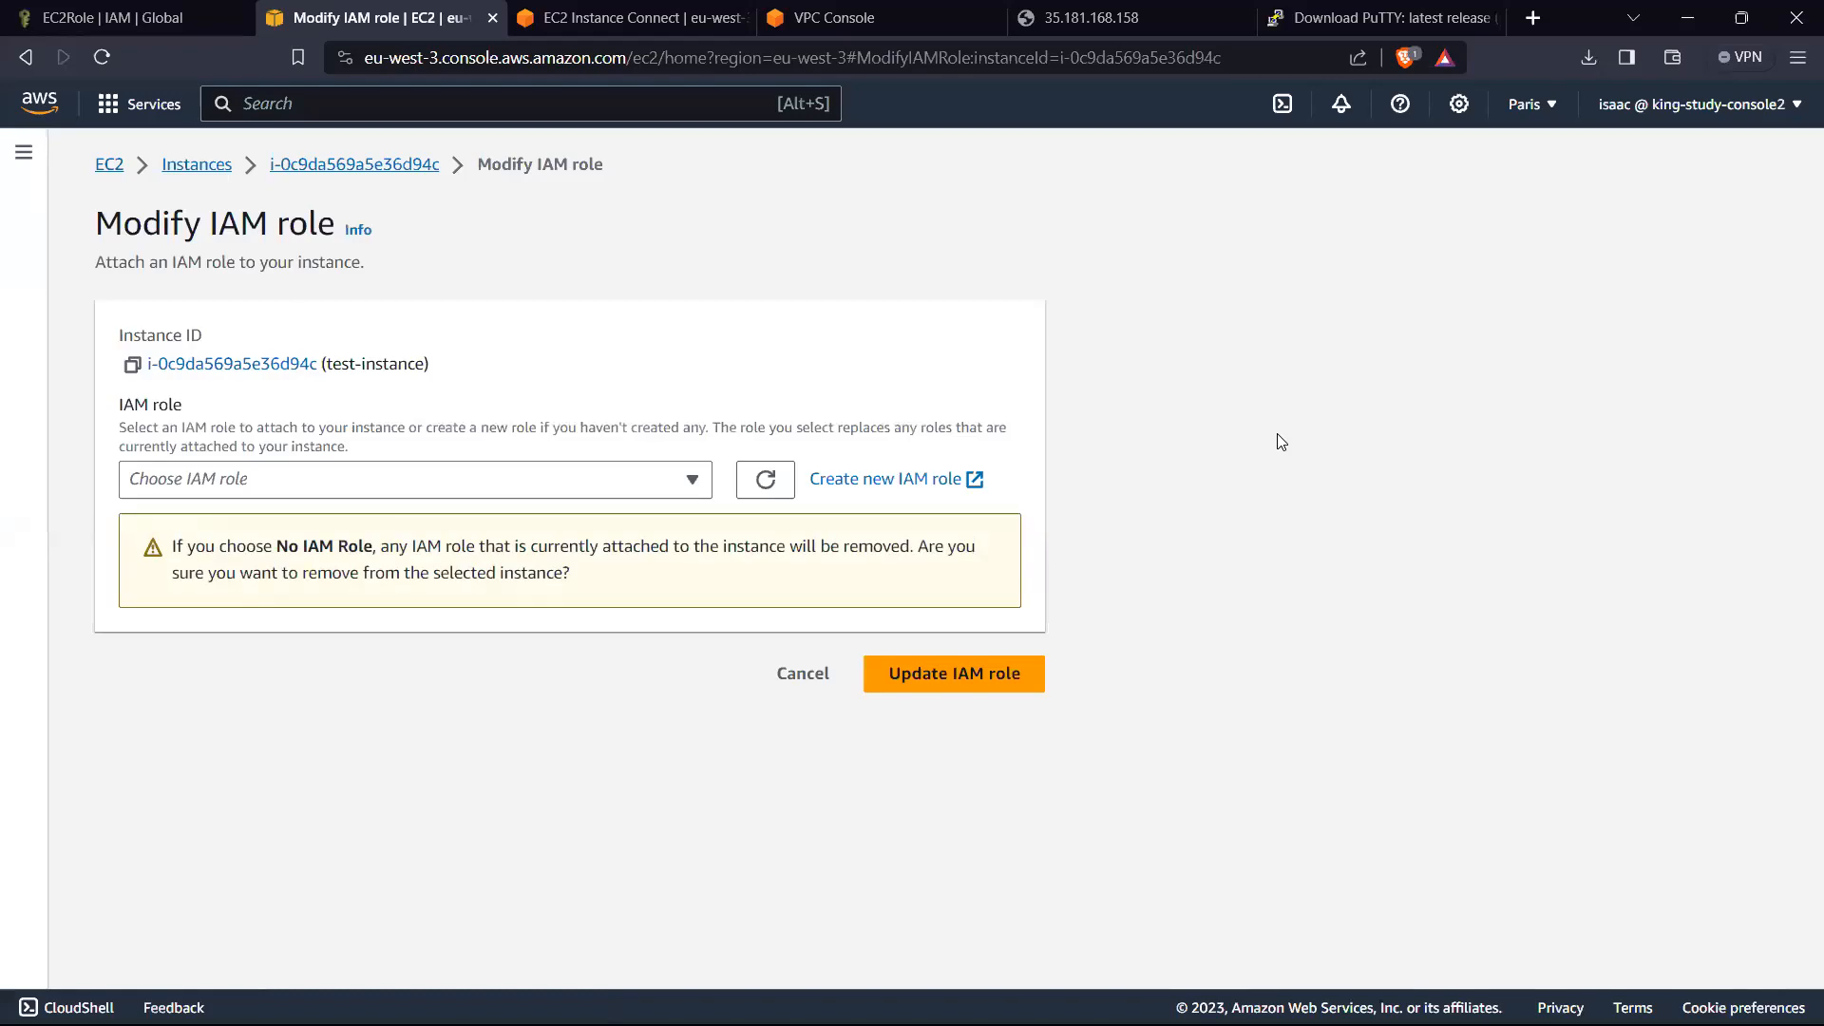
click(598, 483)
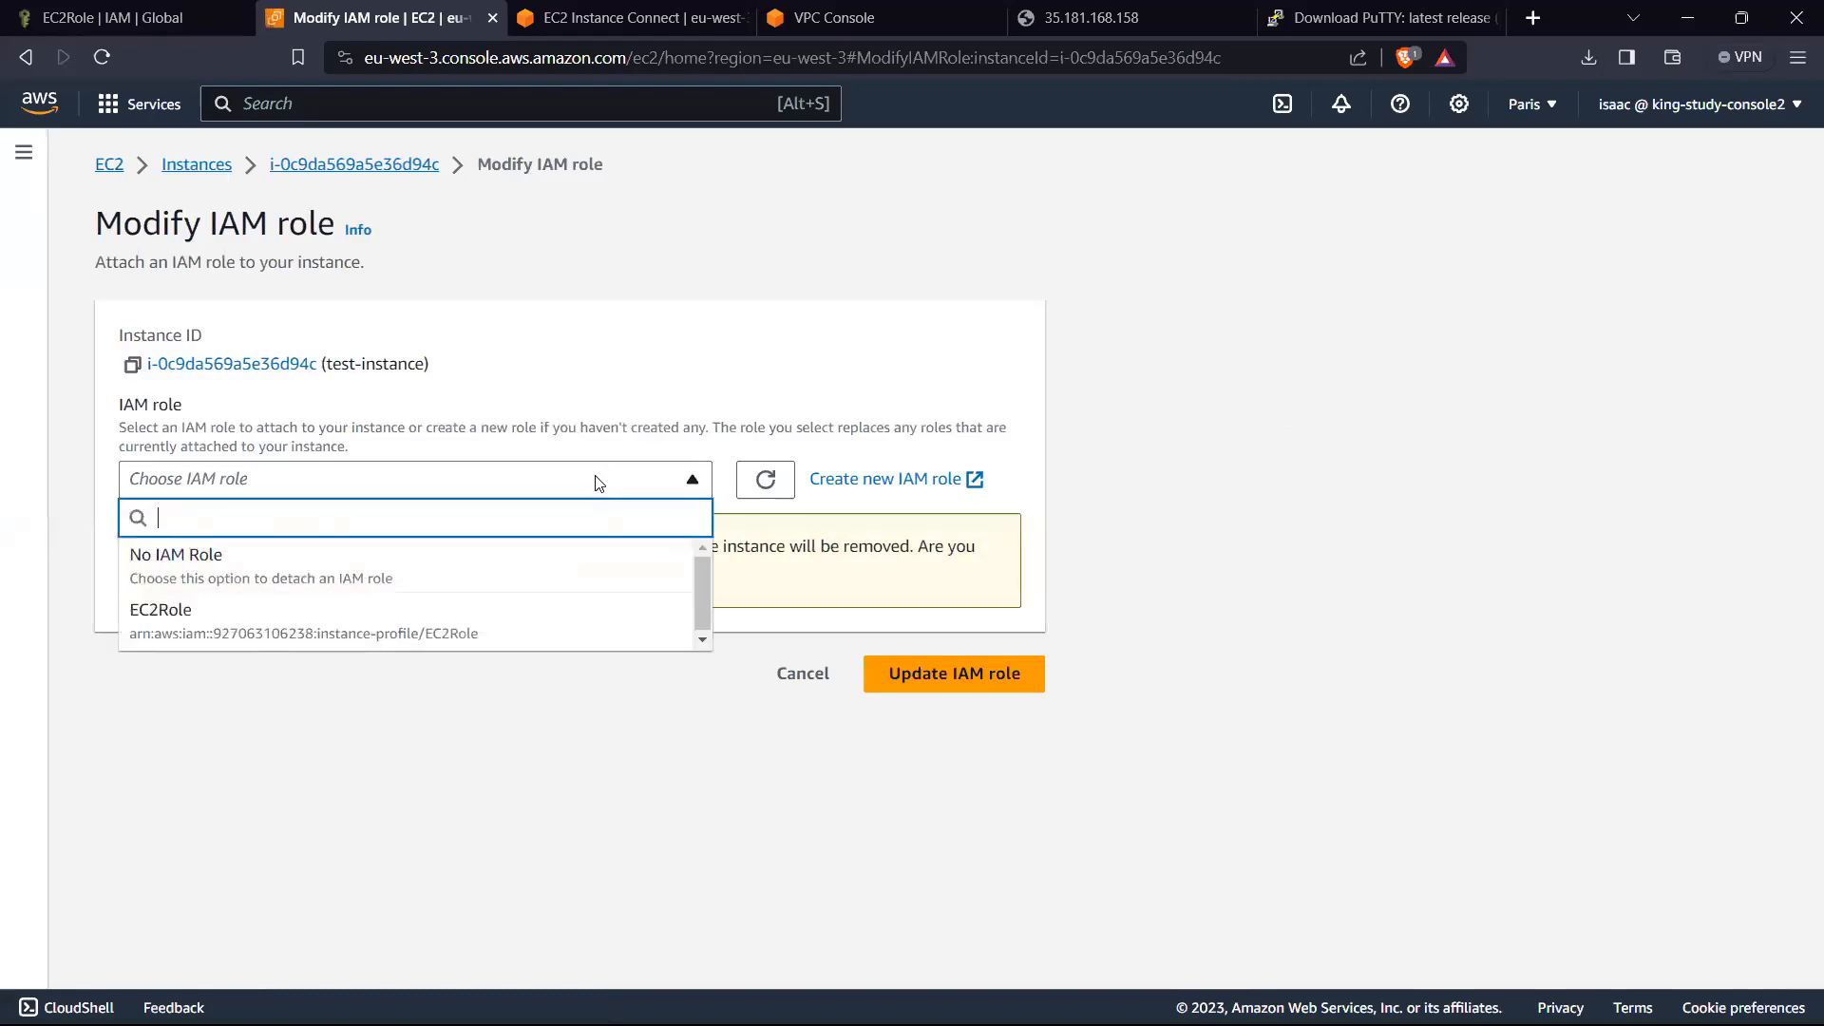
click(202, 625)
click(969, 570)
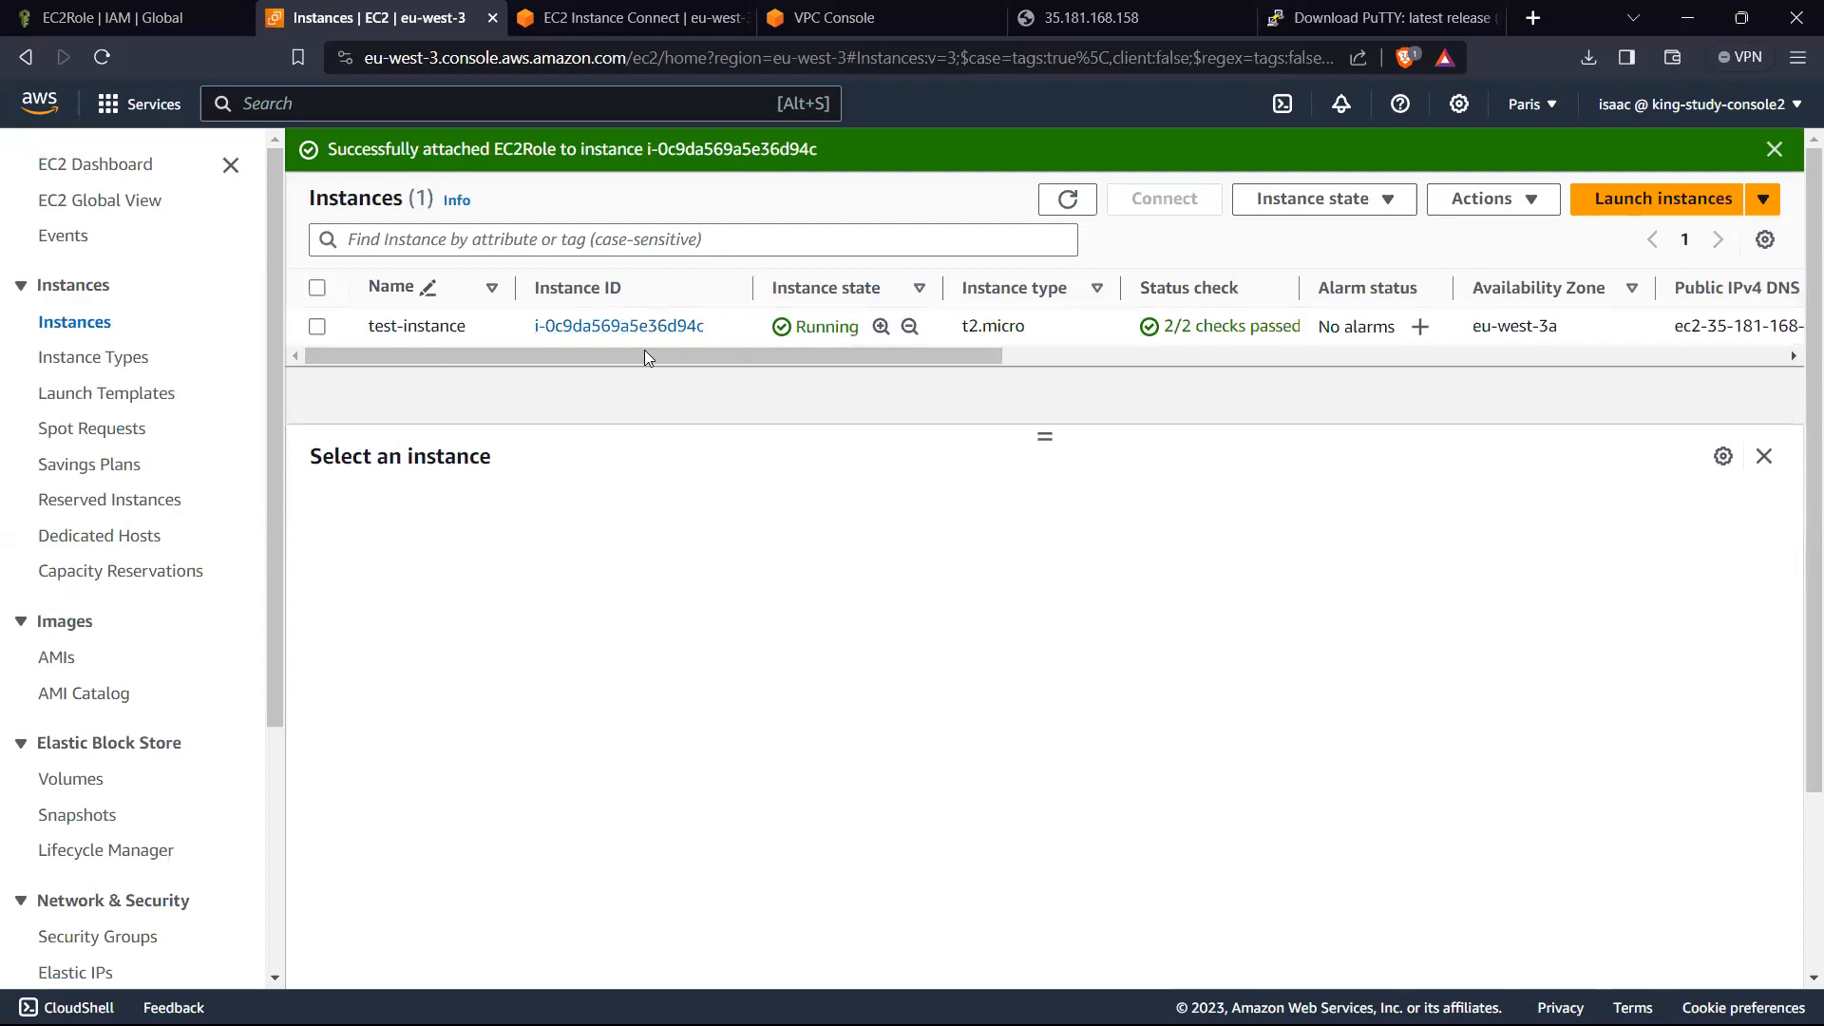
Step: Run aws iam list-users in the EC2 Instance Connect terminal of test-instance
click(632, 17)
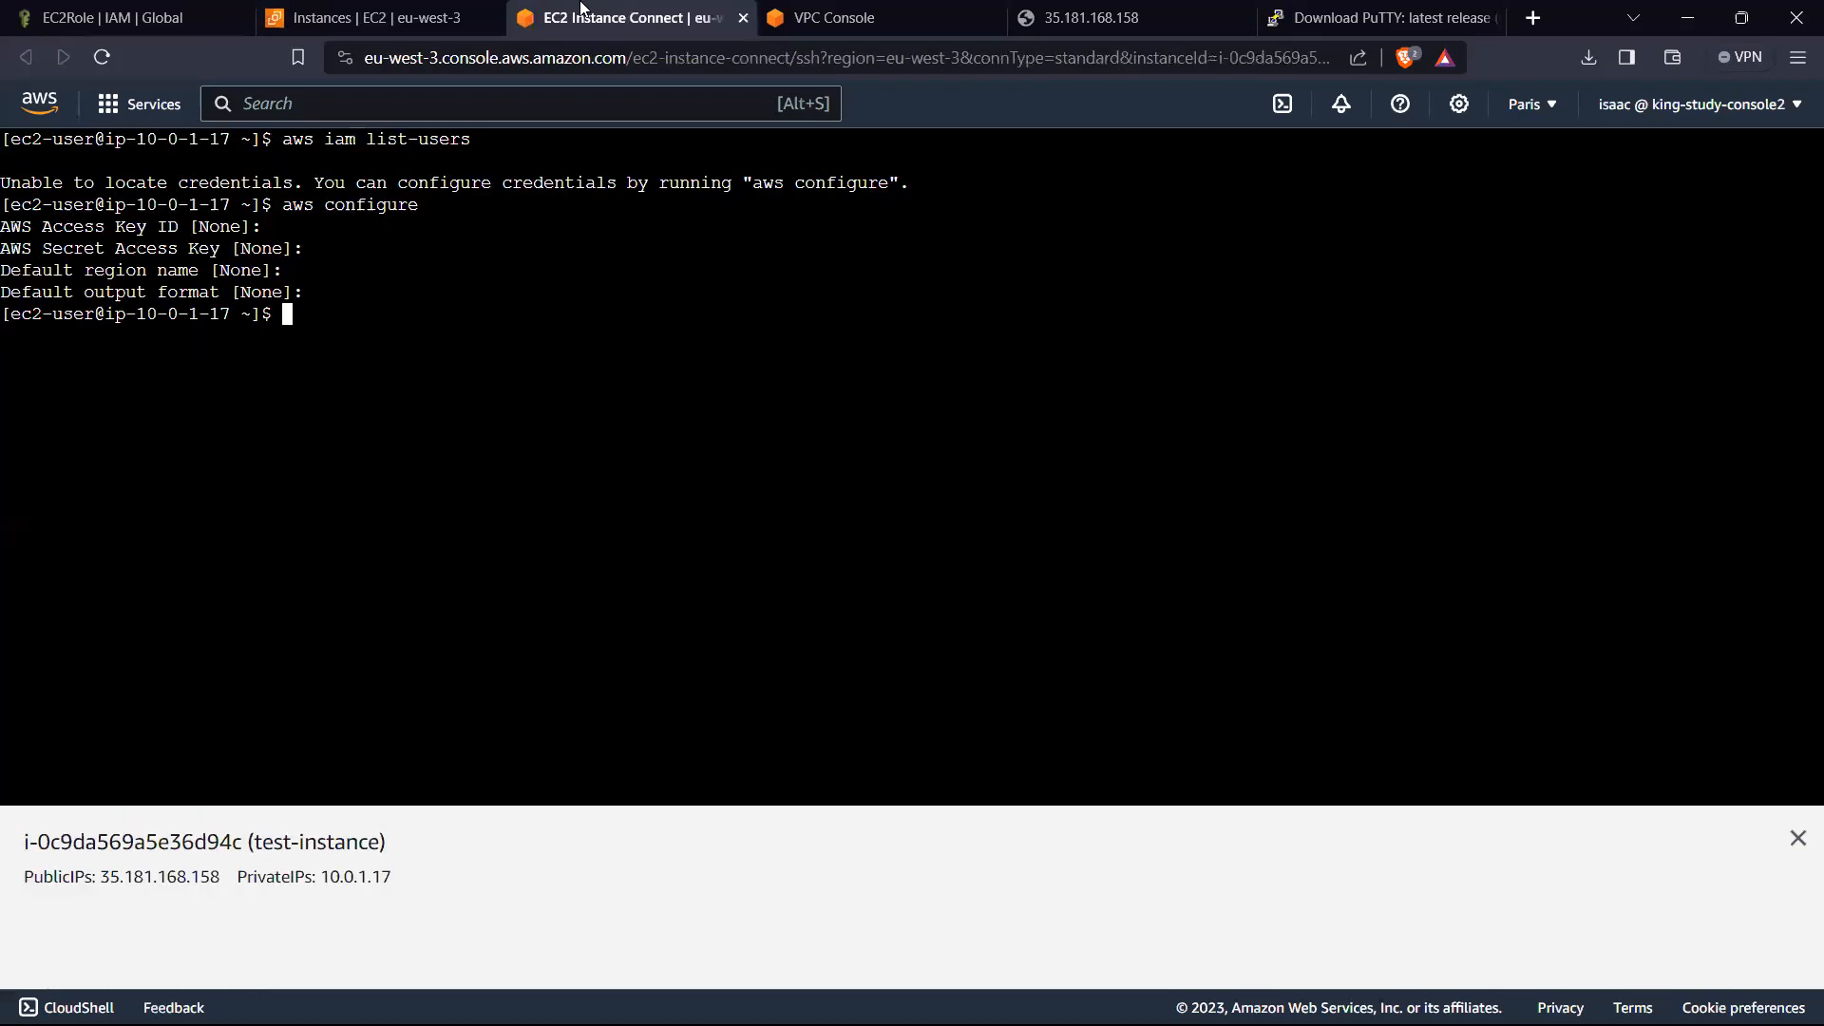
text(aws iam list-users)
key(Return)
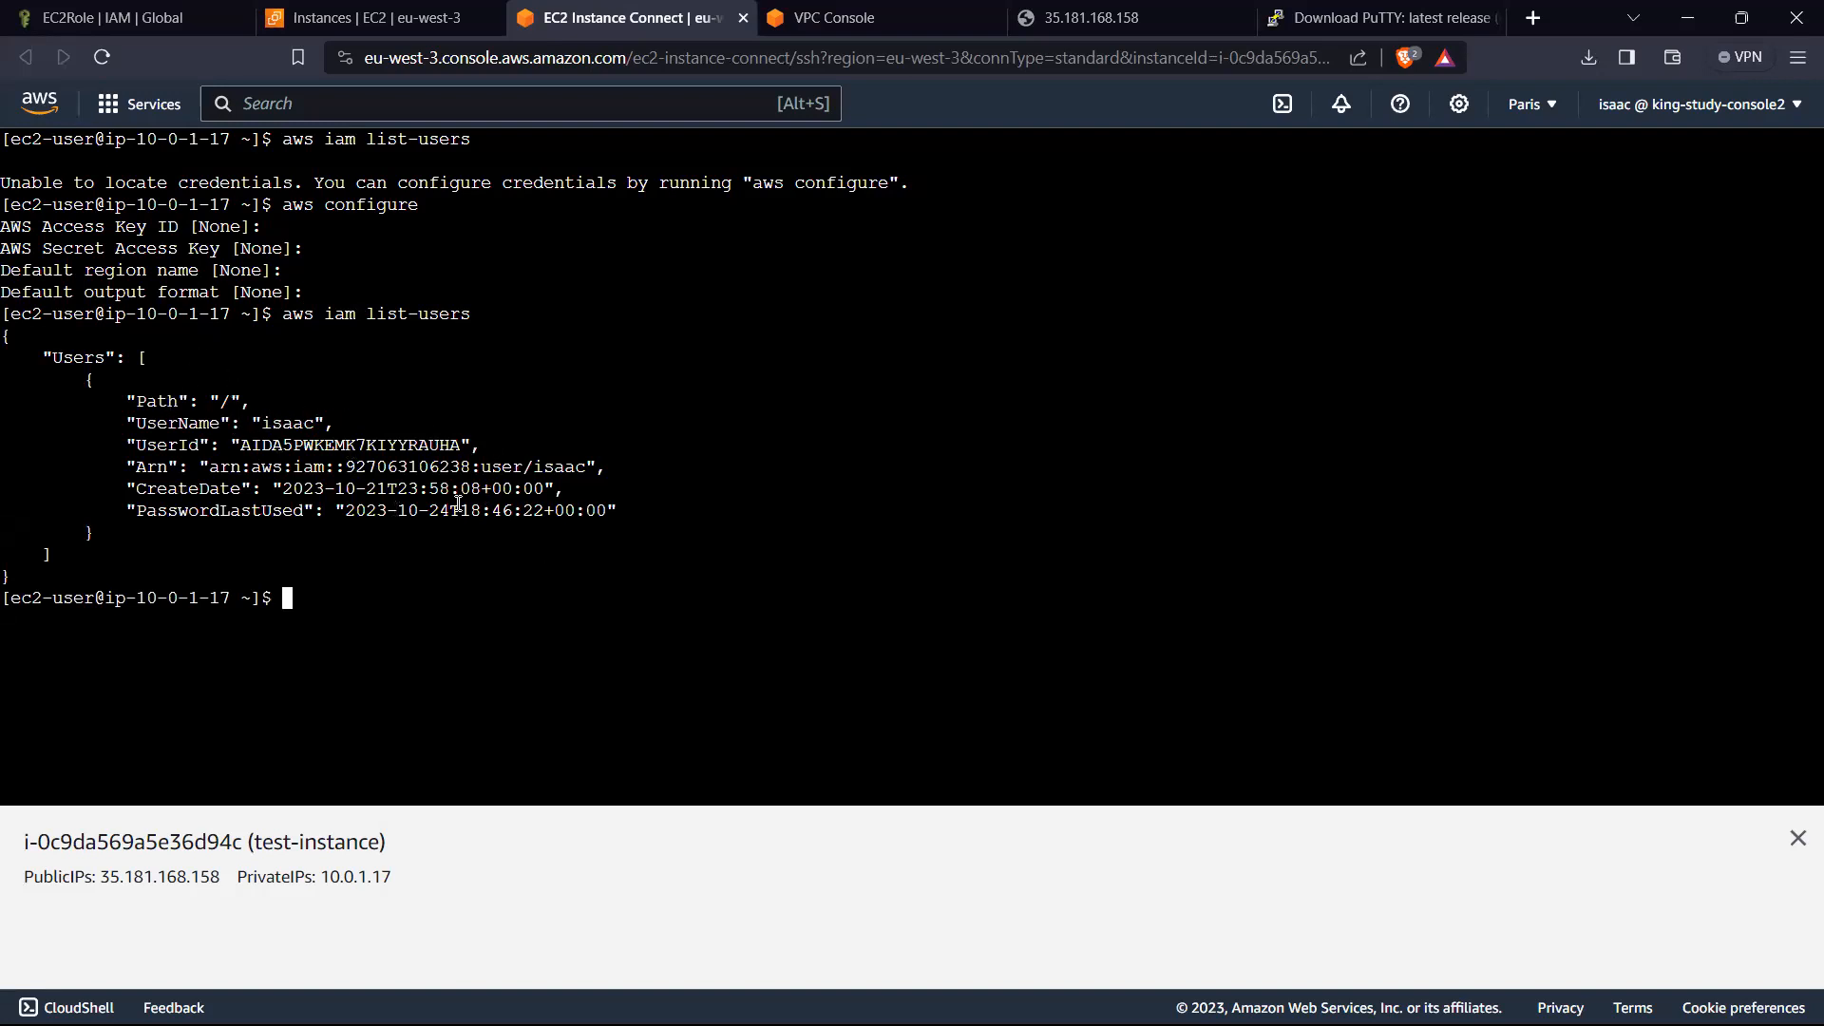
Step: Run whoami in the instance terminal and highlight the user name it outputs
text(whoami)
key(Return)
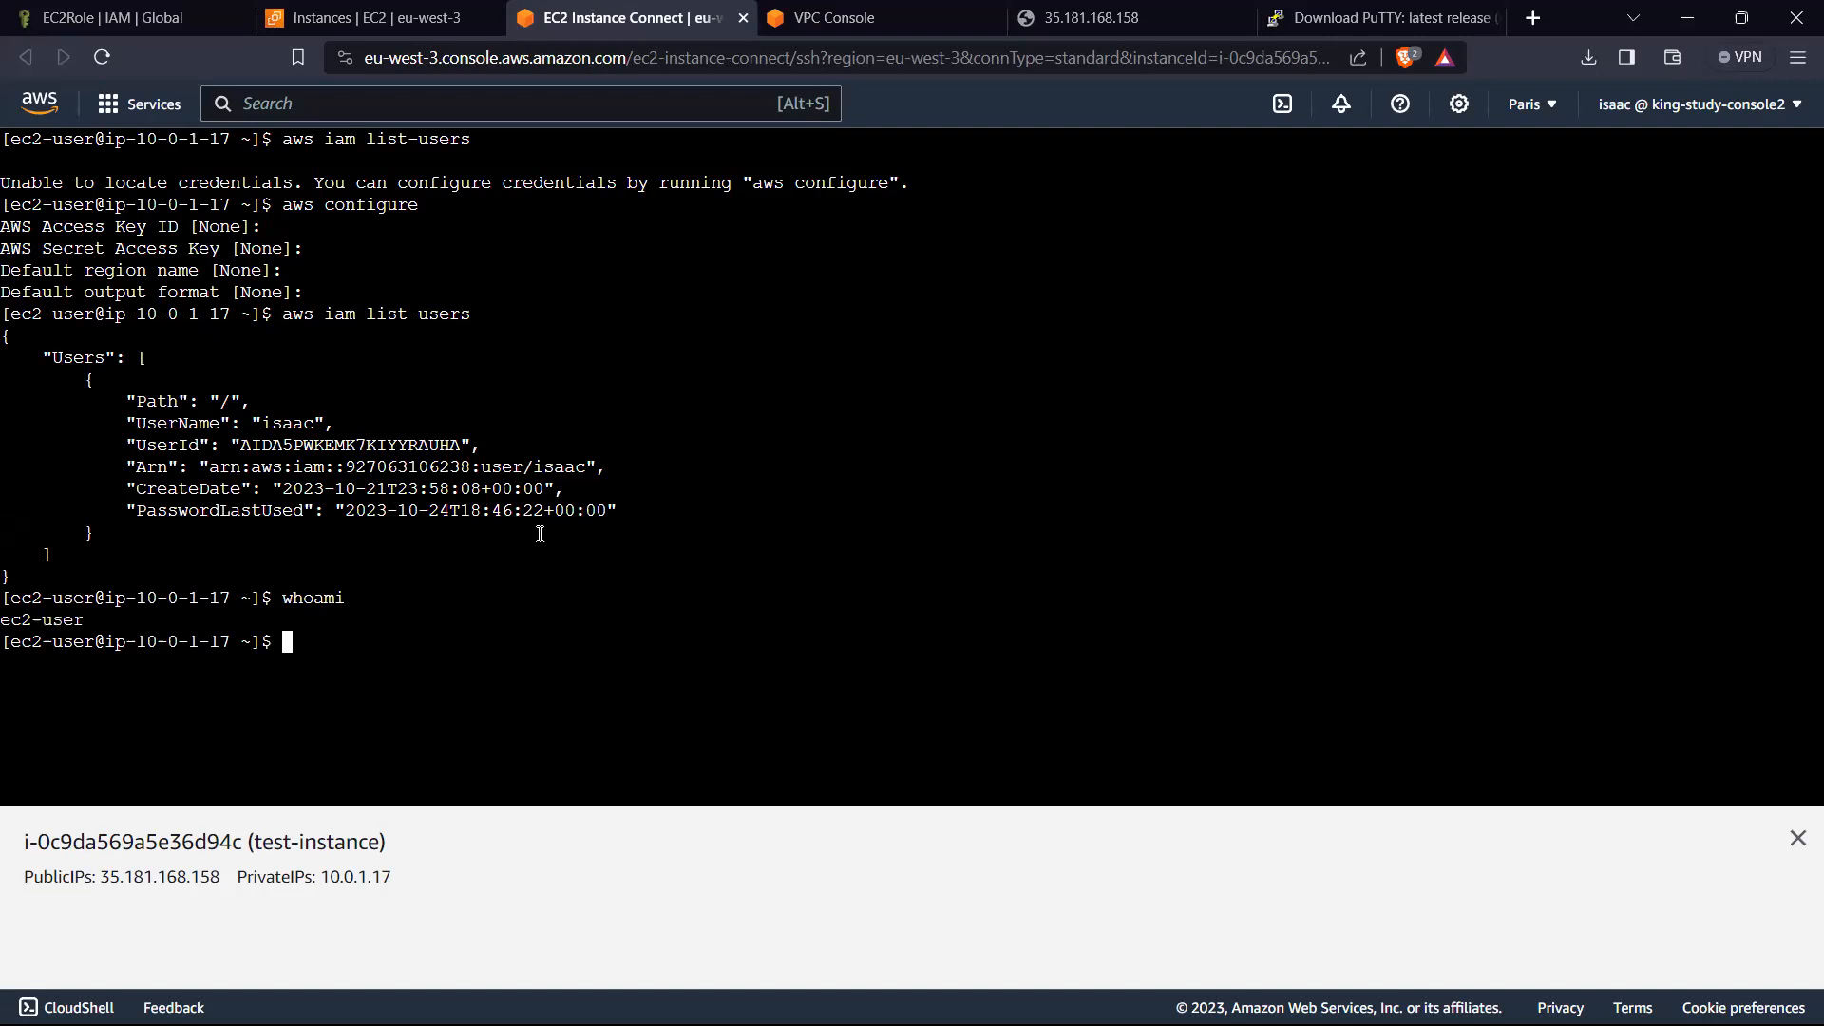
drag(99, 623, 9, 625)
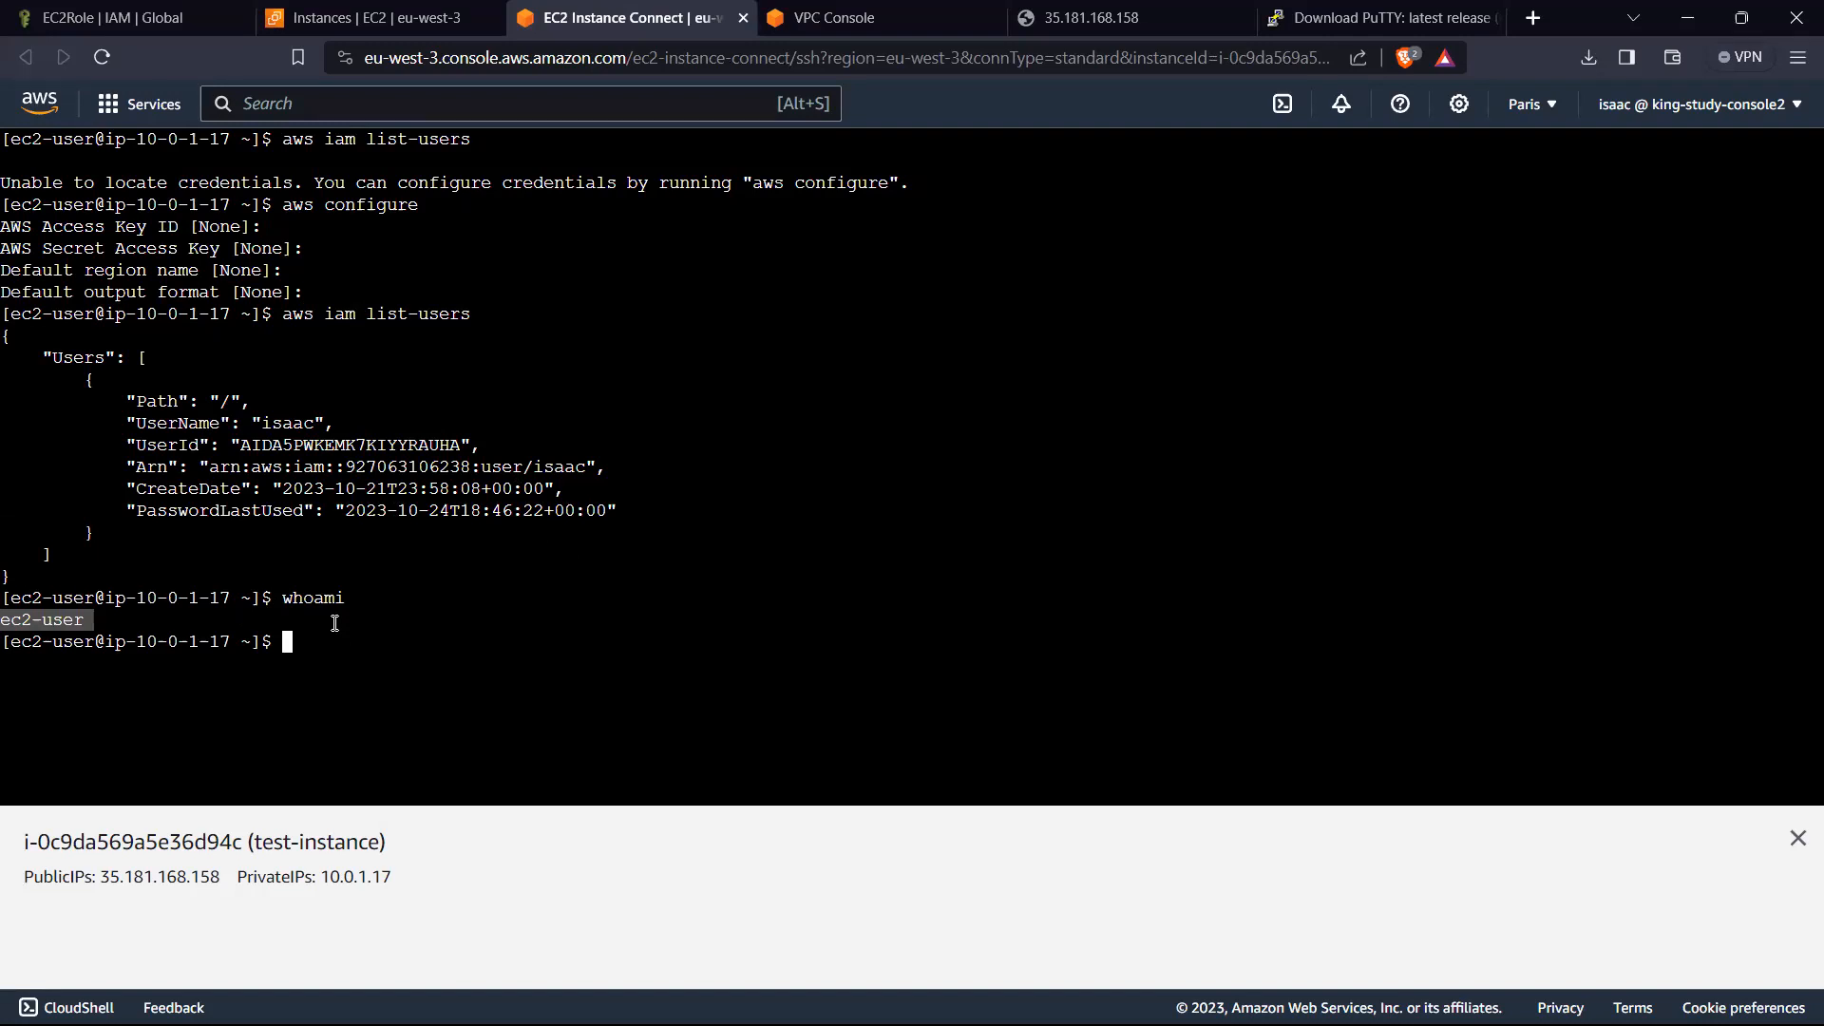
Step: Review the permissions policies of EC2Role in IAM again and return to the instance terminal
click(121, 14)
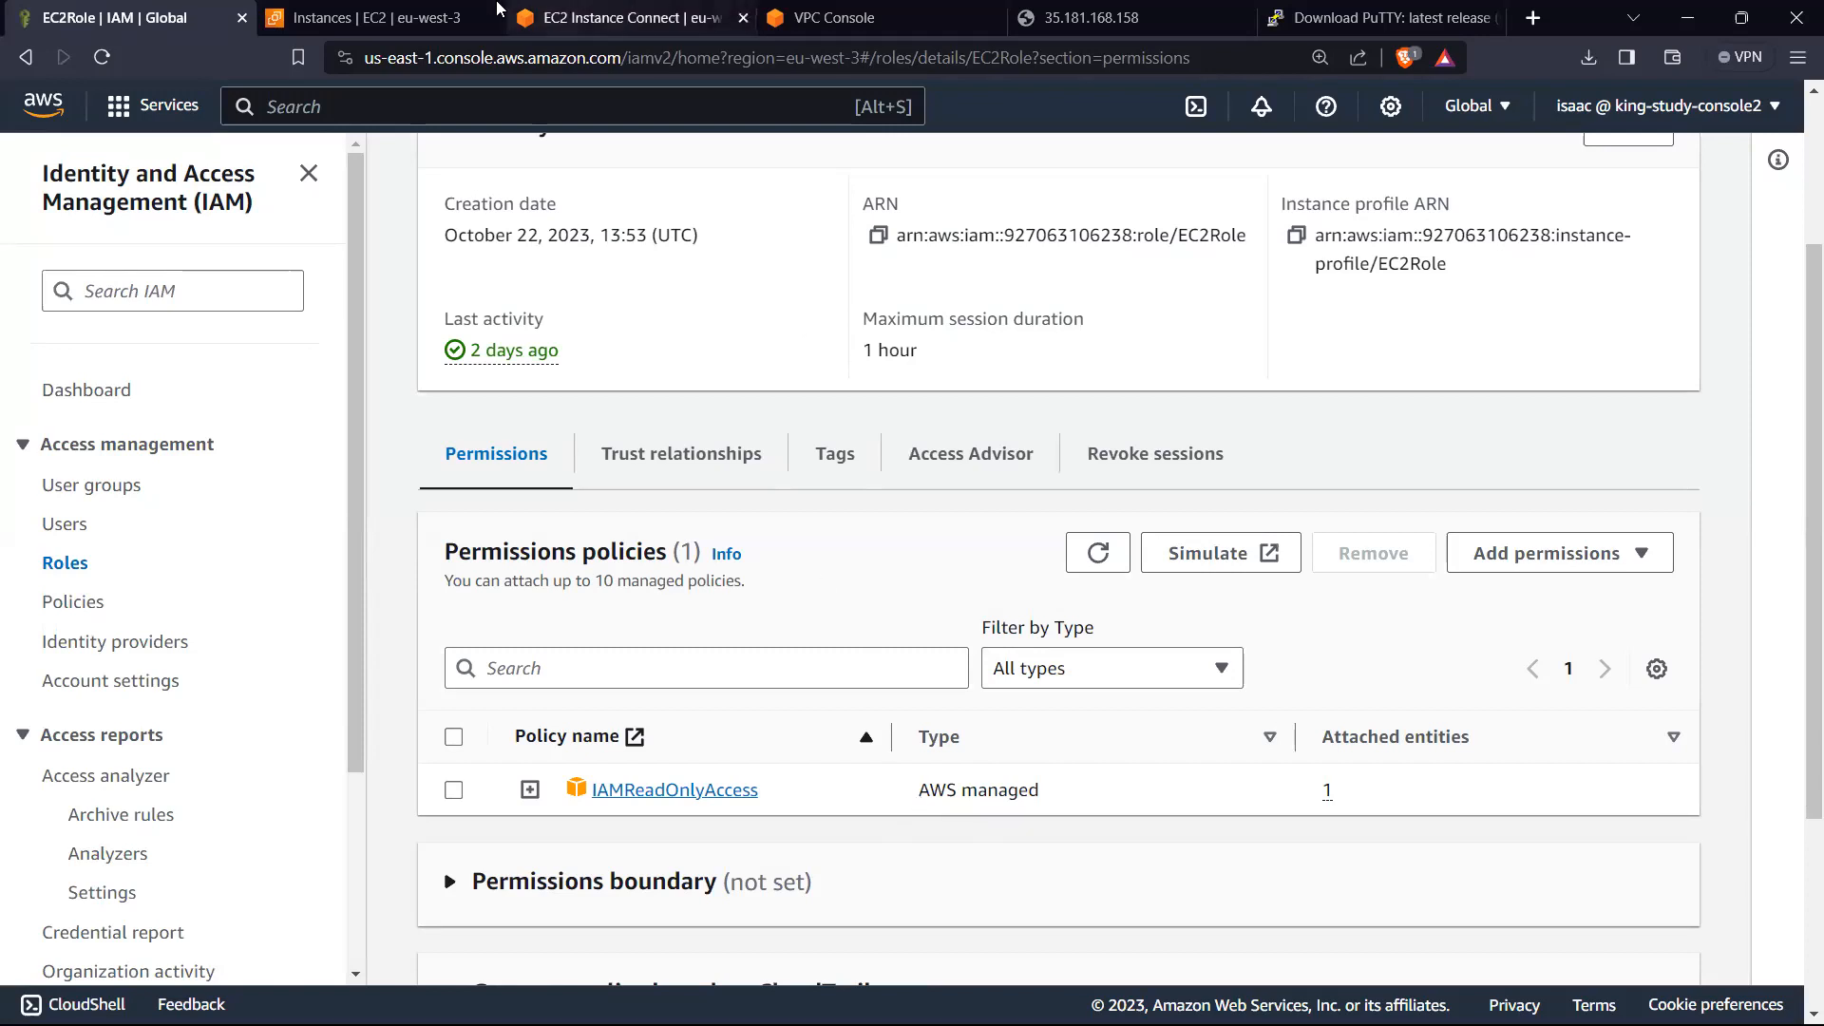
click(424, 12)
click(581, 17)
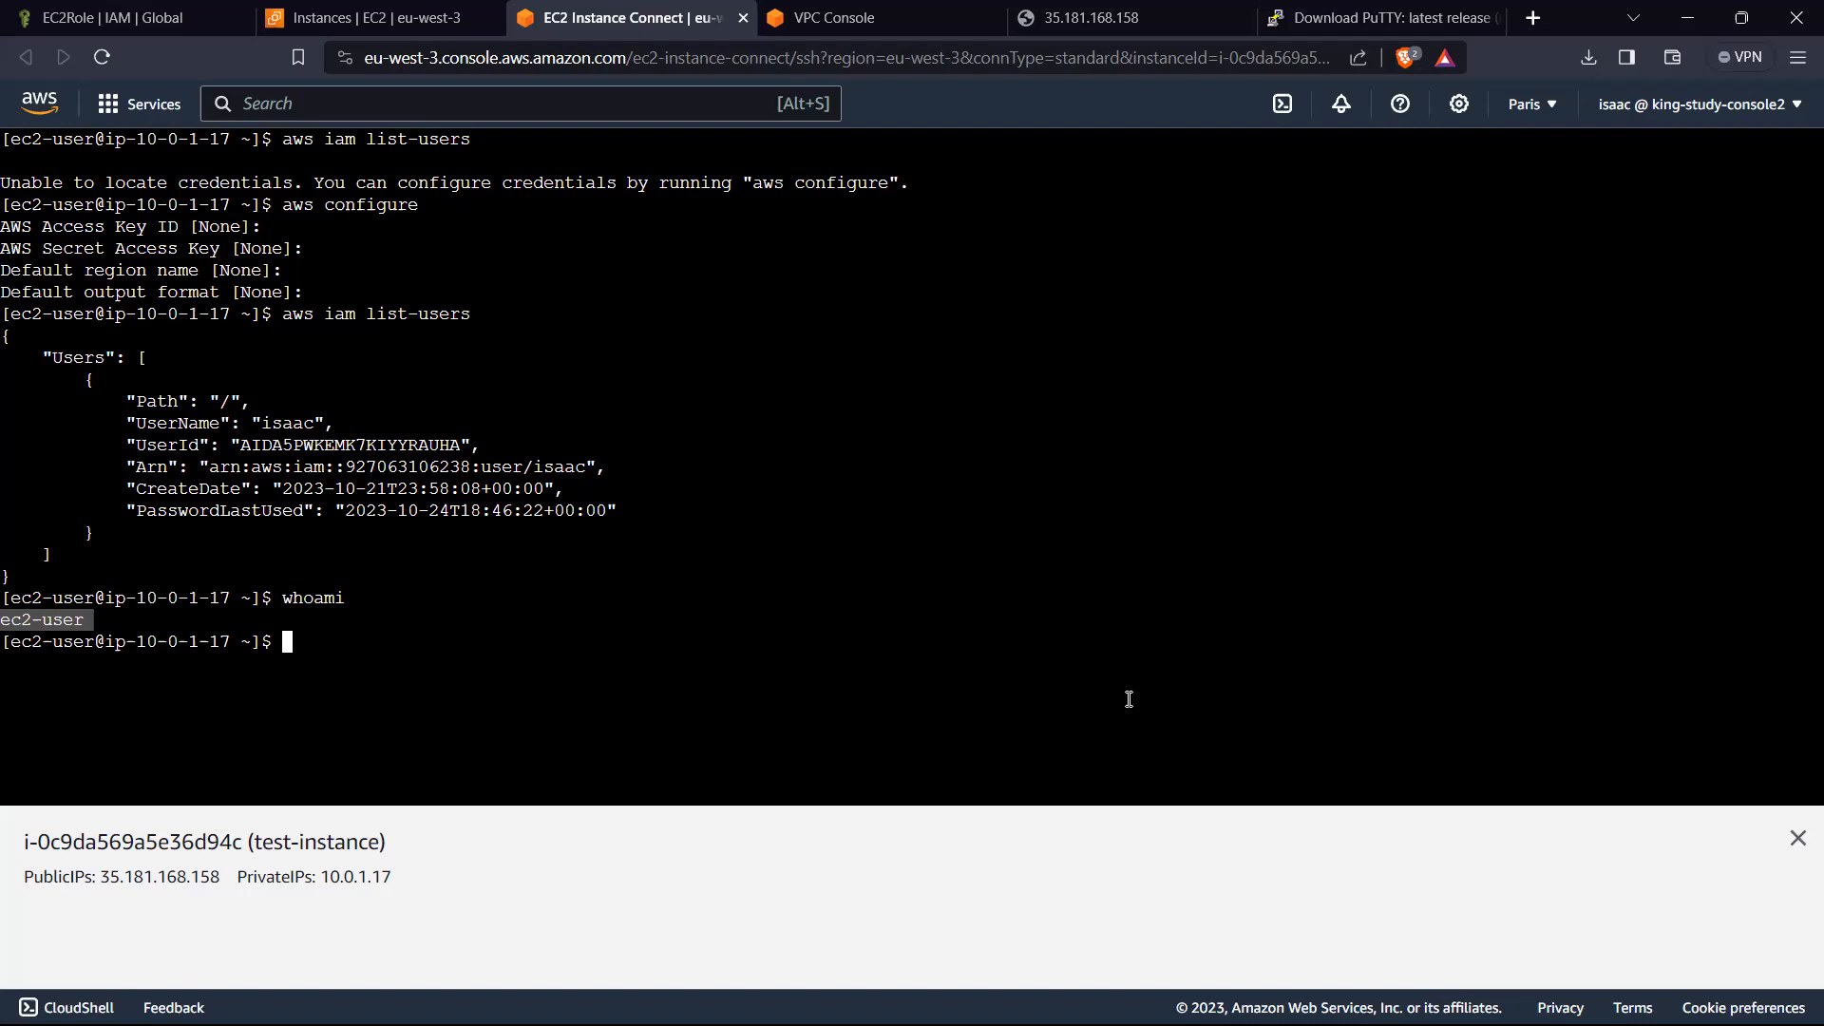
mouse_move(1211, 993)
mouse_move(1426, 997)
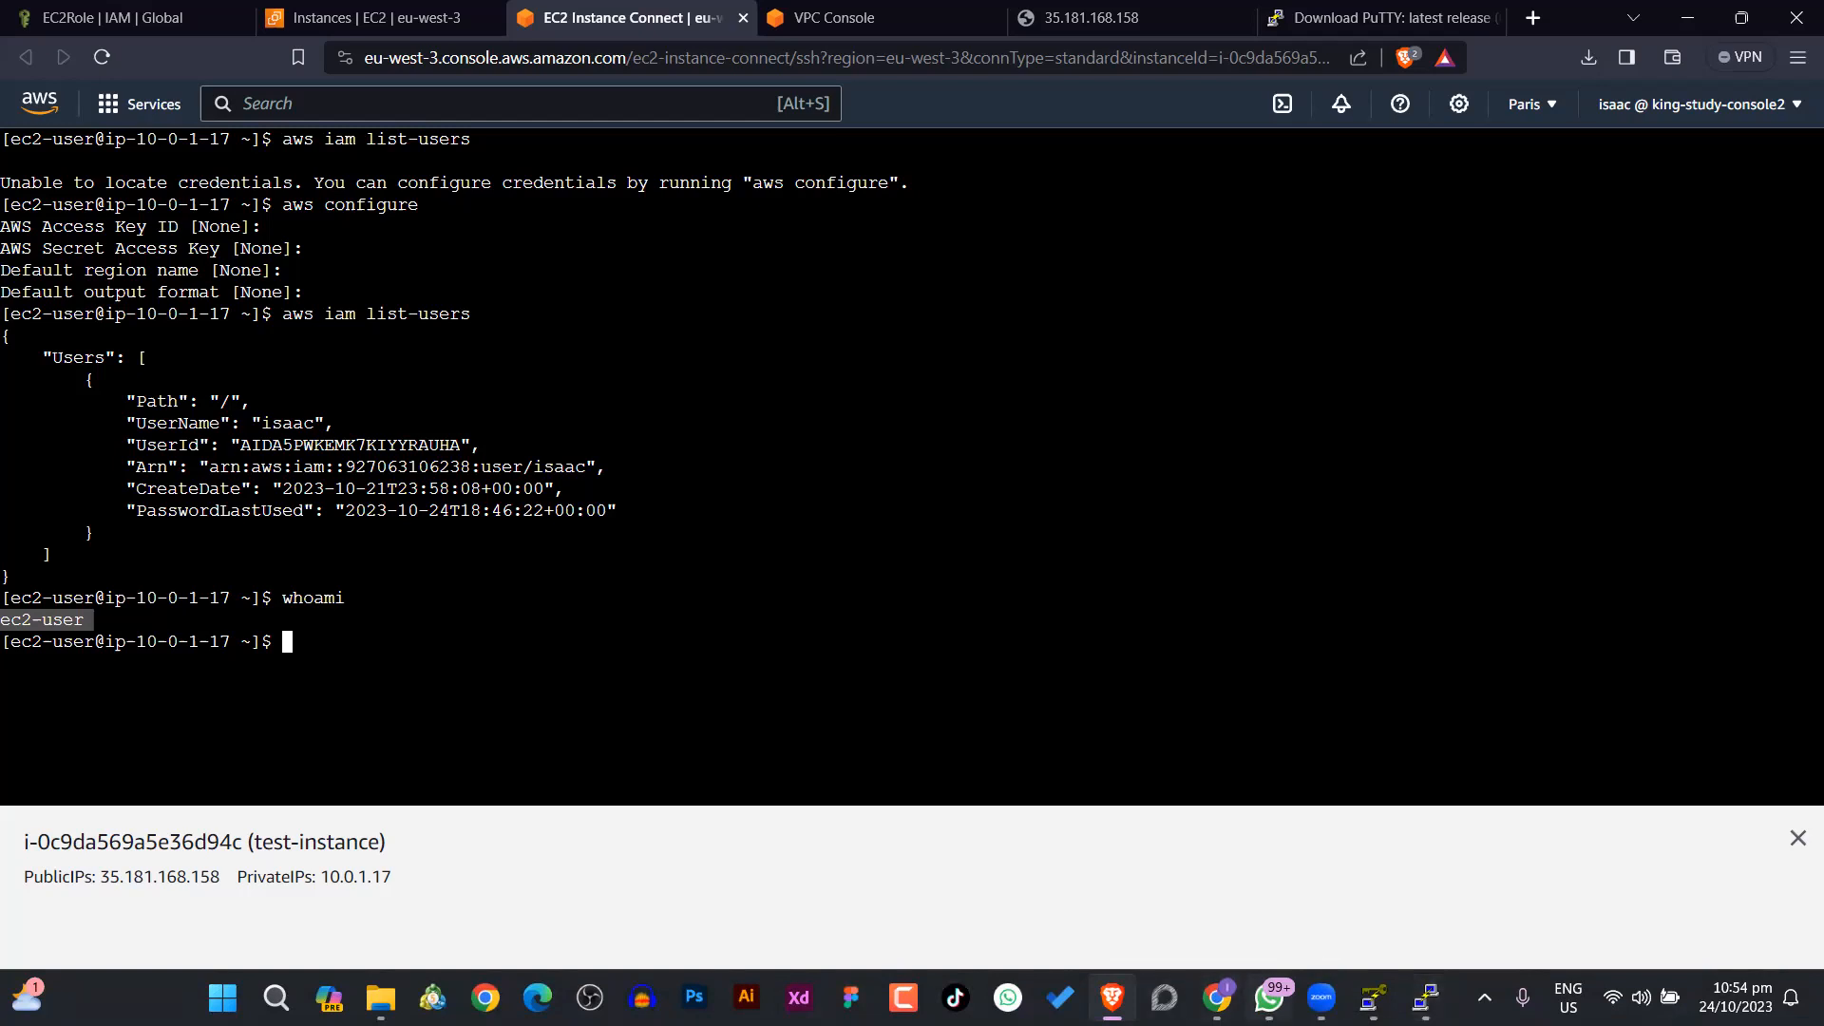
mouse_move(1270, 998)
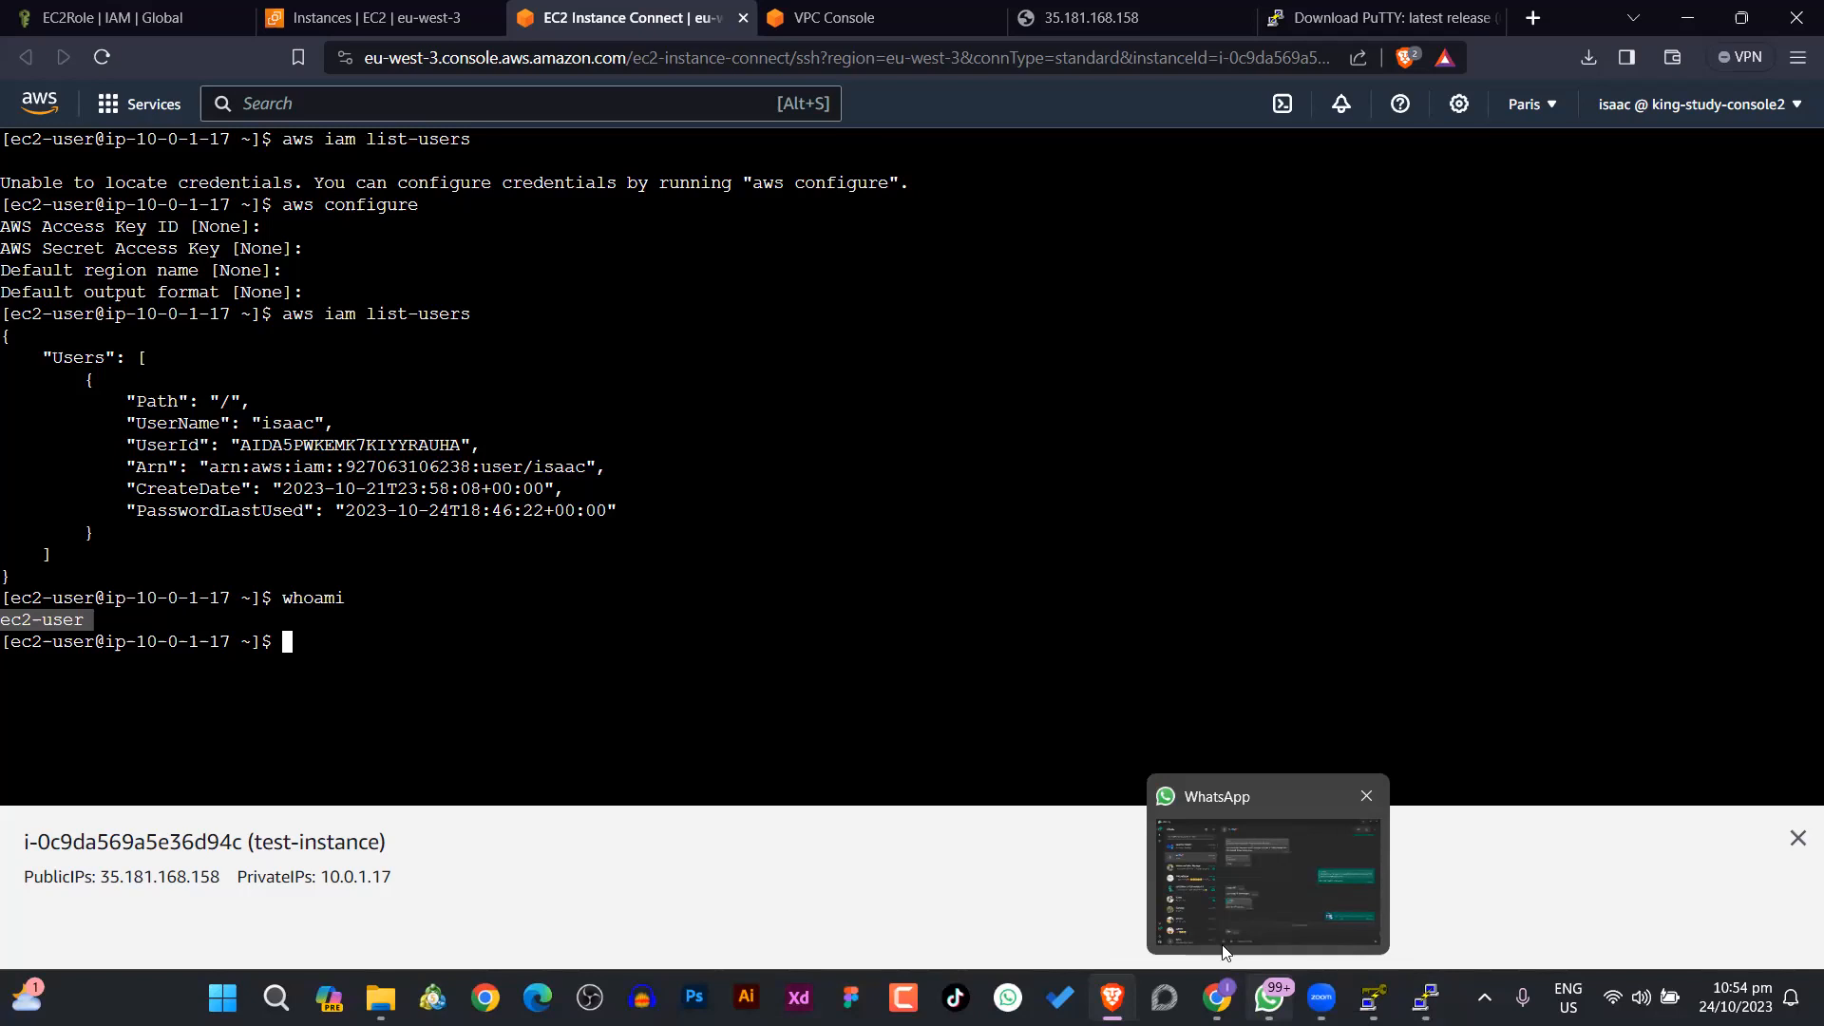
mouse_move(1424, 998)
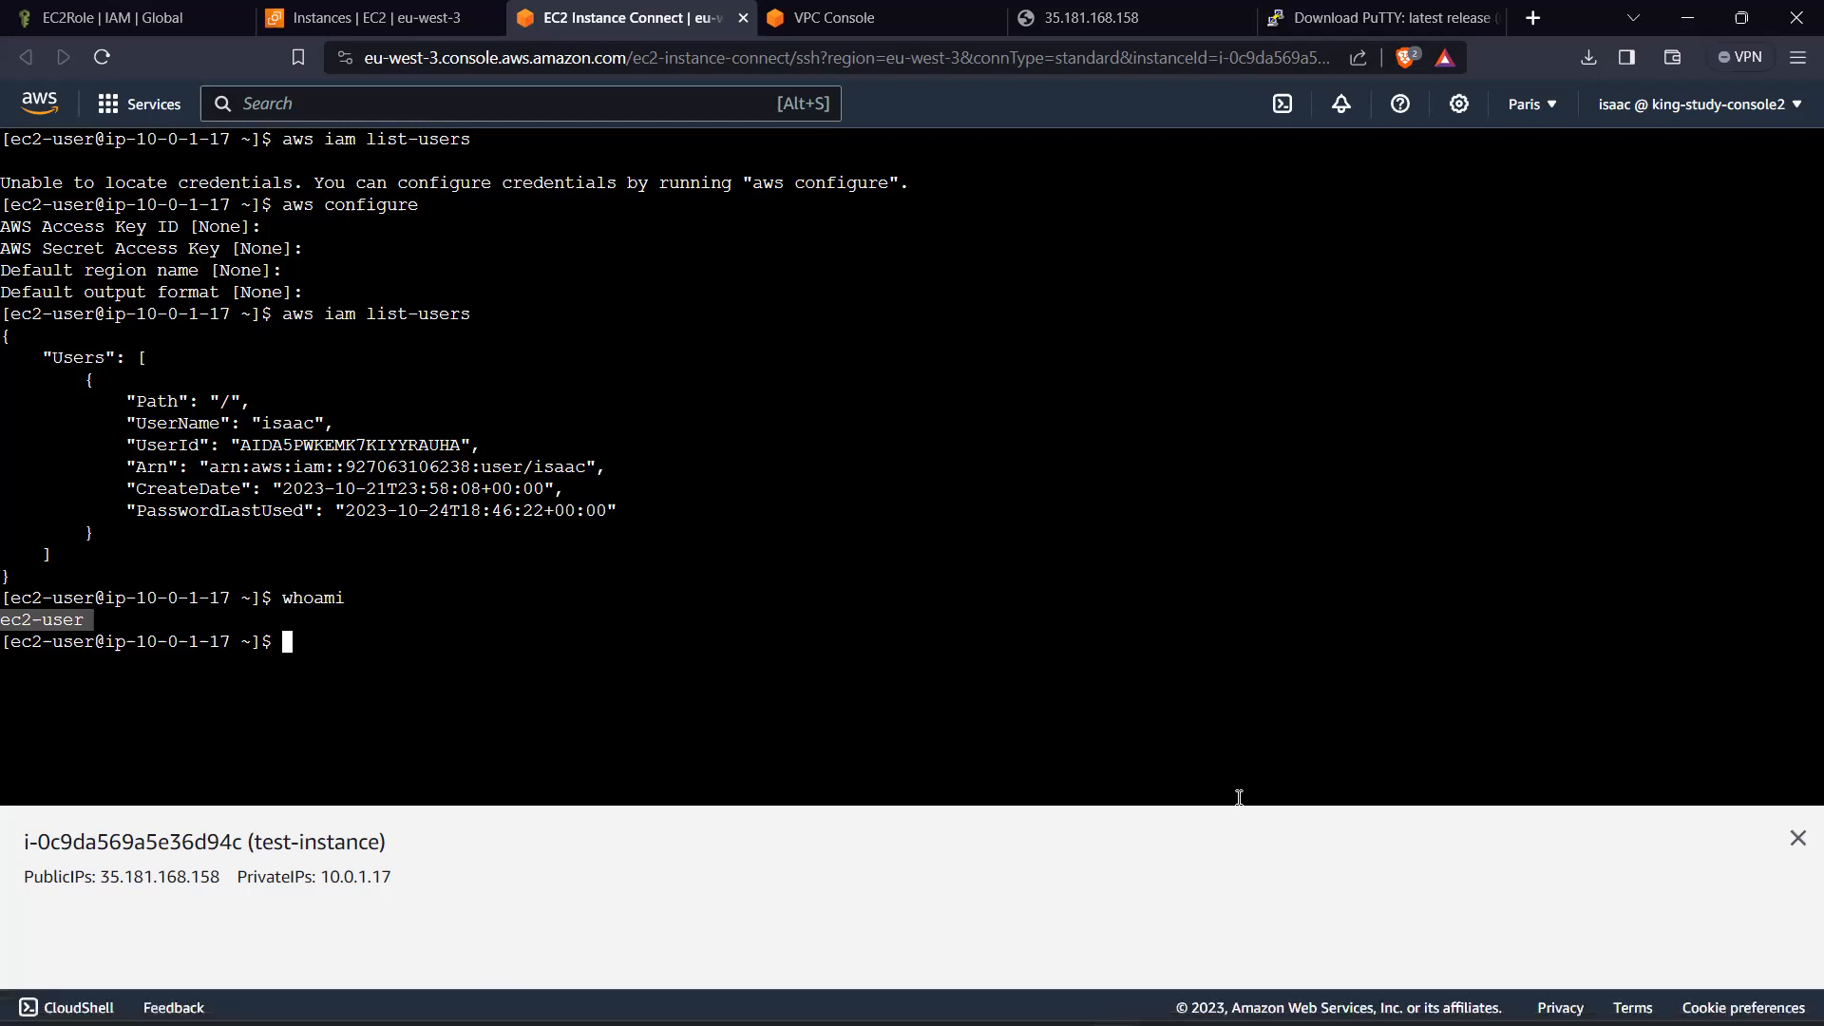
Step: Open Command Prompt on the local computer and run ssh without arguments to list its usage options
key(super)
text(comm)
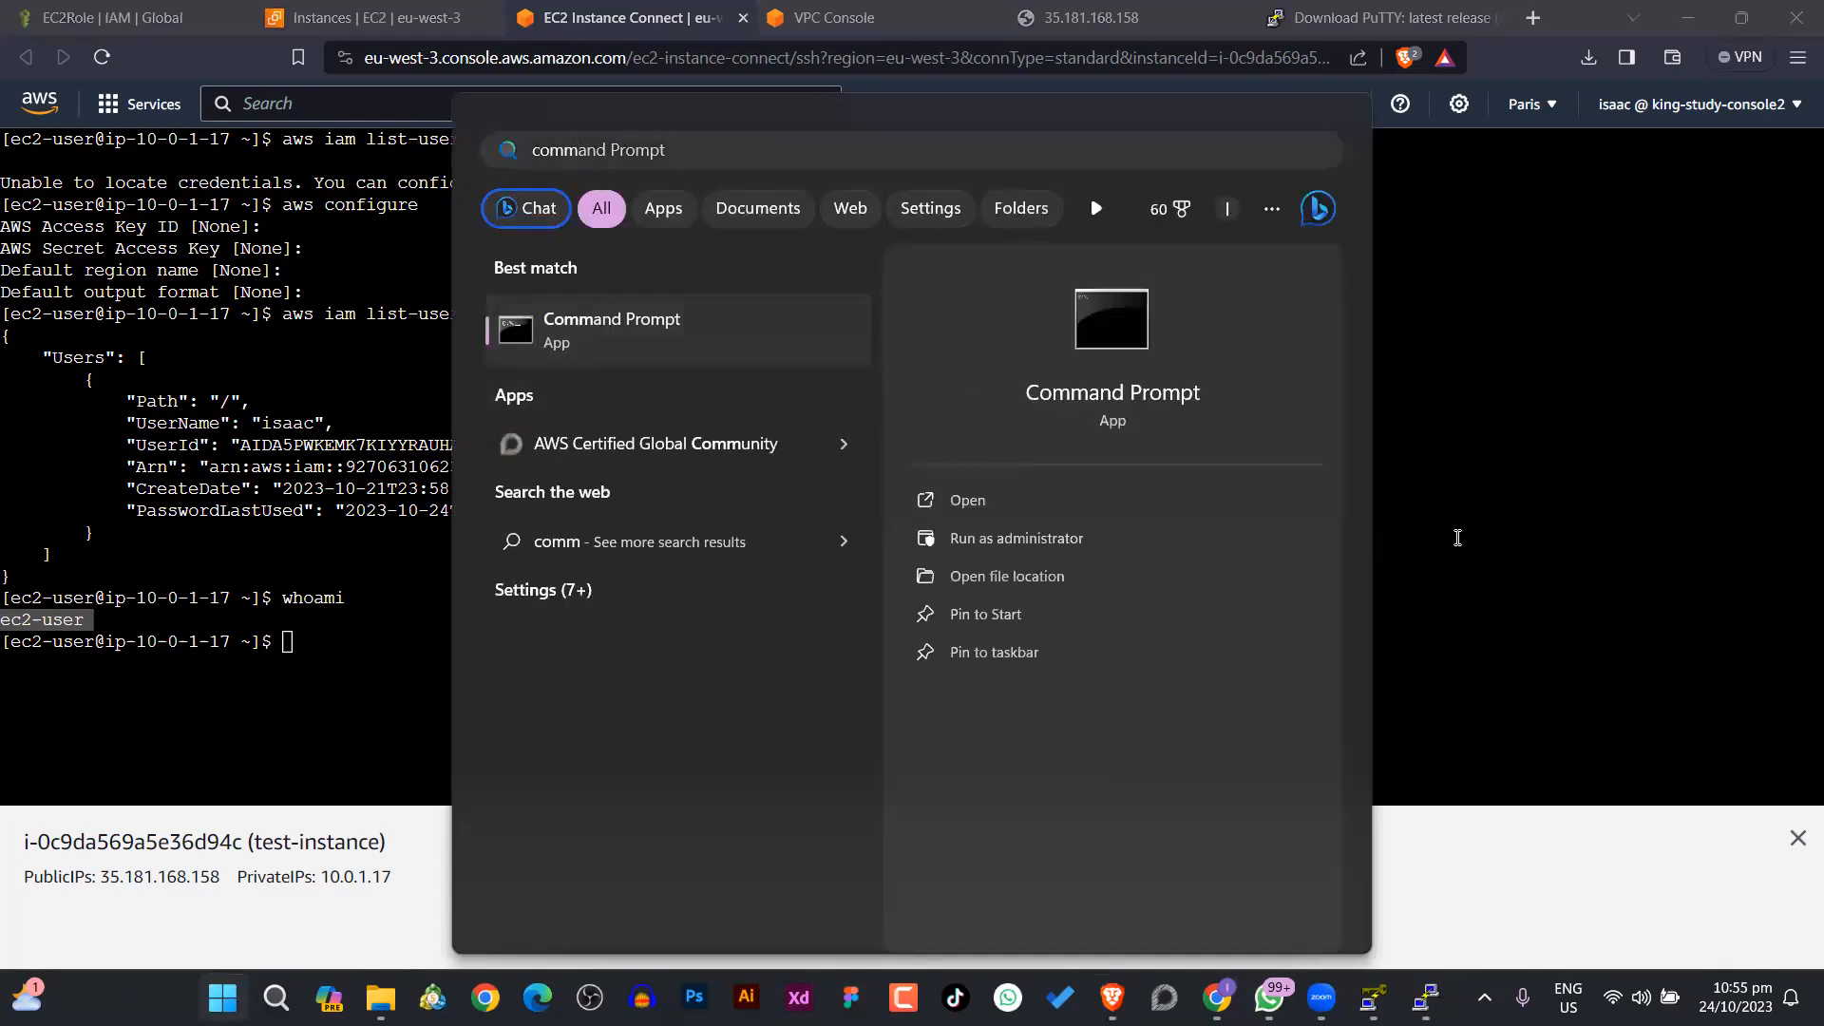
click(691, 350)
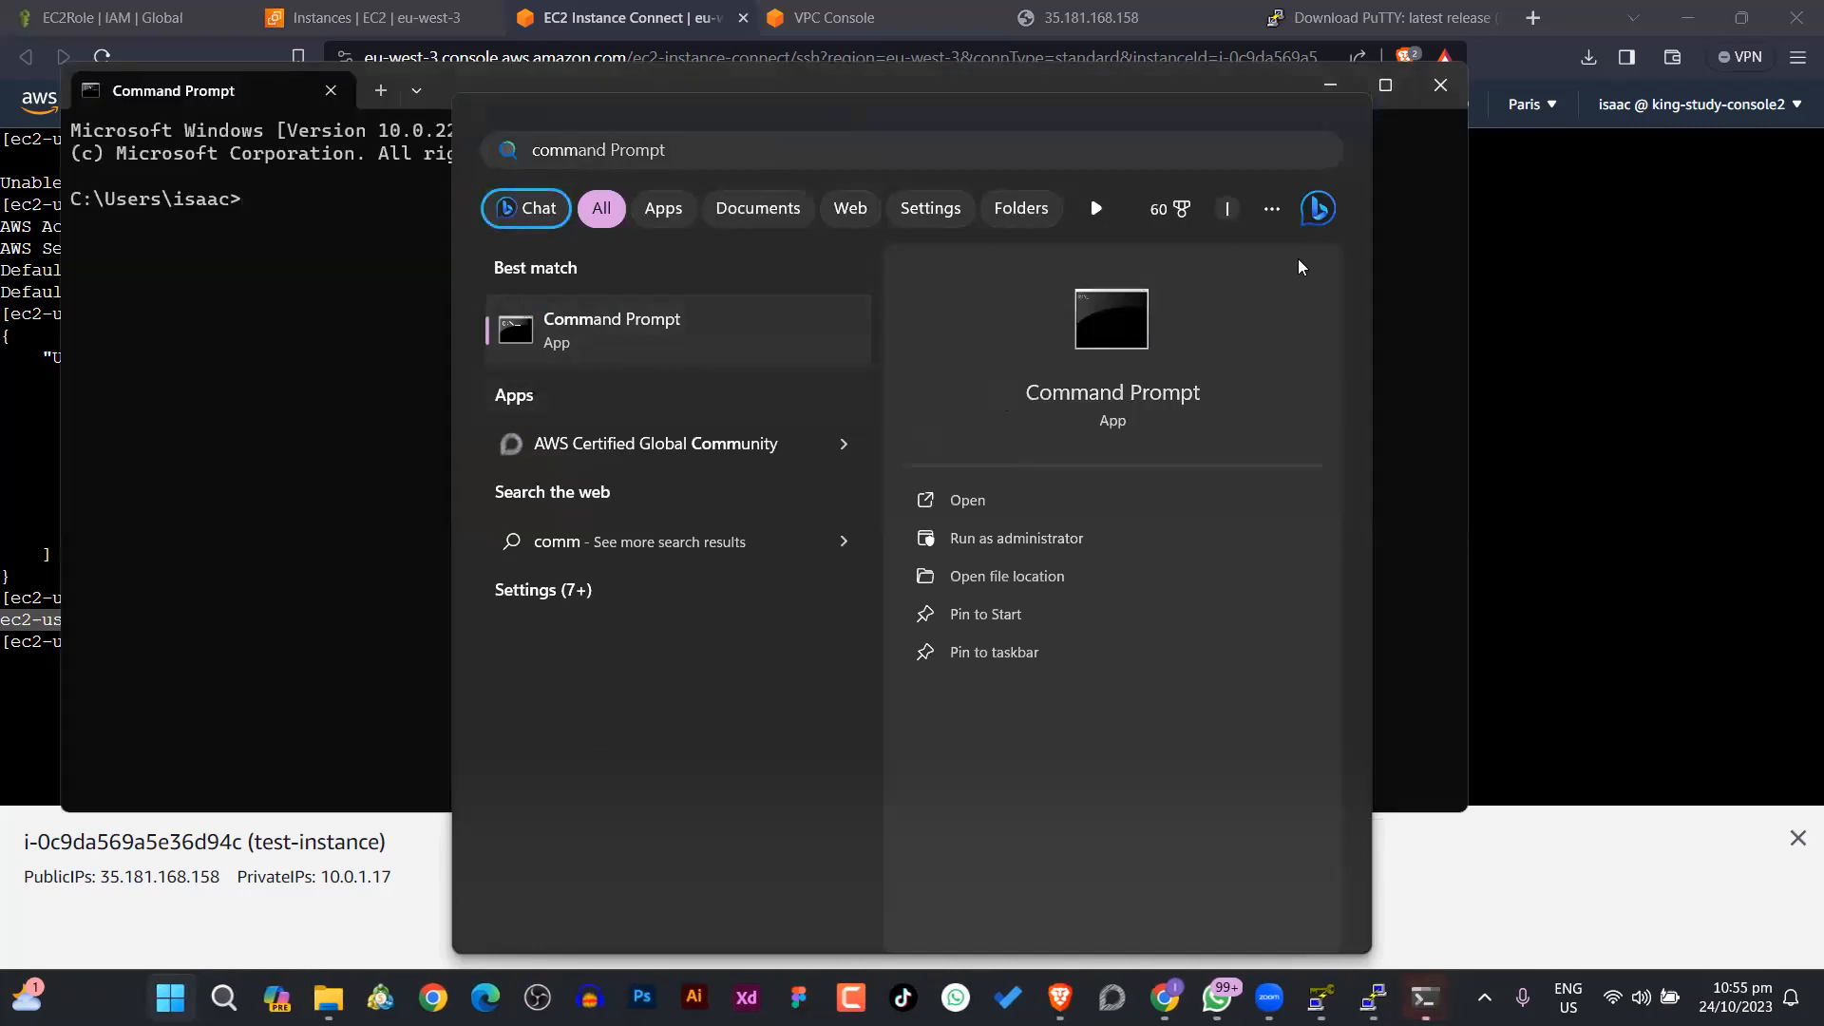
click(392, 213)
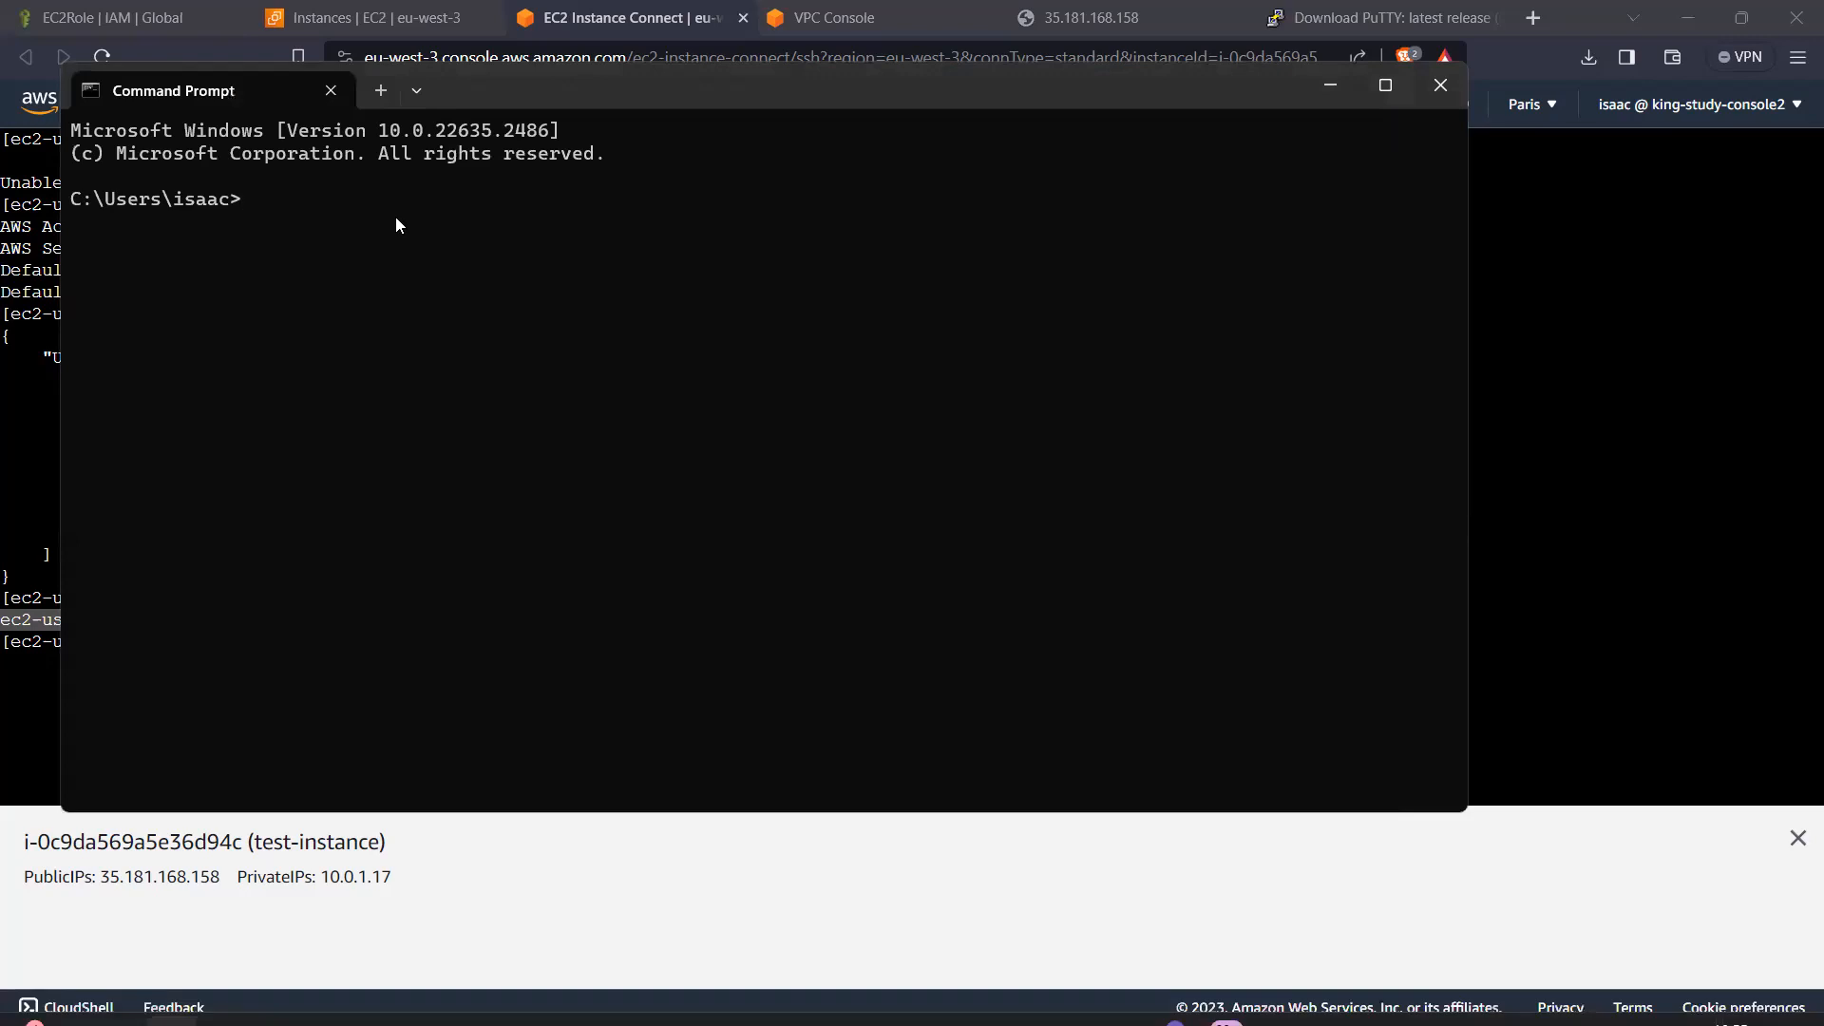
text(ssh)
key(Return)
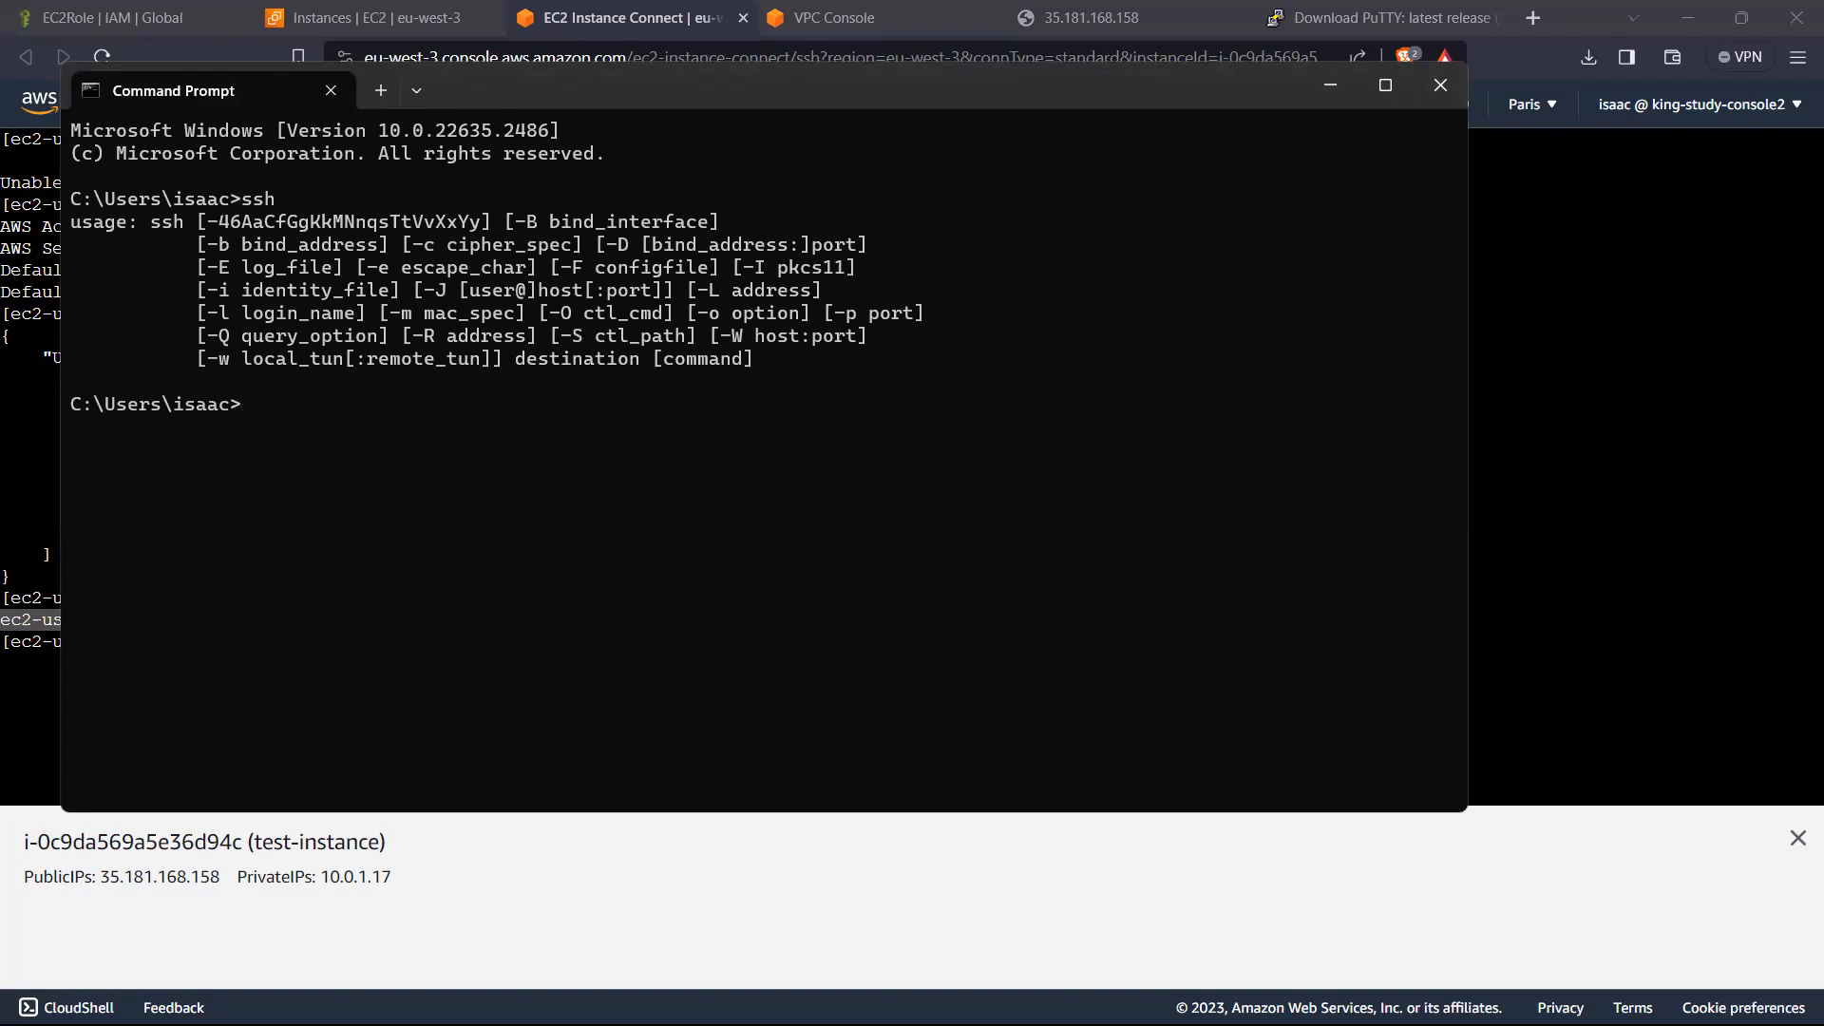
Step: Begin an ssh -i command and locate the key file TestInstanceKP.pem in the Desktop folder
text(ssh -i)
mouse_move(1148, 982)
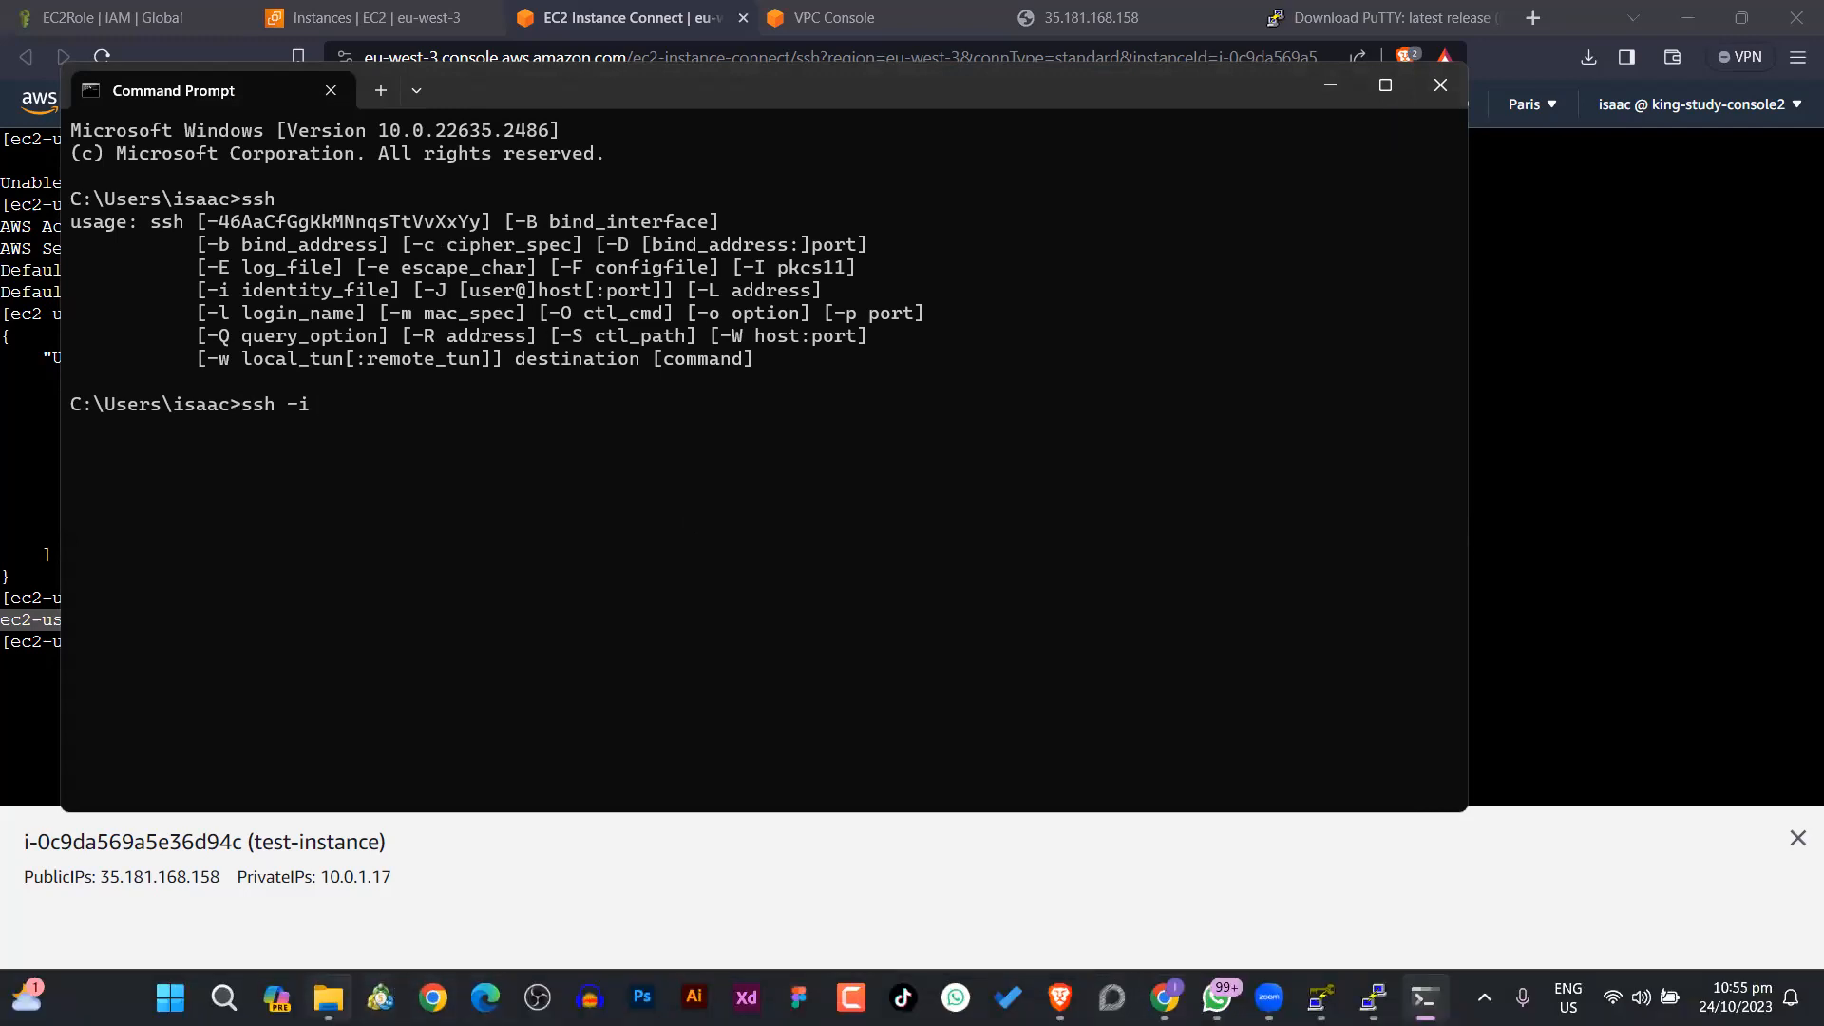
click(328, 998)
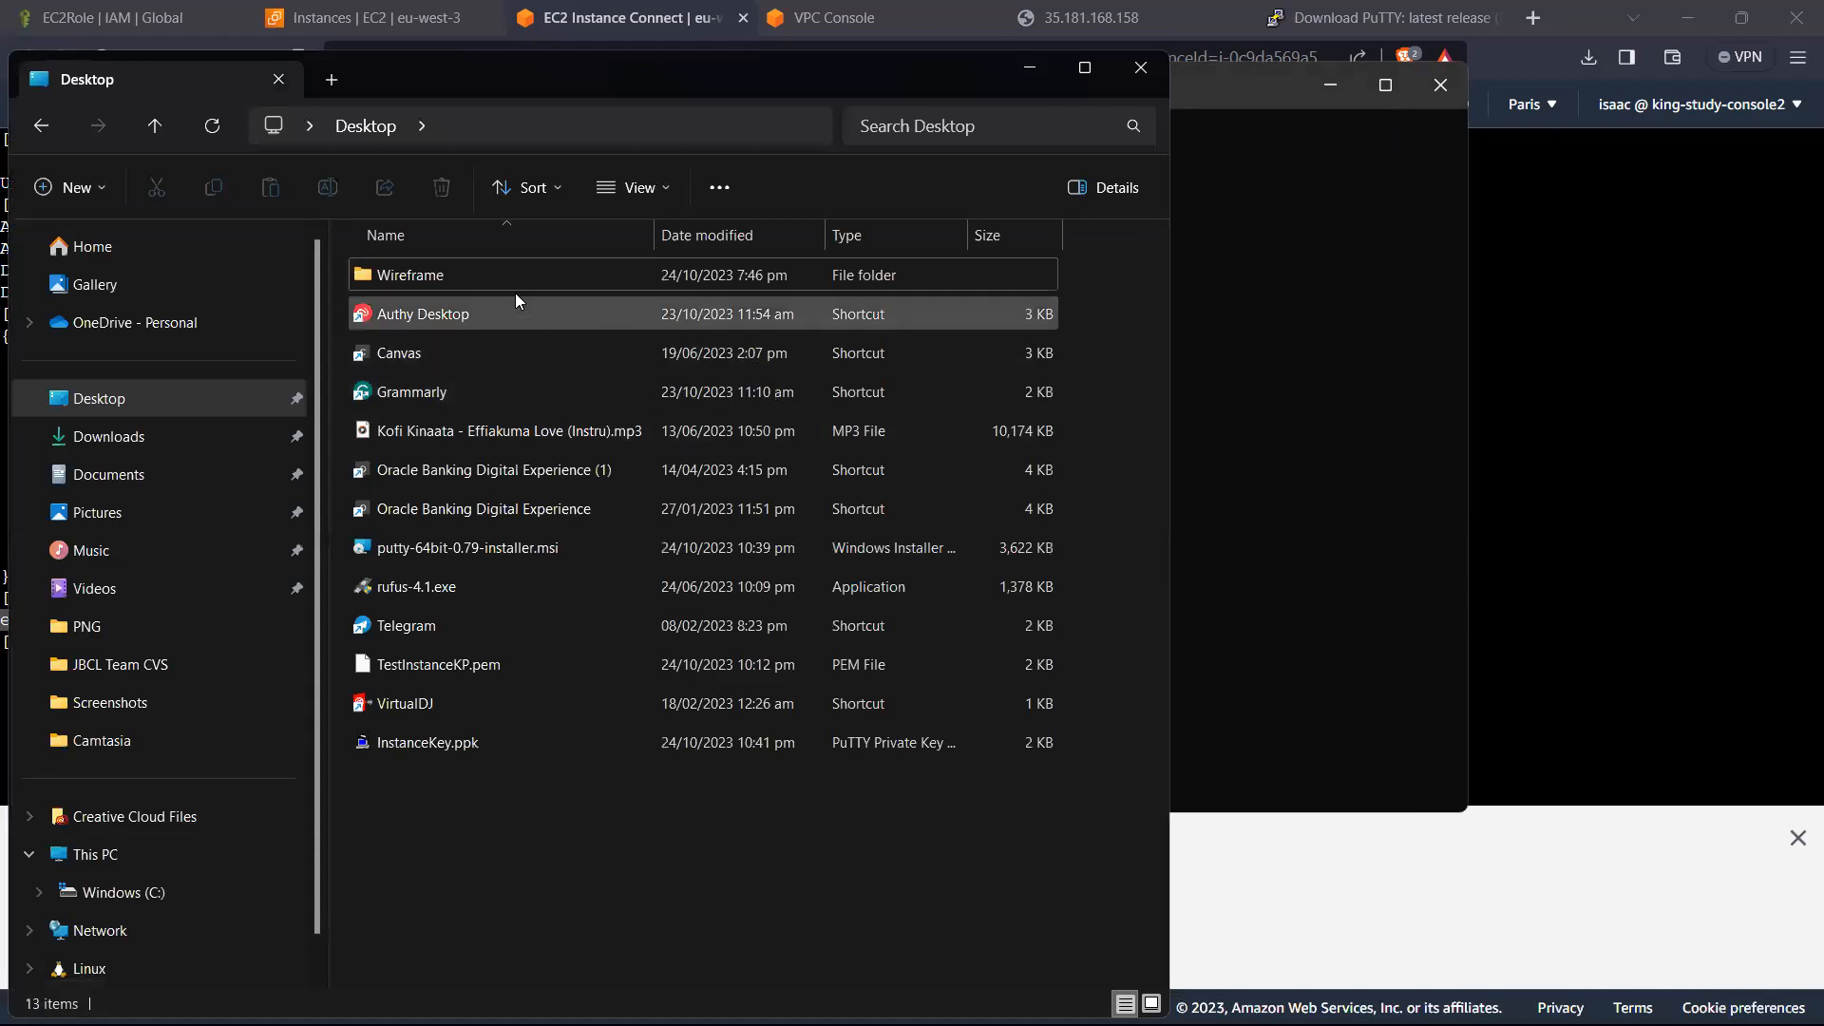
drag(501, 88, 689, 103)
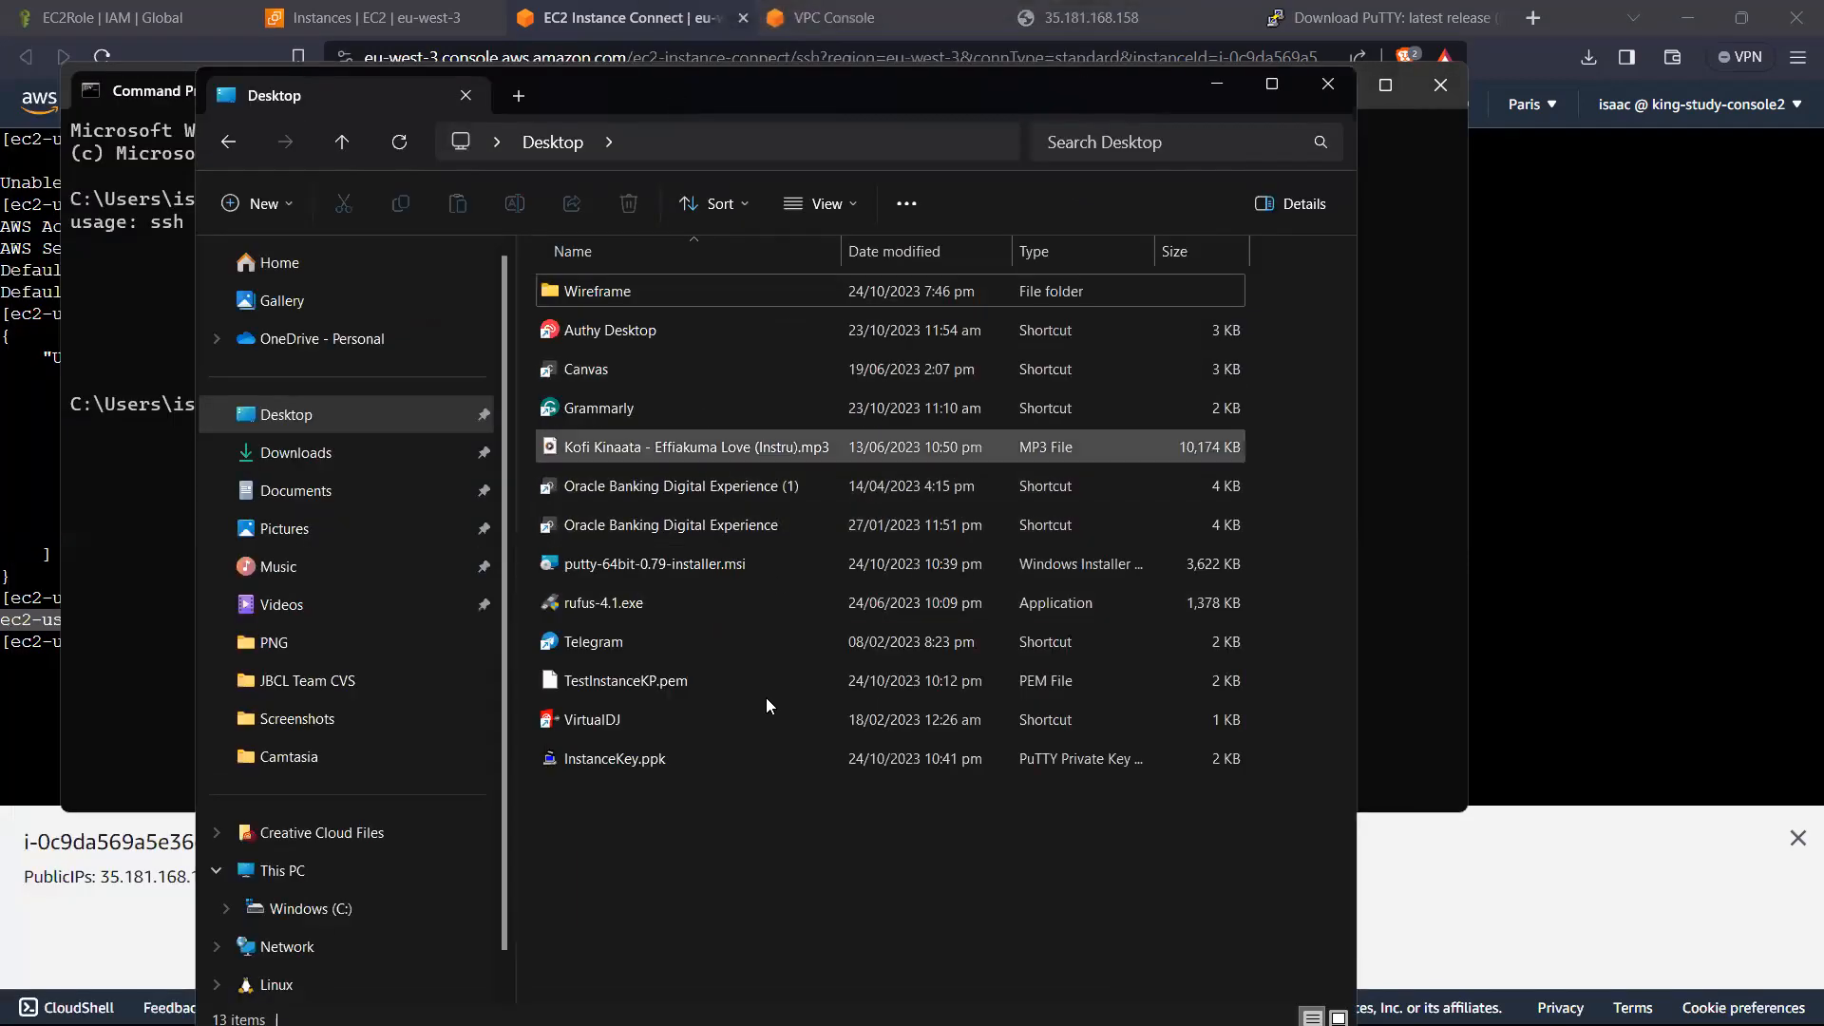
click(684, 677)
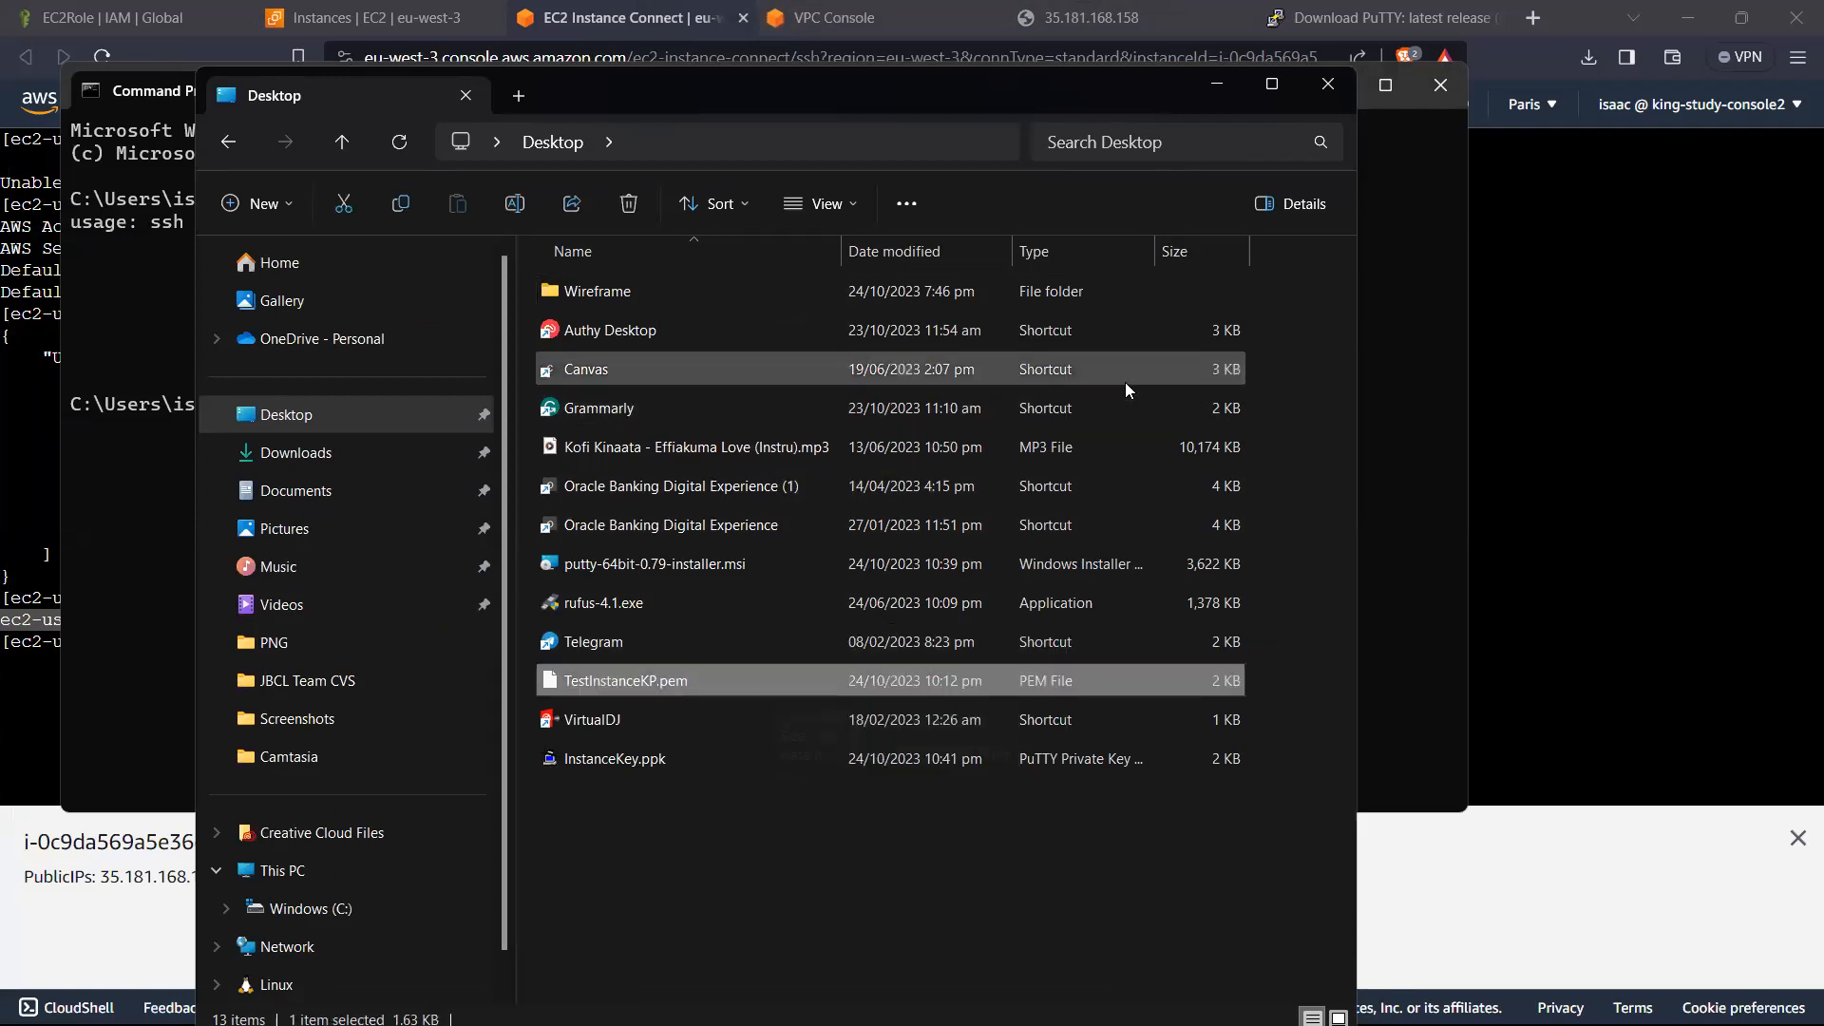
click(1398, 279)
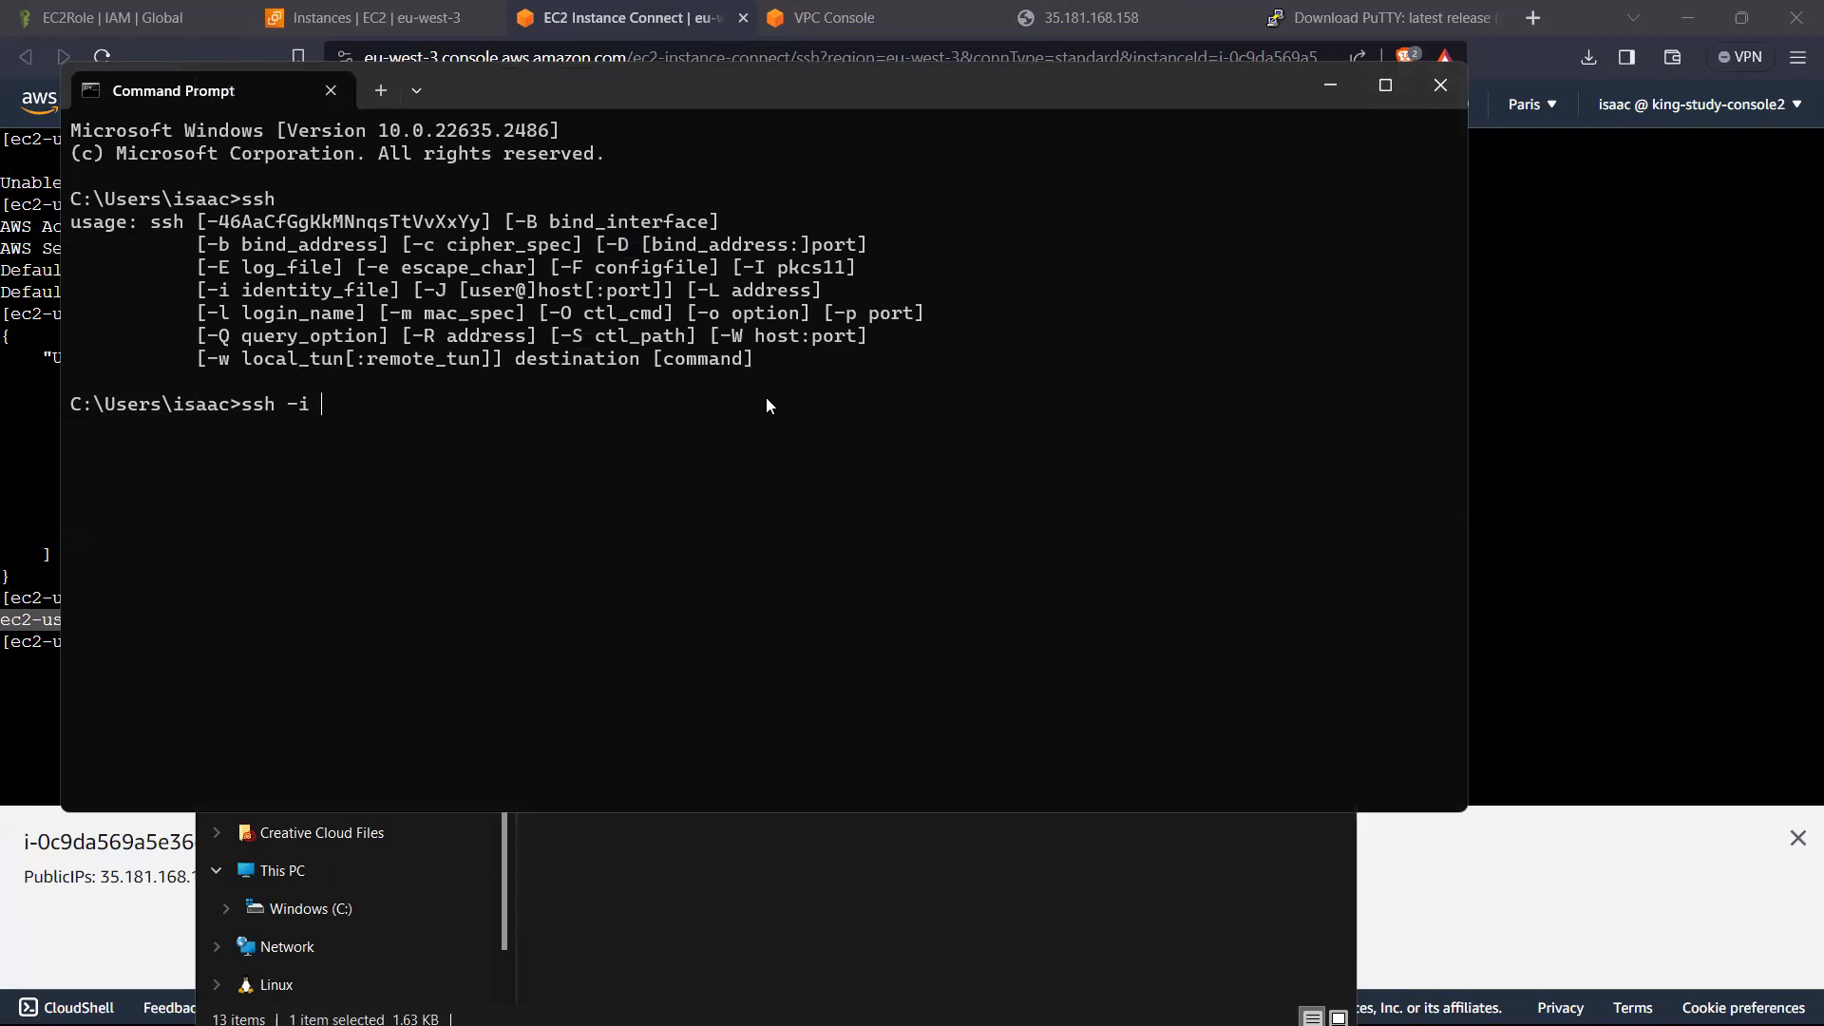
text(TestInsat)
key(BackSpace)
key(BackSpace)
key(BackSpace)
key(BackSpace)
key(BackSpace)
key(BackSpace)
key(BackSpace)
key(BackSpace)
key(BackSpace)
key(BackSpace)
key(BackSpace)
key(BackSpace)
key(BackSpace)
key(BackSpace)
key(BackSpace)
key(BackSpace)
Step: Move up to the C:\Users directory with cd.. and try to list its contents with ls and ll
text(cd)
key(Return)
text(ls)
key(Return)
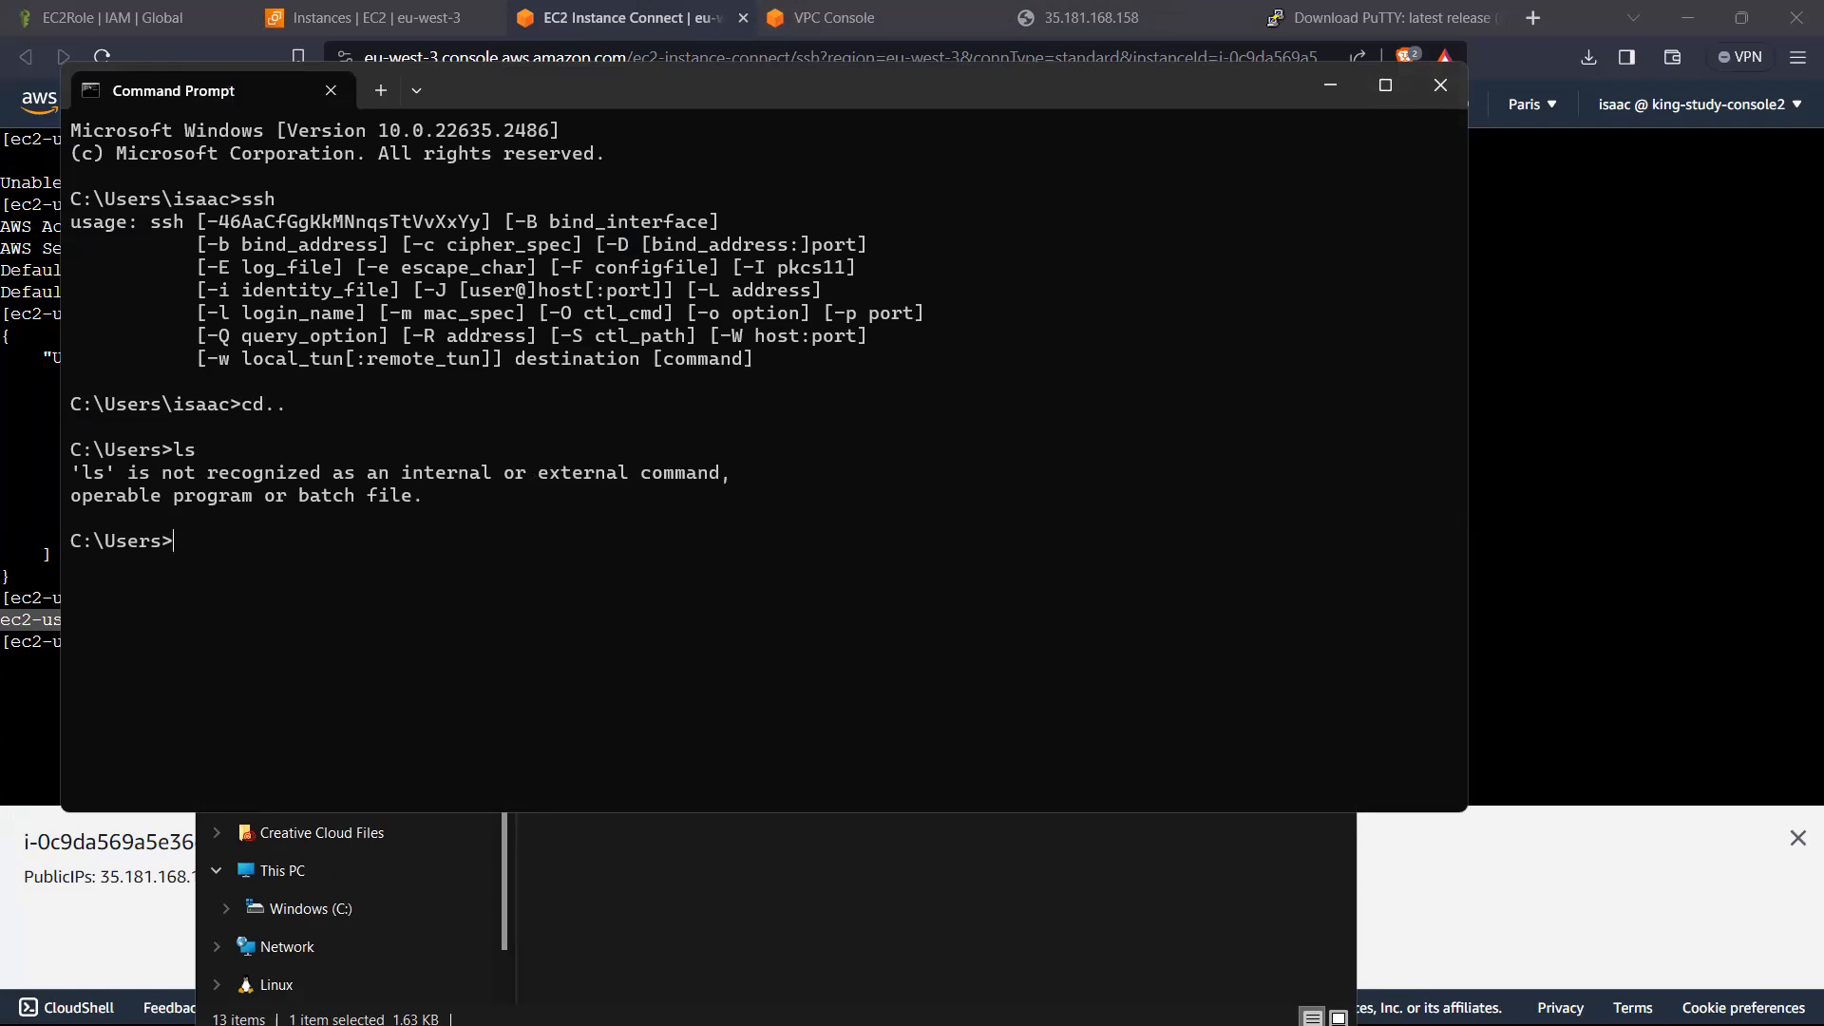
text(ll)
key(Return)
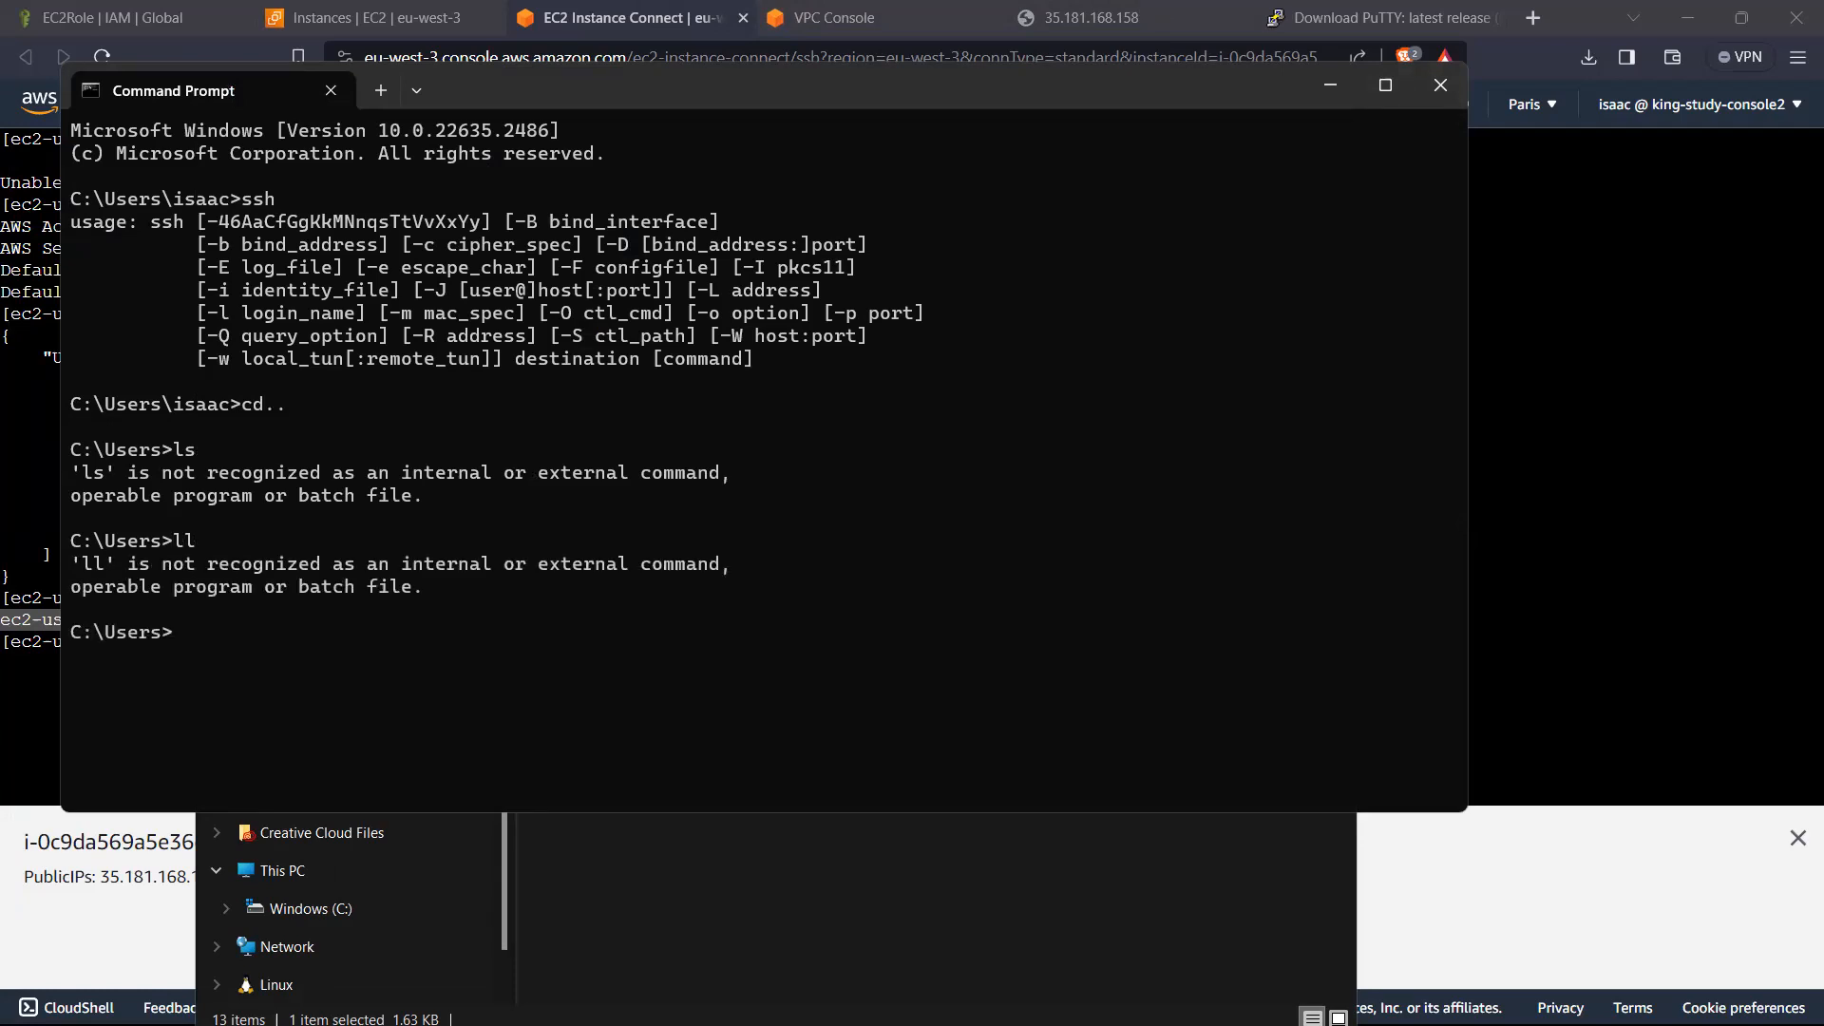
Step: Try to enter the Desktop directory with cd Desktop, and close Command Prompt and the Desktop folder window
text(cd Desktop)
key(Return)
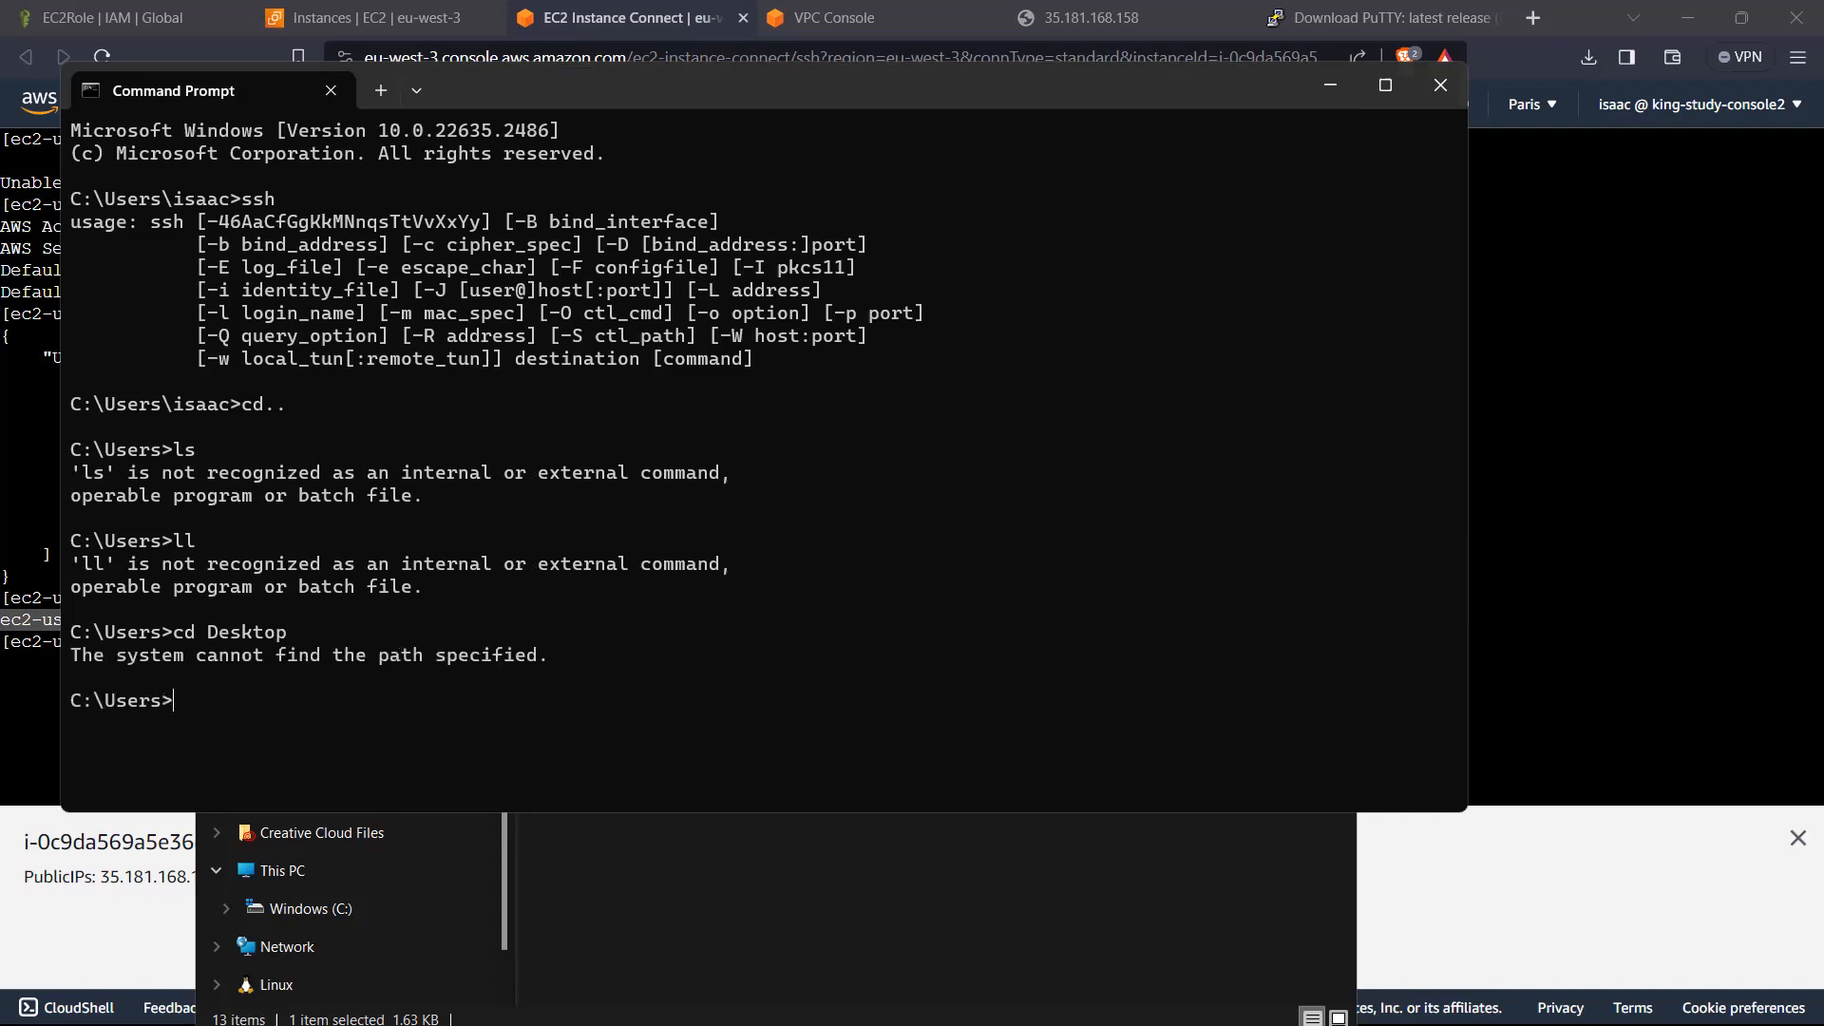
click(1433, 95)
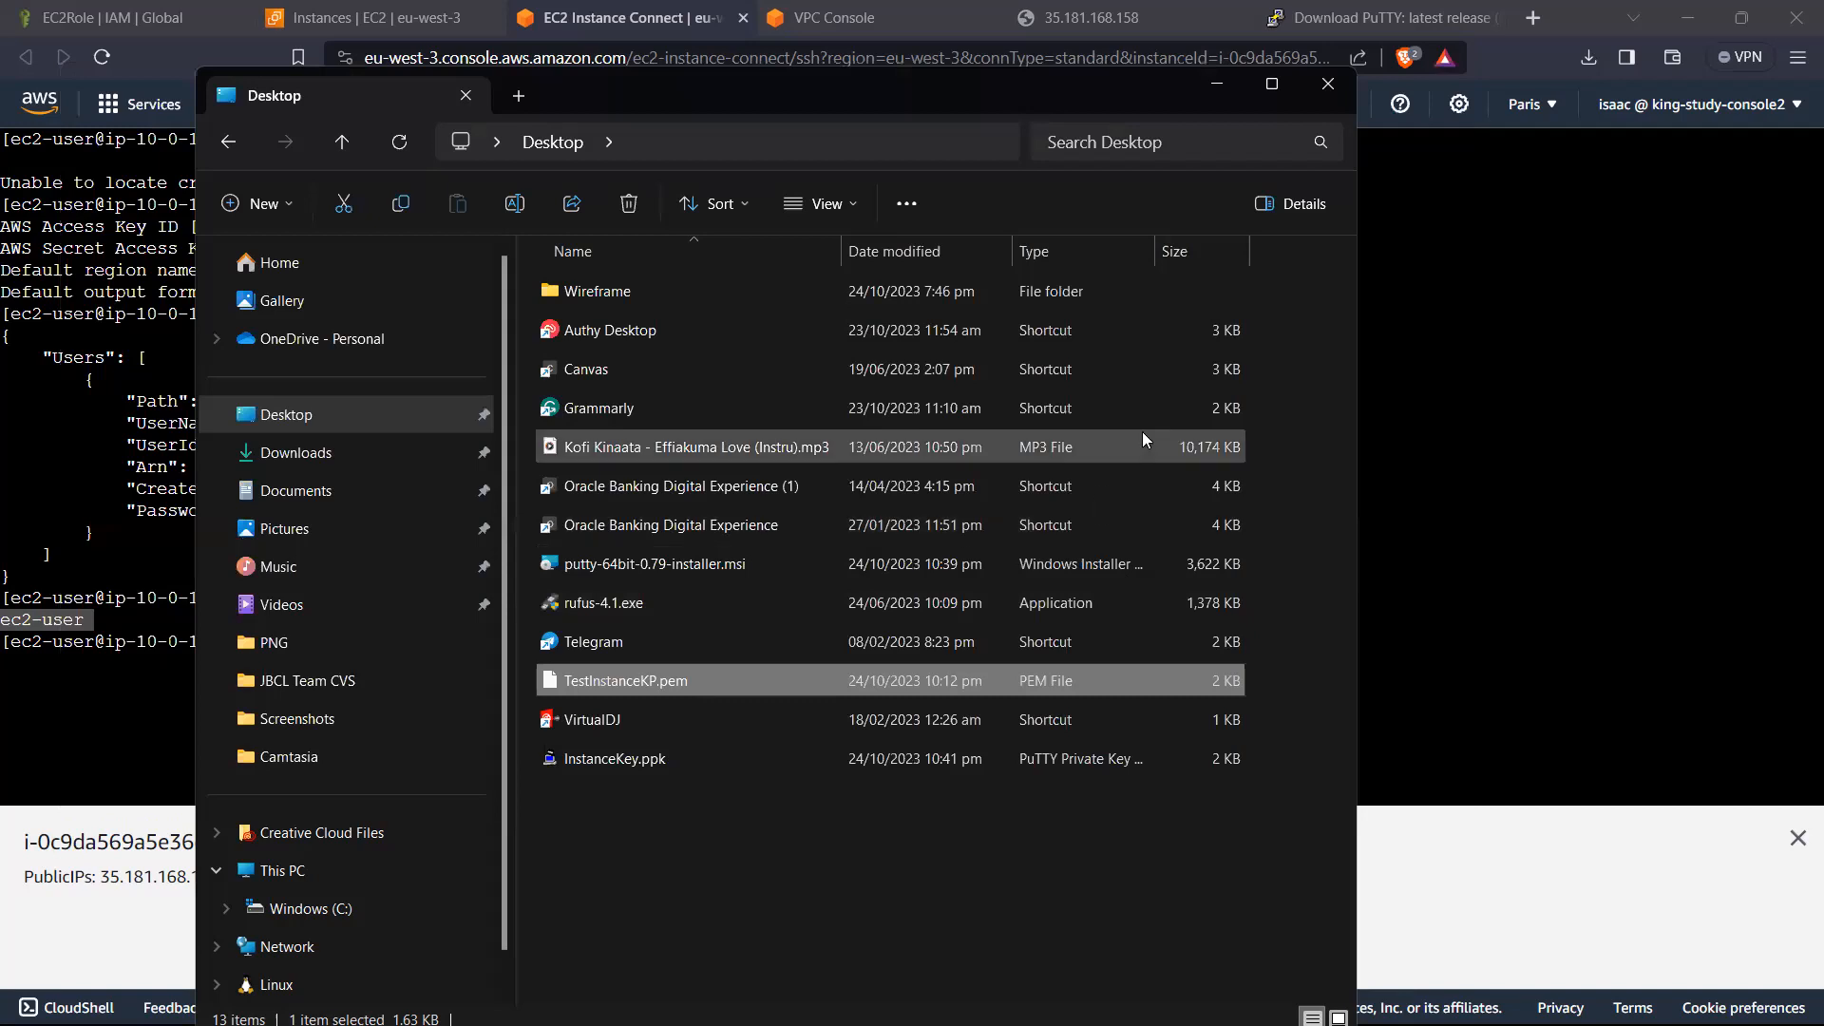
click(1328, 84)
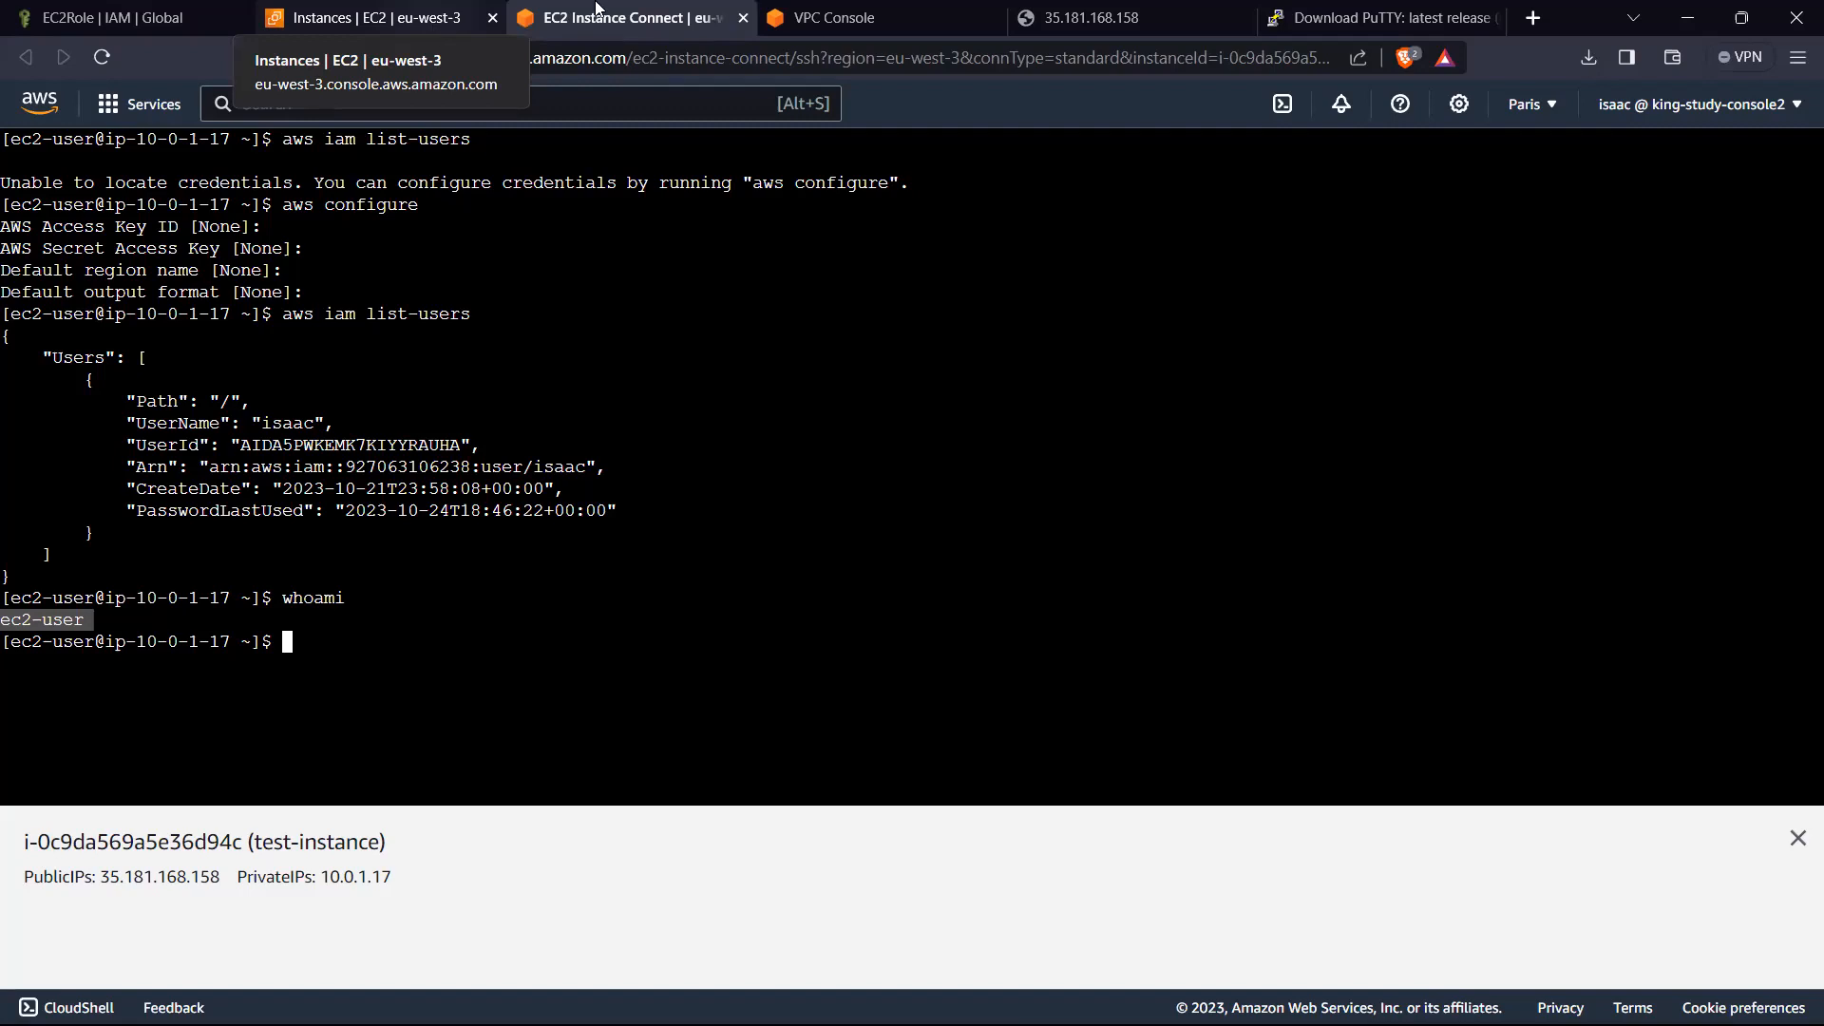
Step: Check the web page served at 35.181.168.158 and return to the test-instance terminal
click(1050, 29)
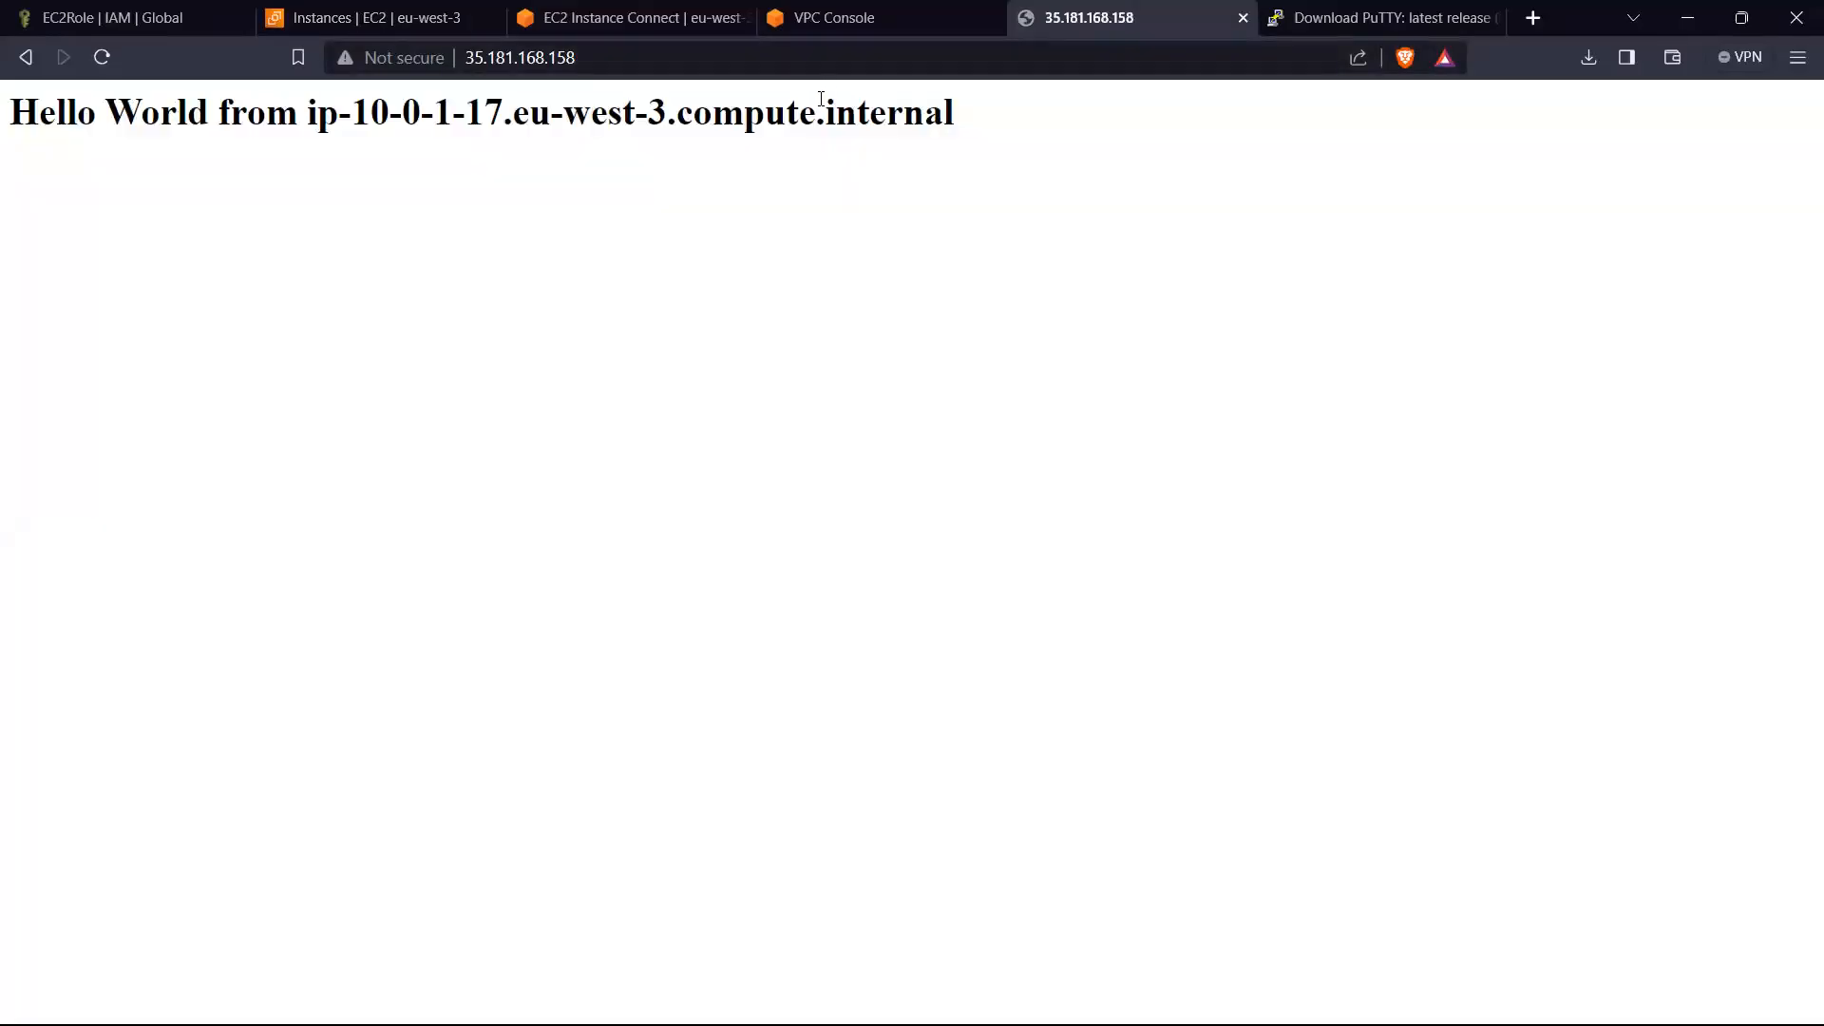
click(622, 17)
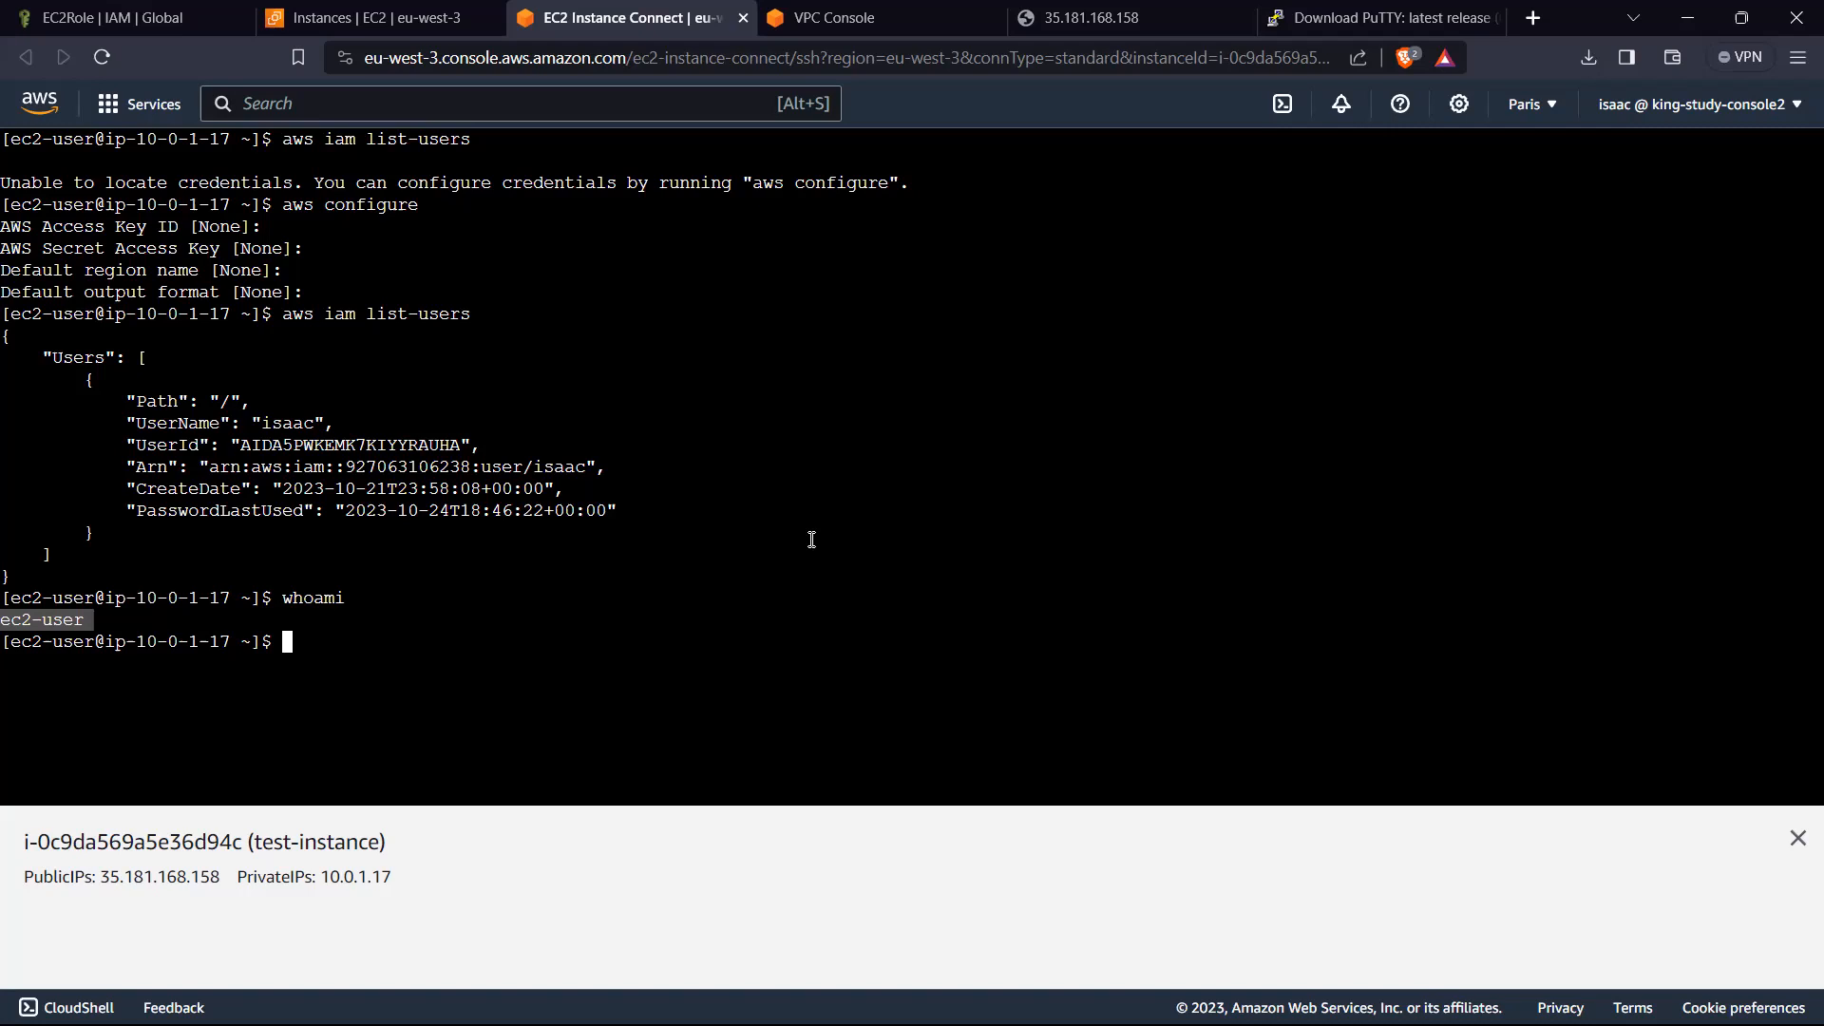
text(`)
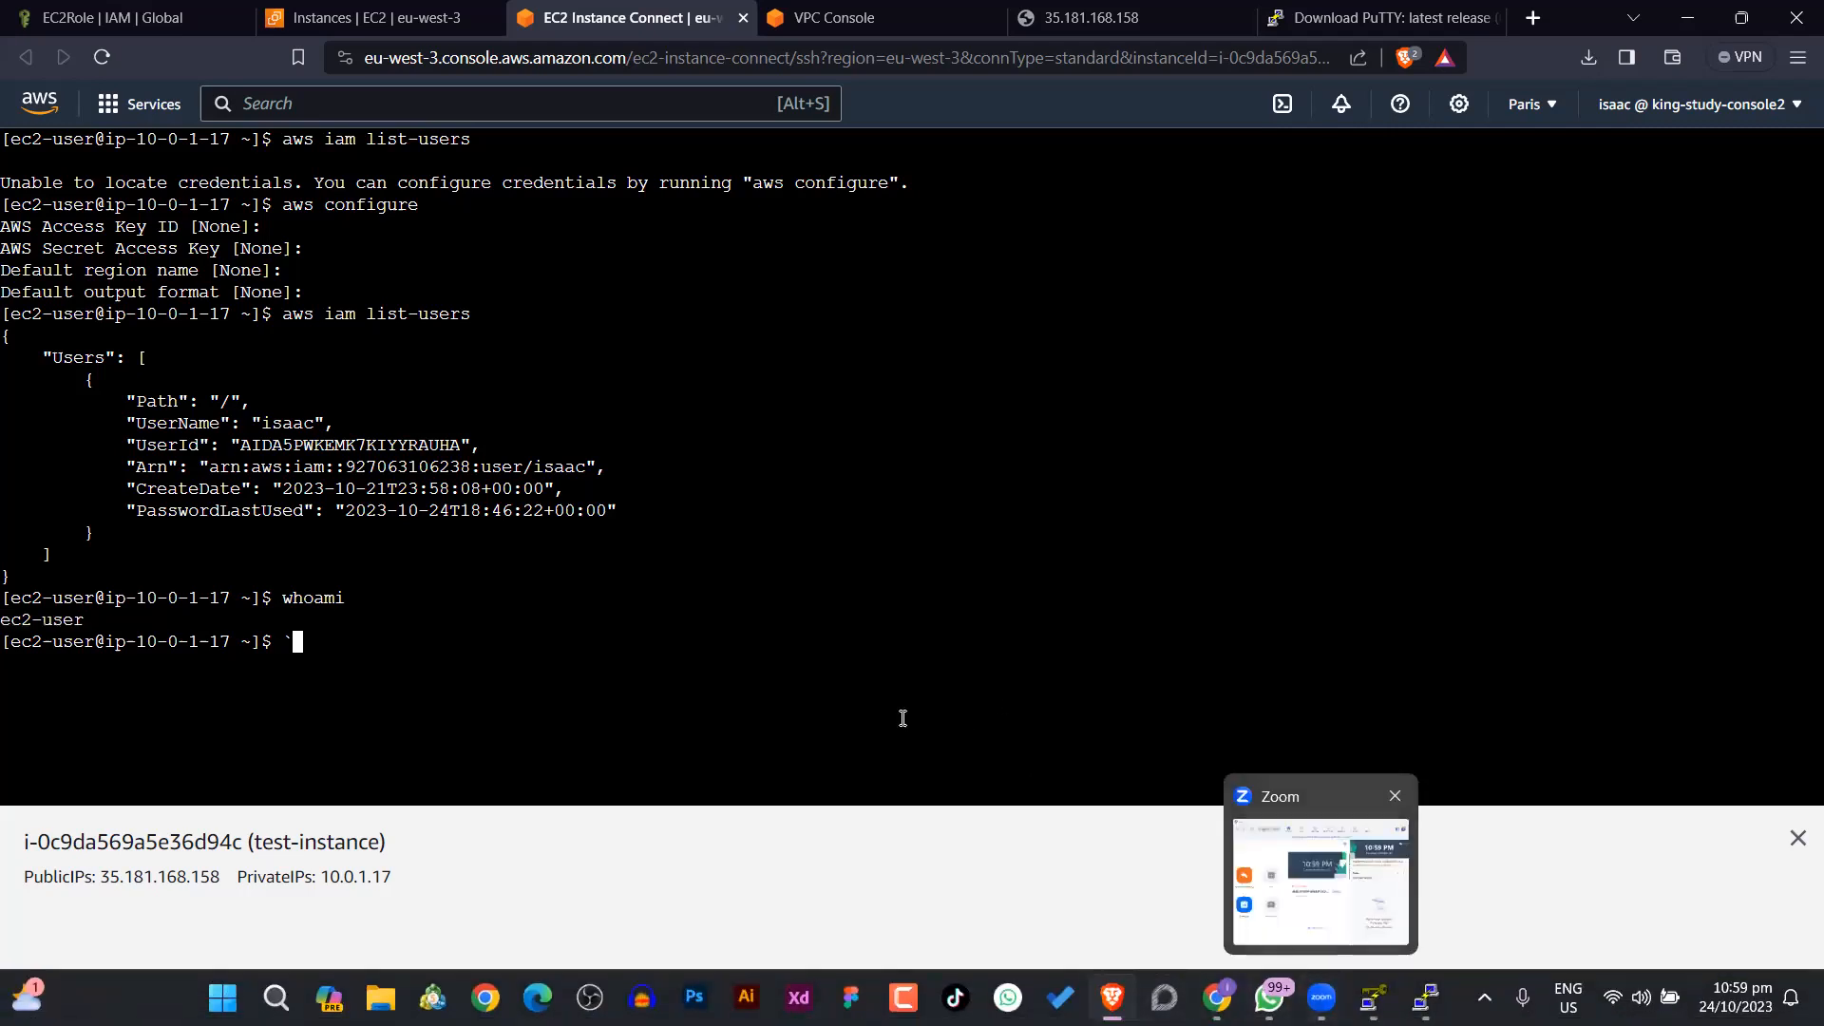
key(BackSpace)
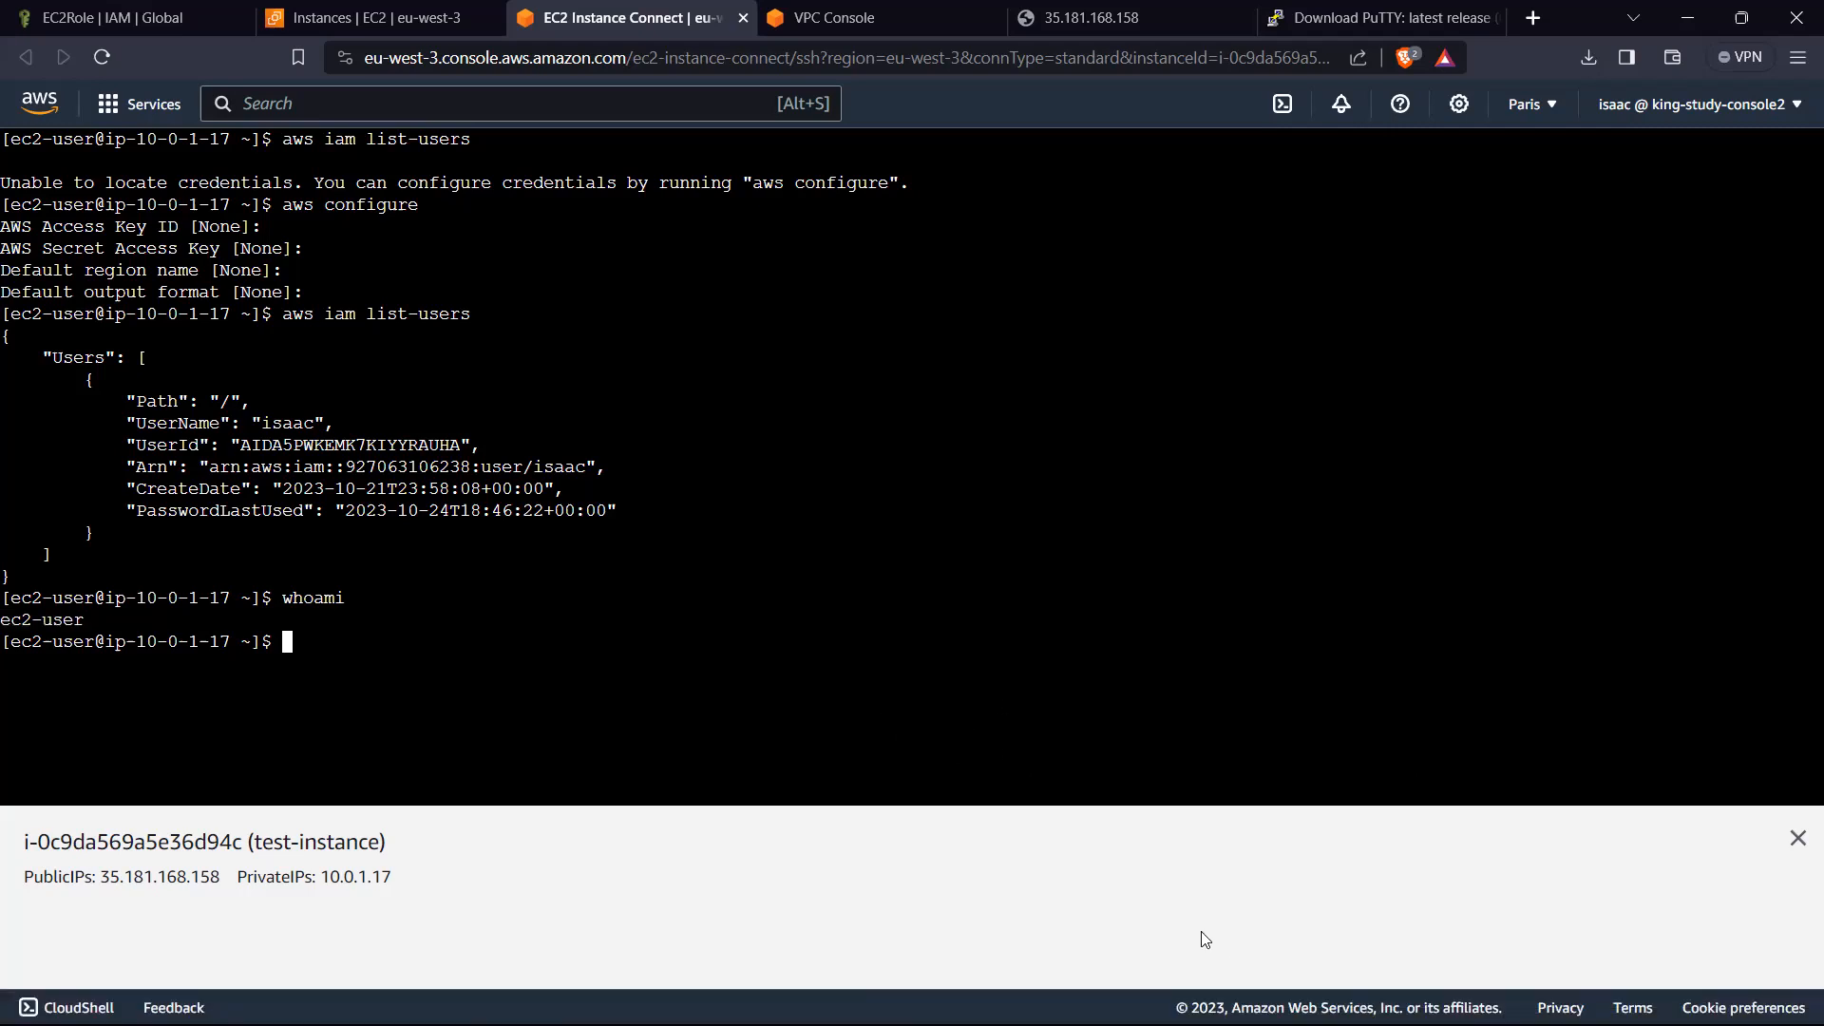
click(1320, 997)
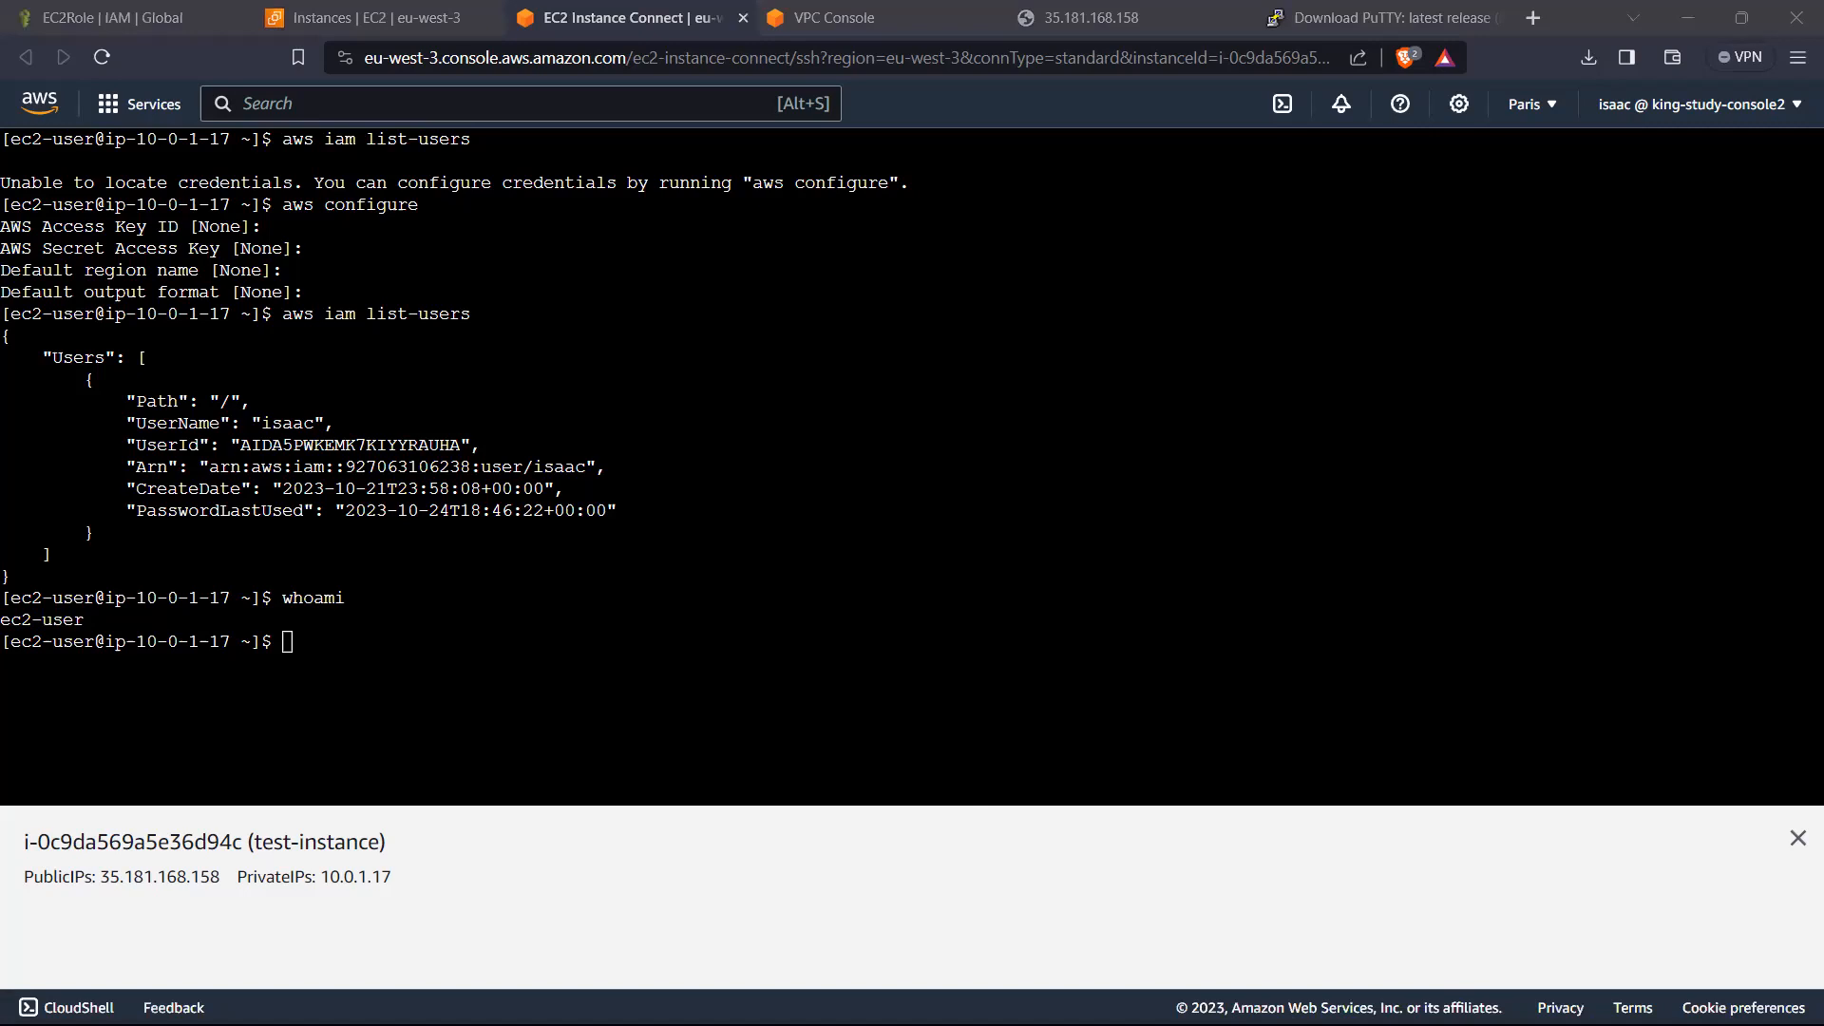
mouse_move(1322, 998)
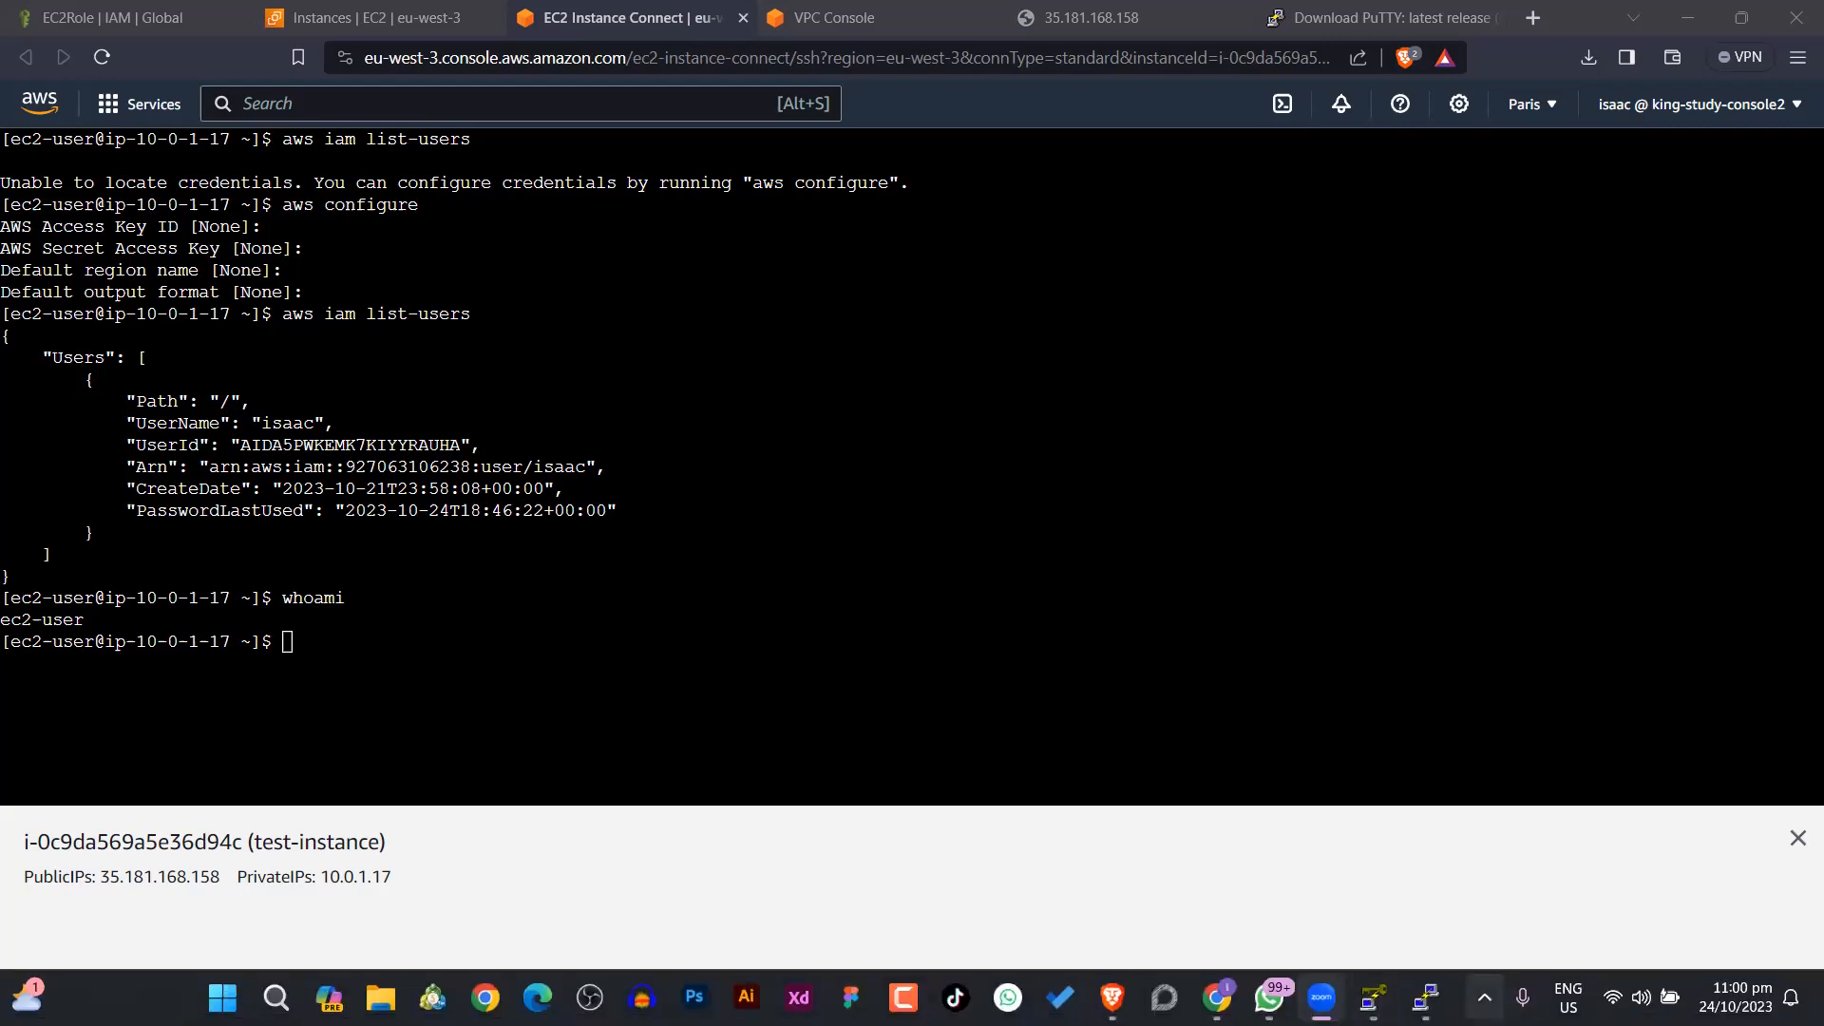
click(1484, 998)
click(1392, 924)
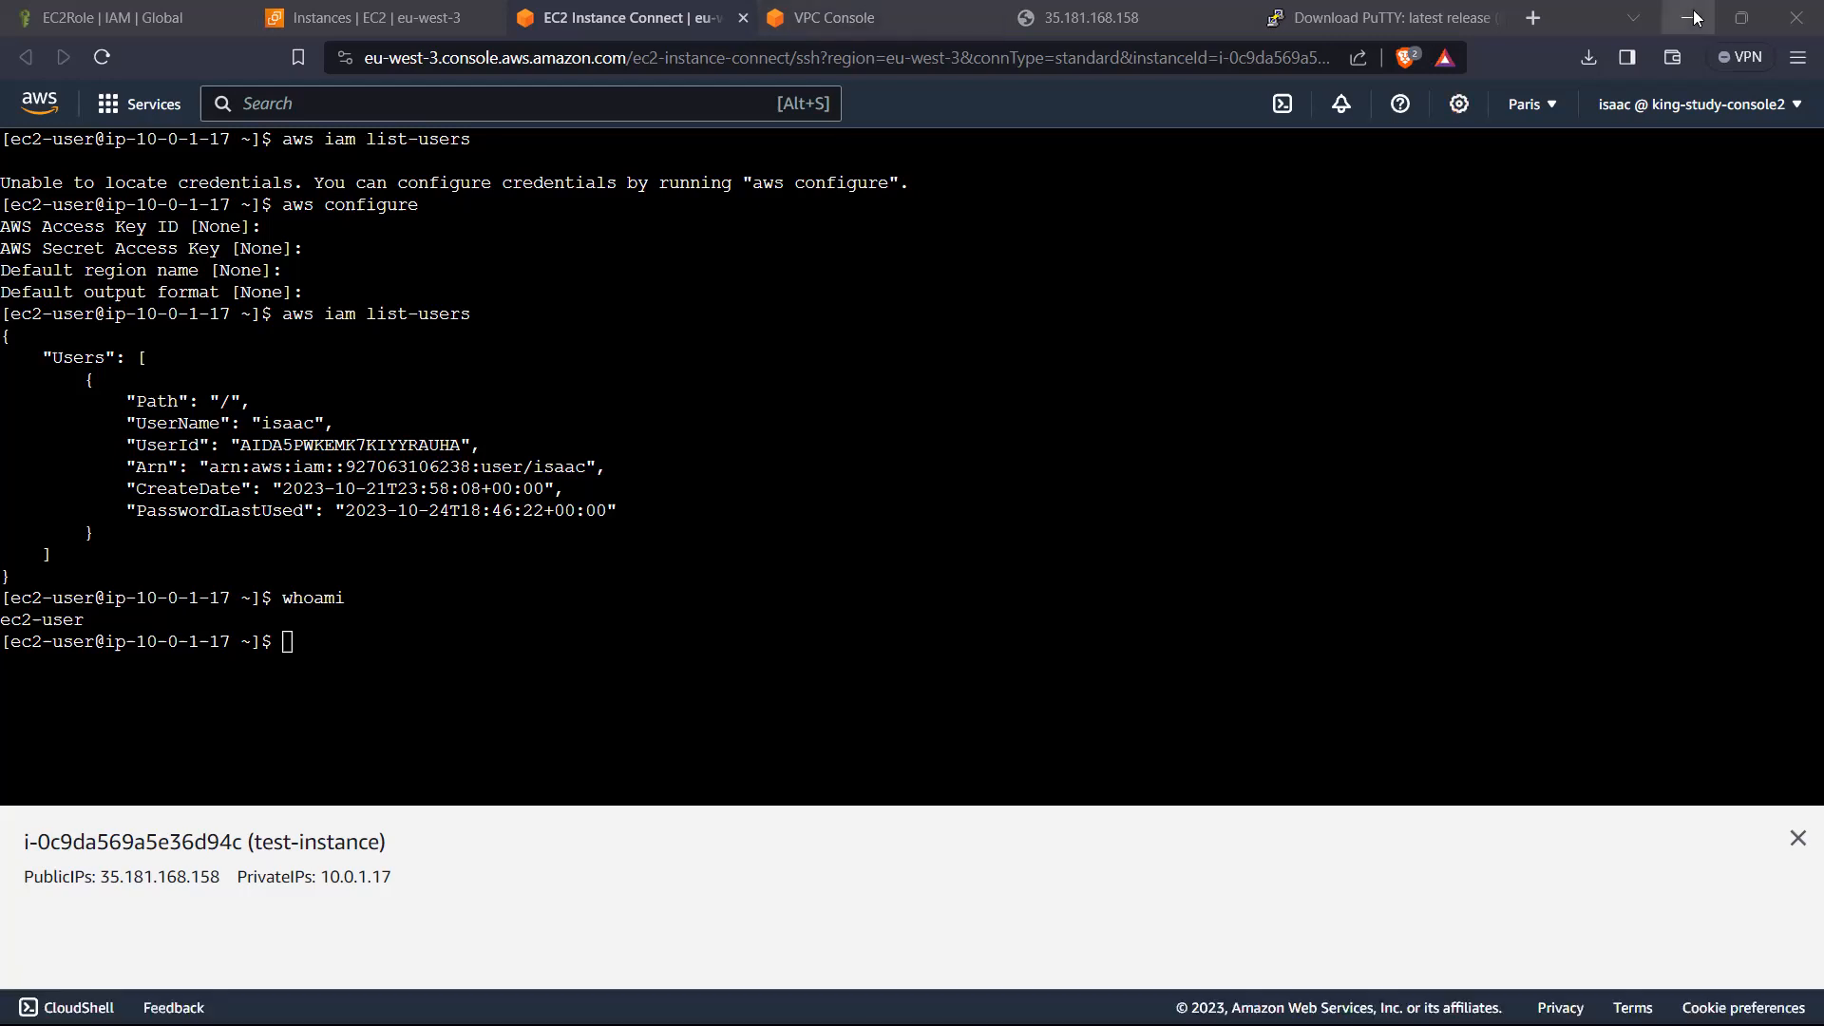
click(1420, 136)
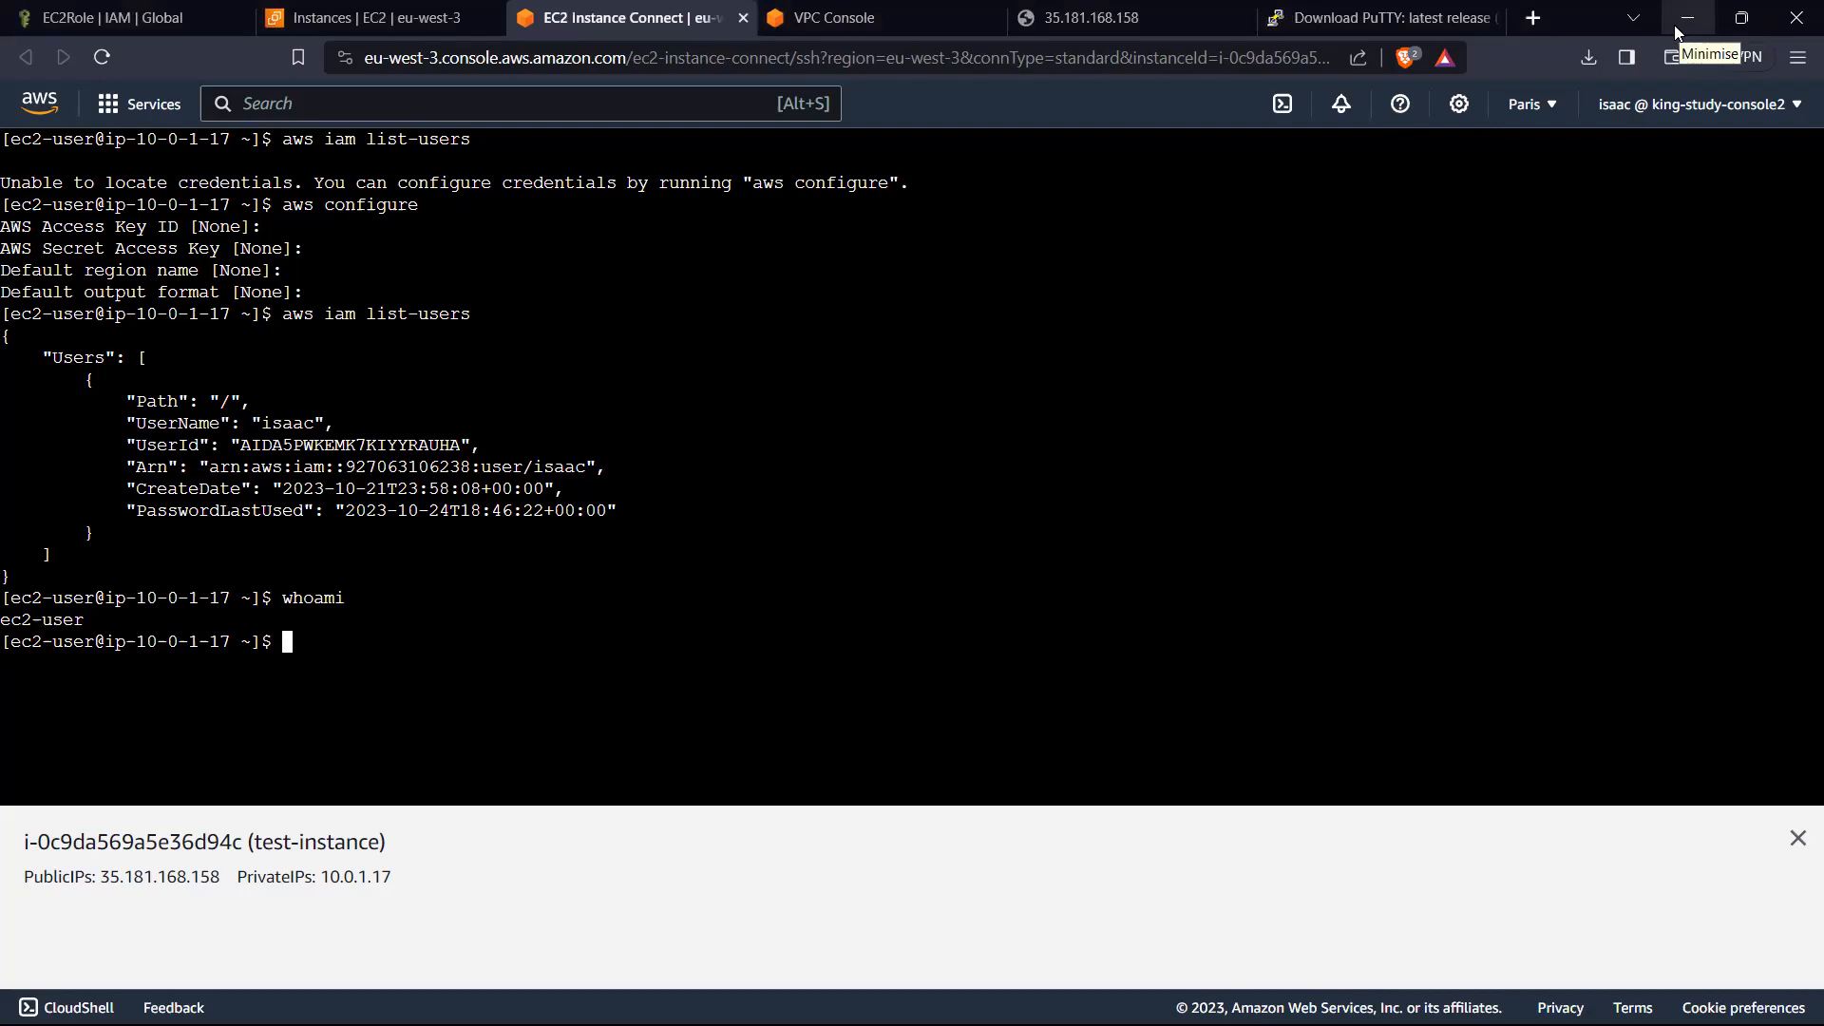
Step: Minimise the browser and the PuTTY session window, and close PuTTY Key Generator
click(1677, 32)
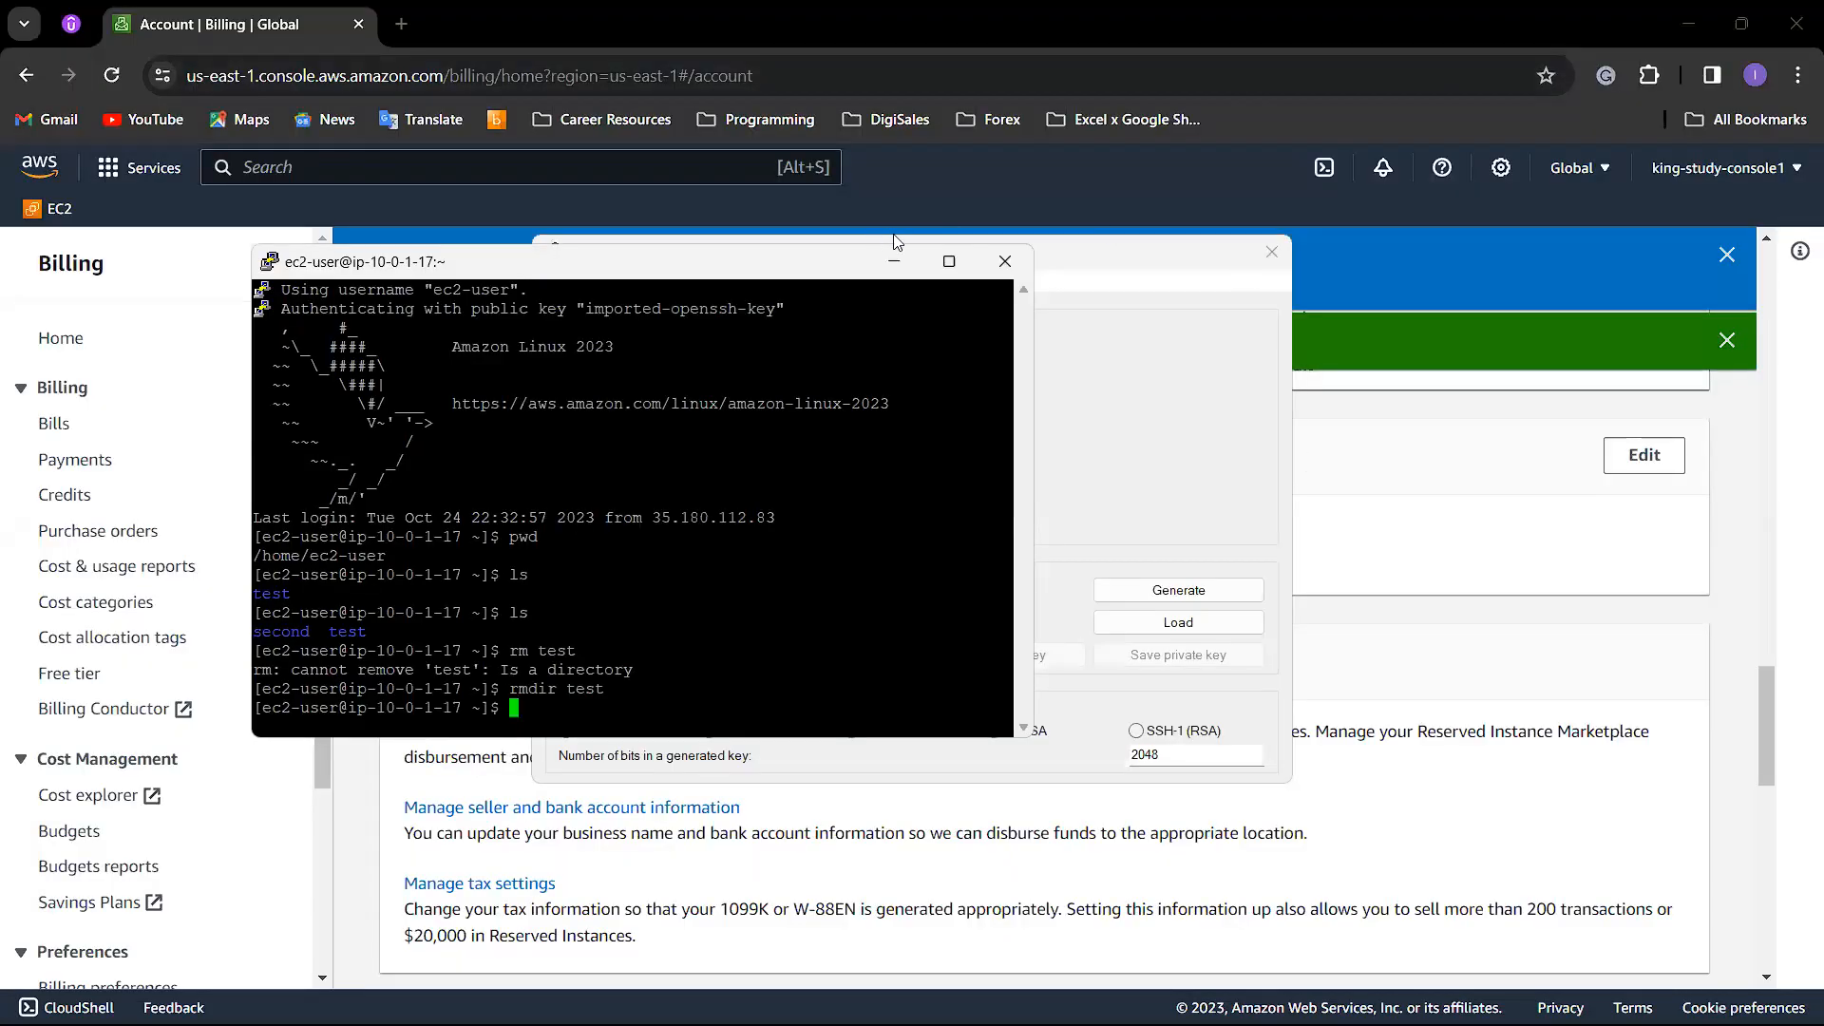
click(893, 262)
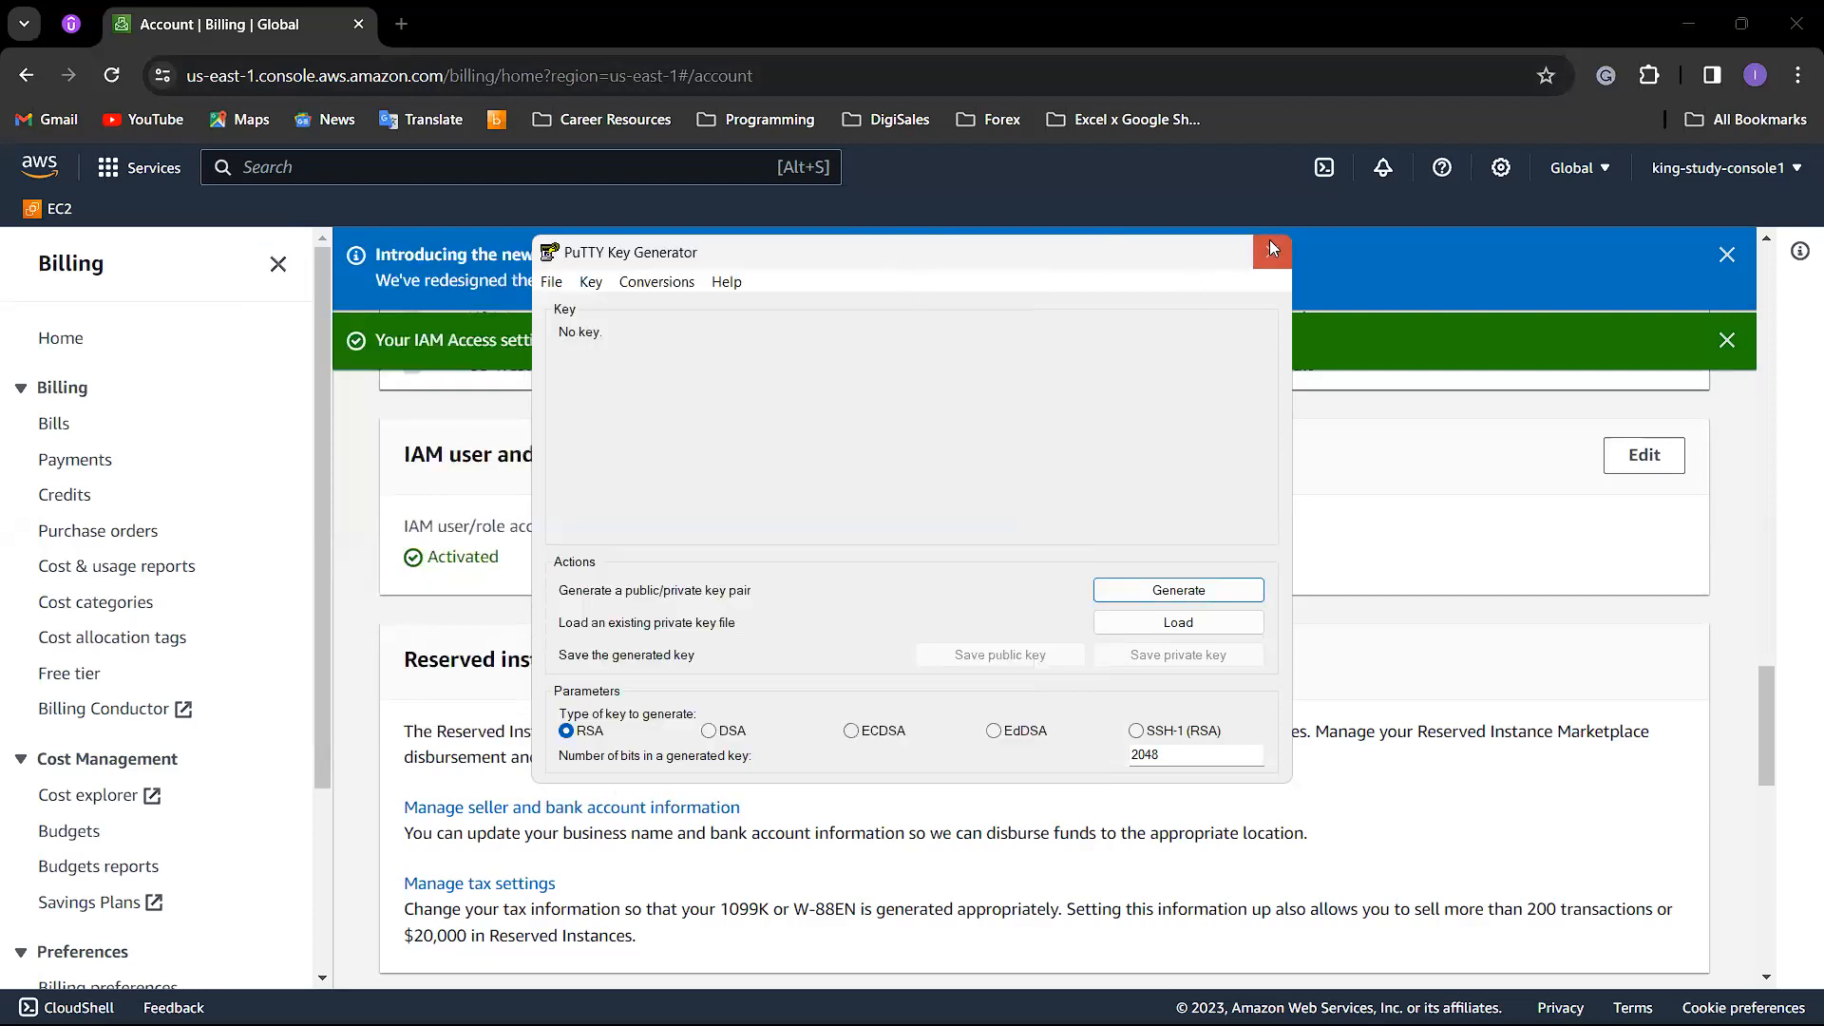
click(1267, 249)
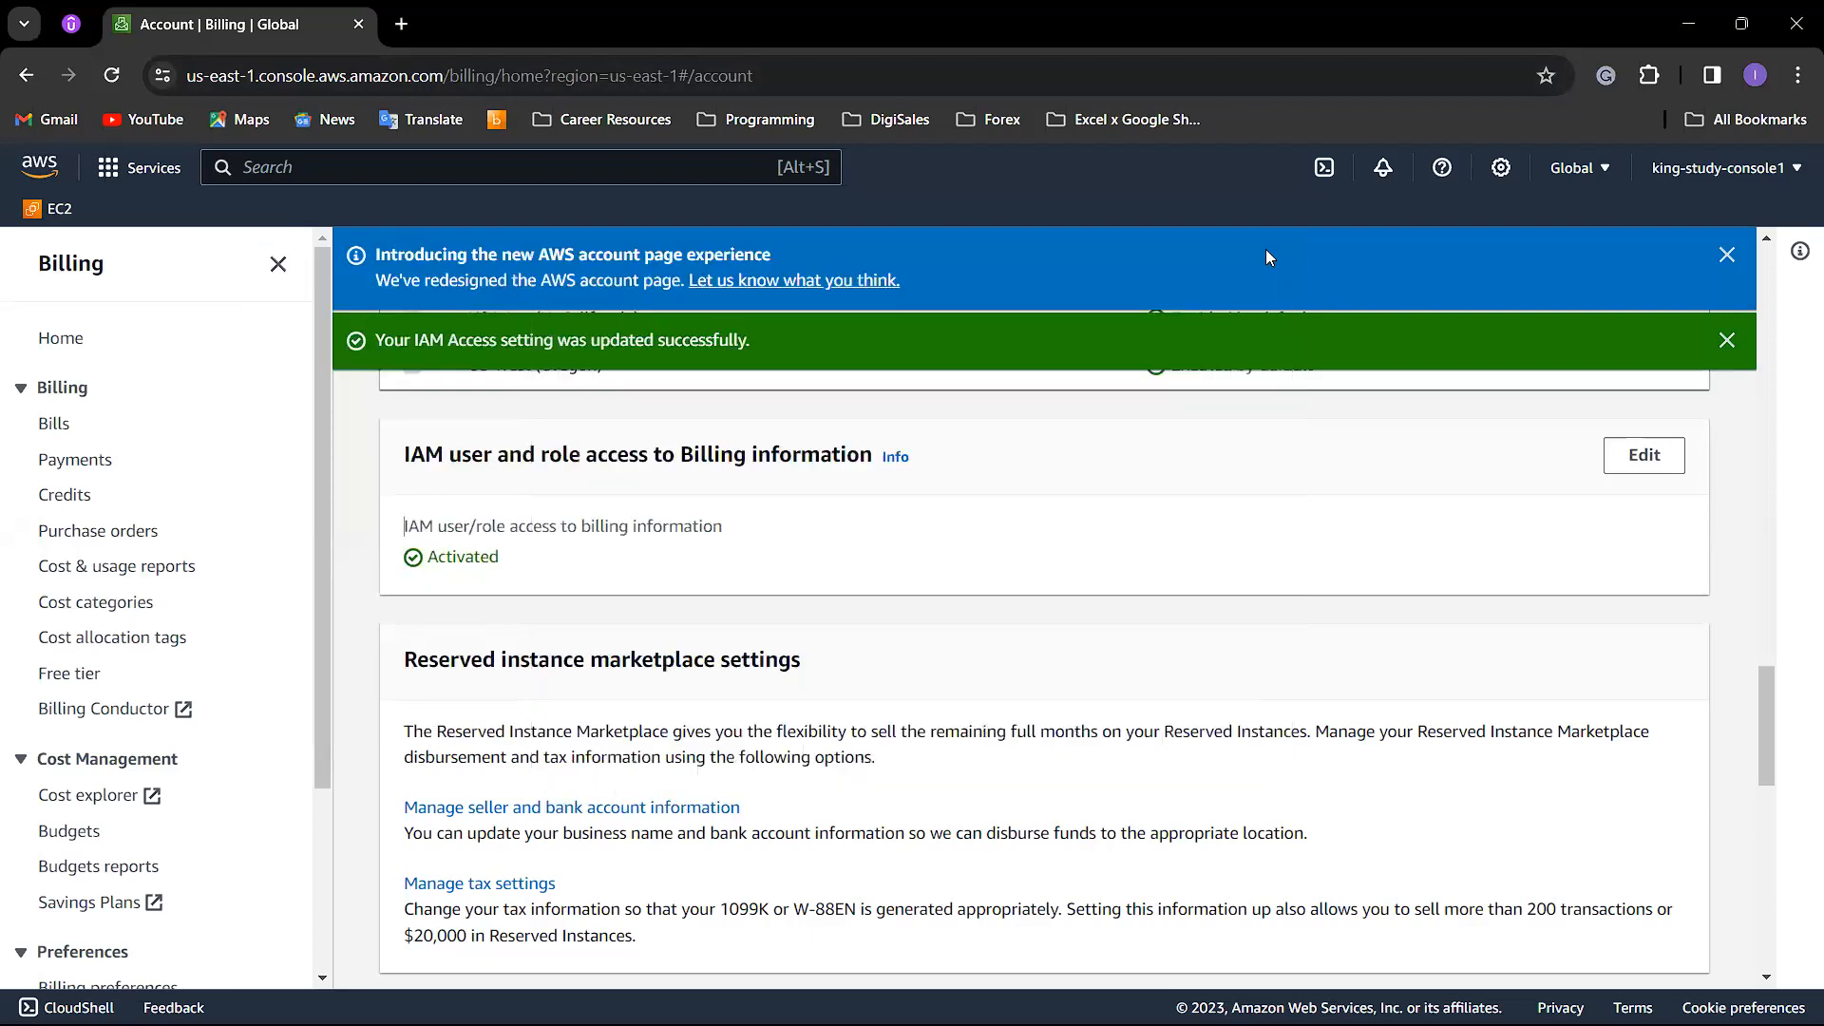
Step: Dismiss the notification banners on the AWS Billing Account page and go back to the page's beginning
click(1726, 254)
scroll(1393, 435, up, 10)
scroll(1394, 434, up, 10)
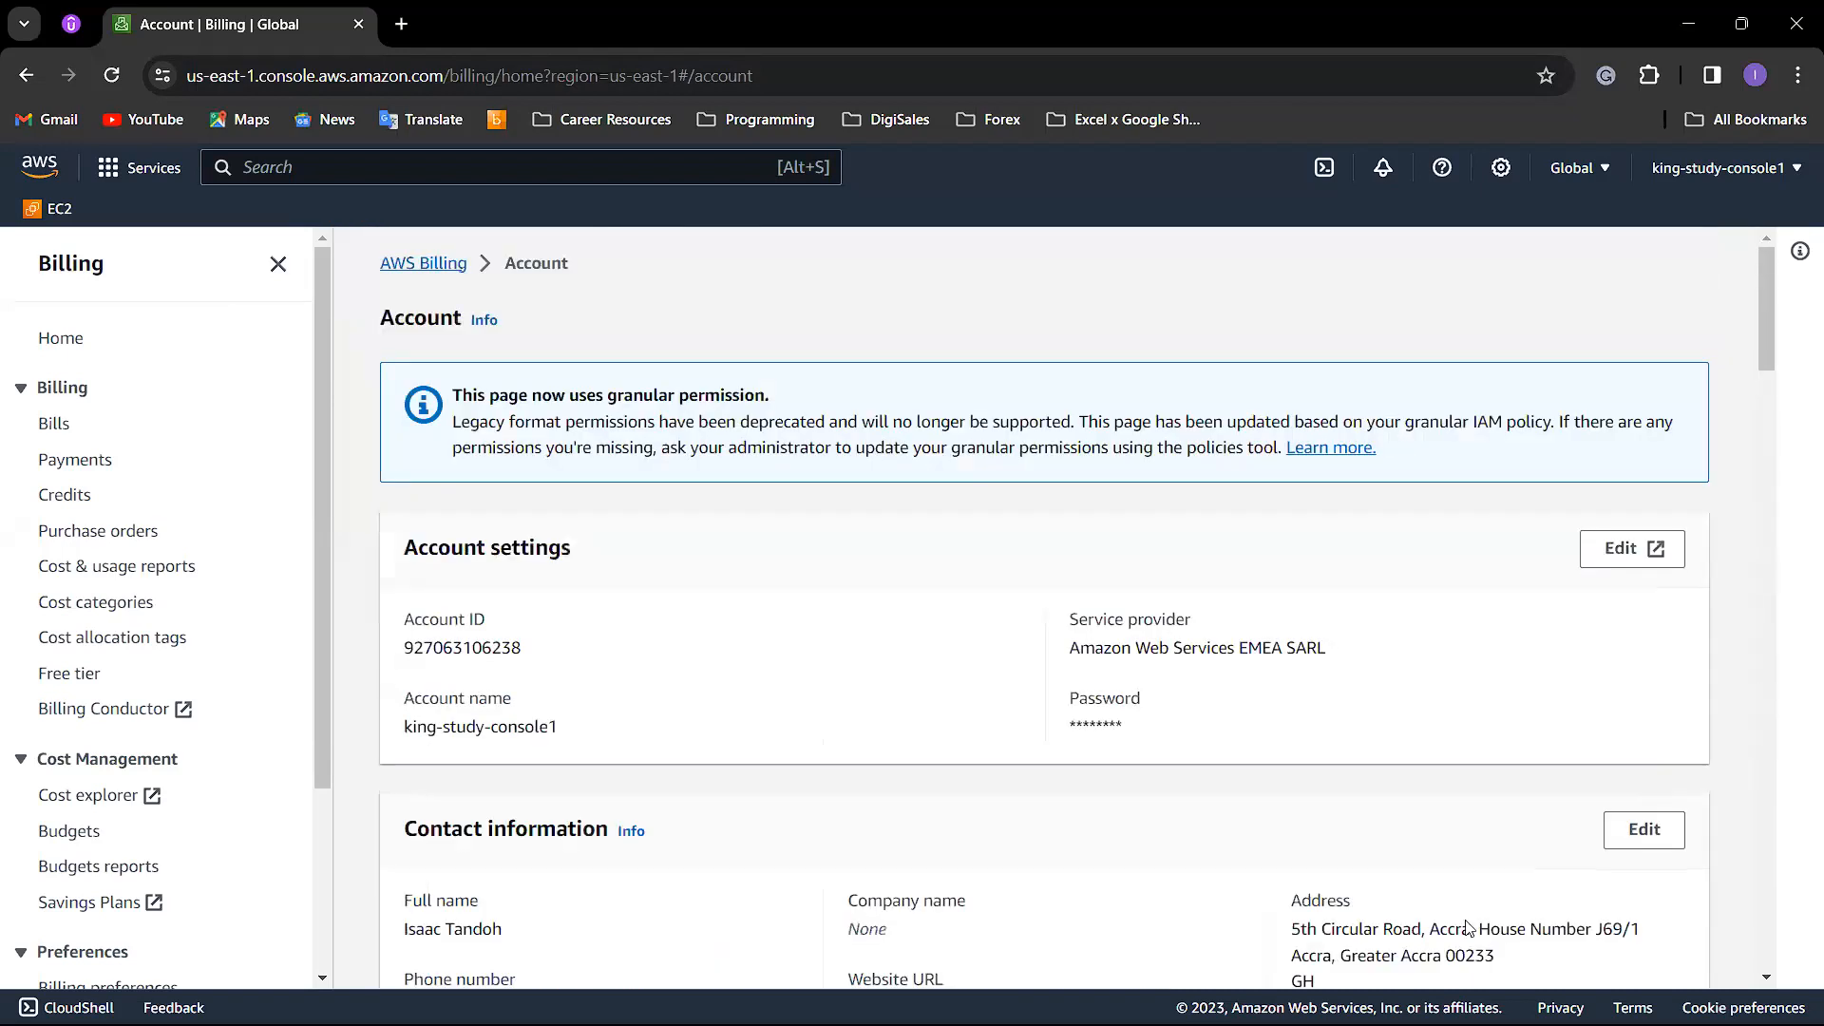
Step: Minimise the AWS Billing browser window to show the desktop and check the hidden system icons
mouse_move(1425, 1021)
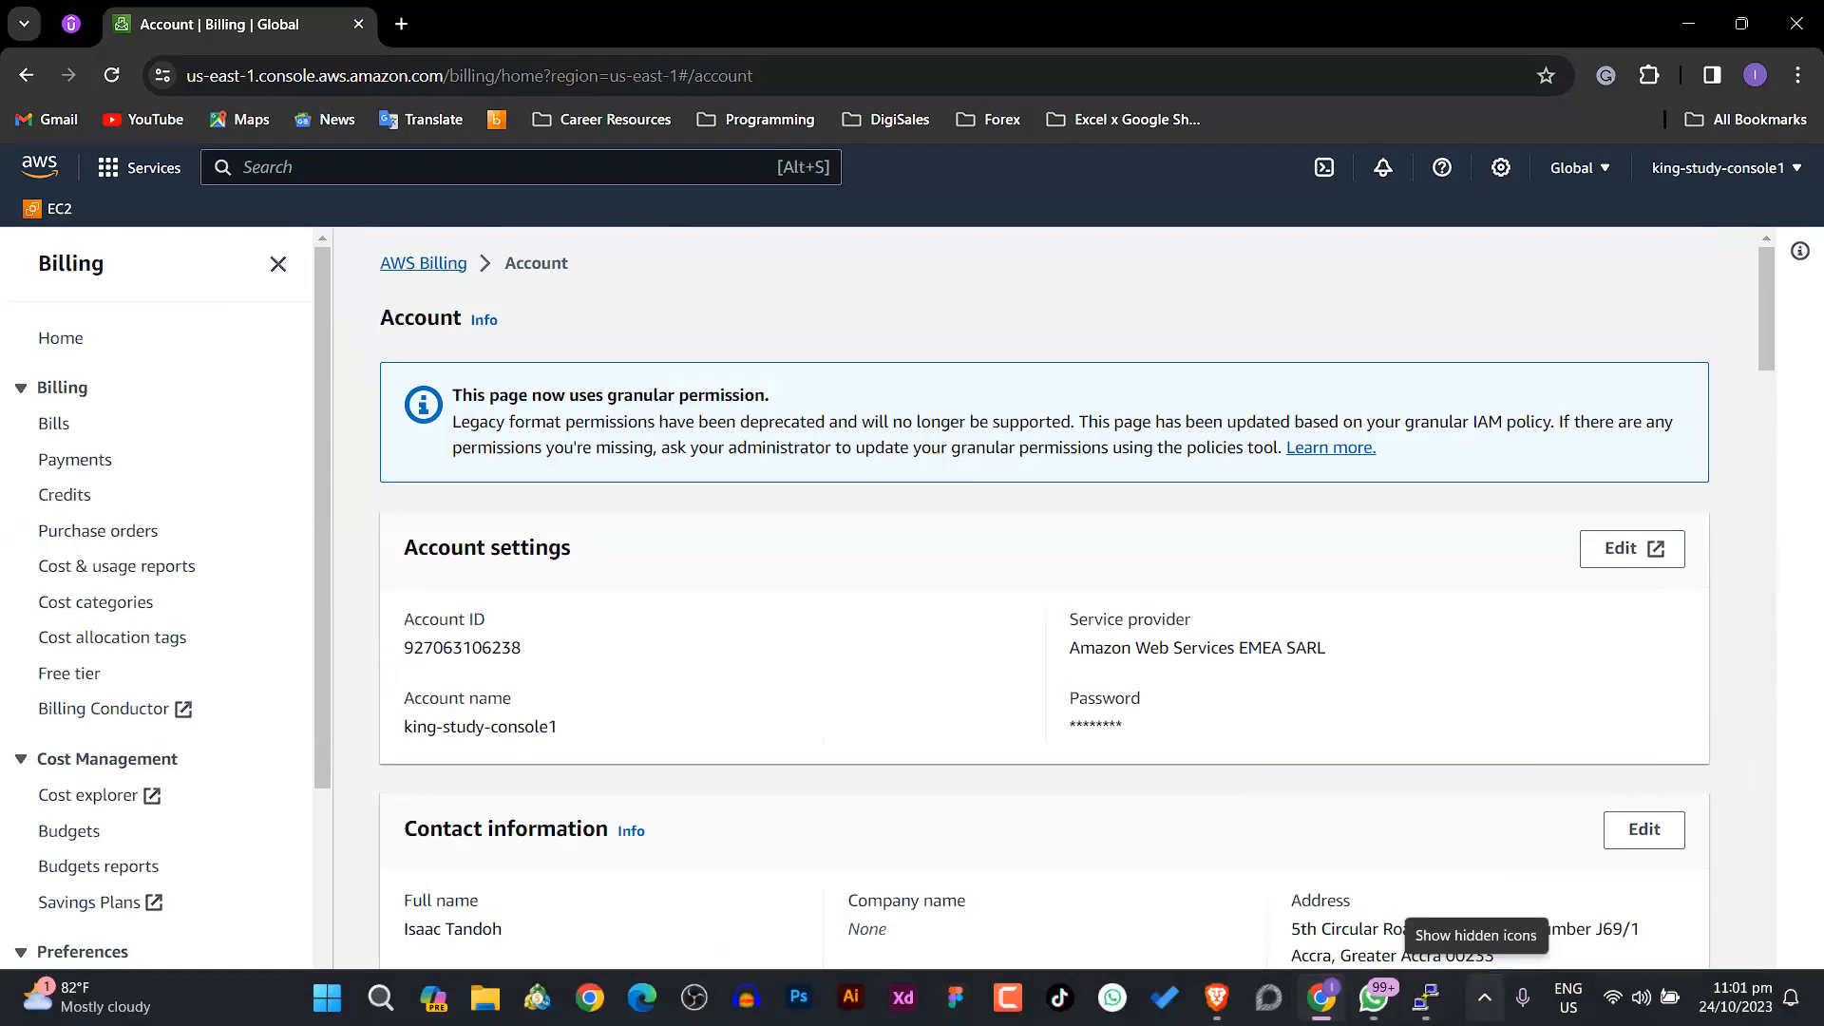
click(1484, 998)
click(1484, 998)
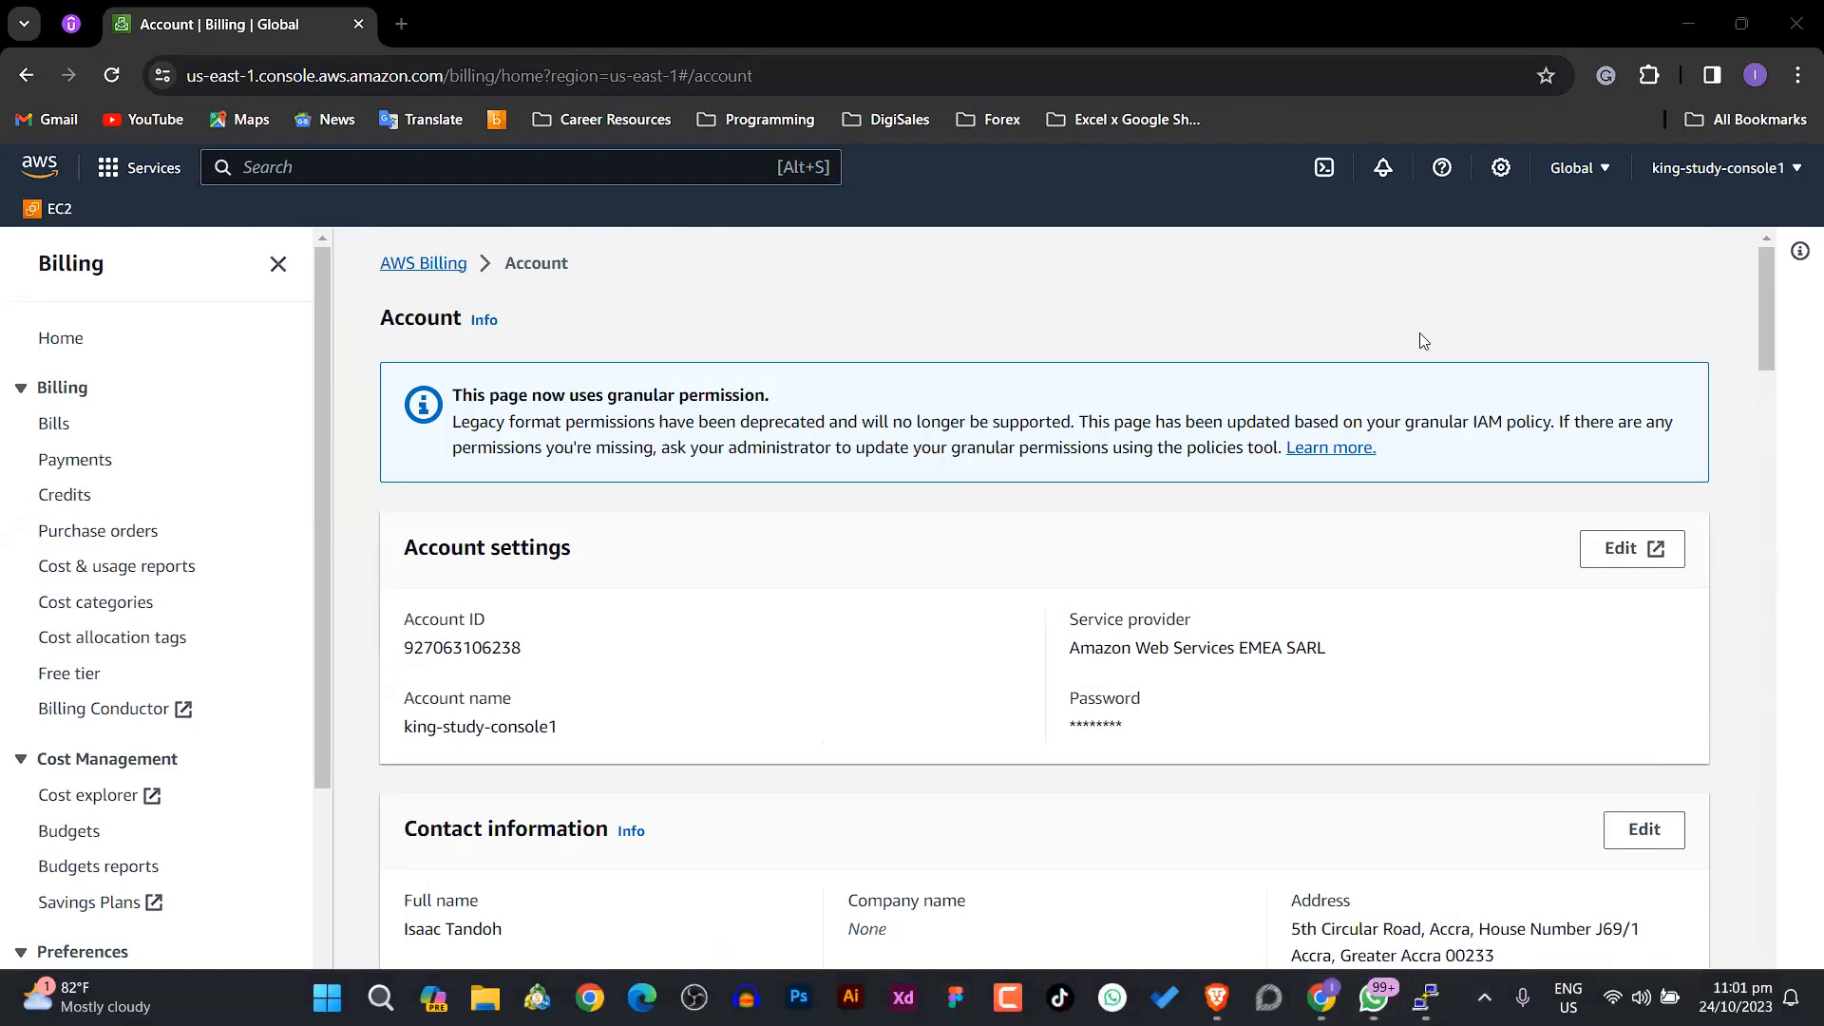
click(1685, 24)
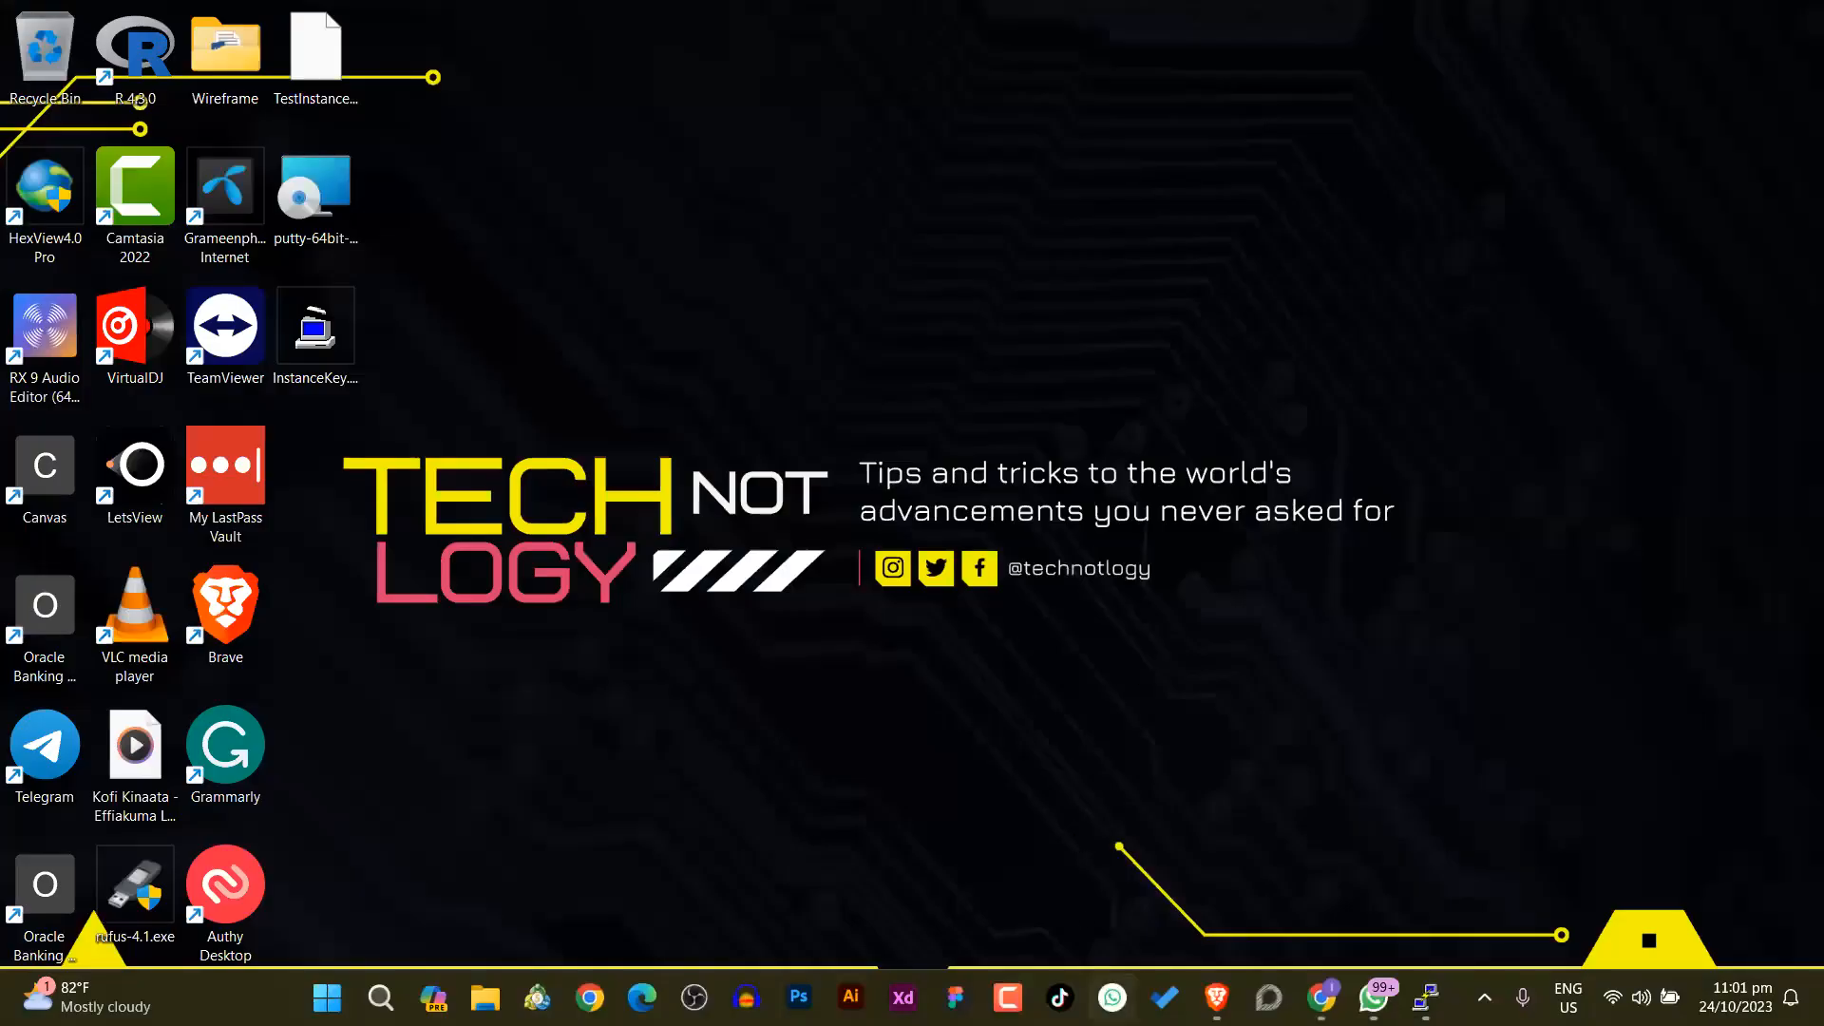
click(1485, 996)
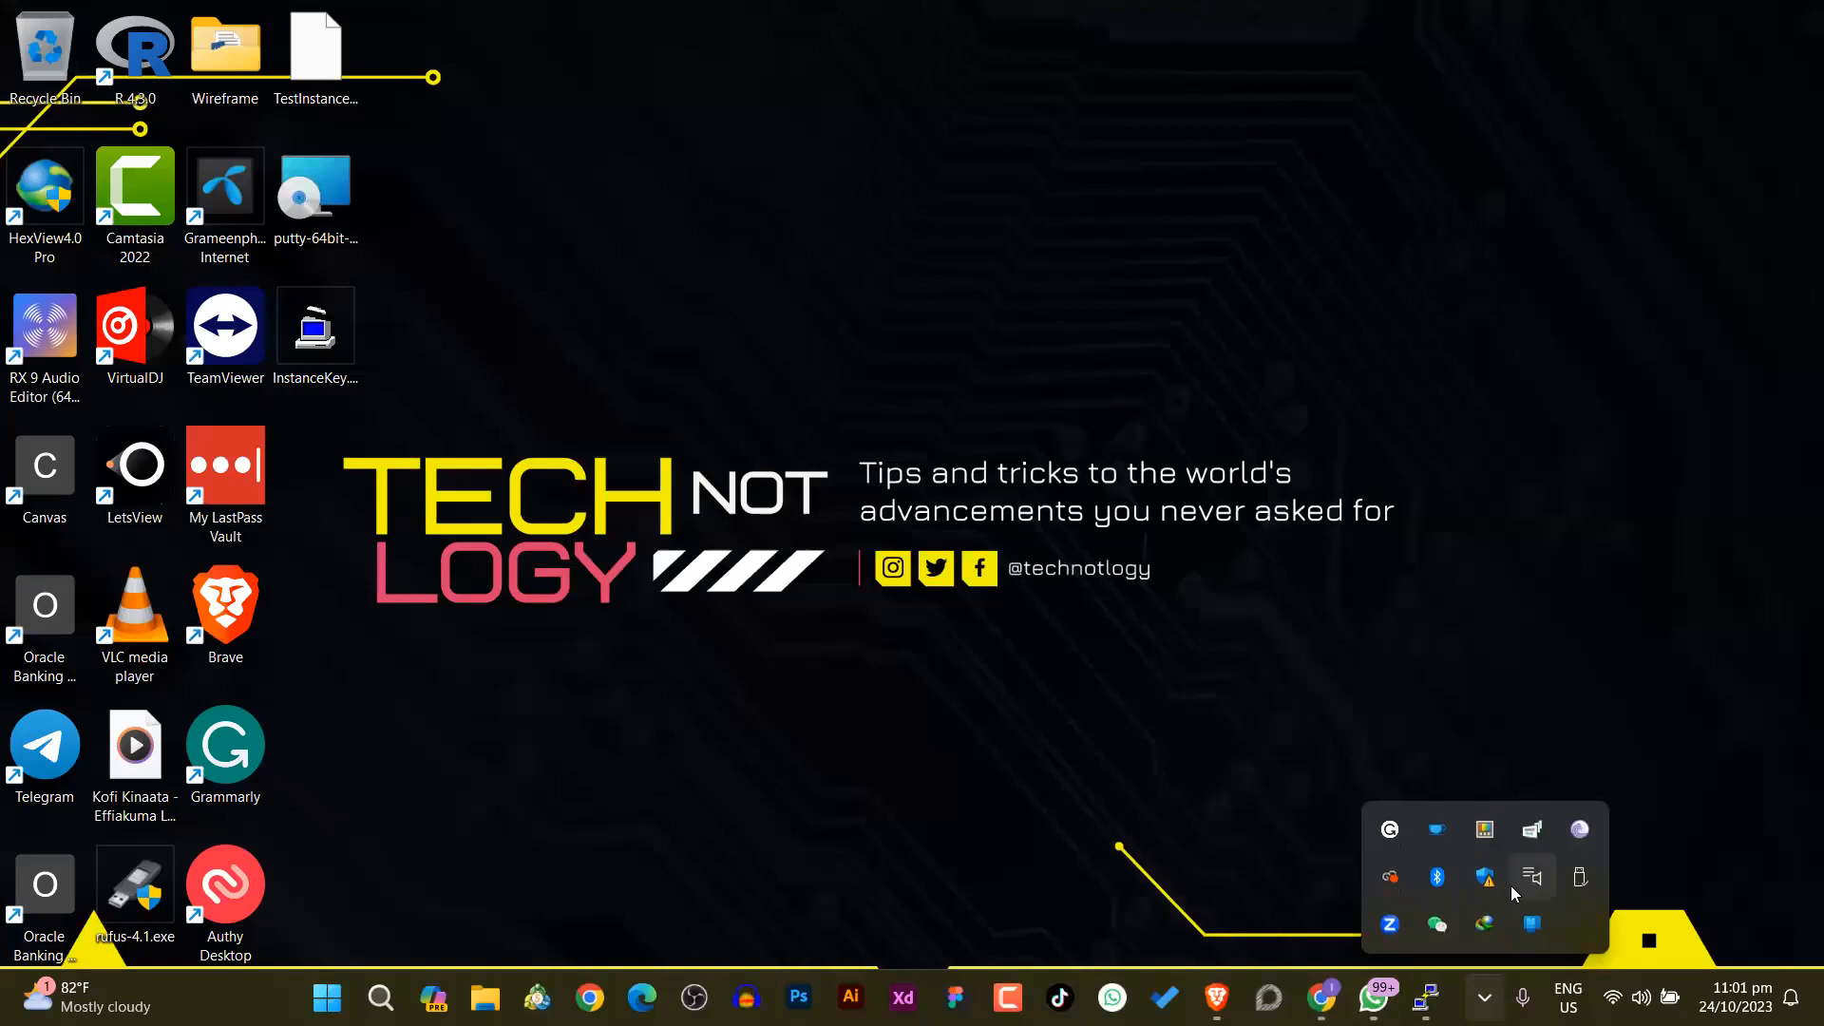
click(1260, 841)
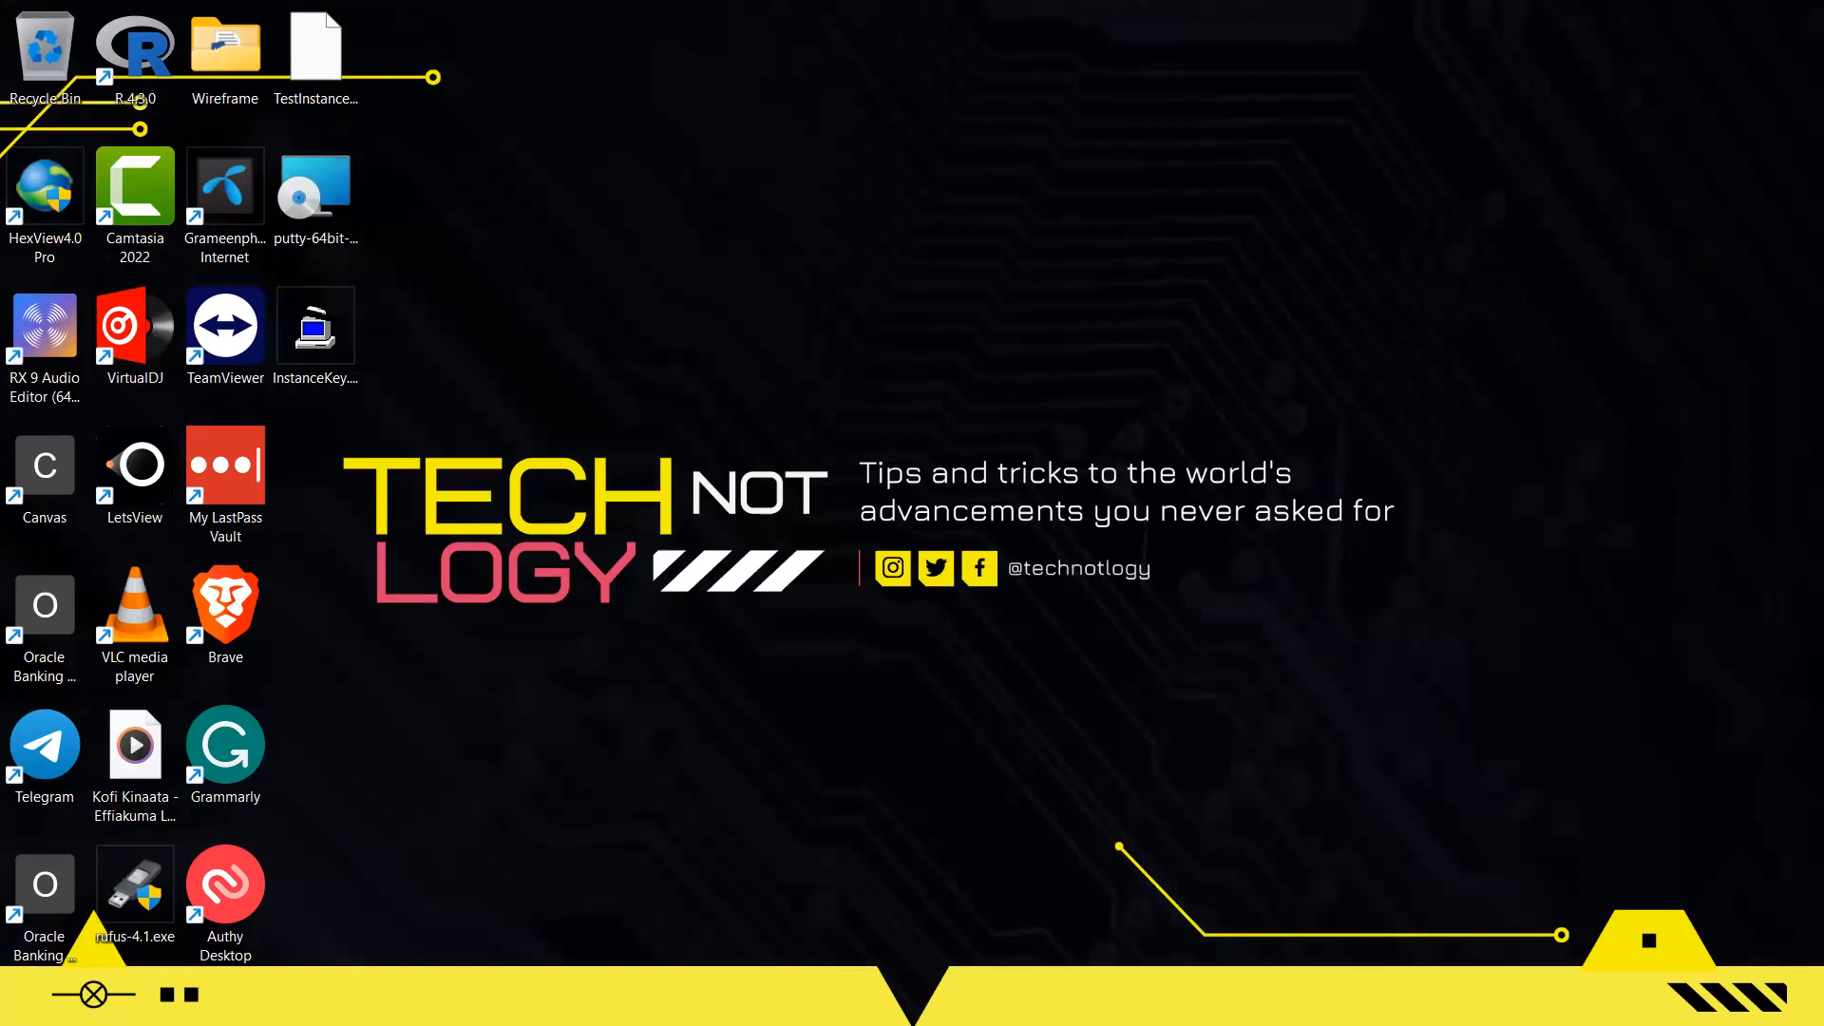
Step: Restore the Brave window with the EC2 Instance Connect terminal and switch to another open window
mouse_move(1218, 1024)
click(1165, 997)
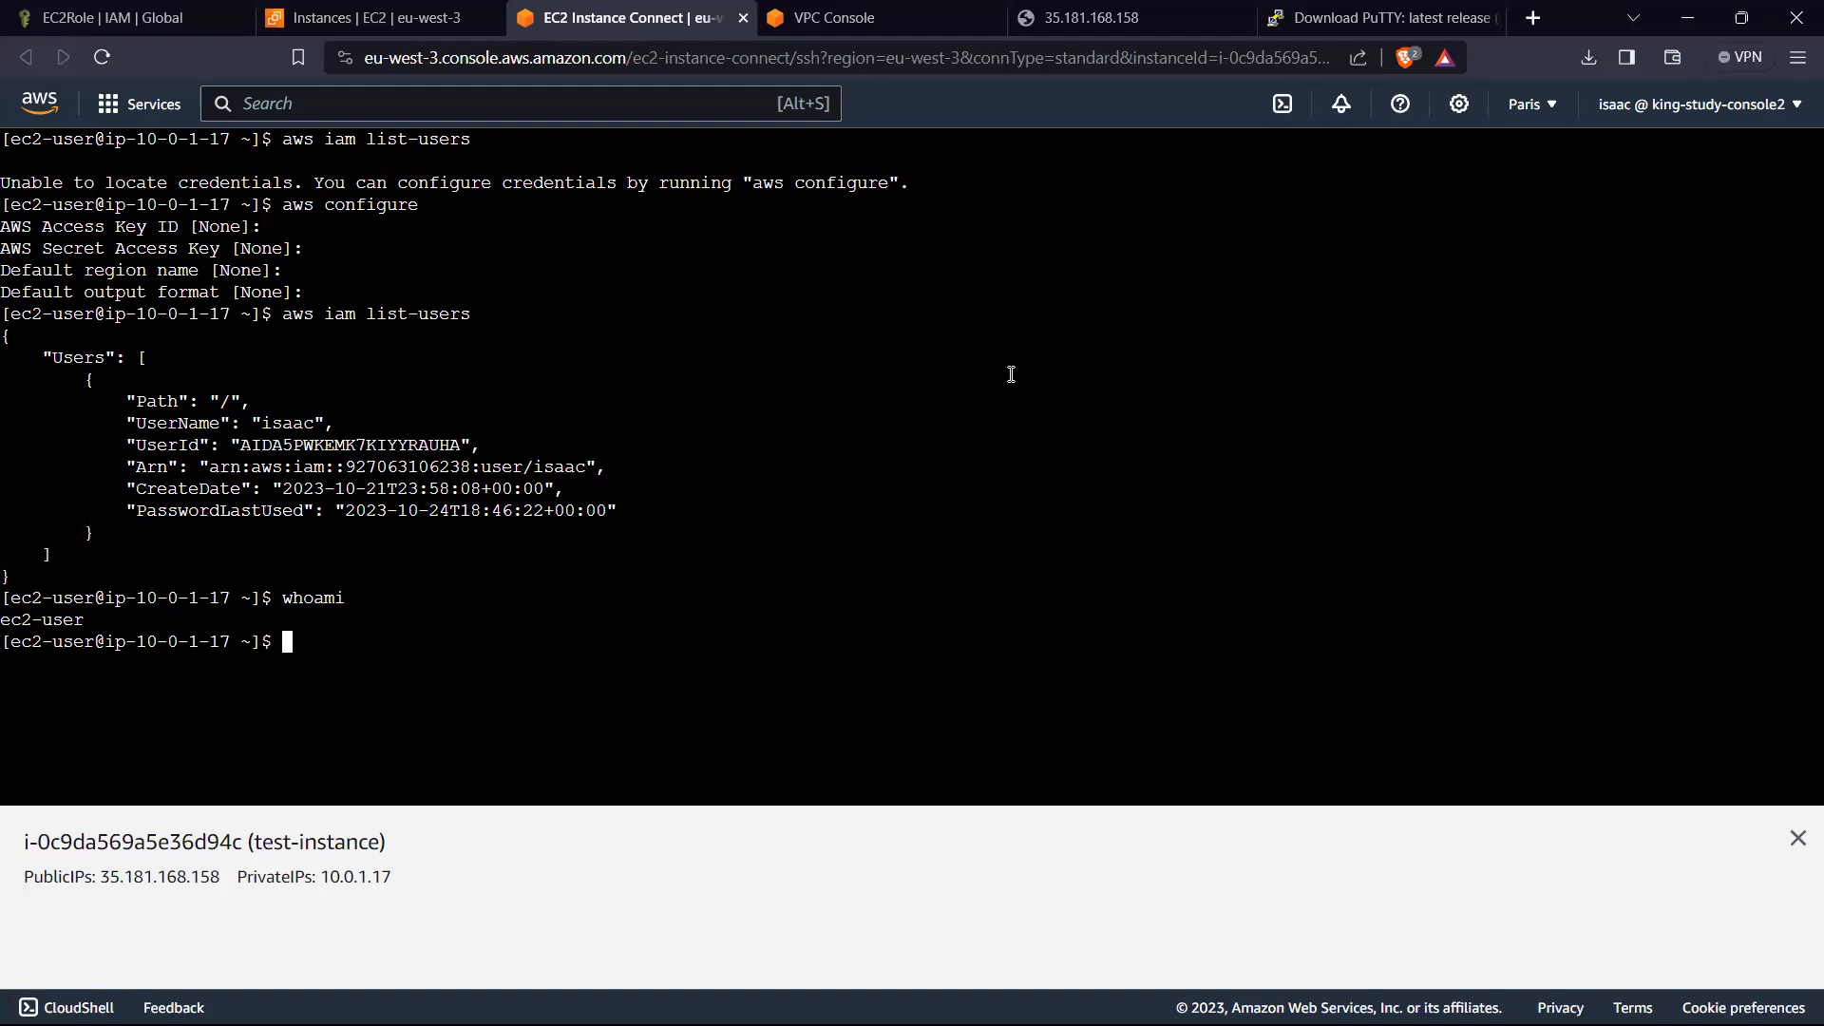
key(alt+Tab)
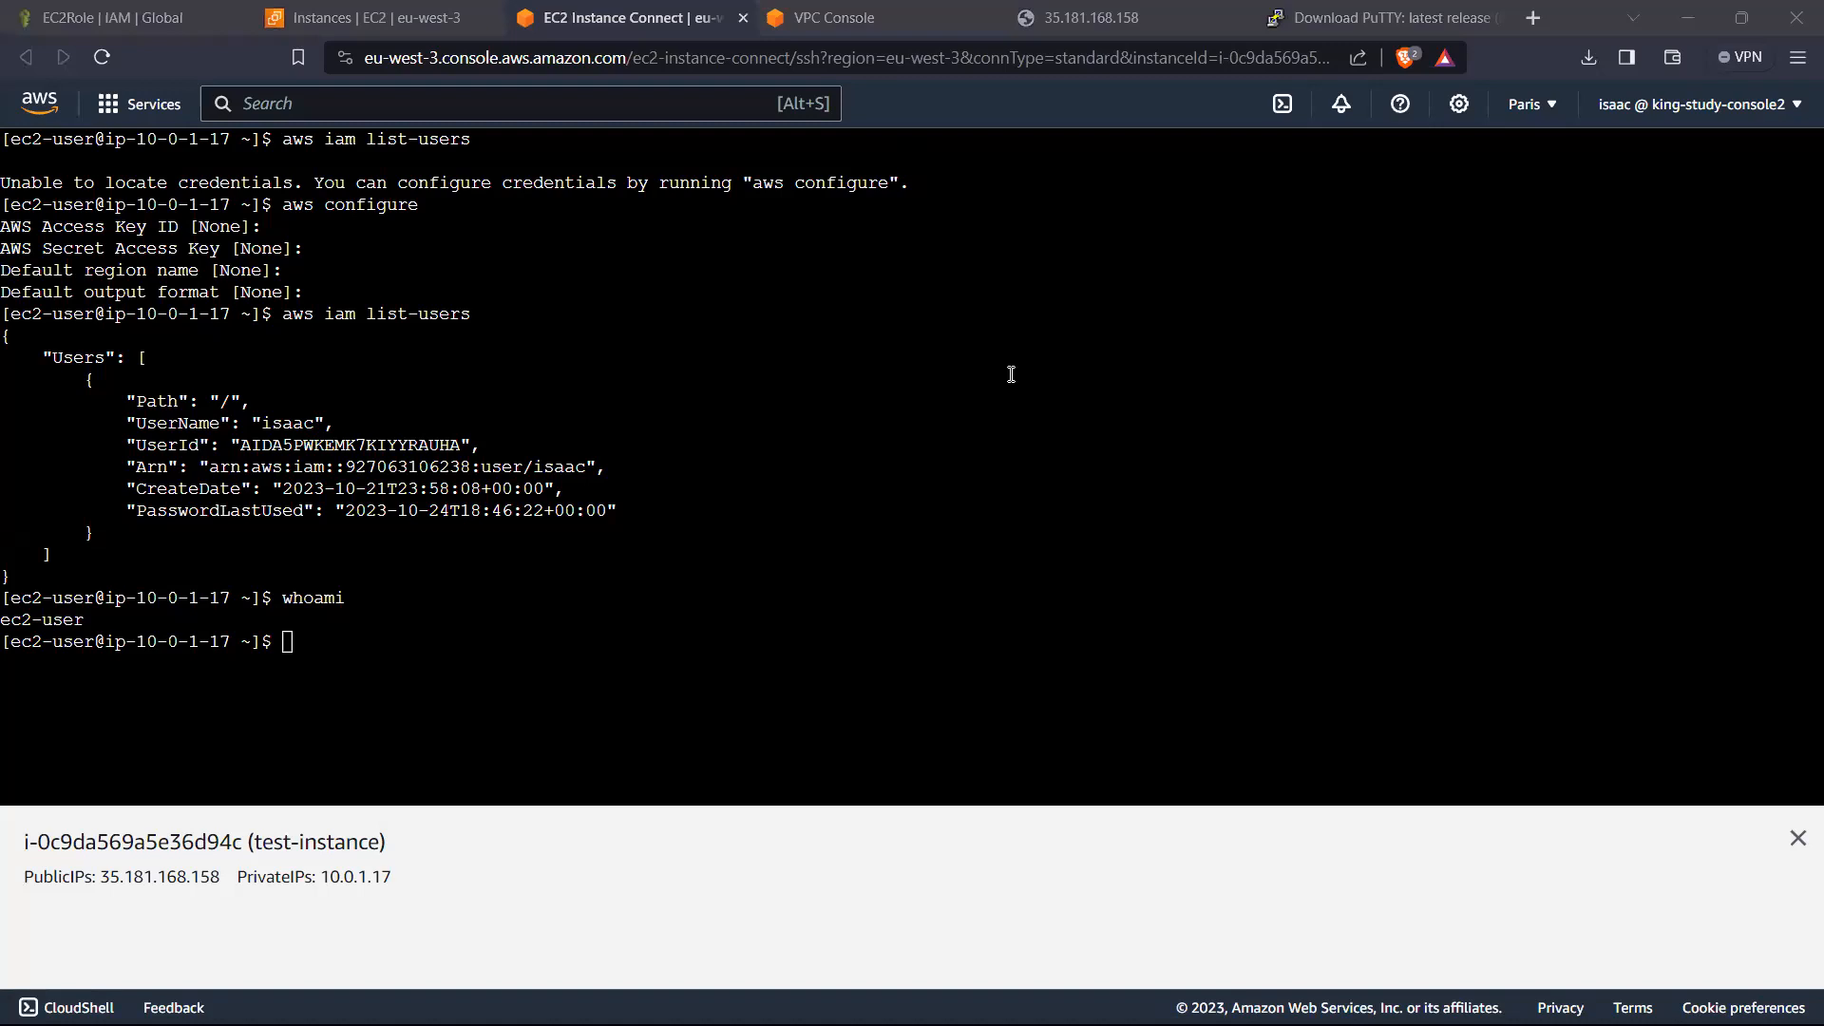